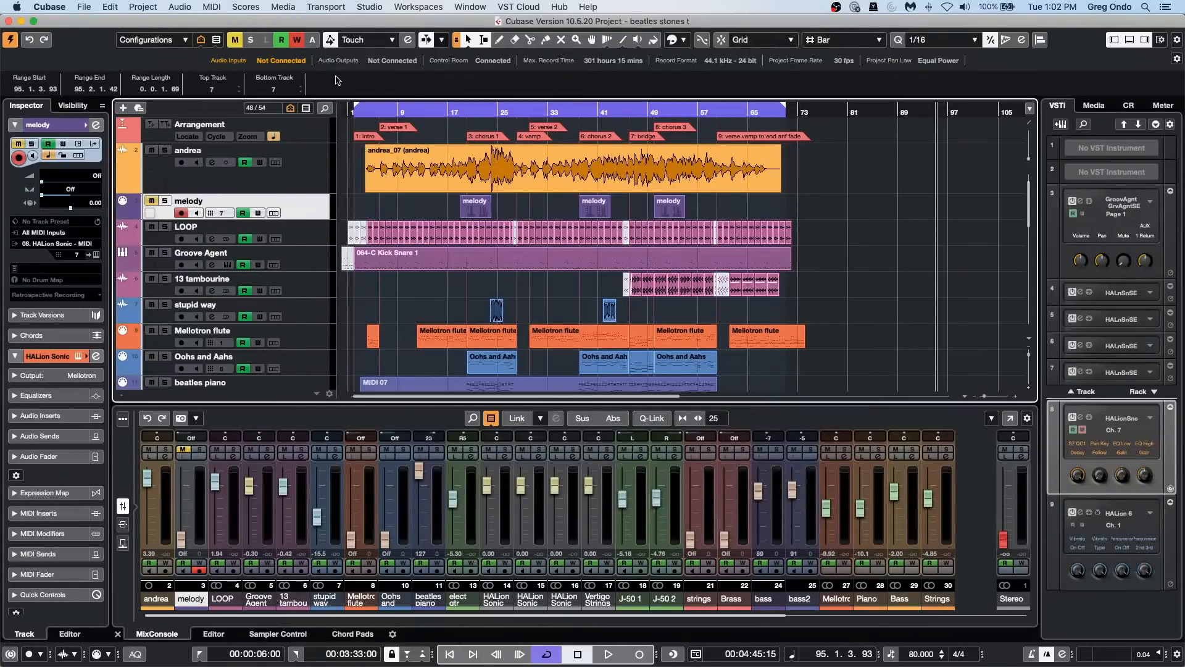
Step: Place the project cursor at bar 13 in the timeline
click(423, 108)
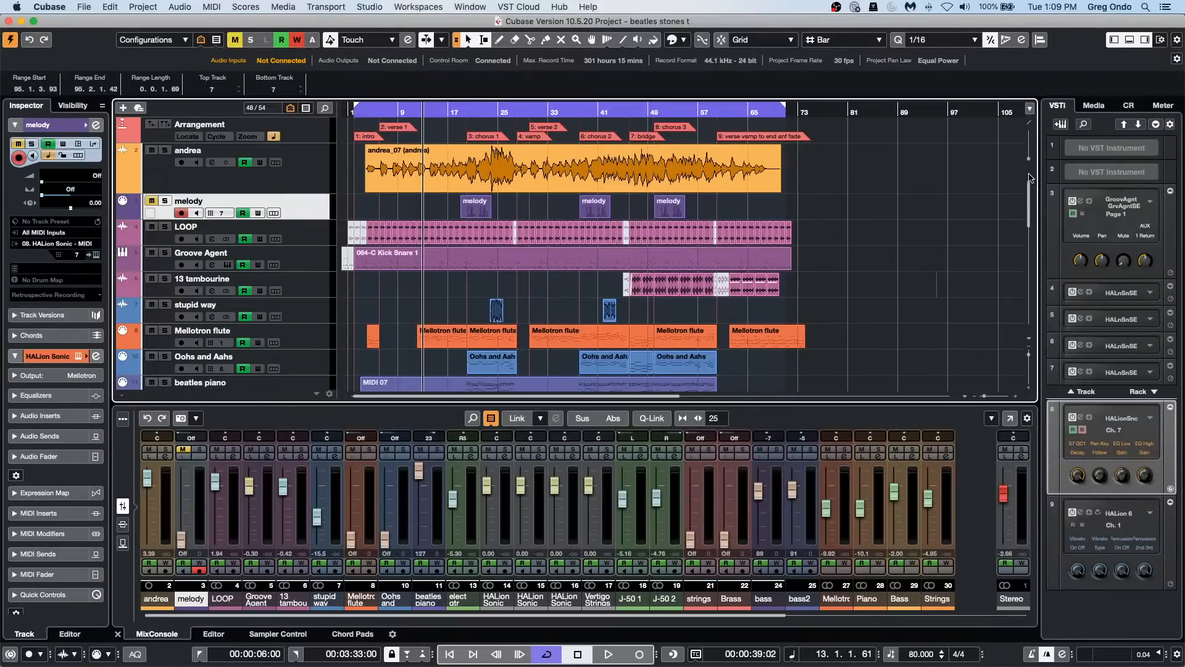
Step: Switch to Safari and examine the supported video formats and exceptions in Steinberg's video support article
key(super+Tab)
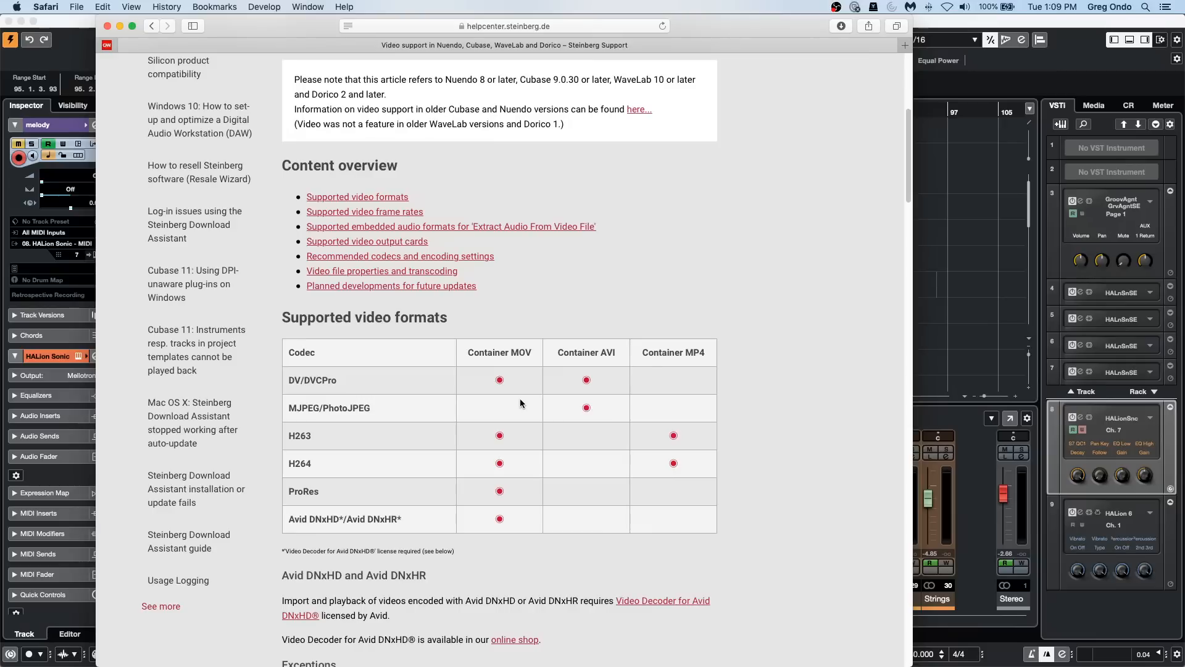
scroll(491, 404, up, 6)
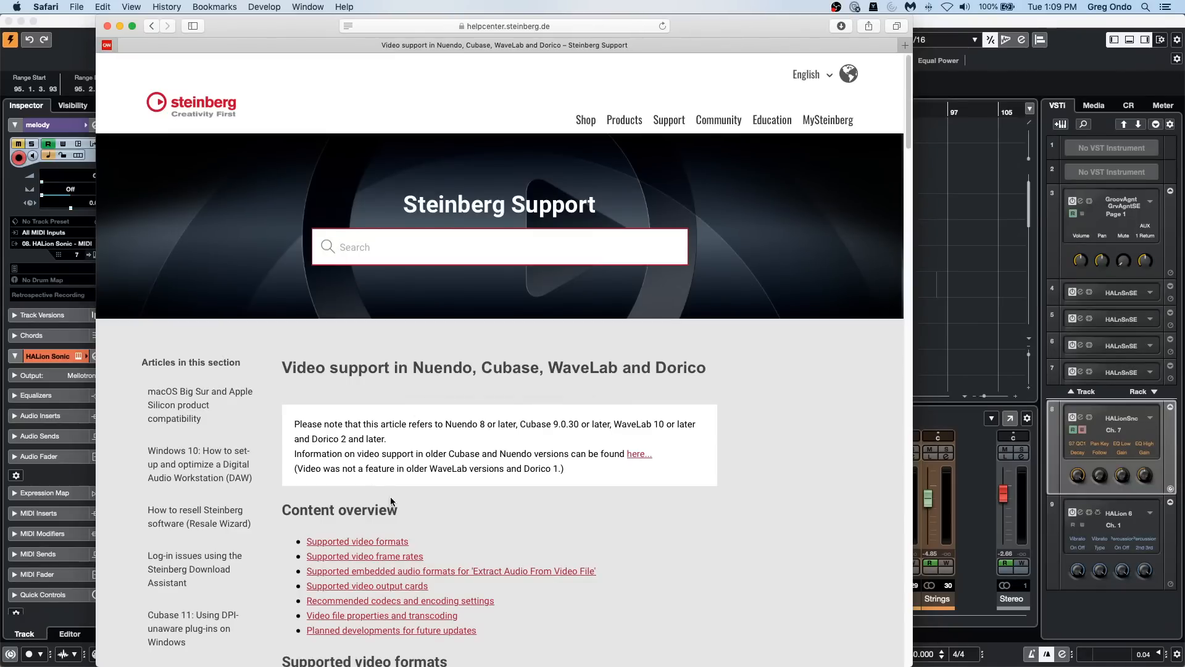
scroll(405, 495, down, 2)
scroll(527, 438, down, 8)
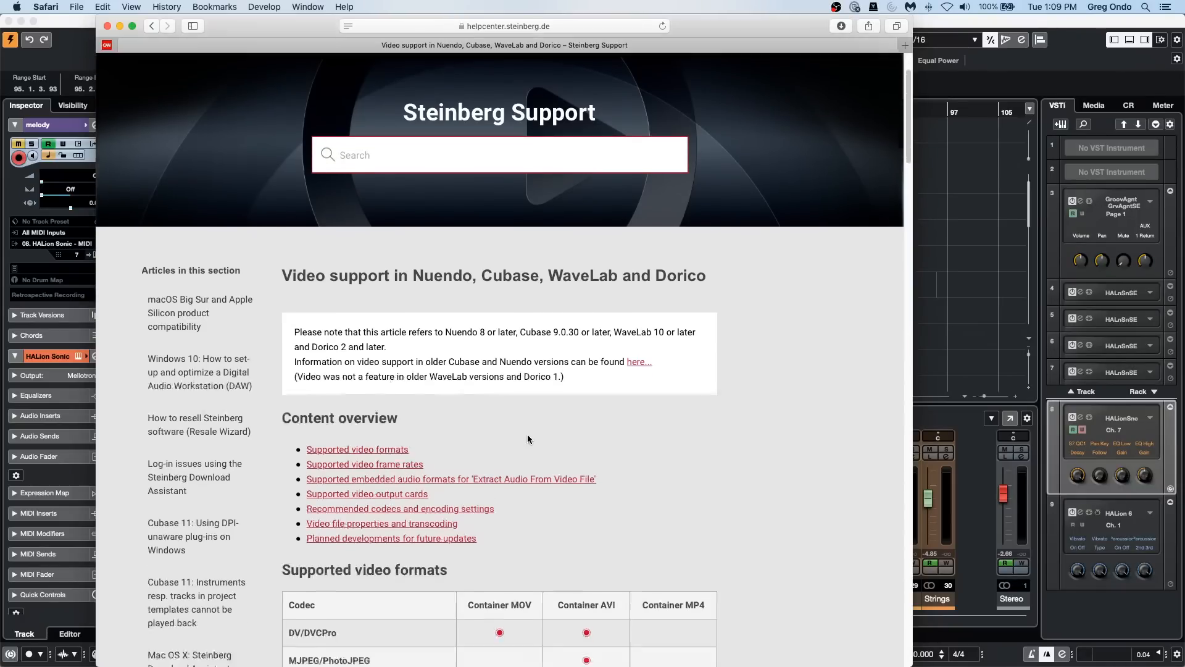
scroll(527, 438, down, 2)
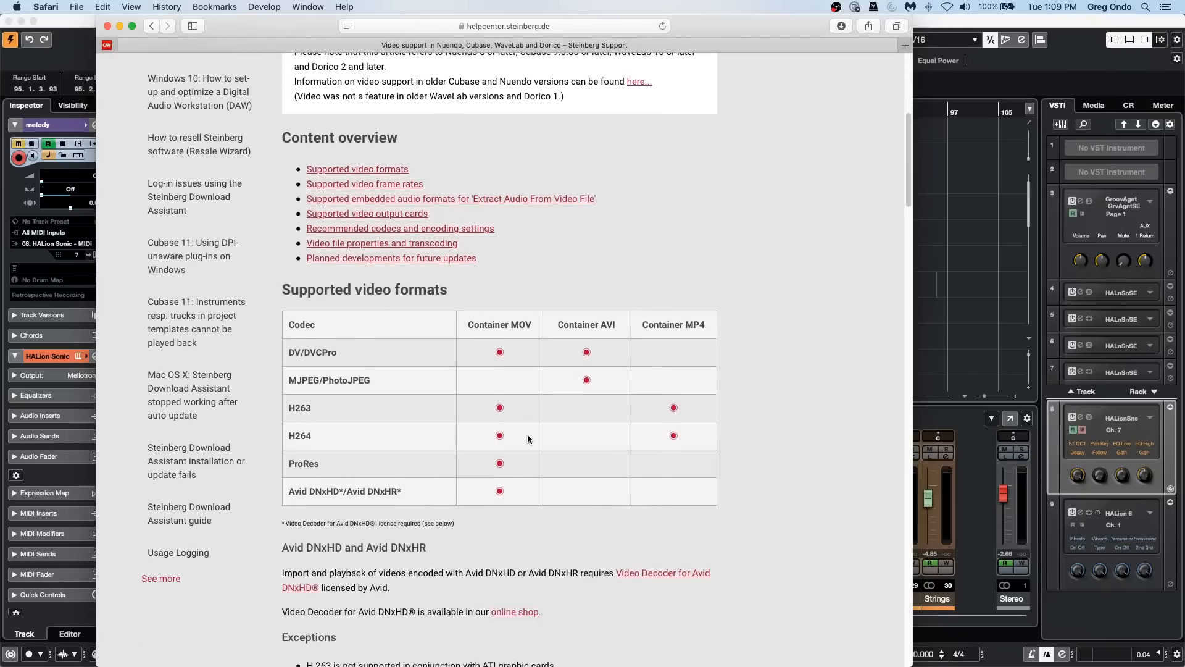
scroll(527, 439, down, 1)
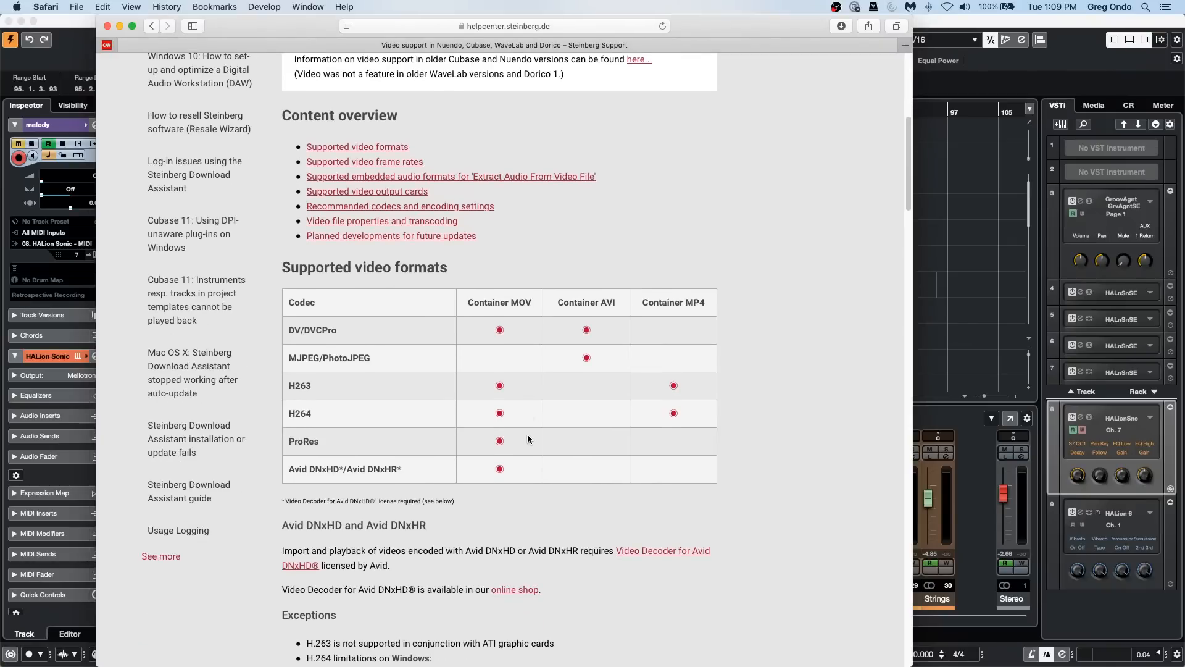
scroll(529, 439, down, 3)
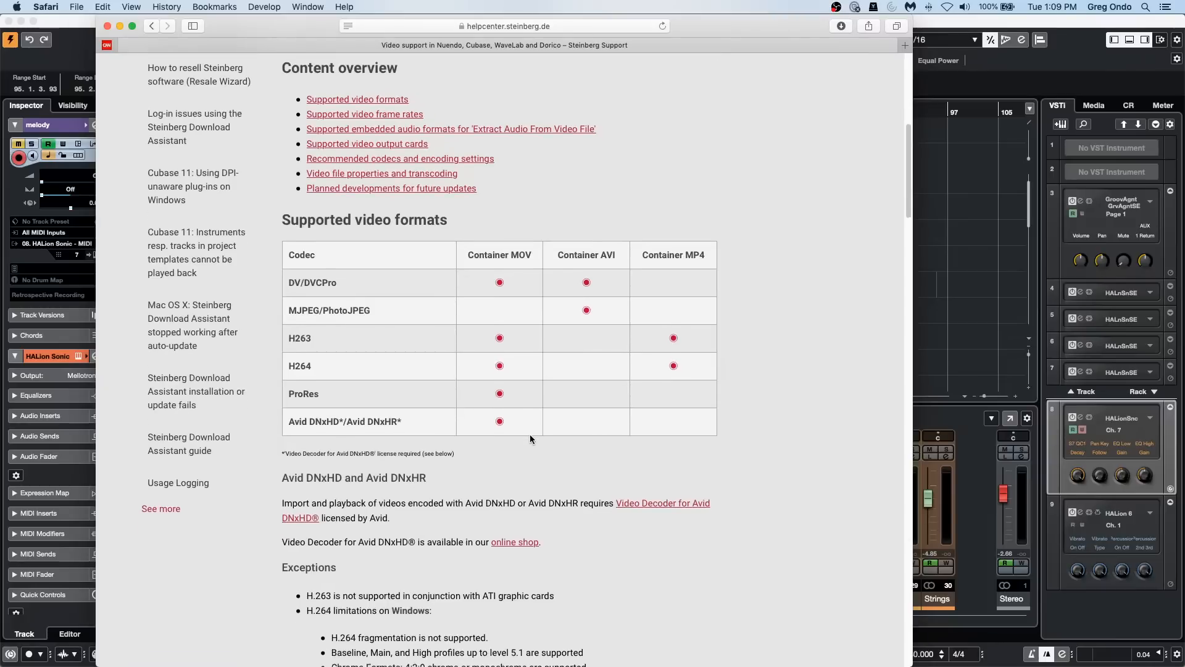
scroll(530, 439, up, 1)
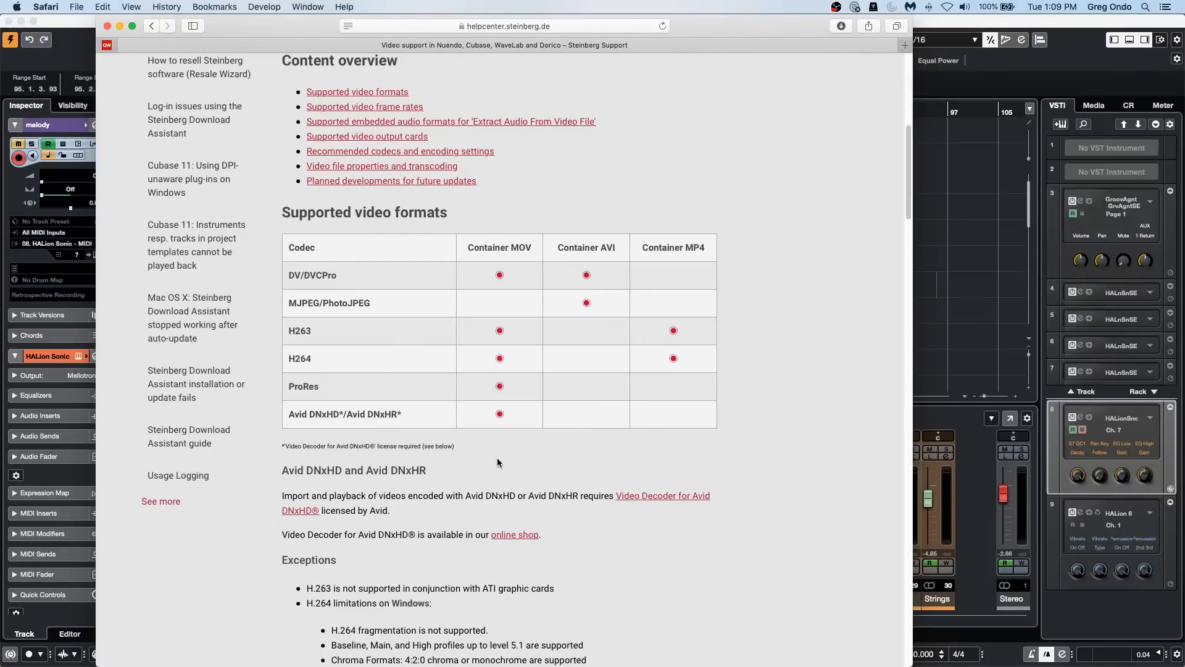
scroll(498, 462, down, 6)
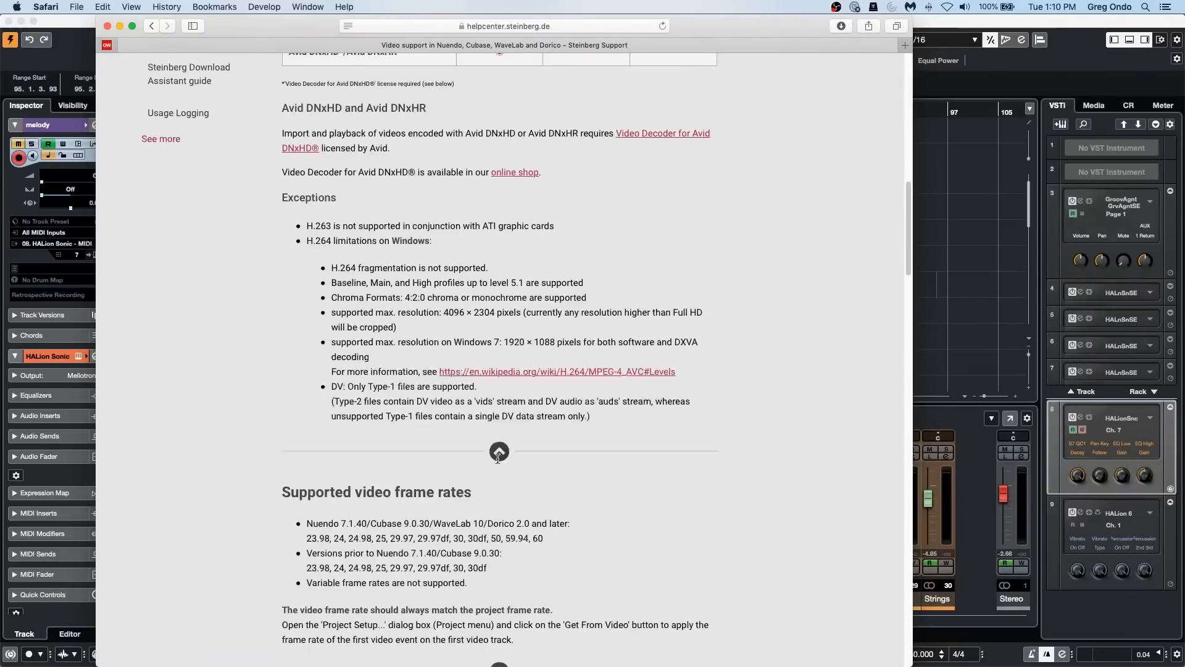
Step: Return to the start of the article and review its content overview and the codec and container table
click(498, 454)
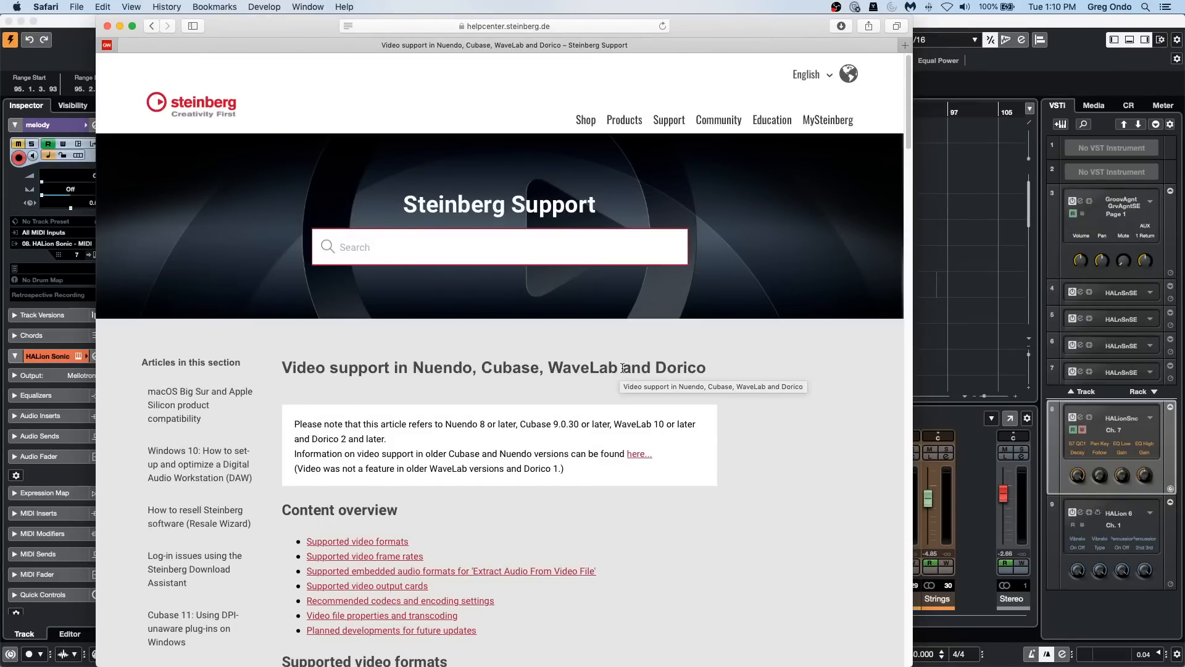
scroll(445, 518, down, 1)
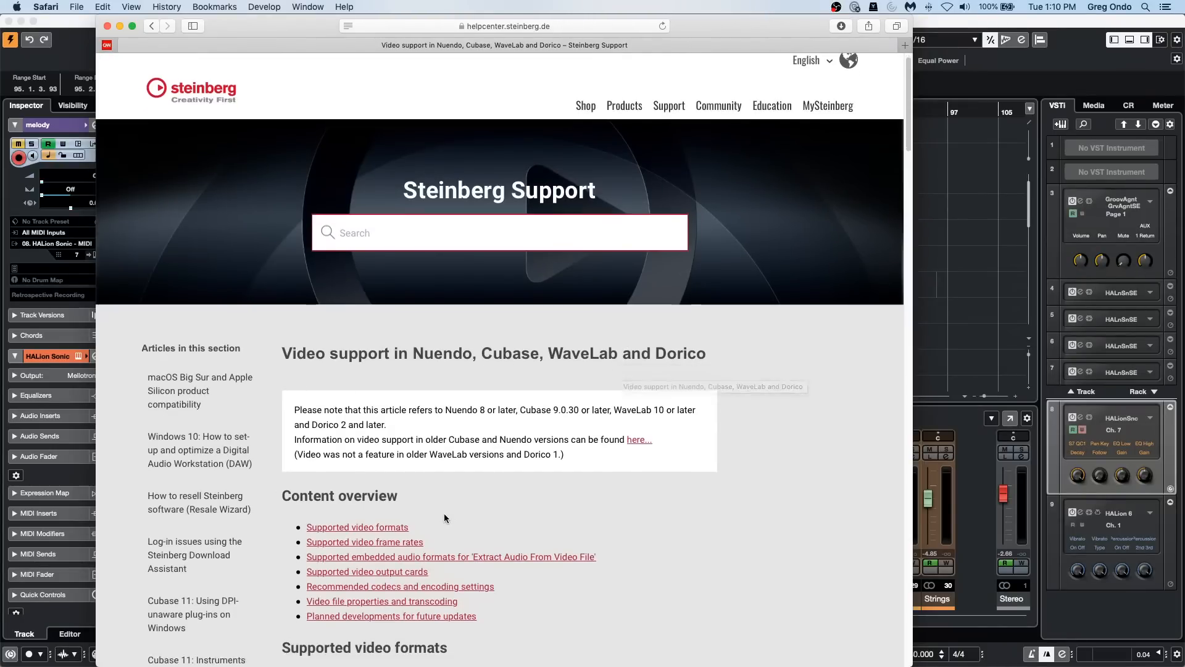
scroll(445, 516, down, 5)
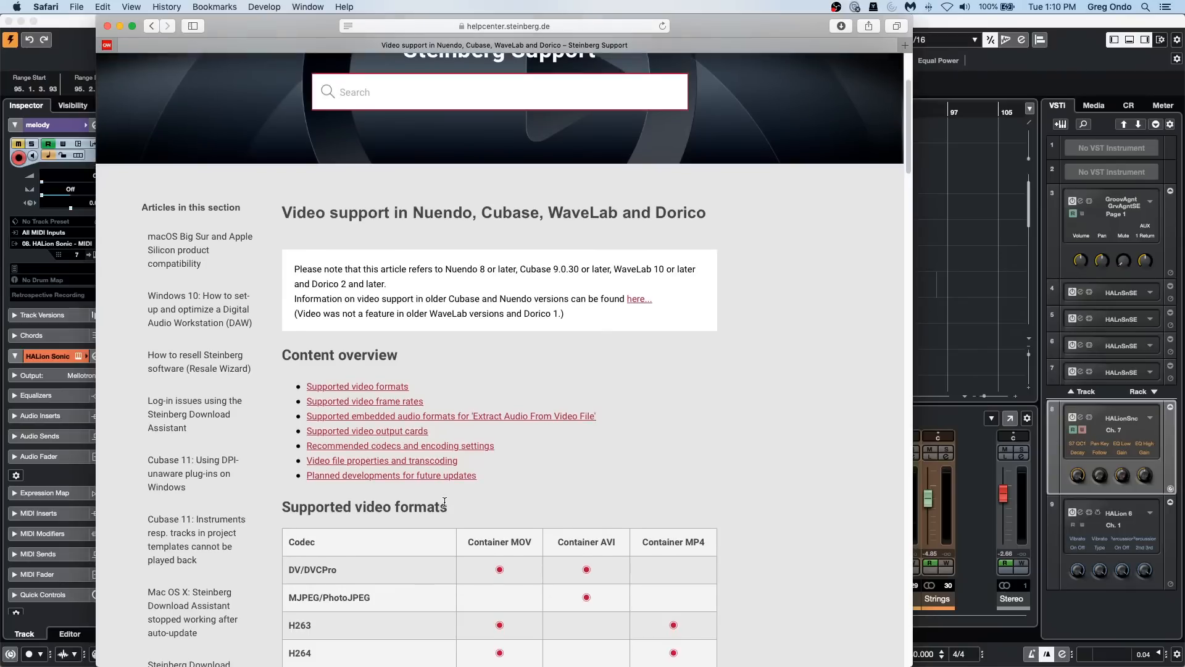
scroll(444, 502, down, 1)
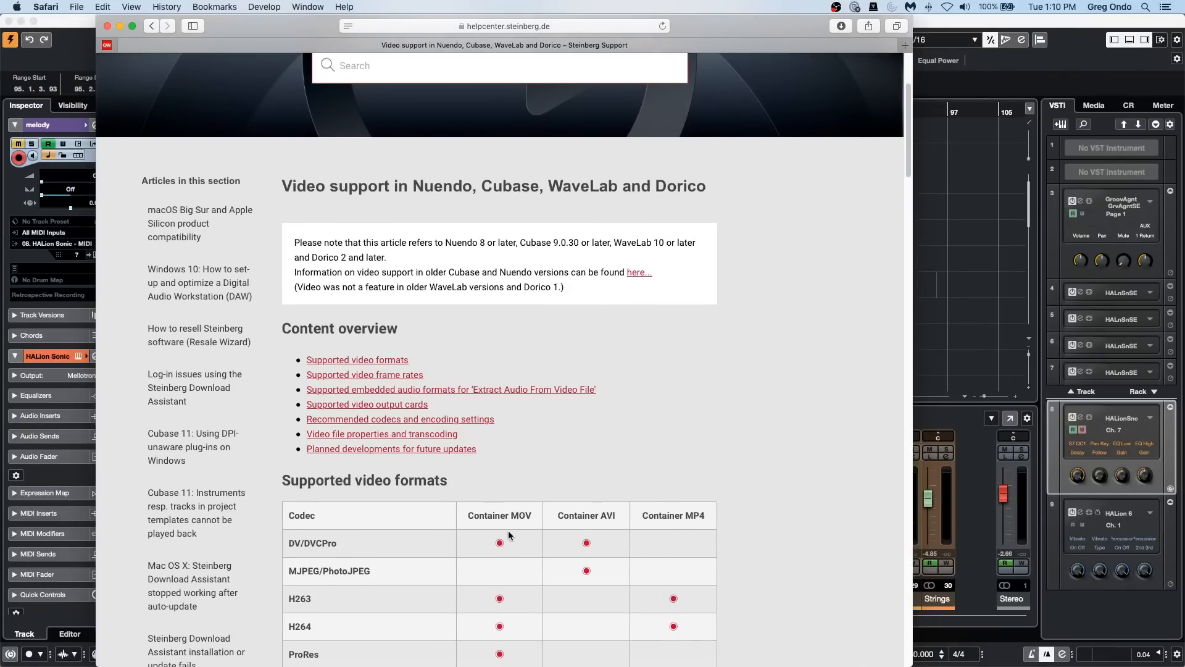
scroll(509, 531, down, 1)
scroll(508, 531, down, 4)
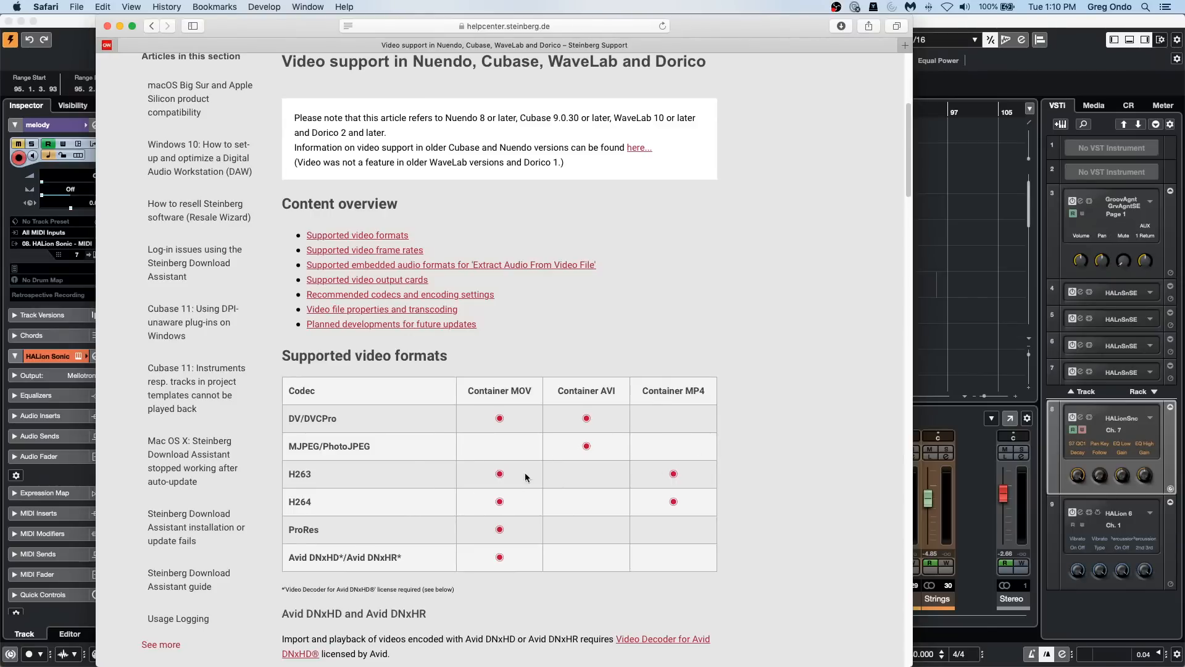
scroll(398, 442, down, 2)
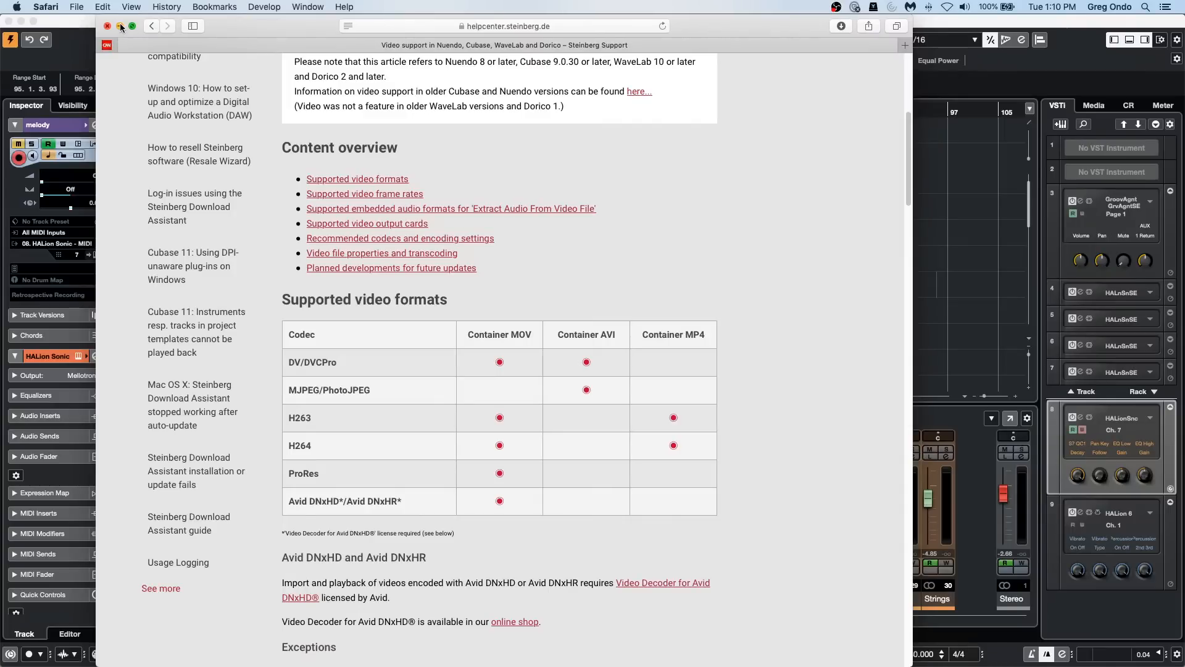
Step: Look through the article for the H.264 limitations and the supported video frame rates
scroll(413, 270, up, 6)
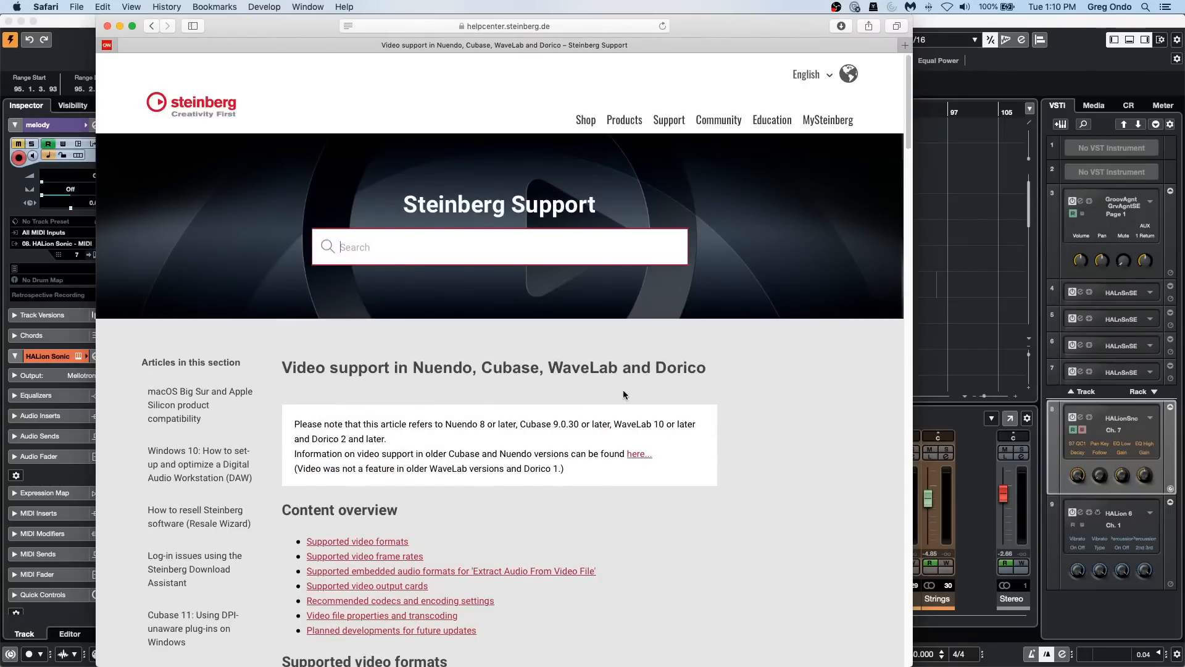
scroll(624, 390, down, 9)
scroll(601, 389, down, 5)
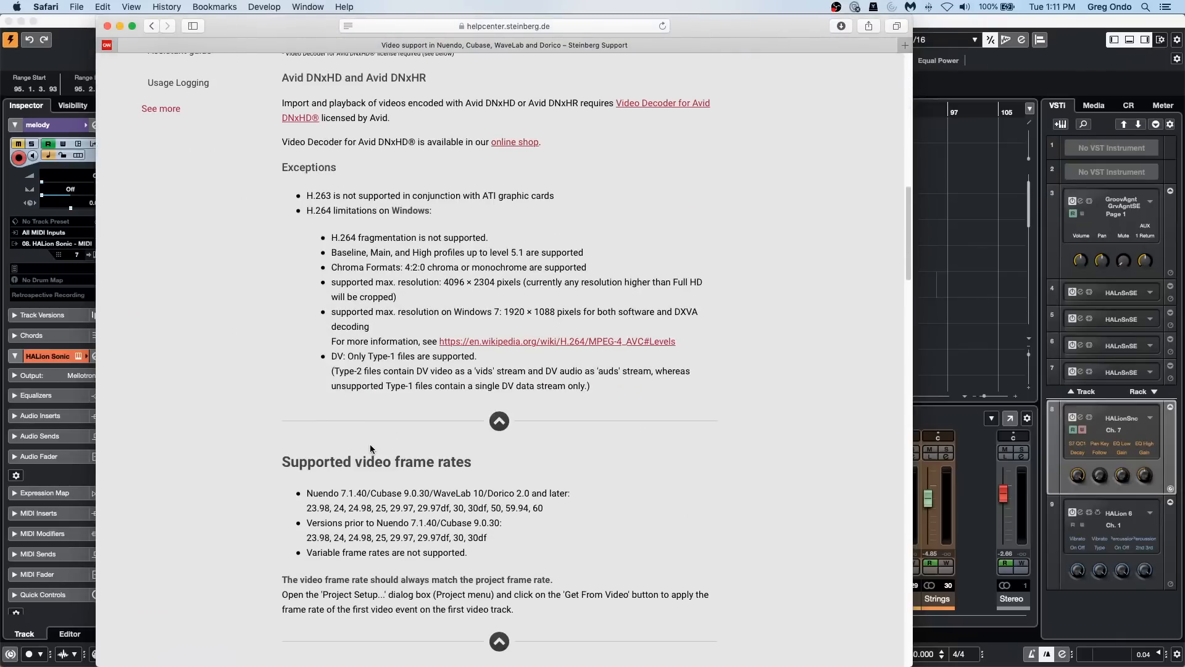
scroll(370, 444, up, 2)
scroll(369, 443, up, 12)
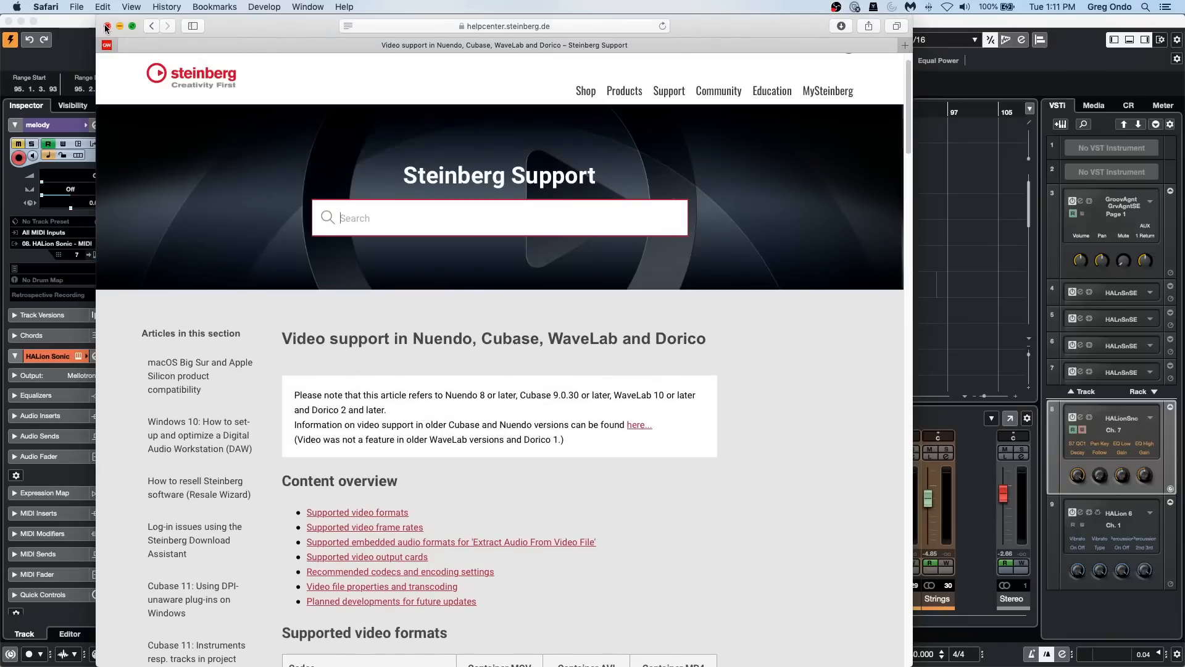
Step: Close the support article's window and quit Safari
click(106, 27)
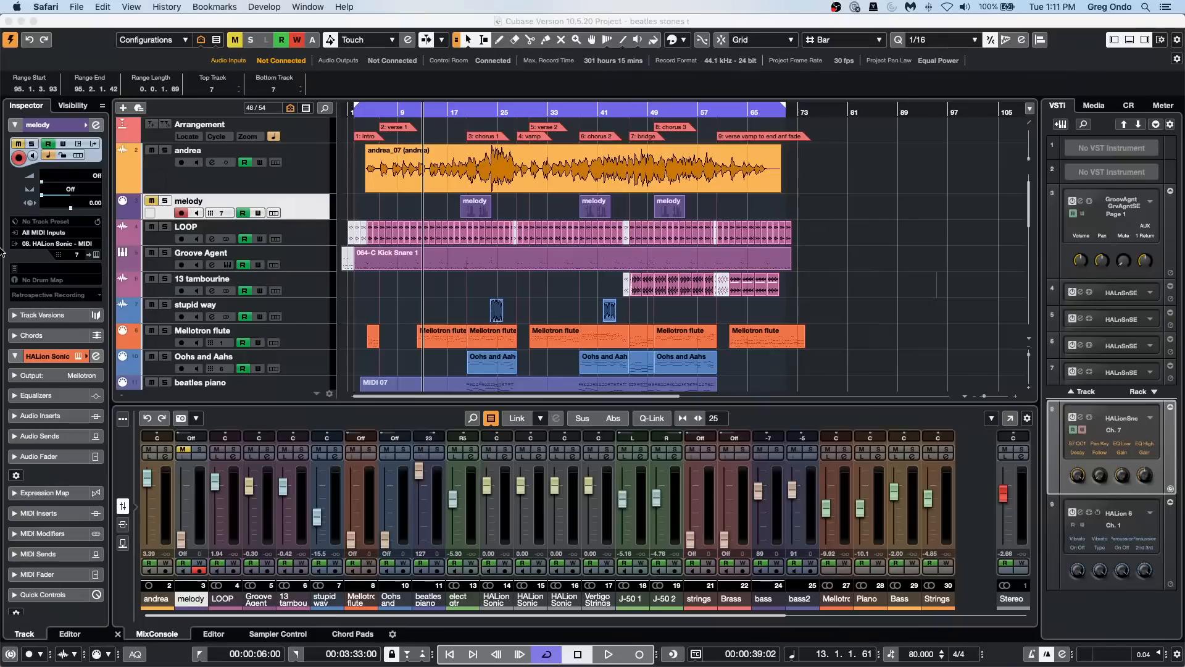
click(77, 7)
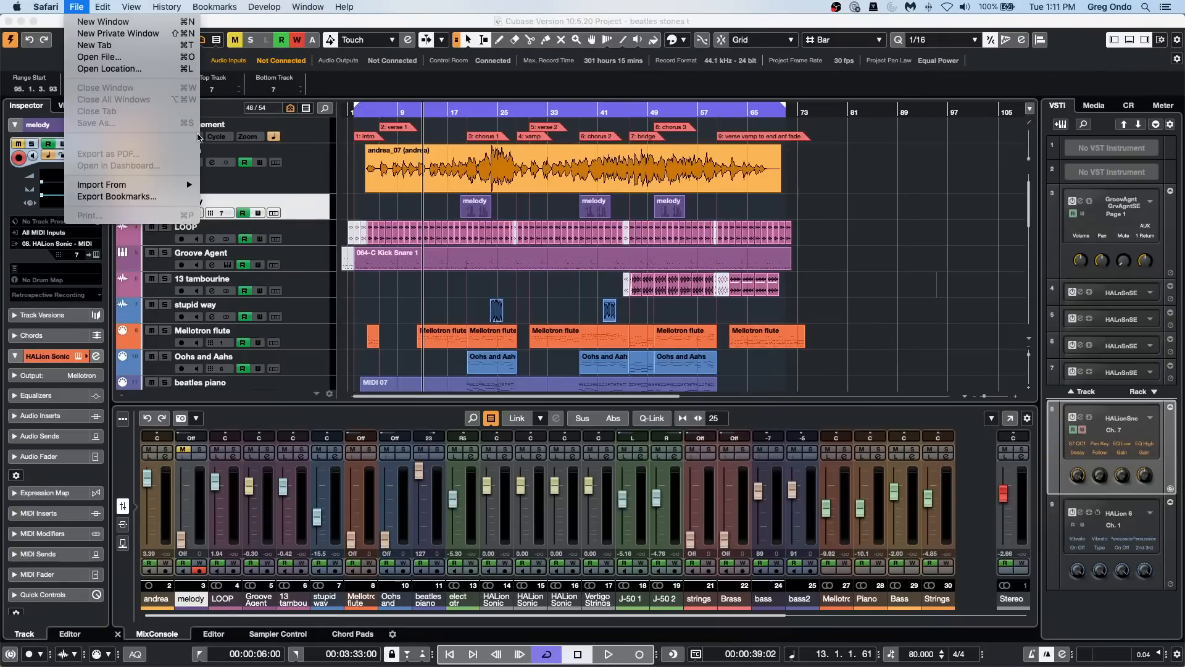
mouse_move(46, 7)
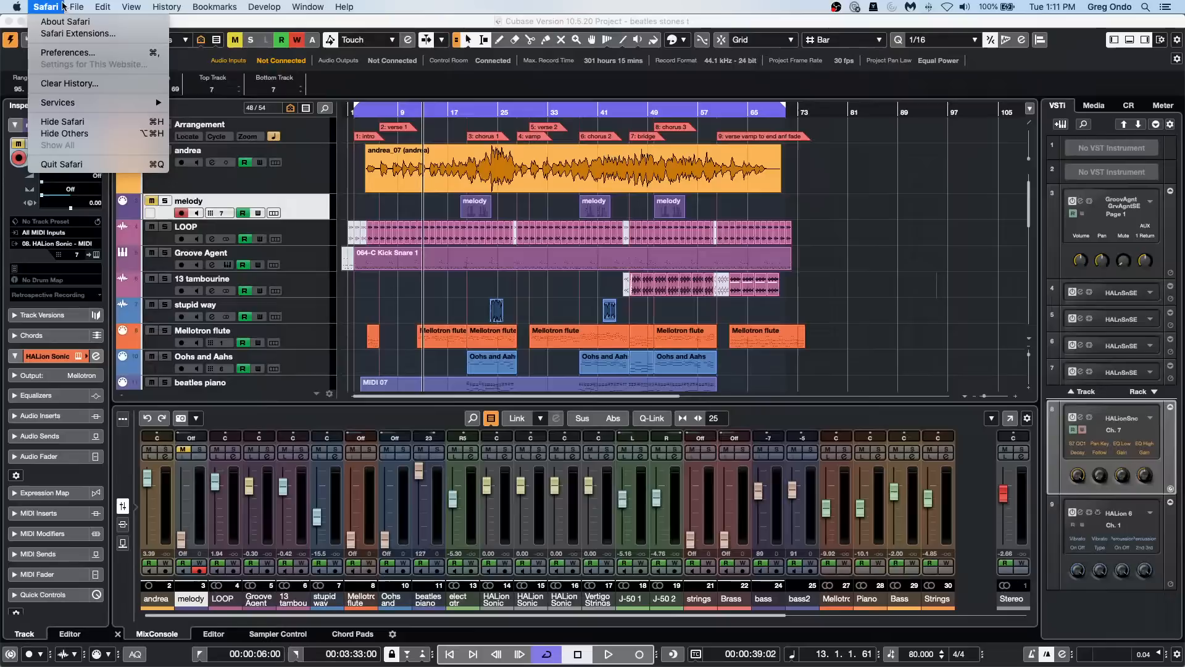
click(64, 163)
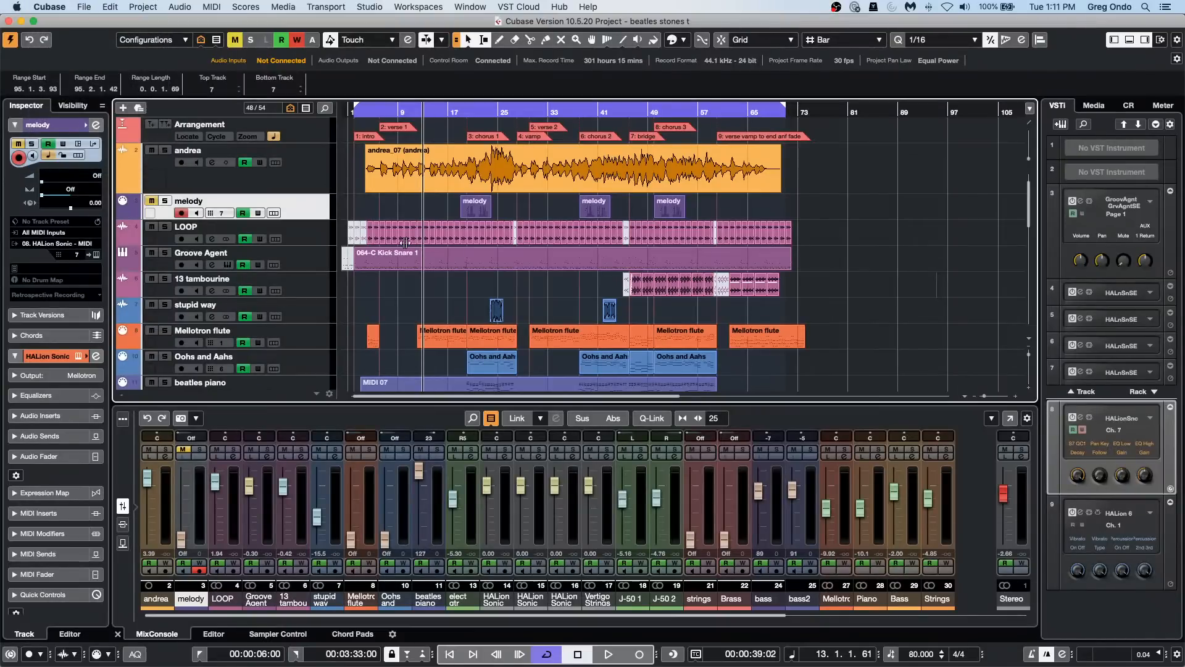
Step: Switch to the Amos Moses - GO project and select the Sub Kik track
click(488, 7)
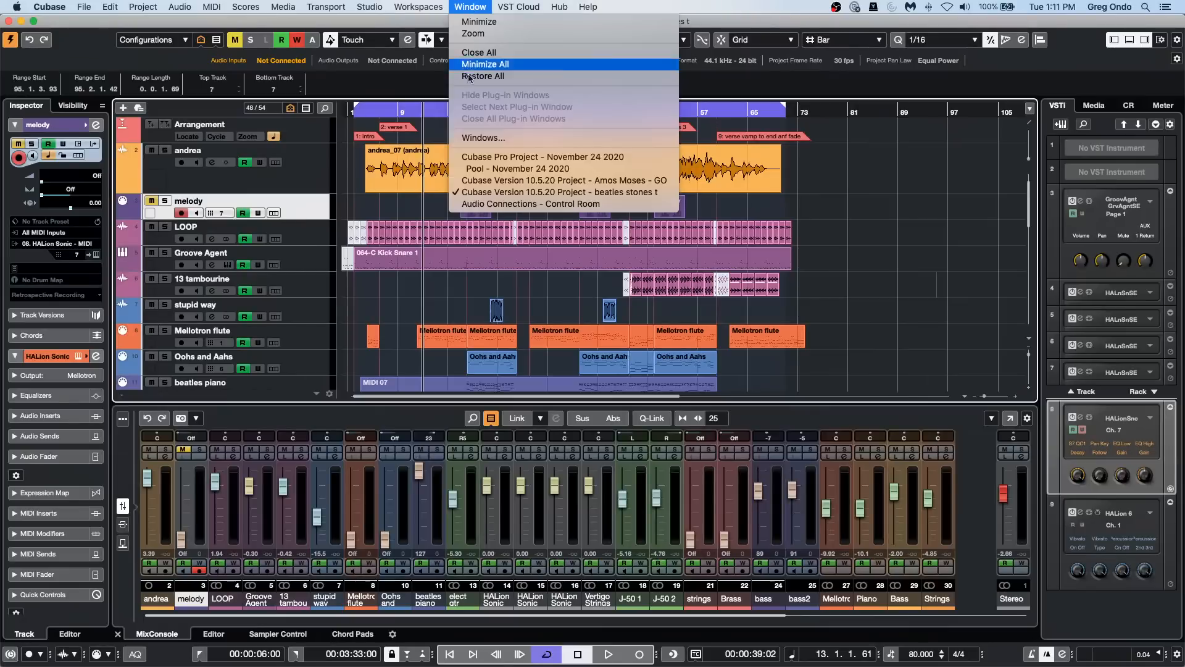
click(583, 180)
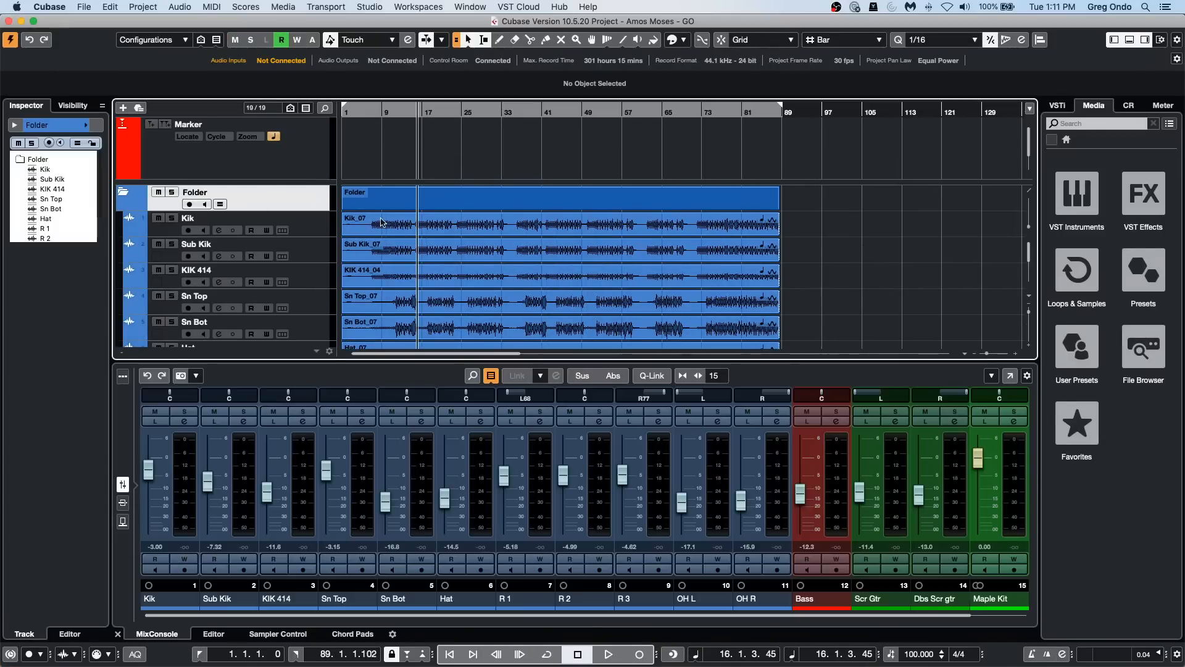
click(300, 258)
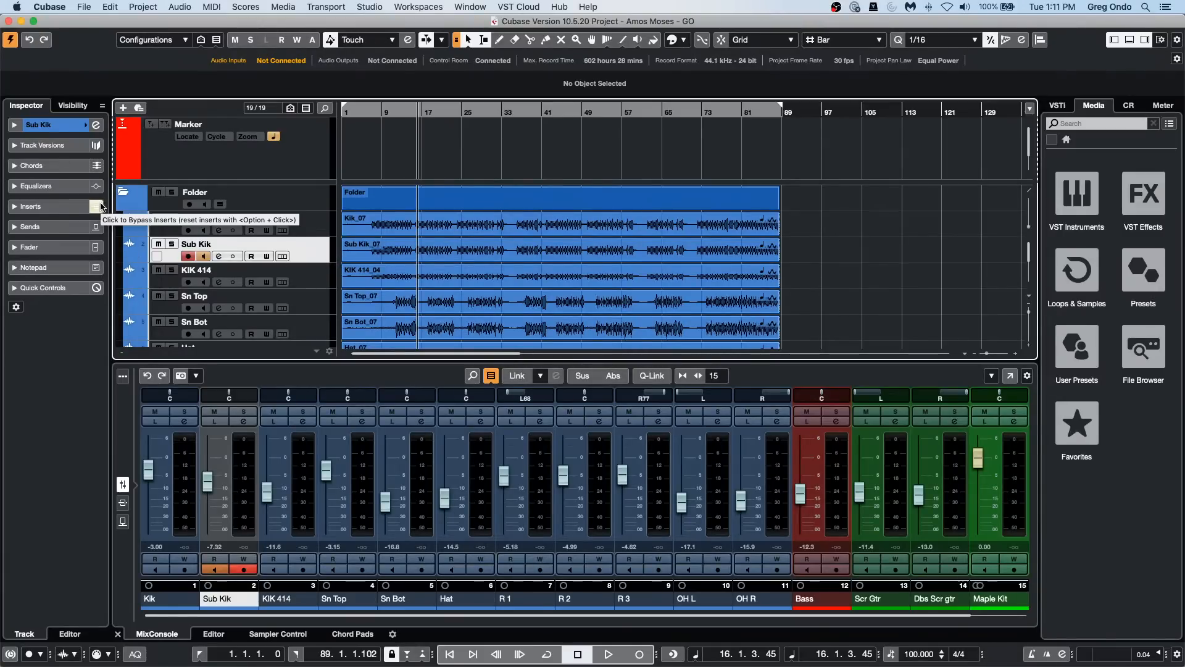
Step: Load the GEQ-10 equalizer into the first insert slot of the Sub Kik track
click(57, 208)
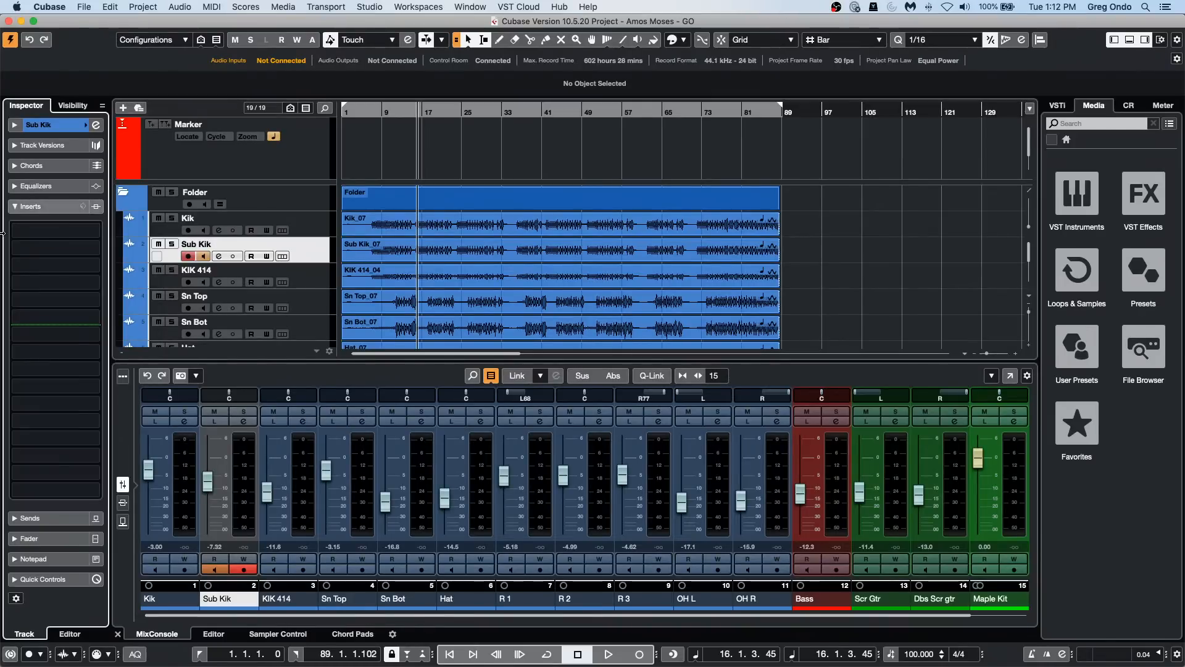
click(87, 232)
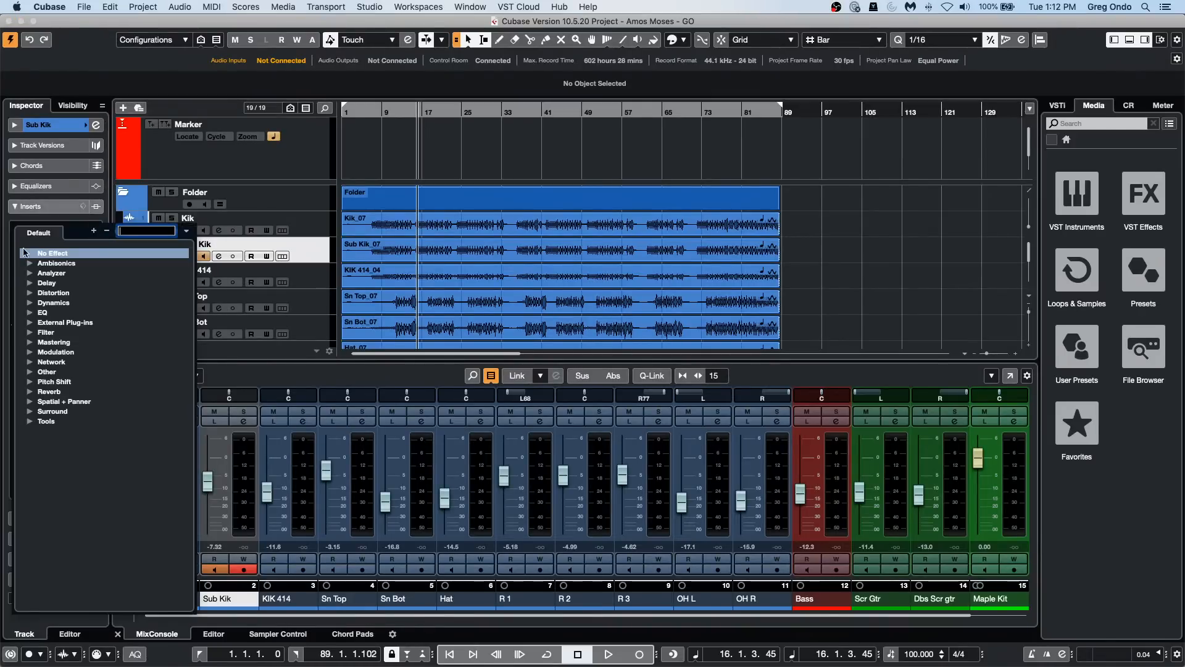
click(29, 285)
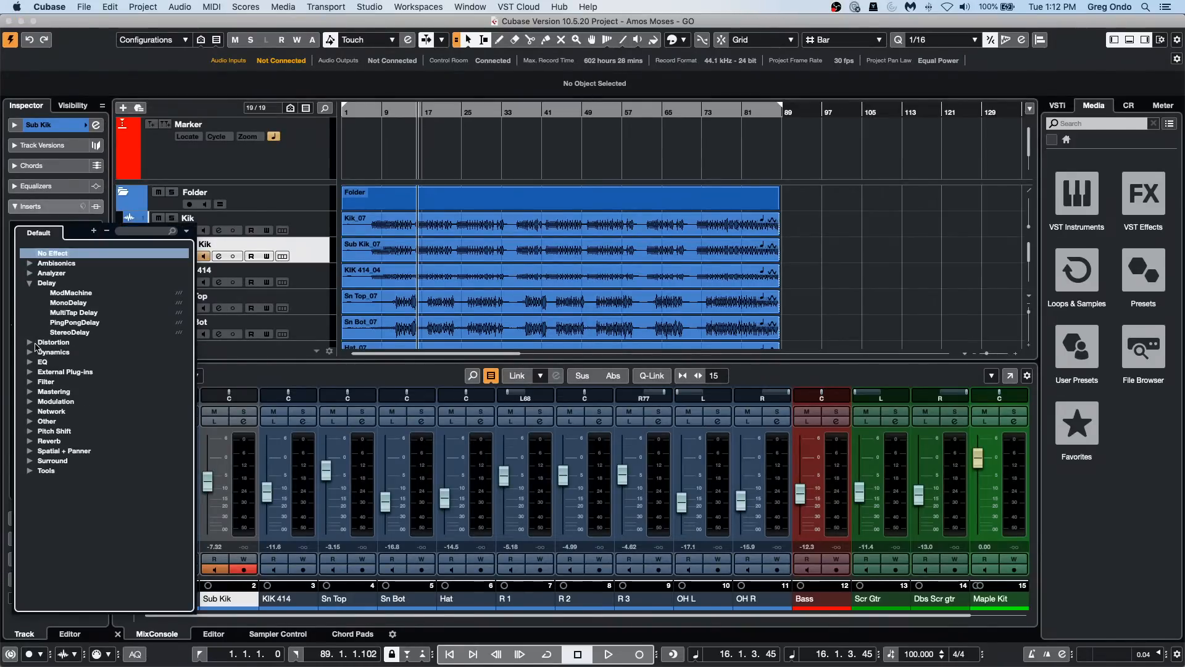
click(30, 363)
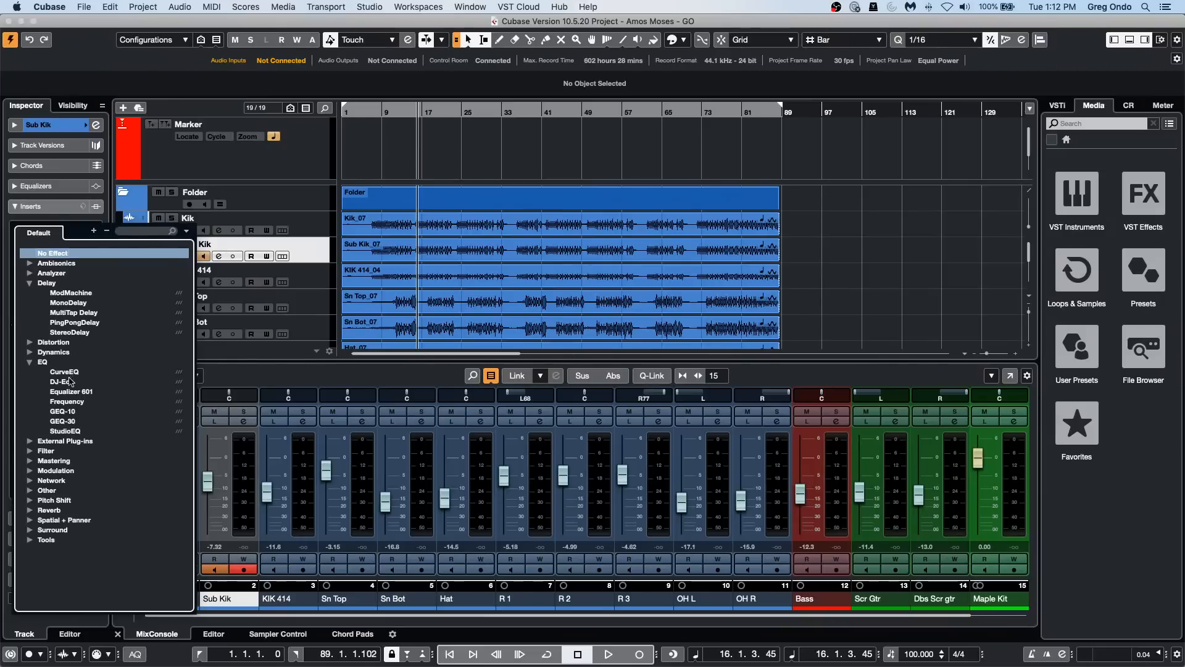
click(63, 412)
Step: Load the Squasher dynamics effect into the second insert slot of the Sub Kik track
click(70, 232)
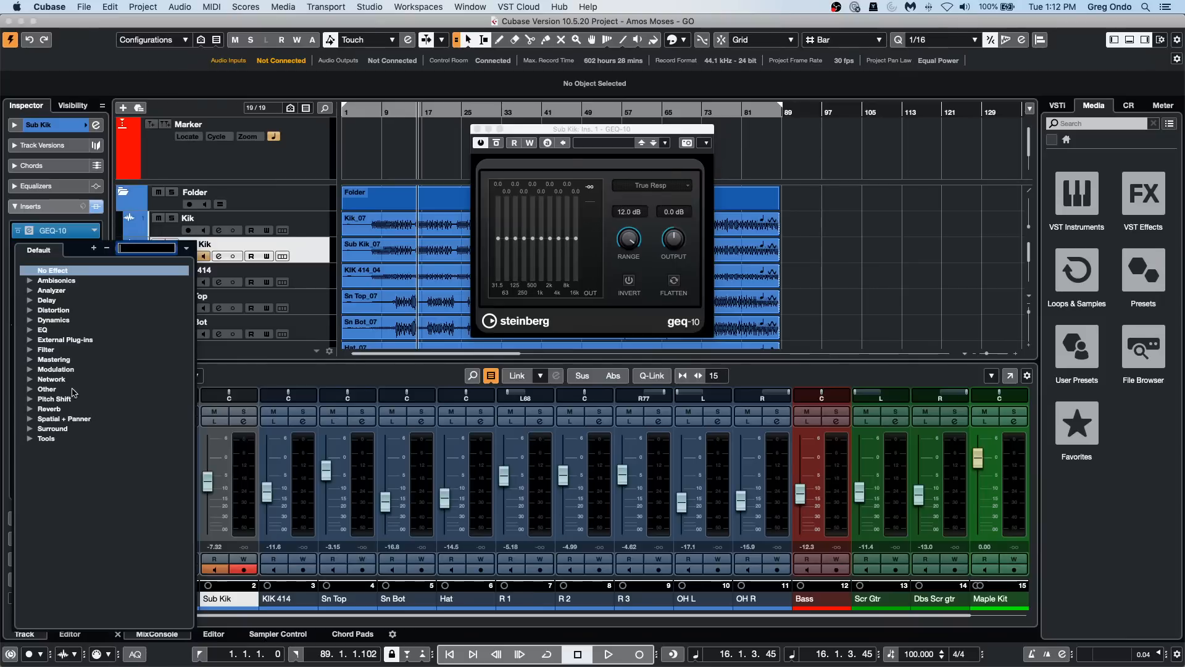
click(31, 322)
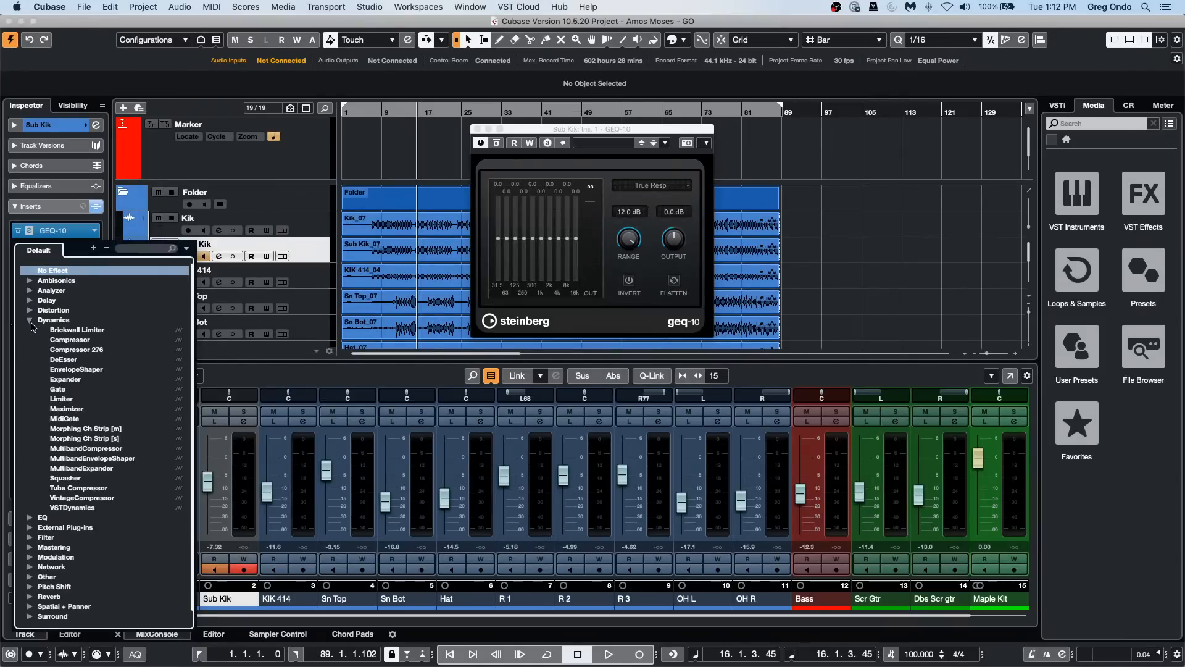
key(Escape)
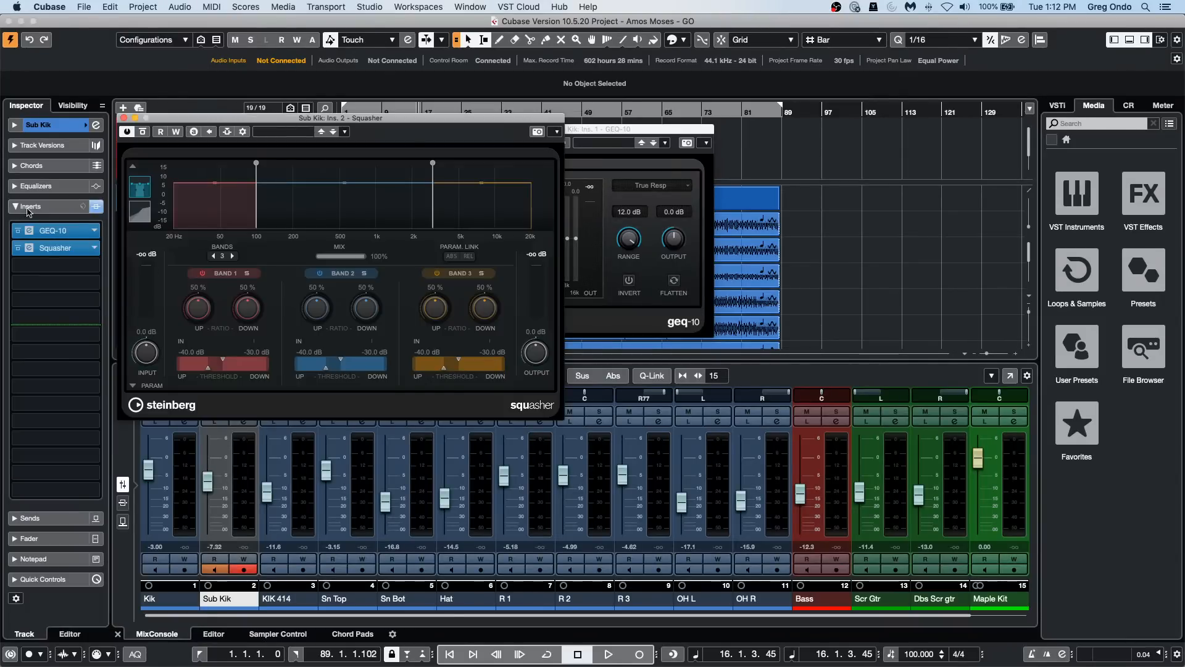
Step: Look through the preset management options for the Sub Kik track's inserts
click(82, 209)
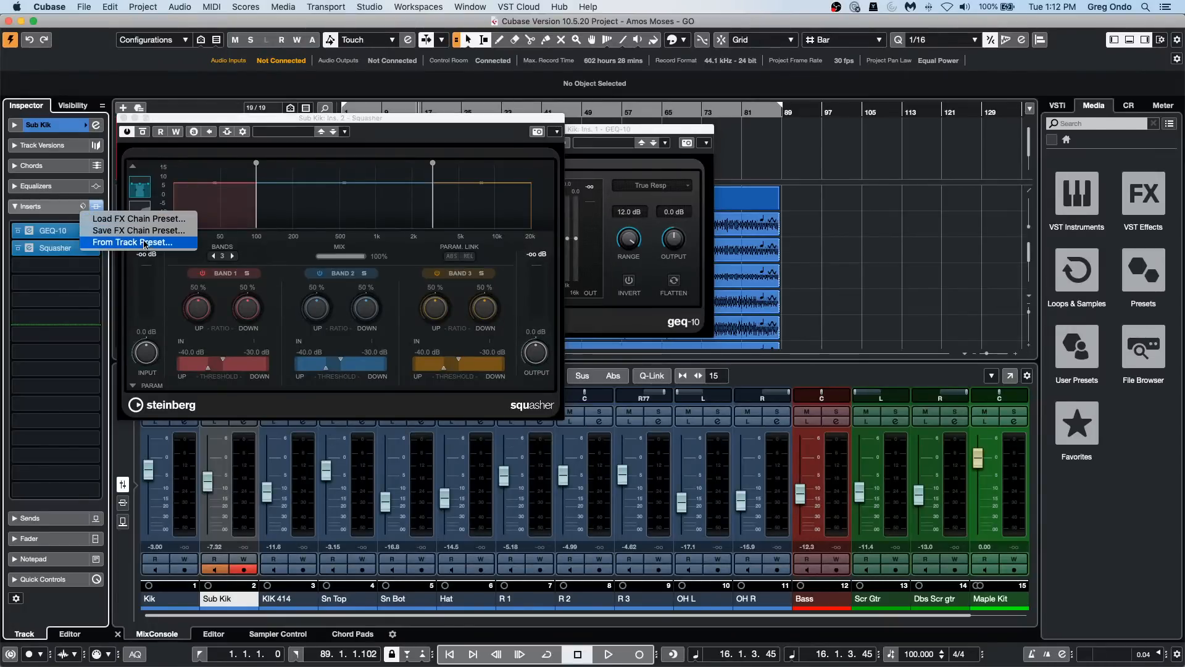
click(58, 217)
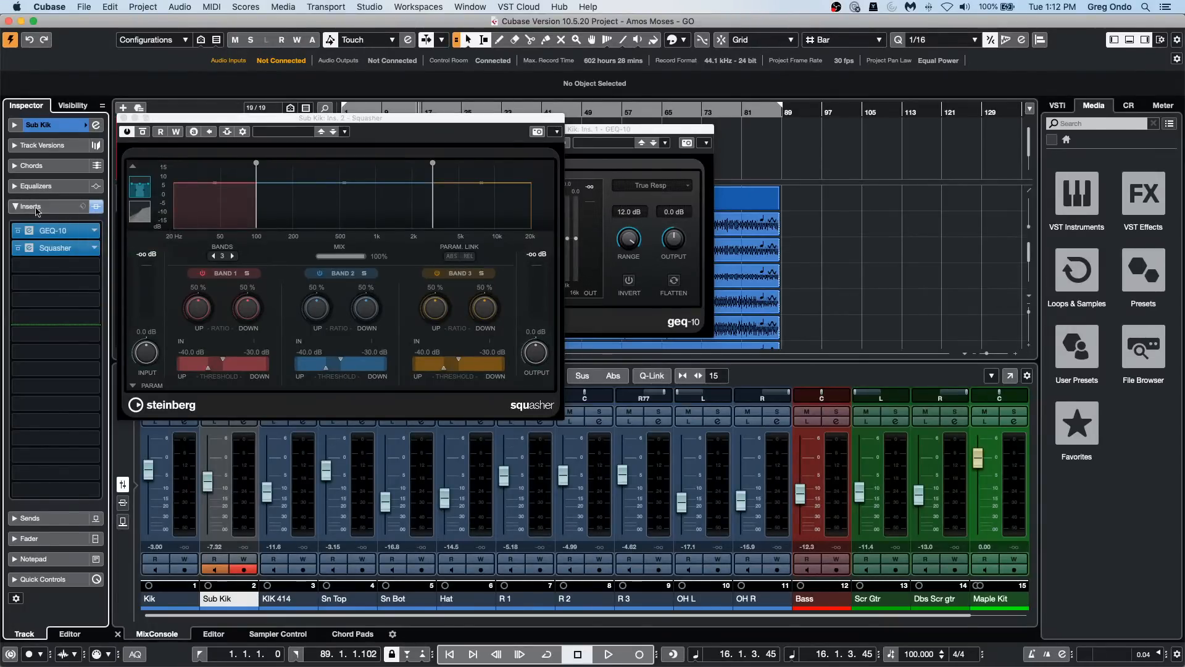
click(82, 209)
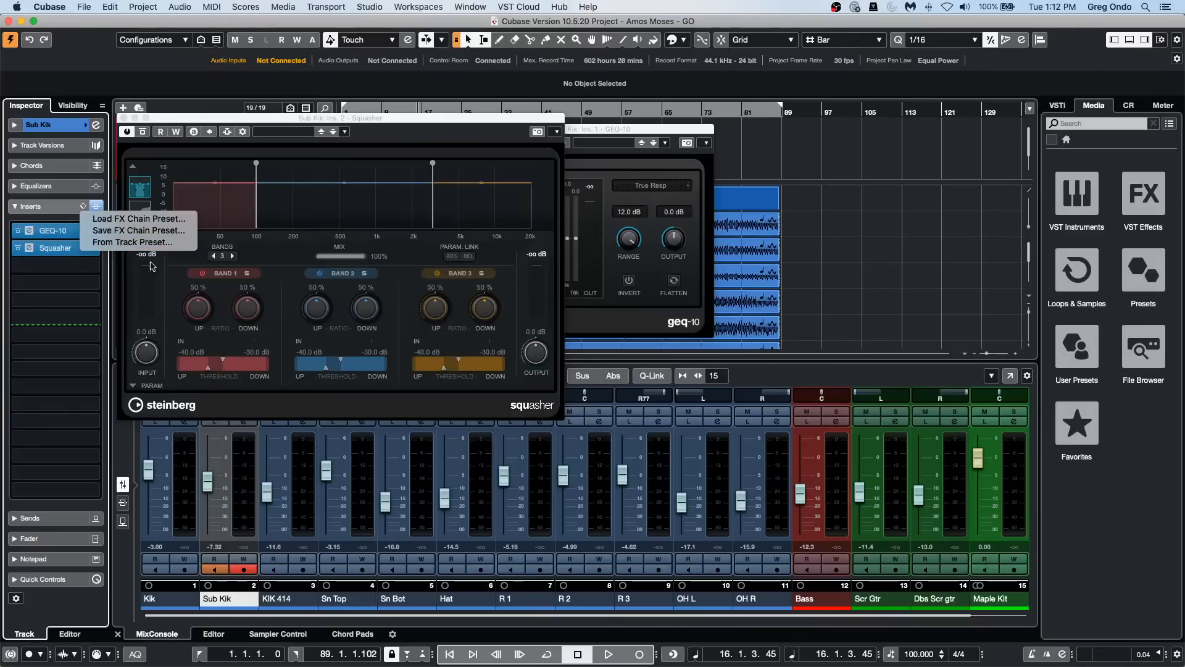
click(67, 272)
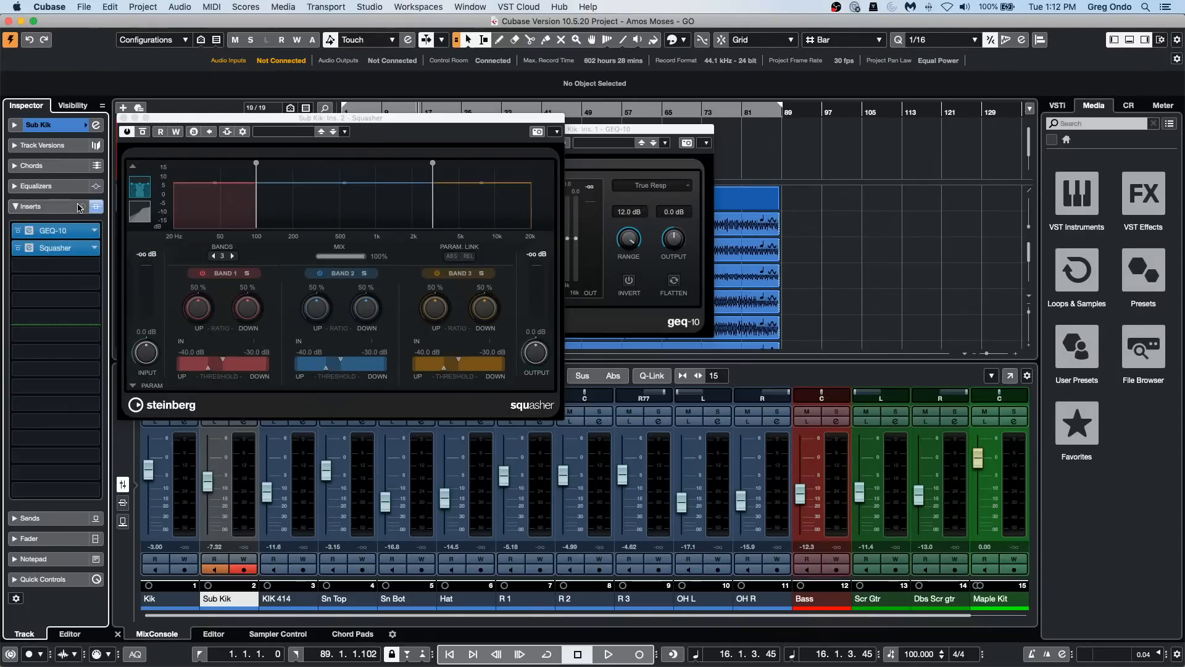
Step: Save the Sub Kik track's insert effects as an FX chain preset named "November 24"
click(82, 207)
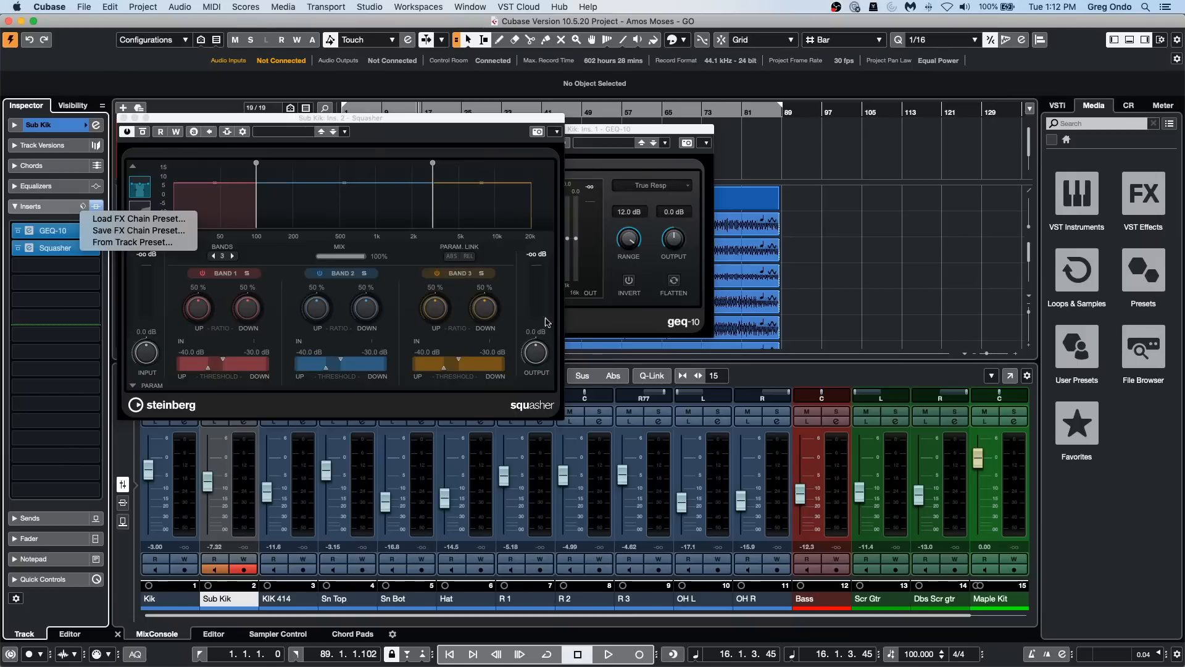
click(154, 231)
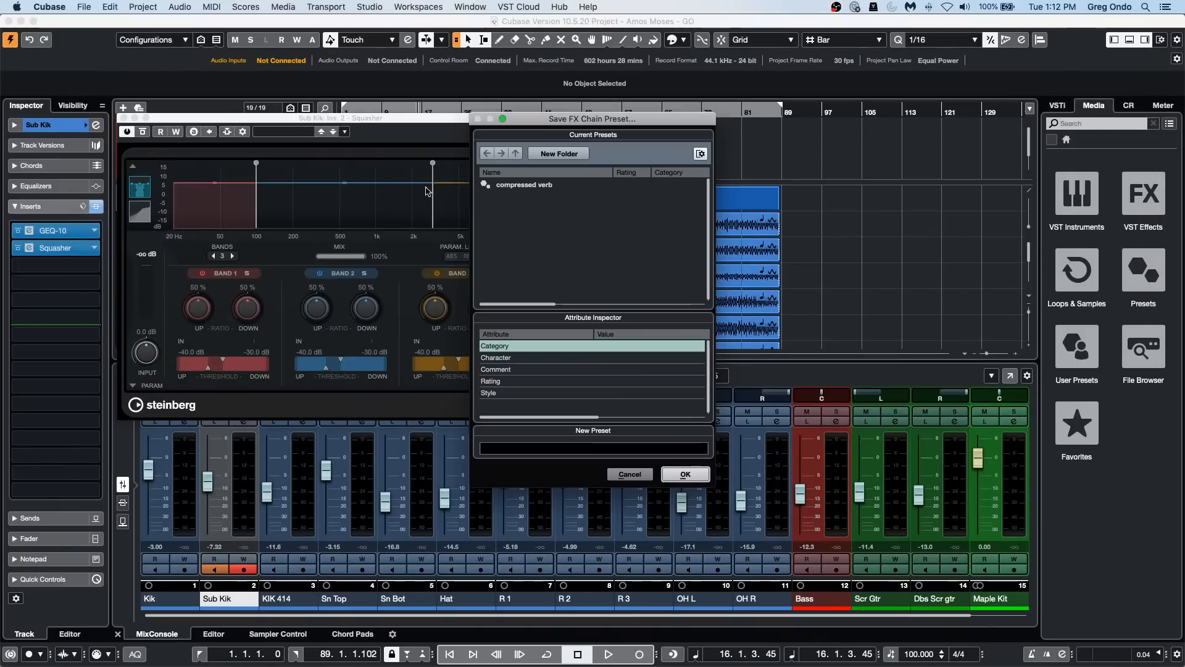
click(539, 445)
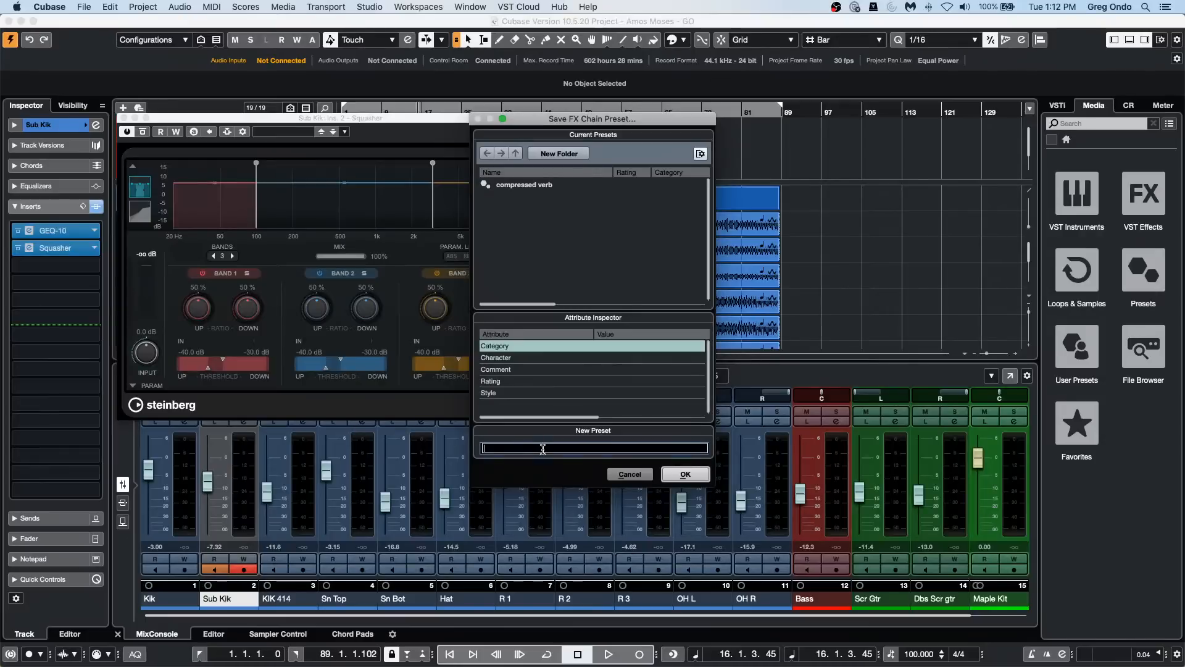
text(Nov)
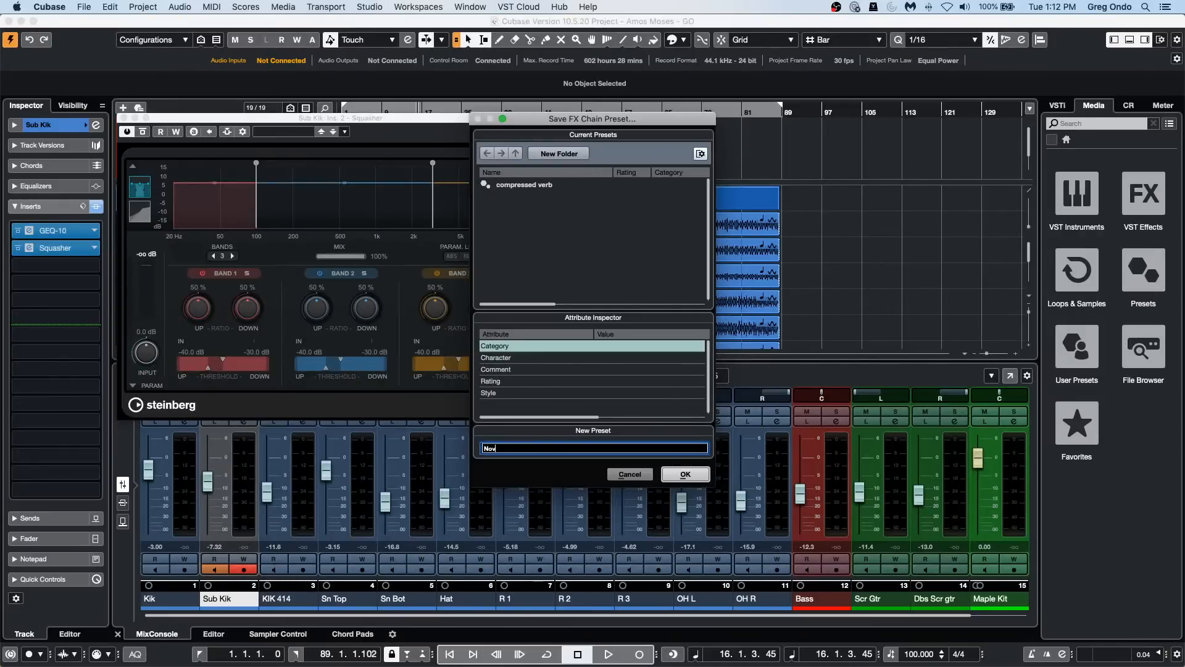
text(ember 24)
key(Return)
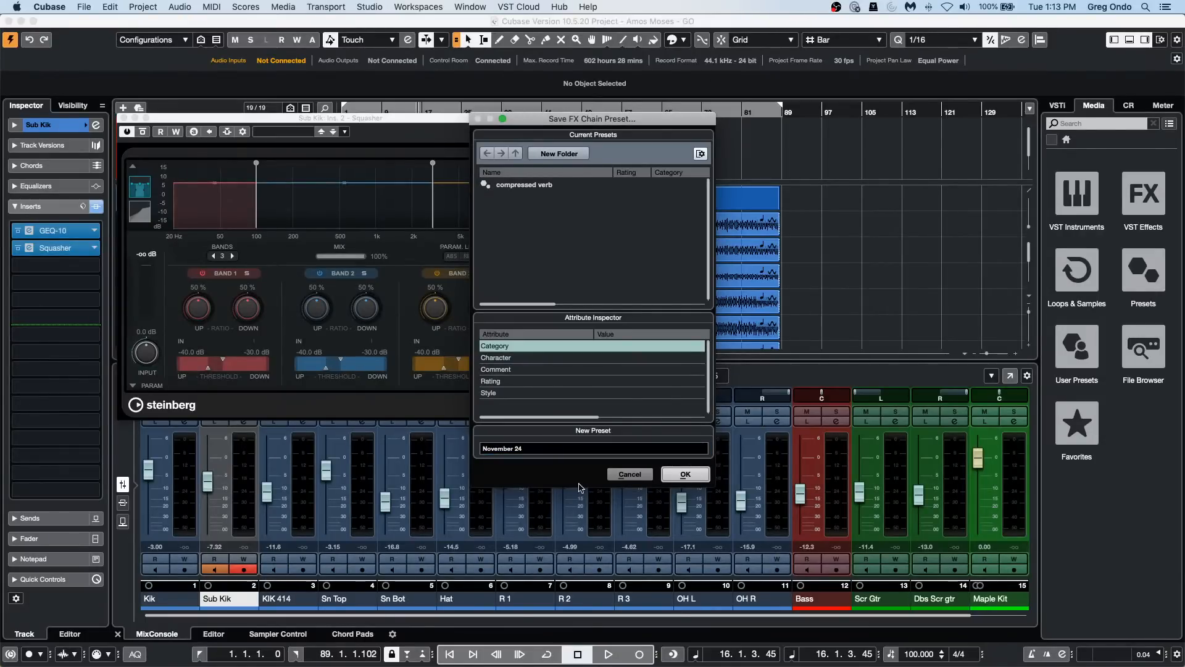
click(684, 474)
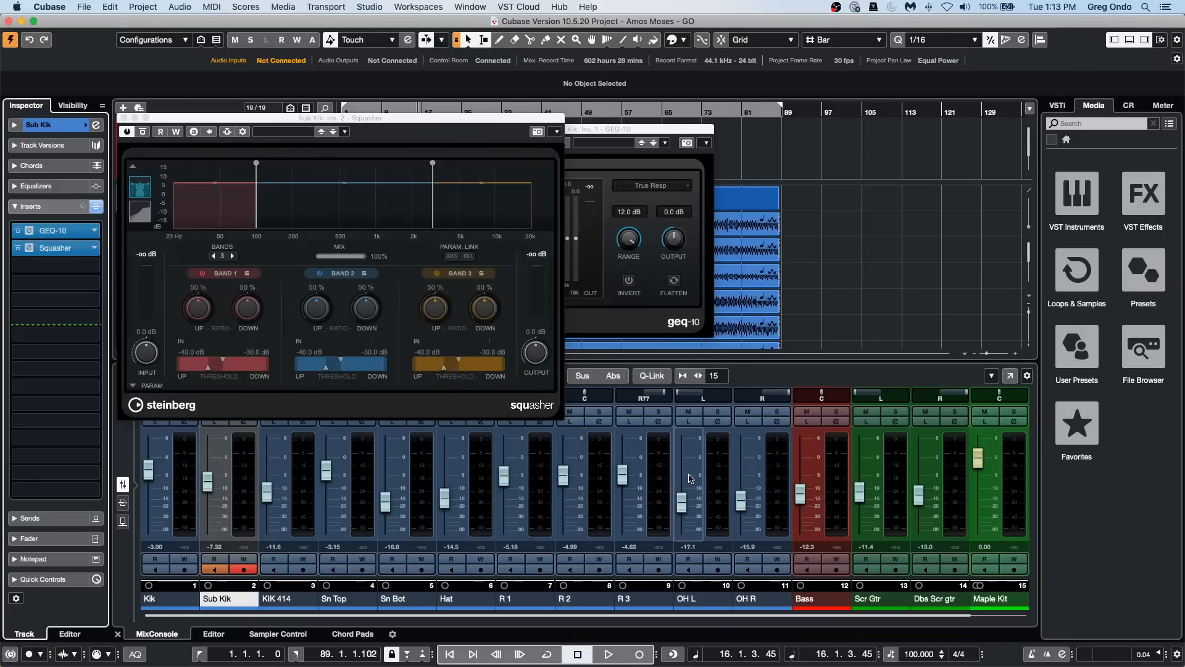
Step: Reset the Sub Kik track's insert rack and reload it with the "November 24" FX chain preset from the user presets
alt+click(98, 210)
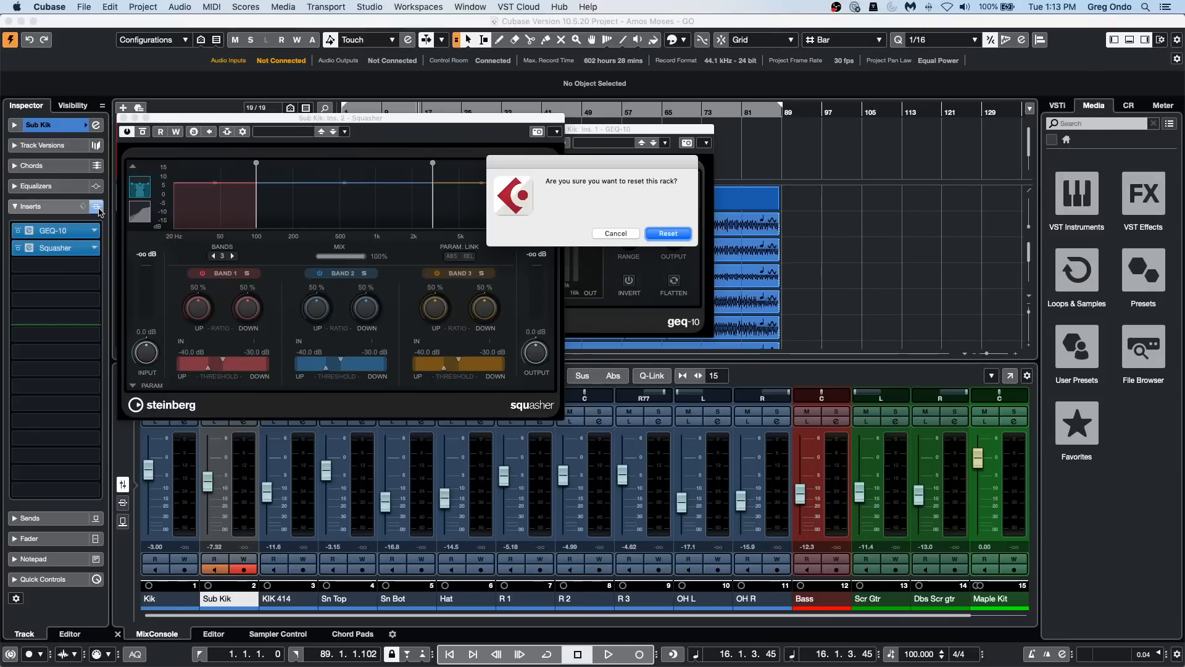
click(673, 233)
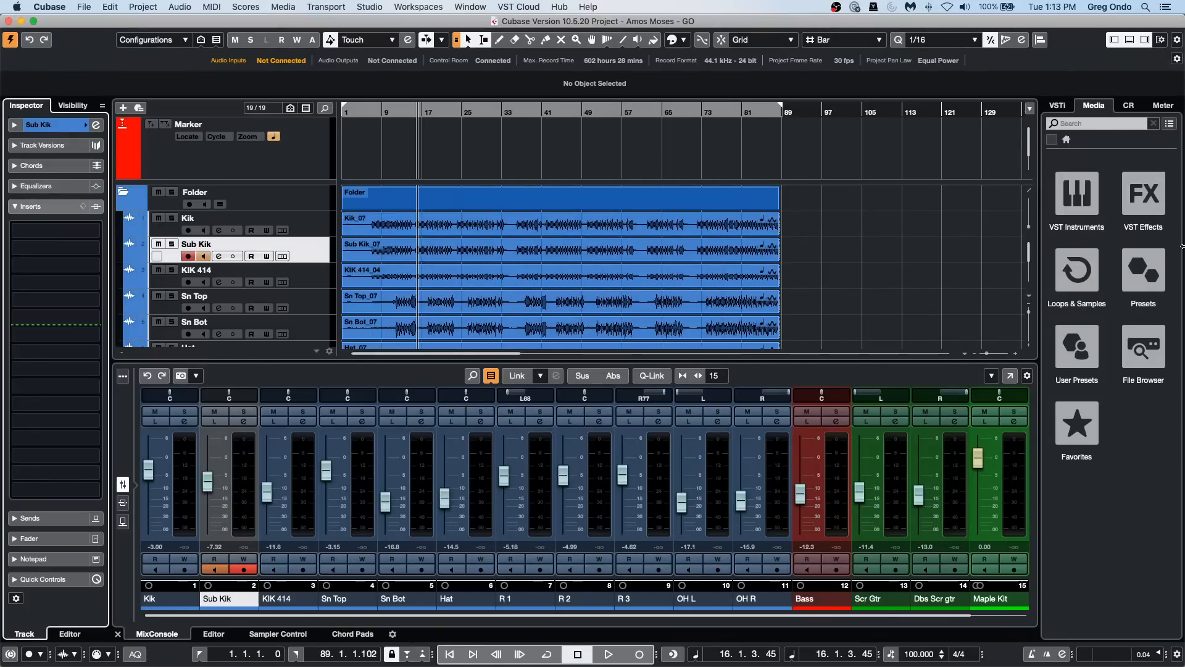
click(1088, 327)
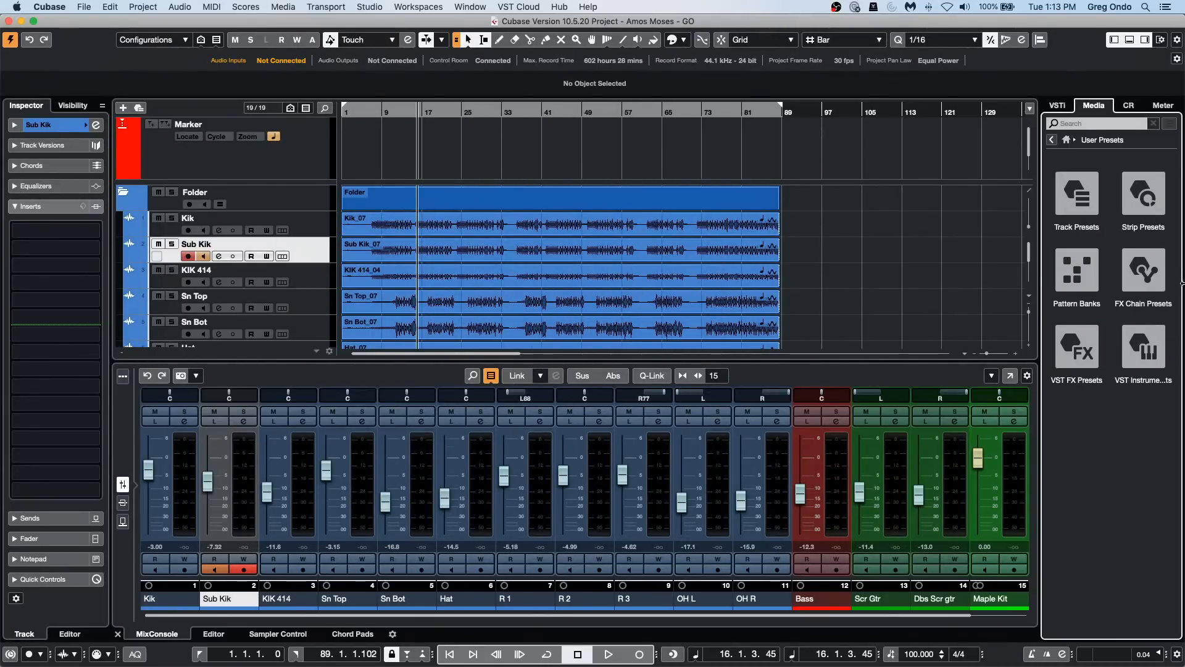
click(1143, 270)
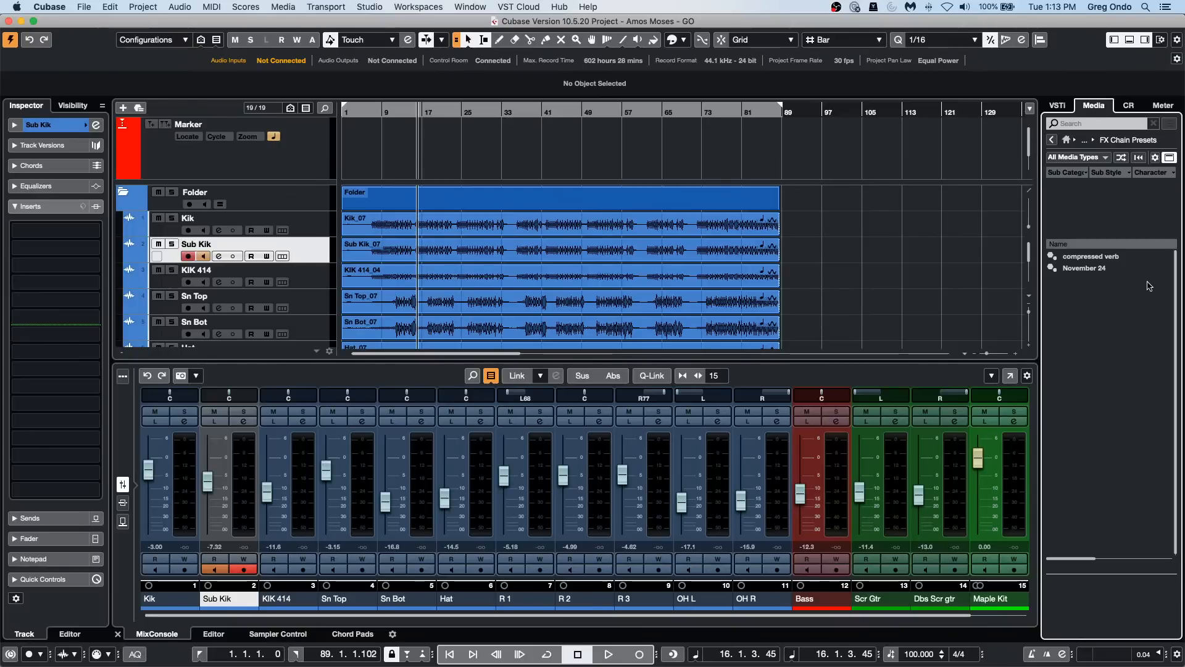
drag(1087, 268, 279, 259)
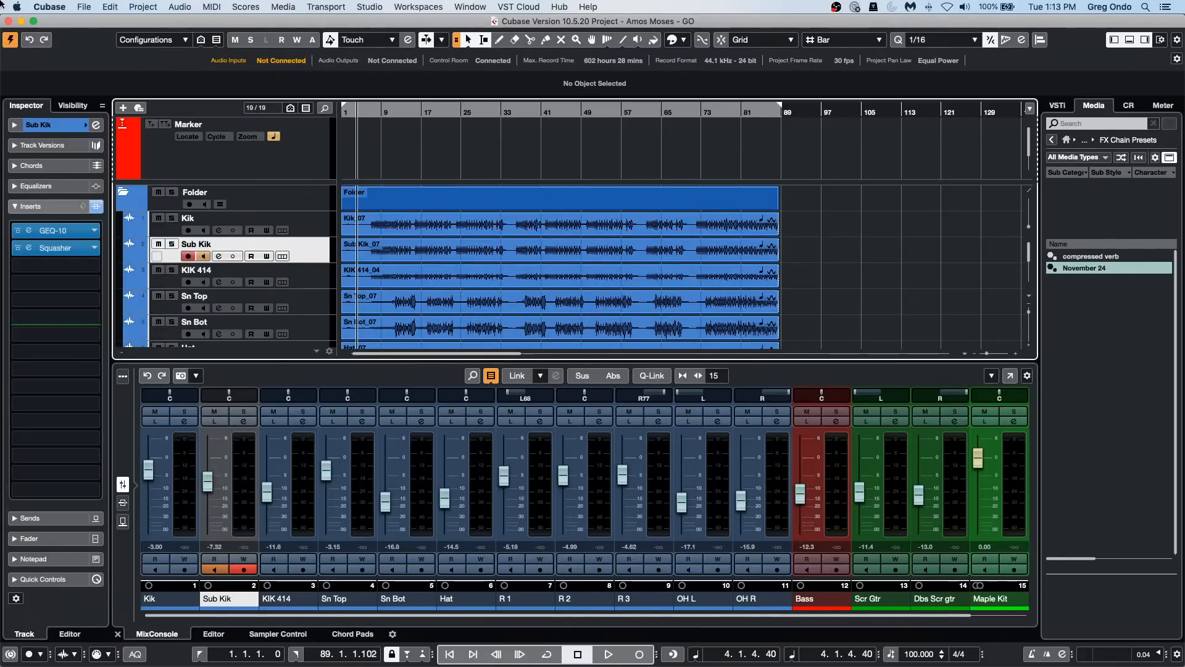
Step: Examine the MIDI File import destination options in the Preferences, keeping HALion Sonic SE multi-timbral
click(83, 7)
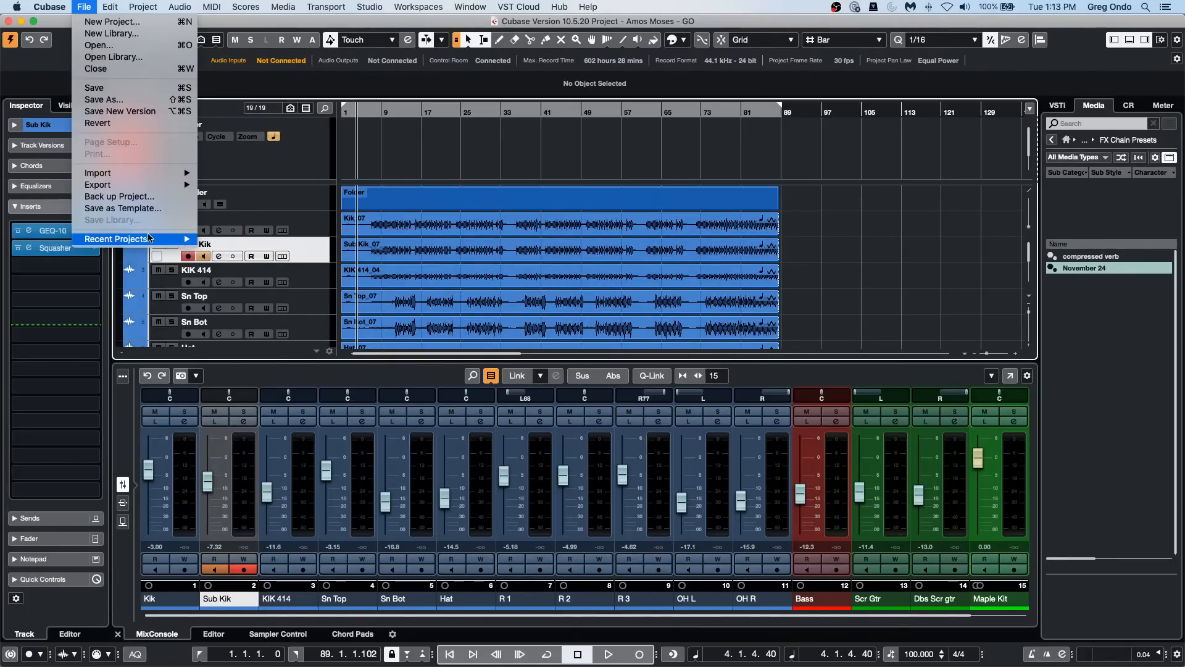
mouse_move(150, 239)
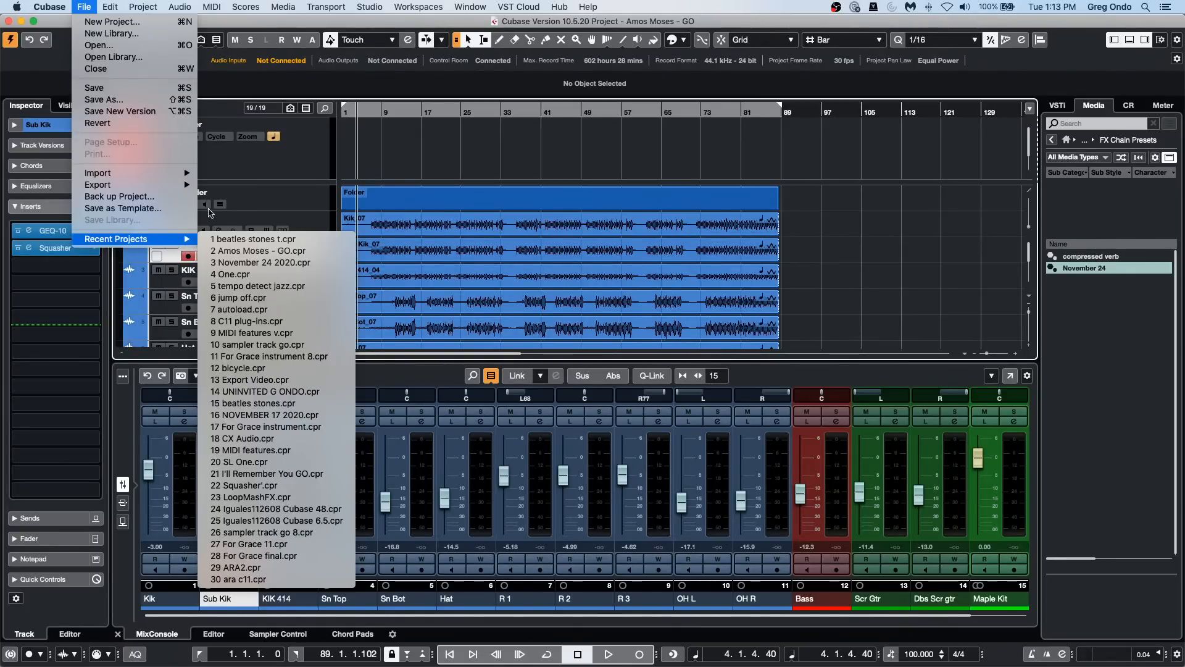
mouse_move(49, 7)
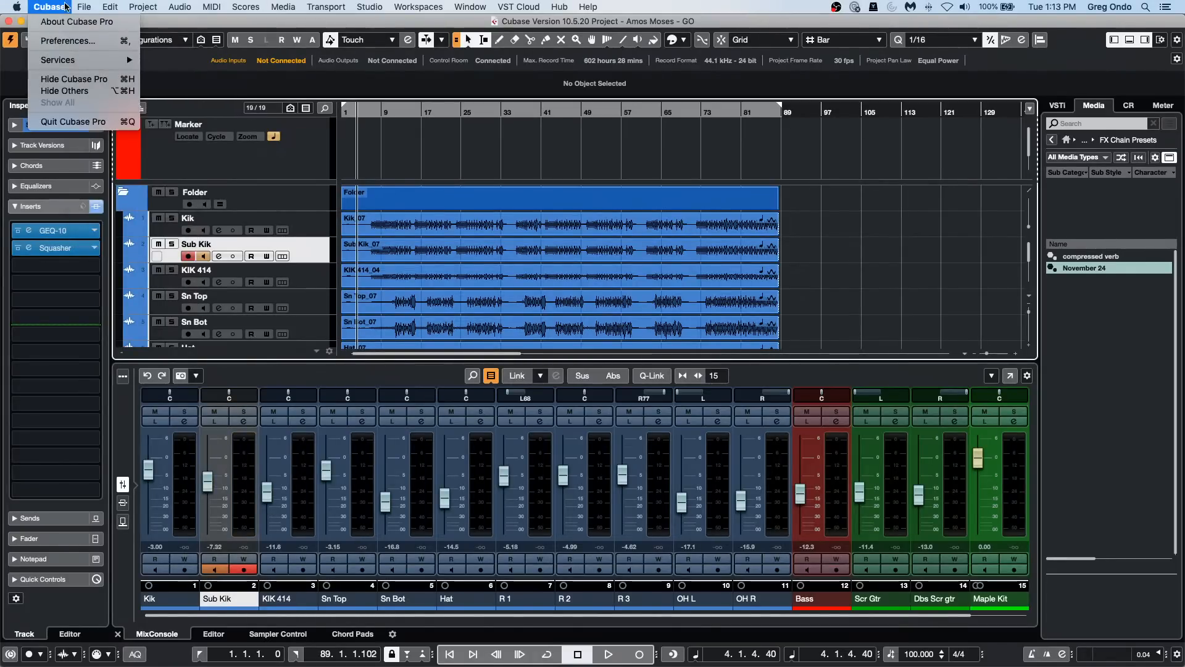
click(68, 41)
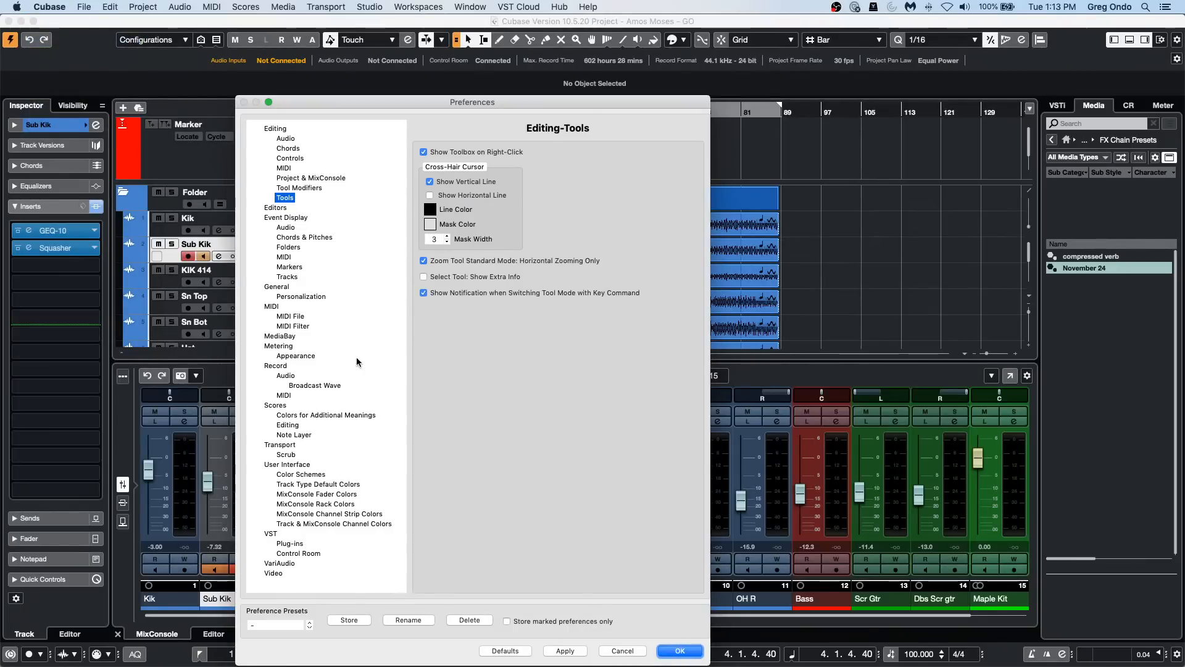
click(290, 316)
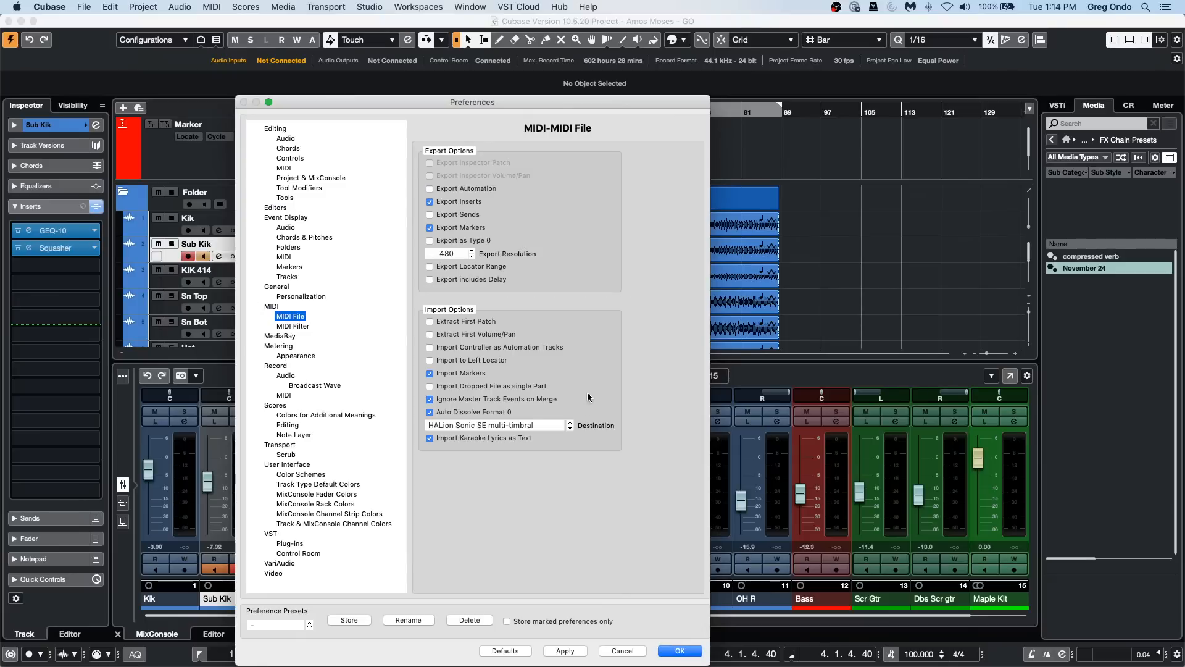
click(518, 426)
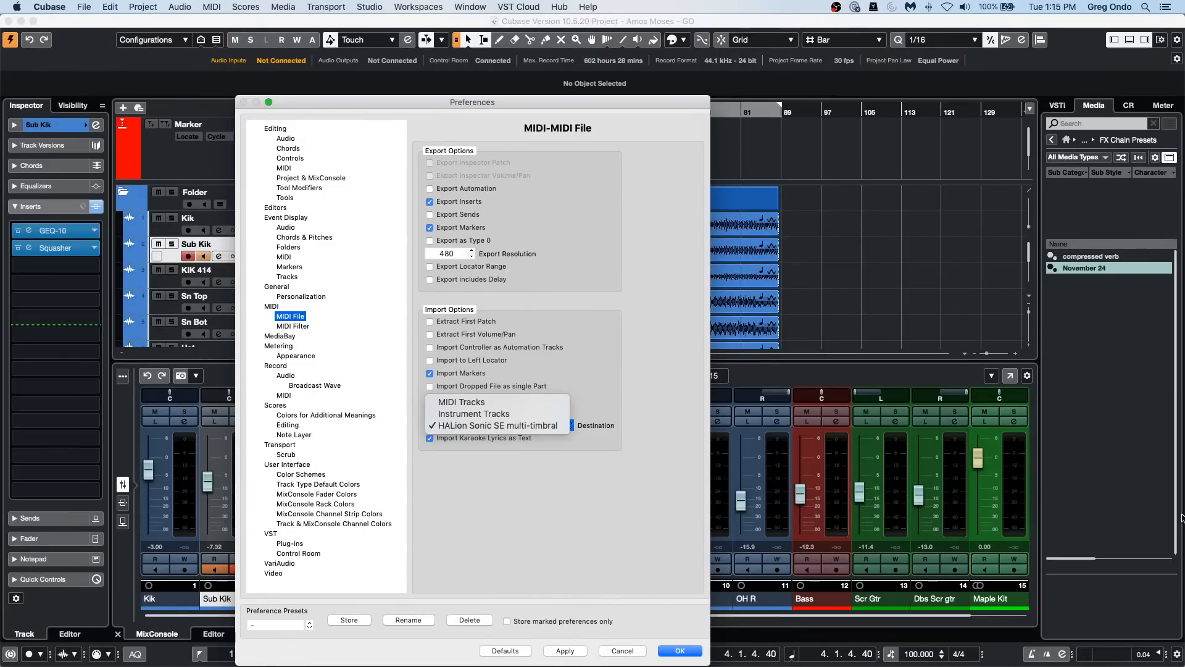
click(689, 521)
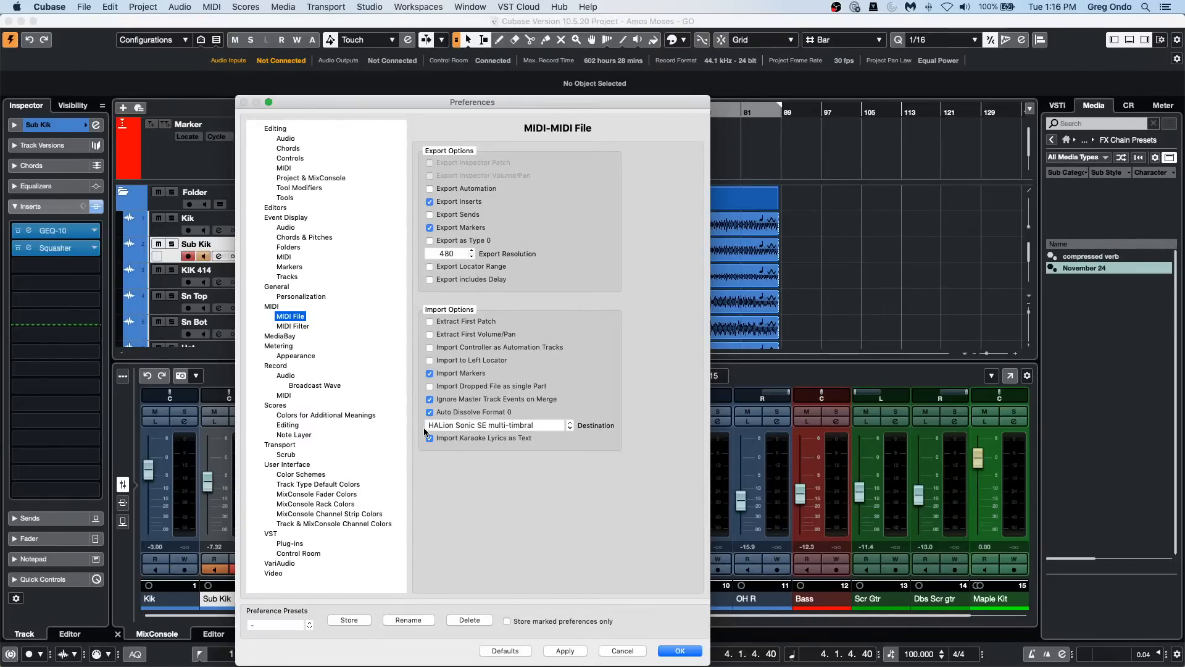
click(681, 652)
Step: Add a Mackie Control remote device in the Studio Setup
click(369, 7)
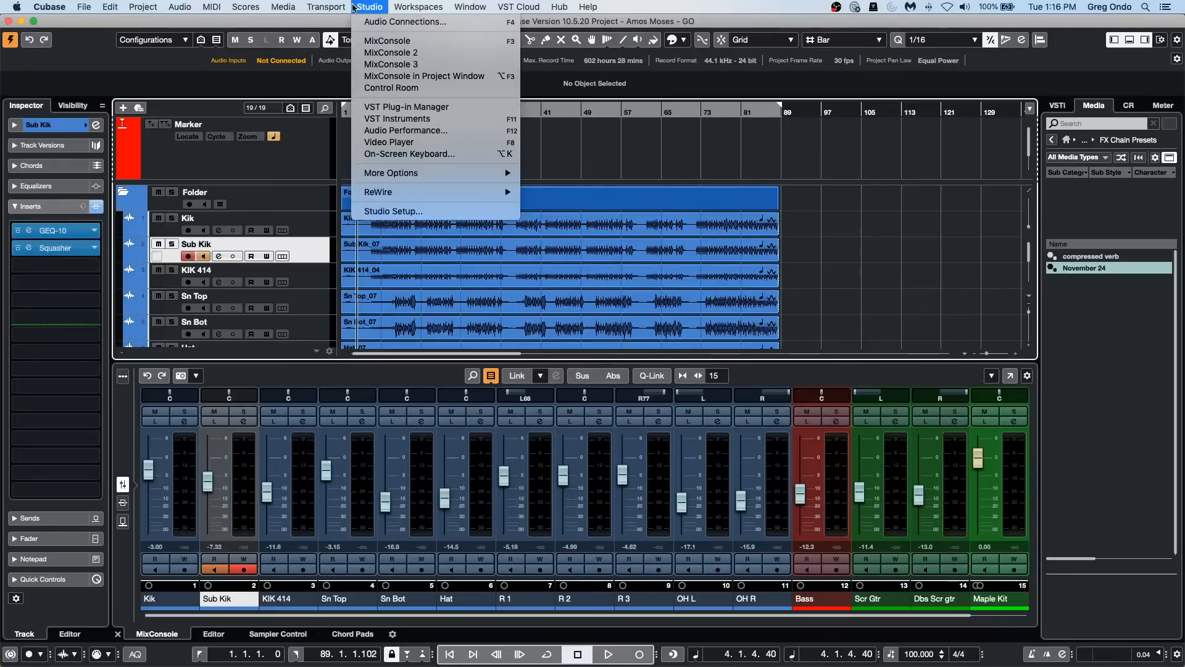
click(372, 211)
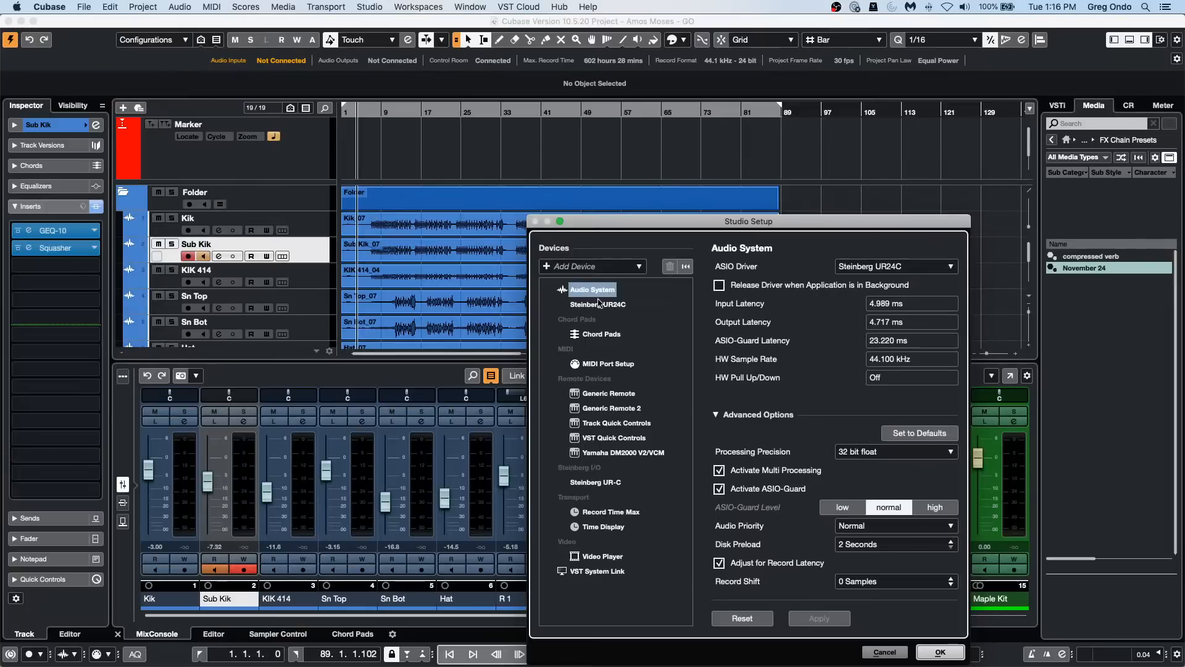
click(546, 267)
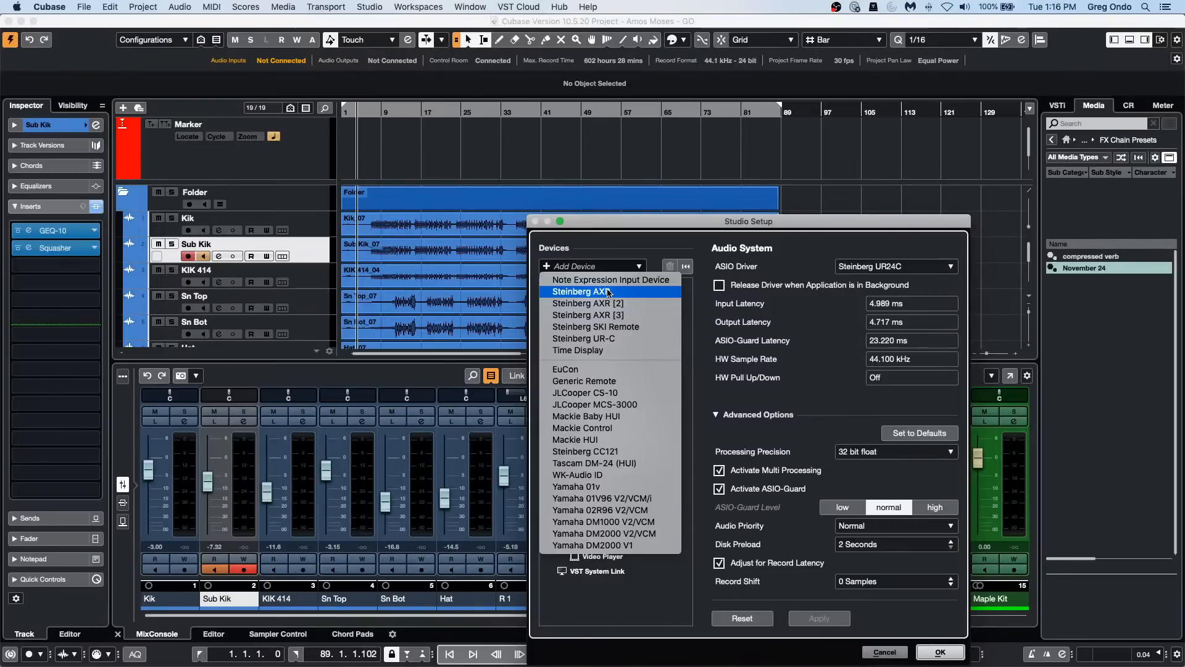
click(611, 428)
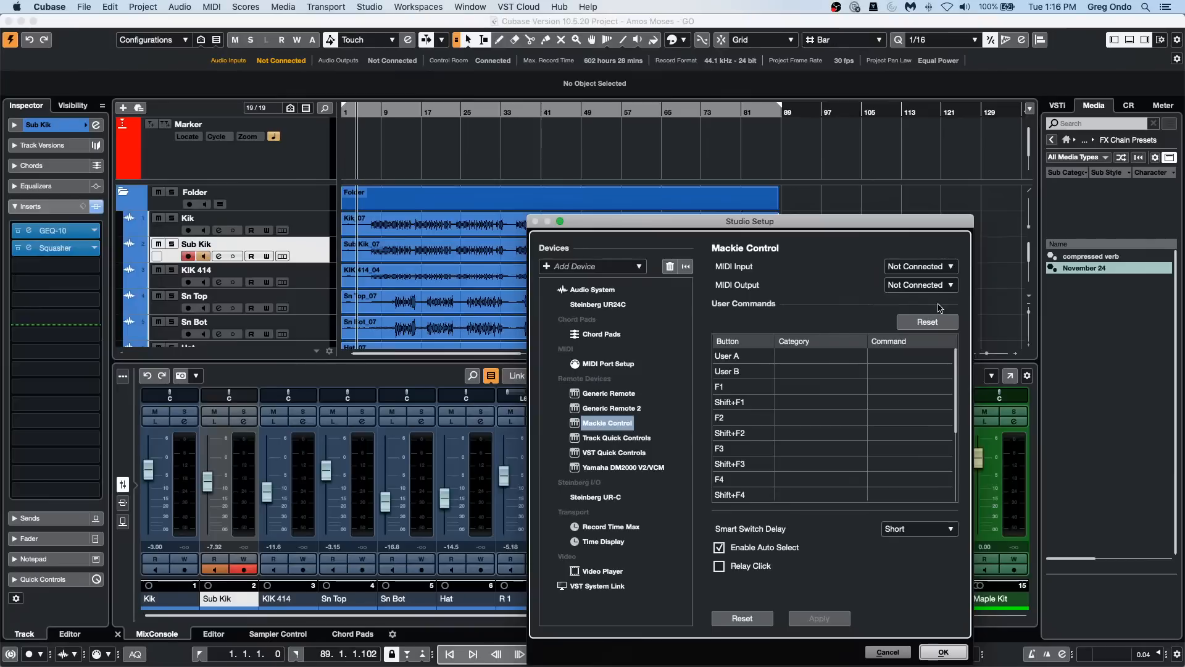
Step: Examine the available MIDI input and MIDI output ports for the Mackie Control device, leaving both Not Connected
click(945, 268)
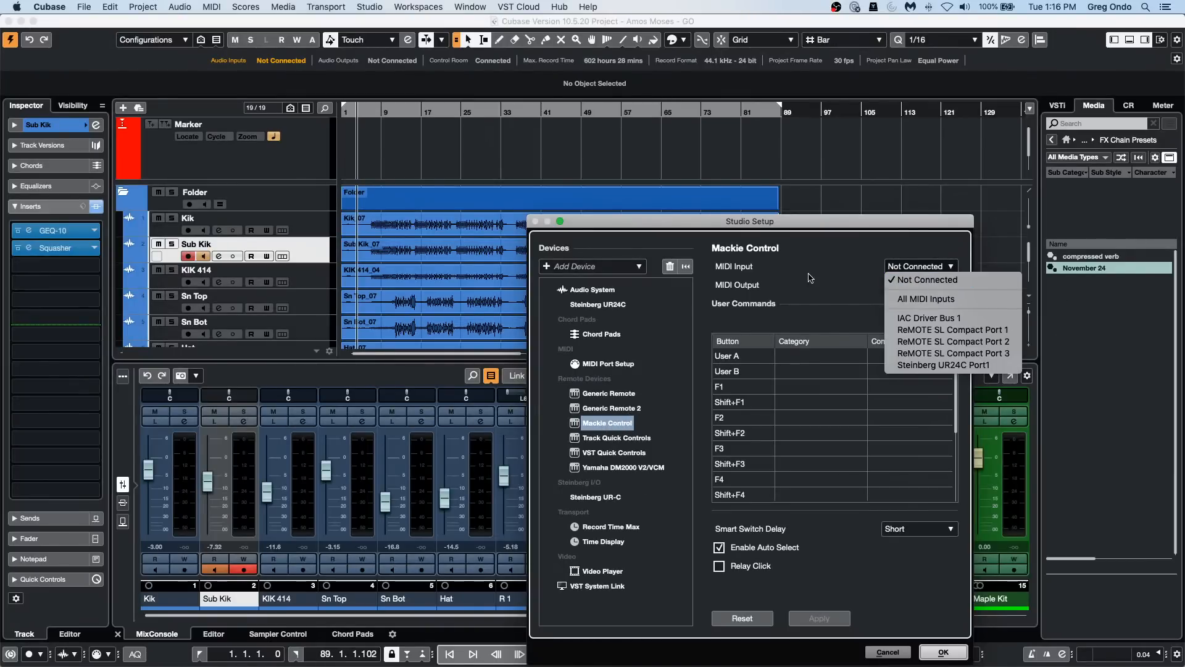
click(889, 277)
click(917, 266)
click(842, 282)
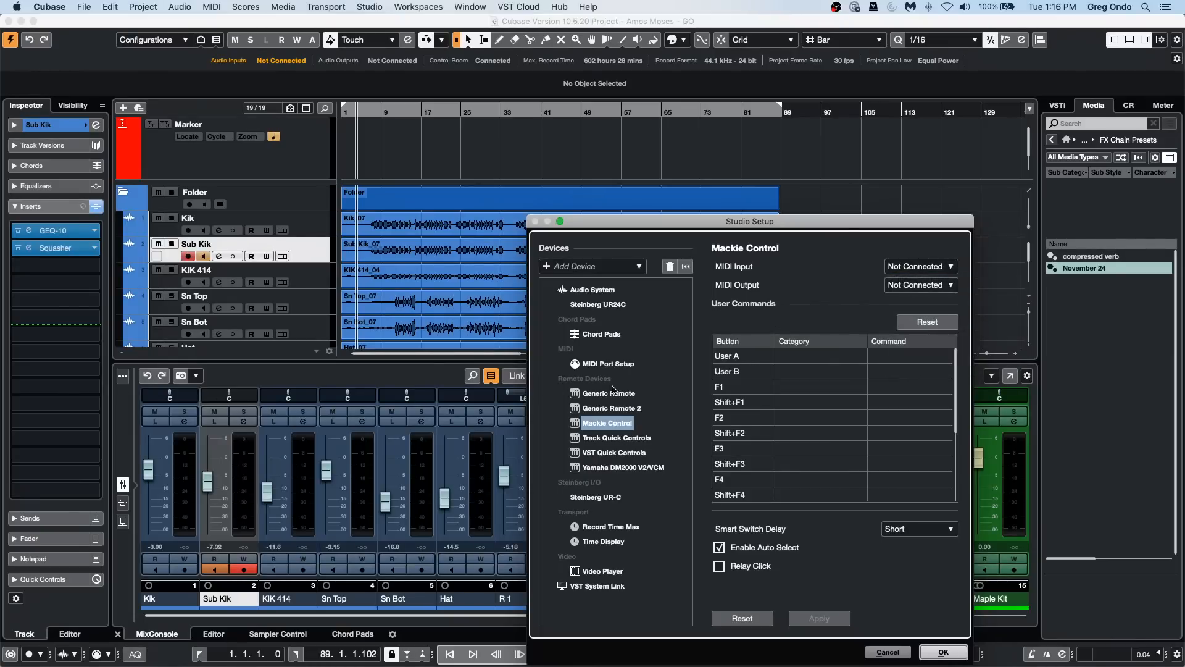
click(911, 266)
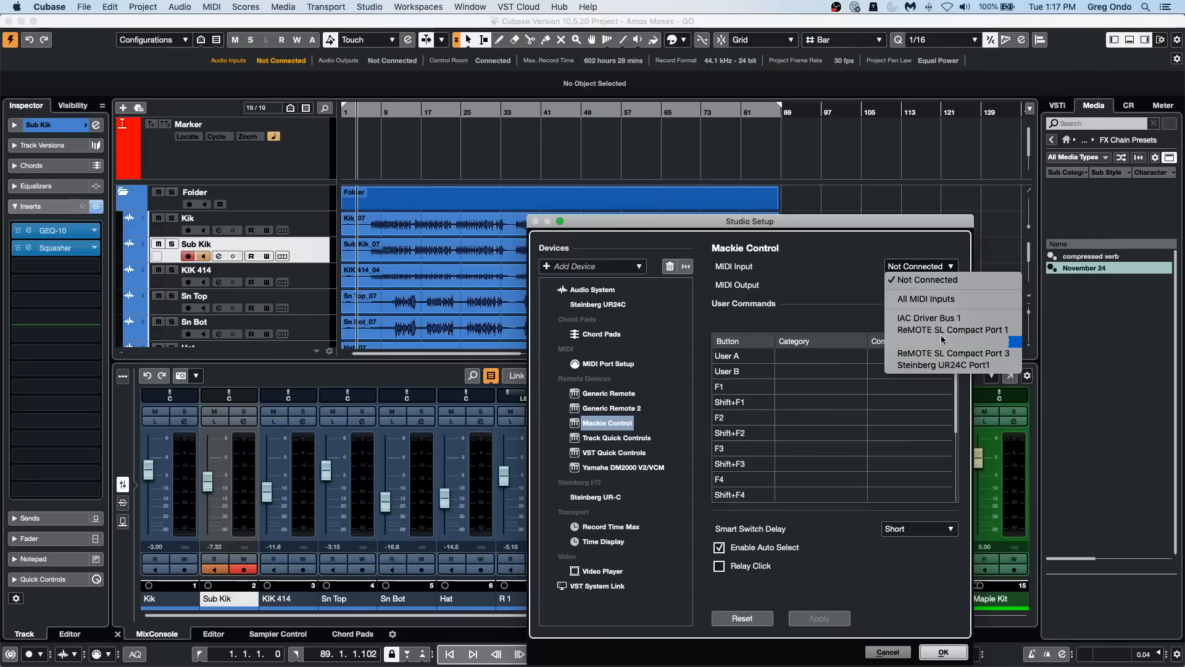
click(919, 279)
click(919, 285)
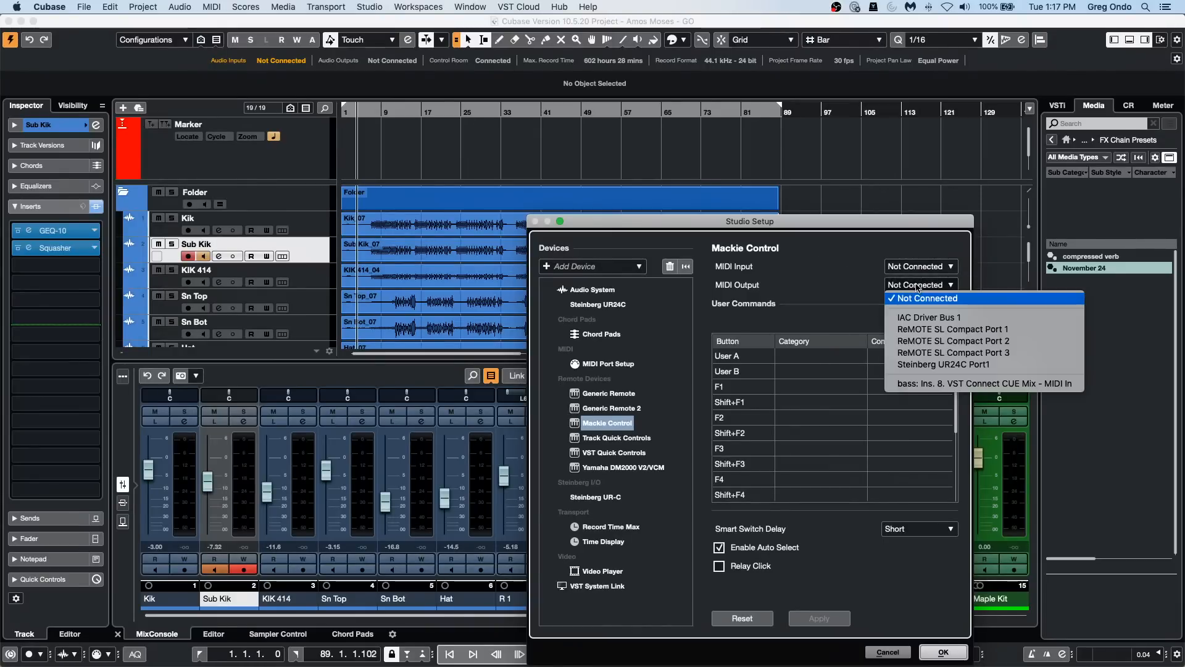
click(868, 265)
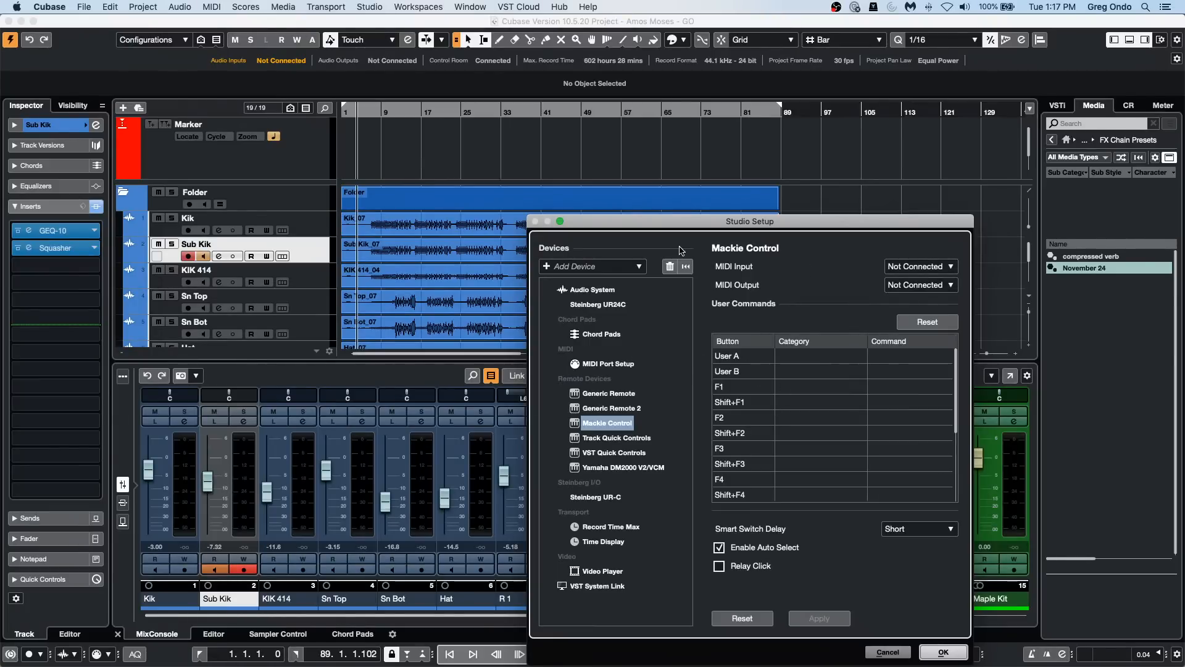
click(924, 266)
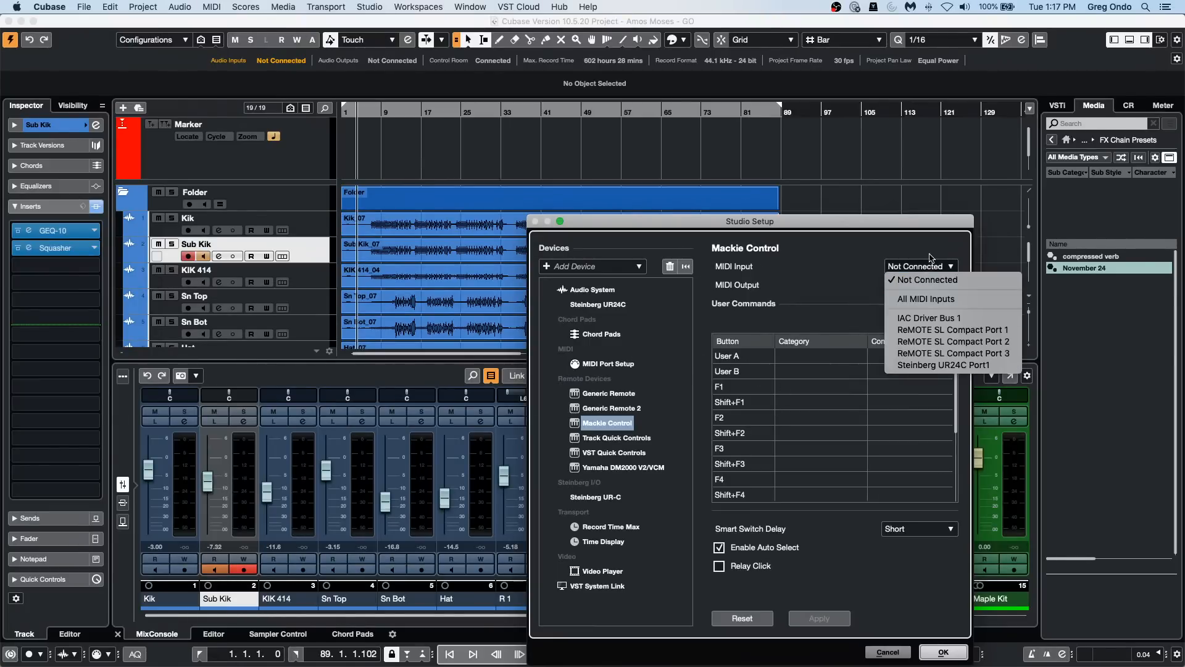
click(920, 267)
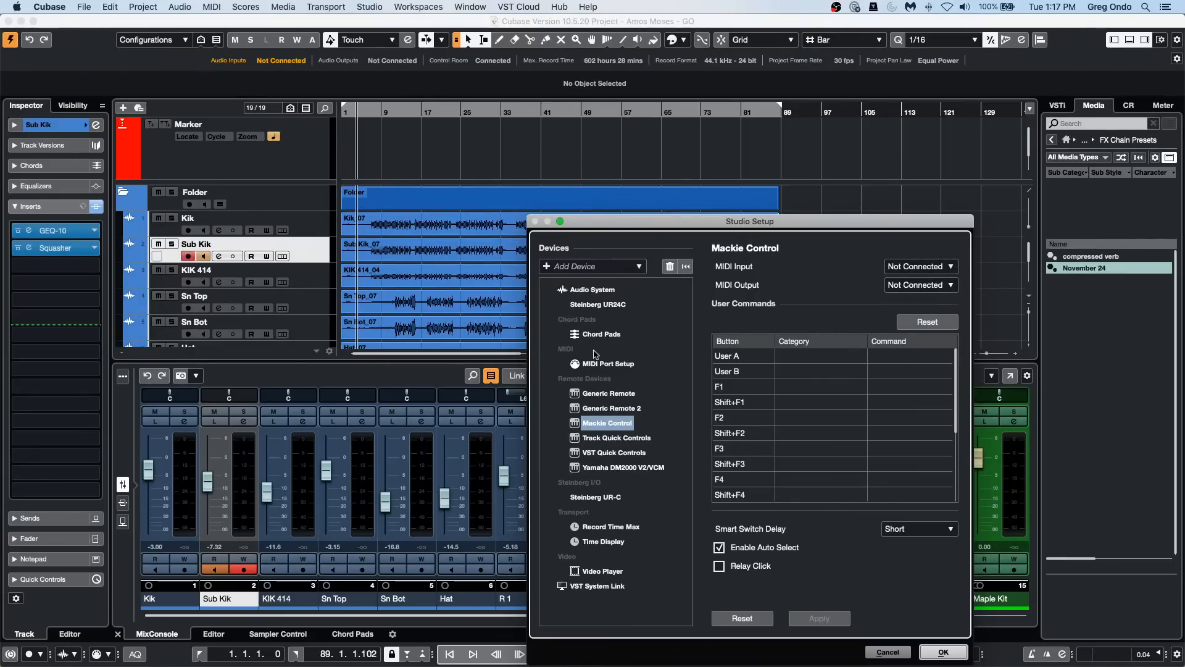
Step: Check the Generic Remote devices, return to Mackie Control and accept the Studio Setup
click(610, 408)
click(609, 394)
click(610, 423)
click(943, 652)
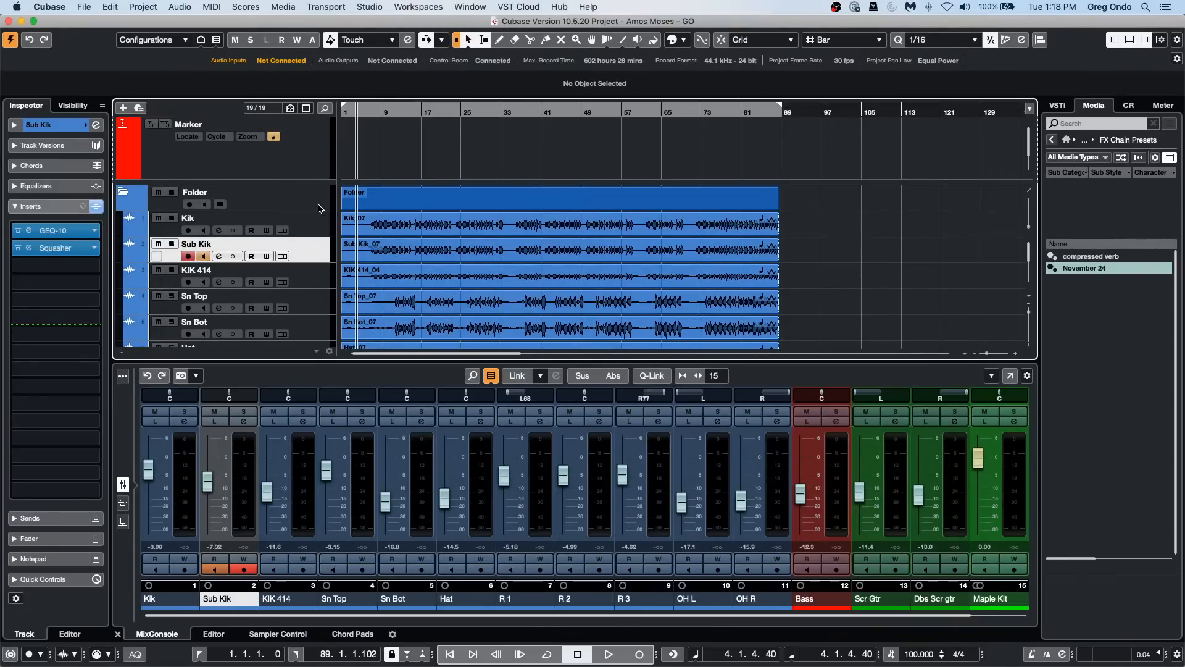
Step: Add one HALion Sonic SE instrument track below Sub Kik, routed to Stereo Out
right_click(319, 260)
mouse_move(368, 257)
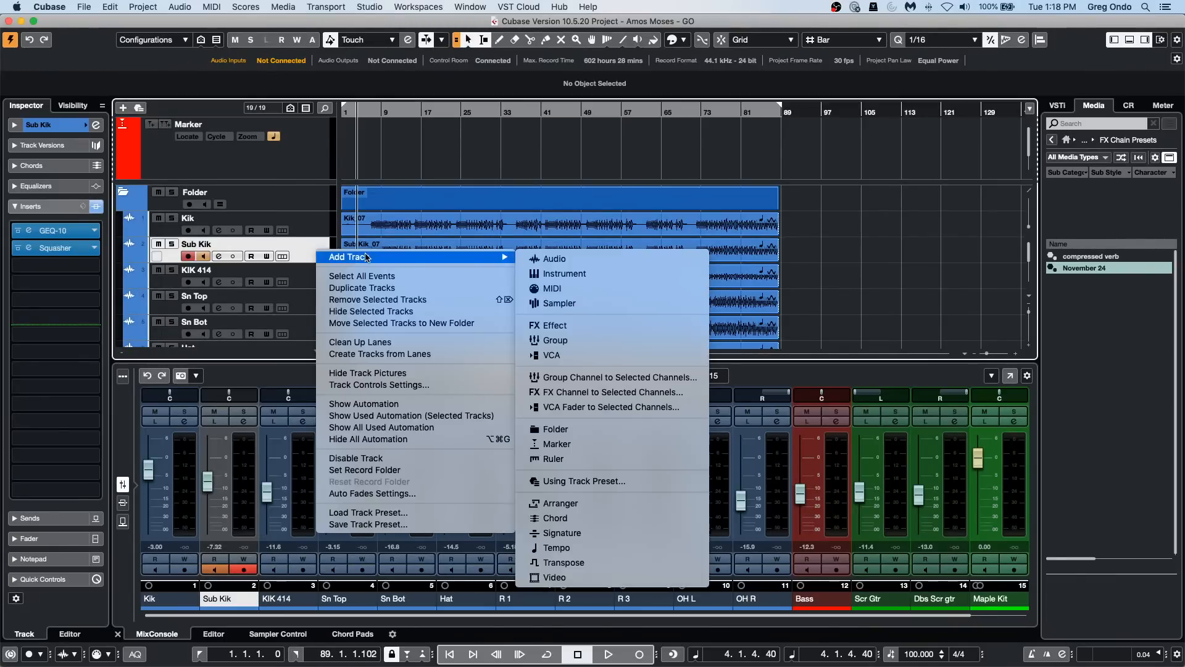
click(548, 274)
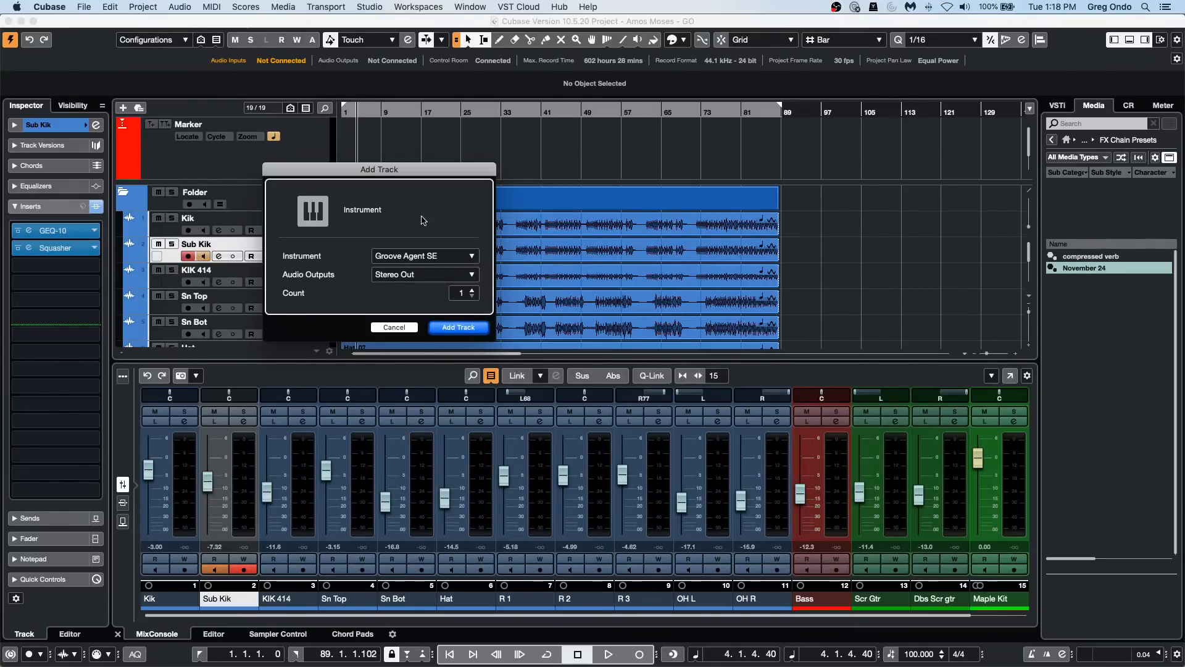
click(444, 258)
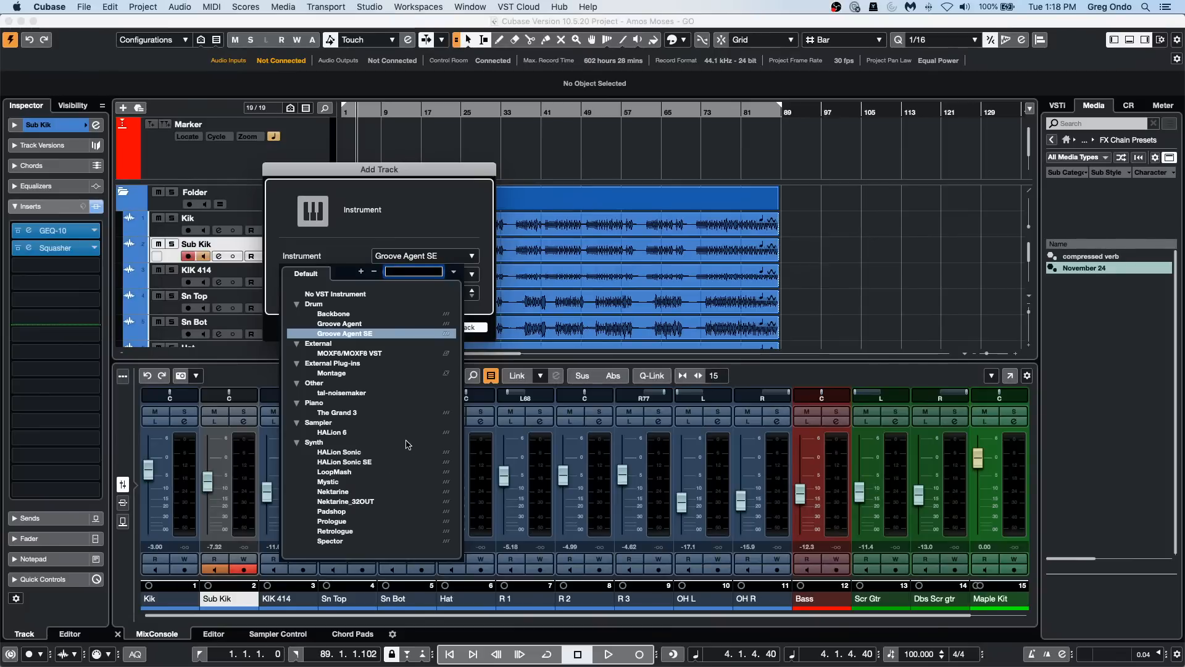
click(368, 462)
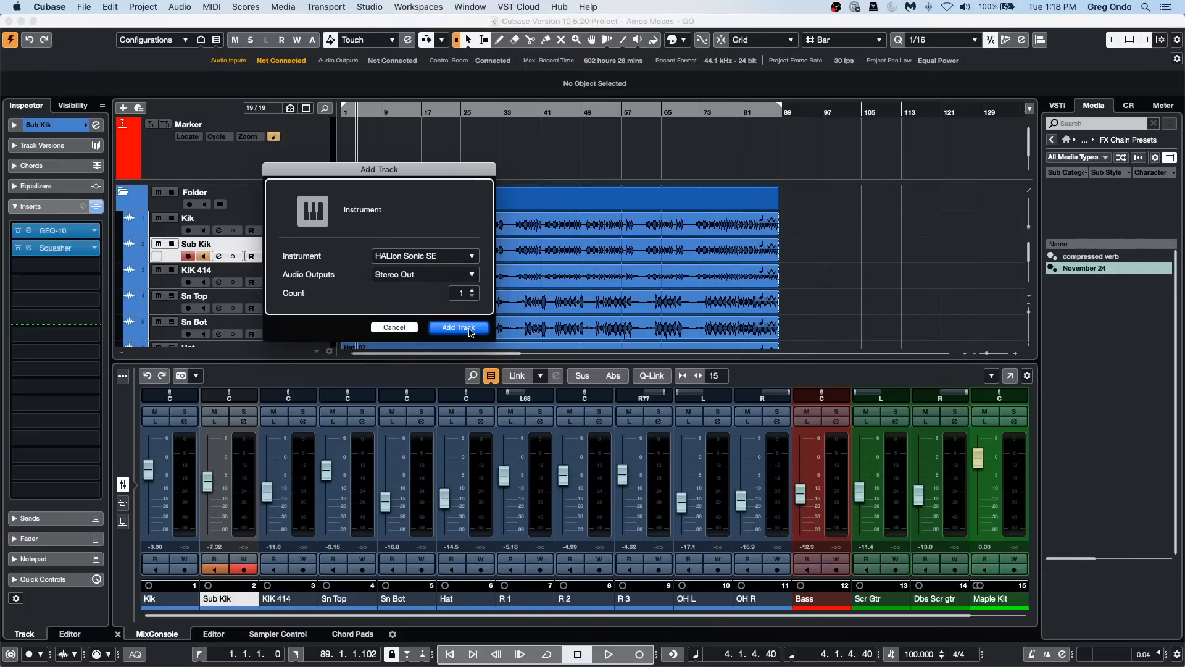
click(469, 327)
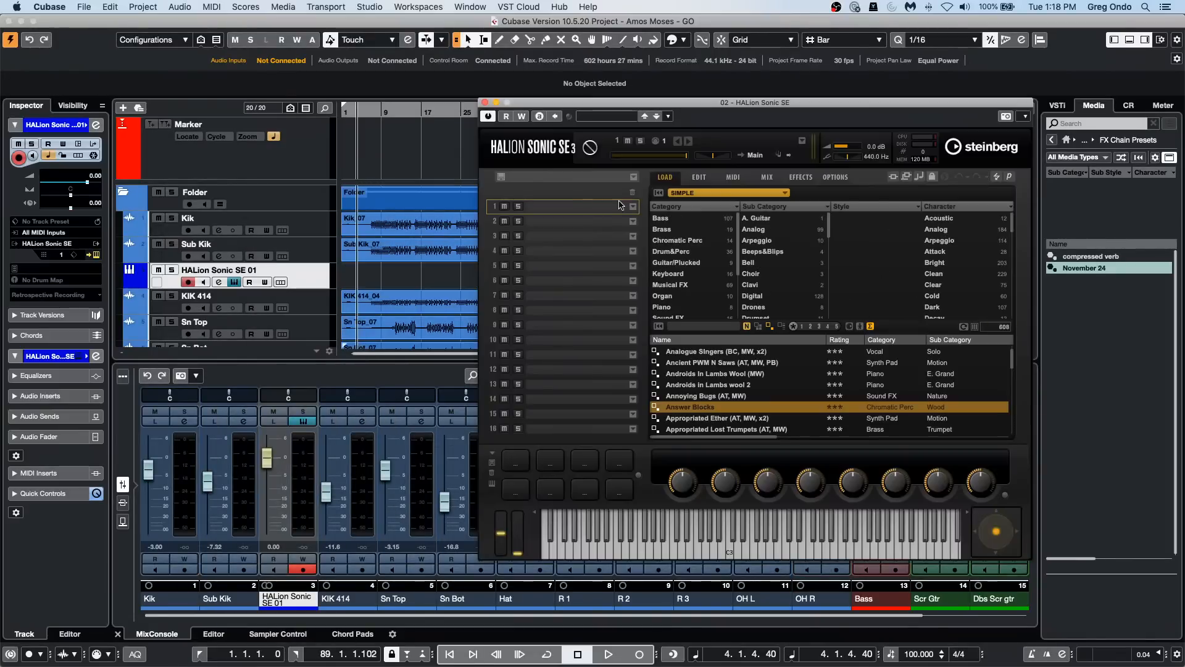
Step: Load the Answer Blocks program into HALion Sonic SE and audition several notes on its virtual keyboard
double_click(713, 408)
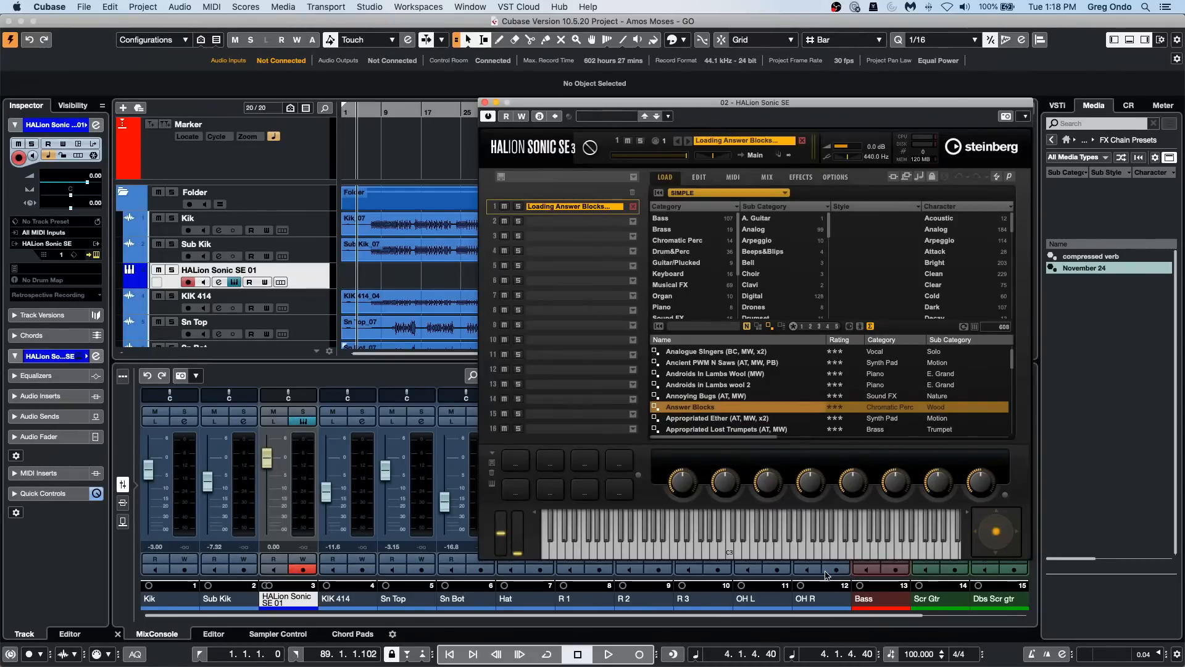
click(787, 541)
click(726, 547)
click(674, 546)
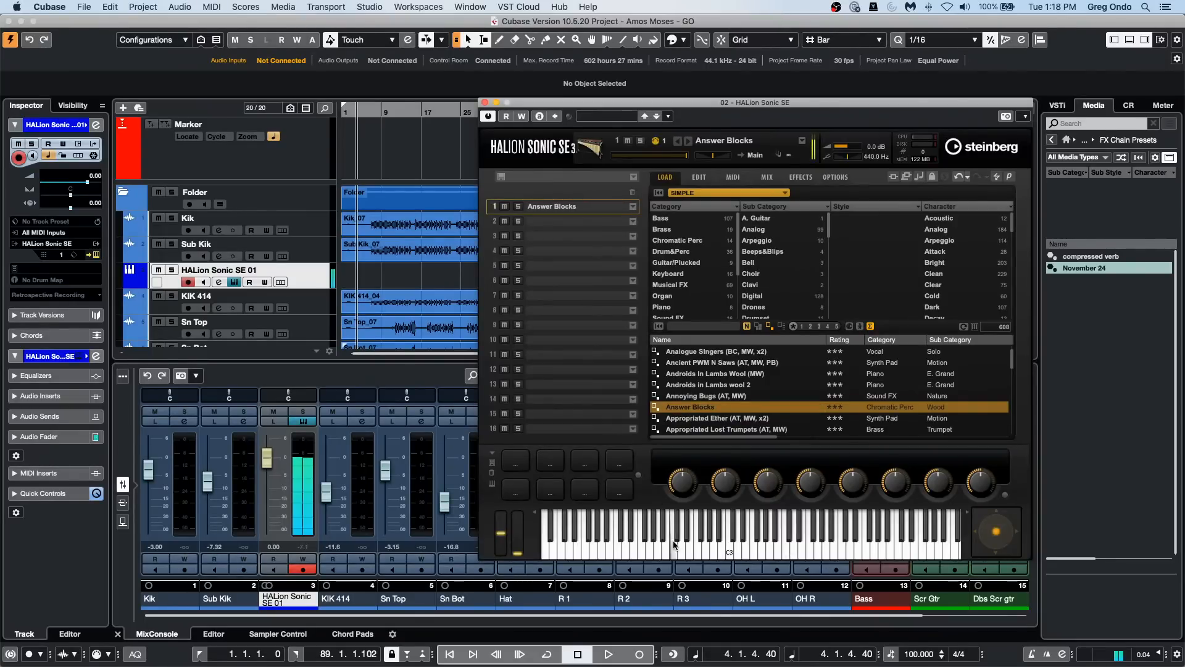
click(627, 549)
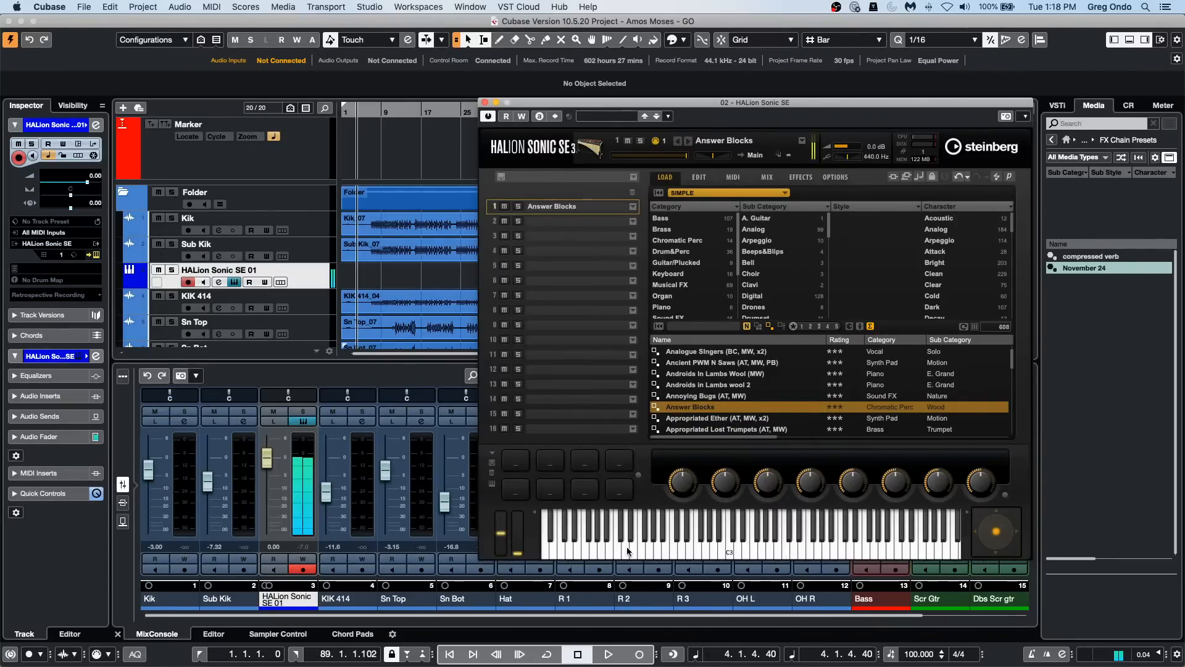
Step: Draw a MIDI part about 11 bars long on the HALion Sonic SE 01 track, starting near the end of bar 4
right_click(379, 280)
click(412, 279)
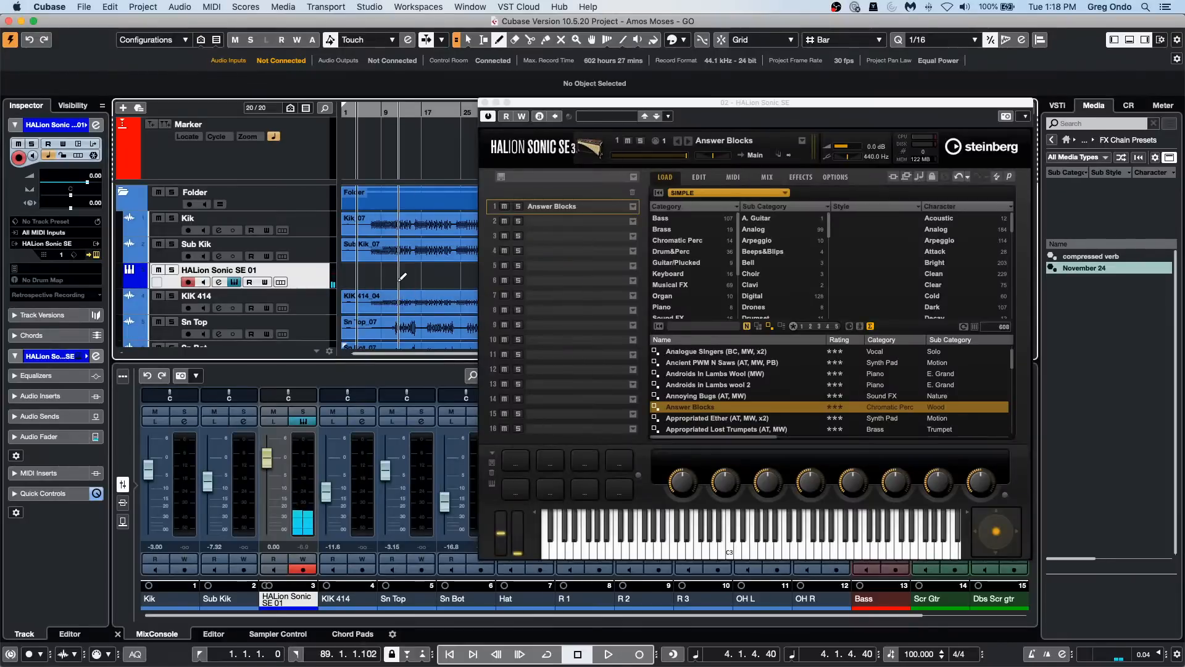
drag(362, 279, 421, 279)
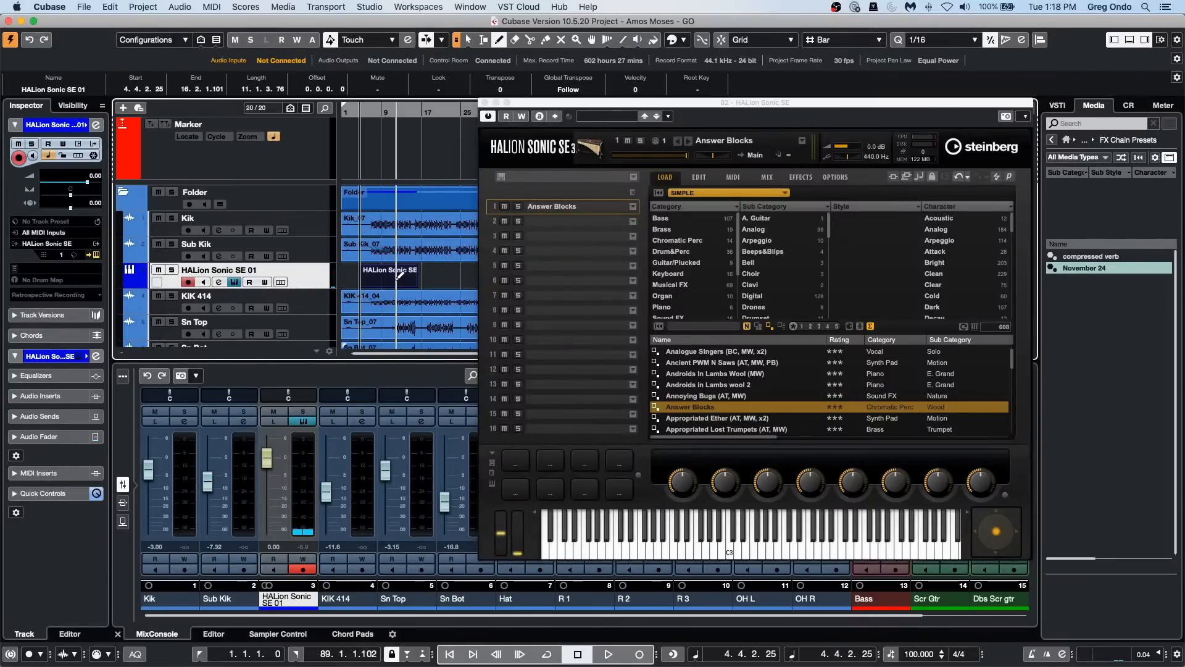
Step: Open the new MIDI part in the lower-zone Key Editor and close the HALion Sonic SE instrument window
right_click(395, 283)
click(395, 282)
double_click(390, 281)
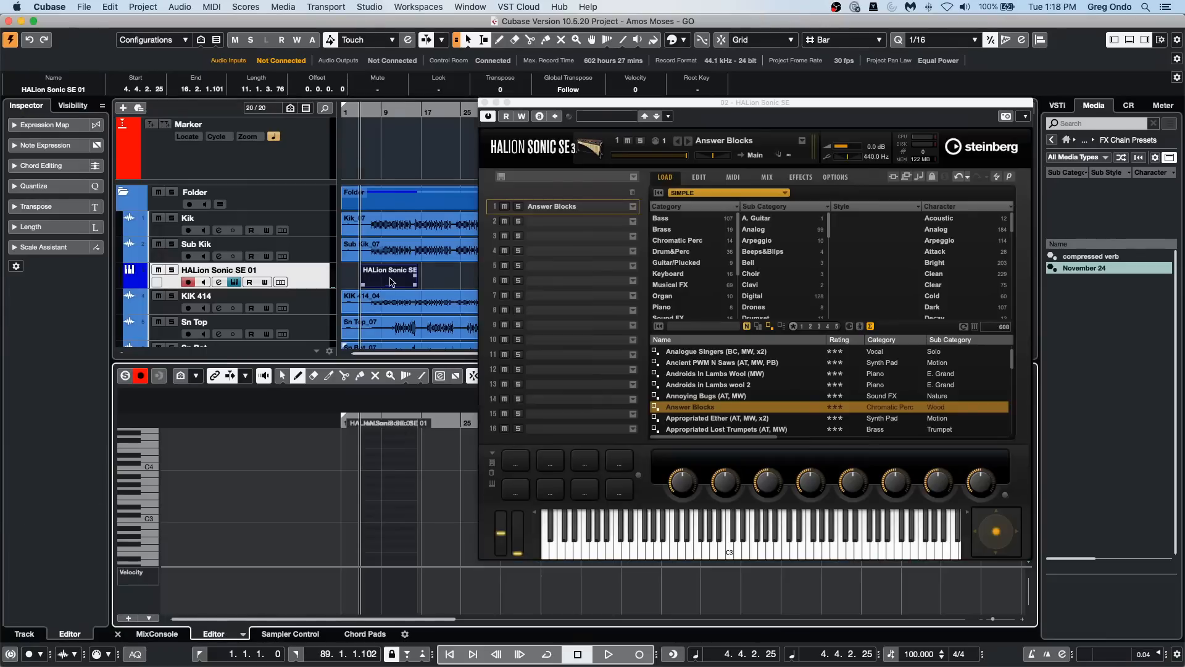
click(484, 102)
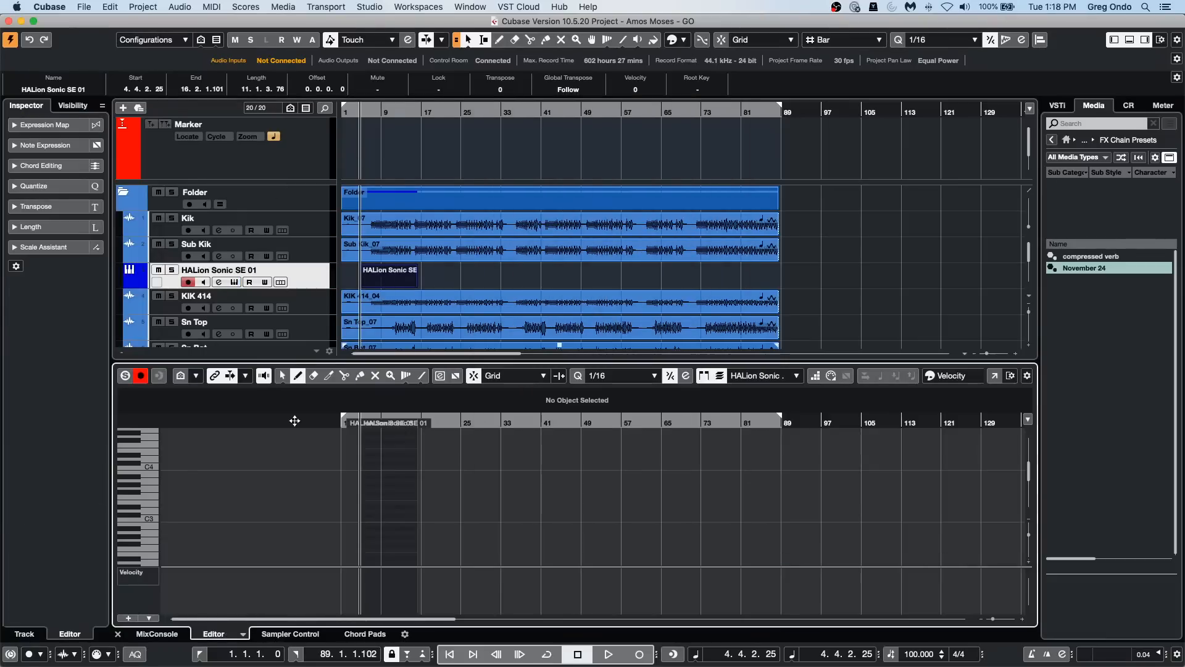
Step: Draw five notes between about bars 7 and 16 of the part, including F3, G#3 and D3, and return to object selection
drag(342, 423, 379, 445)
mouse_move(458, 497)
mouse_down()
mouse_move(495, 498)
mouse_move(537, 533)
mouse_move(569, 532)
mouse_up()
mouse_move(535, 485)
mouse_down()
mouse_move(586, 477)
mouse_move(617, 510)
mouse_move(652, 478)
mouse_up()
key(1)
click(587, 487)
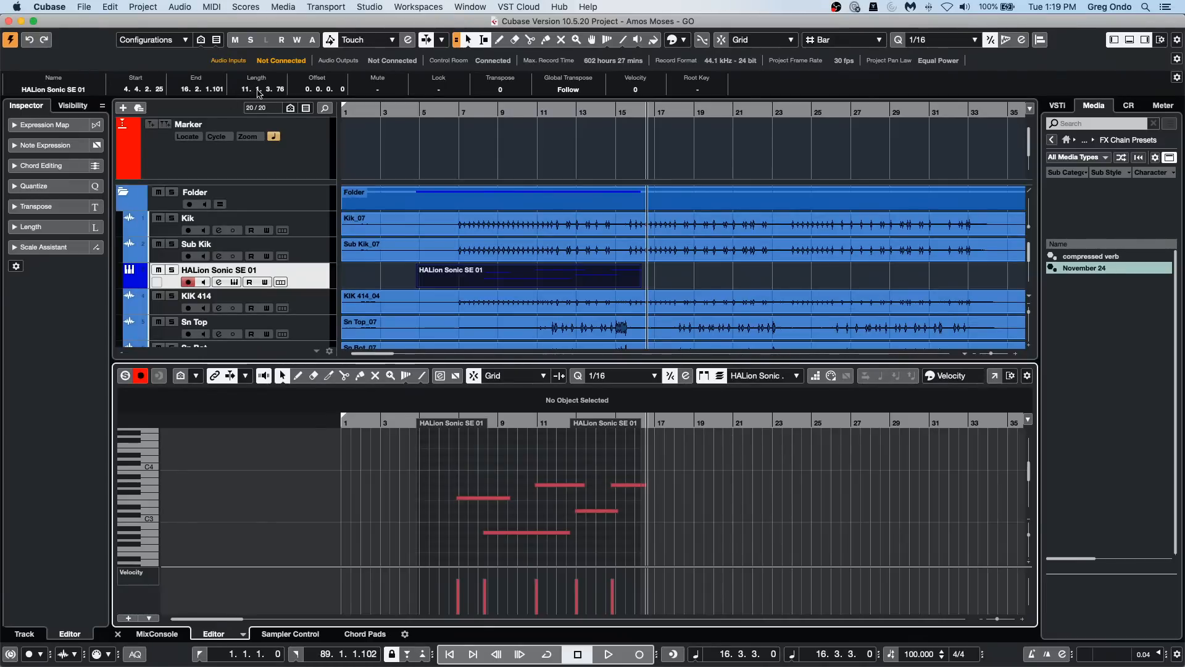
Step: Shorten the HALion Sonic SE 01 part from its end and settle on a length of 5.0.3.76
scroll(259, 92, down, 5)
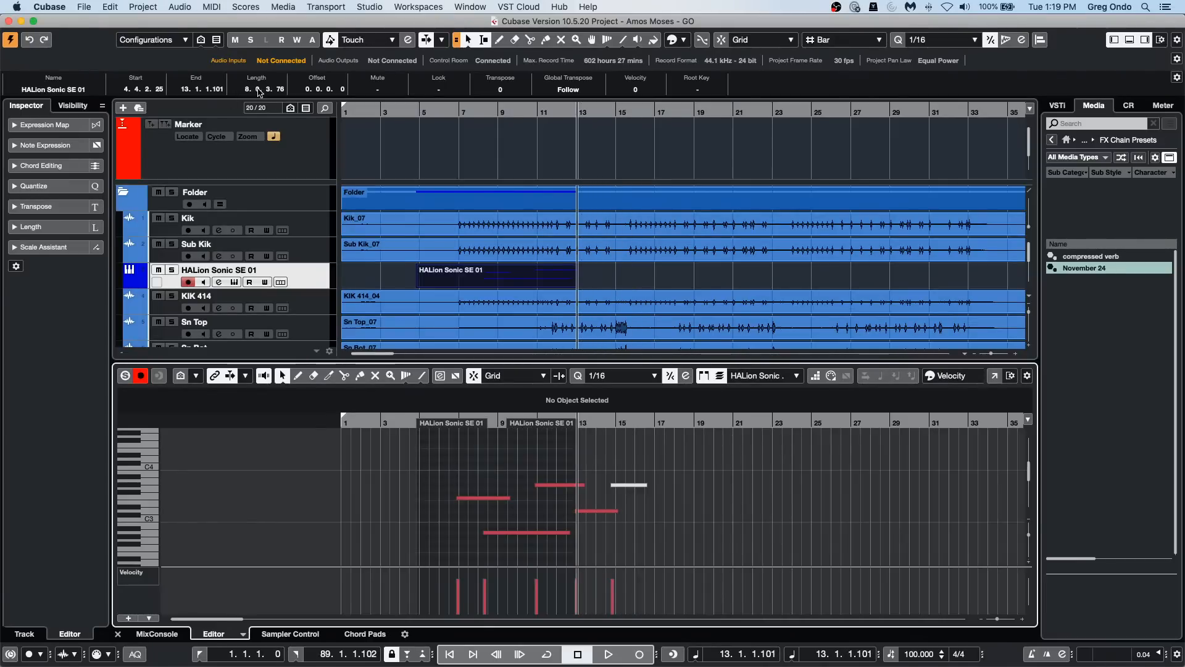
scroll(259, 92, down, 4)
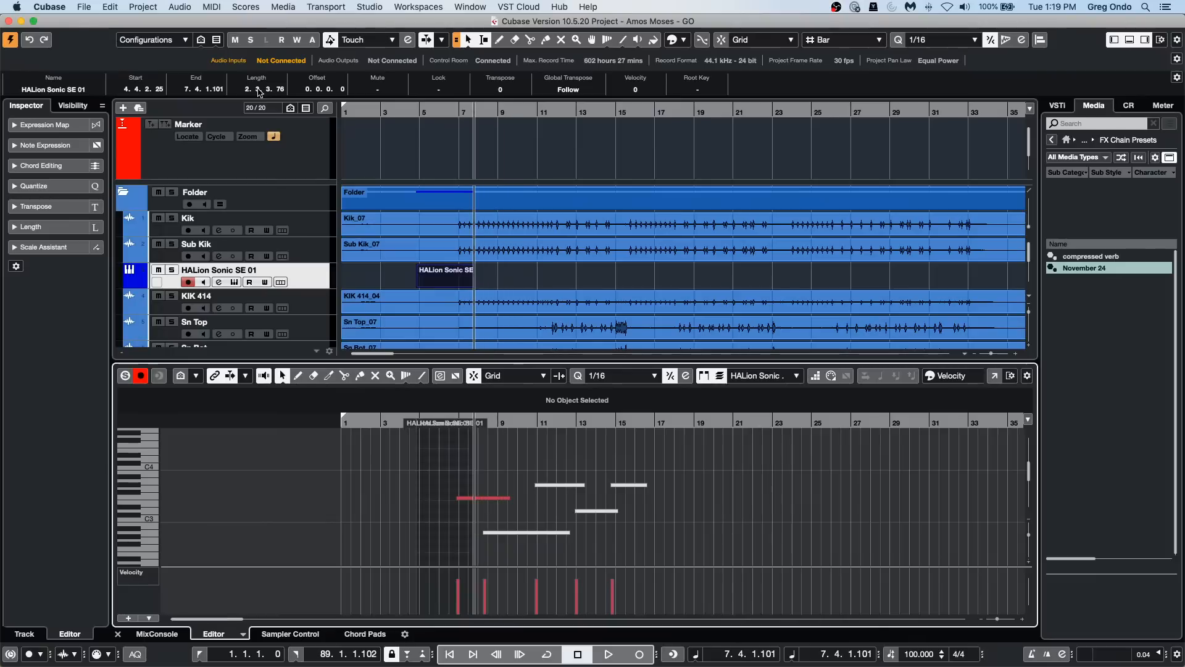
scroll(259, 93, up, 3)
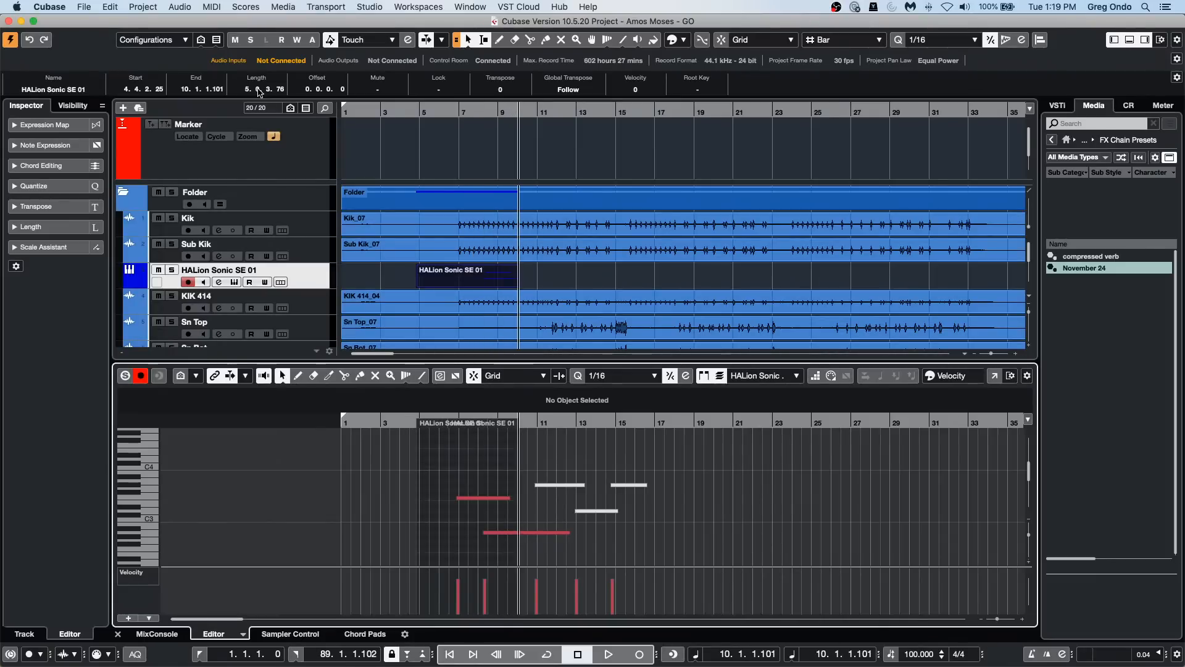
click(538, 274)
click(491, 281)
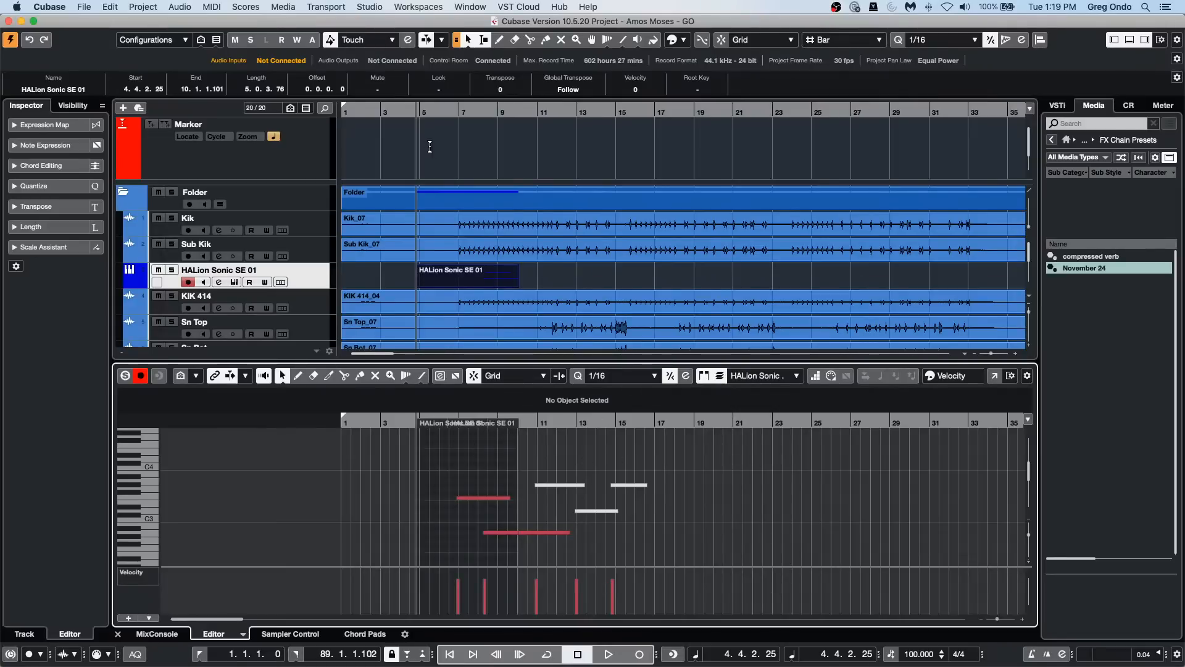
Step: Step the part's length up and down, settle on 2.3.3.76, and deselect the part
scroll(258, 92, up, 3)
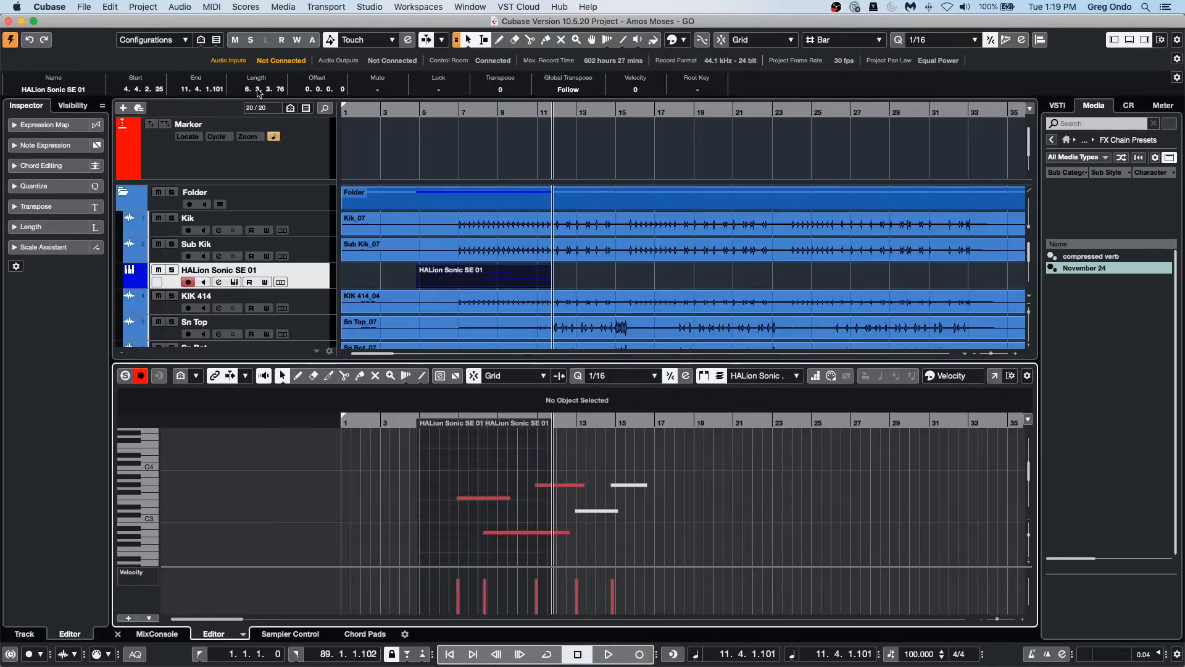
scroll(258, 93, down, 2)
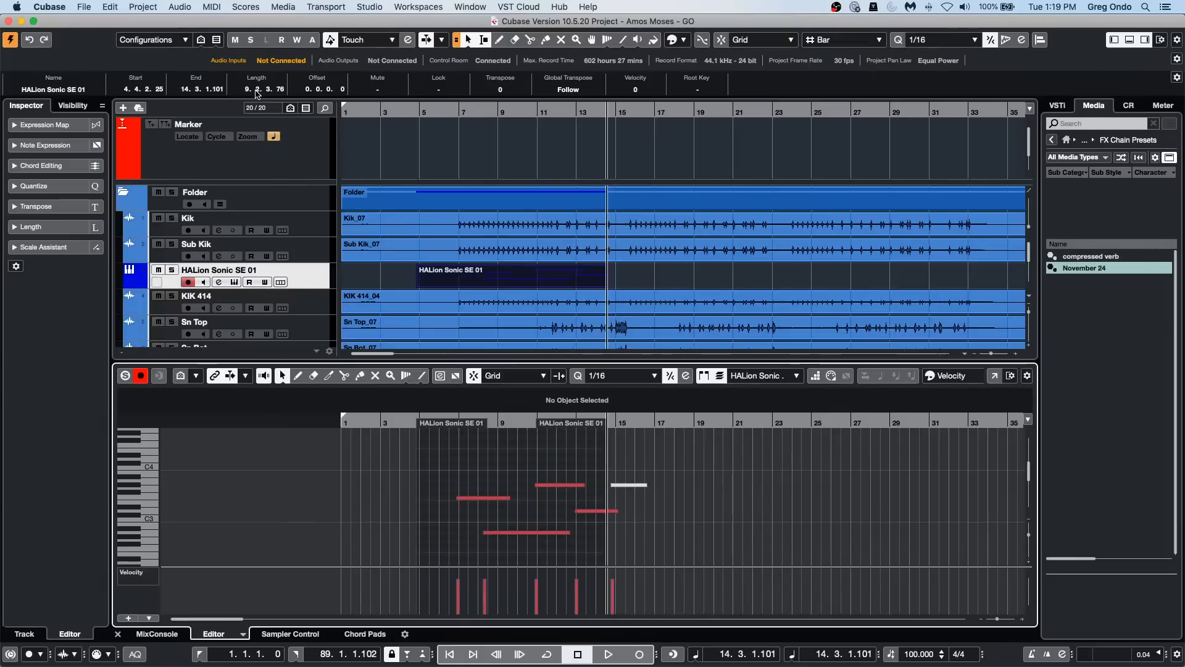
scroll(258, 92, down, 20)
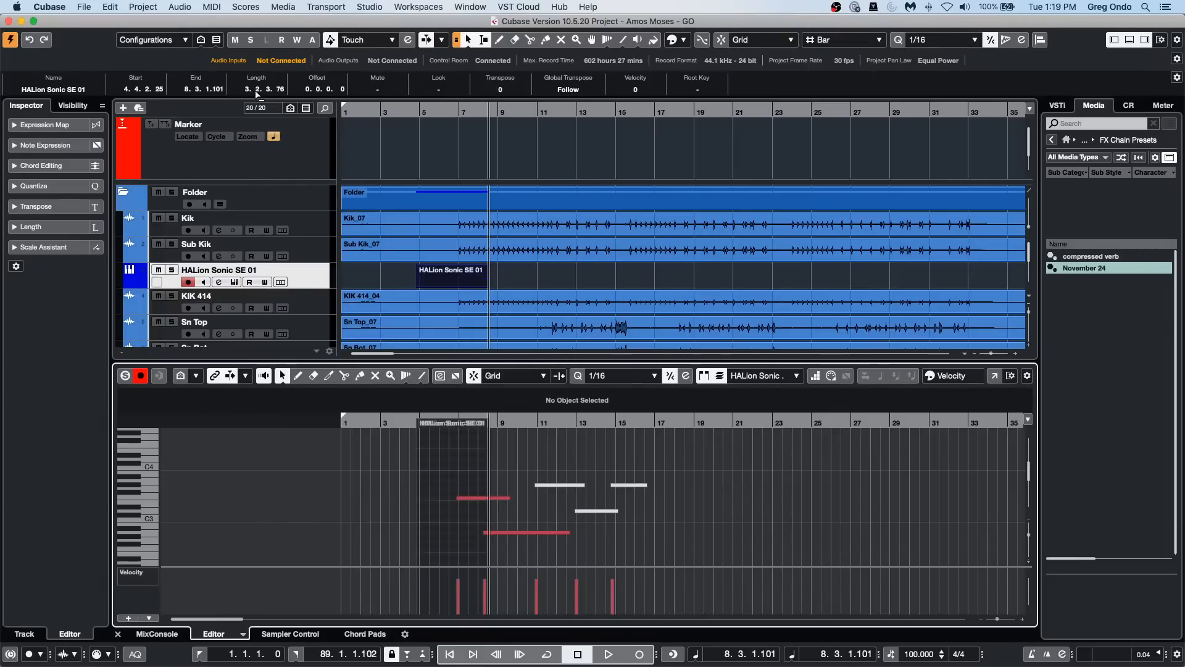
scroll(258, 92, up, 3)
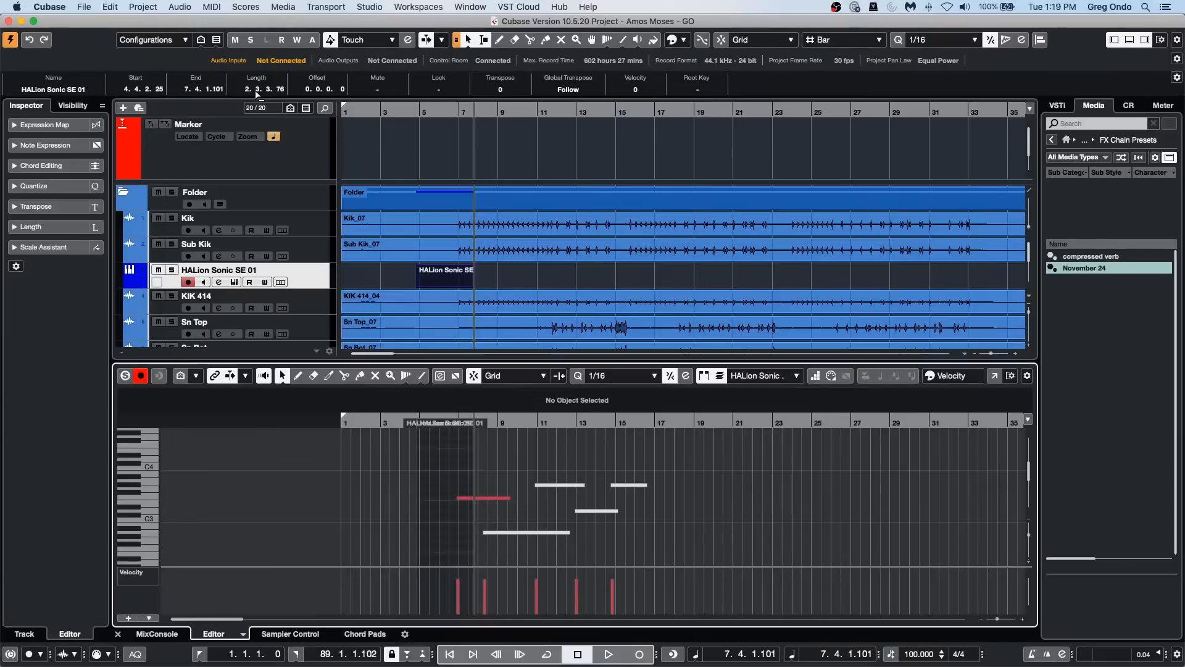
click(521, 276)
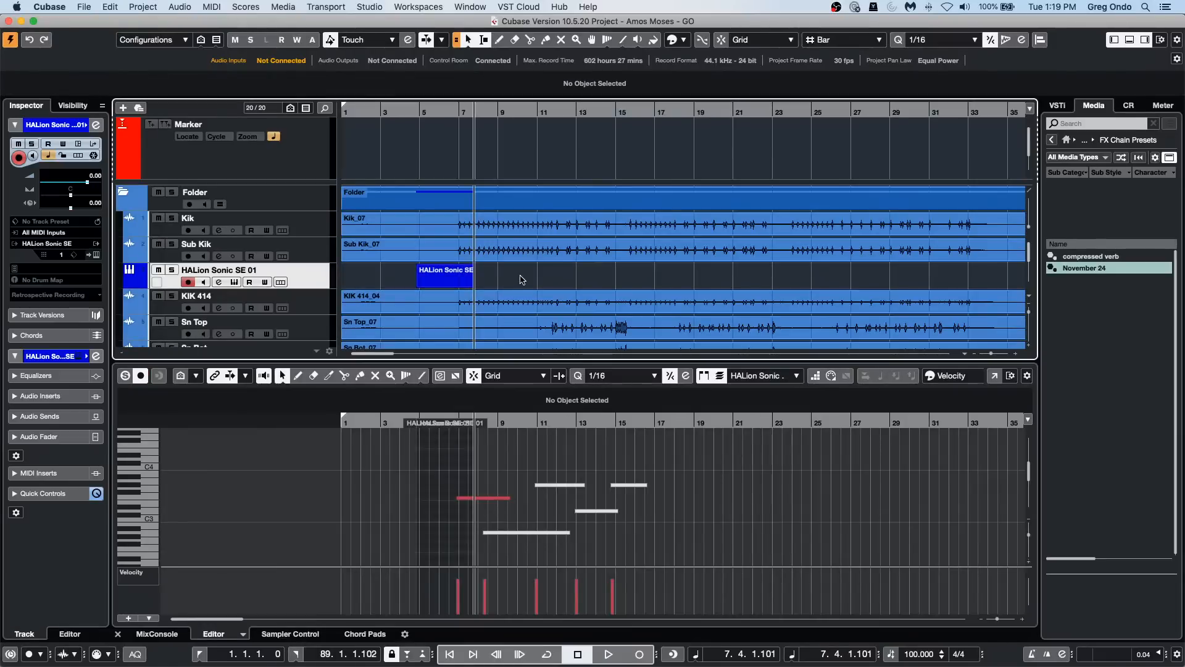
click(683, 543)
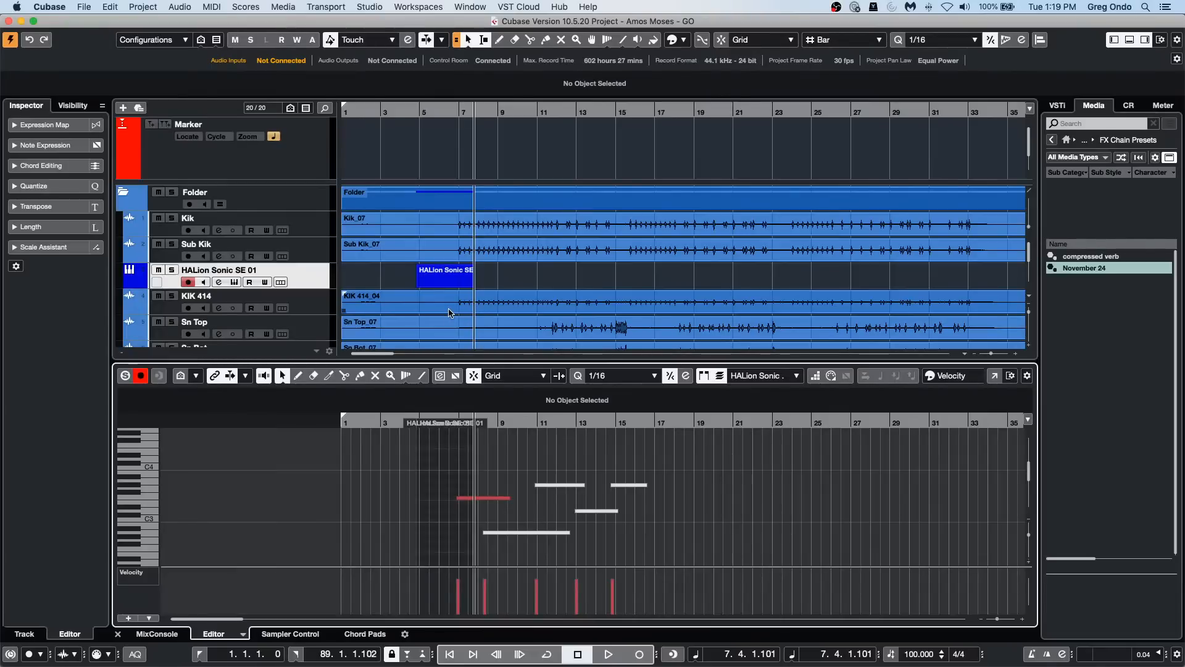
Step: Reselect the HALion Sonic SE 01 part and extend its length to 14.3.3.76 so it covers all the notes
click(468, 285)
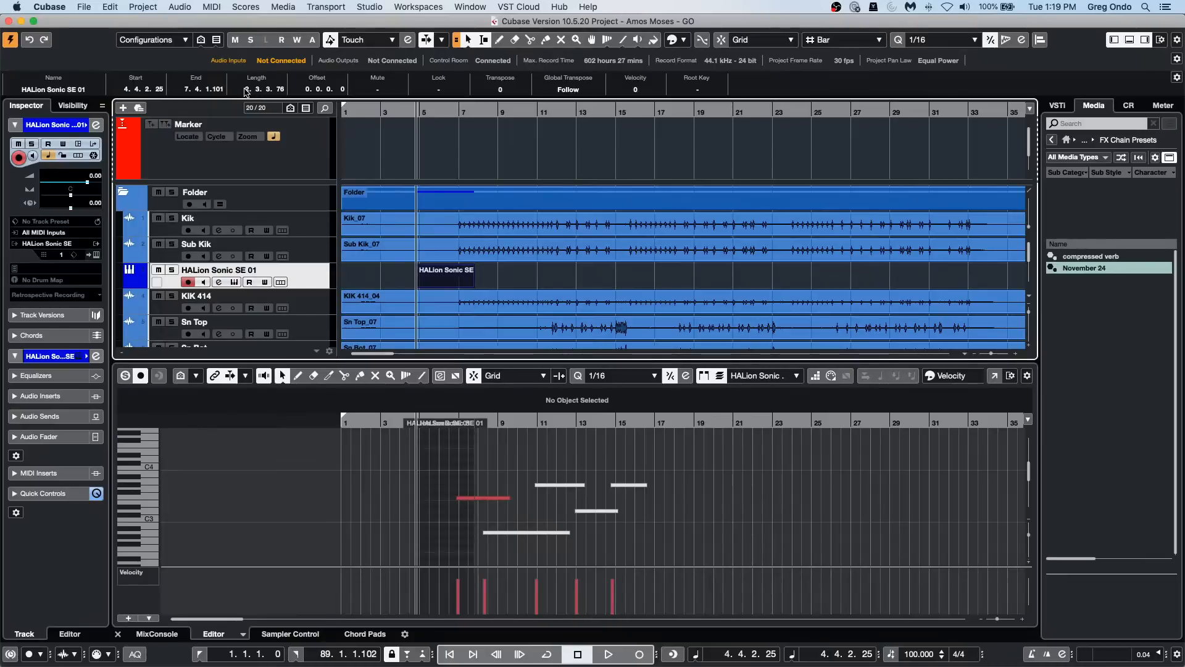
scroll(247, 92, up, 4)
scroll(247, 92, up, 8)
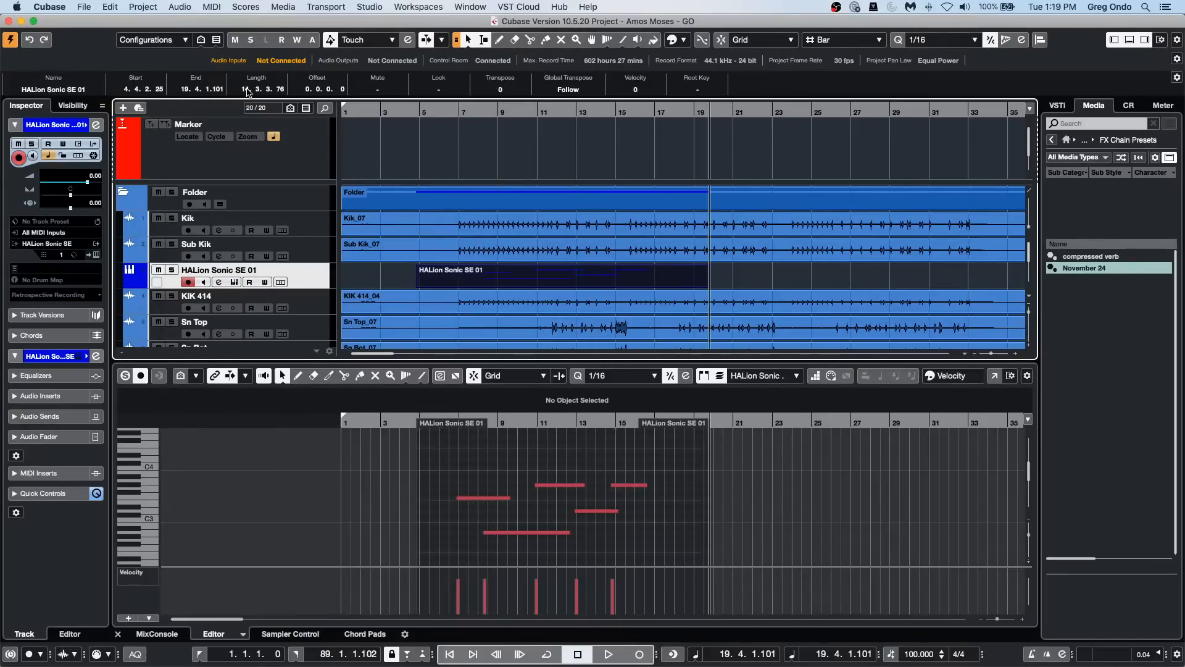
scroll(247, 92, down, 5)
scroll(247, 92, up, 5)
Step: Open the part in a separate Key Editor window and shorten the F3, D3 and two G#3 notes together, F3 to 2.0.1.0
click(992, 378)
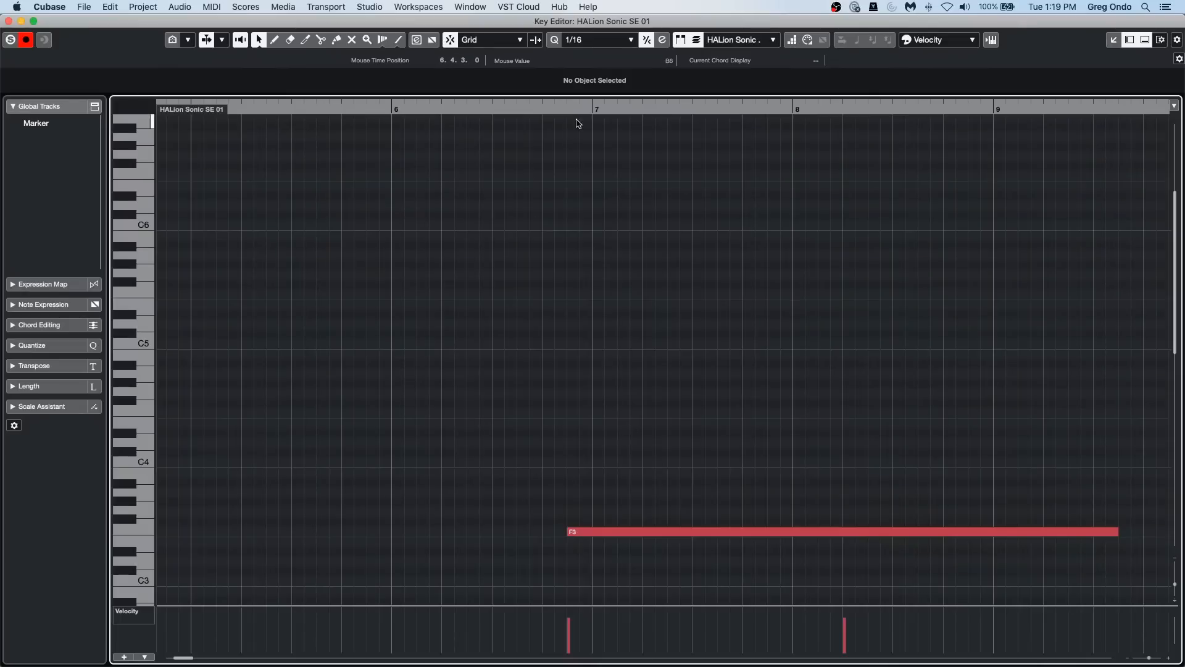
drag(579, 109, 582, 85)
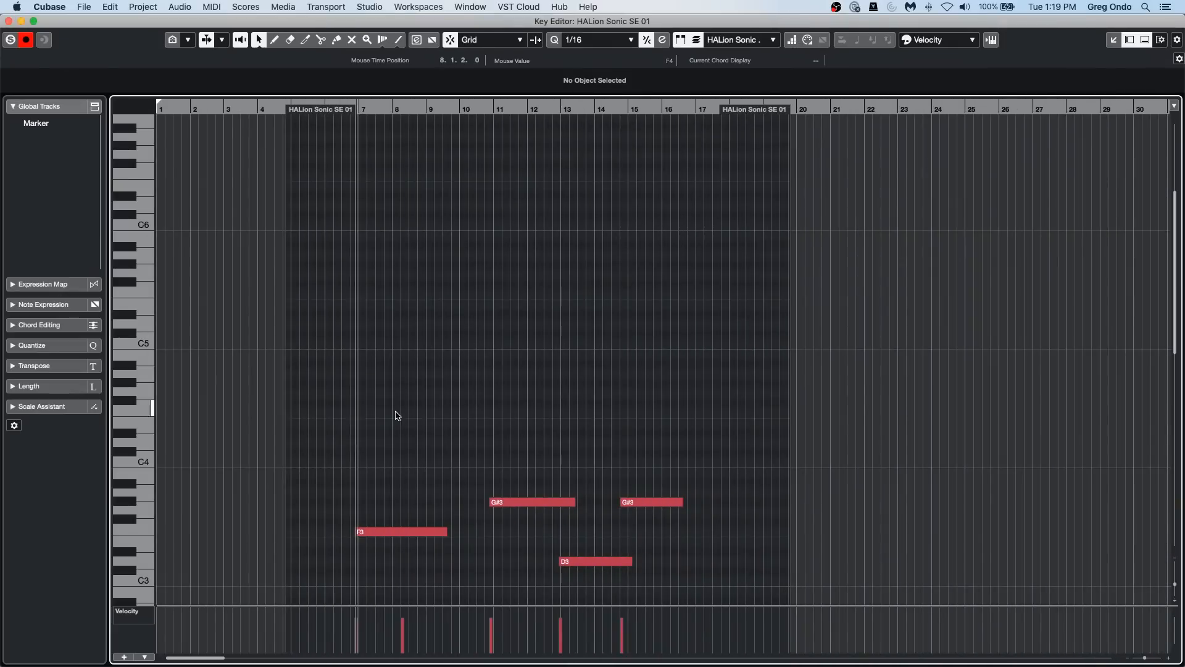
drag(375, 418, 729, 584)
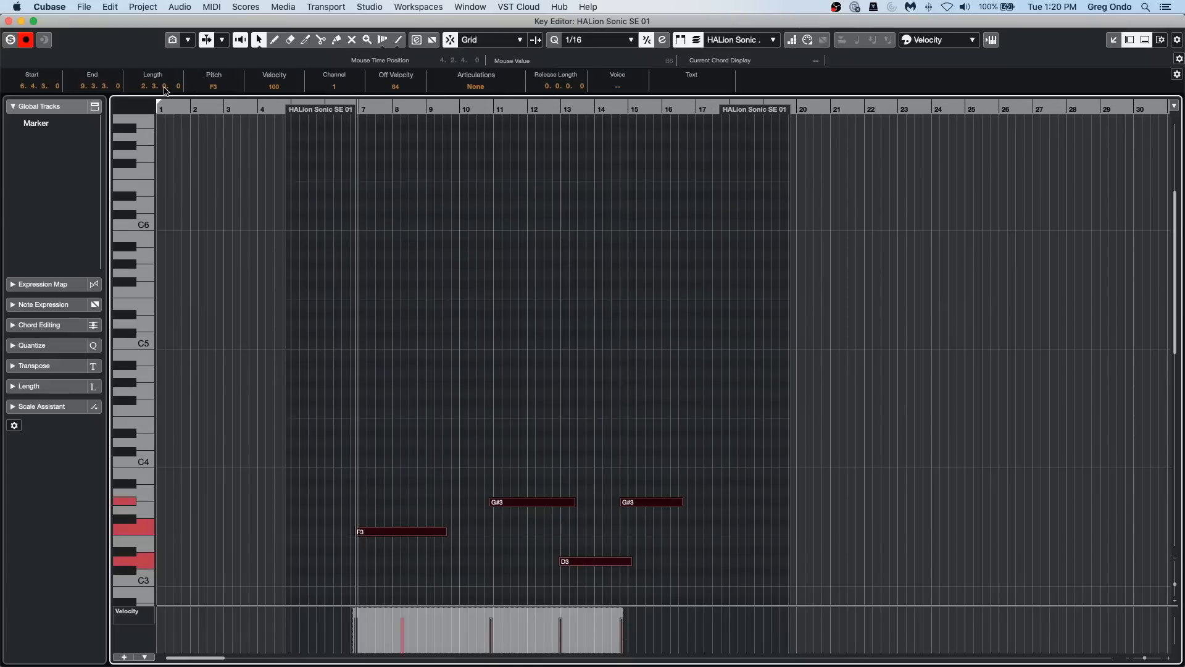
scroll(165, 91, down, 7)
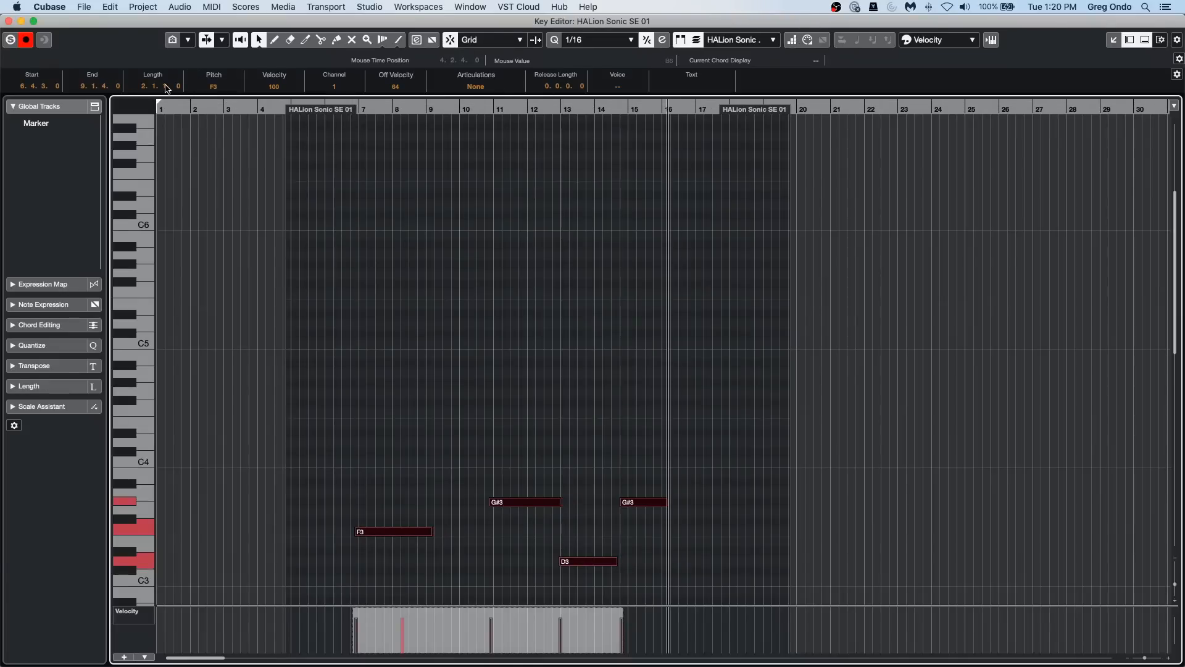
scroll(147, 89, down, 2)
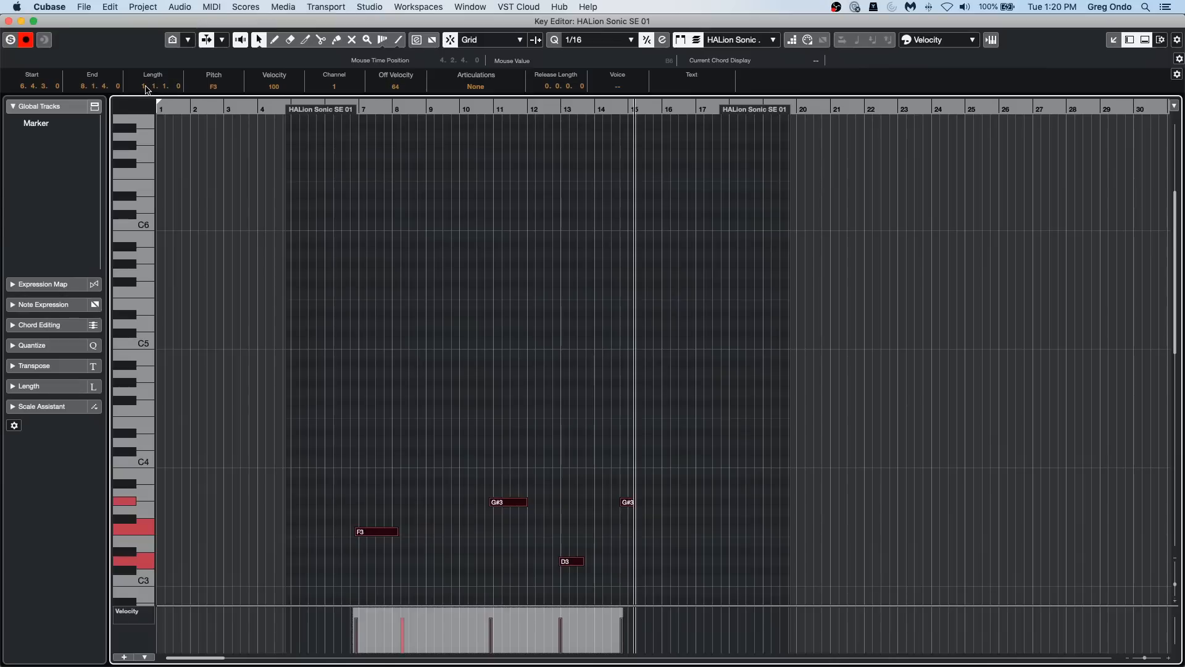
scroll(147, 90, up, 20)
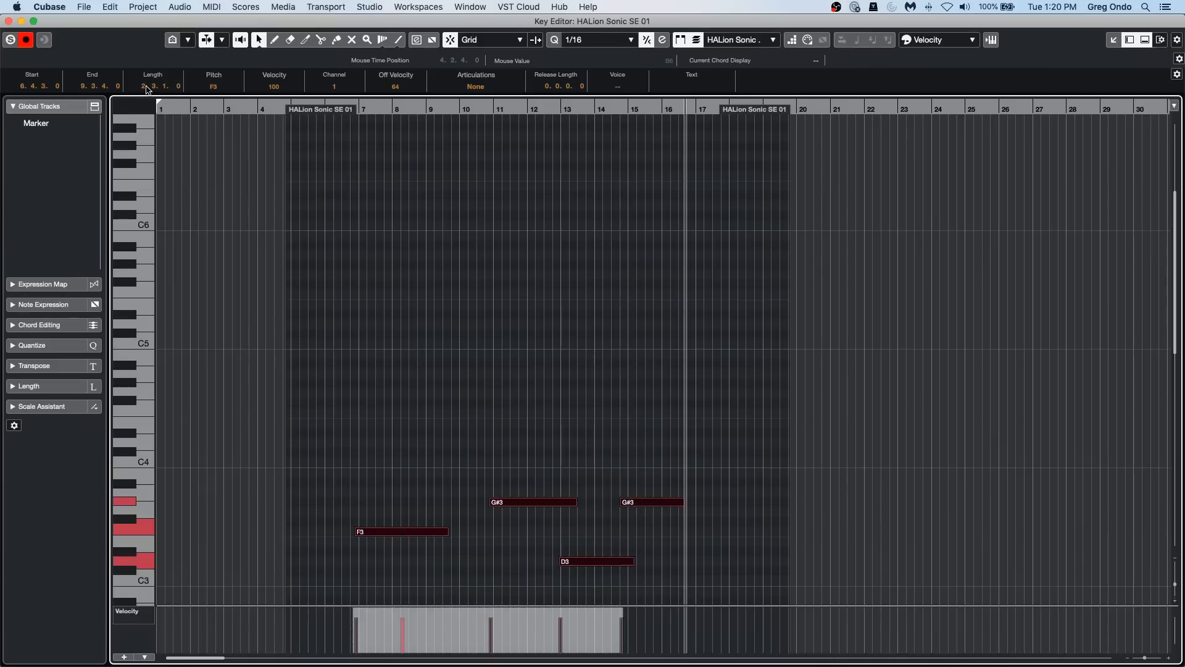
scroll(148, 89, down, 10)
click(473, 360)
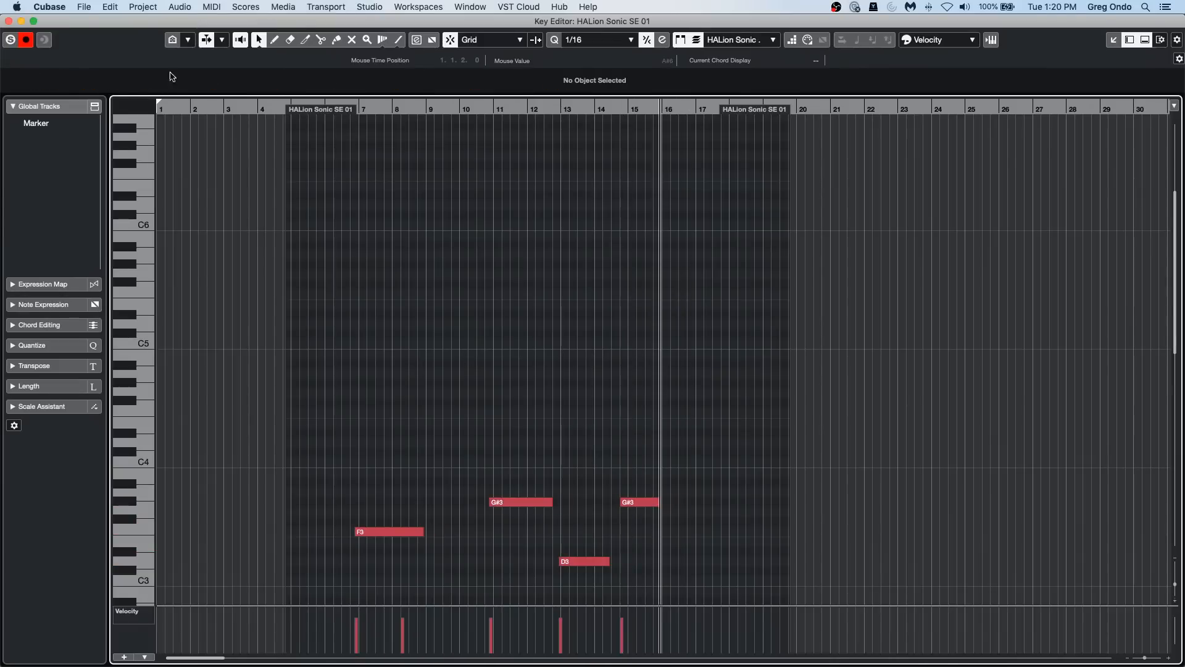
Step: Reopen the part in a separate Key Editor window, shorten the F3, D3 and two G#3 notes together, F3 to 1.0.0.0, and close the window
click(9, 21)
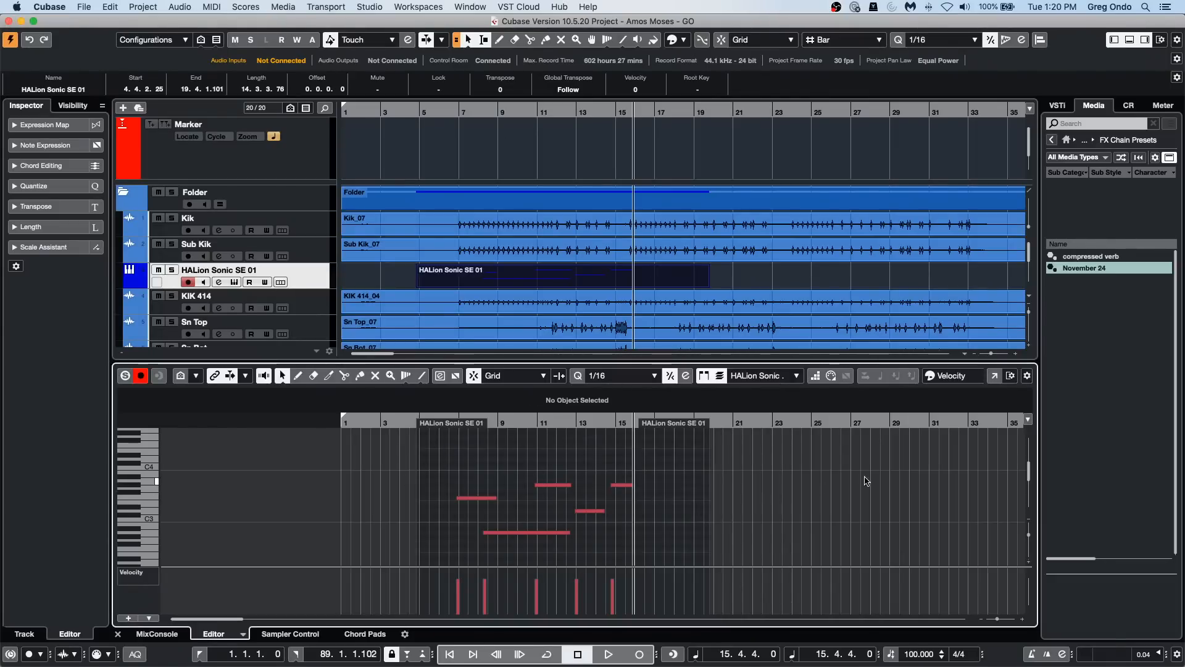
click(994, 376)
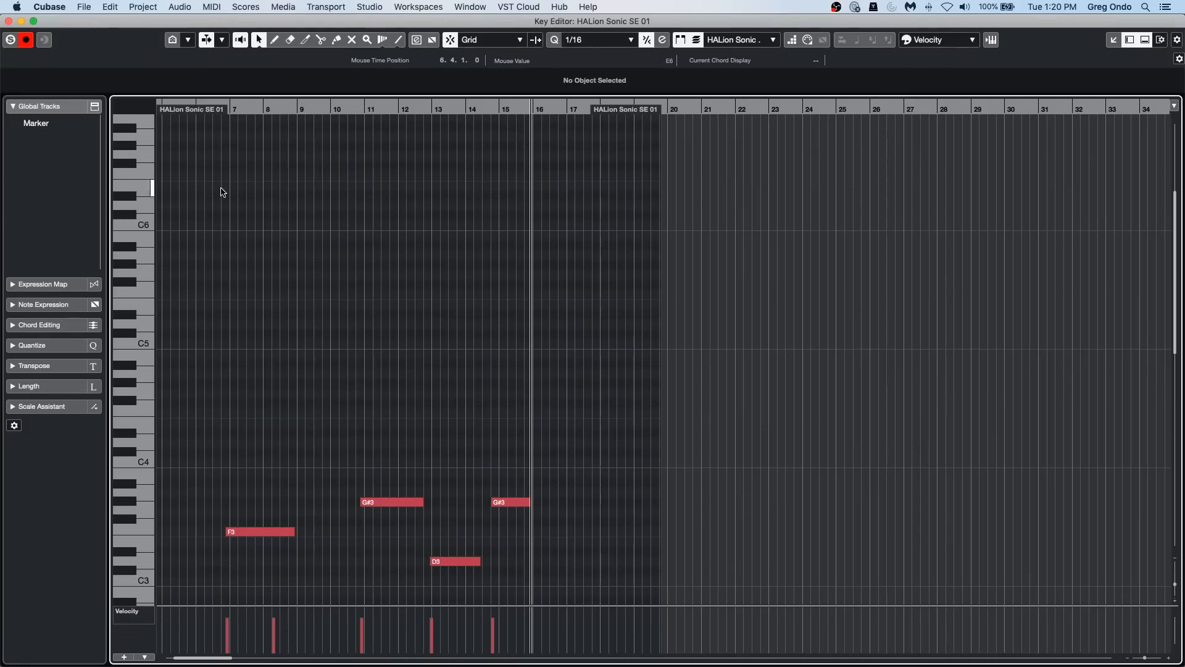
drag(277, 409, 576, 582)
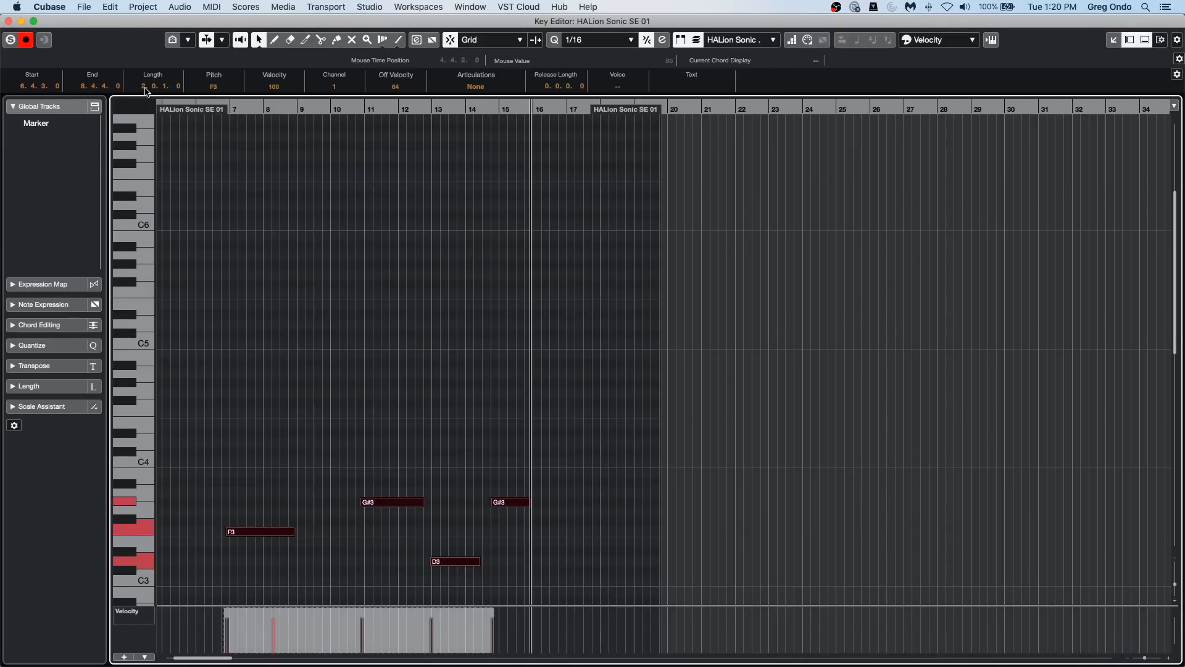
scroll(143, 88, down, 1)
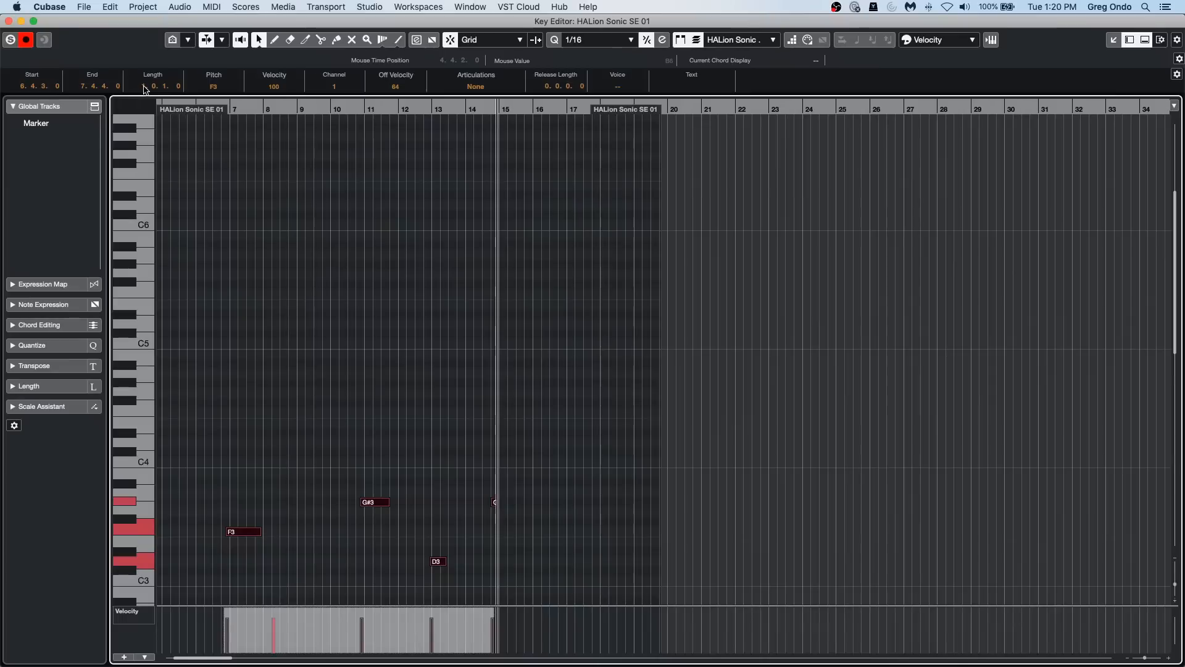
scroll(166, 91, down, 2)
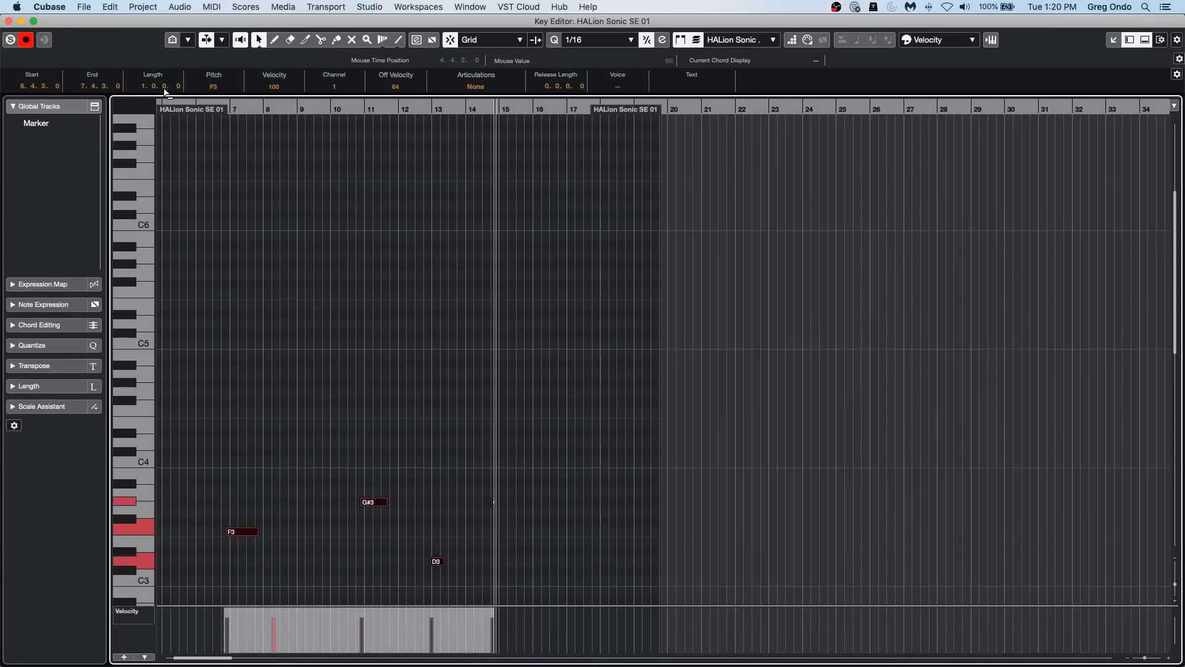
click(340, 409)
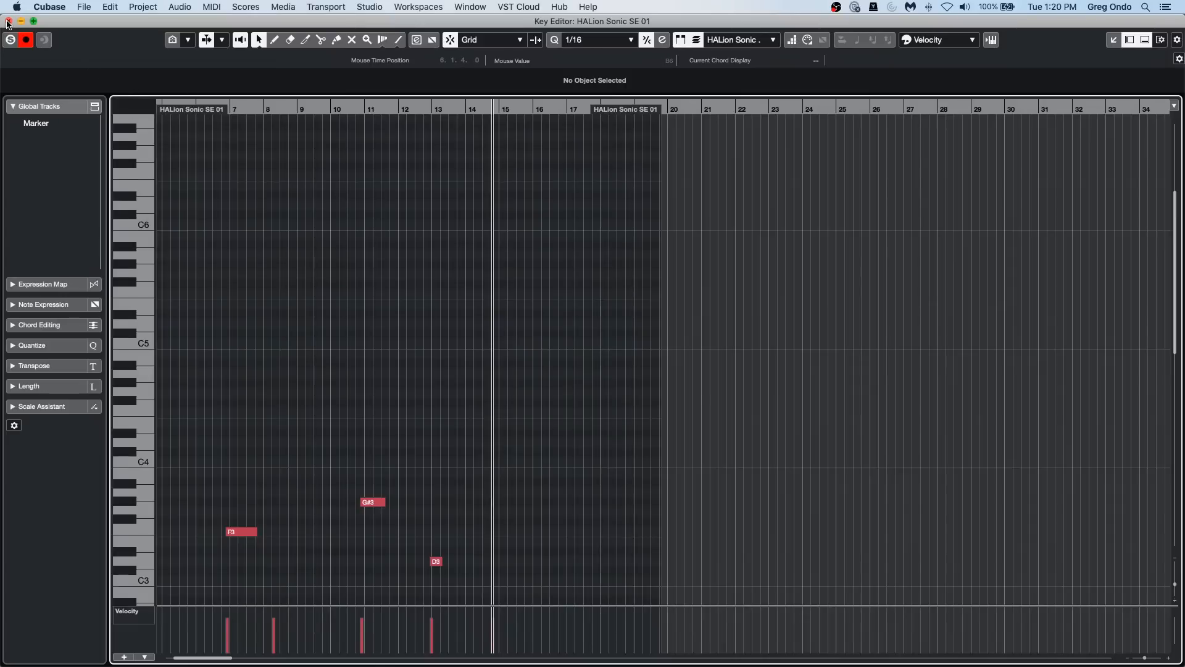
click(8, 22)
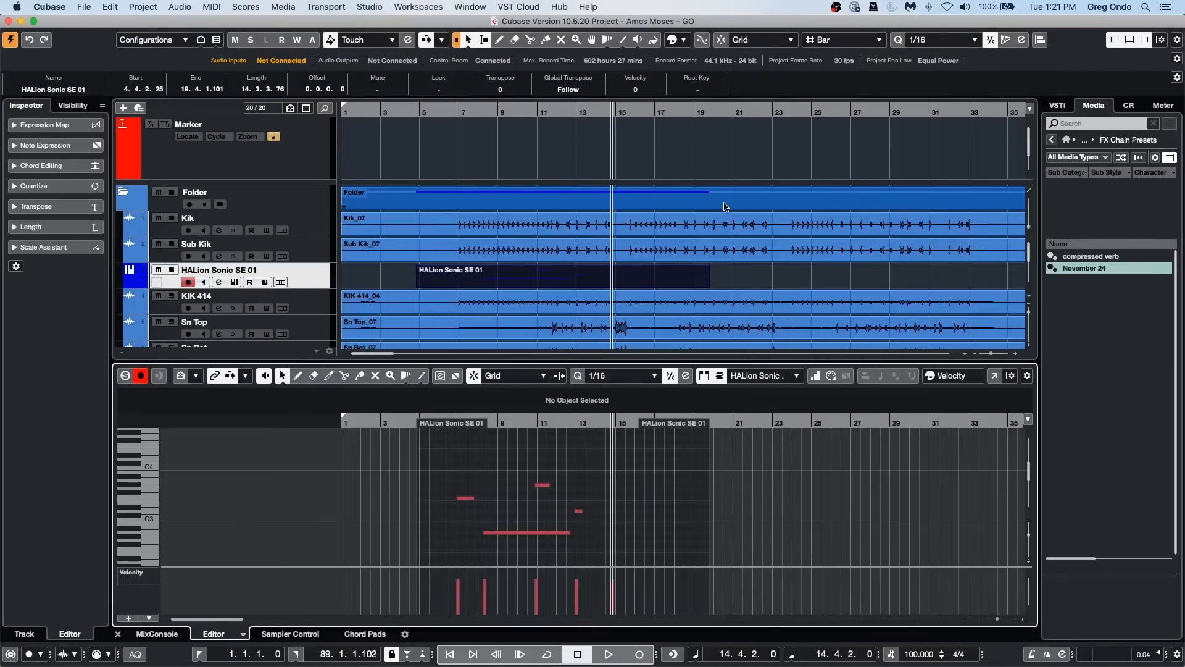
Step: Open the Key Commands window, examine the commands in the Preferences category through the VST entries, and close the window
click(91, 7)
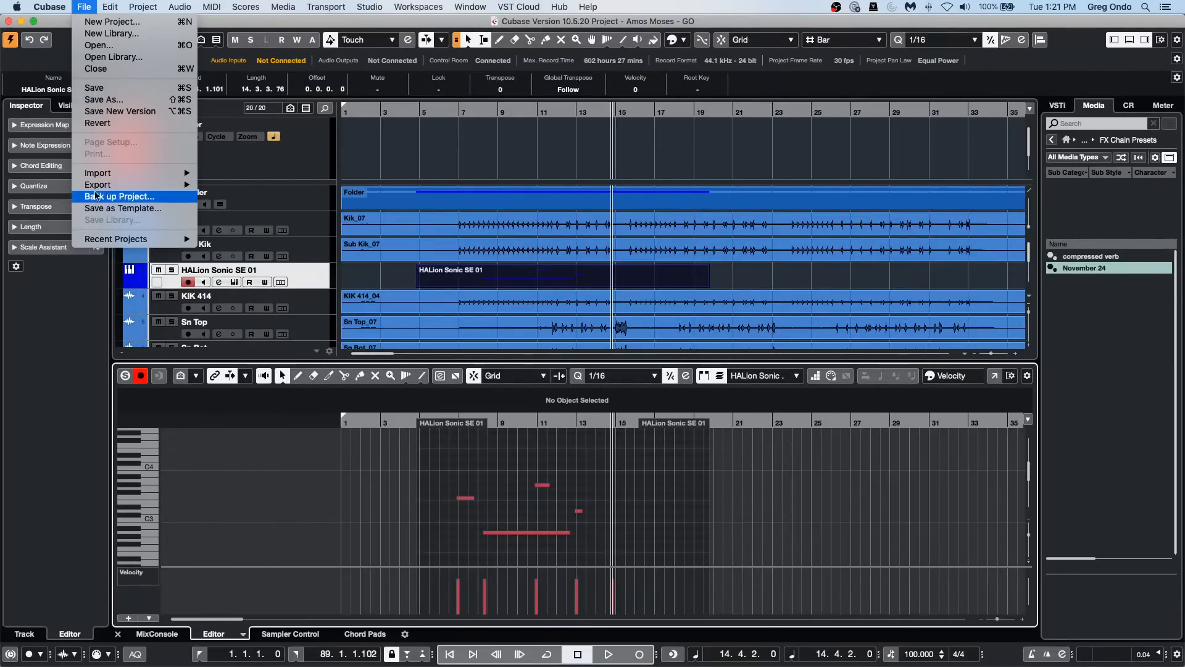
mouse_move(50, 7)
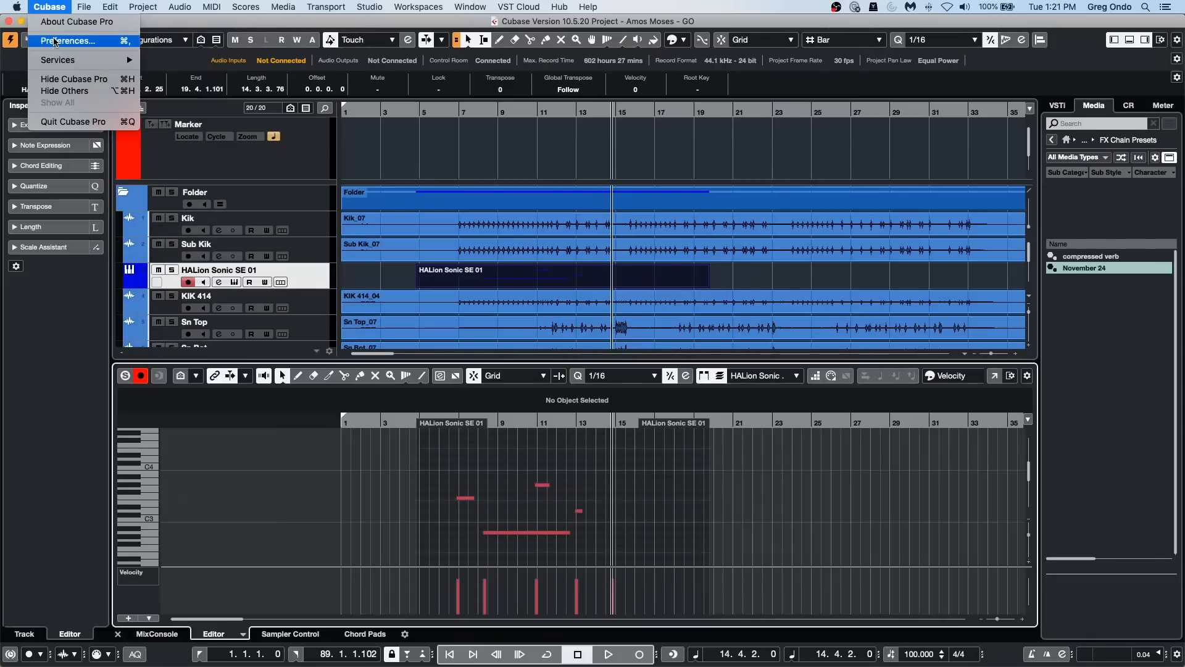
mouse_move(110, 6)
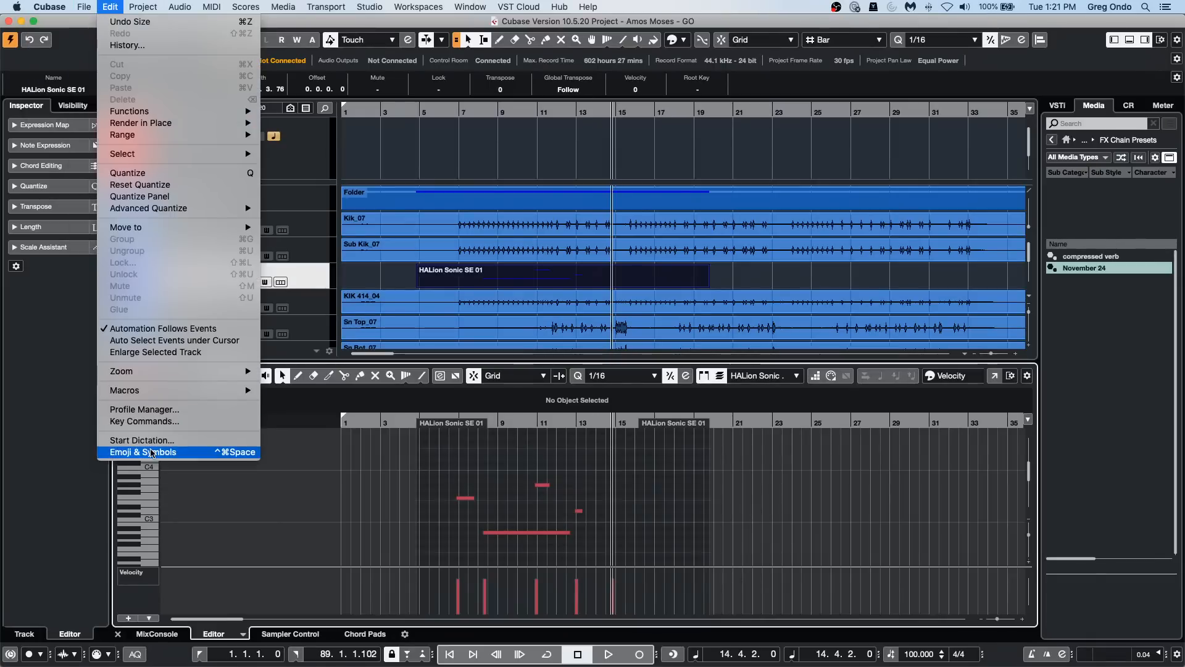
click(145, 422)
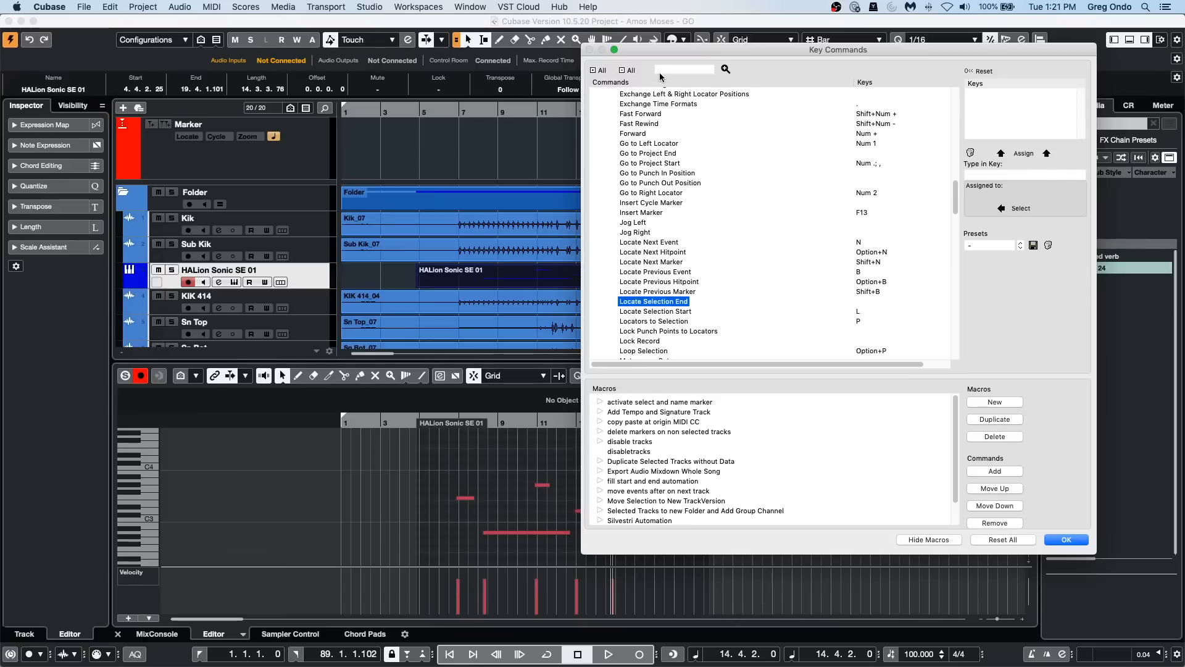
scroll(649, 336, up, 20)
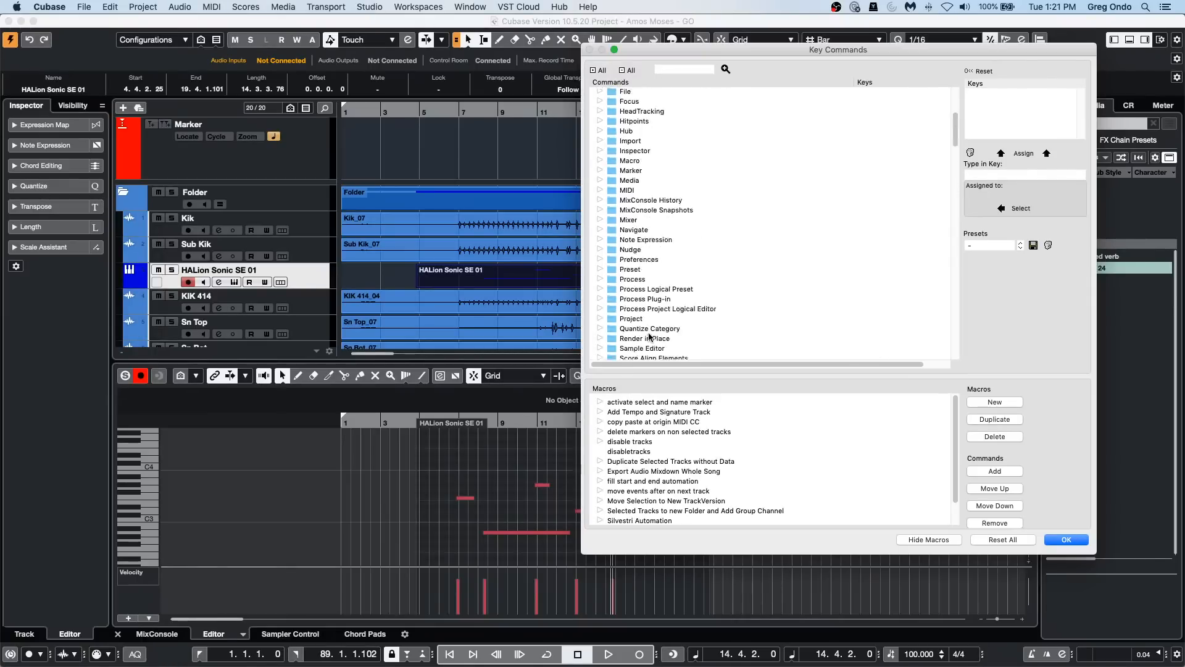
scroll(649, 337, up, 5)
scroll(650, 332, down, 7)
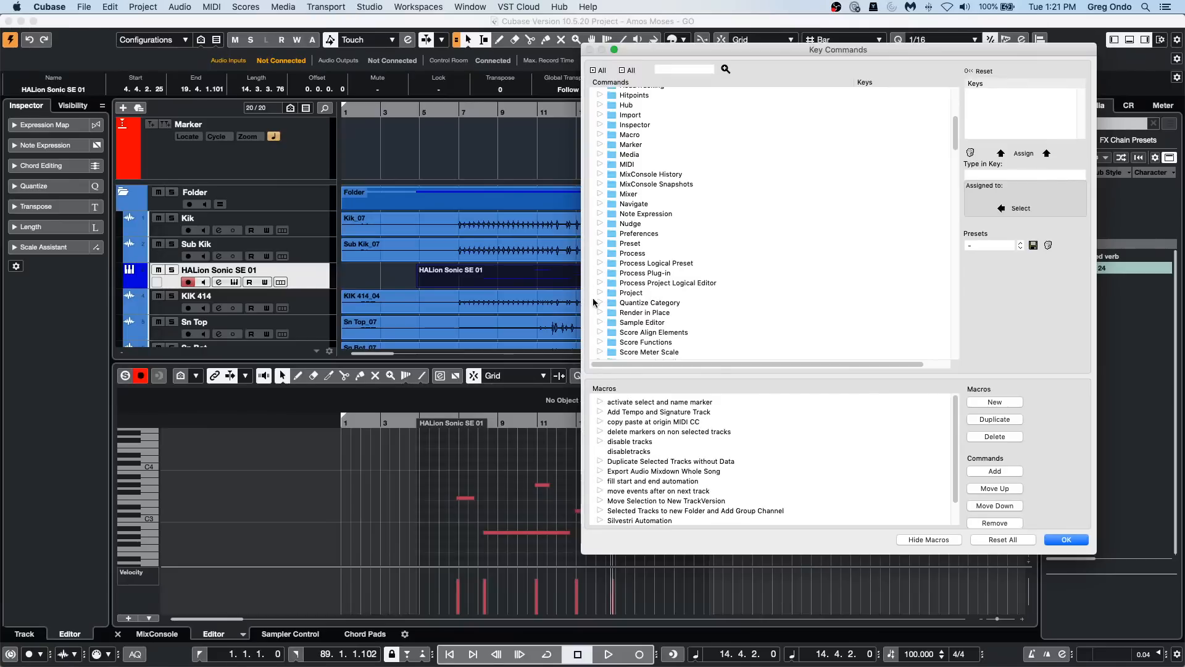
click(600, 234)
scroll(711, 274, down, 15)
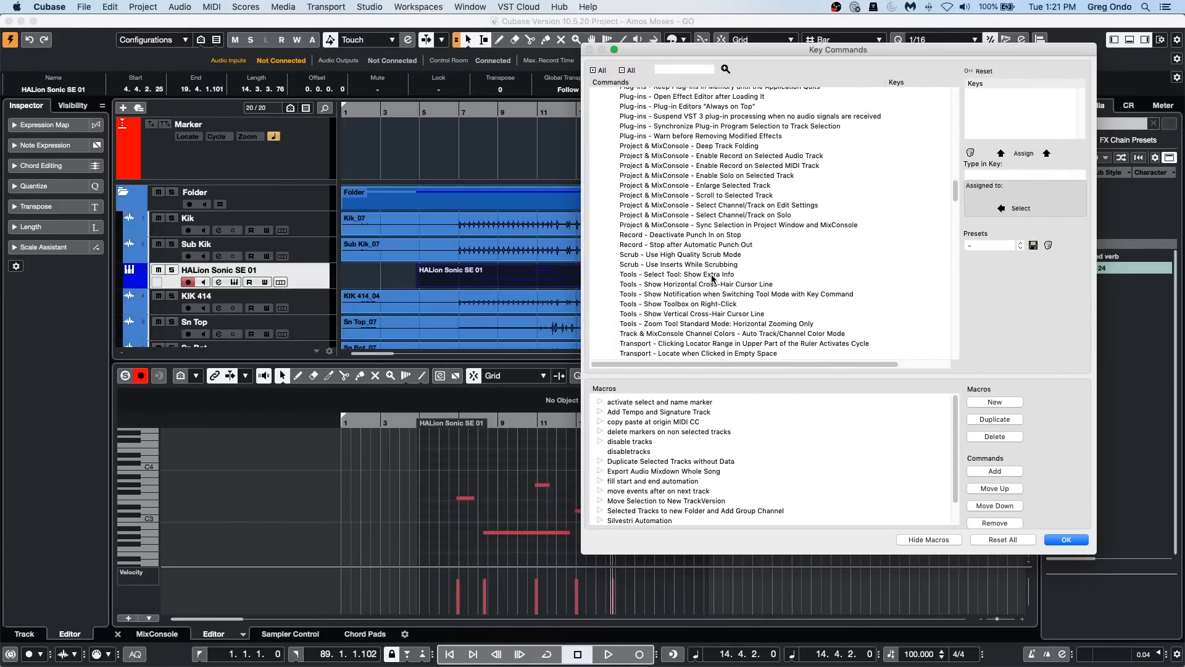
scroll(712, 279, down, 3)
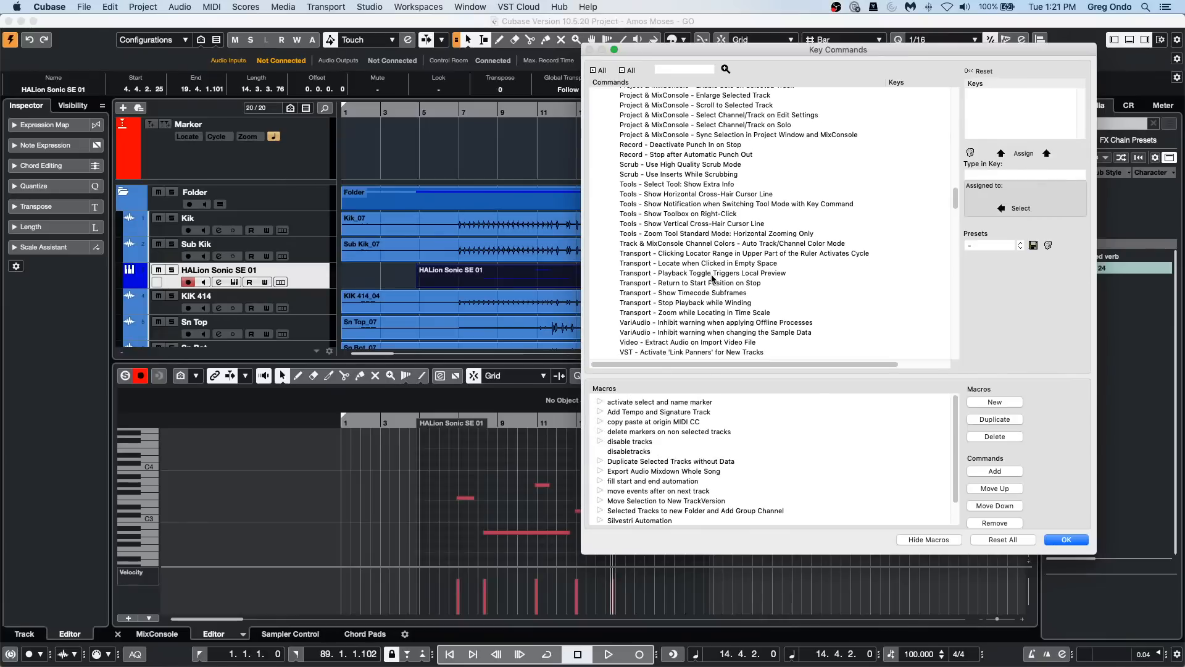
scroll(712, 279, down, 1)
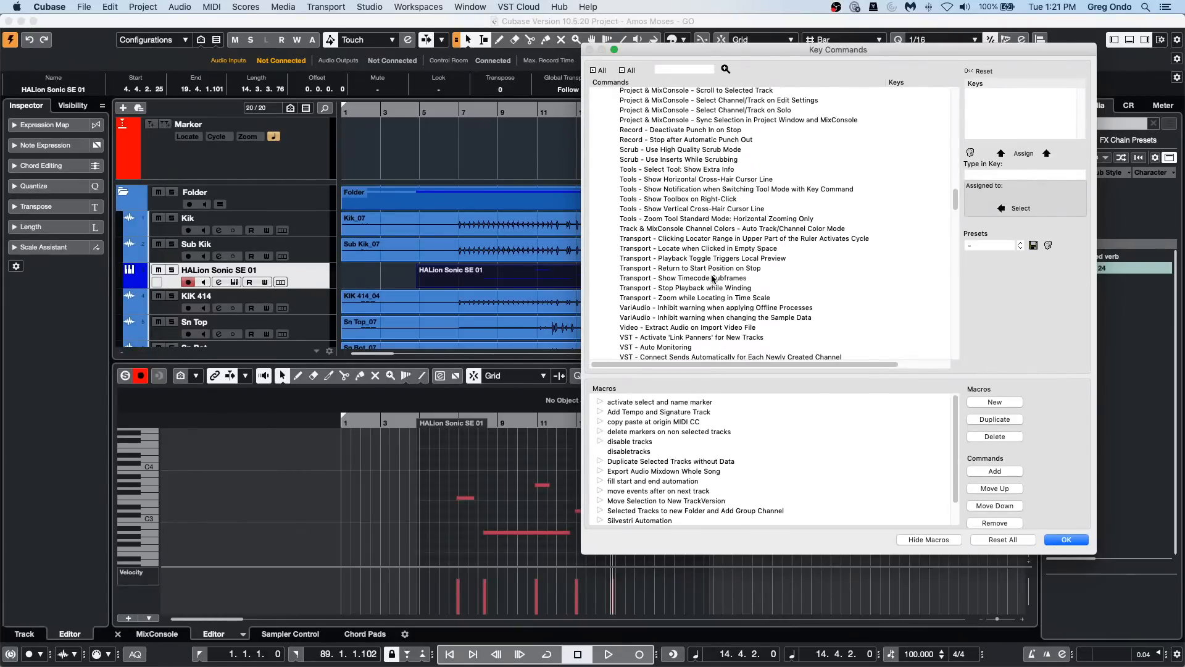
scroll(712, 278, down, 1)
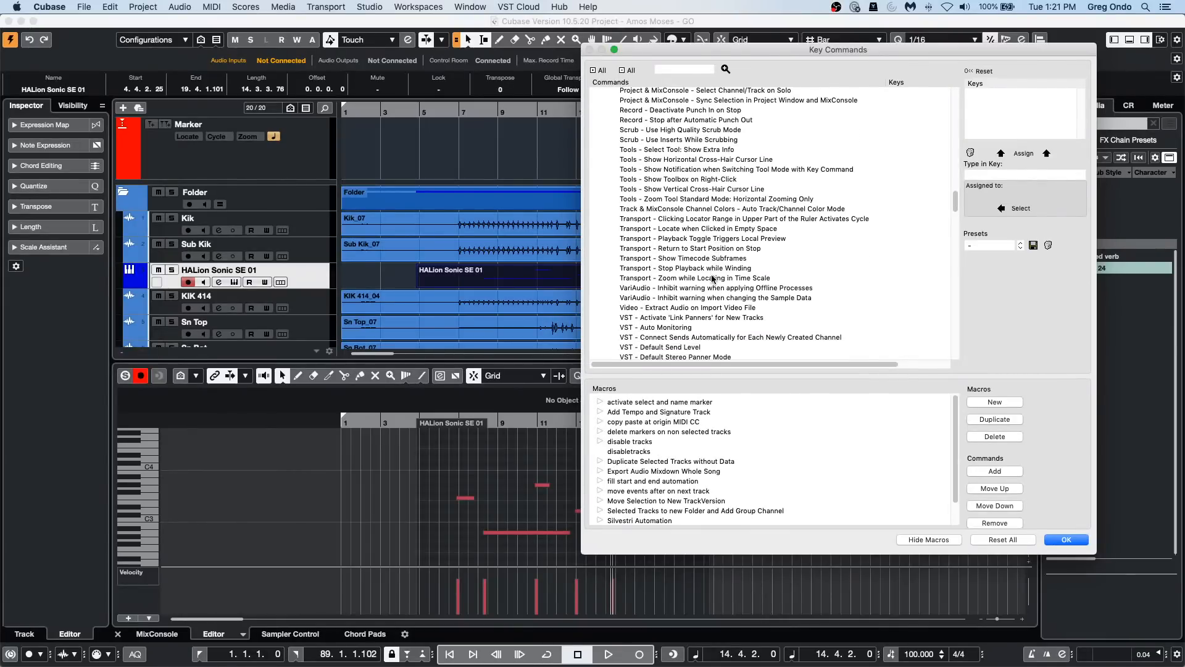
scroll(713, 278, down, 1)
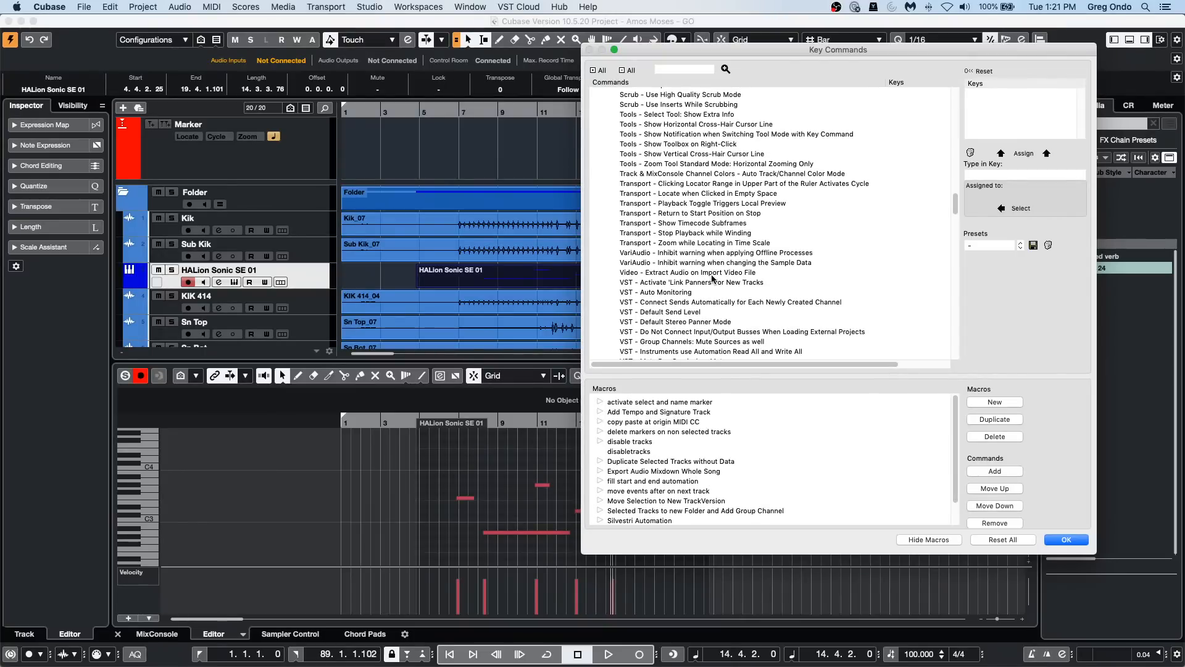
scroll(712, 279, down, 1)
scroll(712, 279, down, 2)
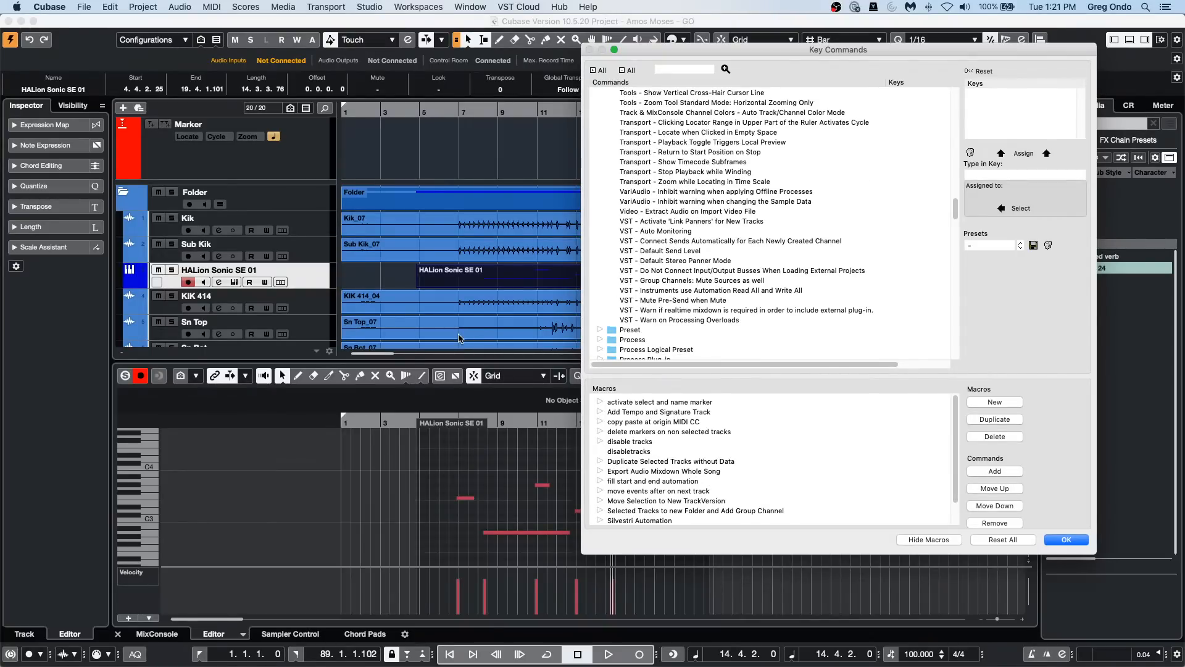
click(1057, 539)
Step: Open the VST page of the Preferences, check the choices for Auto Monitoring, and close the dialog
click(143, 6)
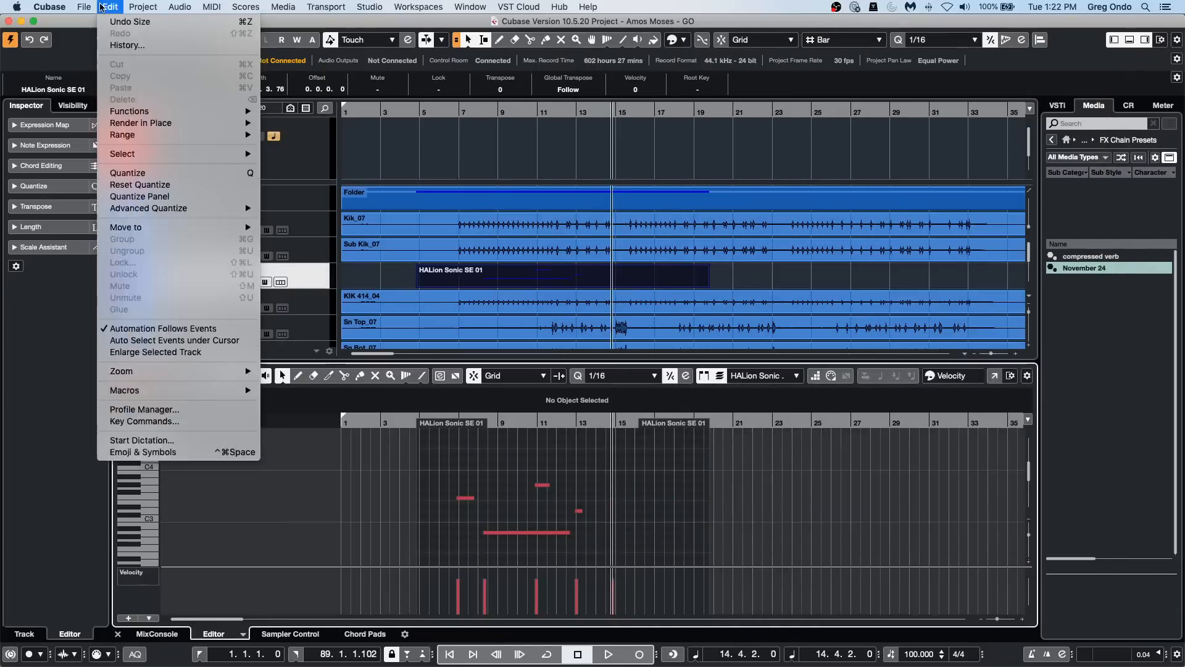
mouse_move(50, 6)
click(55, 41)
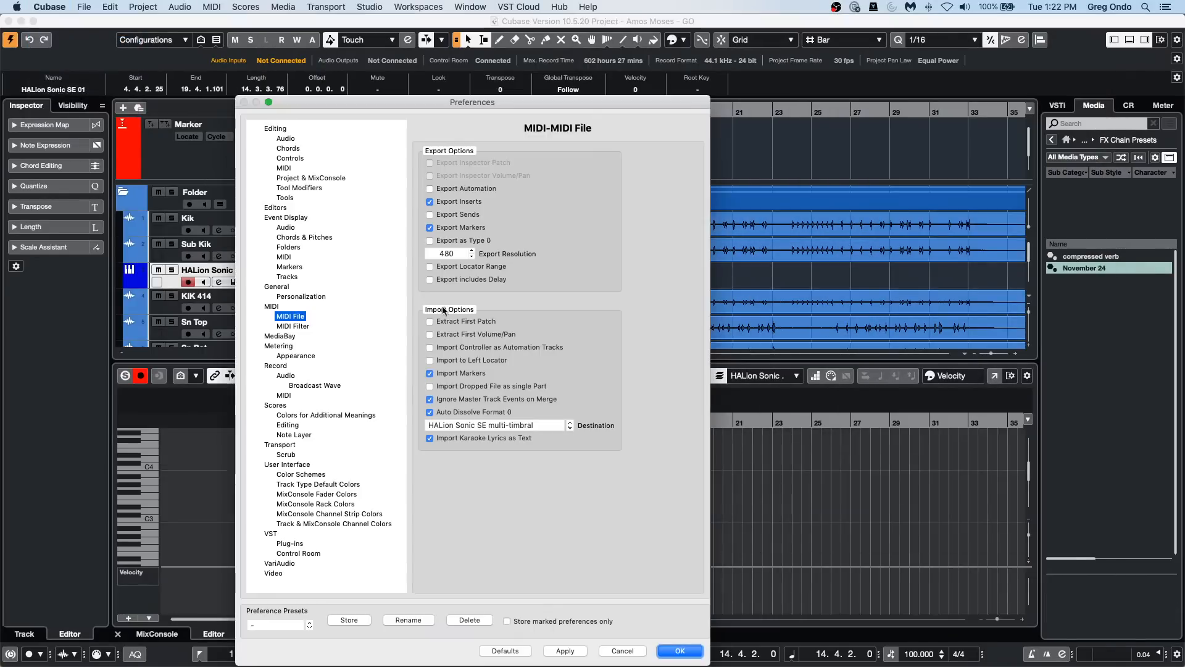
click(270, 534)
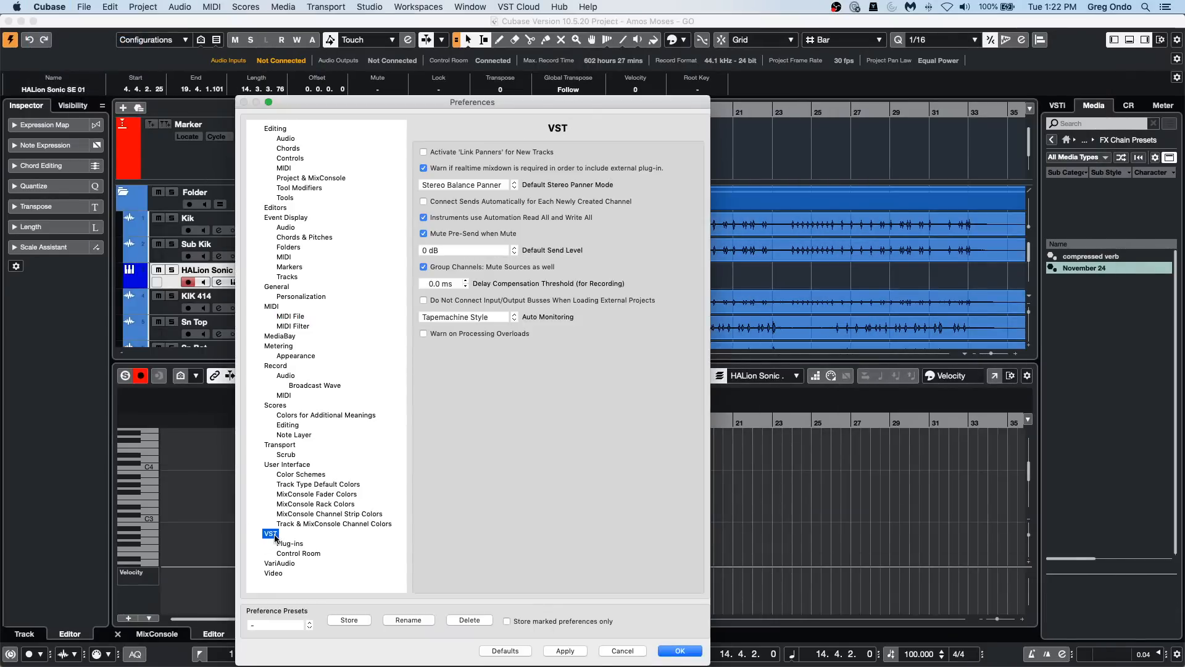
click(515, 316)
click(481, 524)
click(690, 656)
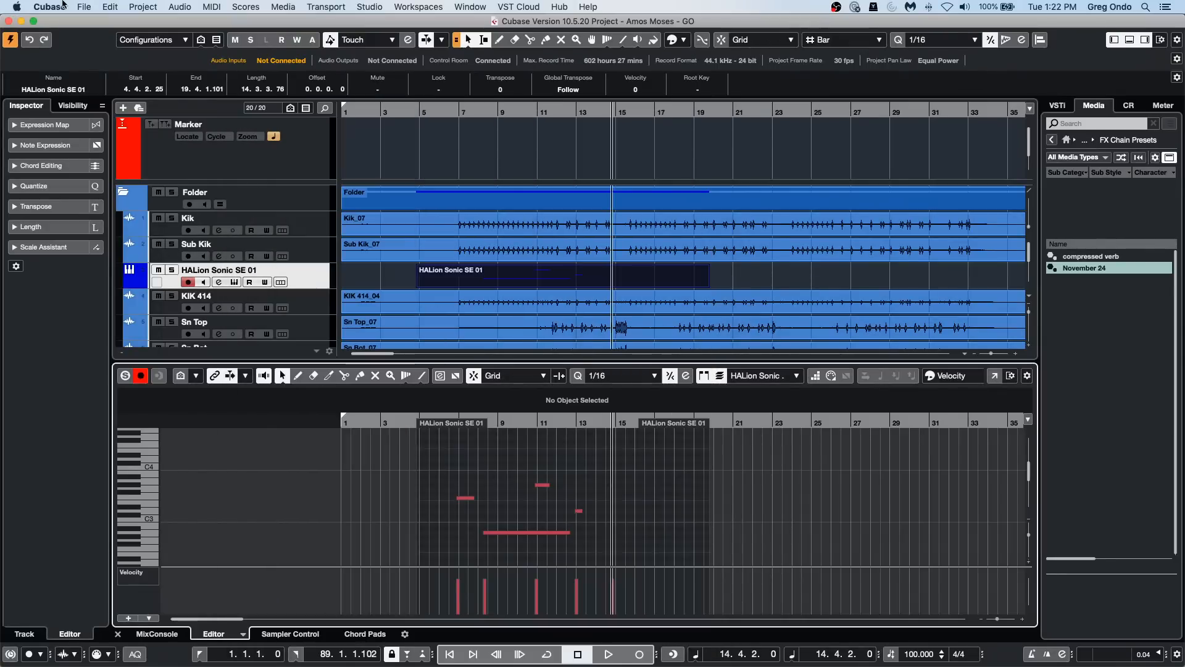
Step: Reopen the Key Commands window and collapse the Edit category in the command list
click(86, 5)
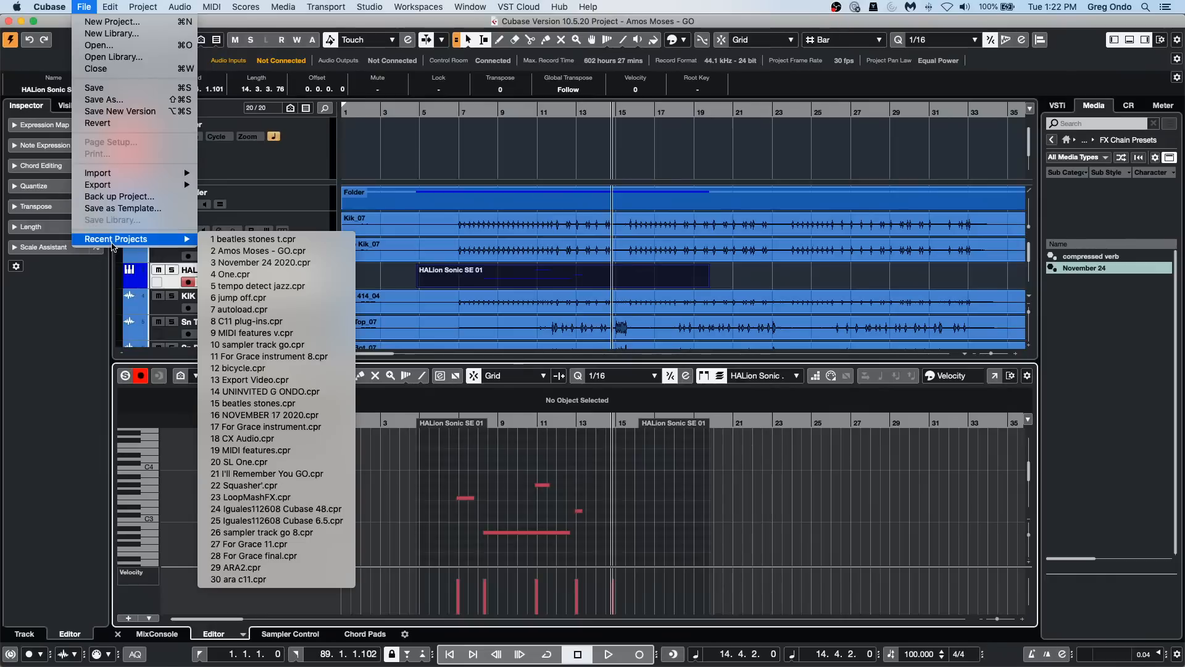
mouse_move(110, 6)
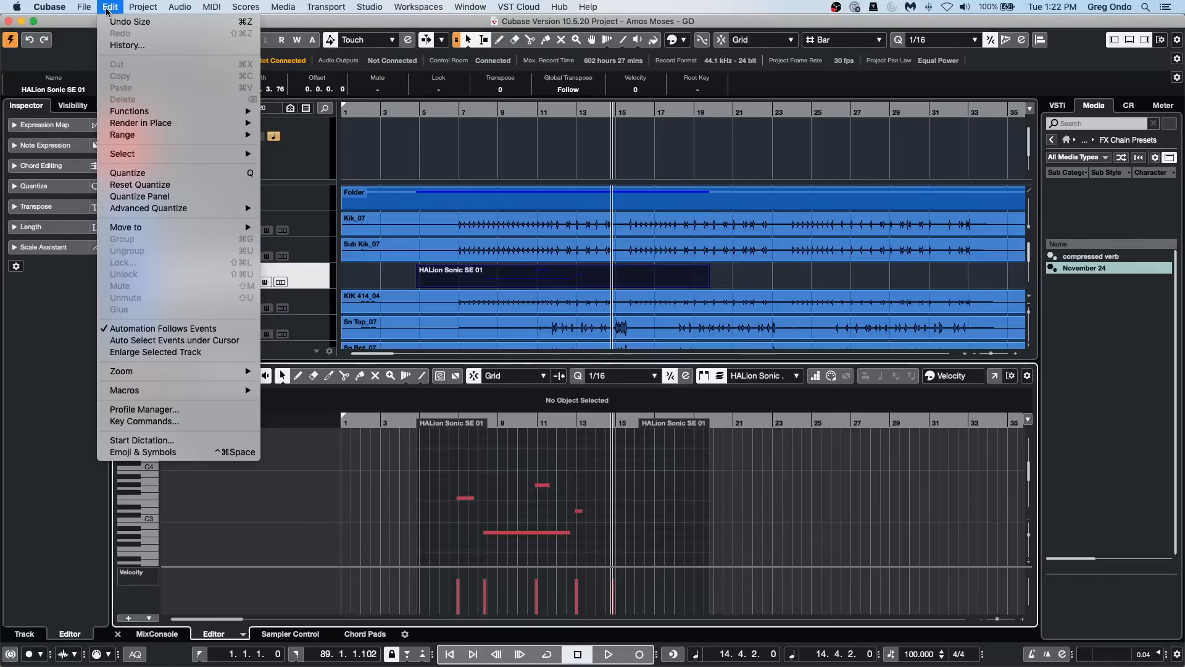
click(143, 421)
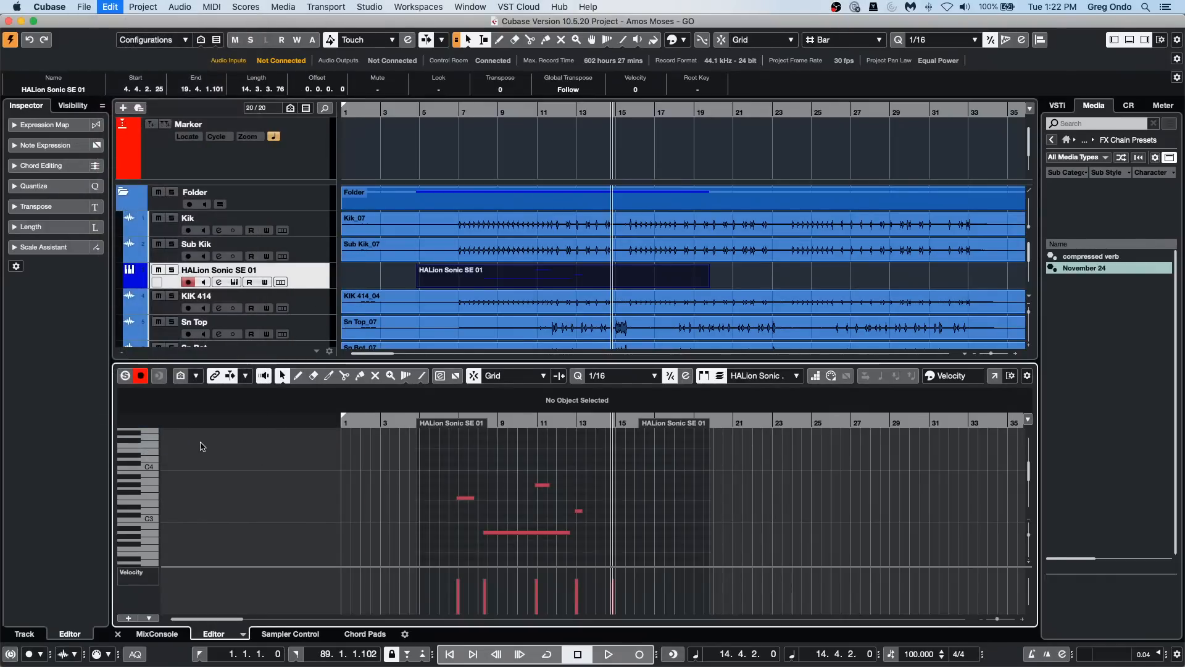
scroll(742, 333, down, 3)
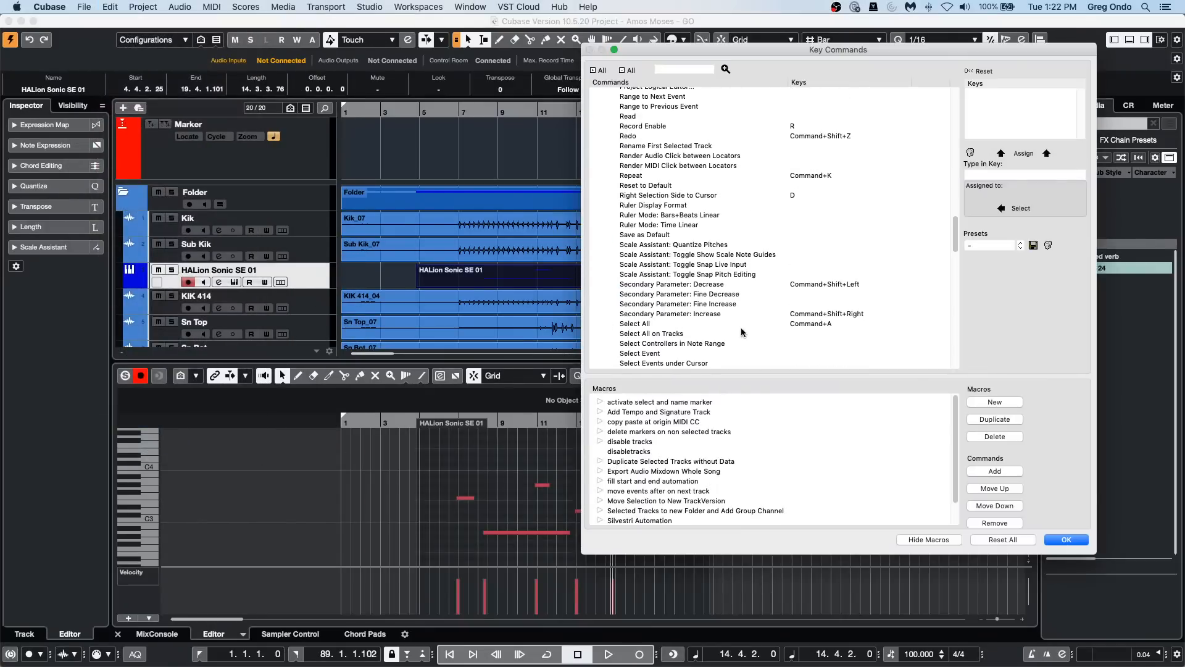
scroll(742, 332, up, 15)
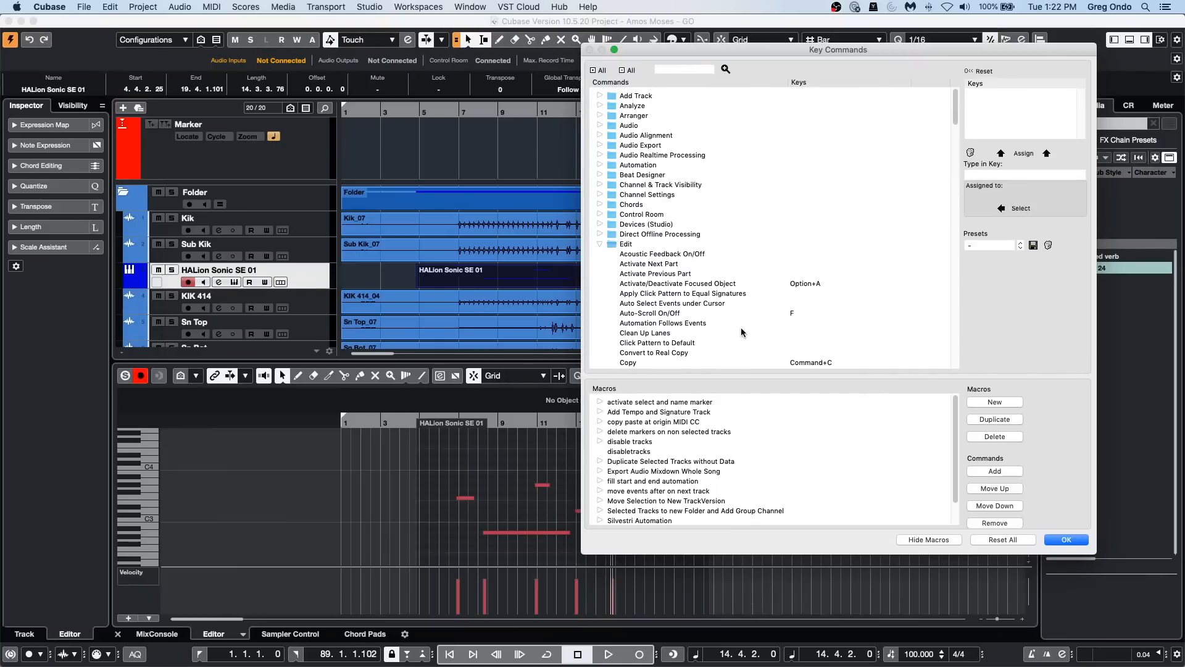
click(599, 244)
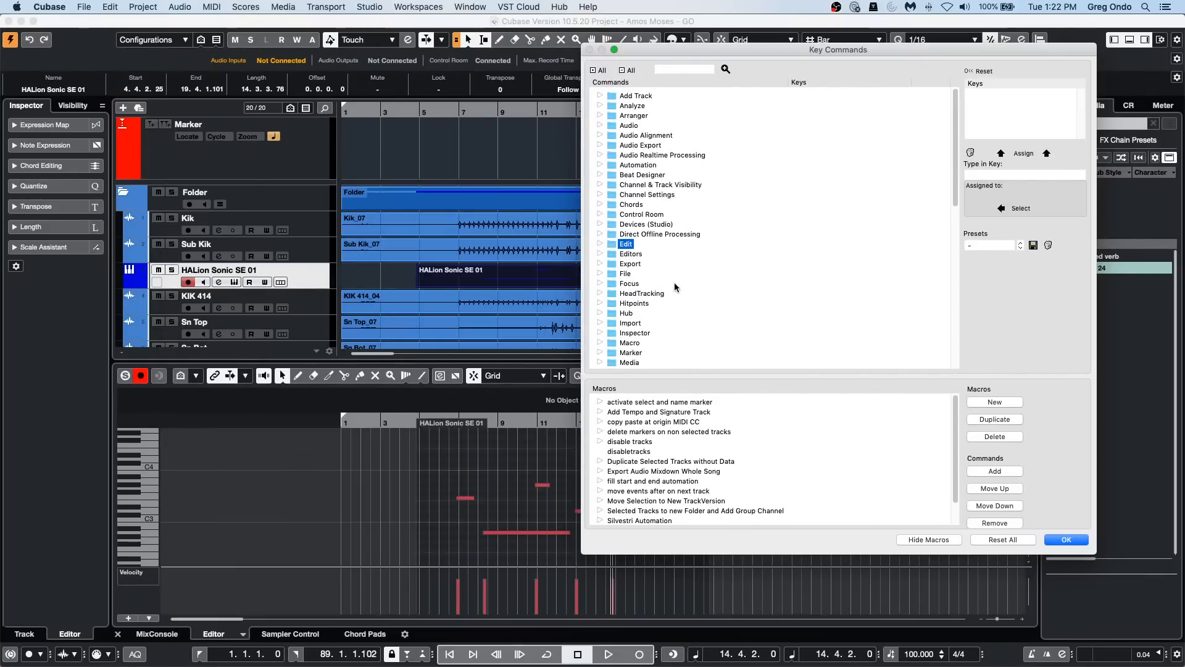
Step: Expand the Preferences category in the command list and locate the VST - Auto Monitoring command
scroll(675, 286, down, 15)
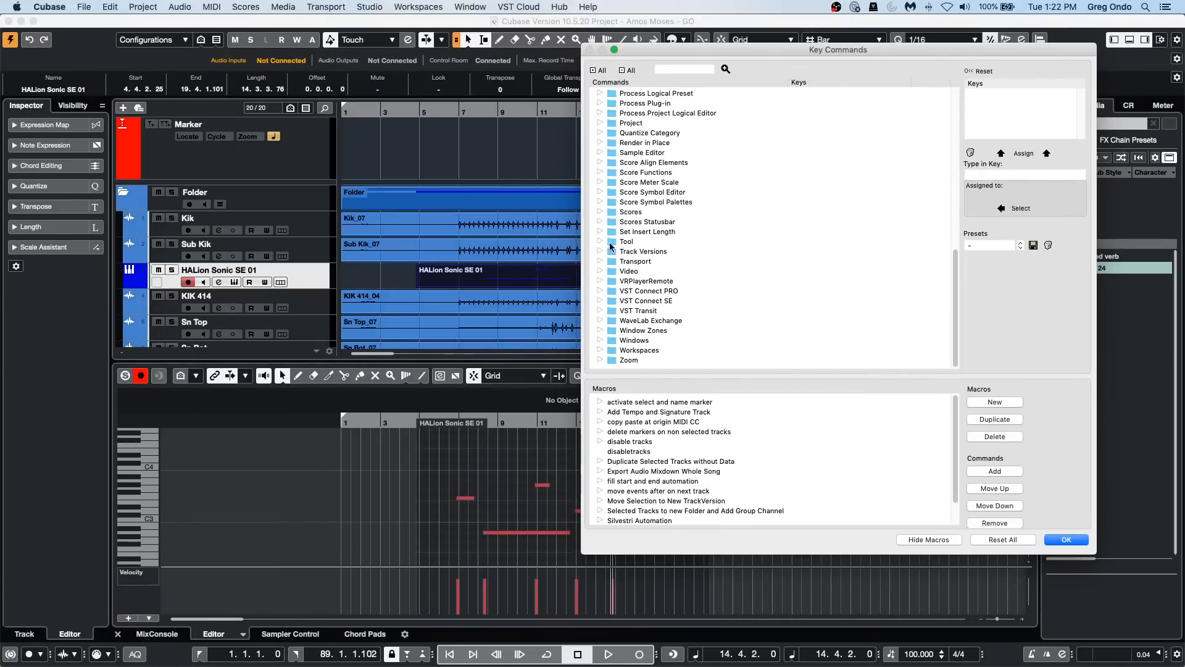
scroll(615, 113, up, 5)
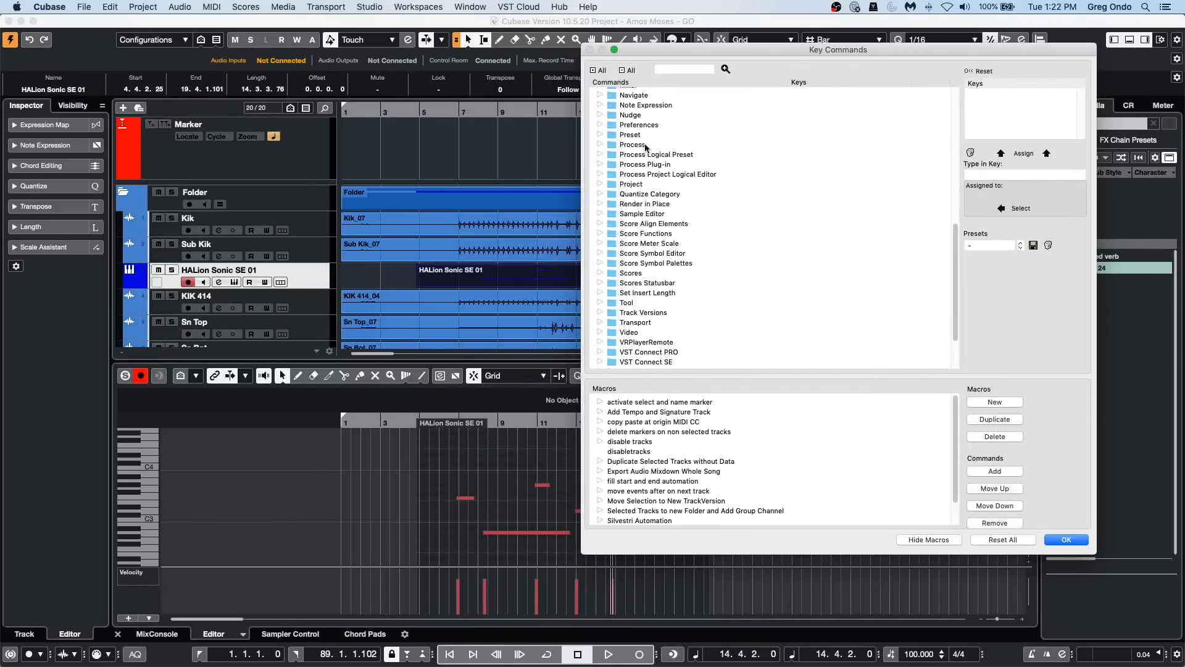
click(603, 125)
scroll(771, 247, down, 20)
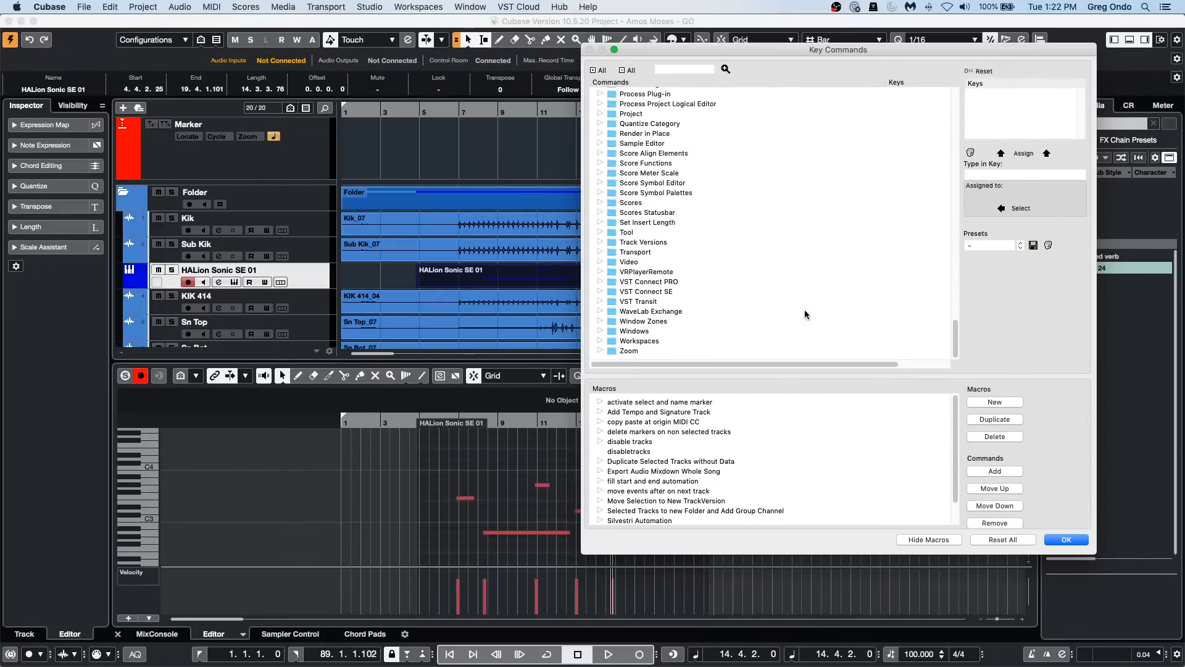
scroll(805, 315, up, 15)
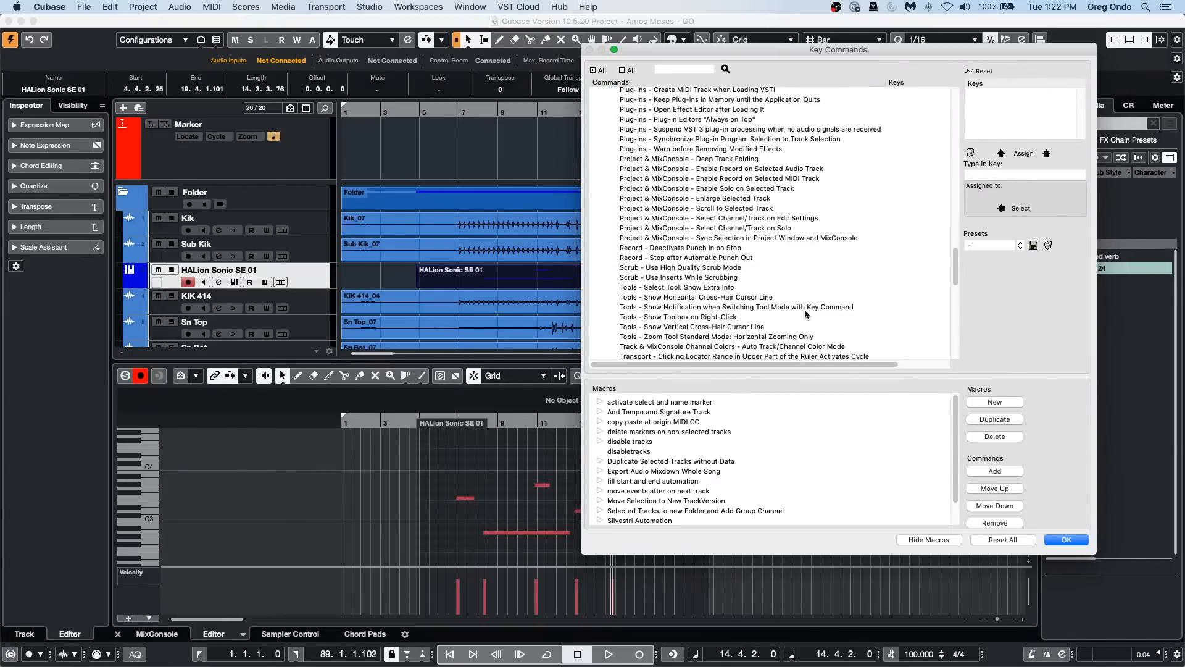
scroll(805, 315, down, 10)
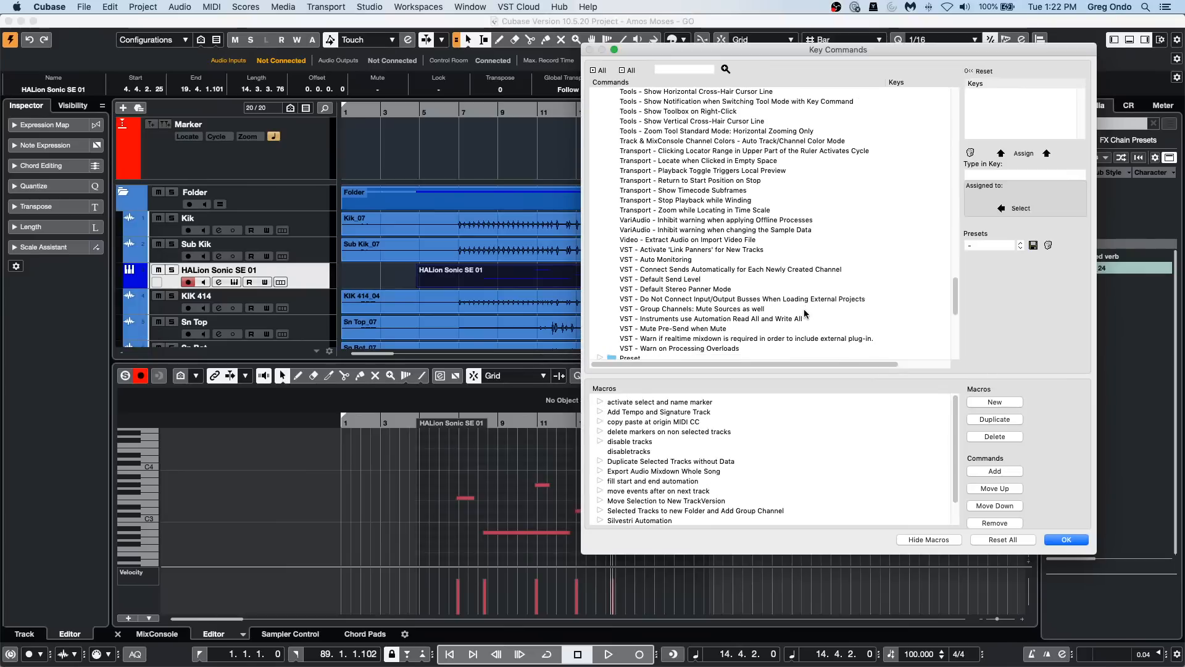
scroll(805, 314, down, 1)
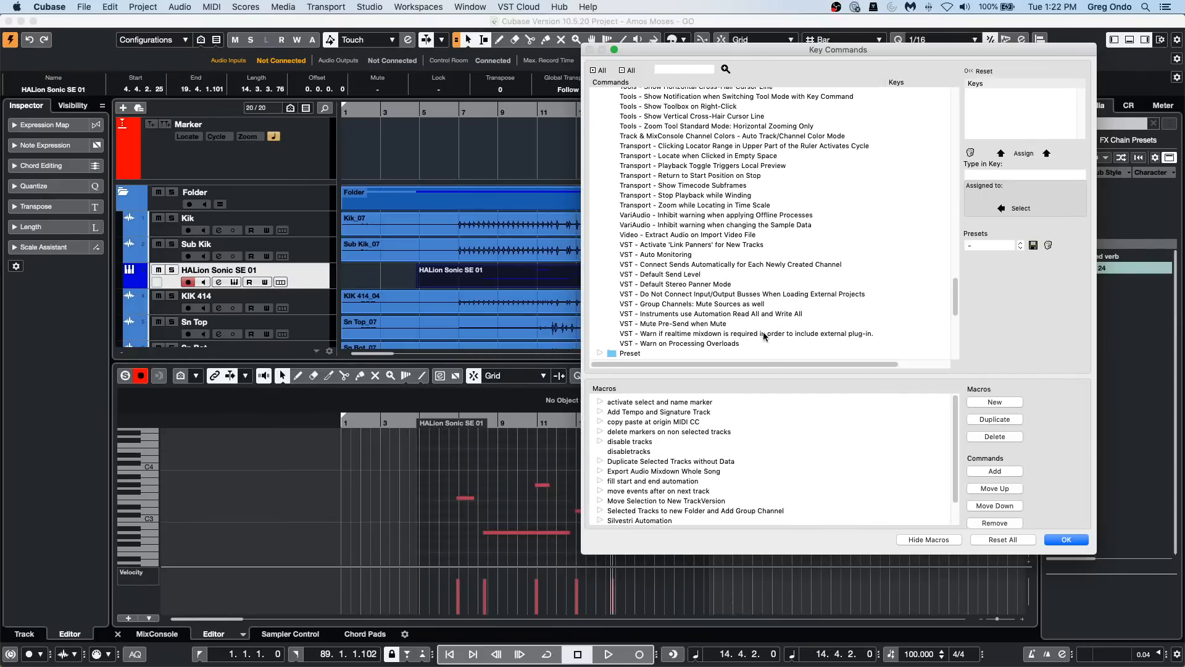
Step: Assign Command+Option+M as the key command for VST - Auto Monitoring and accept the change
click(671, 254)
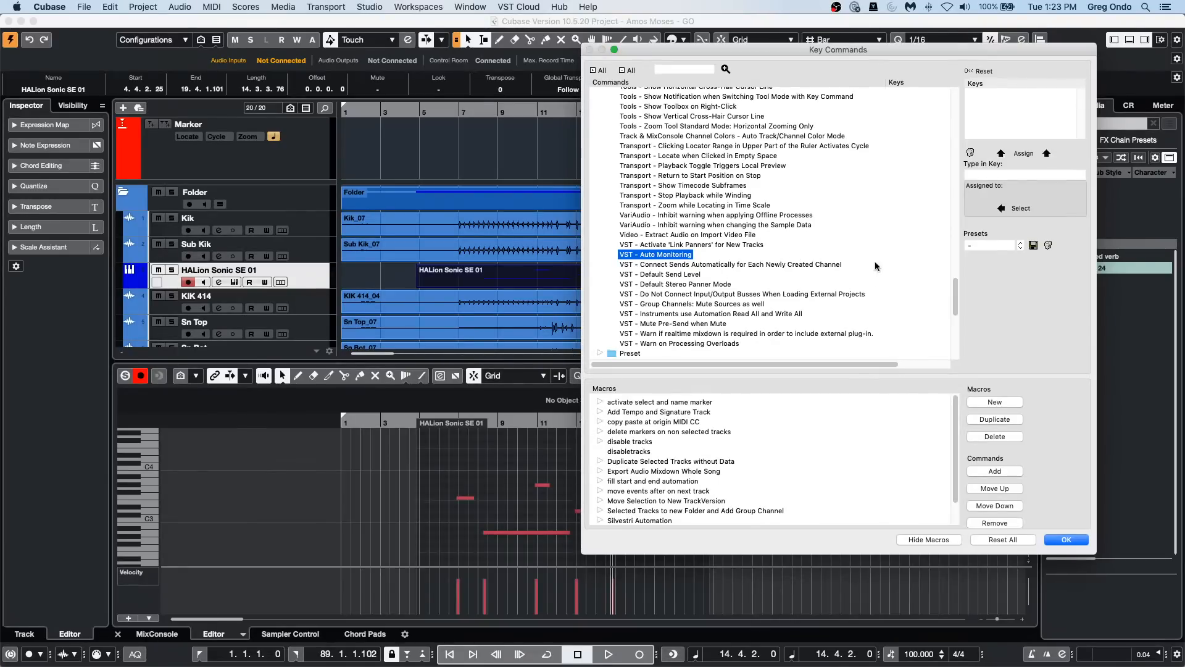
click(1018, 174)
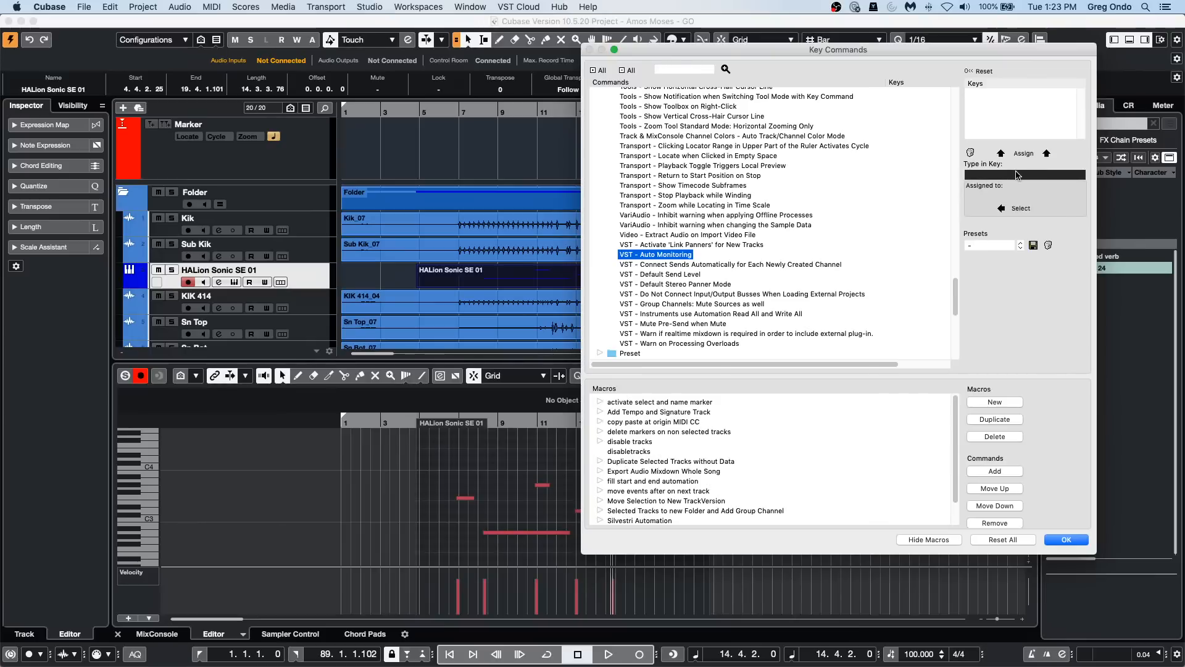
key(super+alt+m)
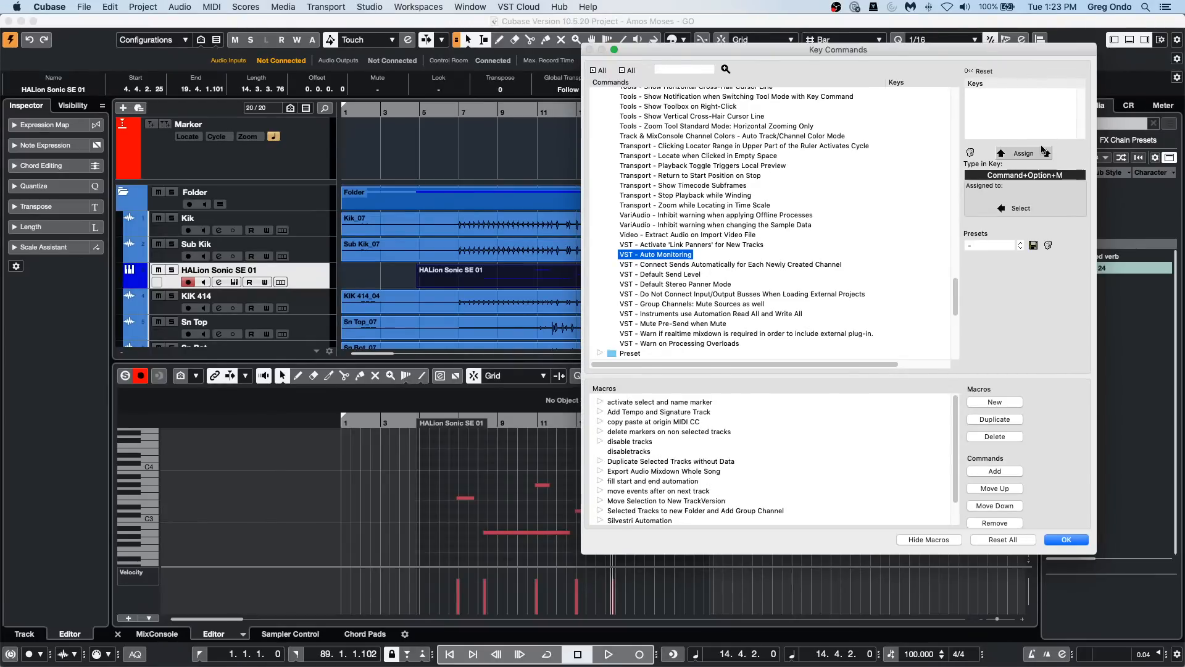
click(1043, 152)
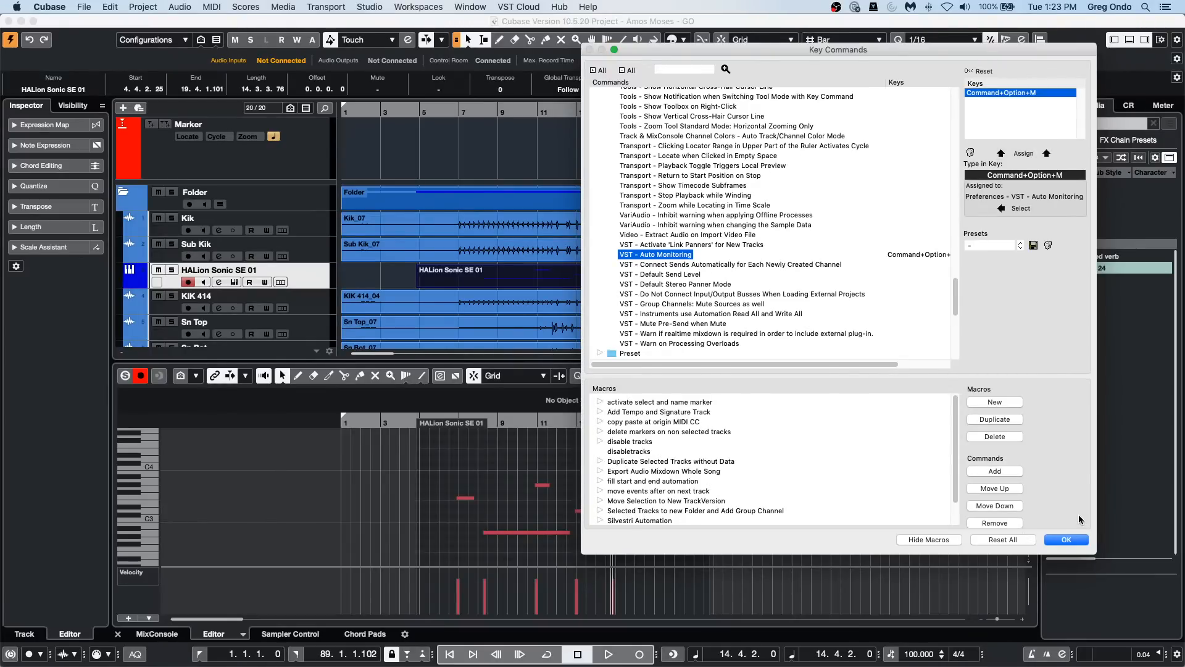
click(1066, 540)
Step: Test the new Auto Monitoring key command by stepping through the modes, including Manual and While Record-Enabled
click(143, 7)
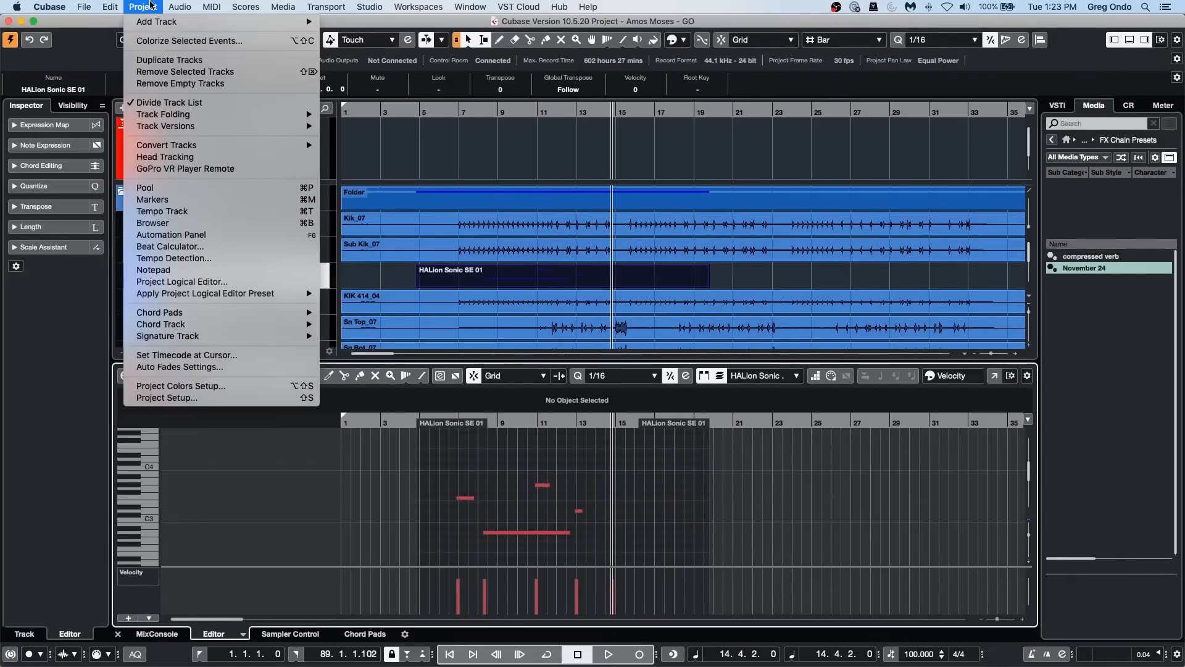
click(555, 193)
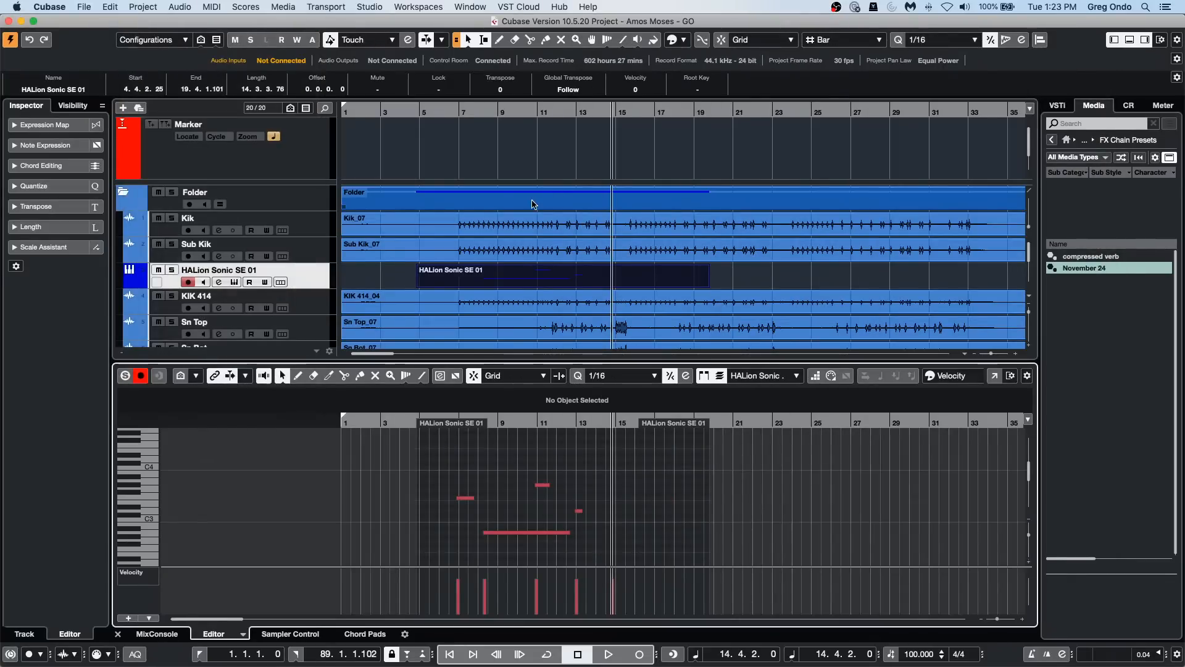
key(alt+1)
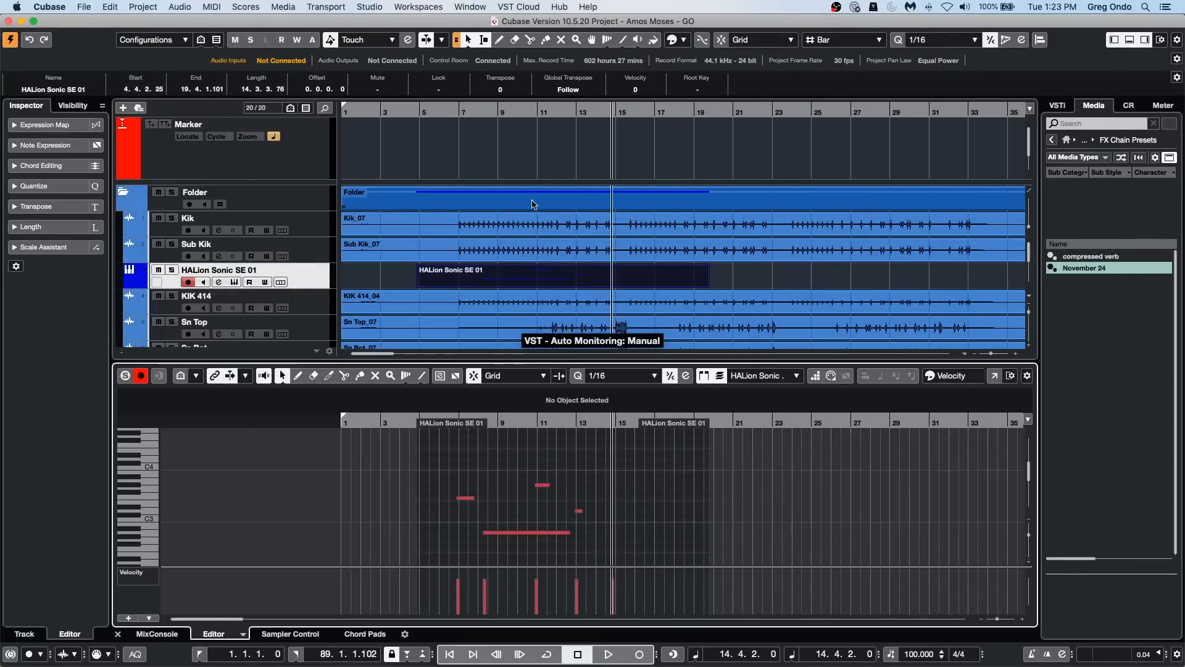
key(alt+2)
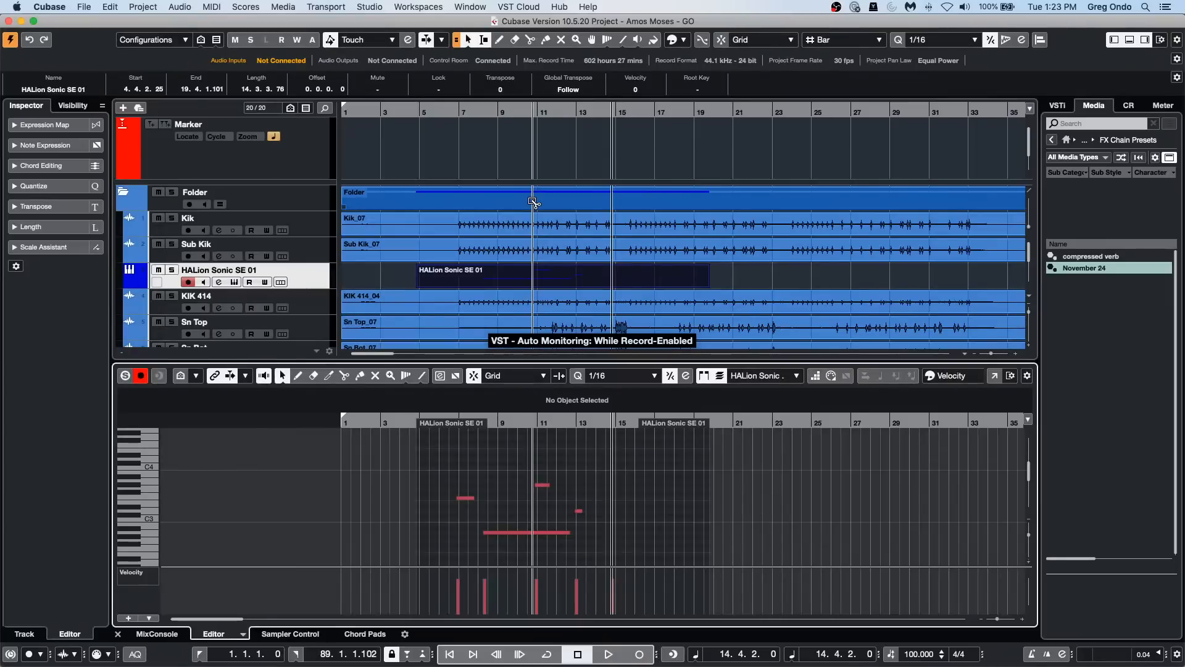
key(alt+3)
key(alt+4)
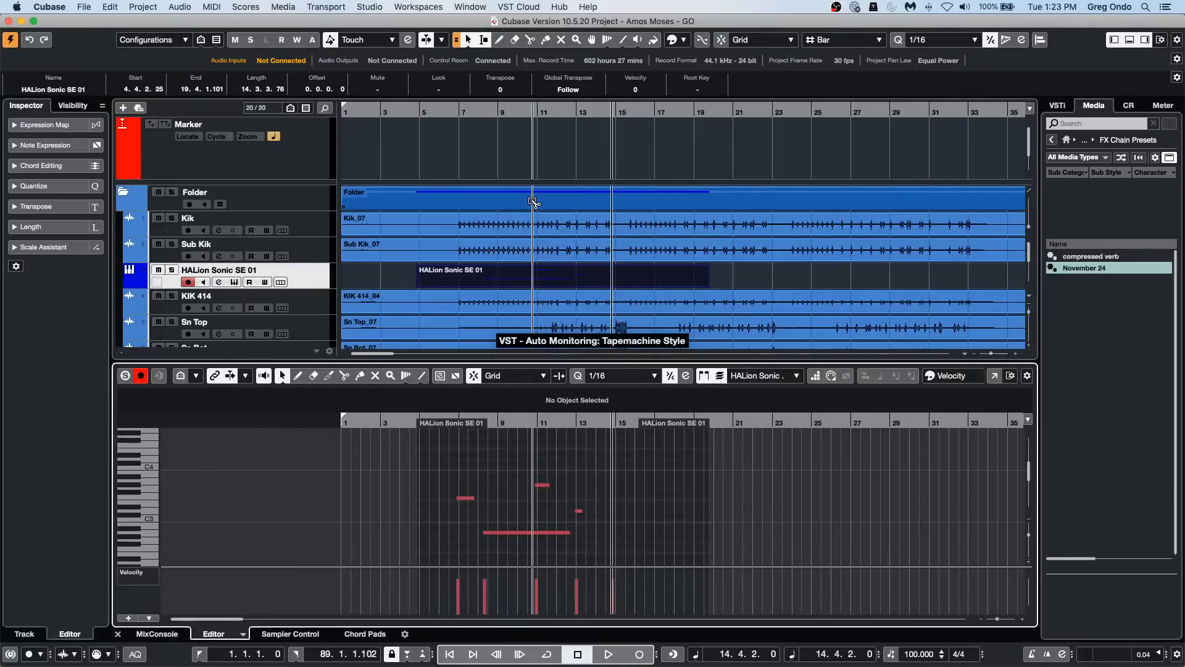
Step: Reopen the Key Commands window, check the key assigned to VST - Auto Monitoring, and close the window
click(110, 7)
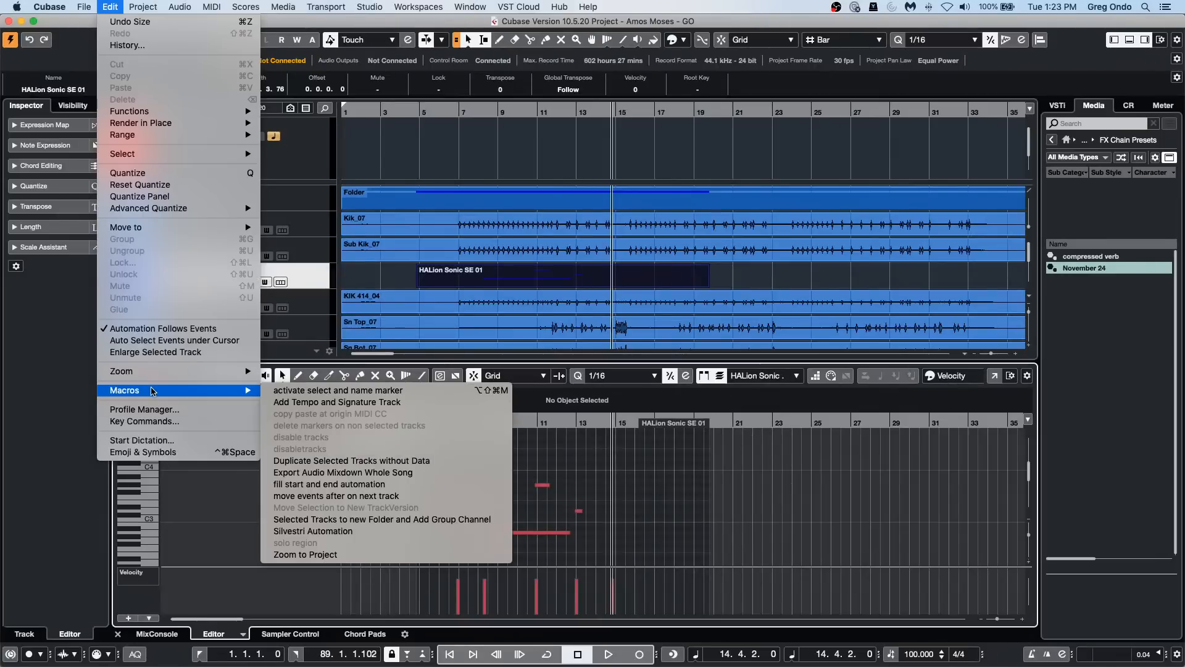
click(155, 425)
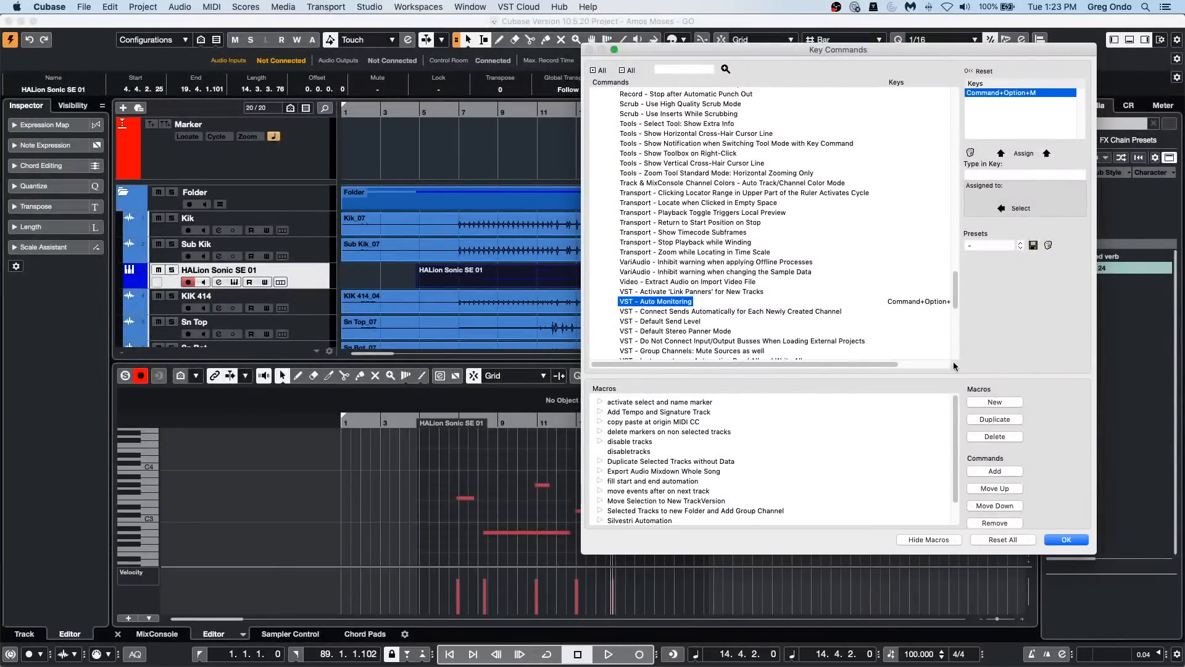
click(1057, 540)
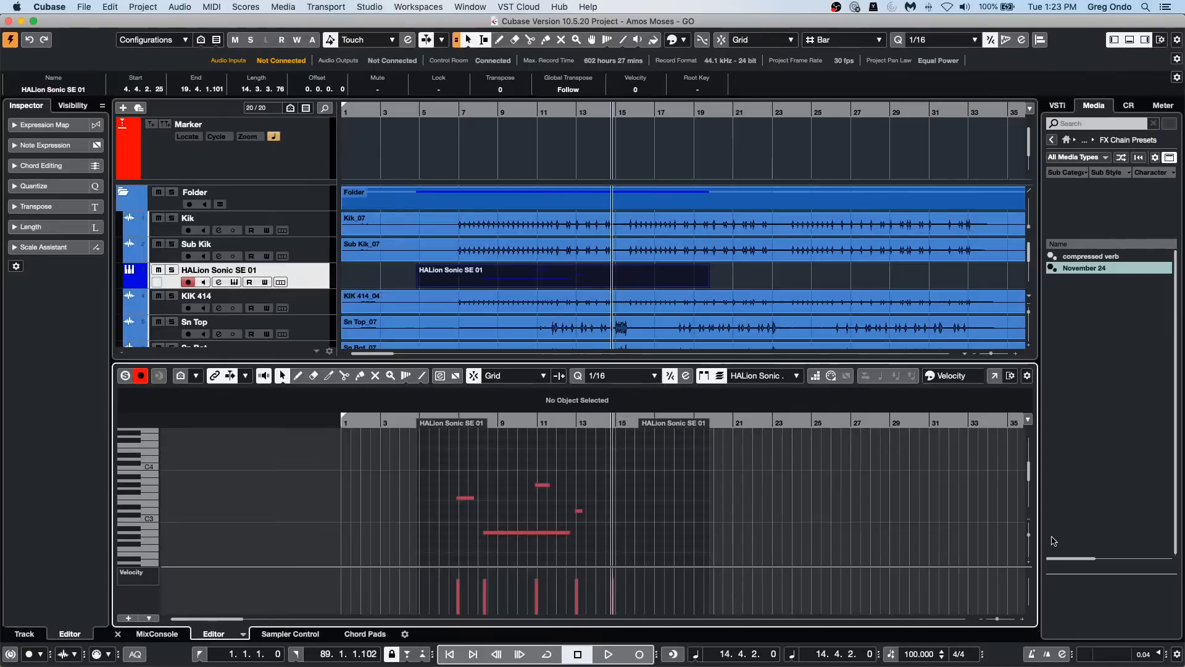
Step: Cycle Auto Monitoring repeatedly through Manual, Tapemachine Style and the other modes with its key command, ending on While Record-Enabled
key(alt+m)
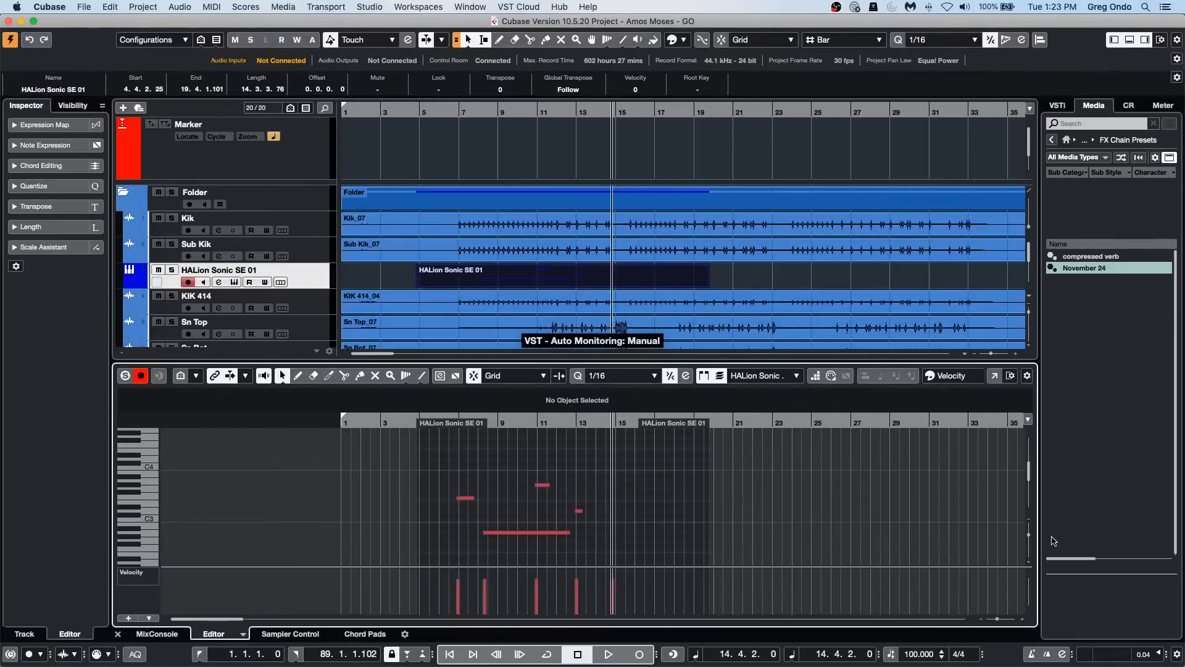
key(alt+m)
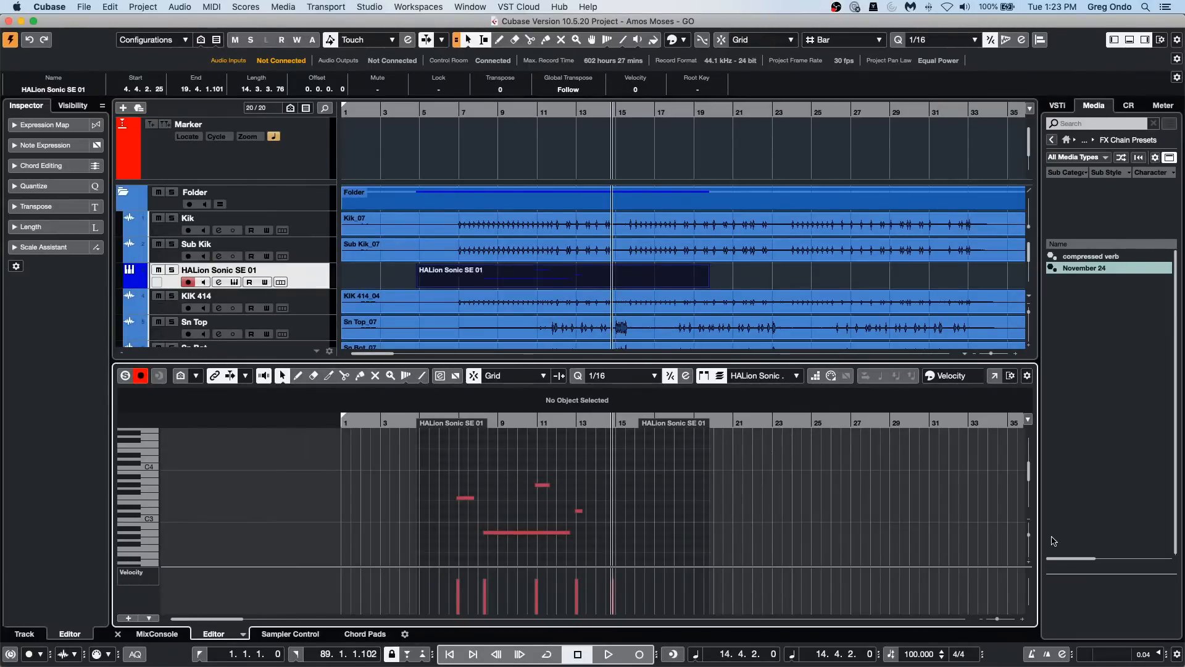
key(alt+m)
key(alt+m)
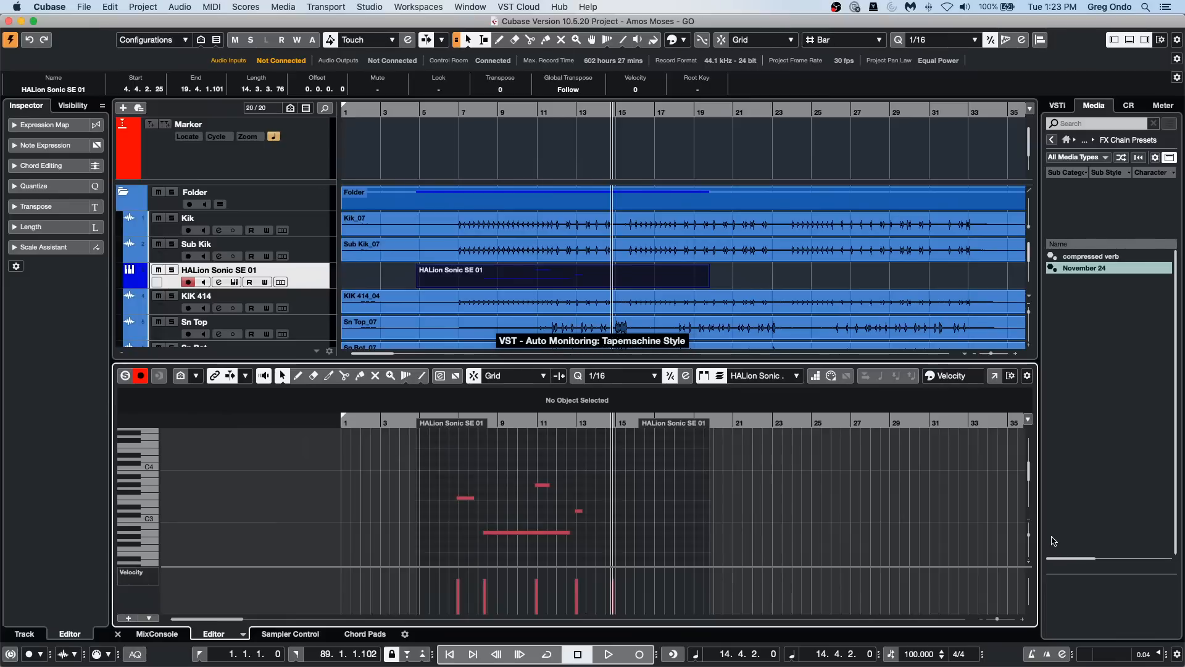
key(alt+m)
key(alt+m)
key(alt+m)
key(alt+m)
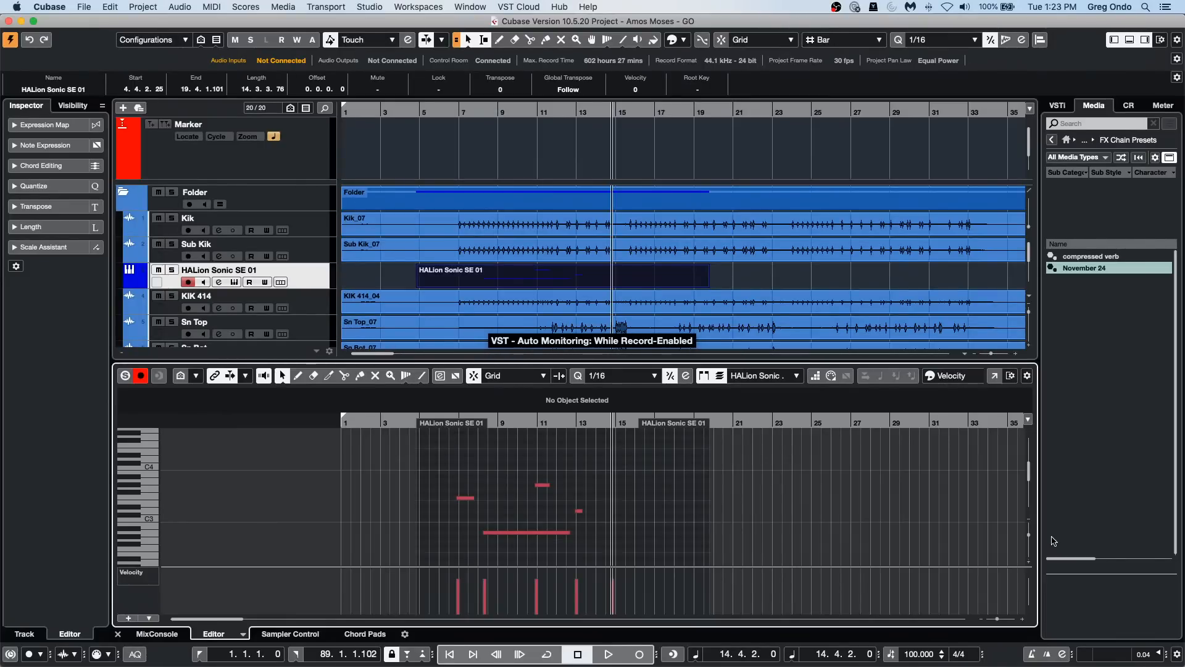
key(alt+m)
key(alt+m)
key(alt+m)
key(alt+m)
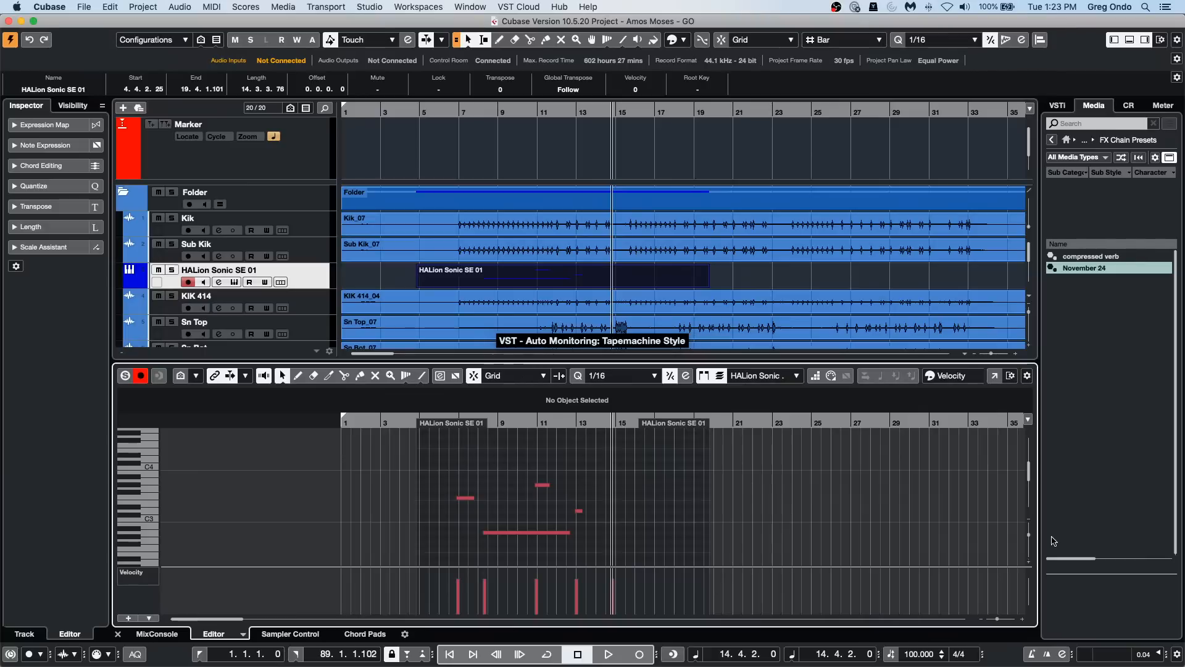
key(alt+m)
key(alt+m)
key(alt+m)
key(alt+m)
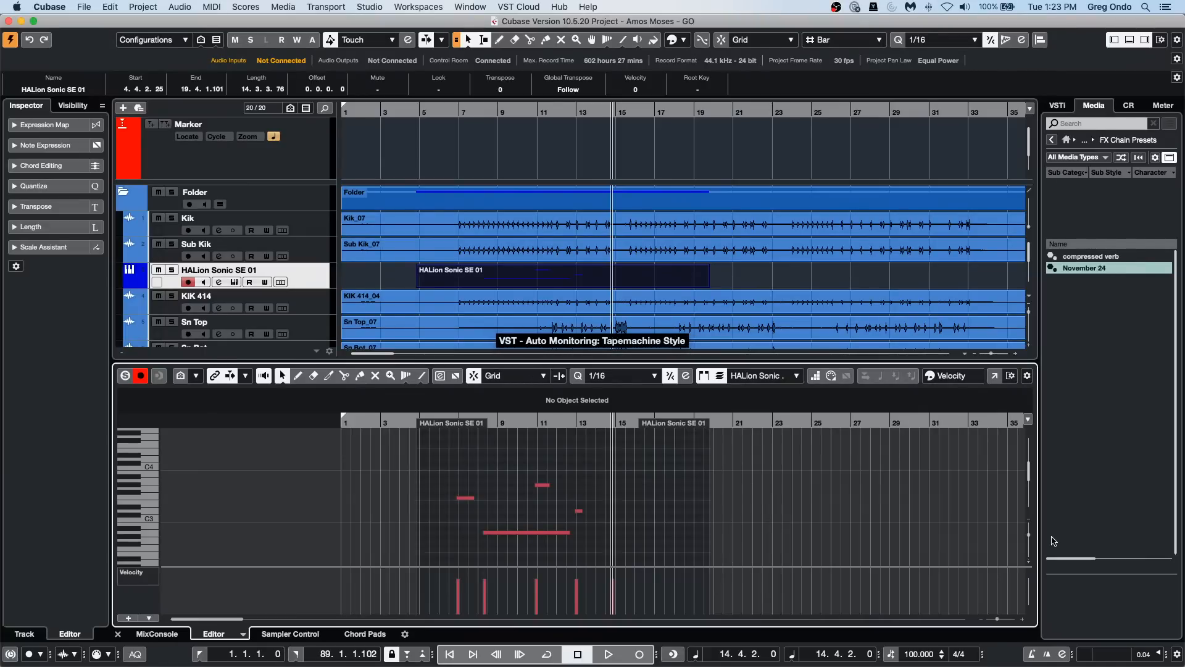
key(alt+m)
key(alt+m)
key(alt+m)
key(alt+m)
key(alt+m)
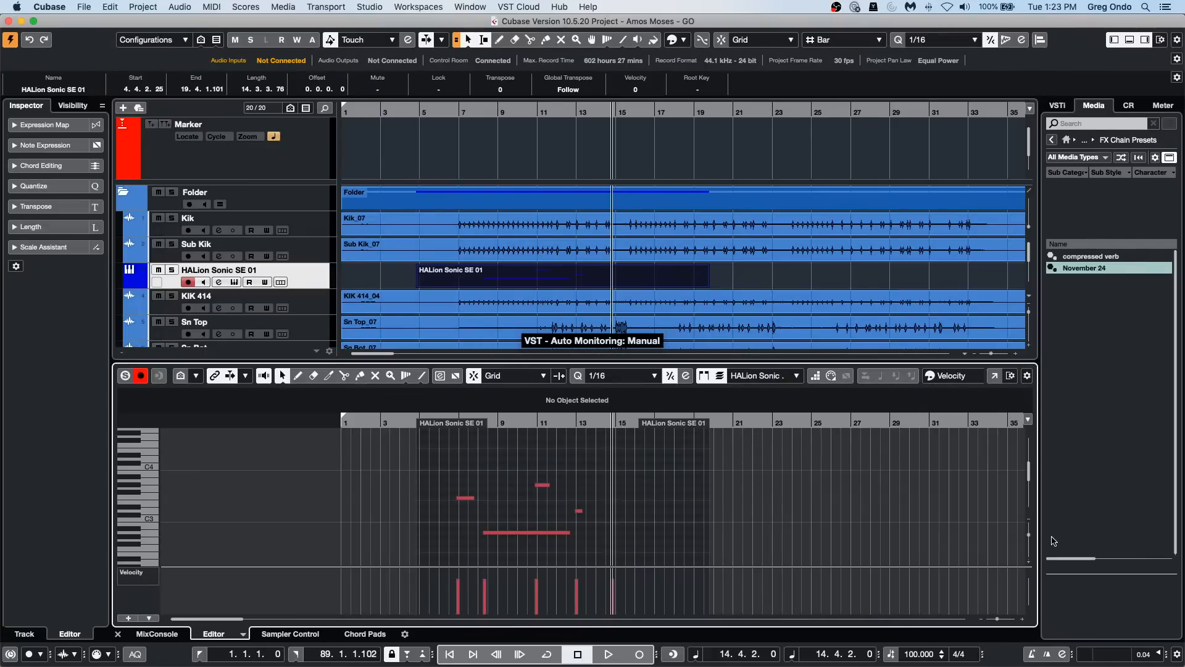
key(alt+m)
key(alt+m)
key(alt+m)
key(alt+m)
key(alt+m)
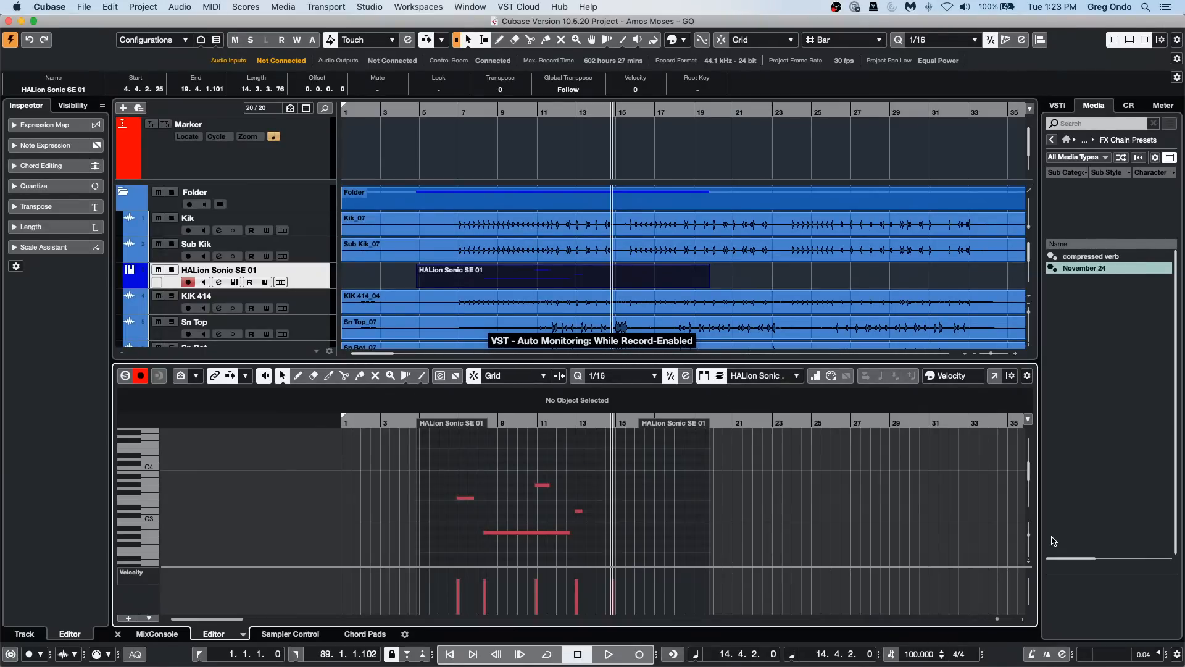
Step: Open the Key Commands window again, review the VST - Auto Monitoring entry and its assigned key, and close it
click(115, 8)
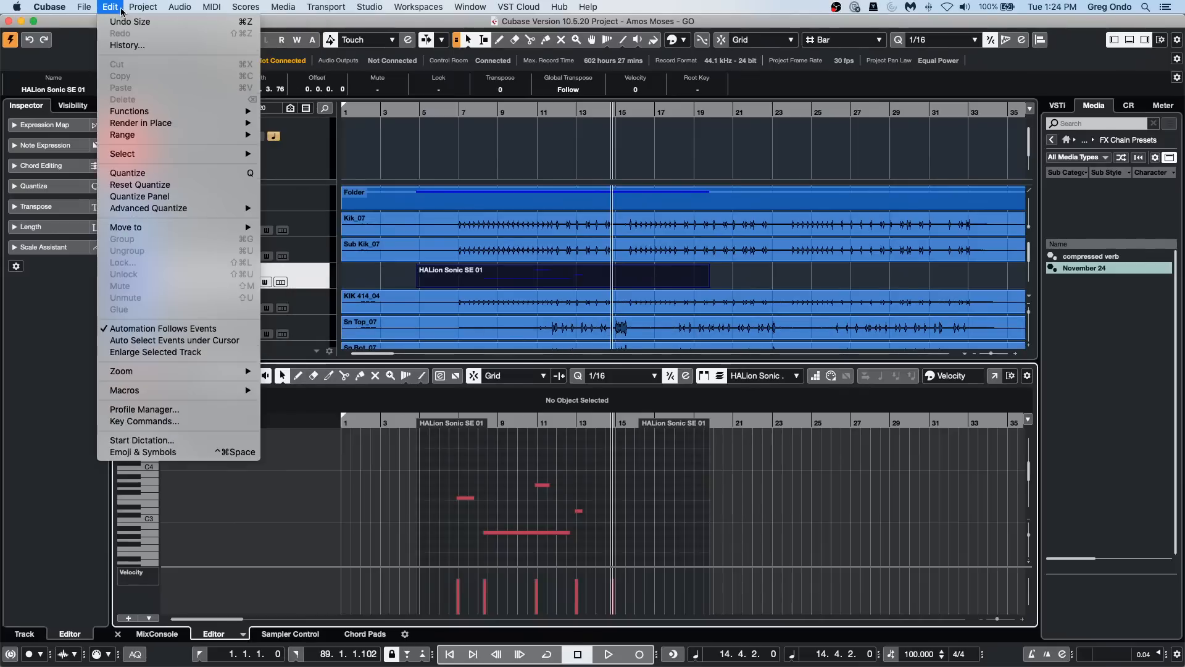
click(174, 421)
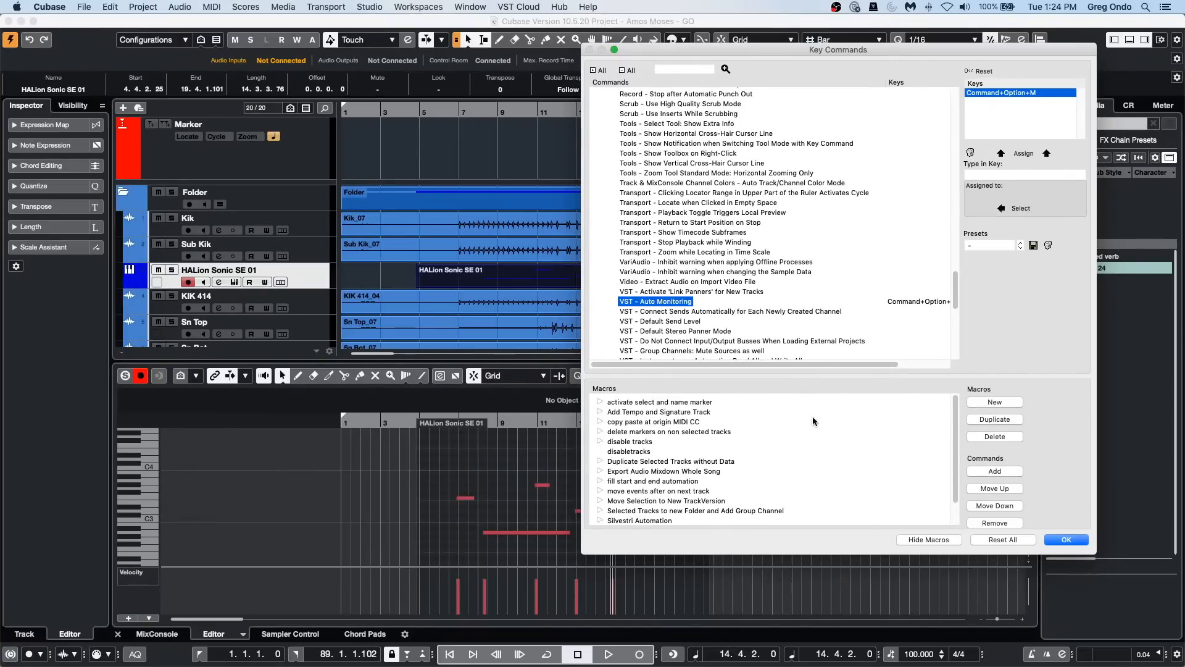
click(1058, 542)
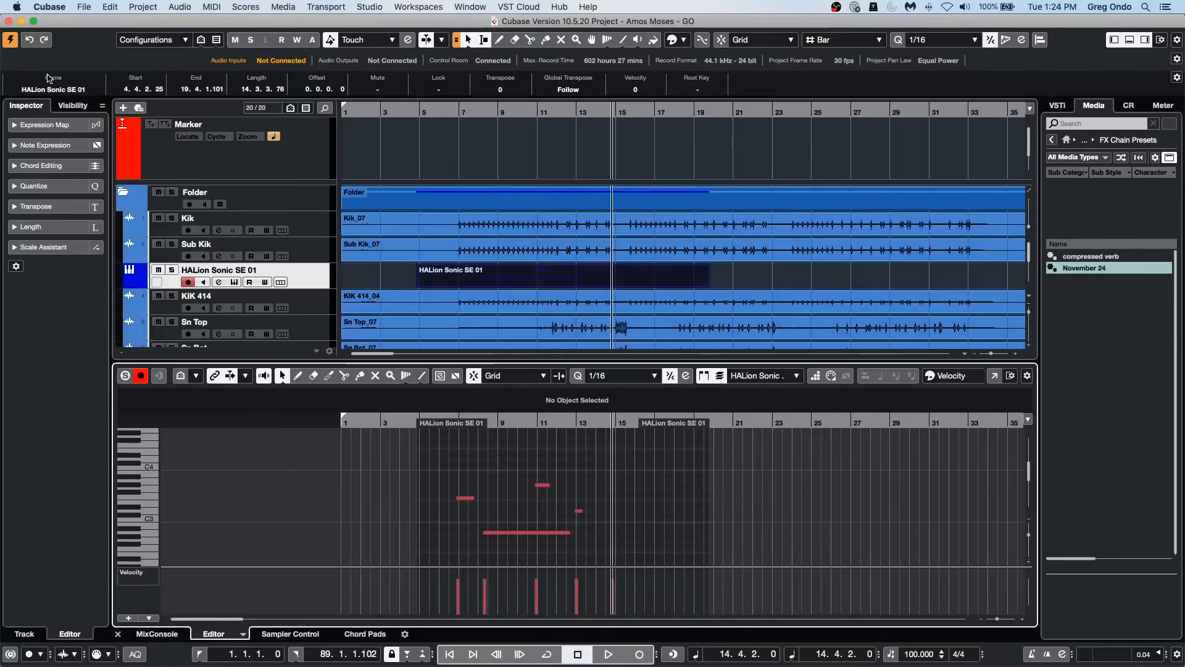
Step: Run the Auto Monitoring key command several more times to switch among its modes, including While Record Running
key(alt+m)
key(alt+m)
key(alt+m)
key(alt+m)
key(alt+m)
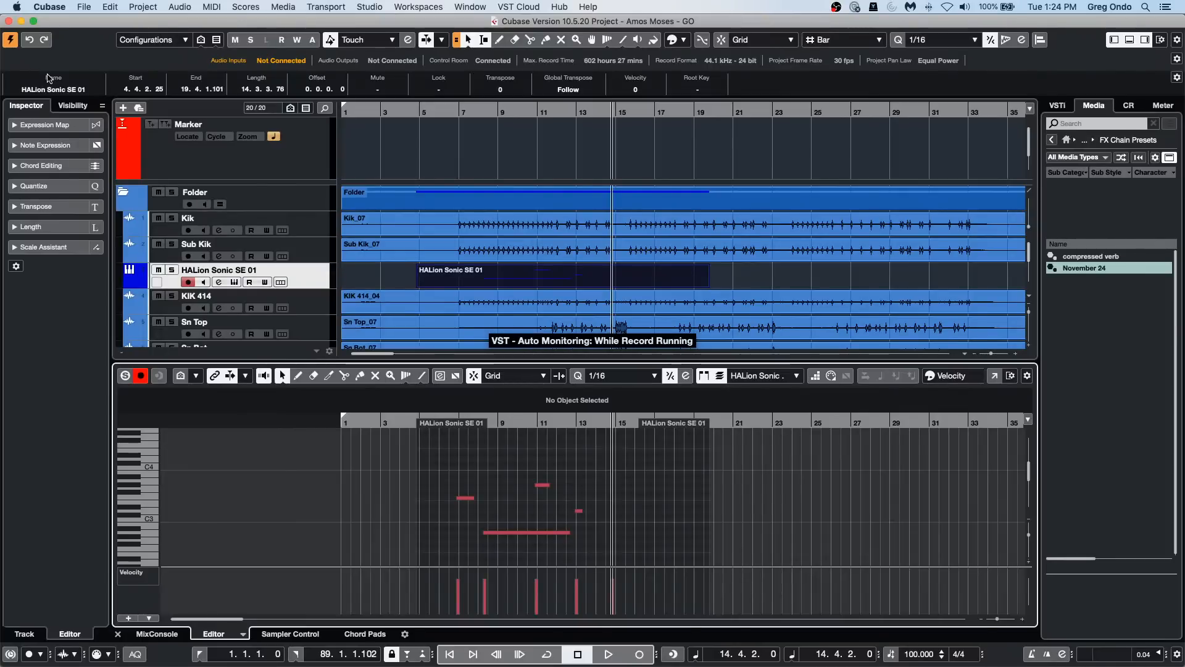
key(alt+m)
key(alt+m)
key(alt+m)
key(alt+m)
key(alt+m)
key(alt+m)
key(alt+m)
key(alt+m)
key(alt+m)
key(alt+m)
key(alt+m)
key(alt+m)
key(alt+m)
key(alt+m)
key(alt+m)
key(alt+m)
key(alt+m)
key(alt+m)
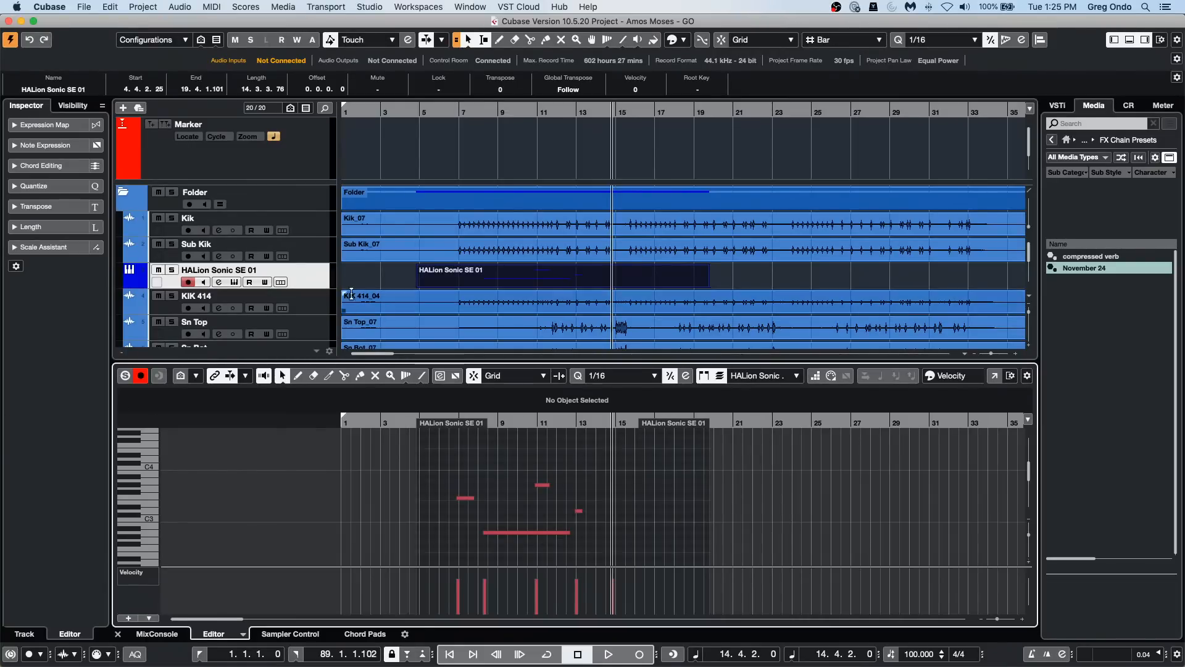
Step: Select the HALion Sonic SE 01 track, shrink its height, and enlarge it again with the track-height key commands
click(314, 288)
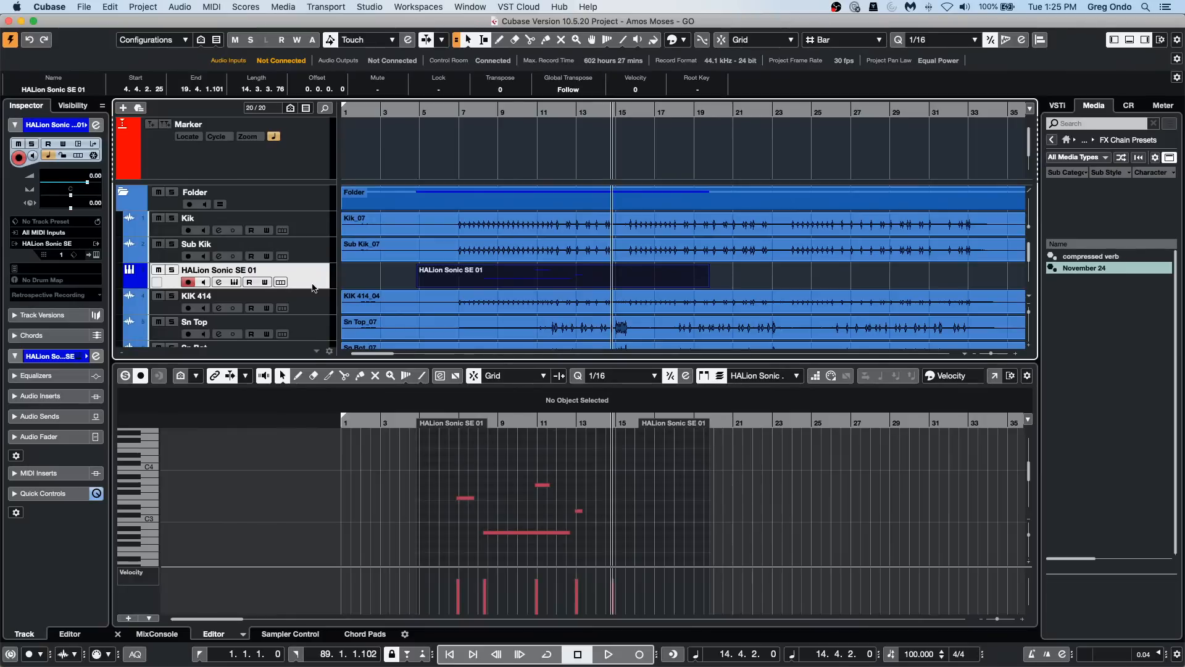
key(alt+Up)
key(alt+Up)
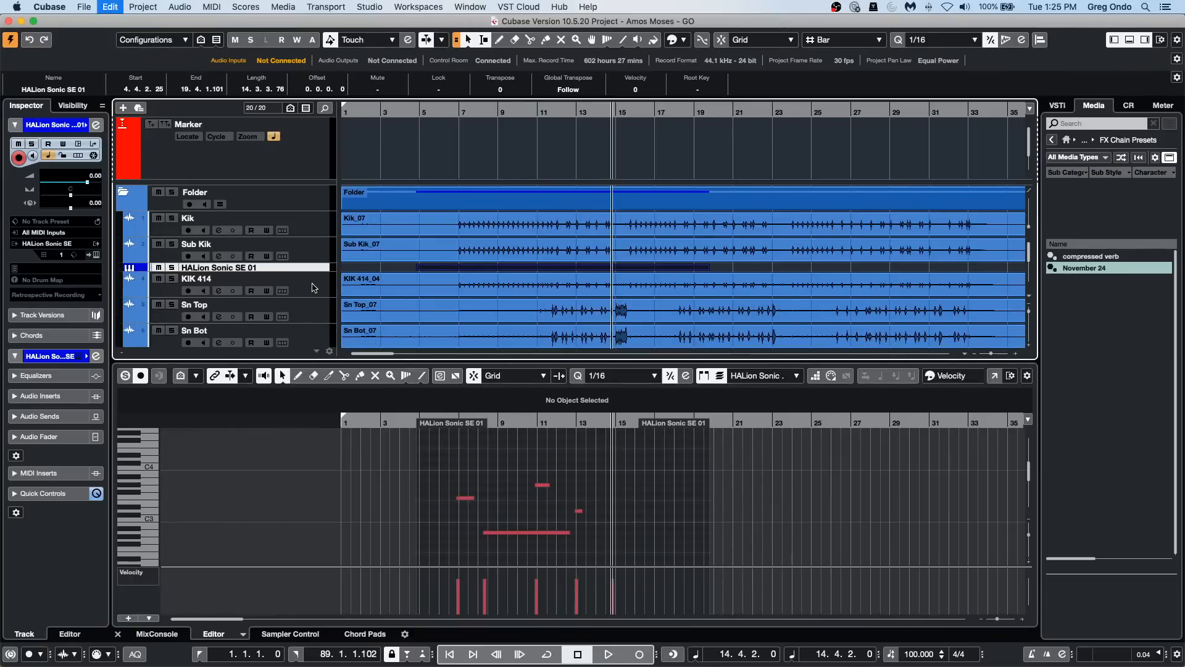
key(alt+Down)
key(alt+Down)
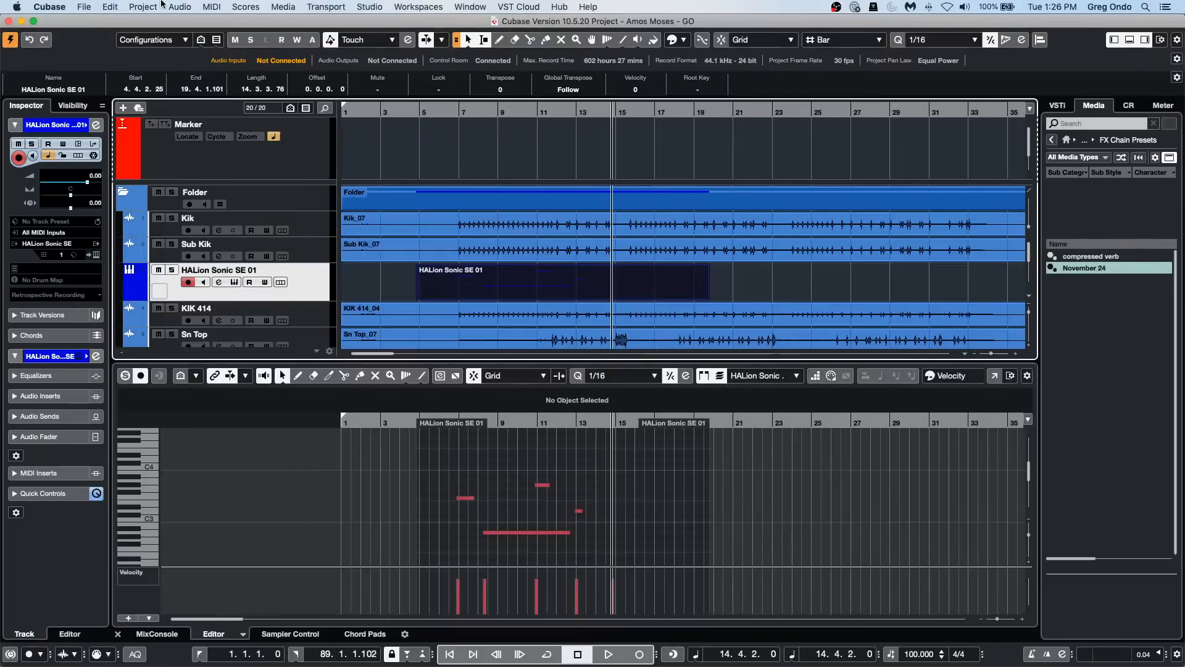
click(181, 7)
mouse_move(150, 7)
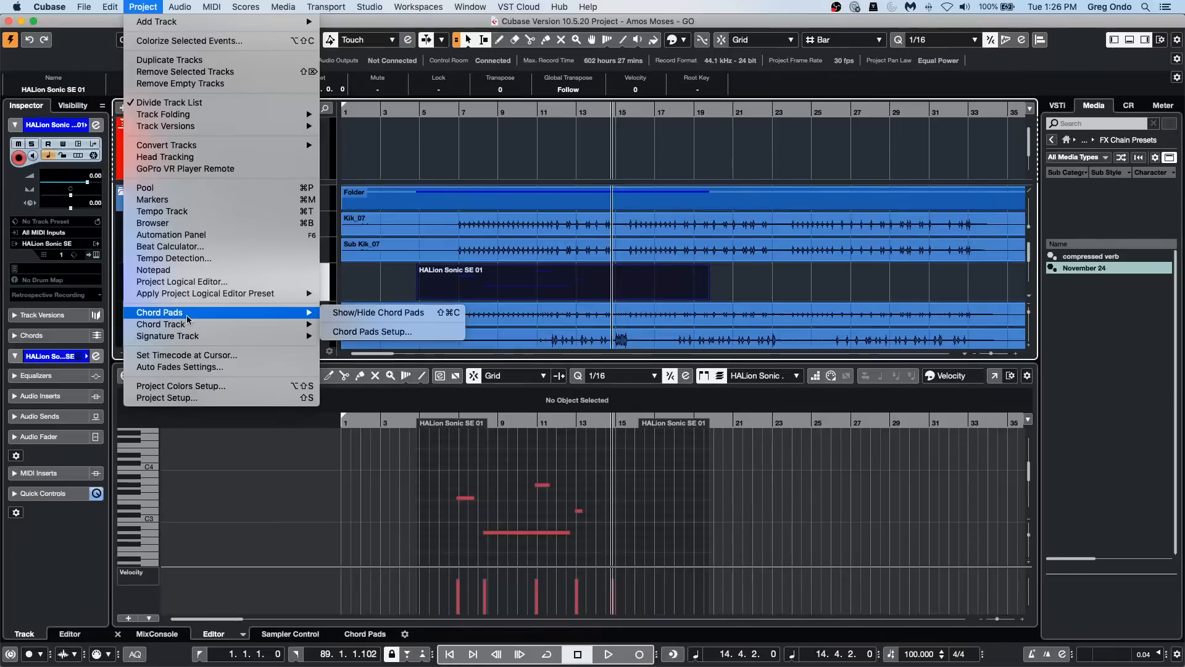
click(481, 280)
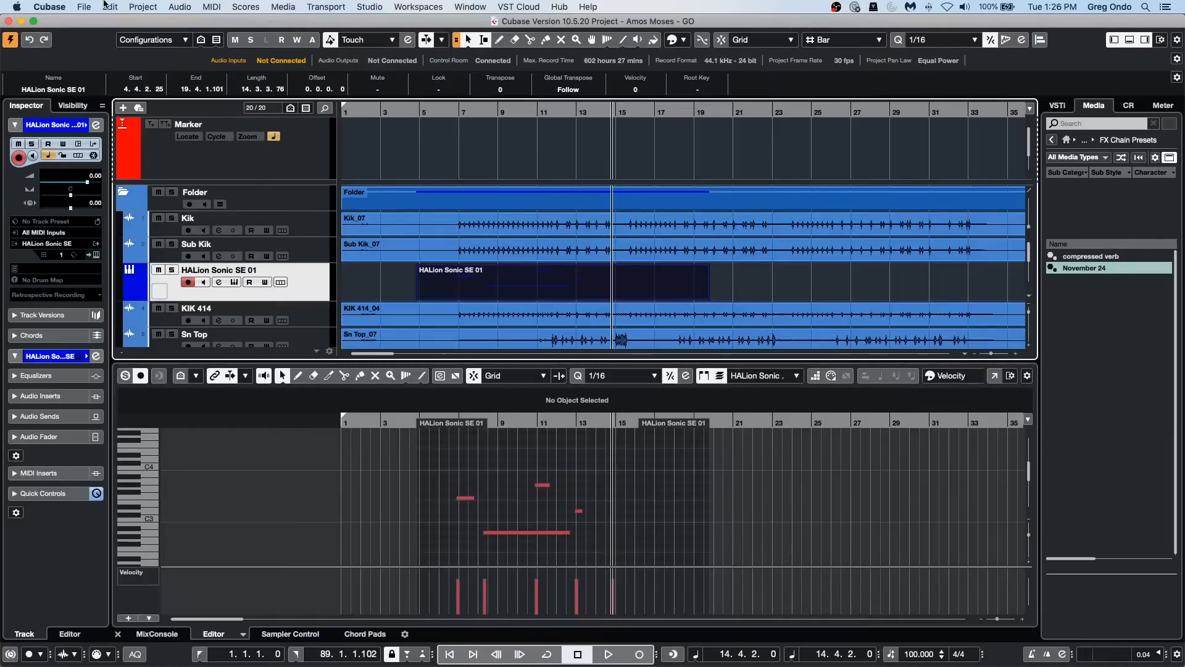
Step: Open the Project Logical Editor and set its function to Select
click(181, 6)
mouse_move(143, 6)
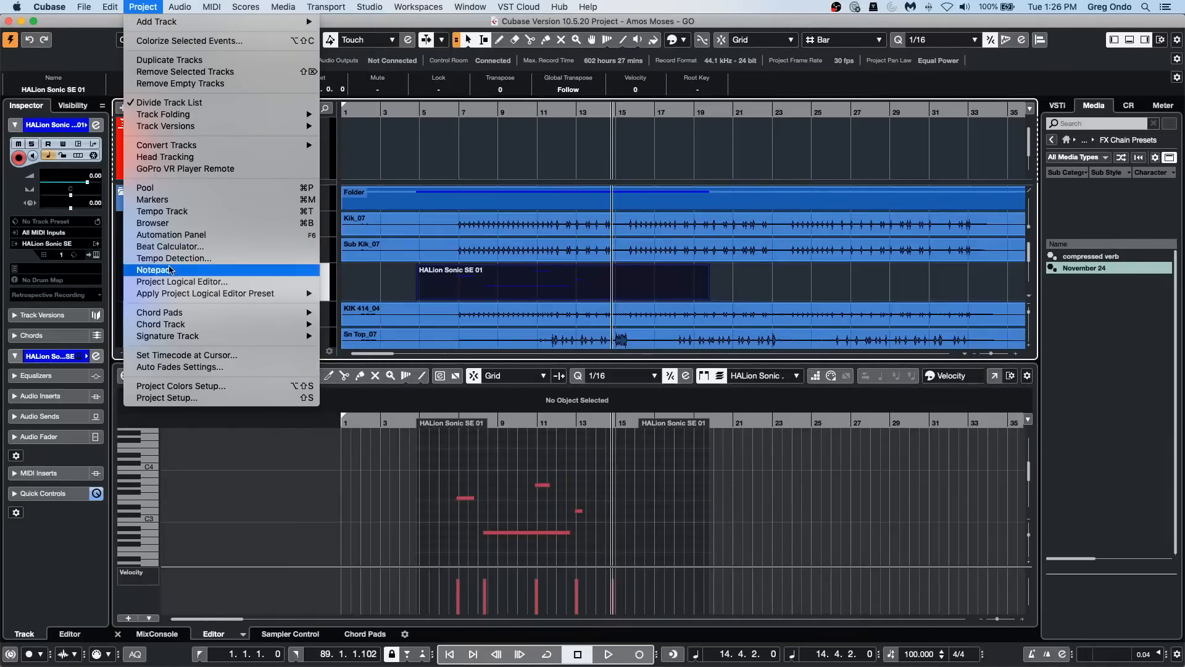
click(202, 287)
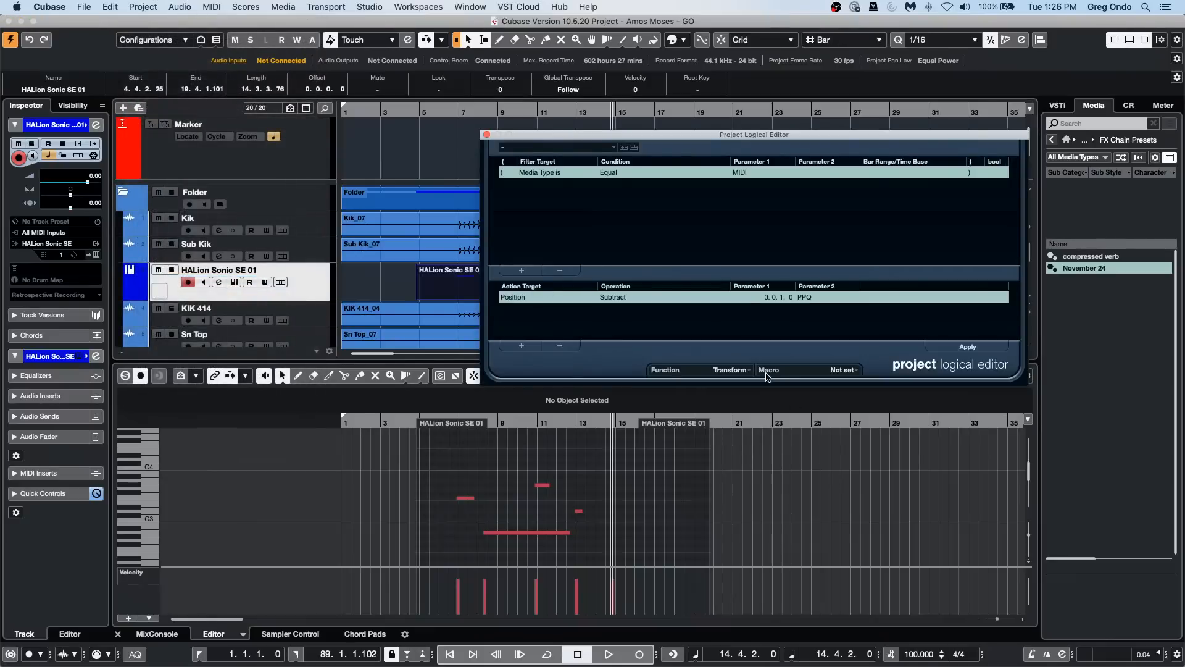
click(729, 371)
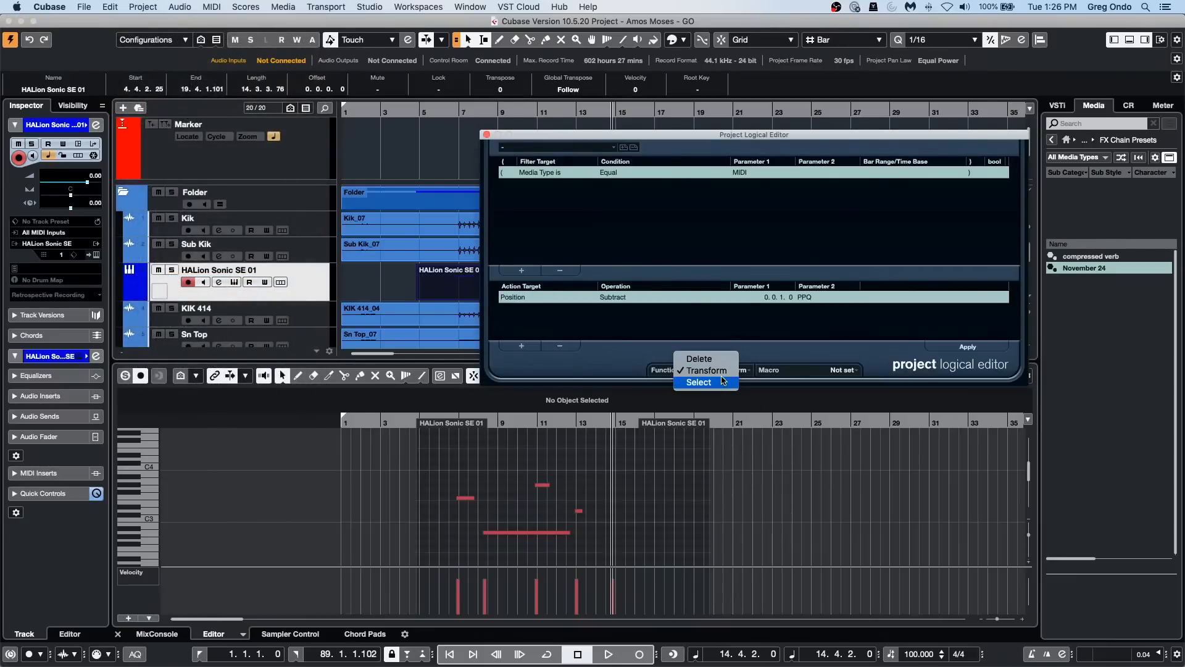
click(723, 383)
Step: Change the Project Logical Editor's filter condition to Container Type is Equal Track
click(551, 175)
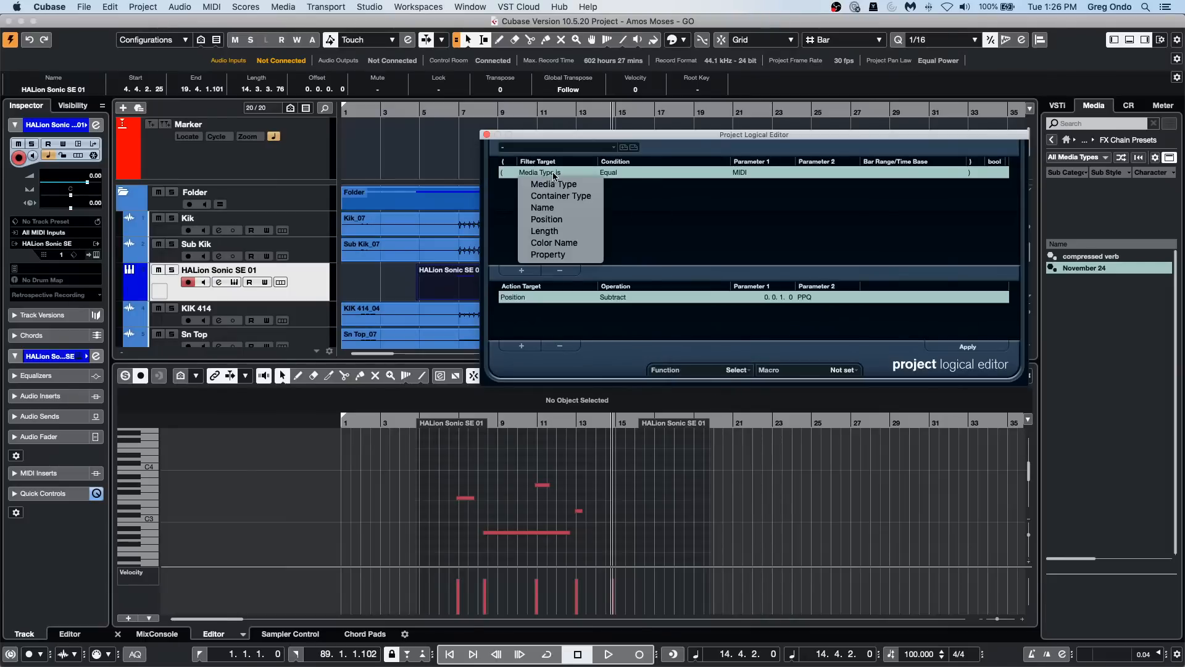
click(751, 173)
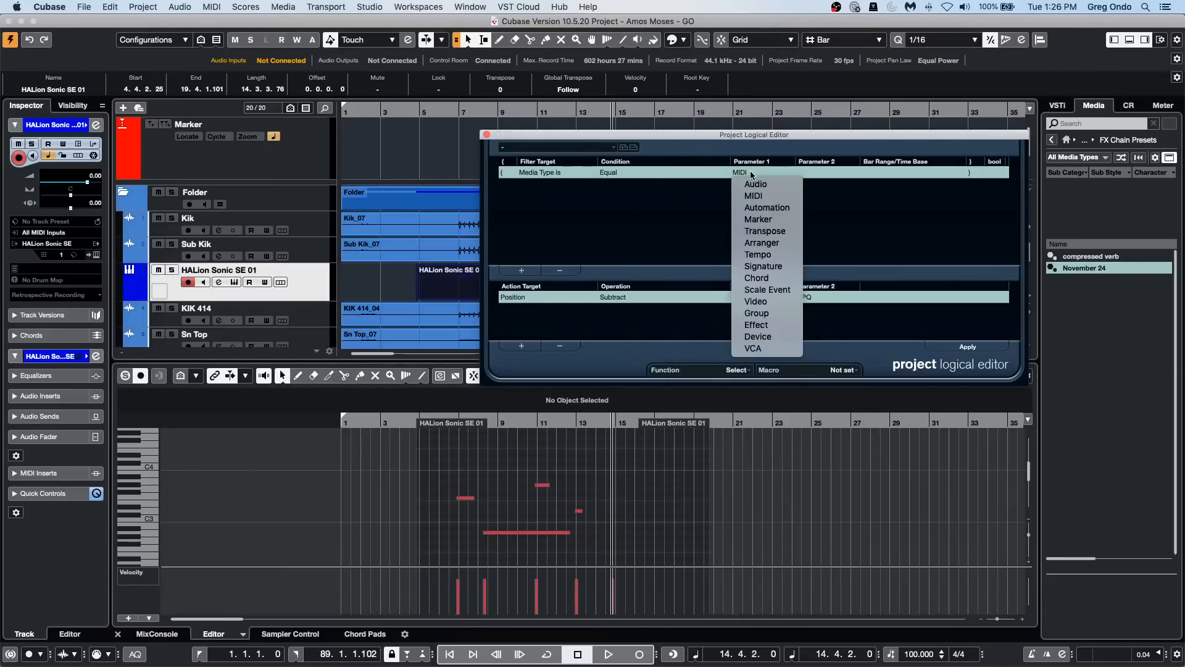
click(551, 174)
click(558, 175)
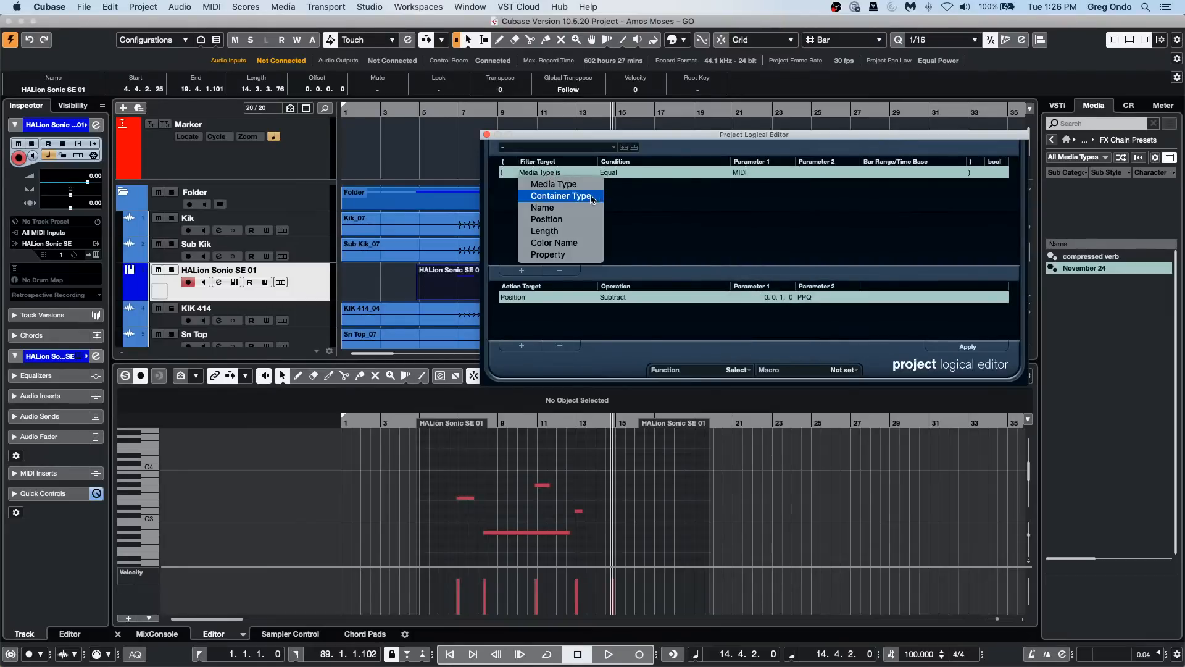
click(559, 196)
click(761, 174)
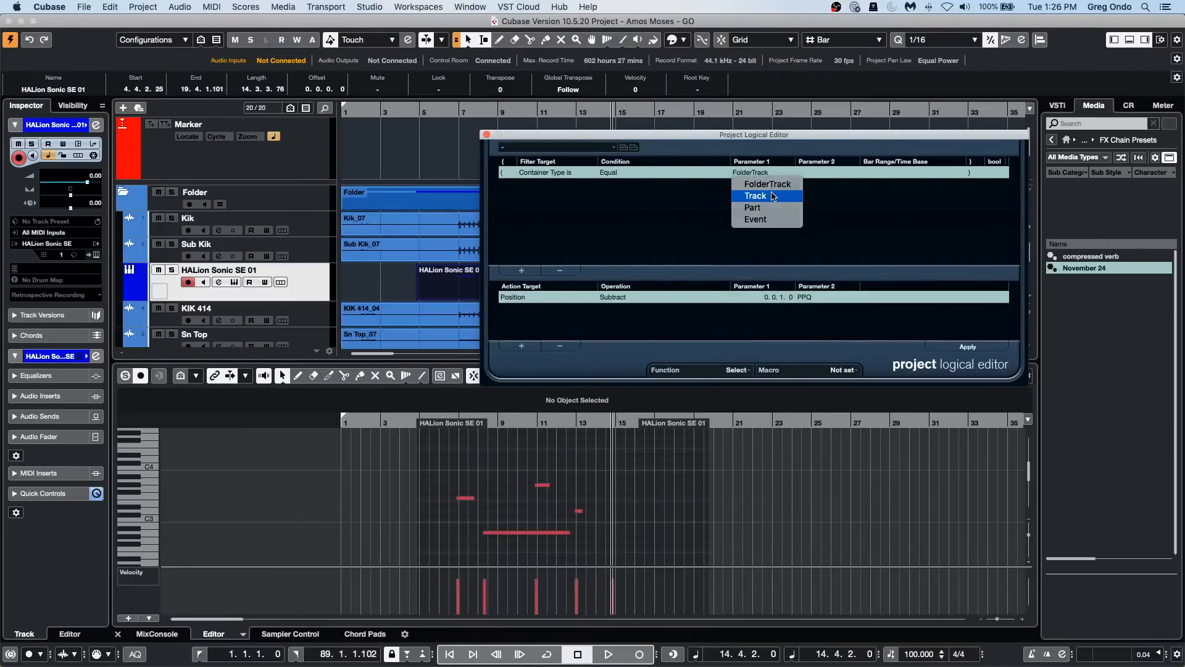
click(772, 196)
Step: Set the action target to Name and look through its available operations without choosing one
click(531, 297)
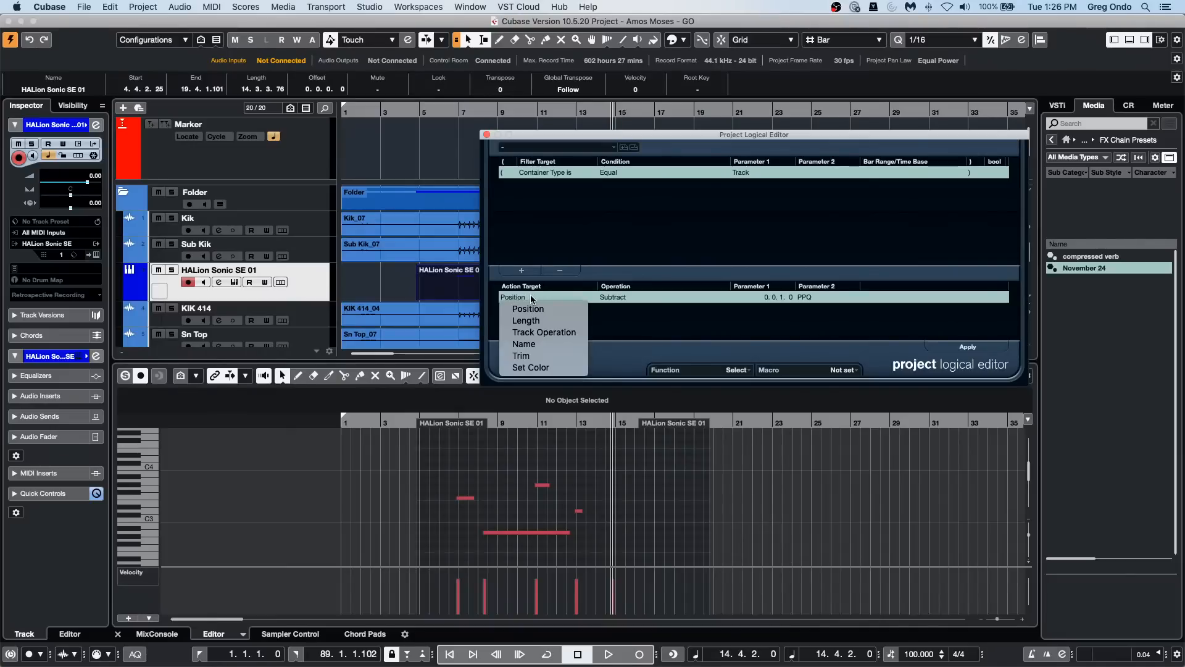
click(560, 343)
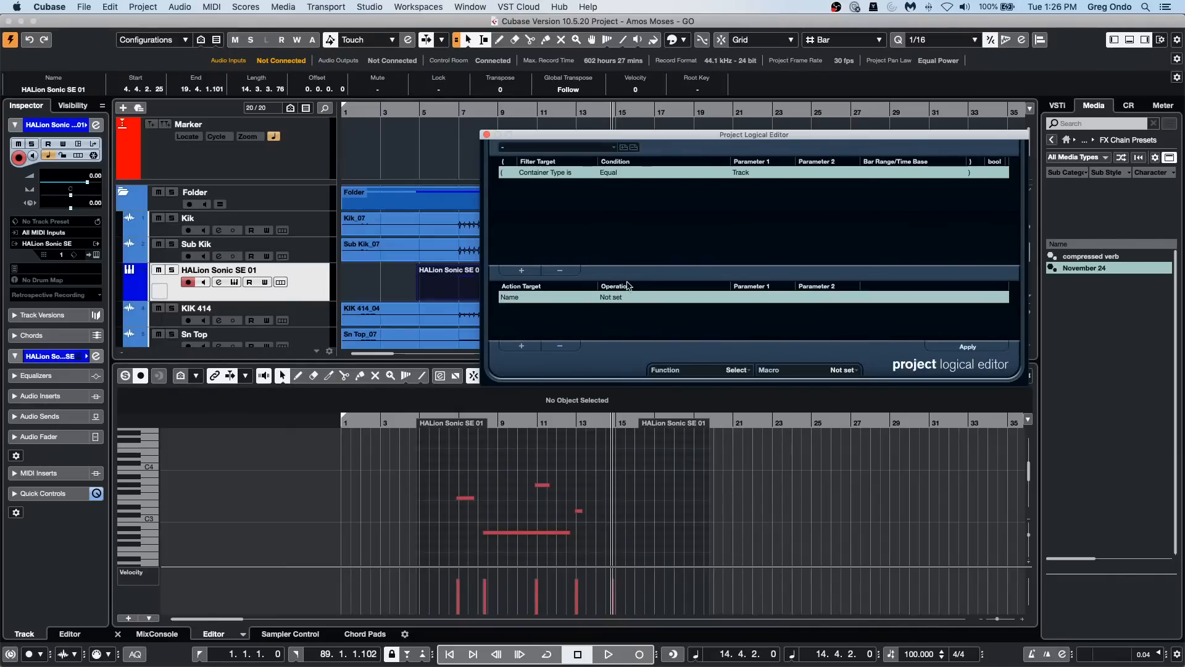
click(625, 297)
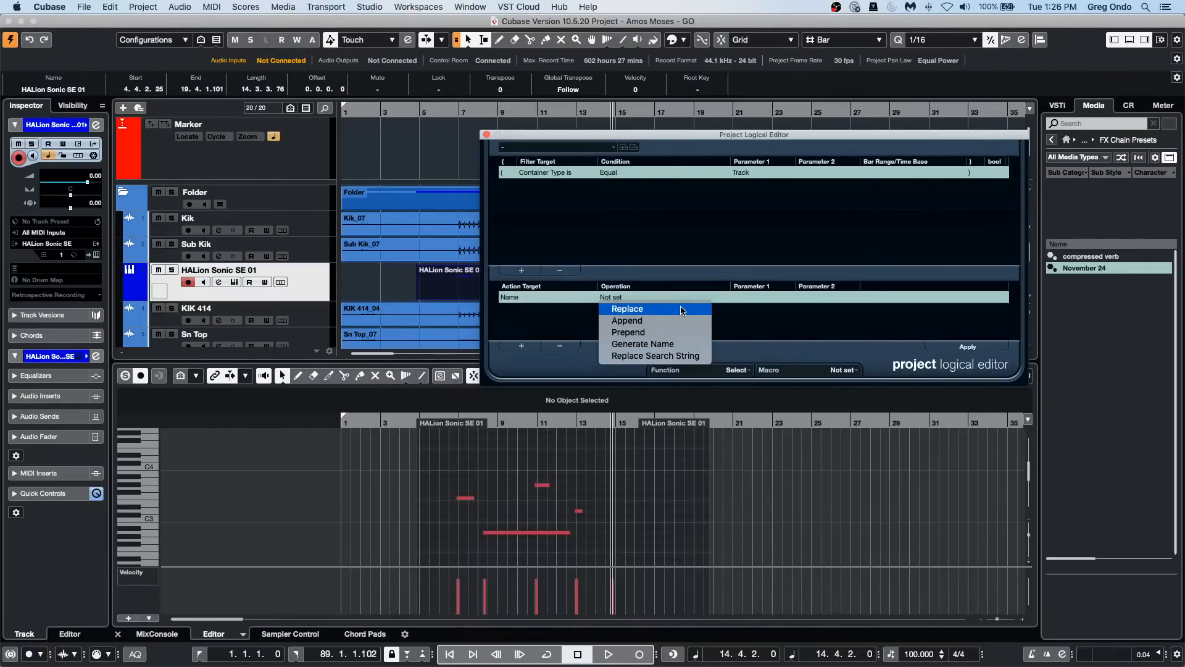
click(572, 318)
Step: Add a second filter condition, Name Contains "kik", and apply it to select the matching tracks
click(521, 270)
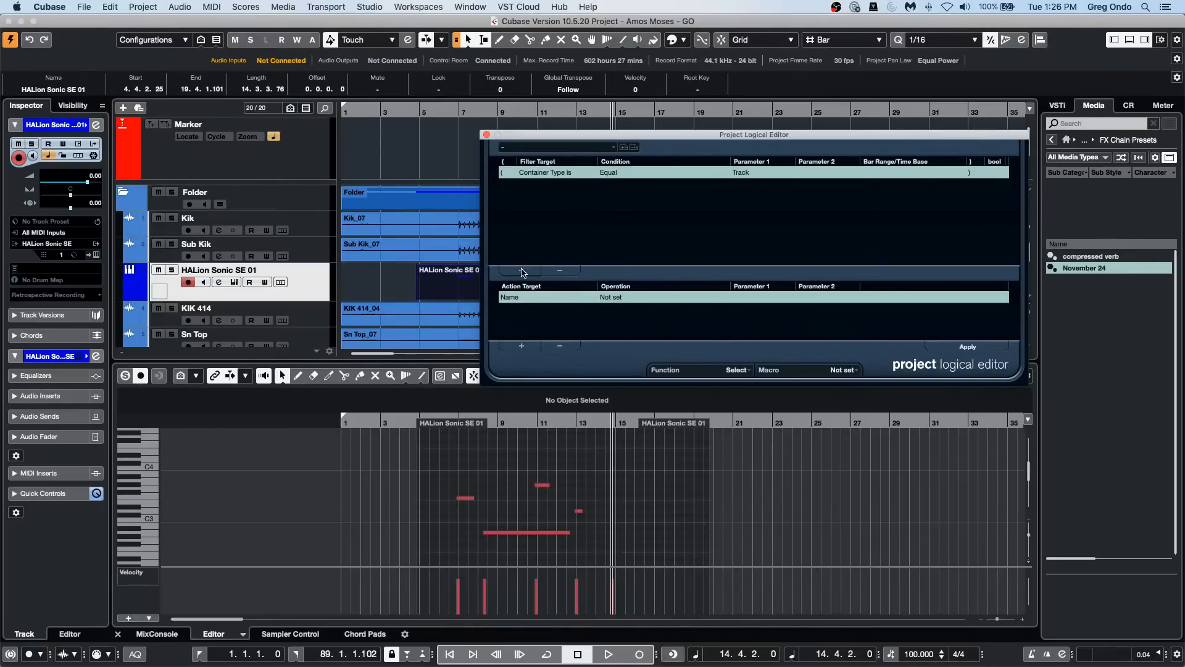
click(548, 185)
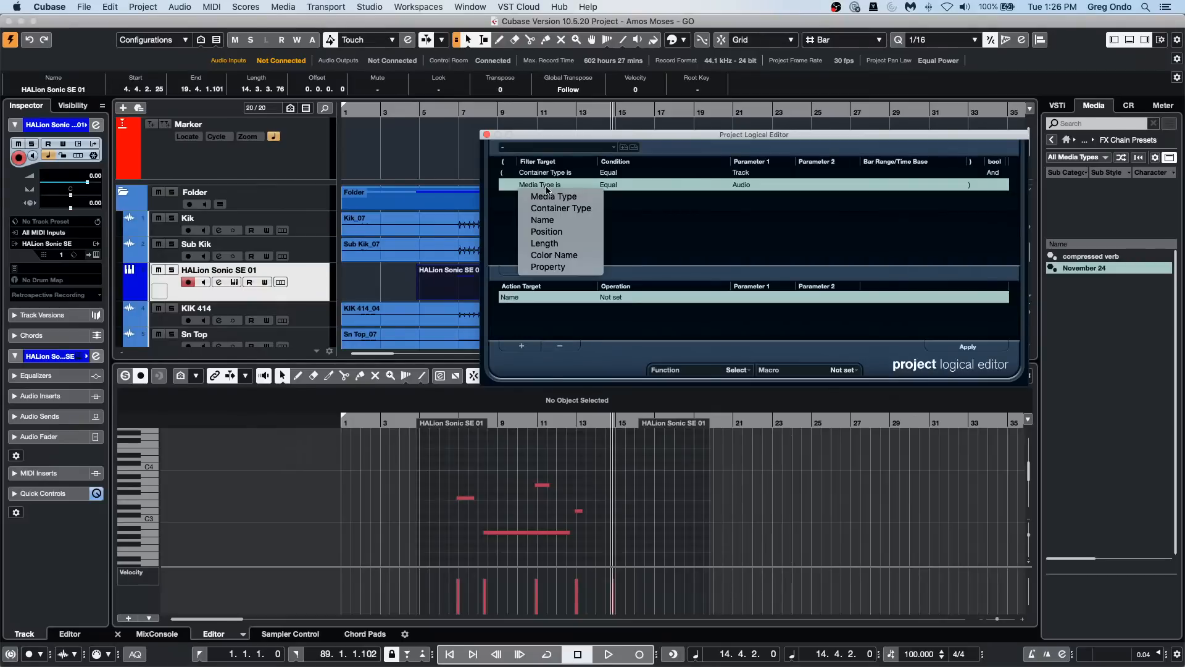
click(564, 218)
click(624, 185)
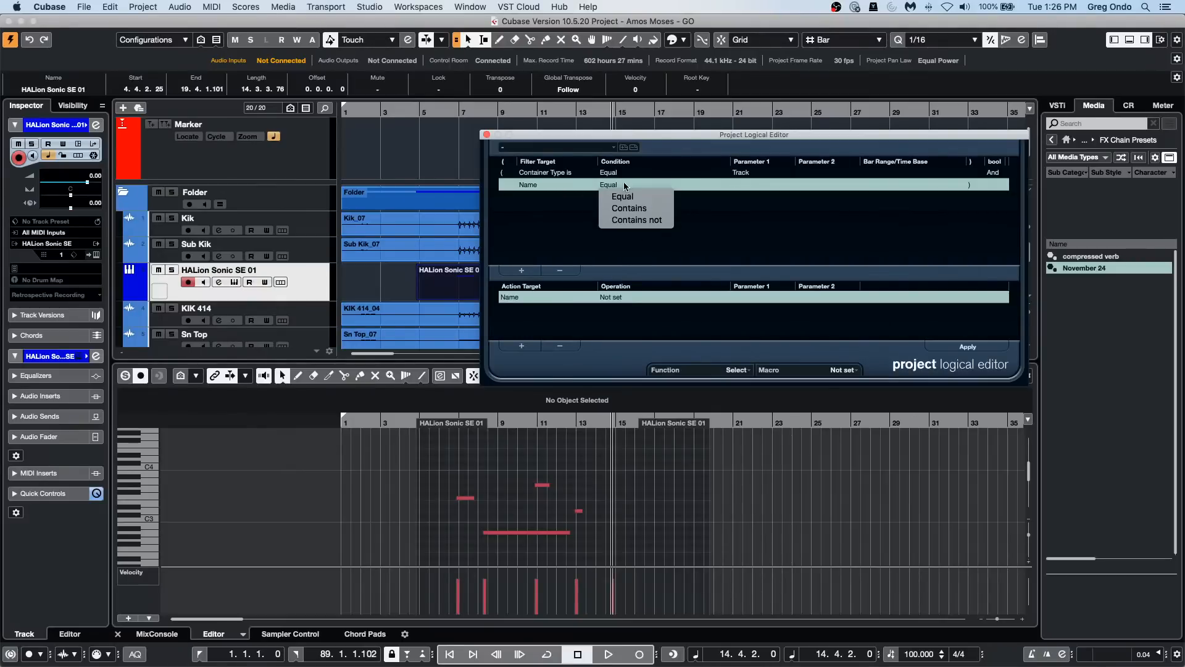
click(623, 200)
click(742, 184)
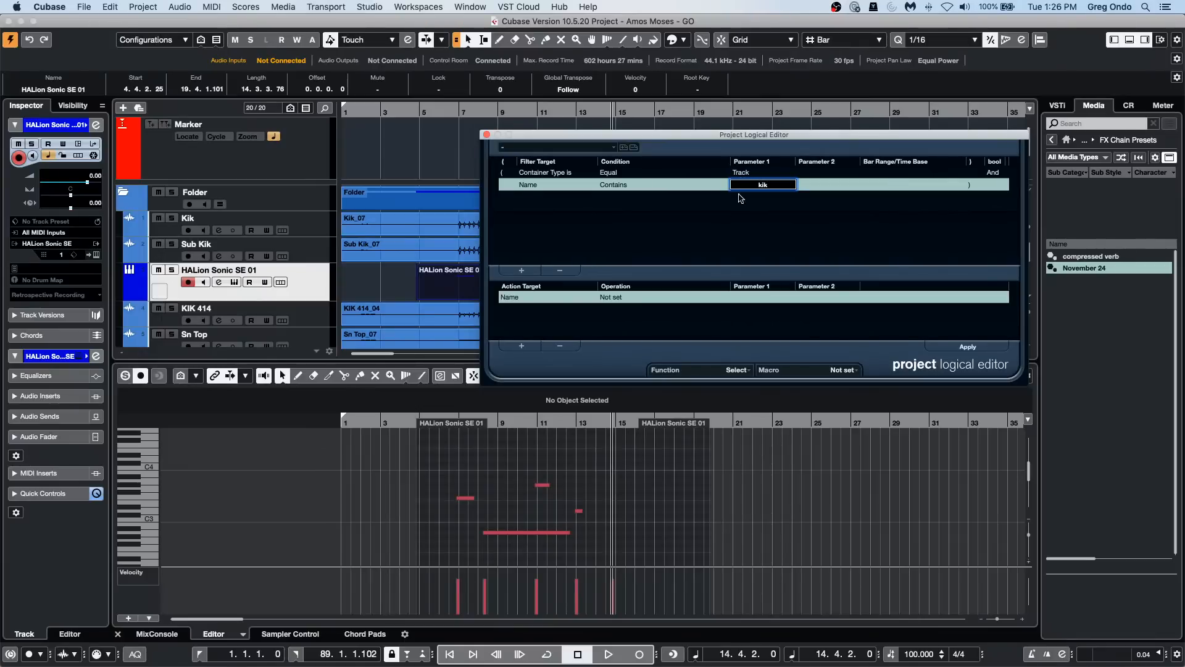
key(Return)
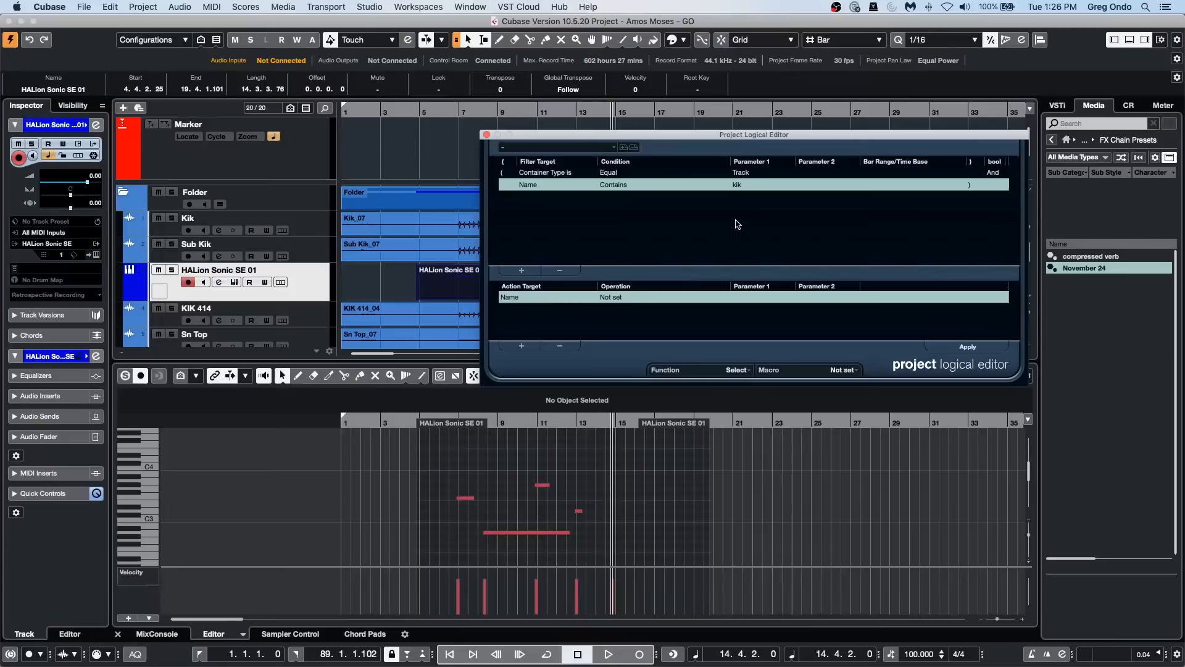
click(983, 348)
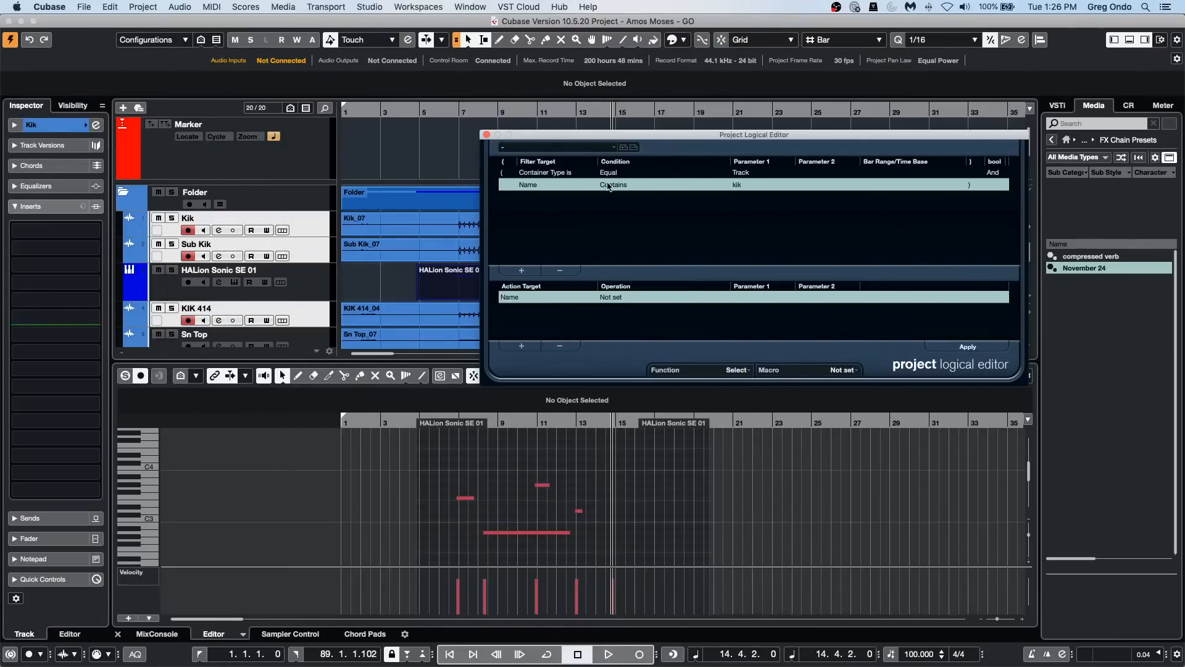
Step: Add a third filter condition, Name Contains "snare"
click(520, 271)
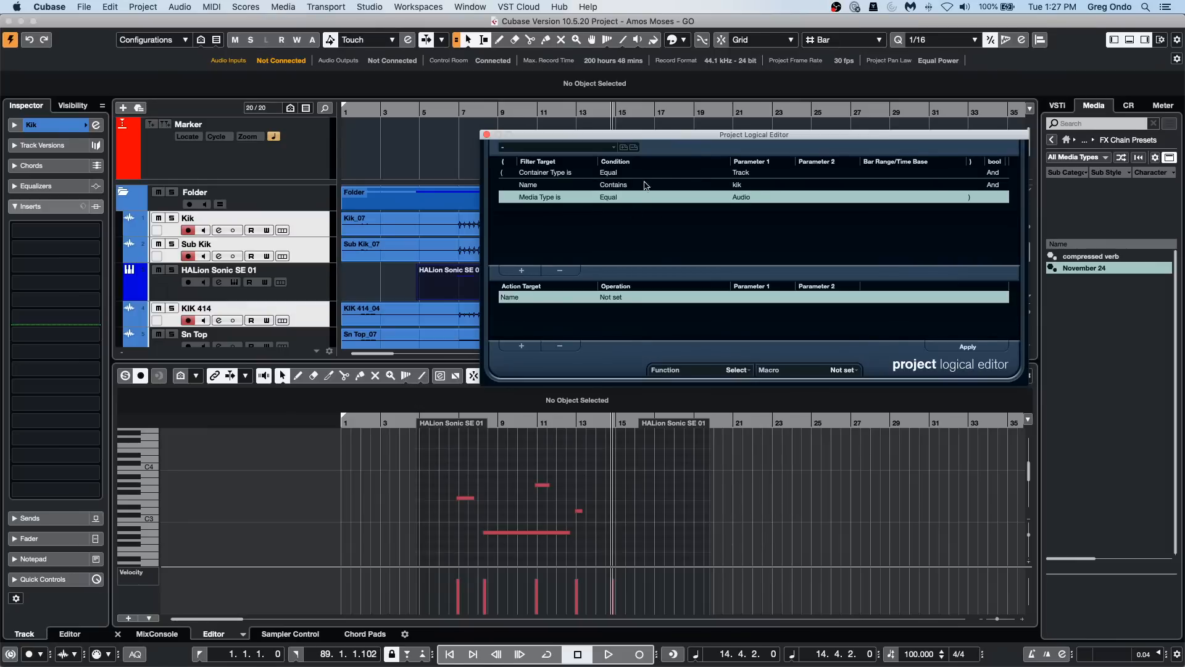
click(565, 198)
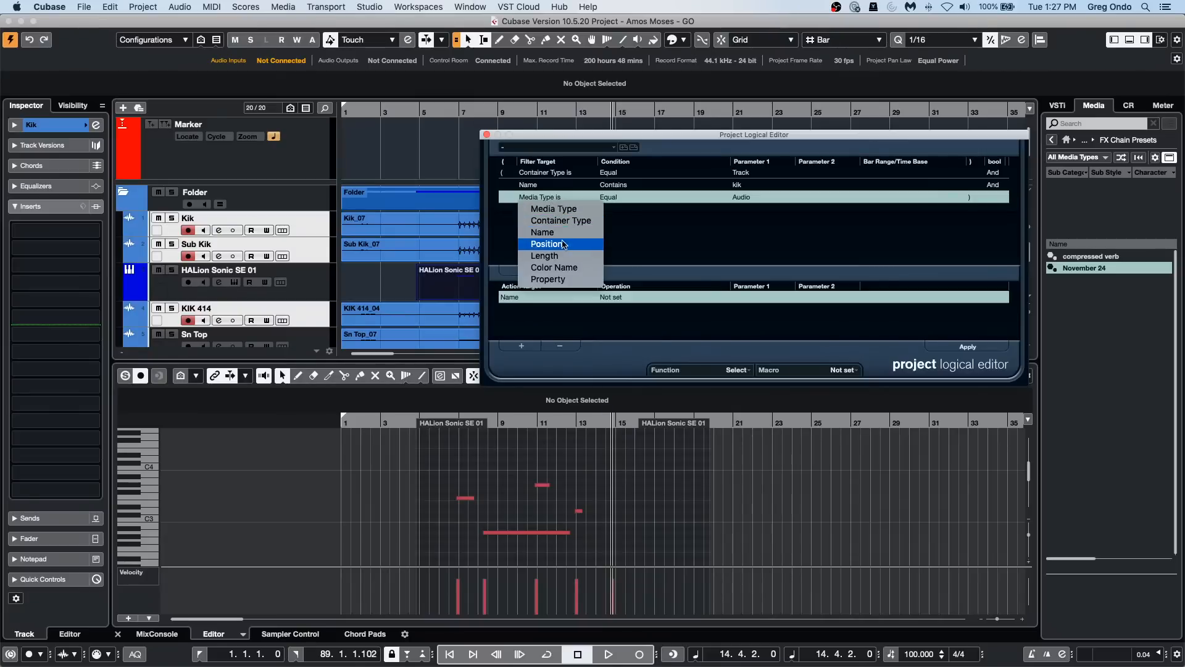
click(543, 232)
click(624, 198)
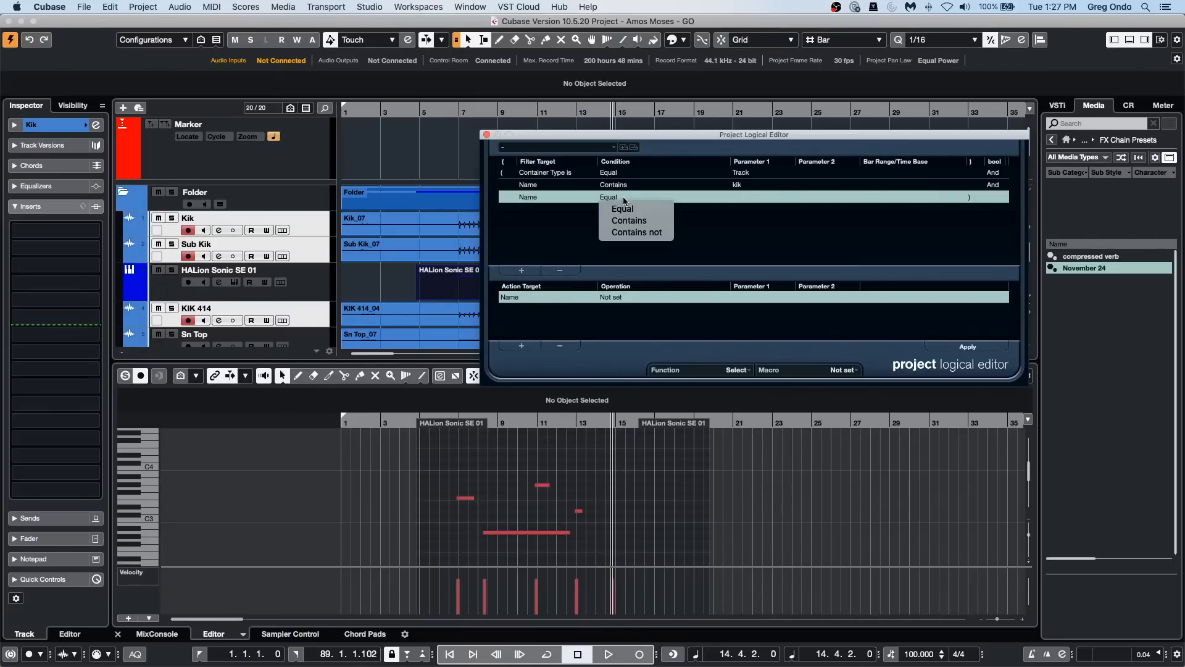
double_click(744, 197)
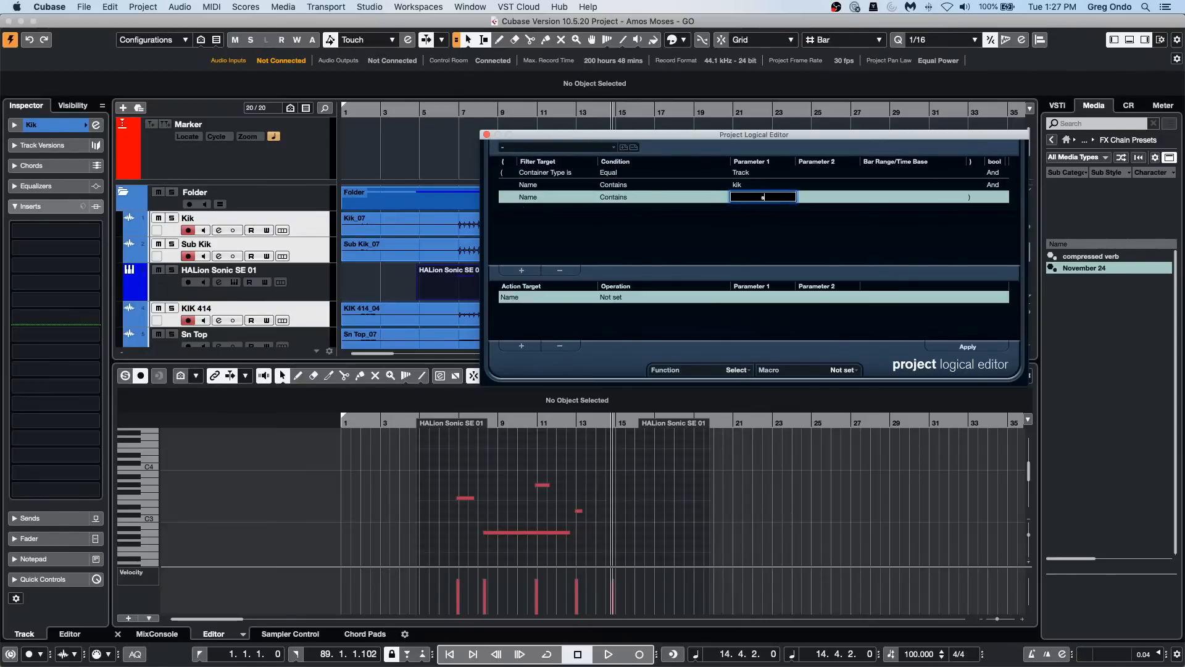
text(snare)
key(Return)
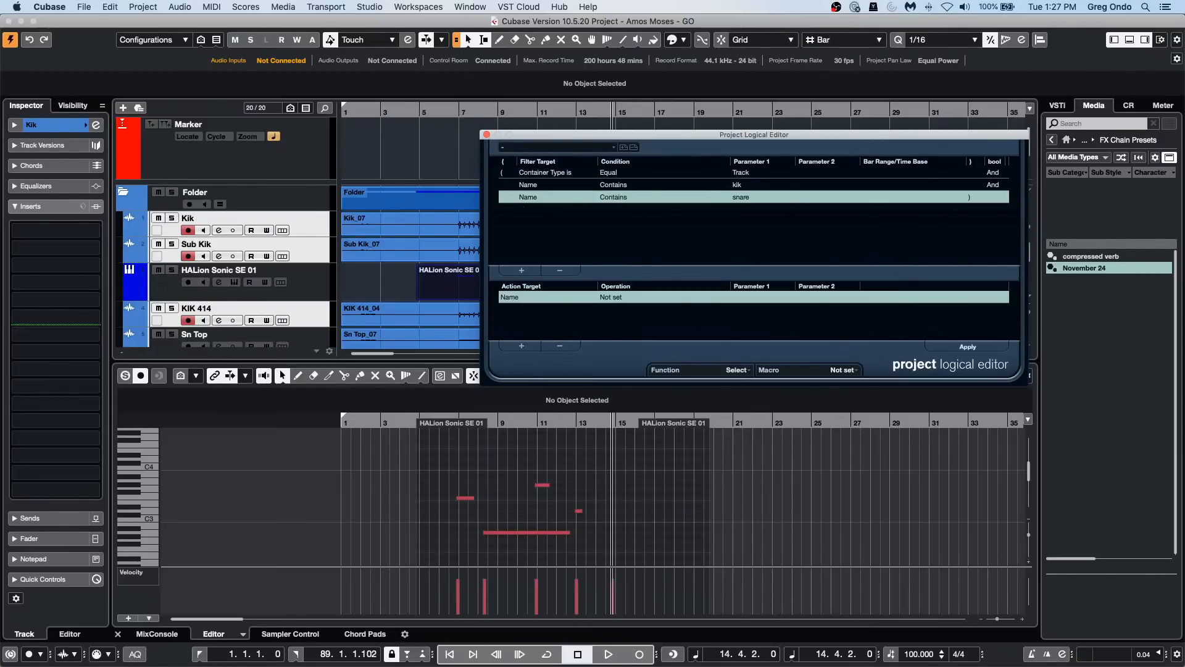
Step: Add a fourth filter condition, leaving it at Media Type is Equal Audio
click(522, 270)
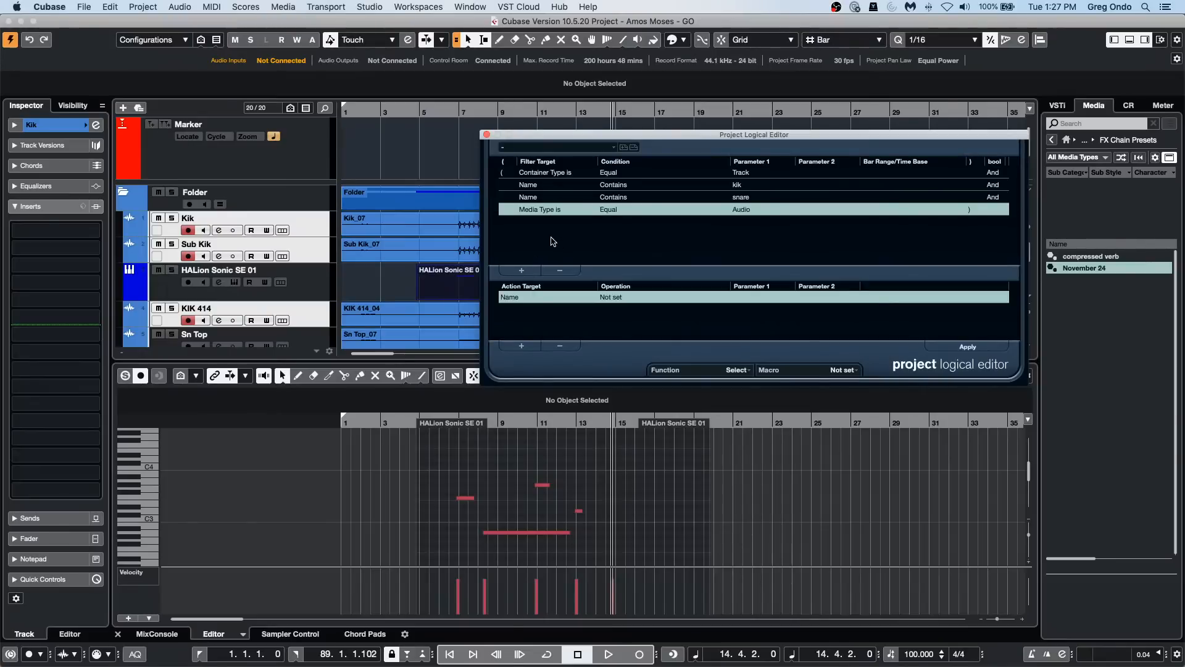
click(551, 209)
click(727, 234)
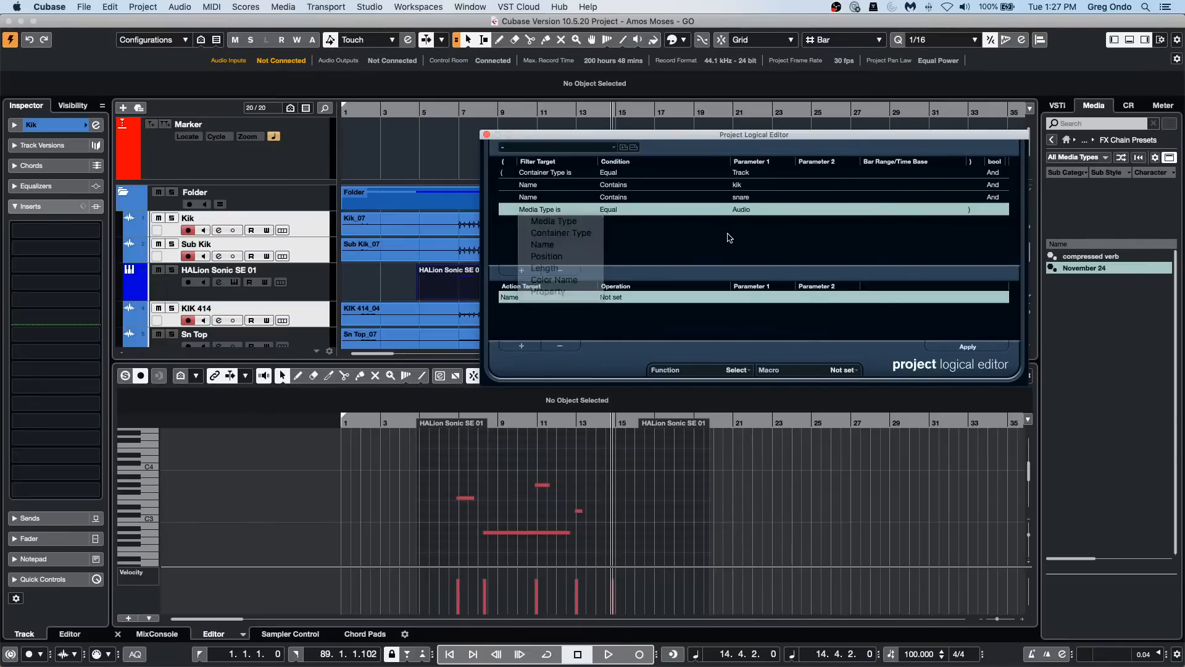
Step: Clear the kik track selection by selecting the HALion Sonic SE 01 track, and try applying the combined And filter
click(401, 276)
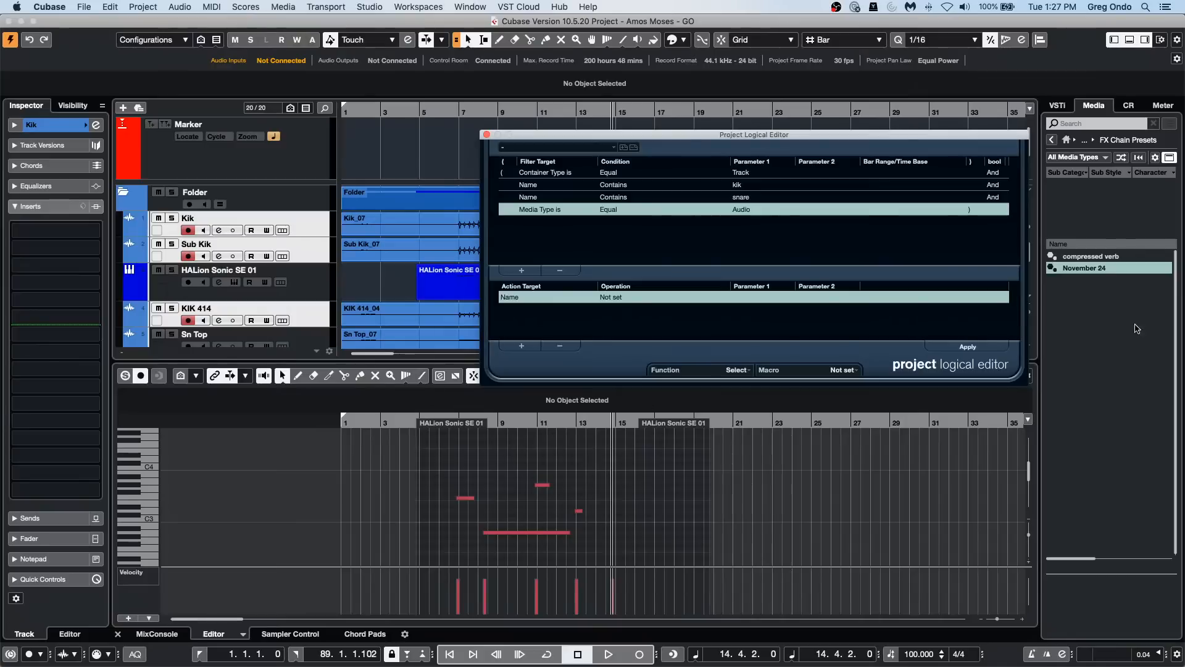
click(974, 349)
click(402, 287)
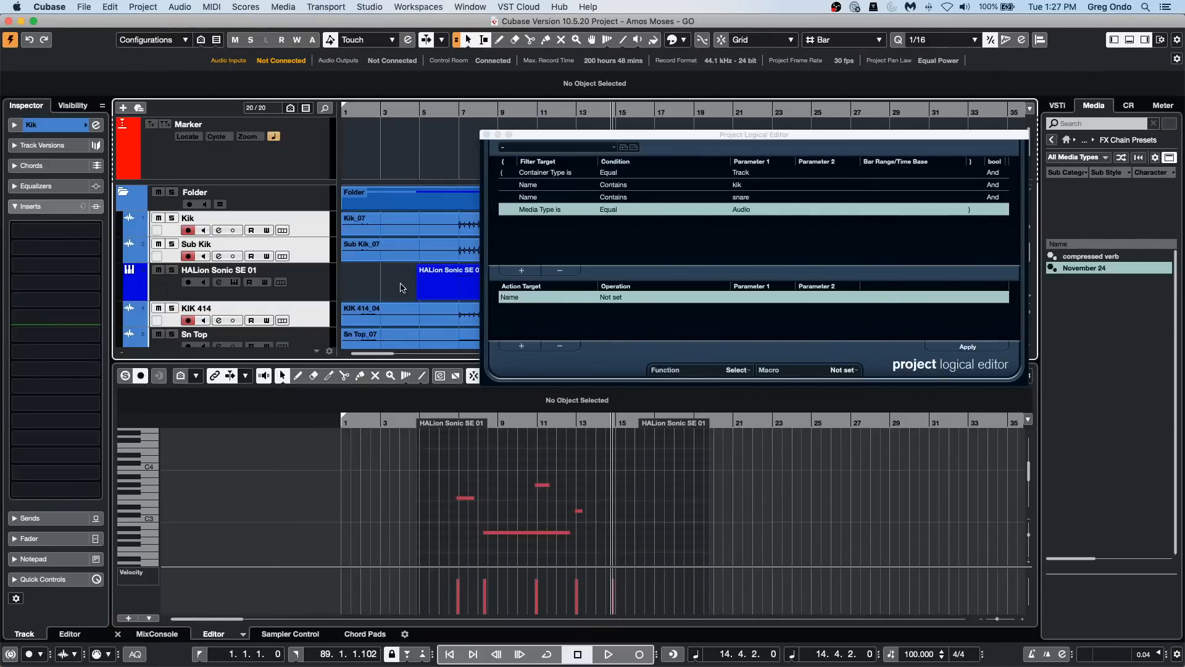
click(338, 279)
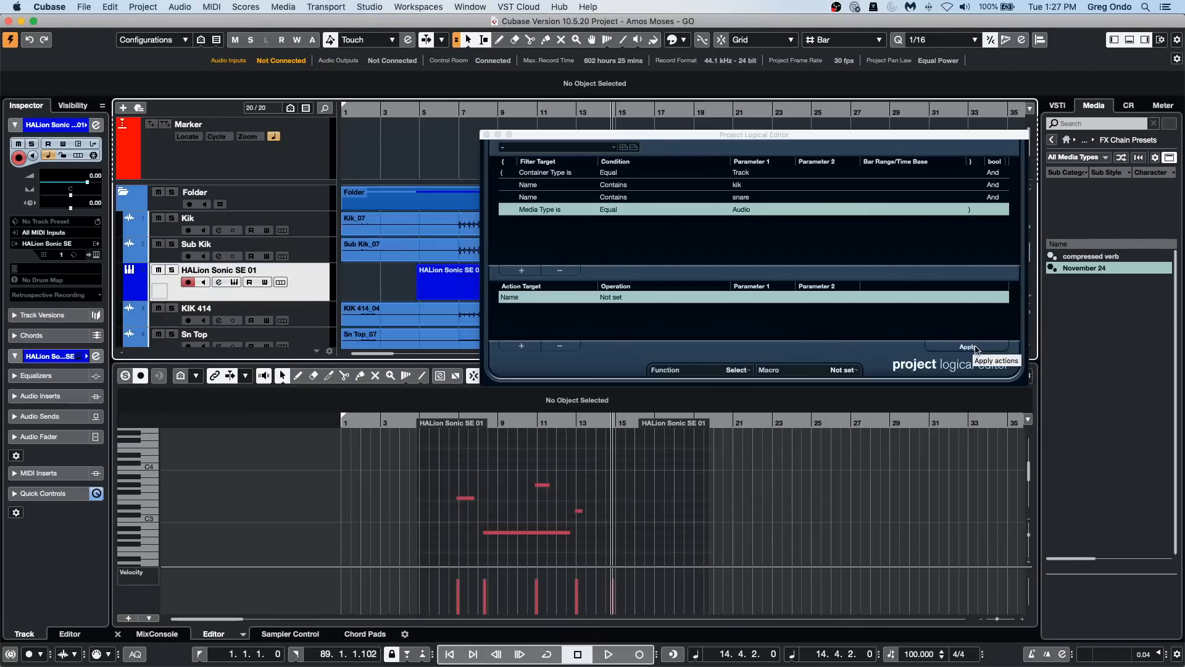
Step: Remove the extra Media Type condition from the filter list
click(1001, 195)
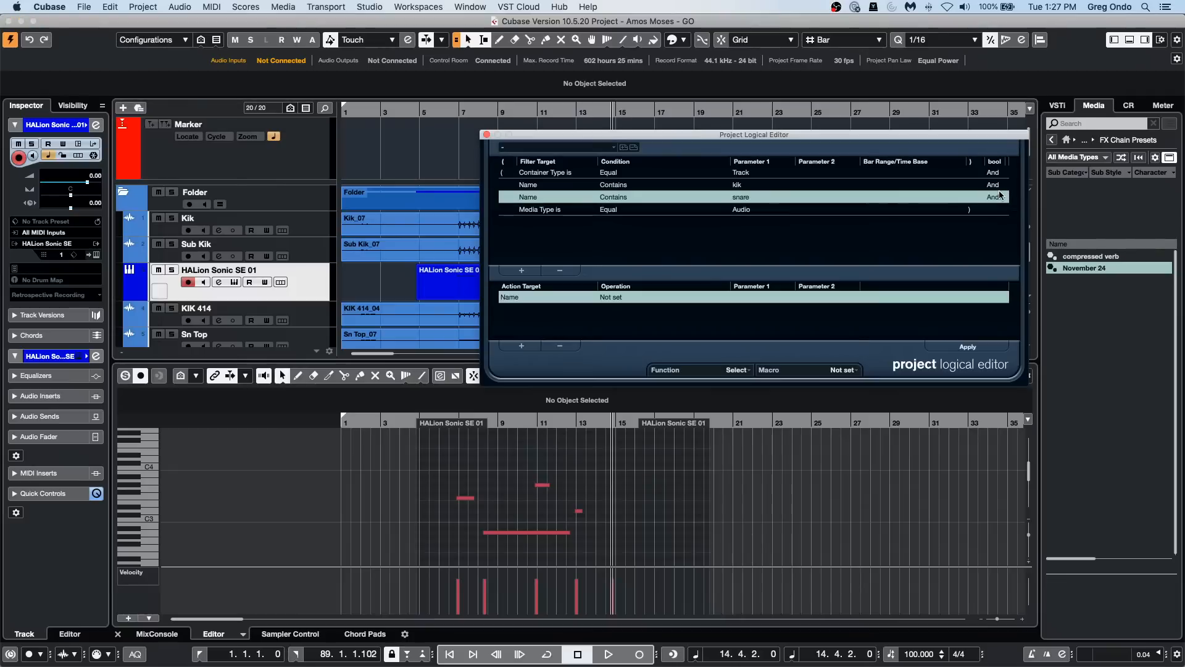
click(1002, 195)
click(564, 210)
click(560, 270)
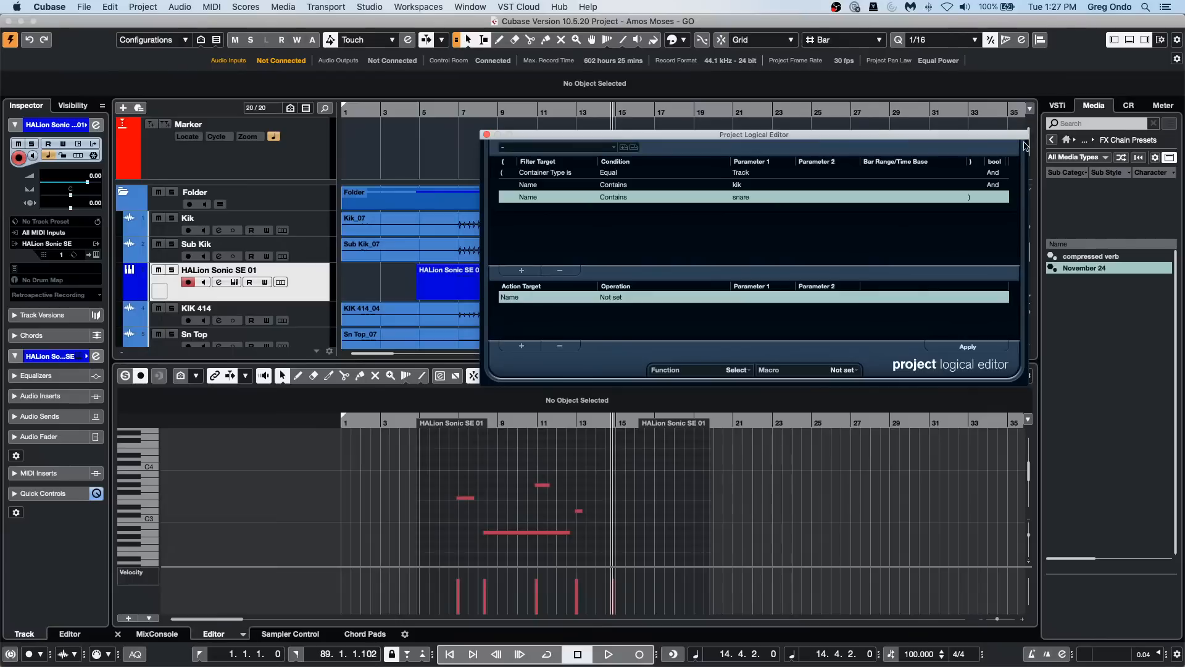
Step: Switch the operator after the "kik" condition to Or, apply the selection, and check the track list
click(1000, 187)
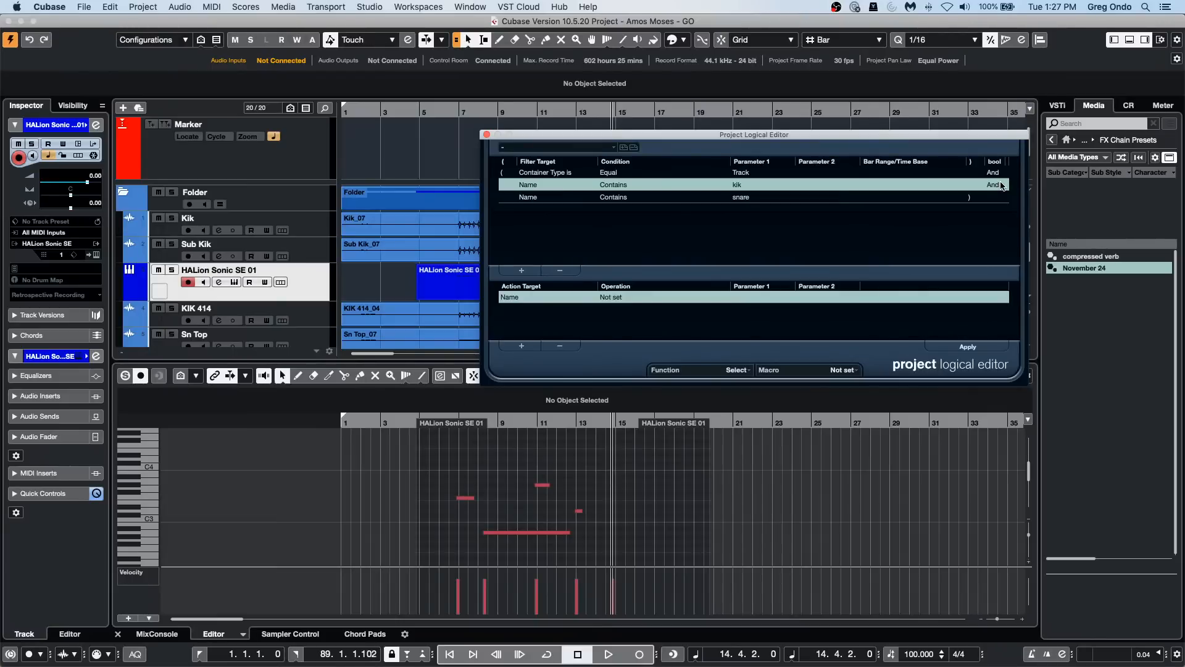
click(1001, 185)
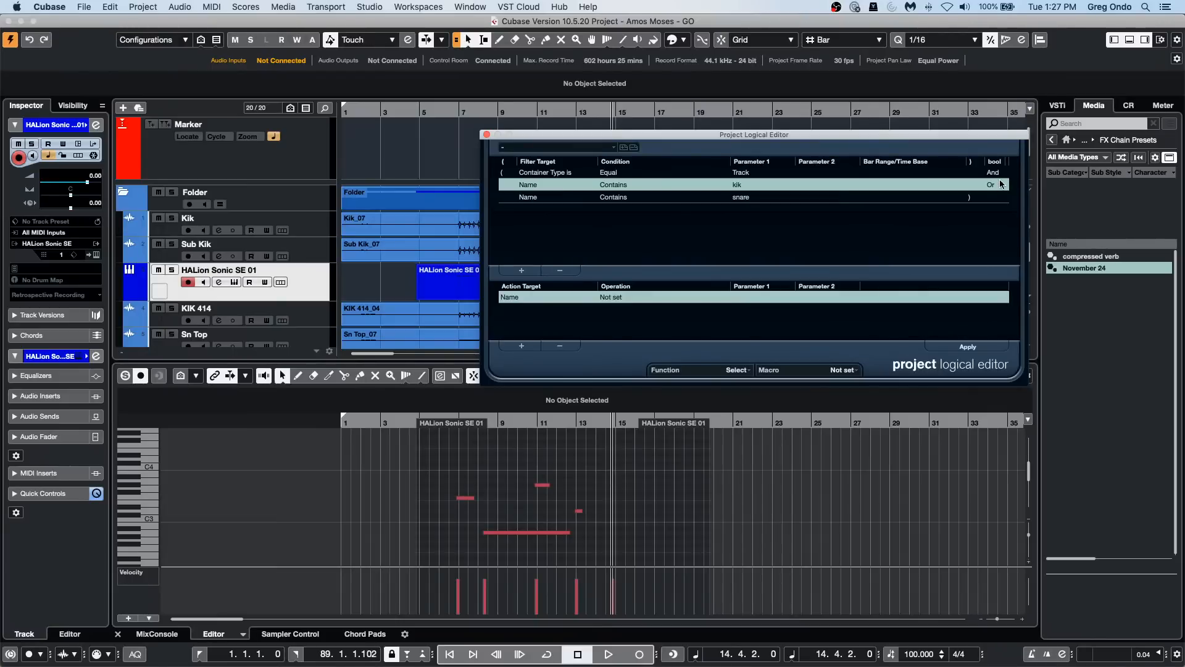
click(968, 347)
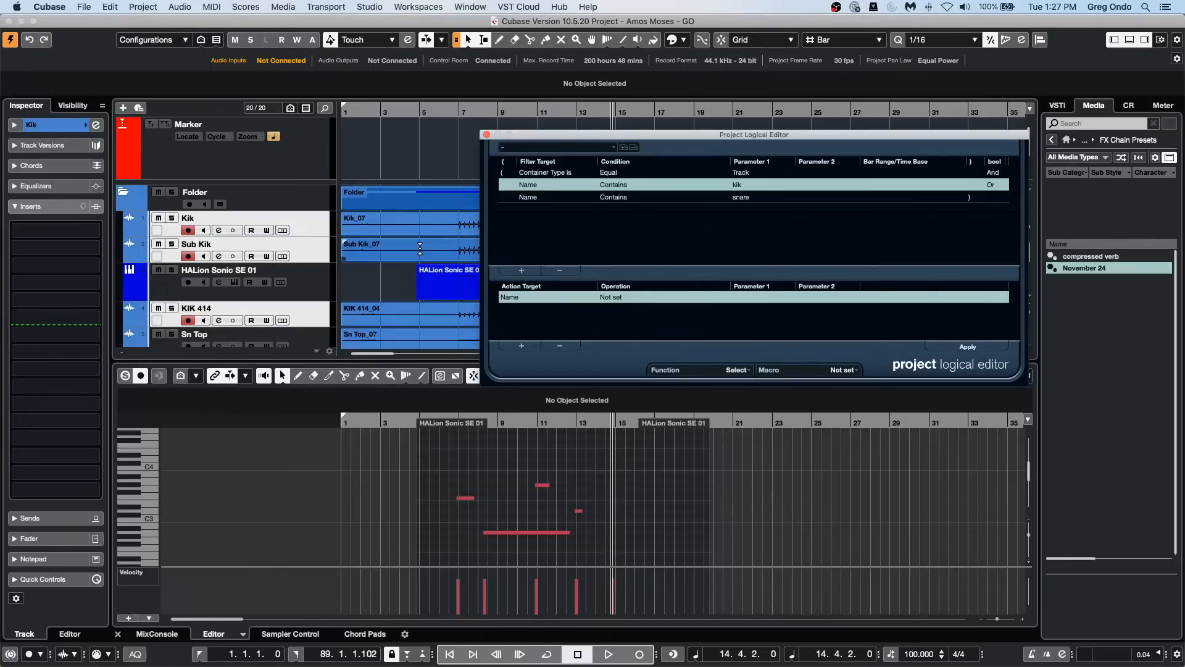
scroll(420, 249, down, 1)
scroll(420, 249, down, 1)
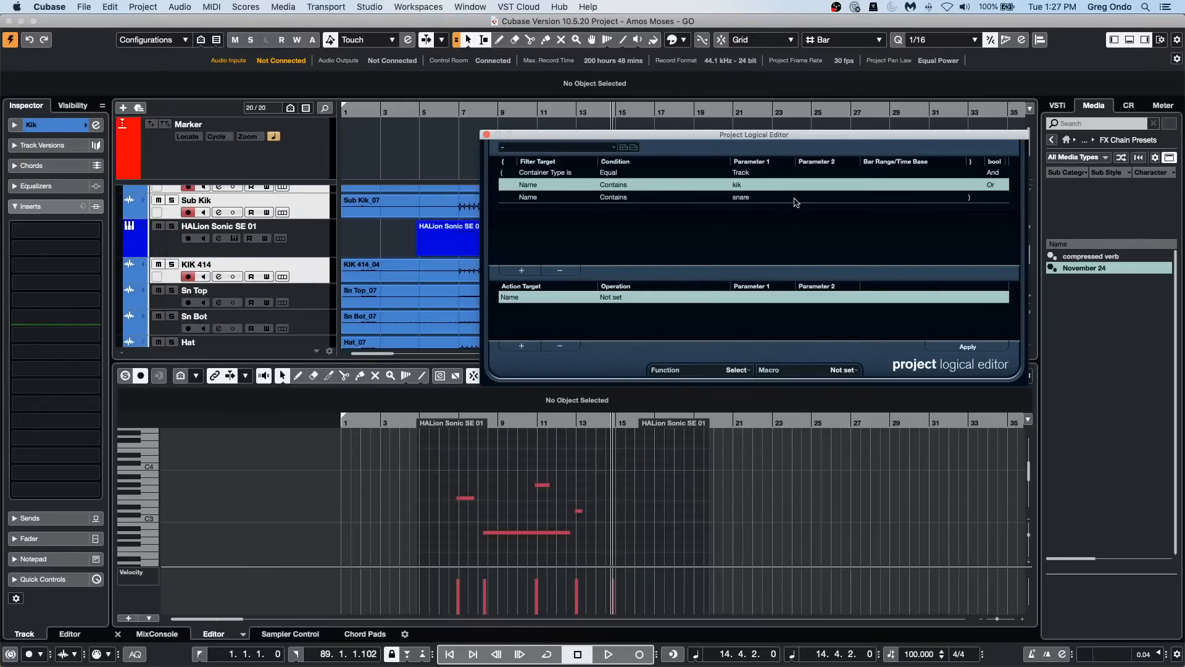
Step: Change the "snare" name condition to "sn" and apply it to select the kik and snare tracks
click(746, 200)
double_click(747, 200)
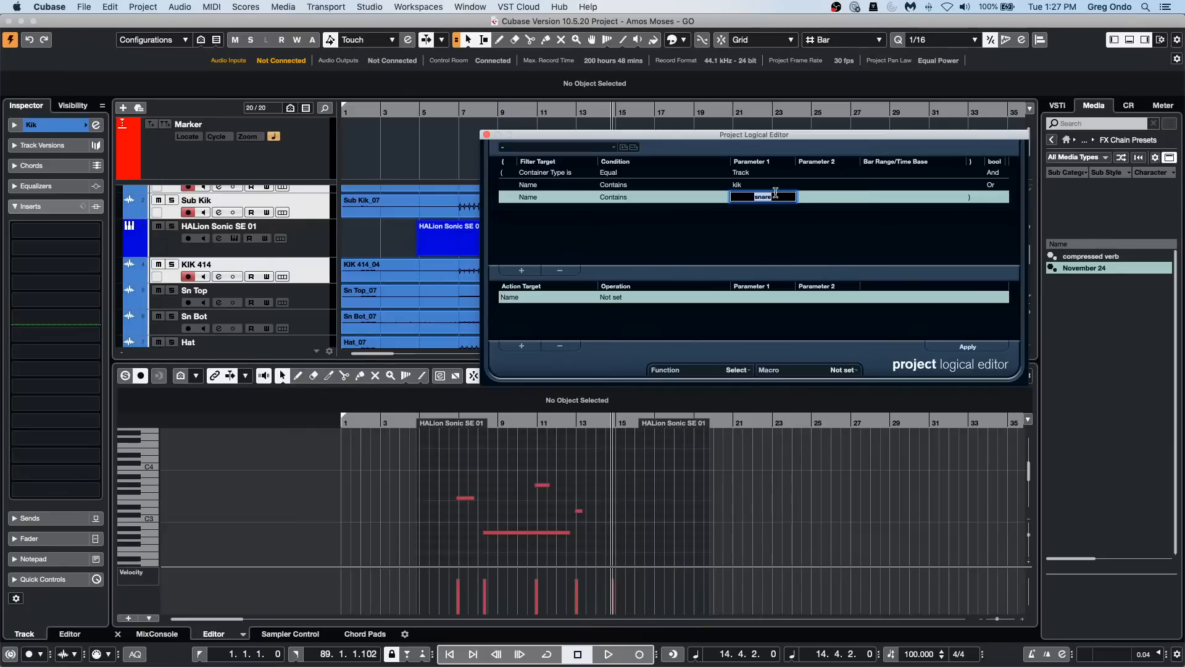
text(sn)
key(Return)
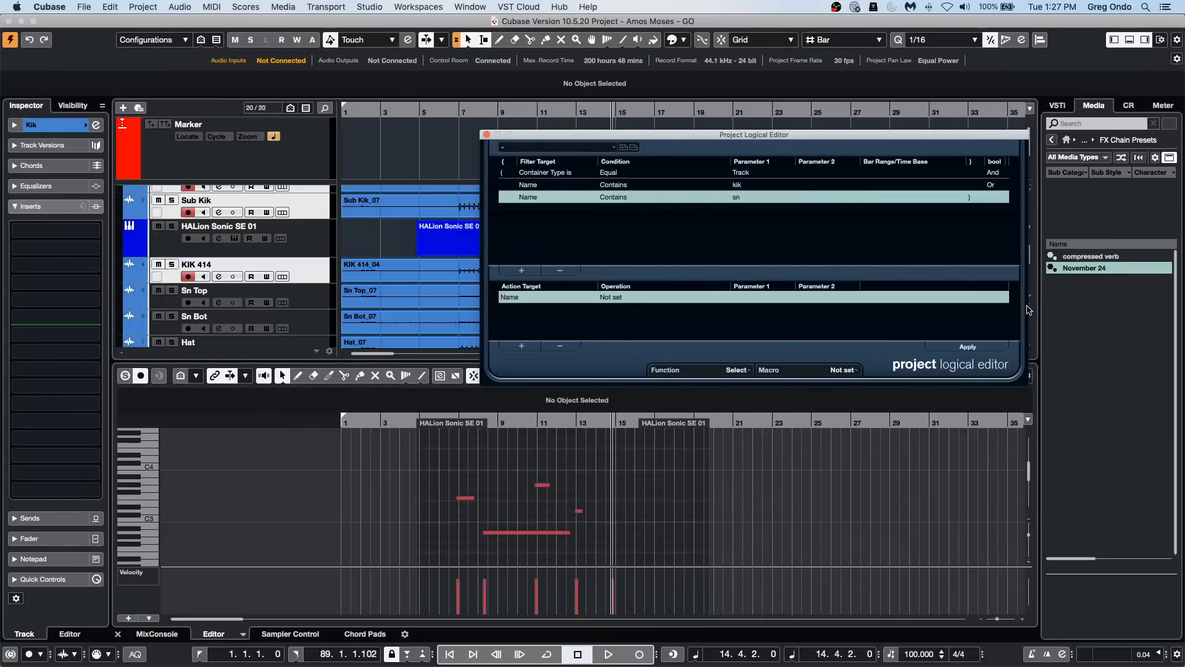
click(969, 347)
scroll(378, 270, down, 4)
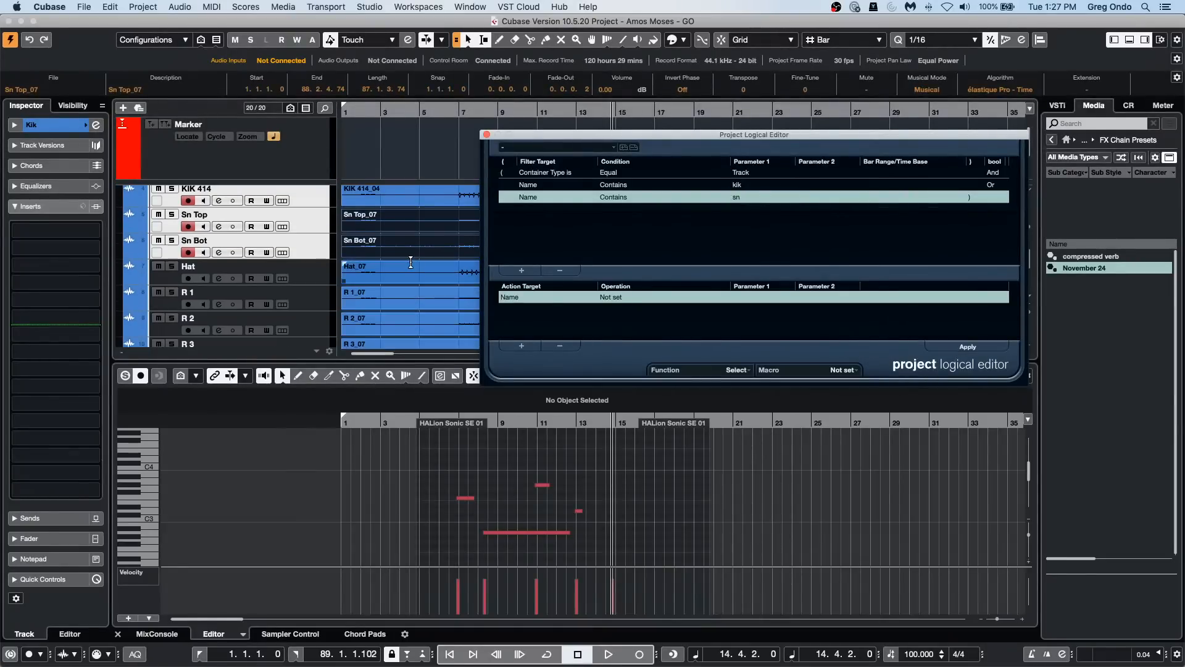
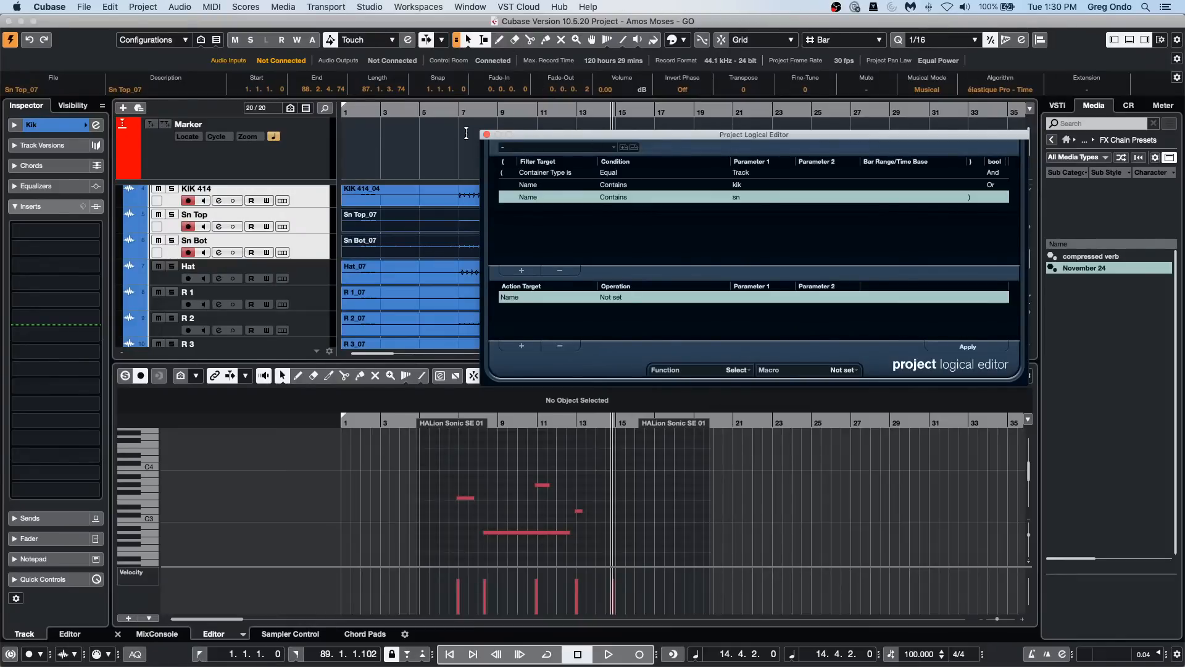
Step: Close the Project Logical Editor and create a new empty project in the November 24 2020 folder
click(486, 134)
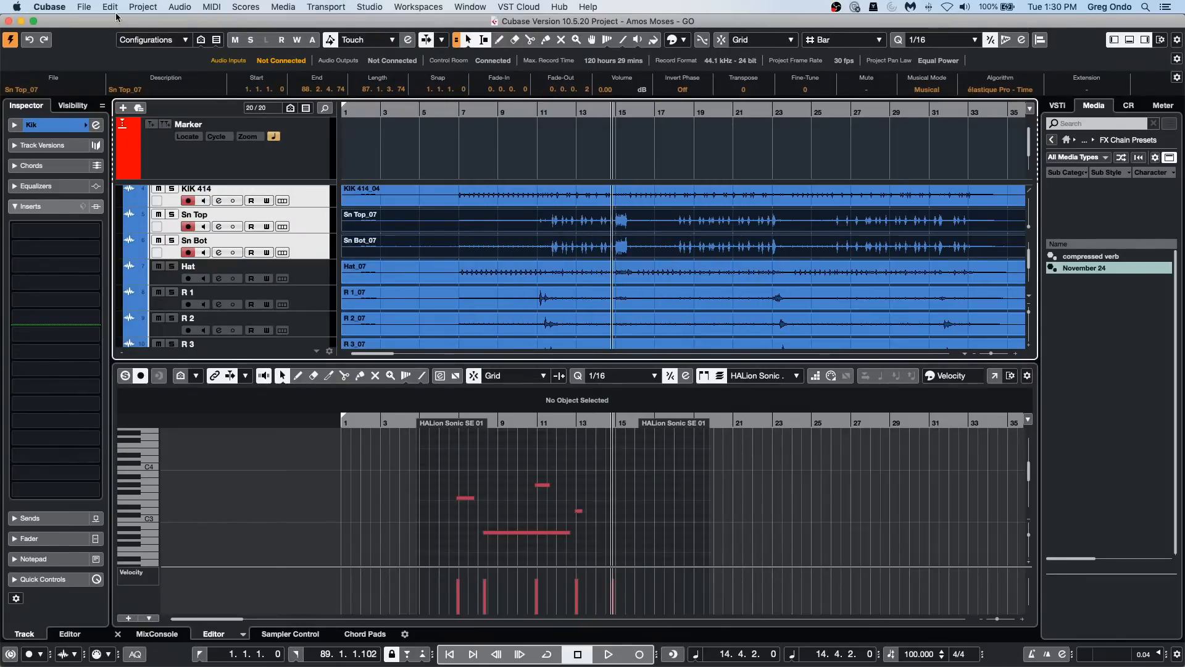
click(83, 8)
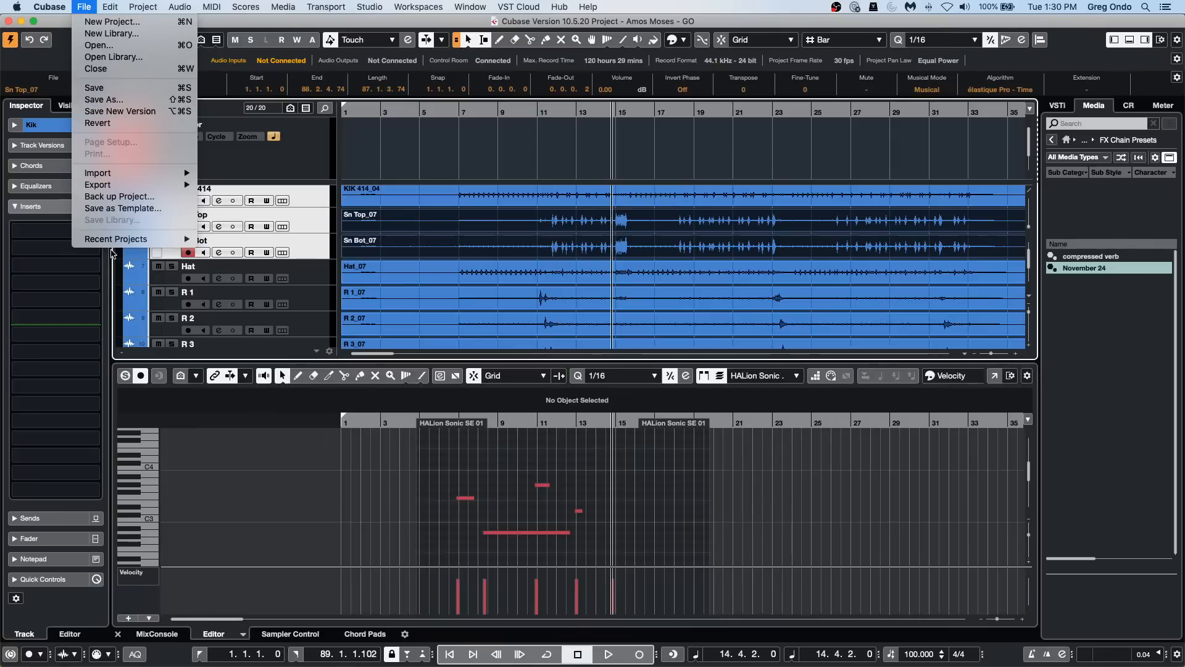
mouse_move(186, 244)
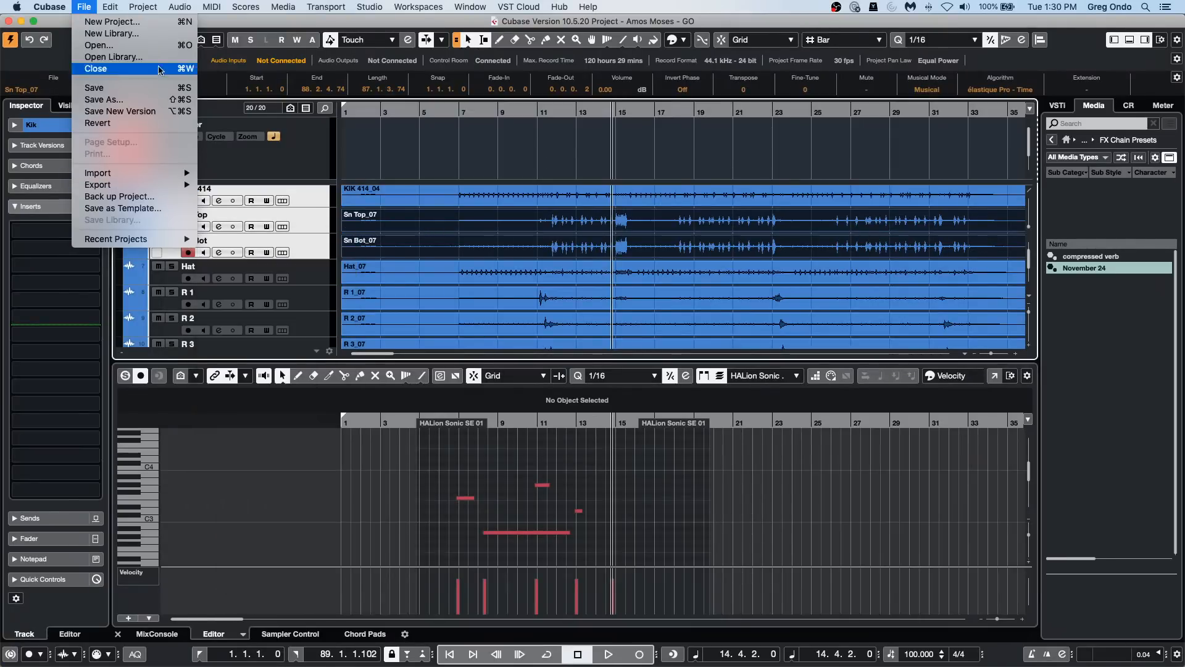
click(110, 22)
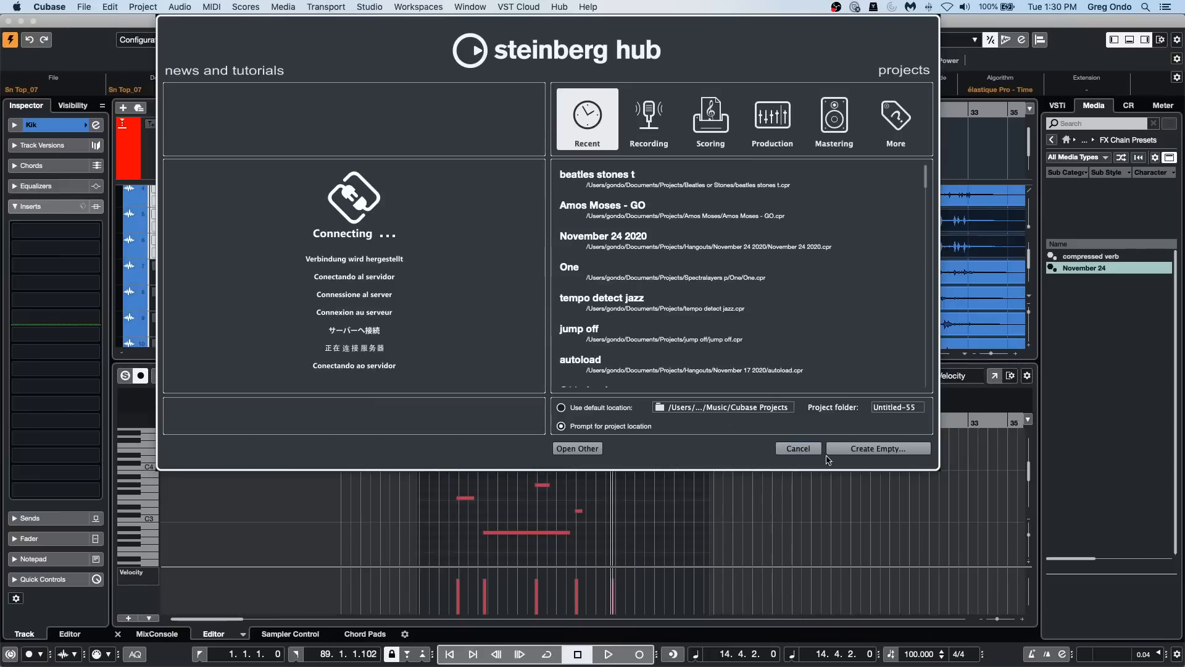
click(889, 449)
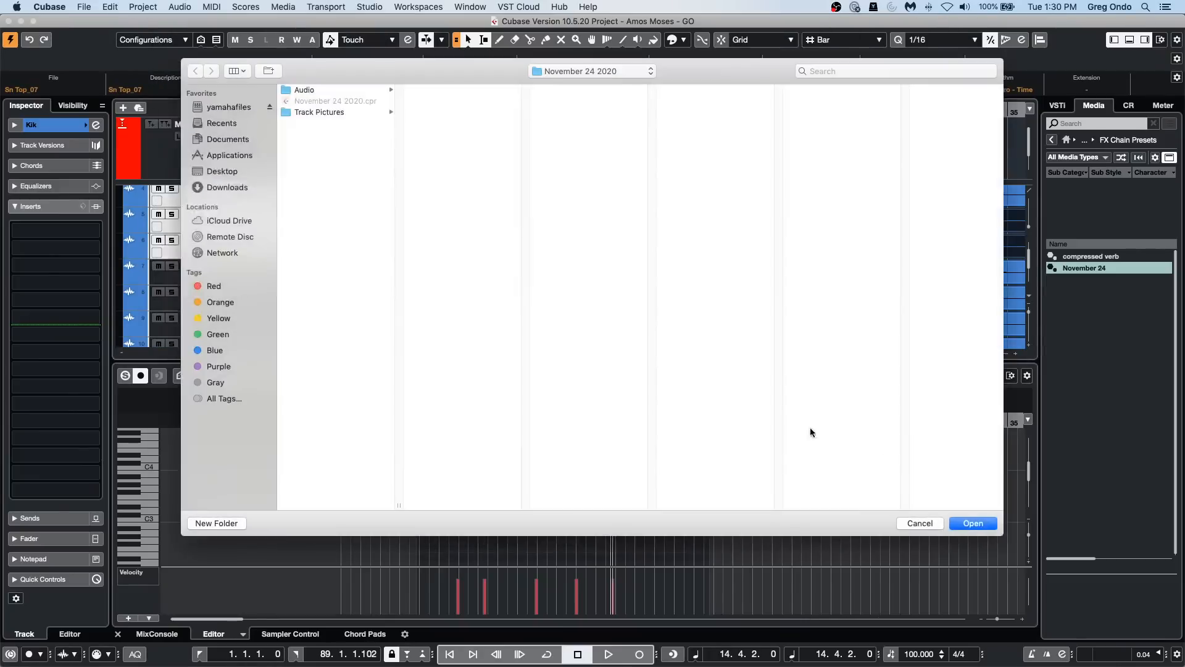
click(979, 529)
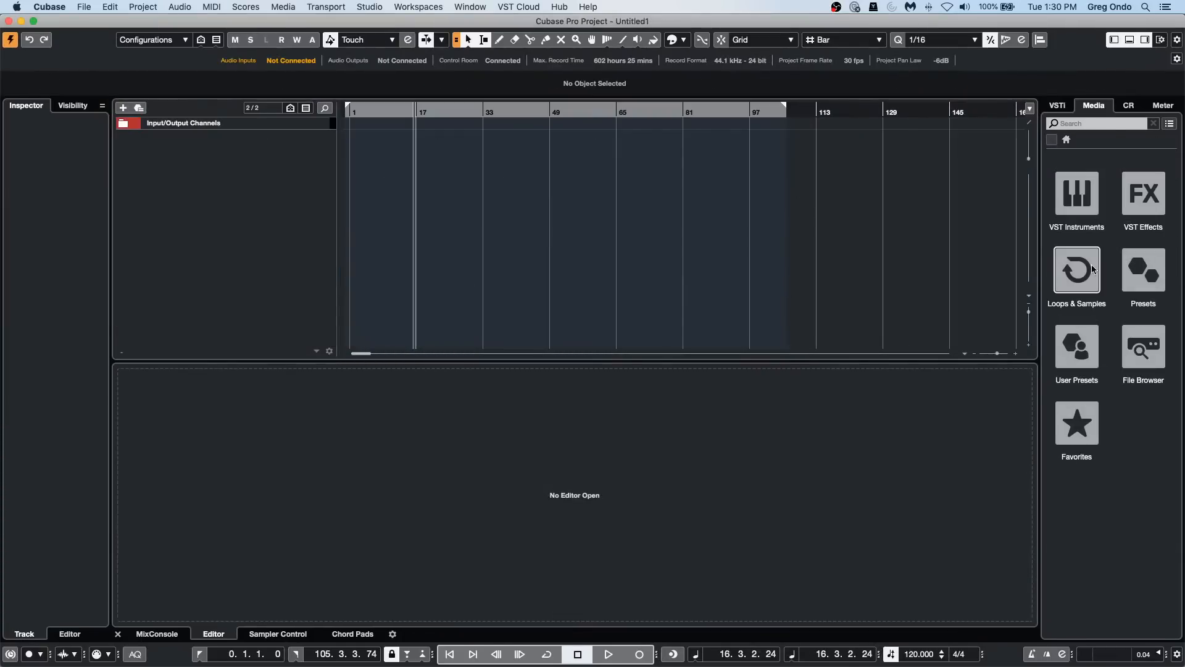
Step: Add the third In The End adlibs vocal sample (120, Cm) from the Bloom library to a new audio track and enlarge the track height
click(1092, 269)
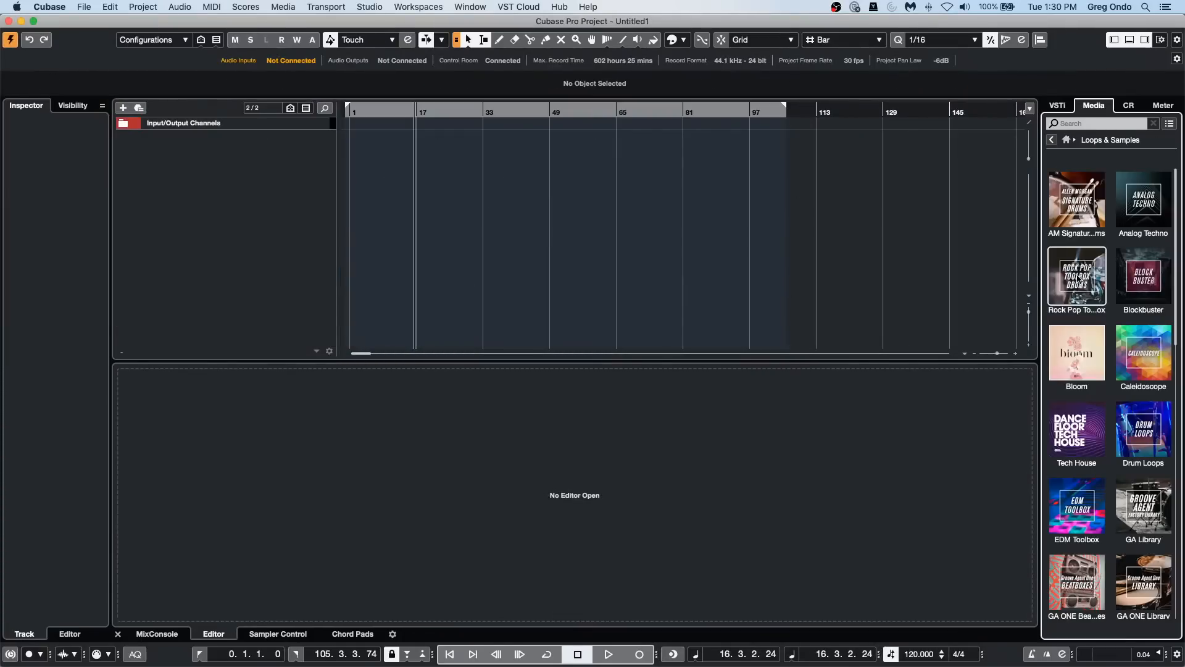
click(1078, 367)
drag(1099, 432, 472, 247)
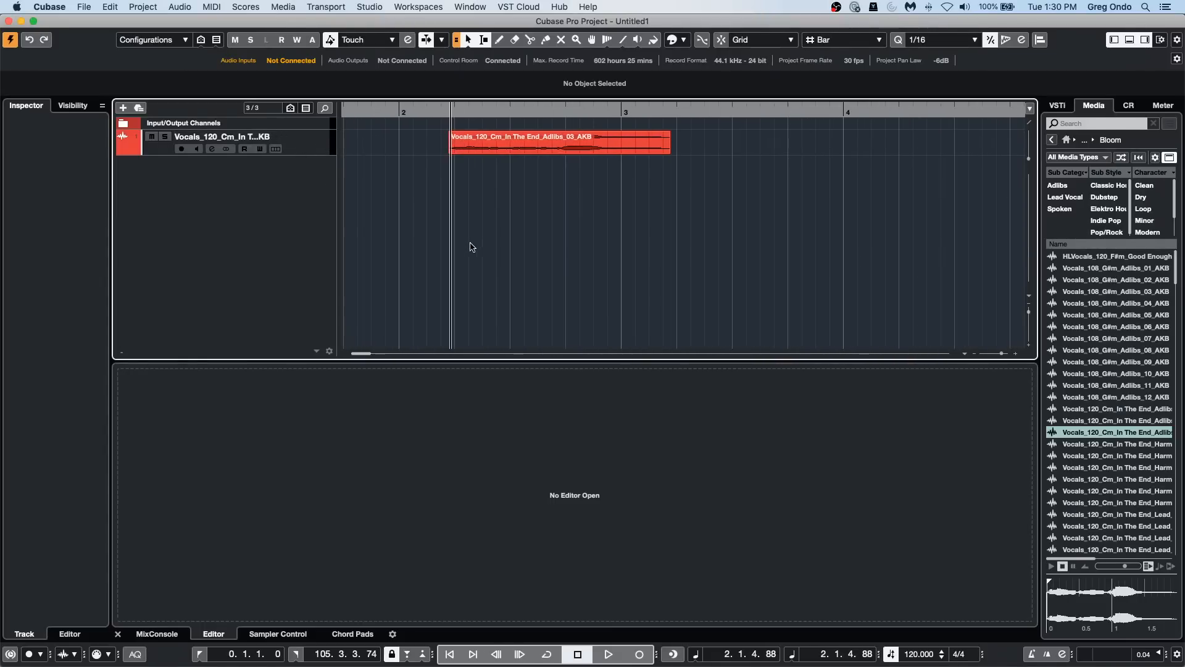
drag(303, 155, 331, 238)
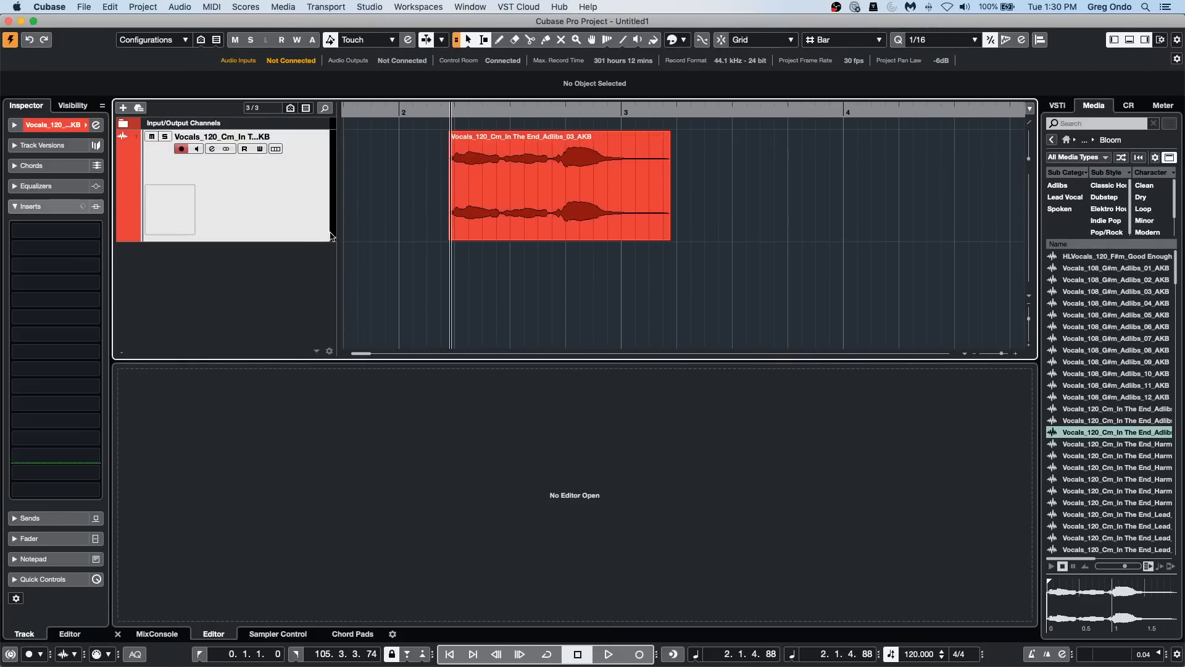
Step: Select the vocal event and apply the SpectraLayers extension to it
click(495, 225)
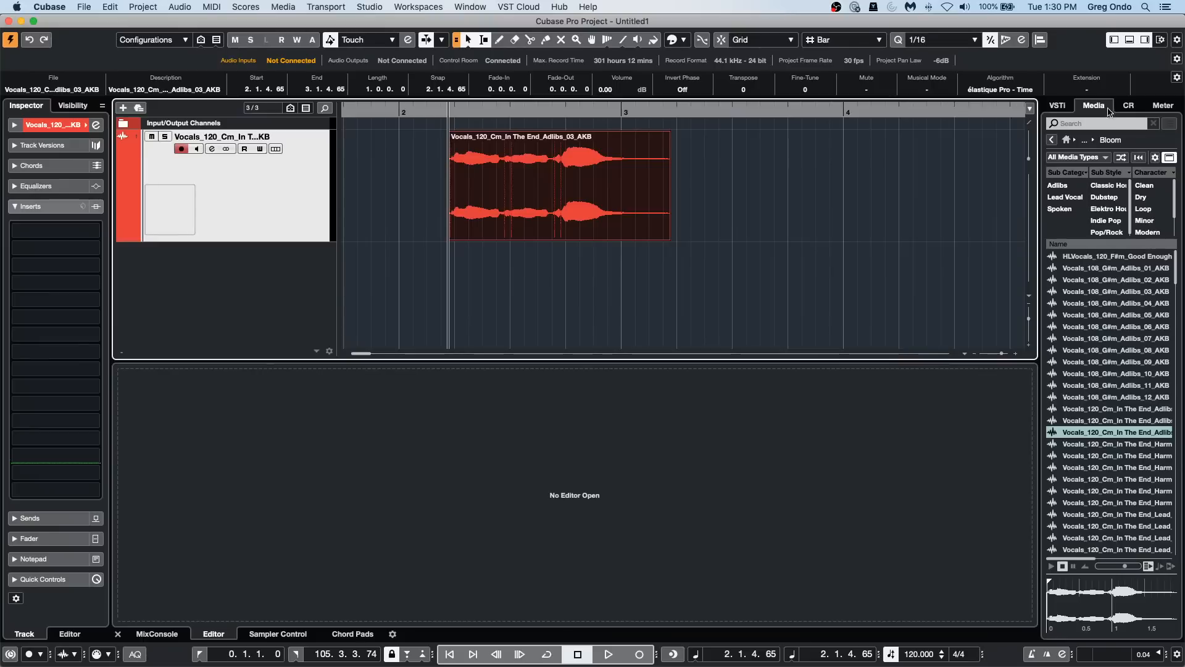
click(187, 8)
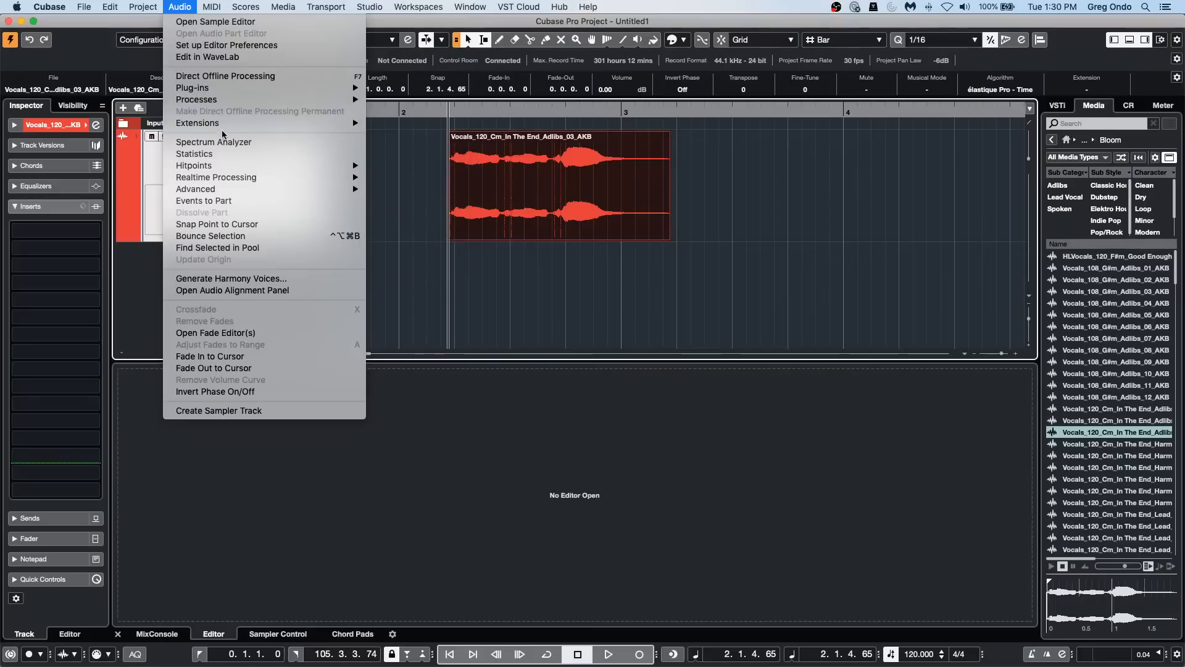
mouse_move(223, 123)
click(408, 125)
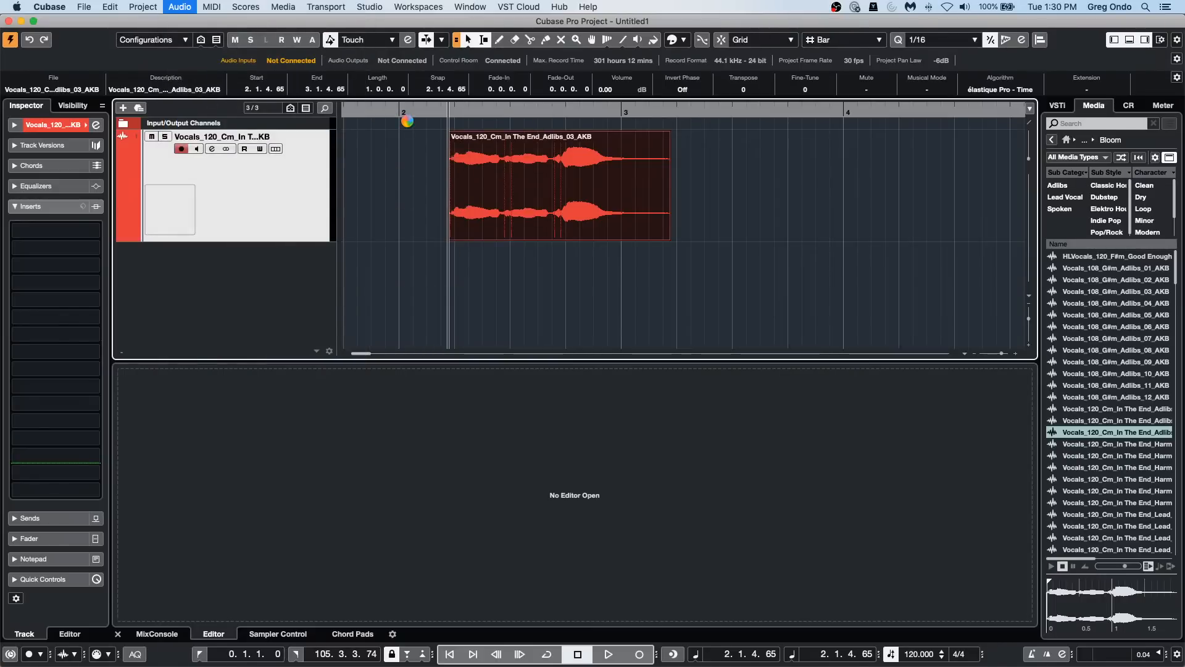
click(547, 166)
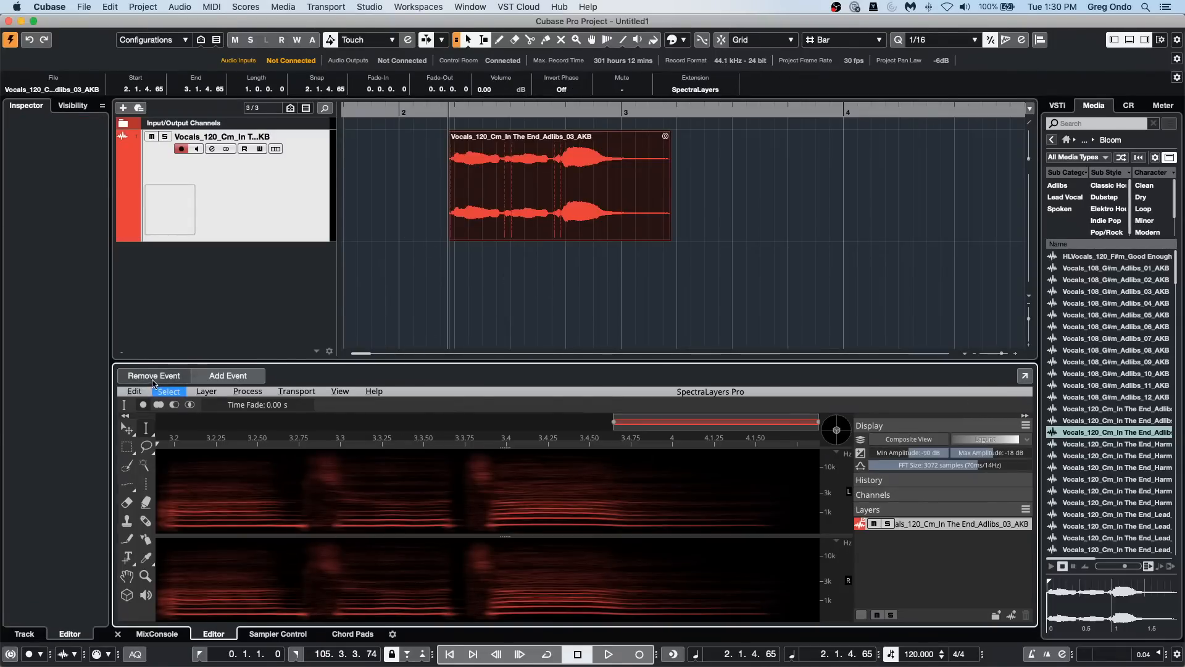
Step: Remove the vocal event from SpectraLayers, then open it in the Sample Editor with the Definition section expanded
click(153, 376)
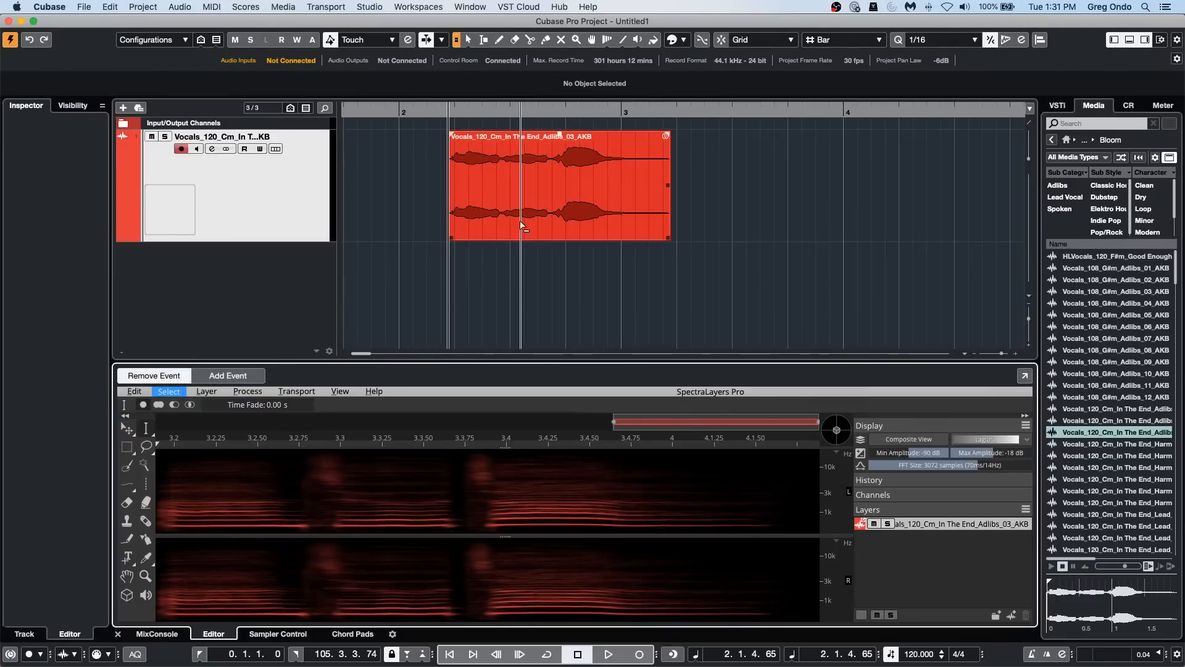
click(505, 219)
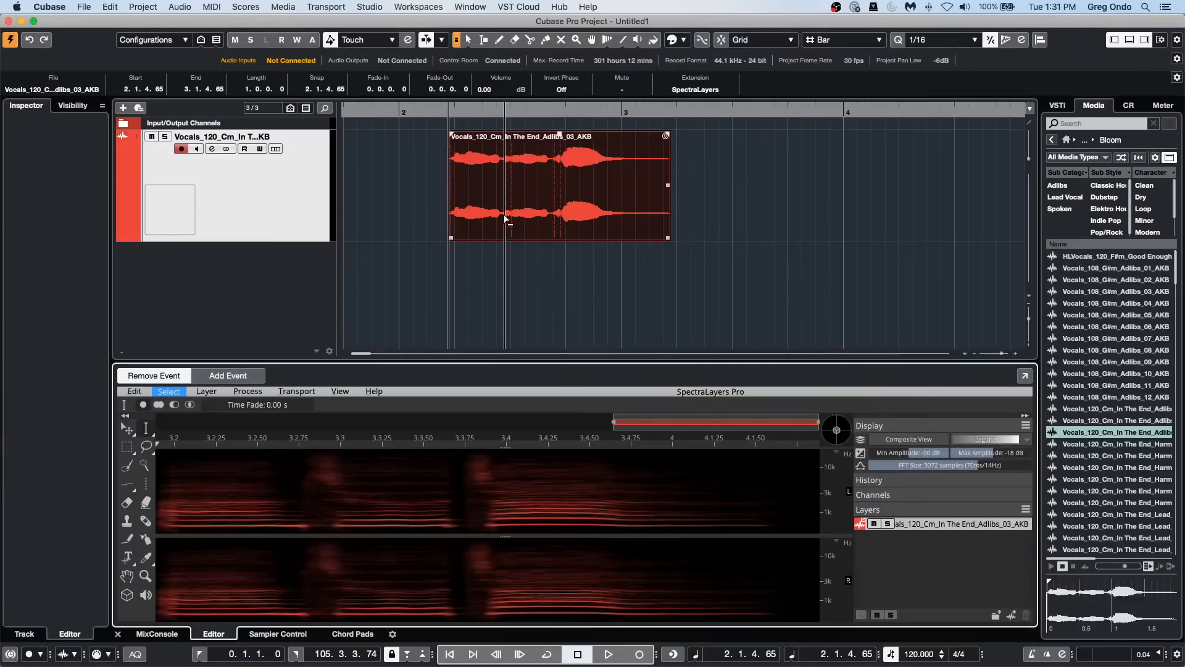
double_click(517, 185)
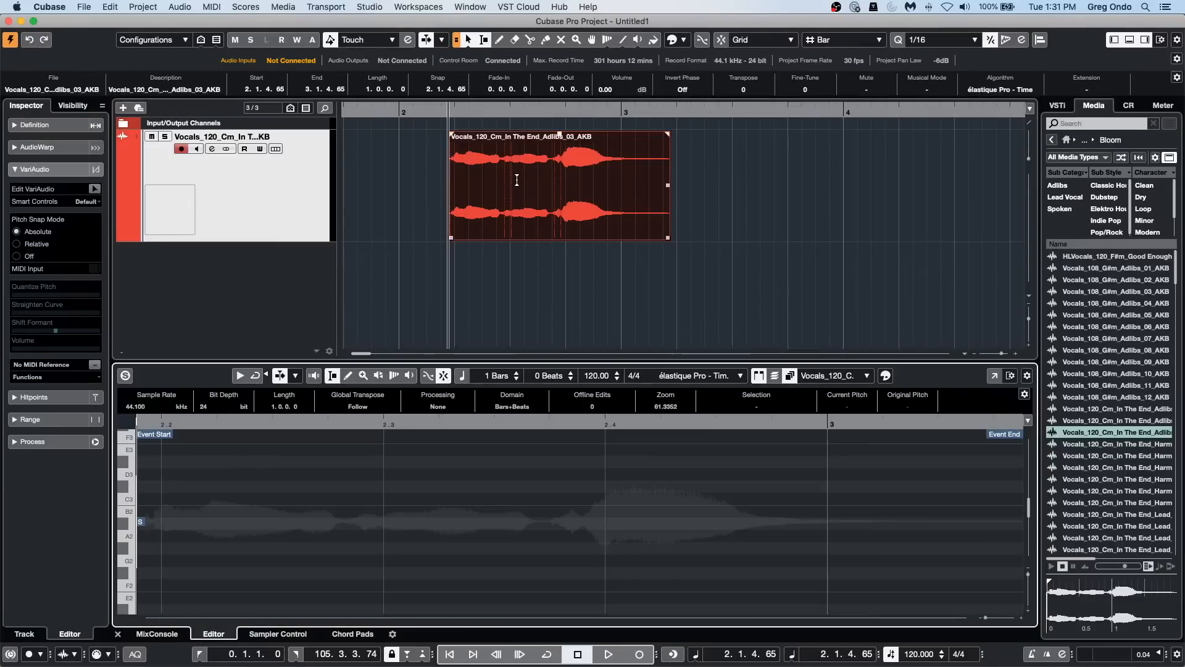
click(49, 125)
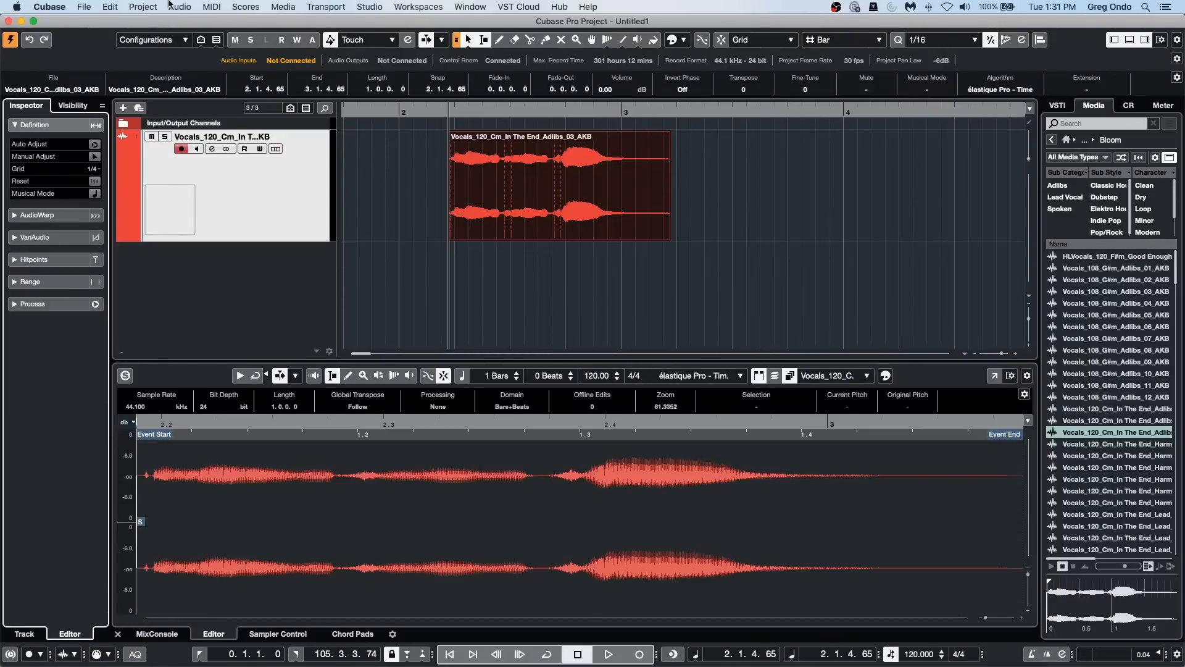
click(291, 9)
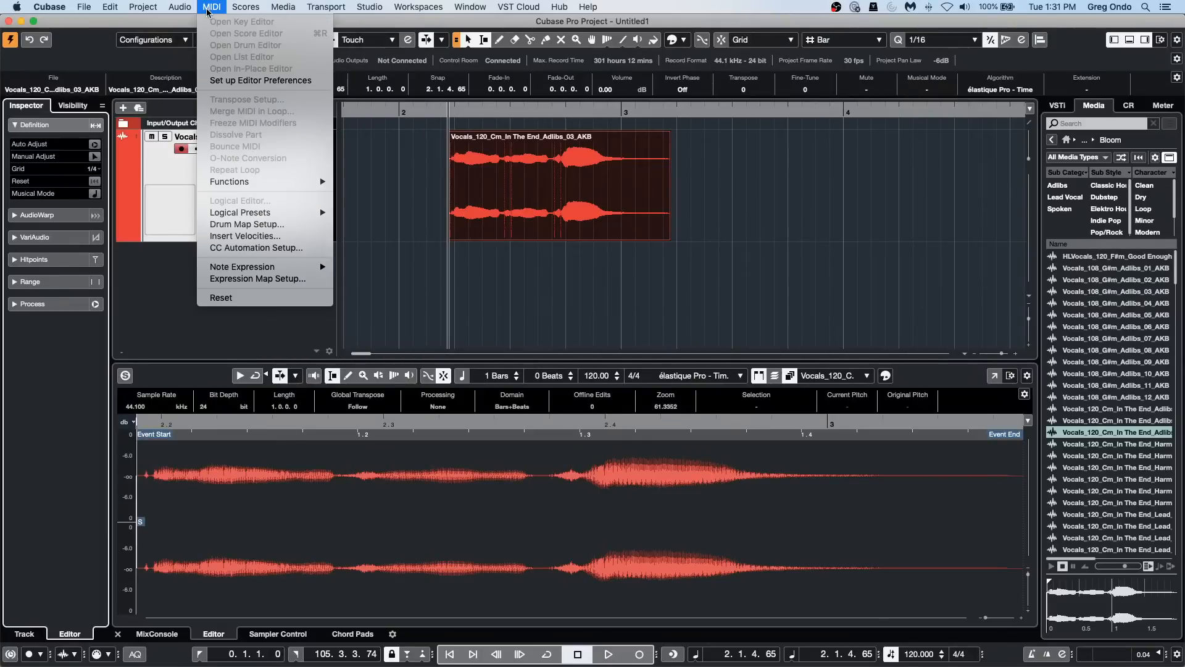
mouse_move(179, 7)
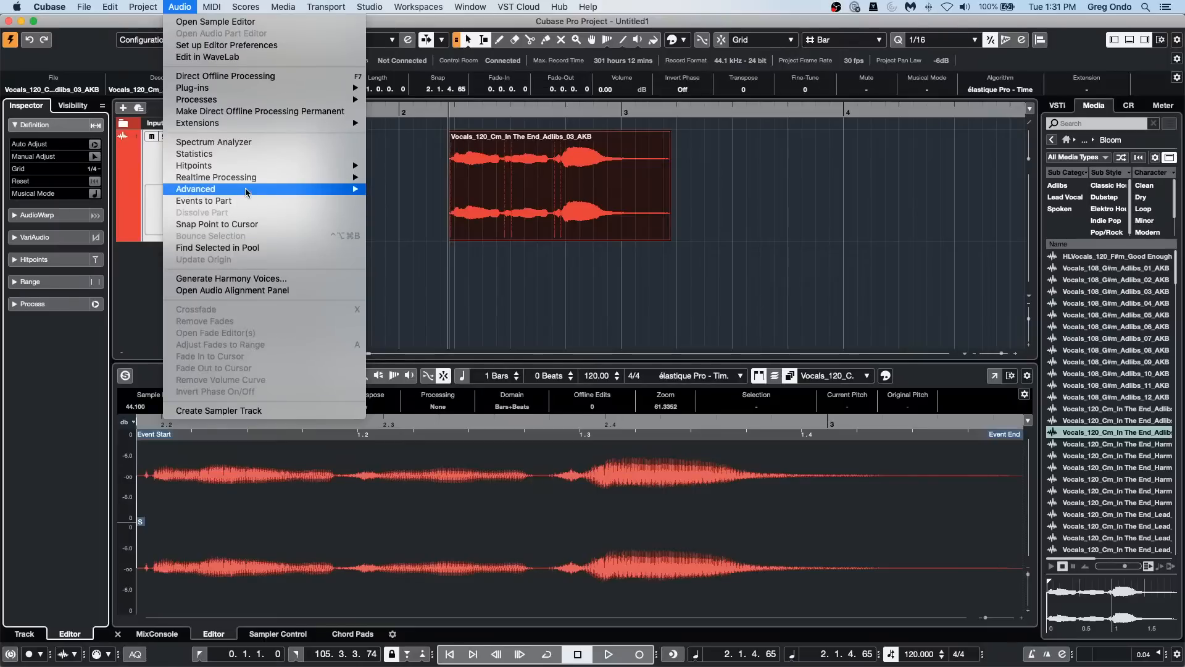
mouse_move(246, 191)
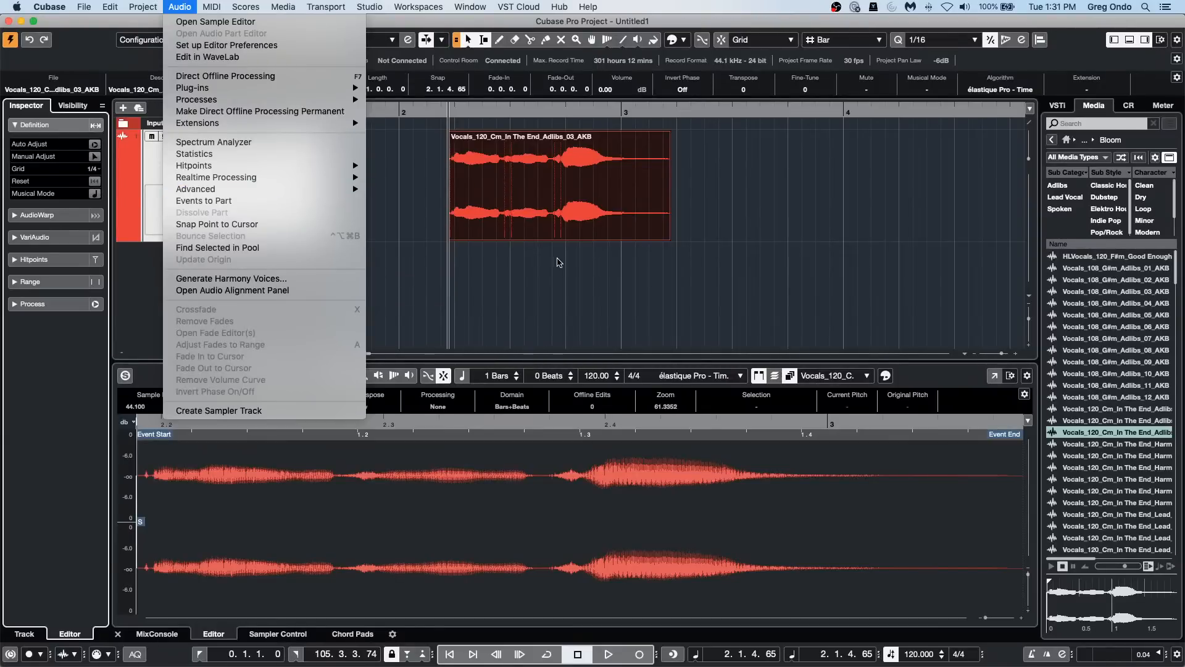
click(573, 276)
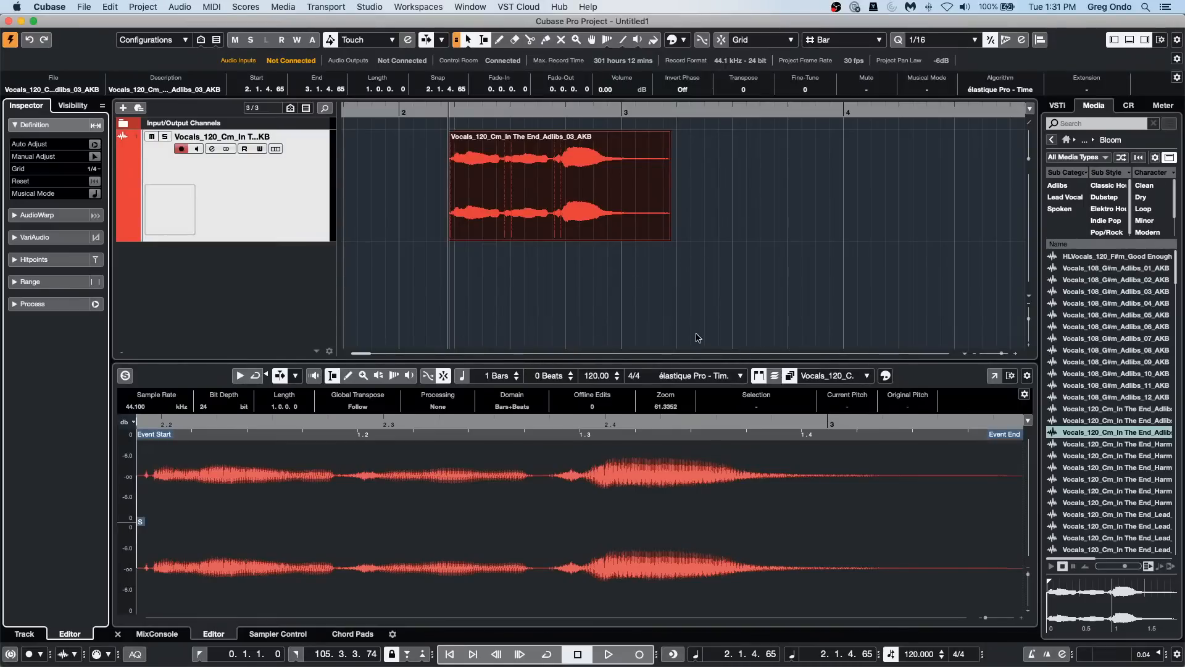
Step: Apply the SpectraLayers extension to the vocal event again from the Sample Editor
click(148, 8)
mouse_move(173, 11)
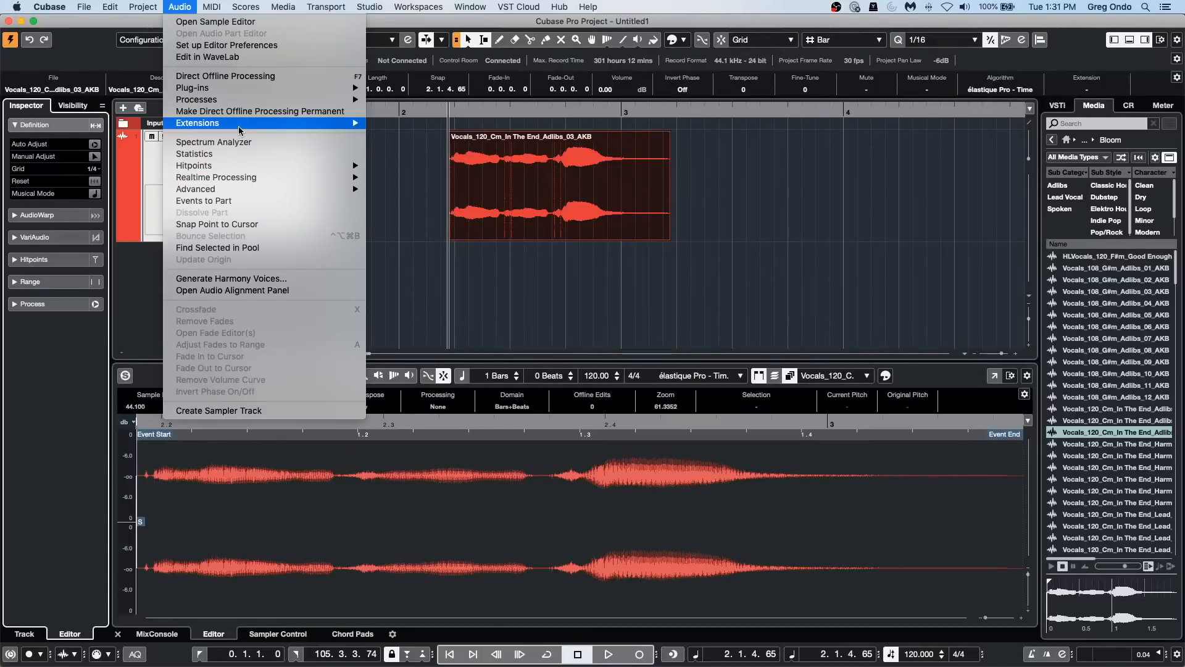
mouse_move(239, 124)
click(453, 123)
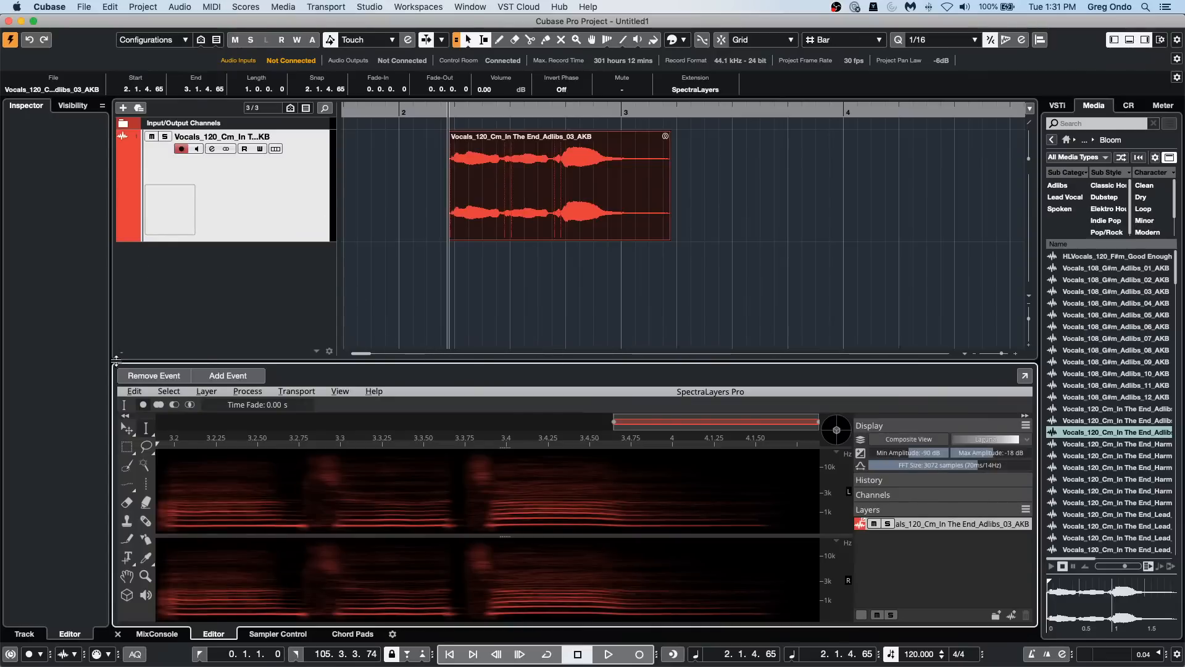
Step: Take the vocal event out of SpectraLayers again and reopen it in the Sample Editor showing the Definition section
click(162, 378)
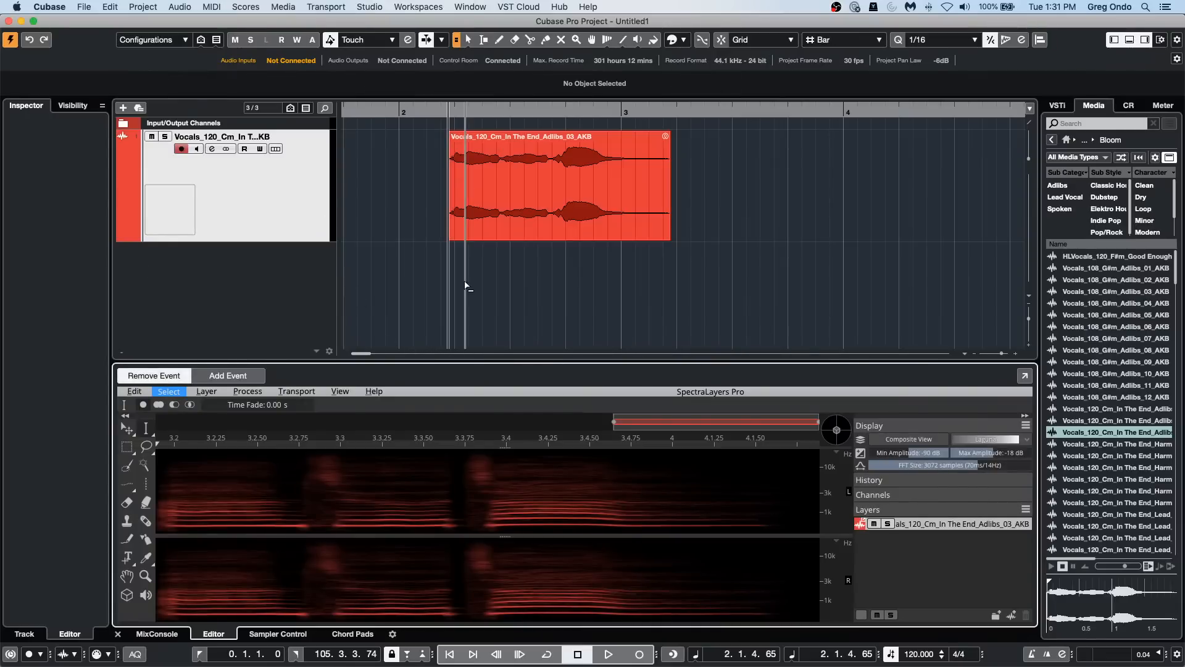
click(508, 211)
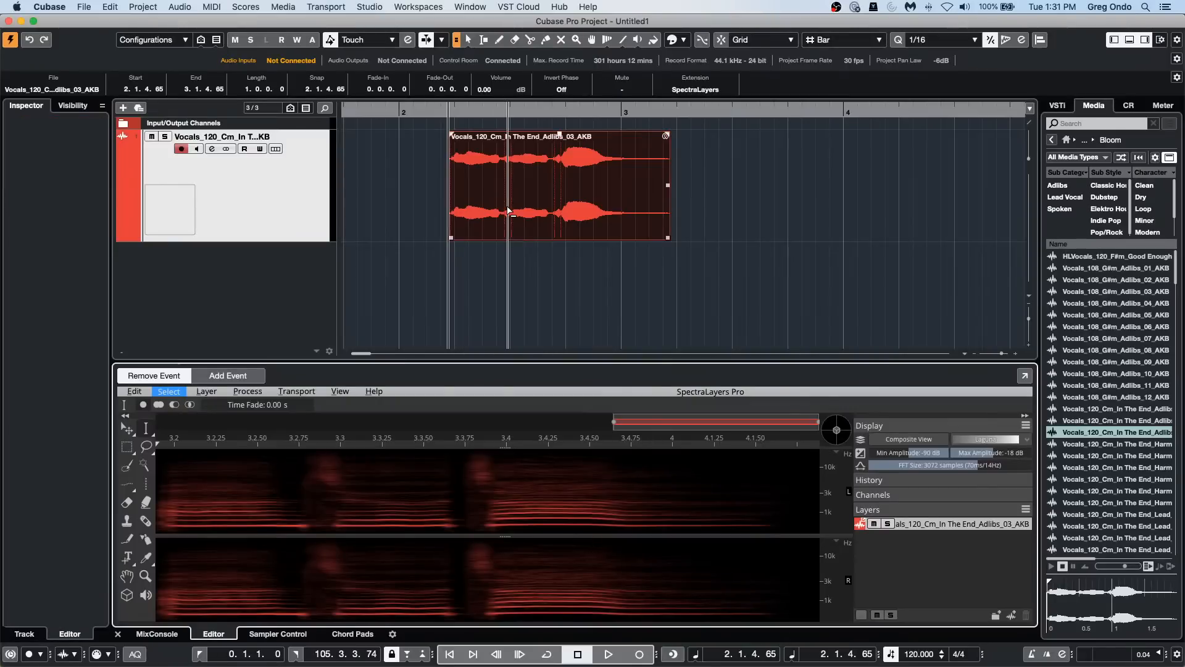
click(504, 296)
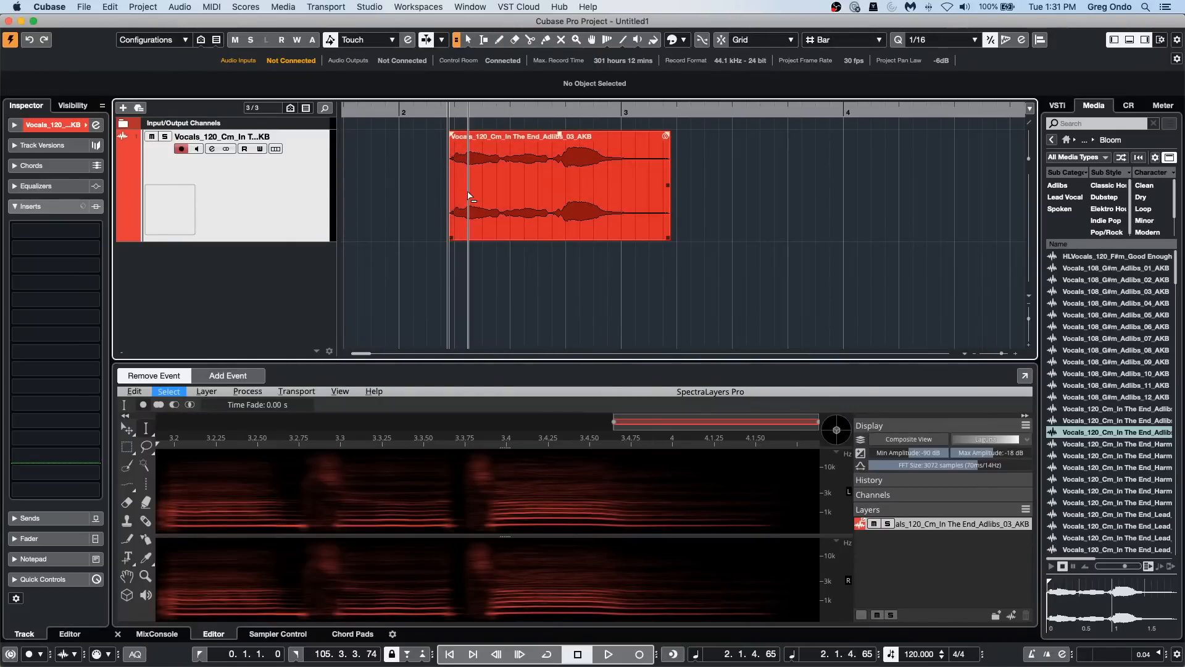
double_click(512, 202)
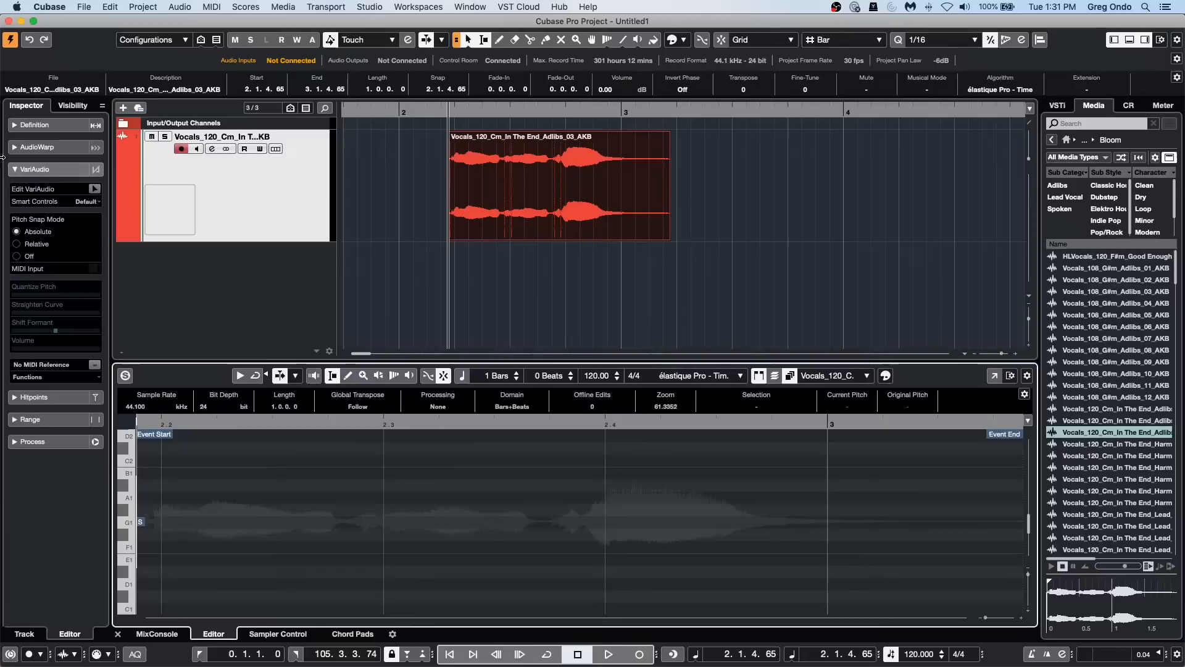
click(25, 124)
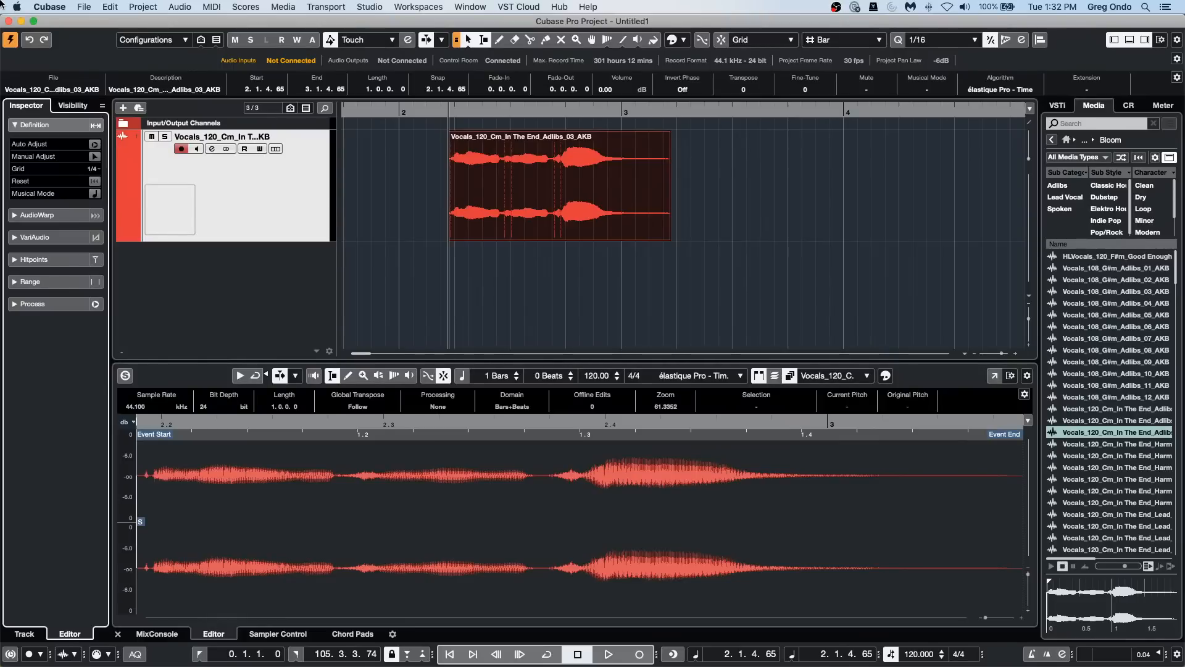
Step: Open the Export Audio Mixdown settings for the project
click(86, 7)
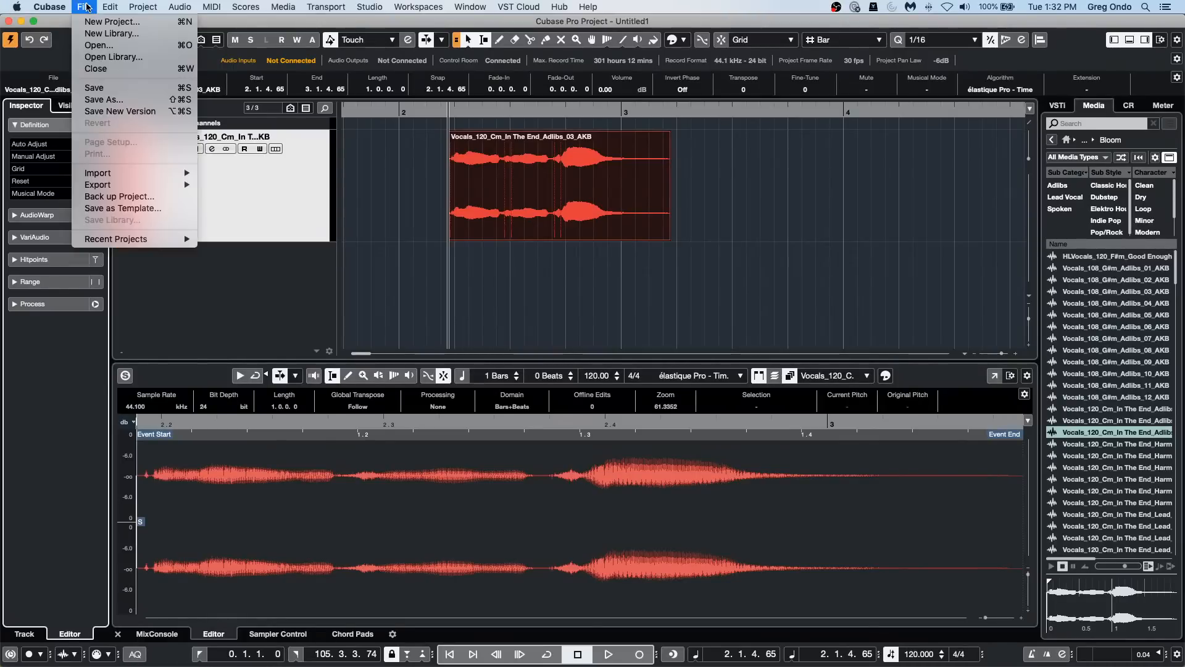
mouse_move(108, 7)
mouse_move(137, 242)
mouse_move(179, 184)
click(253, 187)
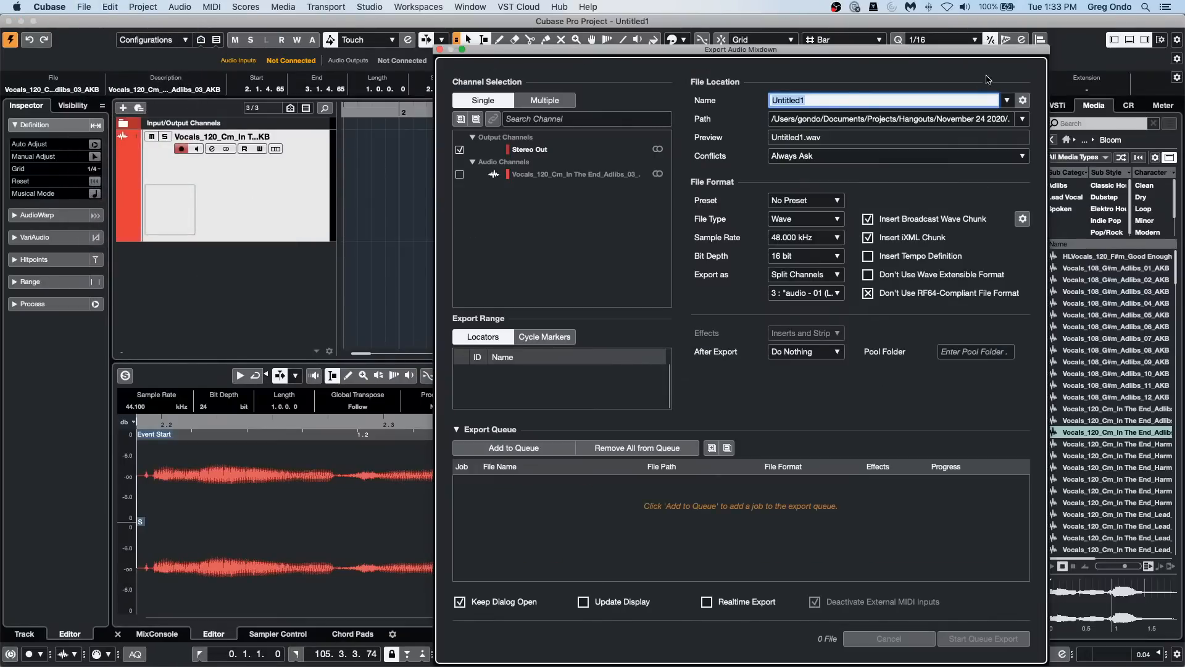
Step: Examine the custom folder choice for the mixdown path, cancel it, zoom out the project timeline, and close the export settings
click(1023, 119)
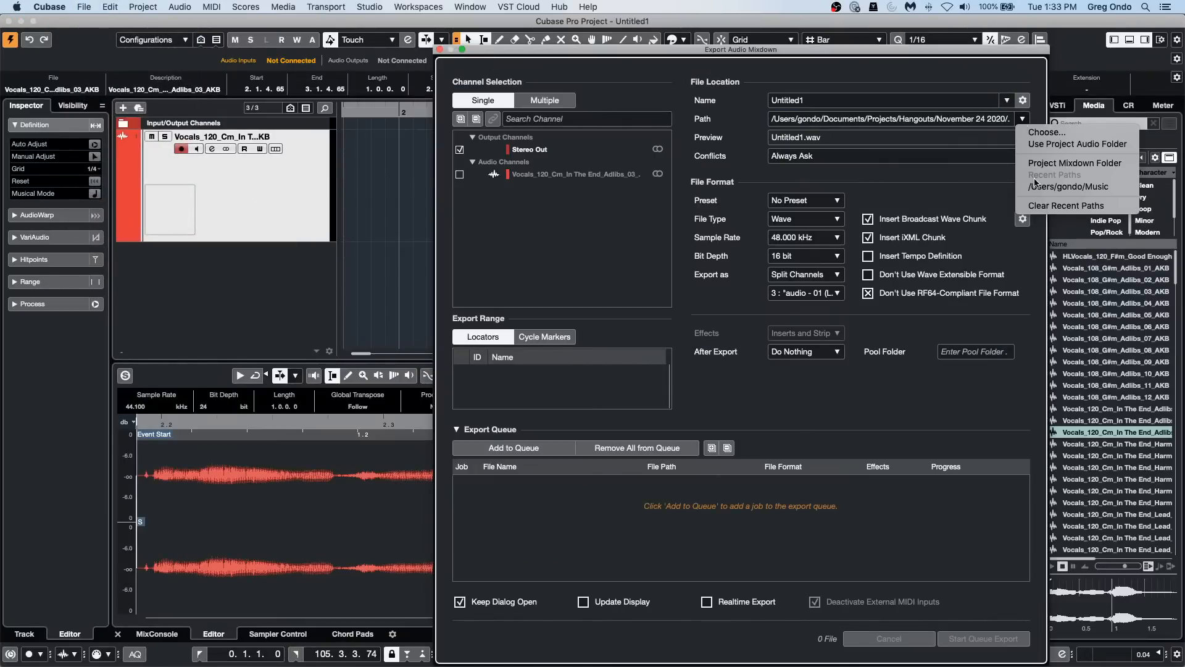
click(1060, 133)
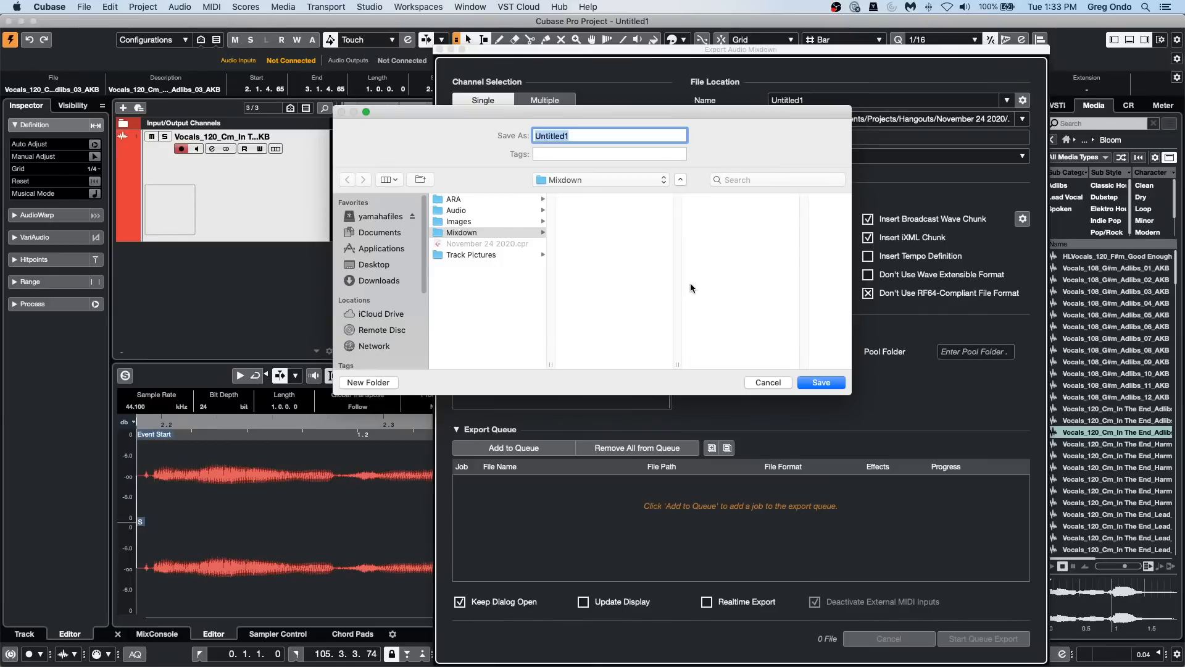
click(768, 382)
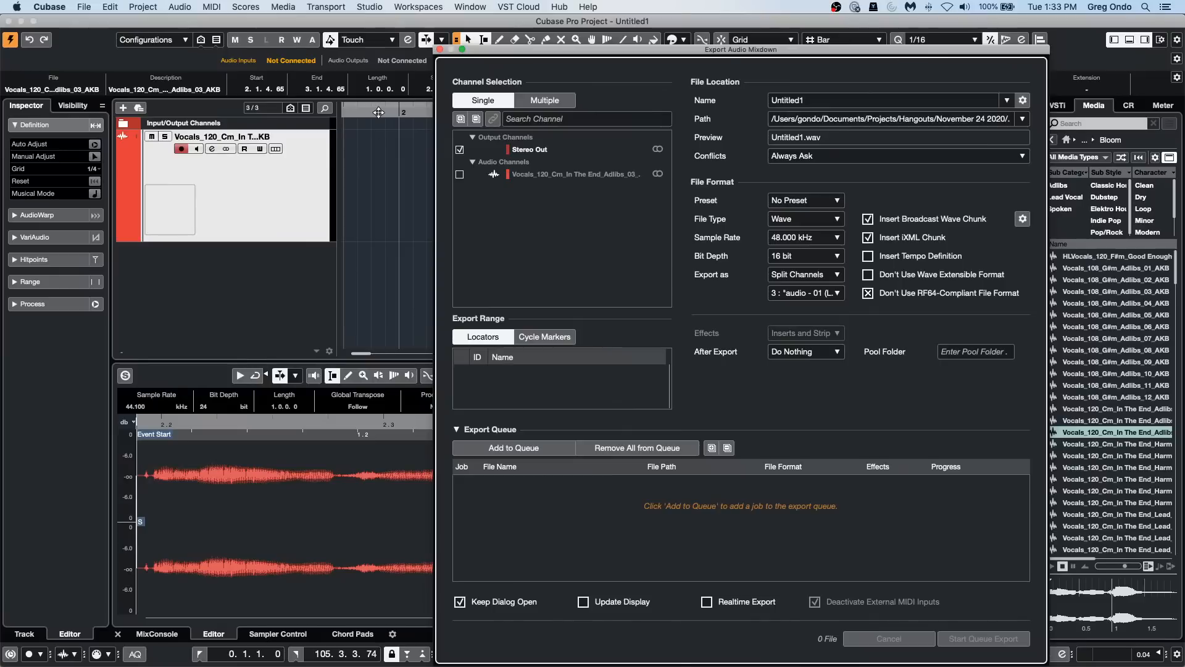
drag(377, 111, 382, 39)
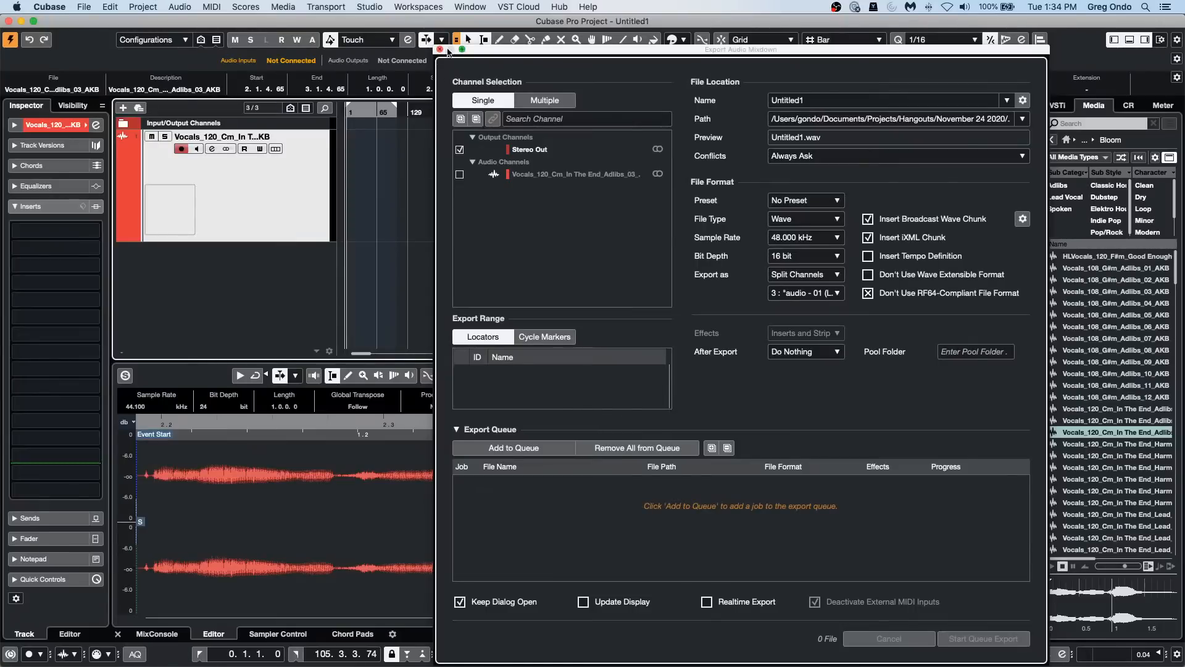
click(440, 49)
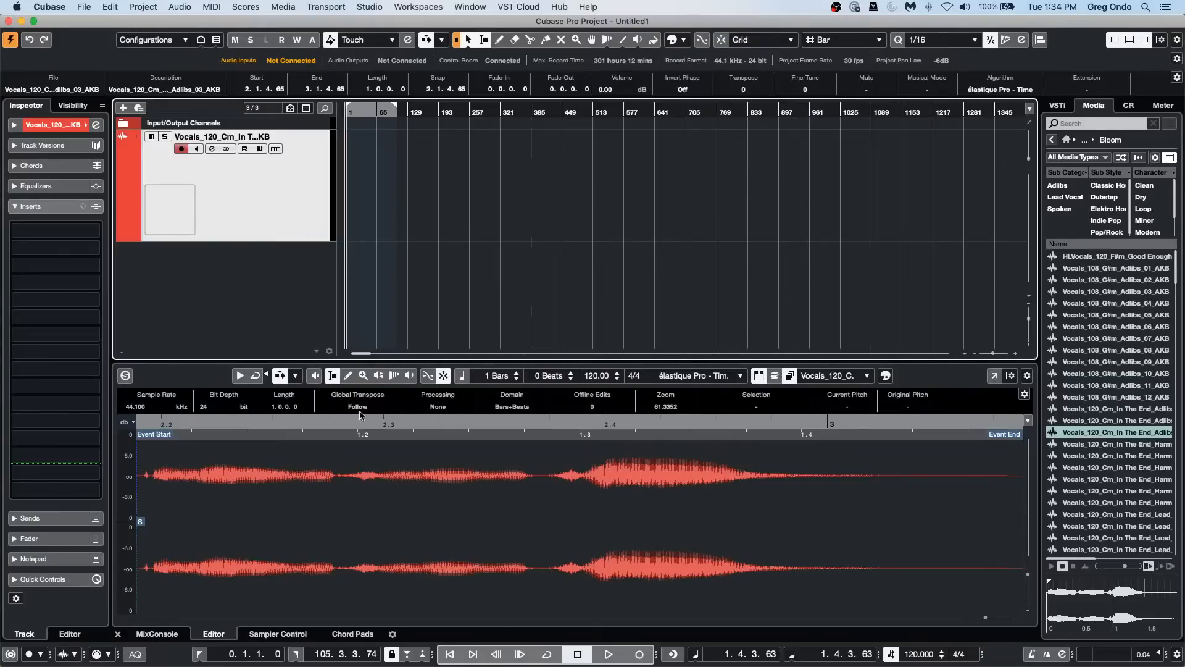
Step: Insert the ModMachine delay in the first insert slot of the vocal track
click(58, 125)
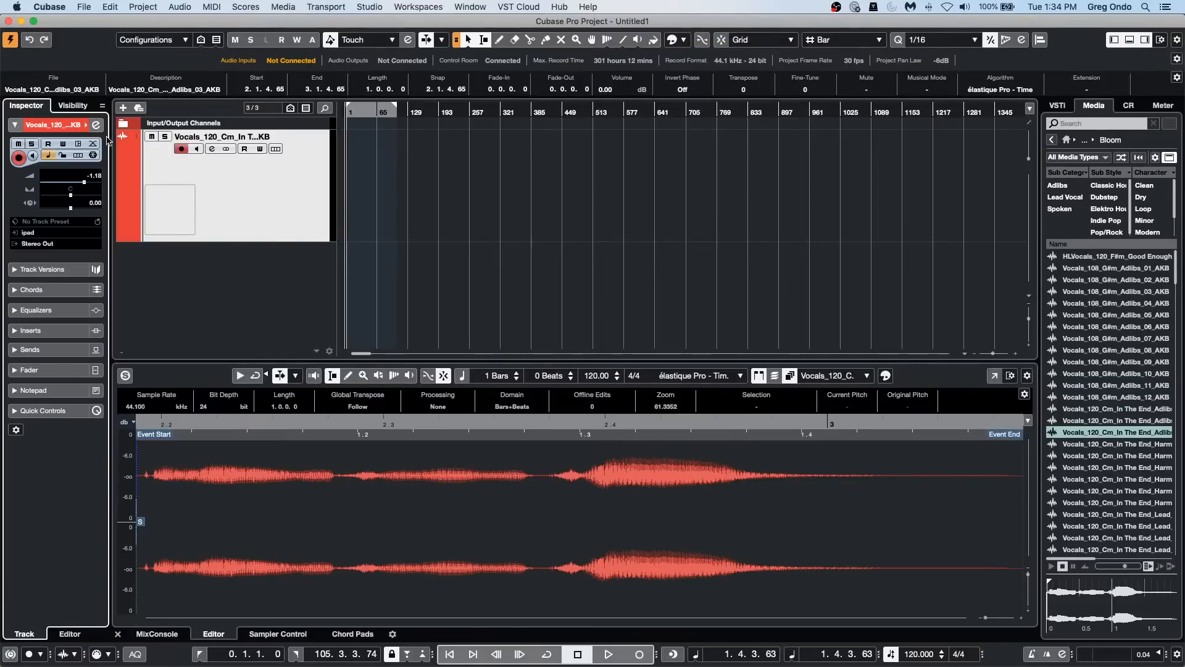
click(55, 330)
click(77, 226)
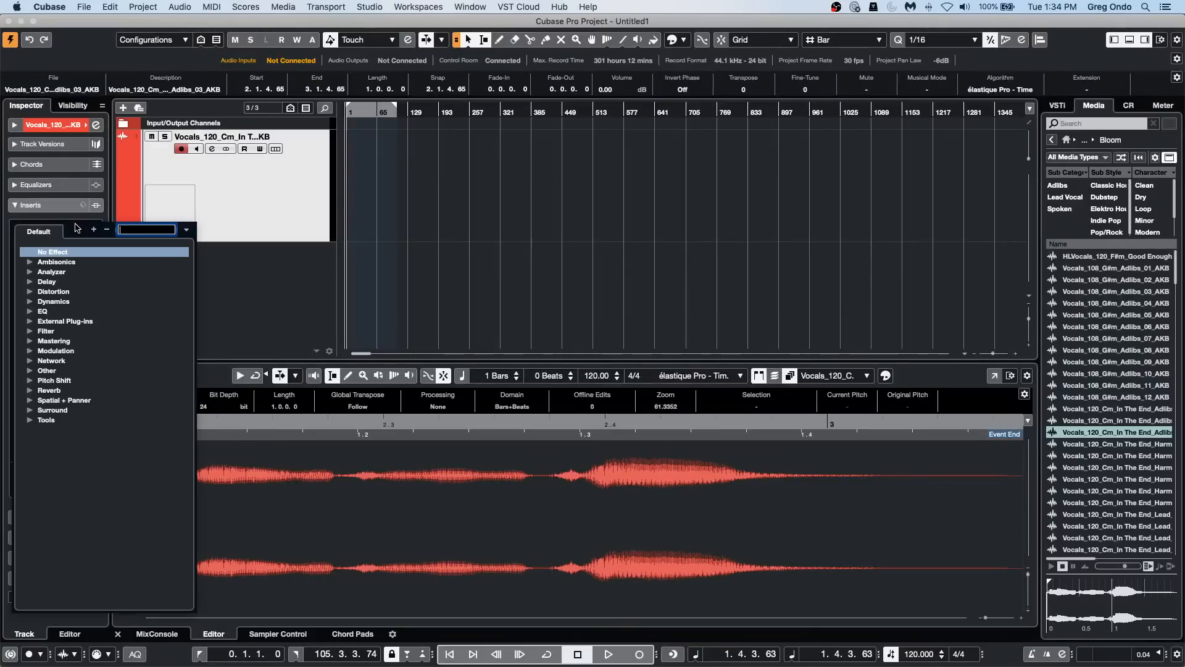
click(30, 282)
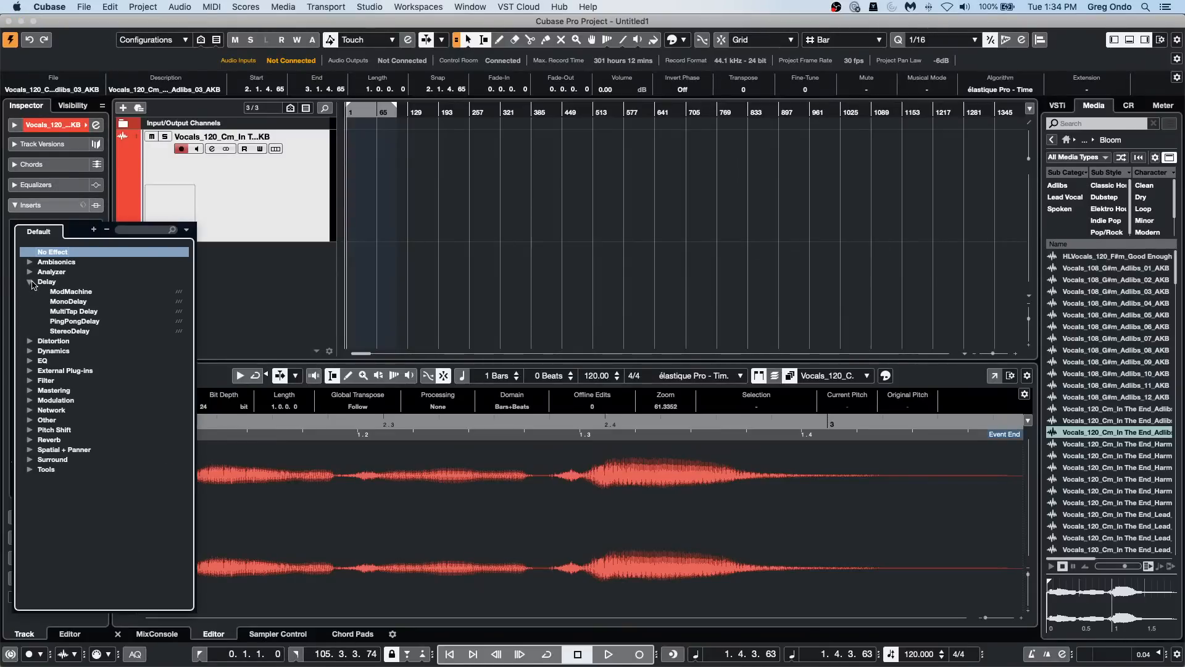
click(62, 292)
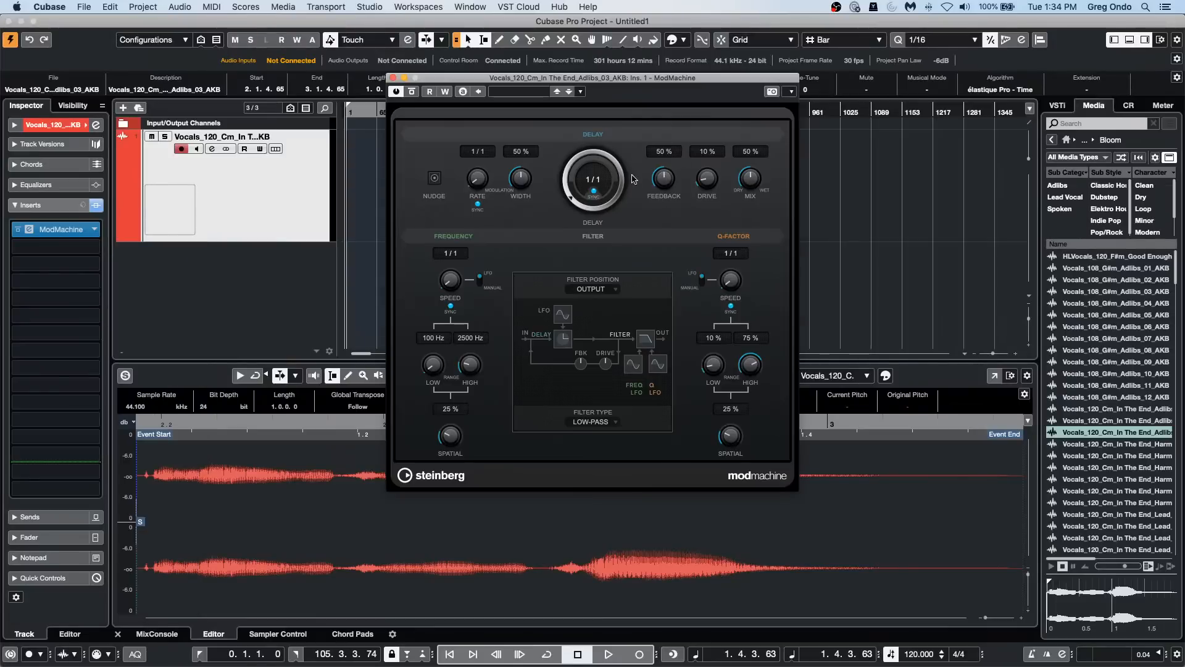
Step: Set ModMachine's feedback to 71%, drive to 39% and mix to 86%, and show the MixConsole in the lower zone
drag(672, 183, 714, 147)
drag(754, 181, 759, 141)
click(158, 634)
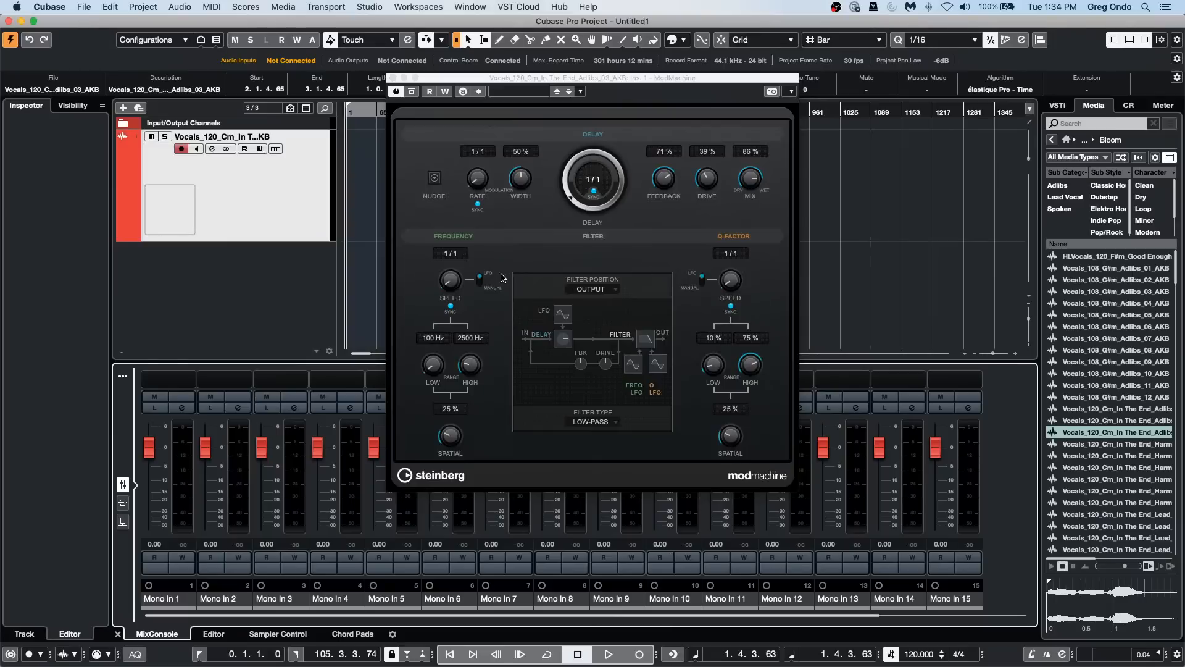
Step: Set ModMachine's frequency speed to 1/8, delay to 1/32 and width to 17%, turn off rate sync, and set the Q-factor high range to 56%
drag(450, 281, 451, 266)
drag(568, 195, 566, 149)
drag(520, 179, 475, 108)
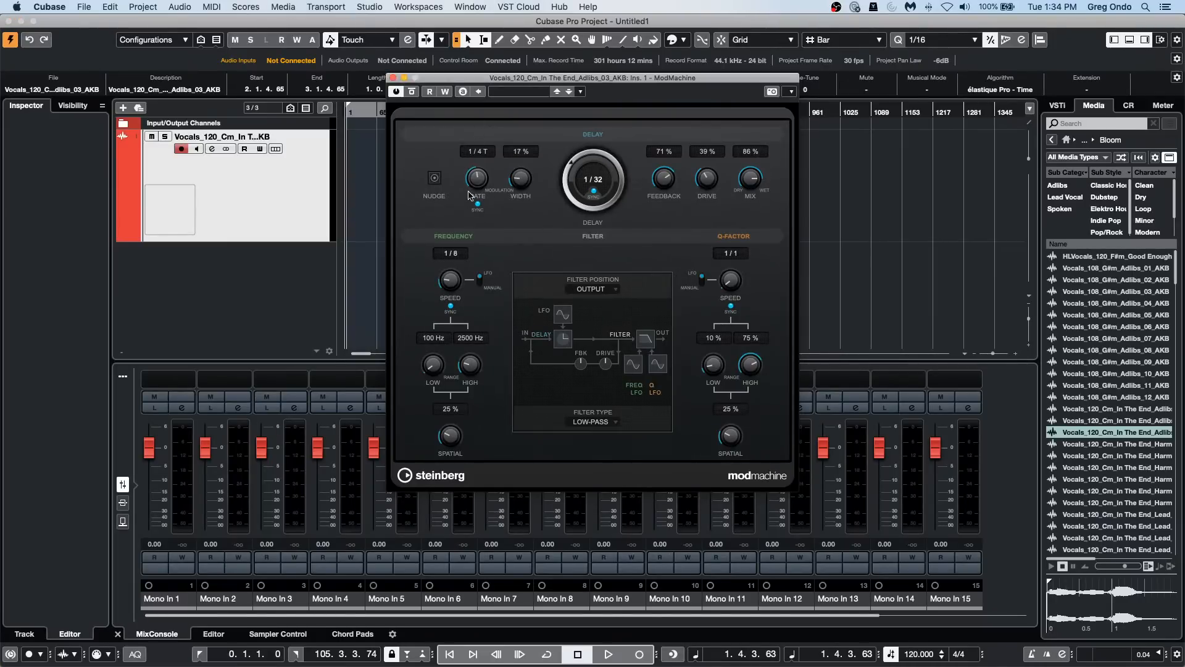
click(436, 181)
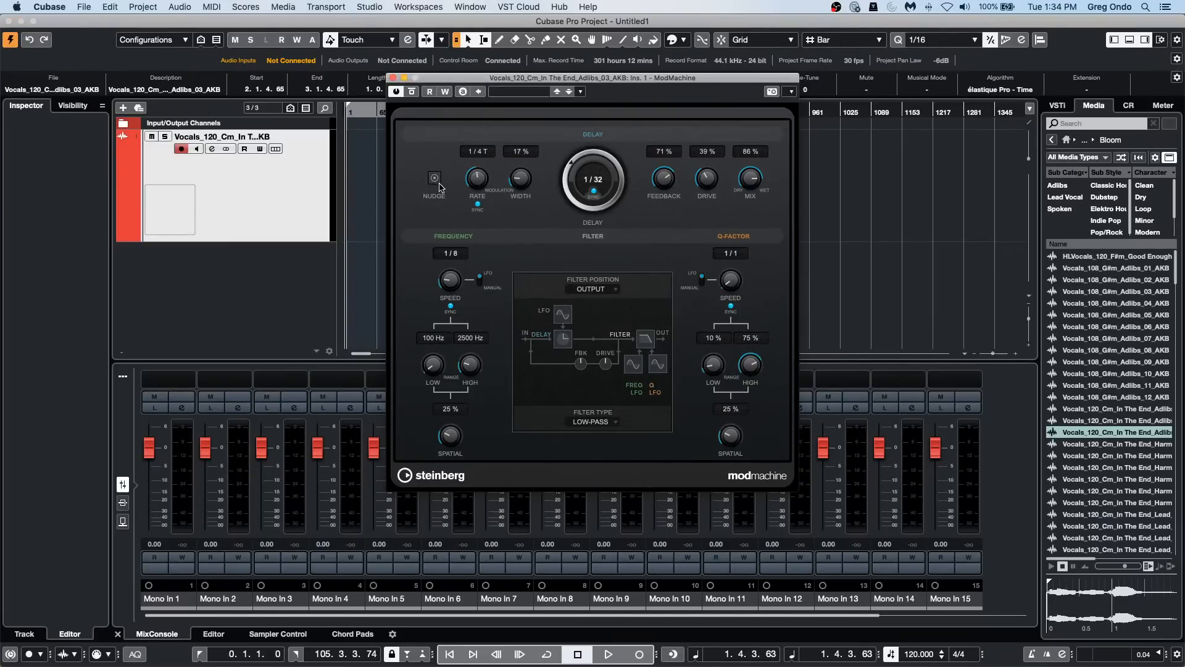
click(477, 204)
drag(751, 364, 750, 385)
Step: Undo the ModMachine parameter changes and its insertion using the MixConsole undo history
click(137, 379)
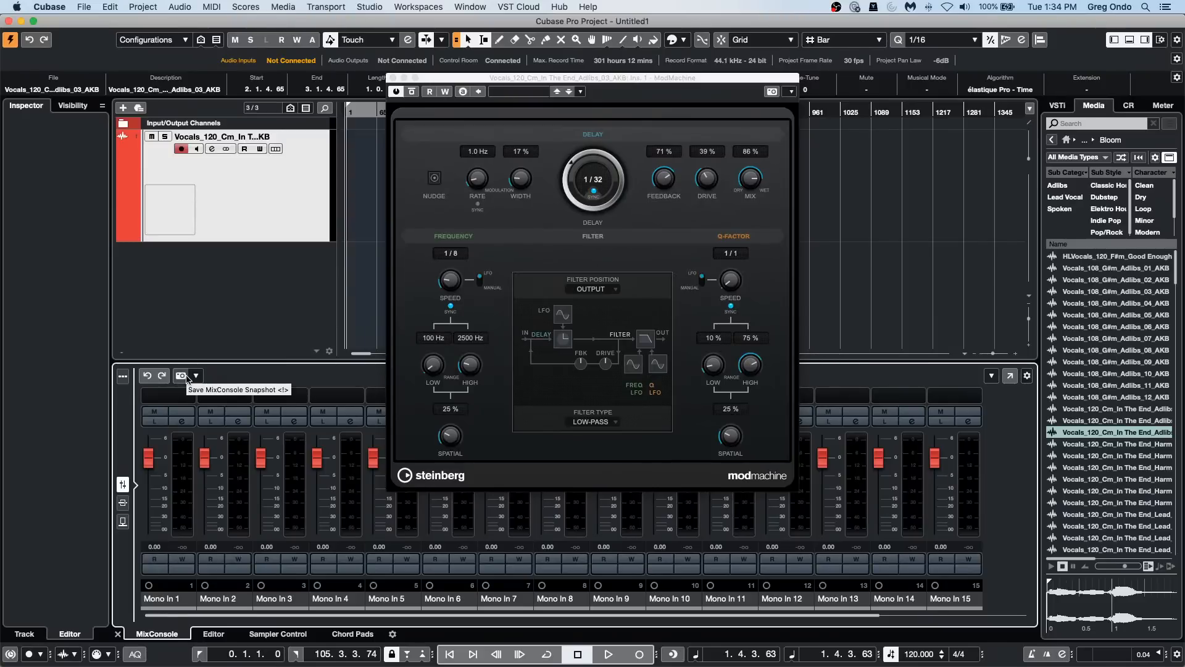
key(alt+z)
key(alt+z)
key(alt+z)
key(alt+z)
key(alt+z)
key(alt+z)
key(alt+z)
key(alt+z)
key(alt+z)
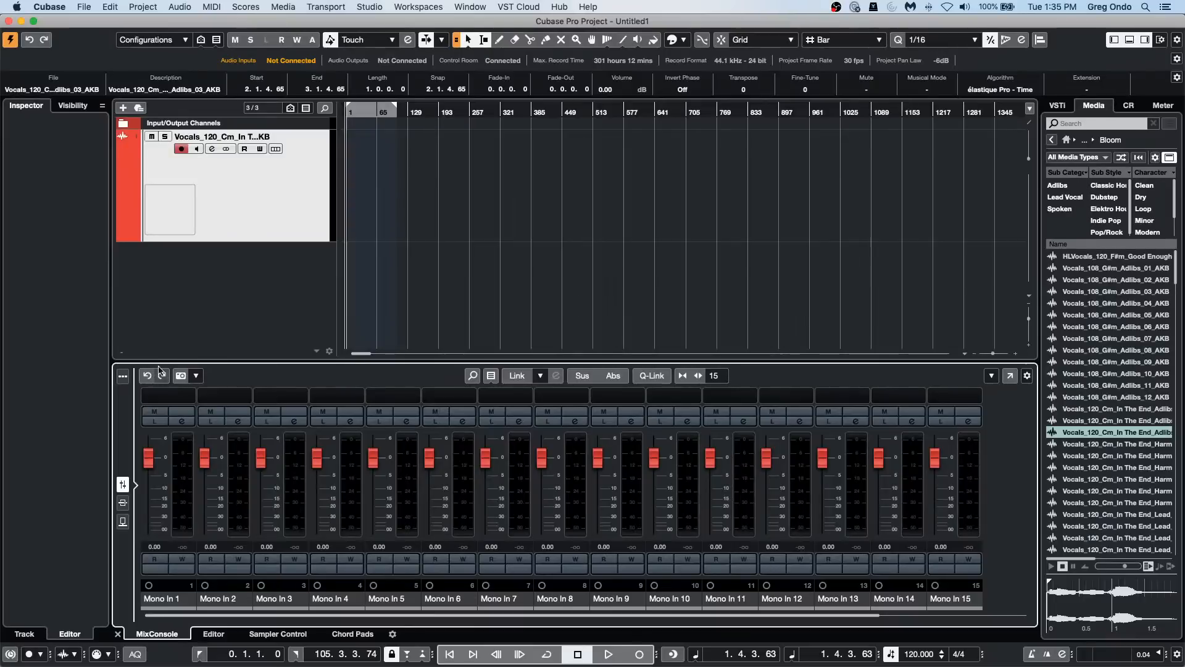
Step: Redo the undone MixConsole changes, then close and reopen the ModMachine window from the vocal track's inserts
click(162, 375)
click(59, 236)
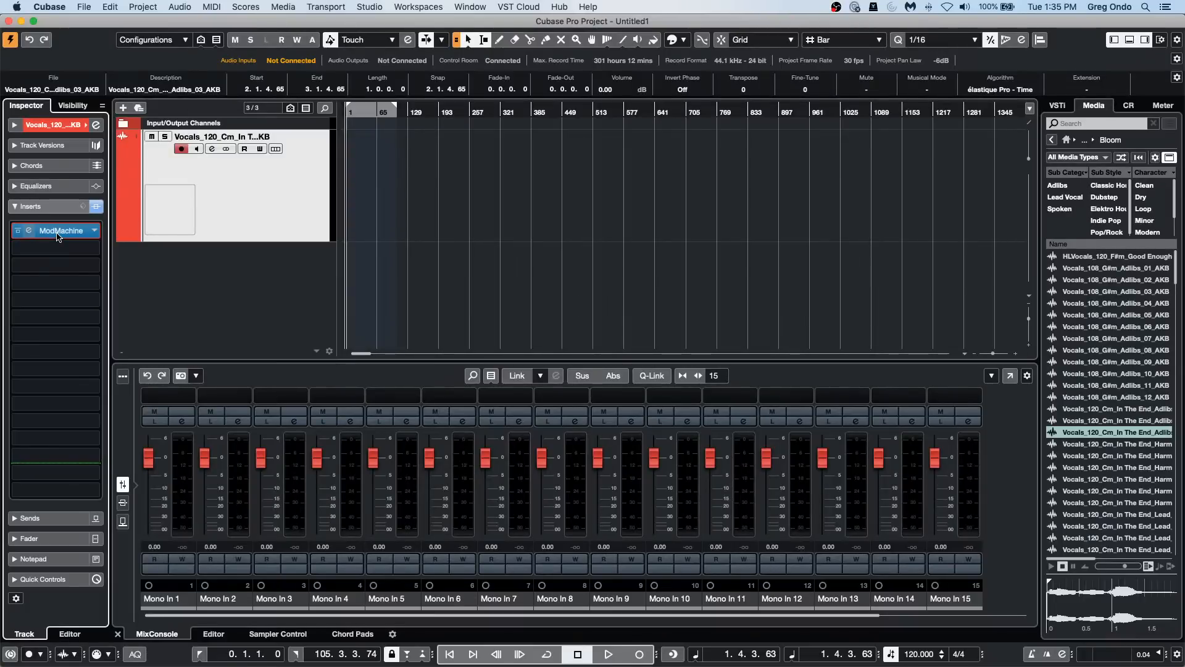
key(super+w)
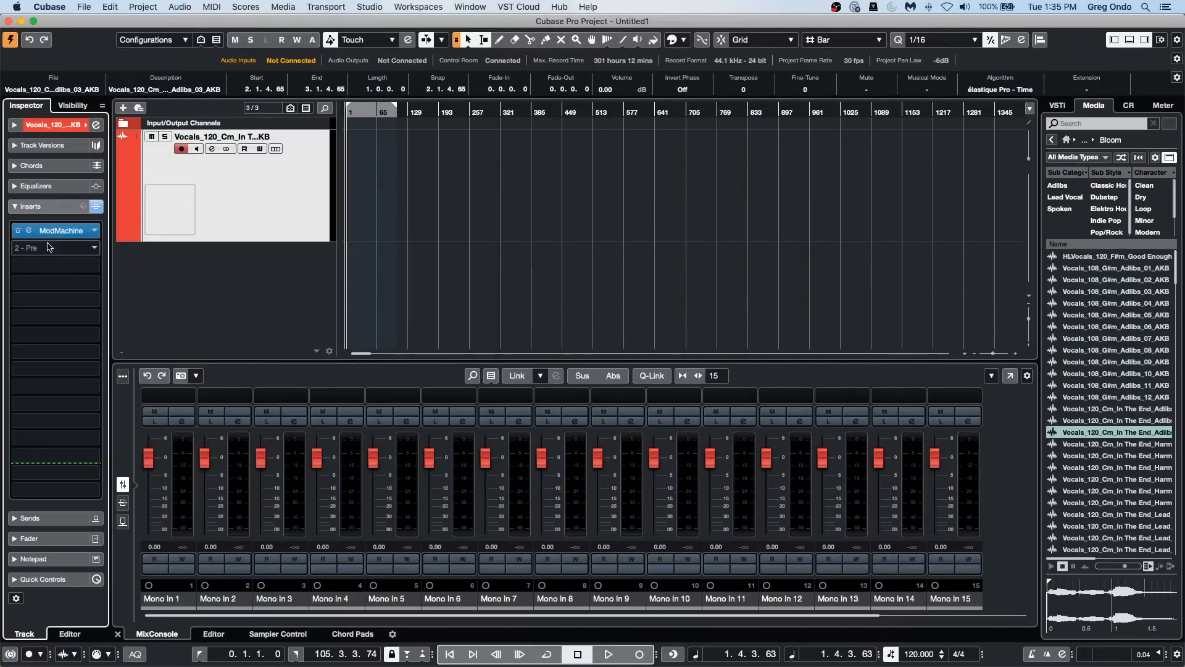
click(62, 230)
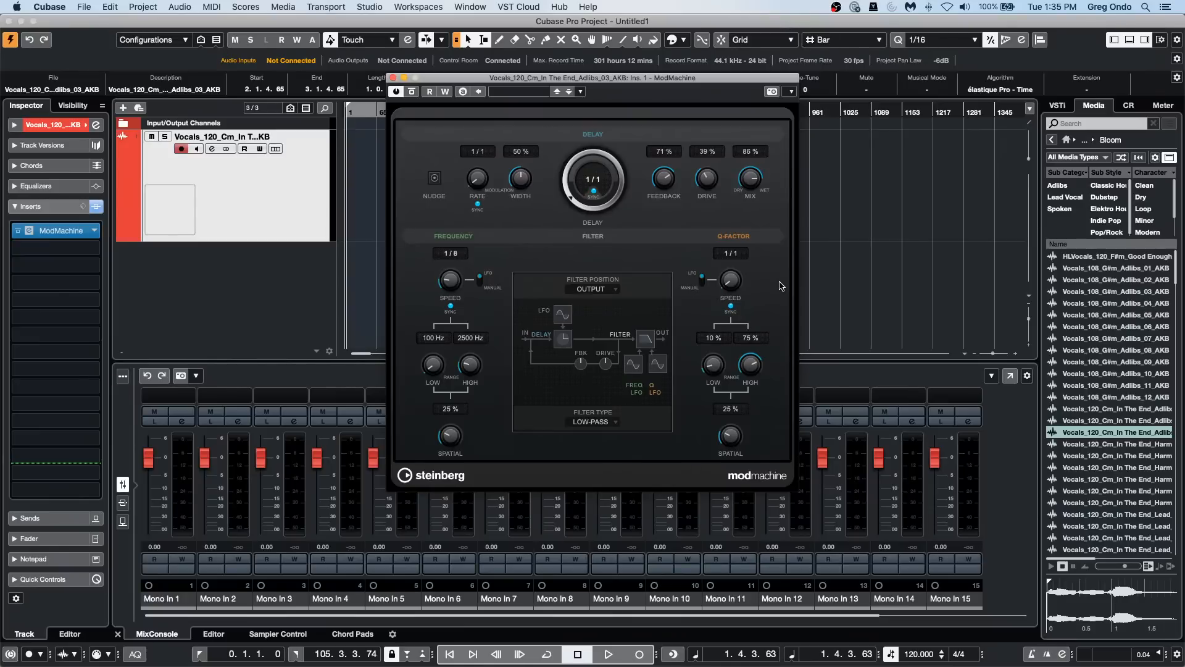
Step: Undo the ModMachine adjustments again until the plug-in is removed from the vocal track
key(alt+z)
key(alt+z)
key(alt+z)
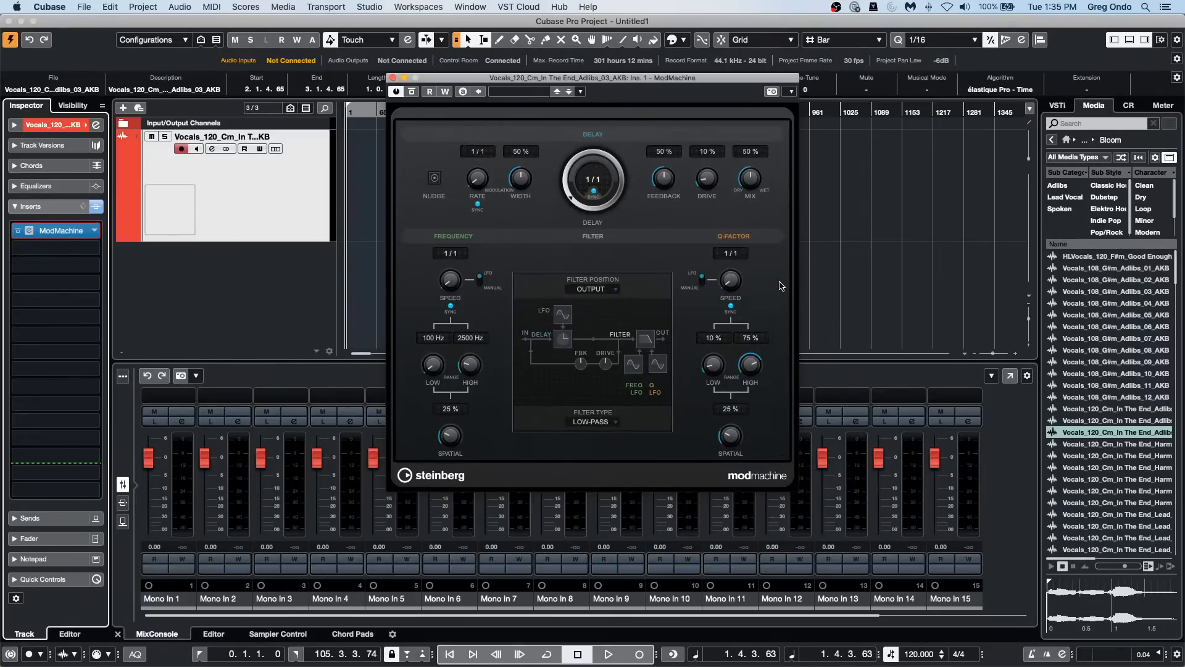
key(alt+z)
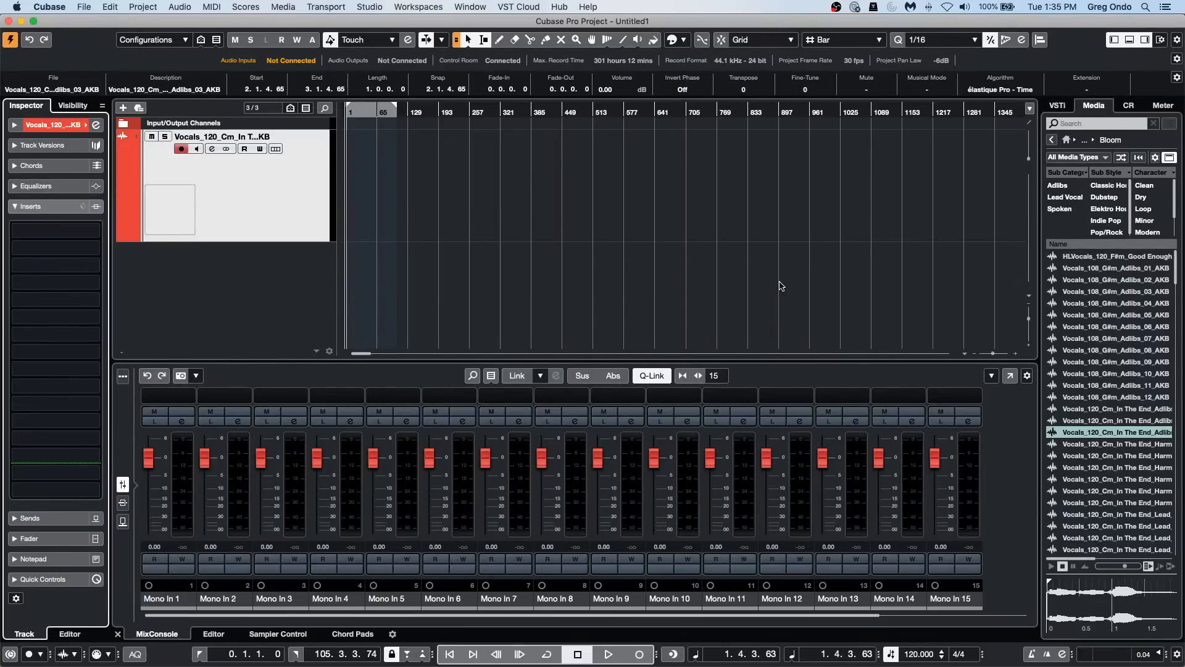
Step: Redo the MixConsole changes to restore ModMachine, check its parameter values, and close the plug-in window
key(shift+super+z)
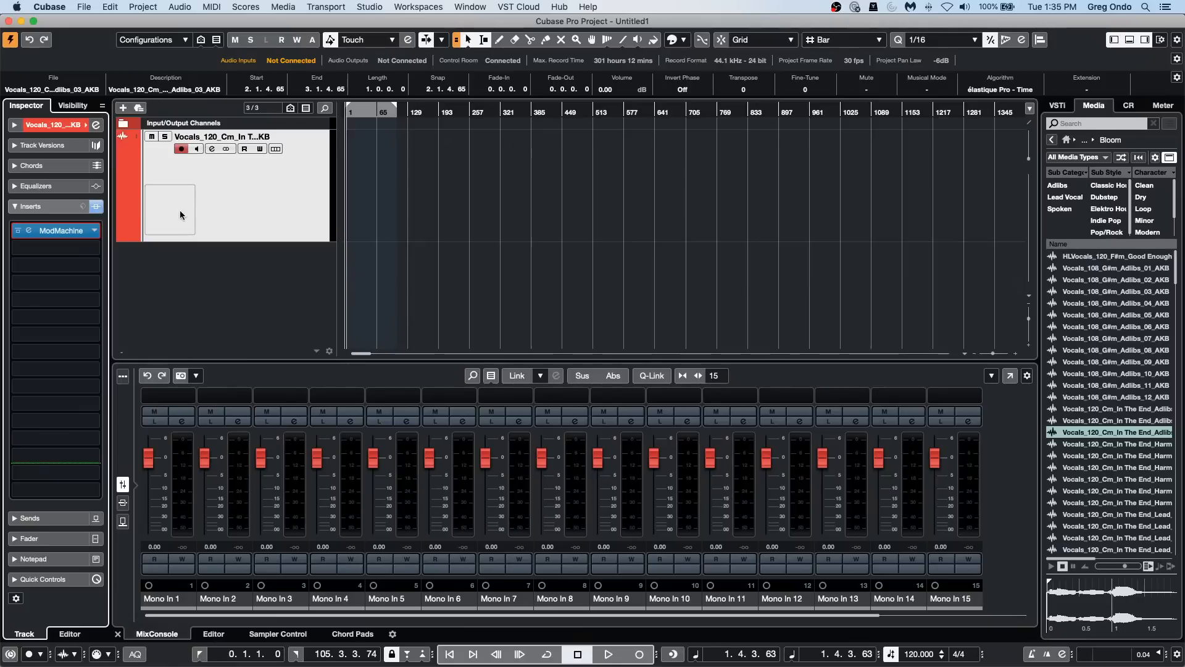
click(68, 232)
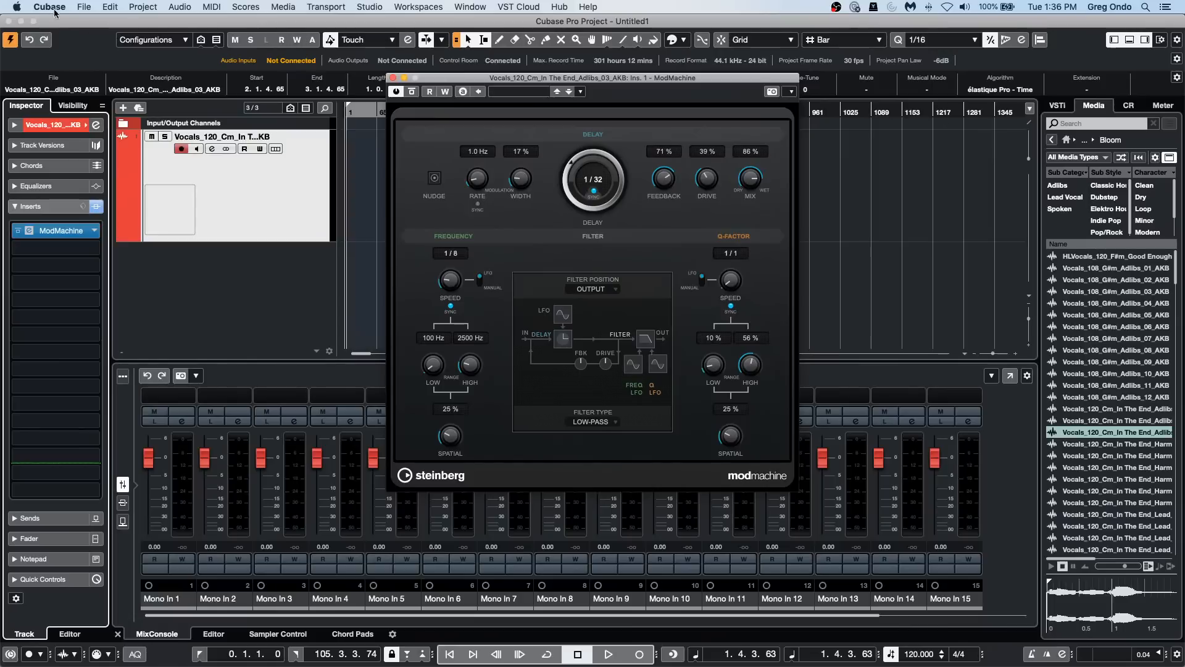
click(394, 78)
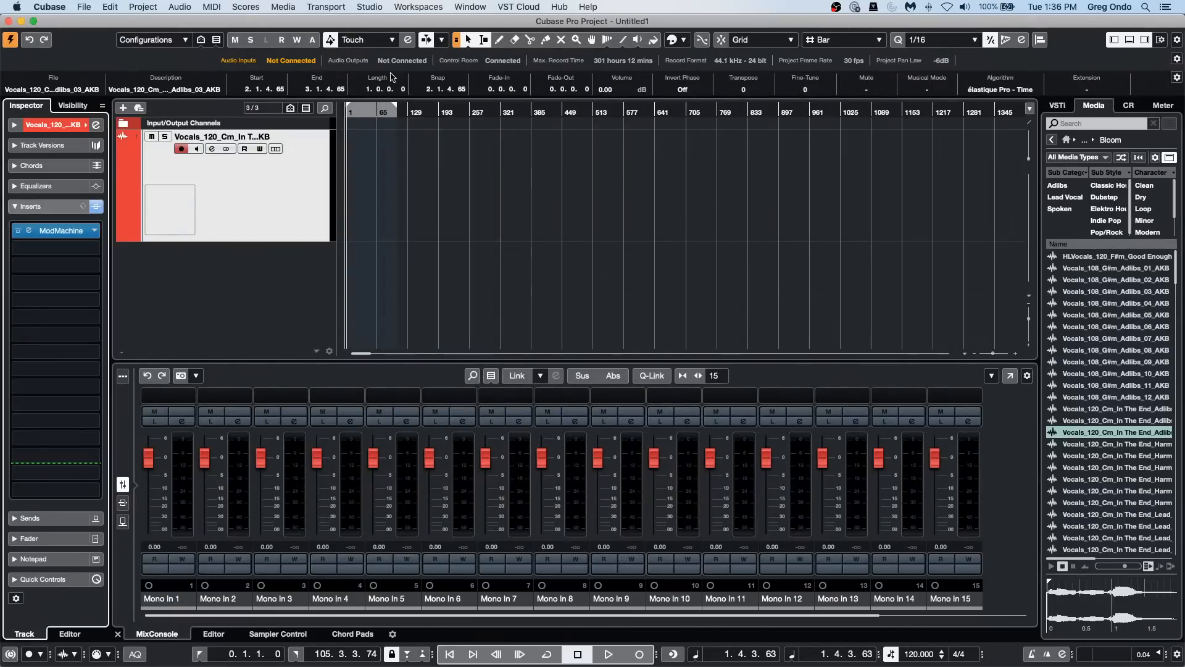
Step: Add one MIDI track below the vocal track and set its output routing to Not Connected
right_click(221, 201)
mouse_move(395, 202)
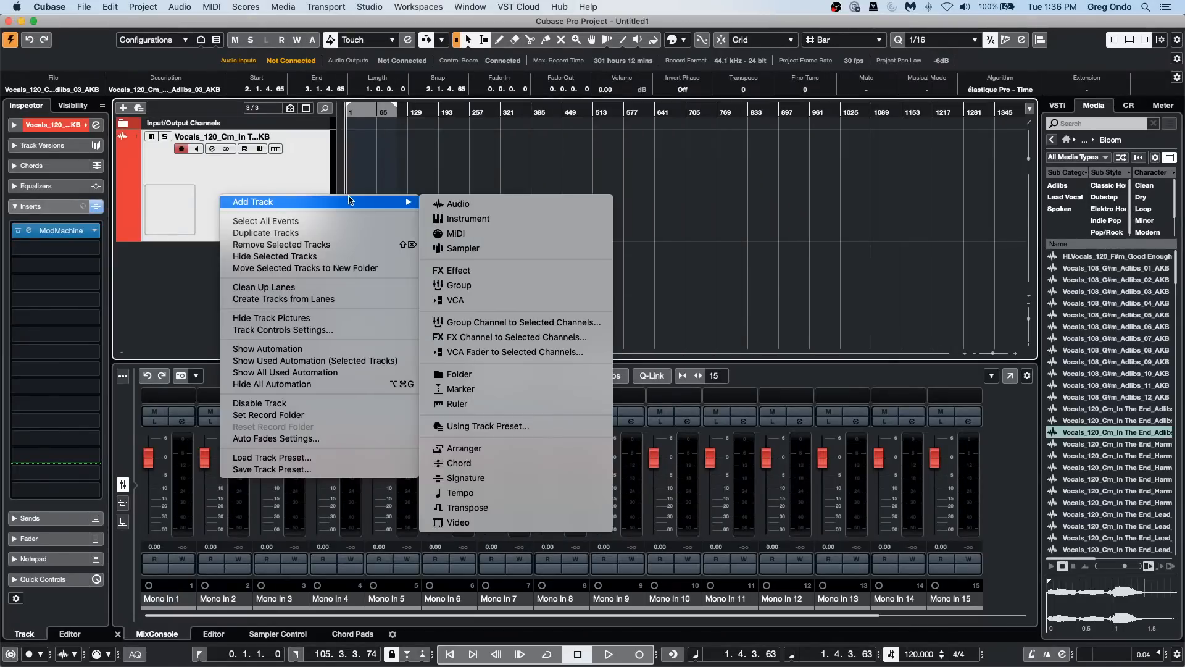
click(502, 233)
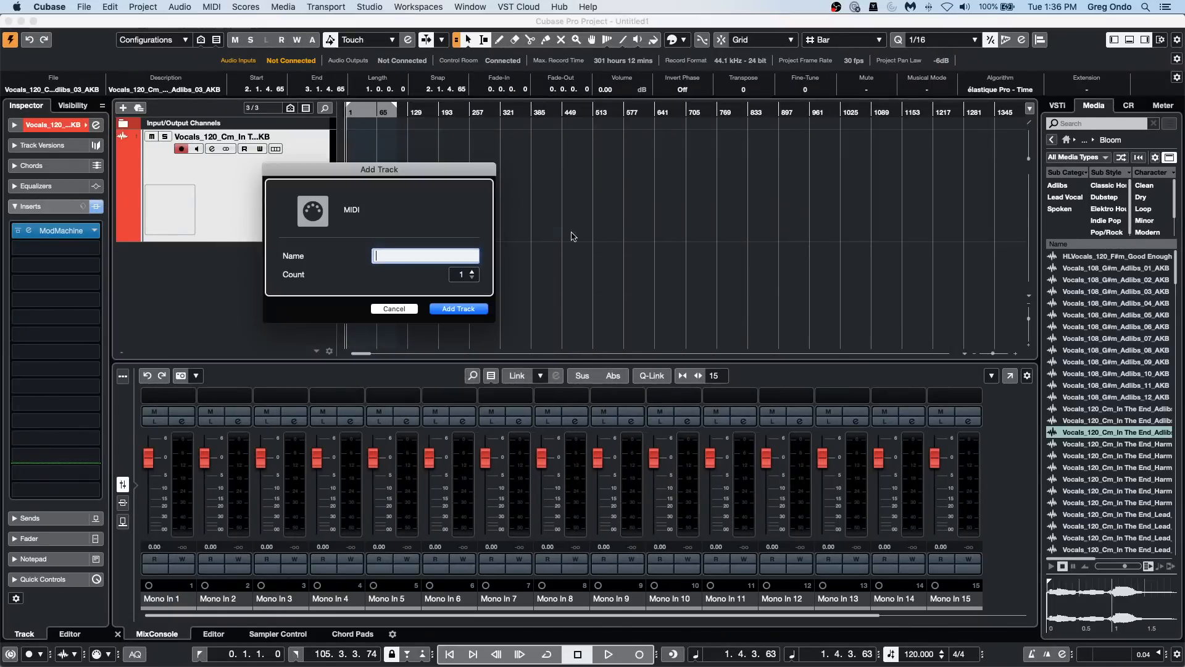
click(465, 310)
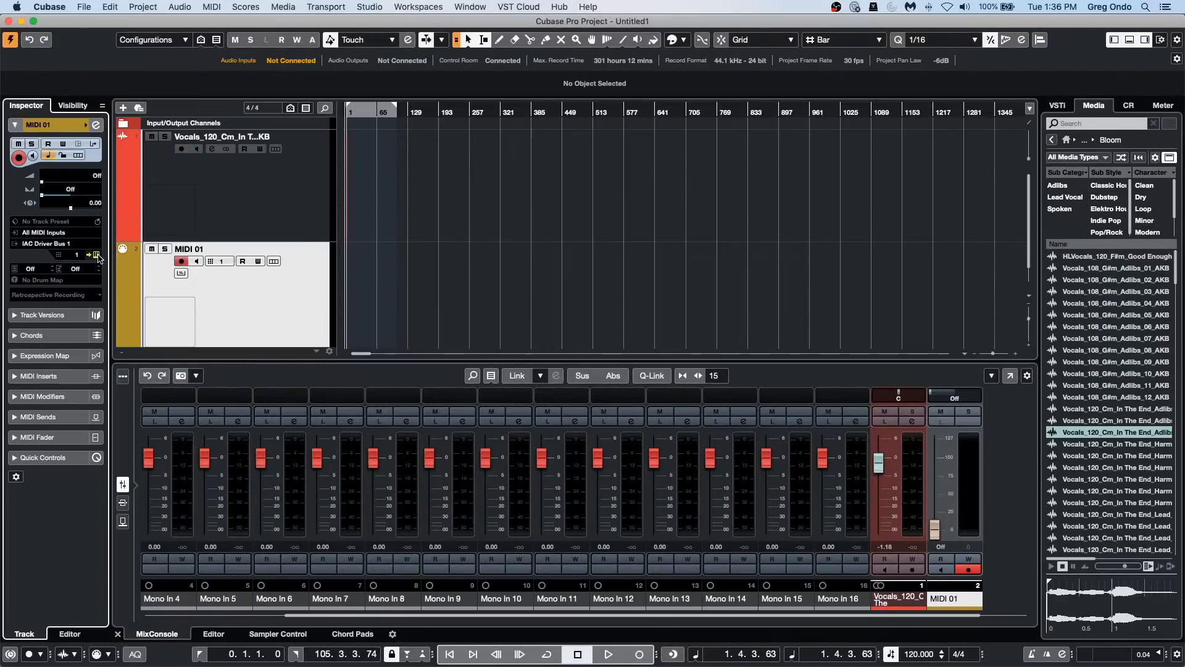
right_click(276, 267)
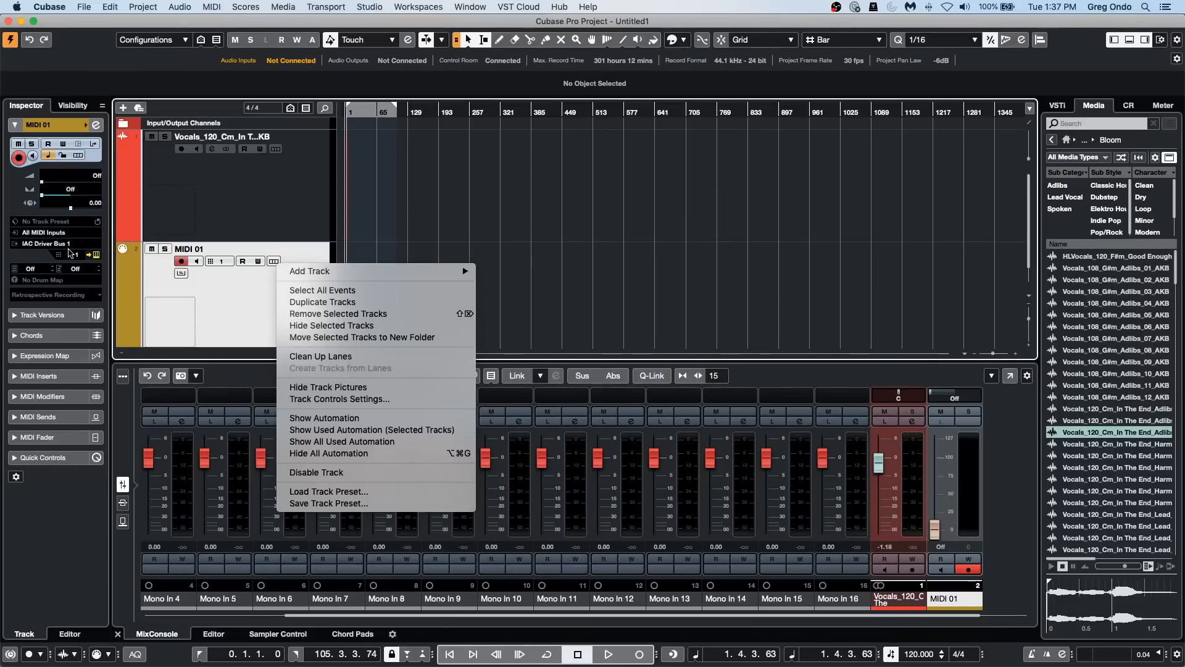
click(65, 244)
click(65, 295)
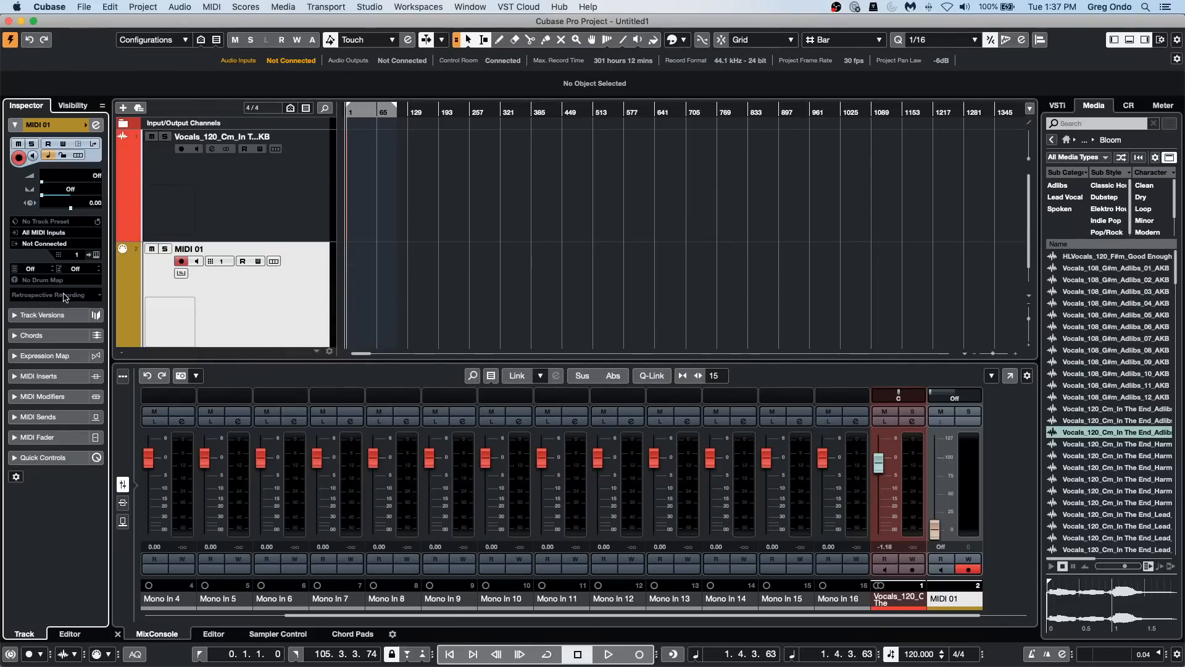
Step: Add one HALion Sonic SE instrument track routed to Stereo Out
right_click(281, 307)
mouse_move(371, 312)
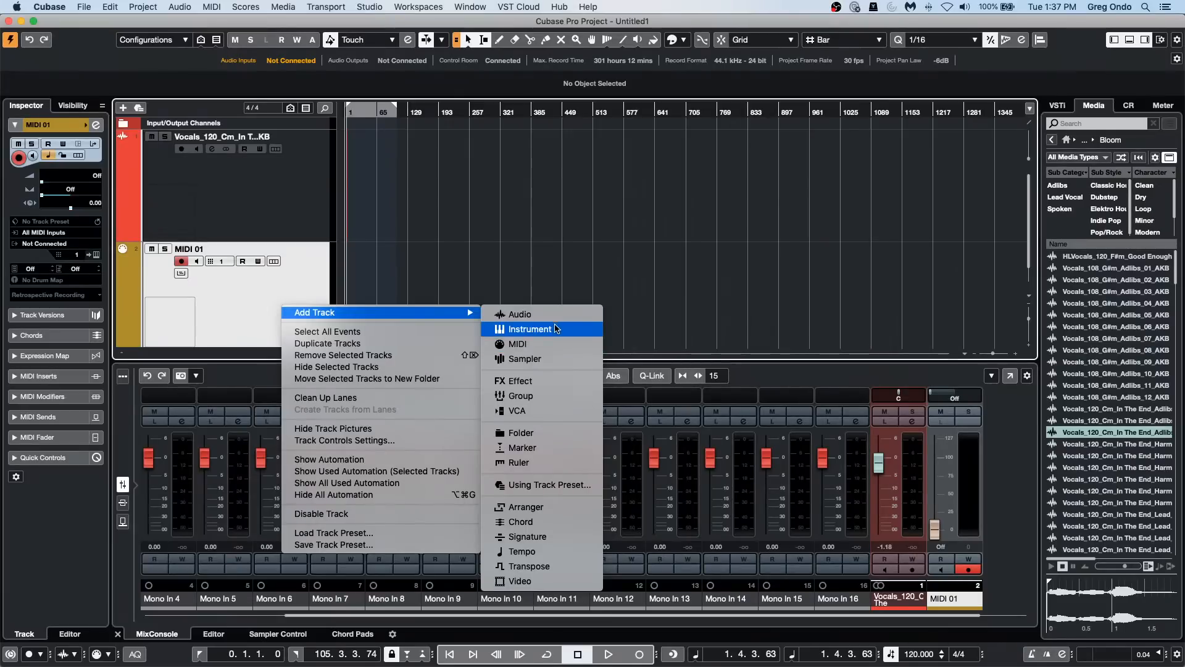
click(530, 328)
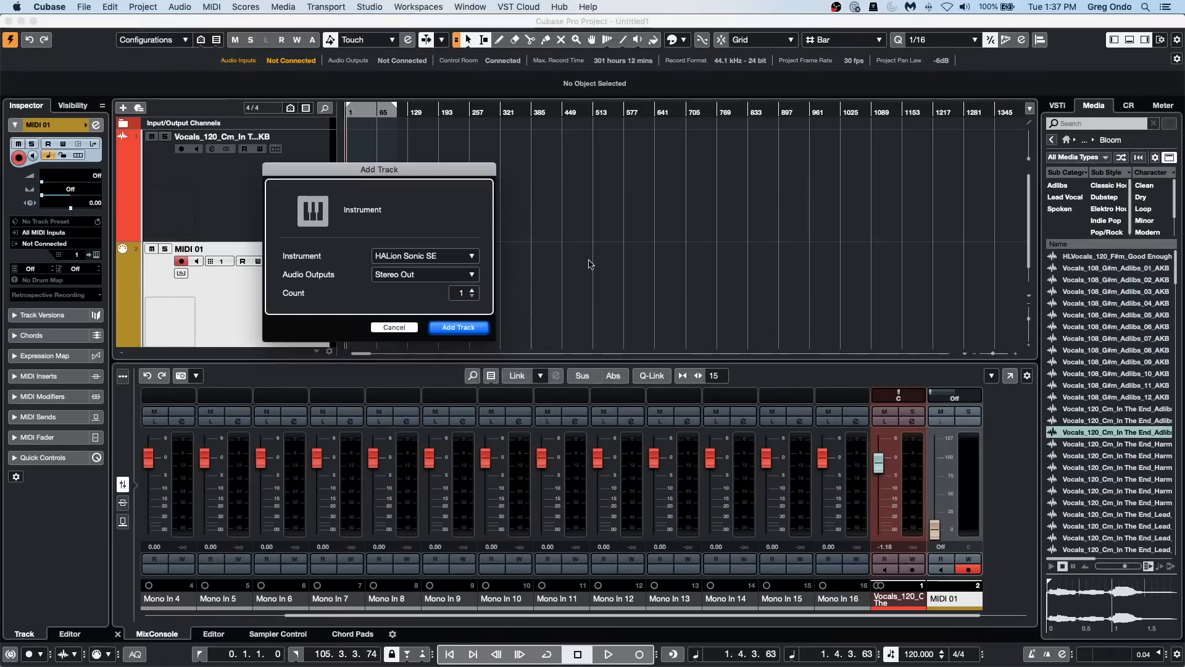
click(458, 328)
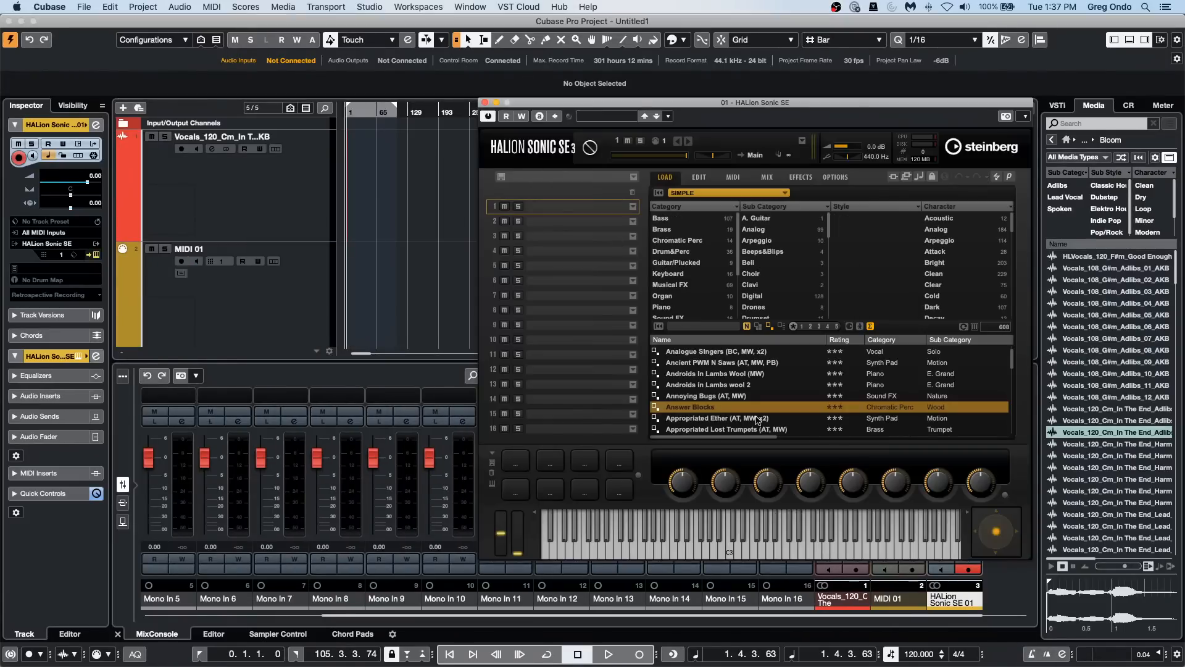
Step: Load the Mr Music Box program from the Keyboard category's E. Piano group in HALion Sonic SE and play a test note
click(699, 273)
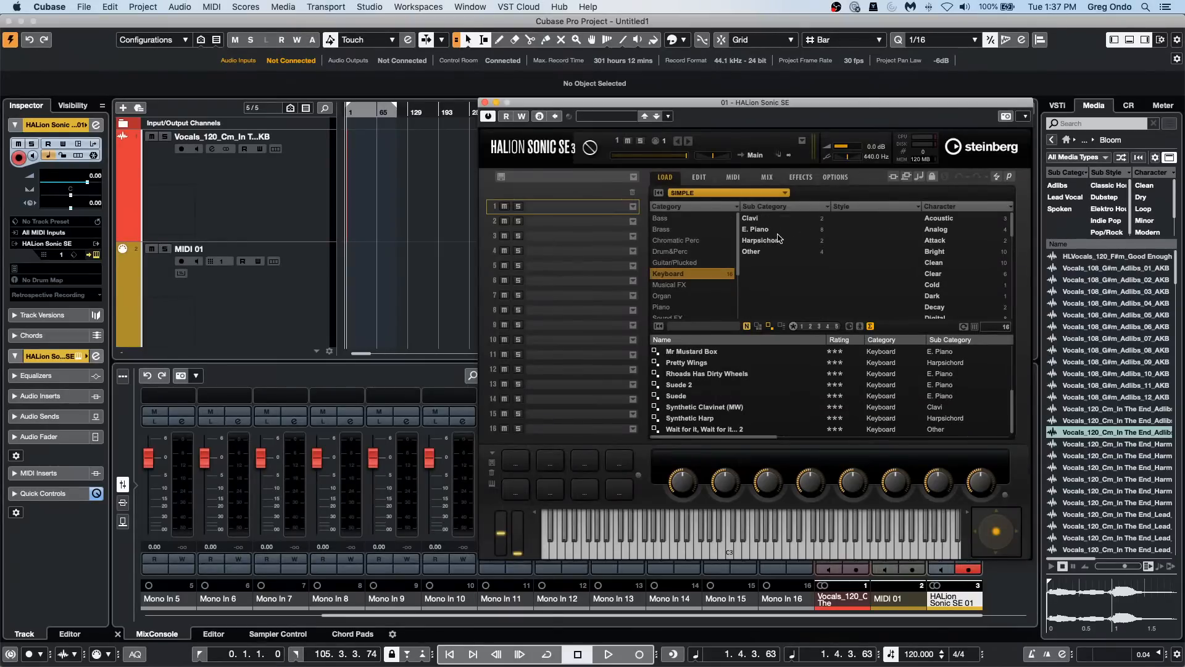
click(765, 231)
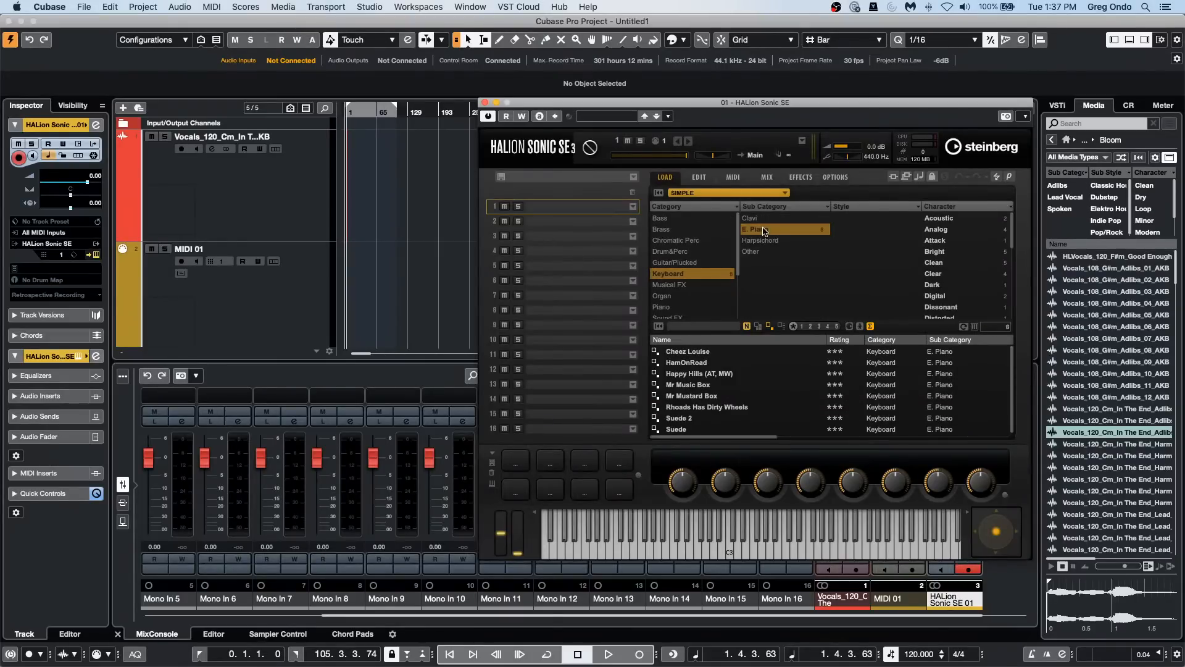
double_click(714, 387)
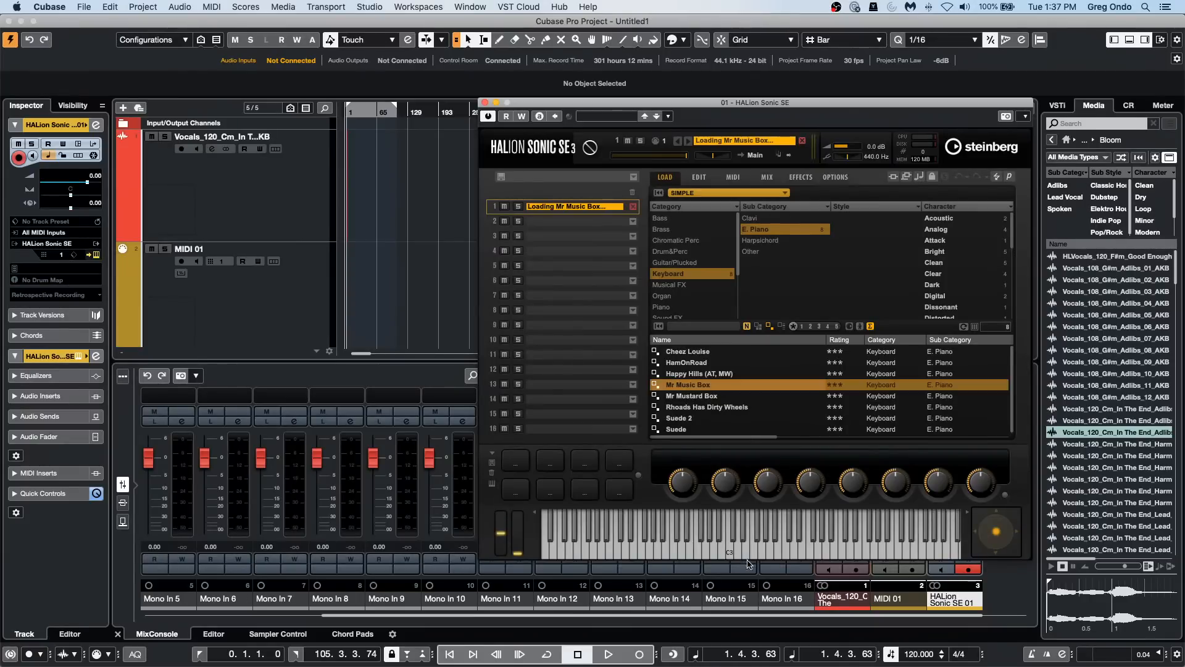
click(734, 544)
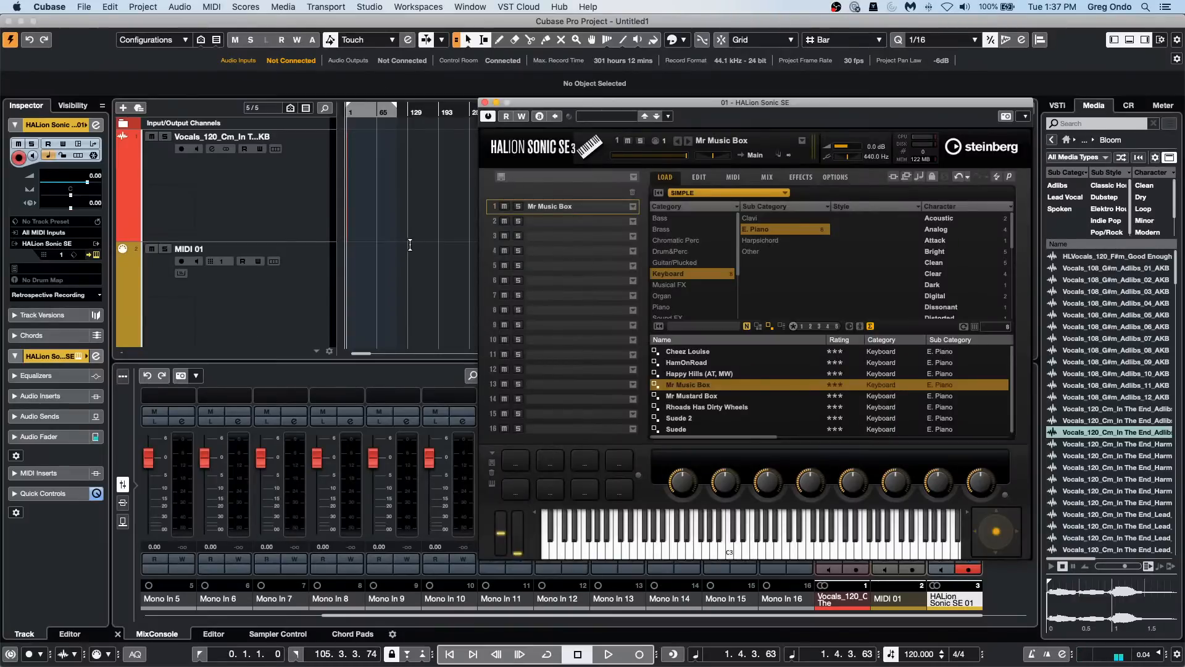
Step: Move the instrument window aside and draw a MIDI part from about bar 1 to bar 406 on the HALion Sonic SE track
scroll(410, 245, down, 3)
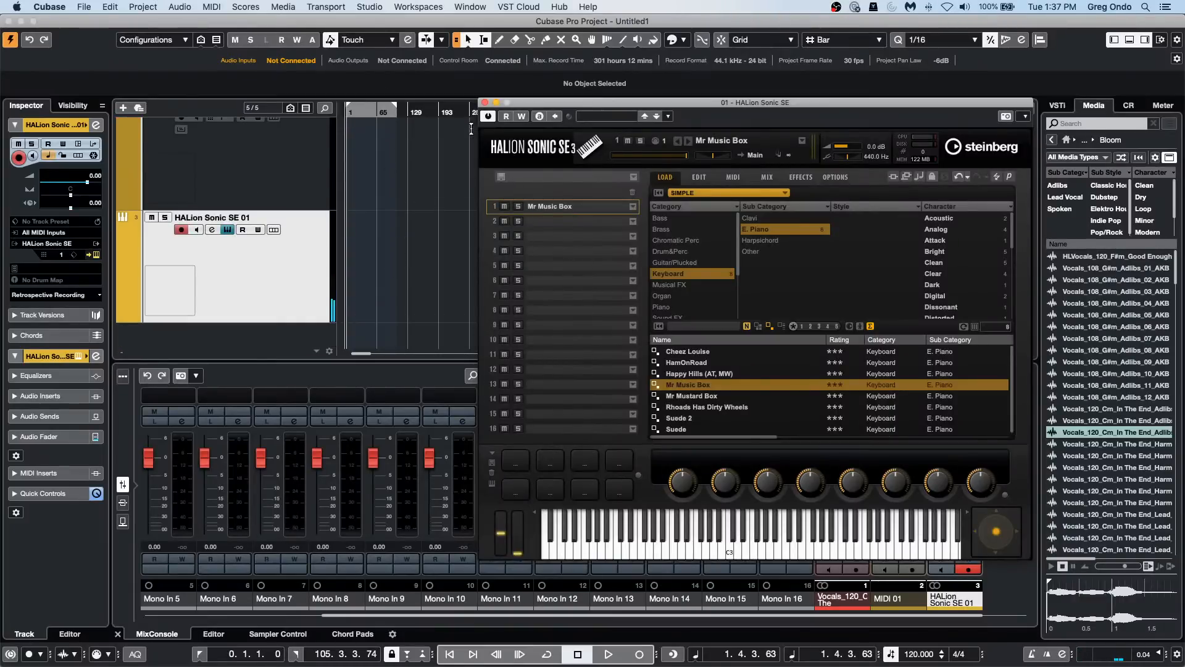
drag(510, 101, 655, 109)
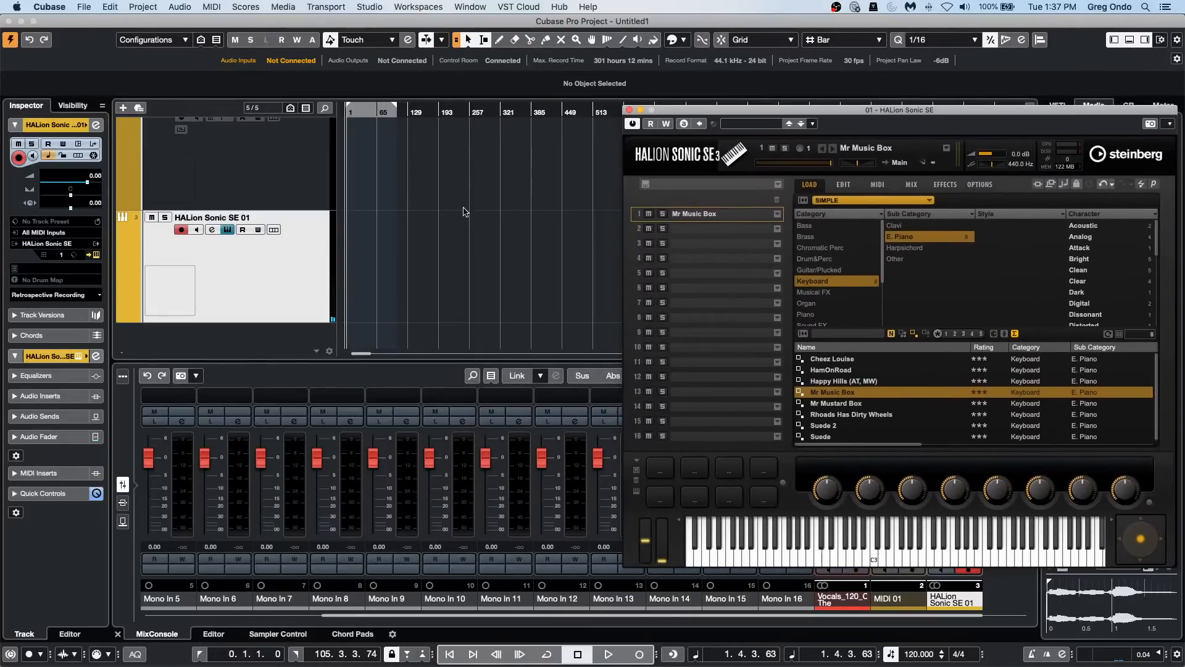
right_click(406, 261)
click(439, 262)
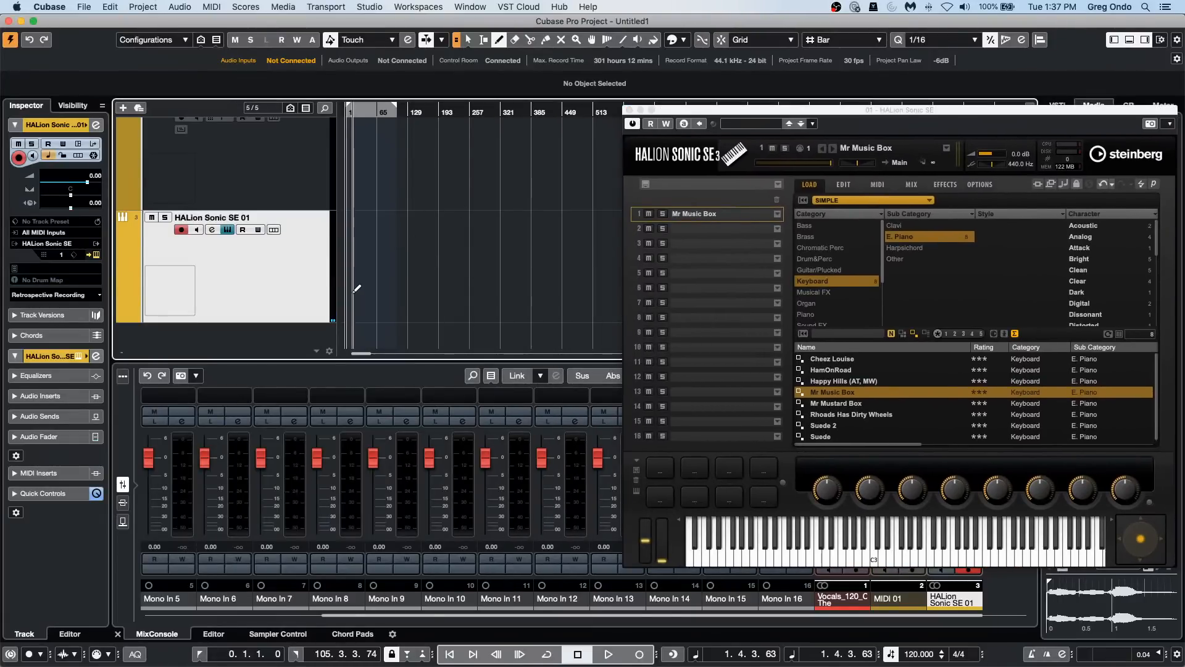
drag(348, 271, 543, 279)
right_click(379, 266)
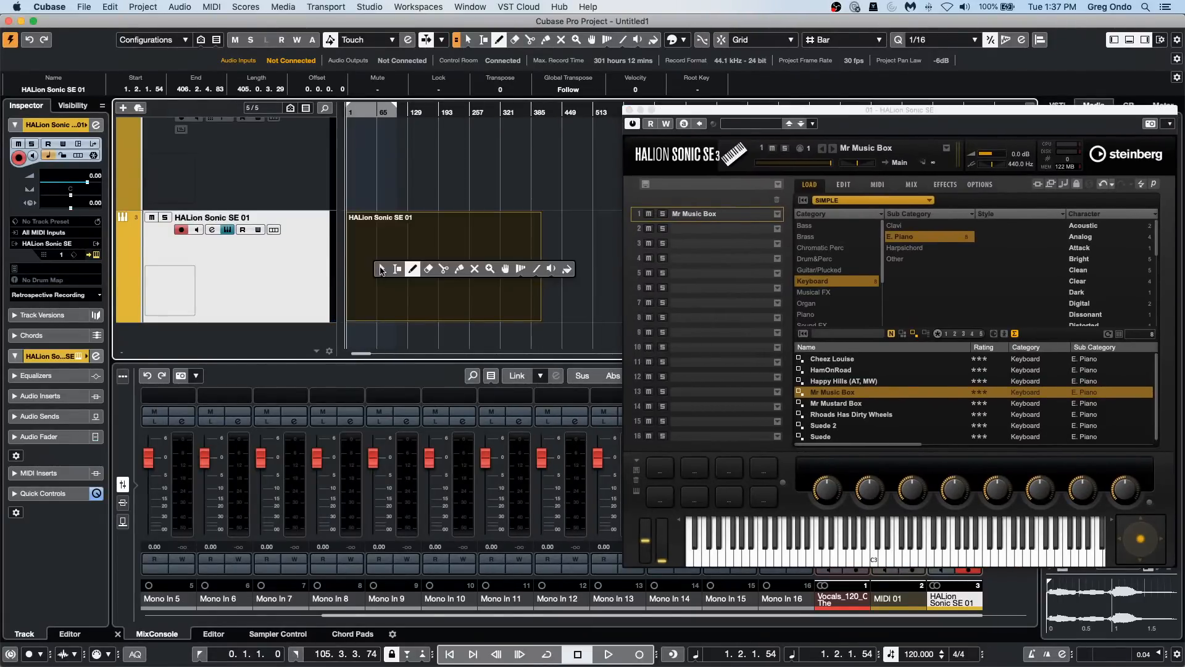
click(383, 270)
Step: Open the new HALion Sonic SE part in a separate Key Editor window and close the instrument window
double_click(411, 287)
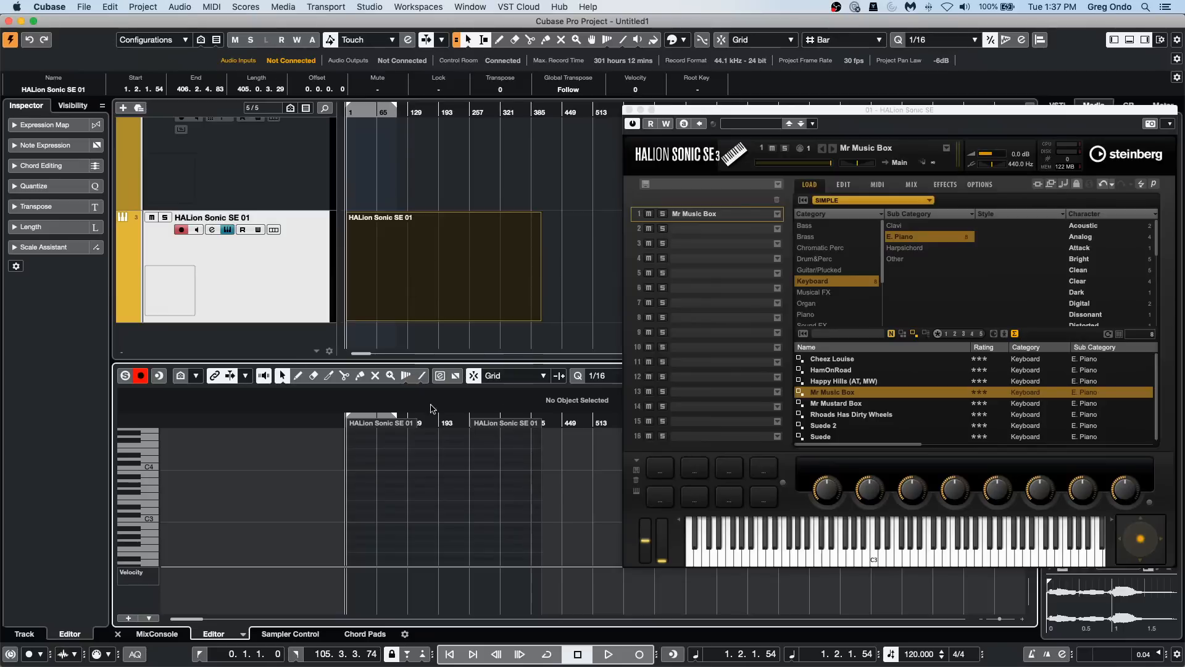
click(630, 110)
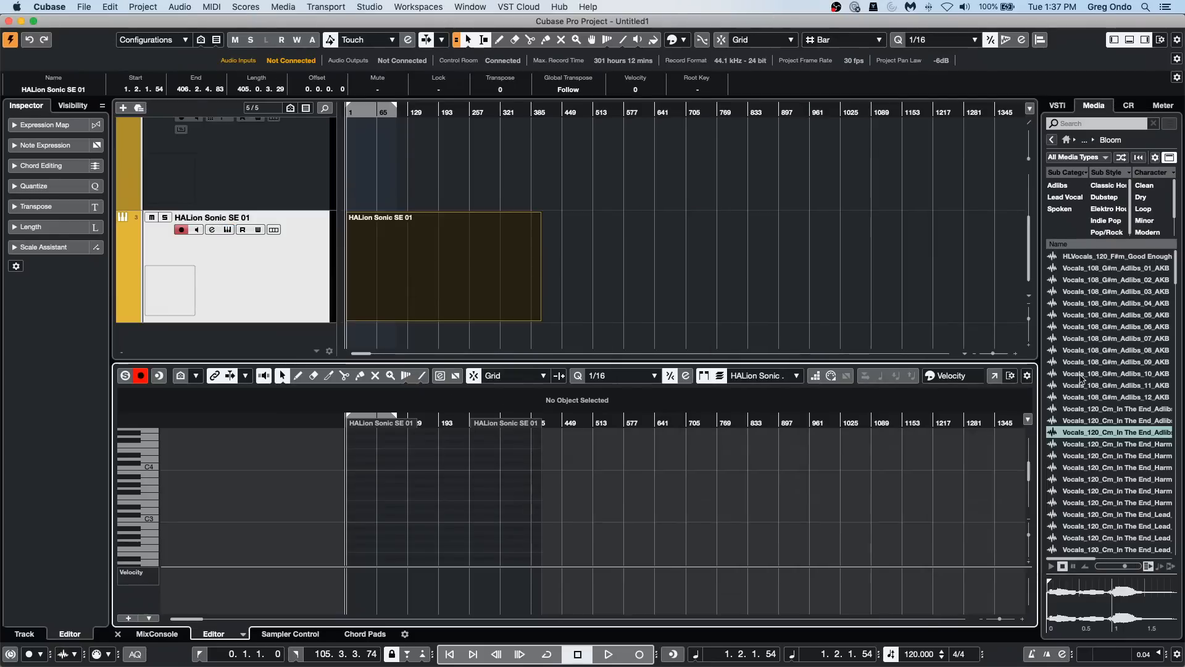
click(1000, 376)
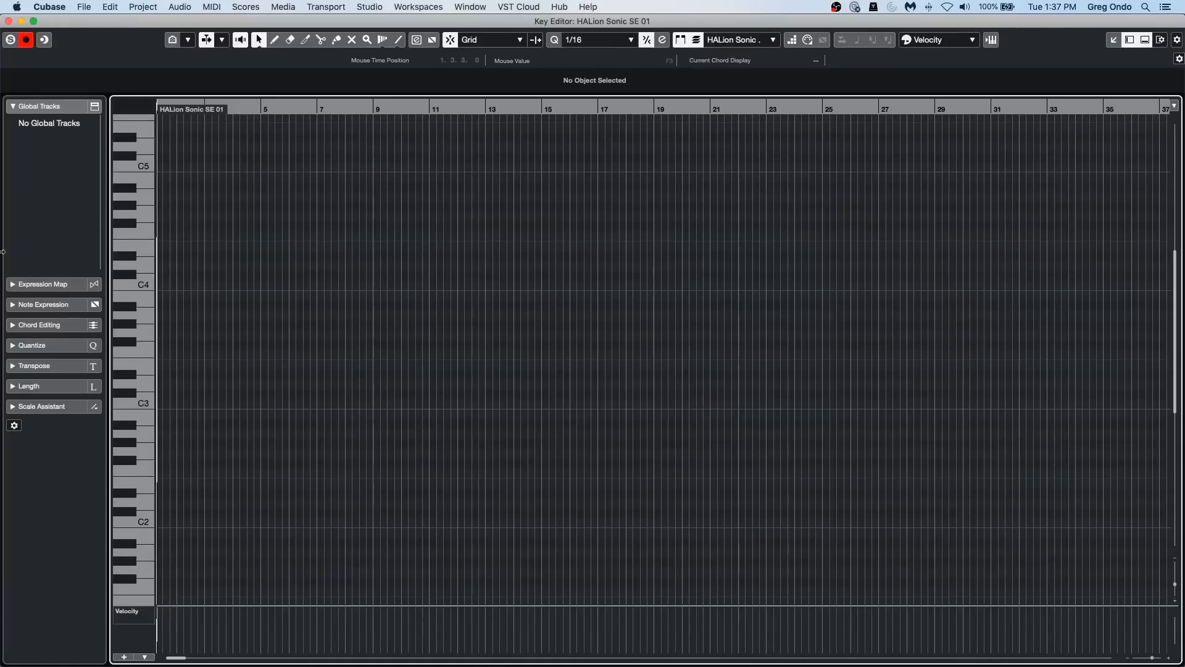
Step: Set the Scale Assistant's editor scale to E Harmonic Minor
click(50, 407)
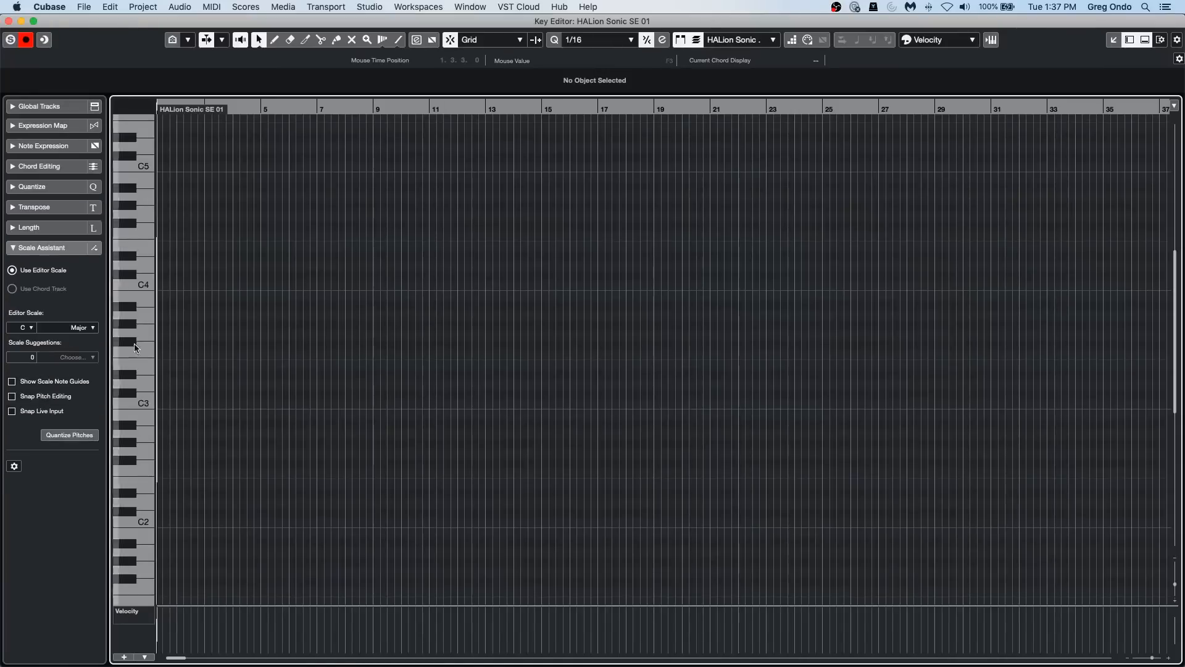
click(27, 329)
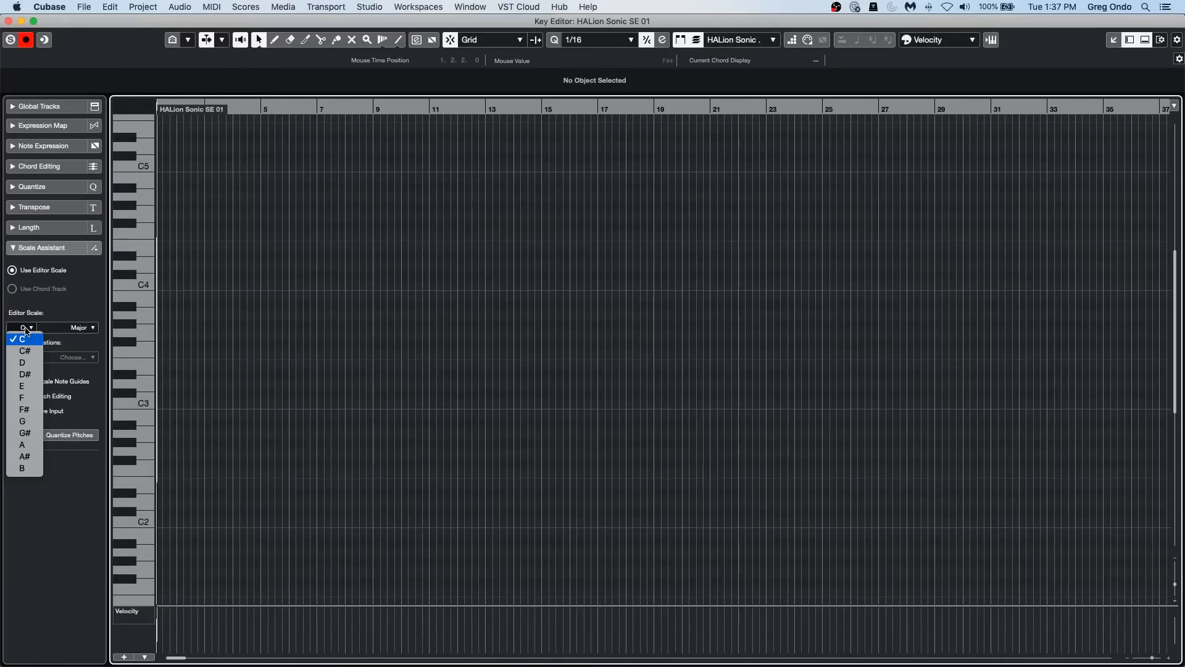
click(22, 385)
click(82, 329)
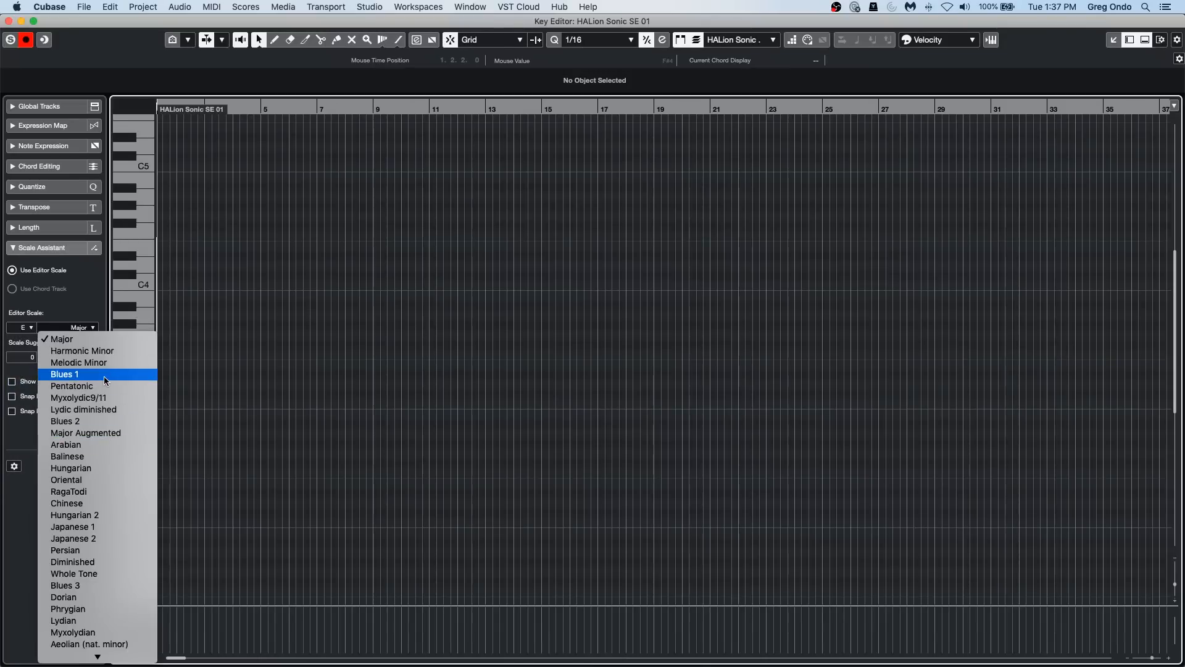
click(82, 350)
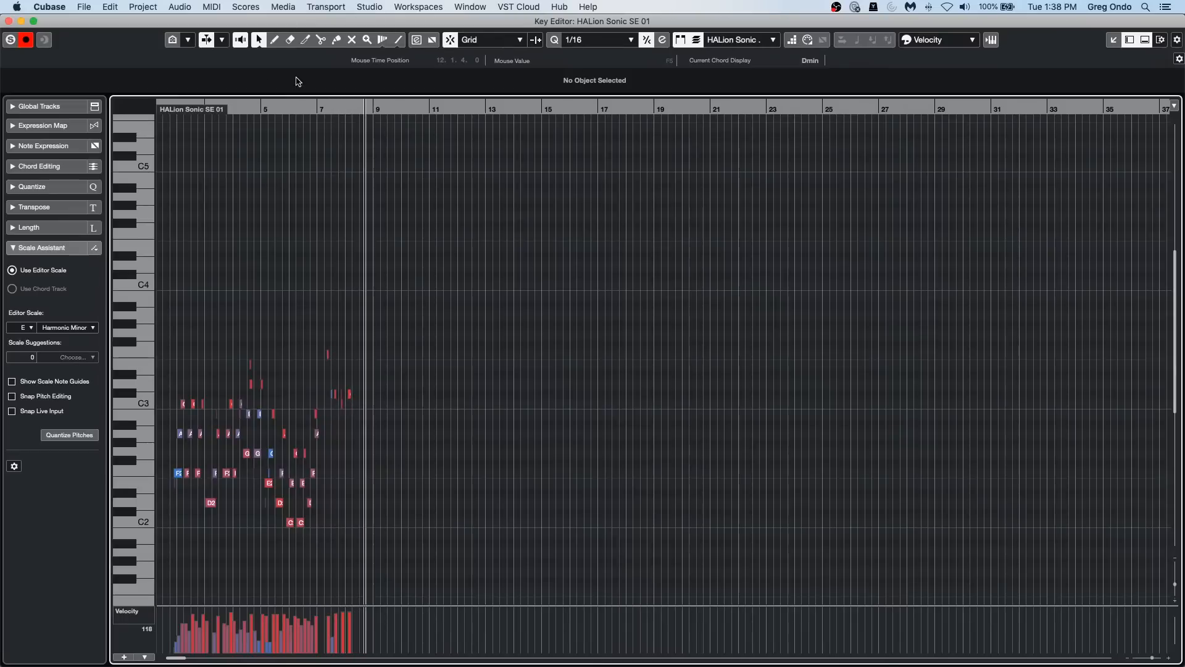
Step: Quantize the pitches of the recorded notes between bars 2 and 8 to the editor scale
drag(276, 104, 147, 145)
key(h)
key(h)
key(h)
key(h)
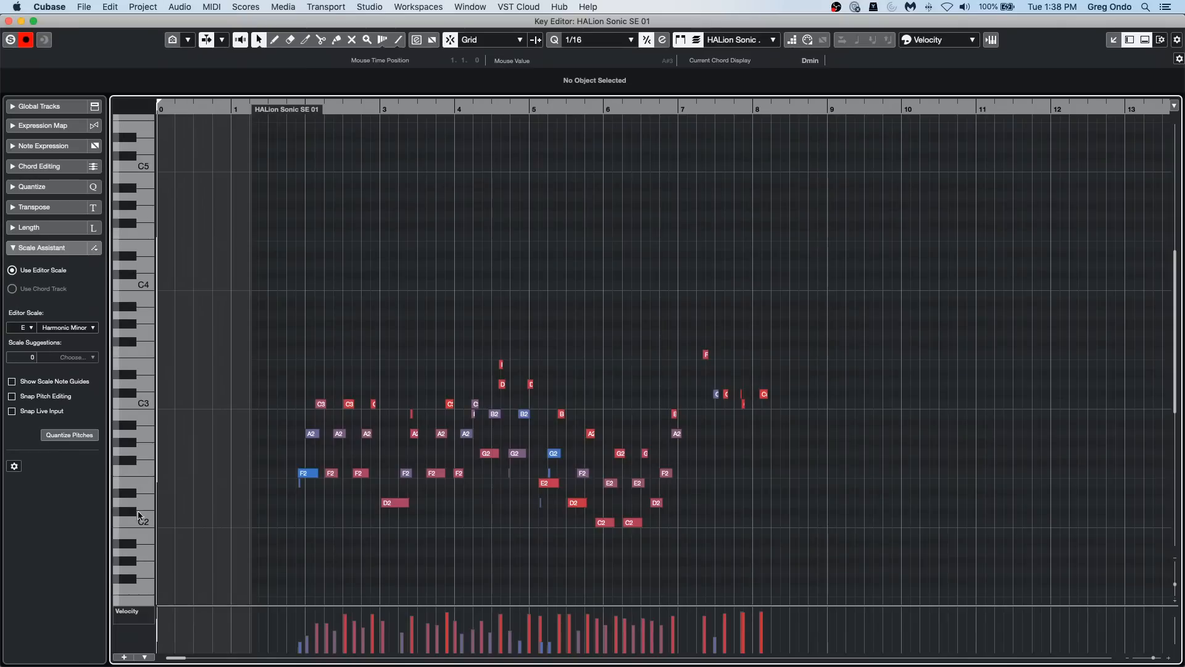
click(81, 436)
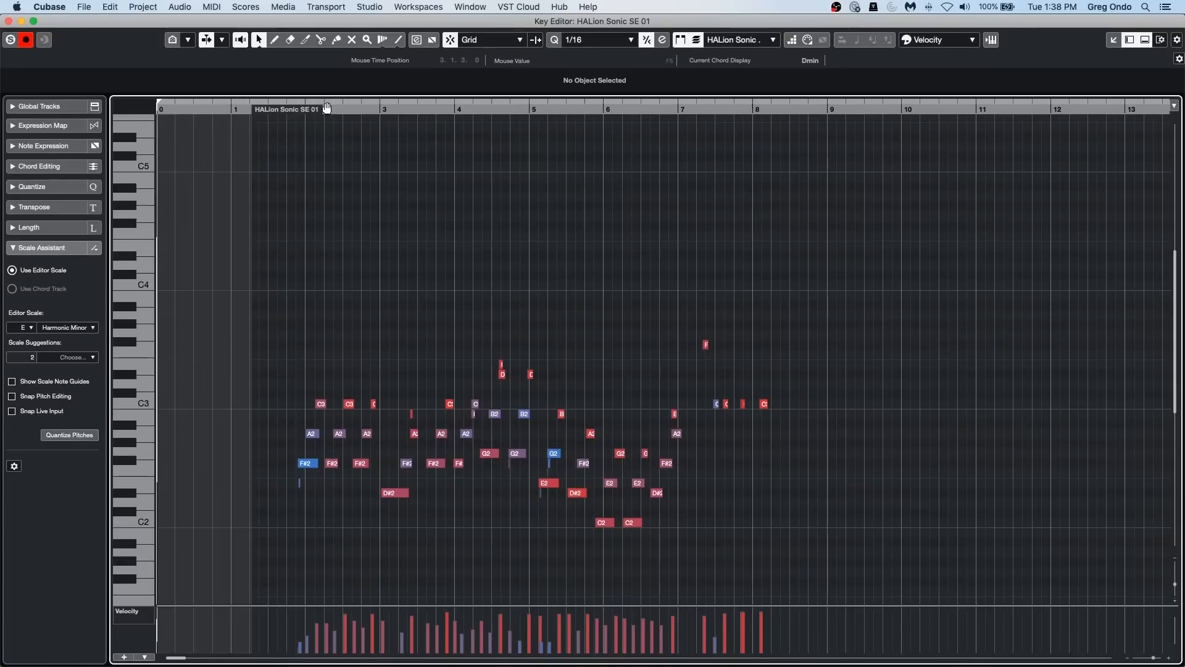
Step: Try adding a new scale in Musical Scale Setup, cancel the setup, and review the editor scale choices without changing the scale
click(77, 328)
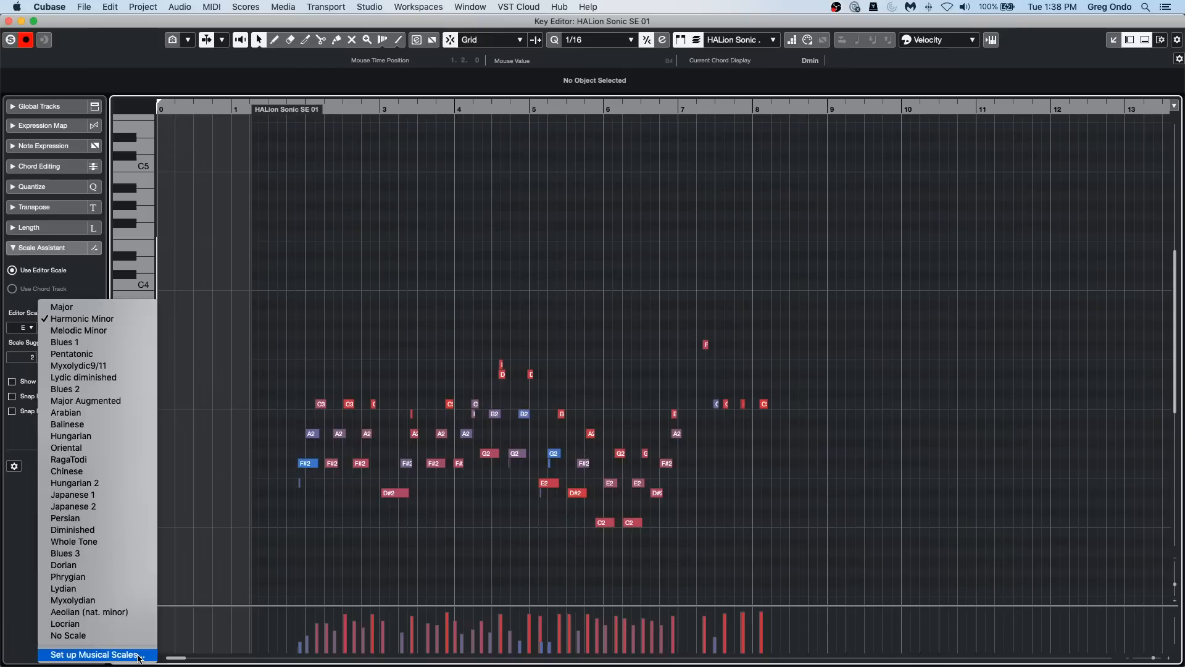
click(93, 654)
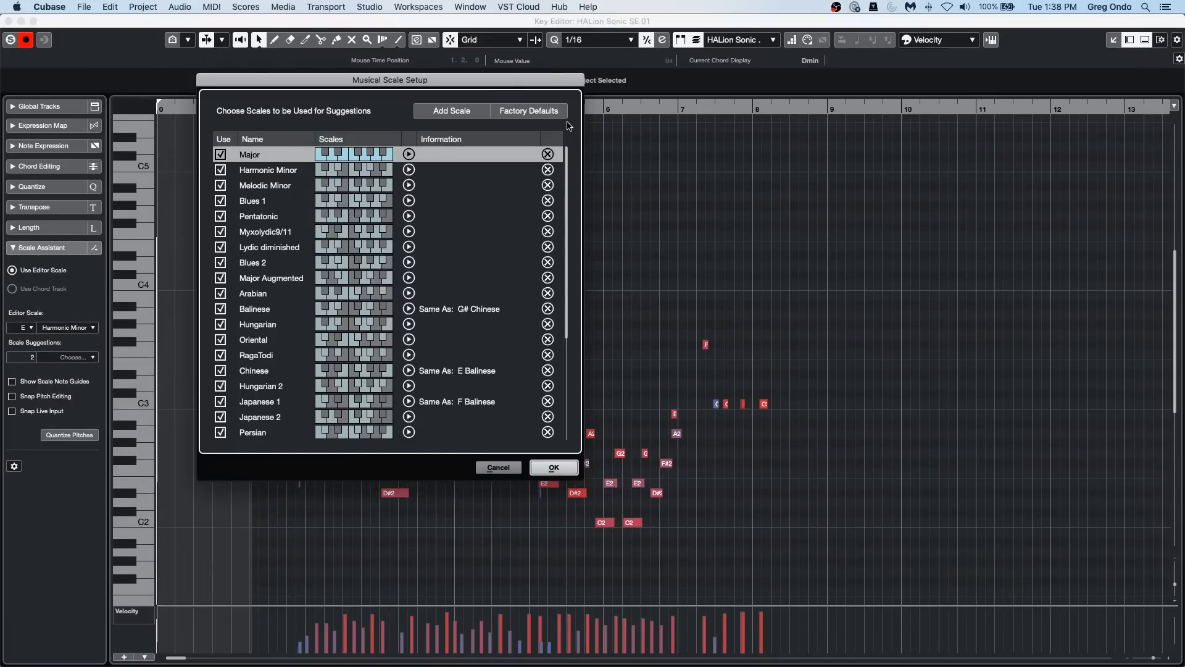
click(478, 112)
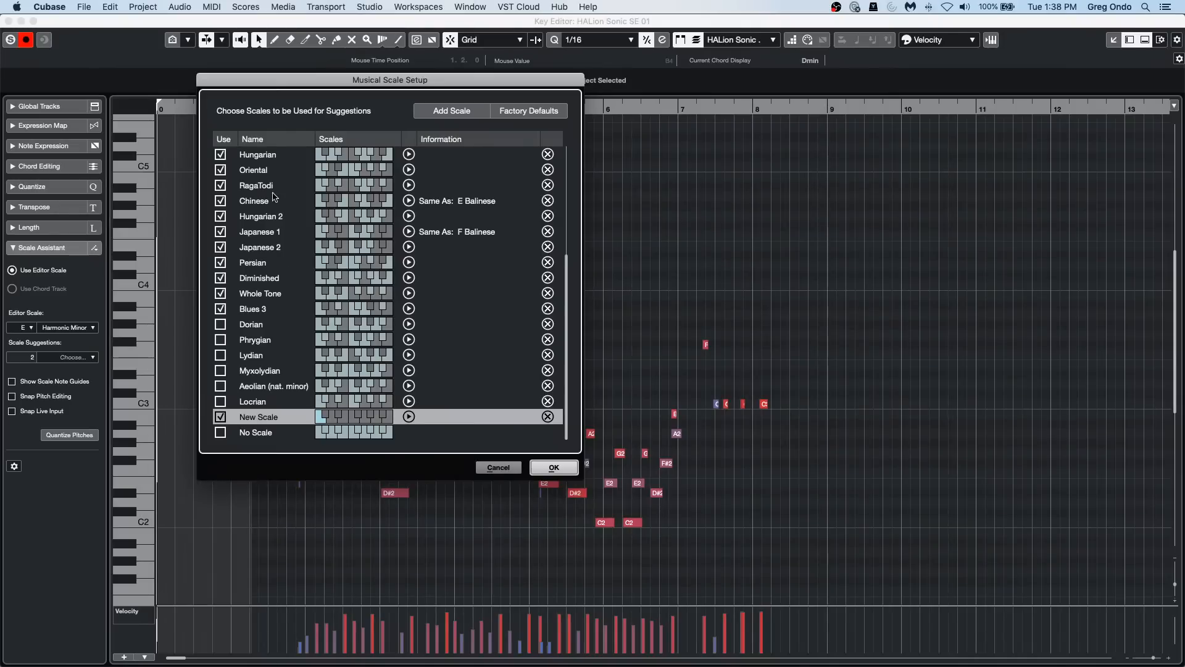
click(512, 470)
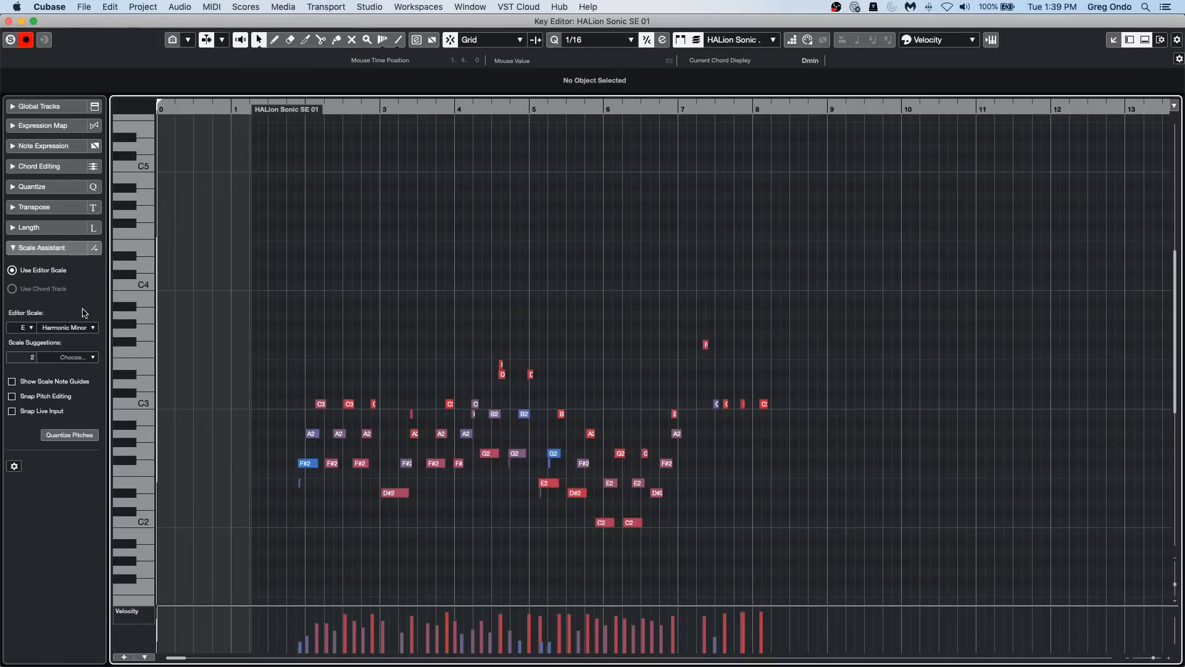
click(73, 327)
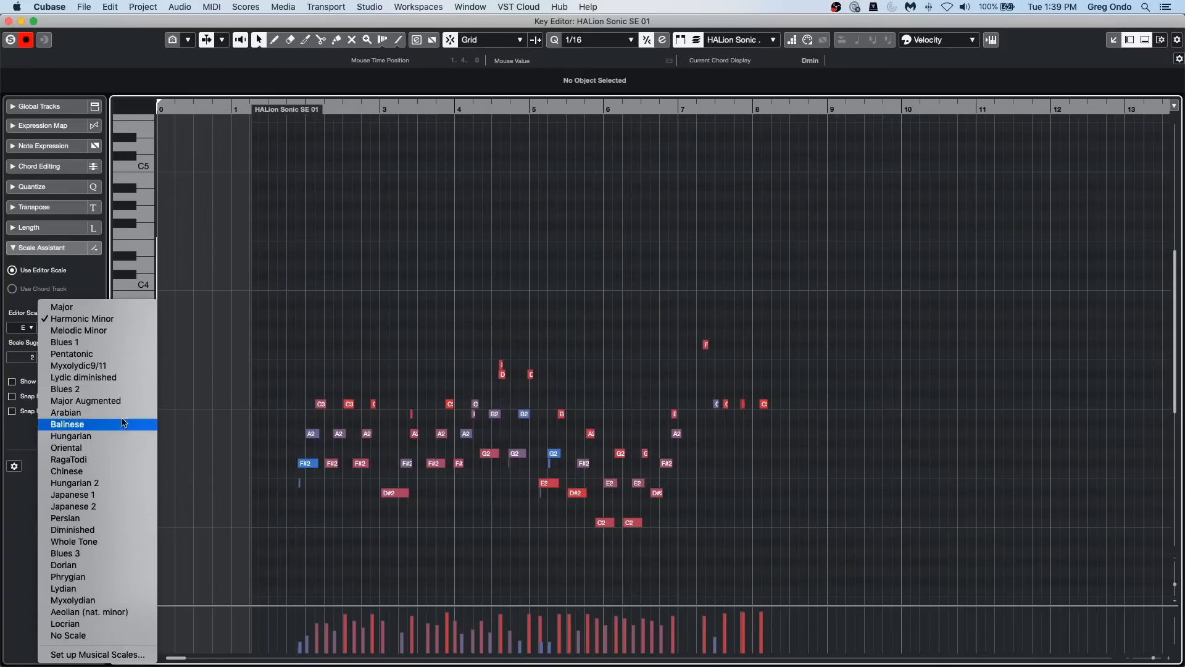
click(274, 489)
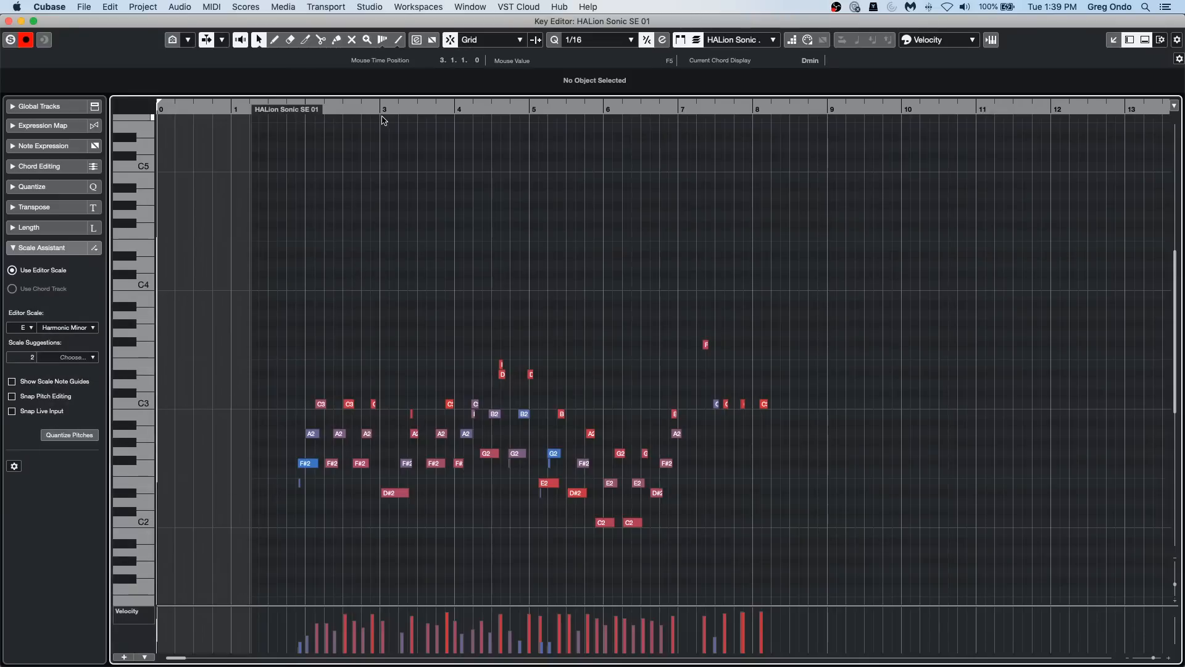
Step: With Snap Pitch Editing off, move the F#2 note in the second half of bar 2 down to E2 and back to F#2
drag(324, 107, 291, 149)
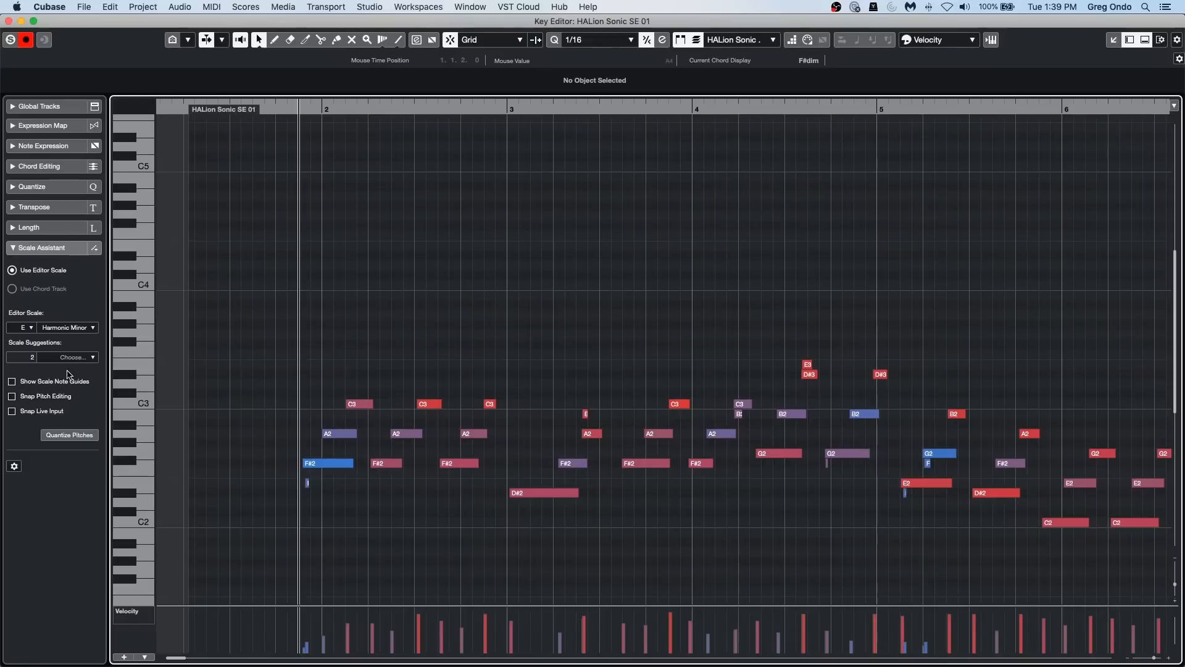
click(13, 397)
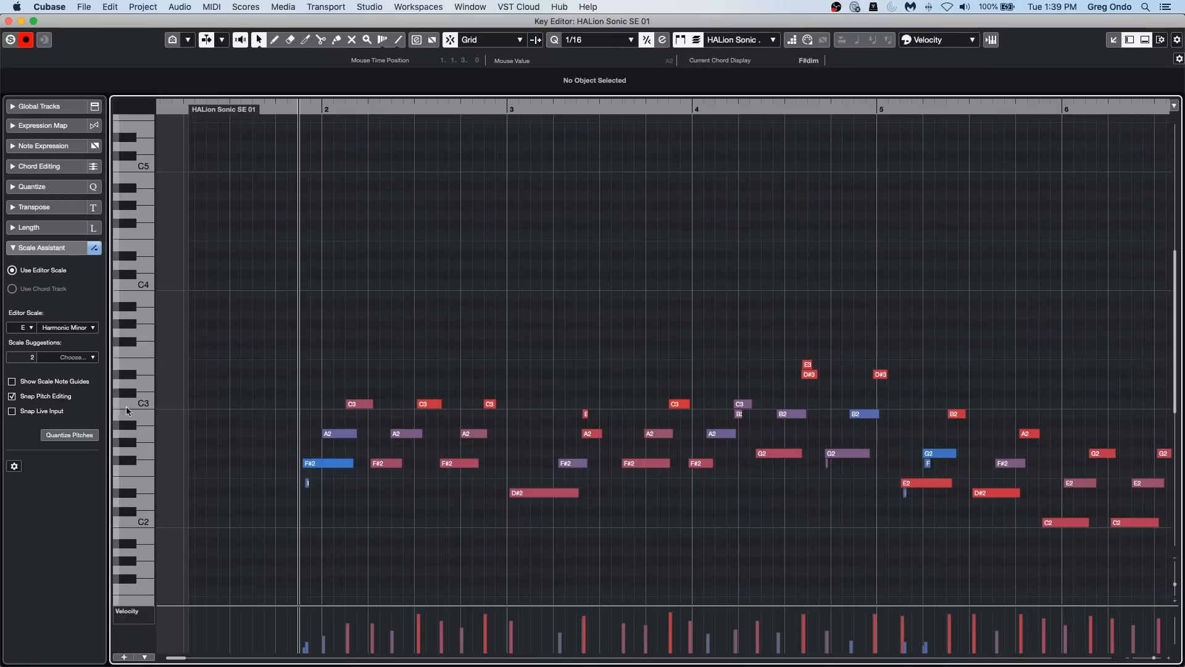
click(12, 396)
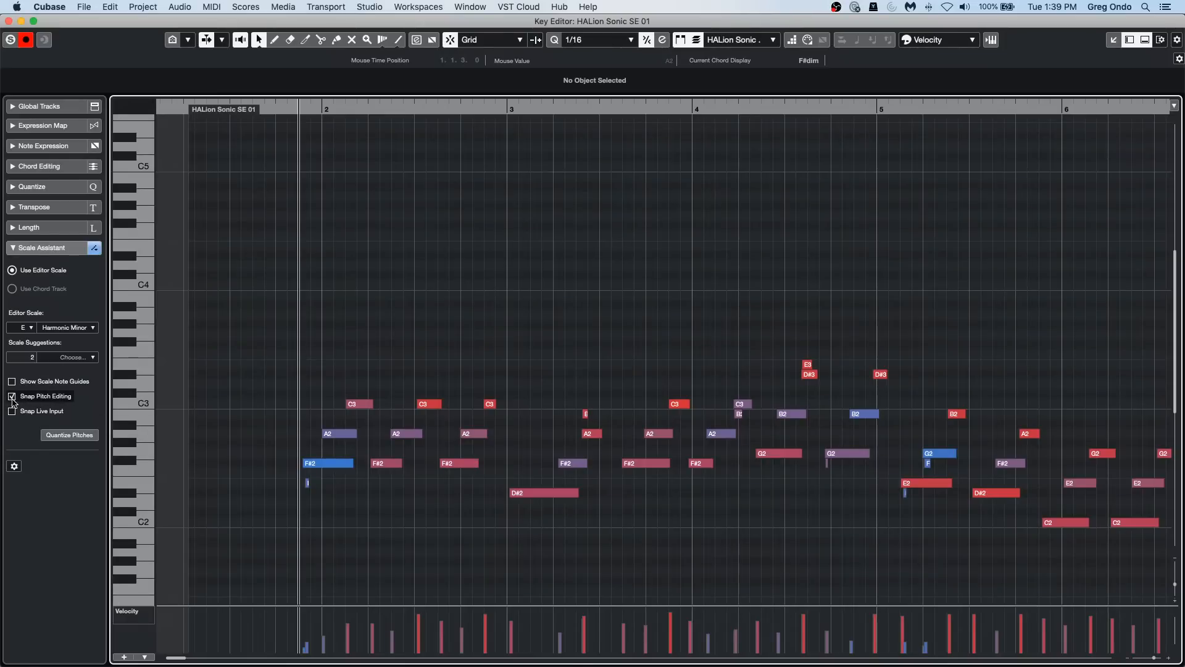
click(455, 464)
key(Down)
key(Down)
key(Down)
key(Down)
key(Down)
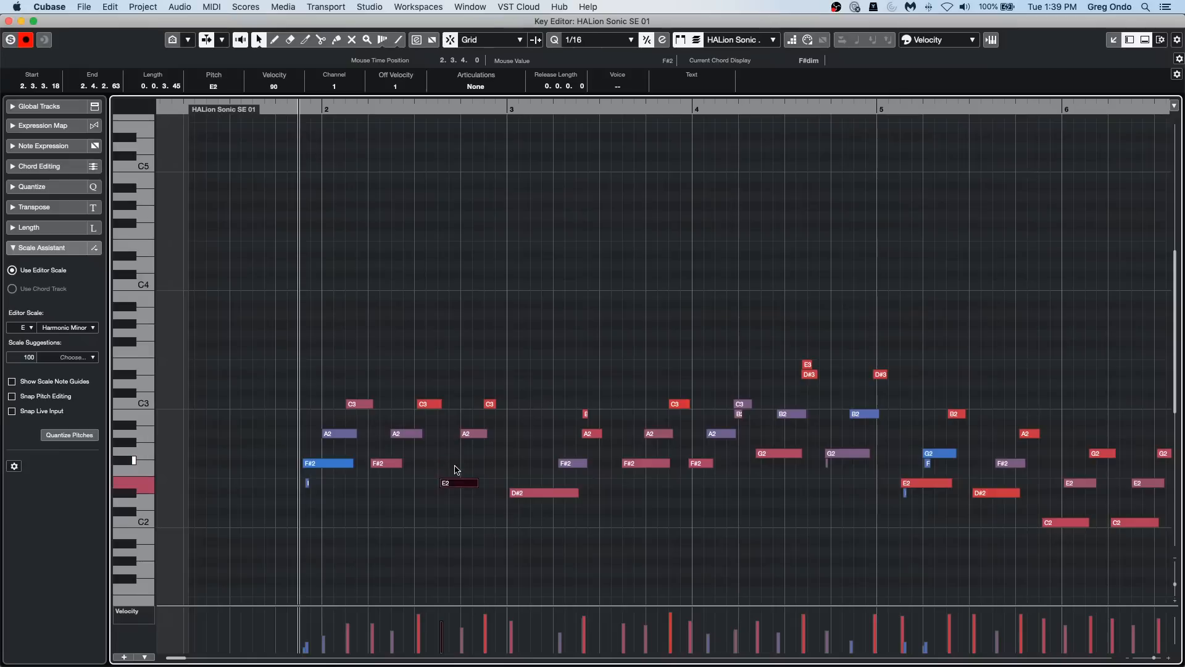
key(Up)
key(Up)
key(Up)
key(Up)
key(Up)
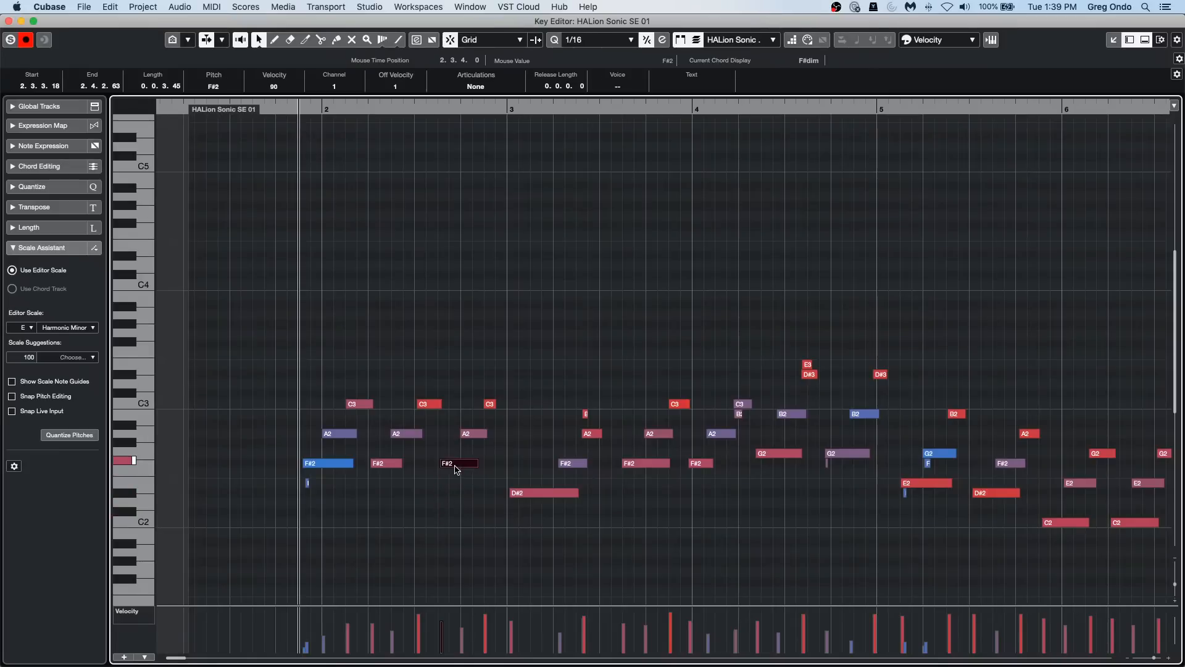
Step: Enable Snap Pitch Editing and move the selected bar 2 note through the scale up to G3, down to E2 and back to F#2
click(12, 396)
key(Up)
key(Up)
key(Up)
key(Up)
key(Up)
key(Up)
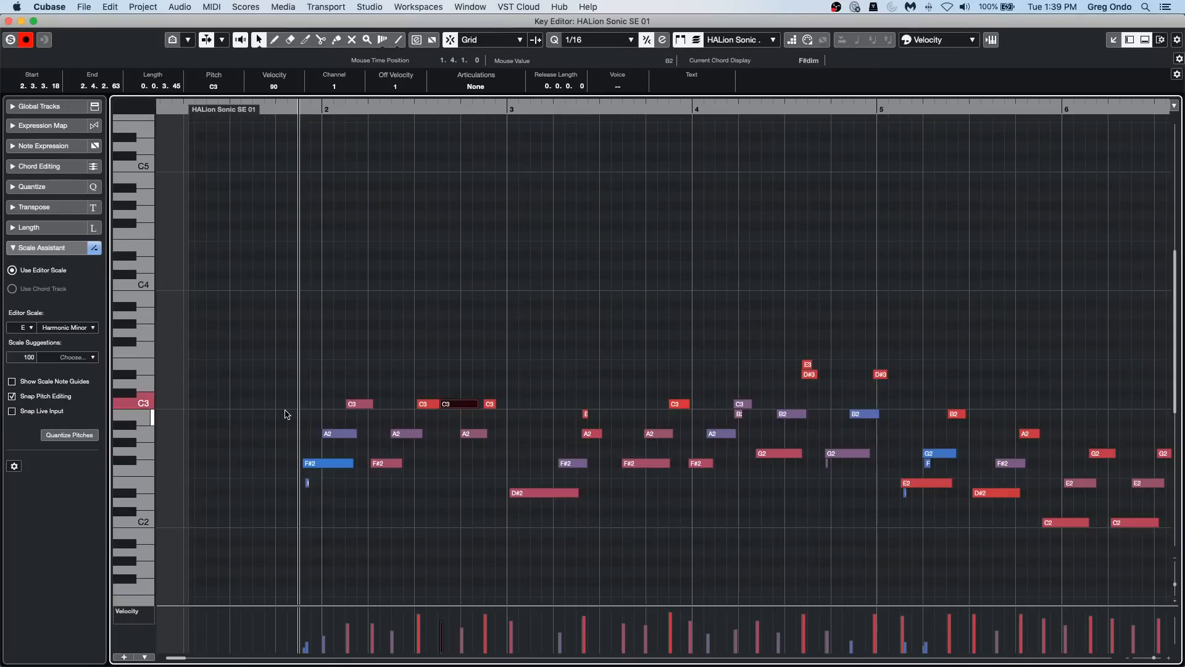
key(Up)
key(Up)
key(Up)
key(Down)
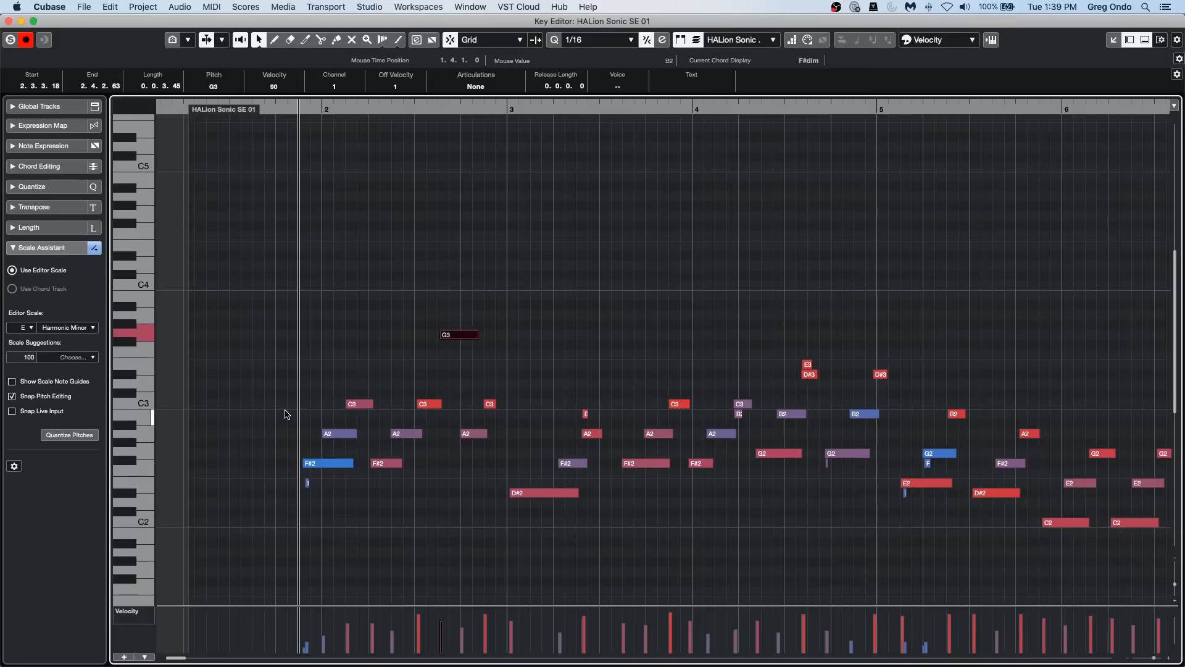
key(Down)
key(Down)
key(Down)
key(Down)
key(Down)
key(Down)
key(Down)
key(Down)
key(Down)
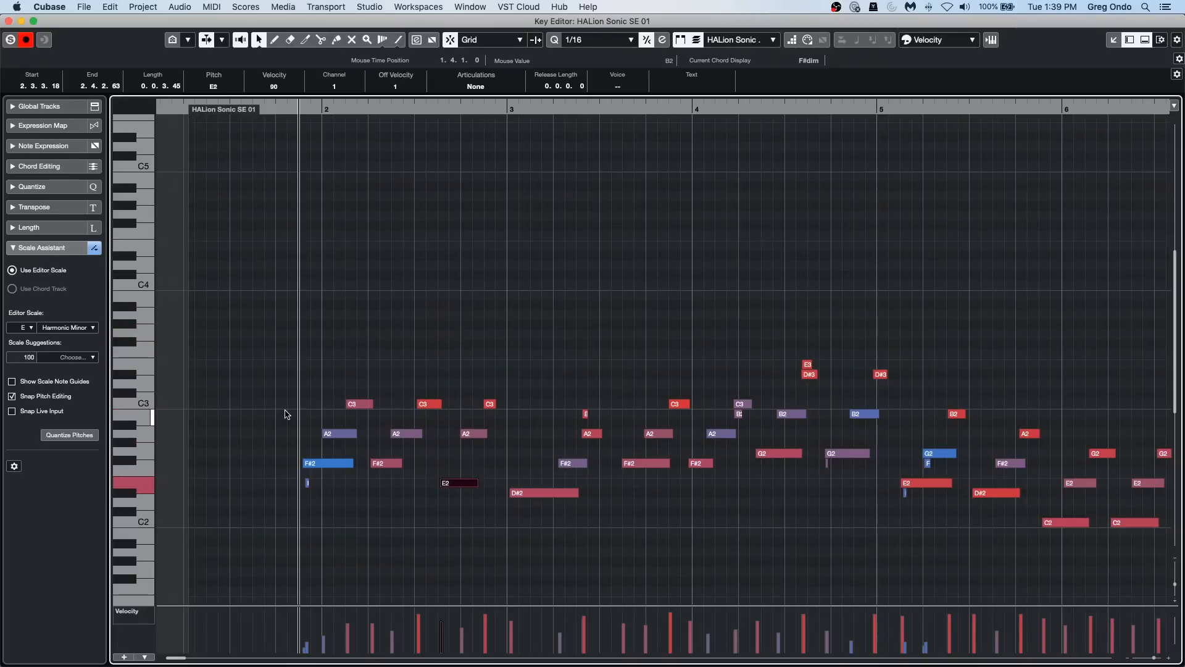
key(Up)
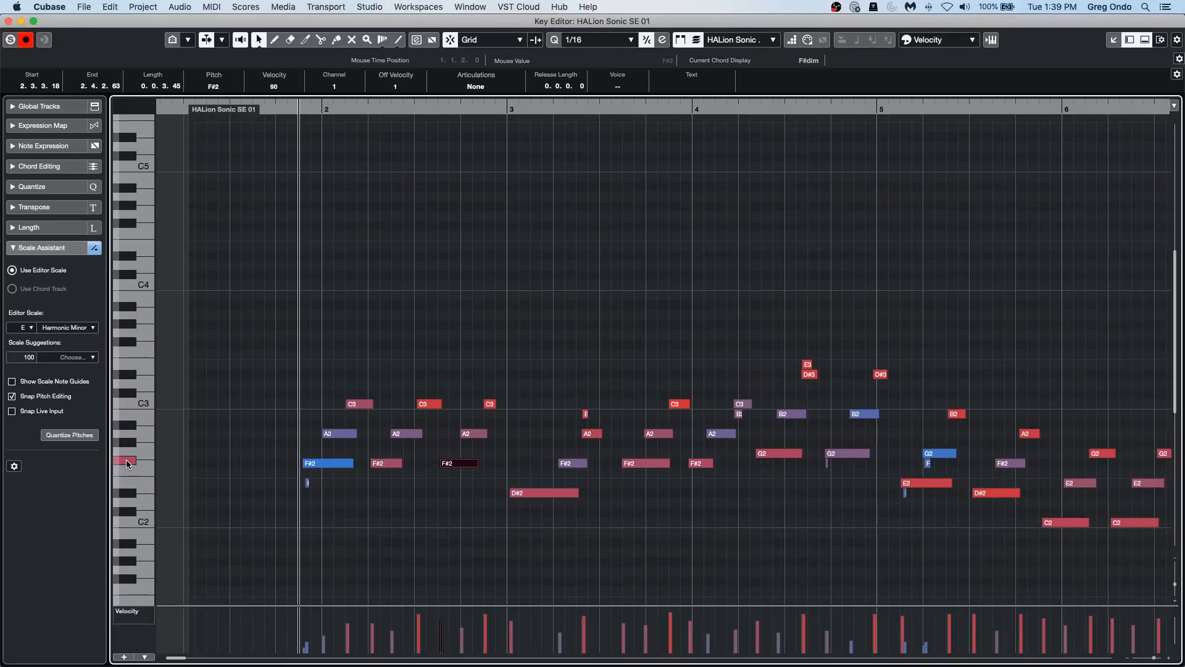
Step: Record a live phrase from about bar 9 to bar 18 with Snap Live Input off
drag(331, 108, 362, 445)
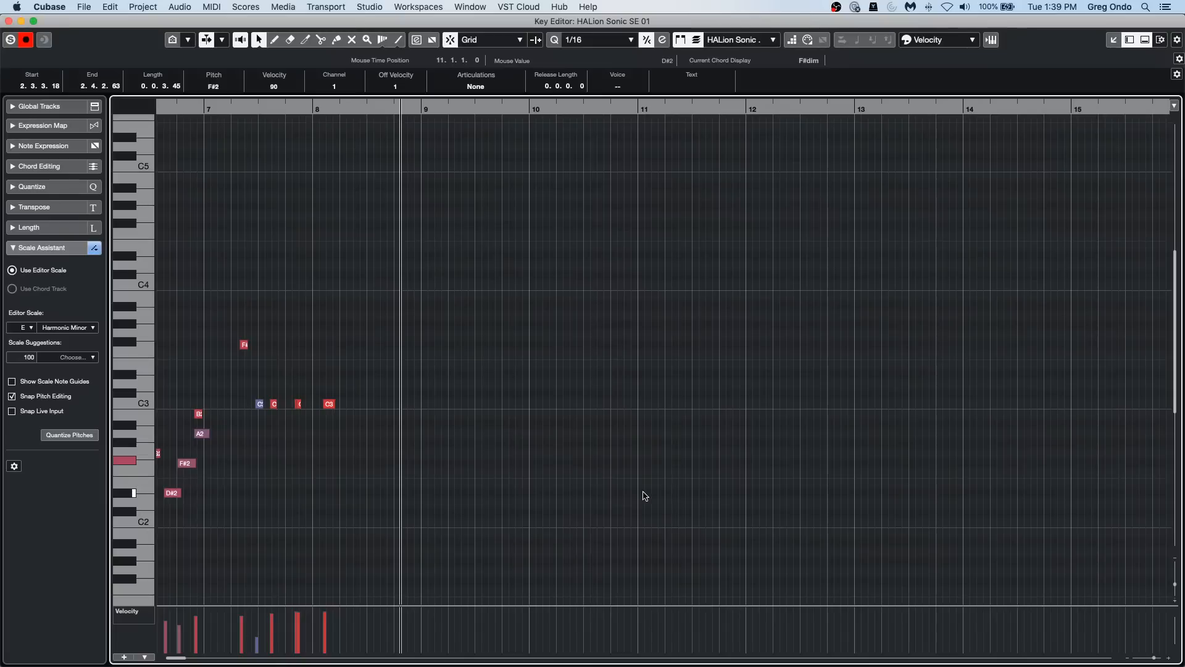
key(space)
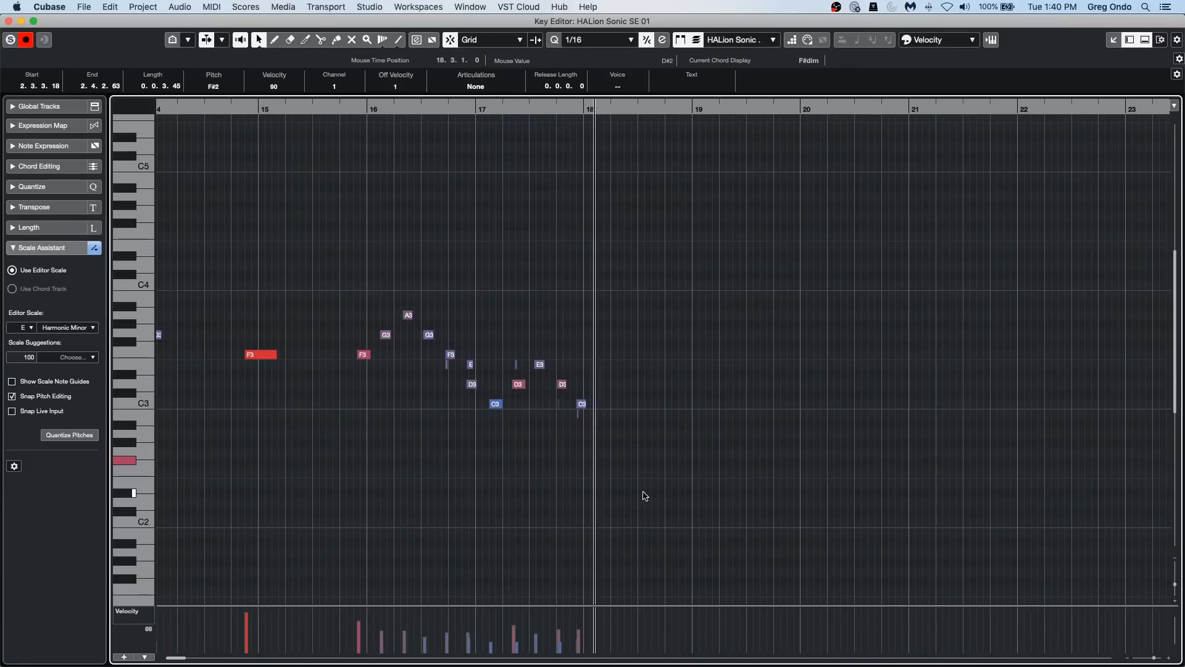
key(space)
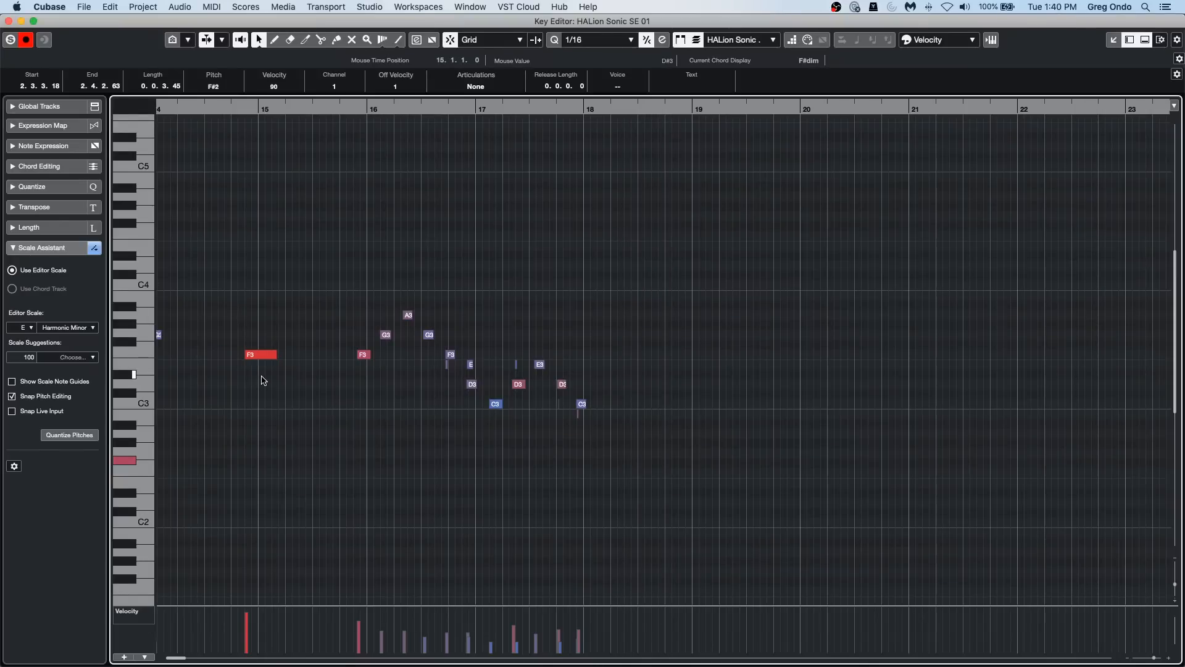
Step: Enable Snap Live Input and record another live phrase from about bar 18 to bar 27
click(12, 410)
click(617, 109)
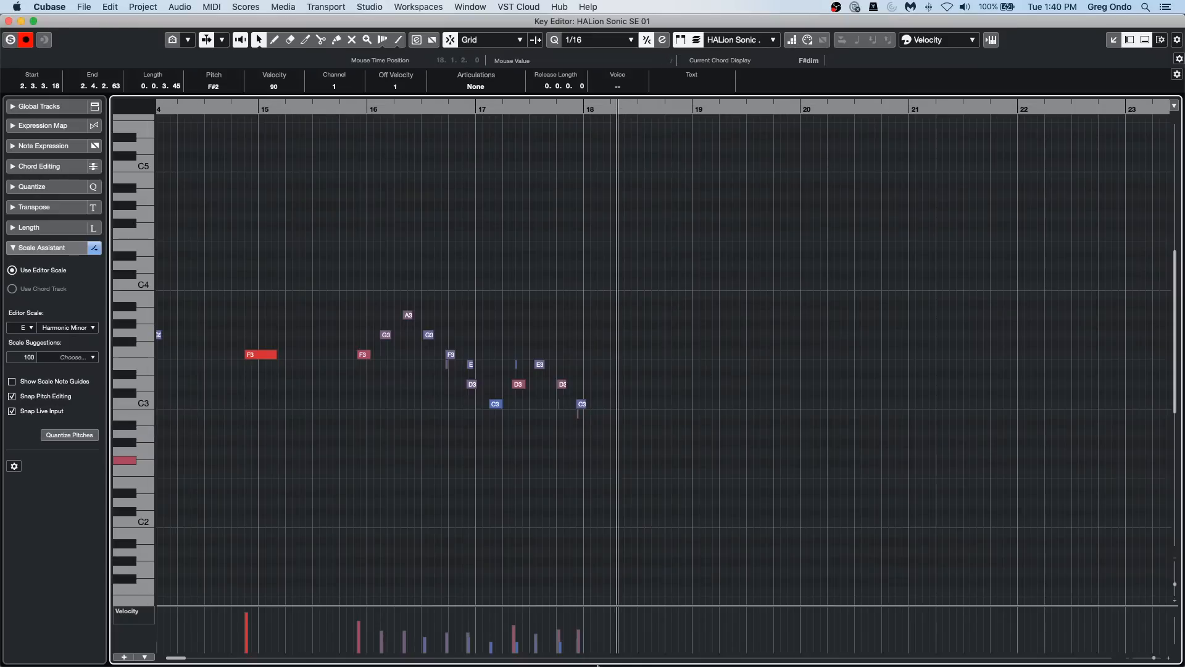
key(space)
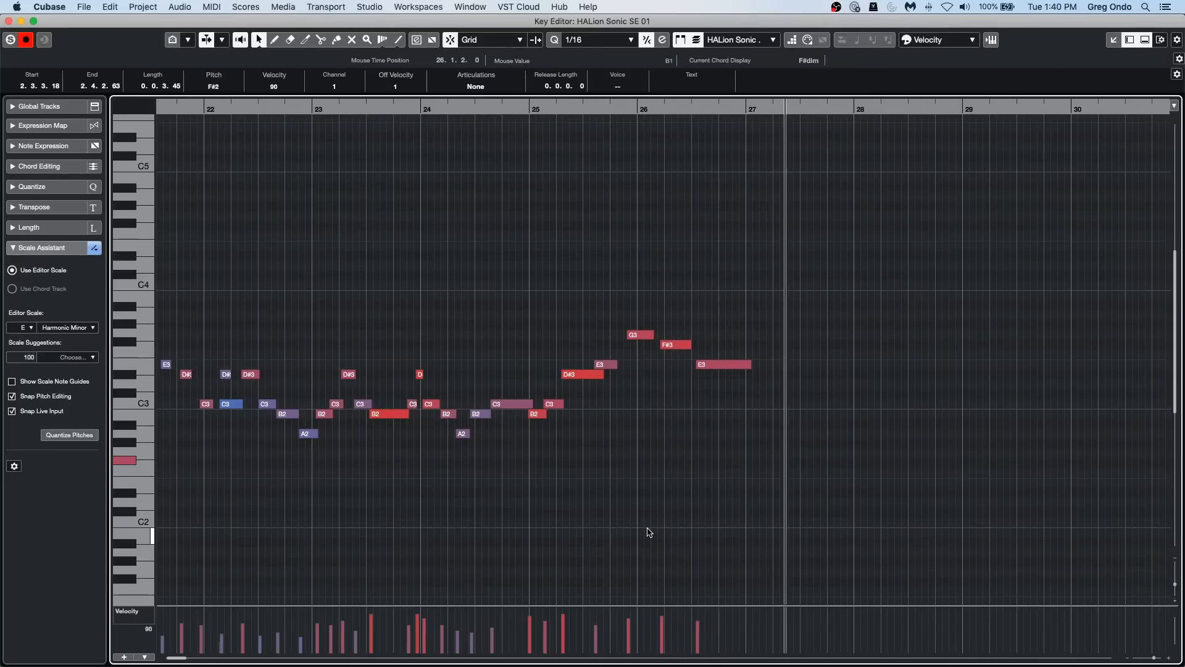
key(space)
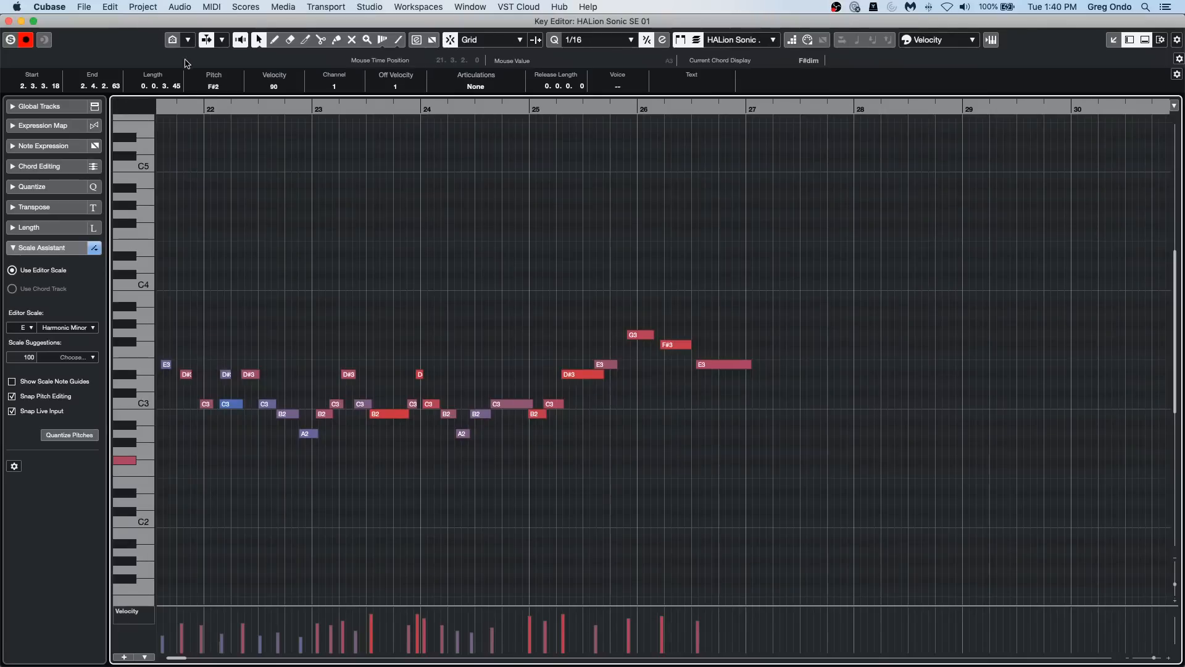
Step: Limit the Key Editor's pitch display to the Scale Assistant's pitches
drag(214, 110, 179, 38)
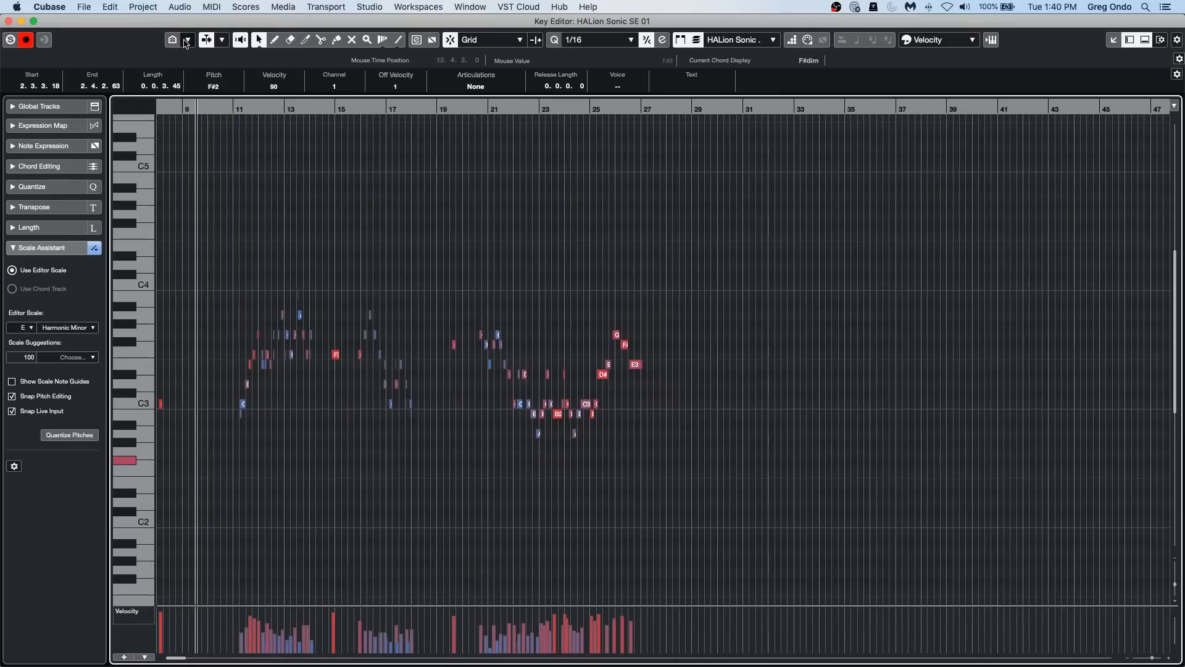
click(172, 41)
click(257, 65)
click(173, 40)
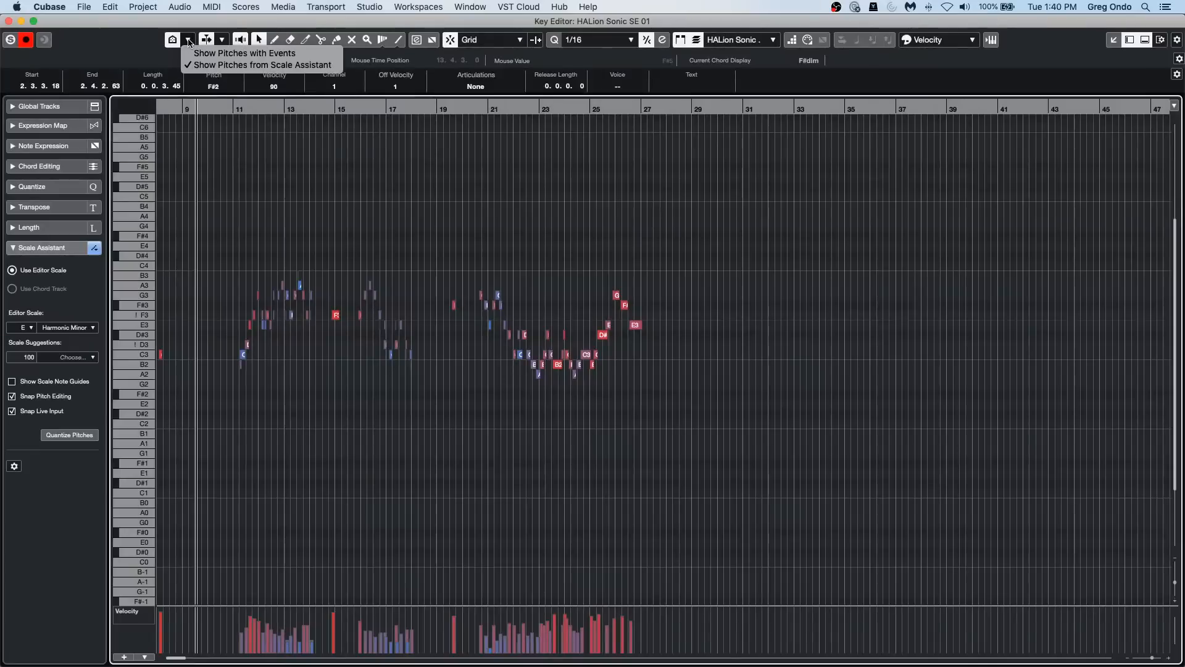
click(241, 65)
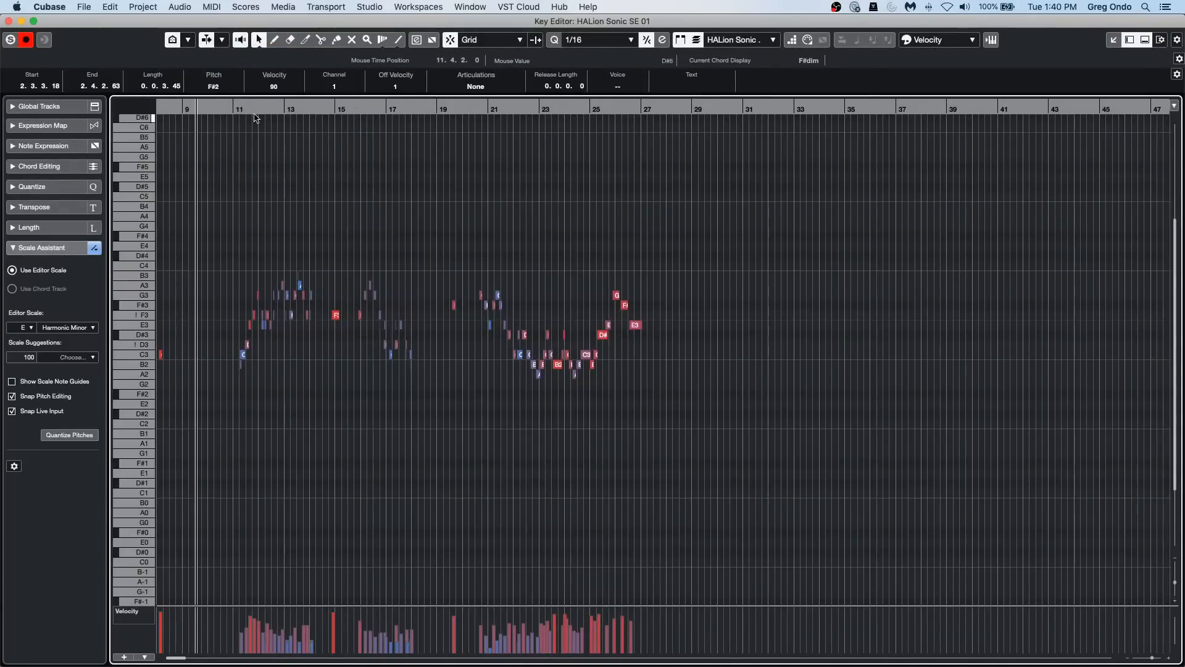
Step: Try adding an A2 and a C3 note between bars 12 and 13, and undo both
drag(254, 109, 249, 137)
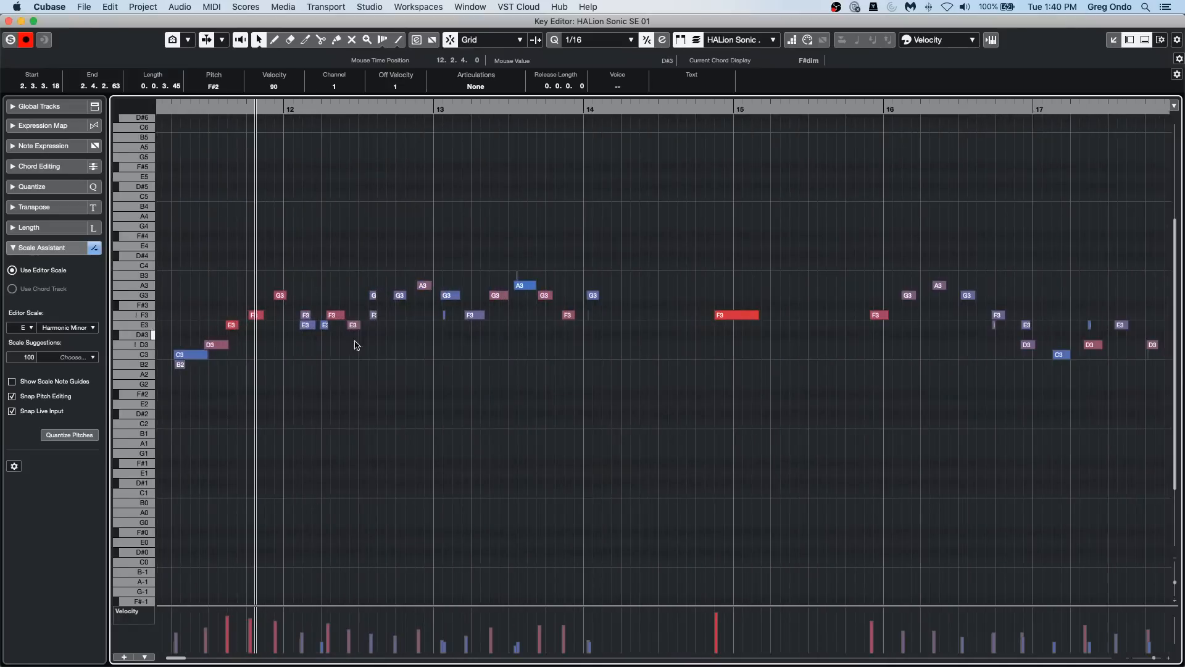
drag(322, 374, 456, 357)
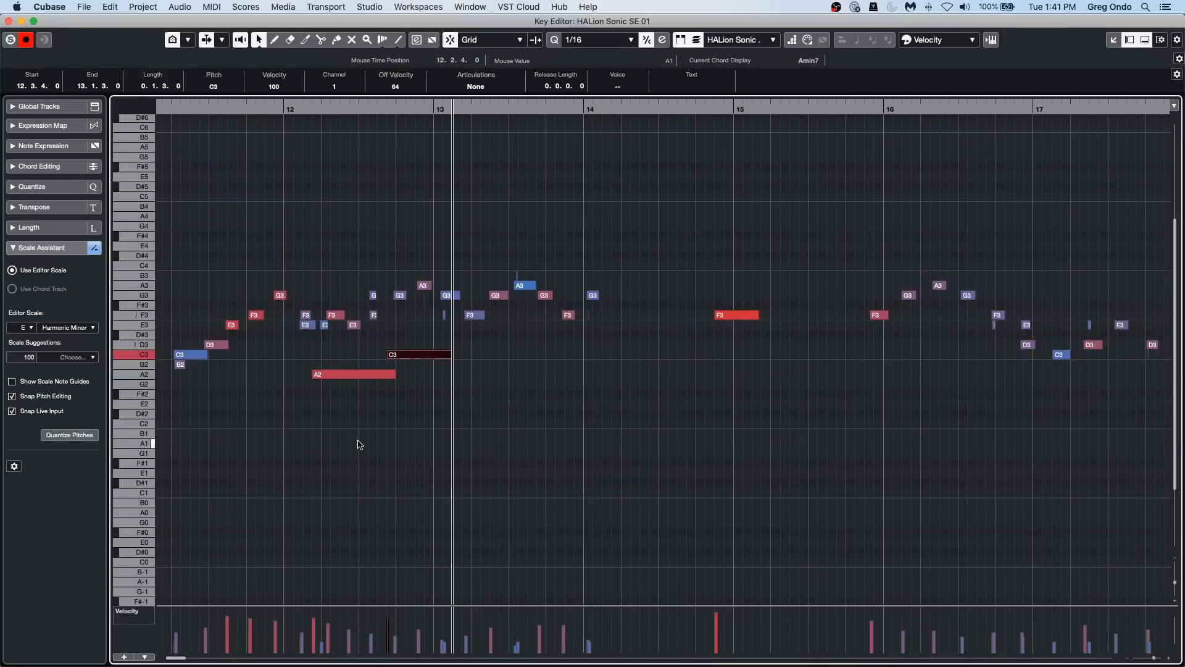
key(super+z)
key(super+z)
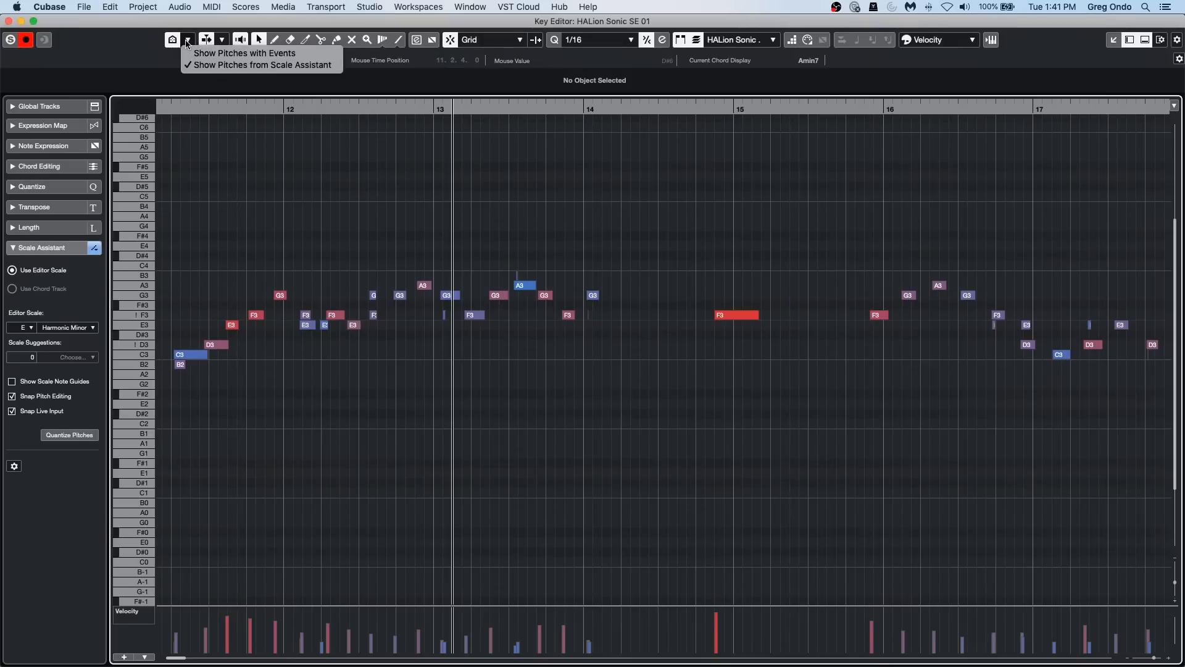
Step: Switch the pitch visibility to Show Pitches with Events
click(196, 57)
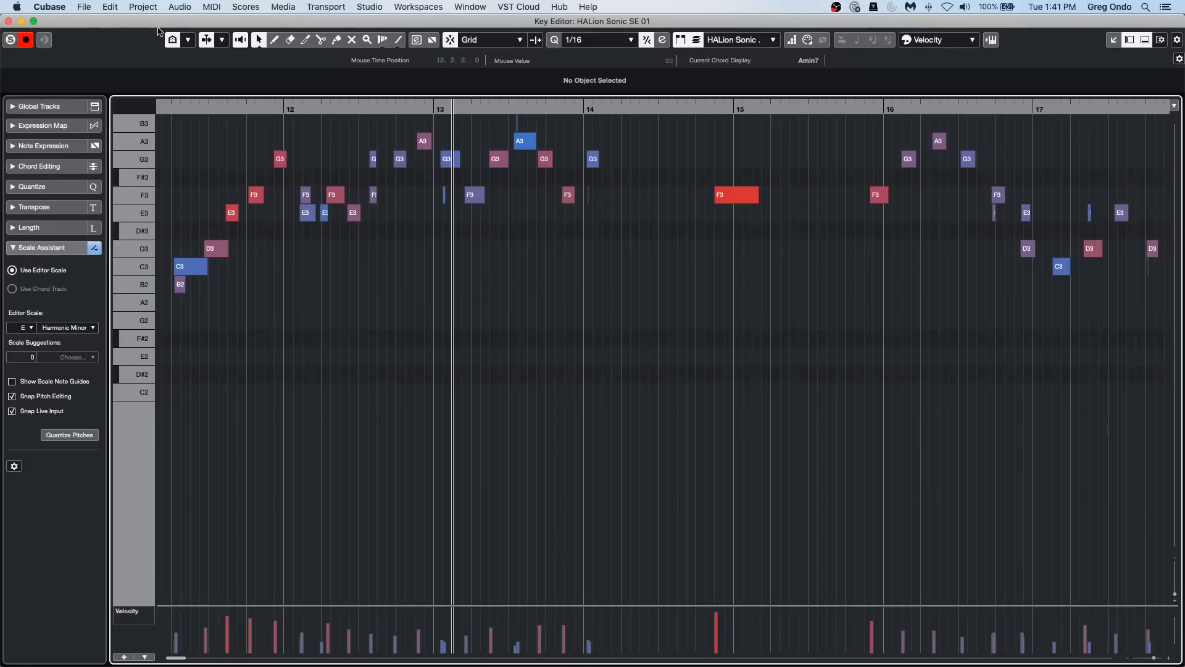
Step: Restore the display of all pitches and close the Key Editor window
click(174, 41)
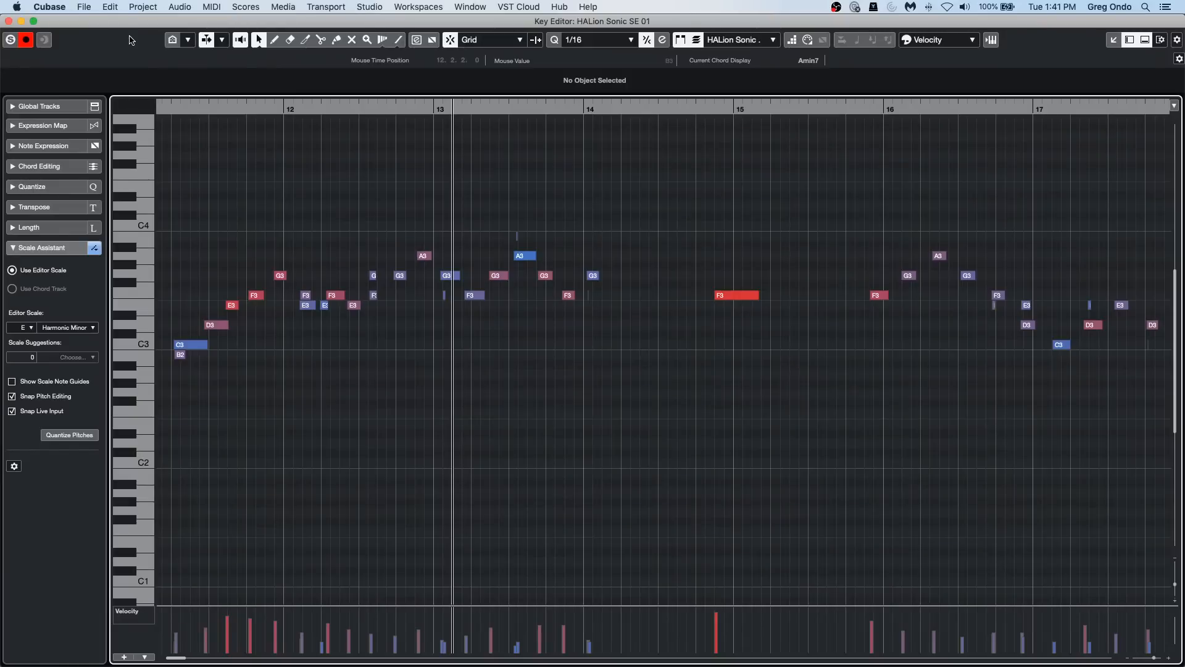
click(9, 21)
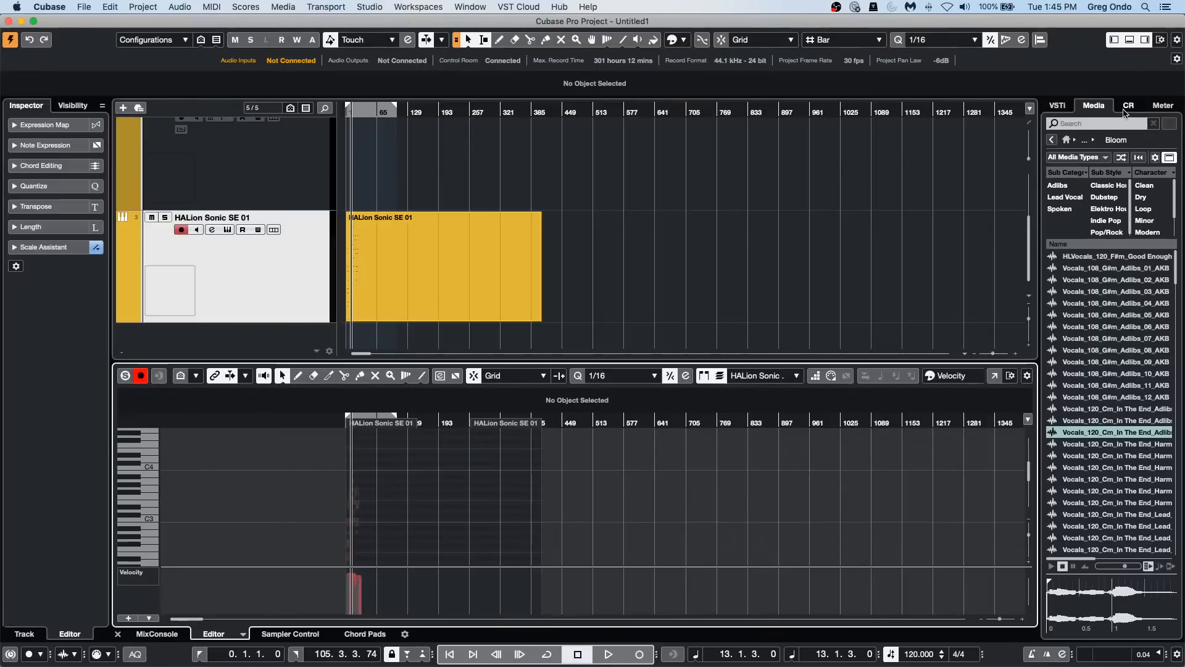
Step: Open the recent project Amos Moses - GO.cpr and activate it
click(1069, 108)
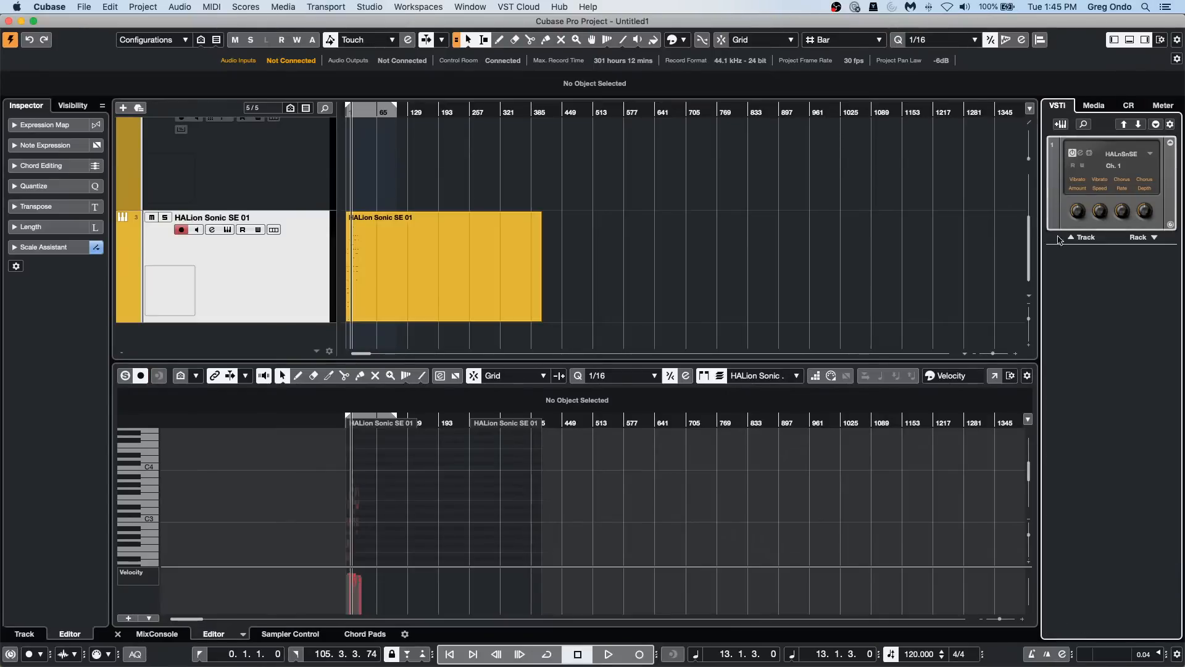
click(84, 7)
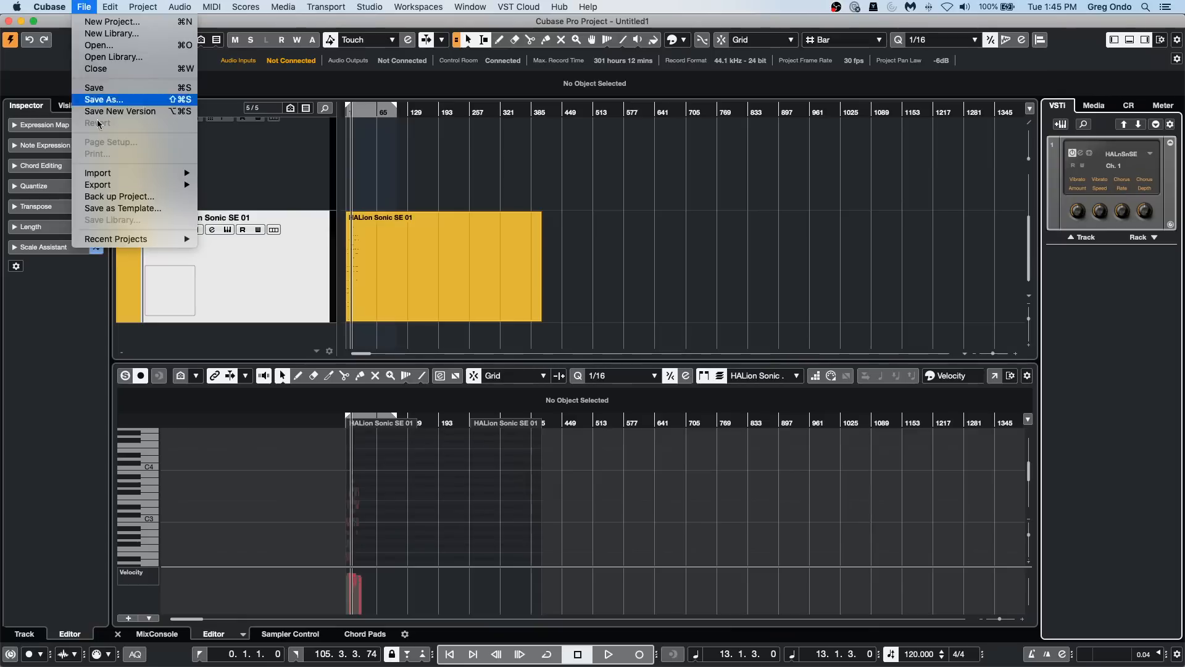
mouse_move(111, 240)
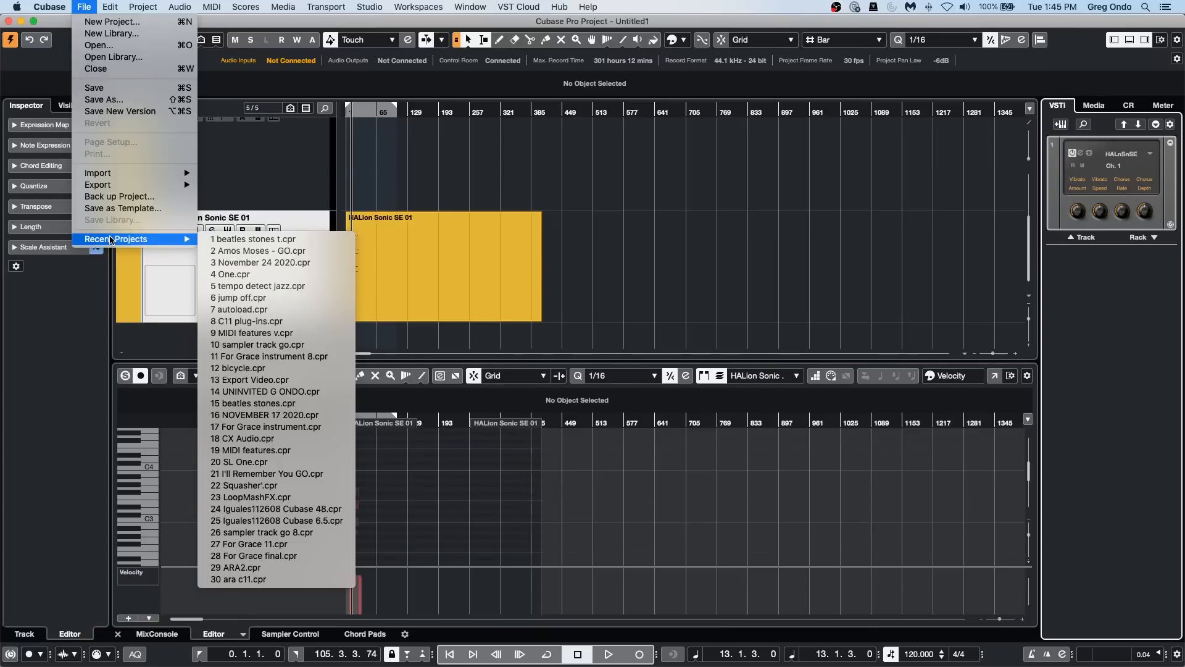
click(287, 251)
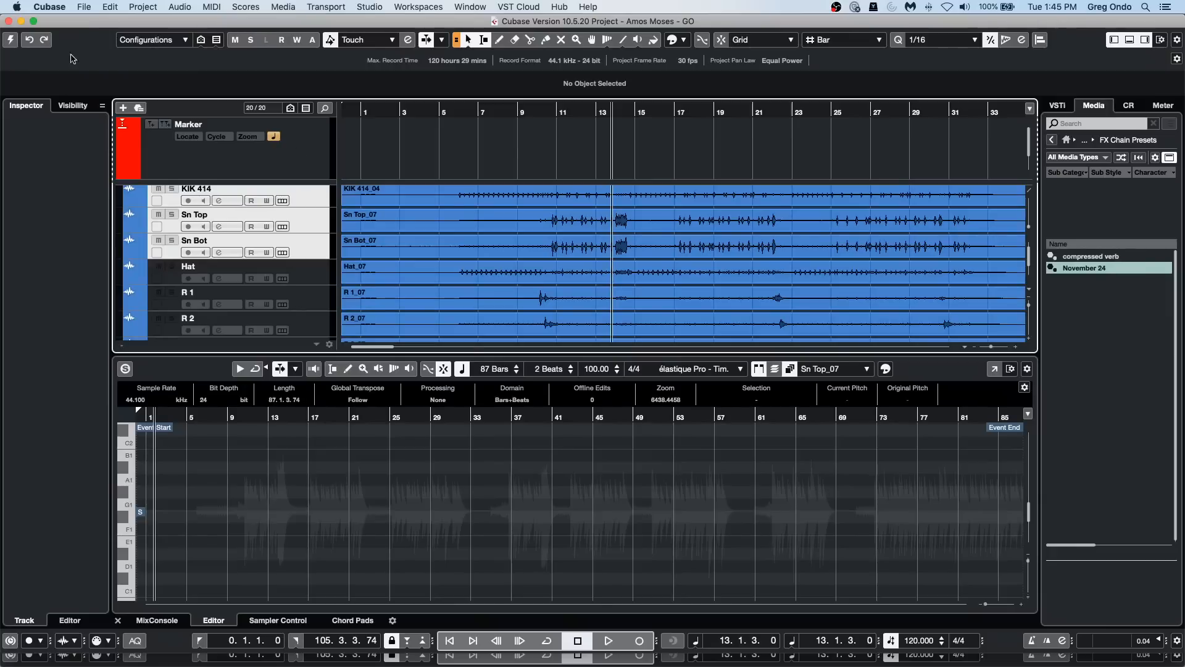
click(10, 41)
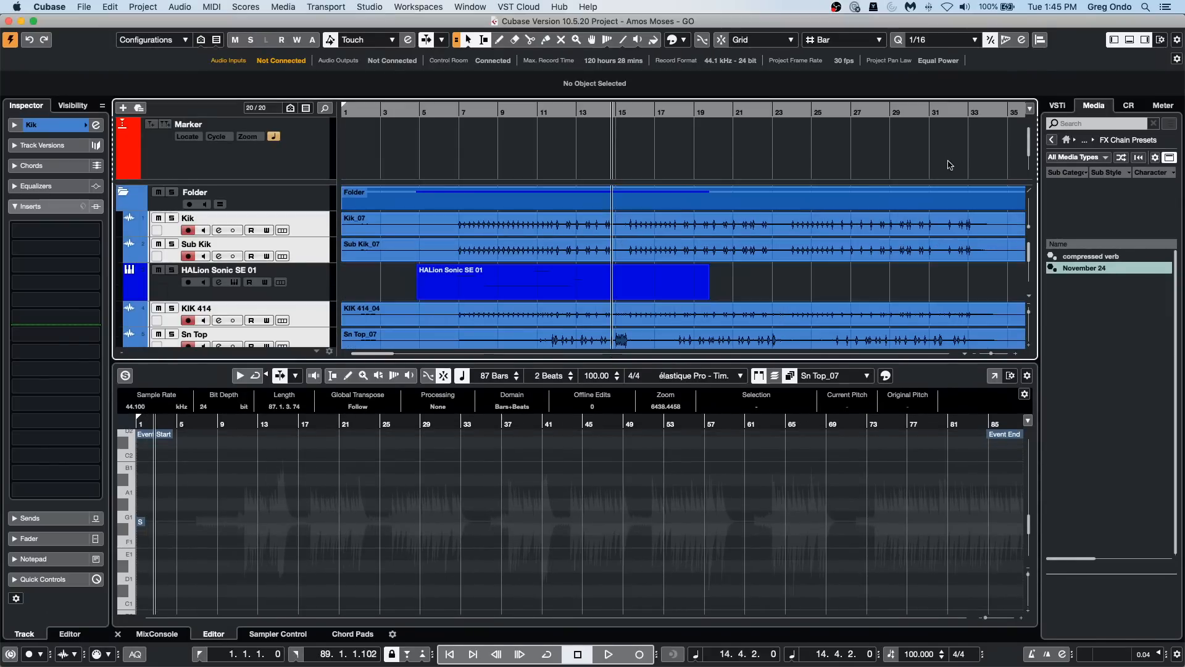
Step: Revert the Amos Moses - GO project to its last saved version
click(85, 7)
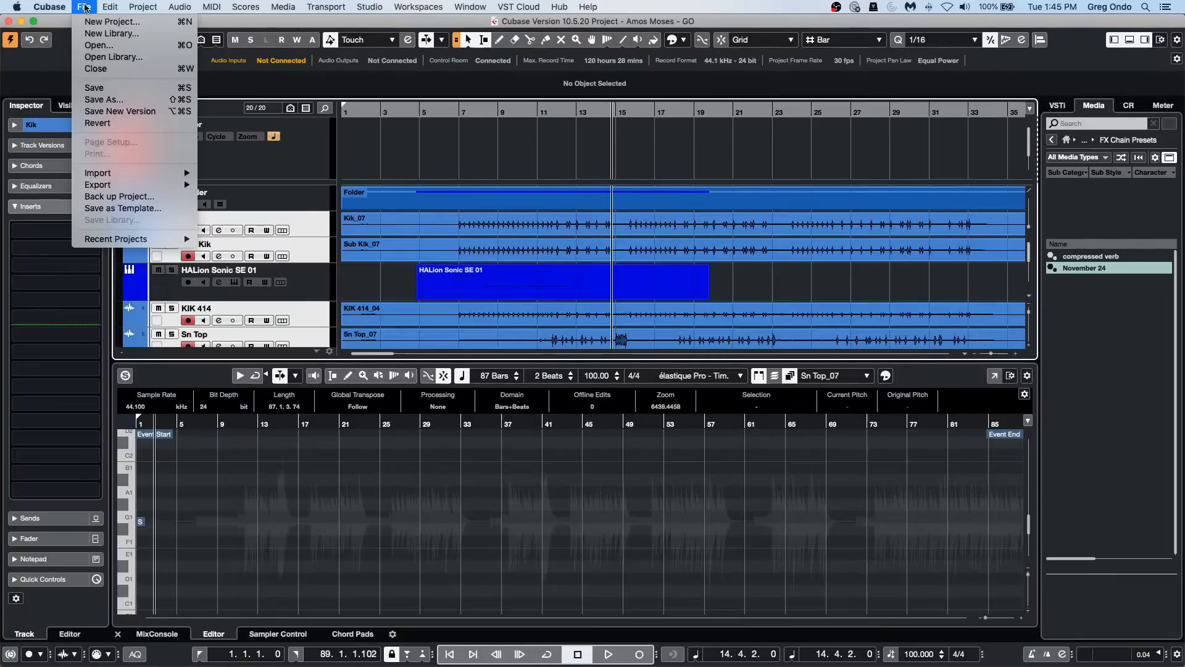
click(98, 124)
click(663, 233)
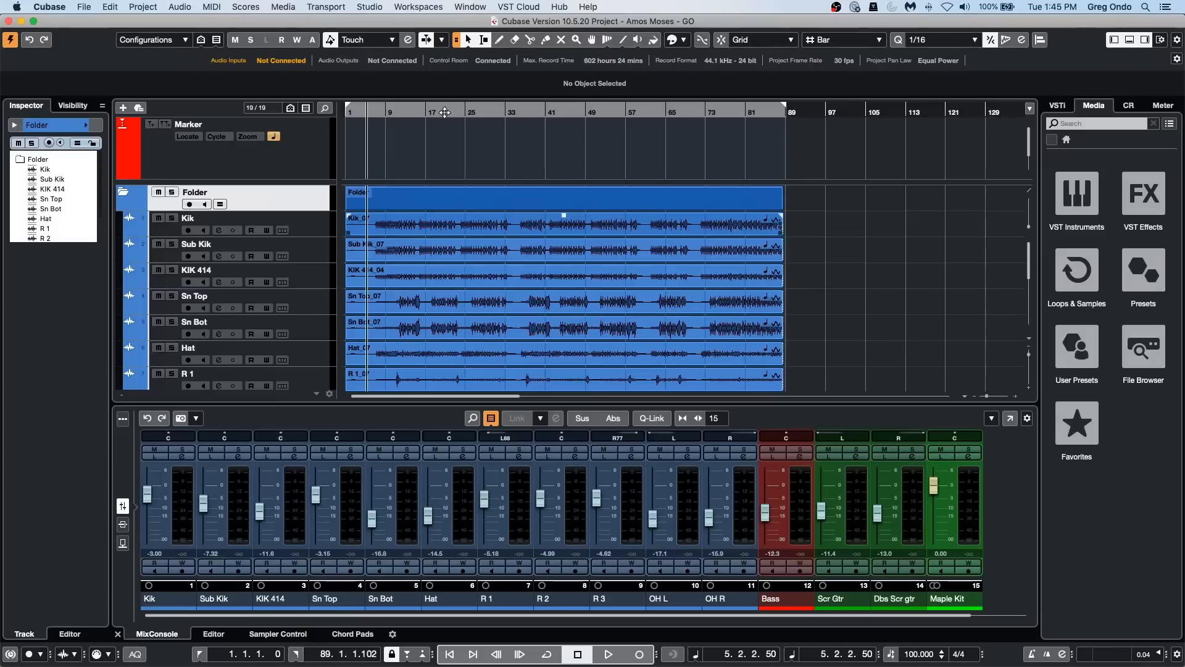
Step: Play the project from about bar 5 and change the Stereo Out channel's panner to the combined type with separate left and right positions
drag(357, 97, 369, 99)
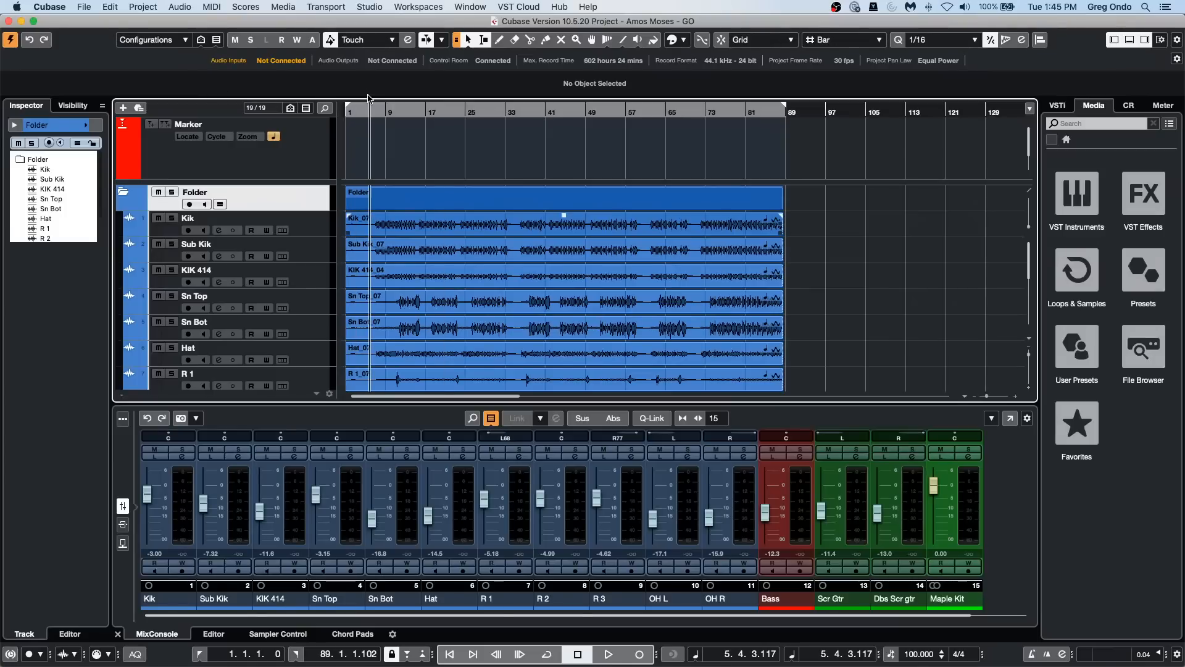
key(space)
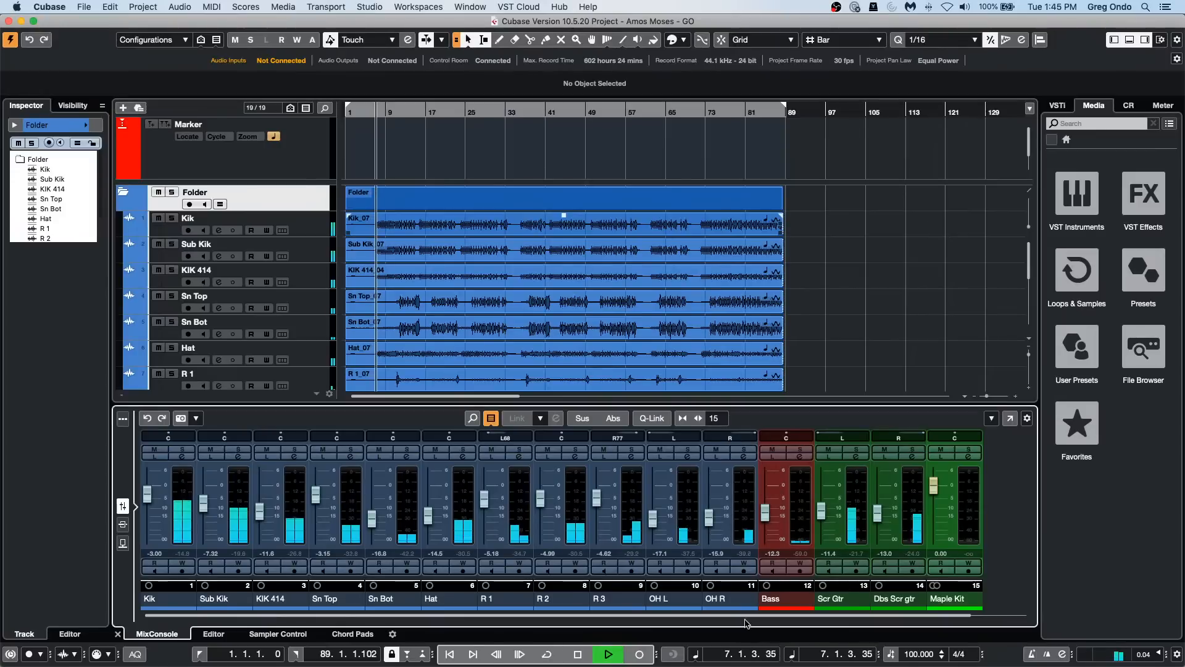
scroll(820, 594, right, 2)
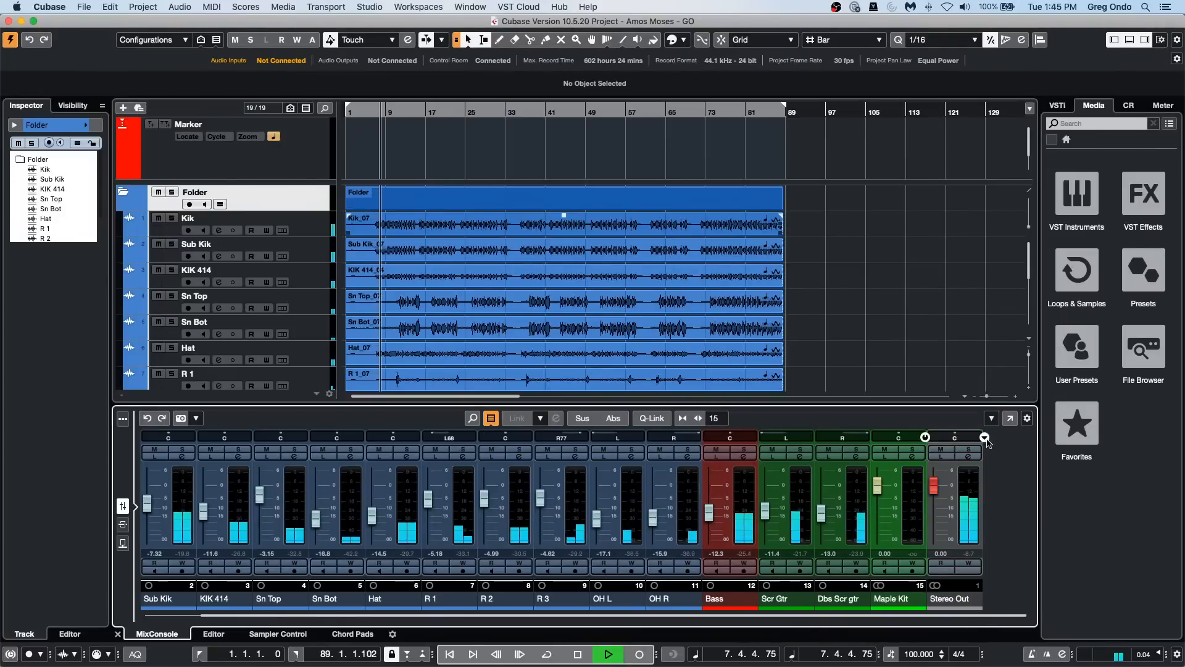
right_click(931, 436)
click(986, 446)
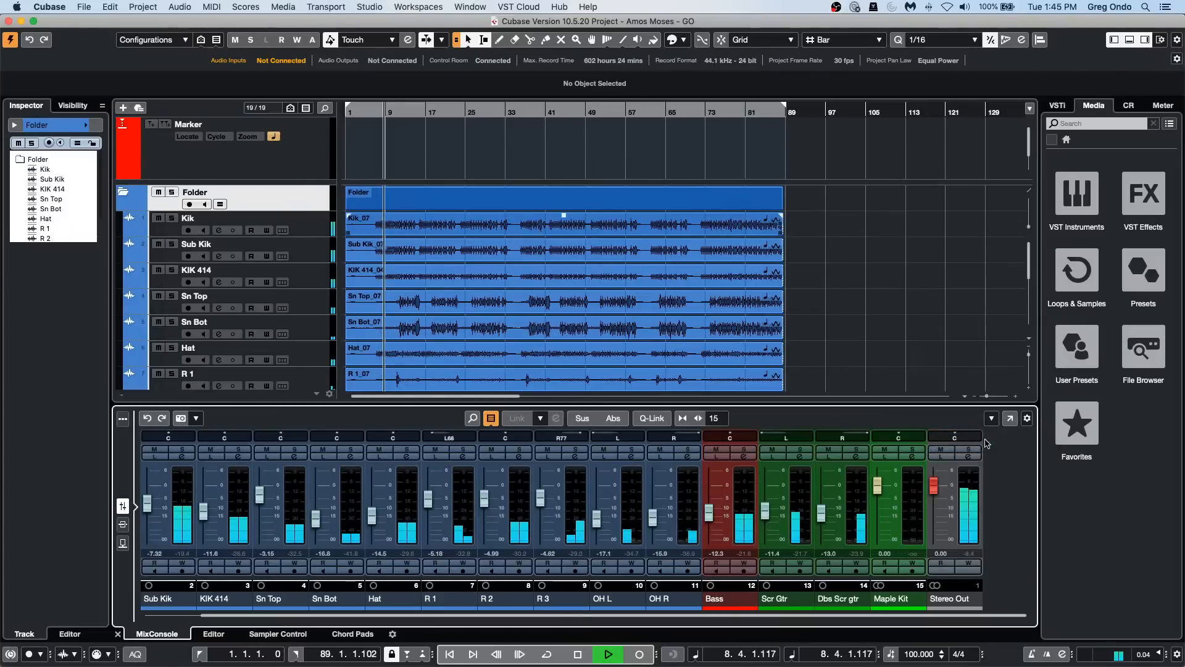
right_click(985, 440)
click(967, 428)
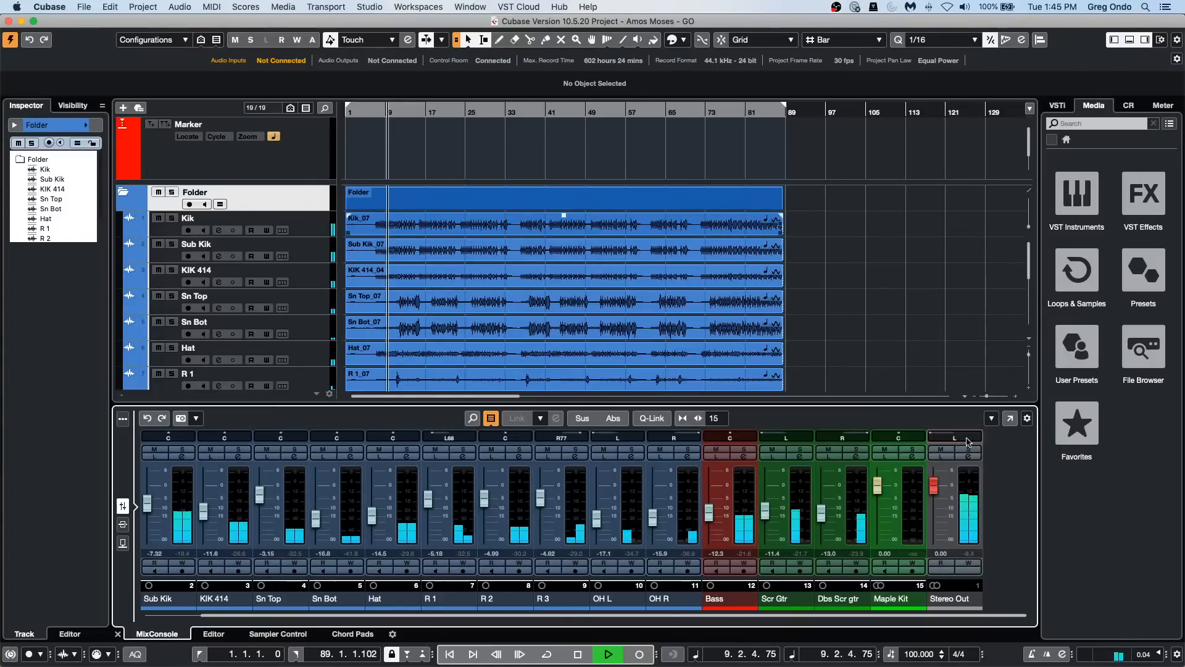
drag(965, 420, 969, 416)
Step: Raise the Control Room main level to 1.54 and audition the Mono downmix preset, returning to the Stereo preset
click(1128, 106)
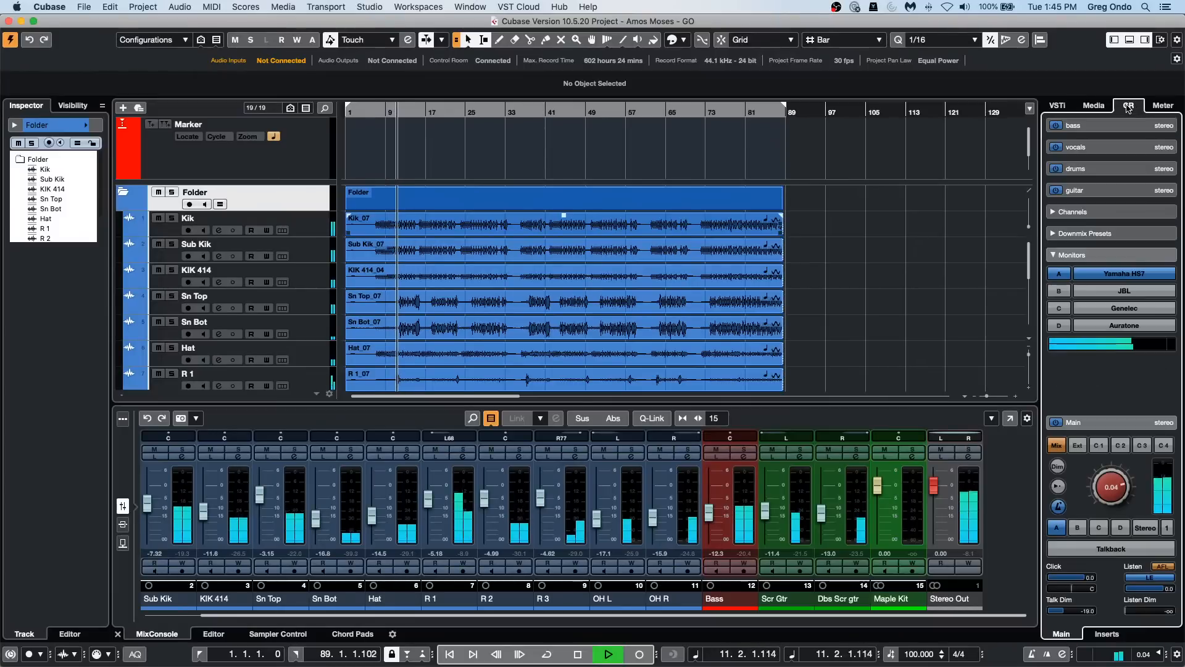
drag(1112, 488, 1112, 481)
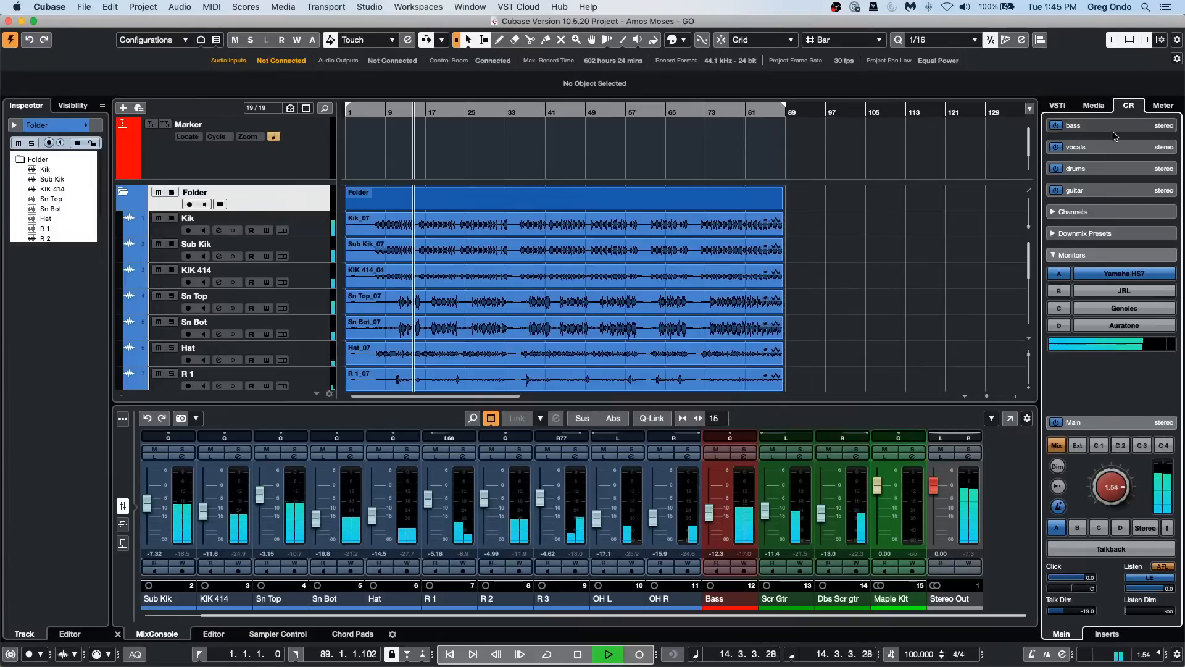
click(1128, 234)
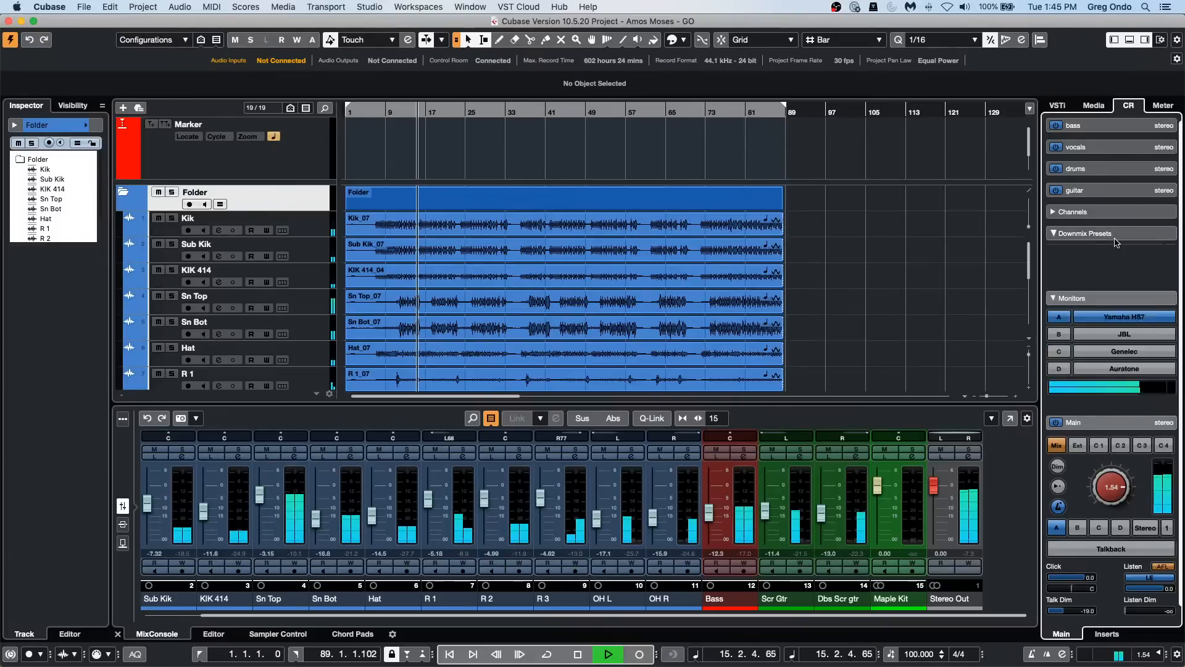
click(1129, 272)
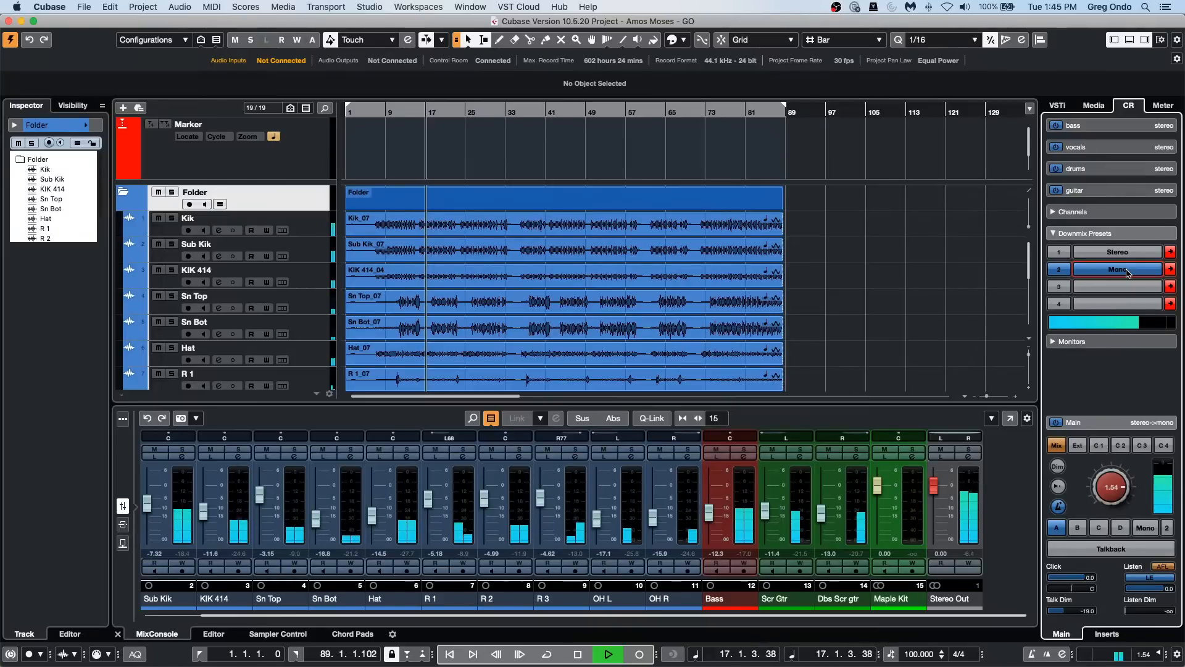
click(1124, 253)
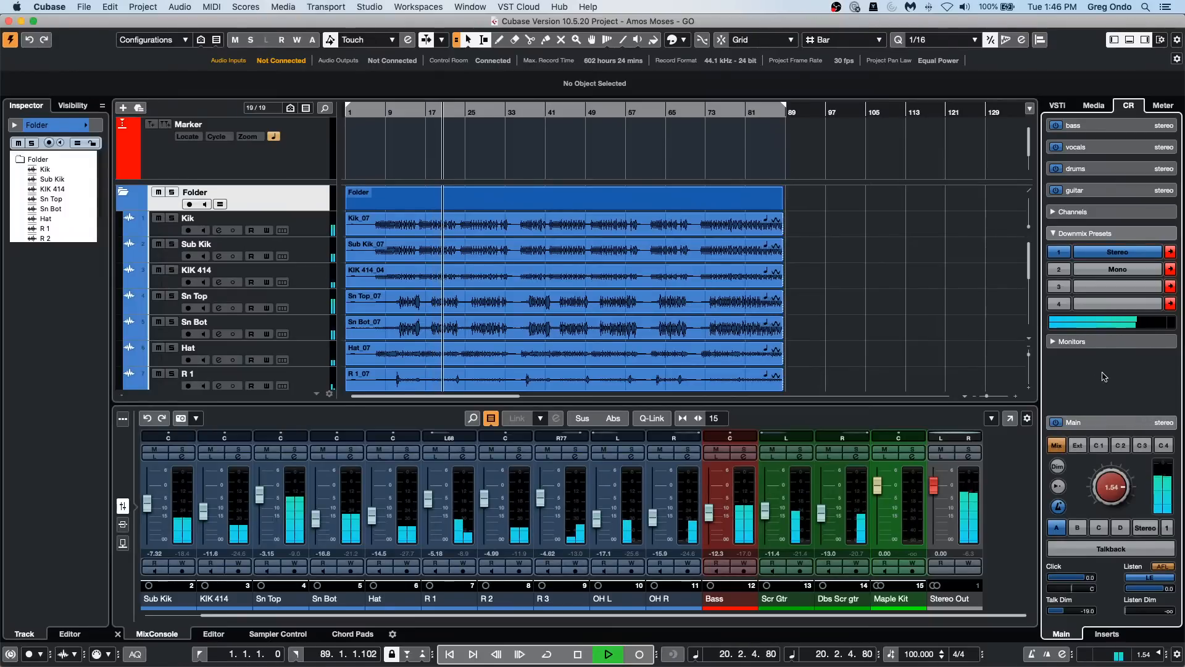
Step: Insert VST MultiPanner in the third insert slot of the Control Room's Yamaha HS7 monitor channel
click(1106, 633)
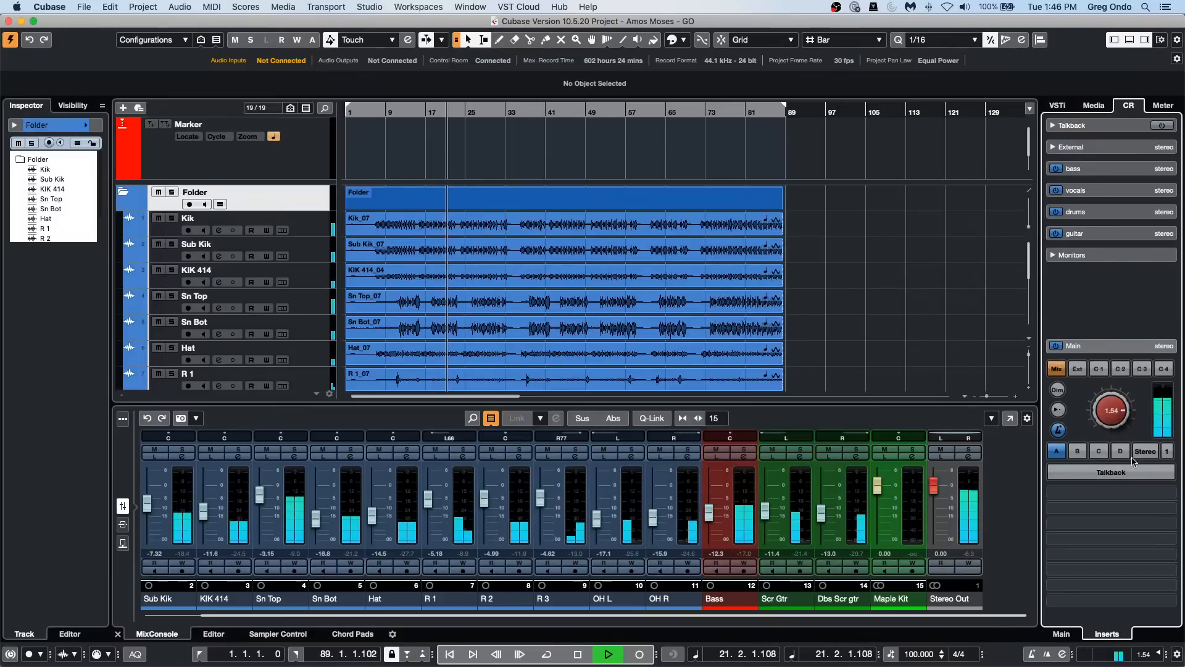
click(1090, 255)
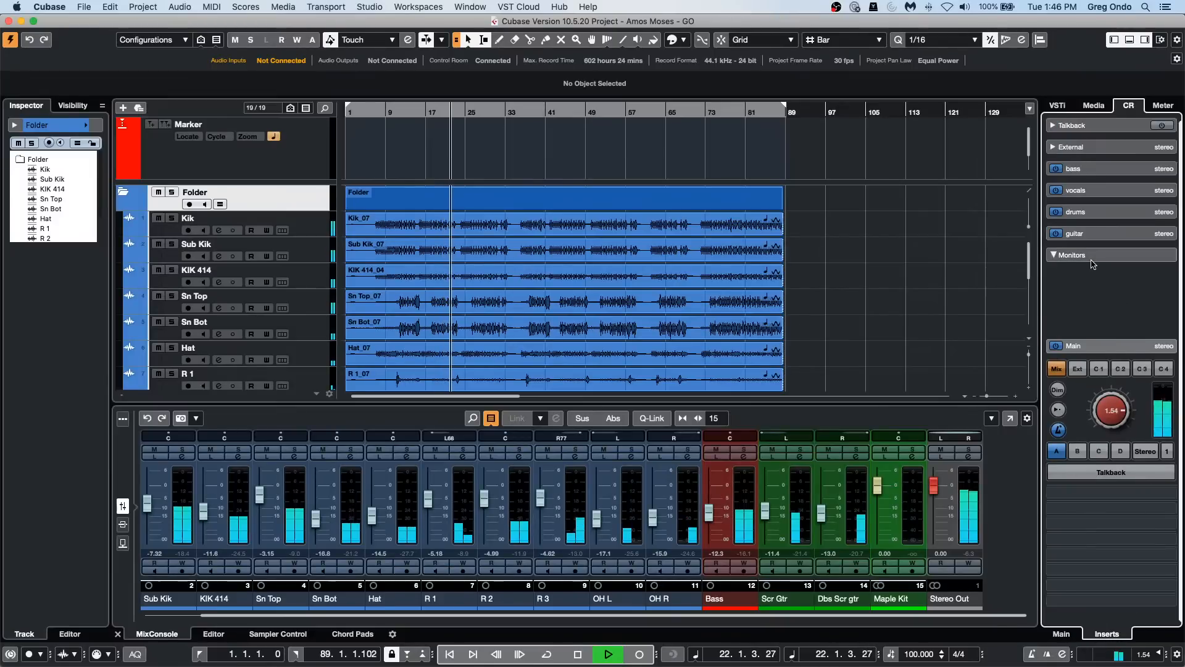
scroll(1092, 204, down, 3)
click(1091, 193)
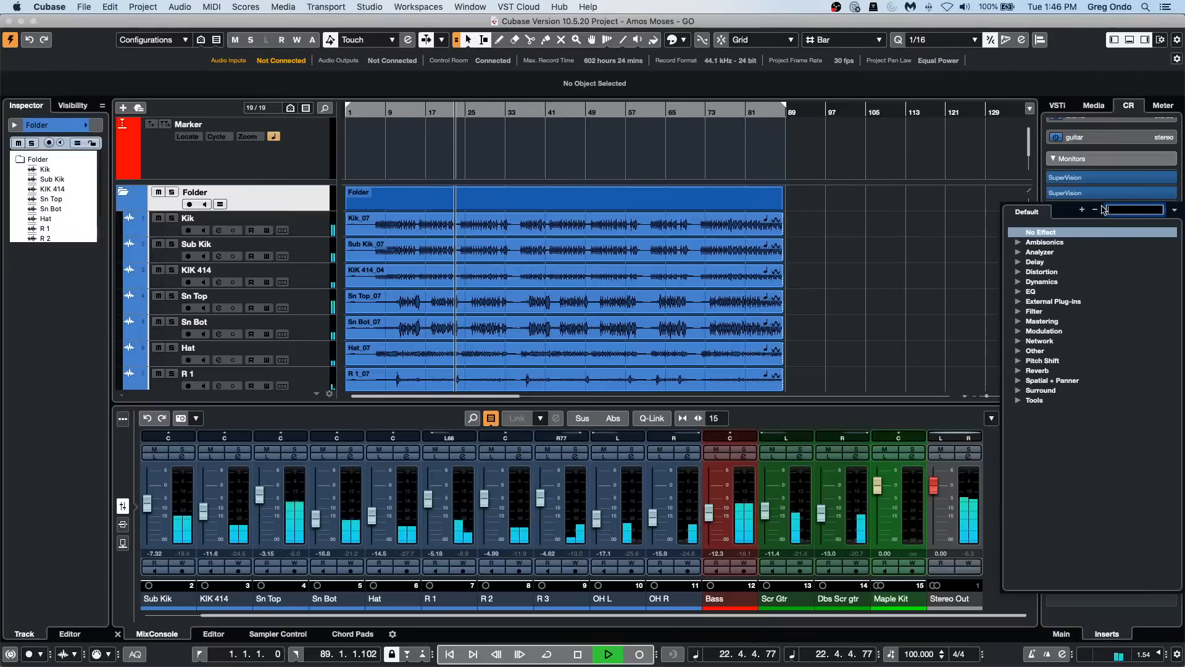
click(1018, 380)
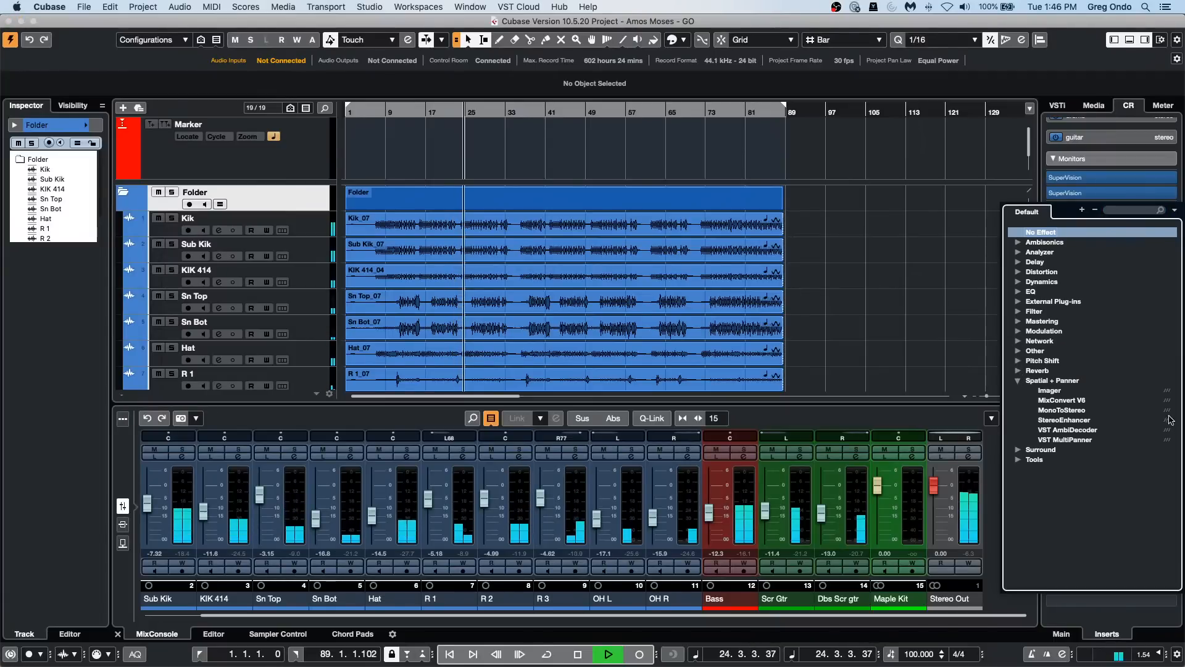
click(1068, 439)
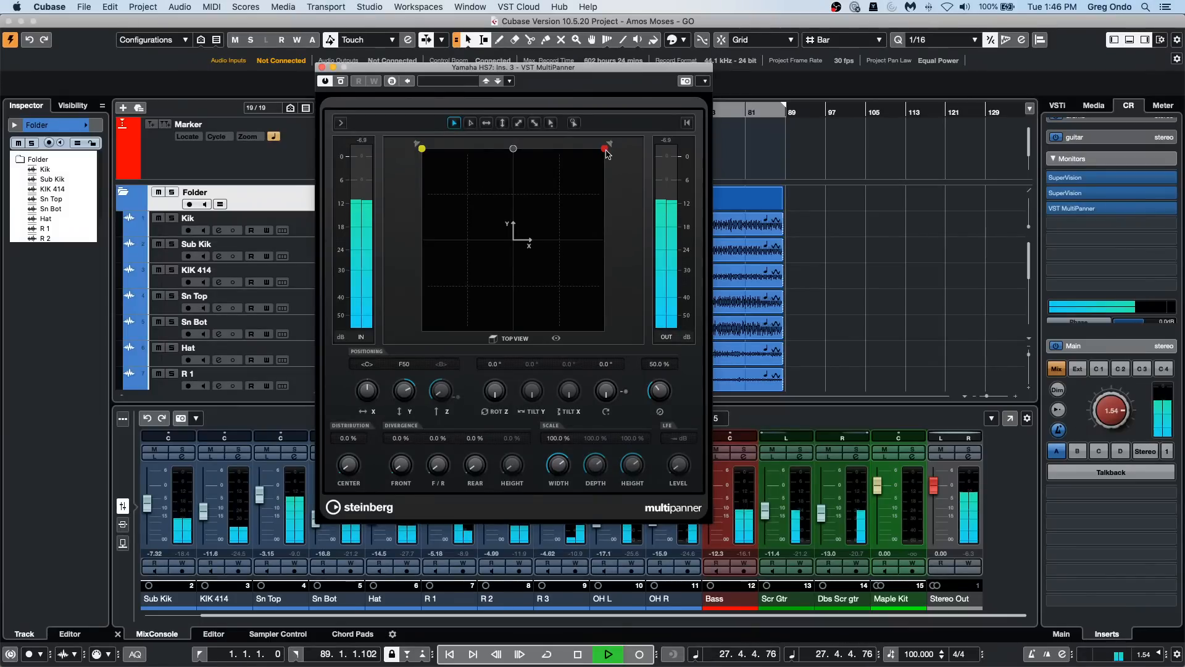
Step: Try different left and right source positions in VST MultiPanner, finishing at about R10 and F54
drag(606, 150, 521, 156)
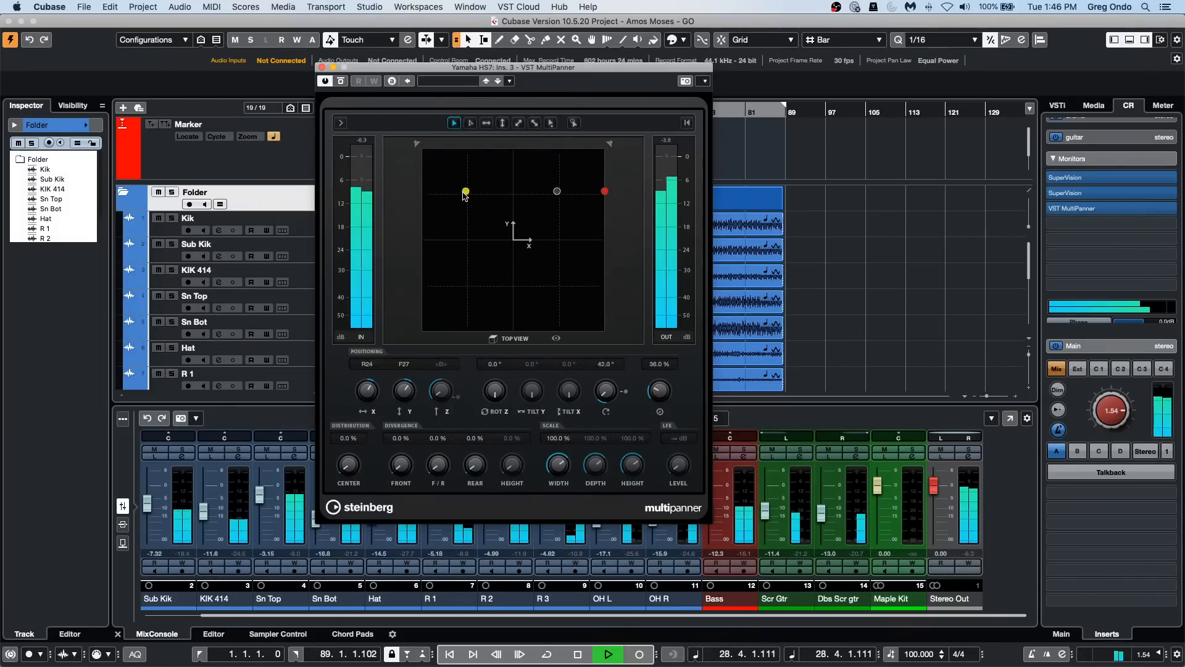
drag(465, 193, 420, 195)
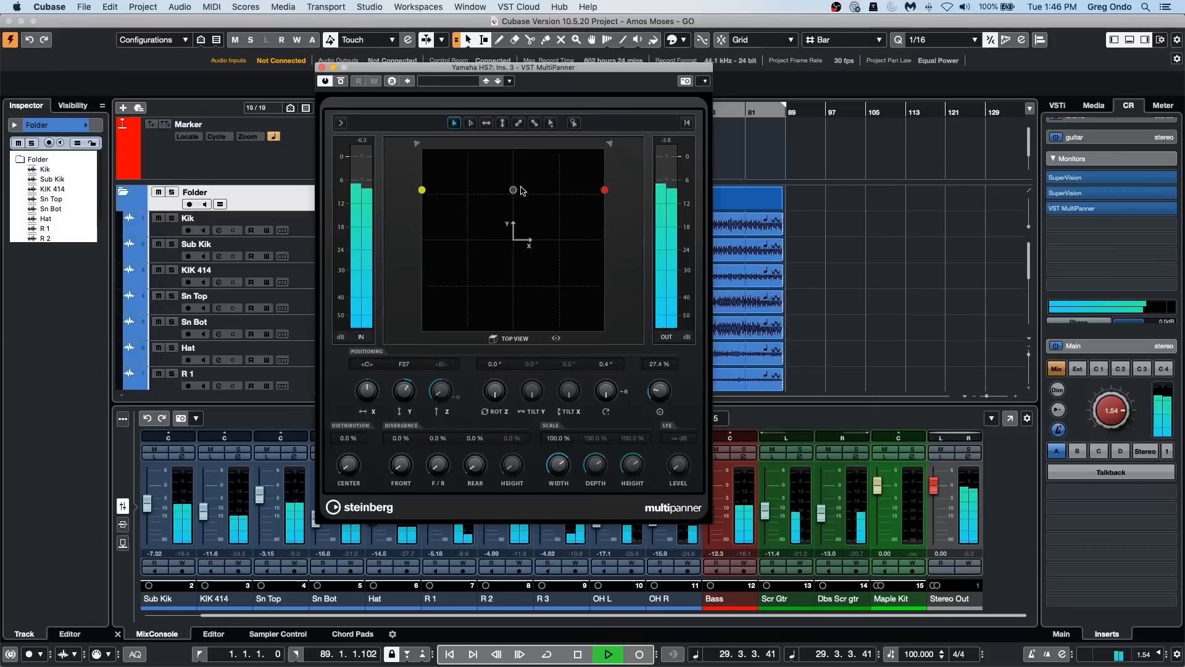
drag(514, 190, 514, 148)
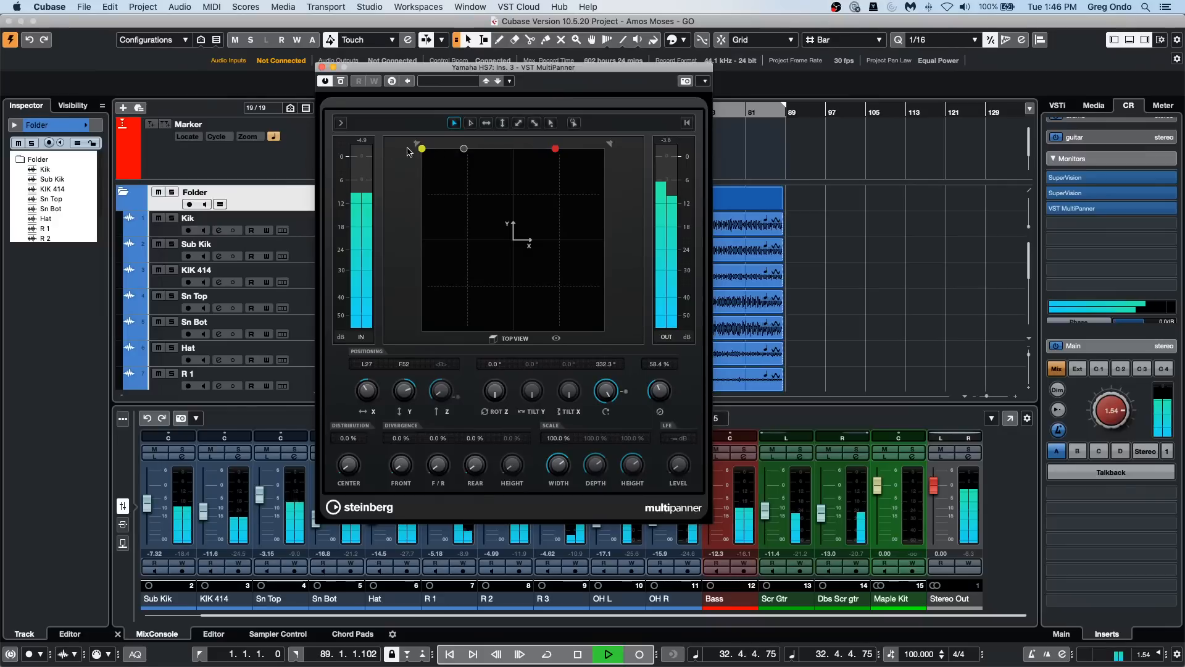
drag(424, 152, 505, 156)
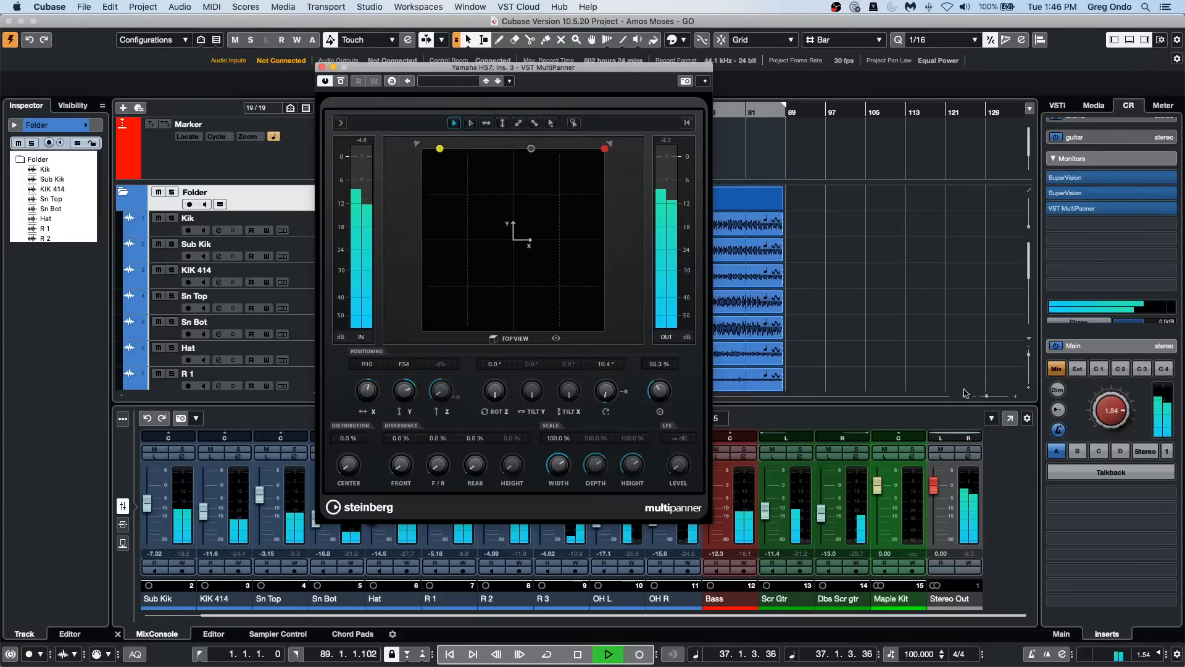
Step: Set the Stereo Out fader to about 0.91 and remove the VST MultiPanner insert, ending with playback stopped
drag(935, 486, 935, 489)
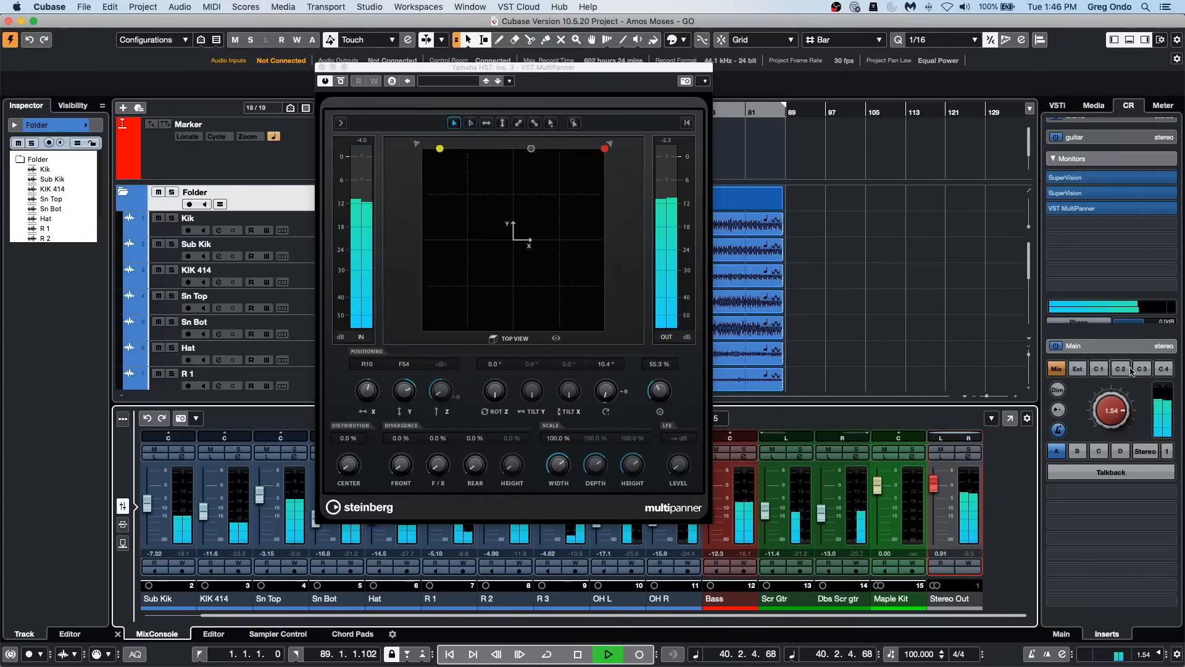
drag(1062, 208, 961, 230)
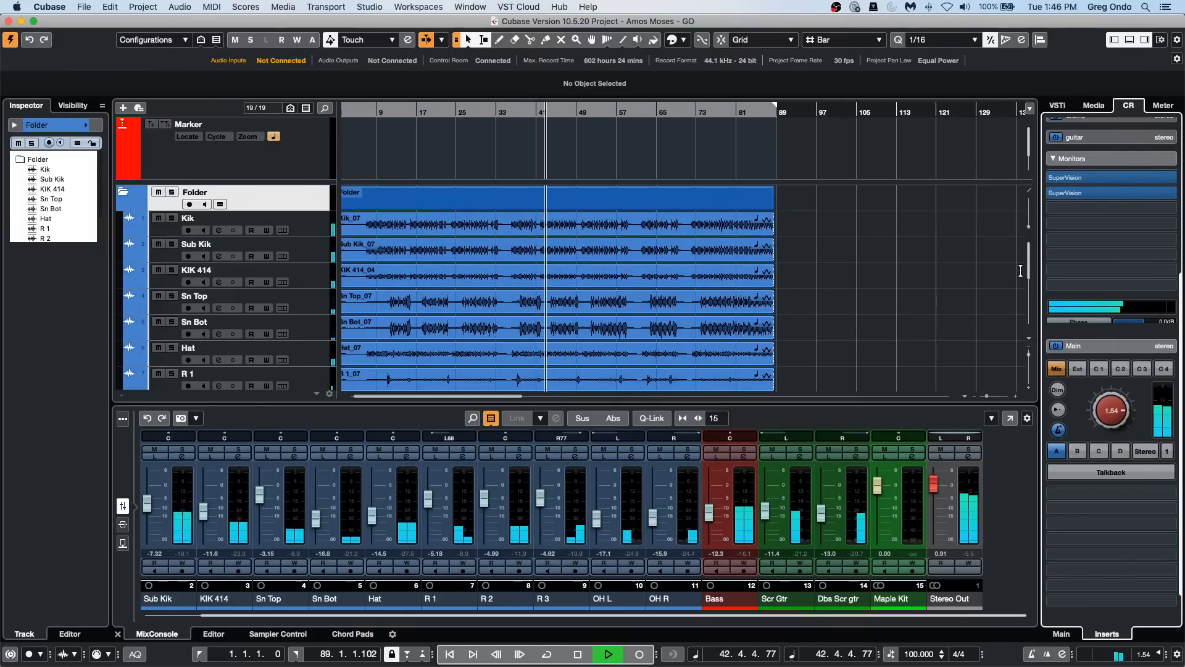
key(space)
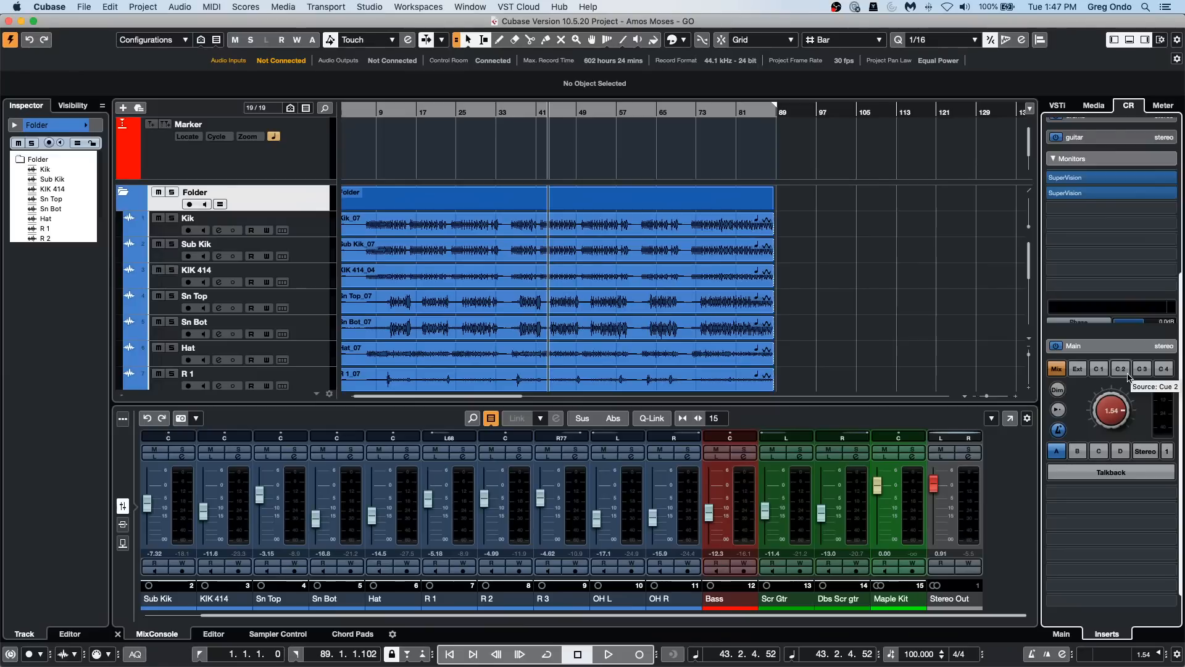
Step: Add a HALion Sonic SE instrument track below Kik, routed to Stereo Out, and load the Mr Music Box program
right_click(317, 232)
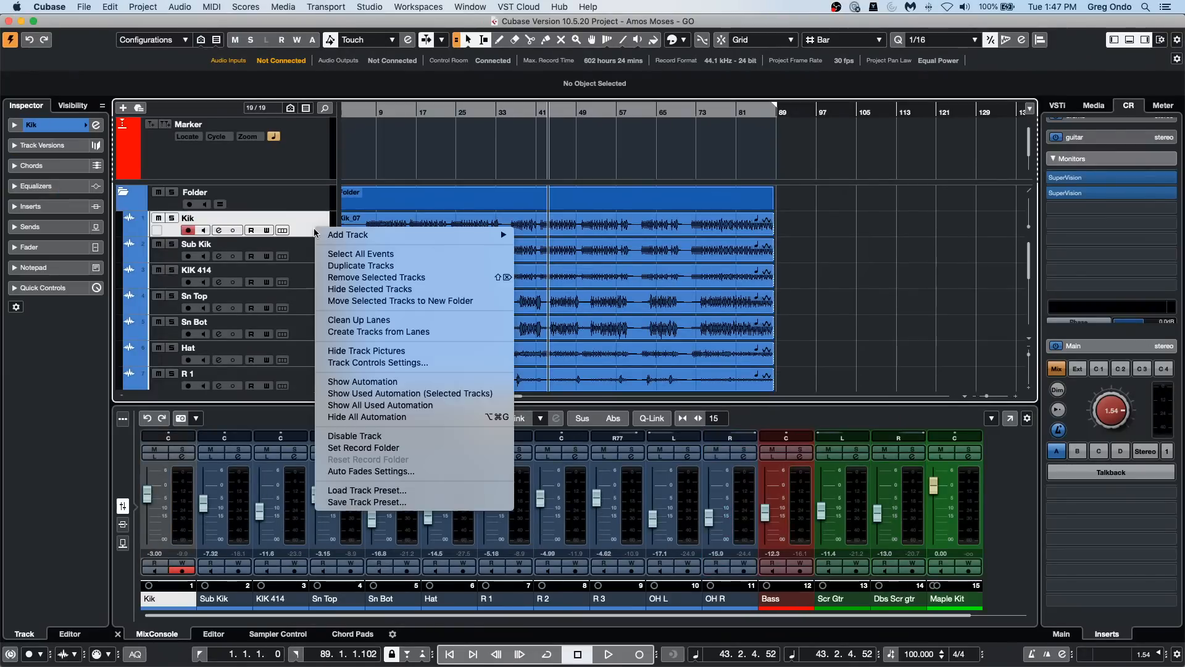
mouse_move(414, 235)
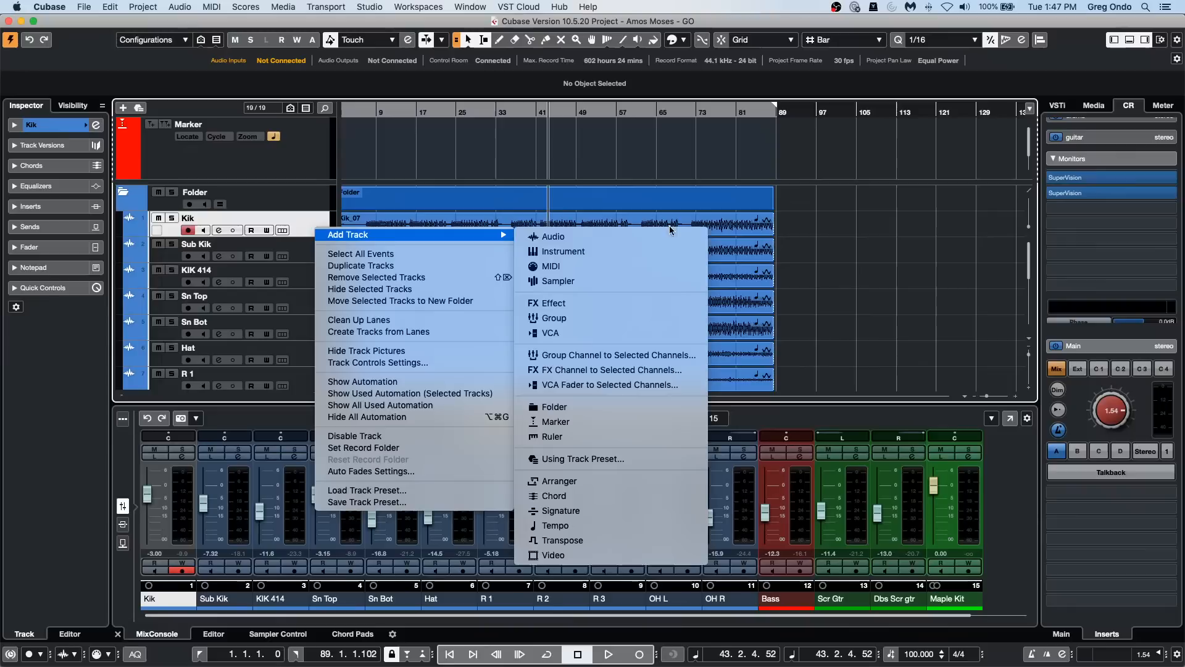
click(685, 246)
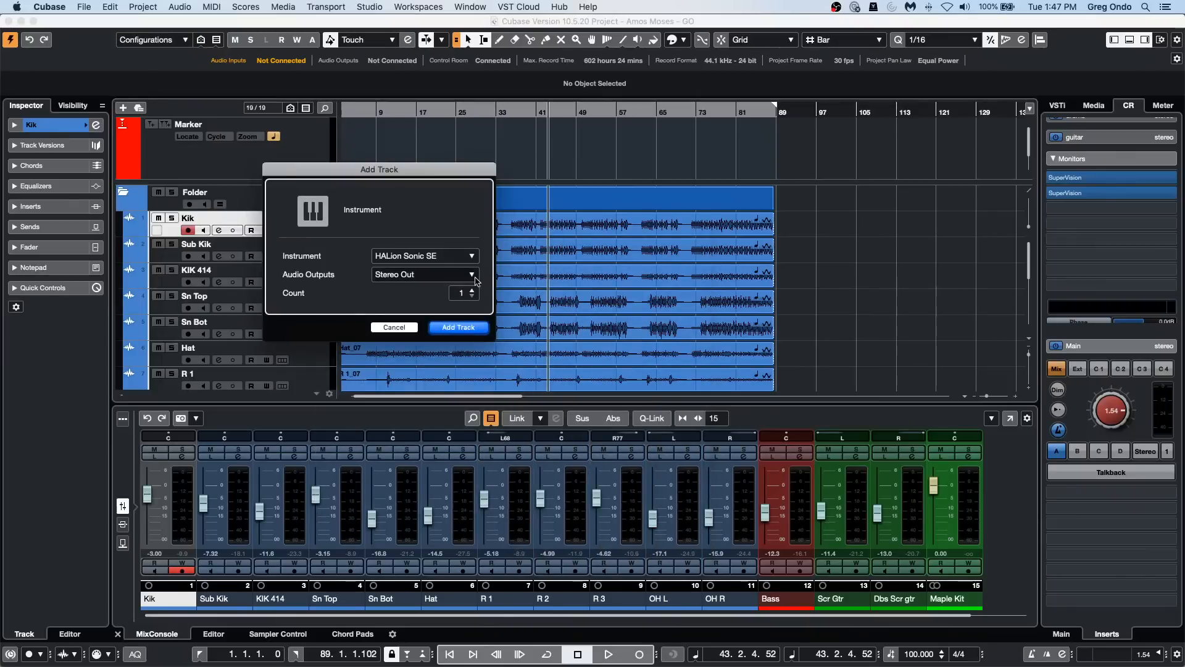
click(435, 259)
click(436, 239)
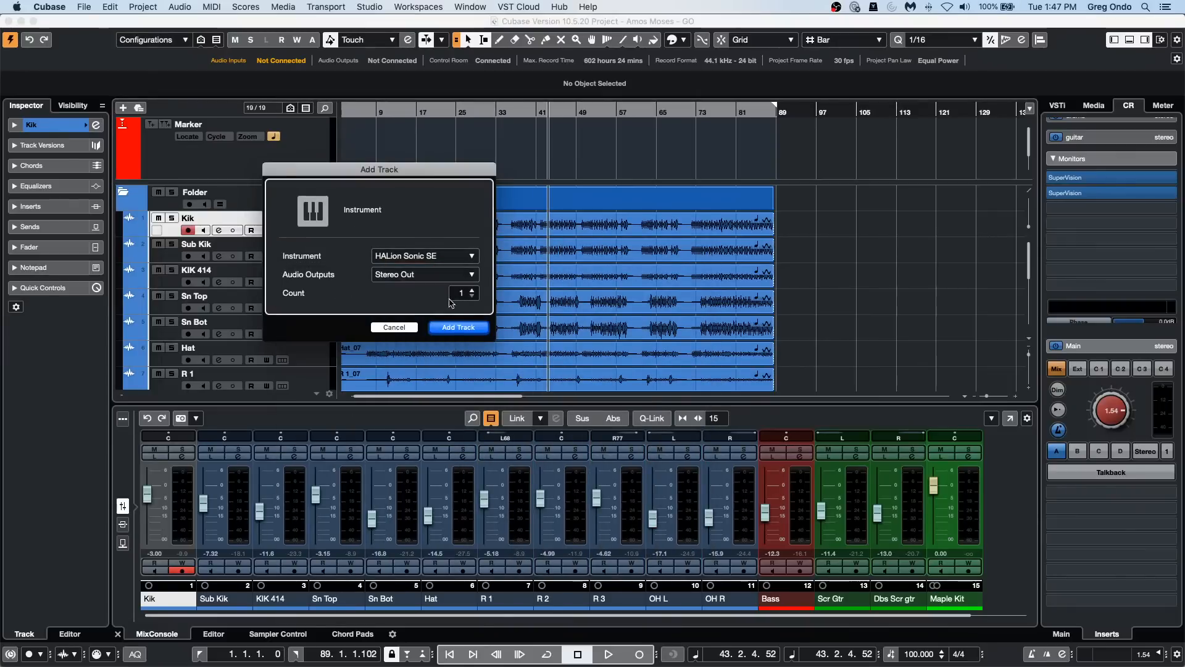
click(458, 326)
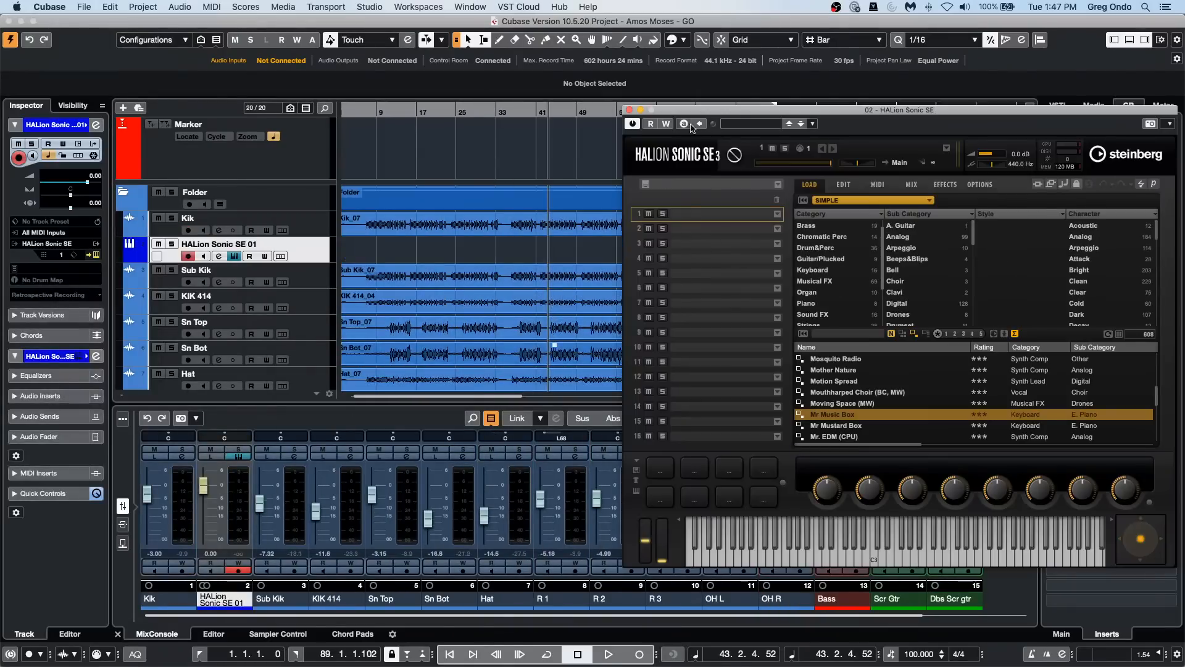
double_click(843, 416)
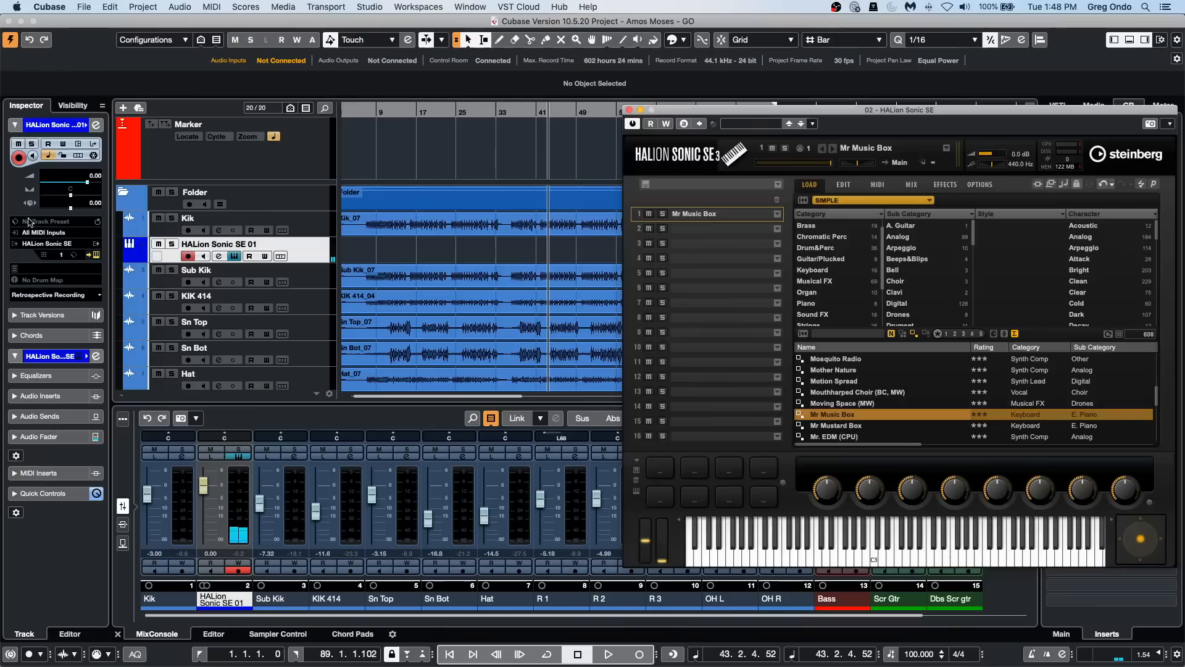
Step: Insert Arpache 5 in the first MIDI insert slot of the HALion Sonic SE 01 track
click(303, 246)
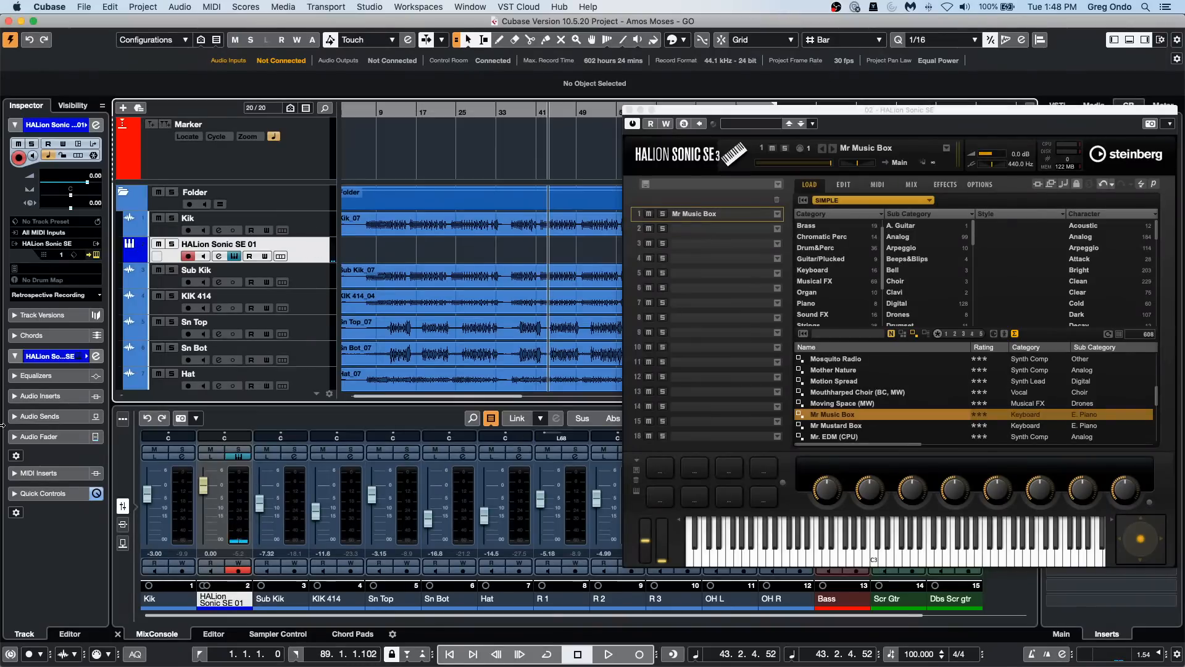
click(48, 473)
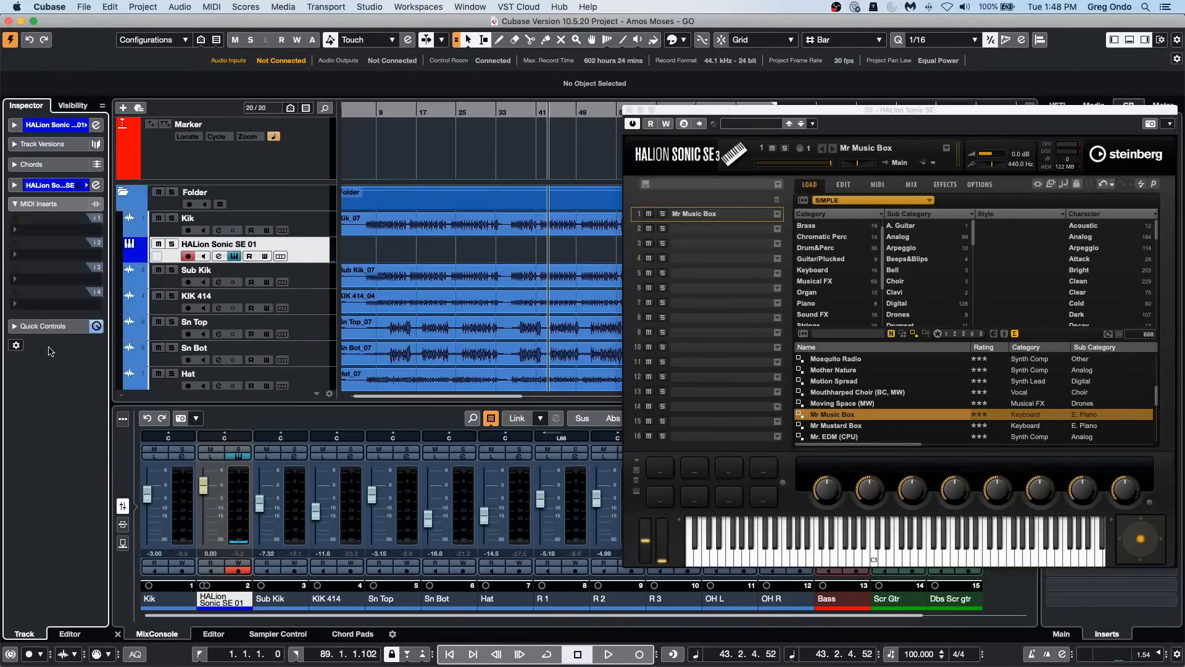
click(47, 231)
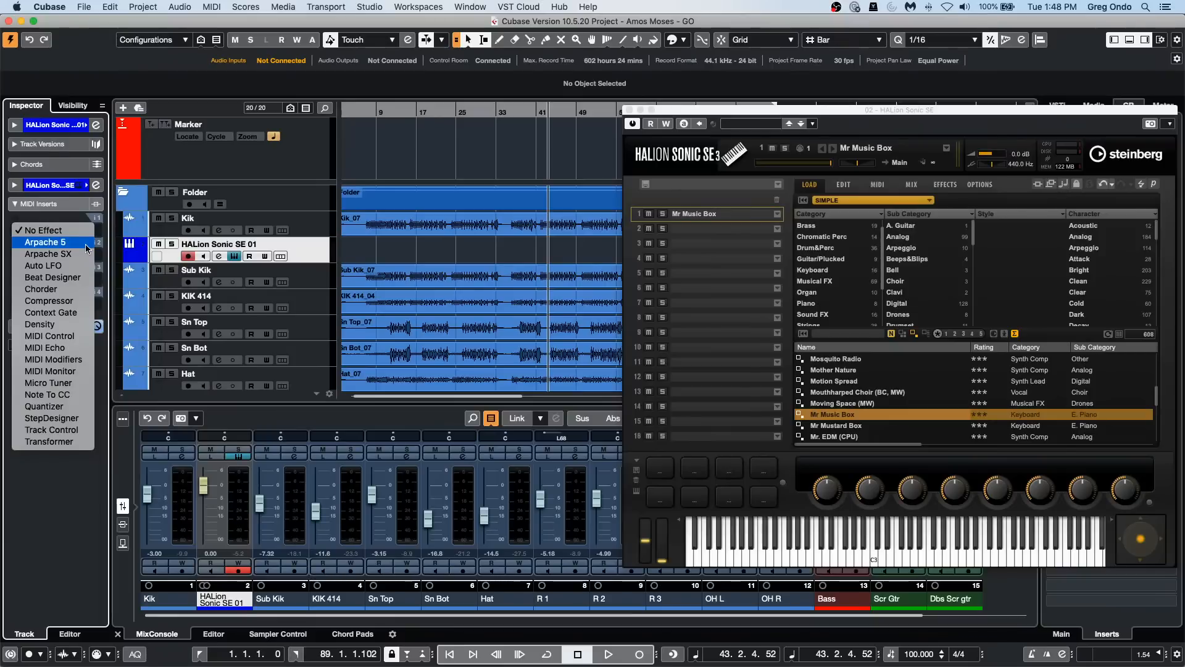
click(62, 242)
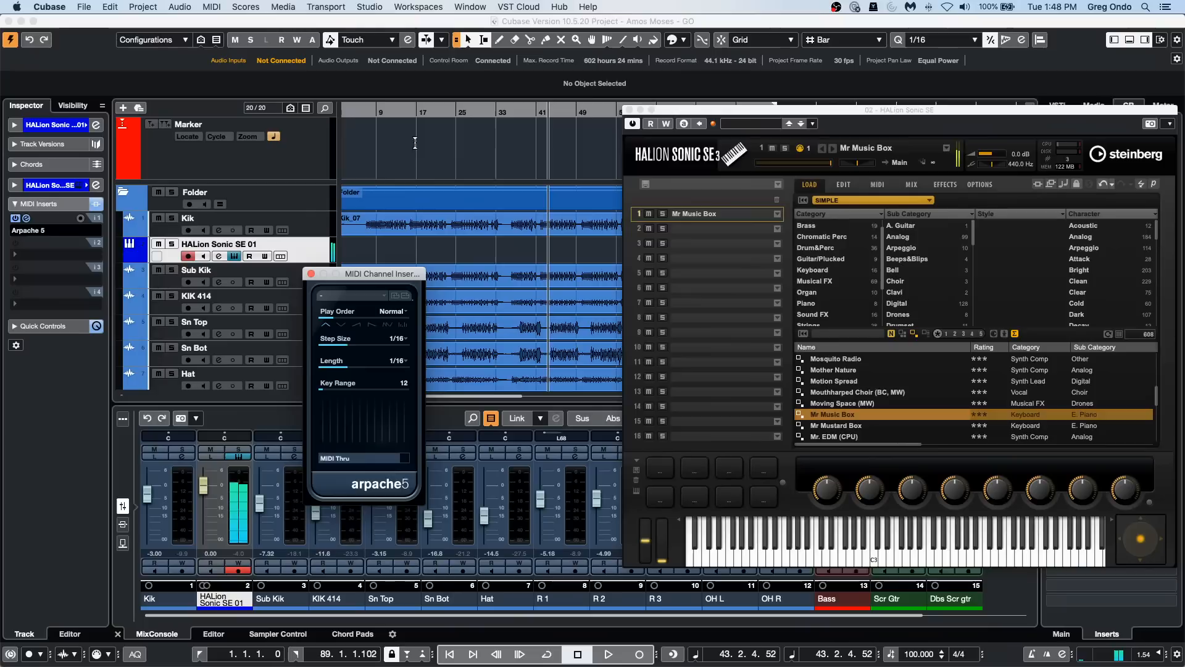
Step: Solo the HALion Sonic SE 01 track, record a MIDI part from bar 1, and make the track taller
drag(402, 114, 321, 116)
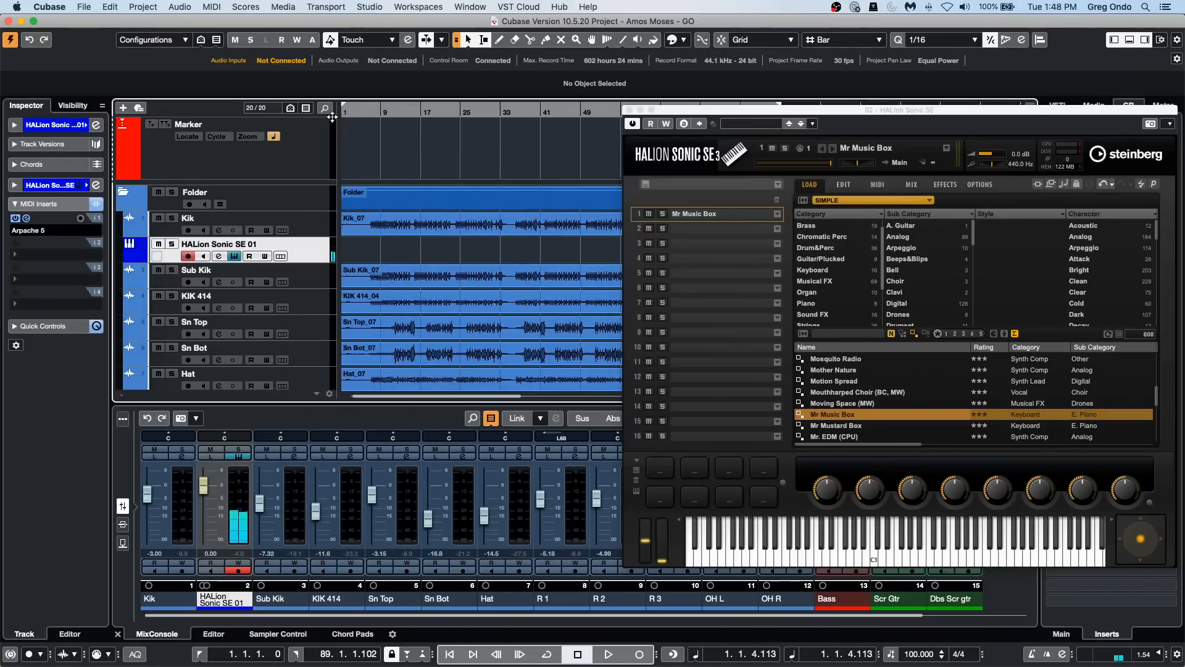
click(172, 244)
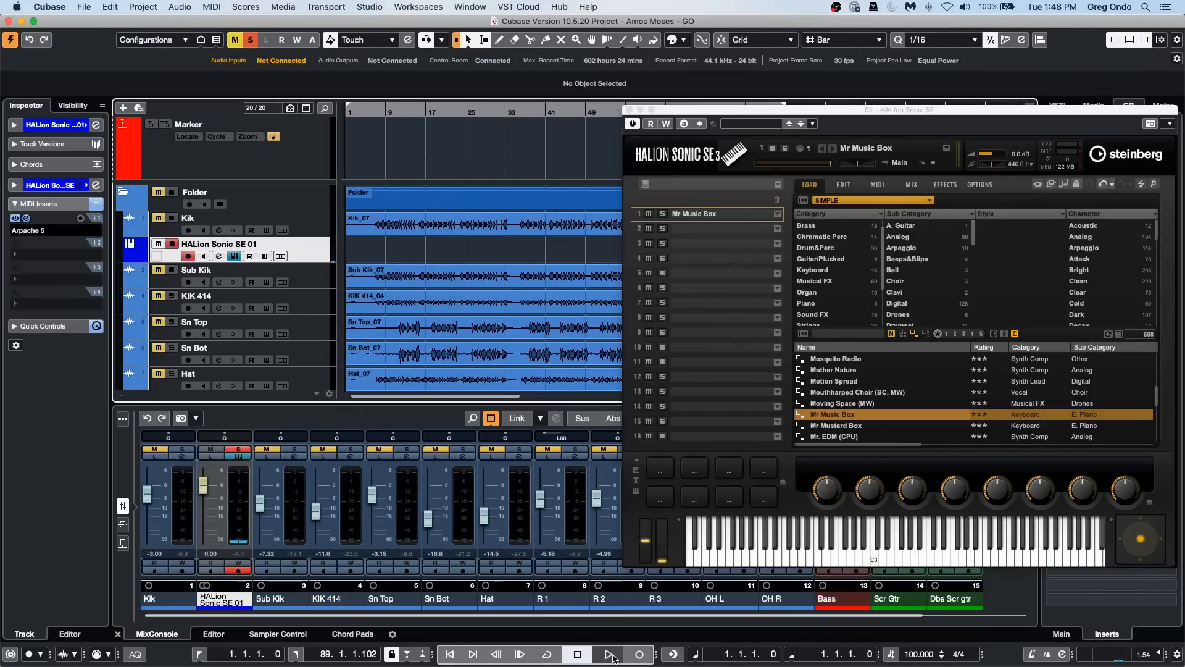
click(639, 654)
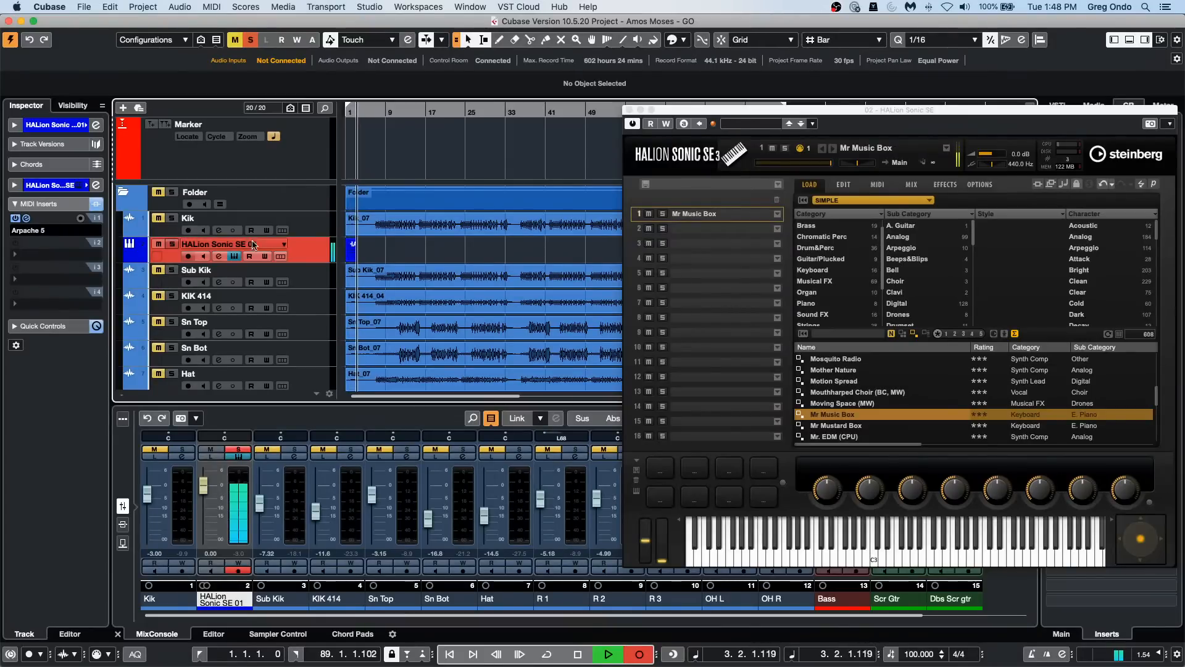
drag(312, 267, 314, 311)
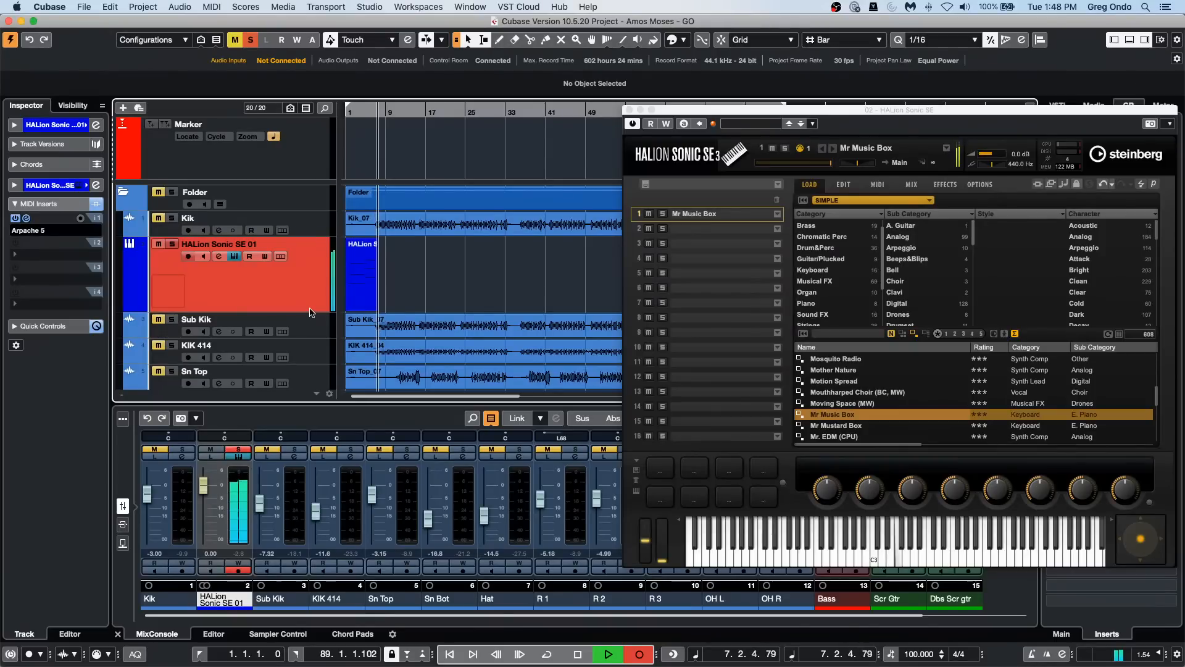
key(space)
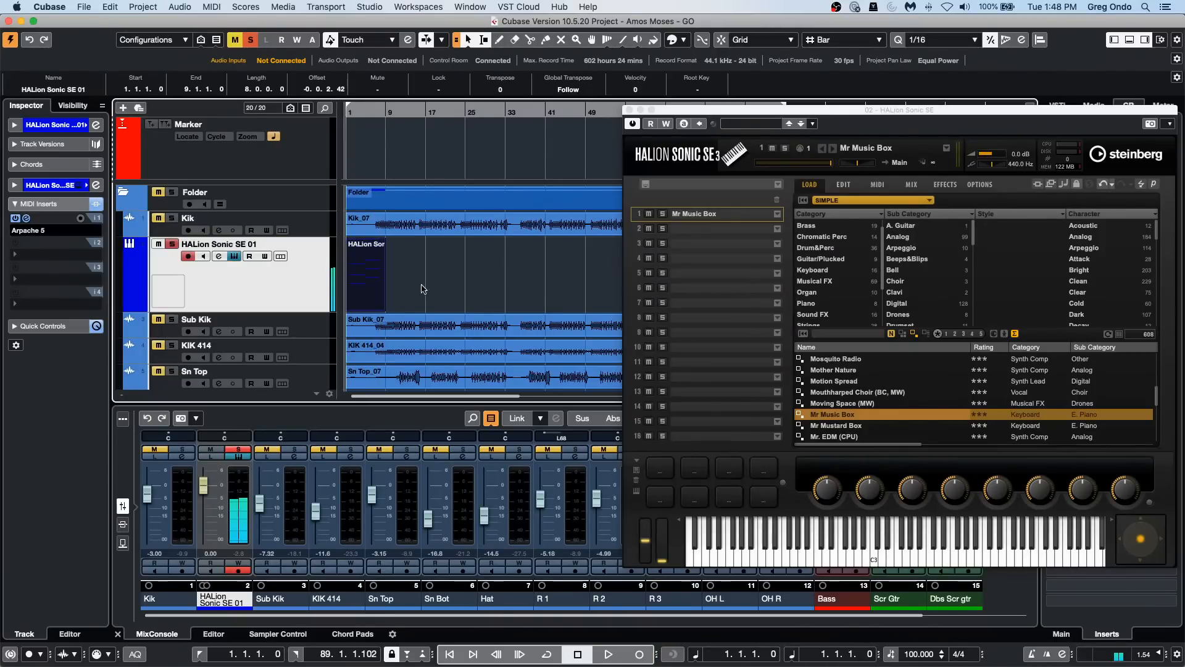
Step: Open the recorded part in the Key Editor and play it back to compare its notes with the arpeggiated sound
double_click(366, 293)
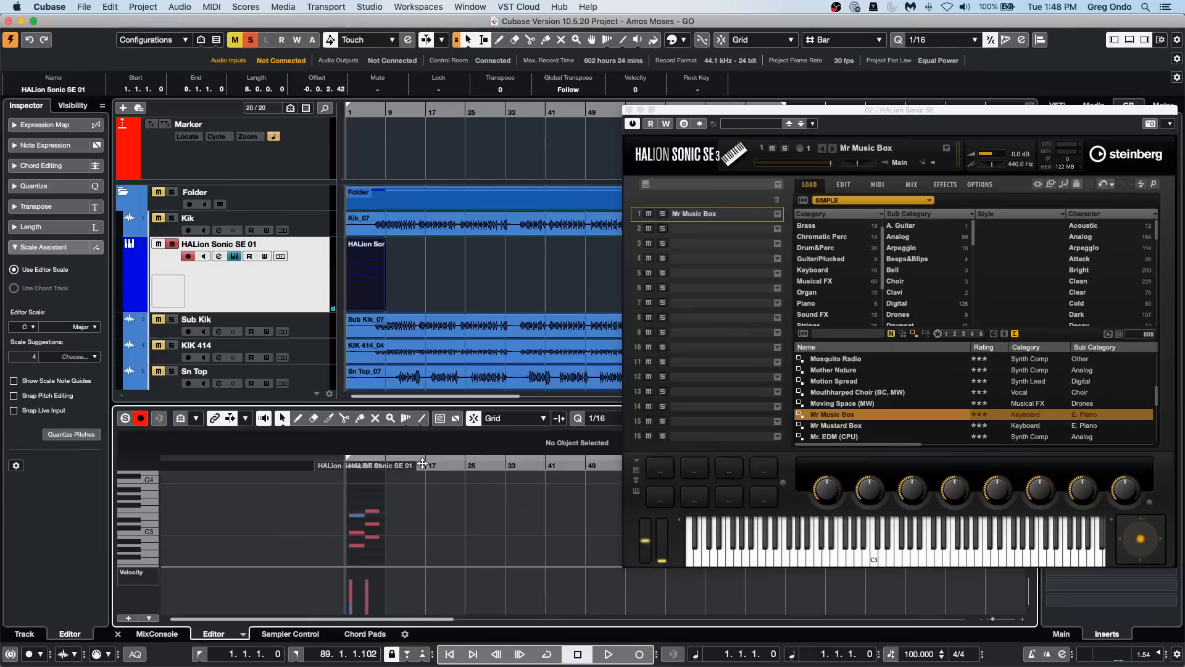
drag(425, 465, 253, 467)
key(h)
key(h)
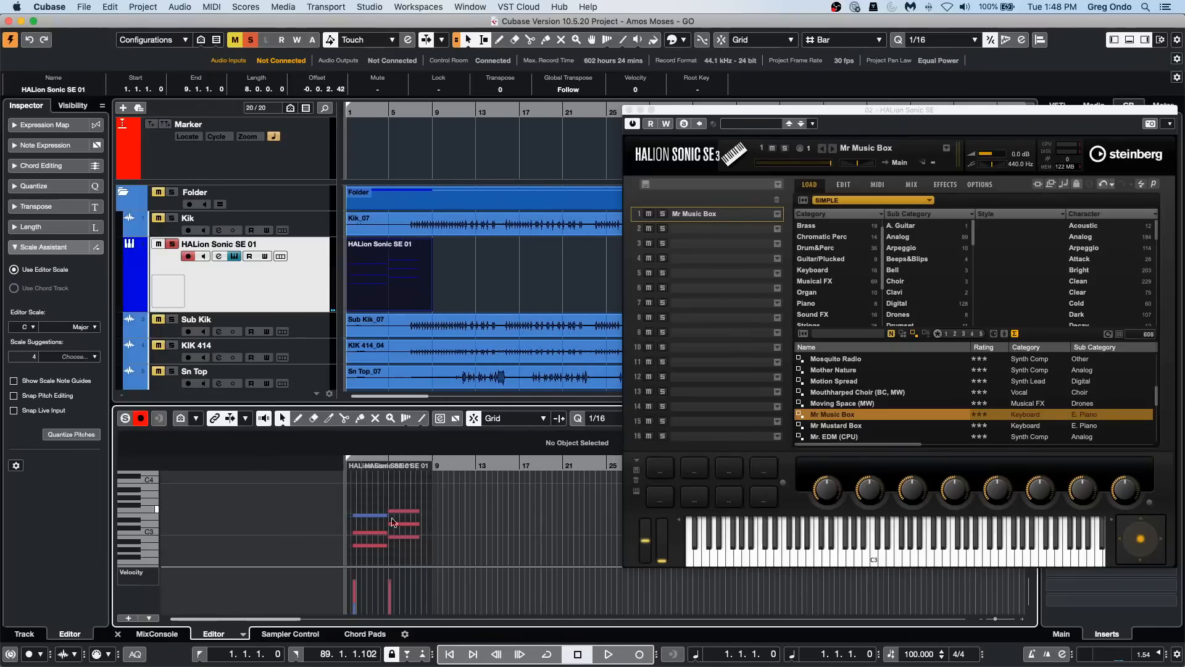
key(space)
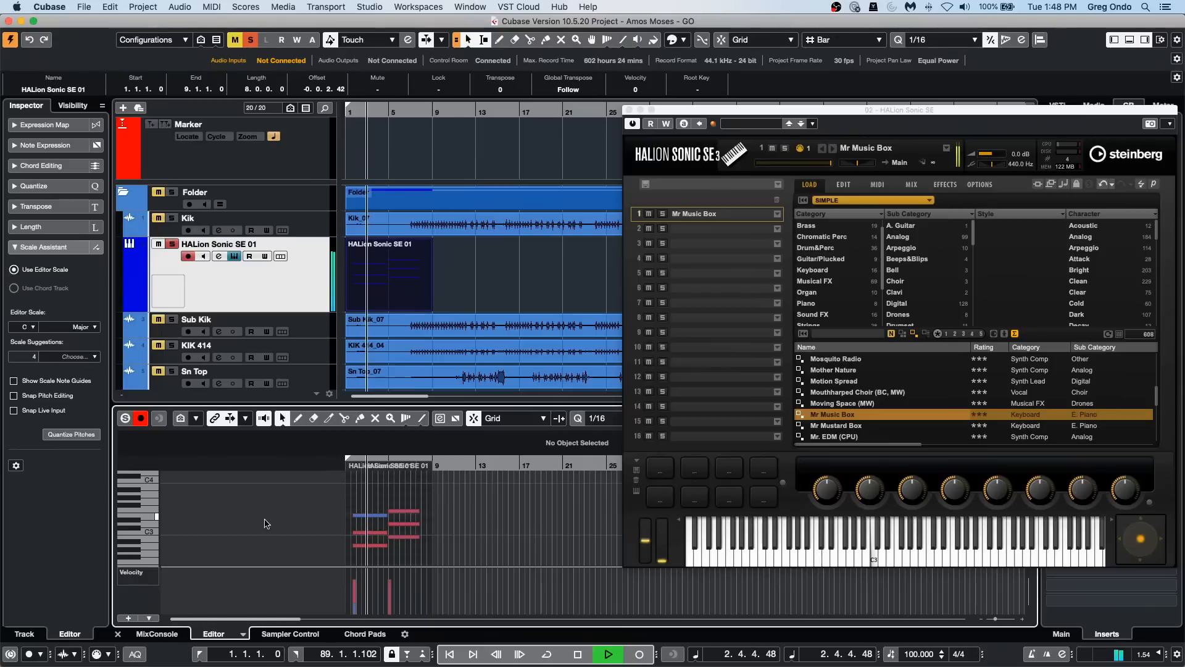
key(space)
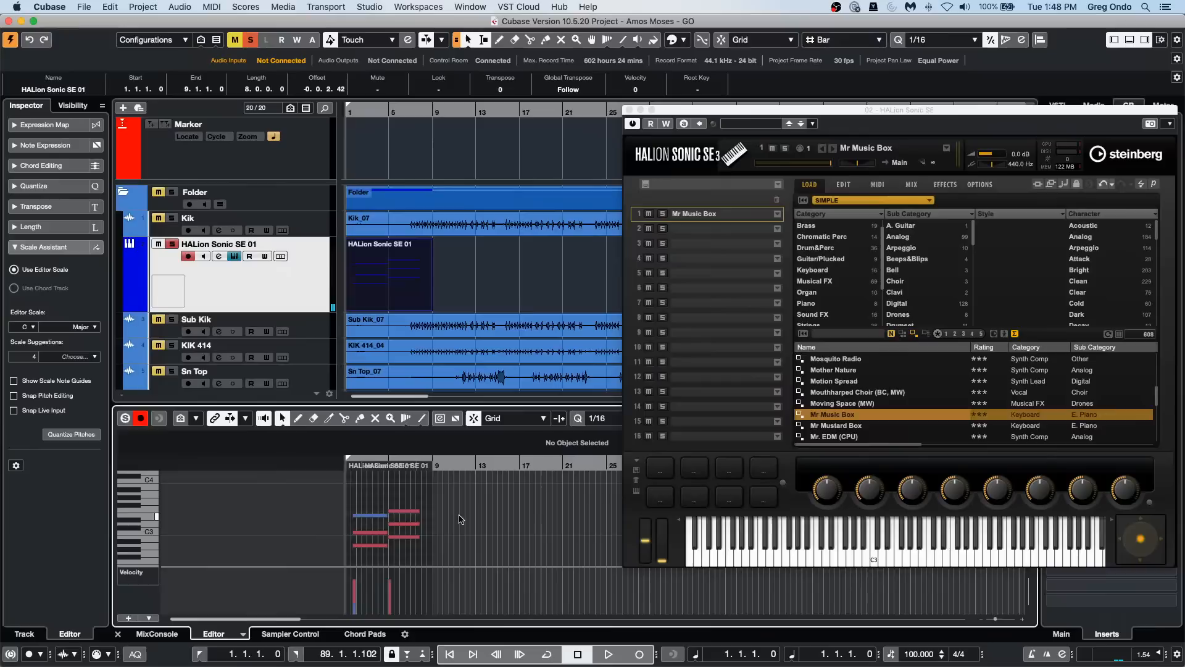
Step: Apply Freeze MIDI Modifiers to the recorded part, examine the written notes up close, and undo the freeze
click(213, 7)
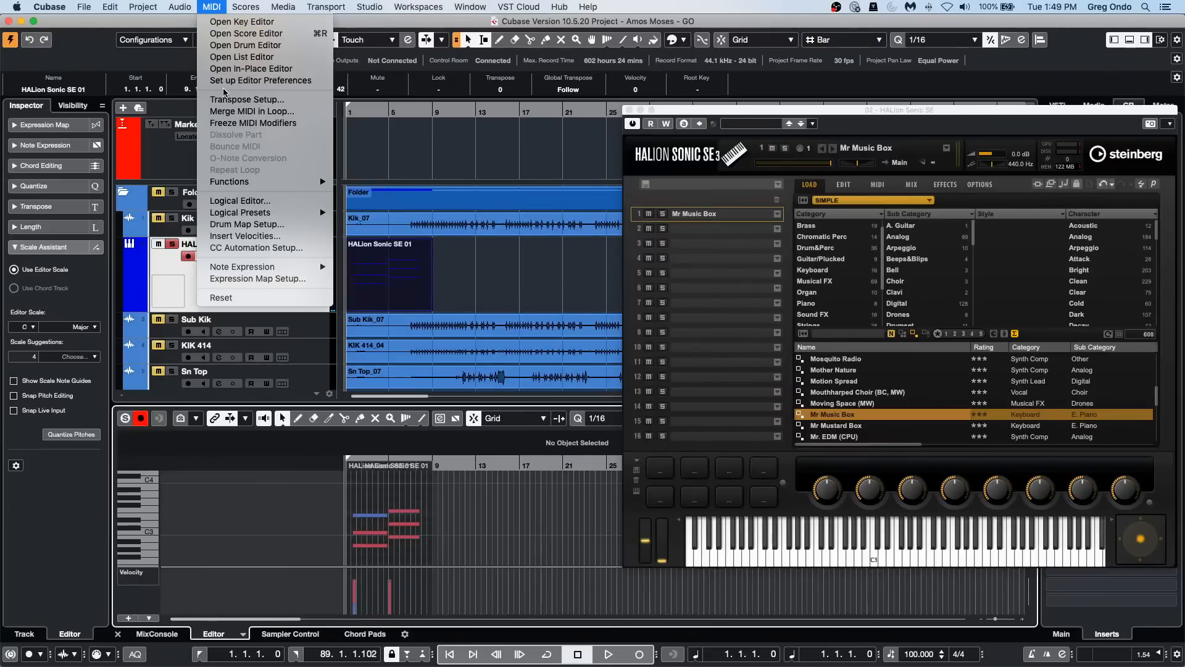
click(244, 126)
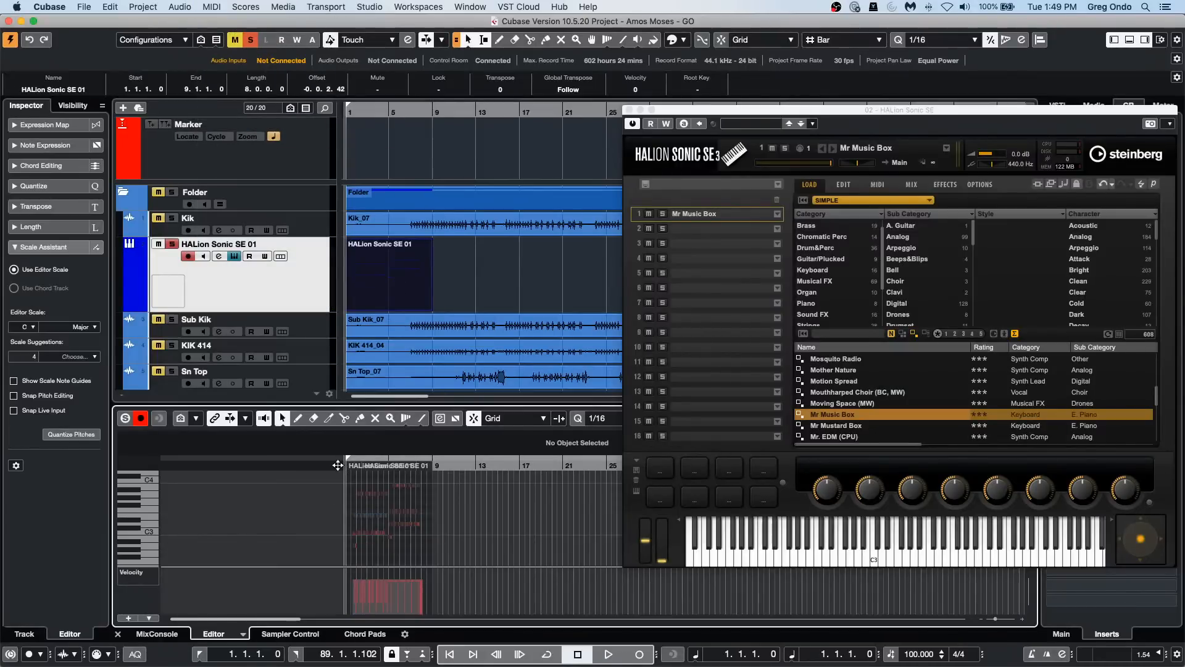
drag(338, 465, 345, 498)
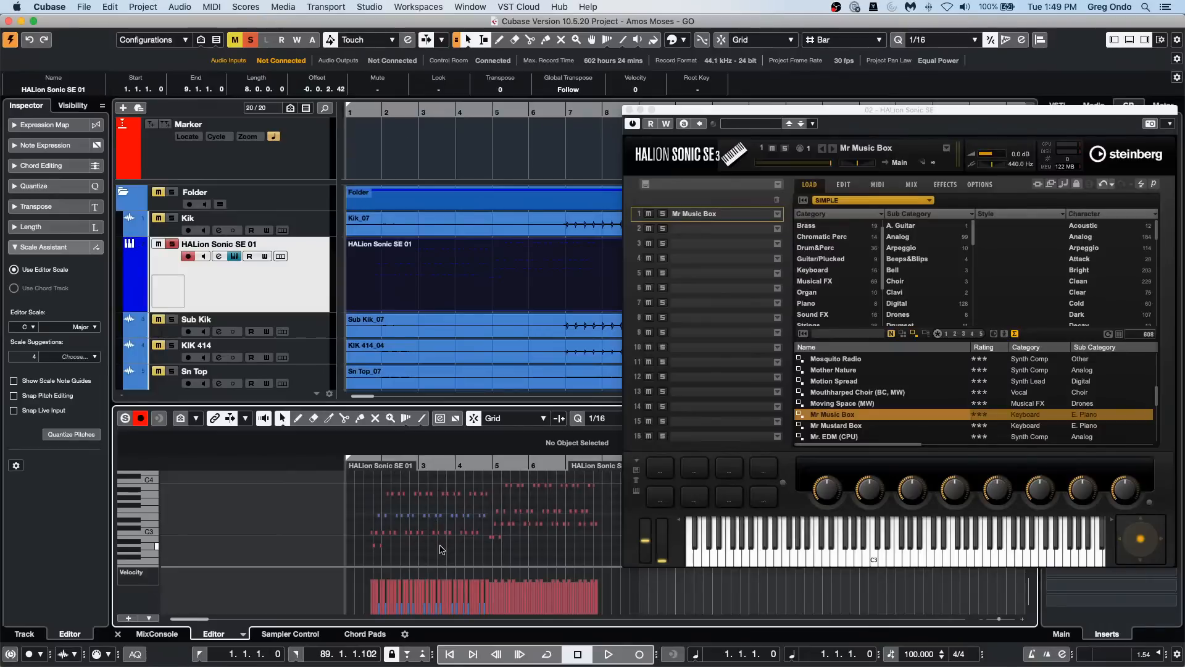
mouse_move(462, 467)
mouse_down()
mouse_move(460, 499)
mouse_move(455, 488)
mouse_up()
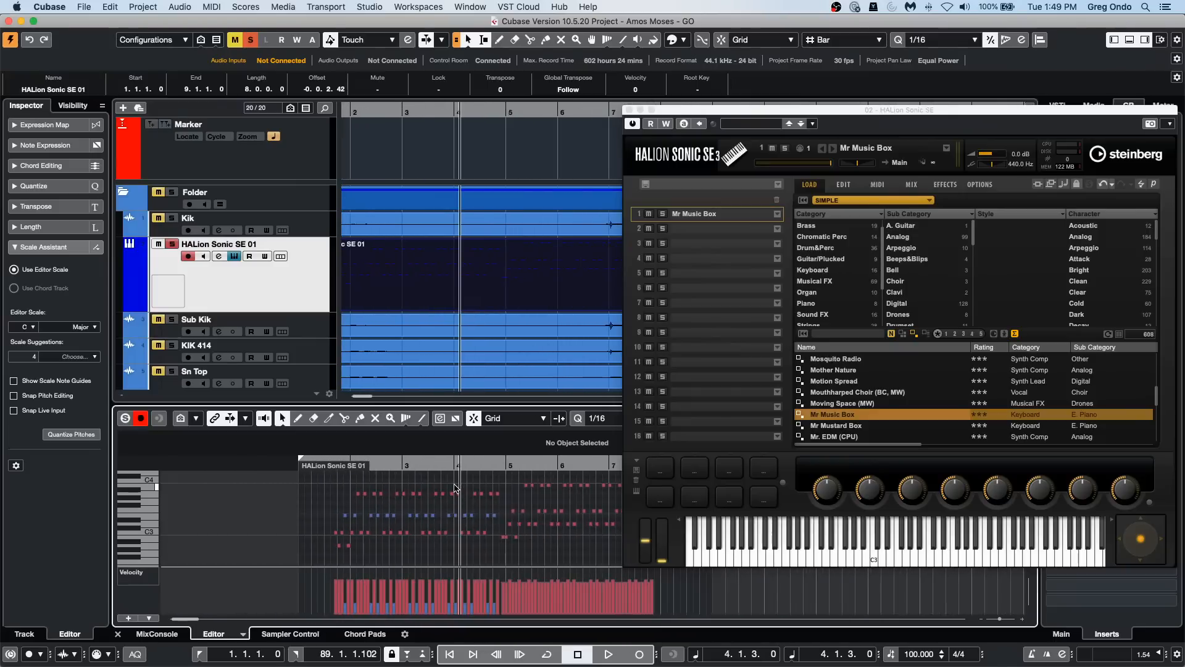
key(super+z)
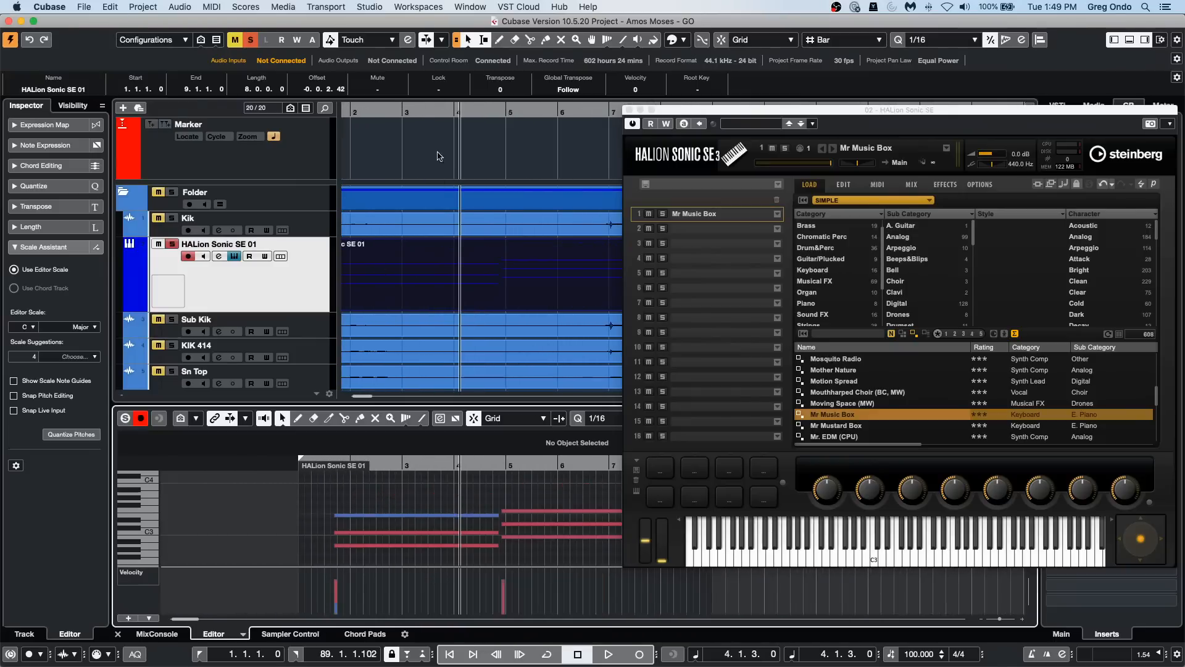
Step: Erase all notes inside the recorded HALion Sonic SE 01 part, with the project cursor at bar 3
drag(404, 109, 406, 91)
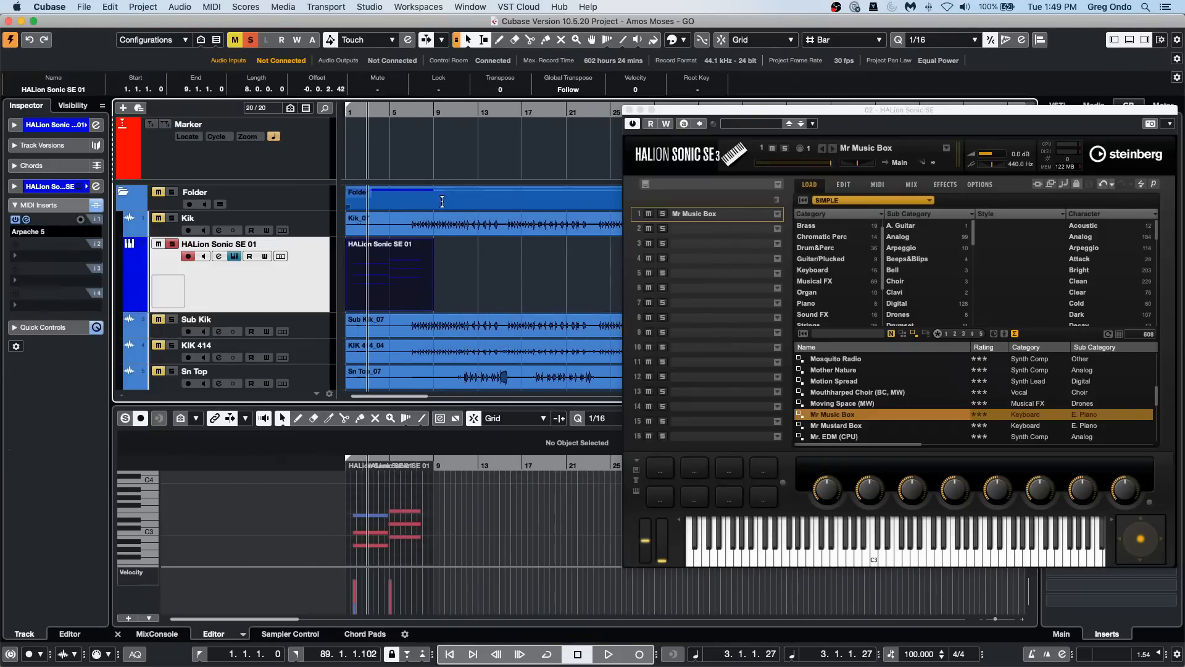
right_click(394, 284)
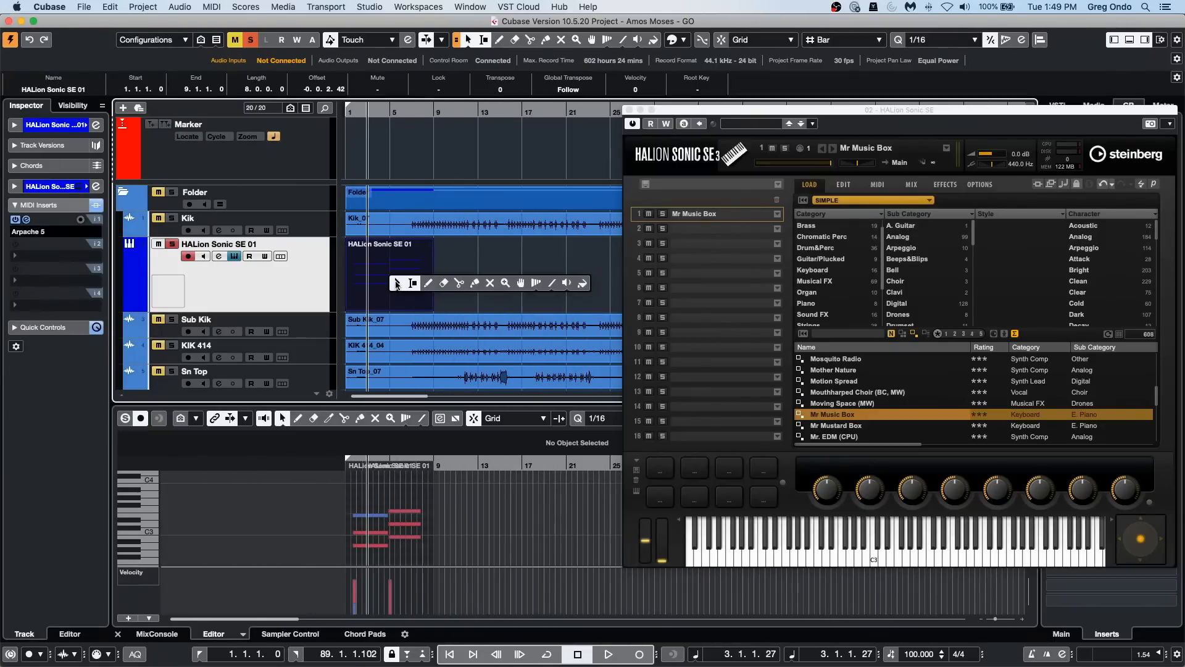
click(444, 284)
mouse_move(197, 477)
mouse_down()
mouse_move(433, 568)
mouse_move(455, 598)
mouse_up()
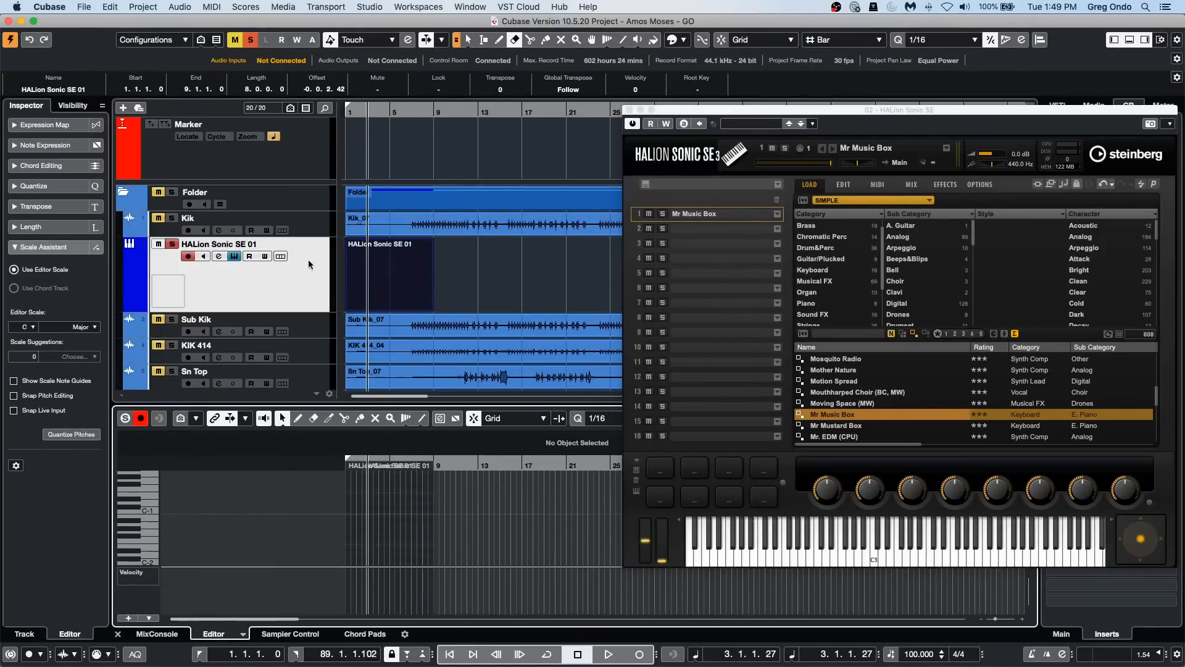
Step: Enable Record Output to Track for Arpache 5 and record a new part from bar 3 on HALion Sonic SE 01
click(281, 303)
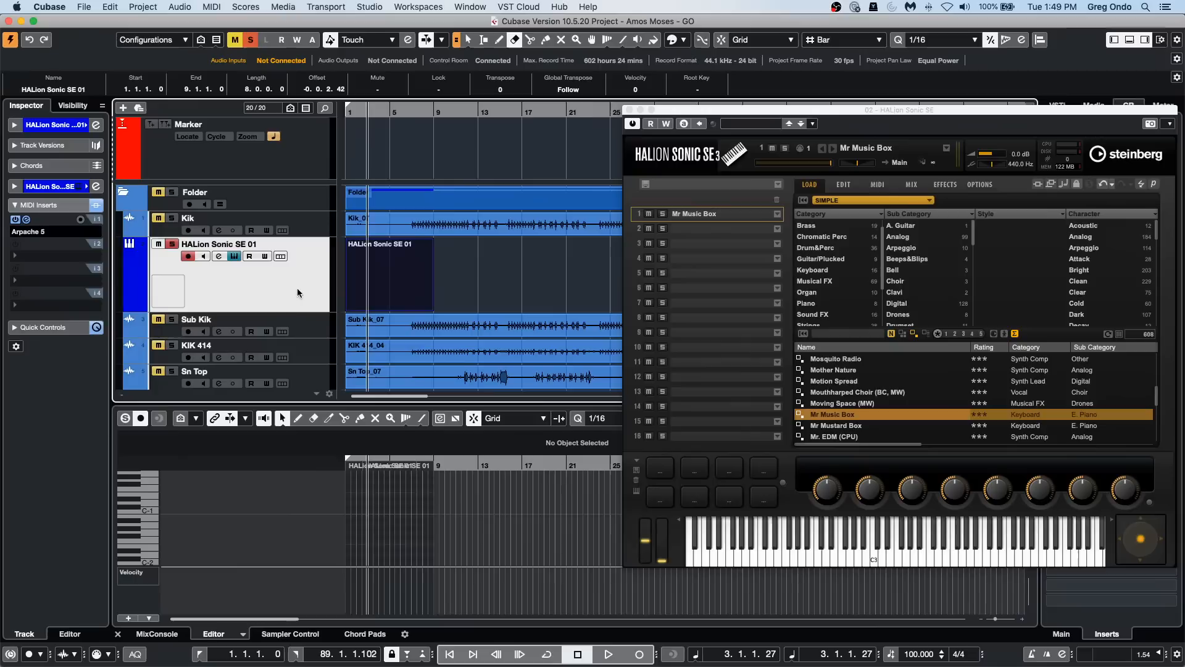
click(79, 221)
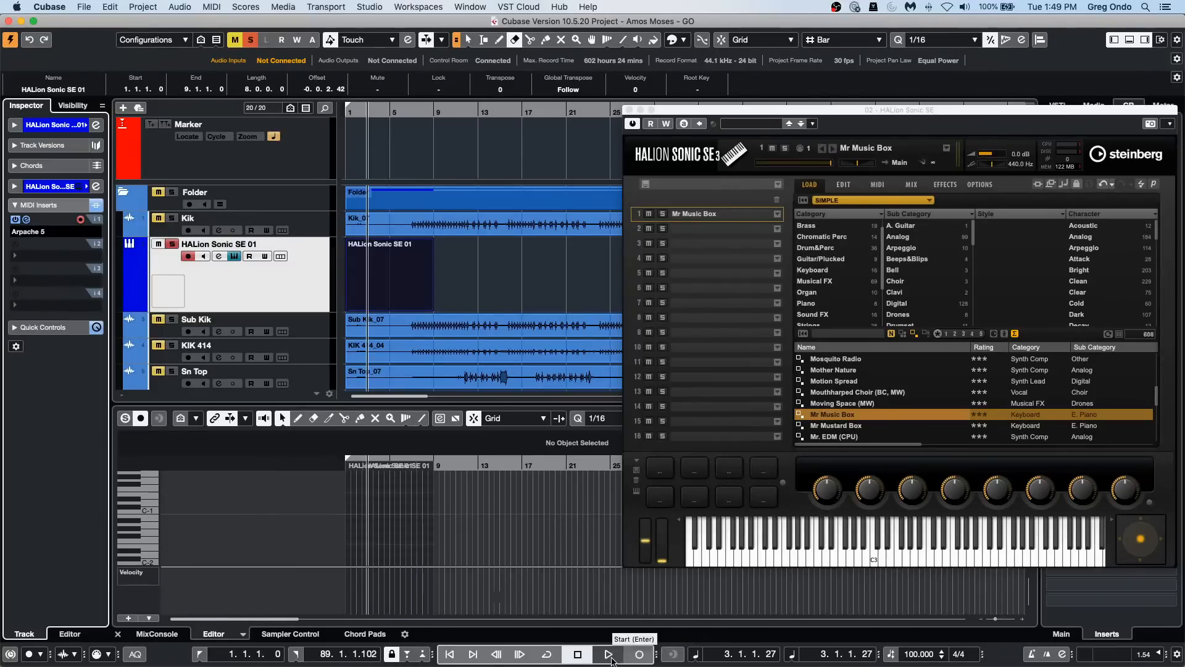
click(640, 655)
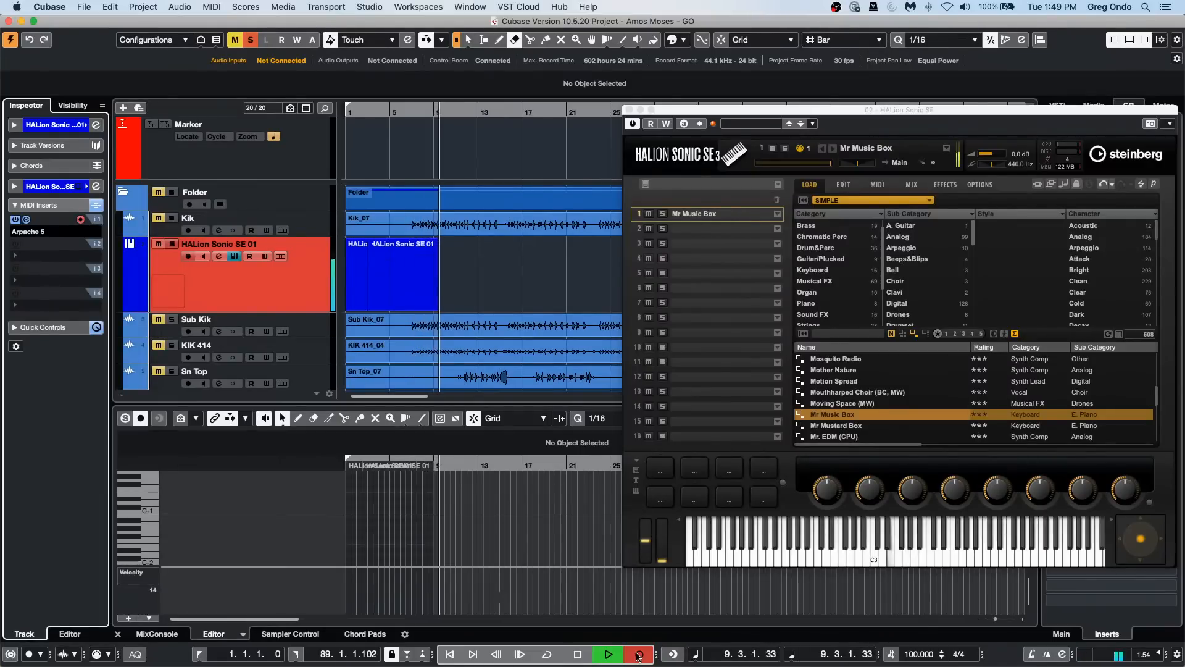
key(space)
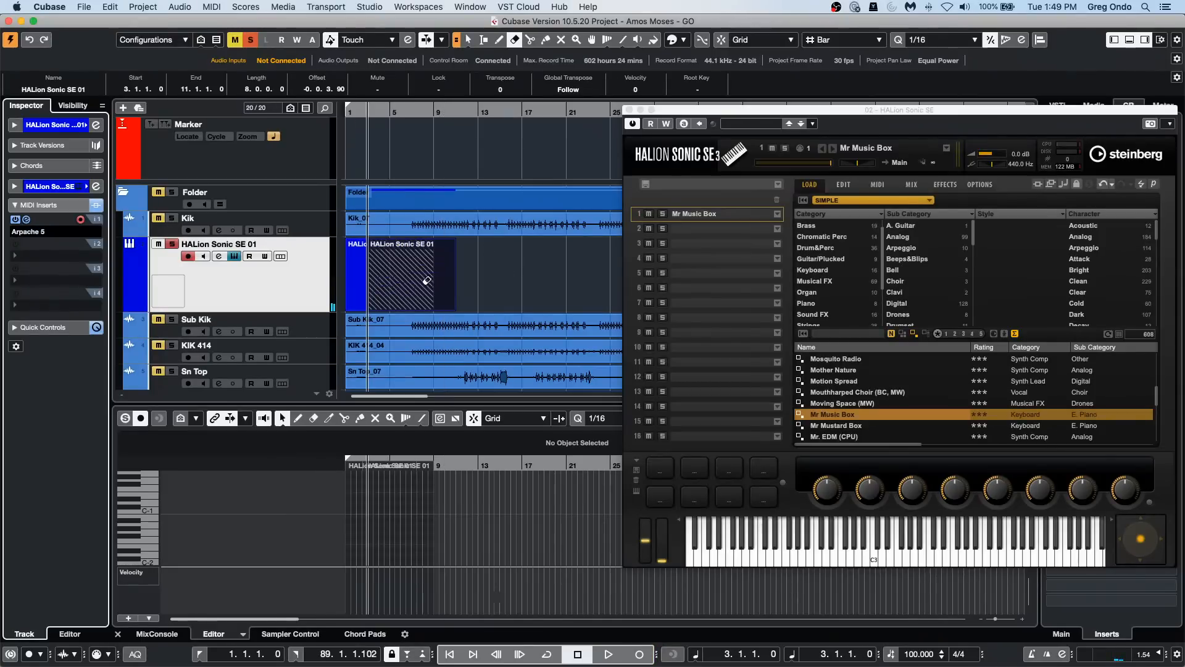
Step: Move the newly recorded part to about bar 13 and examine its arpeggiated notes in the Key Editor
key(1)
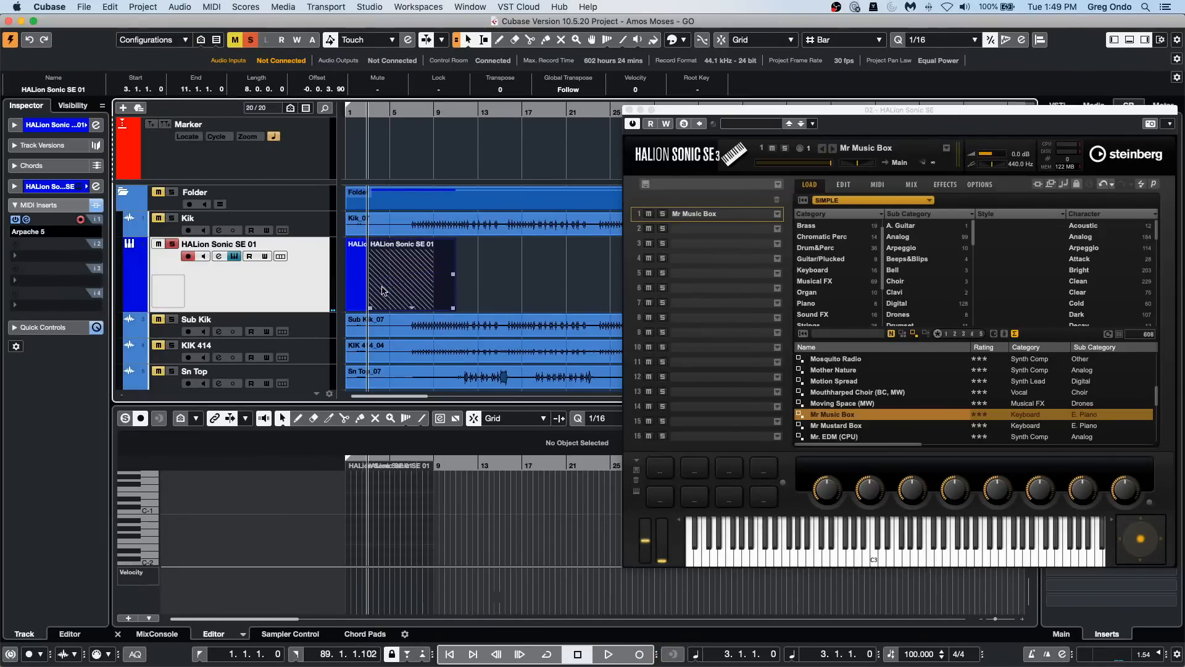
drag(454, 289, 542, 289)
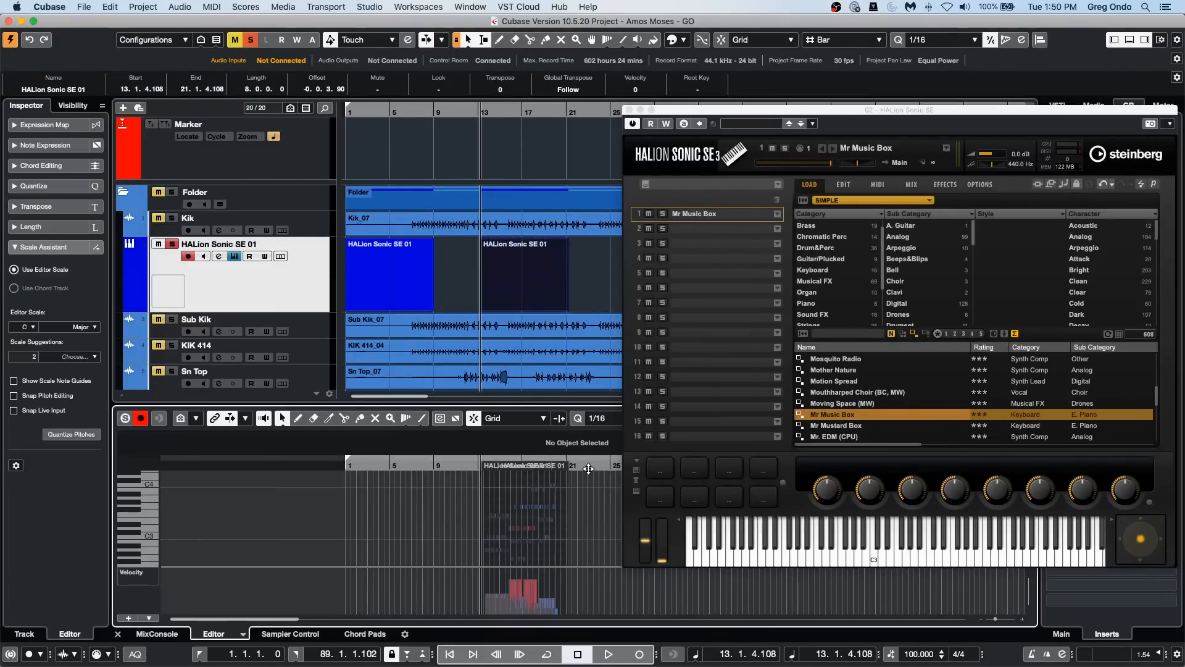
drag(585, 465, 314, 561)
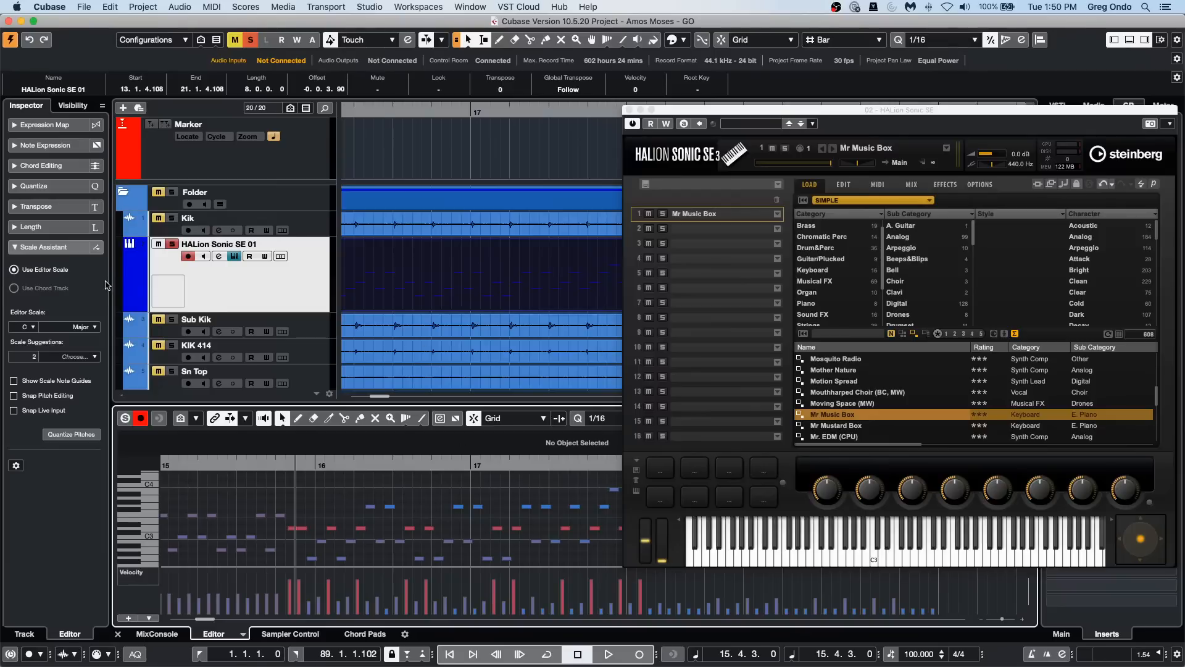
click(249, 293)
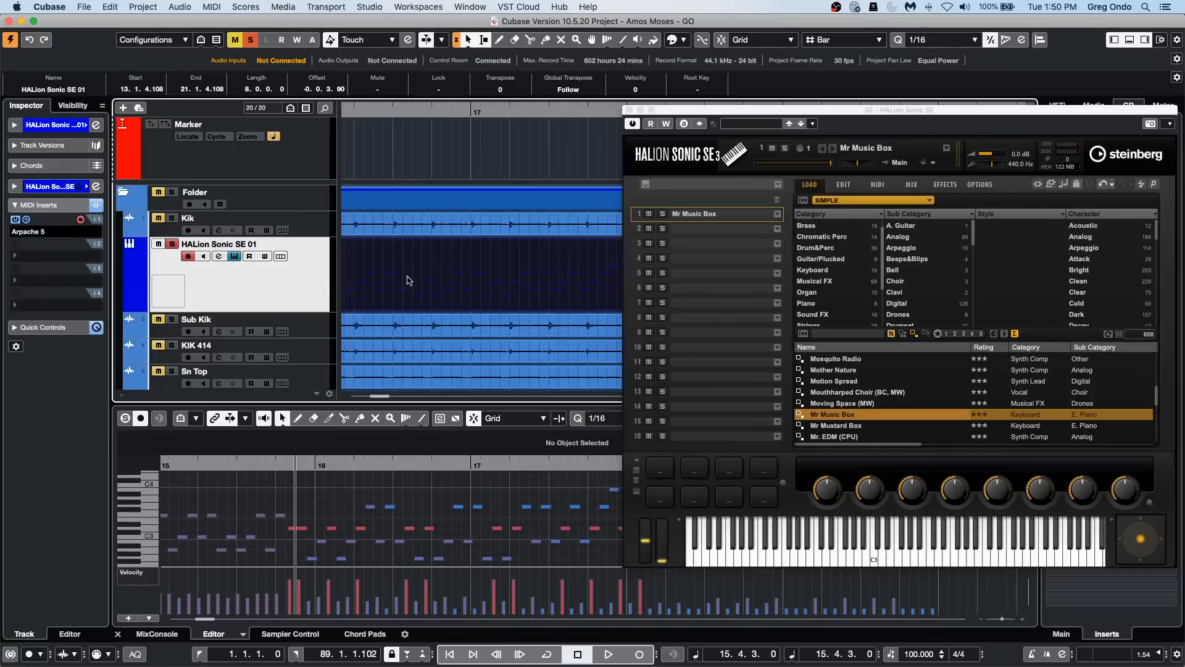
click(251, 7)
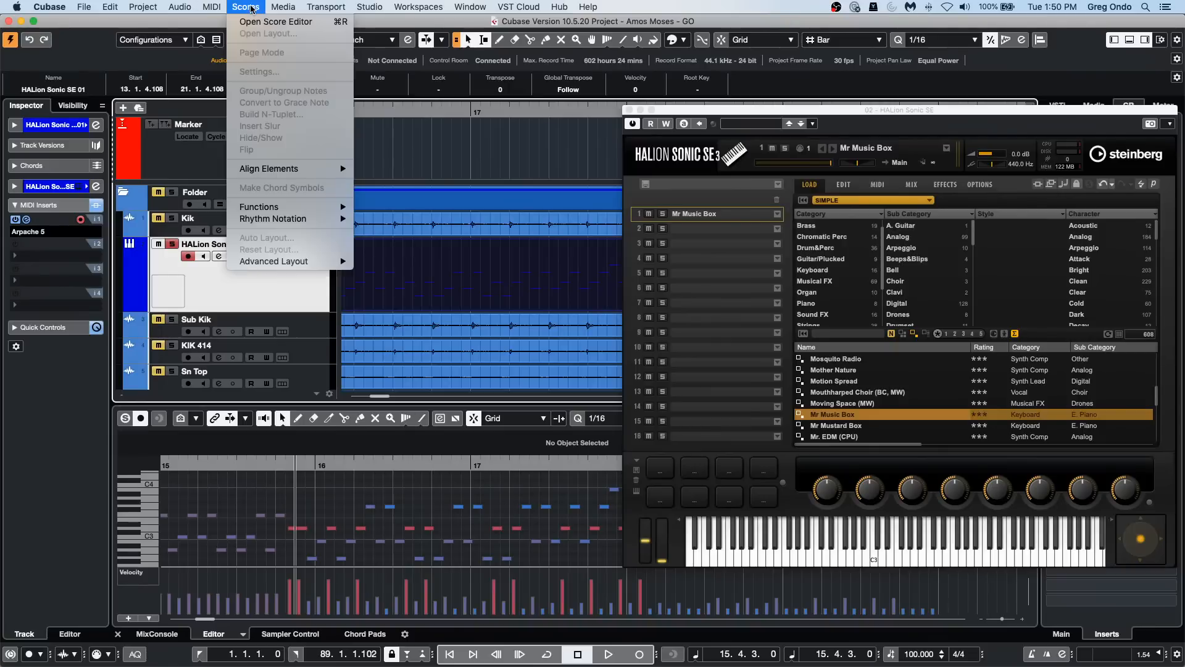
mouse_move(221, 9)
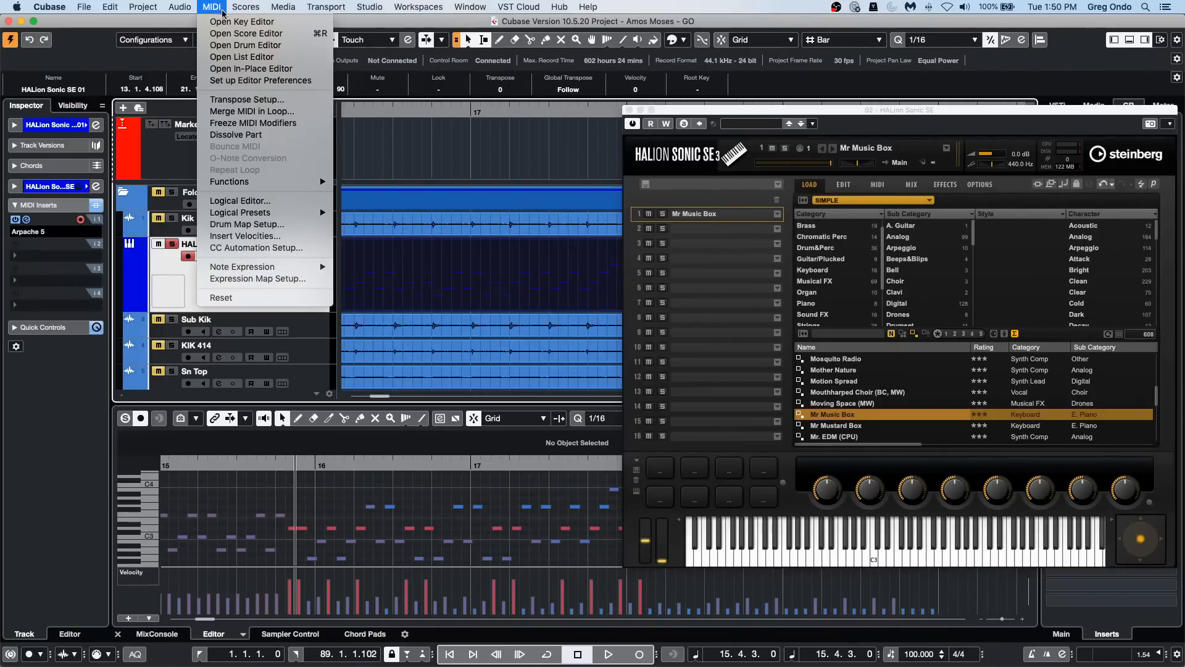
click(298, 126)
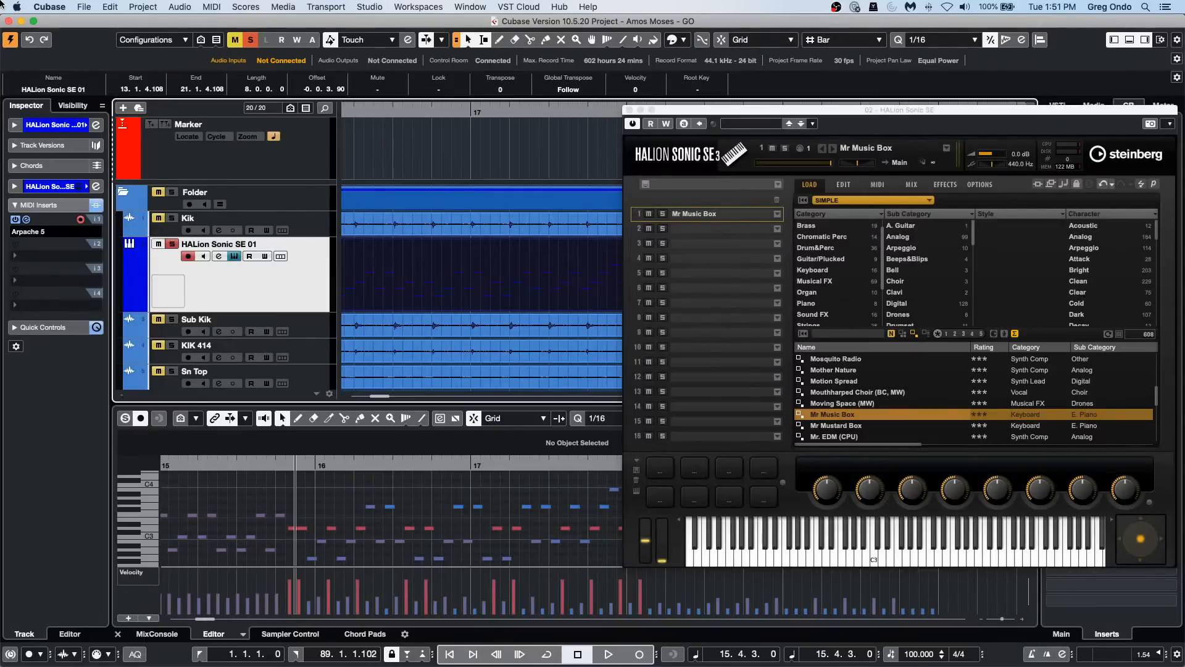
click(87, 7)
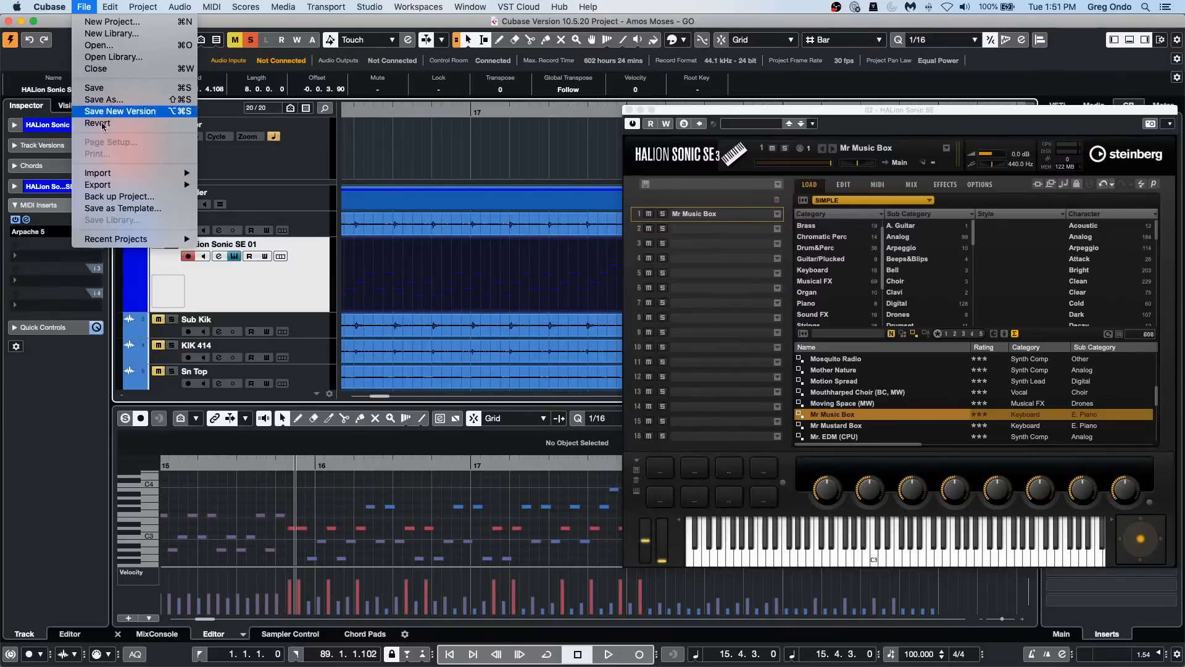
mouse_move(121, 241)
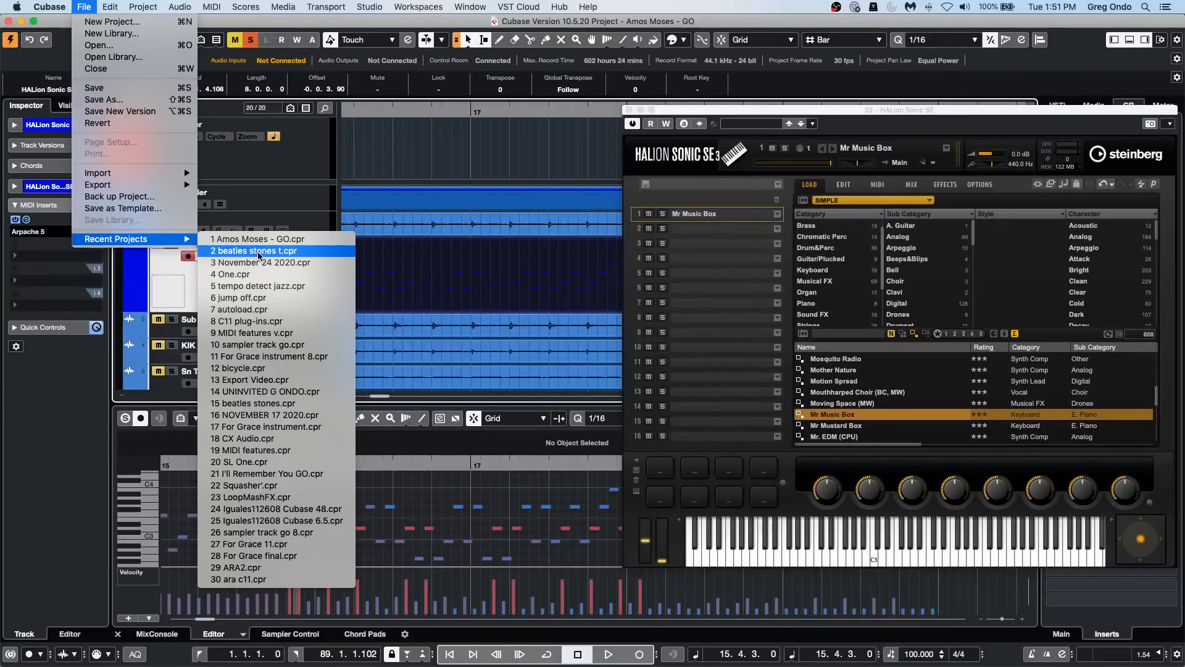
click(86, 8)
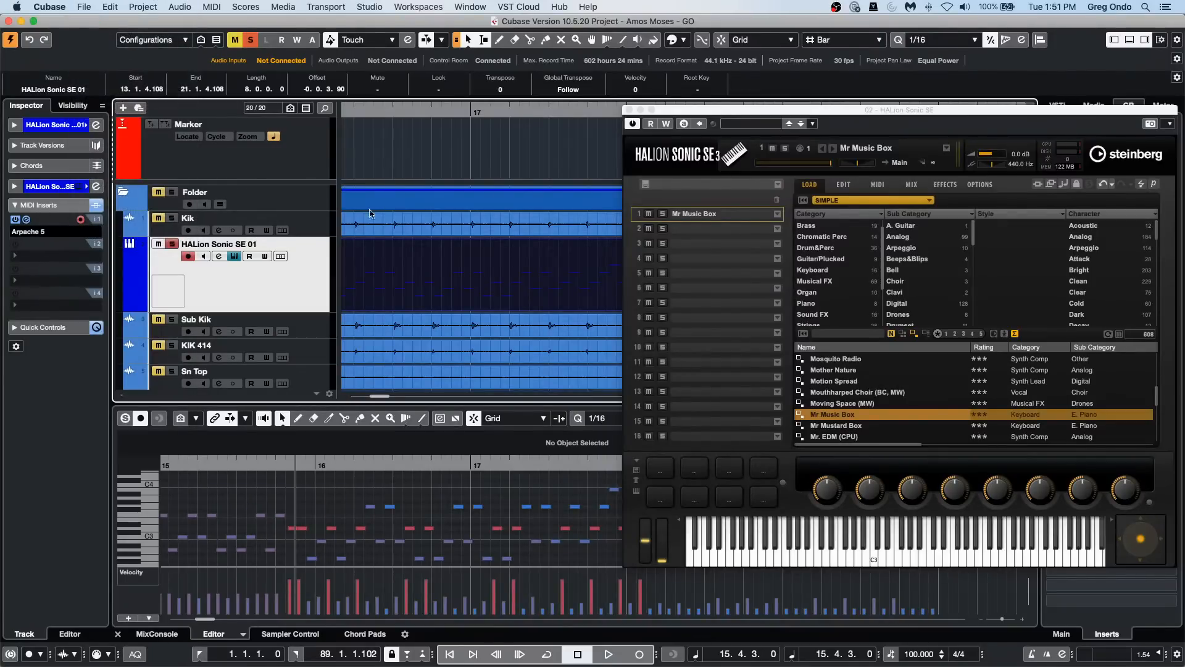
Step: Open Feel Good c7.cpr from the Feel Good NAMM 09 project folder, activate it, and skip resolving the missing audio file
key(super+o)
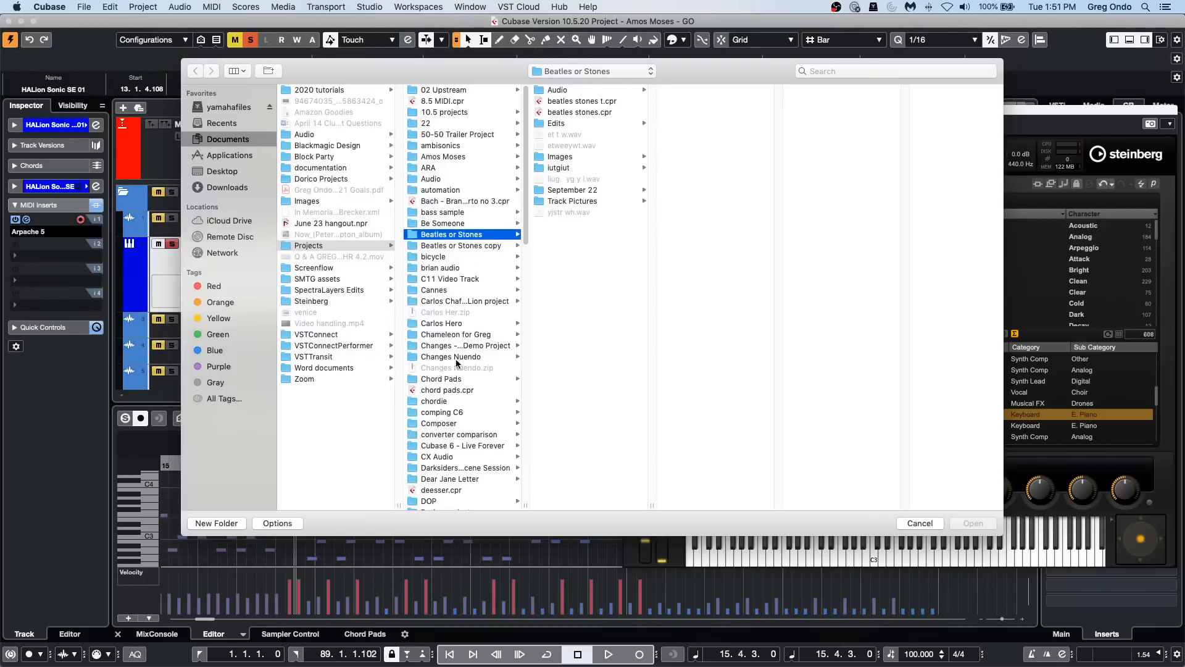
scroll(434, 358, down, 3)
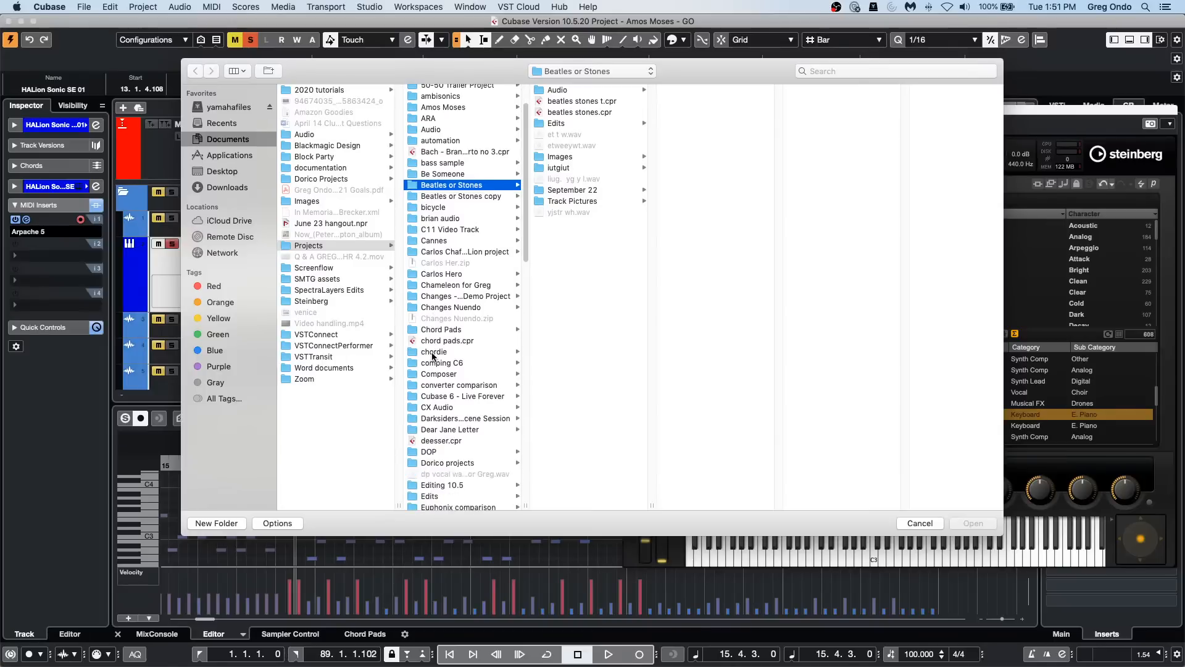
scroll(434, 356, down, 5)
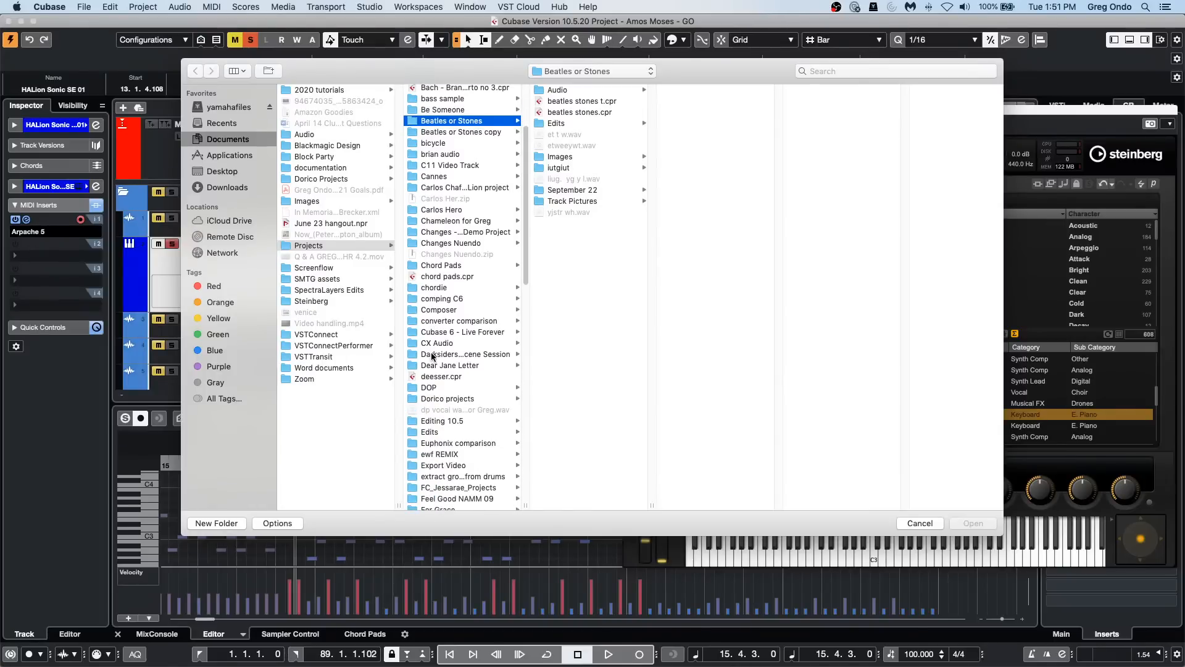
scroll(433, 356, down, 5)
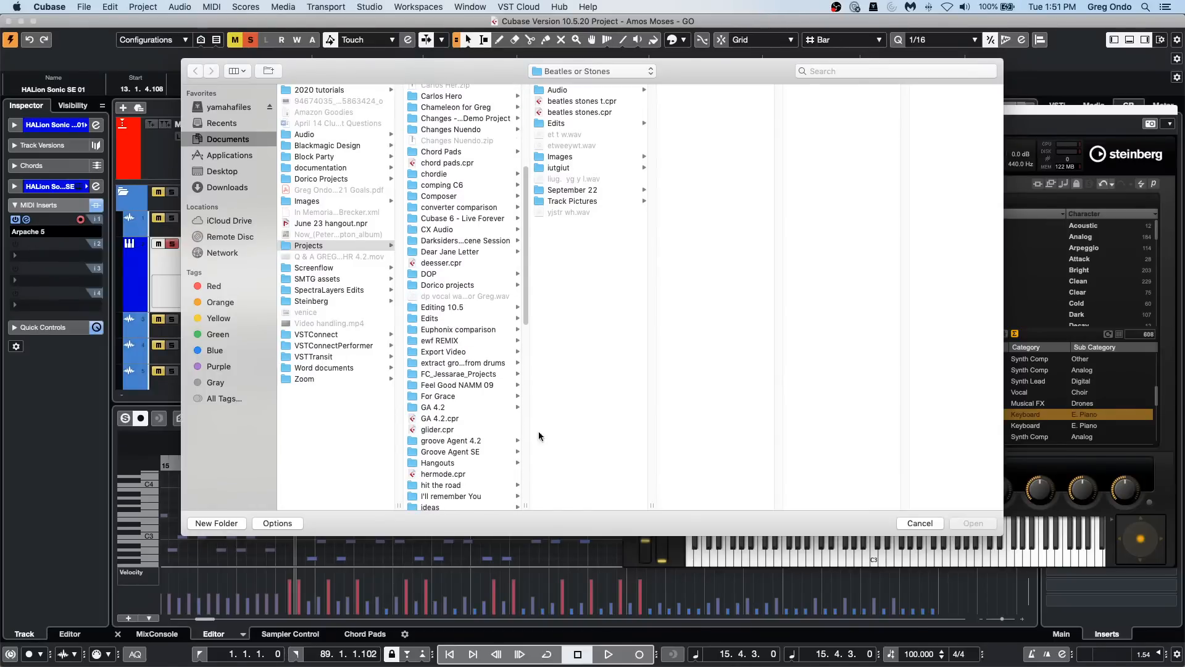
click(465, 385)
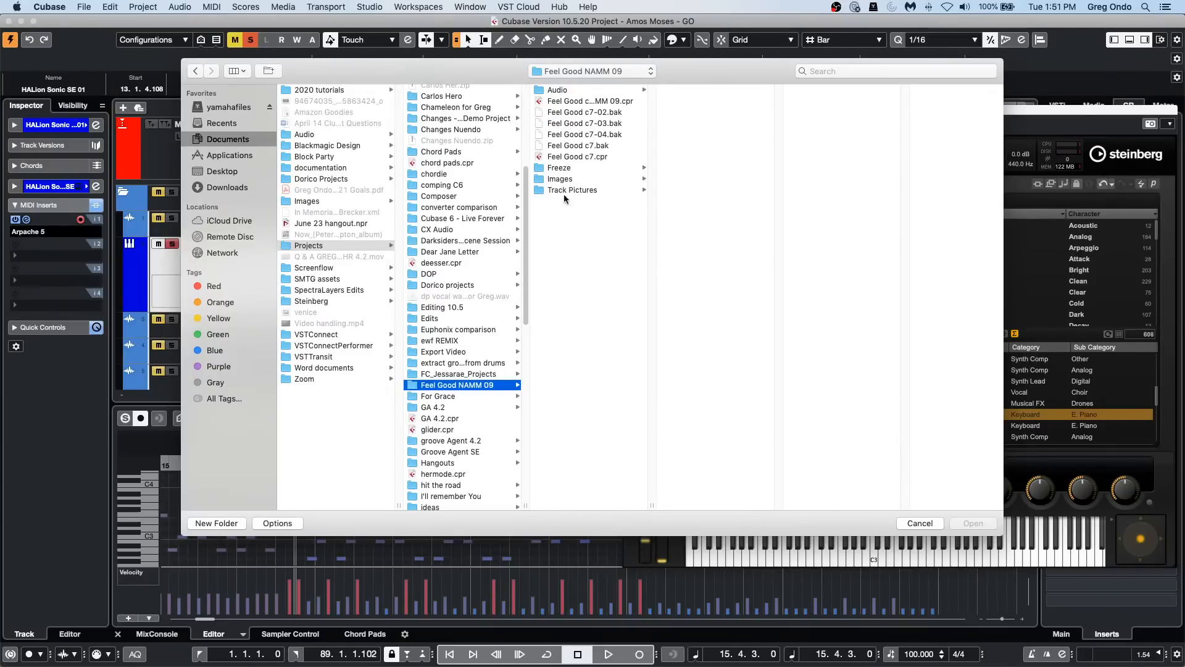
double_click(586, 157)
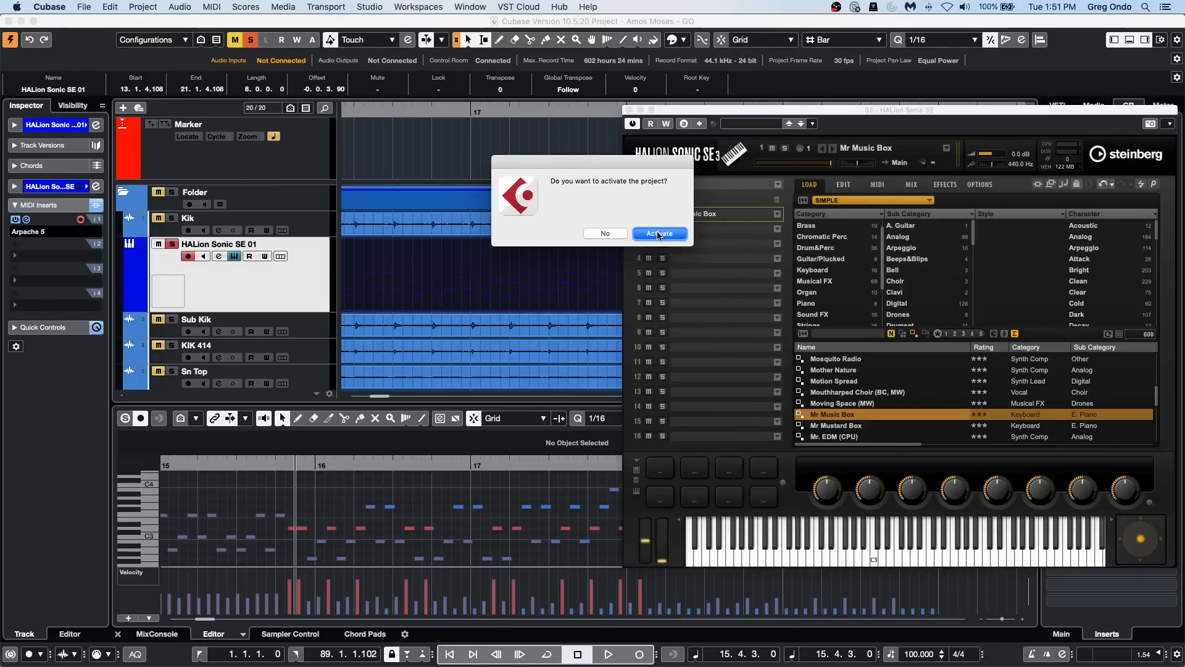
click(660, 234)
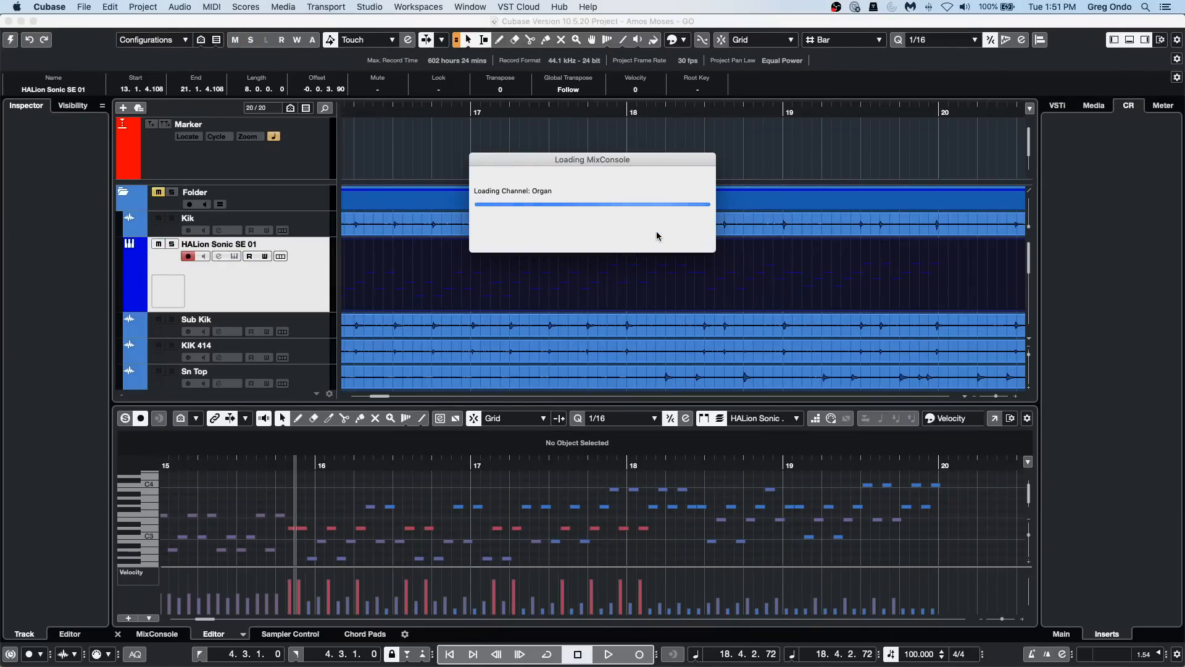
click(793, 296)
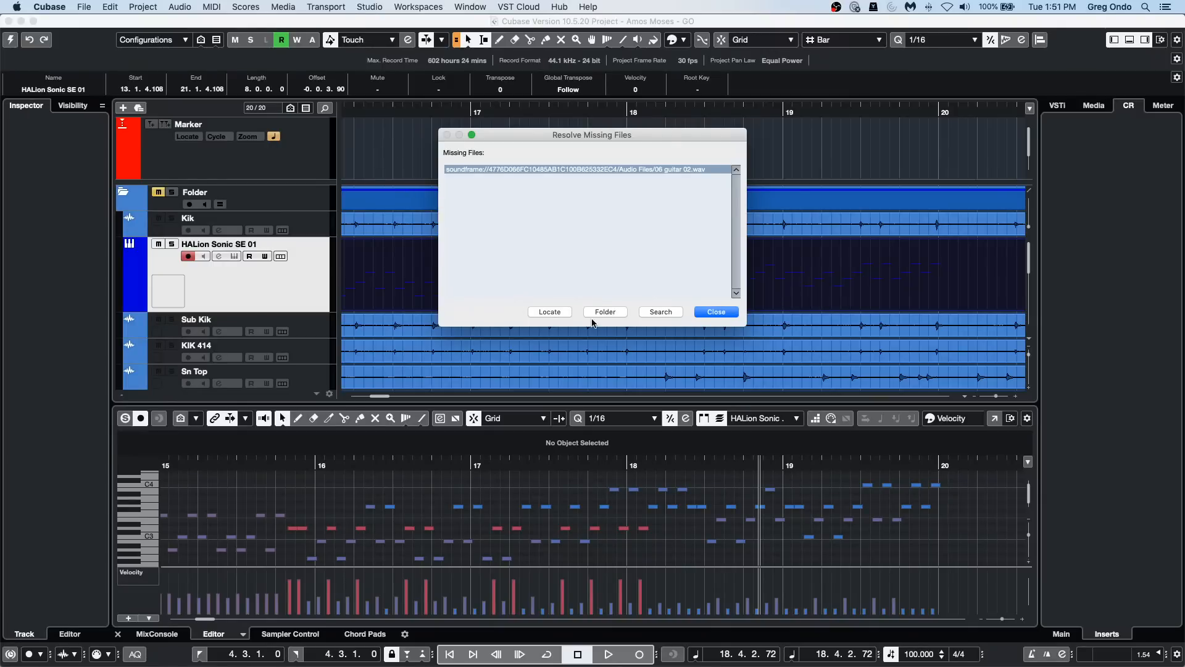
click(710, 312)
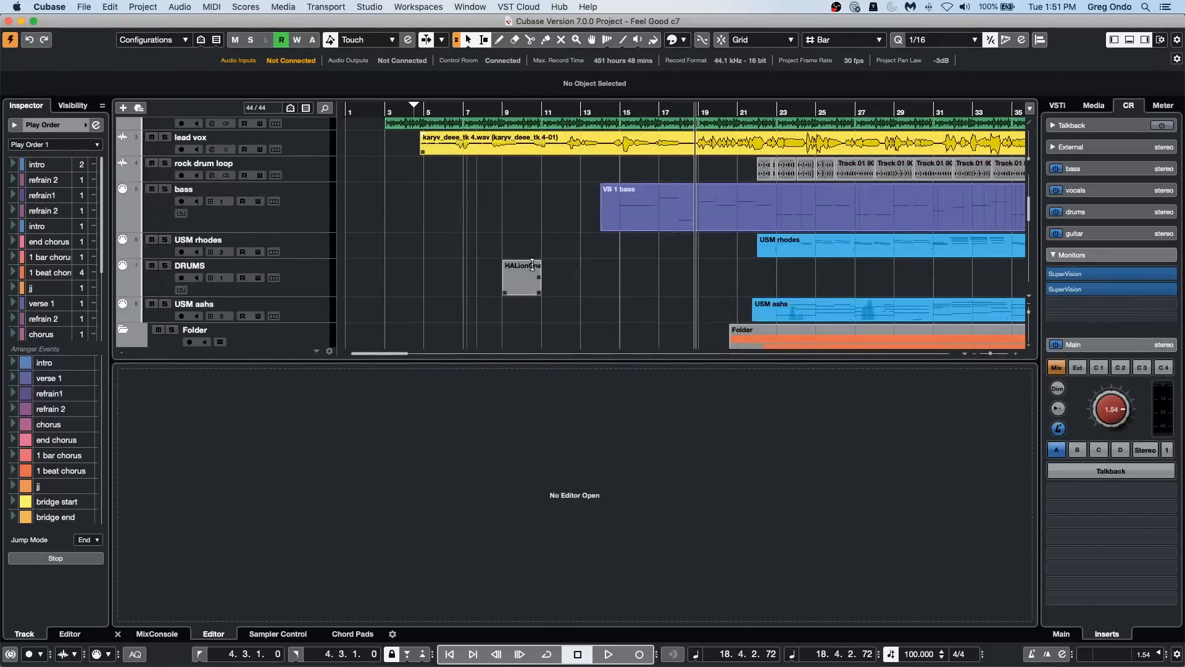
Step: Play the project briefly, then open the USM rhodes part in a separate Key Editor window
key(space)
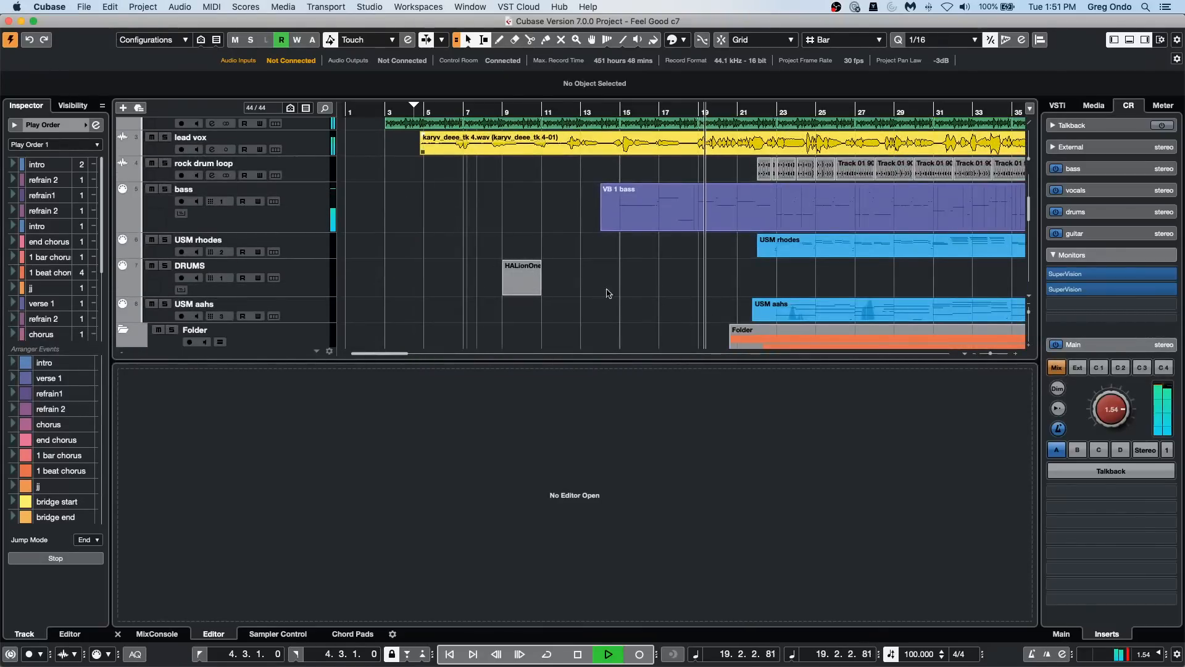
key(space)
double_click(822, 253)
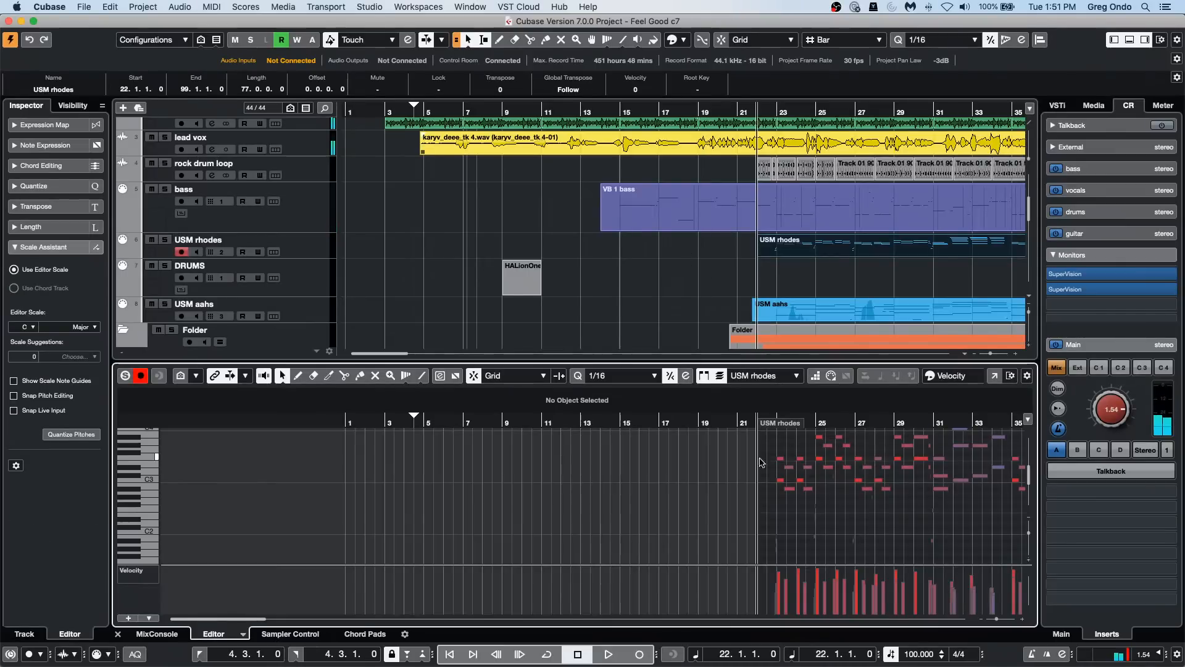
click(996, 377)
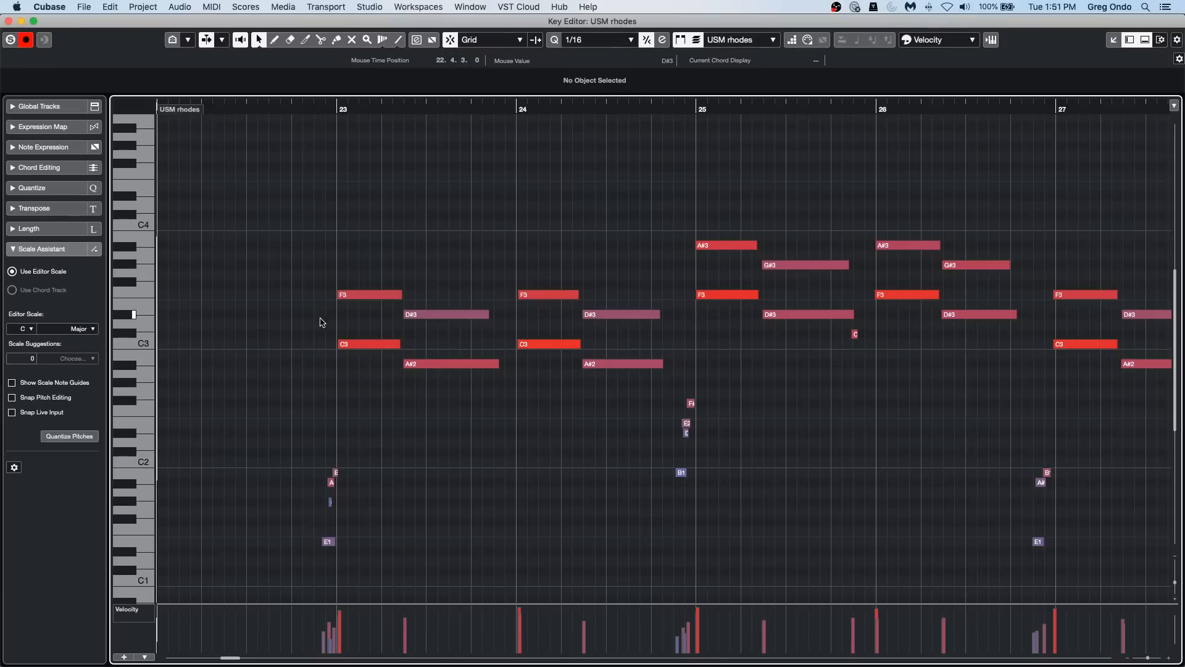
Step: Play the USM rhodes part with the editor soloed and look over its notes up to about bar 48
key(space)
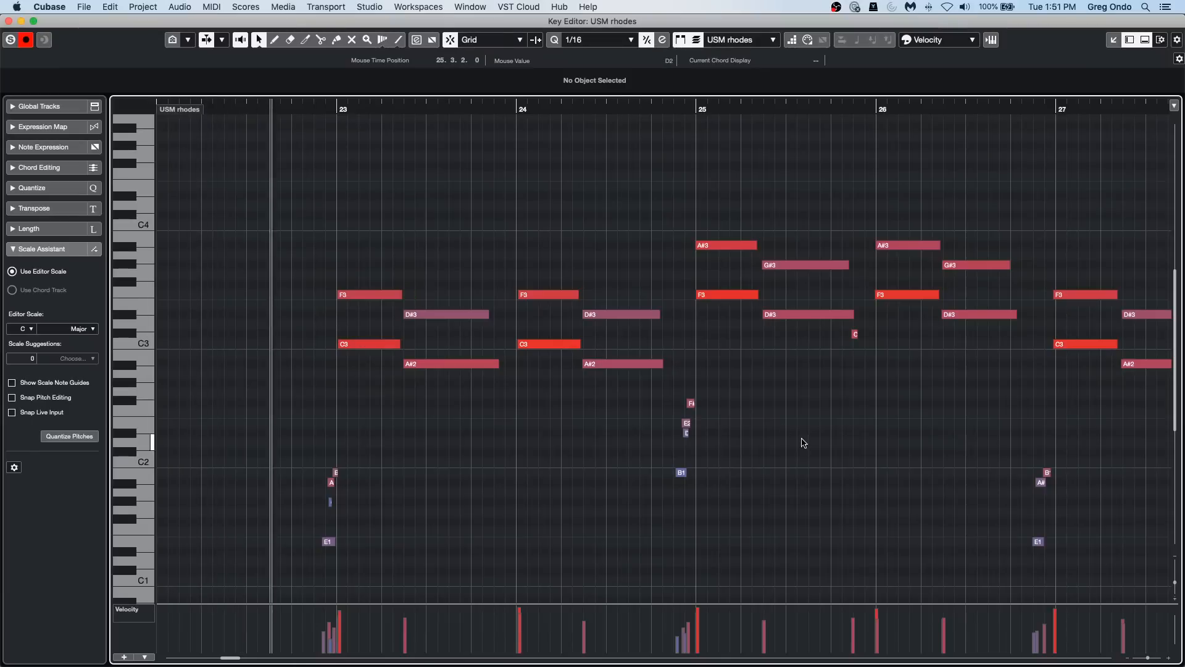
click(11, 40)
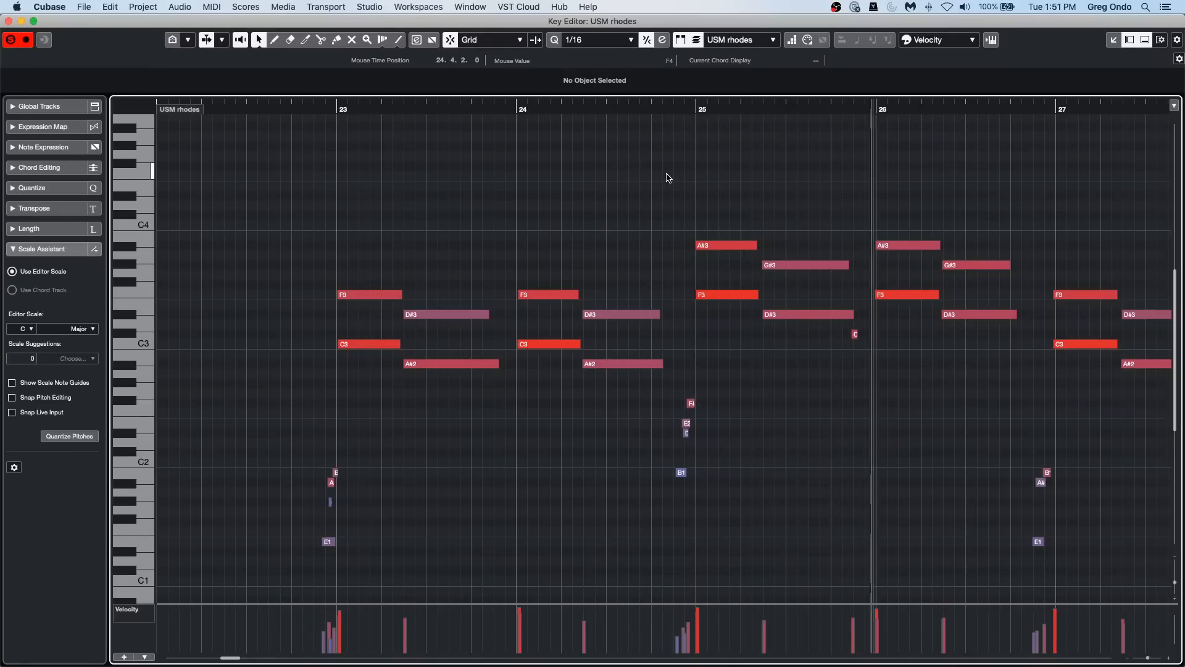
click(882, 110)
drag(881, 118, 855, 150)
drag(611, 109, 354, 158)
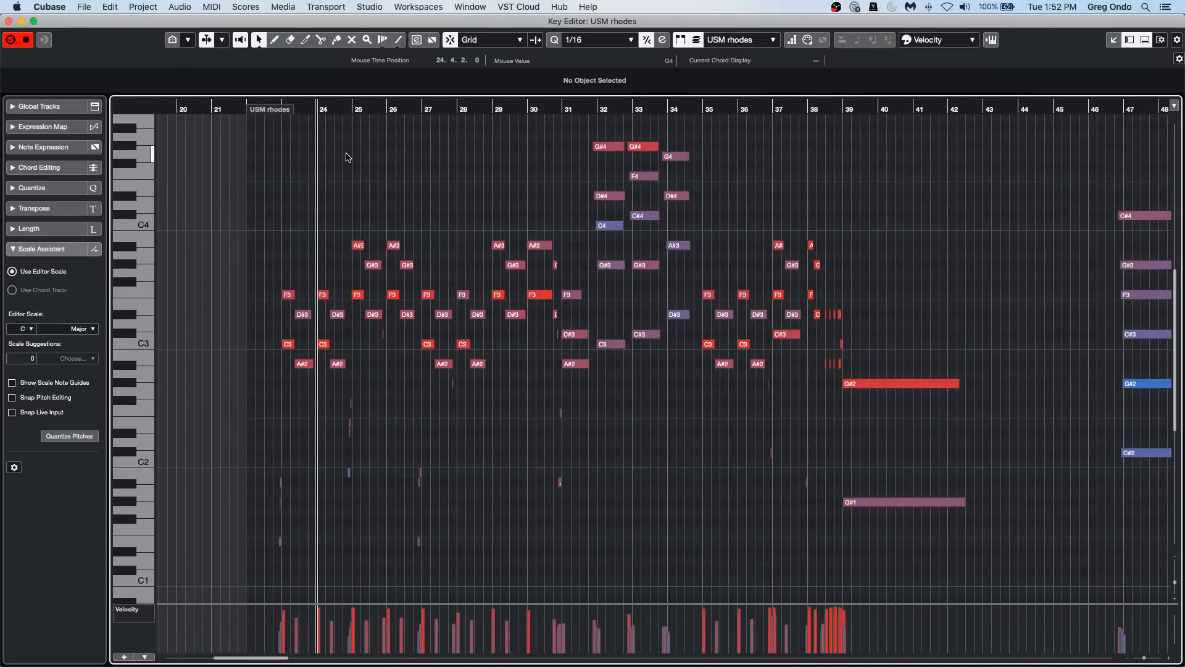
Step: Open the USM rhodes part in the Score Editor and apply the Split staff mode in its staff settings
key(super+r)
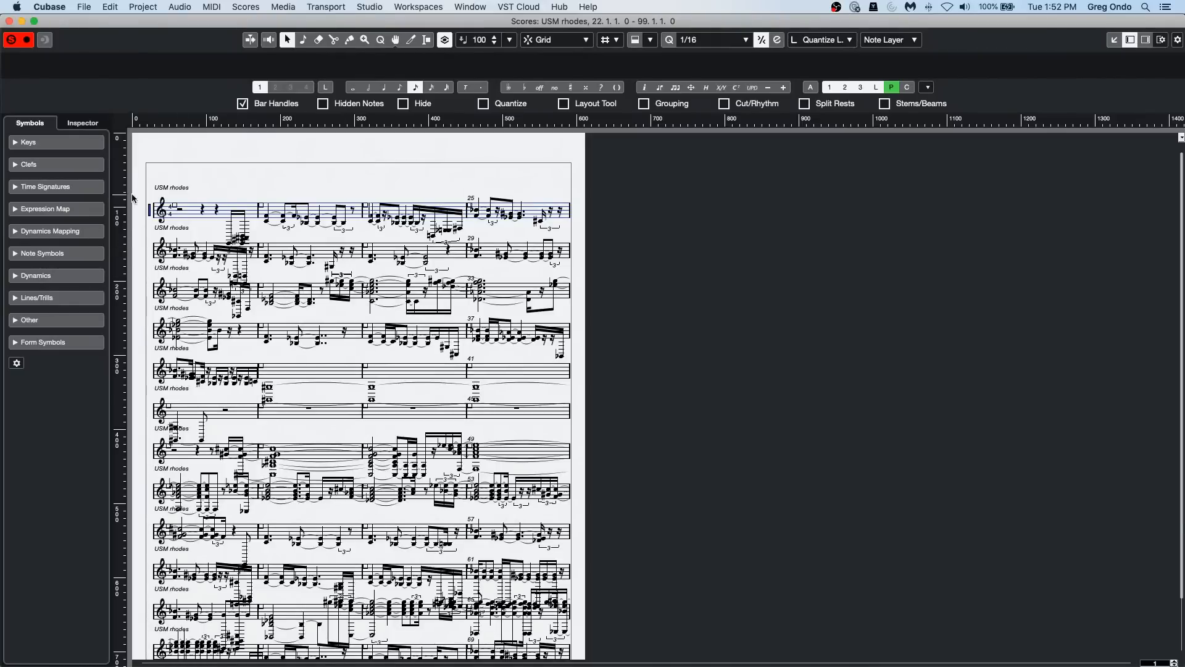
double_click(151, 213)
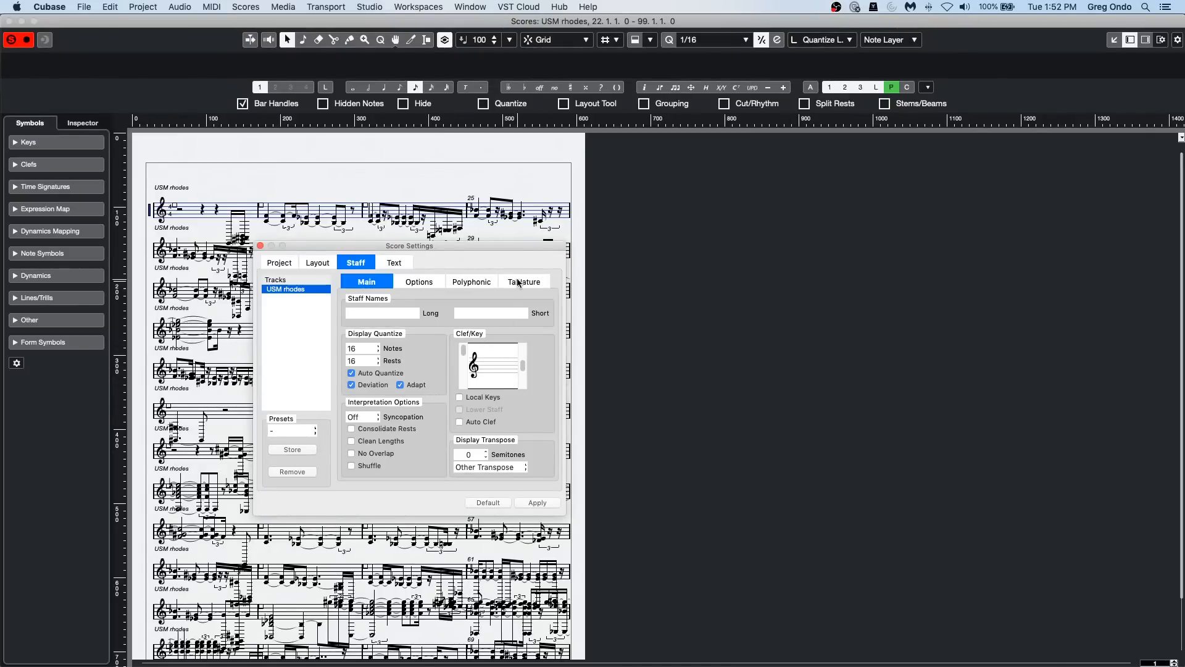
click(465, 283)
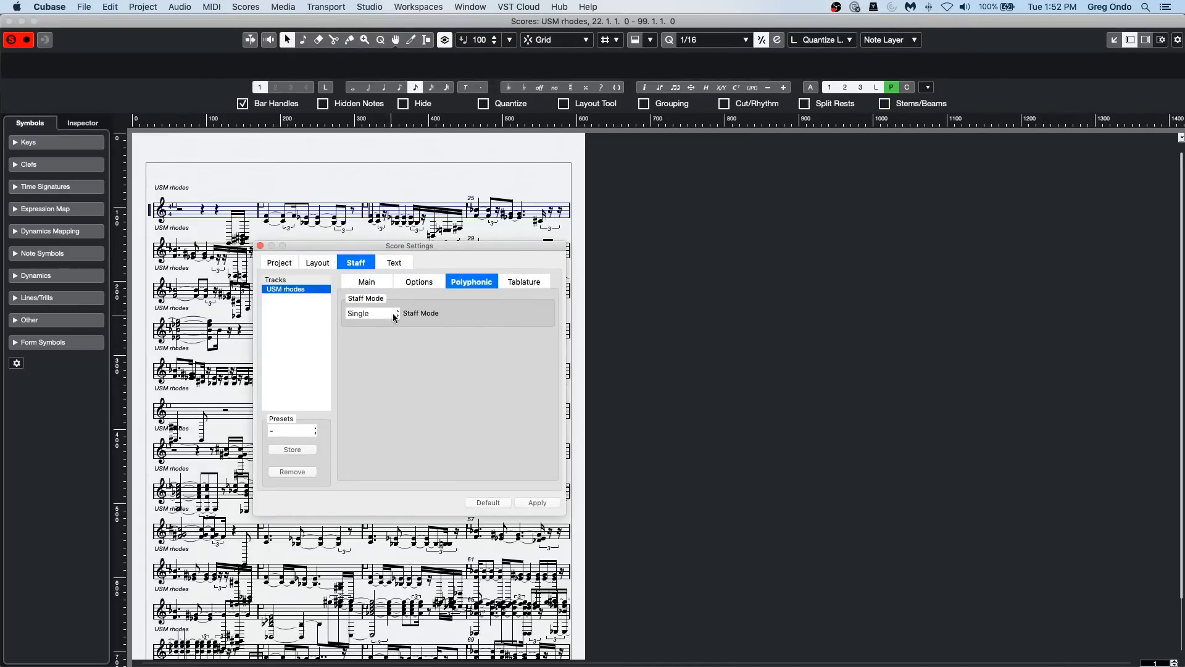
click(394, 313)
click(376, 325)
click(537, 503)
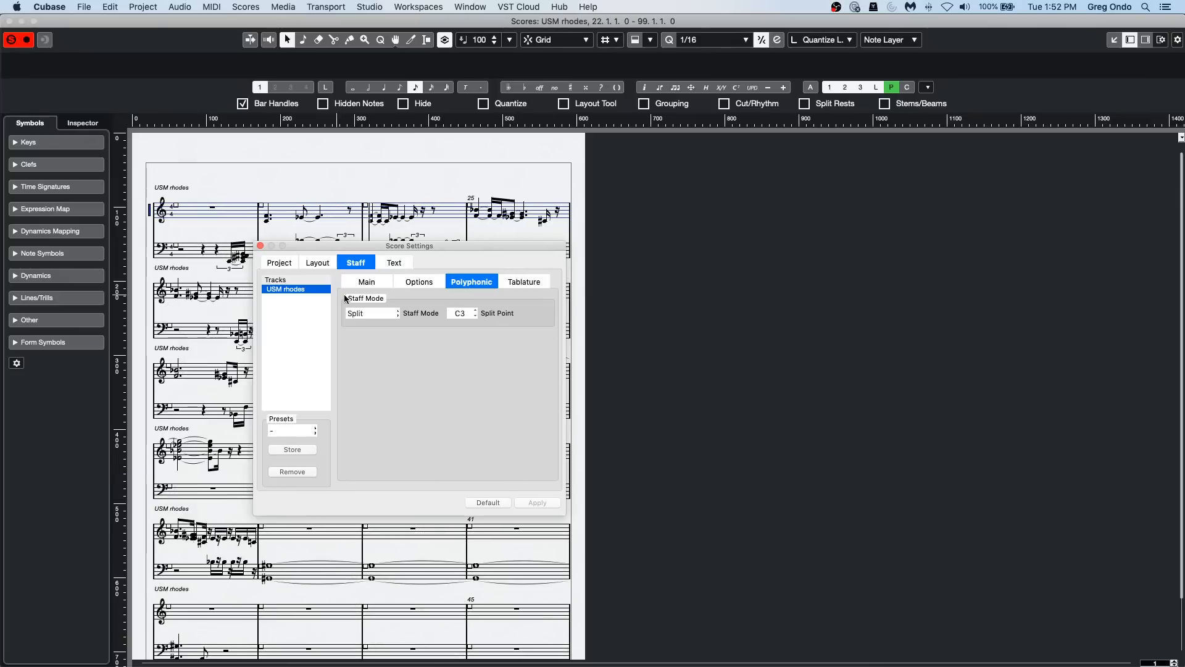
Step: Set the USM rhodes staff's key signature to four flats
click(370, 284)
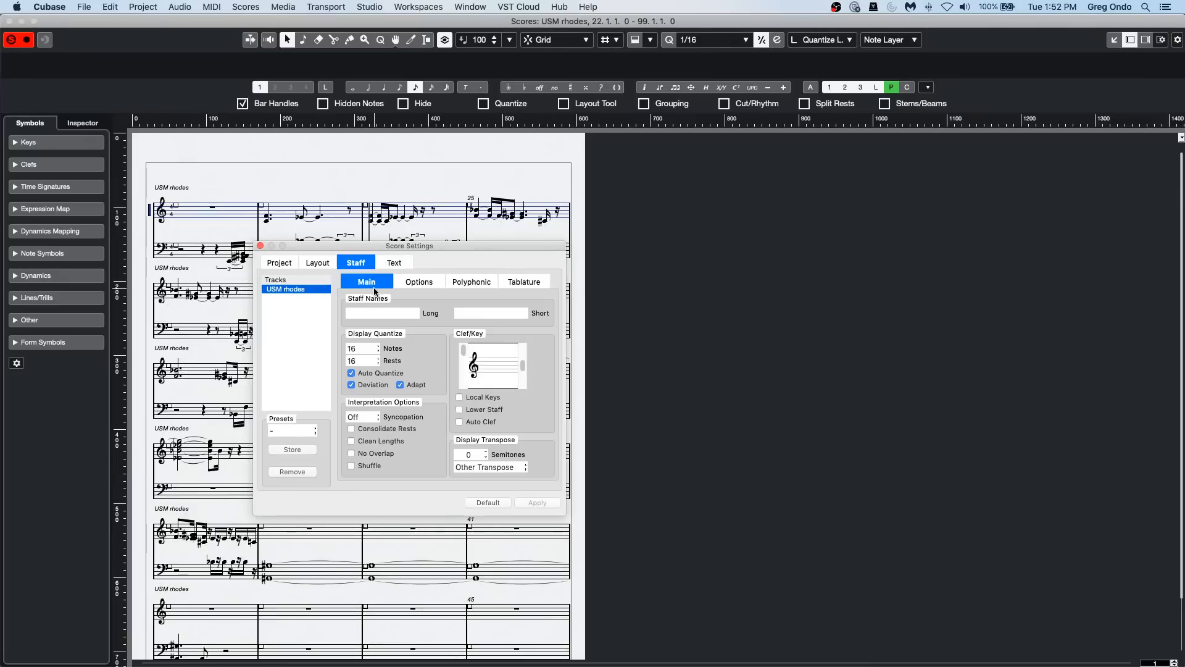
click(524, 386)
drag(524, 381, 524, 375)
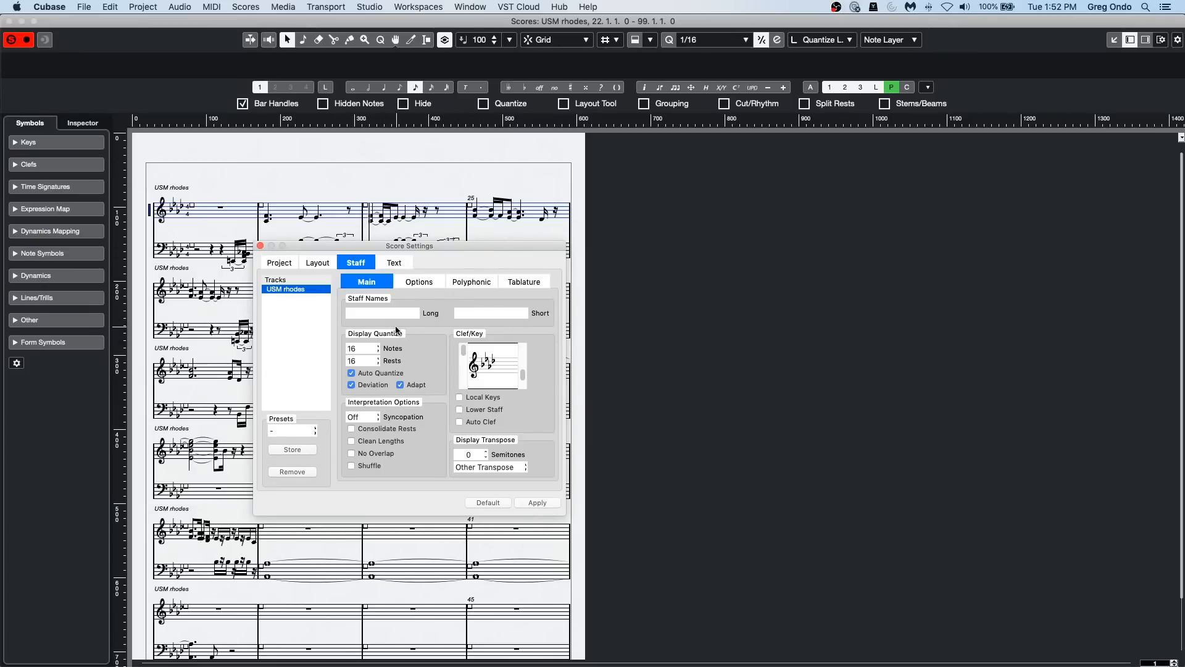
Step: Disable Auto Quantize for the staff and set Display Quantize to 8 for notes and 4 for rests
click(351, 373)
click(368, 350)
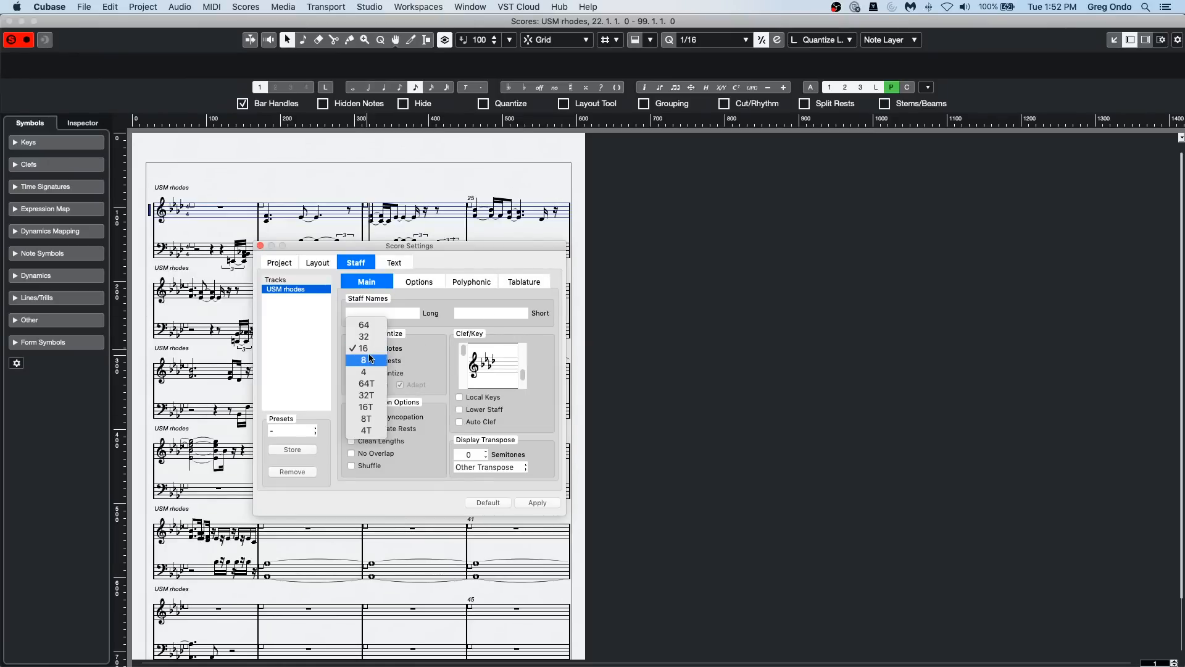
click(371, 360)
click(368, 359)
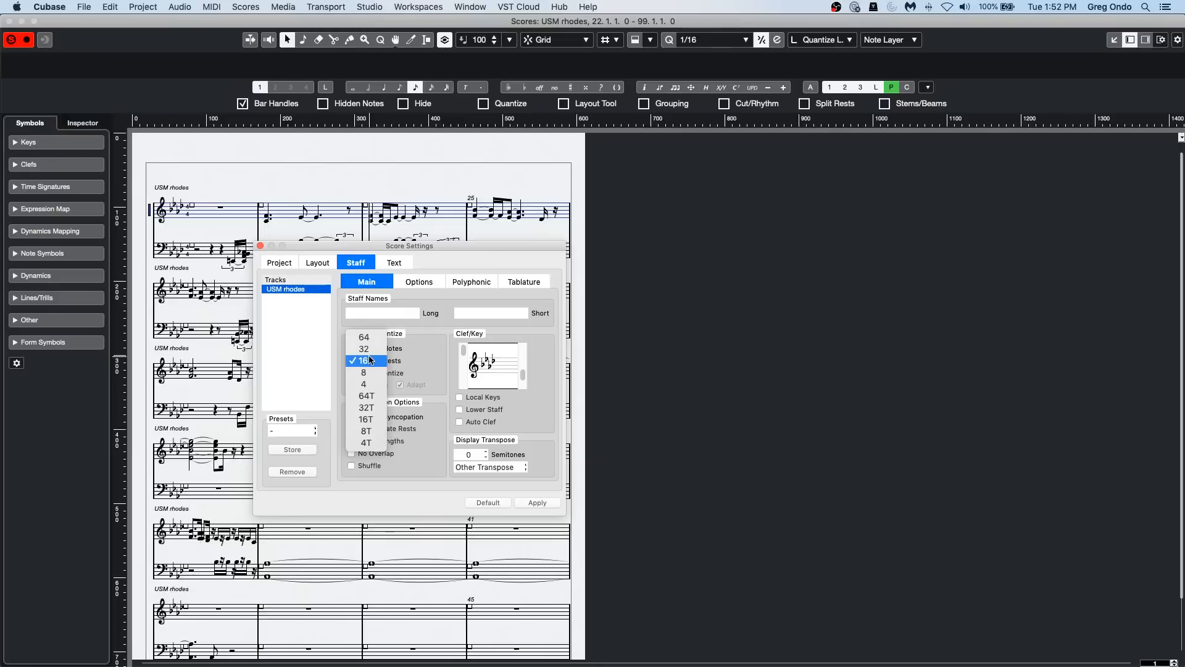
click(372, 385)
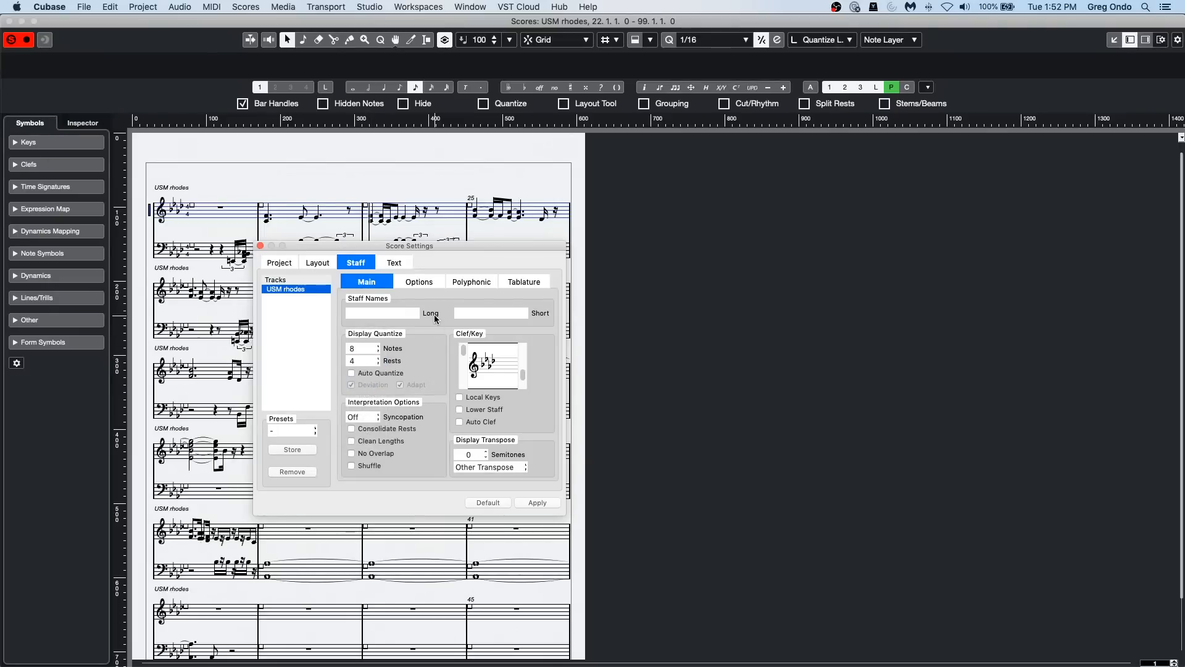
Step: Enable Consolidate Rests, Clean Lengths, No Overlap and Shuffle for the staff, apply the changes and close Score Settings
click(351, 428)
click(351, 441)
click(352, 453)
click(351, 465)
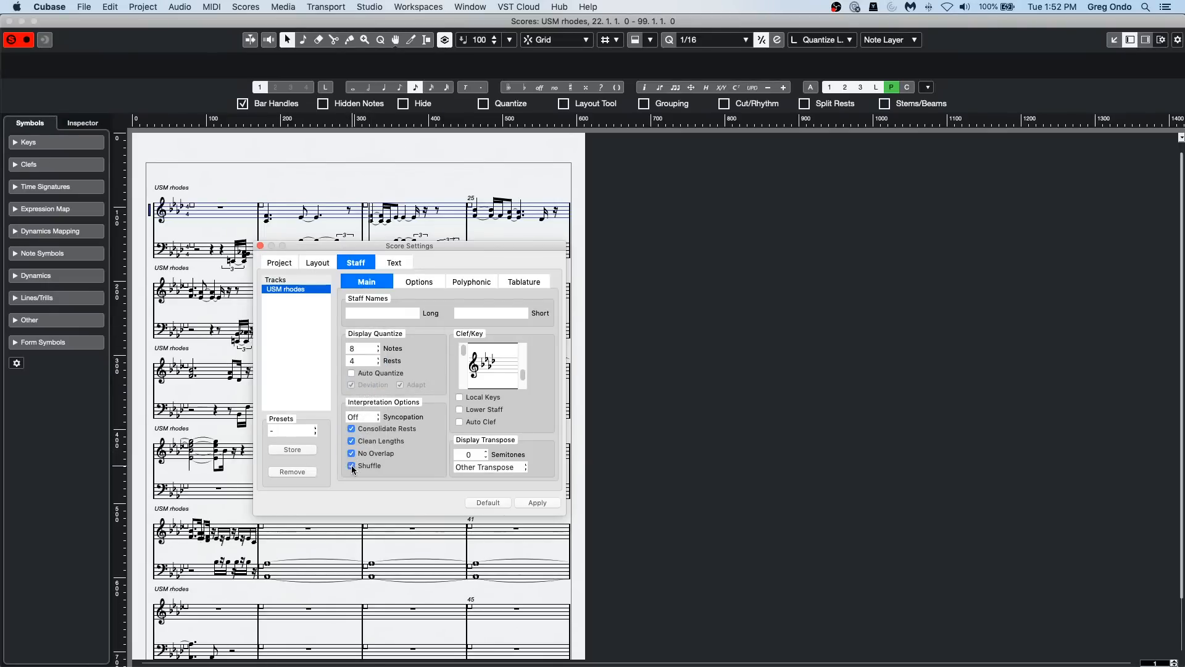
click(536, 503)
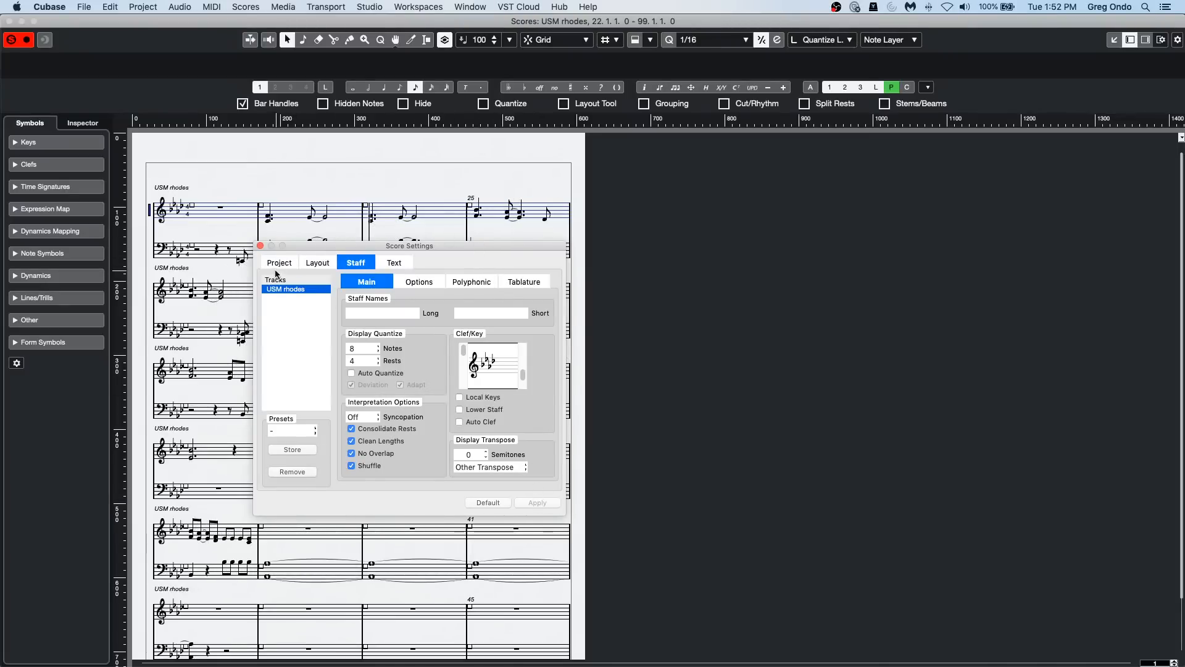
click(260, 246)
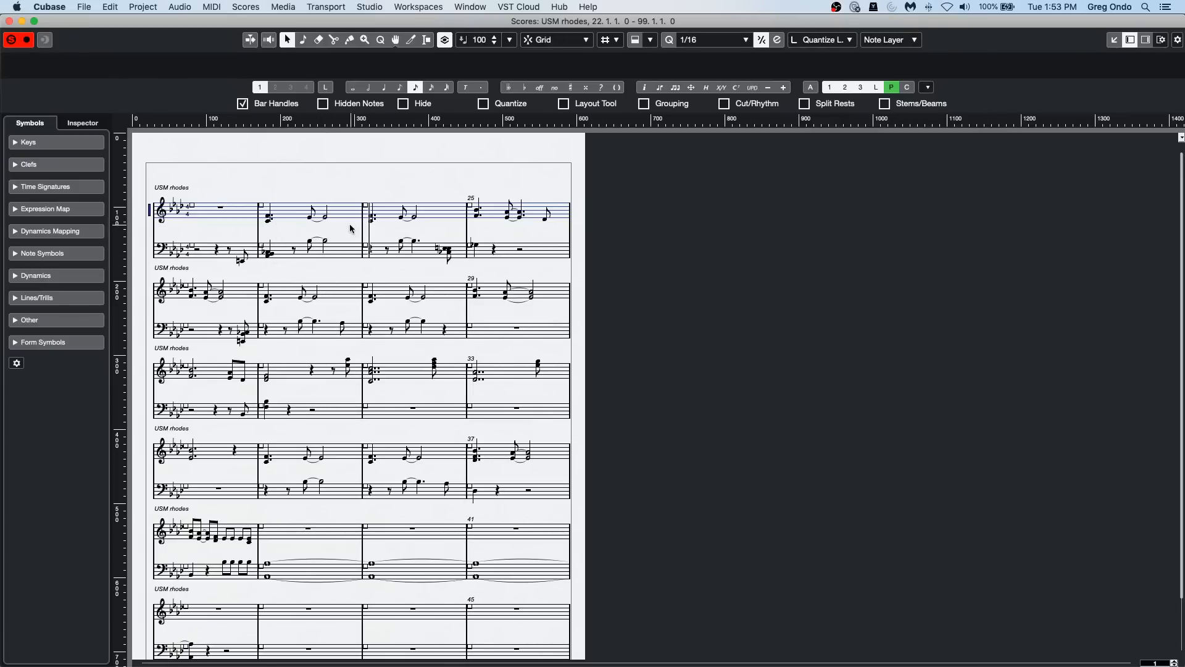
Step: Turn on the note editing overlay and bring it up over the opening bars of the USM rhodes score
click(636, 40)
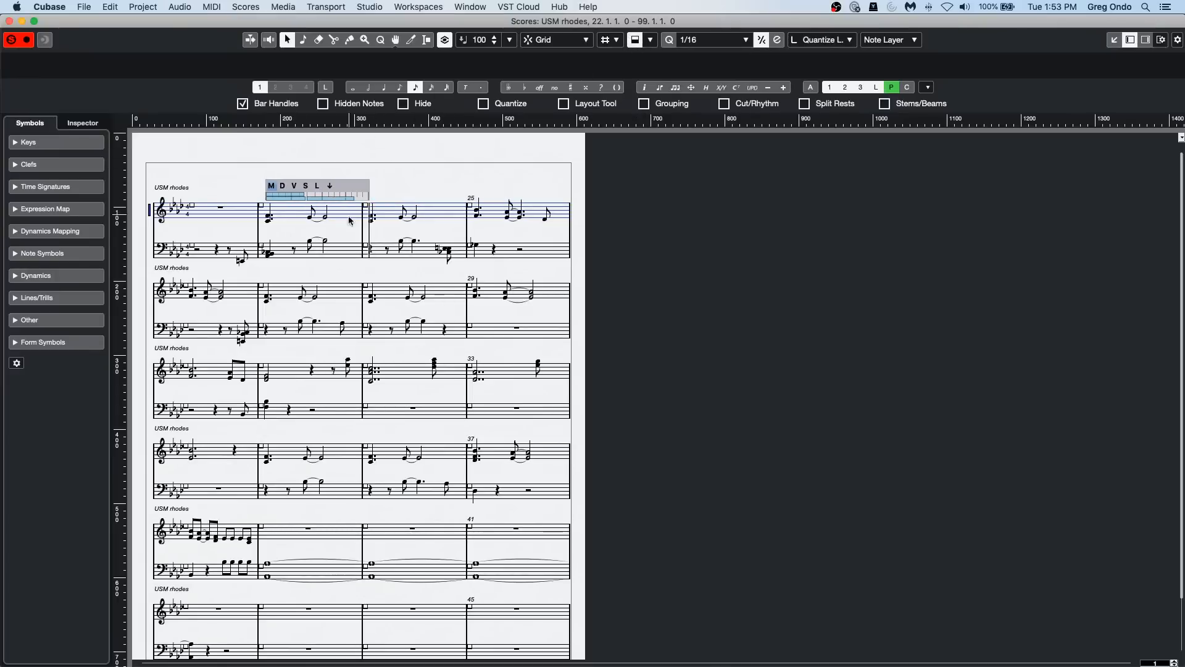
key(g)
key(g)
key(h)
key(h)
key(h)
key(h)
key(h)
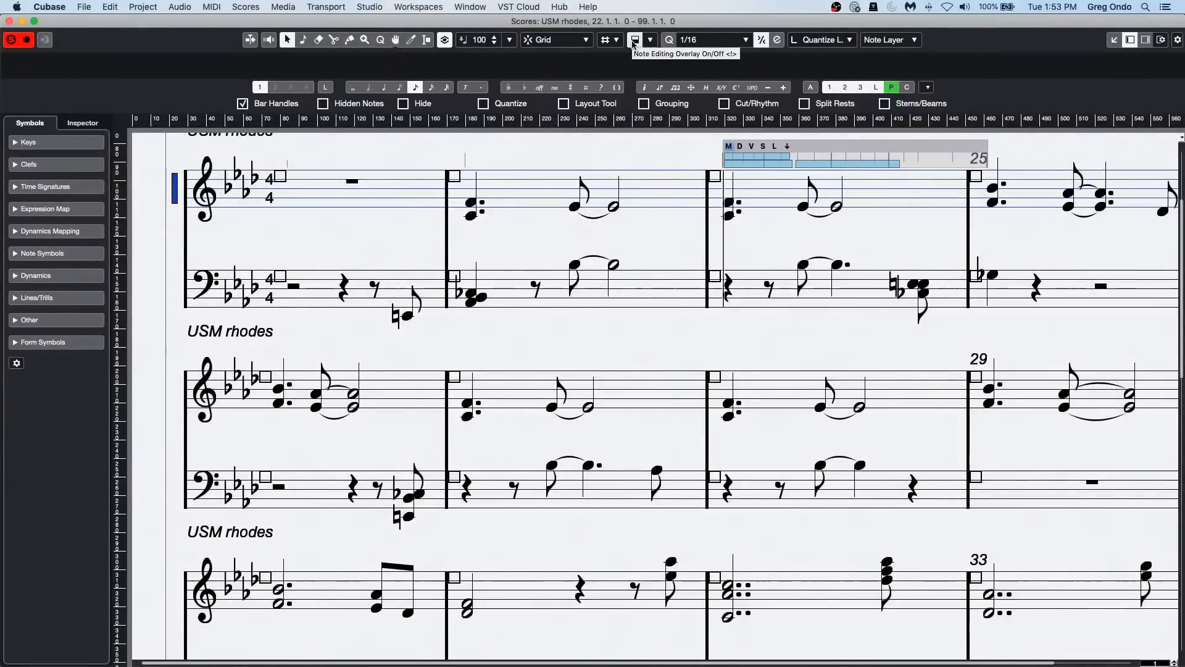
click(634, 40)
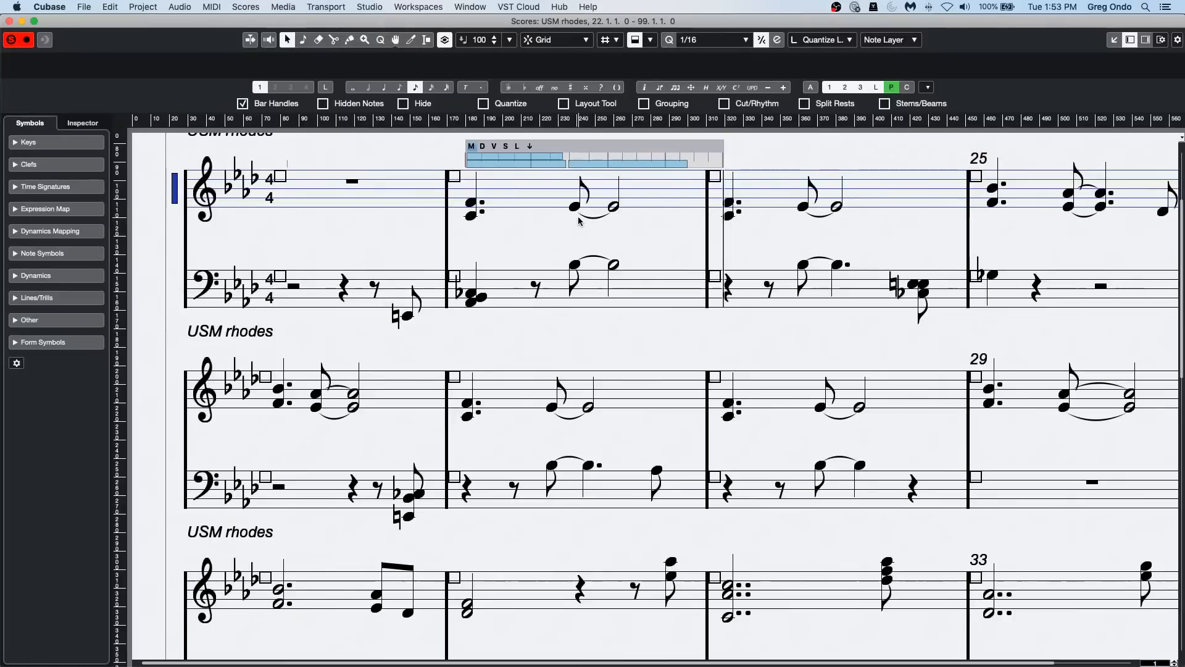
Step: Use the editing overlay to set the velocity of the C3 note in bar 23 to 113 and its length to 0.1.1.91
scroll(576, 229, up, 1)
scroll(576, 229, up, 6)
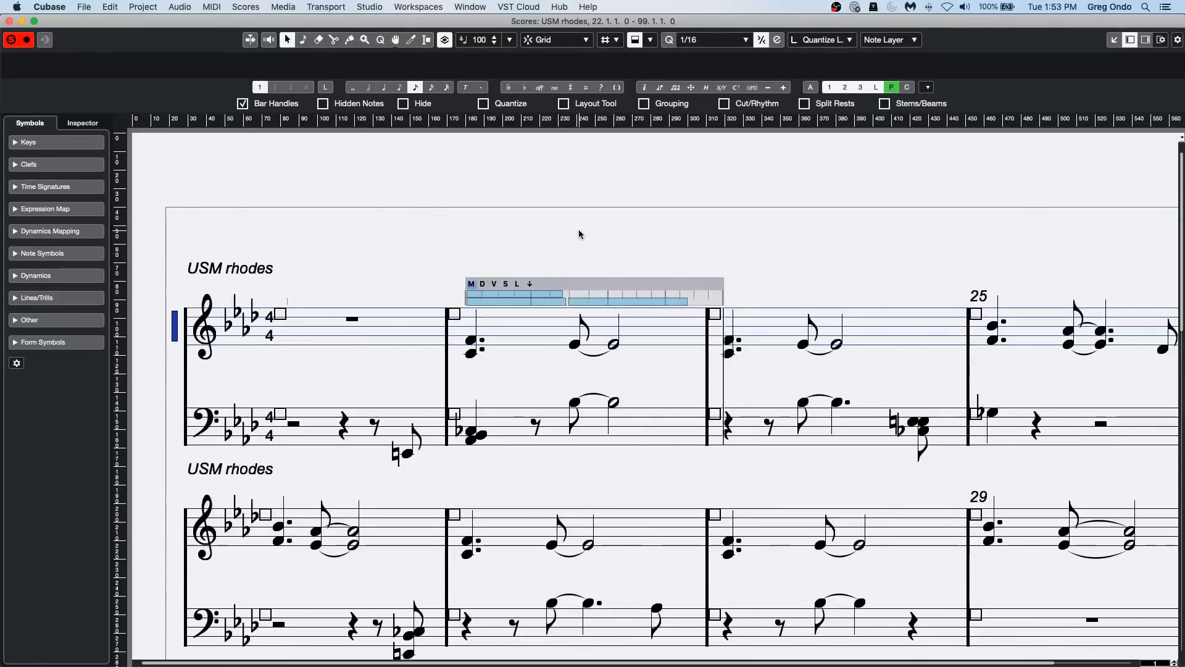
click(494, 284)
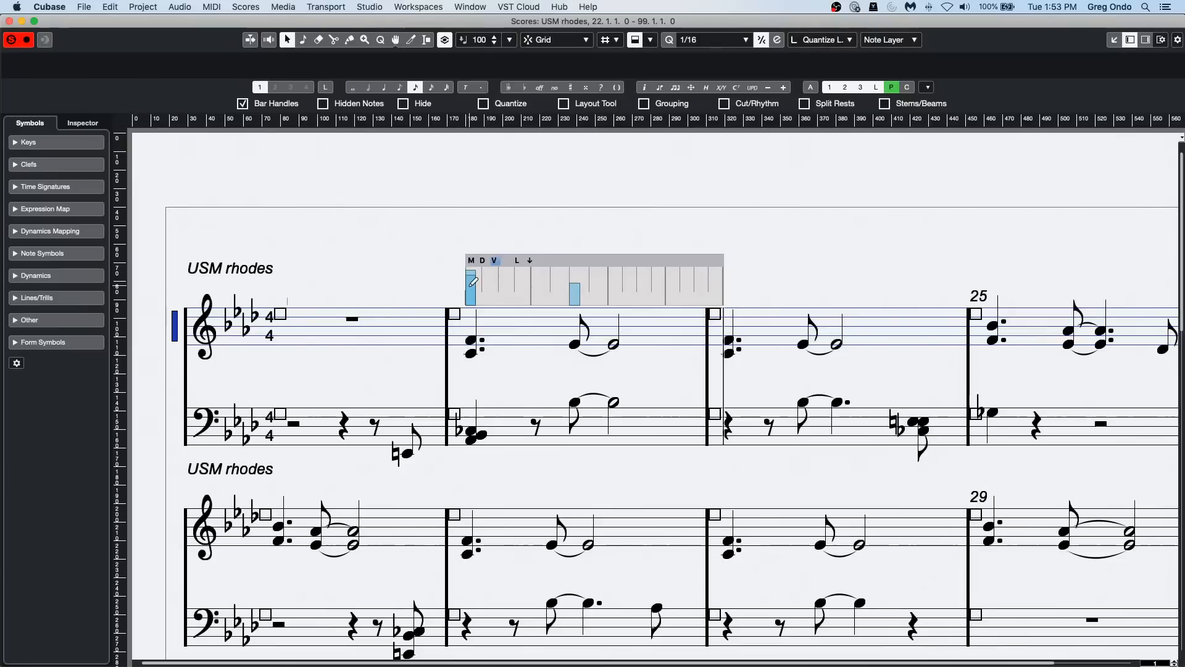
drag(470, 272, 471, 275)
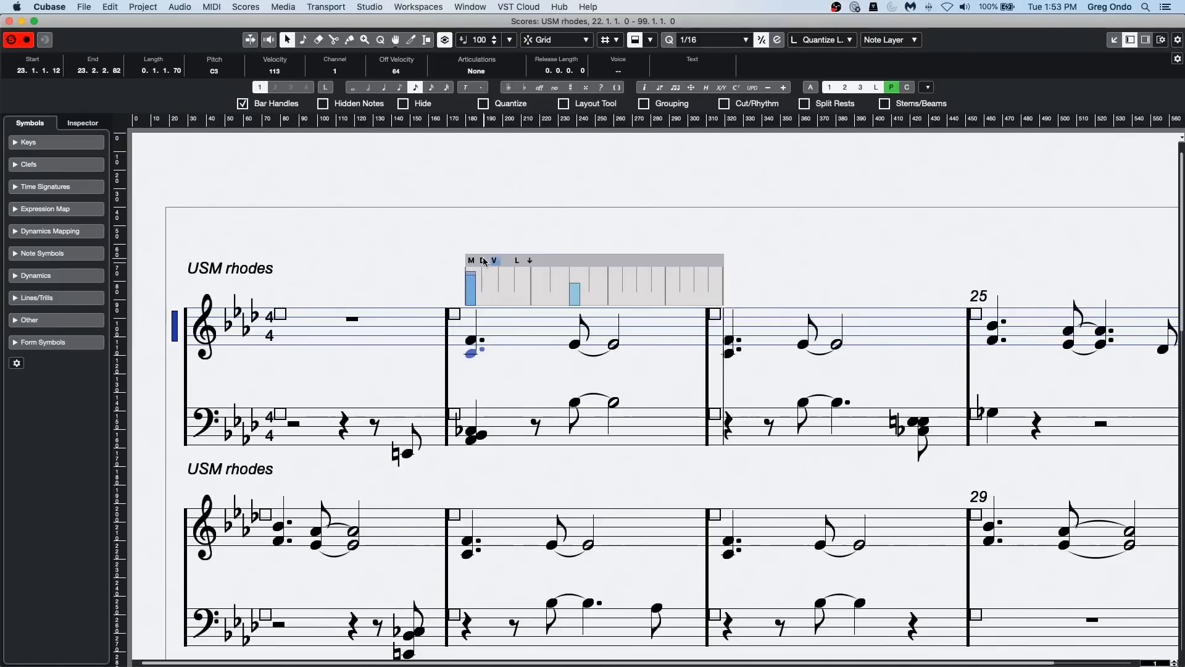
click(472, 261)
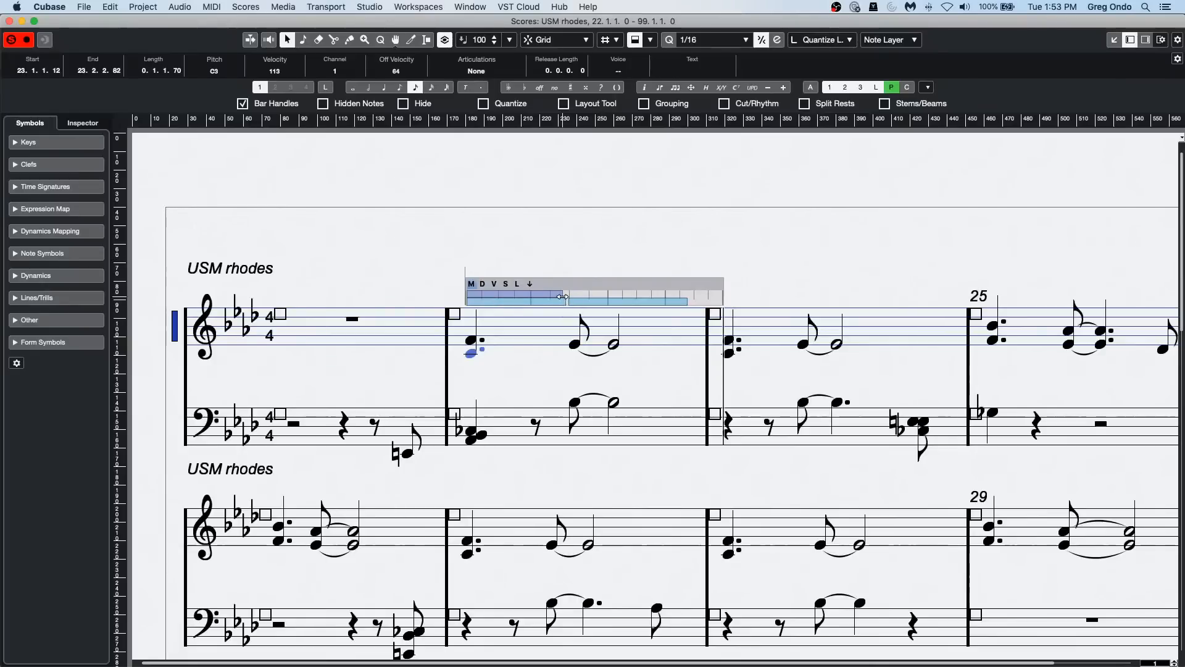
drag(562, 295, 567, 295)
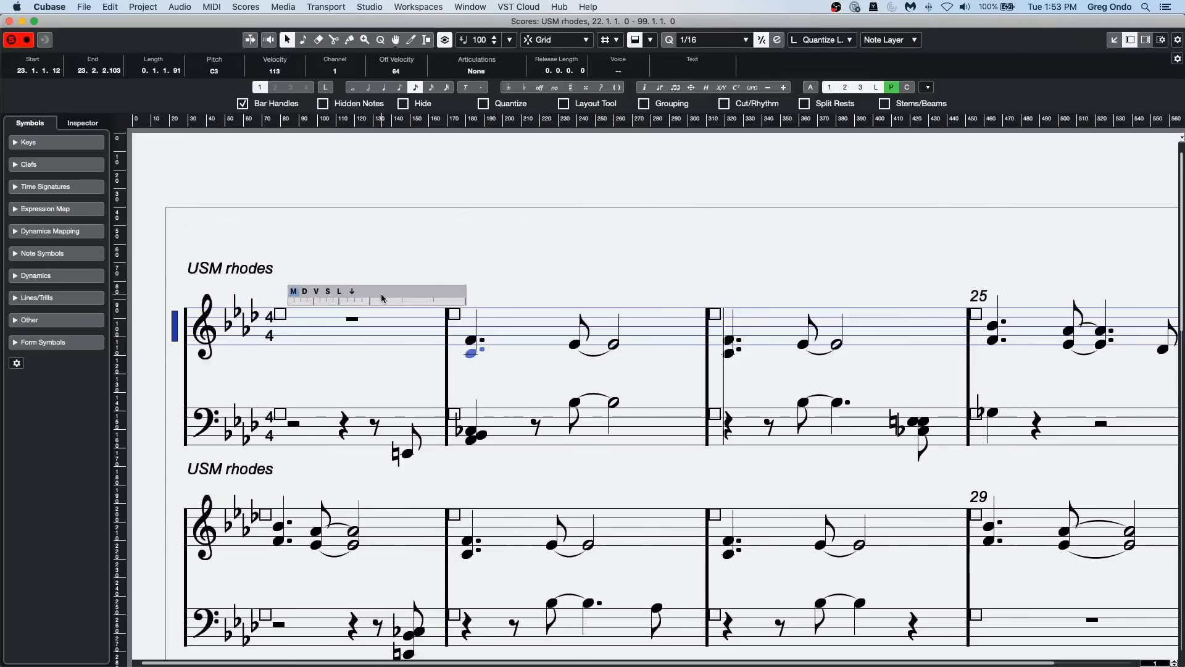
Step: Switch to the bass staff, set its overlay to display lengths (D) and adjust the last note of bar 22
click(379, 399)
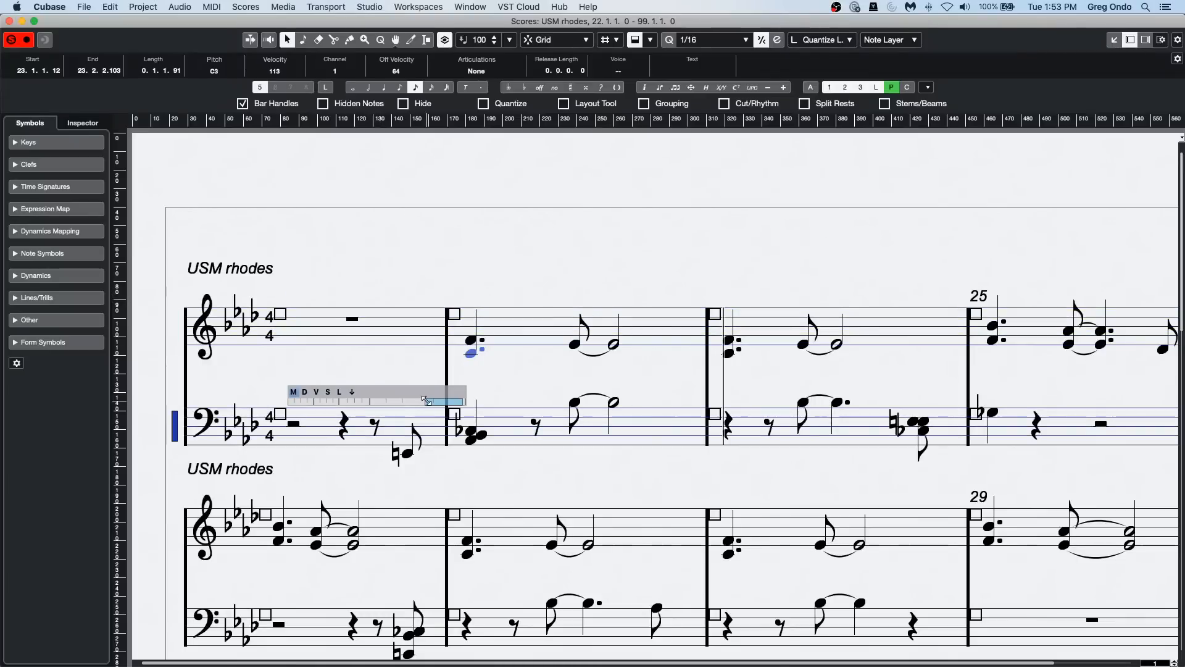
click(305, 393)
click(423, 405)
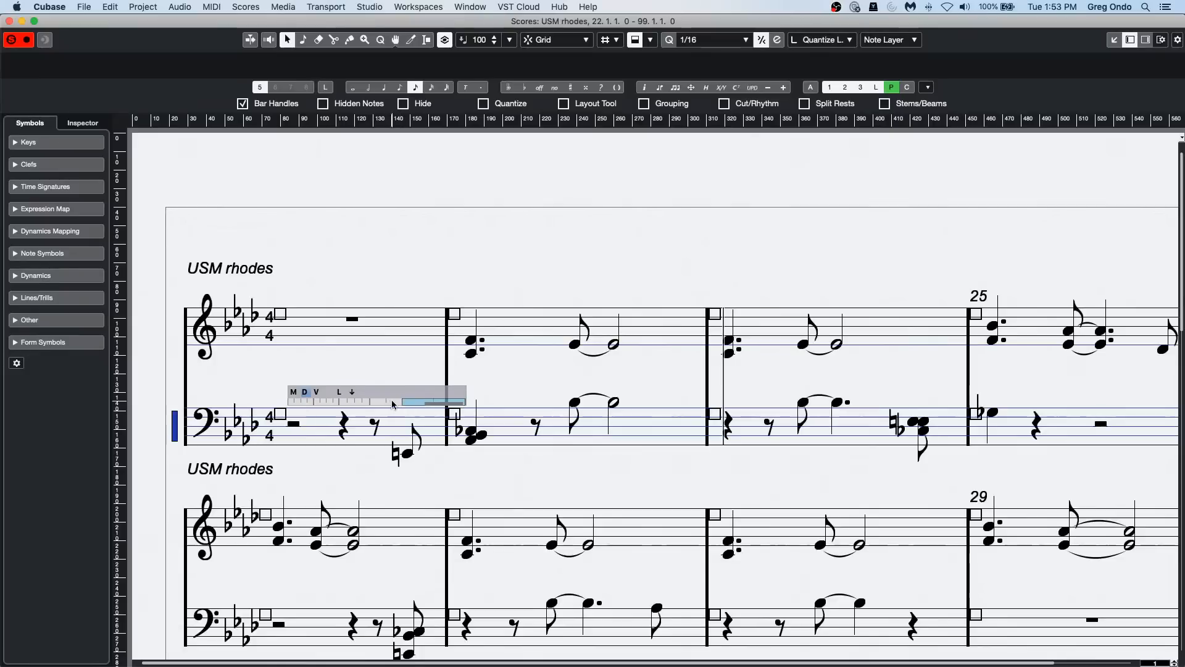
mouse_move(462, 402)
mouse_down()
mouse_move(516, 402)
mouse_move(435, 402)
mouse_move(462, 402)
mouse_up()
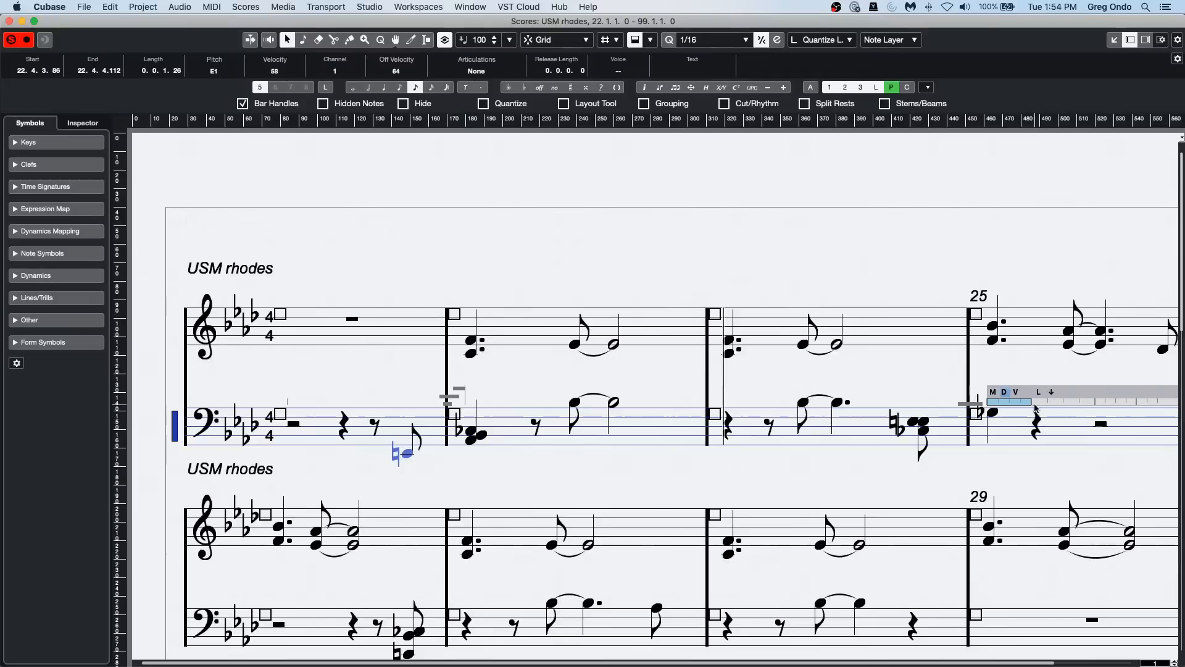
Step: Try extending the displayed length of the first bass note in bar 25 to a half note
drag(1030, 404, 1101, 403)
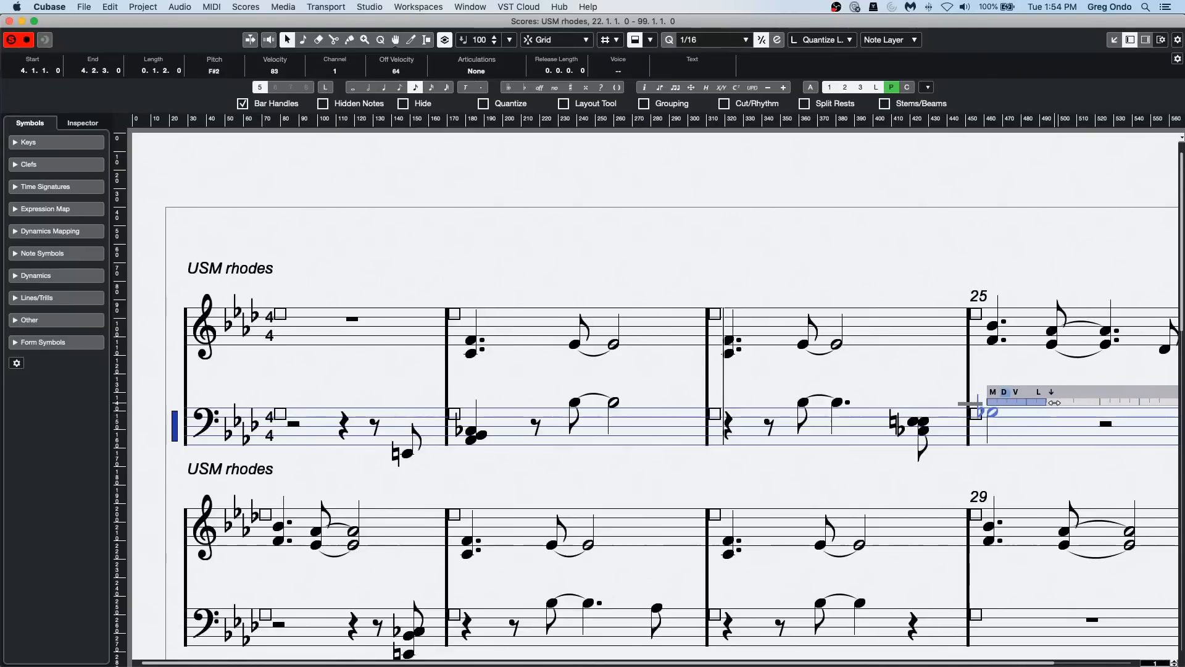
click(979, 415)
drag(1088, 404, 1032, 404)
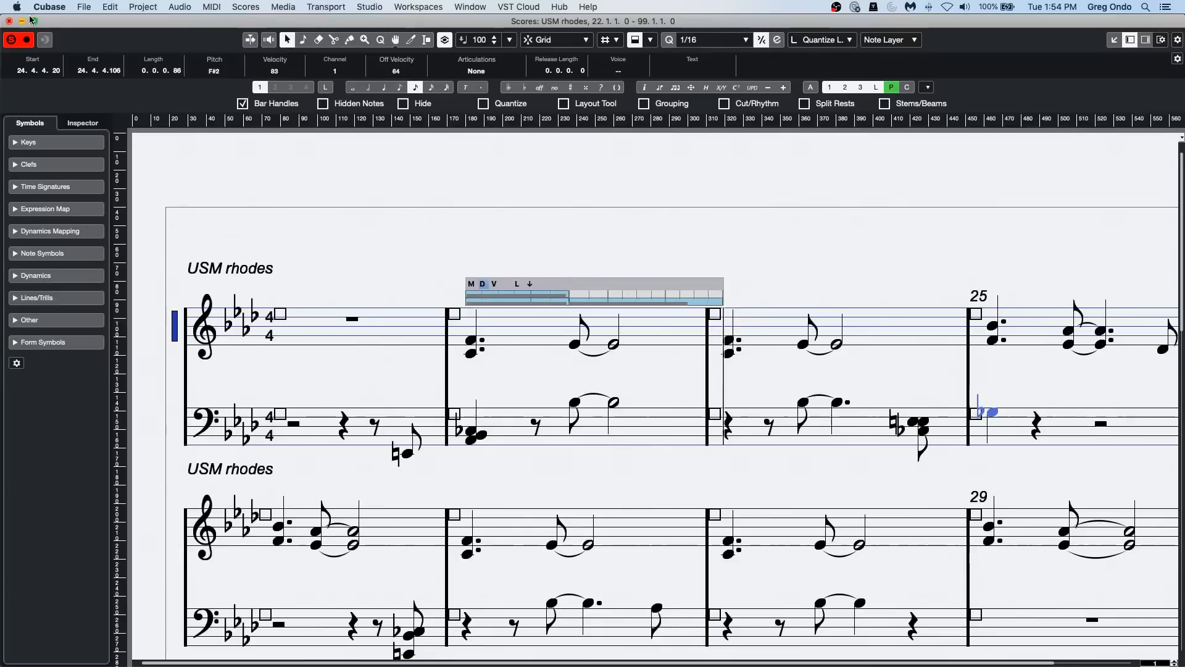
Step: Close the Score Editor and Key Editor windows and select the USM rhodes track in the project
click(10, 22)
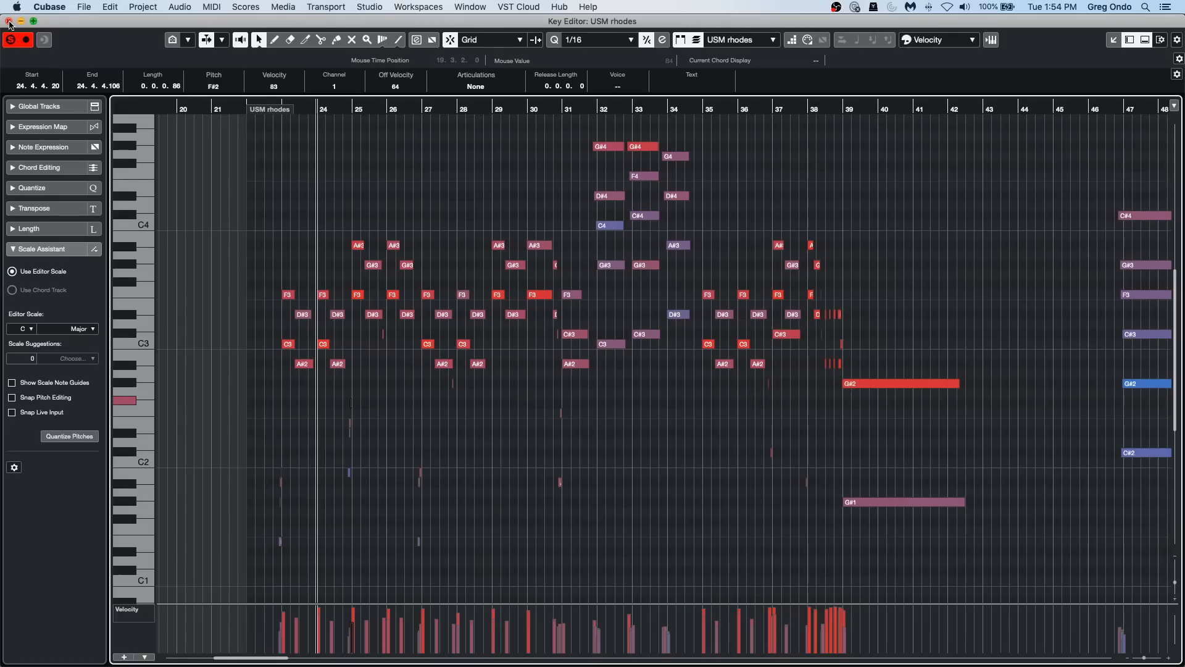
click(10, 22)
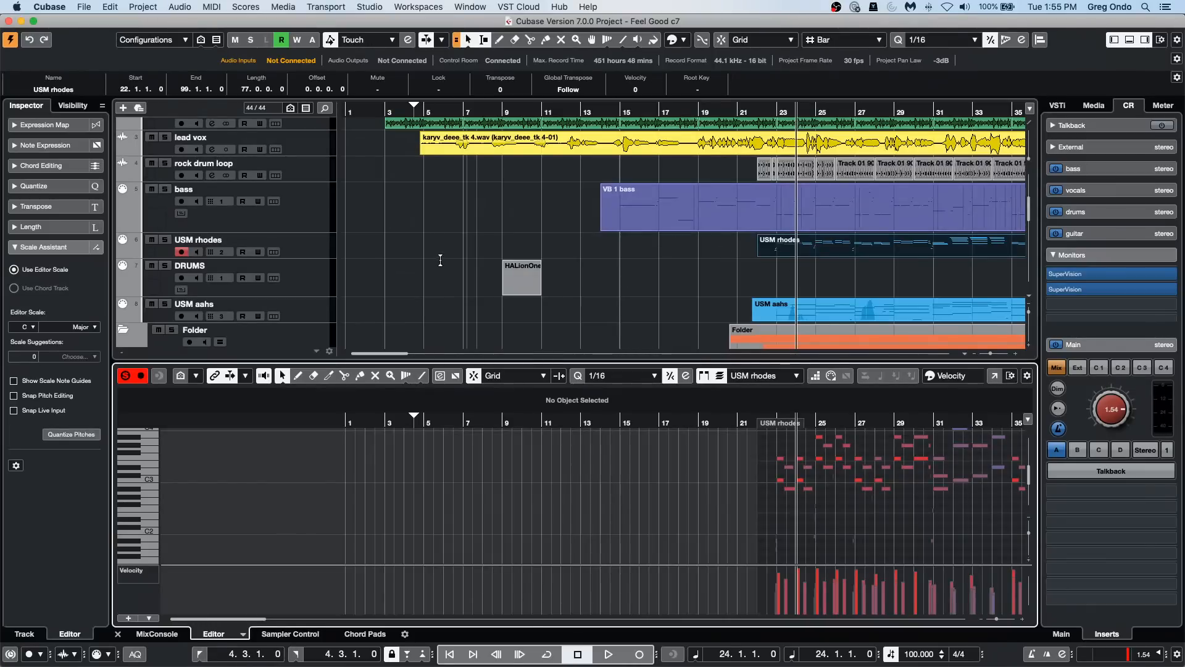
click(307, 242)
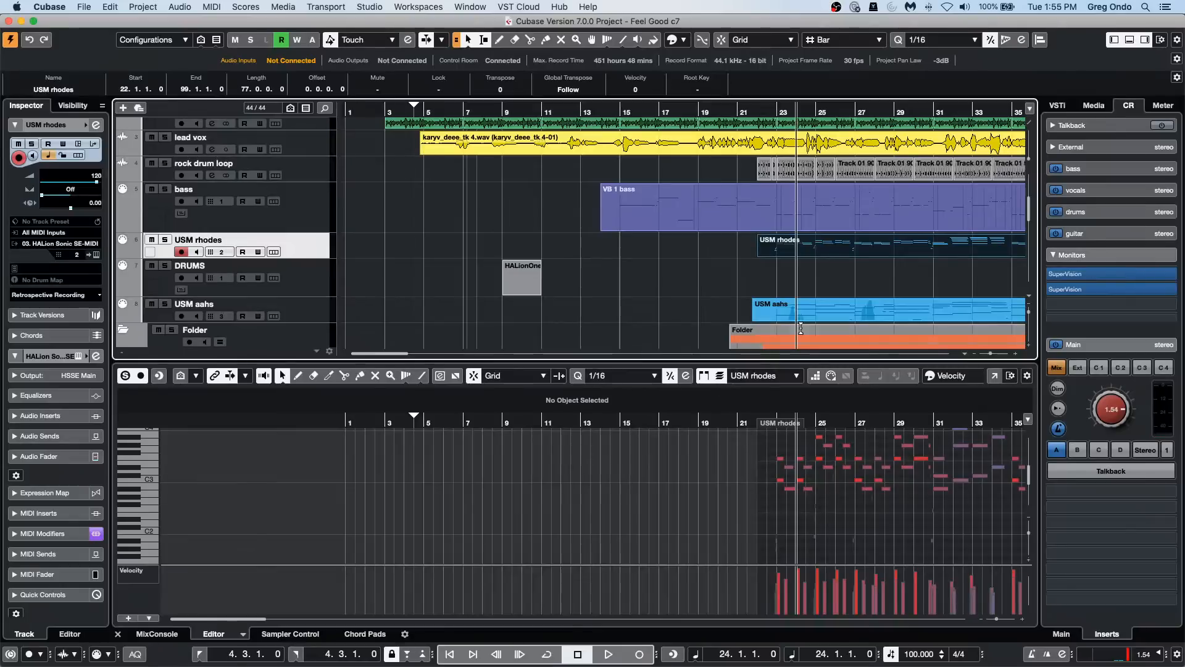
Step: Show the MixConsole in the lower zone and open the channel settings of the Stereo Out channel
click(365, 633)
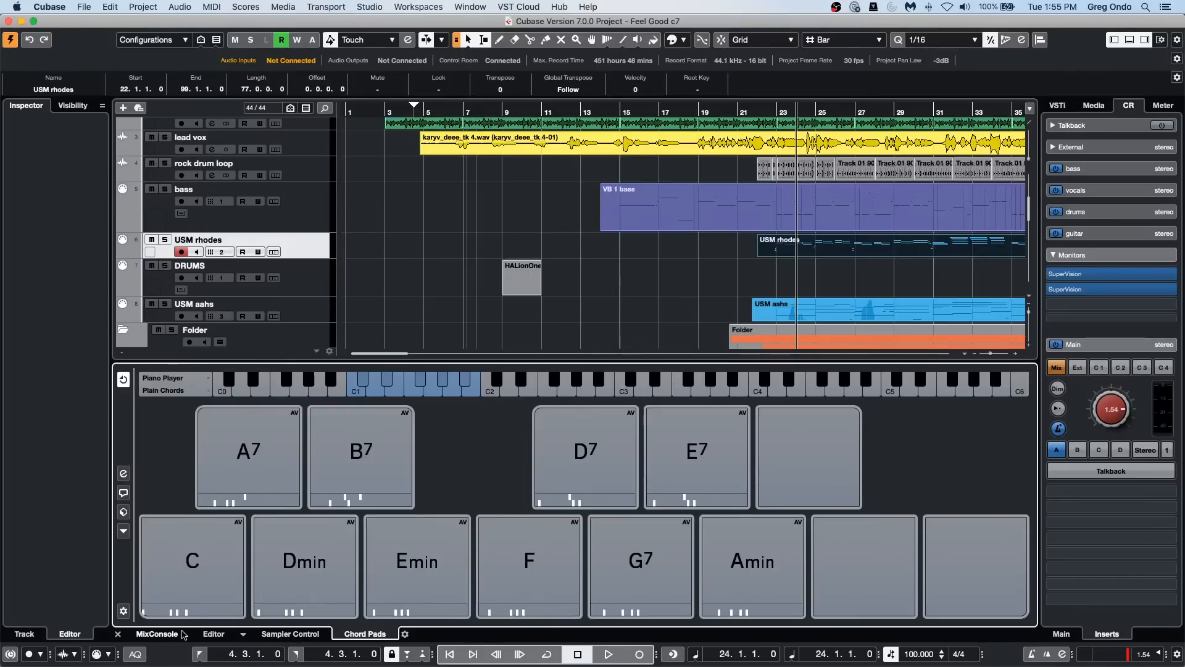
click(159, 634)
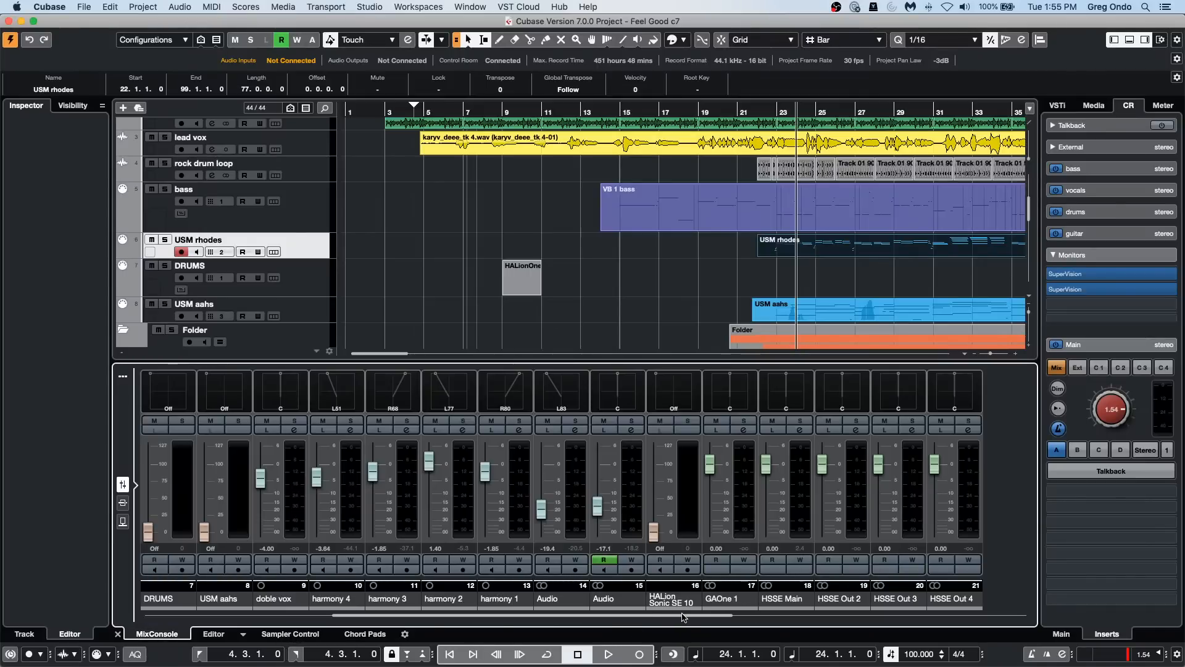
drag(682, 617, 975, 616)
click(889, 472)
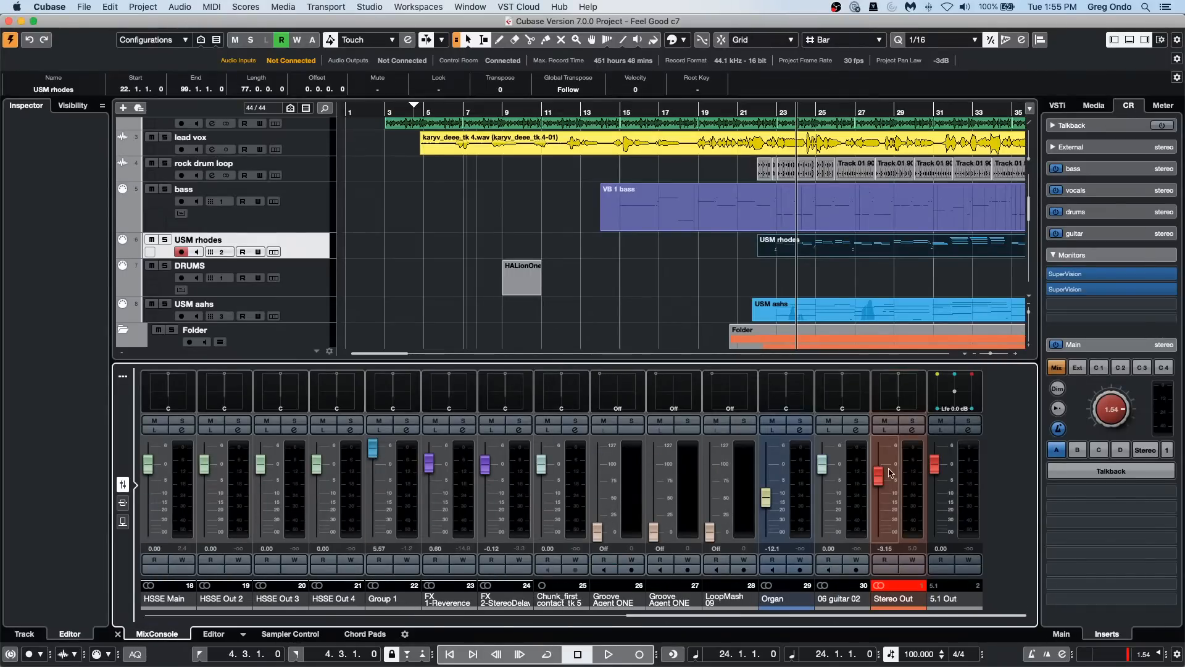
click(914, 431)
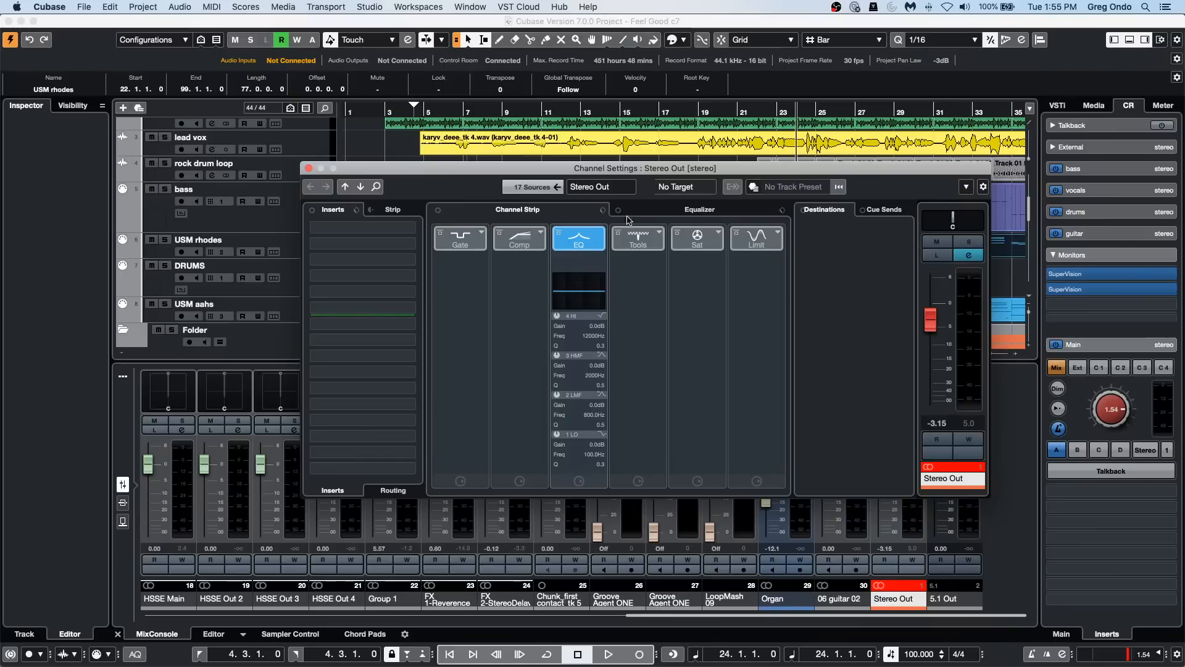
Step: Insert MultibandCompressor in the first two insert slots of Stereo Out and close both plug-in windows
click(413, 228)
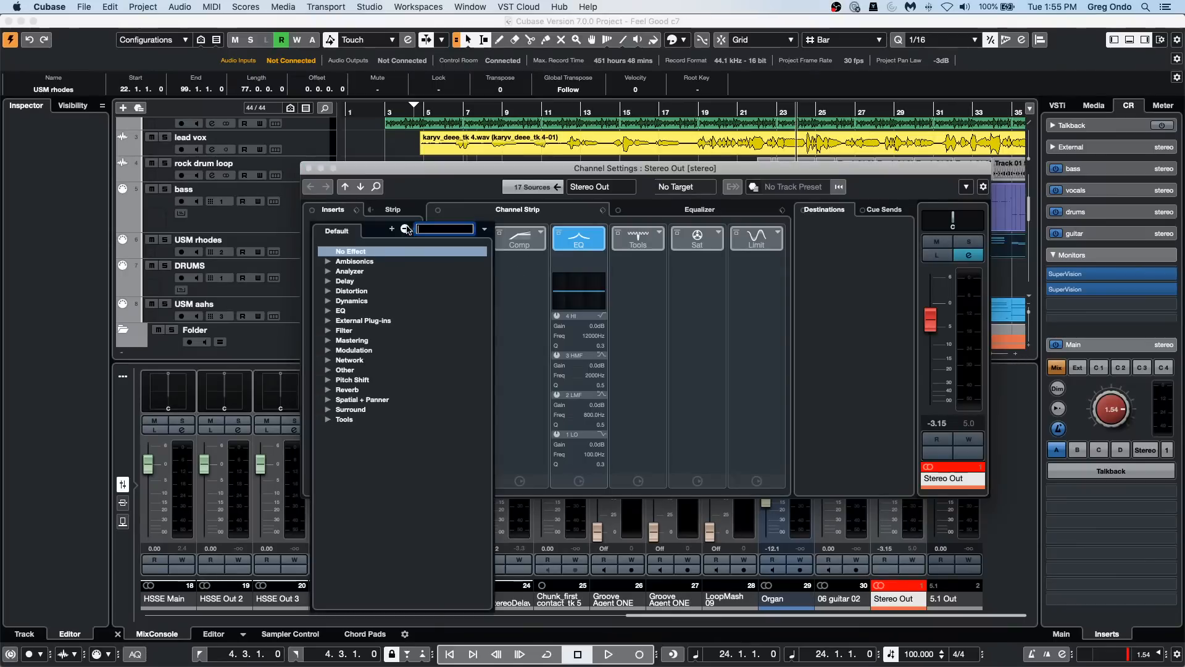
click(328, 301)
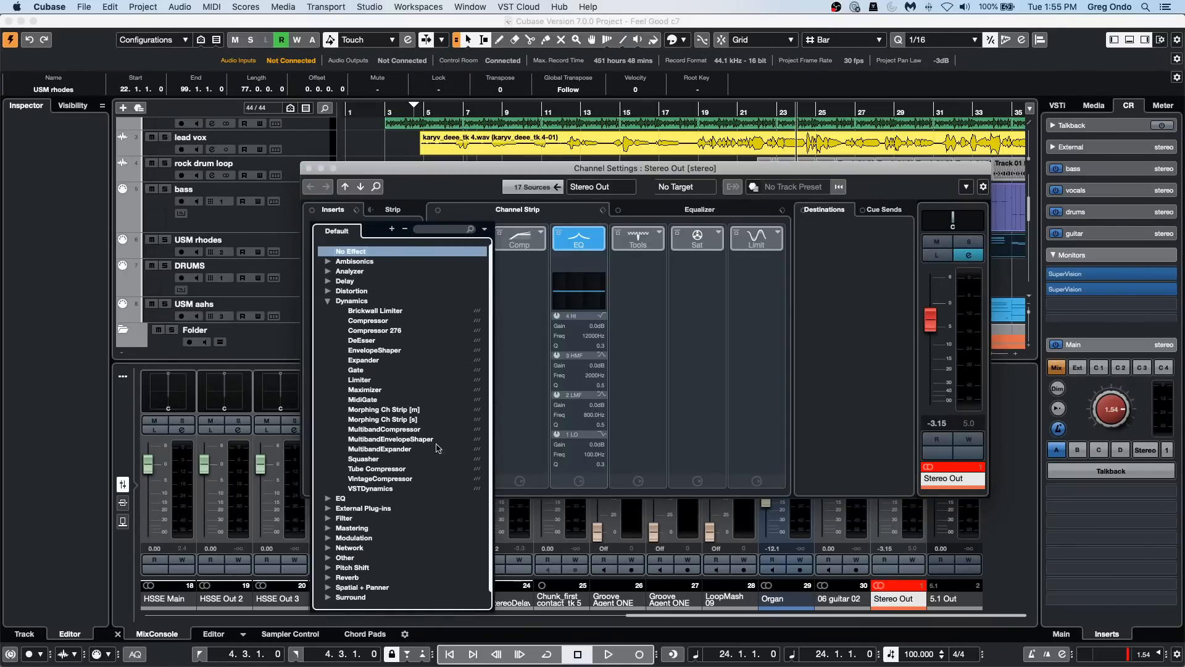
click(419, 430)
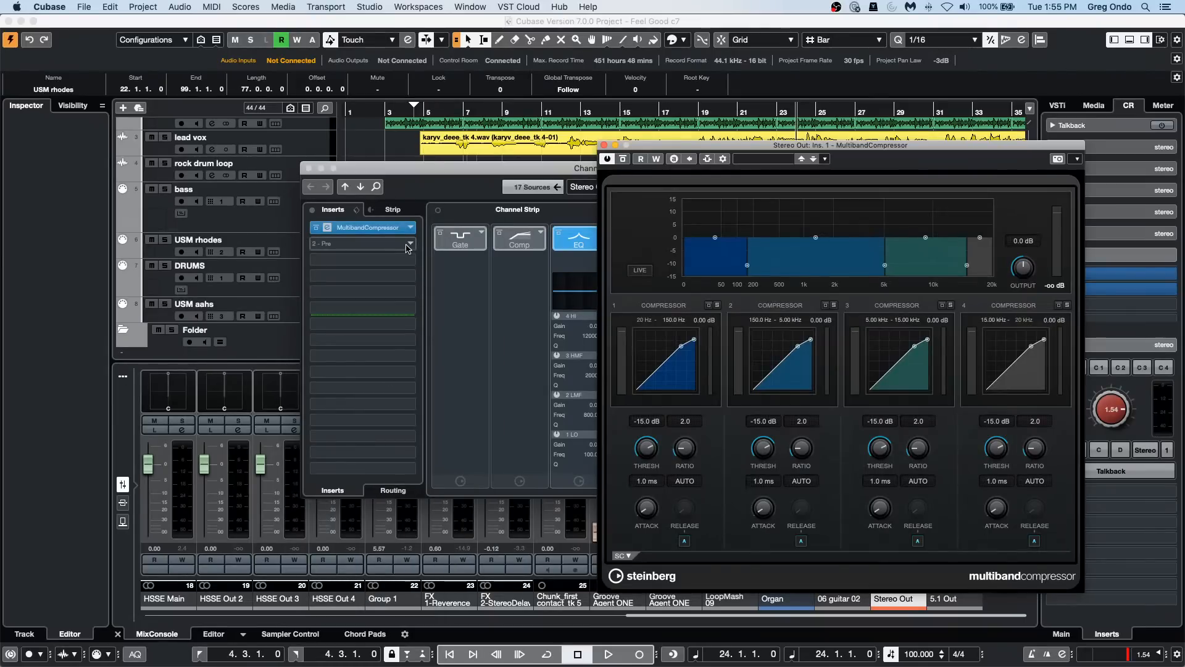
click(407, 246)
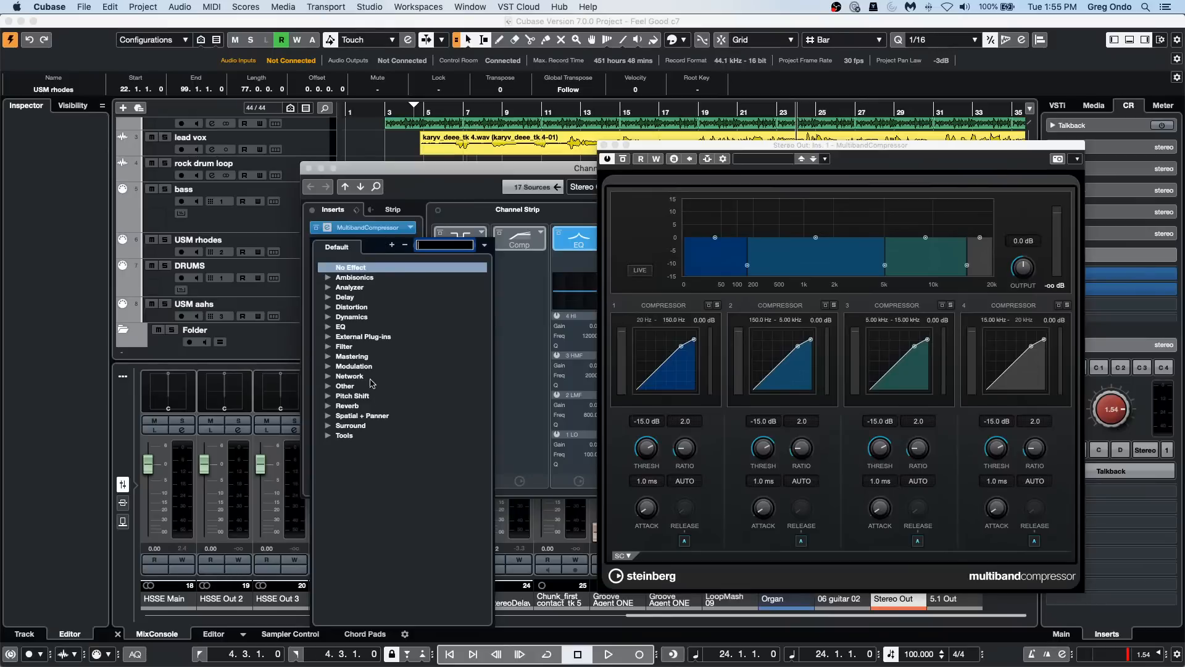
click(328, 318)
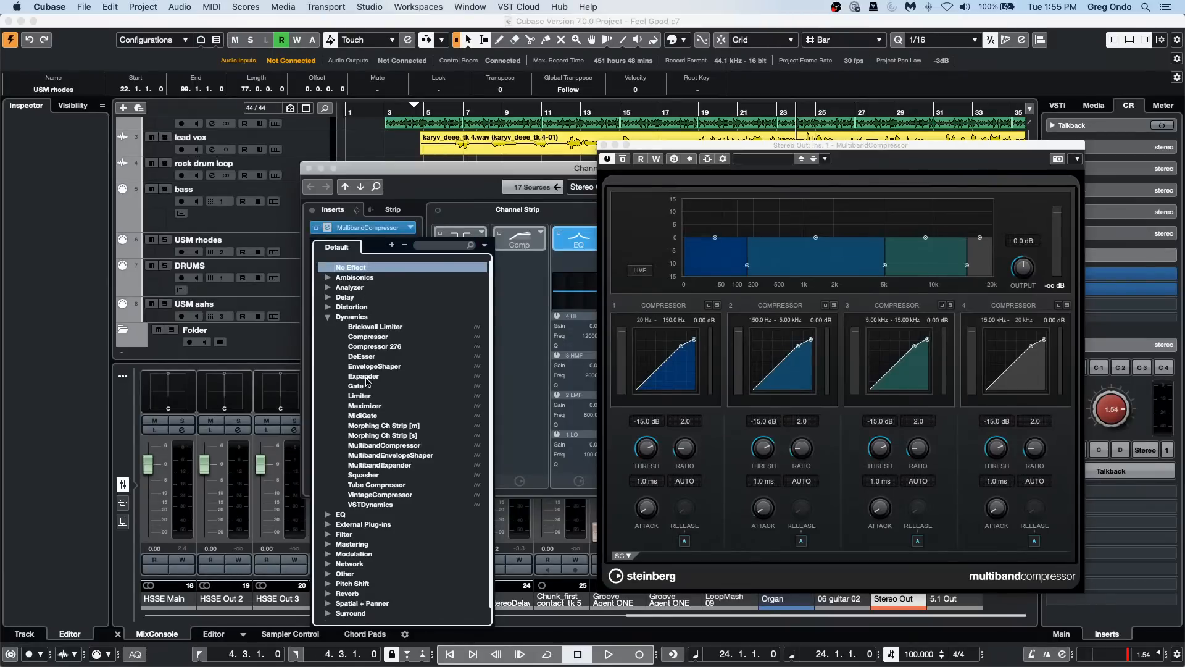
click(404, 446)
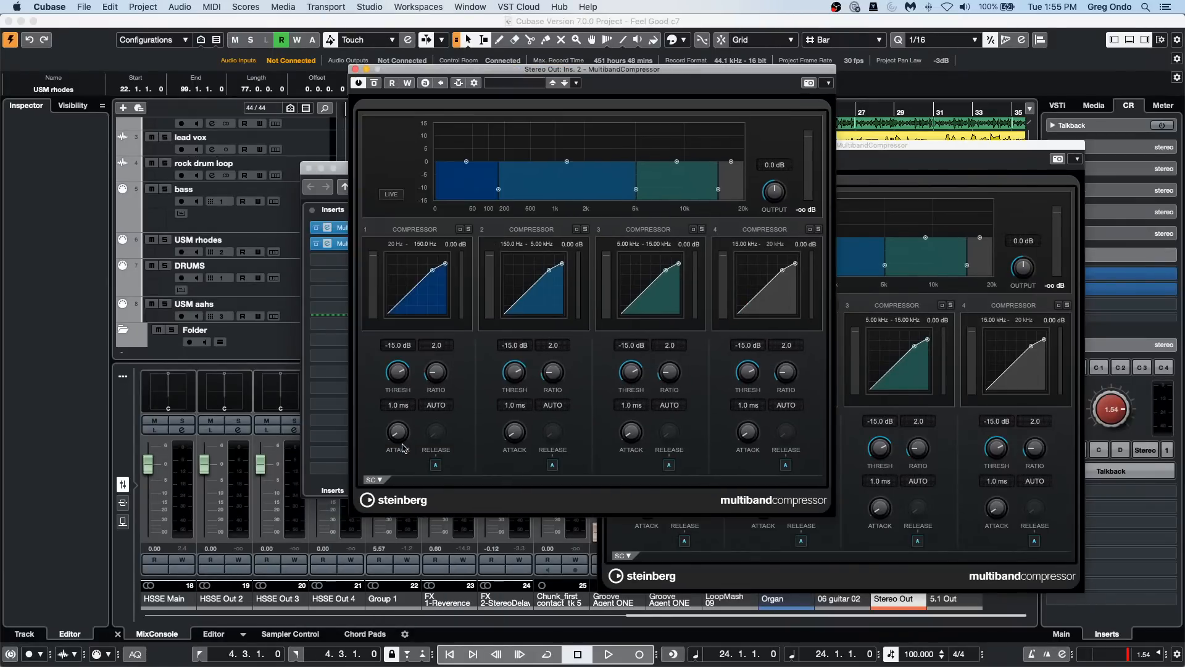
click(355, 70)
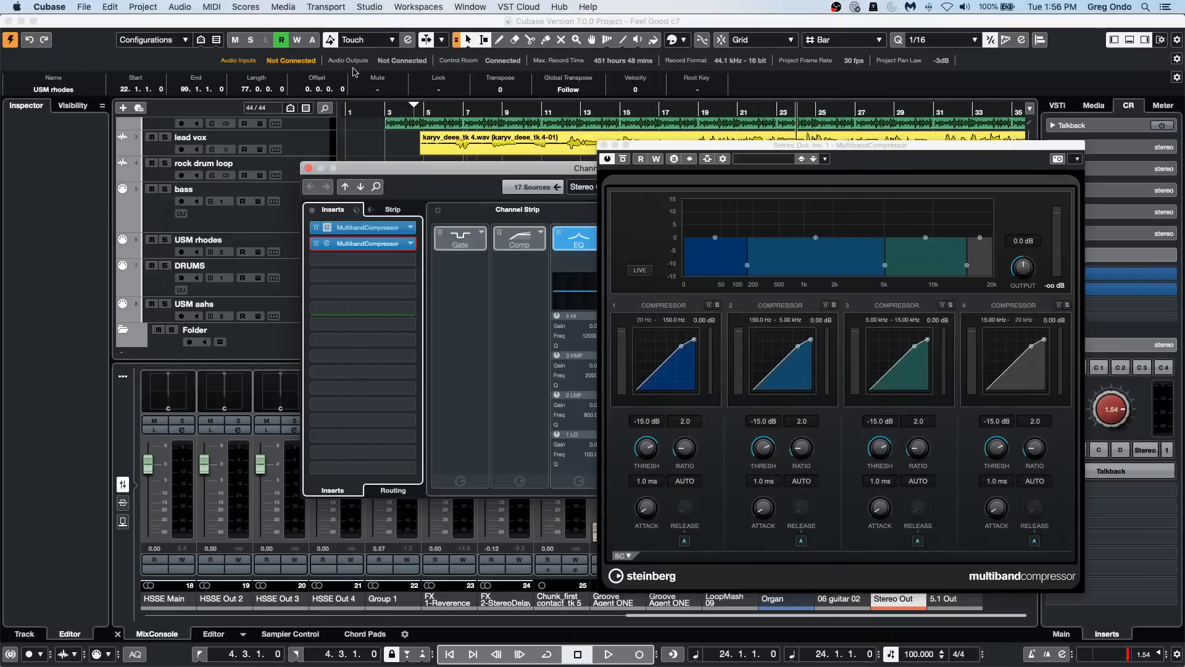
click(604, 146)
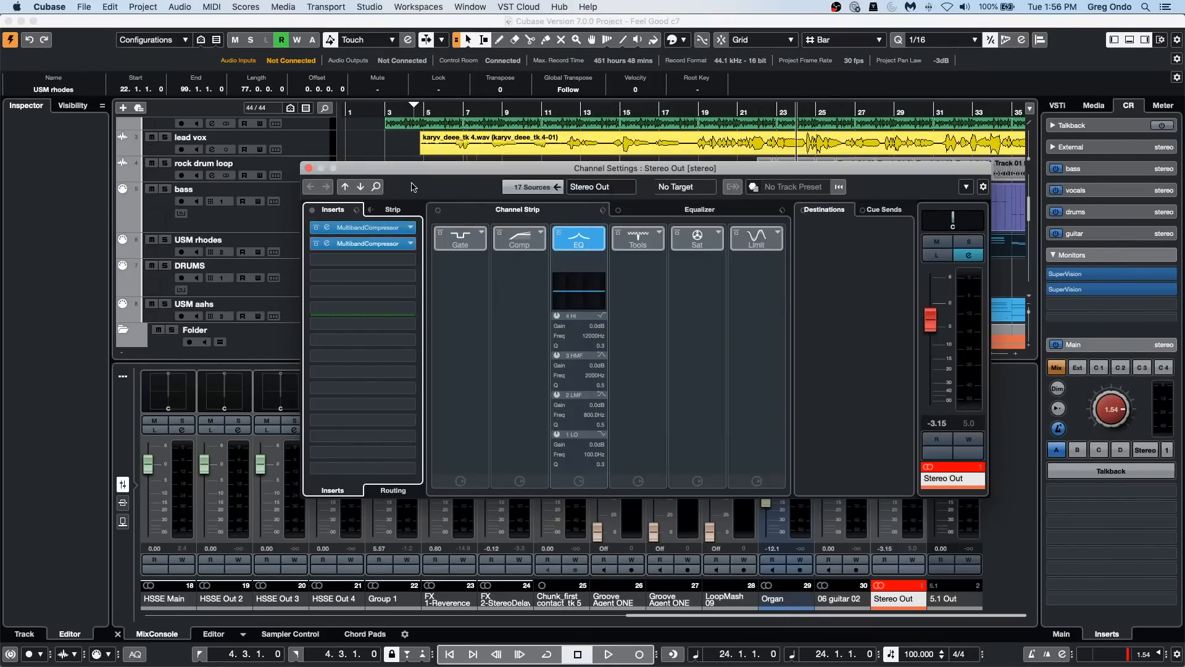
Step: Move the Stereo Out channel settings aside and select the USM rhodes track, keeping Stereo Out in view in the mixer
drag(420, 168, 669, 175)
click(309, 250)
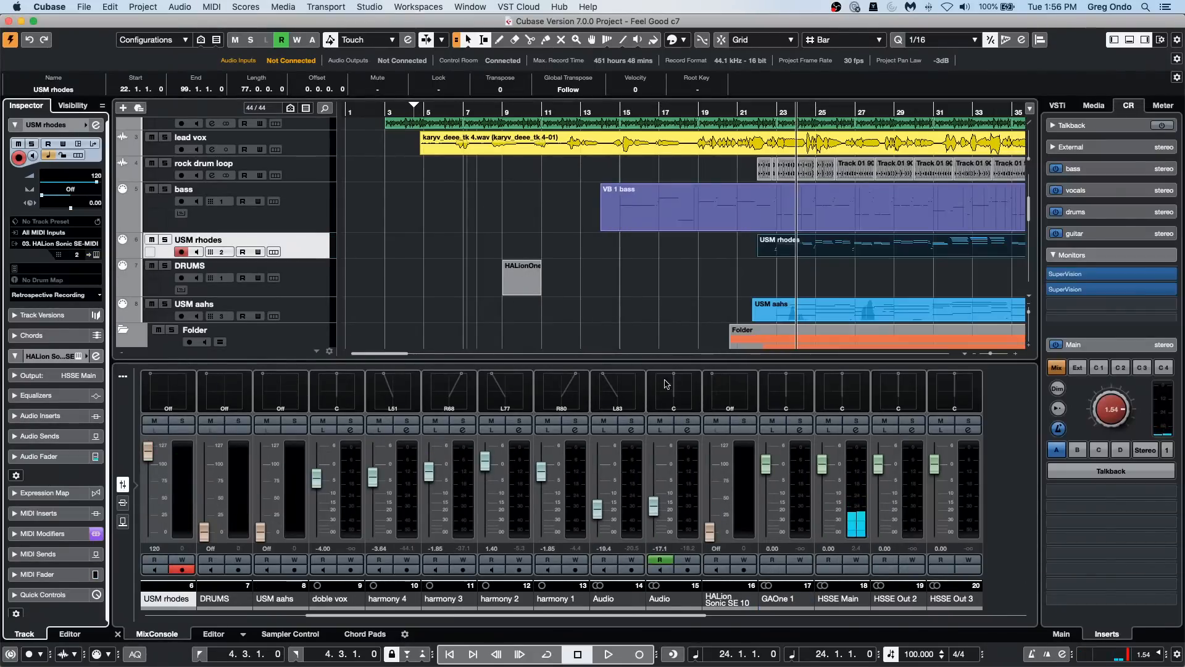
click(666, 617)
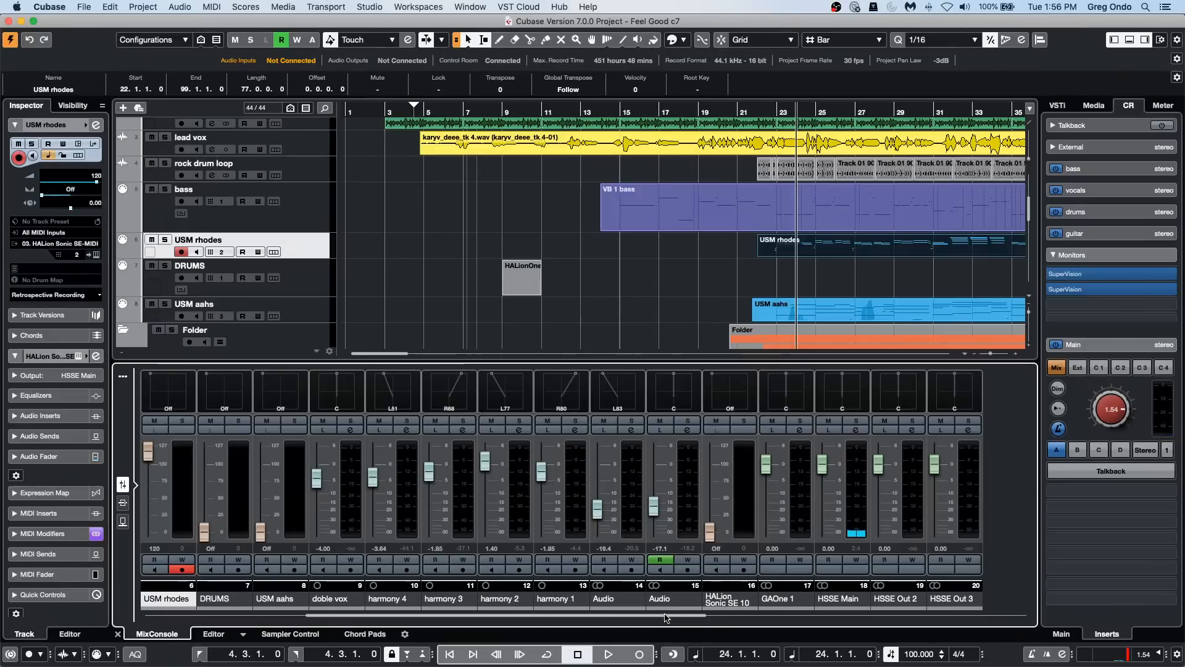
drag(666, 617, 958, 616)
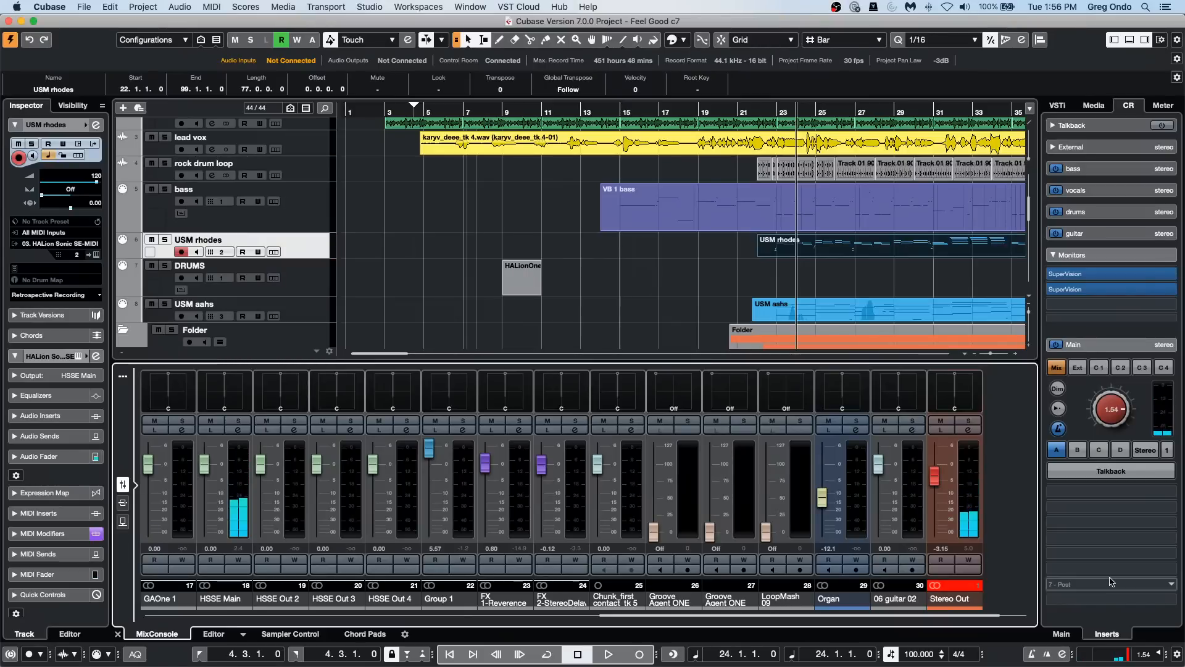
Step: Show the On-Screen Keyboard and play several test notes on the USM rhodes track
key(alt+k)
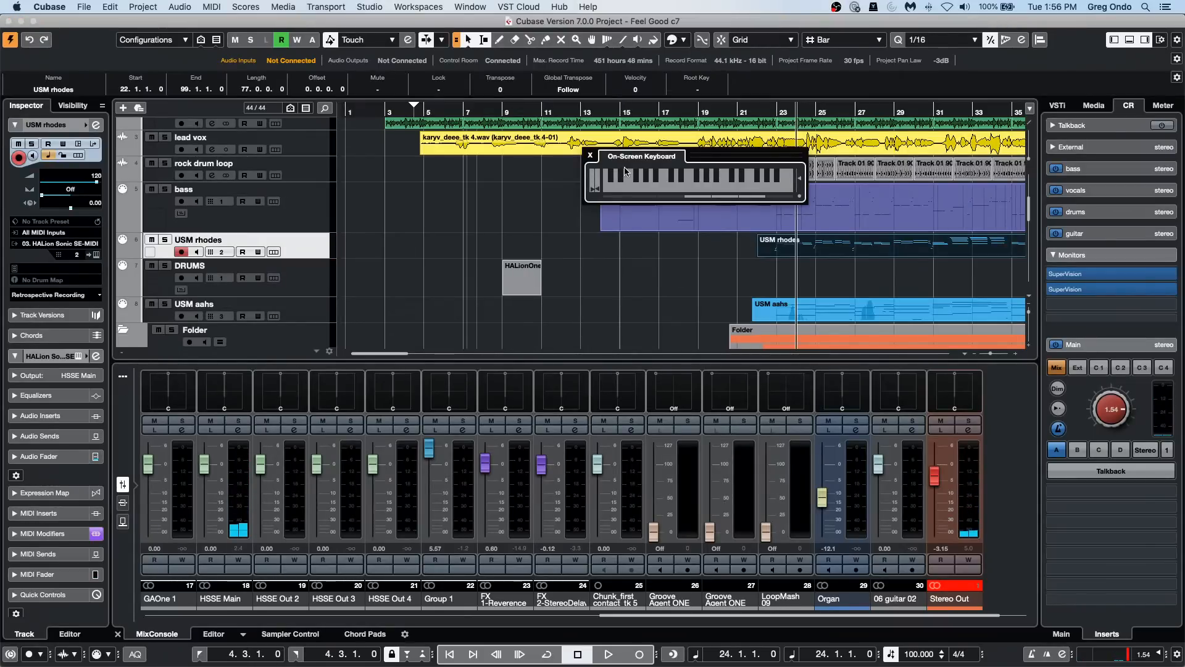
click(630, 183)
click(671, 186)
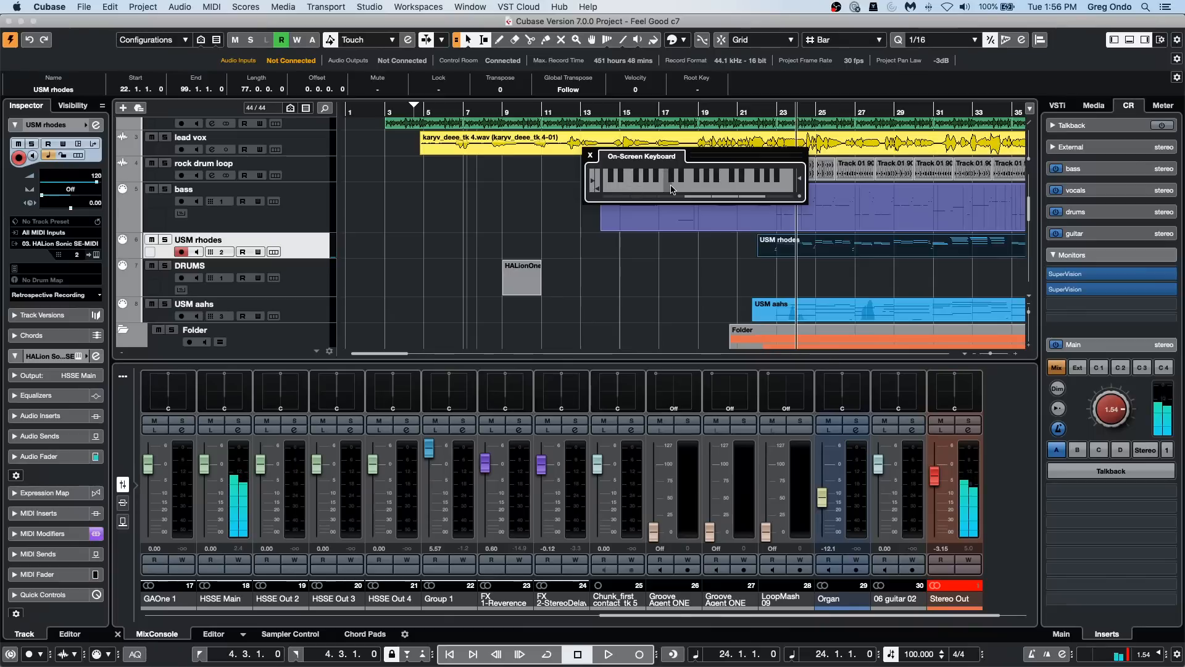
click(671, 185)
click(669, 186)
click(660, 184)
click(652, 184)
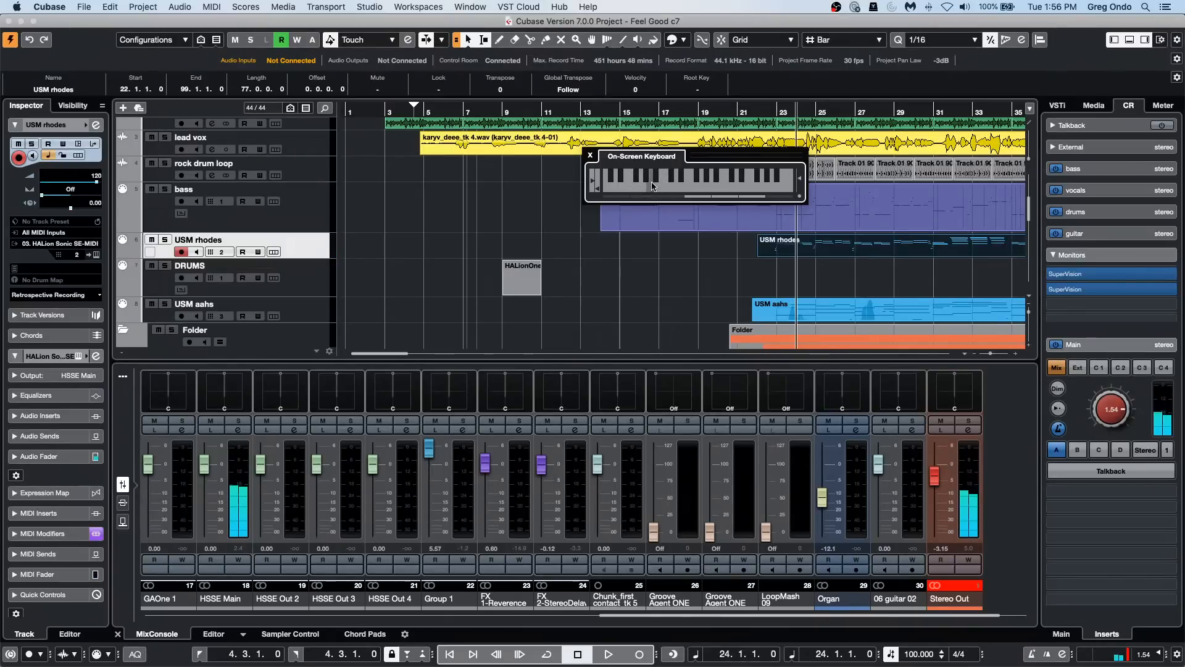
Step: Turn on Constrain Delay Compensation and play three more test notes on the USM rhodes track
click(10, 654)
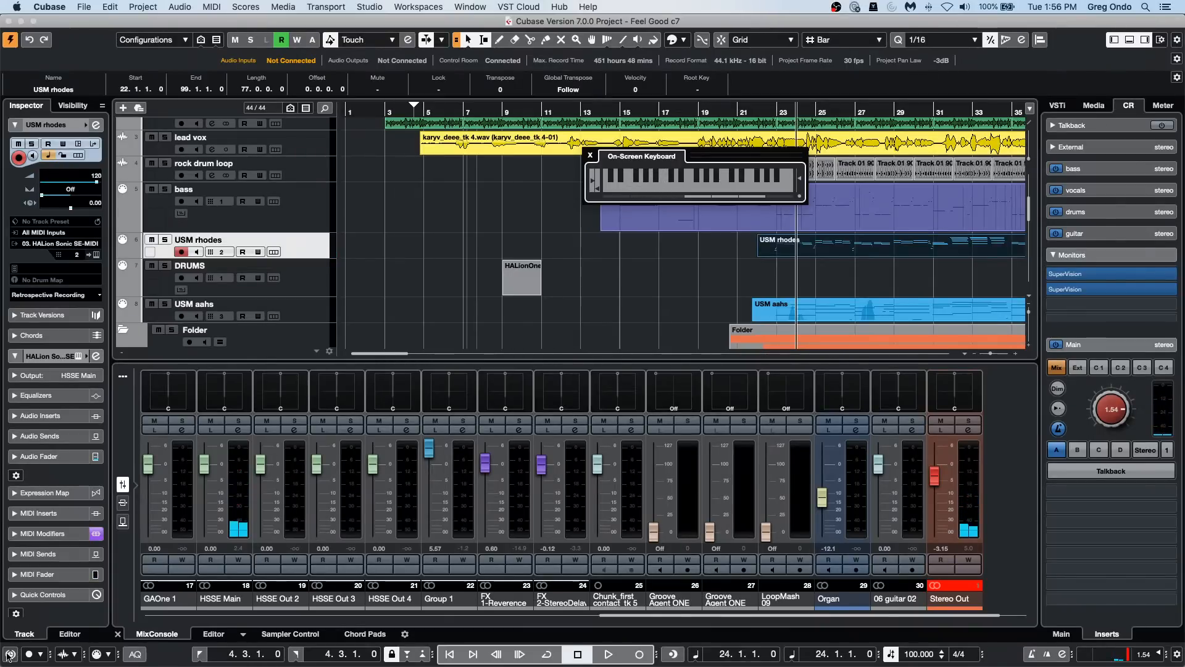
click(625, 187)
click(633, 187)
click(644, 187)
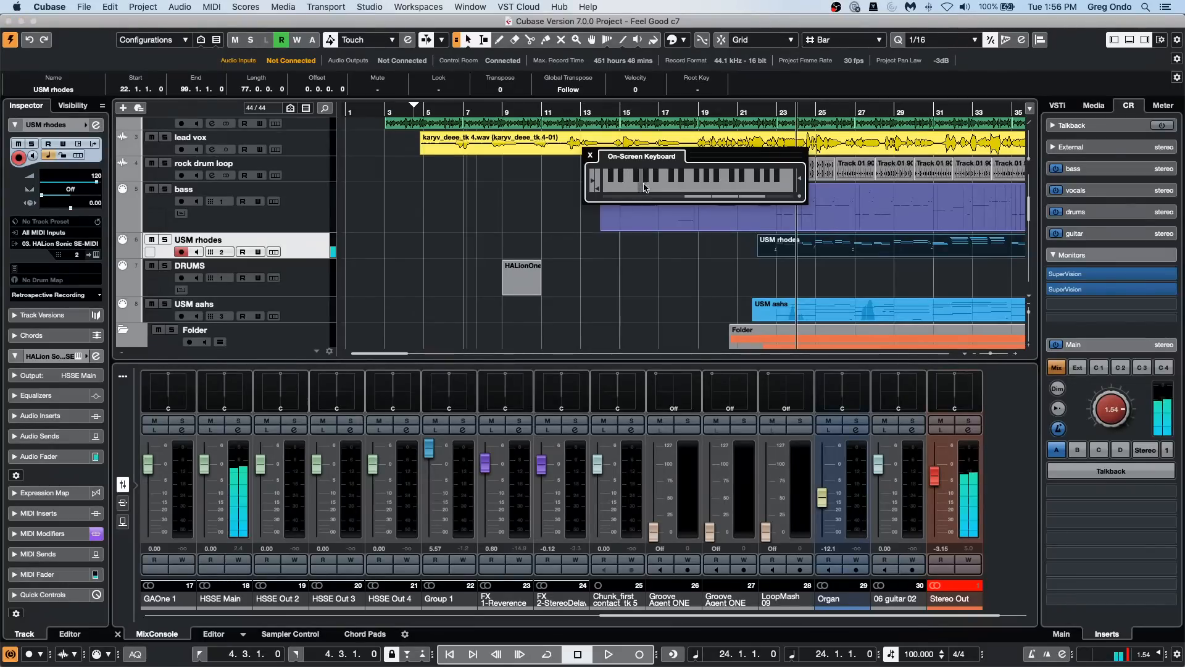
Step: Reopen the Stereo Out channel settings to check its inserts and play another test note
click(968, 430)
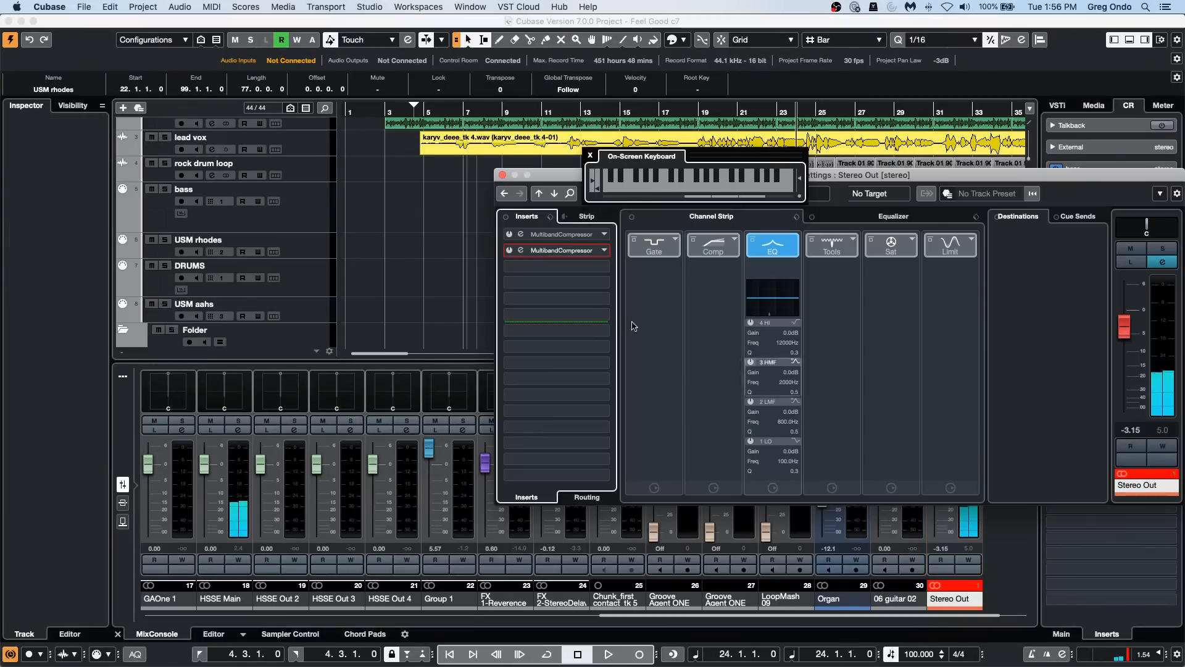
click(681, 188)
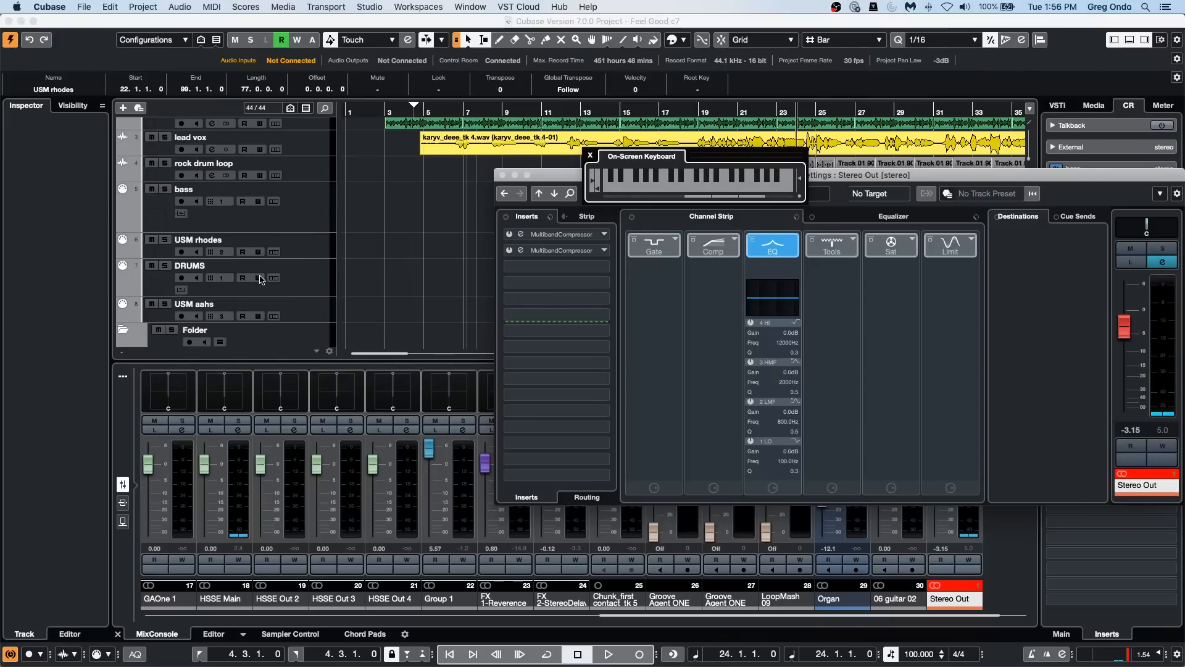
Step: Select the USM rhodes track again and play test notes on the On-Screen Keyboard with Constrain Delay Compensation on
click(296, 253)
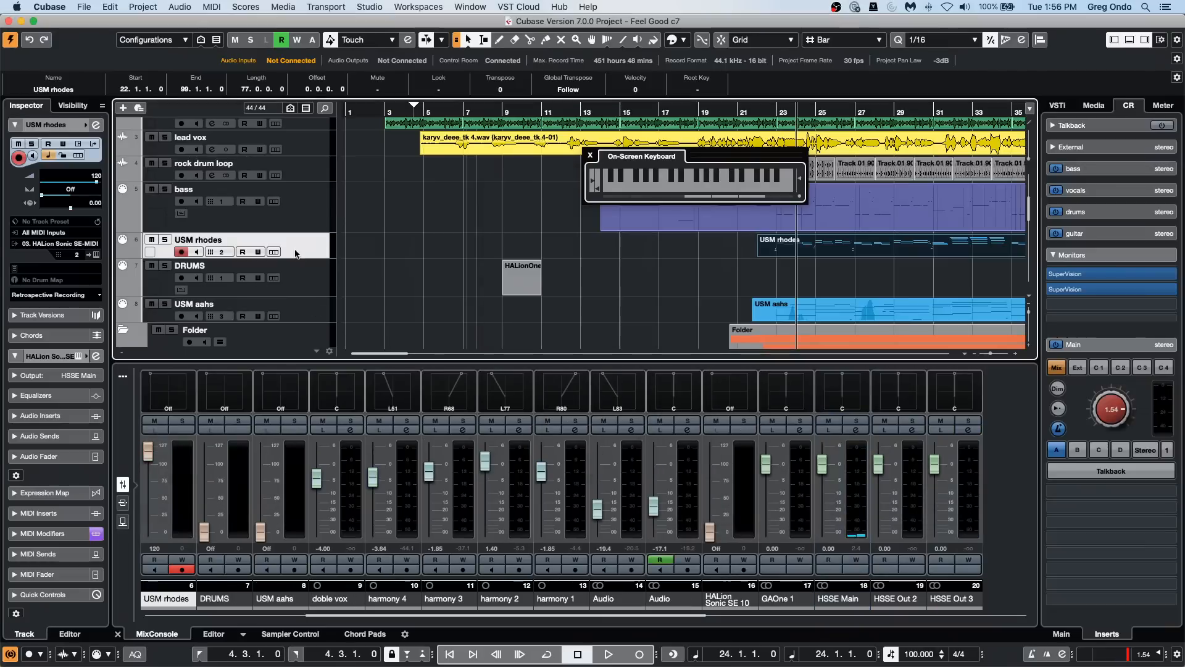
drag(716, 186, 606, 188)
click(728, 190)
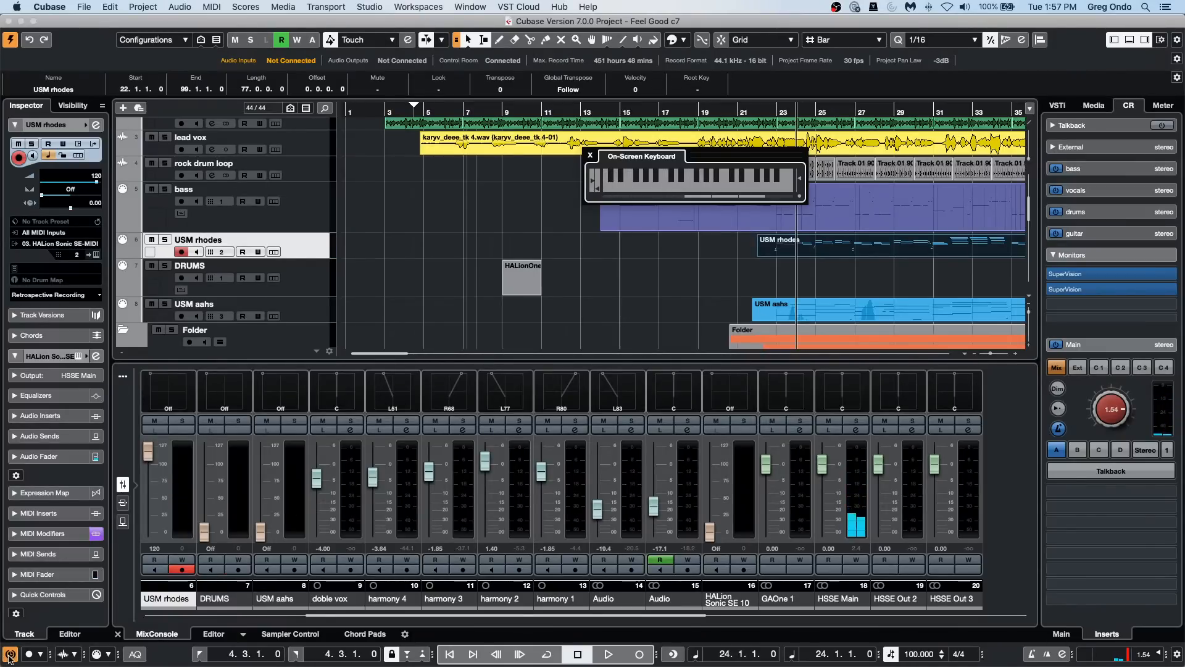
Step: Turn off Constrain Delay Compensation and play a run of test notes on the USM rhodes track to compare the latency
mouse_move(697, 185)
mouse_down()
mouse_move(722, 189)
mouse_move(679, 187)
mouse_up()
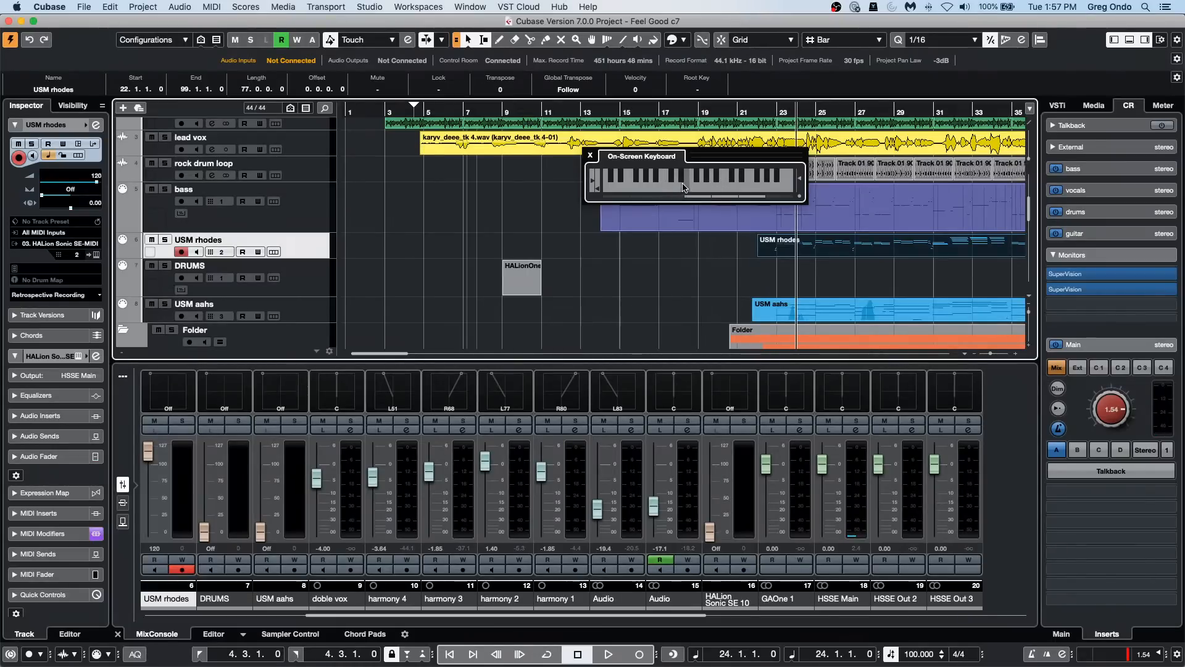
click(642, 187)
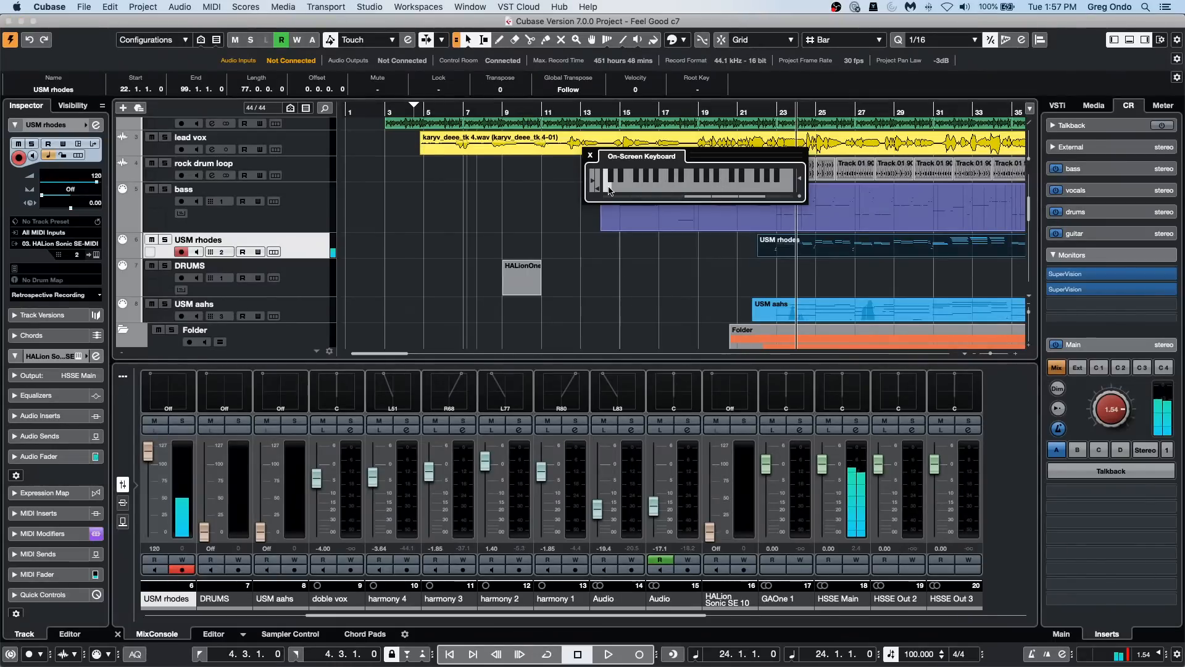
click(642, 187)
click(634, 187)
click(624, 188)
click(616, 188)
click(612, 187)
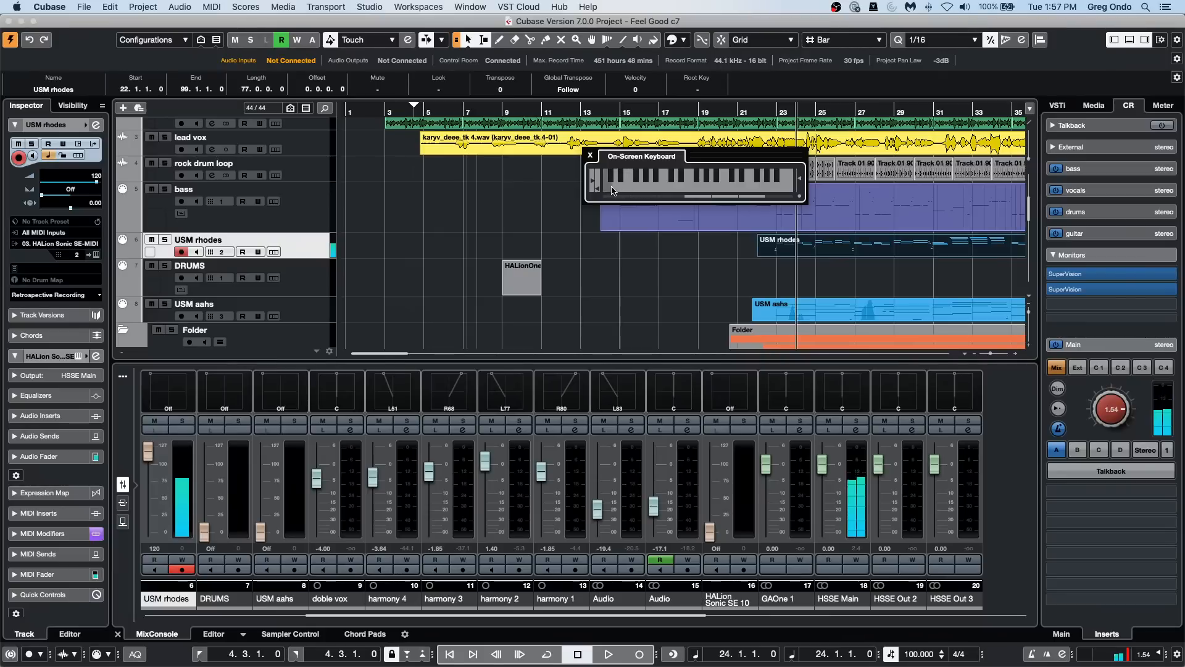
click(633, 188)
click(655, 188)
click(668, 188)
click(637, 189)
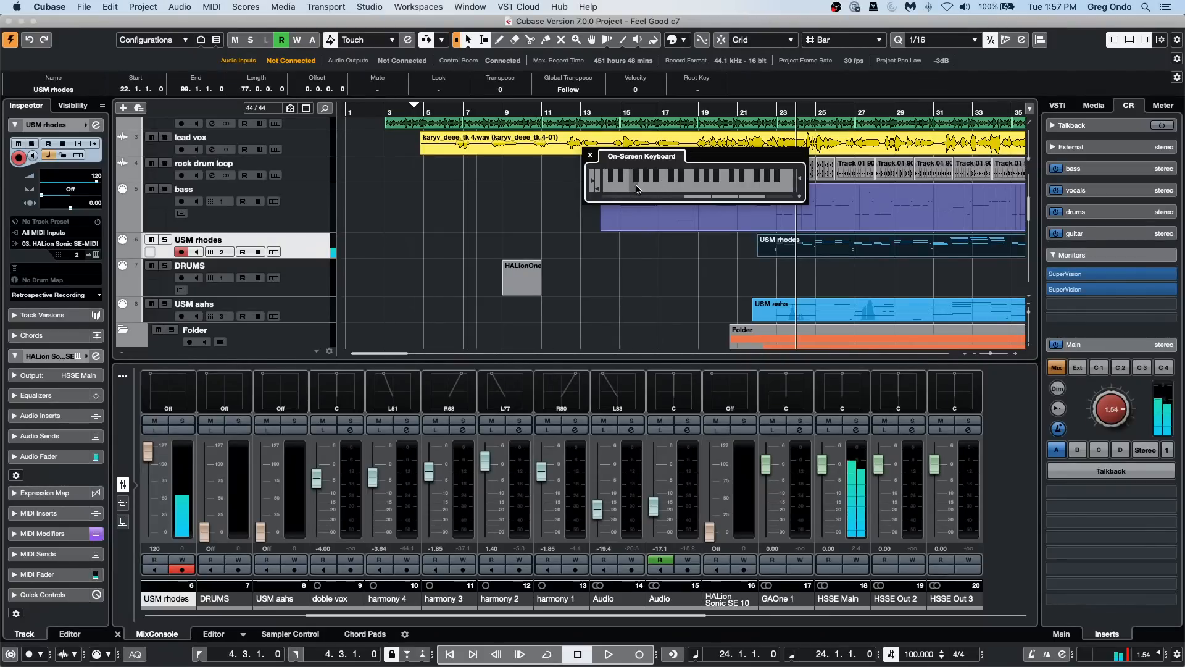
click(620, 188)
click(610, 189)
click(611, 189)
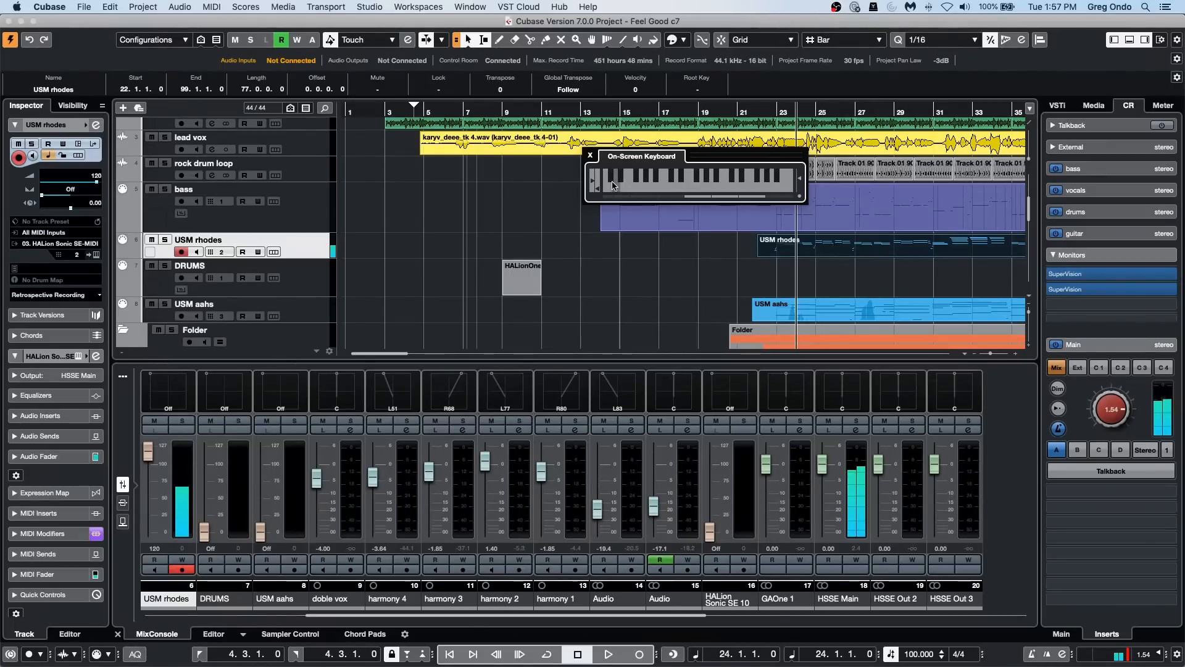
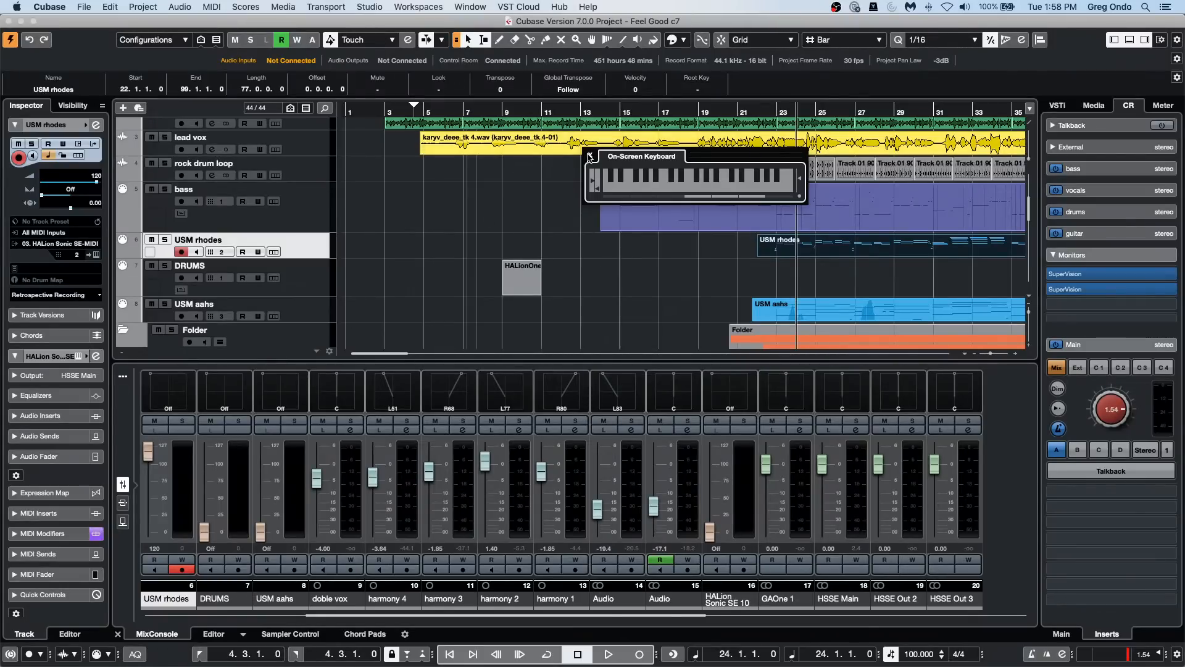
Step: Close the On-Screen Keyboard, record a short take on the USM rhodes track from bar 24 and delete the recorded part
click(589, 156)
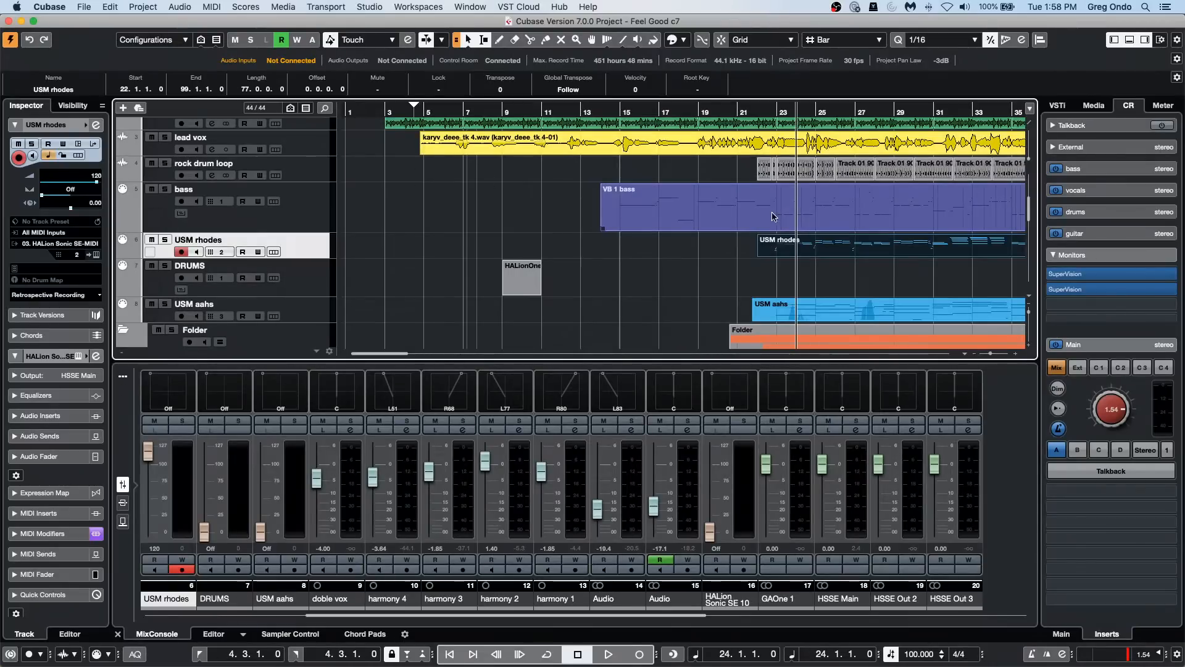
click(638, 657)
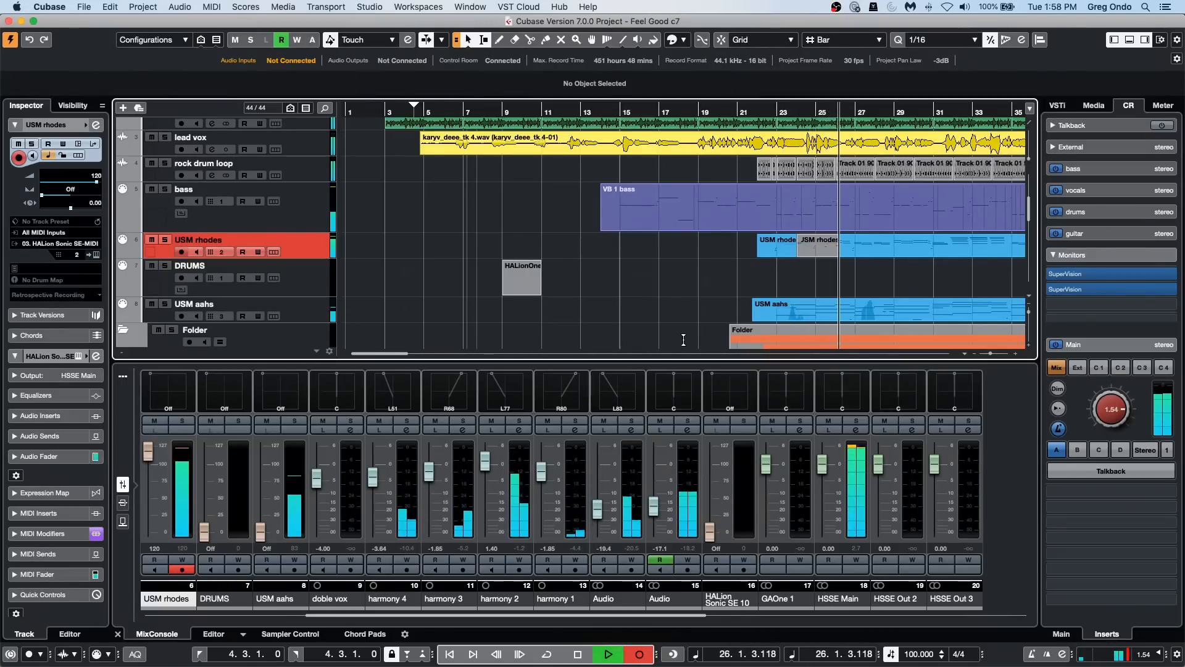
key(space)
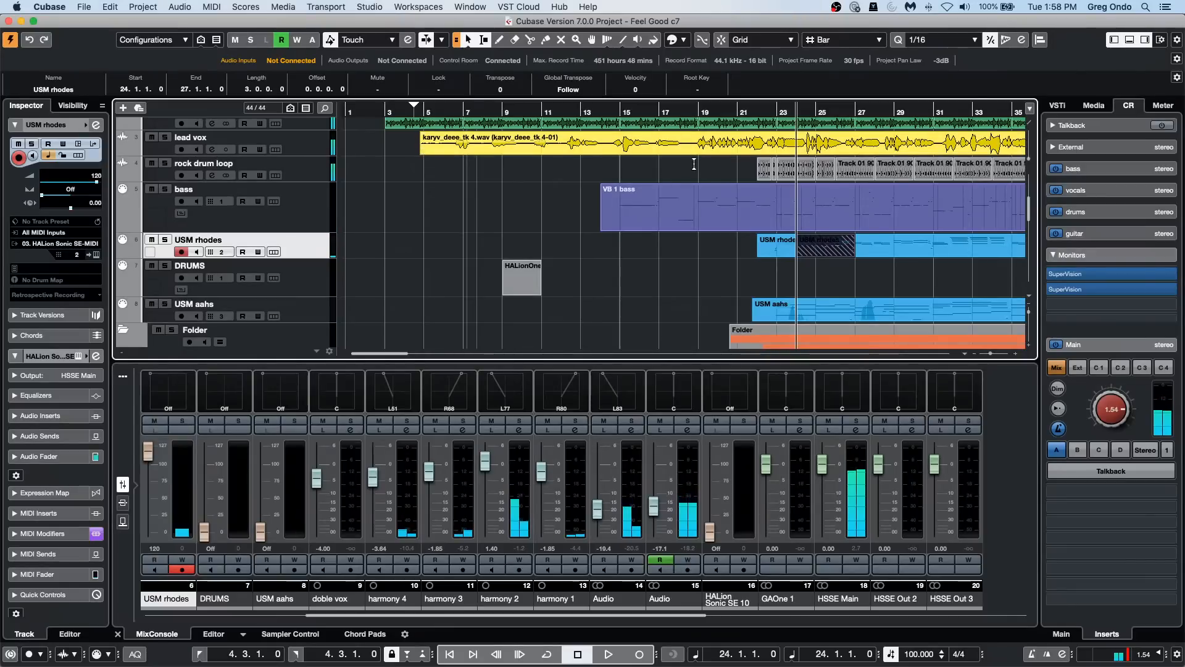
key(Delete)
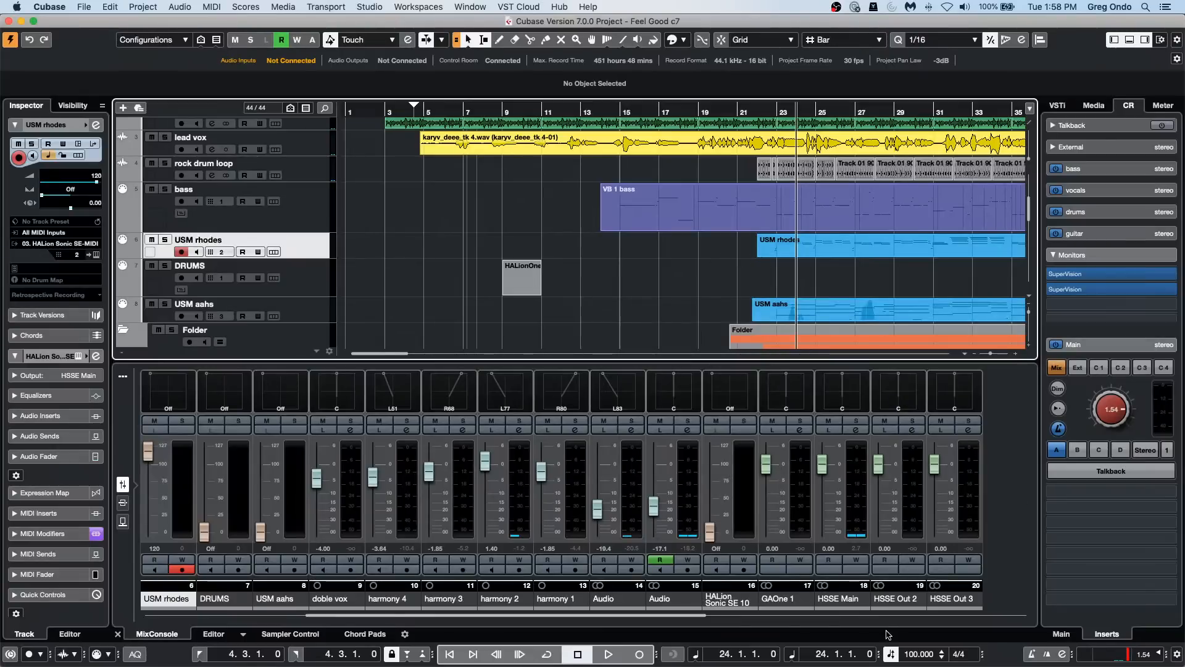
Step: Bring the Stereo Out channel into view in the MixConsole and check the inserts in its channel settings
drag(659, 615, 990, 611)
click(912, 430)
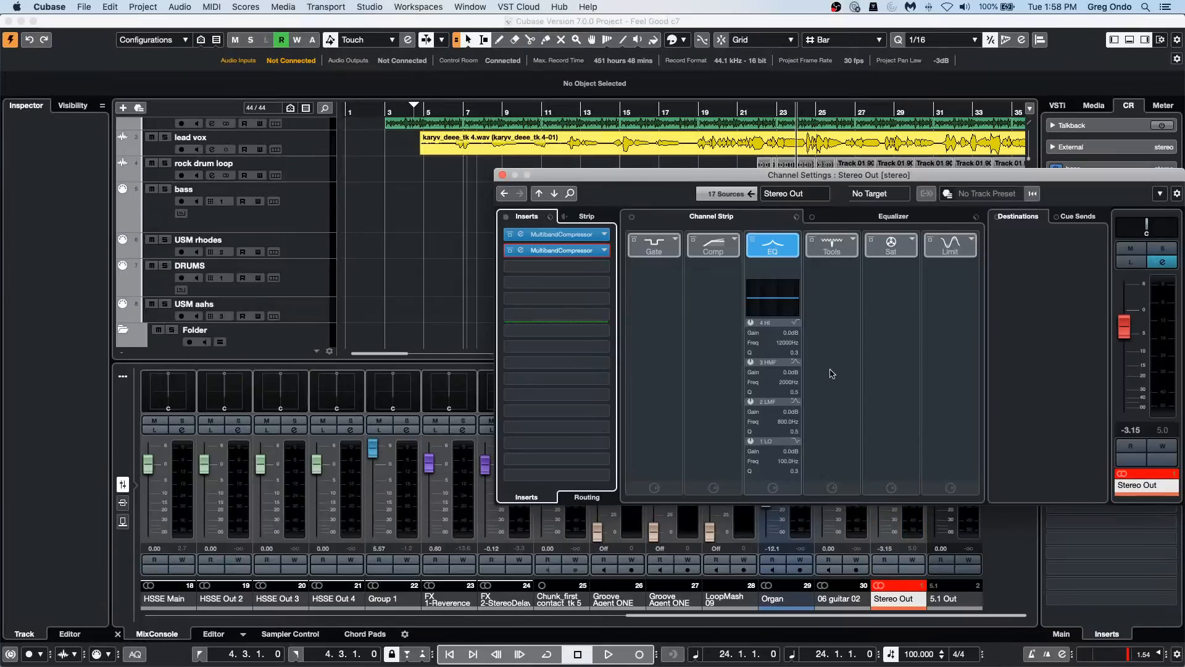
click(503, 175)
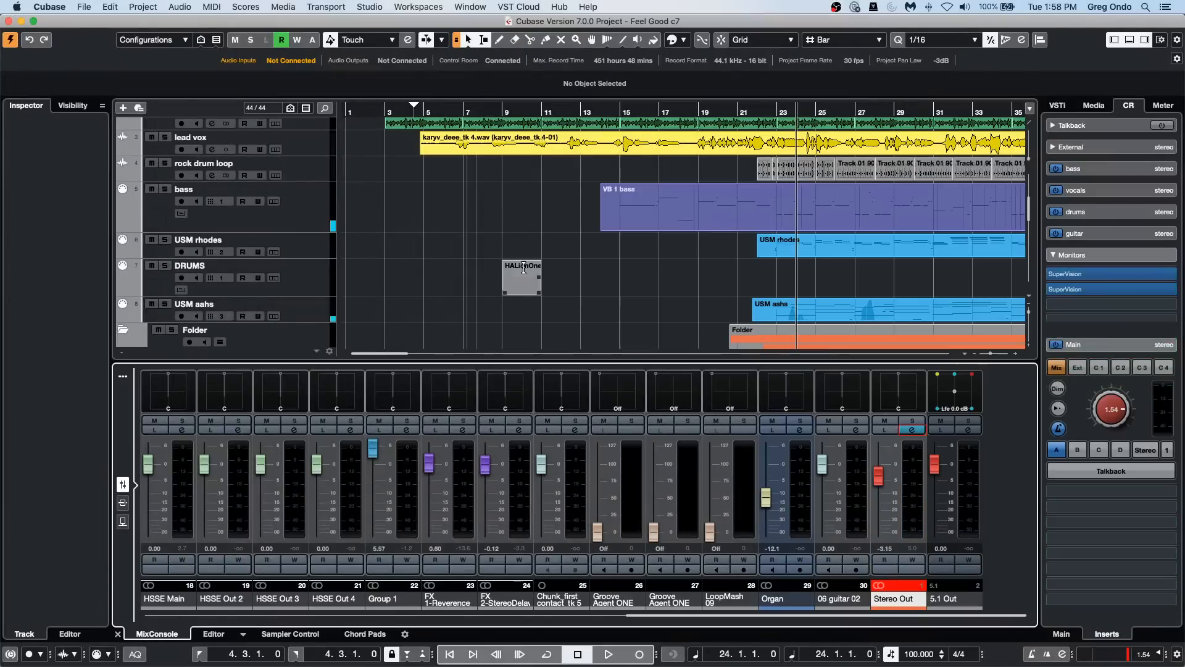
click(912, 430)
click(502, 175)
Step: Draw an empty MIDI part on the USM rhodes track from bar 3 to bar 20
click(309, 254)
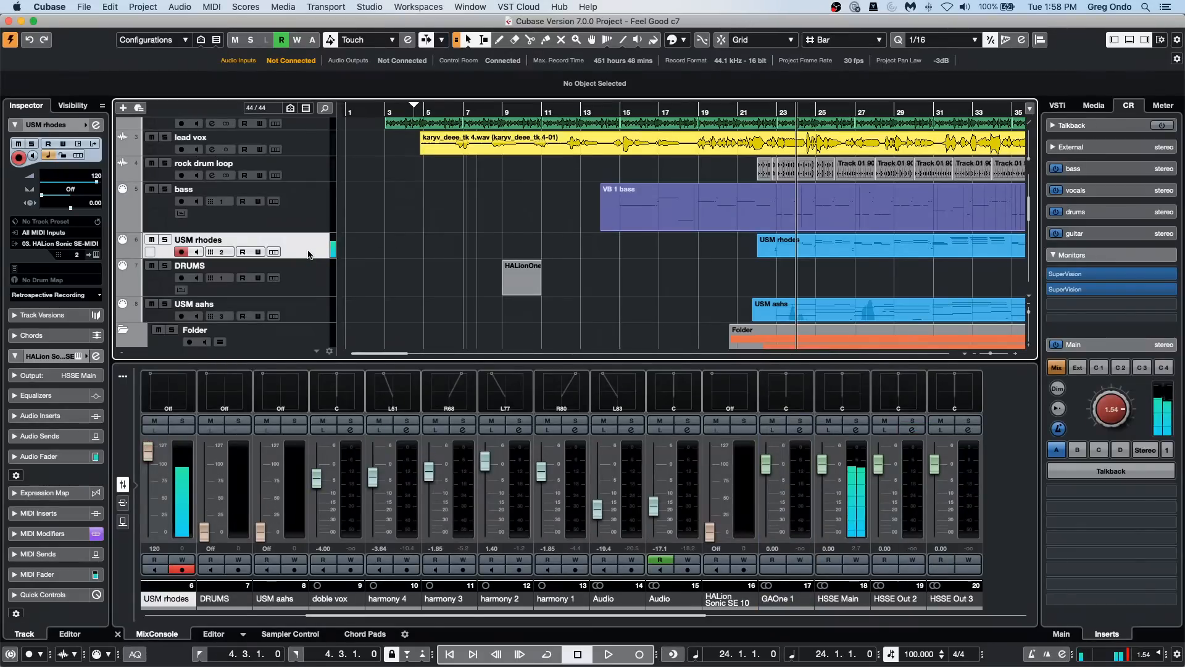
right_click(368, 260)
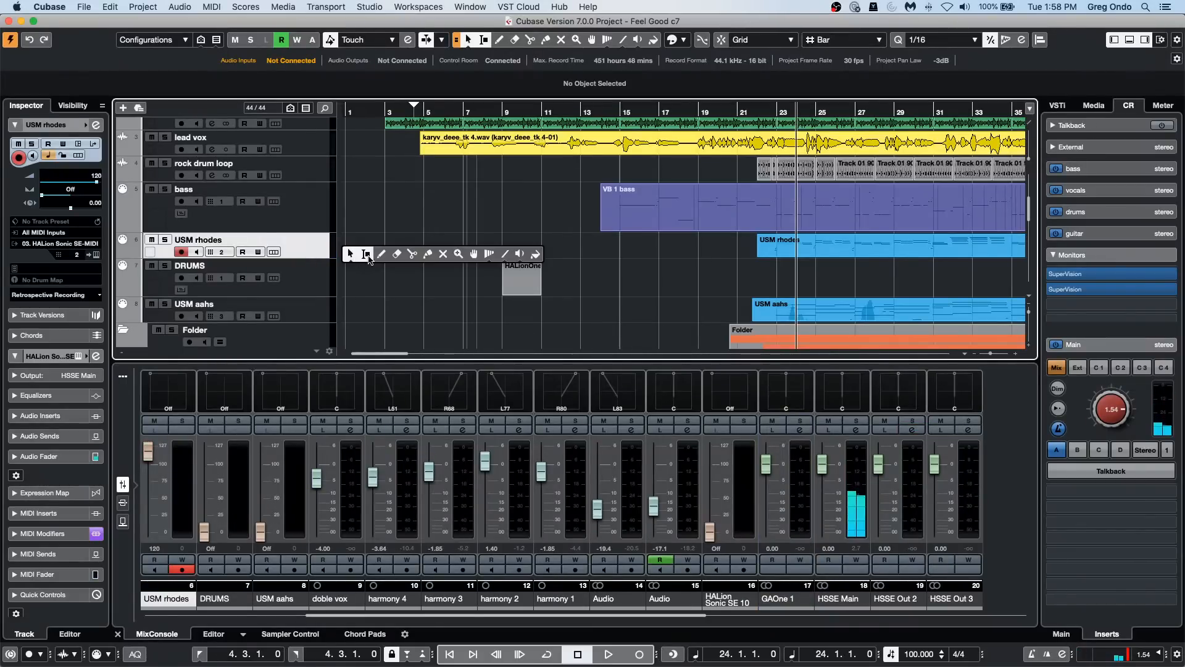
click(382, 253)
drag(389, 247, 717, 252)
Step: Set the playback position in bar 7 within the new USM rhodes part, play the project and mute the lead vox track
right_click(474, 242)
click(476, 242)
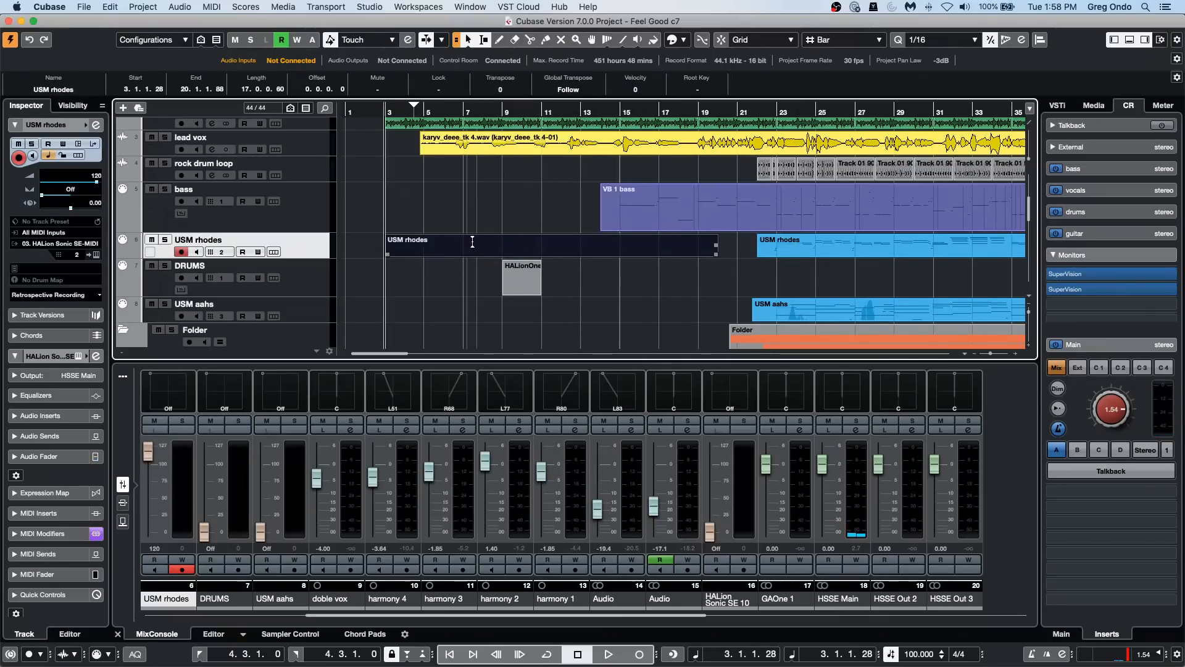
click(472, 242)
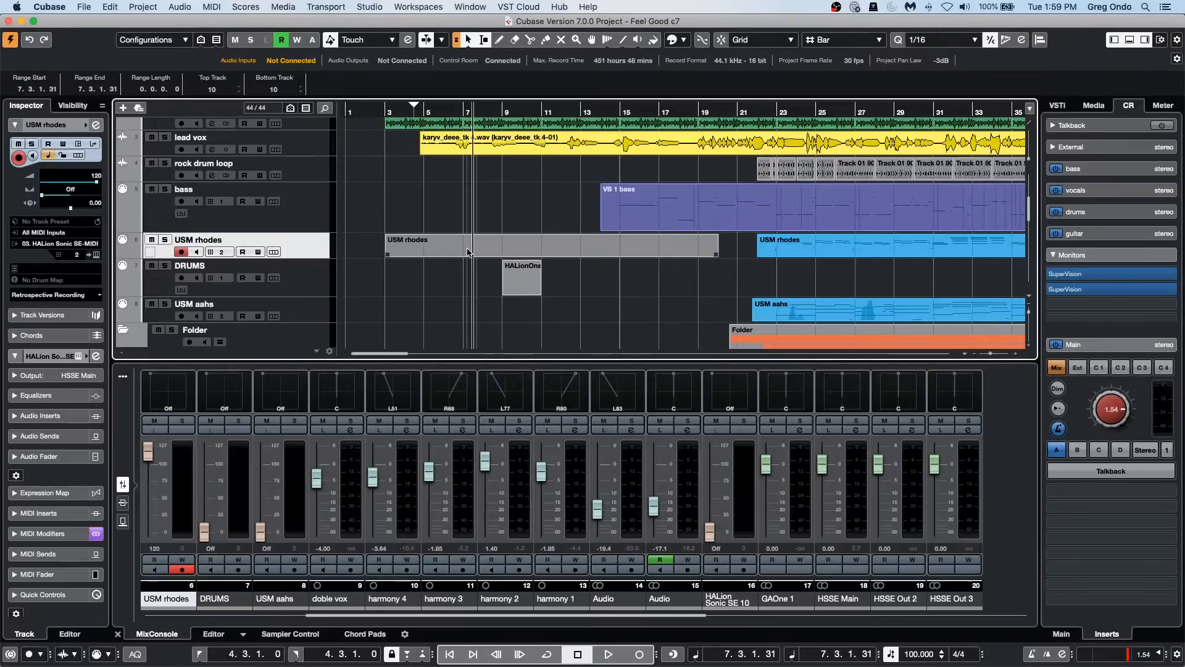
key(space)
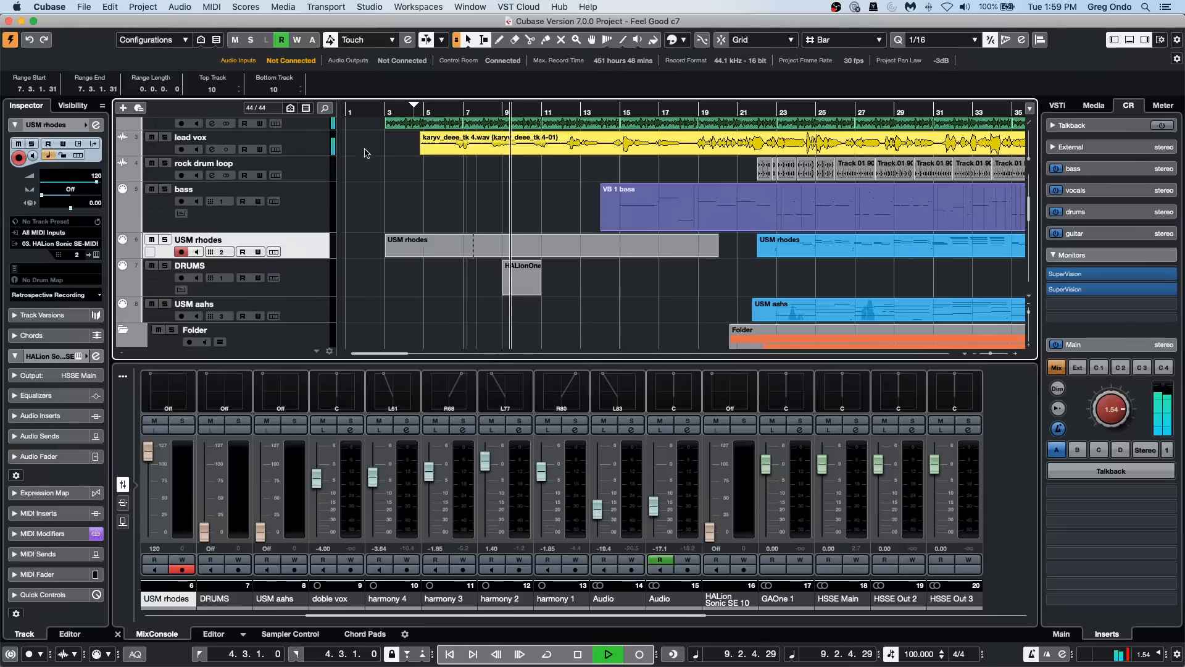
click(151, 138)
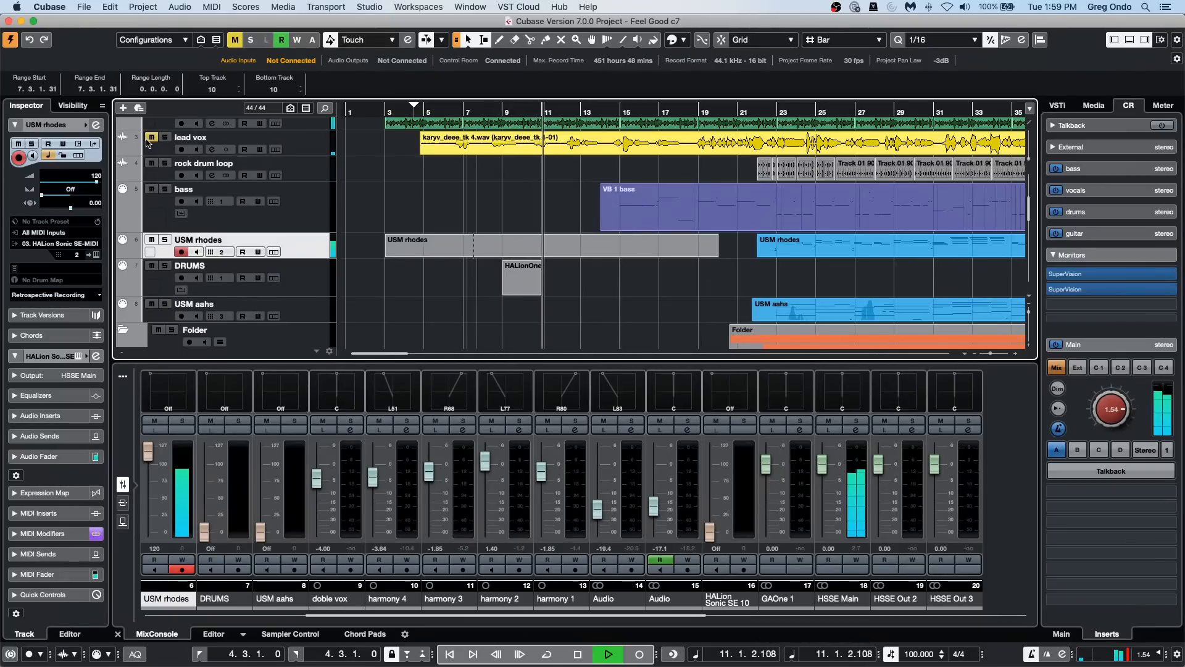
Step: Stop playback and record a short take from bar 7 over the empty USM rhodes part
key(space)
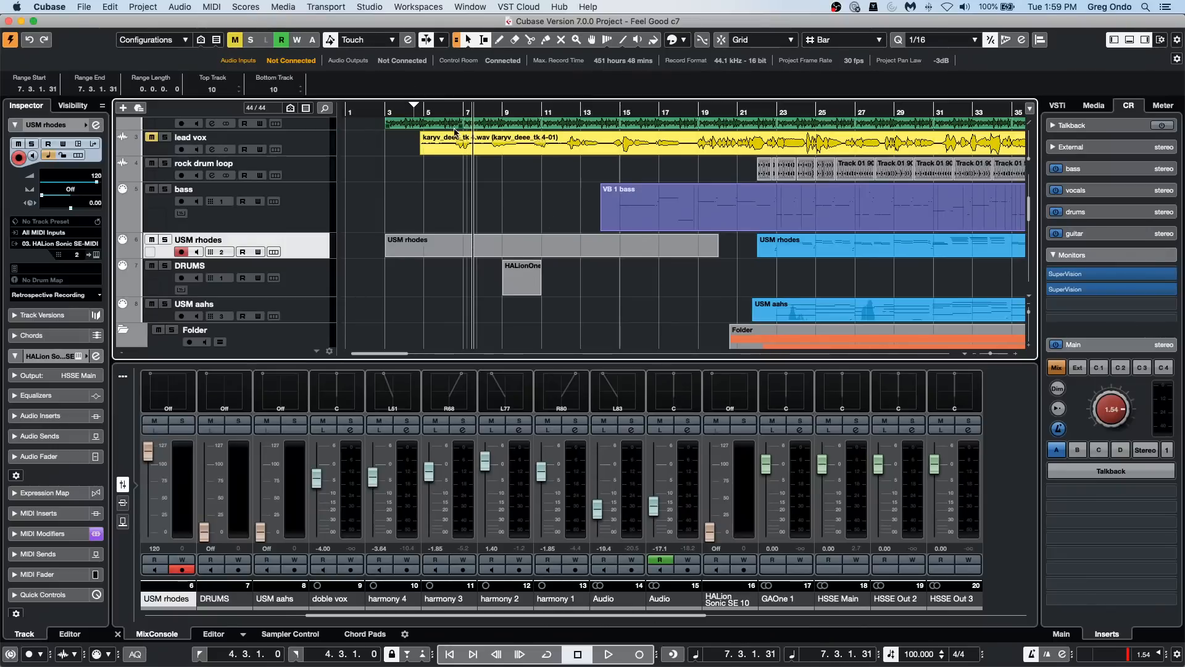
click(640, 654)
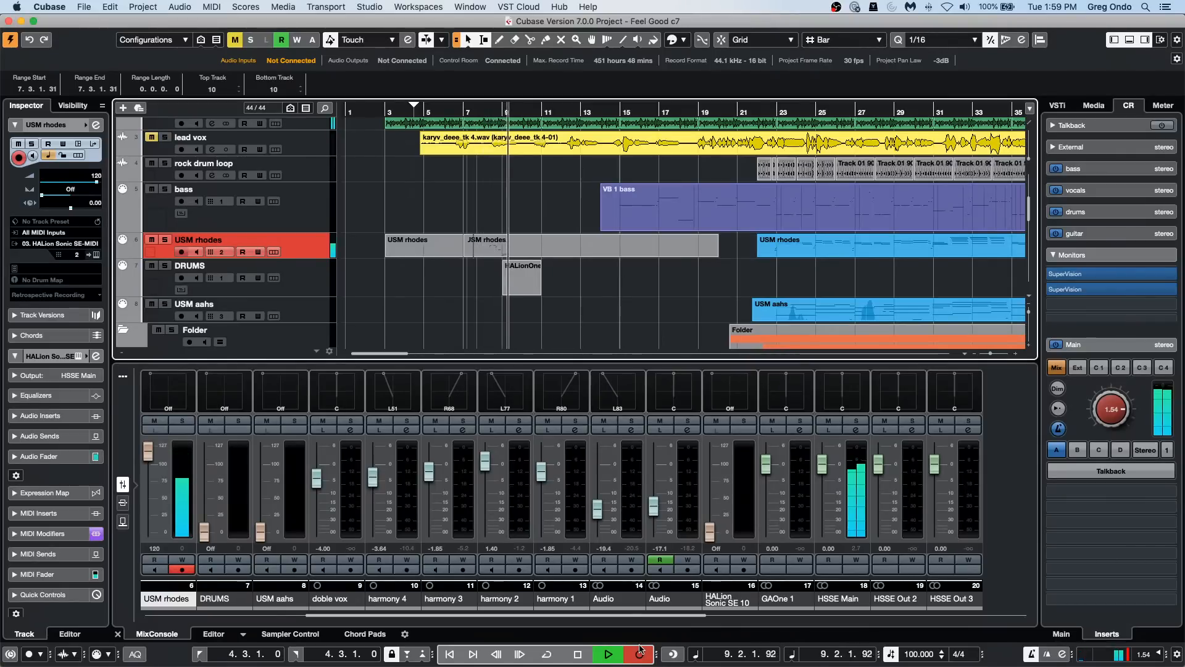
key(space)
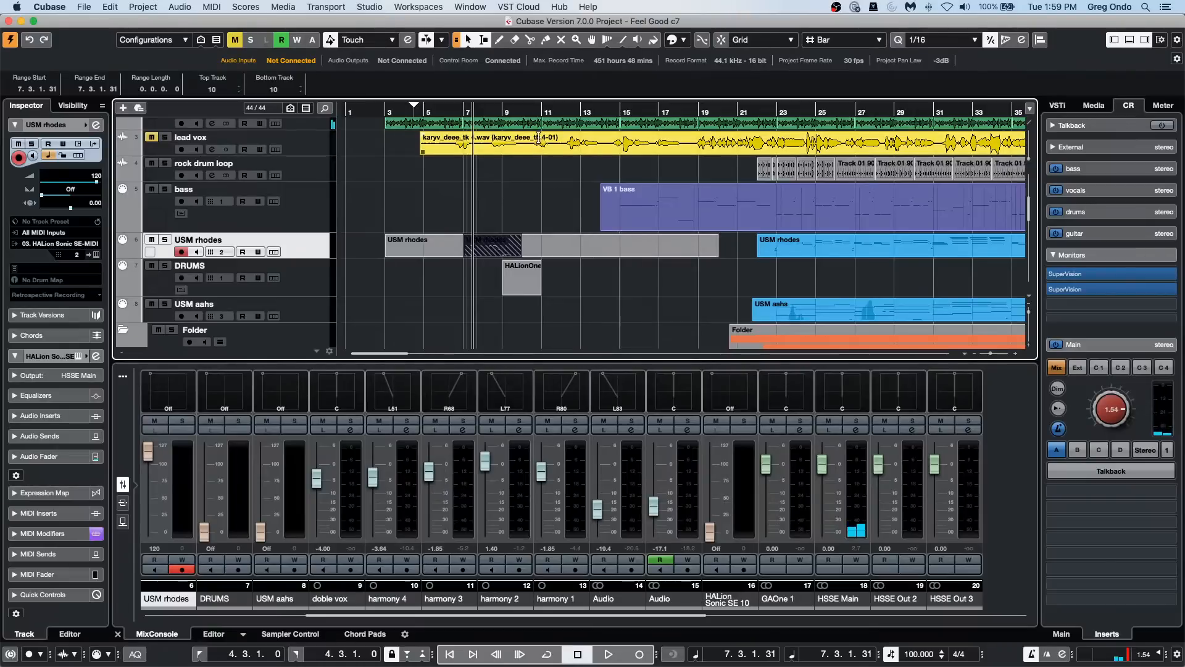
Step: Set the MIDI record mode to Merge and record another take from bar 12 into the existing USM rhodes part
click(562, 111)
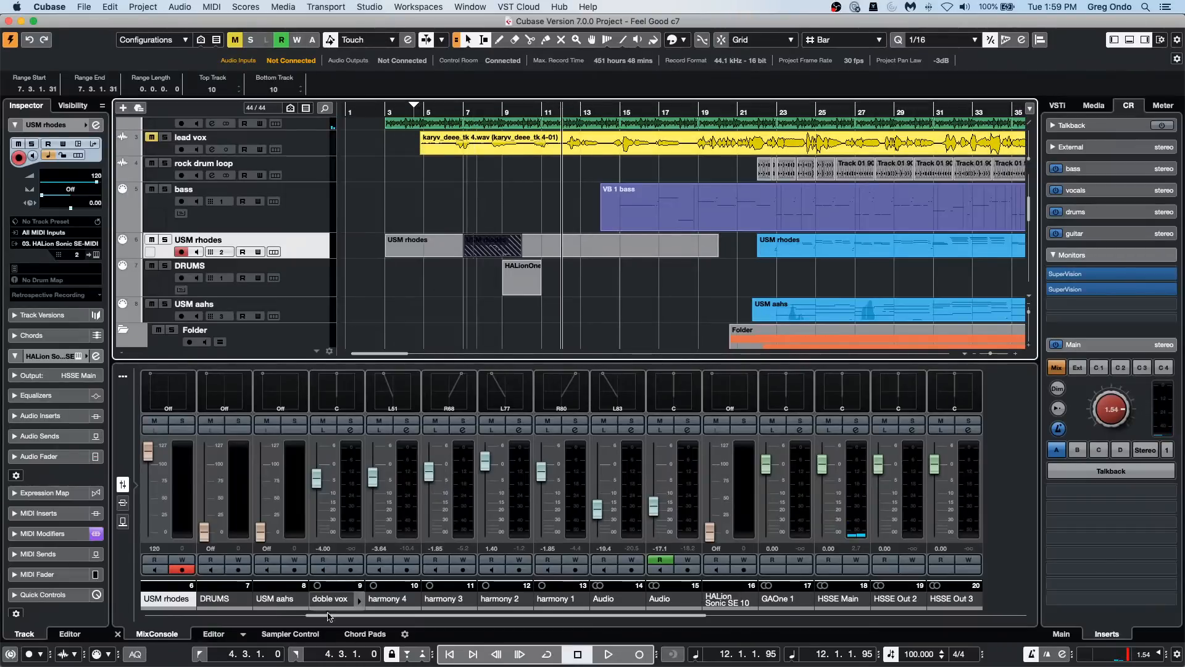
click(100, 655)
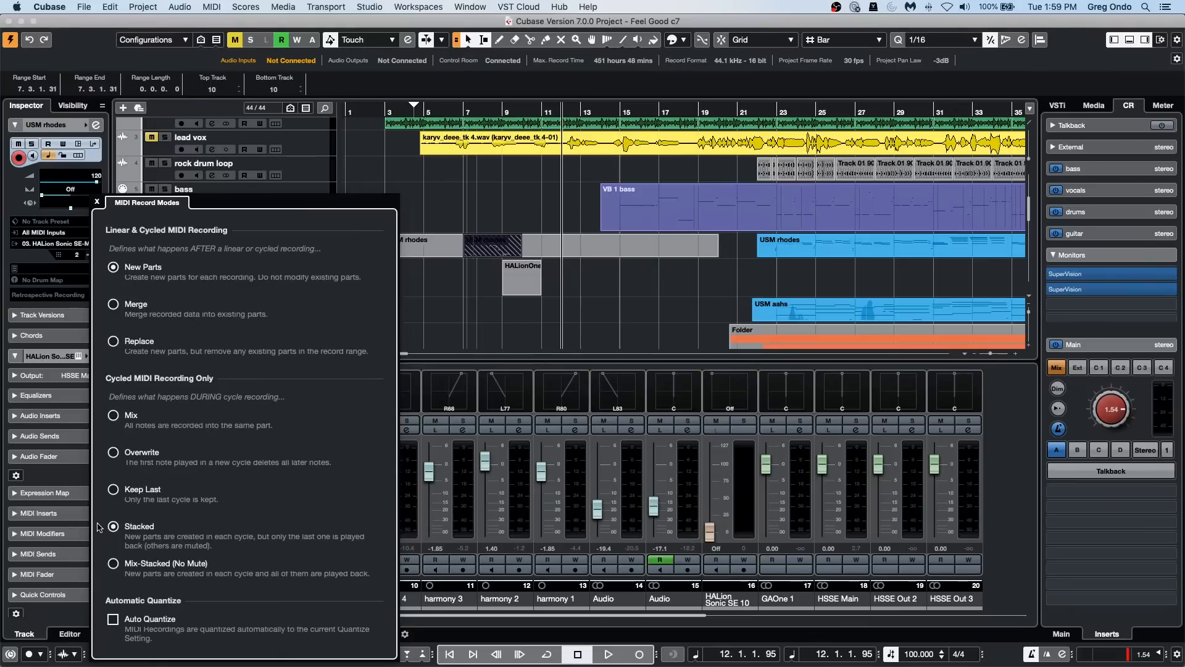
click(114, 306)
click(579, 309)
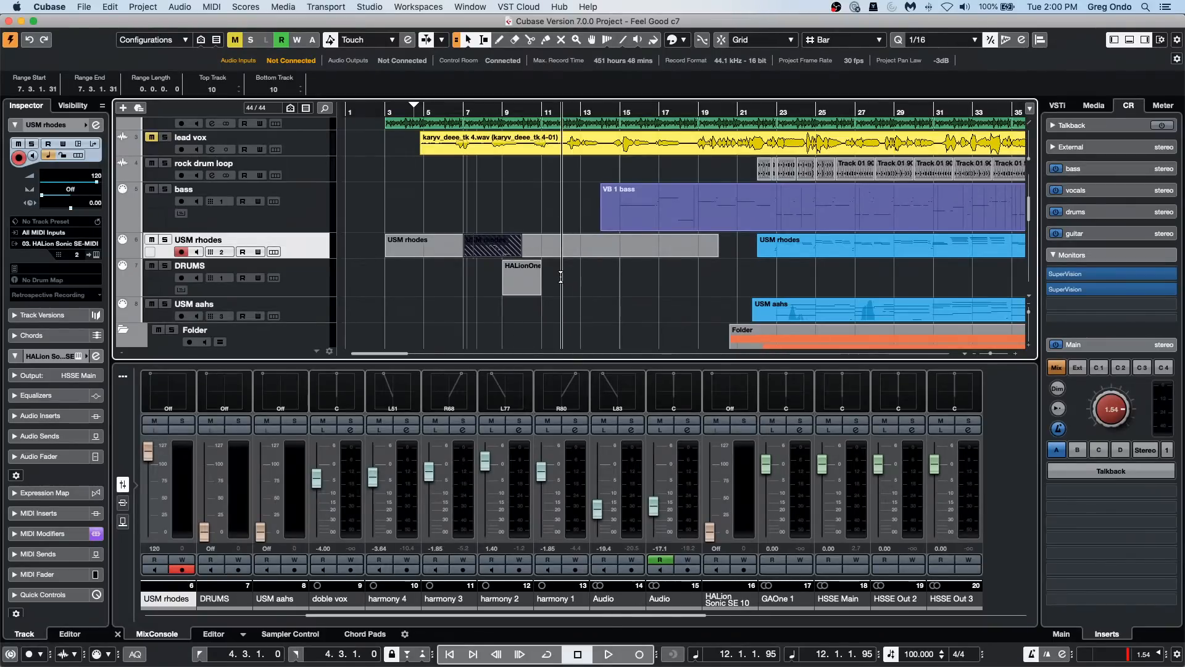
click(639, 656)
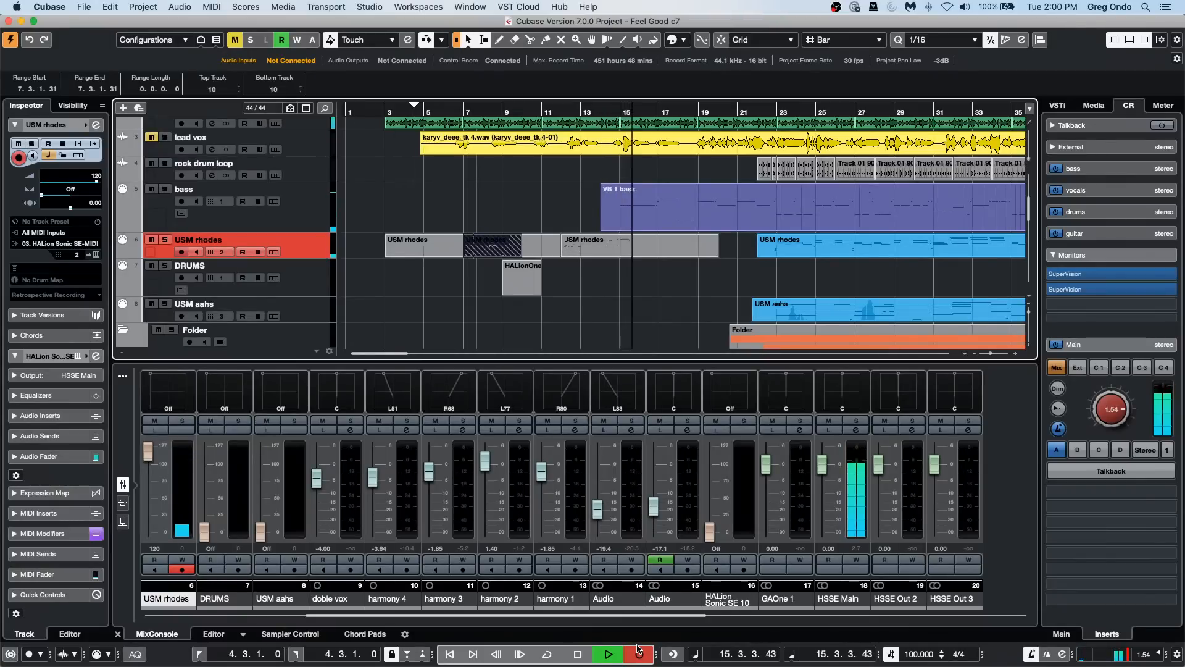
key(space)
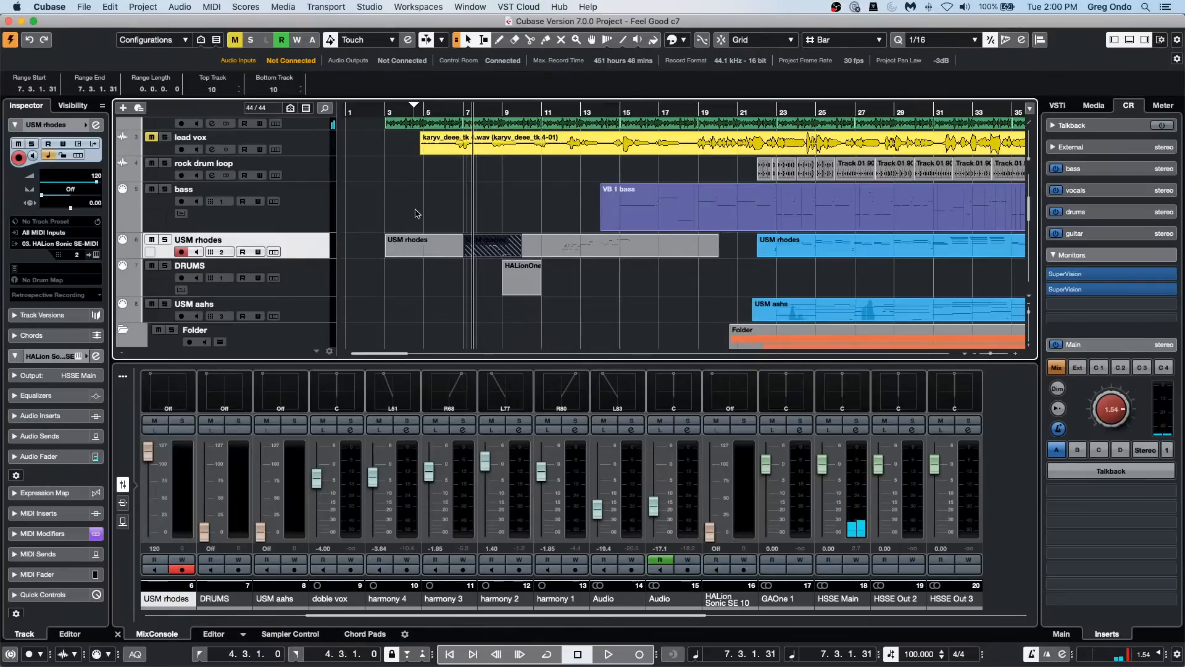
Step: Move the project cursor to bar 4 and review the transport's Common Record Modes options
click(409, 111)
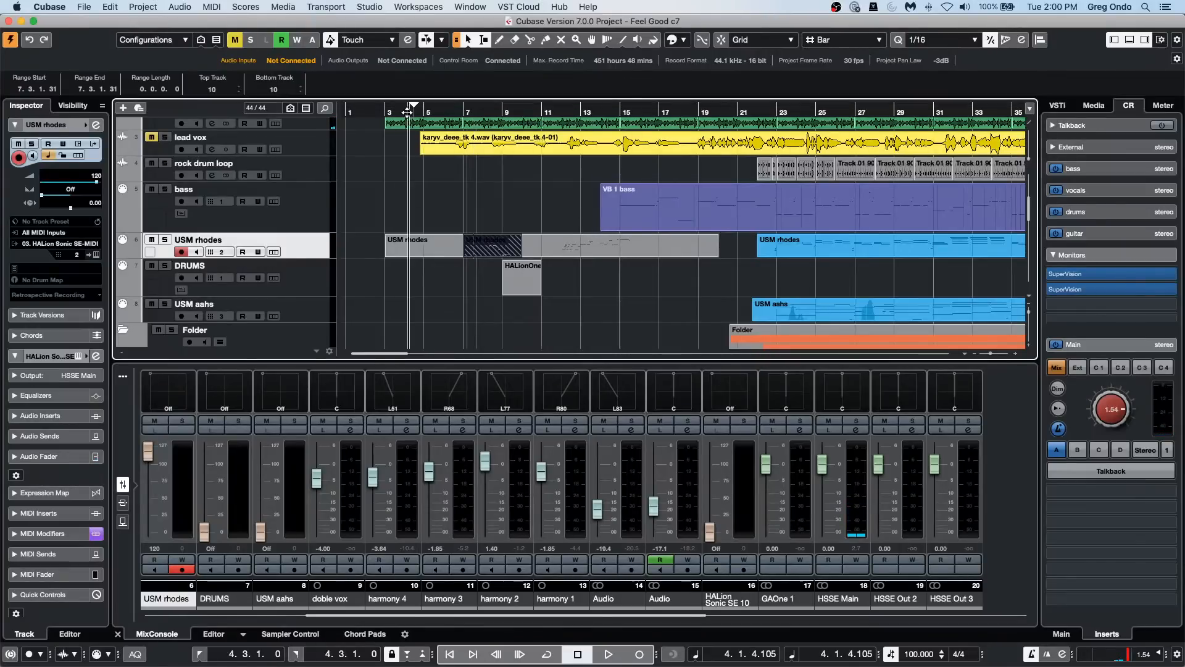
click(285, 7)
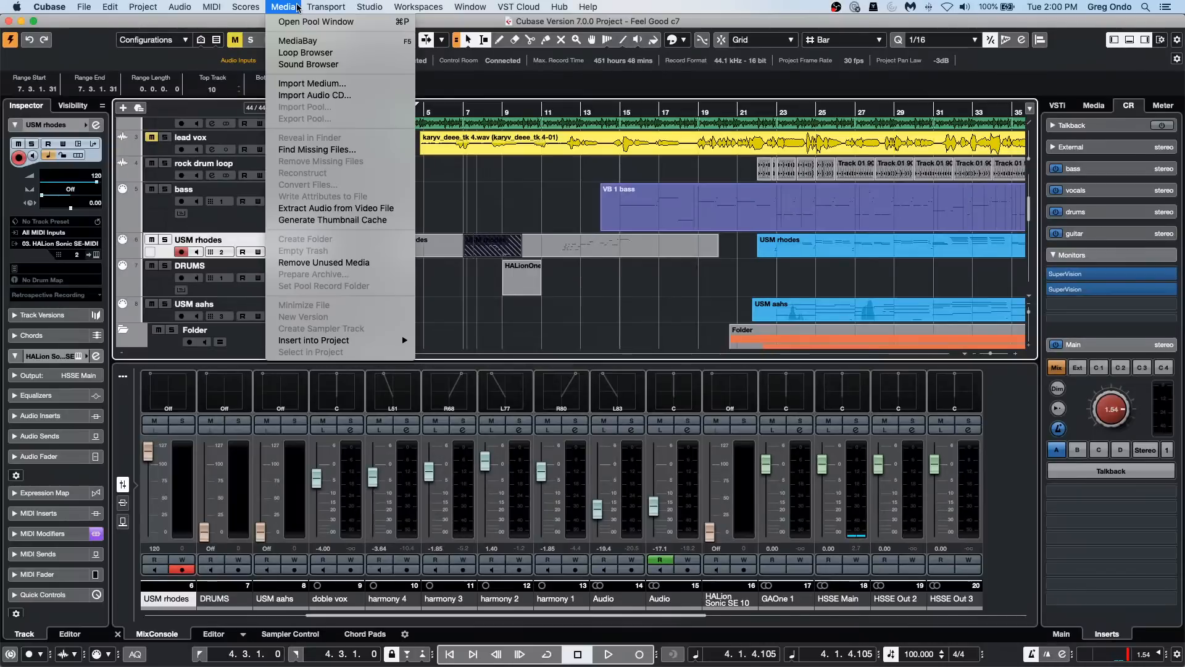
mouse_move(326, 7)
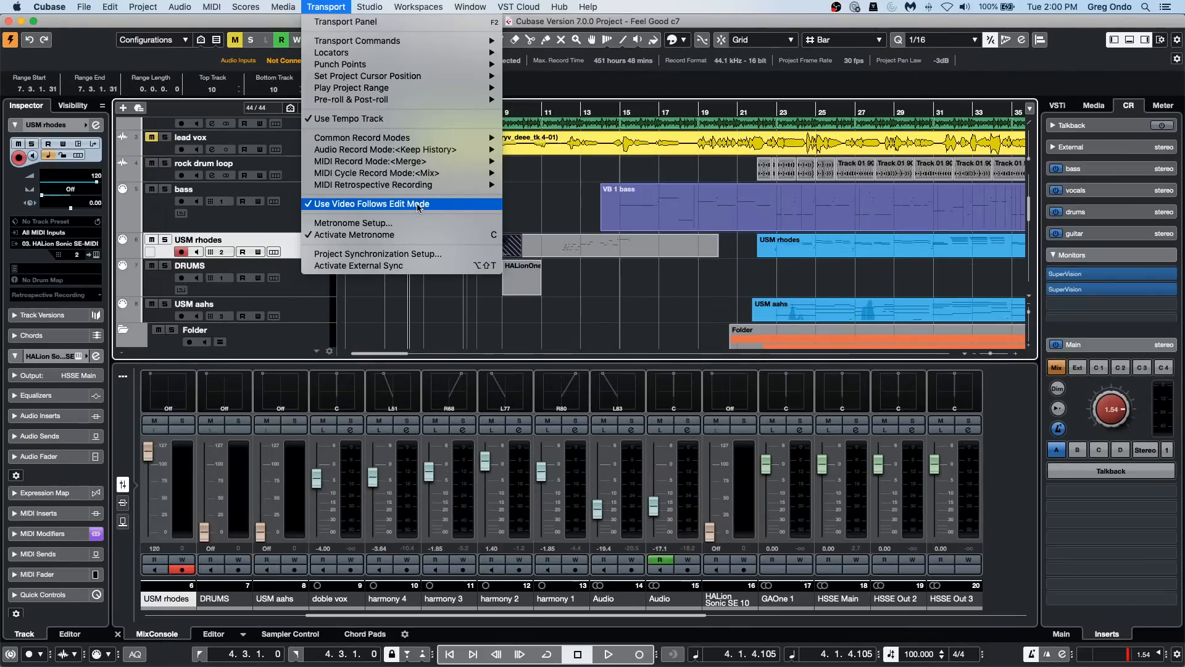
mouse_move(432, 138)
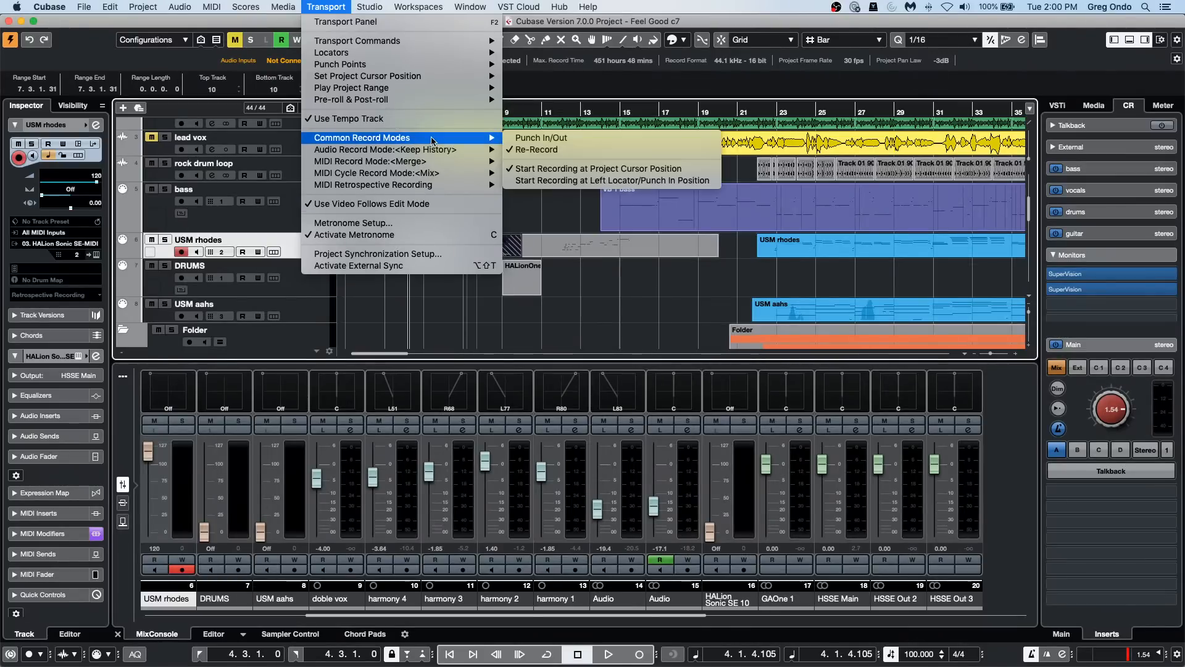
key(Escape)
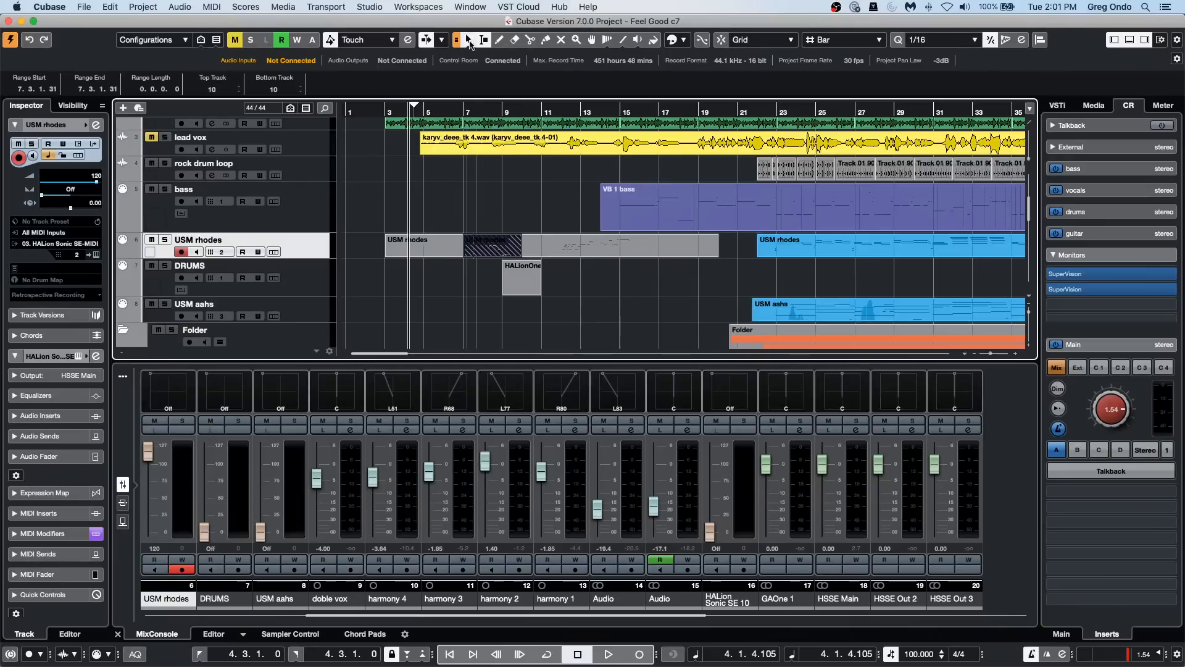
Step: Open the recent project CX Audio through the Steinberg Hub and activate it
click(487, 112)
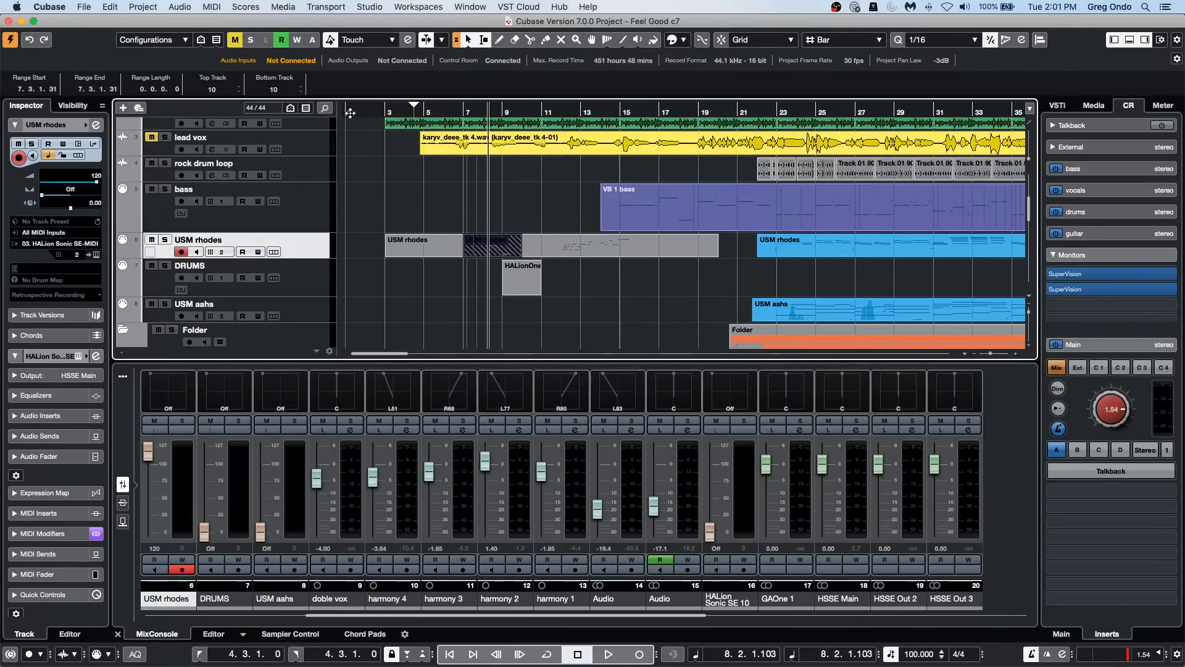
click(84, 7)
click(90, 20)
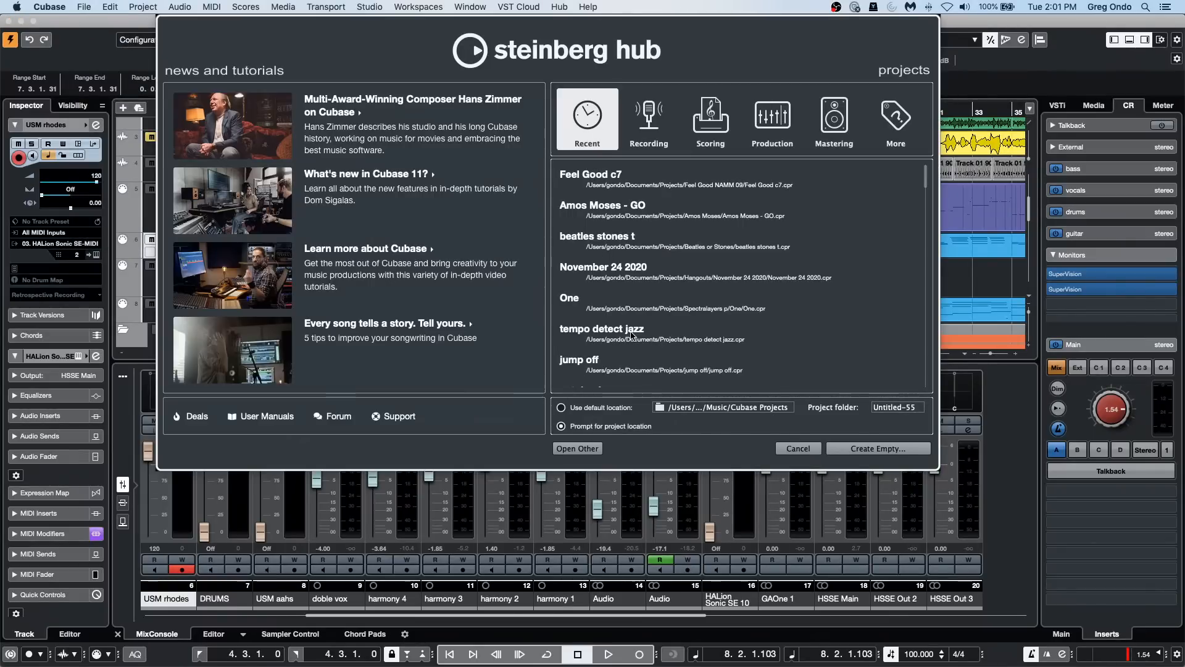
scroll(612, 297, down, 1)
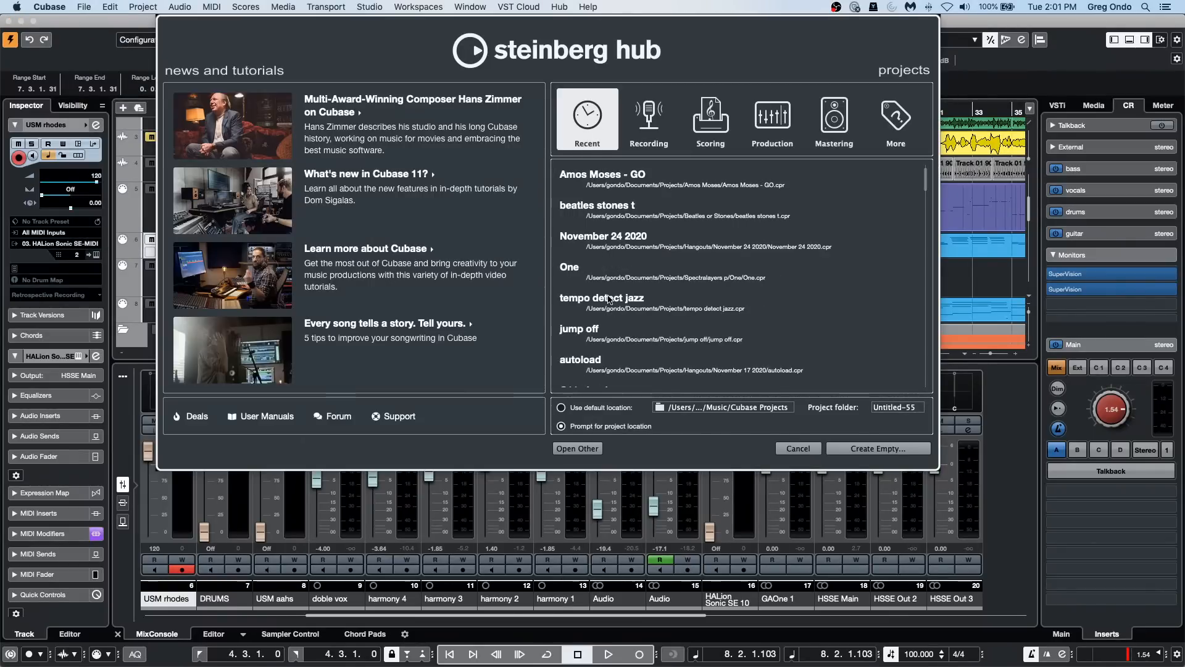
scroll(605, 333, down, 7)
click(610, 334)
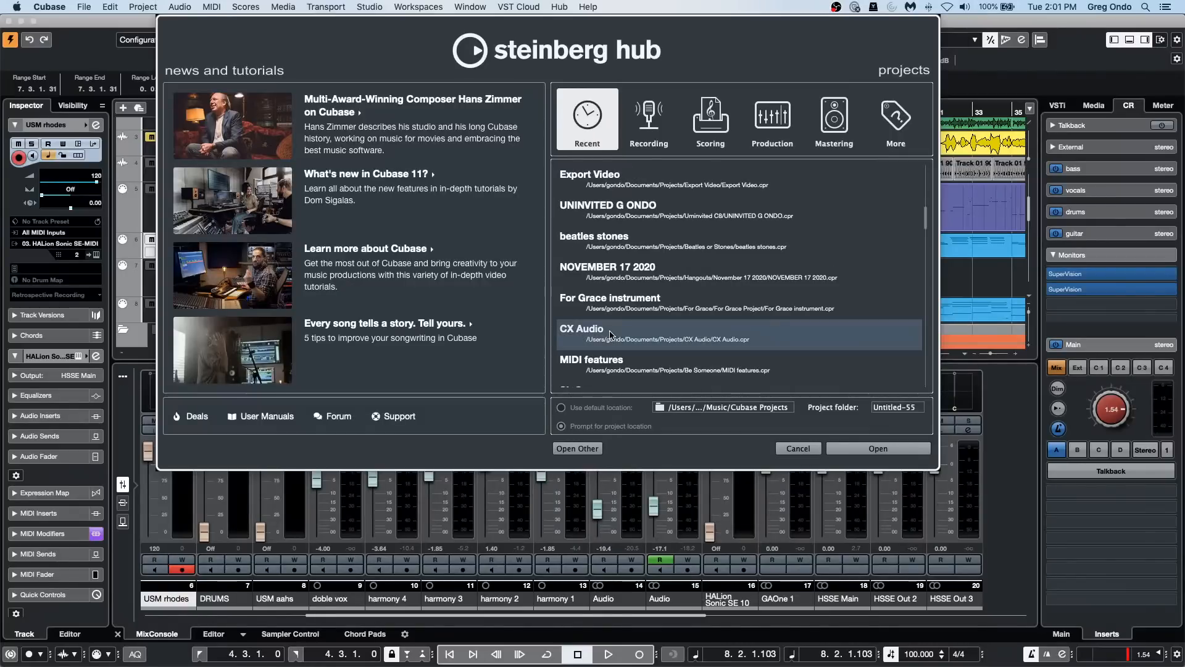
click(880, 449)
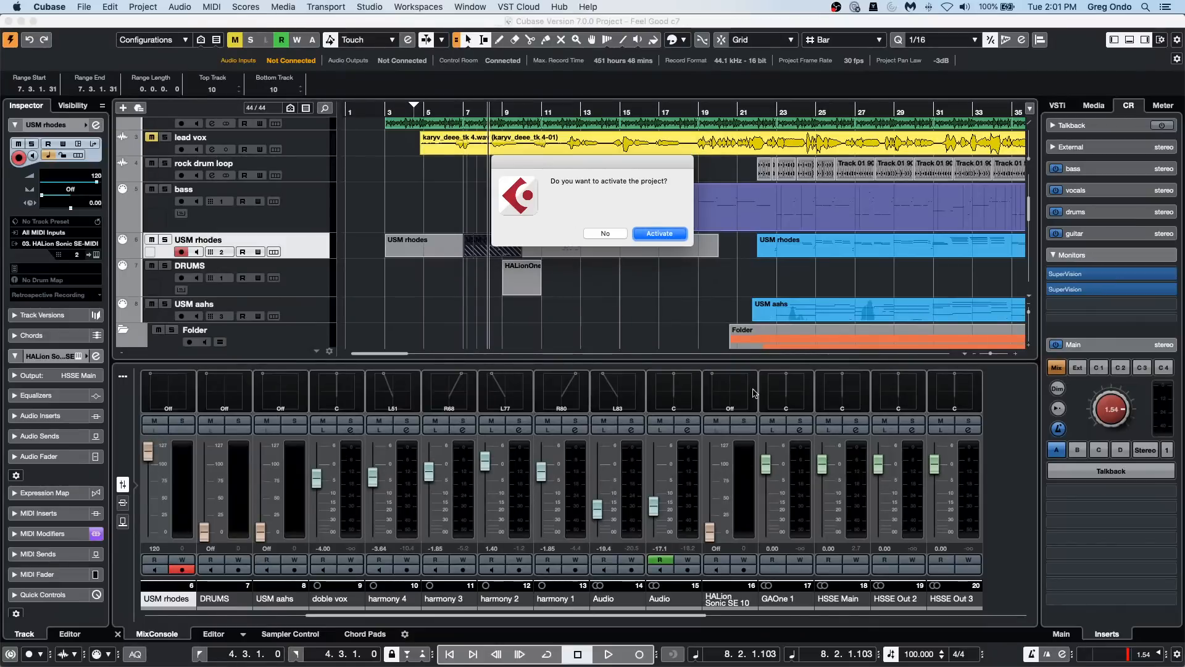
click(661, 233)
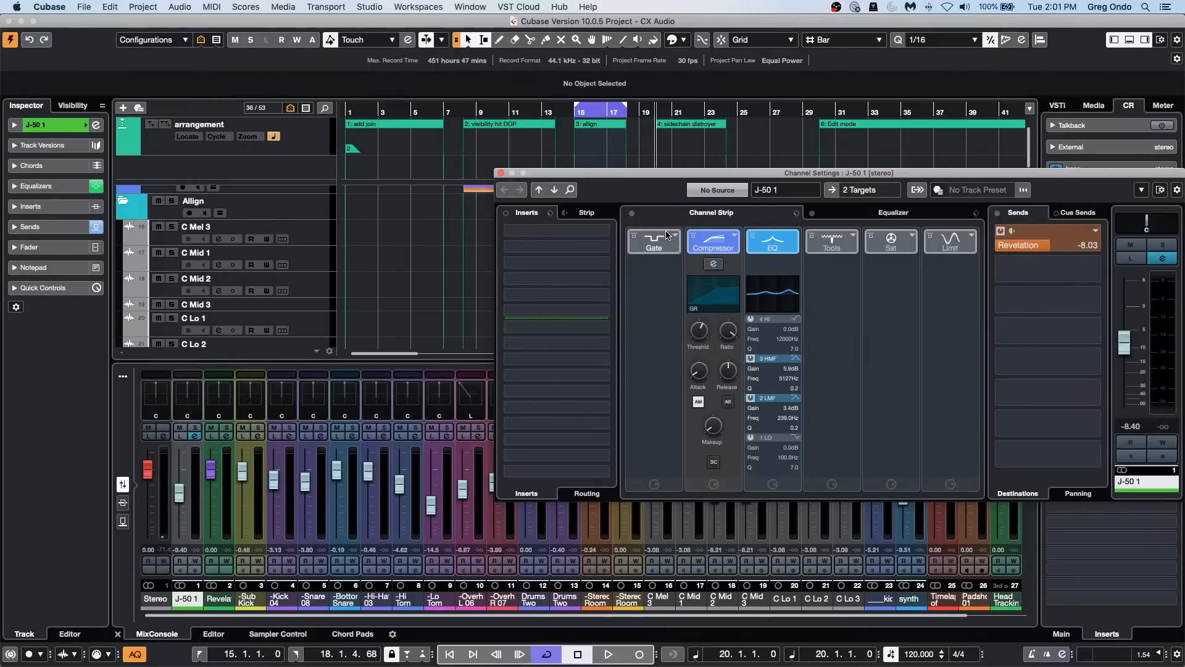
Step: Close the J-50 1 channel settings, move the project cursor to bar 3 and save the CX Audio project
click(501, 173)
drag(431, 114, 134, 114)
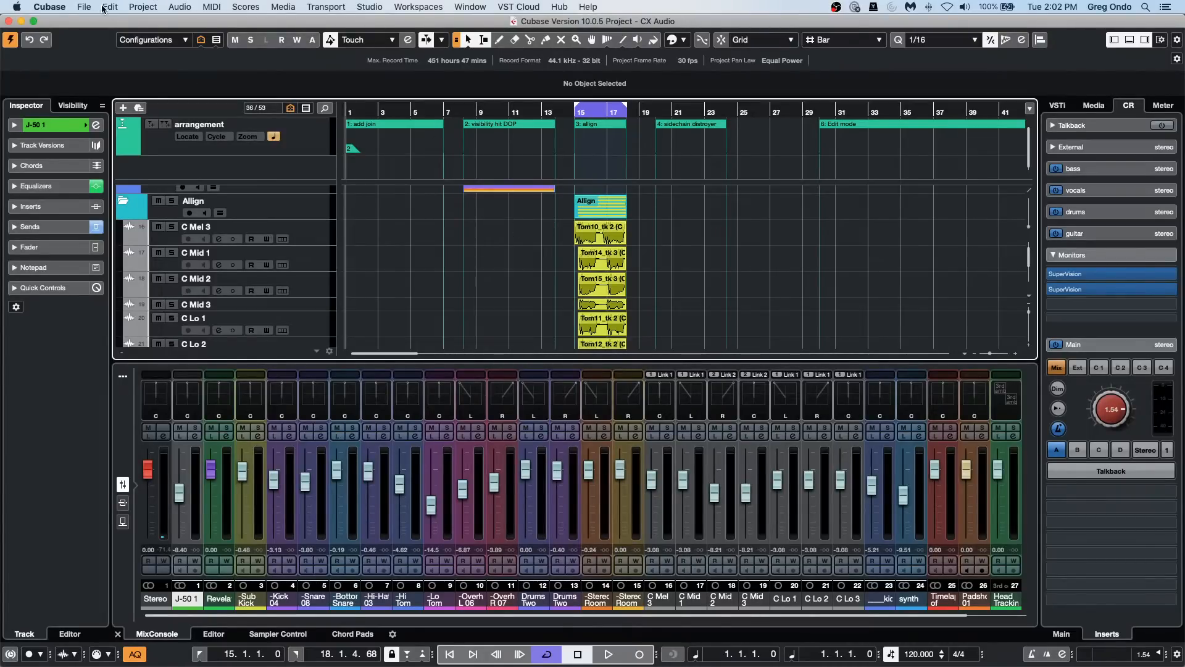
drag(353, 116, 378, 163)
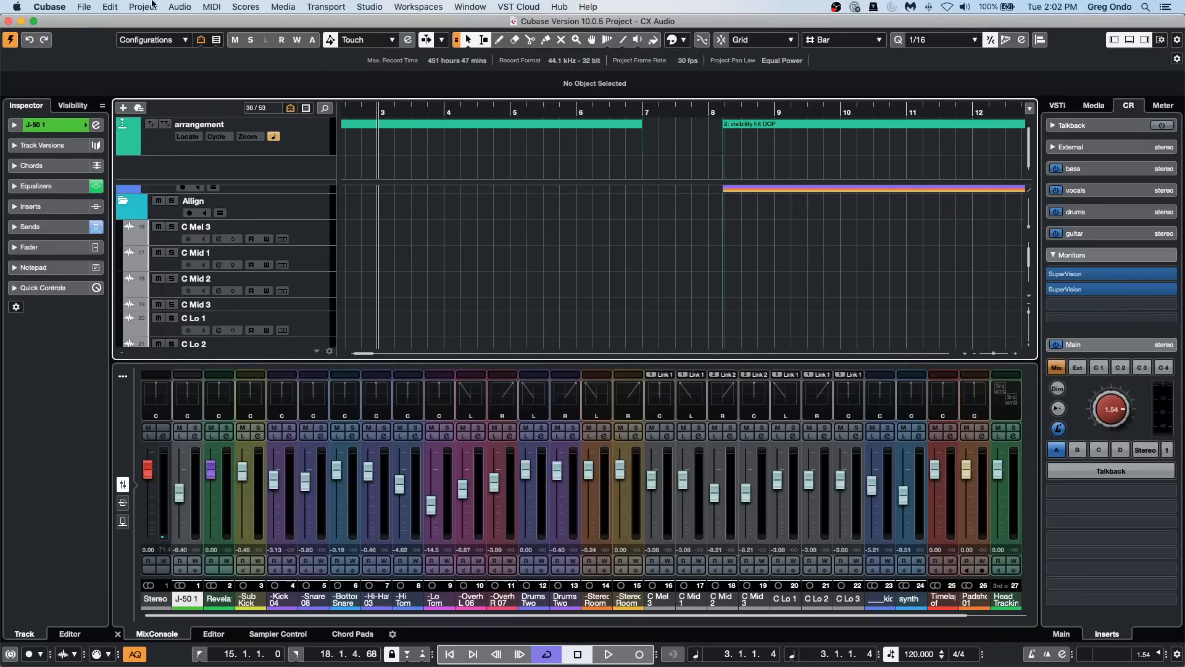
click(84, 7)
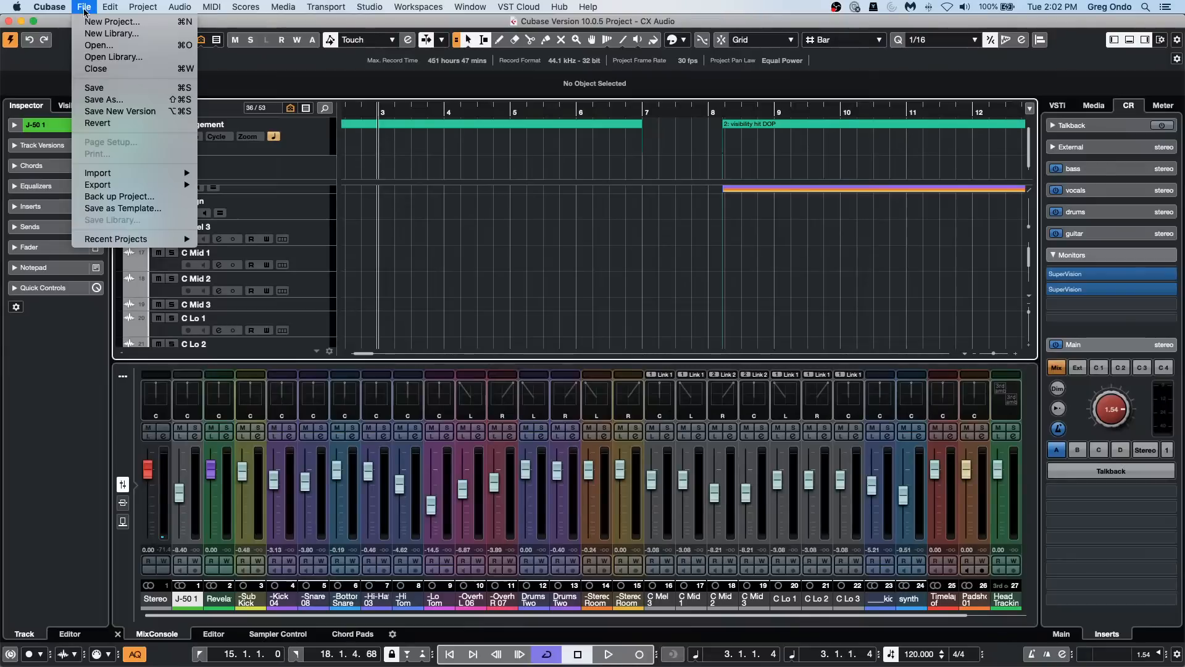
click(117, 88)
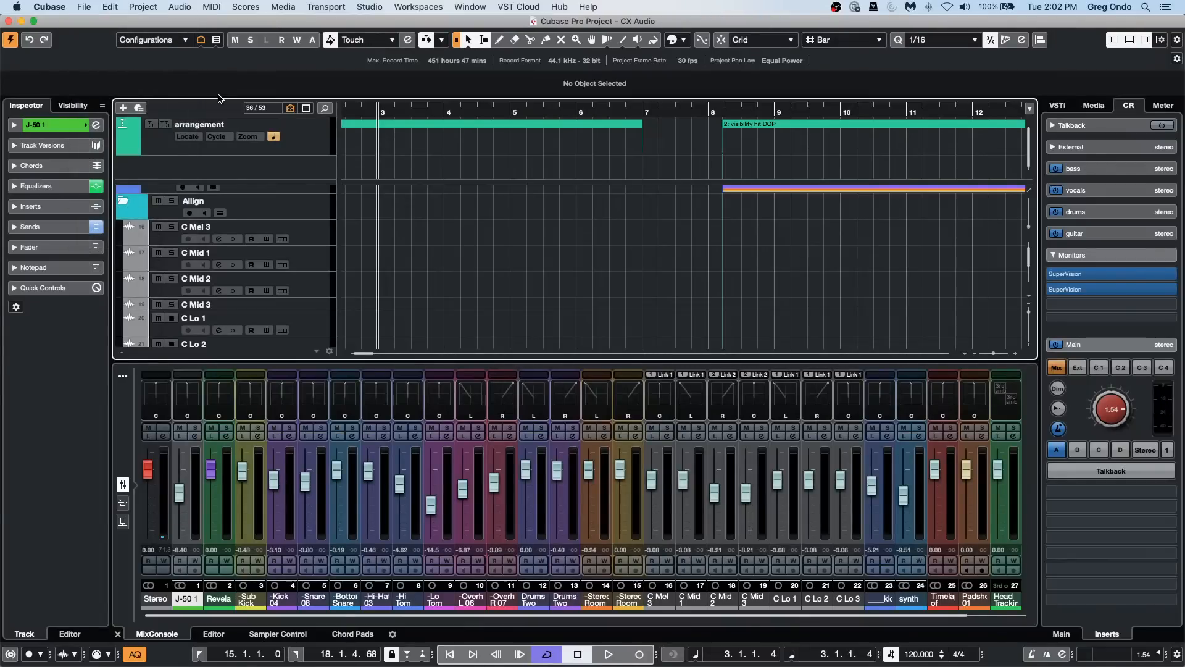
Step: Close the CX Audio project, then reopen it from the recent projects as the active project with the cursor at bar 1
click(9, 22)
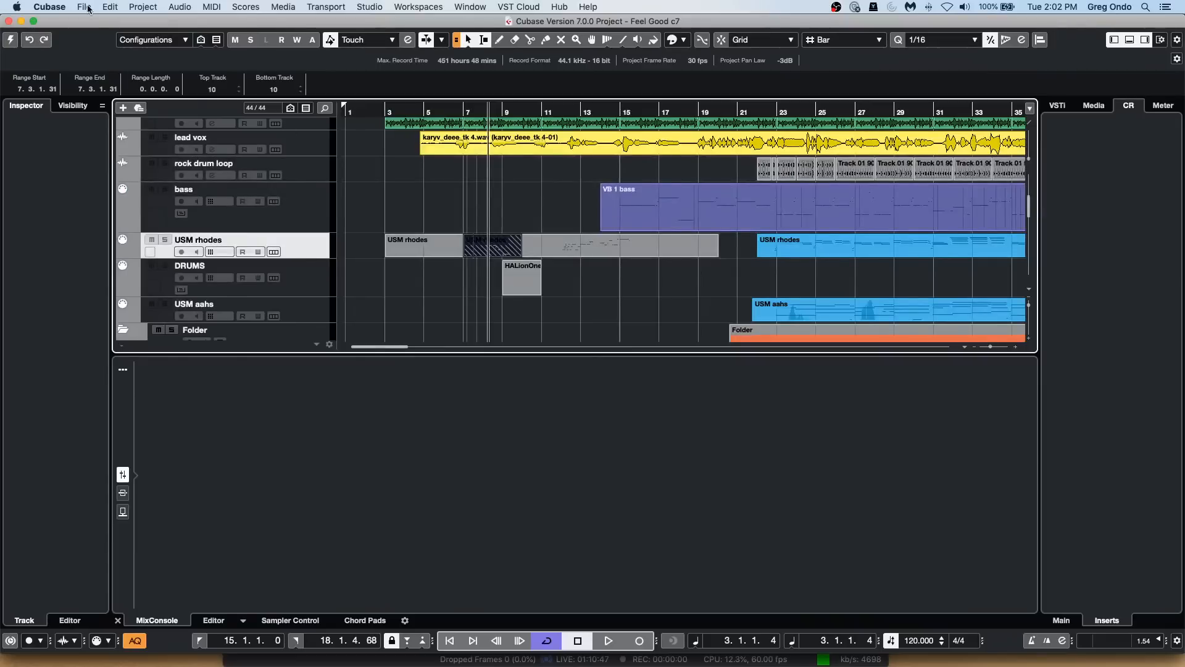
click(88, 7)
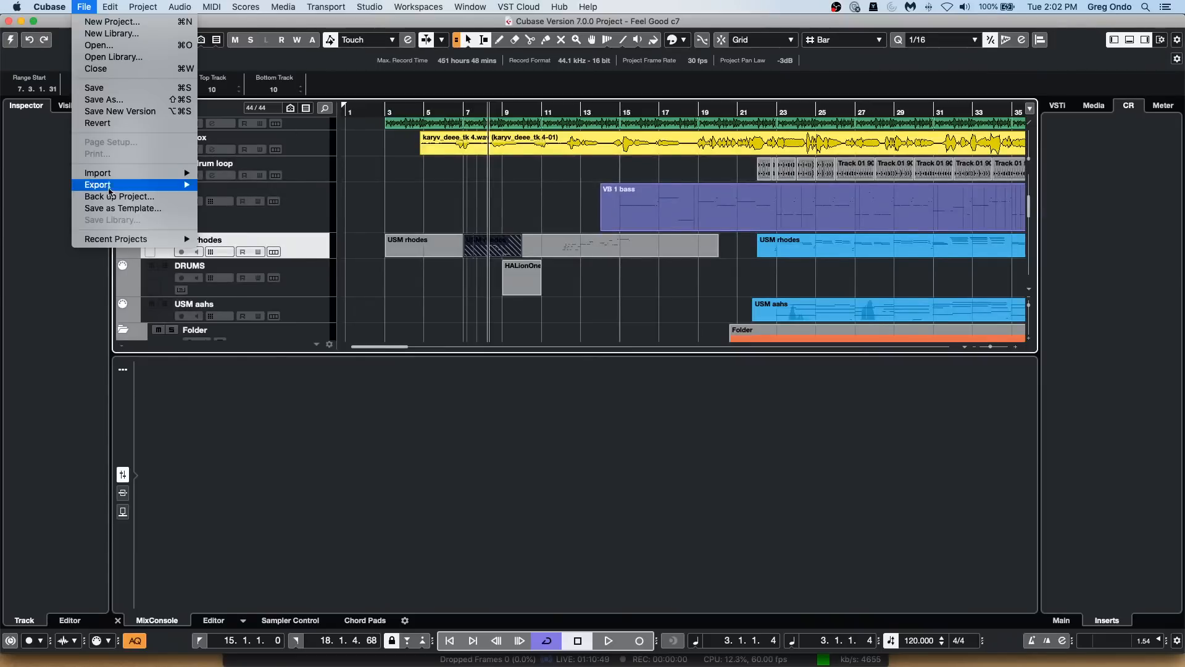
mouse_move(114, 244)
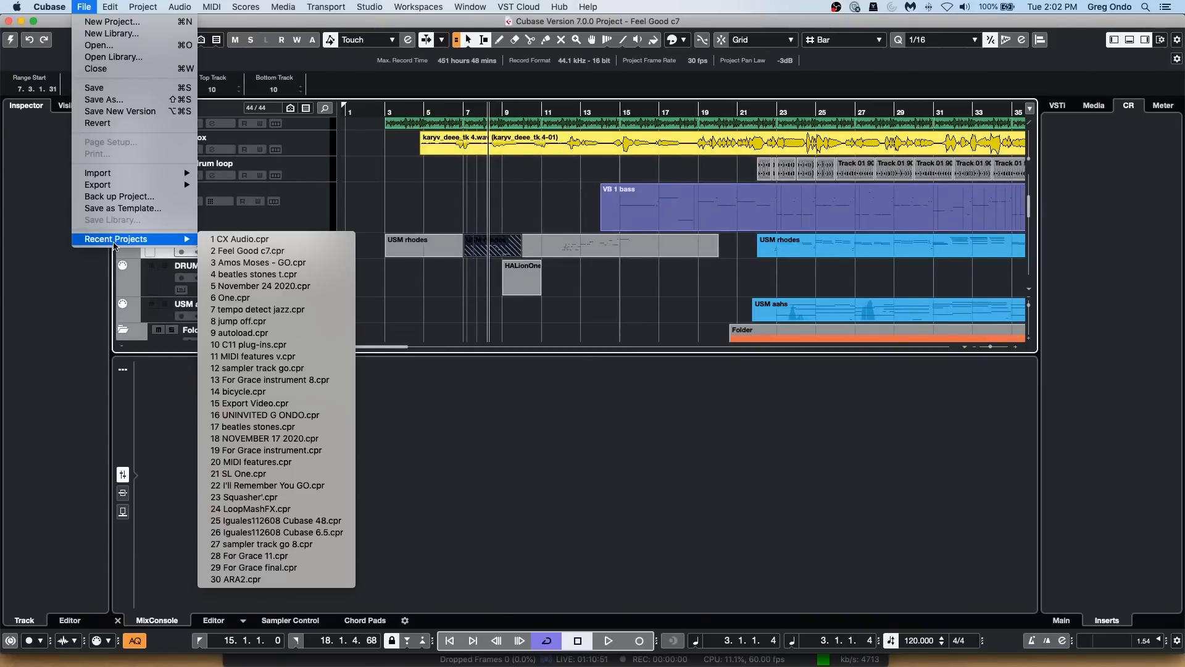
click(243, 240)
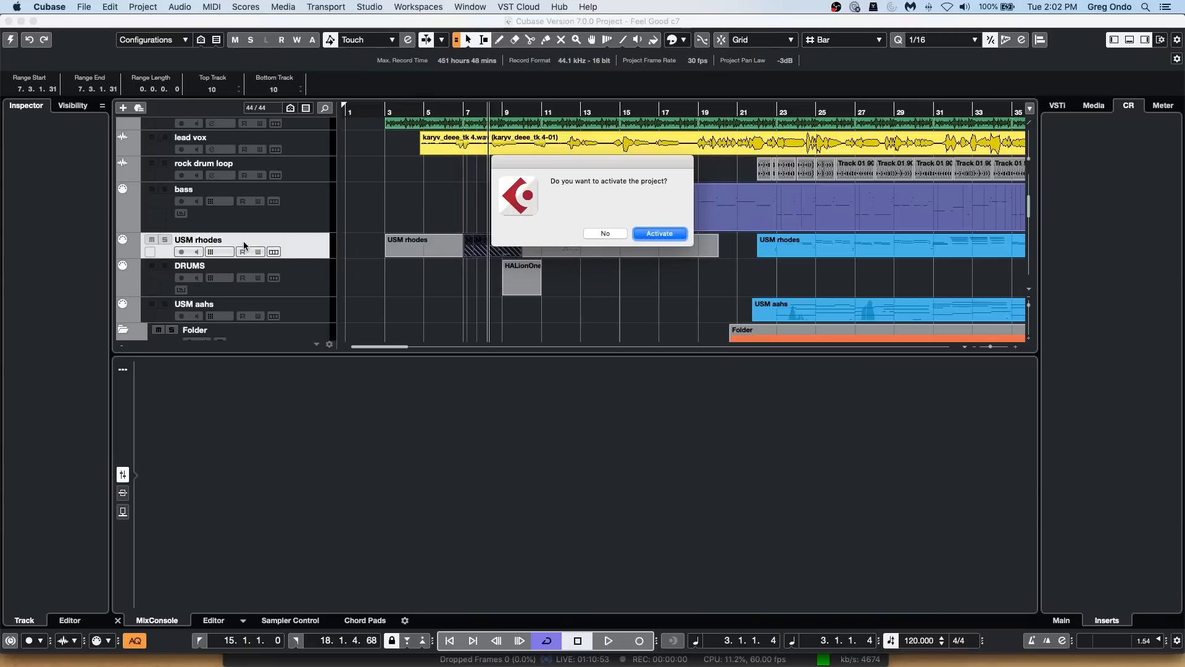
click(649, 235)
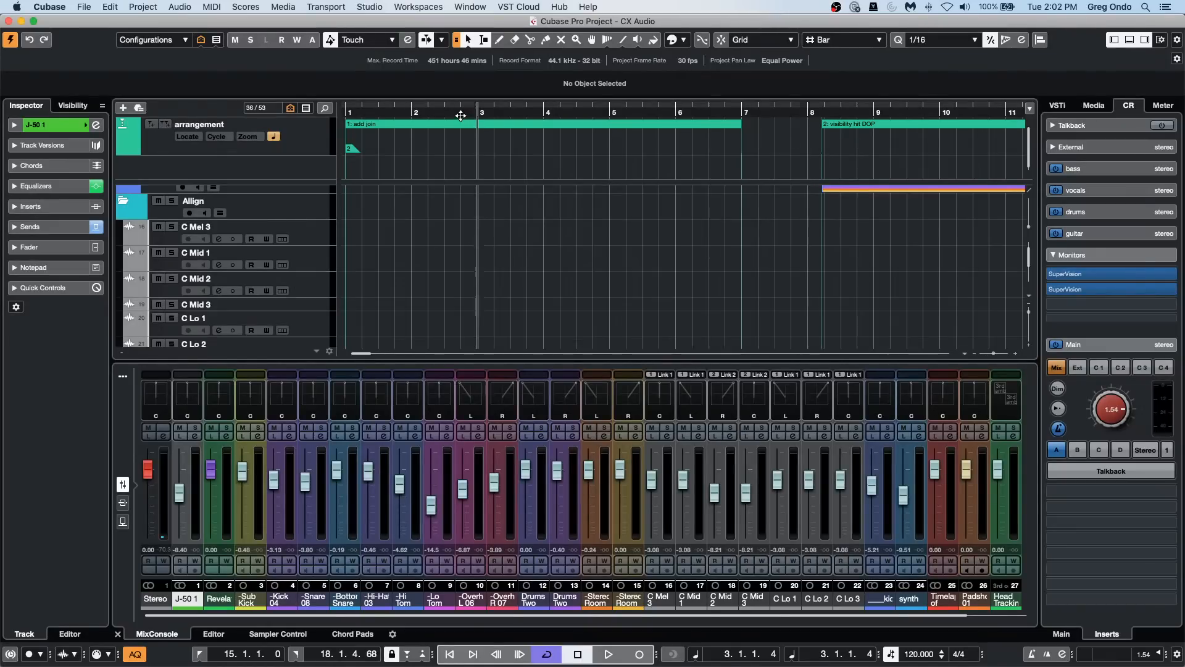
drag(363, 109, 234, 116)
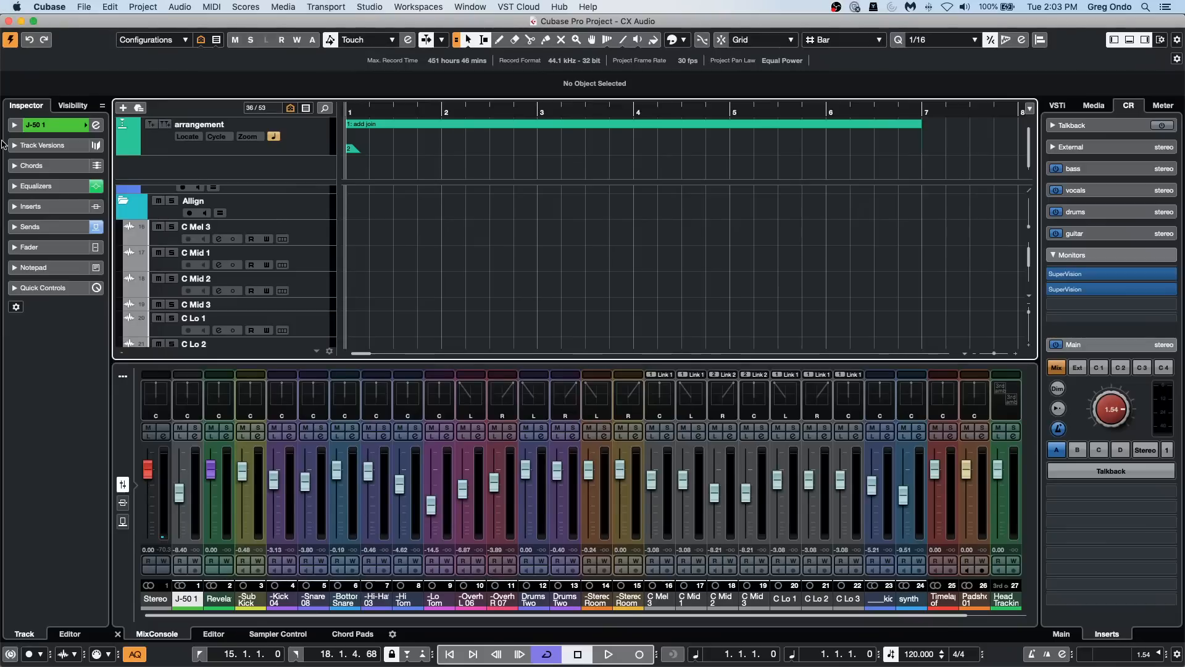
Step: Review the Profile Manager's options for creating, importing and exporting profiles, and close it
click(122, 7)
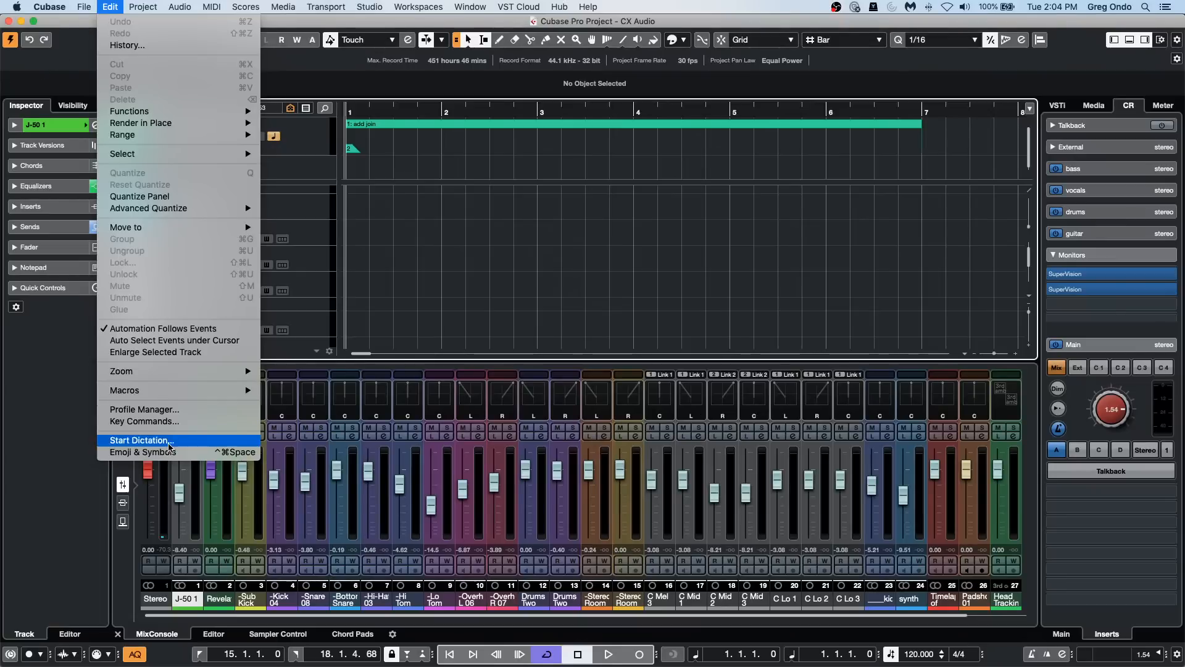
click(170, 409)
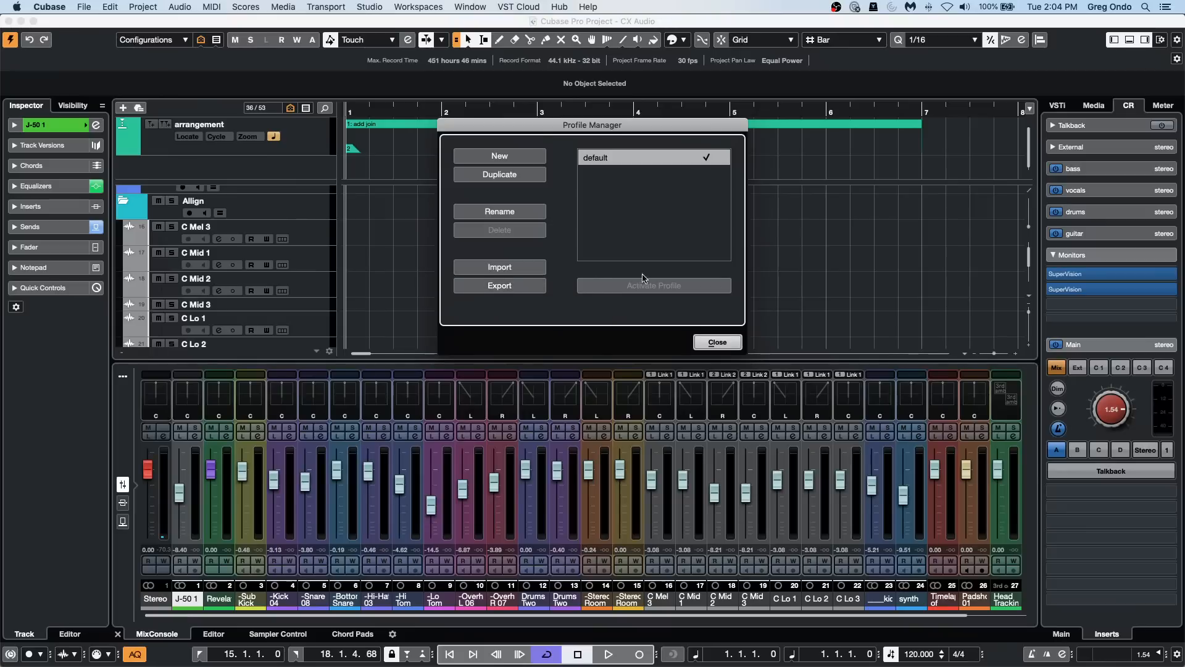
click(711, 341)
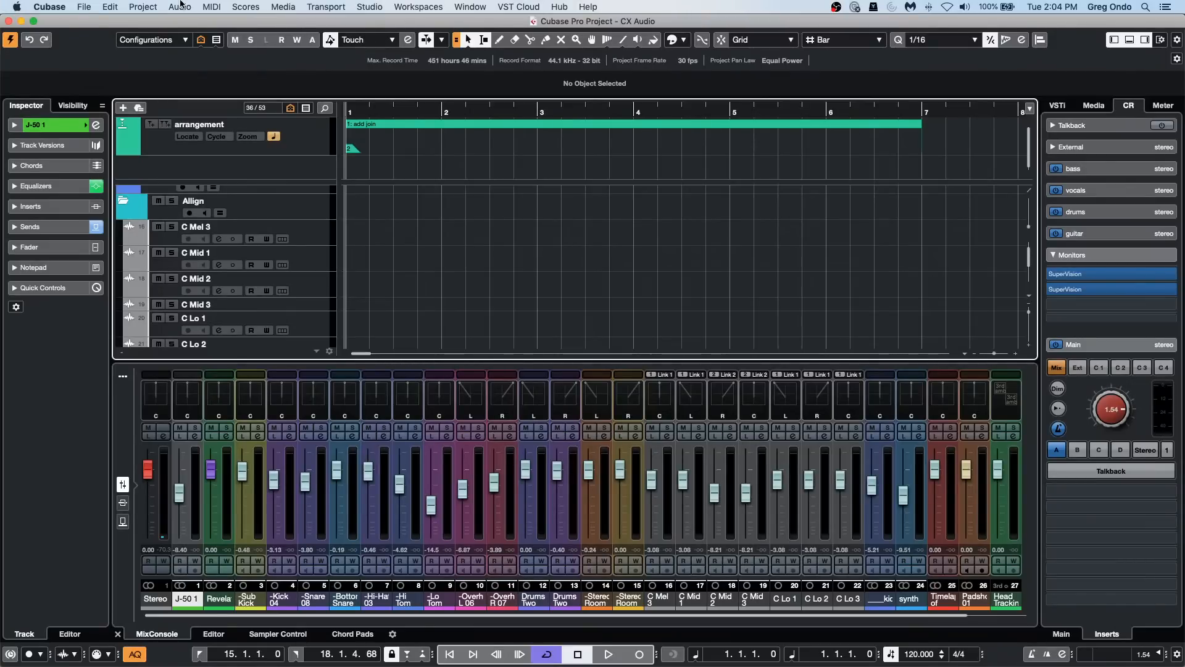
Step: Examine the VST System Link settings in Studio Setup and leave the dialog without changes
click(470, 5)
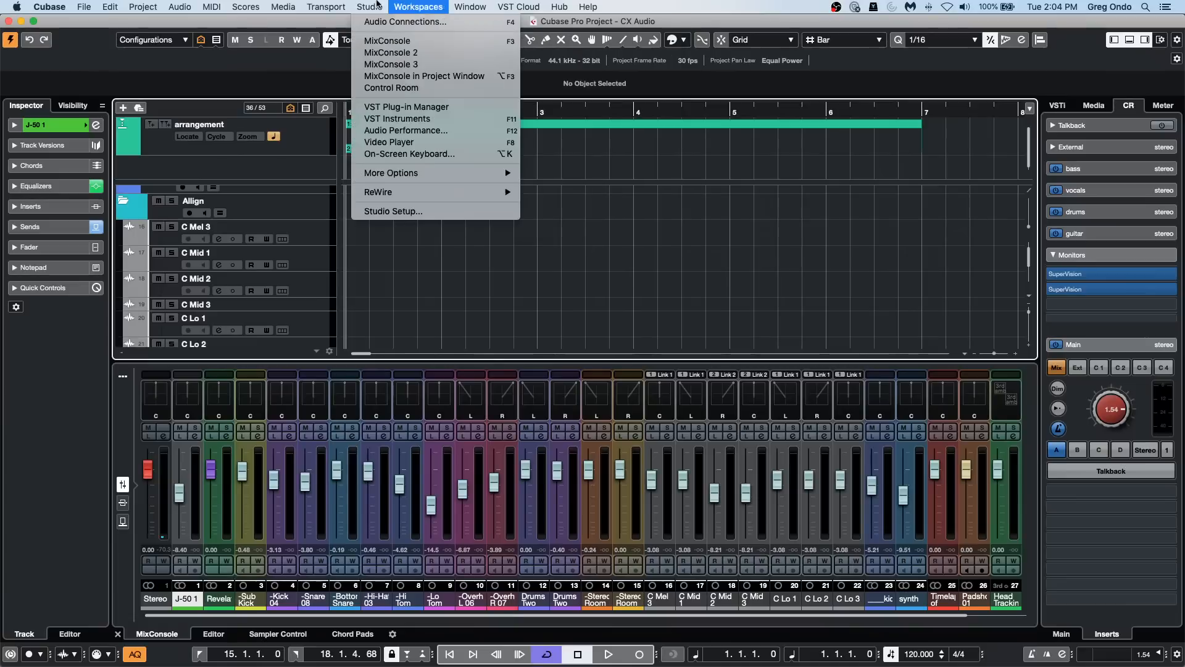
click(379, 212)
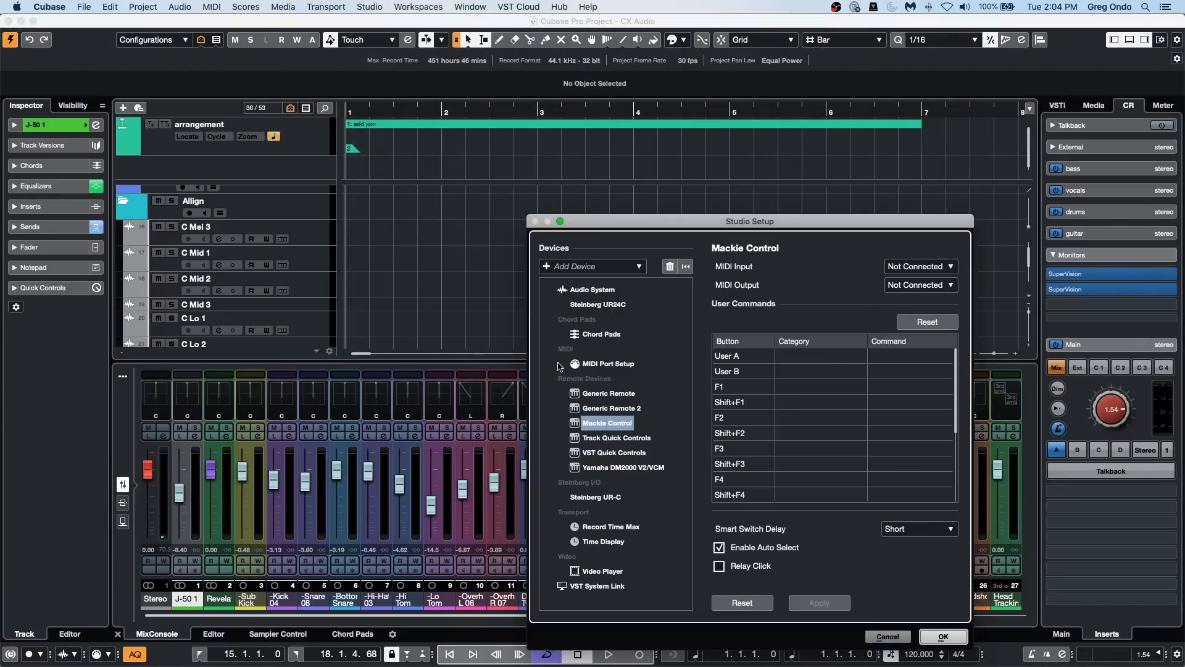
drag(621, 214, 447, 81)
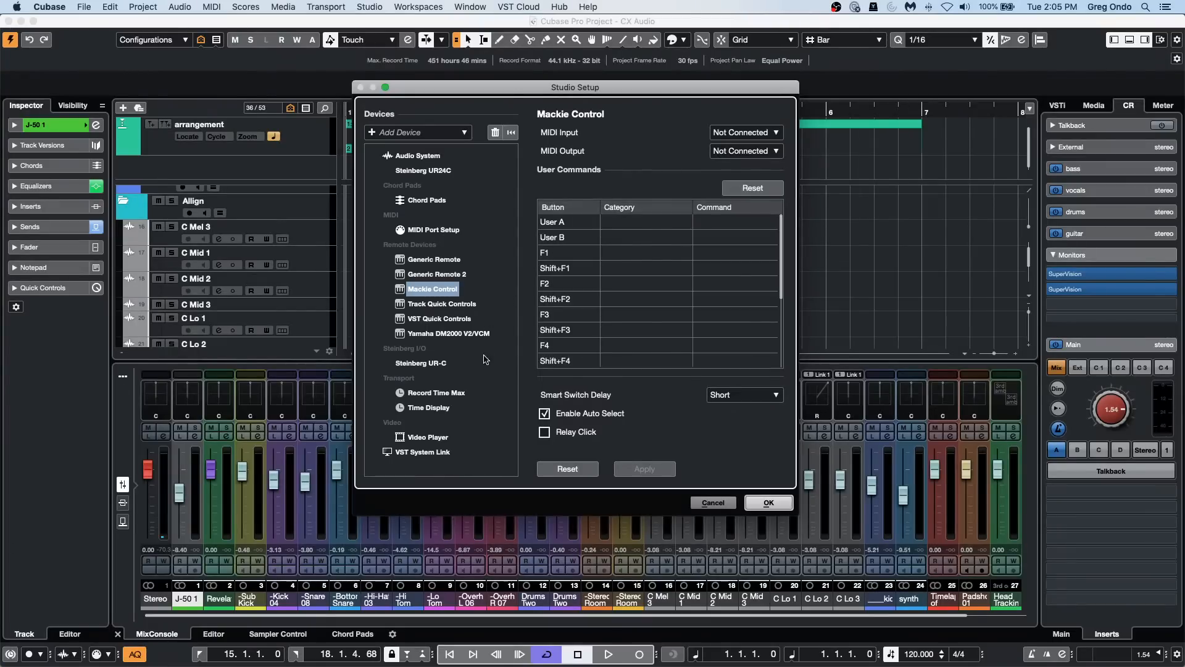
click(432, 453)
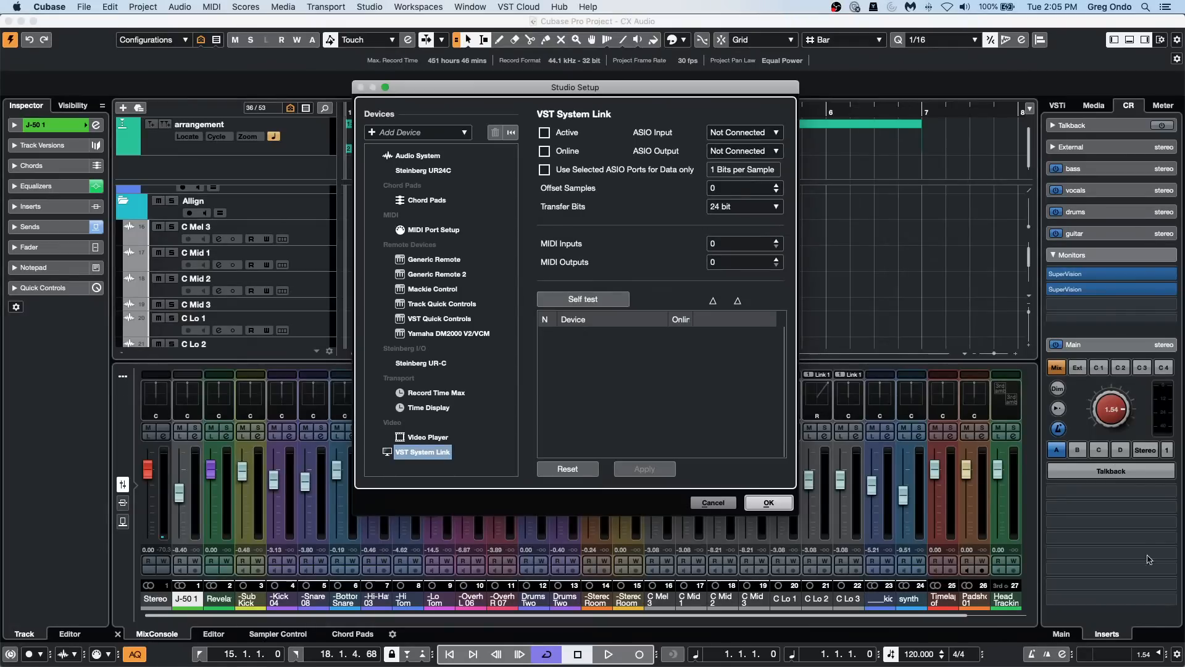
click(713, 503)
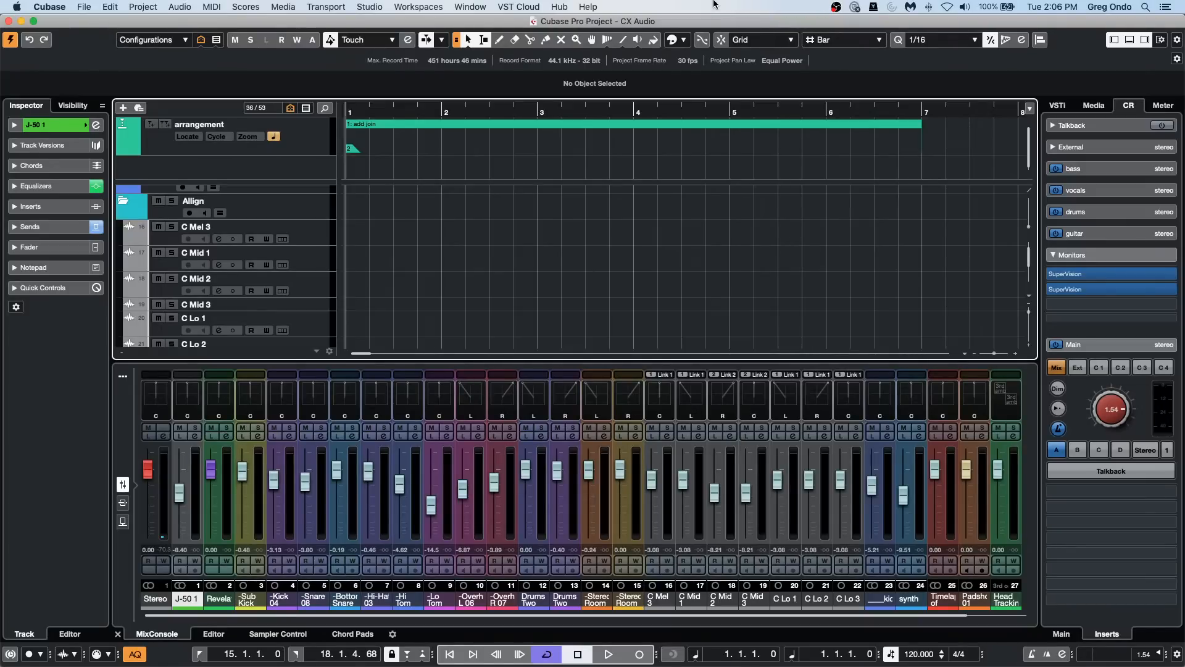
Step: Show the Control Room's main settings and examine the Release Driver when Application is in Background option of the audio system
click(1063, 636)
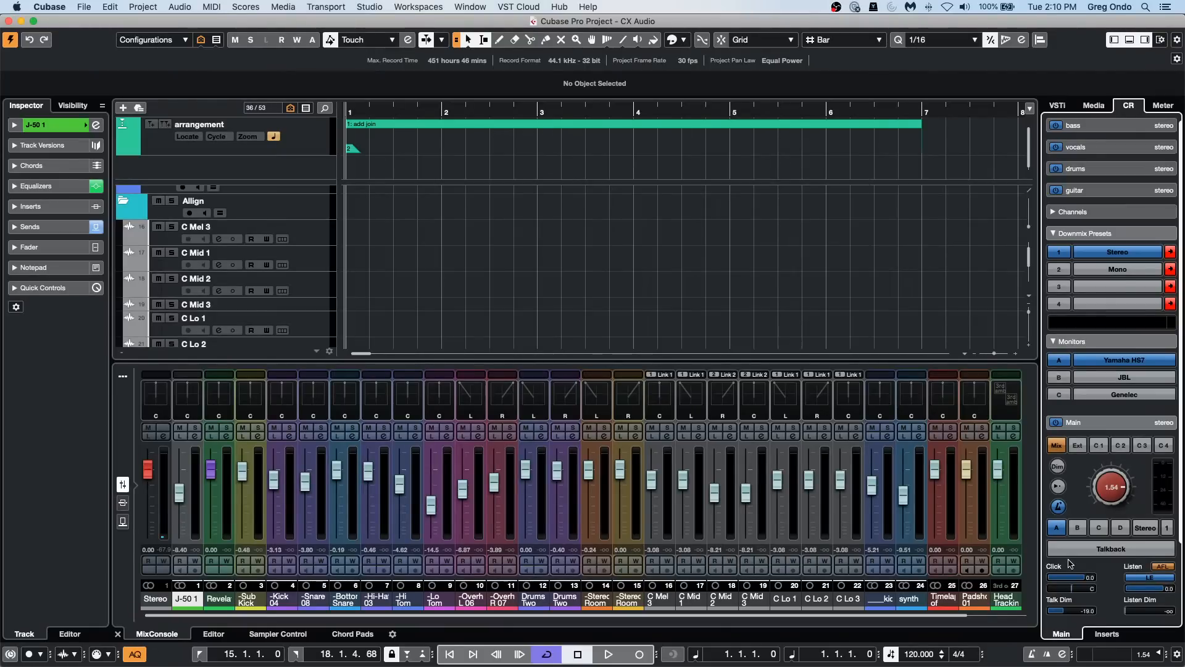
click(382, 9)
click(430, 213)
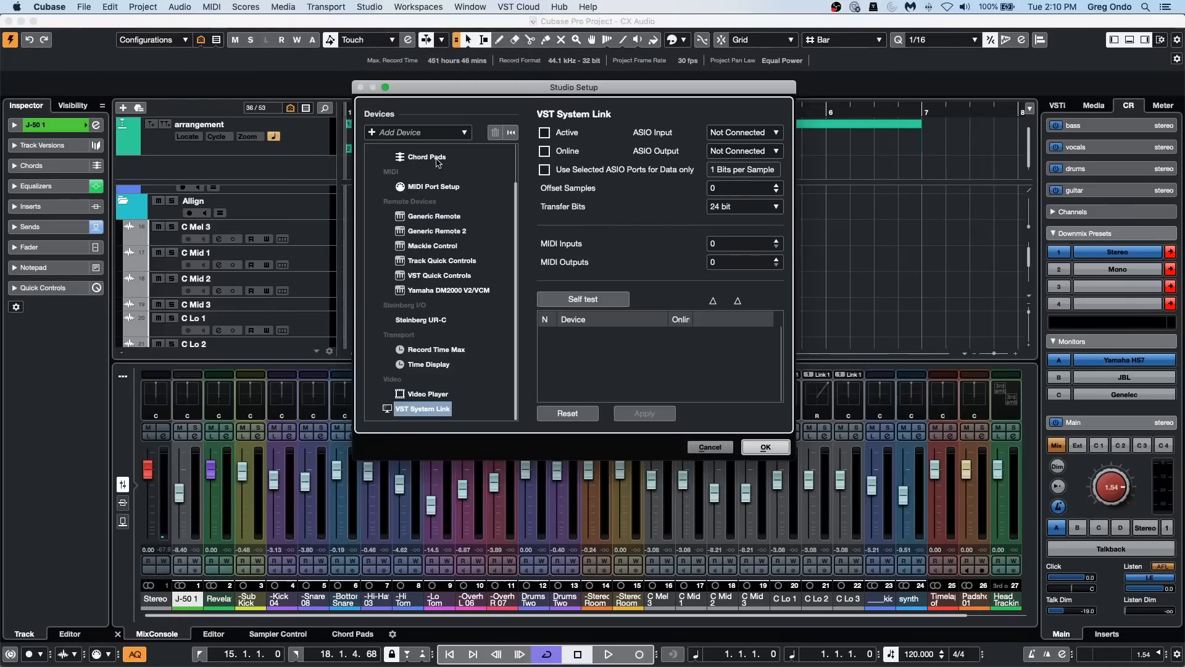
scroll(436, 185, up, 2)
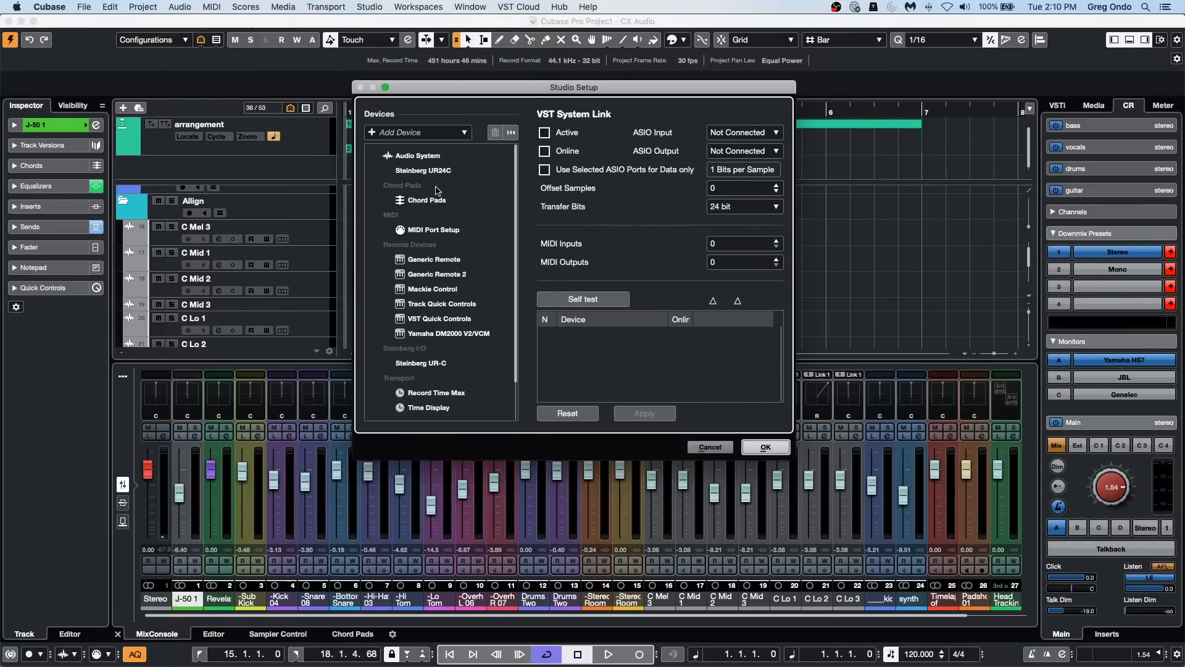
click(425, 171)
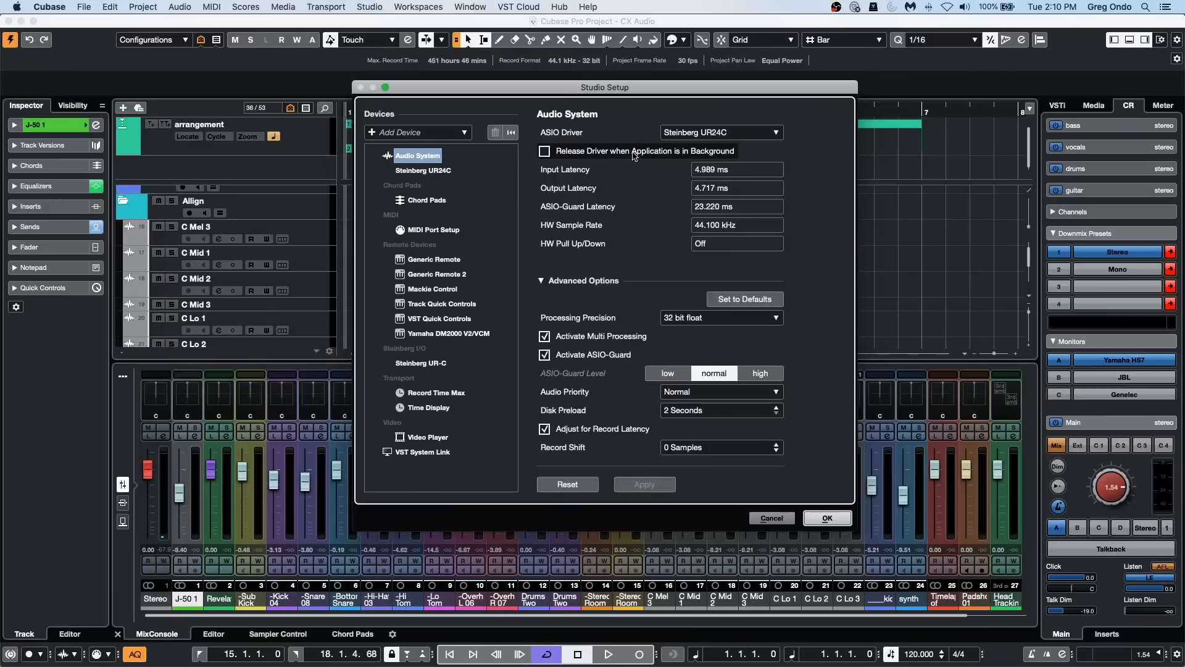
click(545, 151)
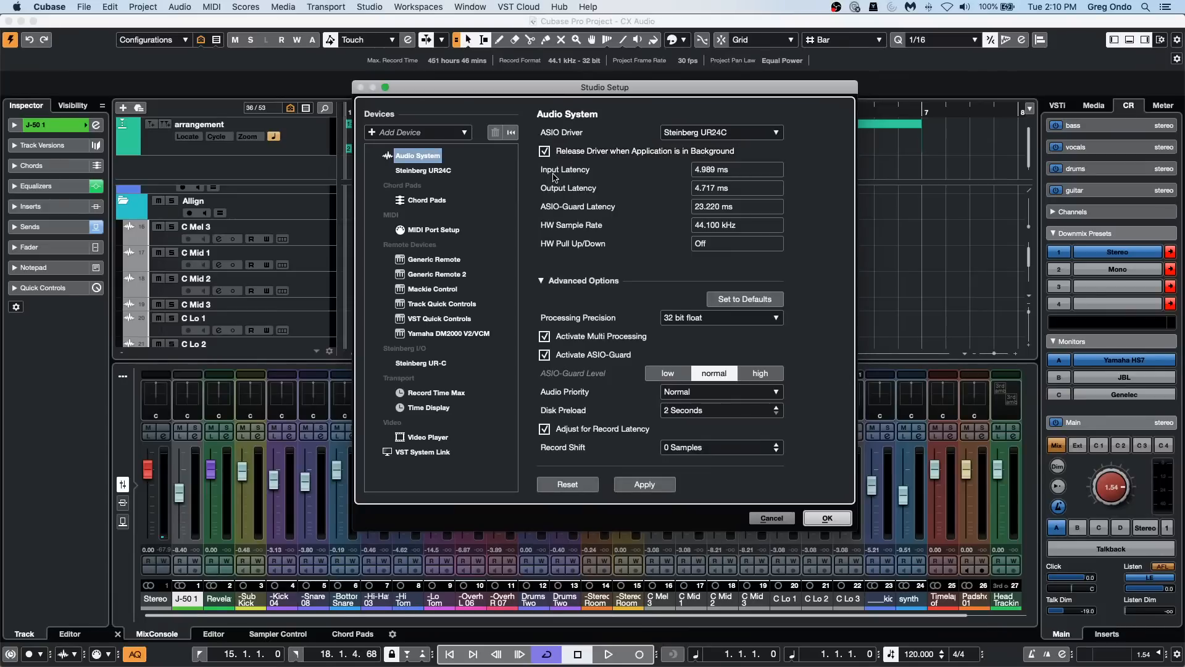
click(545, 151)
click(822, 515)
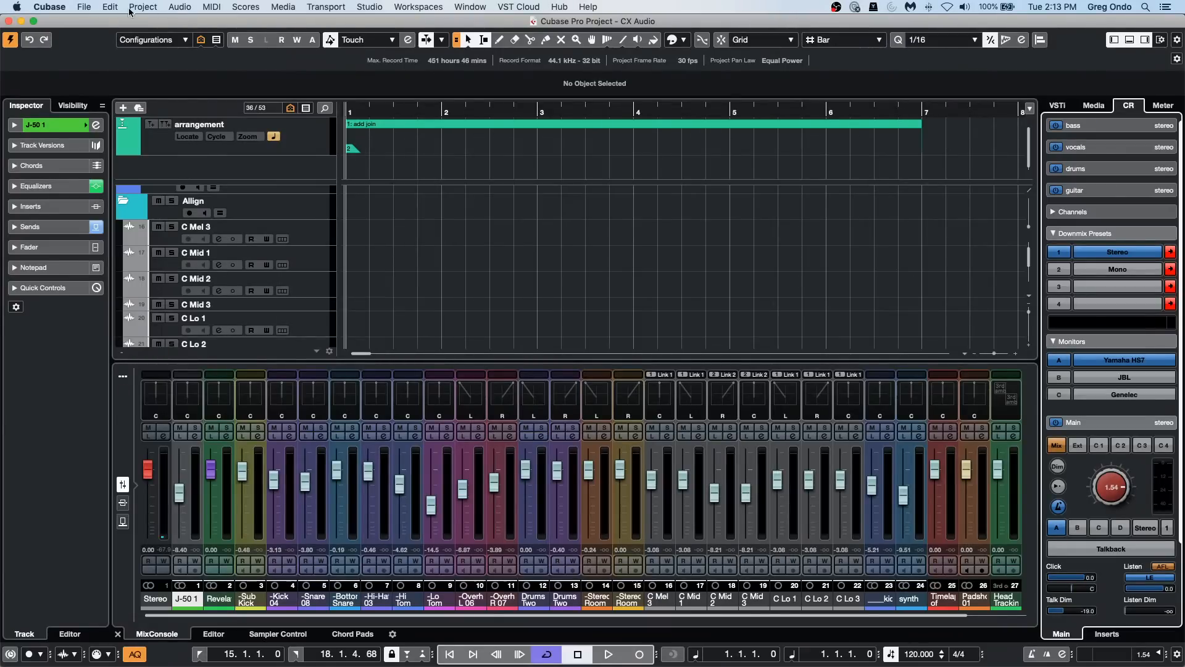
Step: Open the recent project jump off and activate it
click(84, 7)
mouse_move(104, 245)
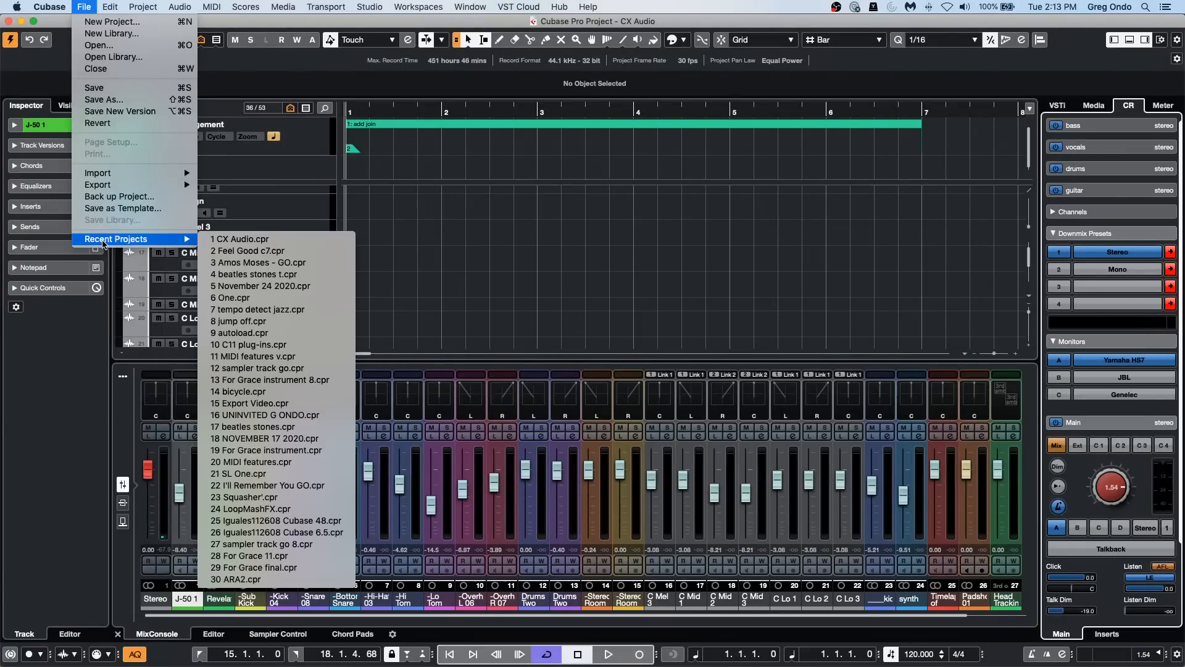
click(321, 333)
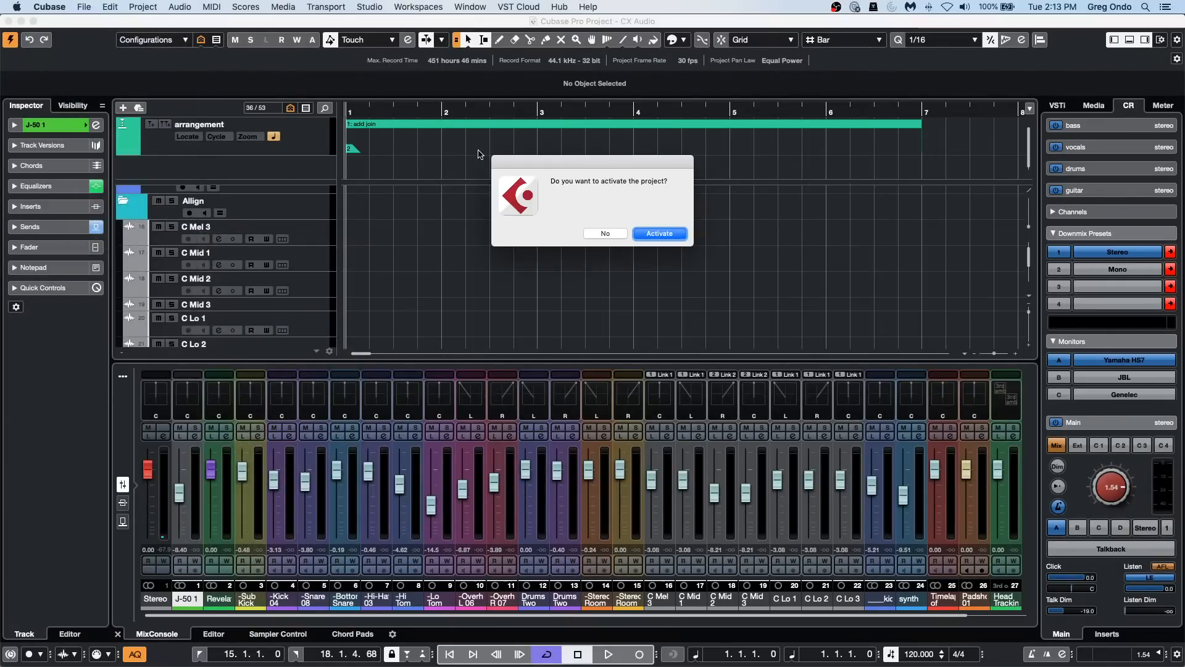
click(671, 233)
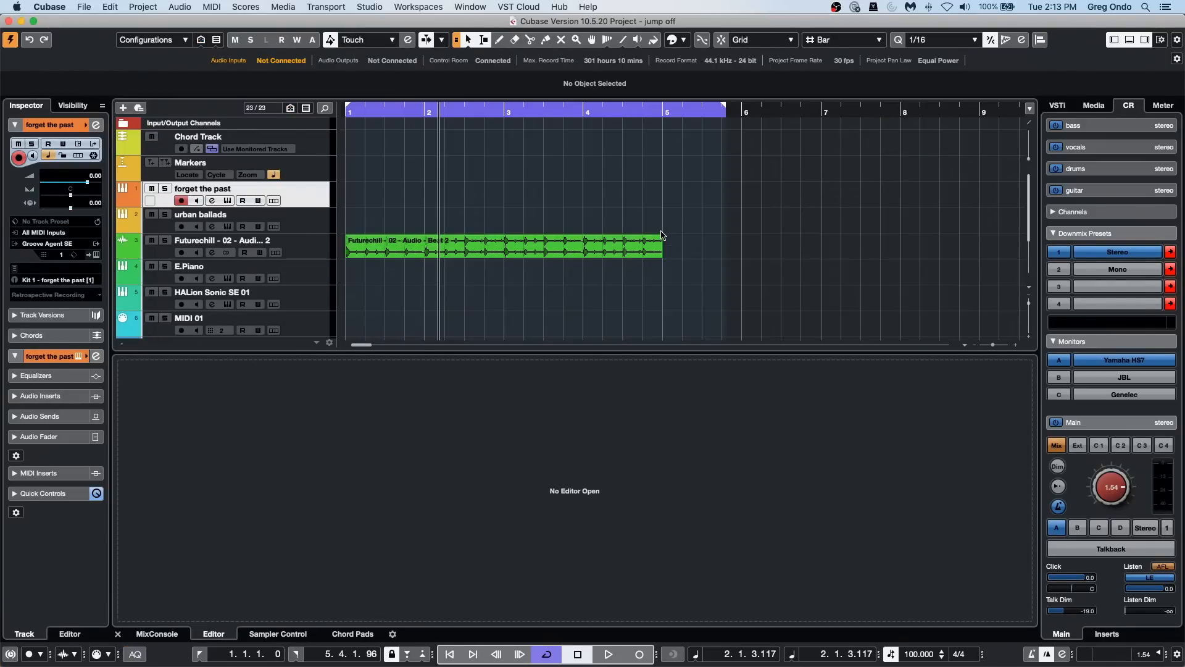
Step: Solo the forget the past track and start pattern playback in its Groove Agent SE instrument
click(298, 186)
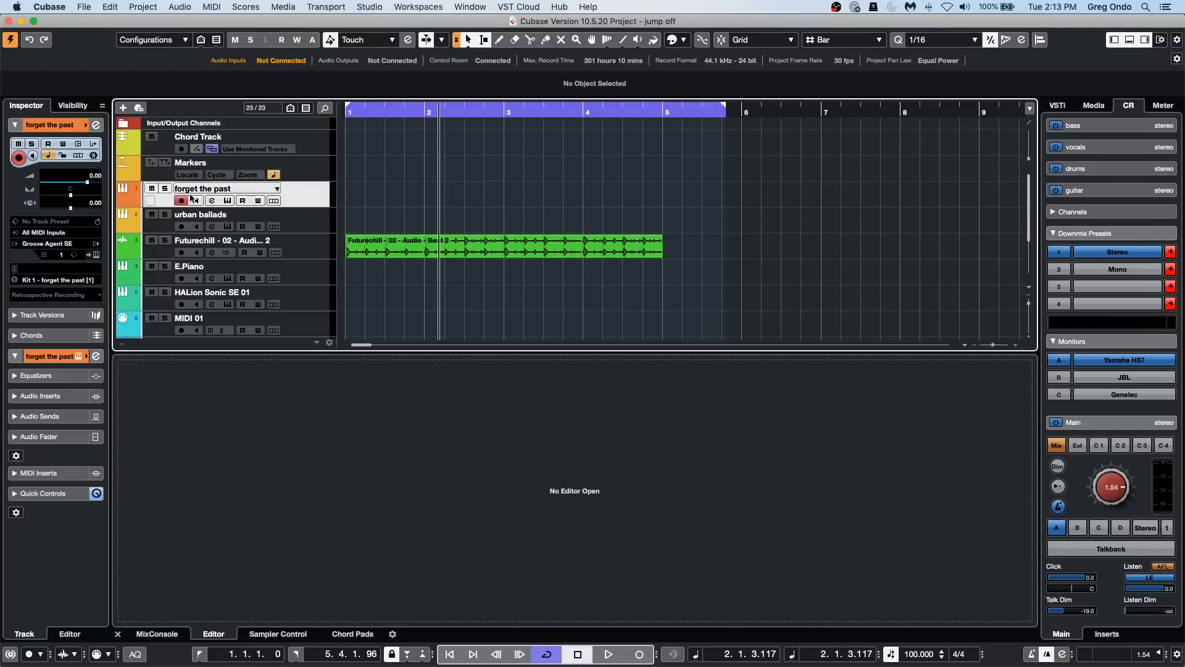
click(165, 189)
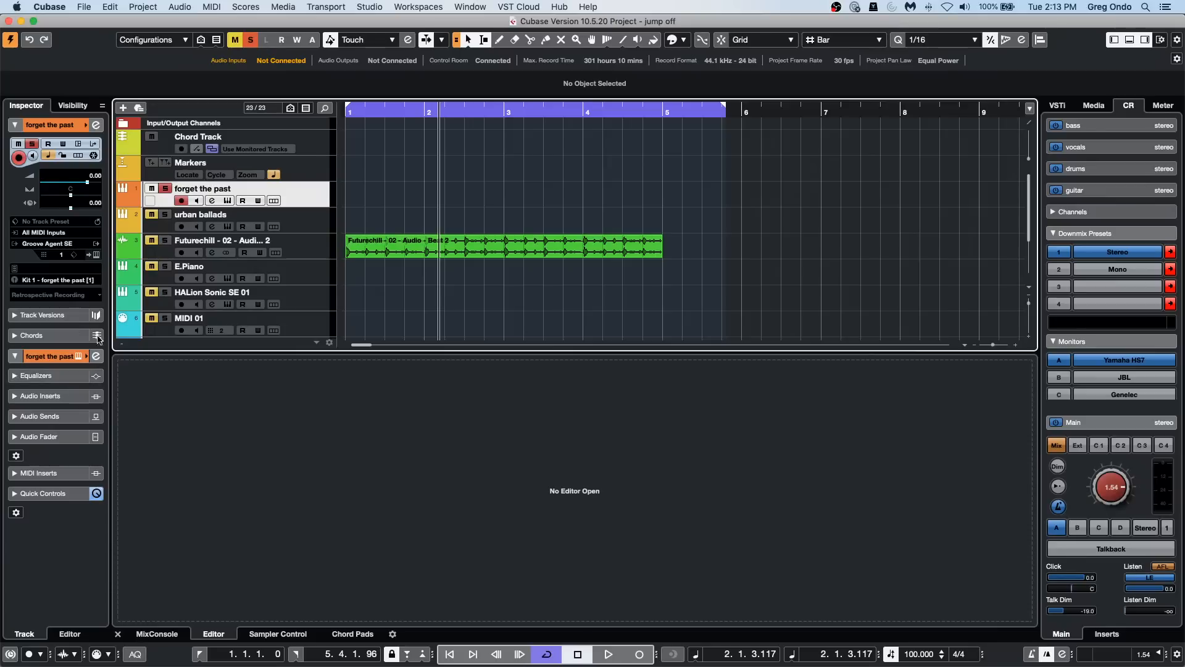
click(96, 243)
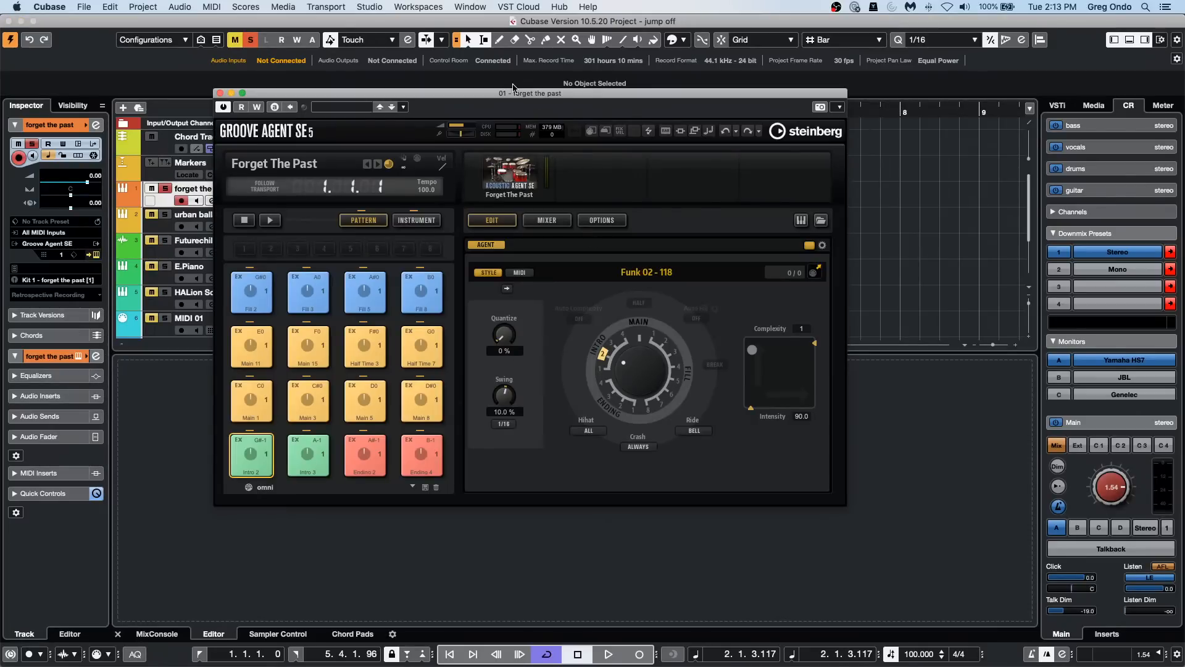
drag(514, 93, 732, 75)
click(490, 203)
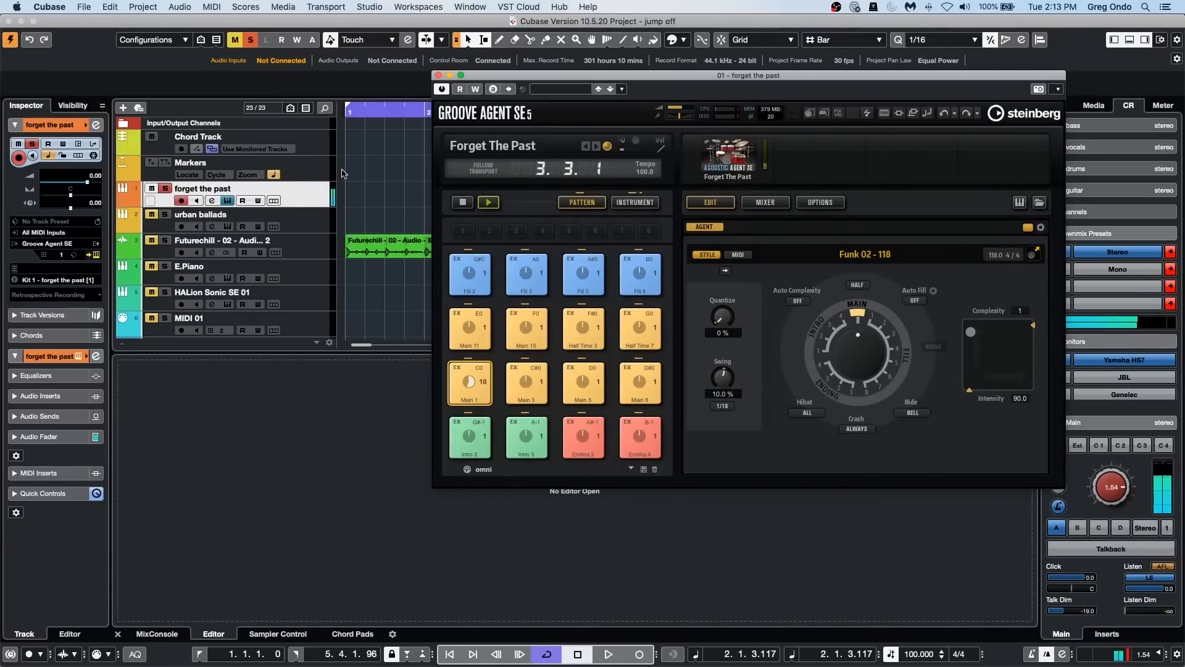
Step: Start recording on the forget the past track and set its MIDI input to 01. forget the past - MIDI Out
click(318, 198)
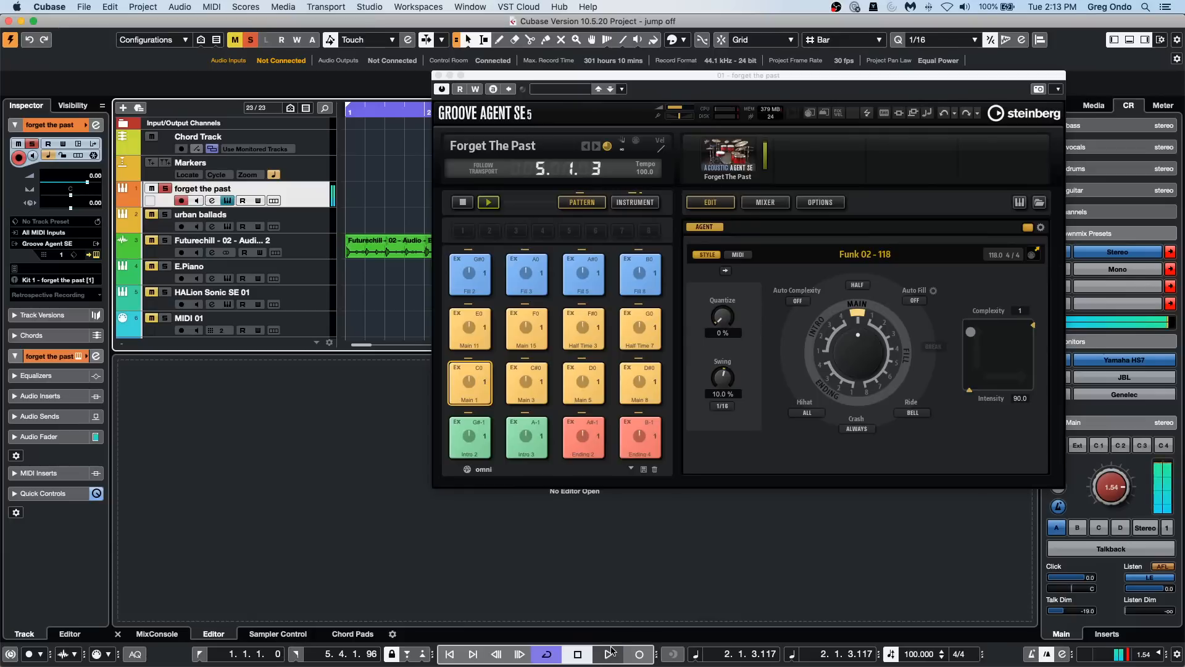
click(639, 654)
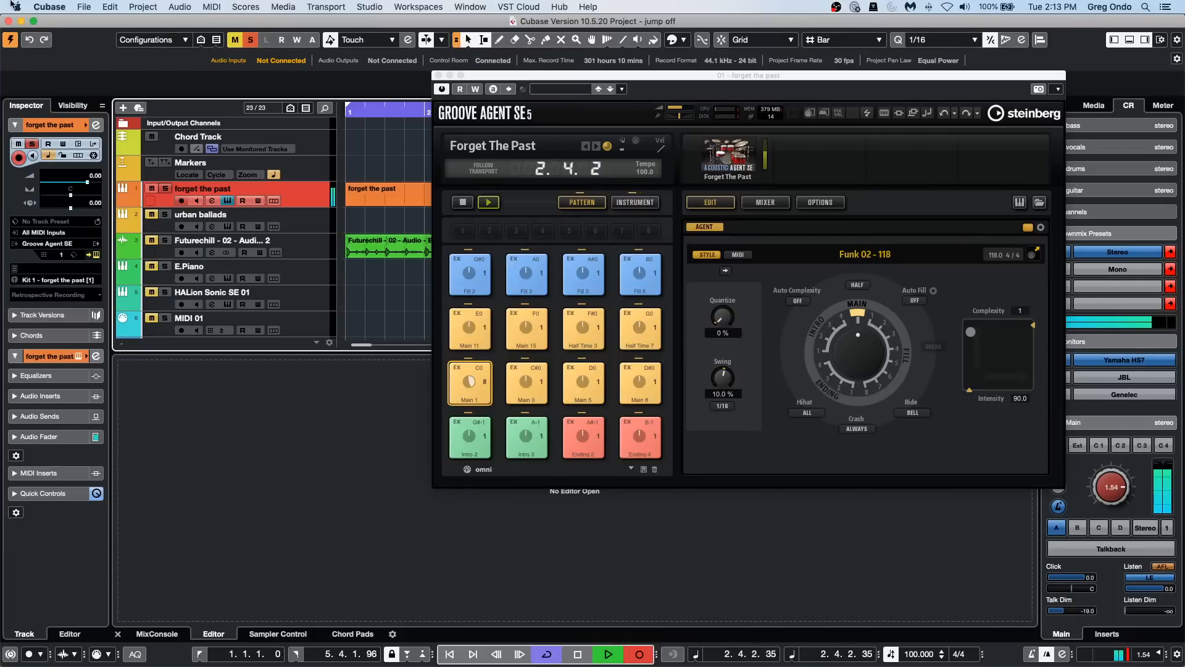
click(62, 234)
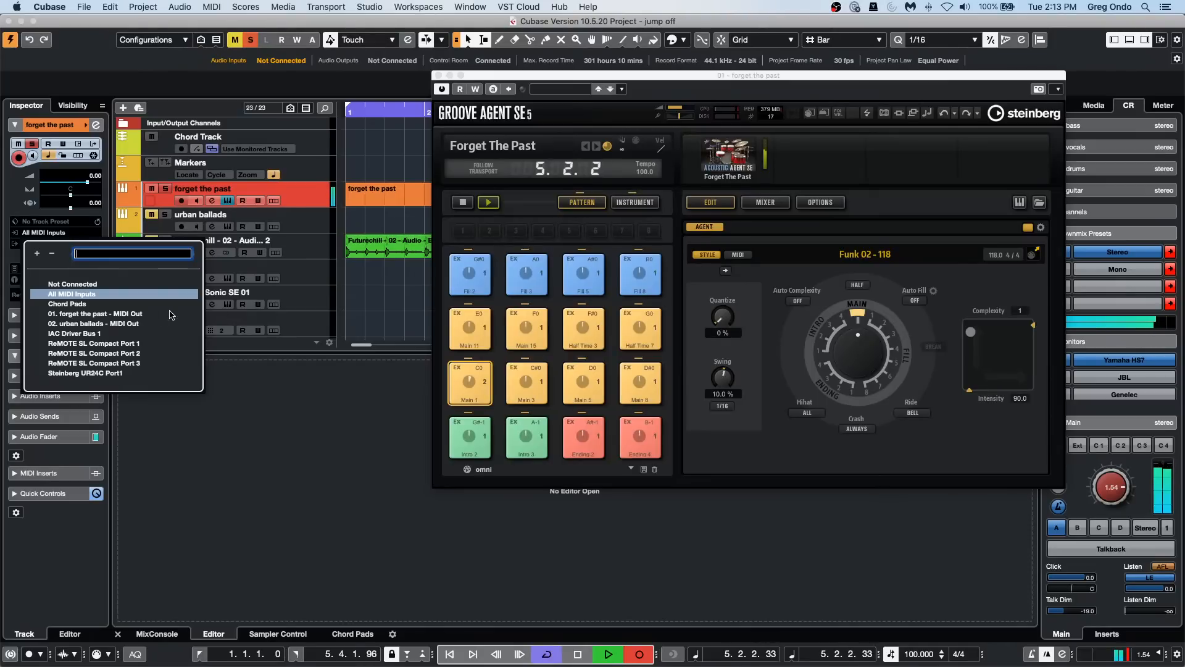
click(119, 314)
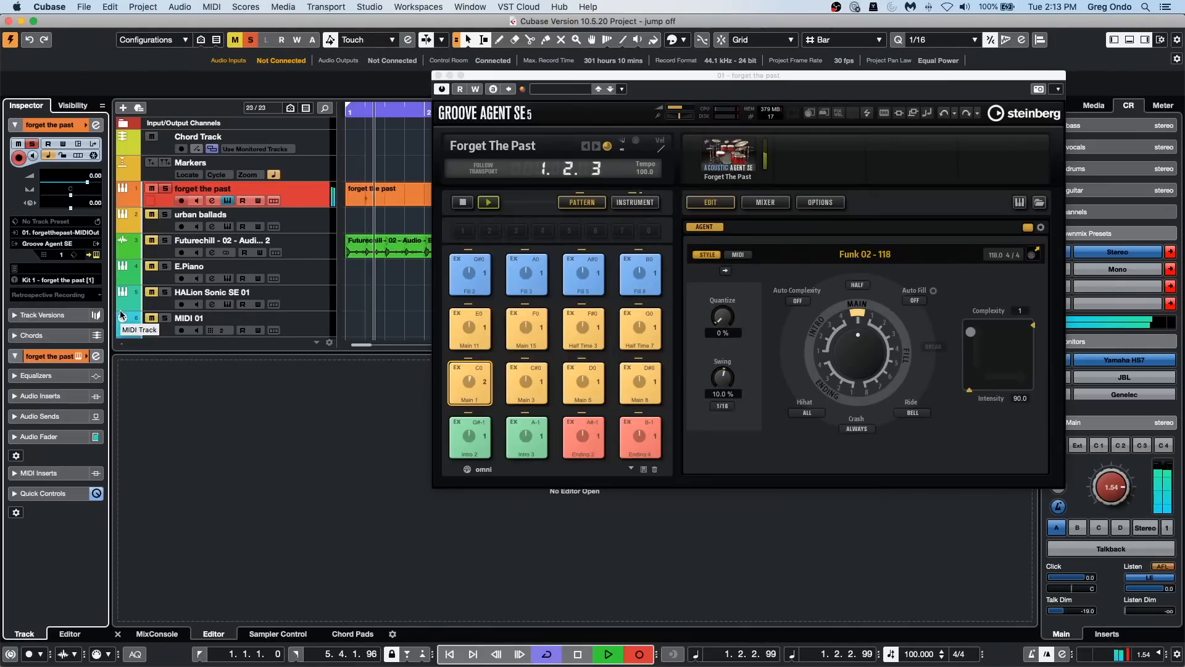
Step: Stop the recording and the Groove Agent SE pattern playback, repositioning the instrument window around the recorded part
drag(569, 81, 593, 261)
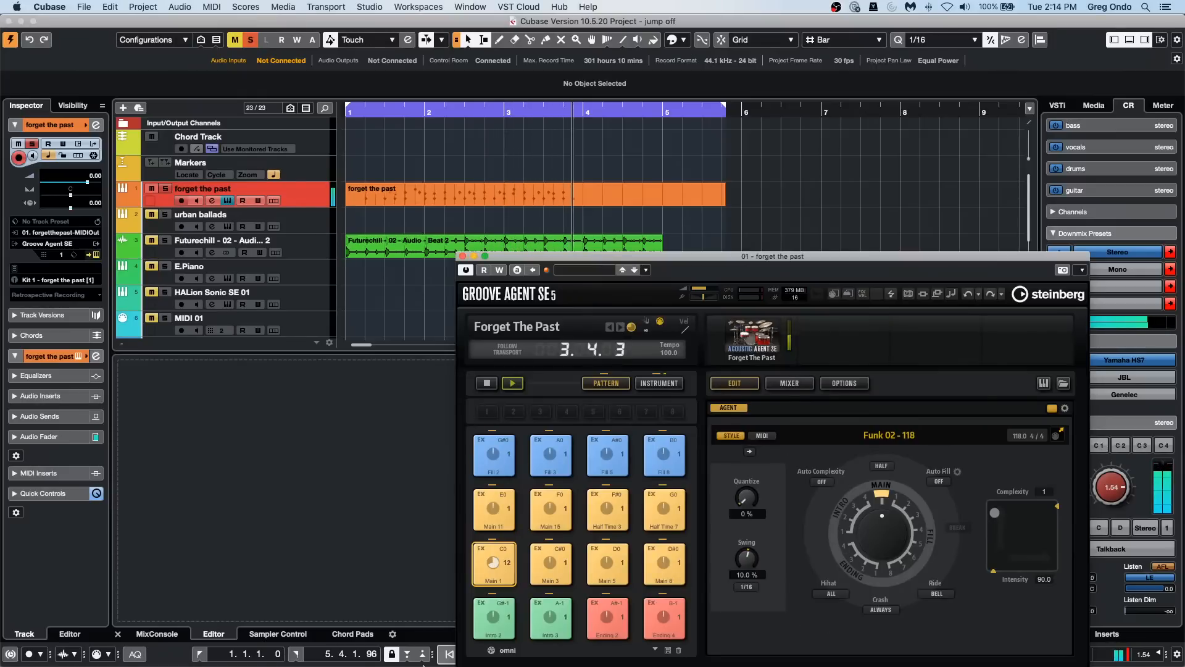
key(space)
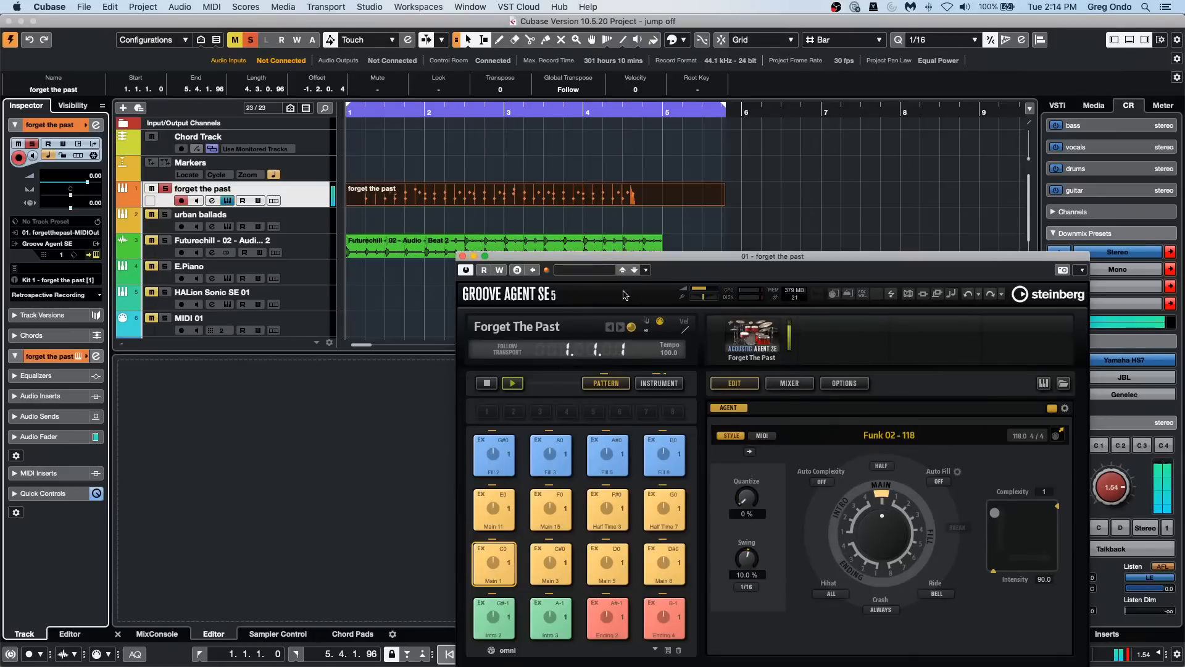
click(488, 384)
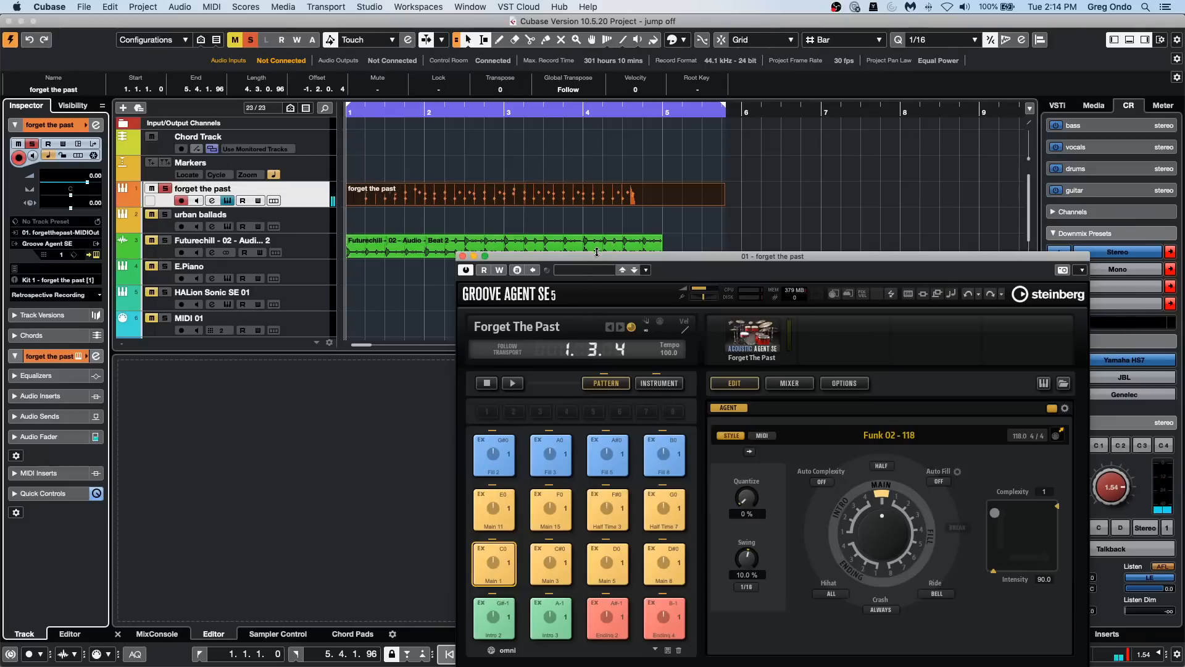
drag(591, 256, 575, 117)
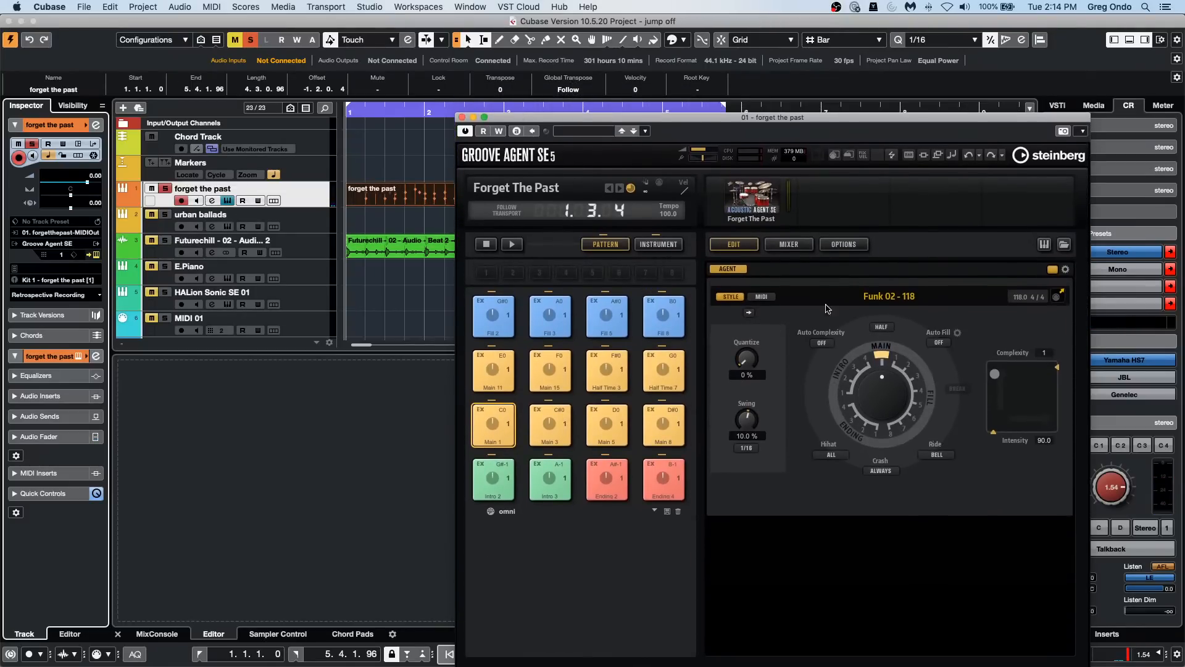
Step: Move and shrink the Groove Agent SE window, check the forget the past track's instrument and MIDI input choices, and close the window
drag(594, 120, 557, 99)
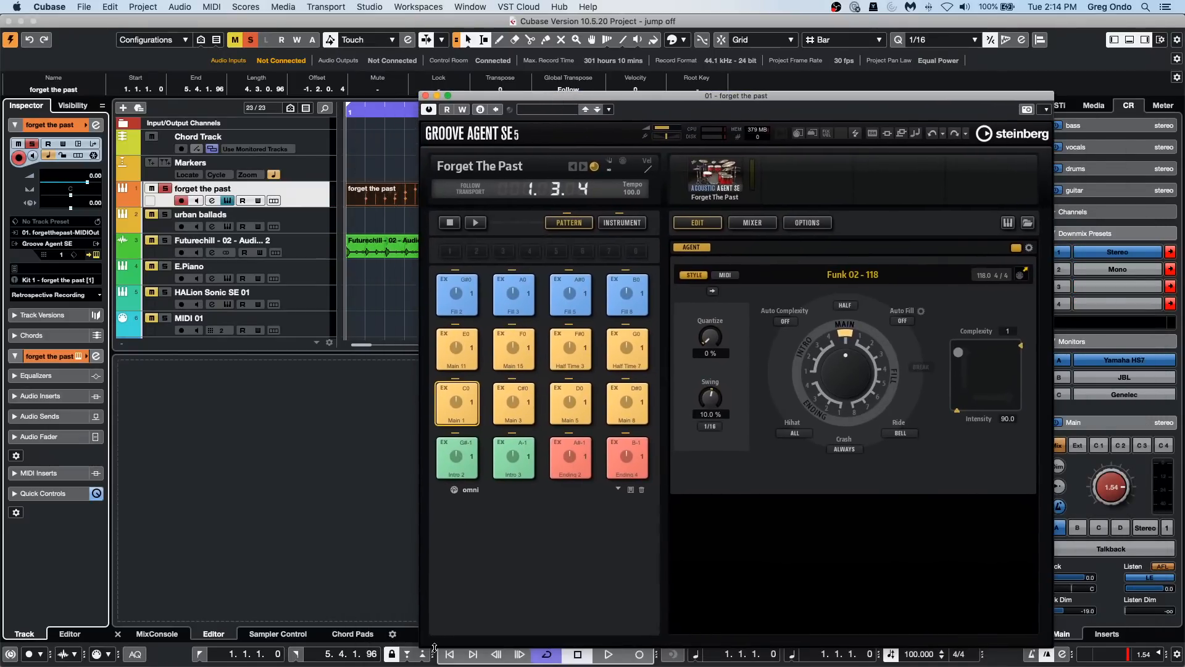
drag(426, 642, 466, 503)
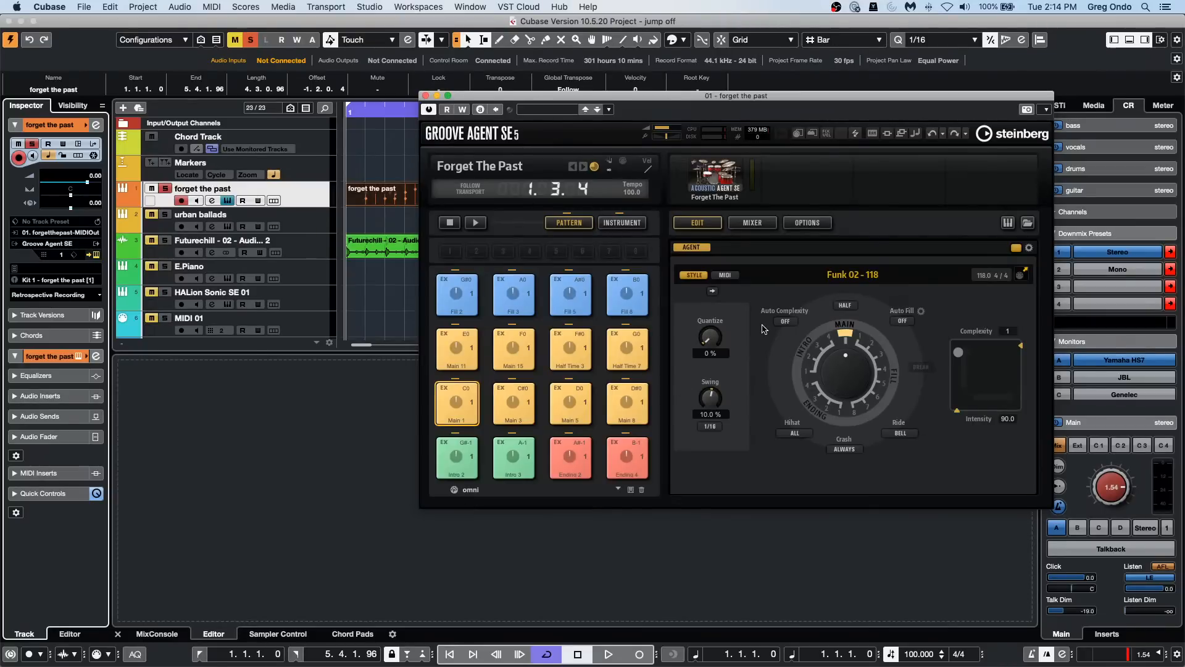
click(64, 244)
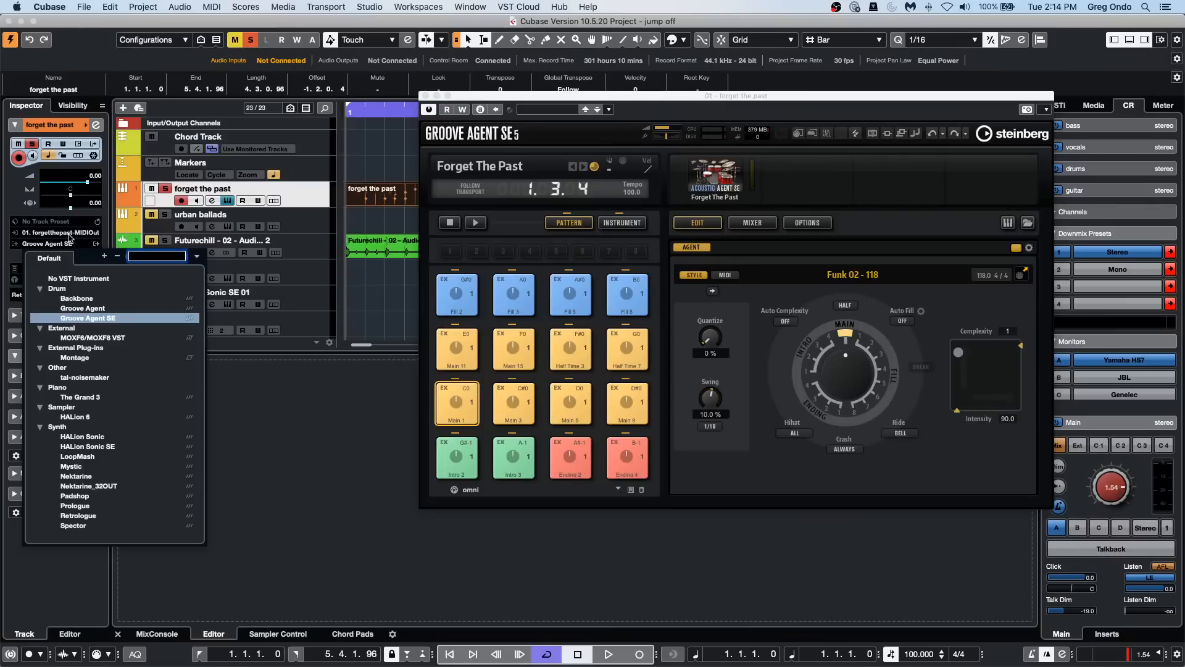
click(68, 233)
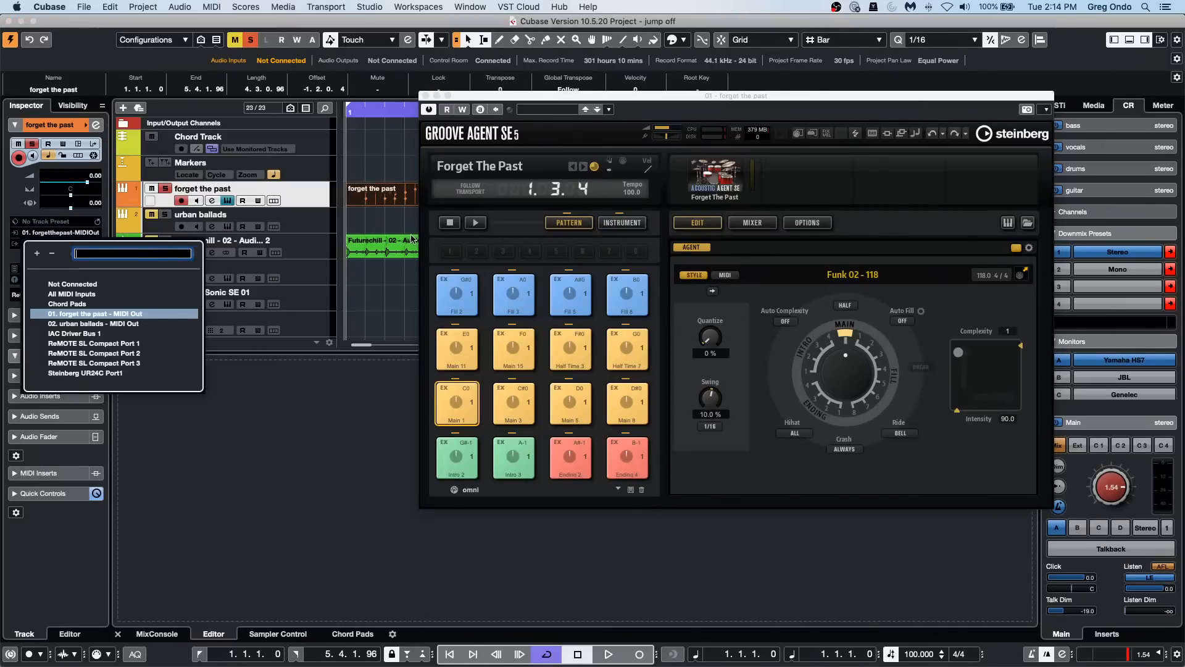
click(425, 97)
click(425, 96)
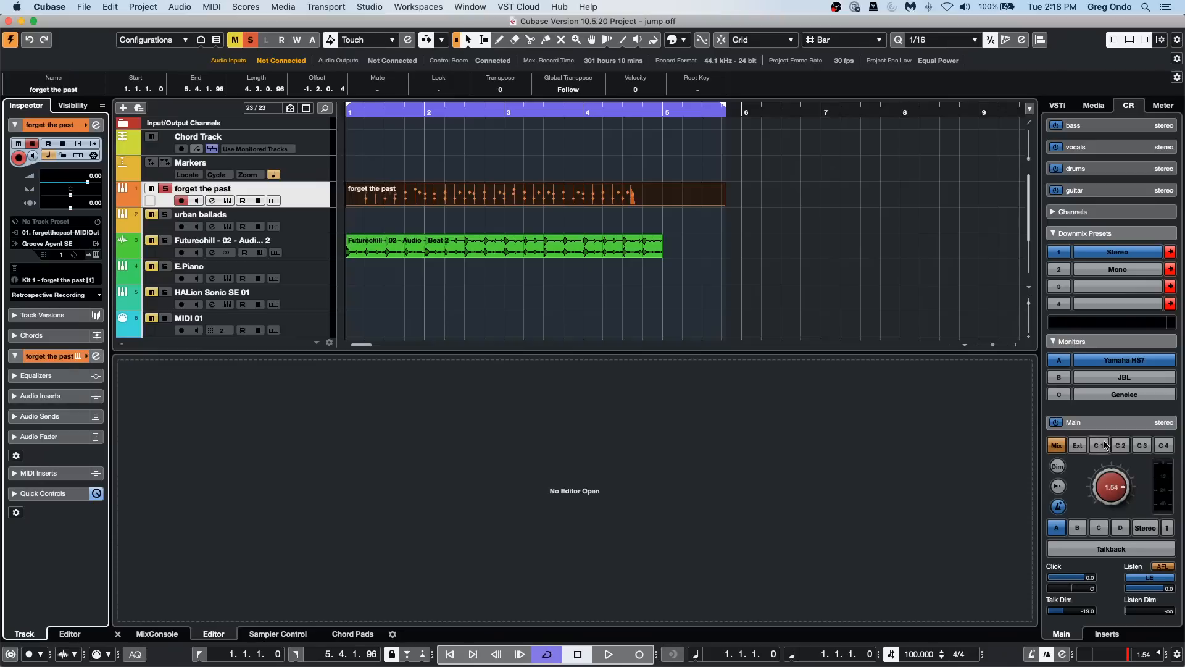
Step: Lower the Control Room main level to -12.2
mouse_move(1118, 482)
mouse_down()
mouse_move(1114, 567)
mouse_move(1121, 494)
mouse_up()
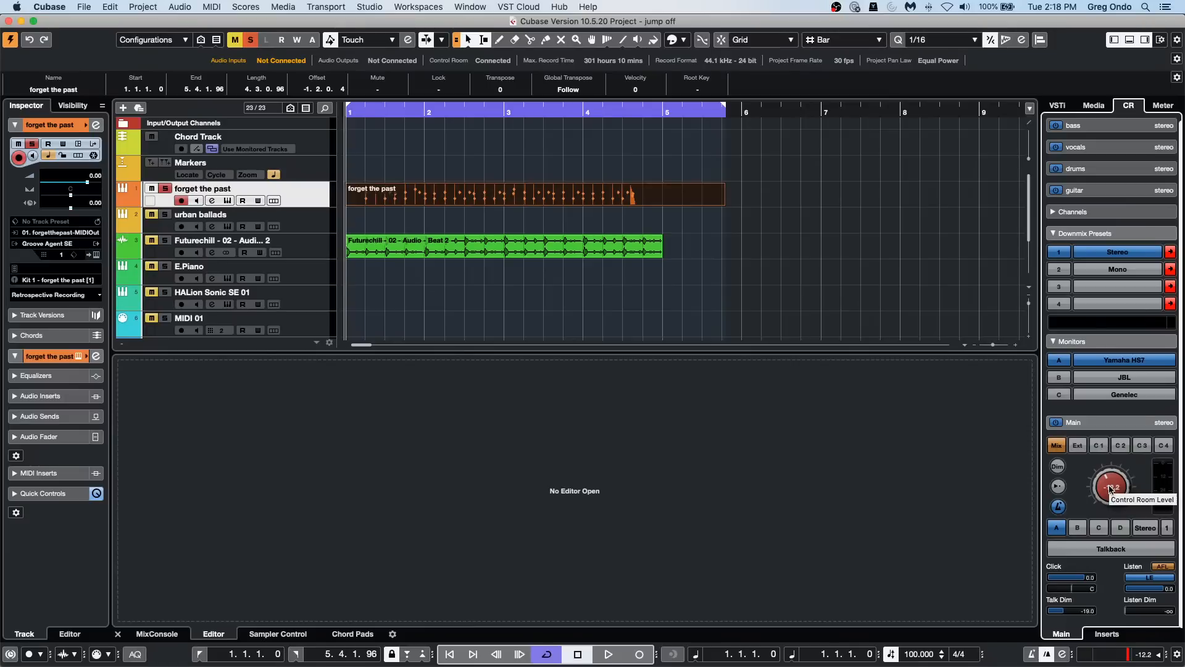
Step: Examine the Control Room category in Key Commands for commands that can be assigned, including monitor selection, downmix presets and talkback
click(109, 8)
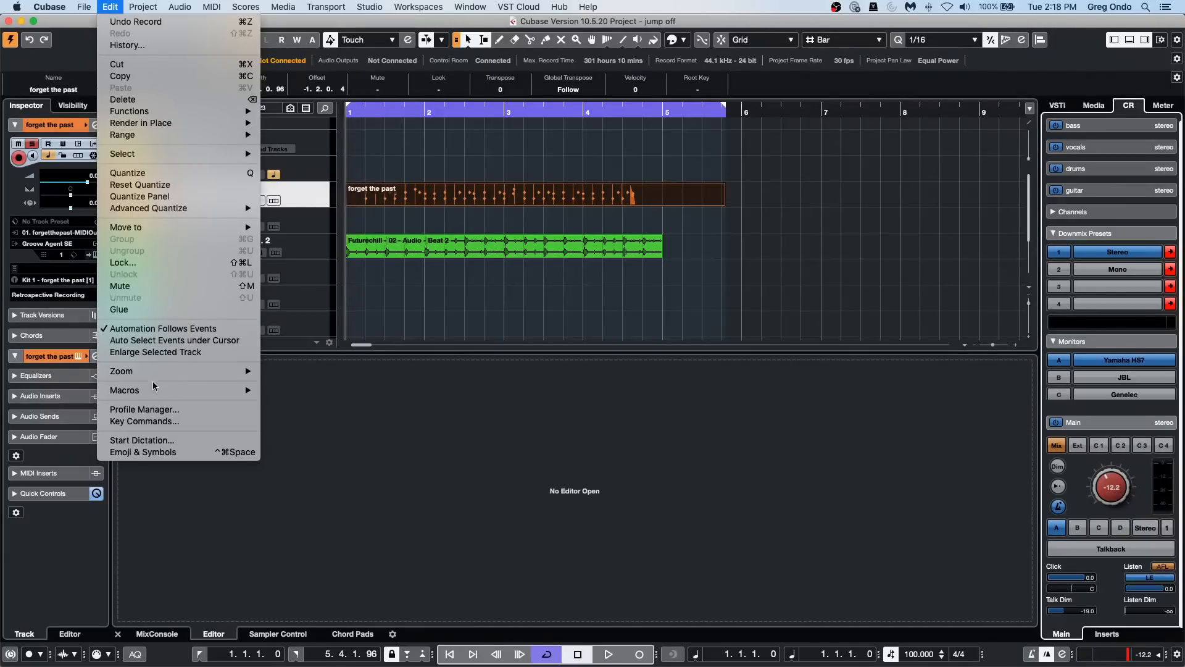
mouse_move(155, 388)
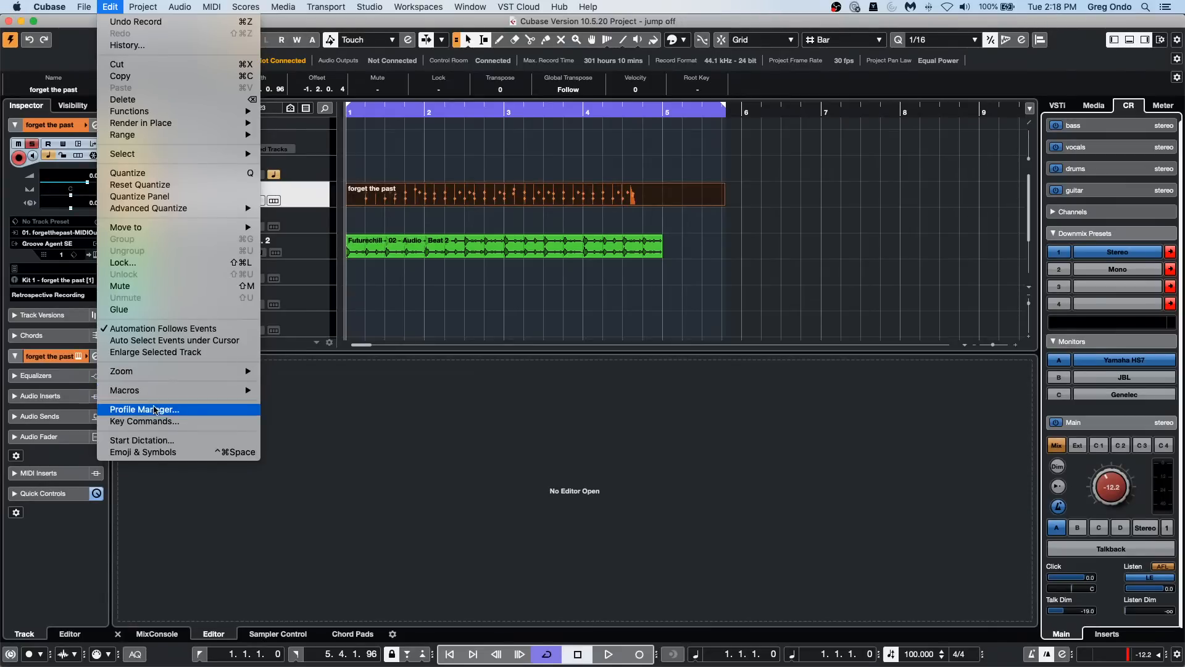
click(159, 421)
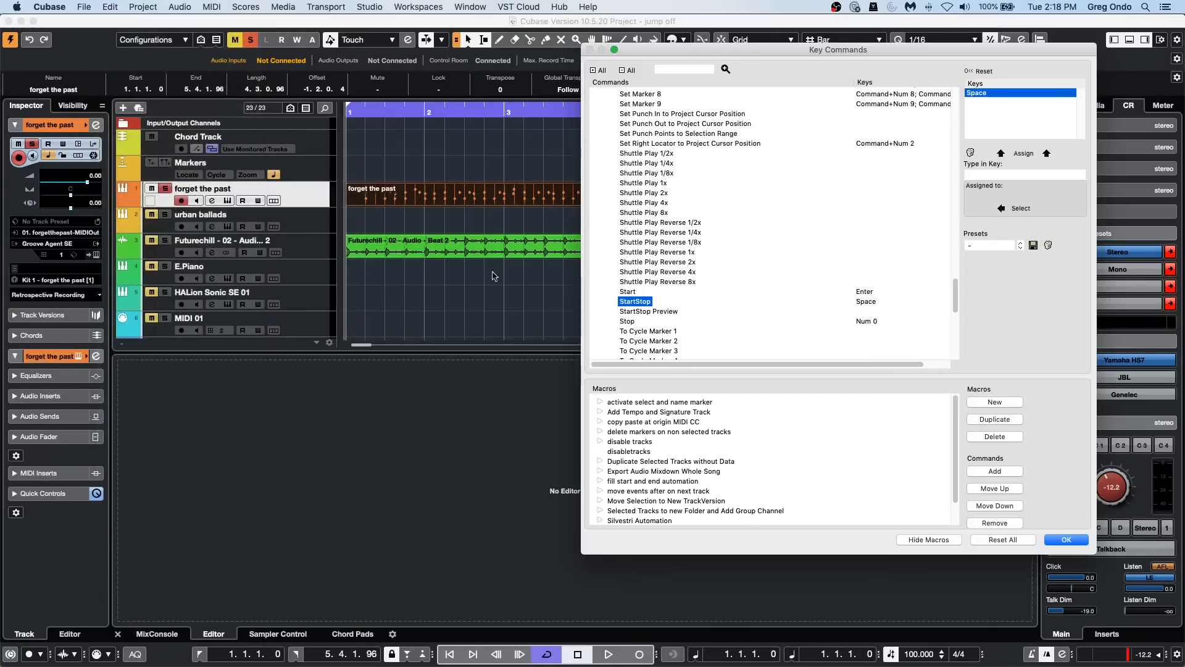
scroll(682, 179, up, 15)
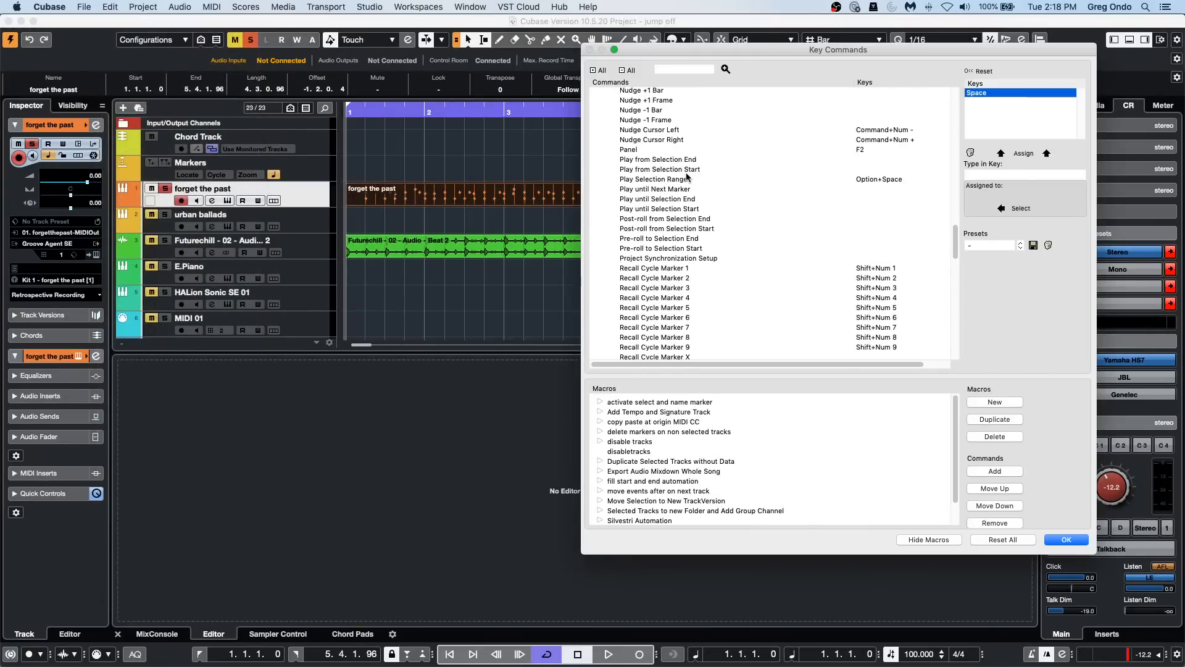
click(597, 117)
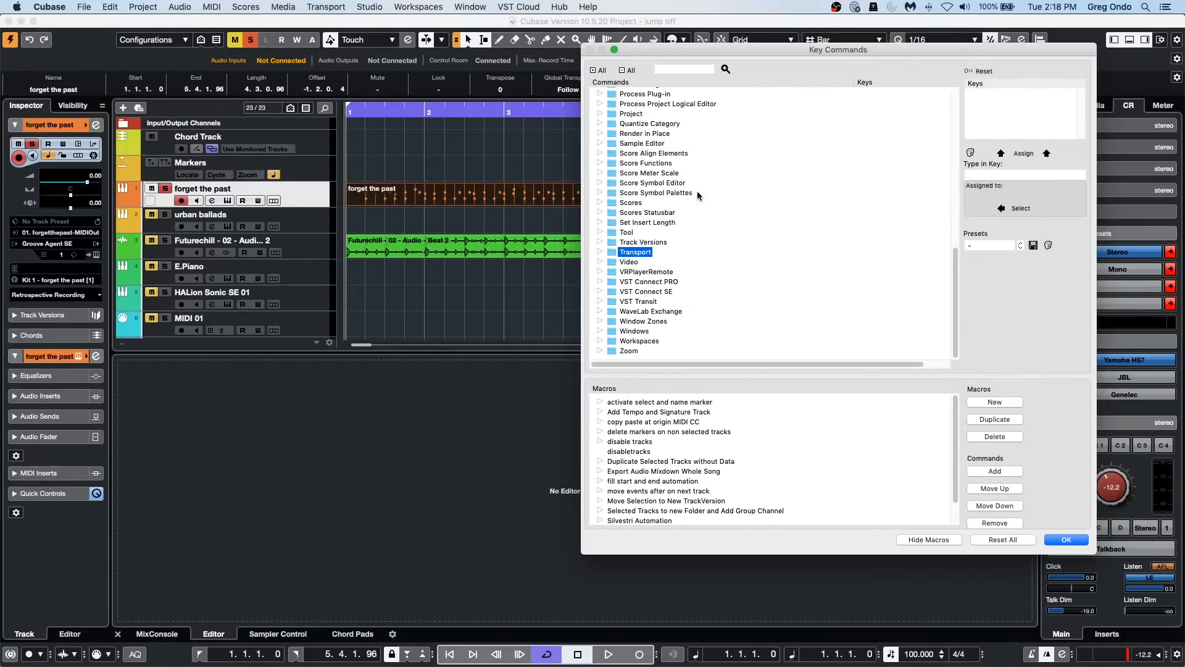
scroll(698, 195, up, 10)
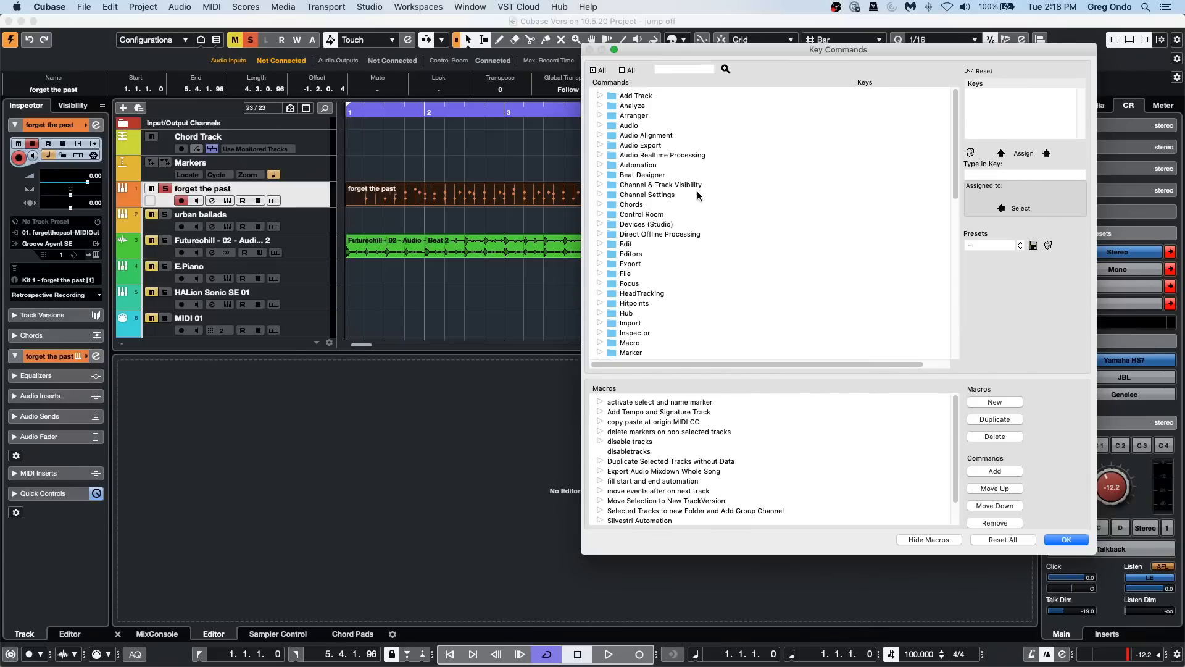
click(599, 214)
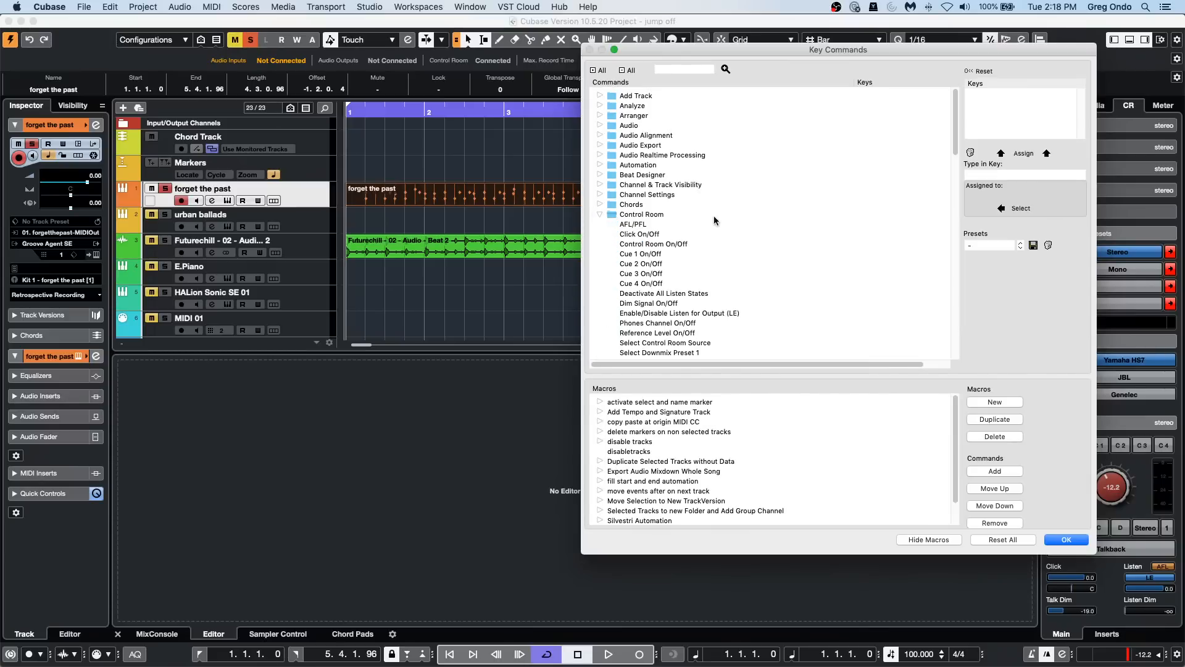
scroll(725, 222, down, 3)
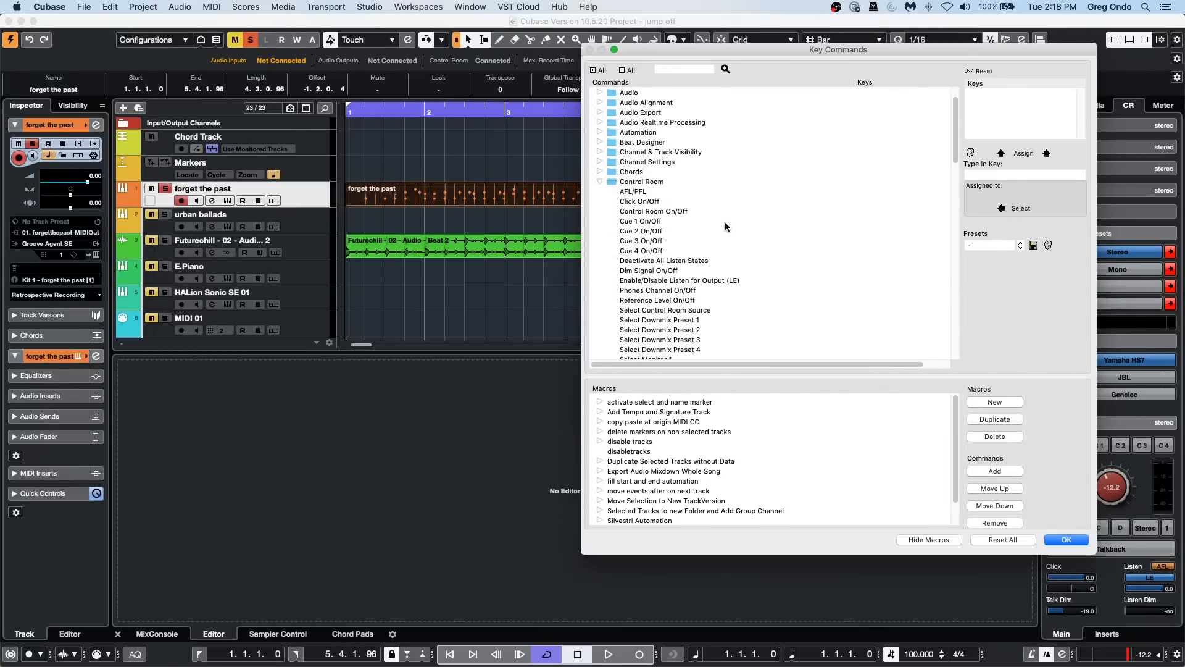
scroll(725, 225, down, 9)
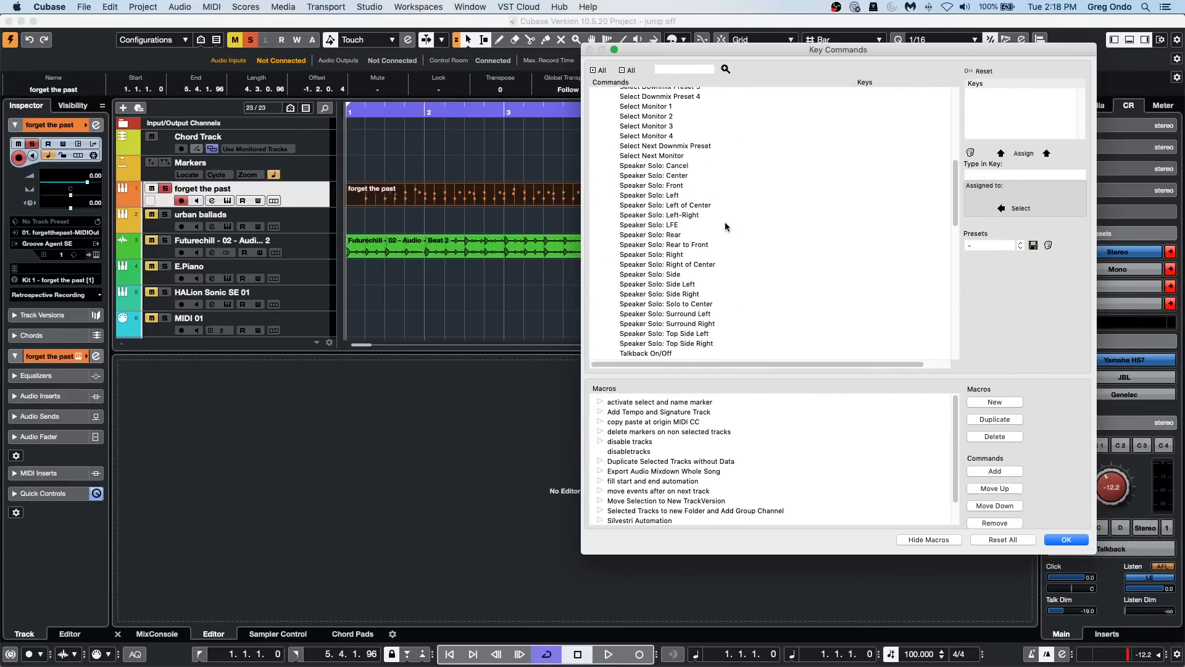
scroll(725, 226, down, 1)
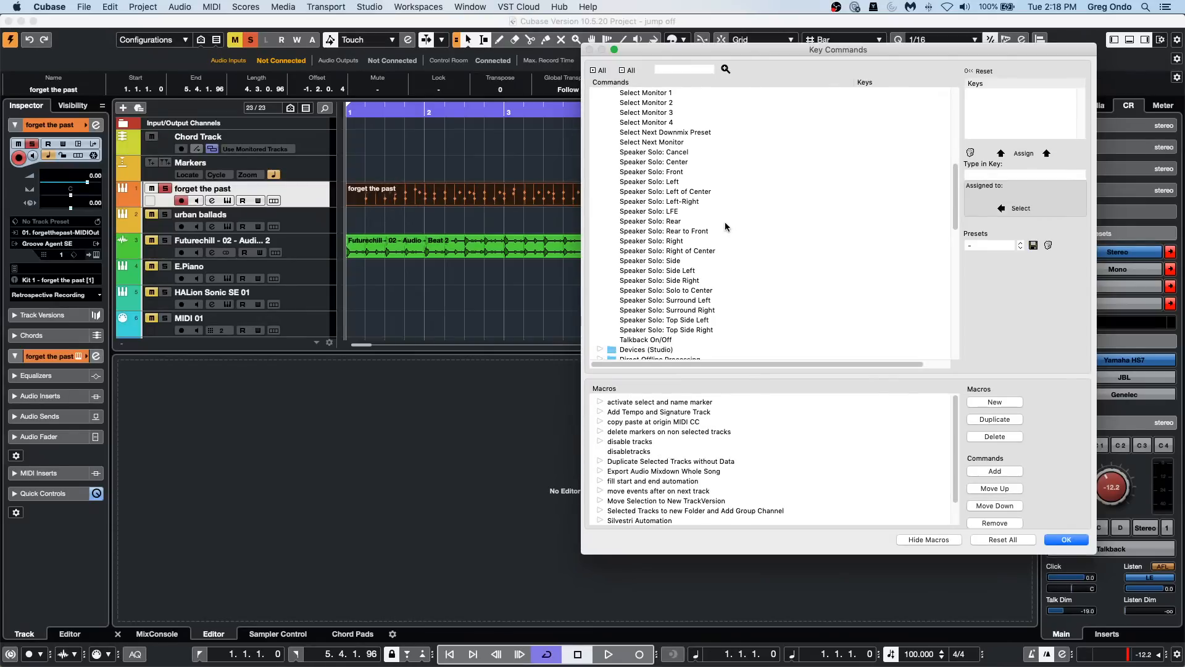
scroll(725, 226, up, 7)
scroll(726, 224, up, 6)
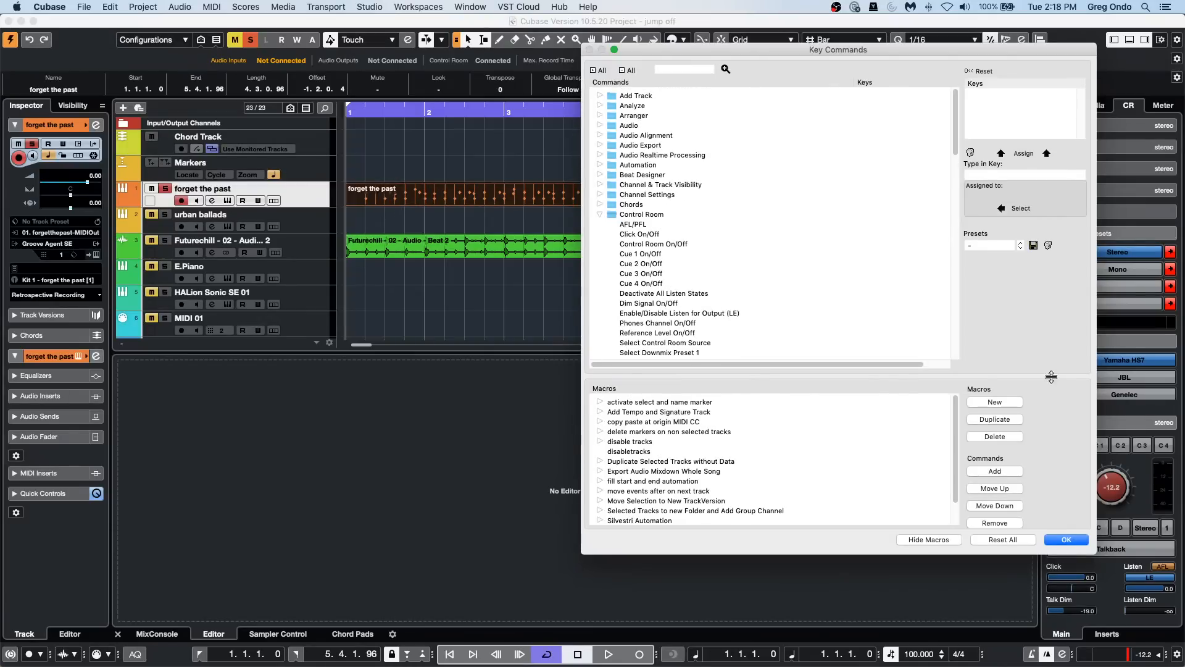
click(1073, 540)
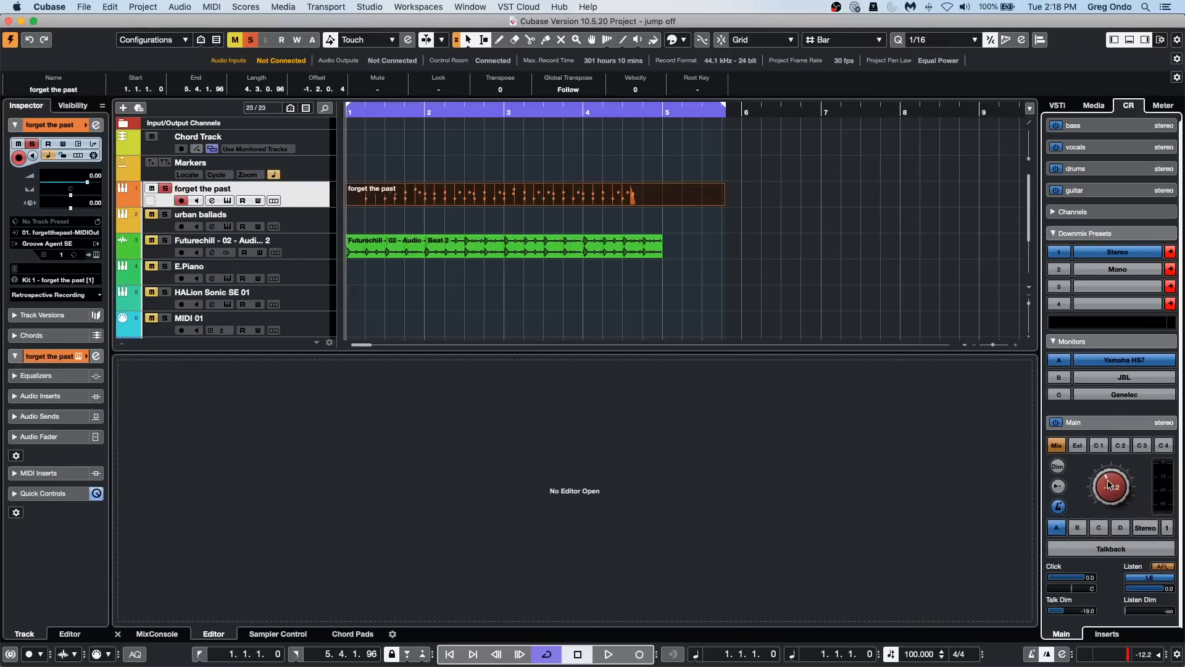
Step: Nudge the Control Room level to -12.4 and set the Generic Remote's MIDI input and output to ReMOTE SL Compact Port 1 in Studio Setup
scroll(1110, 484, down, 2)
click(378, 9)
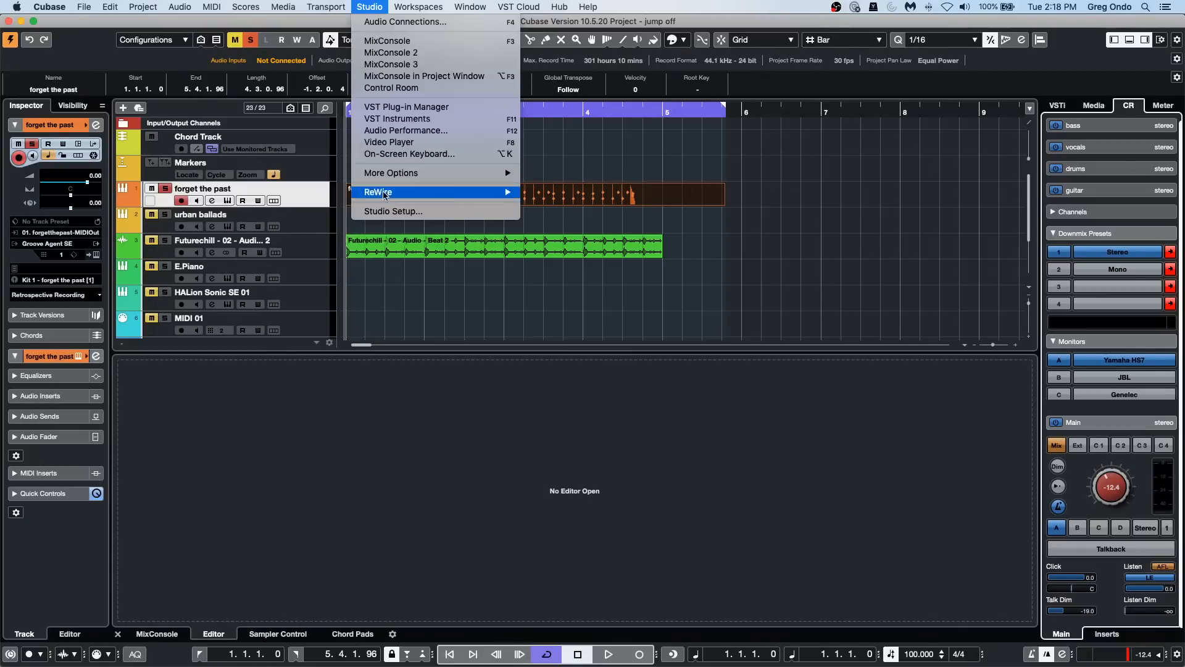
click(395, 219)
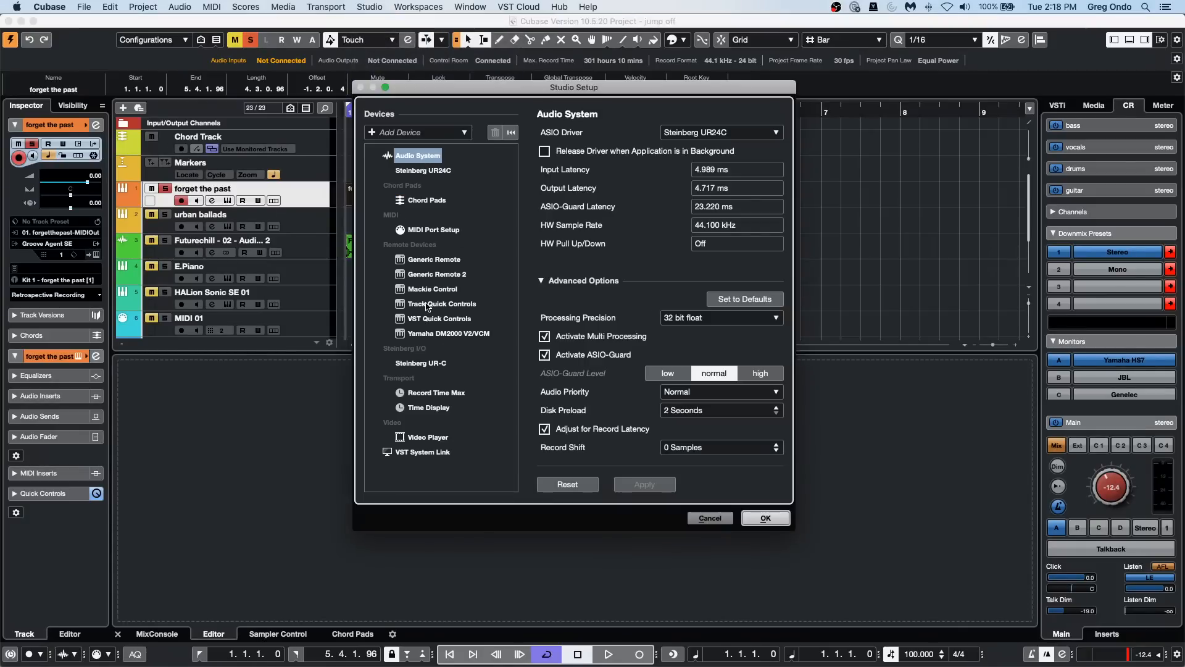
click(440, 260)
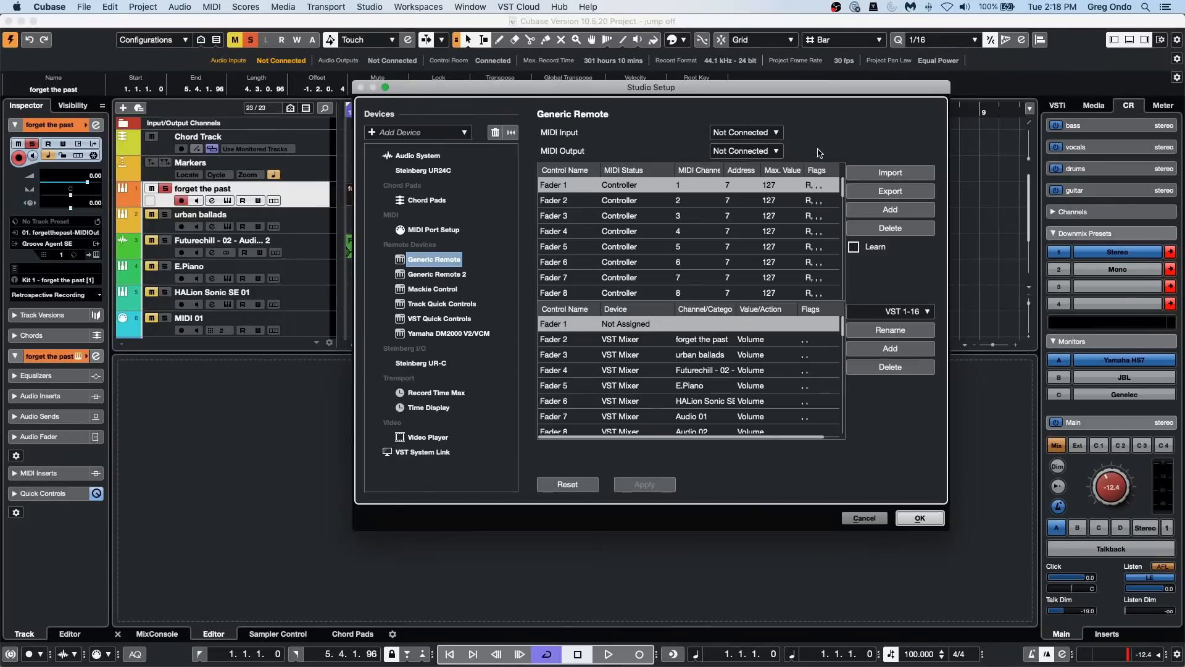
click(752, 134)
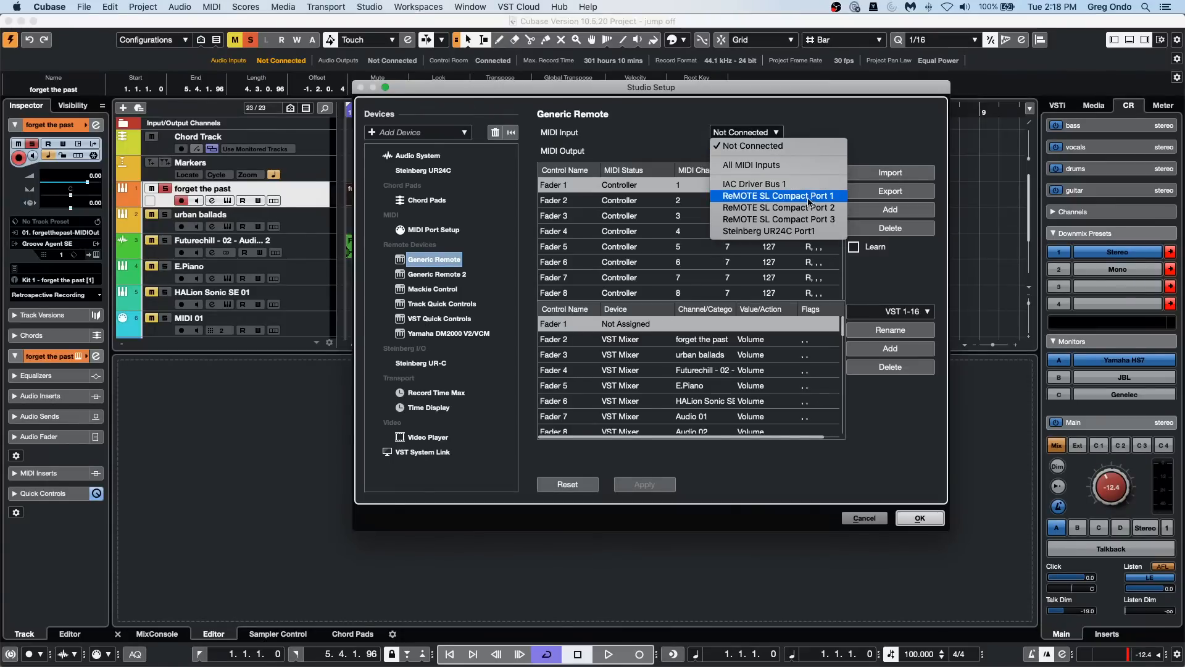
click(809, 196)
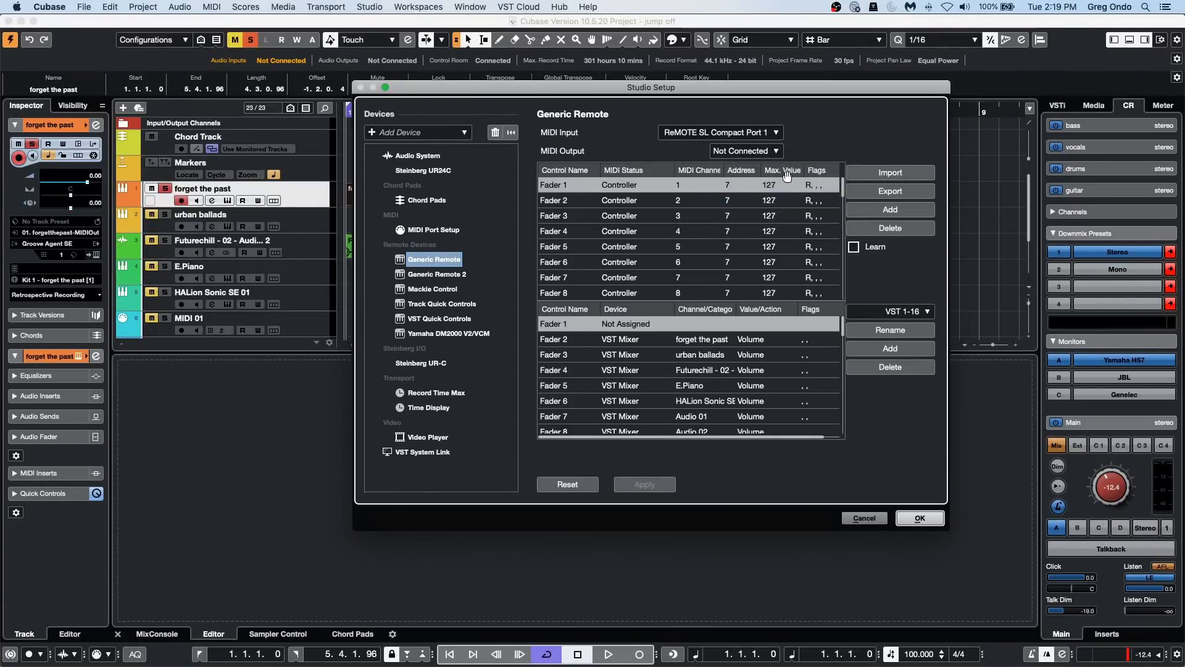
click(747, 151)
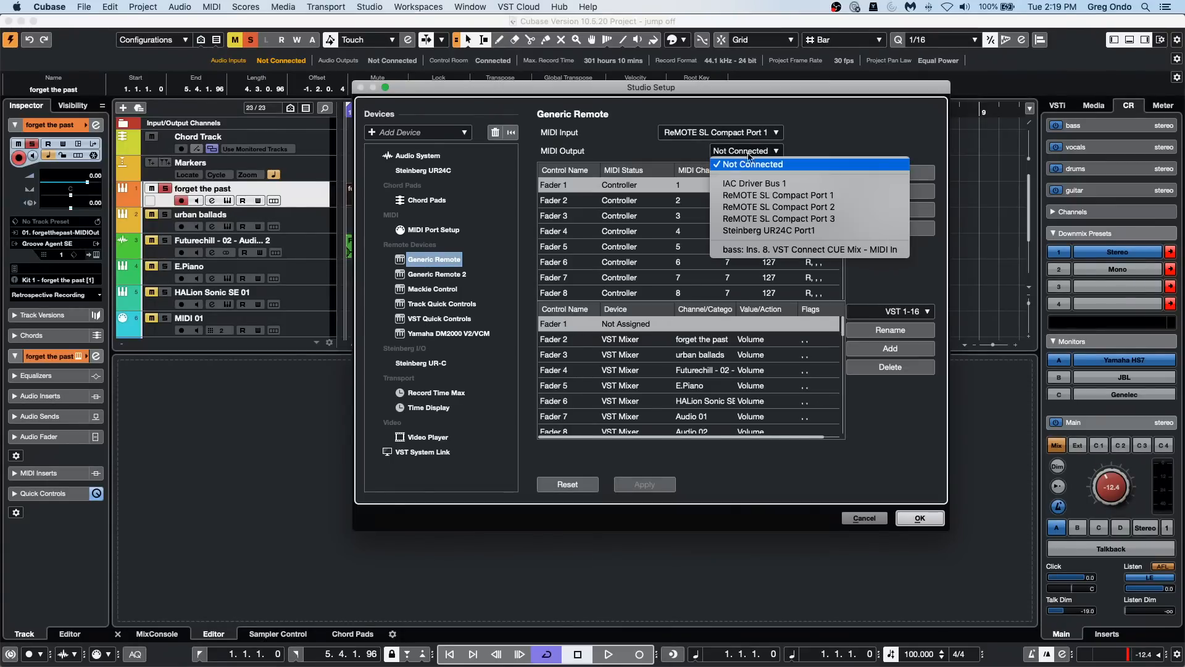
click(759, 196)
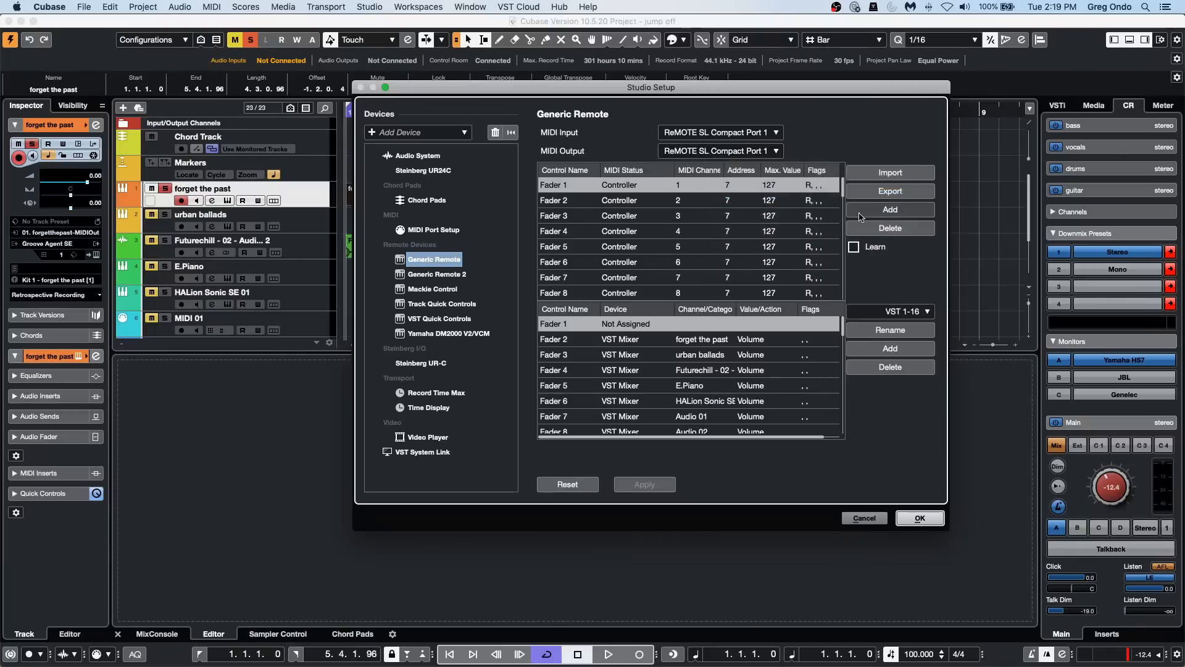
Step: Learn controller address 15 for Fader 1 of the Generic Remote and assign it to the Command device's Control Room category
click(854, 246)
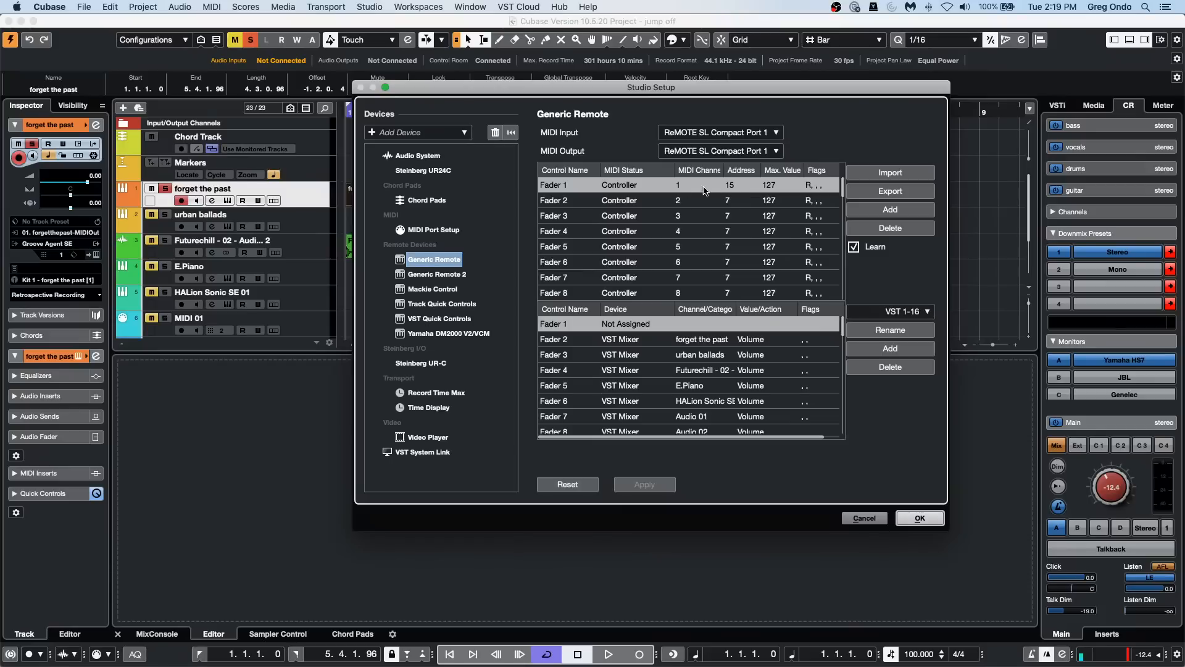
click(860, 248)
click(639, 325)
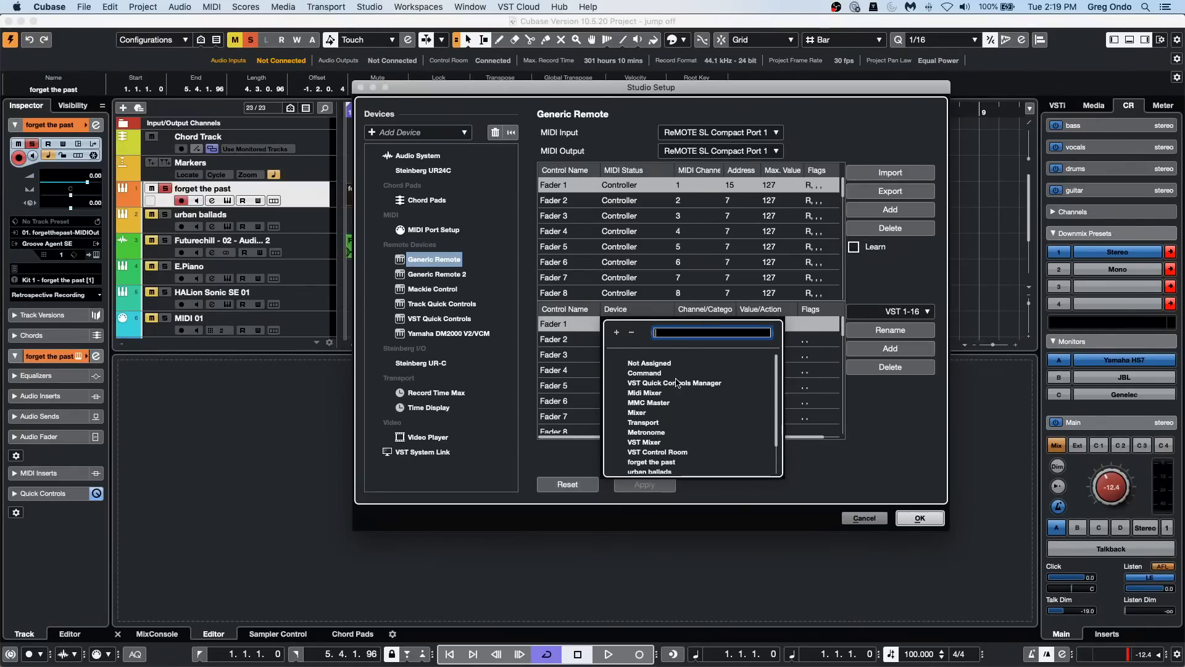
scroll(694, 393, down, 1)
scroll(694, 394, up, 1)
click(654, 374)
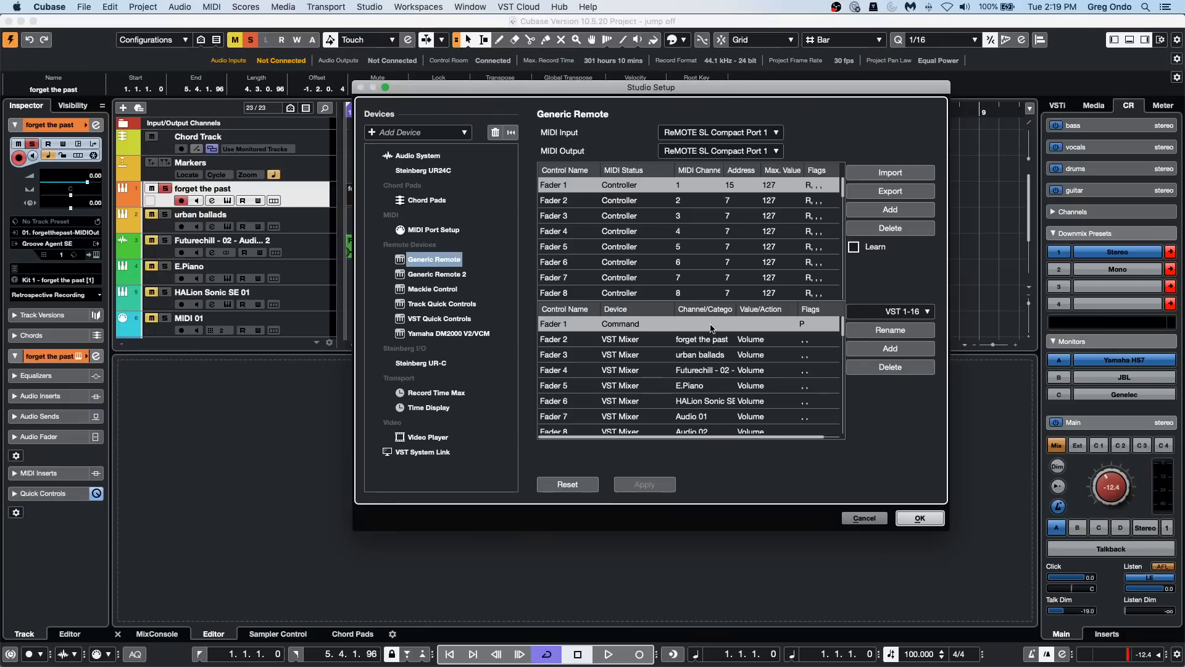
click(712, 329)
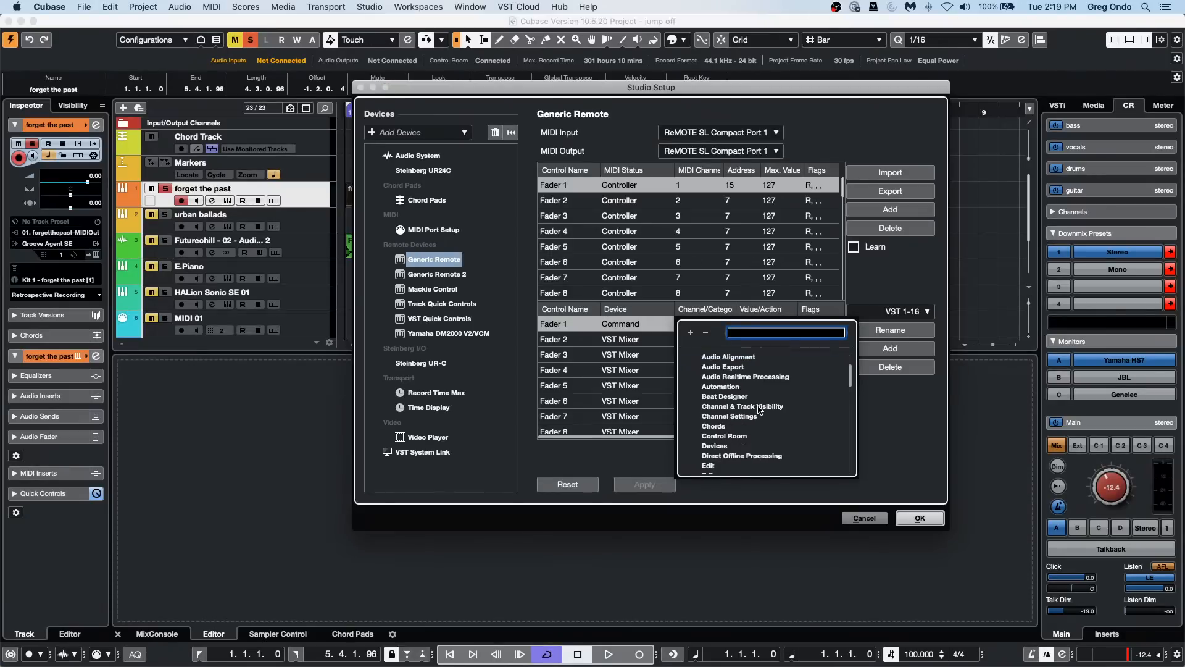
click(726, 436)
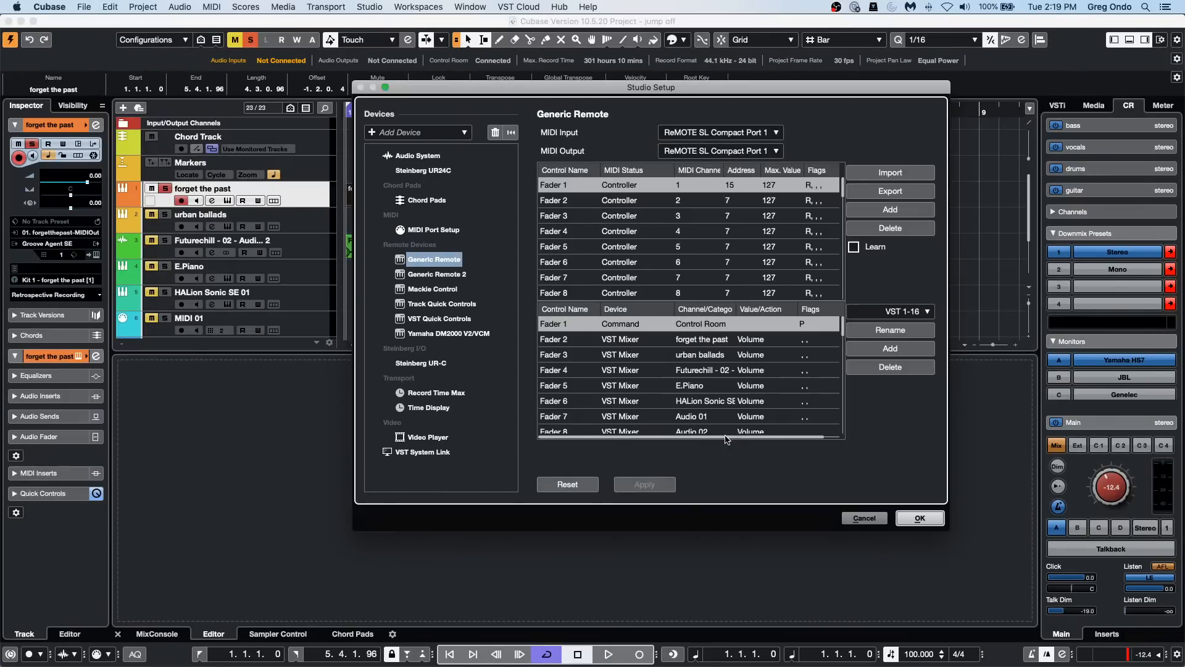
Step: Set Fader 1's Control Room action to Reference Level On/Off in the Generic Remote's lower assignment table
click(770, 327)
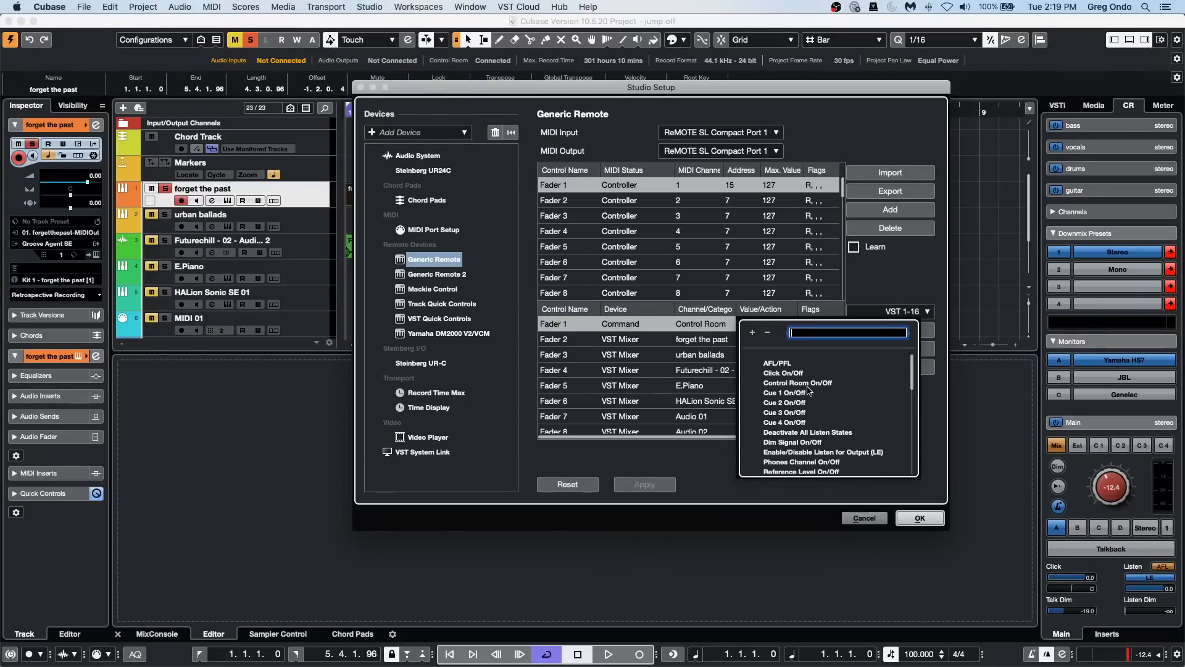
scroll(814, 394, down, 1)
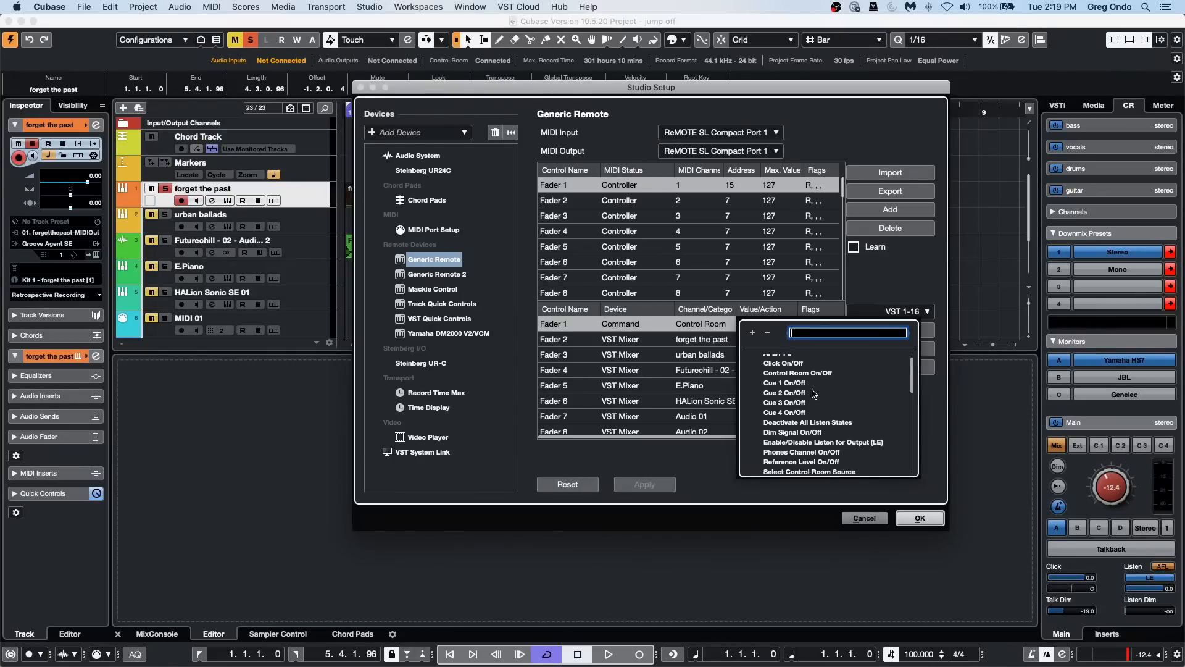
scroll(813, 394, down, 10)
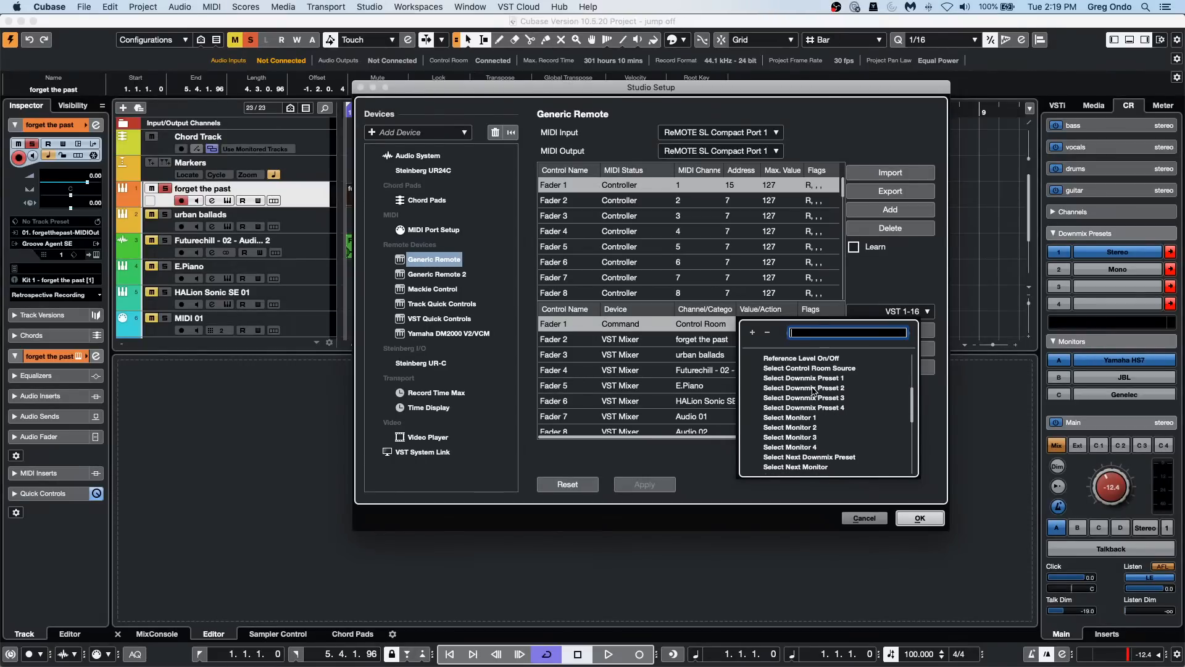
scroll(814, 393, down, 20)
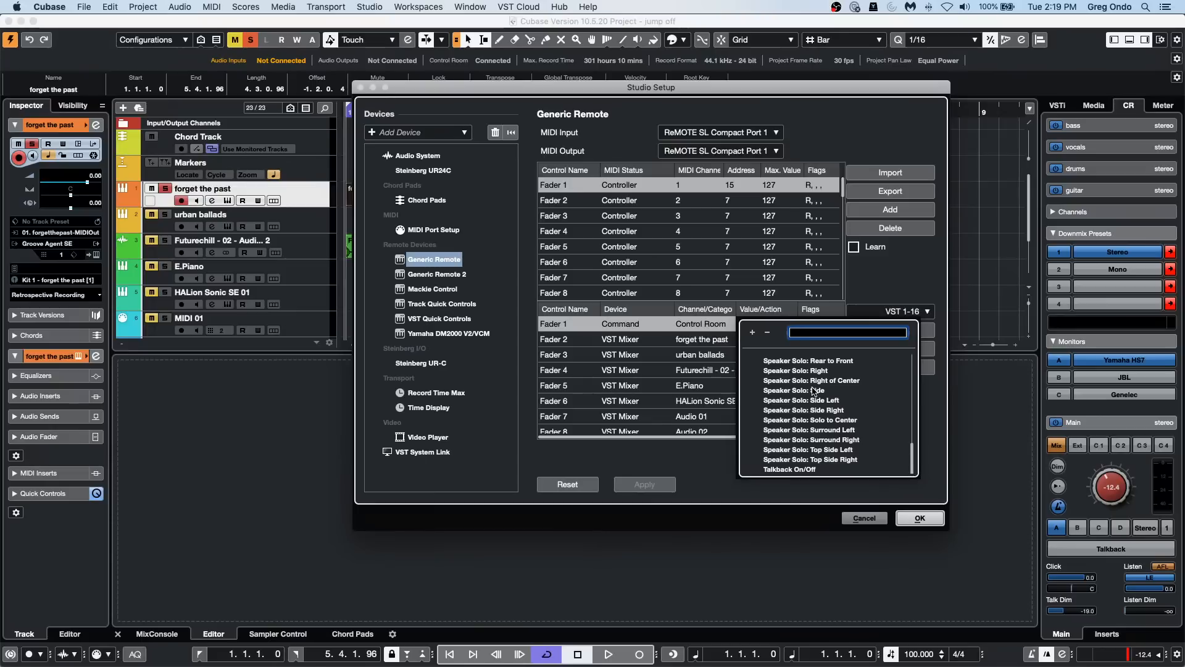
scroll(838, 402, up, 1)
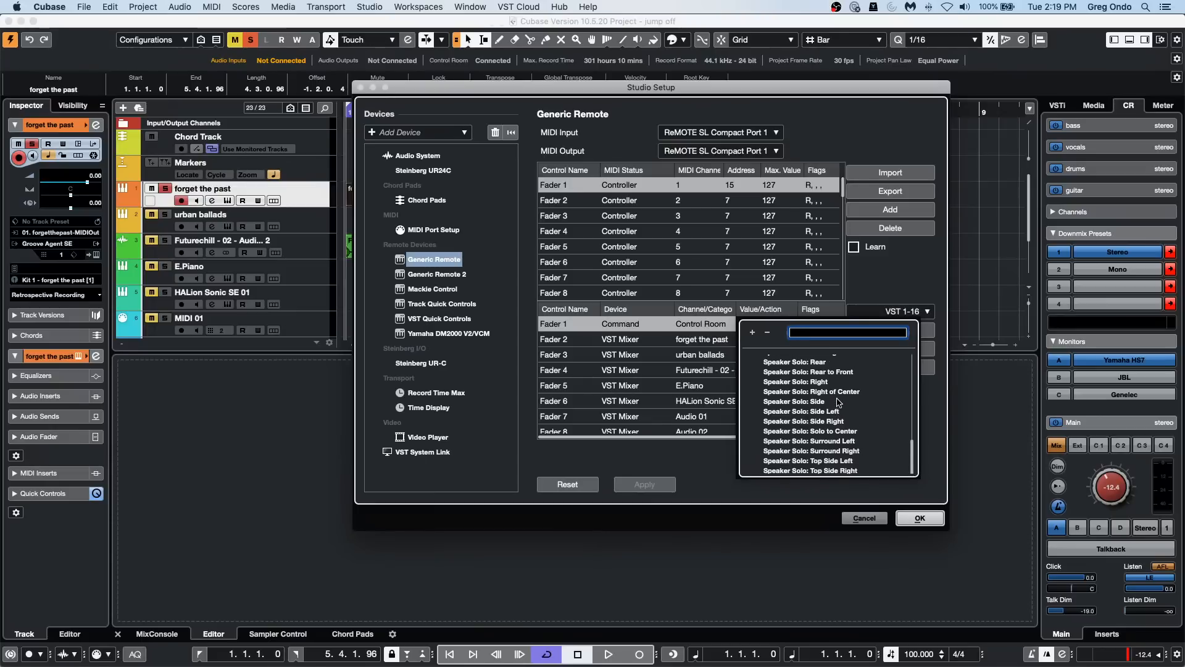
scroll(838, 403, up, 20)
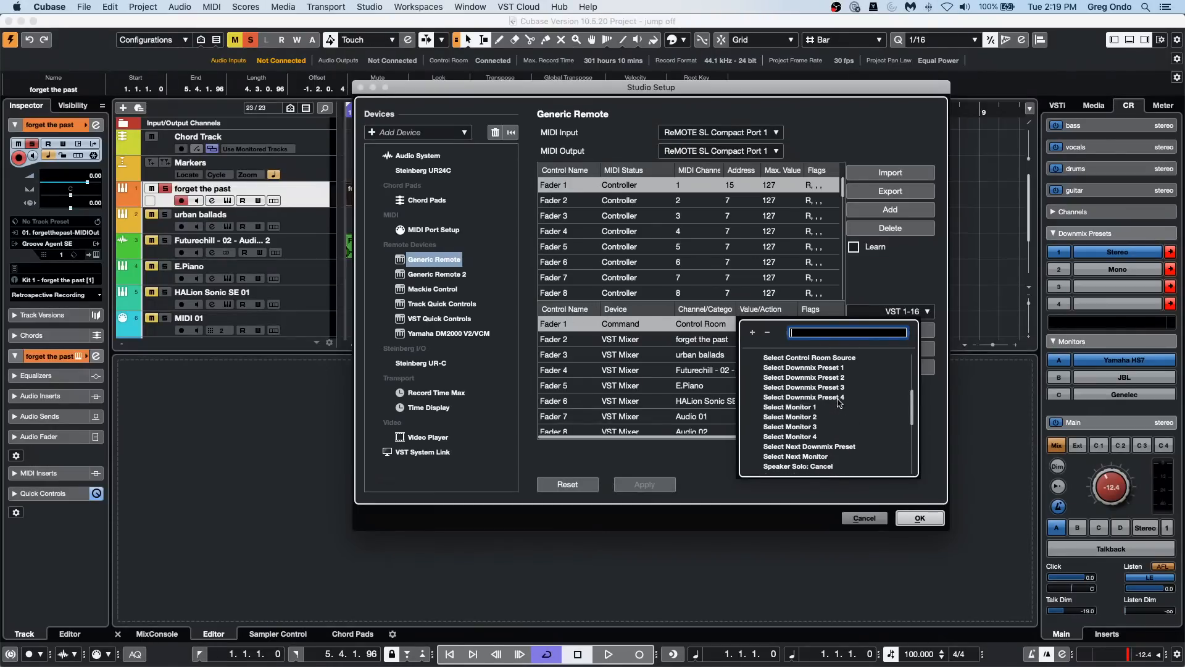
scroll(839, 402, up, 2)
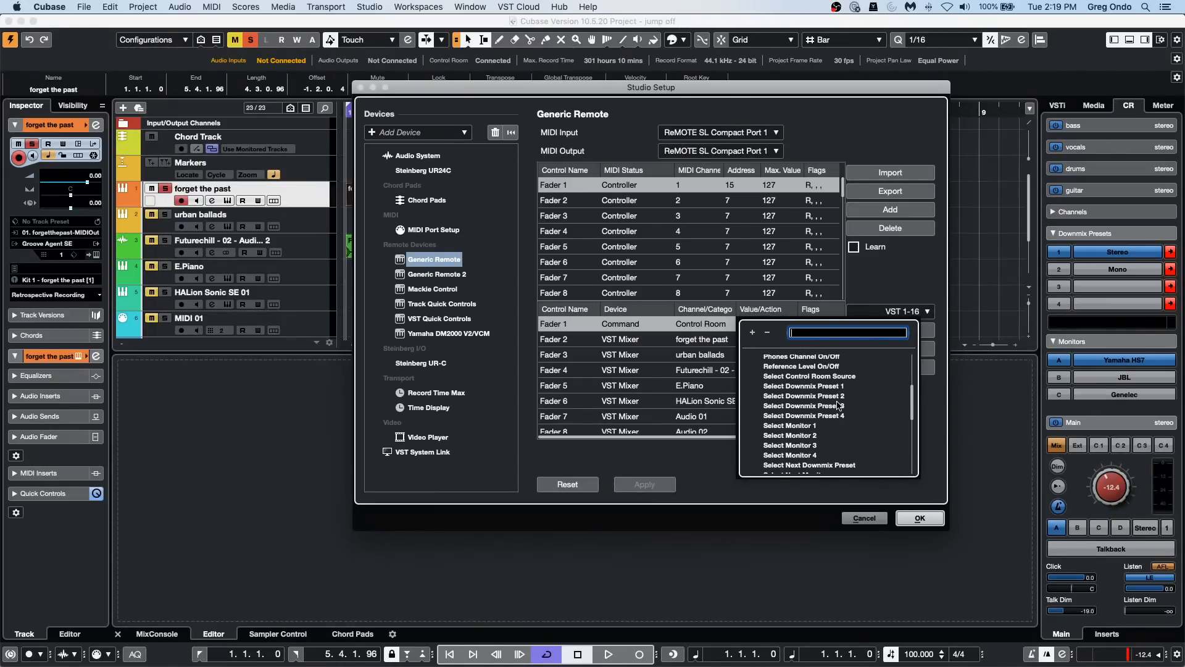
scroll(840, 406, up, 6)
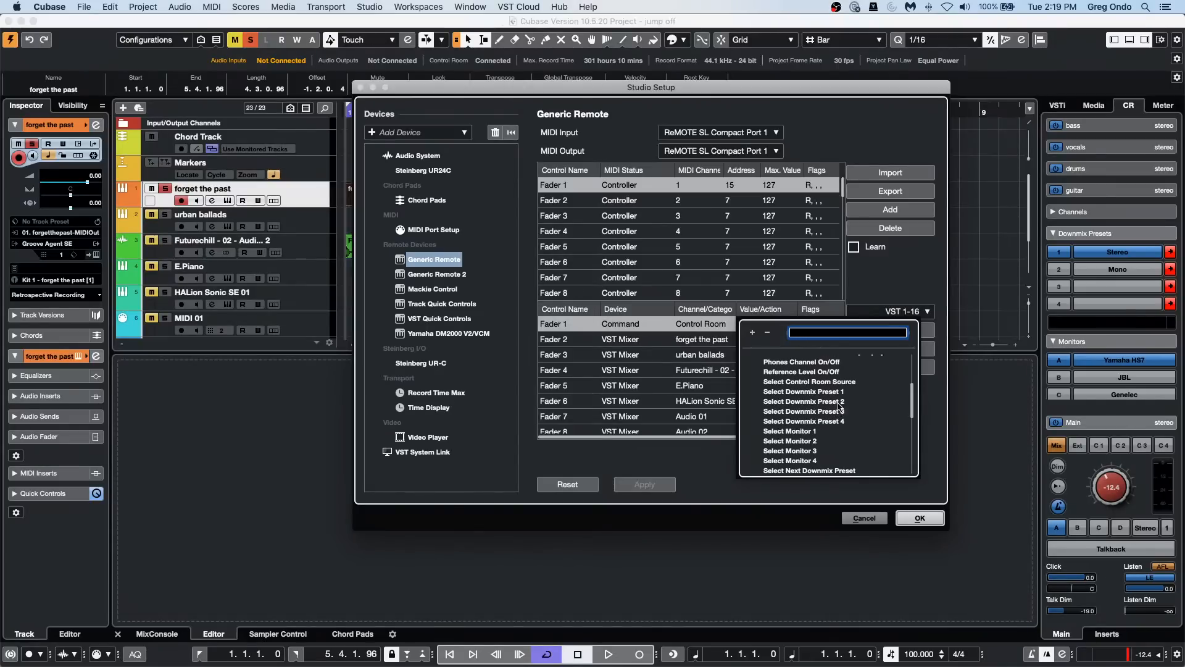
scroll(840, 406, up, 4)
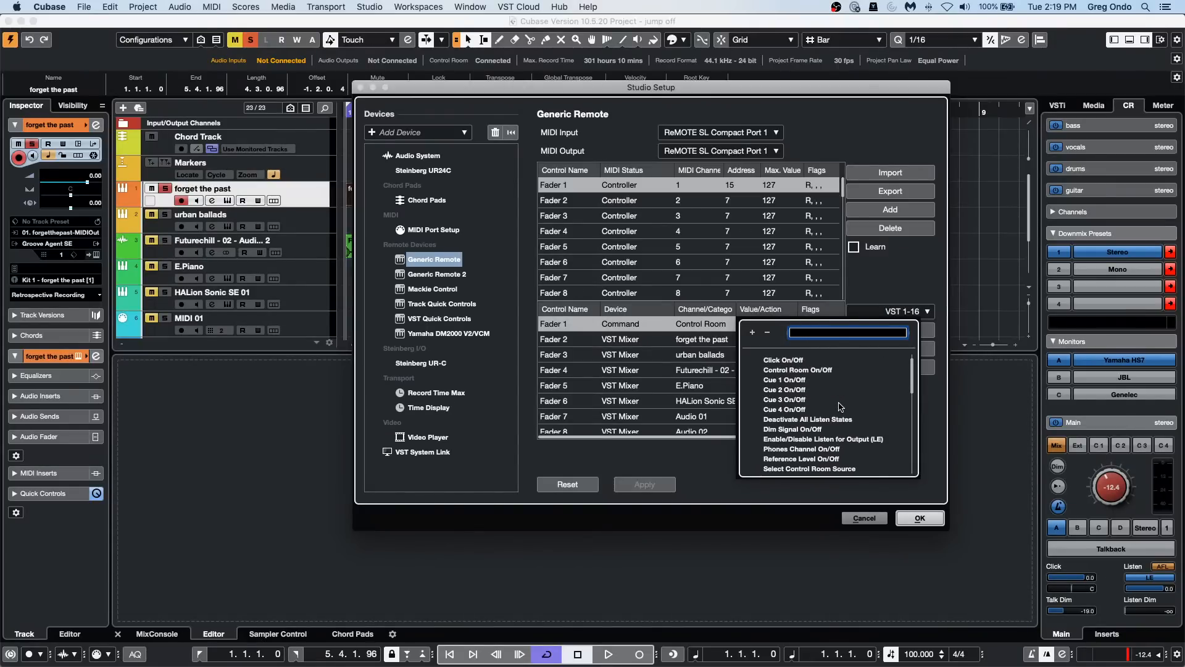
scroll(839, 407, up, 1)
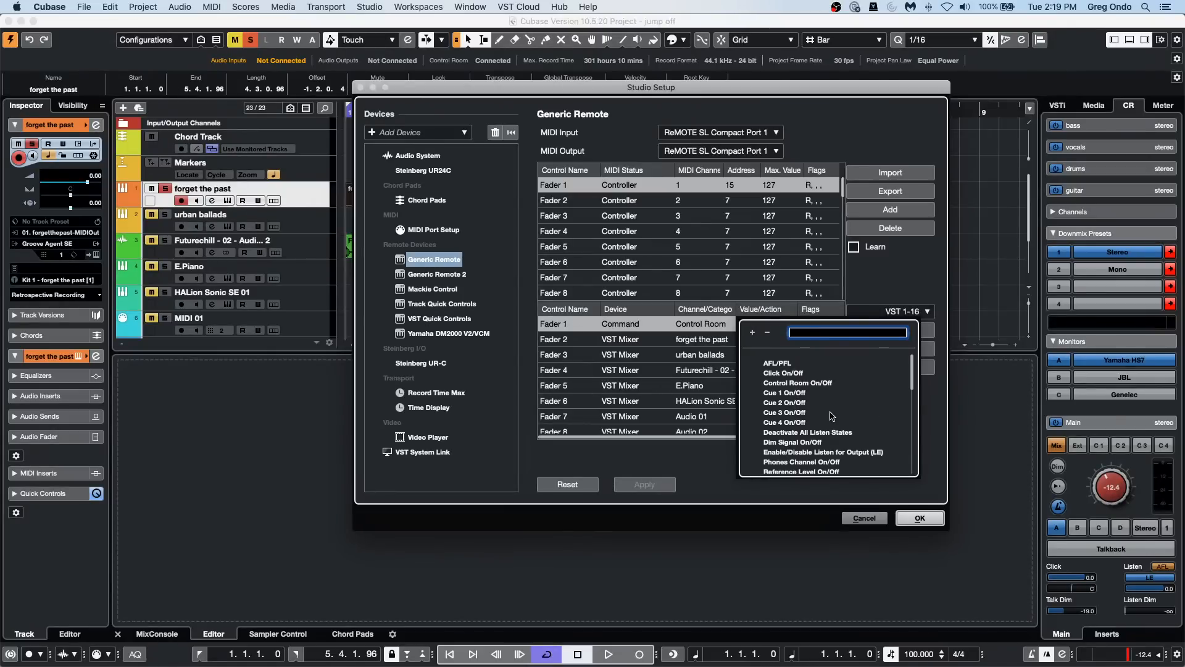
scroll(832, 414, down, 2)
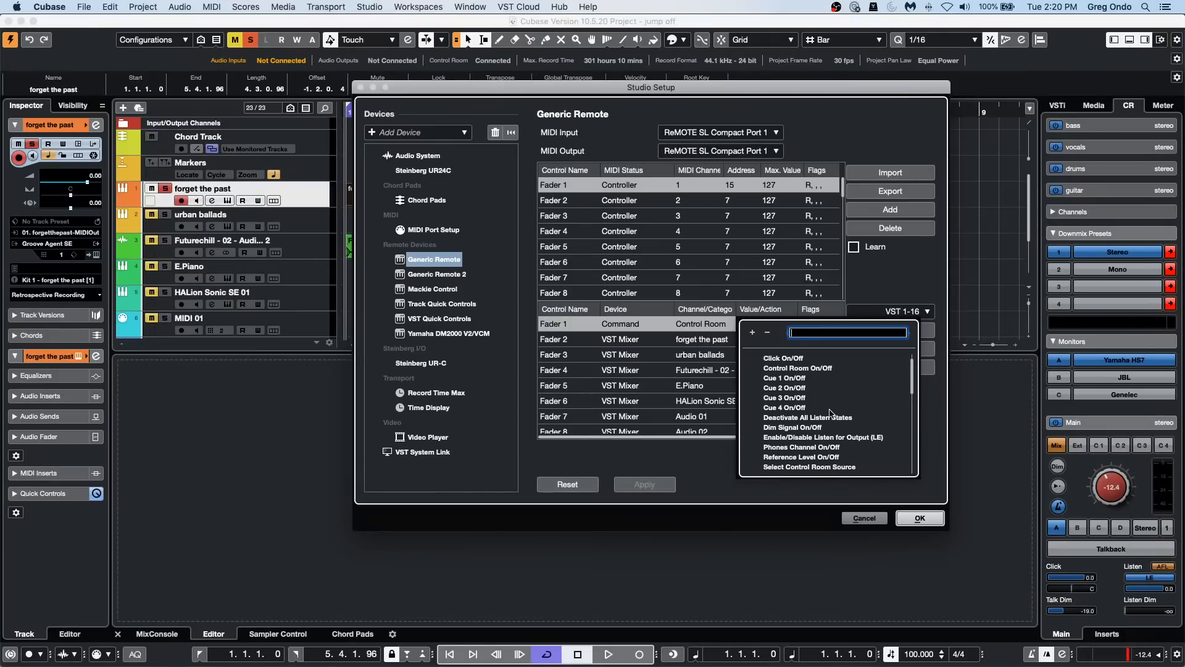
scroll(831, 415, down, 1)
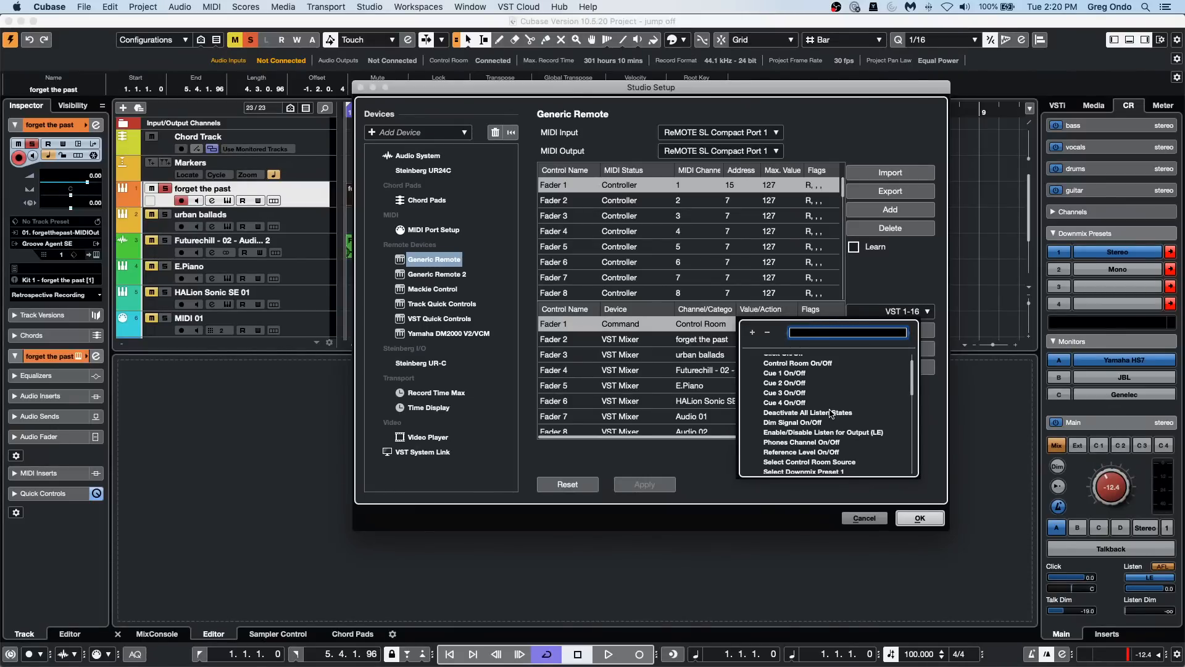
scroll(832, 414, down, 3)
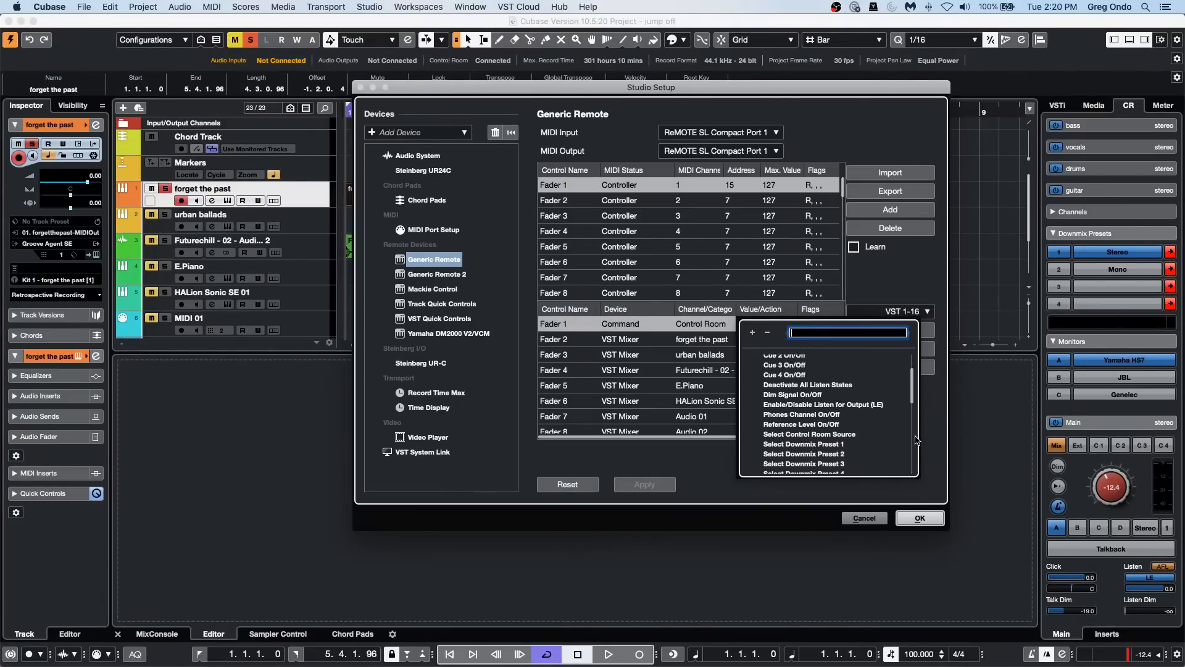
click(829, 426)
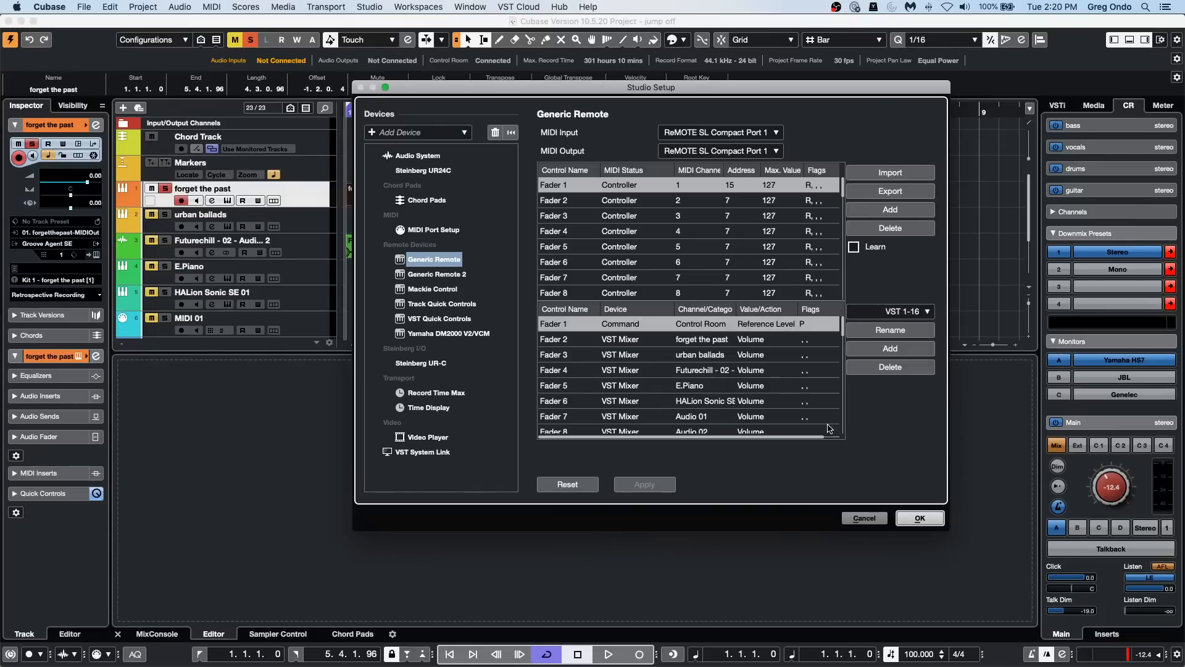
Step: Examine the Control Room actions available for Fader 1 for a command that controls the main level
click(780, 327)
scroll(852, 448, down, 3)
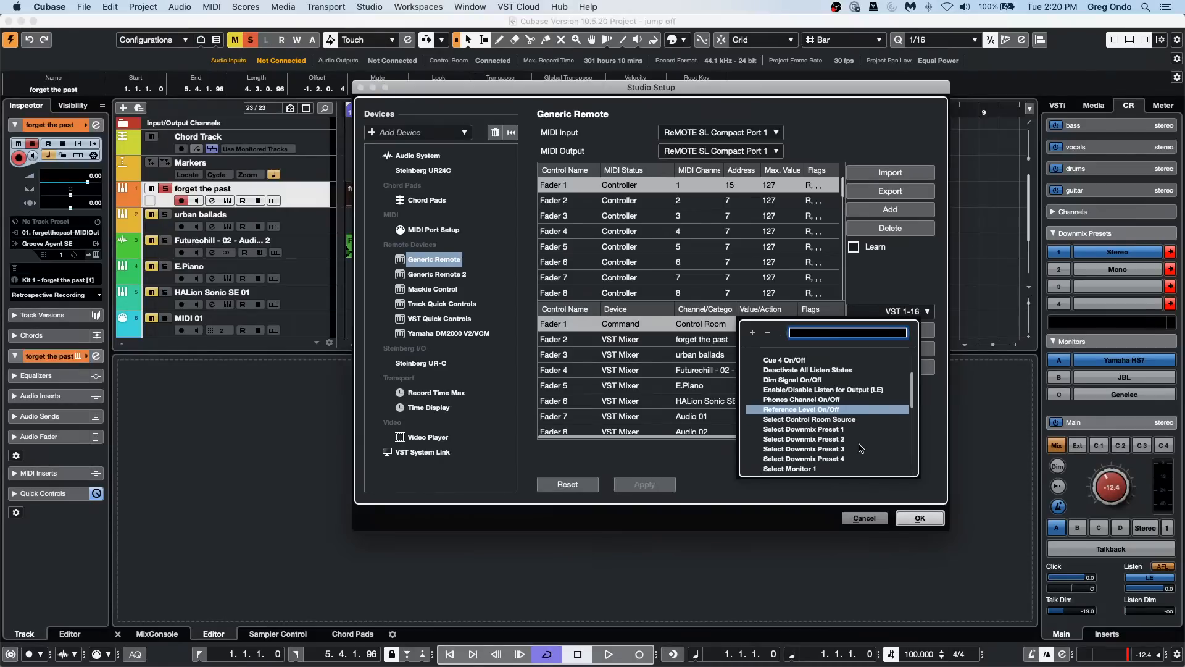
scroll(861, 447, down, 3)
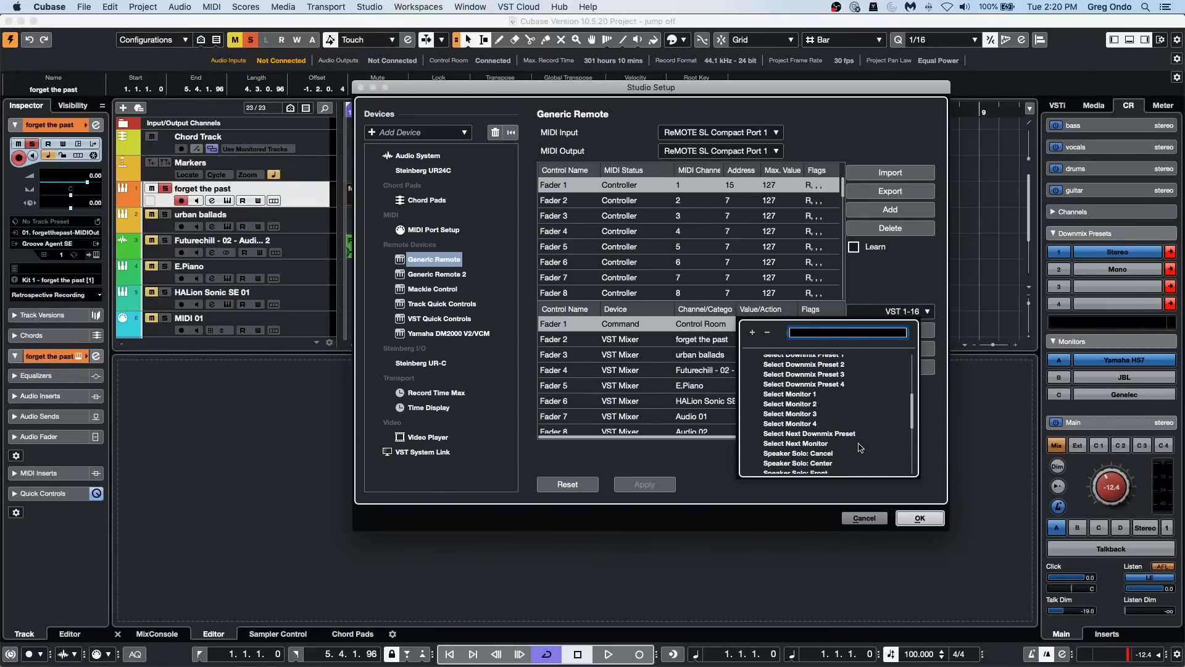
scroll(861, 447, down, 3)
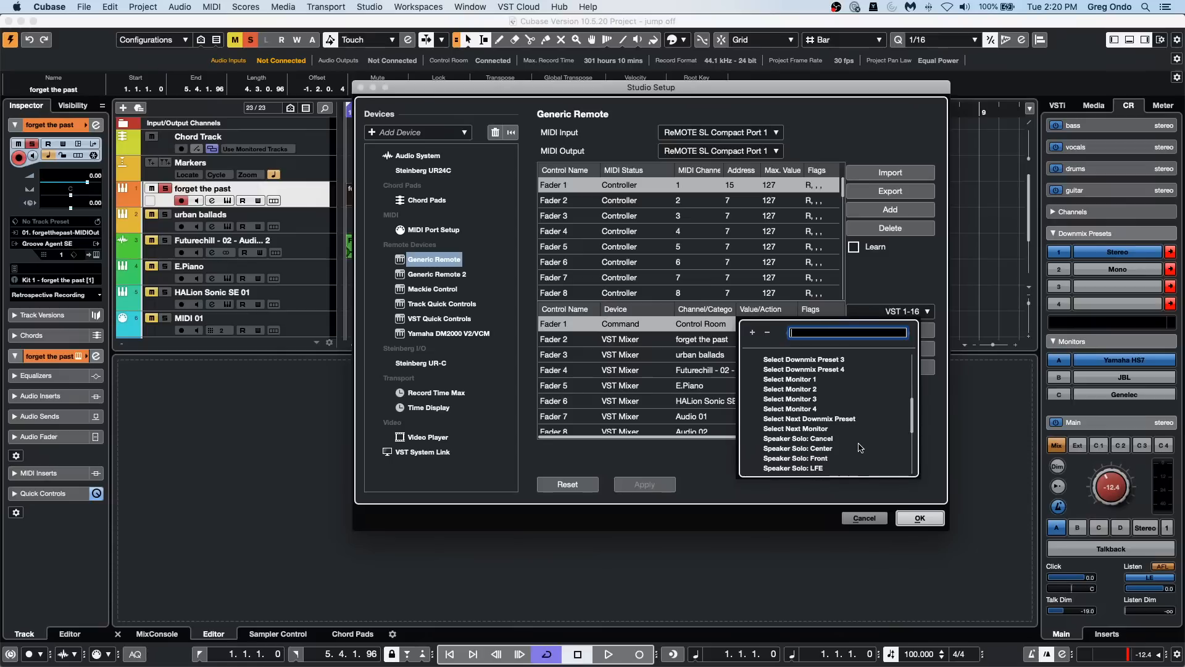
scroll(861, 447, down, 1)
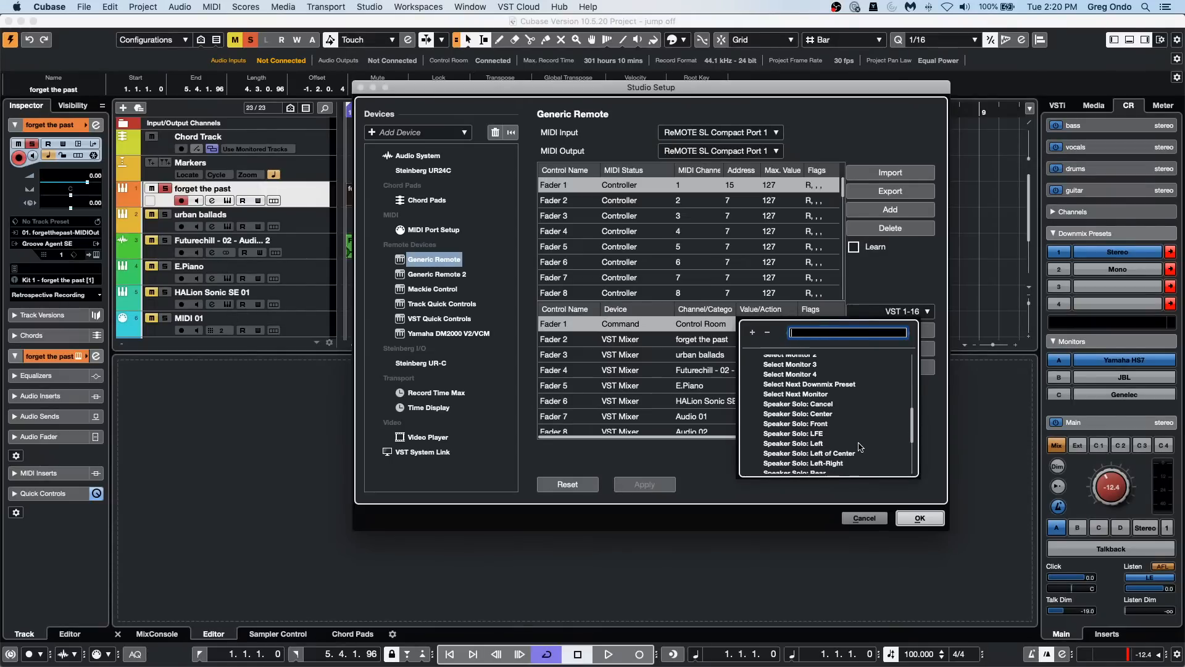
scroll(861, 446, down, 10)
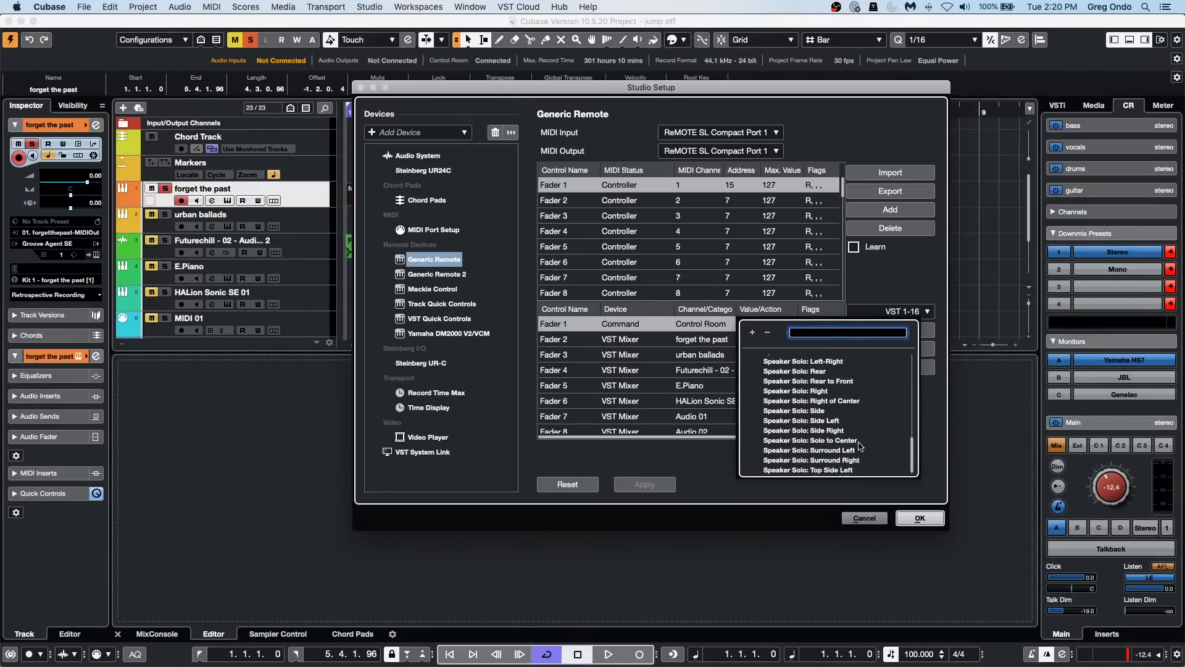
scroll(861, 446, down, 2)
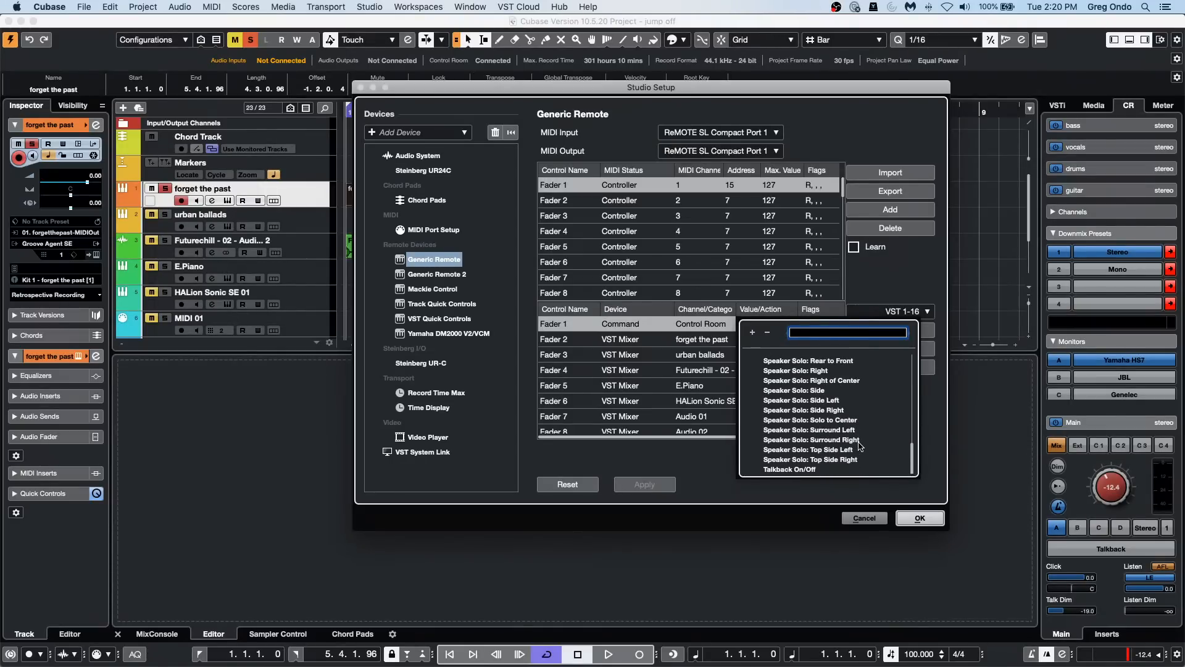
scroll(860, 444, up, 10)
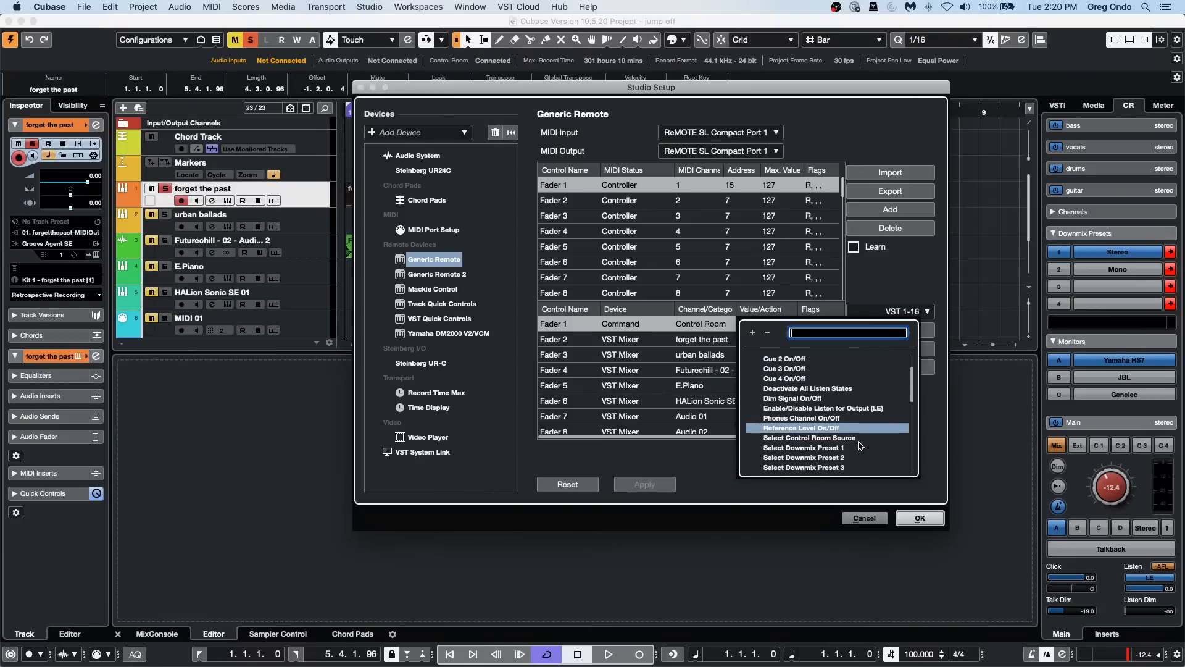
scroll(860, 445, up, 4)
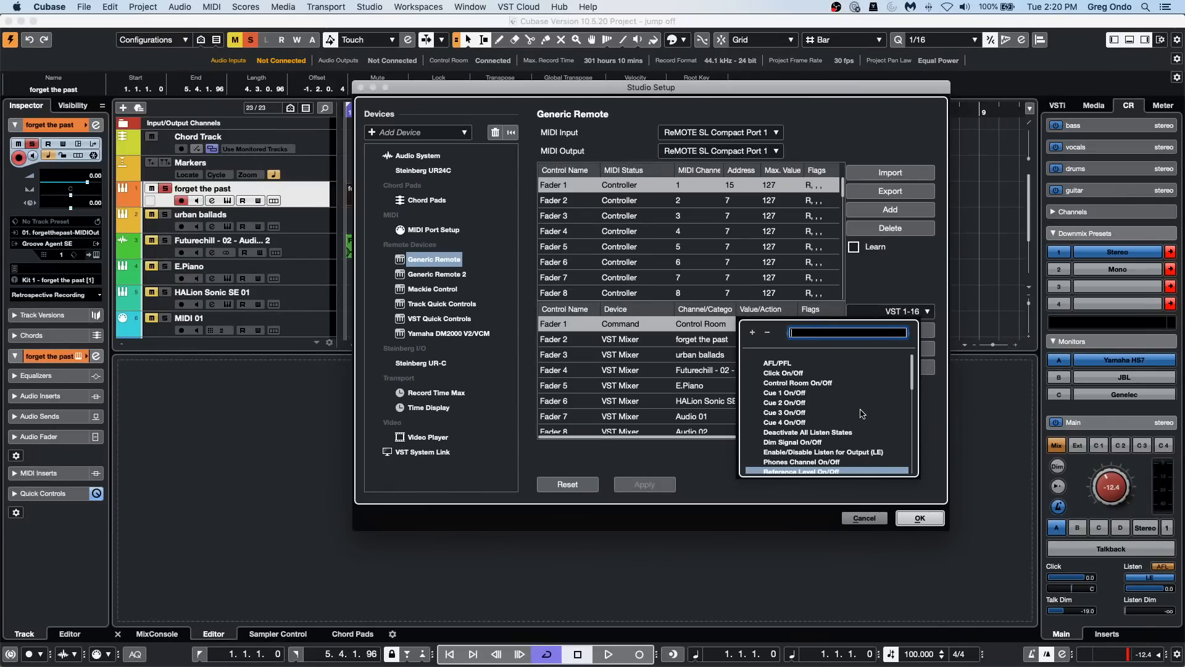
scroll(863, 414, down, 1)
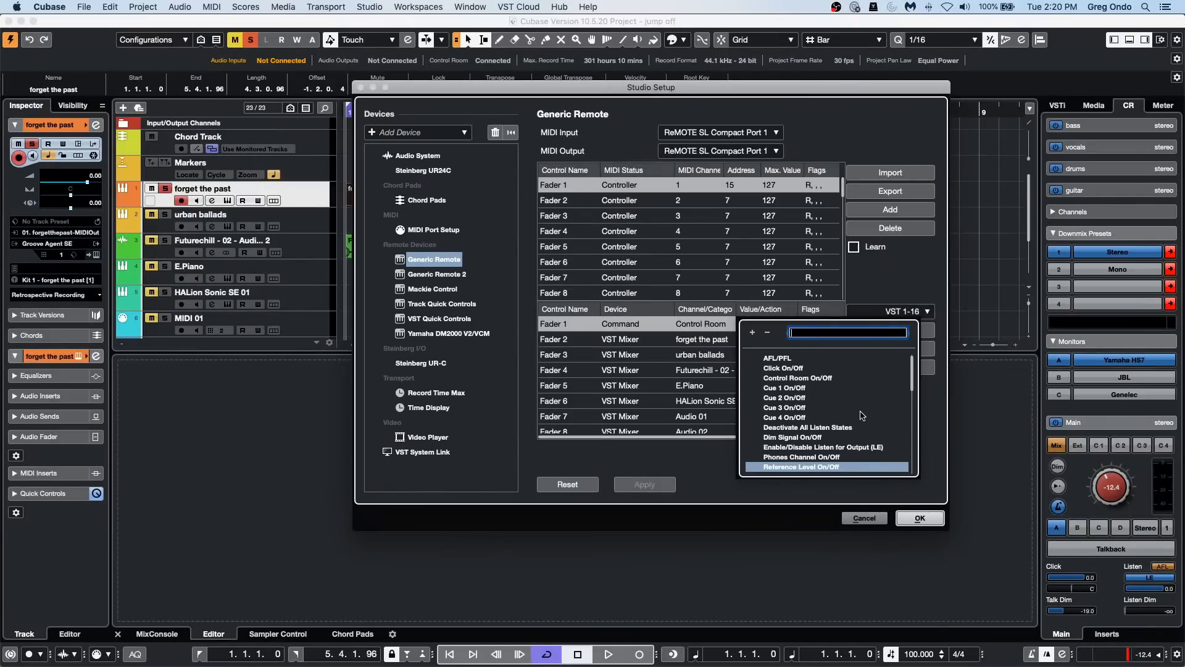
scroll(862, 414, down, 5)
scroll(863, 415, up, 5)
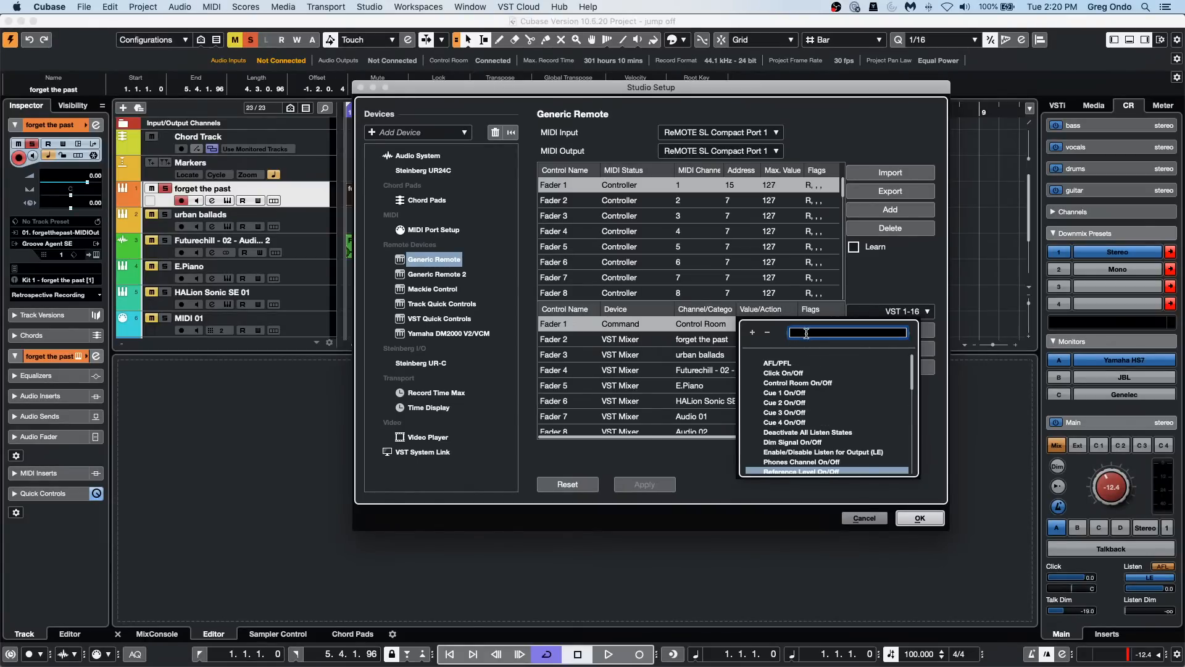
Step: Search Fader 1's Control Room actions for "volume" and "level", and close the list without choosing another action
text(volume)
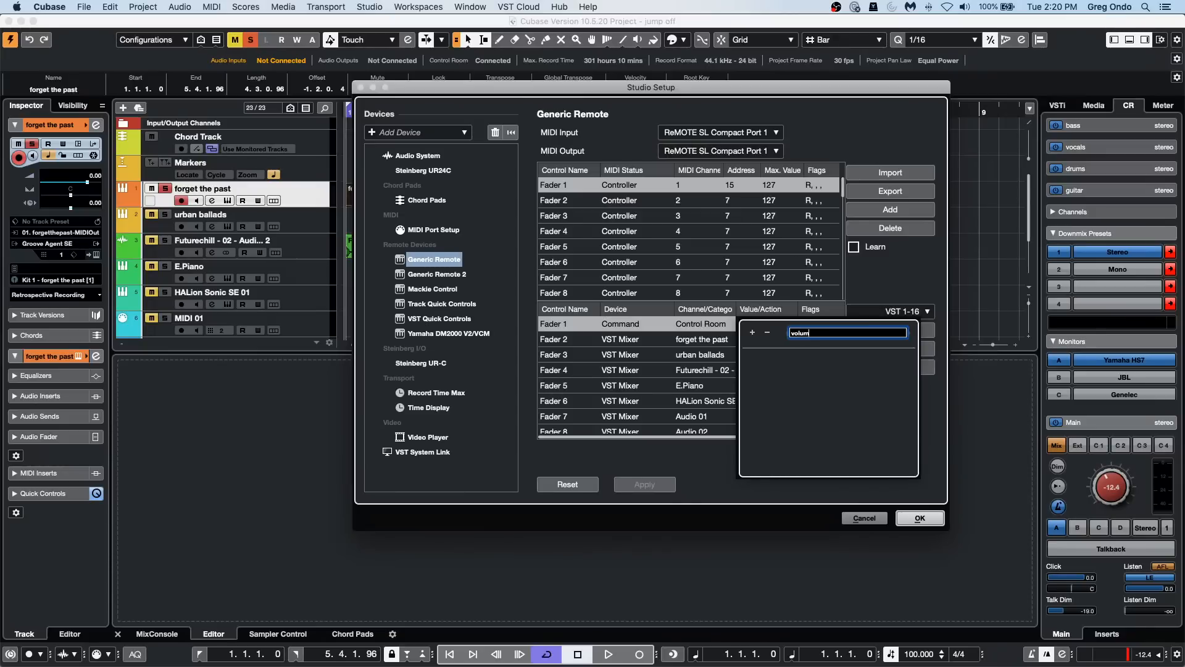
key(BackSpace)
key(BackSpace)
key(BackSpace)
key(BackSpace)
key(BackSpace)
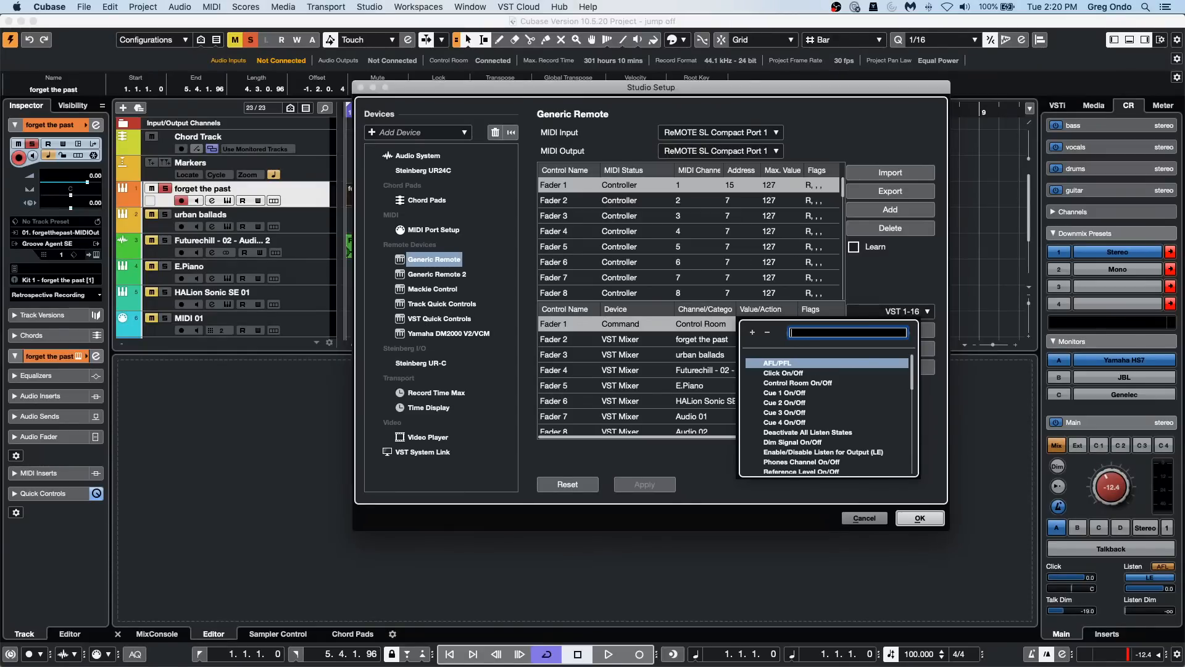
text(level)
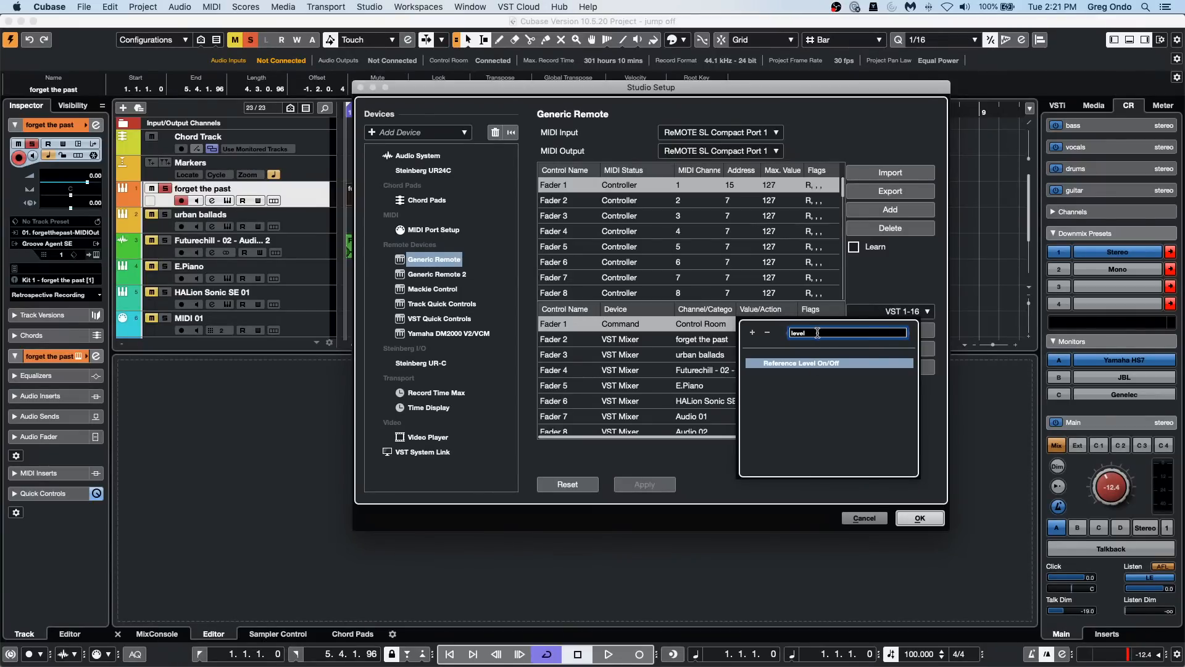
key(BackSpace)
key(BackSpace)
key(BackSpace)
key(BackSpace)
key(BackSpace)
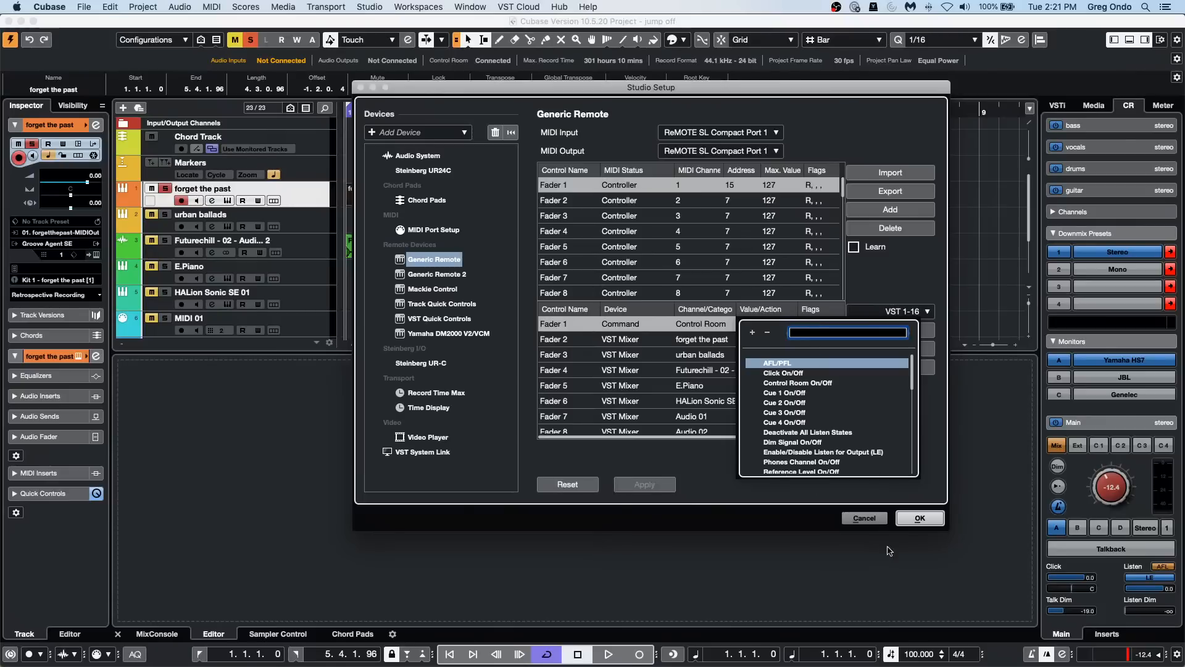
click(860, 519)
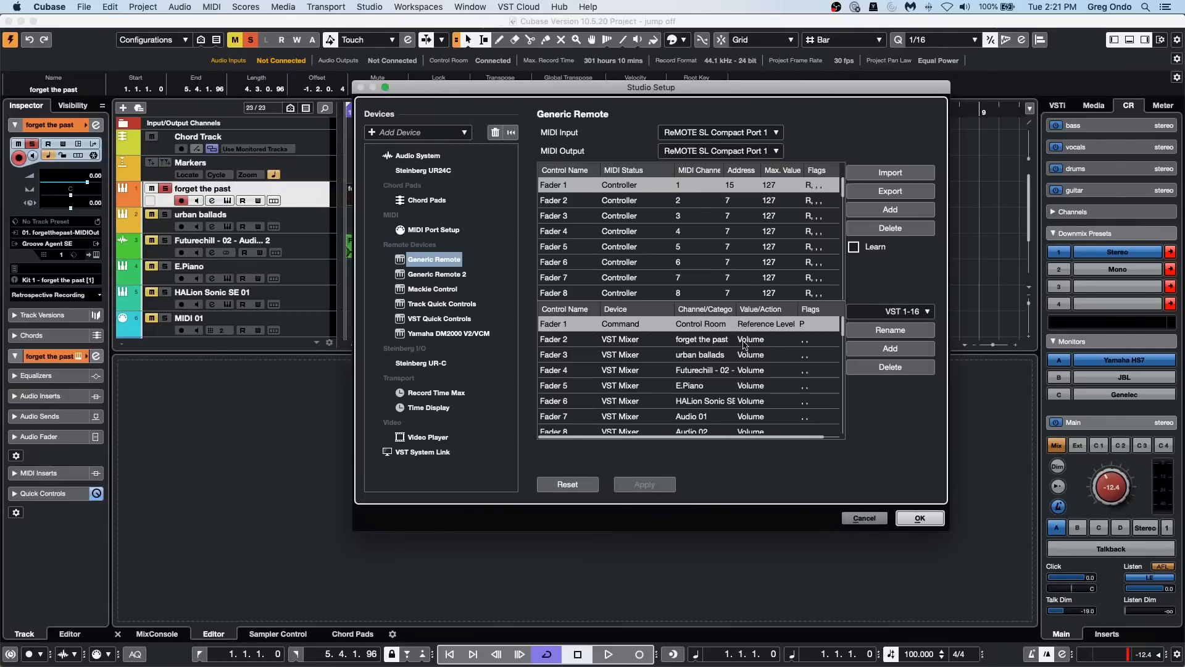
Step: Change Fader 1's command category to Devices and look through its available actions without picking one
click(702, 323)
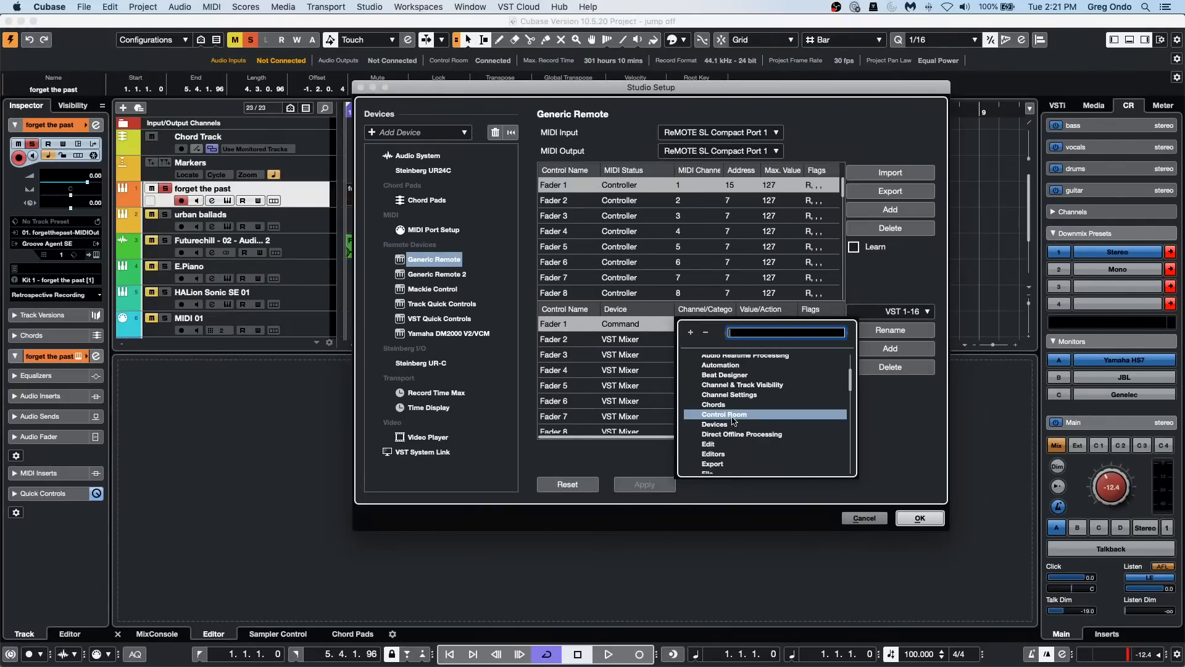
click(728, 424)
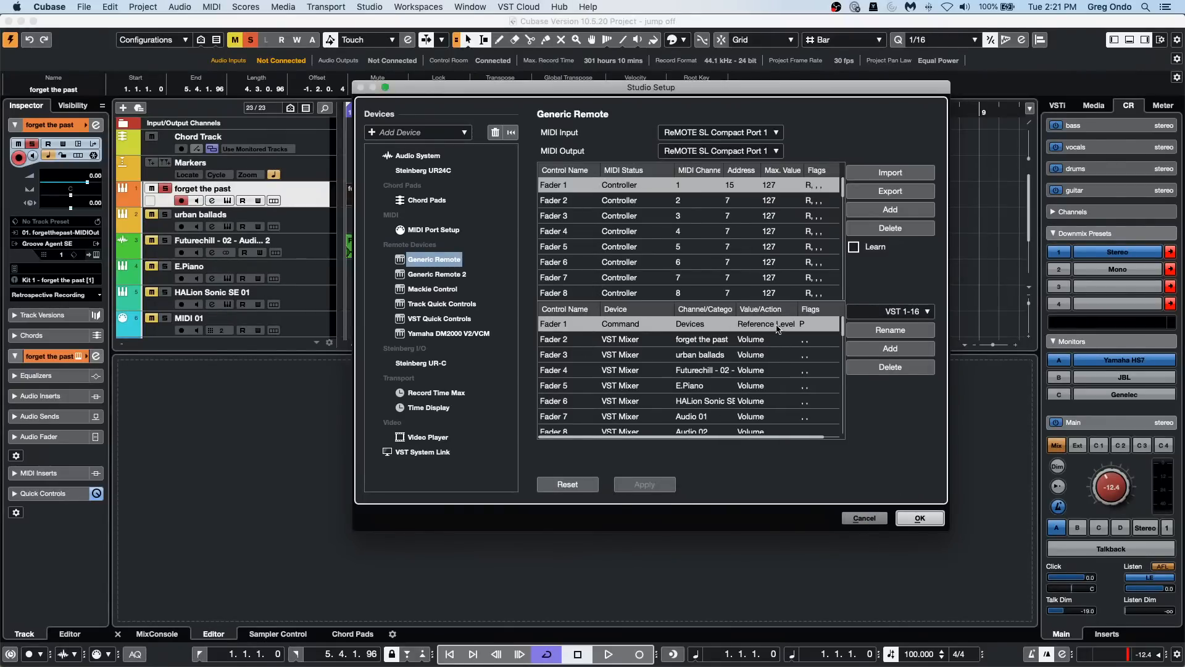
click(777, 328)
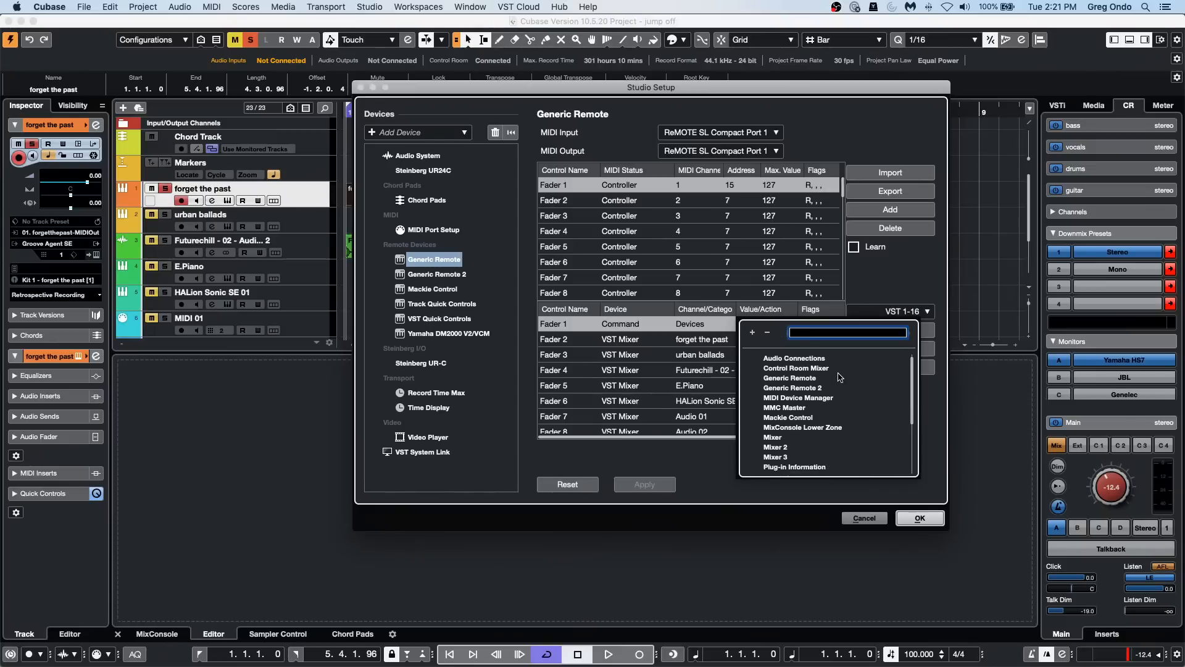
scroll(839, 377, down, 5)
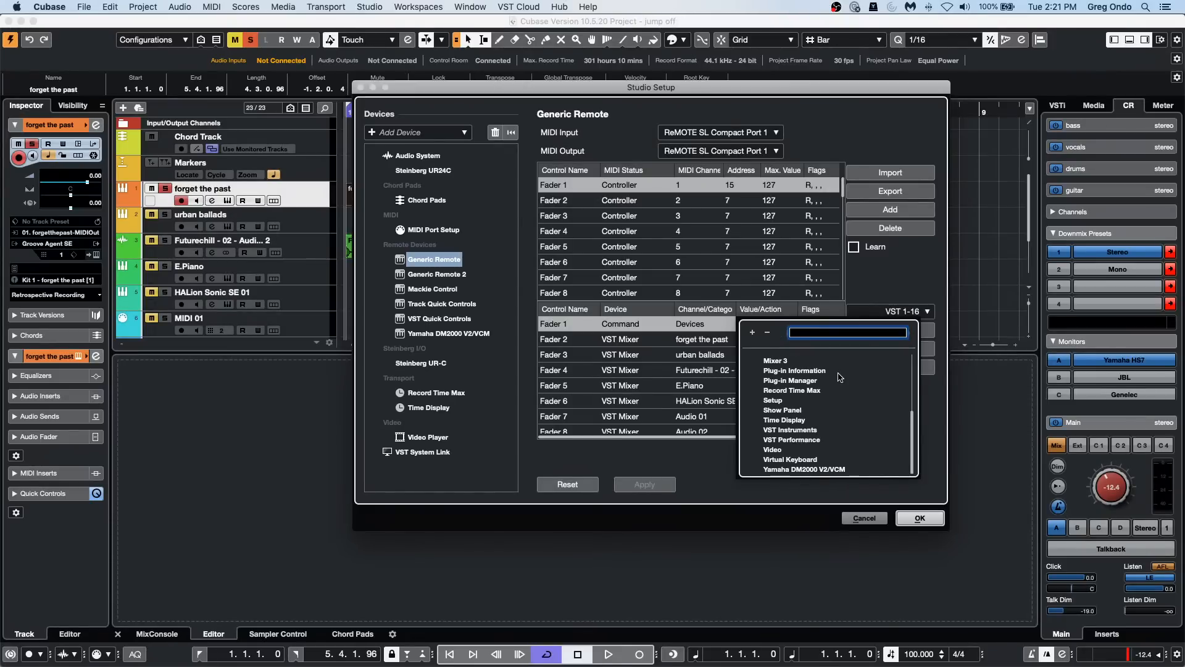
scroll(840, 378, up, 1)
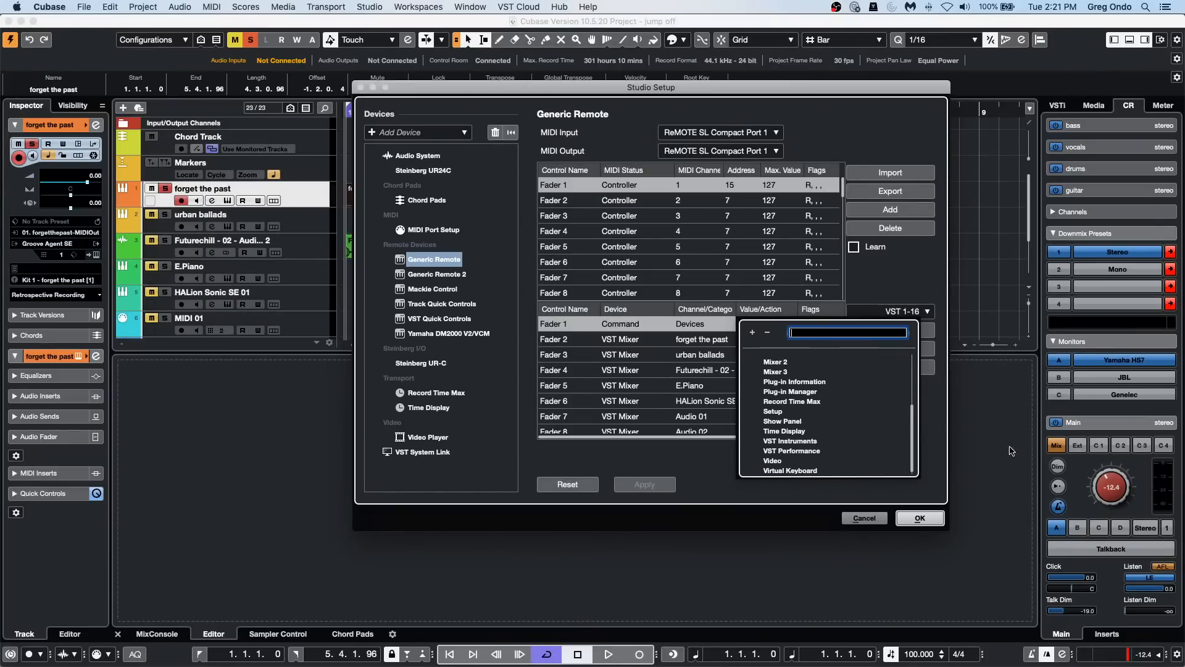
click(1101, 476)
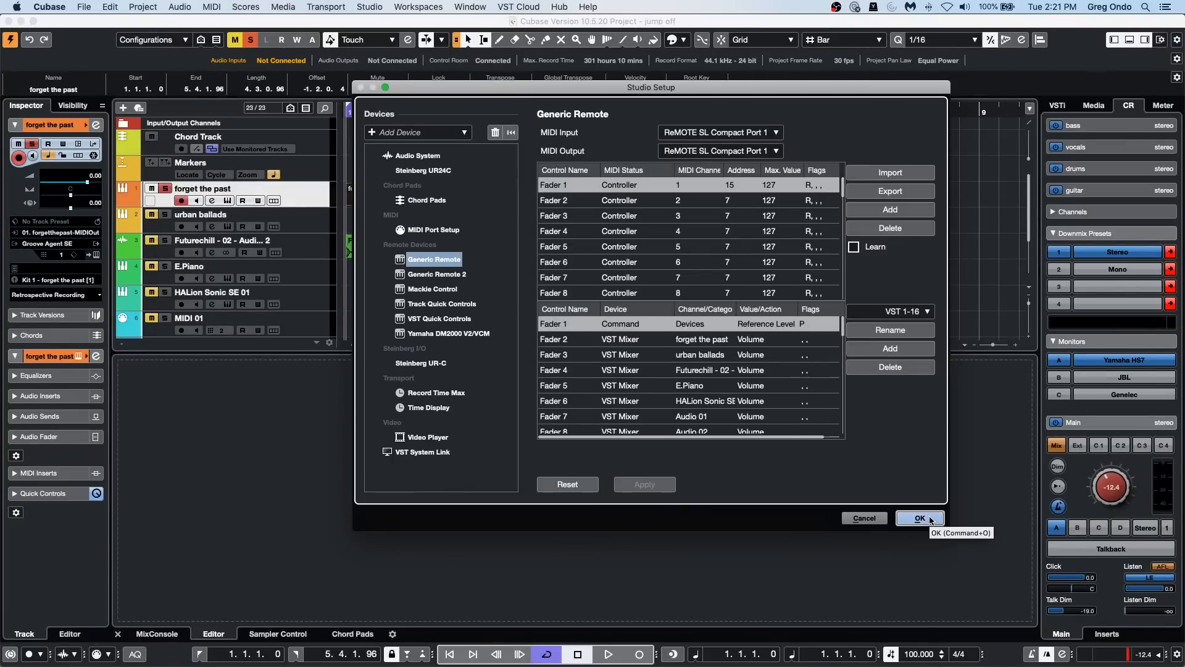
Step: Look through Fader 1's Devices actions, switch its category back to Control Room, and close Studio Setup without keeping the changes
click(783, 322)
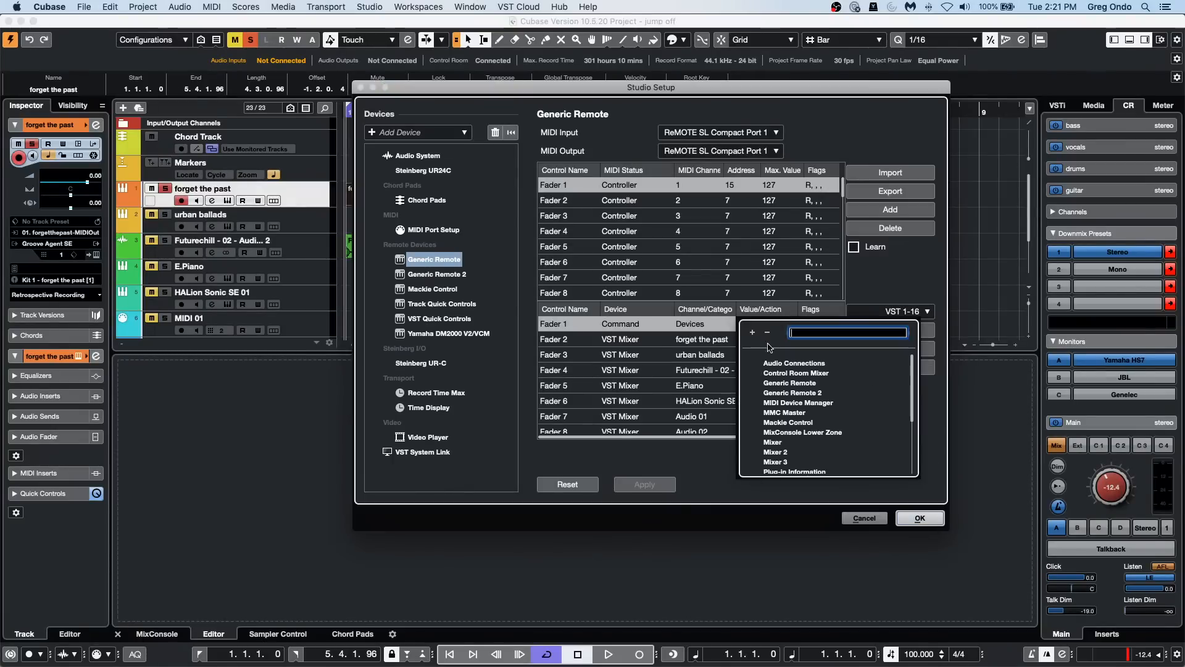
scroll(821, 418, down, 5)
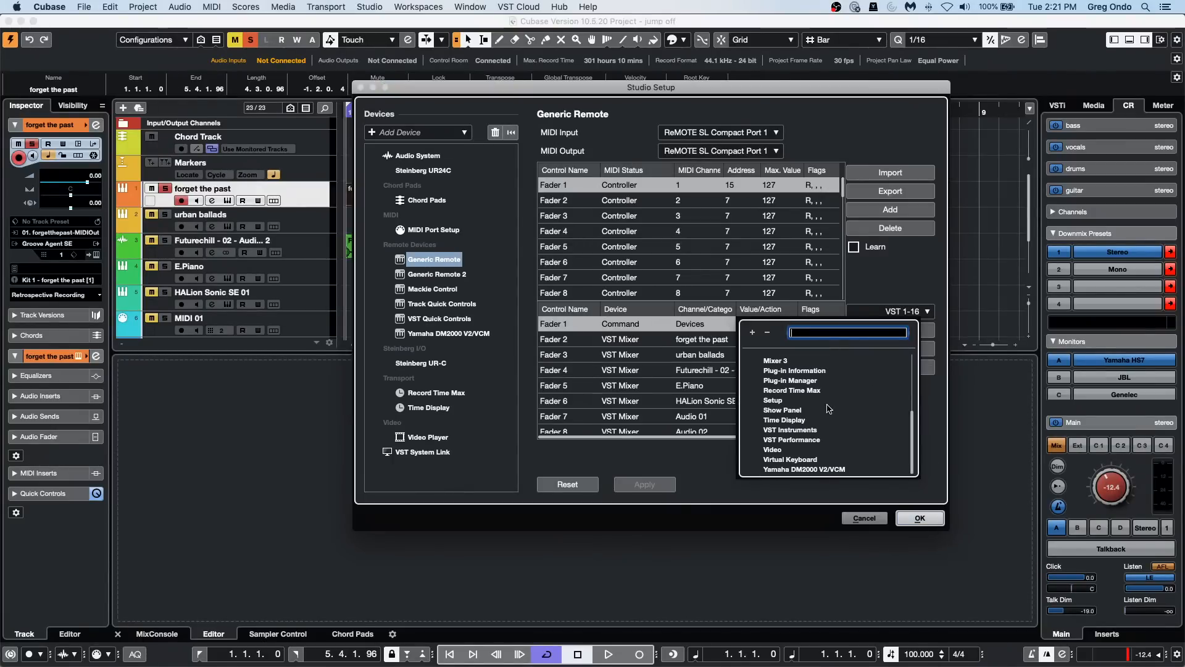
click(710, 330)
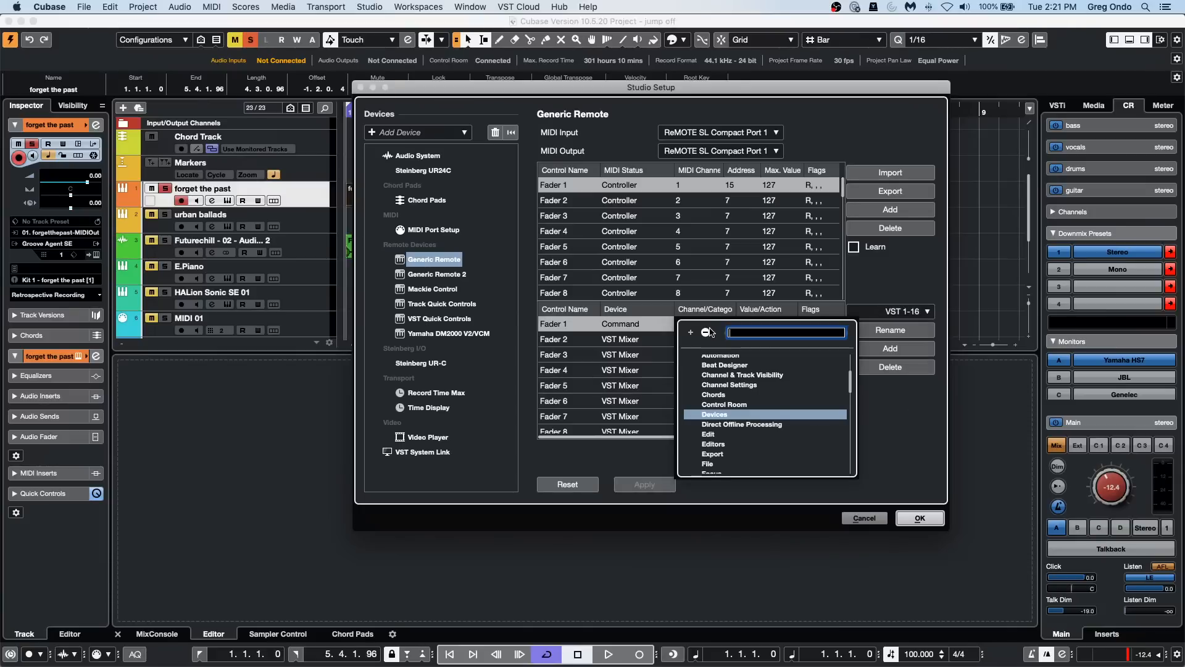
click(749, 405)
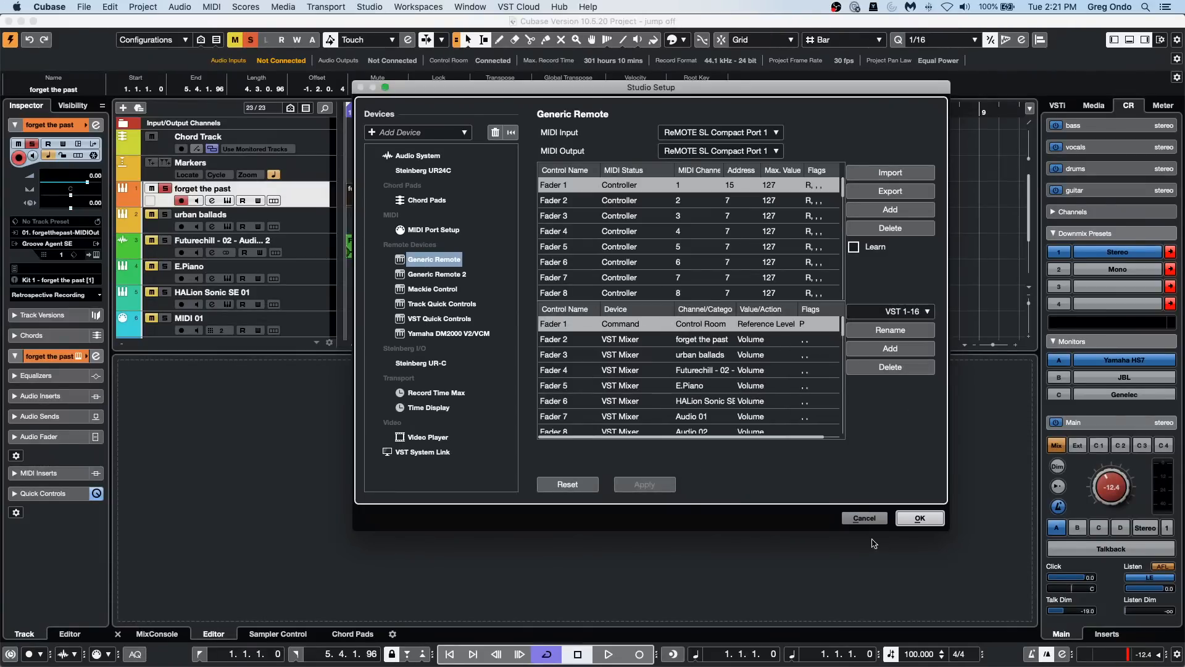
click(865, 518)
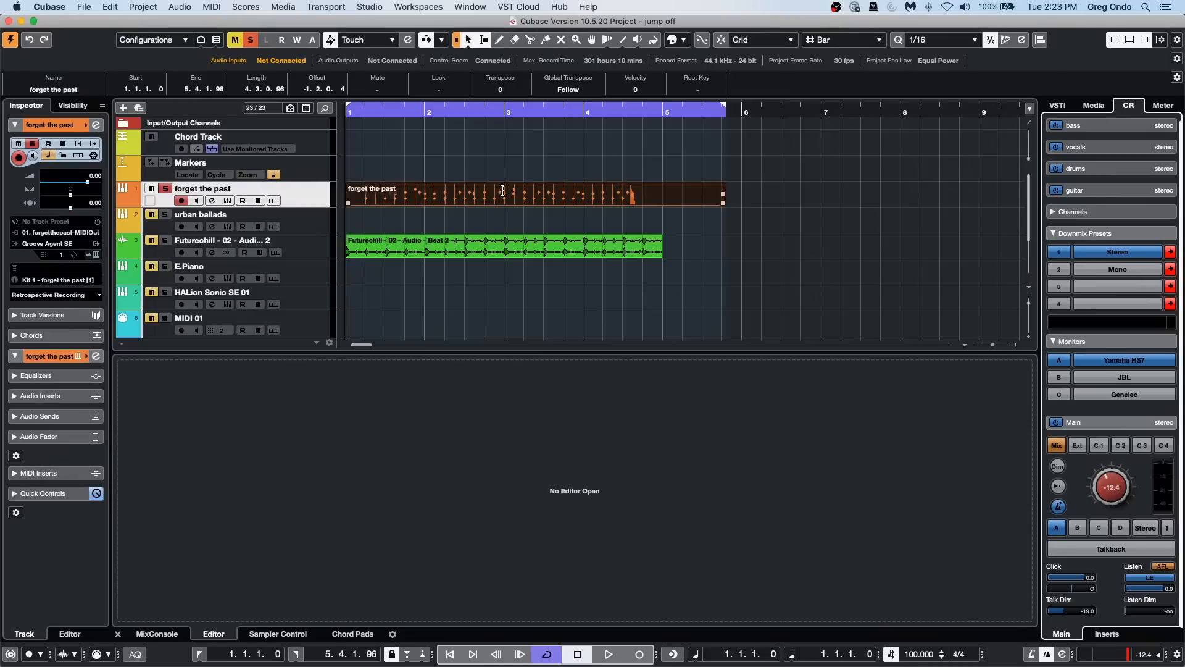
Step: Play bars 1 and 2 of the forget the past part in a cycle and raise the Control Room level to -0.08
drag(504, 197, 190, 195)
key(p)
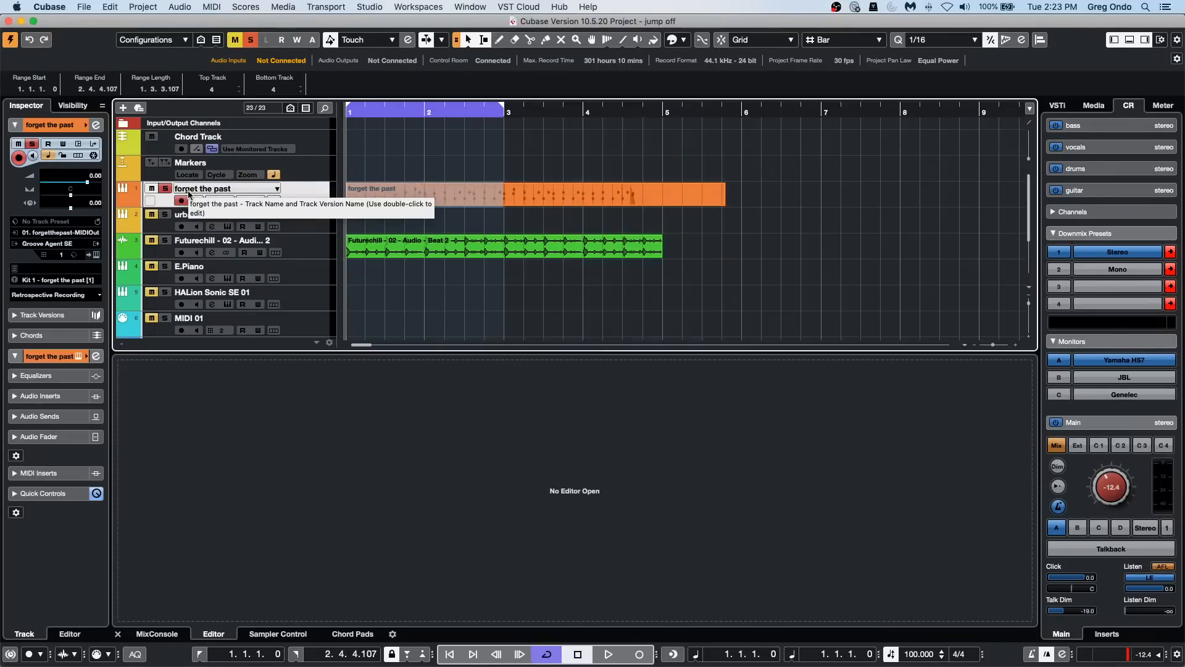
key(space)
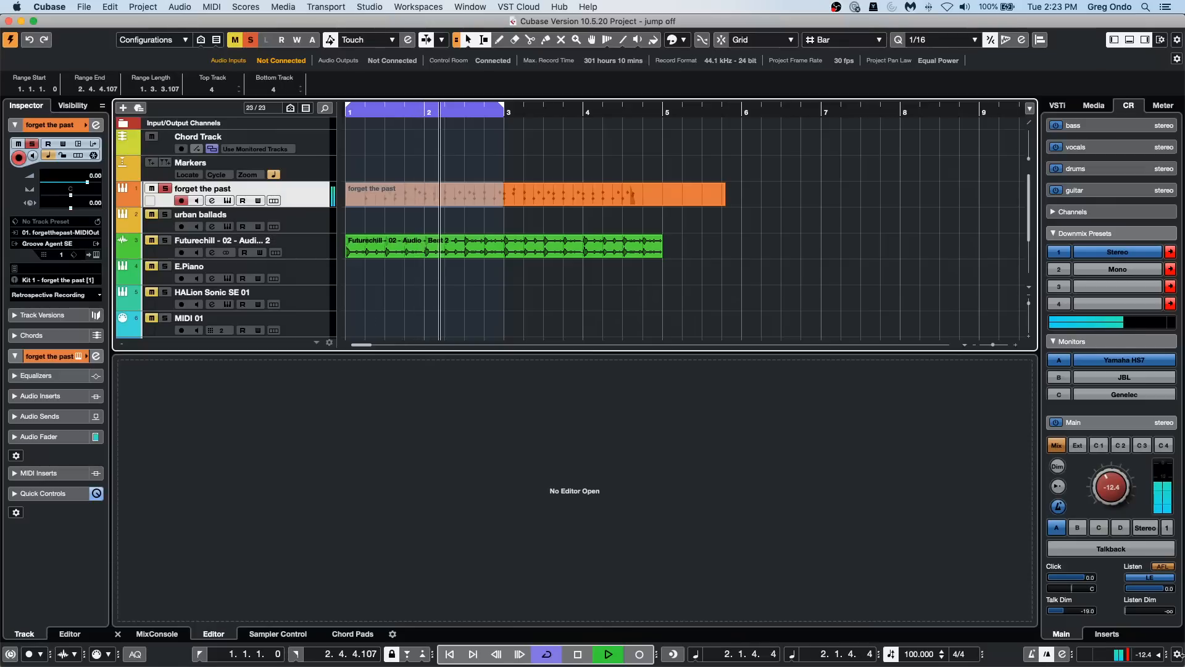
drag(1112, 487, 1110, 461)
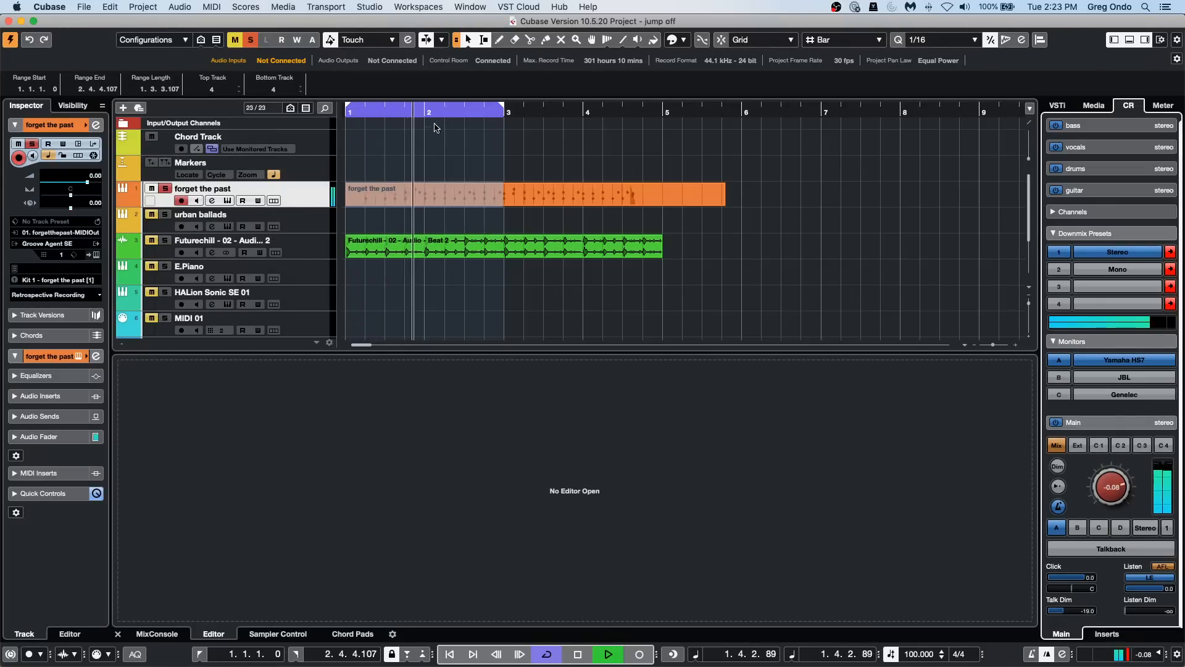
Step: Shift the cycle range to bars 2 and 3, and briefly view the forget the past track's Groove Agent SE instrument
drag(425, 110, 541, 113)
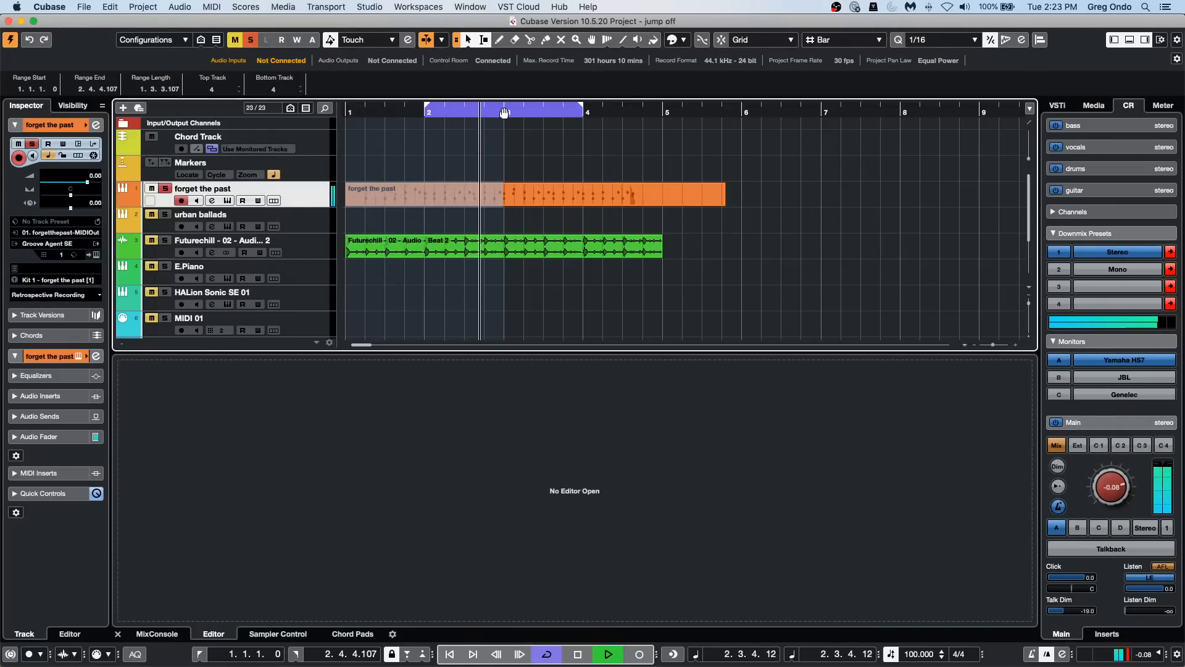
click(96, 255)
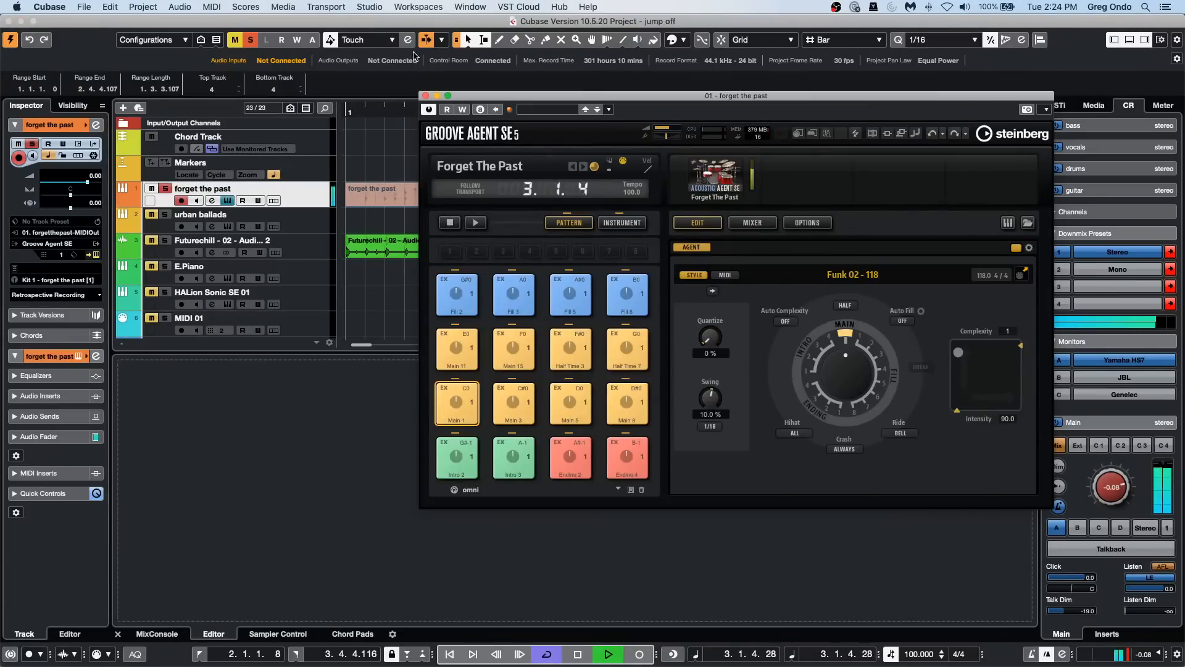
click(425, 95)
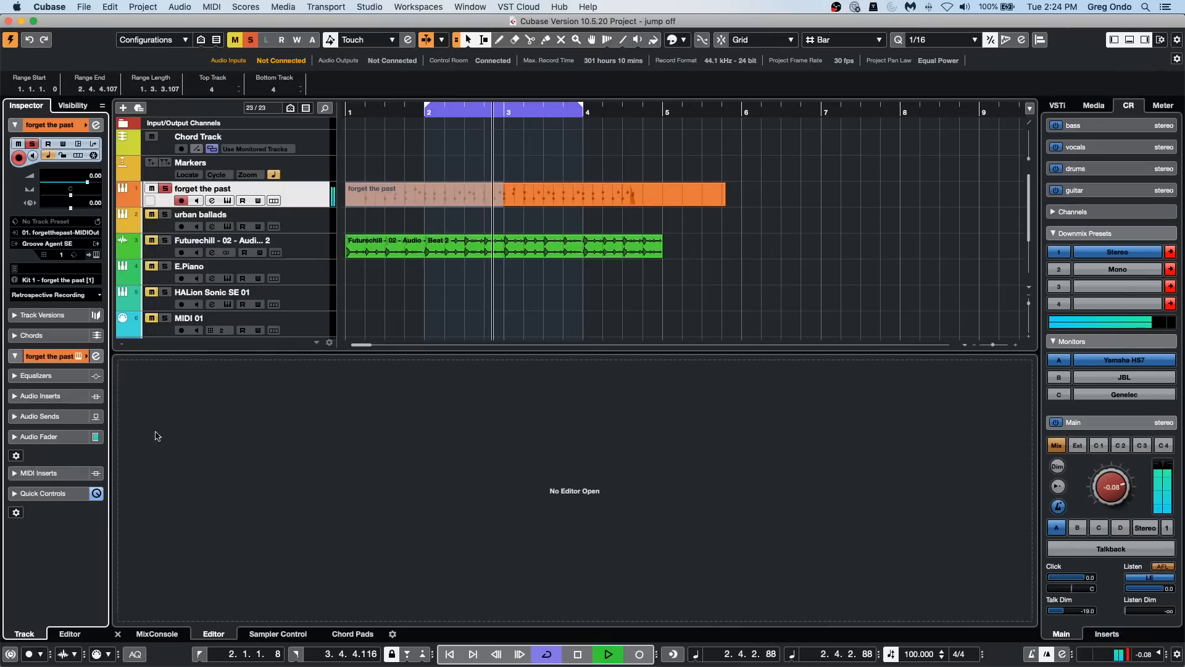
Step: Add the Quantizer effect to the forget the past track's first MIDI insert slot and set its swing to 70 %
click(59, 473)
click(70, 221)
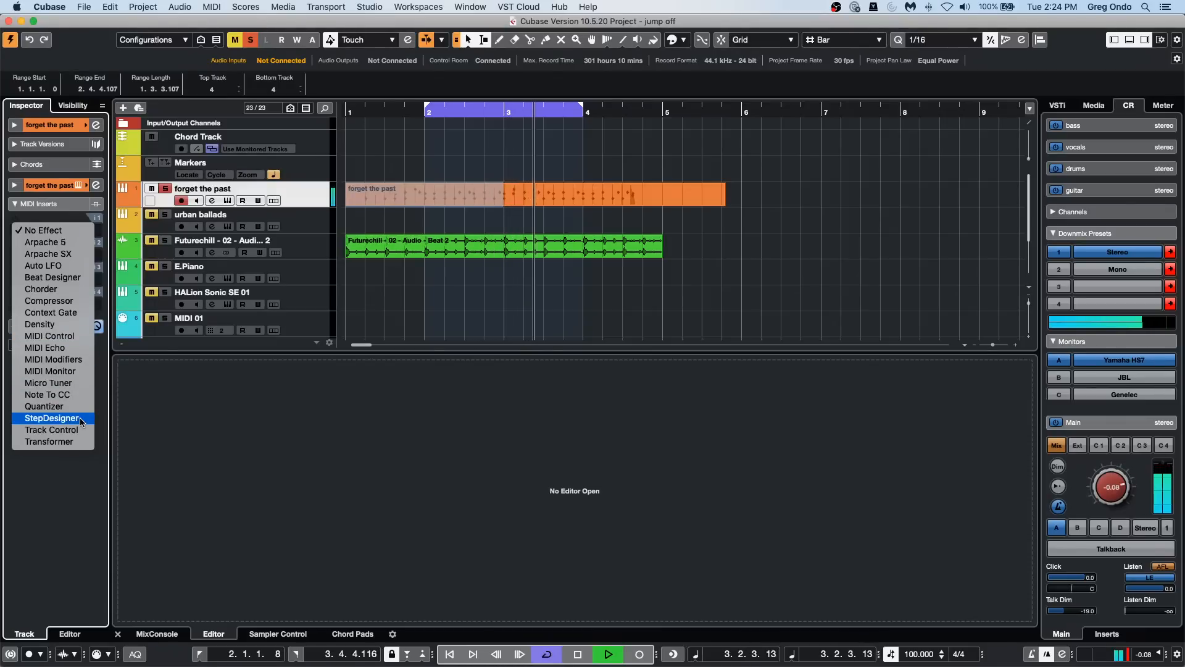
click(56, 407)
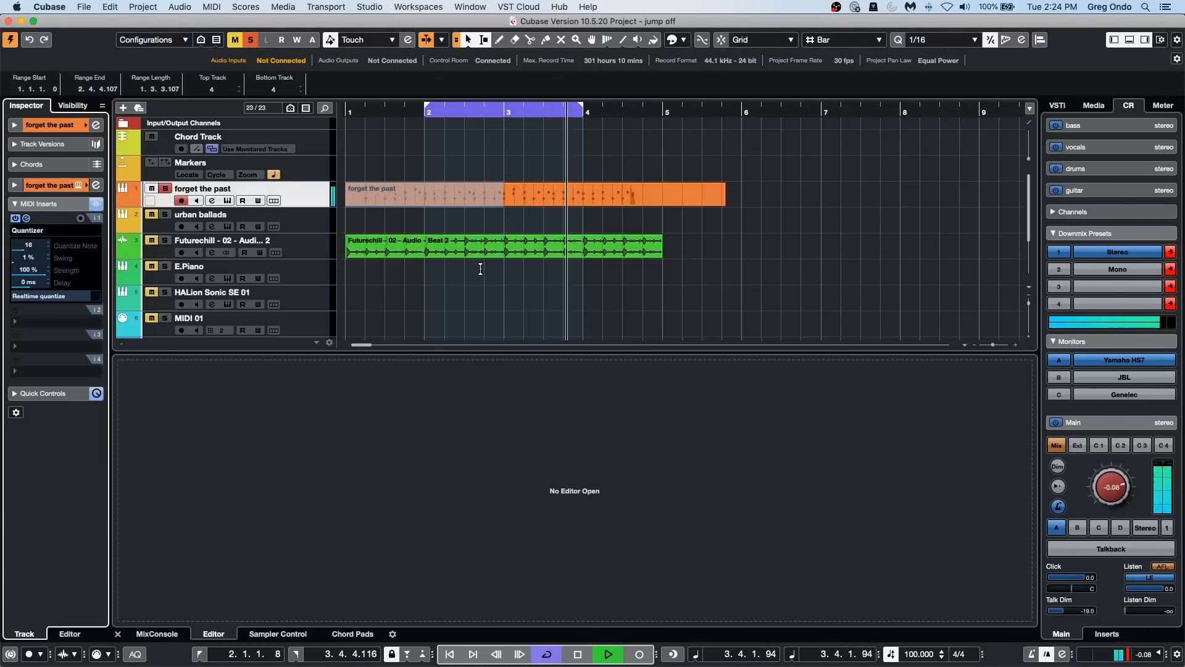
click(27, 269)
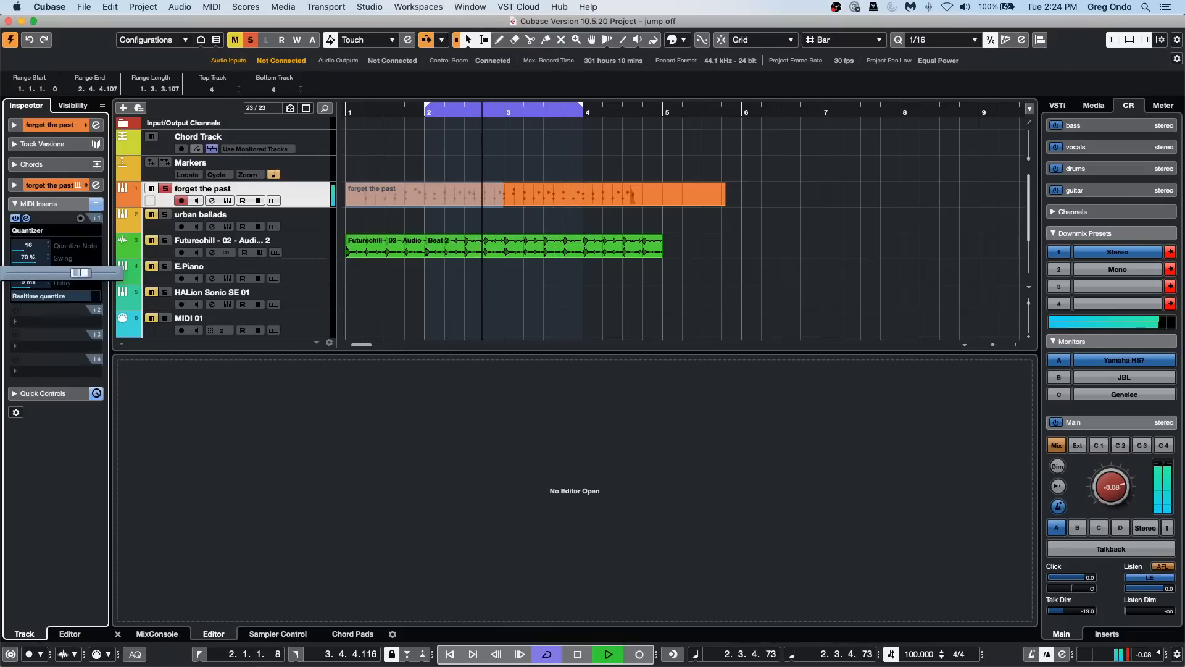
click(6, 265)
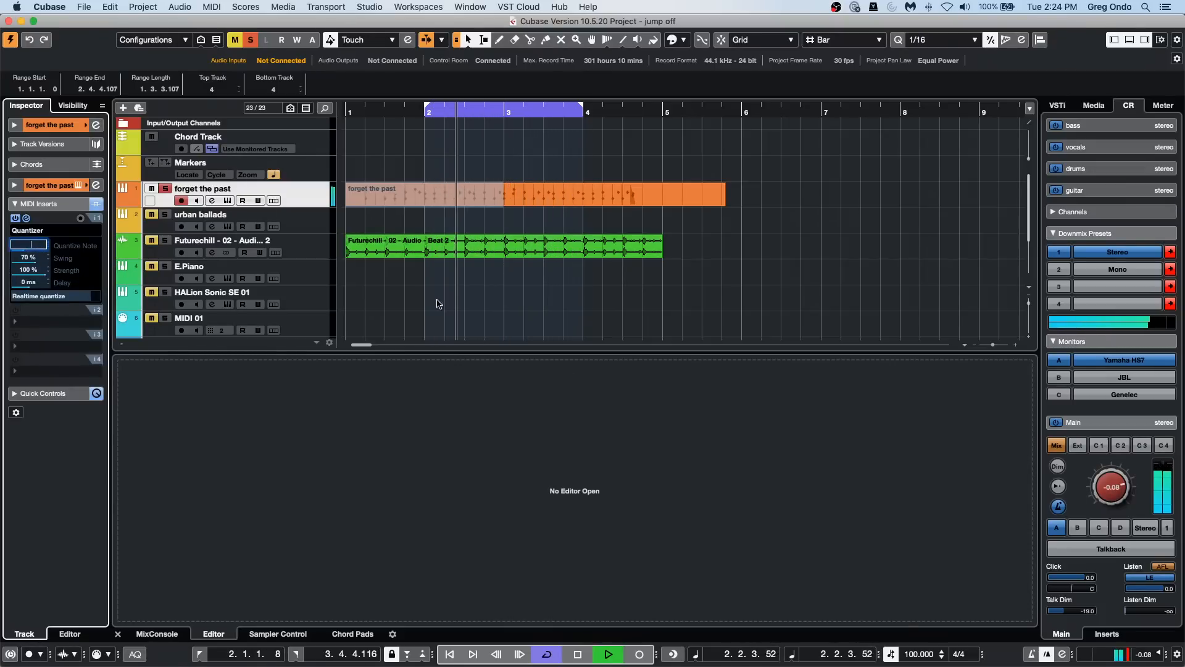
Step: Stop playback and erase the MIDI part on the forget the past track
click(464, 216)
key(space)
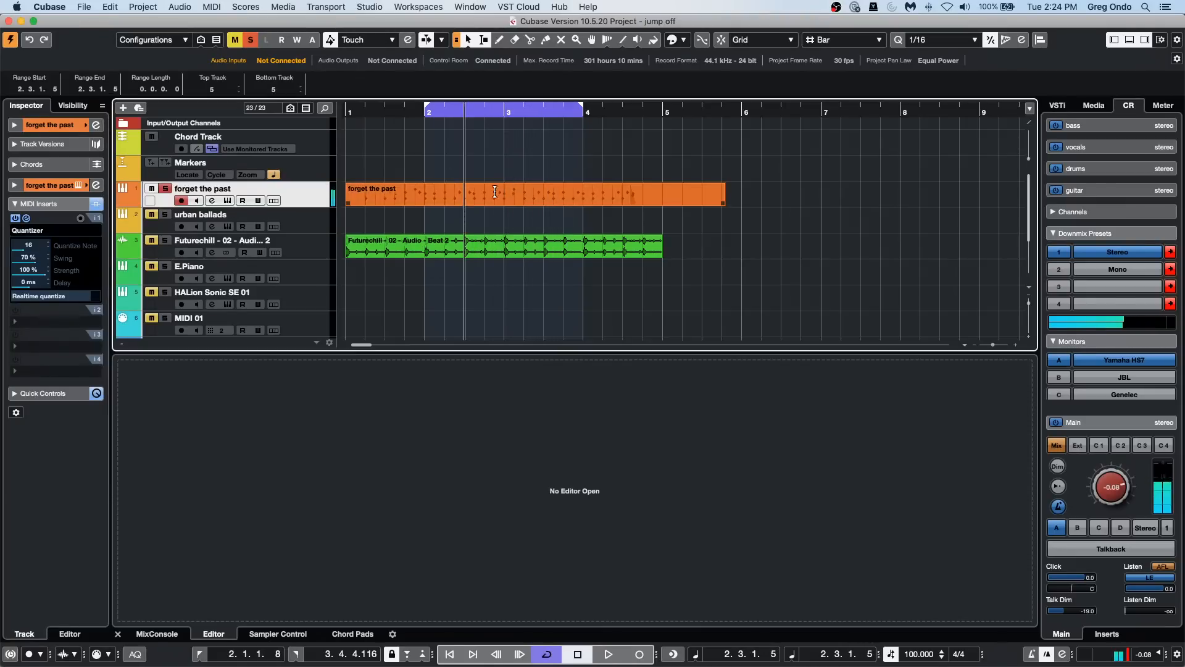
right_click(463, 205)
click(507, 211)
click(503, 198)
right_click(500, 200)
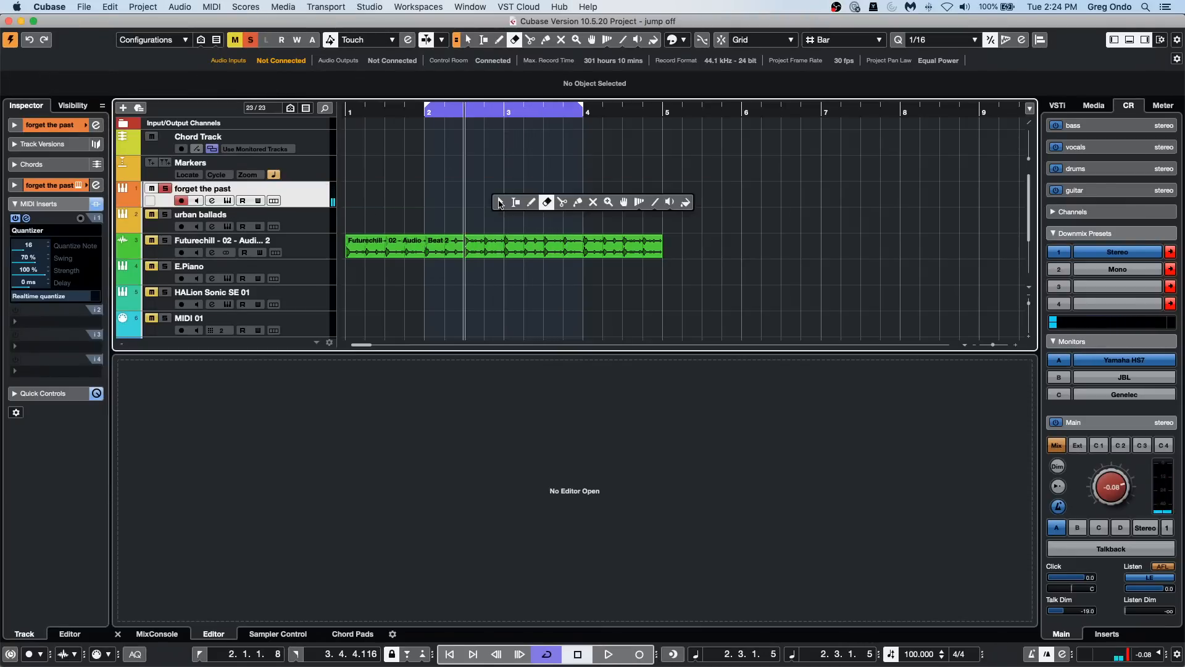
Step: Create an empty MIDI part across the cycle range on the forget the past track and show its Kick lane in the drum editor
click(500, 201)
double_click(467, 200)
double_click(468, 200)
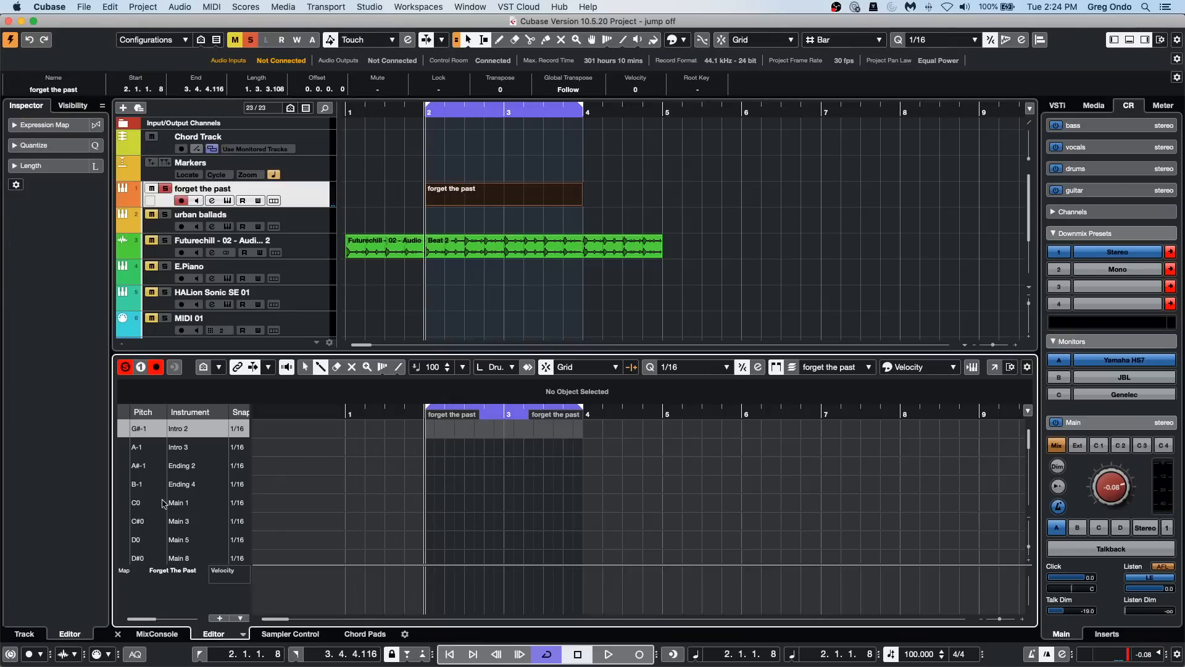
scroll(115, 539, down, 6)
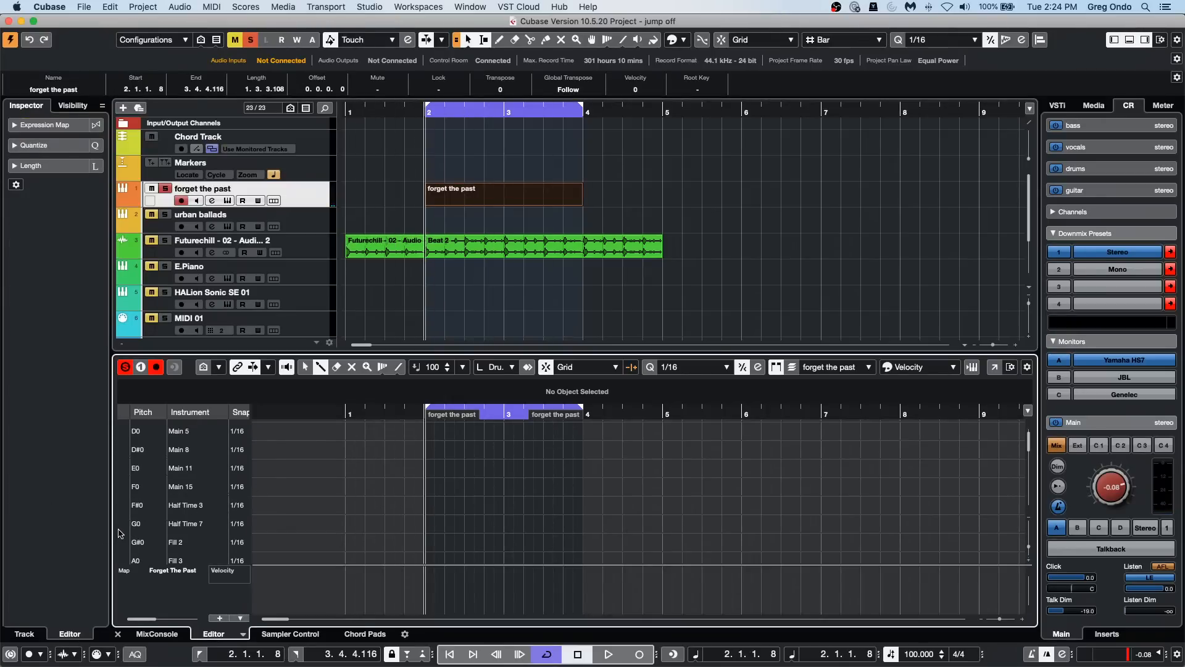
scroll(121, 533, down, 2)
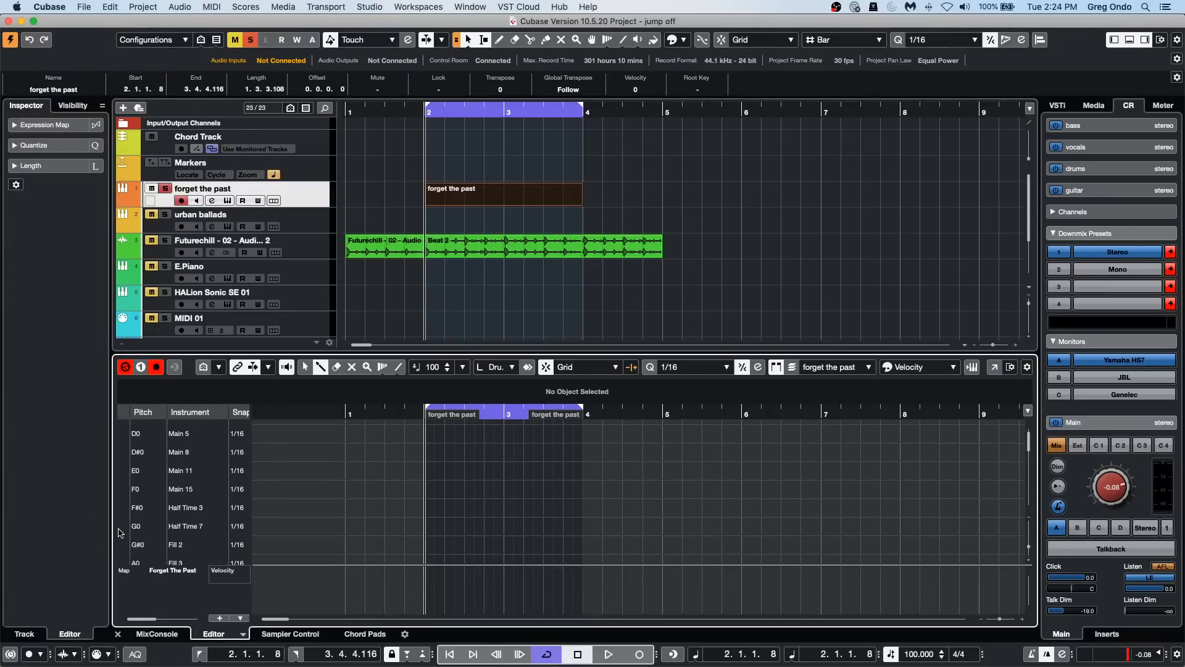
scroll(122, 532, down, 5)
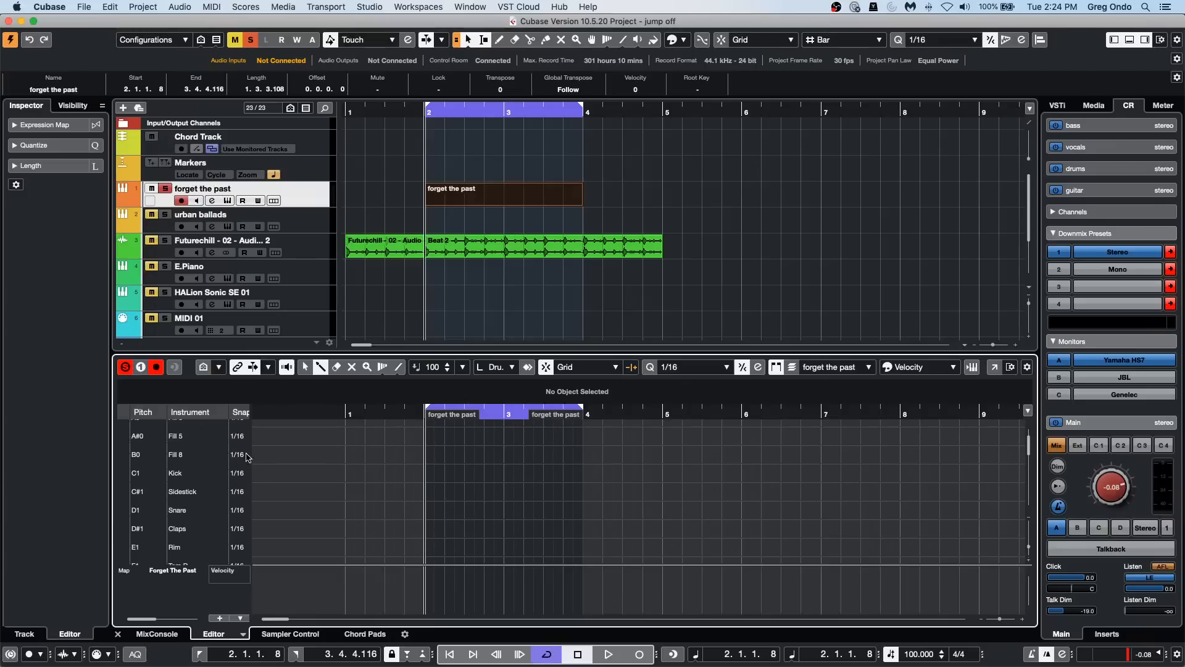
Step: During playback, draw a Sidestick note at the start of bar 2 and Kick notes on beats 1 and 3 of bars 2 and 3
key(space)
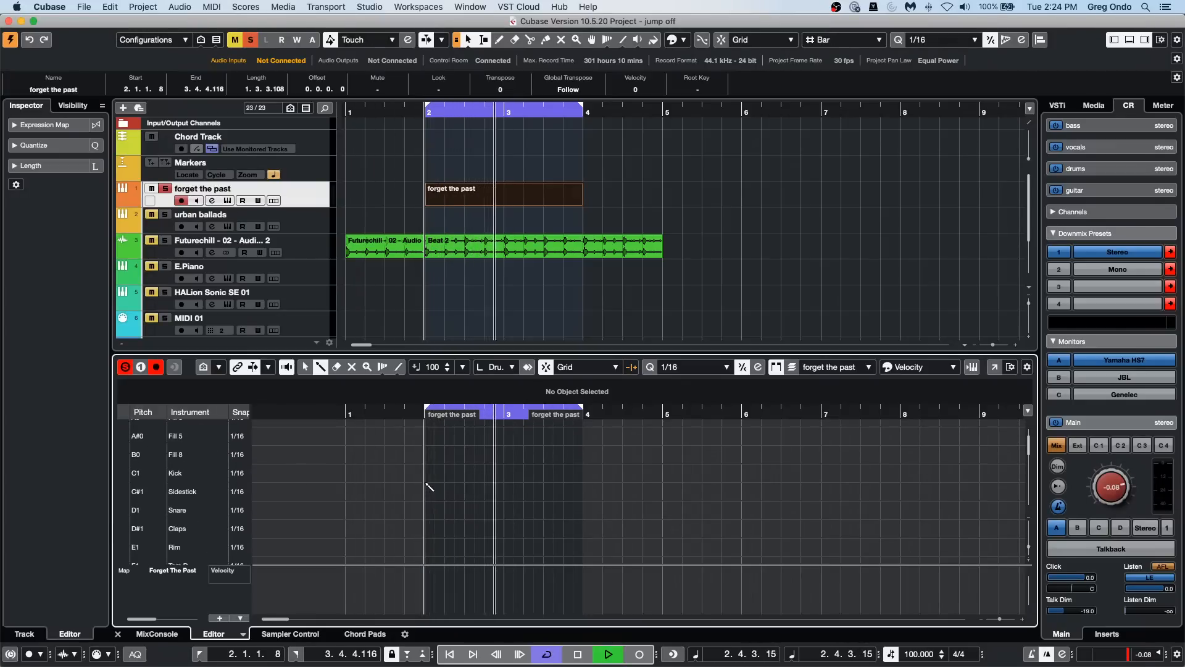
click(425, 491)
click(425, 473)
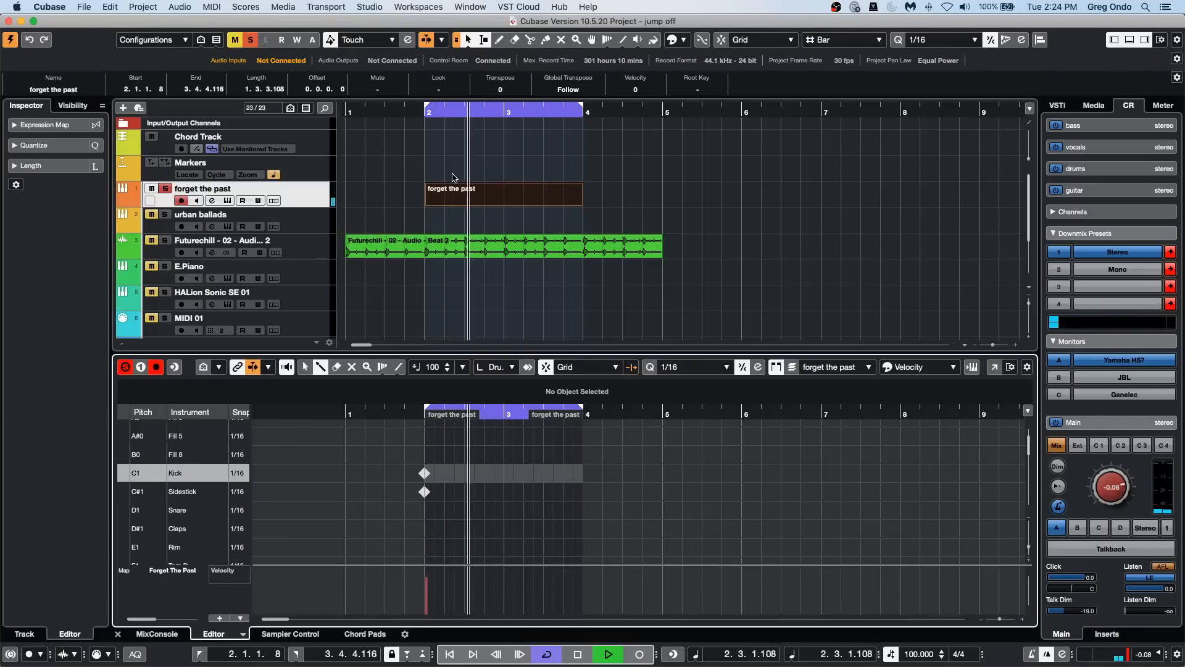
click(504, 474)
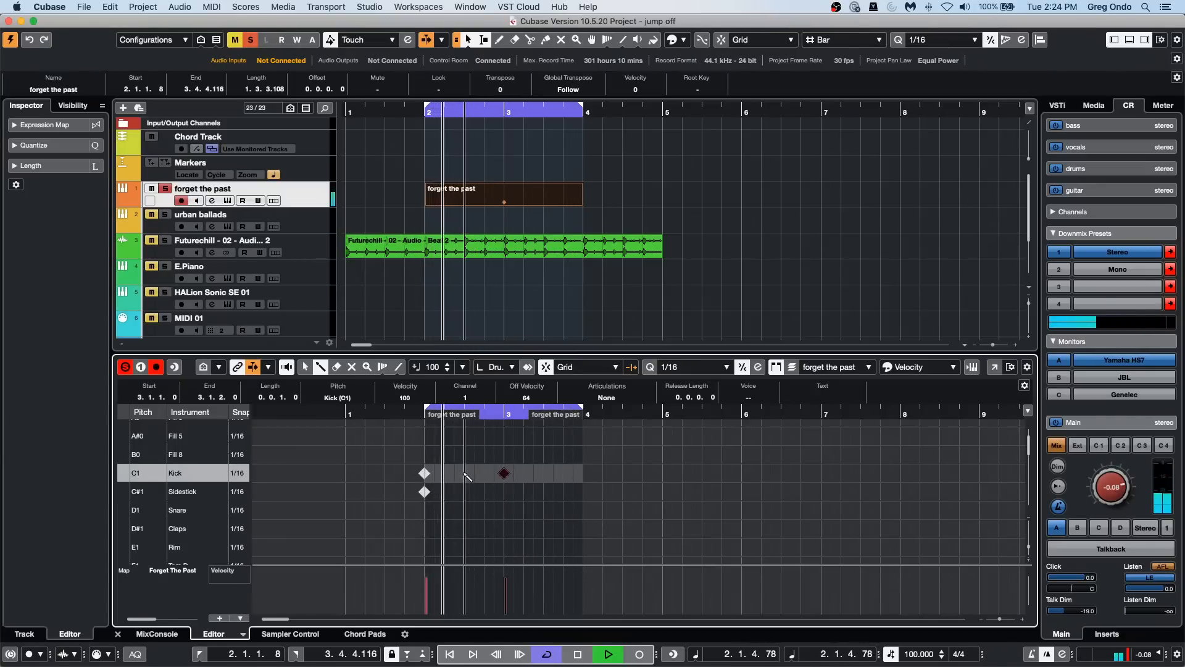
click(465, 473)
click(544, 473)
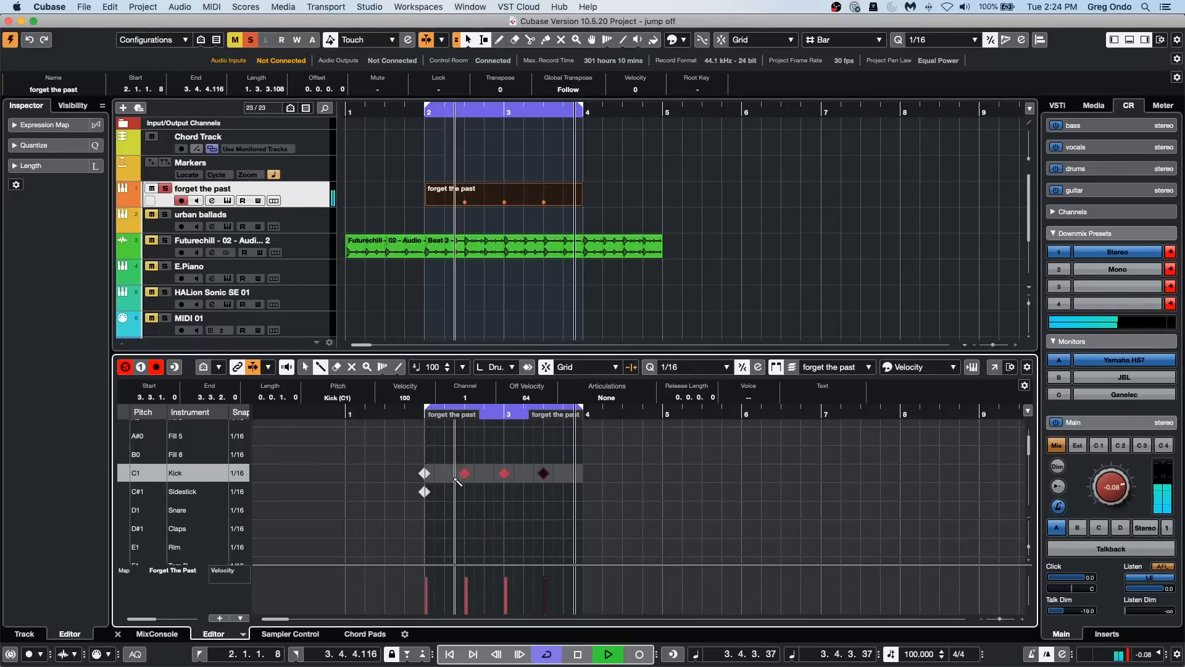
Step: Select the first Kick note with the Object Selection tool to check its position, and deselect it
right_click(441, 478)
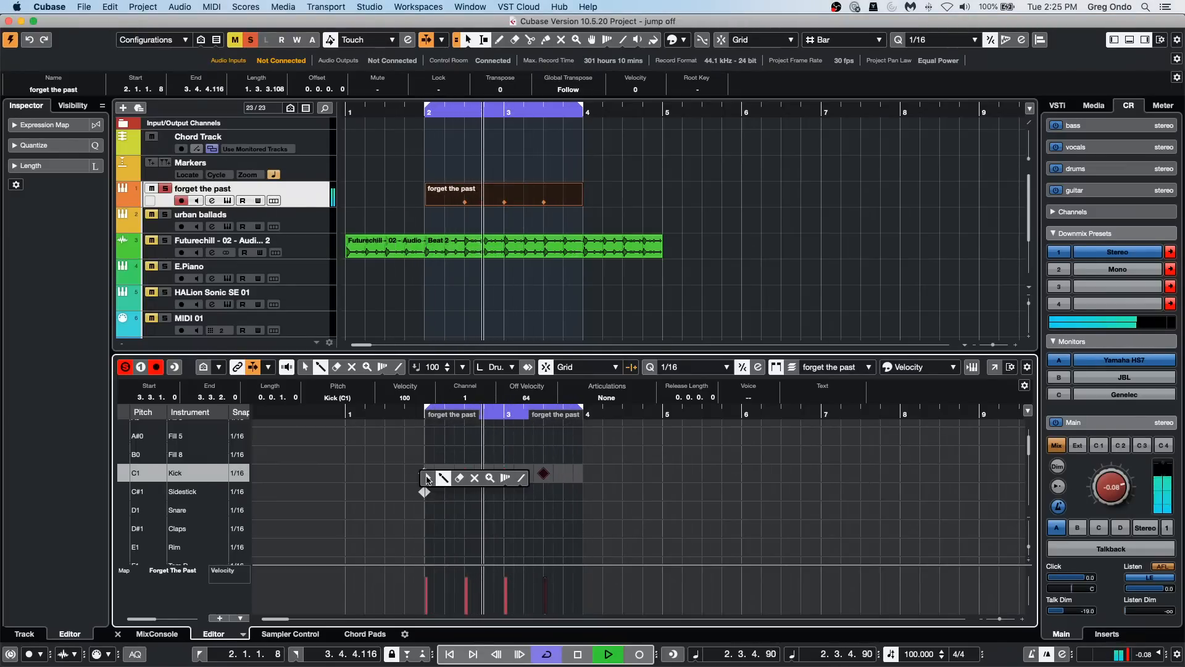
click(428, 477)
click(424, 474)
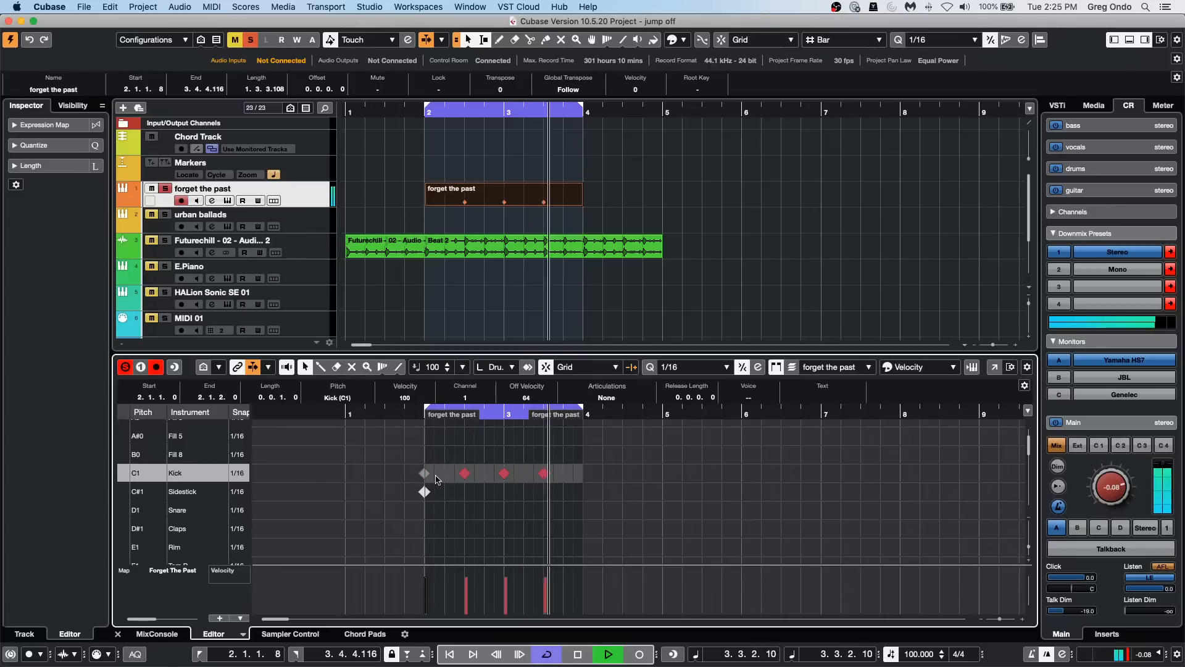
click(472, 501)
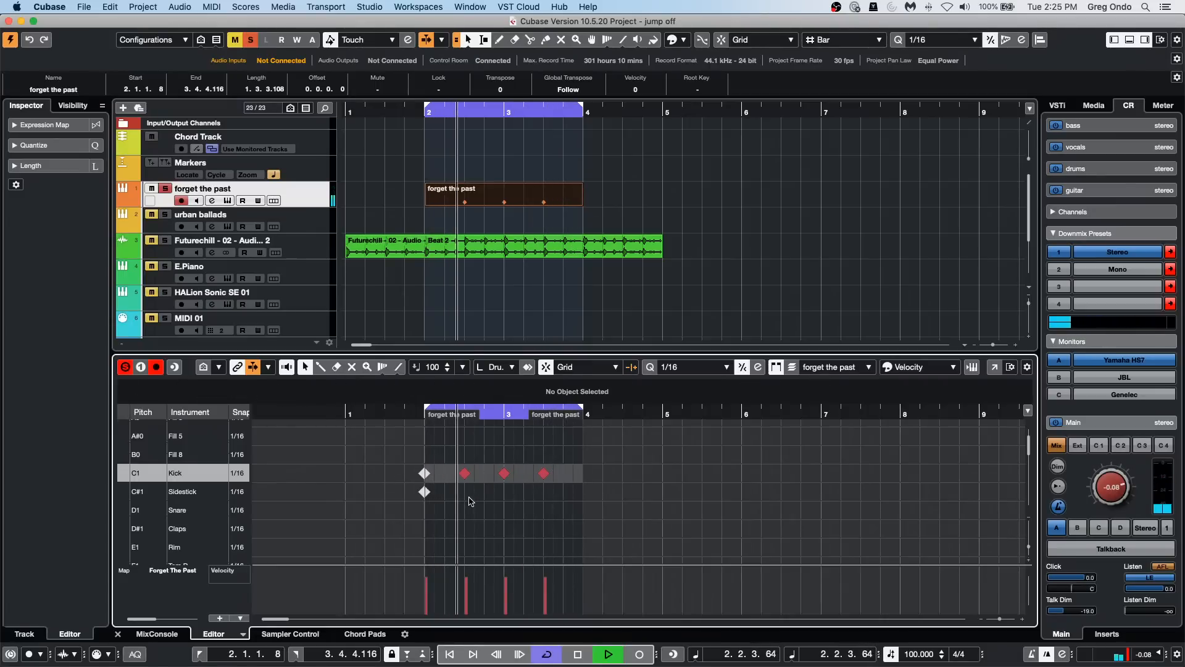
Step: Stop playback, shorten the cycle range to start at bar 3, and return its start to bar 2
key(space)
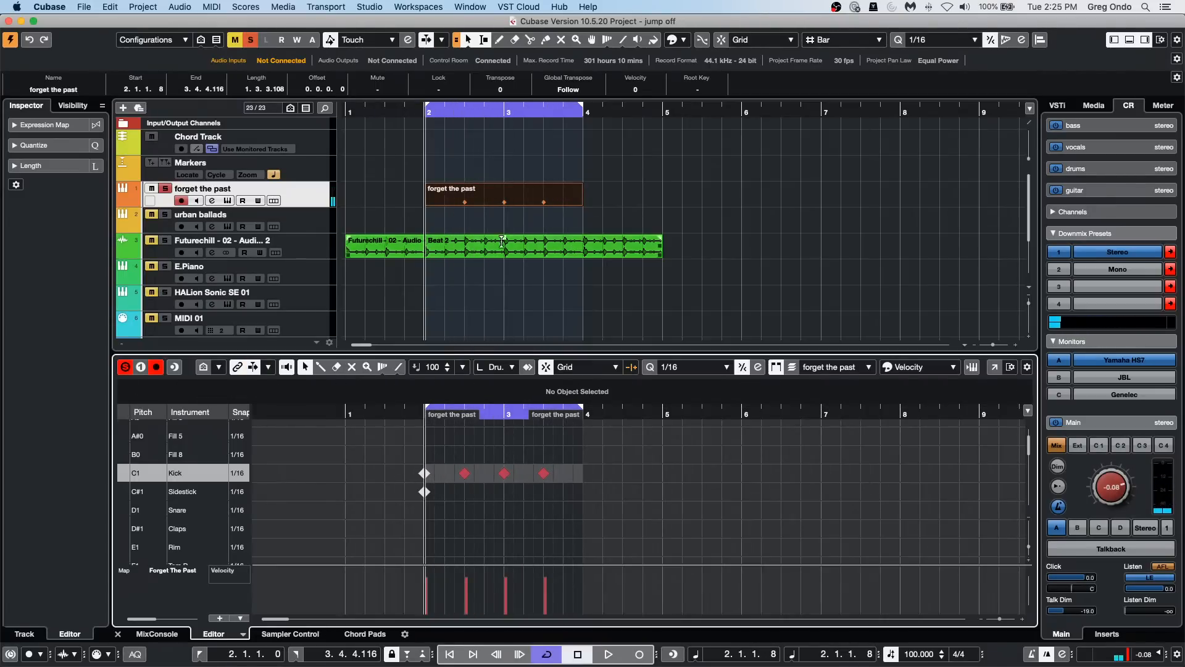
drag(426, 105, 475, 109)
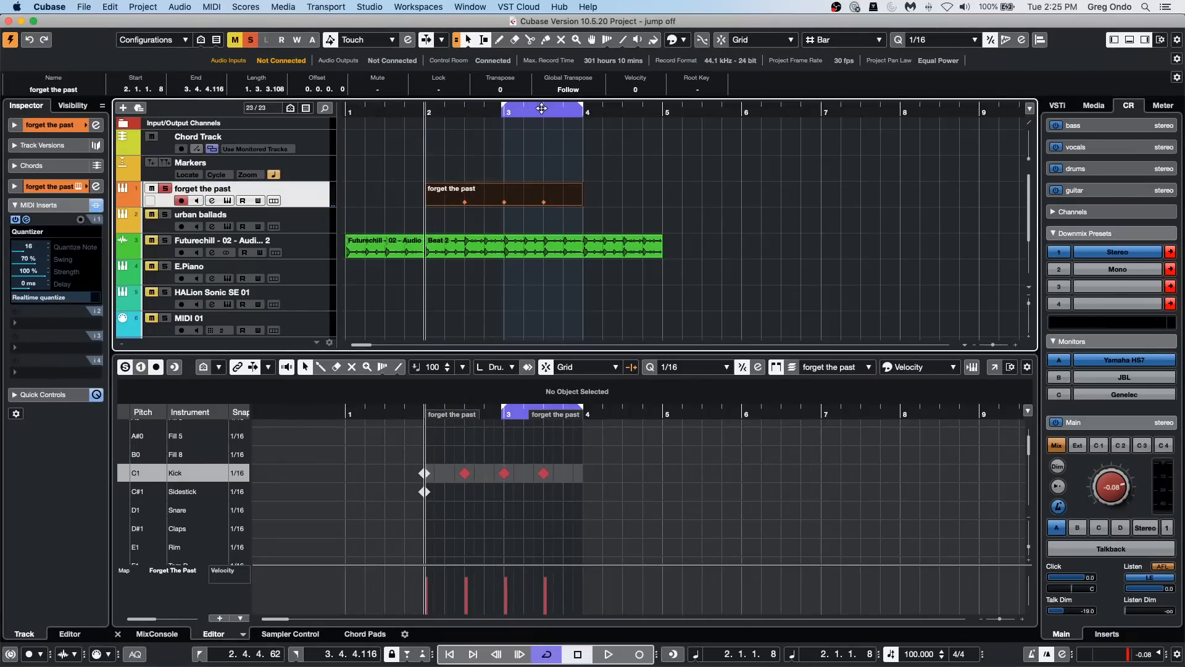
drag(505, 108, 429, 109)
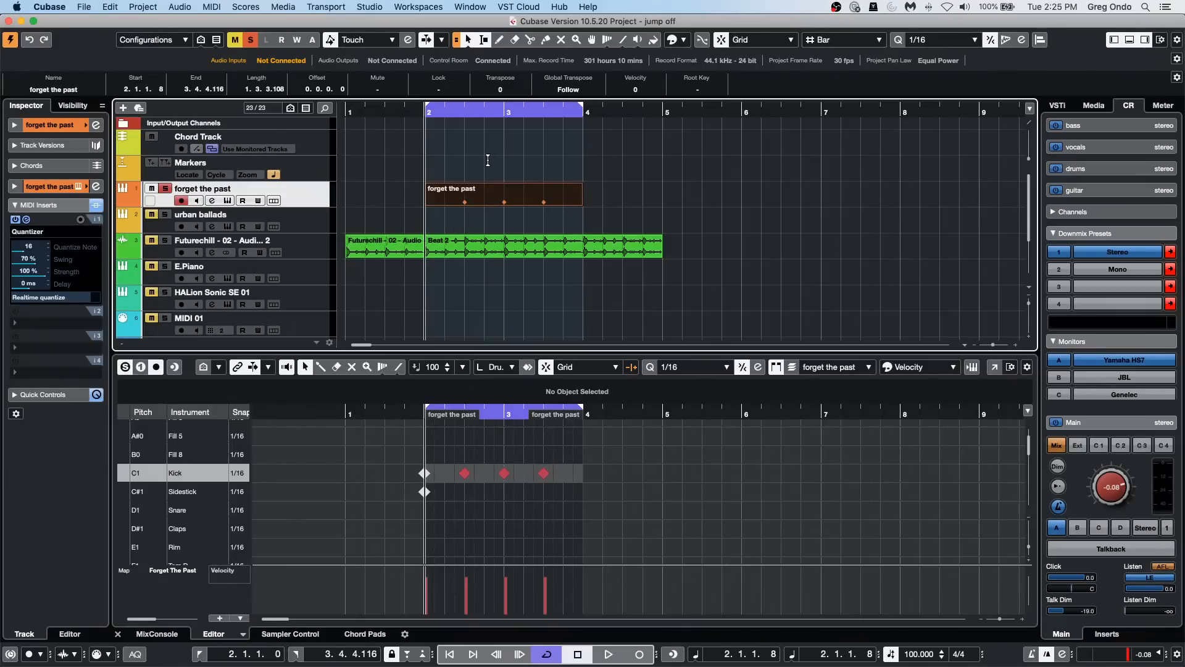
Step: Erase the Sidestick and Kick notes at the start of bar 2, and draw a Kick note at 2.1.2 during playback
right_click(420, 491)
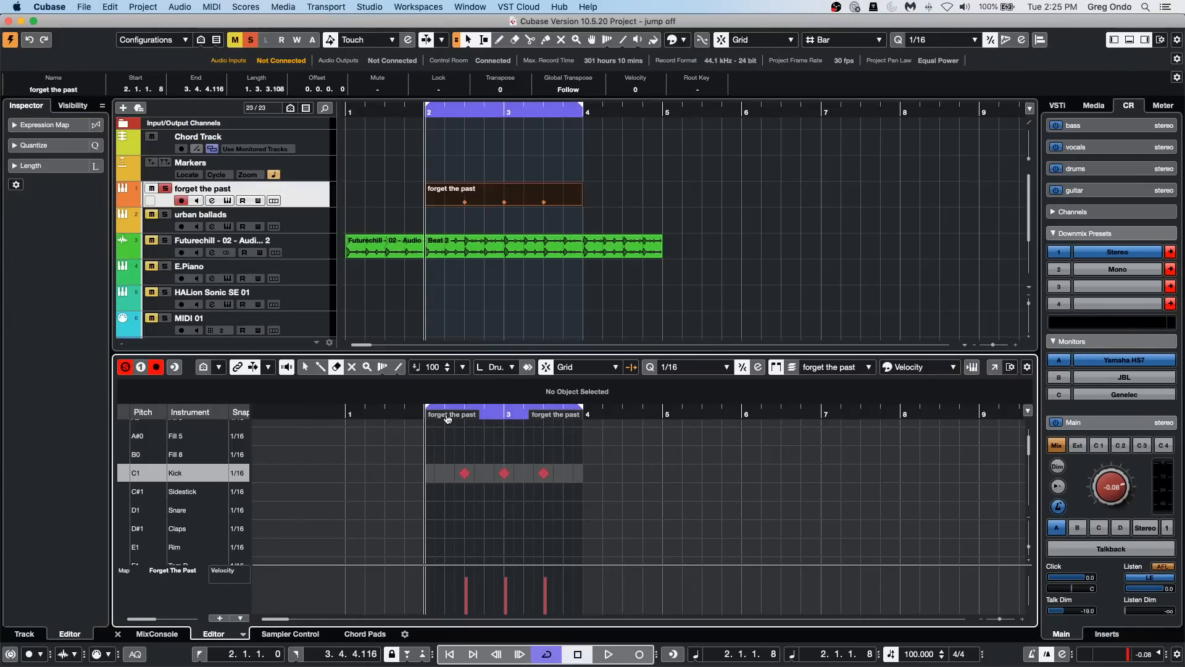
key(space)
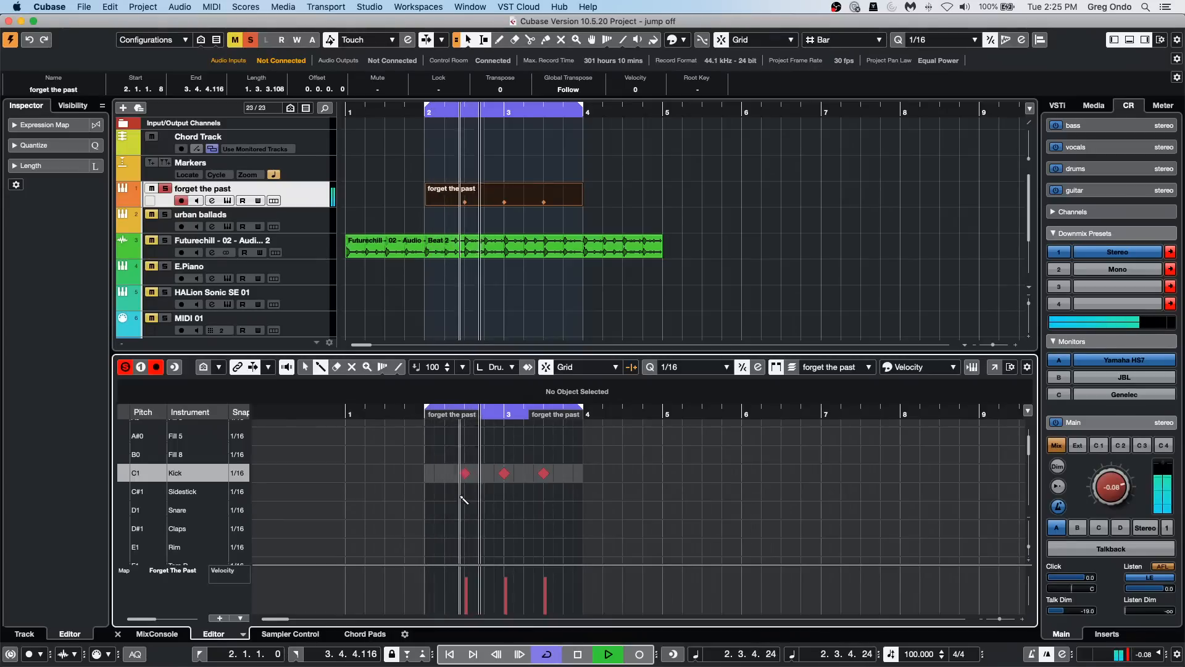
click(431, 472)
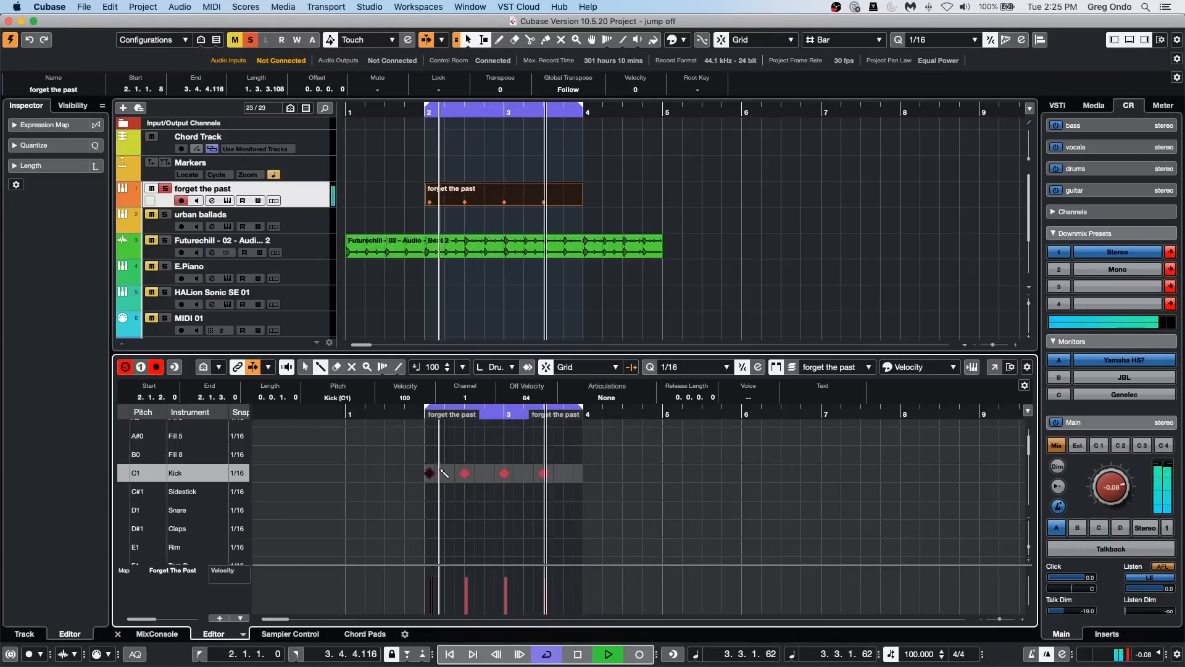
right_click(440, 469)
click(449, 475)
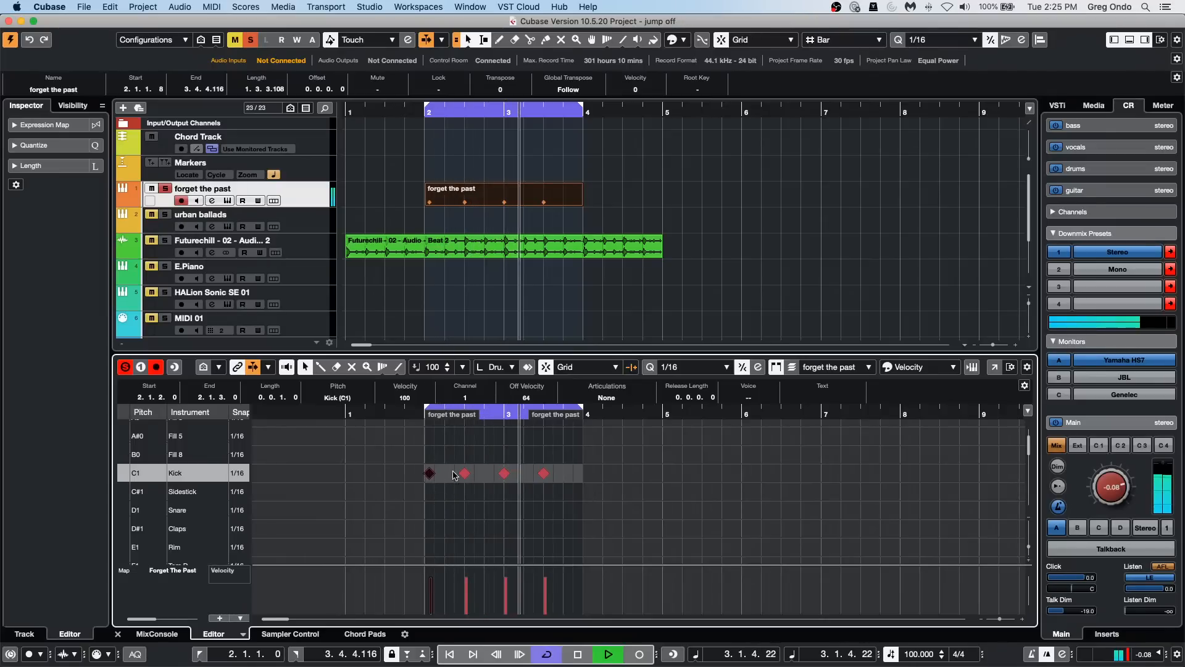
Step: Move the first Kick note to the start of bar 2 and enlarge the part to contain it
drag(415, 415, 414, 433)
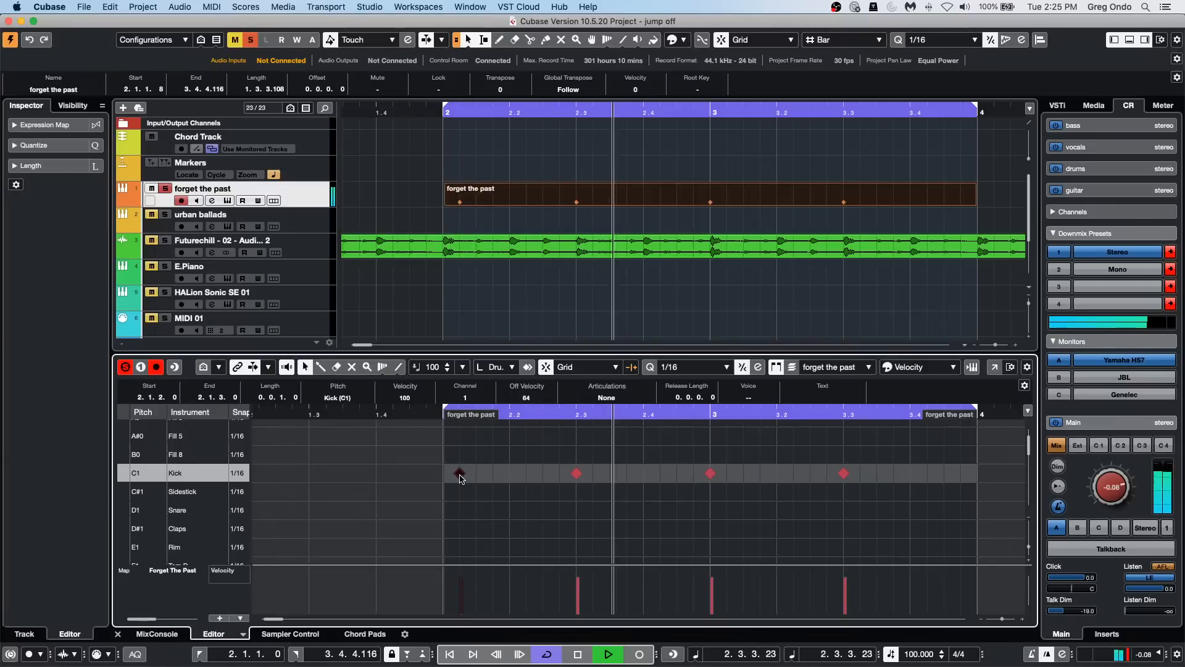
drag(460, 478, 458, 480)
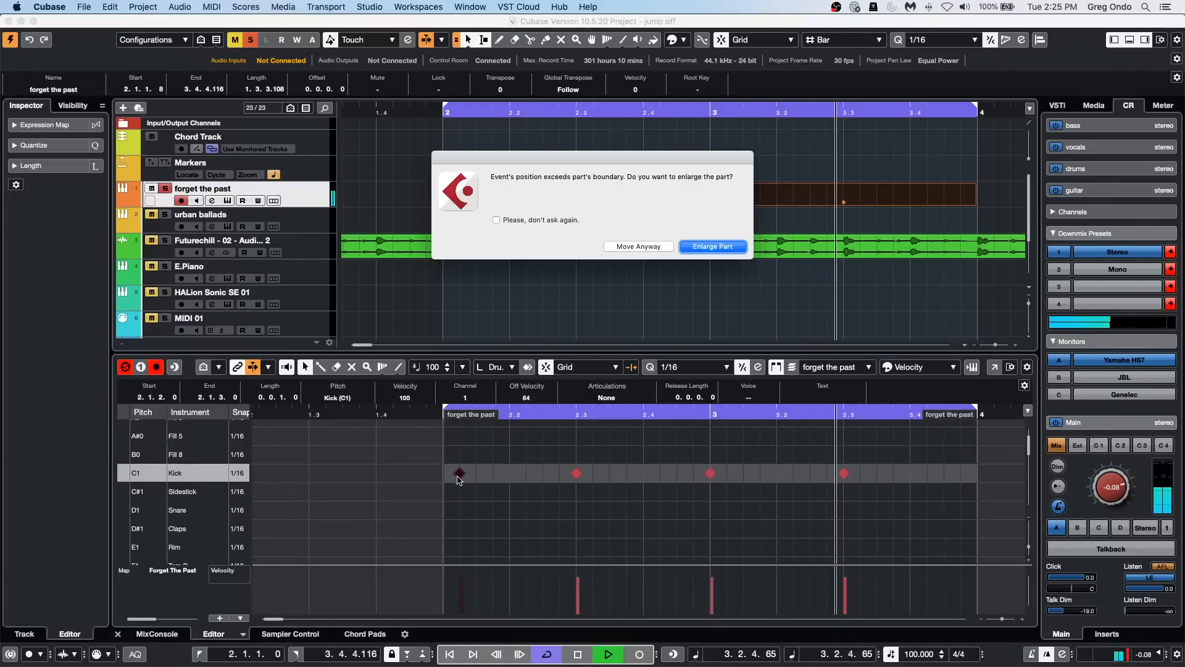
key(Return)
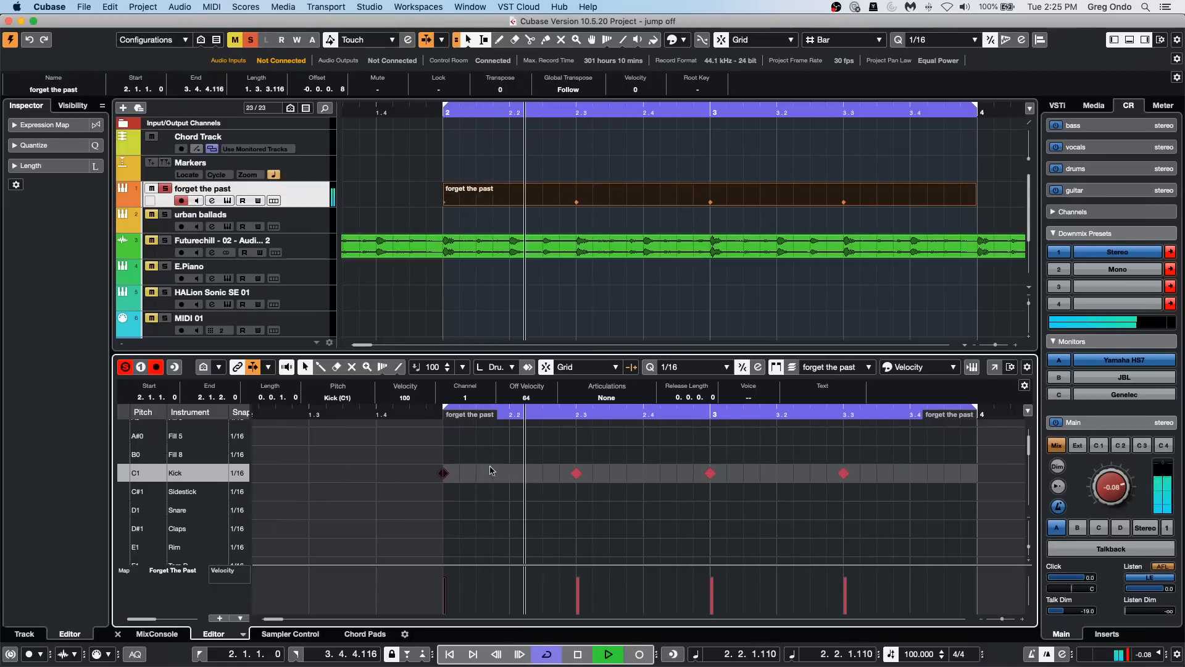
Step: Draw Snare notes on beats 2 and 4 of bars 2 and 3 with the Line tool during playback
right_click(510, 530)
click(527, 529)
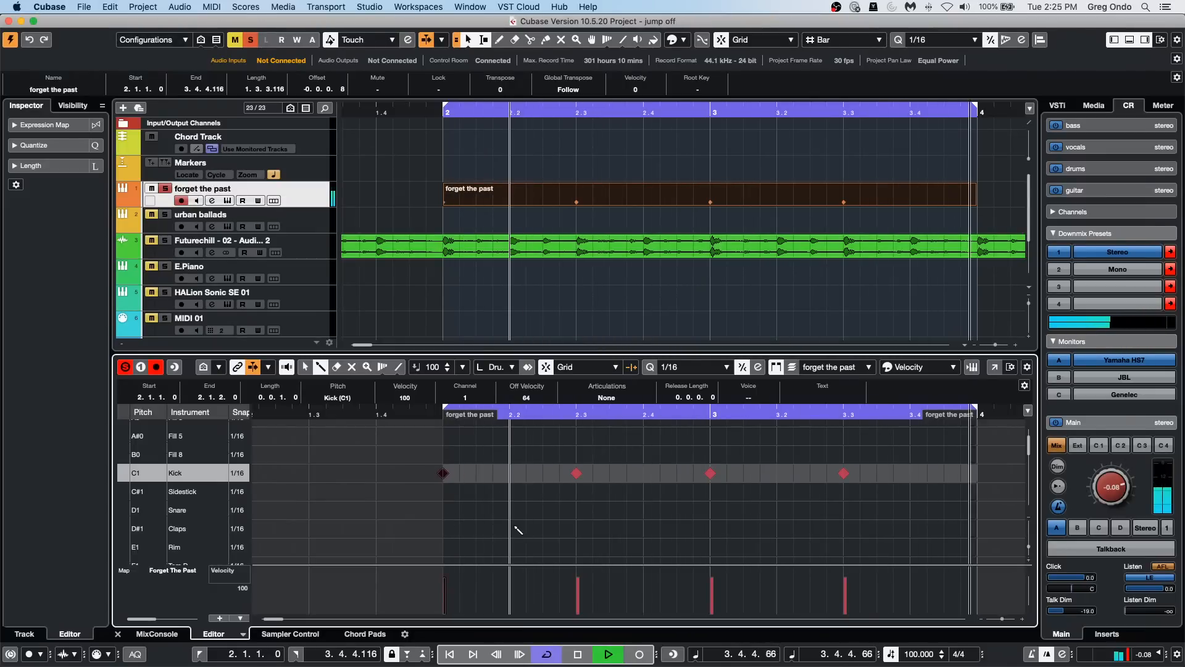
click(510, 510)
click(644, 510)
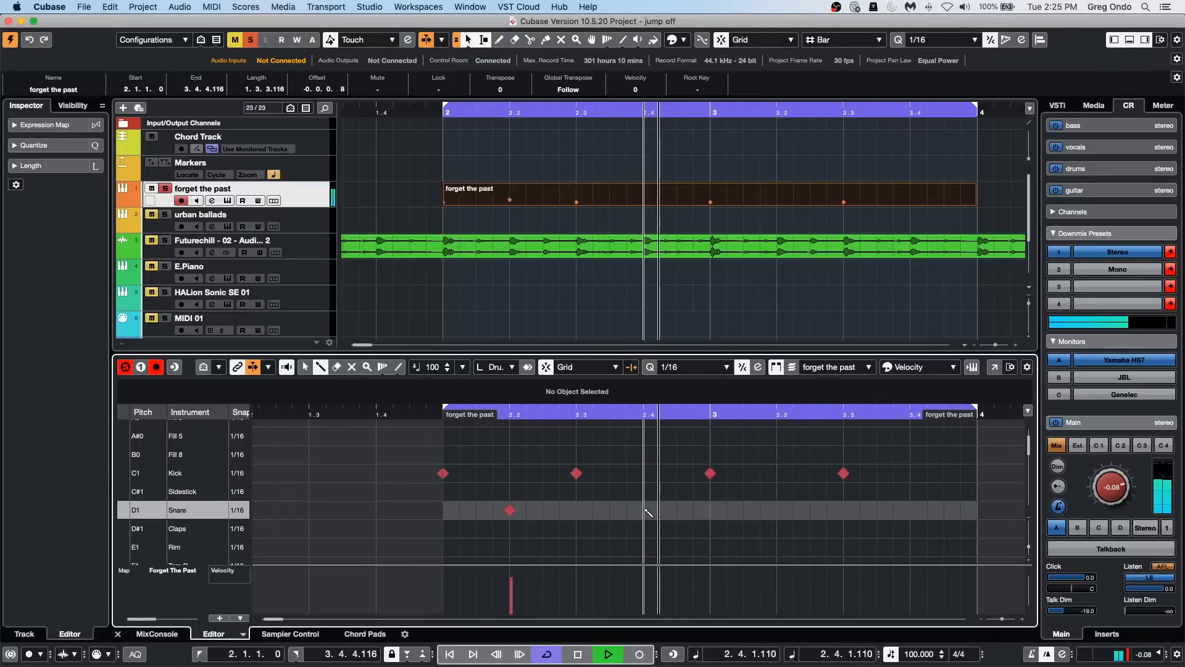
click(778, 510)
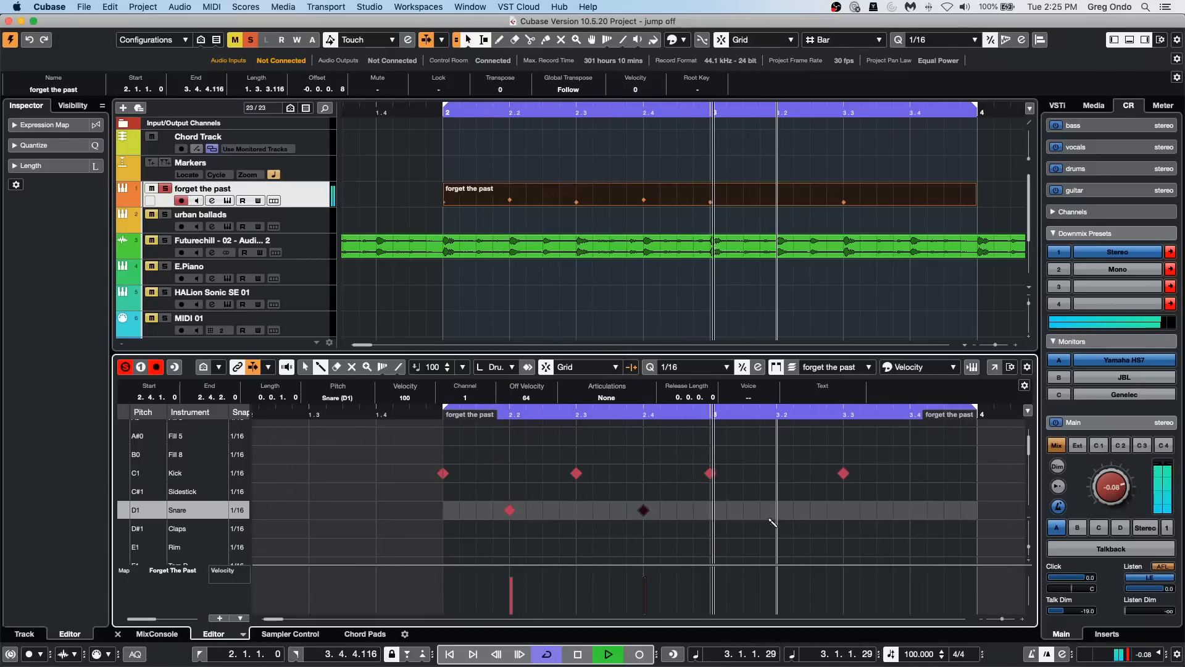
click(911, 510)
Step: Draw a continuous run of sixteenth-note Hihat.Tip Closed notes from the start of bar 2 through bar 3
key(g)
key(g)
key(g)
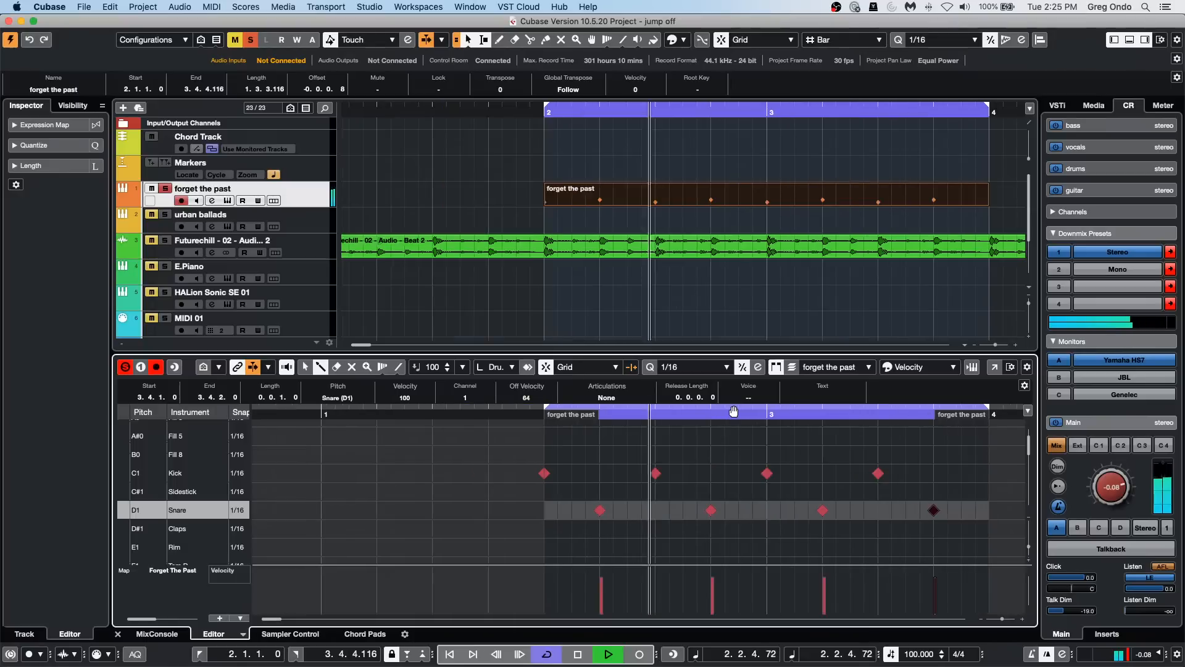
scroll(493, 454, down, 2)
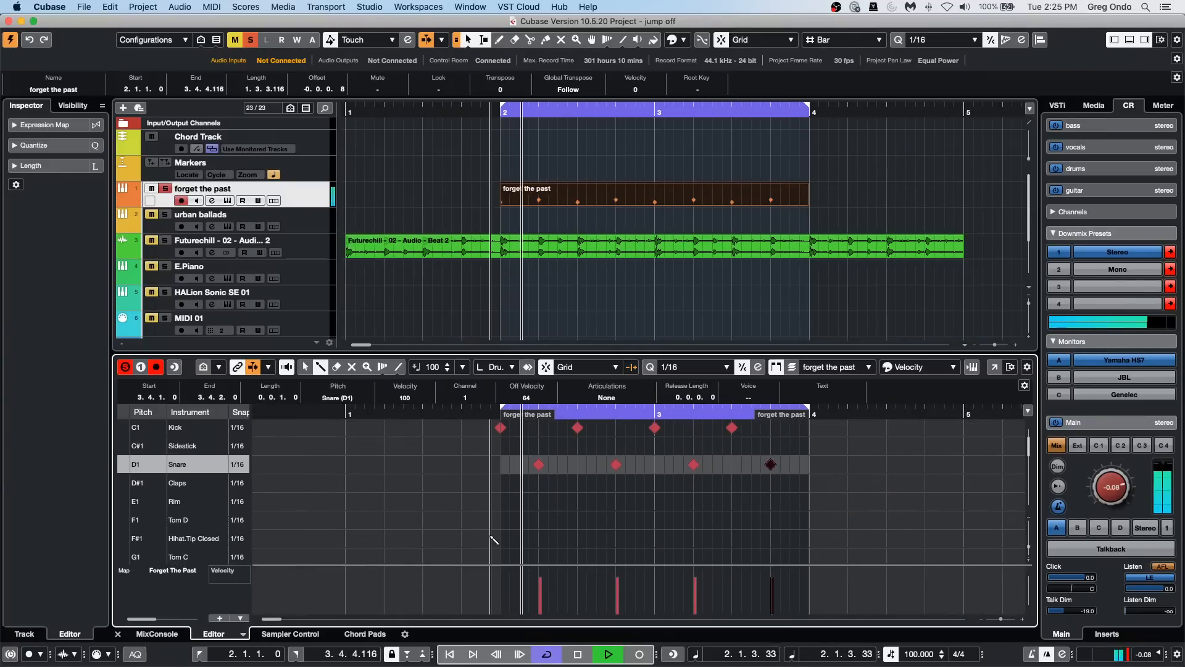
drag(498, 539, 818, 539)
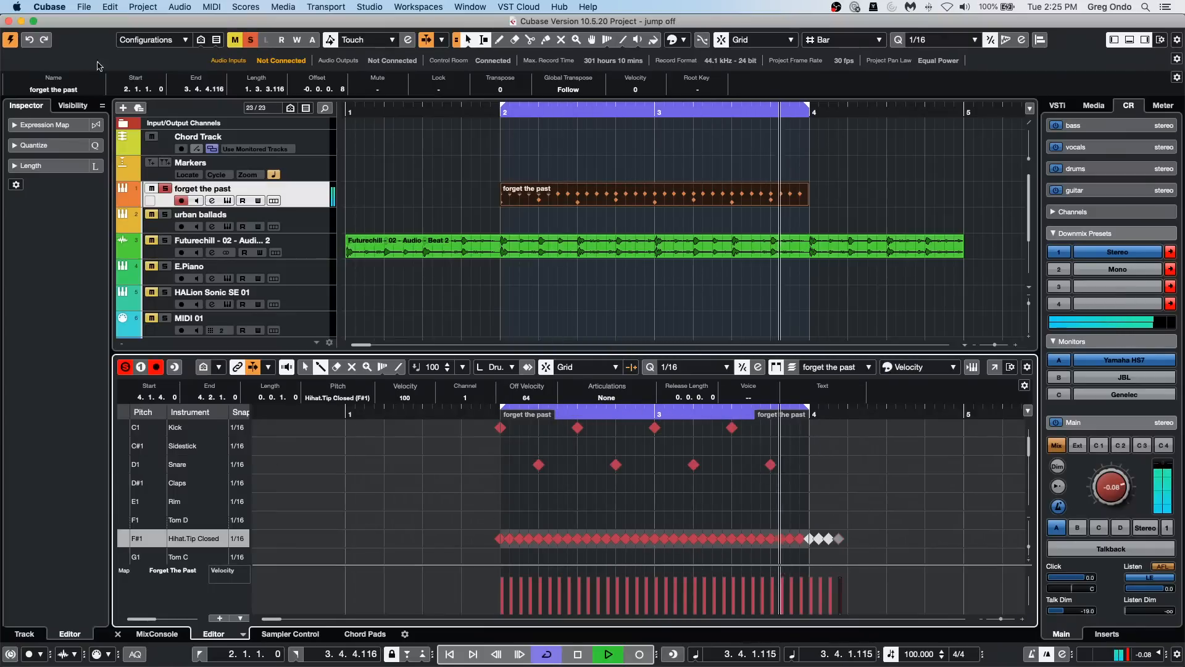
Step: During playback, set the Quantizer insert's swing on the forget the past track to 1 %, and raise it to 92 %
click(316, 204)
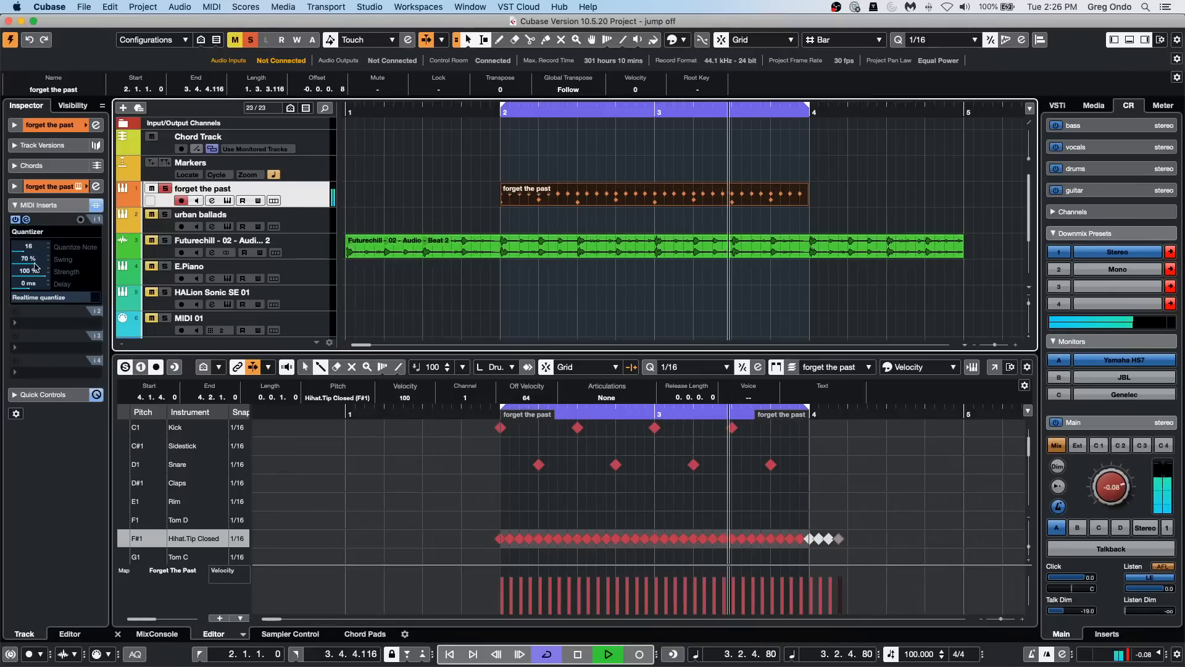
drag(35, 264, 33, 264)
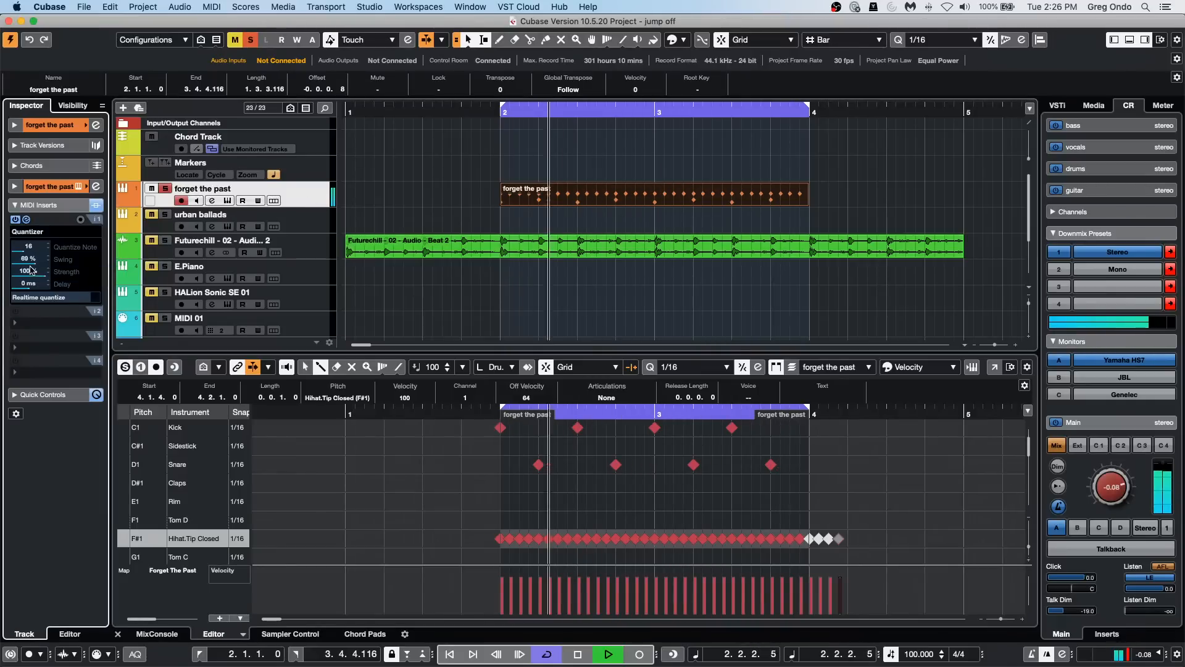
double_click(38, 269)
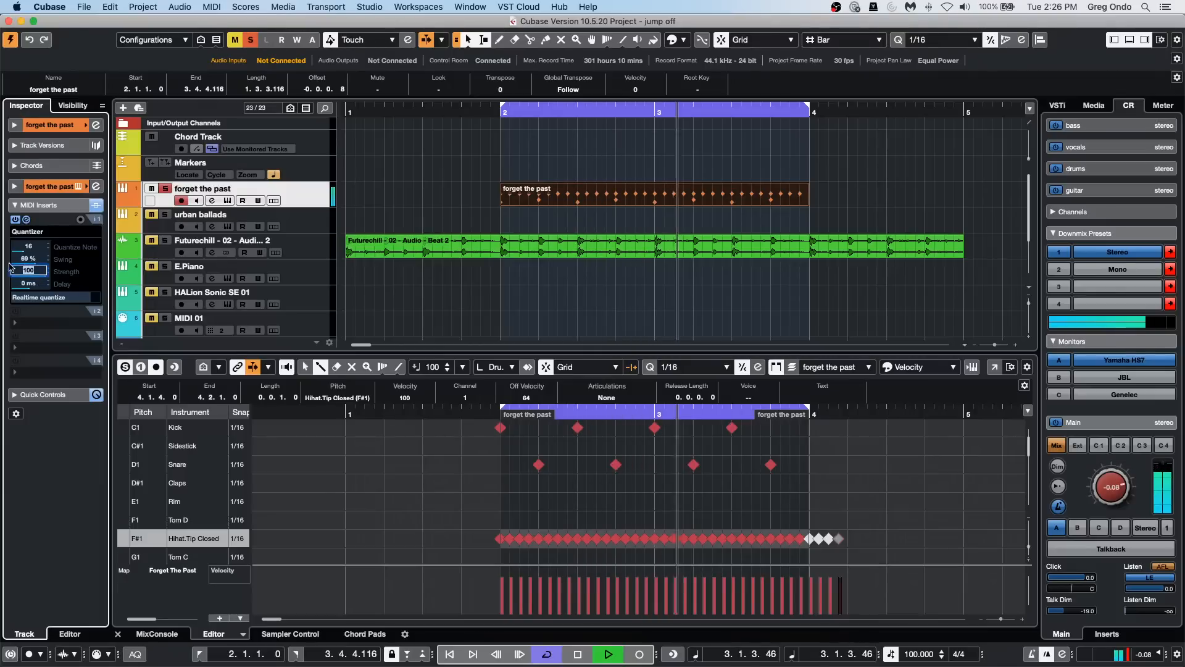
double_click(41, 262)
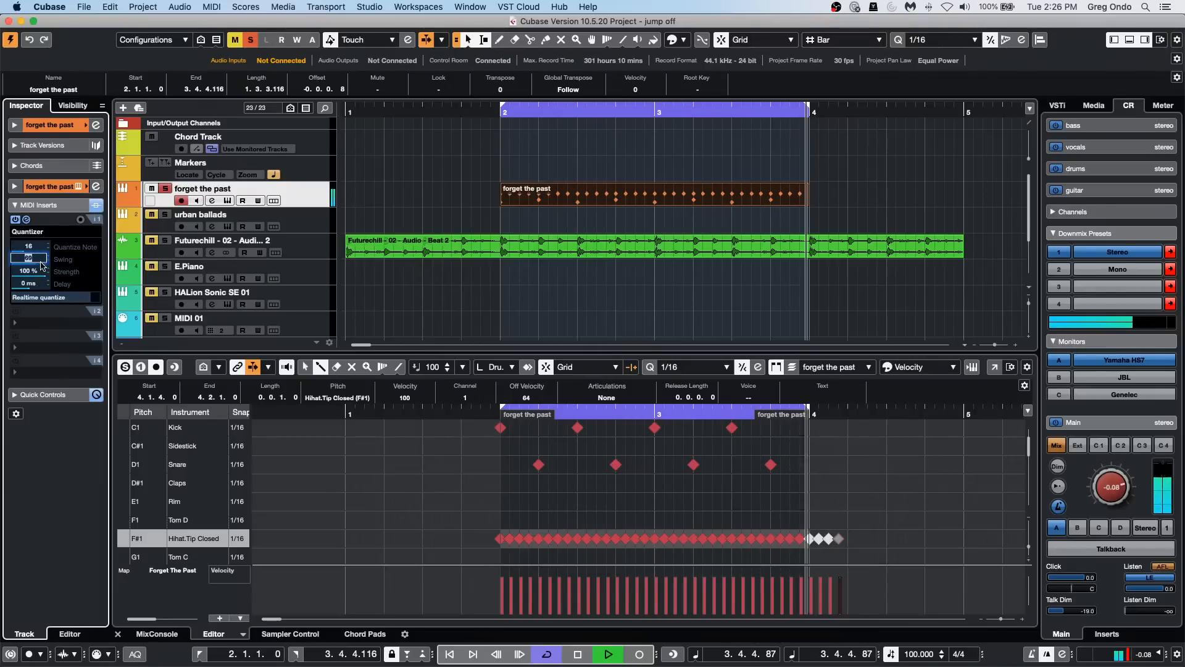
text(1)
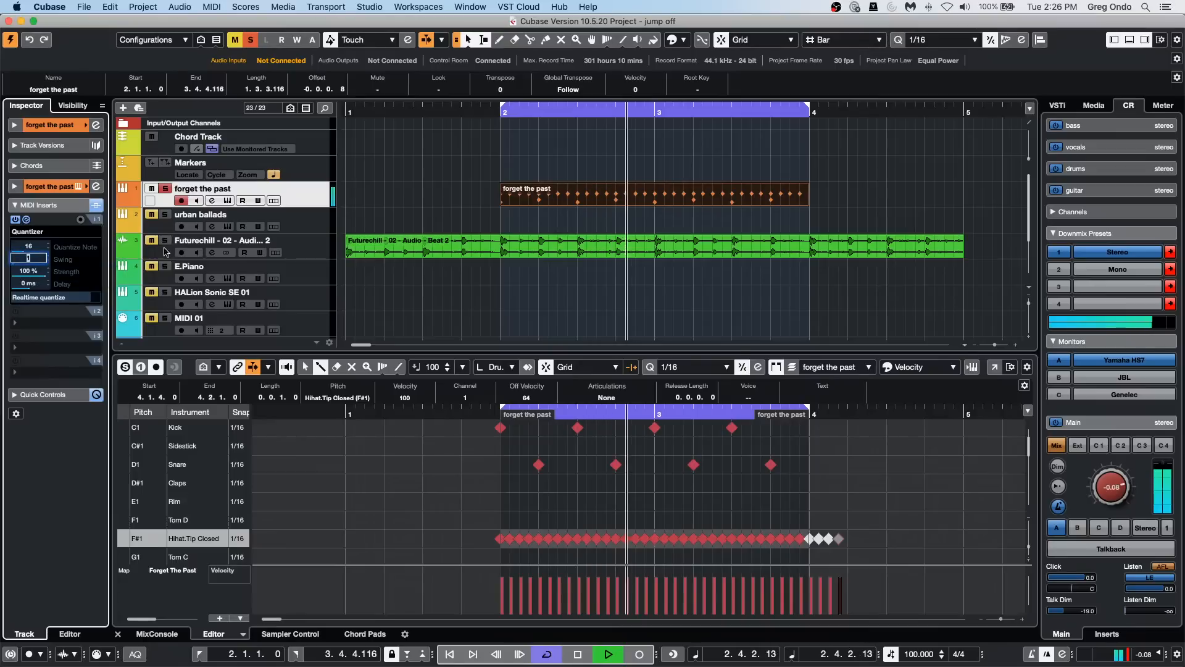
click(367, 280)
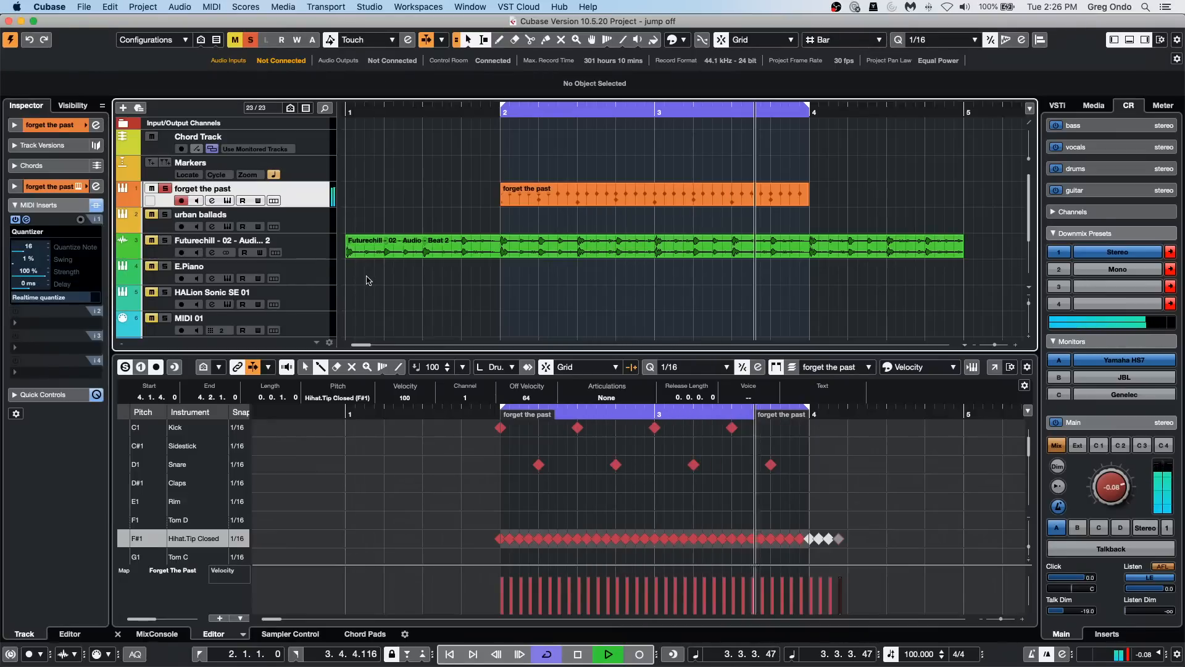
drag(11, 266, 98, 274)
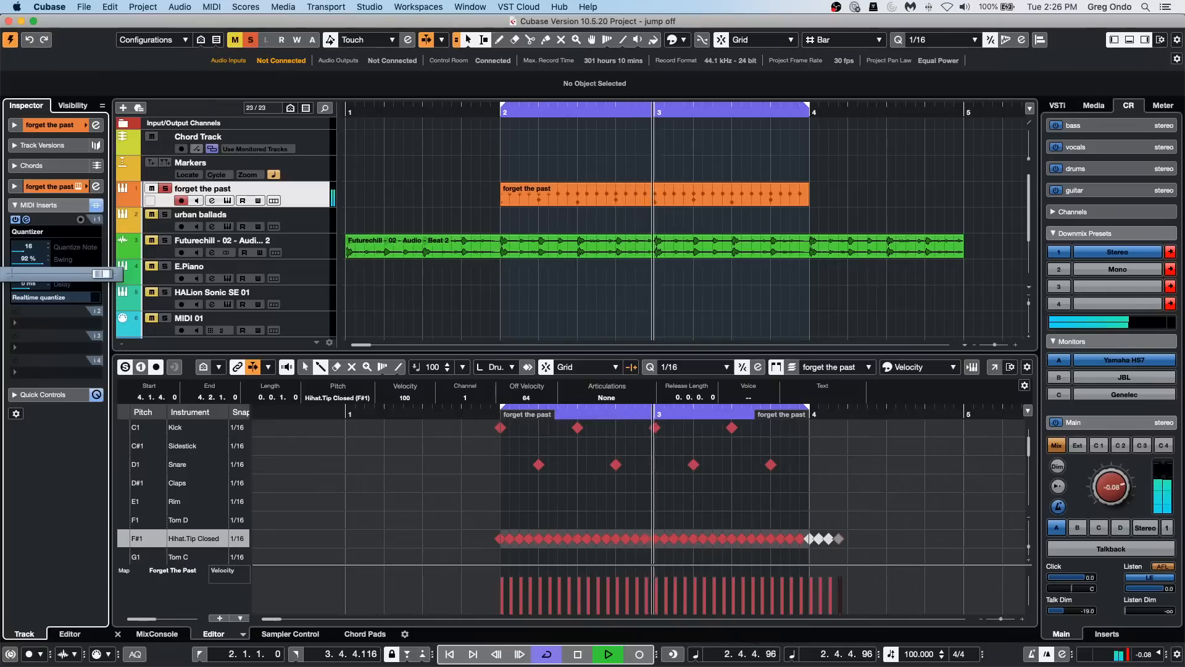
drag(101, 273, 102, 274)
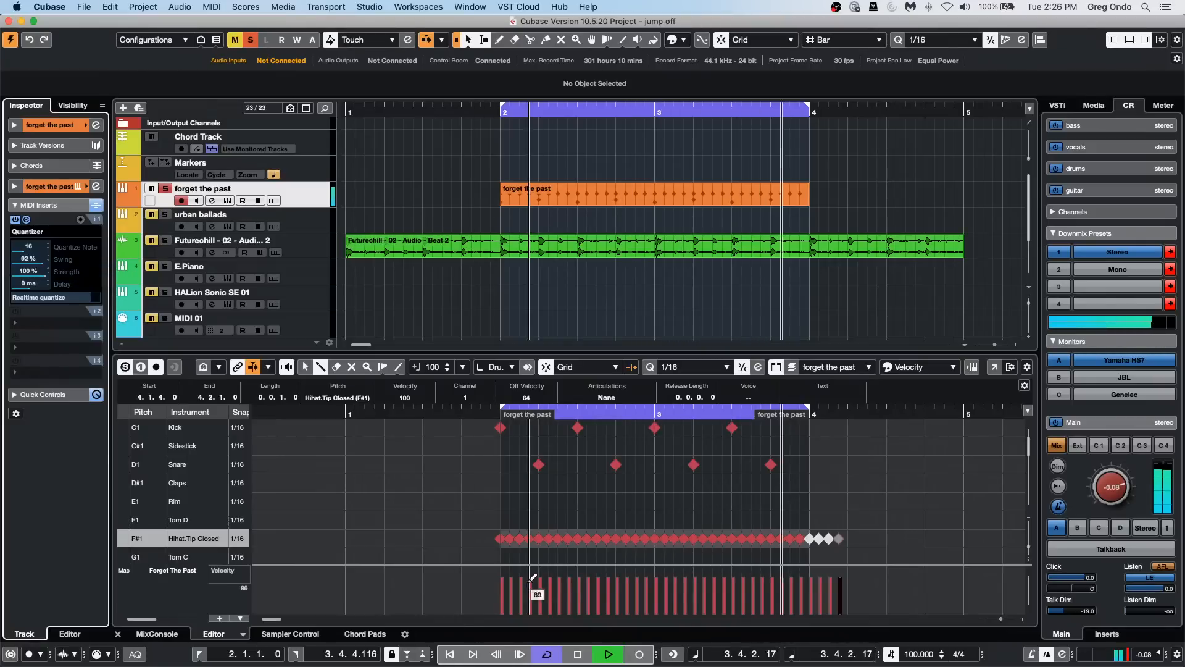
Step: Lower the velocities of scattered closed hi-hat notes across the pattern to vary its dynamics, and stop playback
click(512, 597)
click(529, 593)
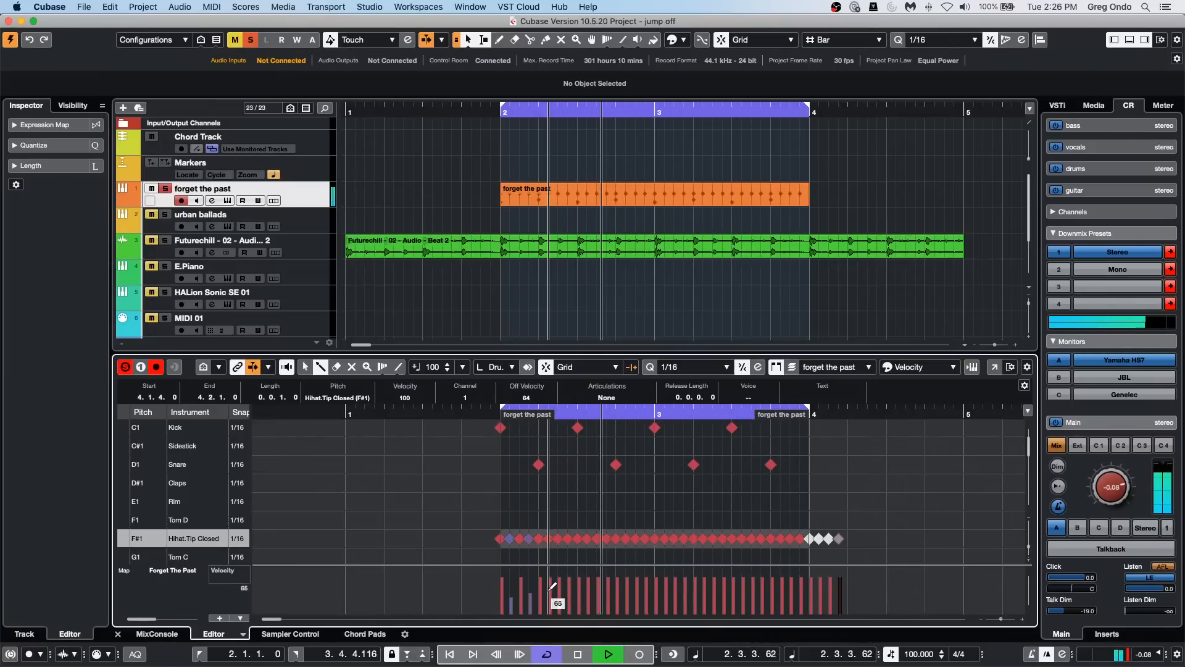
click(550, 596)
click(569, 597)
click(607, 596)
click(626, 597)
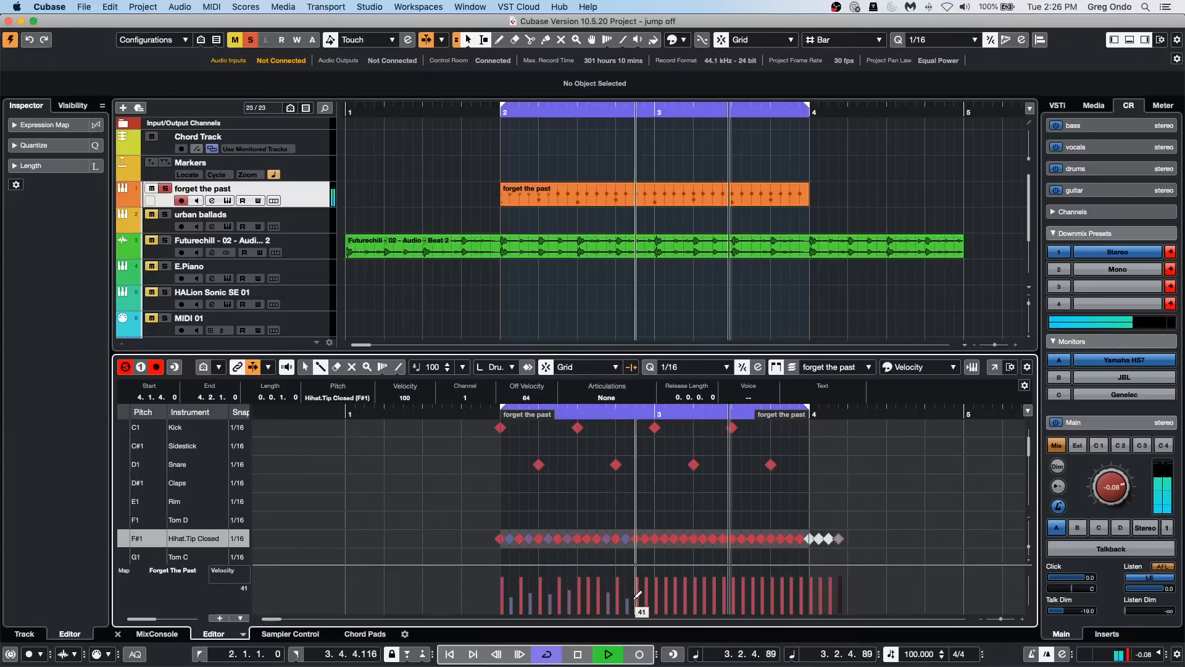
click(685, 599)
click(695, 598)
click(714, 601)
click(647, 601)
click(656, 597)
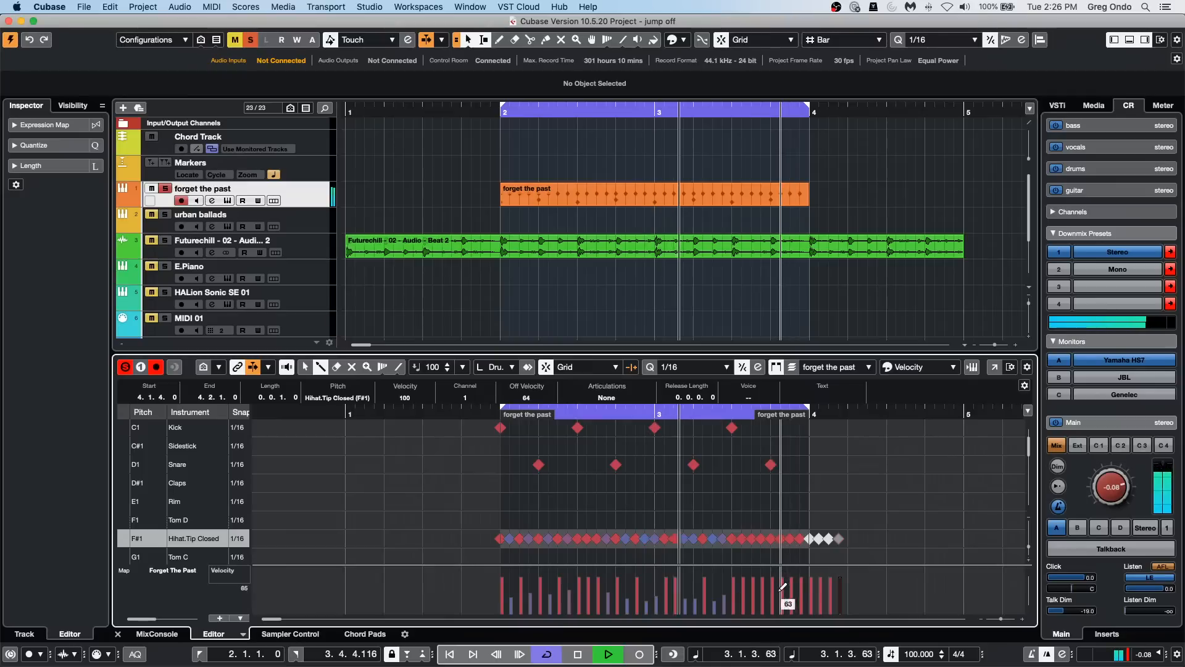
click(744, 600)
click(773, 591)
click(783, 599)
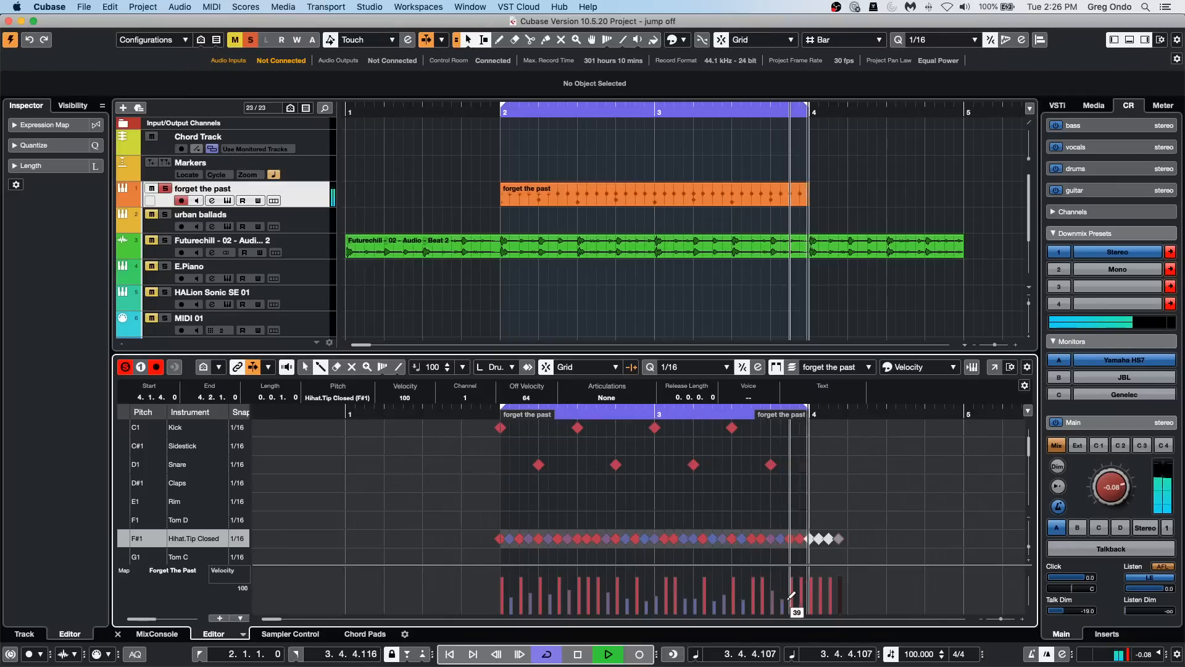
click(801, 594)
click(820, 601)
click(832, 589)
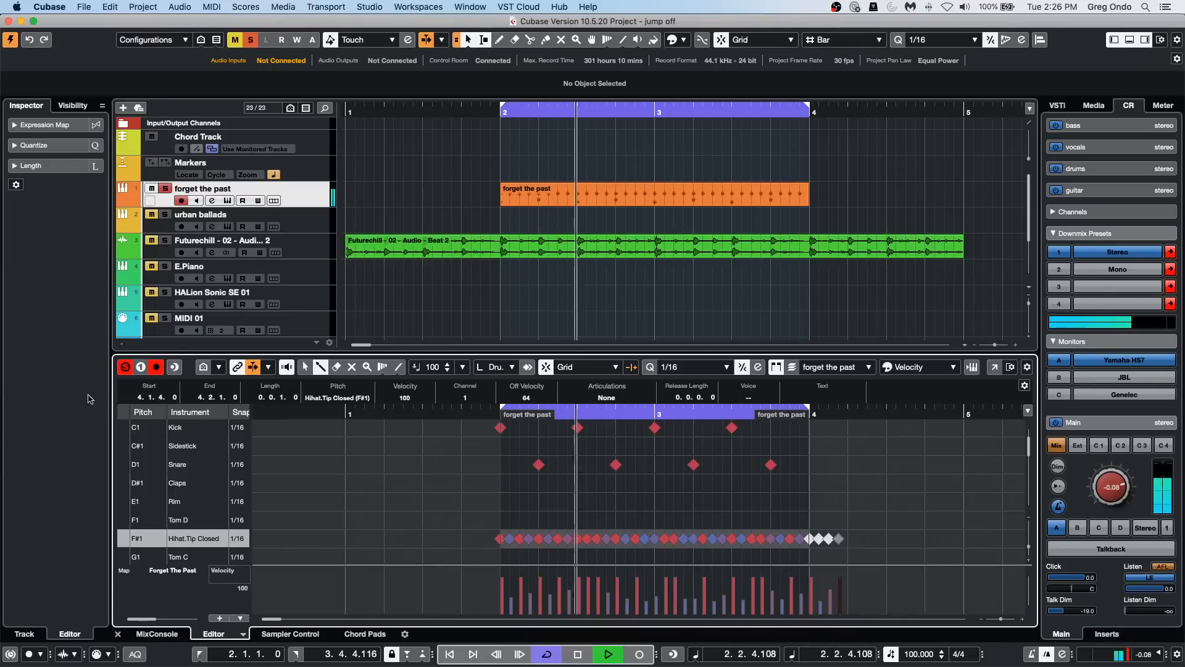
key(space)
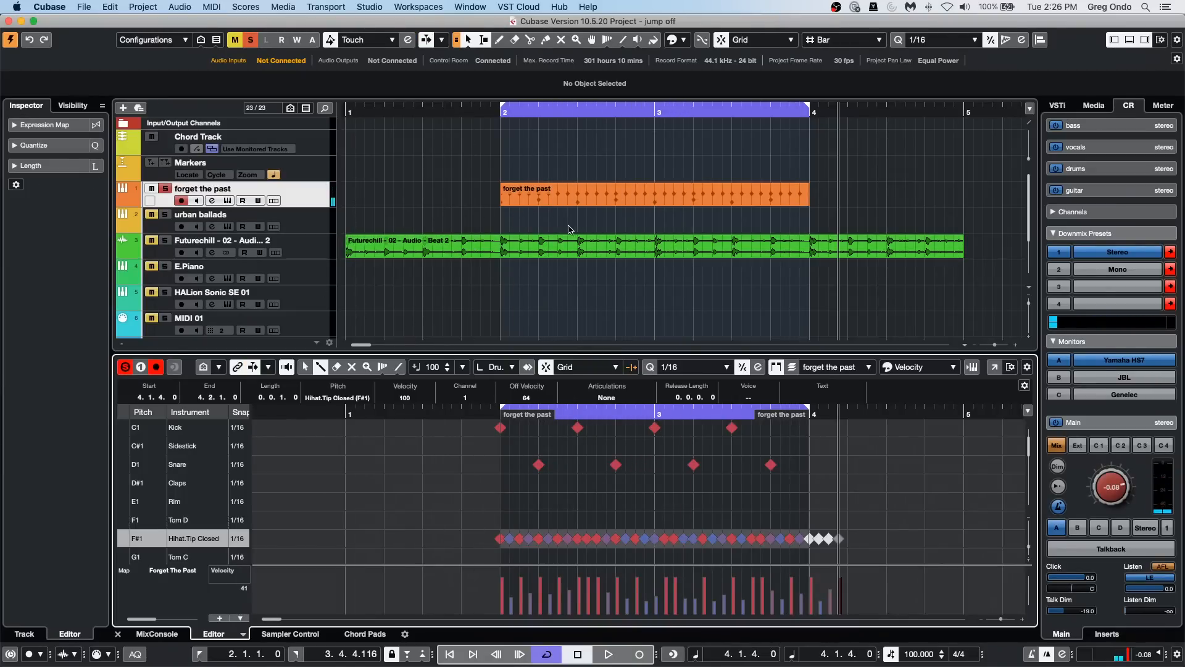
Step: Open the Futurechill Beat 2 audio event in the Sample Editor, play it with its track soloed, and show its hitpoints
click(473, 253)
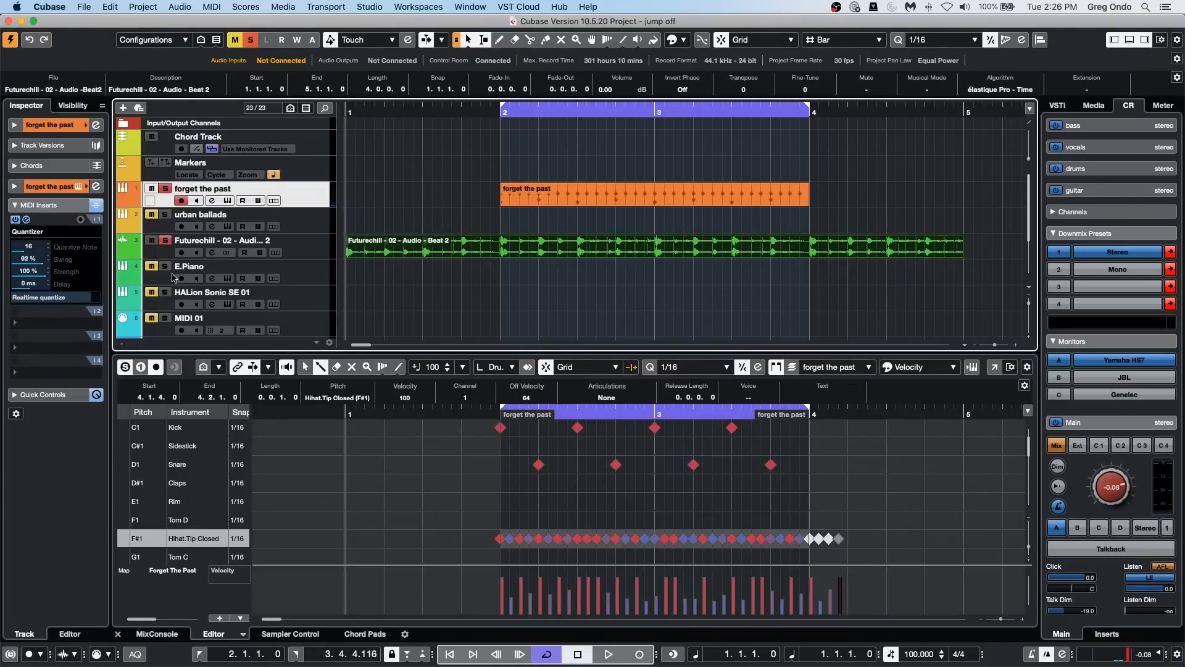
double_click(543, 253)
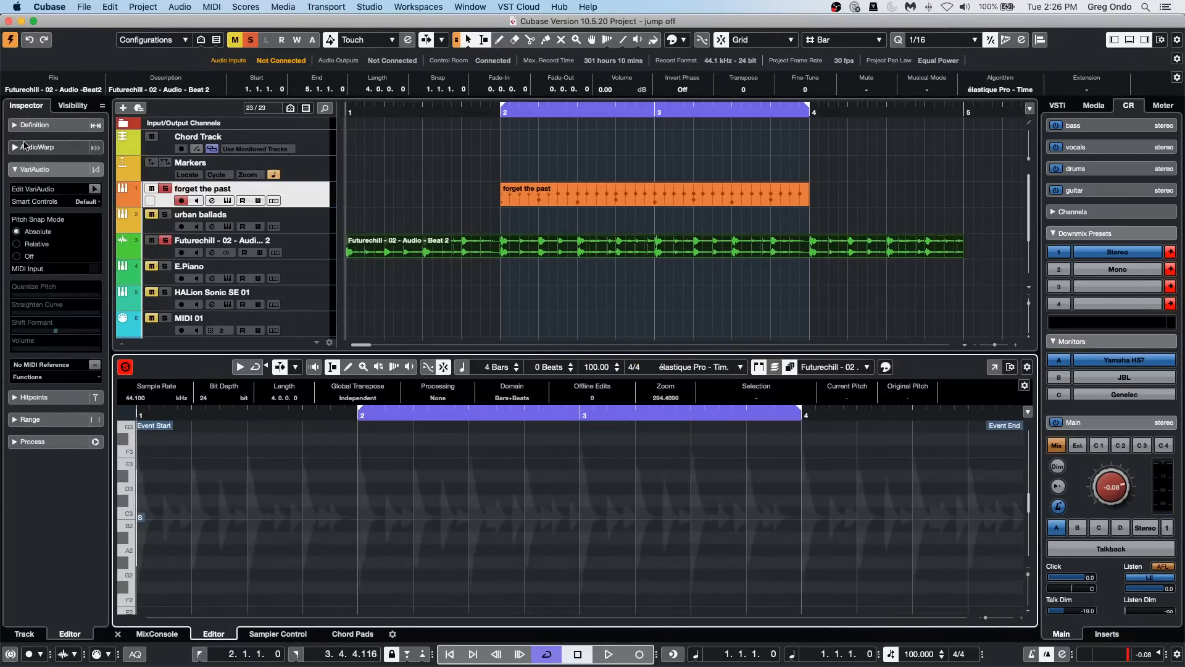
click(37, 125)
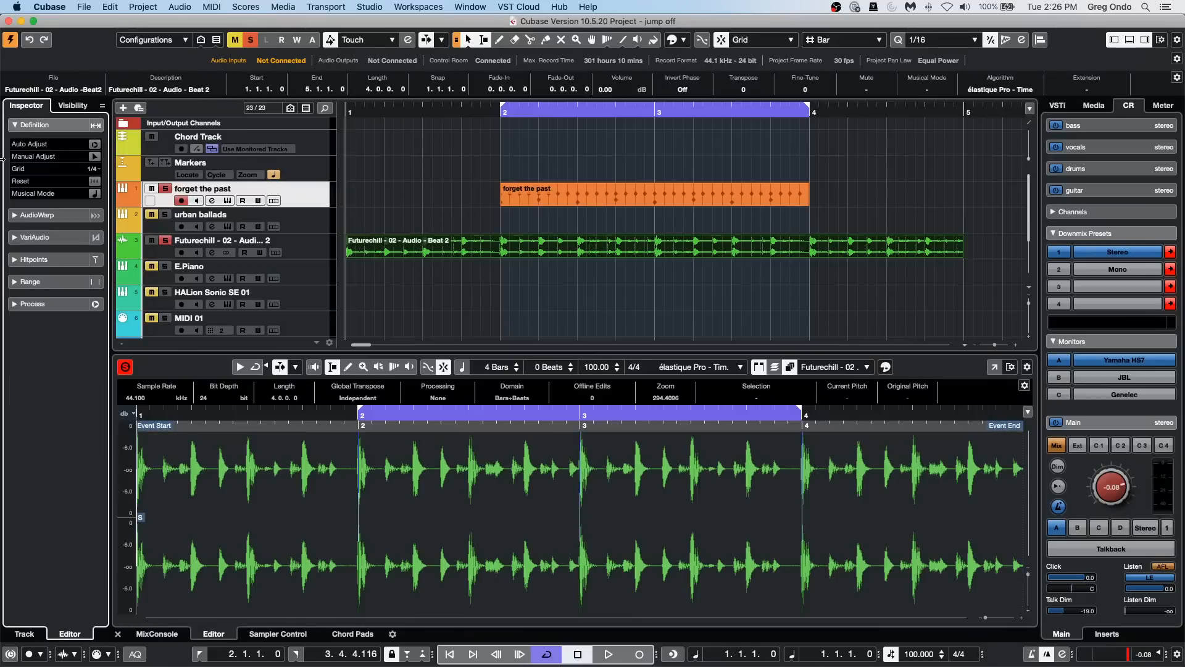
key(space)
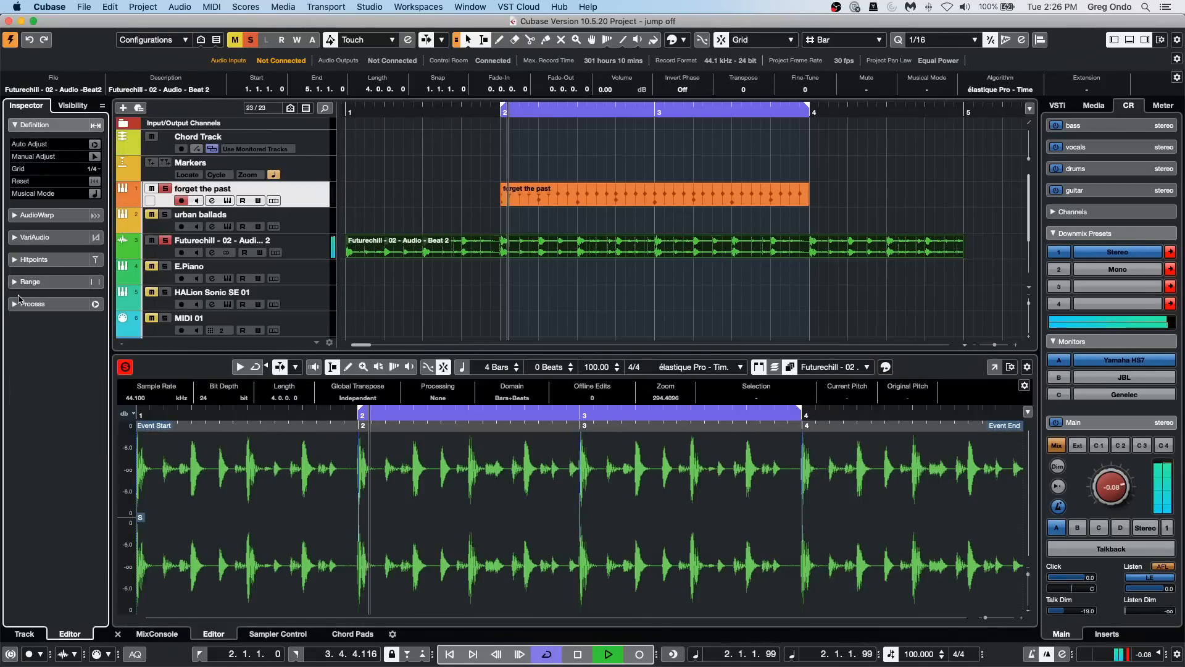
click(45, 260)
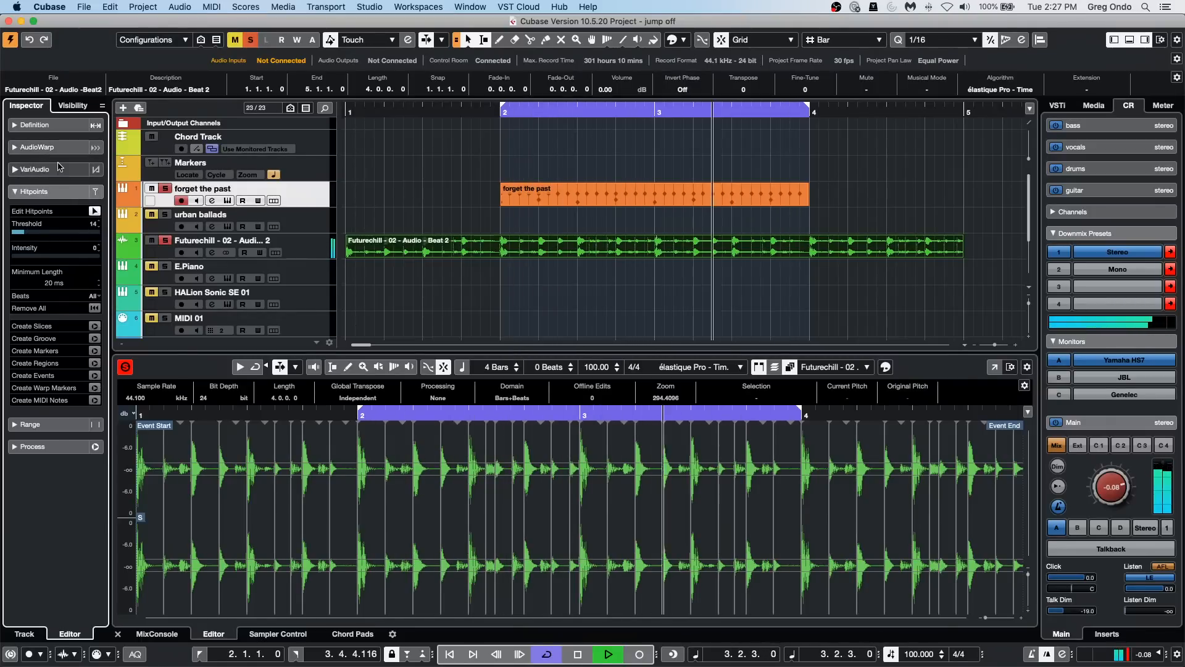
Step: Open the Quantize Panel, enable AudioWarp, set the 1/16 swing to 21 %, and quantize the audio loop
click(1022, 40)
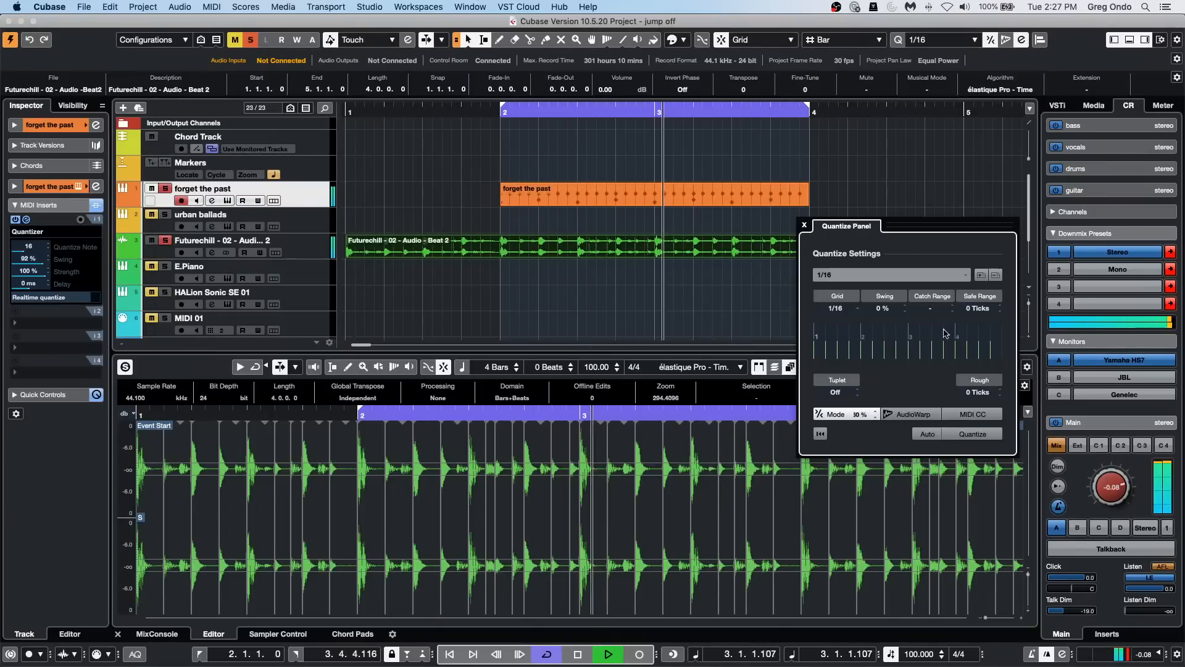
drag(885, 232, 860, 231)
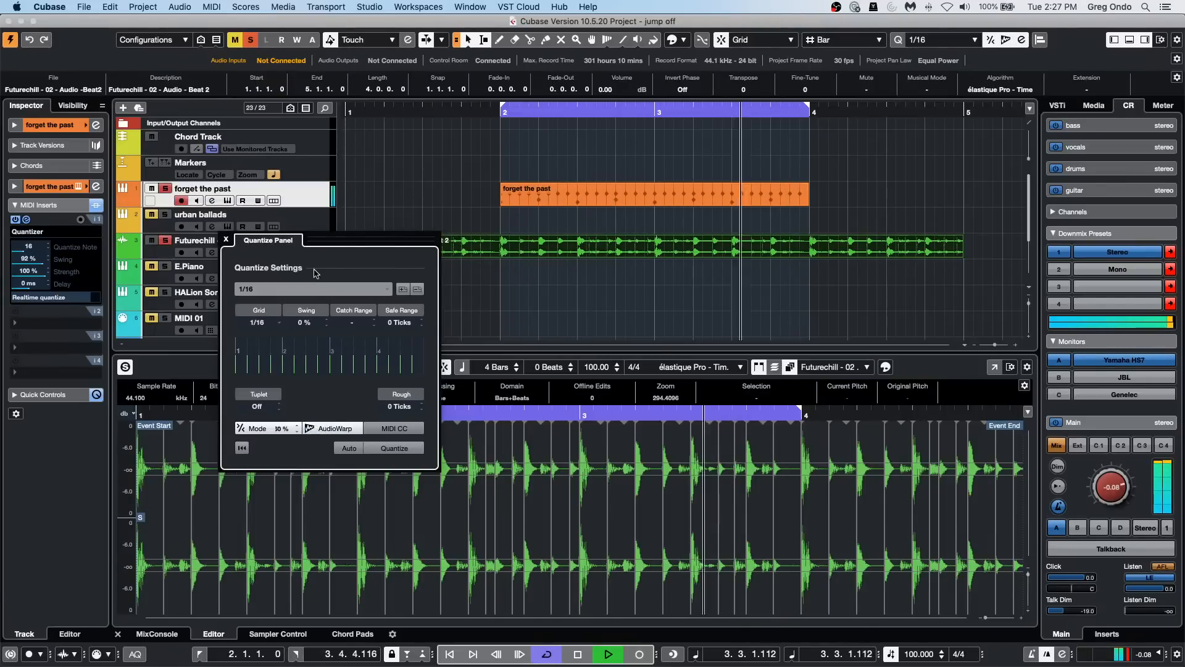
click(305, 323)
text(21)
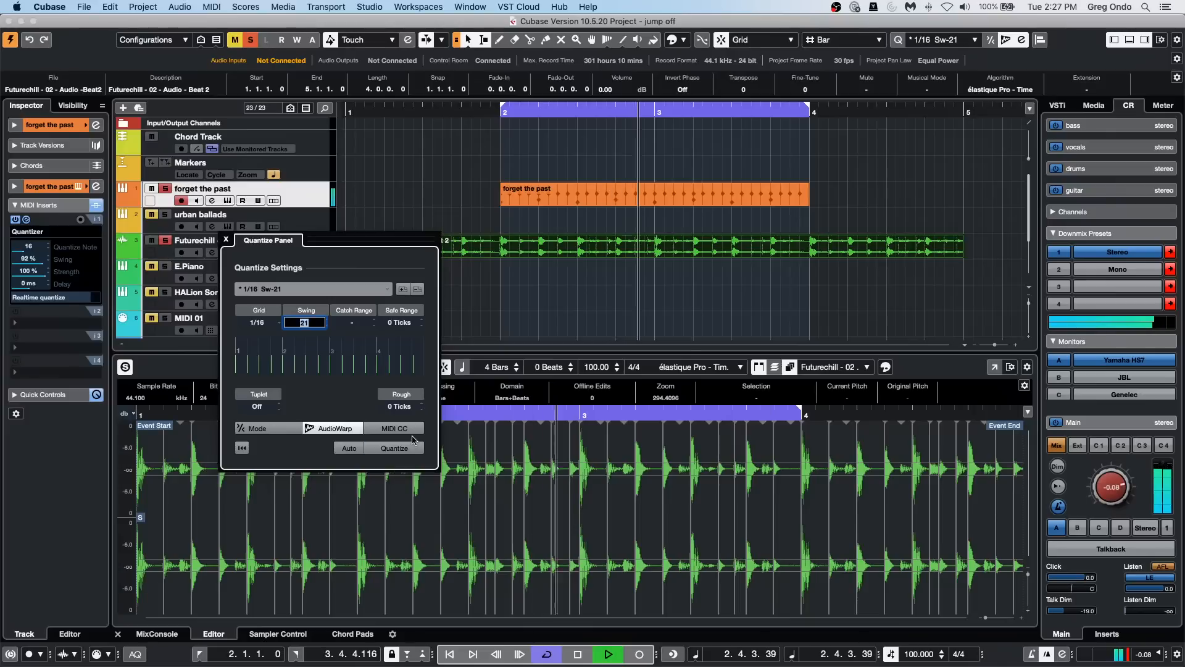
click(407, 450)
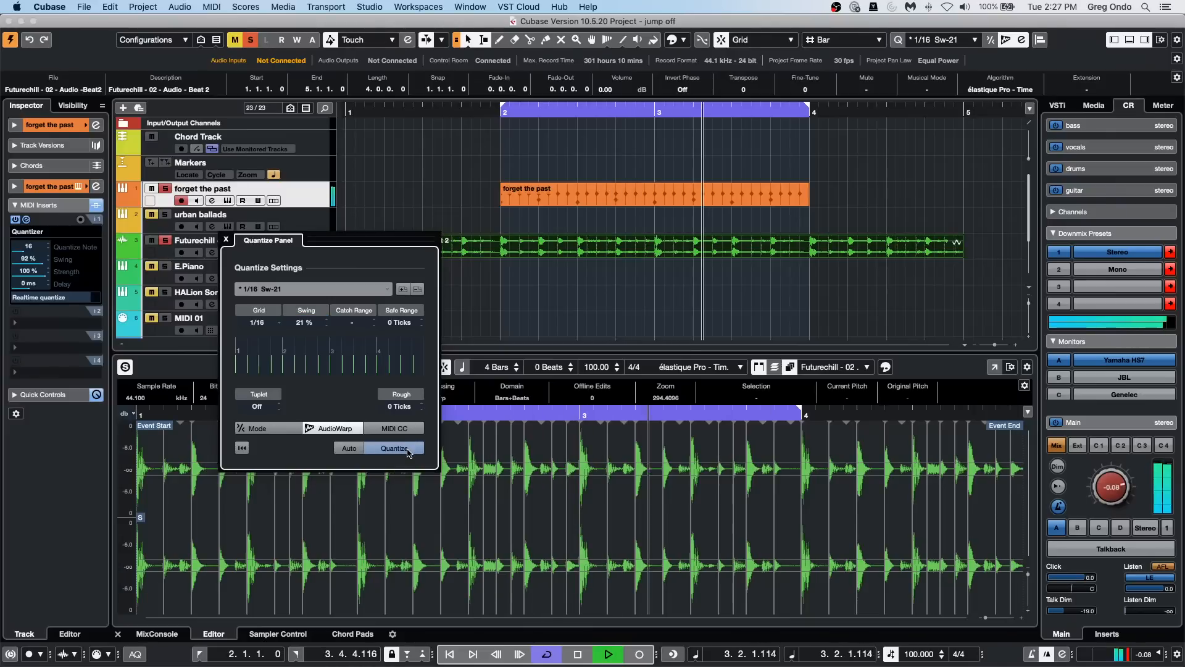
Step: Requantize the audio loop with 44 % swing, stop playback, and close the Quantize Panel
double_click(305, 322)
text(44)
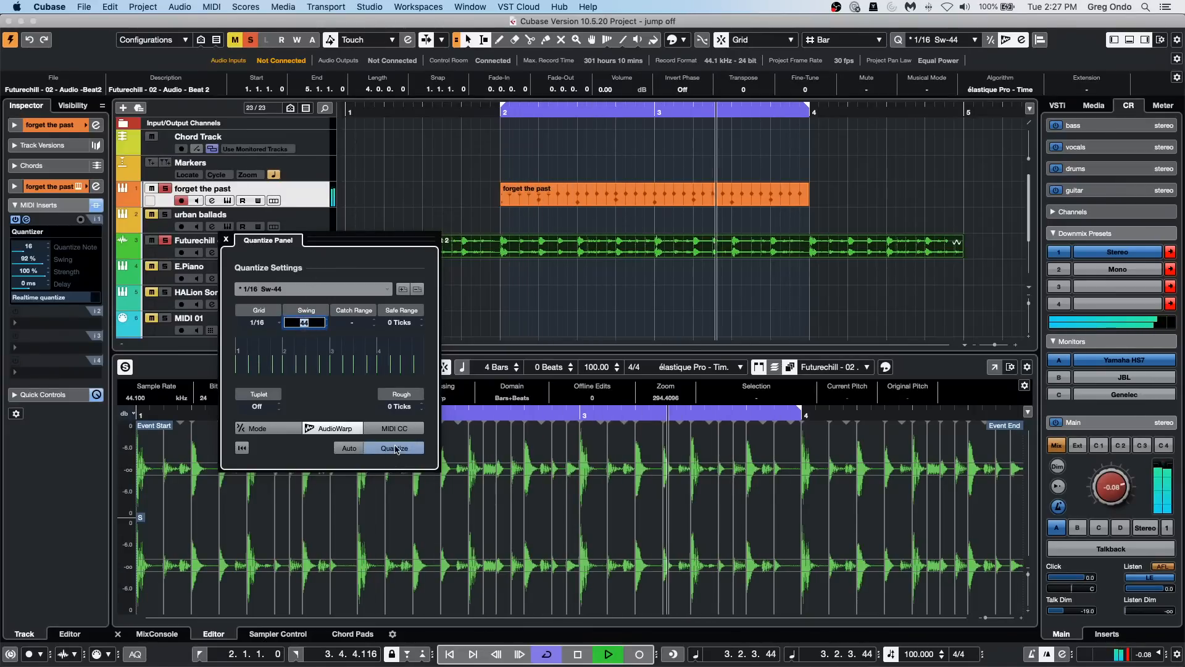
key(Return)
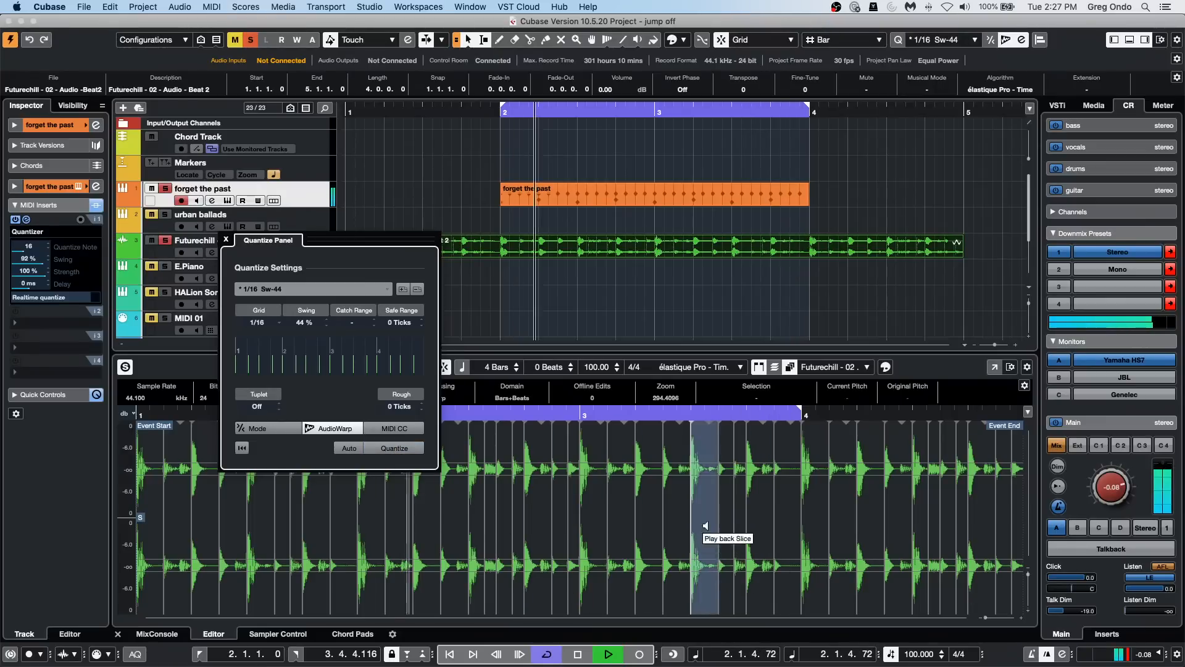
key(space)
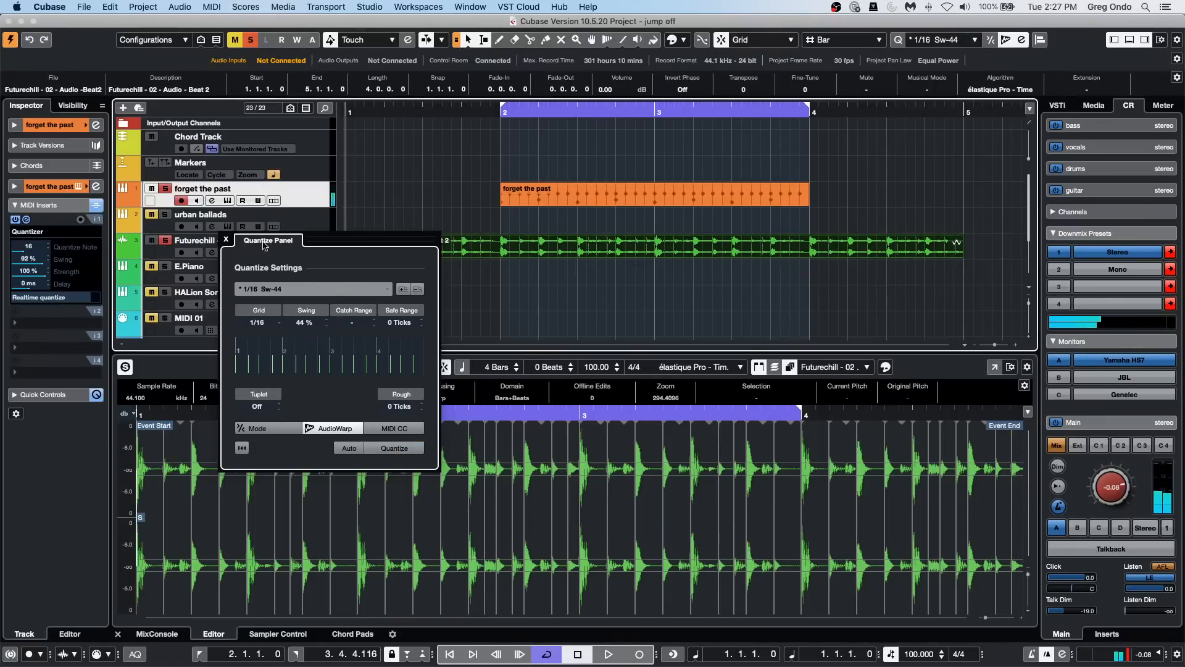
click(226, 241)
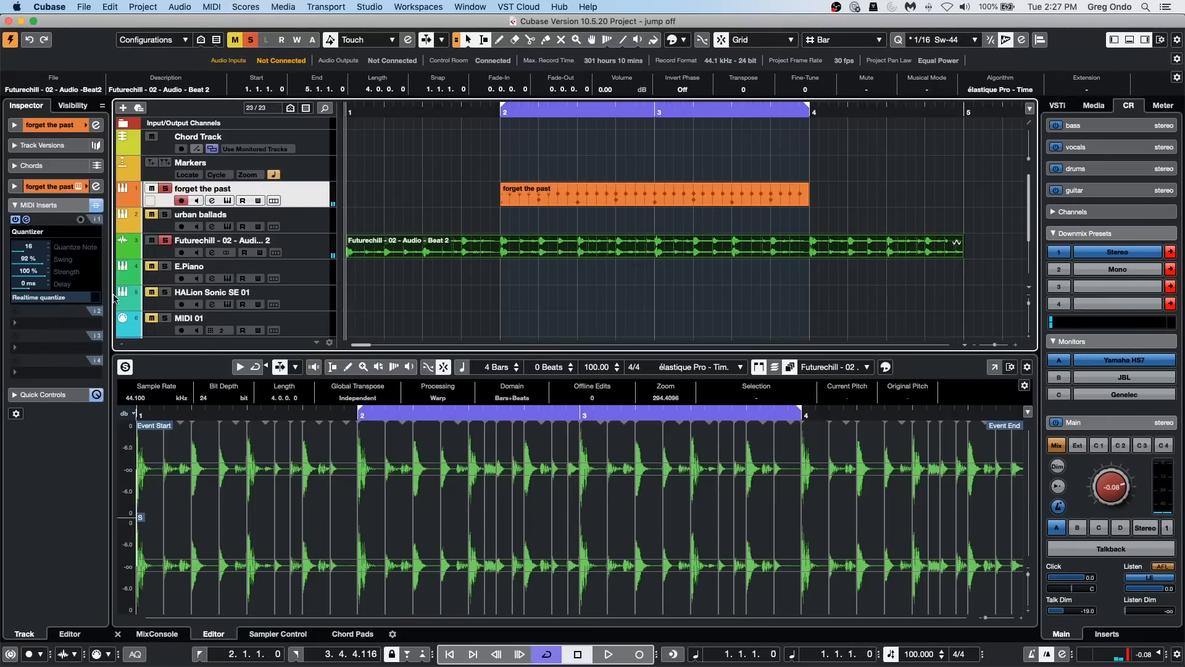
click(564, 201)
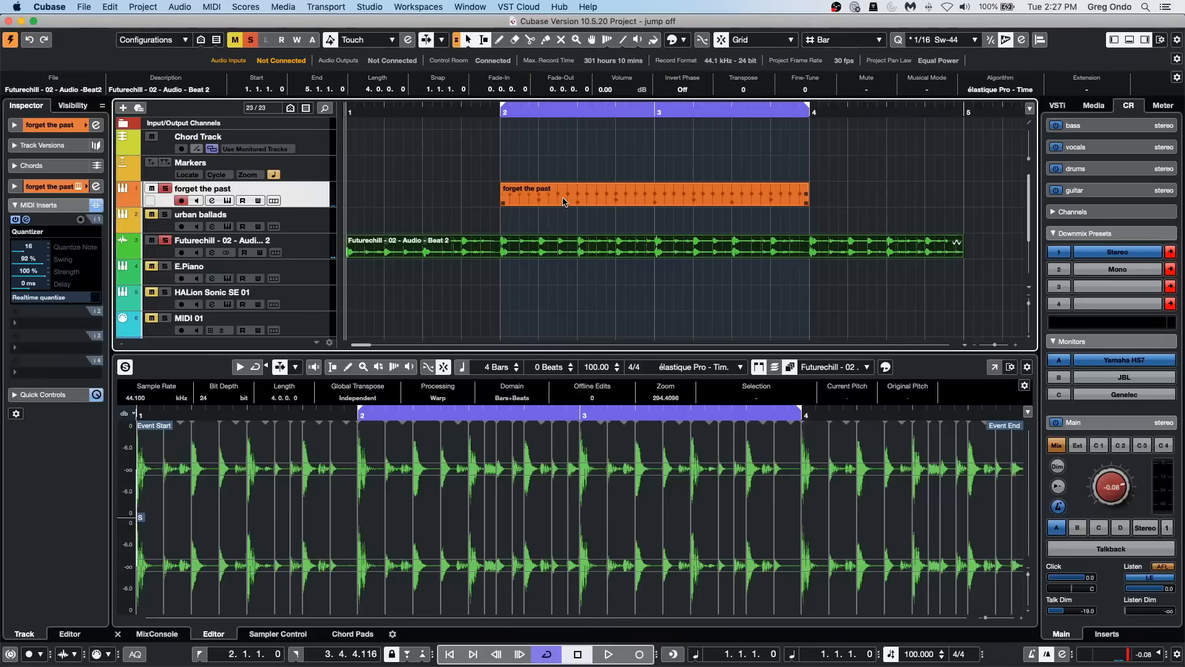
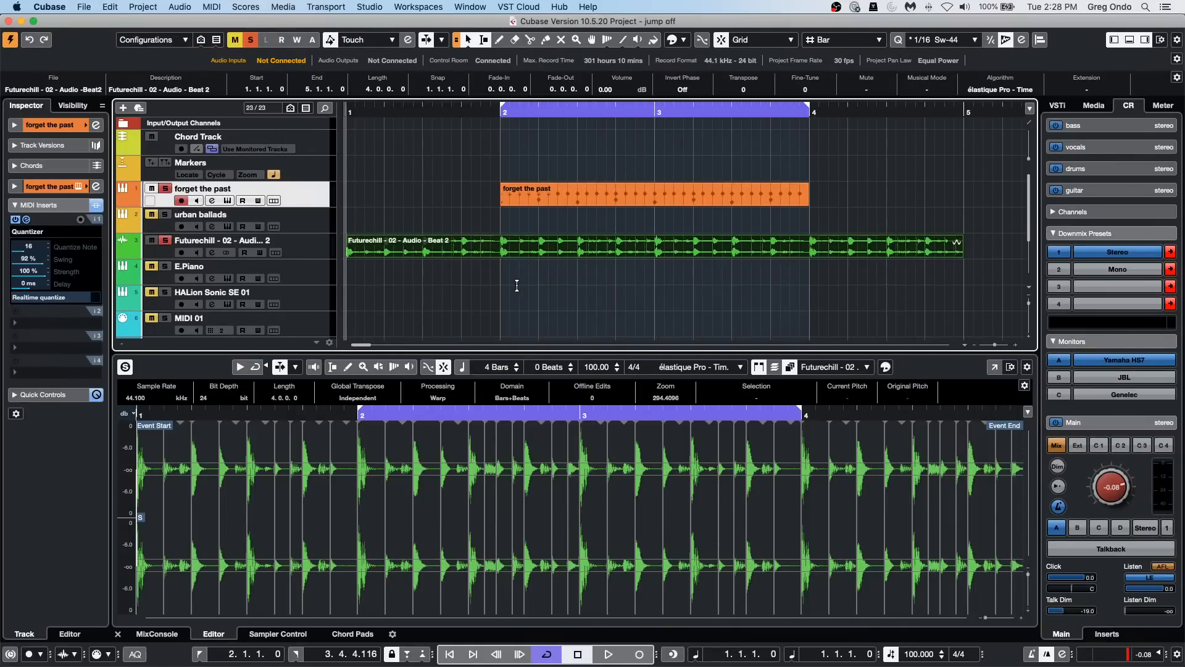
Step: Look over the project timeline and track list at different zoom levels, from the opening loops to the 04 Chorus A part
scroll(517, 285, right, 15)
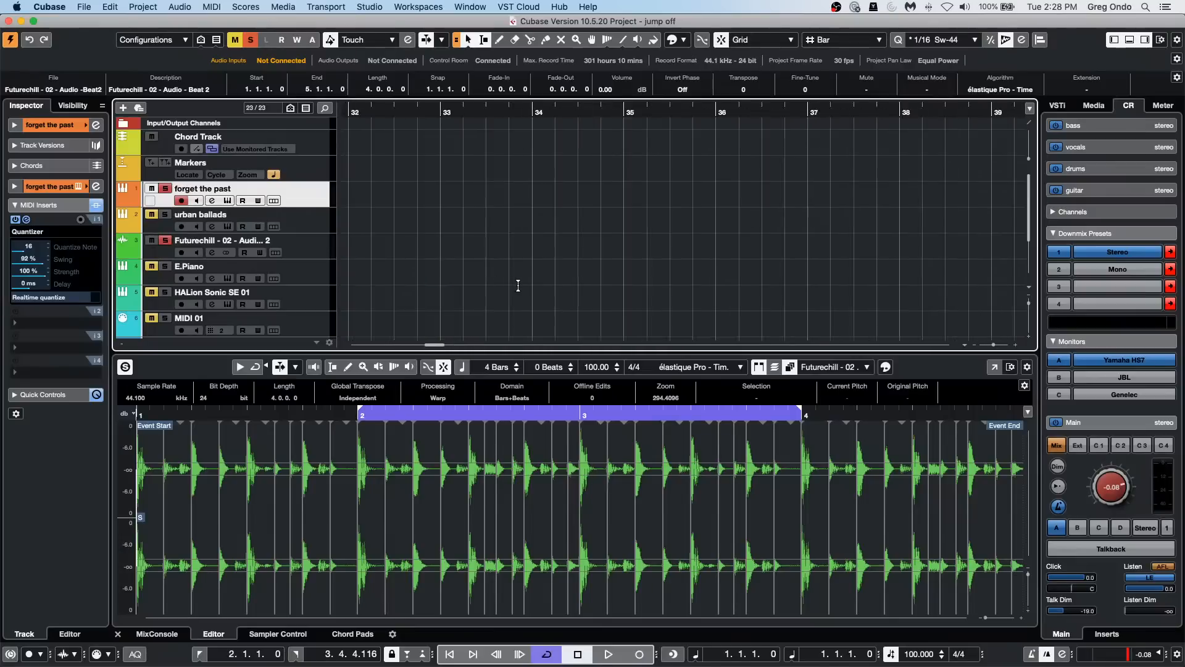
mouse_move(385, 115)
mouse_down()
mouse_move(345, 117)
mouse_move(404, 118)
mouse_up()
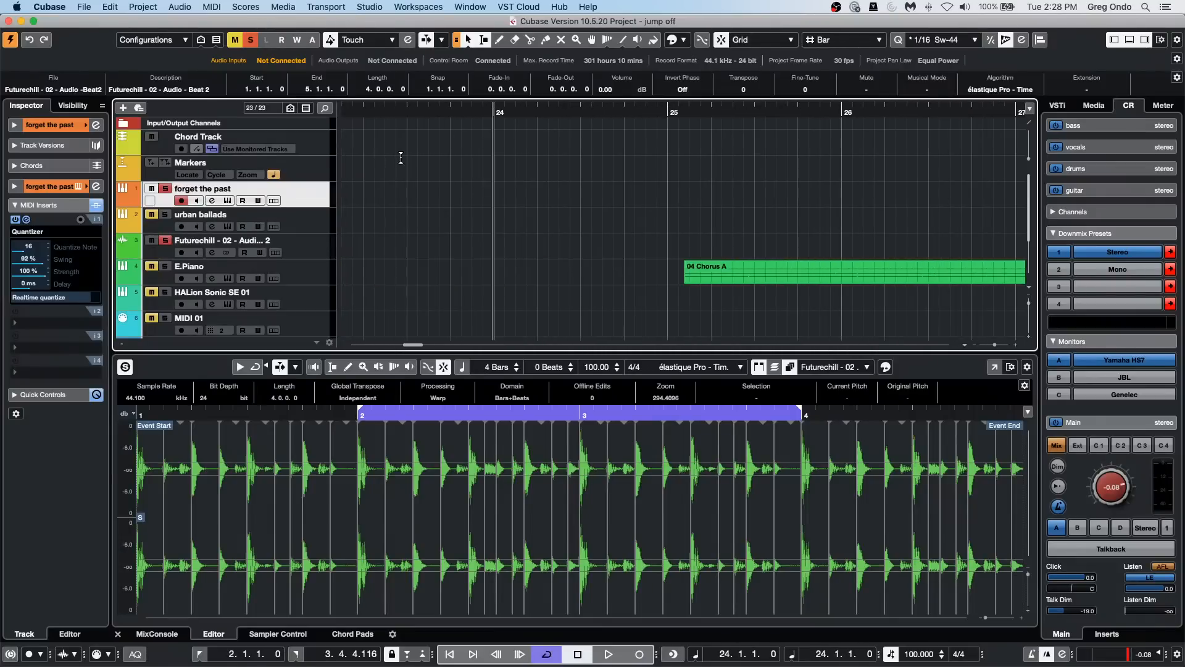
scroll(519, 202, down, 5)
scroll(521, 207, down, 8)
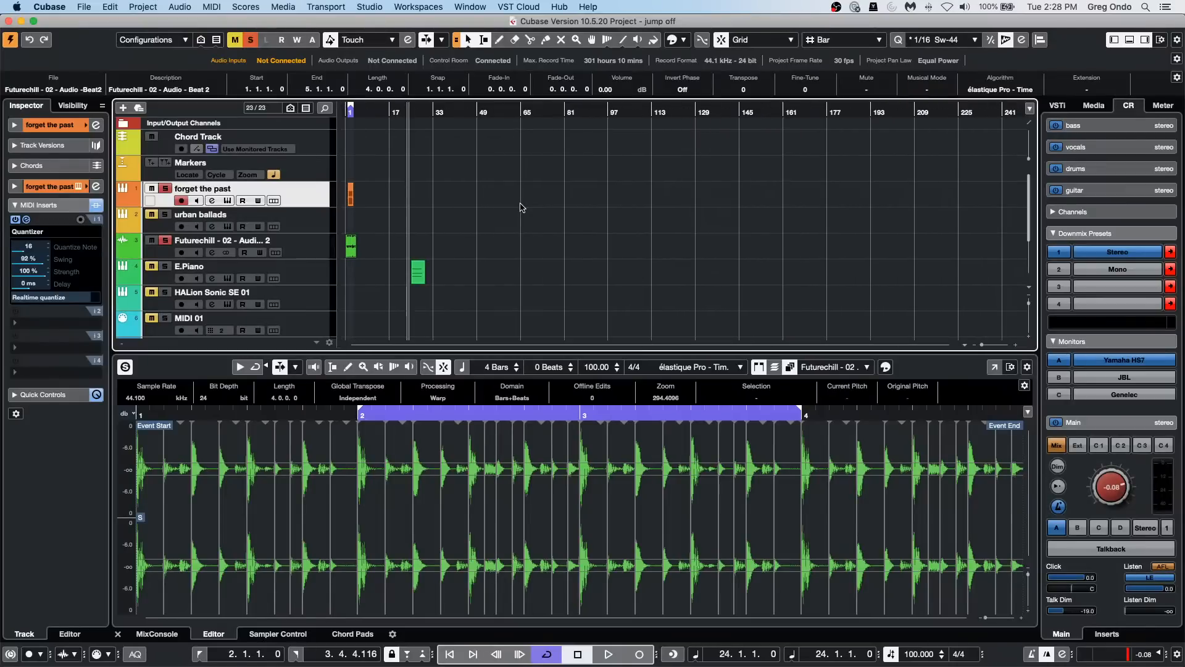
scroll(345, 127, up, 3)
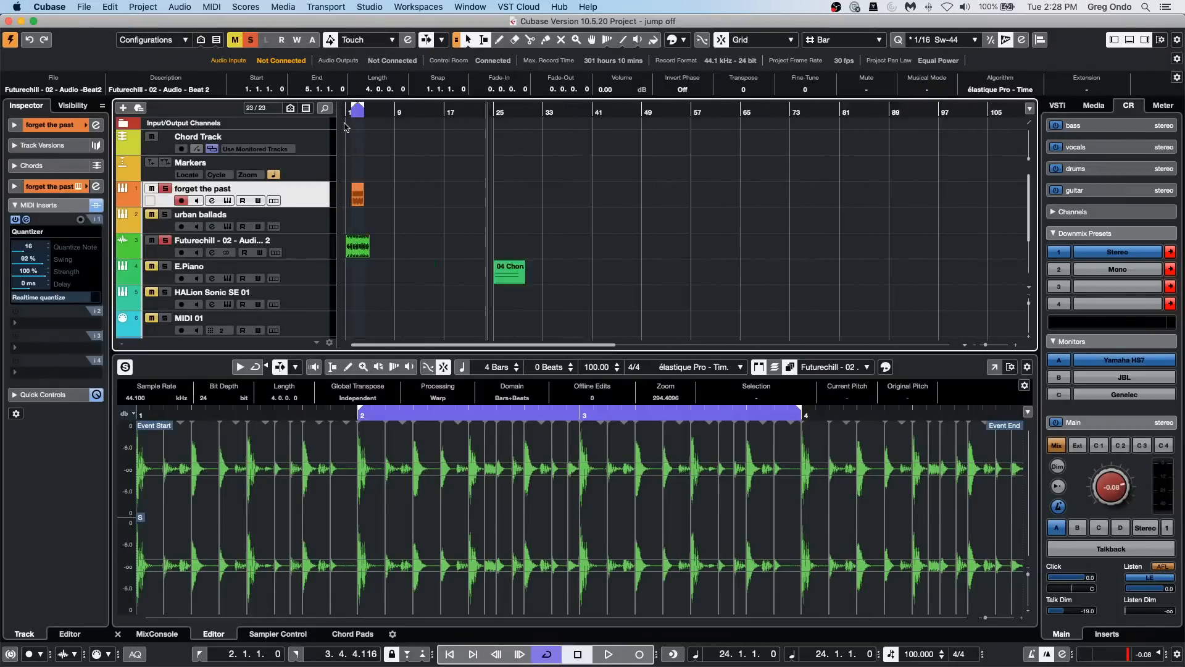
scroll(344, 127, up, 10)
scroll(345, 128, down, 12)
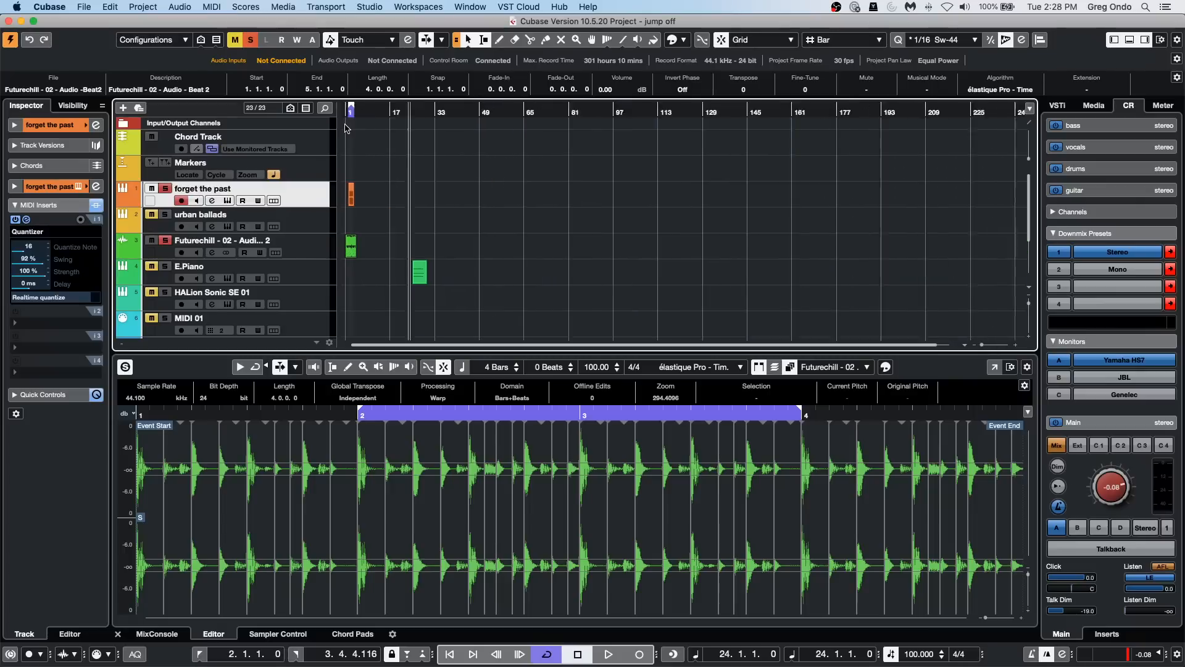
scroll(346, 129, up, 10)
scroll(522, 201, down, 1)
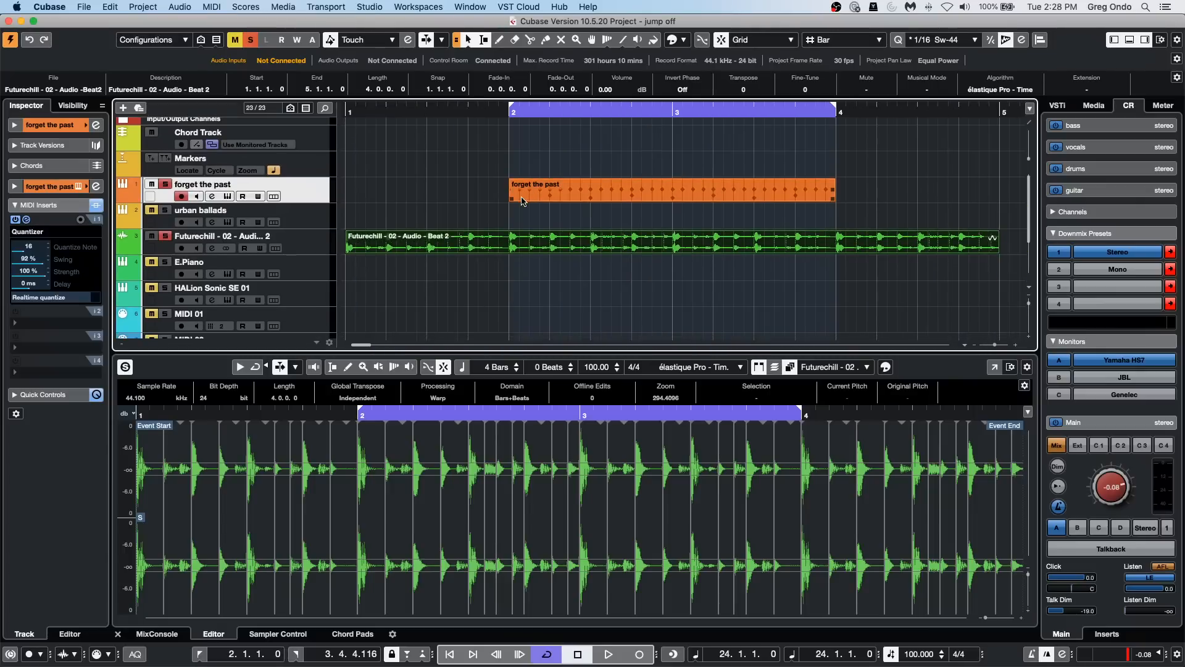
scroll(522, 198, down, 1)
scroll(521, 198, right, 15)
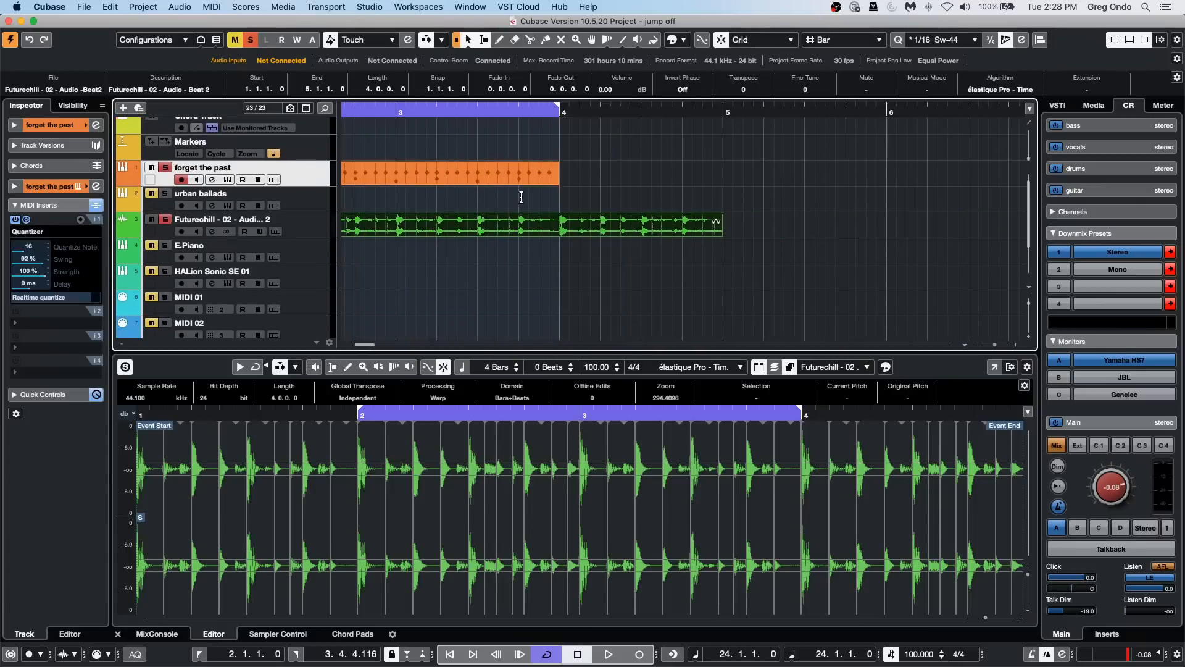
scroll(522, 197, right, 5)
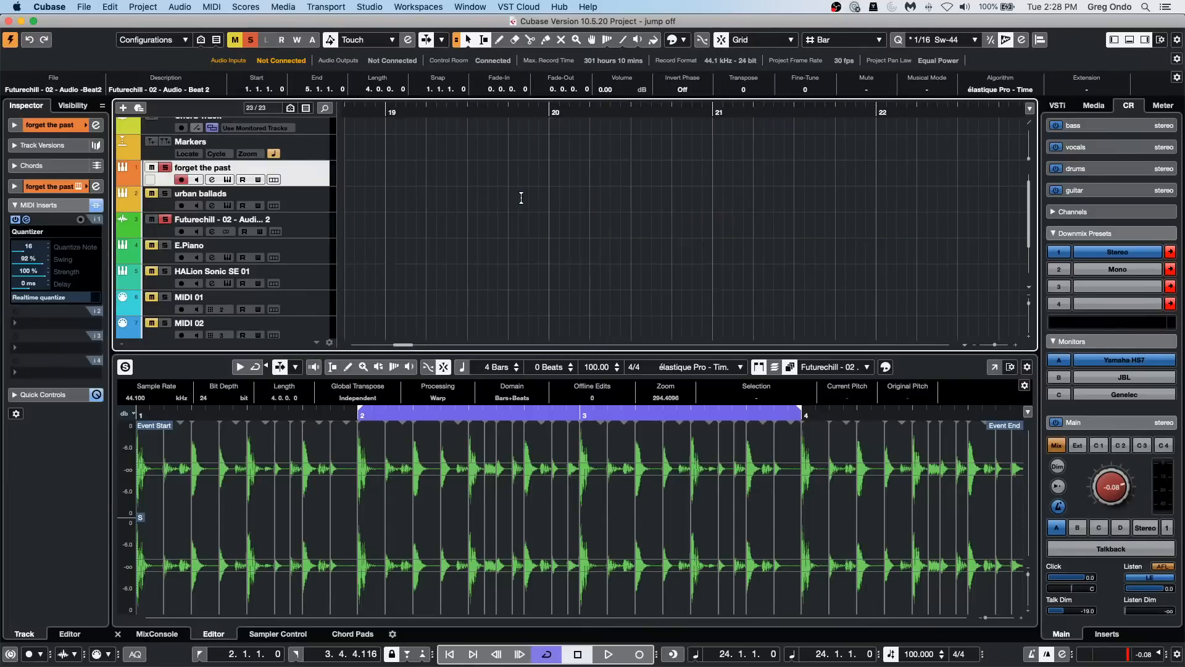
scroll(522, 198, left, 6)
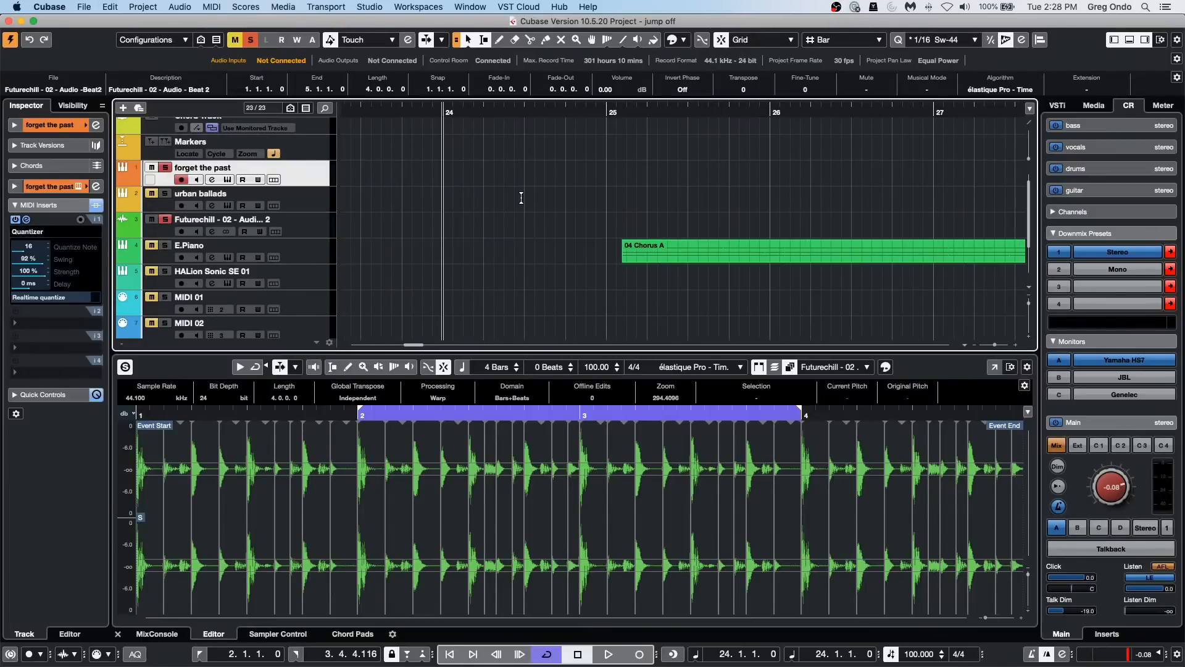
scroll(522, 198, down, 10)
scroll(522, 197, down, 4)
scroll(521, 197, right, 5)
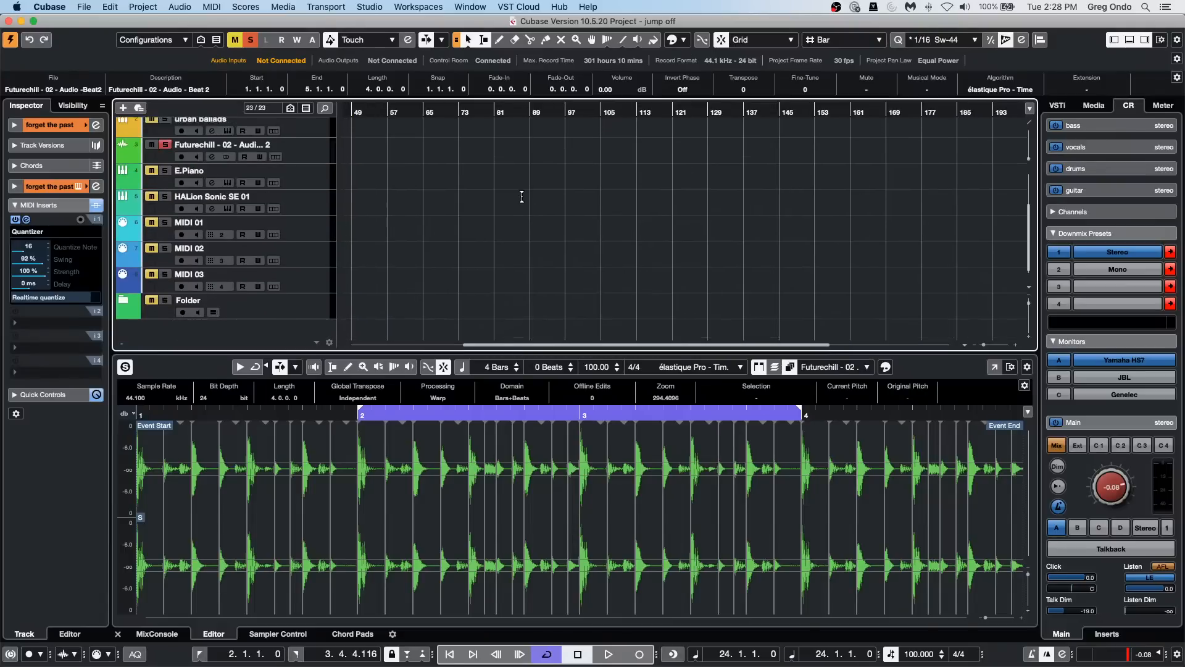
scroll(521, 197, up, 3)
scroll(522, 197, down, 4)
scroll(522, 196, left, 6)
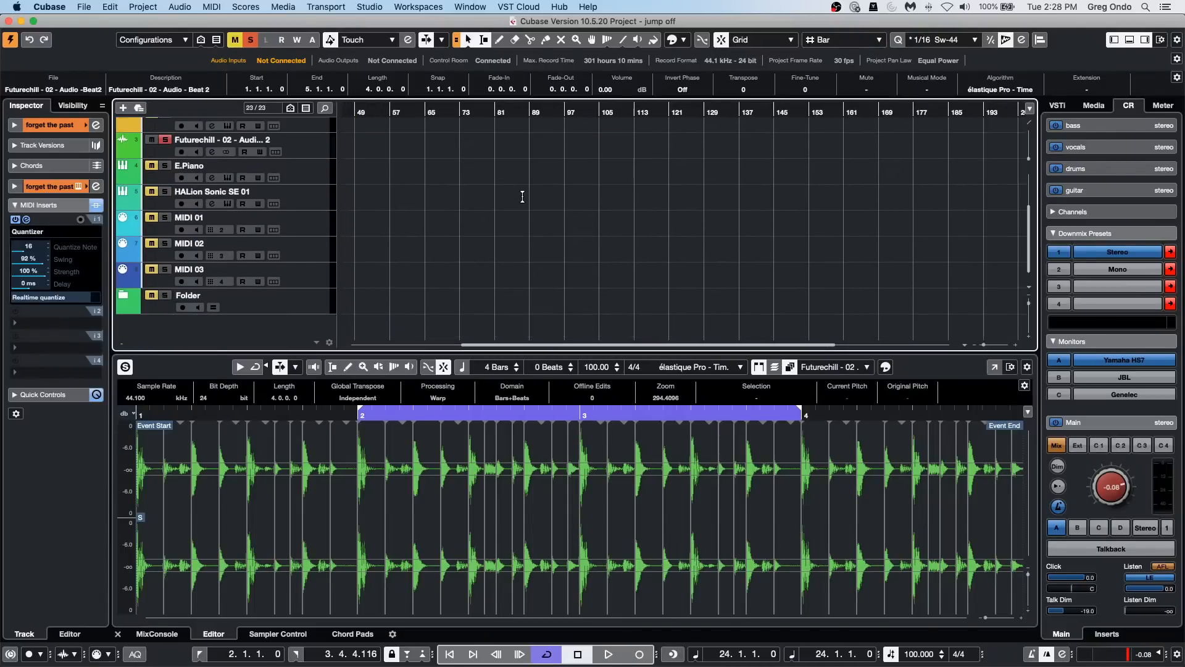
scroll(523, 196, right, 4)
scroll(523, 197, up, 4)
scroll(524, 196, down, 5)
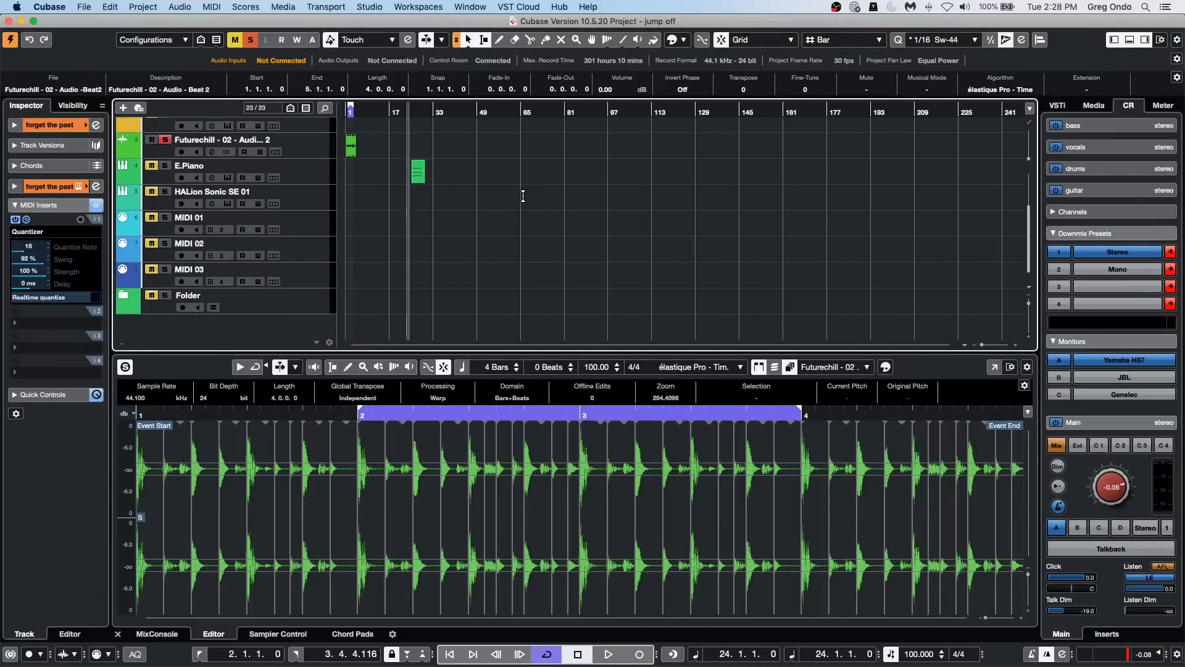
scroll(523, 197, up, 1)
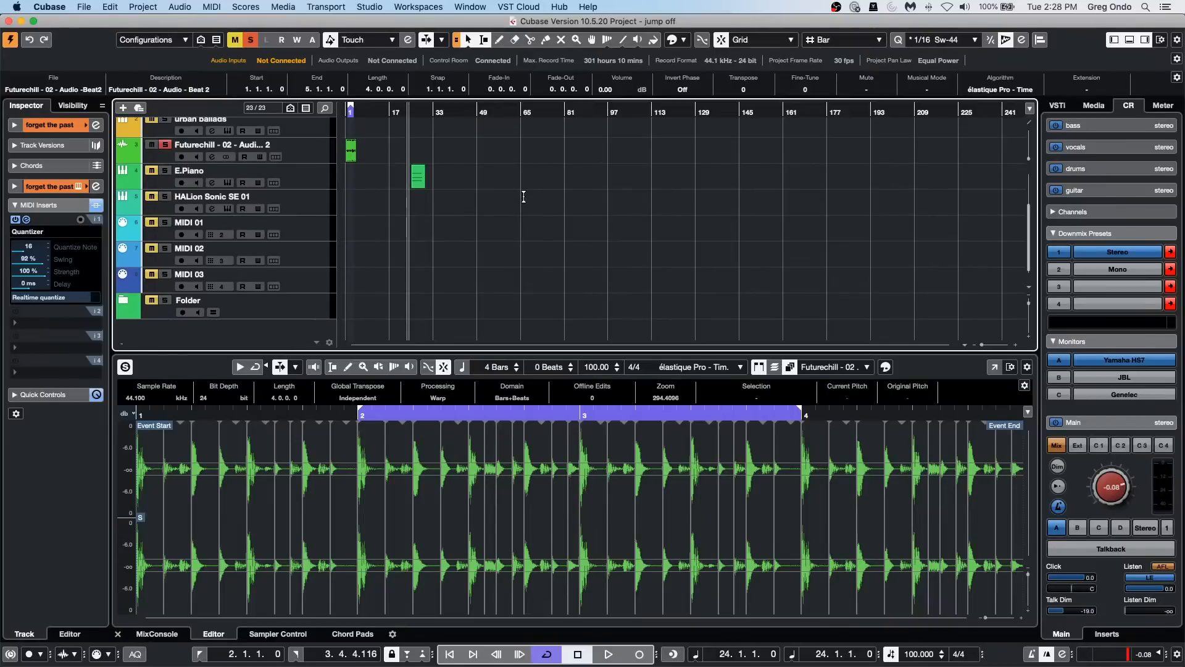
scroll(524, 197, up, 15)
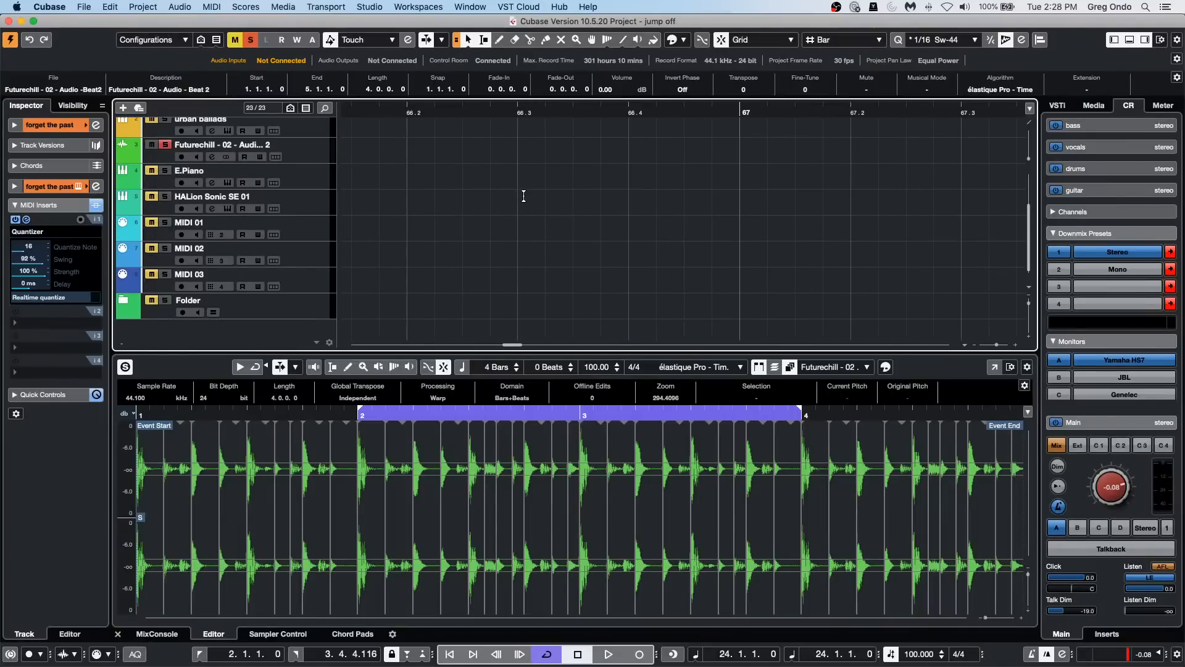
scroll(524, 196, left, 5)
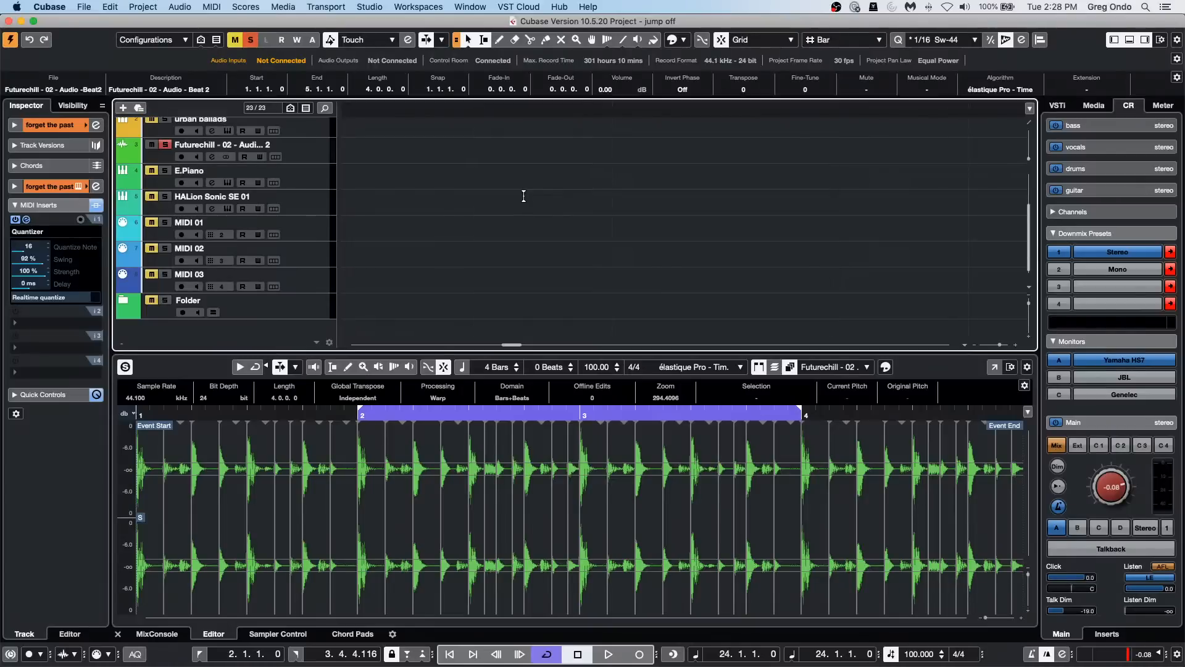
scroll(524, 196, left, 3)
scroll(526, 196, down, 10)
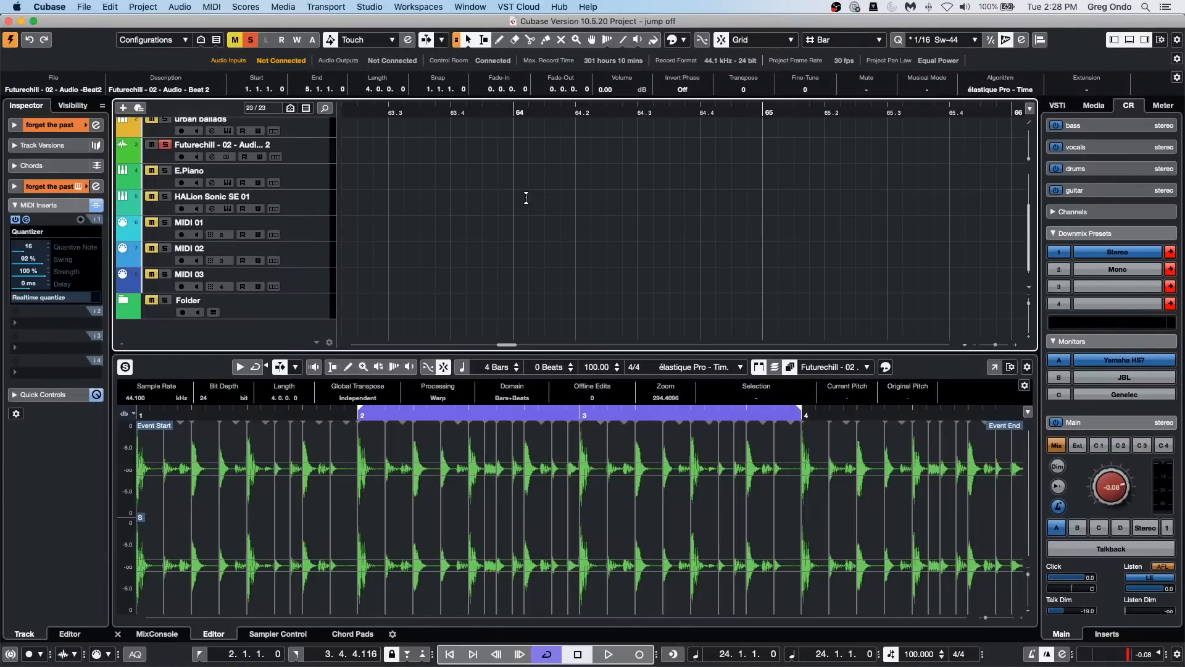
scroll(526, 197, left, 15)
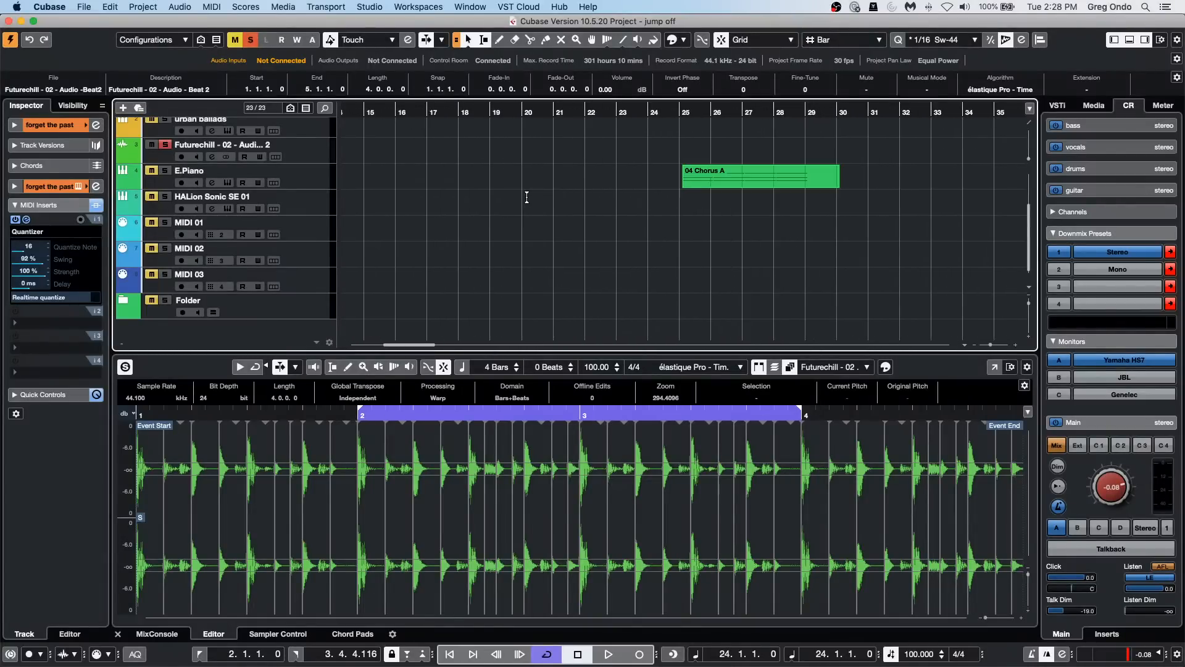
scroll(526, 197, right, 3)
scroll(527, 197, left, 2)
scroll(527, 197, up, 5)
scroll(526, 197, right, 10)
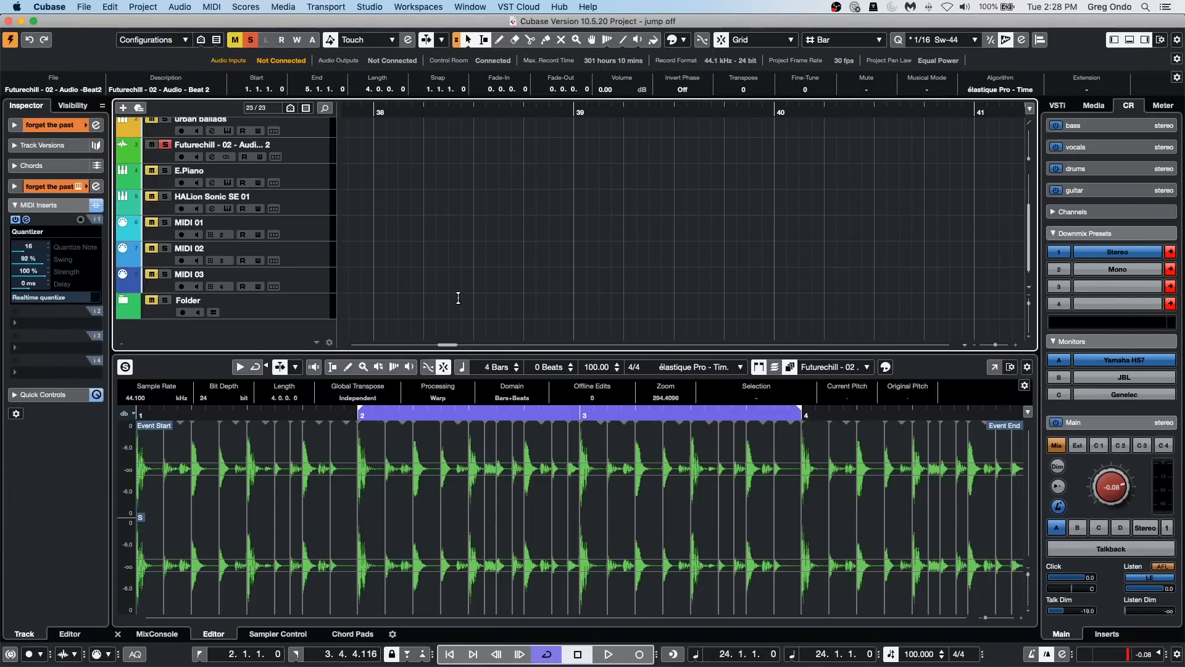
scroll(460, 291, left, 8)
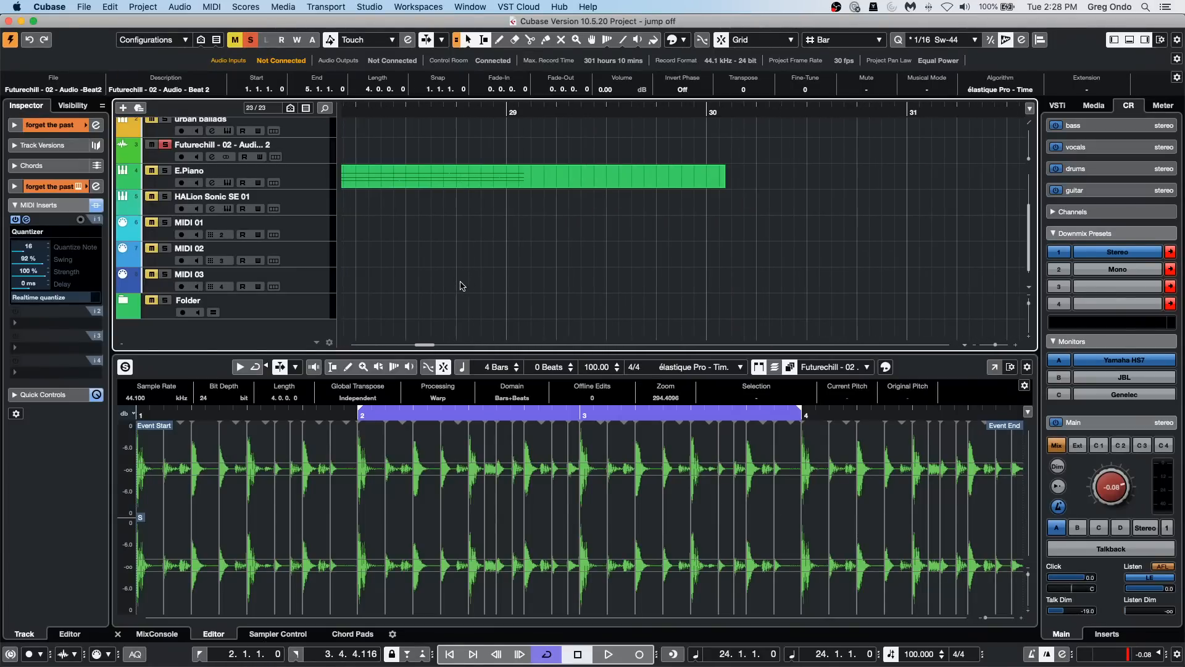
scroll(460, 284, left, 3)
scroll(460, 281, right, 2)
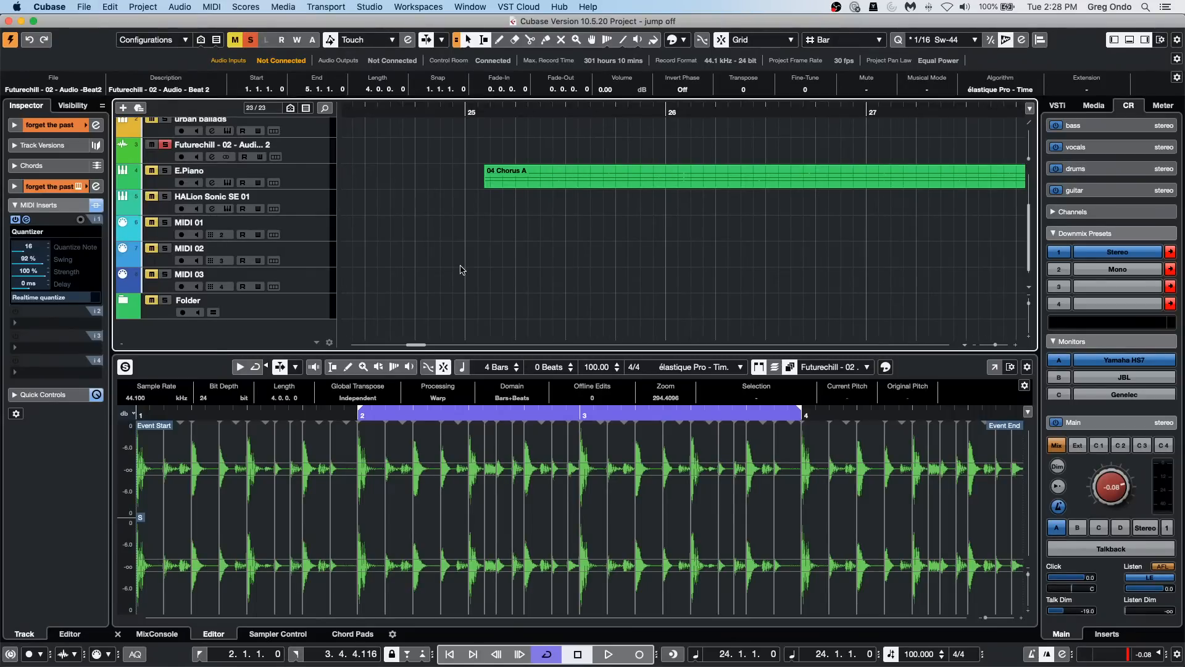
Step: Review the Editing tool modifier assignments in the preferences, going through categories such as Erase, Select, Time Warp and Range Tool, and close the dialog
click(139, 6)
mouse_move(87, 11)
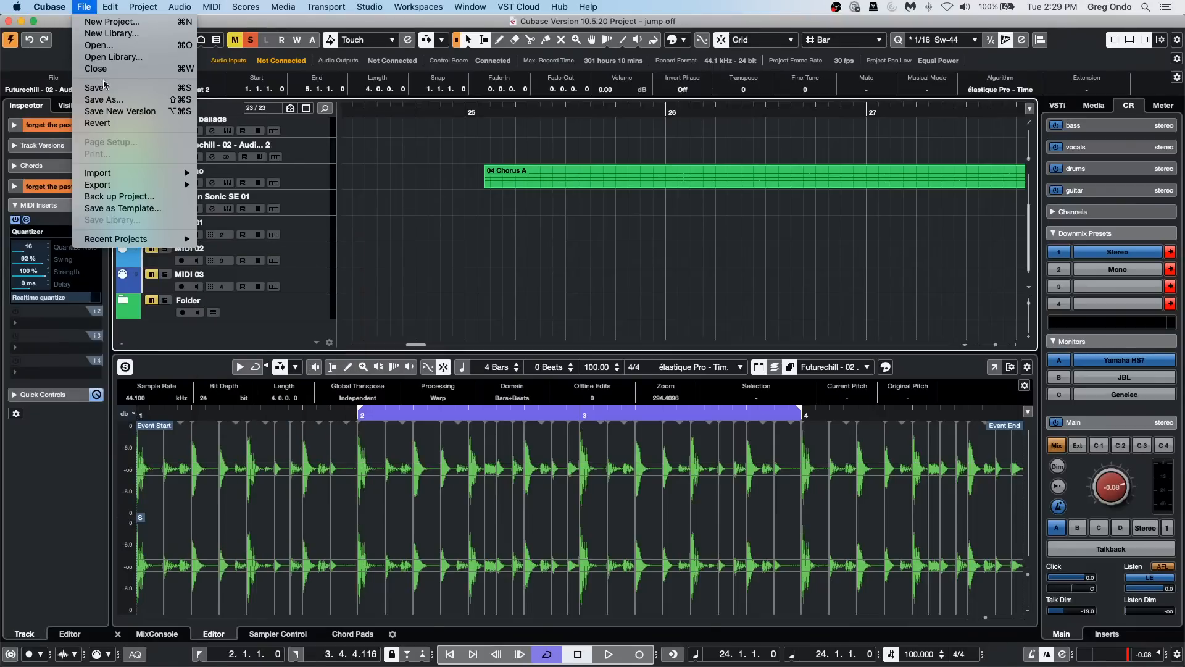
mouse_move(141, 185)
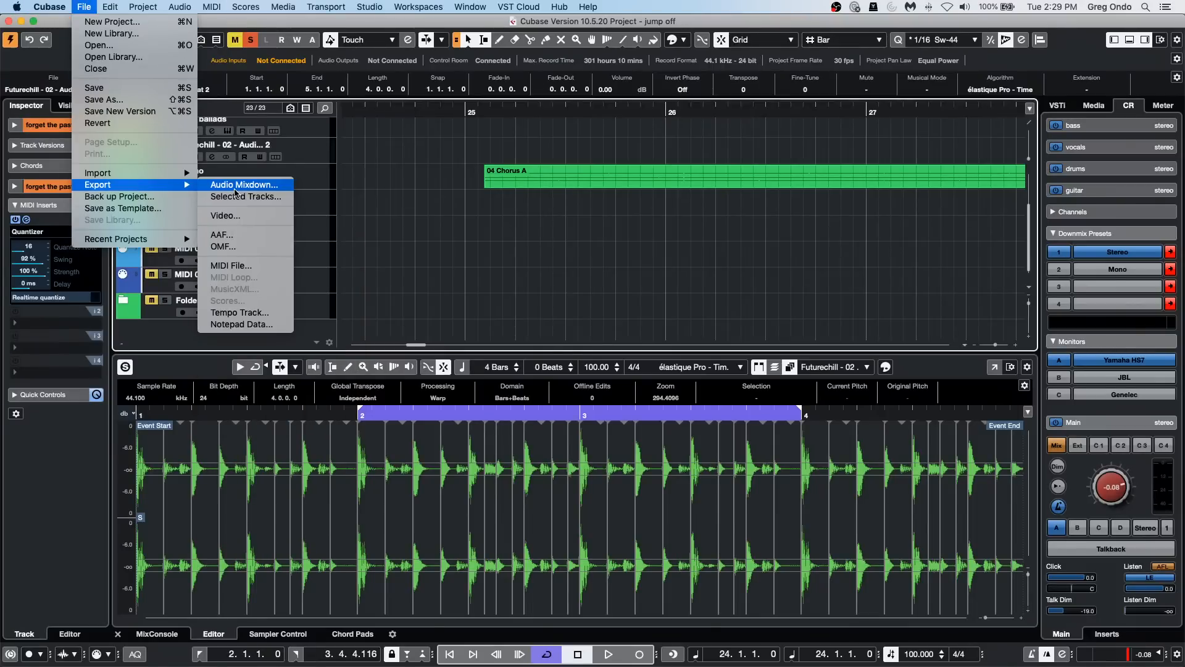
mouse_move(169, 238)
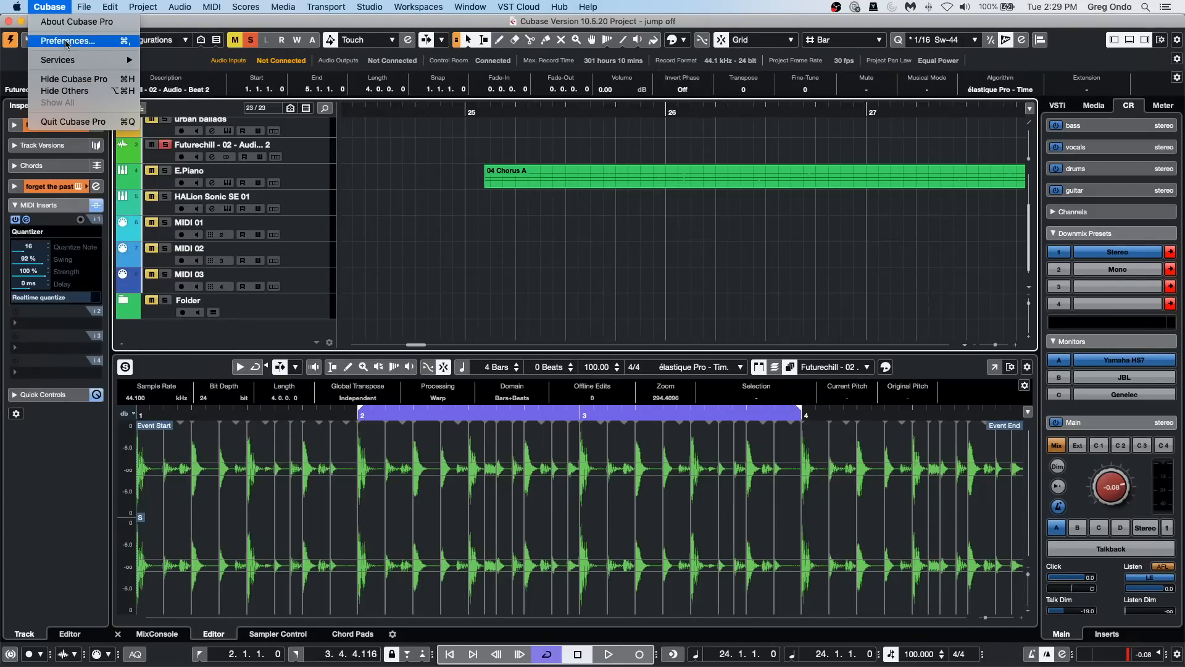
click(67, 41)
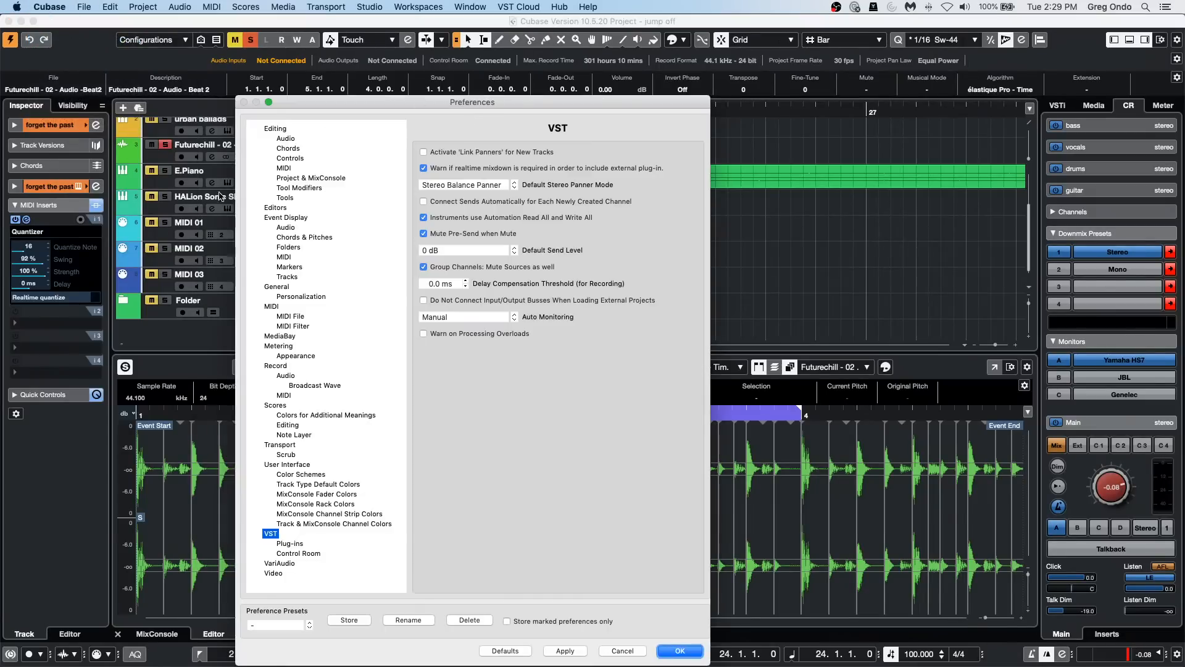
click(299, 187)
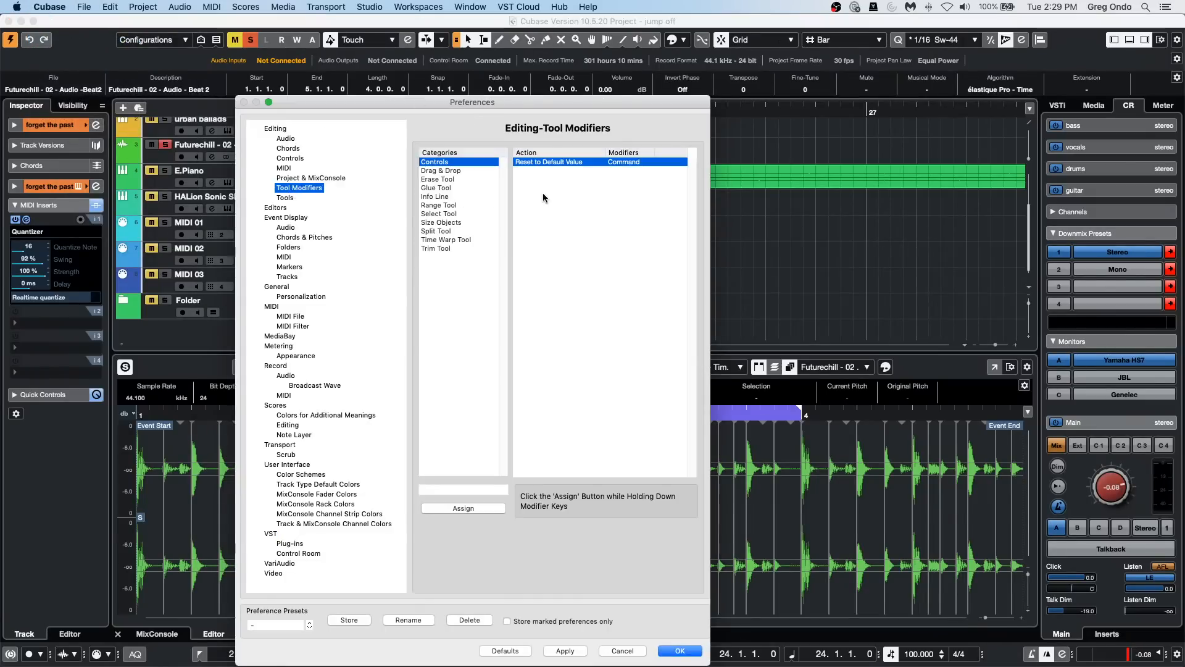
click(443, 170)
click(440, 179)
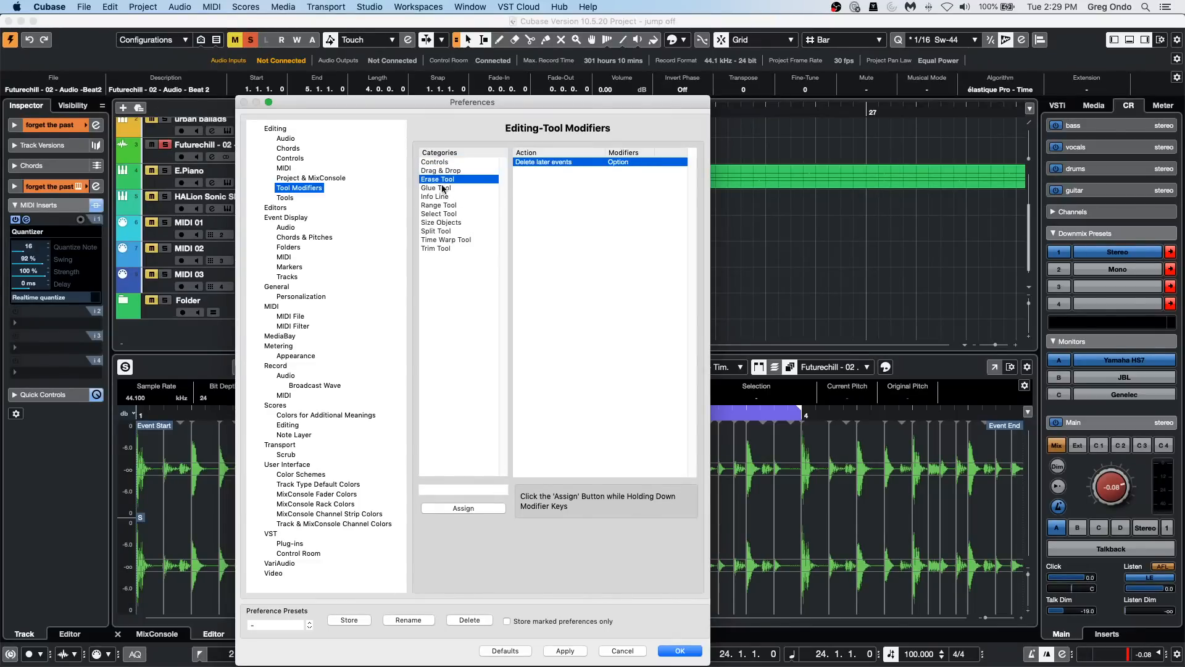
click(443, 188)
click(439, 198)
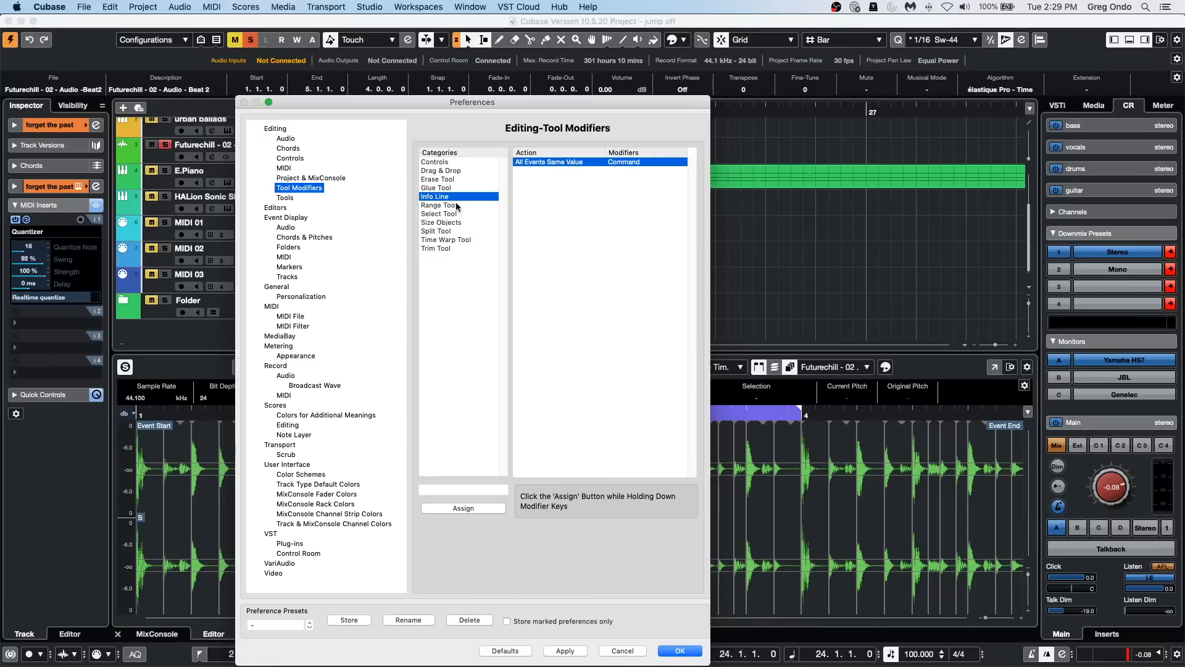
click(455, 206)
click(454, 214)
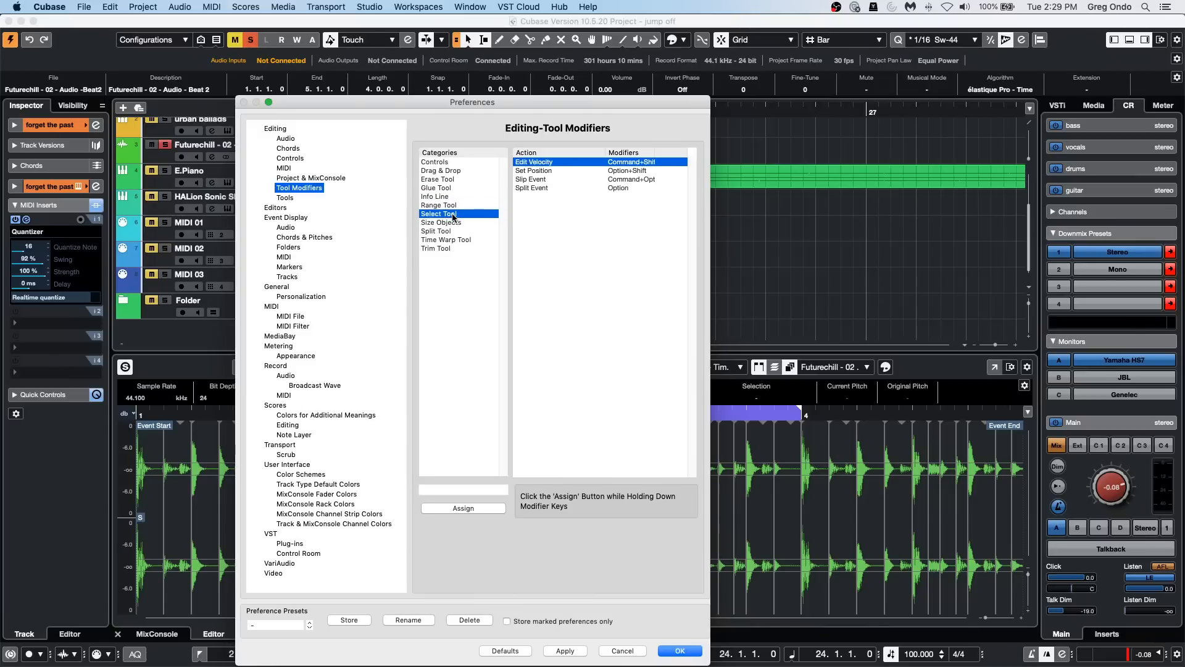
click(452, 231)
click(446, 249)
click(444, 241)
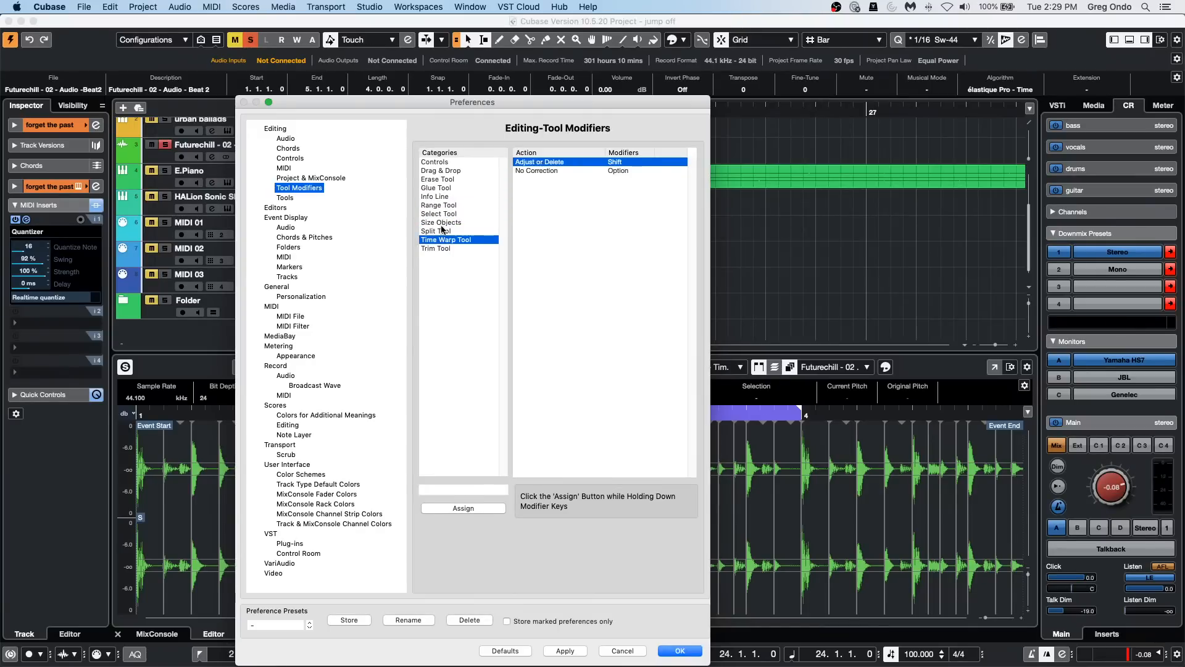
click(442, 230)
click(446, 206)
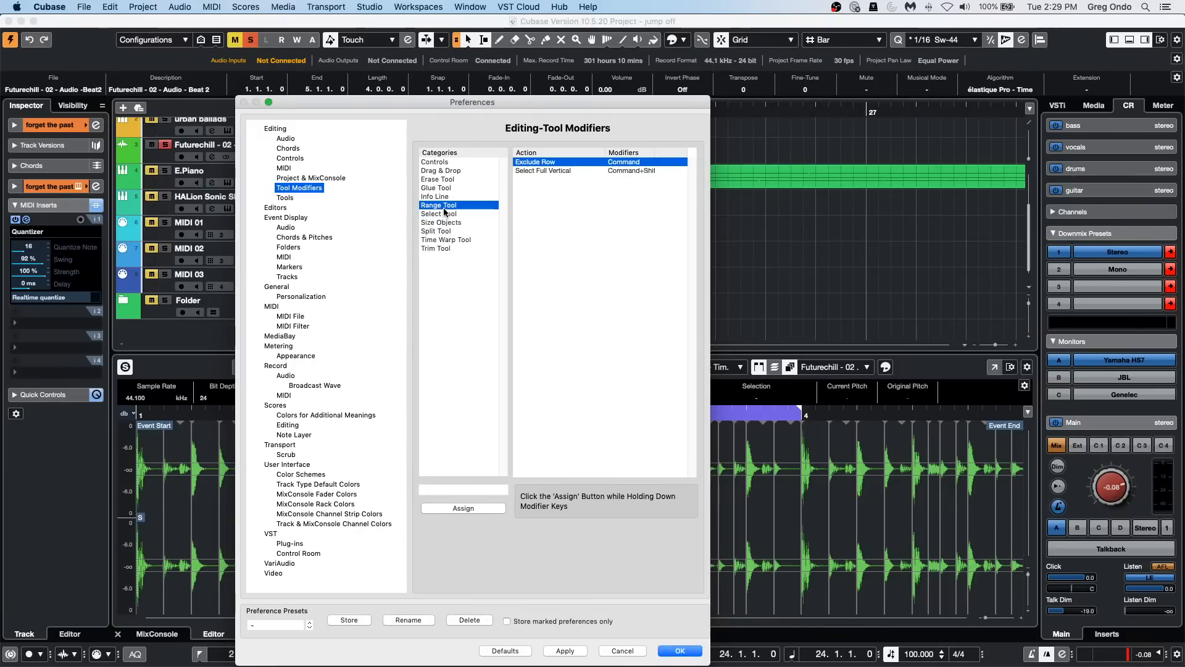
click(677, 651)
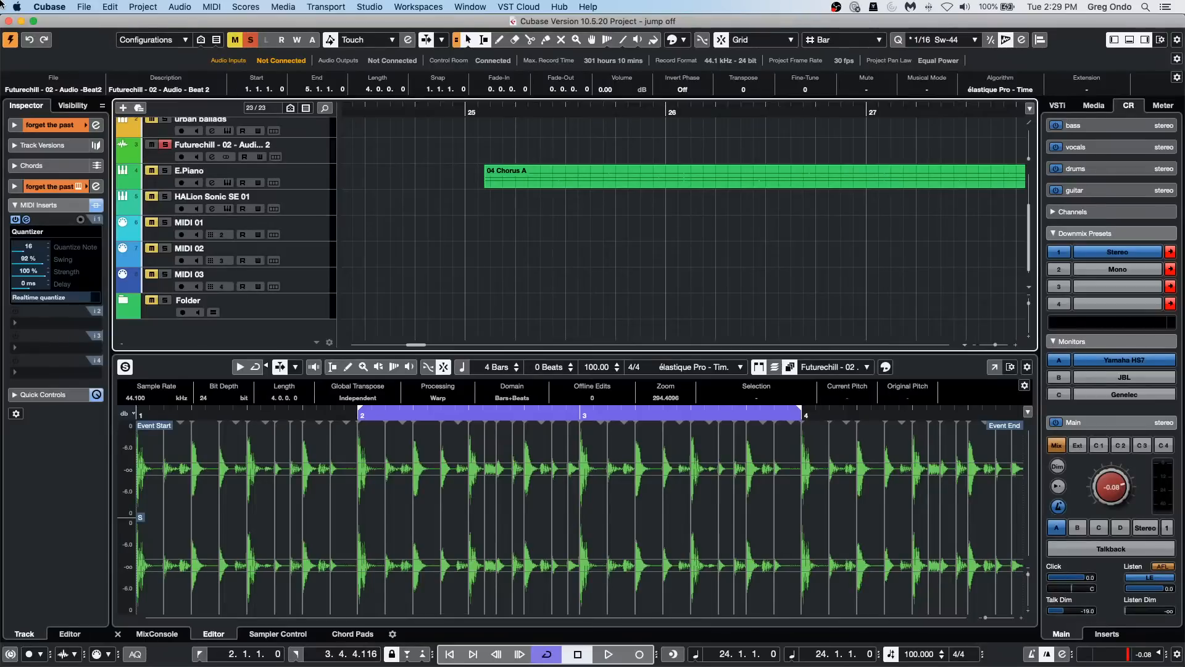
Step: Open the Export Audio Mixdown dialog for the project
click(84, 6)
mouse_move(49, 7)
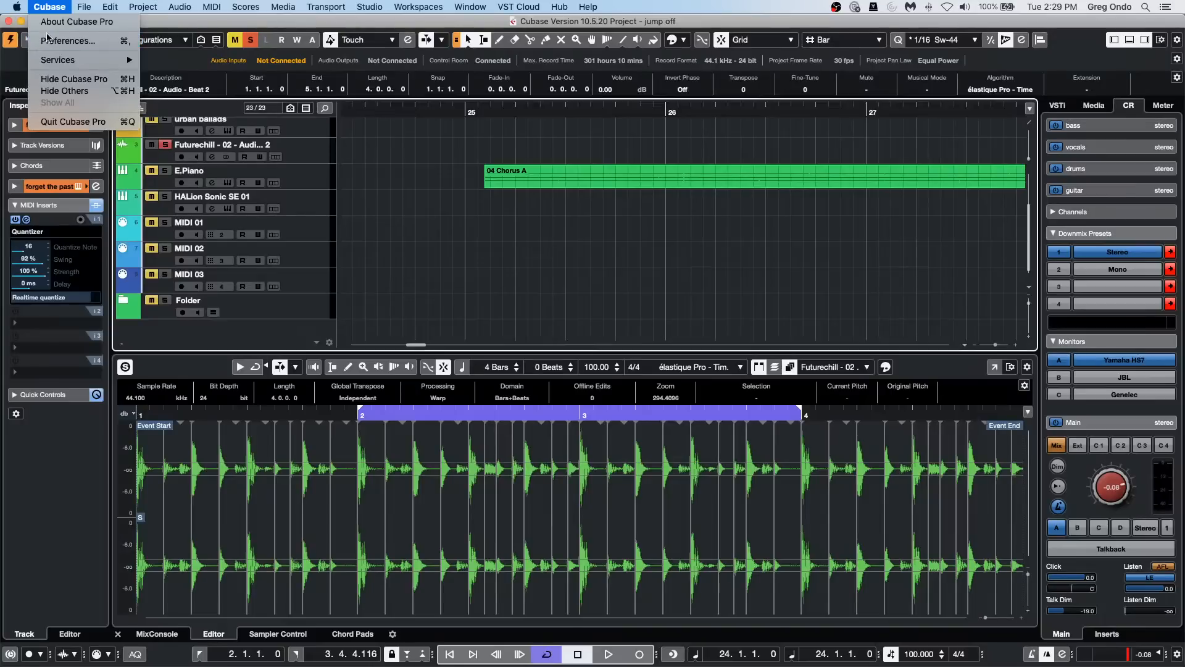
mouse_move(94, 13)
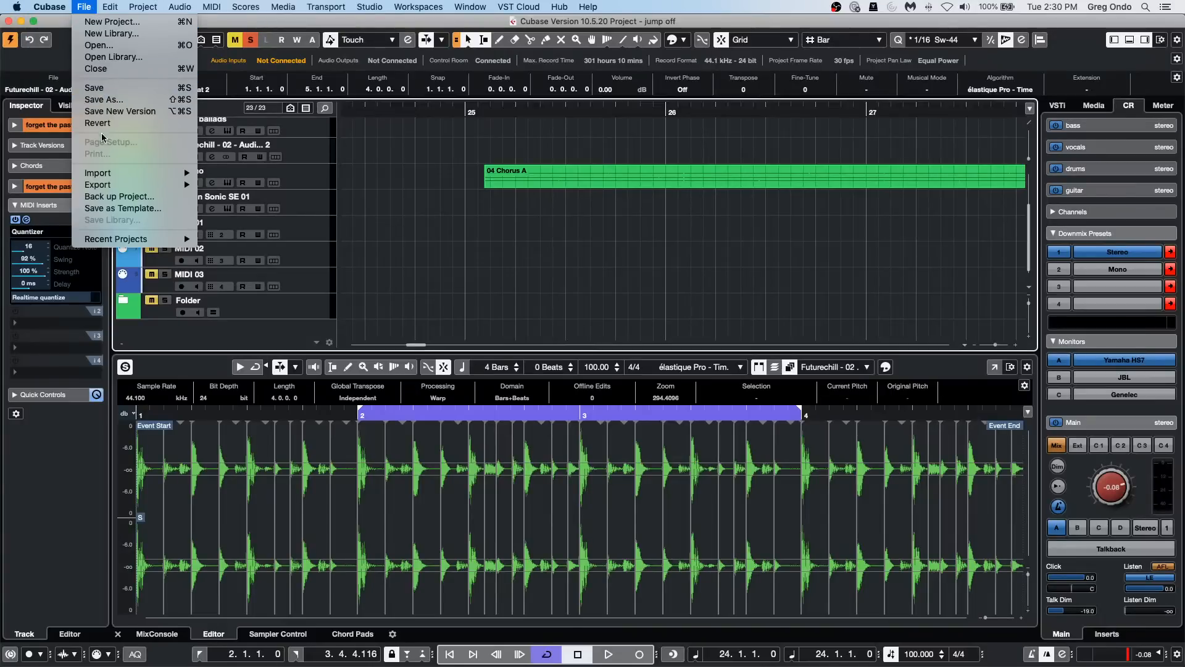
mouse_move(125, 185)
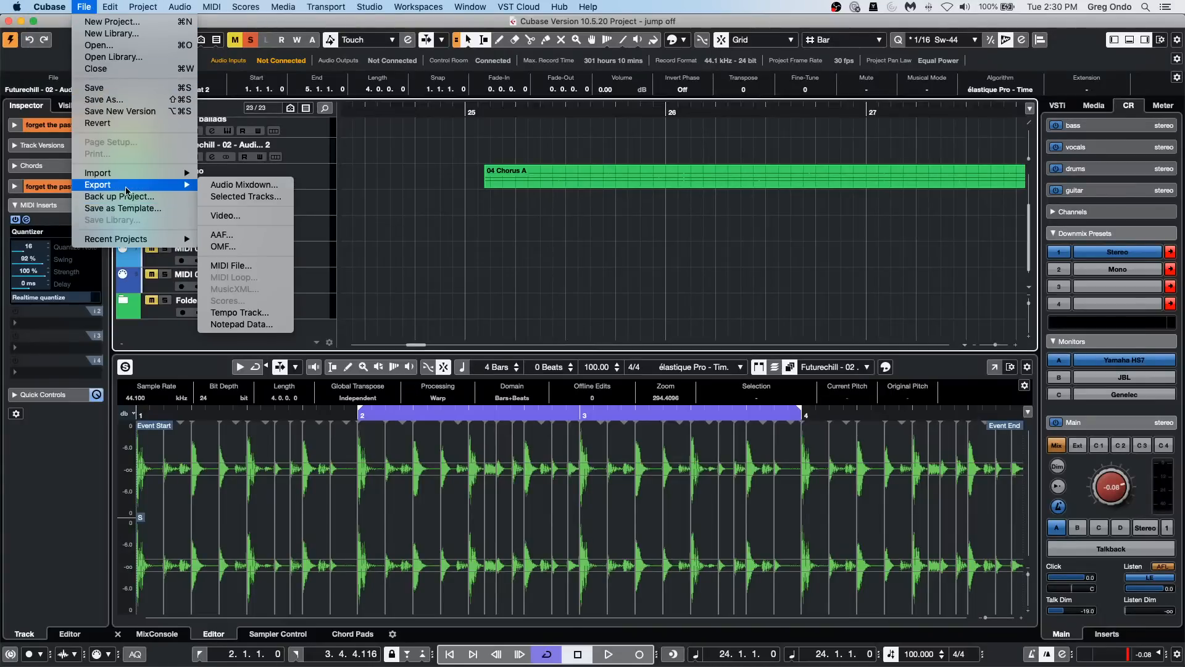
click(272, 188)
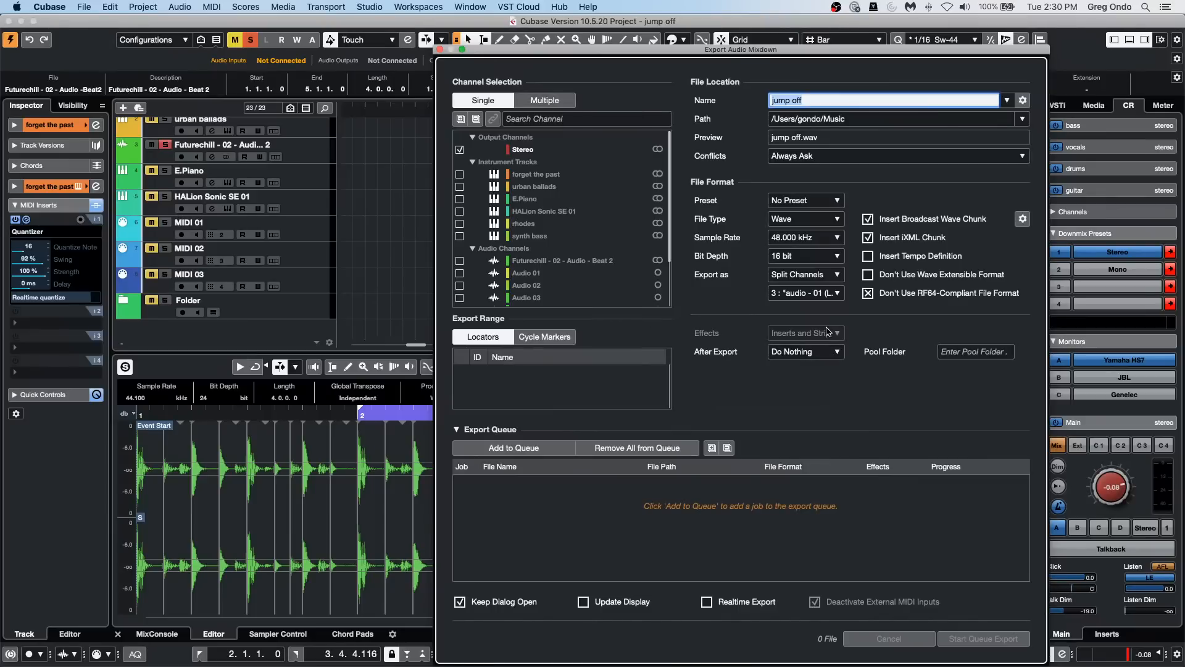
Step: Switch the export channel selection to Multiple and include all the Instrument Tracks
click(451, 178)
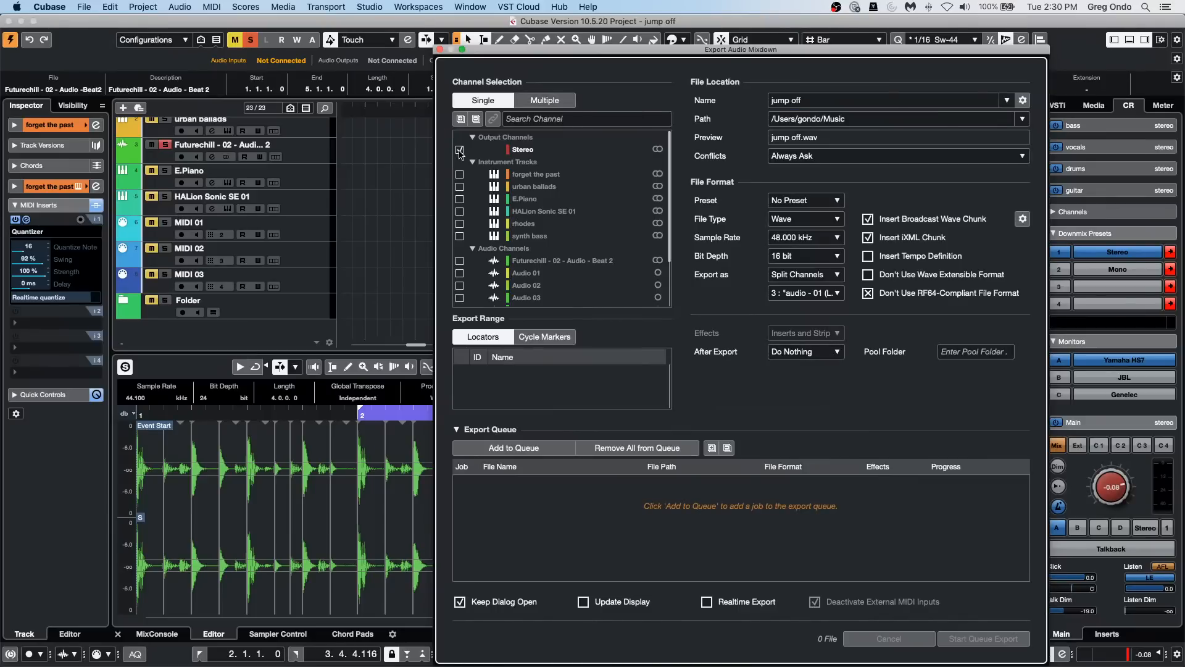
click(544, 100)
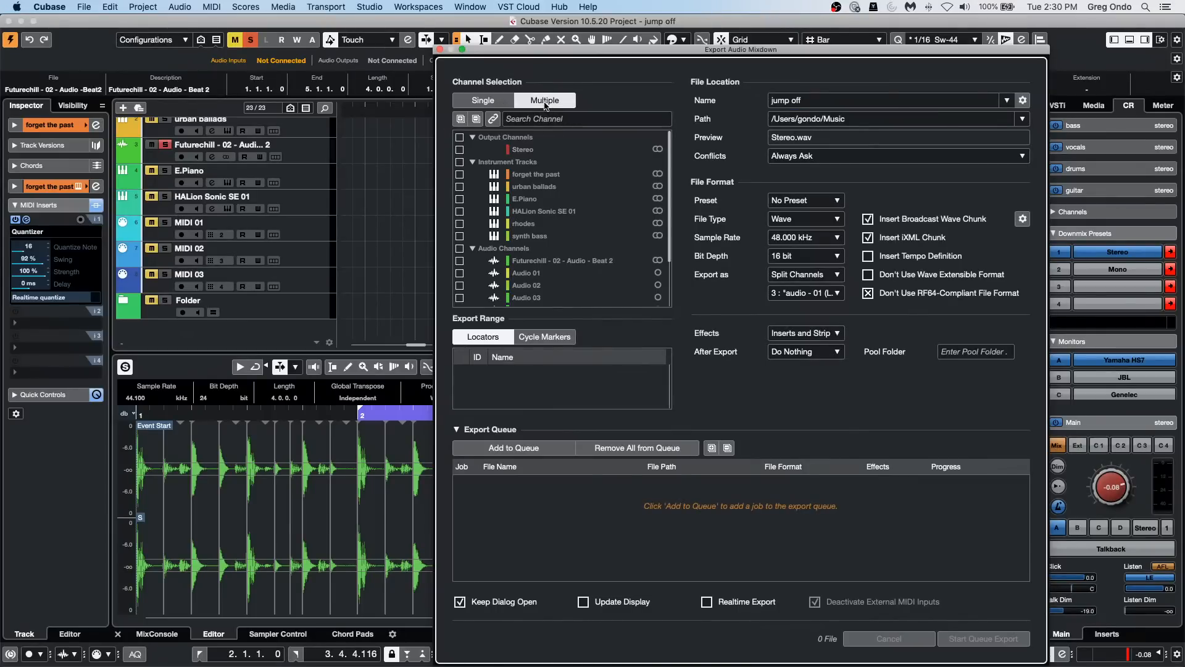
click(460, 163)
Step: Review the available Effects options for the multichannel export, keep Inserts and Strip, and close the Export Audio Mixdown dialog
click(804, 333)
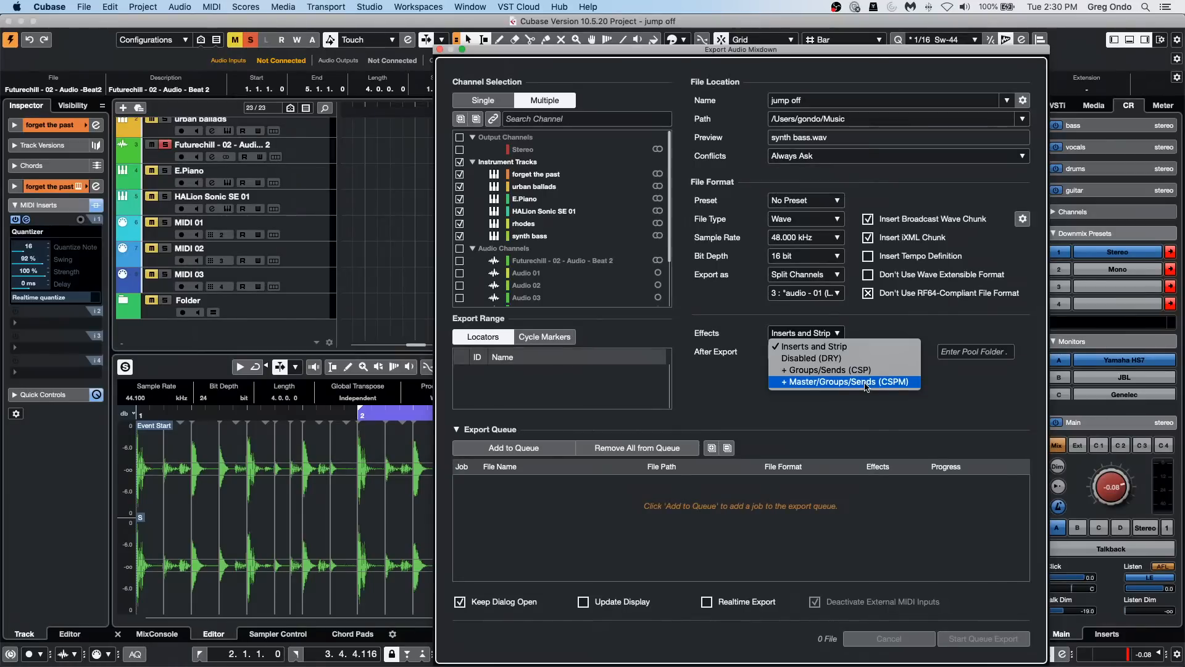
click(718, 385)
click(806, 337)
click(791, 434)
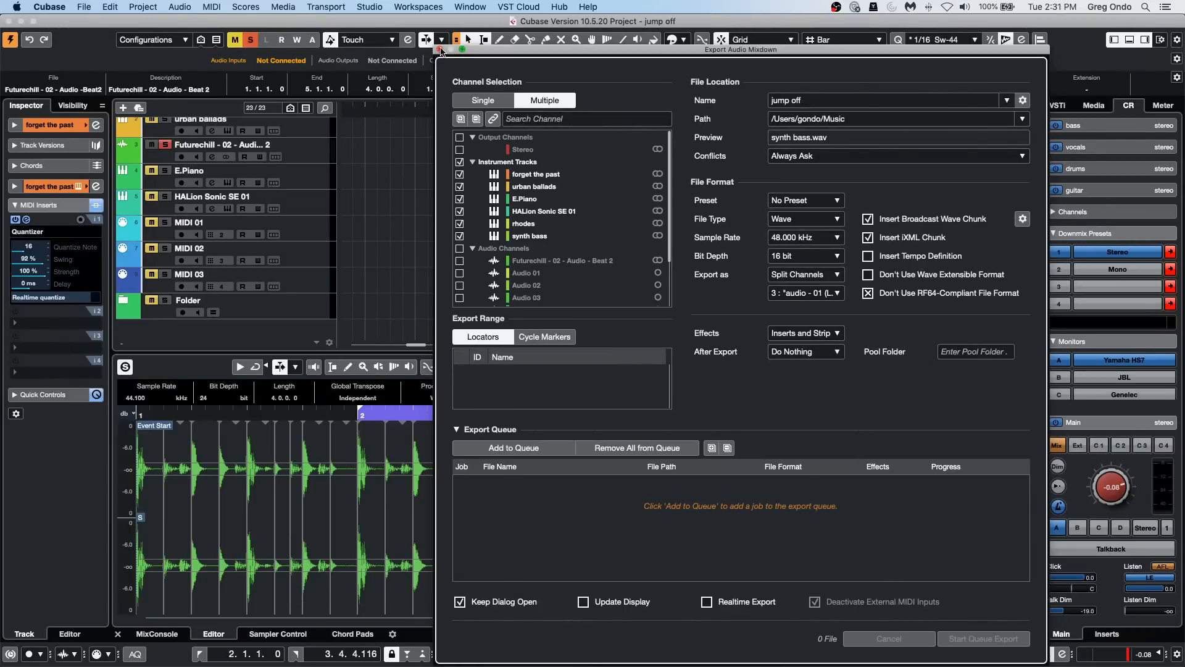
click(439, 50)
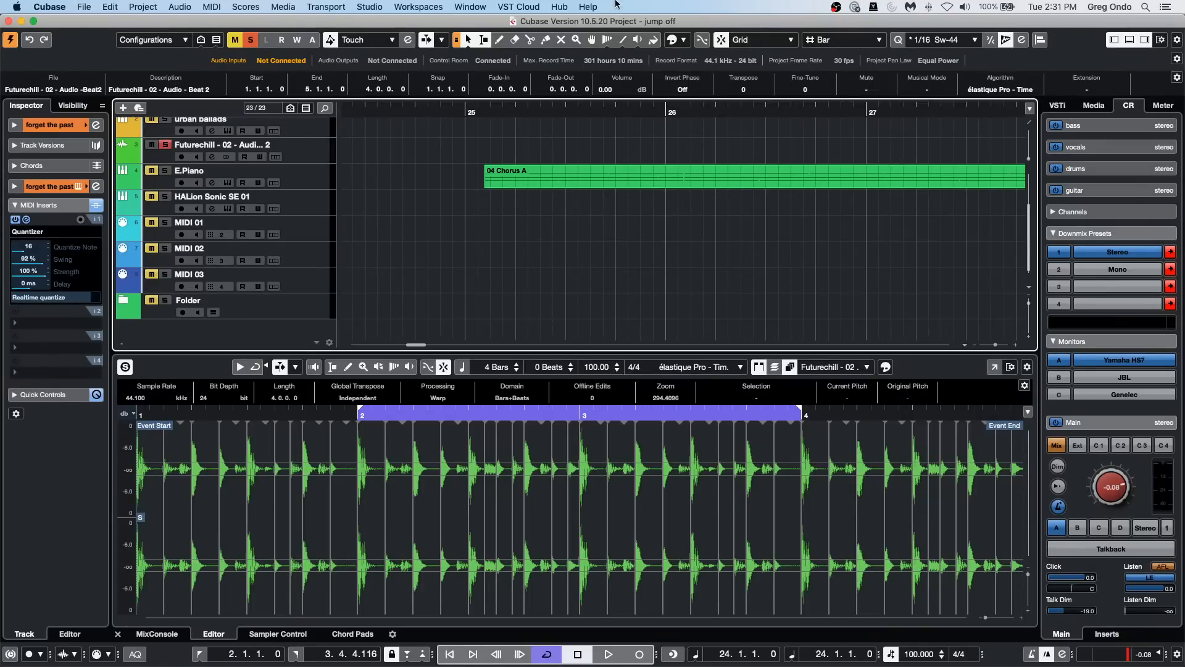
Step: Create a VST Connect SE setup in the project with Steinberg UR24C L as the talkback device port
click(503, 8)
mouse_move(543, 33)
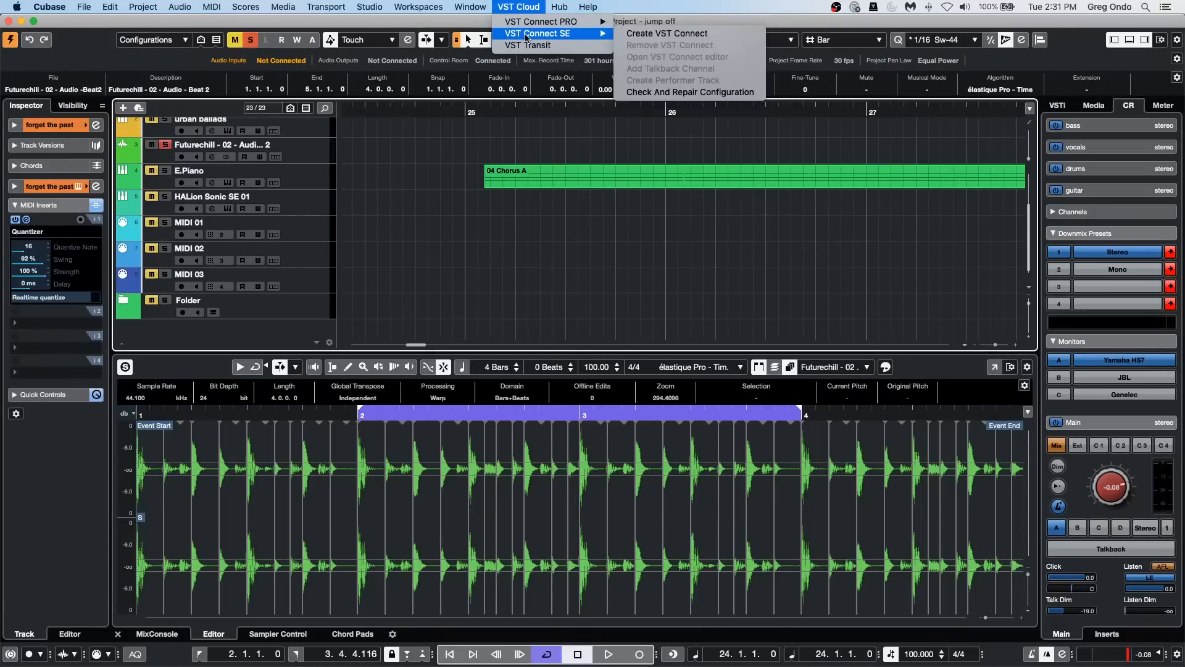
click(706, 34)
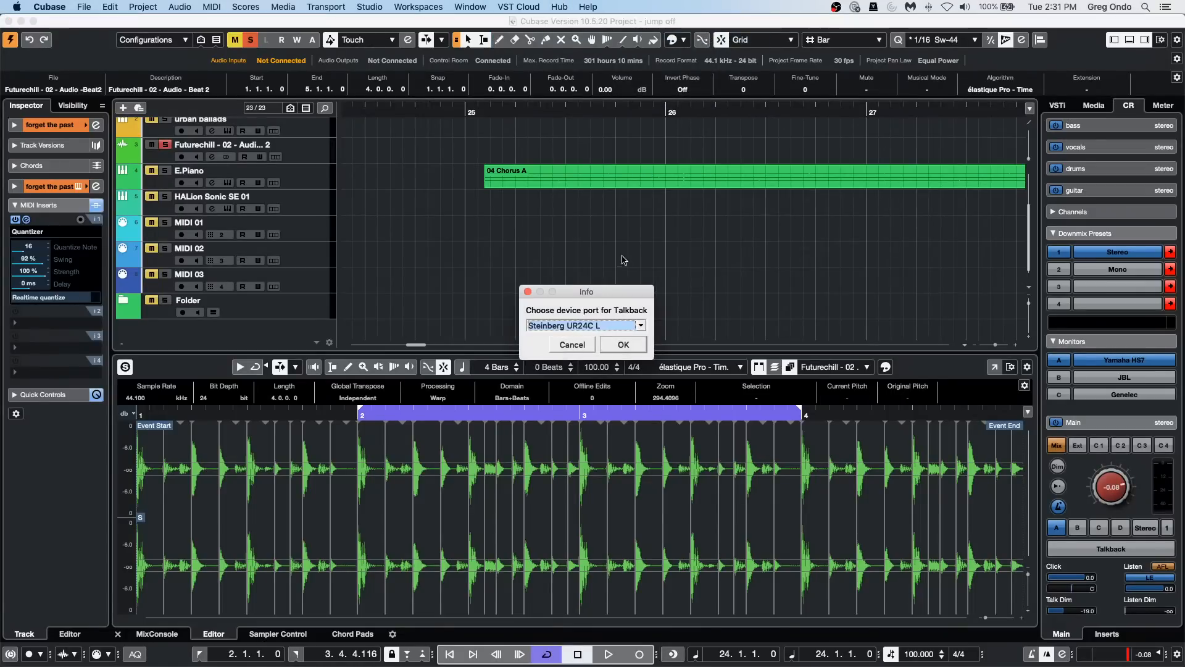
click(630, 347)
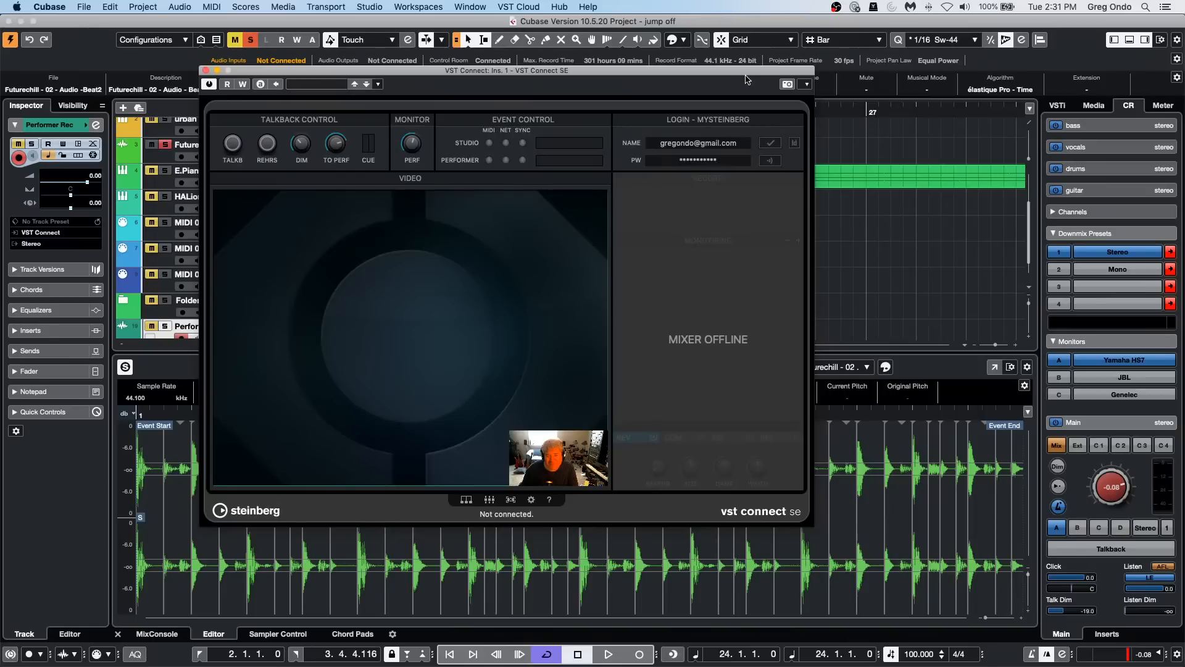
Step: View the VST Connect SE credits and version screen, return to the main view, and close the plug-in window
click(779, 516)
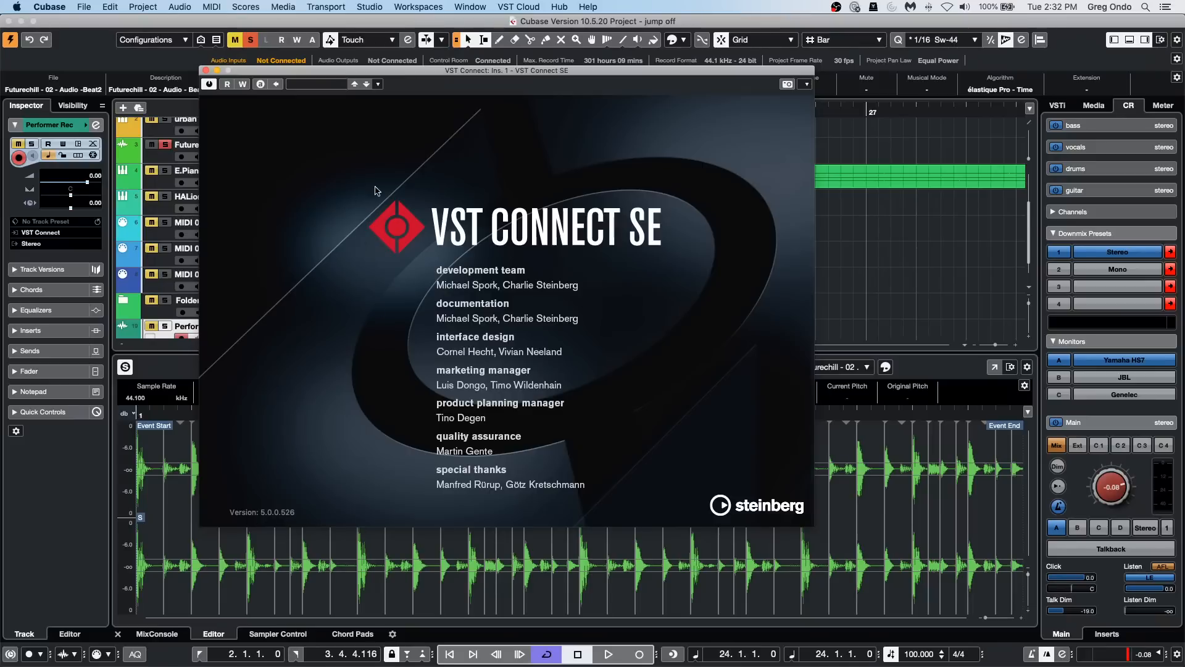
click(716, 477)
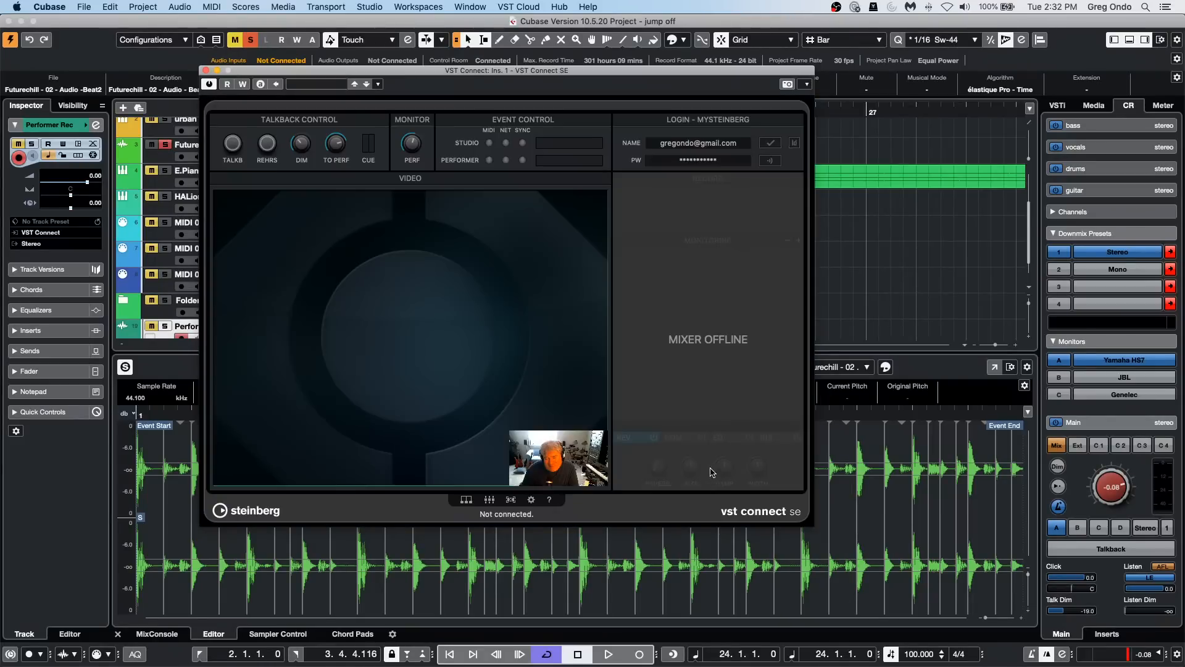
click(206, 71)
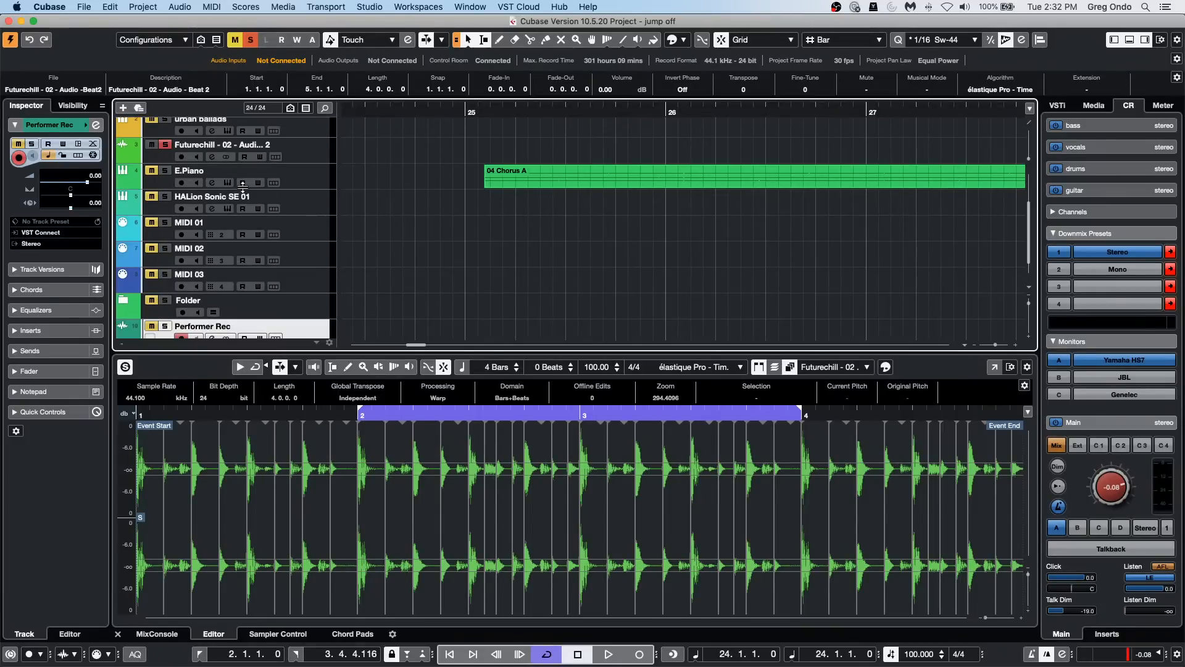
Step: Try to open the recent project Amos Moses - GO.cpr
click(81, 7)
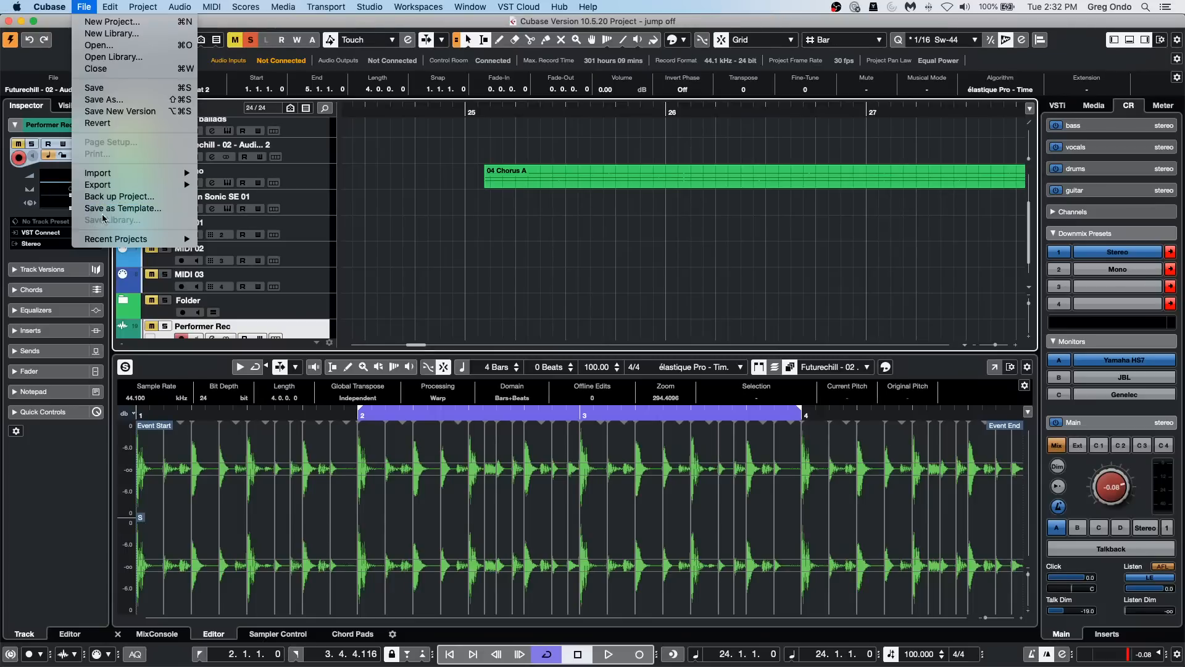
mouse_move(198, 242)
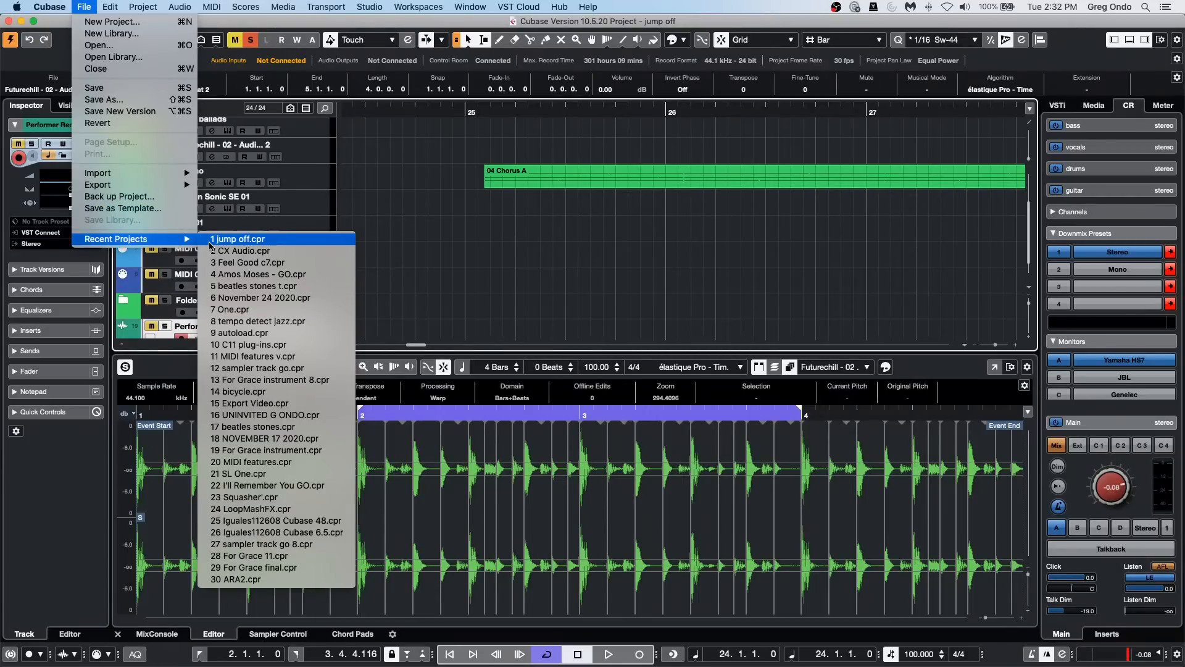
click(269, 278)
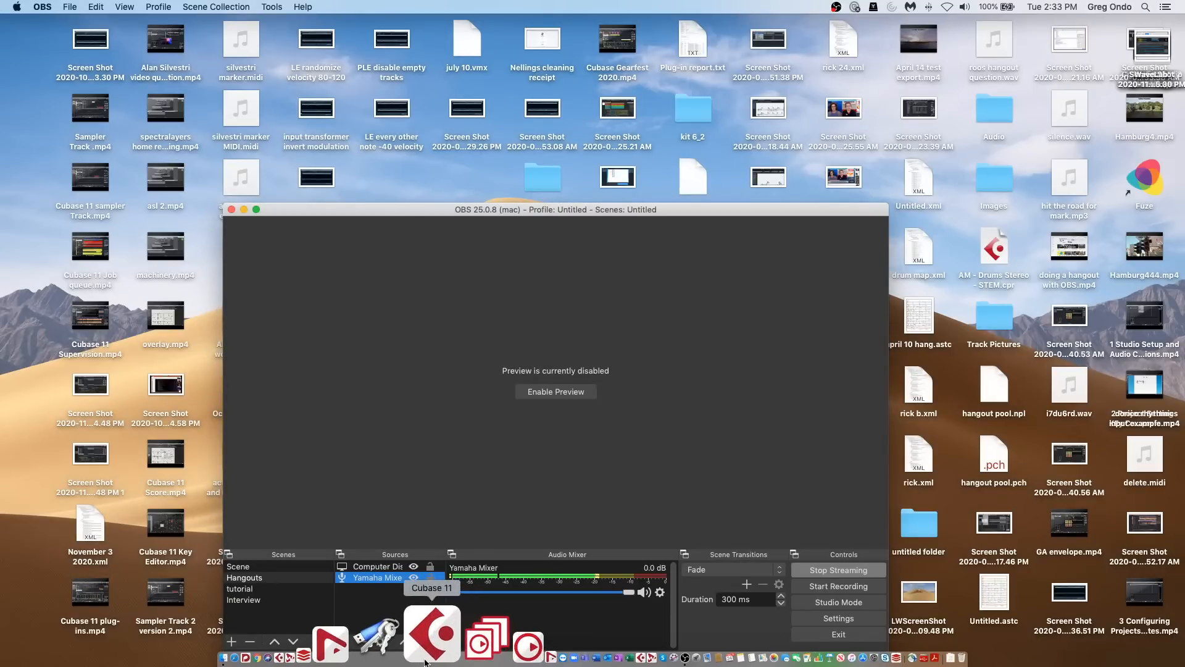
Step: Dismiss the Cubase problem report without reopening the application, and minimize the OBS window
click(425, 660)
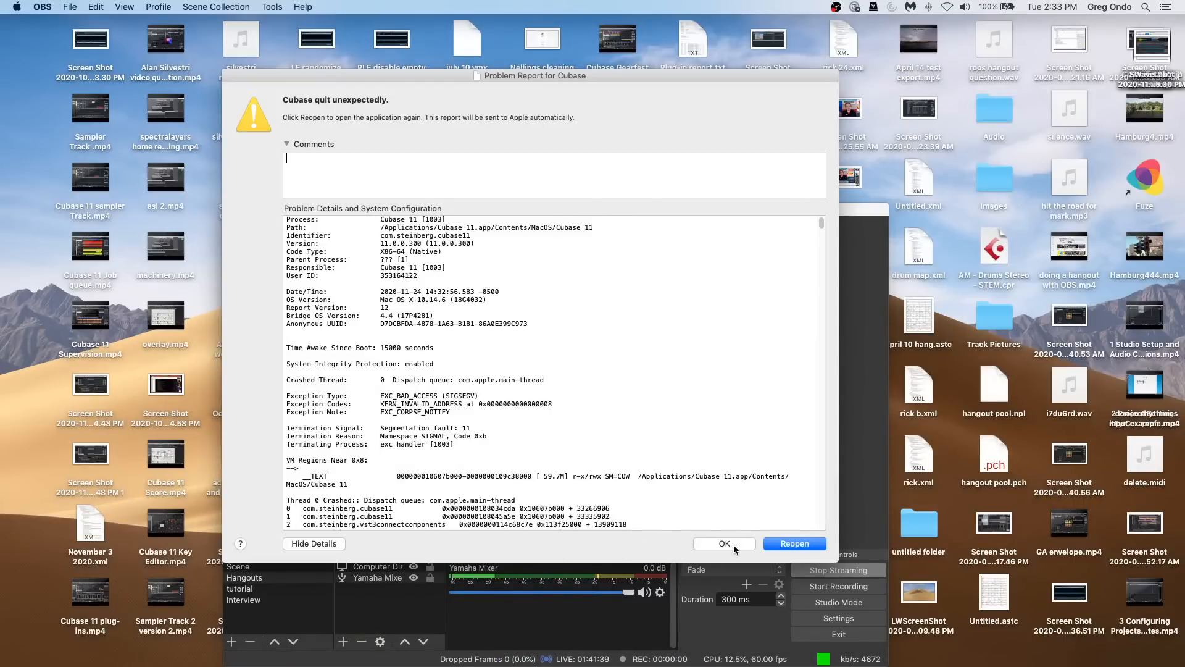
click(728, 545)
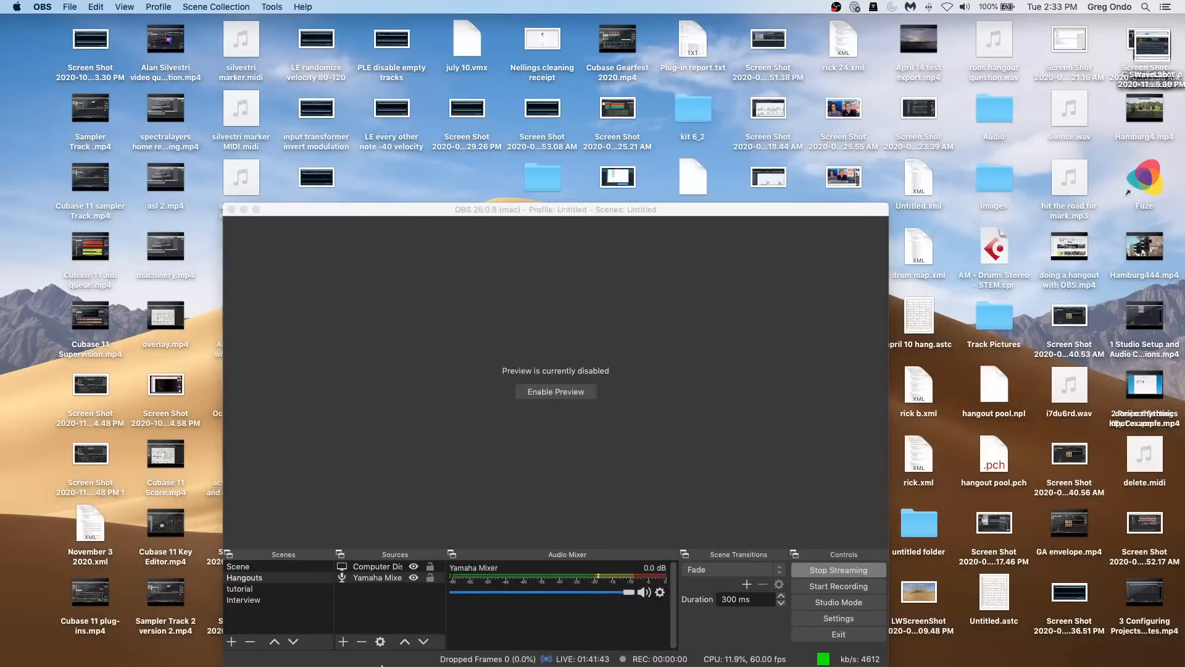
mouse_move(382, 666)
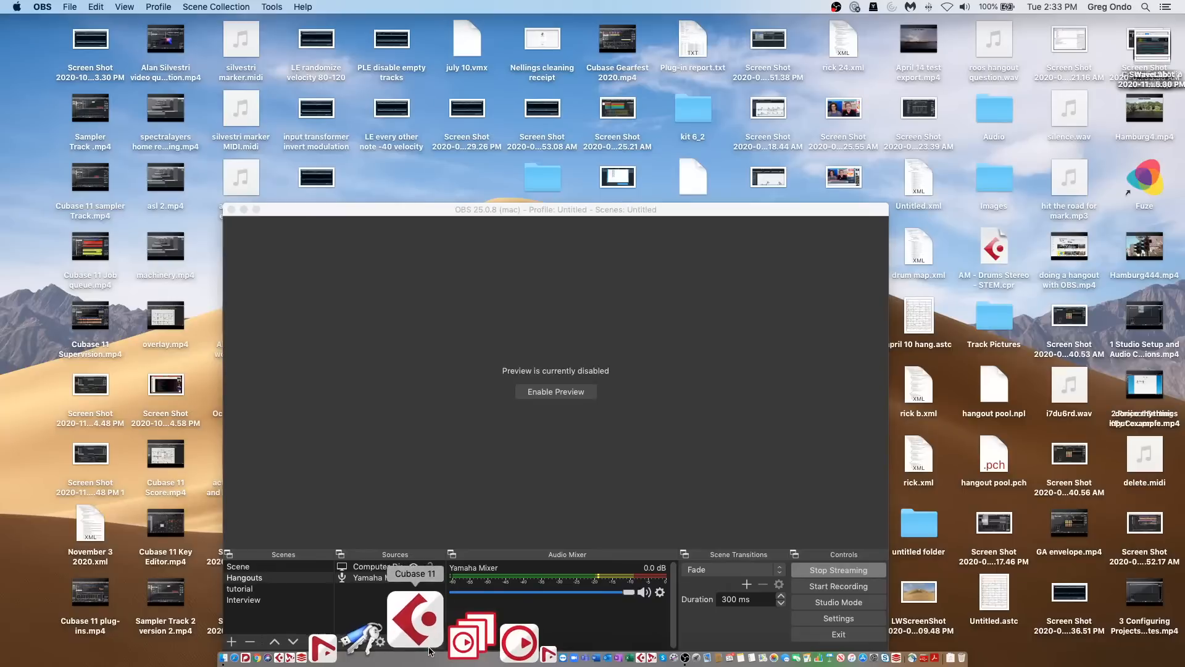
click(244, 209)
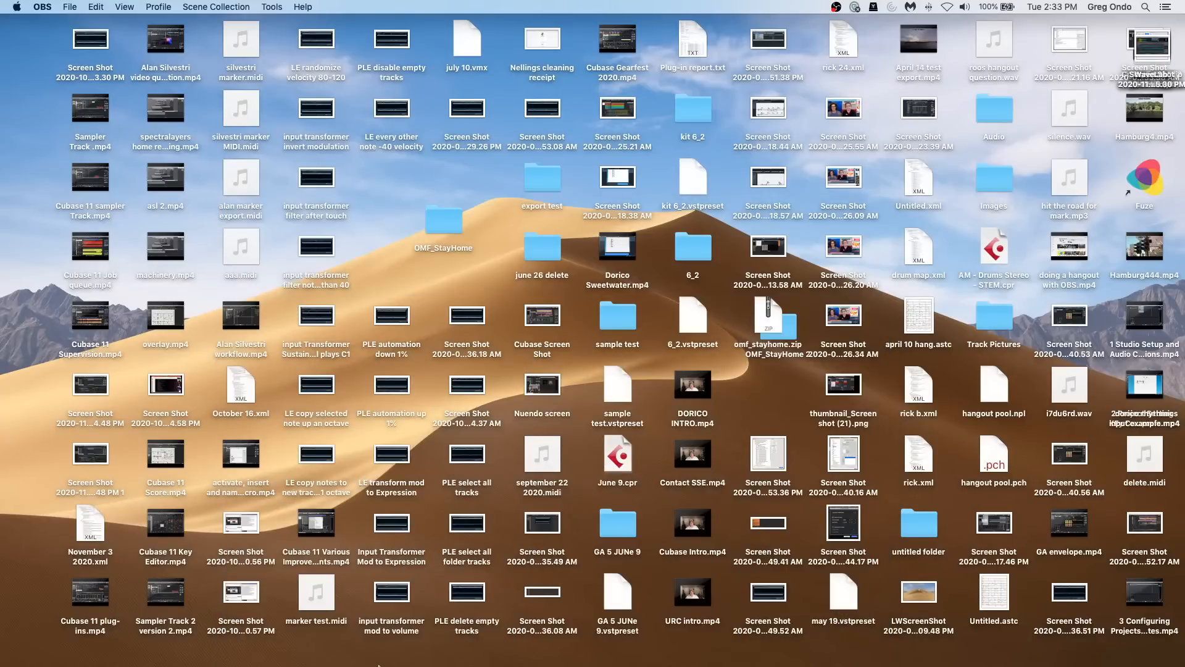
Step: Force quit the unresponsive Cubase 11 application
mouse_move(402, 665)
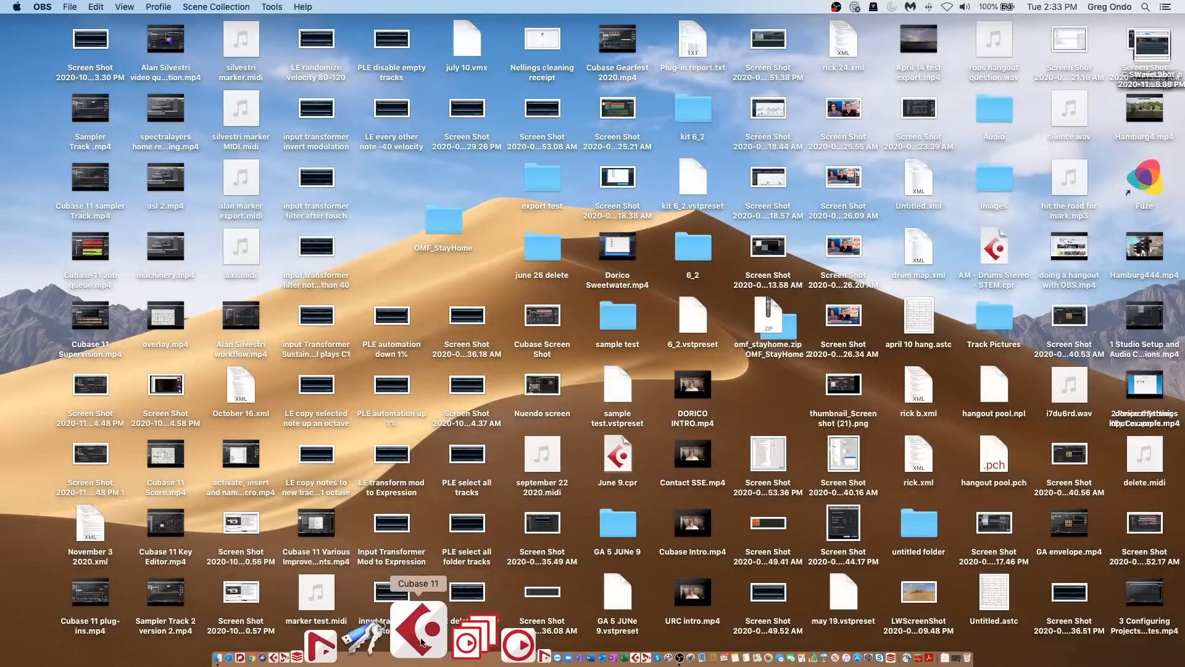
right_click(424, 642)
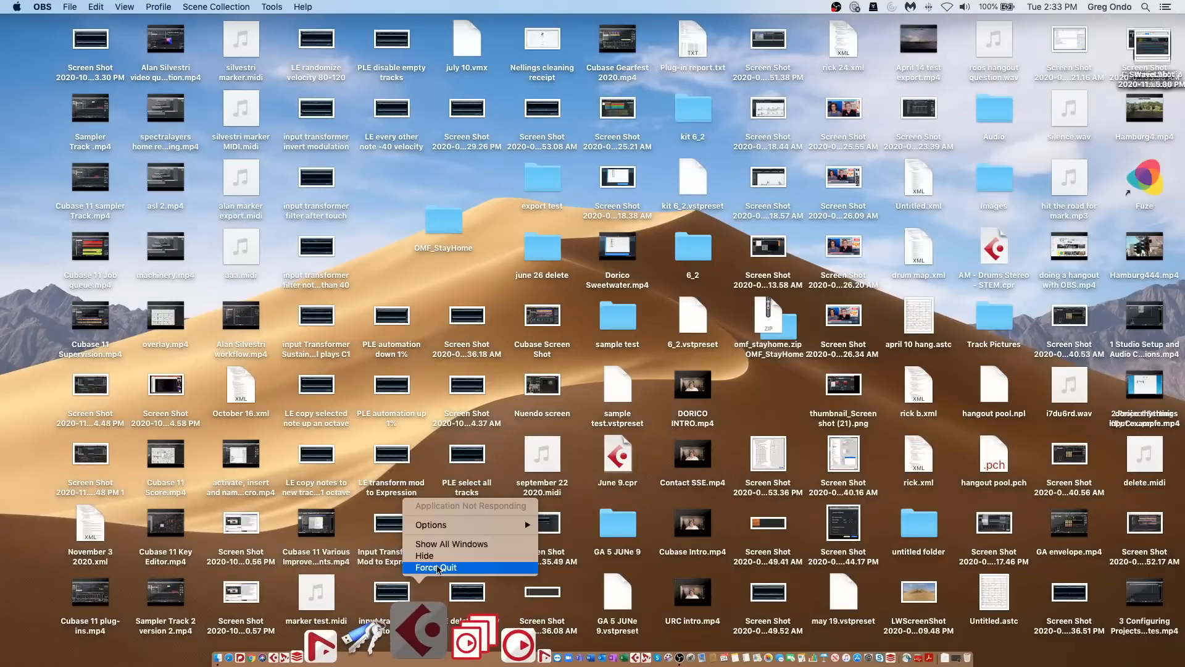
click(437, 567)
mouse_move(420, 664)
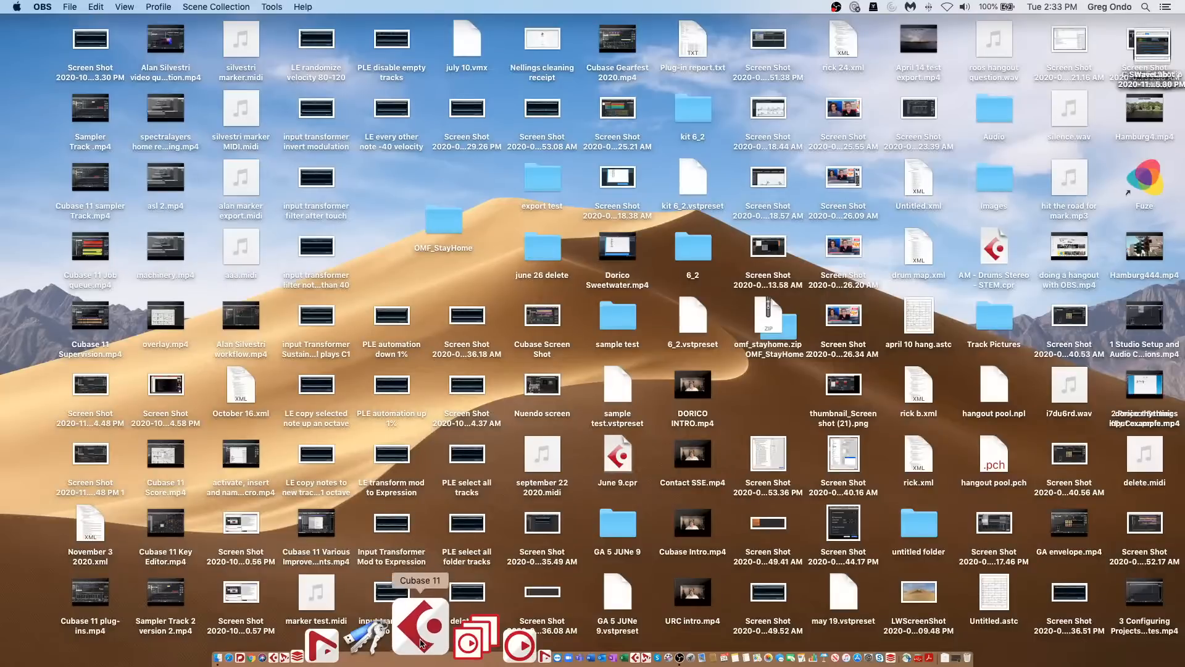
right_click(421, 642)
click(436, 569)
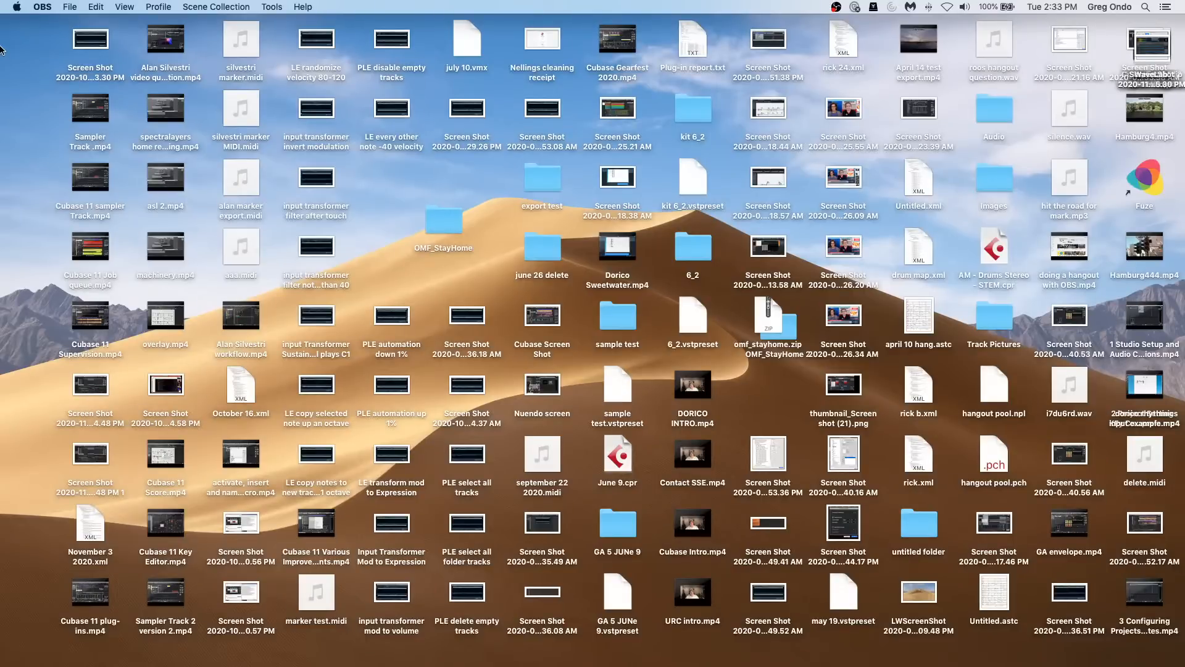
Step: Request a restart of the computer, but decline to shut down OBS and its active stream
click(16, 8)
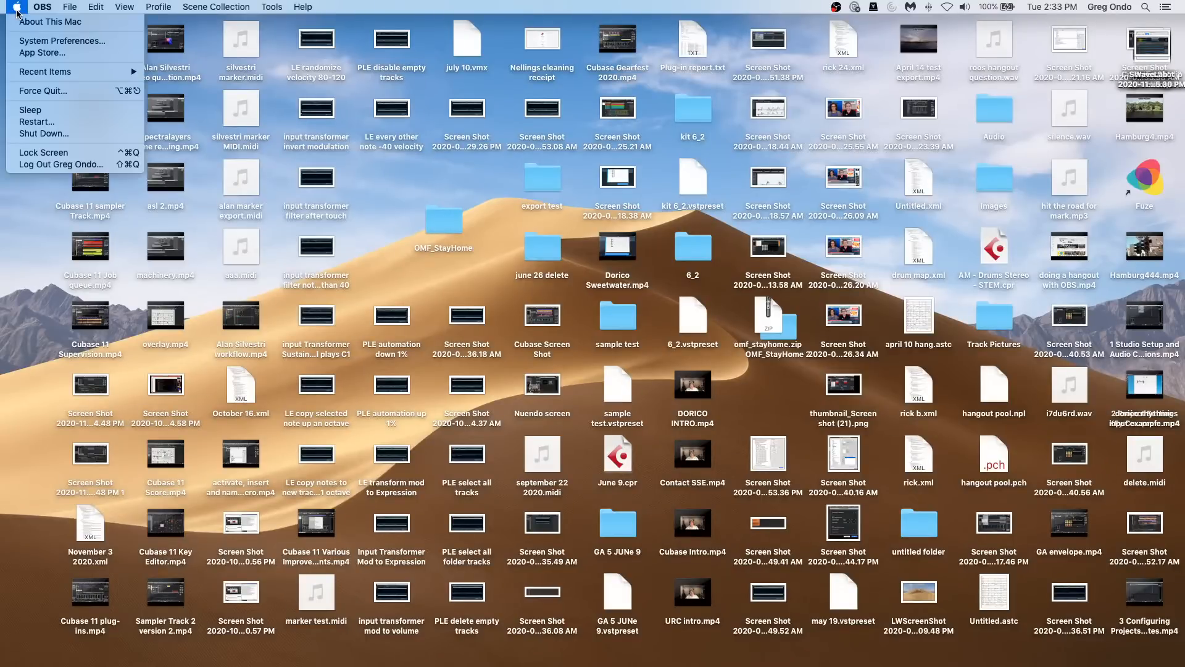
click(37, 122)
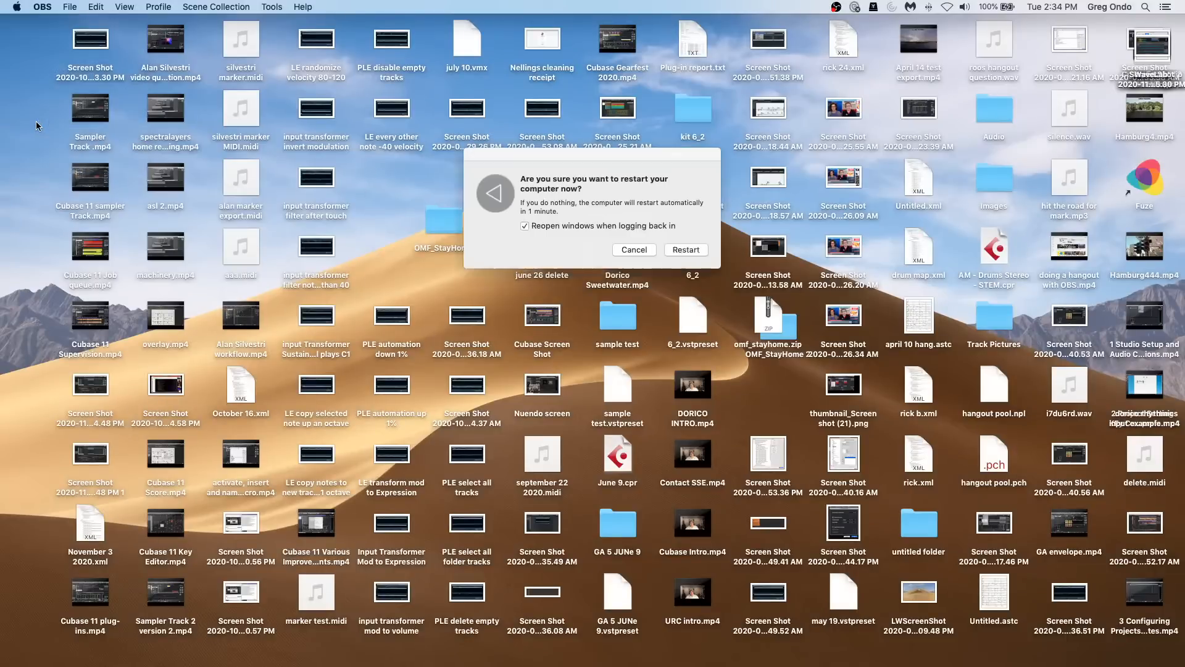
click(695, 250)
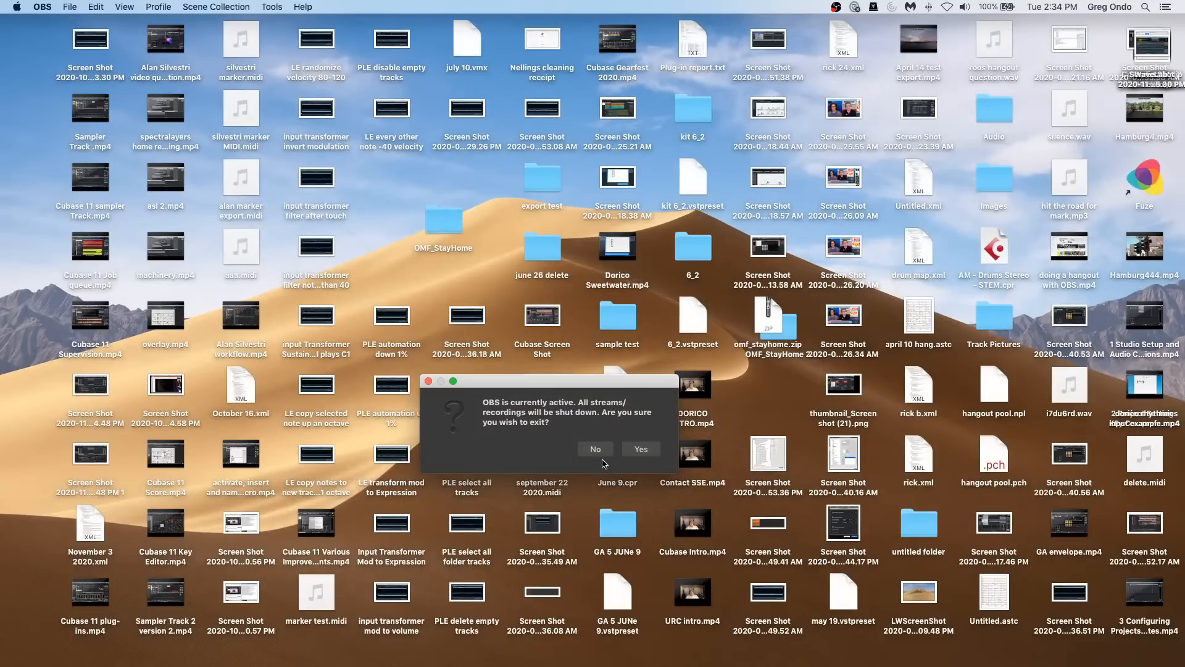
click(604, 450)
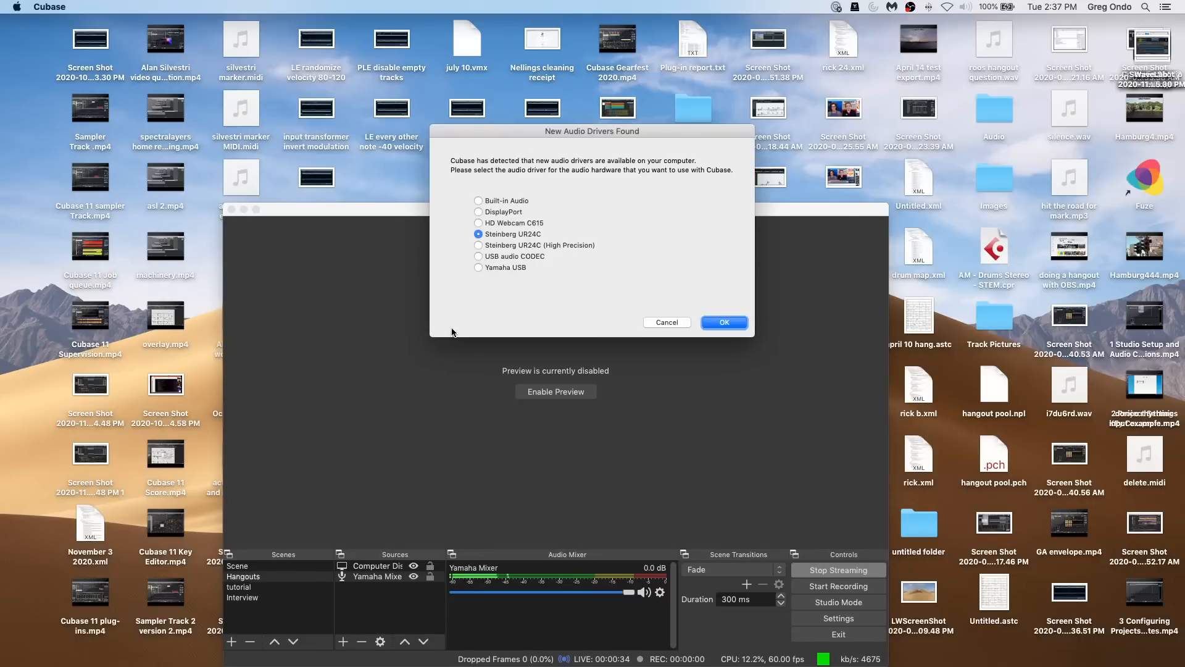
Step: Accept Steinberg UR24C as the audio driver and open the recent project Amos Moses - GO with a wider timeline view
click(743, 326)
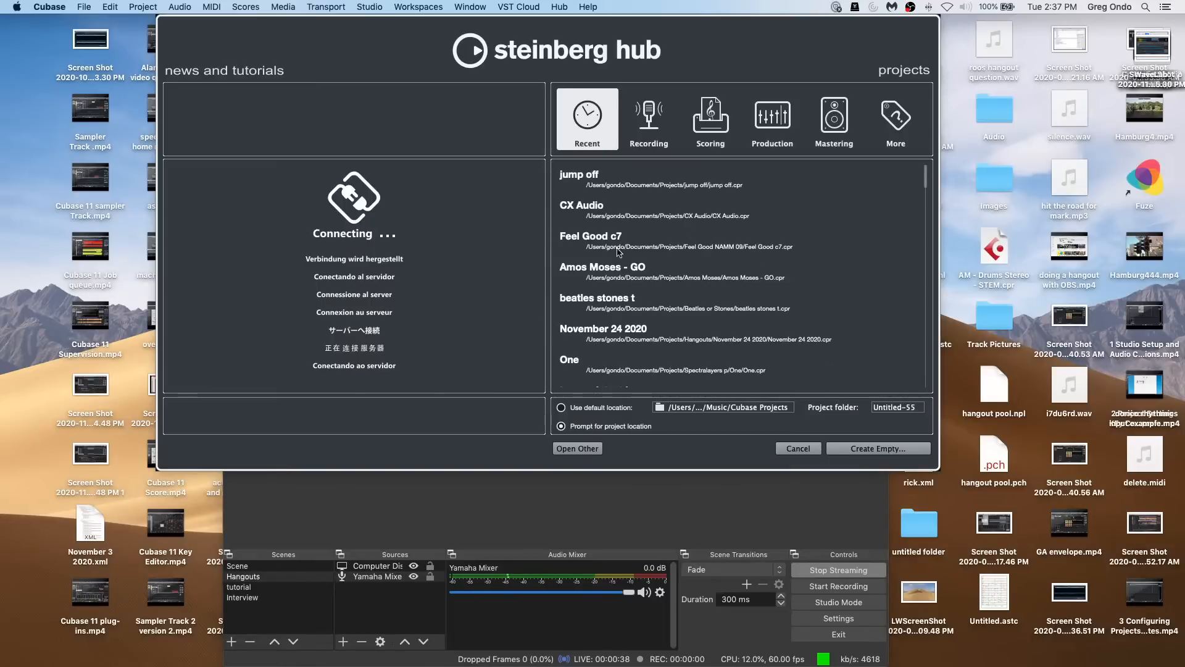
double_click(626, 272)
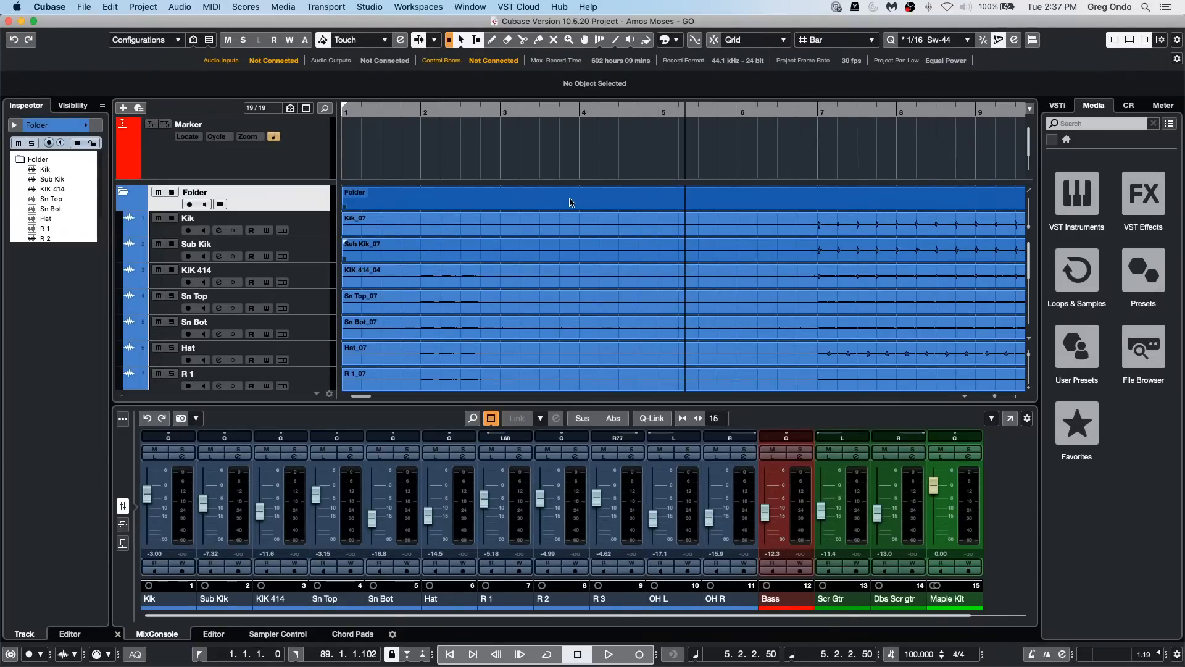
key(g)
key(g)
key(g)
key(g)
key(g)
key(g)
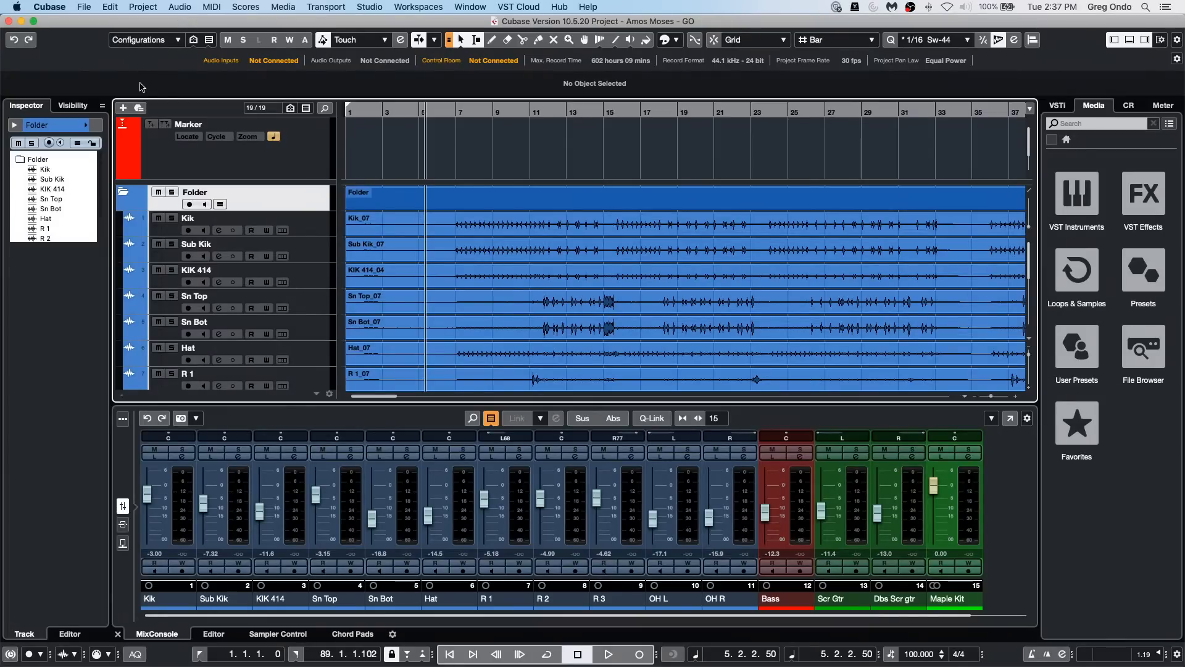
Step: Check the Generic Remote page in Studio Setup and close the dialog
click(378, 8)
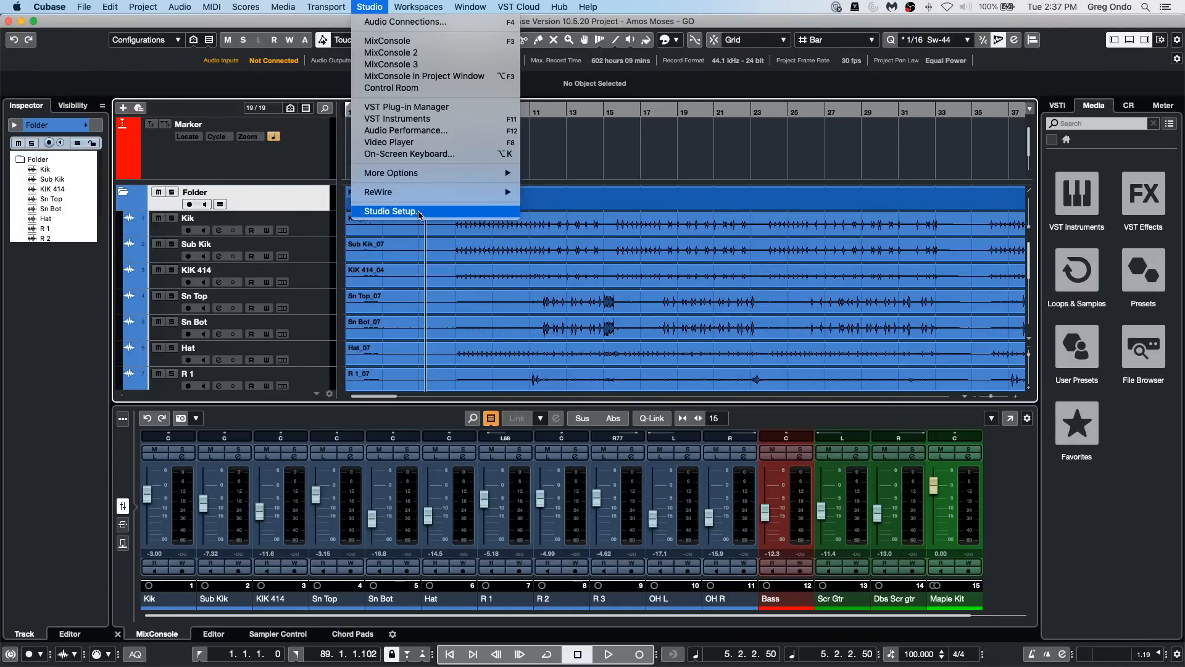
click(390, 211)
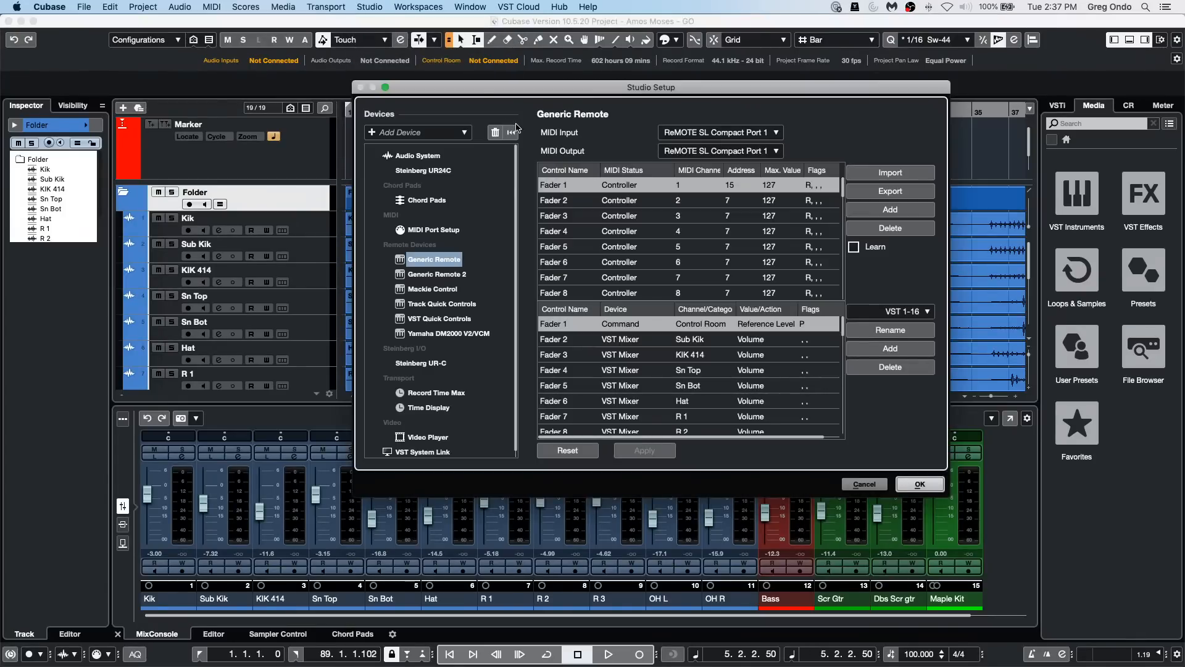
click(920, 486)
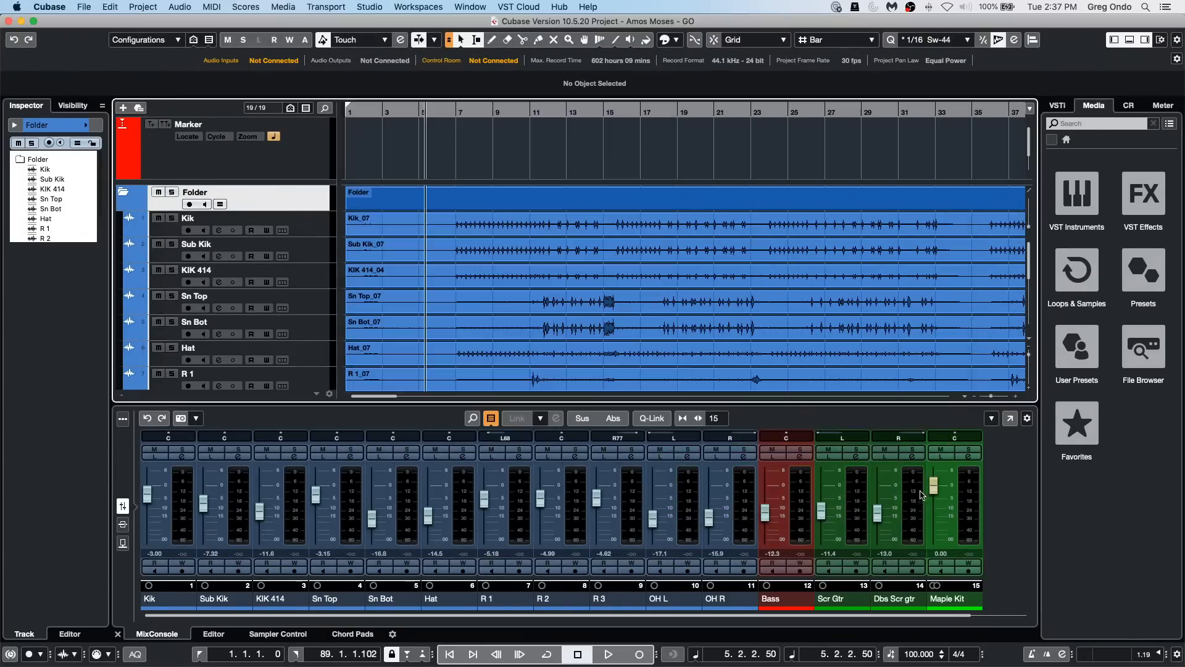
Step: Assign Steinberg UR24C as the audio device of the Yamaha HS7 monitor in the Control Room connections, and select the Sub Kik track
key(F4)
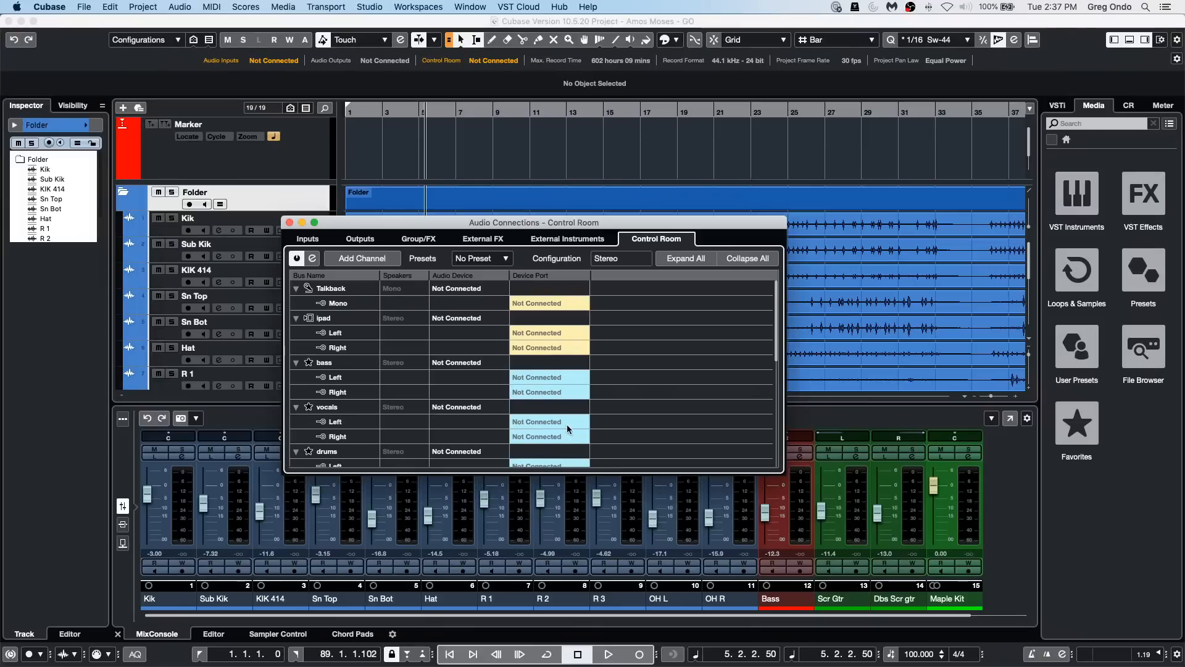
scroll(566, 426, down, 3)
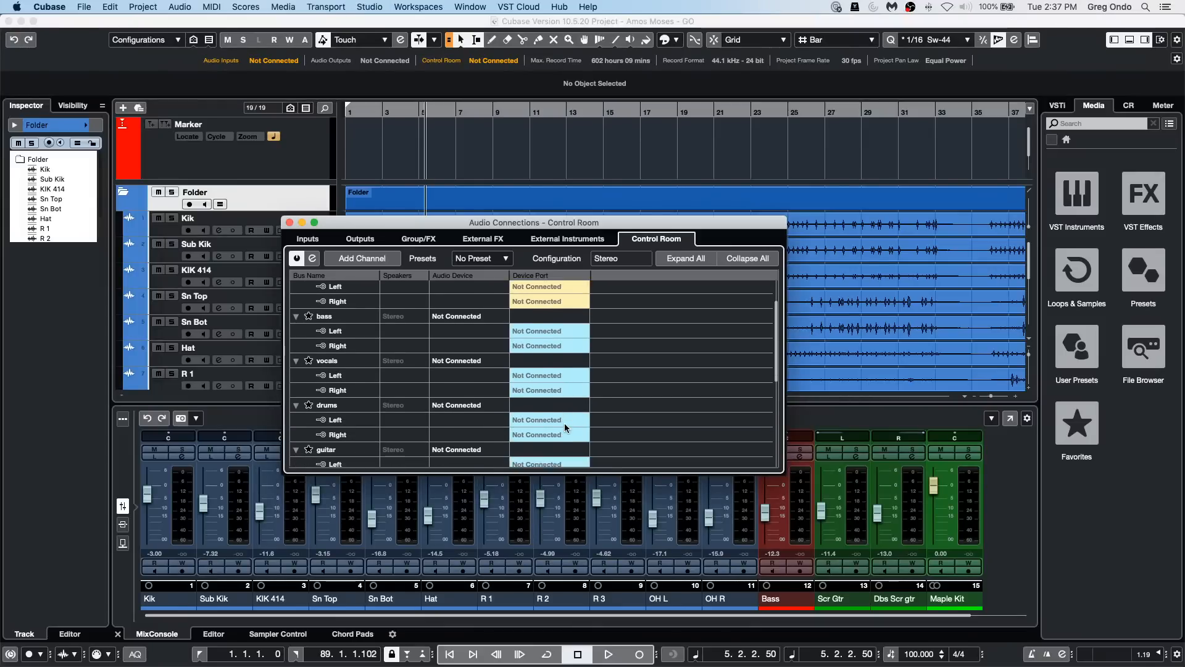
scroll(564, 423, down, 8)
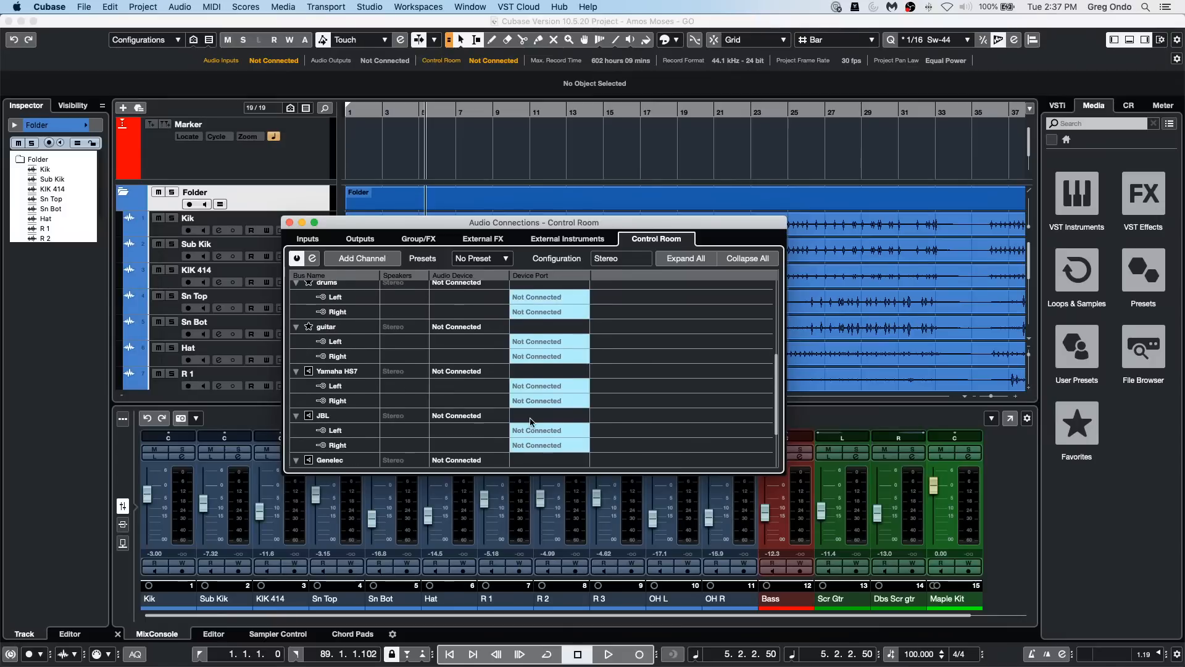
scroll(529, 419, down, 4)
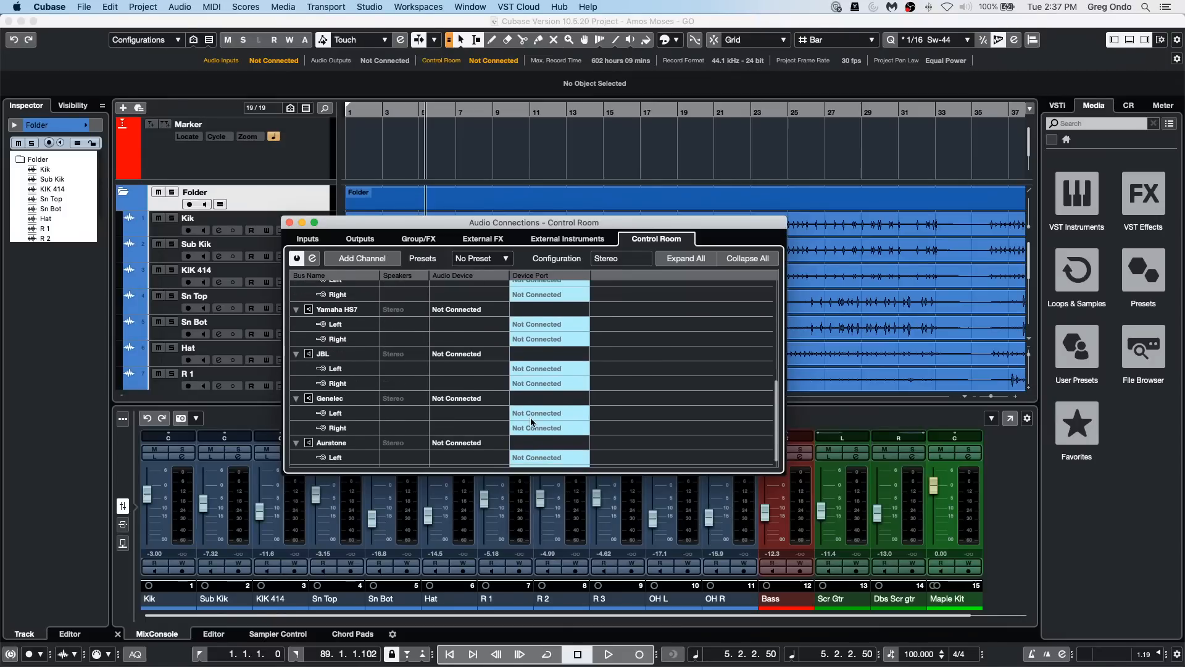
click(468, 310)
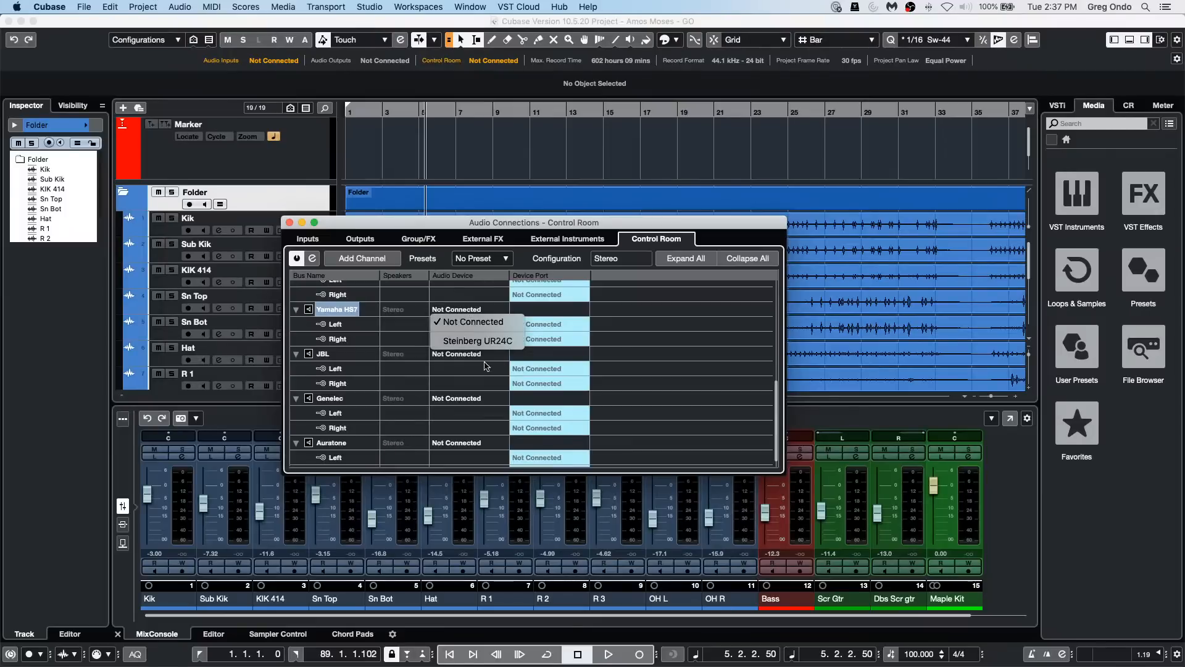
click(477, 341)
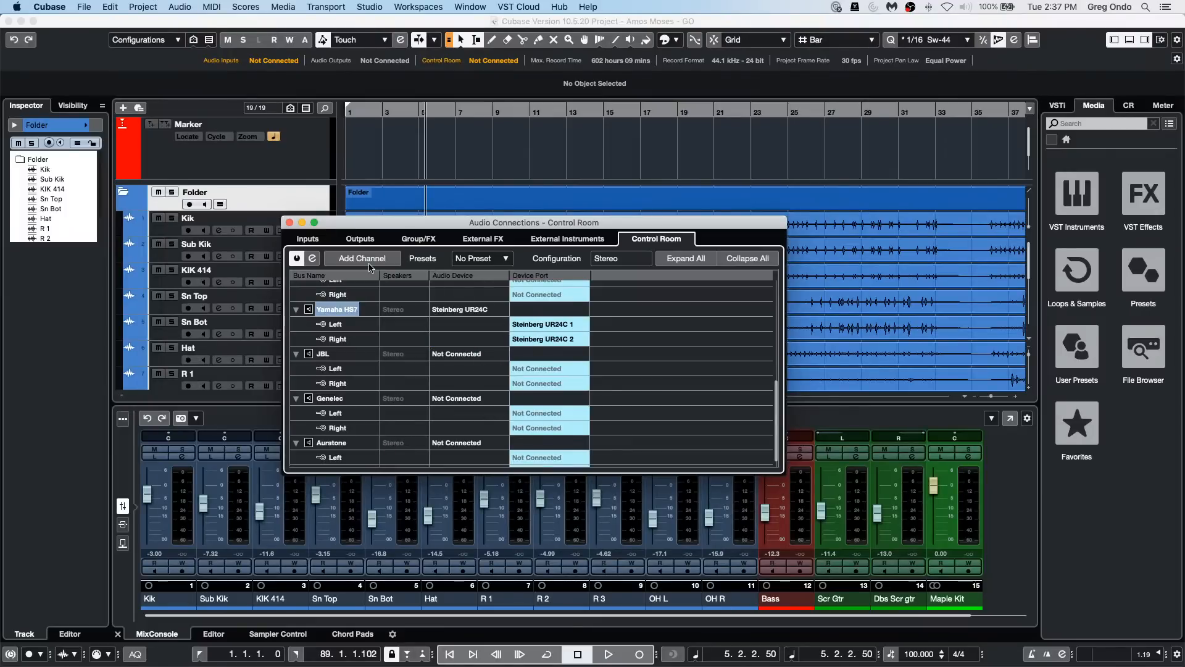
click(289, 222)
click(315, 257)
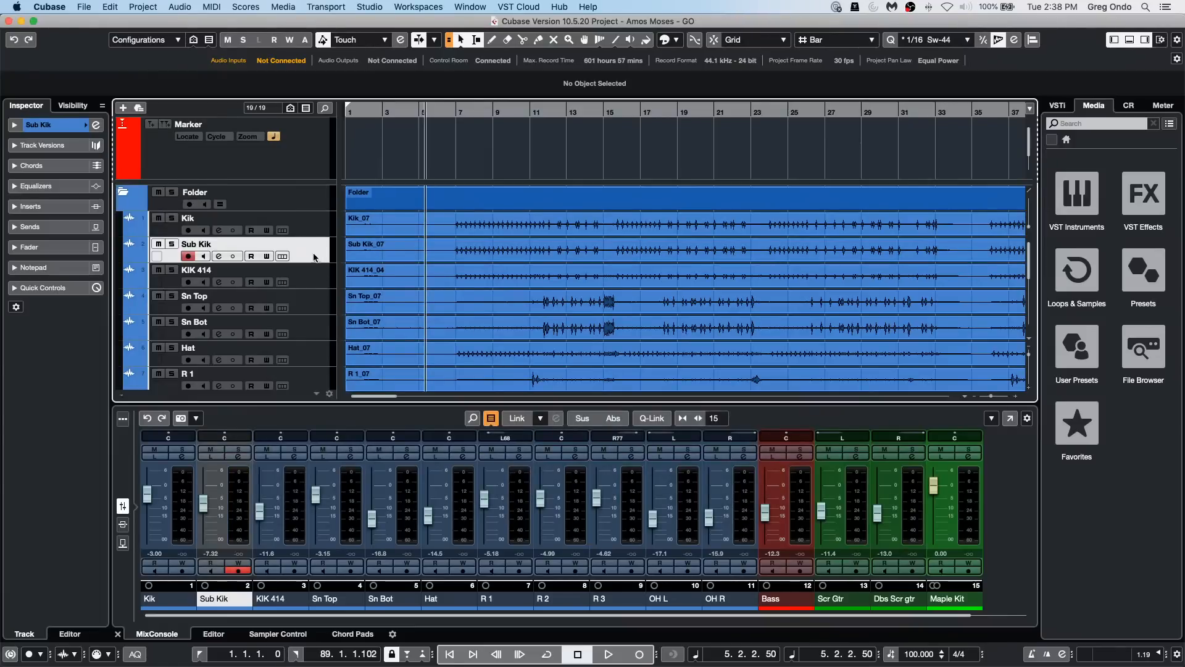
Step: Set up a multiple-channel Audio Mixdown export that includes all output channels, instrument tracks and audio channels
click(82, 7)
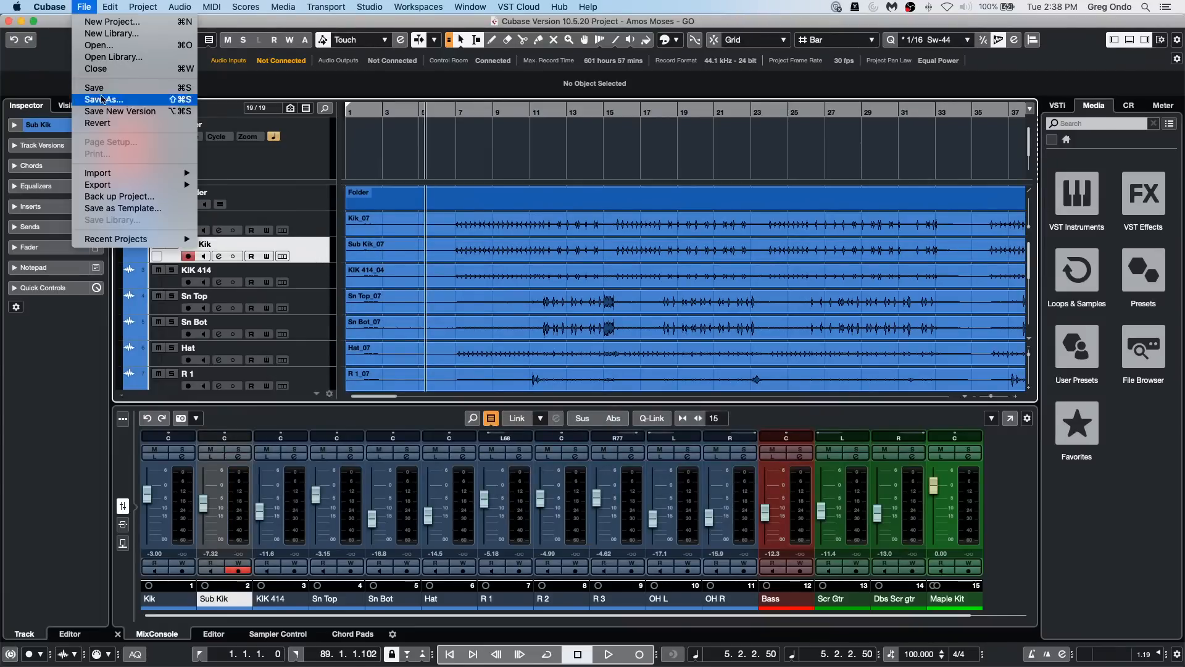
mouse_move(105, 185)
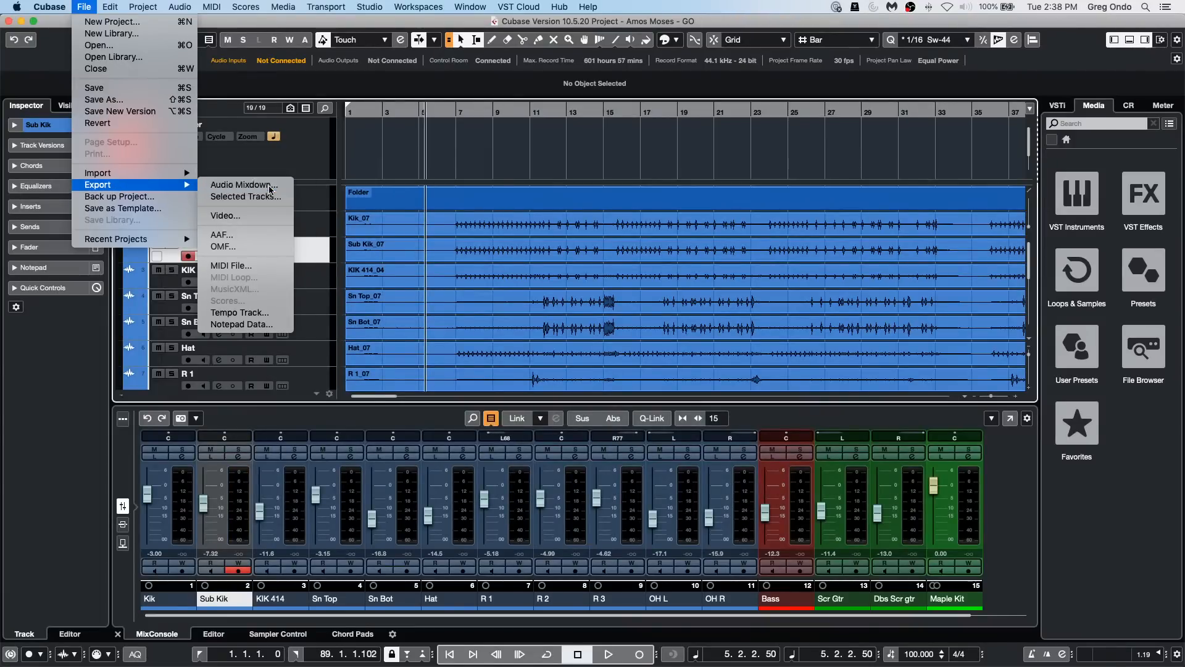
click(269, 185)
click(545, 102)
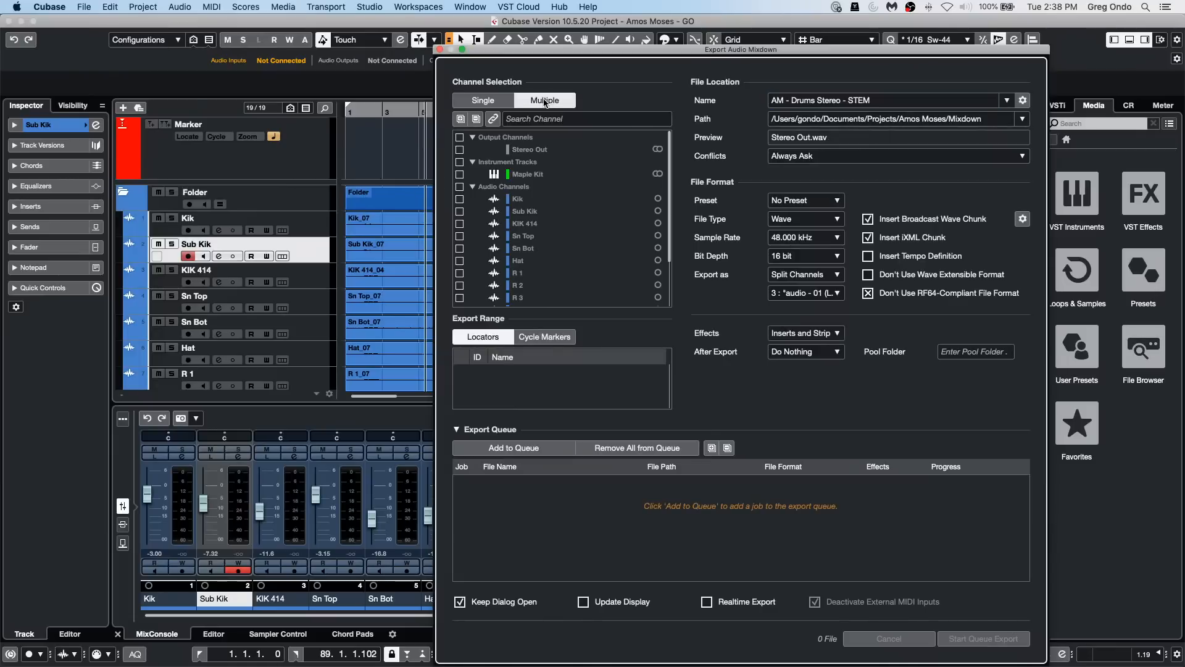
click(473, 137)
click(460, 137)
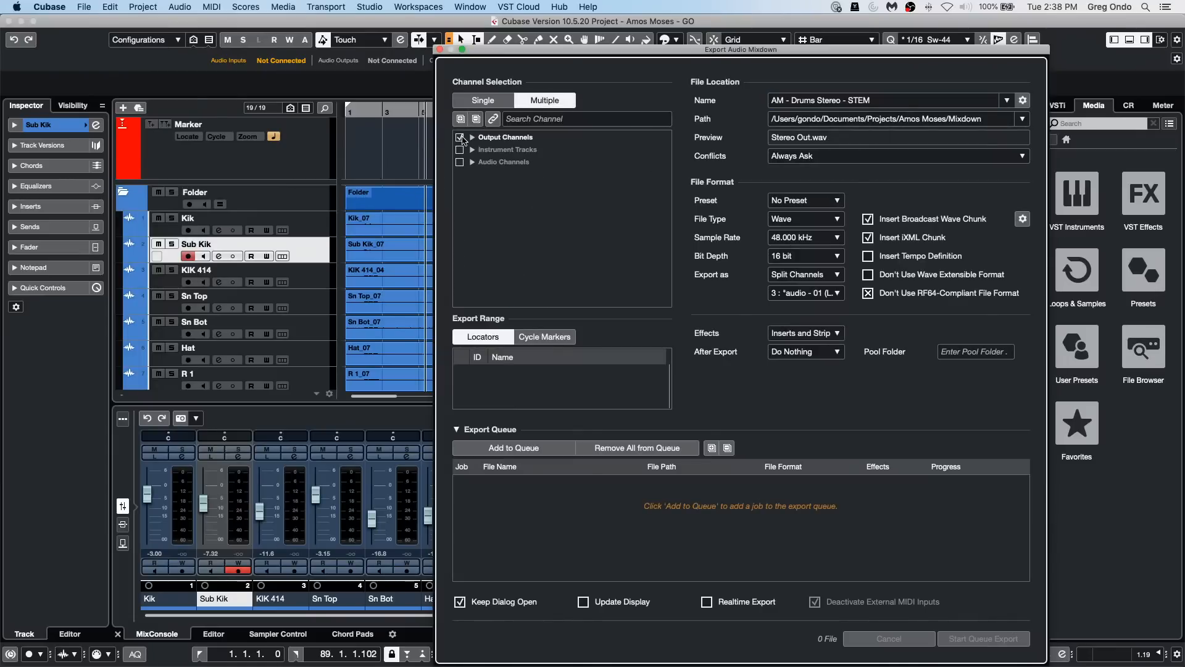
click(462, 150)
click(460, 162)
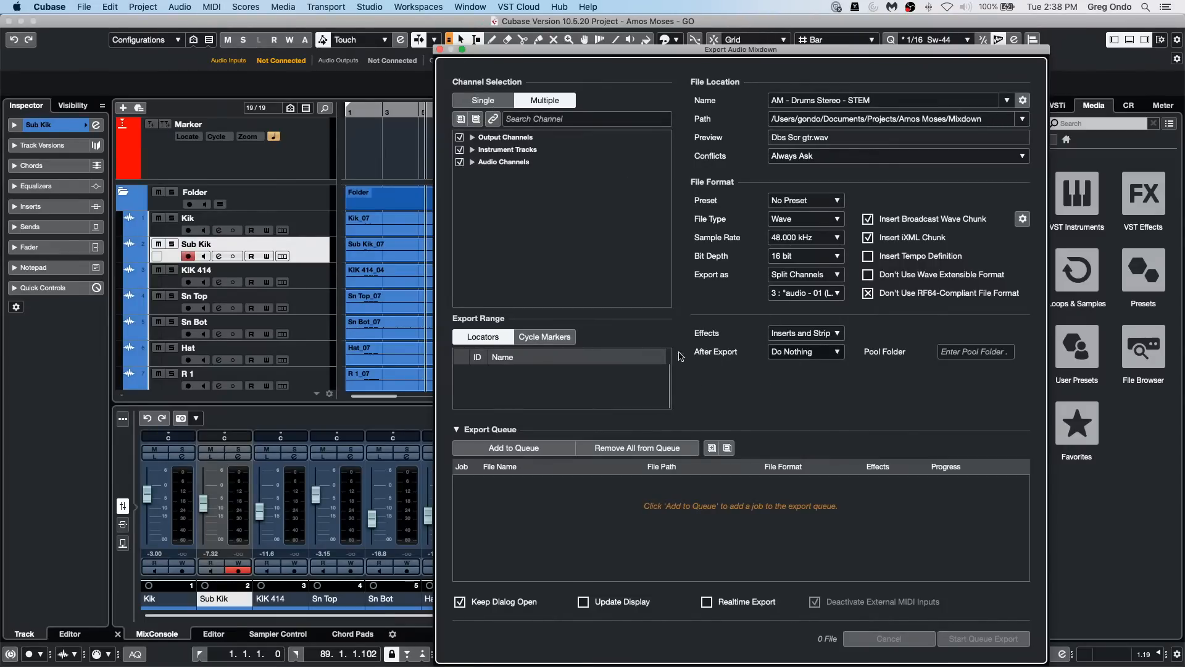
Step: Set the export's Effects option to + Groups/Sends (CSP) and close the mixdown dialog without exporting
click(808, 333)
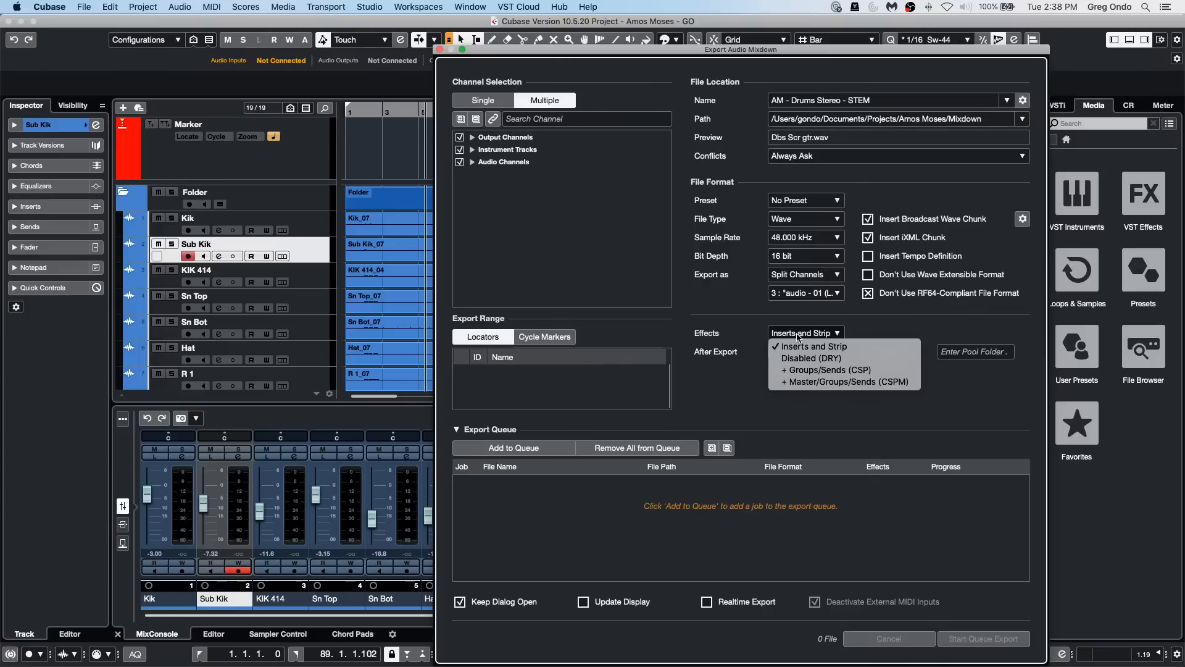
click(846, 370)
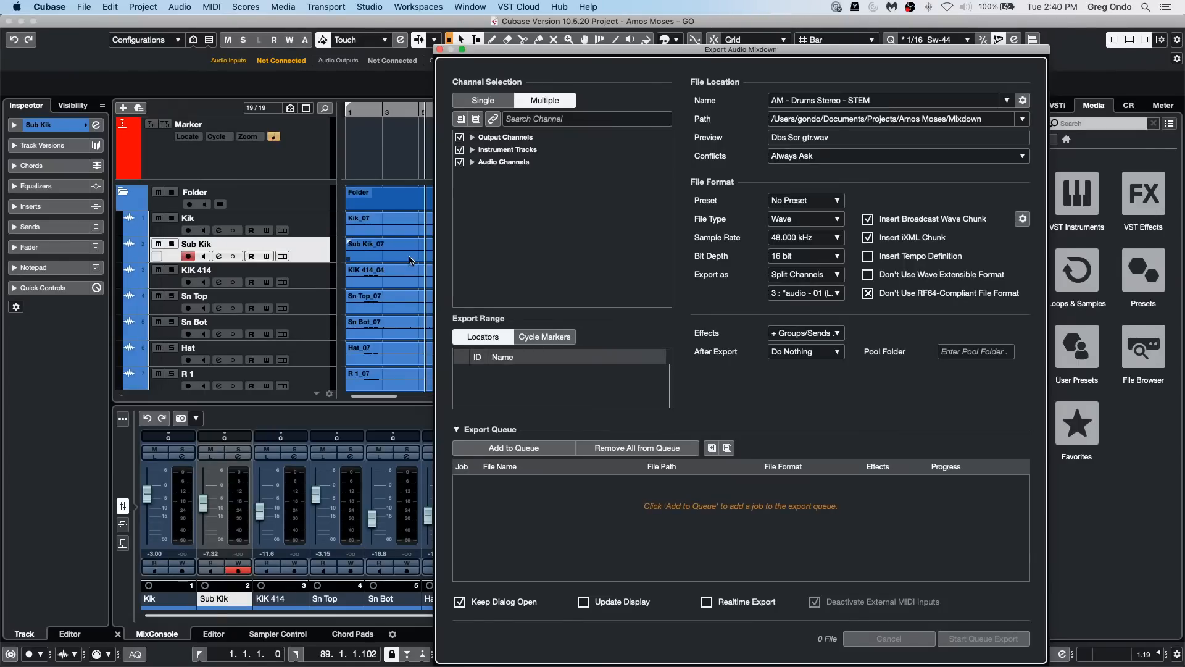
click(440, 50)
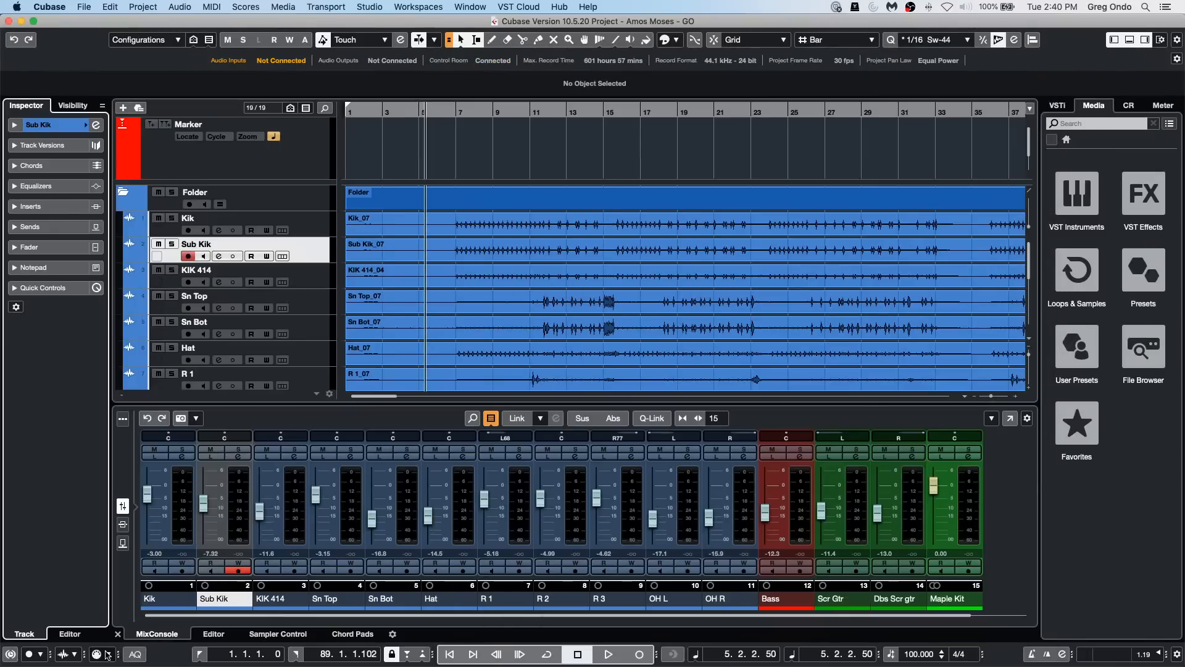
Step: Set the linear and cycled MIDI recording mode to Replace and close the MIDI Record Modes settings
click(108, 655)
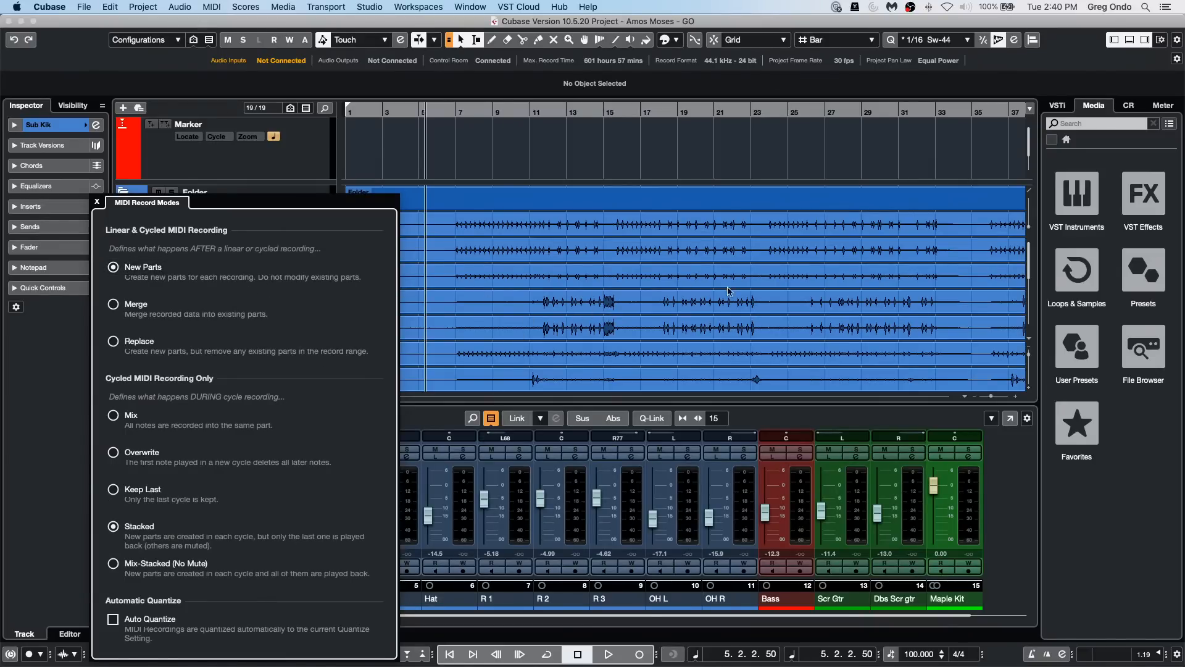
click(114, 305)
click(113, 341)
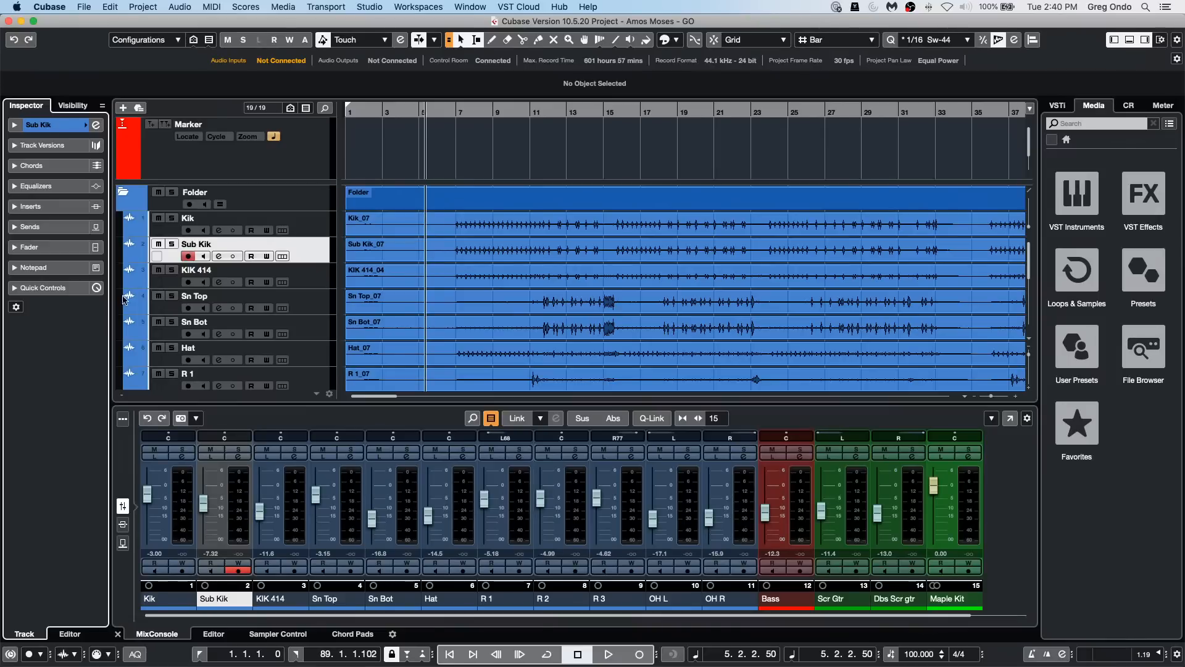
click(99, 654)
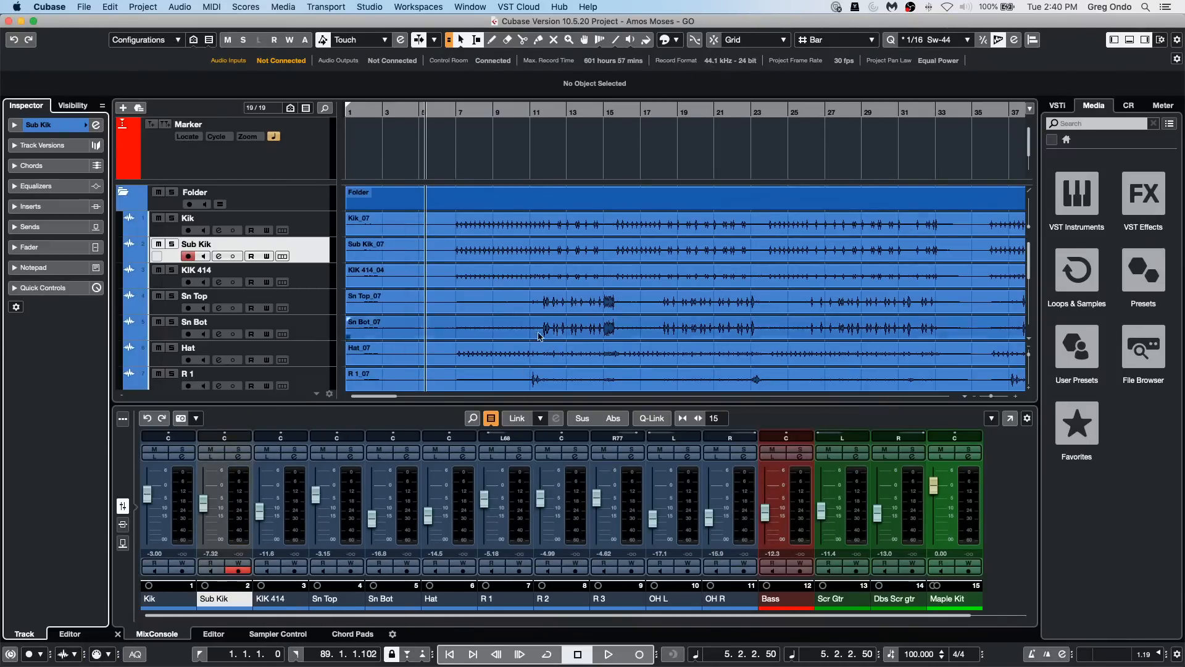
click(553, 352)
Step: Check the available MIDI Record Mode options among the transport settings without changing them
click(369, 7)
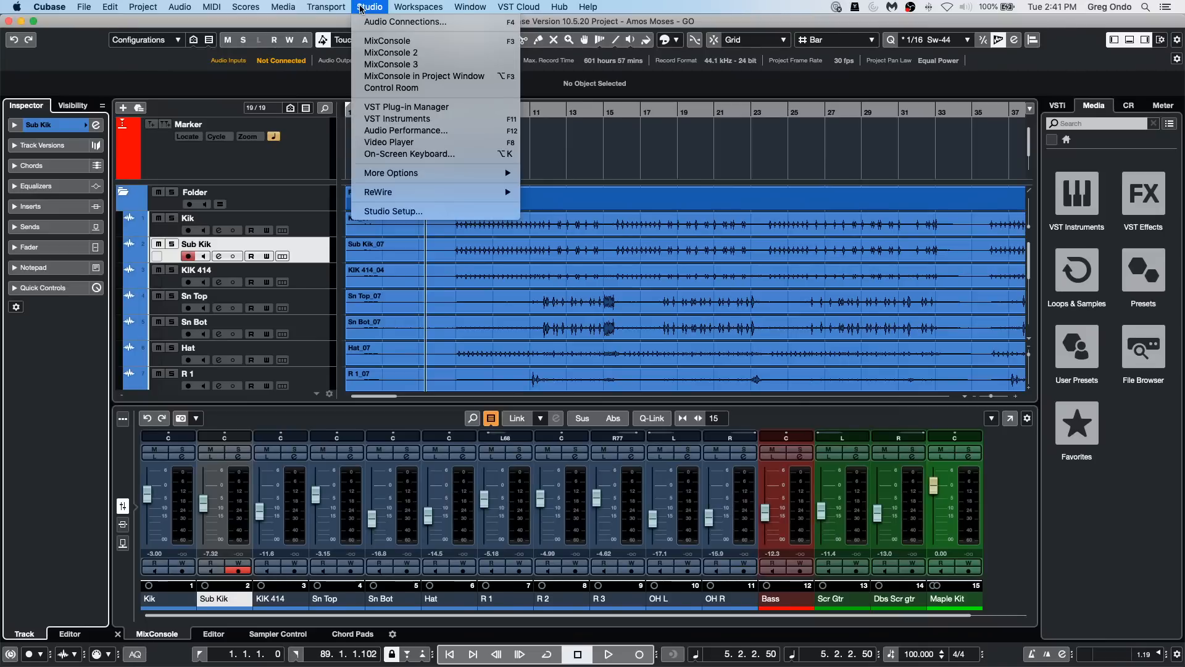
mouse_move(326, 7)
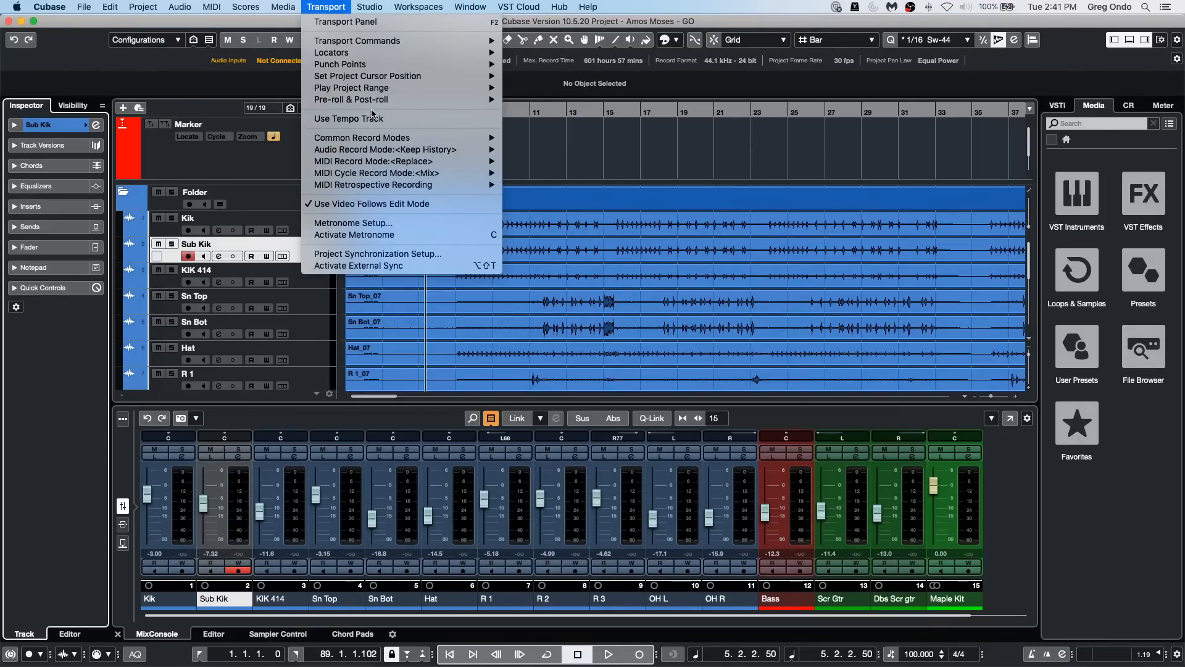
mouse_move(384, 100)
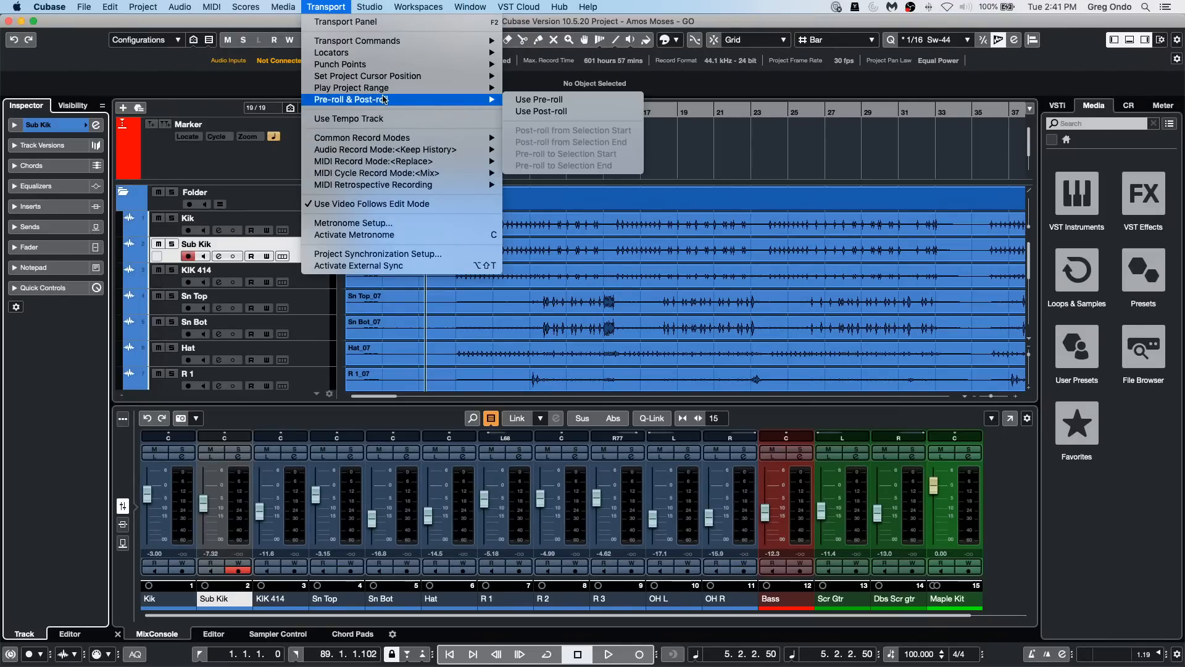
mouse_move(390, 162)
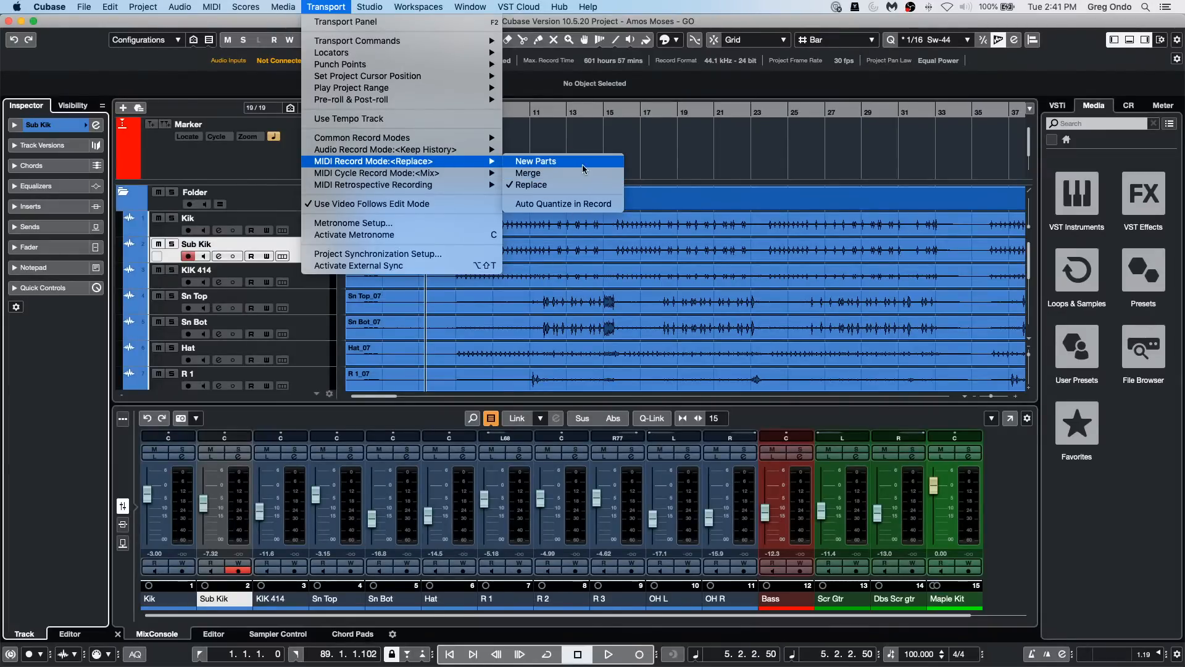
click(624, 137)
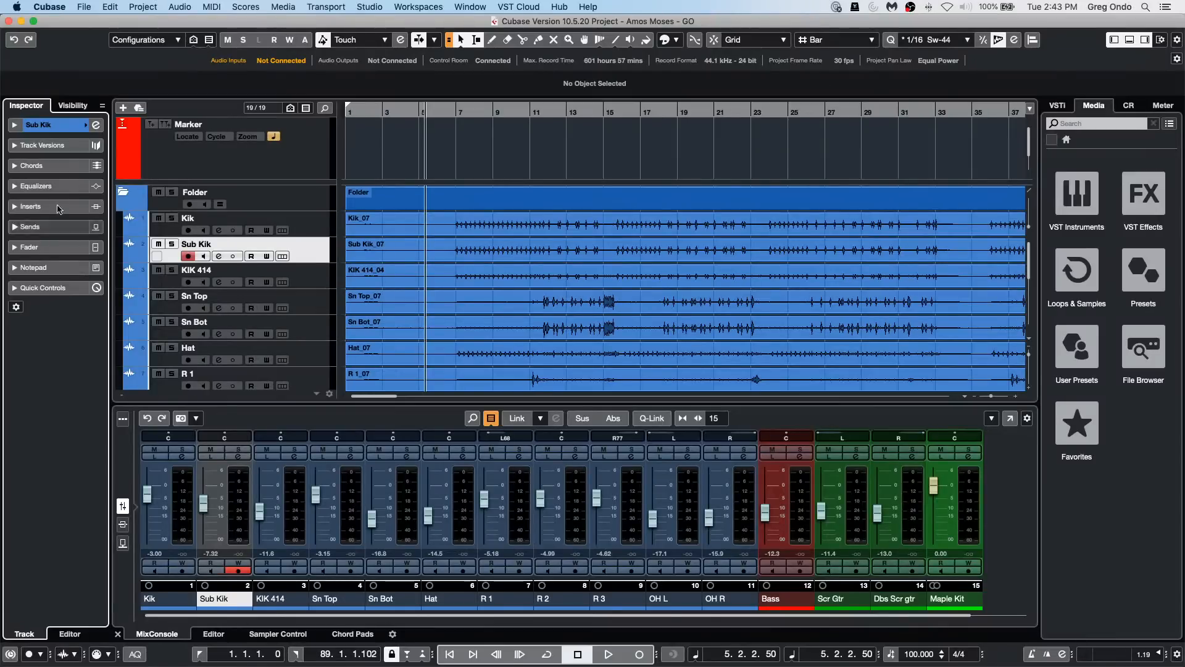
click(95, 125)
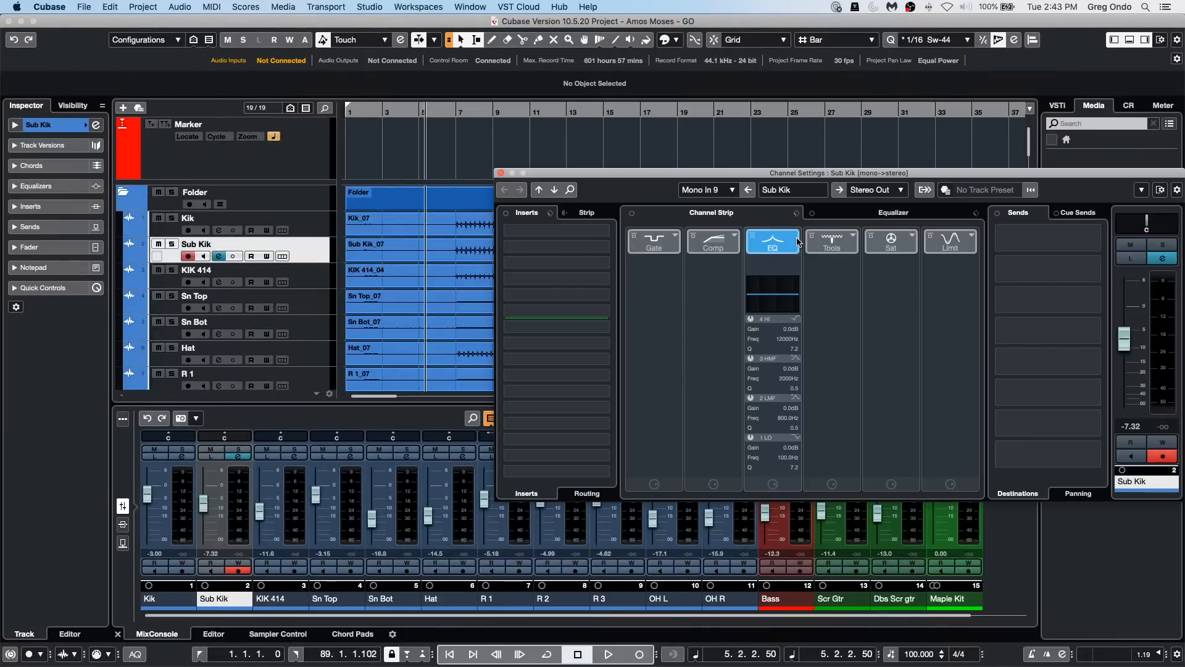
click(796, 242)
drag(899, 174, 620, 155)
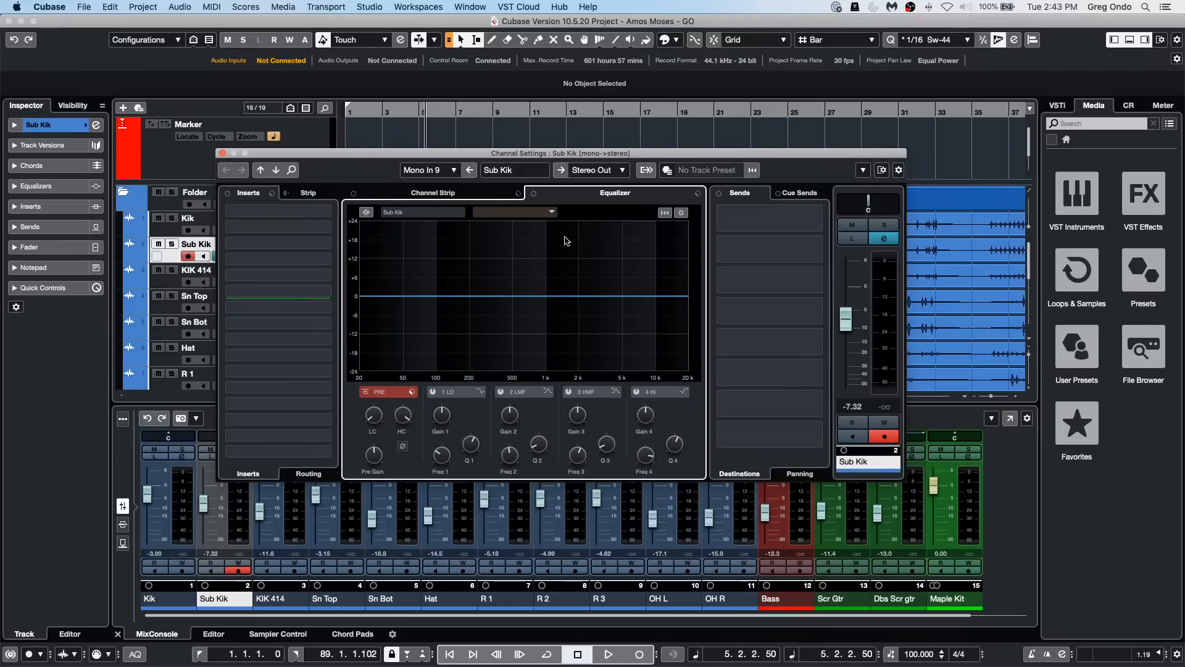
click(501, 392)
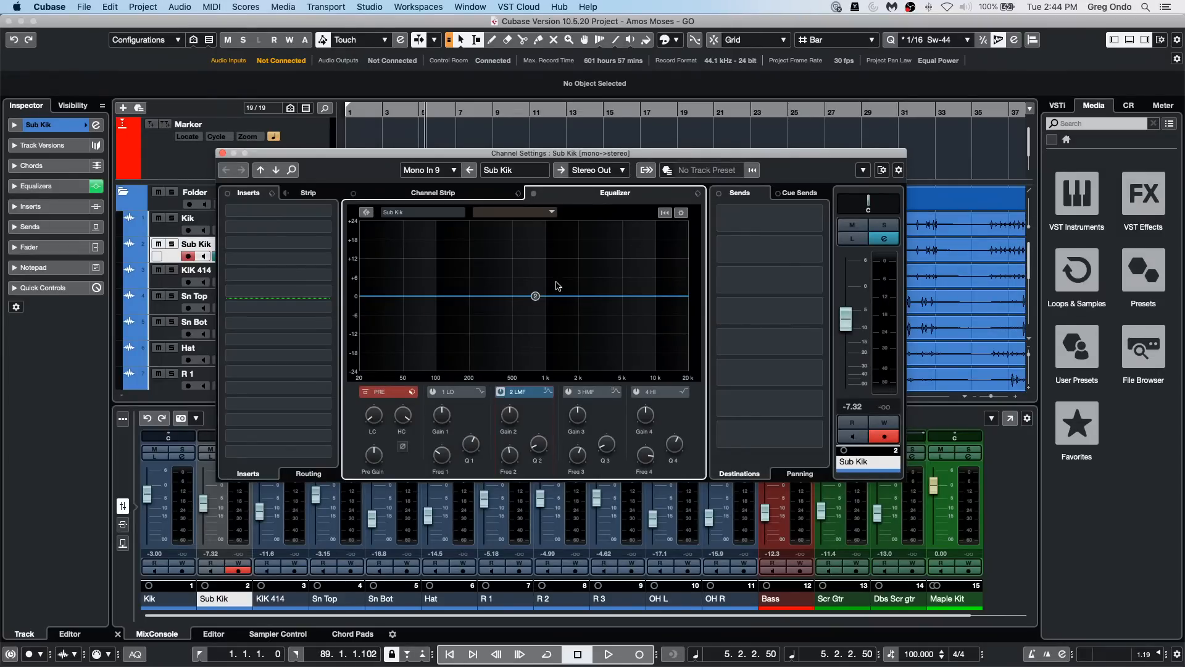
click(500, 392)
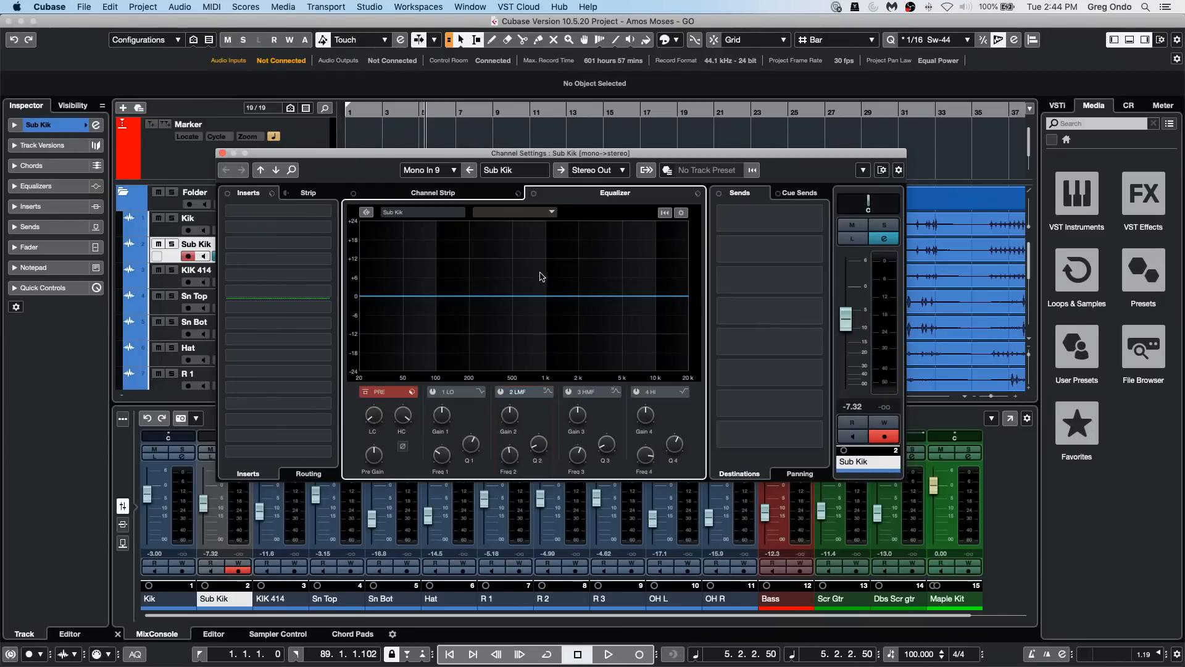
Step: Load the Frequency EQ plug-in into the first insert slot of the Sub Kik channel
click(323, 221)
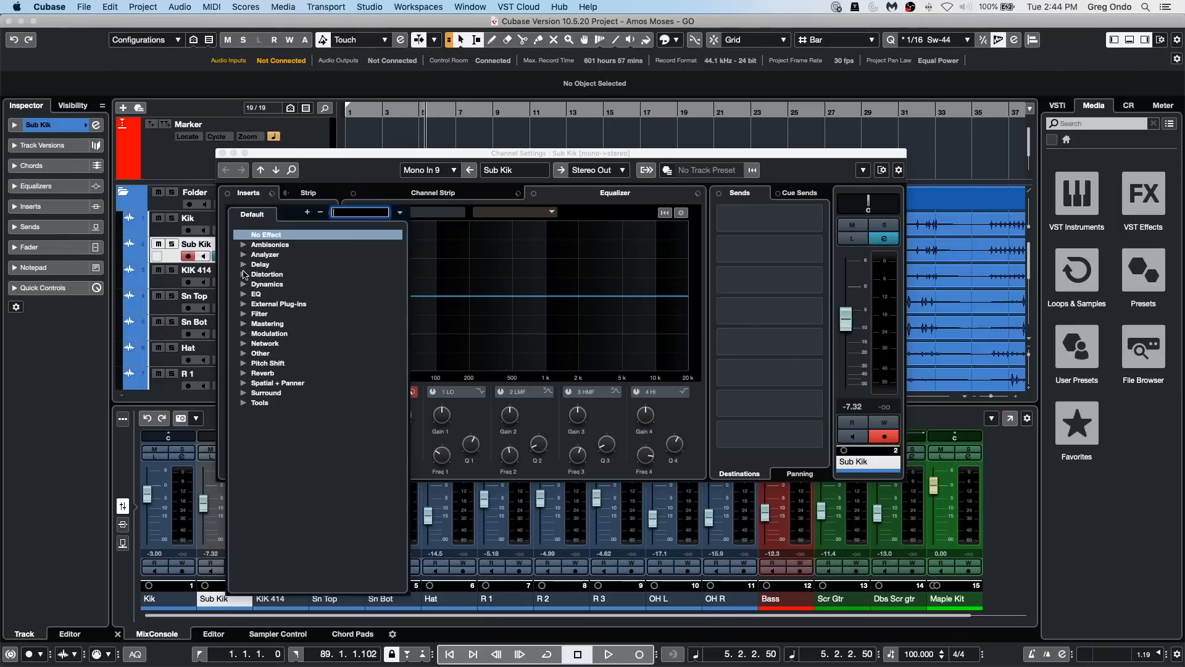
click(244, 295)
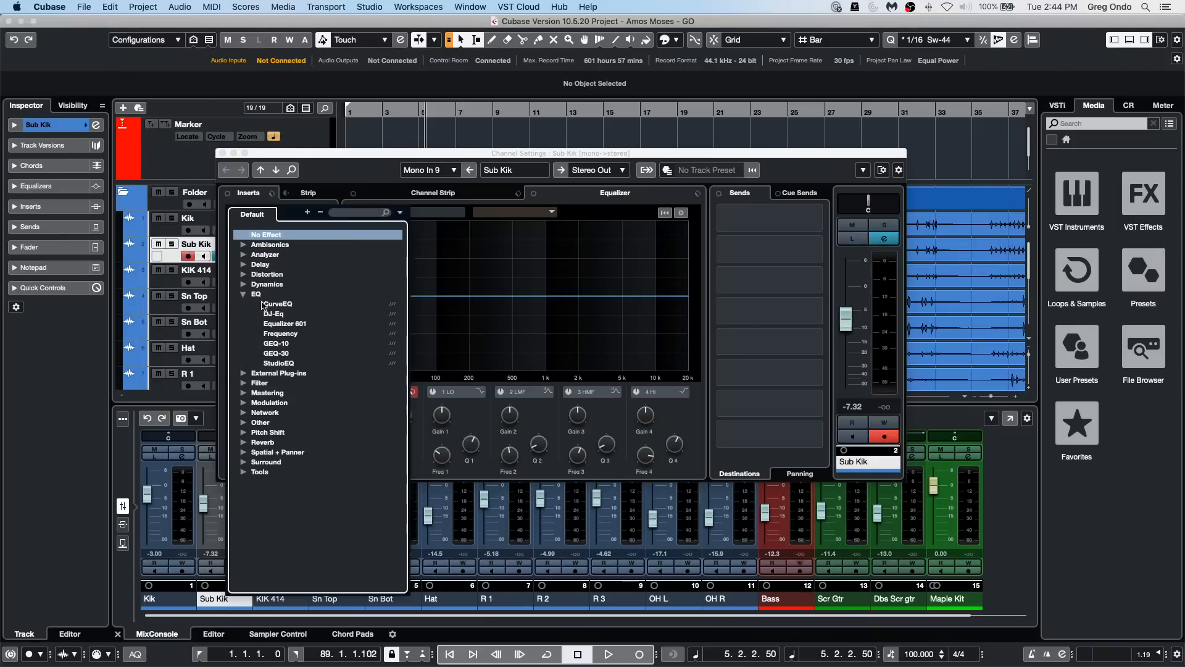
click(283, 334)
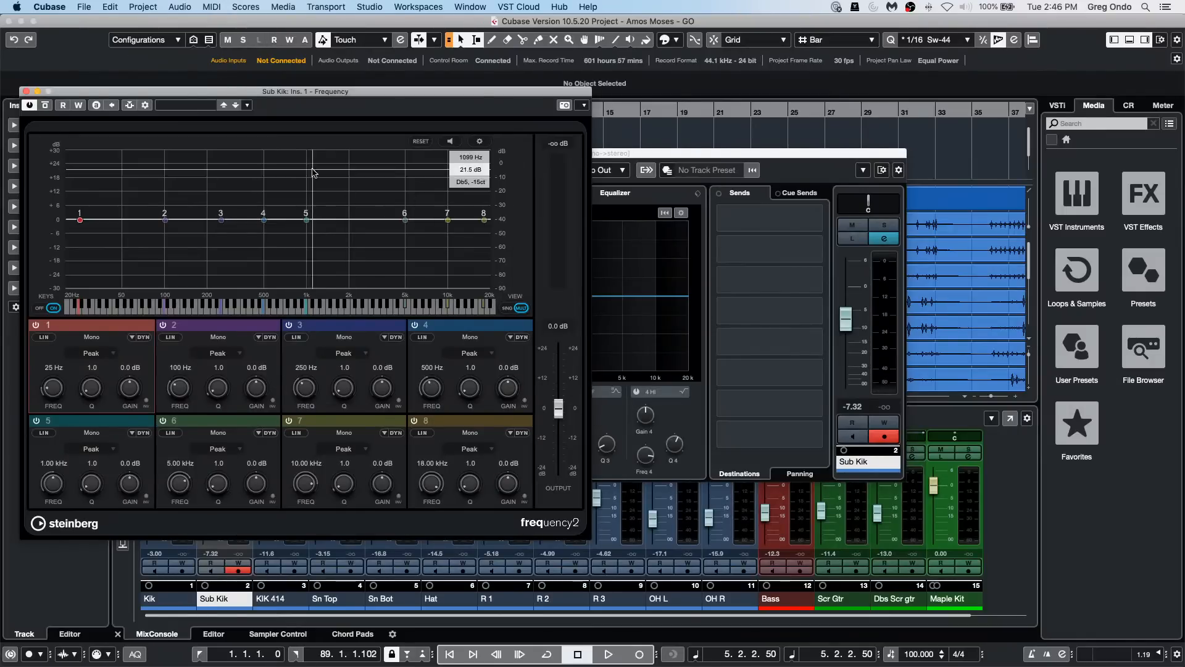
click(636, 263)
mouse_move(510, 297)
mouse_down()
mouse_move(530, 266)
mouse_move(472, 265)
mouse_move(529, 267)
mouse_move(498, 288)
mouse_up()
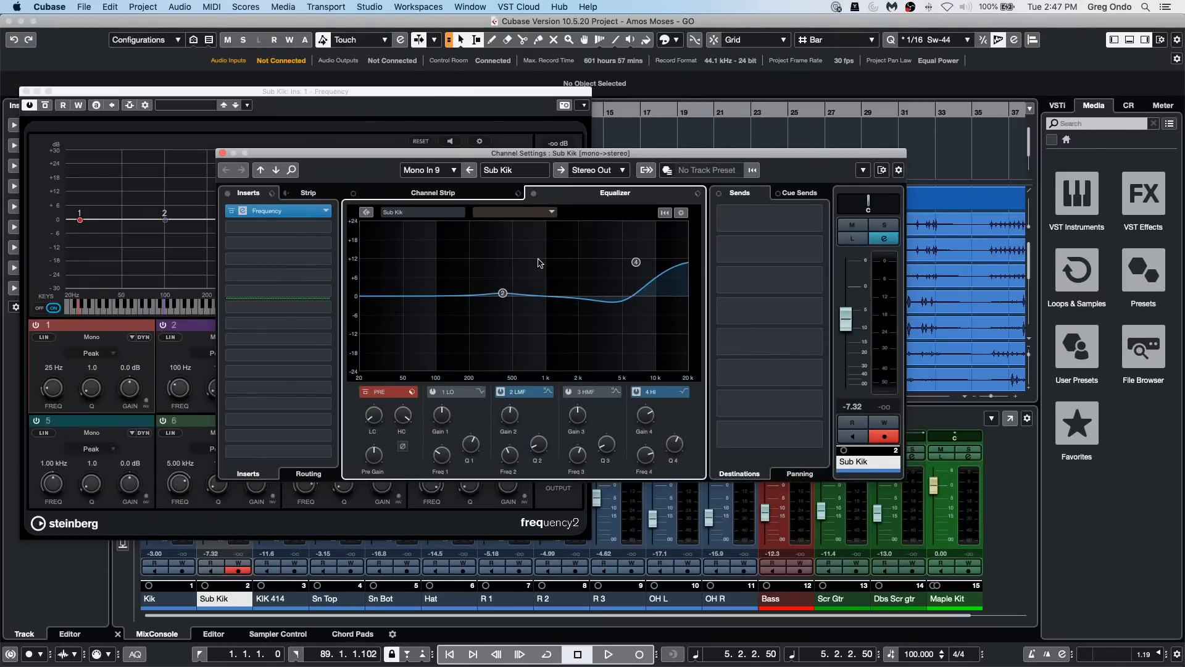
key(alt+z)
key(alt+z)
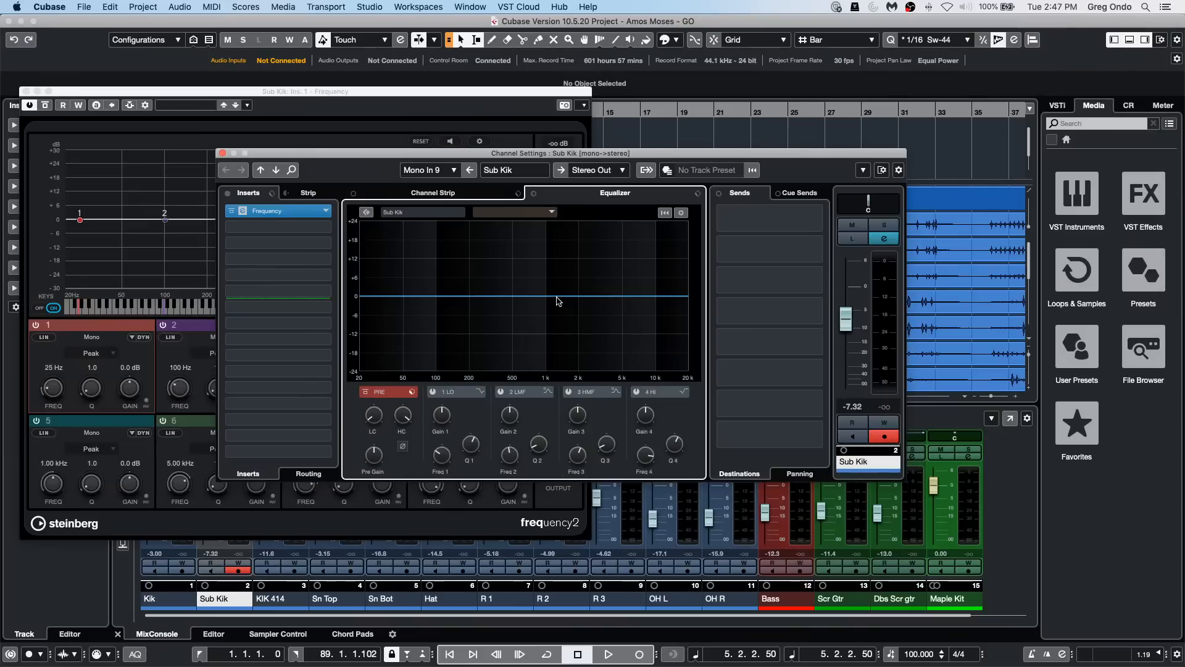
drag(558, 301, 492, 276)
click(568, 391)
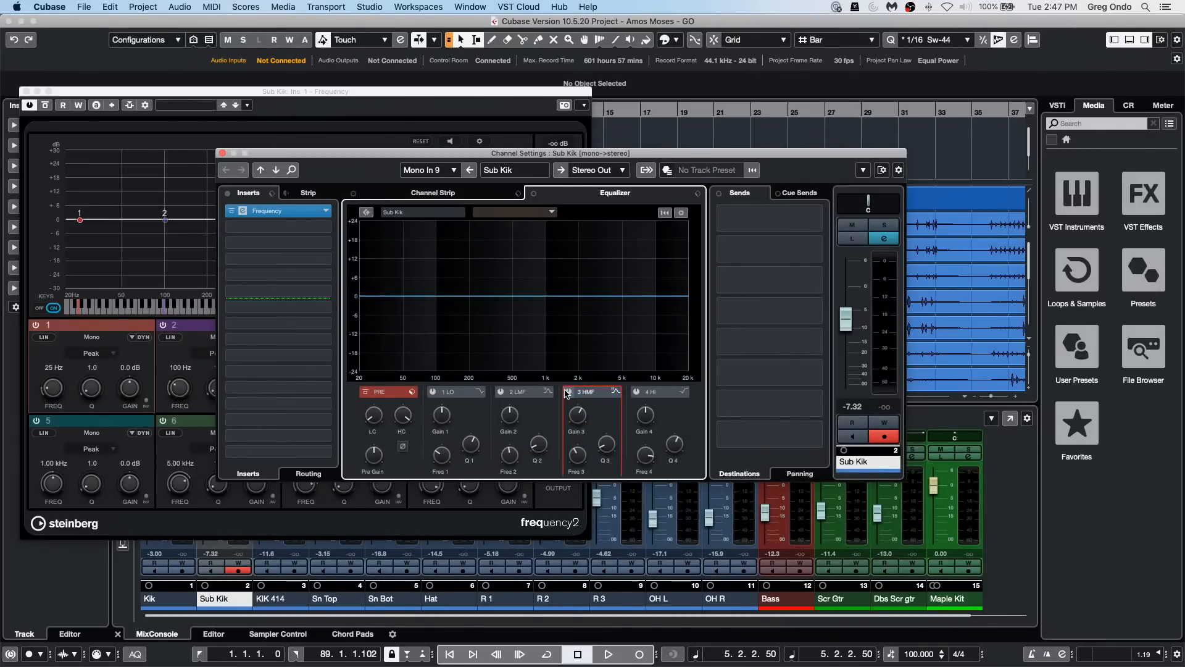
click(568, 391)
click(567, 391)
click(567, 392)
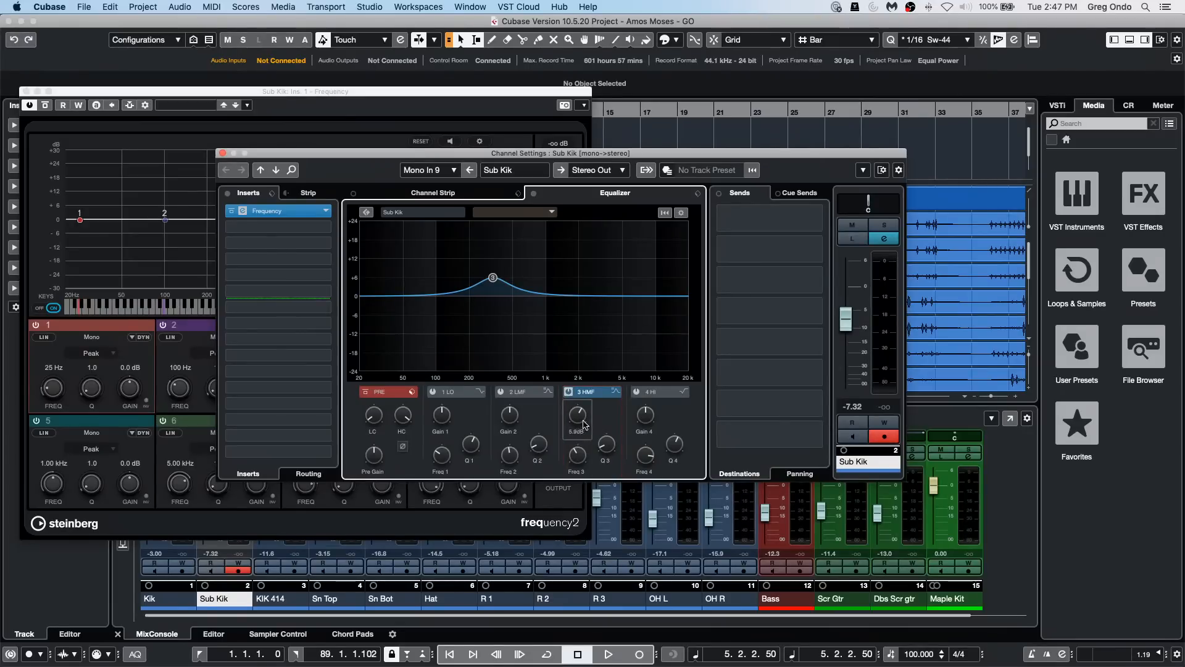
drag(584, 424, 581, 430)
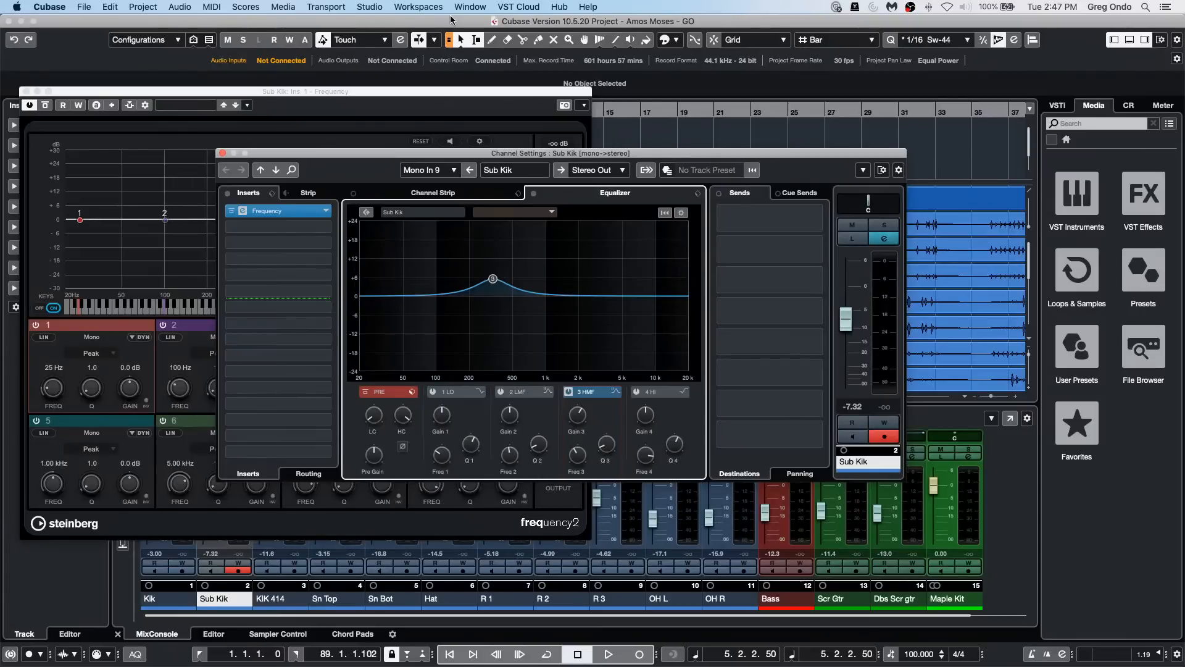
click(223, 153)
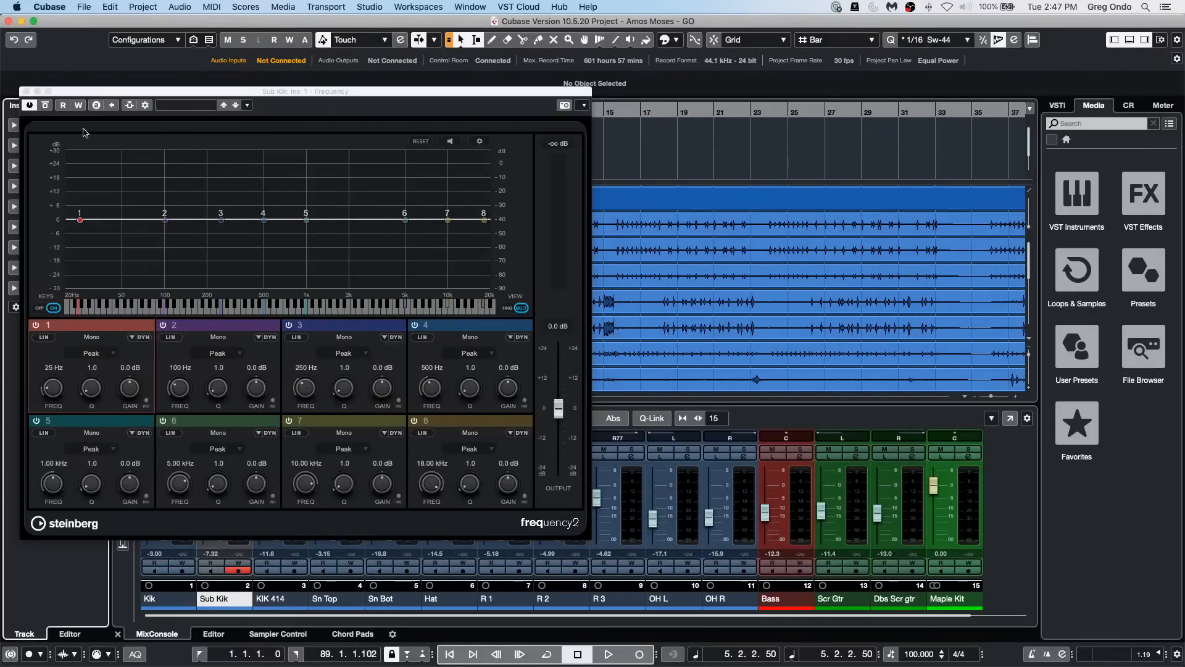
click(25, 91)
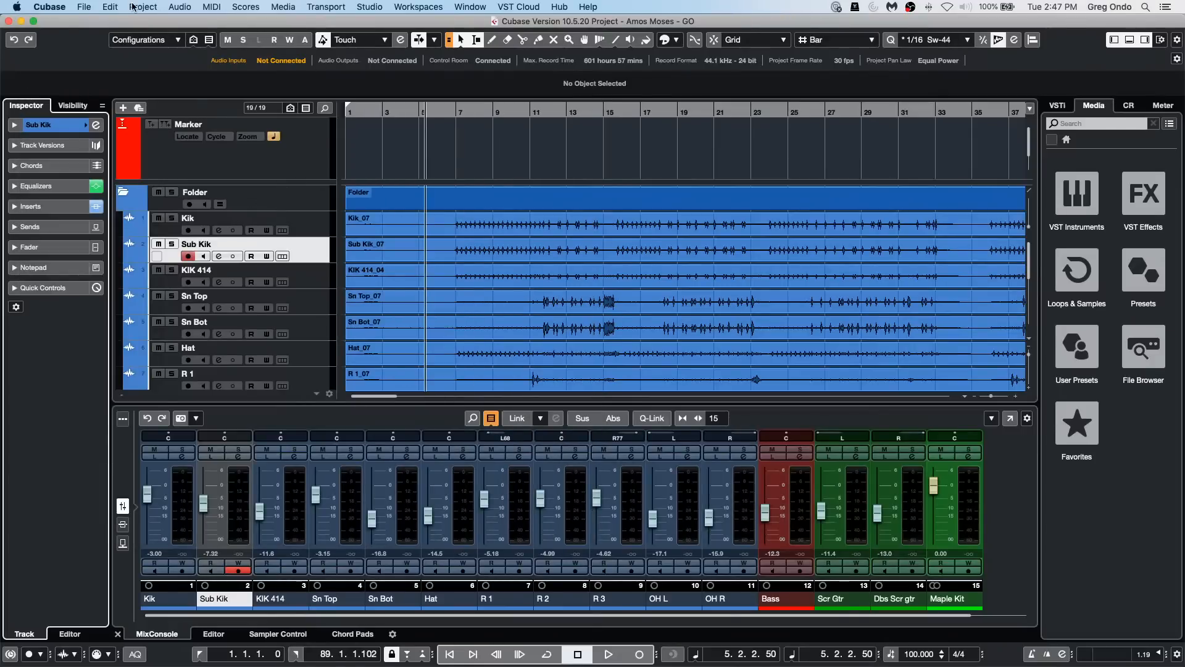
Step: Create a new empty project in the November 24 2020 project folder
click(84, 8)
click(91, 21)
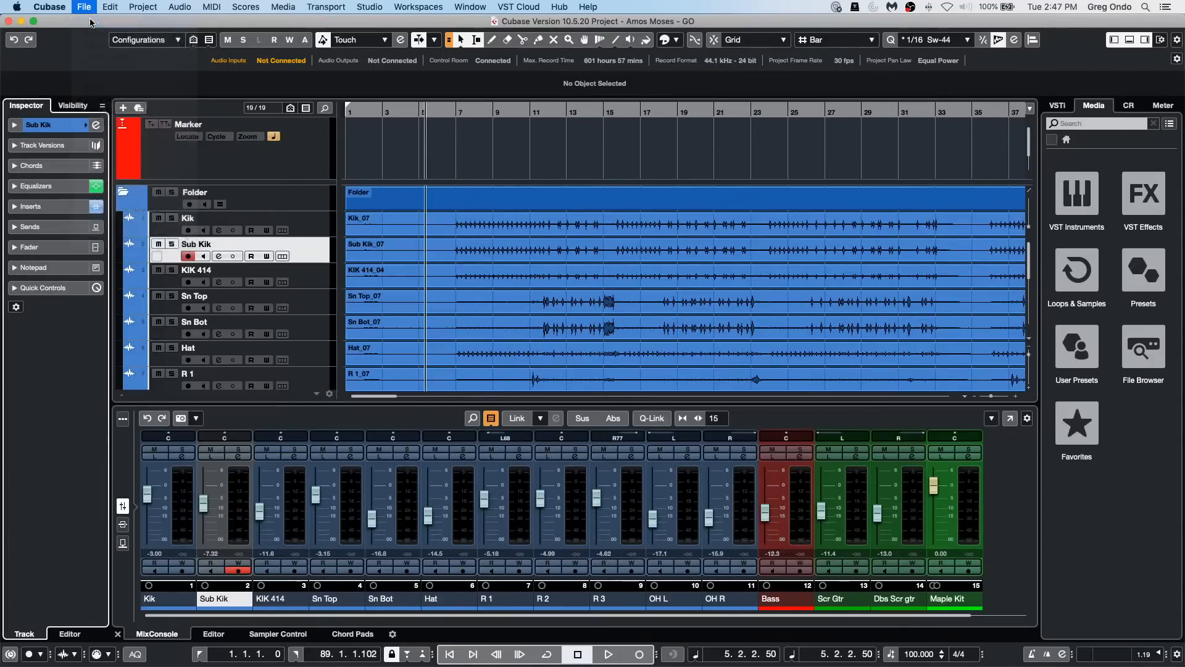
click(888, 450)
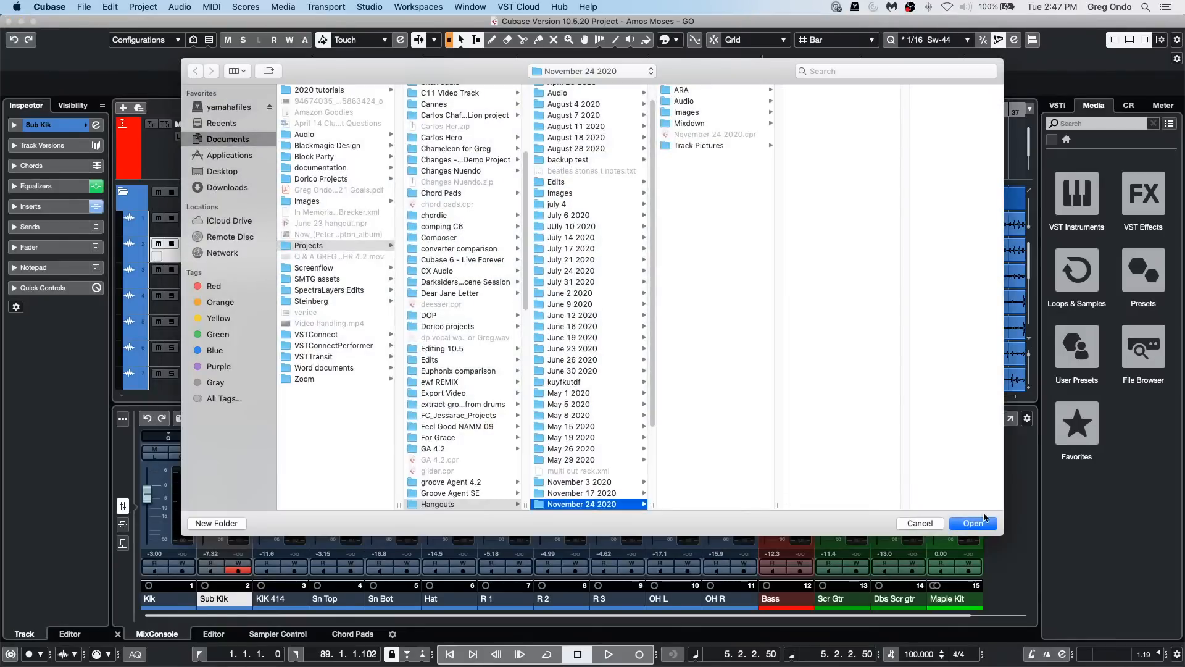
click(981, 523)
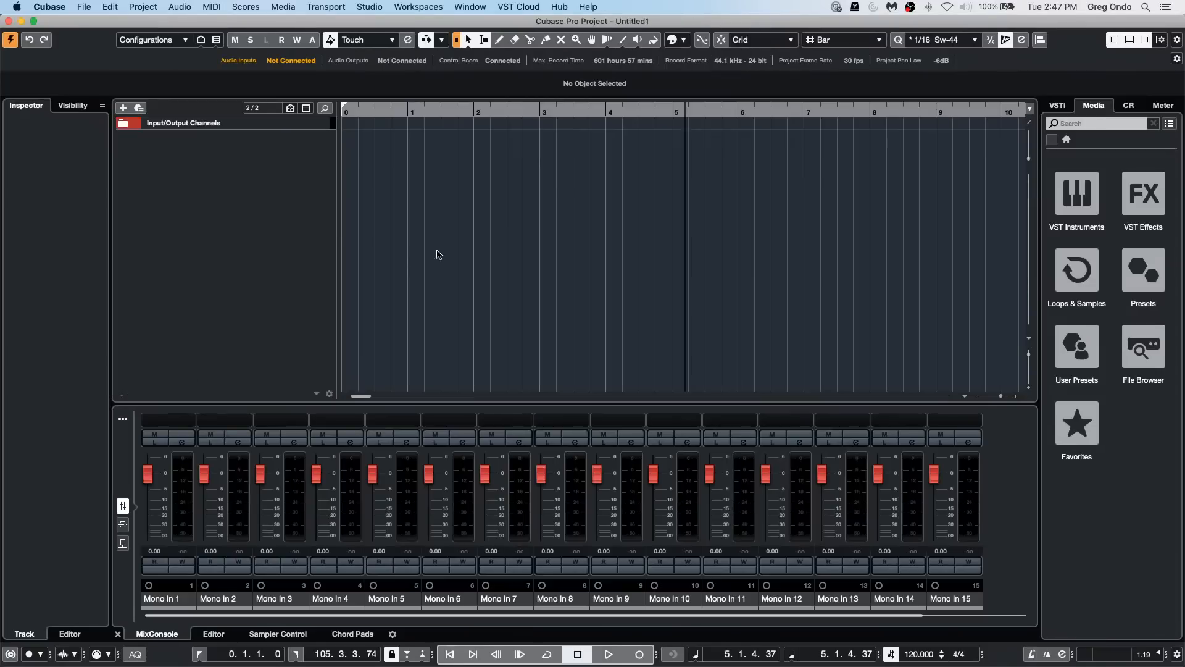
Step: Add a 5.1 output bus in the Audio Connections outputs and close the window
right_click(228, 189)
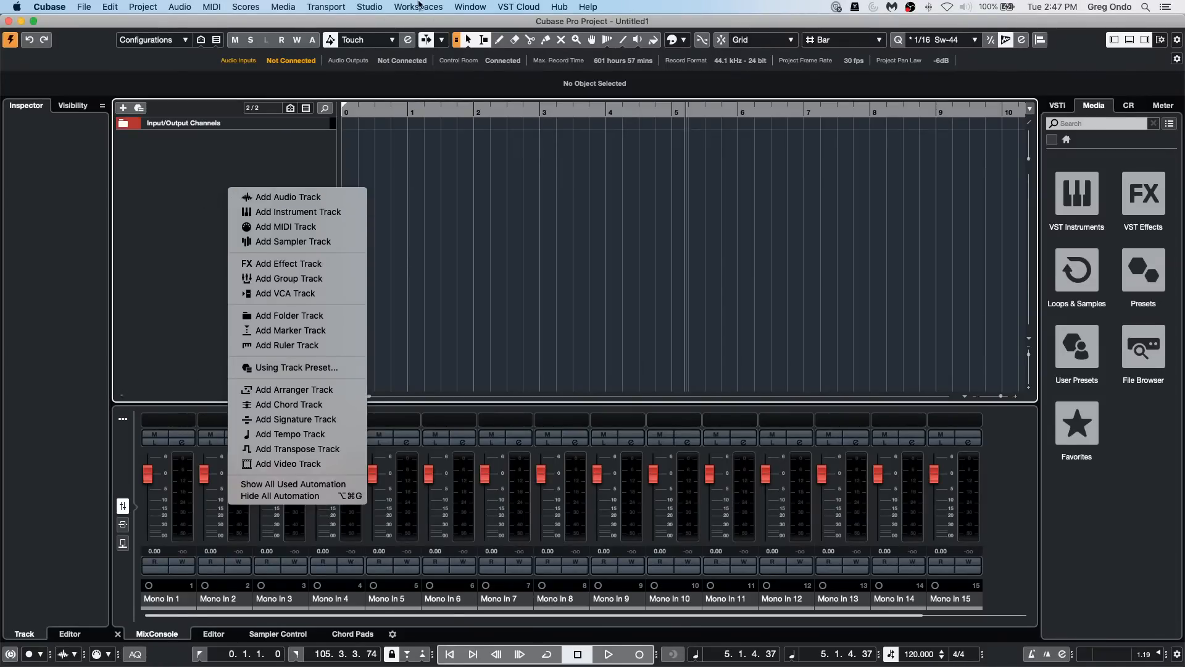
click(394, 7)
click(370, 6)
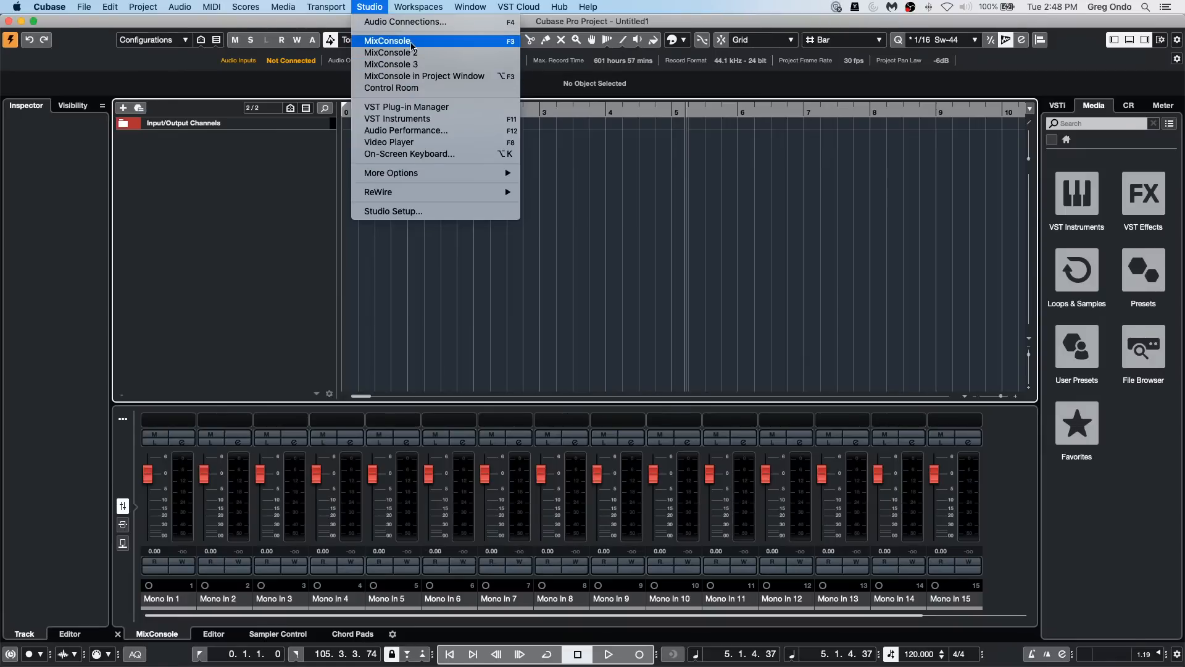
click(408, 21)
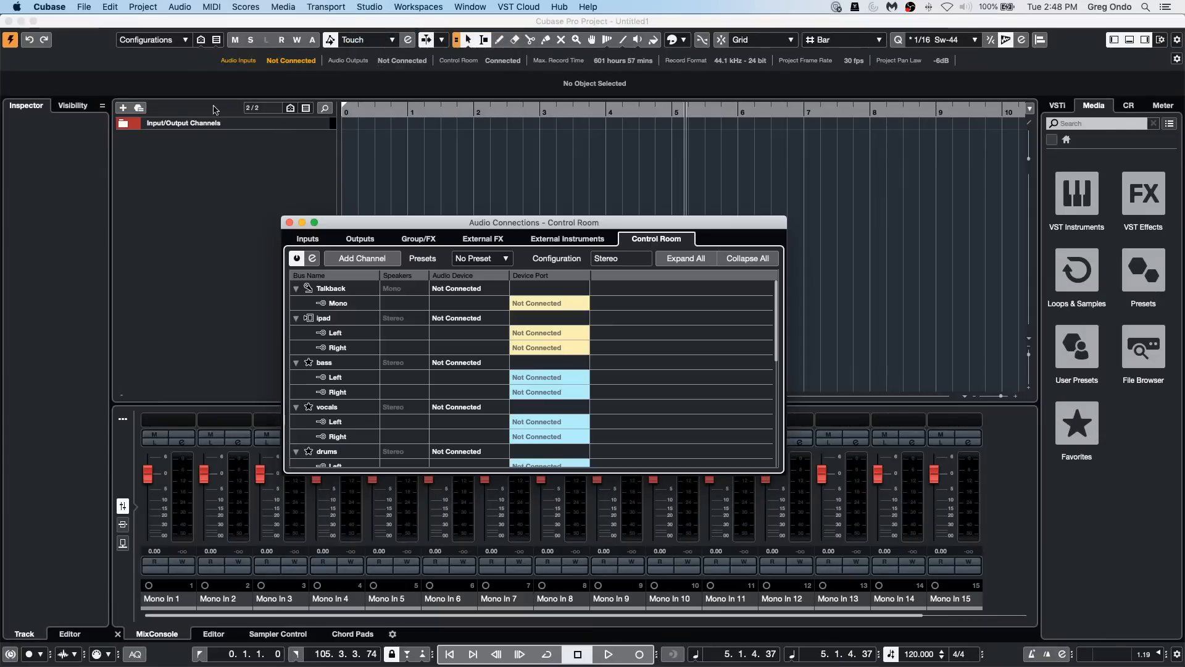
click(369, 242)
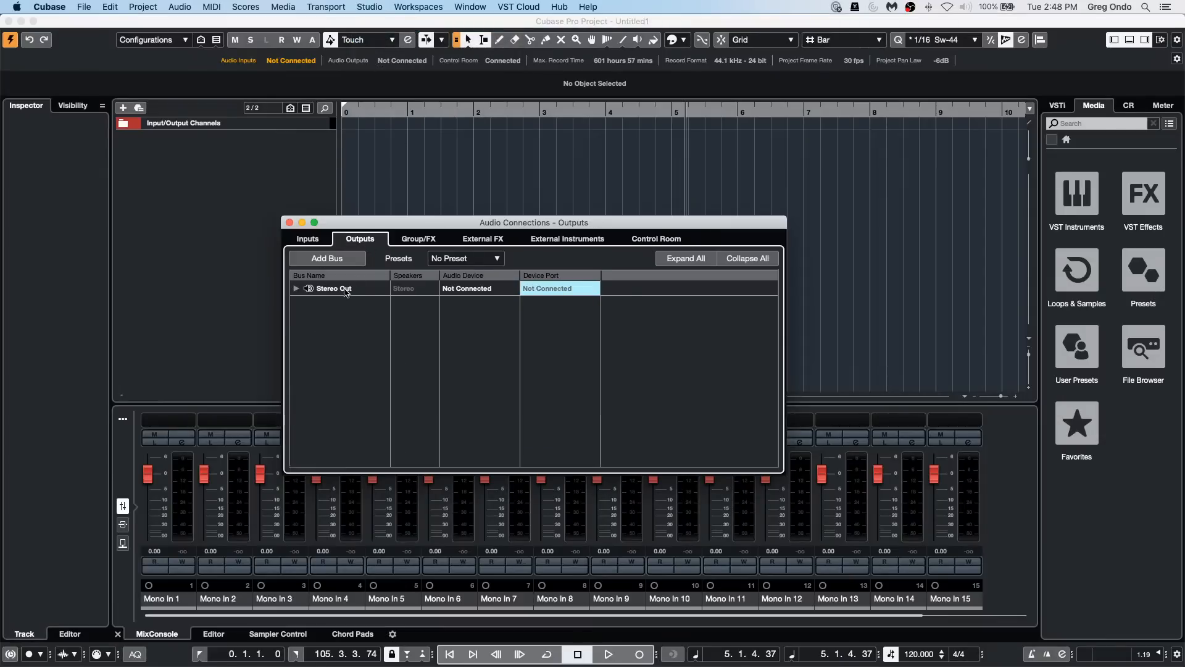
click(296, 289)
right_click(329, 344)
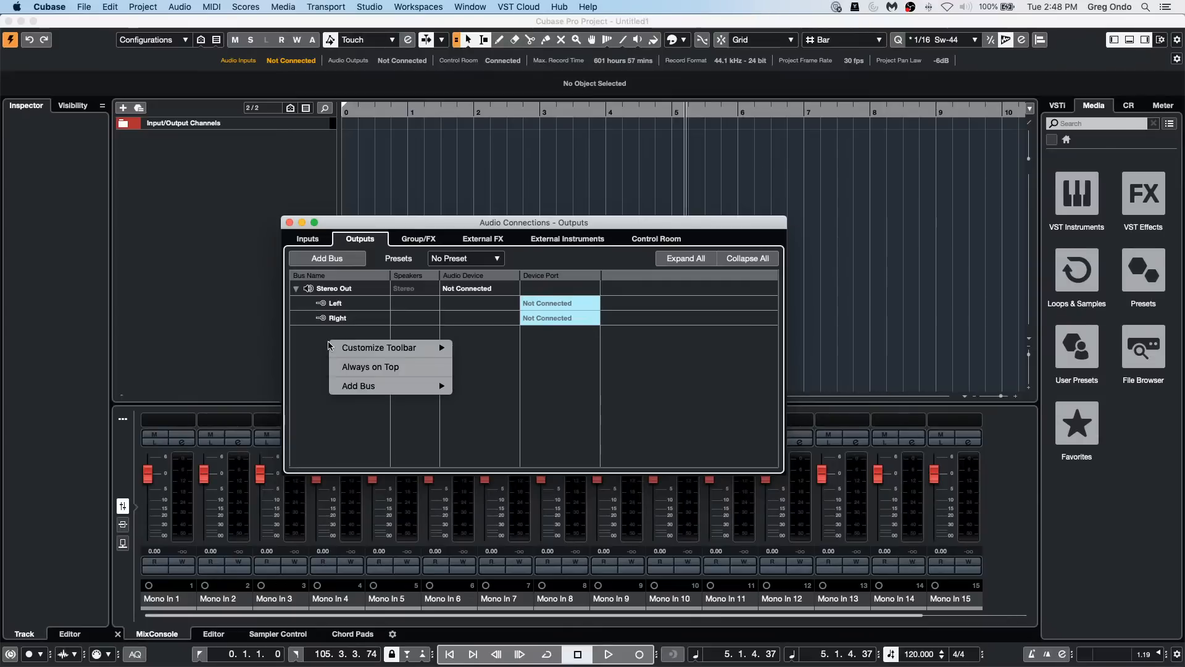
mouse_move(426, 386)
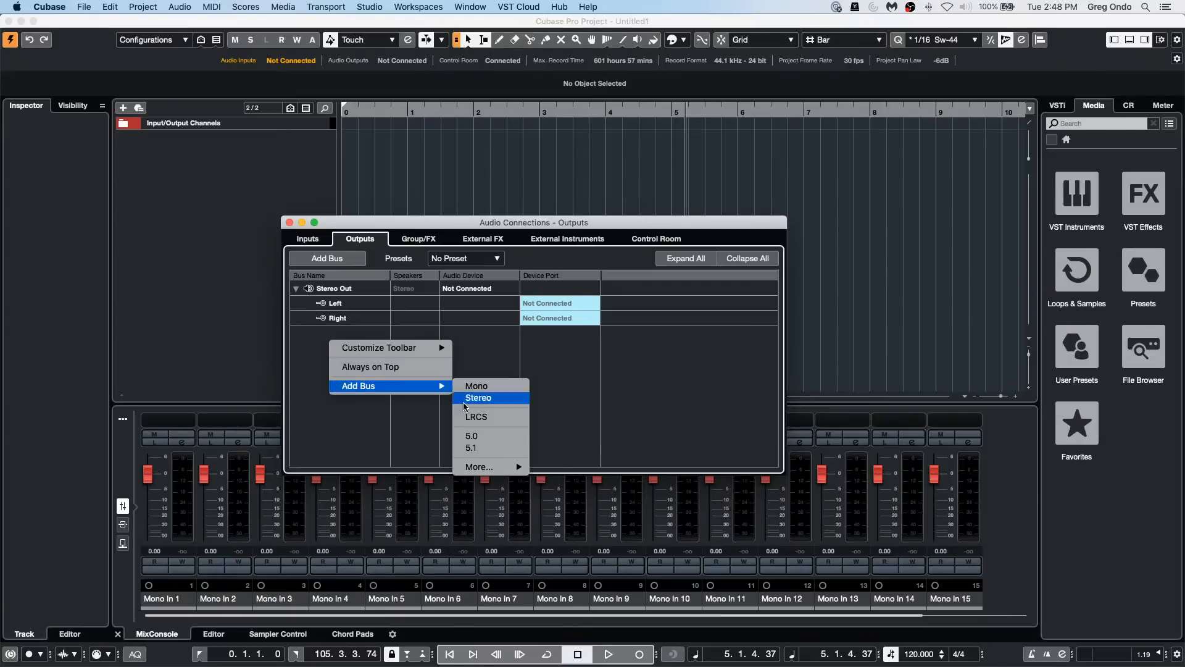
click(470, 449)
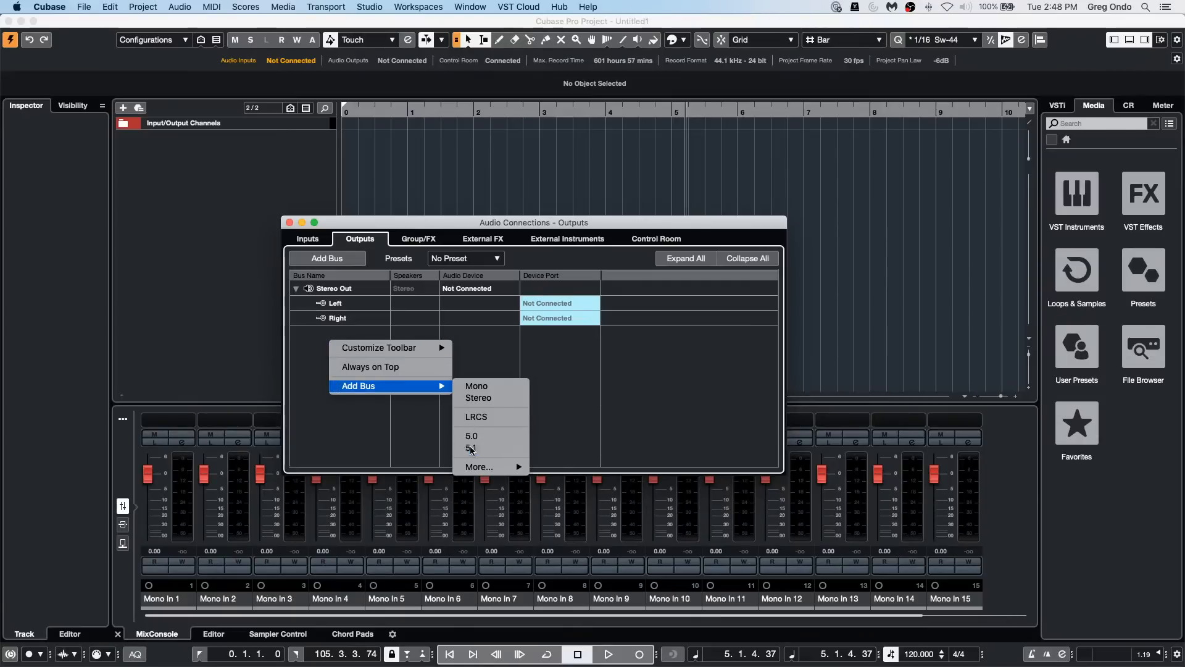
click(288, 222)
Step: Add one audio track with a 5.1 configuration routed to Stereo Out
right_click(226, 168)
click(270, 175)
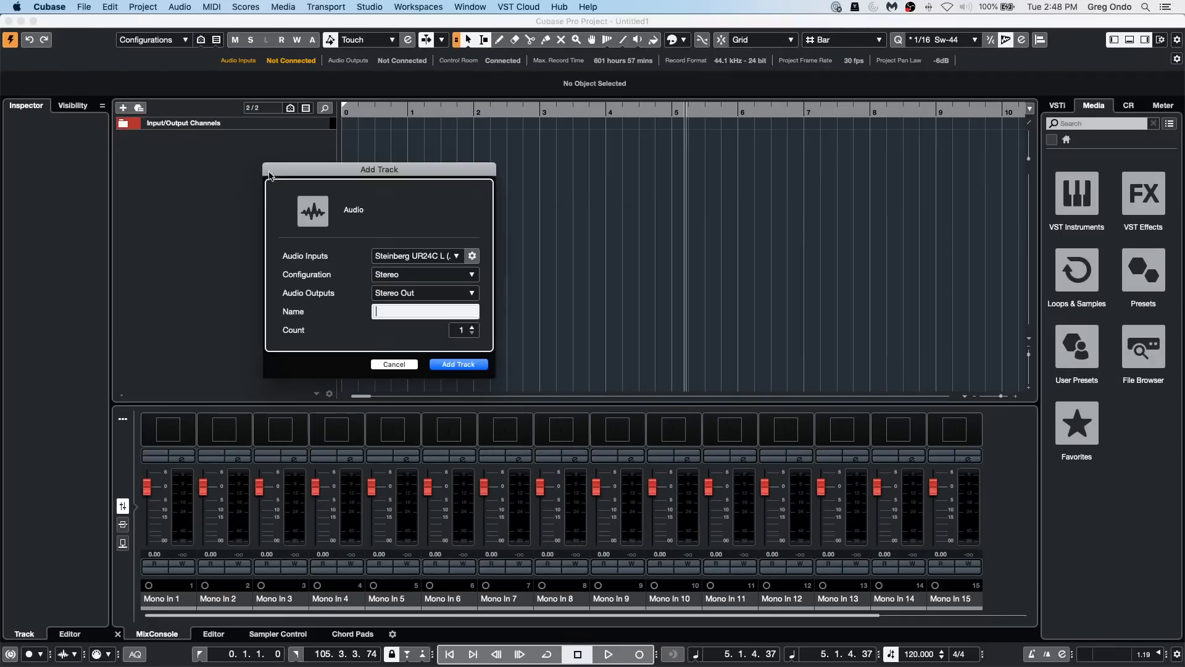
click(434, 278)
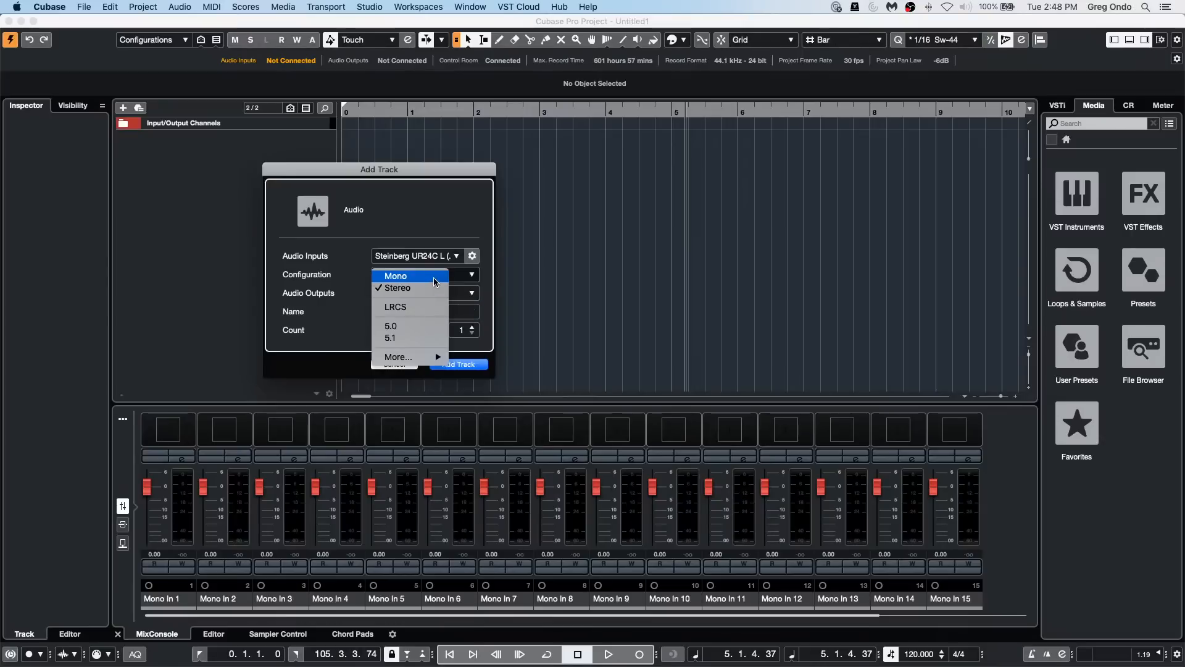
click(418, 338)
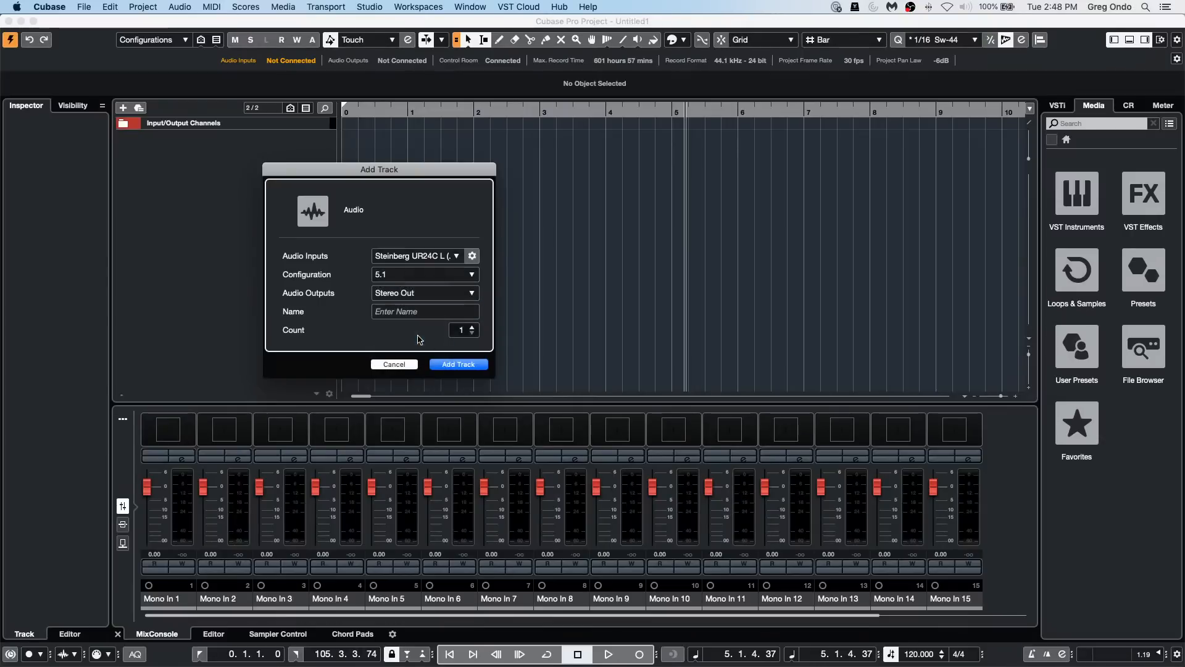
click(464, 366)
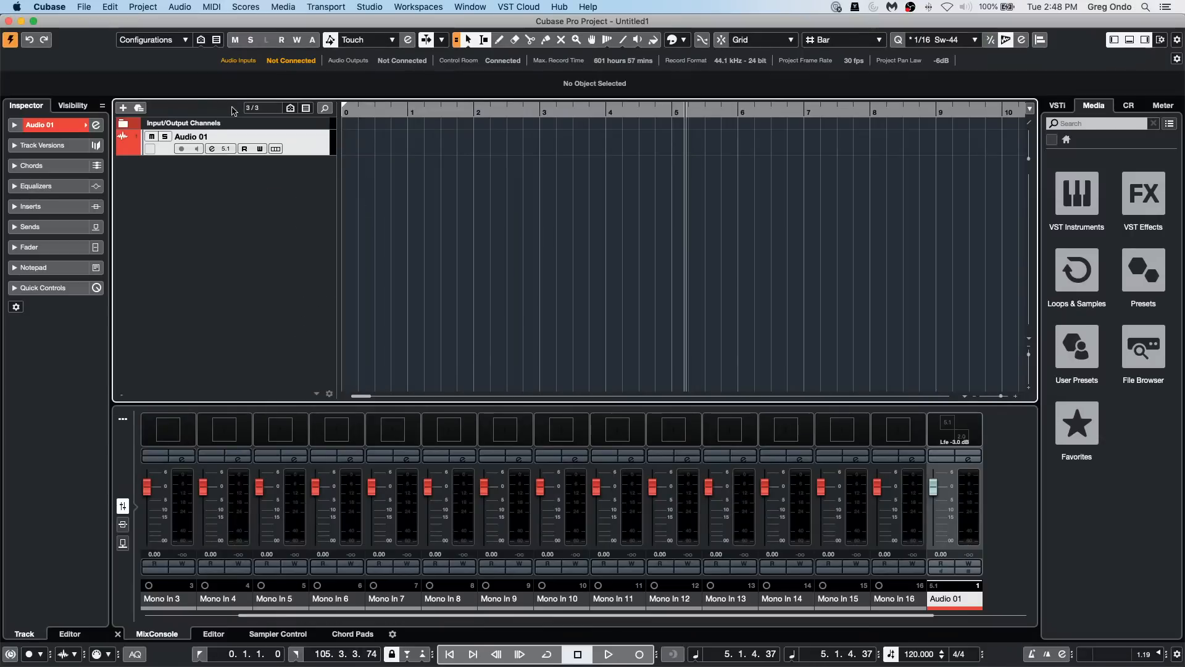
Step: Open Audio 01's channel settings, switch its panner to Surround - MixConverter and inspect the plug-in window
click(96, 125)
right_click(882, 231)
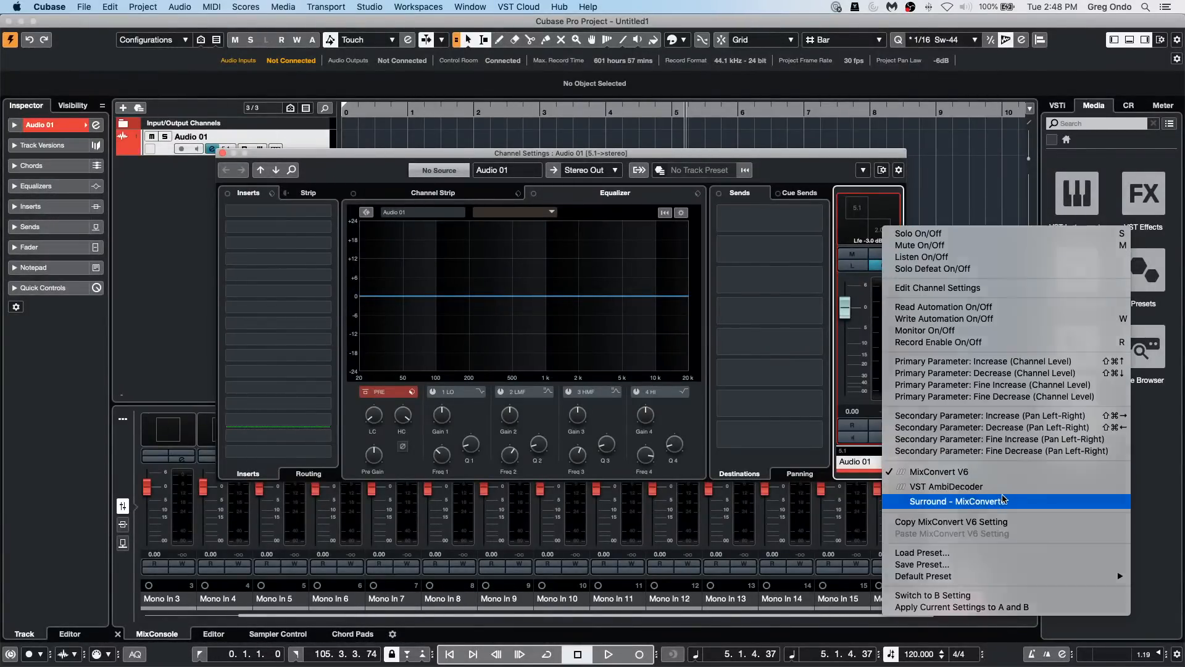
click(1004, 501)
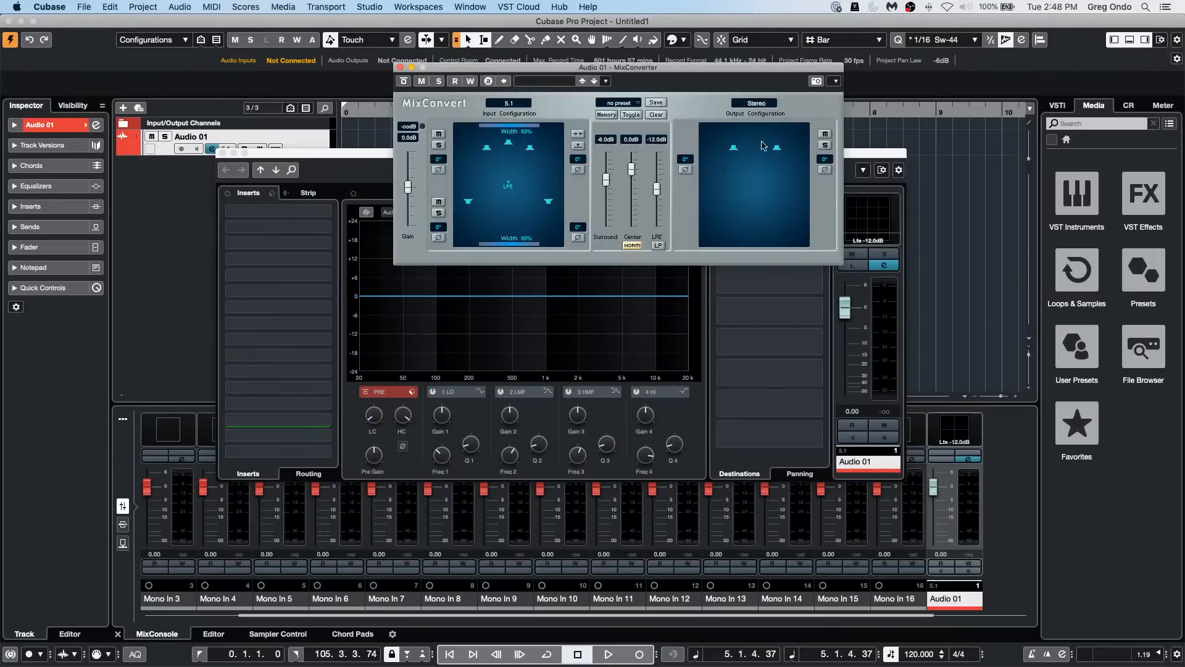
click(400, 69)
double_click(880, 217)
click(400, 68)
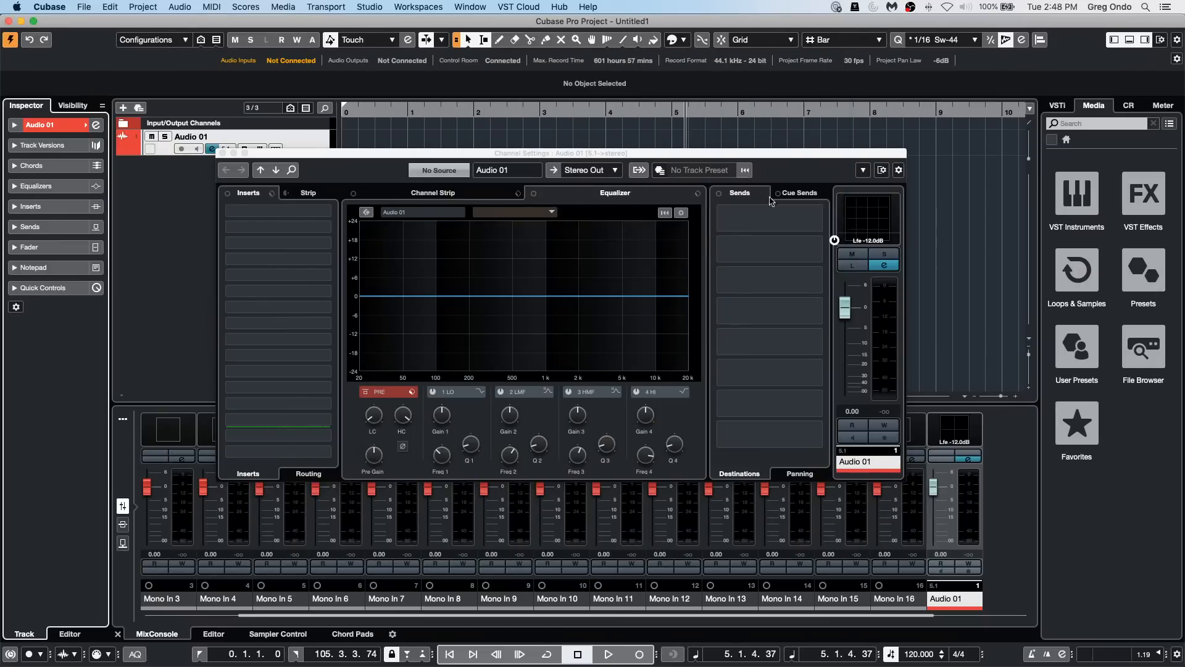
Step: Switch Audio 01's panner to MixConvert V6, view its downmix controls and close its window
right_click(861, 224)
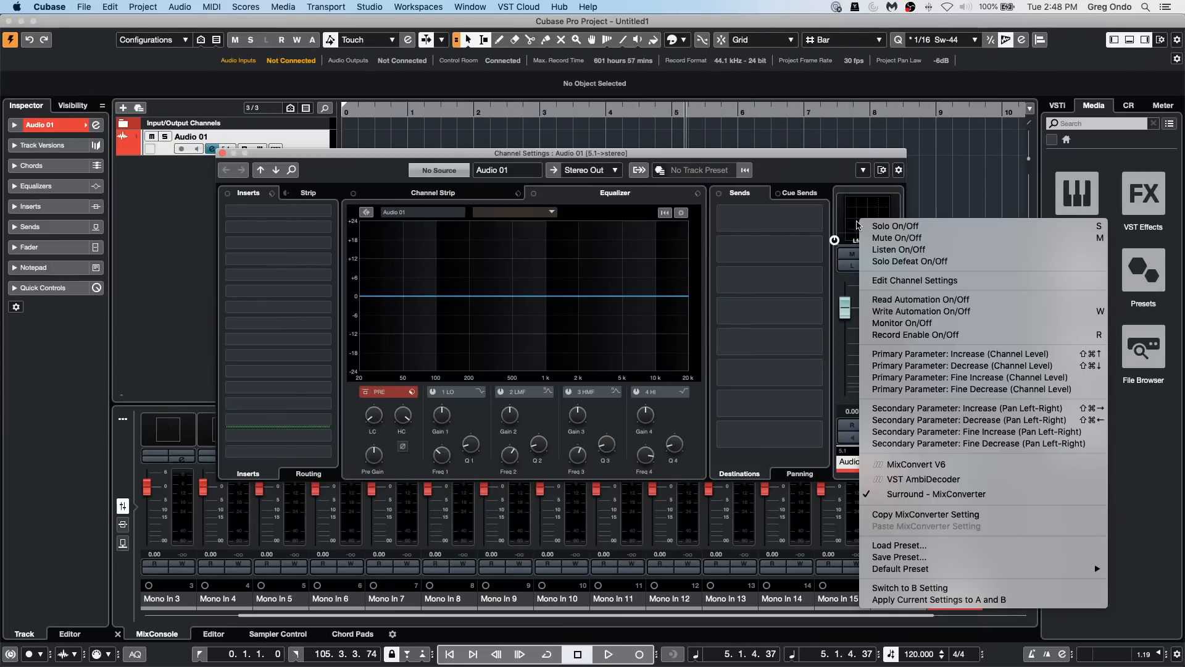
click(974, 470)
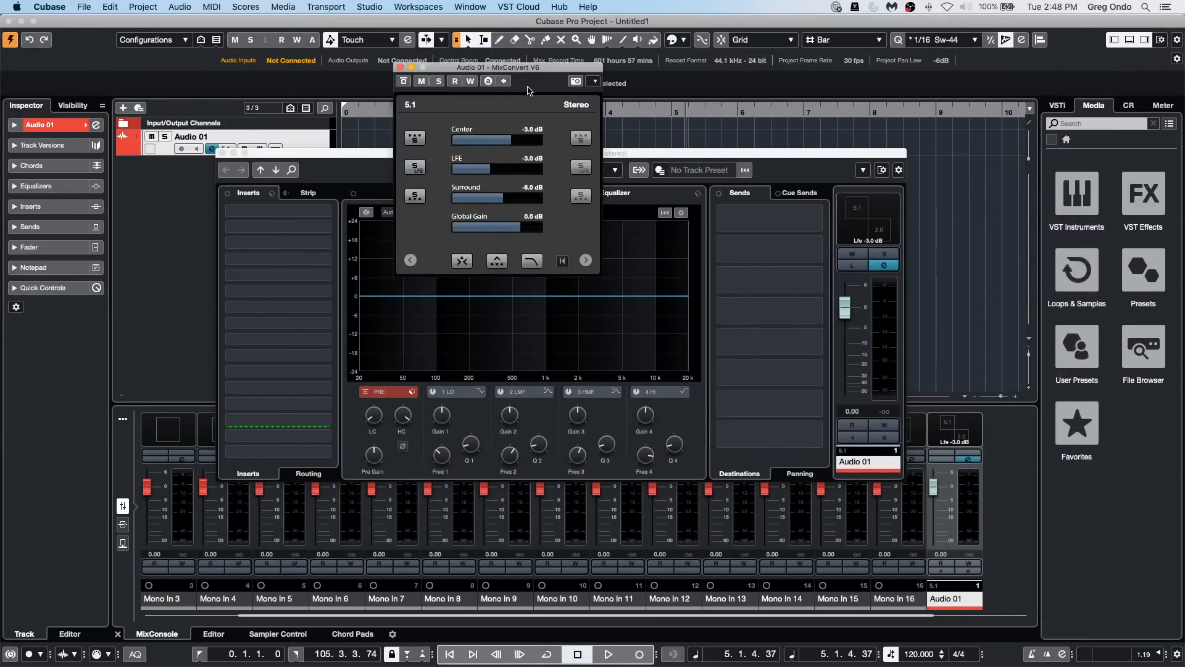
click(400, 67)
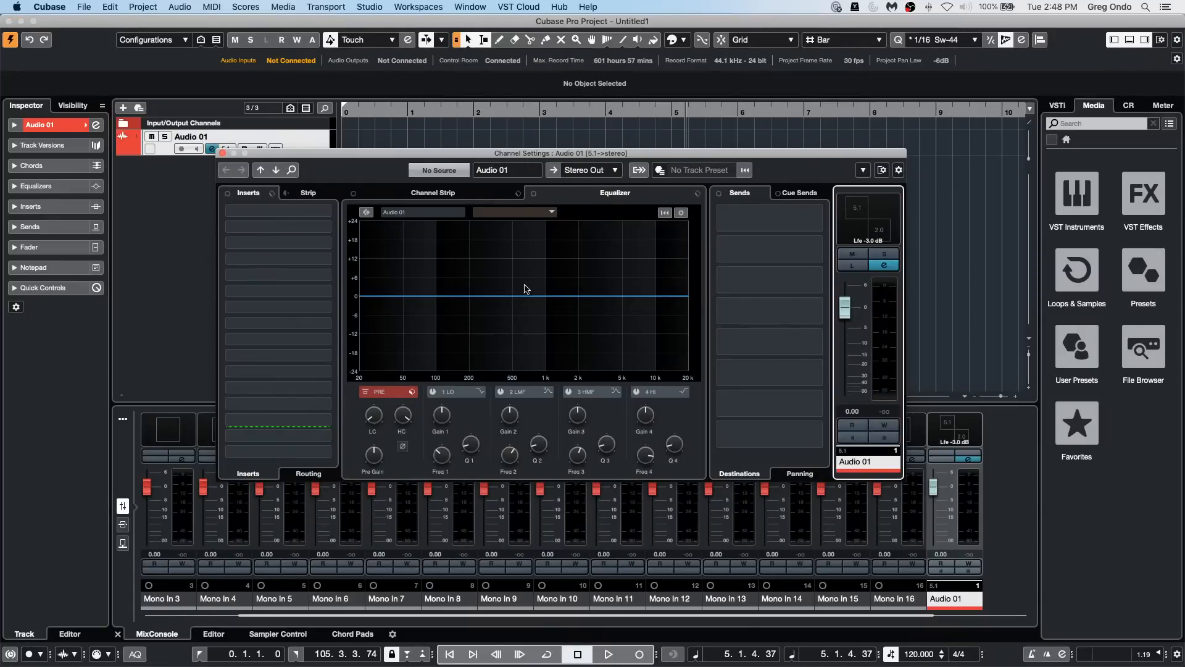
Step: Select 5.1 Out as the channel in the audio mixdown export, then close the export and channel settings windows without exporting
click(86, 7)
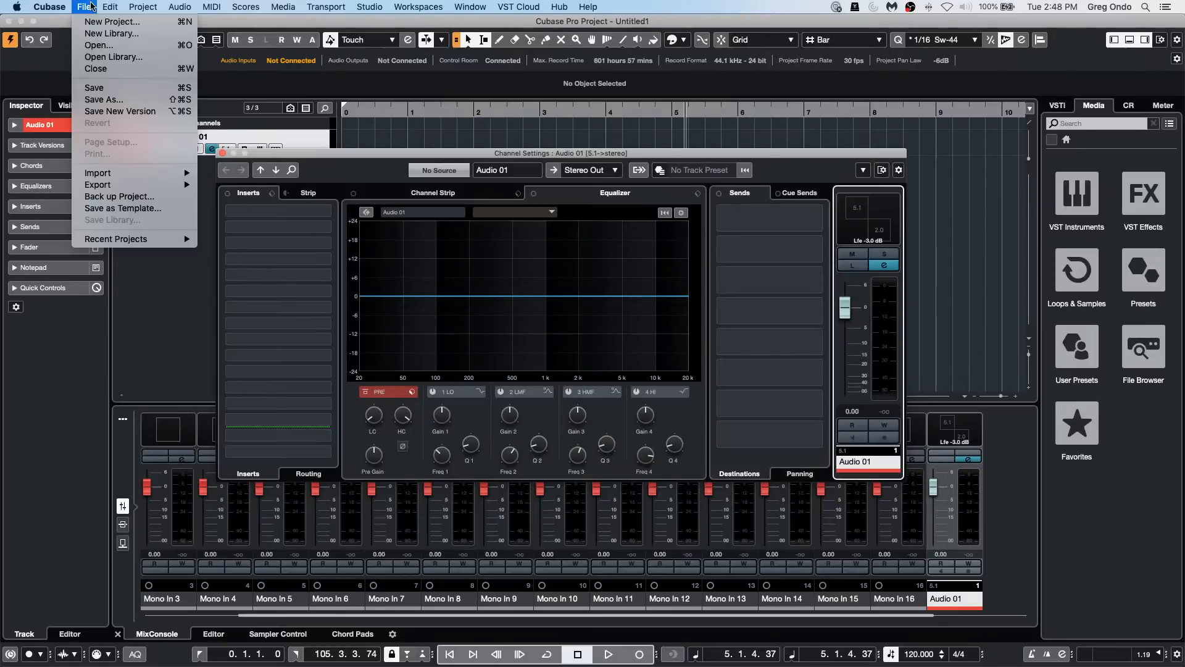
mouse_move(98, 185)
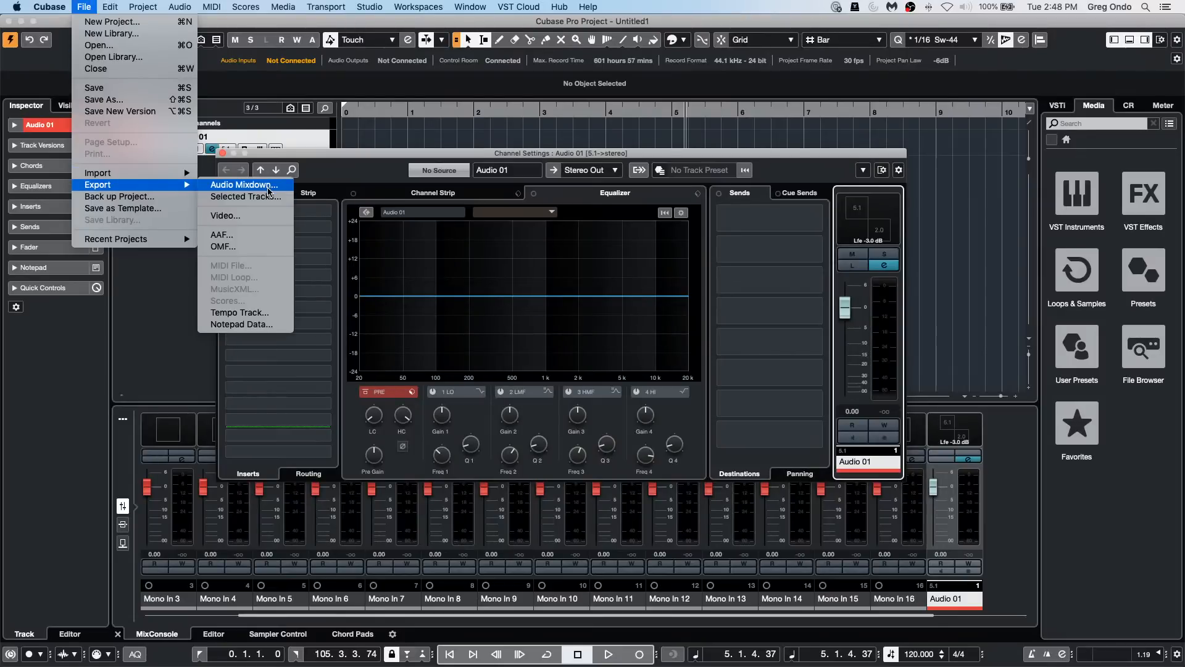
click(270, 190)
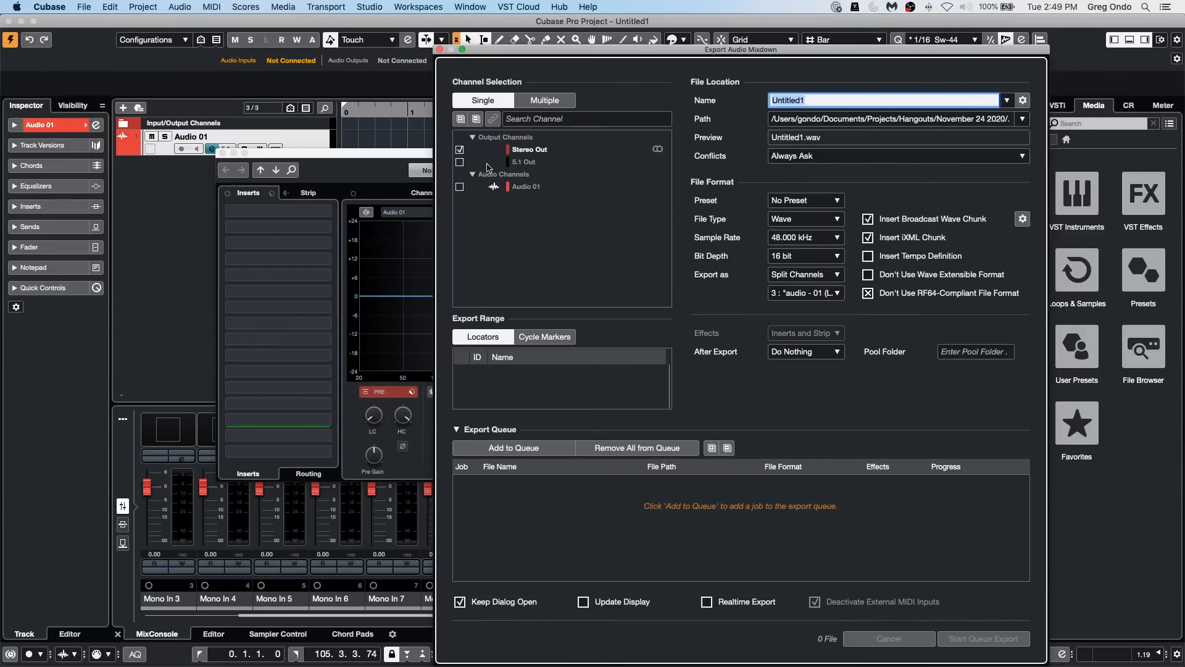
click(459, 161)
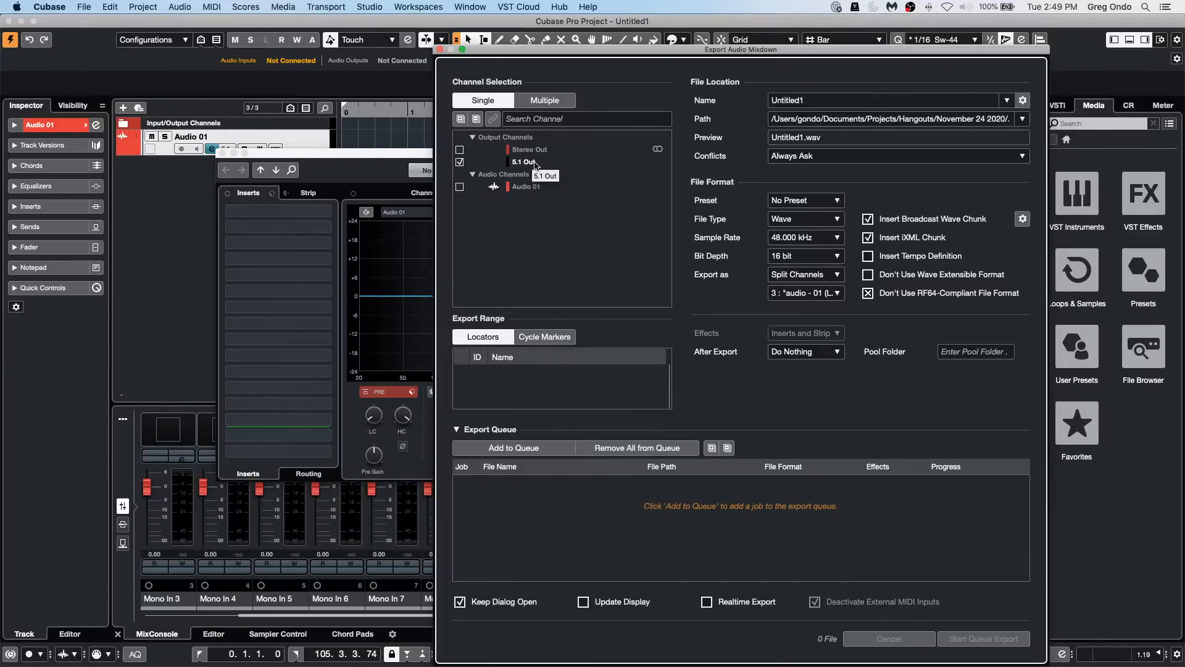
click(440, 49)
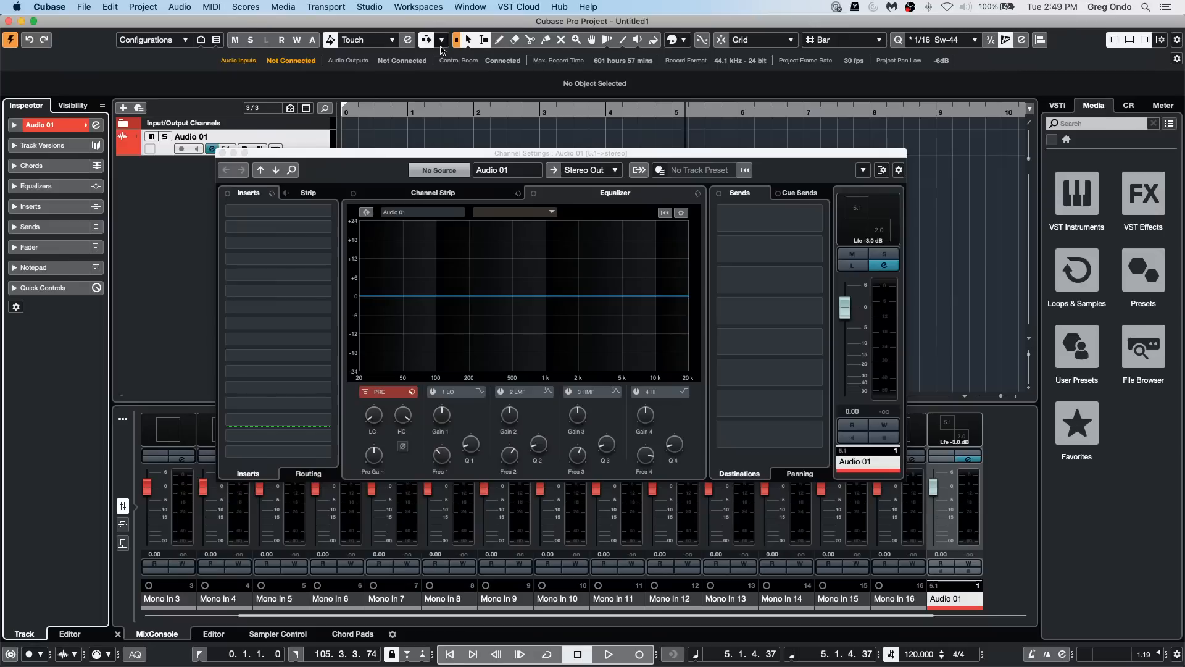
click(224, 153)
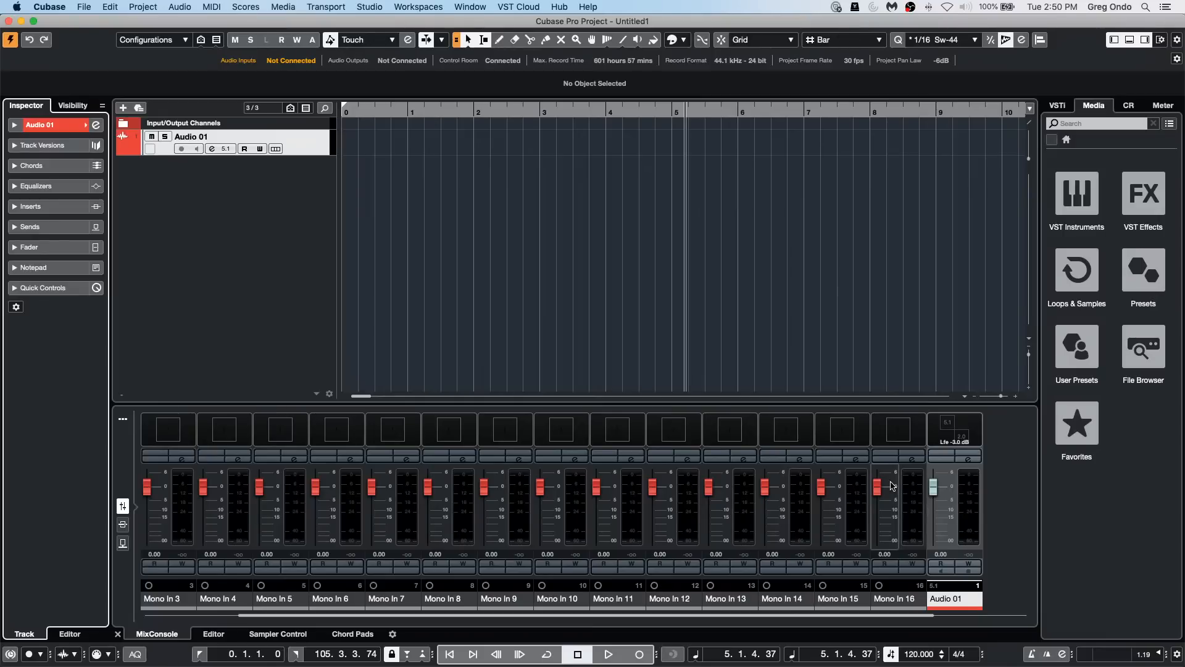
Step: Examine the transport bar's setup dialog and its preset options, then close it without changes
click(1177, 653)
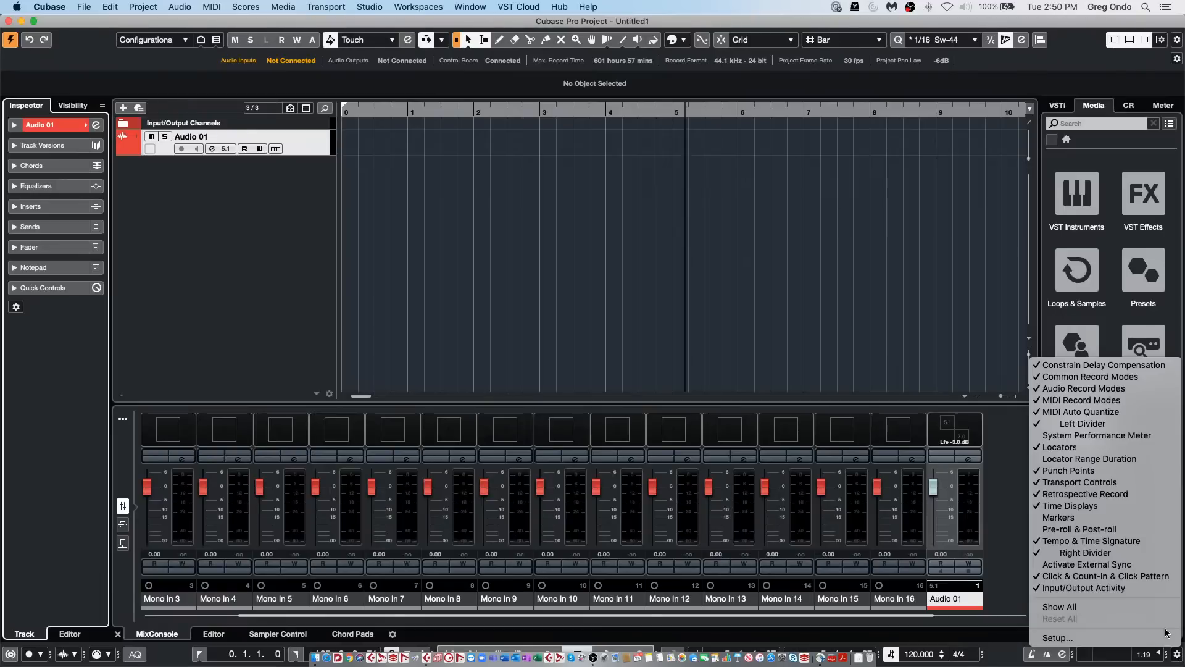
click(1156, 637)
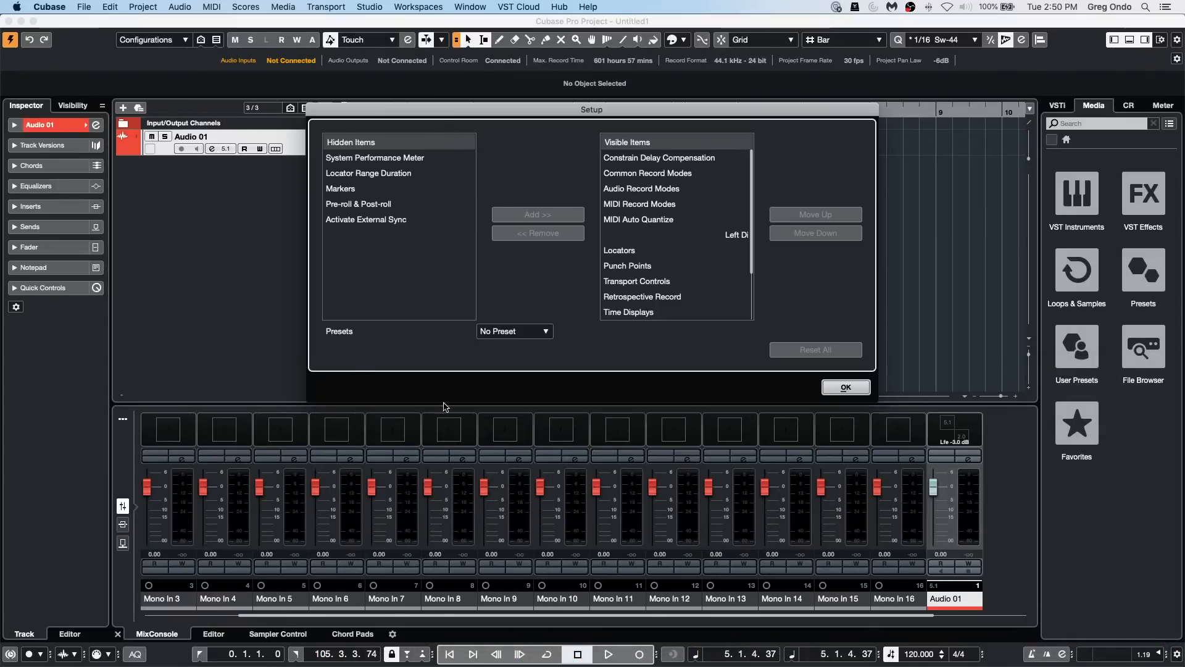
click(539, 333)
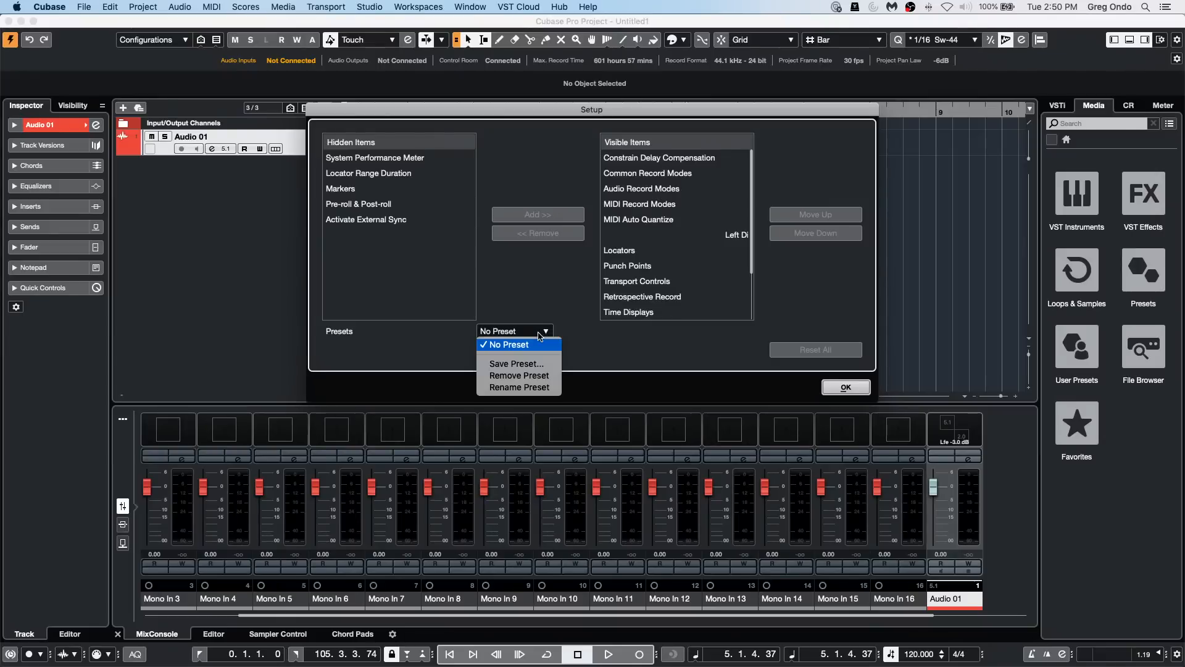
click(583, 341)
click(838, 388)
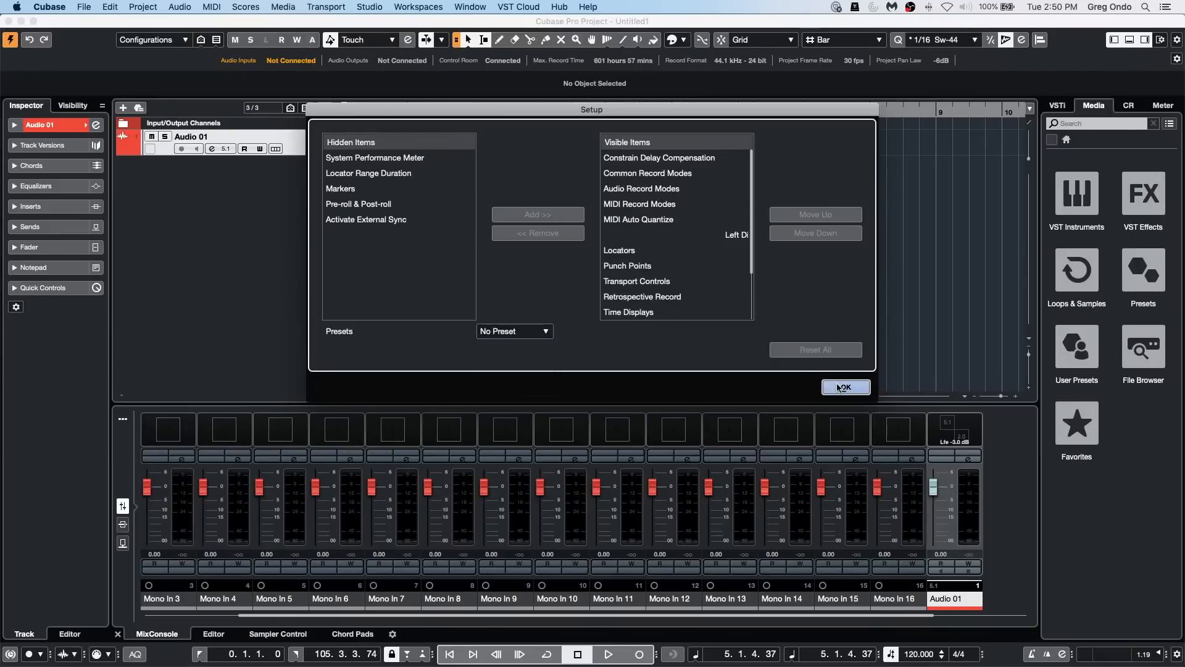
Step: Open the Key Commands dialog, collapse the File category and expand the Transport category
click(85, 6)
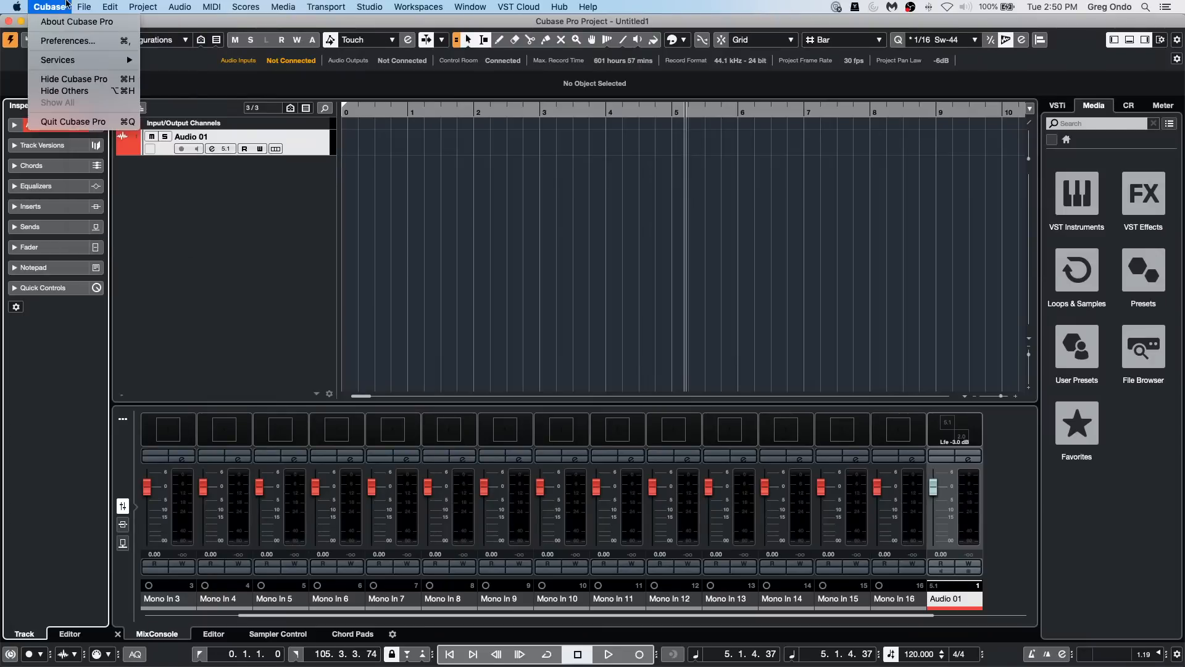
mouse_move(110, 7)
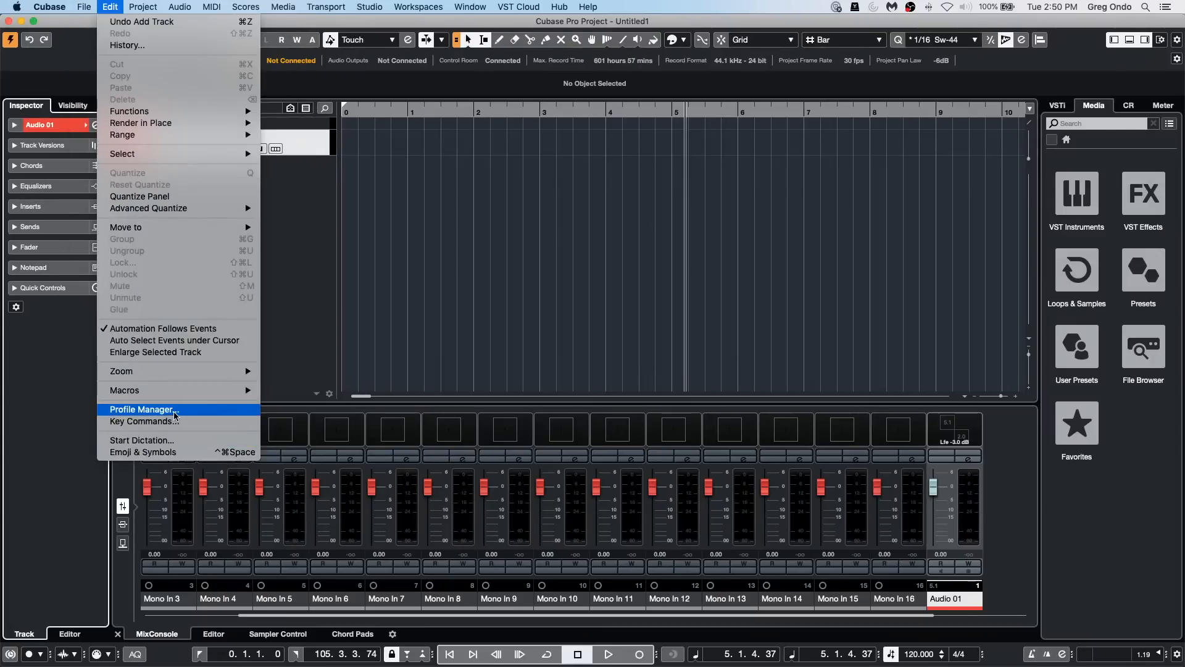
click(144, 421)
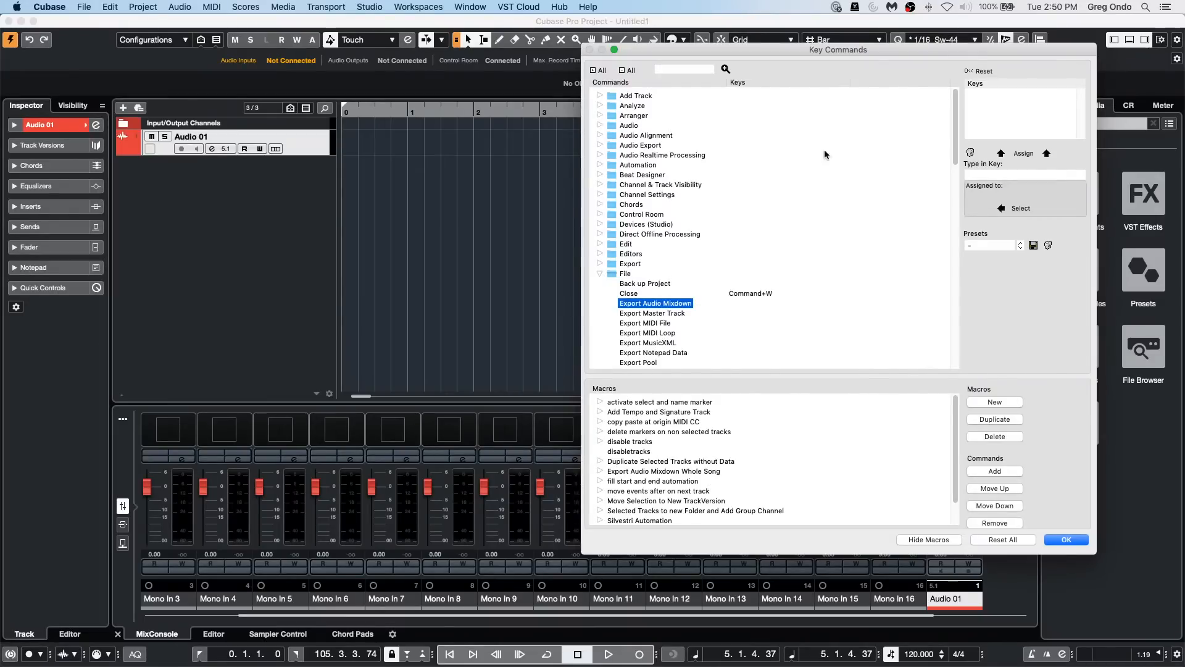
click(600, 274)
scroll(688, 286, down, 10)
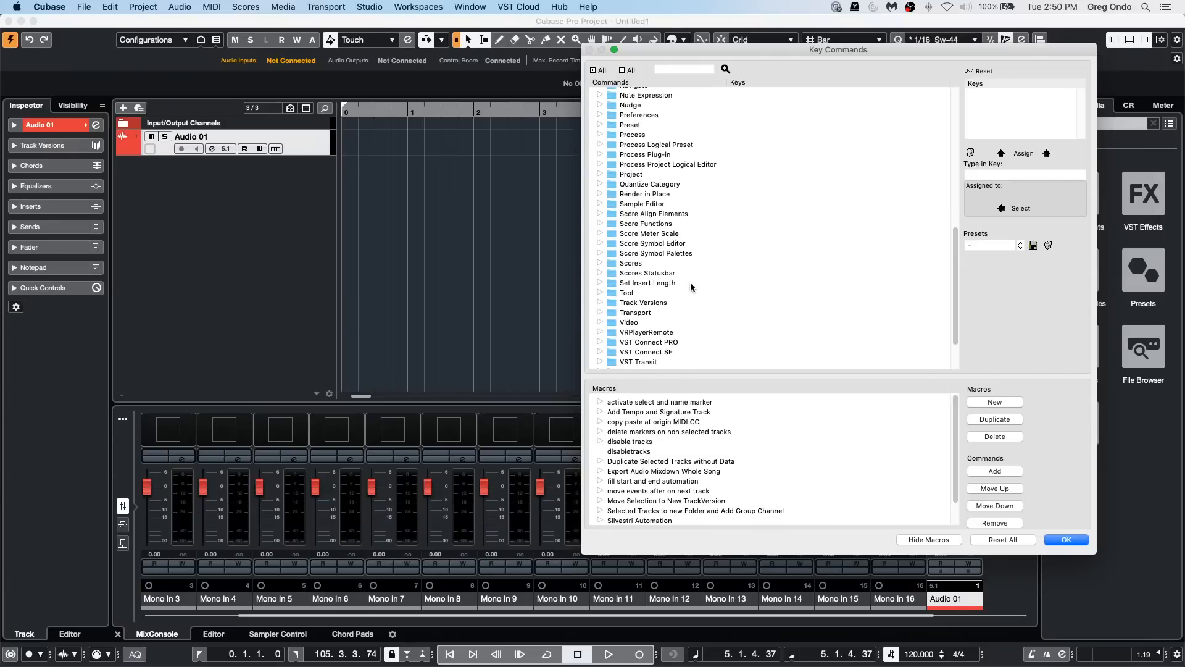
click(599, 312)
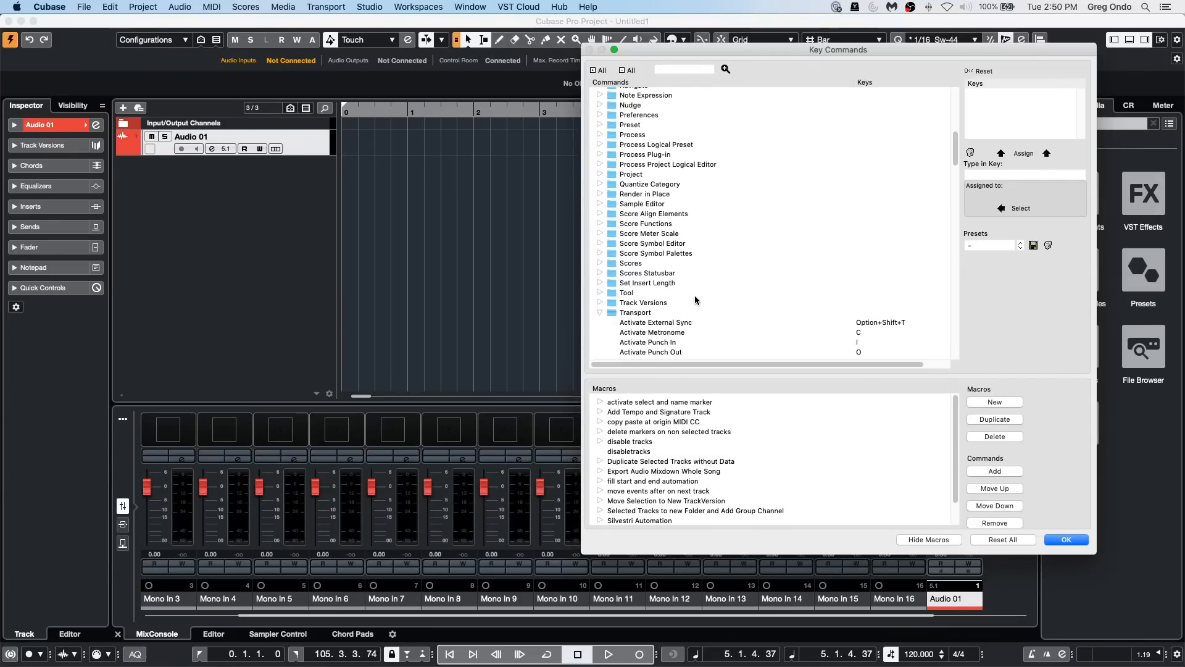
Step: Look through the Transport commands and their assigned keys, then close the Key Commands dialog
scroll(698, 297, down, 4)
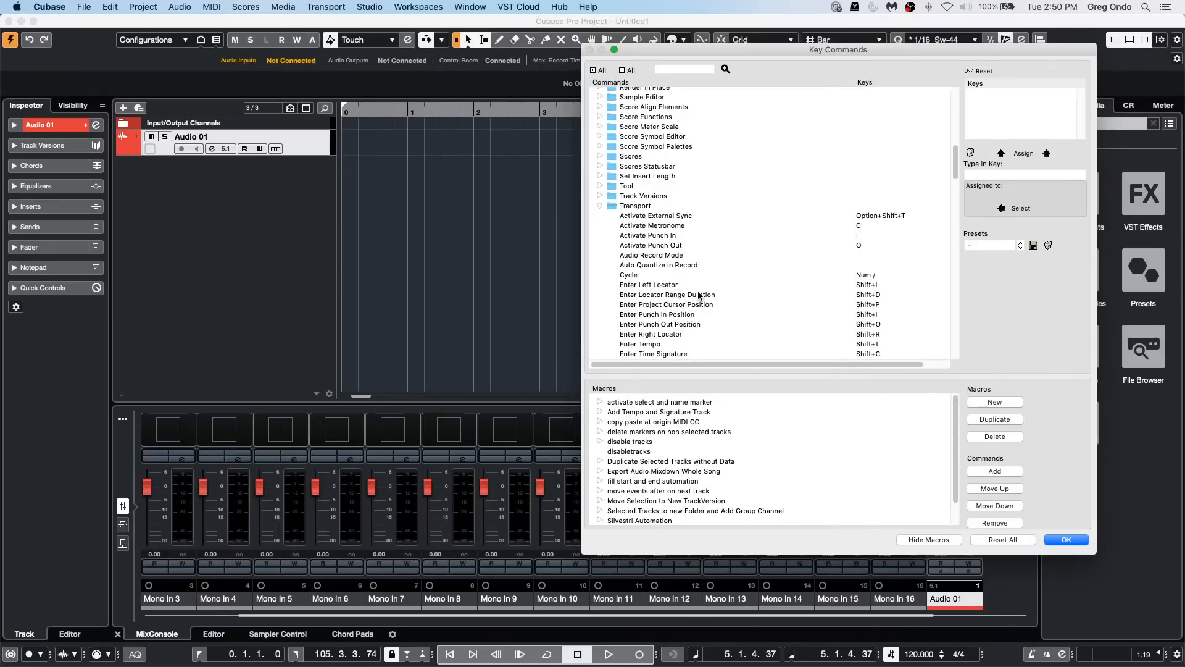
scroll(700, 295, down, 10)
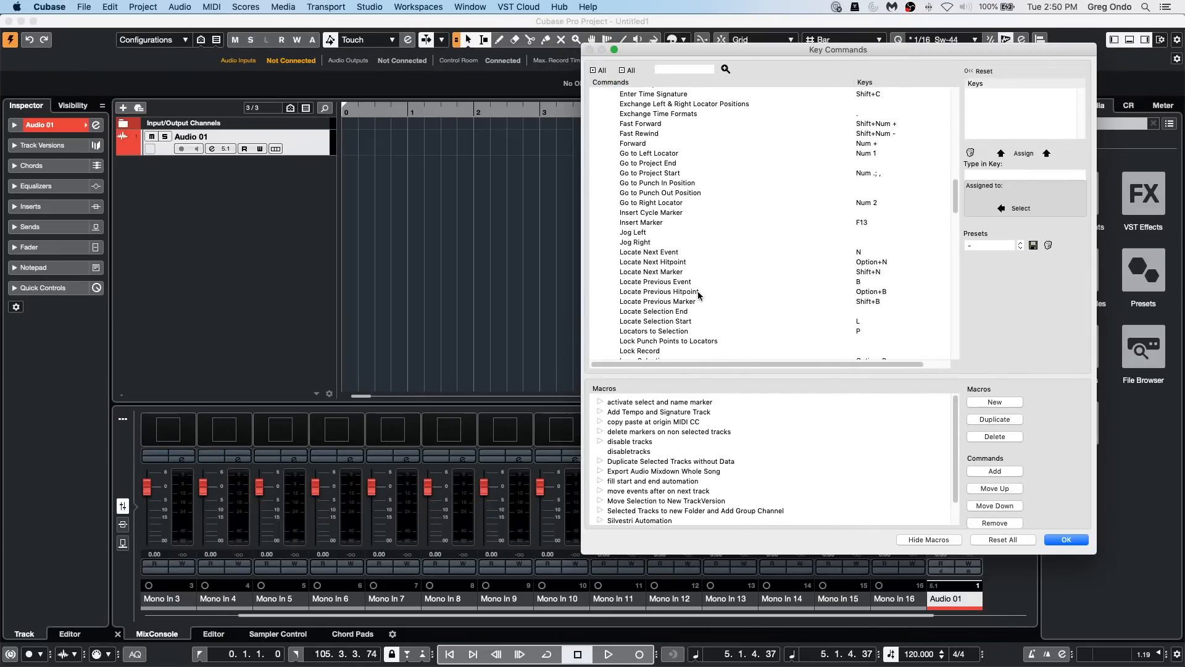
scroll(698, 295, down, 15)
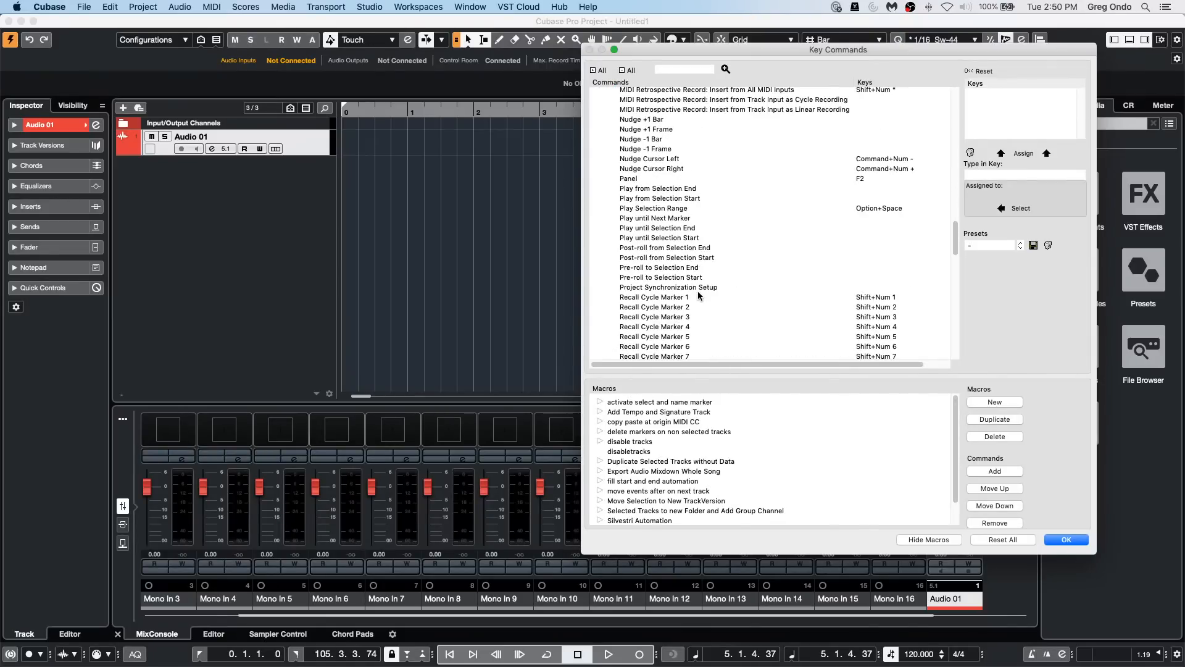
scroll(698, 293, down, 10)
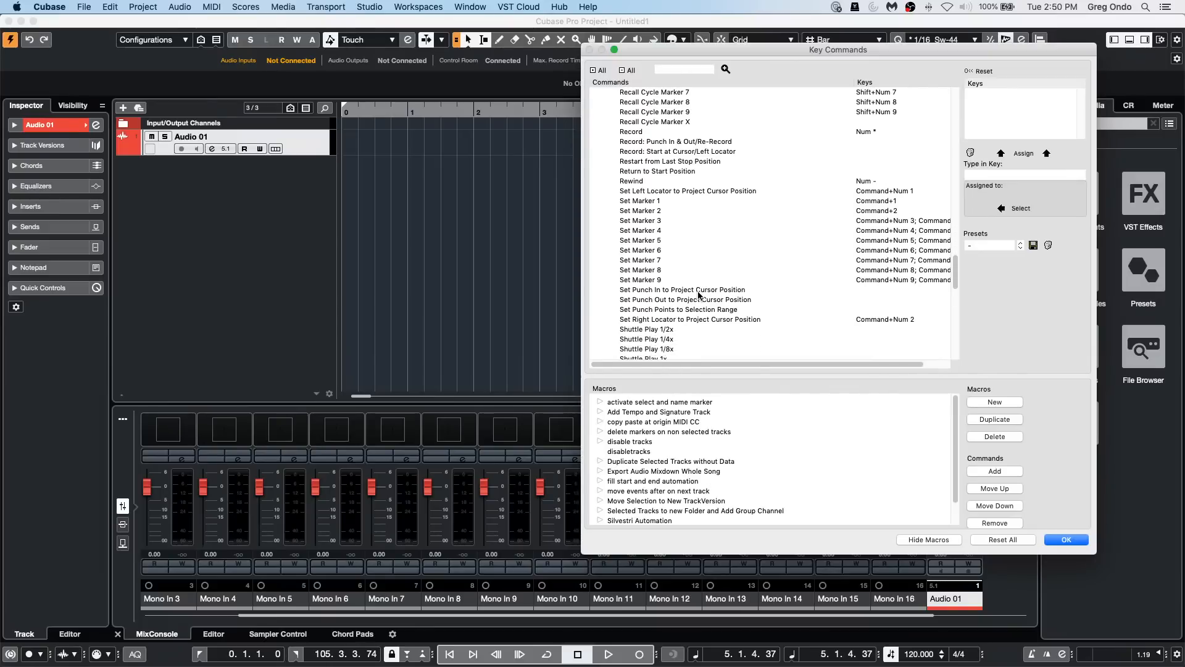
scroll(700, 295, up, 5)
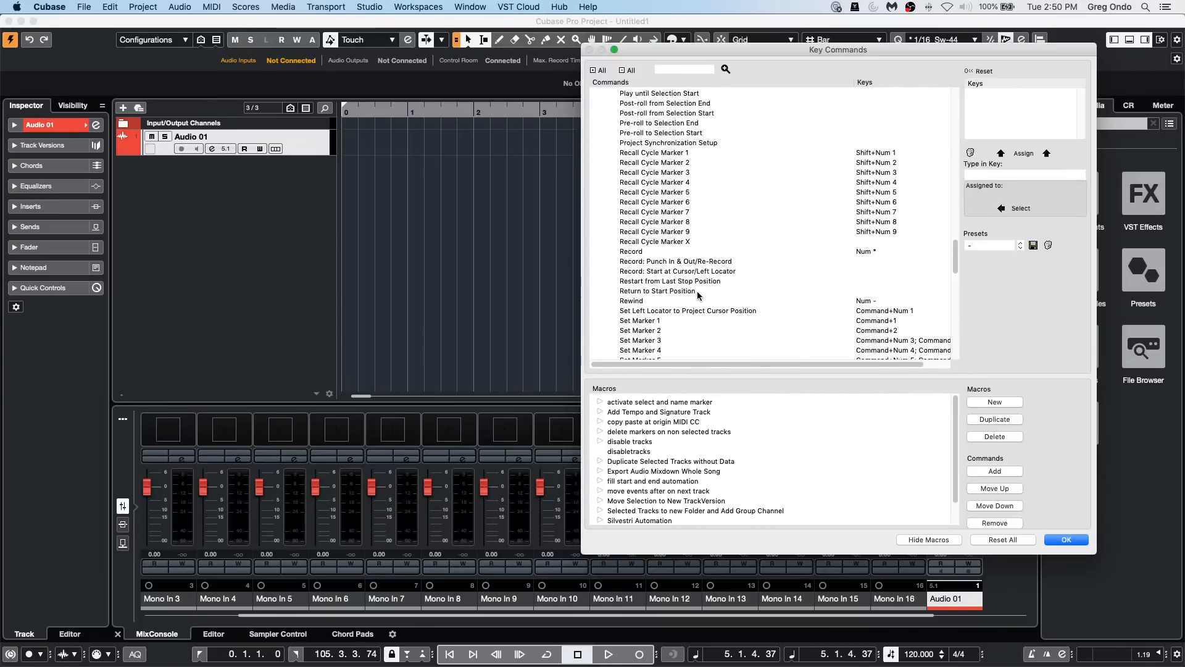
scroll(699, 295, up, 1)
scroll(698, 295, down, 15)
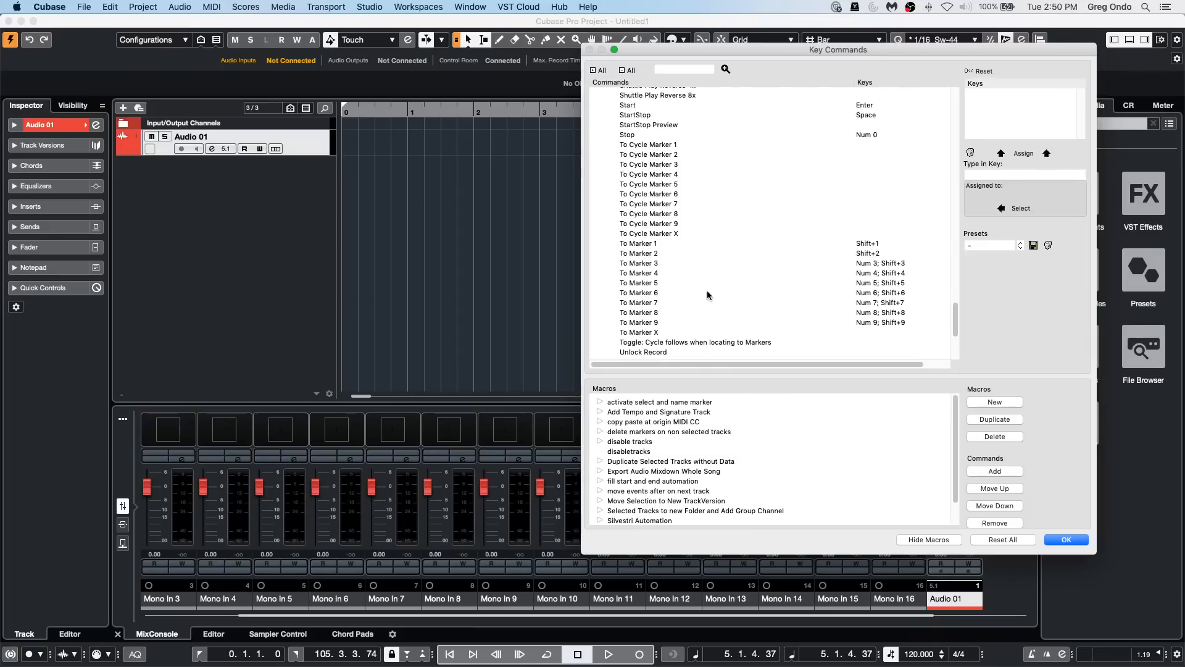
click(1067, 540)
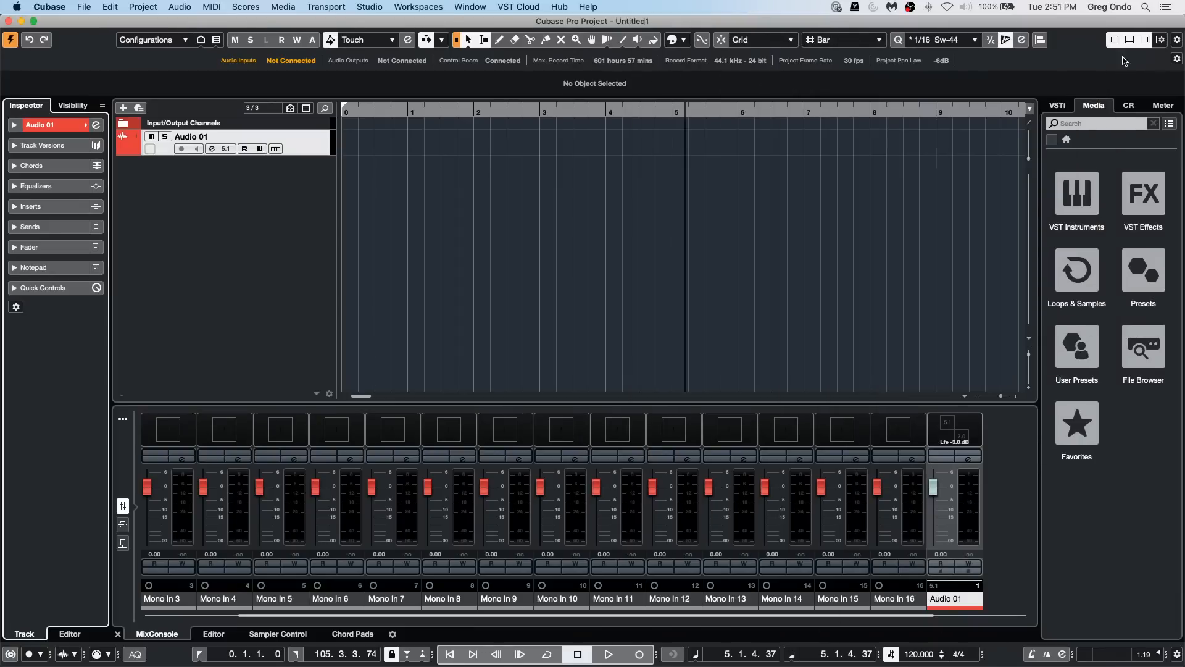
Step: Hide and restore the right zone, then activate tempo entry in the transport bar and cancel it
click(1146, 41)
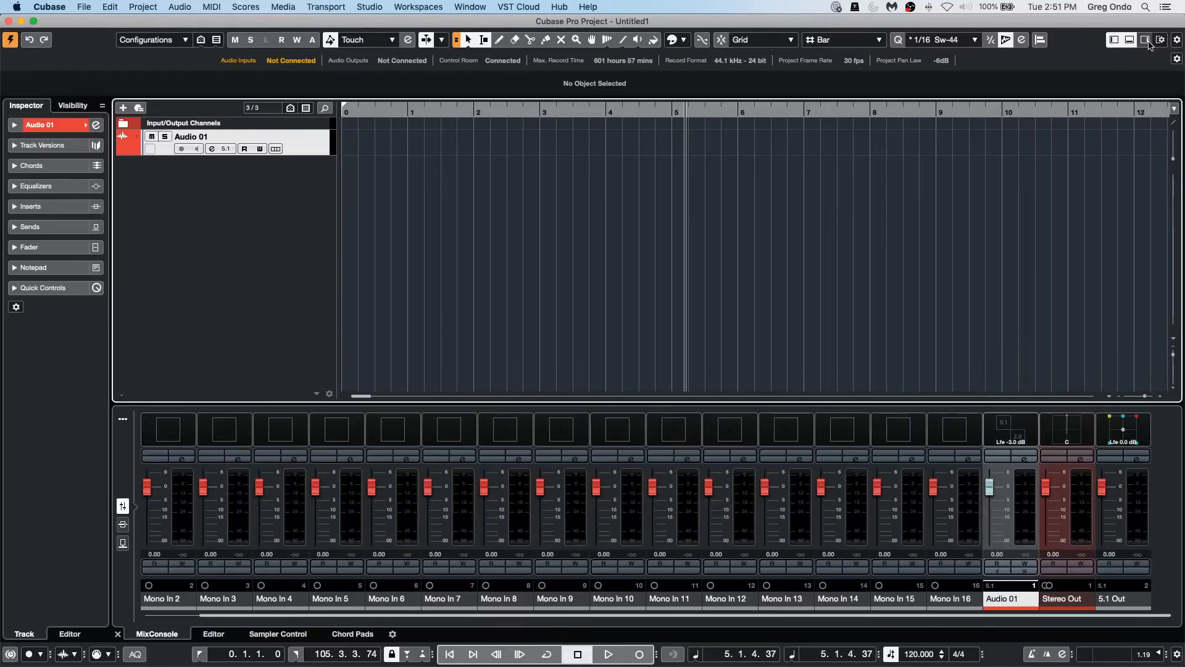
click(1147, 41)
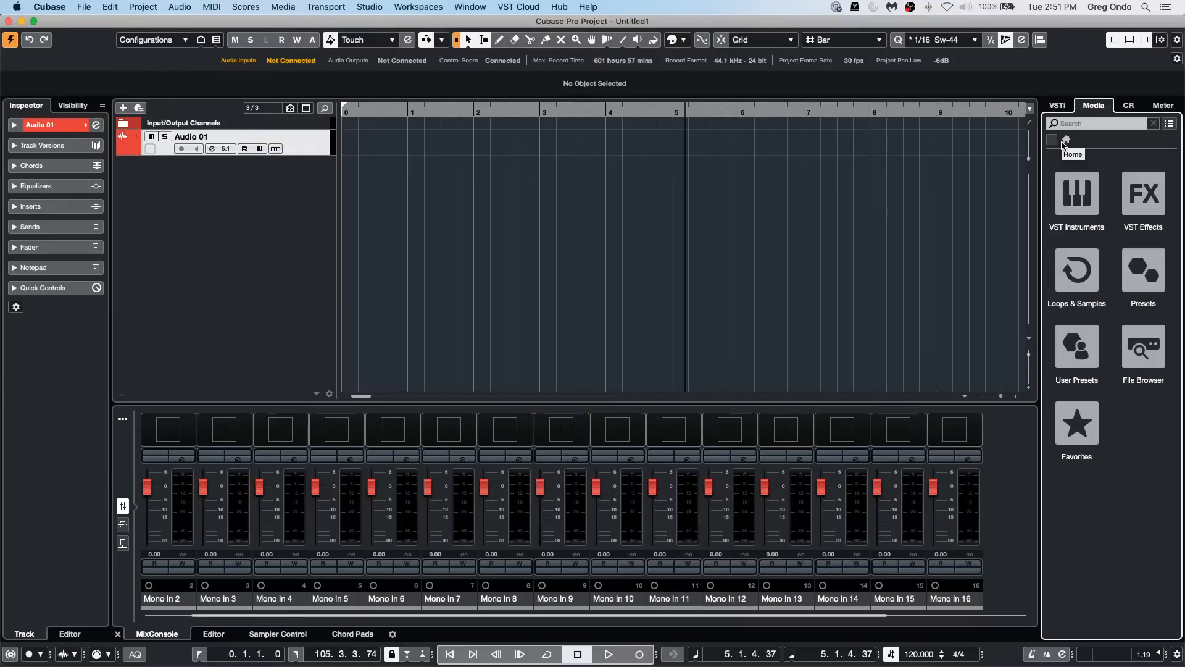
click(828, 342)
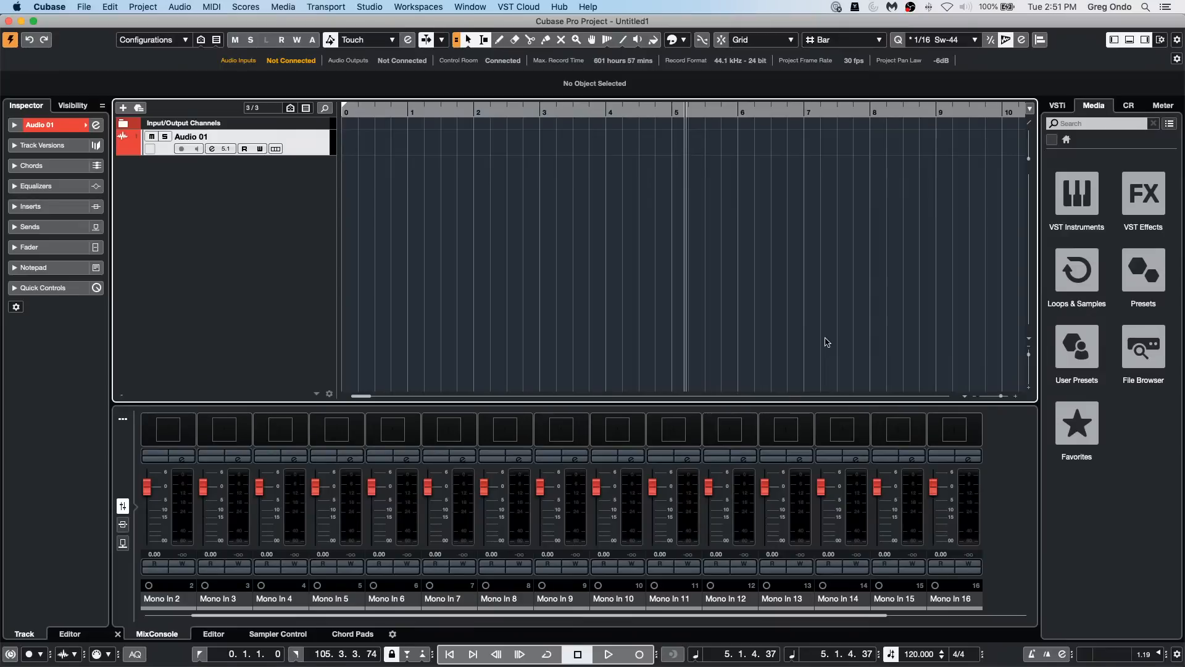
key(shift+t)
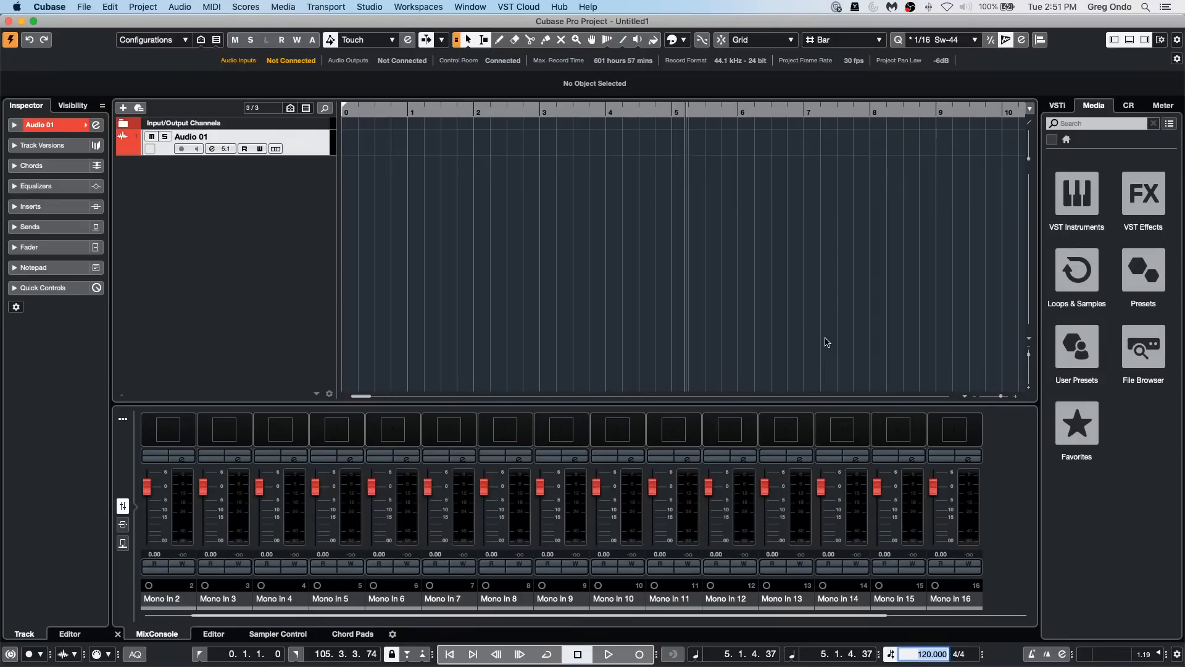
key(Escape)
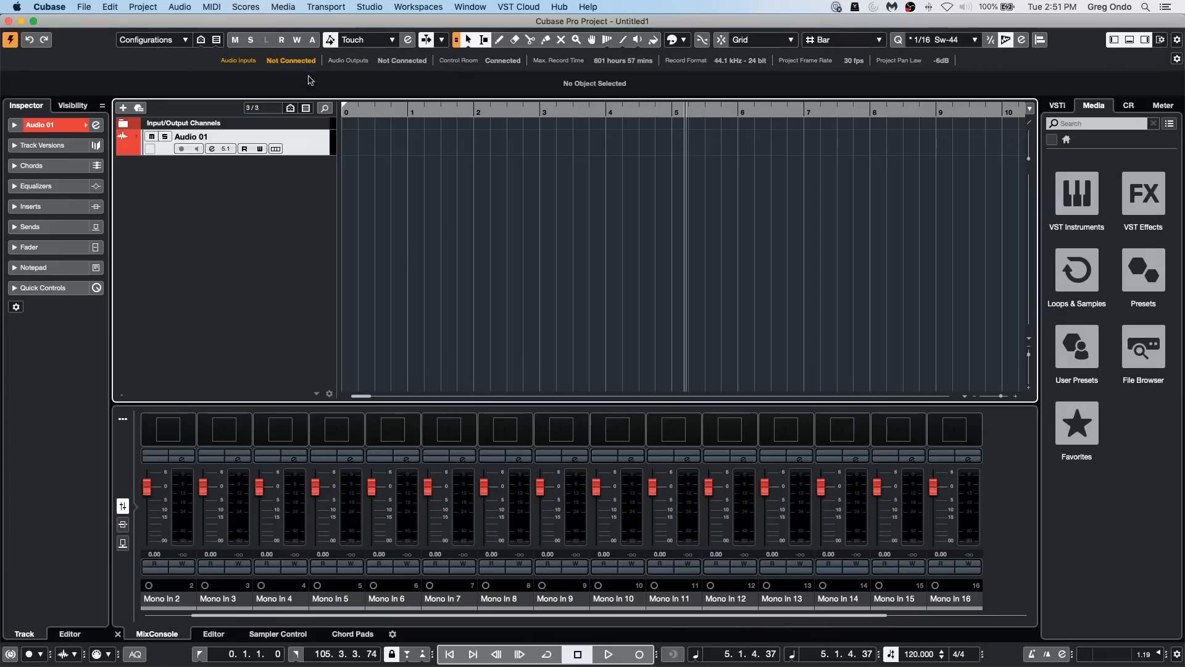
Step: Reopen the Key Commands dialog and examine the Transport category's commands and key assignments, including those around Enter Tempo
click(110, 6)
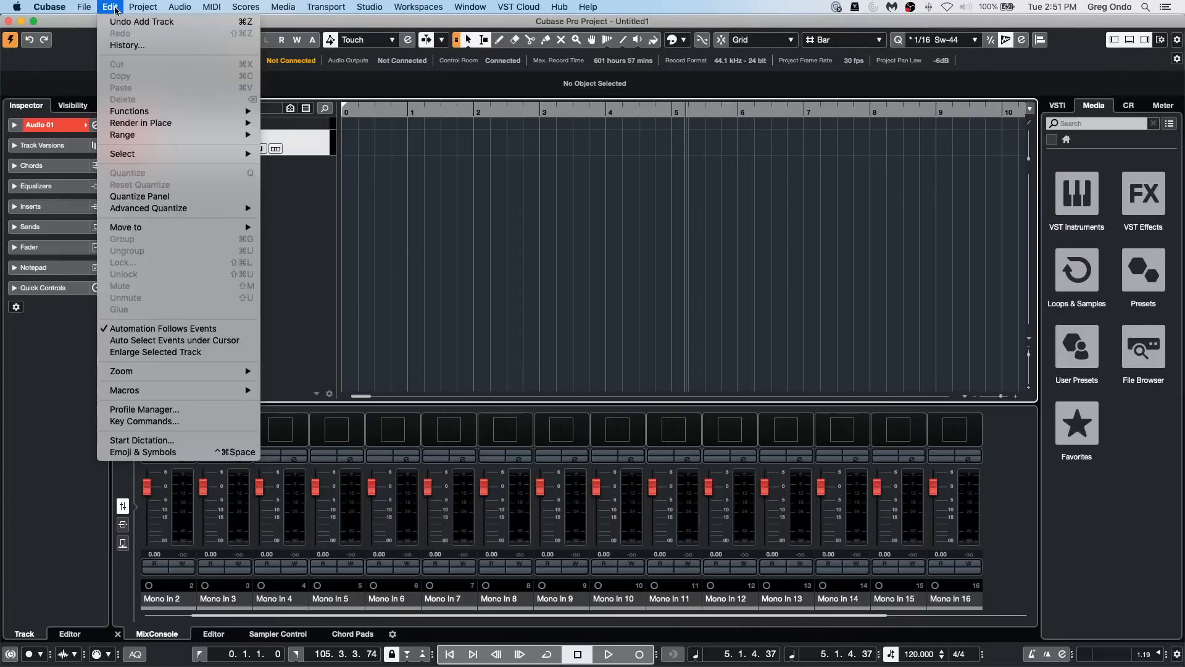
click(186, 422)
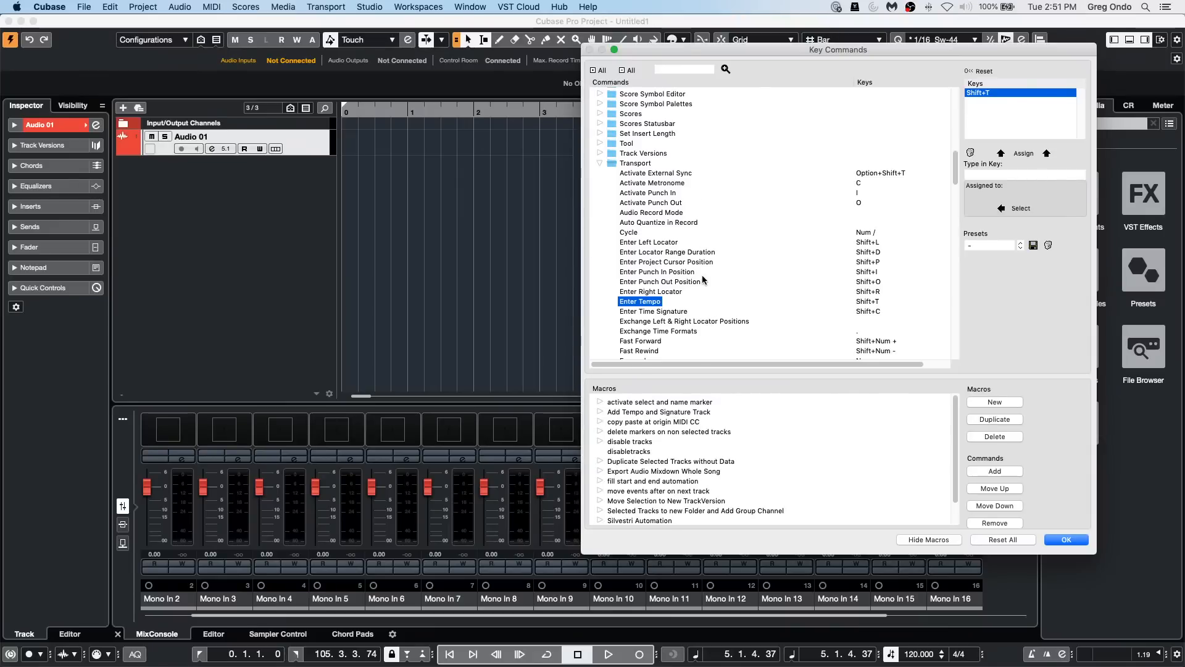
scroll(721, 276, up, 5)
scroll(721, 277, down, 8)
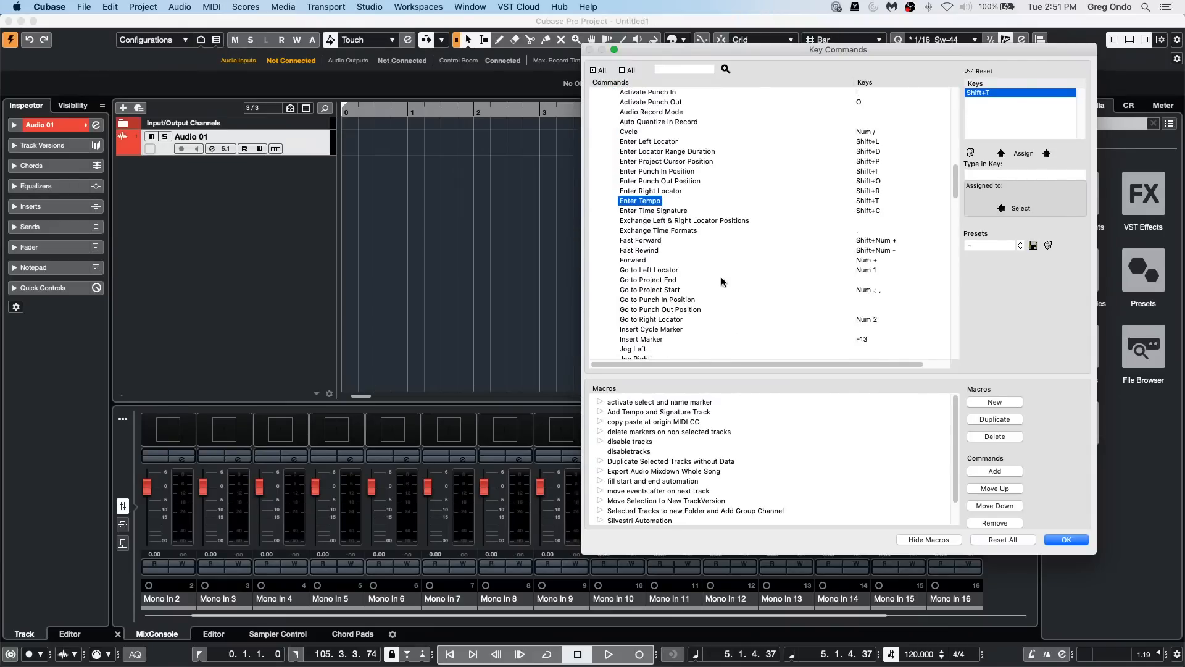
scroll(721, 277, down, 10)
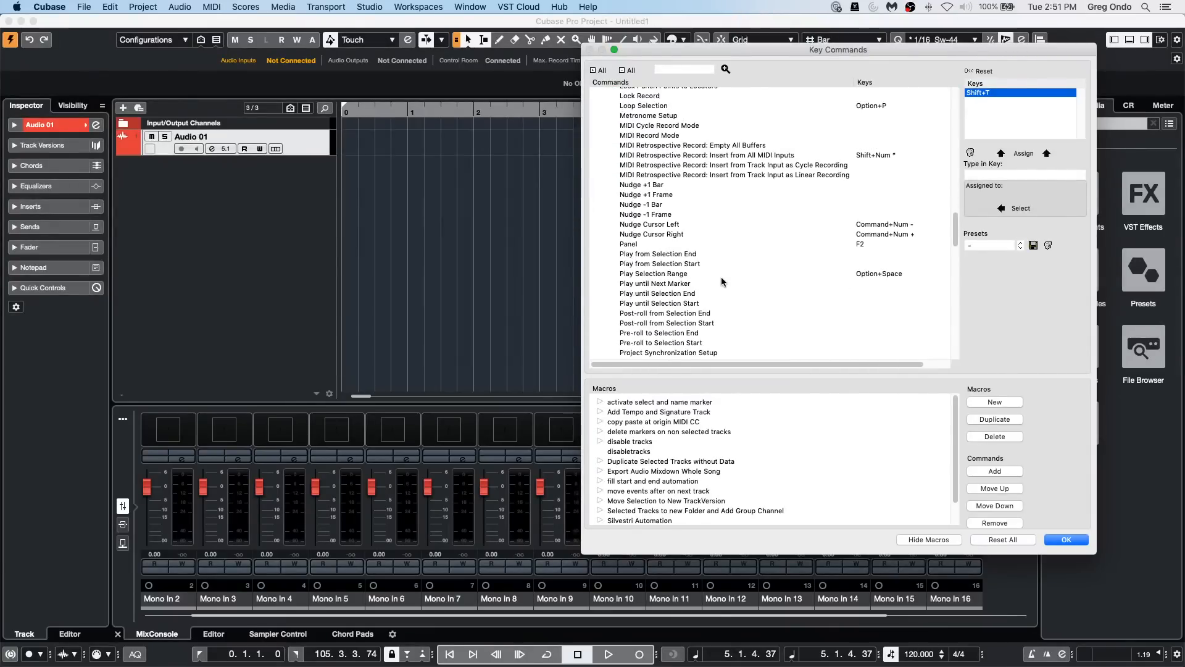
scroll(721, 278, down, 12)
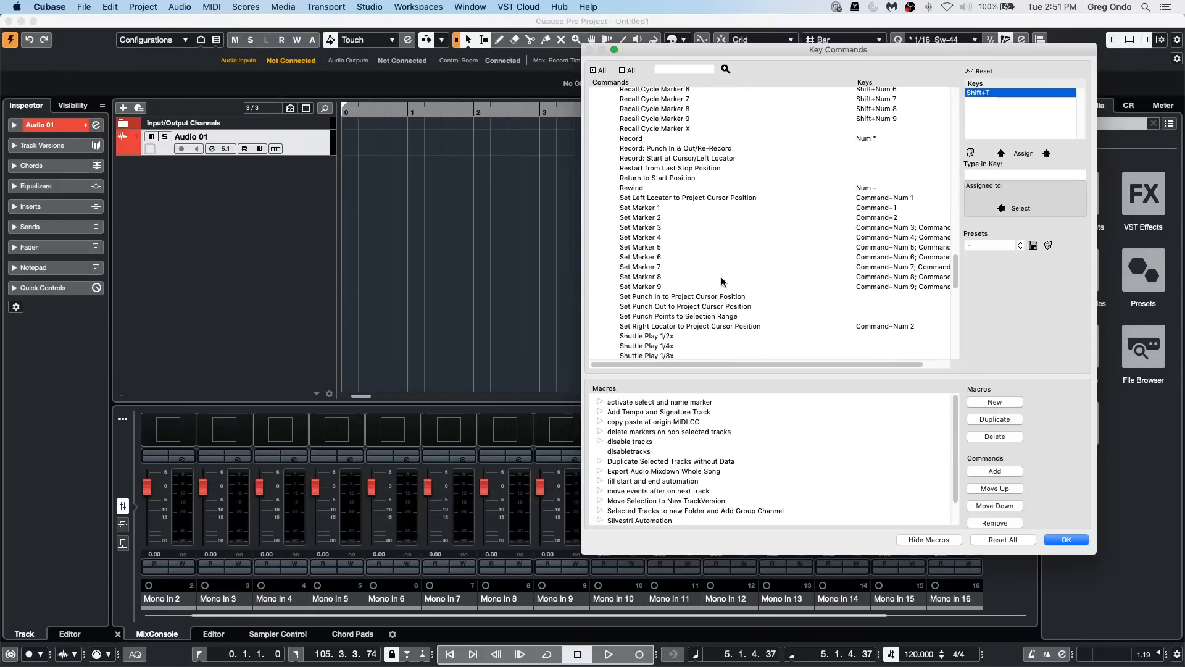
scroll(721, 278, down, 12)
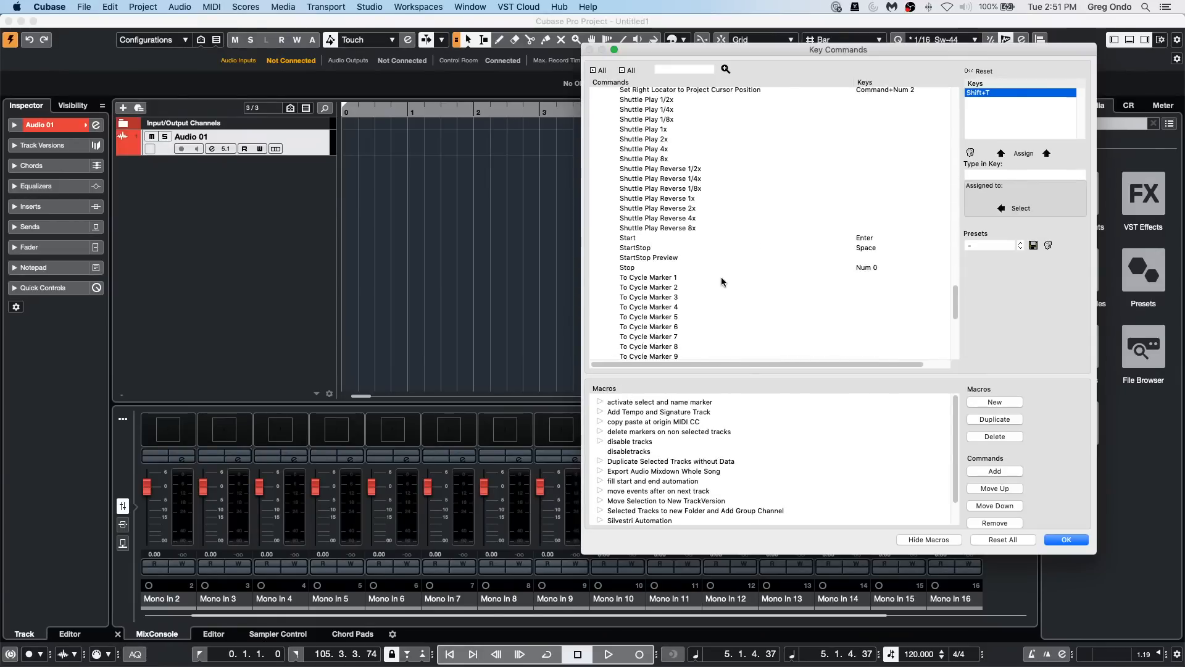
scroll(721, 281, down, 6)
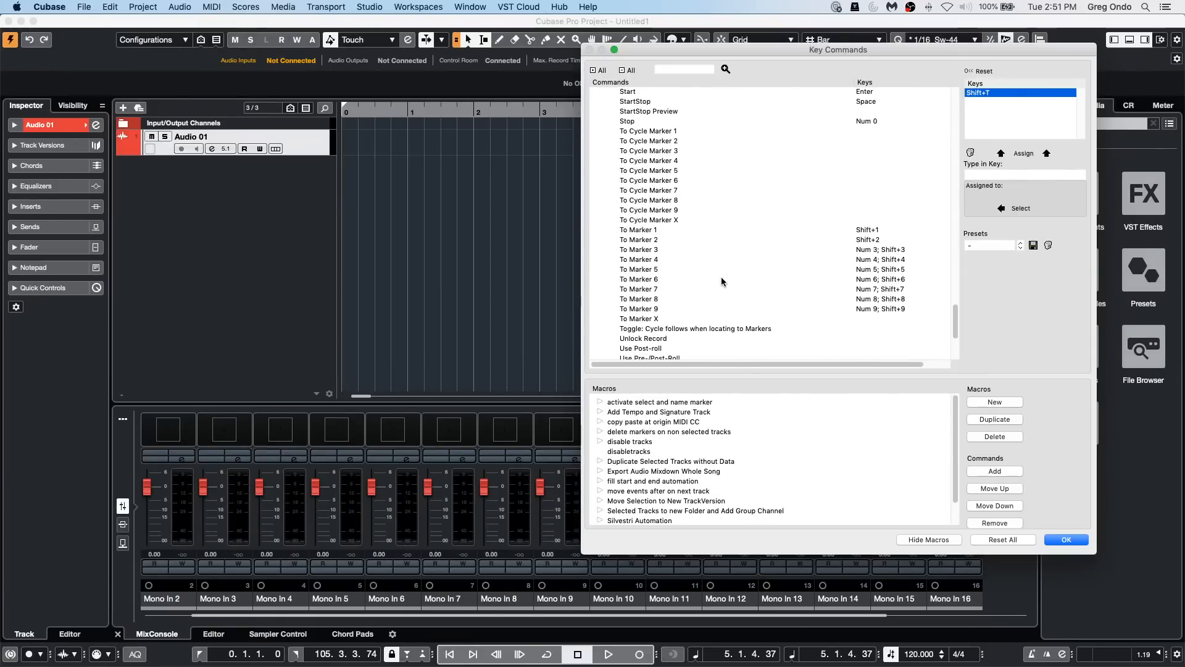
scroll(722, 282, down, 5)
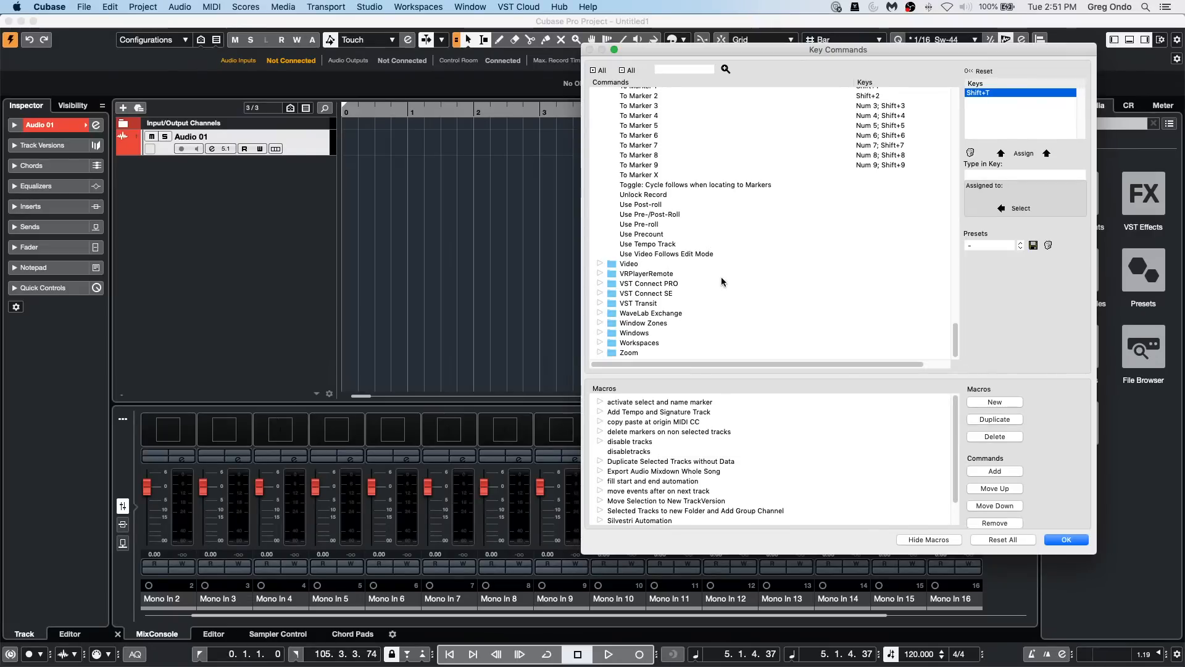
scroll(721, 280, up, 15)
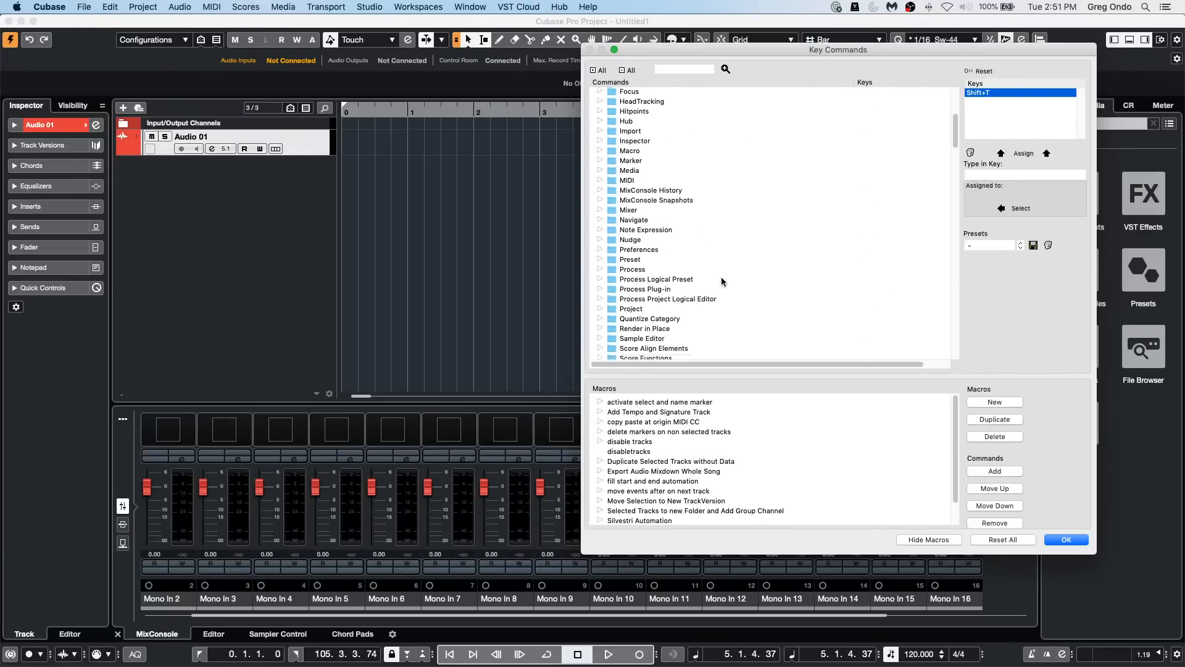
scroll(721, 281, down, 10)
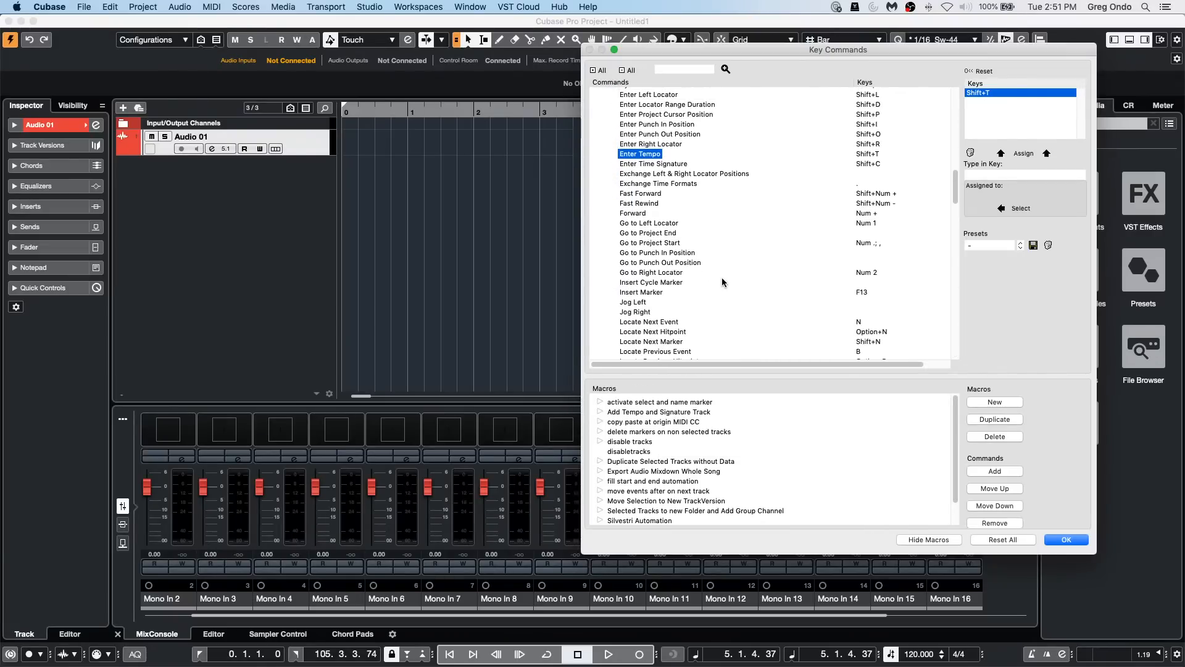
scroll(721, 279, up, 3)
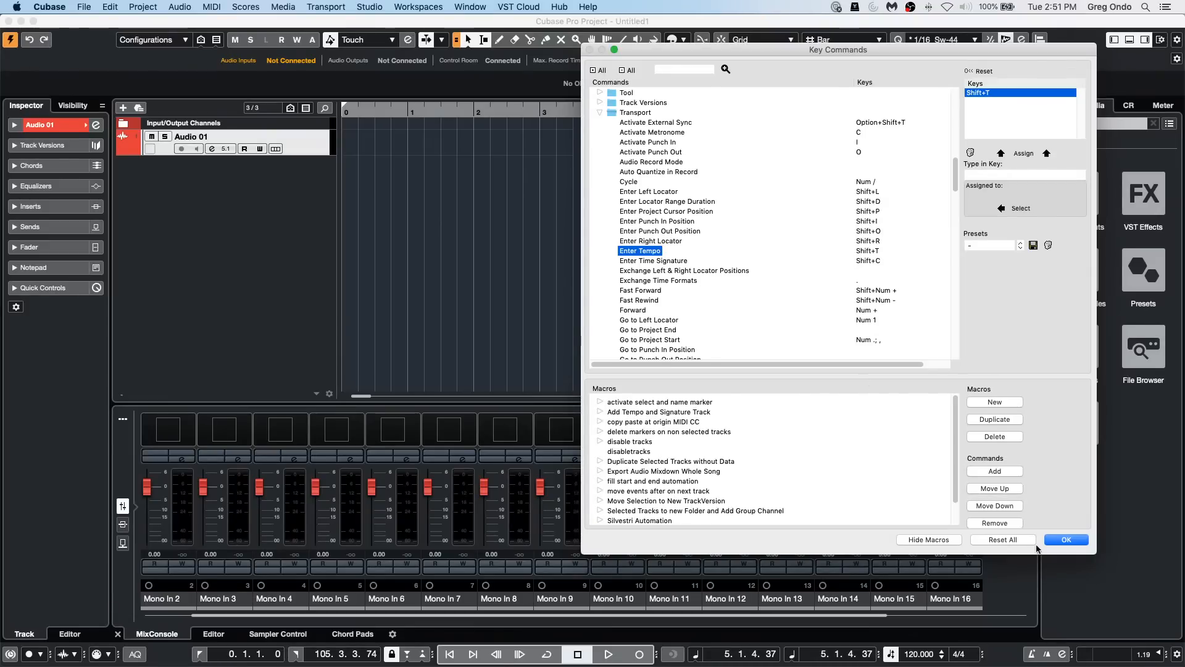
Step: Check whether Option+T is already assigned to a command, and search the key commands for "transport"
click(1023, 176)
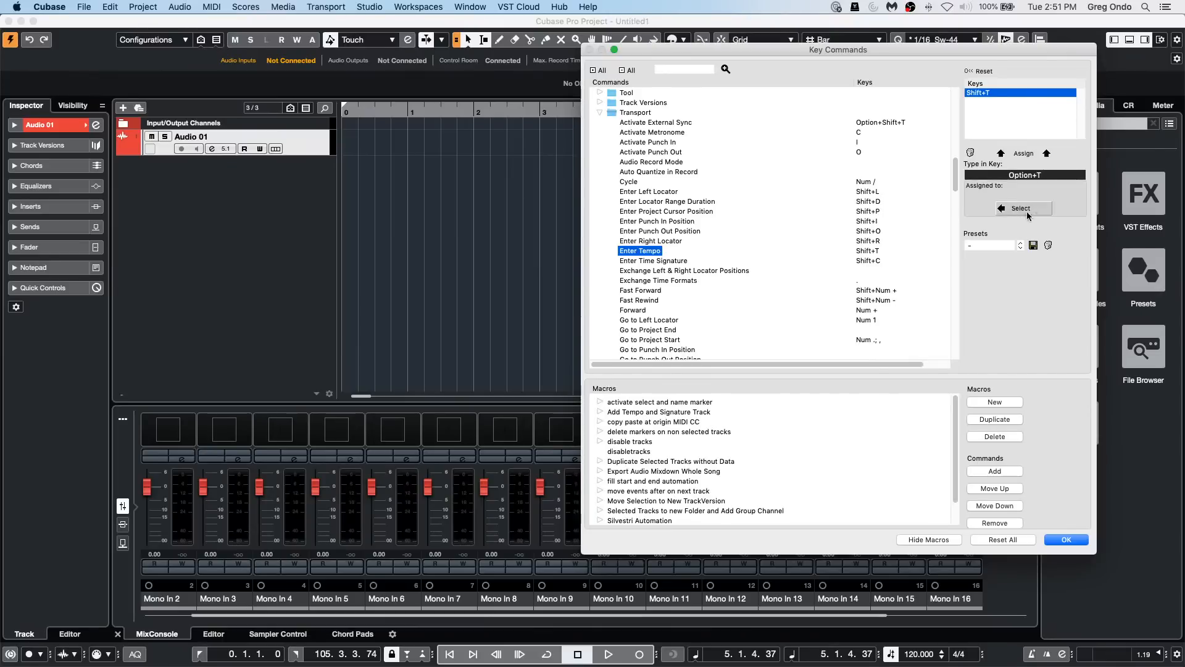
click(699, 70)
text(tra)
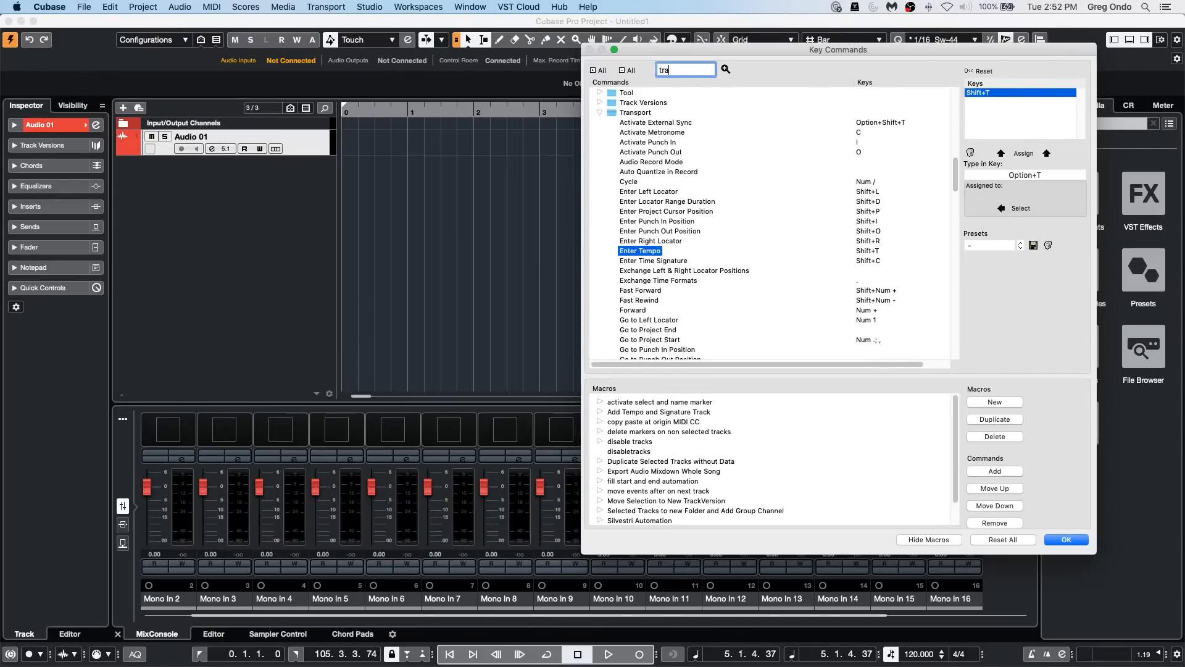
text(nsport)
key(Return)
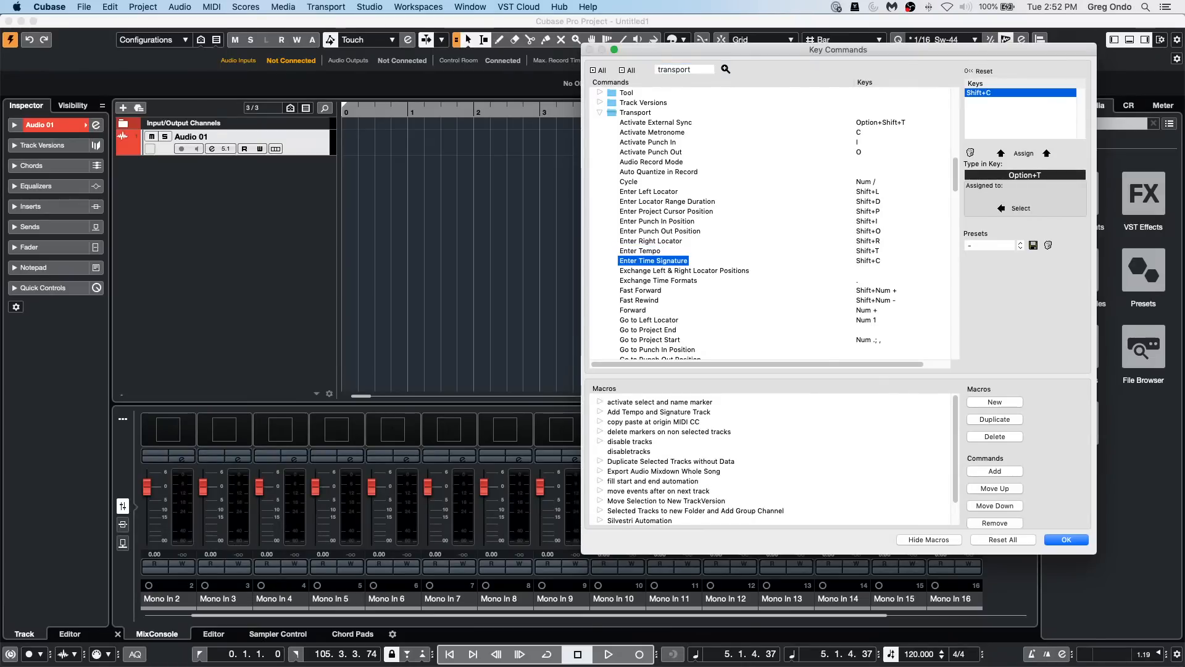
click(726, 70)
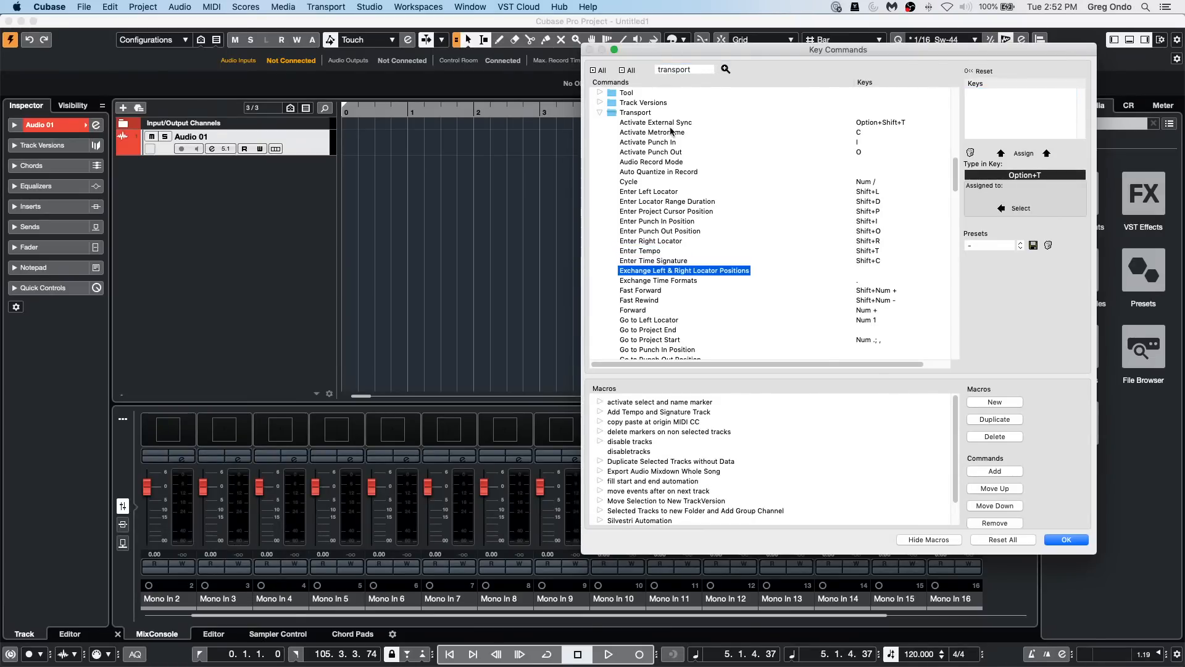
Step: Expand the Focus category to view its commands, then close the Key Commands dialog
scroll(754, 176, up, 10)
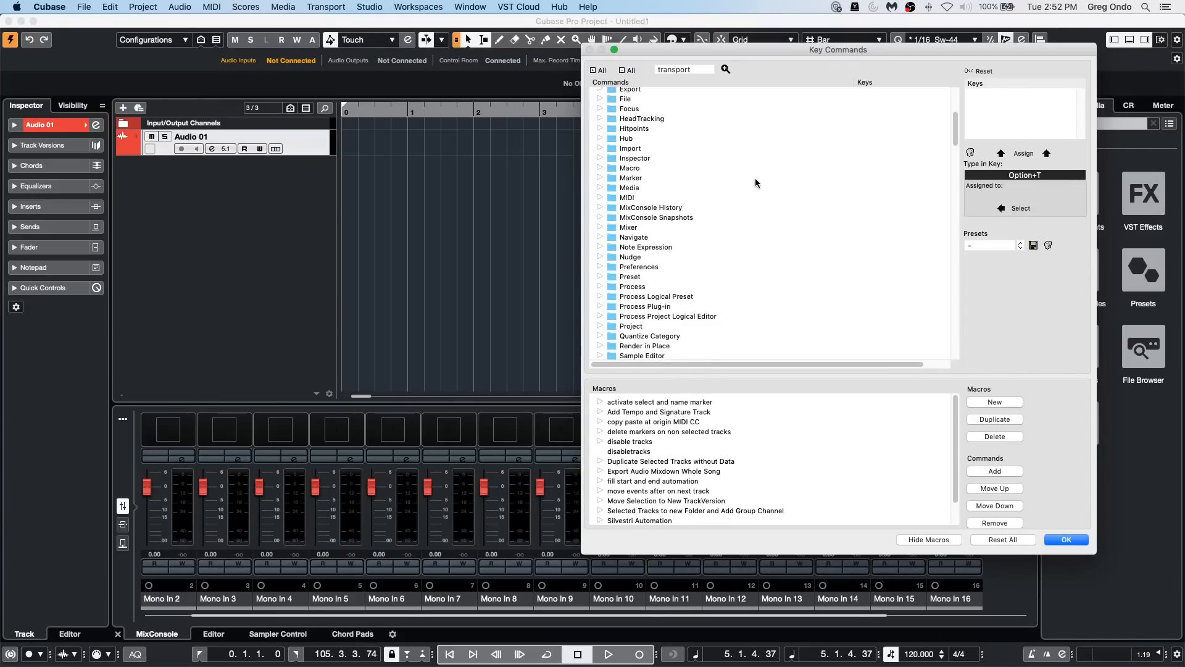
click(601, 109)
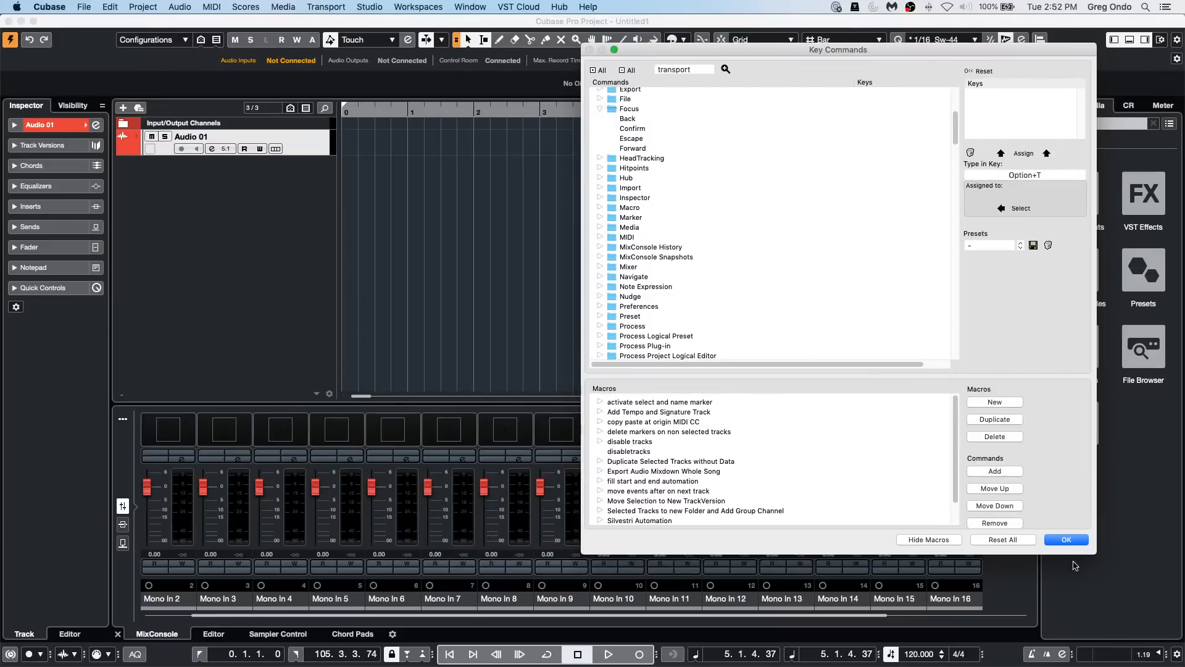
click(1079, 539)
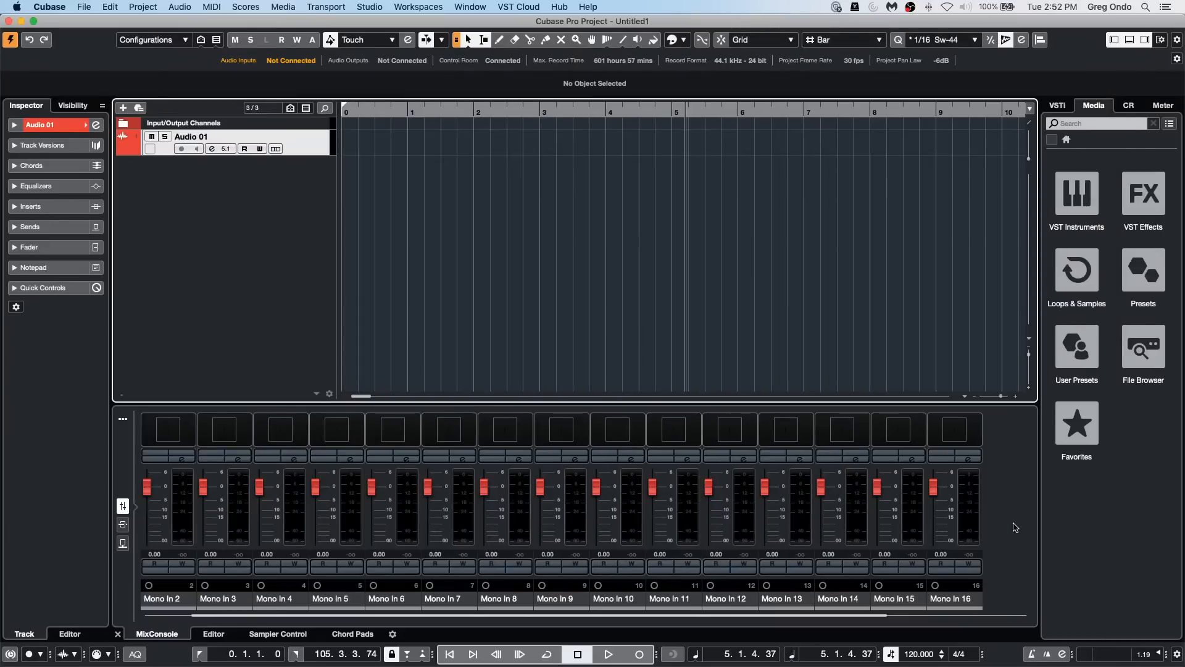
Step: Show the floating transport panel, move it over the project window's event display, and hide and reshow it
key(F2)
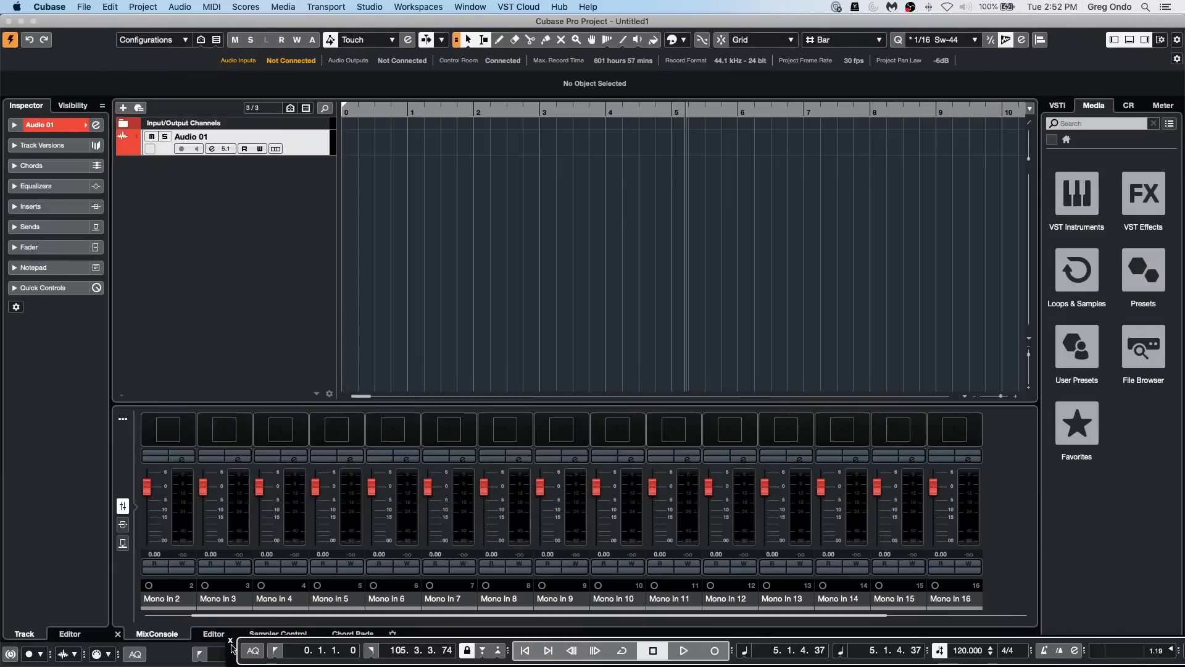
drag(231, 645, 61, 347)
key(F2)
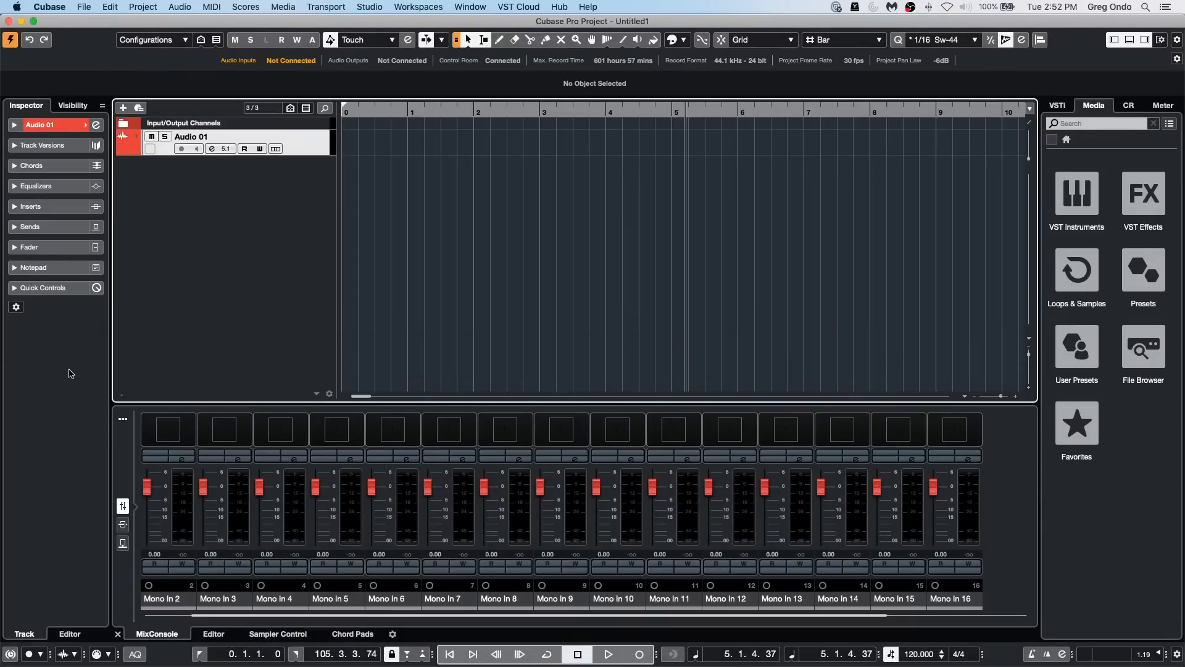
key(F2)
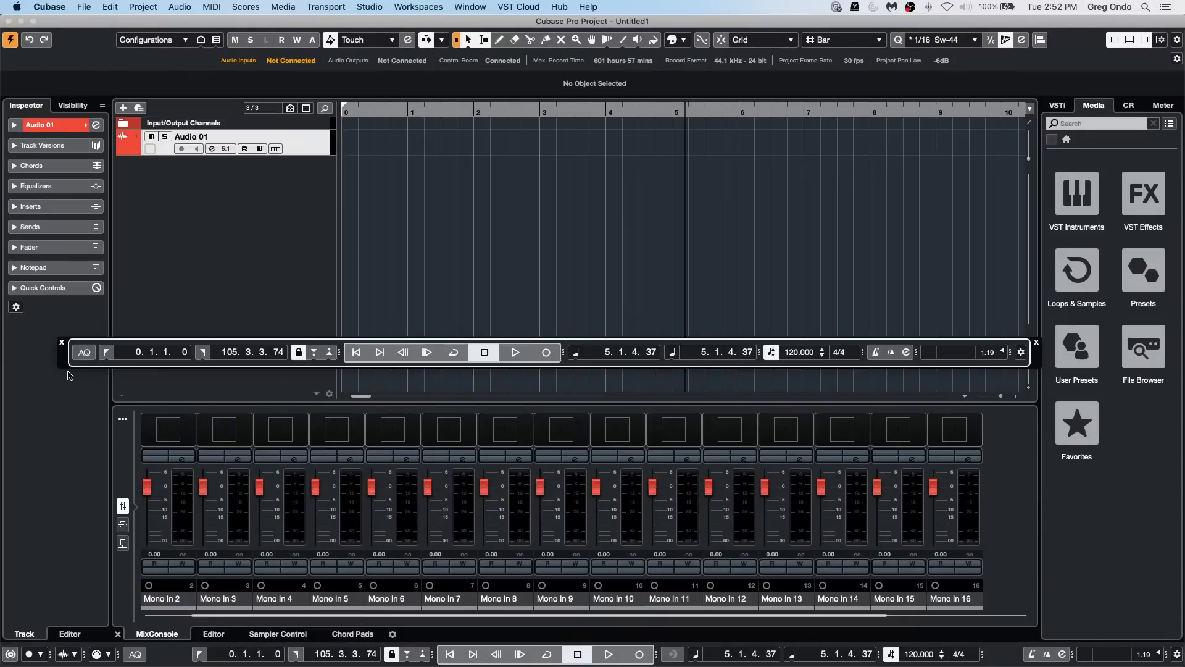
Step: Add the Audio Record Modes, System Performance Meter and Common Record Modes sections to the floating transport panel
right_click(1018, 353)
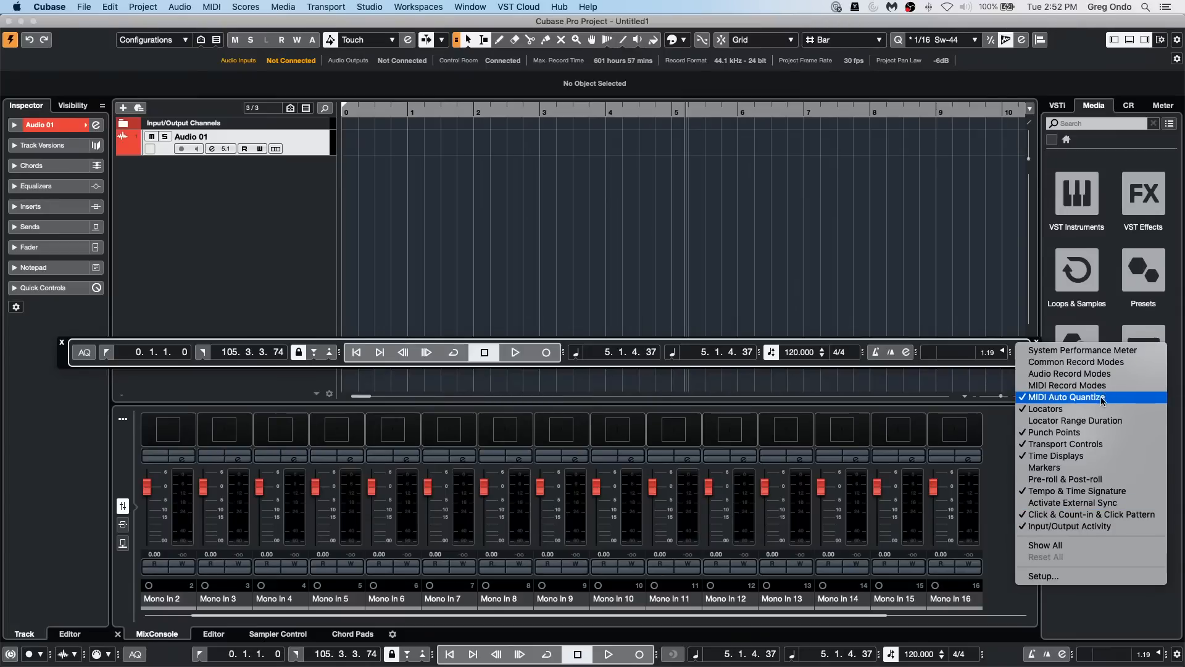
click(1102, 374)
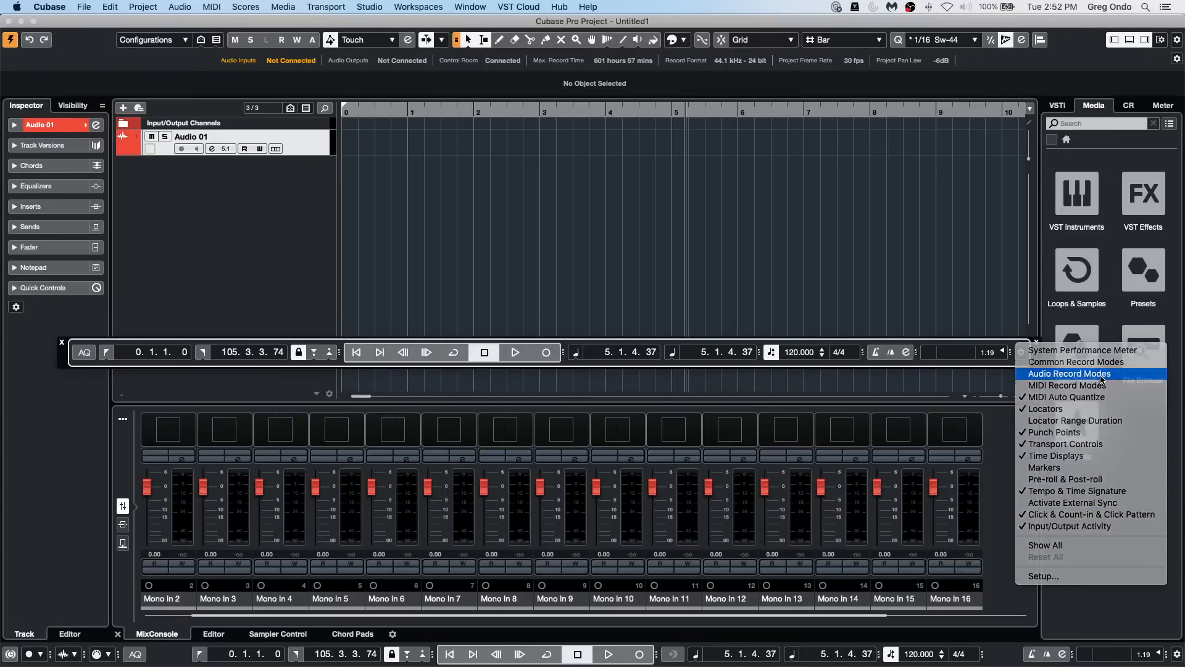
right_click(1055, 356)
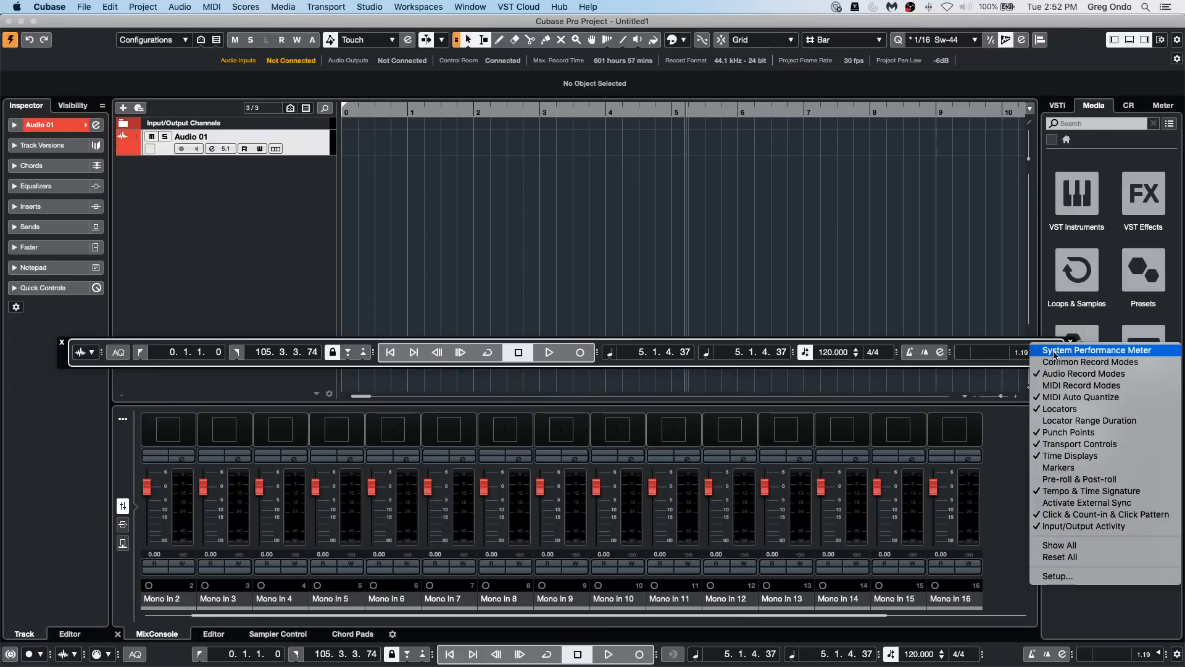
click(1054, 347)
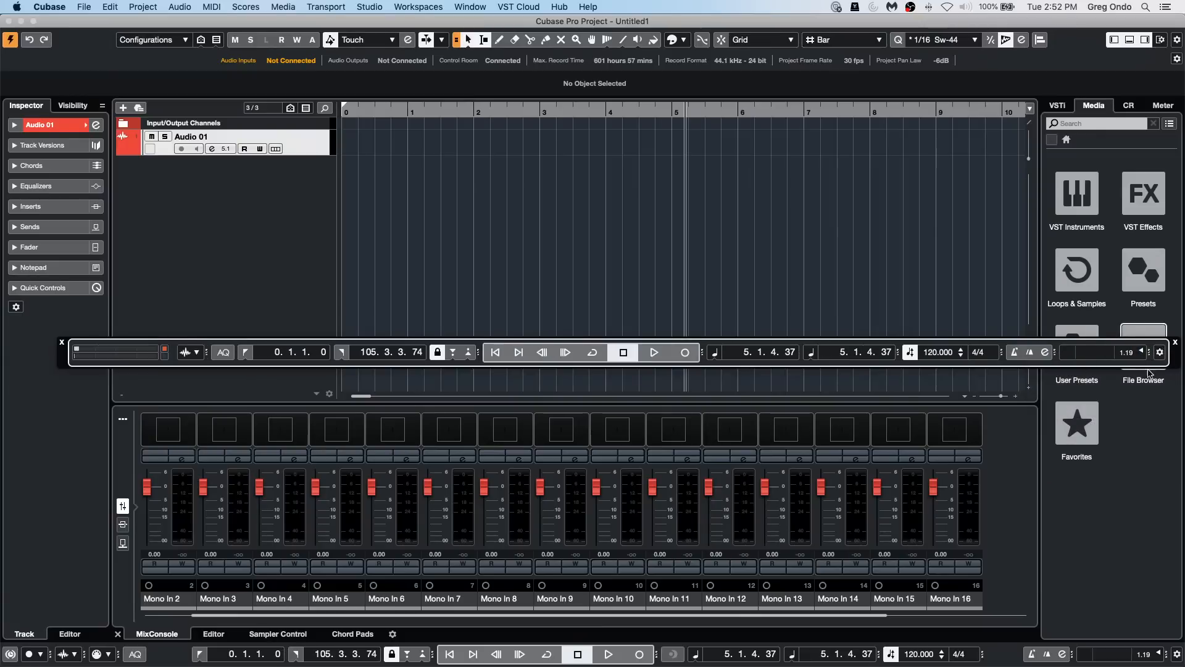
right_click(1162, 355)
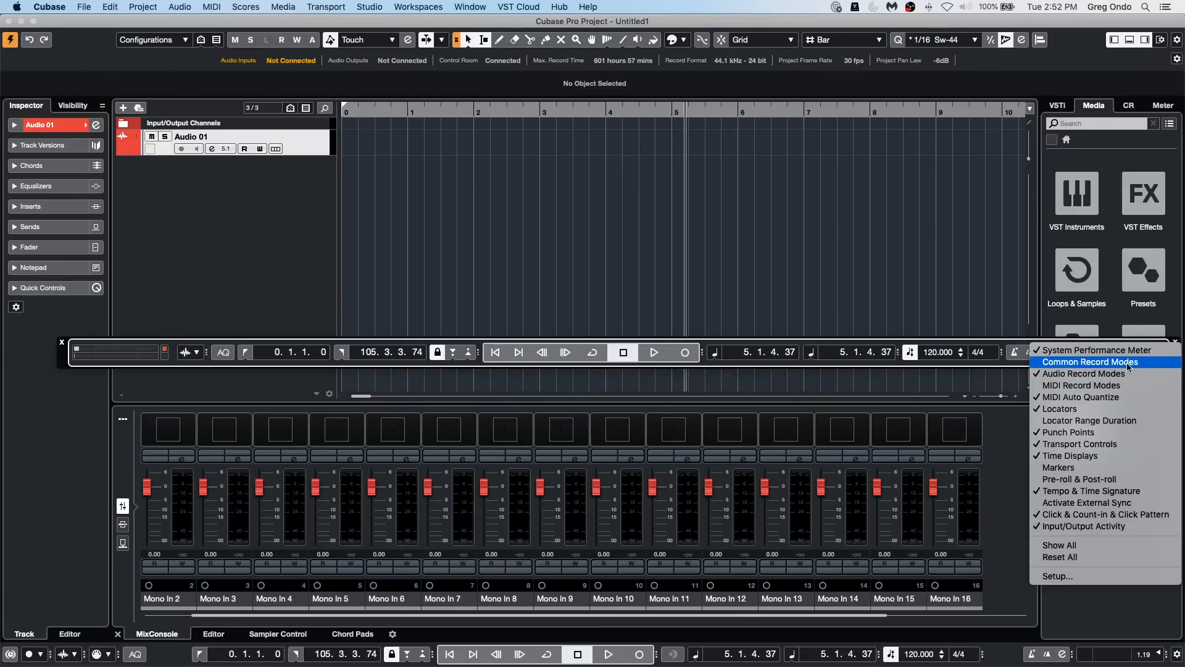
click(1127, 386)
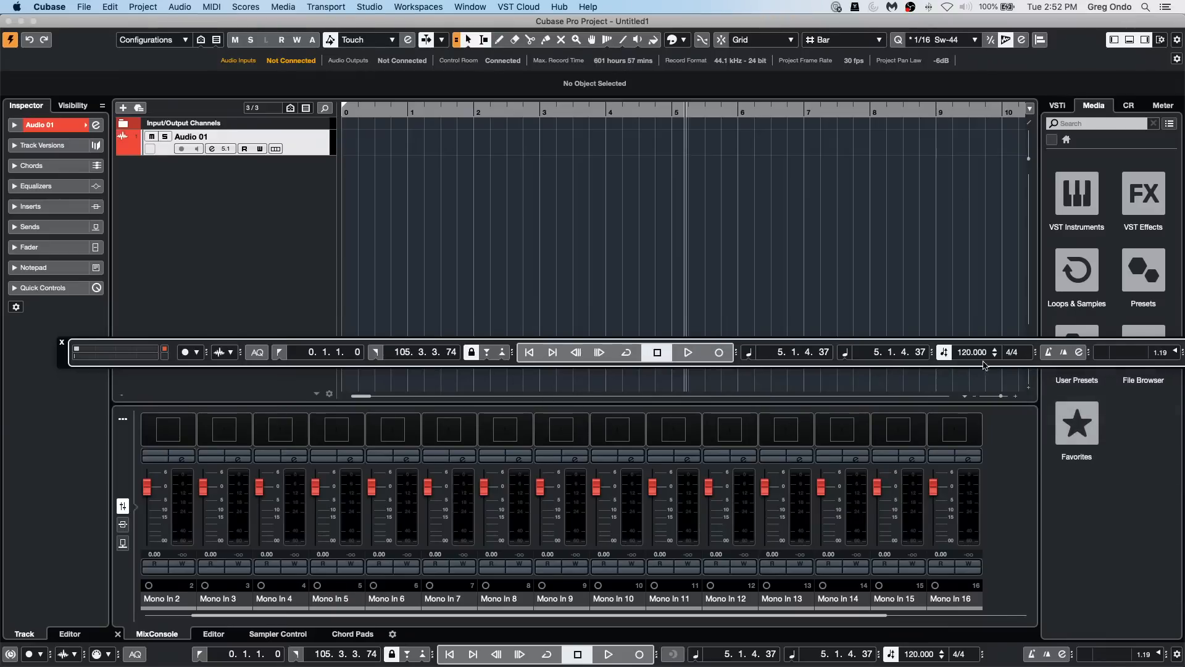
Step: Toggle the floating transport panel's visibility, then move it down just above the fixed transport bar
key(F2)
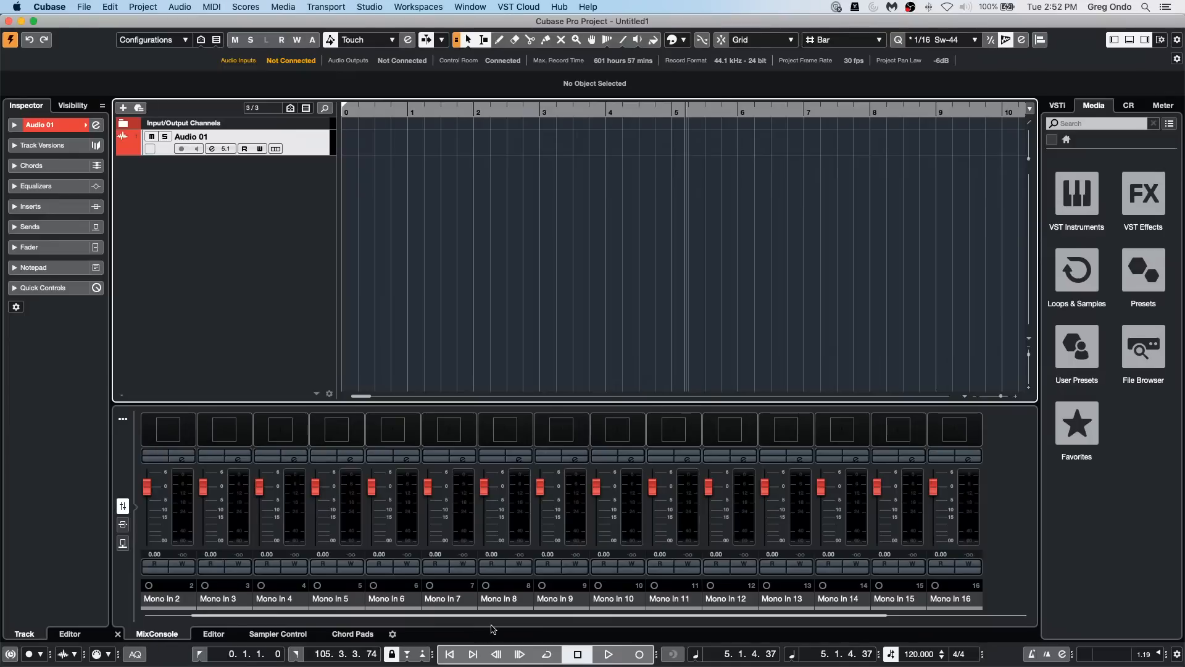
key(F2)
key(F2)
key(F2)
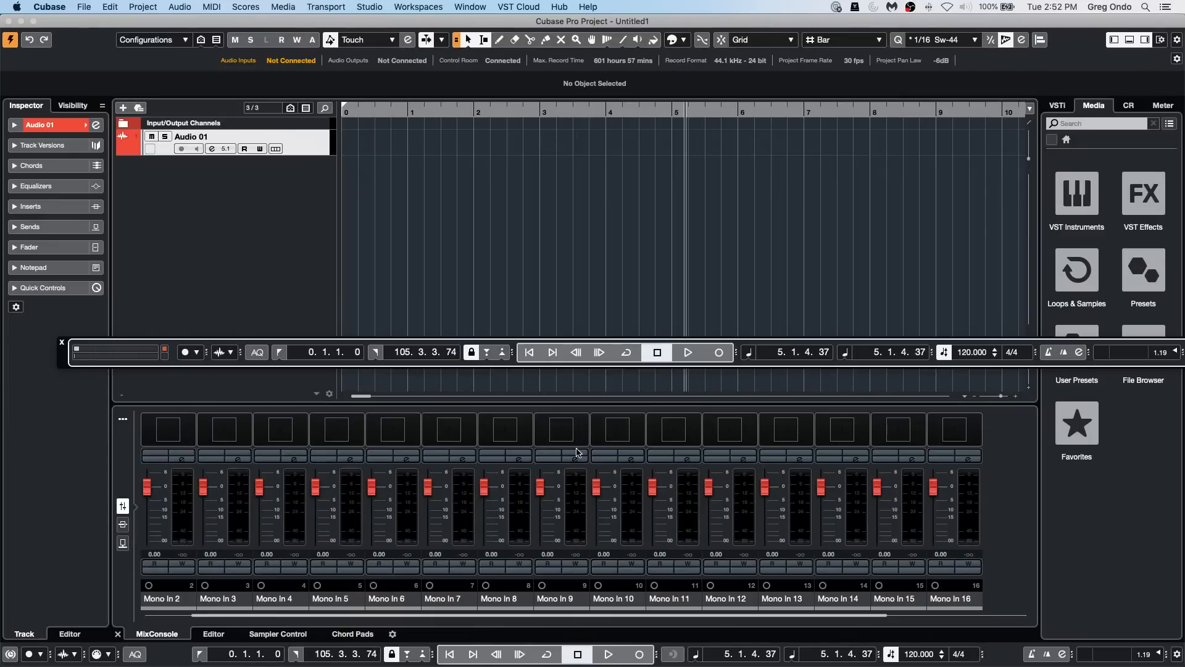
drag(62, 356, 5, 624)
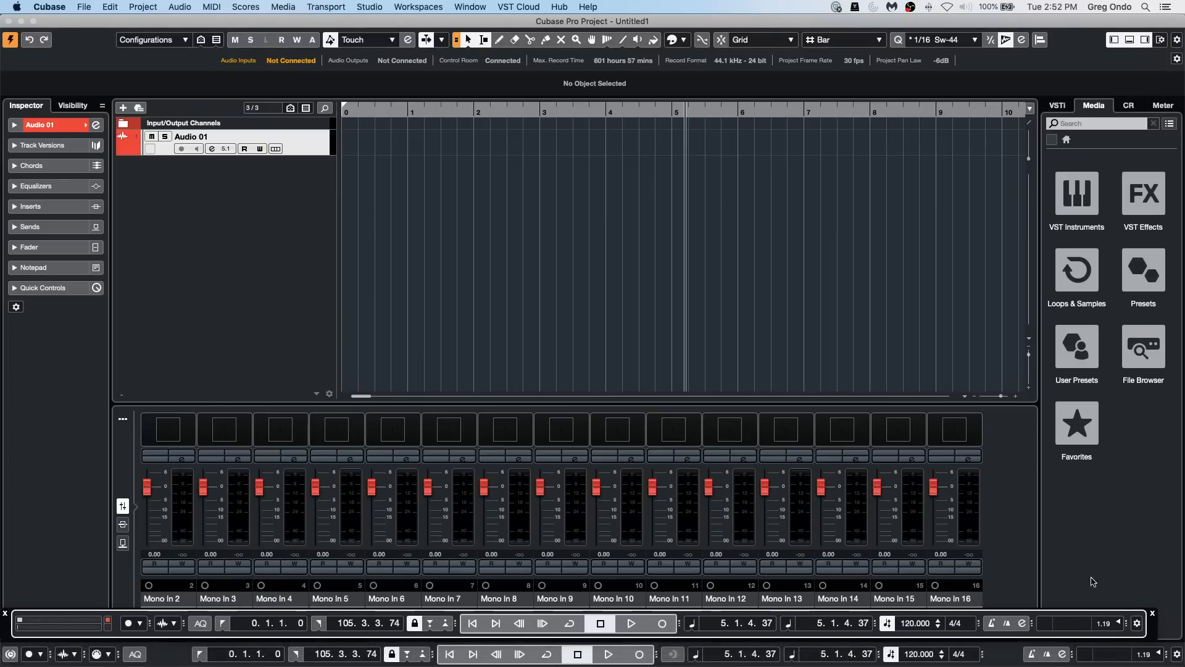
Step: Remove the Transport Controls section from the floating transport panel, then toggle the panel and leave it hidden
click(1138, 623)
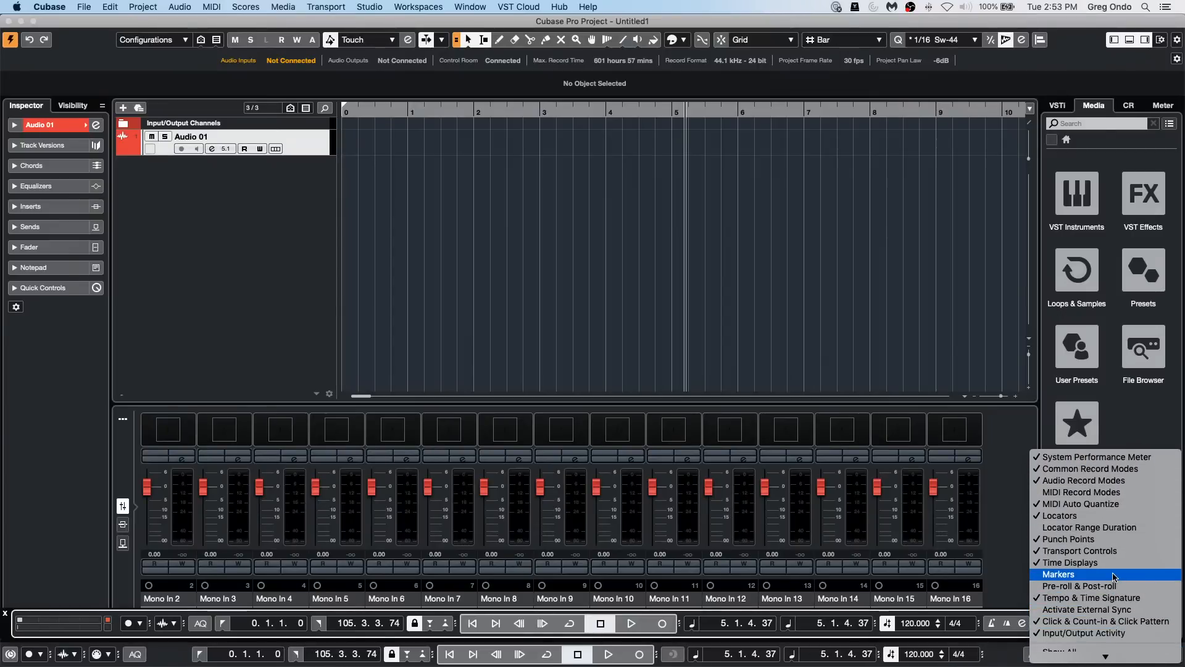
click(1057, 552)
key(F2)
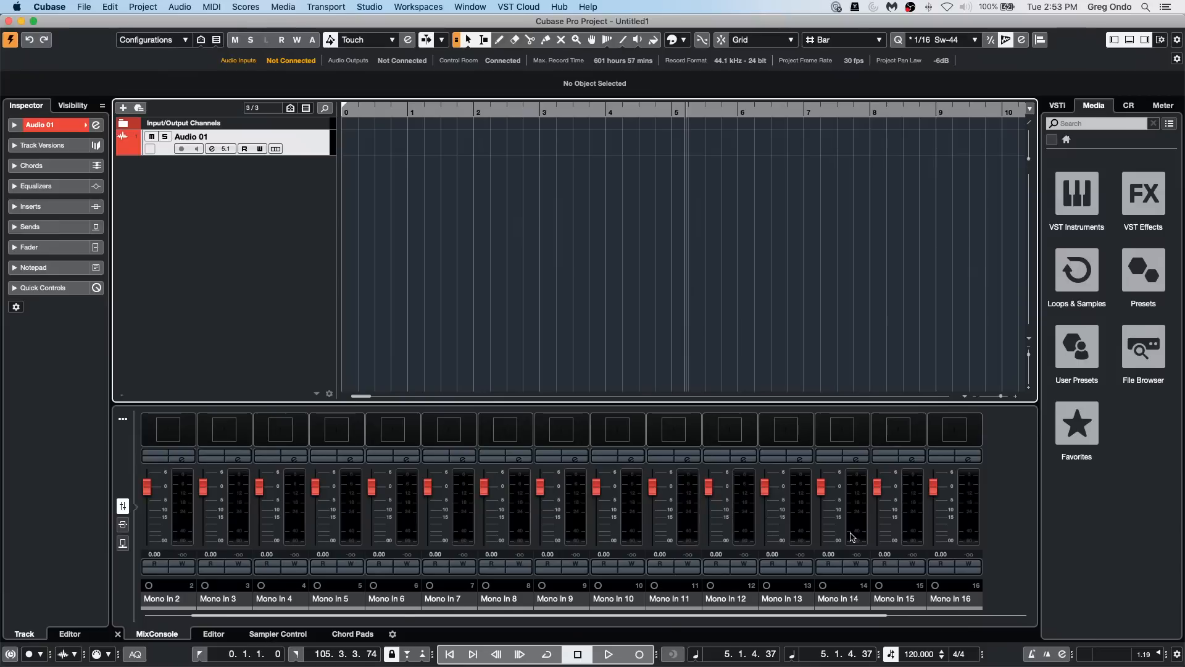
key(F2)
key(F2)
key(F2)
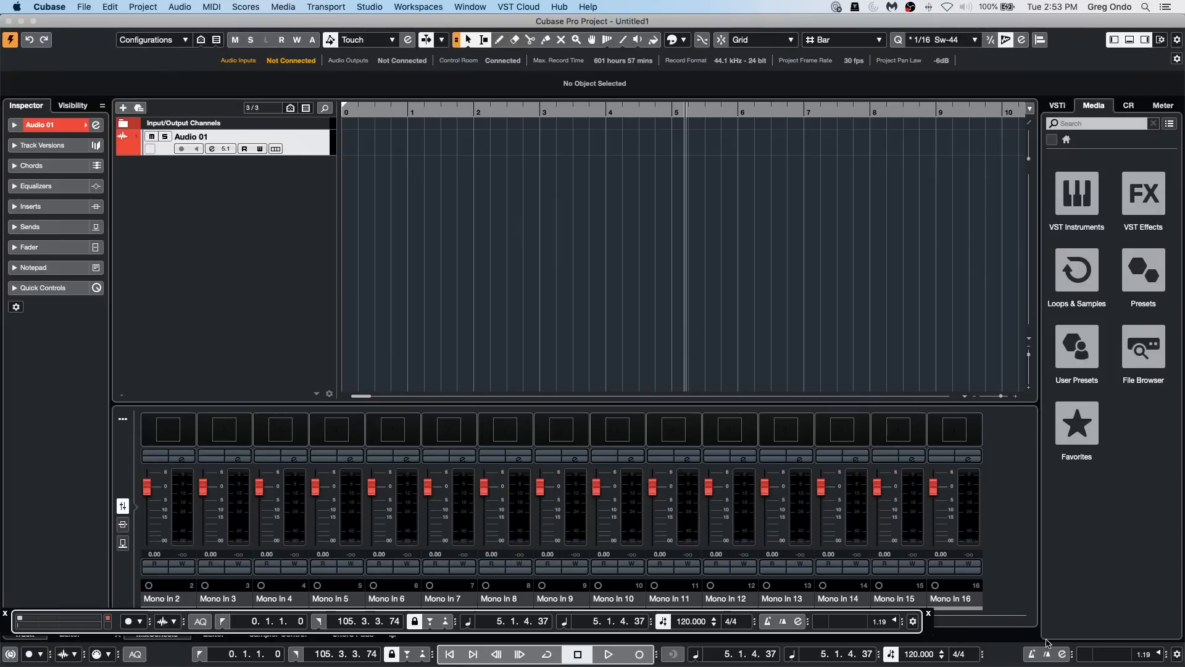
key(F2)
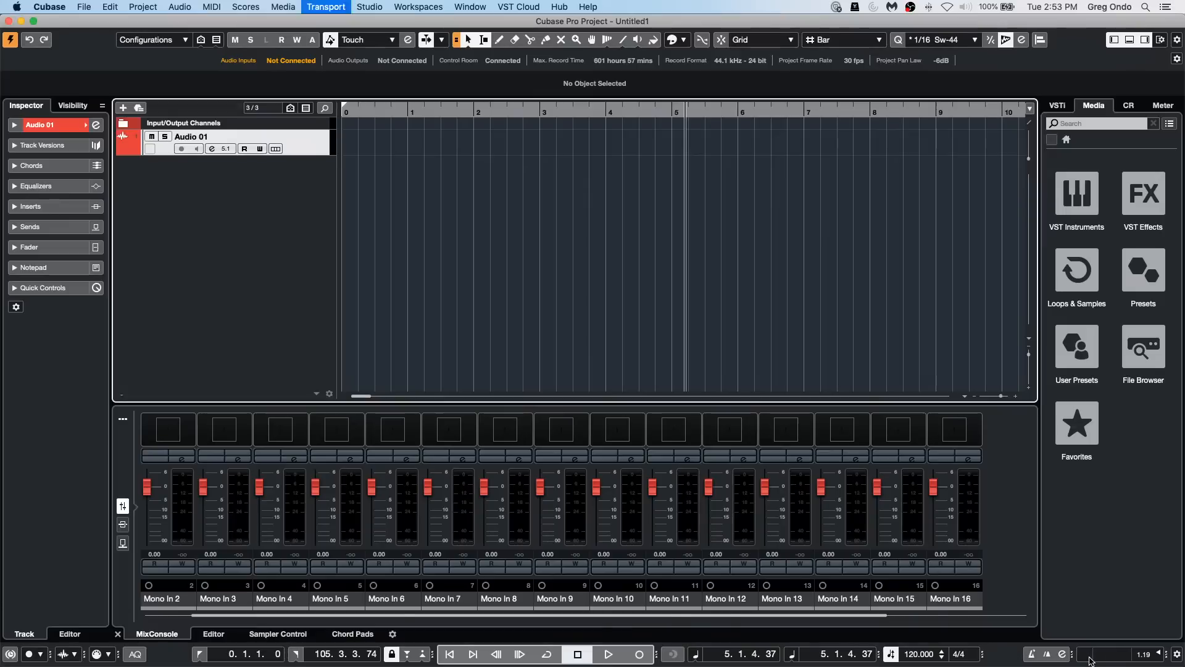
key(F2)
key(F2)
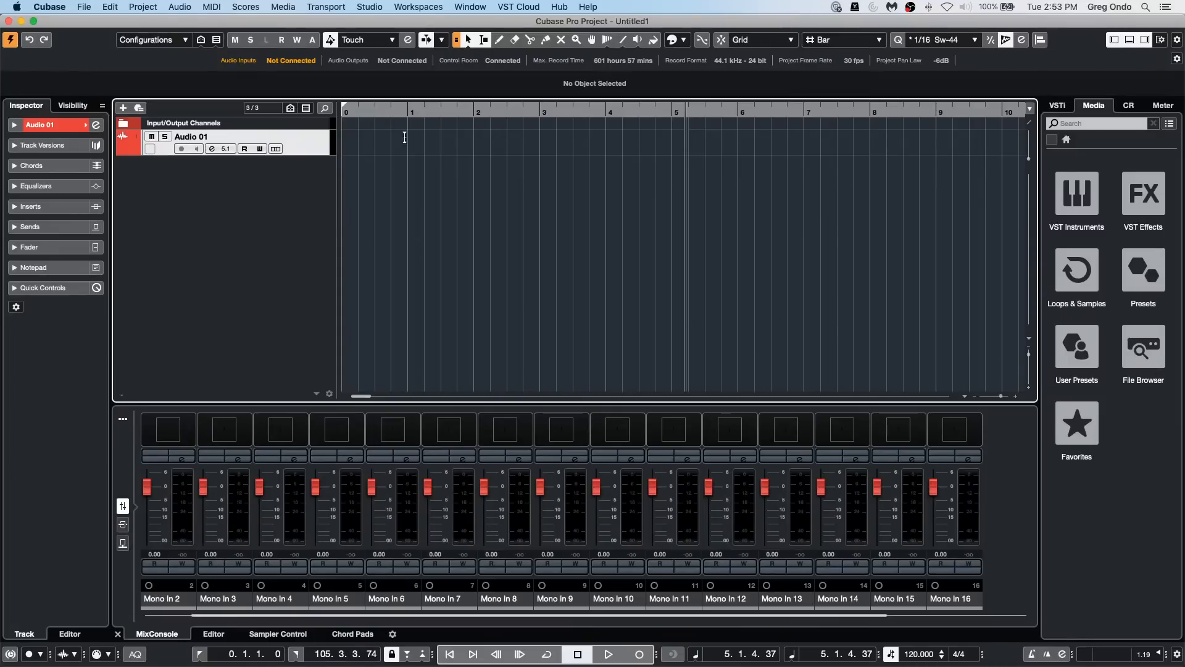
Step: Switch the project ruler to timecode and set the Display Time Offset in Project Setup to 01:00:00:00
right_click(498, 110)
click(546, 134)
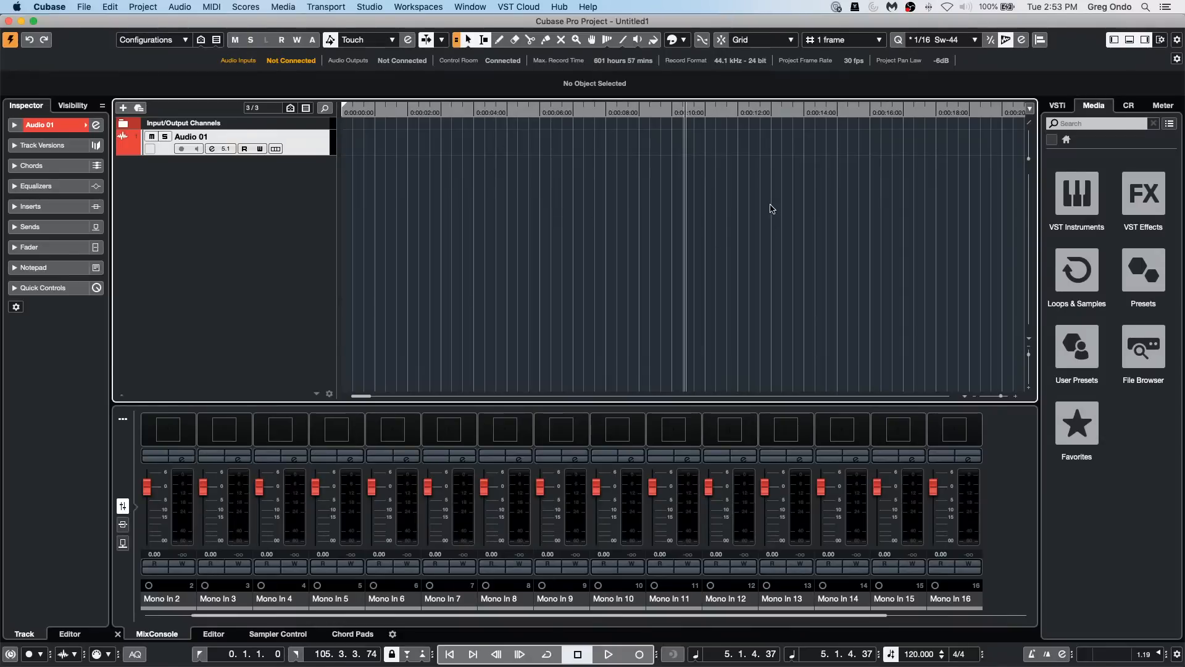
key(shift+s)
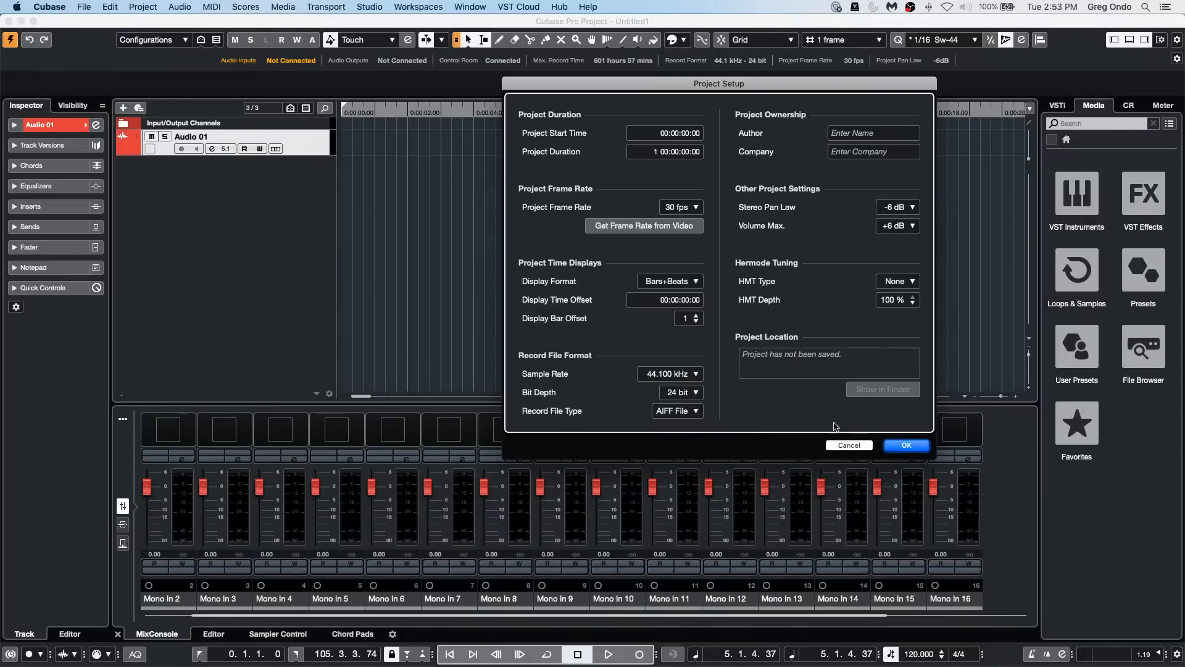
click(669, 303)
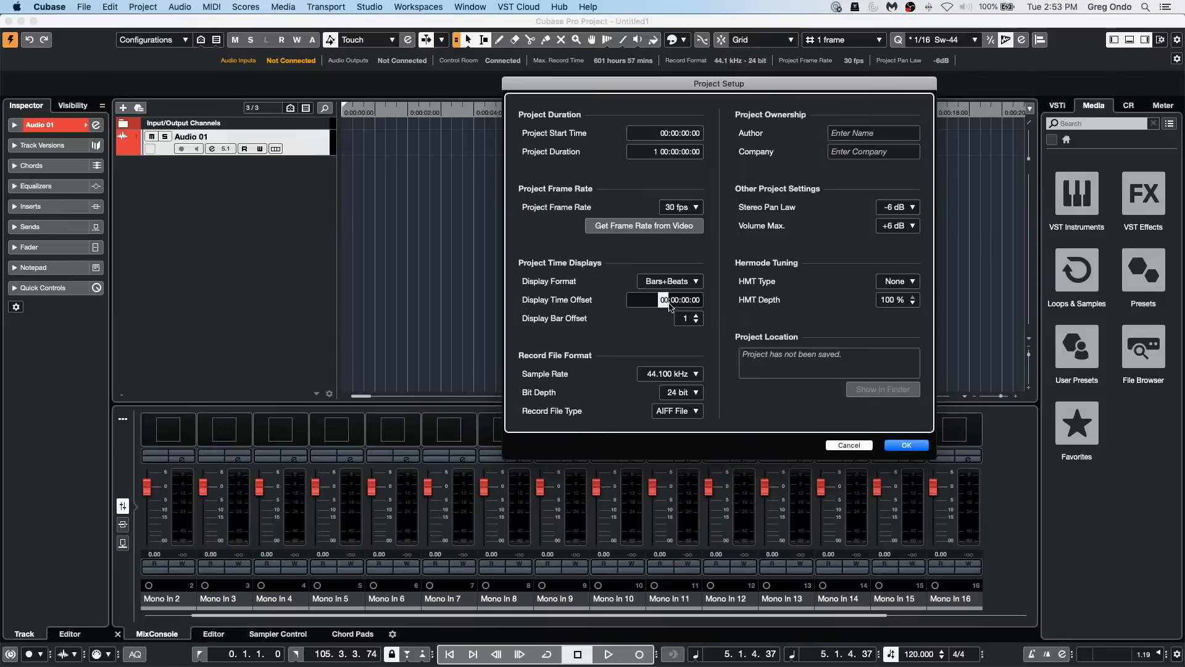
text(01)
click(905, 444)
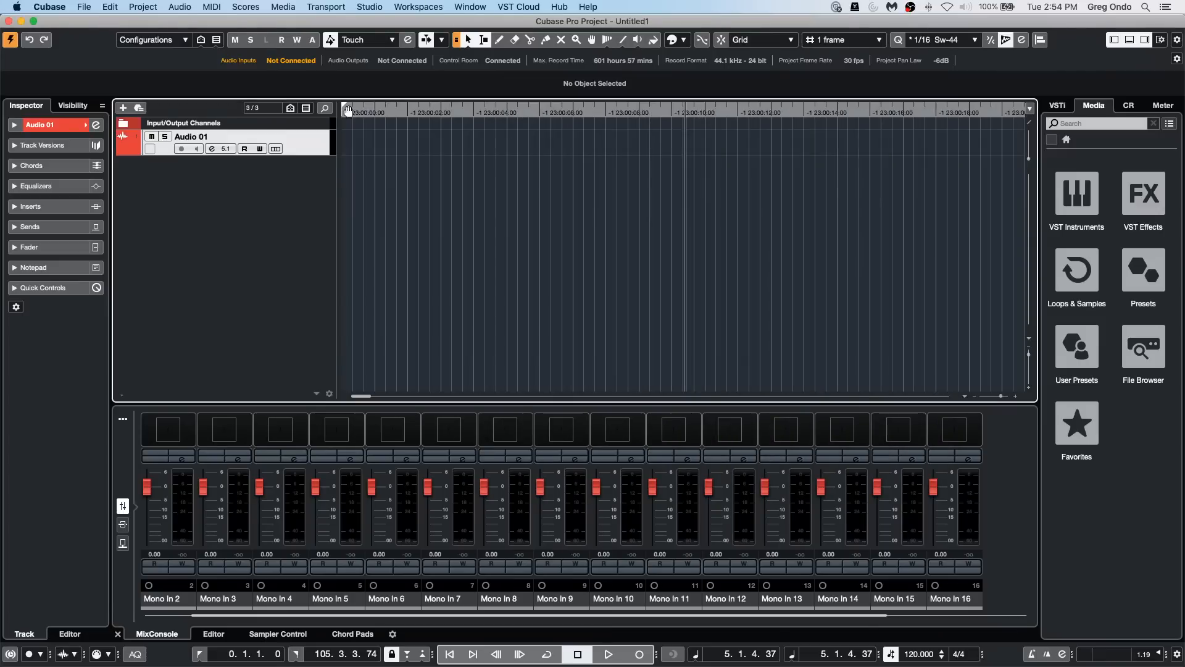
Step: Return the project cursor to the start of the project and add a Tempo track above Audio 01
drag(397, 113, 238, 115)
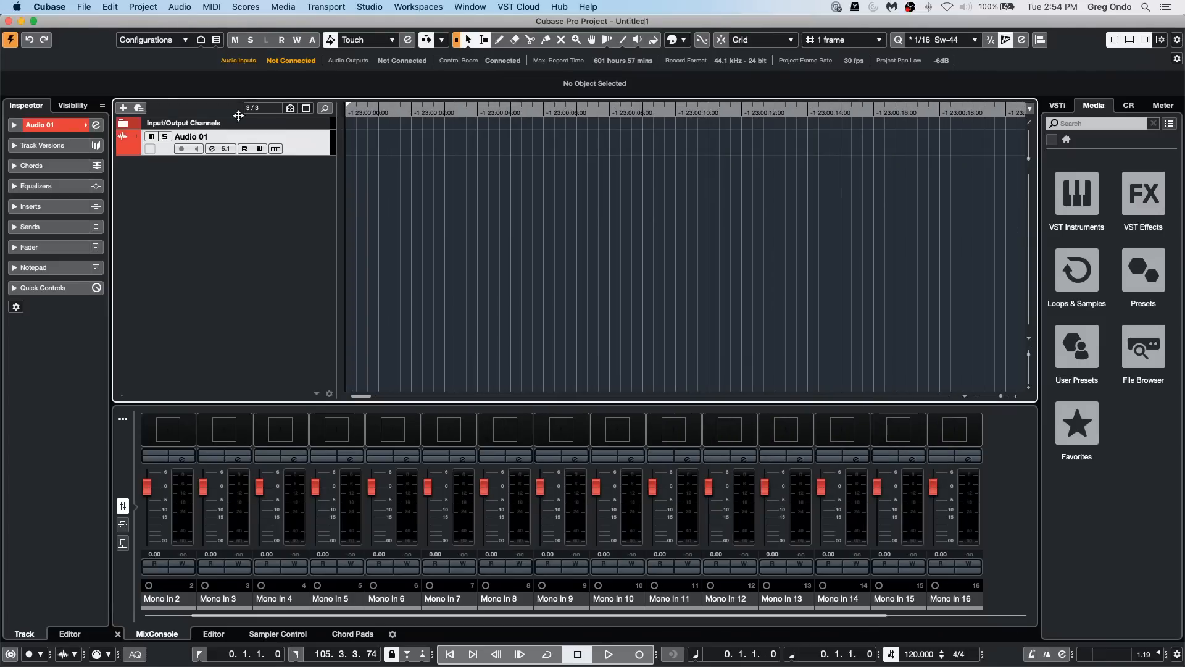
right_click(300, 127)
mouse_move(320, 129)
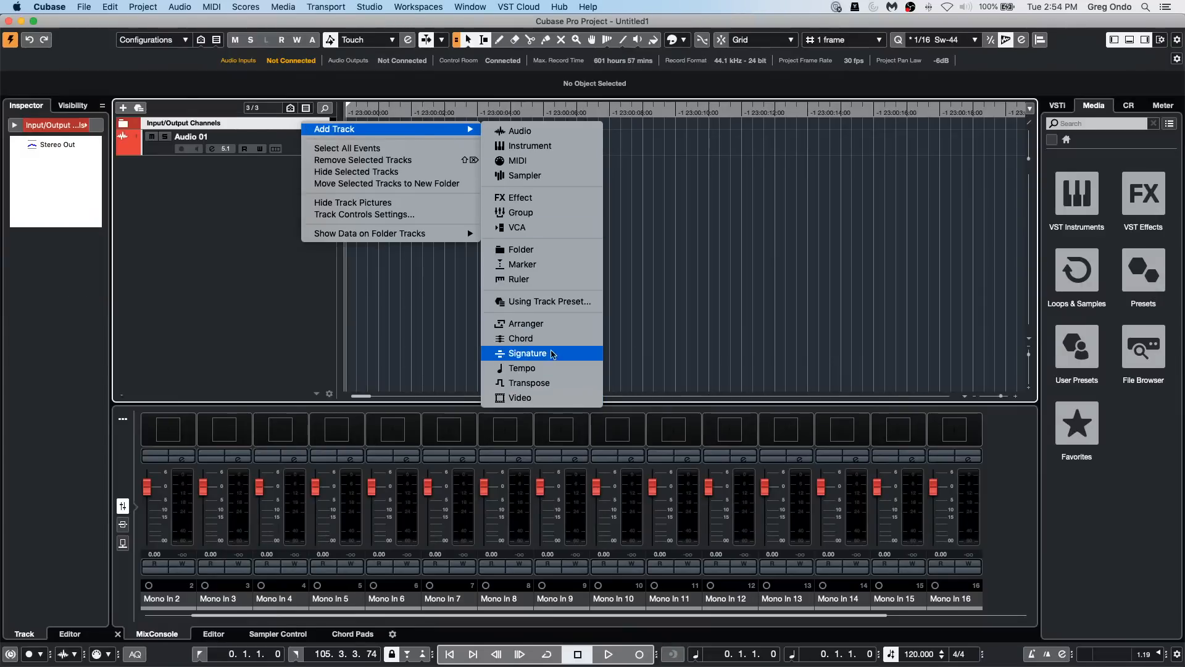
click(554, 368)
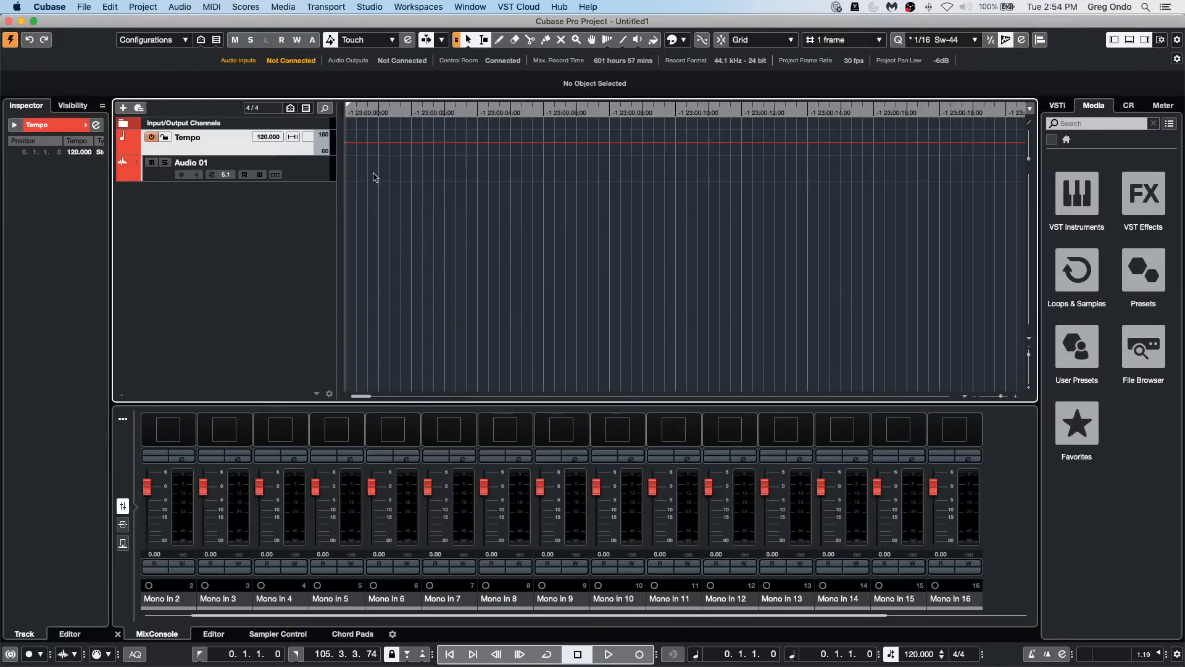
Step: Add one Ruler track and move it above the Tempo track
right_click(290, 149)
mouse_move(365, 156)
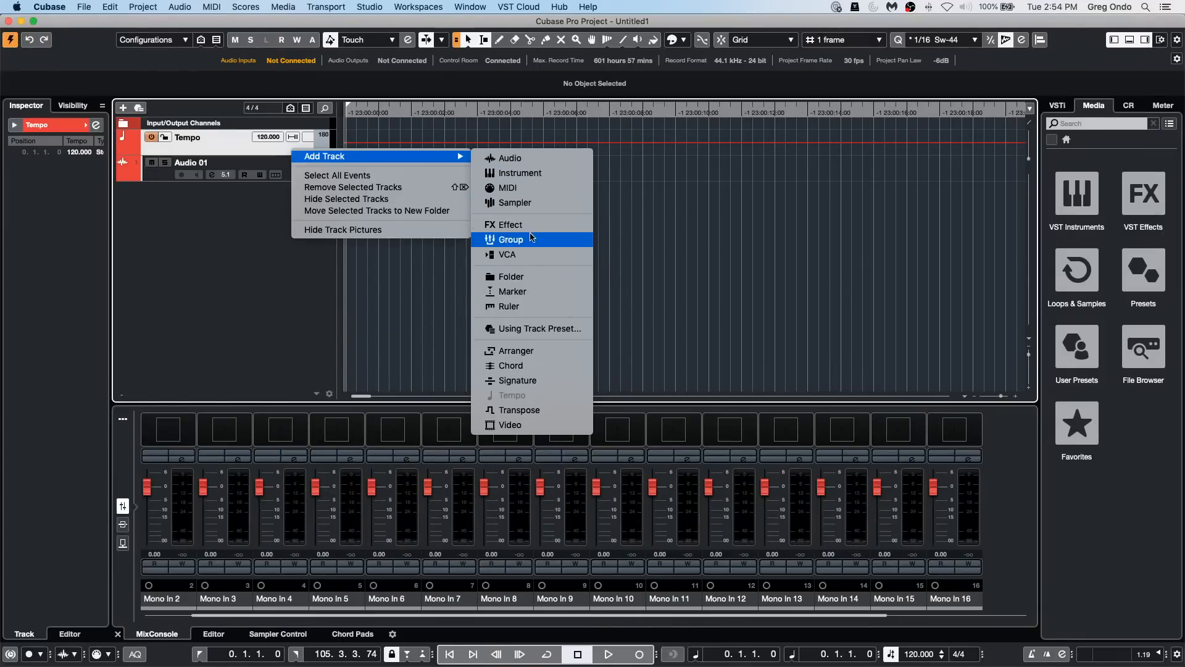
click(535, 306)
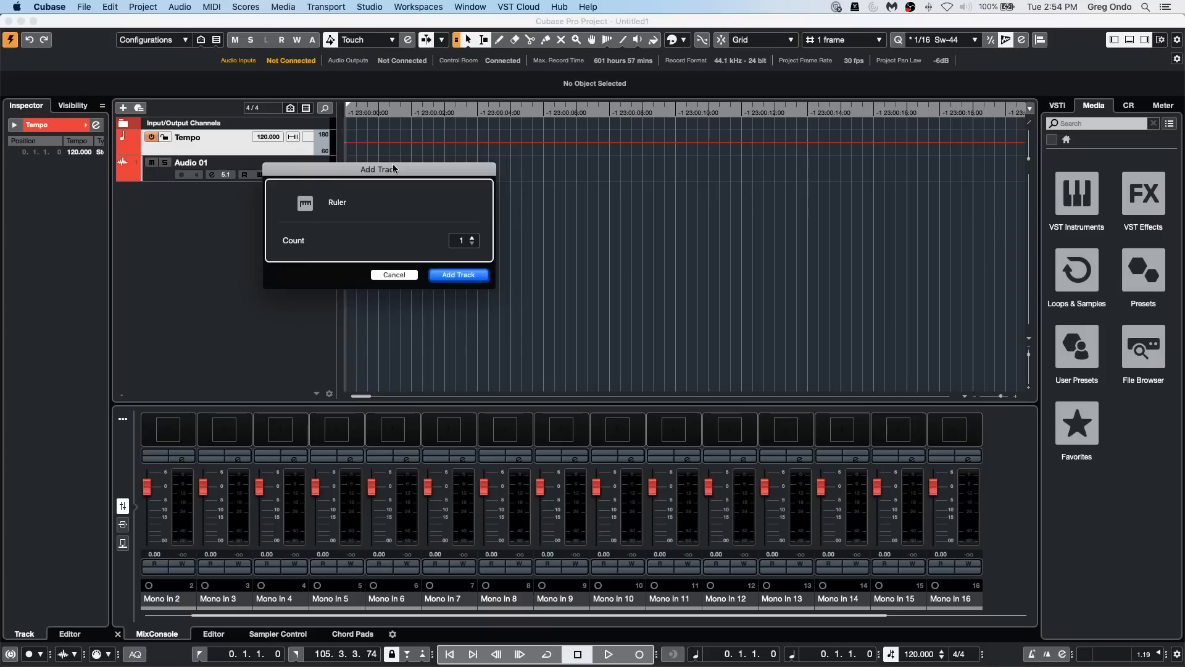
click(458, 275)
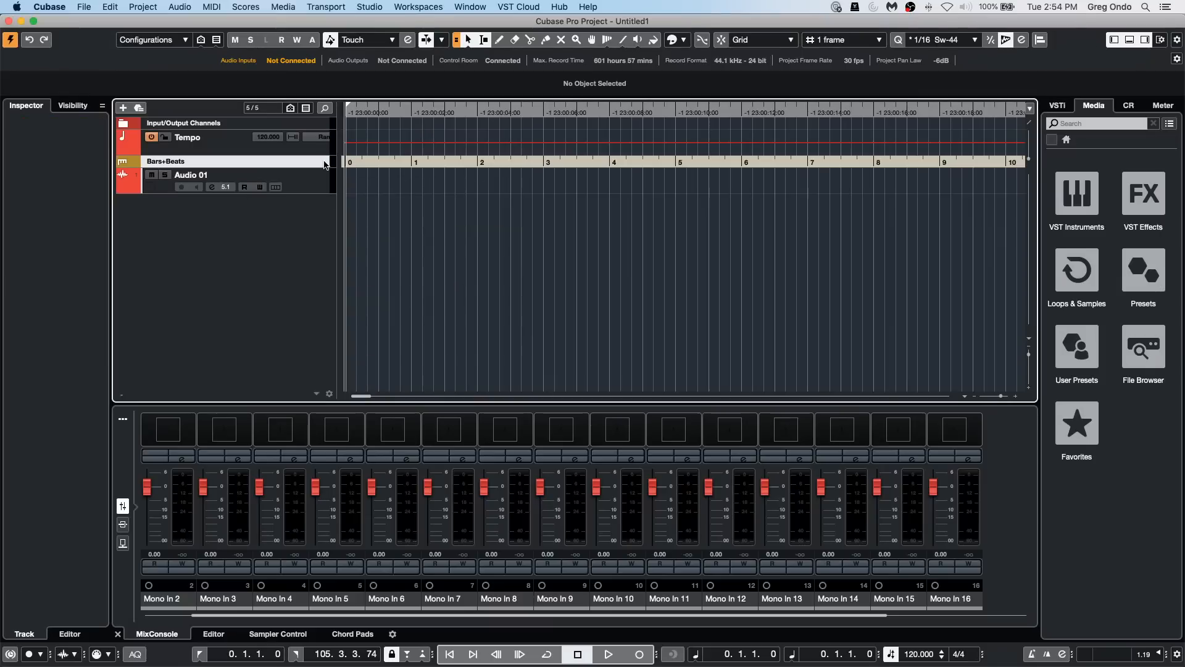
drag(325, 164, 325, 139)
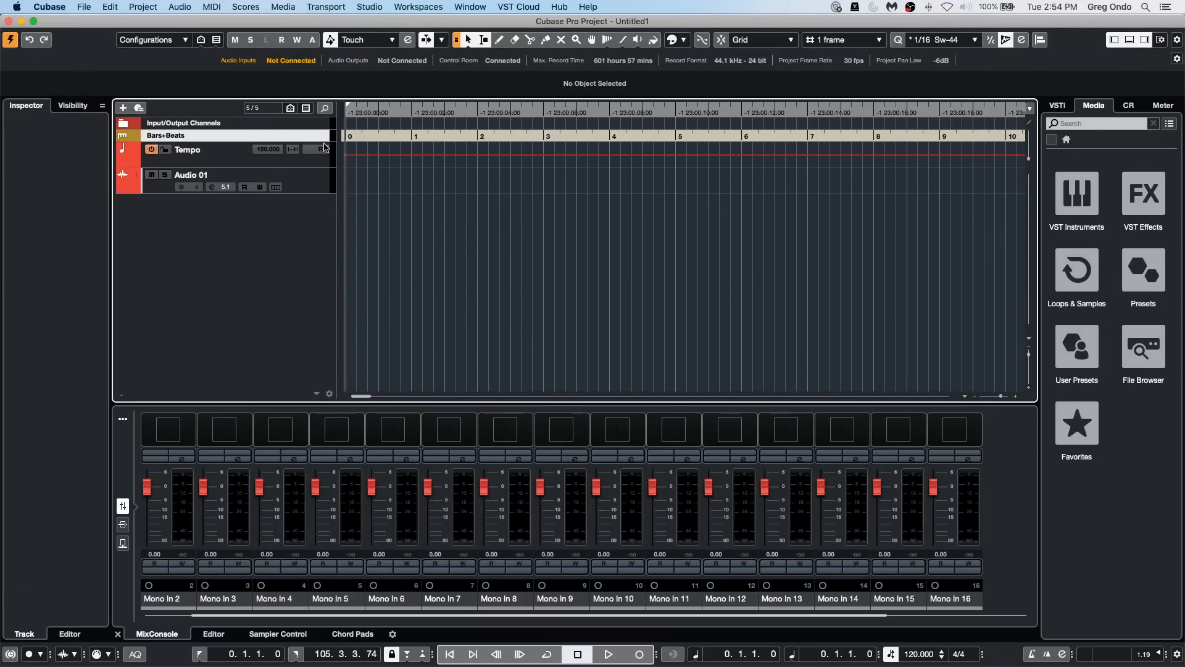
Step: Set the project's Display Bar Offset to 0 and move the project cursor to about bar 2
key(shift+s)
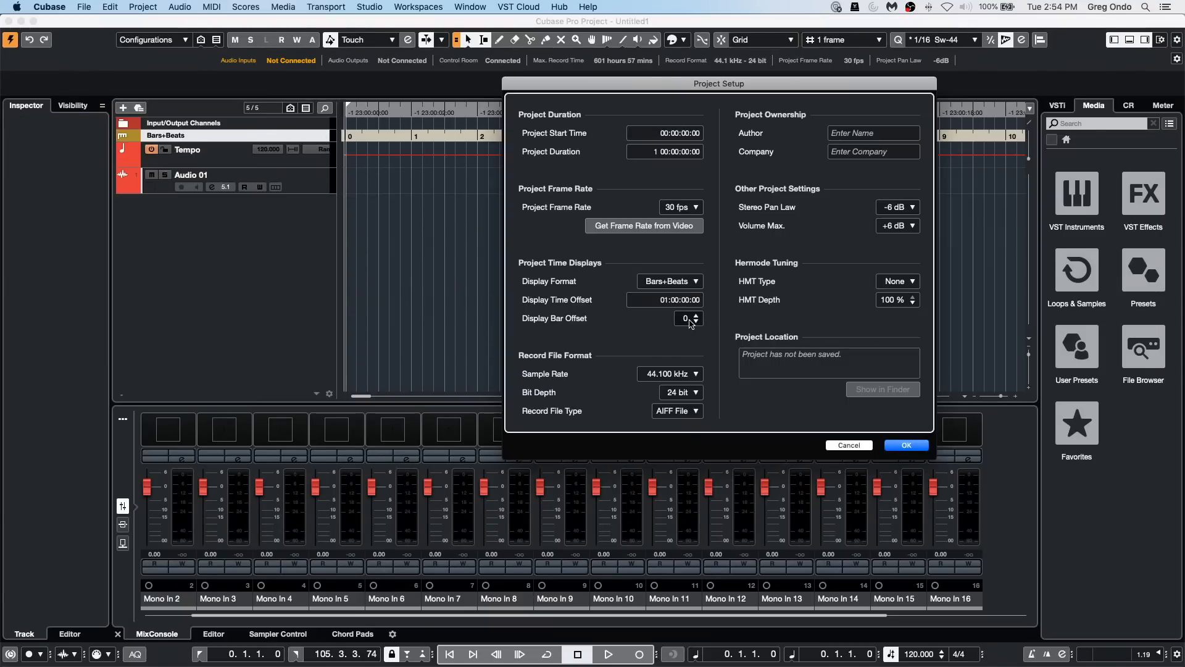
click(916, 447)
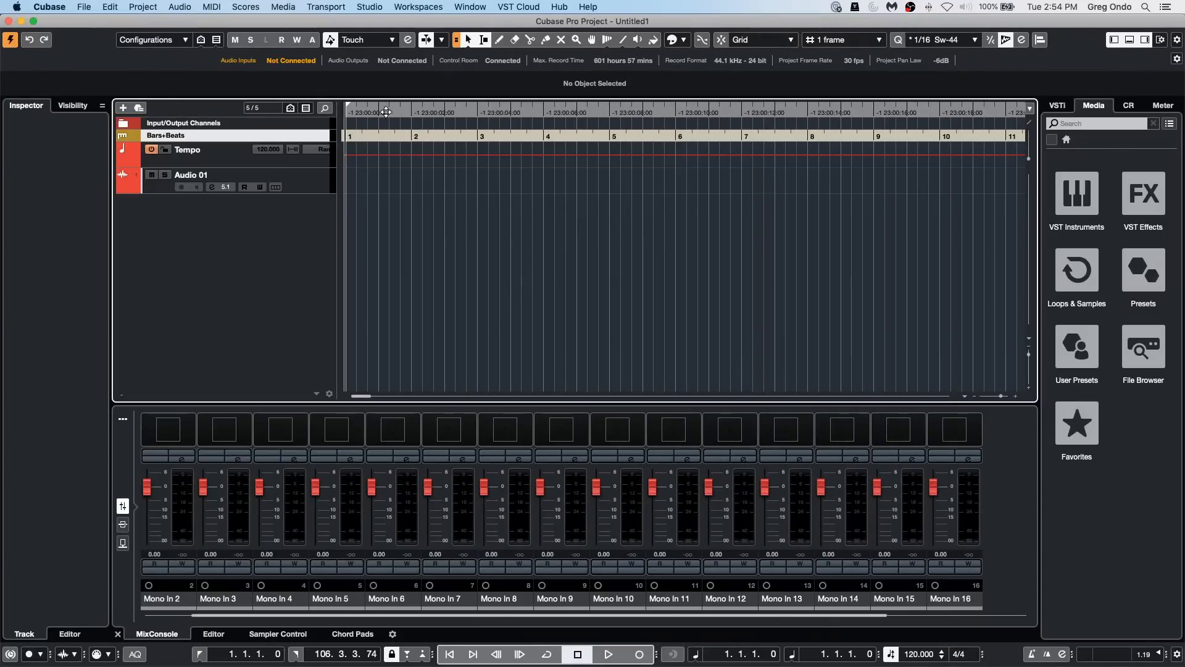
drag(391, 110, 486, 93)
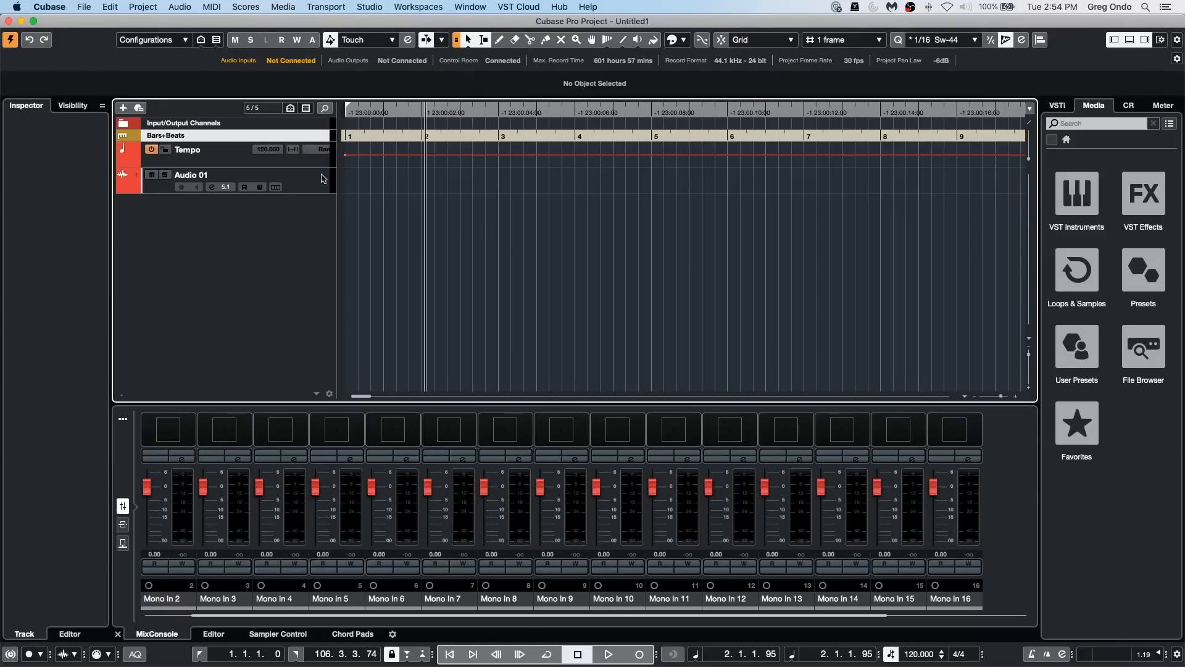
Step: Enlarge the Tempo track and draw a rising and falling tempo curve between about 73 and 150 BPM through bar 8
drag(322, 167, 322, 211)
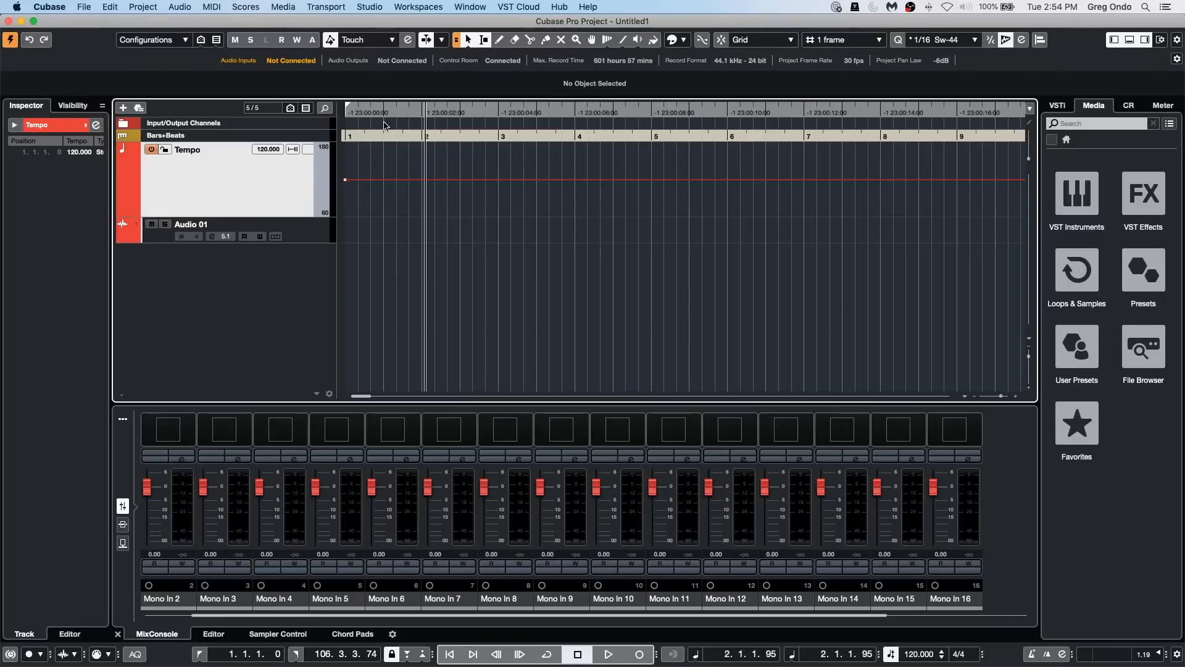
right_click(402, 185)
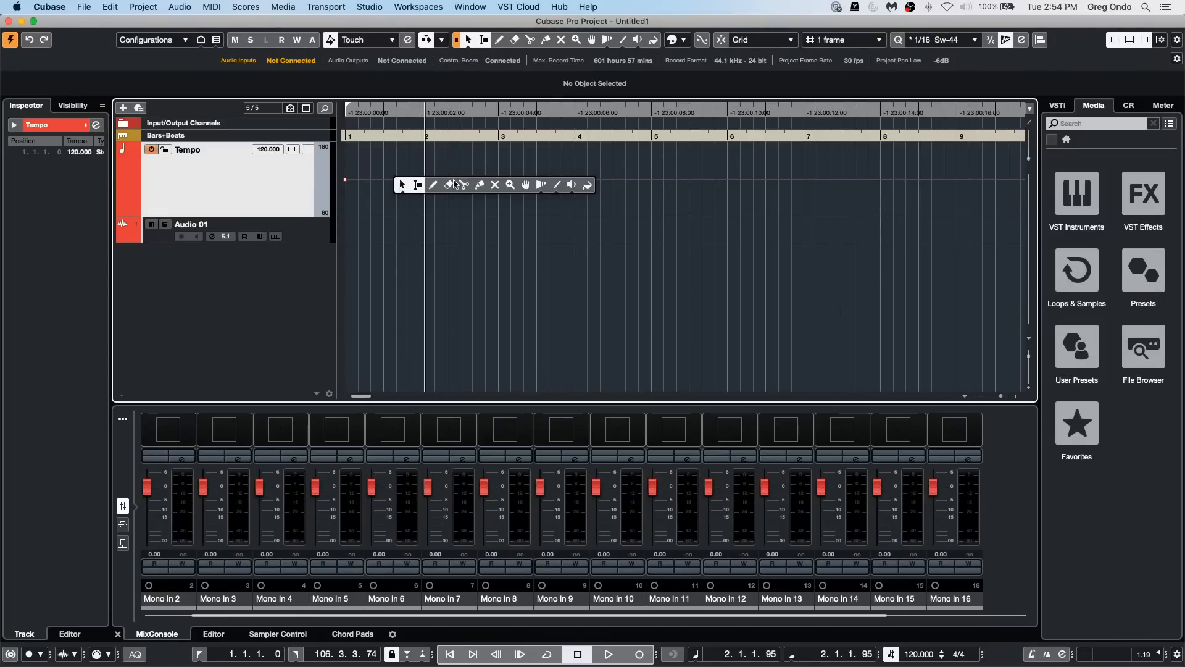
click(434, 184)
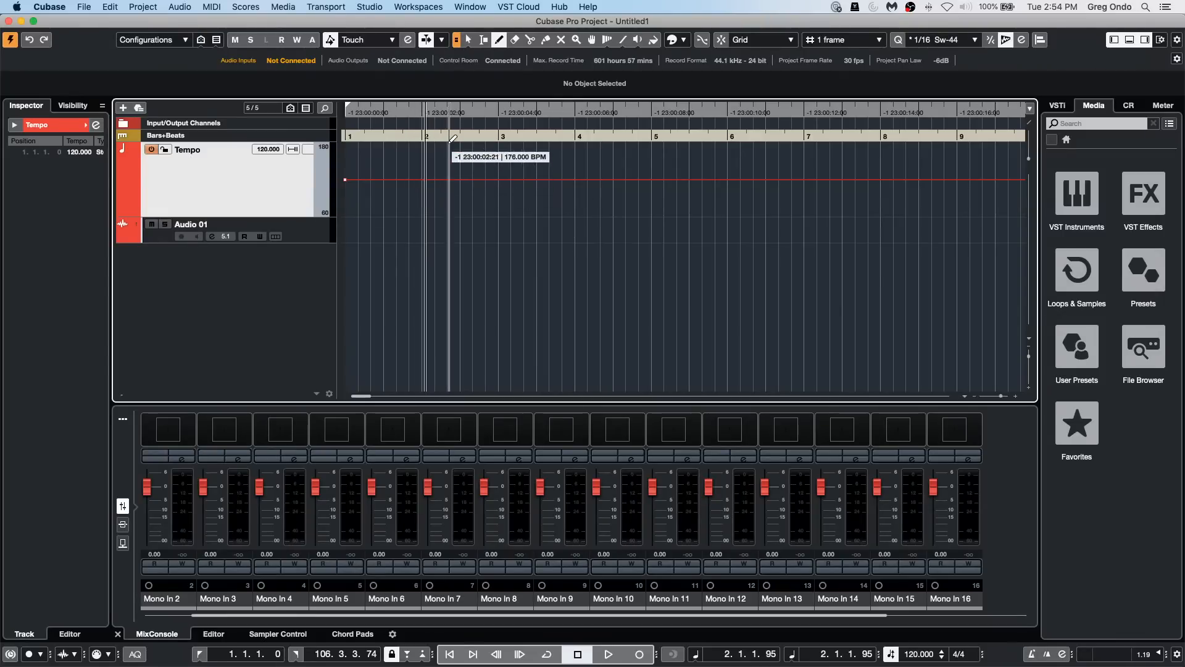
mouse_move(432, 182)
mouse_down()
mouse_move(378, 212)
mouse_move(442, 208)
mouse_move(538, 175)
mouse_move(643, 207)
mouse_up()
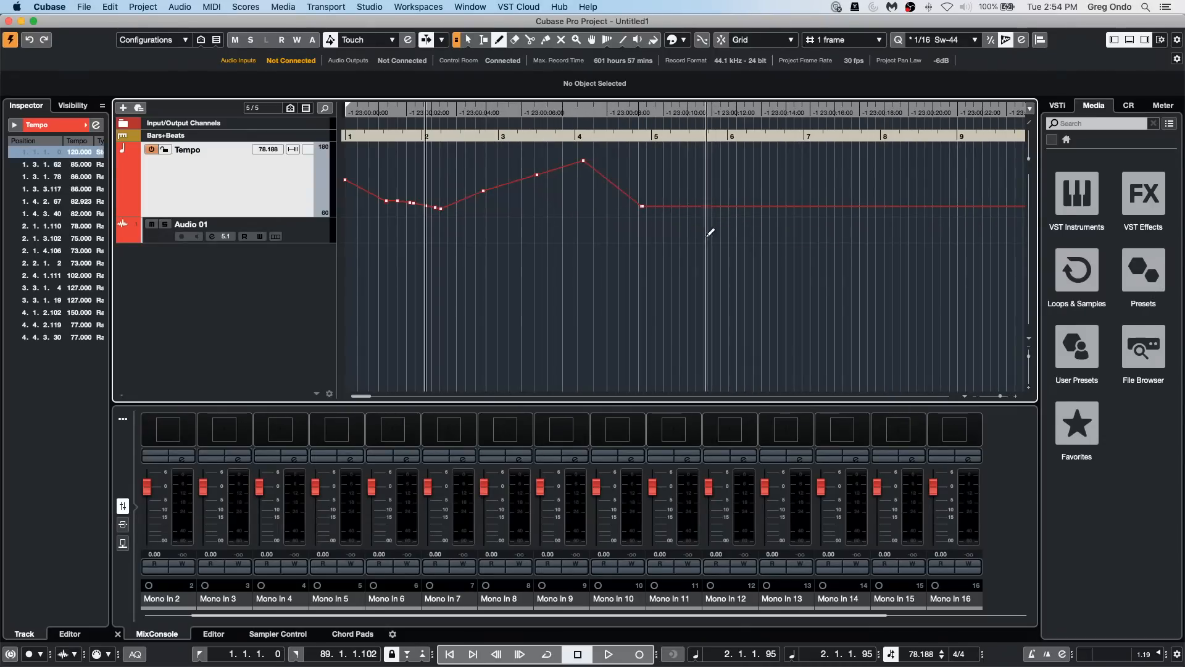
drag(809, 164, 820, 163)
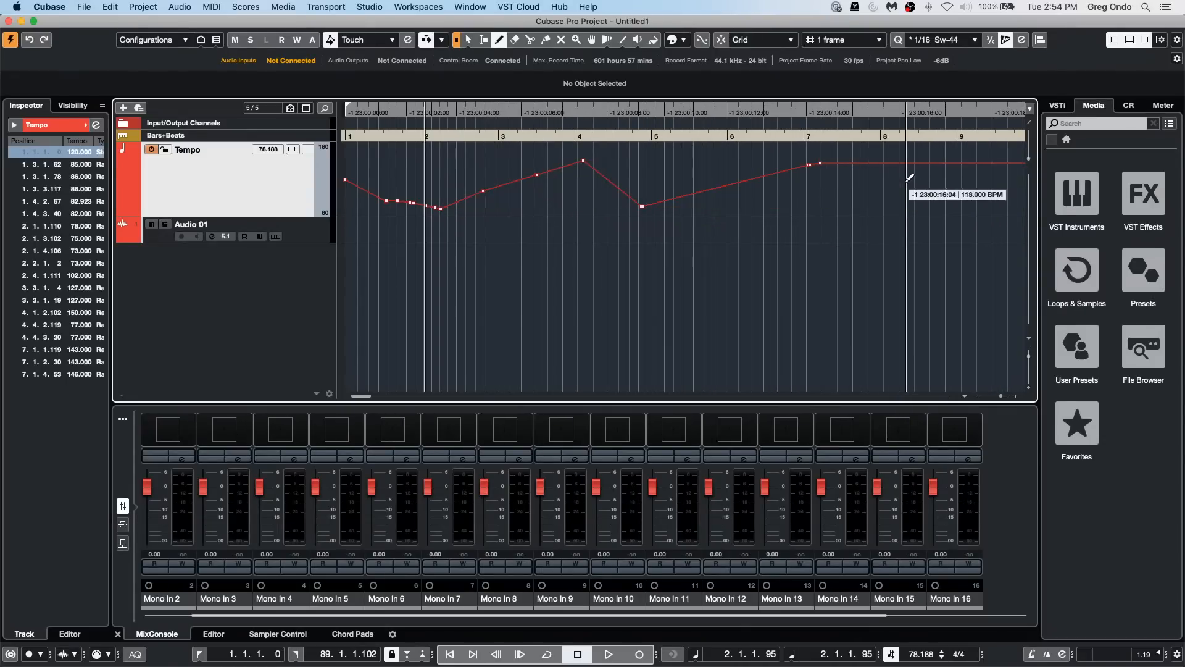
click(886, 205)
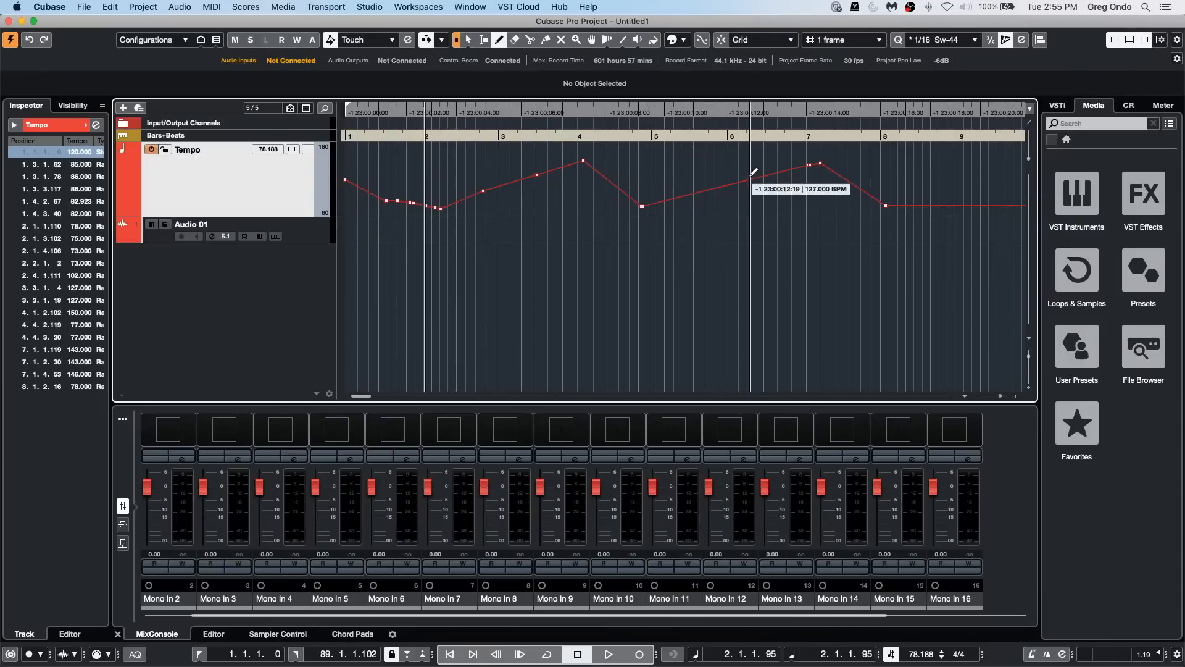
Step: Undo the drawn tempo changes and the Ruler track's move above the Tempo track
right_click(281, 287)
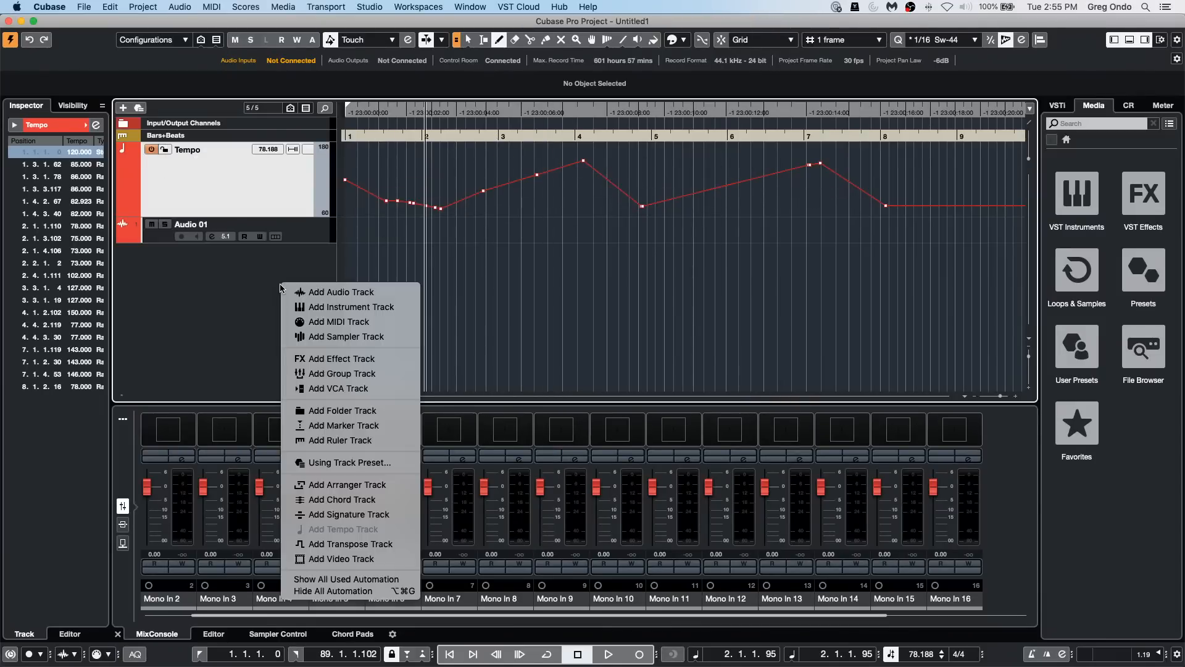
click(974, 192)
key(super+z)
key(super+z)
key(super+z)
key(super+z)
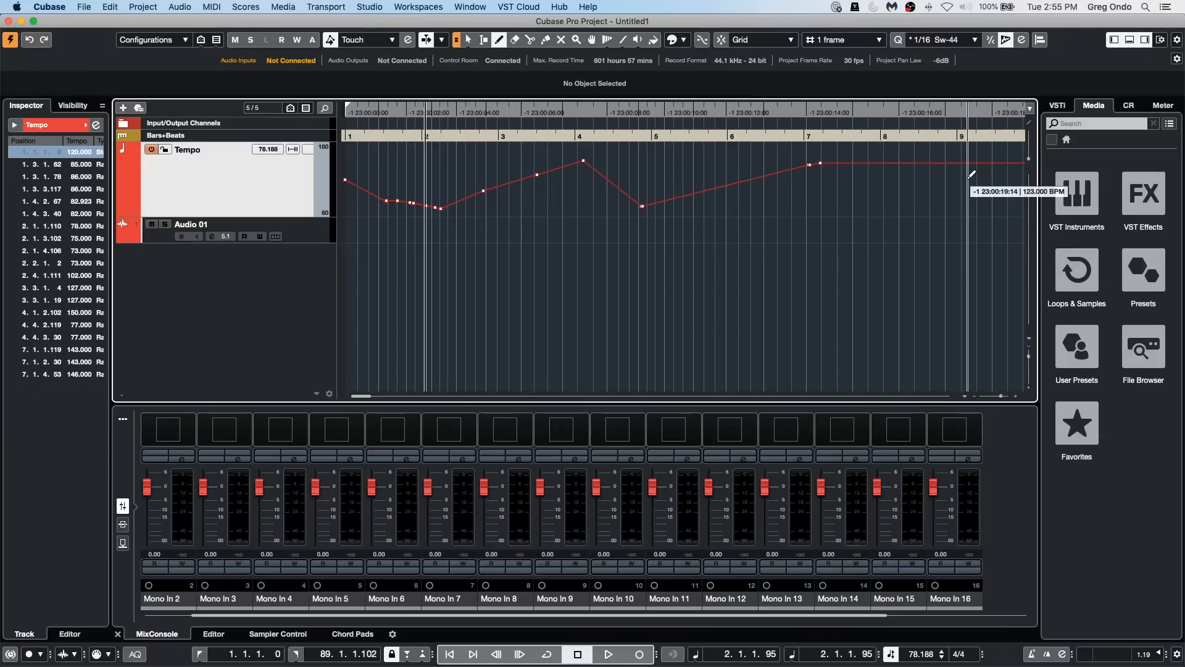
key(super+z)
key(super+z)
key(super+z)
key(super+z)
key(super+z)
key(super+z)
key(super+z)
key(super+z)
key(super+z)
key(super+z)
key(super+z)
key(super+z)
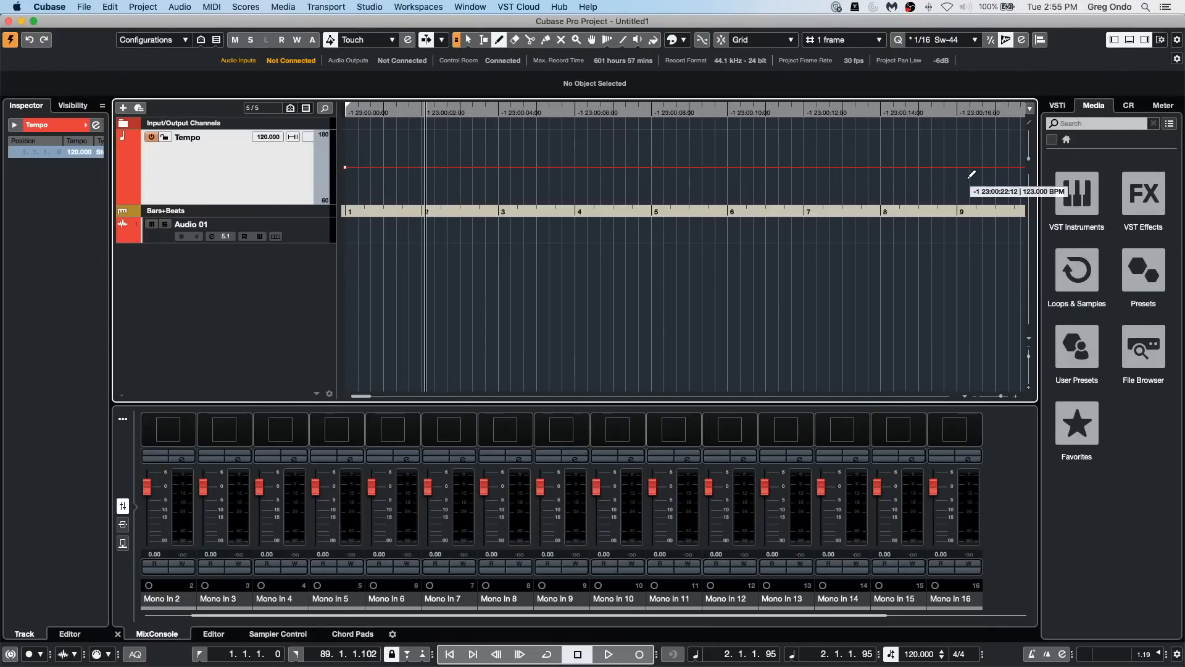
Step: Add one MIDI track below the Tempo track
right_click(237, 272)
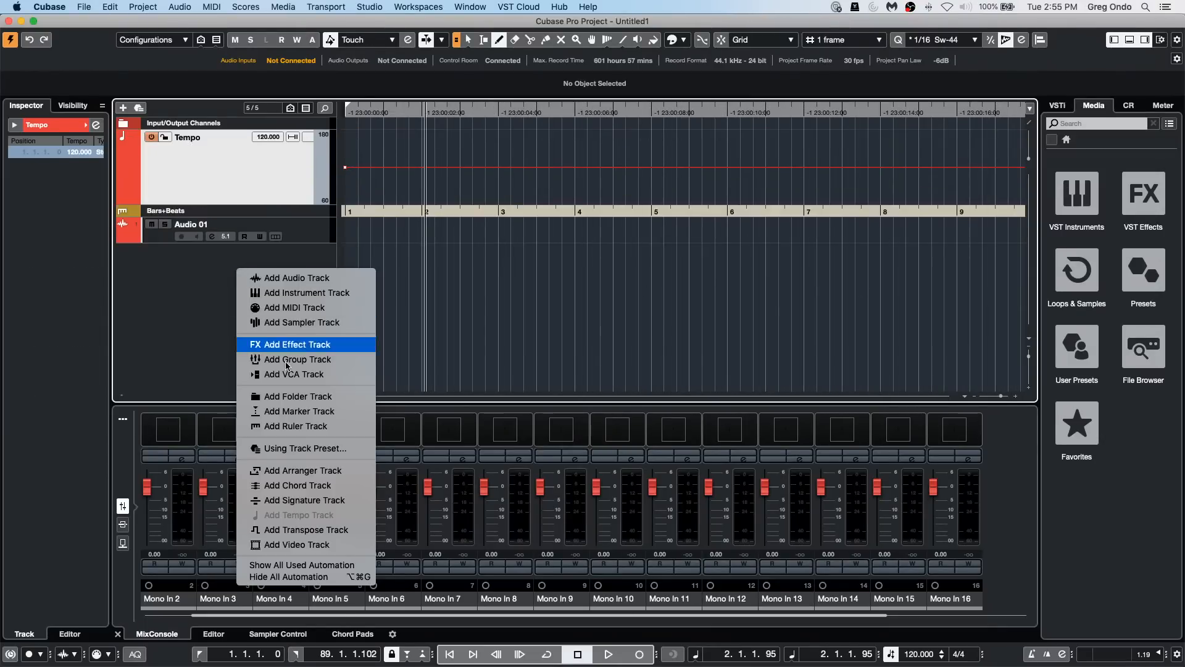
click(309, 312)
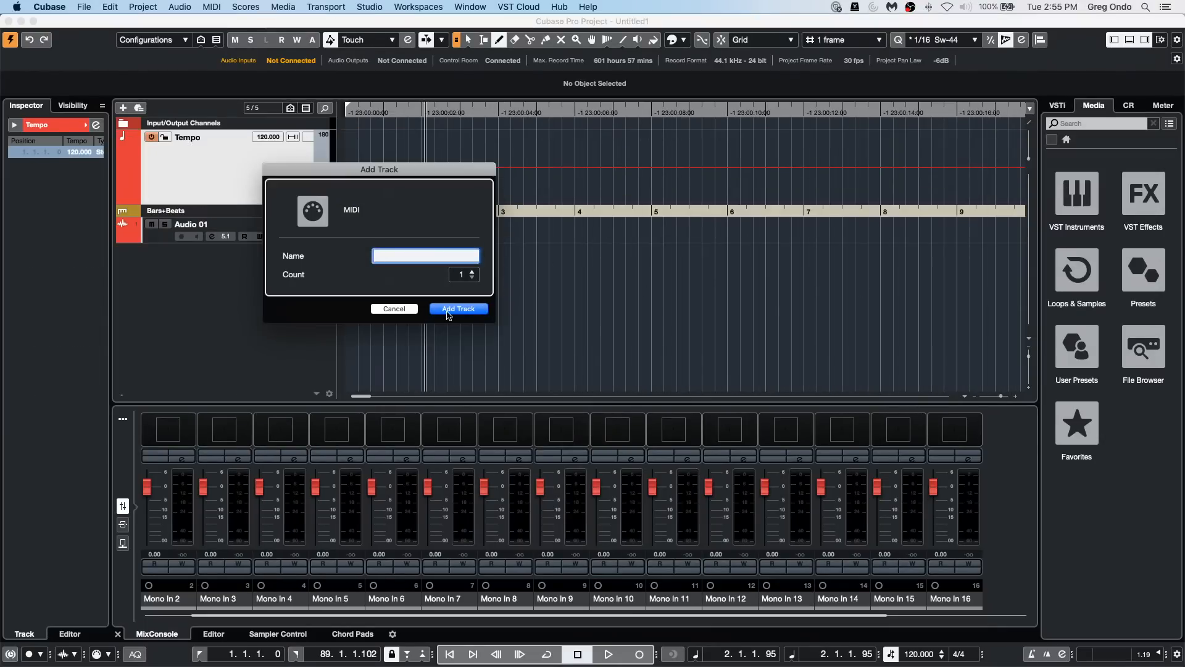
click(448, 313)
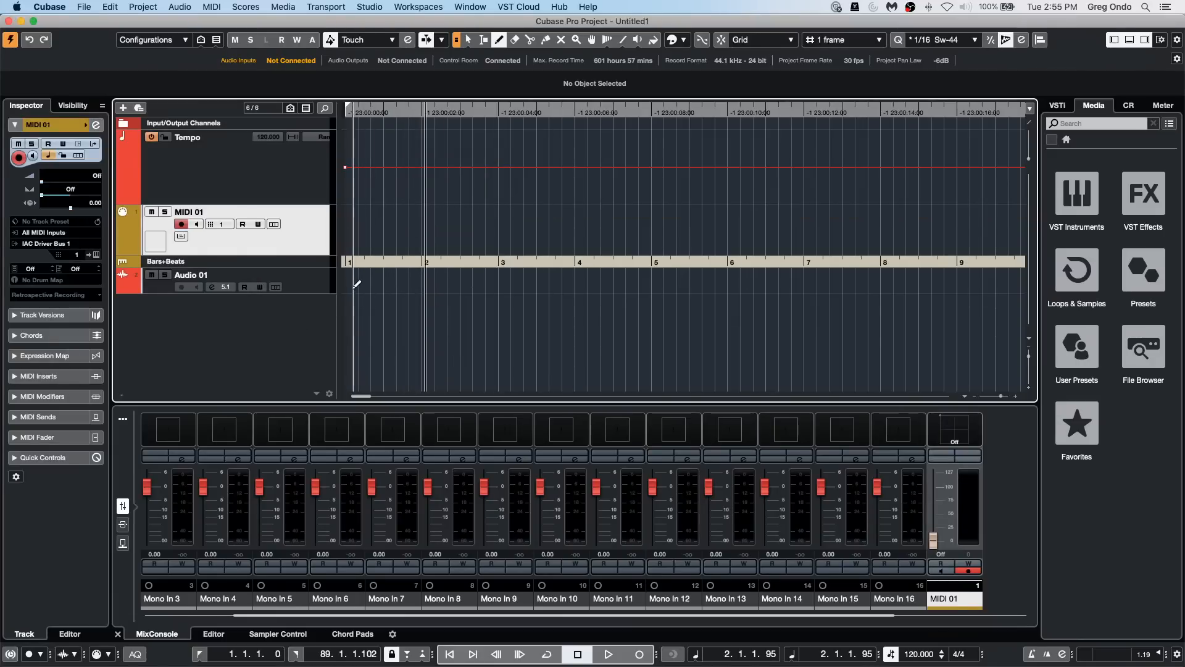
Step: Draw an audio part spanning bar 1 on the Audio 01 track and open it in the lower-zone editor
drag(347, 280, 422, 286)
key(1)
double_click(383, 289)
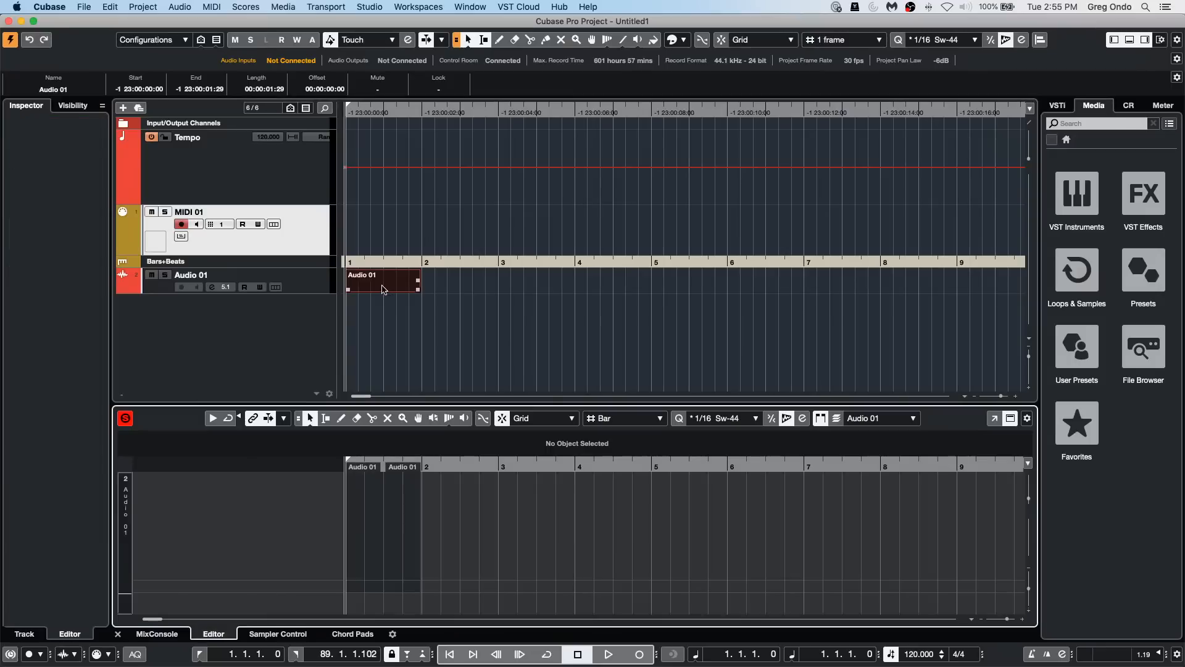
Step: Choose the Draw tool in the audio part editor and set the quantize preset to 1/4
right_click(352, 547)
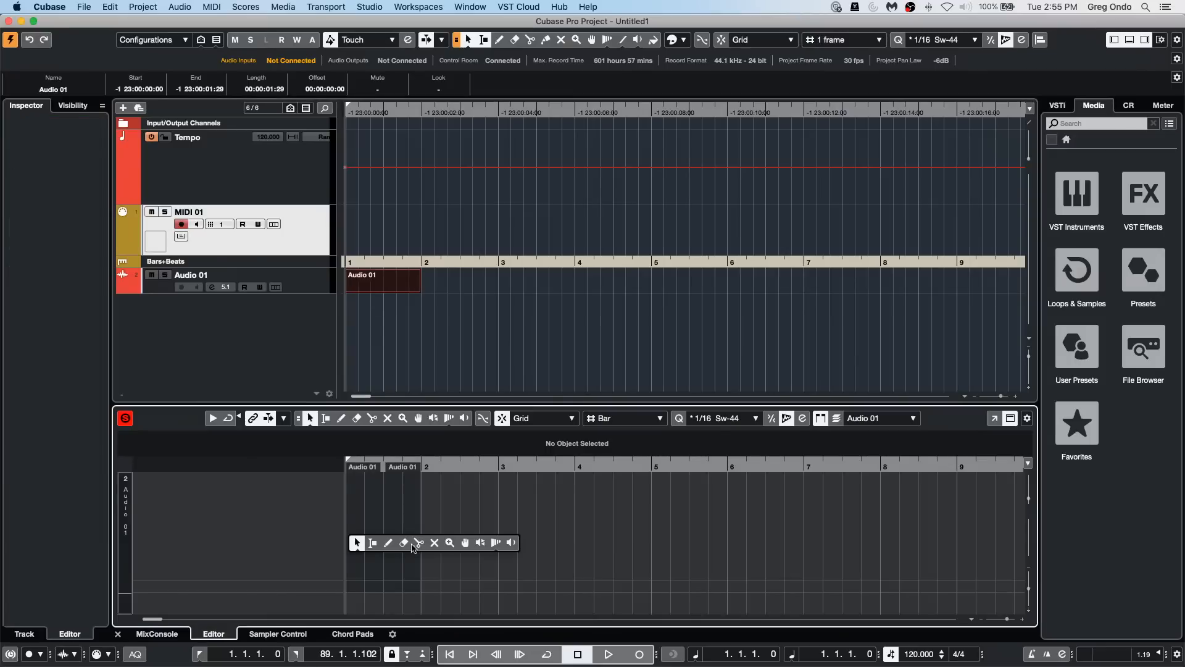
click(389, 543)
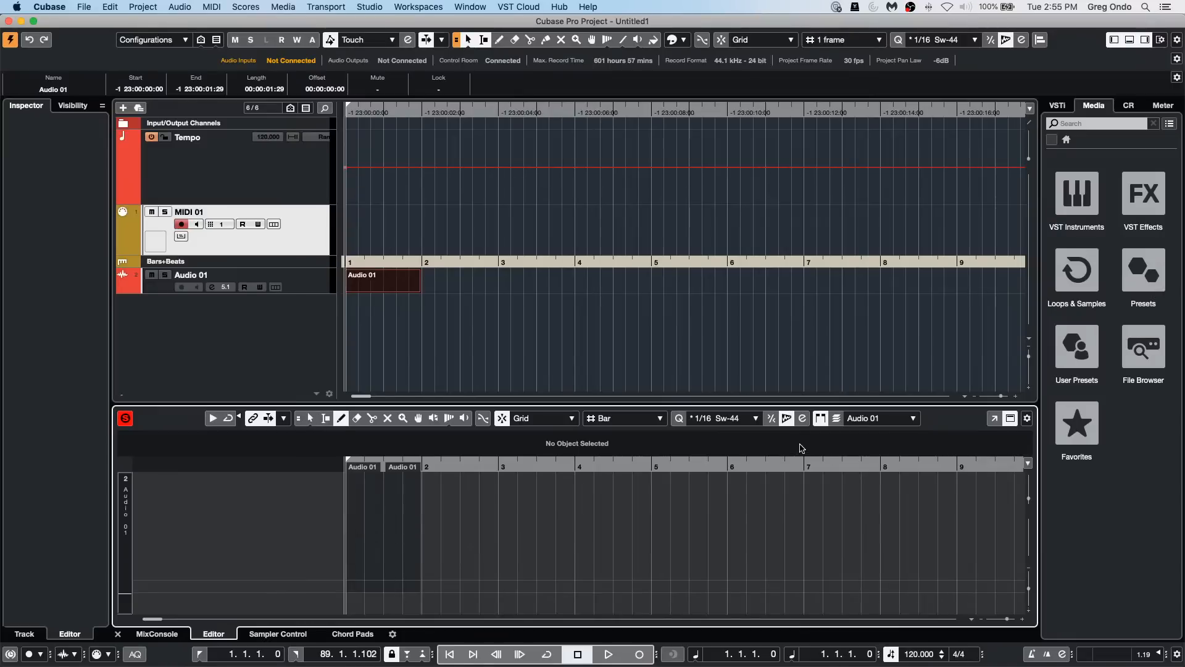
click(717, 420)
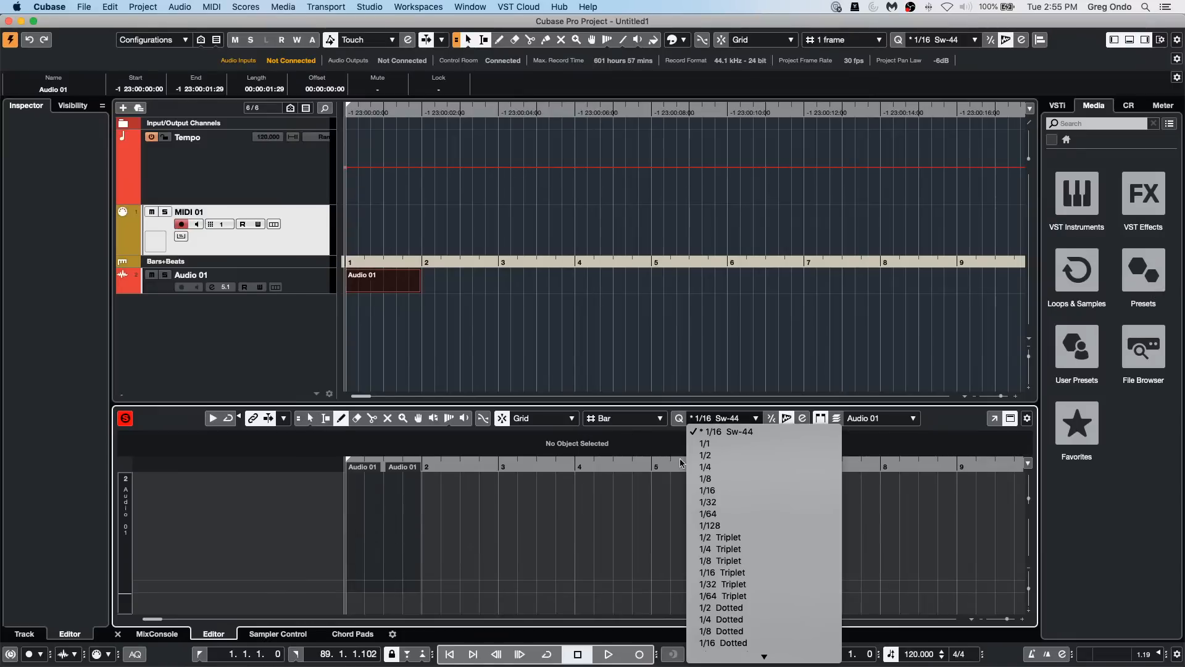
click(729, 468)
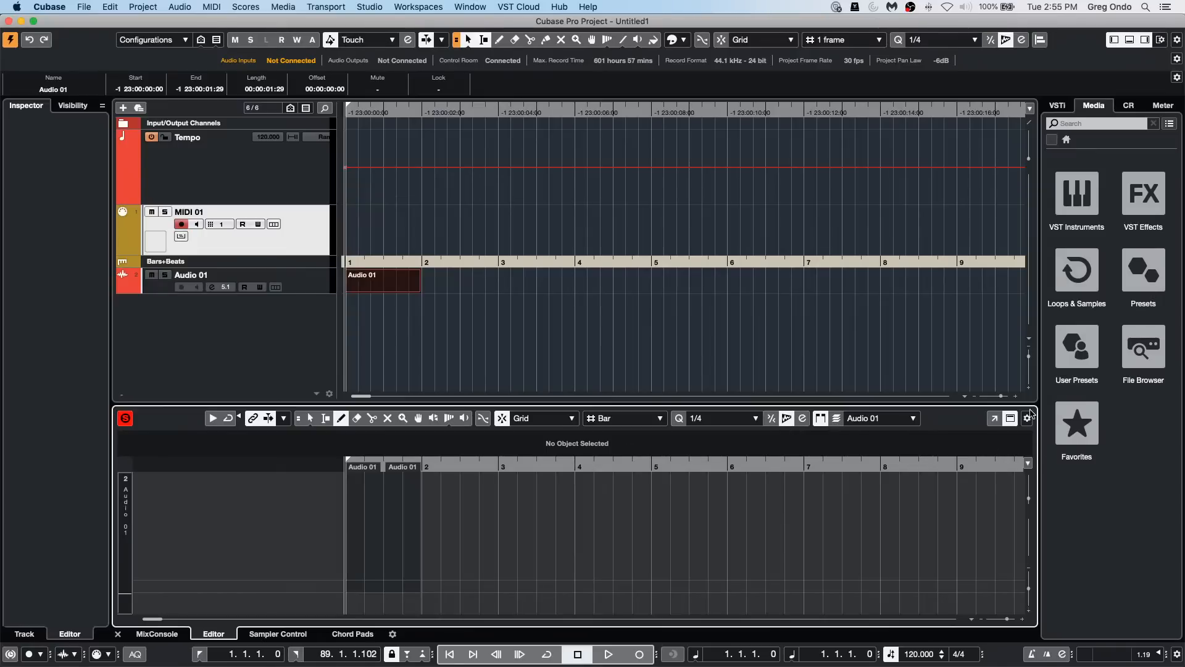
Step: Open the audio part editor in a separate window and close it again
click(1027, 418)
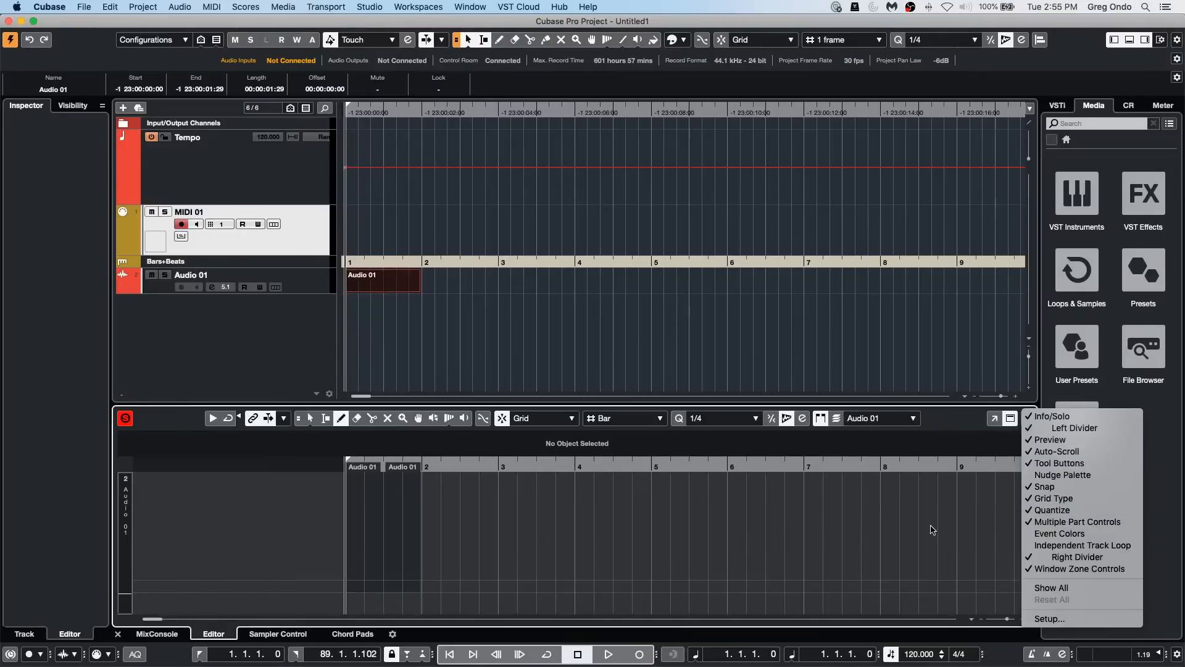
click(995, 419)
click(995, 419)
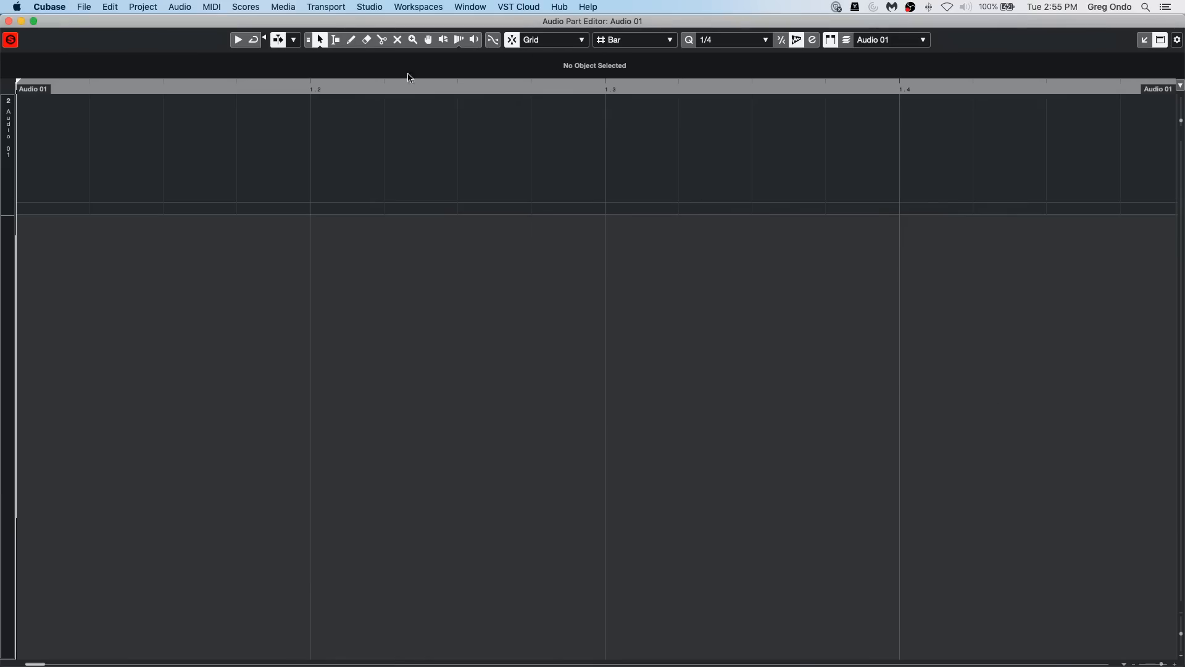
click(9, 22)
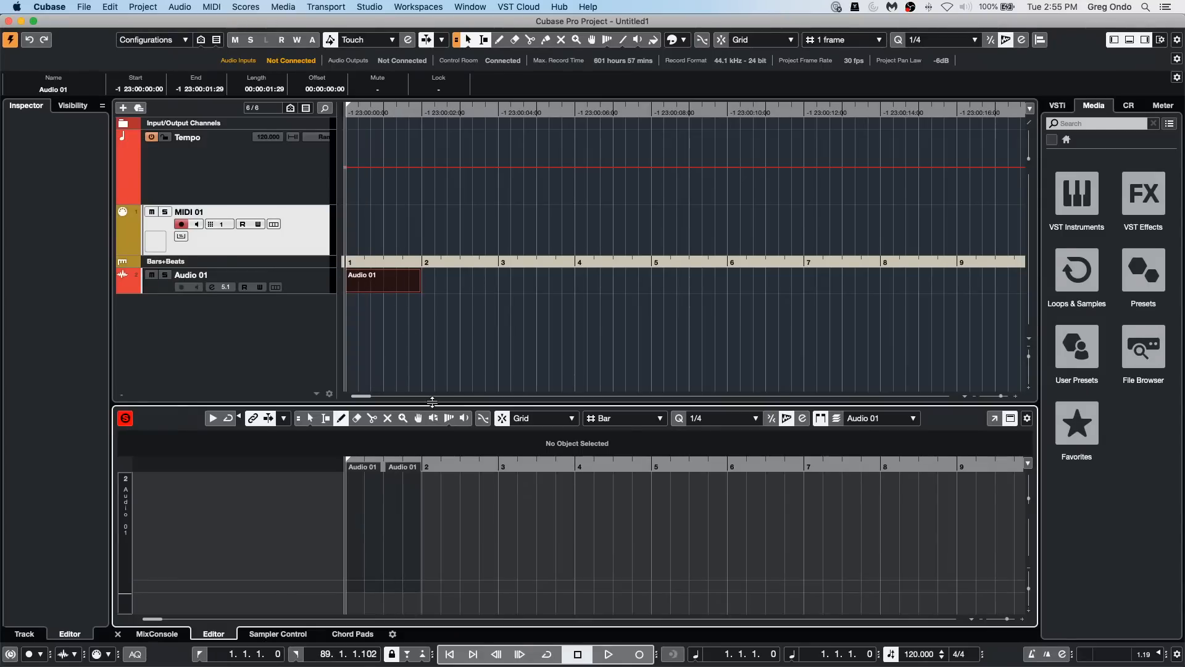
Step: Draw a MIDI part spanning bar 1 on the MIDI 01 track and open it in the Key Editor
right_click(350, 216)
click(382, 218)
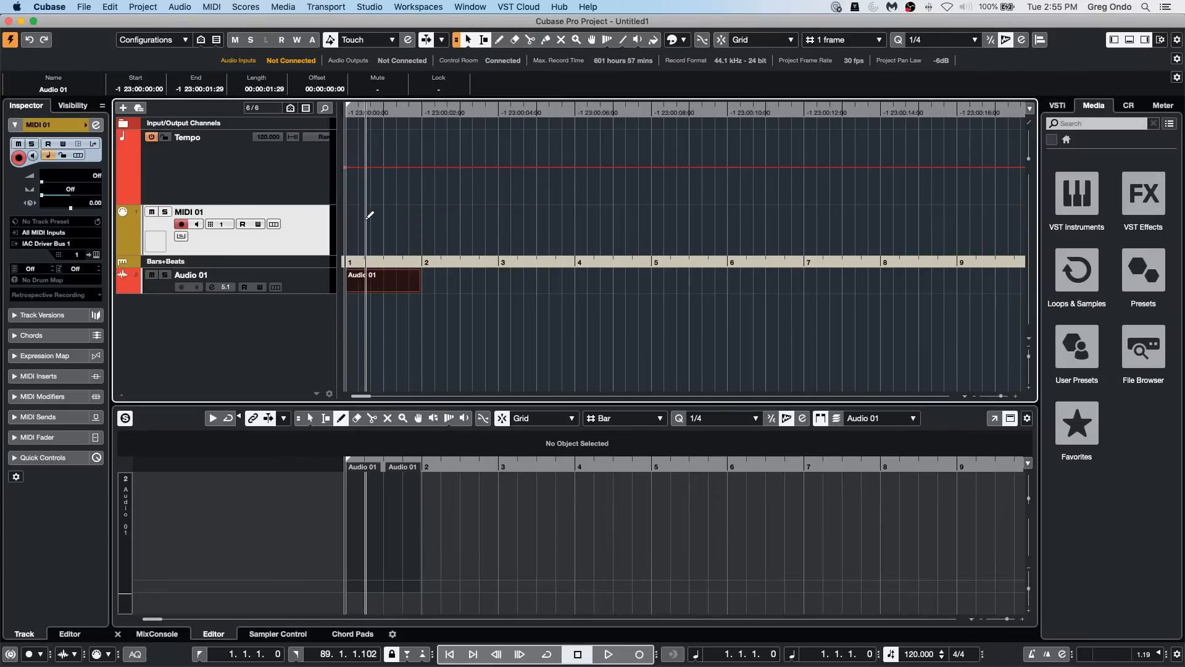
drag(346, 224, 422, 226)
key(1)
double_click(402, 236)
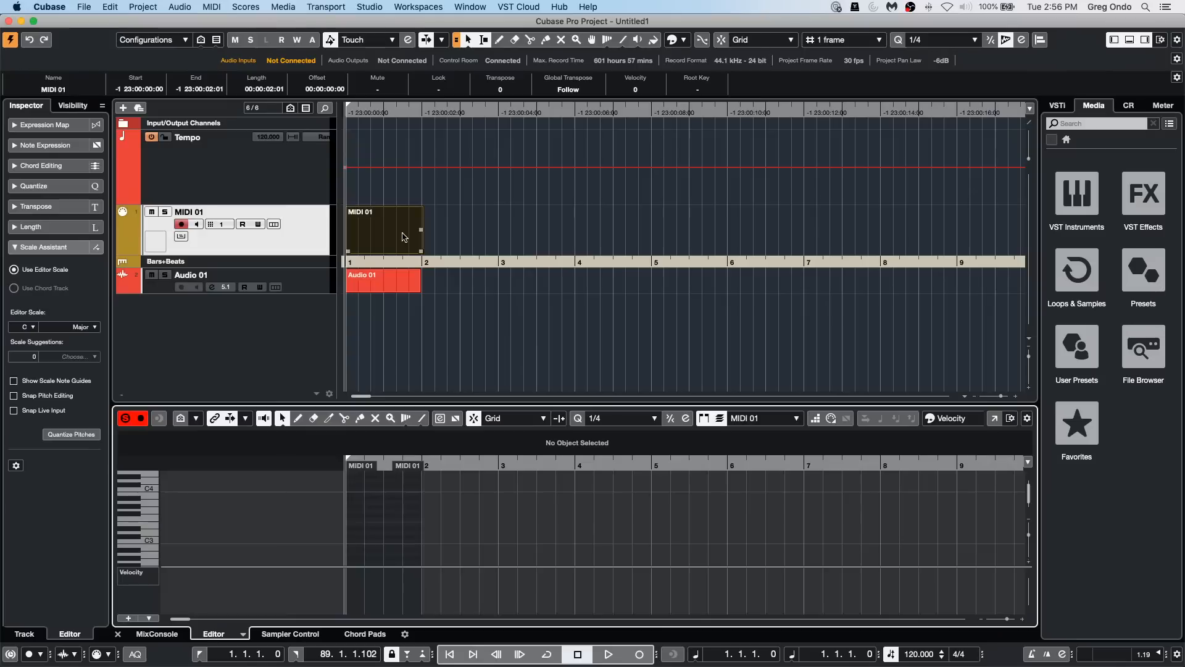
Step: Enter four ascending quarter notes in the MIDI part using Step Input, and play it back from the start of bar 1
click(815, 419)
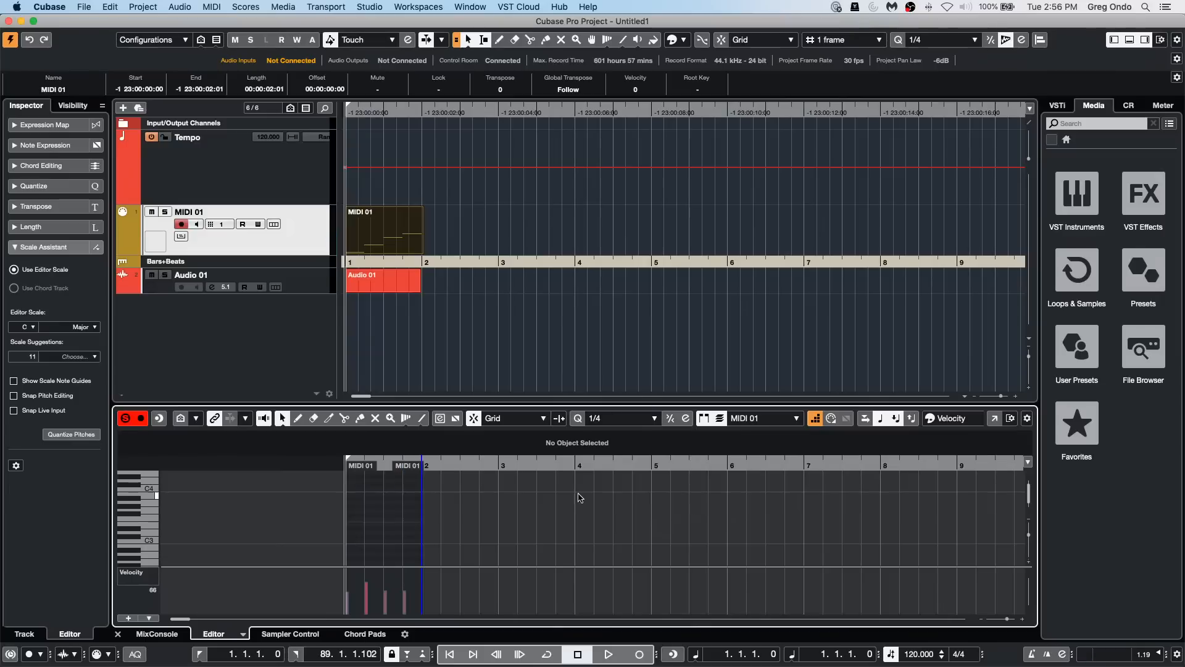
scroll(575, 499, down, 3)
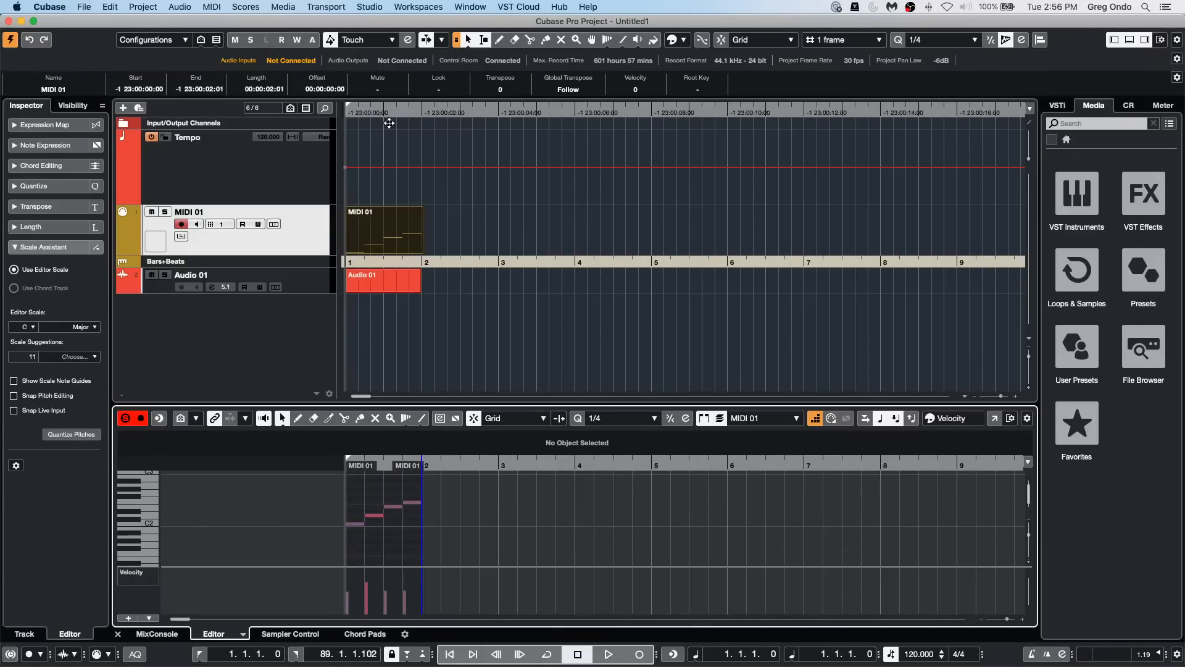
click(351, 111)
key(space)
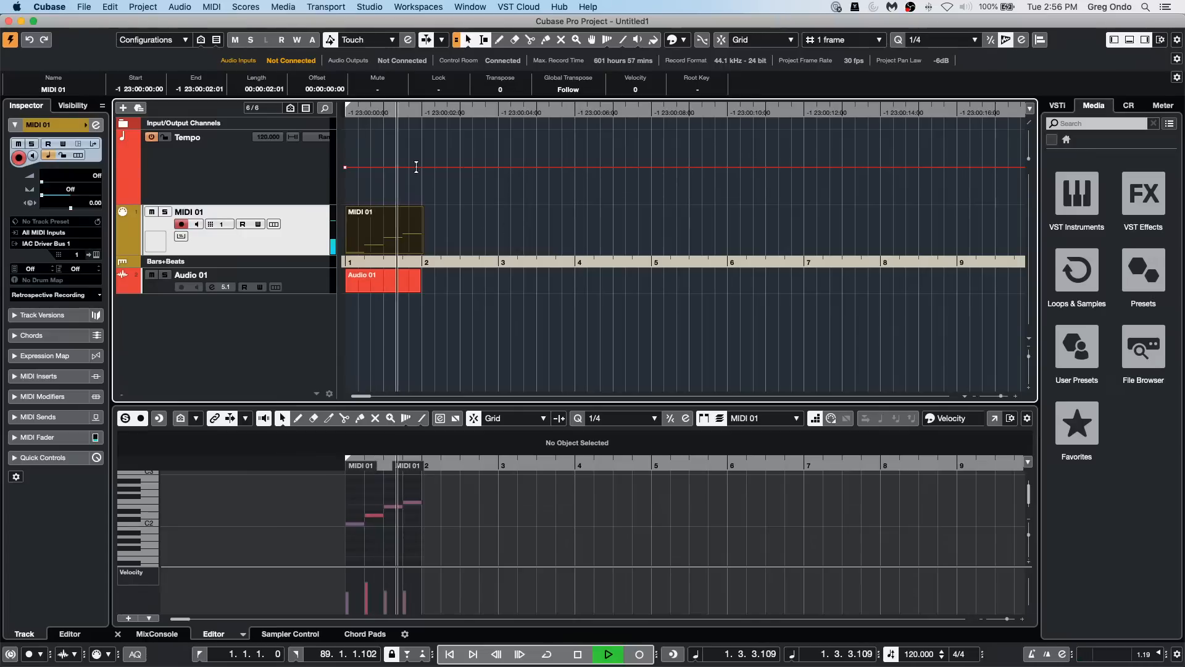
key(space)
Step: Draw a slowing tempo curve across bar 1 on the Tempo track and add two points that raise the tempo in bar 2
right_click(376, 188)
click(407, 186)
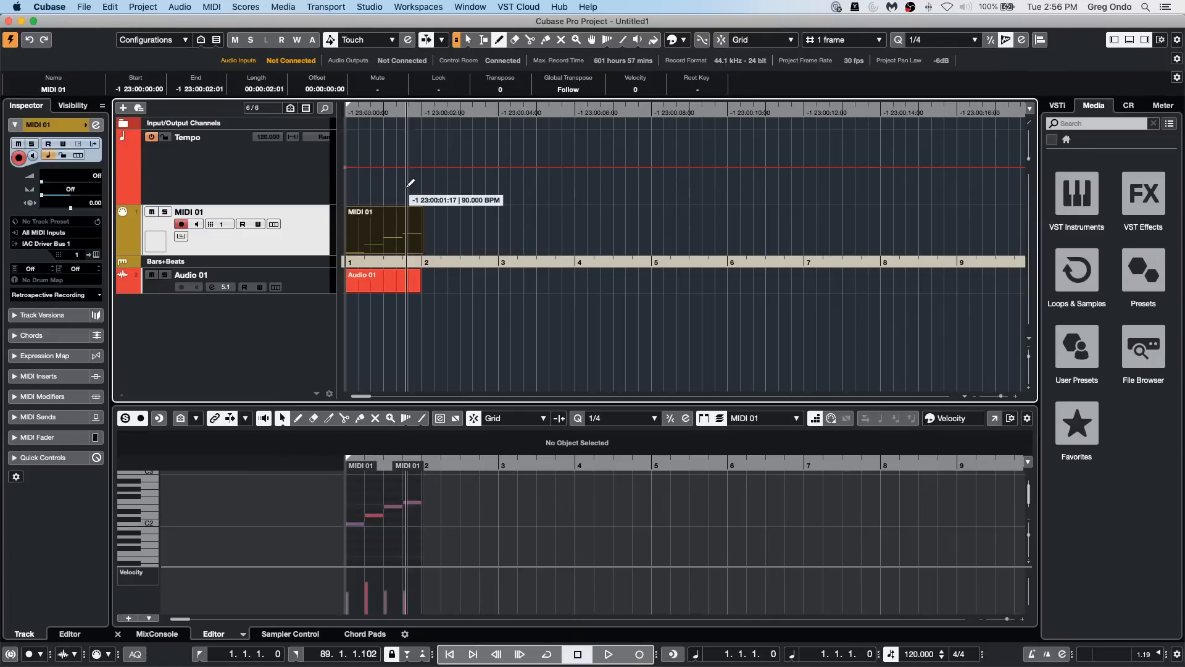
drag(368, 183, 395, 195)
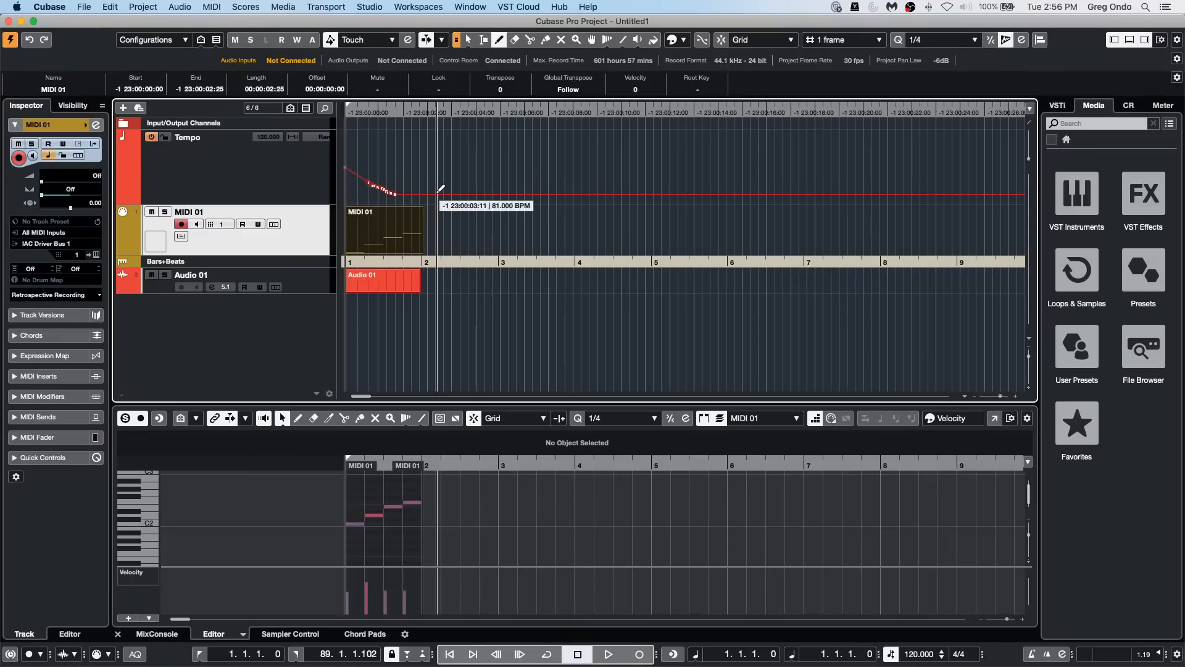
click(436, 192)
click(477, 164)
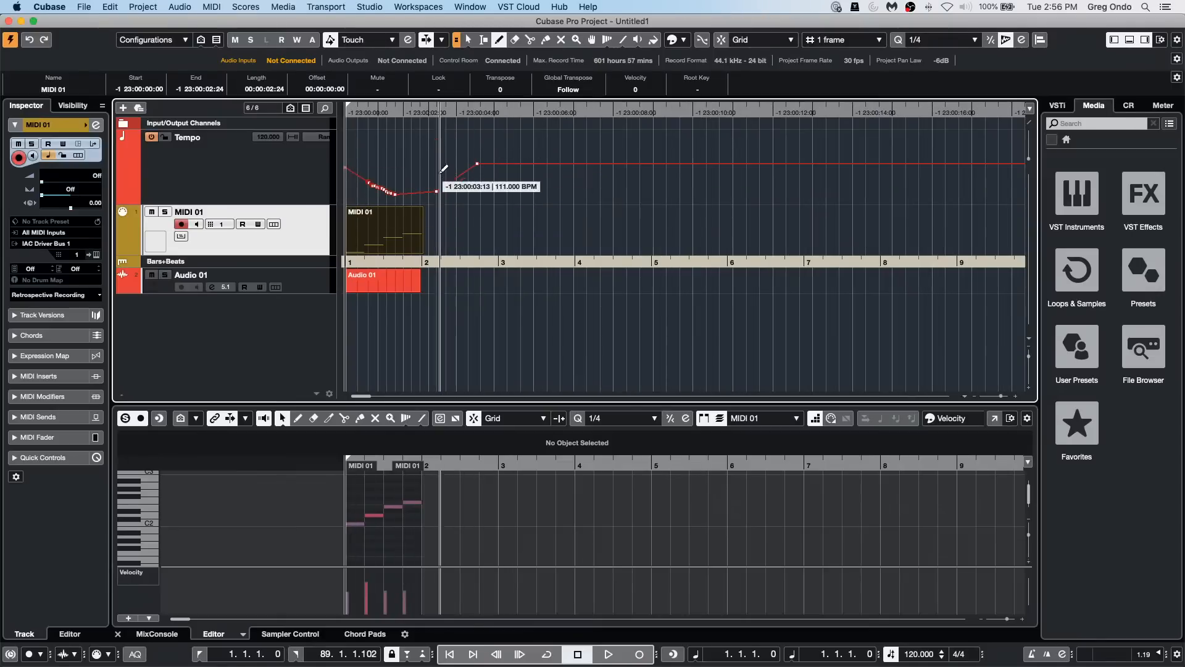
Step: Undo the tempo curve edits and the last note entered in the MIDI part
key(super+z)
key(super+z)
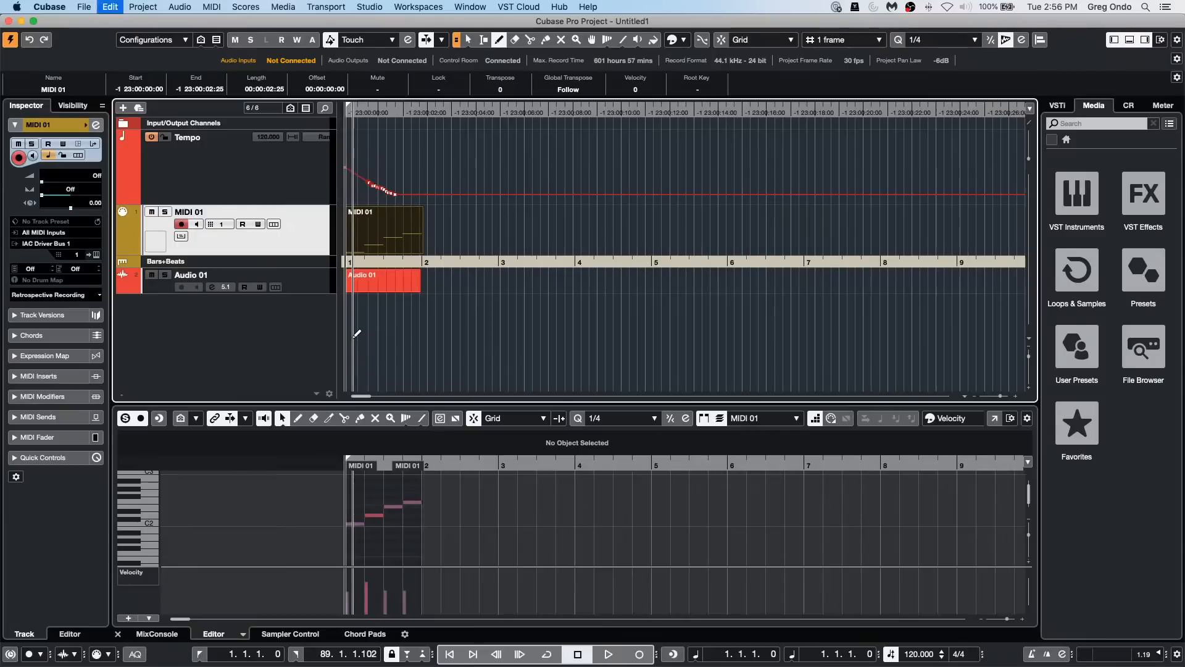
key(super+z)
key(super+z)
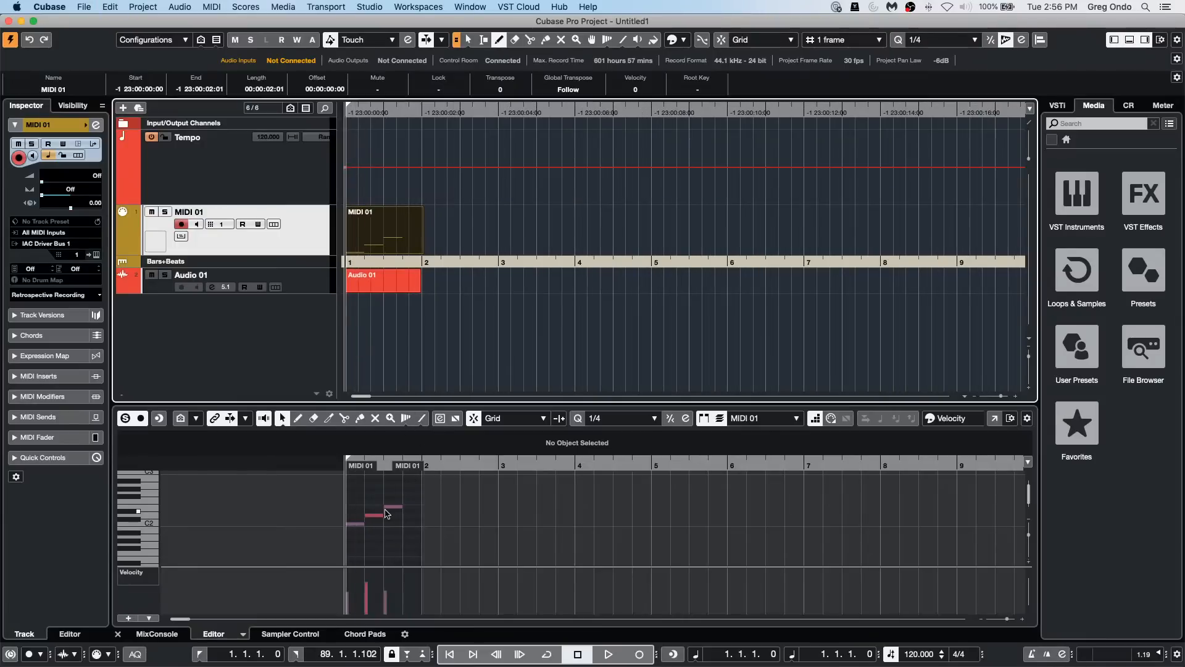
Step: Draw a dipping and recovering tempo curve from bar 1 into bar 2 and switch the MIDI 01 track to linear time base
mouse_move(365, 188)
mouse_down()
mouse_move(391, 201)
mouse_move(423, 182)
mouse_move(438, 195)
mouse_up()
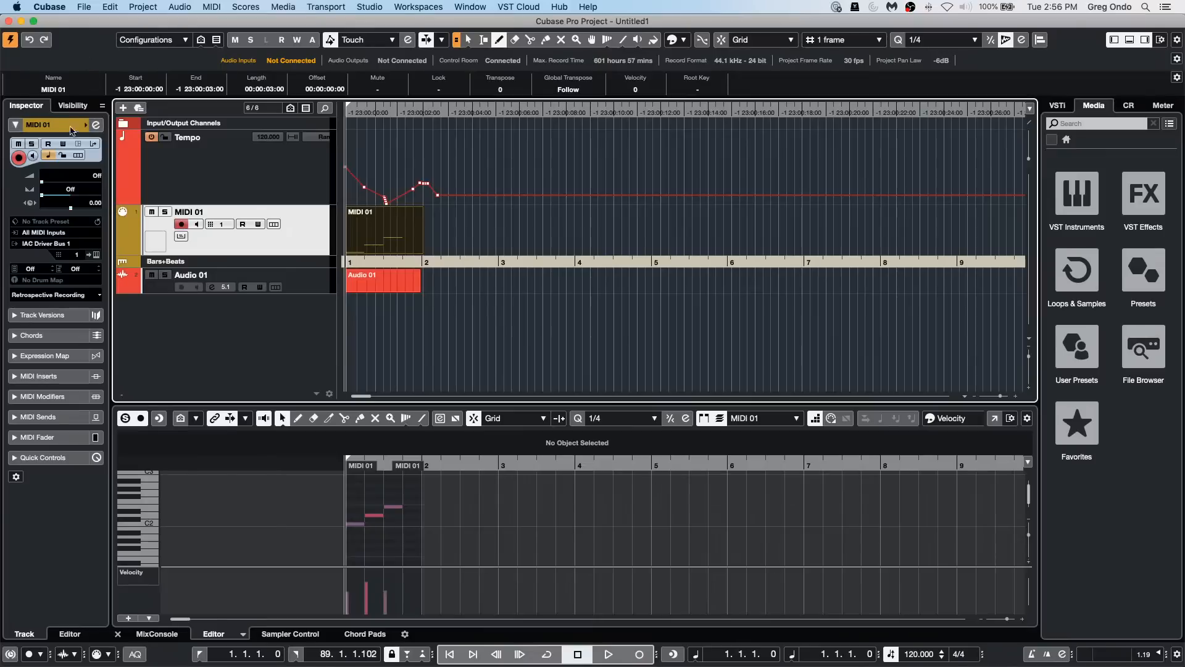
click(47, 156)
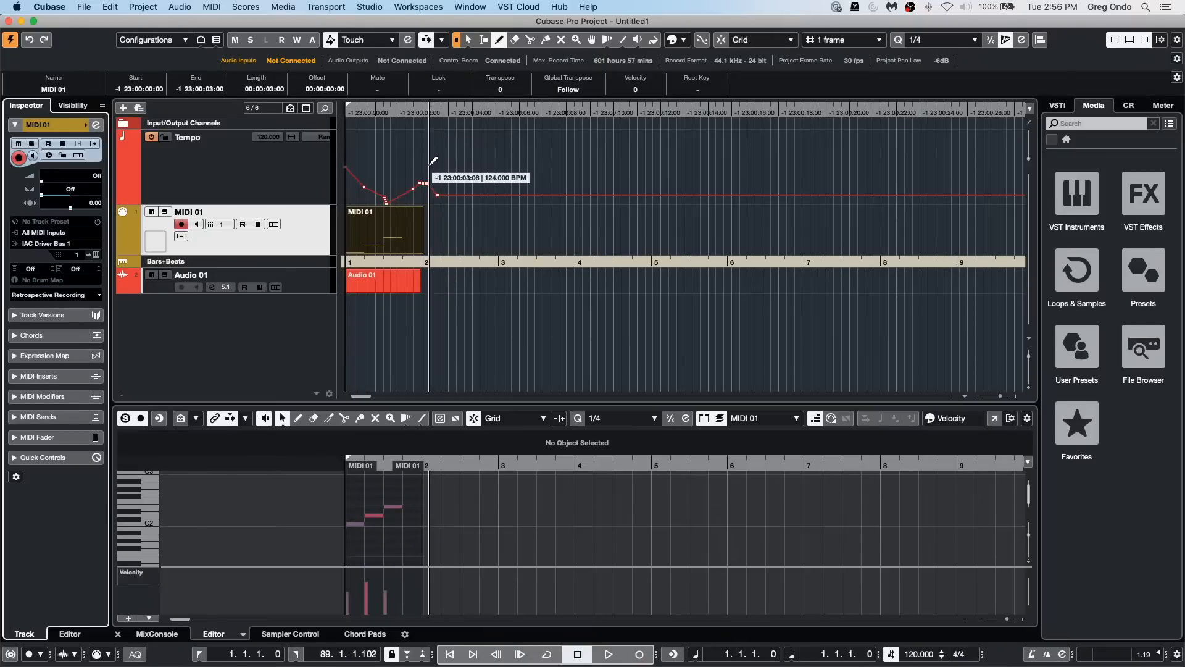
Step: Undo the tempo curve drawn across bars 1 and 2
key(super+z)
key(super+z)
key(super+z)
key(super+z)
key(super+z)
key(super+z)
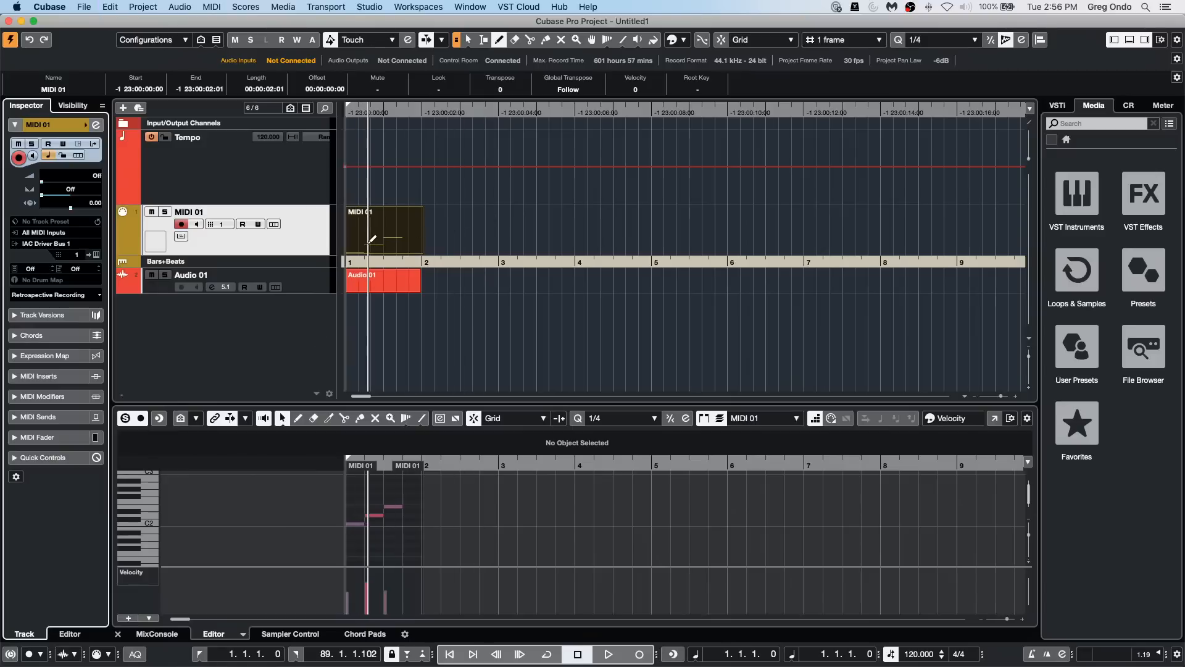
Step: Draw a fluctuating tempo curve across bars 1 to 3 on the Tempo track
key(1)
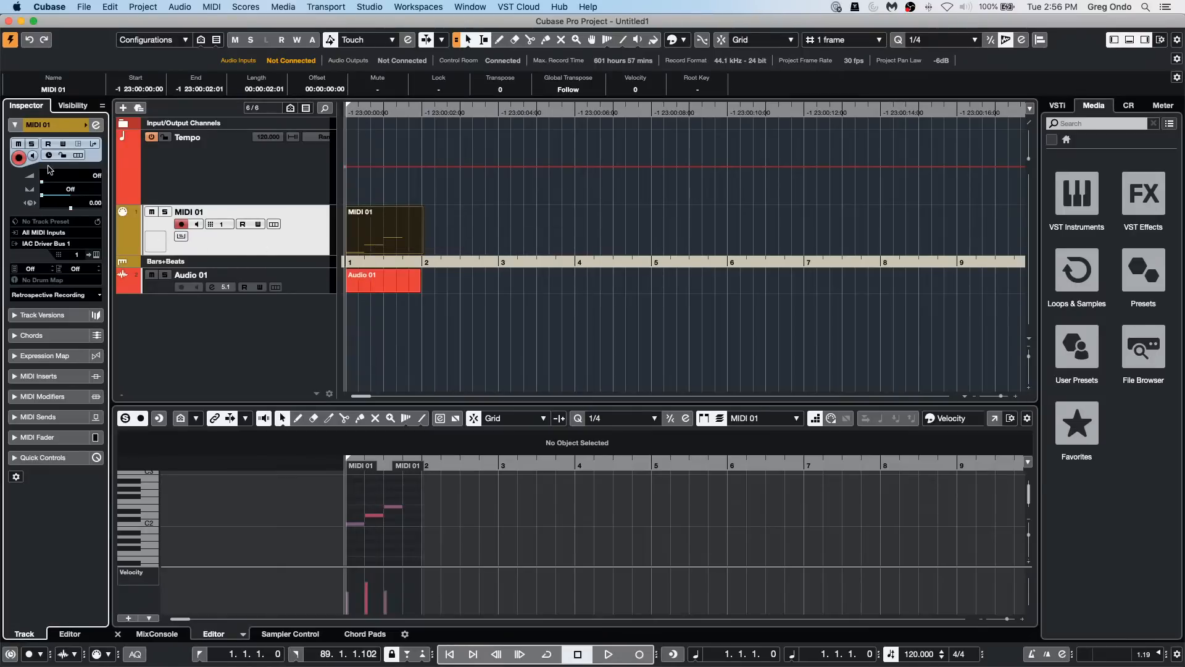
right_click(359, 188)
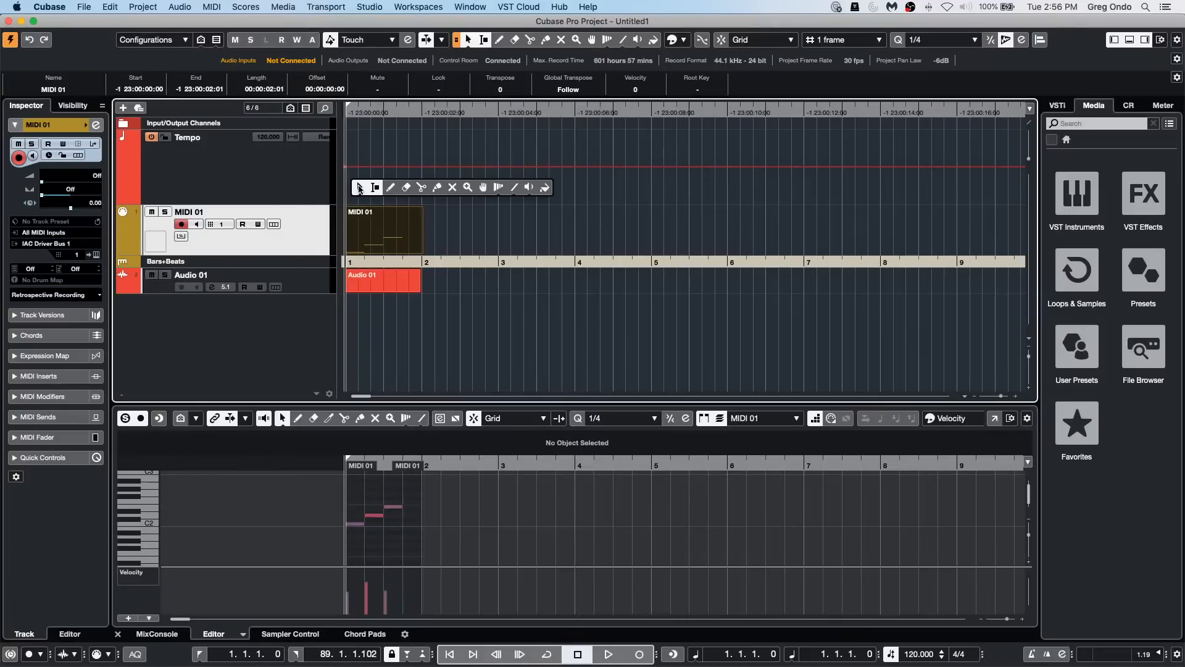
click(391, 187)
mouse_move(360, 184)
mouse_down()
mouse_move(492, 193)
mouse_move(586, 183)
mouse_up()
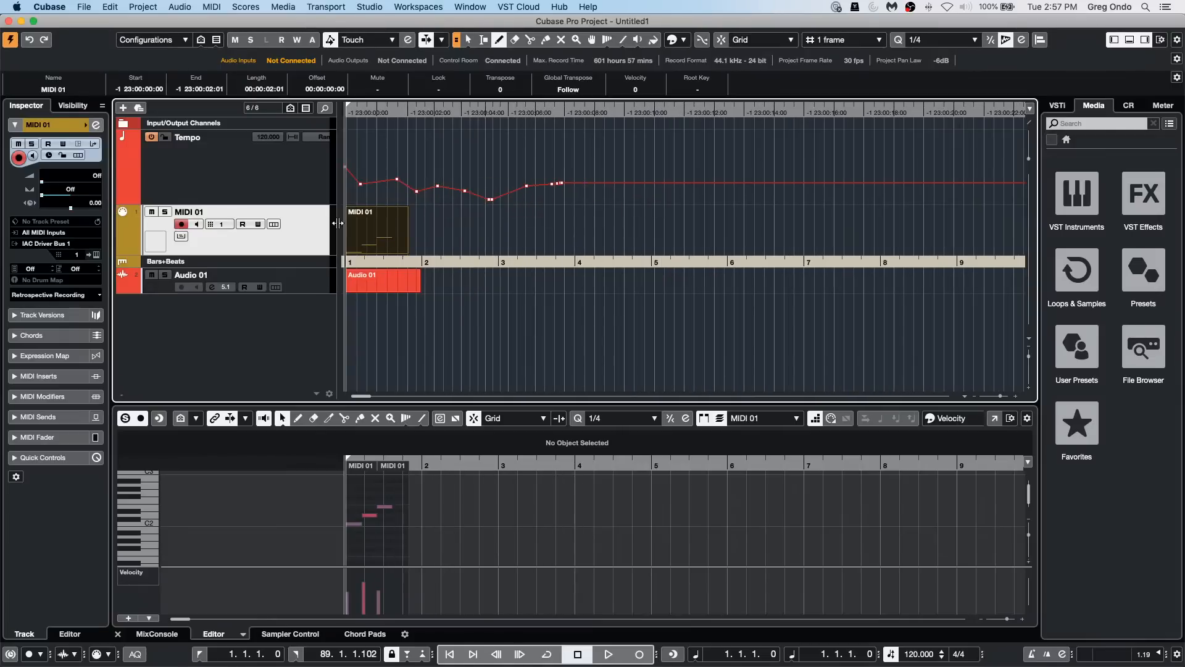
Step: Switch the MIDI 01 track to musical time base and add a tempo point that slows the tempo in bar 1
right_click(310, 243)
click(299, 239)
click(32, 157)
click(32, 157)
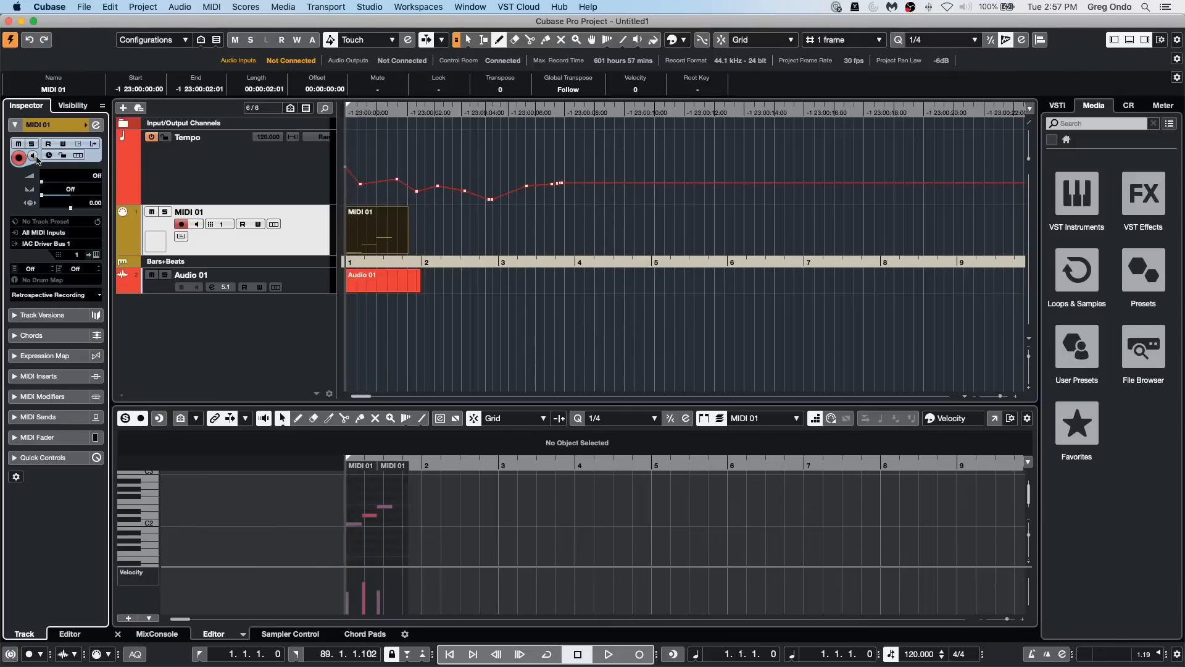
click(49, 156)
click(379, 196)
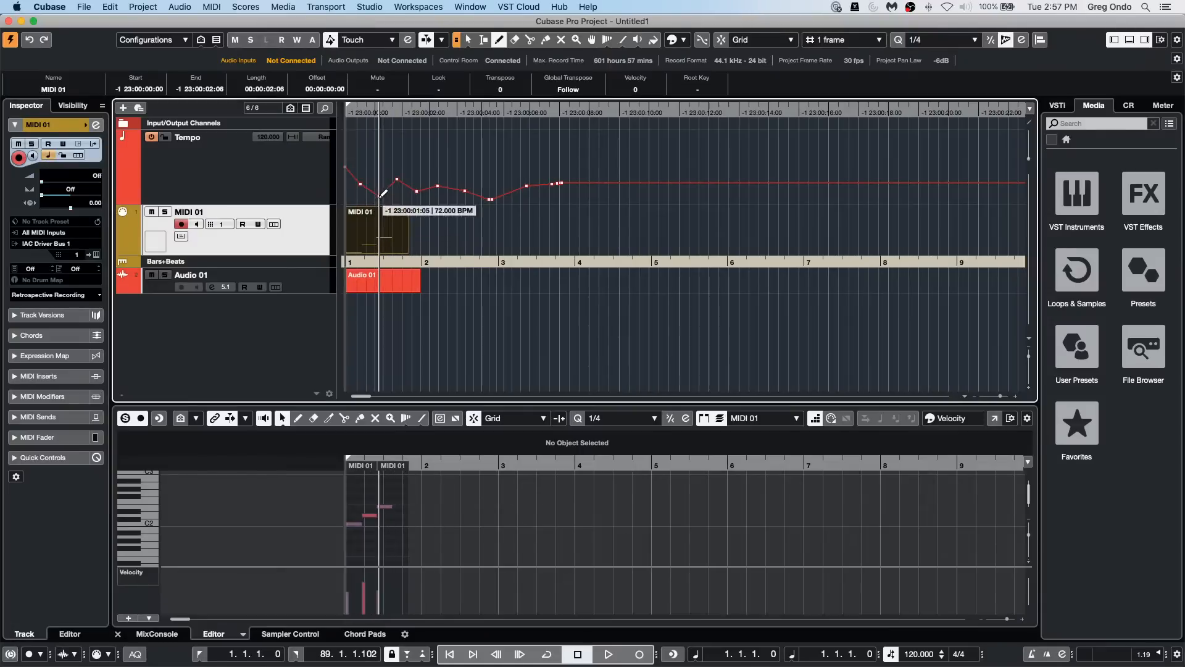
Step: Return the MIDI 01 track to linear time base and draw a steep tempo dip early in bar 1
click(51, 157)
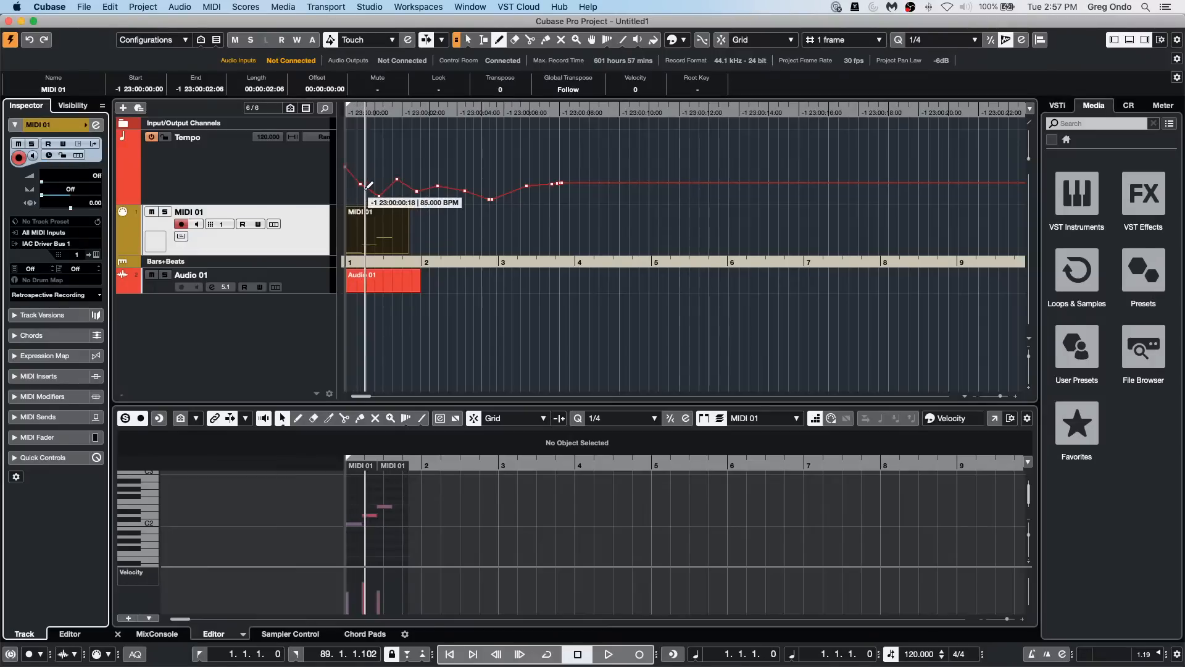
drag(369, 185, 358, 201)
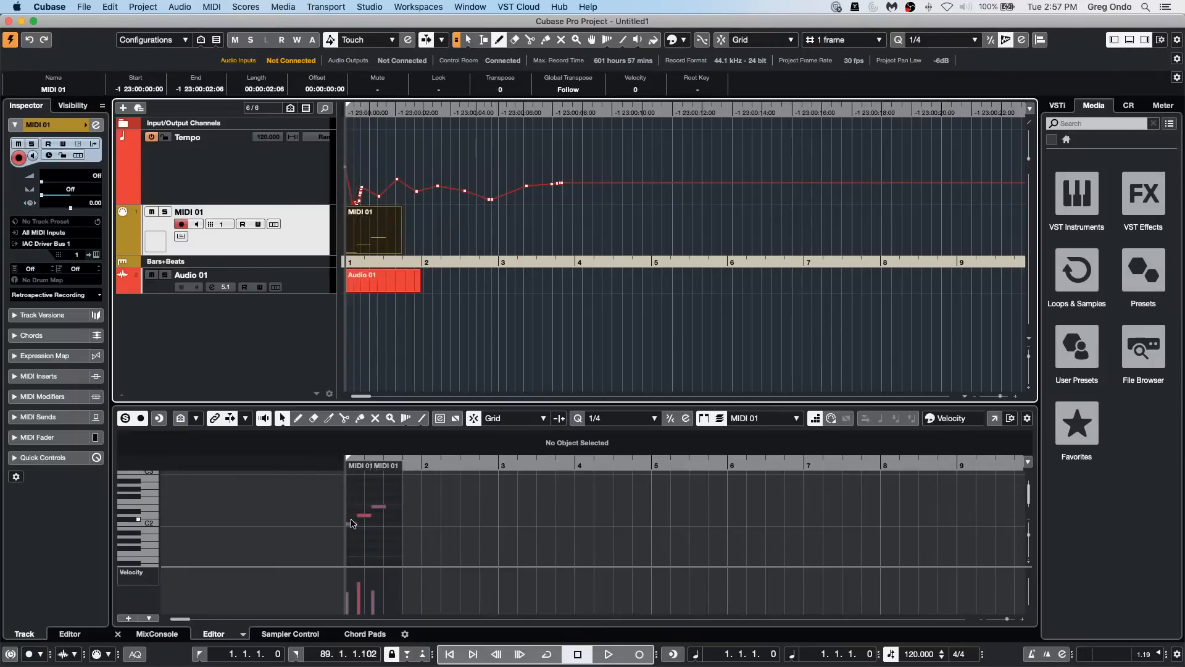
Step: Set the Key Editor's ruler display format to Seconds
right_click(412, 470)
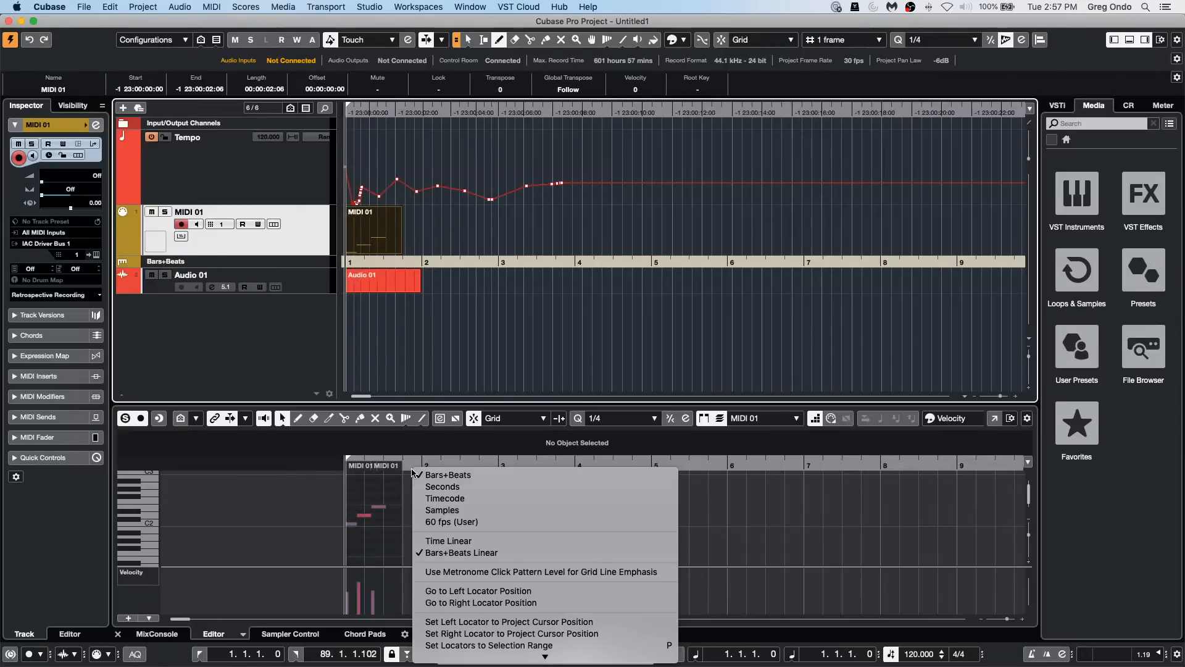
click(432, 487)
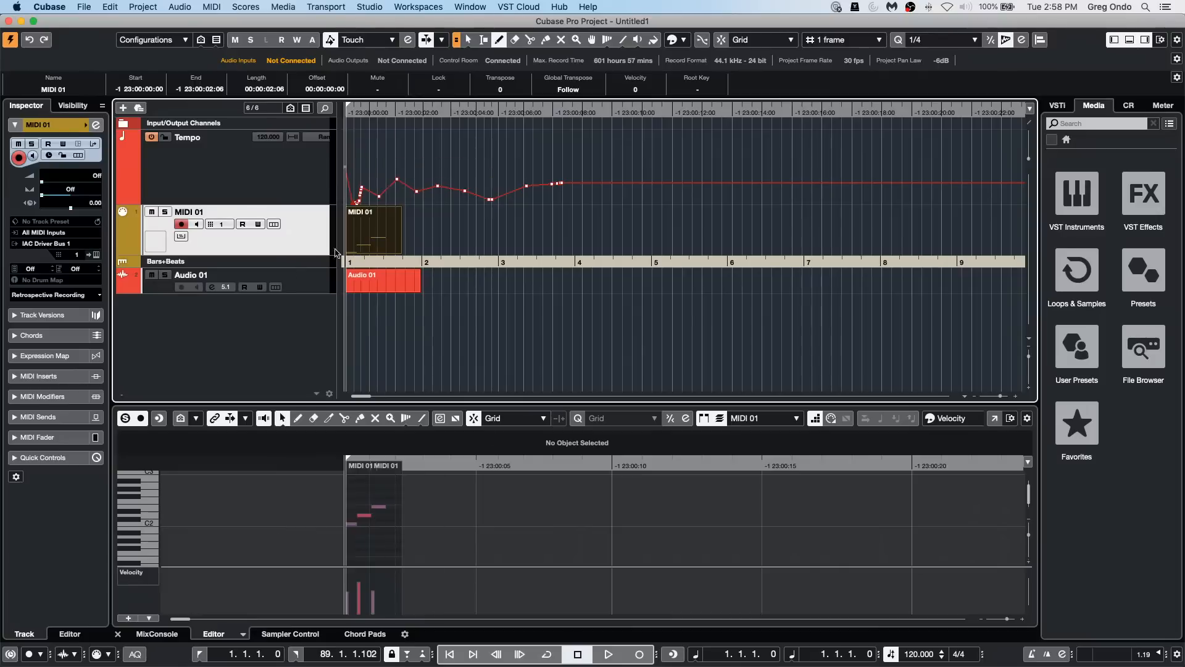
Step: Turn on Constrain Delay Compensation
click(9, 656)
click(8, 655)
click(9, 655)
Step: Show the MixConsole in the lower zone and open the Channel Settings of the Stereo Out channel
click(150, 636)
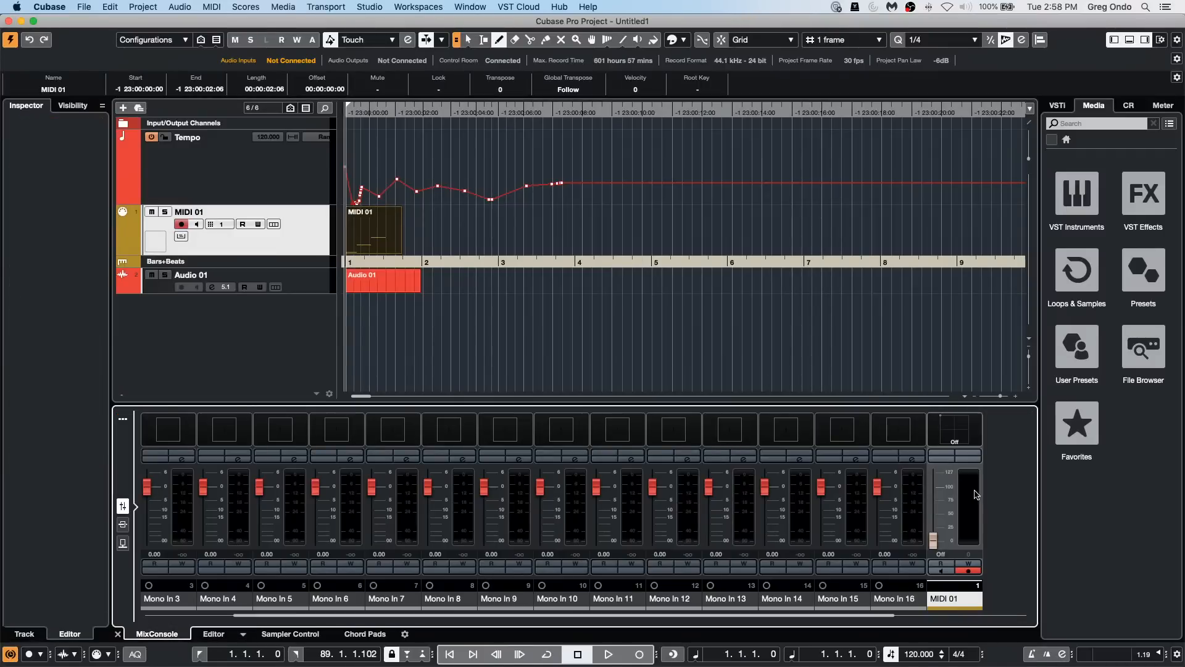
click(973, 466)
drag(865, 615, 1038, 612)
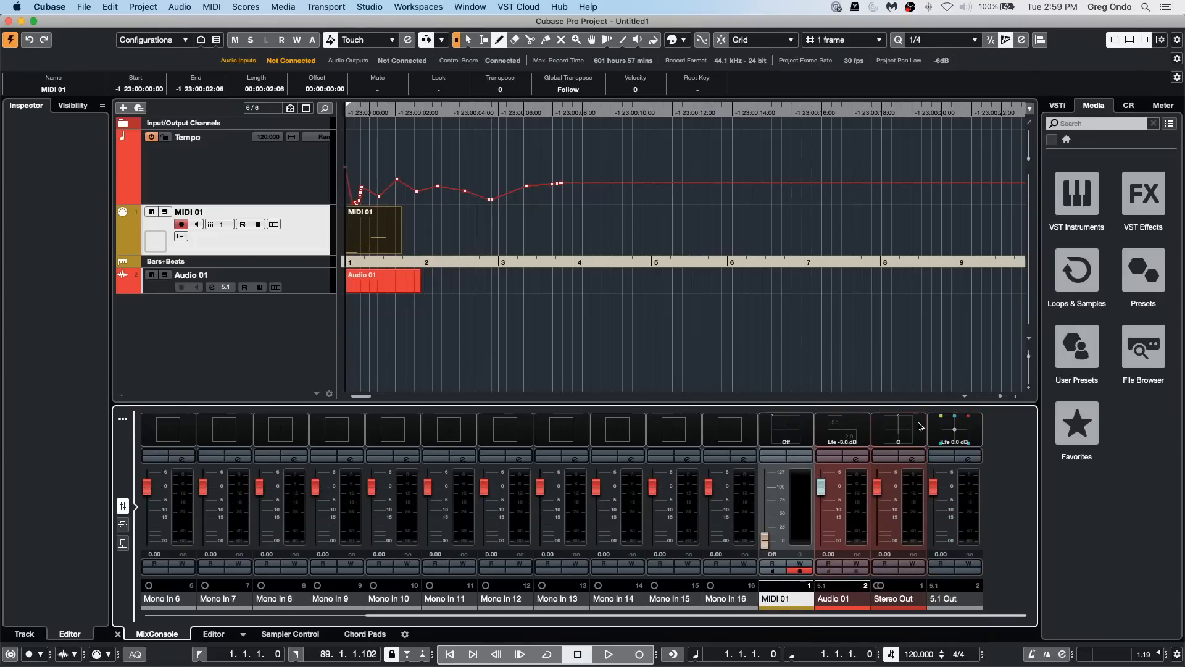
click(917, 462)
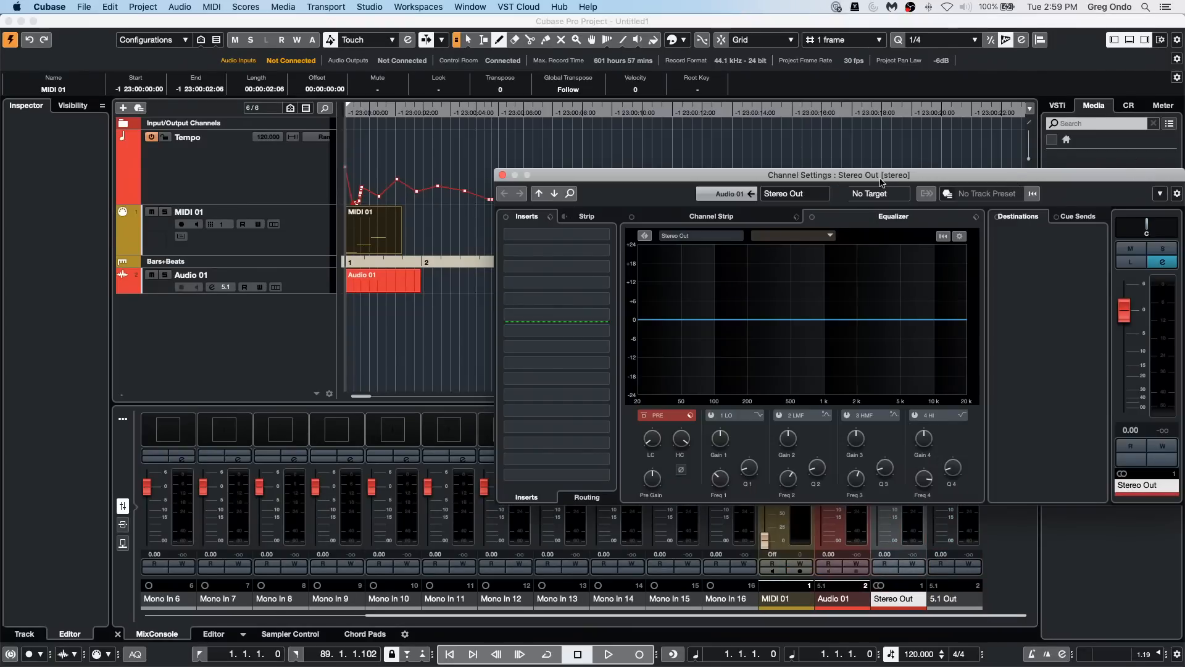
drag(885, 182, 744, 172)
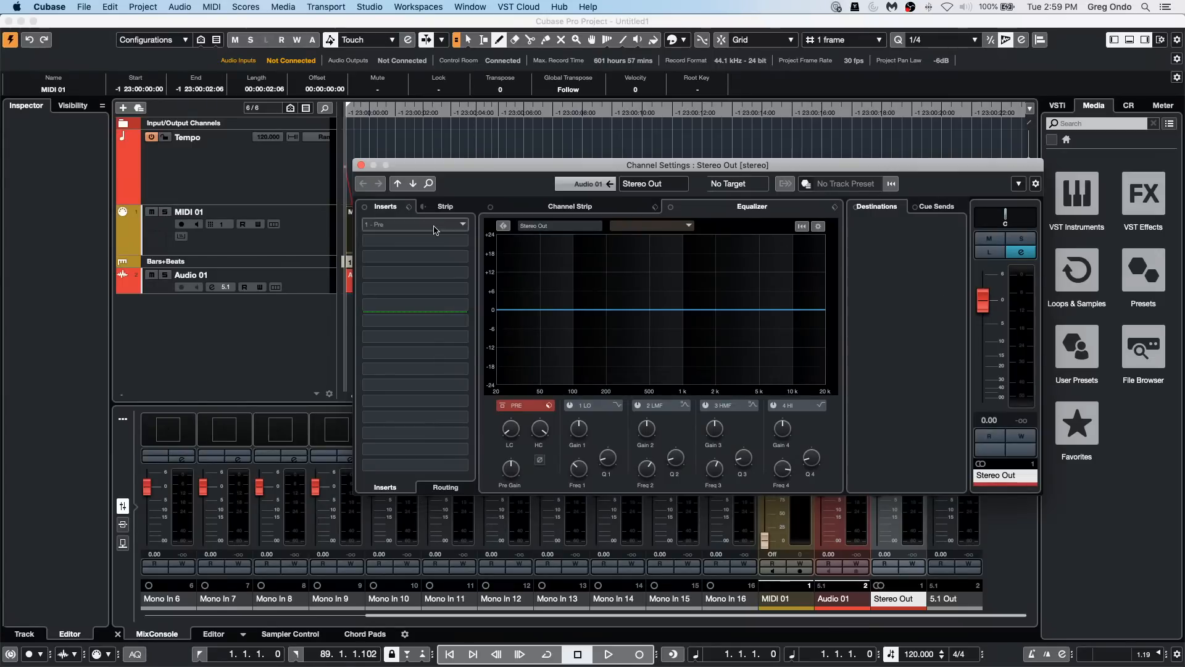
Step: Load the MultibandCompressor from the Dynamics effects as an insert on Stereo Out
click(379, 225)
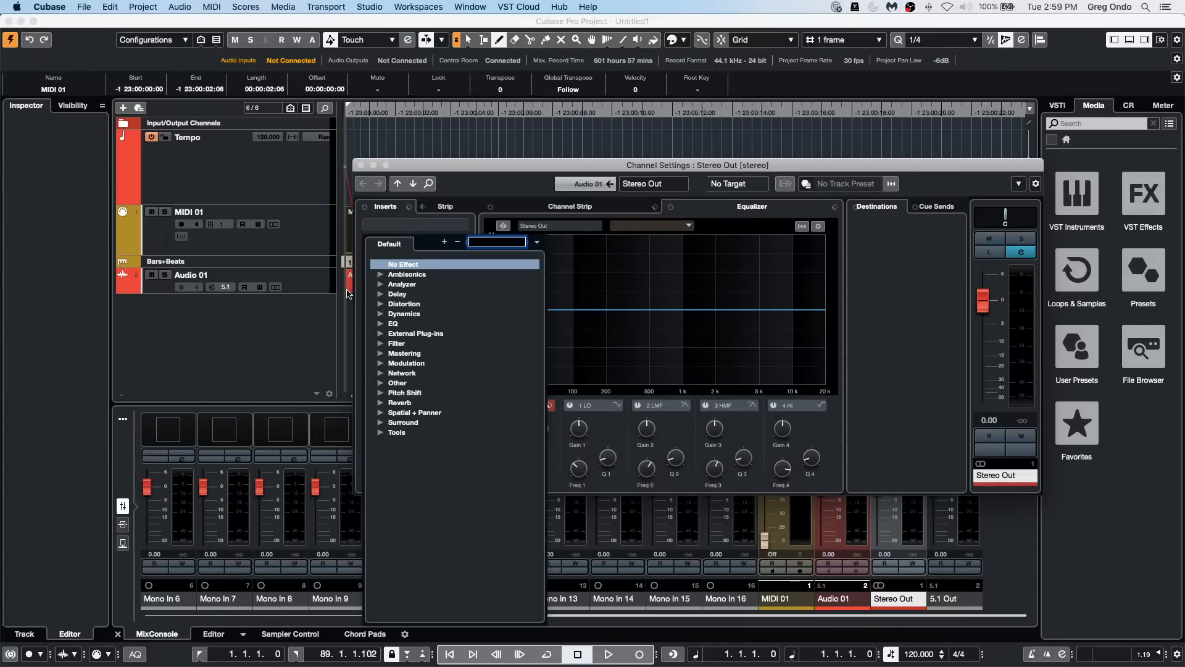
click(378, 314)
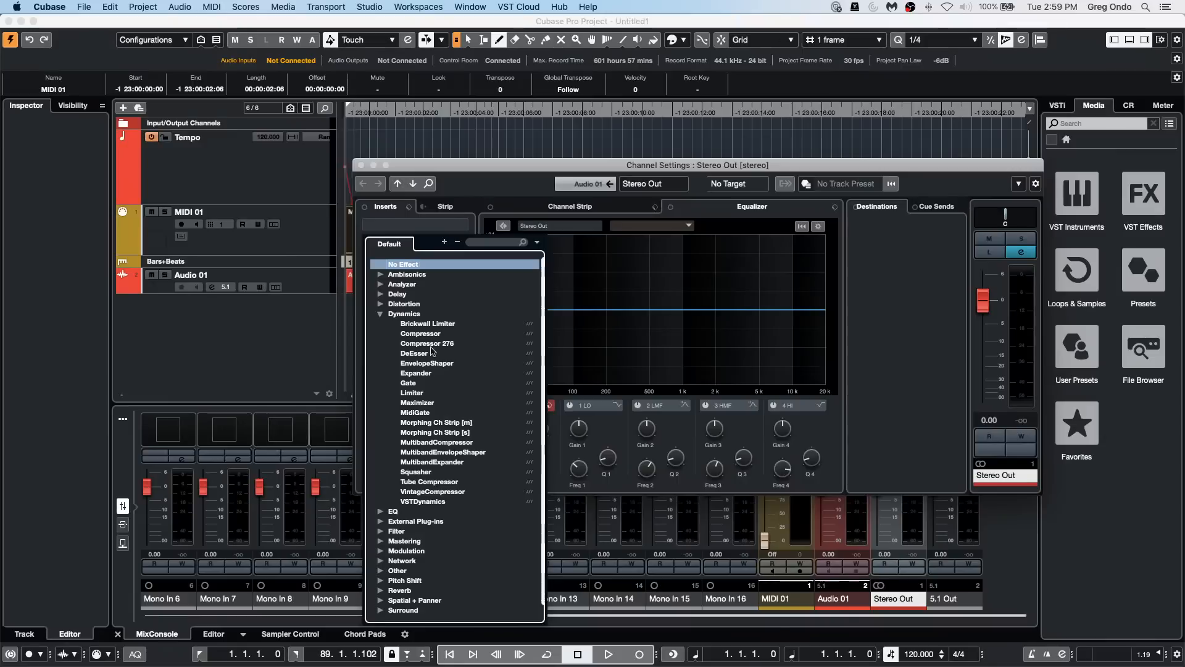
click(439, 443)
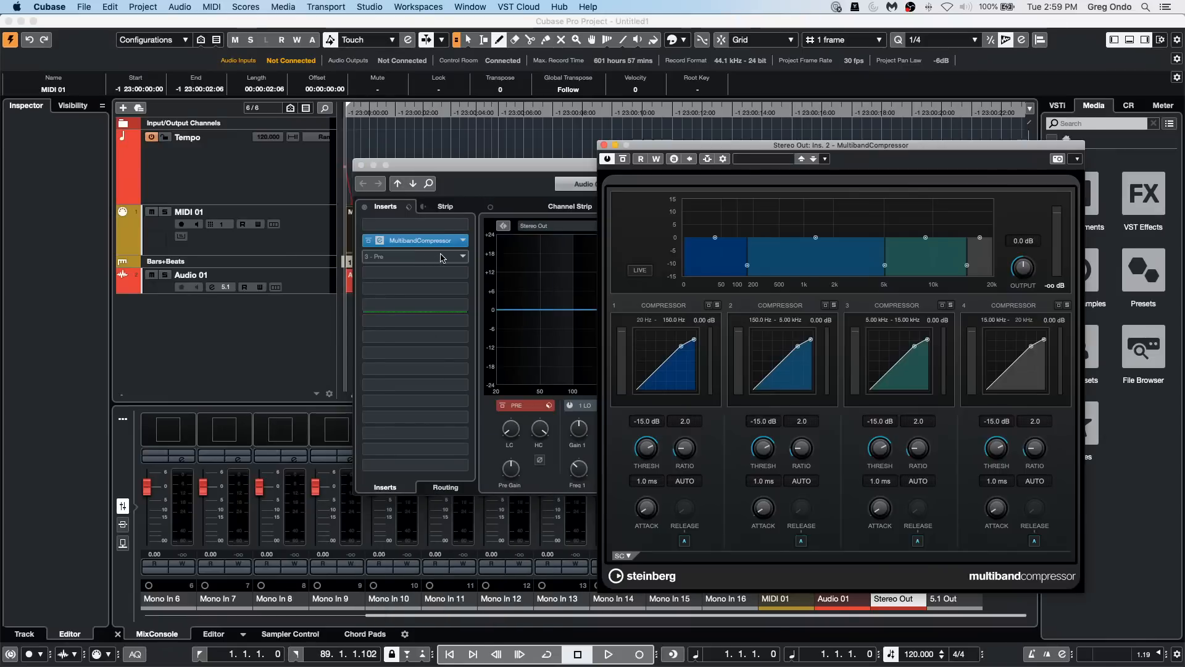
Step: Add the MultibandEnvelopeShaper as the next Stereo Out insert, then close both plug-in windows and the Channel Settings
click(439, 257)
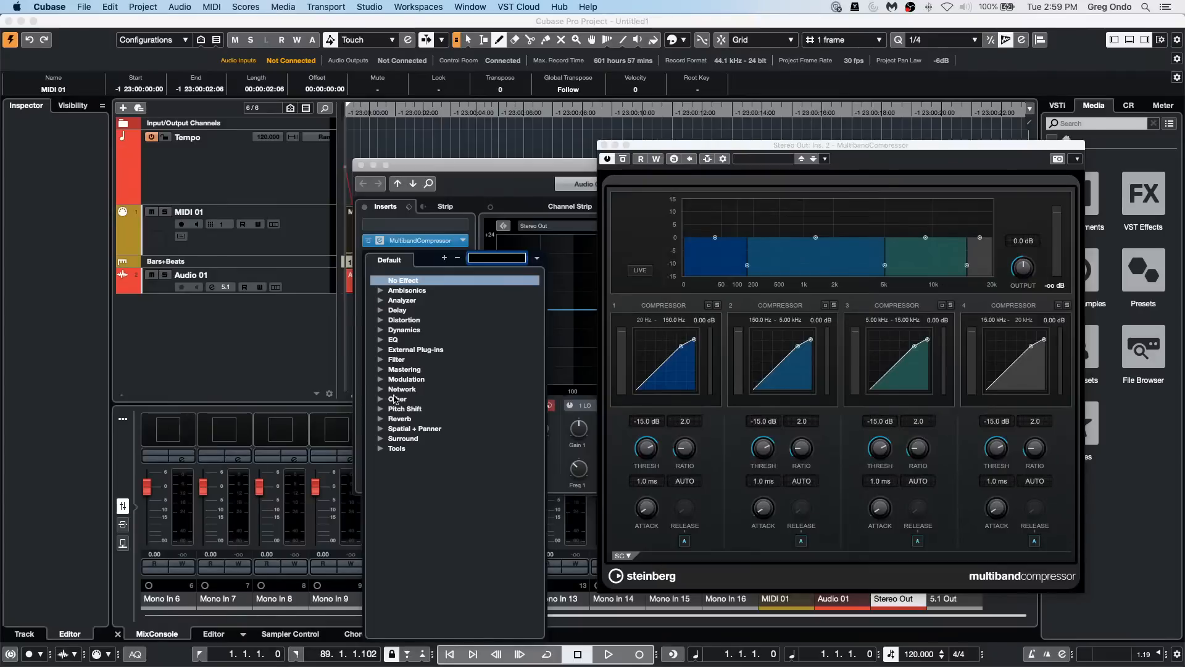
click(383, 330)
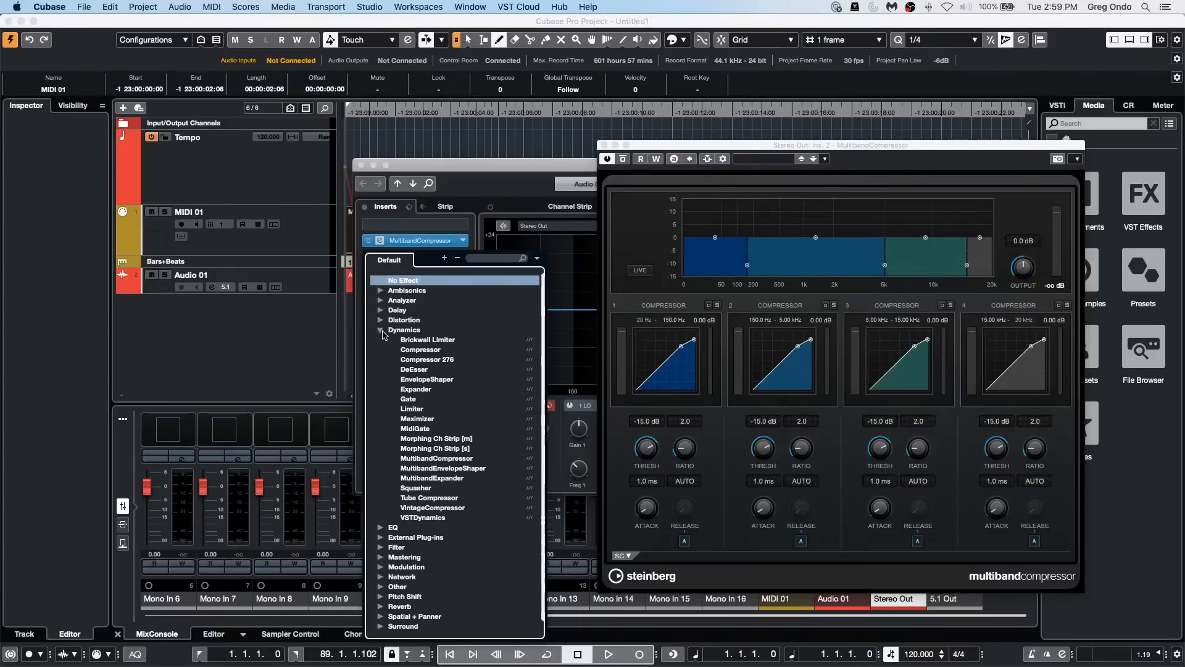
click(482, 469)
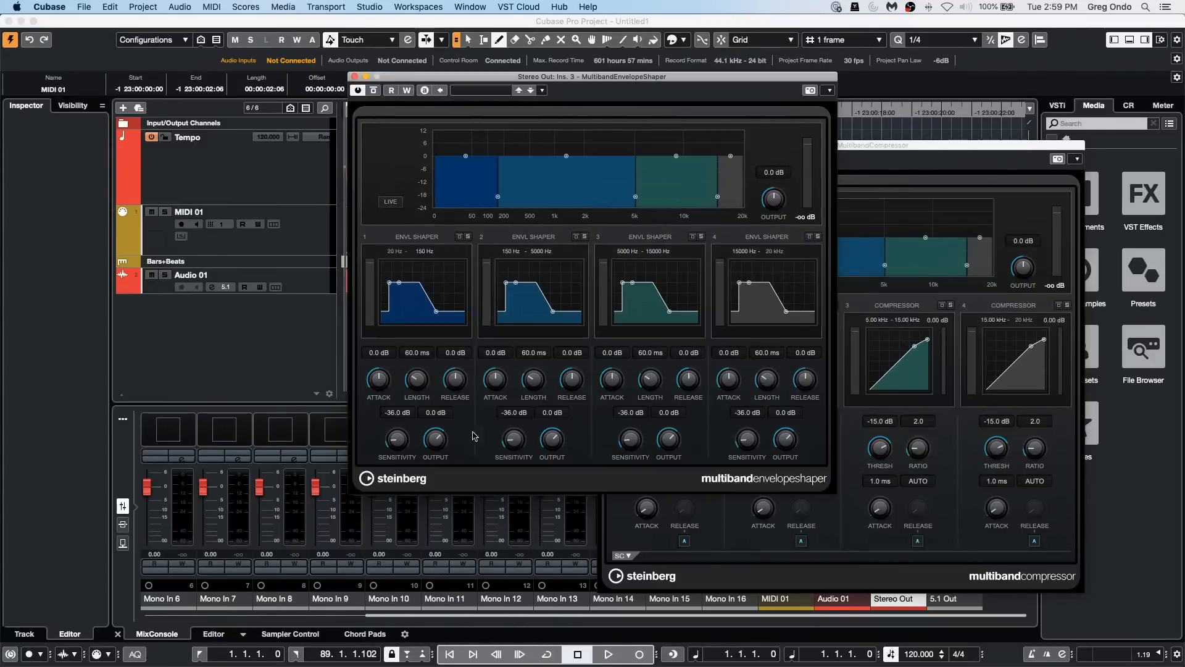
click(353, 76)
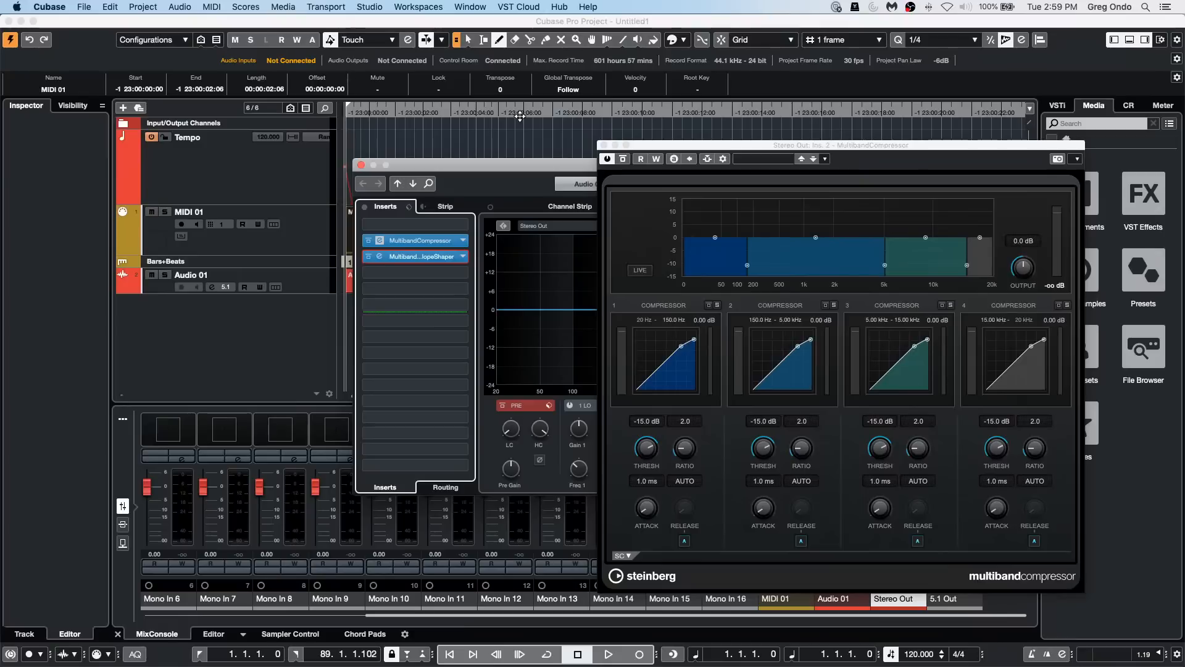
click(610, 145)
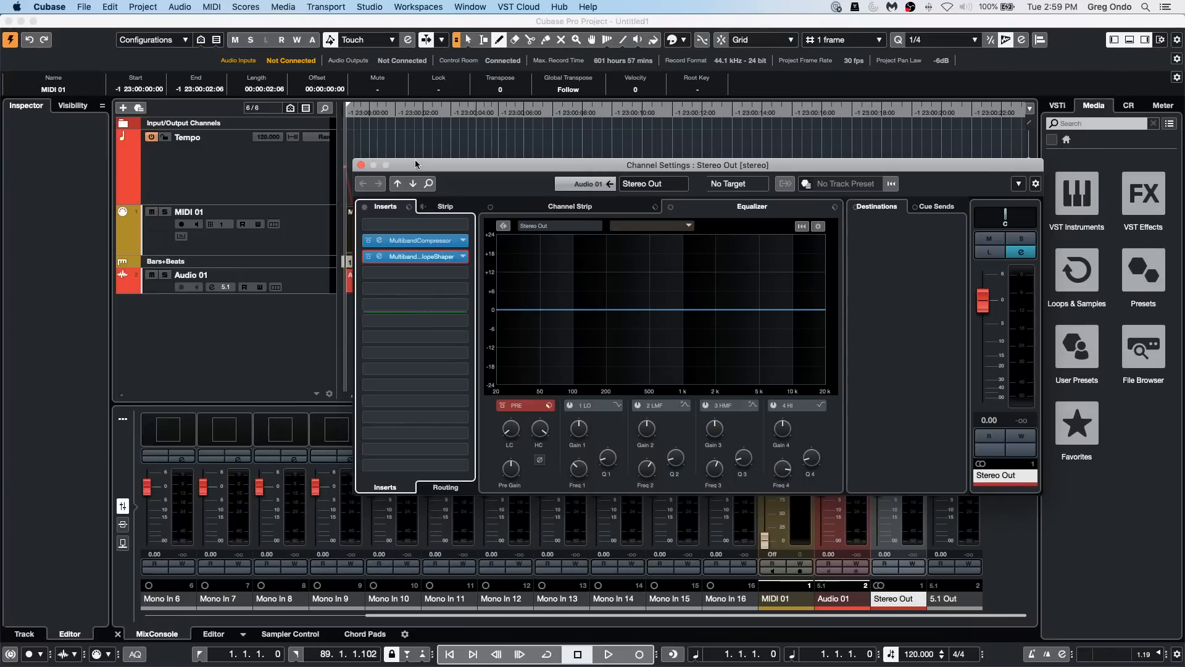
click(361, 165)
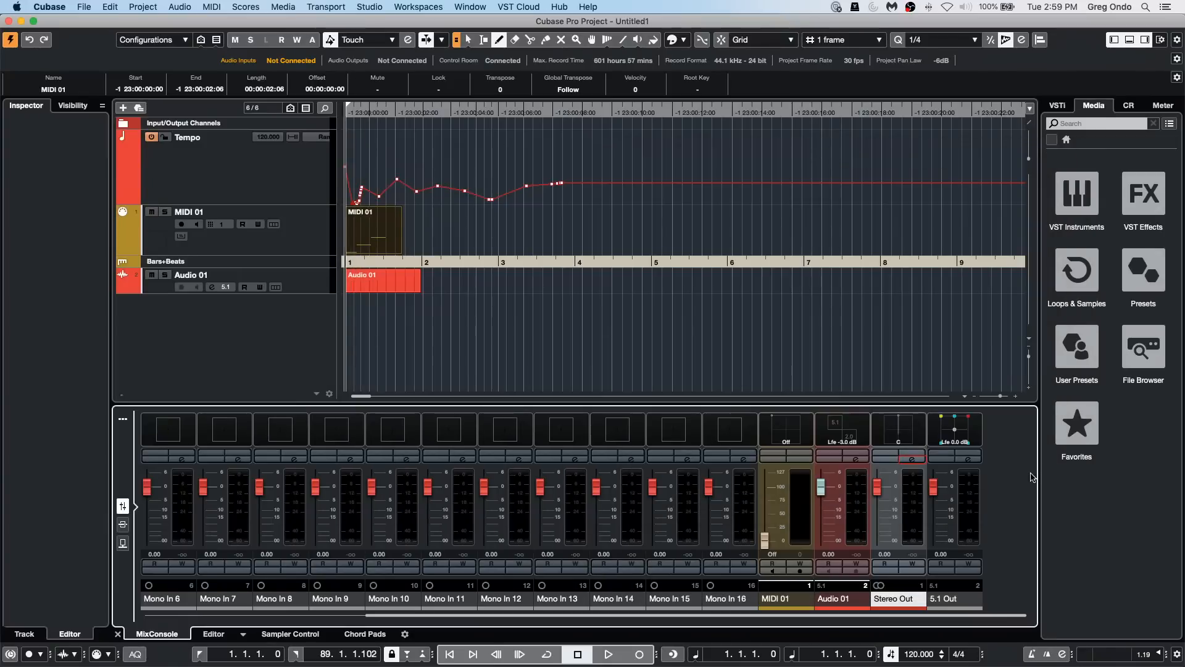
Step: Open the MixConsole in a separate window and bring the Stereo Out channel and its latency display into view
click(123, 418)
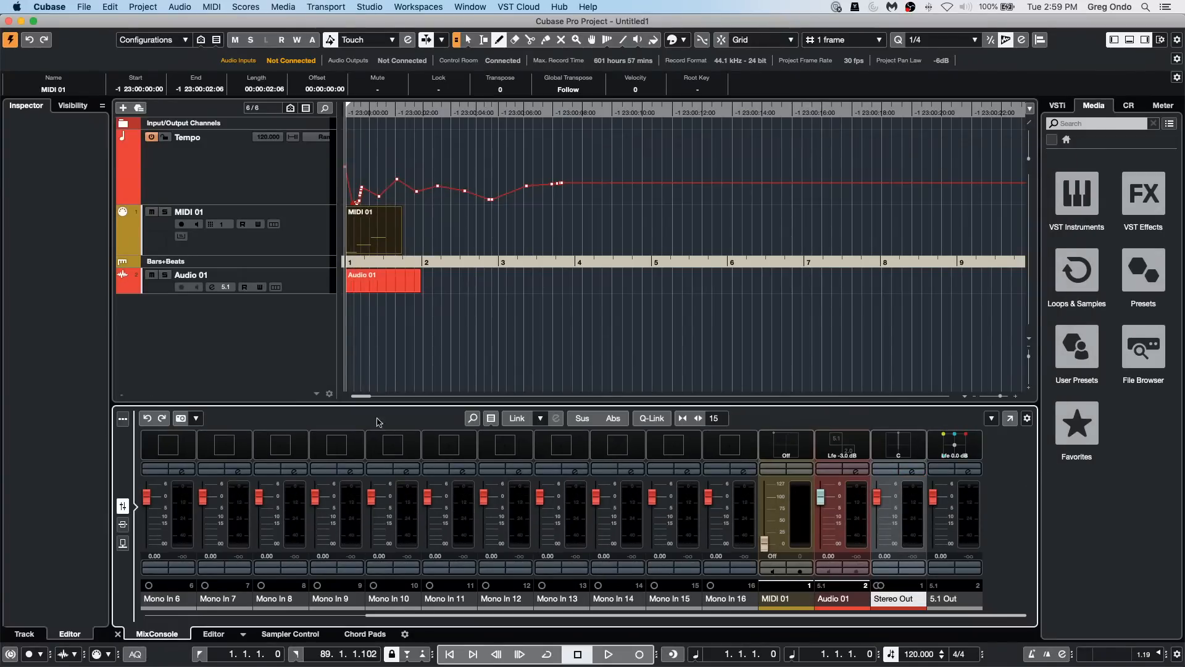
click(1010, 418)
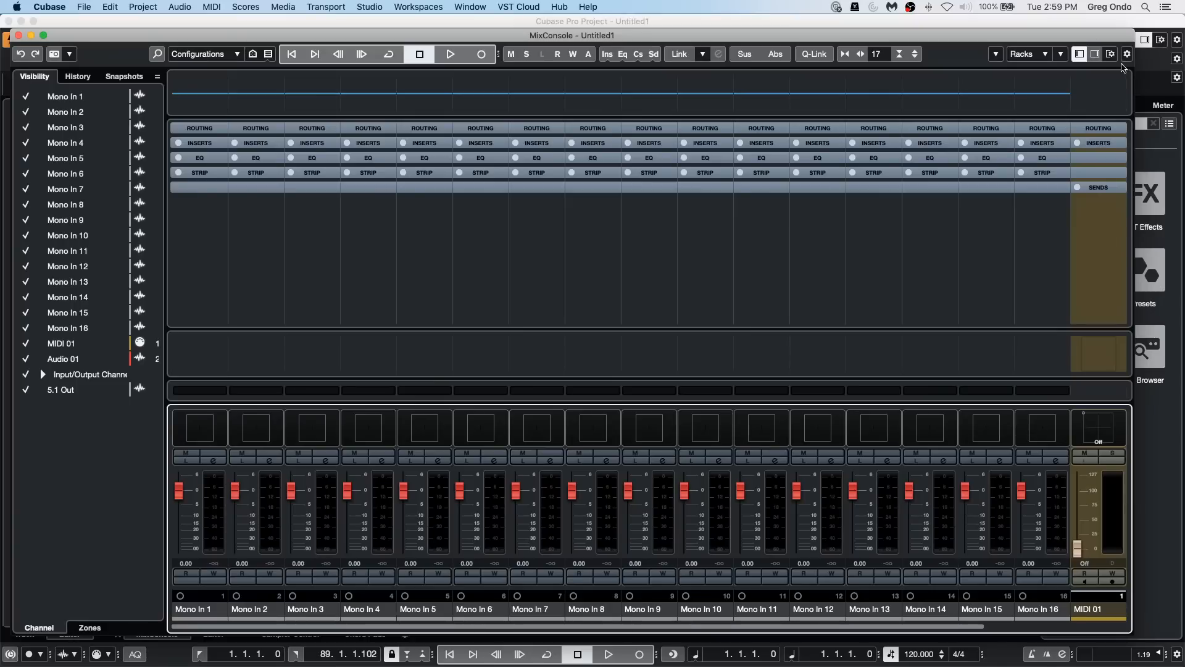
click(1127, 54)
drag(917, 627, 1130, 629)
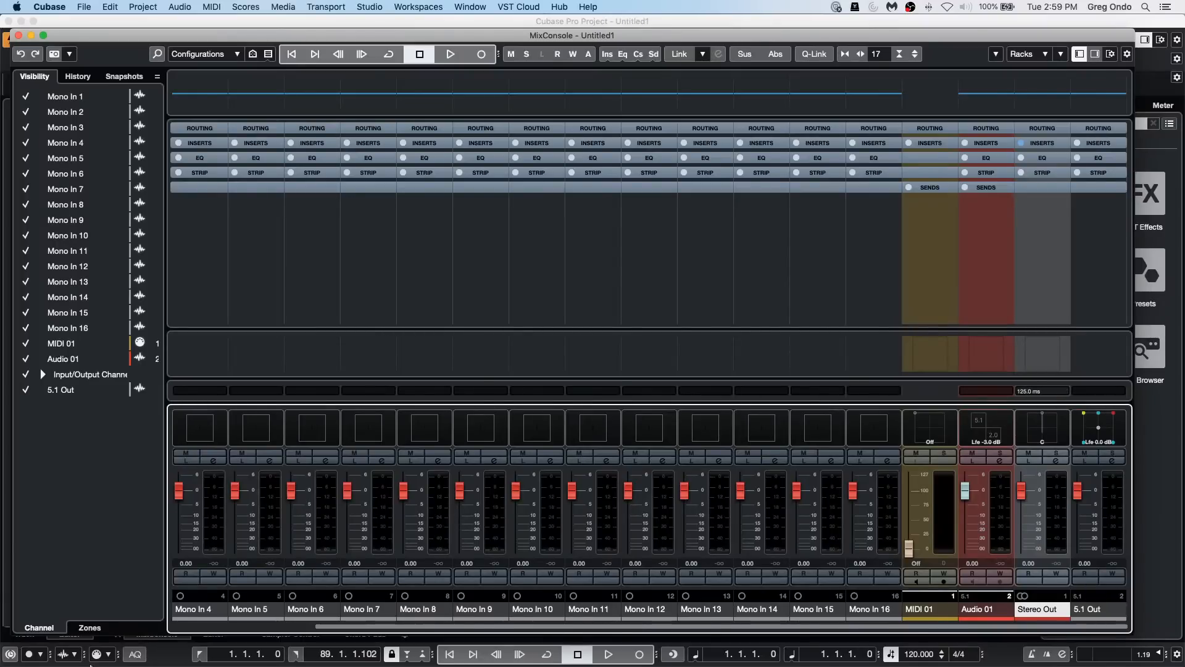
Step: Turn on Constrain Delay Compensation and expand the Inserts rack in the separate MixConsole window to check the Stereo Out plug-ins
click(9, 656)
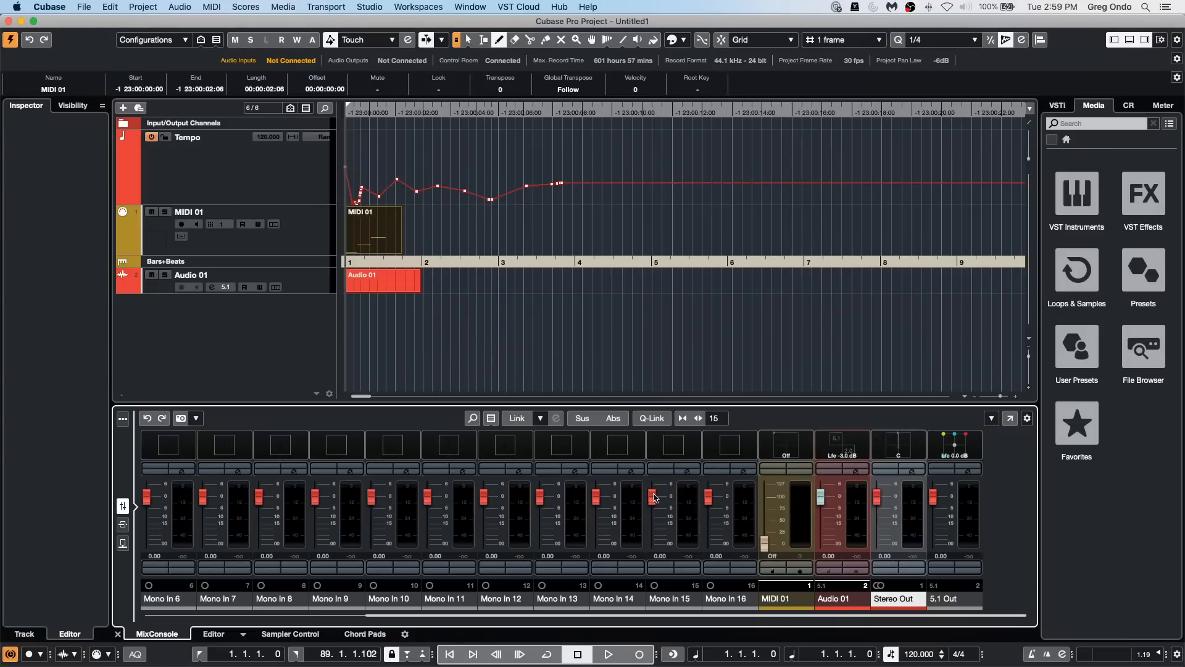
click(1015, 421)
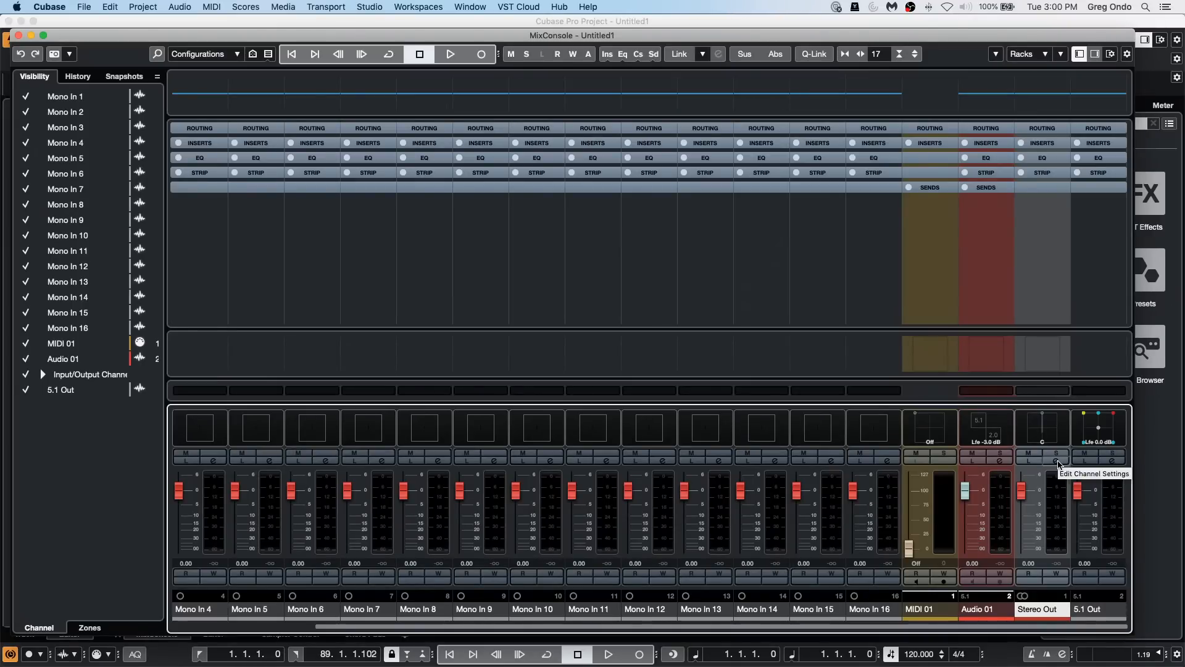
click(1053, 143)
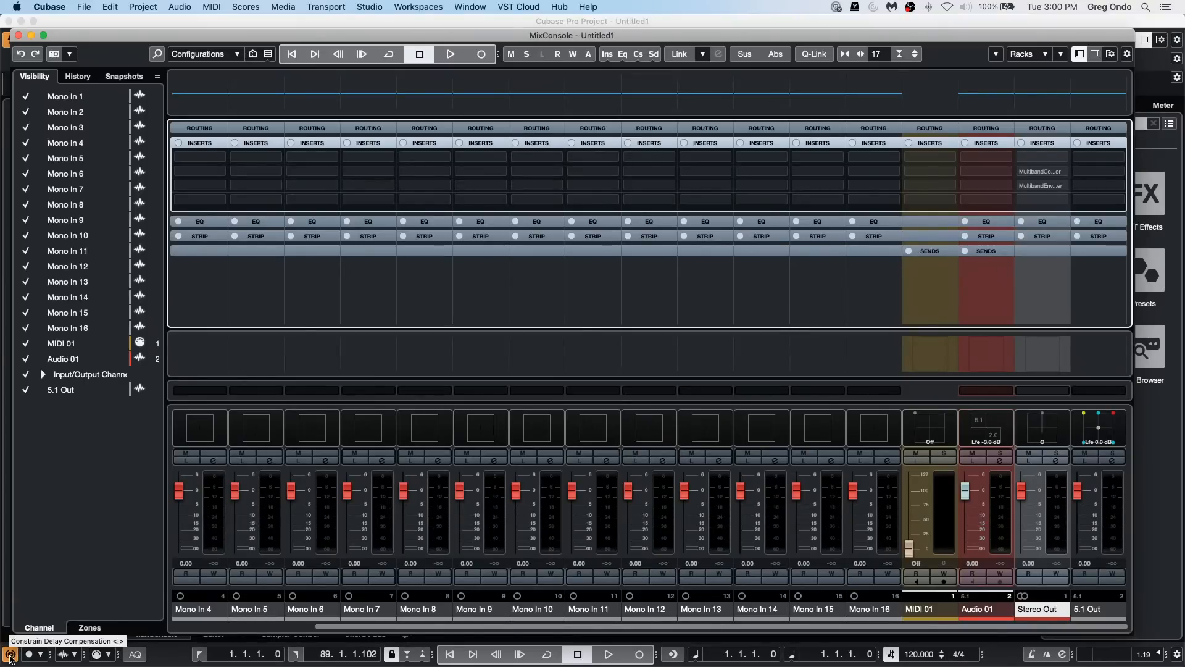
Step: Turn off Constrain Delay Compensation and briefly open the 5.1 Out channel's settings, closing them again
click(11, 655)
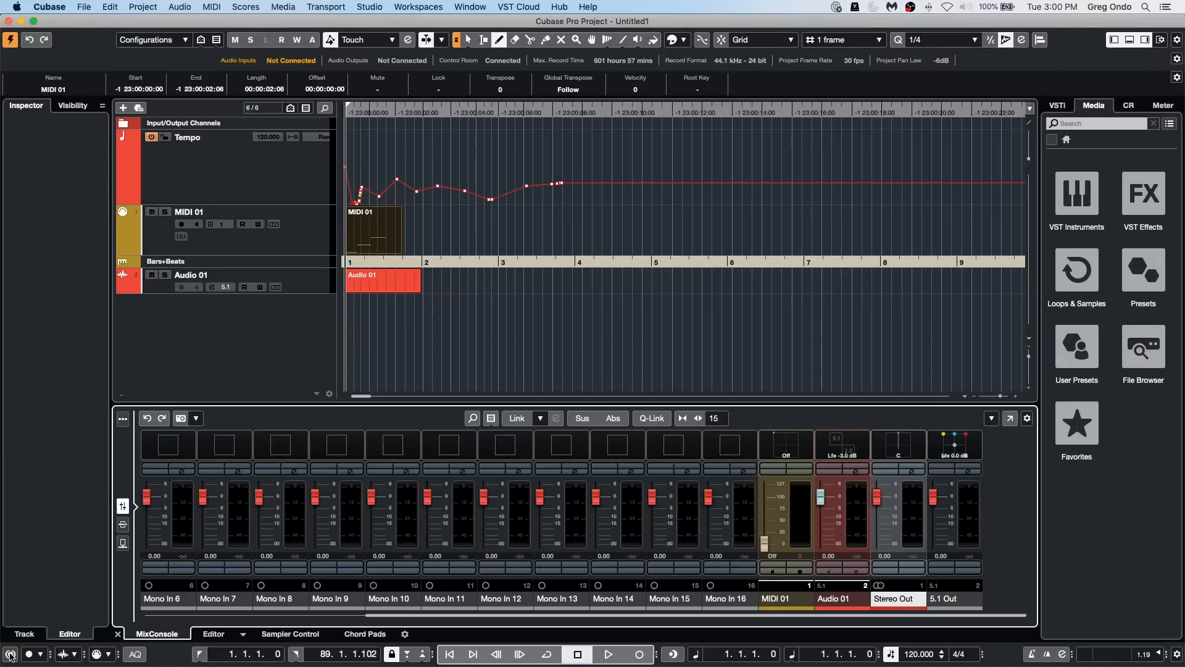
click(969, 471)
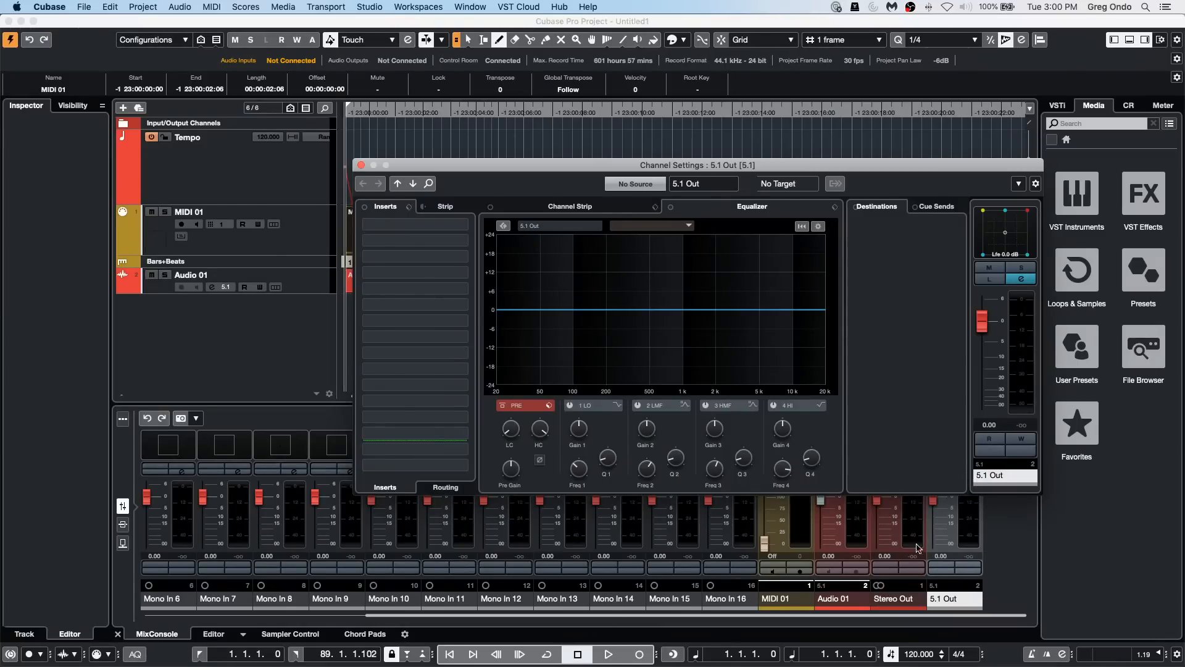
click(361, 165)
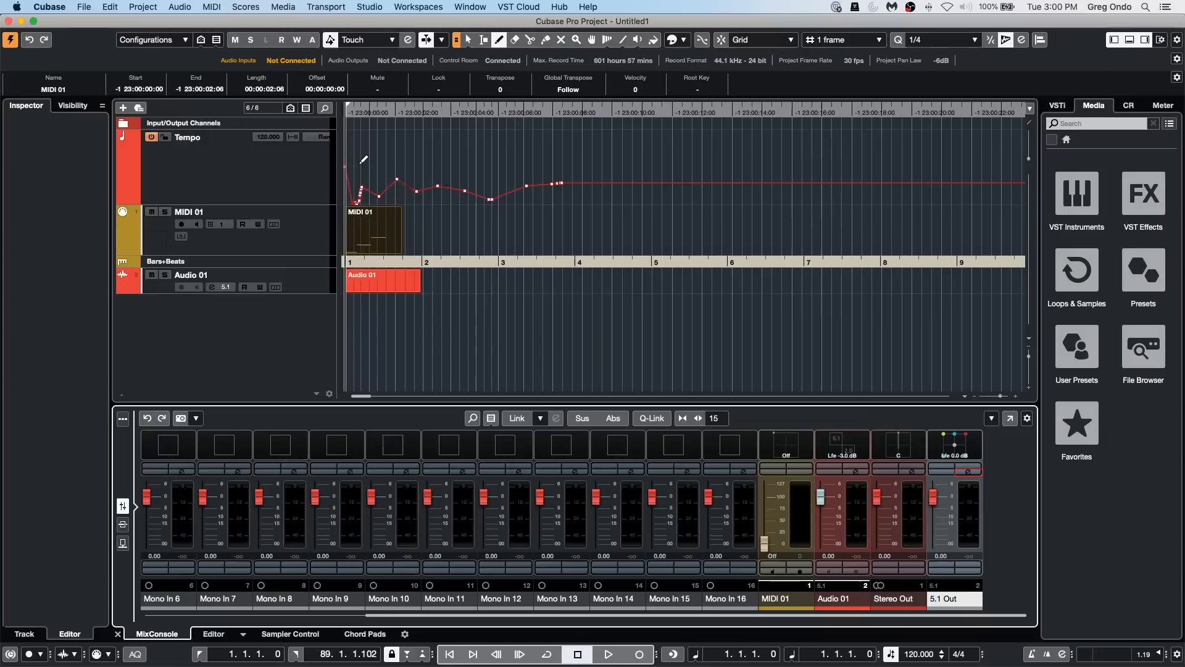
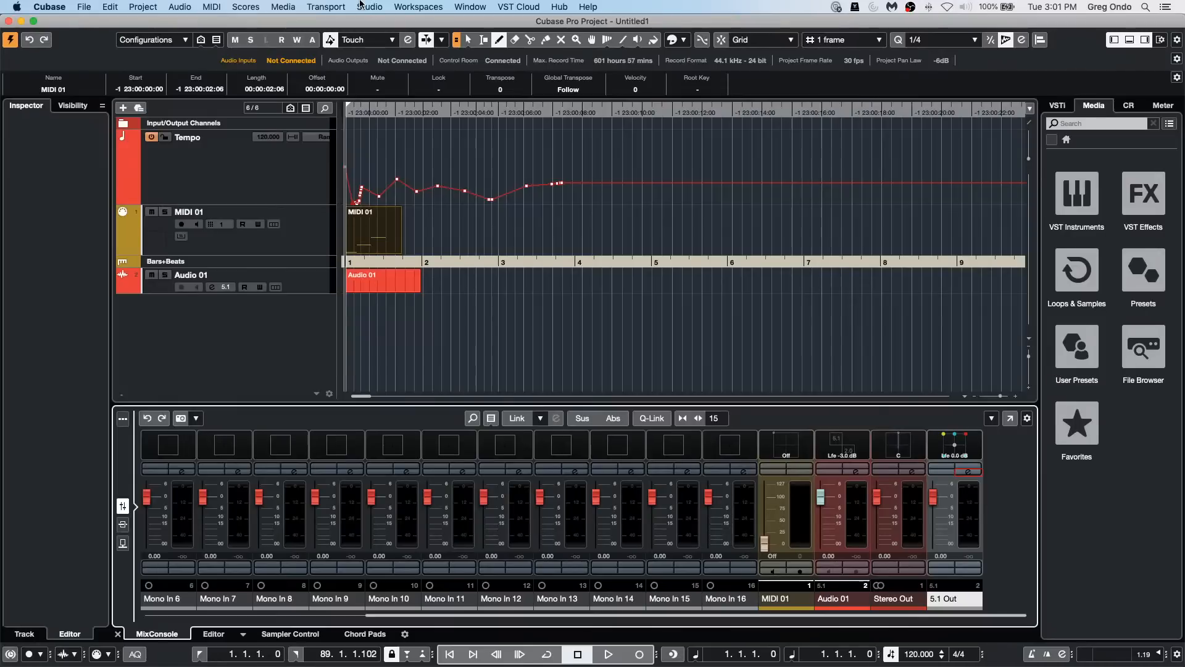
Step: Open the recent project "beatles stones t.cpr" and activate it
click(83, 7)
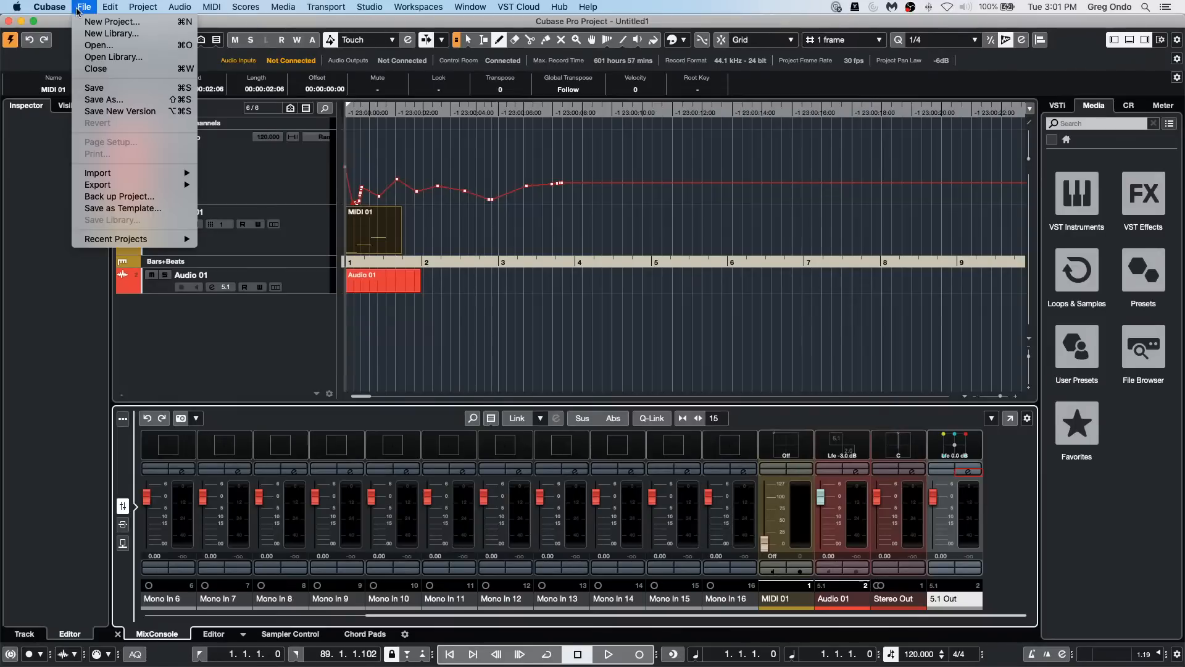
mouse_move(117, 239)
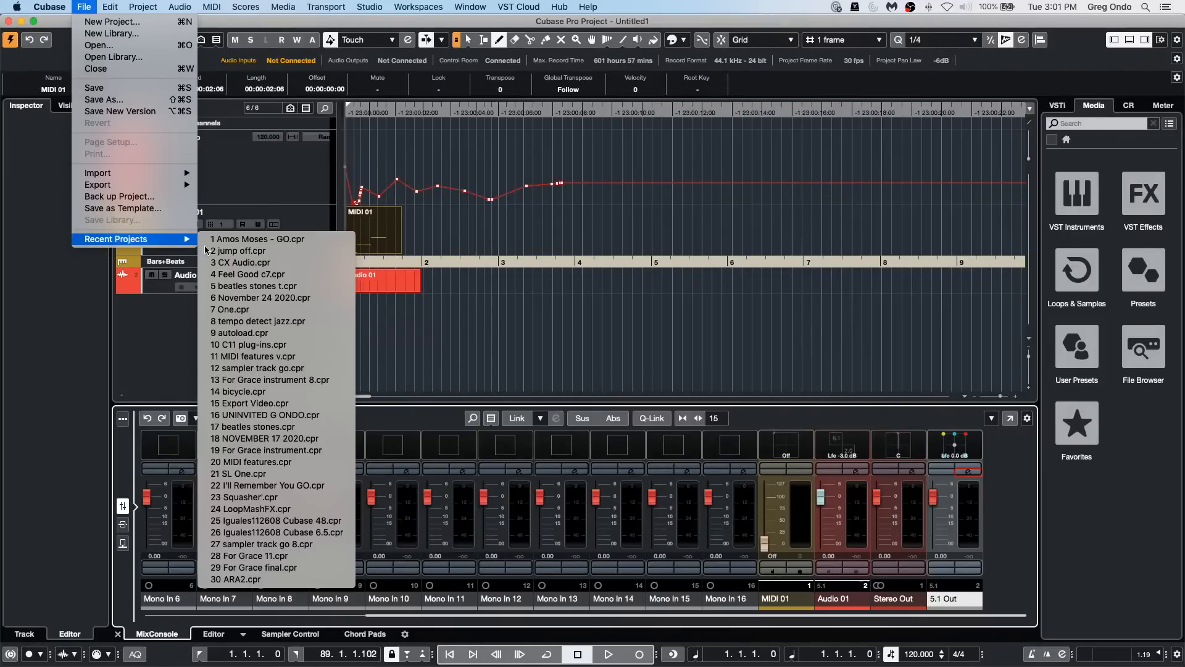
click(341, 287)
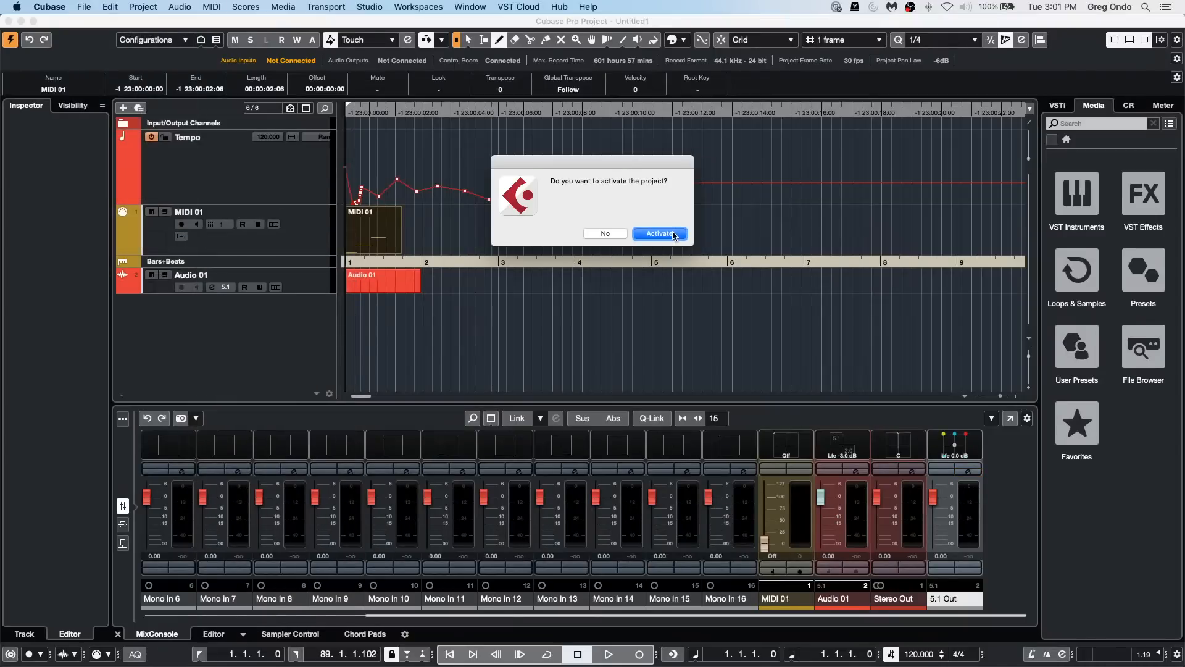
click(672, 236)
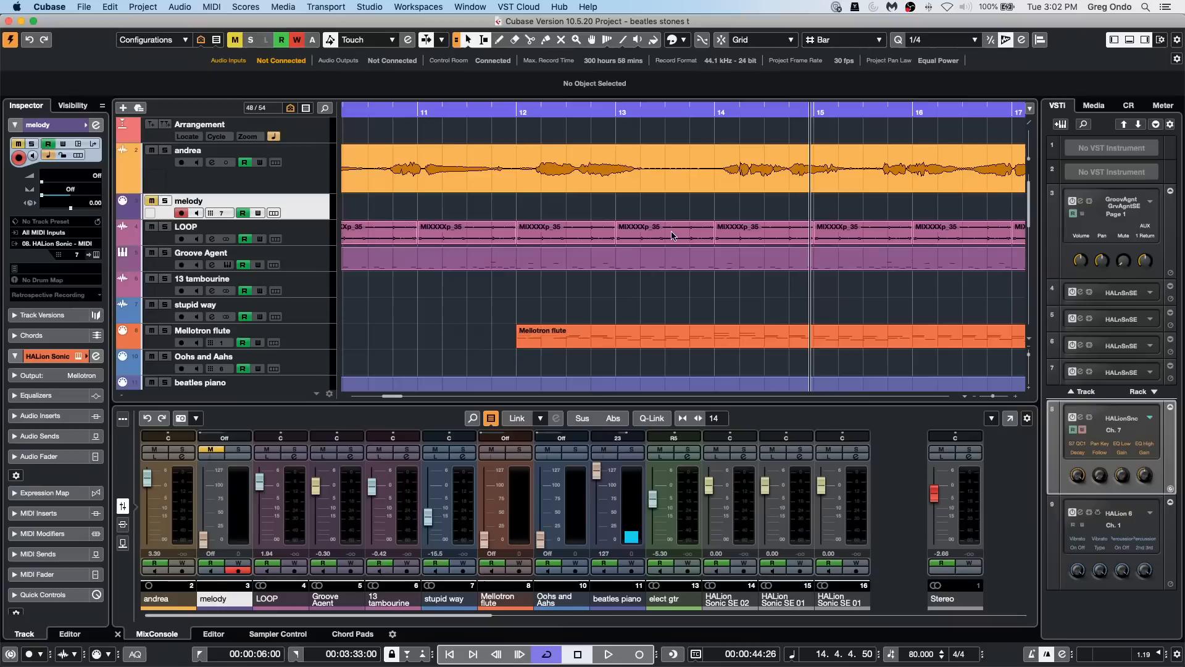
Step: Open the andrea vocal event in the Sample Editor and turn on VariAudio editing
click(517, 188)
double_click(518, 188)
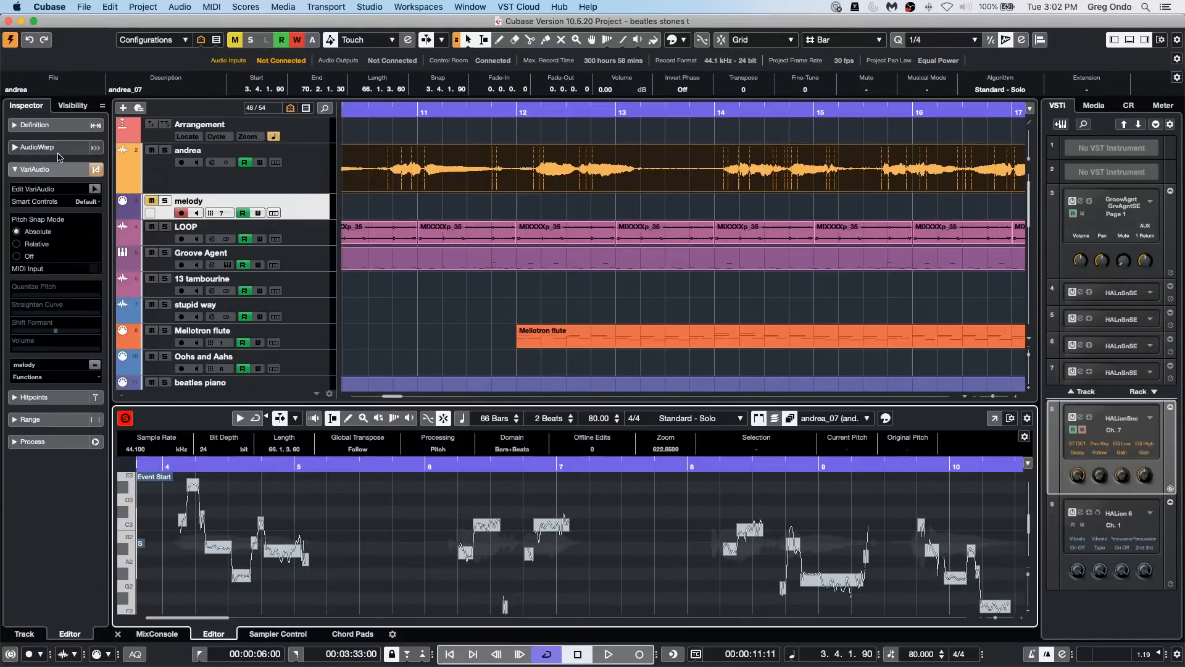
click(94, 188)
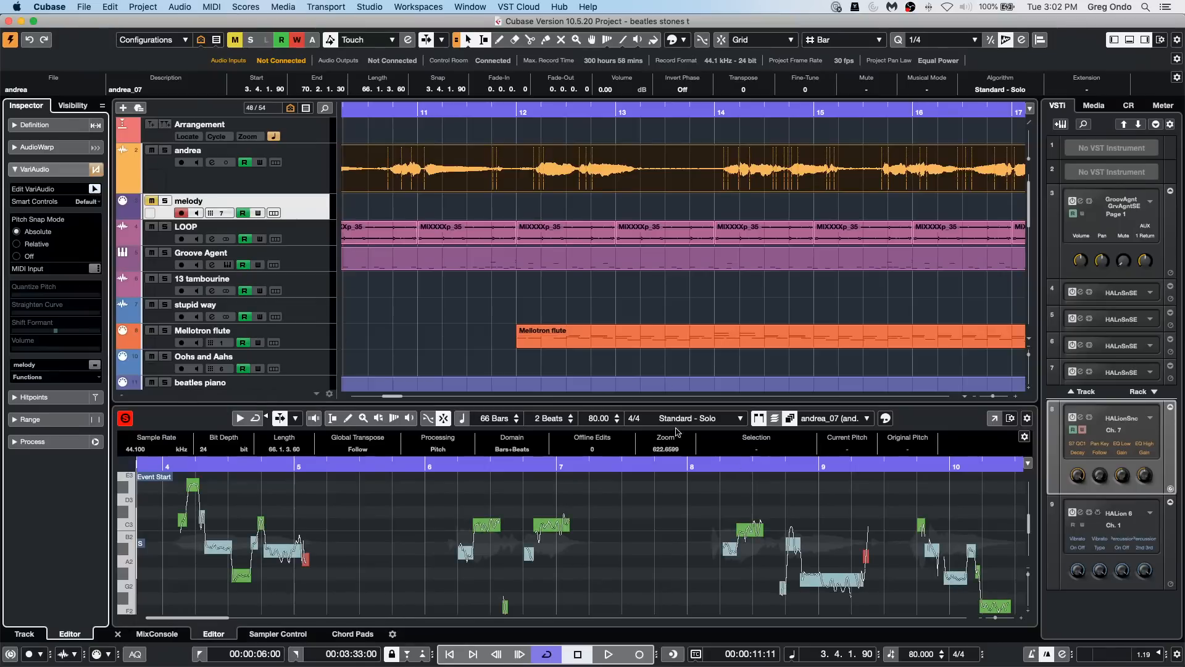
Step: Play back the project from just before bar 11 to listen to the andrea vocal, and stop playback
click(407, 152)
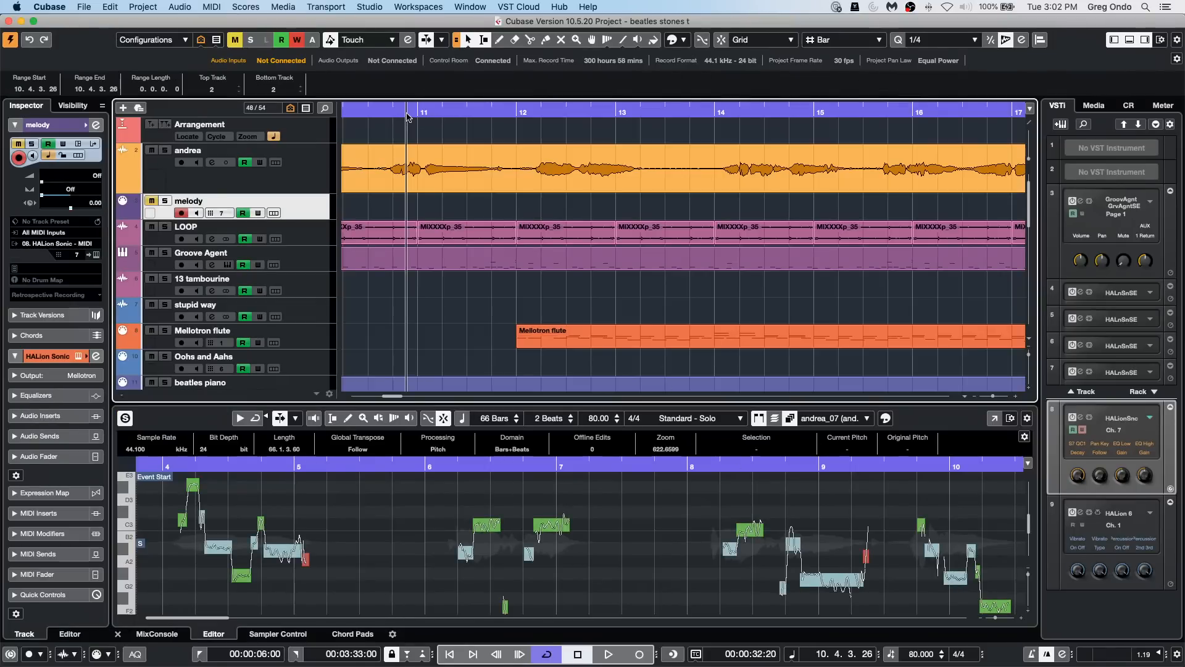
key(space)
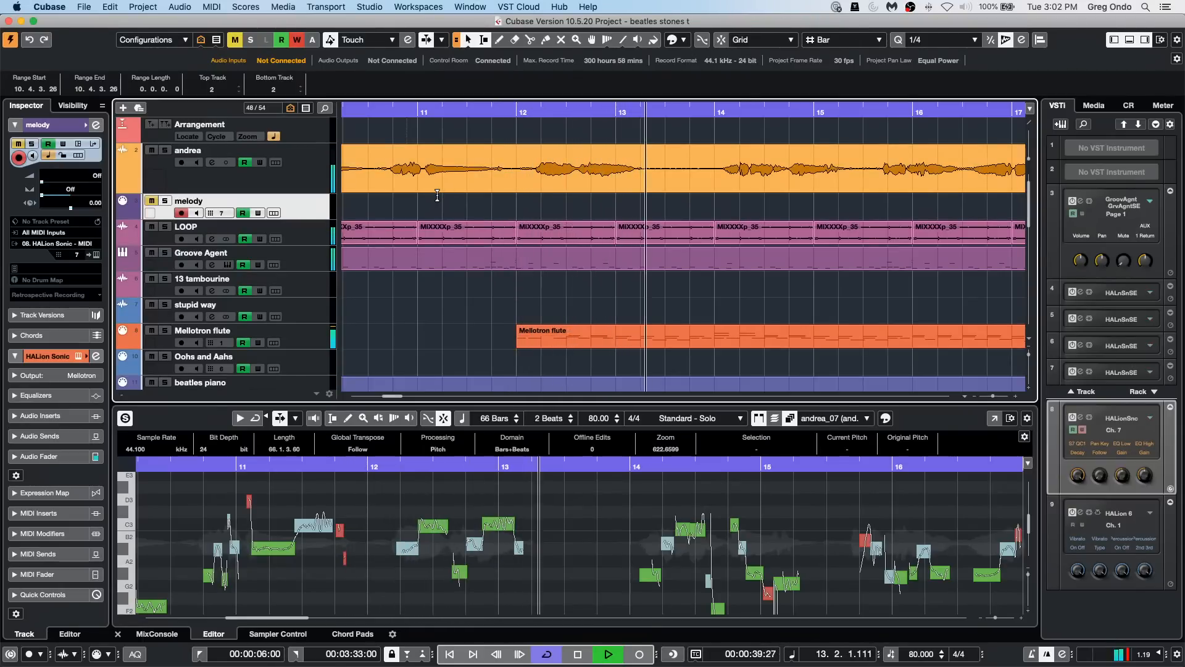
key(space)
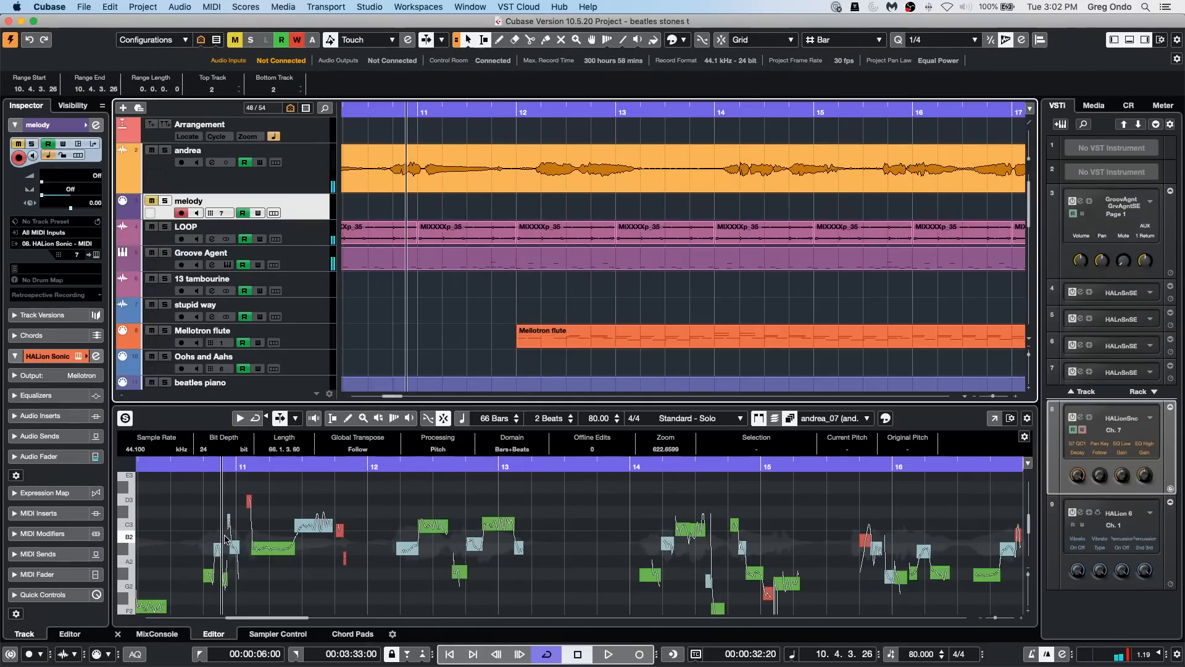
Step: Reopen the andrea vocal in the Sample Editor and start the Extract MIDI function from VariAudio
double_click(608, 173)
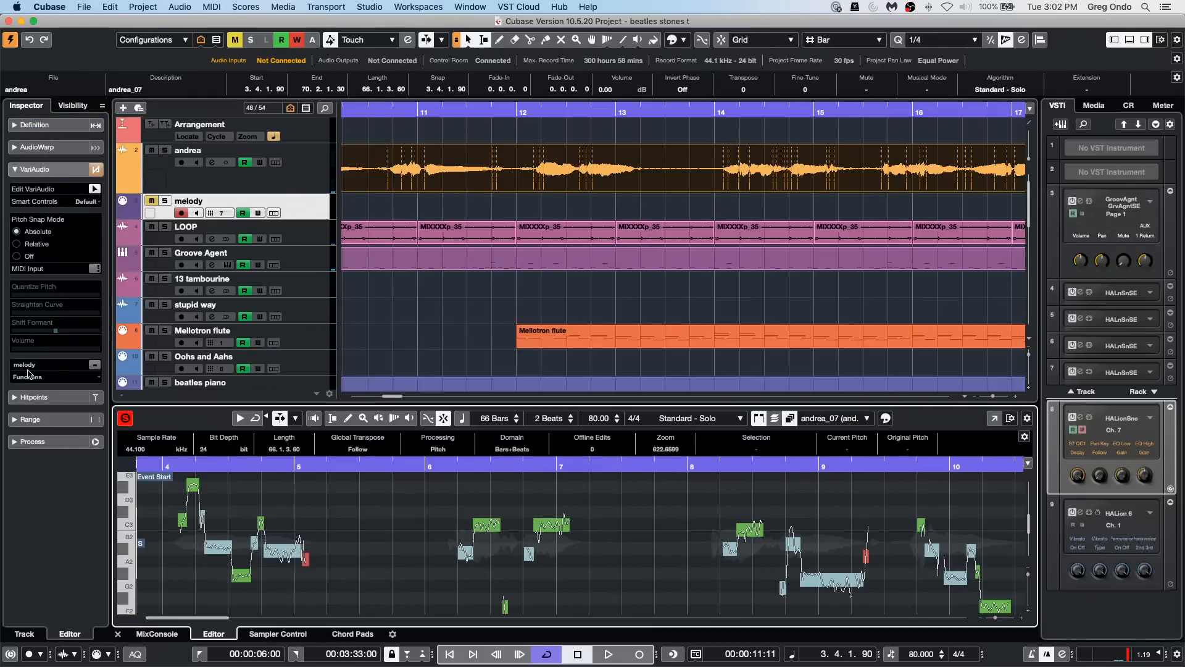
click(44, 378)
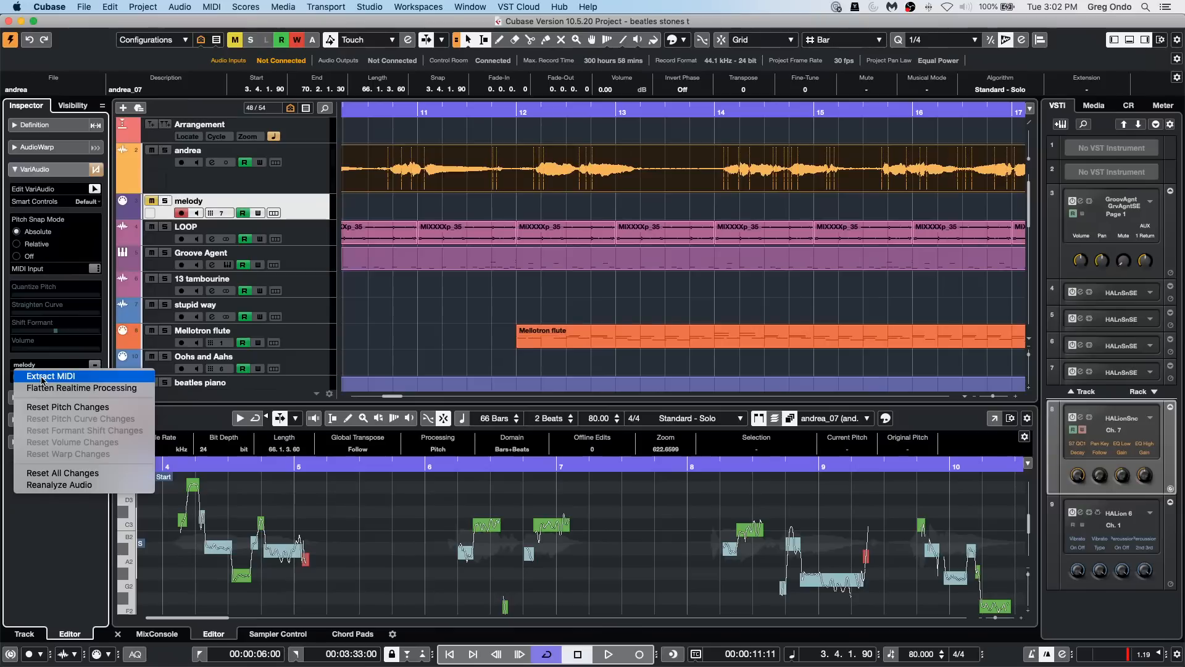
click(413, 339)
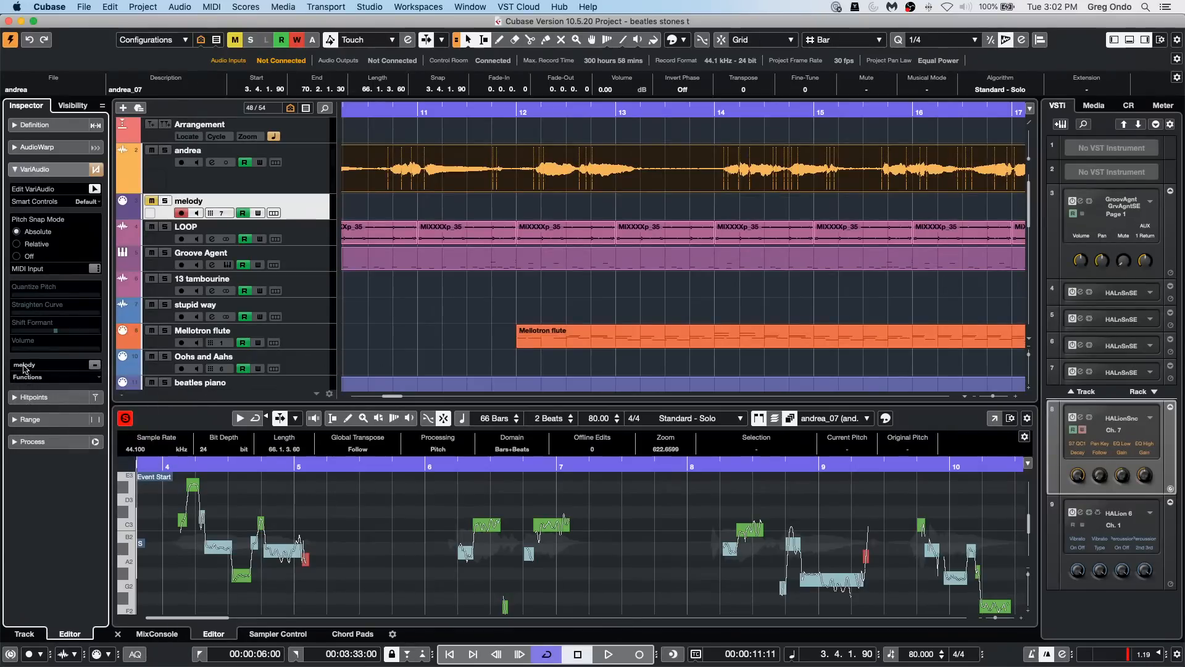
click(25, 365)
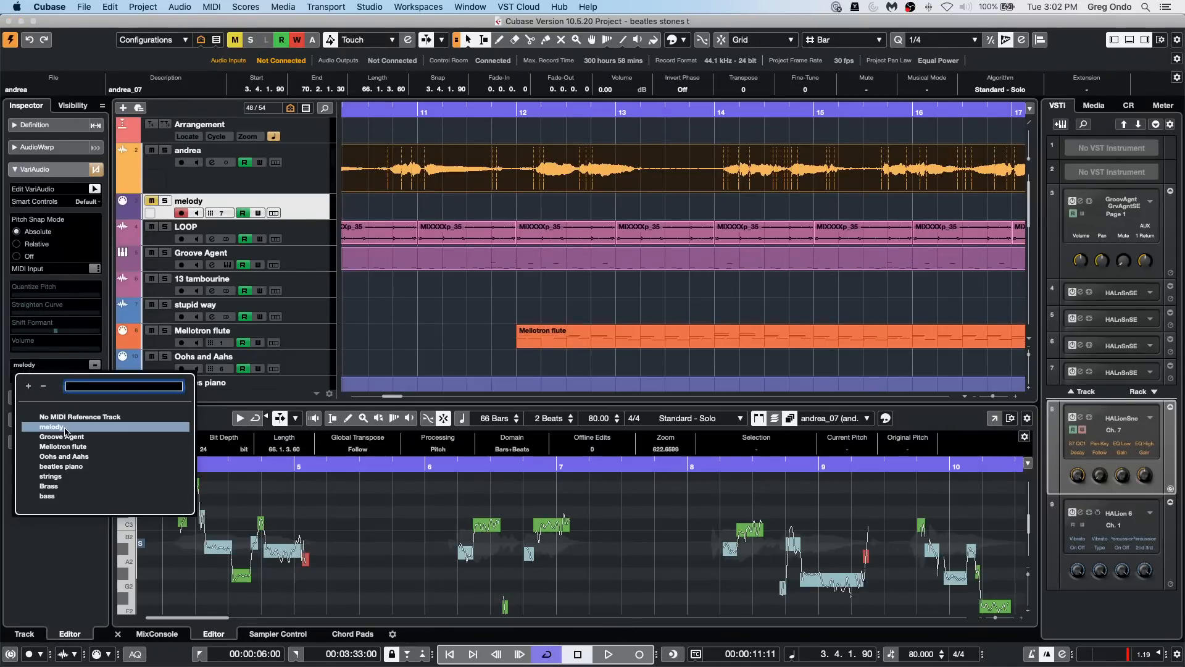
click(504, 354)
click(28, 377)
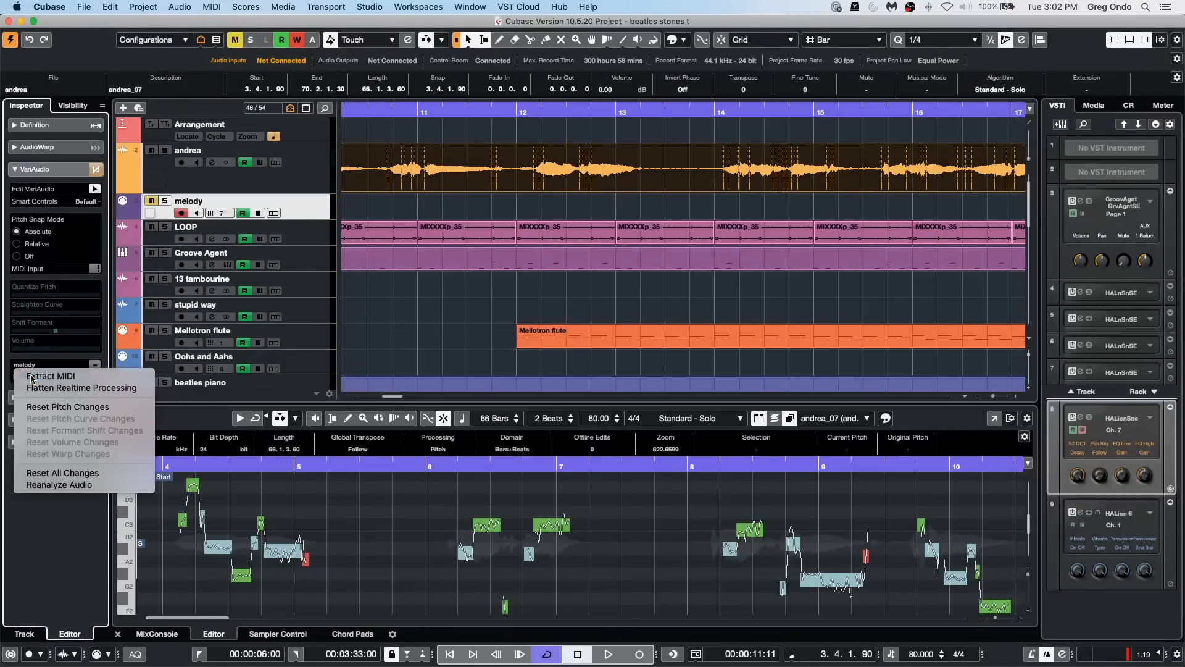
click(36, 375)
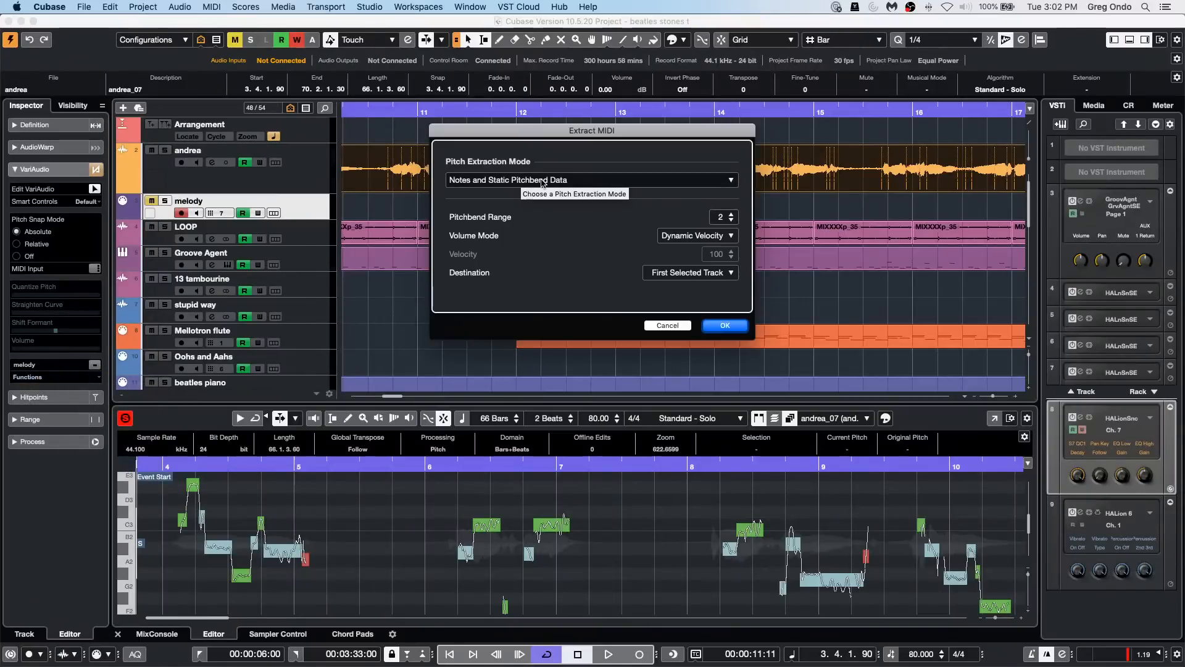
Step: Extract the vocal's MIDI as Notes and Static Pitchbend Data to a New MIDI Track, and open the extracted part in the Key Editor
click(520, 183)
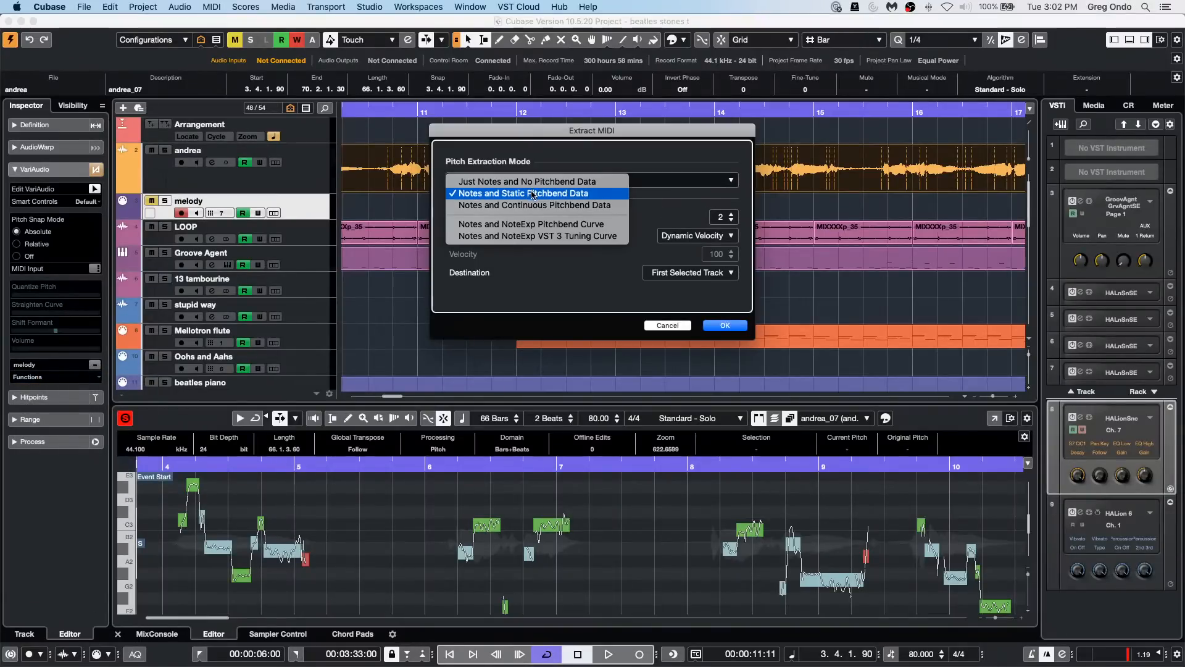
click(526, 283)
click(690, 275)
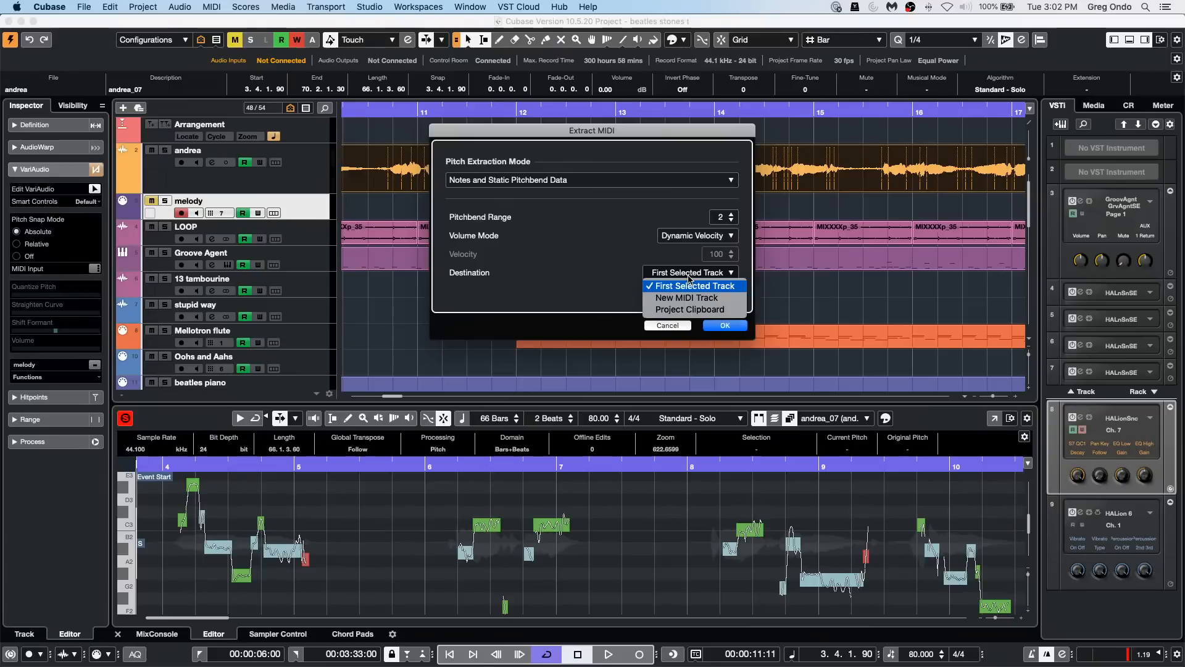
click(688, 297)
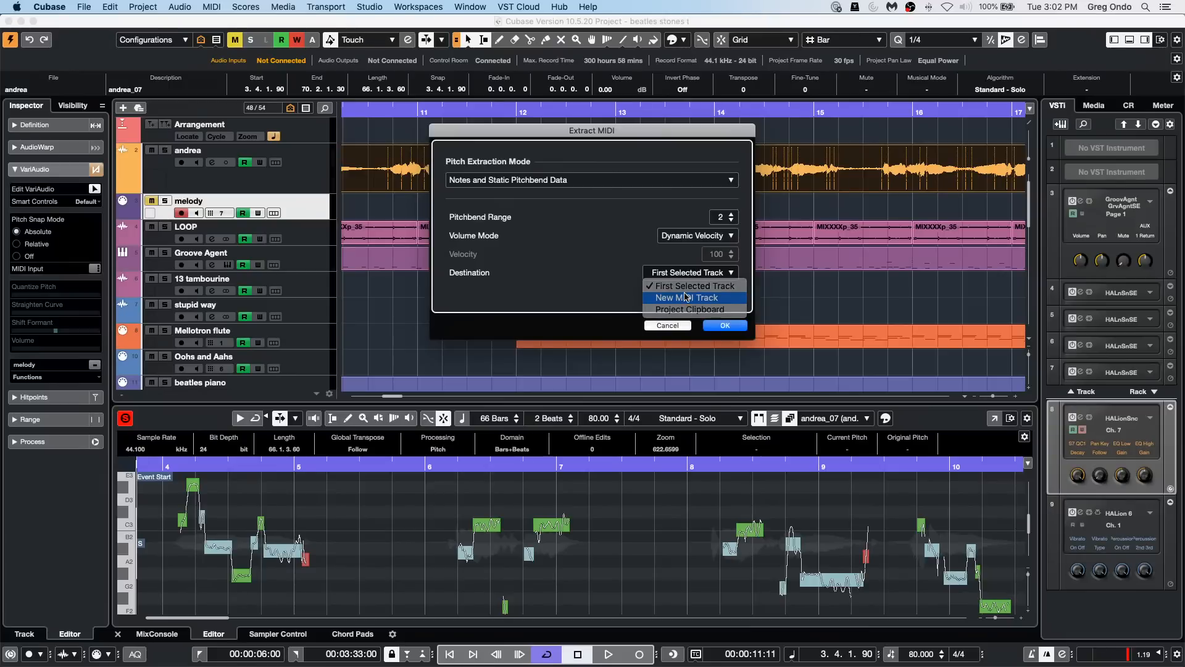
click(732, 327)
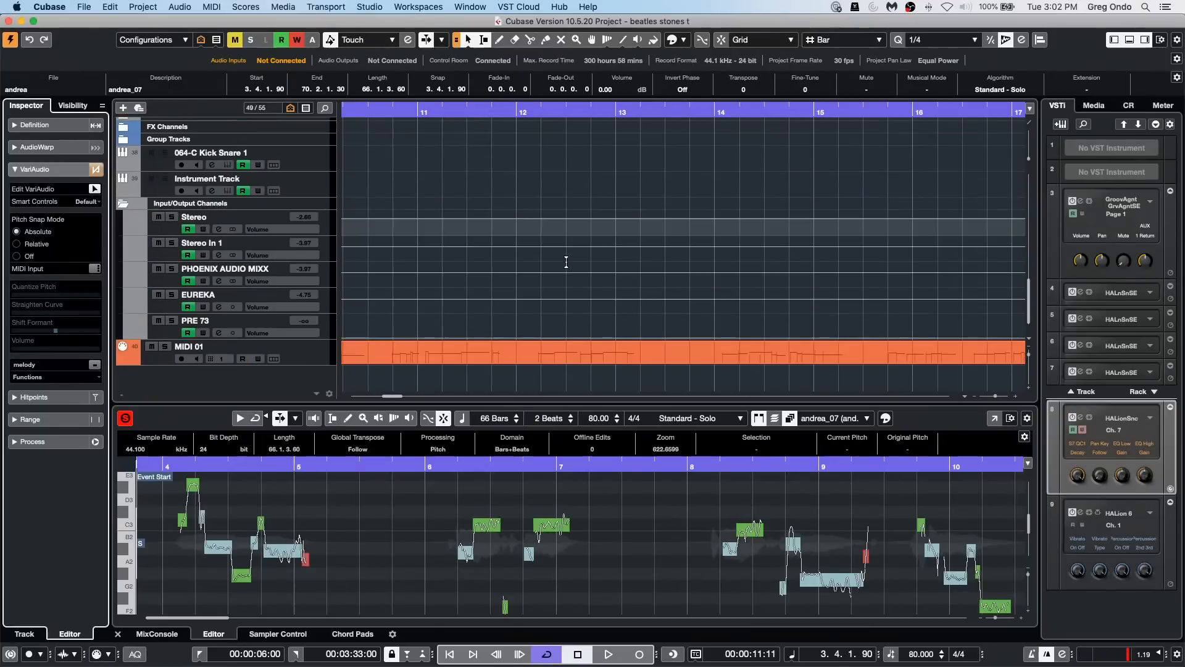
double_click(571, 363)
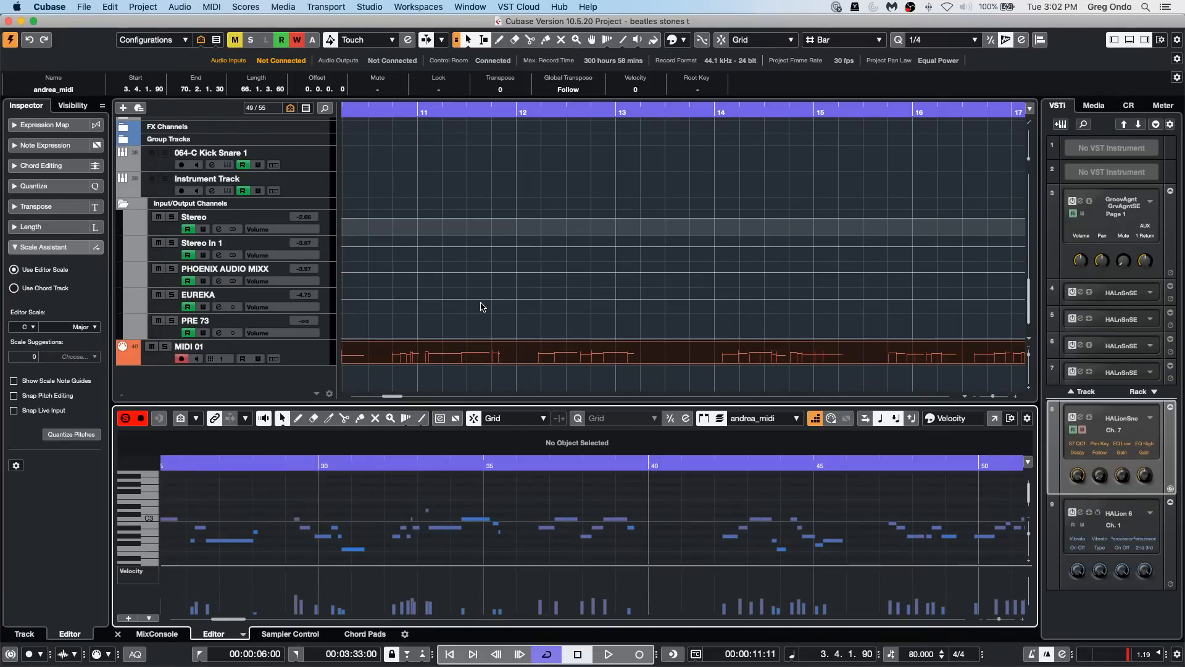
Step: Open the recent project "jump off.cpr" and activate it
click(84, 8)
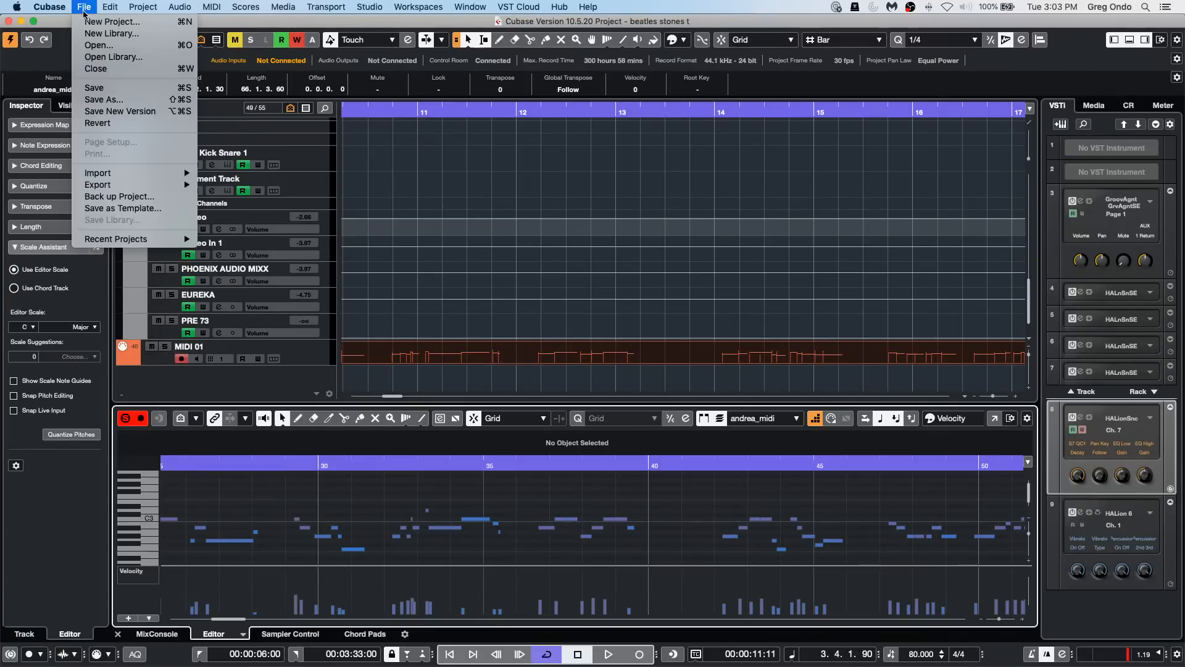
mouse_move(103, 242)
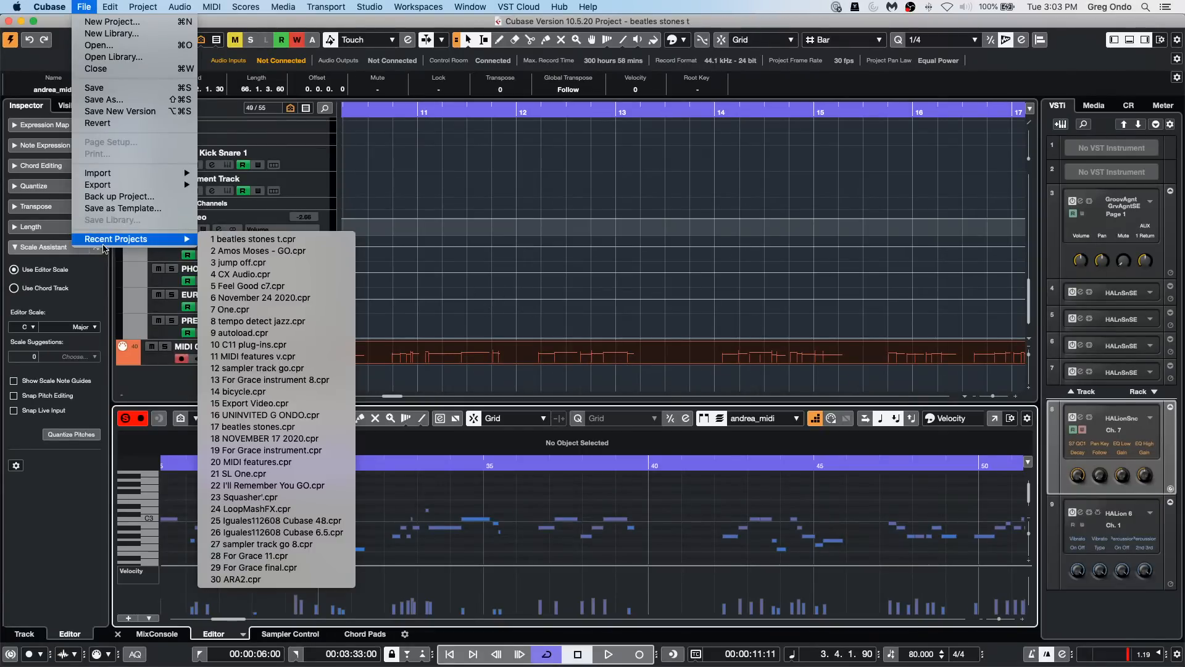
click(286, 266)
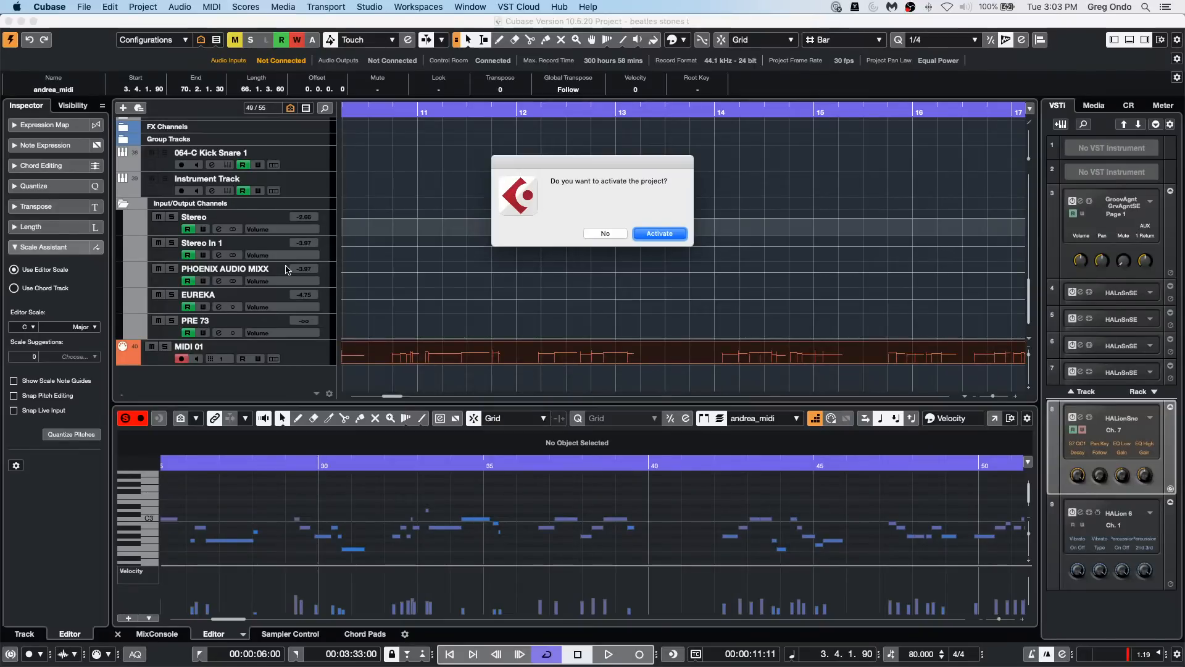
click(661, 234)
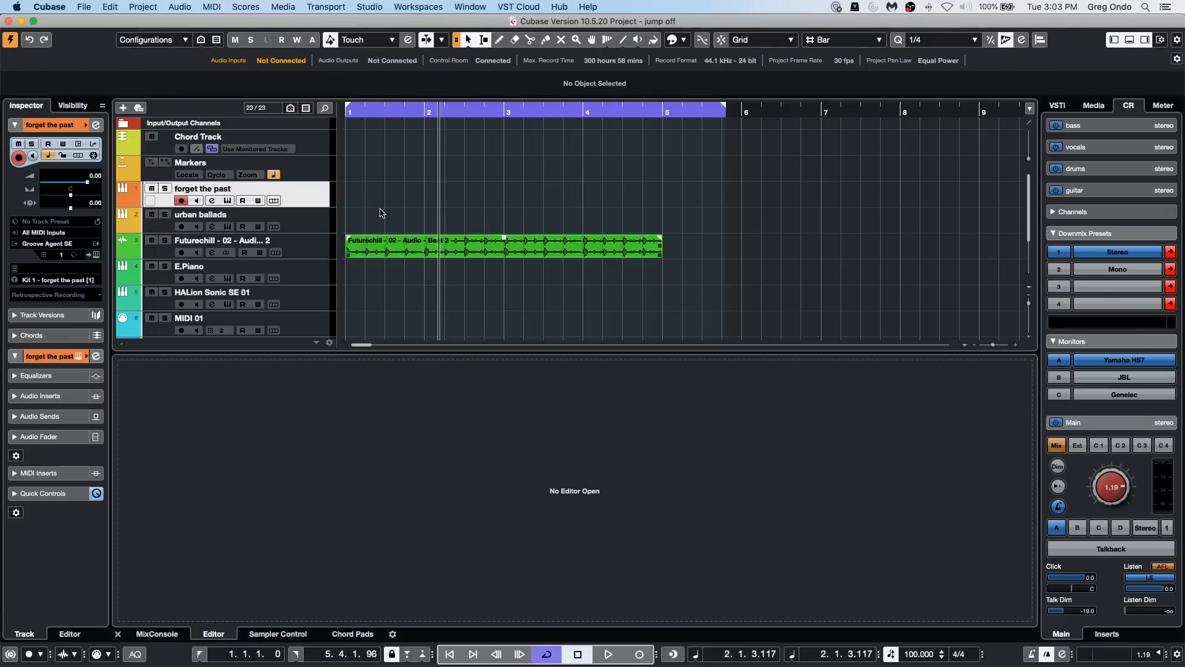
Step: Open the 04 Chorus A MIDI part at bar 25 of the E.Piano track in the Key Editor
click(432, 113)
drag(431, 113, 426, 93)
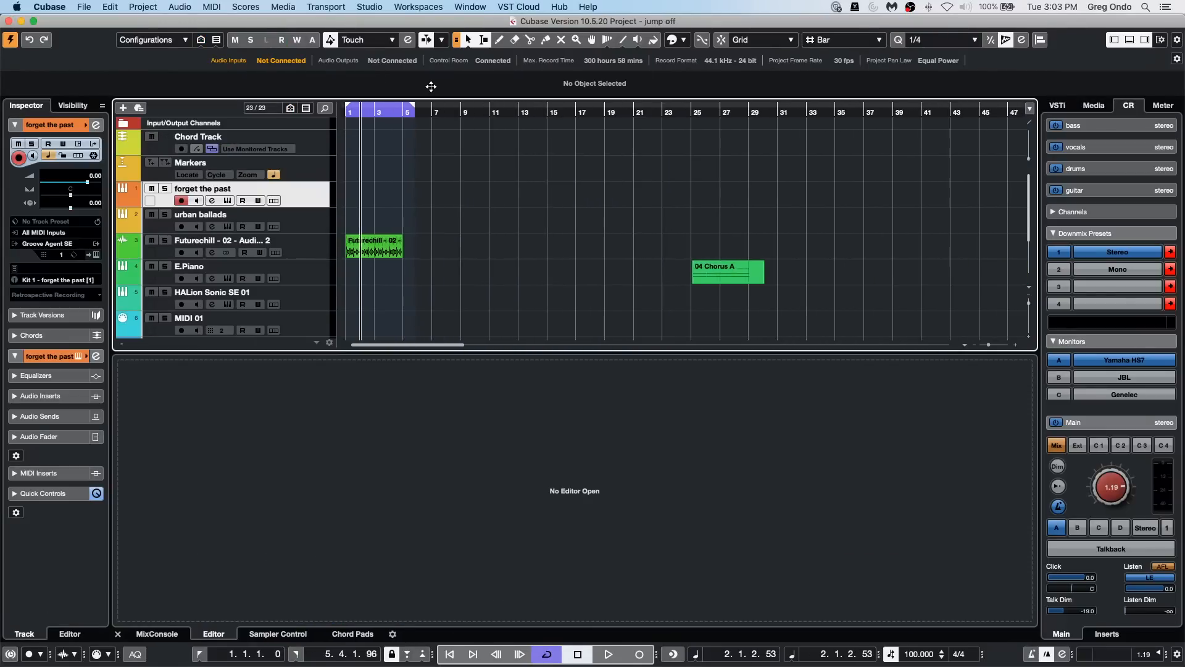
click(727, 278)
double_click(728, 278)
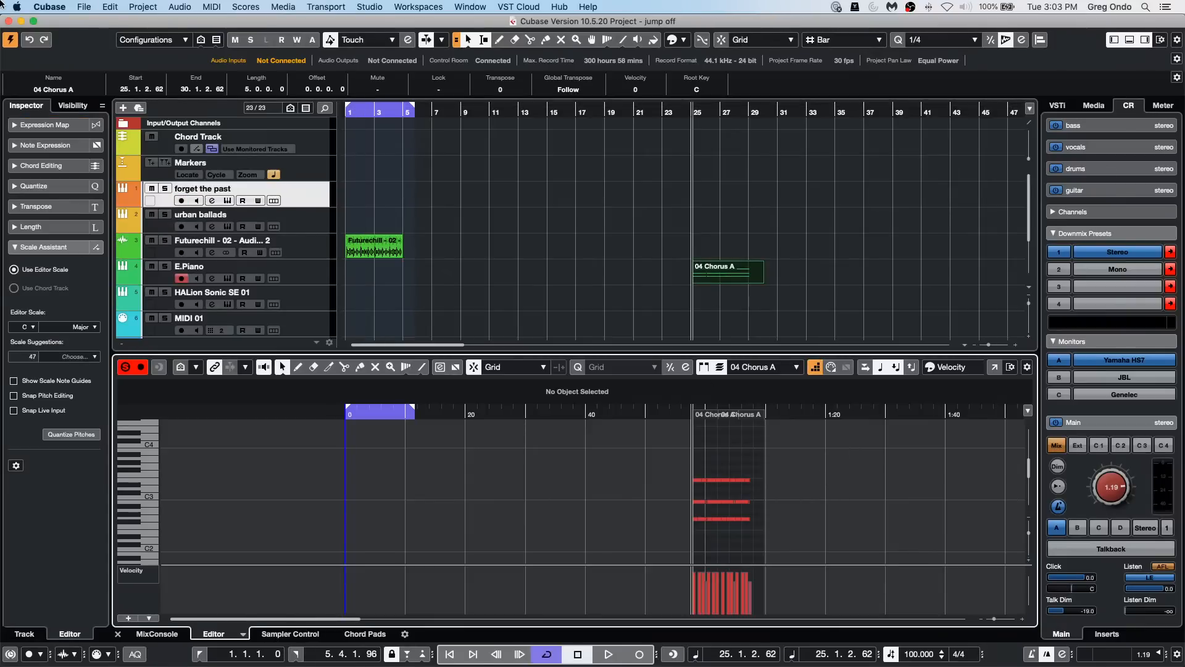
Step: Render the 04 Chorus A part in place with the current settings
click(77, 8)
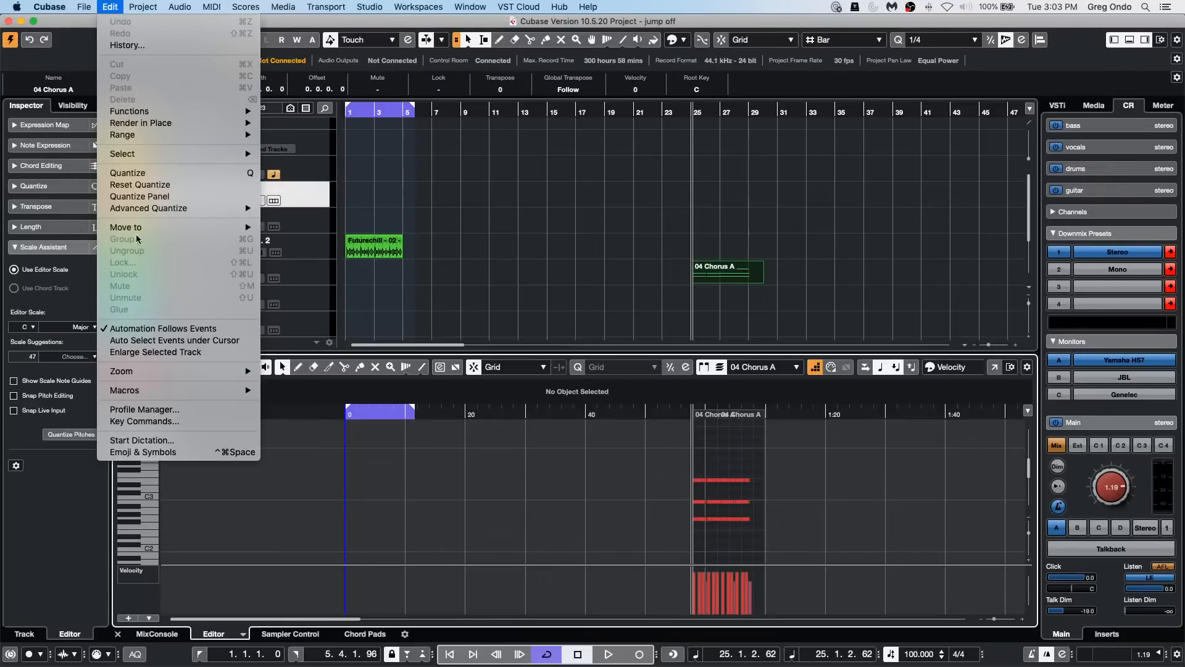
mouse_move(74, 6)
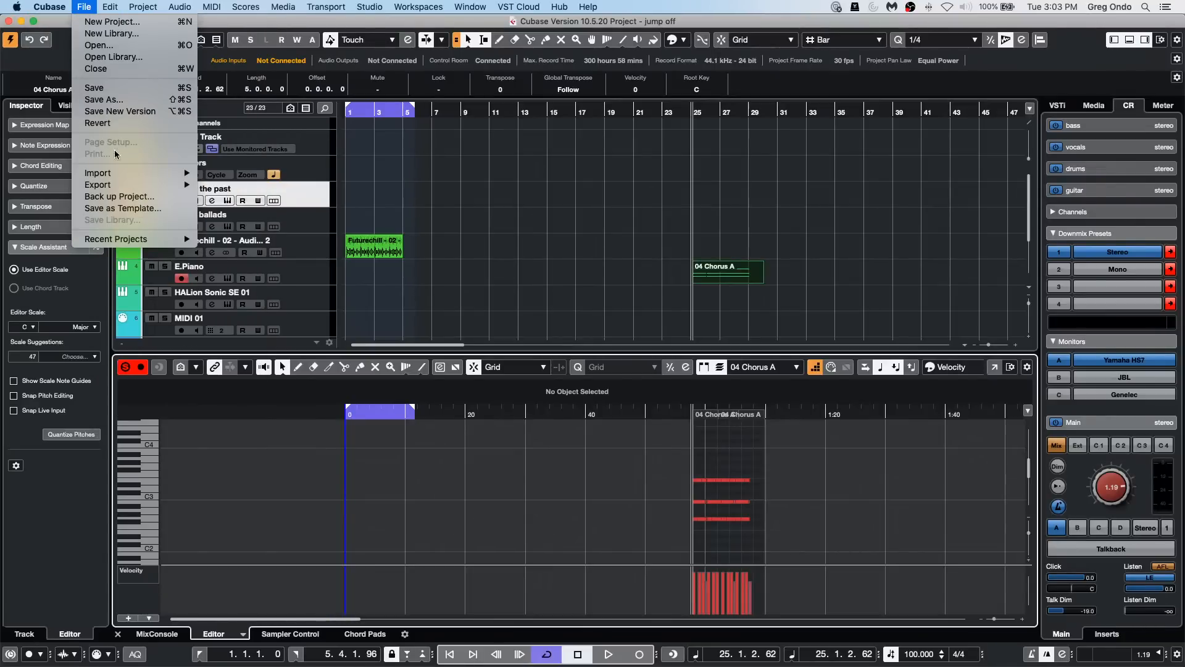
mouse_move(74, 173)
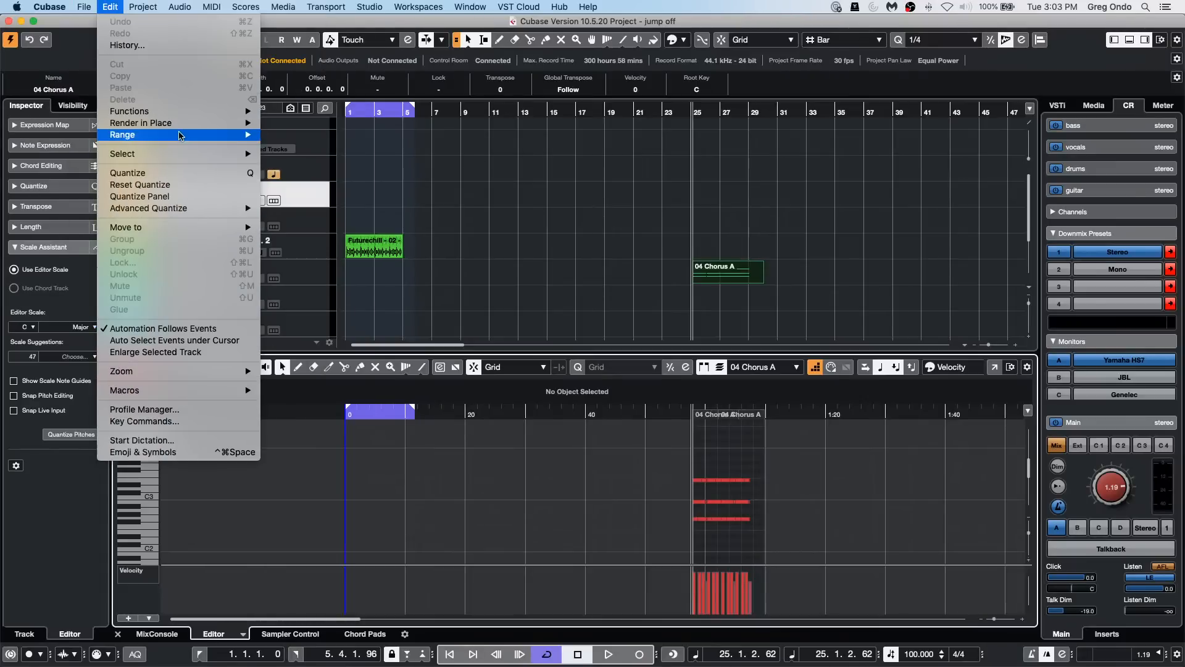
mouse_move(182, 123)
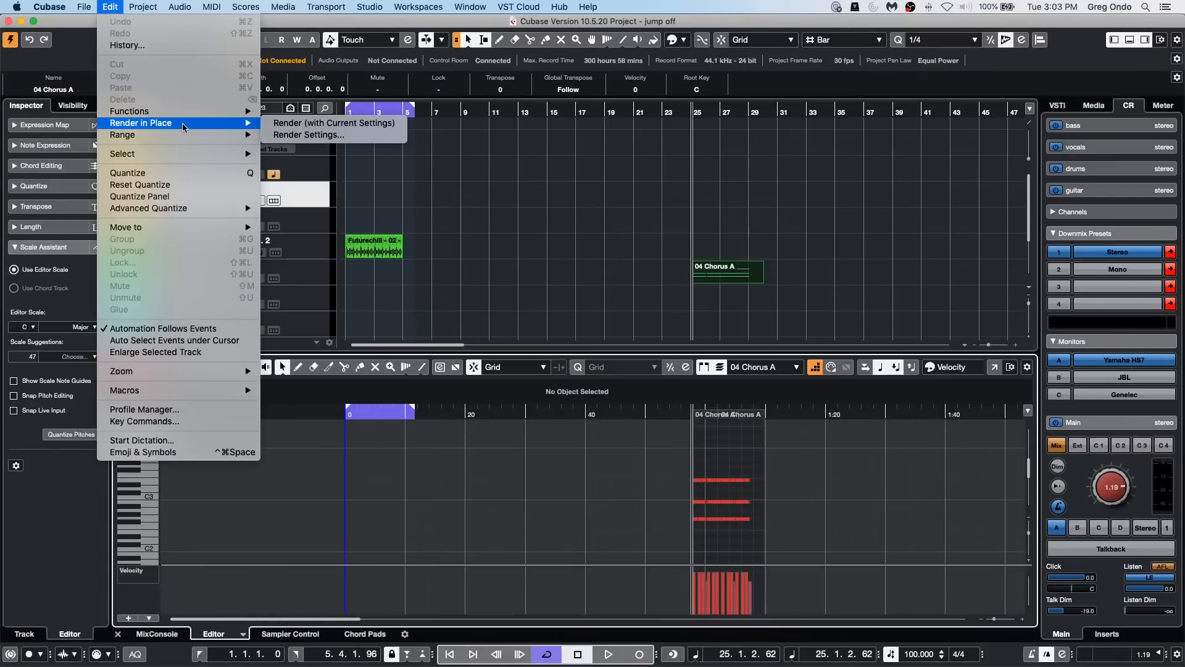
click(332, 123)
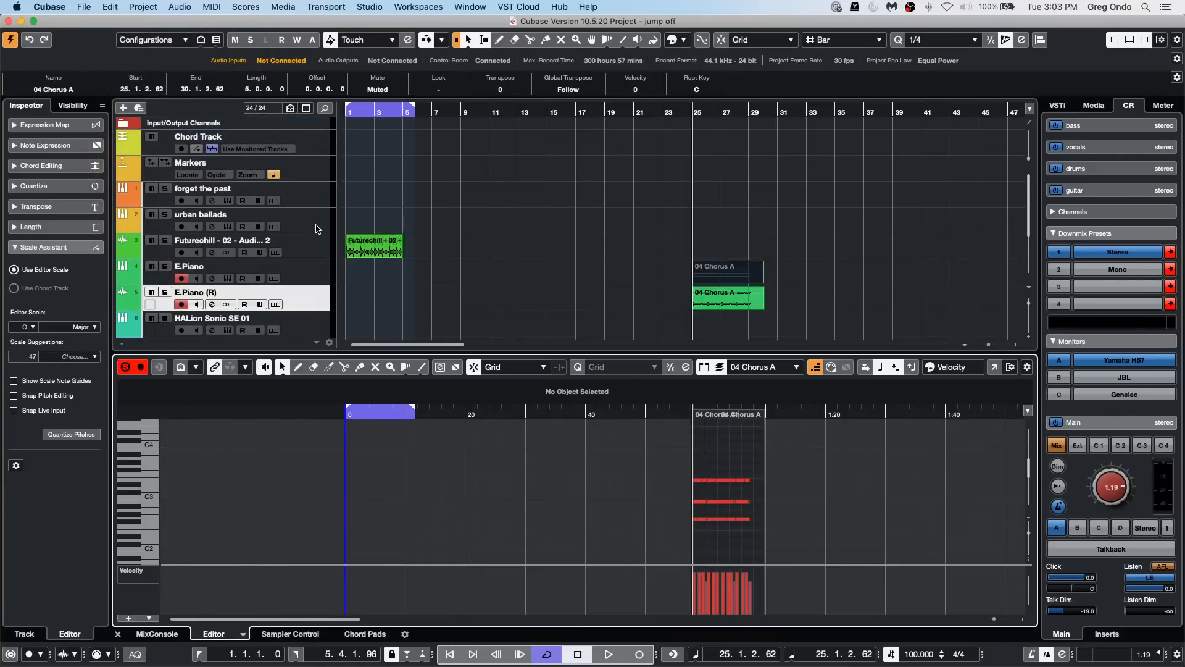
Step: Choose the Play tool and play back the rendered 04 Chorus A audio on the E.Piano (R) track
right_click(702, 305)
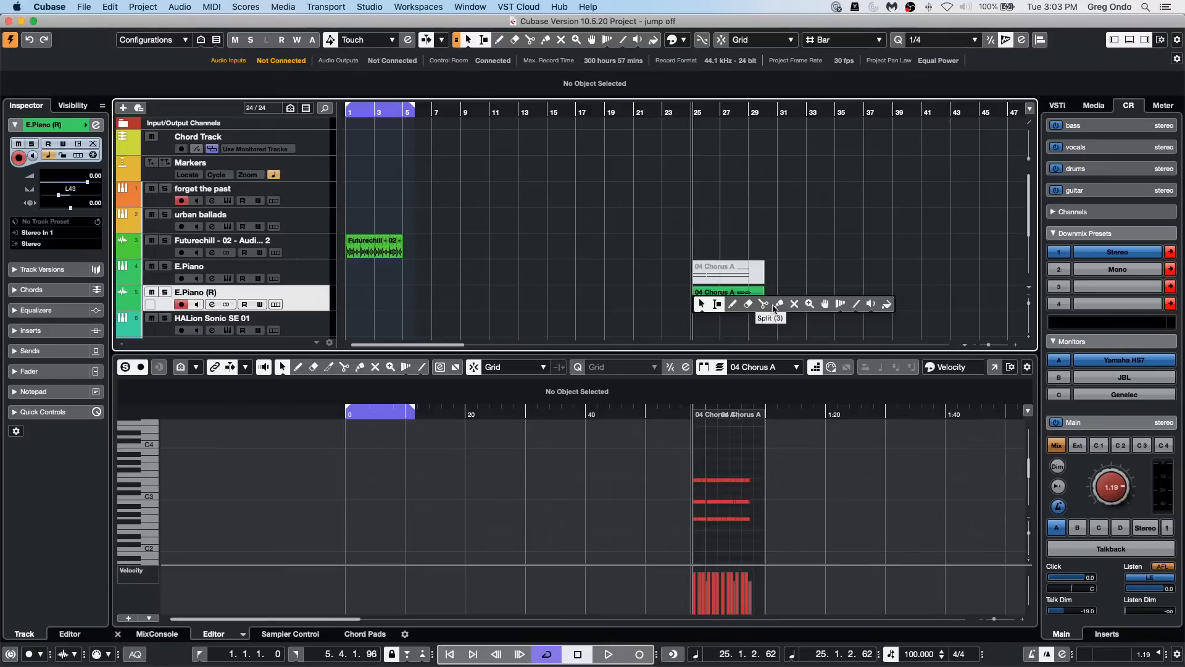
click(871, 304)
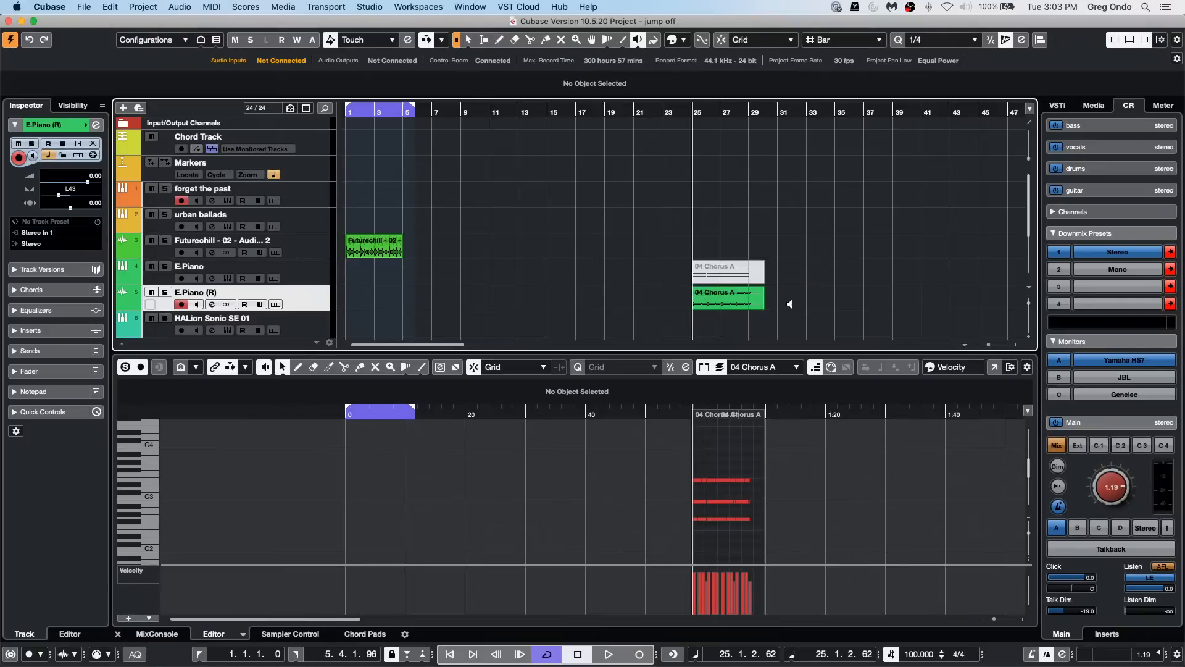
key(space)
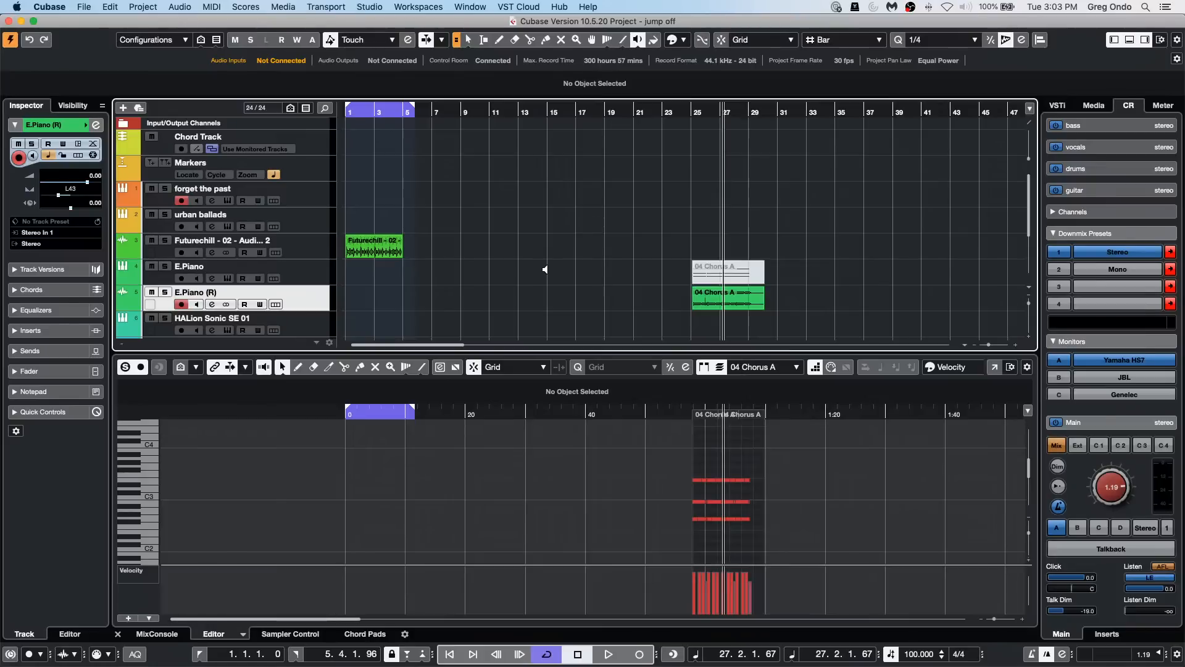
Step: Render the E.Piano (R) track in place with the current settings
click(145, 7)
mouse_move(114, 7)
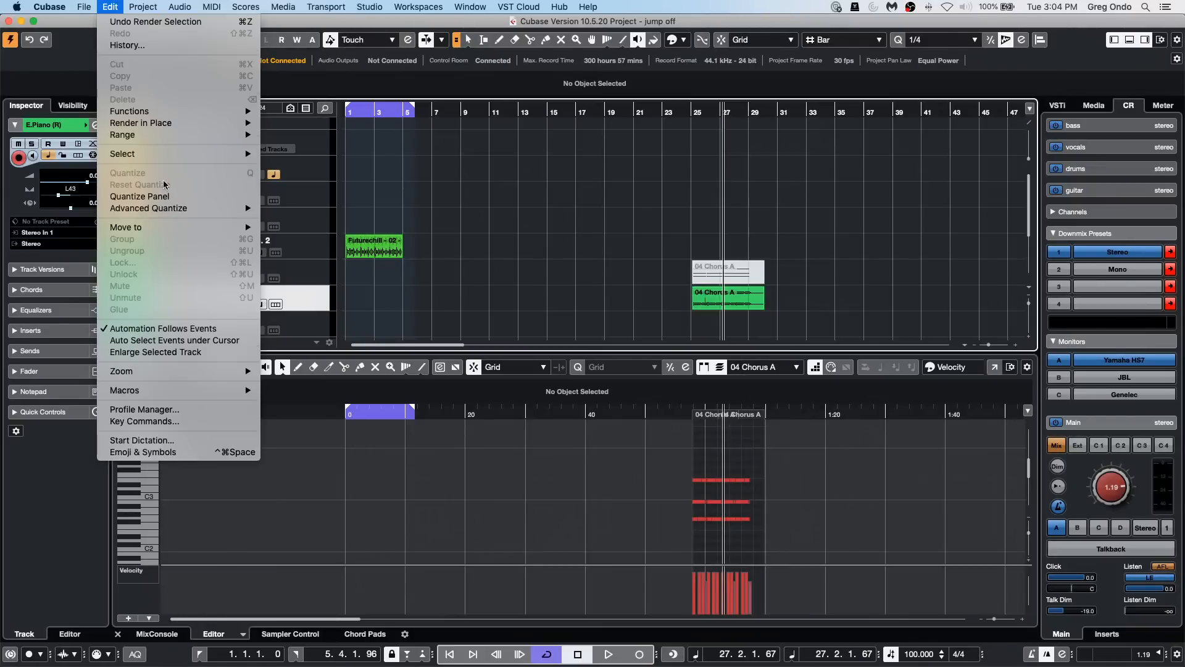
mouse_move(191, 125)
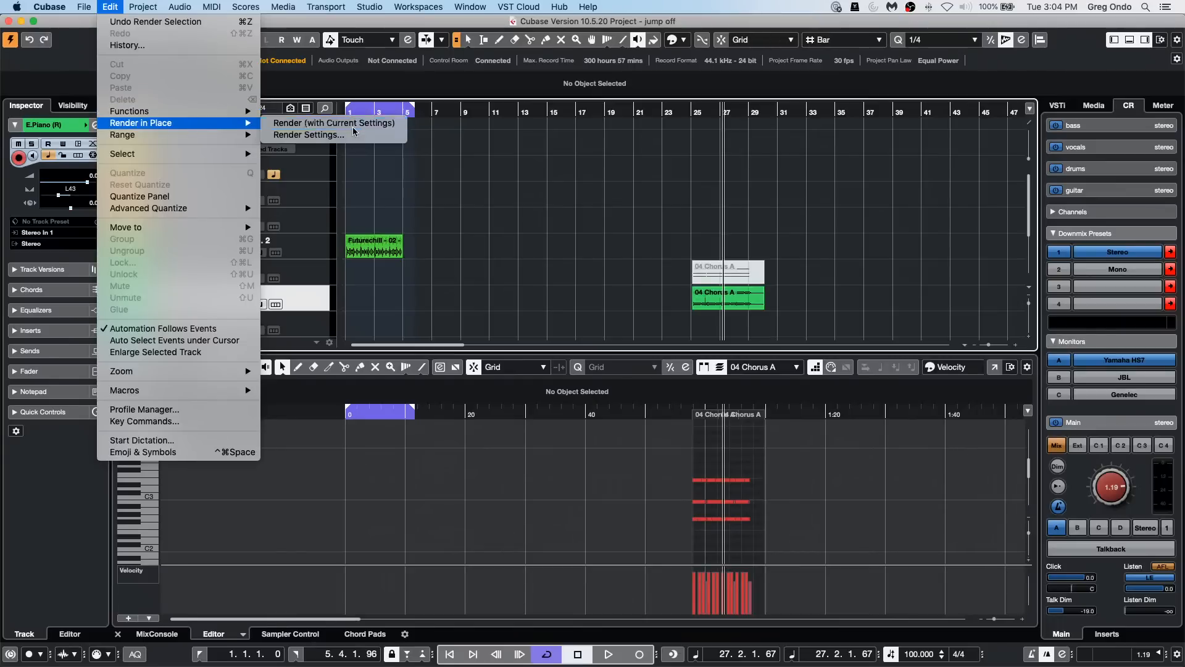
click(333, 123)
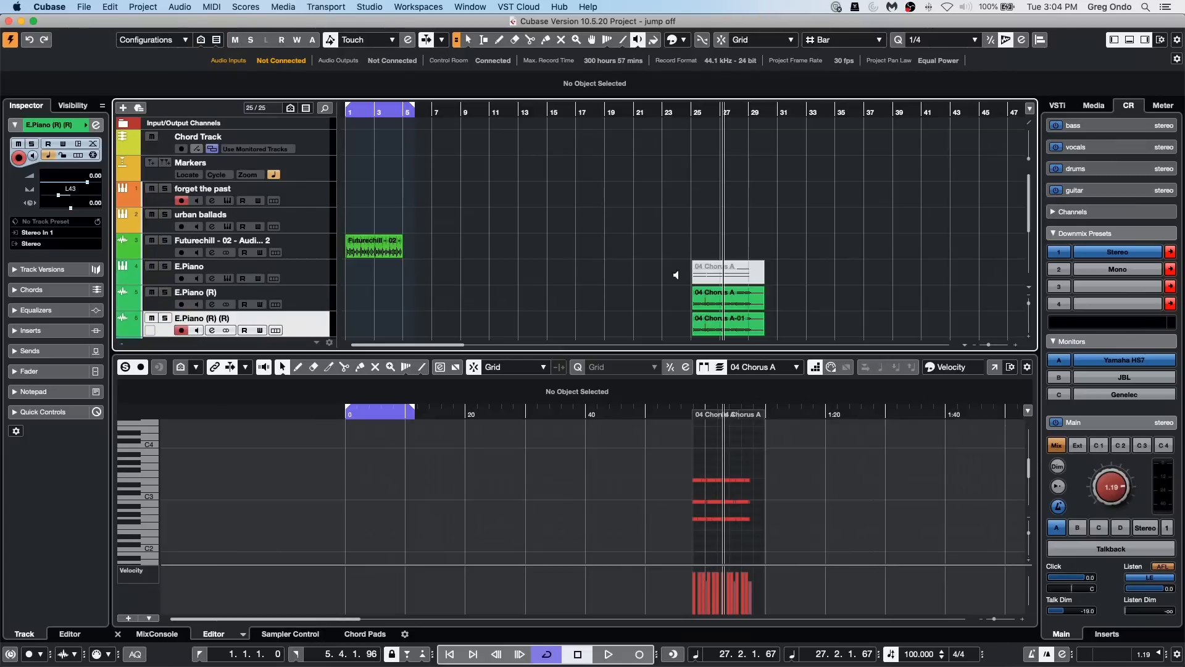
Step: Review the Render in Place settings, including the mode and source track options, and close them without rendering
click(155, 7)
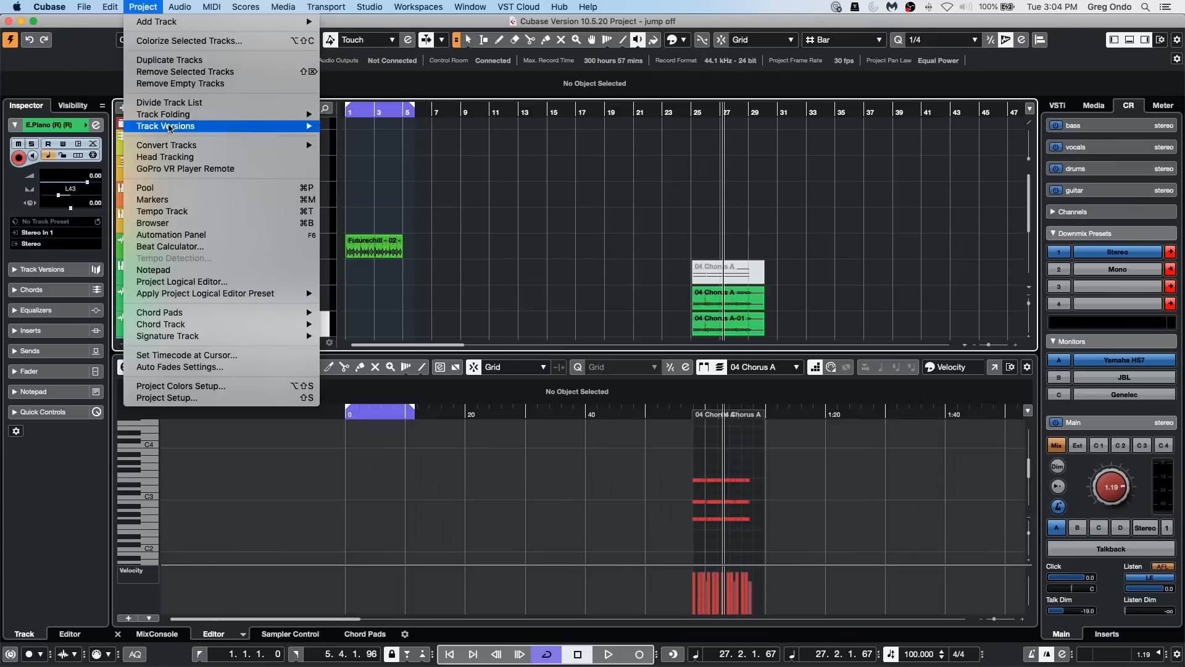
mouse_move(110, 6)
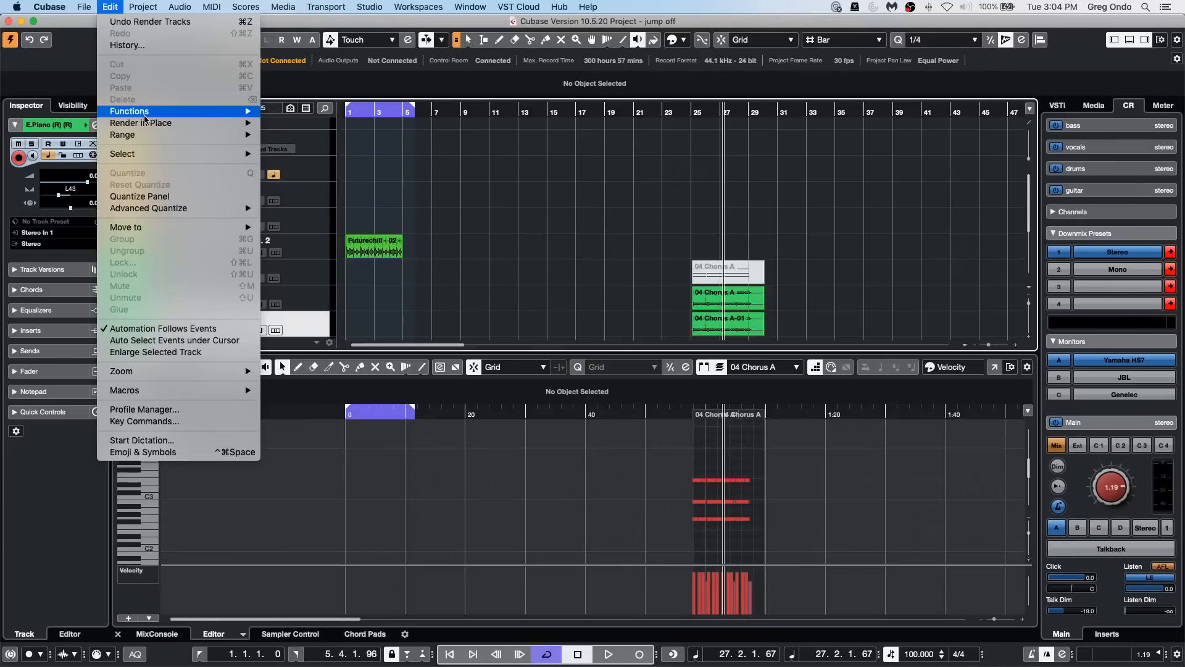
mouse_move(185, 122)
click(359, 135)
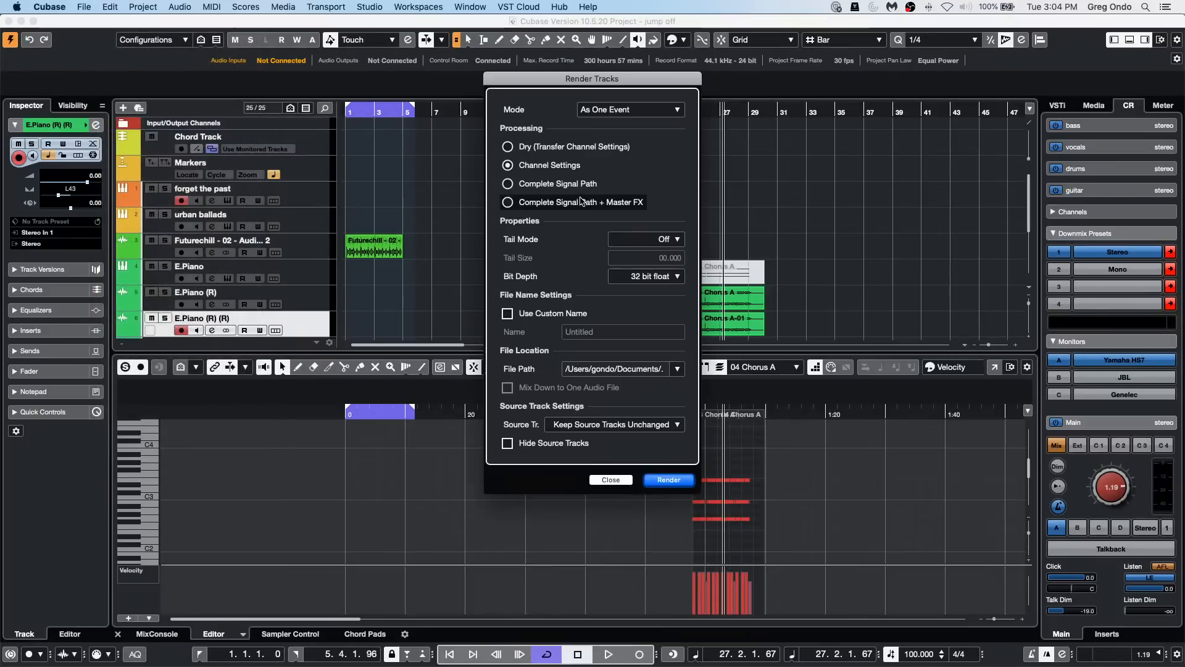
click(615, 110)
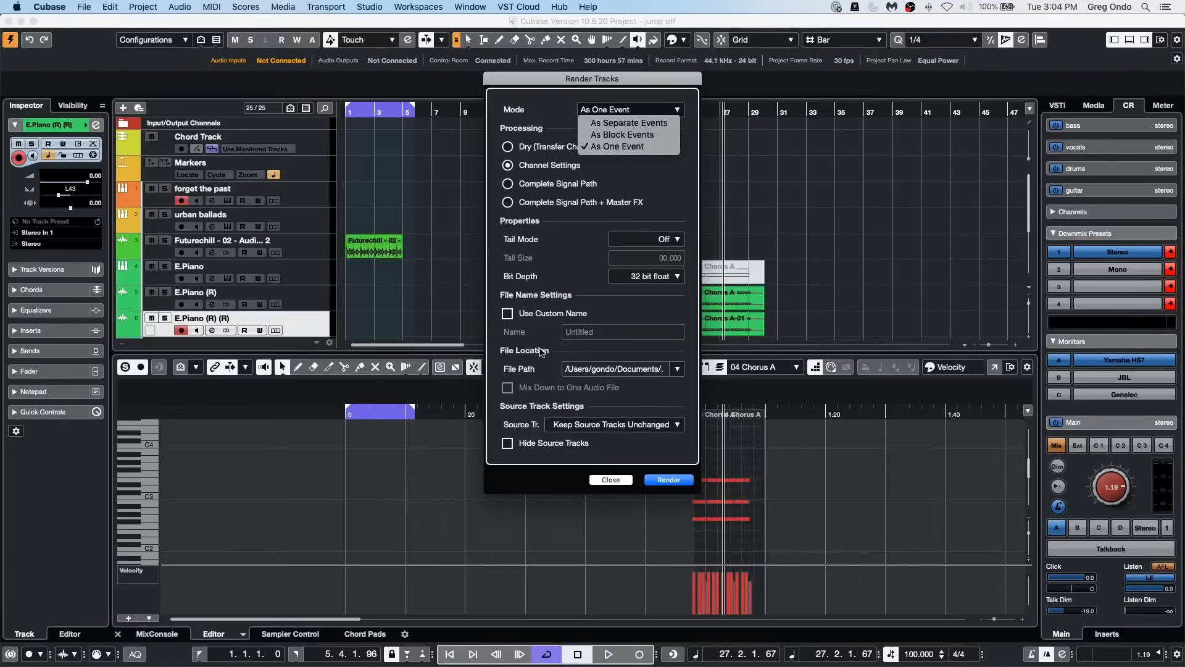
click(639, 425)
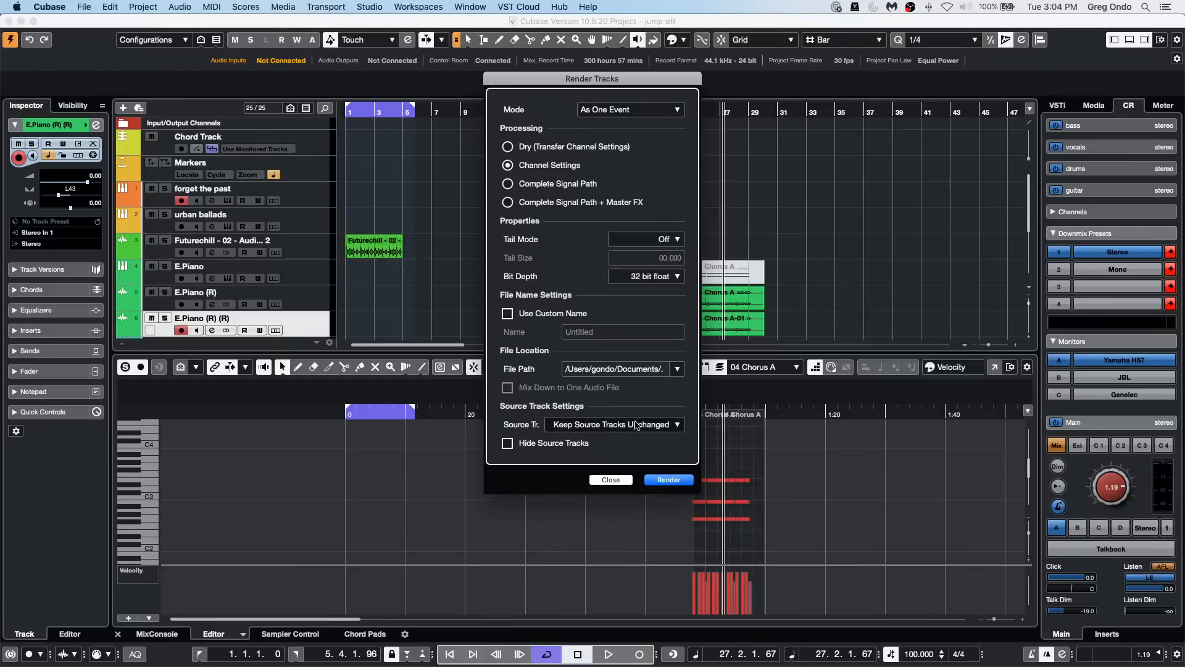
click(645, 425)
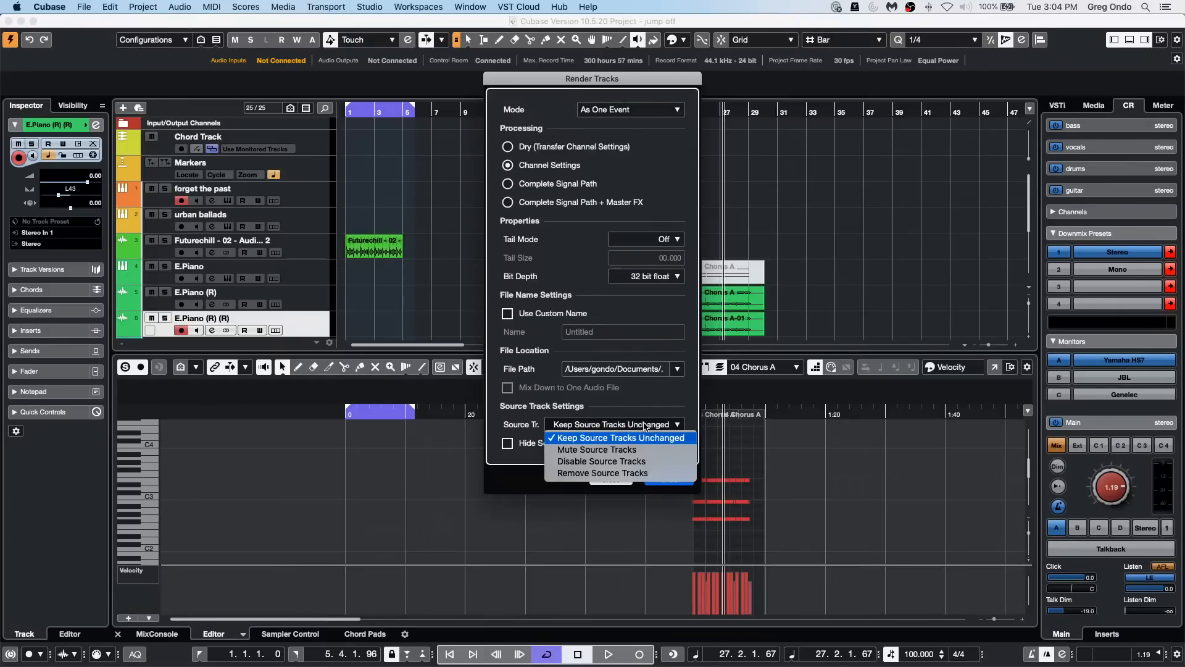
click(859, 317)
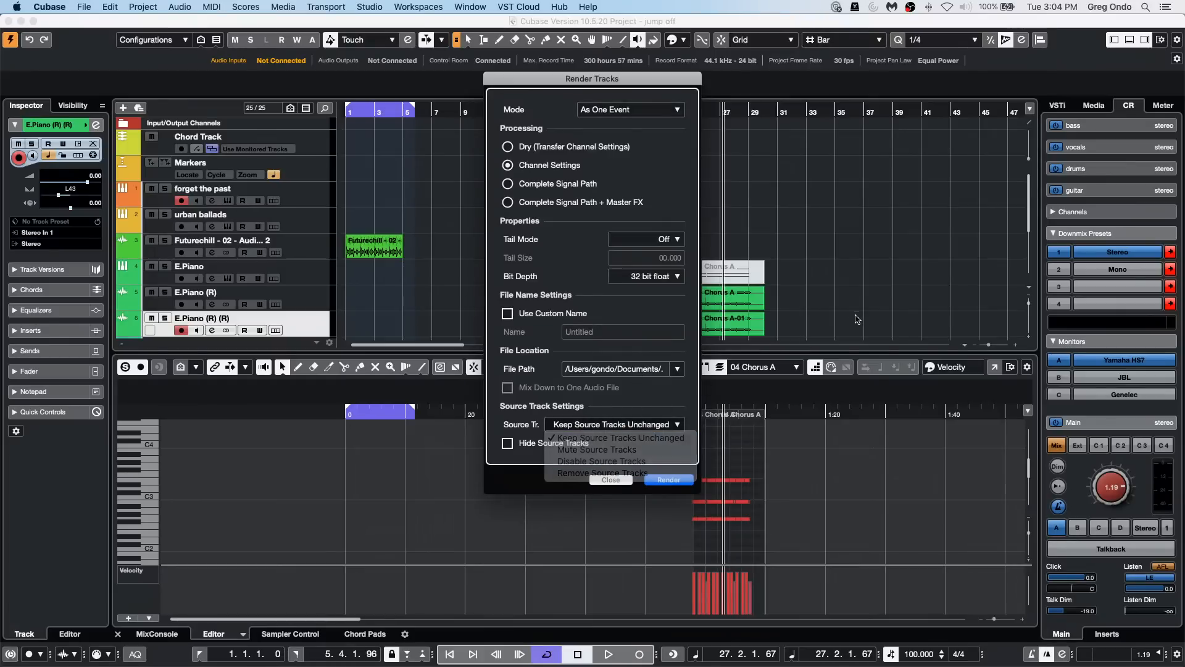
click(602, 480)
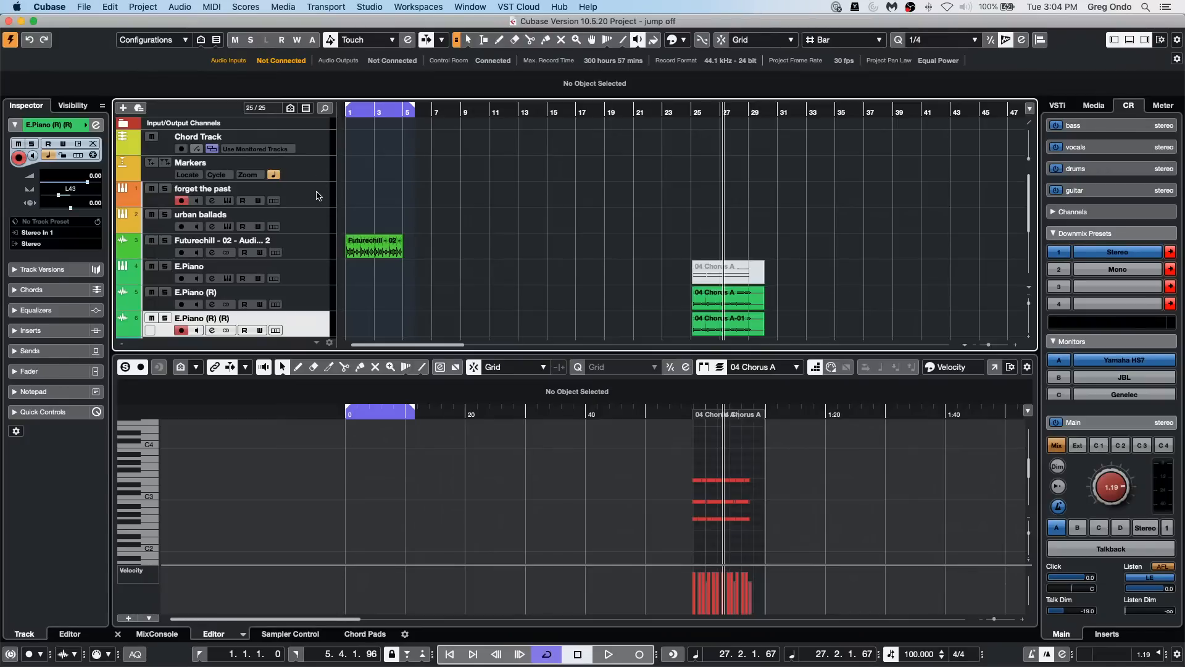
Step: Draw a chord event at bar 3 of the Chord Track, define it as Emin through MIDI input, and disarm the forget the past track
click(319, 143)
right_click(351, 142)
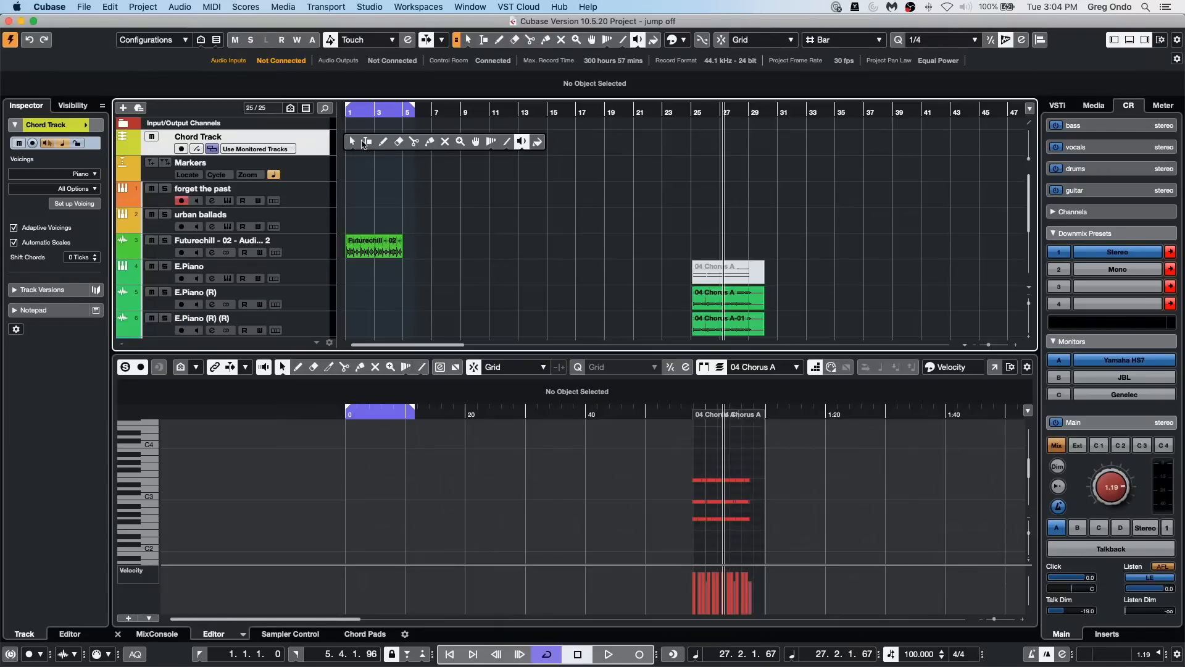
click(383, 141)
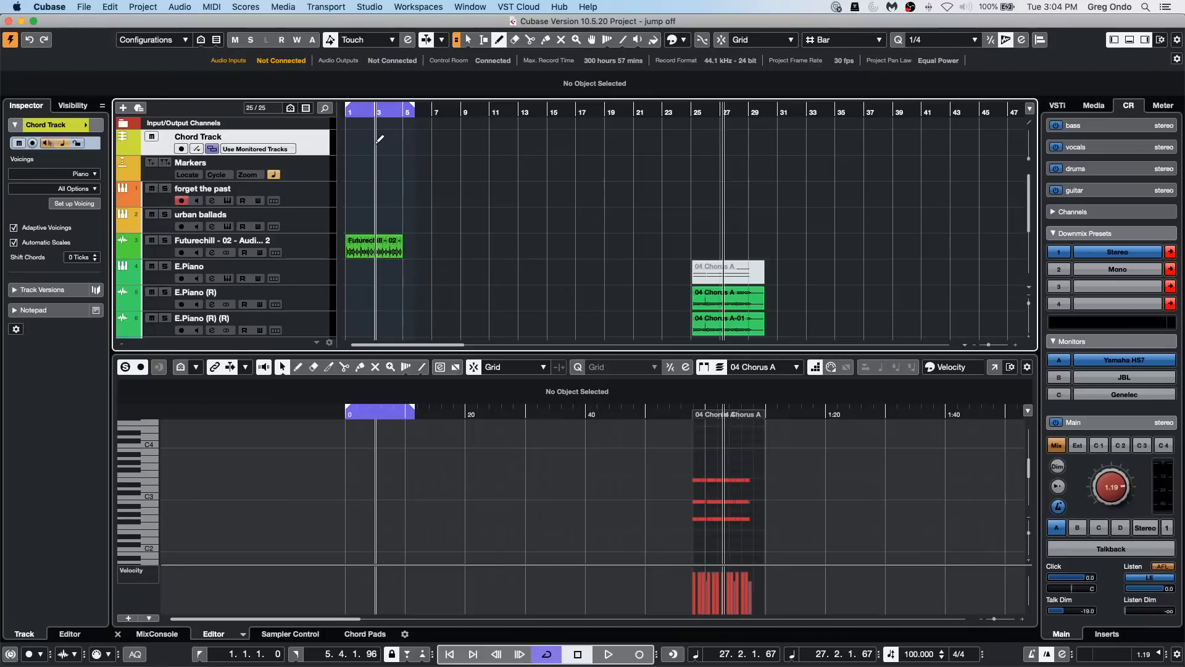
click(380, 140)
double_click(390, 142)
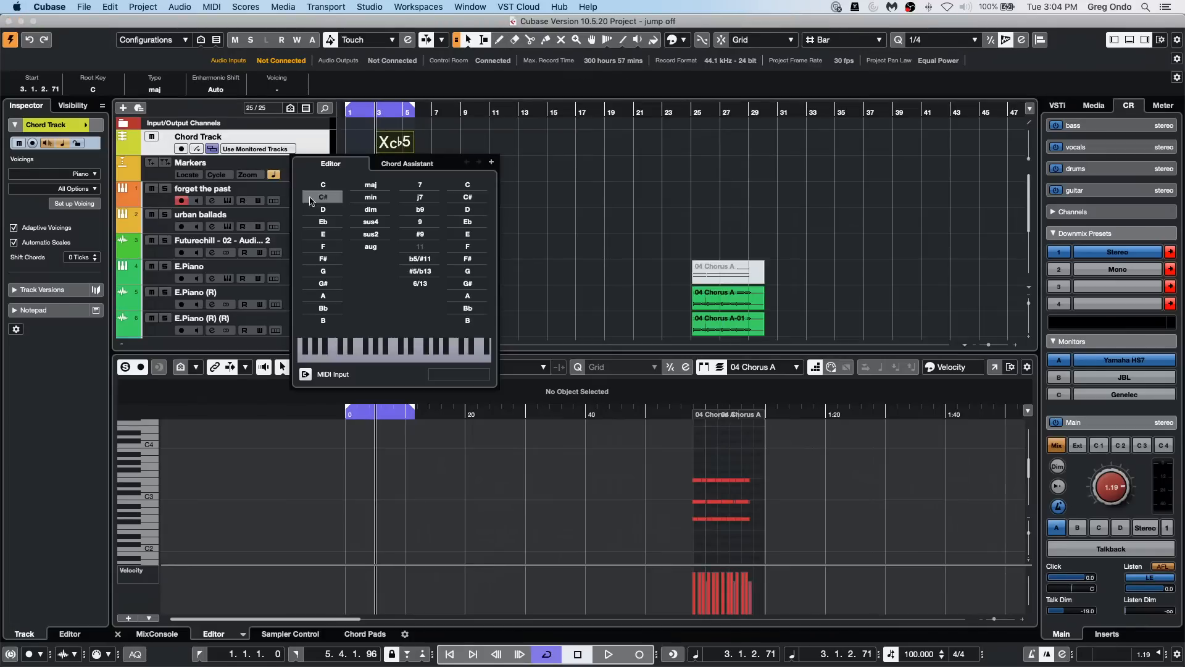
click(307, 377)
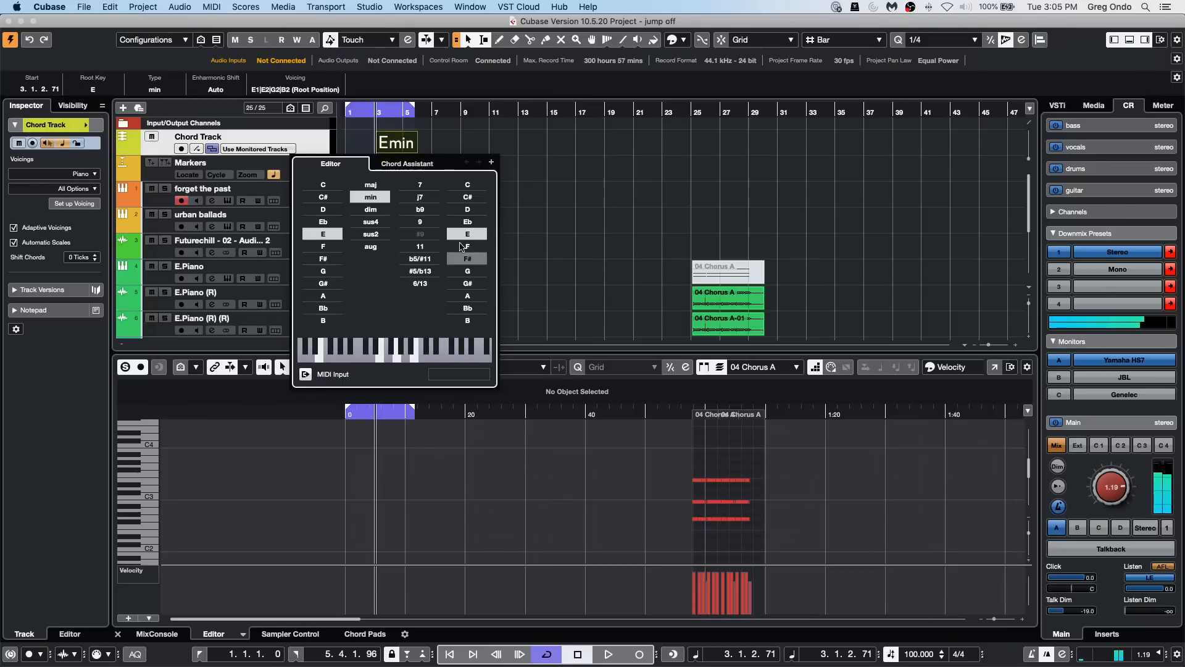
click(180, 208)
click(182, 202)
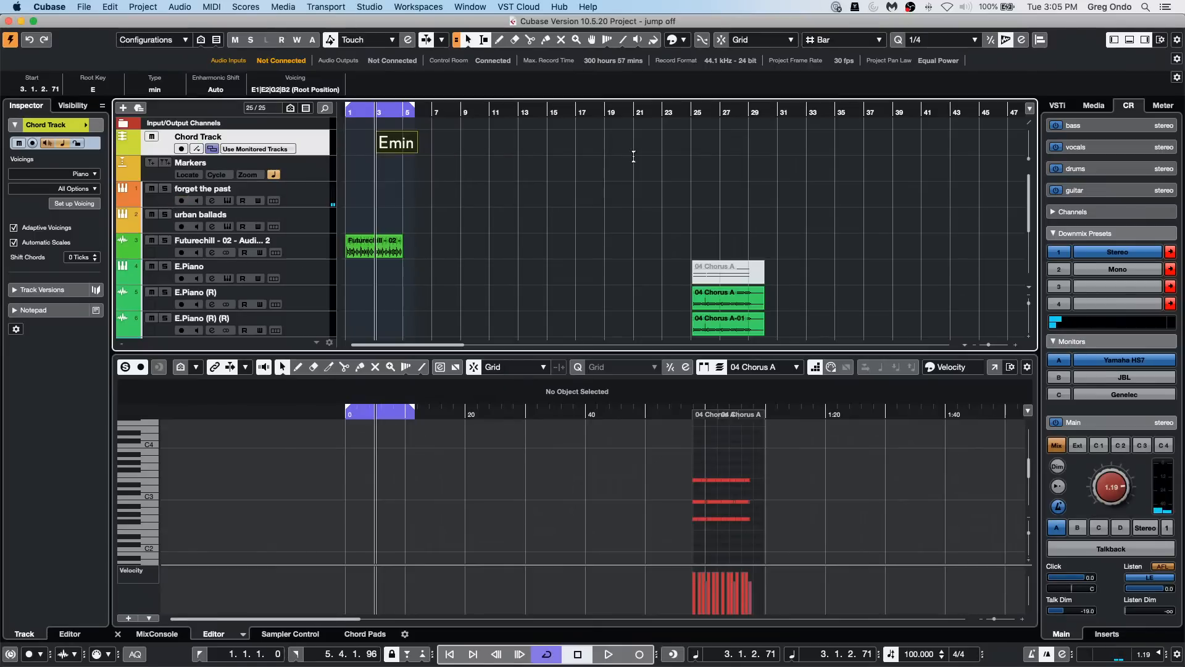
Step: Continue from the Emin event with an Fmin chord at bar 4 and an F major b5/#11 chord over A at bar 5
double_click(395, 145)
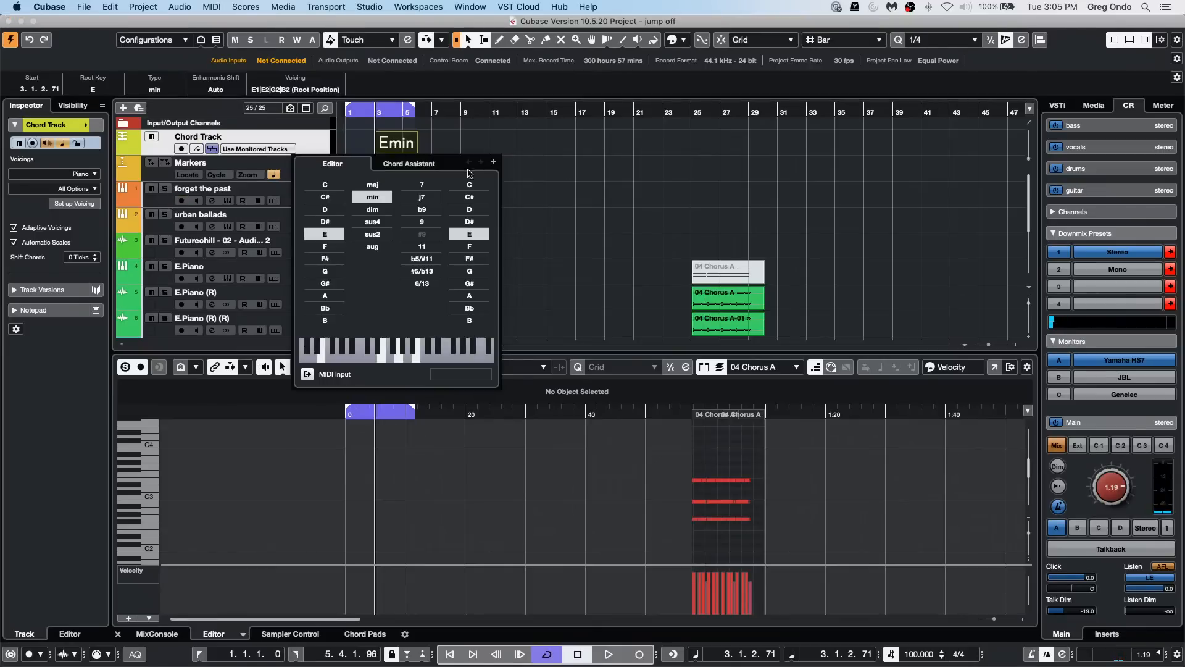
click(493, 162)
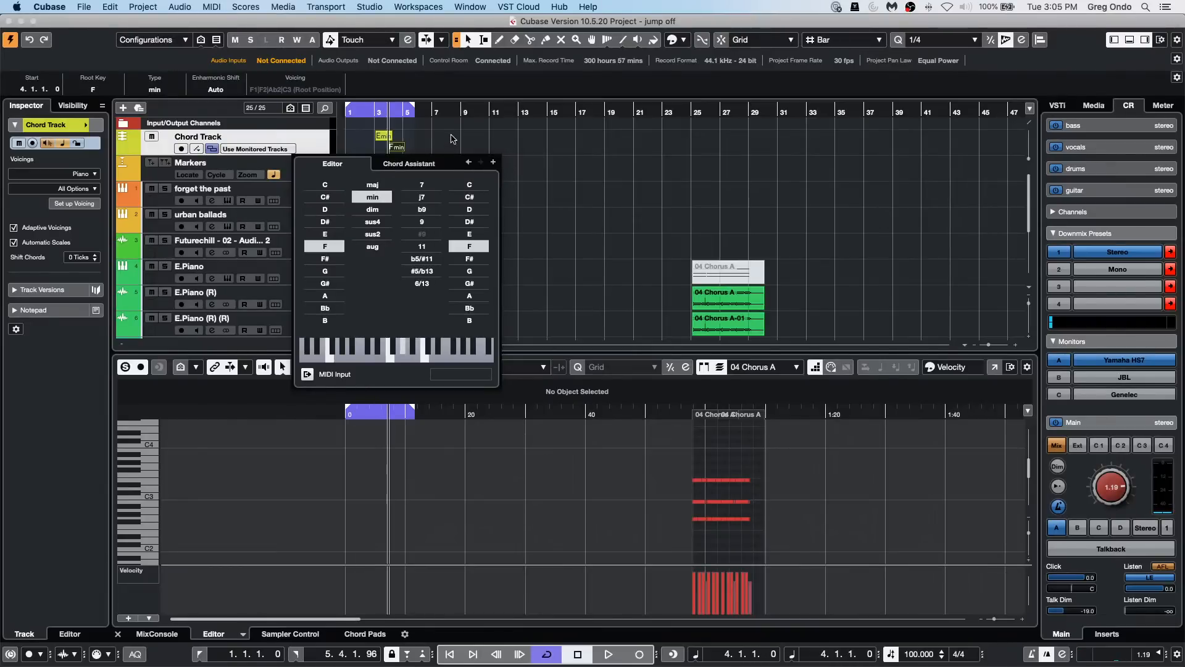
click(493, 163)
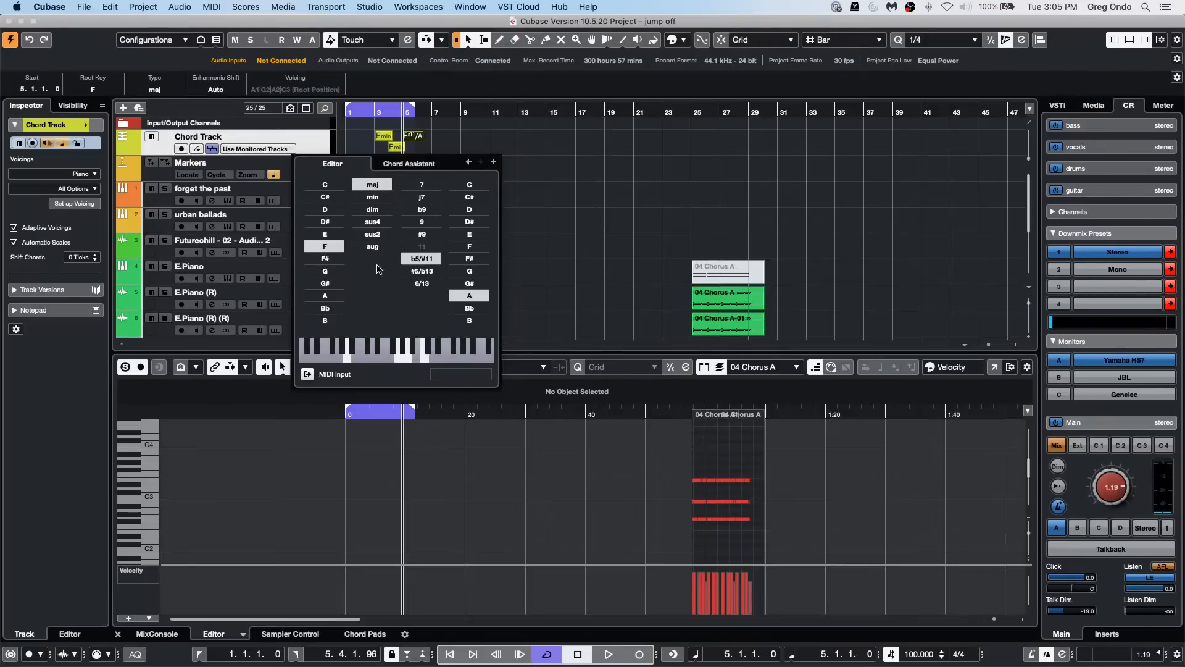
Step: Draw a chord event at bar 7 of the Chord Track and define it as Bb/E
click(432, 112)
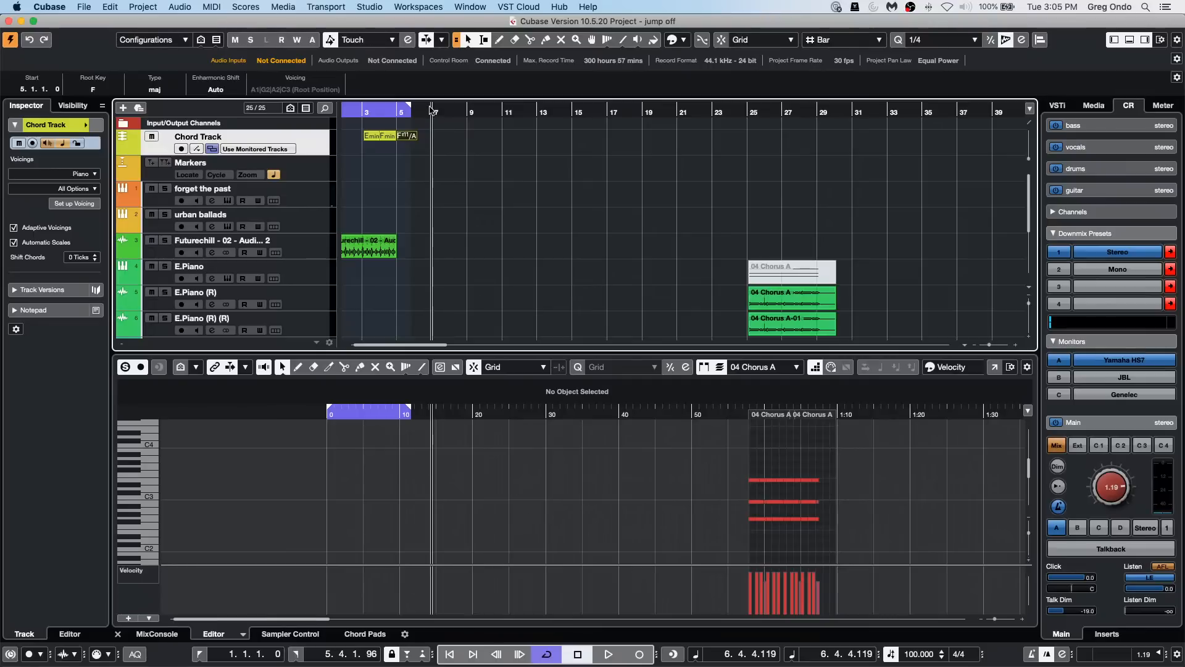
drag(432, 114, 444, 137)
right_click(444, 137)
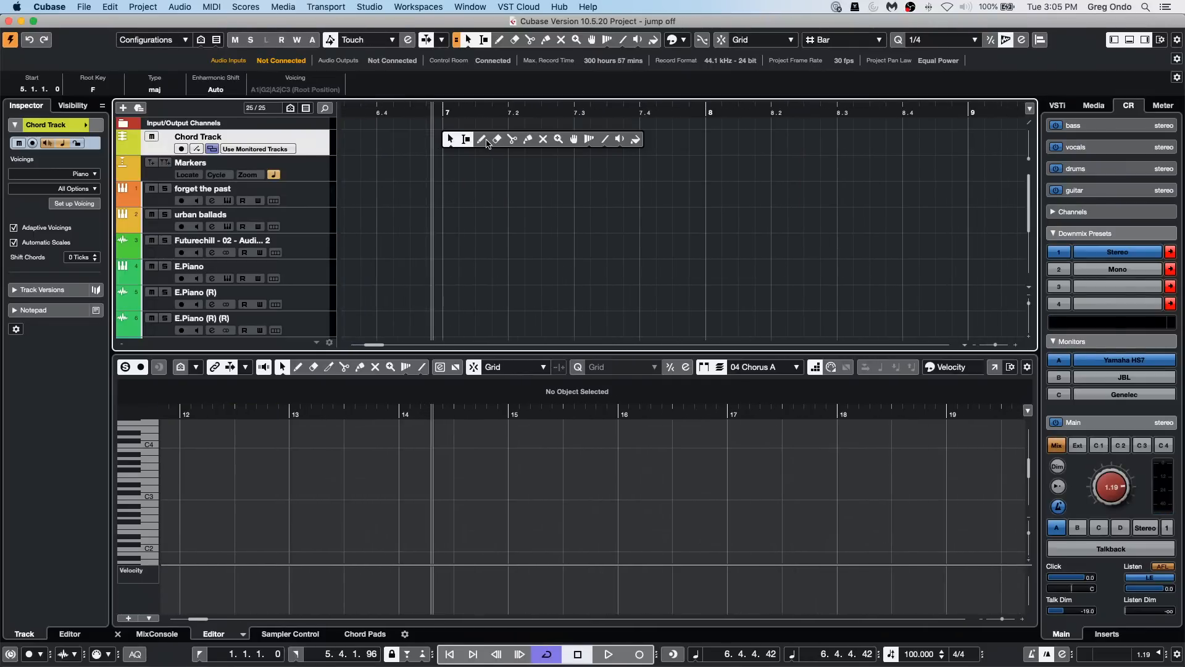
click(482, 139)
click(450, 141)
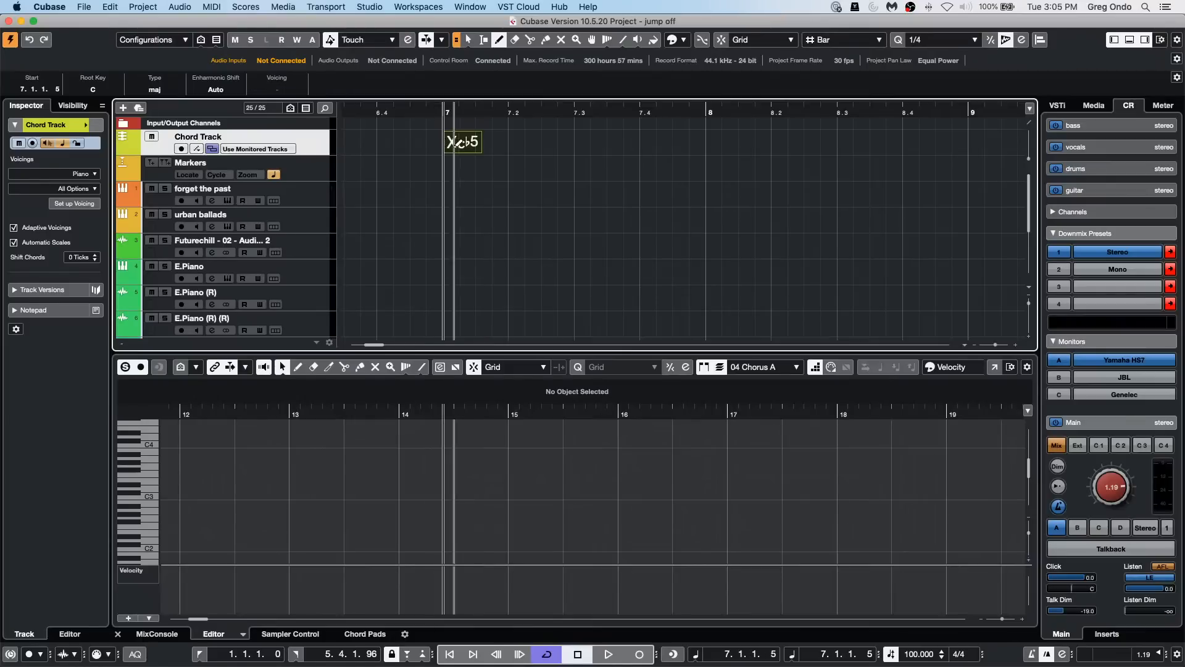
key(1)
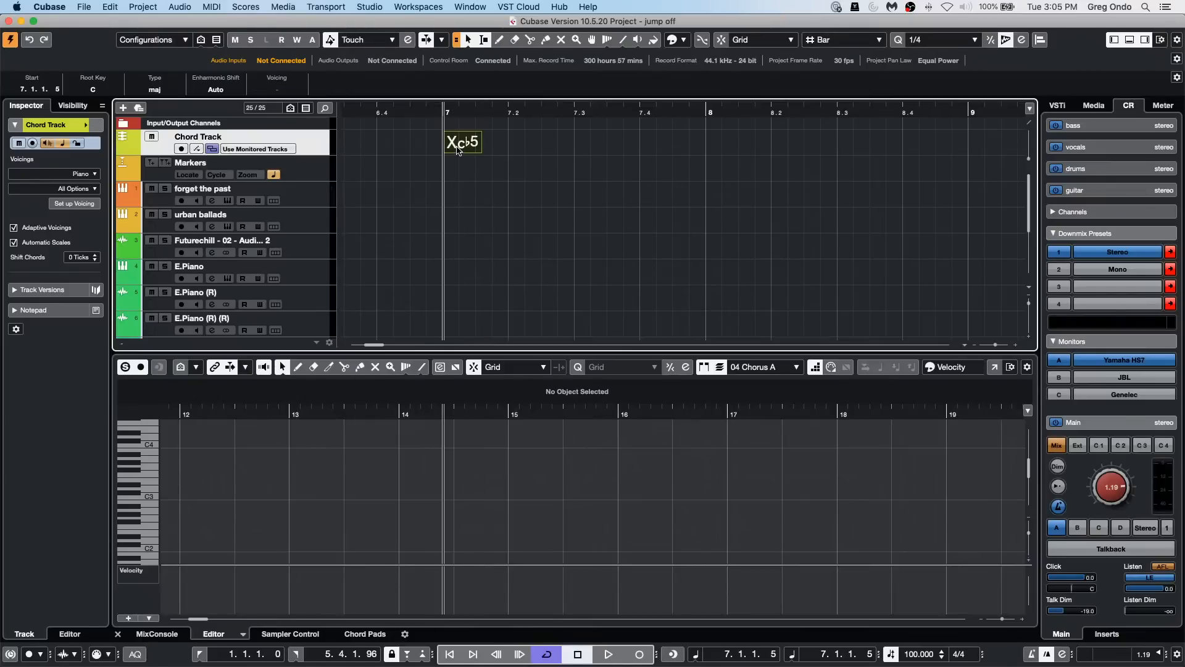
double_click(458, 150)
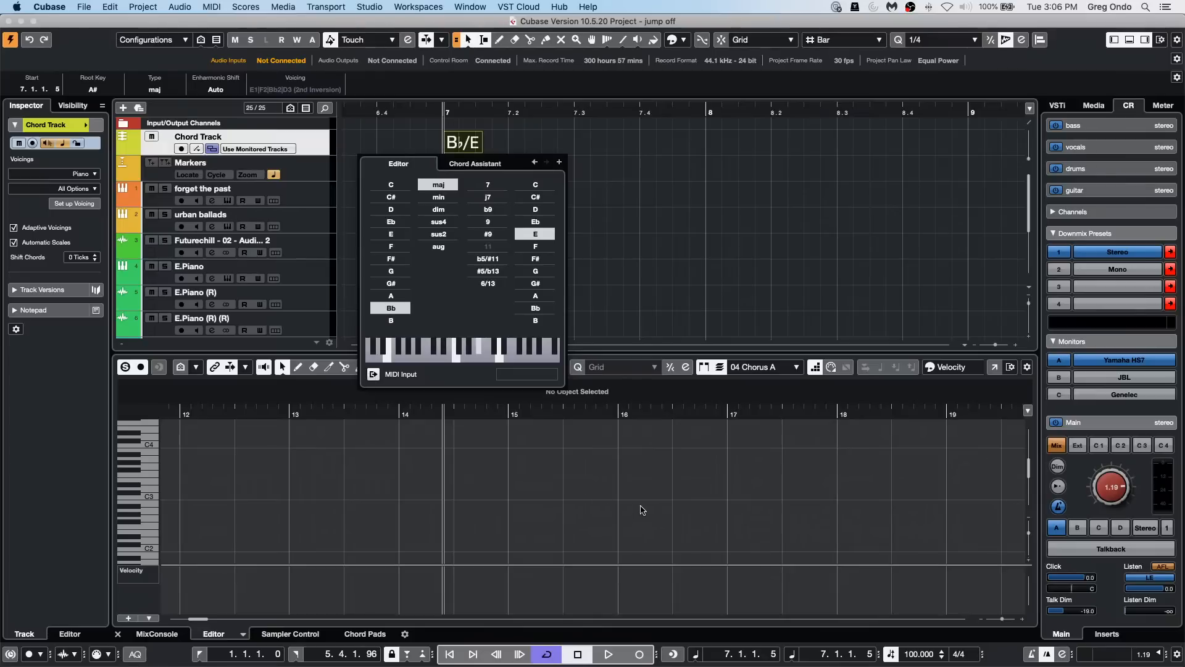
click(420, 147)
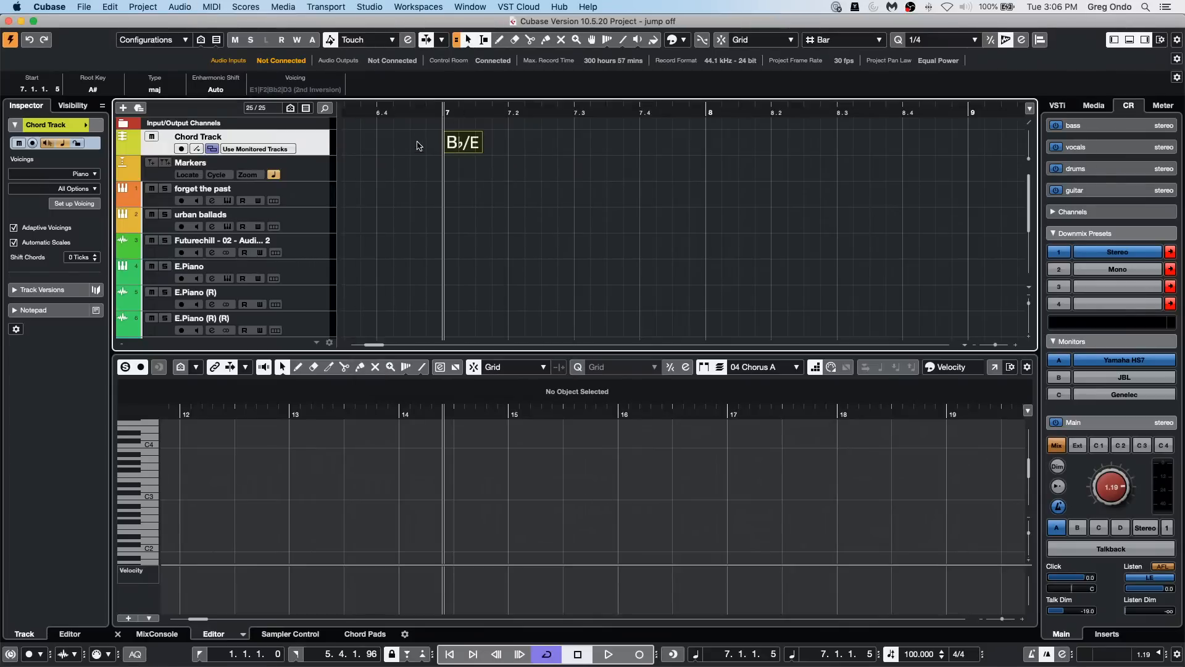
Step: Move the tracks from forget the past through E.Piano (R) into a new folder
click(296, 194)
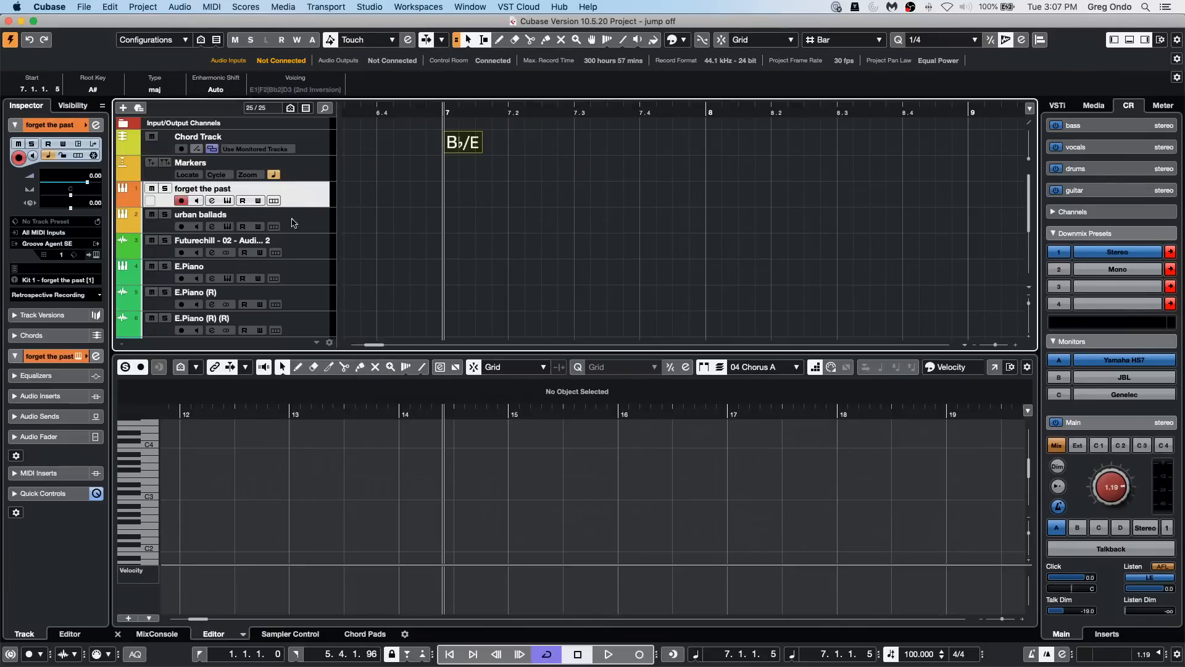
shift+click(302, 301)
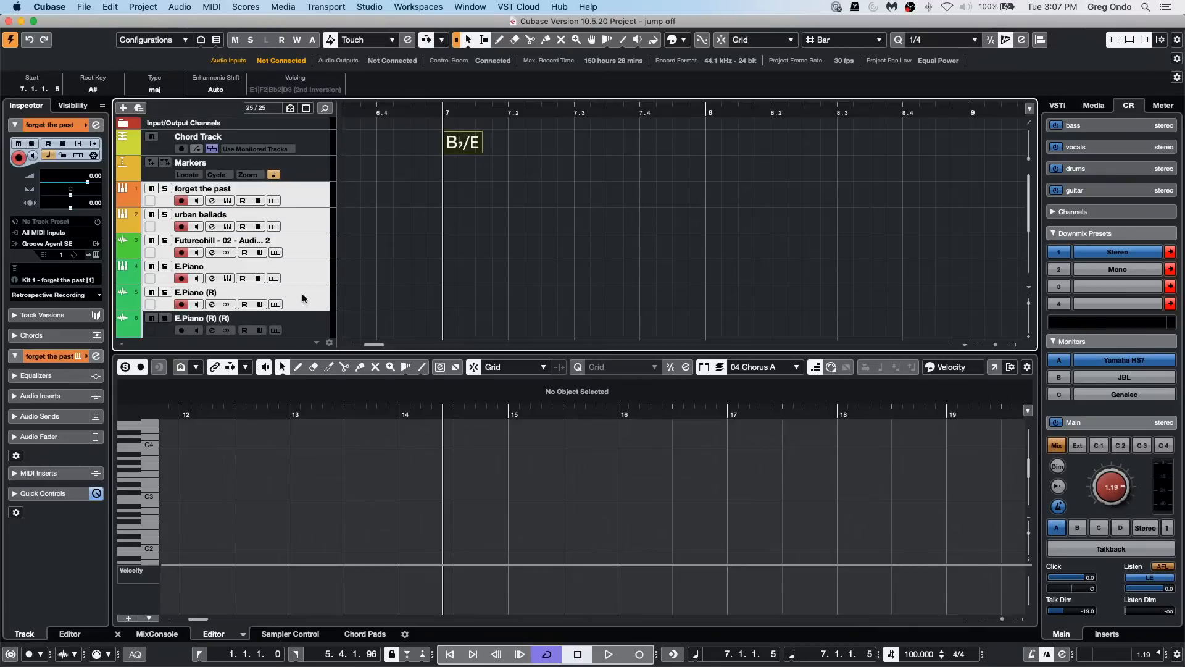
right_click(298, 199)
mouse_move(488, 202)
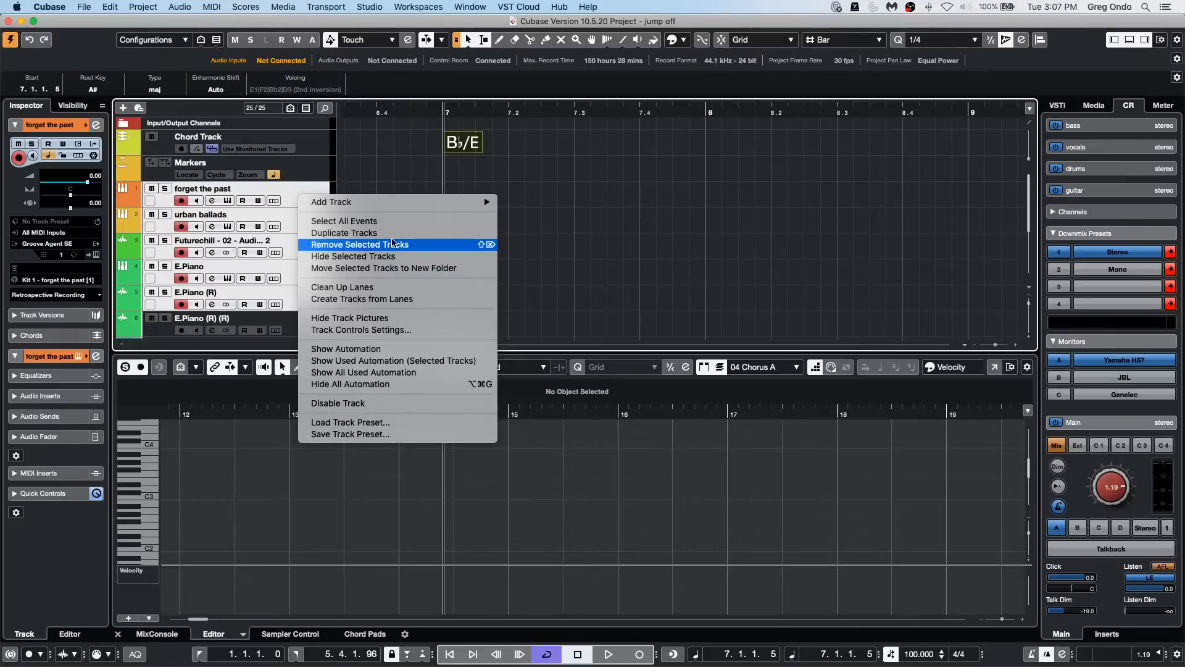
click(411, 268)
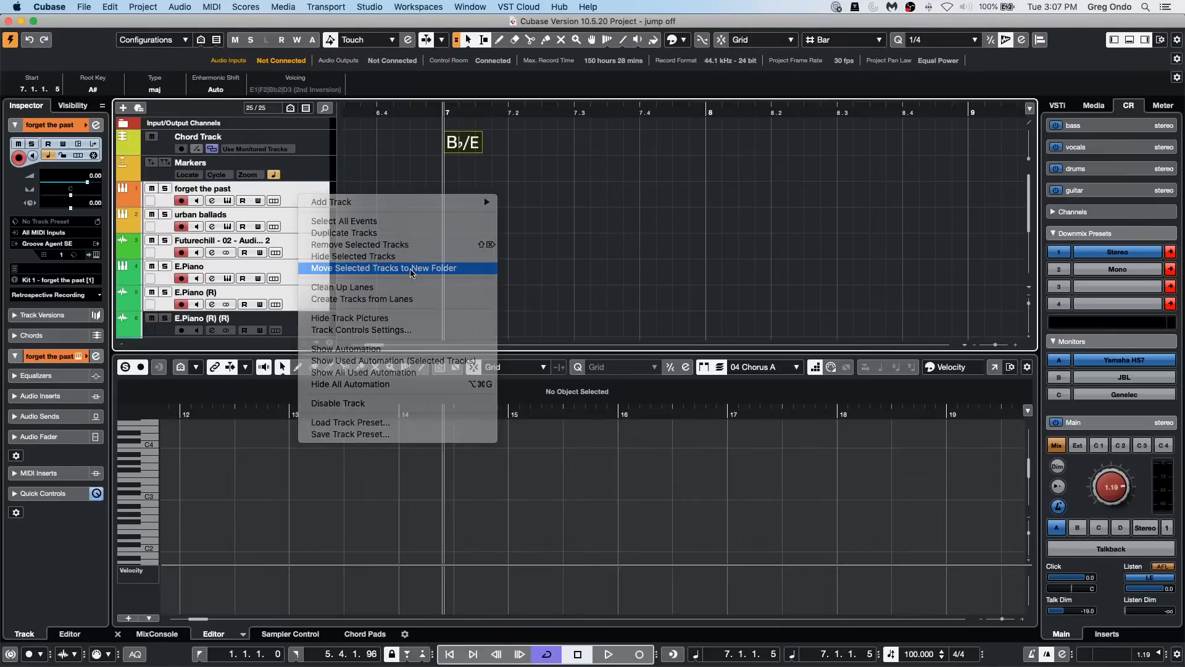
Step: Examine the Export Audio Mixdown channel selection alongside the urban ballads and E.Piano tracks, and close it without exporting
click(49, 6)
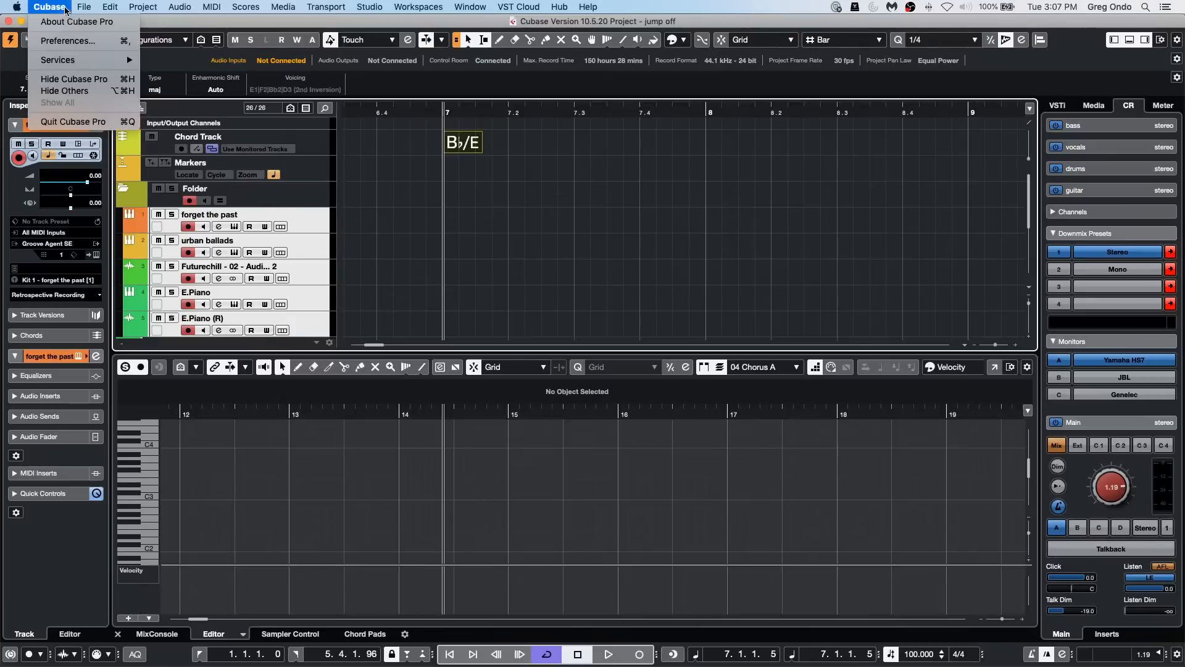
mouse_move(84, 6)
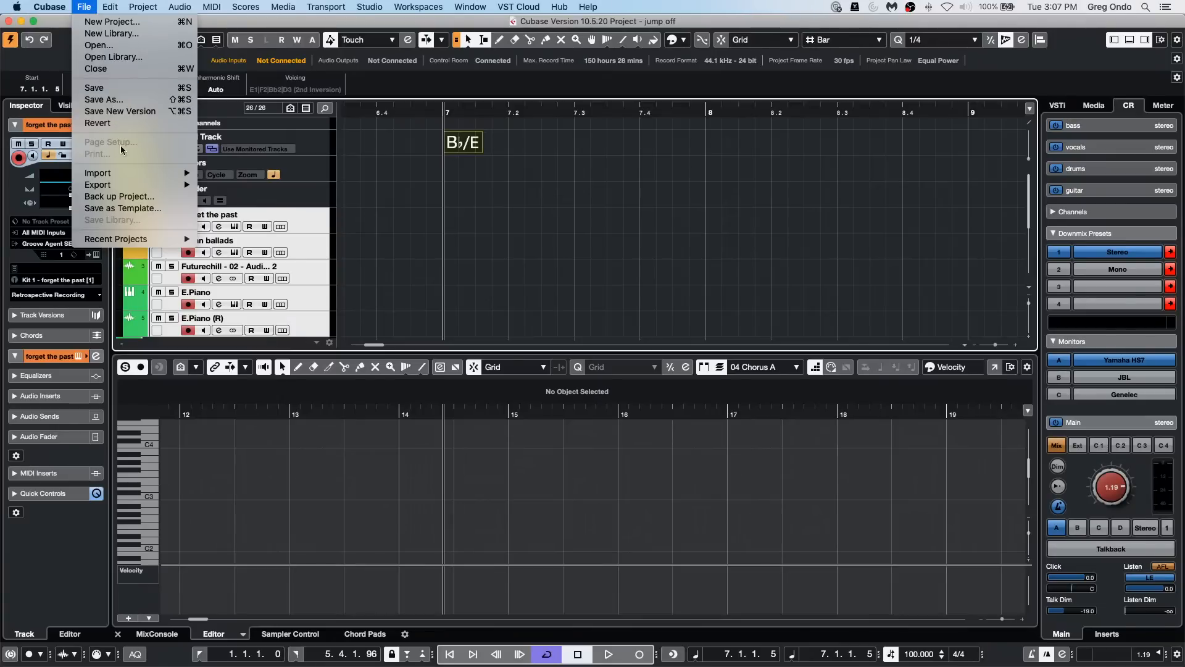
mouse_move(122, 185)
click(242, 185)
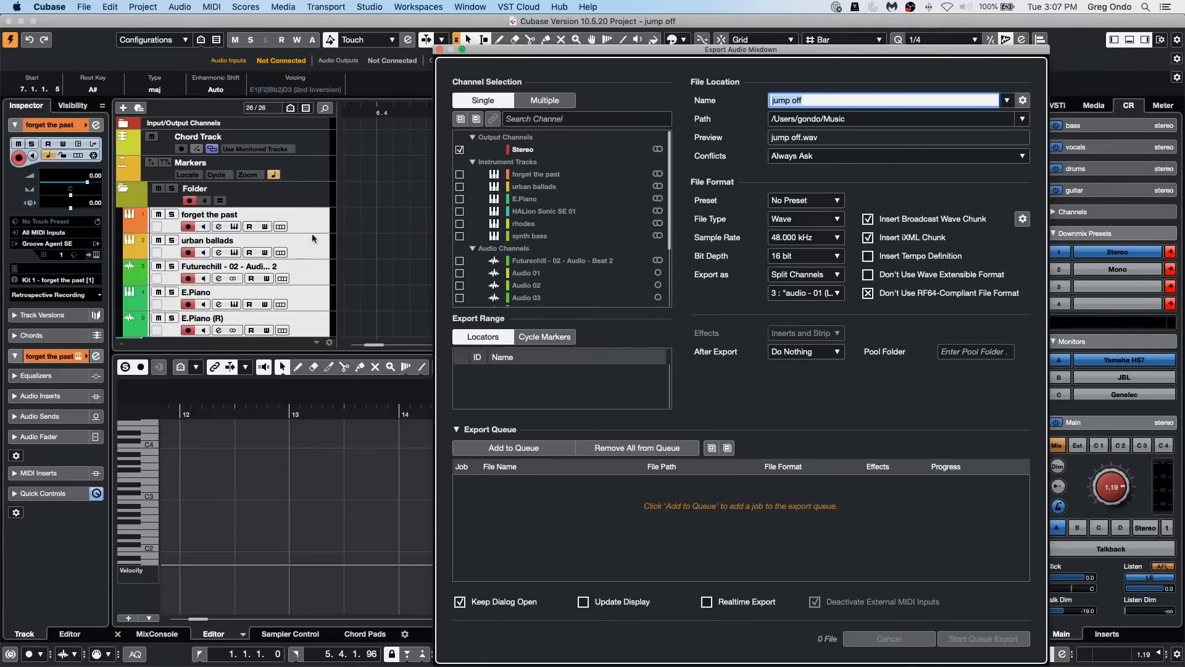
click(300, 259)
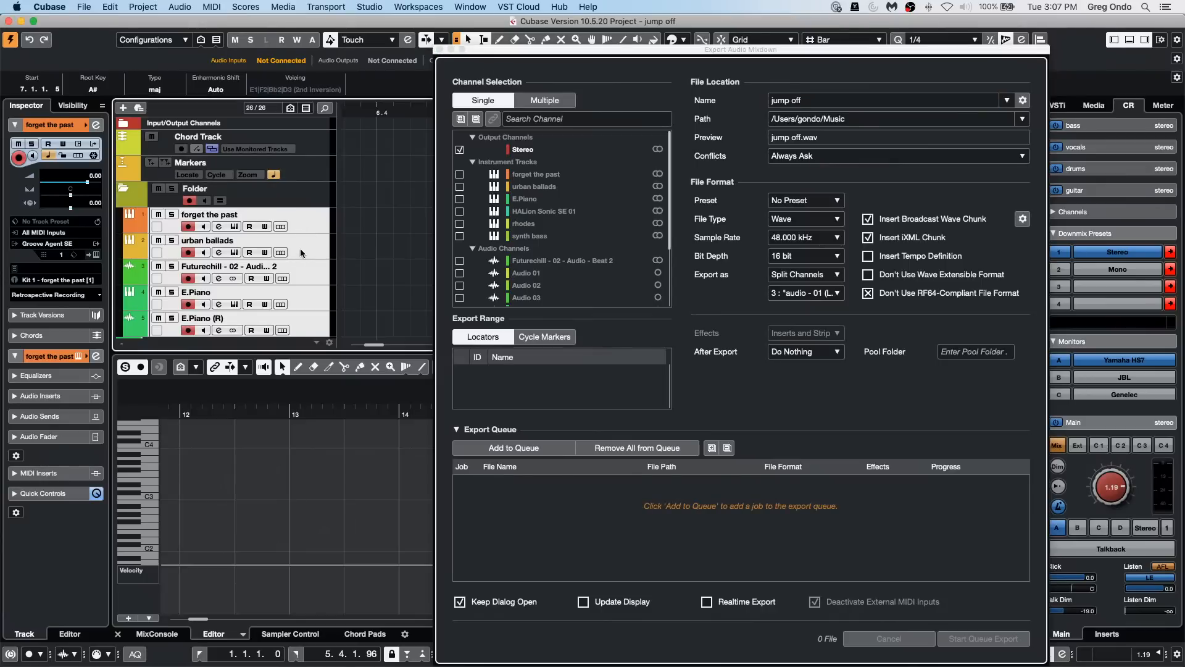
click(309, 301)
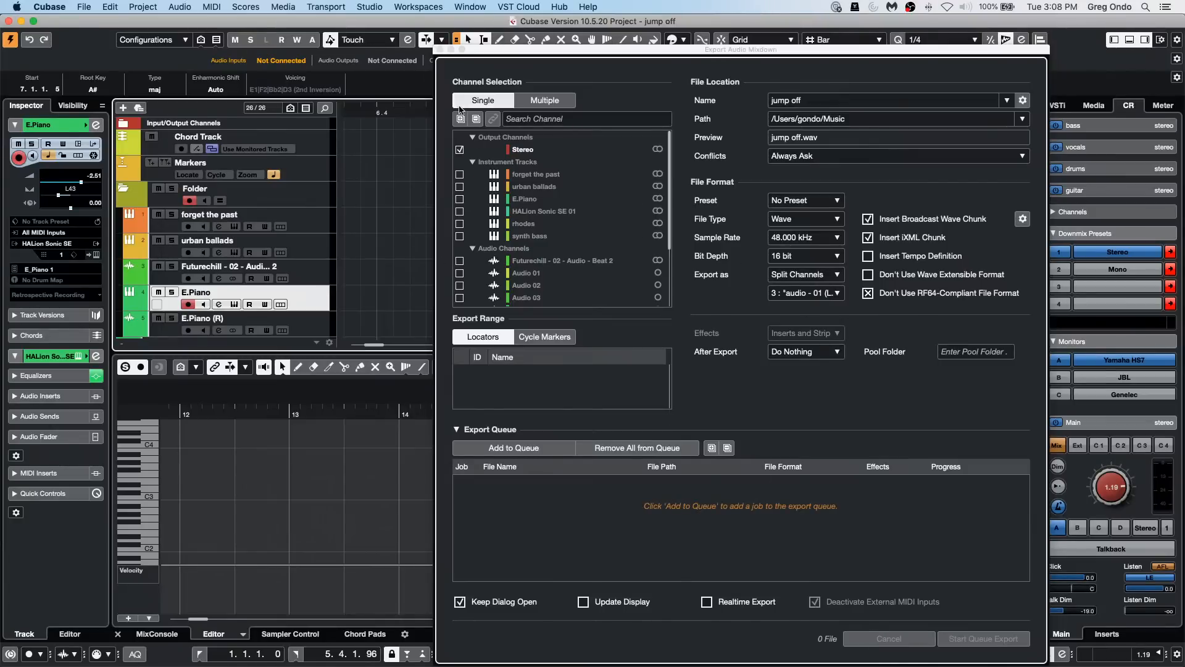
click(440, 50)
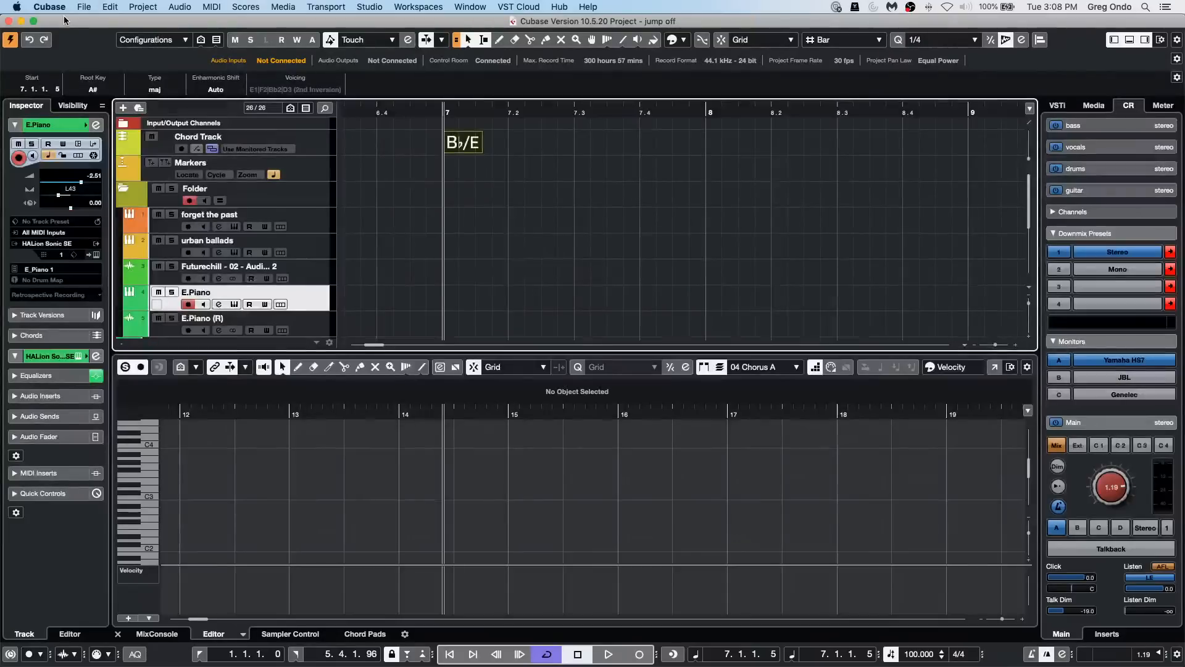
Step: Open the recent project For Grace instrument 8.cpr, activate it, and dismiss the missing plug-in warning
click(84, 7)
mouse_move(114, 241)
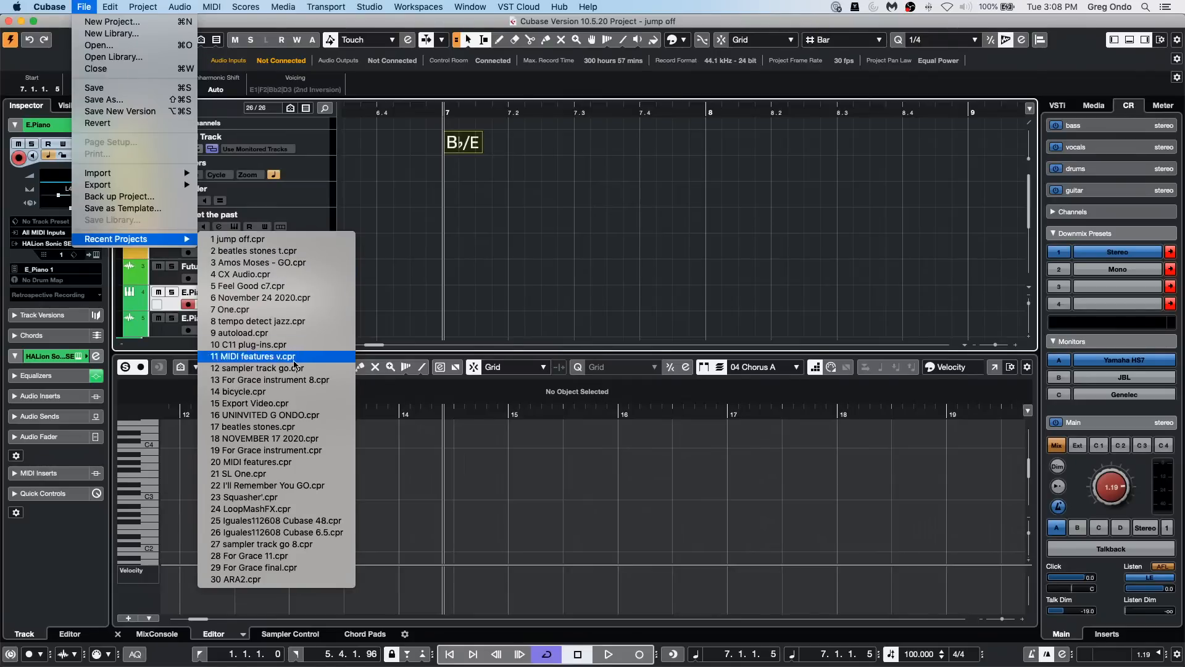
click(301, 380)
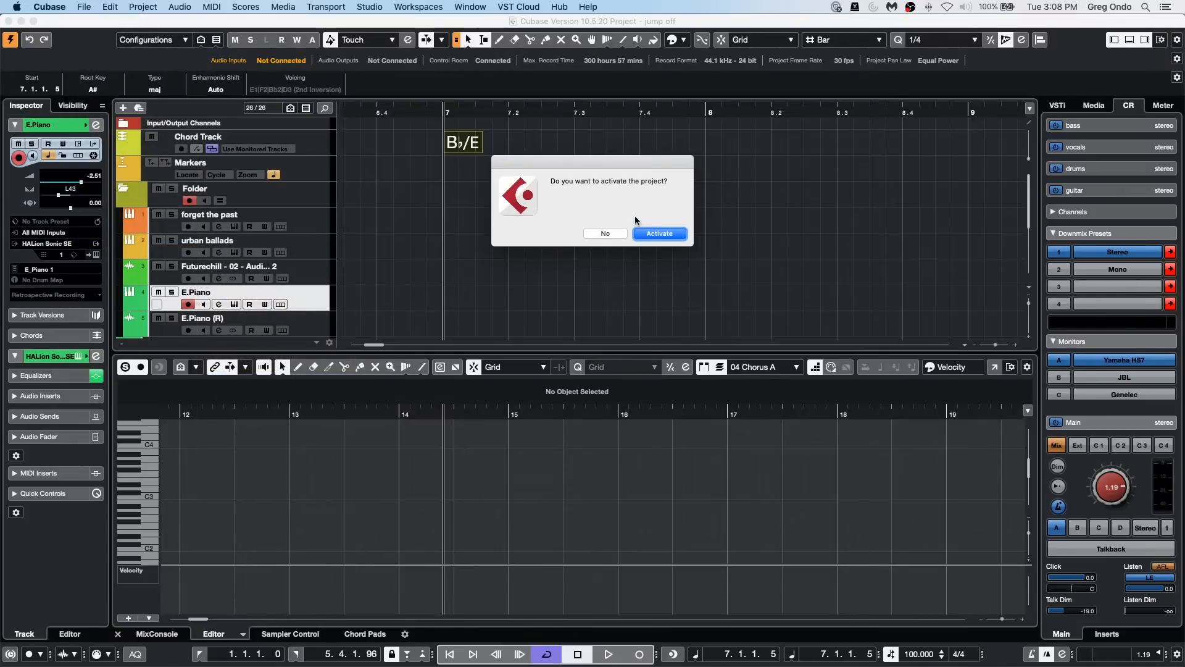
click(682, 232)
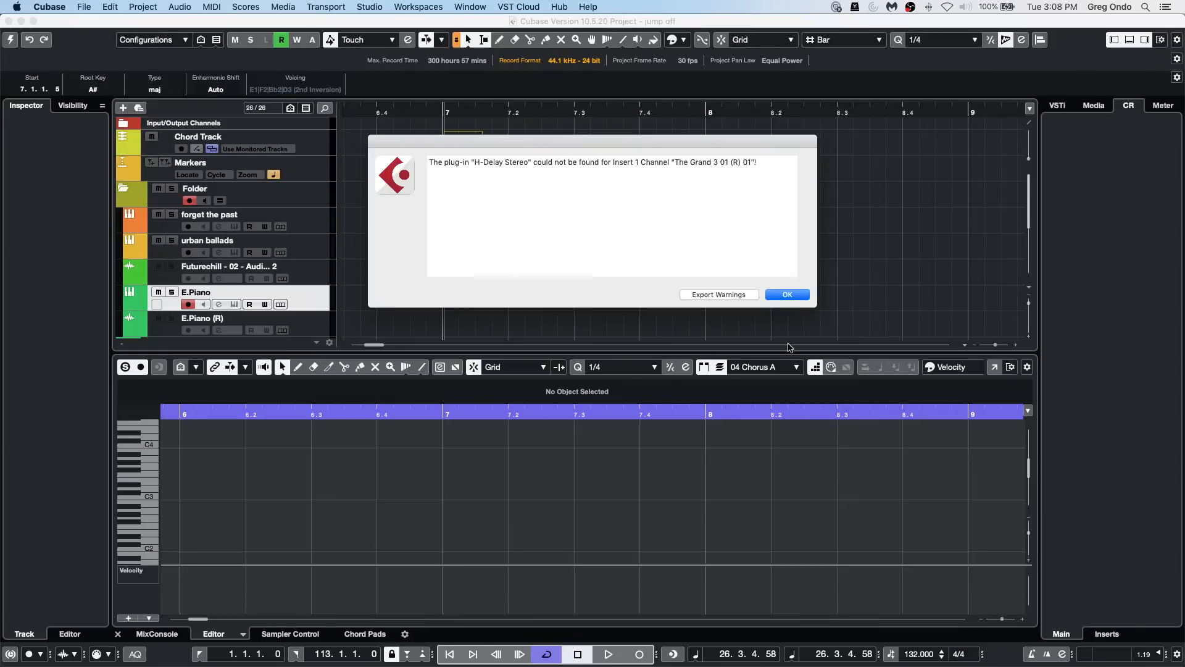
click(787, 295)
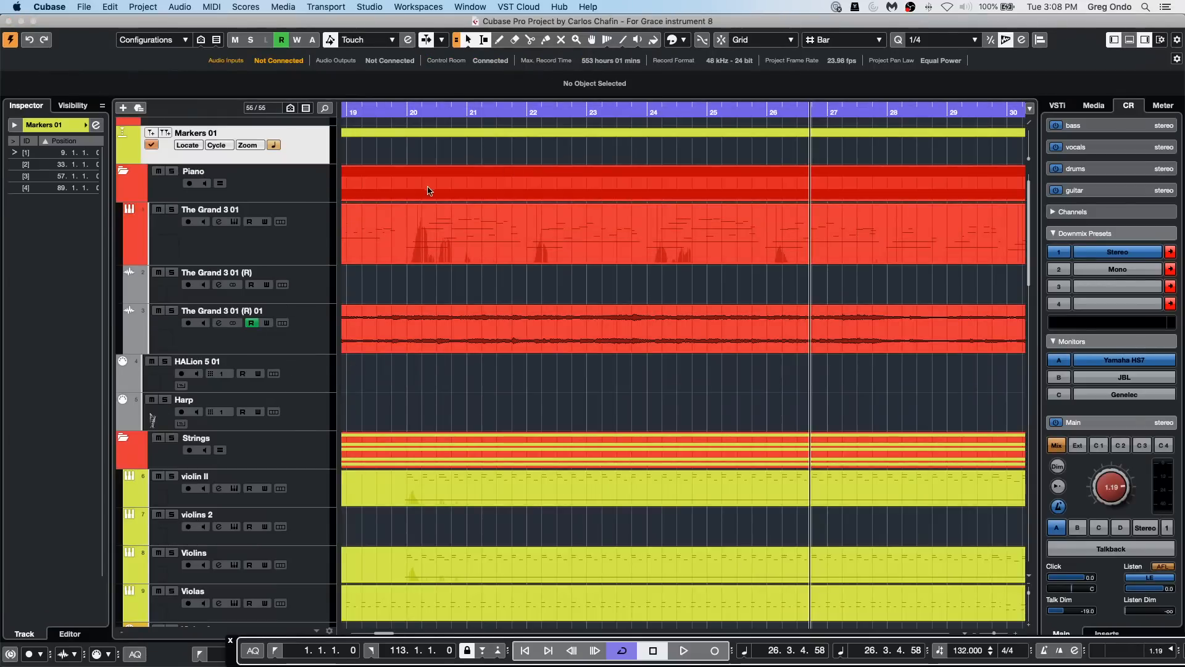
Step: Select all tracks containing events by applying the Select Tracks with Events preset in the Project Logical Editor, and close the editor
drag(397, 111, 399, 61)
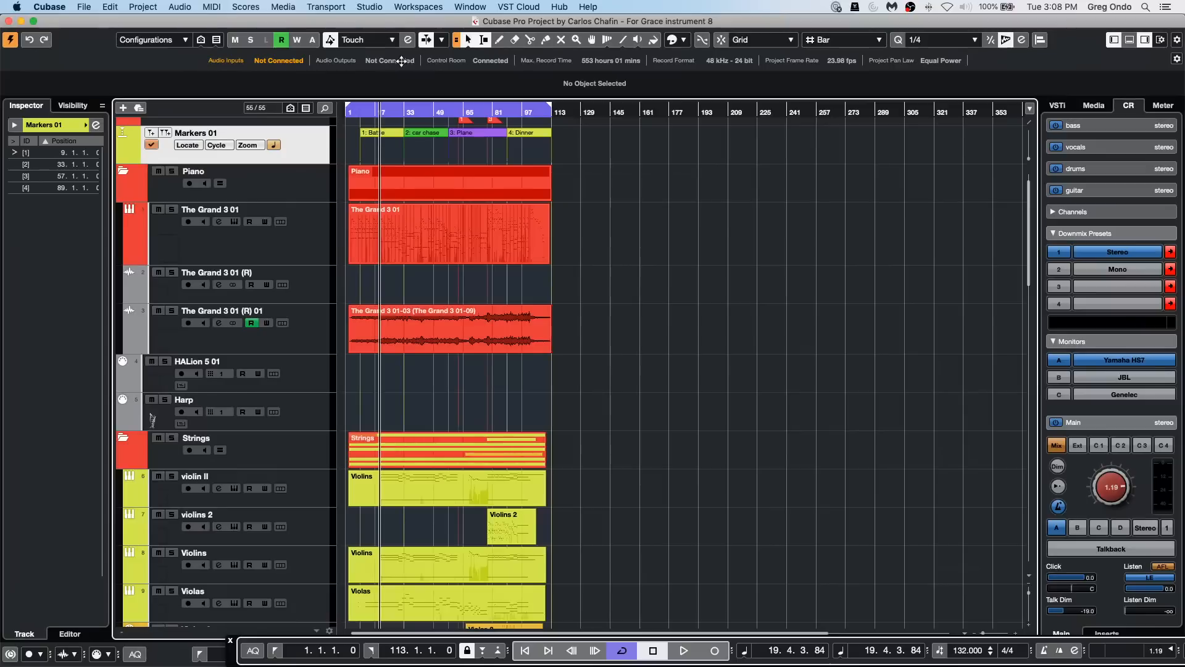
click(143, 6)
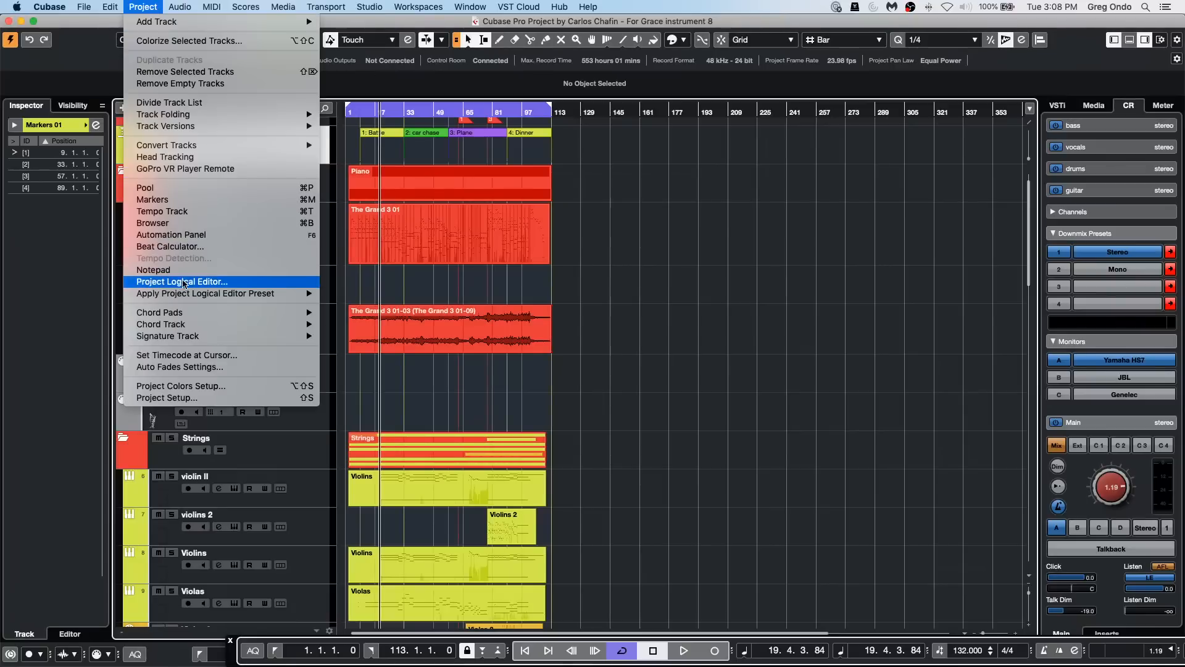
click(216, 283)
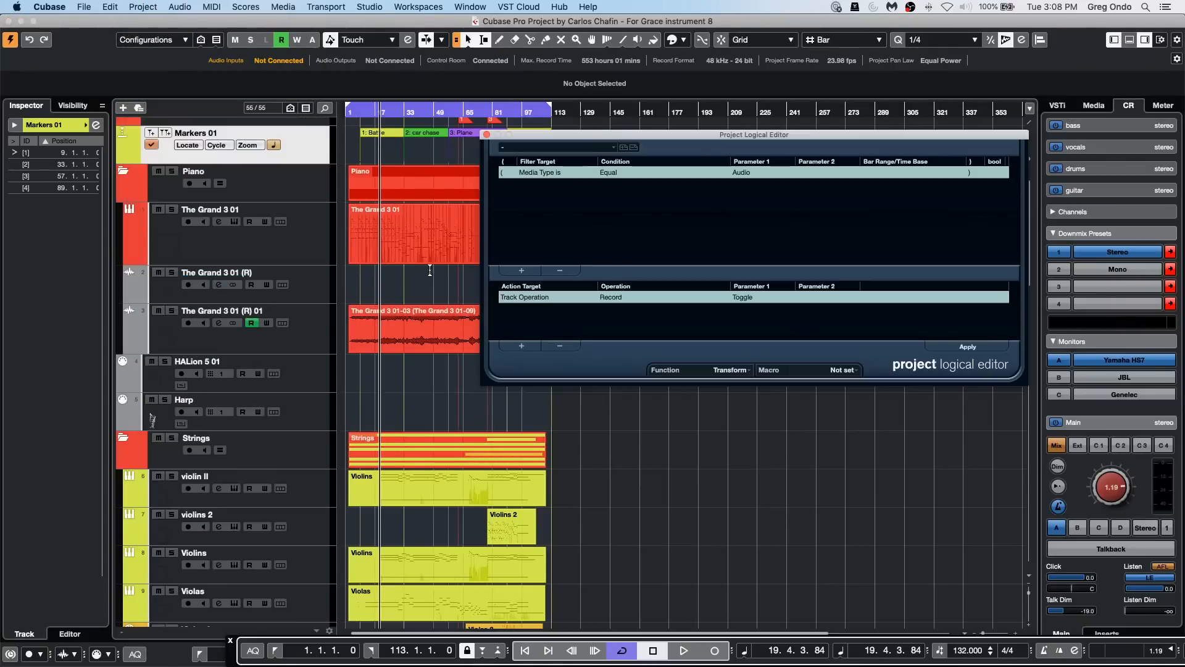
click(540, 149)
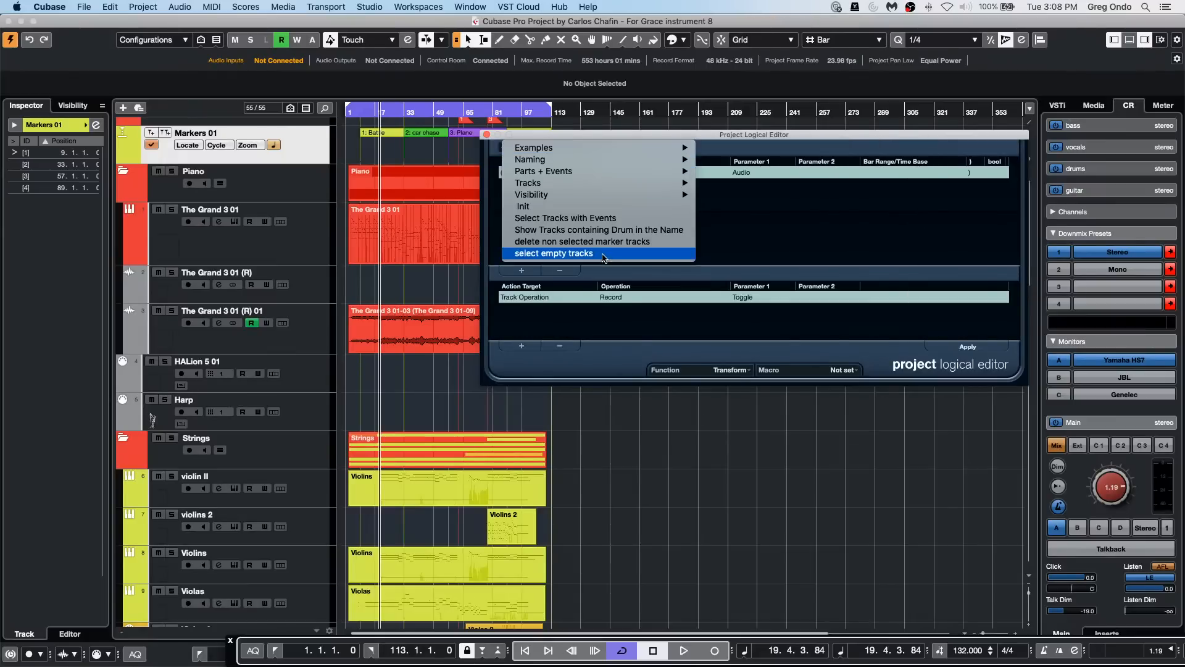
click(625, 219)
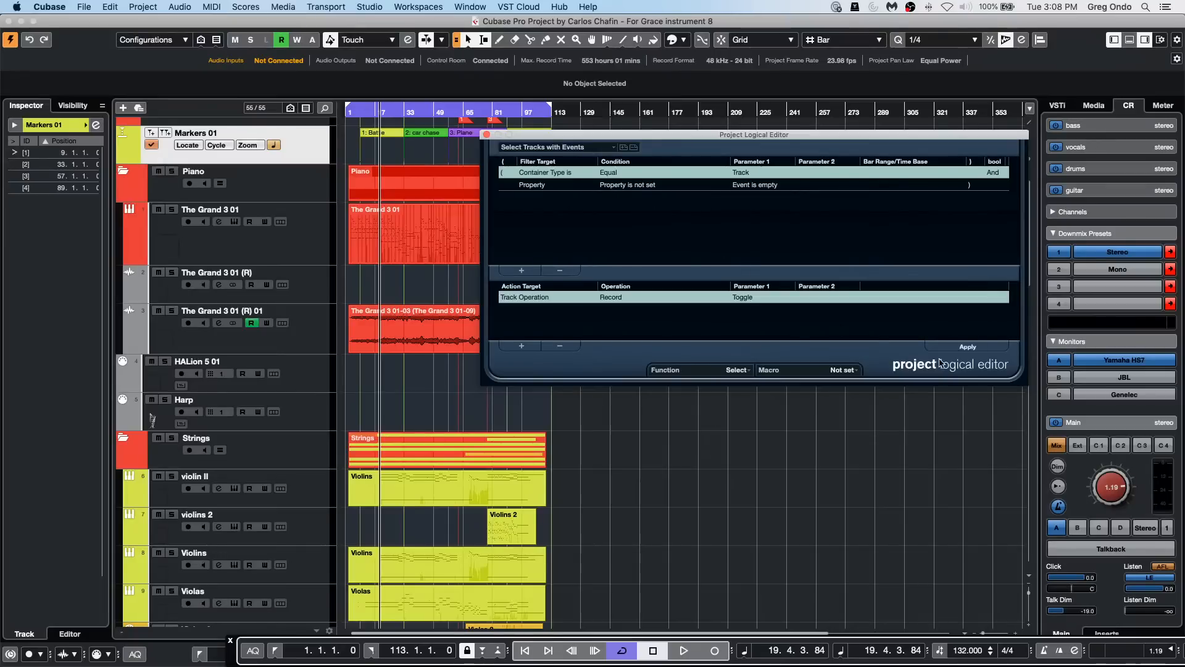
click(968, 346)
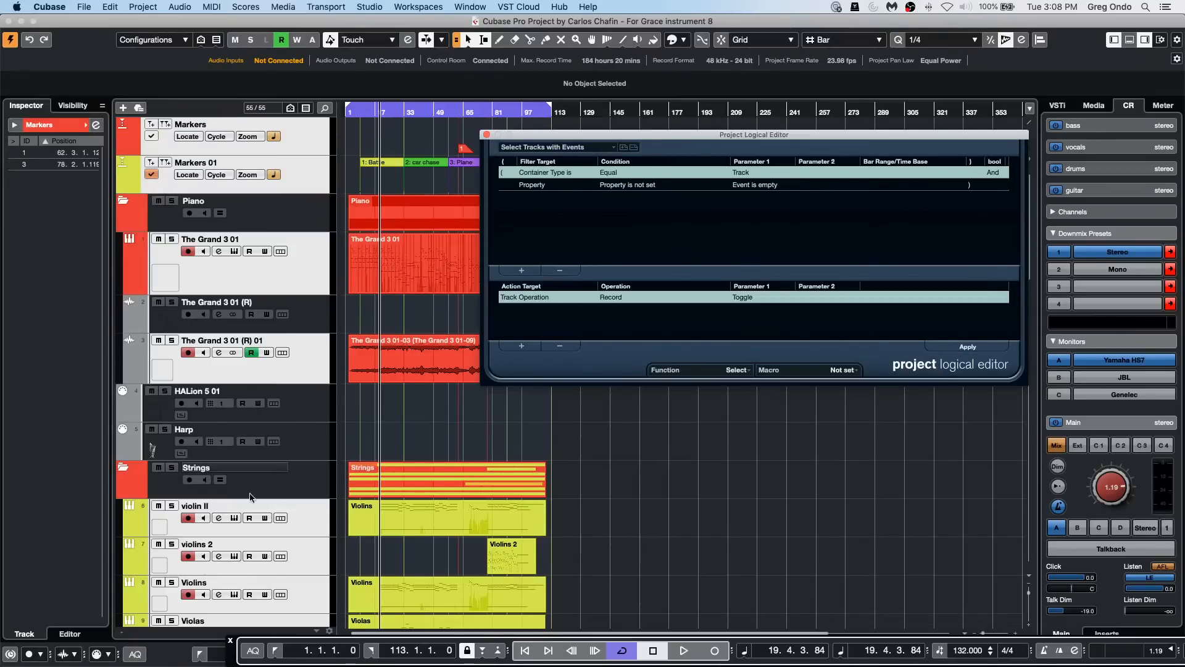
click(487, 134)
Step: Link the Export Audio Mixdown channel selection to the tracks selected in the project, and close it without exporting
click(90, 5)
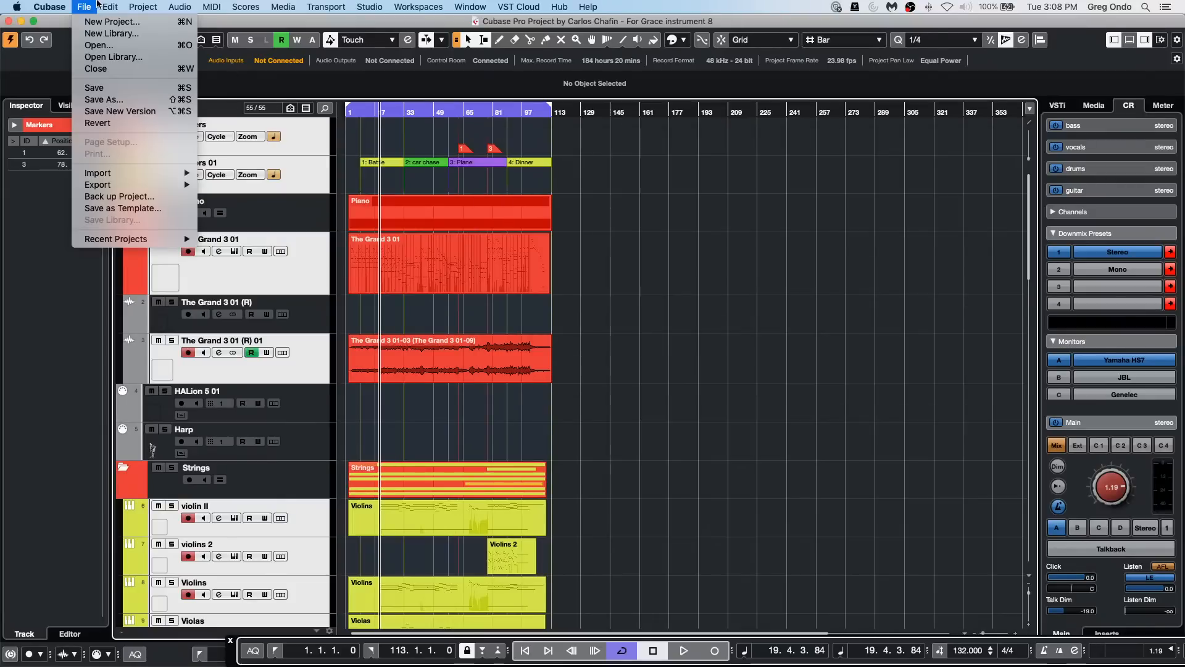
mouse_move(179, 184)
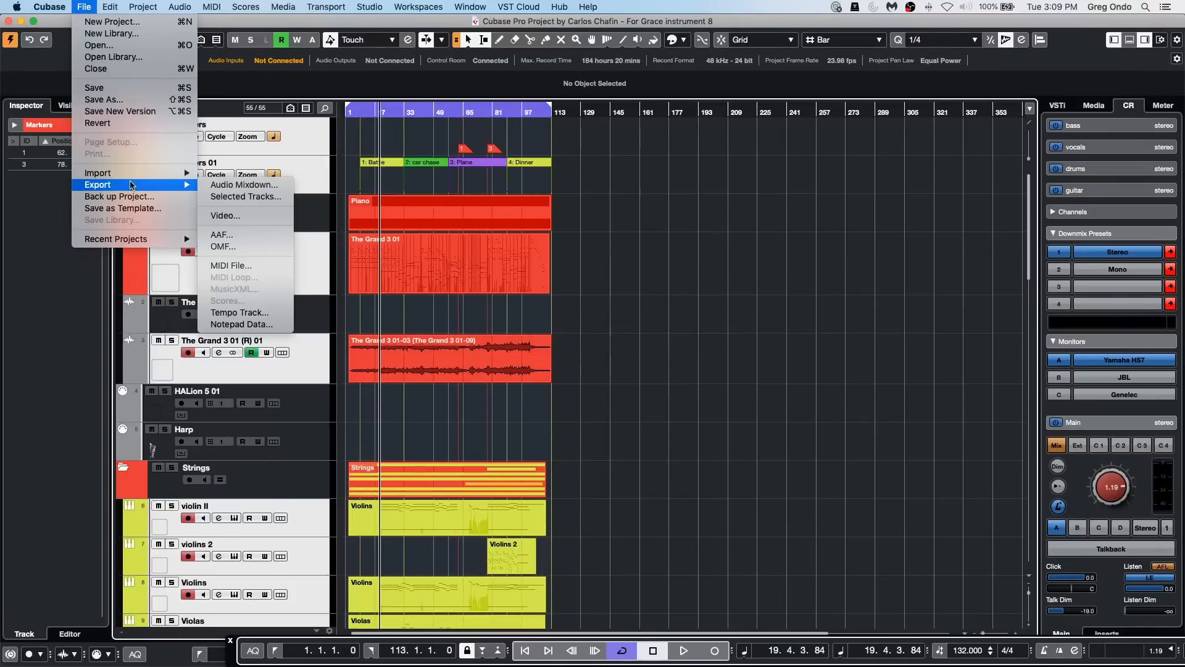
click(241, 185)
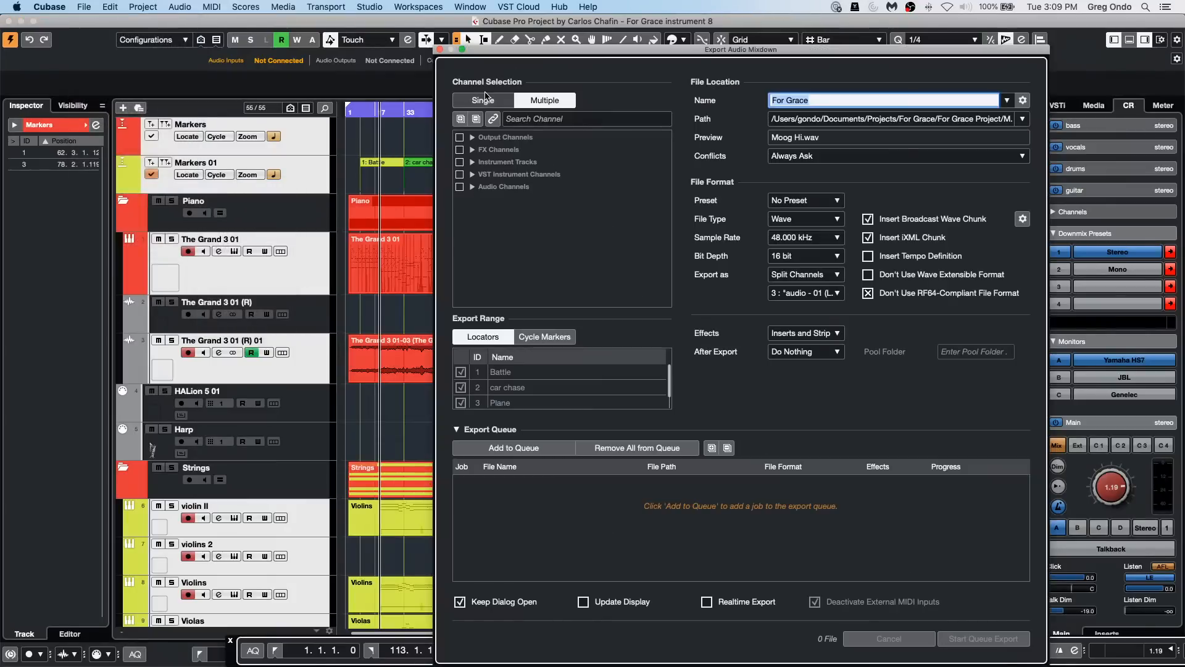
click(492, 119)
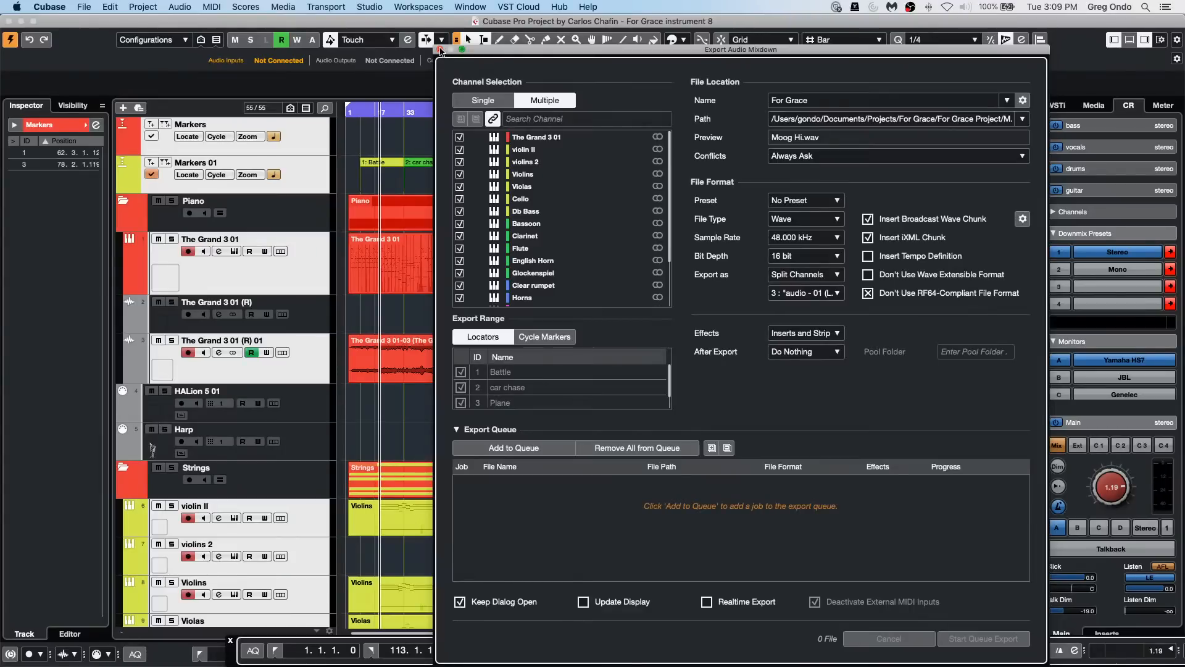
click(440, 50)
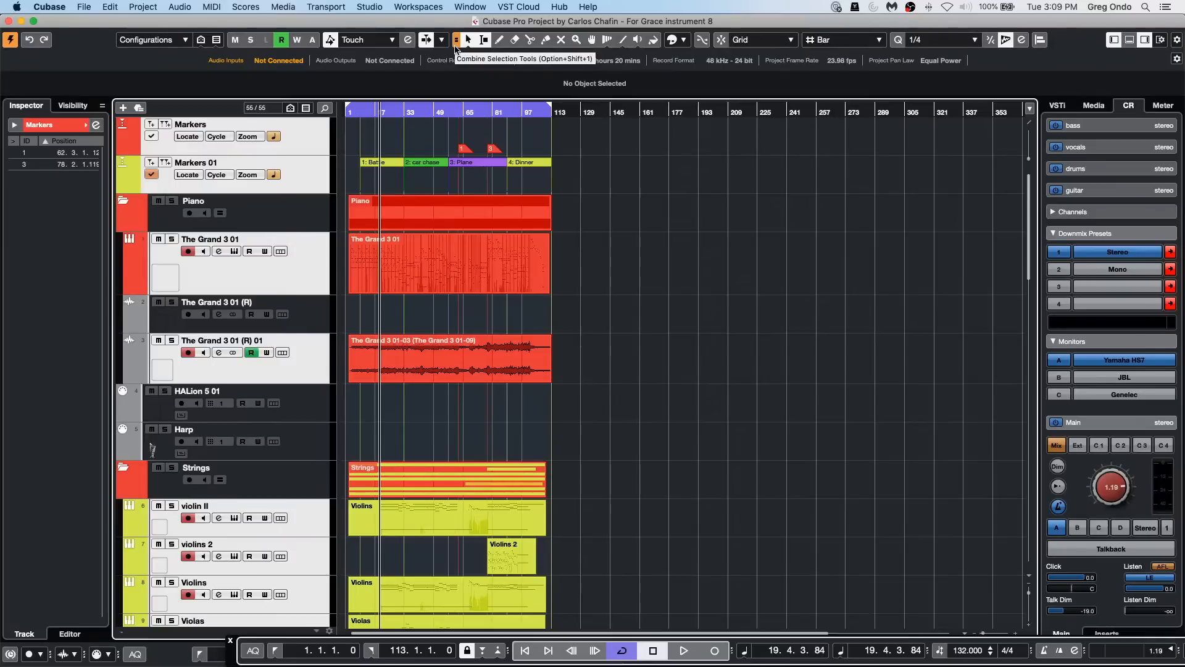
Step: Show the track visibility list and rename the Piano folder track with a long placeholder name starting with "iyt it ittfi i7t"
click(73, 105)
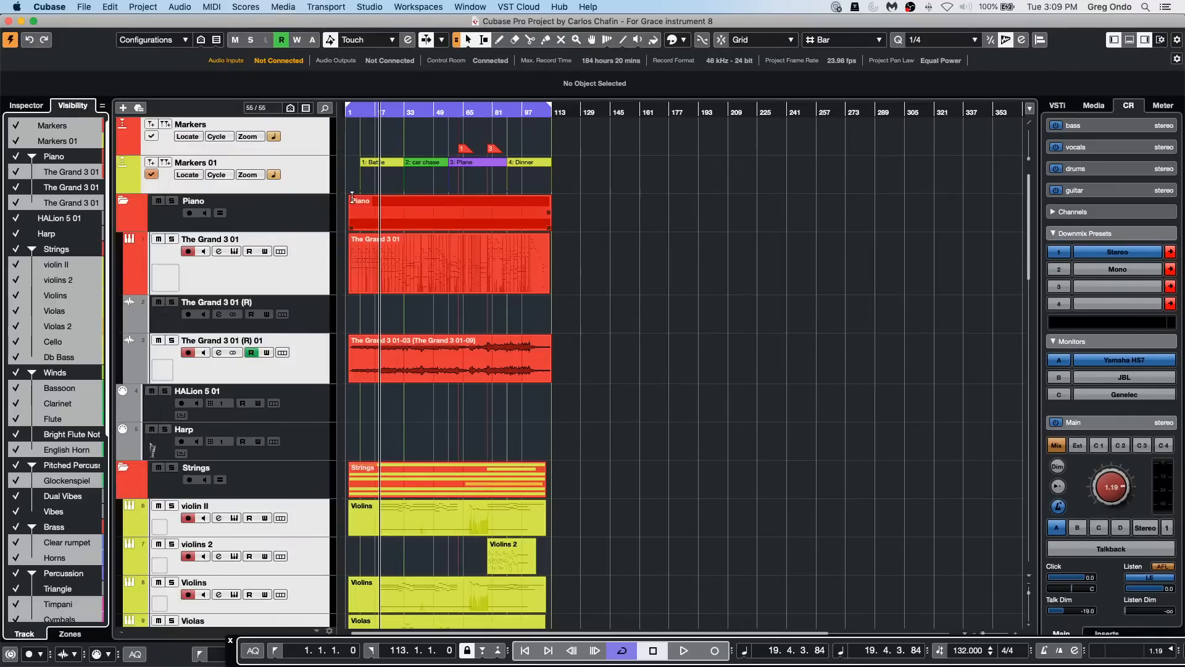
click(84, 143)
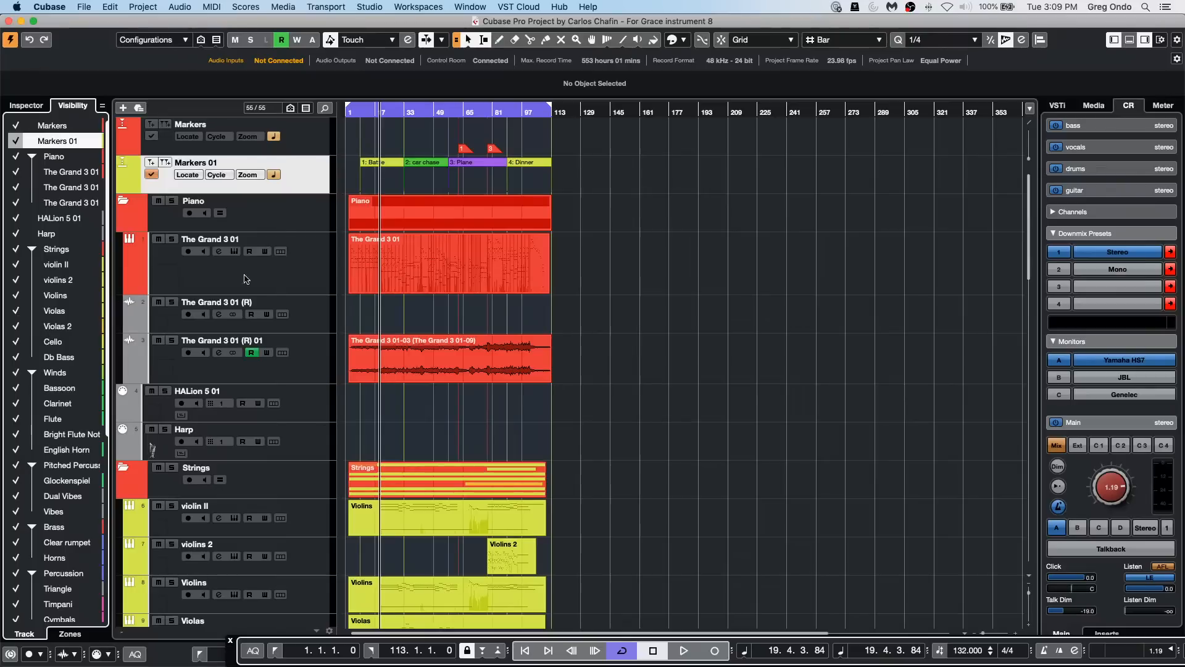
click(239, 241)
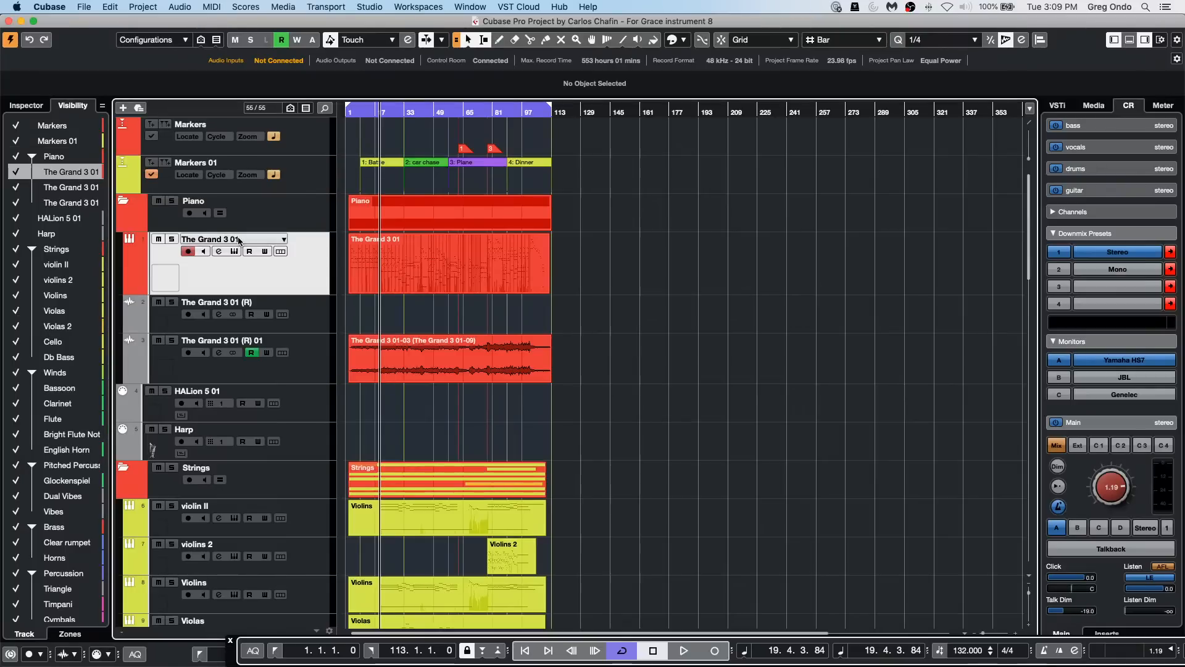
click(214, 203)
double_click(214, 202)
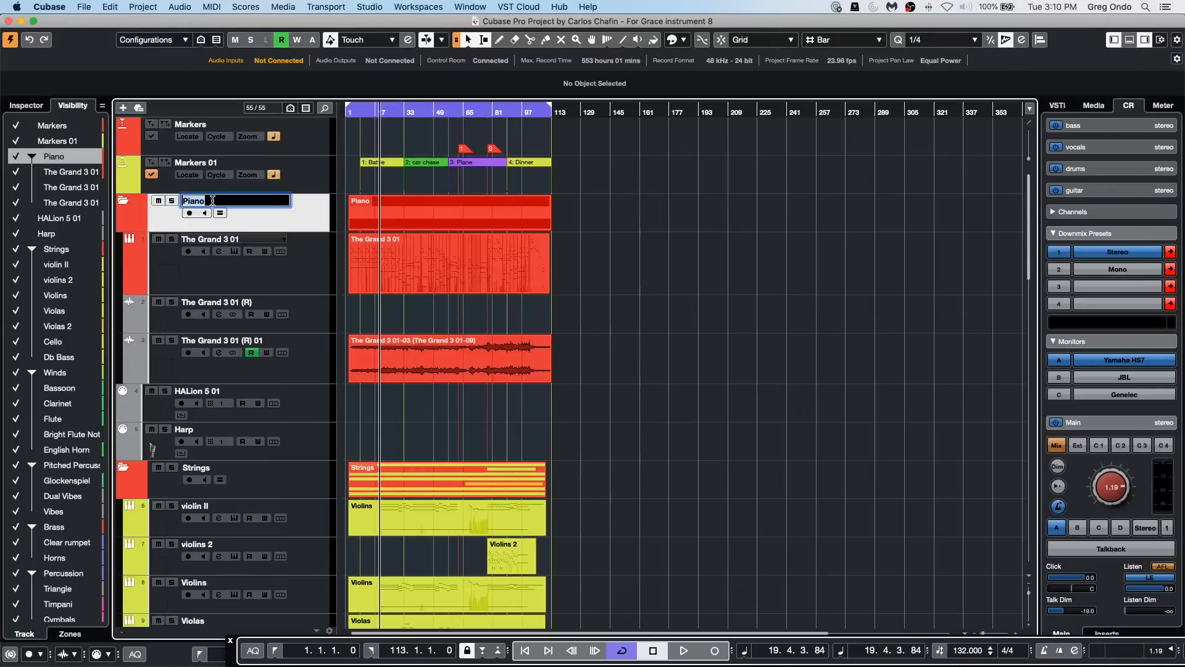
key(BackSpace)
text(iyt i)
text(t ittfi i7t i7t i7tf i7tf i87tf i7tf)
text( 87ttf 87tf)
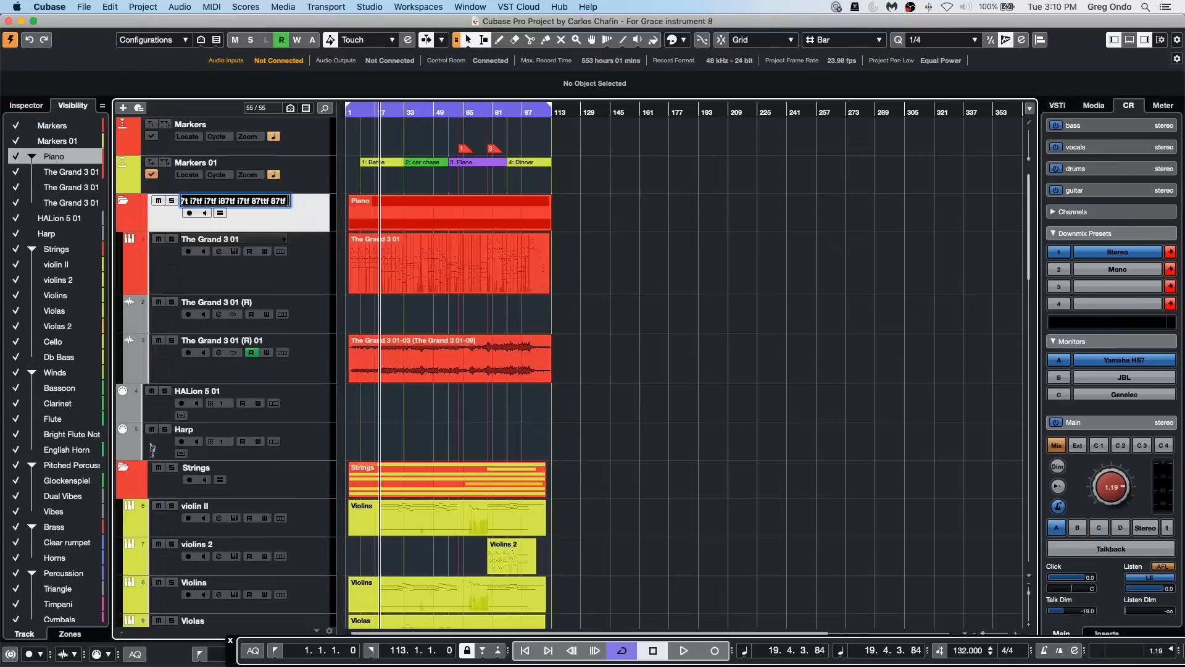
key(Escape)
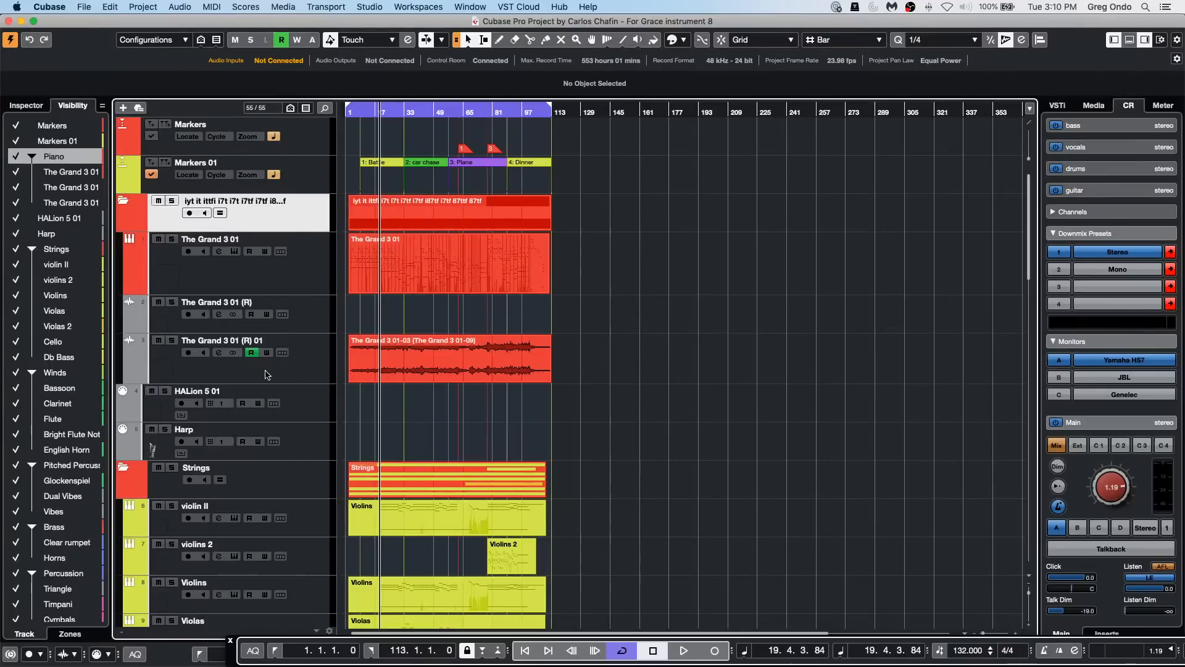
Step: Append "oyg 8yg o9yg o8yg" to the name of The Grand 3 01 (R) 01 track and select that track in the visibility list
click(239, 340)
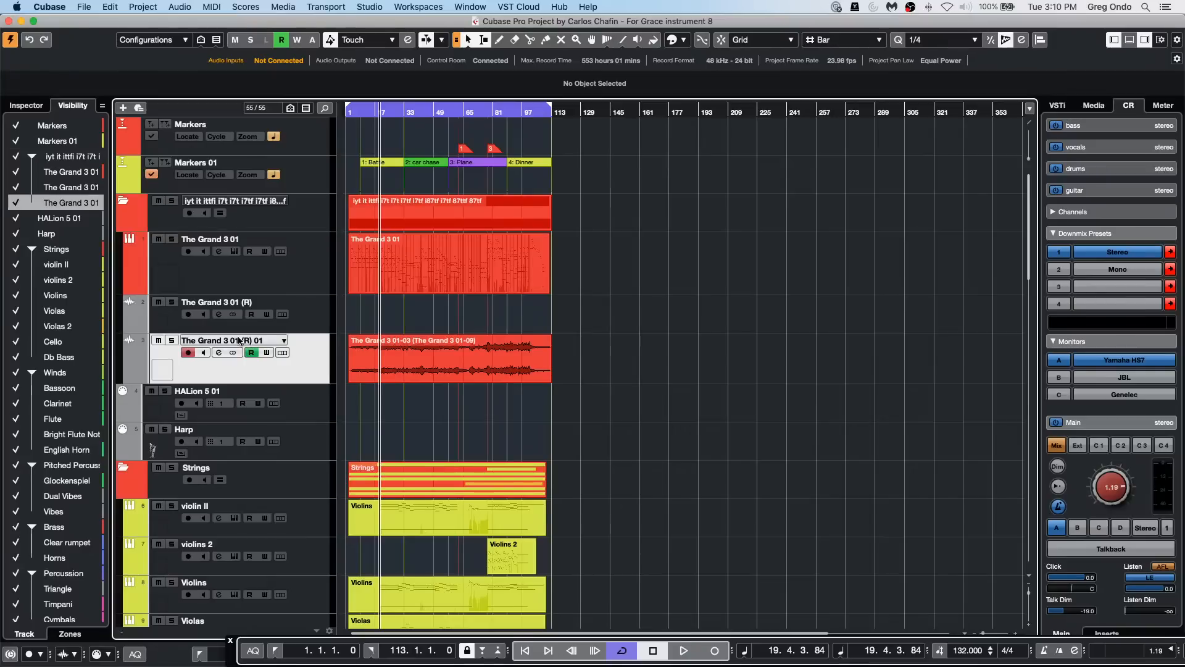
double_click(239, 340)
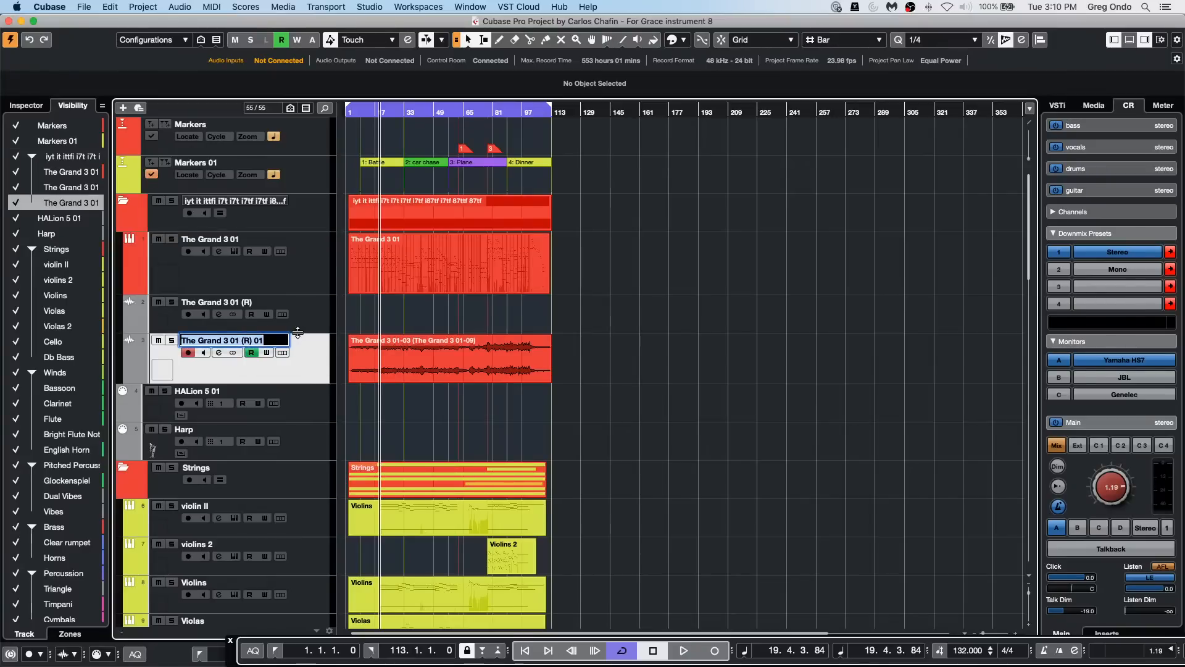
key(Right)
text(oyg)
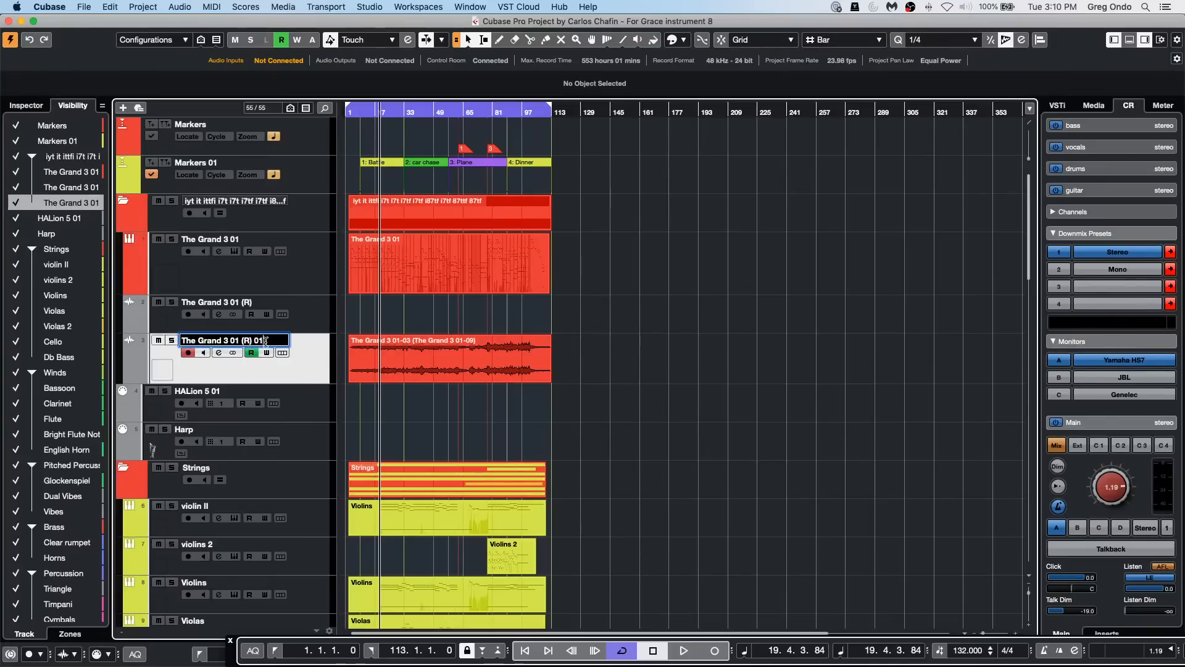
text( o9yg o8ygoyg 98yg o8yg)
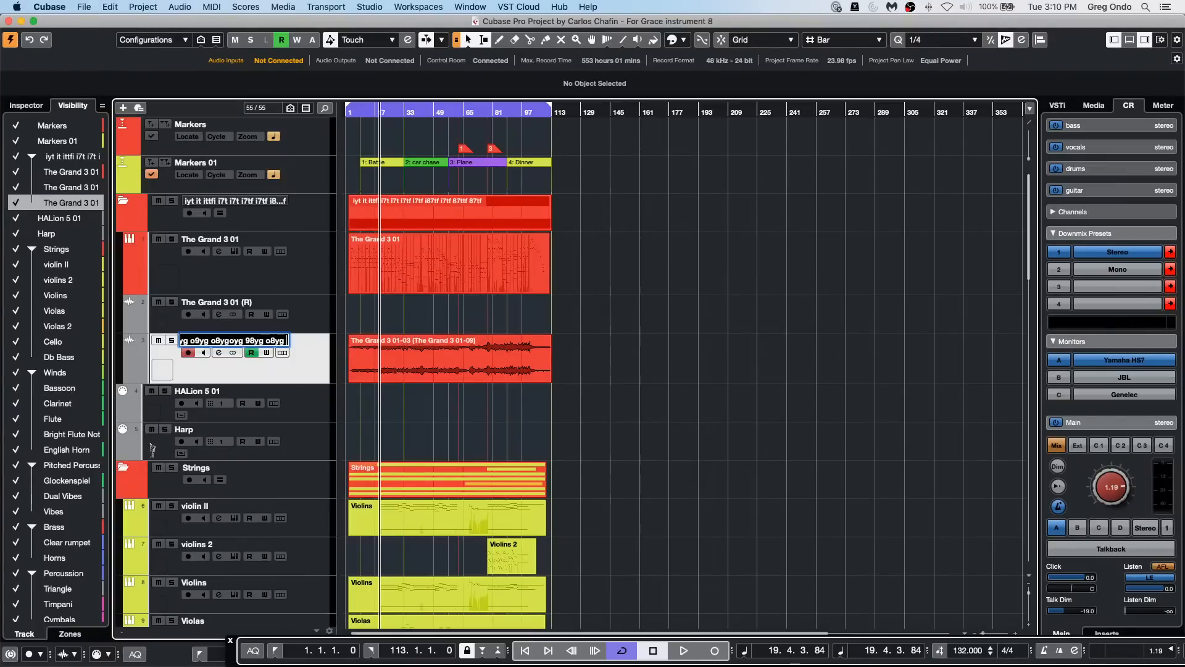
key(Return)
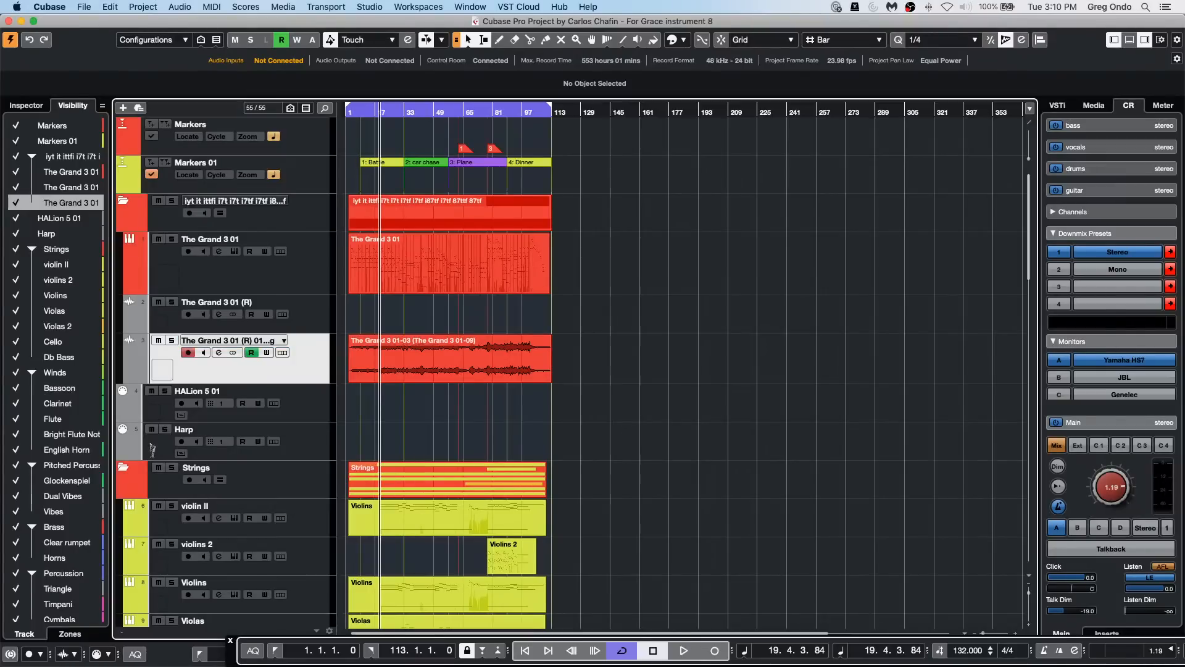
click(83, 192)
click(85, 202)
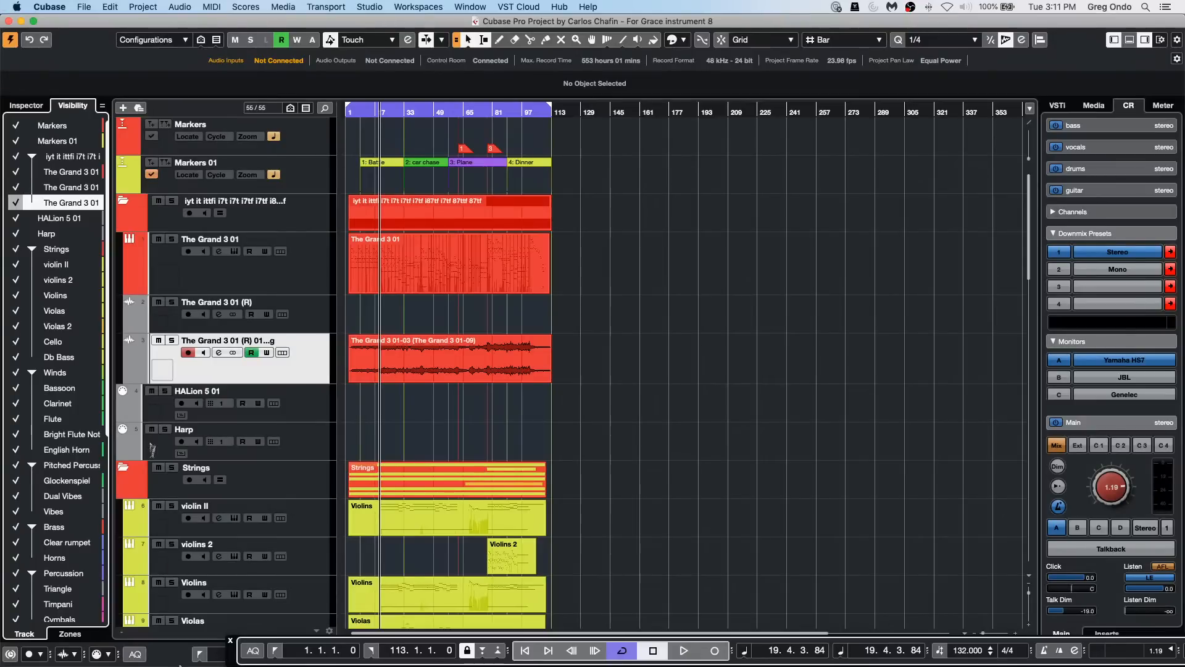
Step: Switch to SpectraLayers 7 and create a new mono project 10 seconds long at 48000 Hz
mouse_move(324, 665)
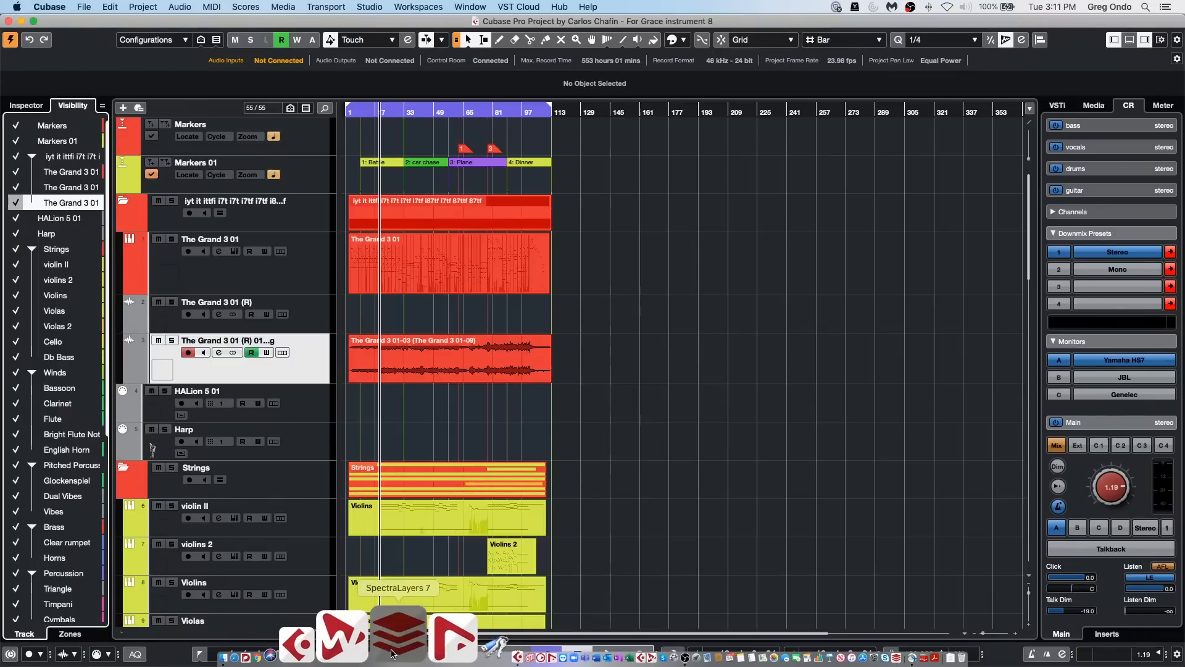
click(391, 653)
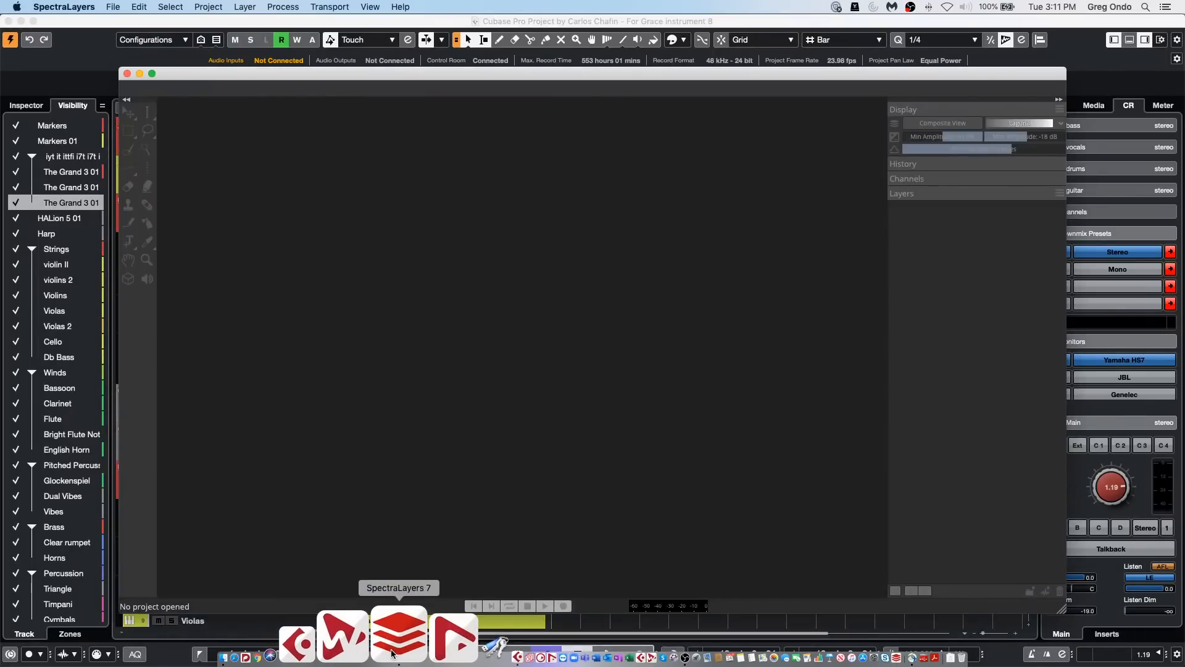
click(113, 7)
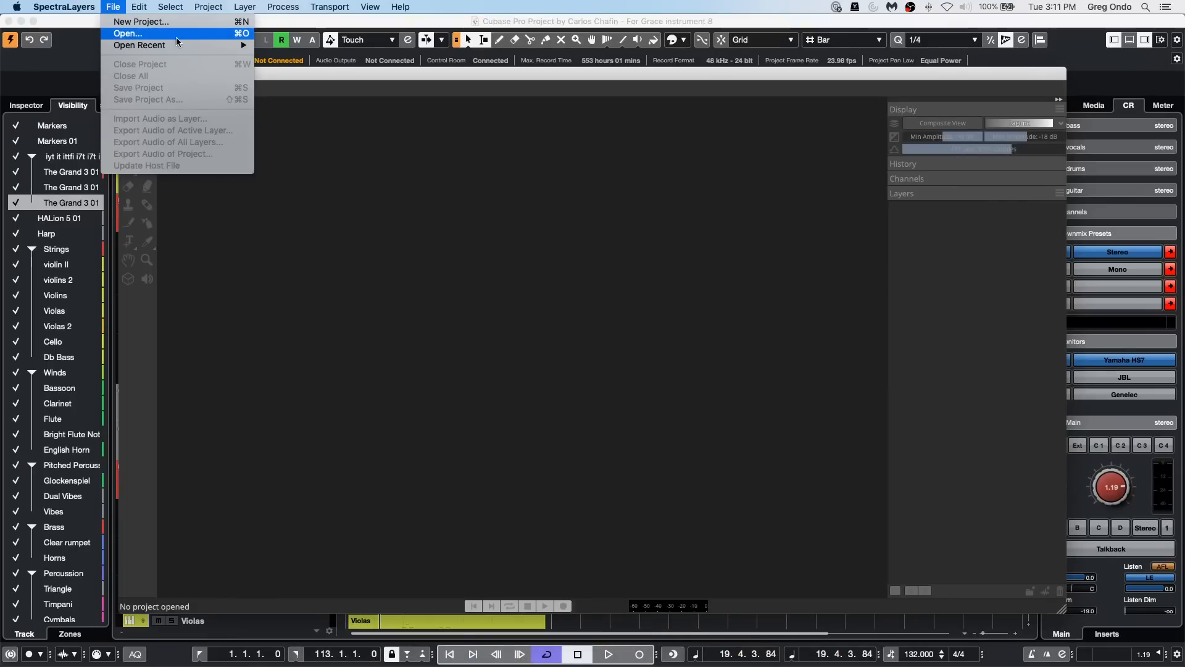
mouse_move(165, 44)
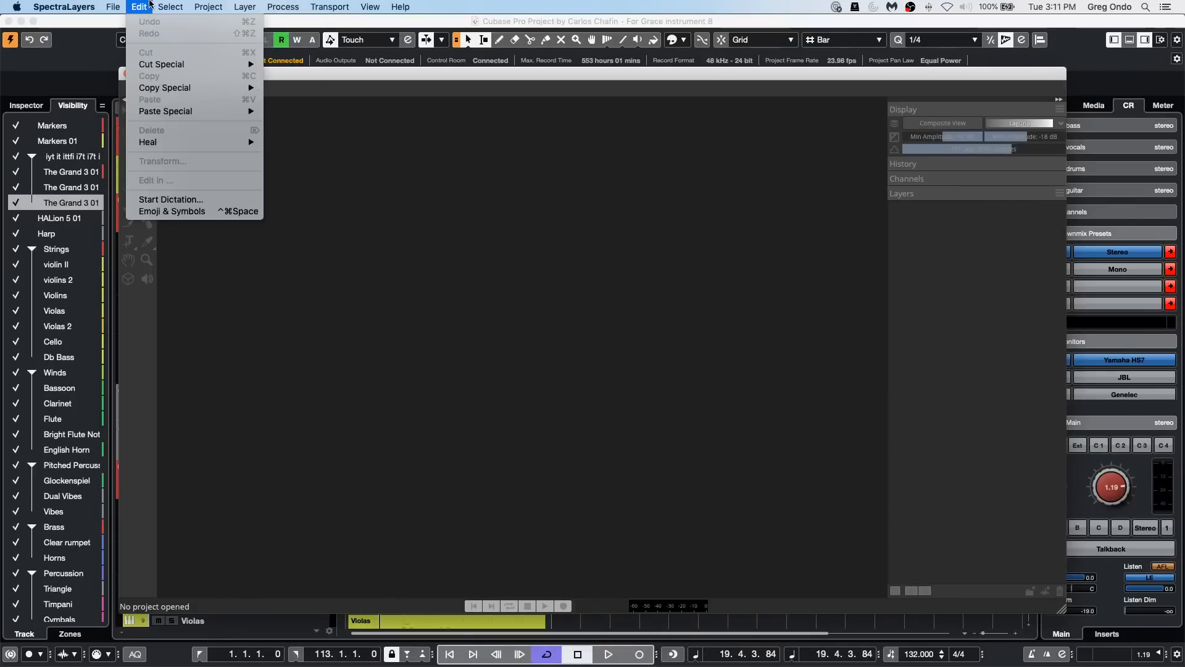
click(121, 23)
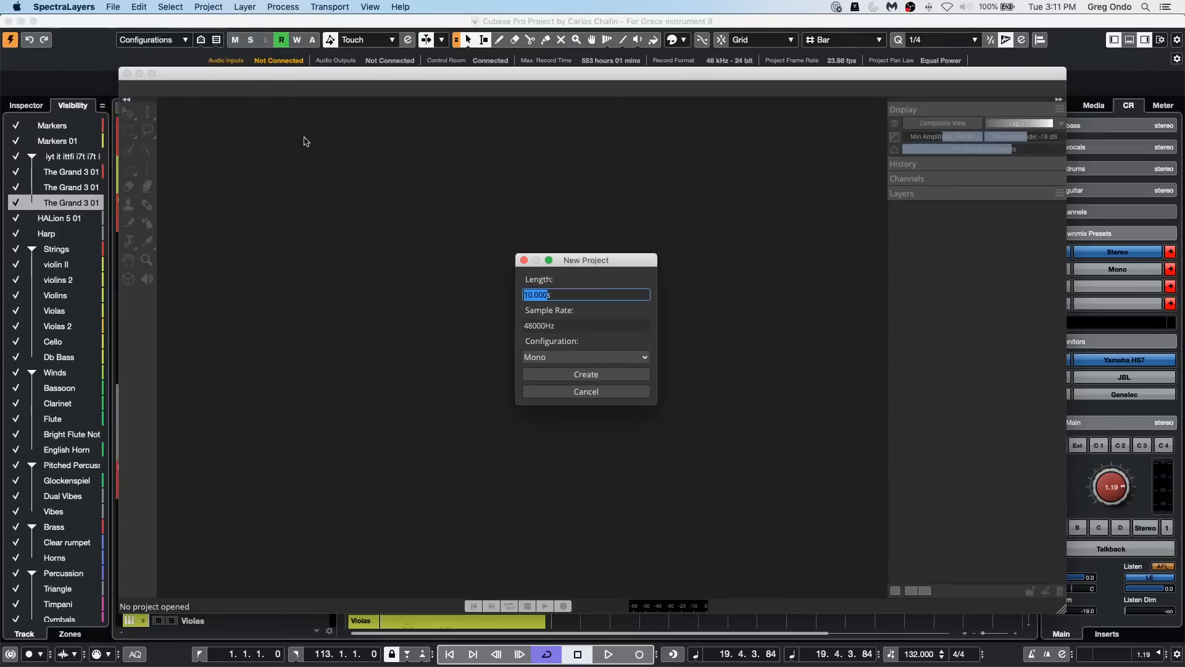
click(622, 374)
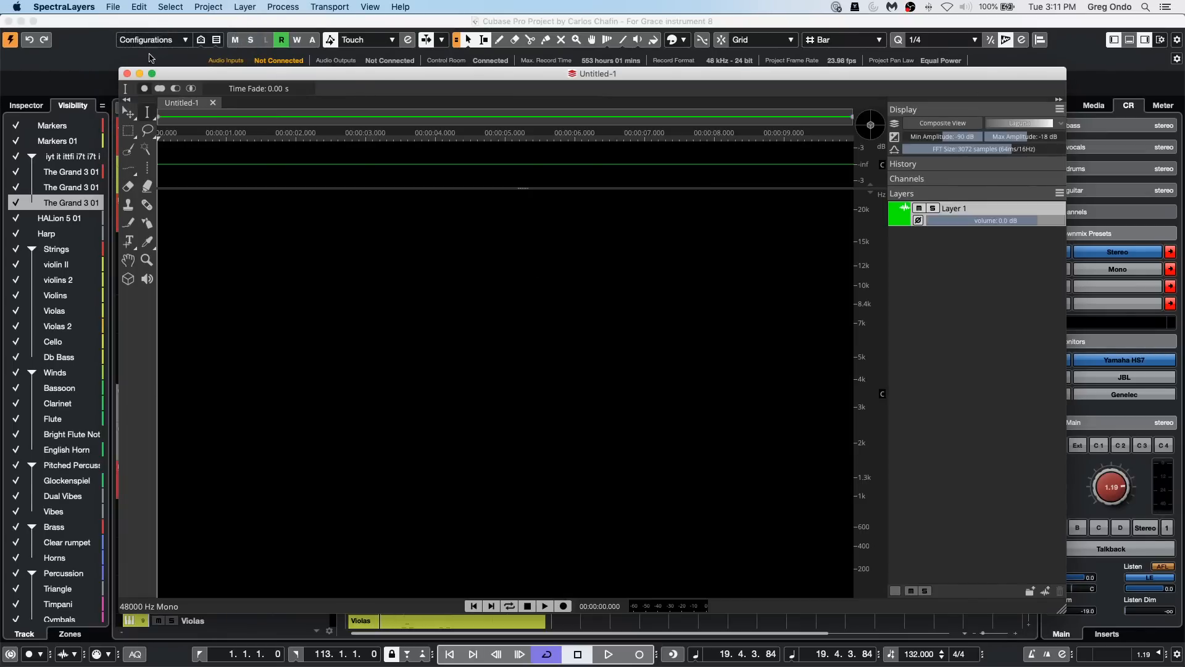
click(113, 7)
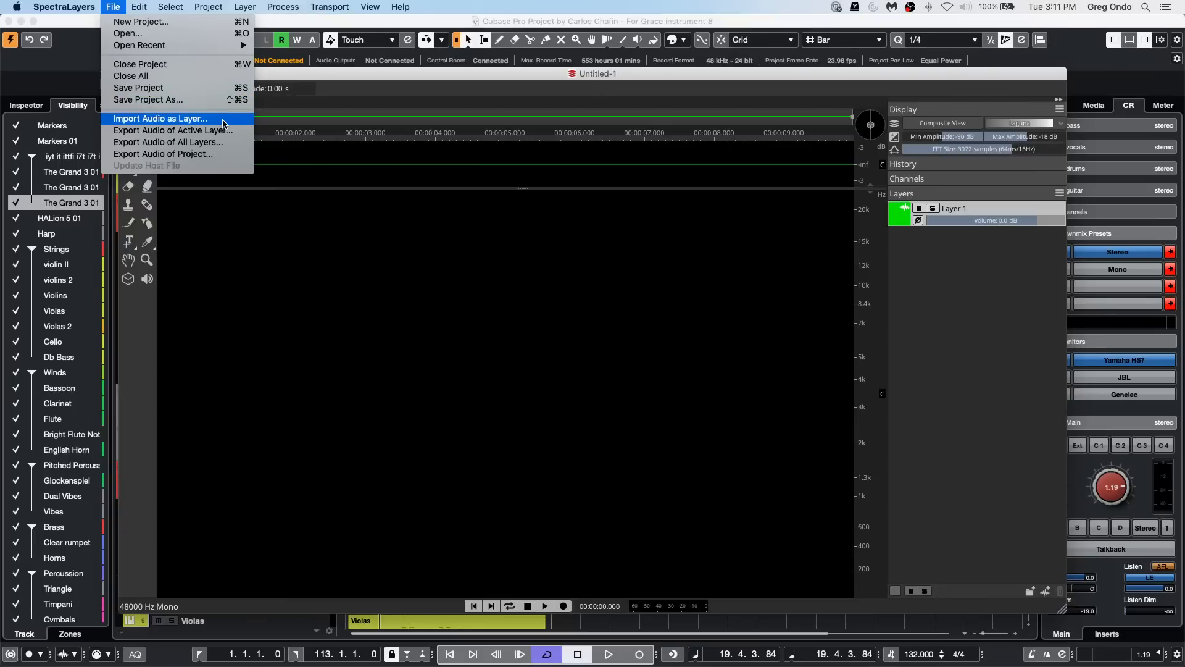
click(198, 215)
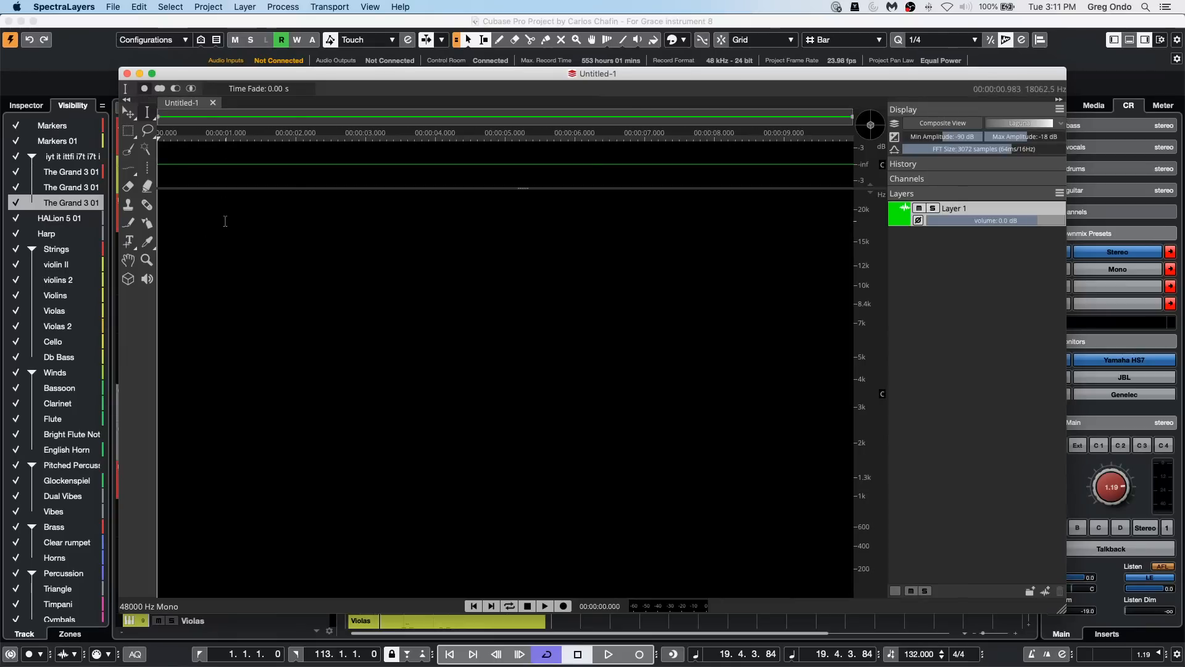
Step: Import breath rumble.wav as a layer, resampling it to the project format and mixing the left and right channels at 50% each
click(114, 7)
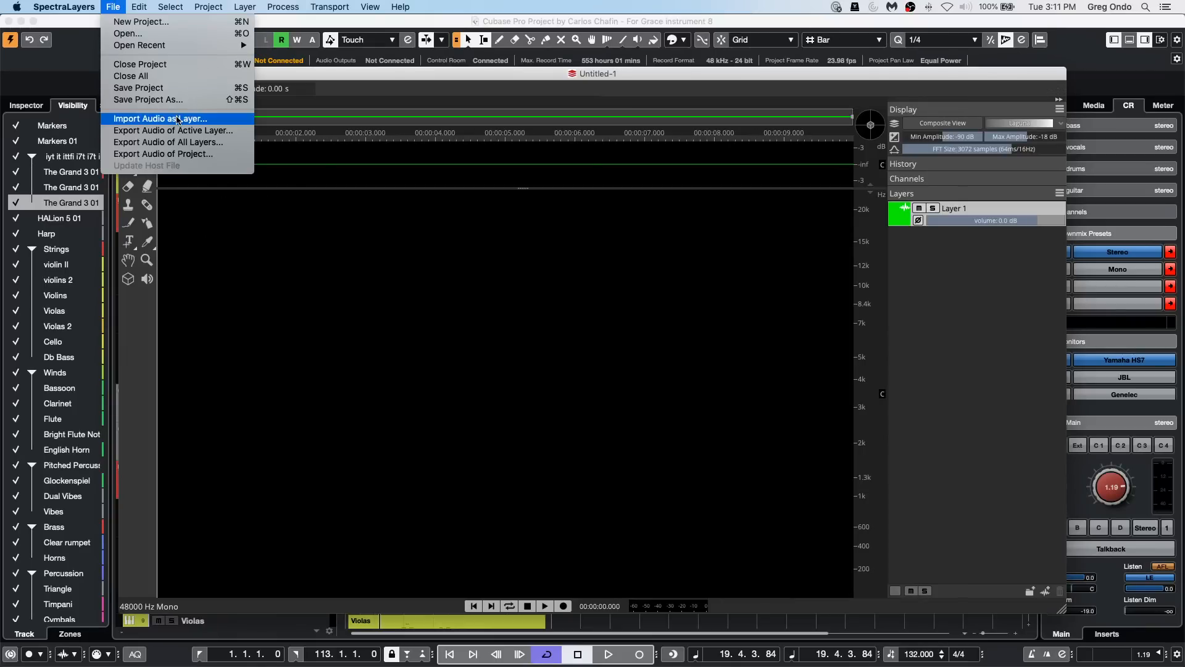
click(148, 119)
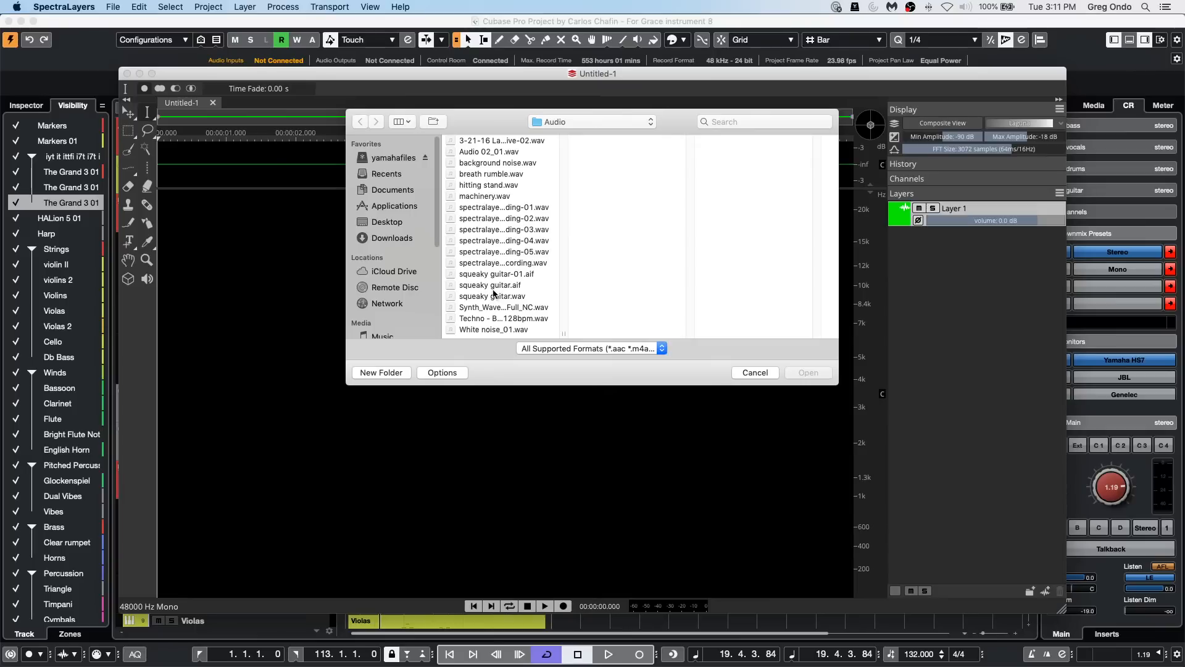
double_click(506, 173)
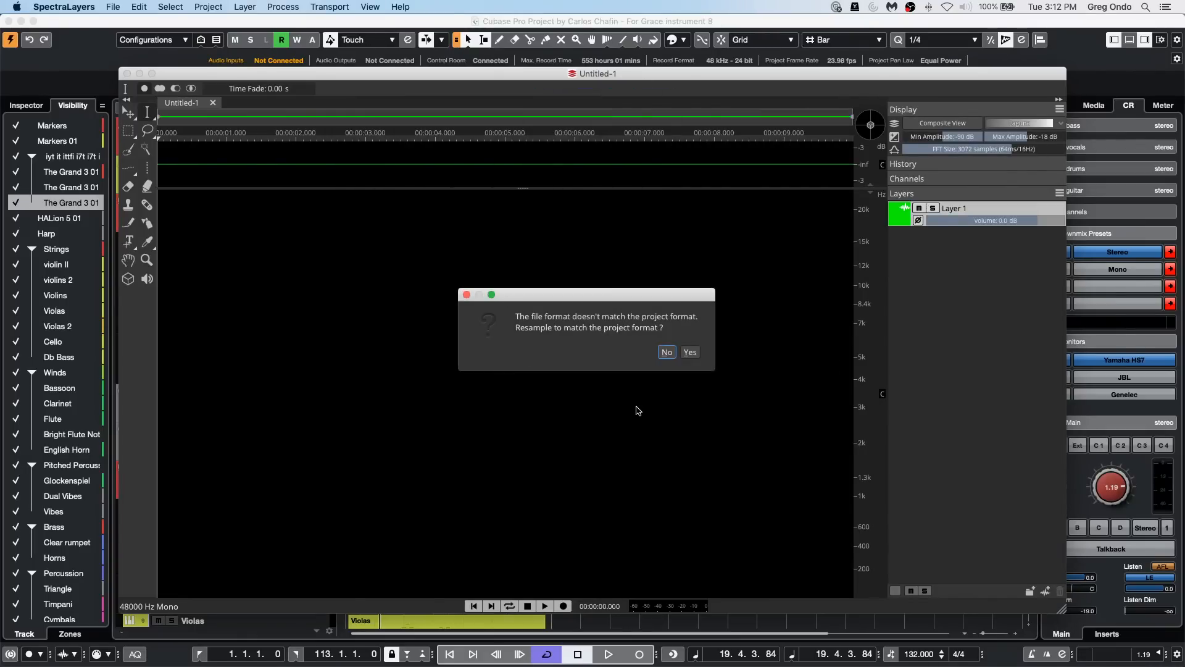
click(692, 350)
click(691, 352)
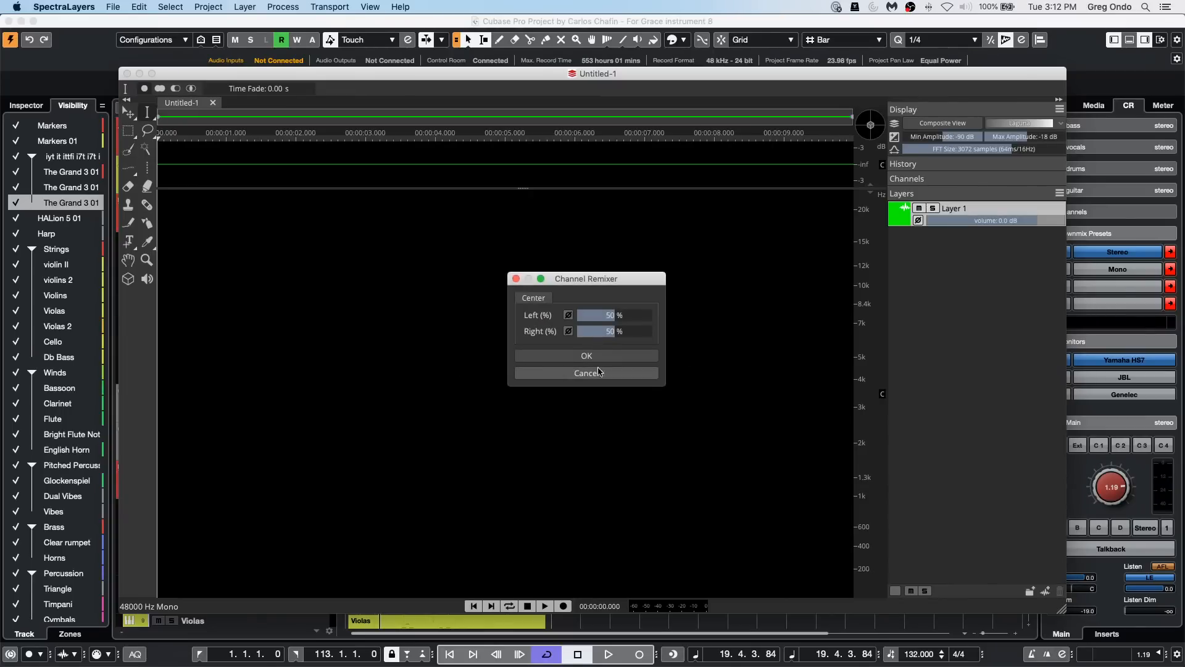
click(585, 355)
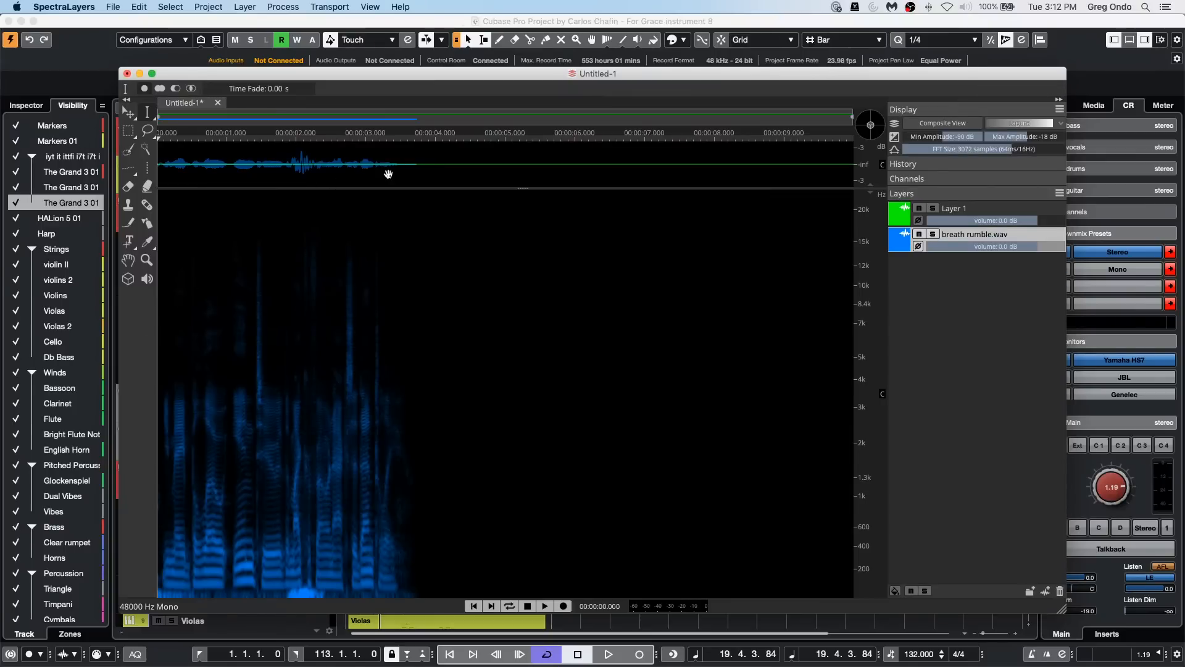
Step: Enlarge the waveform area in a full-screen window and play the imported audio from about 1.25 seconds
drag(356, 187, 356, 235)
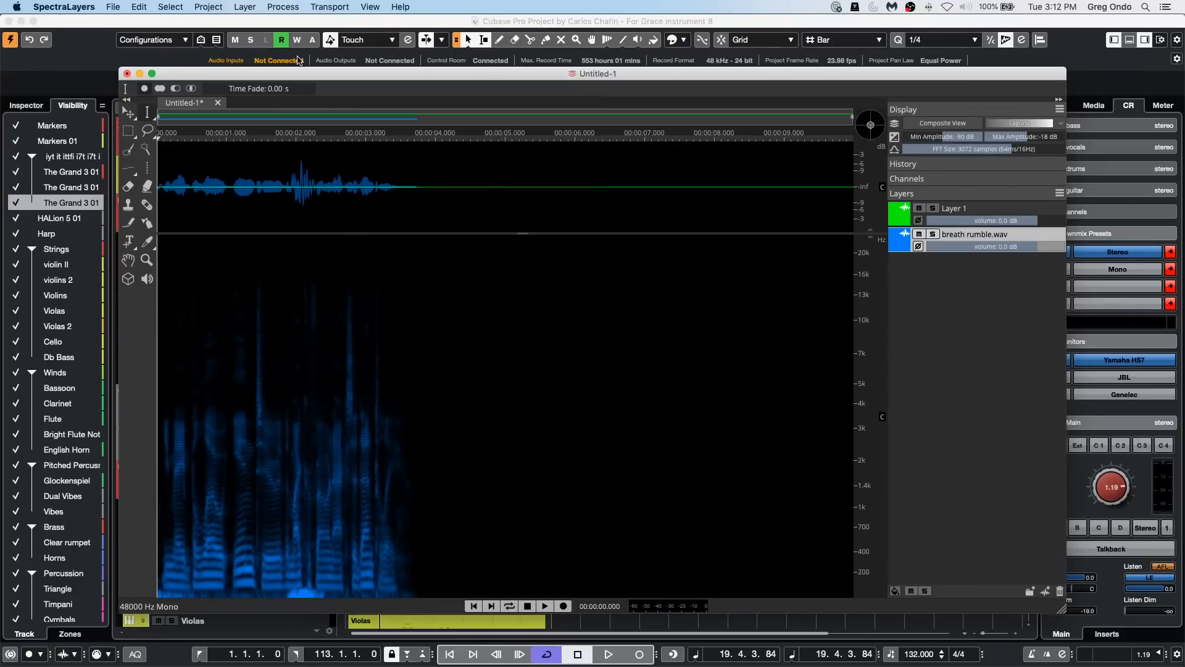
click(152, 73)
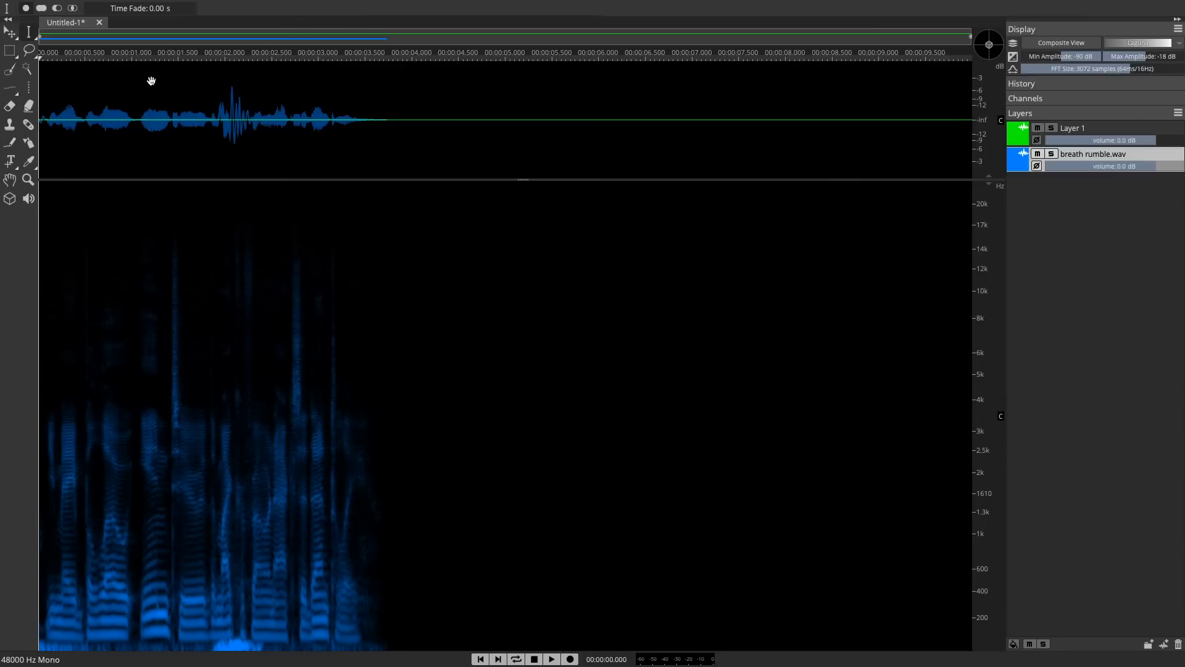
click(154, 316)
key(space)
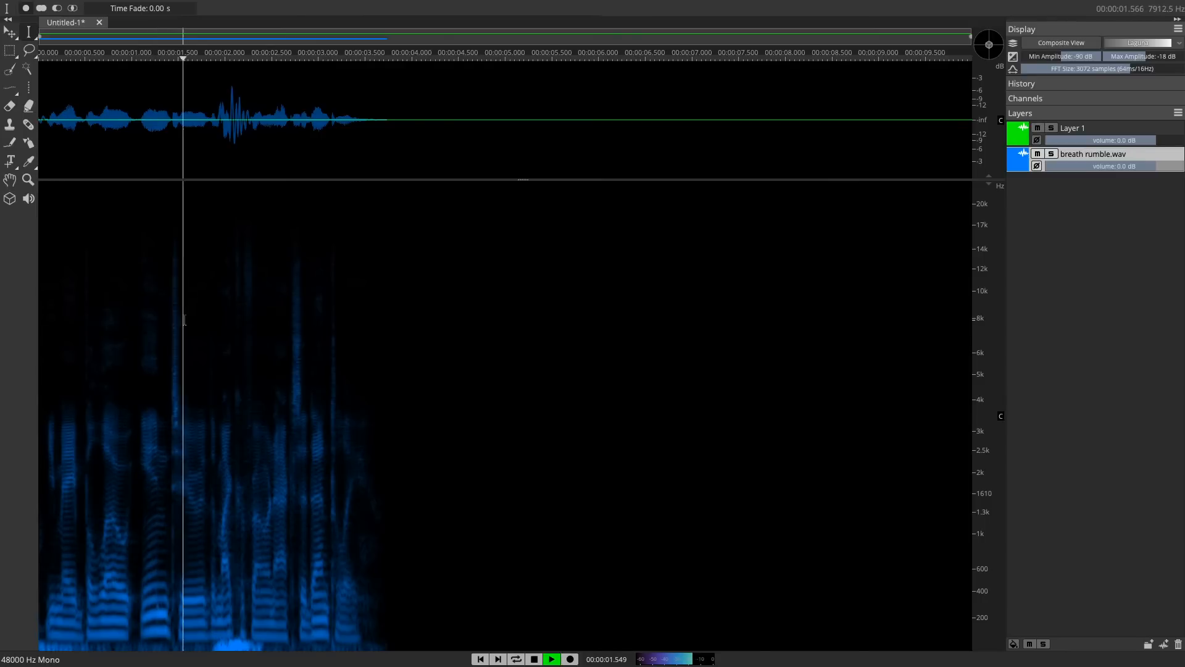
key(space)
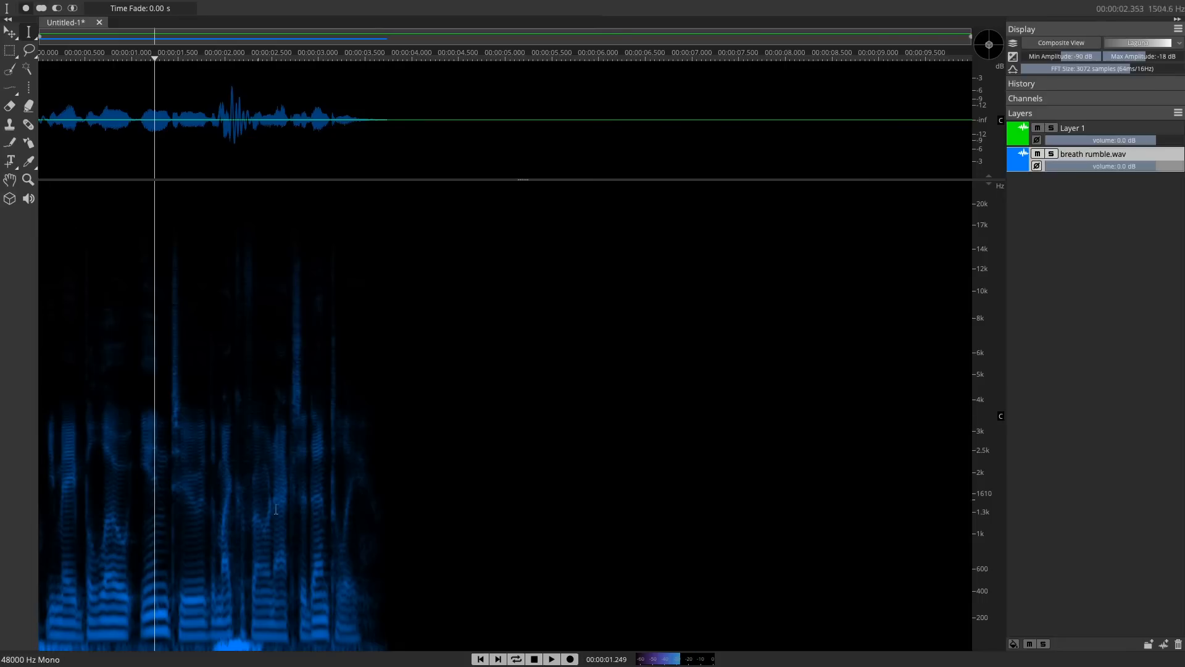
Step: Close the Untitled-1 SpectraLayers project without saving and return to the Cubase project
mouse_move(88, 3)
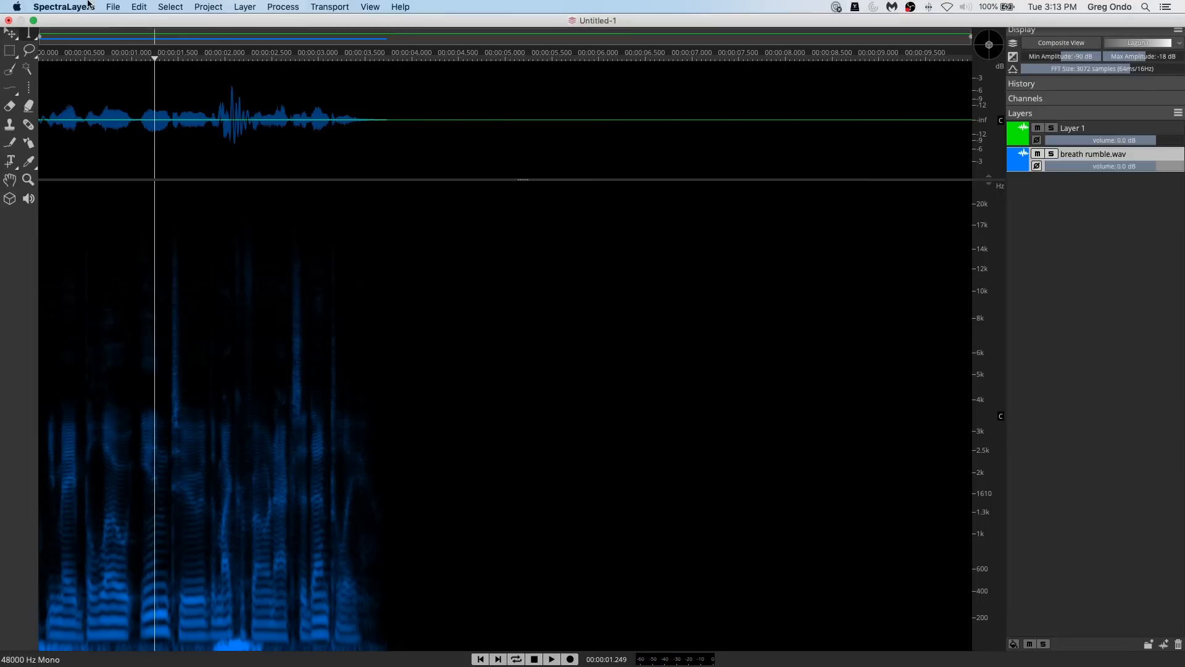
click(10, 21)
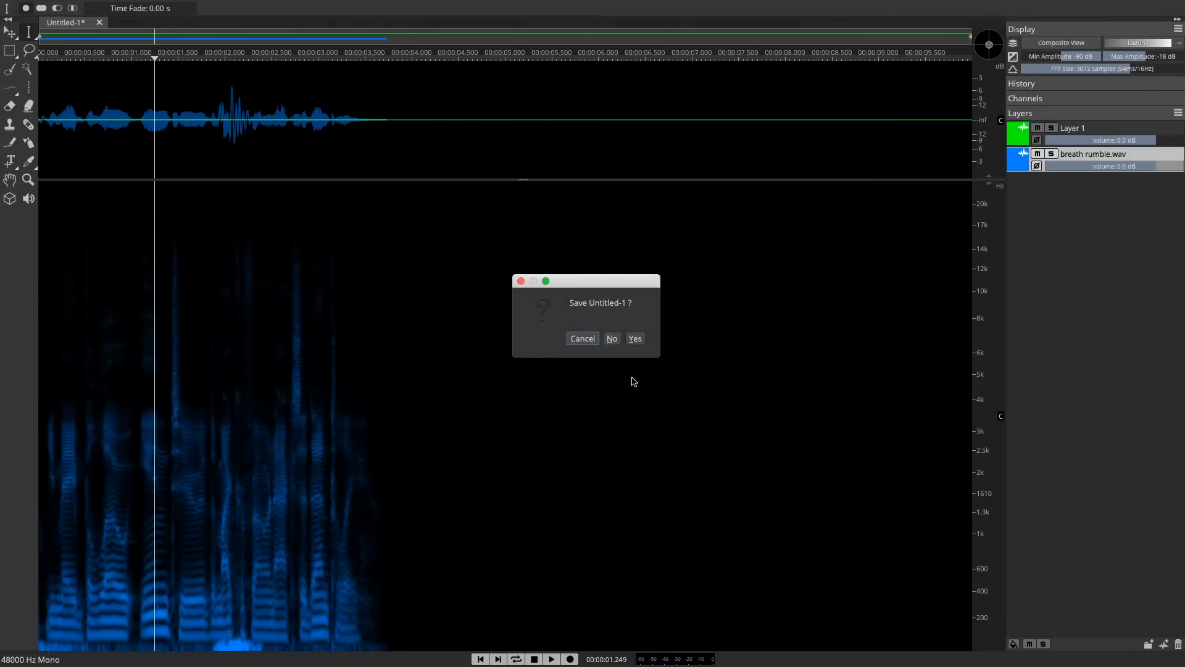
click(612, 340)
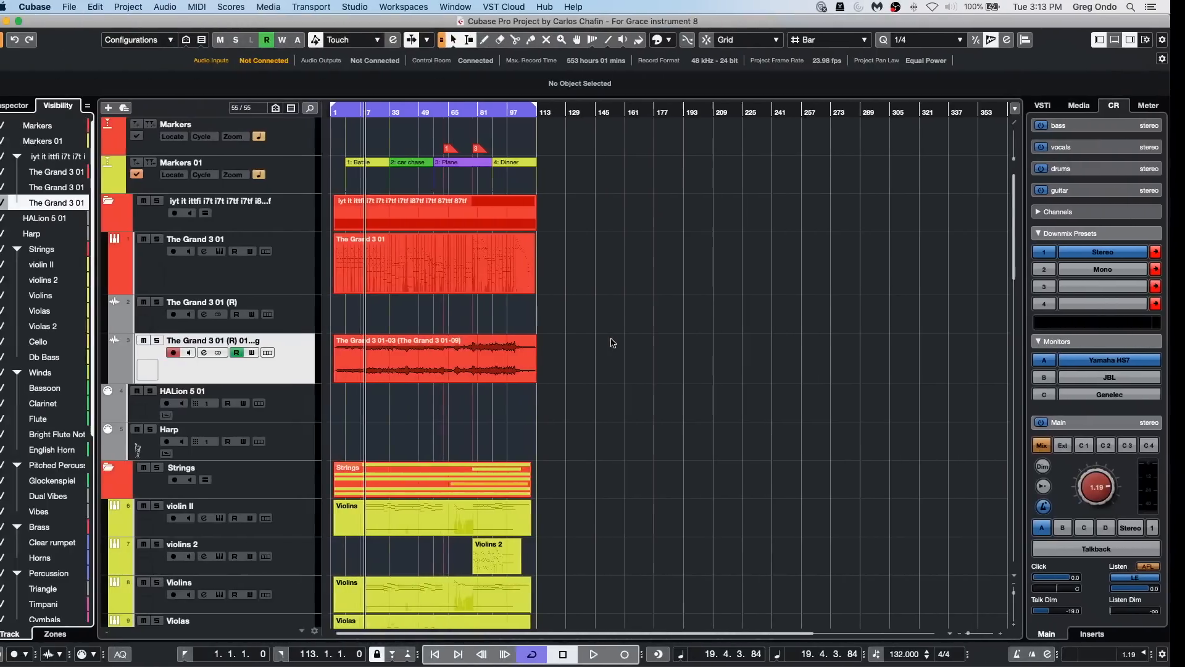
click(657, 353)
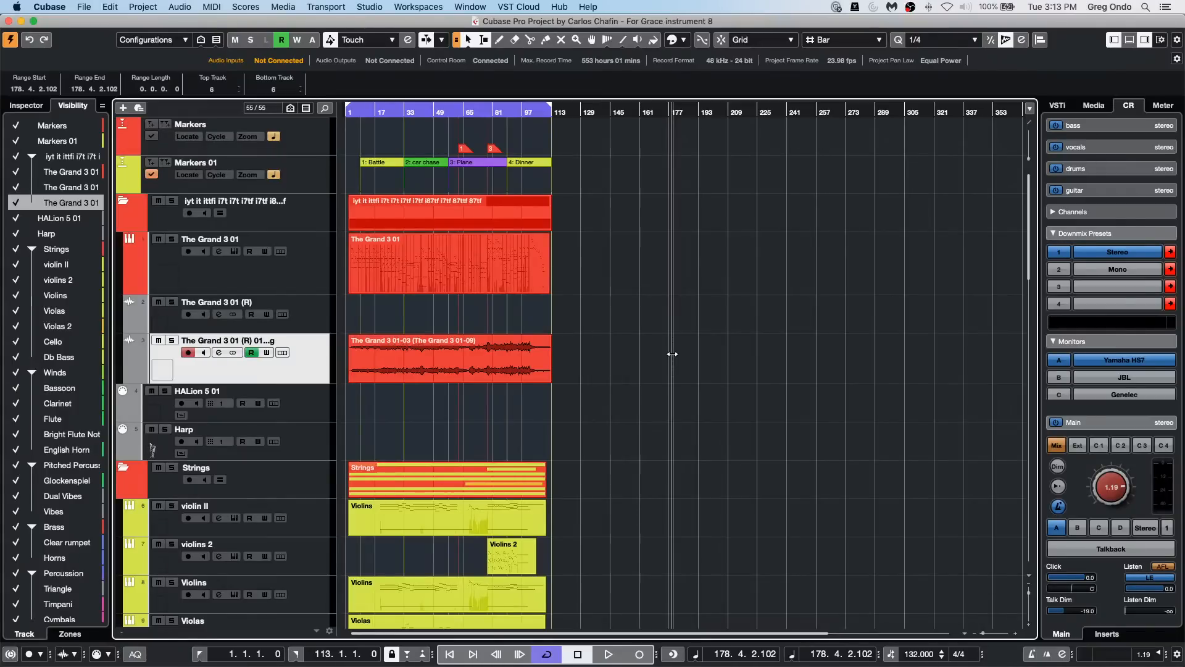
Step: View the import and export options in the Profile Manager, and close it without changes
click(149, 8)
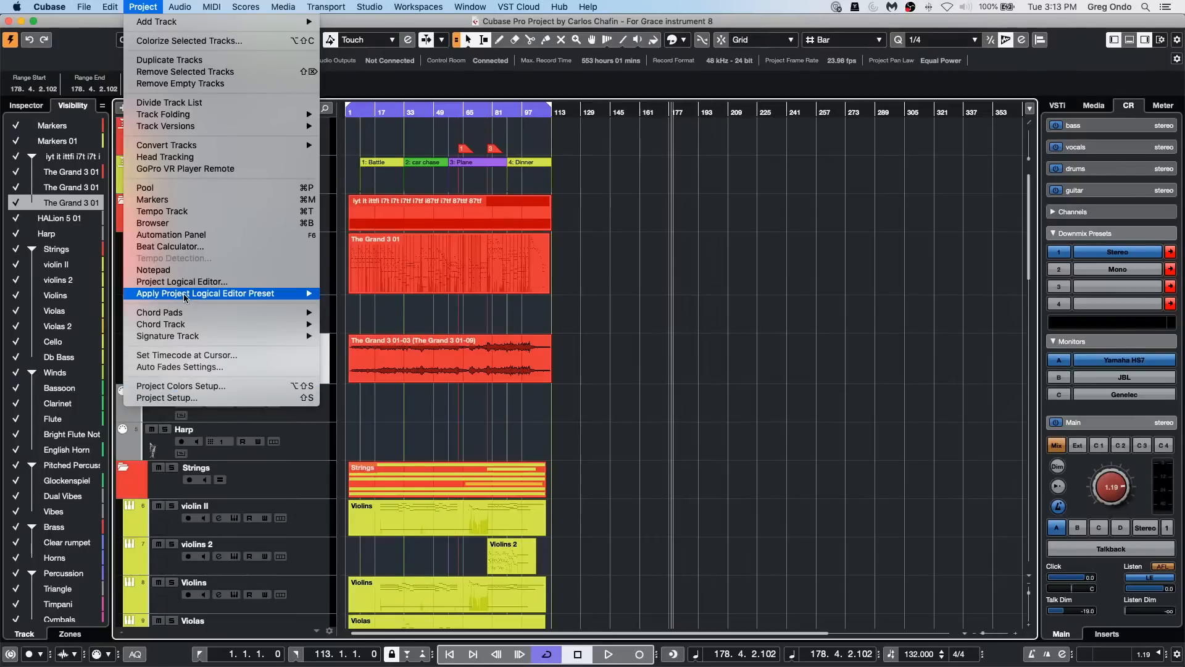
mouse_move(110, 7)
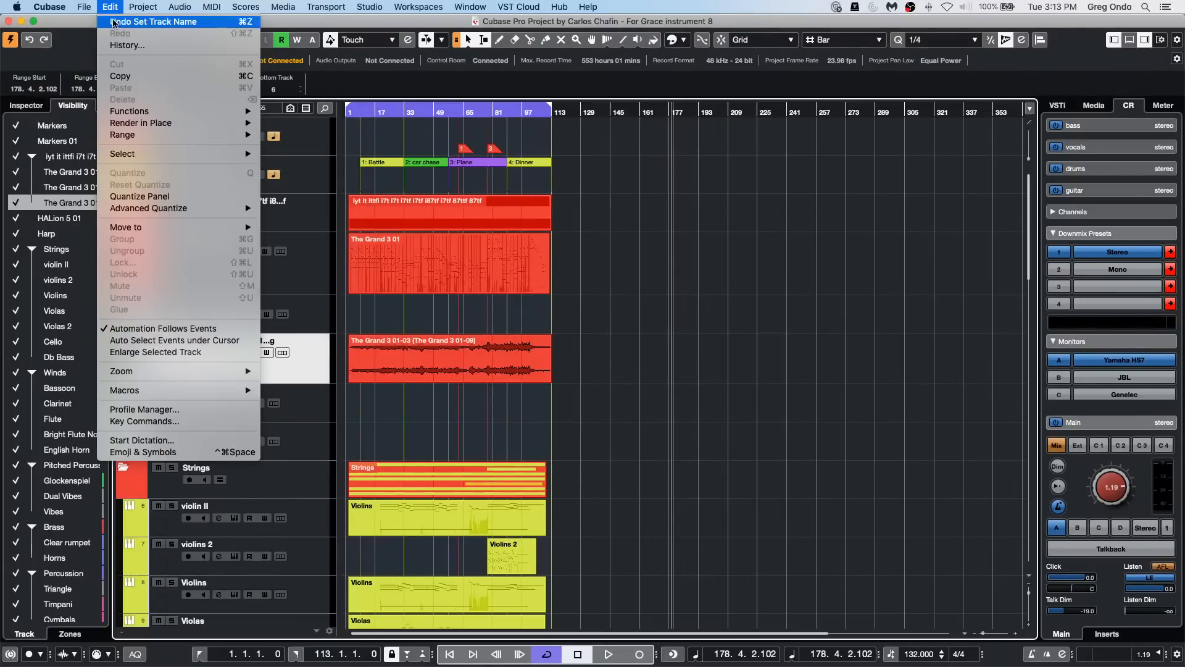
click(151, 410)
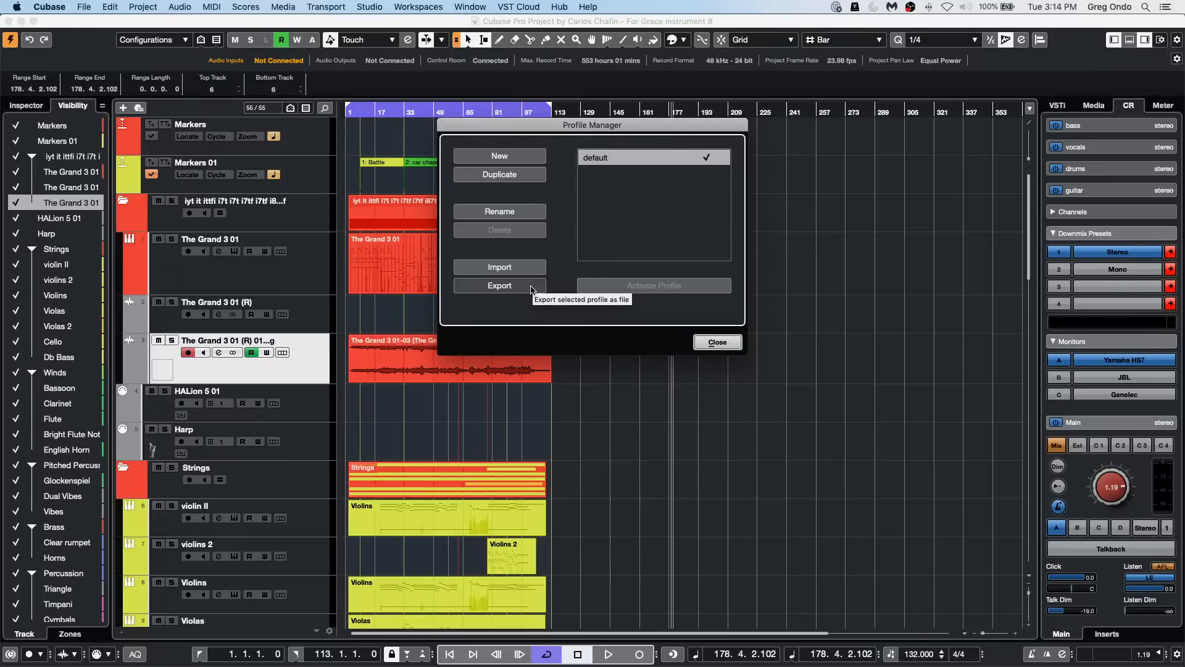
click(716, 341)
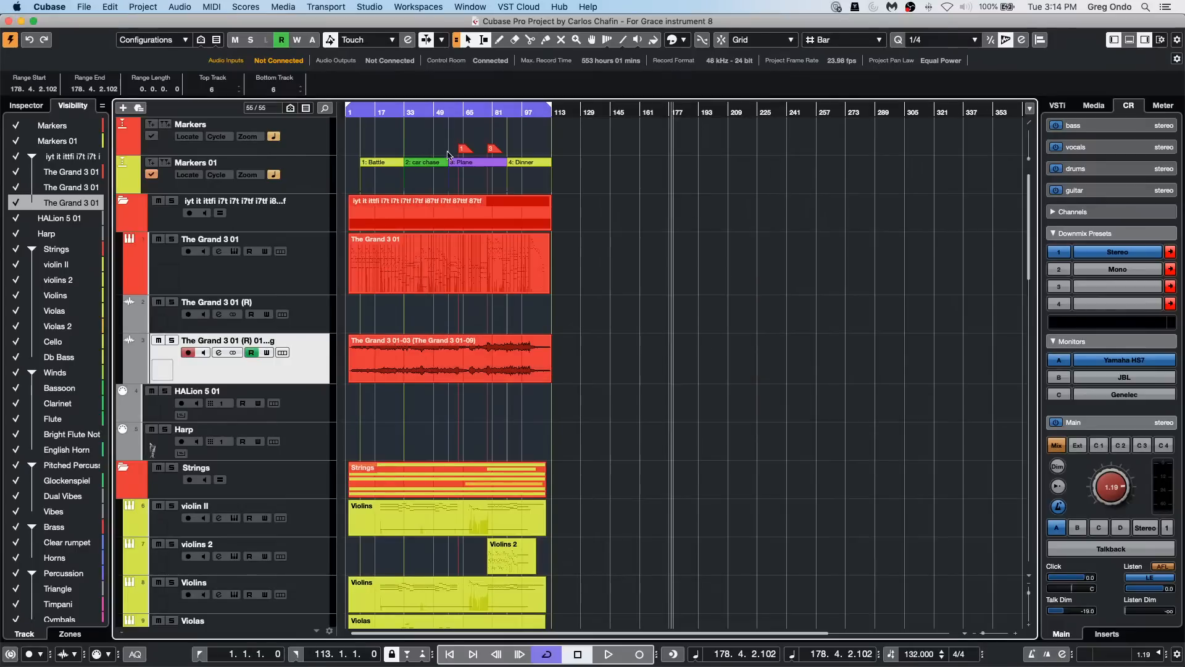
Step: Compare the Generic Remote and Generic Remote 2 device settings in Studio Setup, and close it
click(358, 6)
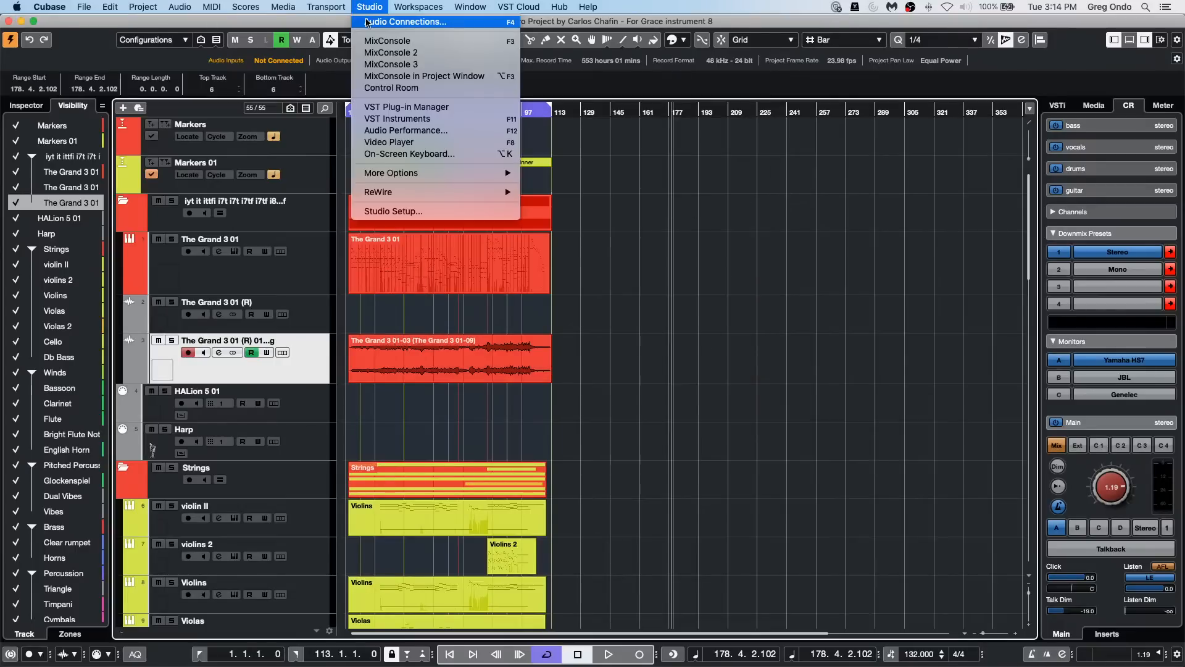
click(407, 213)
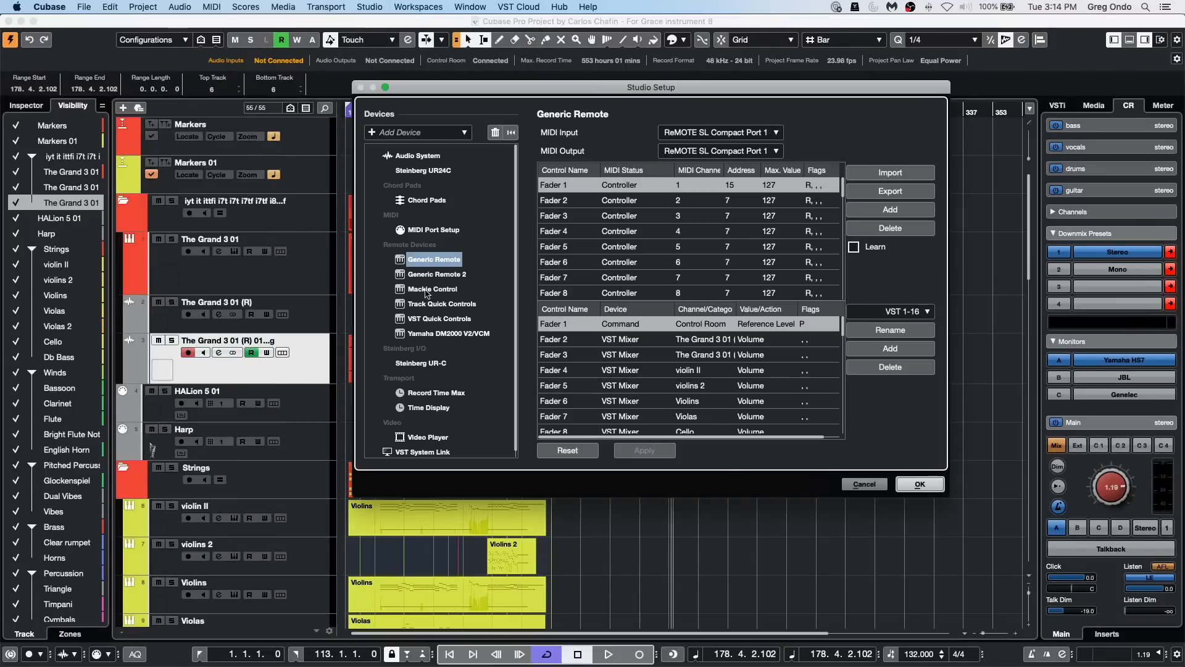
click(435, 289)
click(438, 274)
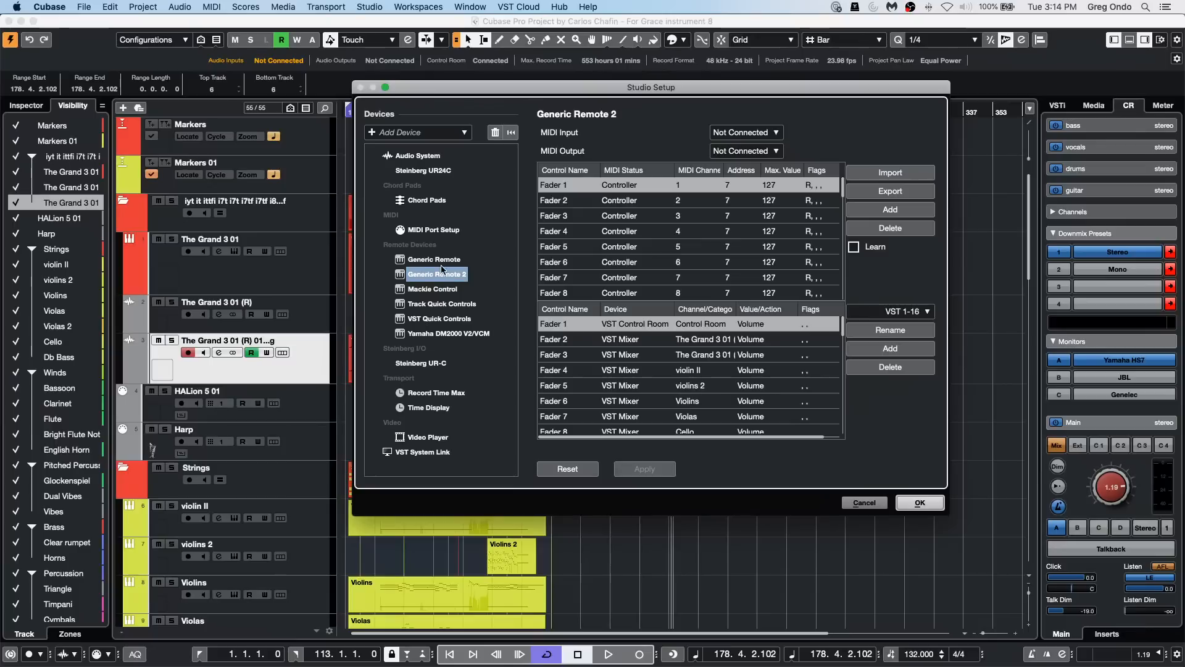
click(442, 260)
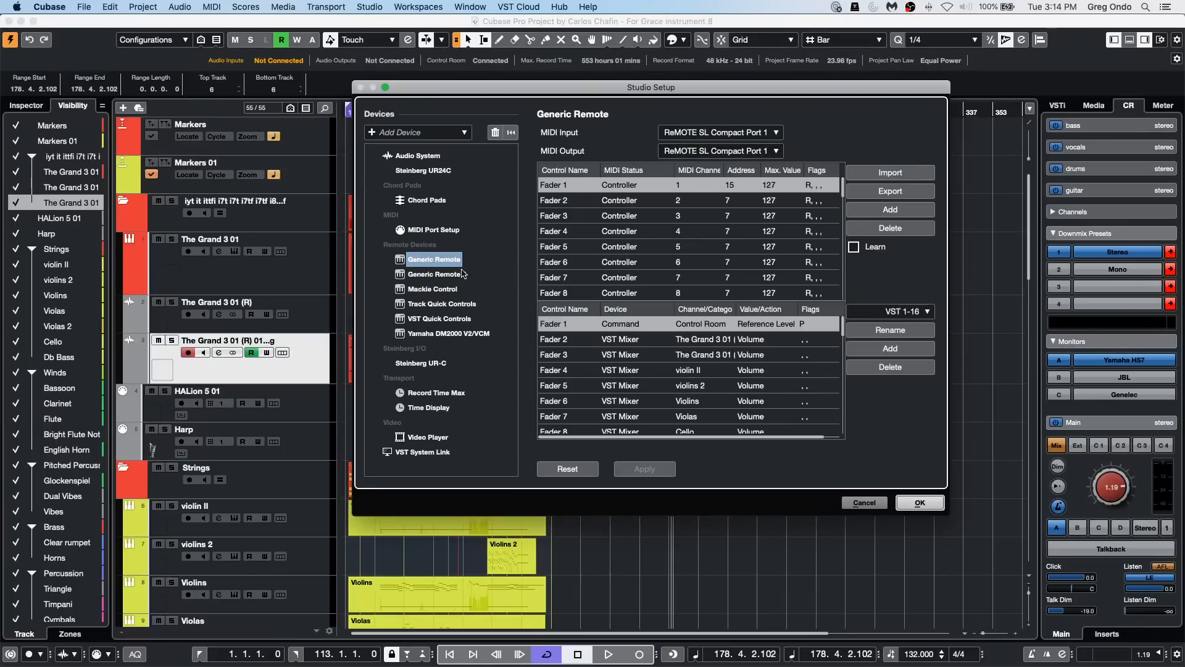
click(432, 303)
click(435, 276)
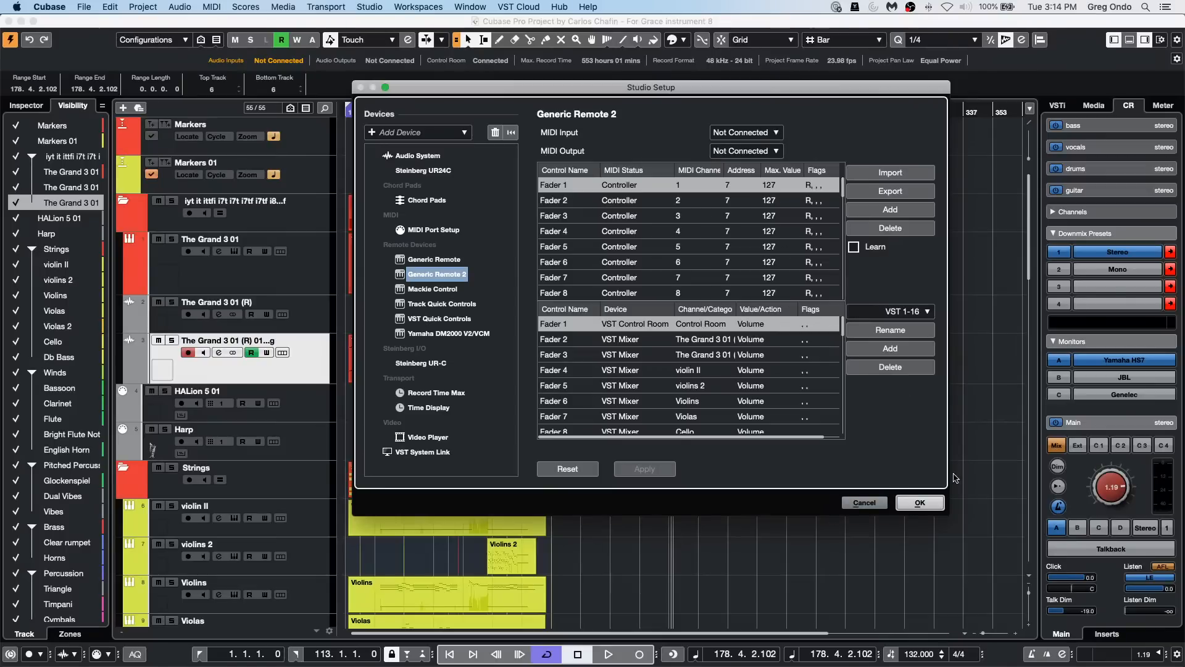
click(934, 504)
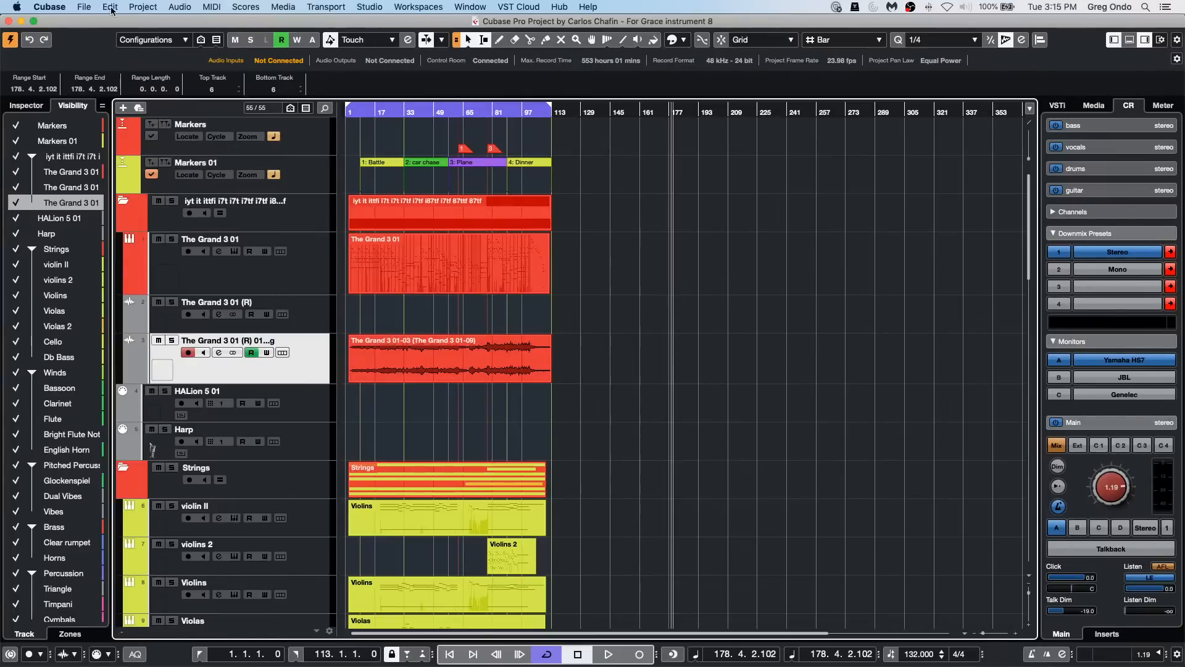
Step: Open the recent project Amos Moses - GO.cpr and activate it
click(84, 7)
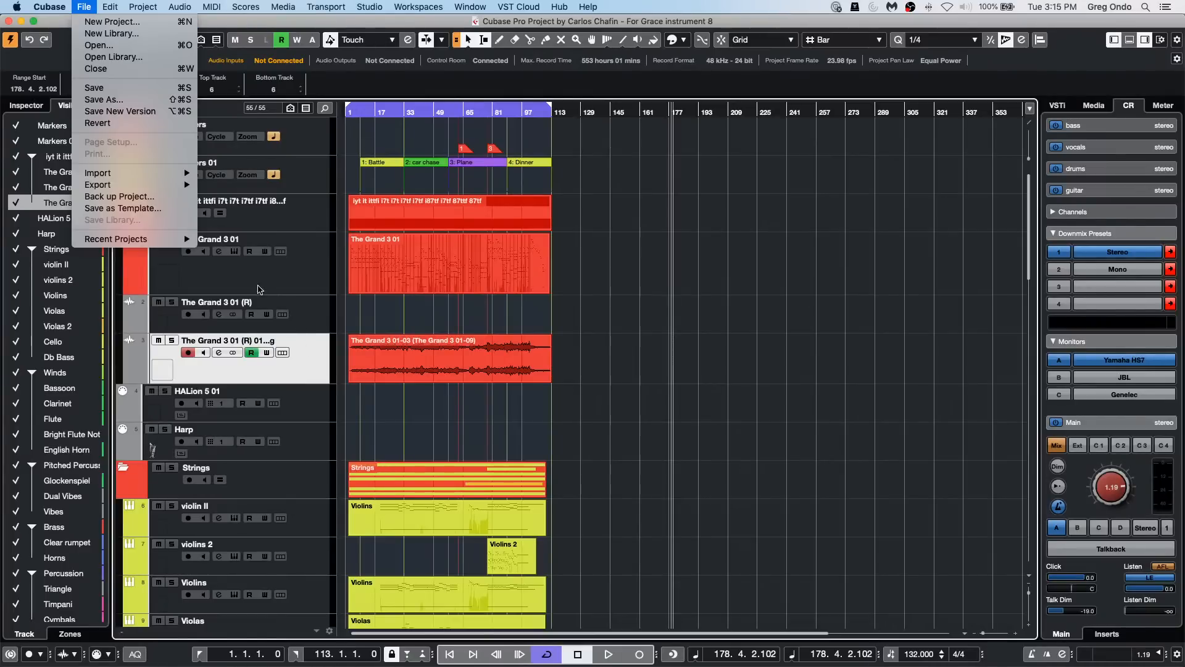
mouse_move(150, 241)
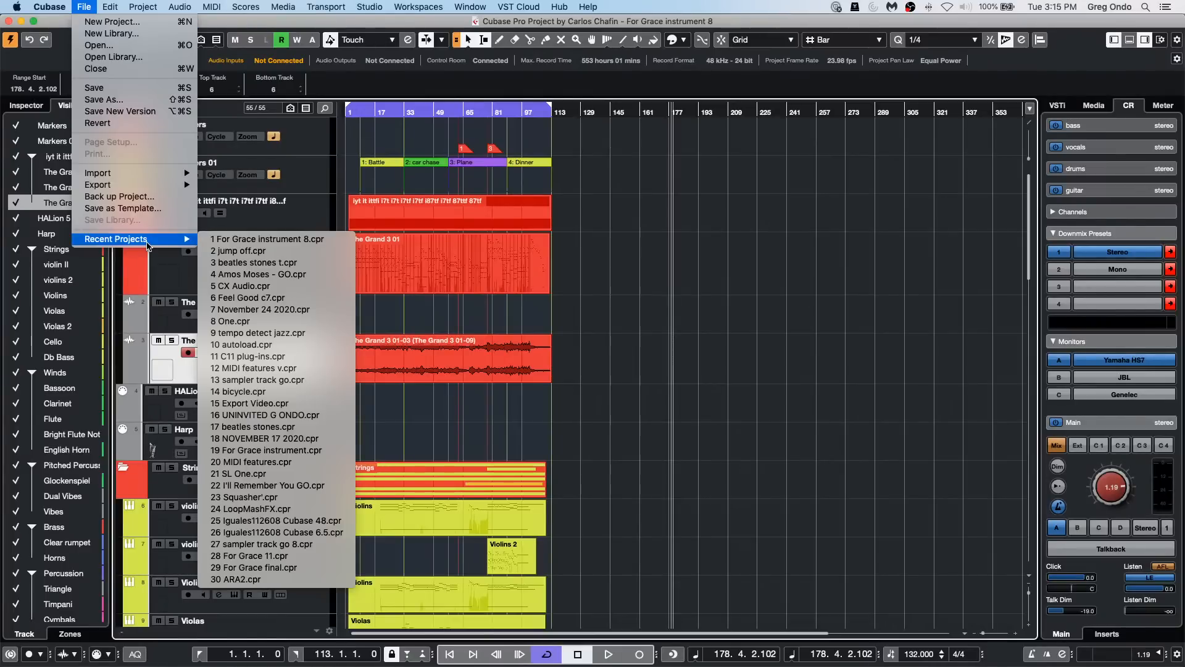
click(327, 280)
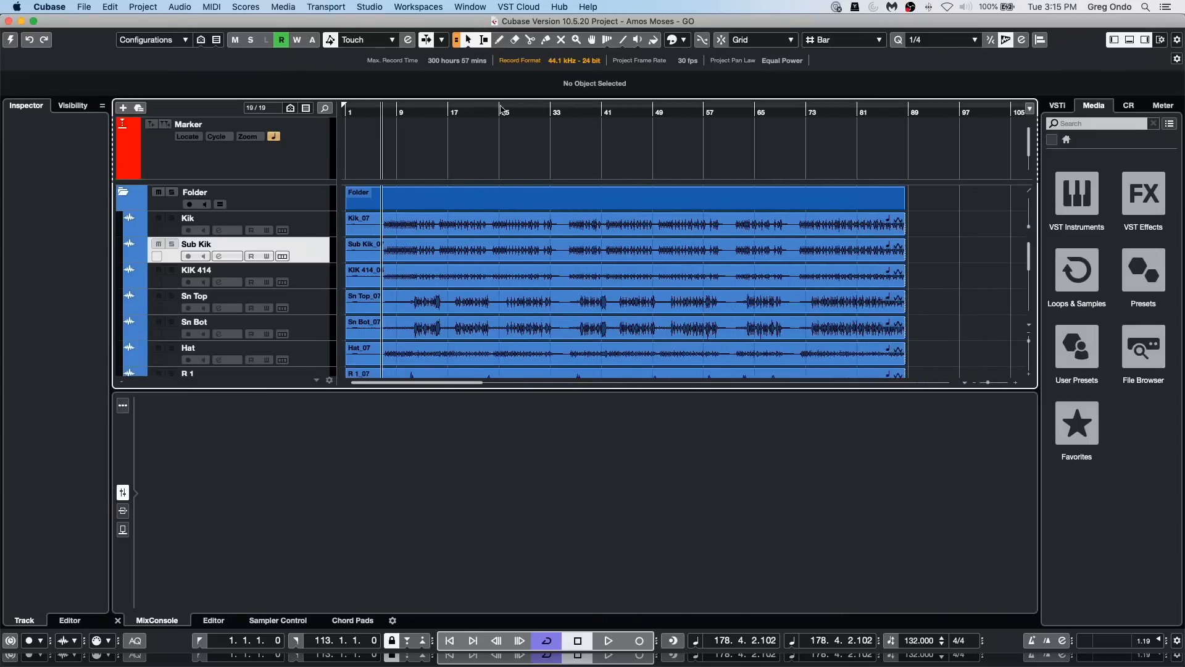
click(446, 114)
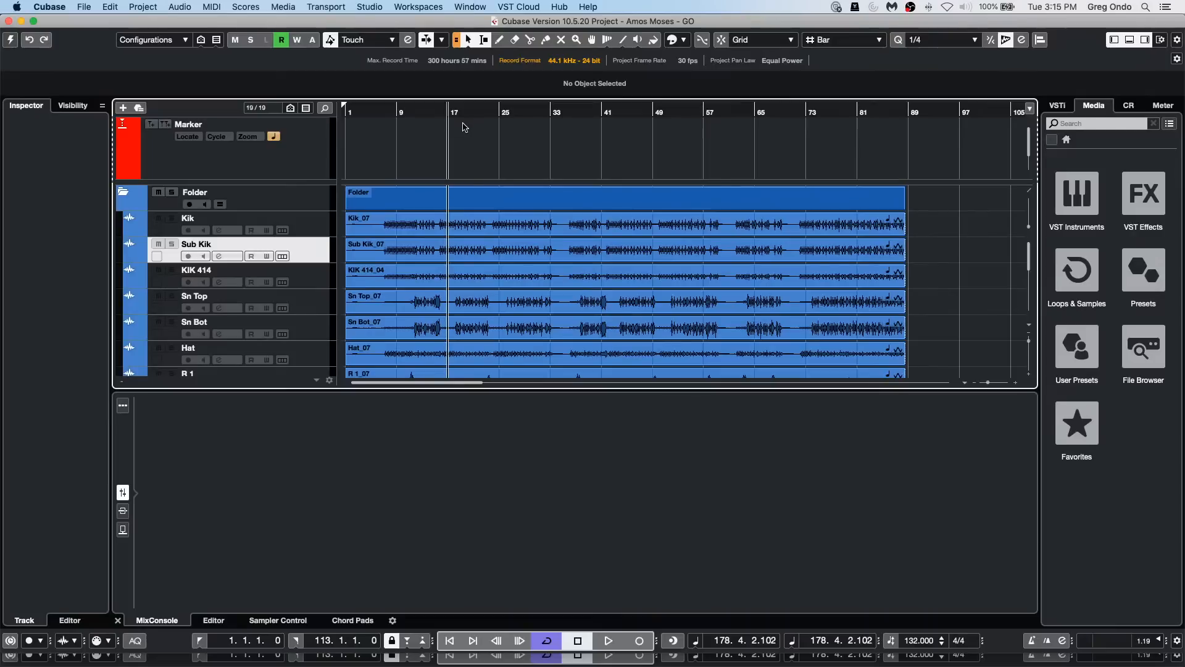
click(10, 40)
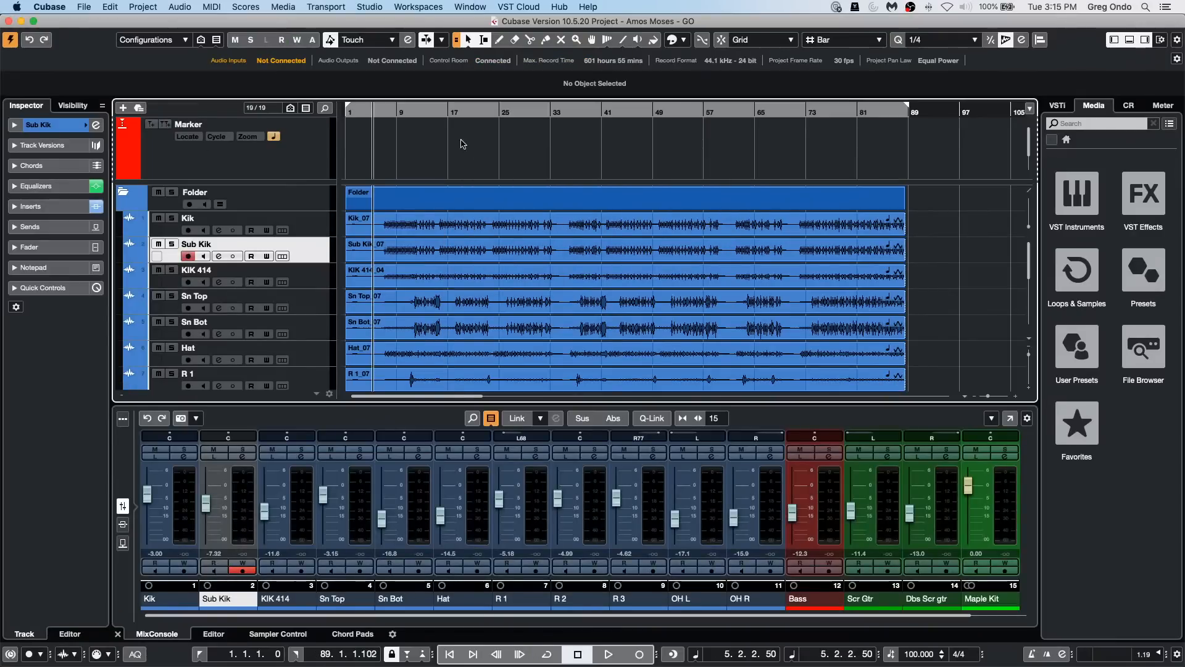
Step: Set the right locator to bar 17 and return the project cursor to bar 1
alt+click(448, 115)
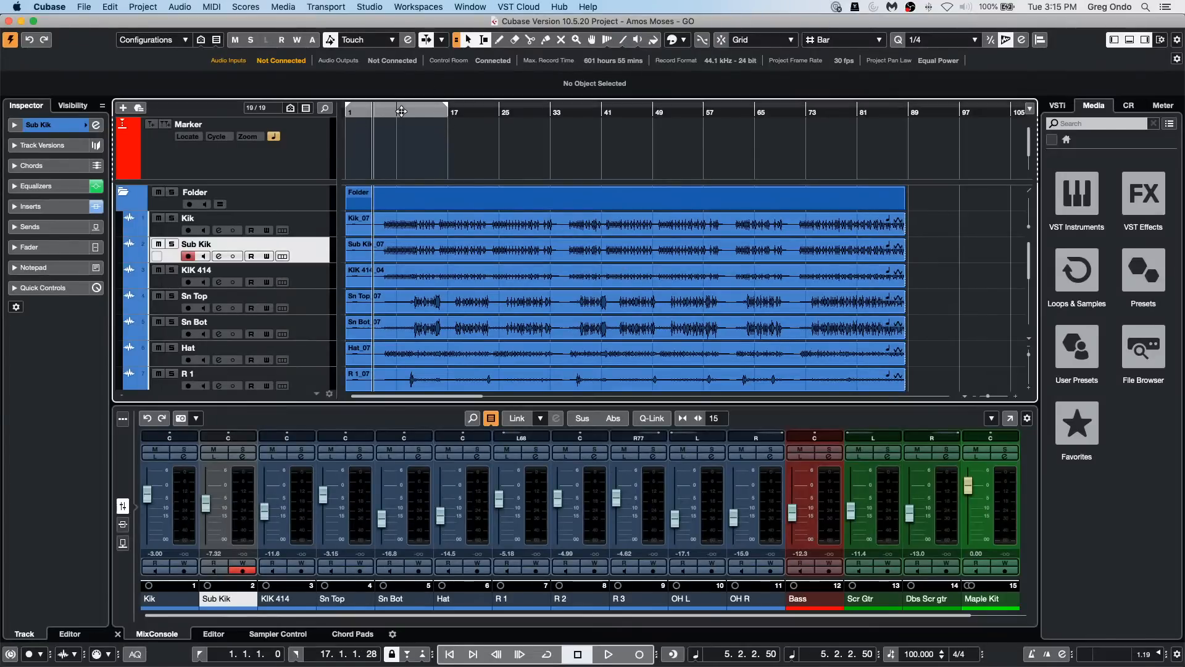
drag(402, 112, 279, 111)
scroll(383, 204, down, 6)
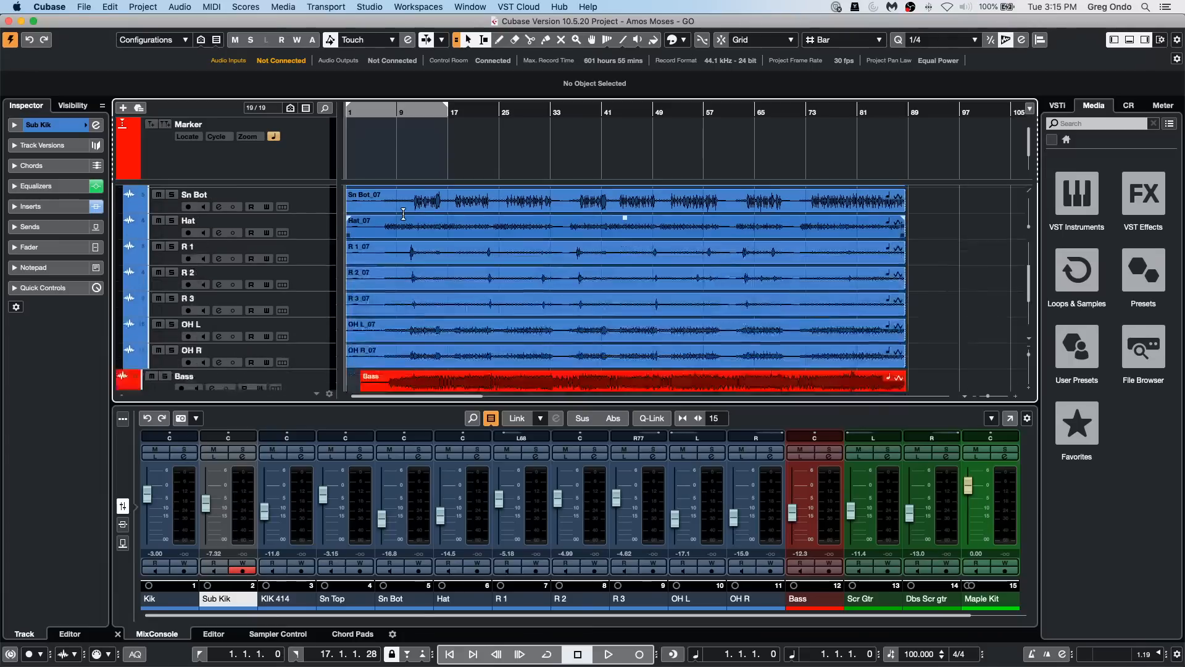
scroll(404, 213, up, 6)
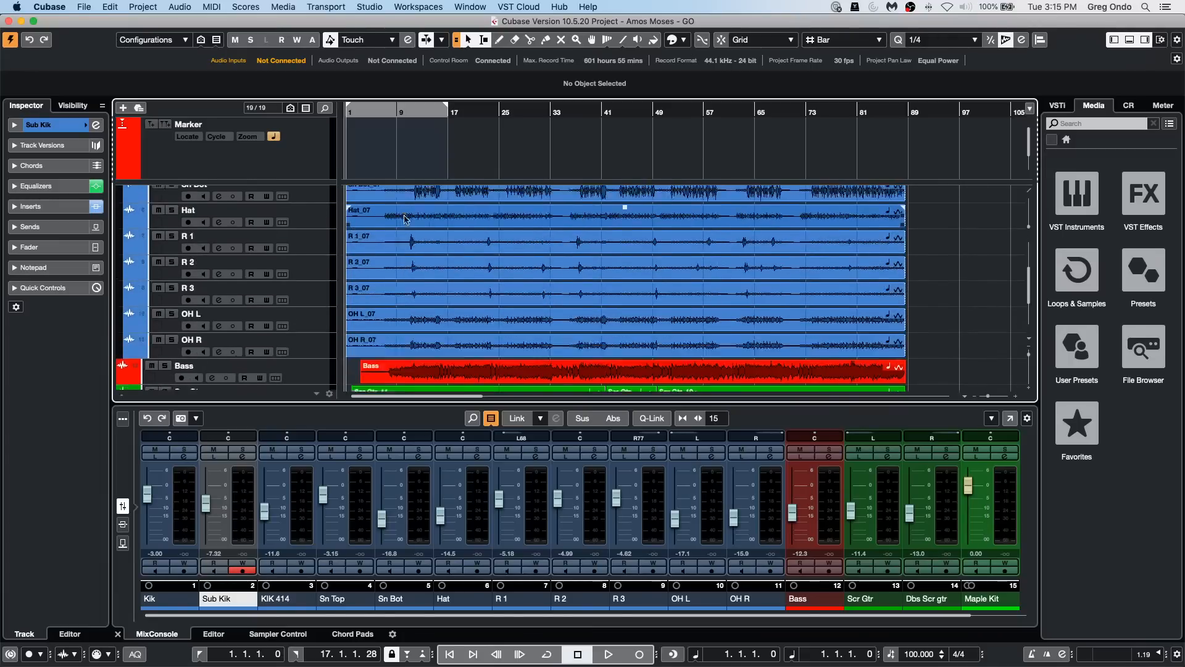
Step: Add a REVelation FX channel in stereo configuration to the selected channels Kik through OH R
click(192, 509)
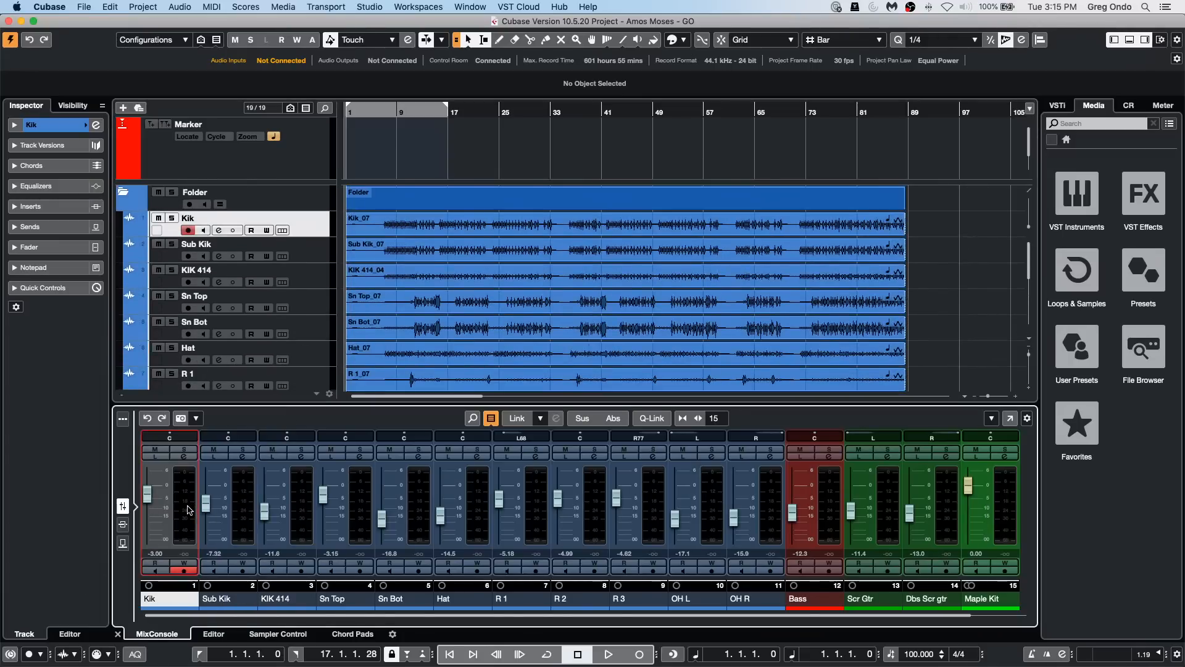
shift+click(757, 510)
right_click(774, 507)
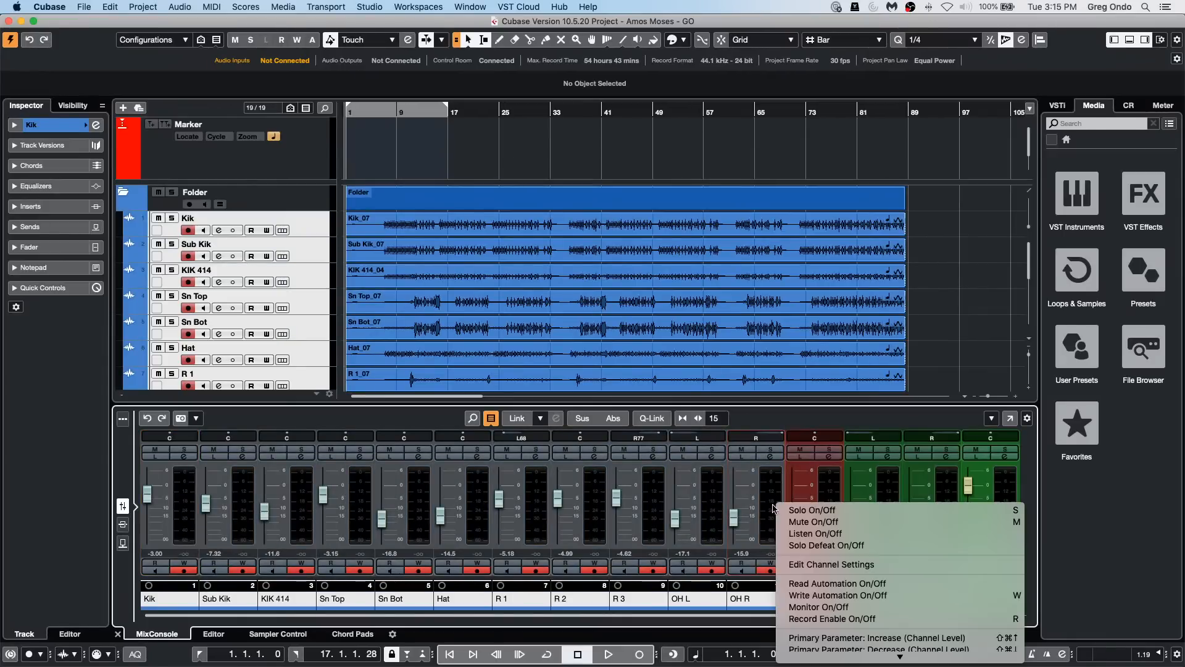
mouse_move(901, 658)
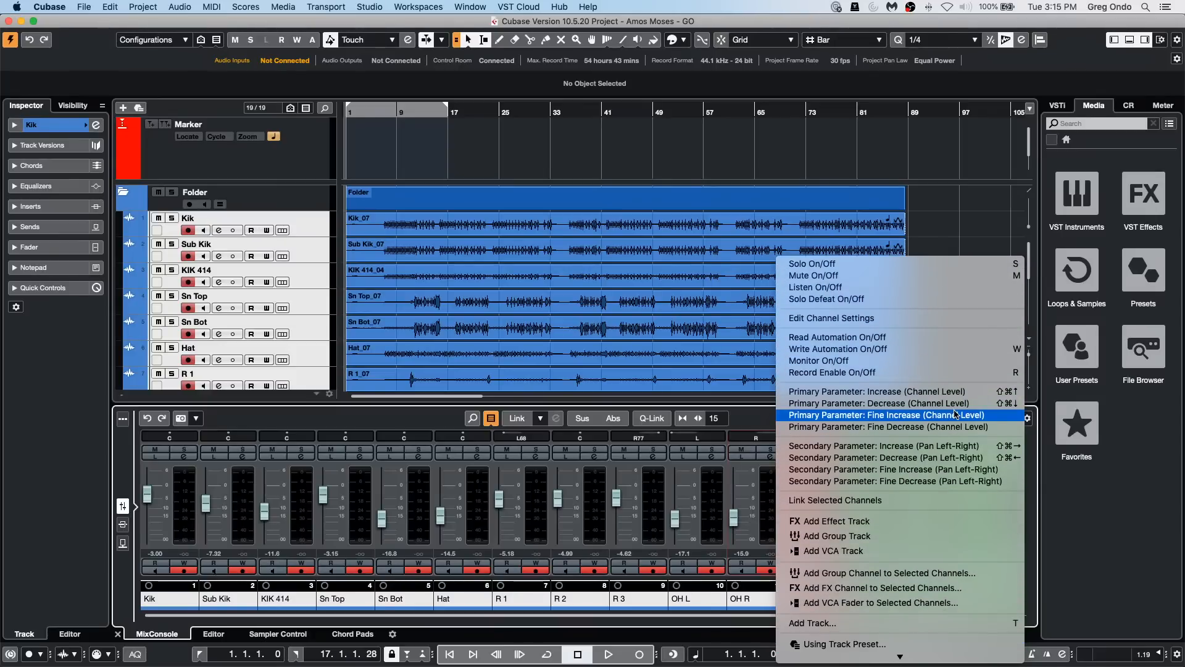
click(910, 588)
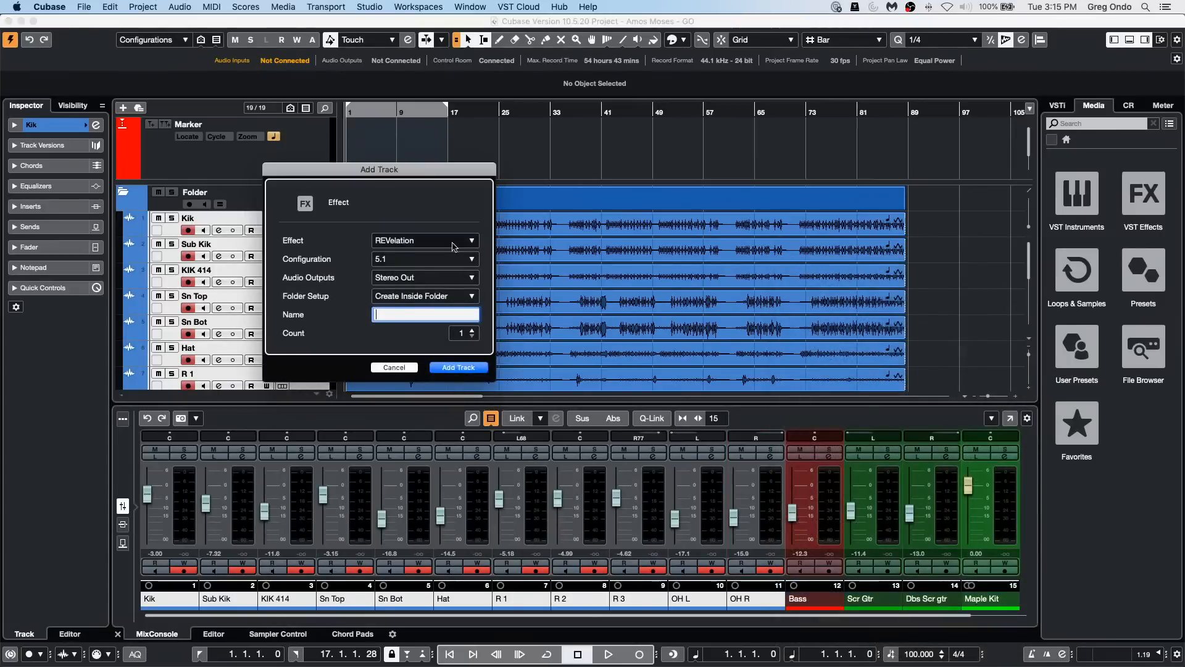
click(419, 260)
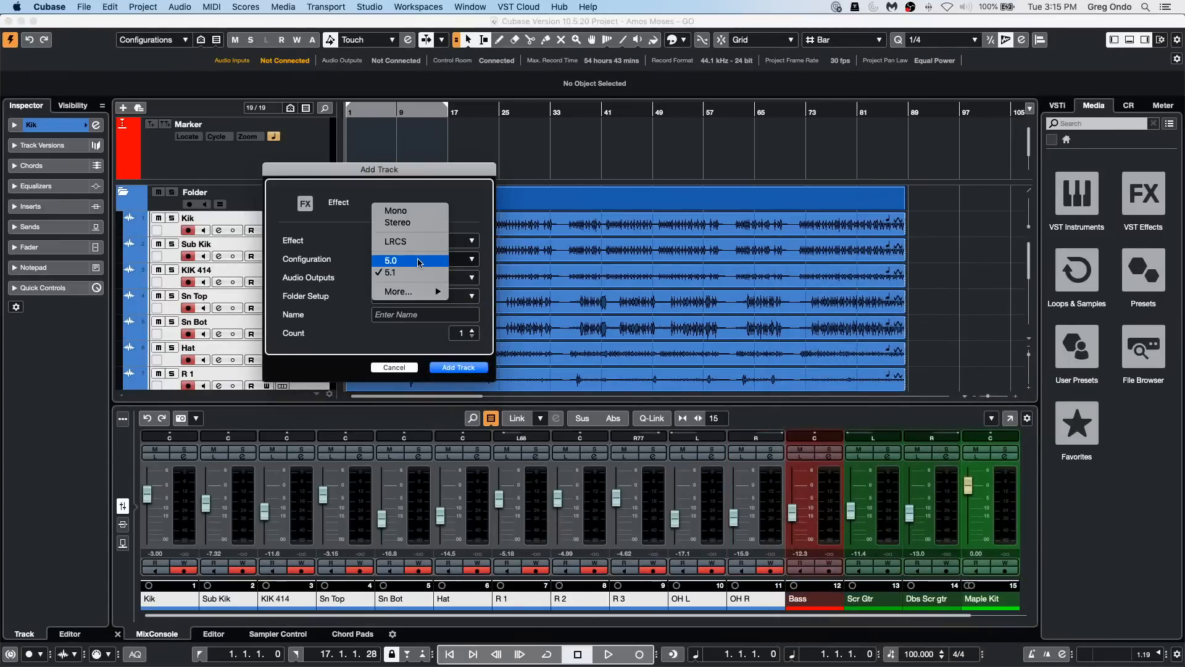
click(398, 223)
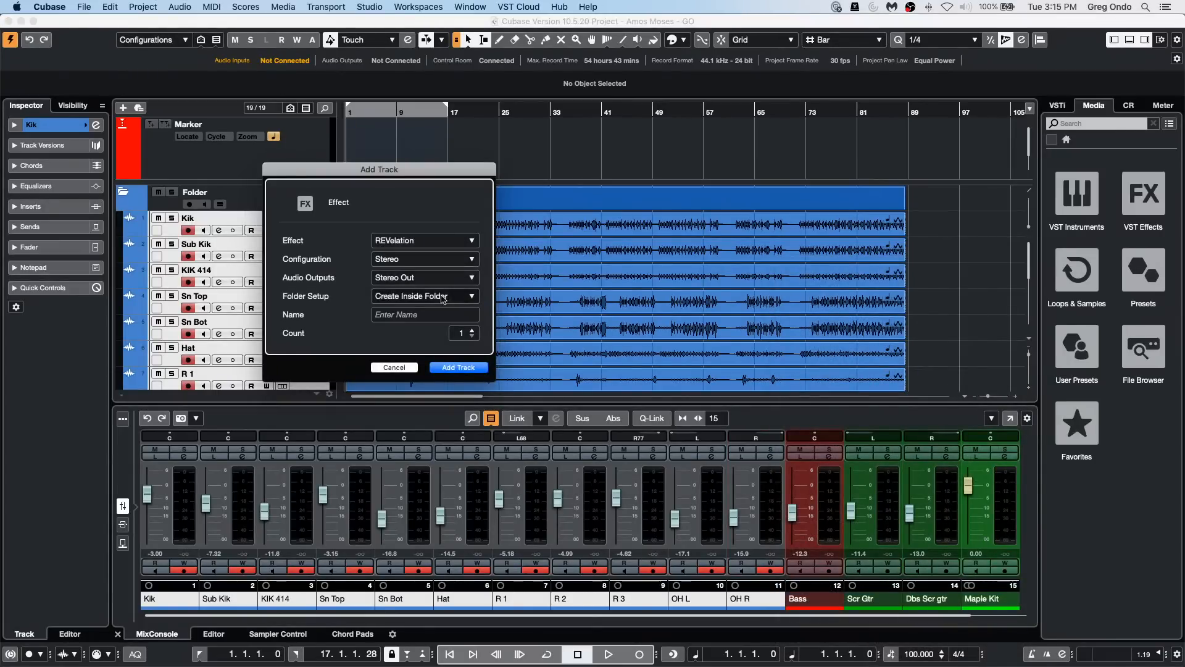
click(459, 368)
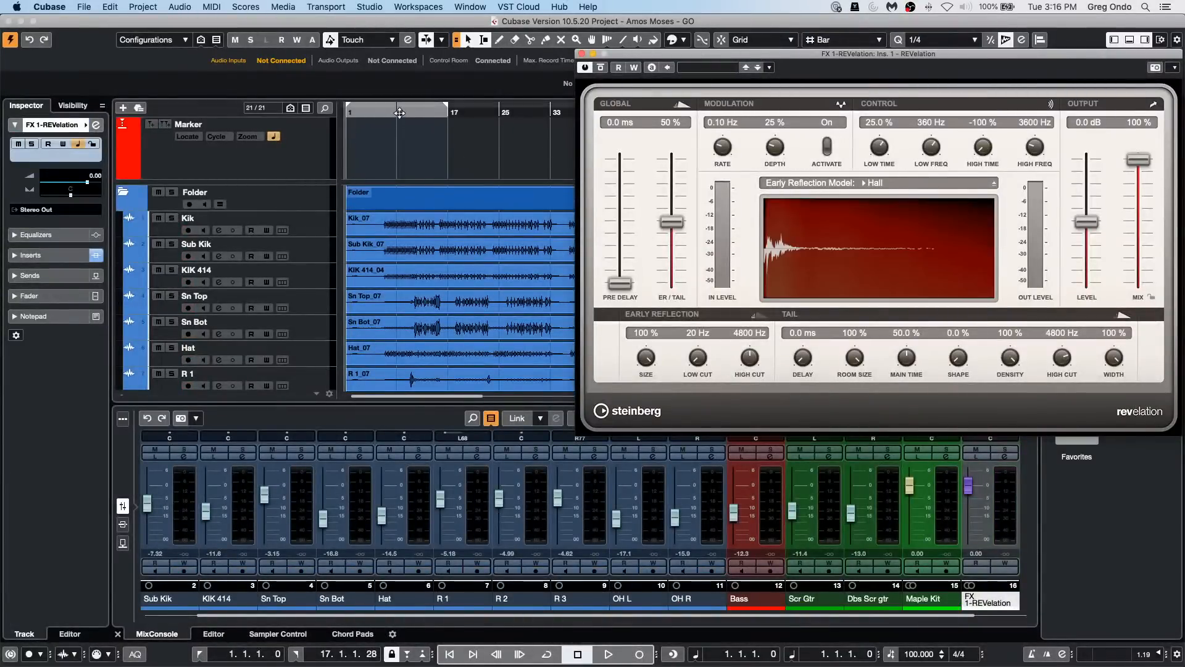
Step: Play the project from about bar 9, lower the REVelation FX channel's fader to about -3 dB, and stop playback
click(398, 113)
key(space)
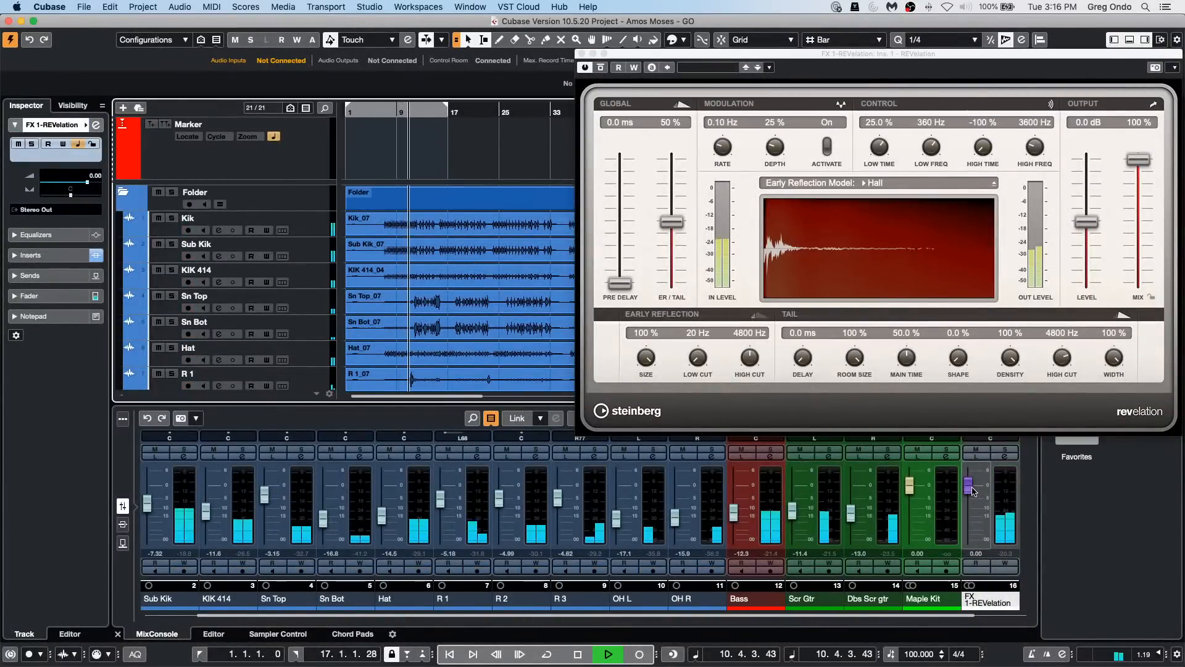
click(971, 487)
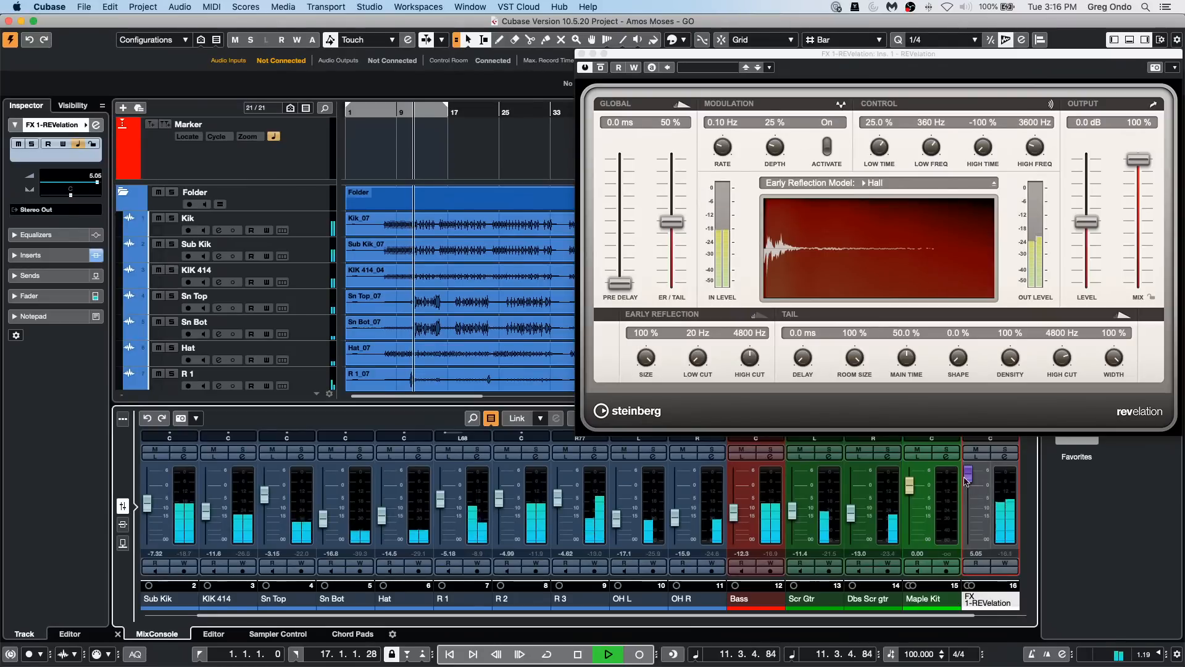
mouse_move(972, 490)
mouse_down()
mouse_move(978, 482)
mouse_move(979, 502)
mouse_up()
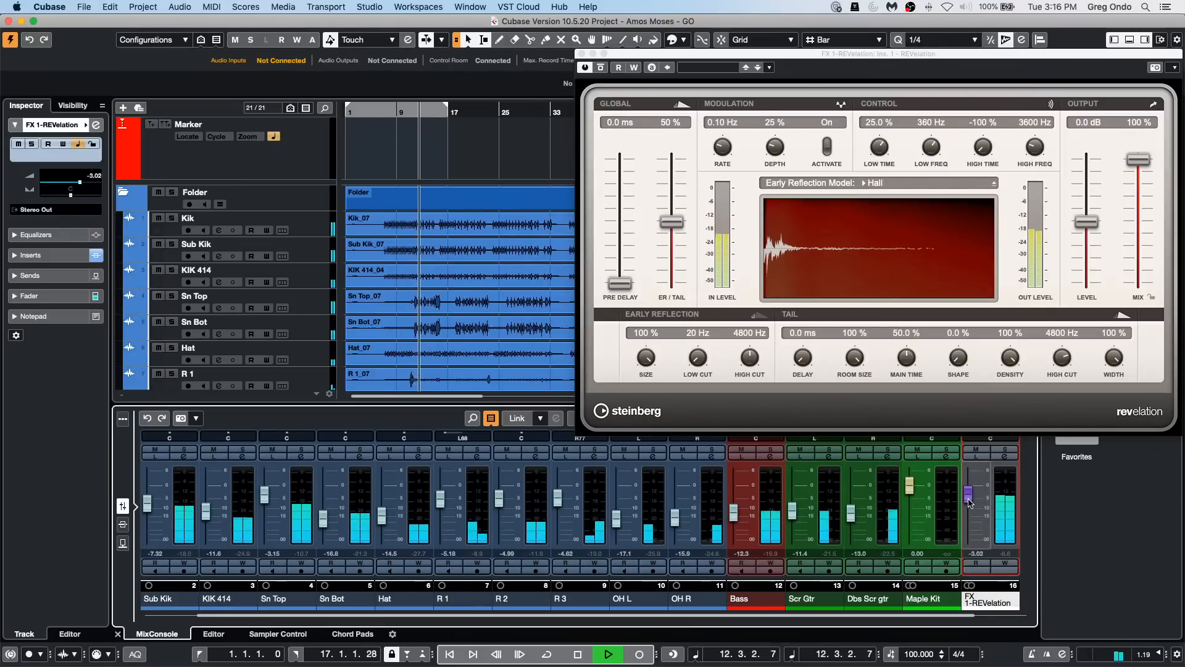
key(space)
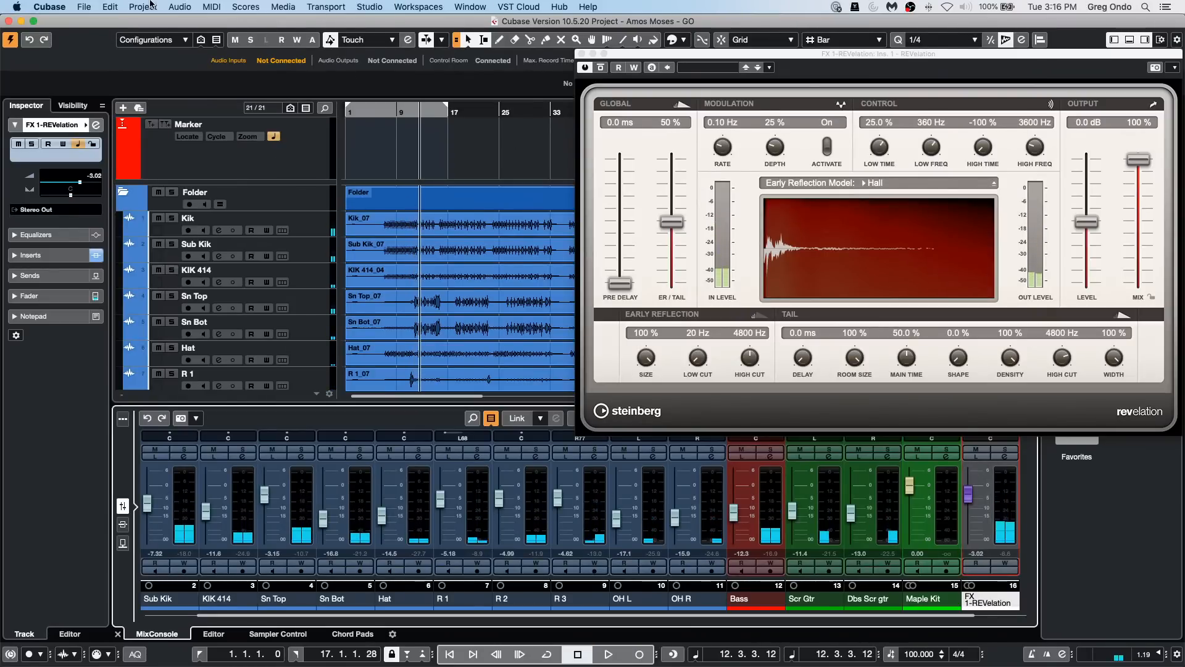
Step: Open the audio mixdown export and include all output, FX, instrument and audio channels
click(90, 7)
mouse_move(110, 7)
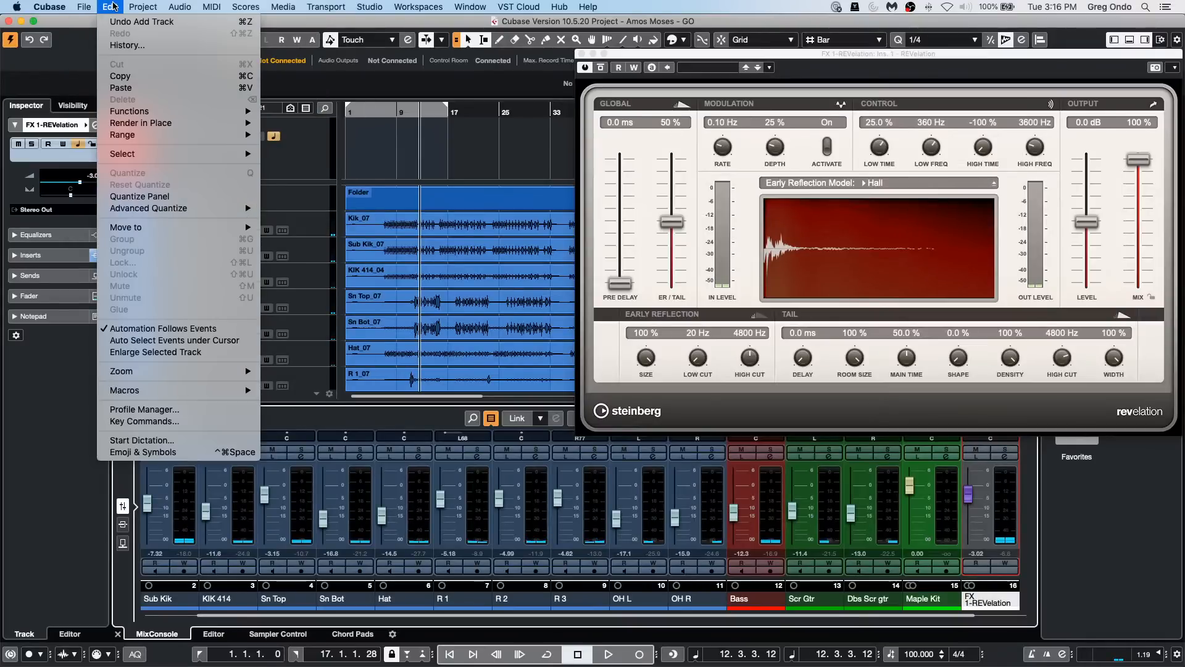
mouse_move(164, 390)
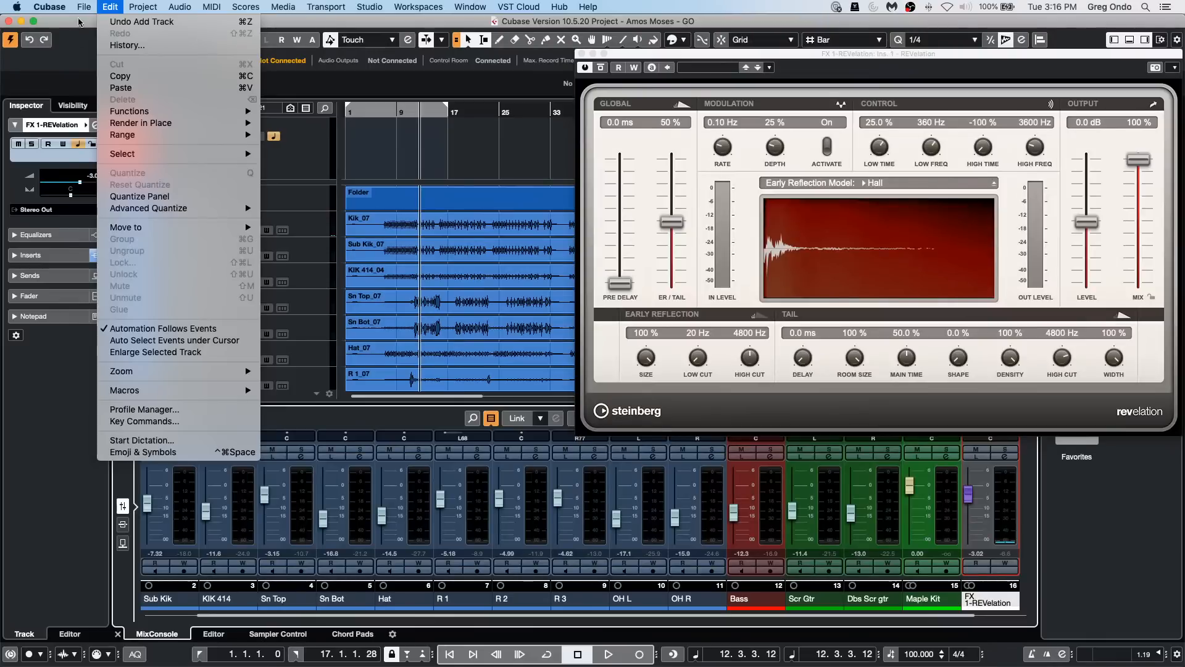
mouse_move(121, 189)
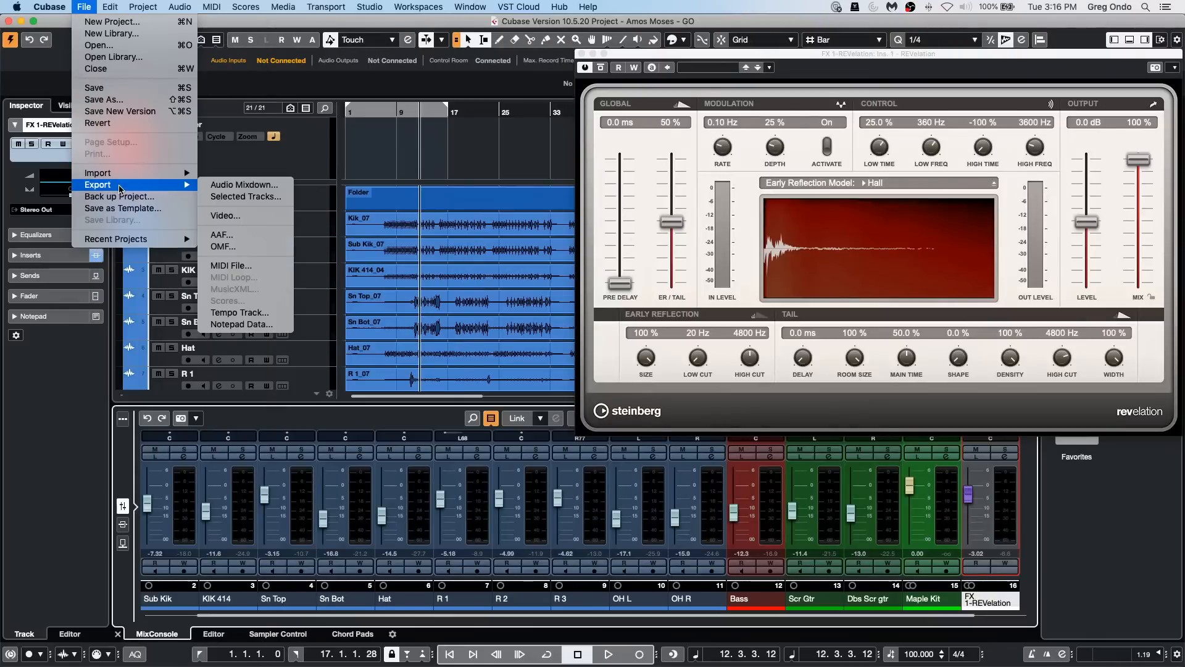
click(247, 185)
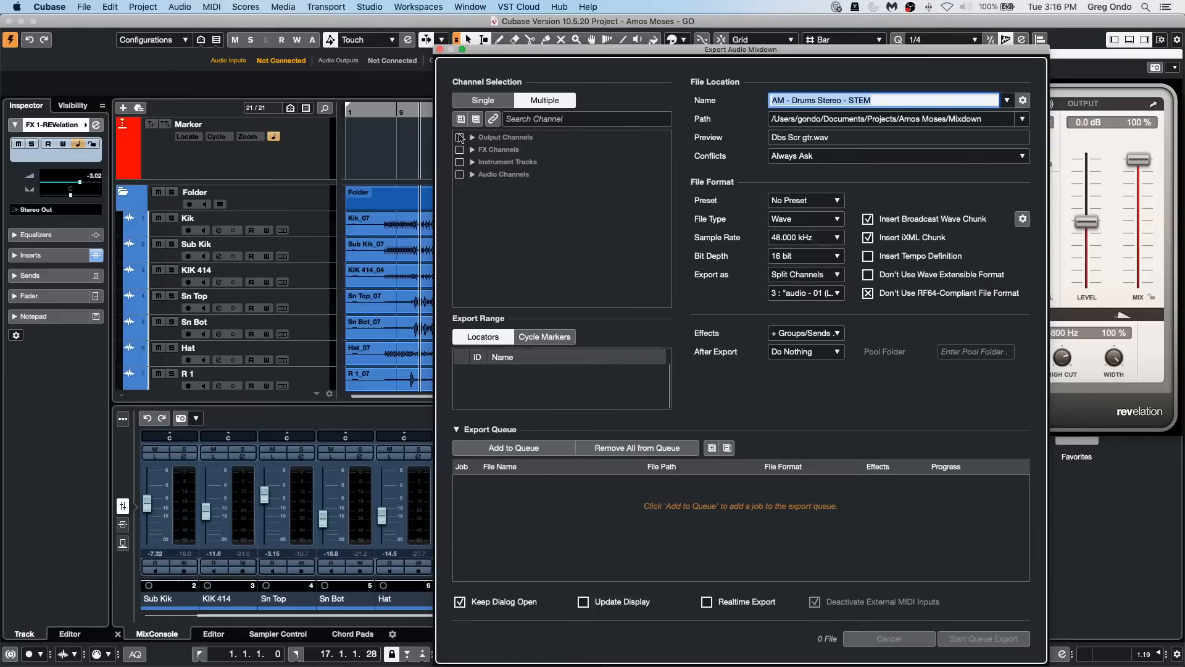
click(460, 137)
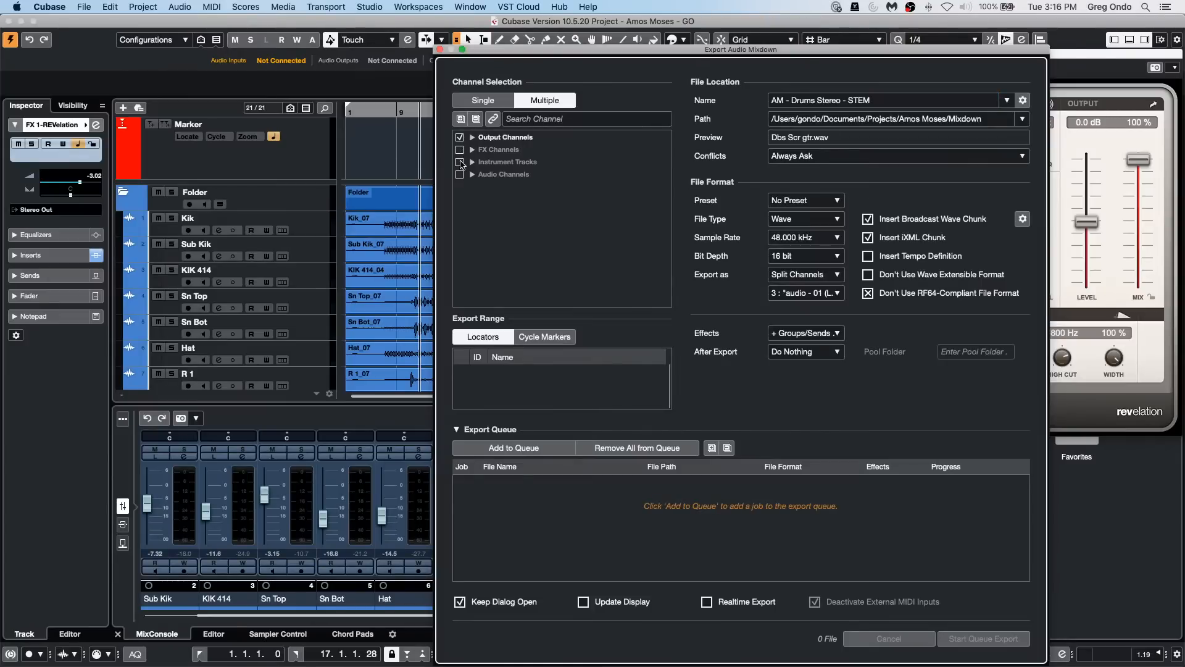
click(460, 175)
click(459, 150)
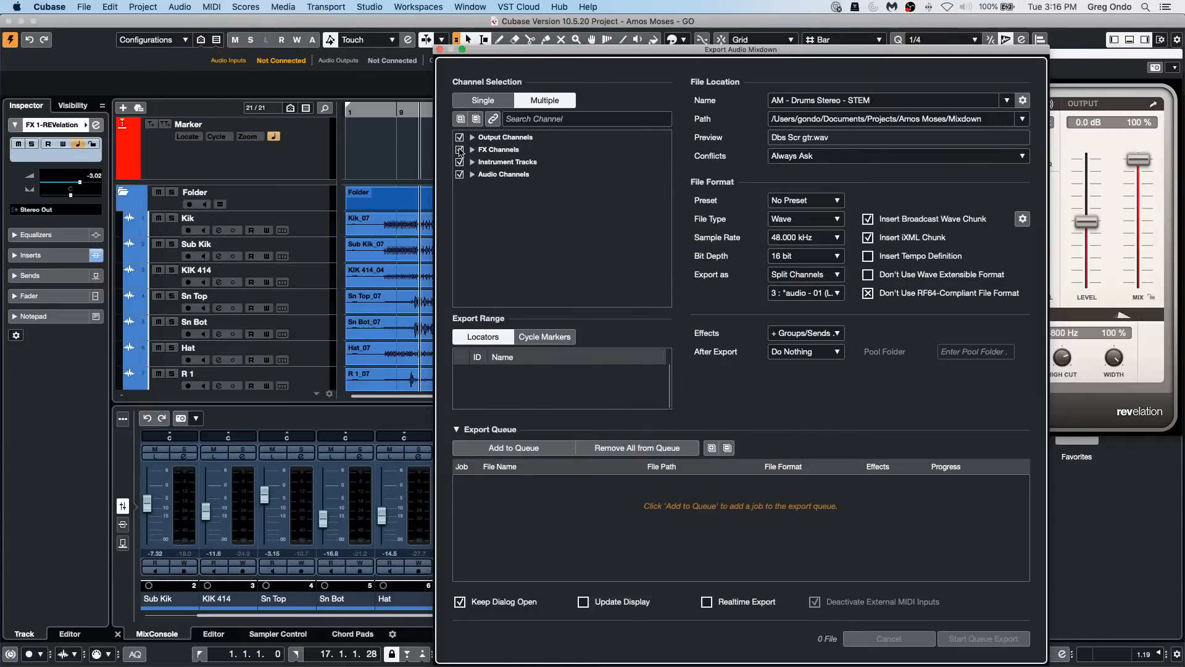
Step: Add the channel batch to the export queue with + Groups/Sends effects and the project audio folder as the file path
click(801, 334)
click(816, 374)
click(1023, 119)
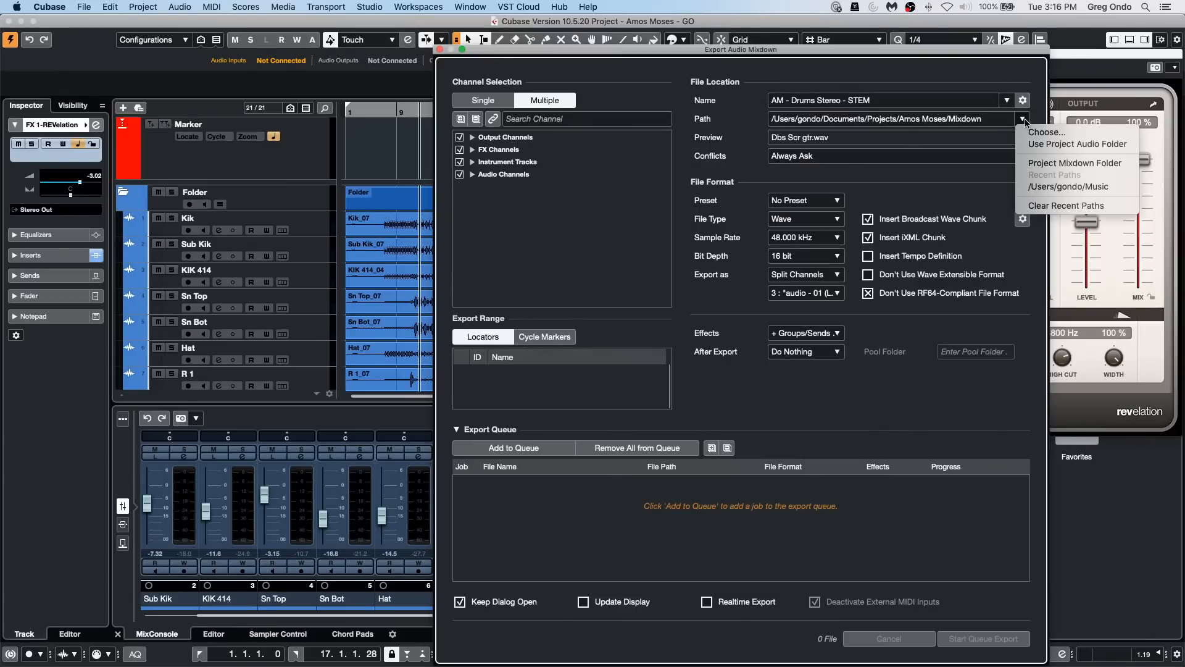
click(1049, 143)
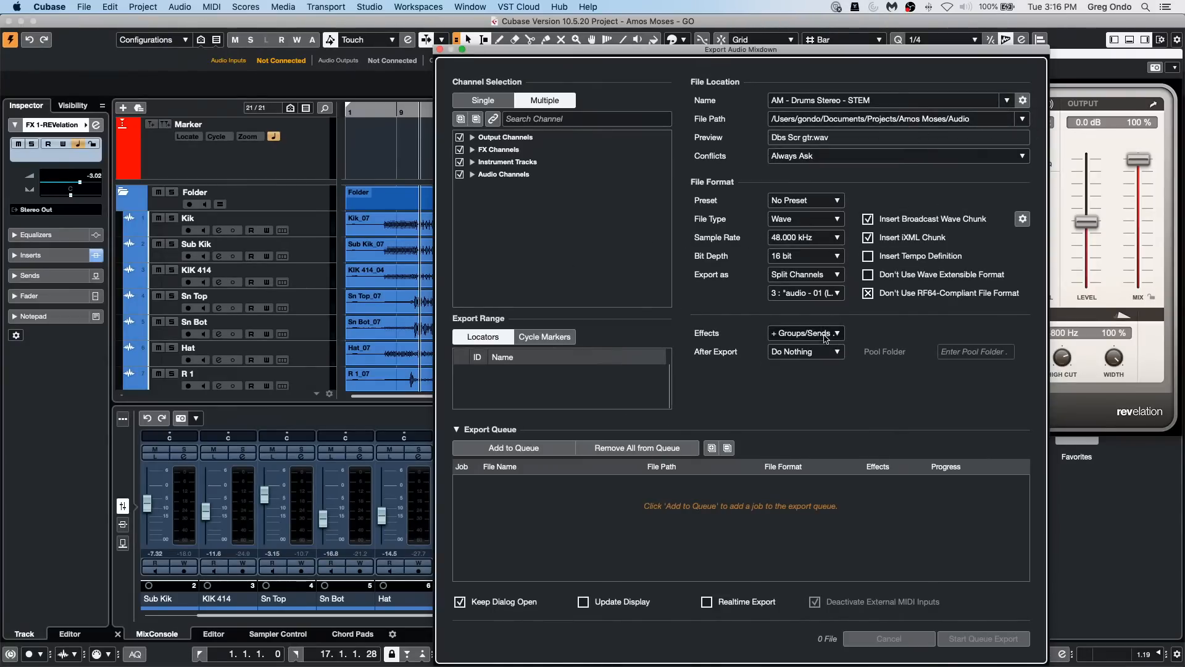
click(502, 446)
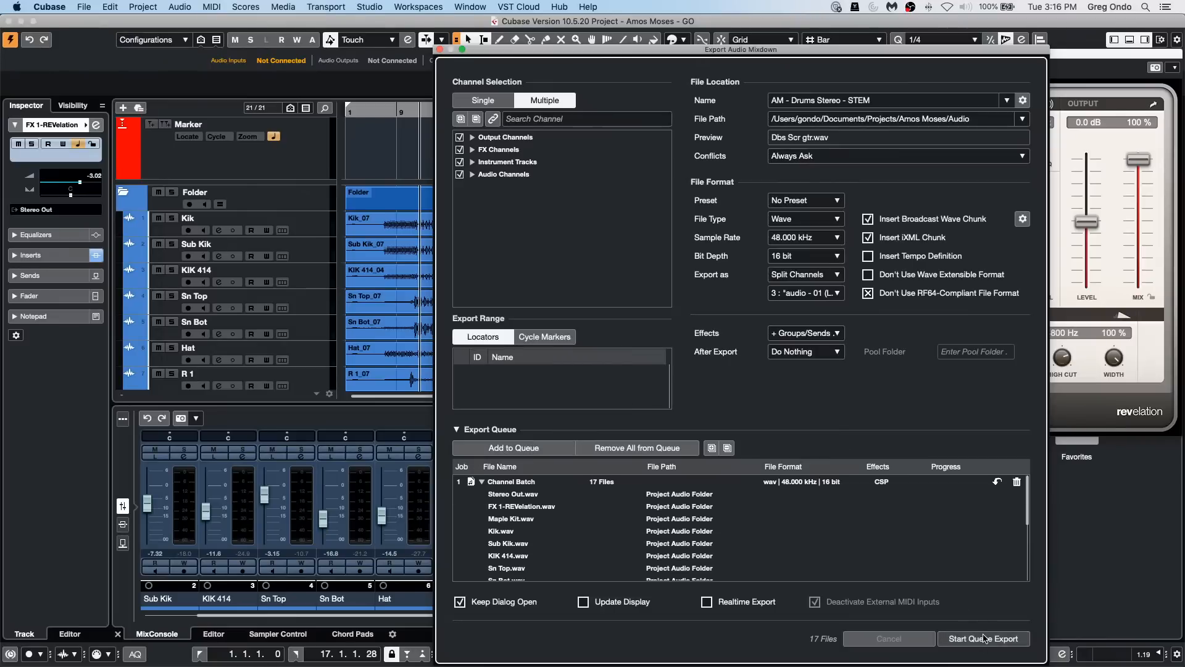
Step: Set the after-export action to Create New Project and start the queue export
click(814, 352)
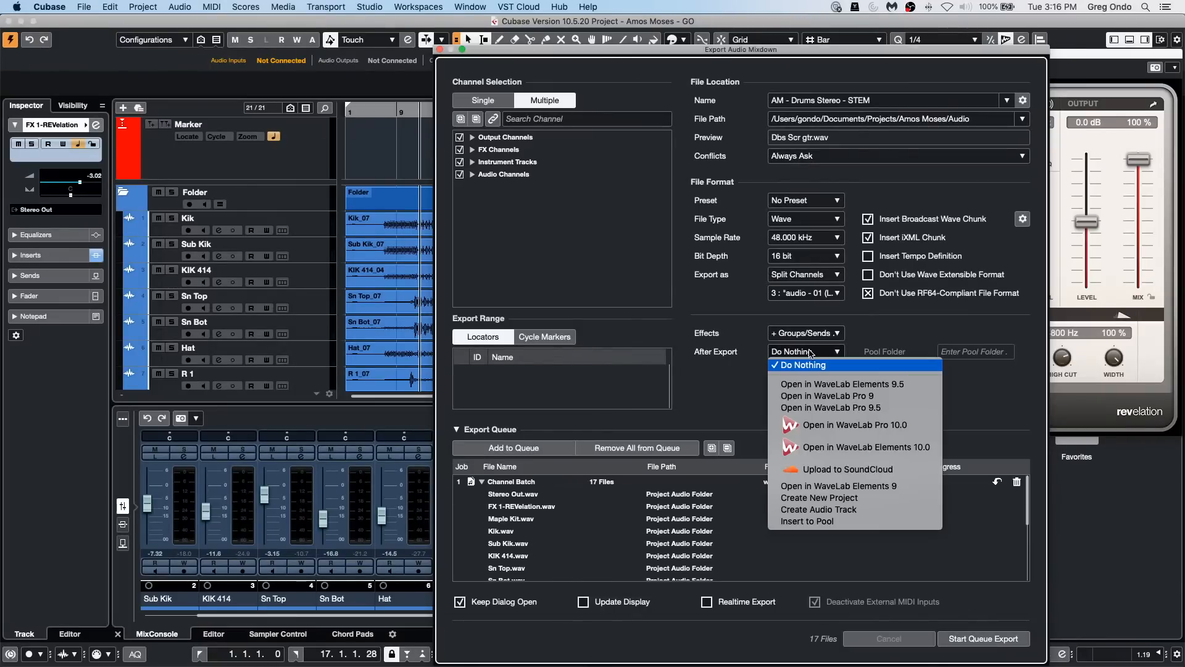
click(872, 499)
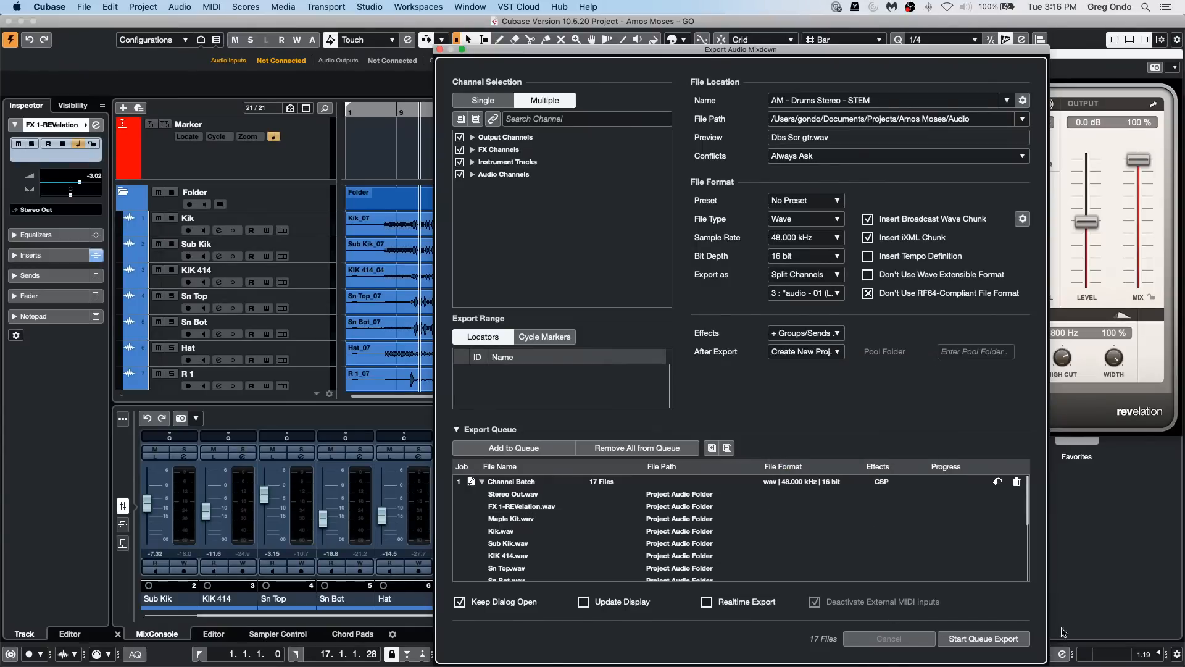
click(986, 639)
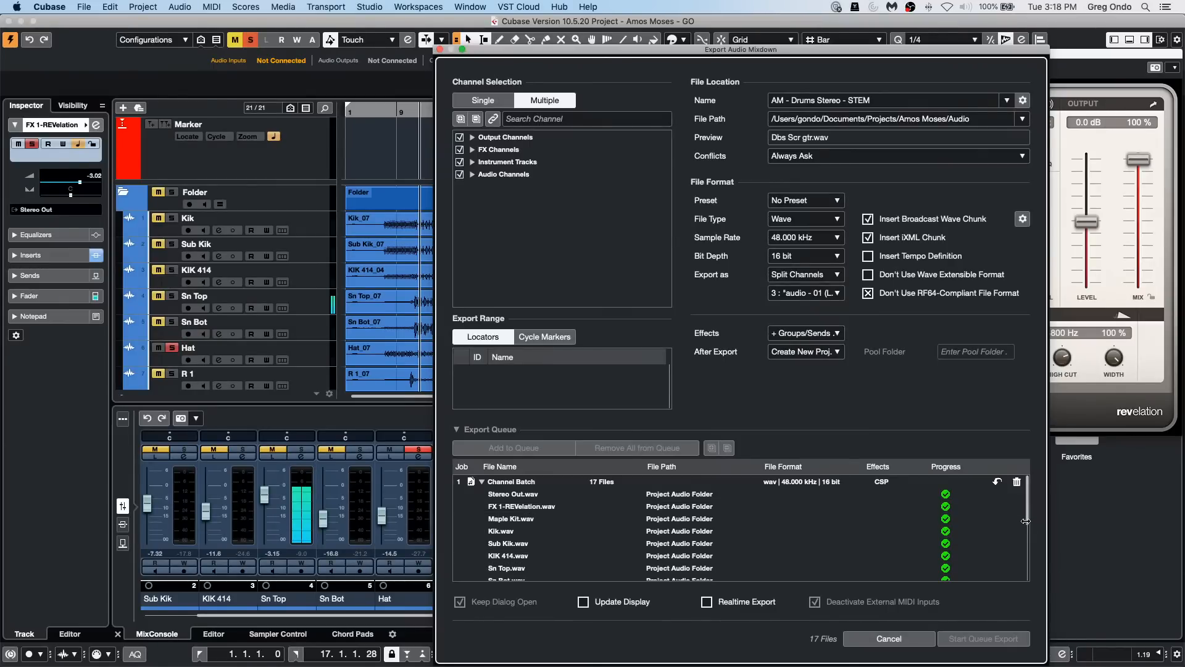
Step: Review the files and their progress in the export queue, and close the mixdown dialog once exporting is done
scroll(1025, 521, down, 1)
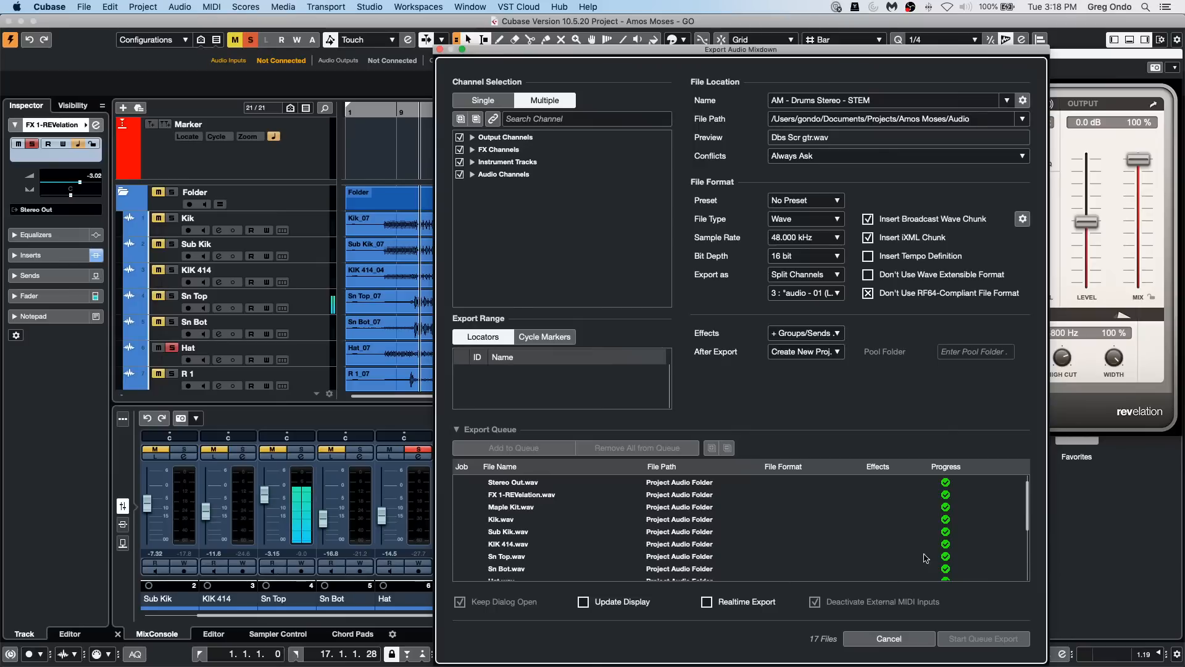
scroll(924, 547, up, 1)
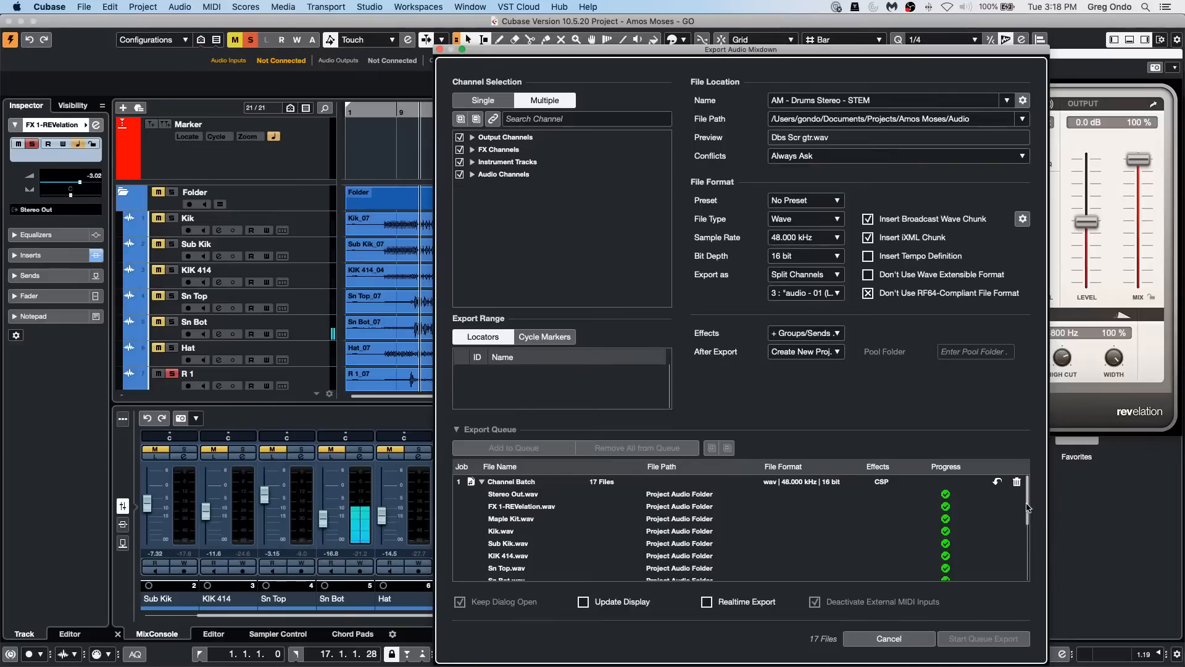
drag(1027, 510, 1028, 568)
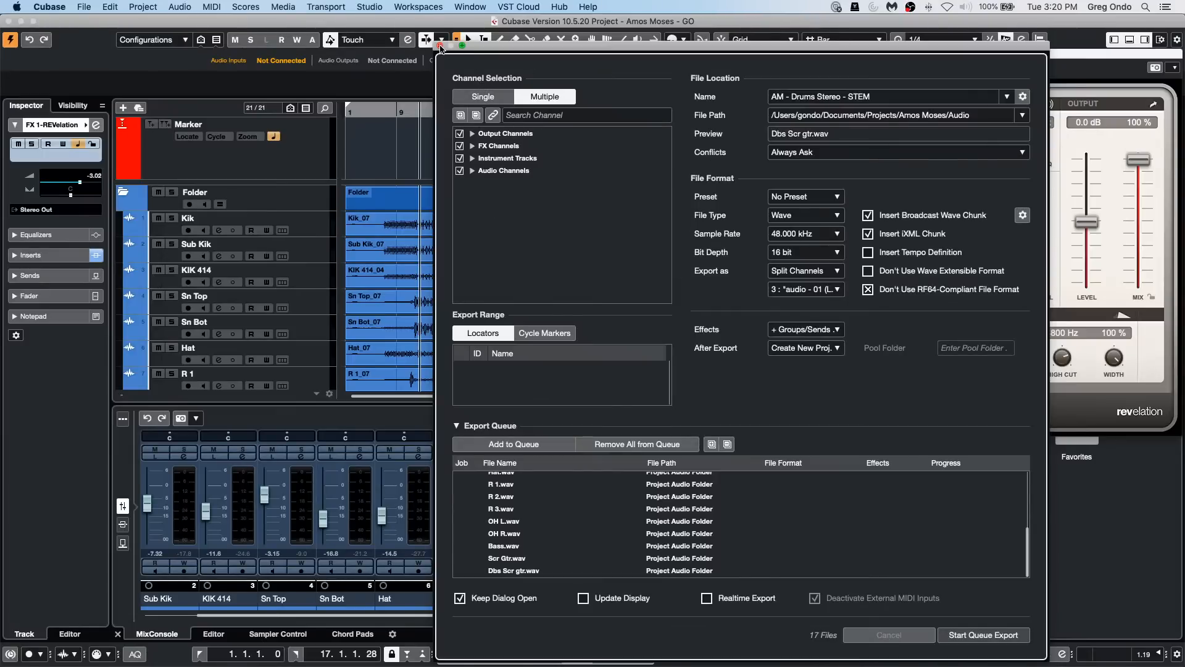
click(440, 47)
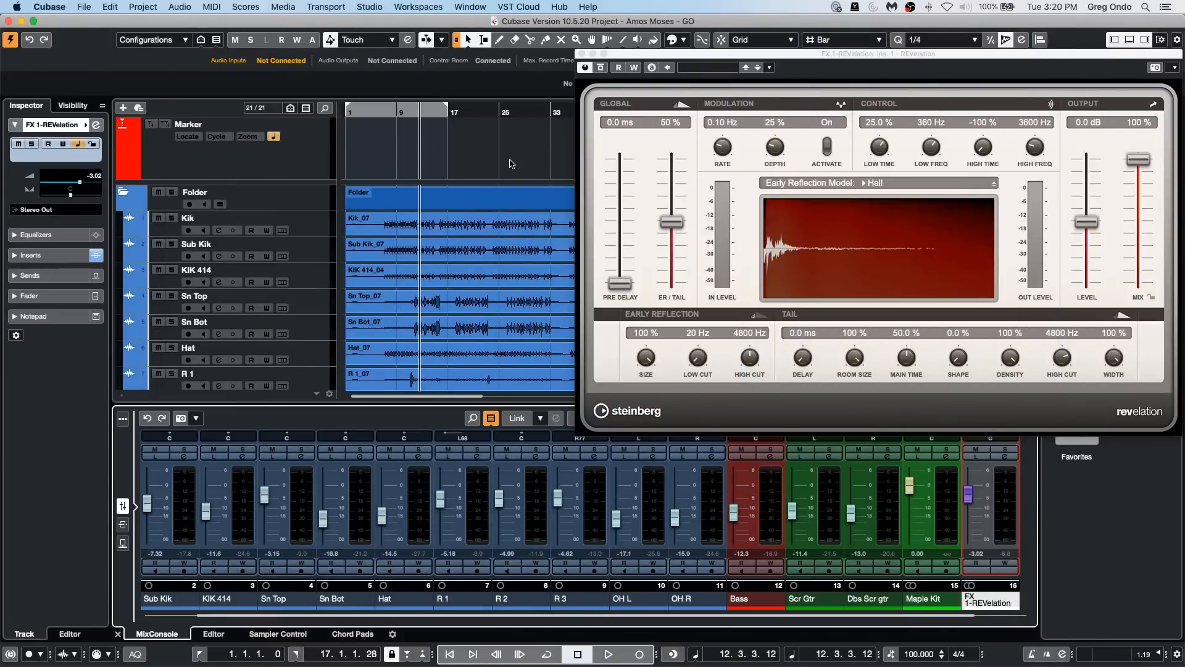
Step: Switch to the Untitled1 project window and create a new empty project in the November 24 2020 folder
click(459, 9)
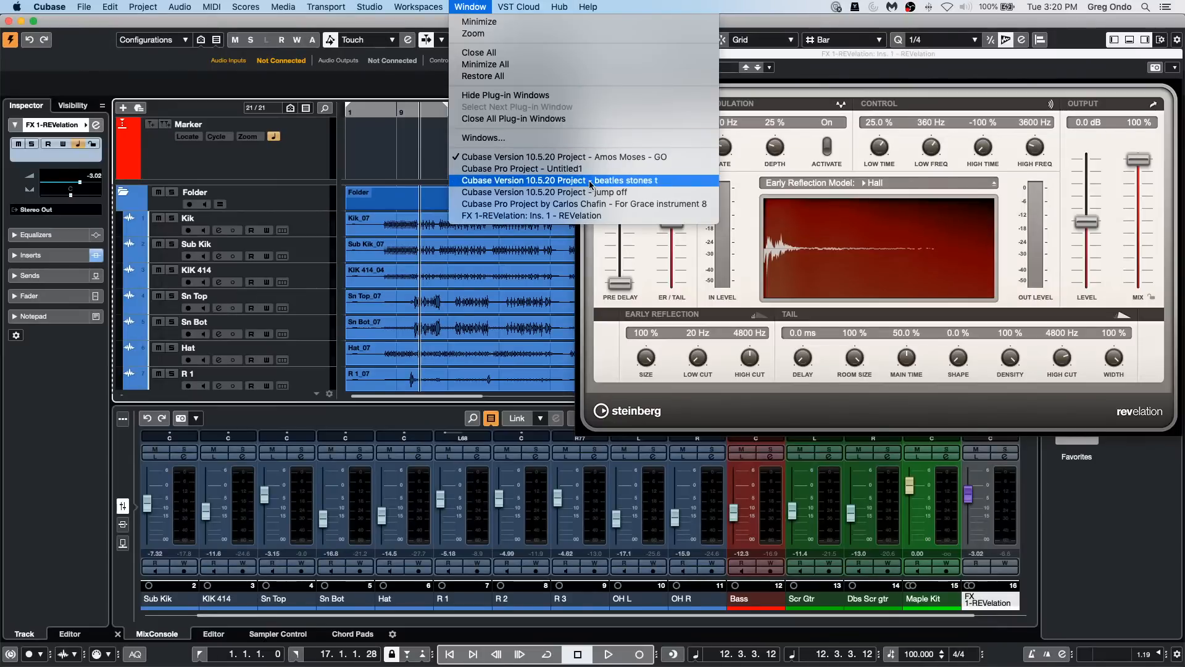
click(649, 169)
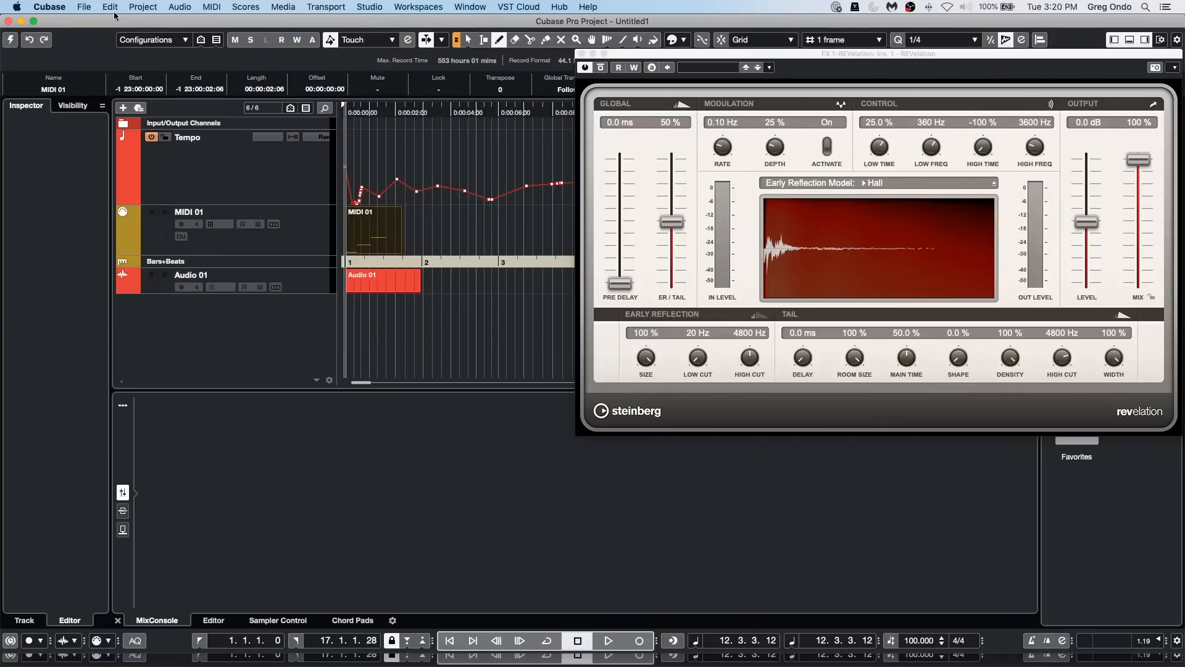
click(84, 7)
click(99, 20)
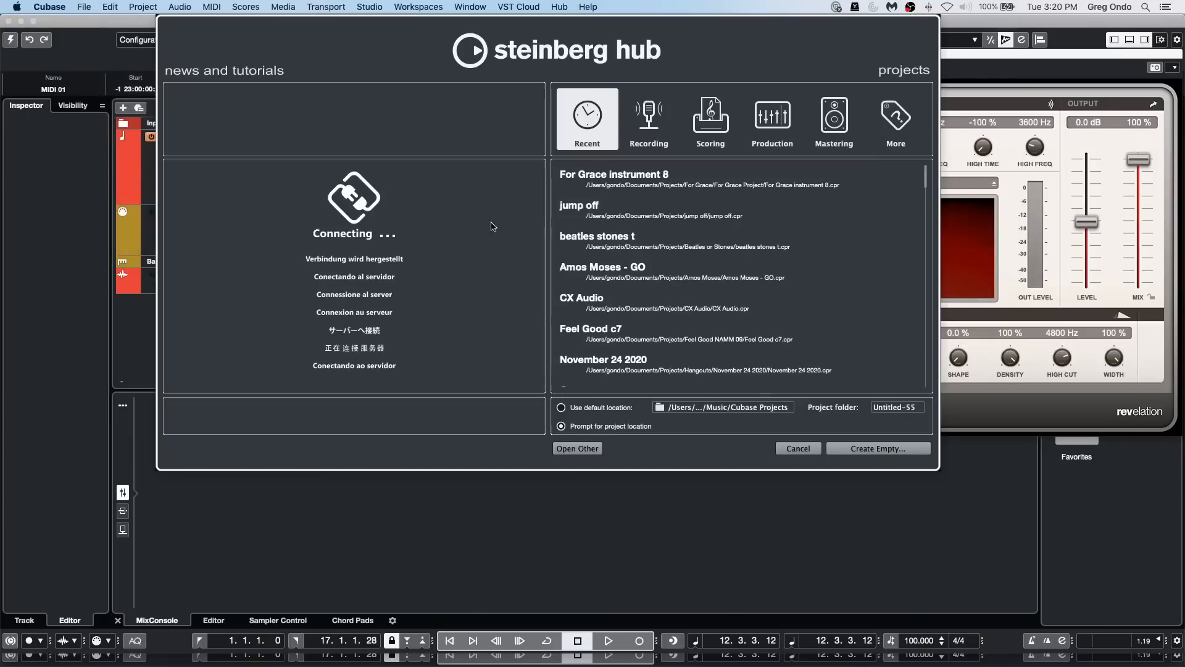
click(878, 448)
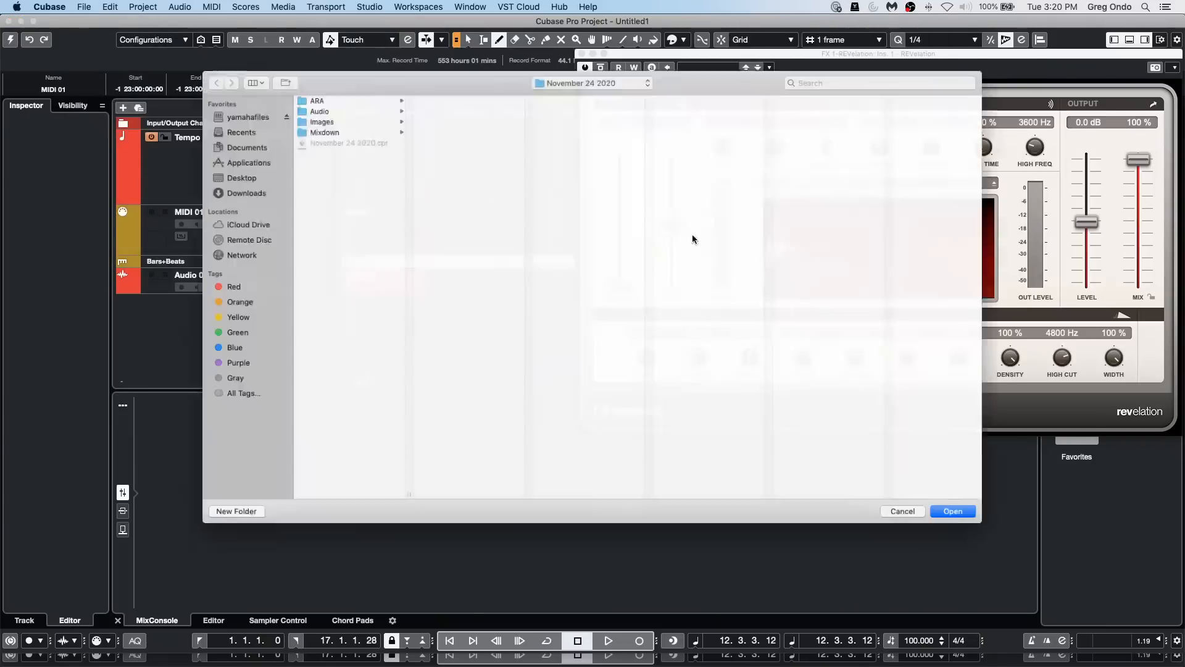
click(972, 525)
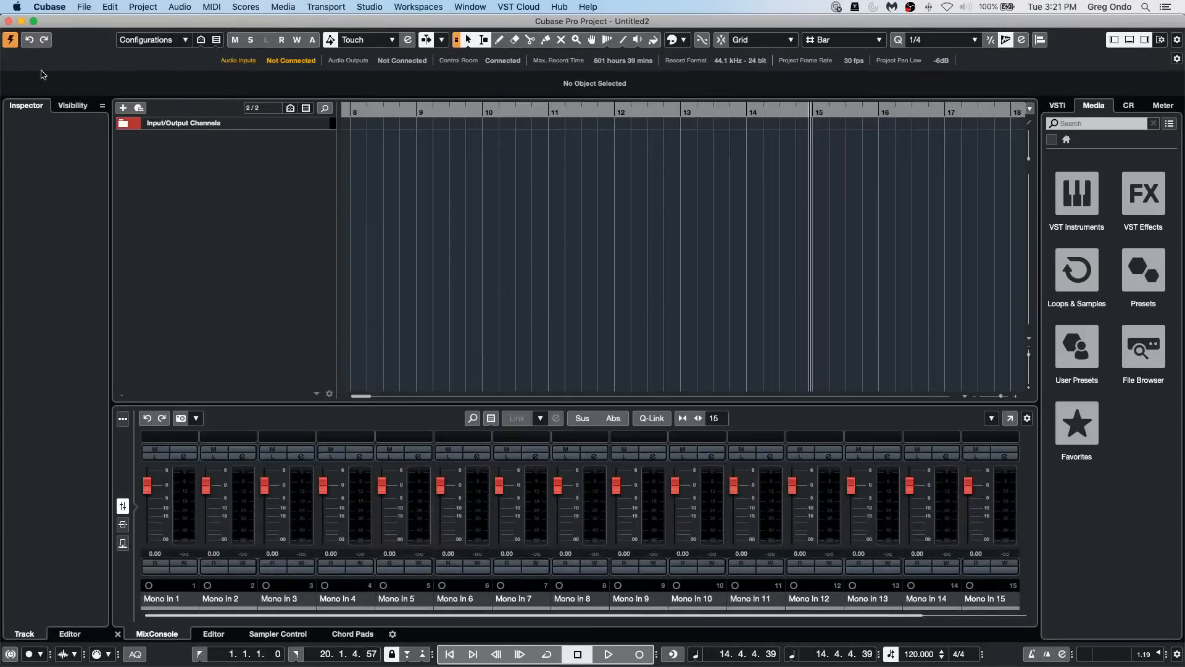
Step: Add 12 stereo audio tracks routed to Stereo Out in the empty project
right_click(240, 165)
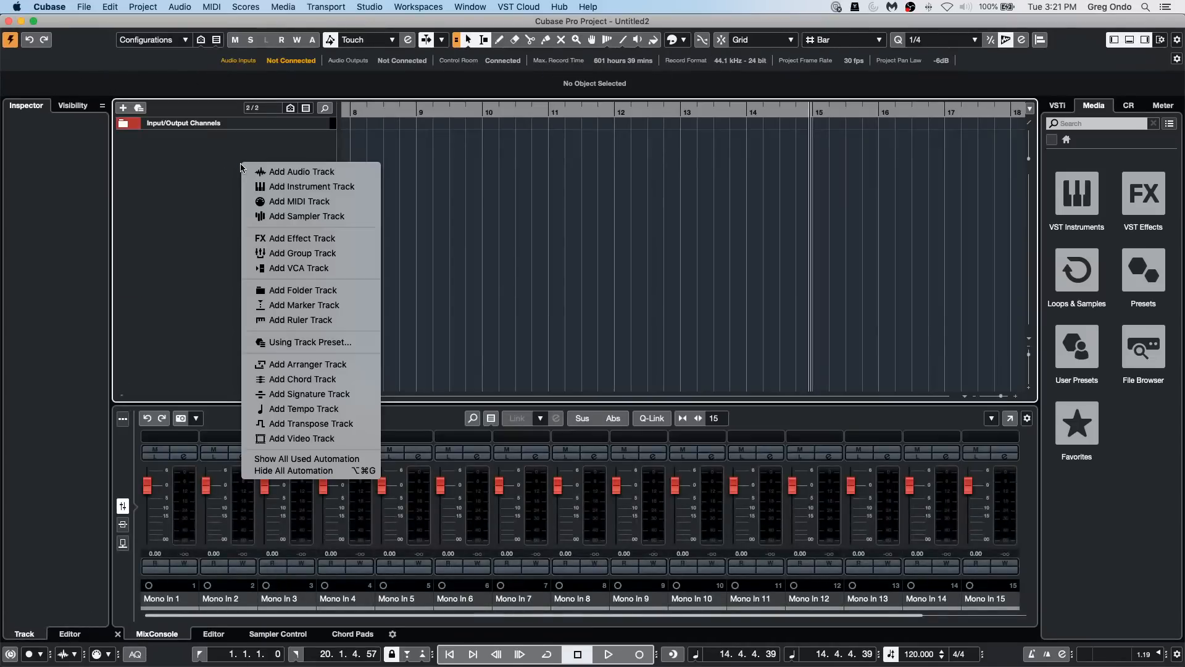
click(325, 174)
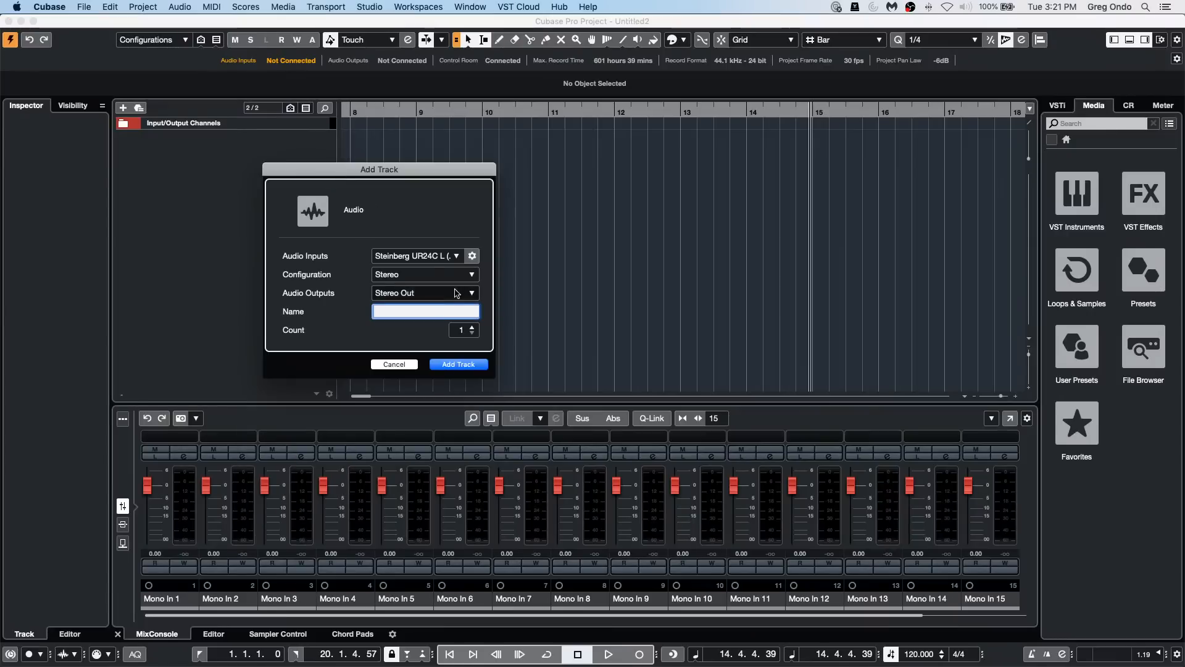
scroll(467, 330, up, 3)
scroll(471, 332, up, 6)
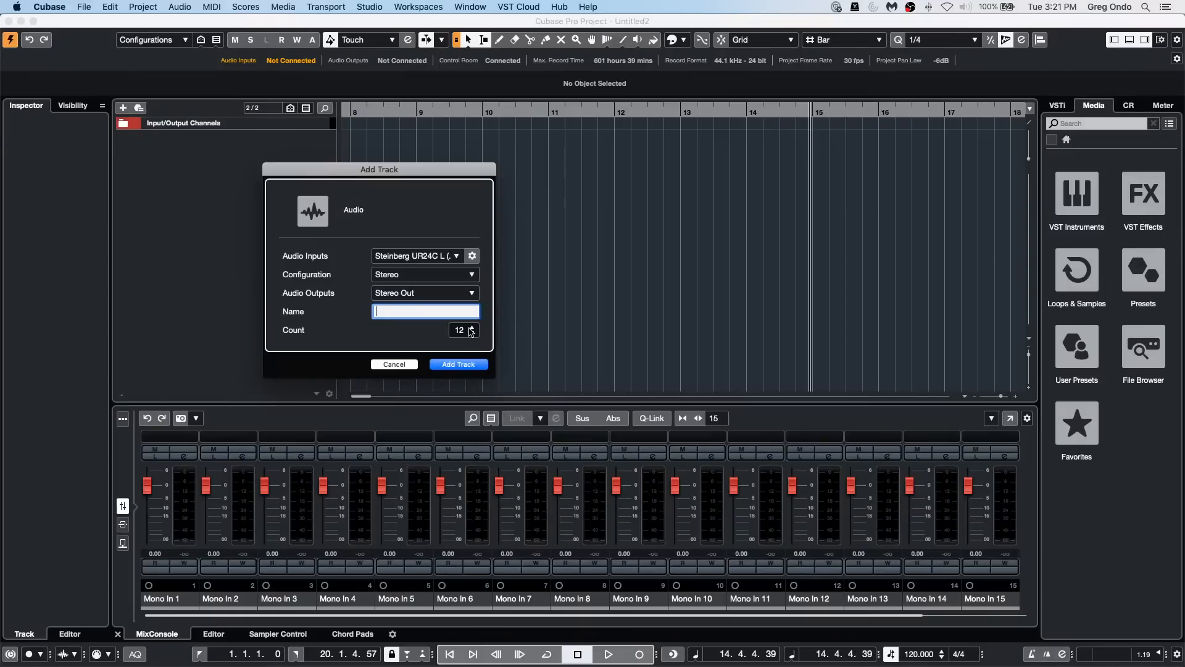
scroll(471, 332, down, 1)
click(468, 365)
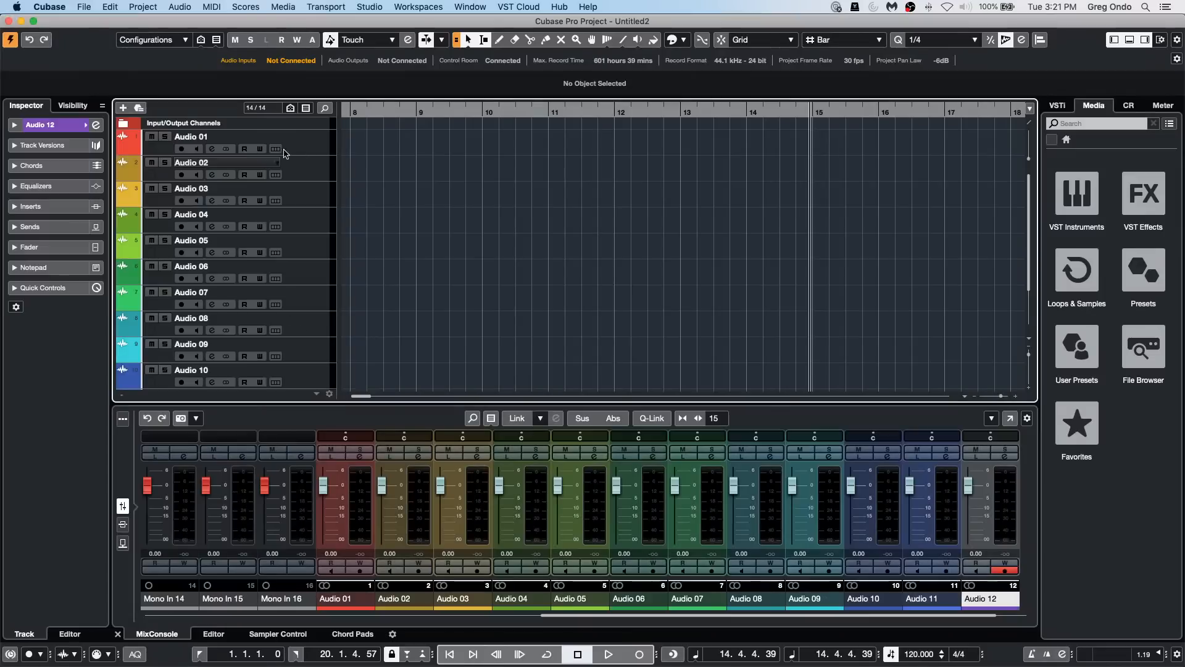
Step: Select all twelve audio tracks and show the channel strip modules in the channel settings of Audio 01
scroll(296, 215, down, 2)
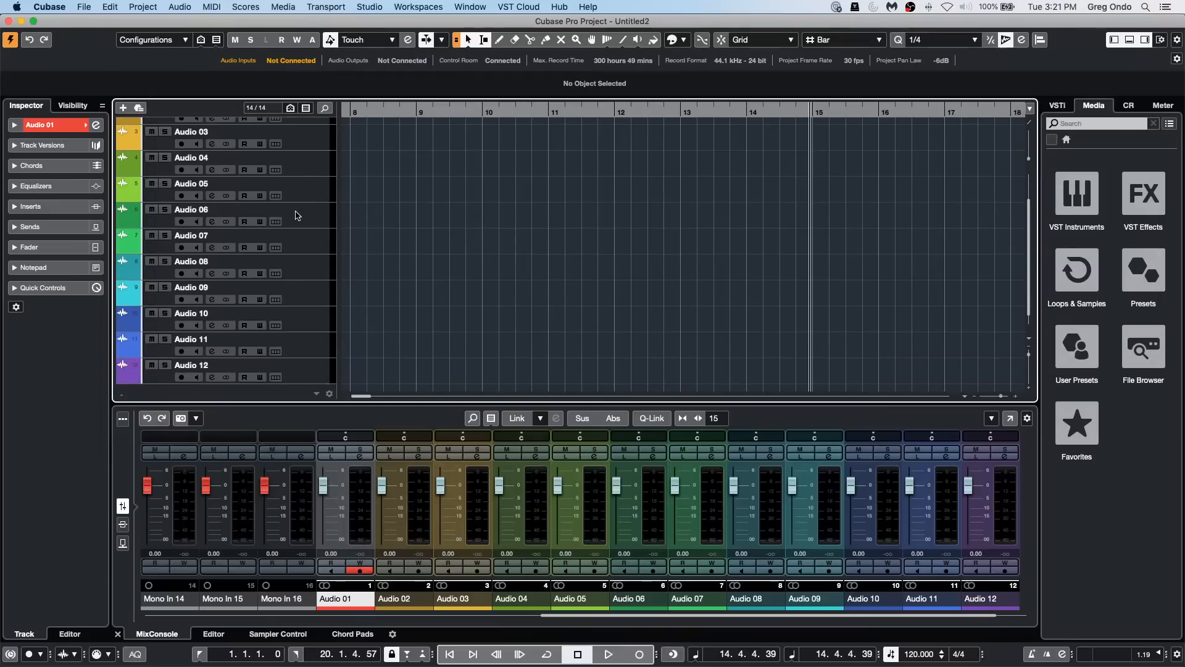
shift+click(304, 379)
scroll(302, 233, up, 3)
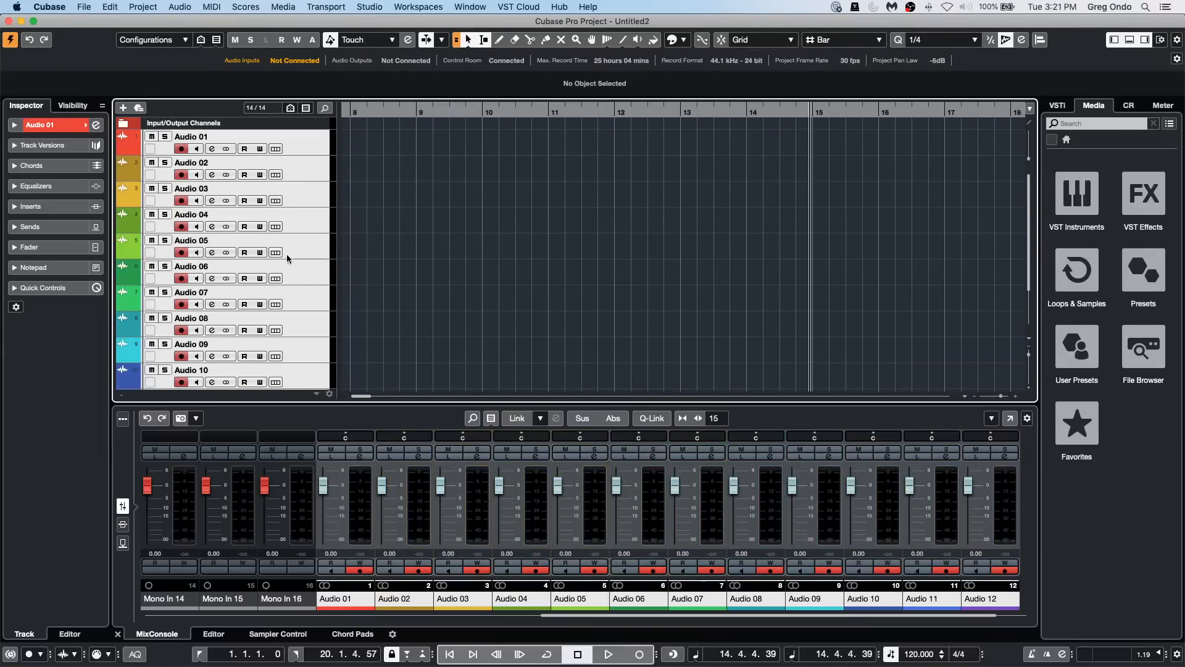
click(96, 125)
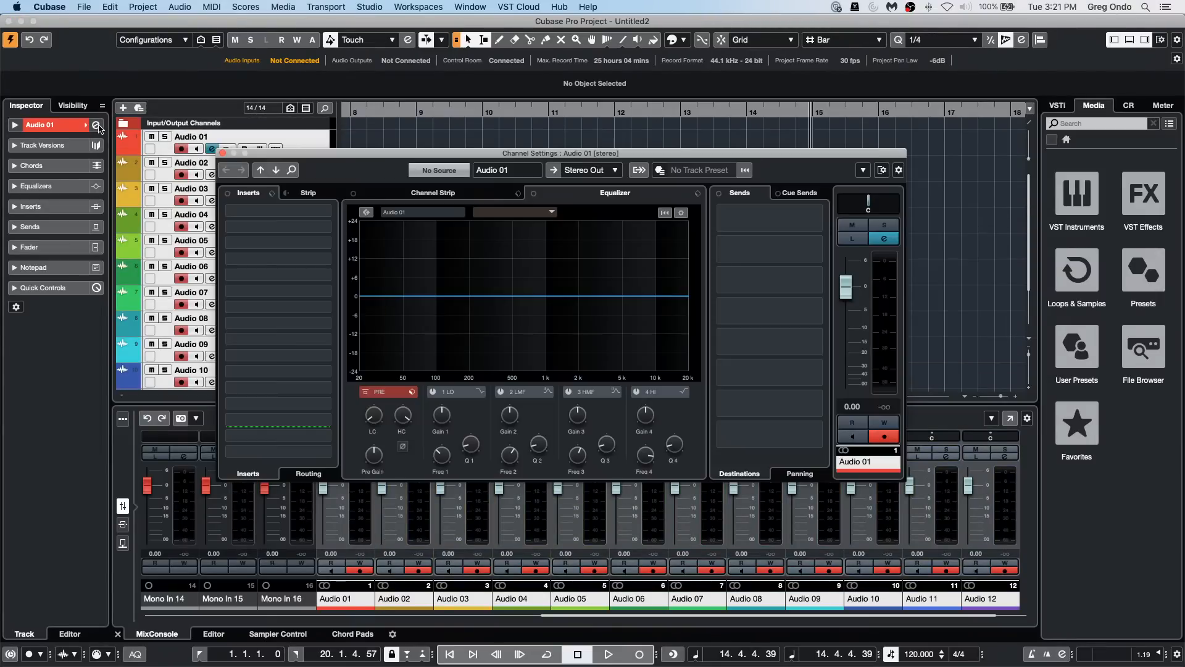
click(308, 193)
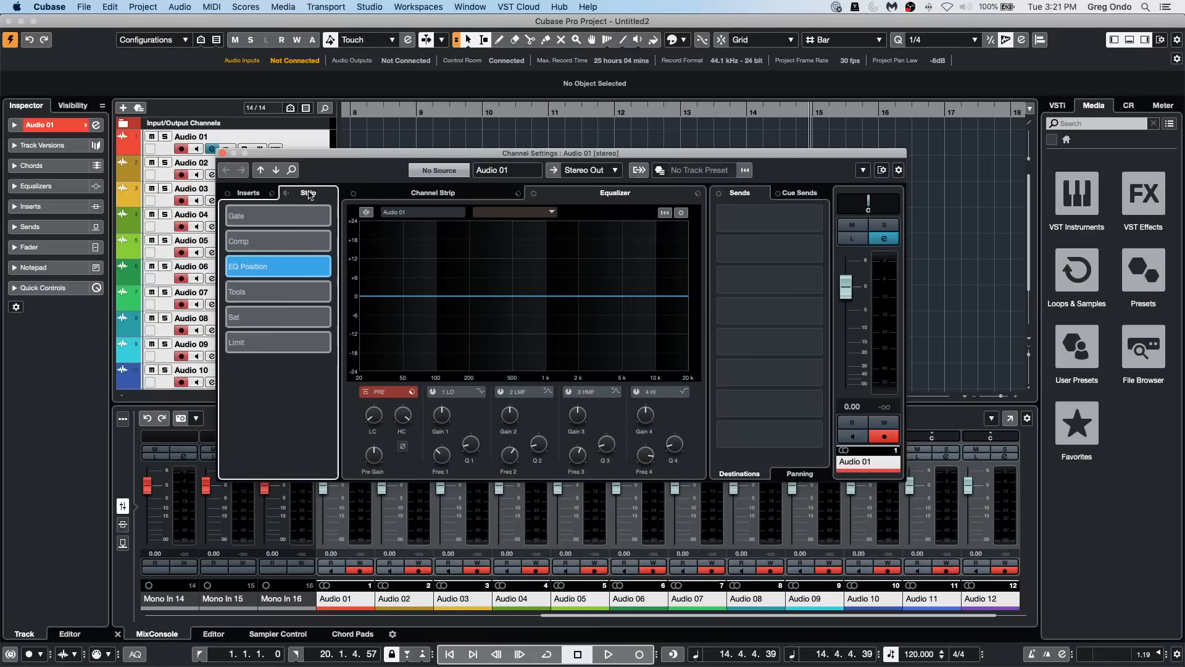
Step: Toggle the selected tracks' channel strip between post- and pre-inserts, leaving it pre-inserts, and move the settings window clear of the track list
click(272, 193)
click(288, 198)
click(288, 195)
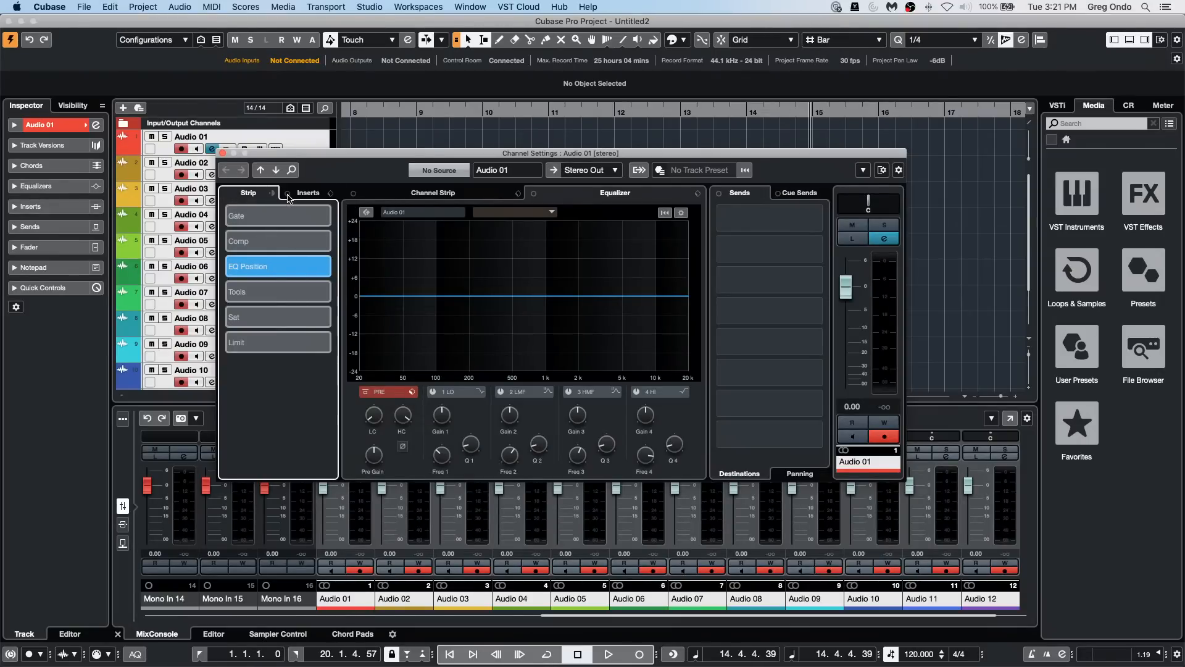
click(275, 196)
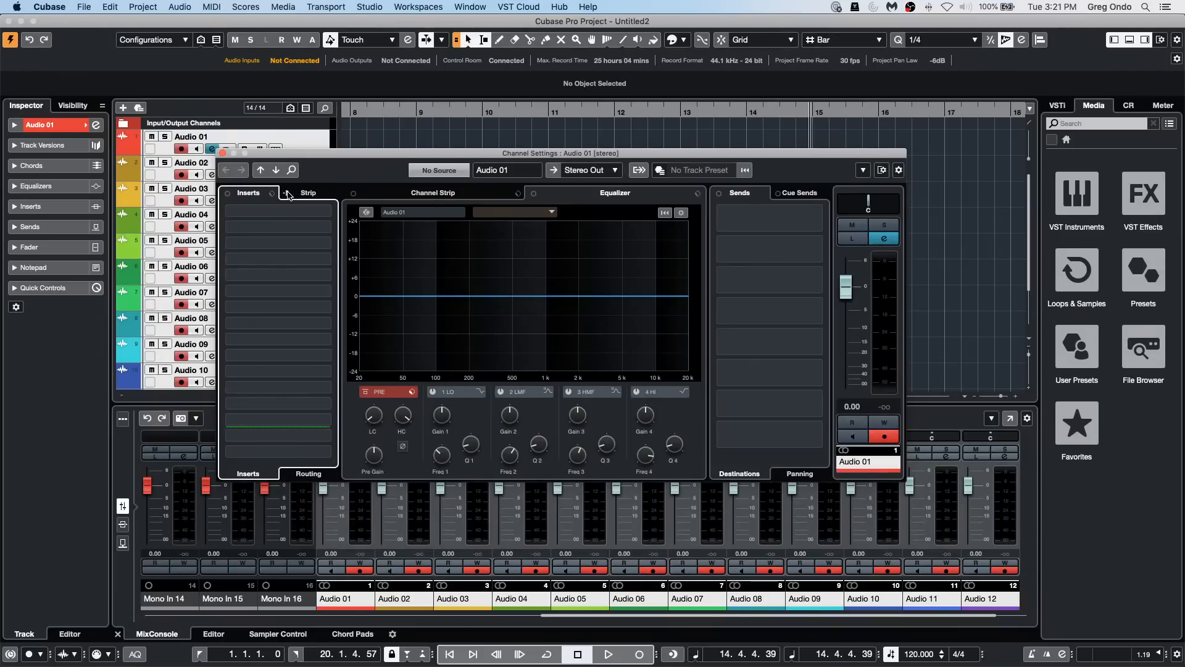
click(288, 195)
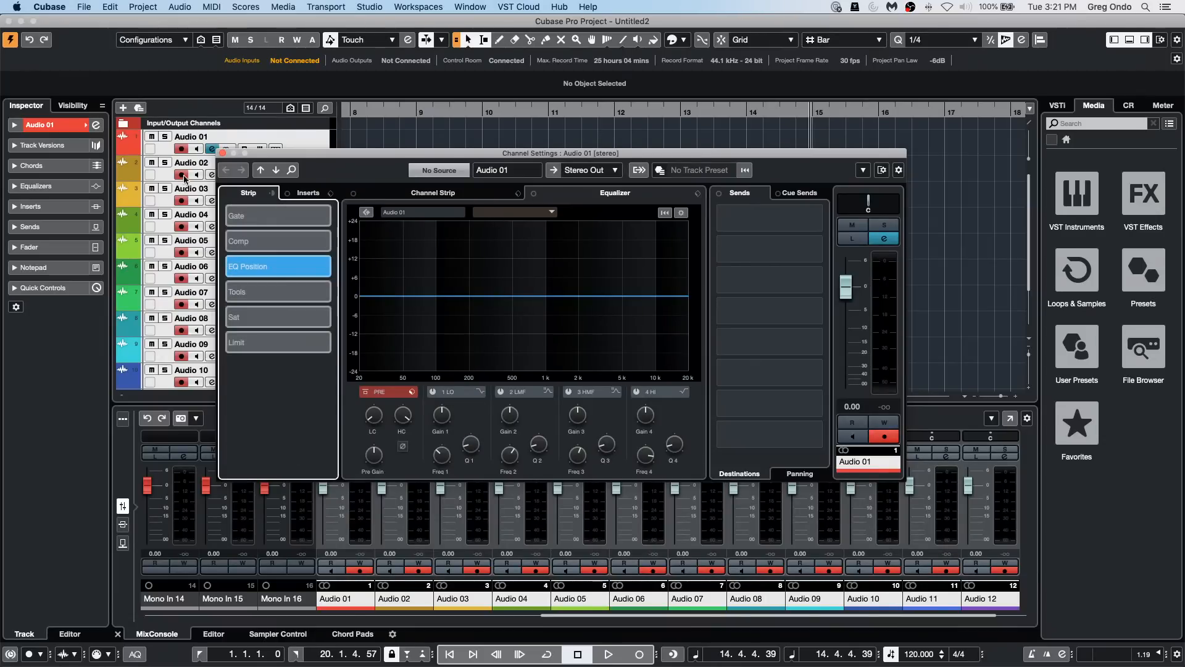
drag(305, 153, 469, 132)
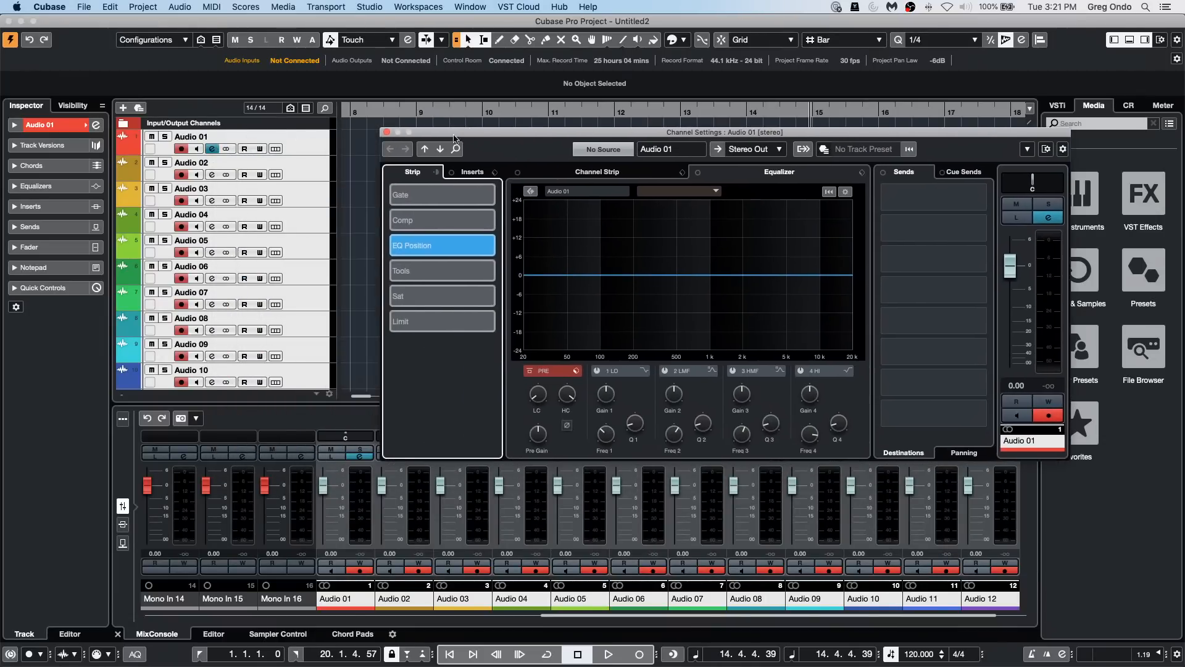
Step: Step through the individual tracks from Audio 02 to check where the channel strip sits relative to the inserts
click(315, 174)
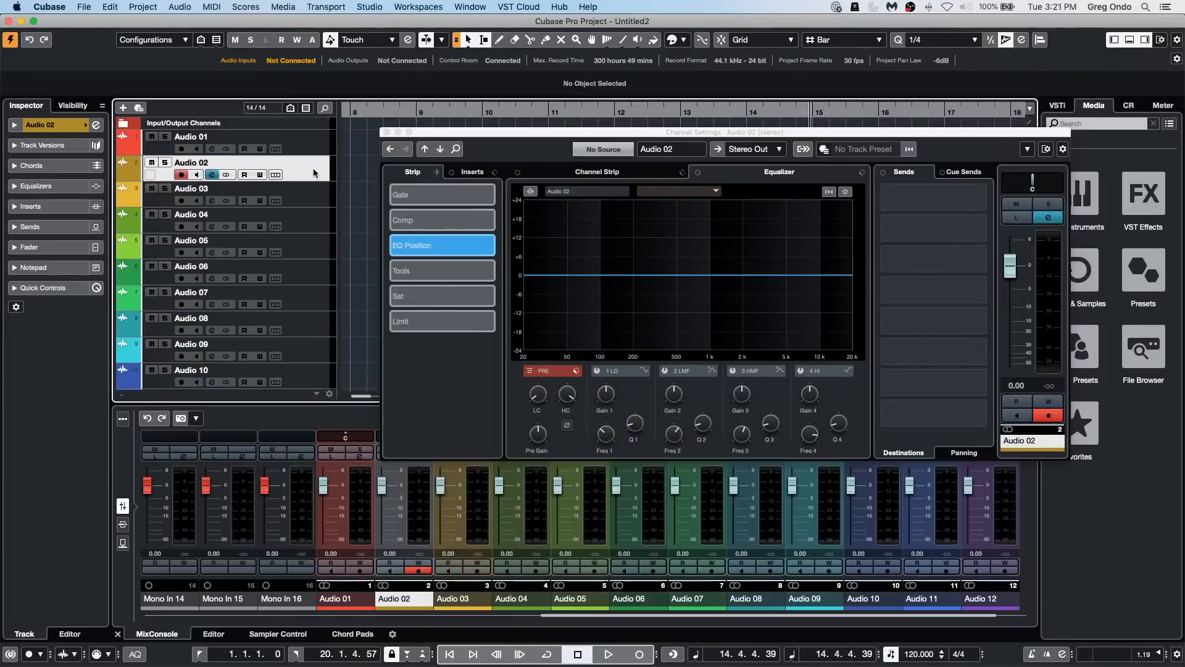
key(Down)
key(Down)
key(Down)
key(Down)
key(Down)
key(Down)
key(Down)
key(Down)
key(Down)
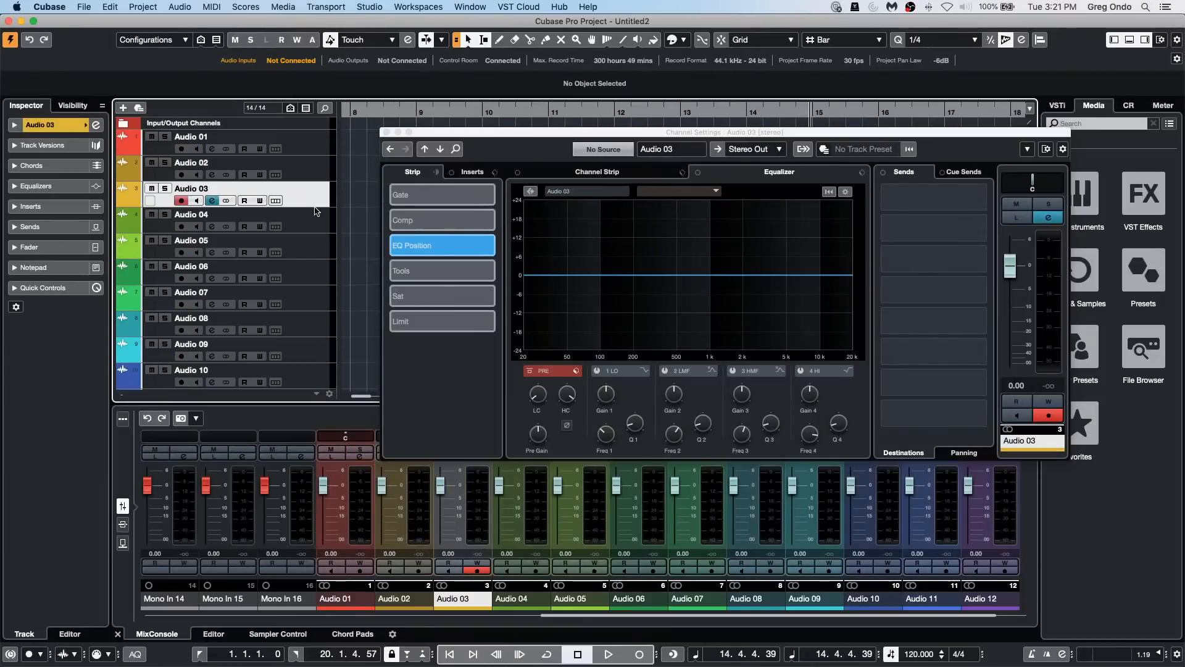
key(Up)
key(Up)
key(Up)
key(Up)
key(Up)
key(Up)
key(Up)
key(Up)
key(Up)
key(Up)
key(Up)
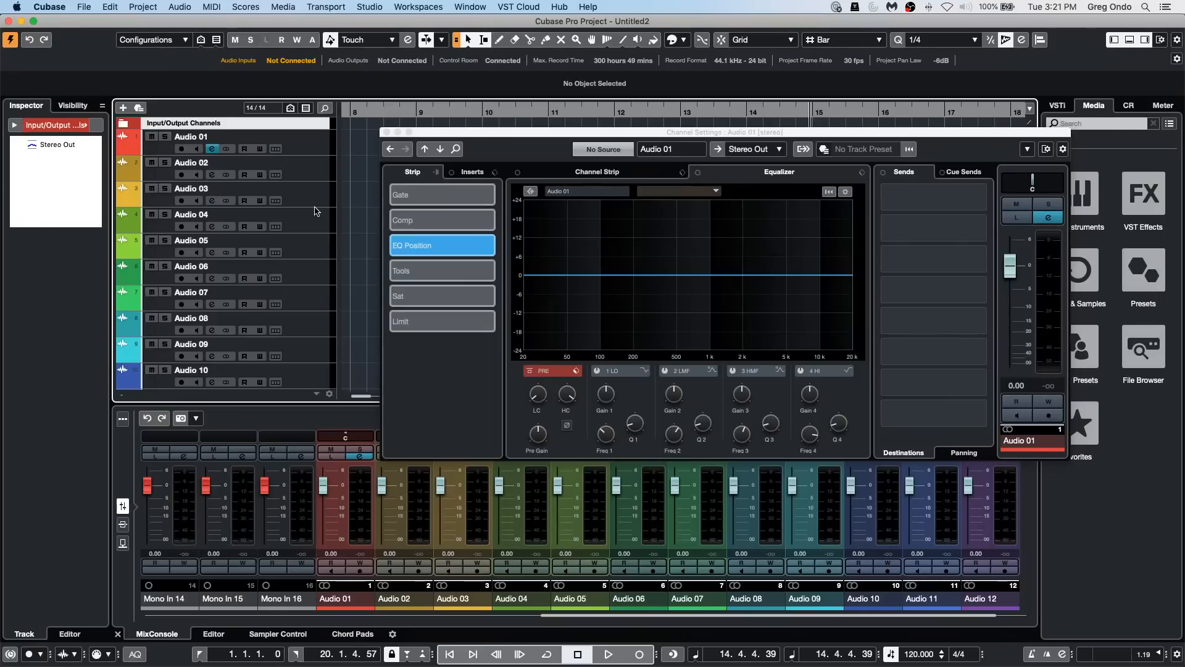
key(Down)
key(Down)
key(Up)
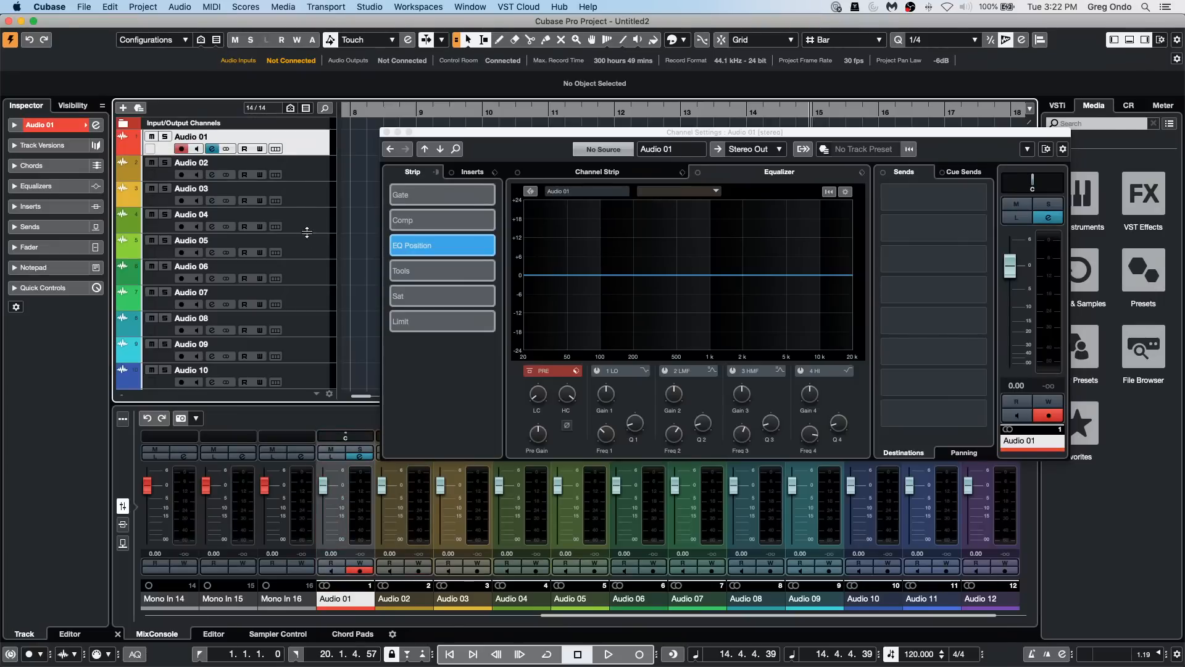
Step: Move the channel strip of tracks Audio 01 through Audio 05 to the post-inserts position, and step through the tracks to compare them
shift+click(304, 255)
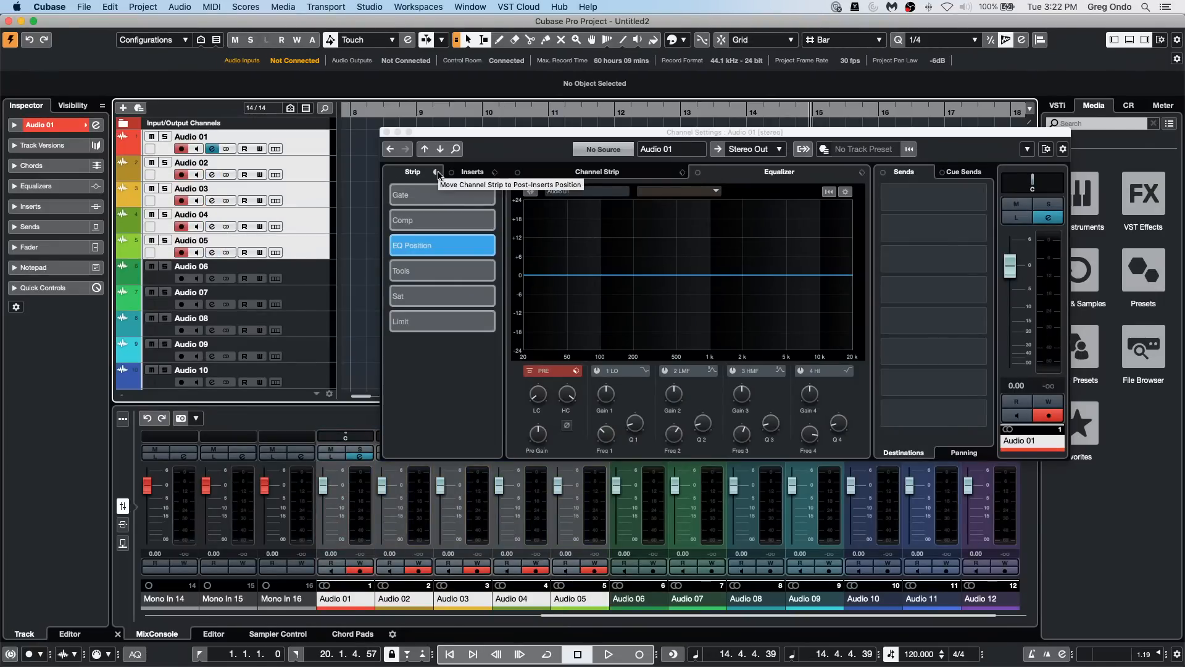
click(439, 174)
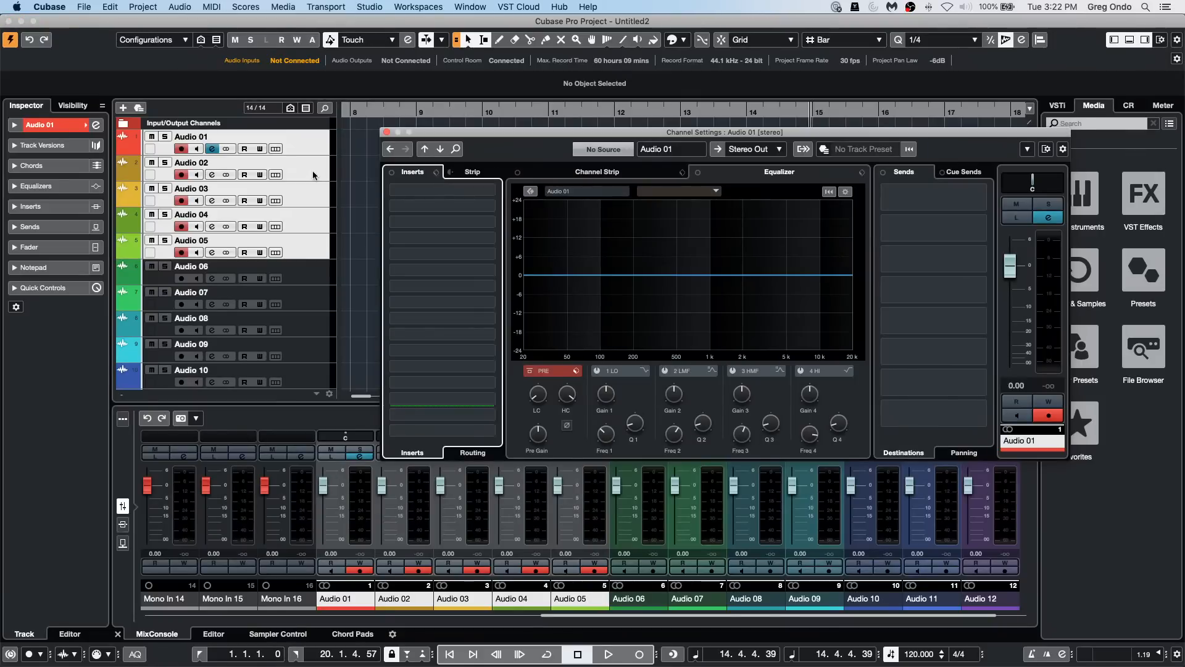
click(310, 152)
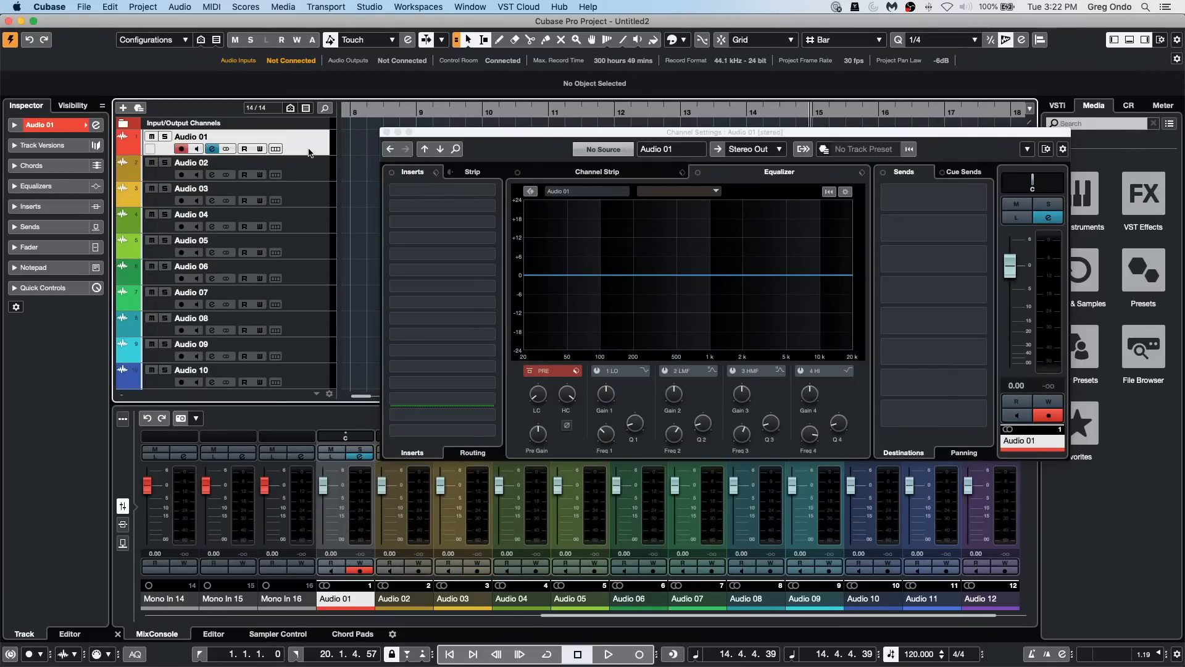
key(Down)
key(Down)
key(Down)
key(Down)
key(Down)
key(Down)
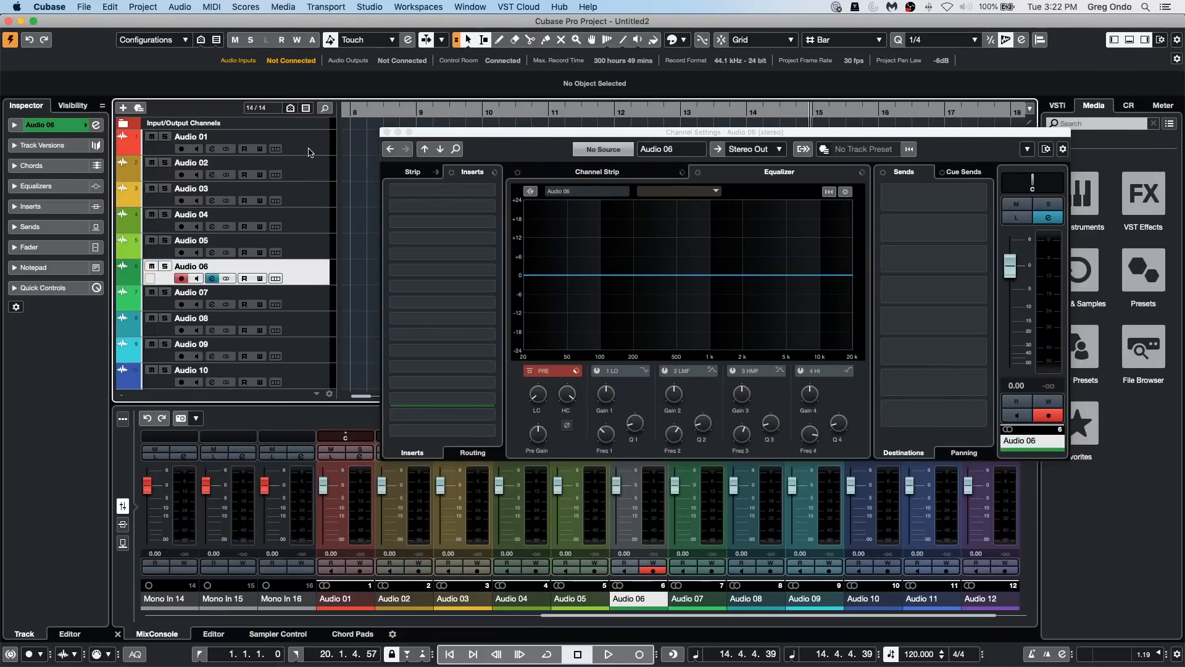
key(Down)
key(Down)
key(Down)
key(Down)
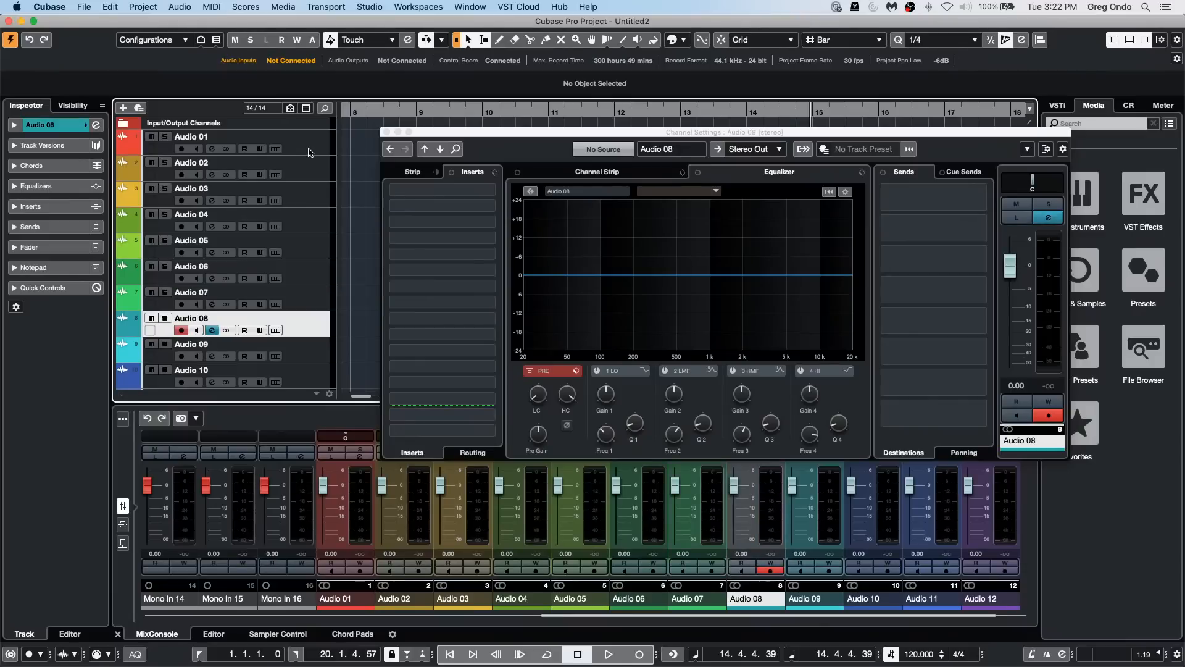
key(Up)
key(Up)
key(Up)
key(Up)
key(Up)
key(Up)
key(Up)
key(Up)
key(Up)
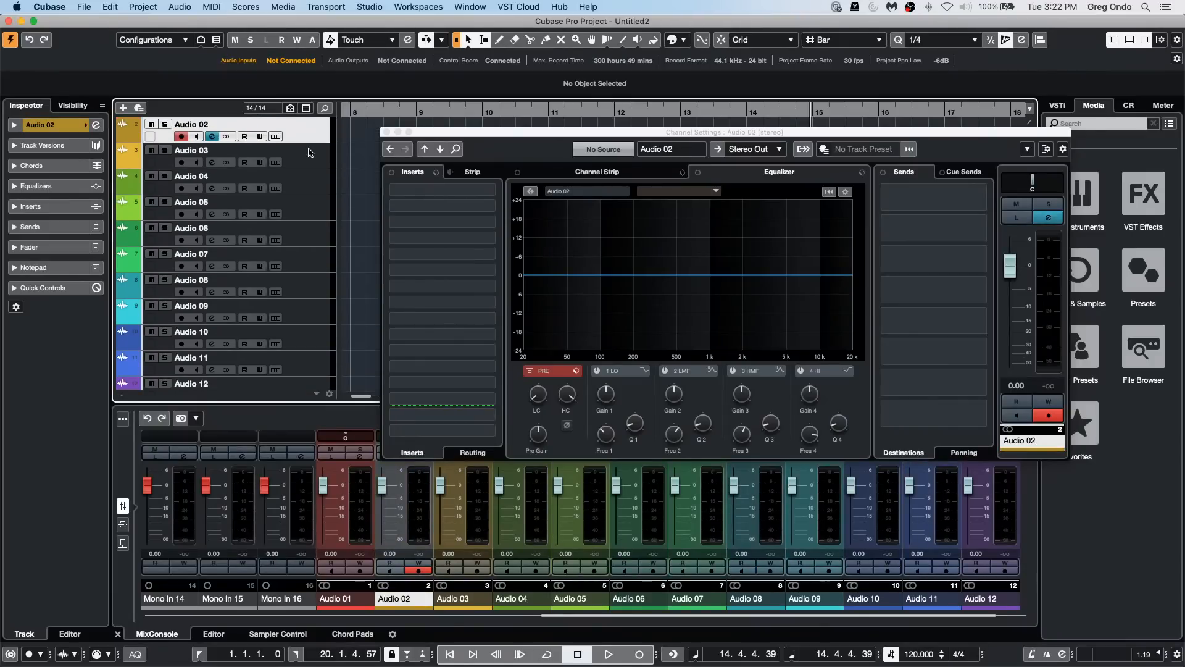
Step: Switch the channel strip of Audio 02 through Audio 09 to pre-inserts and back to post-inserts, and close the channel settings
shift+click(312, 322)
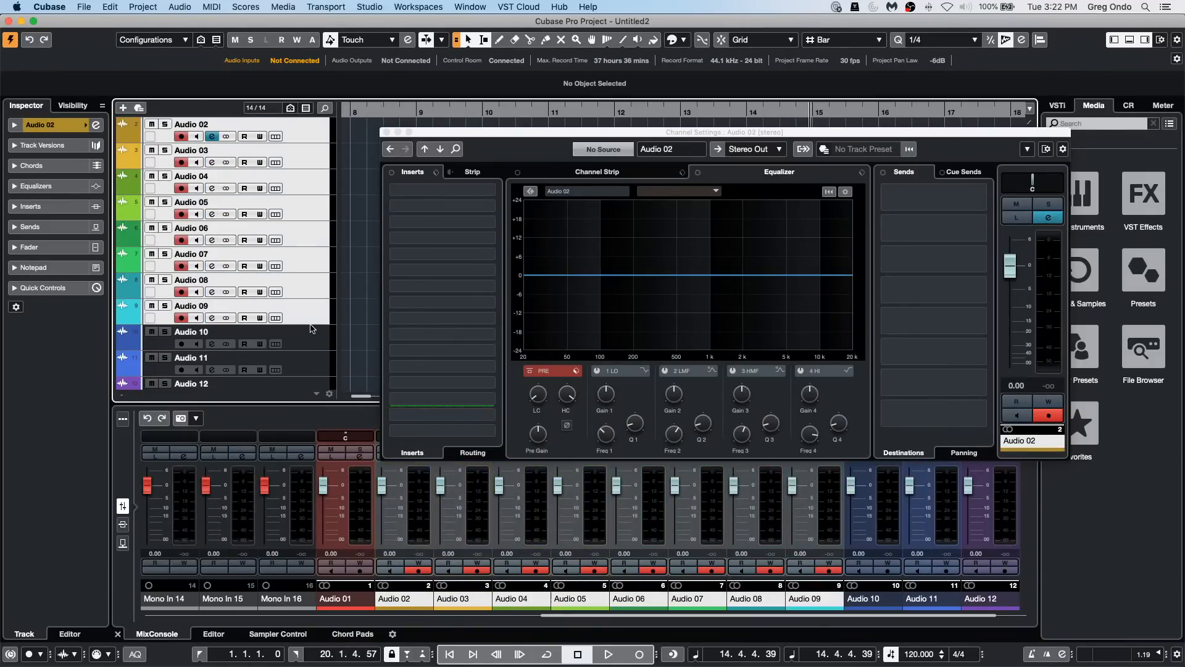
click(437, 172)
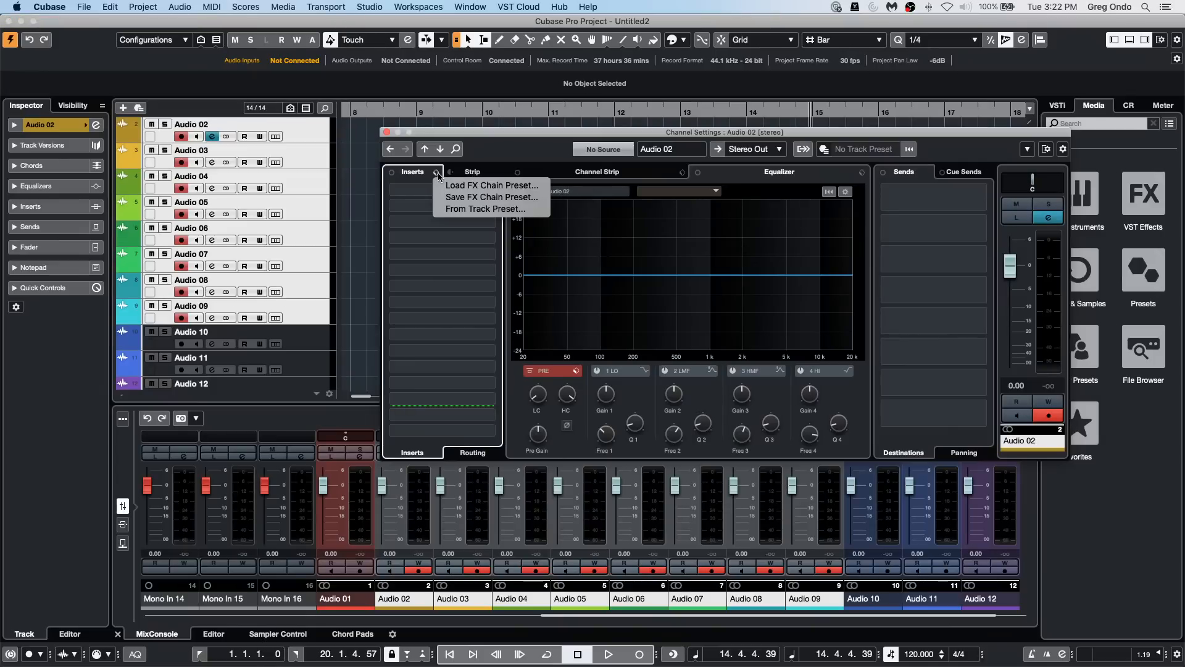
click(449, 174)
click(450, 173)
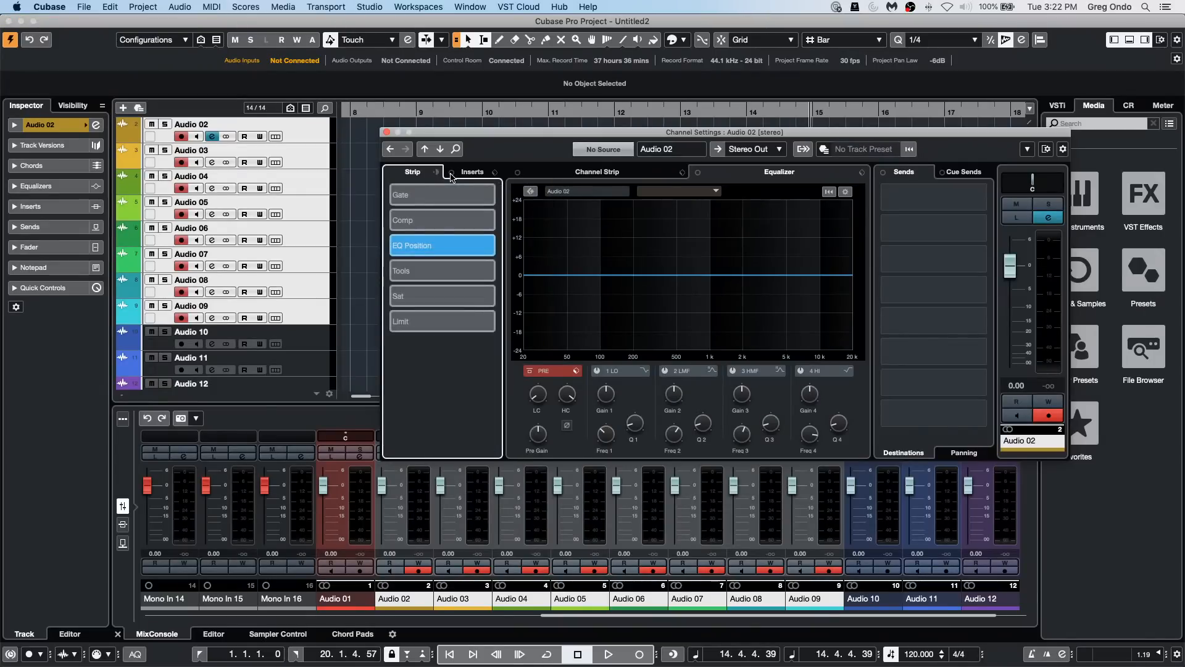
click(437, 174)
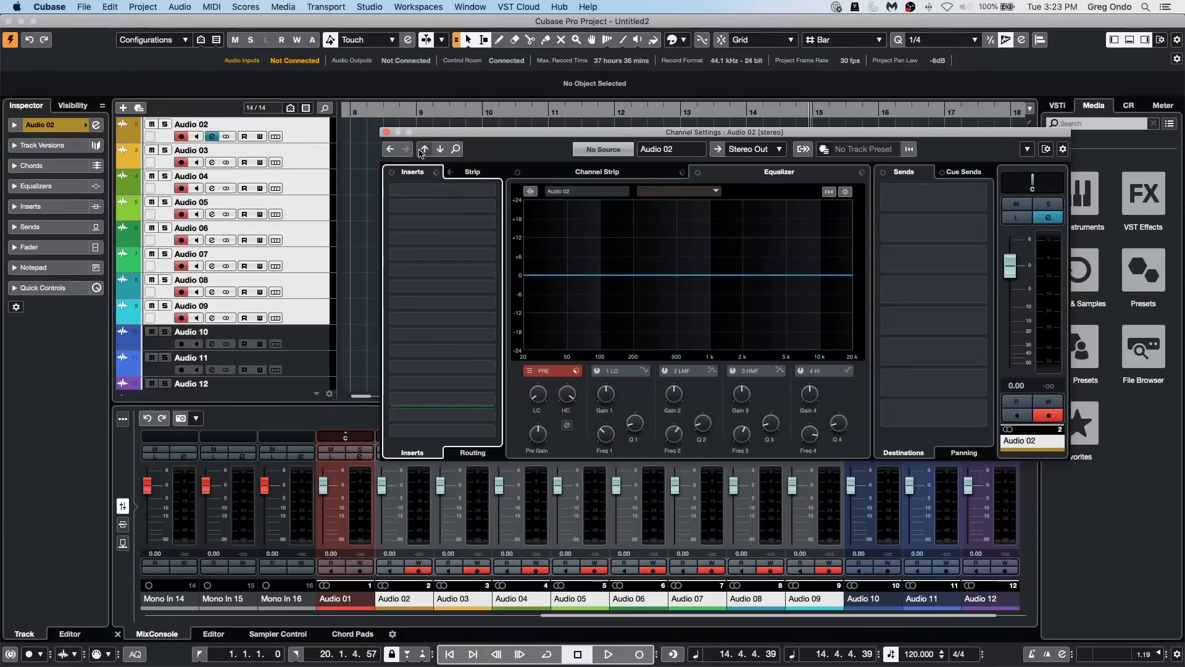
click(386, 132)
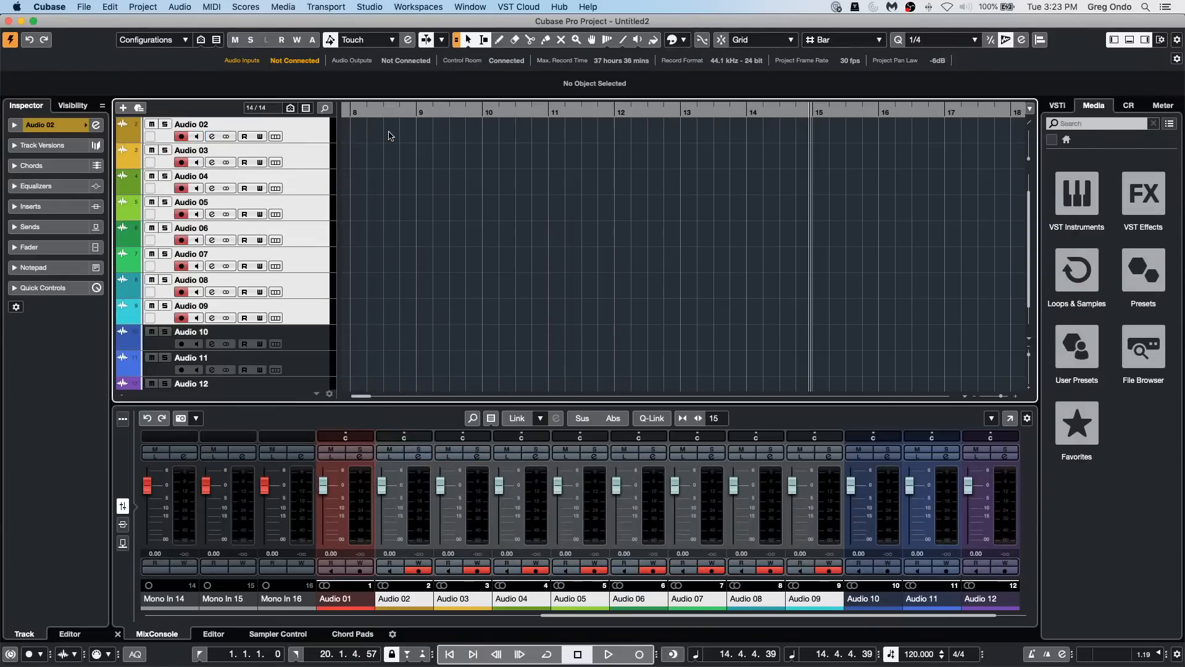
Step: Add a Yamaha DM2000 V2/VCM remote device in Studio Setup
click(615, 226)
click(374, 7)
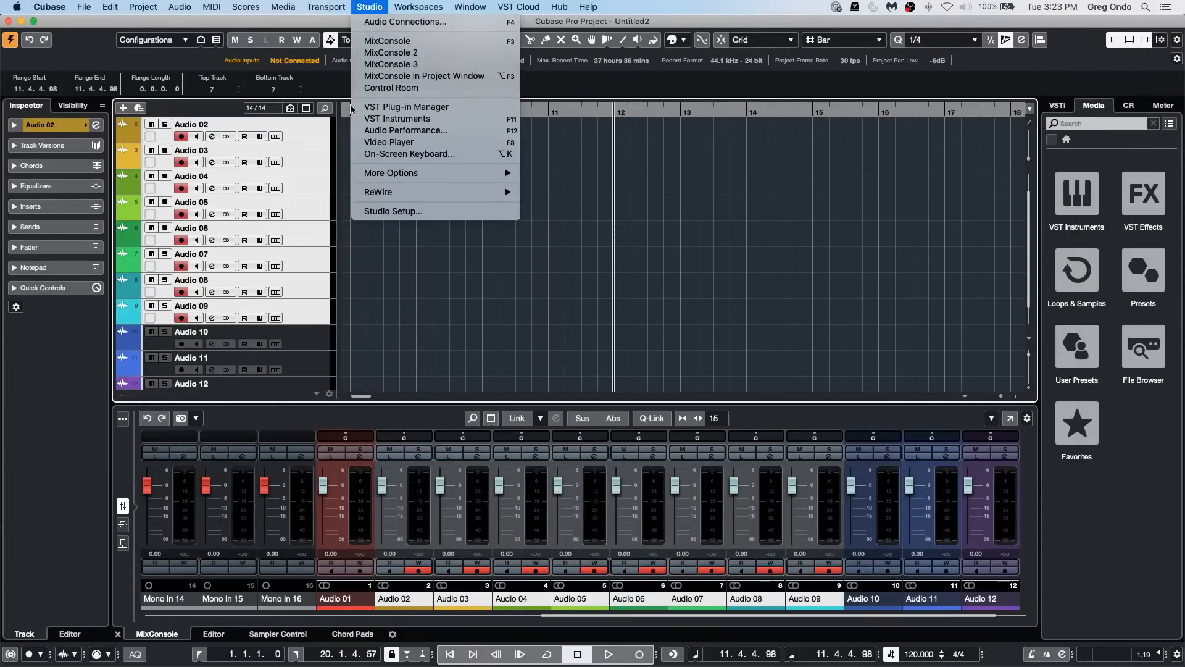
click(389, 212)
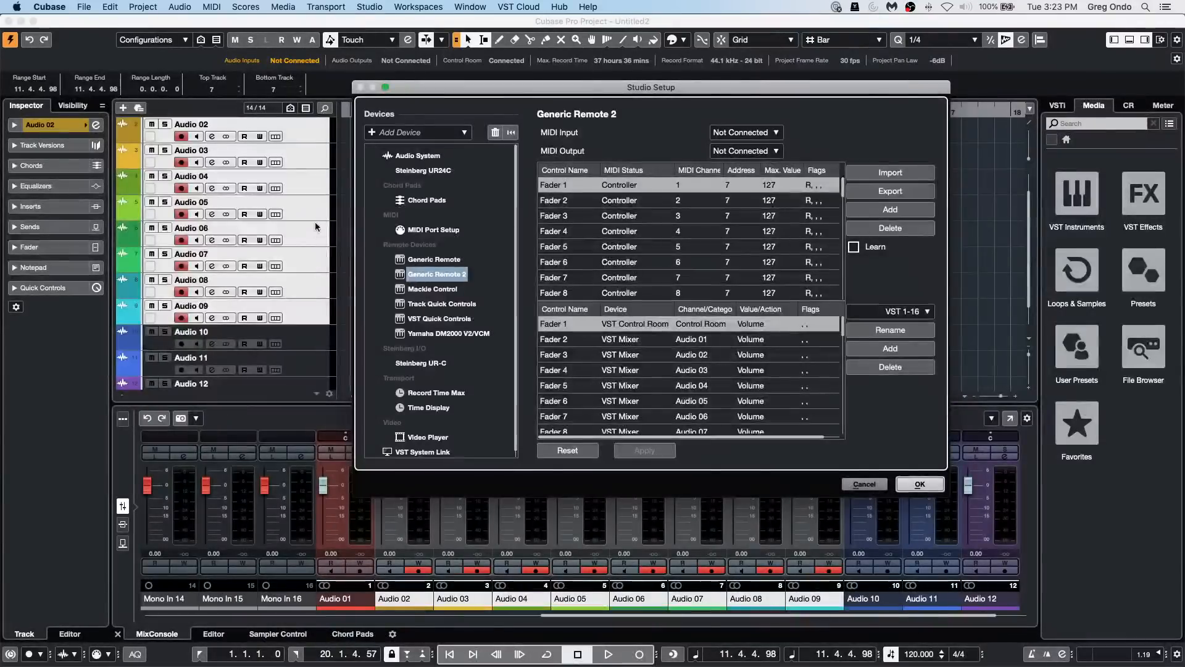
click(387, 132)
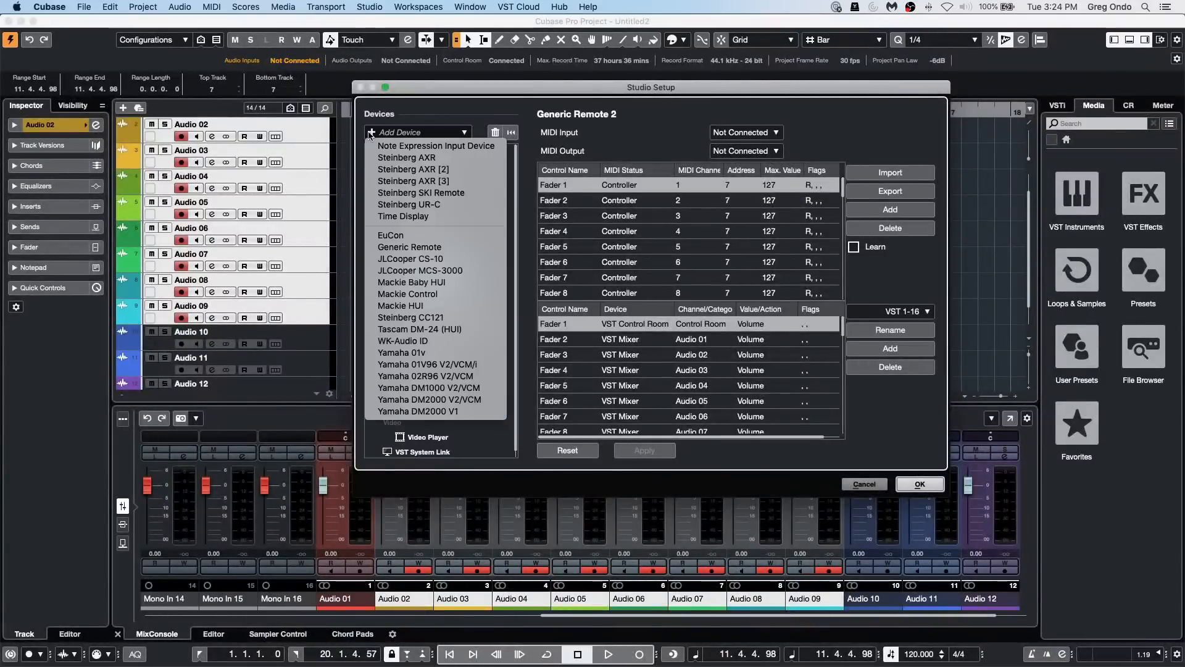
click(460, 399)
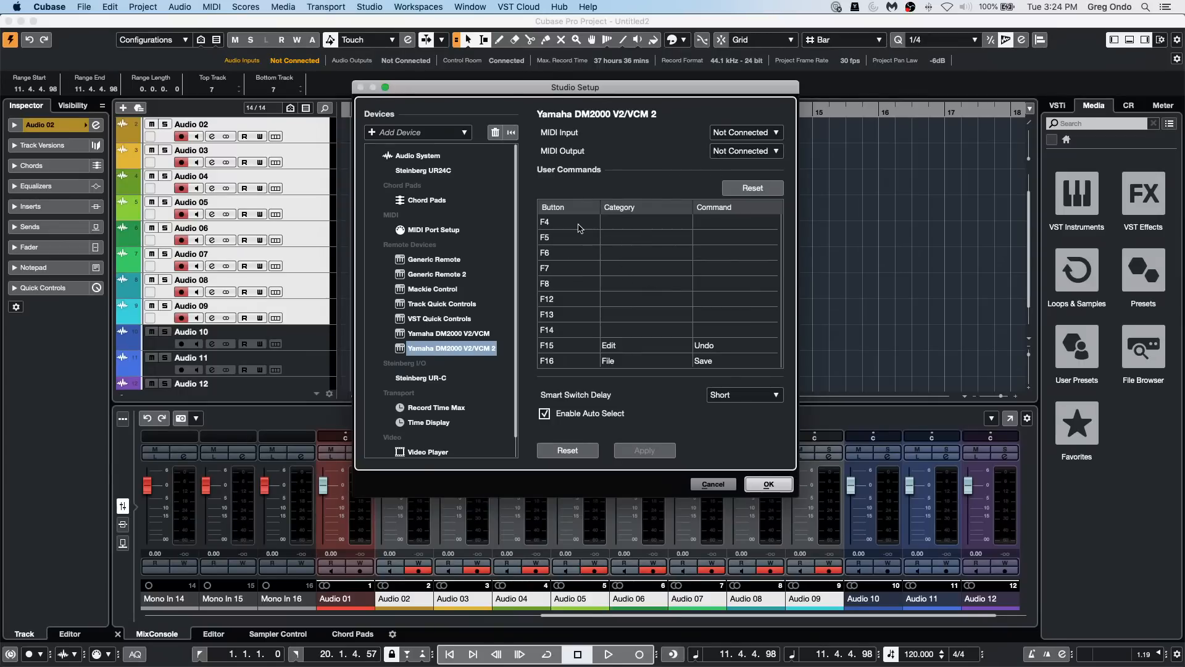
Step: Examine the MIDI input choices and the assignable command categories for the F4 user button of the added Yamaha device
click(645, 222)
click(685, 189)
click(744, 137)
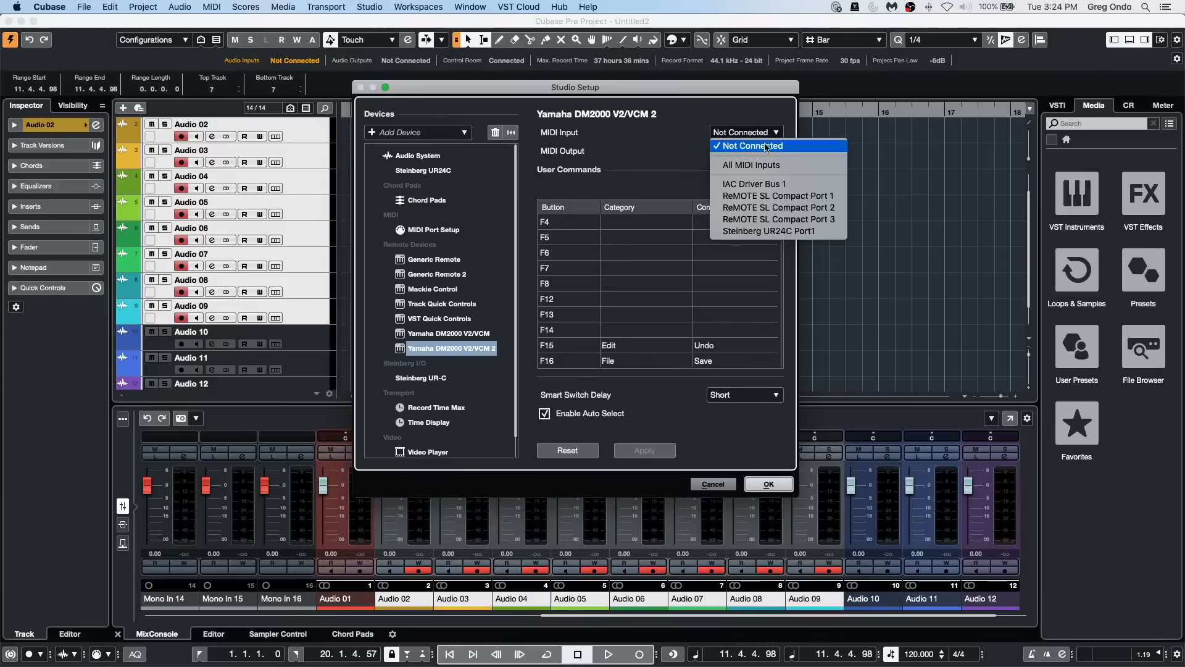
click(648, 160)
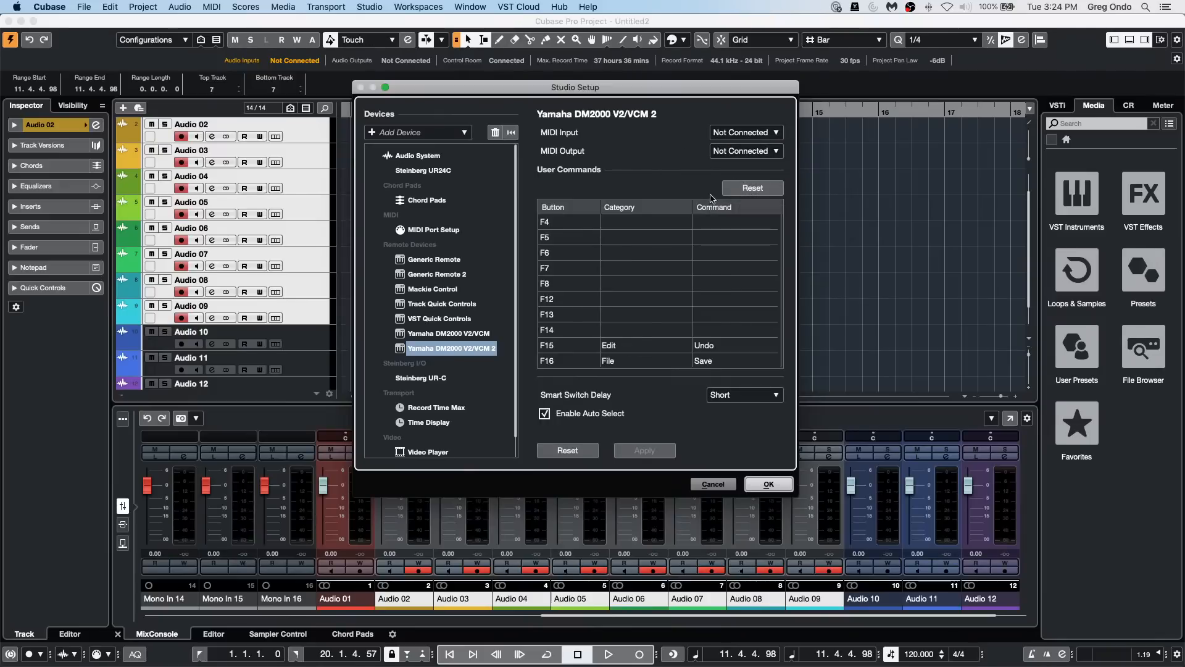
click(637, 223)
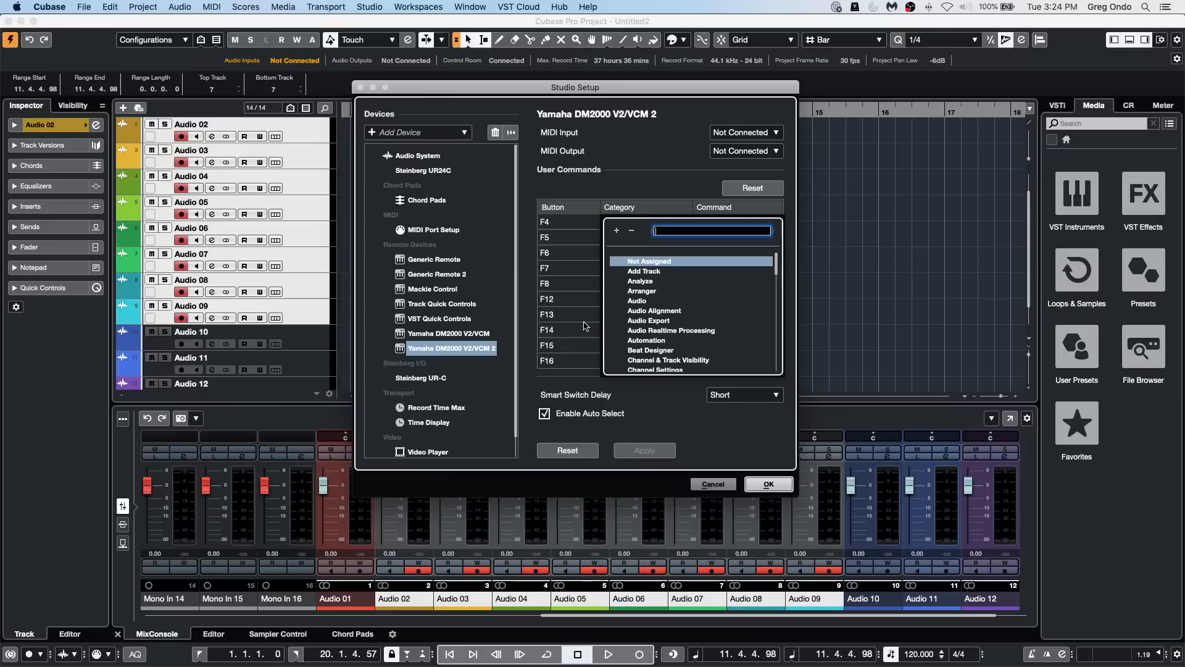
click(647, 173)
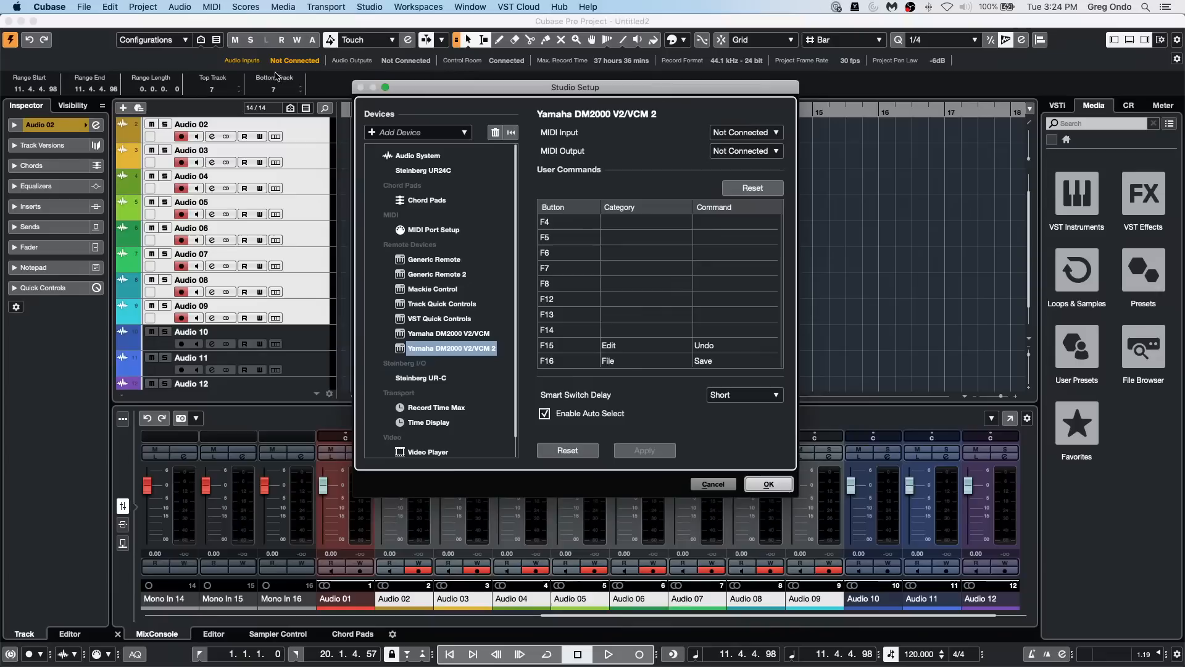
Step: Review the remote controllers available to add in Studio Setup, and confirm the dialog with the current devices
click(379, 133)
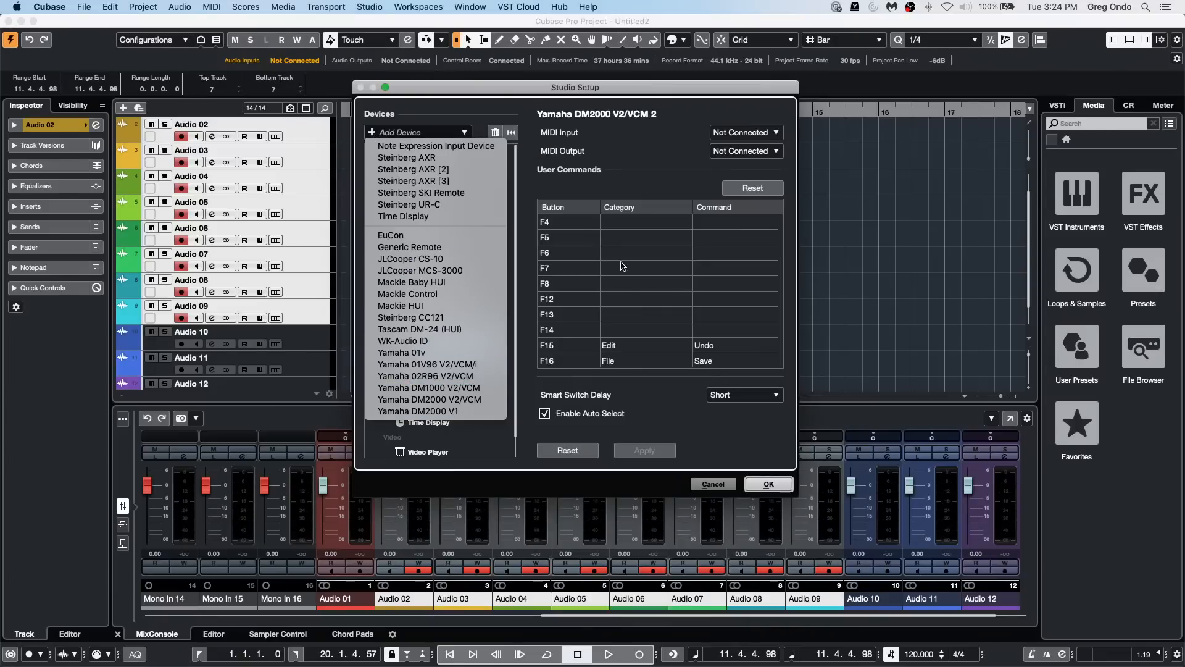
click(769, 485)
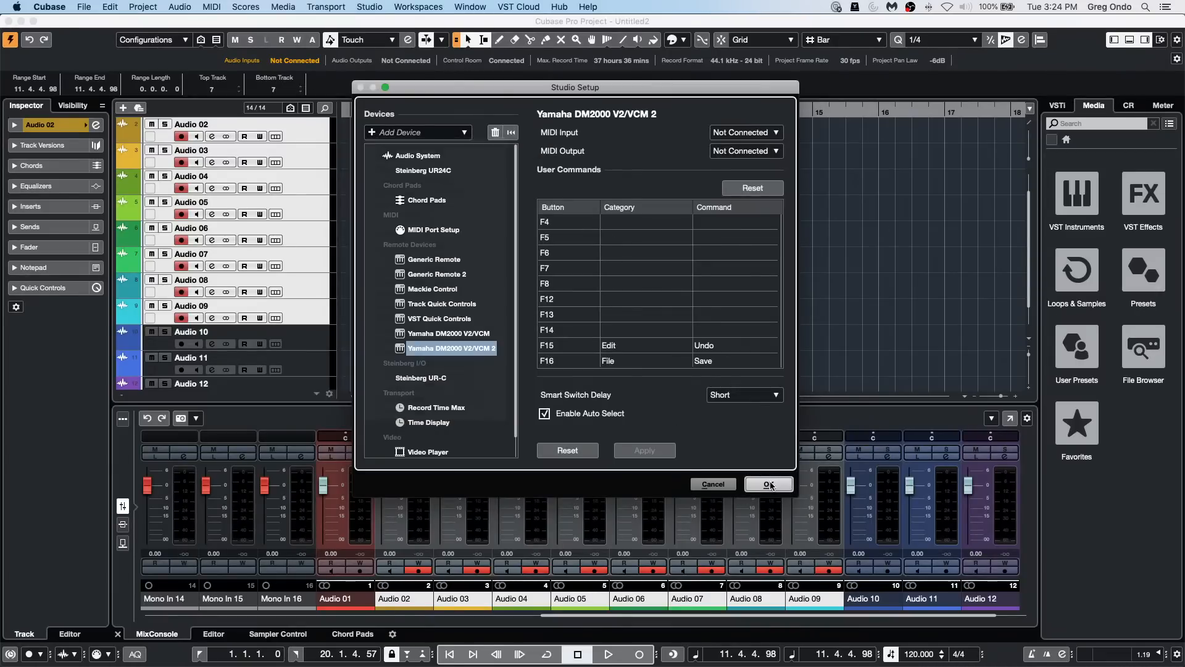
click(769, 485)
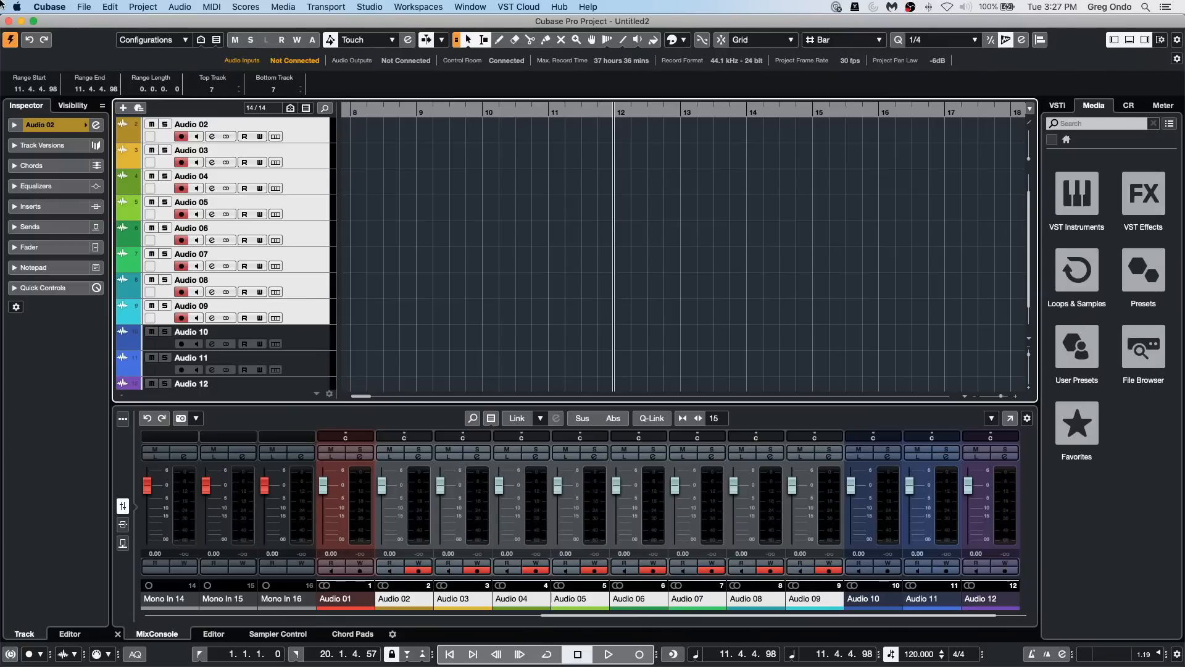
Step: Open the recent project "beatles stones t.cpr" and activate it
click(466, 271)
scroll(418, 269, up, 3)
scroll(418, 269, down, 3)
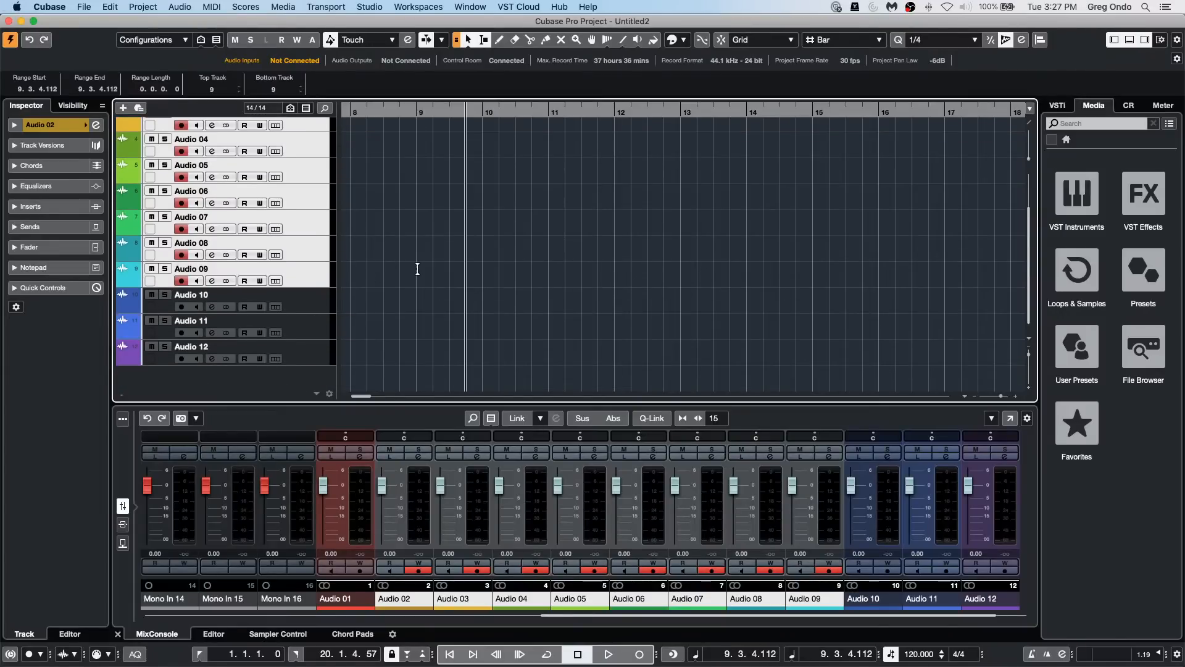
click(82, 6)
mouse_move(154, 239)
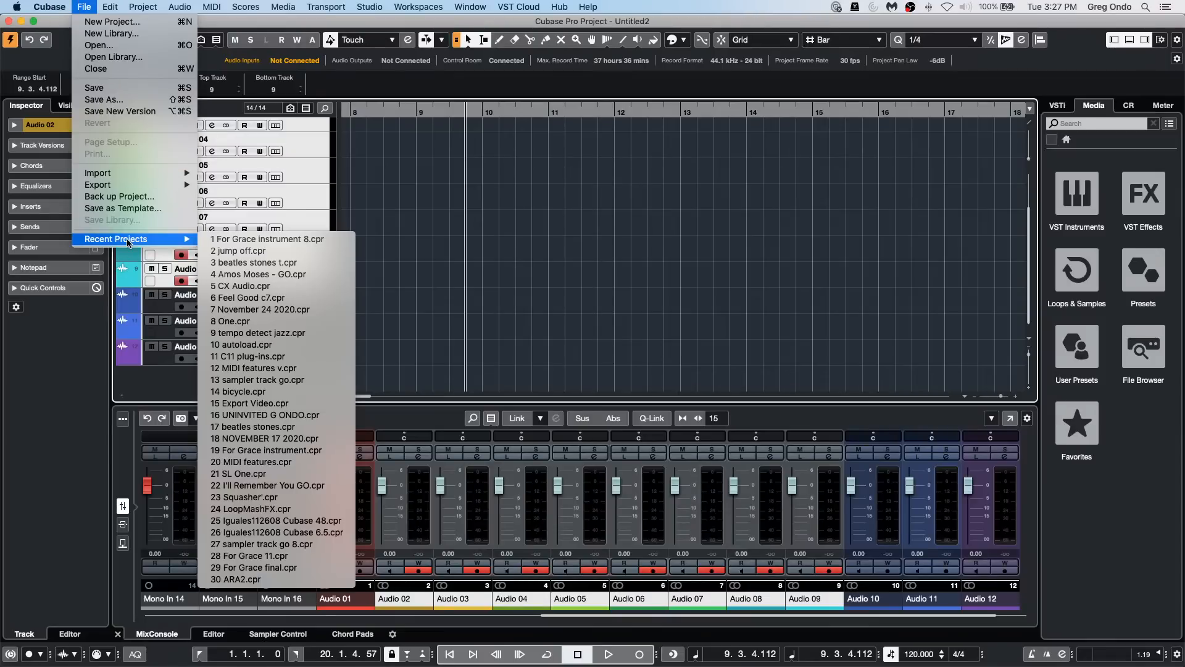
click(278, 262)
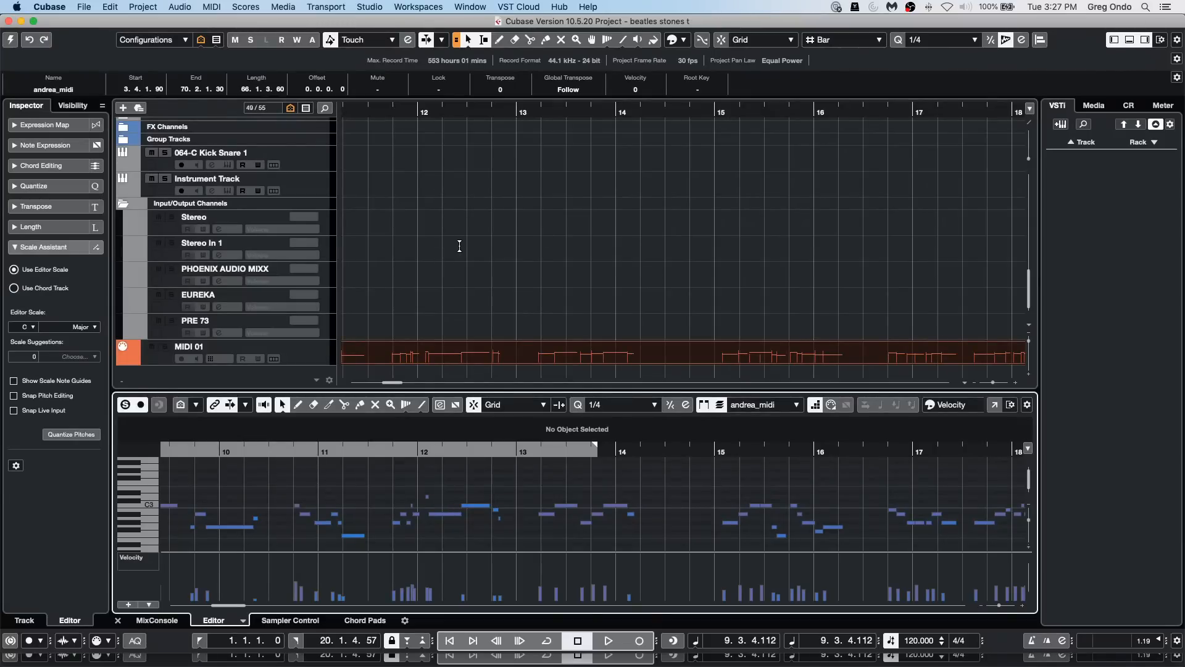
click(9, 40)
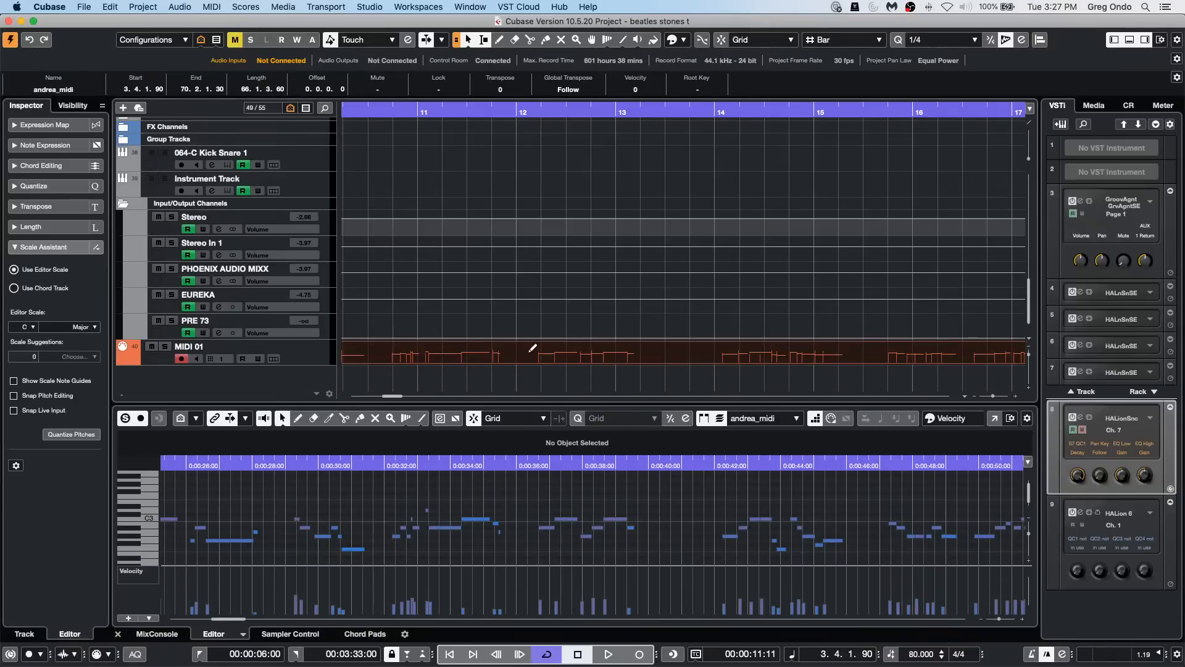
Step: Remove the MIDI 01 track below the input/output channels
click(324, 353)
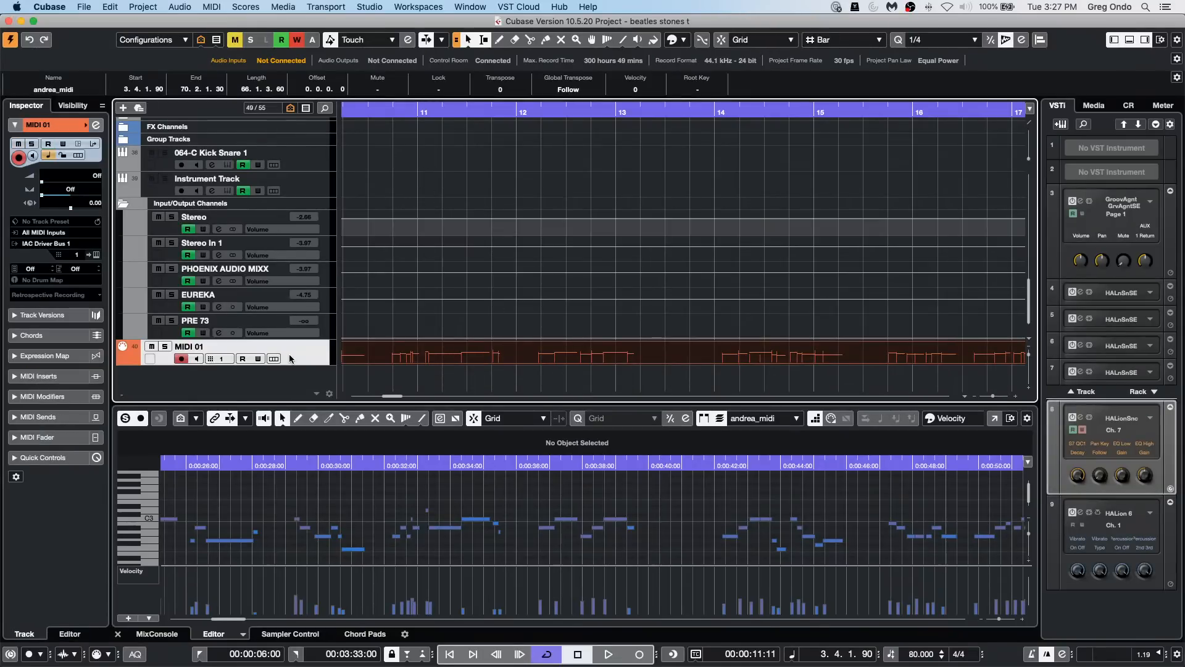
right_click(291, 351)
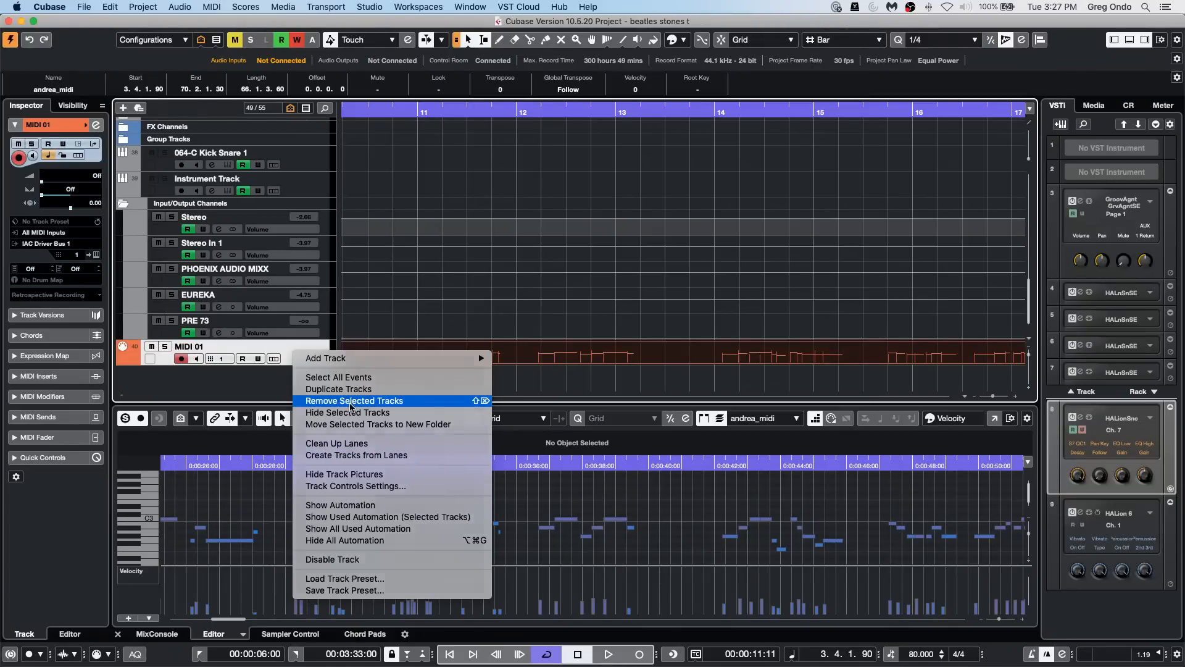
click(352, 401)
Step: Open the vocal audio event above the melody track for VariAudio editing, and start Extract MIDI with Notes and Static Pitchbend Data
scroll(473, 259, up, 15)
double_click(475, 222)
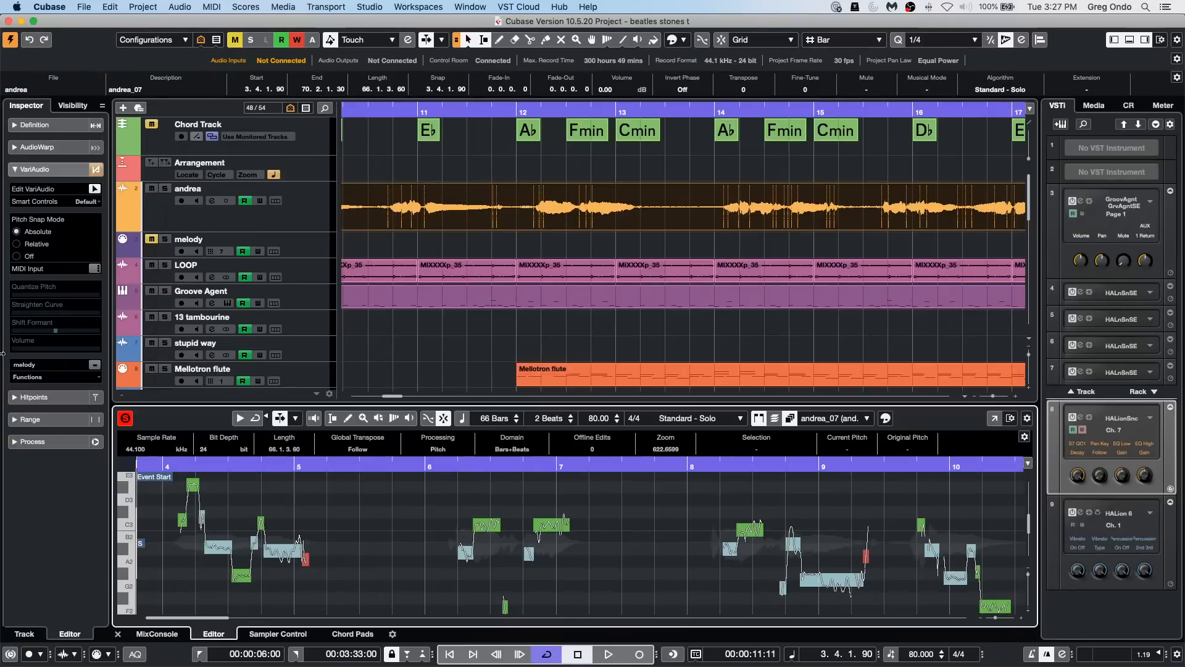
click(30, 377)
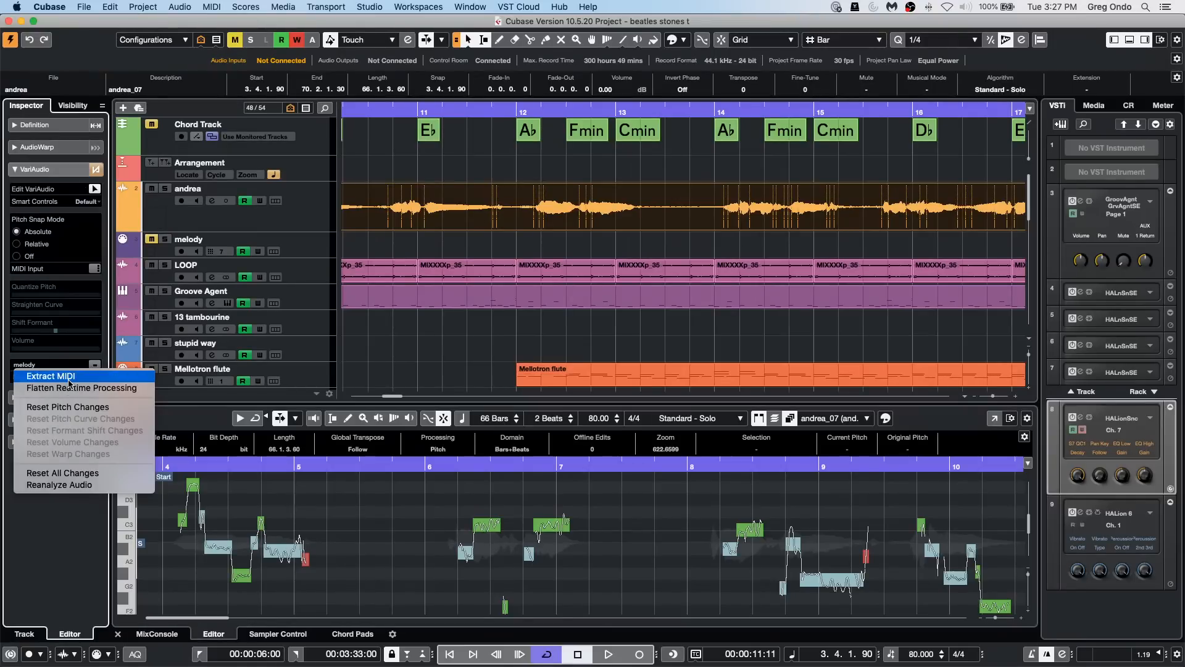
click(62, 376)
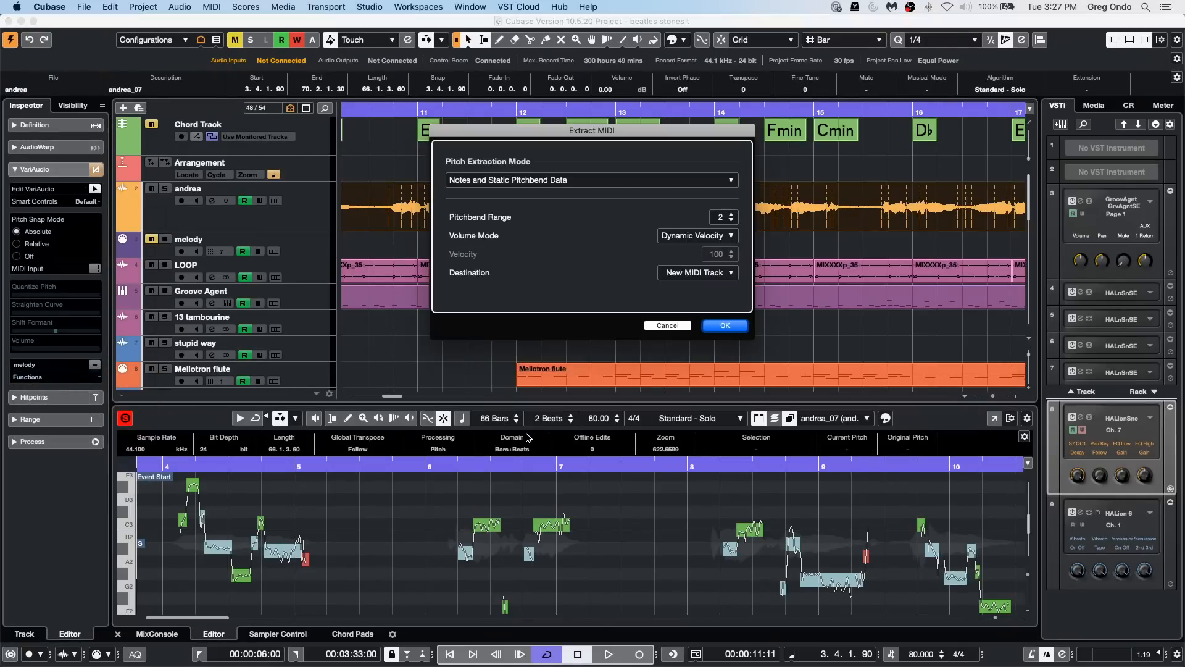
click(476, 181)
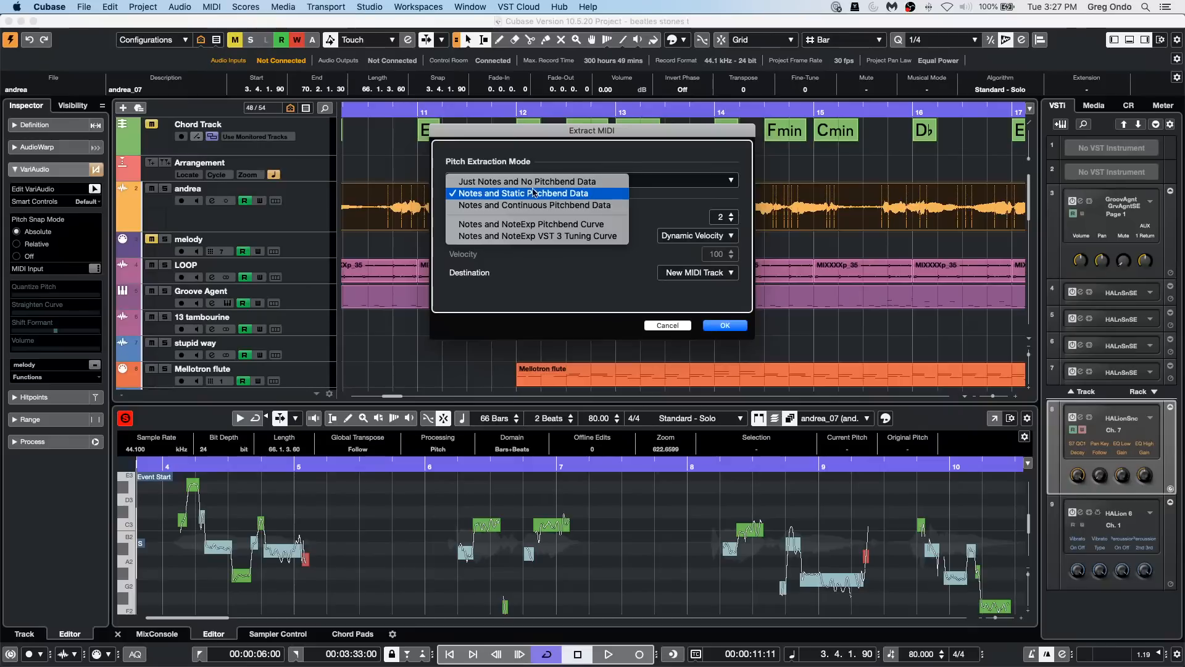
click(506, 193)
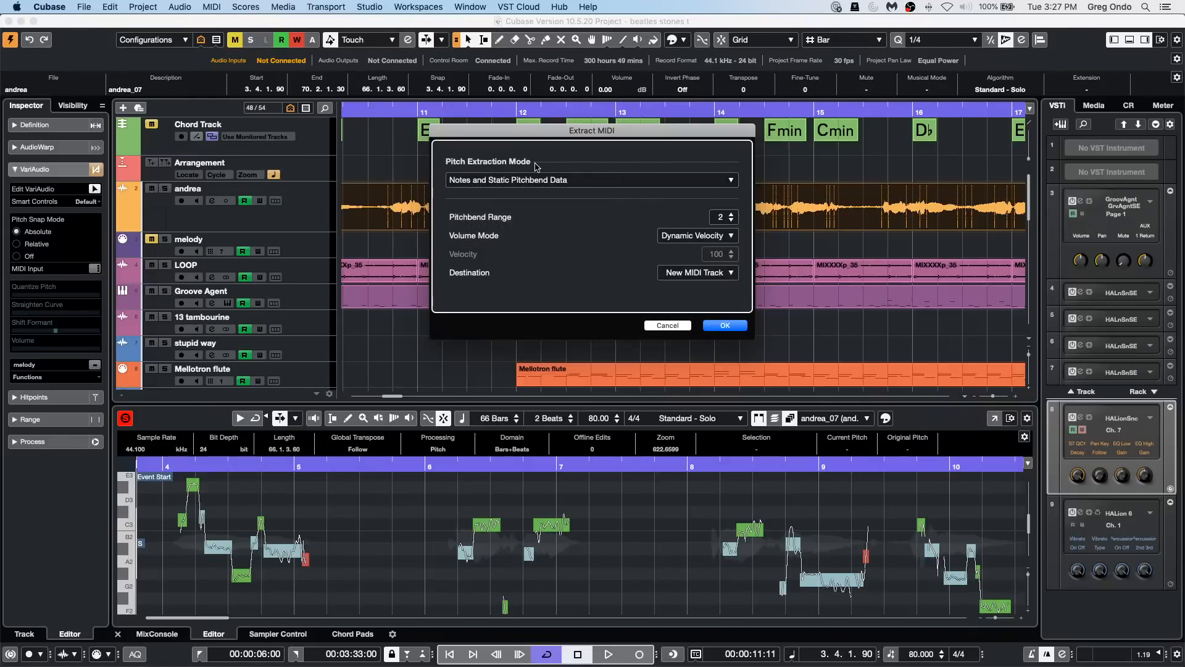
Step: Compare the Notes and NoteExp VST 3 Tuning Curve and Notes and Continuous Pitchbend Data extraction modes, and leave without extracting MIDI
click(556, 181)
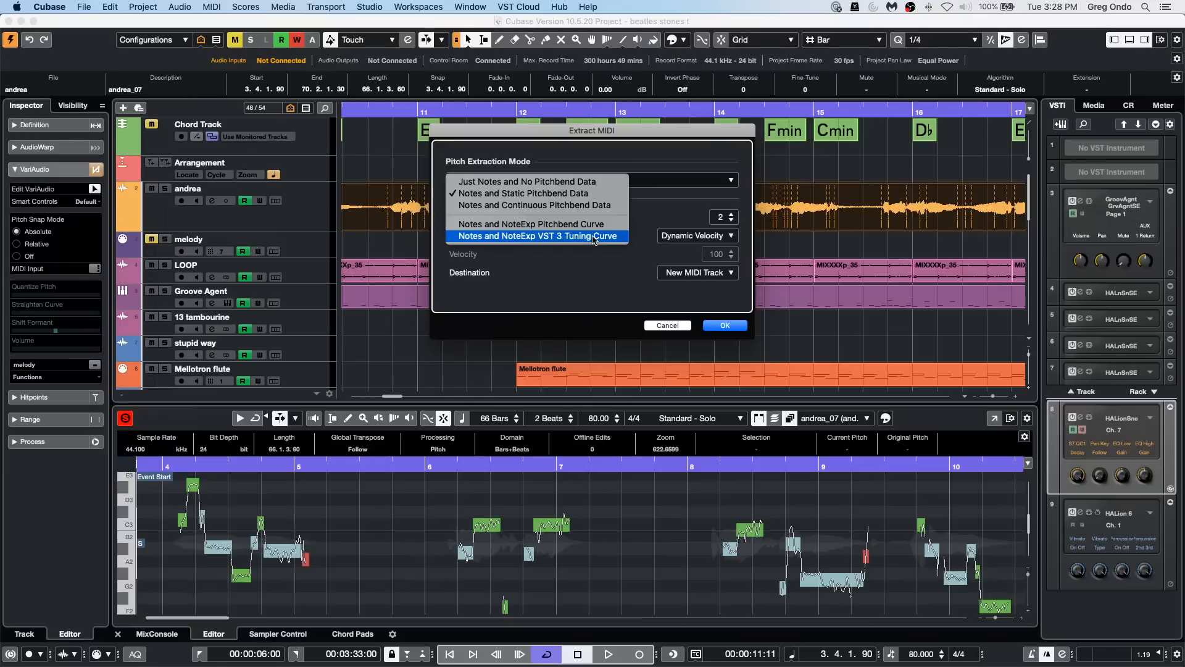
click(572, 236)
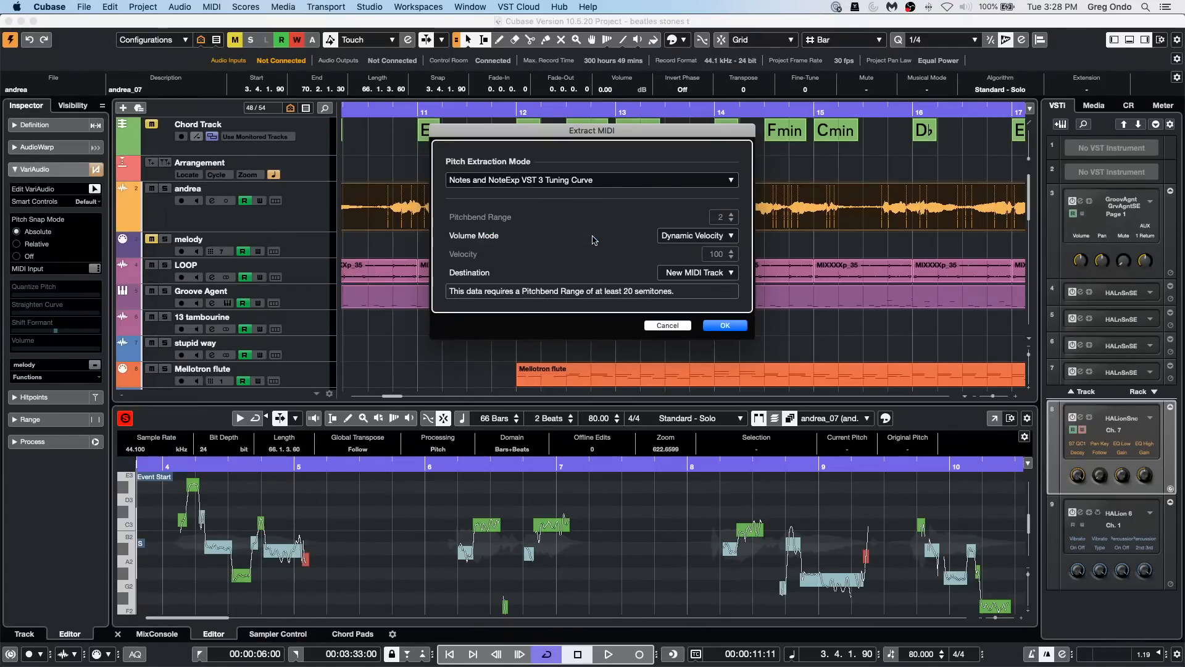
click(573, 185)
click(574, 162)
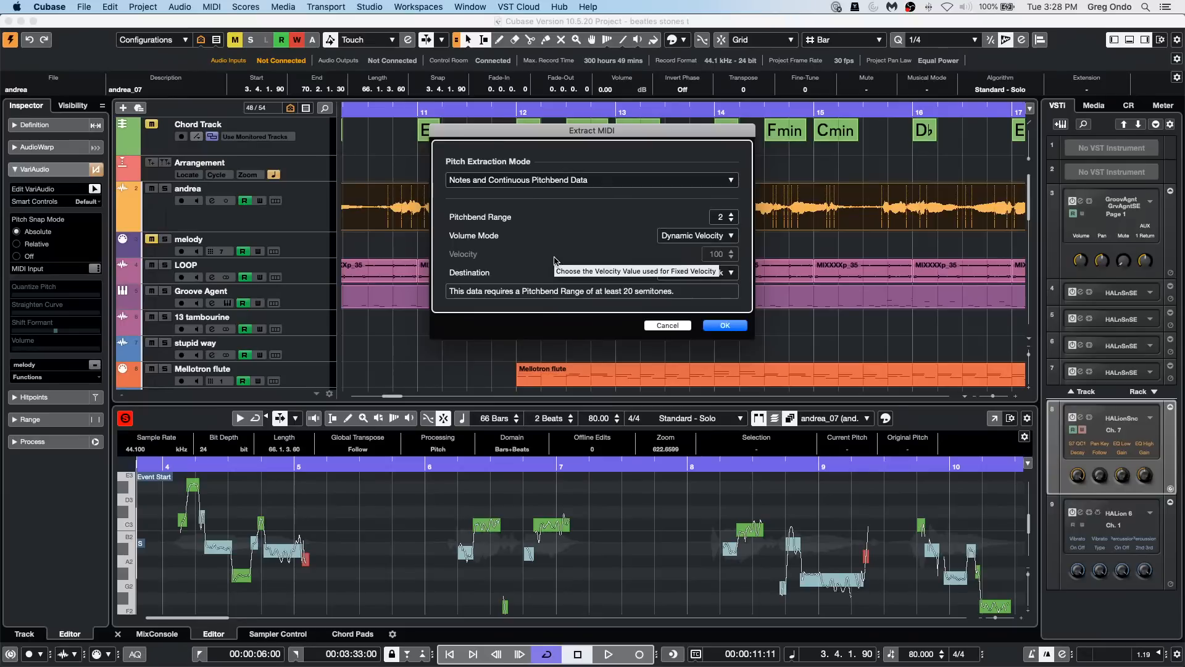
click(560, 183)
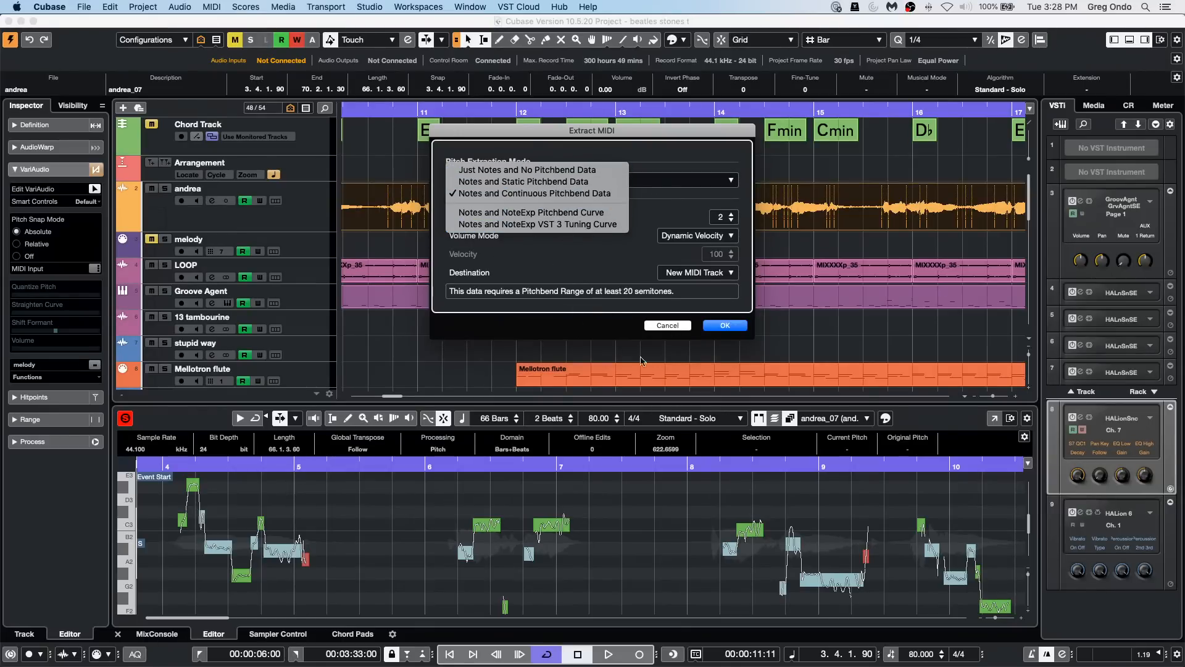
click(668, 331)
click(668, 327)
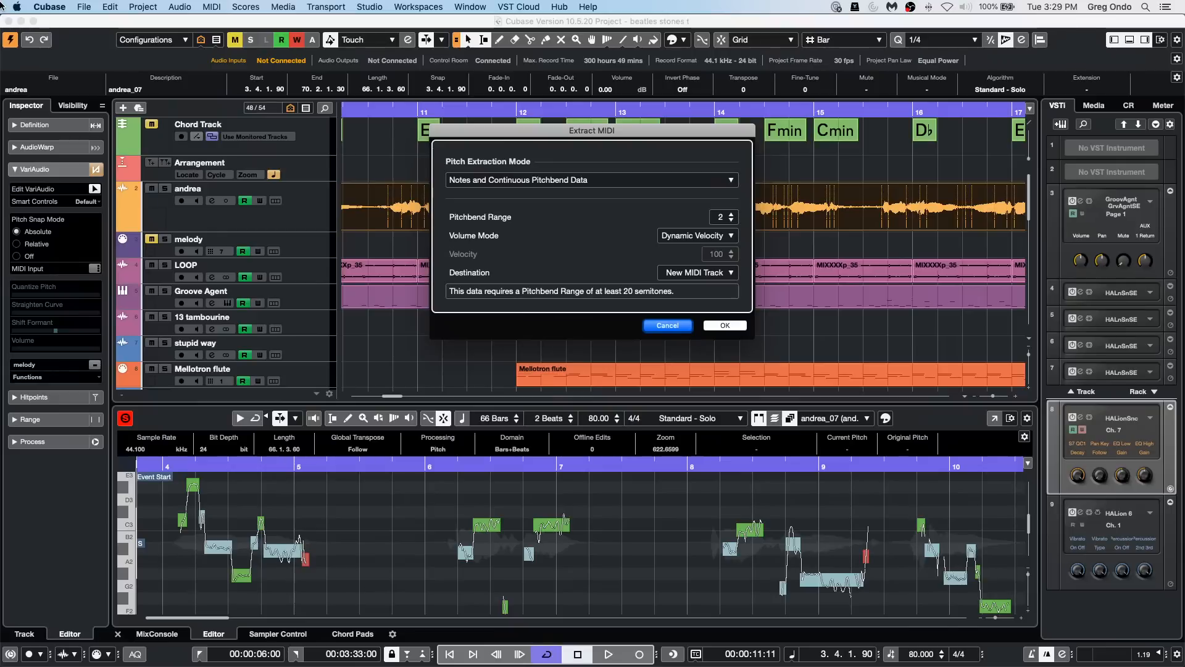
click(666, 326)
click(460, 253)
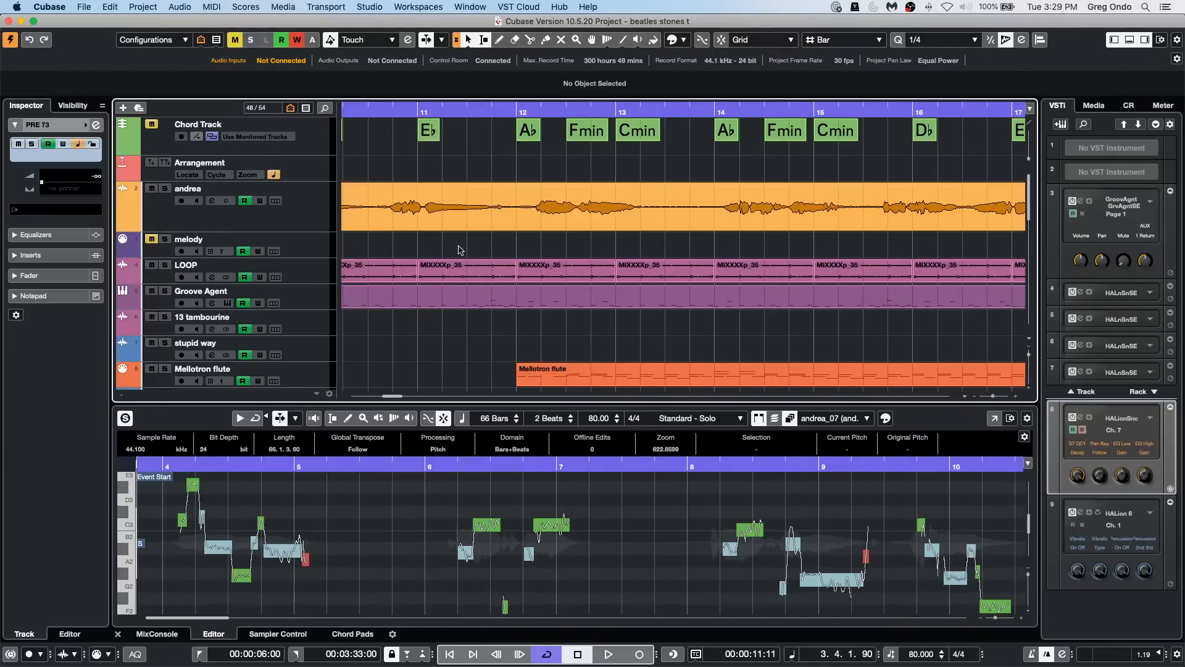
Step: Lower Event Opacity almost to minimum in the Event Display preferences, apply it, and inspect the events around bar 12
click(580, 210)
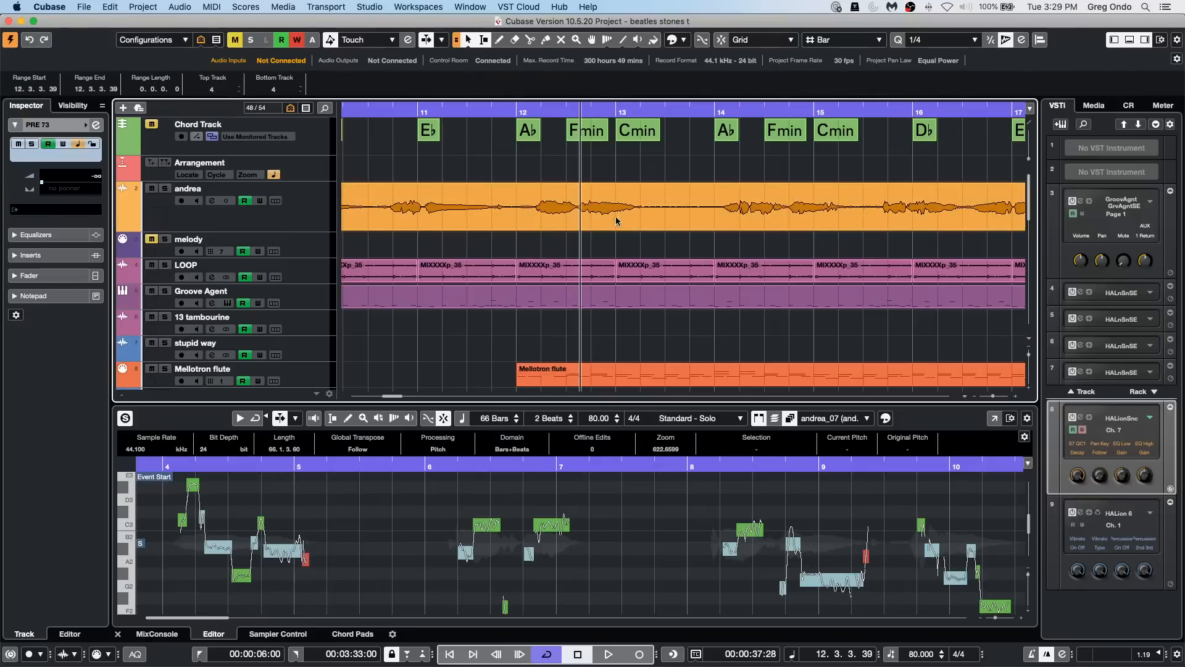
click(80, 7)
mouse_move(138, 238)
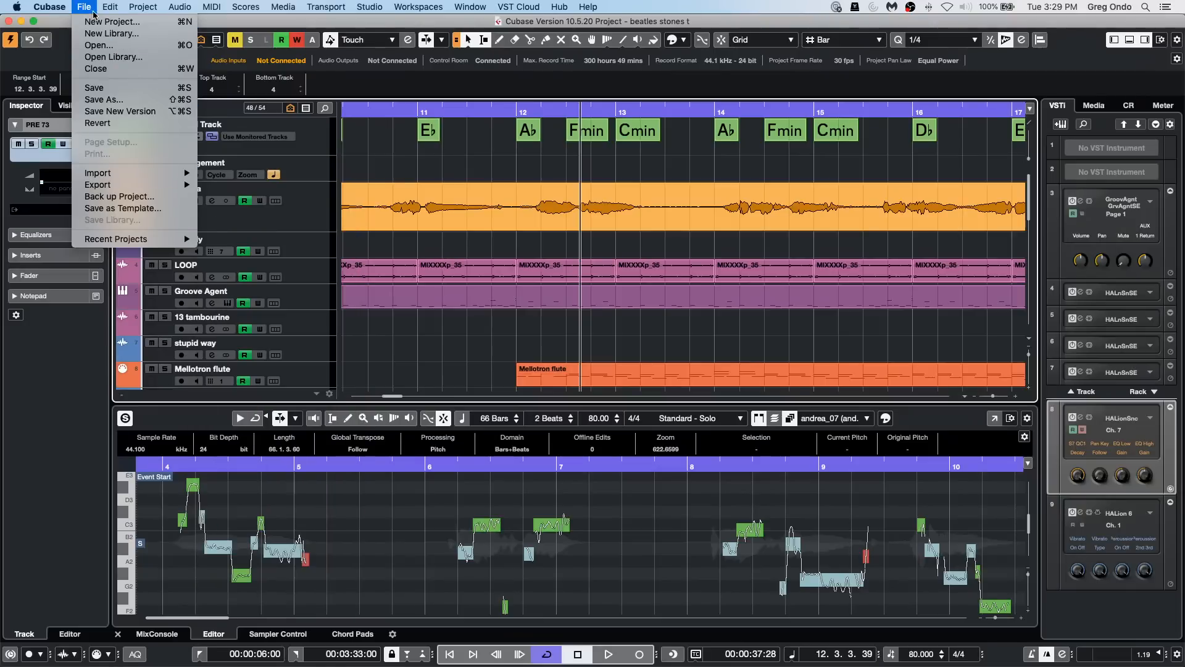
mouse_move(50, 5)
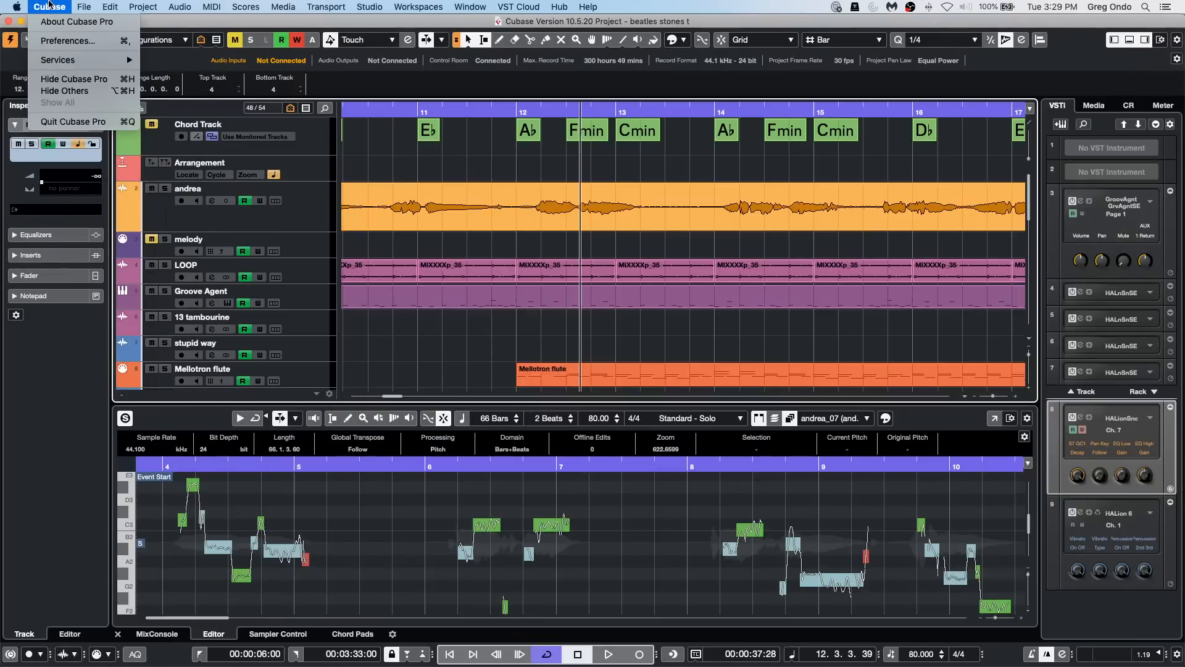
click(65, 41)
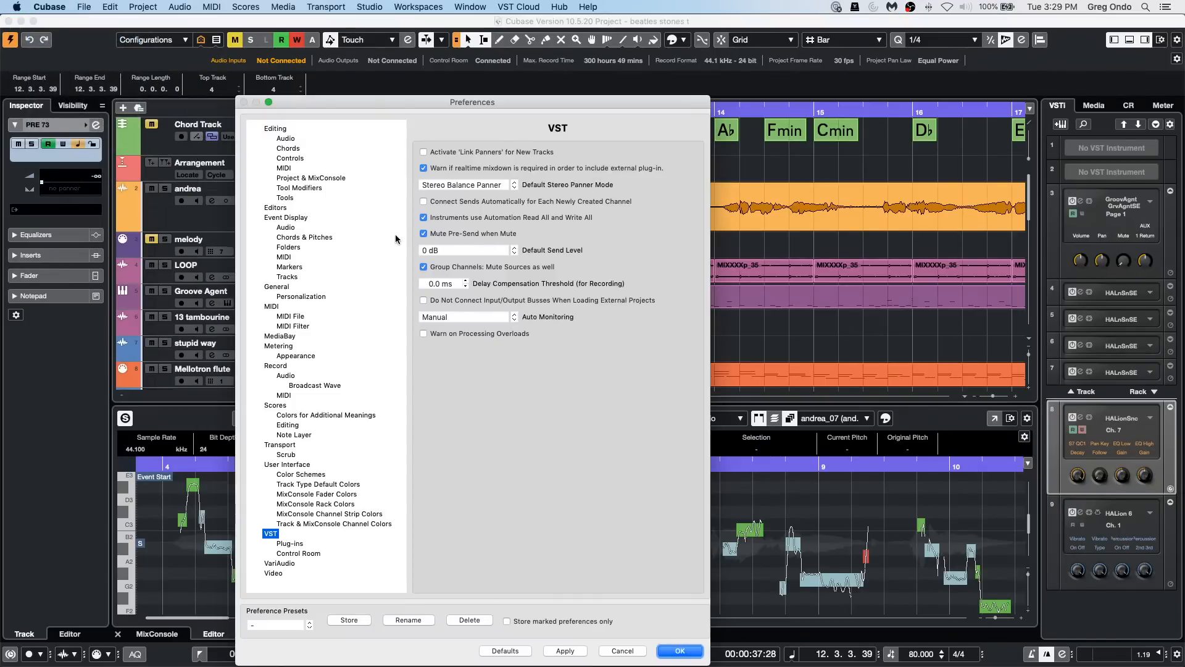
click(281, 218)
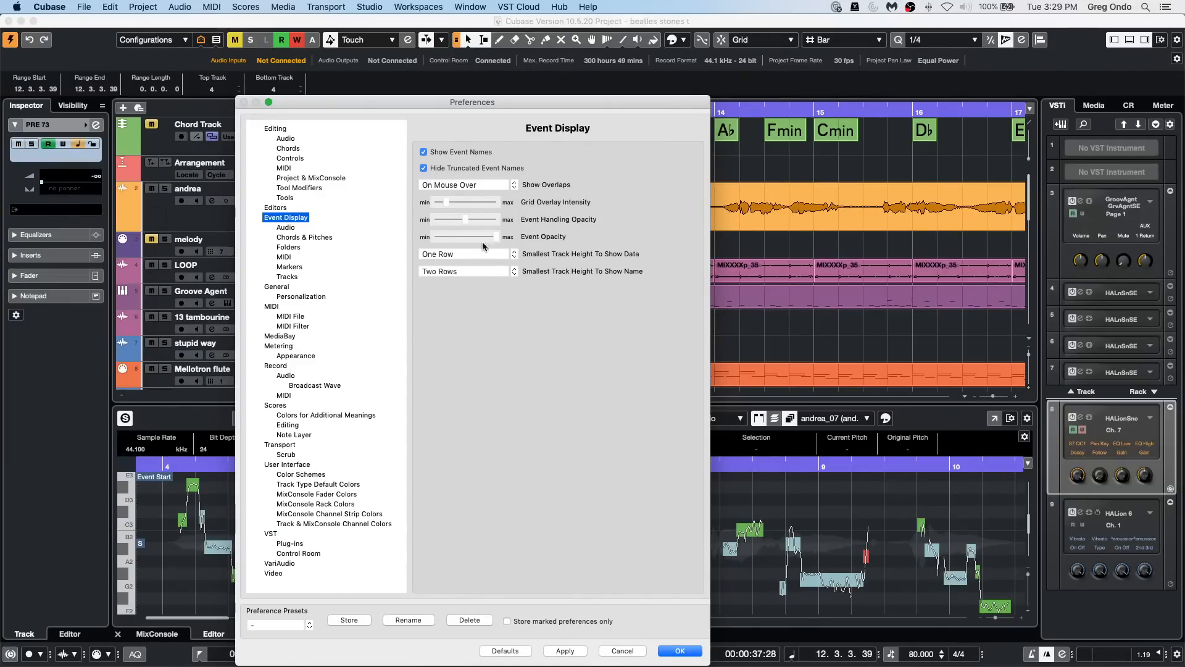
drag(492, 238, 437, 237)
click(565, 650)
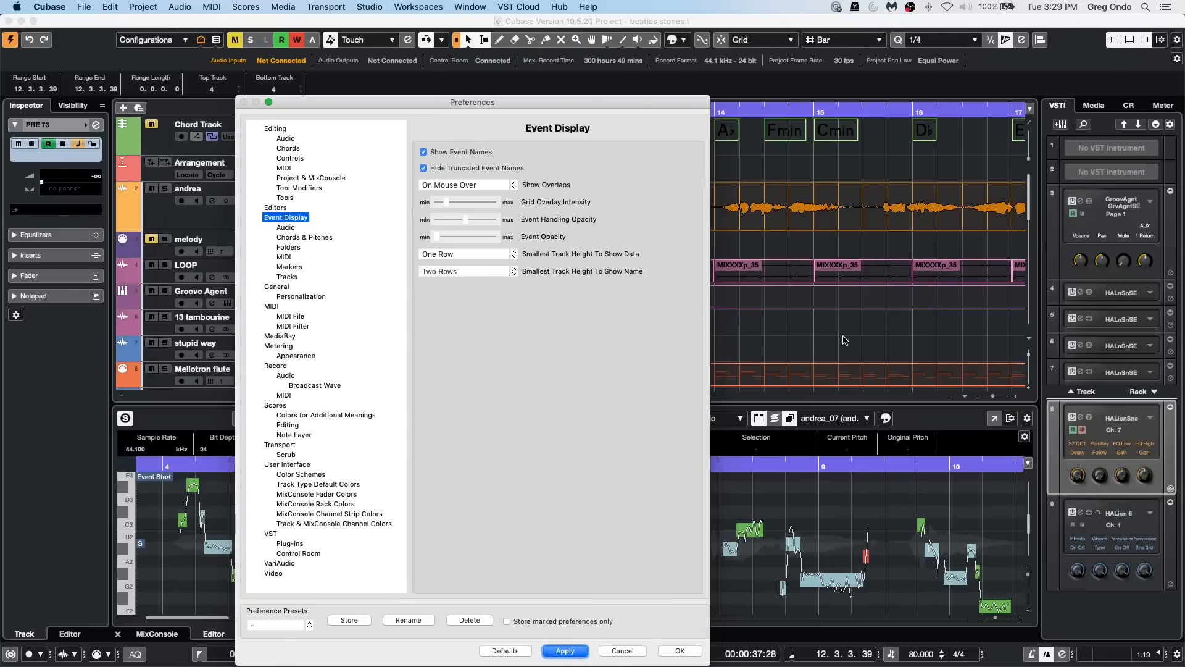
click(675, 651)
click(697, 313)
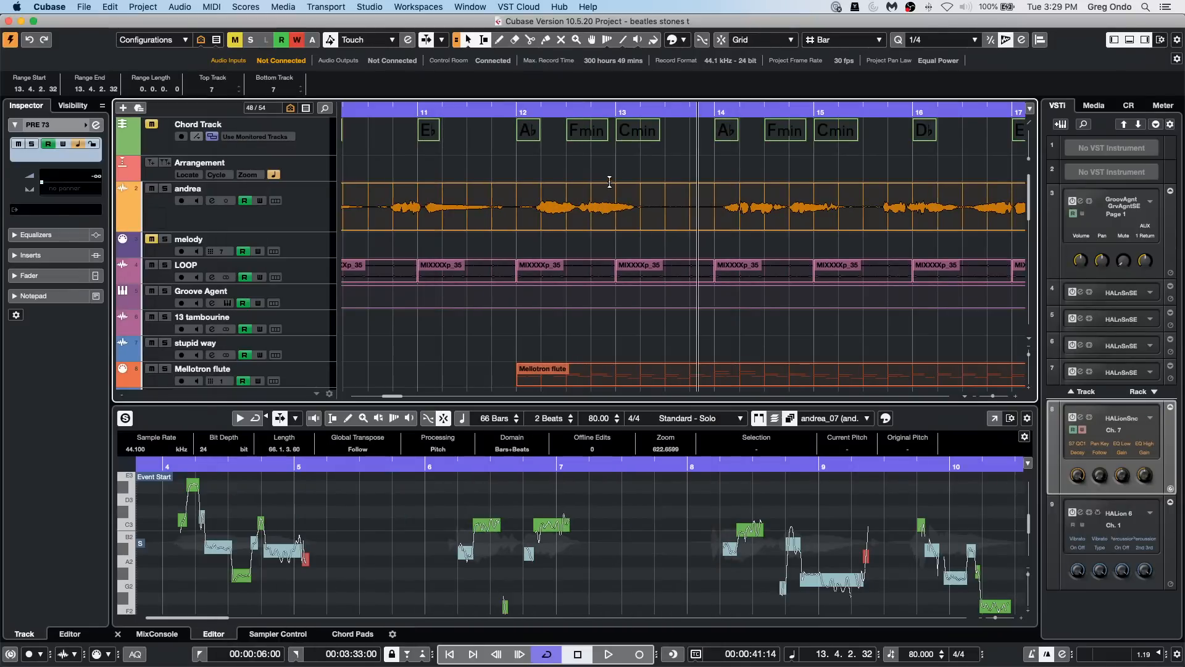
drag(575, 111, 576, 161)
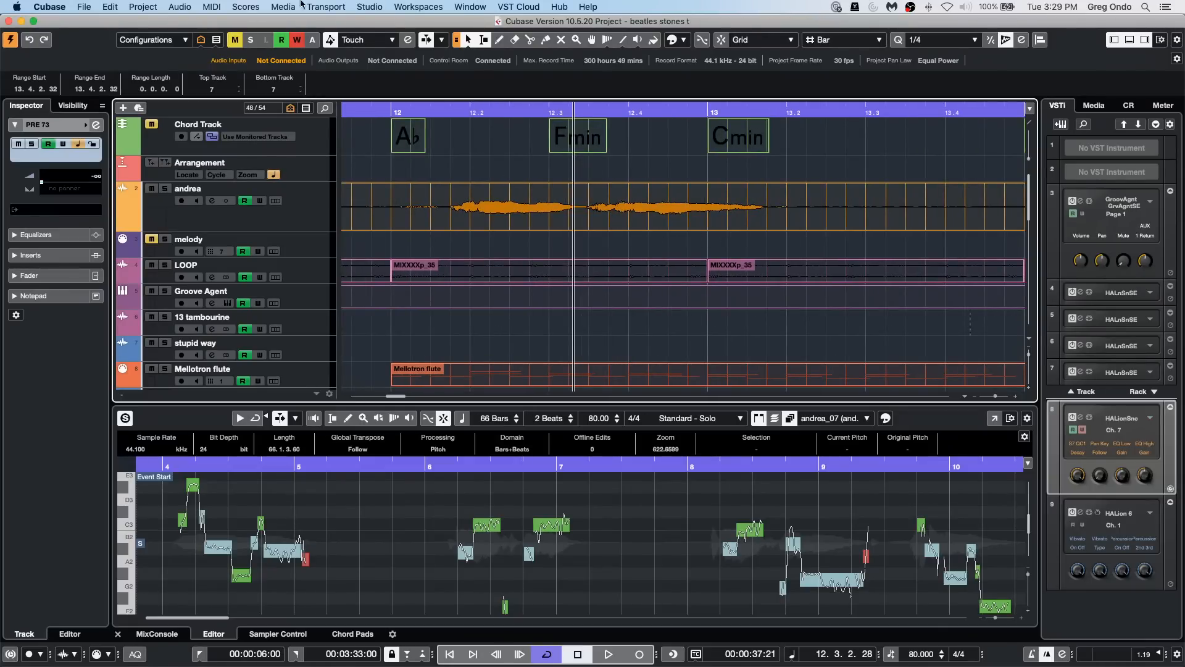
Step: Raise Event Opacity close to maximum in the Event Display preferences and apply it
click(115, 6)
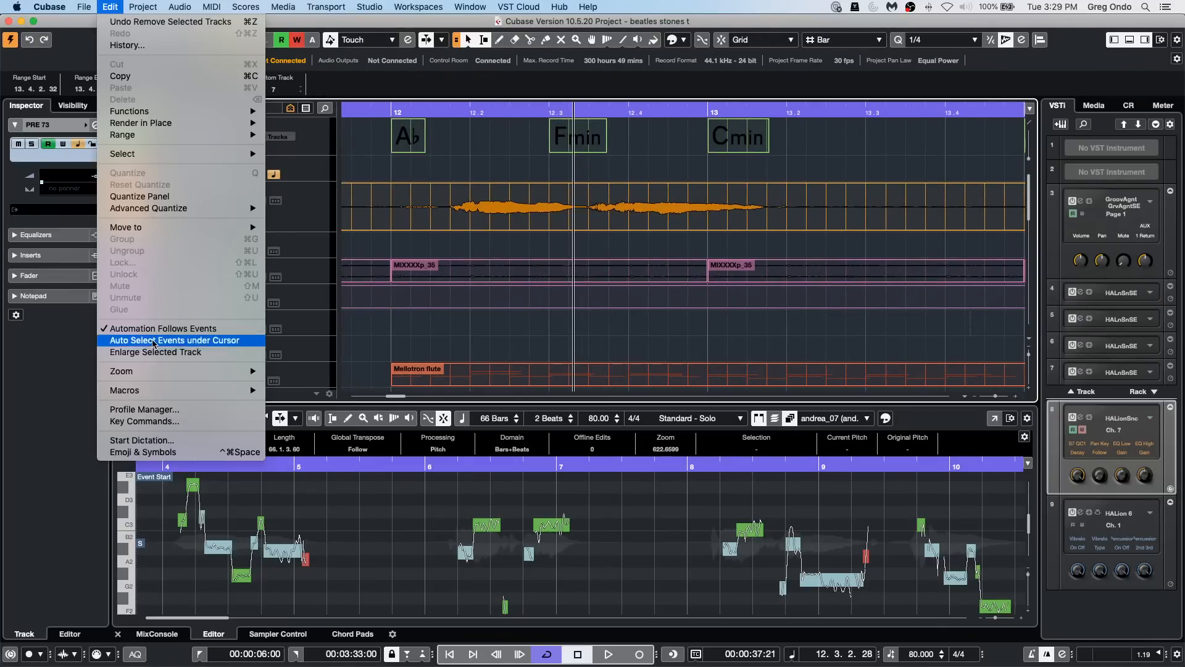
mouse_move(17, 5)
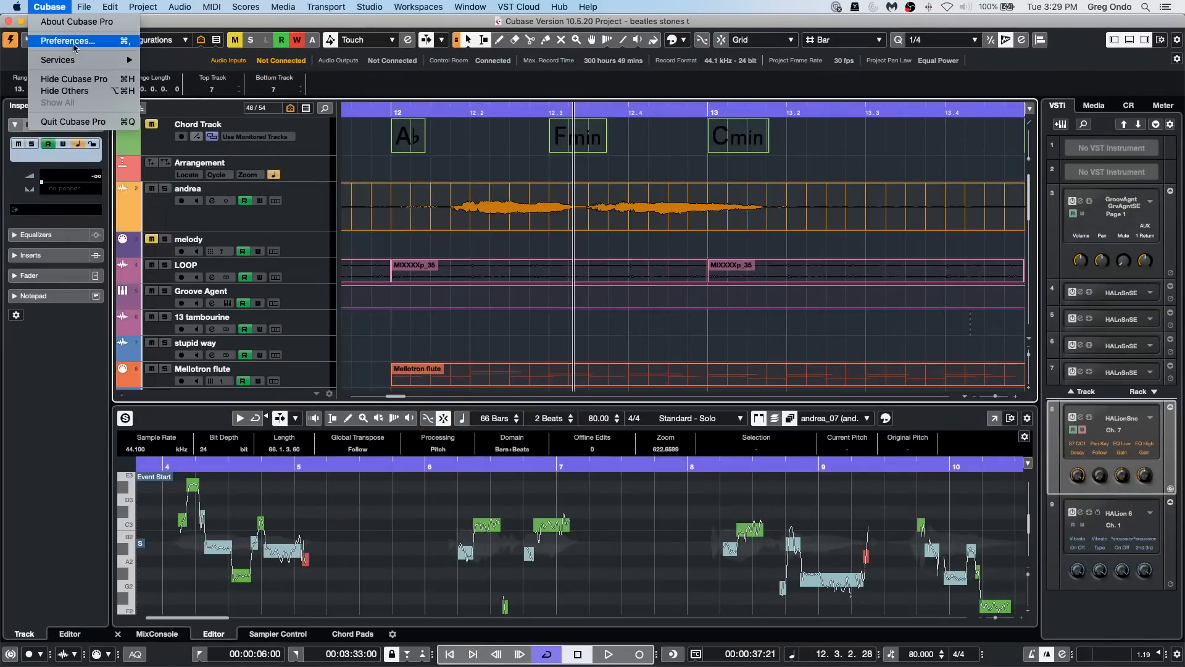
click(68, 41)
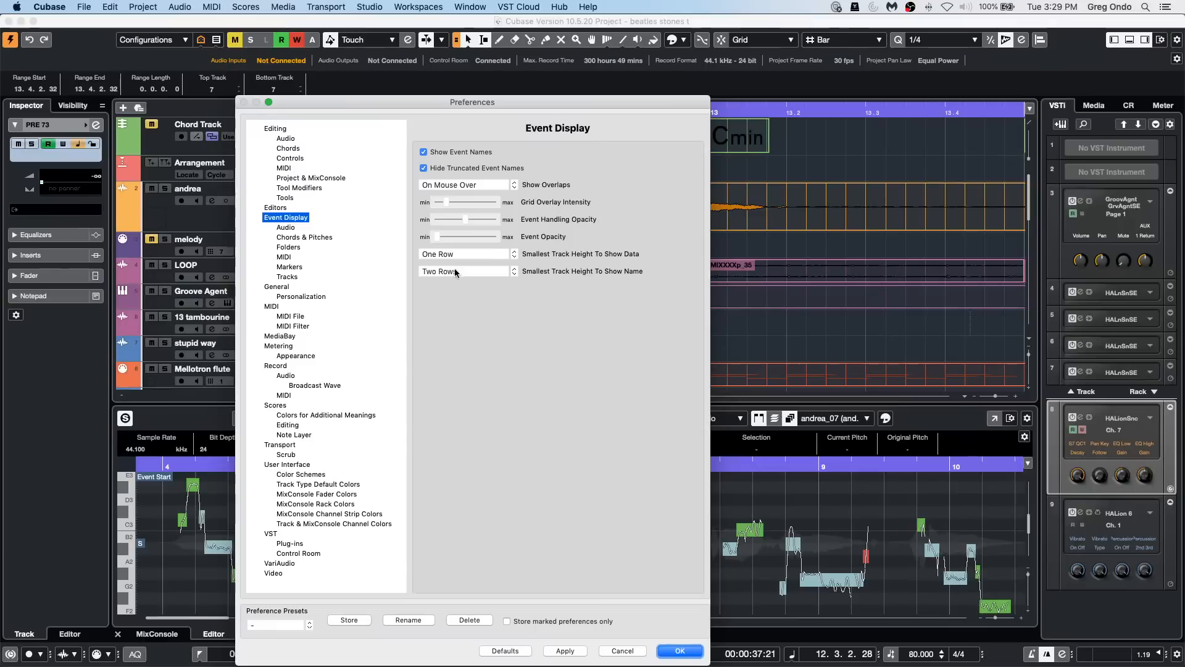
click(487, 236)
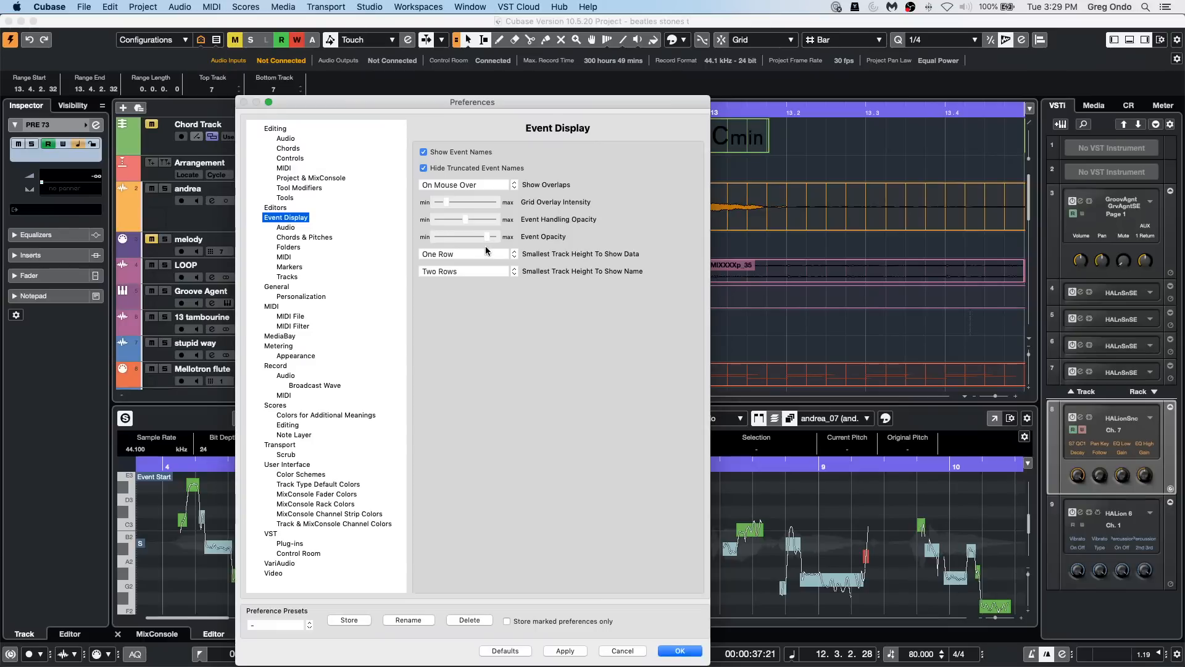
click(564, 651)
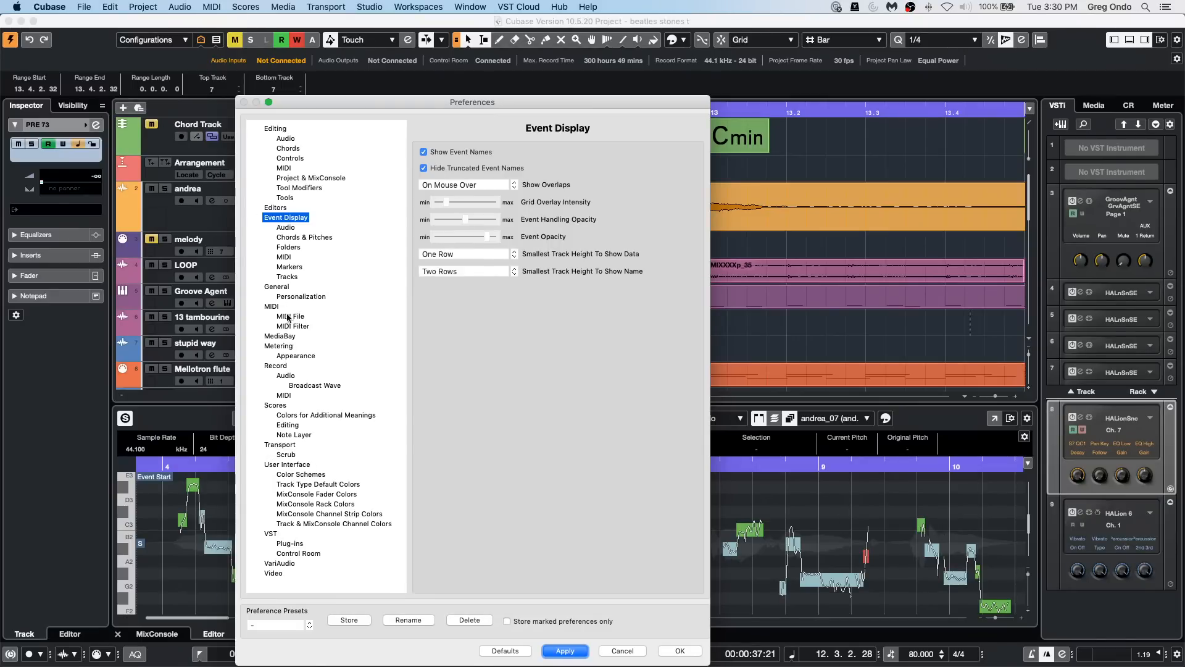
Step: Set Waveform Brightness to maximum in the Event Display audio preferences, apply it, and move the Preferences window aside to uncover the waveforms
click(293, 228)
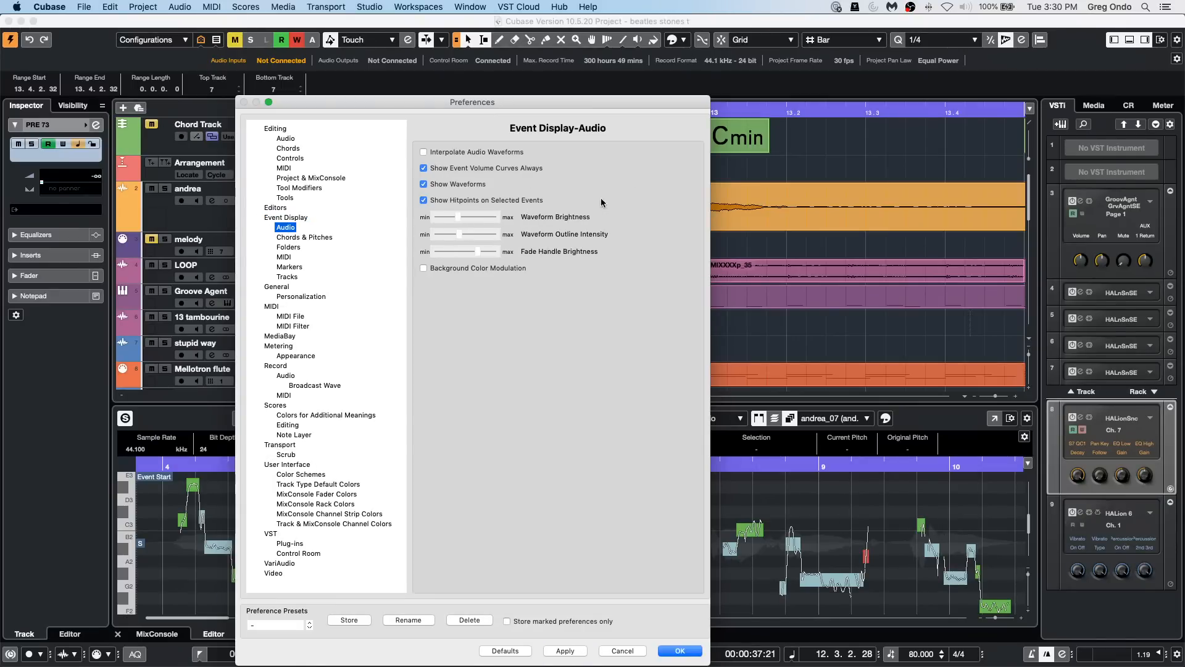
drag(460, 218, 543, 227)
click(567, 649)
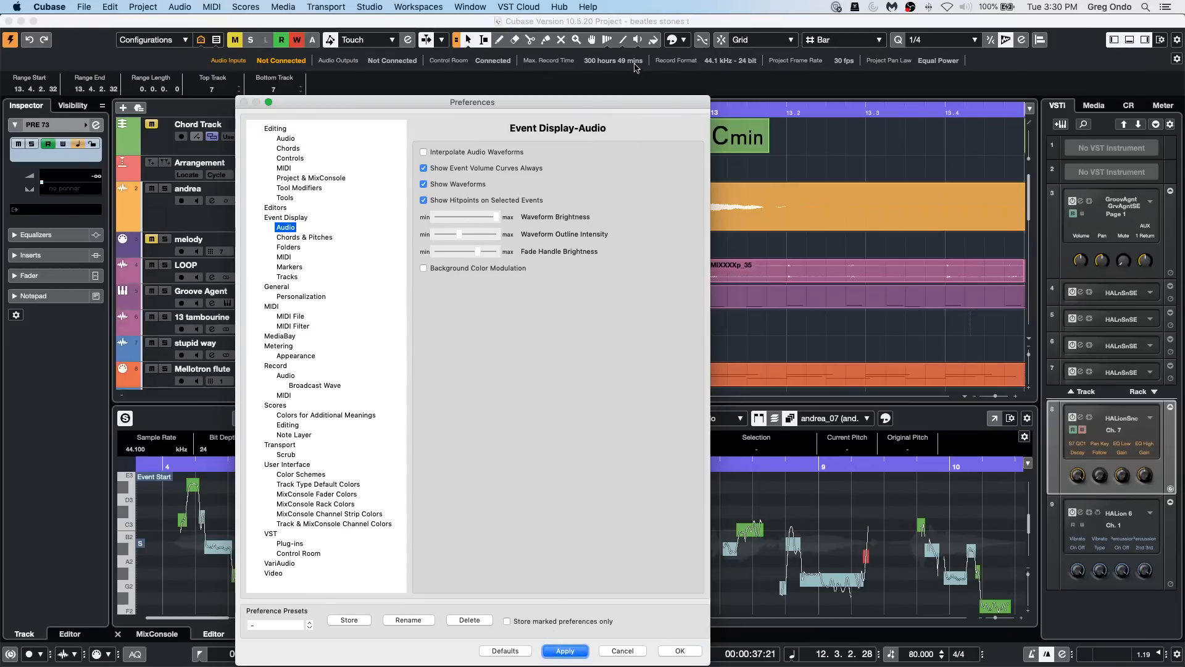
drag(624, 102, 327, 110)
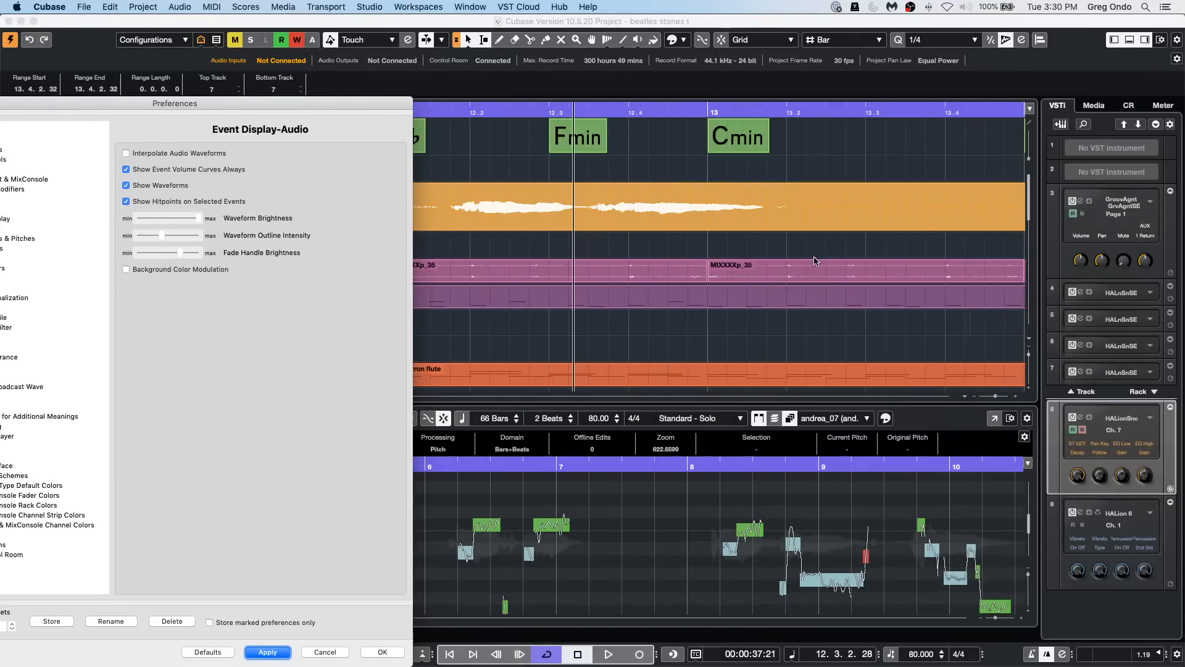
Step: Apply Waveform Brightness near minimum, followed by medium Waveform Brightness with Waveform Outline Intensity at maximum, in the Event Display audio preferences
drag(197, 219, 141, 224)
click(267, 652)
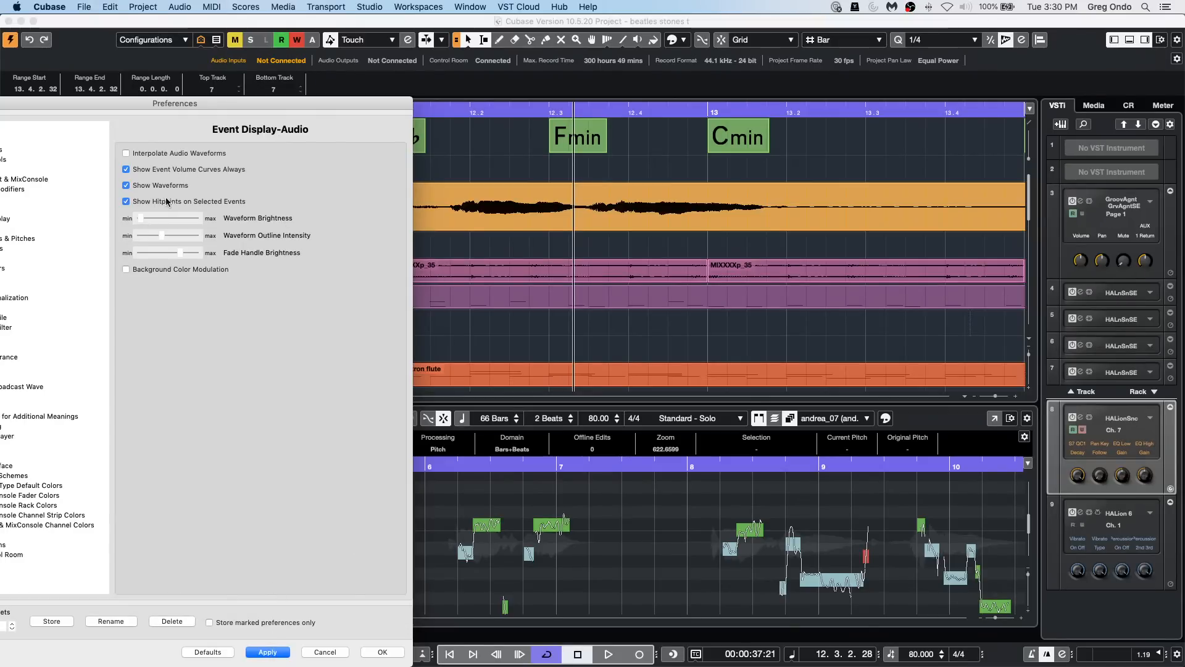
drag(142, 217, 209, 237)
click(266, 653)
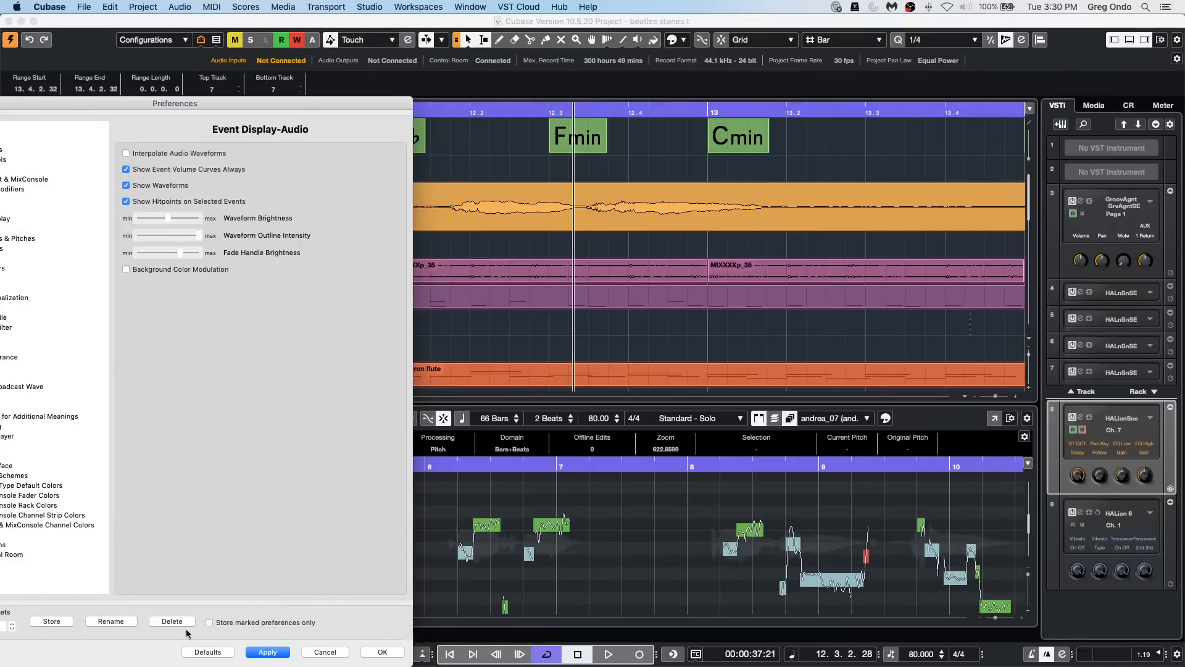
Step: Restore the Event Display audio preferences to their defaults, apply them, and close Preferences with the changes accepted
click(210, 652)
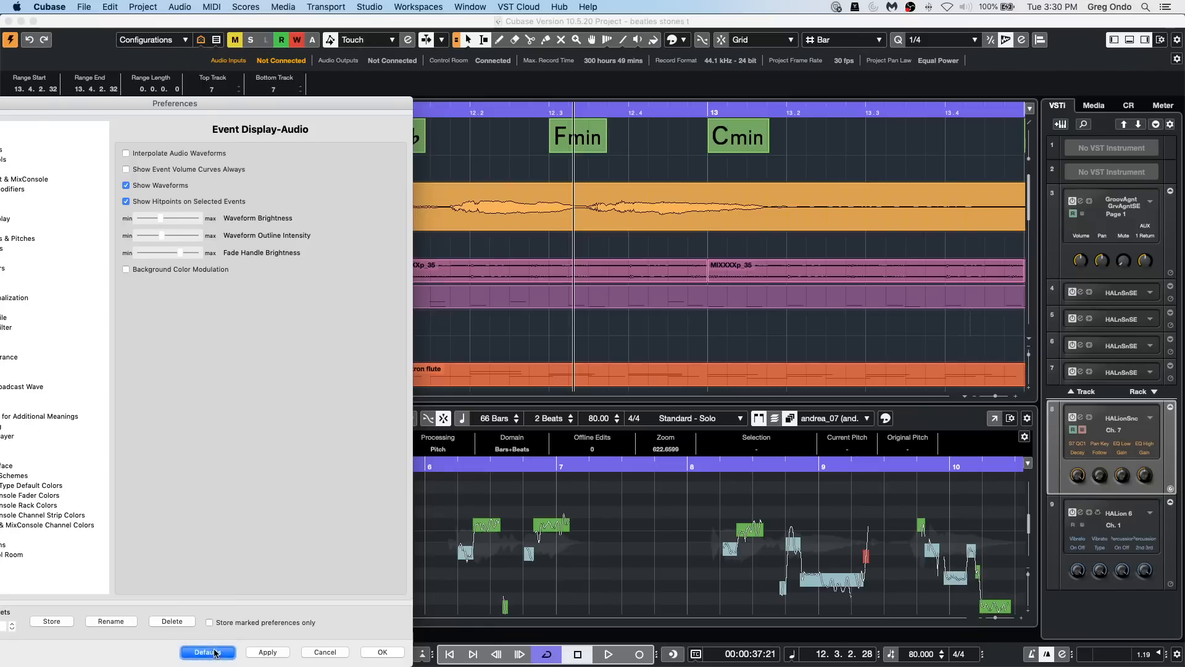
click(272, 652)
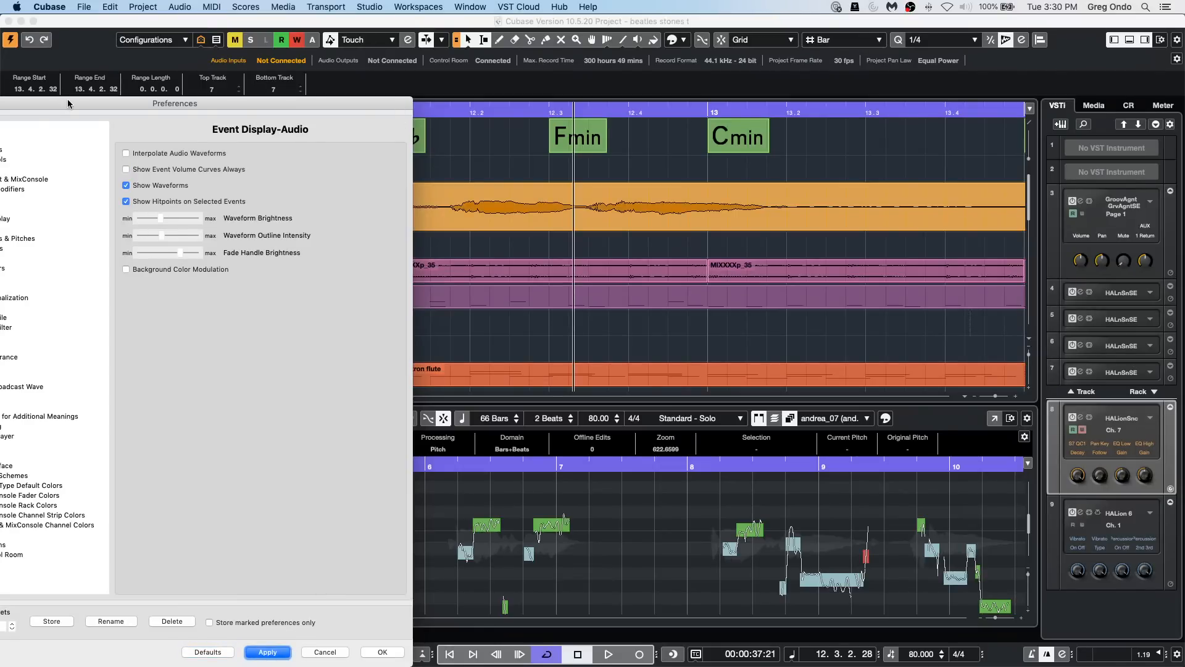
drag(68, 100, 390, 87)
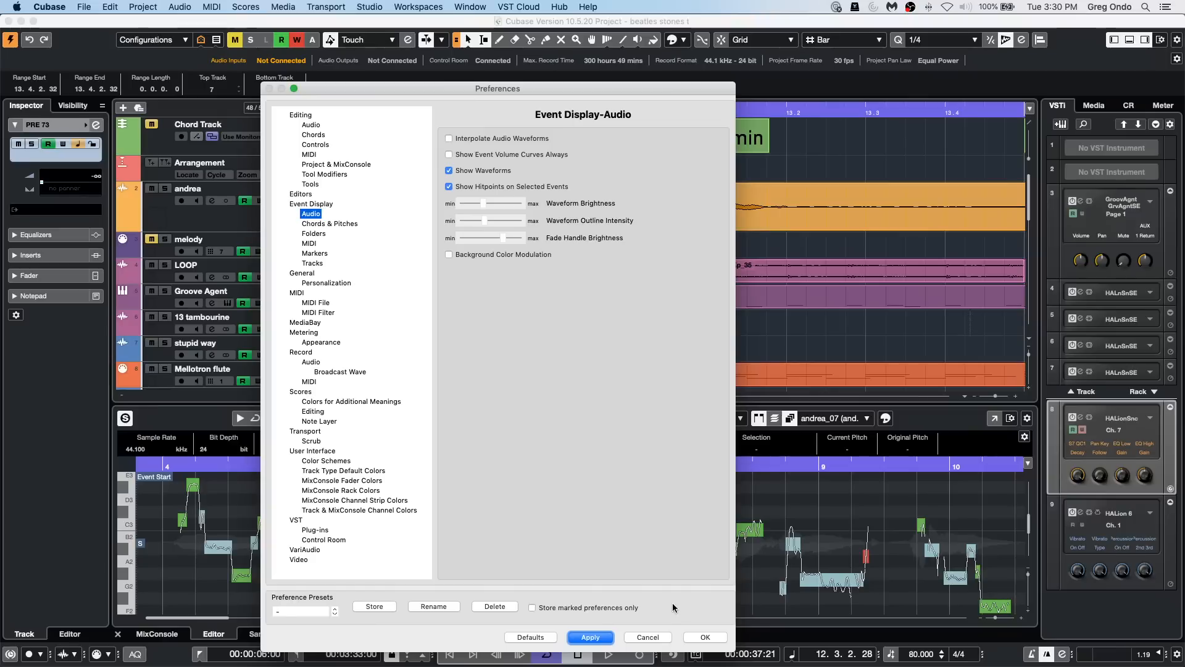
click(706, 637)
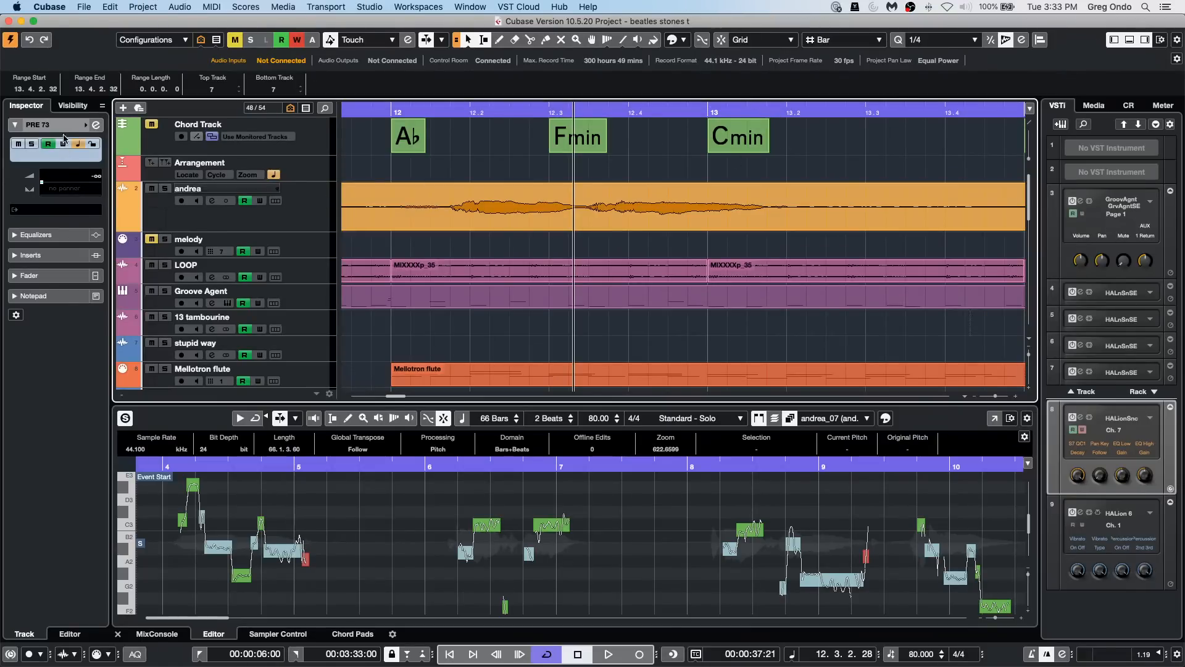
Step: Select the andrea track, inspect its track color choices, and examine the waveform alongside the full arrangement
click(298, 217)
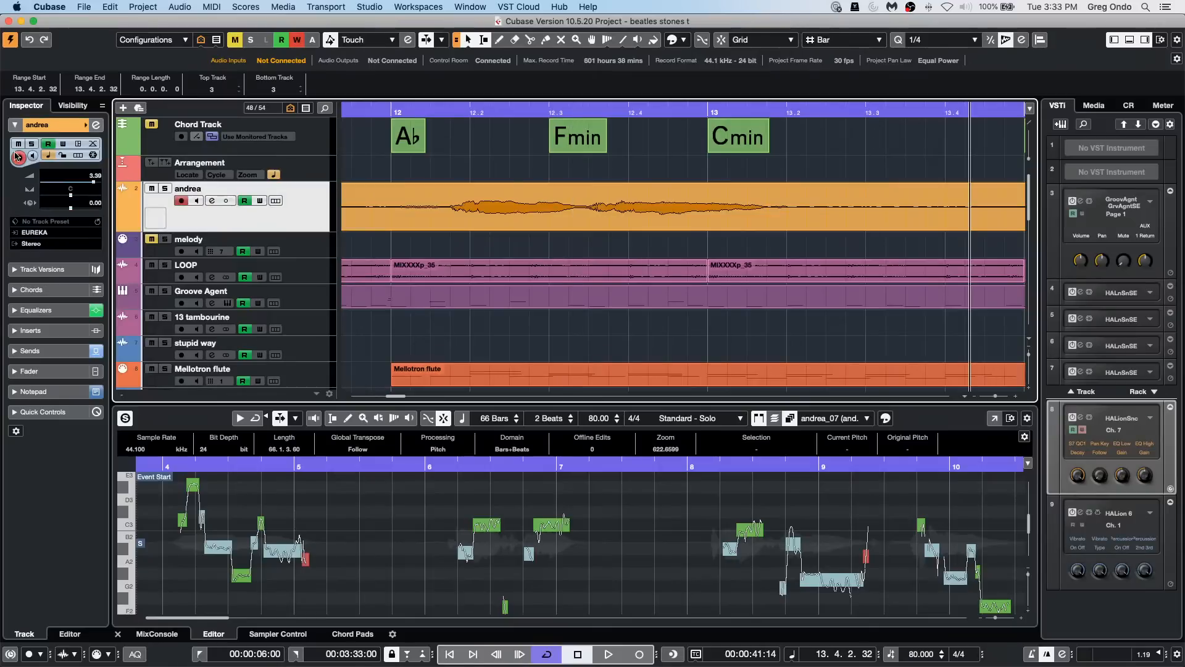
click(86, 126)
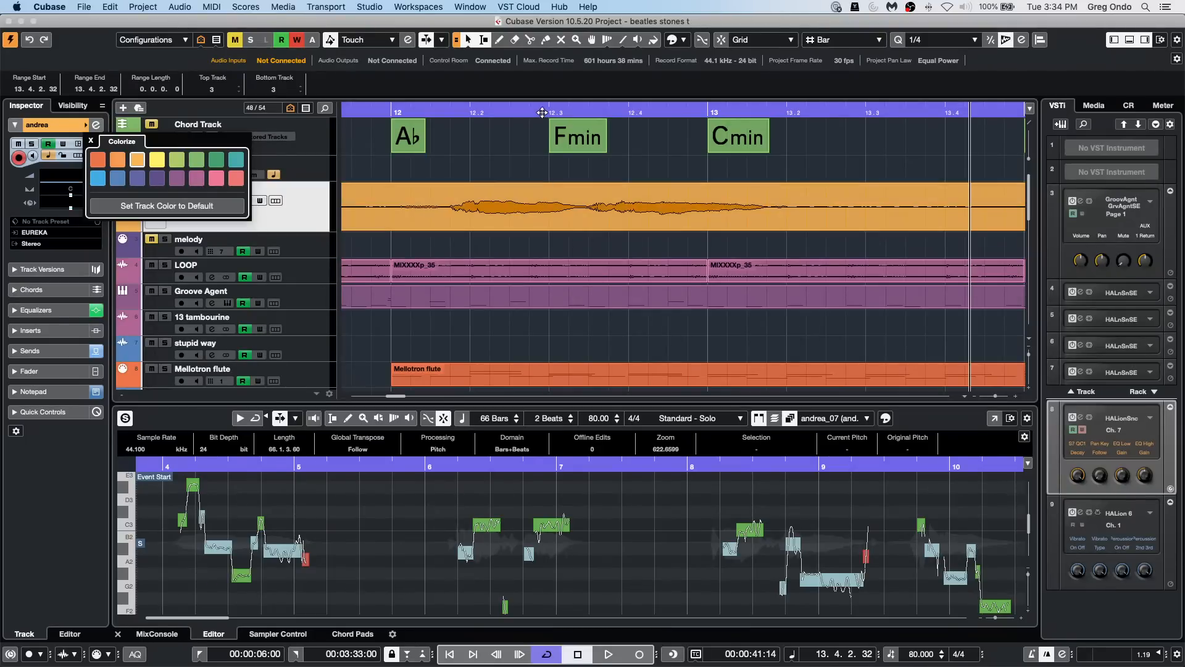
drag(542, 112, 544, 94)
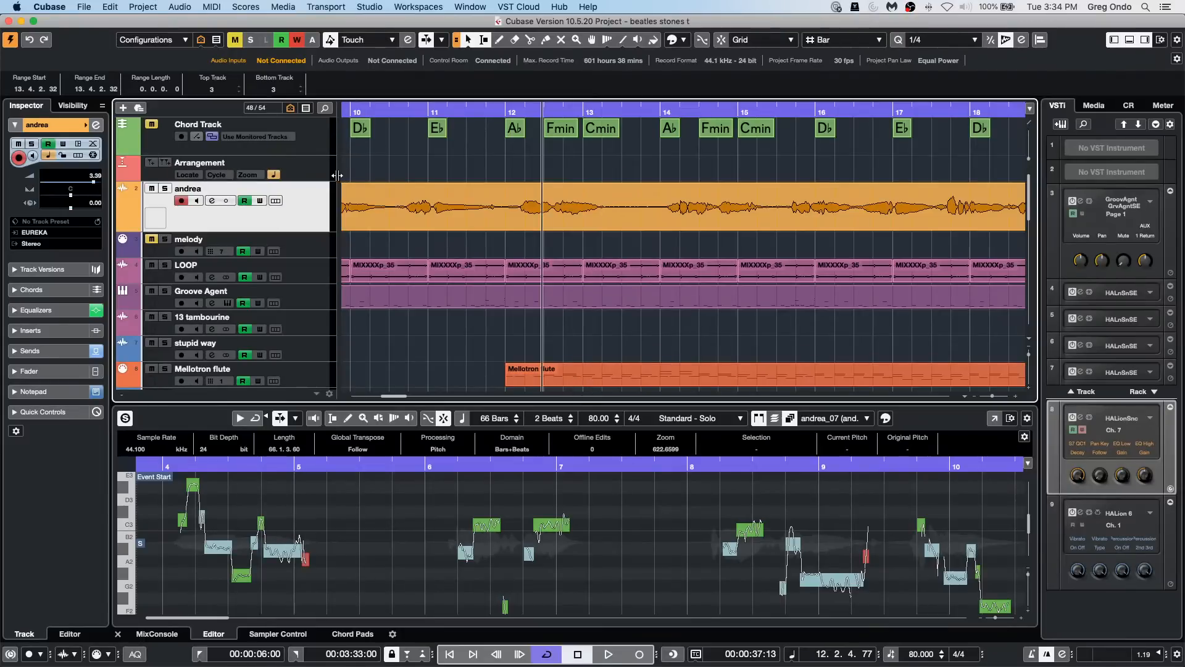
drag(499, 111, 499, 76)
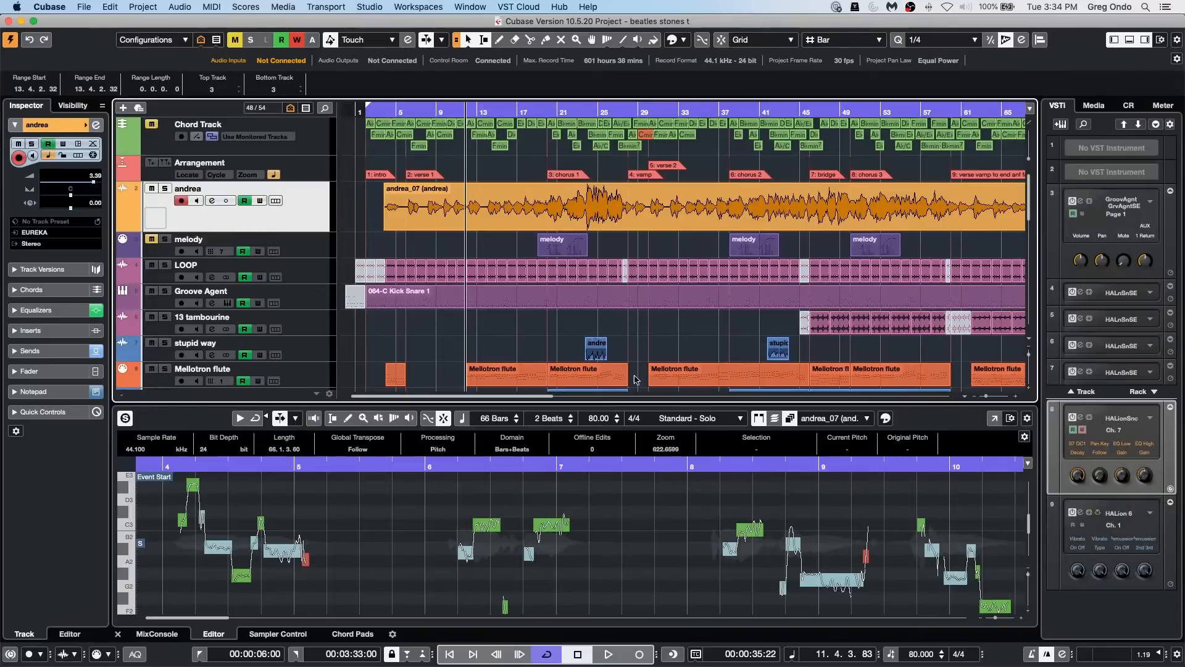
Step: Open the recent project jump off.cpr
click(85, 7)
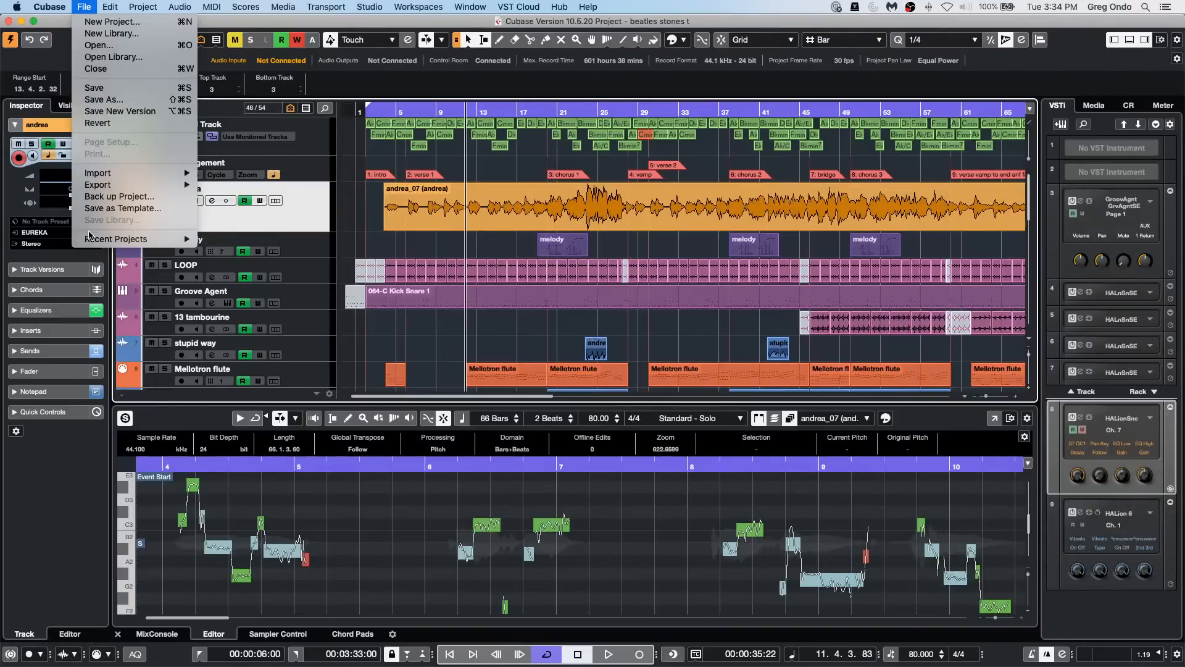
mouse_move(98, 245)
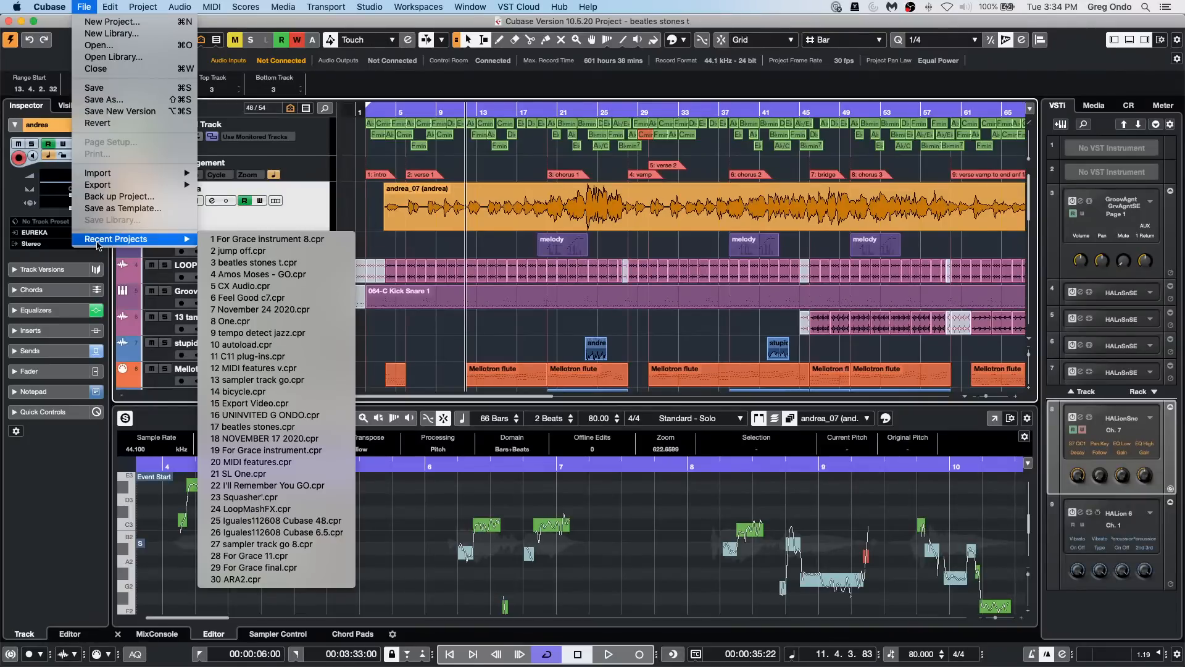
click(323, 252)
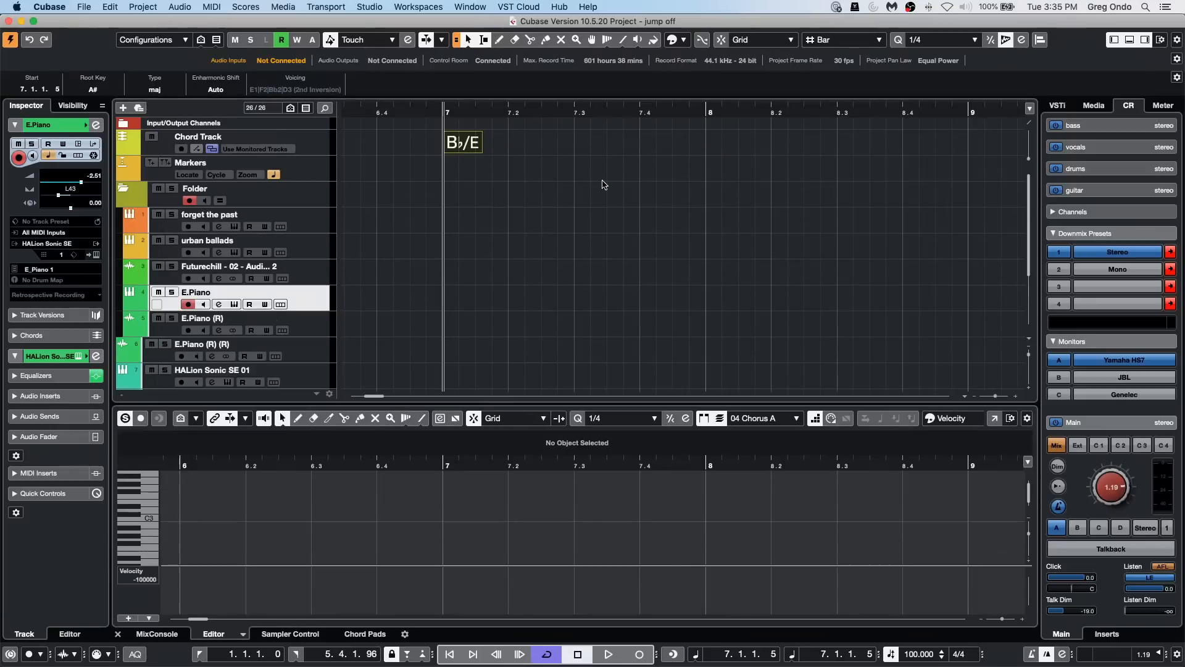
Step: Revert the jump off project to its last saved version and delete the files created since that save
click(78, 6)
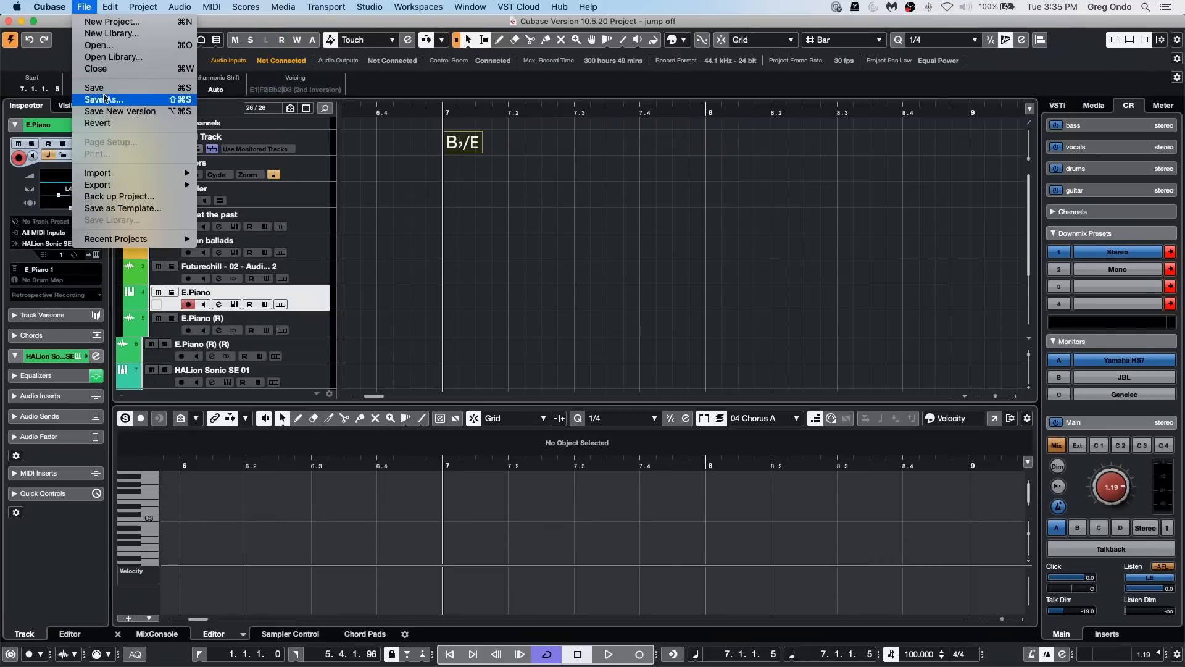
click(99, 124)
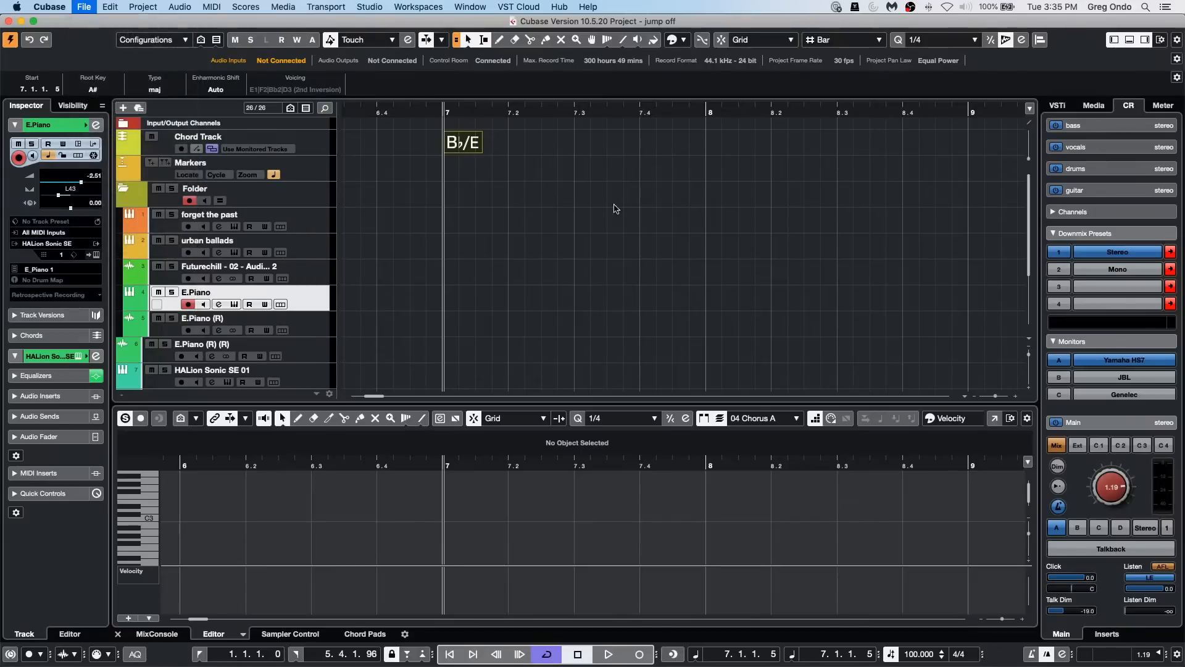
click(664, 234)
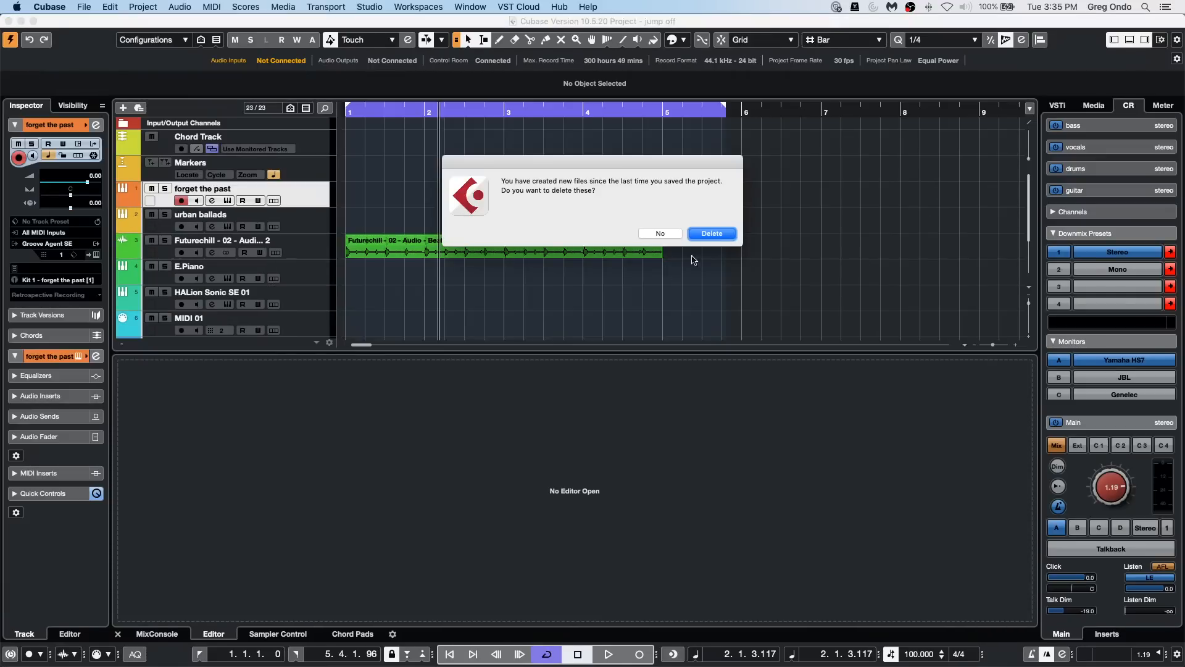
click(713, 234)
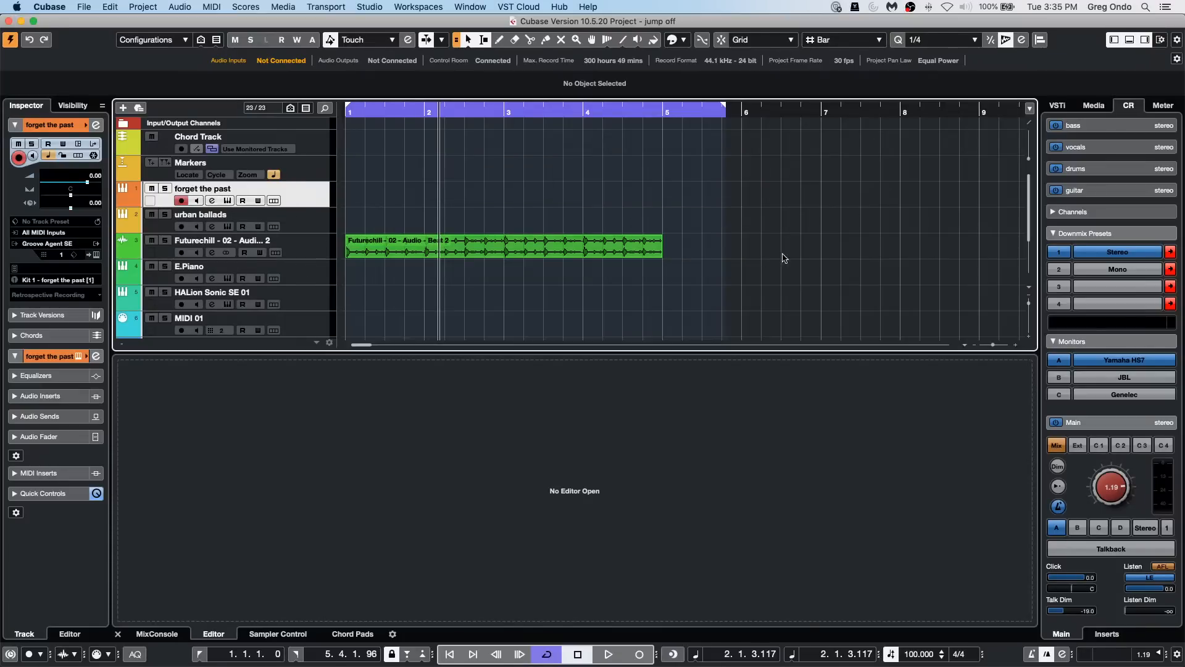
Step: Set the left and right locators so the cycle range runs from bar 6 to bar 7
super+click(744, 116)
alt+click(820, 117)
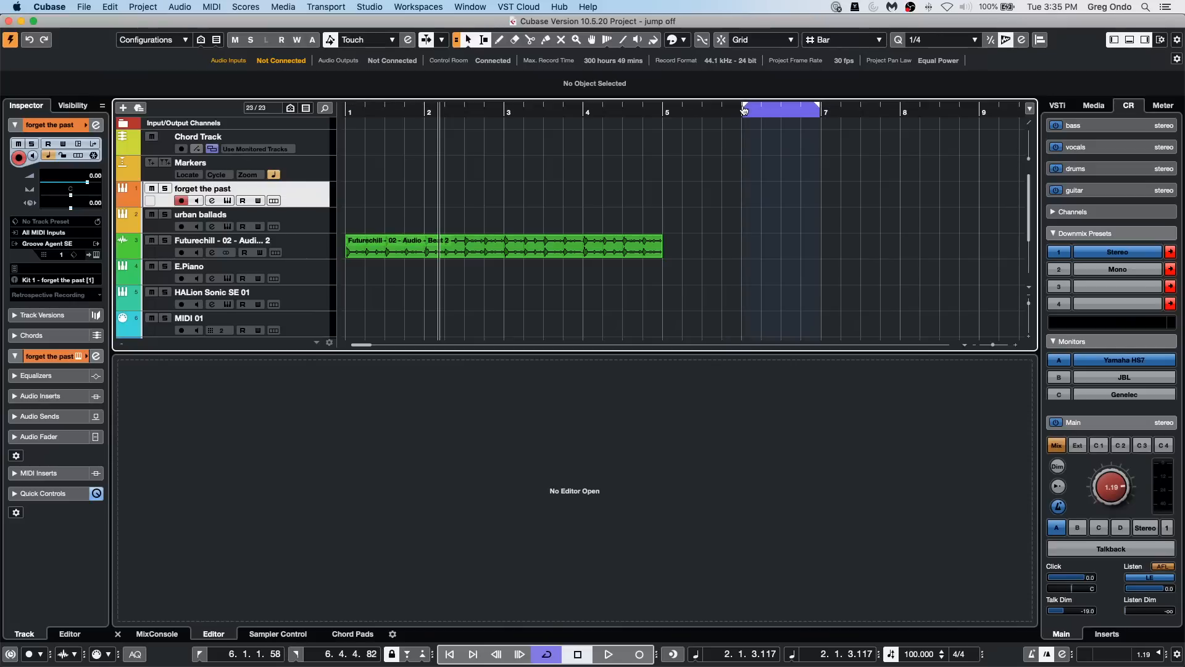
drag(746, 109, 744, 108)
key(j)
alt+click(833, 108)
Step: Select the E.Piano track and raise the Control Room main level to 5.27
click(302, 272)
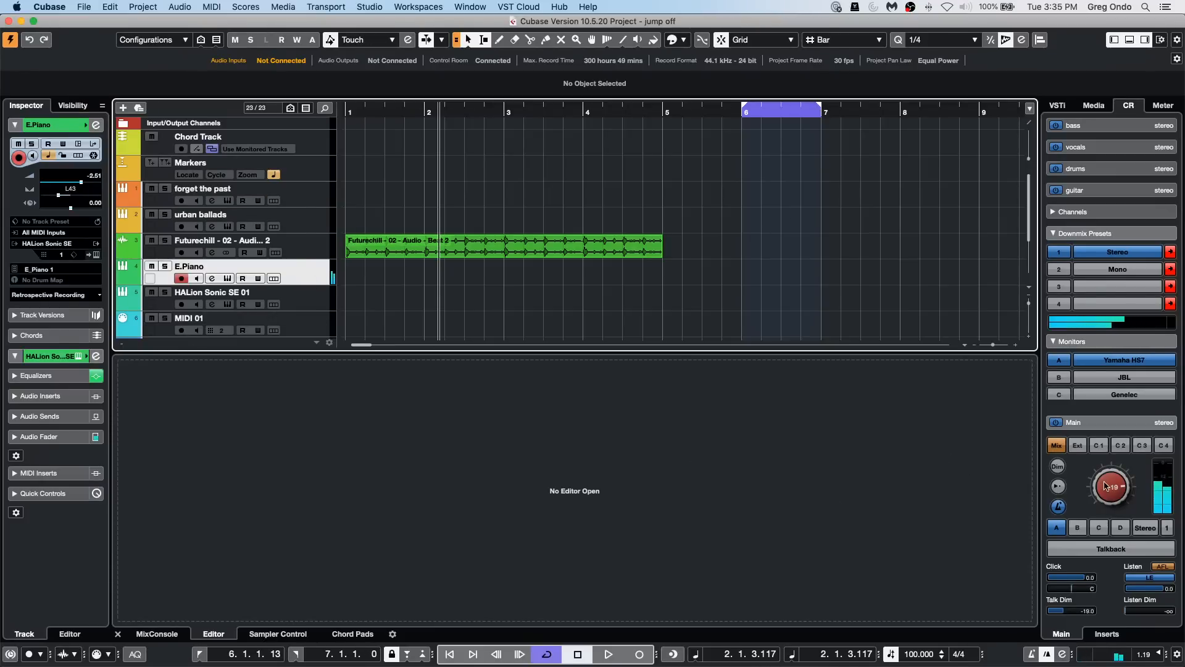
drag(1122, 485, 1118, 478)
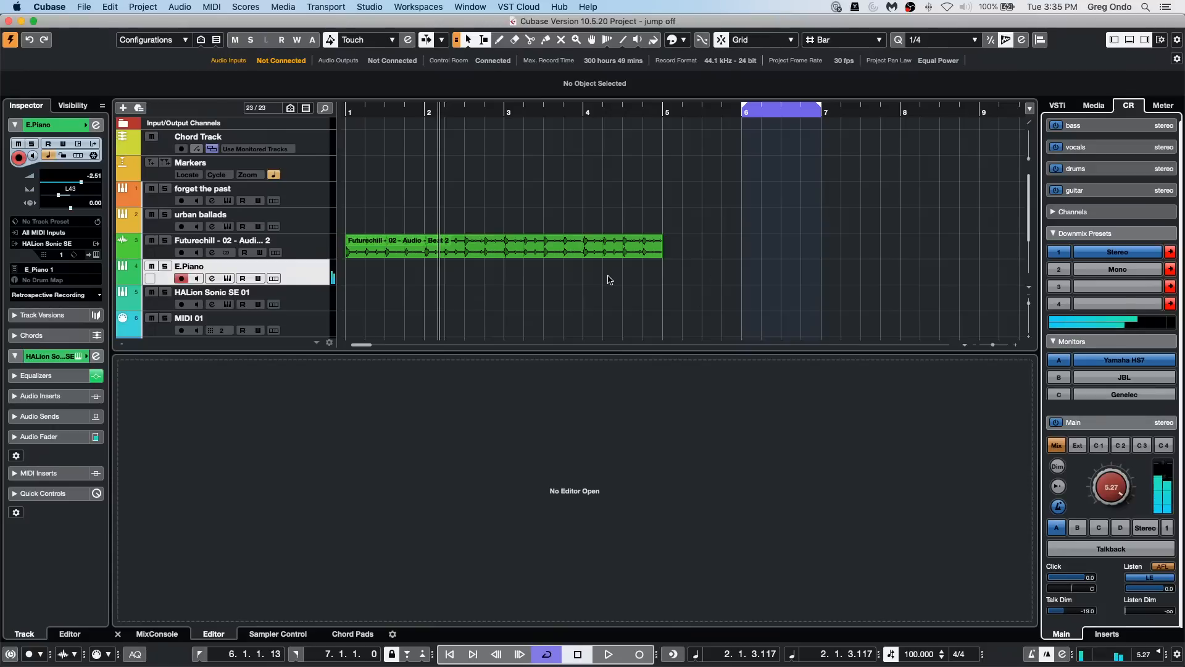
click(733, 111)
click(639, 654)
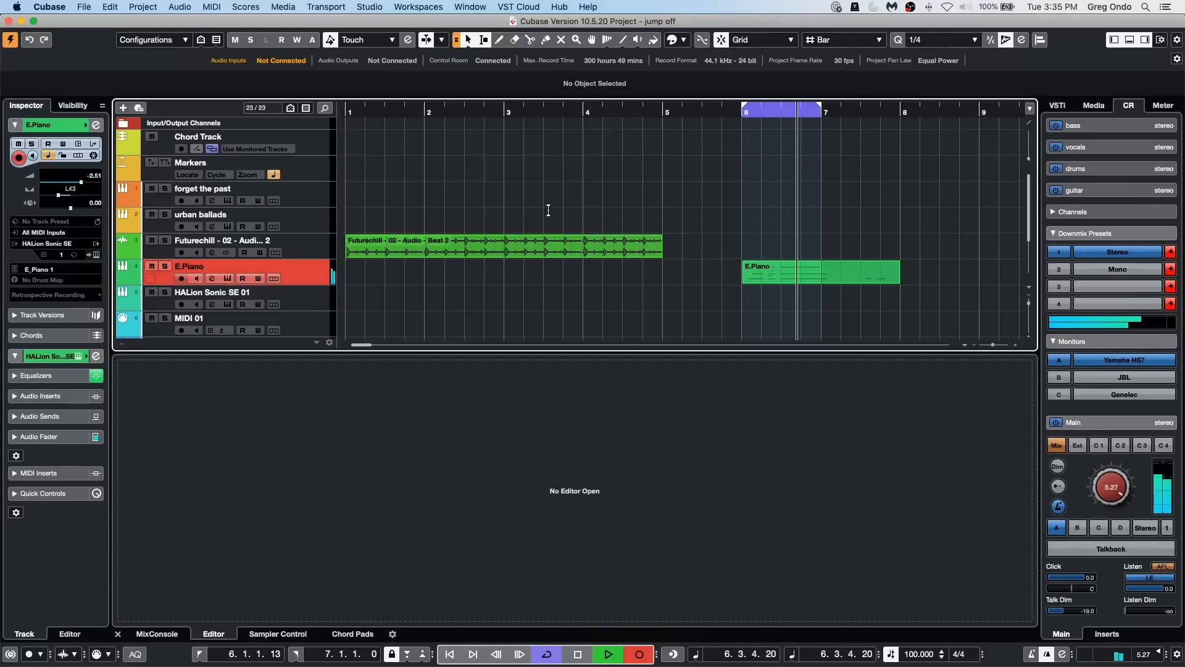
key(space)
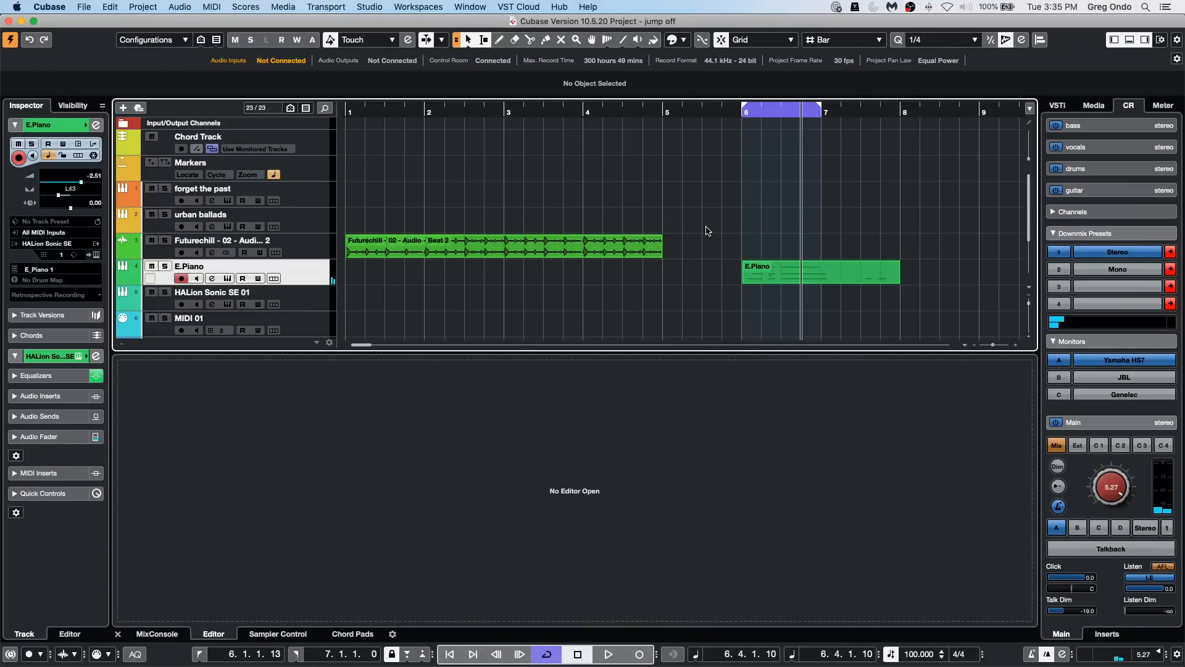
key(super+z)
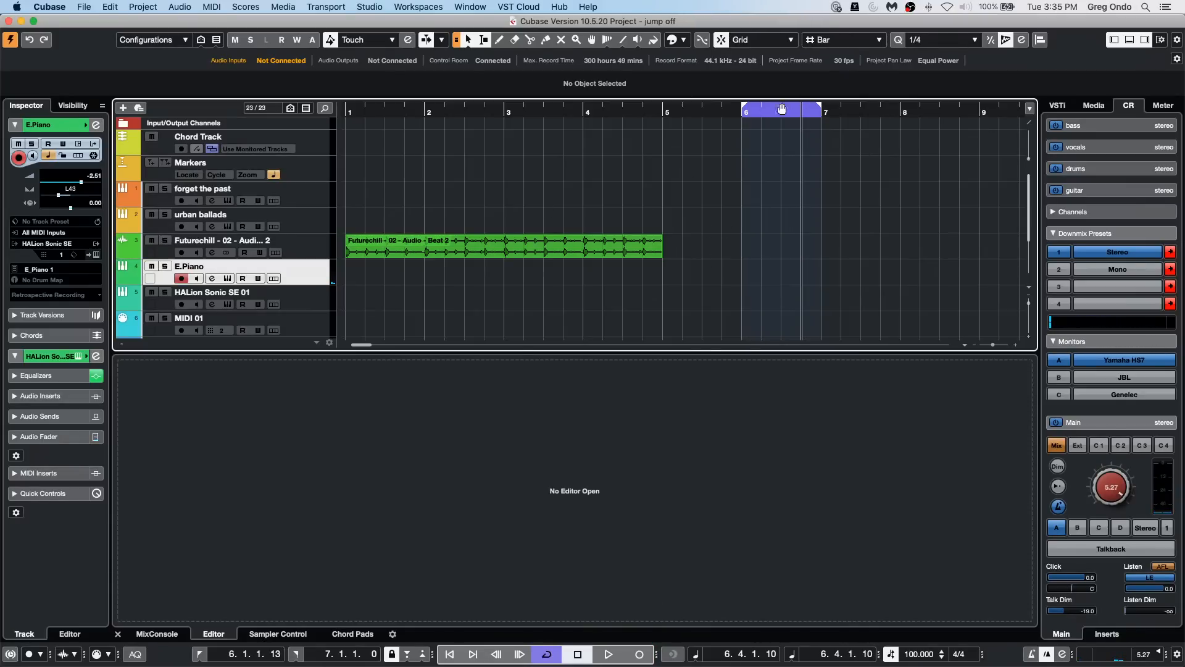
Step: Record a MIDI part on the E.Piano track from the start of bar 6 within the cycle range
click(756, 110)
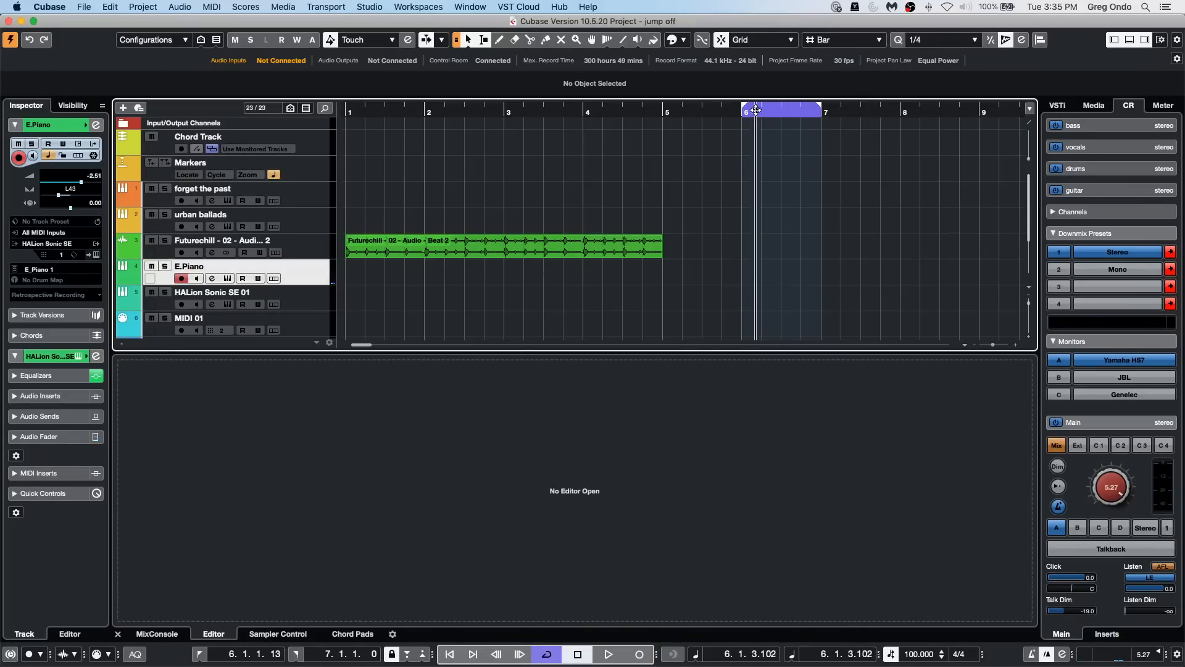
click(609, 654)
click(642, 652)
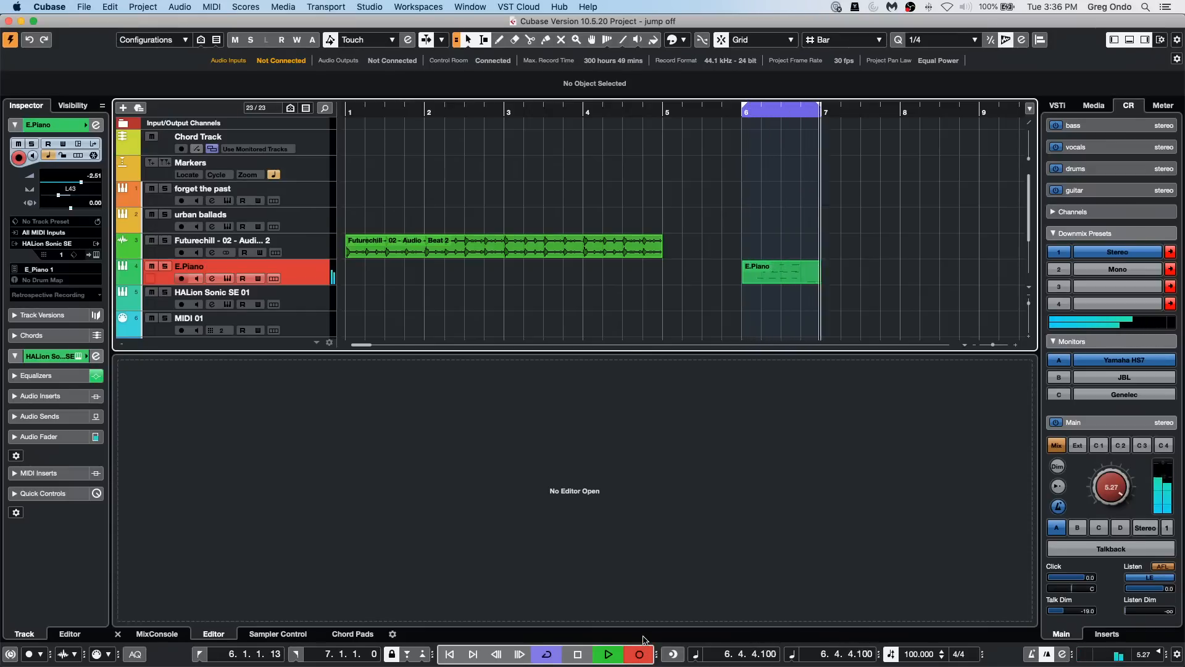
key(space)
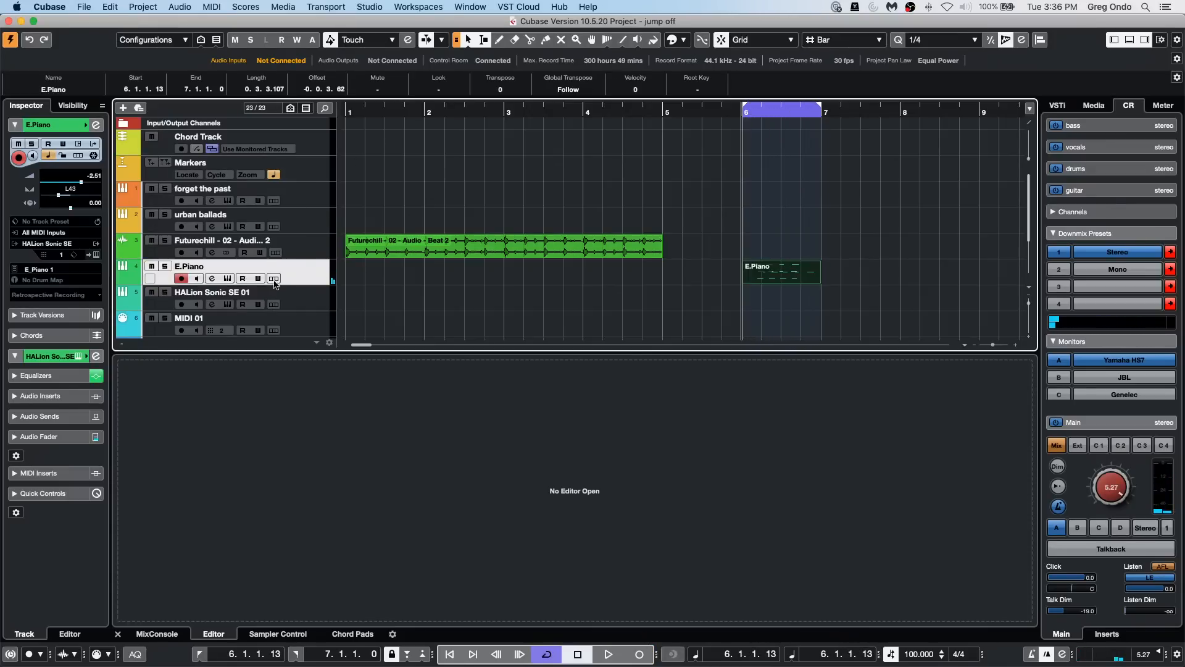
Step: Show the lanes of the E.Piano track and set the cycled MIDI record mode to Mix-Stacked (No Mute)
click(275, 279)
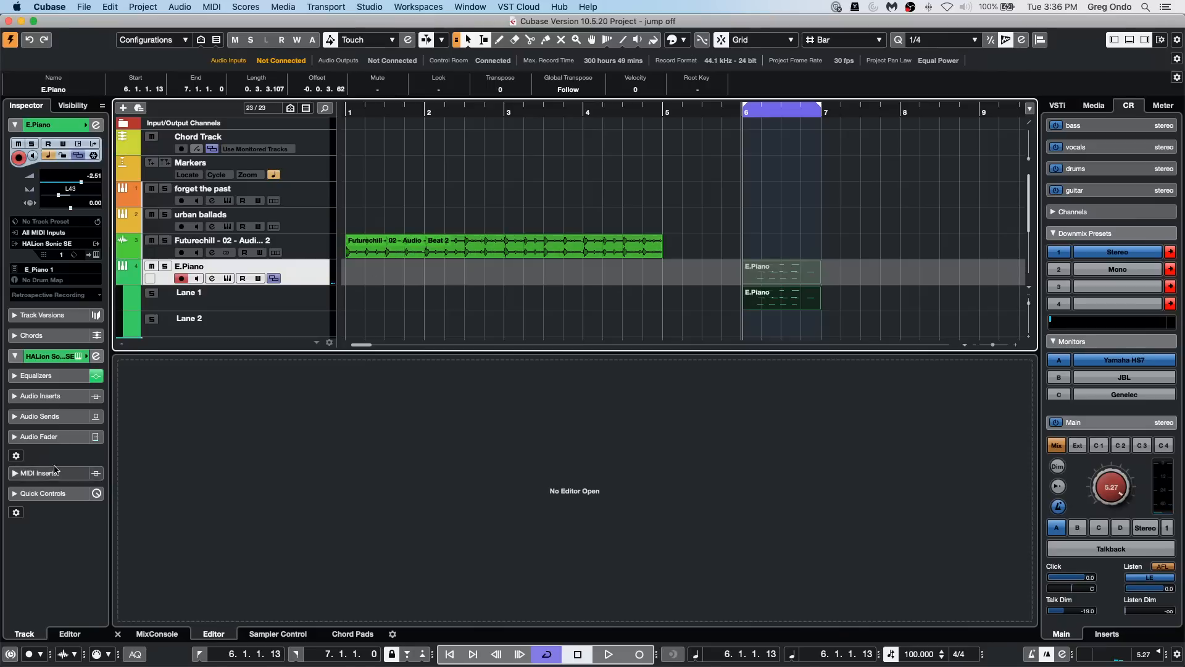
click(101, 656)
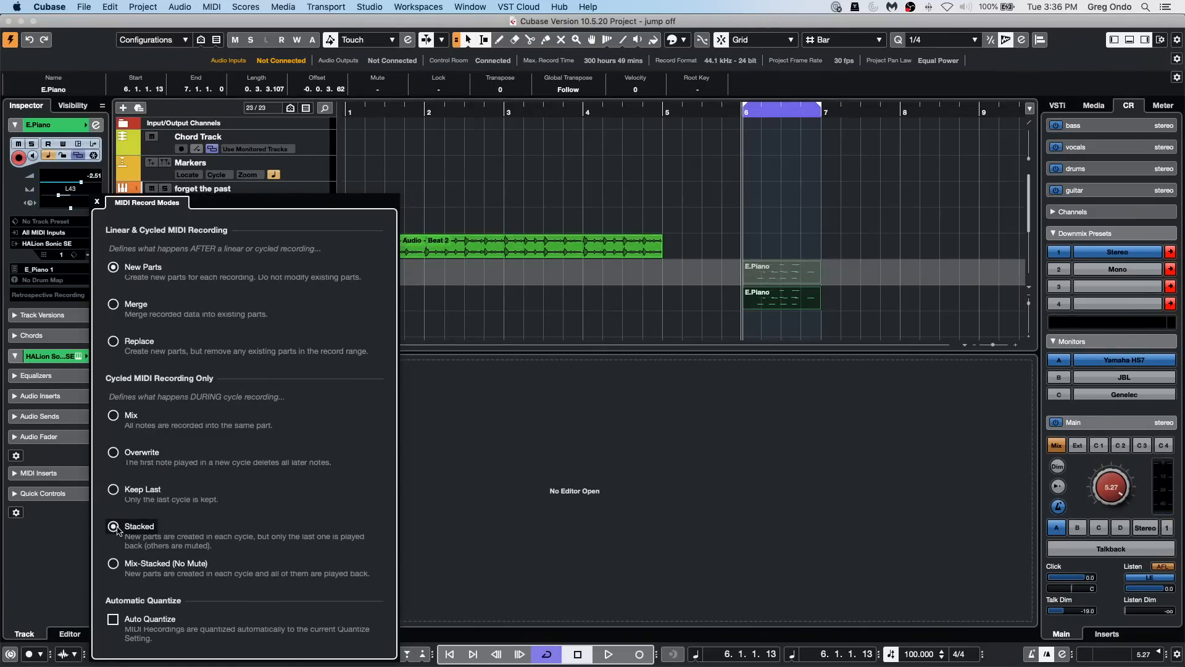
click(116, 568)
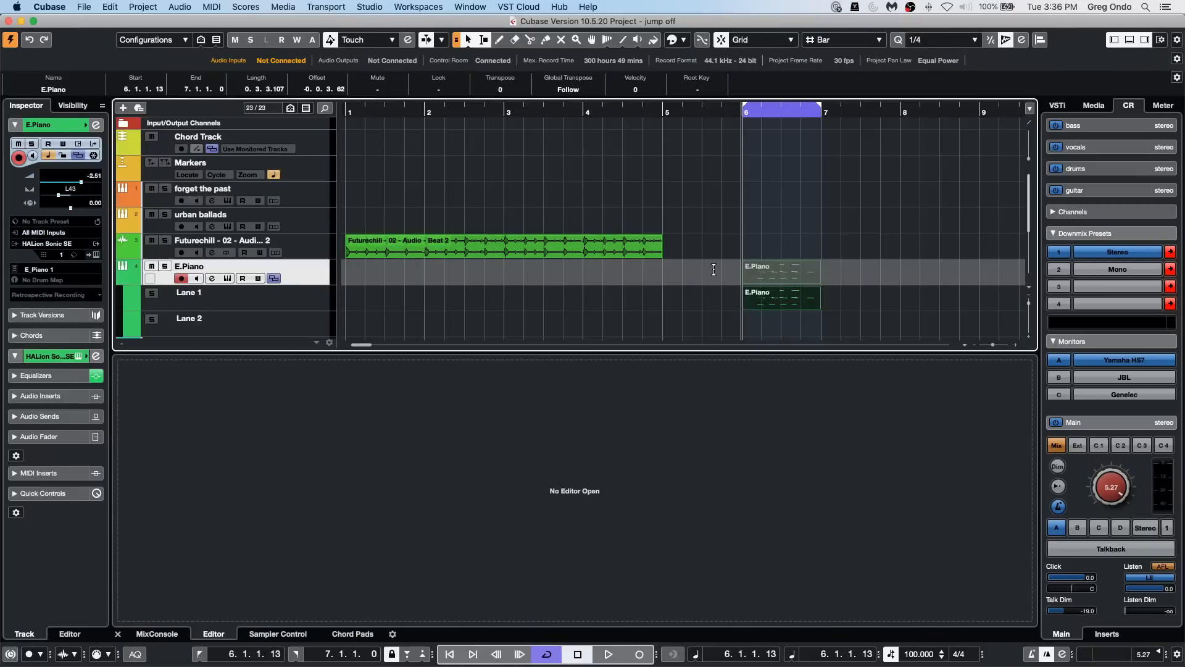
Step: Erase the recorded E.Piano part at bar 6 with the Erase tool and return to the Object Selection tool
right_click(714, 278)
click(761, 279)
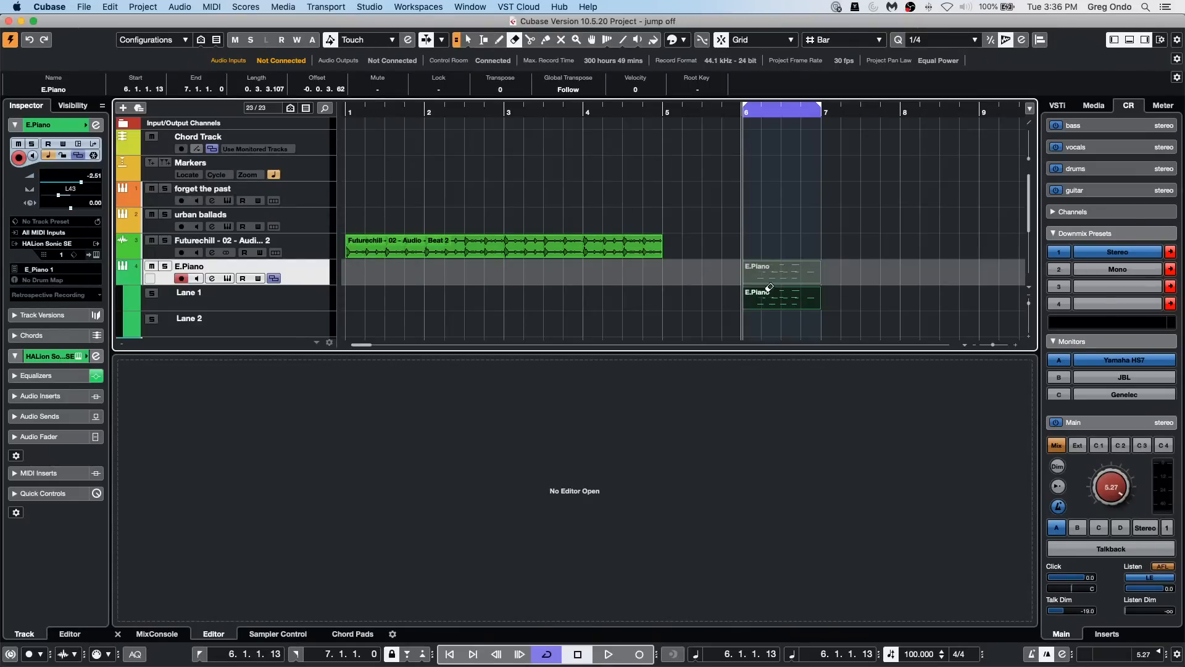
click(769, 275)
key(1)
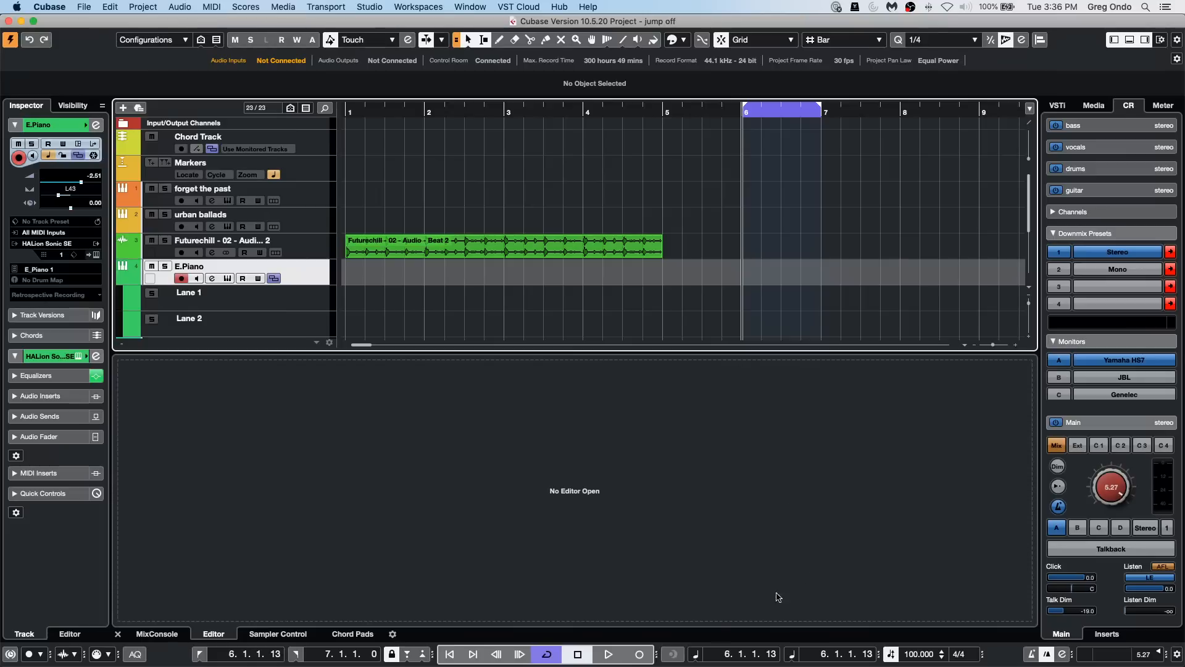
Step: Cycle-record five stacked MIDI takes on separate E.Piano lanes between bars 6 and 7
click(639, 653)
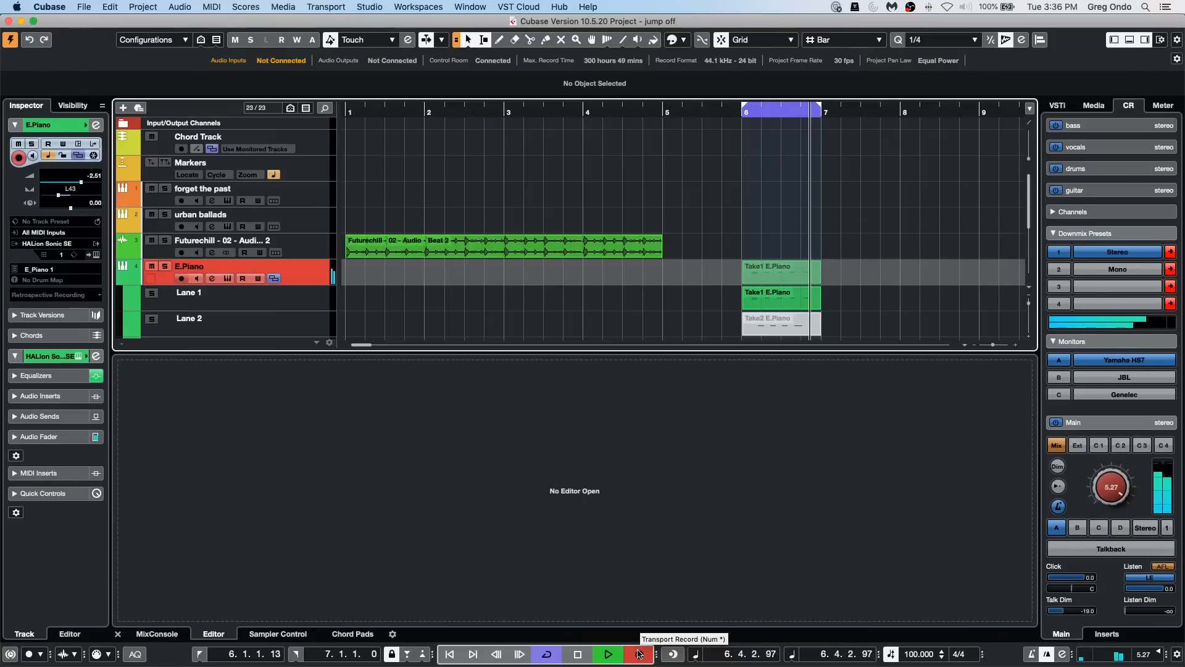
click(639, 654)
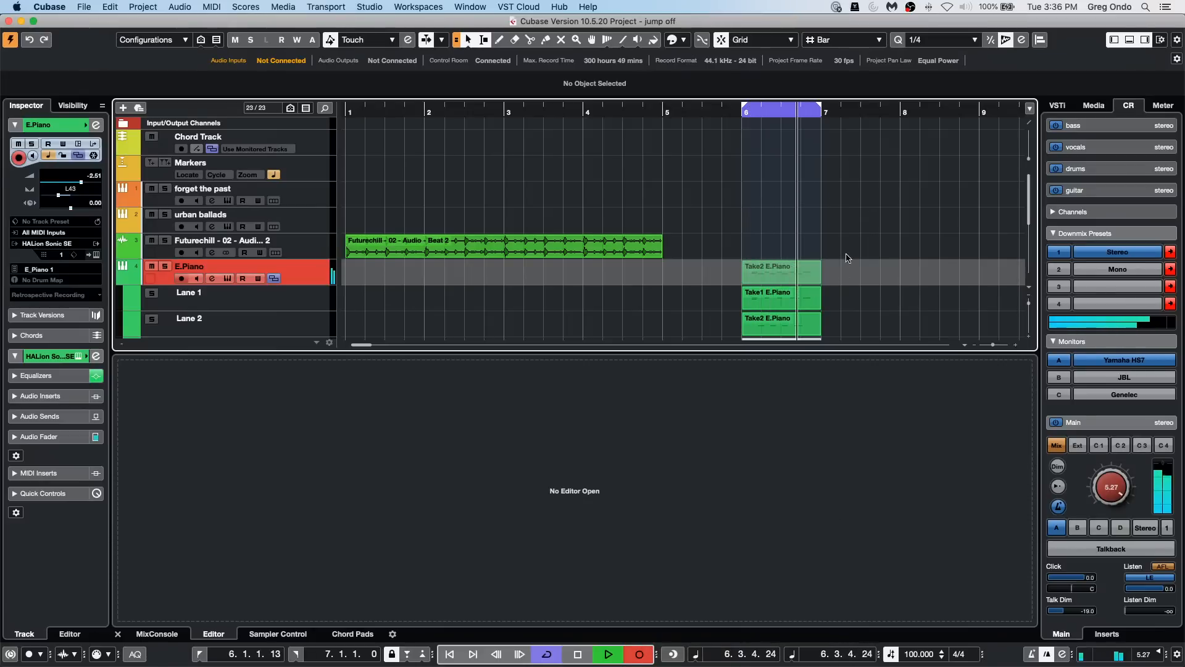
scroll(852, 250, down, 4)
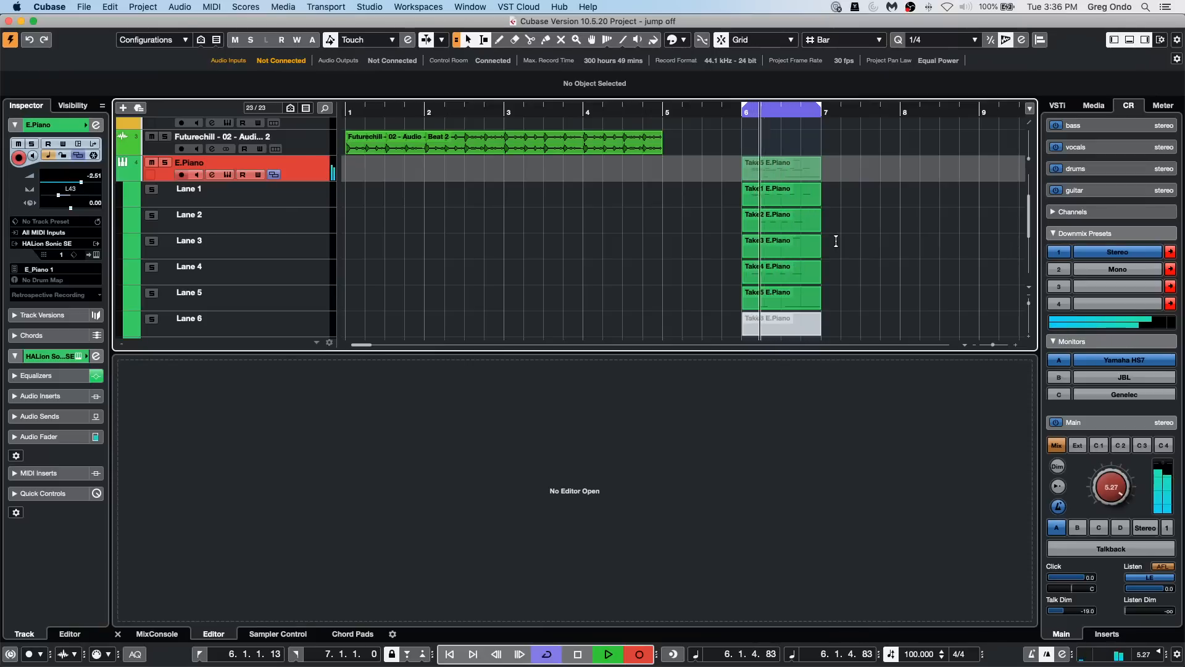
key(space)
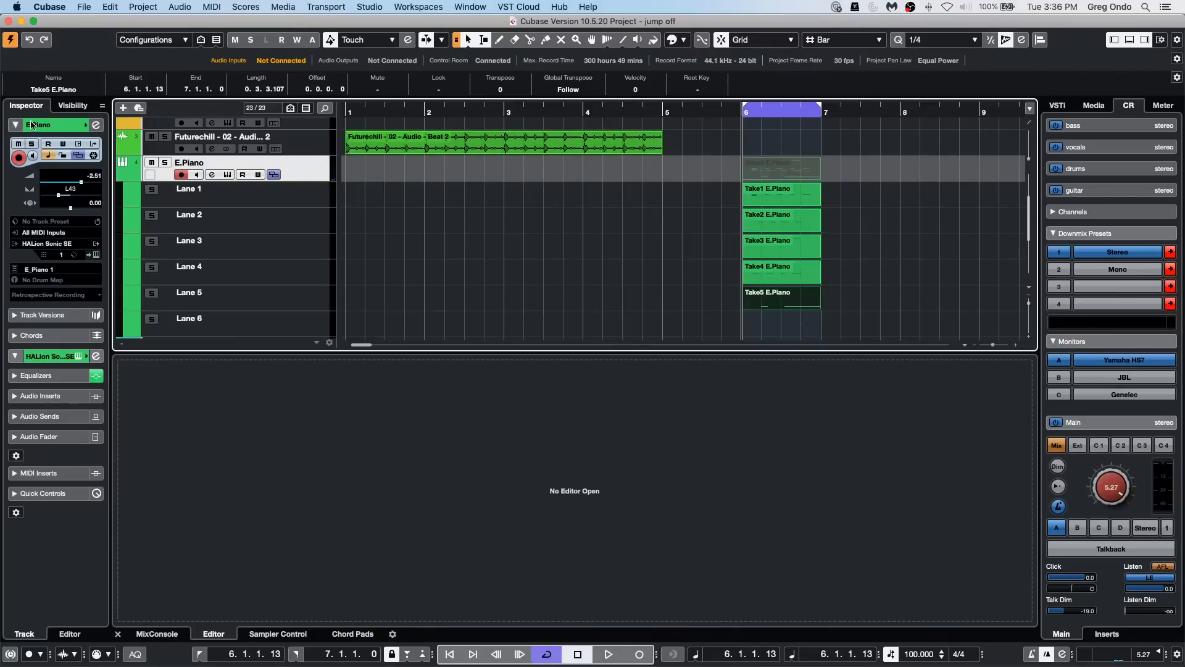
Step: Review the MIDI Record Modes options and delete all the recorded E.Piano takes from their lanes
click(96, 653)
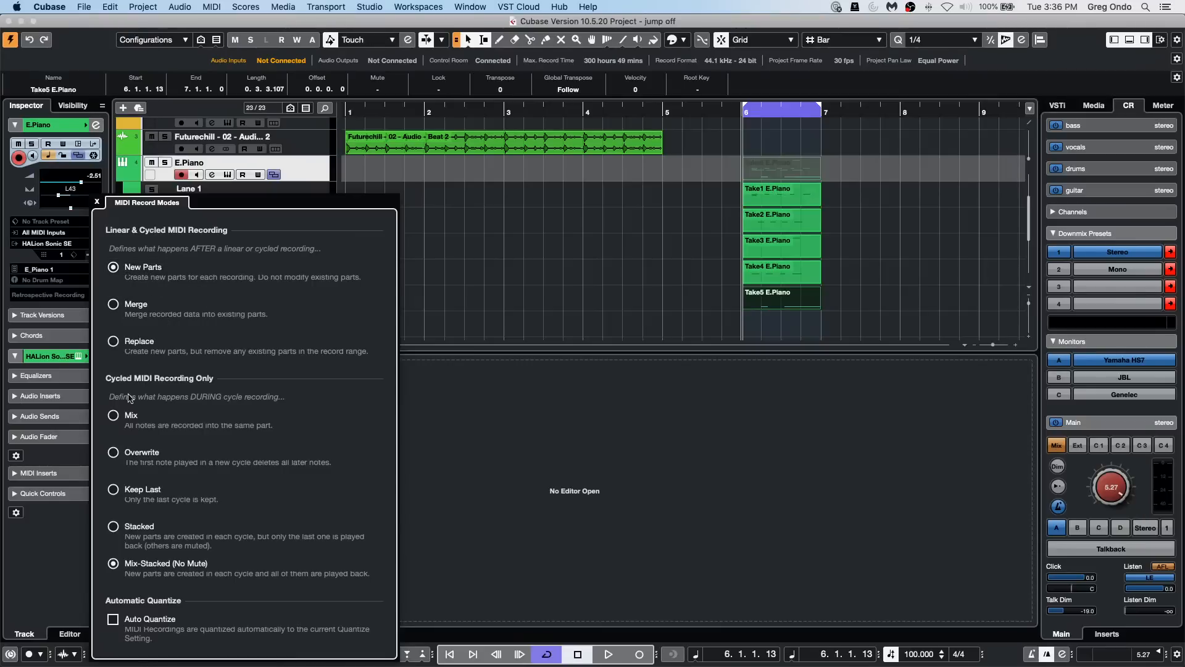
click(514, 187)
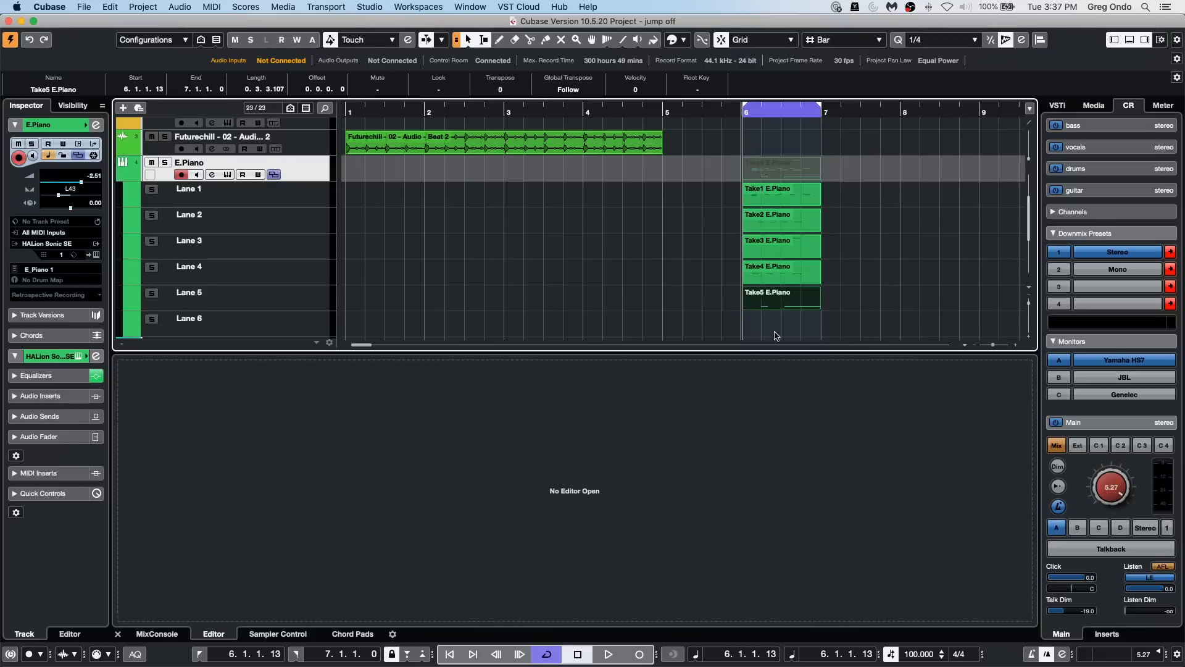
drag(780, 320, 741, 278)
key(Delete)
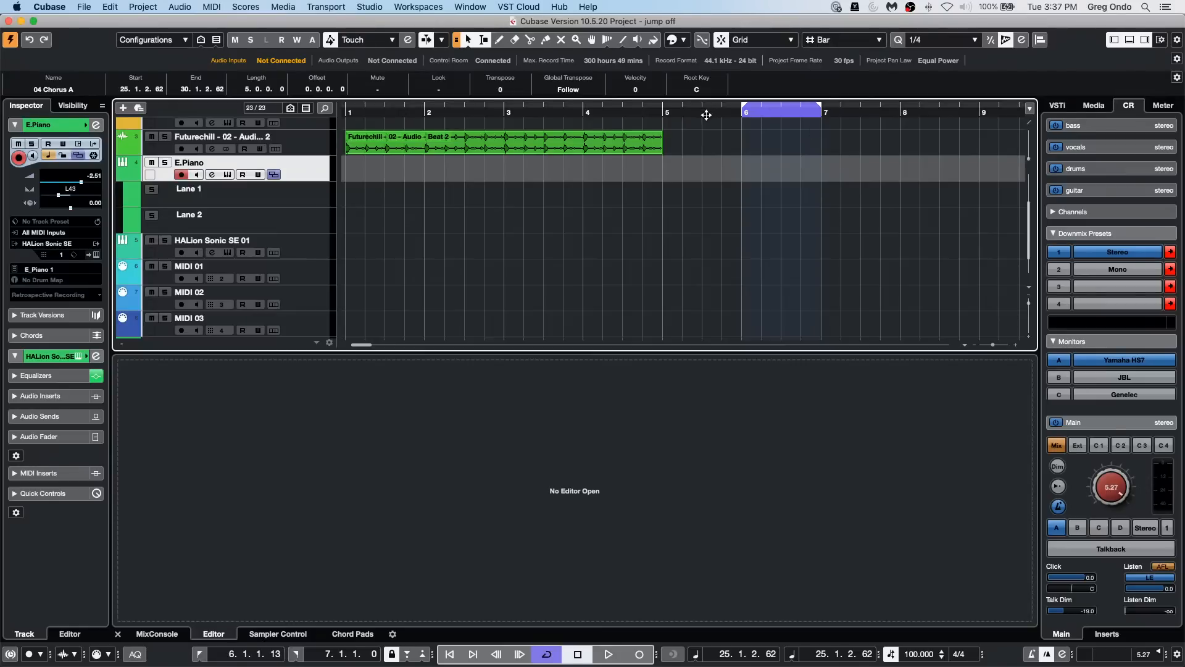
Step: Extend the cycle range to bar 12 and create an empty E.Piano part spanning bars 6 to 12
mouse_move(707, 115)
mouse_down()
mouse_move(535, 109)
mouse_move(702, 114)
mouse_up()
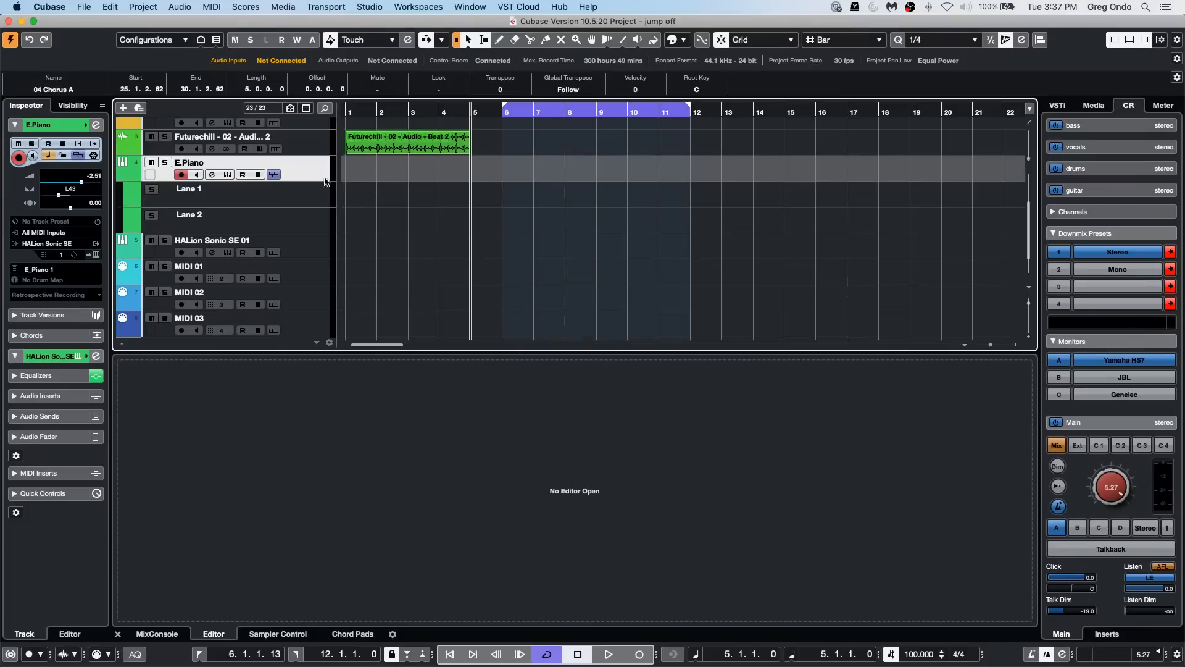
right_click(525, 171)
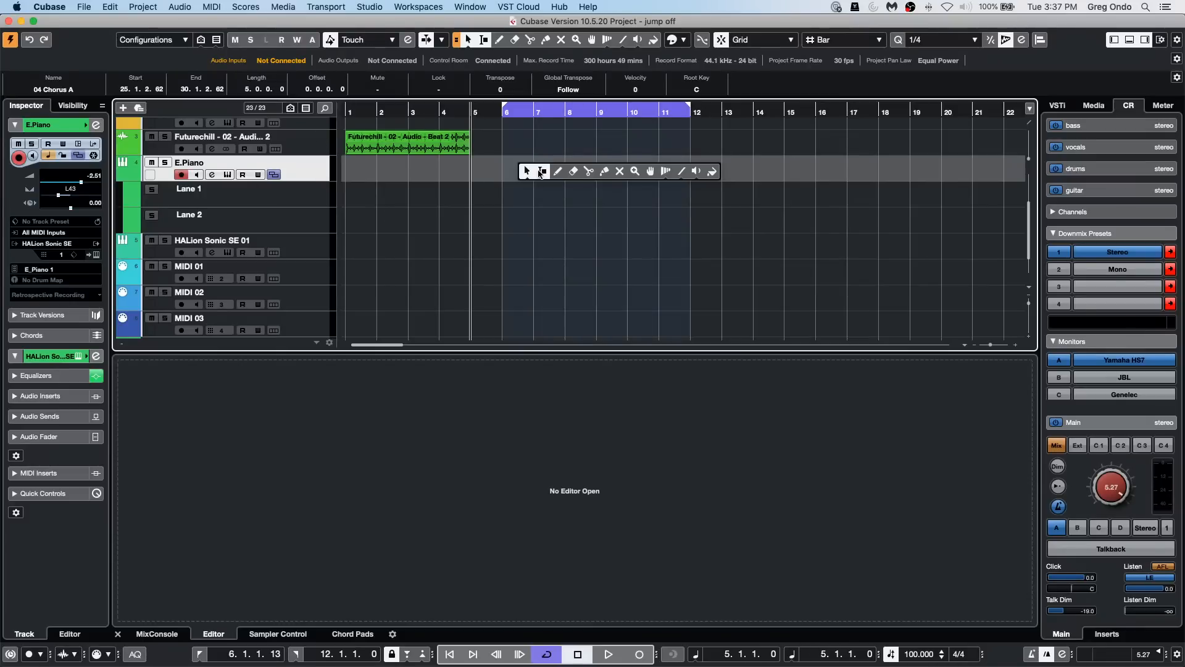
click(541, 172)
double_click(547, 173)
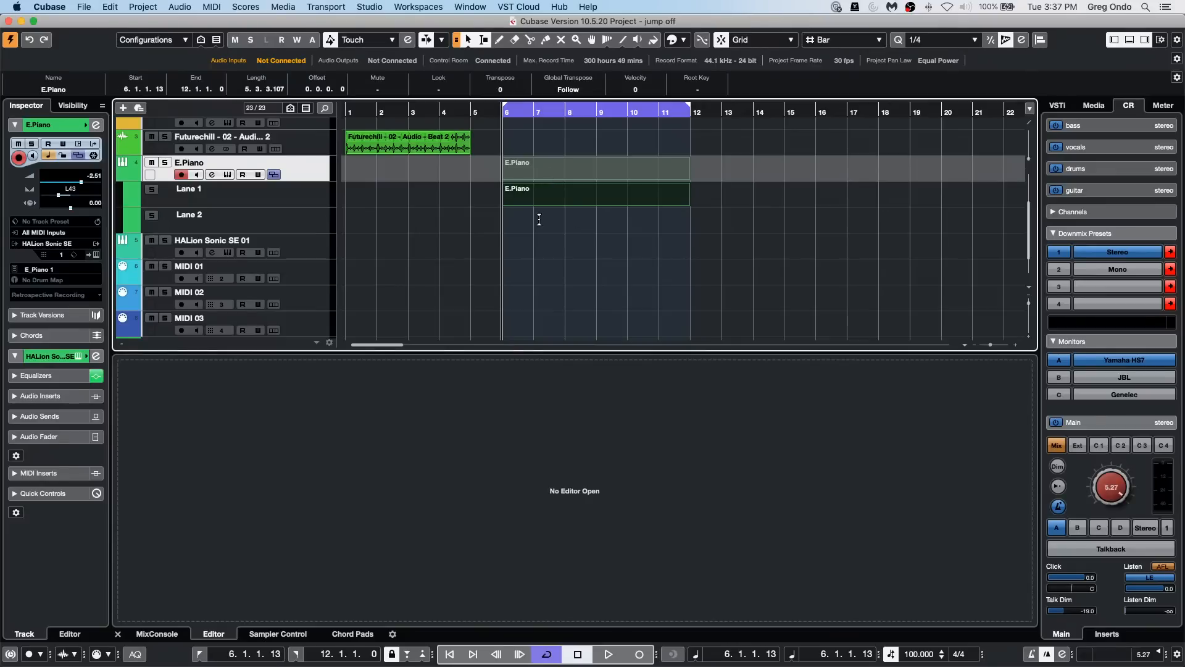
Step: Hide the E.Piano track's lanes and open its empty part in a separate Key Editor window
click(275, 176)
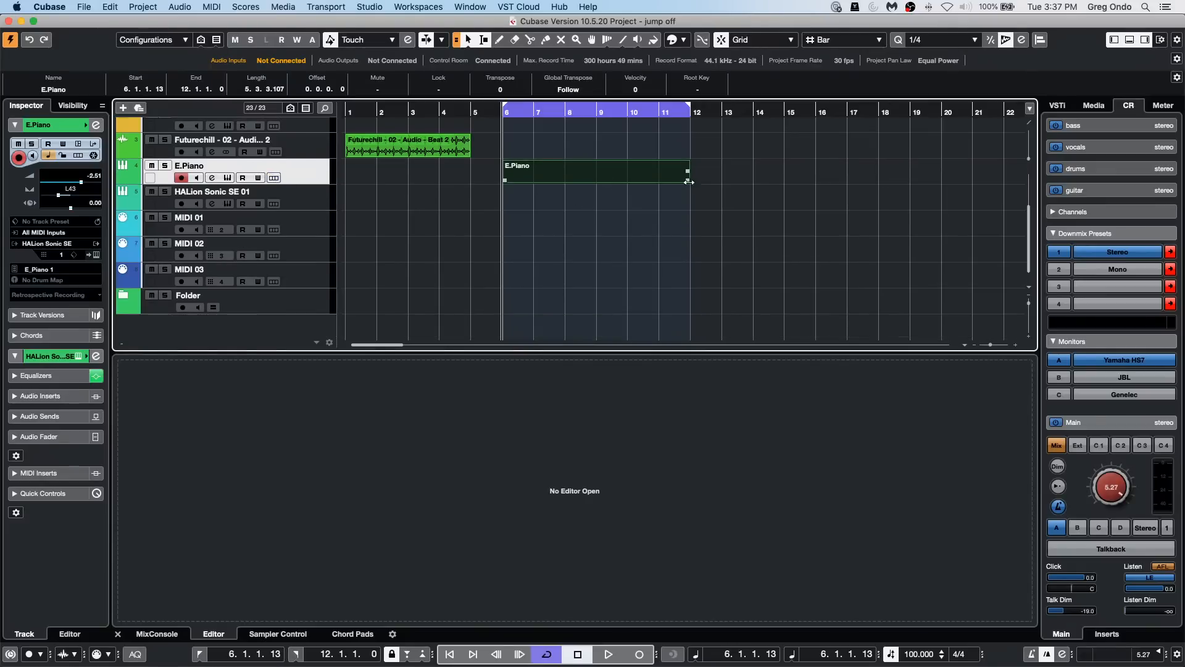
double_click(598, 179)
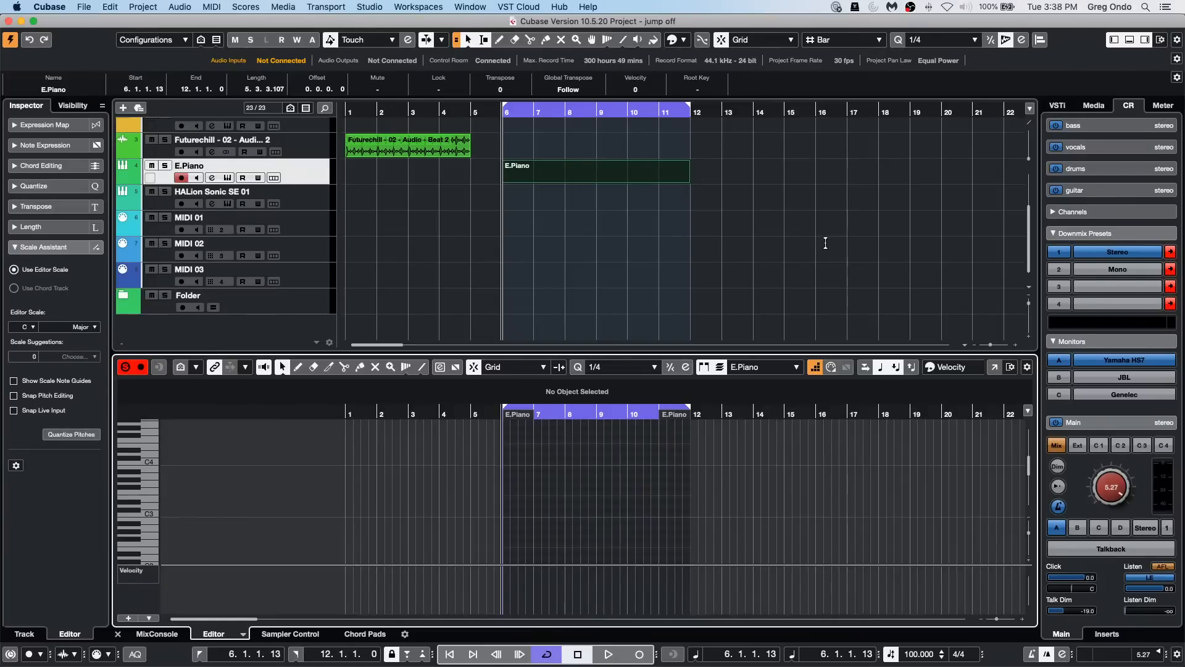
click(995, 371)
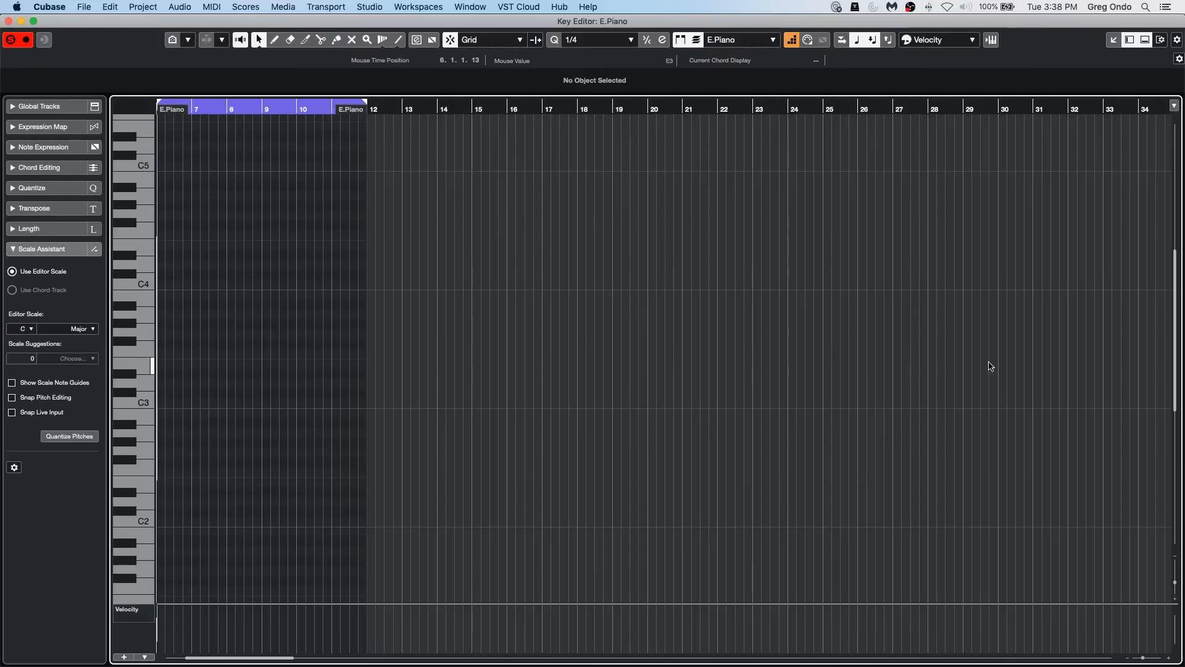
Step: Set the Scale Assistant's editor scale to D Major and place the project cursor at bar 6, beat 2
click(30, 330)
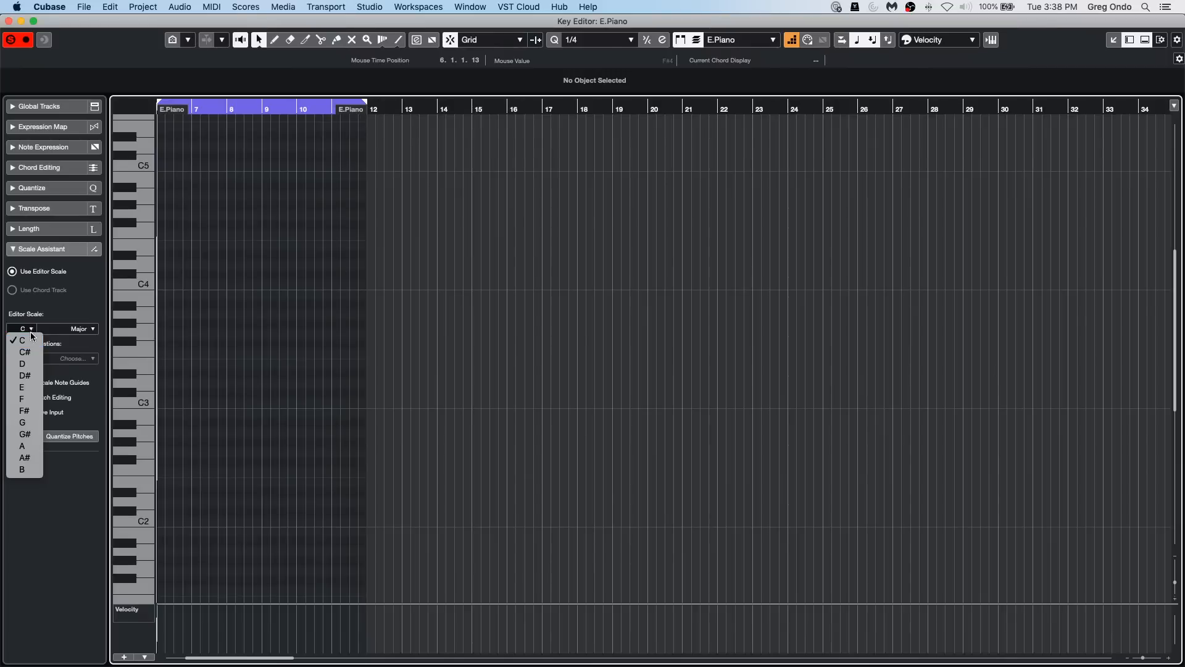
click(24, 363)
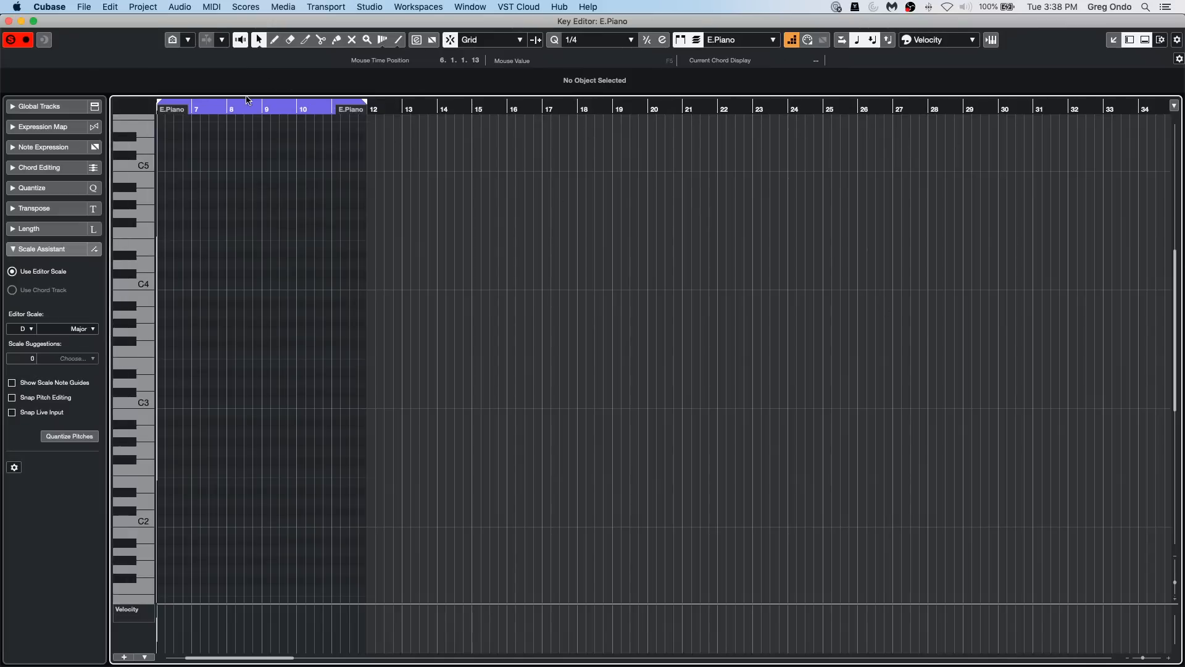
drag(215, 109, 341, 115)
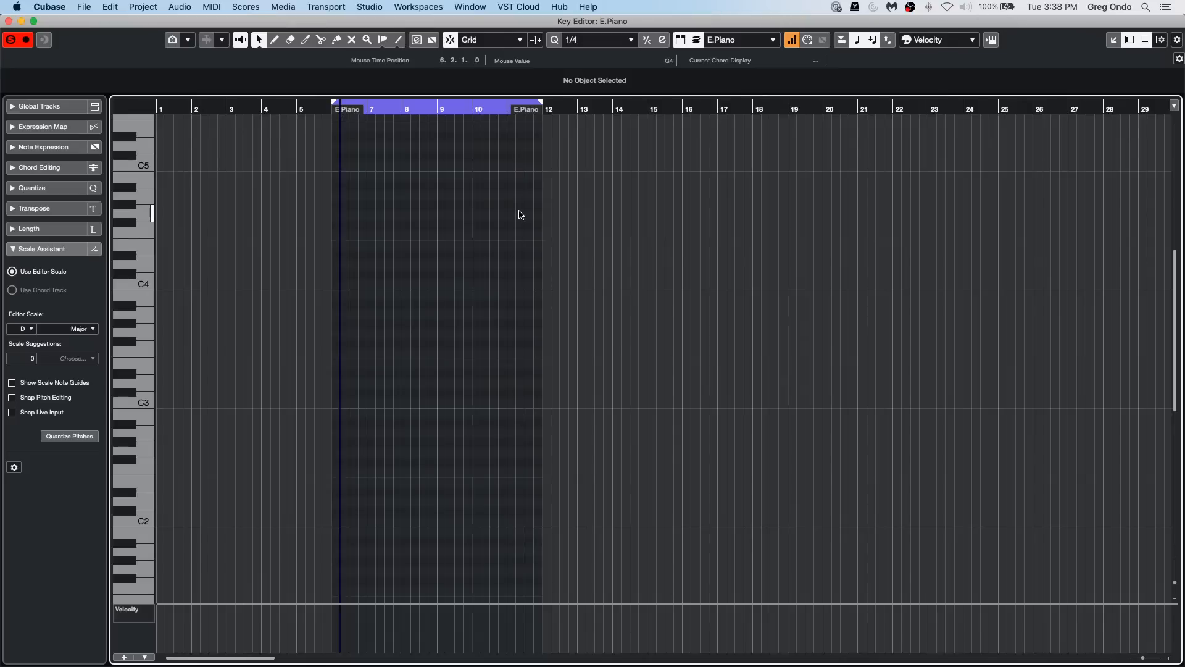
key(j)
key(h)
key(h)
key(h)
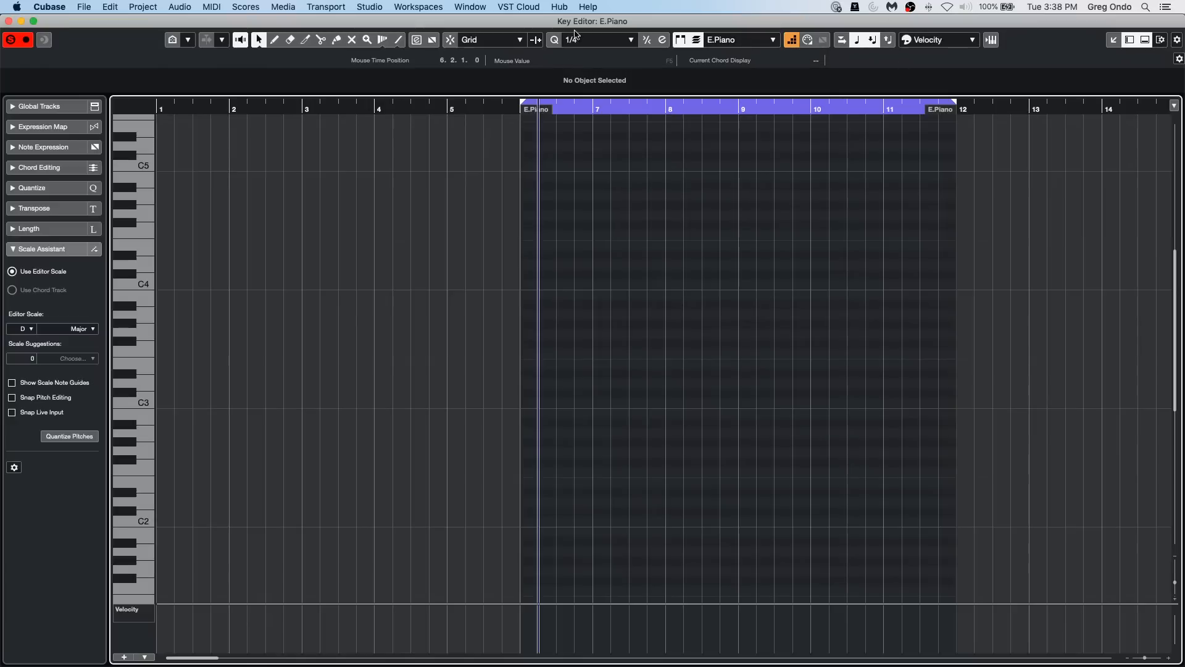
Step: Set the Key Editor's quantize value to 1/2 and enable Step Input
click(577, 38)
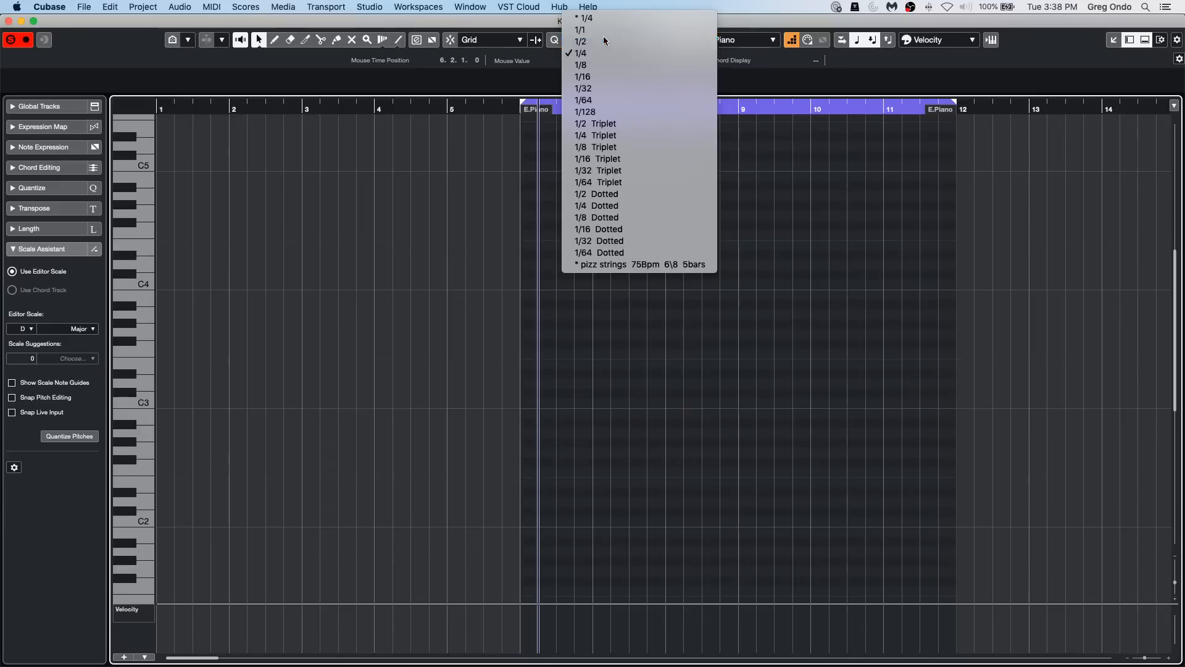
click(604, 41)
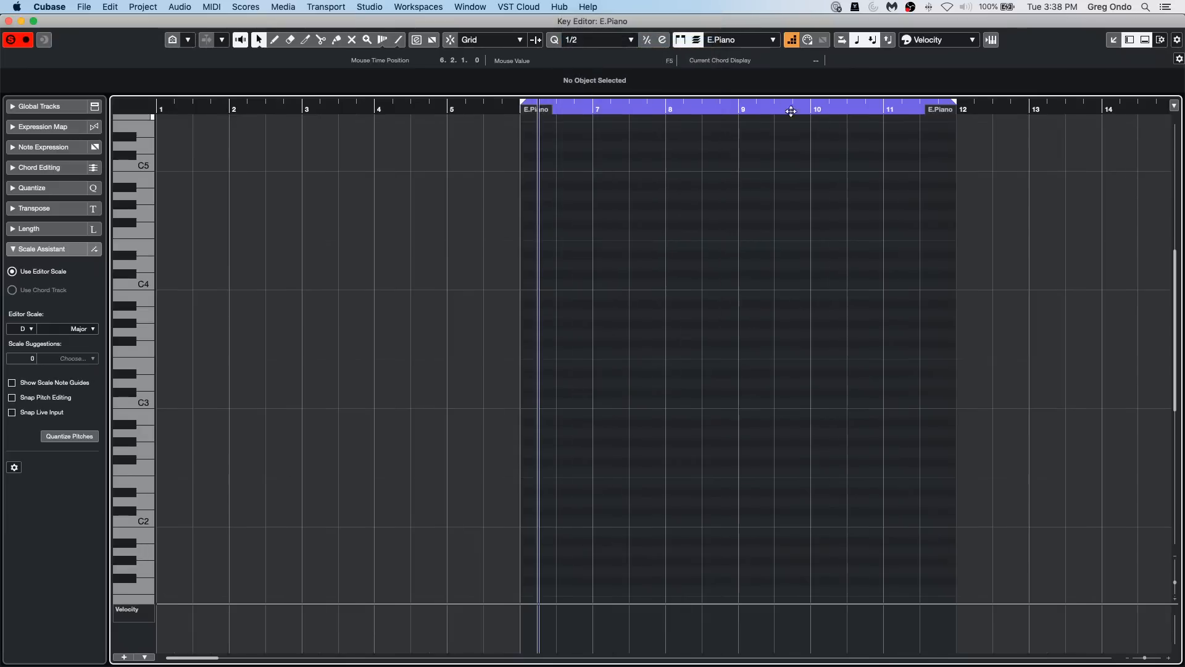
click(790, 42)
Step: Move the step input position back to the start of bar 7
key(Left)
key(Left)
key(Left)
key(Left)
key(Left)
key(Left)
key(Left)
key(Left)
key(Left)
key(Left)
key(Left)
key(Left)
key(Left)
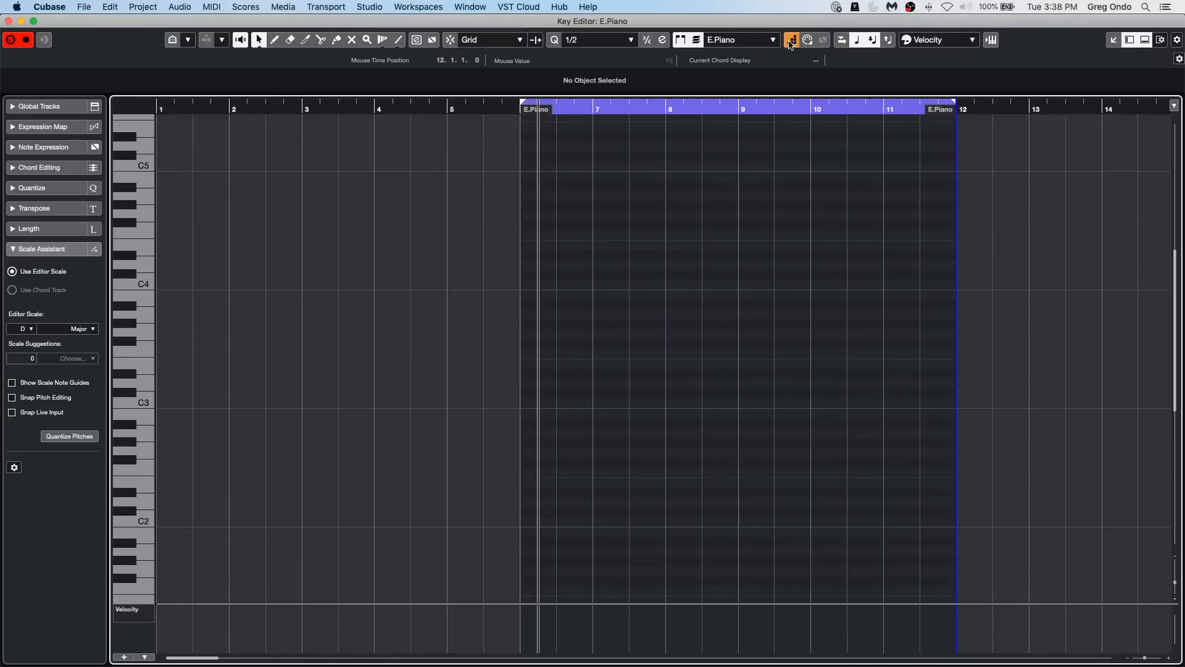
key(Left)
key(Right)
key(Left)
key(Left)
key(Left)
key(Left)
key(Left)
key(Left)
key(Left)
key(Left)
key(Left)
key(Left)
key(Left)
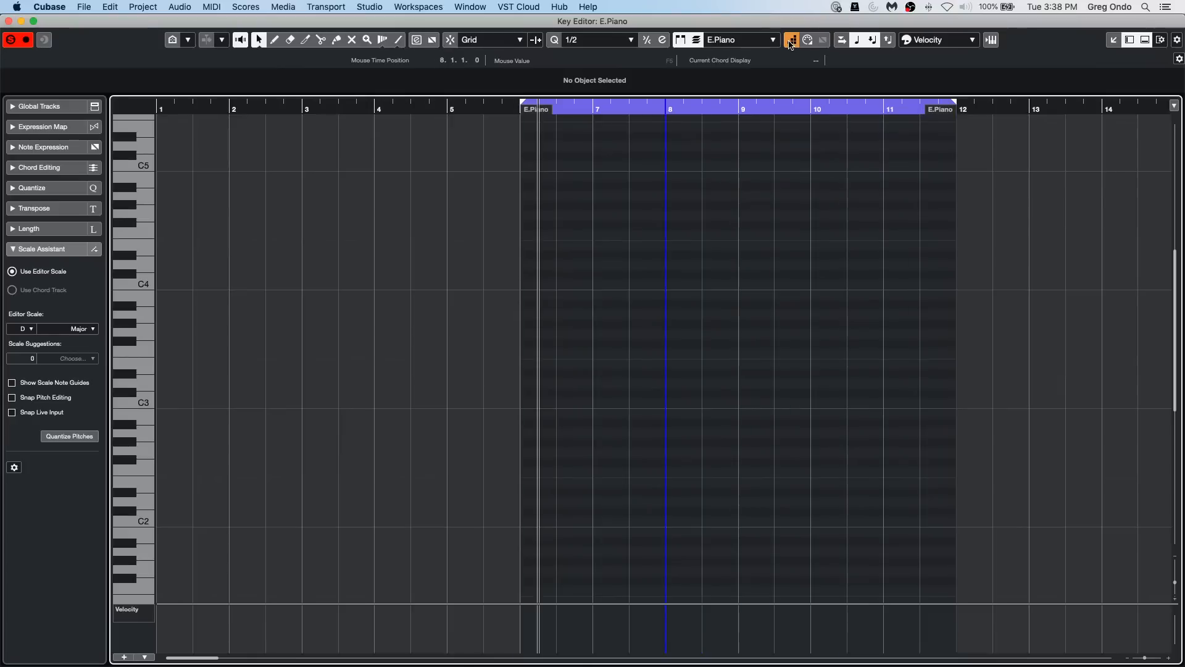
key(Left)
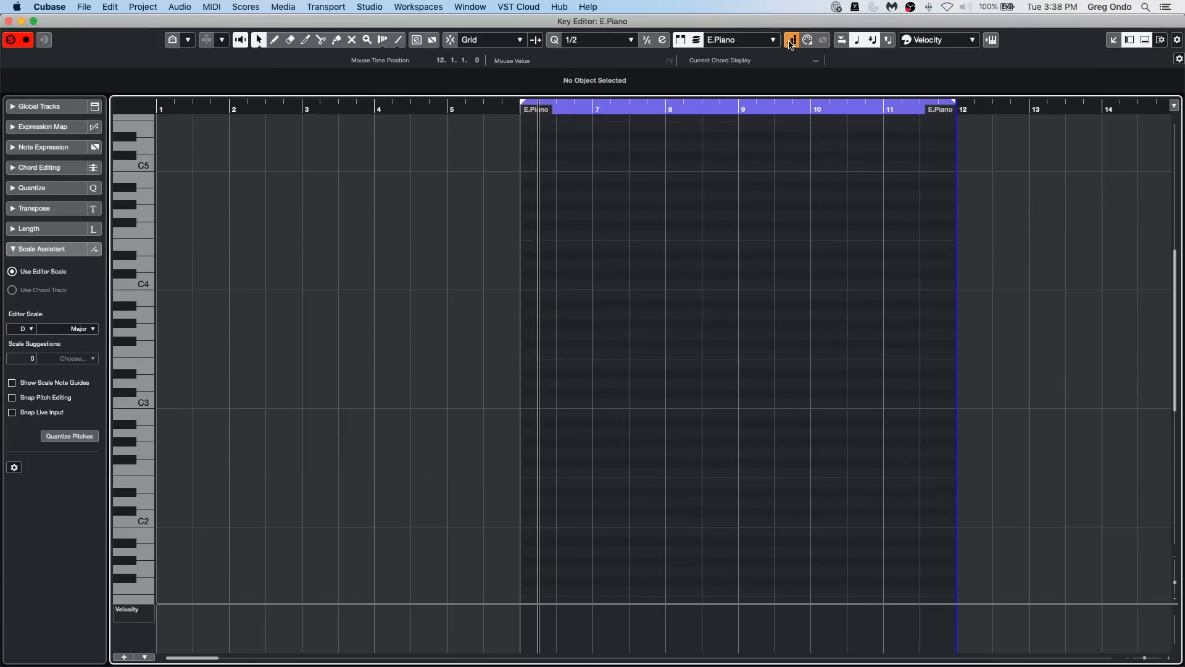
key(Left)
key(Left)
key(Left)
key(Left)
key(Left)
key(Left)
key(Left)
key(Left)
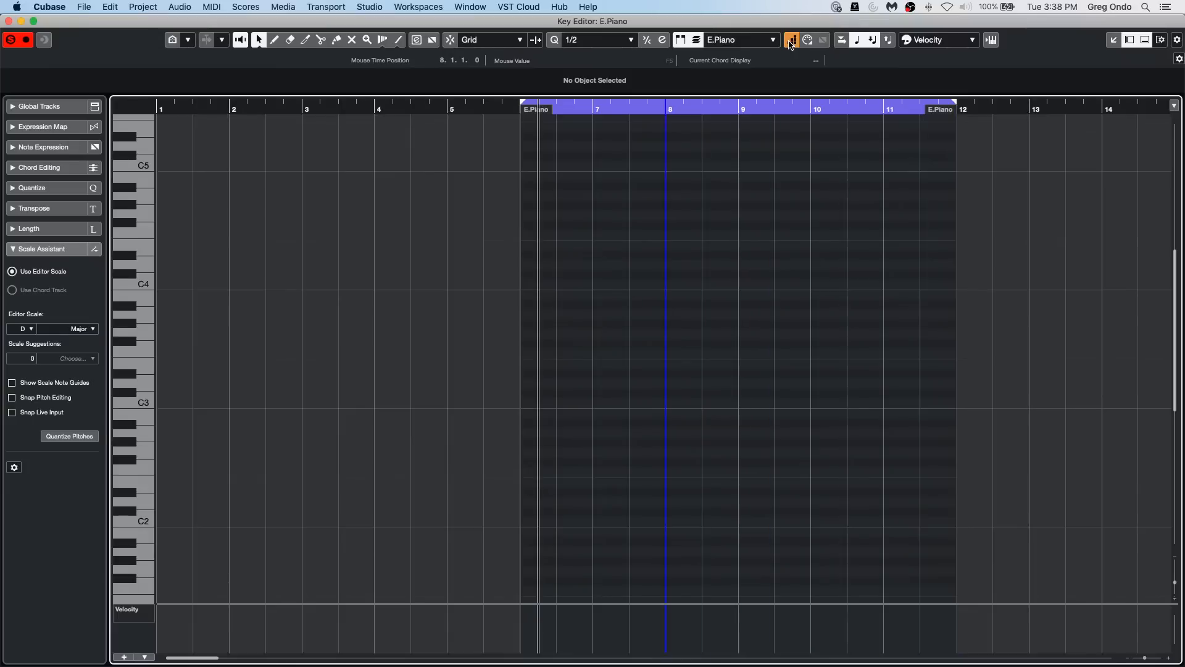
key(Left)
key(Left)
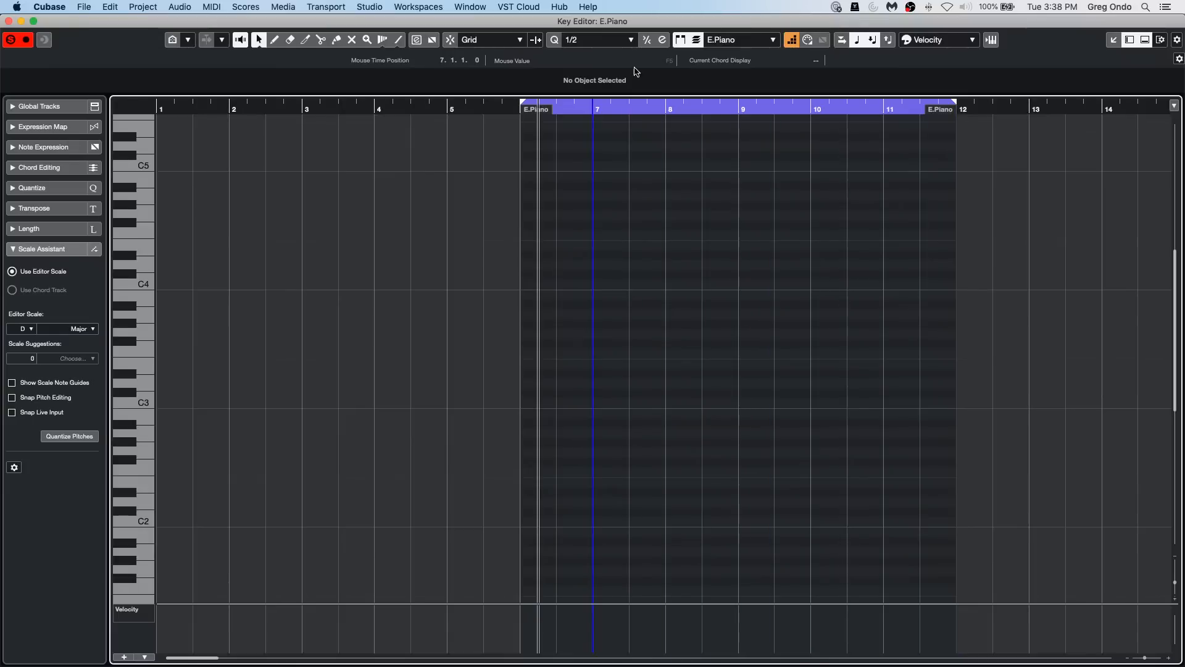
Step: Enable Snap Live Input, step-enter half-note chords from bar 7 up to bar 10, and close the Key Editor window
click(12, 413)
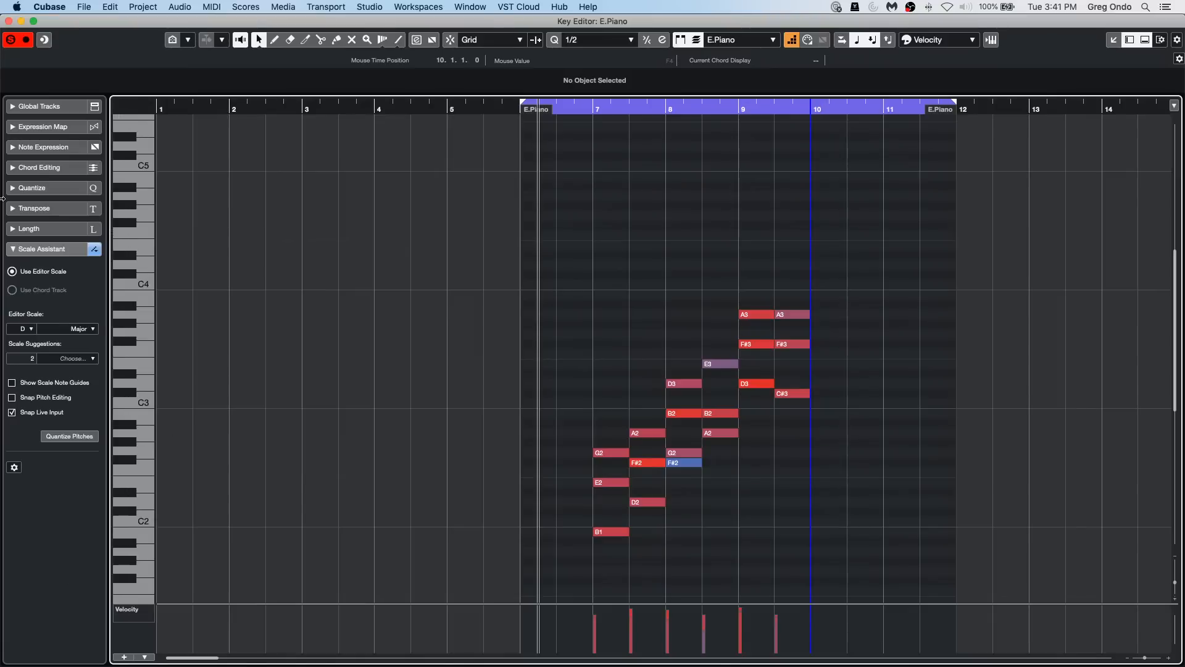
click(9, 21)
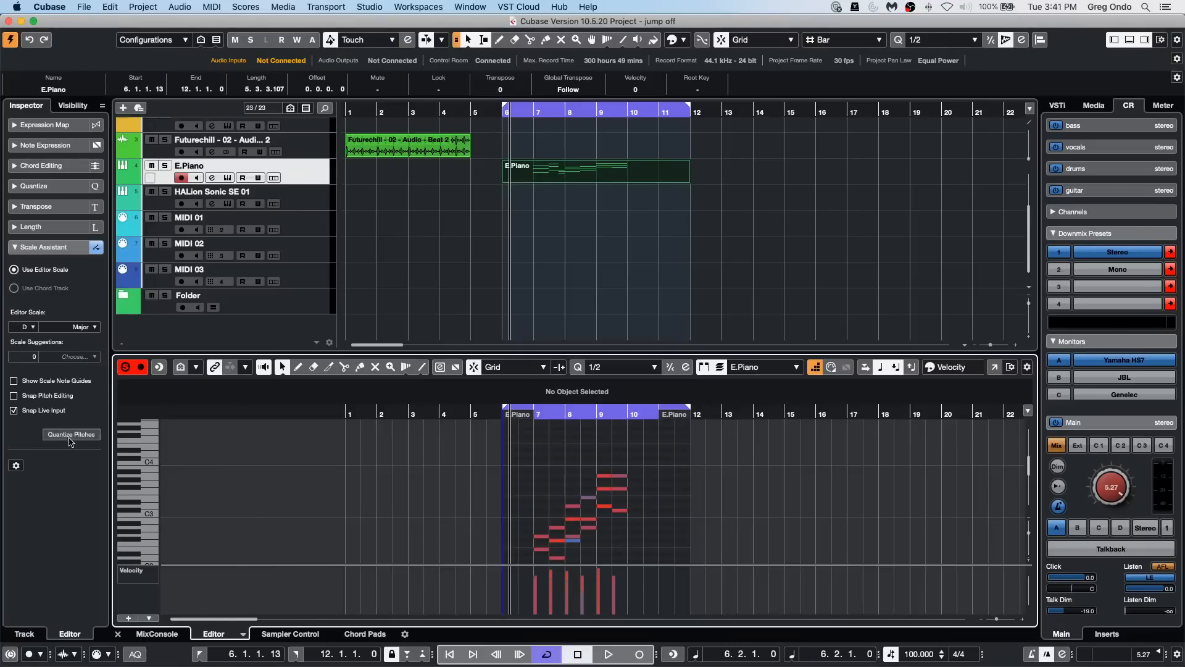
Step: Set the E.Piano track's Input Transformer to Local with the Transform function, and close its window
click(73, 105)
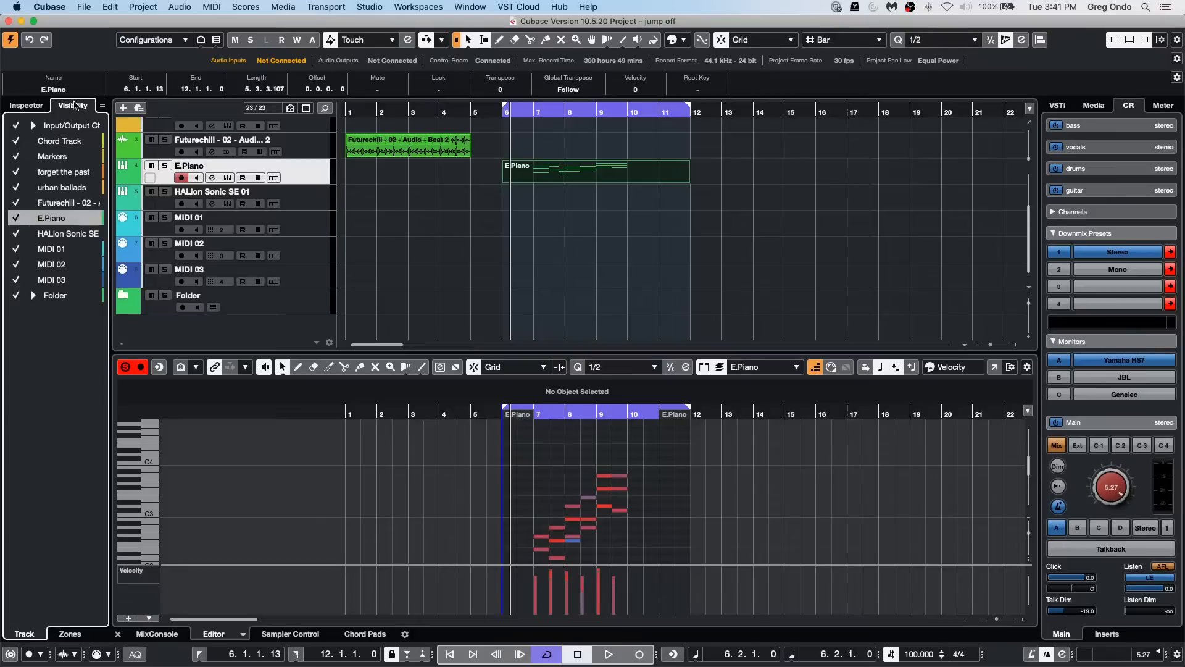
click(25, 105)
click(305, 172)
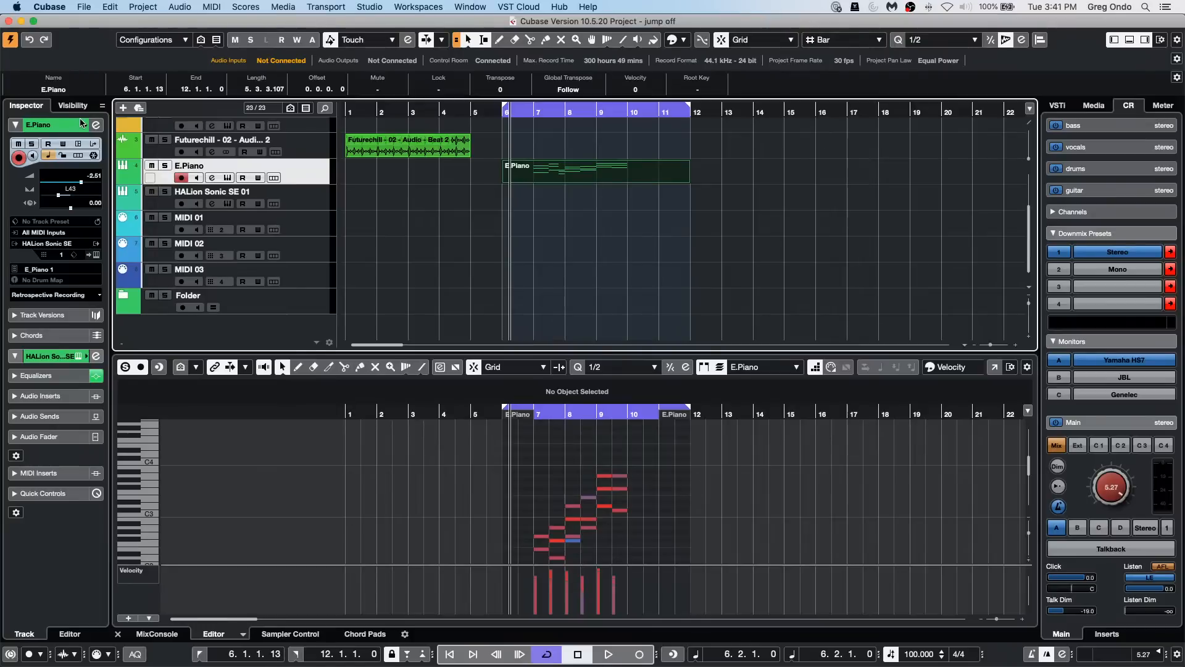
click(93, 144)
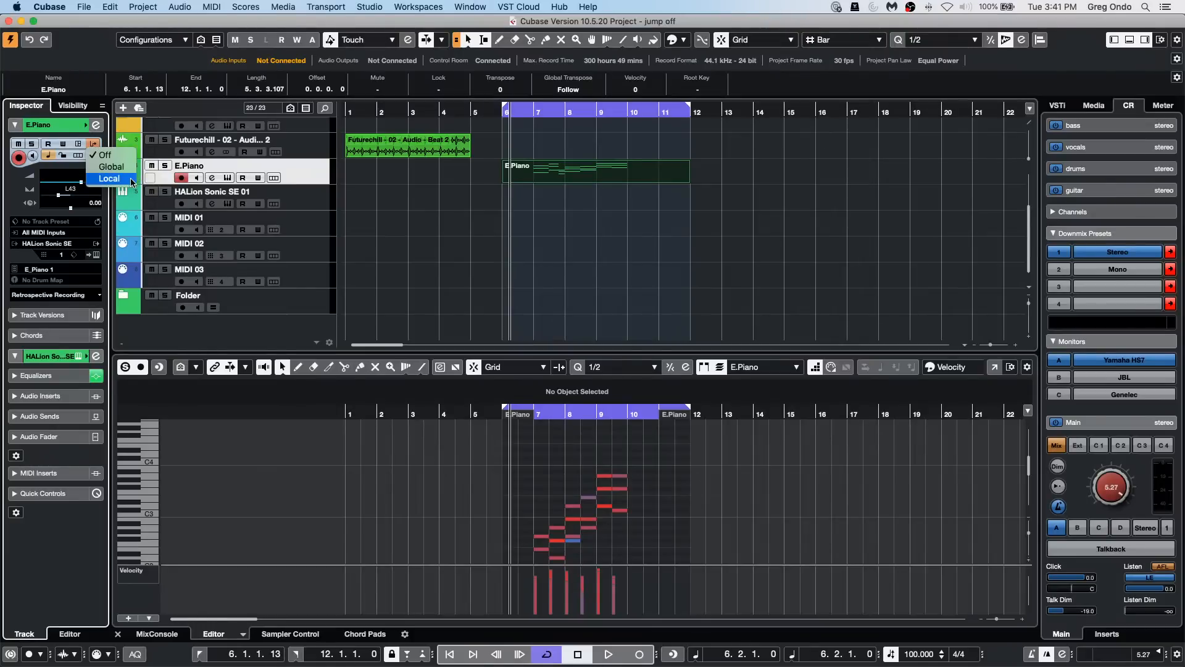
click(109, 178)
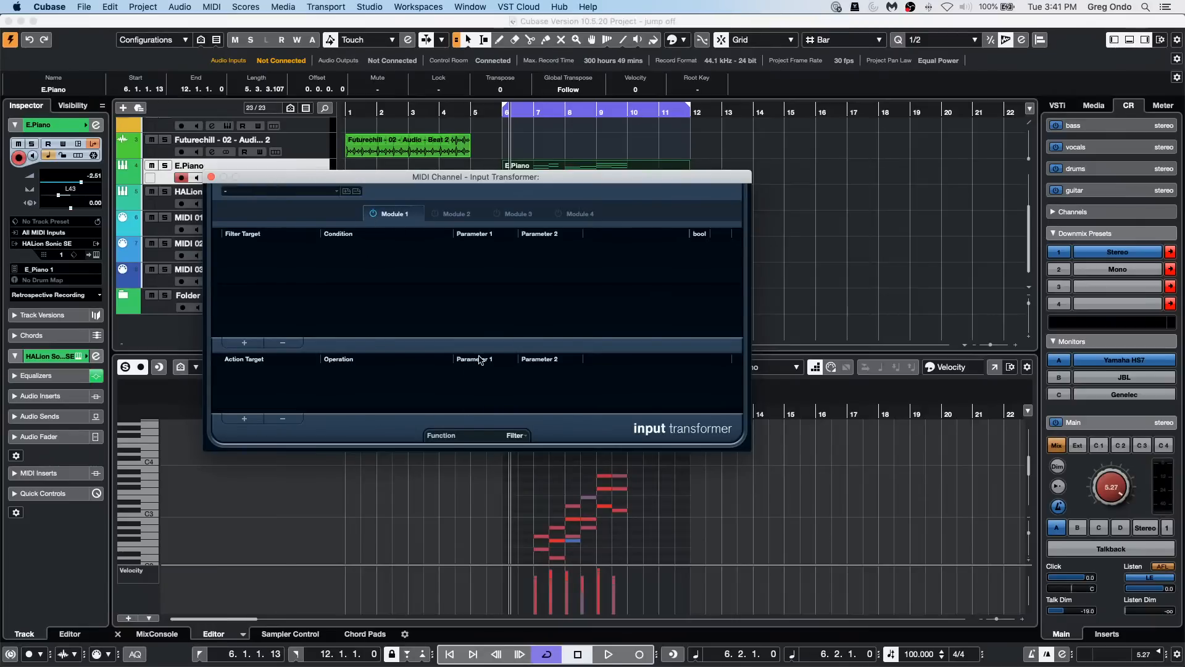
click(513, 435)
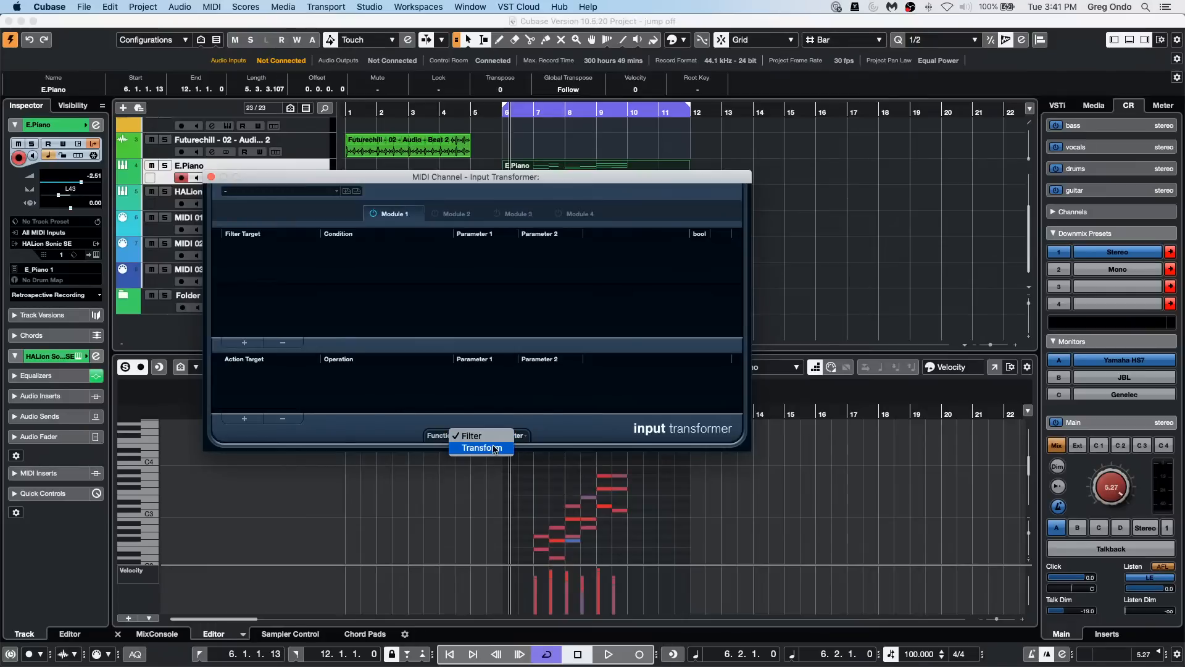
click(494, 449)
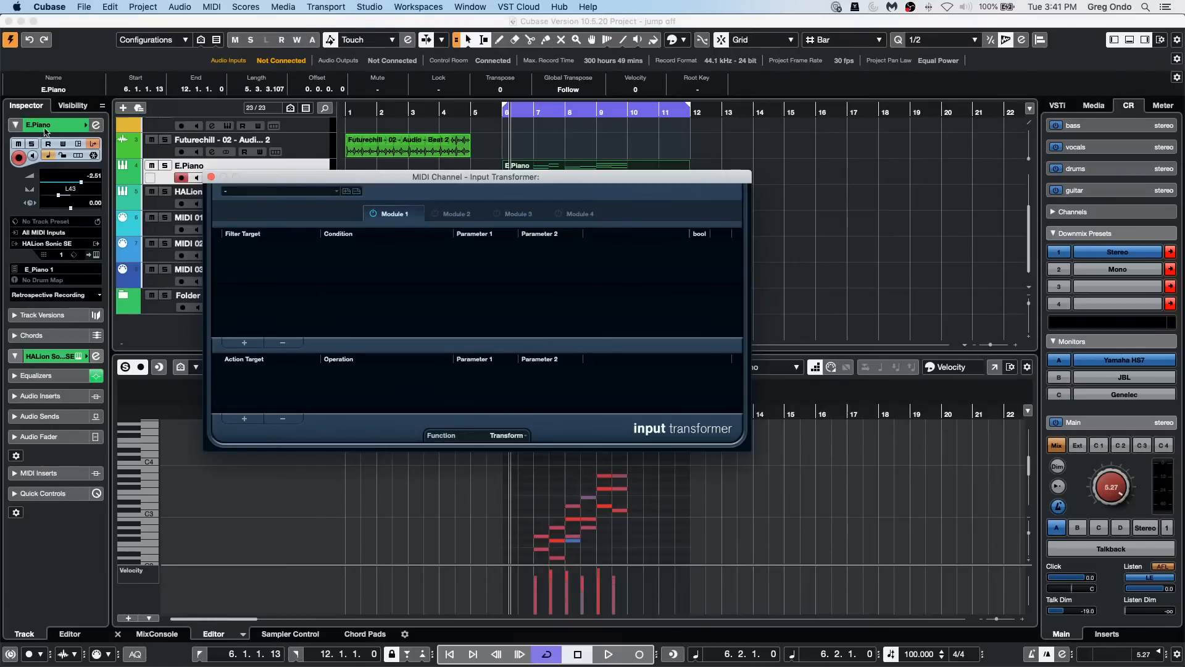
click(211, 177)
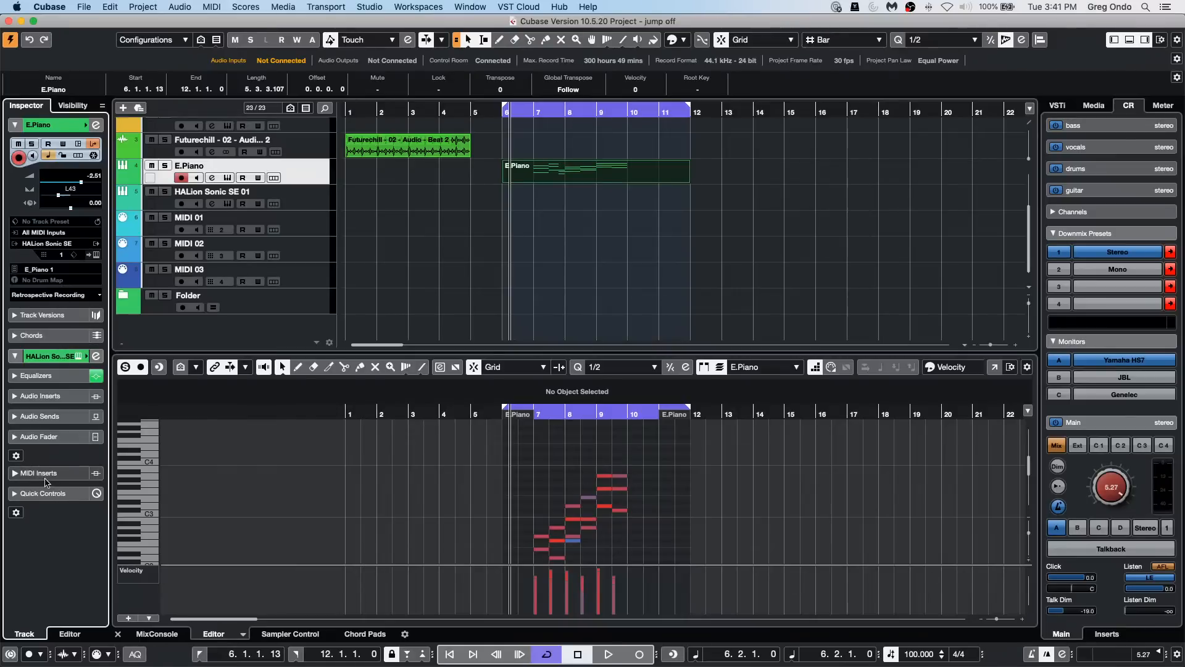
Step: Show the MIDI Modifiers section for the E.Piano track and set its velocity compression to 110%
right_click(51, 376)
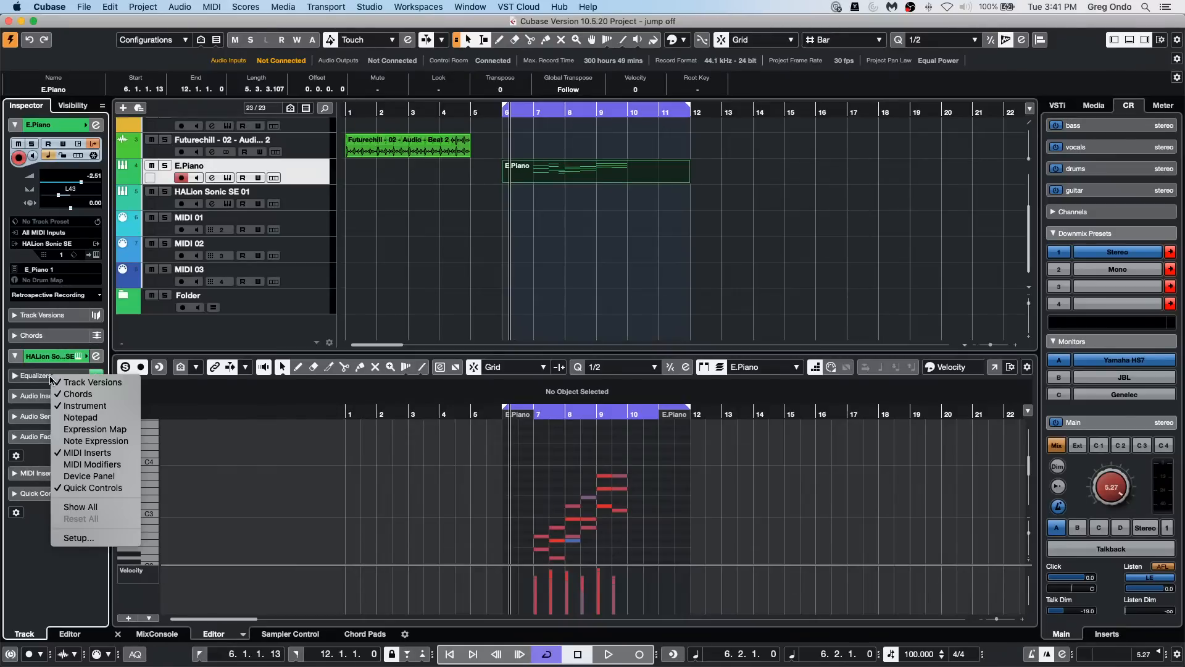
click(91, 464)
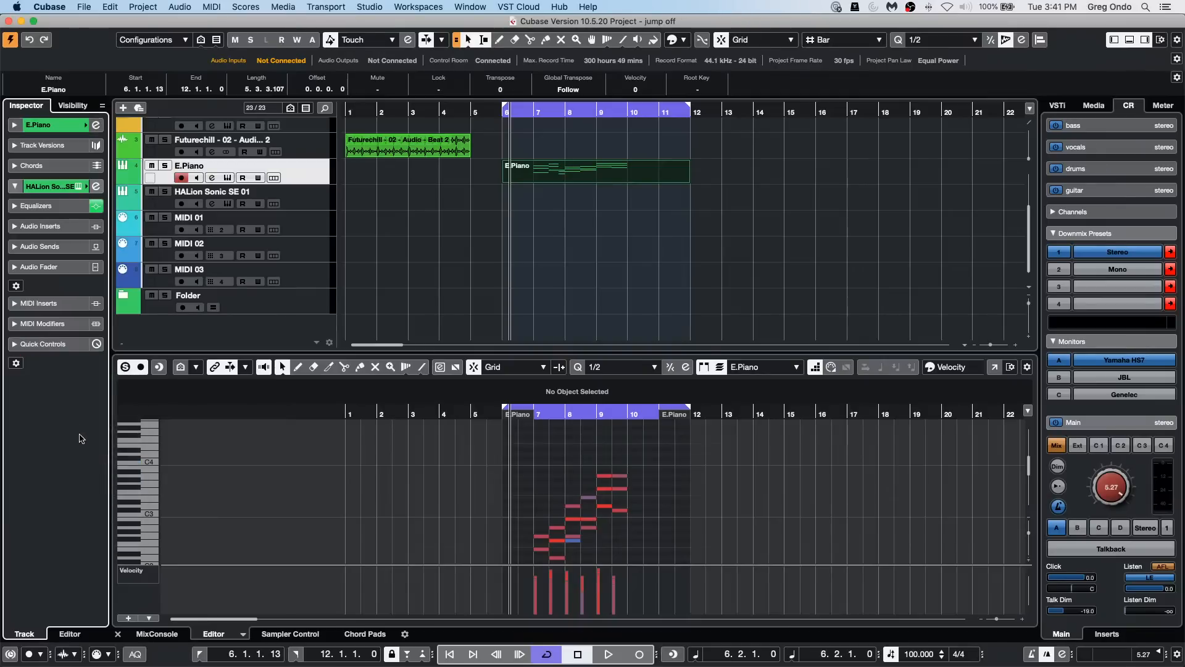
click(55, 328)
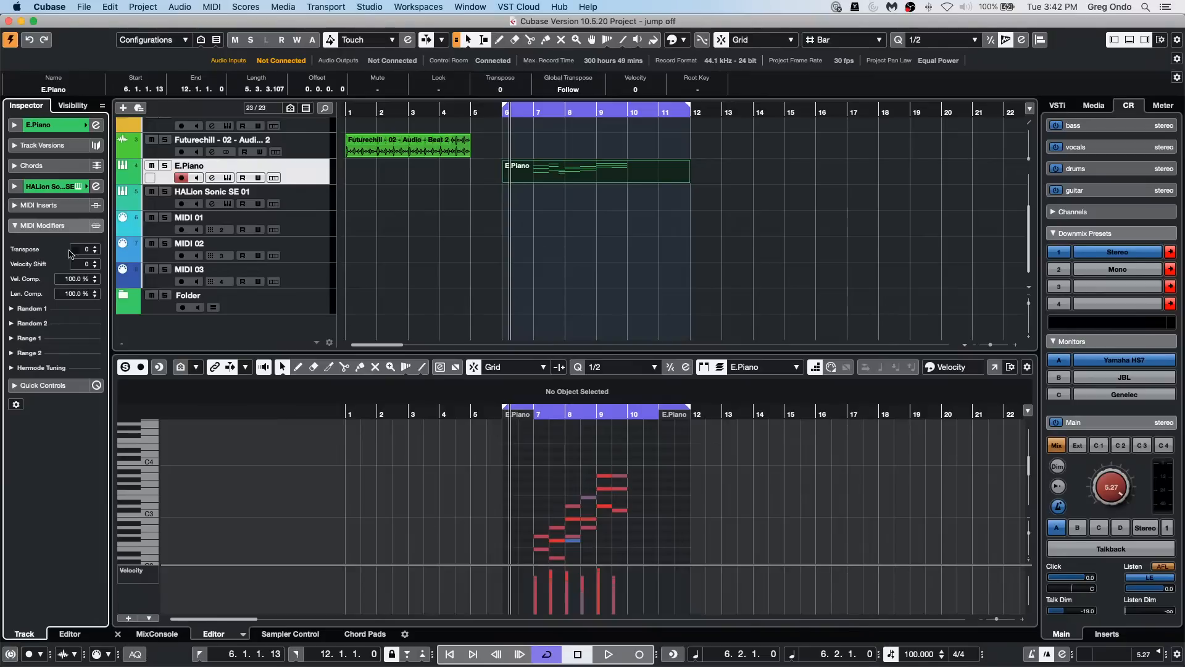
double_click(69, 279)
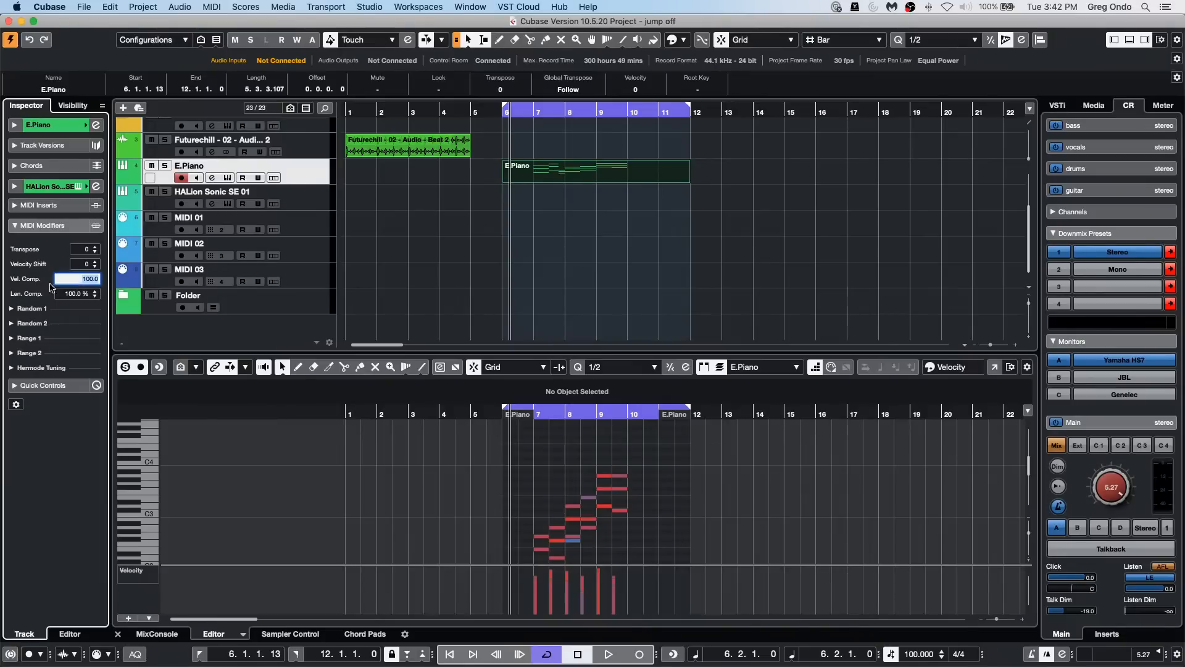
click(20, 285)
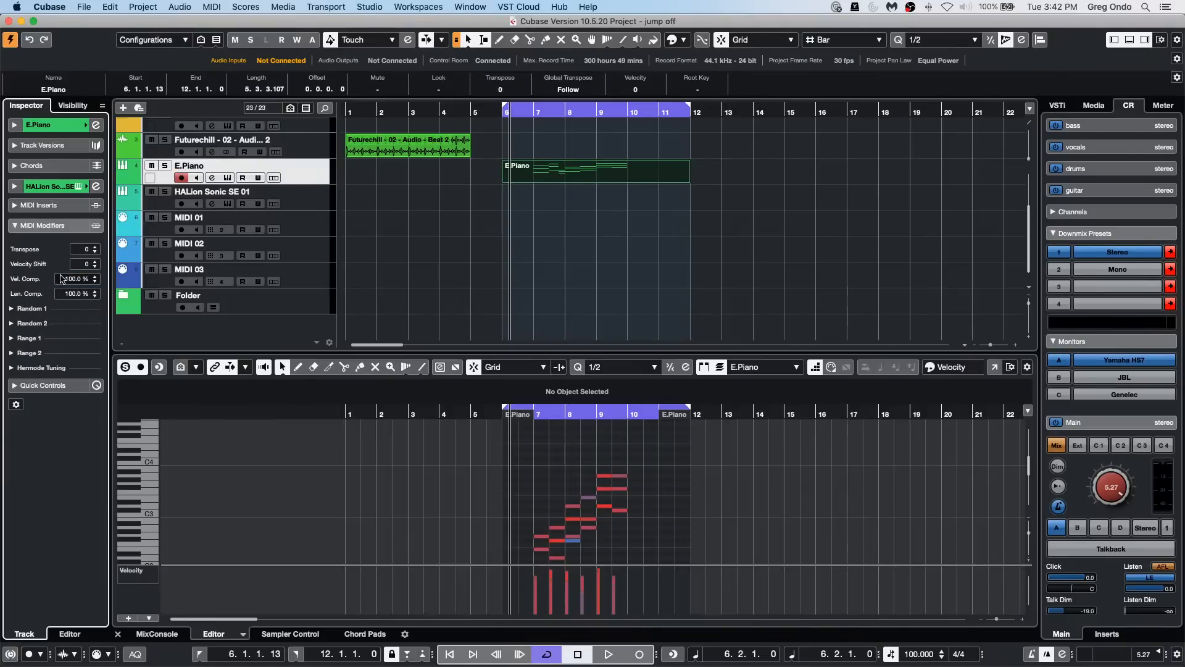
scroll(67, 279, up, 1)
scroll(76, 281, up, 15)
click(79, 279)
text(110)
key(Return)
Step: Start importing an audio file and browse to the Projects folder inside Documents
click(62, 5)
mouse_move(84, 6)
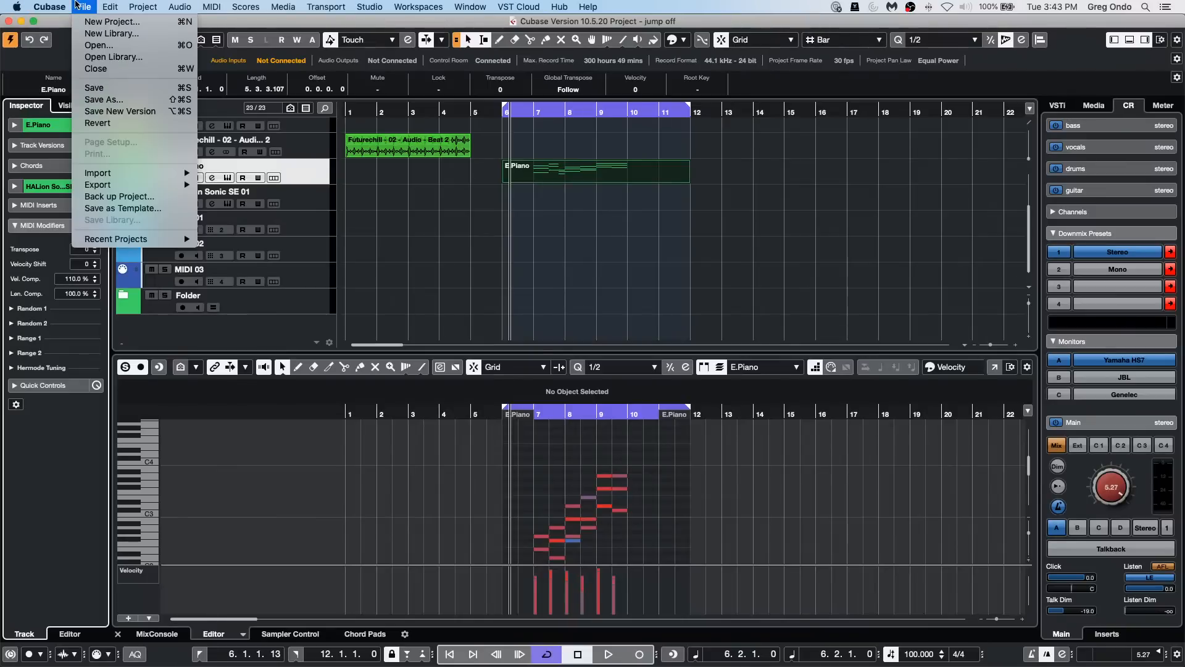
mouse_move(137, 239)
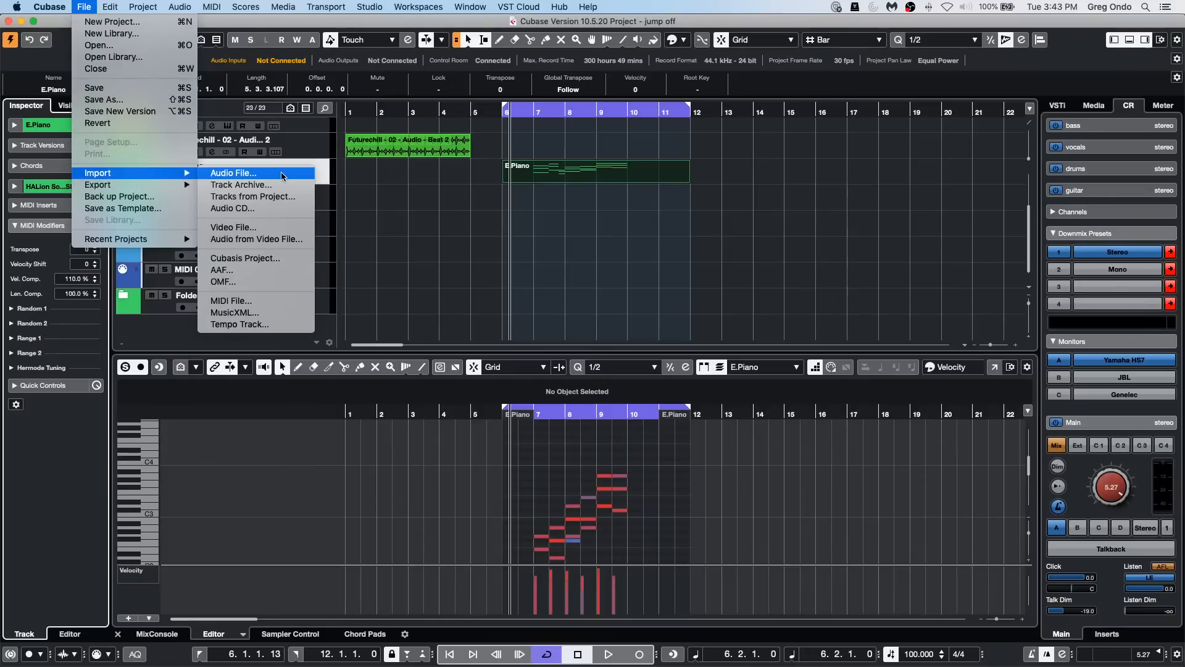
click(229, 181)
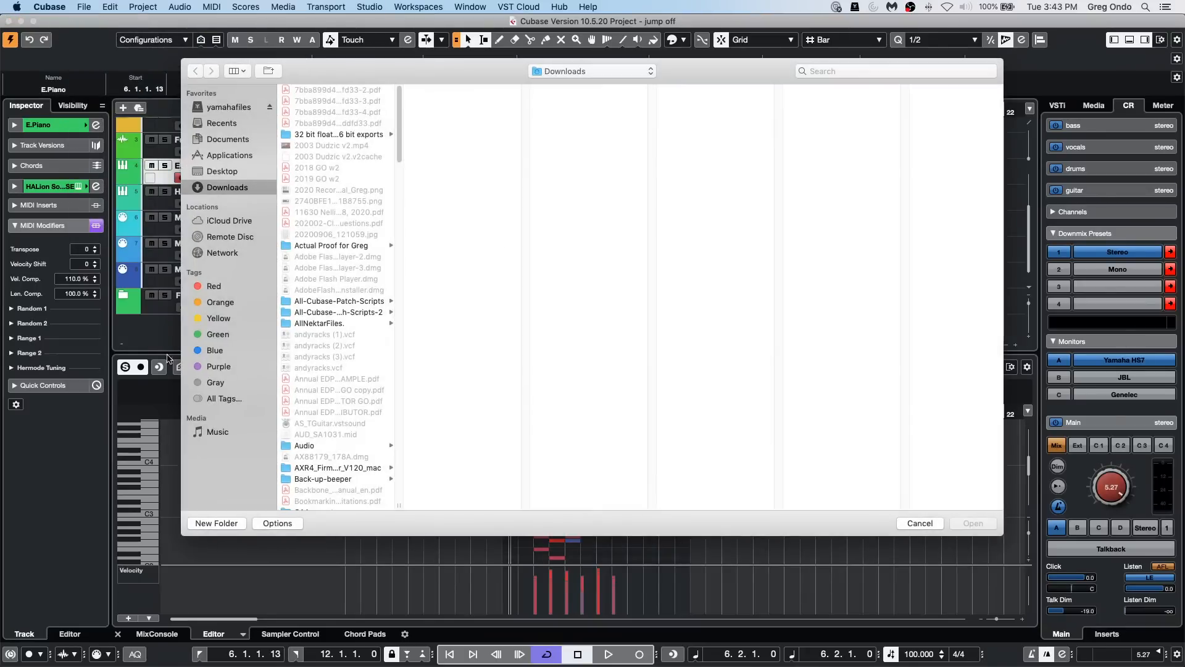
scroll(348, 411, down, 5)
scroll(341, 409, up, 5)
scroll(334, 398, down, 5)
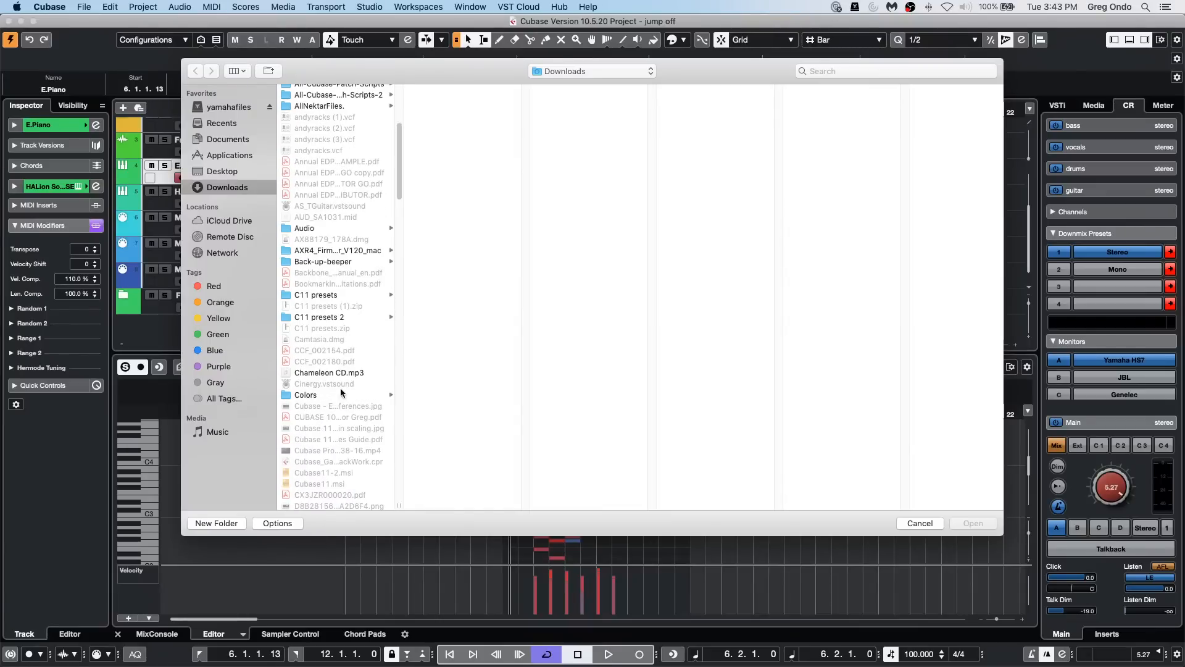
click(242, 139)
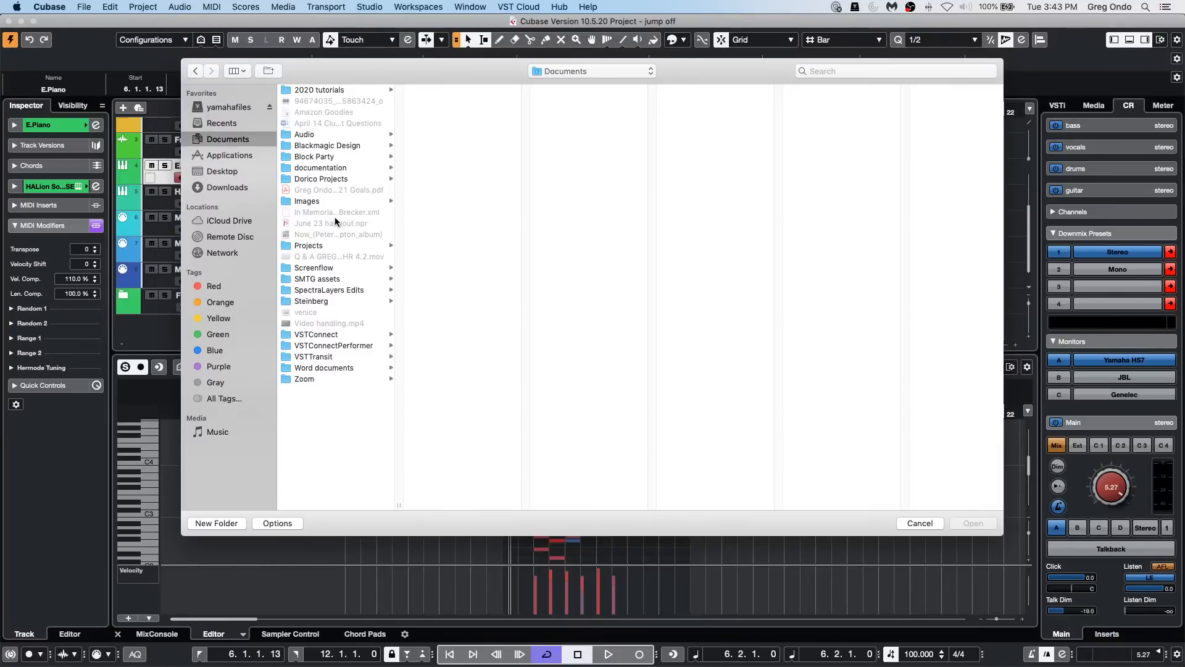
click(314, 246)
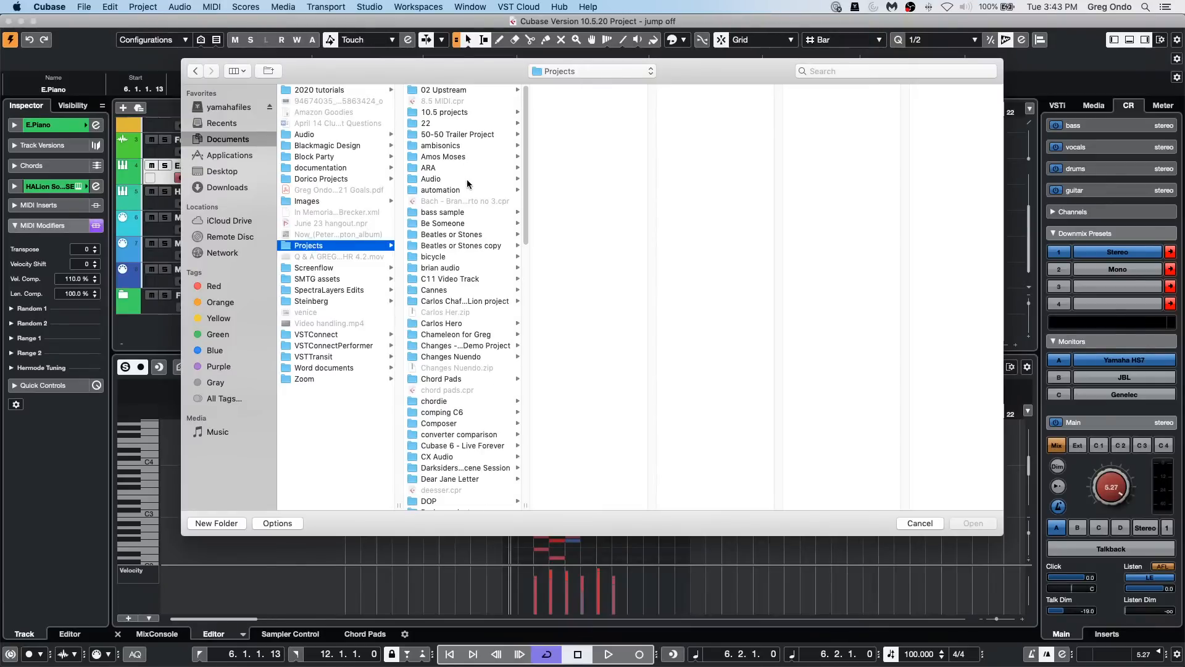
Step: Import spectralayers home recording-03.wav from the SL One project's Audio folder, accepting the import options
scroll(468, 183, down, 3)
scroll(468, 183, down, 5)
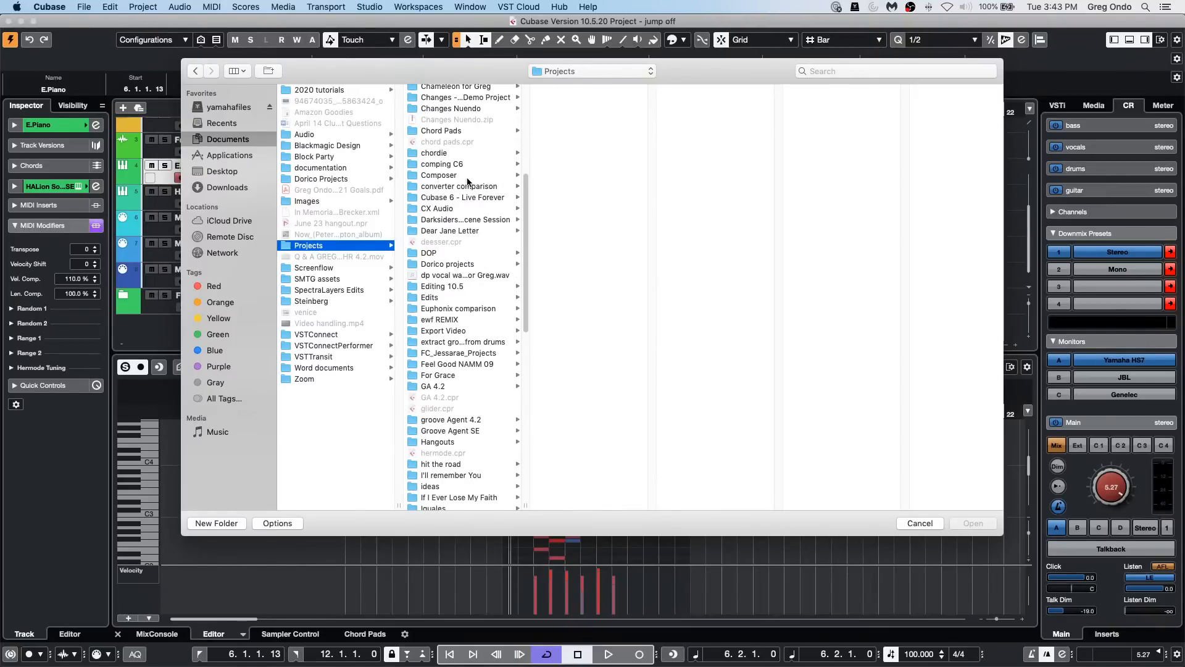
scroll(468, 181, down, 5)
scroll(468, 180, down, 6)
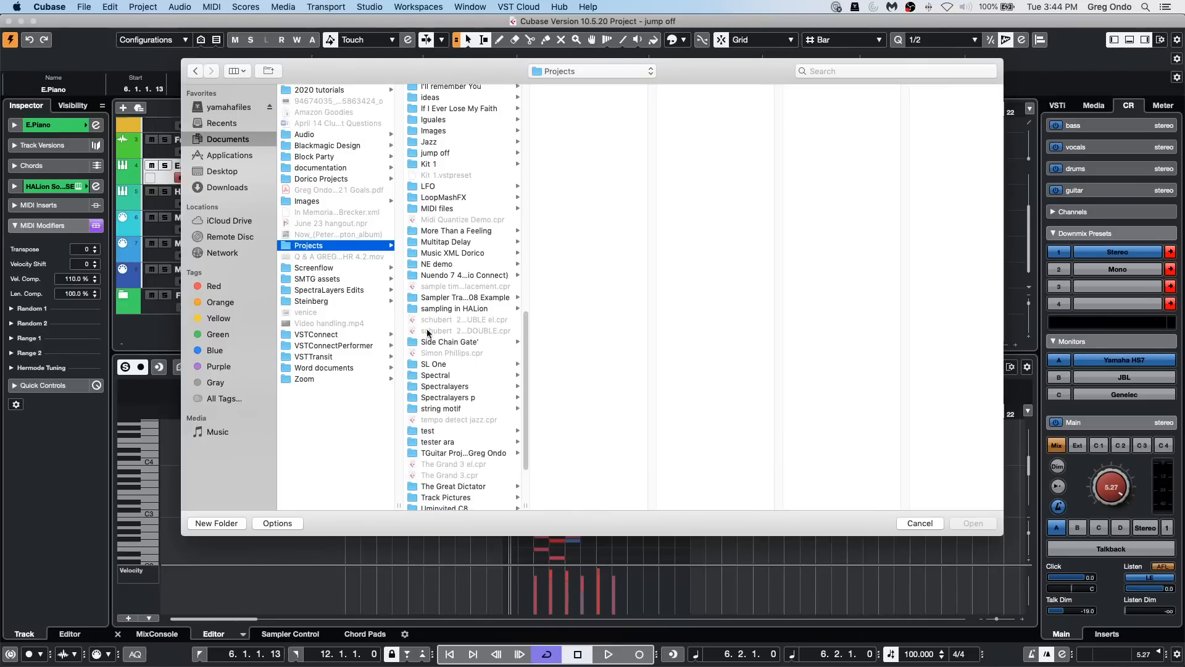
click(433, 364)
click(566, 102)
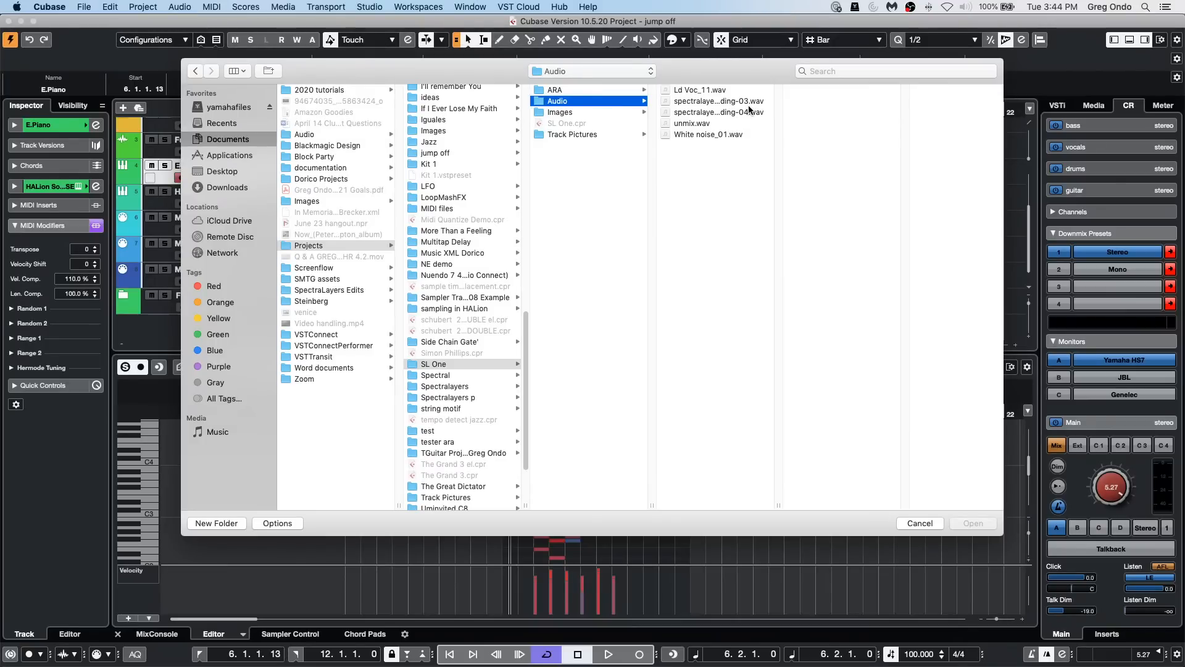
drag(779, 501, 854, 494)
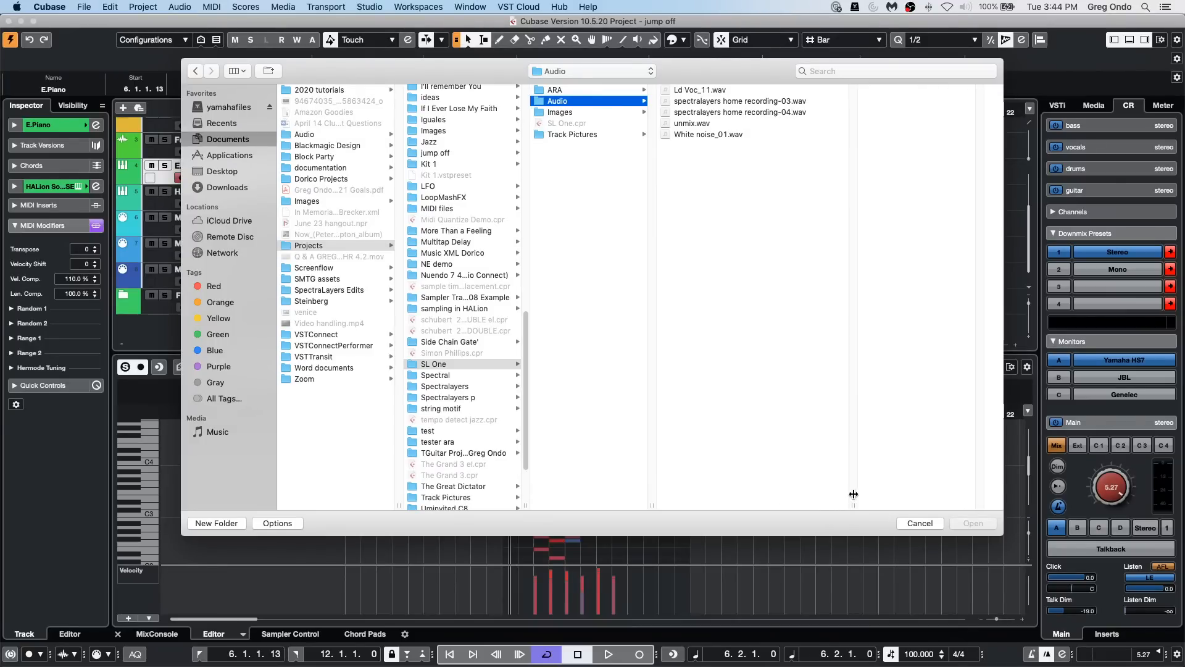
double_click(742, 102)
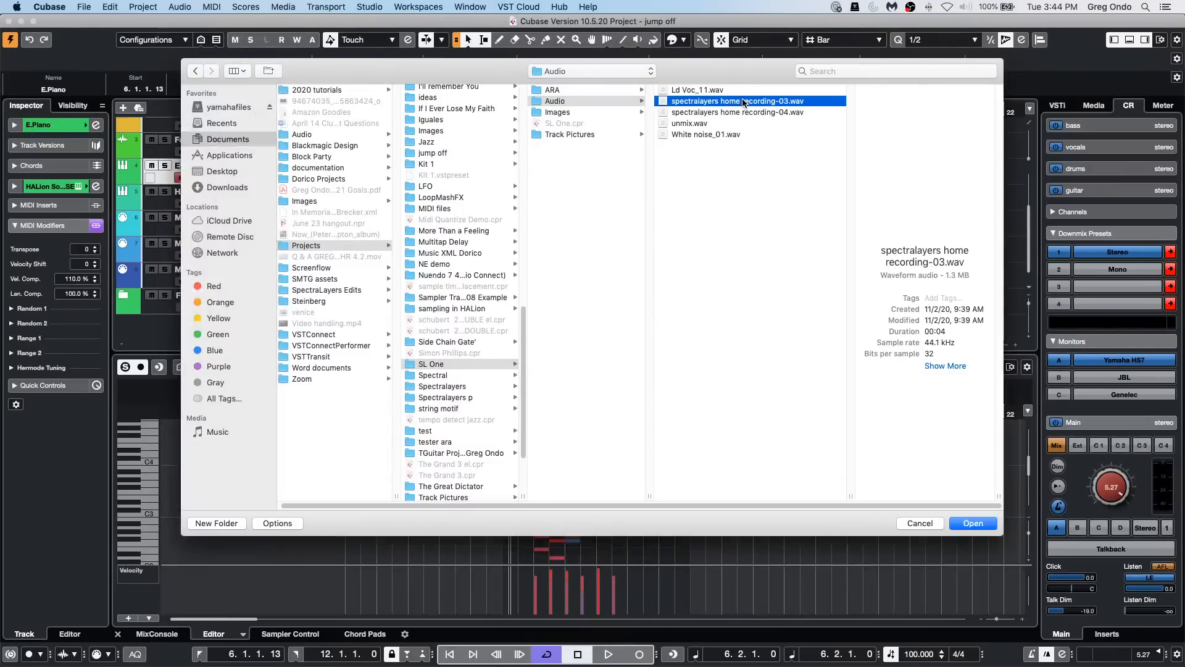
click(739, 351)
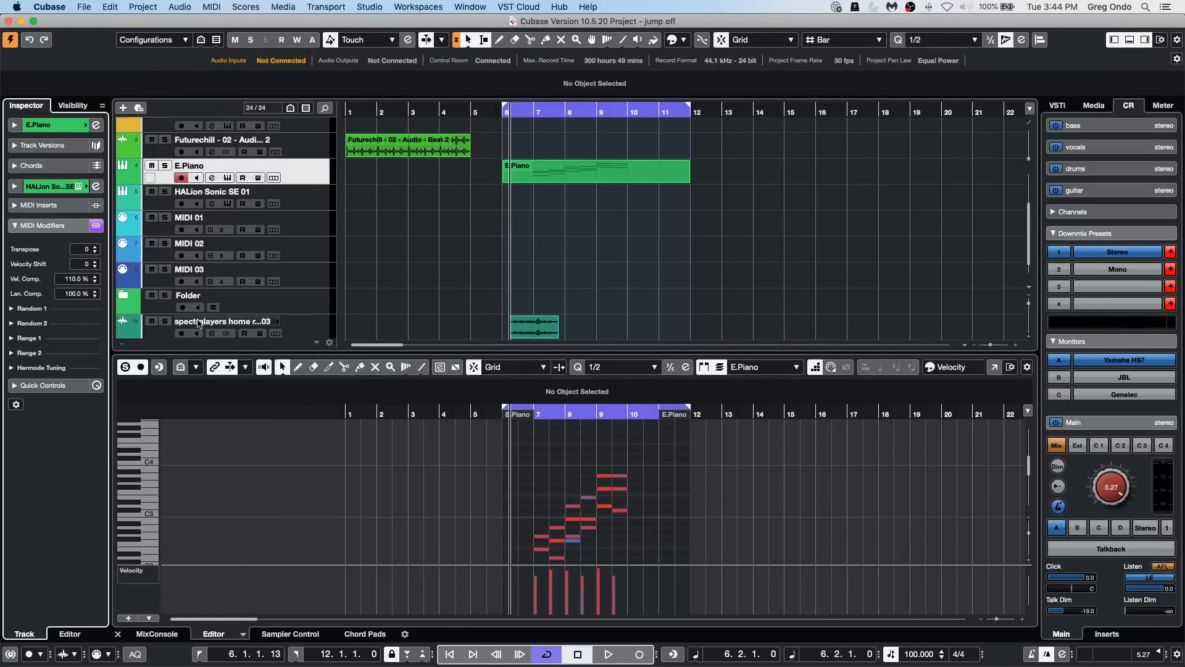
Step: Solo the imported recording-03 track and listen to its beginning
click(165, 322)
key(space)
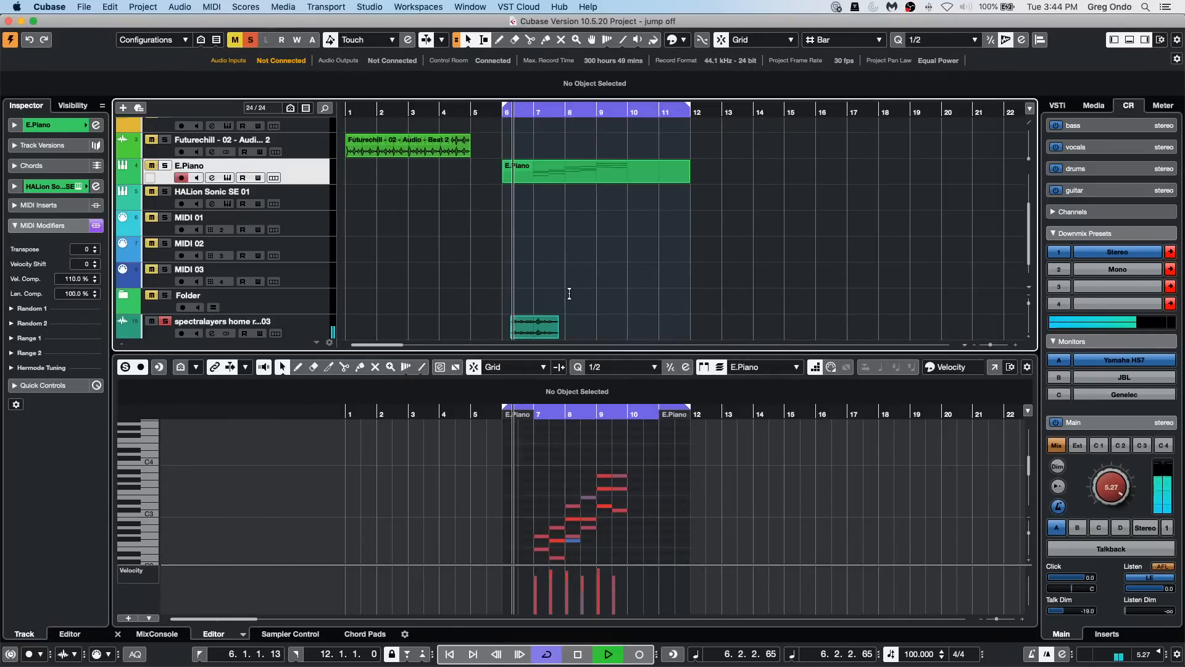
key(space)
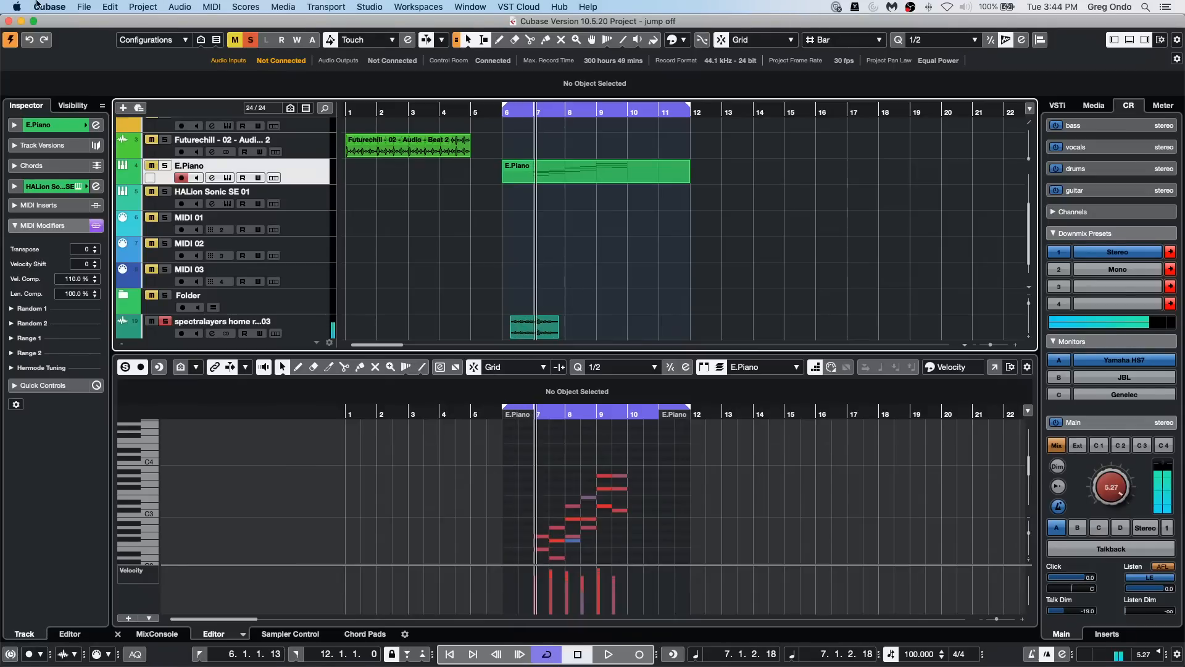
Step: Import spectralayers home recording-04.wav with Copy File to Project Folder enabled and move its event to start at bar 13
click(84, 7)
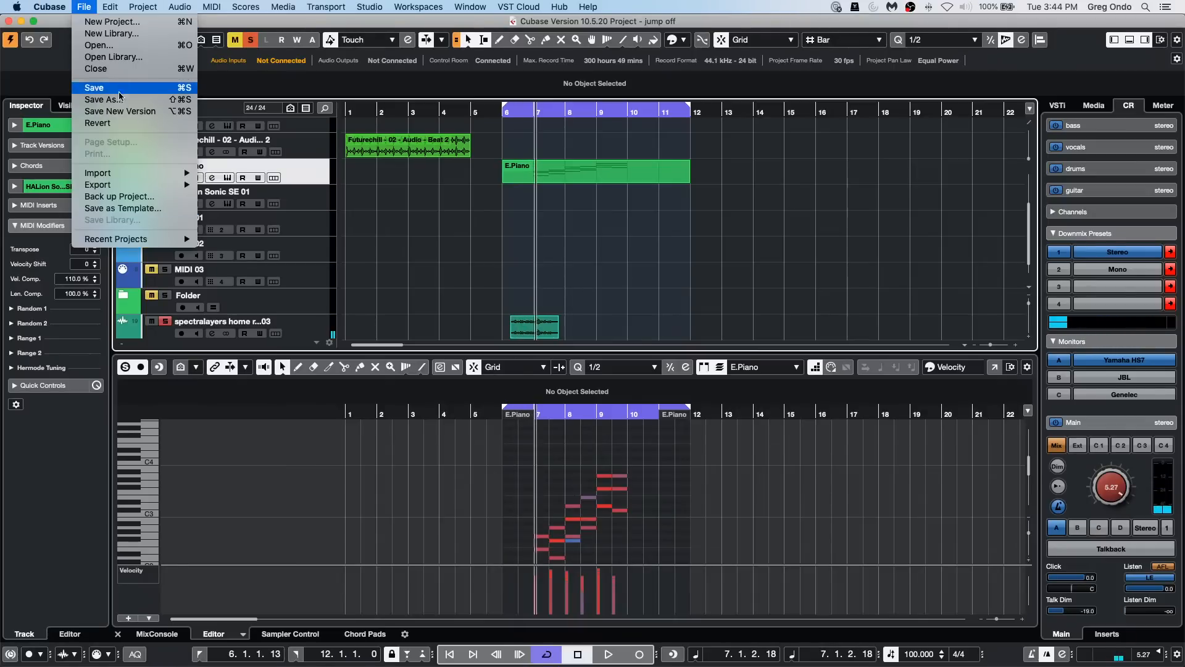
mouse_move(132, 176)
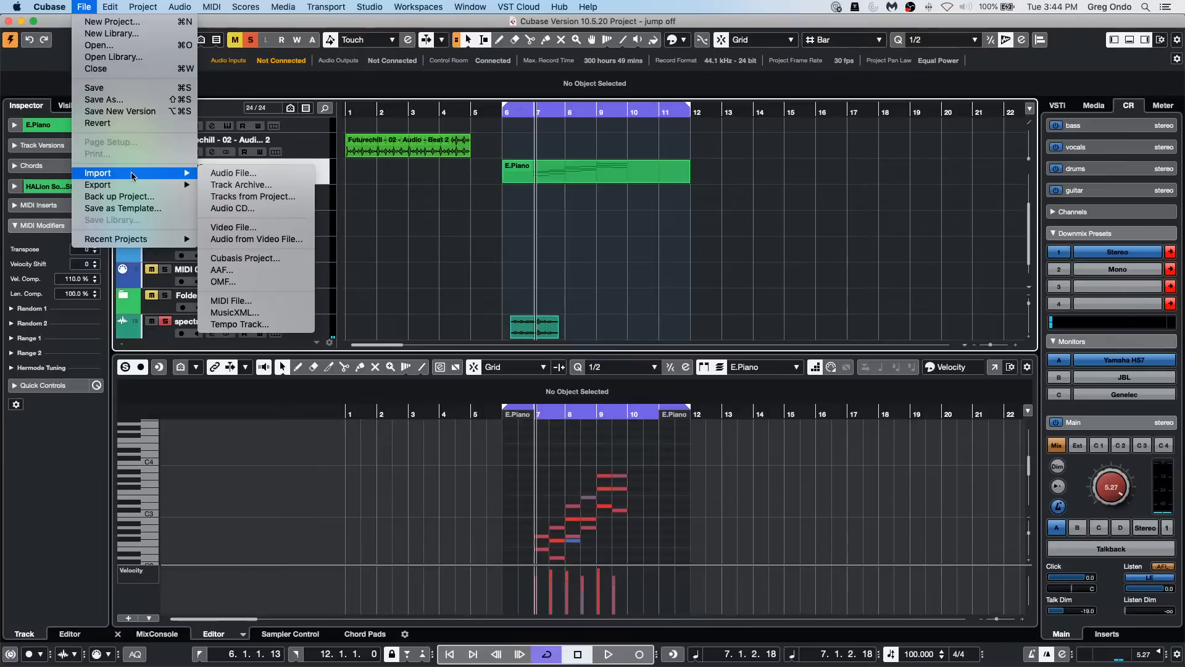
click(235, 174)
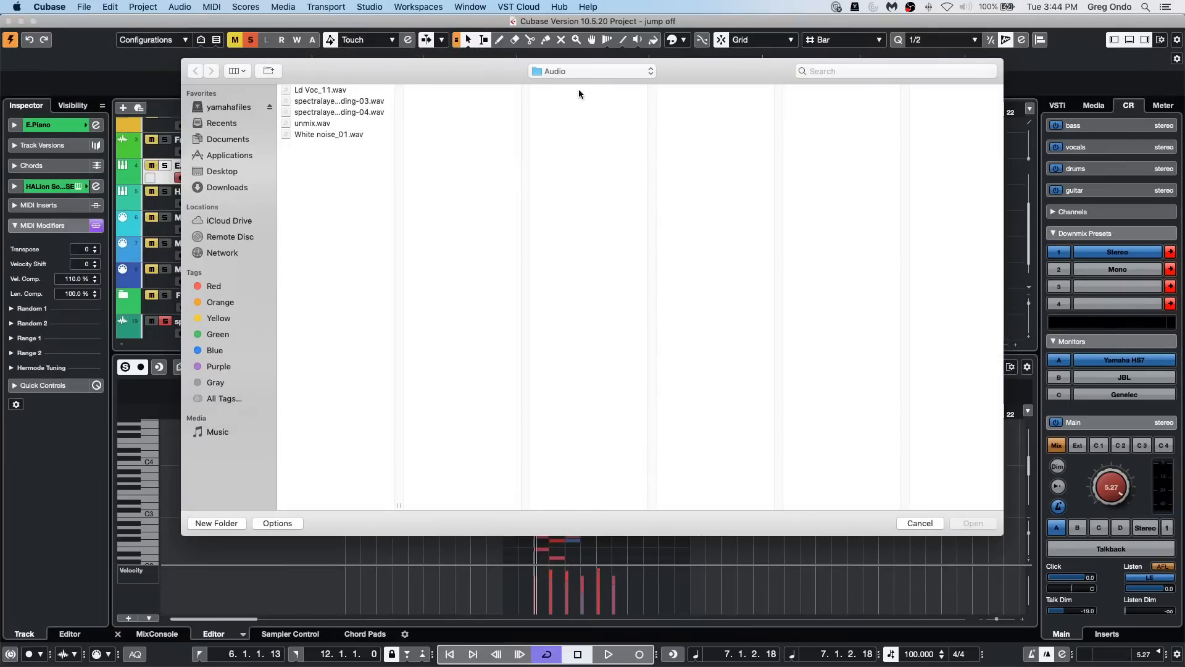
double_click(348, 113)
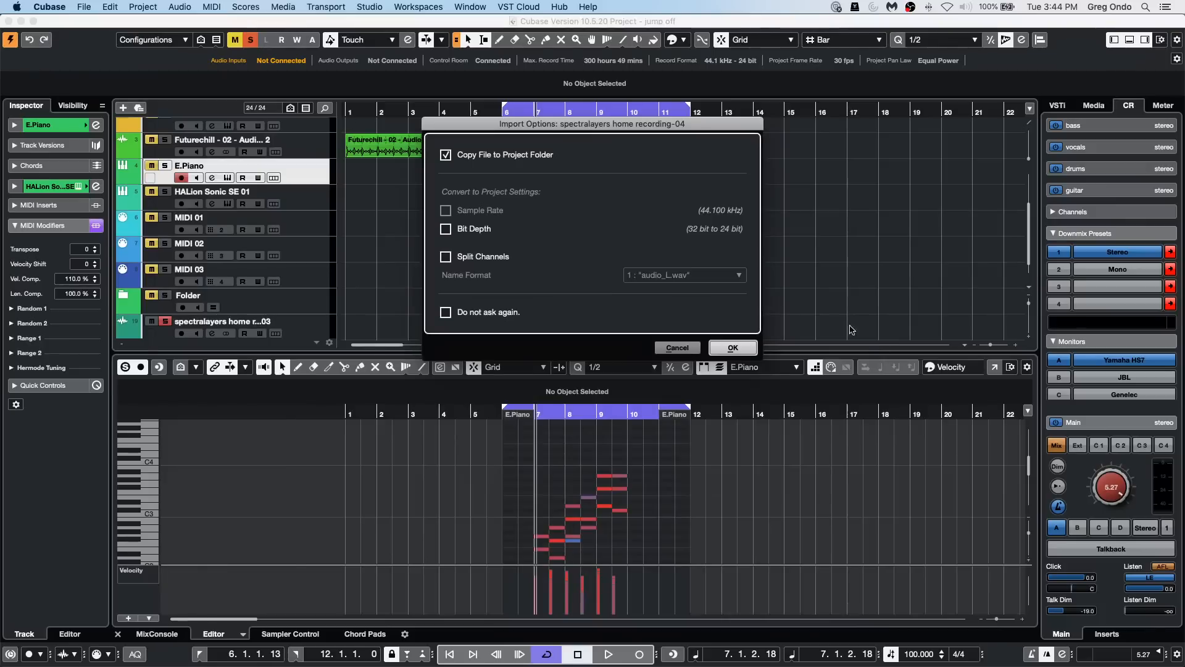
click(726, 348)
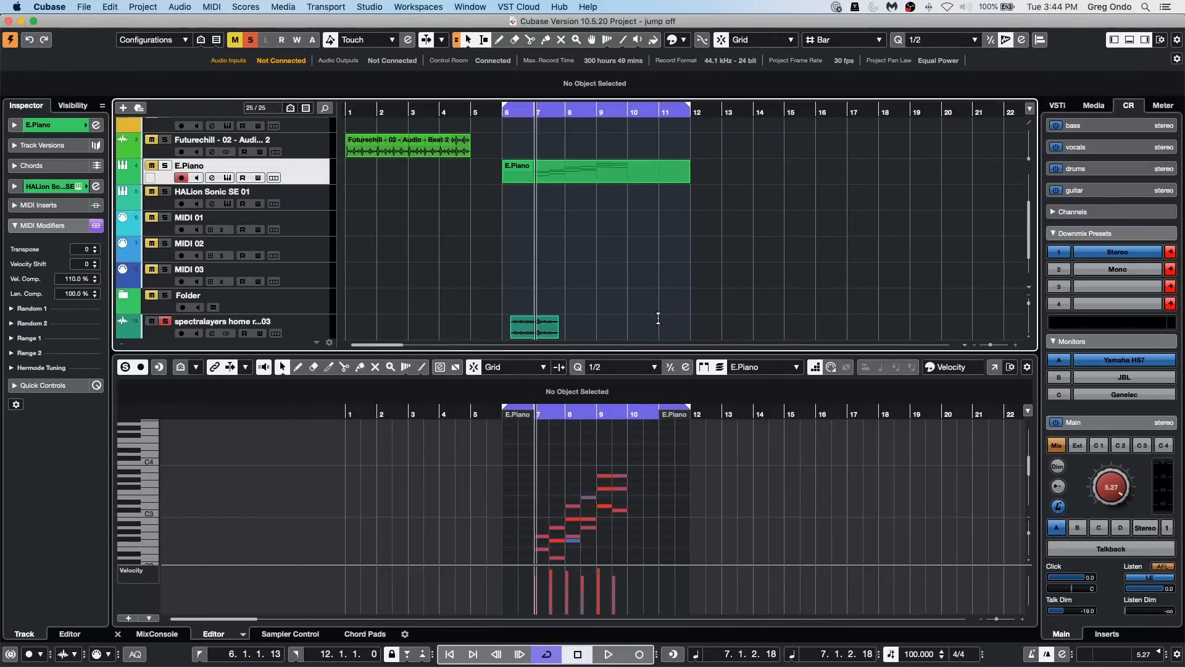
scroll(636, 318, down, 2)
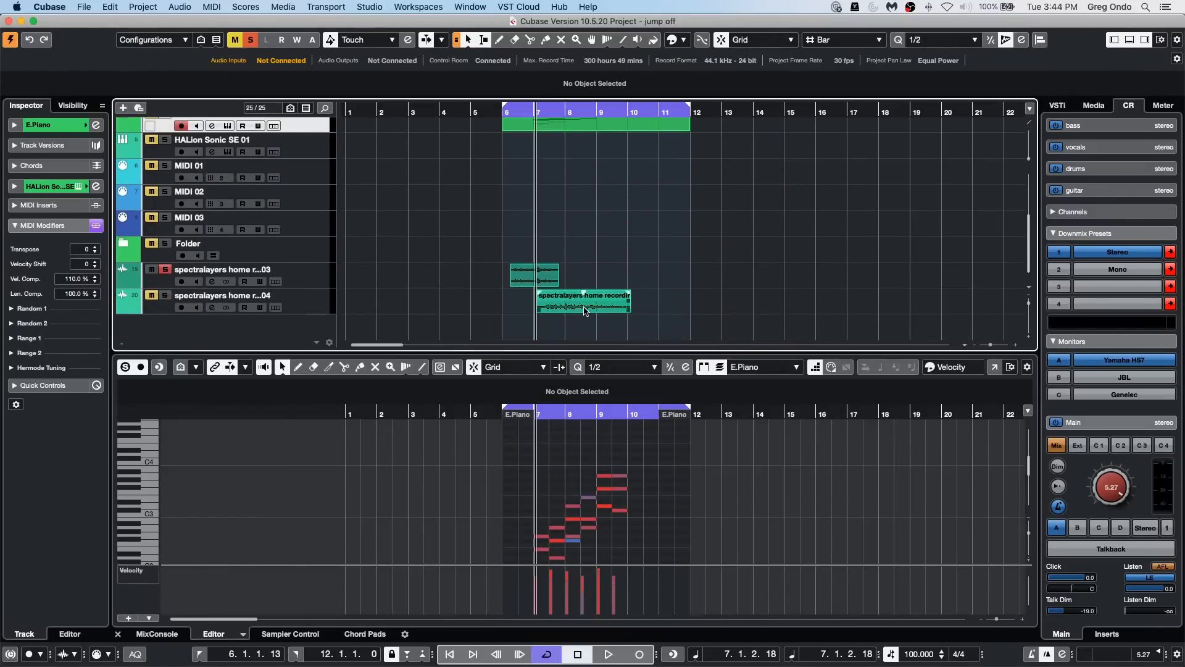
drag(585, 311, 770, 306)
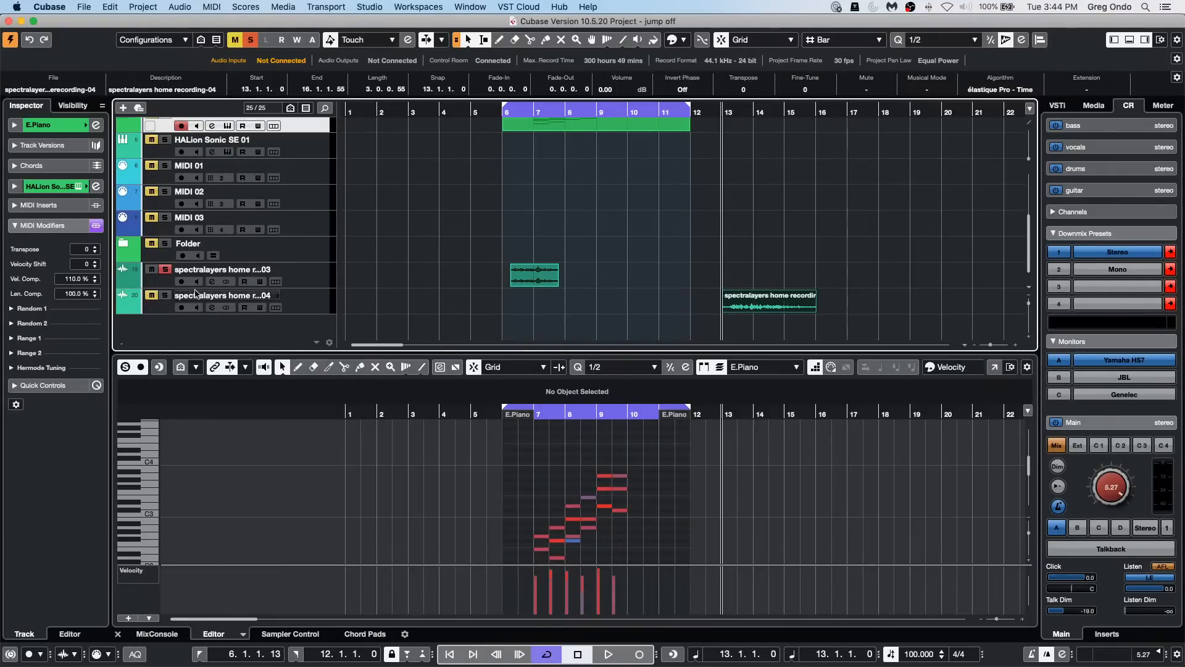
Step: Solo the recording-04 track and play its event, restarting from bar 13 before stopping
click(165, 295)
key(space)
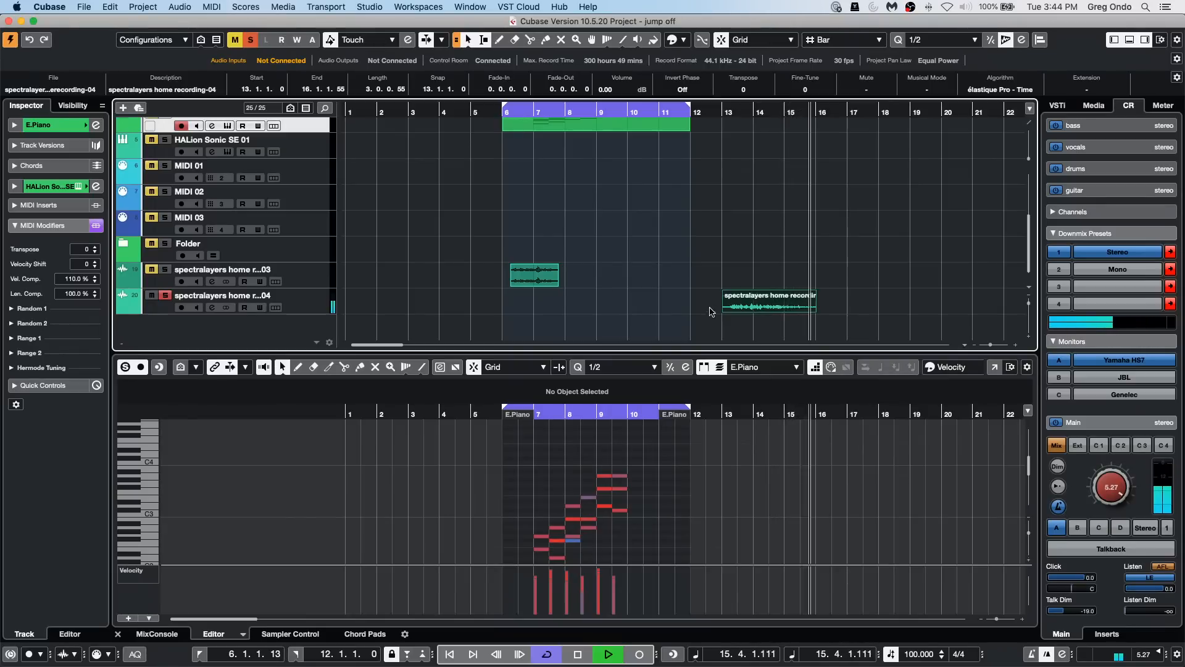
click(723, 116)
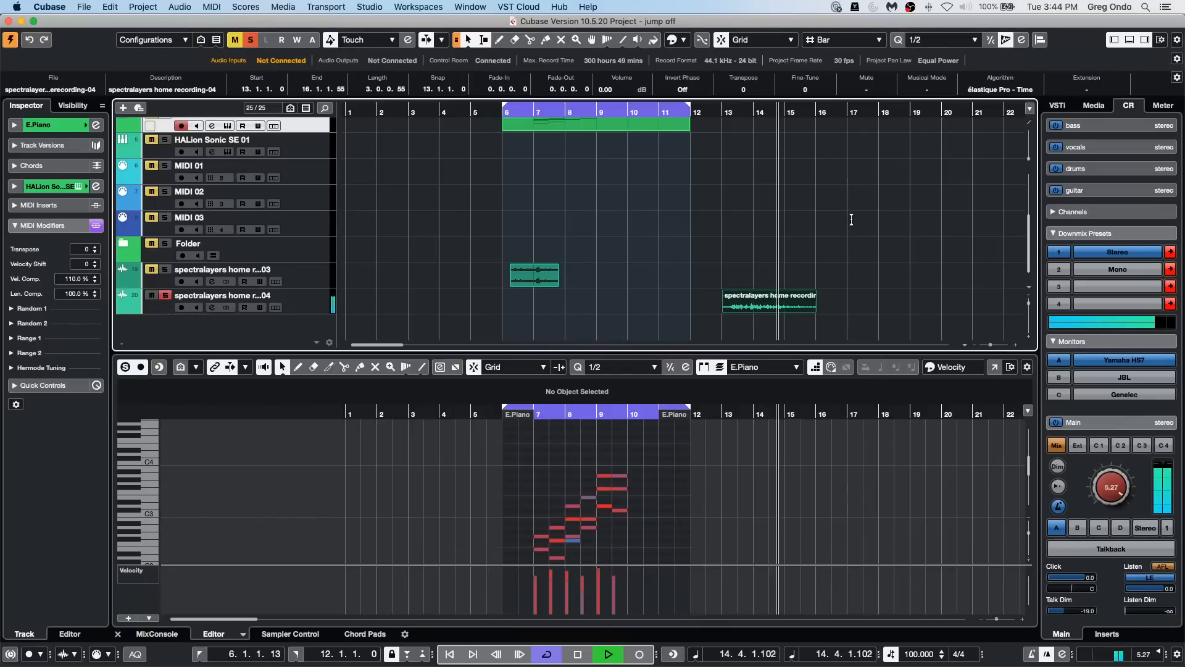
key(space)
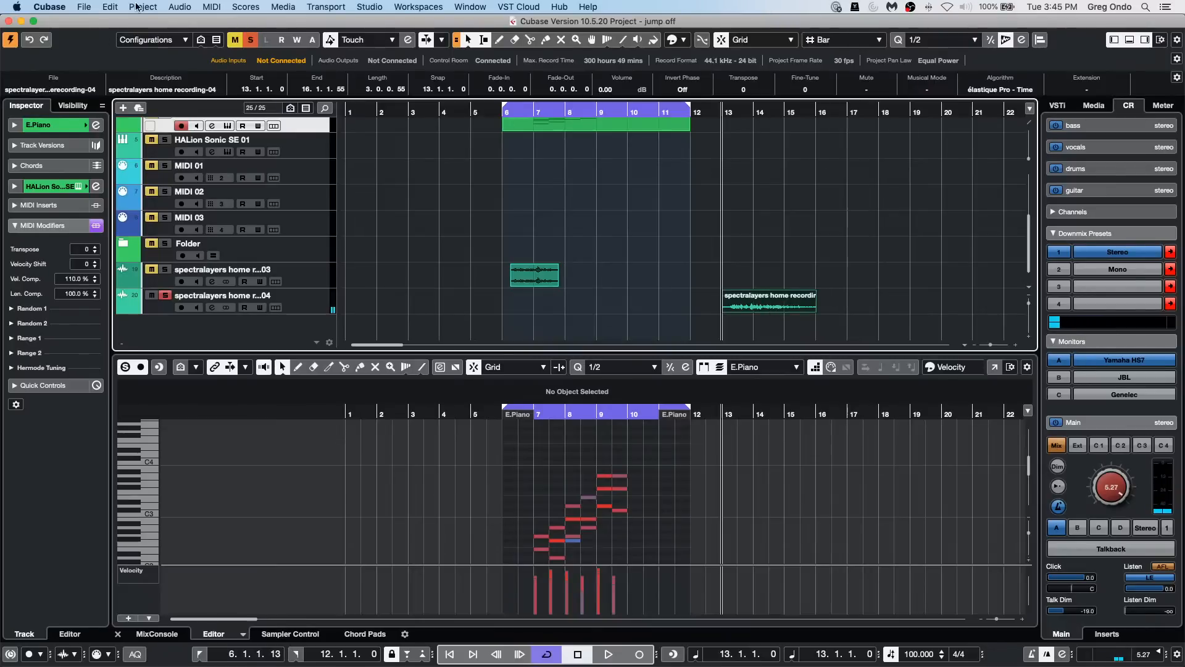
Step: Apply the SpectraLayers extension to the recording-04 event and open its editor in a separate window
click(166, 10)
mouse_move(143, 8)
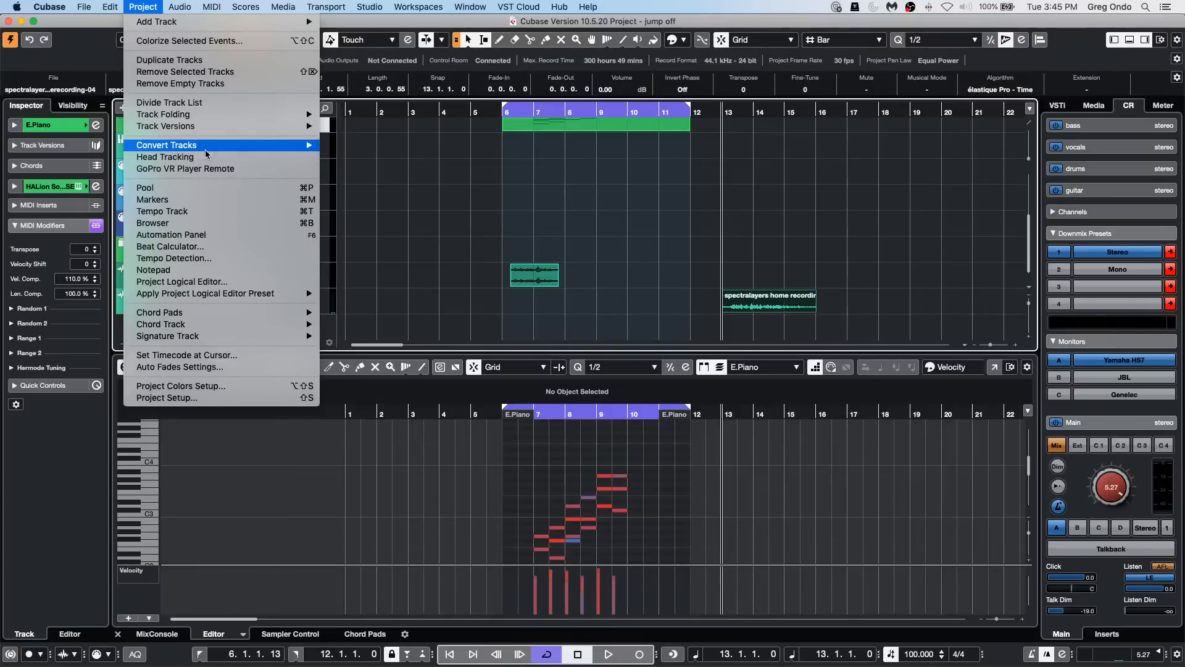
mouse_move(188, 8)
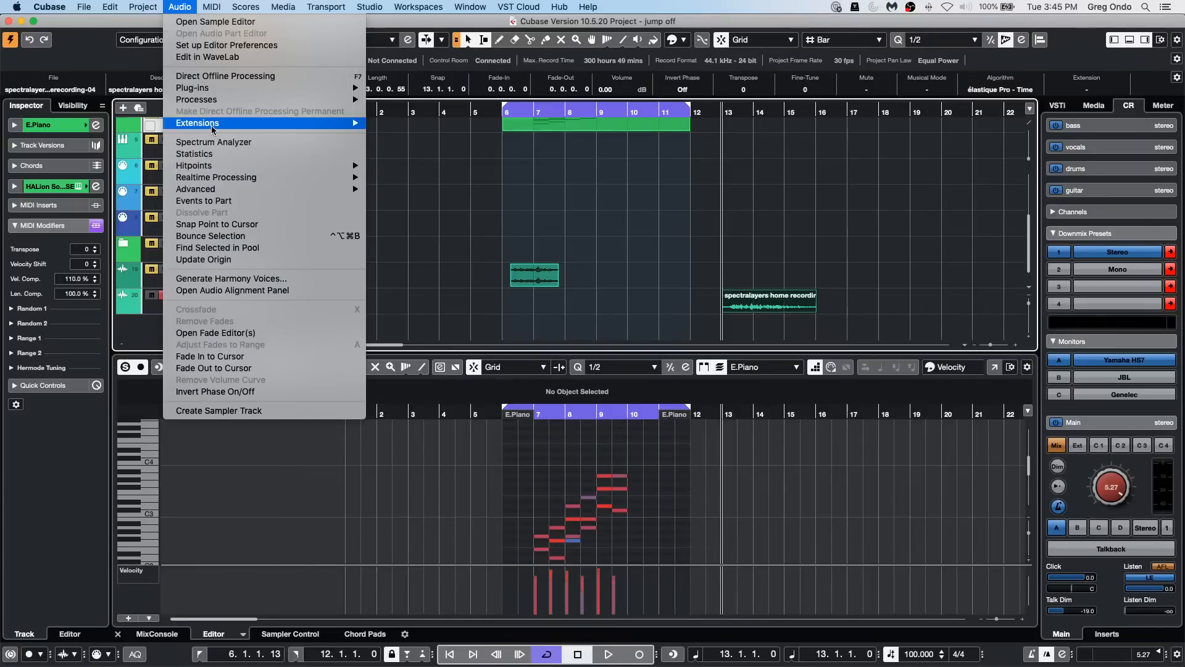
mouse_move(235, 130)
click(474, 129)
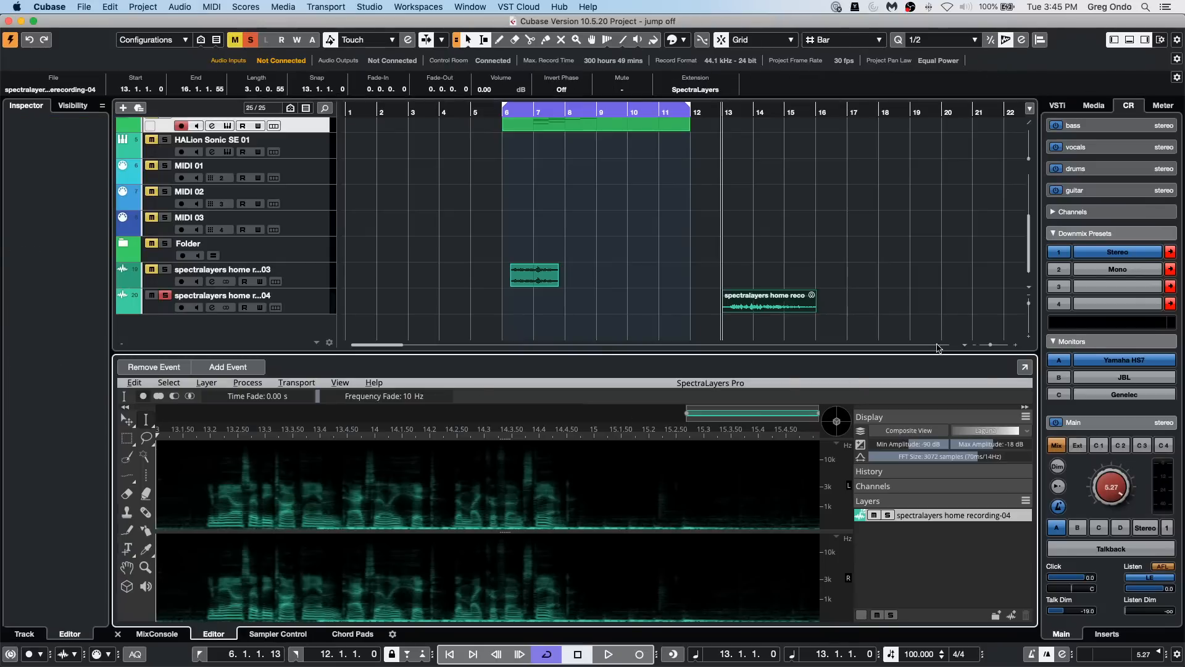
click(1024, 367)
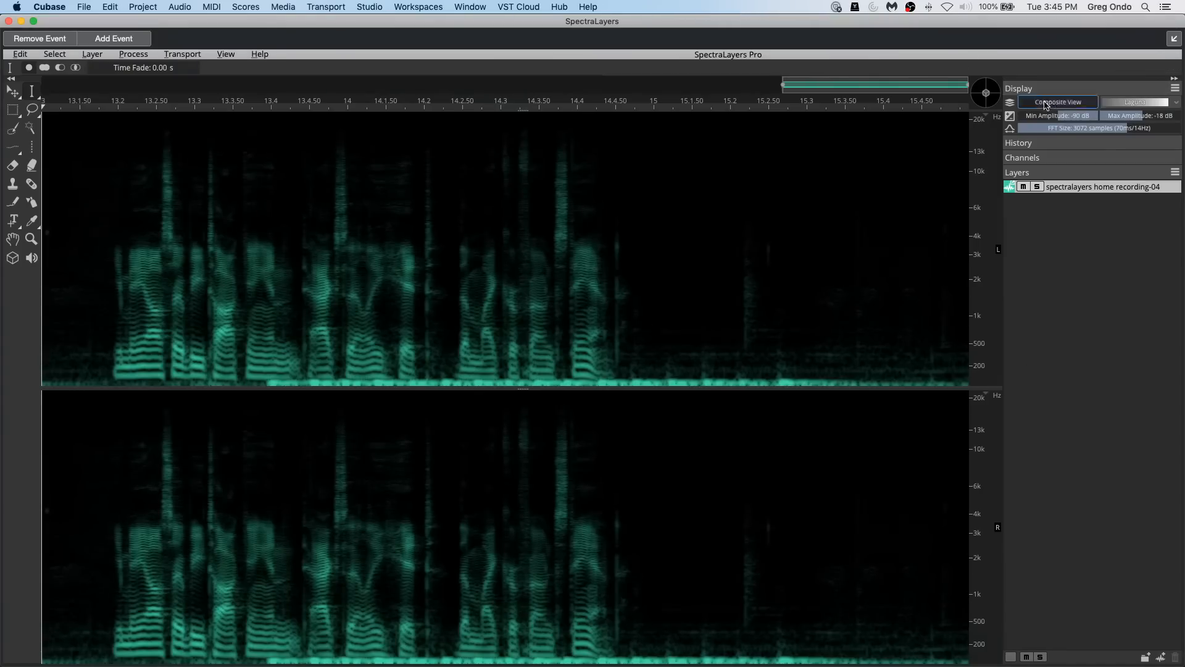
Step: Turn off Composite View and play the recording from just before the speech while examining the range below about 350 Hz
click(1046, 103)
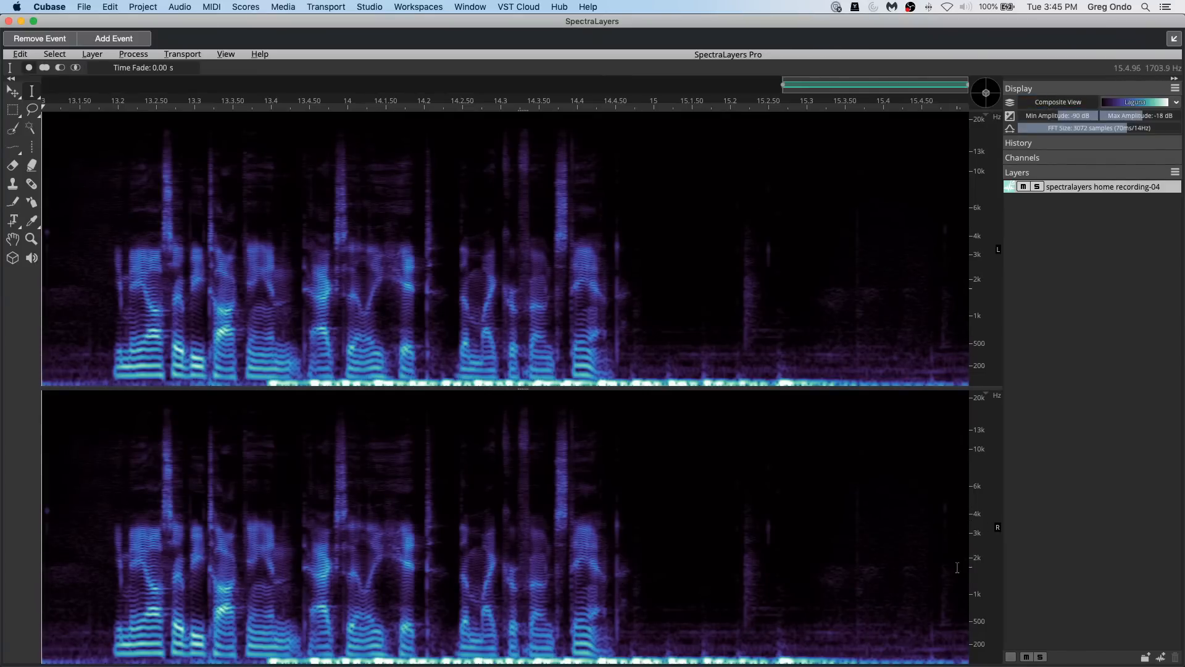
scroll(980, 616, up, 5)
scroll(981, 612, up, 5)
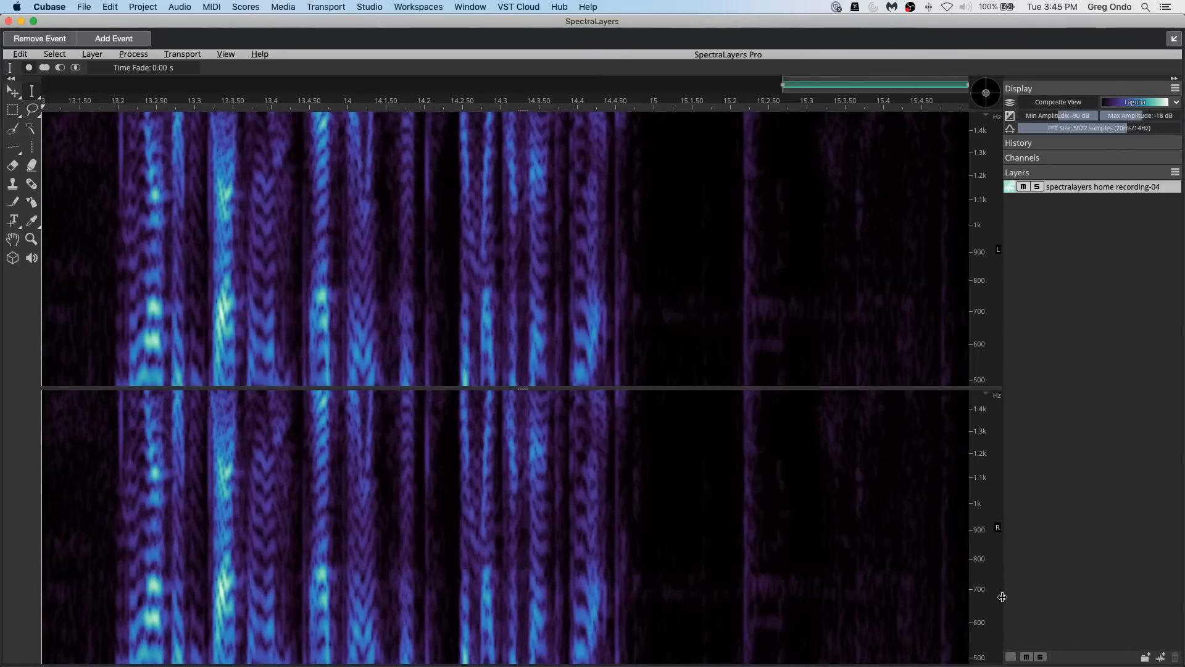
scroll(1000, 562, up, 5)
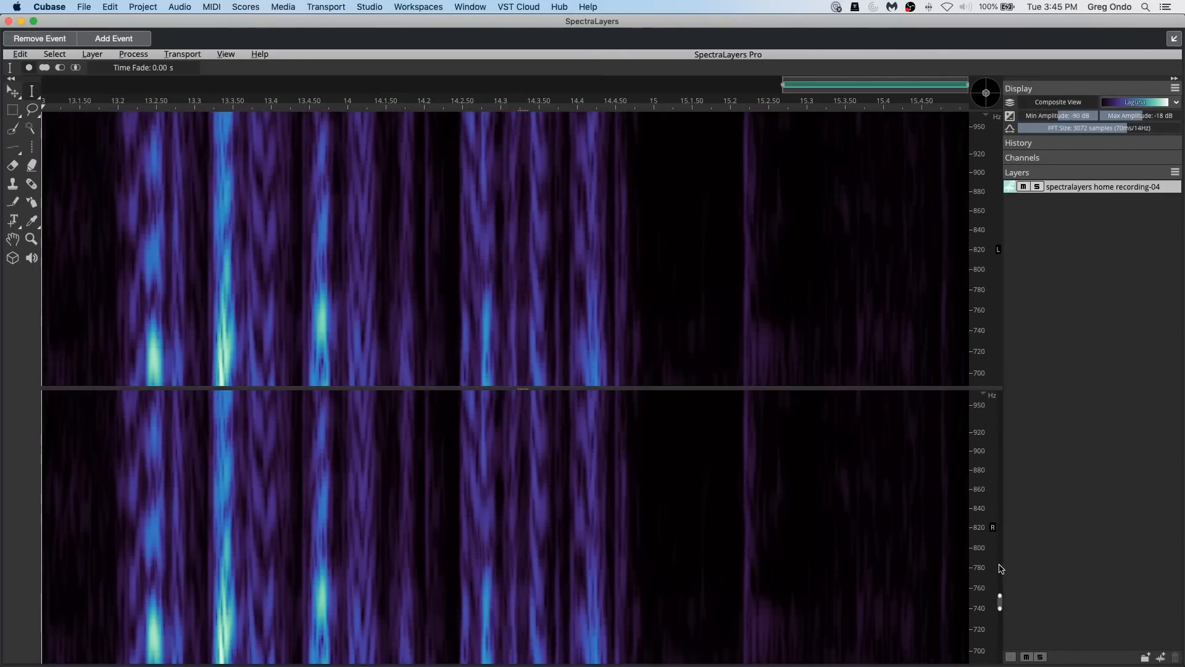
drag(1001, 602, 1030, 665)
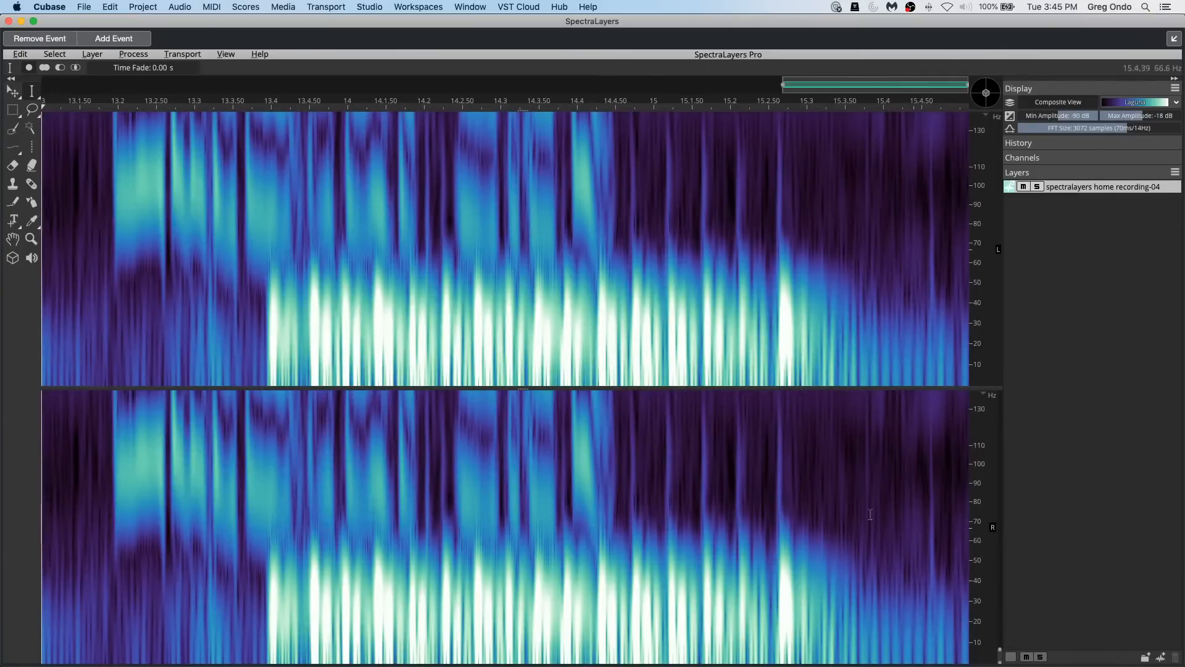
scroll(983, 628, down, 5)
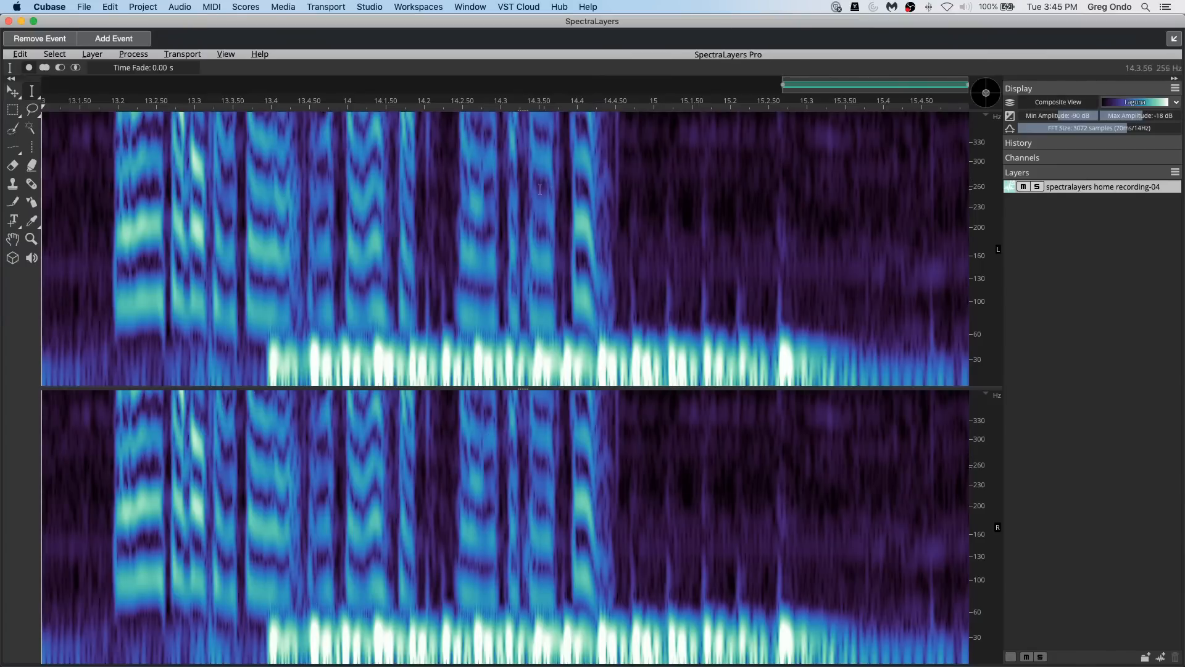
click(84, 107)
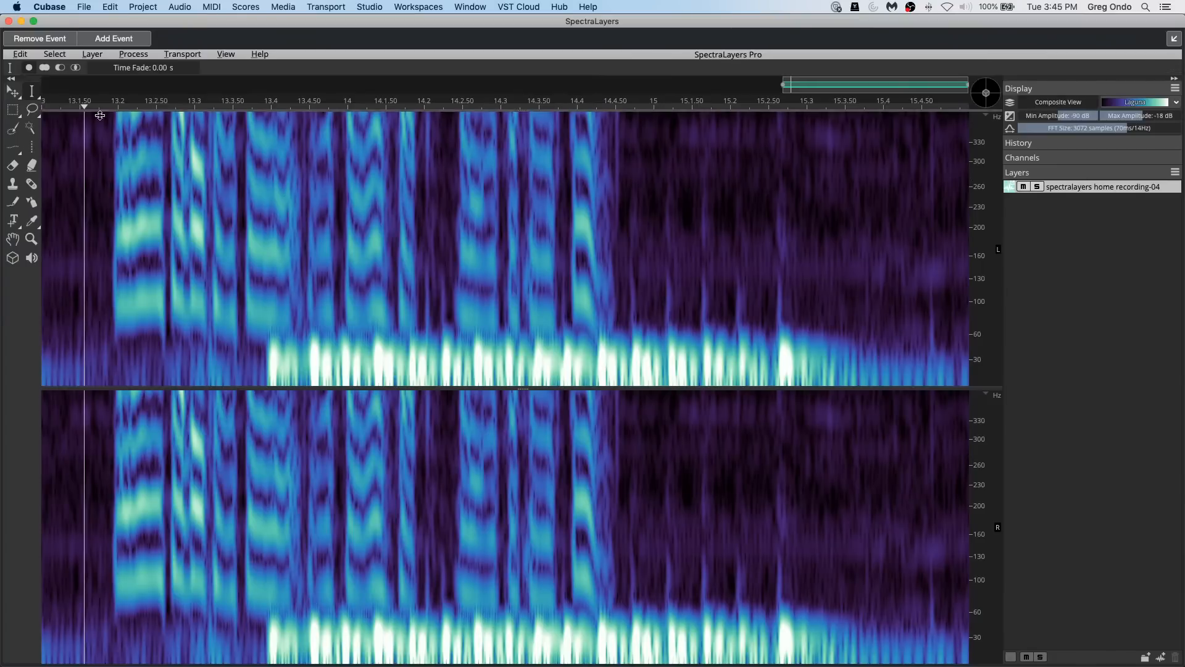
key(space)
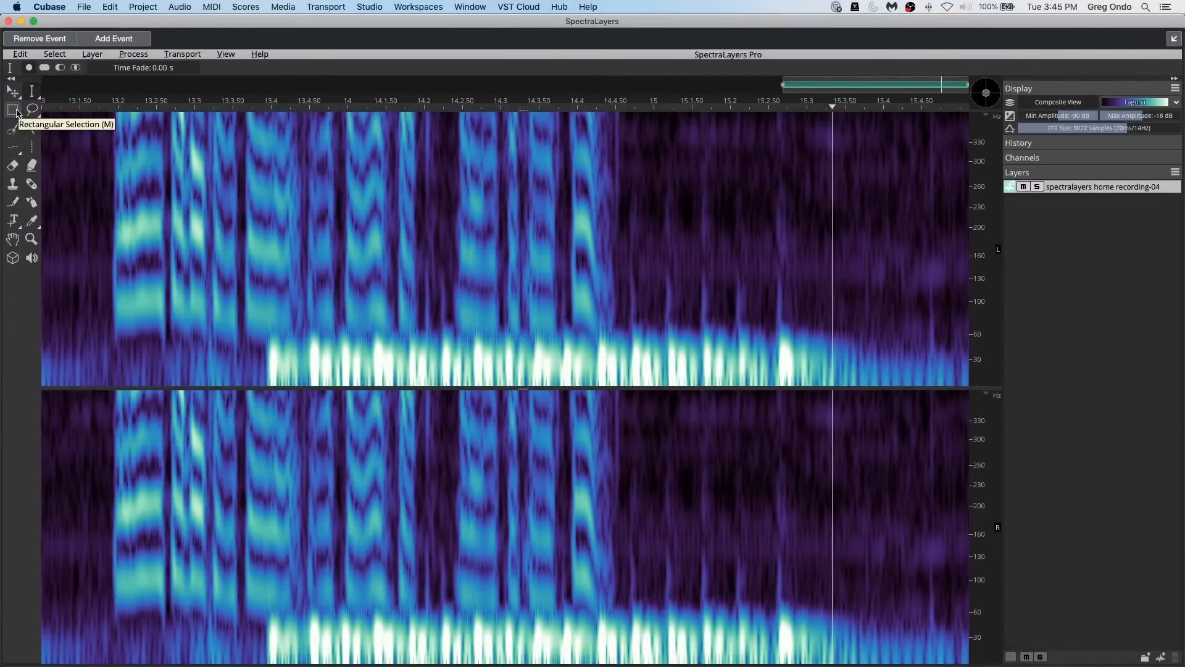
Step: Delete the rumble below about 55 Hz, from bar 13.4 to near the event's end, in recording-04 using a Rectangular Selection
click(13, 111)
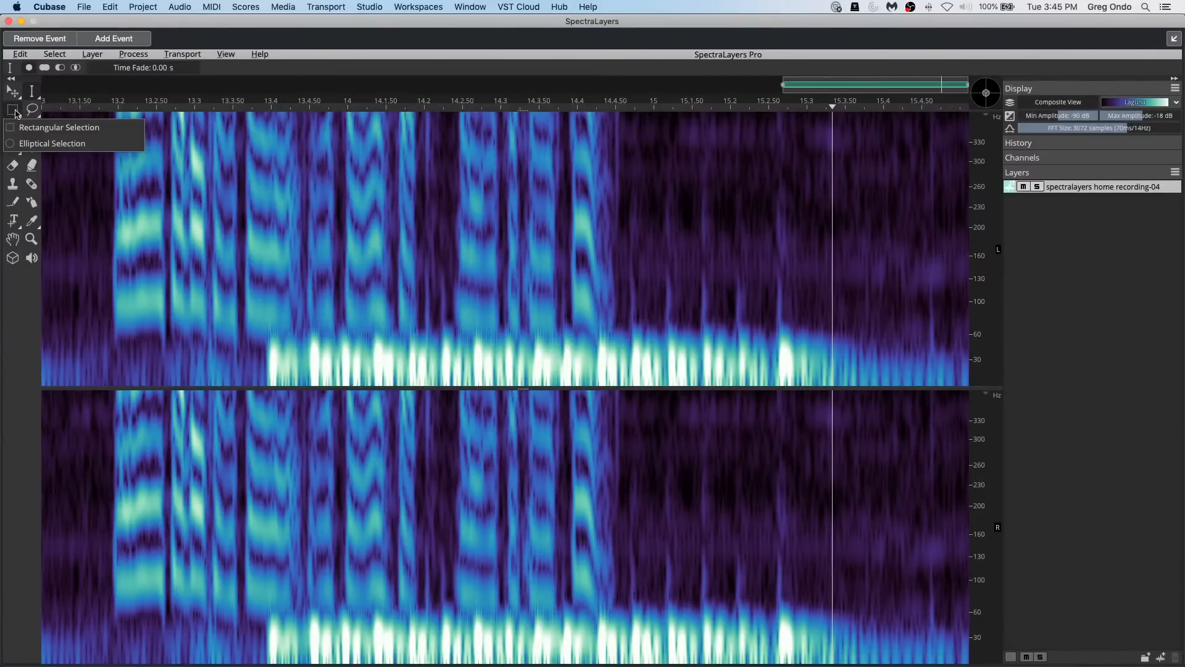
click(45, 127)
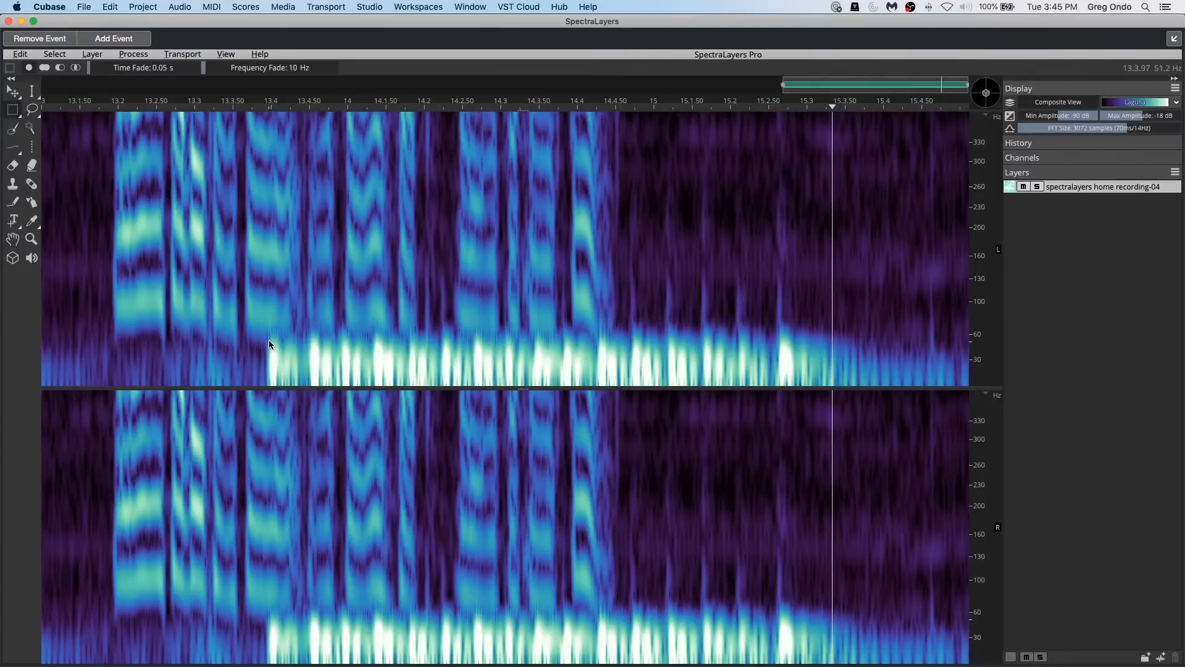
click(13, 111)
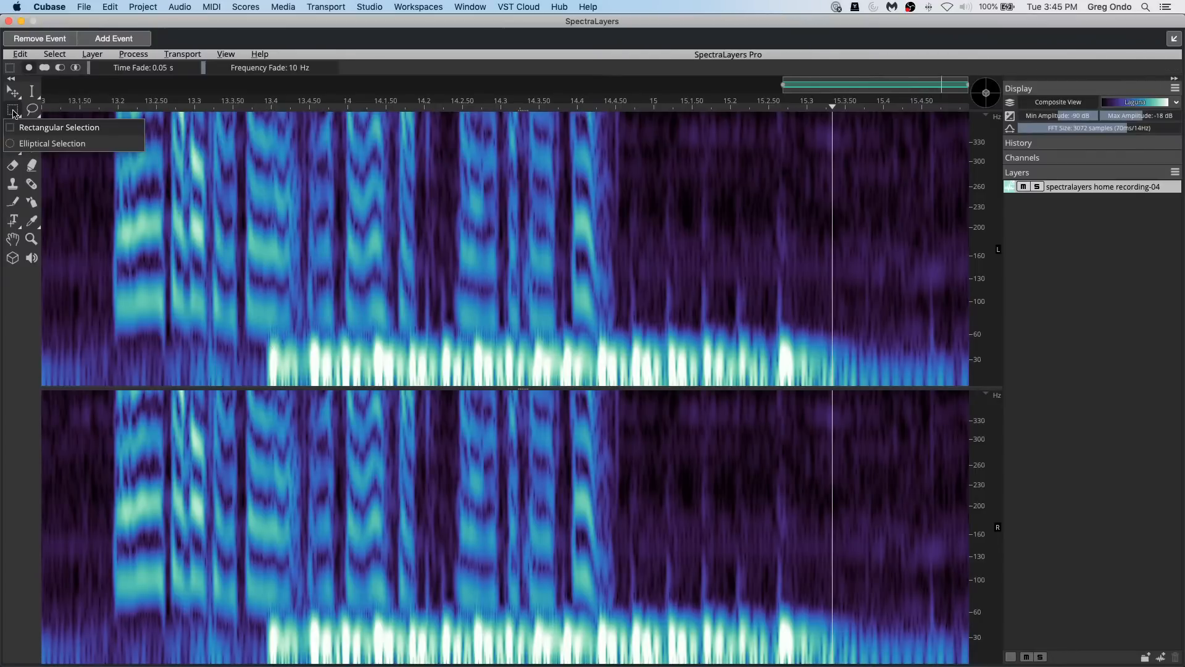
click(86, 128)
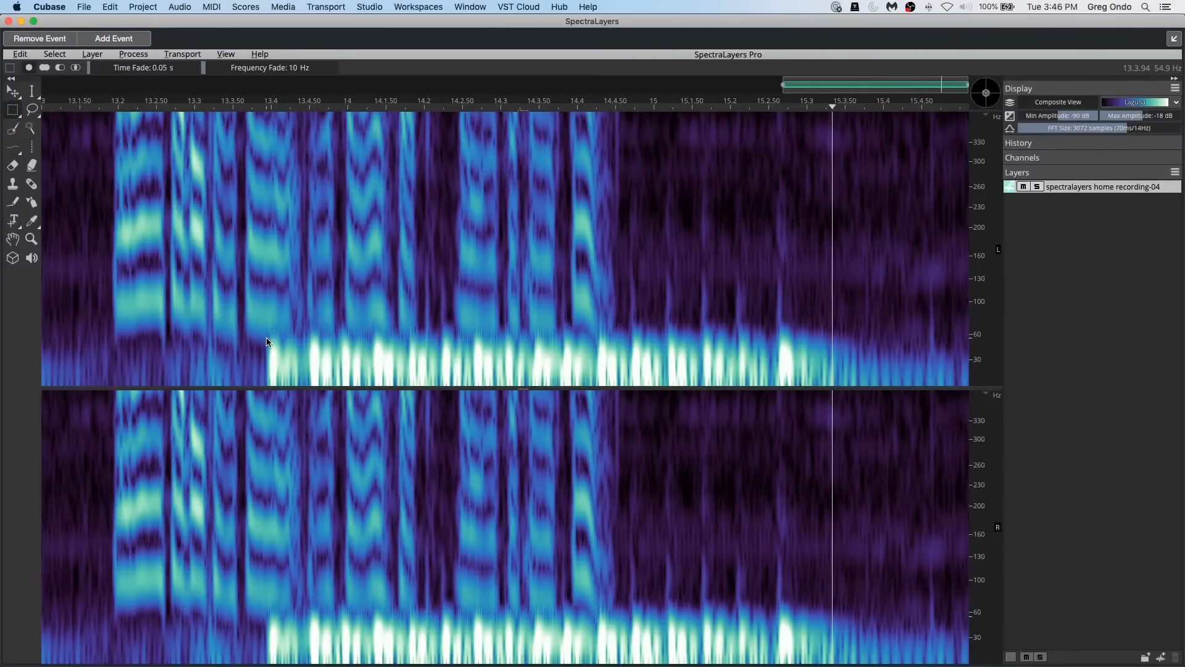
drag(267, 338, 957, 392)
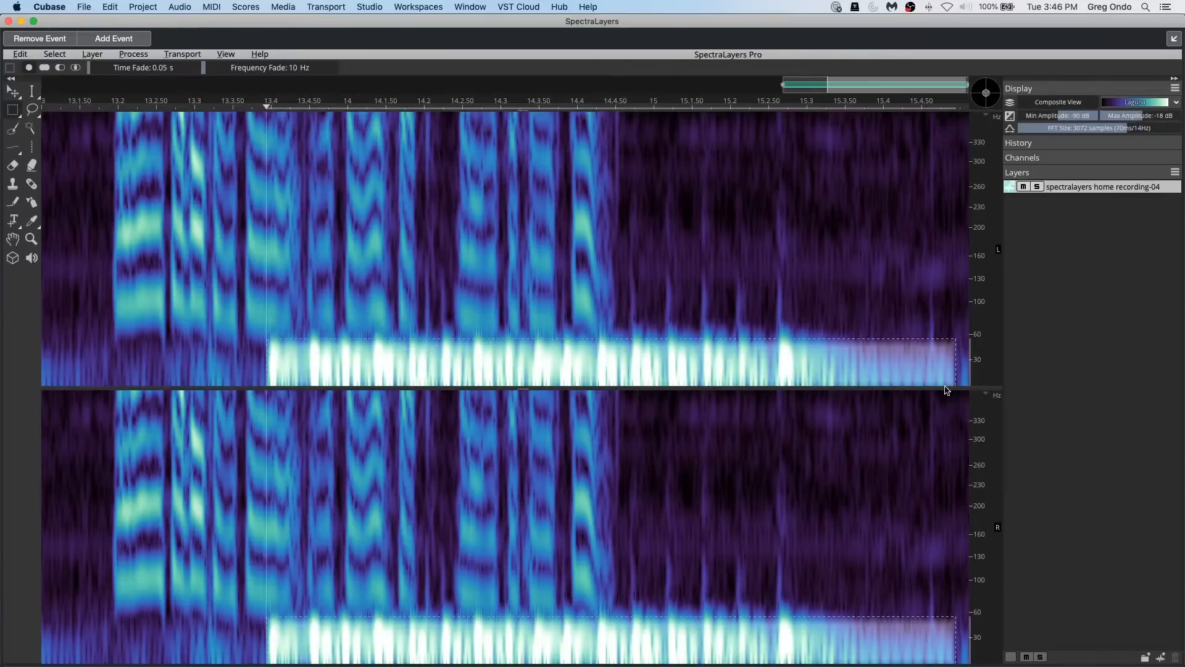
key(Delete)
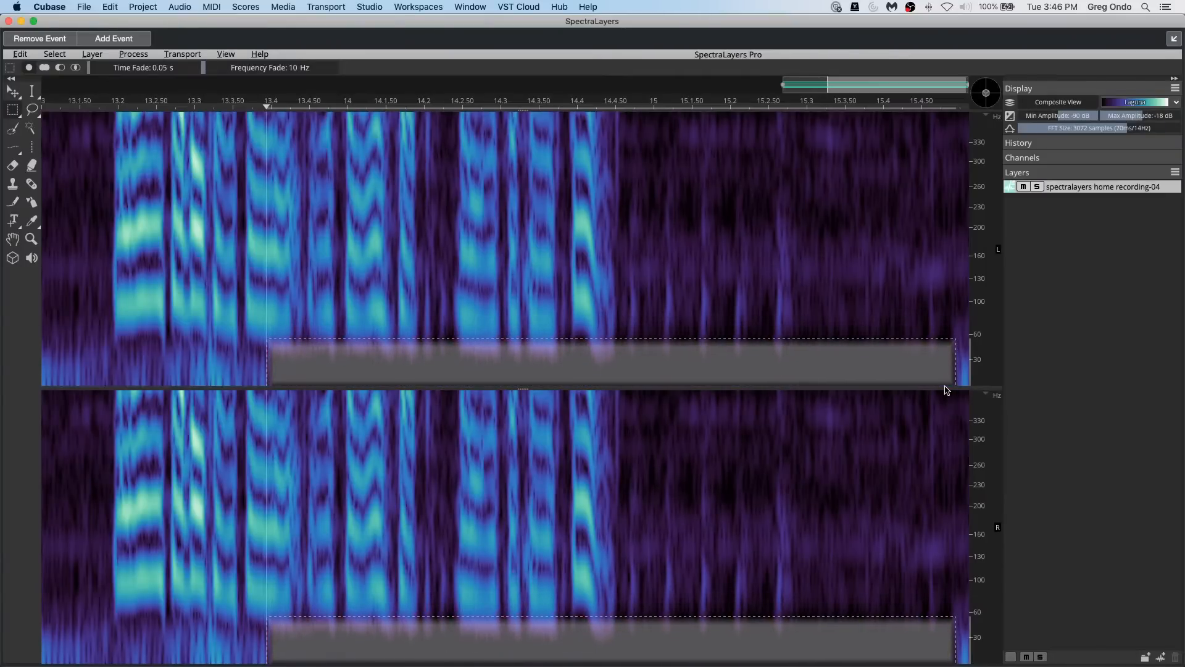
Step: Play the edited recording-04 from just before the speech, and undo its SpectraLayers processing to replay the original event from bar 13
click(81, 234)
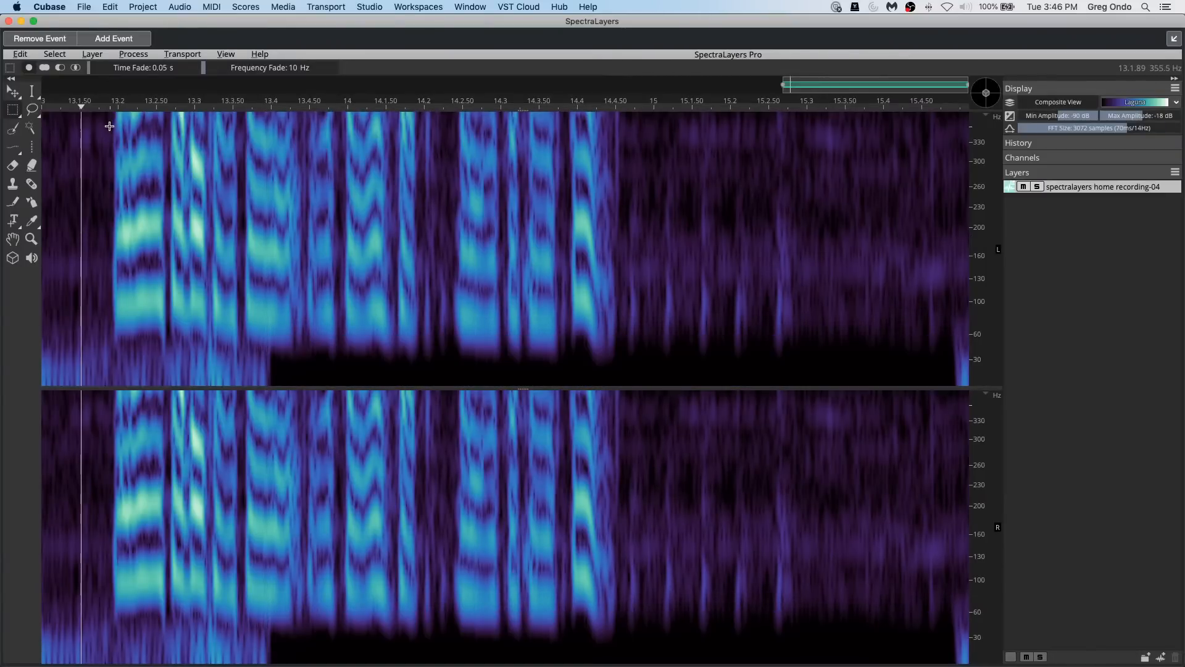
key(space)
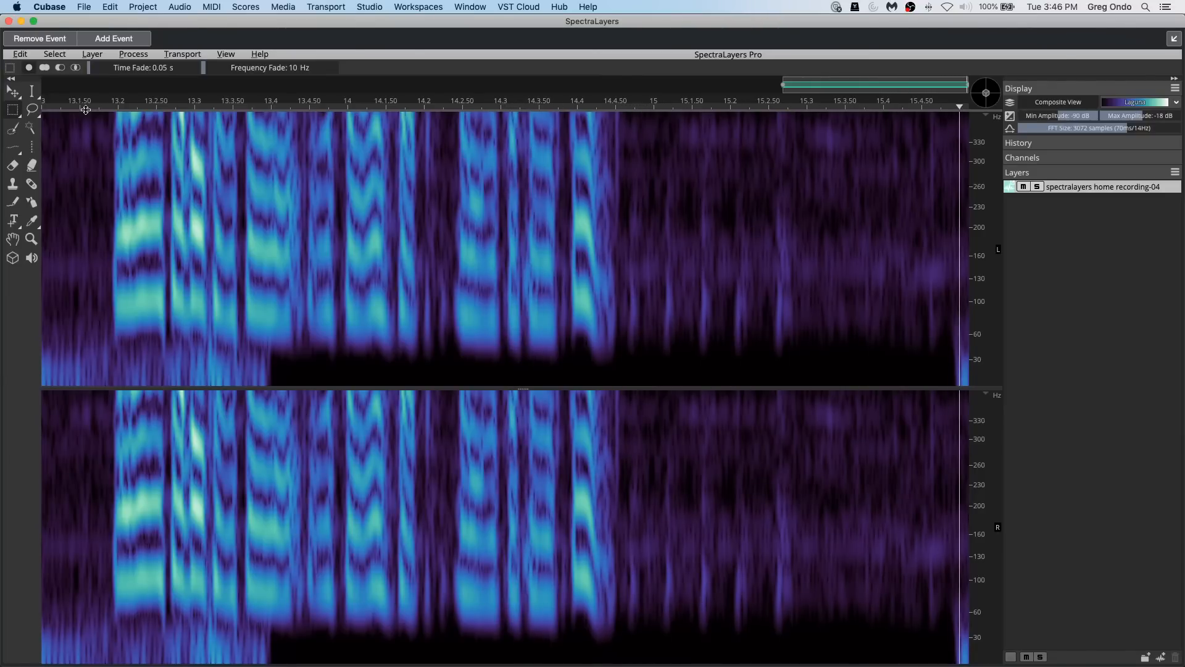
key(super+z)
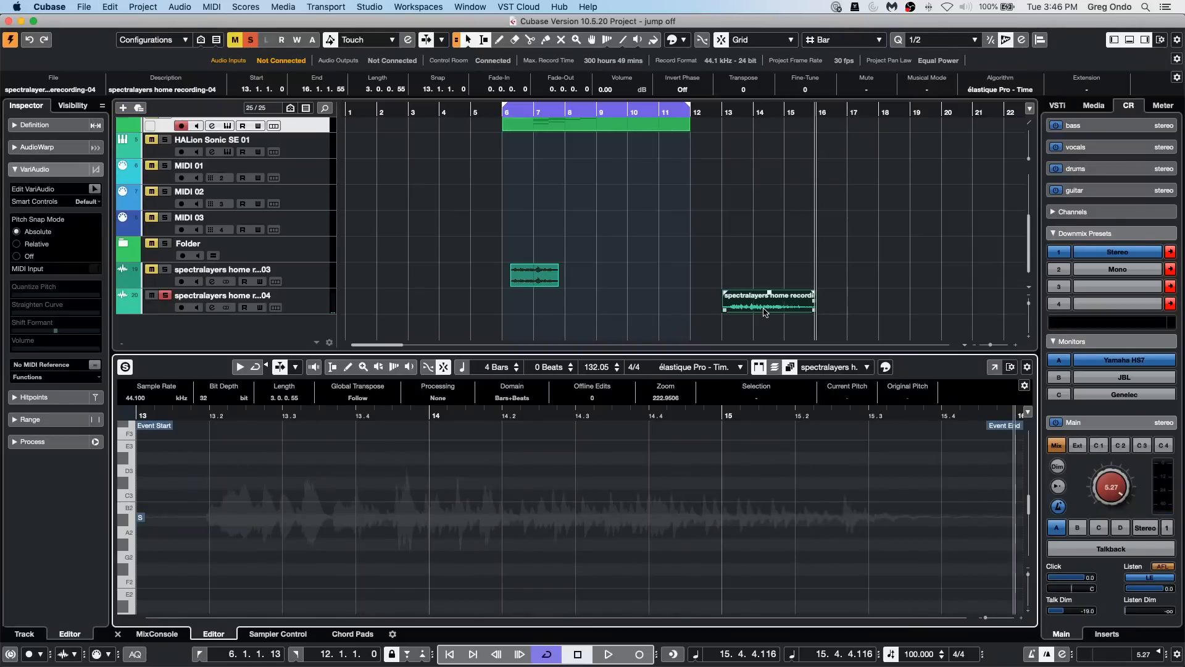
click(774, 161)
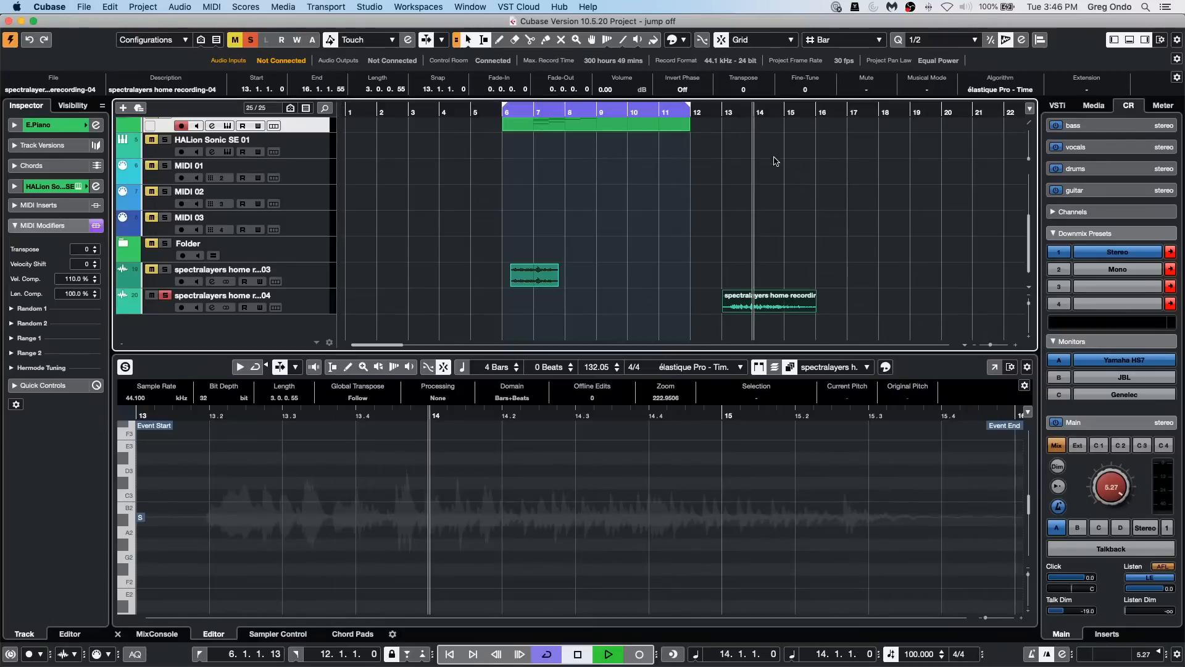
key(space)
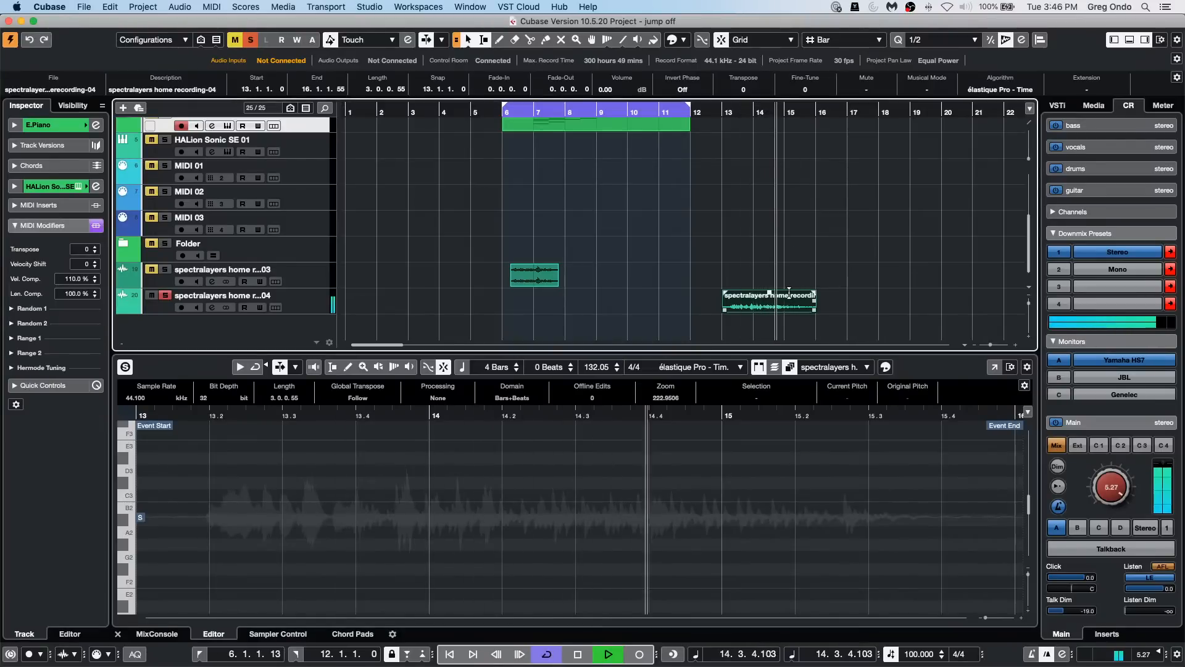
Step: Solo the recording-03 track instead of recording-04 and play its event from bar 6
click(501, 111)
click(165, 270)
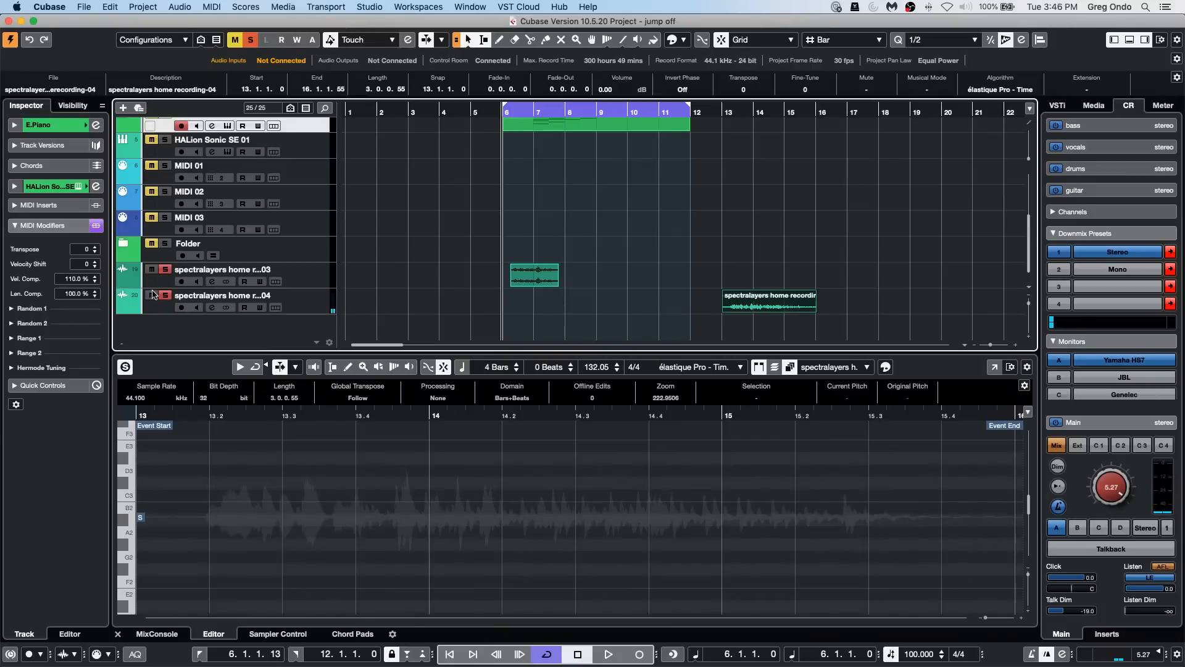
click(165, 295)
key(space)
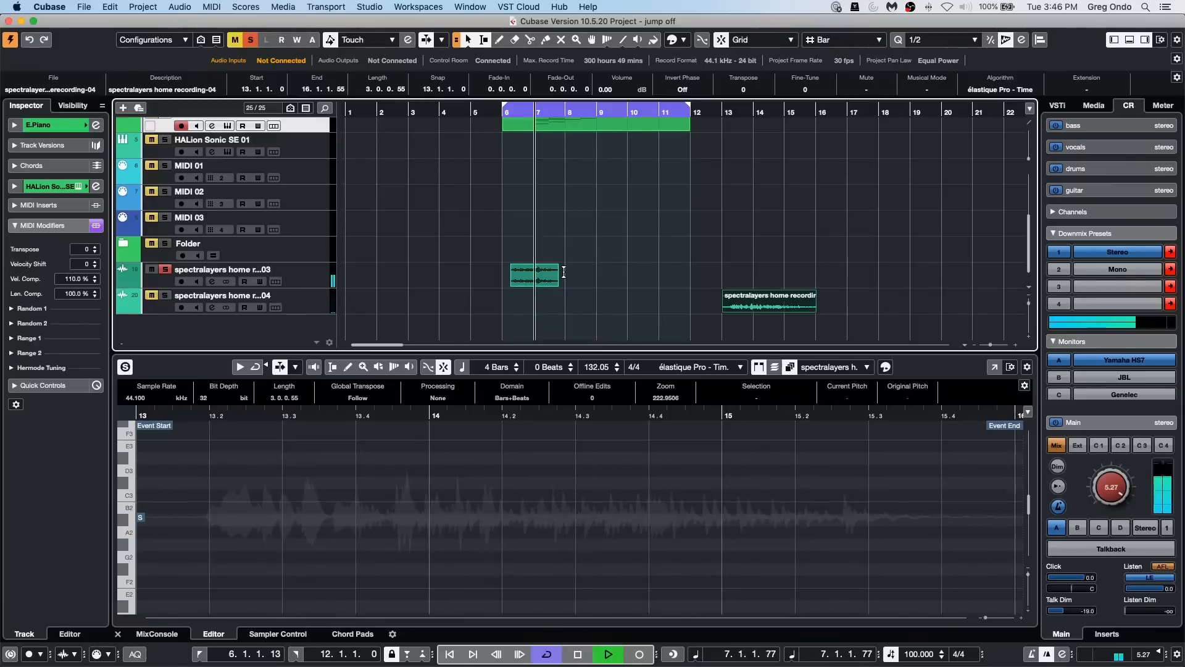
key(space)
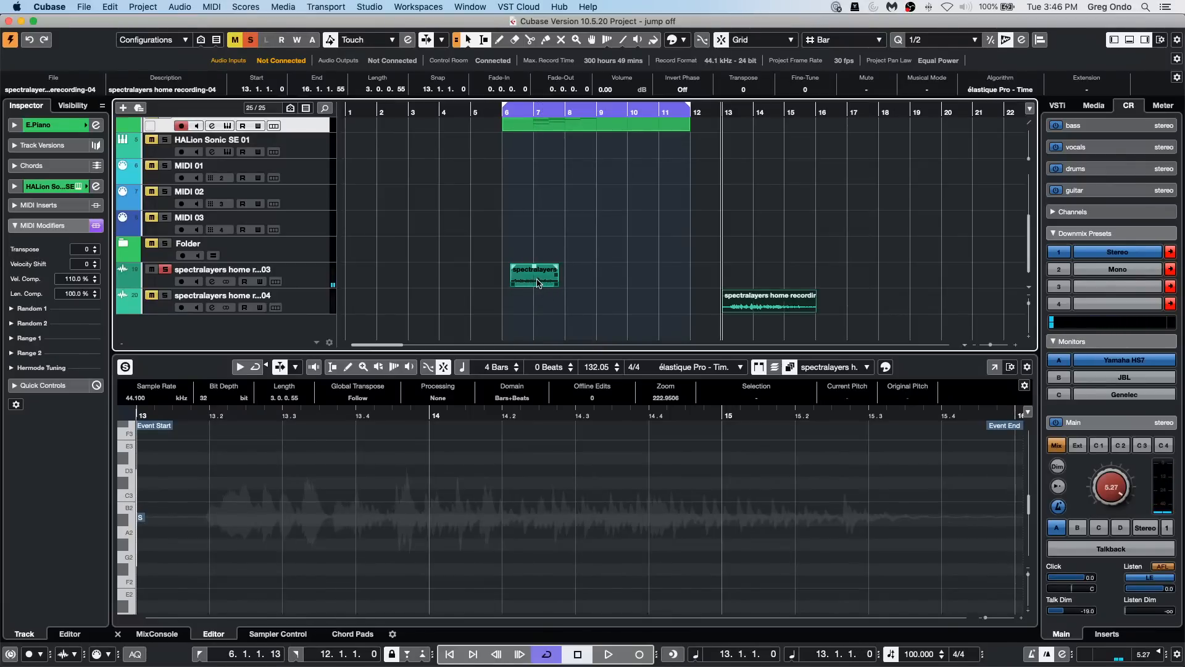
Step: Show the recording-03 event's waveform with the Sample Editor's Definition settings and play it once more
click(539, 279)
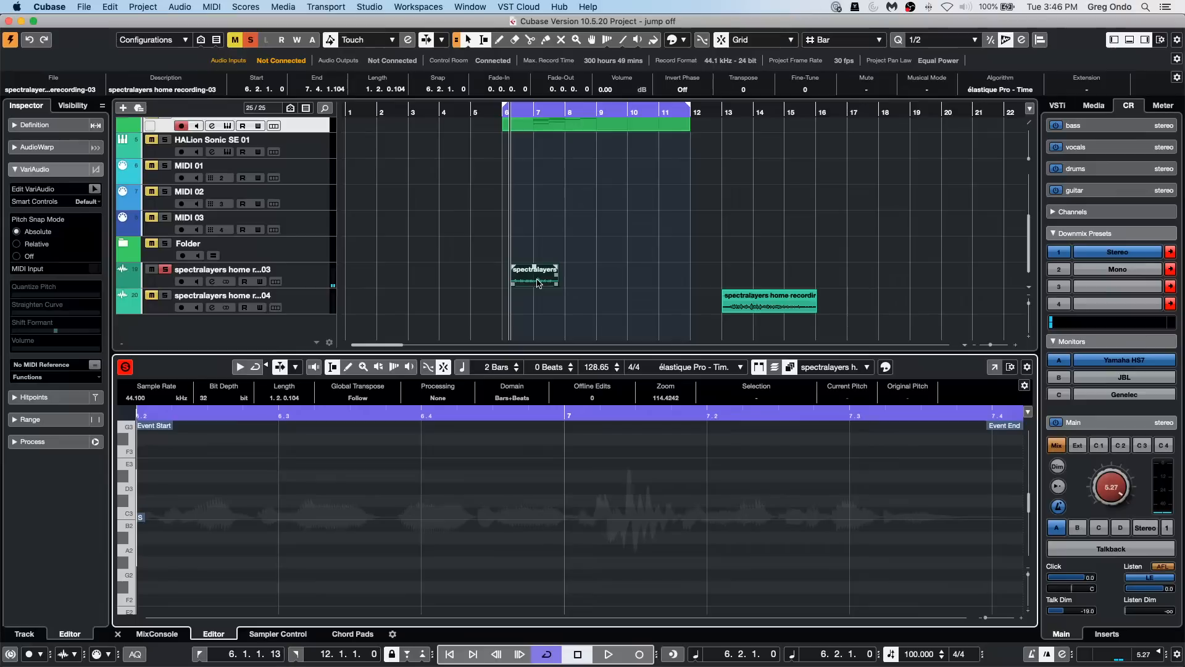
click(49, 124)
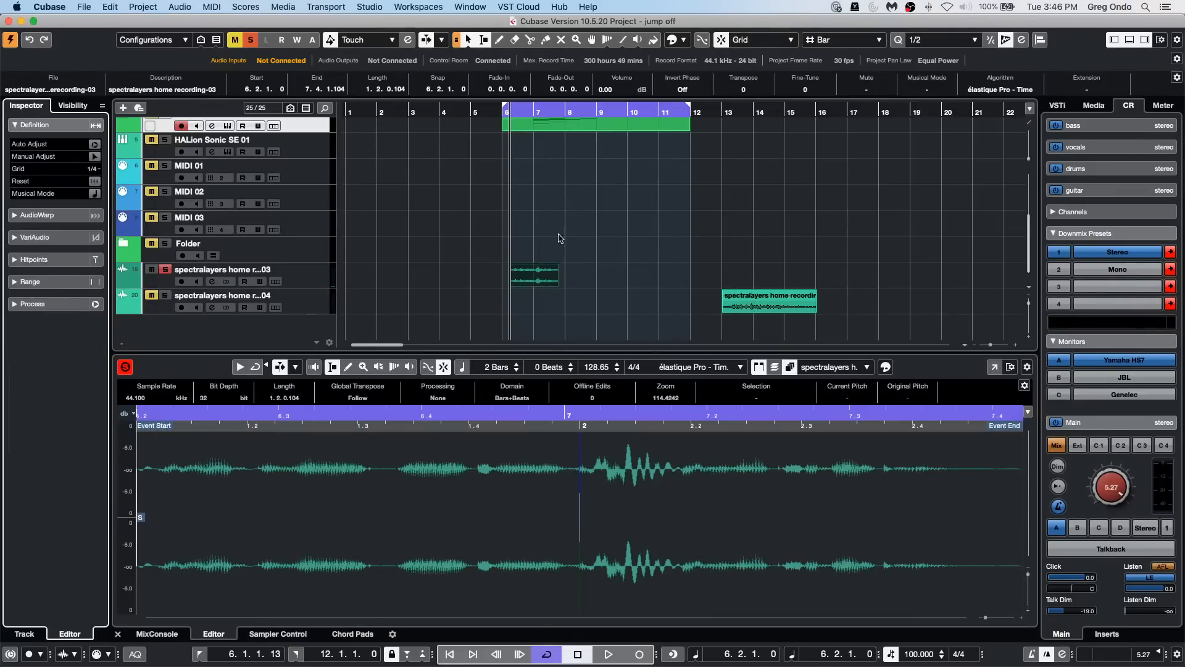
key(space)
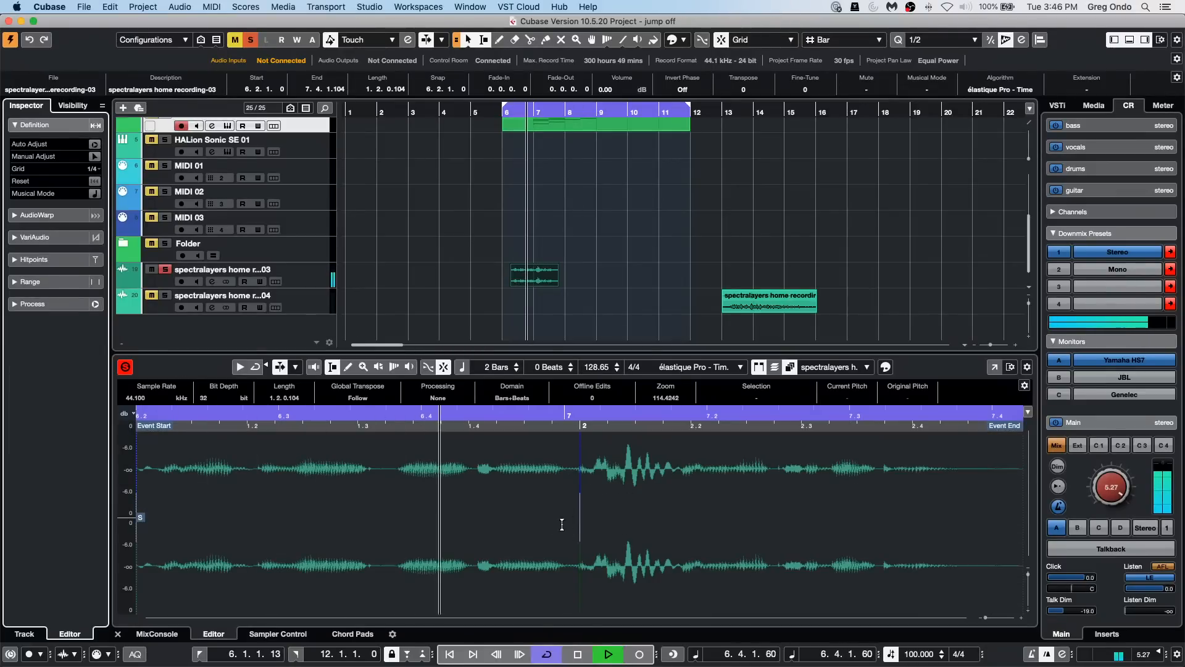
key(space)
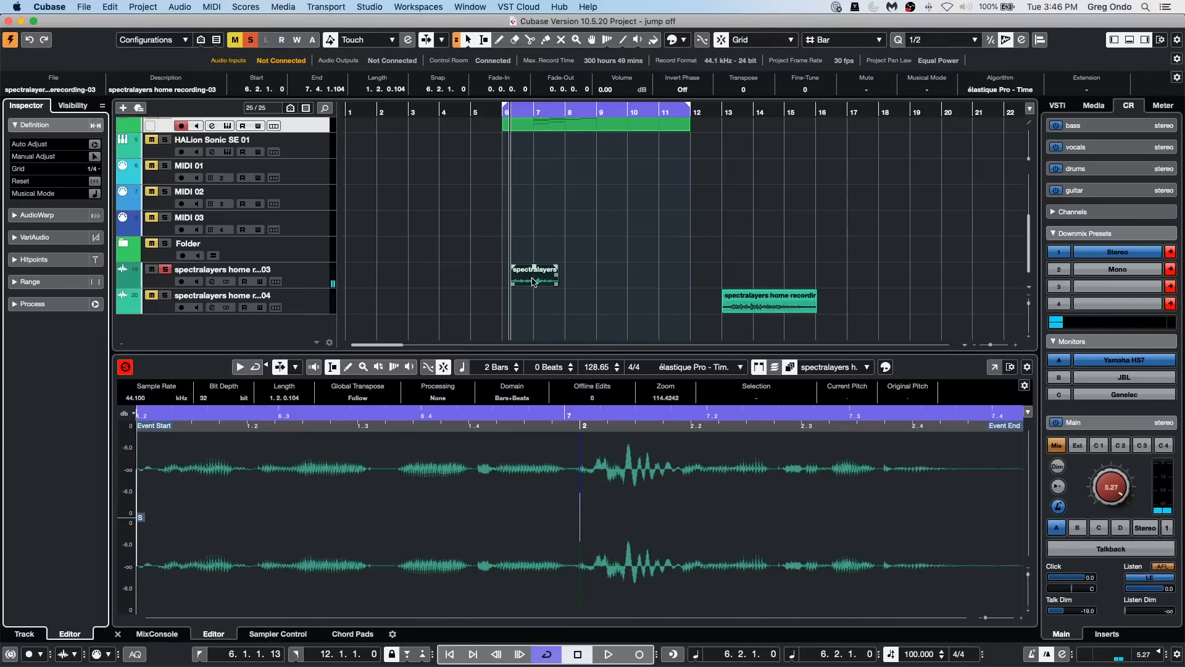
Step: Apply the SpectraLayers extension to the recording-03 event and open its editor in a separate window
click(153, 7)
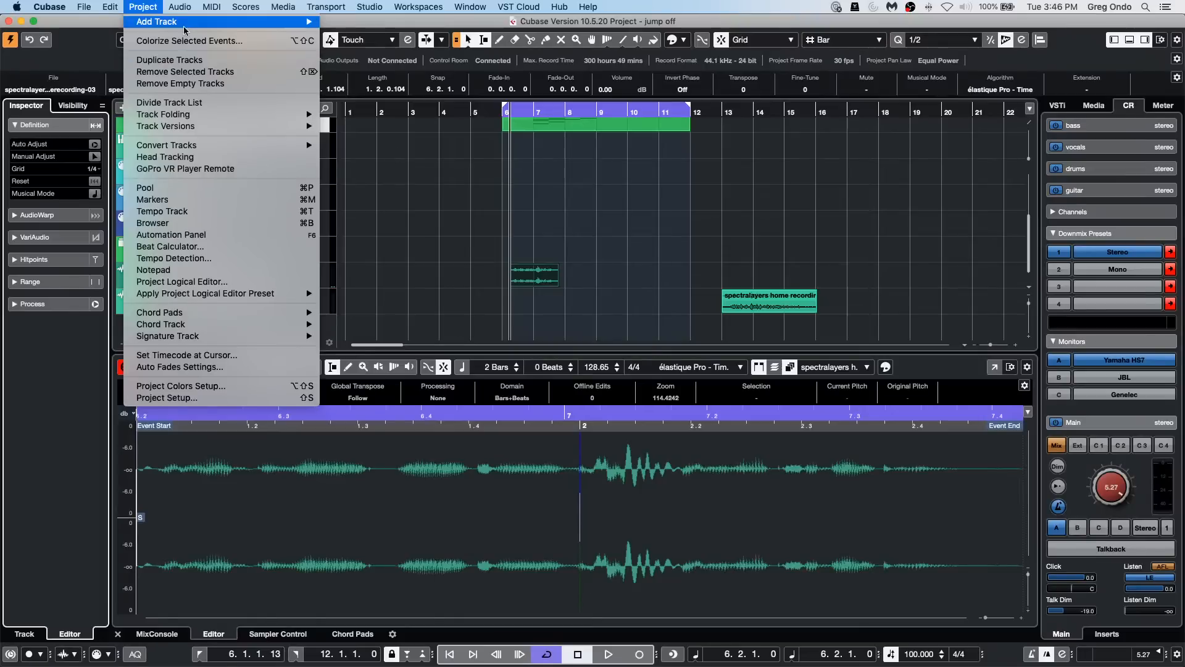
mouse_move(186, 8)
mouse_move(219, 124)
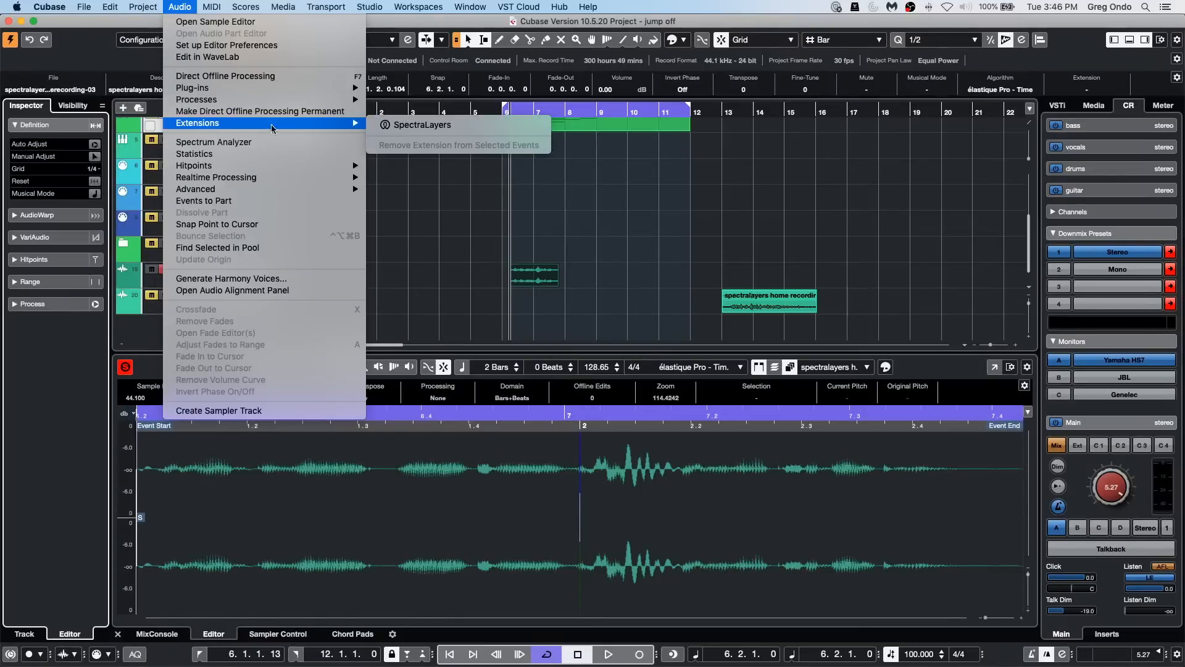
click(485, 129)
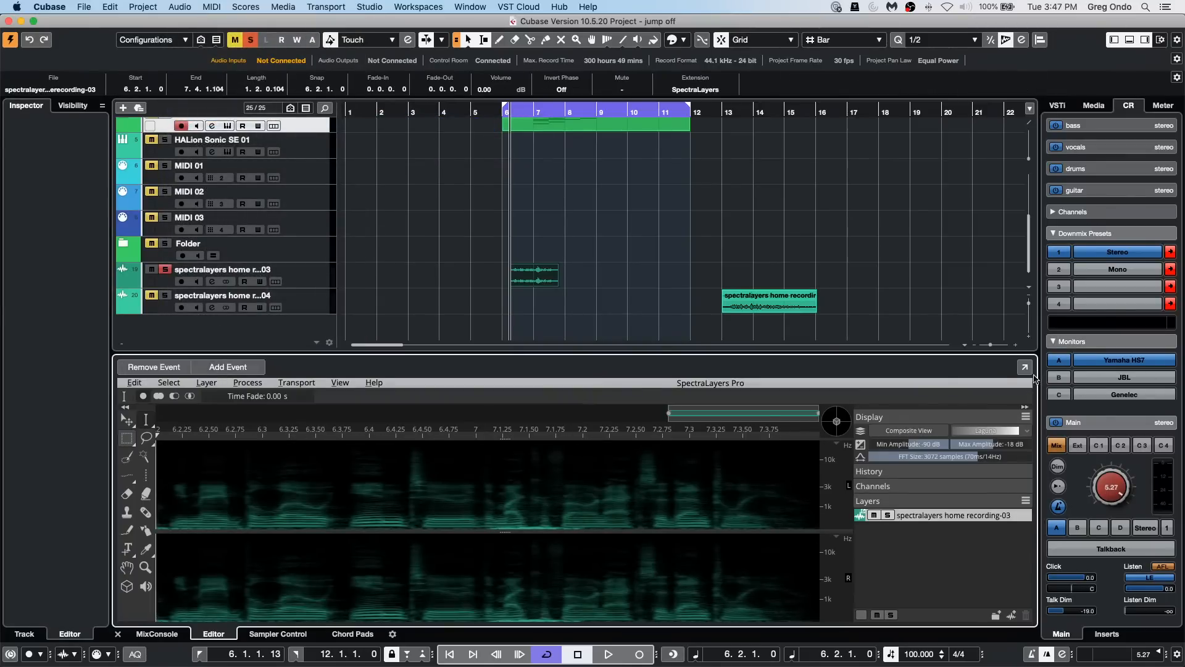
click(1024, 368)
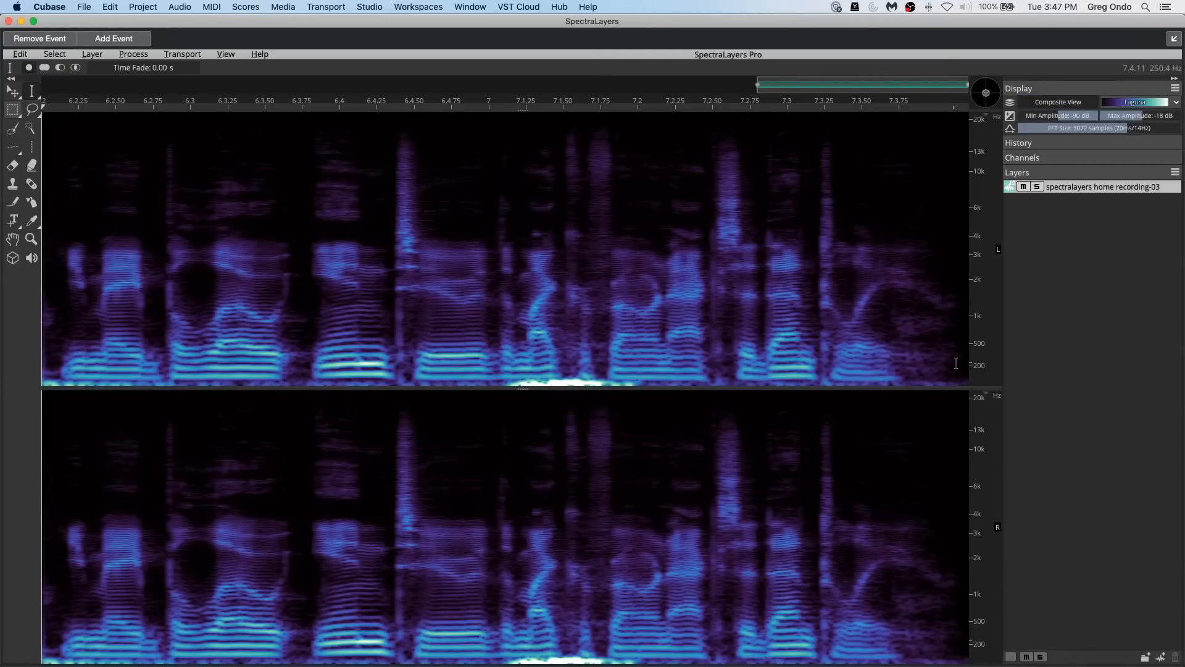
Step: Delete the bright low-frequency thump below about 50 Hz, just after bar 7 up to 7.2, using an Elliptical Selection
scroll(983, 370, up, 2)
scroll(983, 371, up, 4)
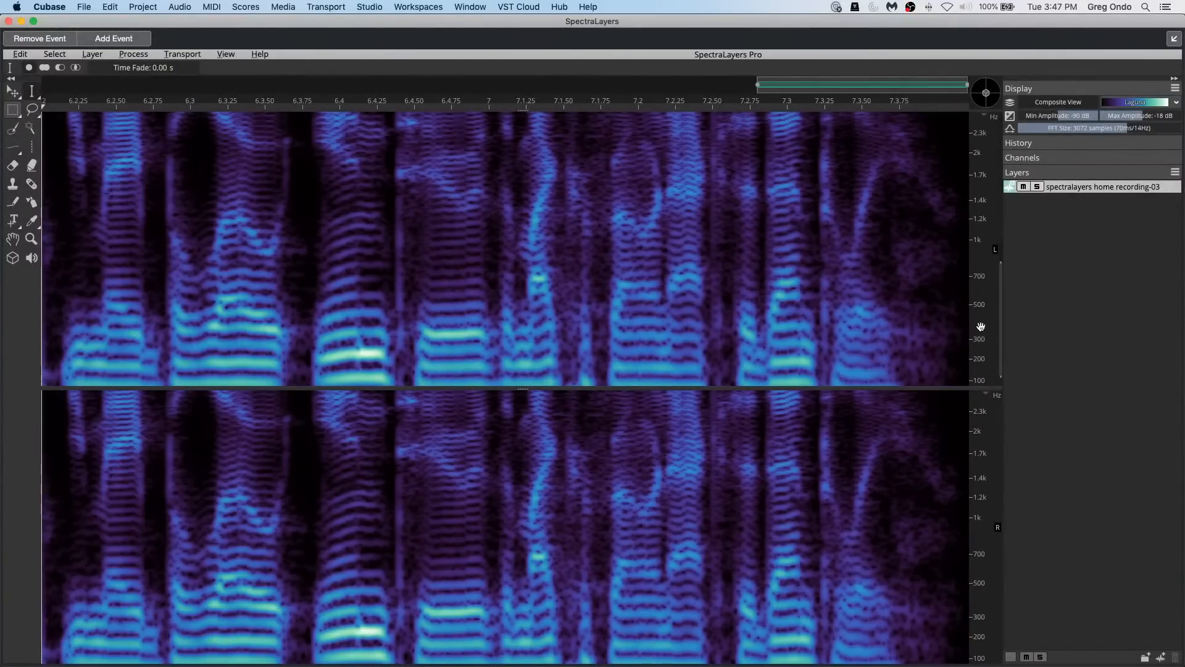
scroll(1000, 344, up, 2)
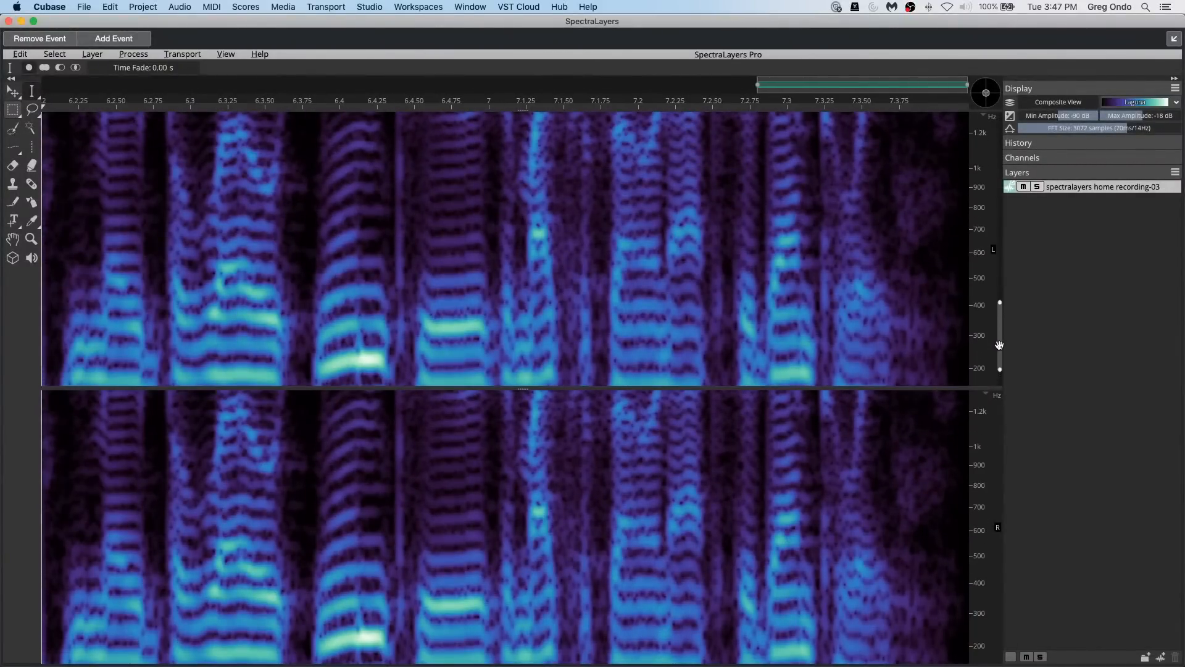
drag(999, 344, 998, 367)
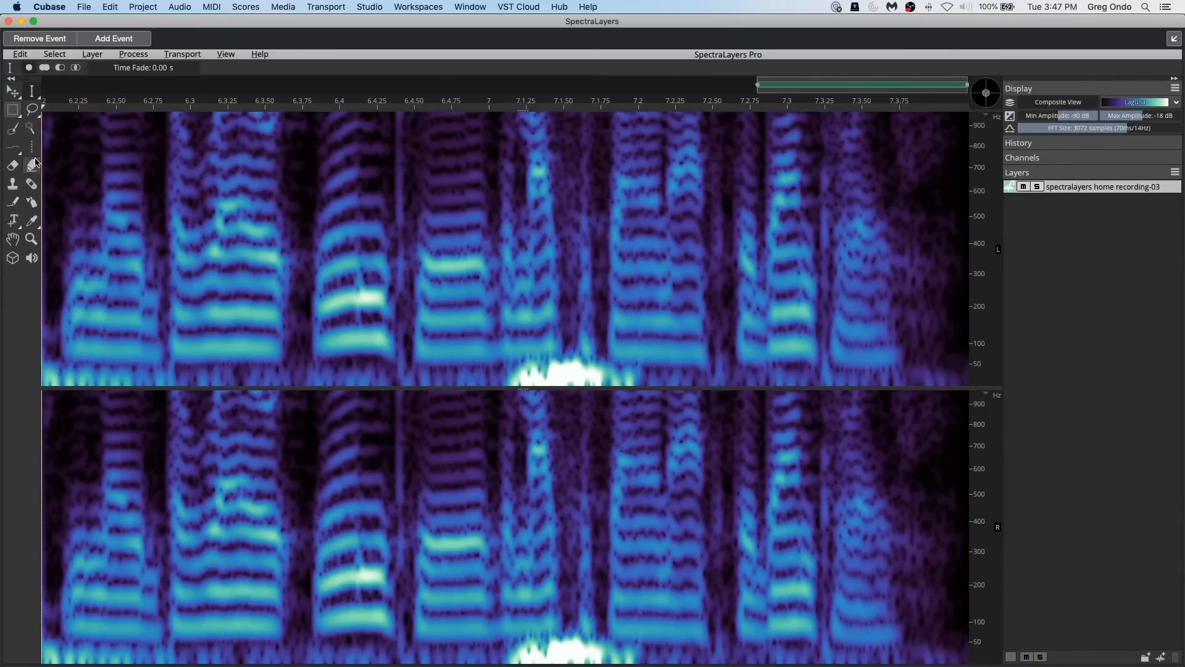
click(16, 118)
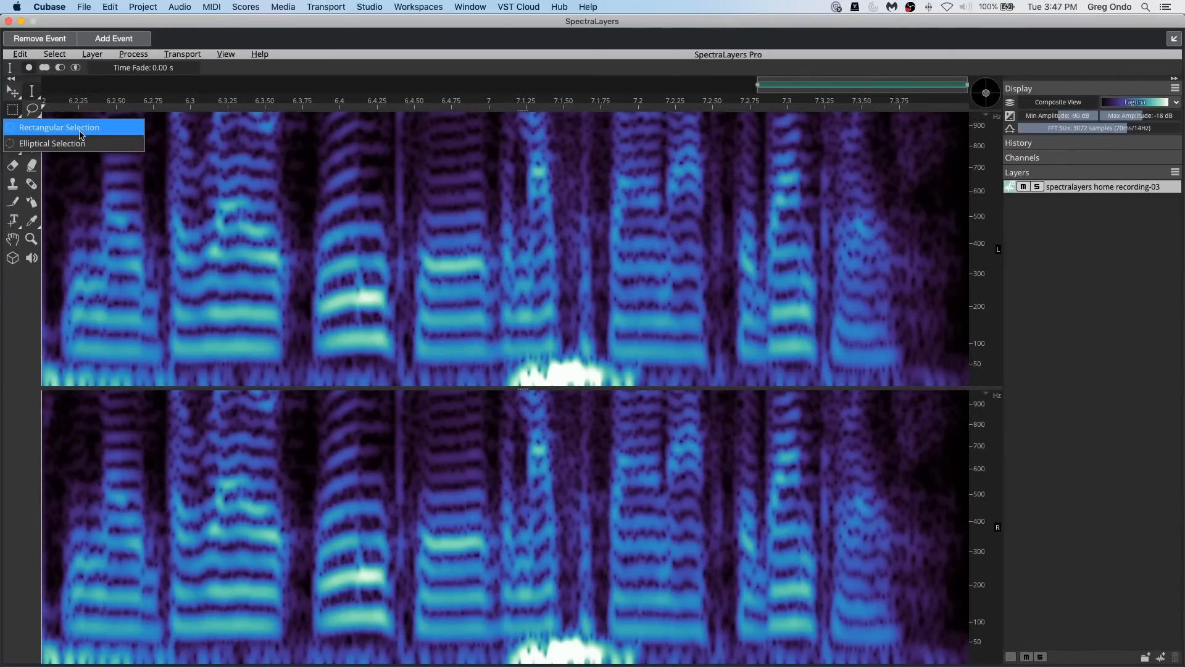
click(74, 143)
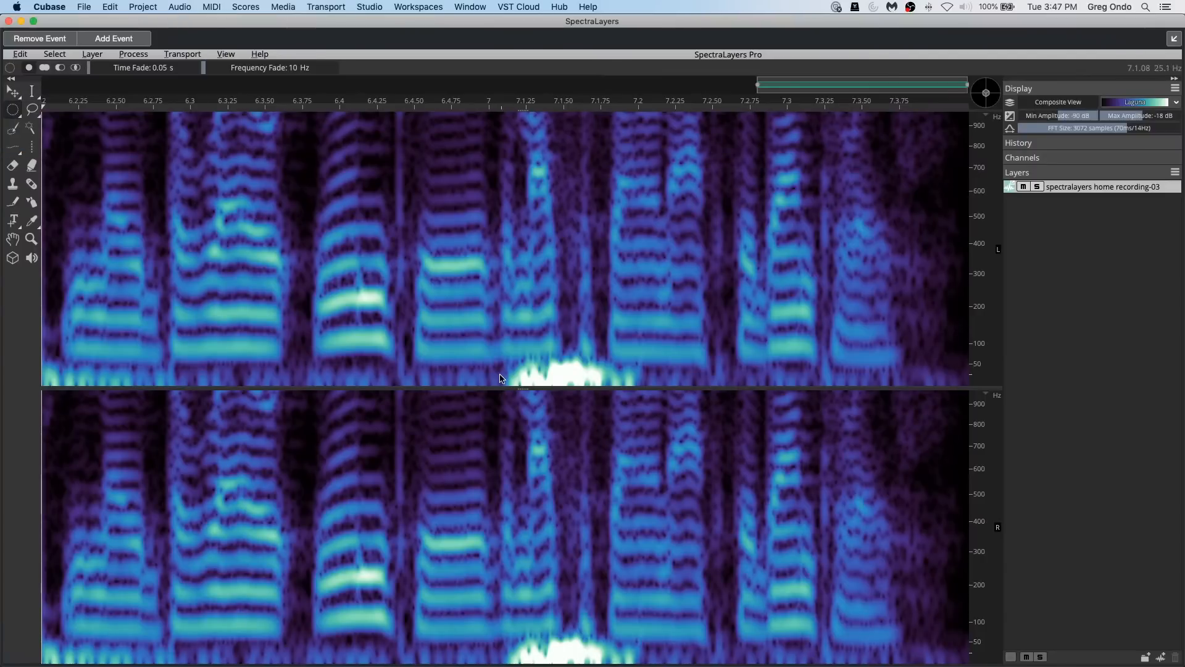
drag(514, 365, 635, 391)
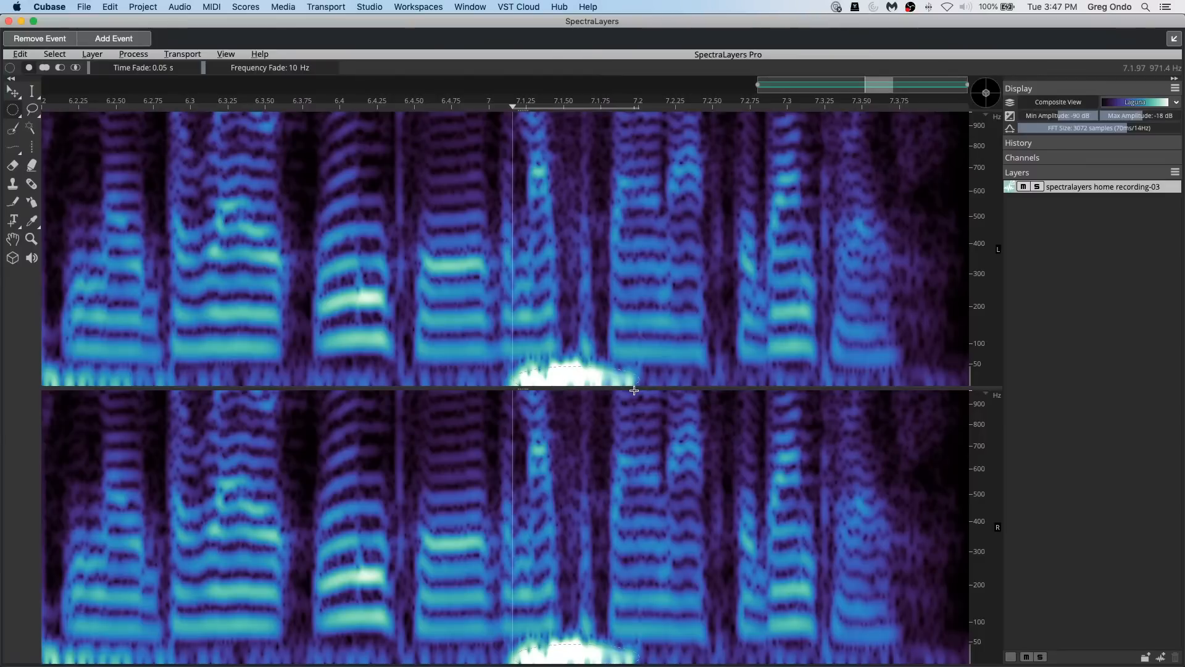
key(Delete)
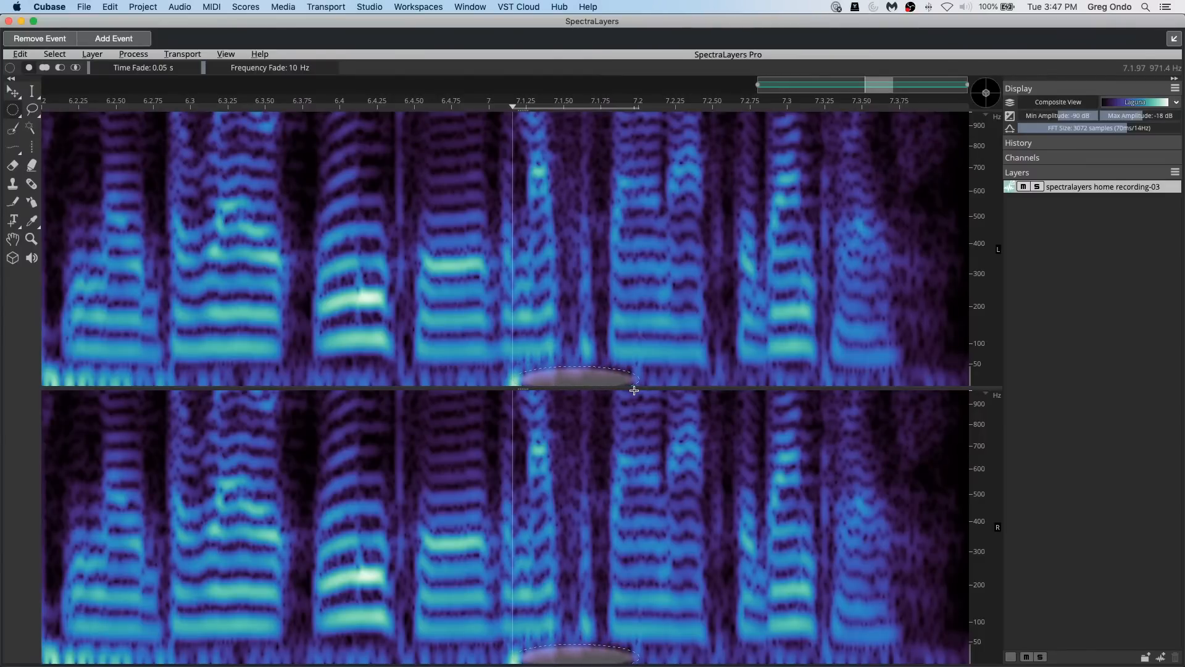
Step: Clear the elliptical selection and play the edited recording-03 from about 6.2.25
click(417, 312)
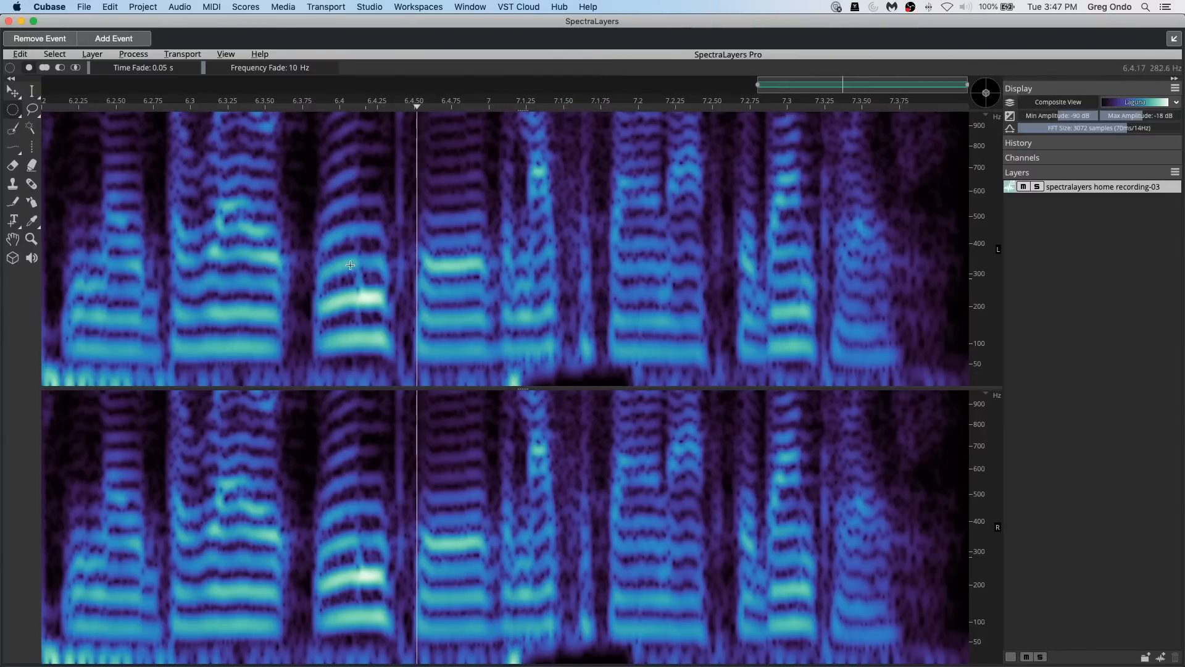
click(85, 110)
key(space)
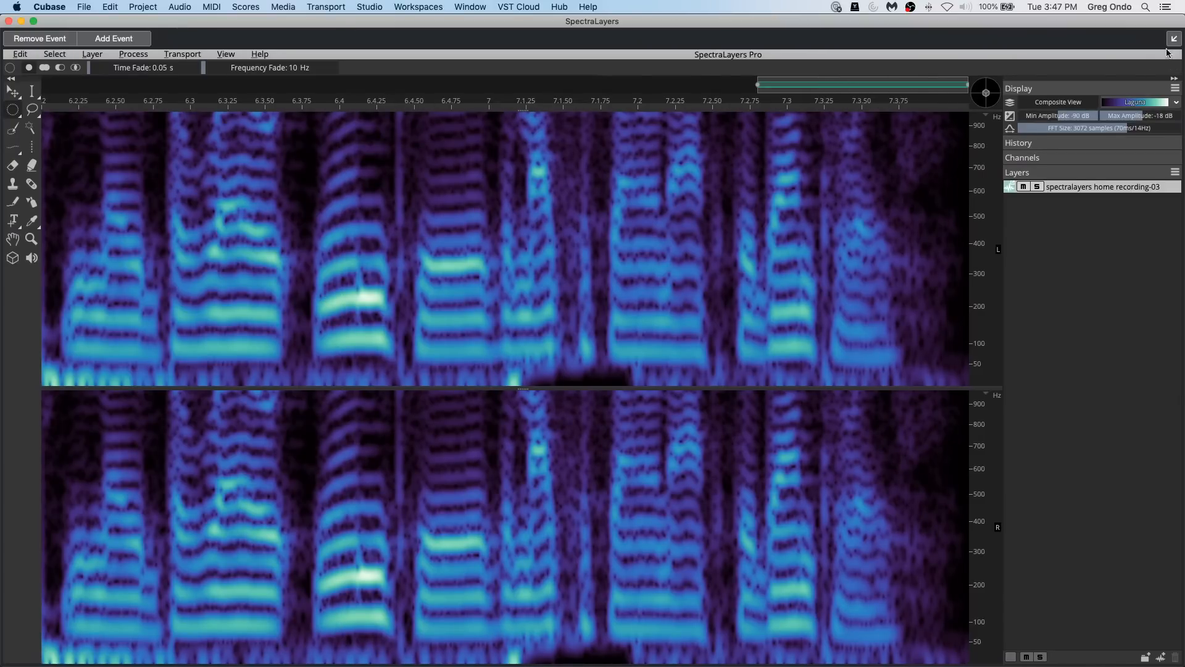
Step: Dock the SpectraLayers editor in the lower zone and select the recording-03 event, followed by the recording-04 event
click(1173, 40)
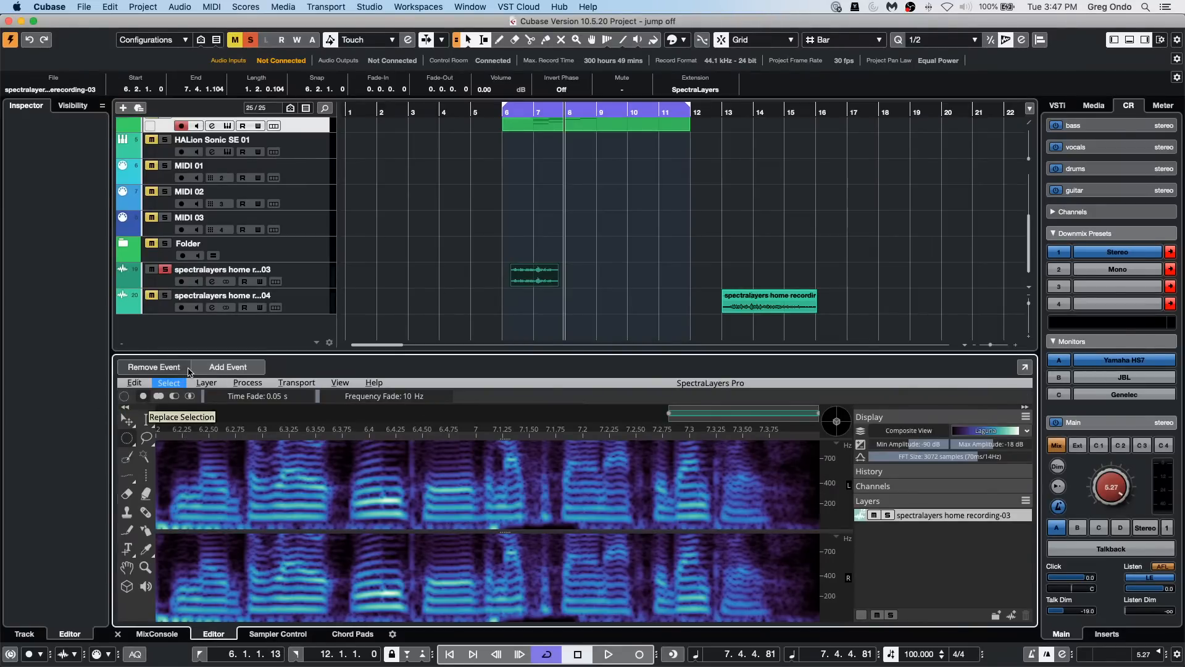
click(175, 371)
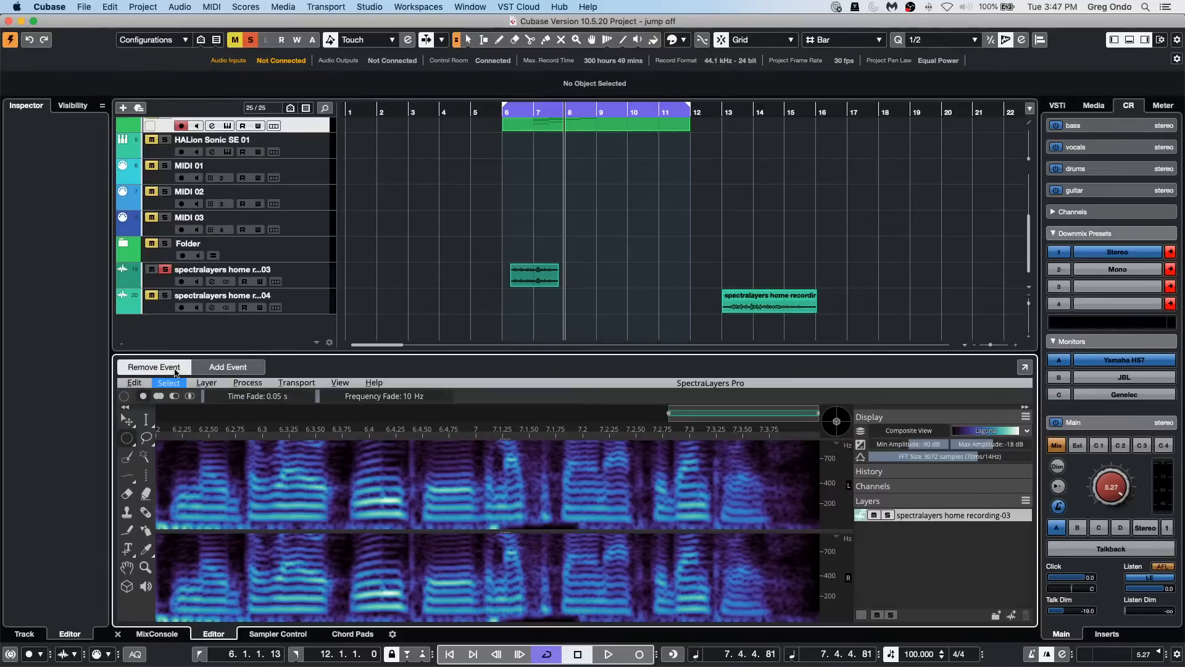
click(597, 310)
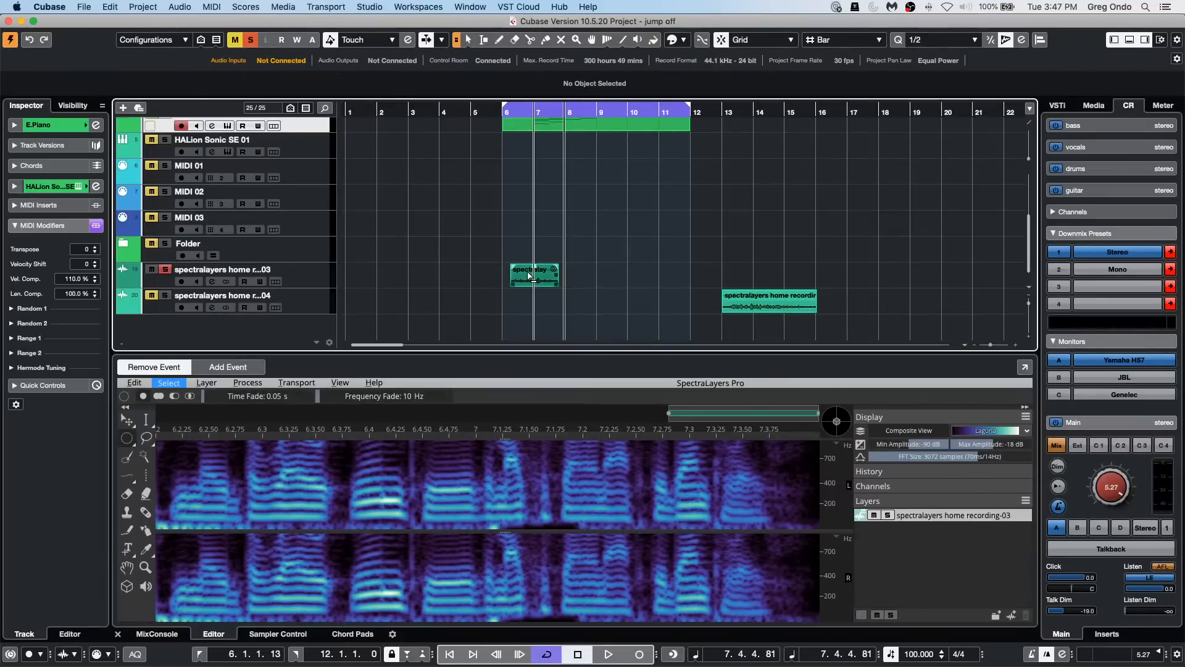
click(529, 276)
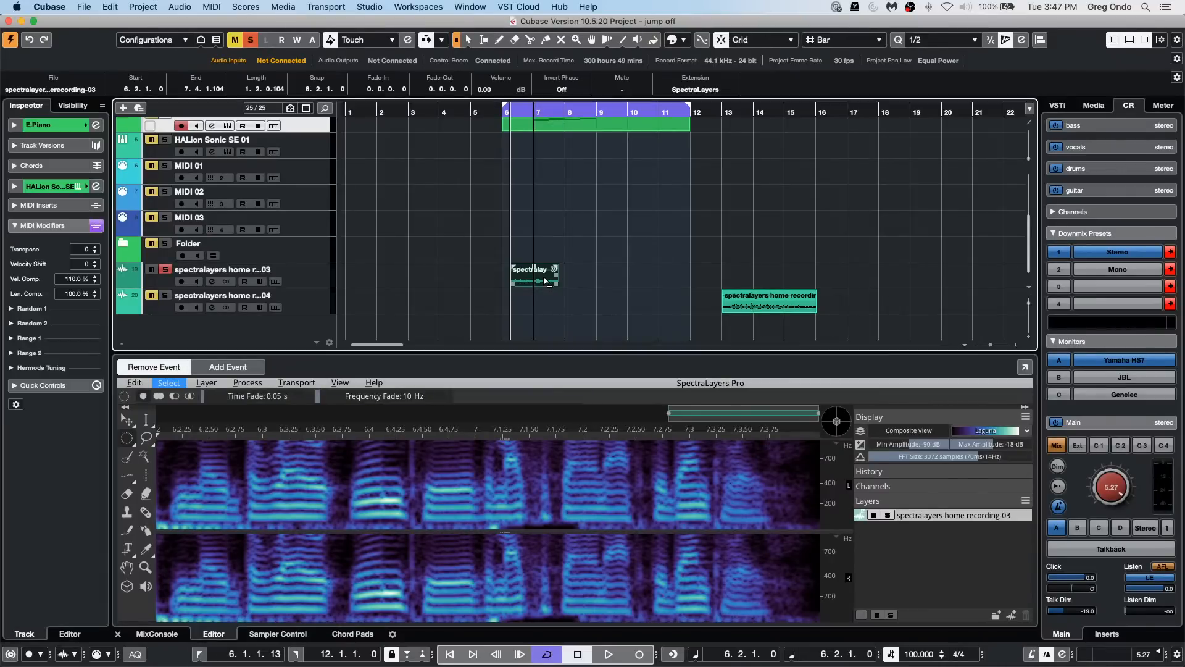
click(176, 368)
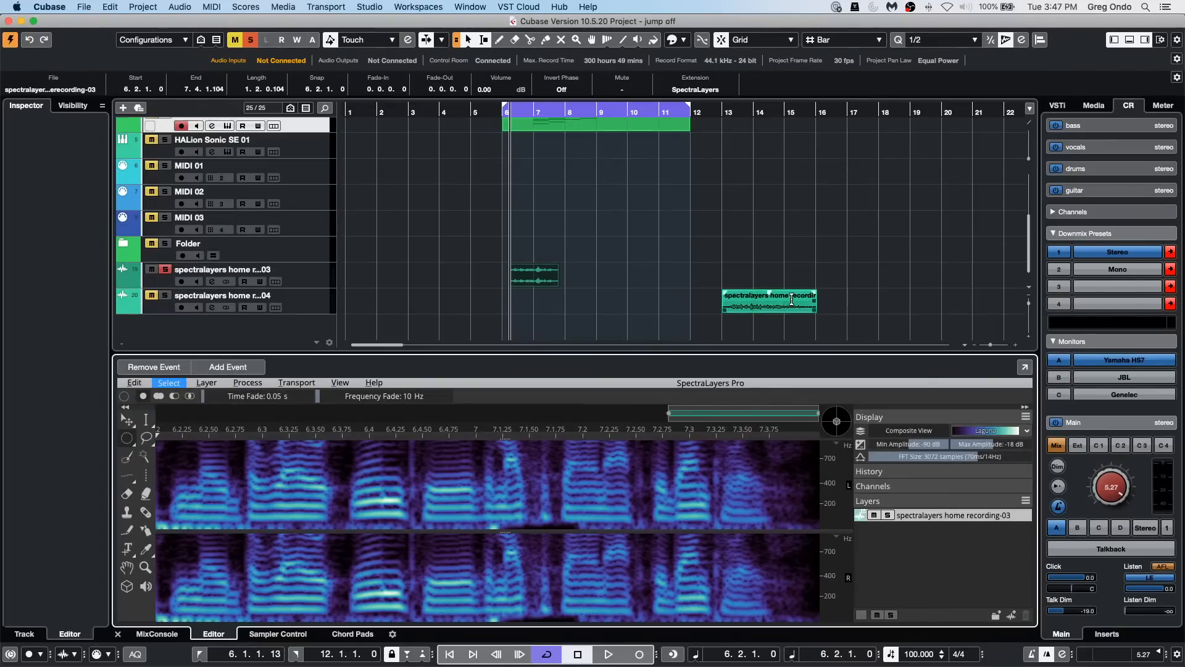
click(729, 291)
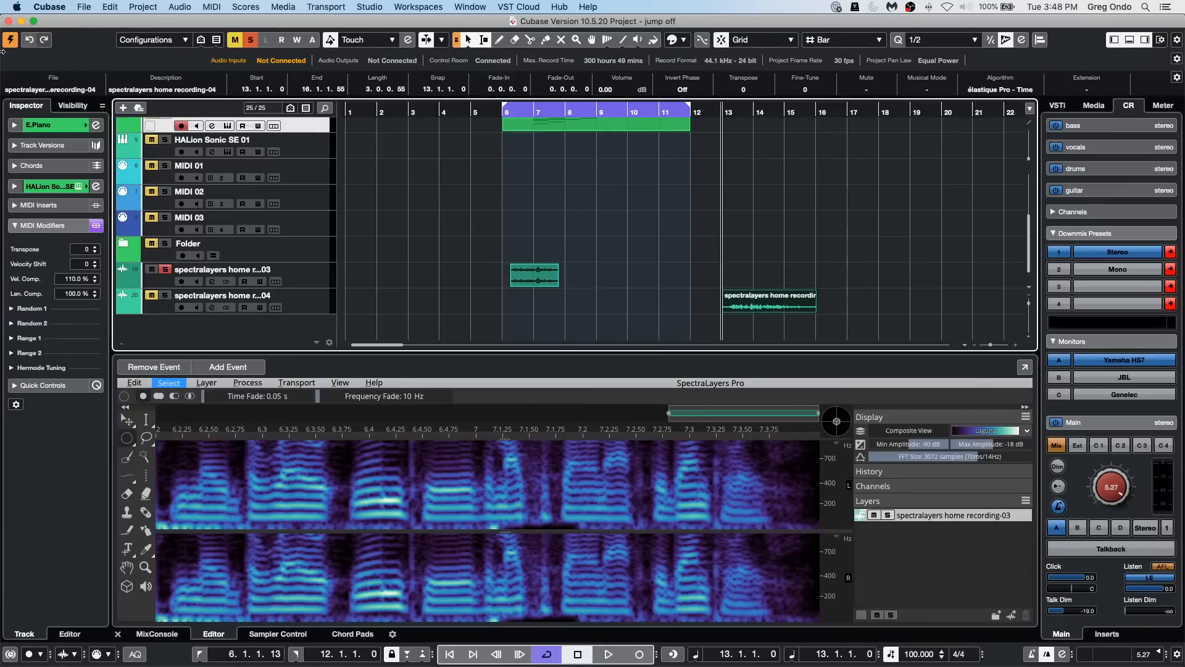
Step: Place the project cursor at bar 1 and open the Futurechill - 02 - Audio - Beat 2 event in the Sample Editor
click(350, 114)
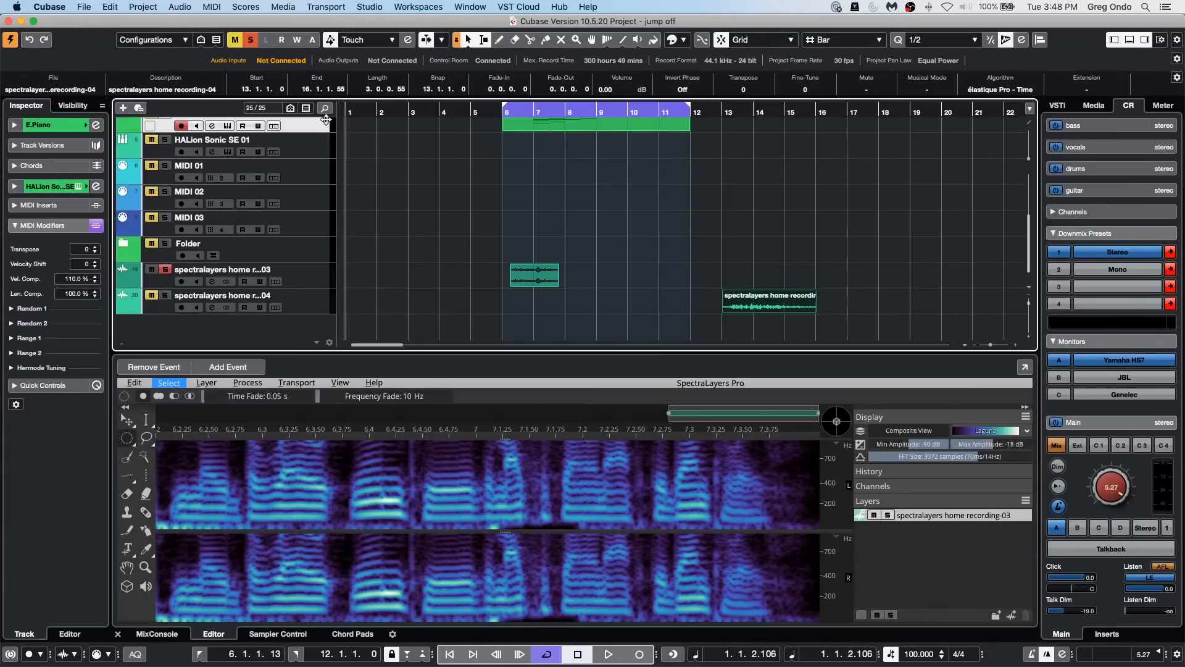
scroll(444, 210, up, 5)
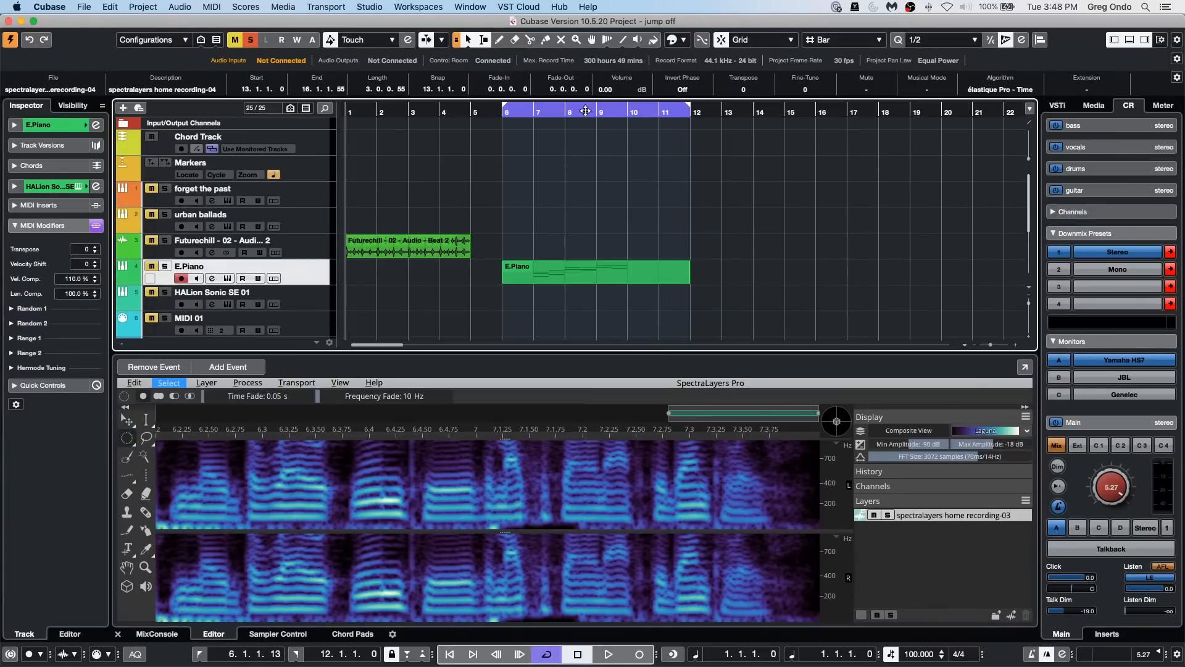
click(410, 257)
click(411, 256)
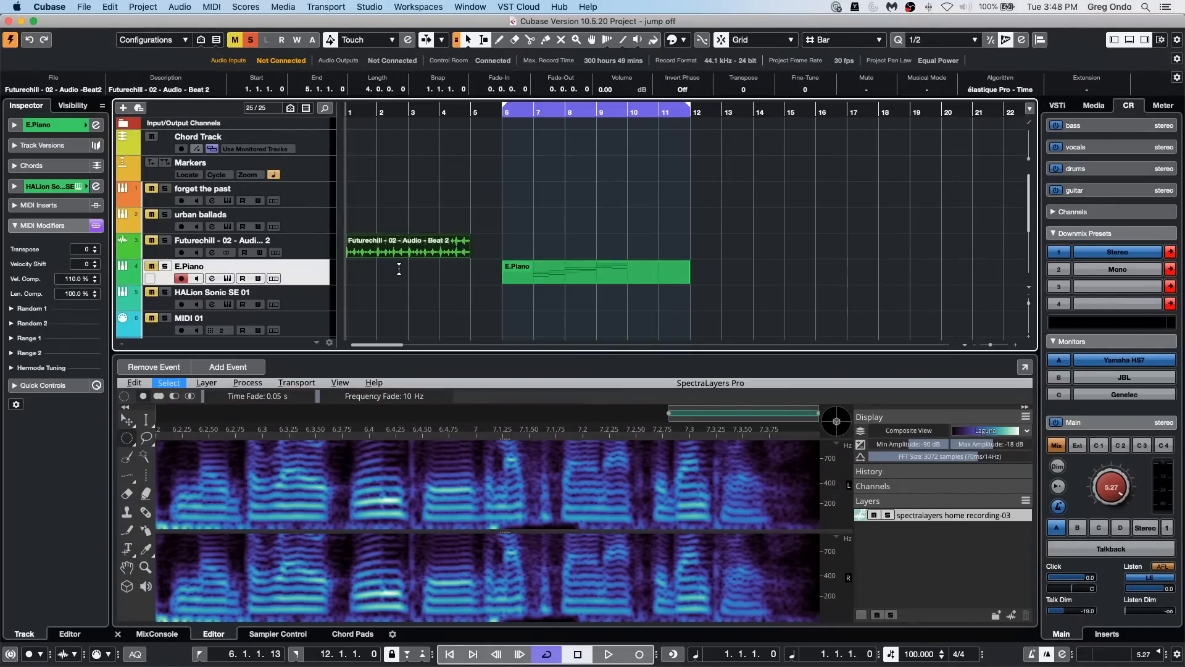
double_click(413, 259)
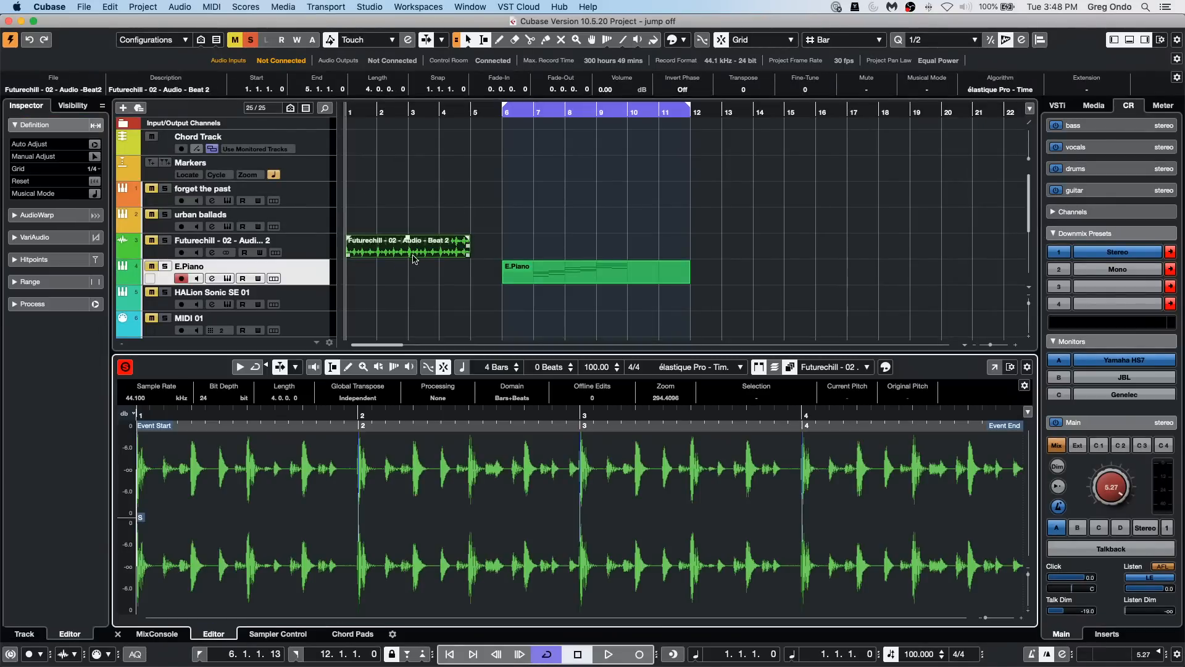
Step: Solo the Futurechill - 02 - Audio - Beat 2 track and play the beat from bar 1
key(space)
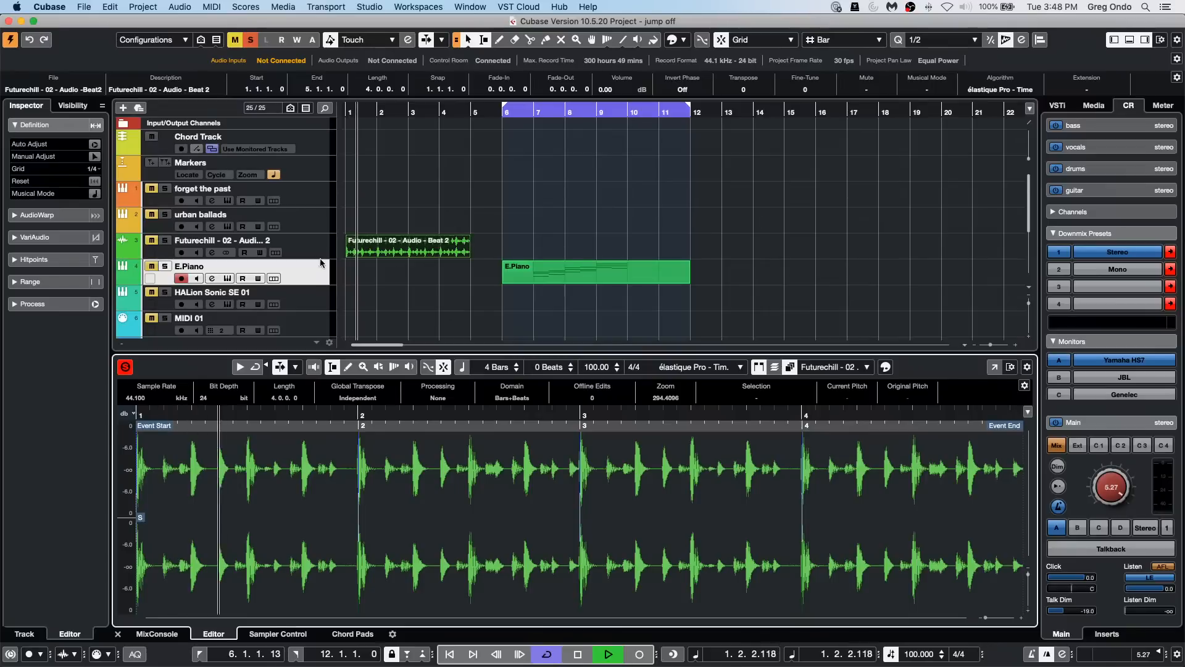
key(space)
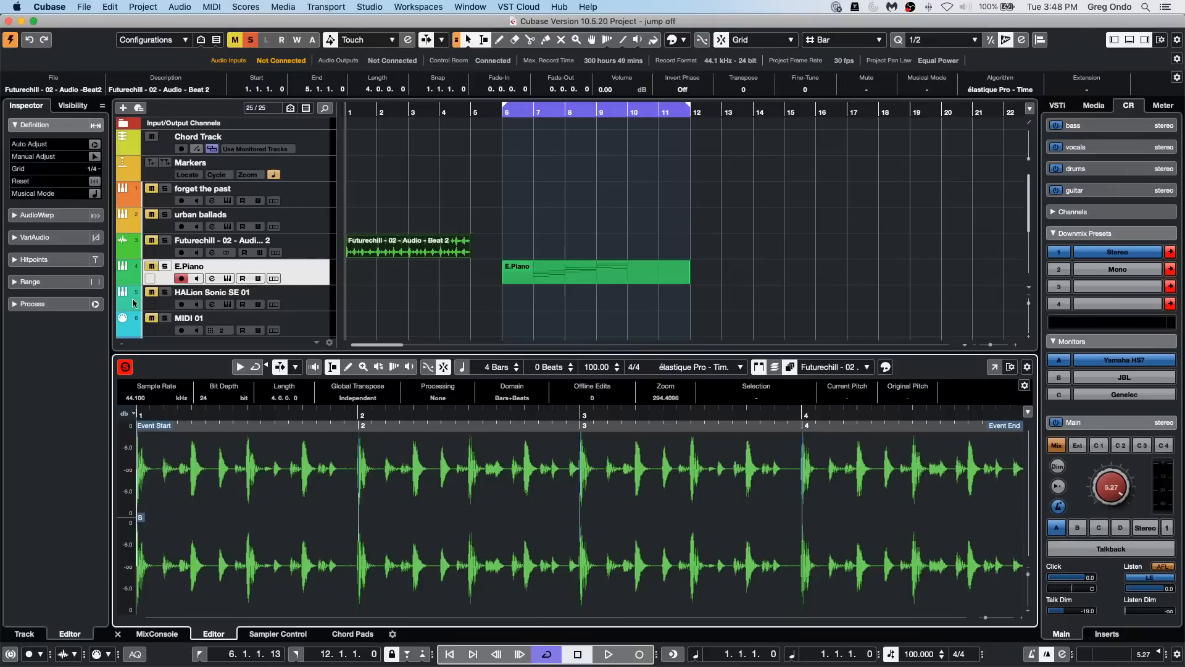
click(165, 241)
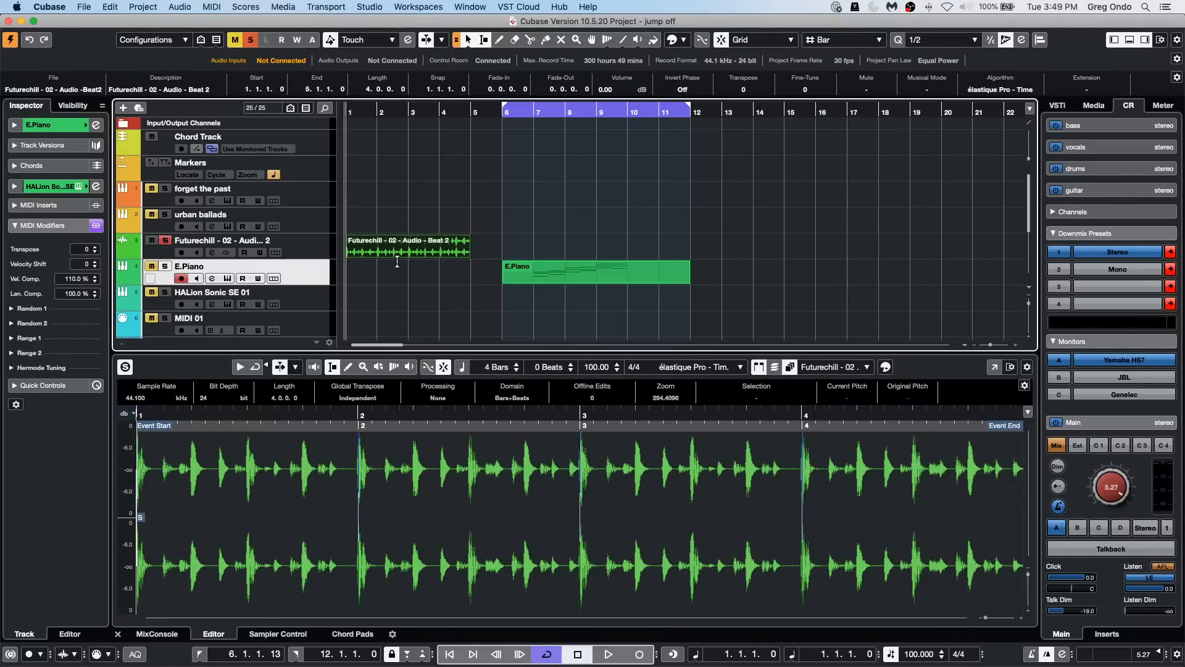
double_click(417, 257)
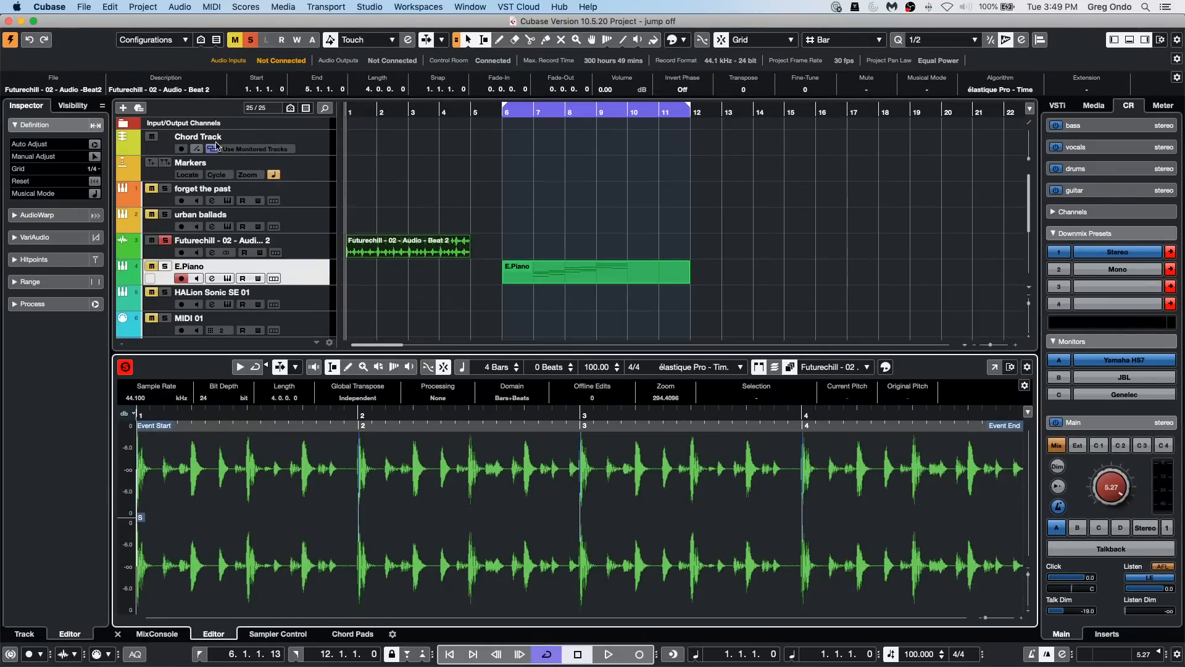
key(space)
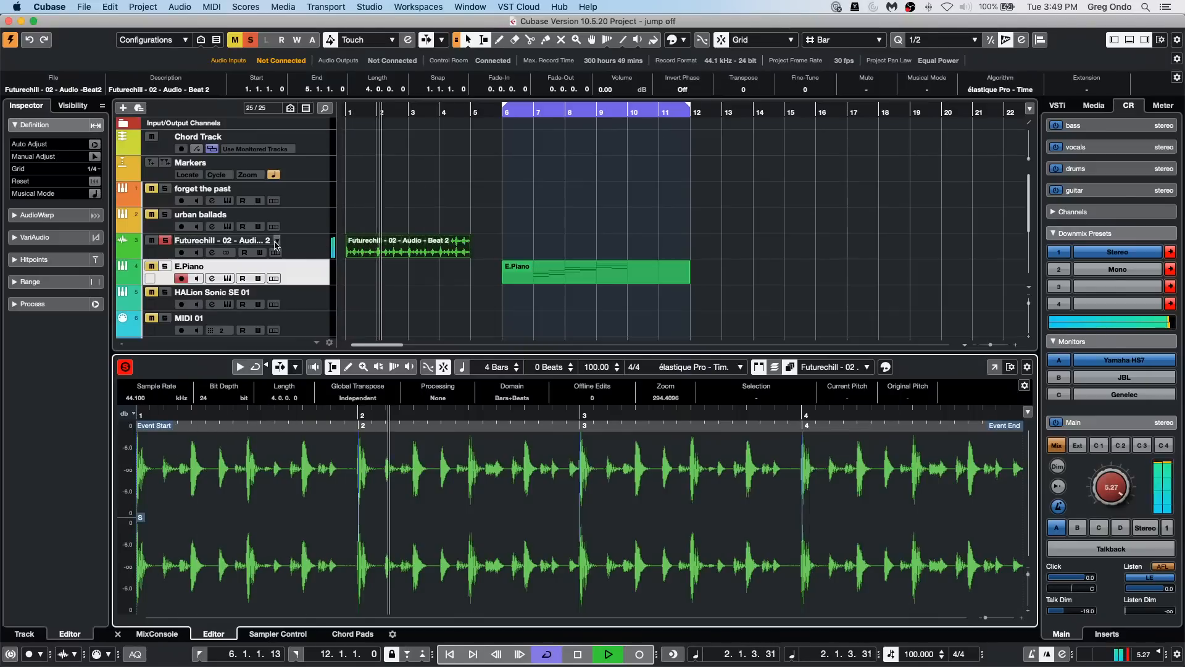
Step: Open the Futurechill track's channel settings and boost the 2 LMF equalizer band by about 11 dB just above 200 Hz
click(297, 244)
click(96, 125)
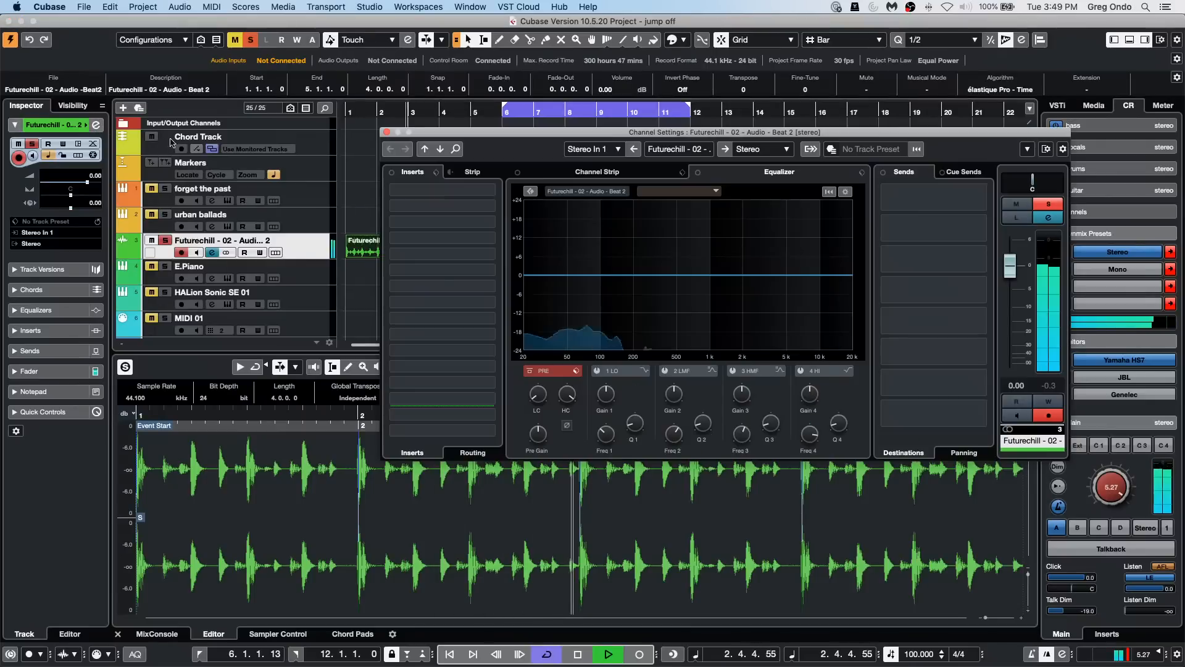
drag(648, 274, 642, 240)
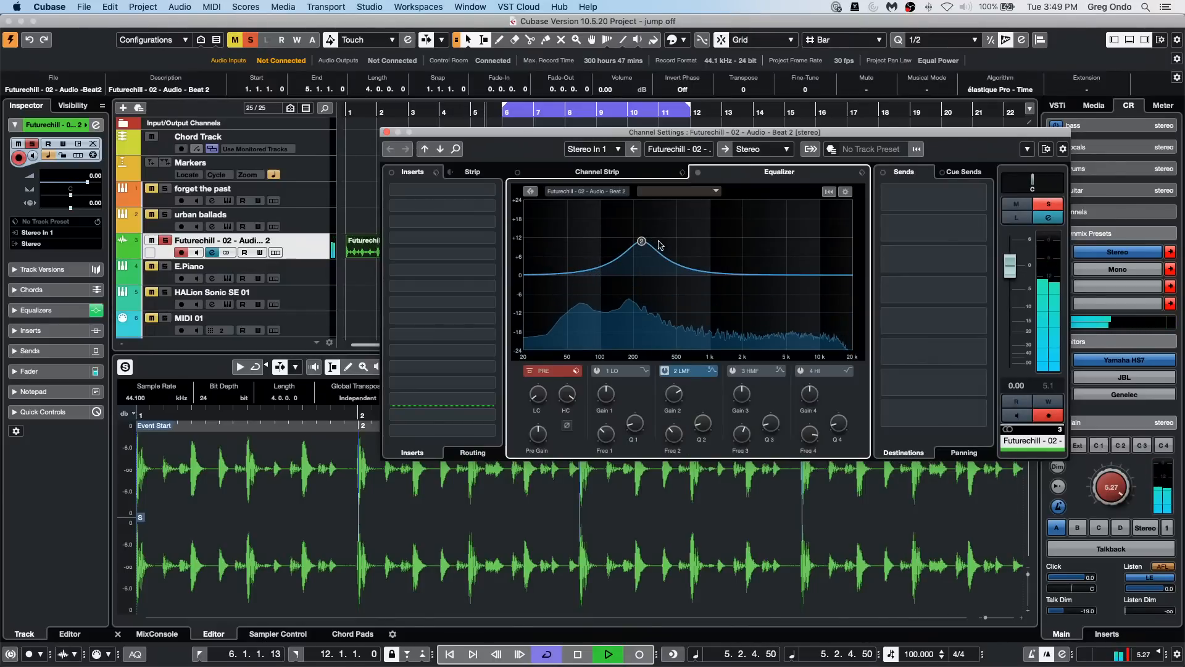
Step: Set the loop locators around the Futurechill event, from bar 1 to bar 5, and resume playback inside that range
click(362, 255)
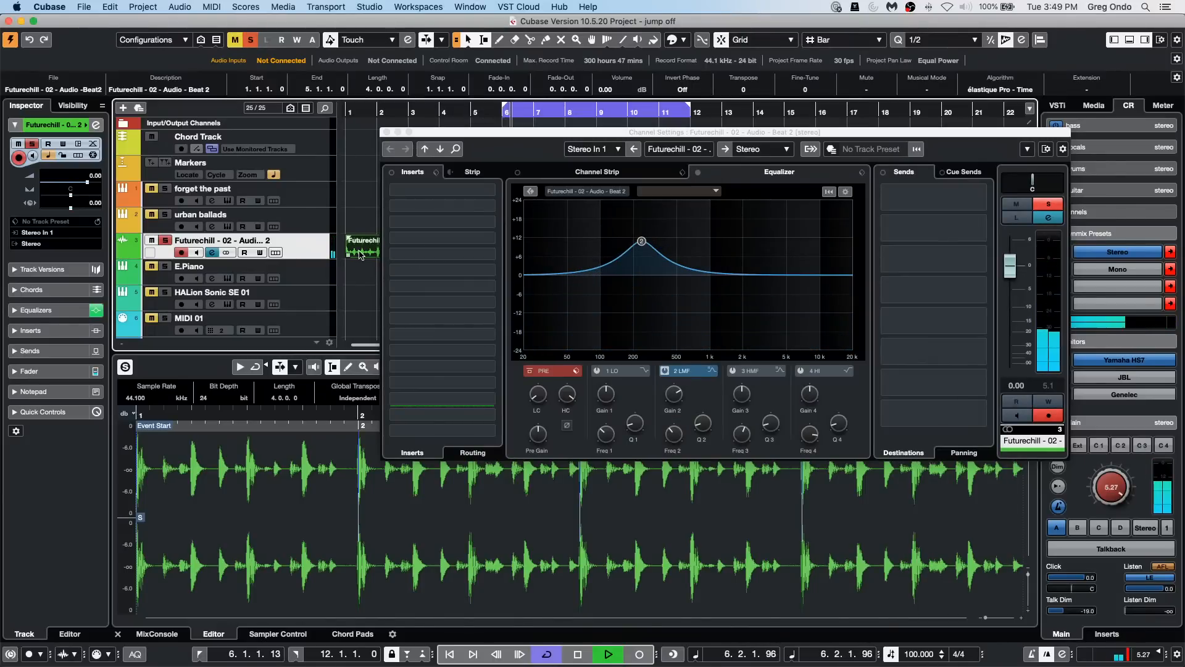
key(p)
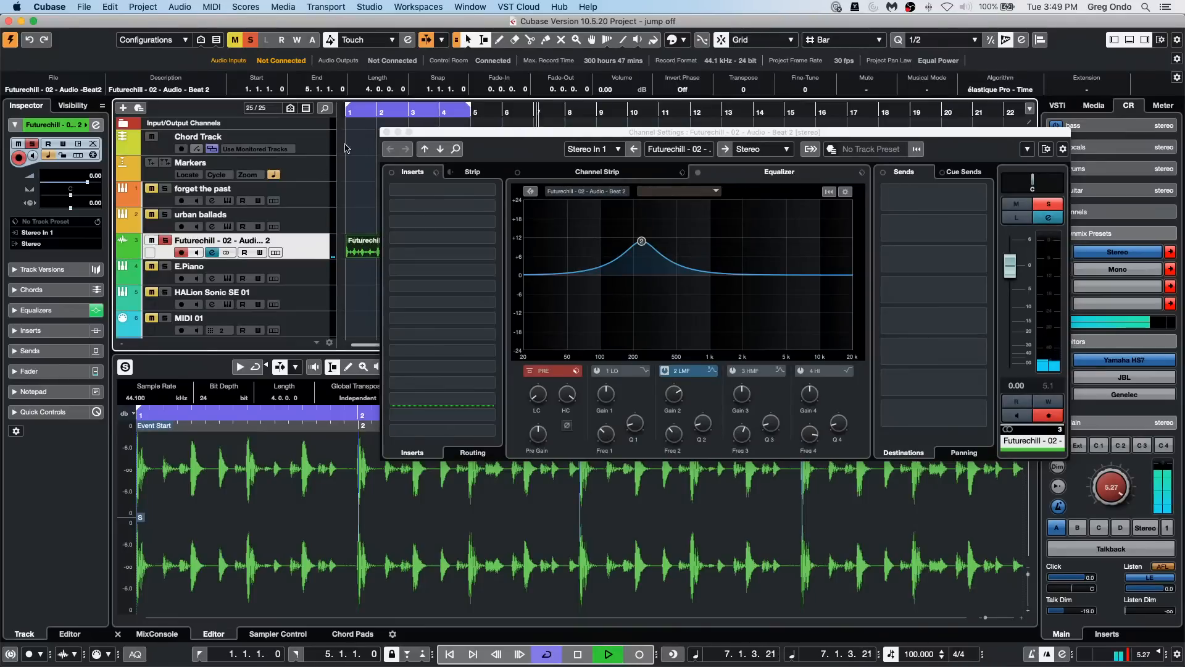
click(363, 113)
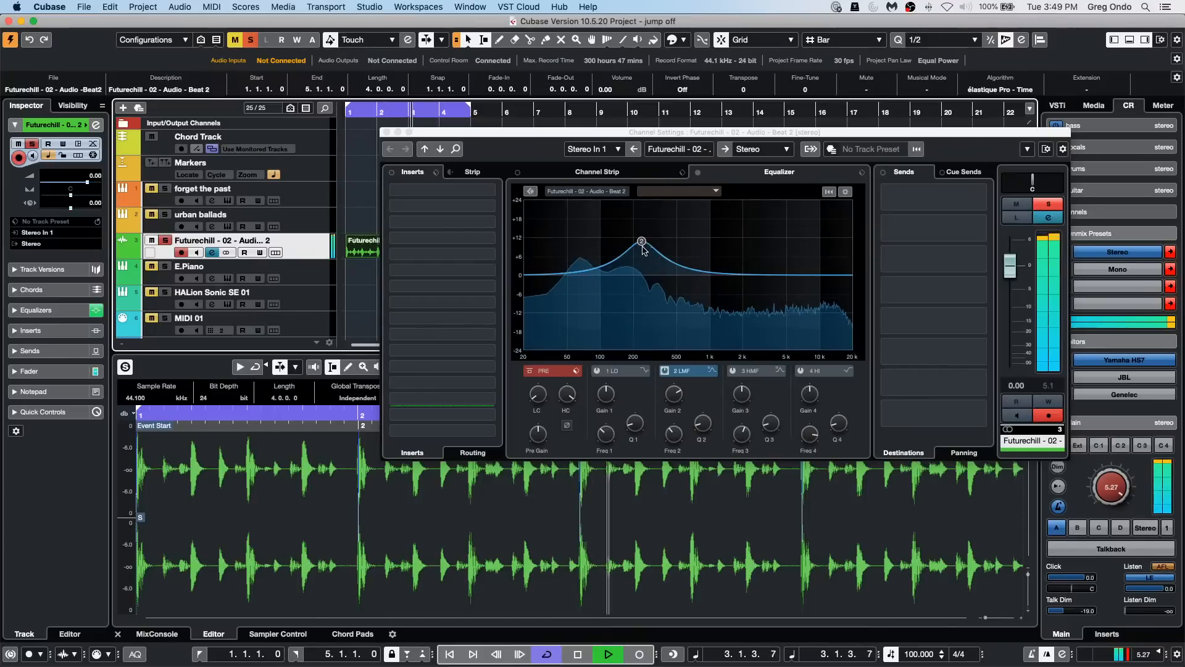
Step: Sweep the 2 LMF band during playback, leave it at about 9.4 dB and 176 Hz with Q 0.7, and stop playback
drag(643, 240, 623, 258)
drag(591, 263, 613, 235)
drag(746, 235, 632, 237)
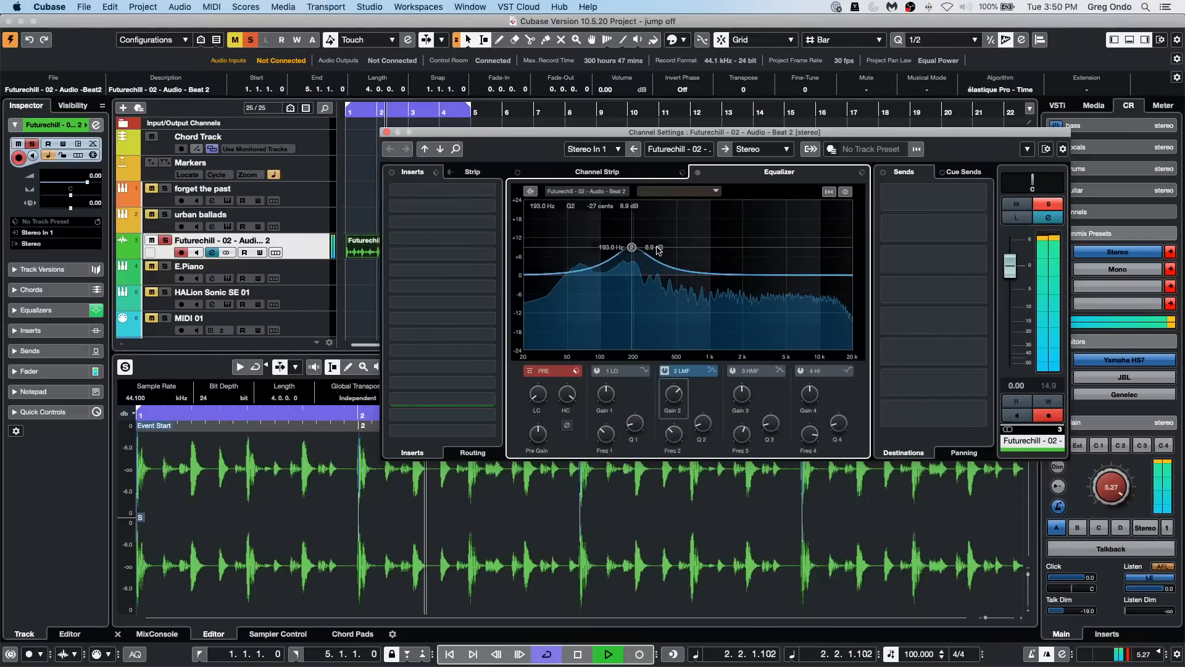
mouse_move(632, 237)
mouse_down()
mouse_move(643, 248)
mouse_move(583, 250)
mouse_move(718, 248)
mouse_move(543, 260)
mouse_move(775, 247)
mouse_move(557, 247)
mouse_move(650, 240)
mouse_move(830, 239)
mouse_move(630, 243)
mouse_move(628, 315)
mouse_move(628, 234)
mouse_move(620, 316)
mouse_move(627, 246)
mouse_up()
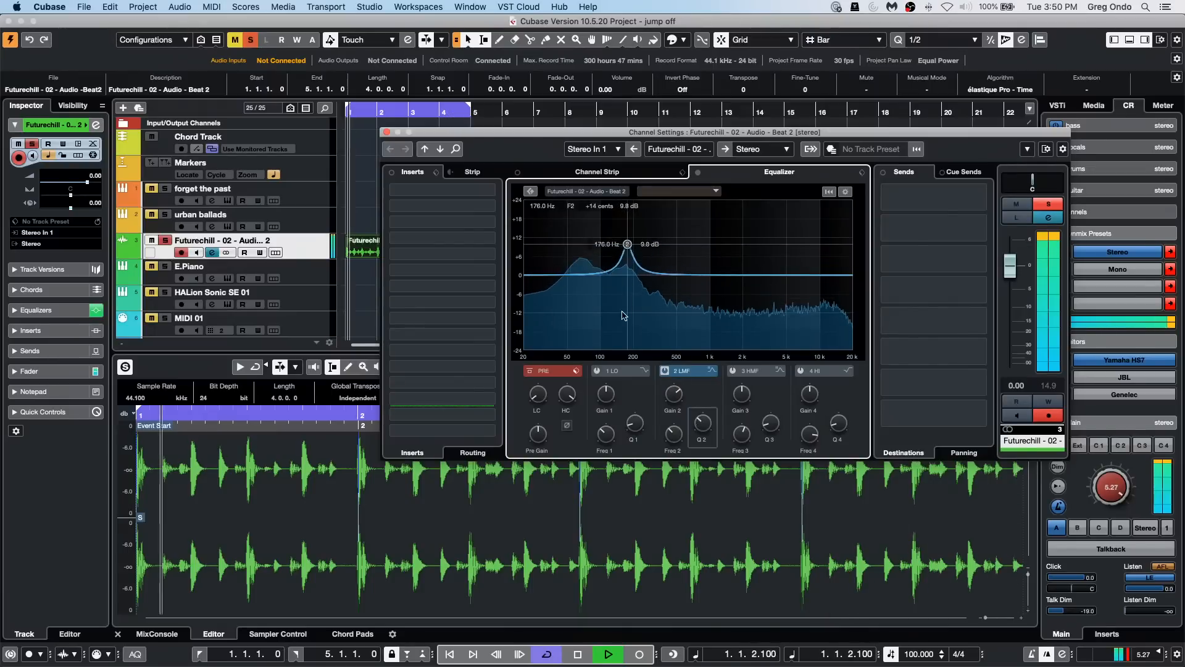
mouse_move(613, 255)
mouse_down()
mouse_move(616, 315)
mouse_move(636, 225)
mouse_move(631, 248)
mouse_up()
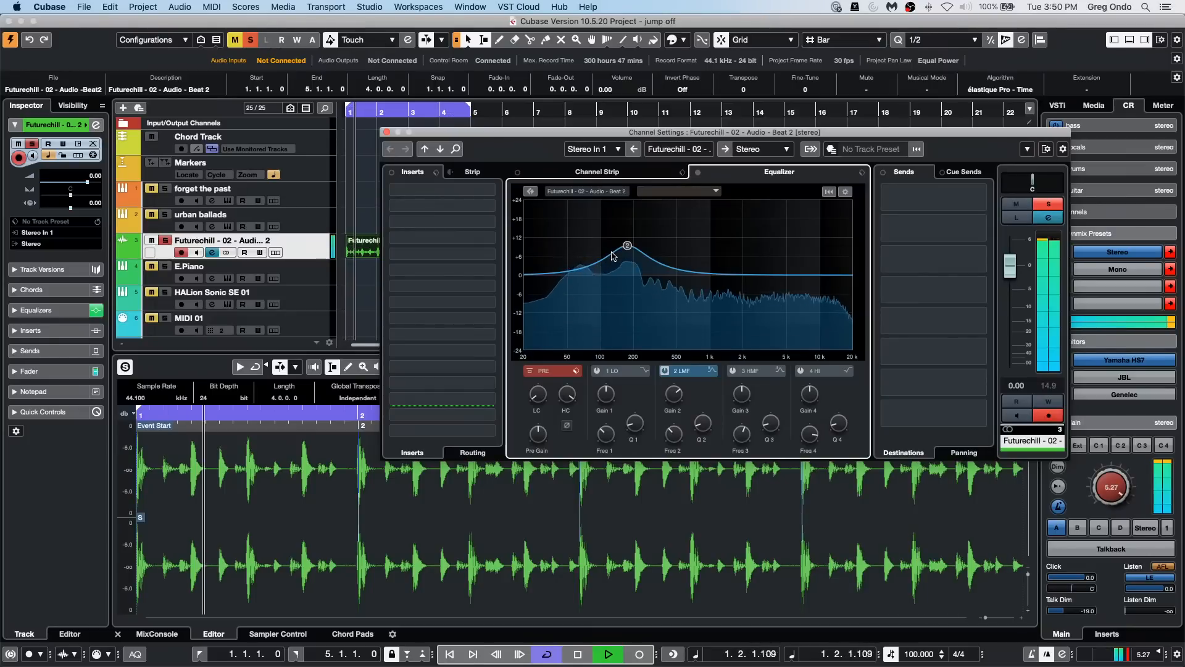
key(space)
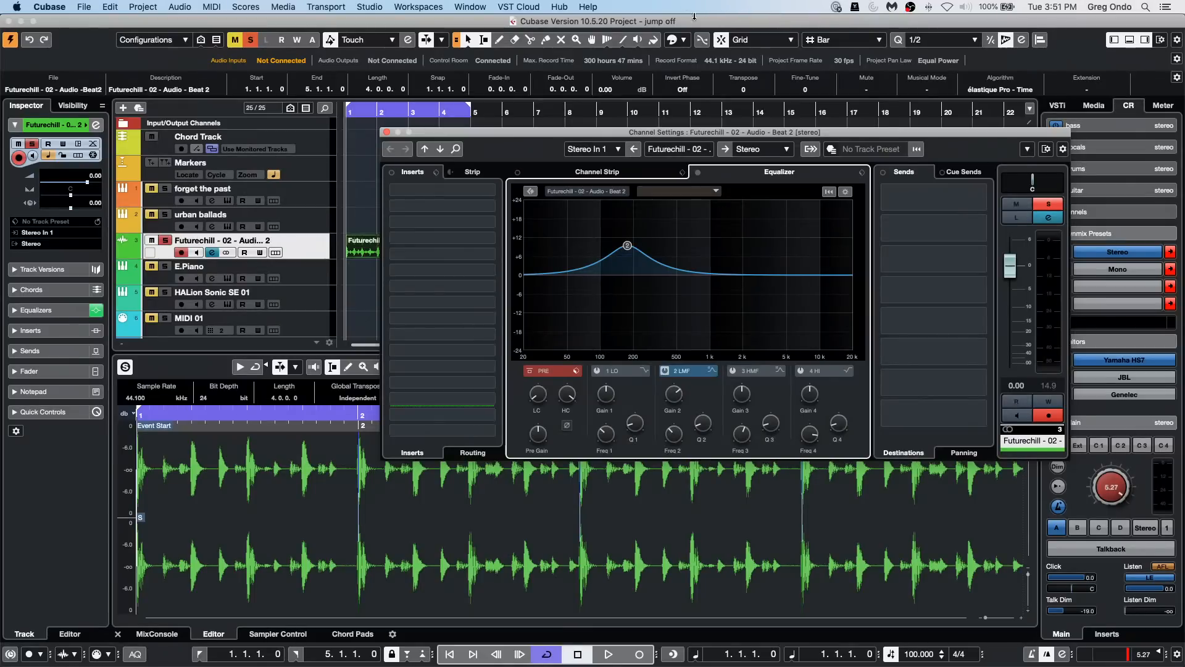
Step: Show the Channel Strip and the track's Quick Controls, and load the Noise Gate and Standard Compressor modules
click(618, 173)
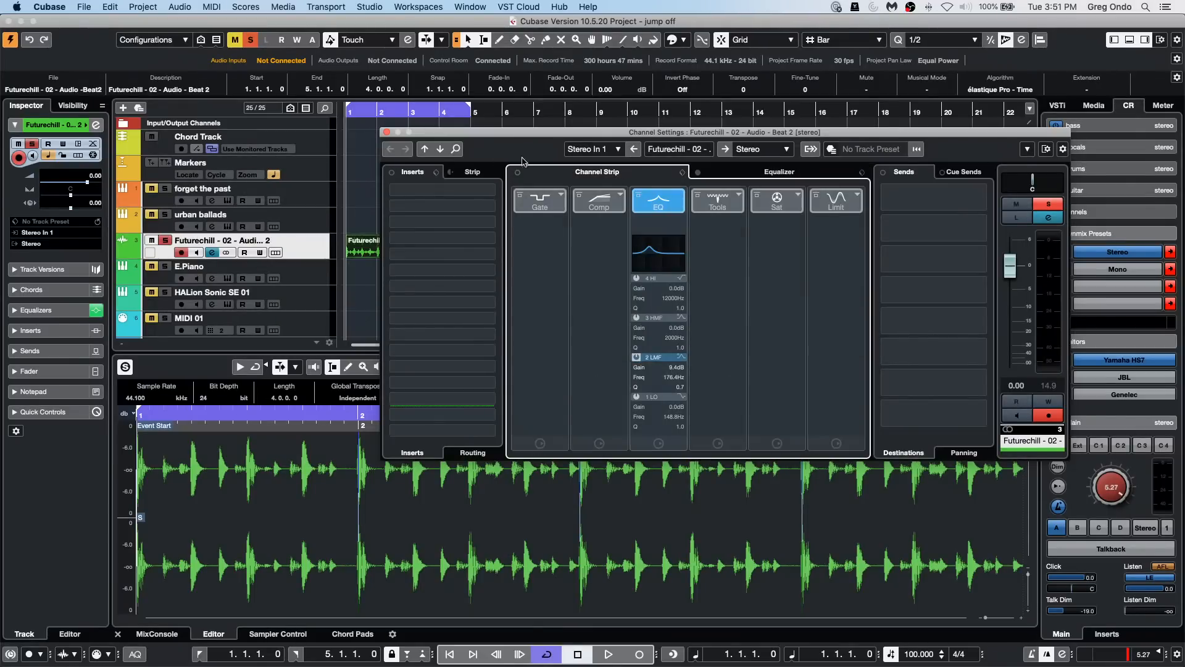
click(43, 412)
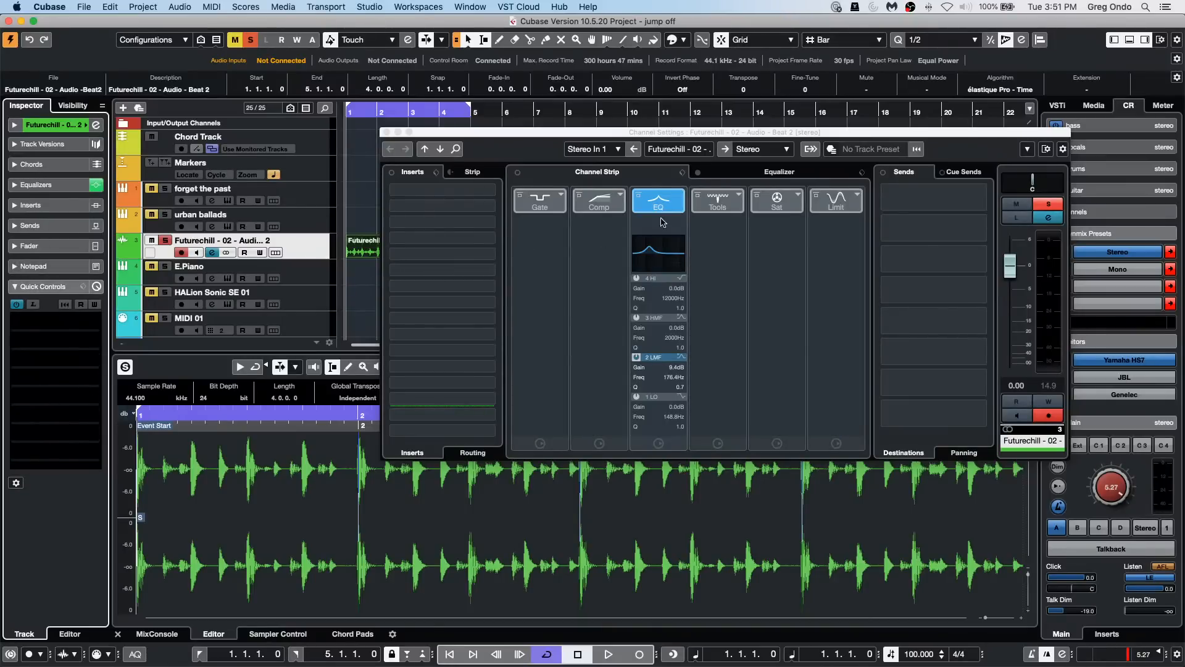
click(552, 199)
click(550, 199)
click(609, 208)
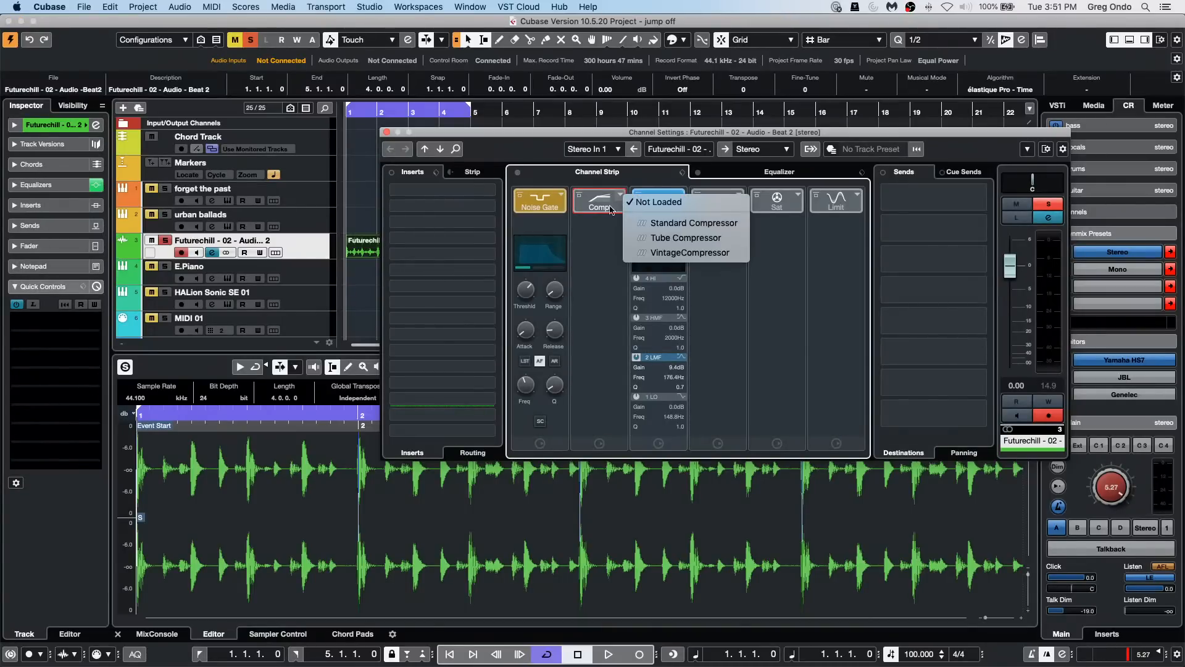
click(657, 226)
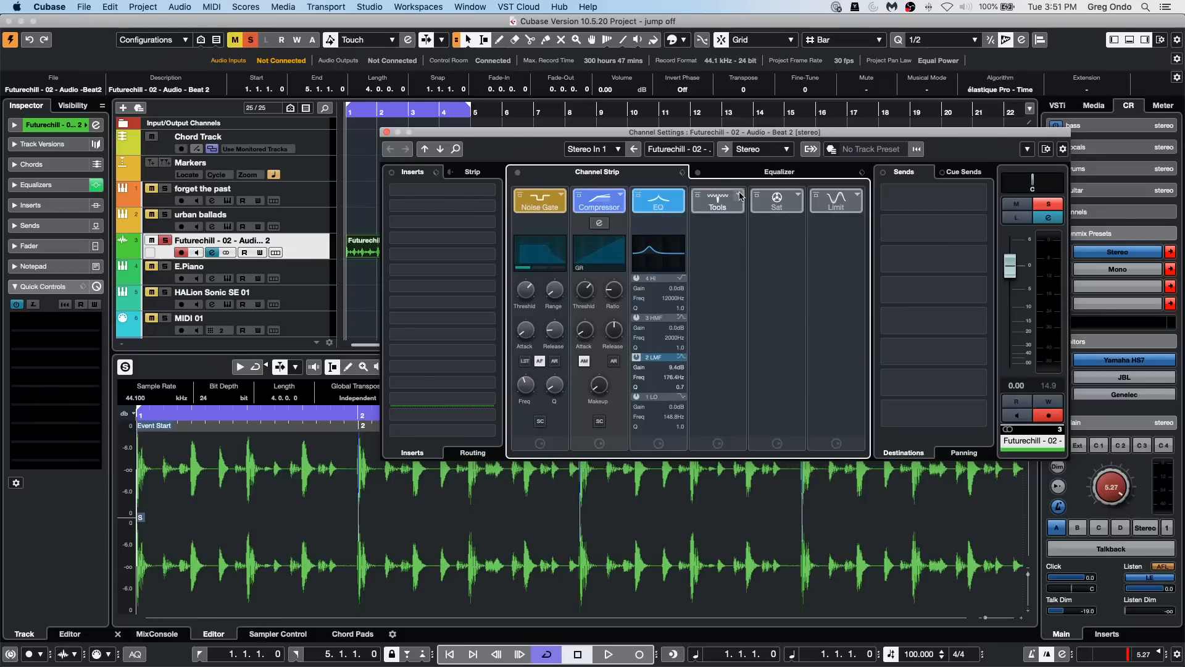
Step: Load the saturation module of the channel strip and switch it from Tape Saturation to Magneto II
click(793, 202)
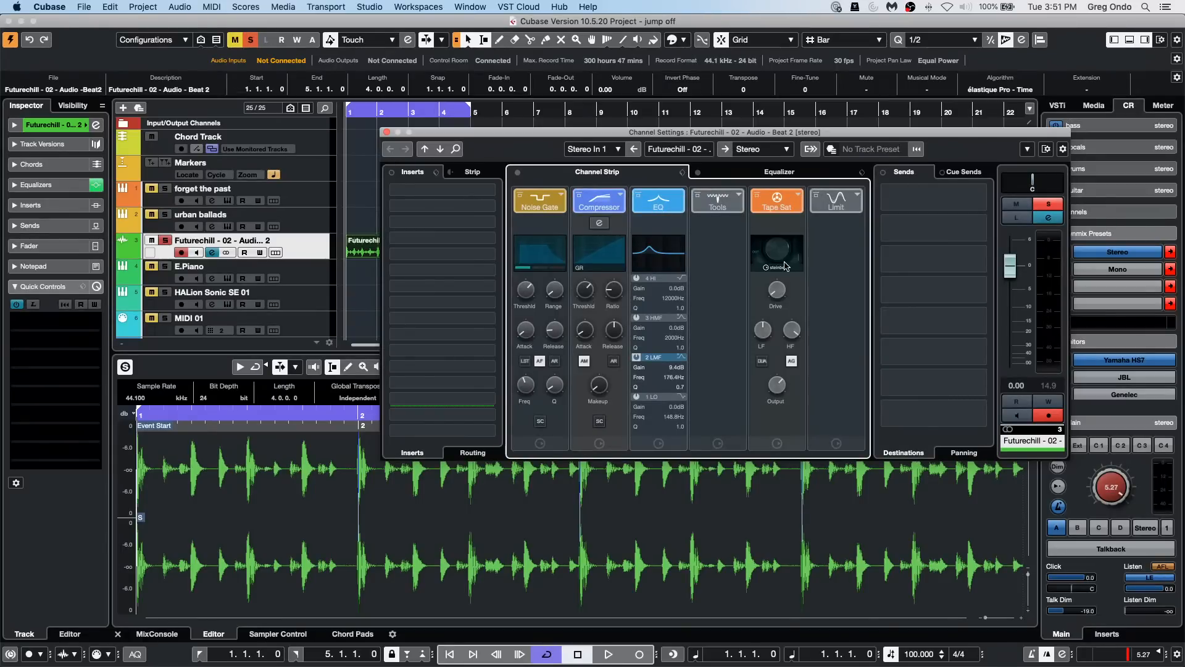
click(798, 195)
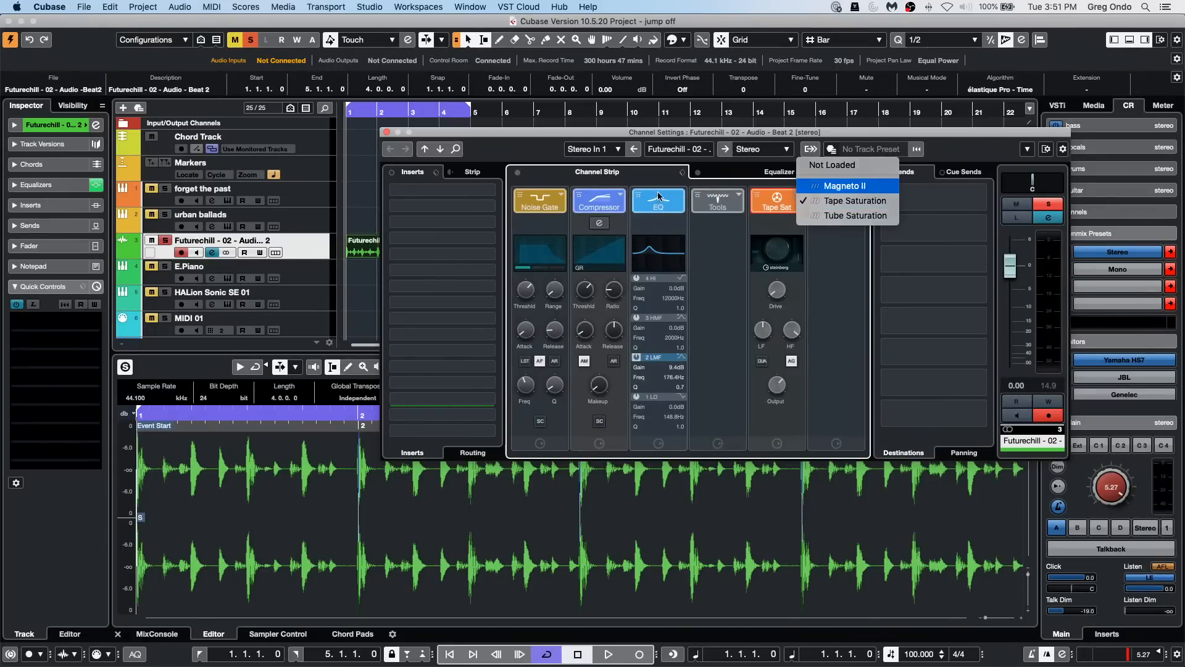
key(Return)
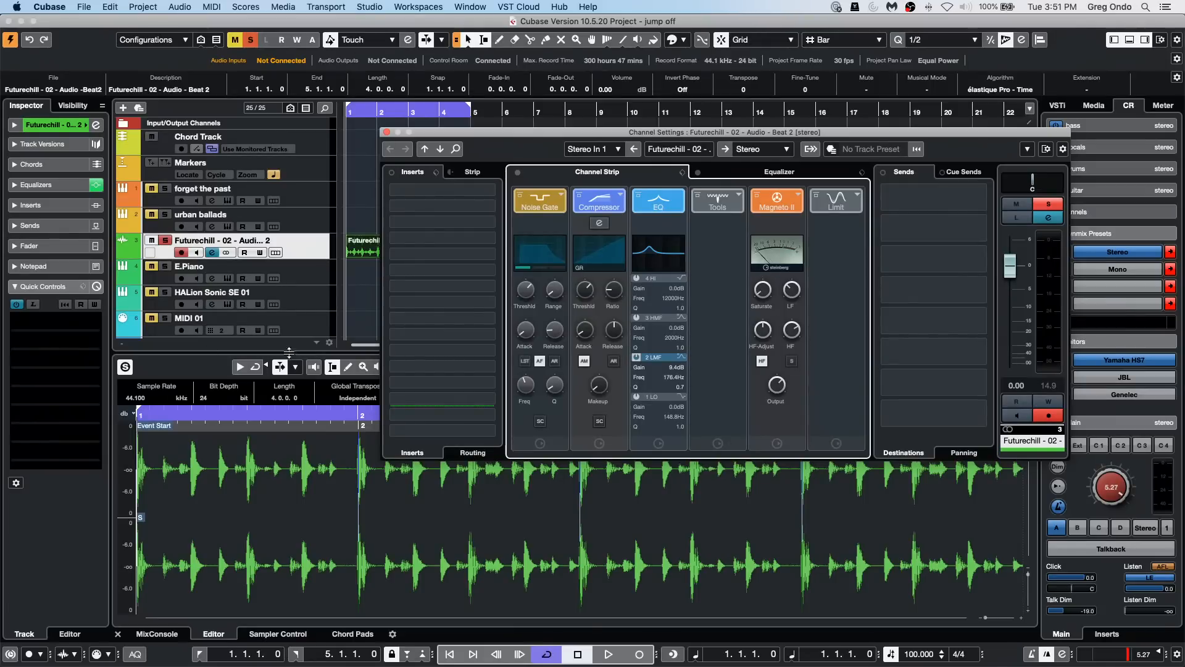
Step: Use Quick Controls learn mode to assign Magneto II Saturation to slot 1, set to 64 %, and compressor Ratio to slot 2
click(32, 307)
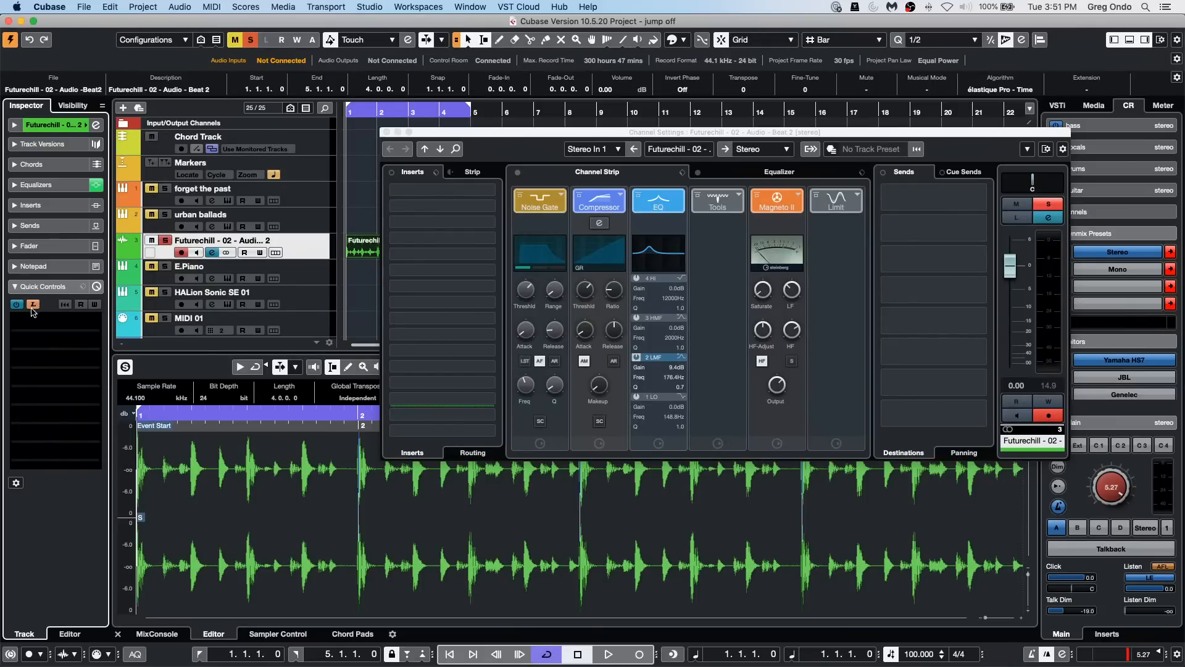
click(766, 293)
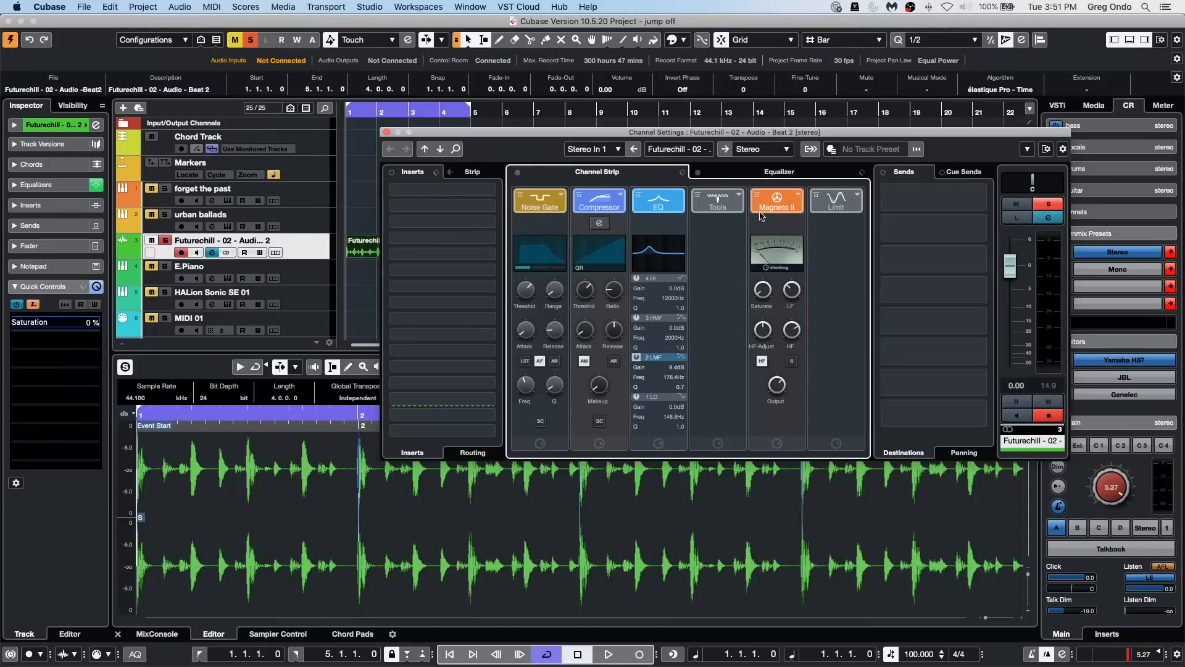
drag(762, 293, 749, 198)
click(55, 341)
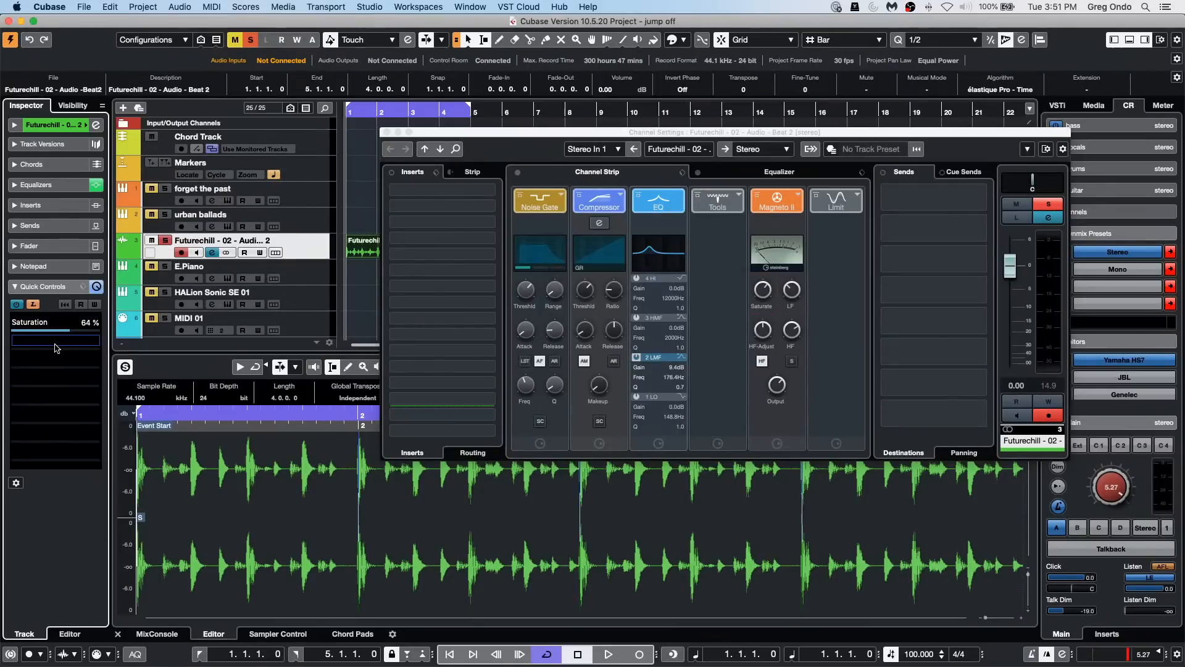
click(611, 294)
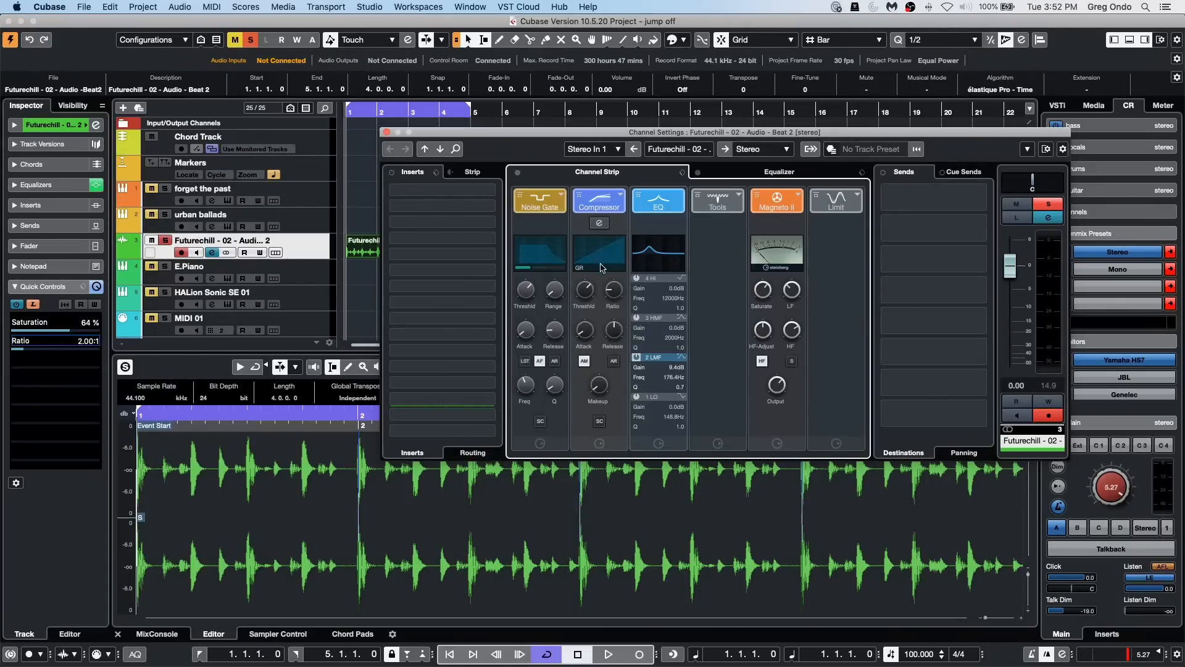
Step: Raise the compressor Ratio to 4.80:1 and assign the Noise Gate Threshold to Quick Control slot 3 using learn mode
drag(613, 290, 628, 267)
click(59, 367)
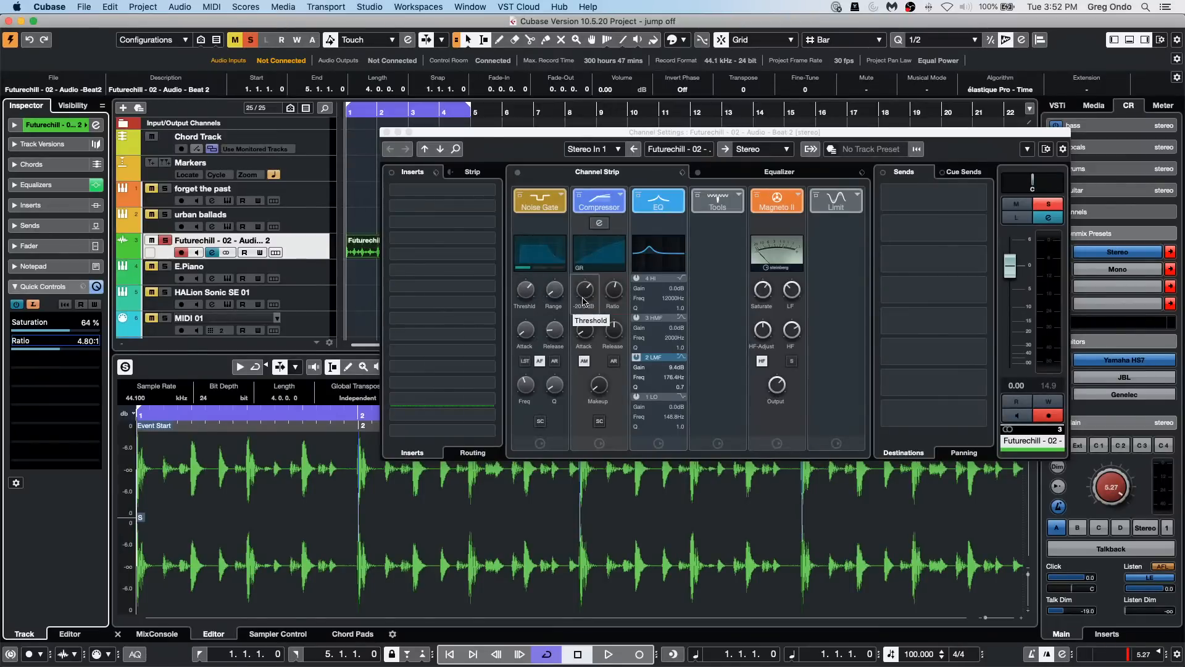
click(533, 291)
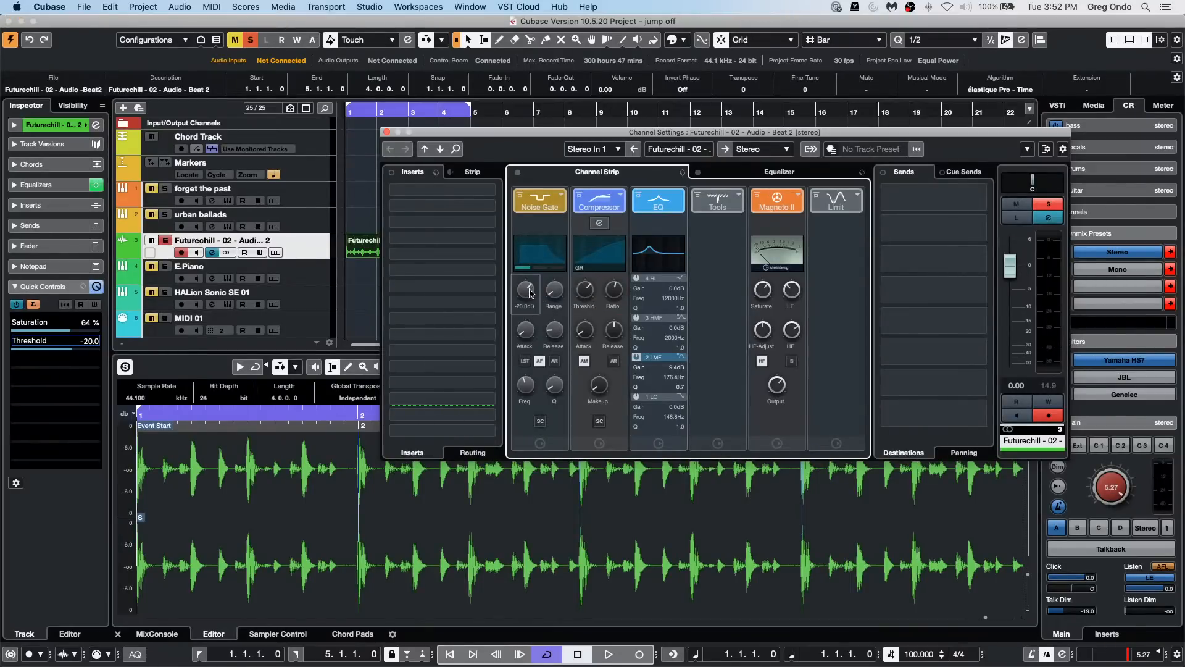
click(60, 377)
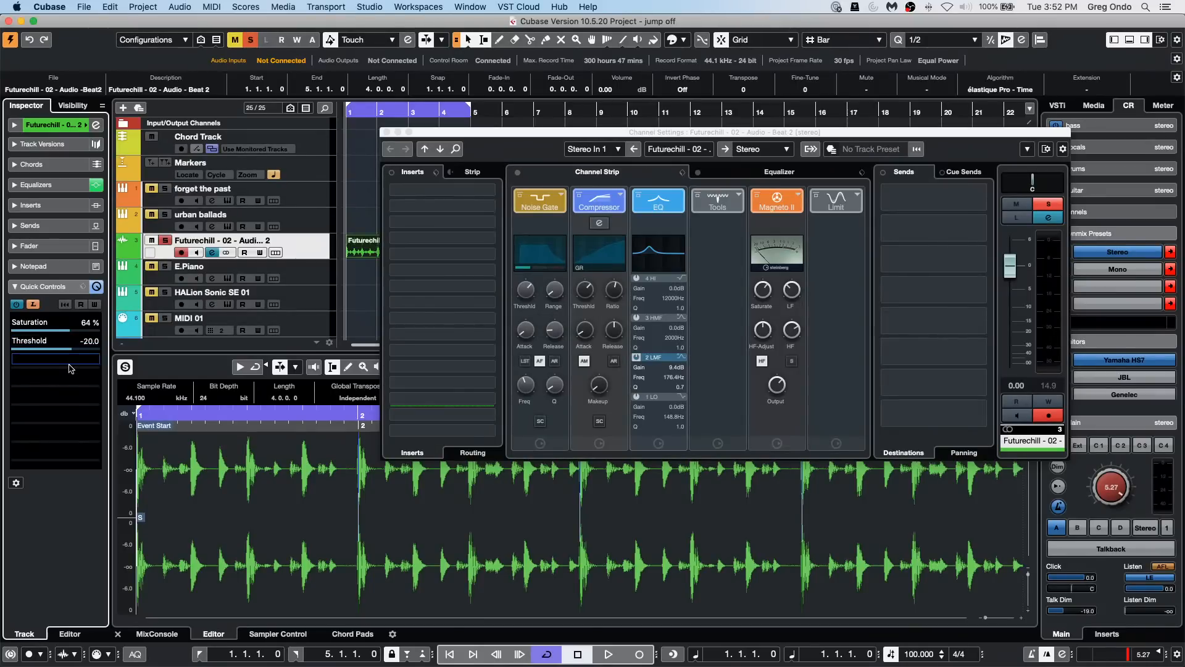
click(531, 289)
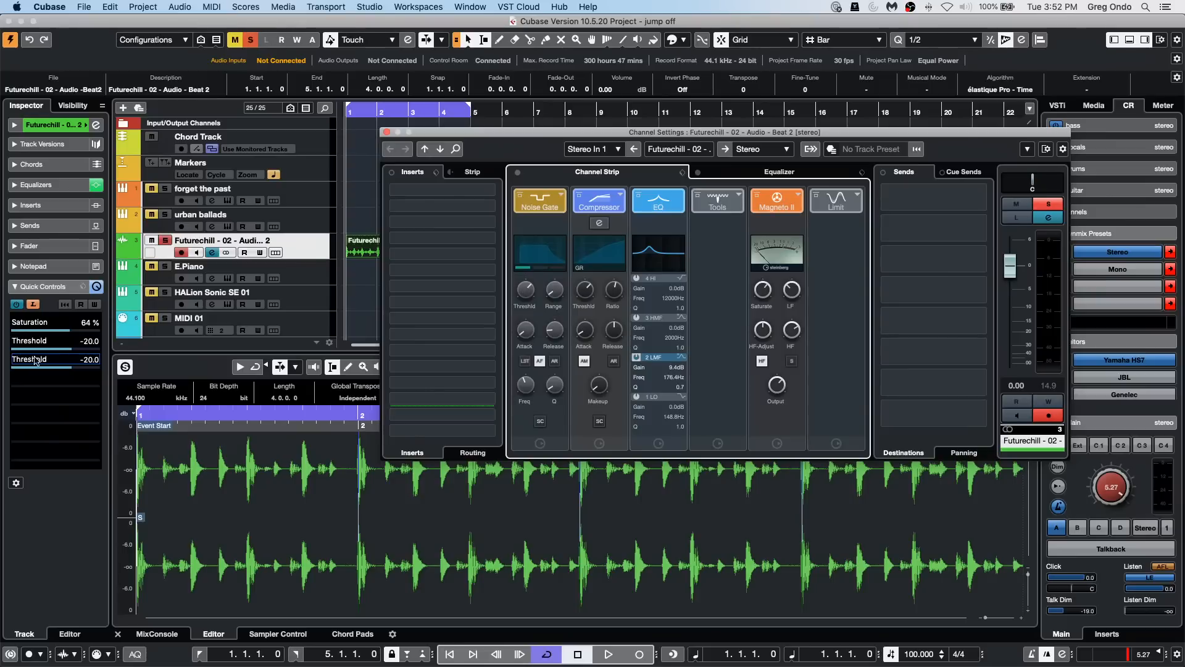
Step: Set the Threshold Quick Control to -32.1, reassign slot 2 to the compressor Ratio, and close the channel settings
click(52, 349)
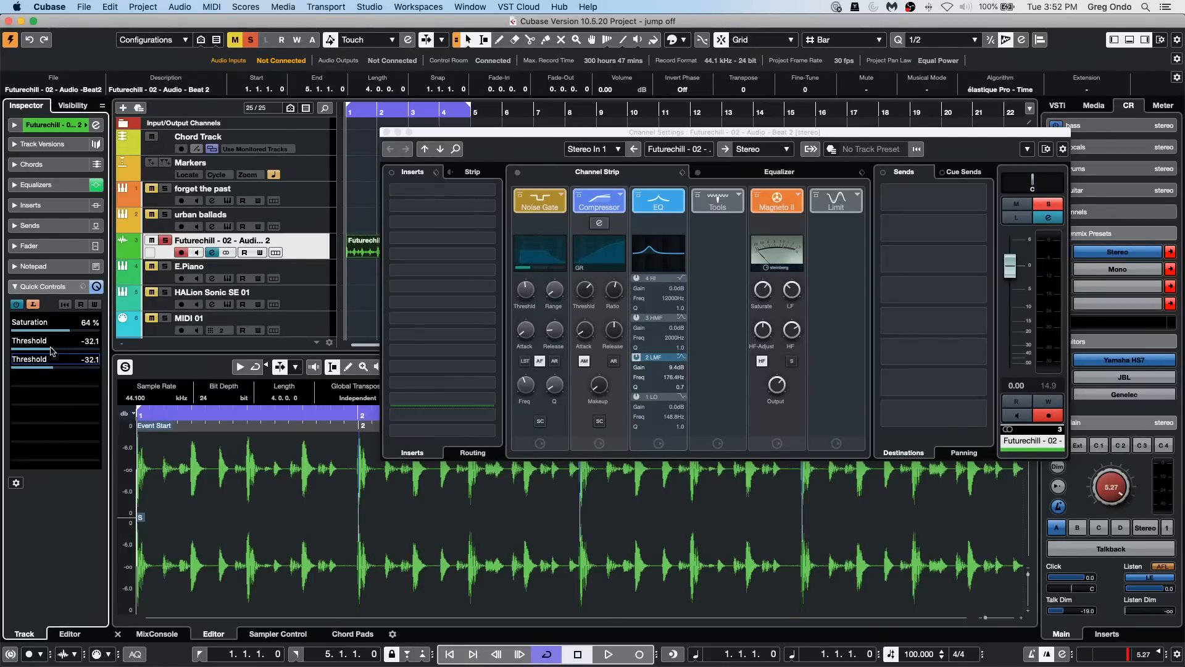
double_click(86, 341)
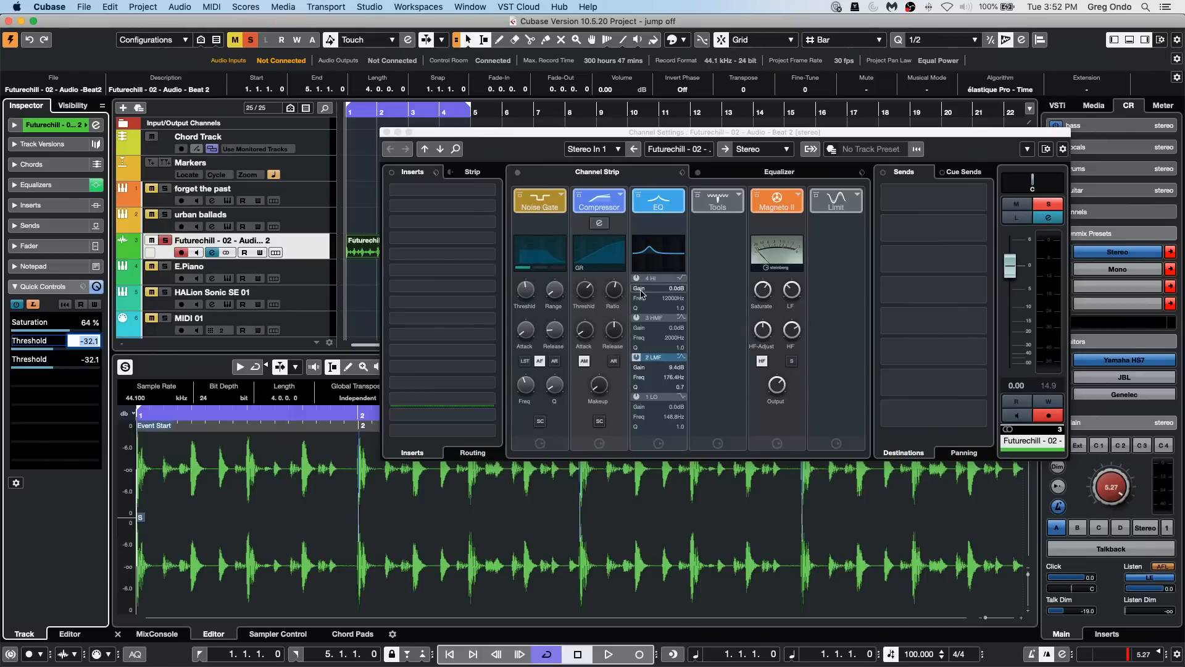
click(613, 290)
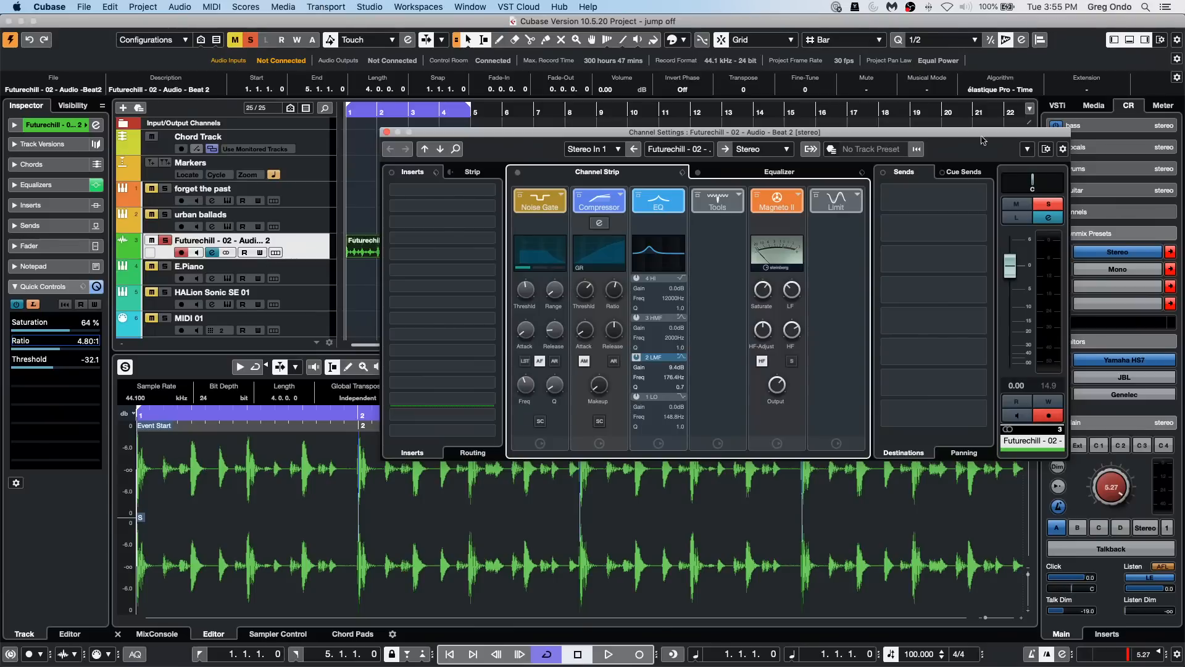
click(386, 132)
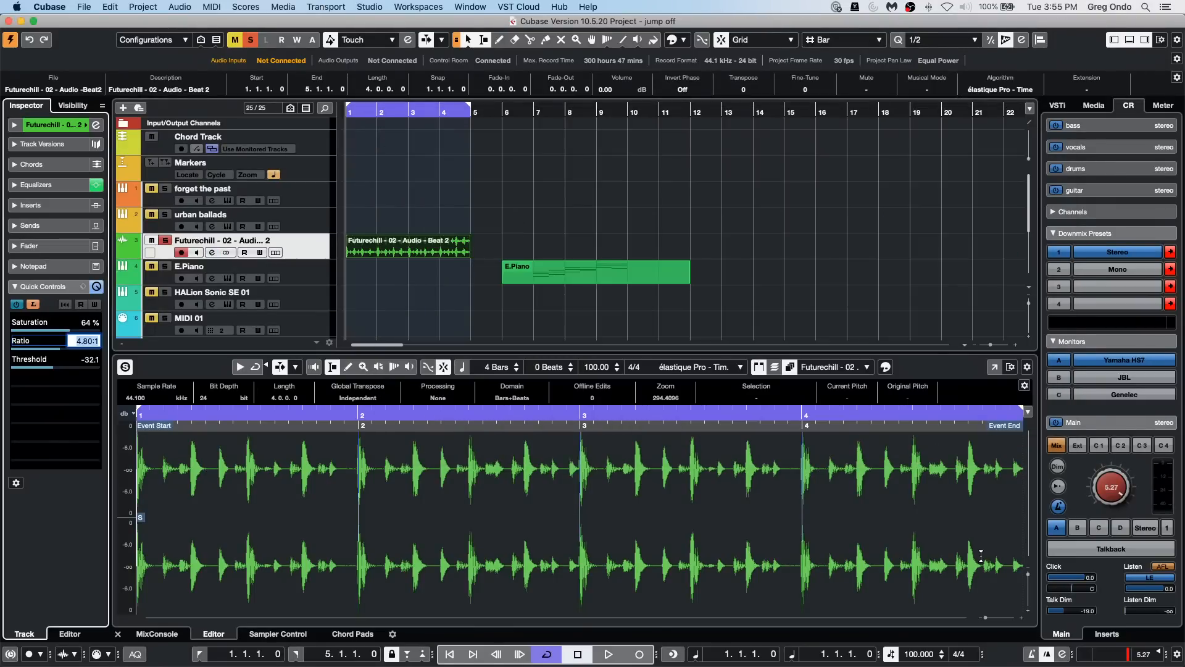
Step: Browse the Loops & Samples media libraries and open the Hard Knocks library
click(1093, 105)
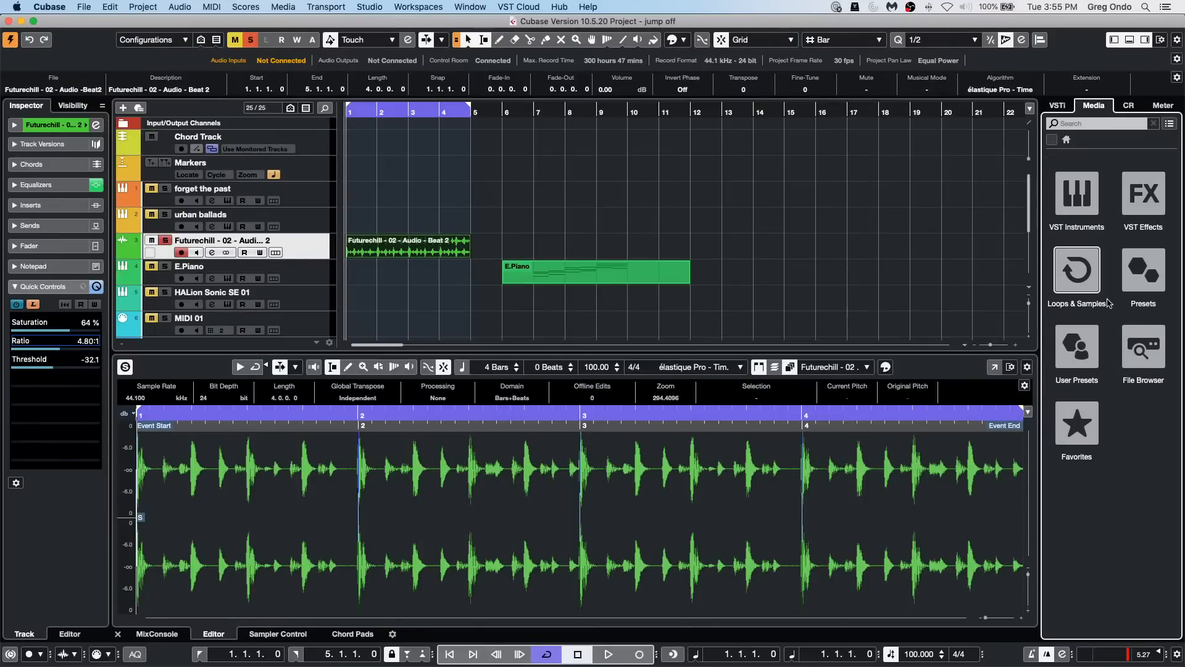
click(1077, 270)
scroll(1119, 457, down, 10)
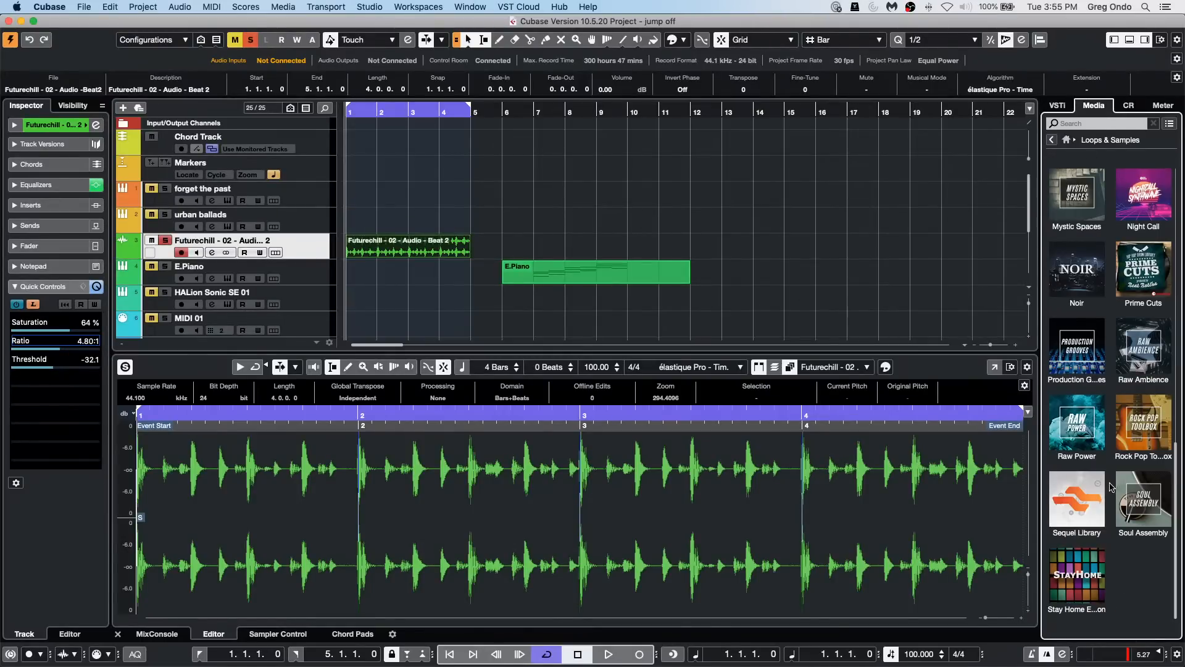
scroll(1110, 487, up, 2)
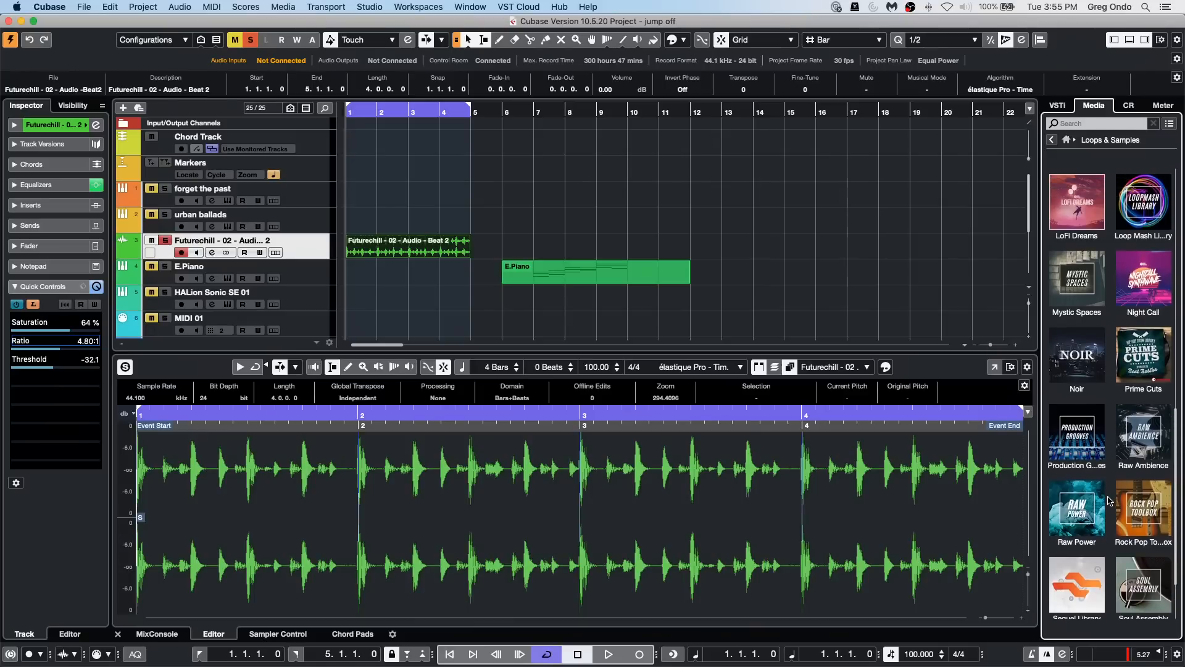
scroll(1122, 359, up, 5)
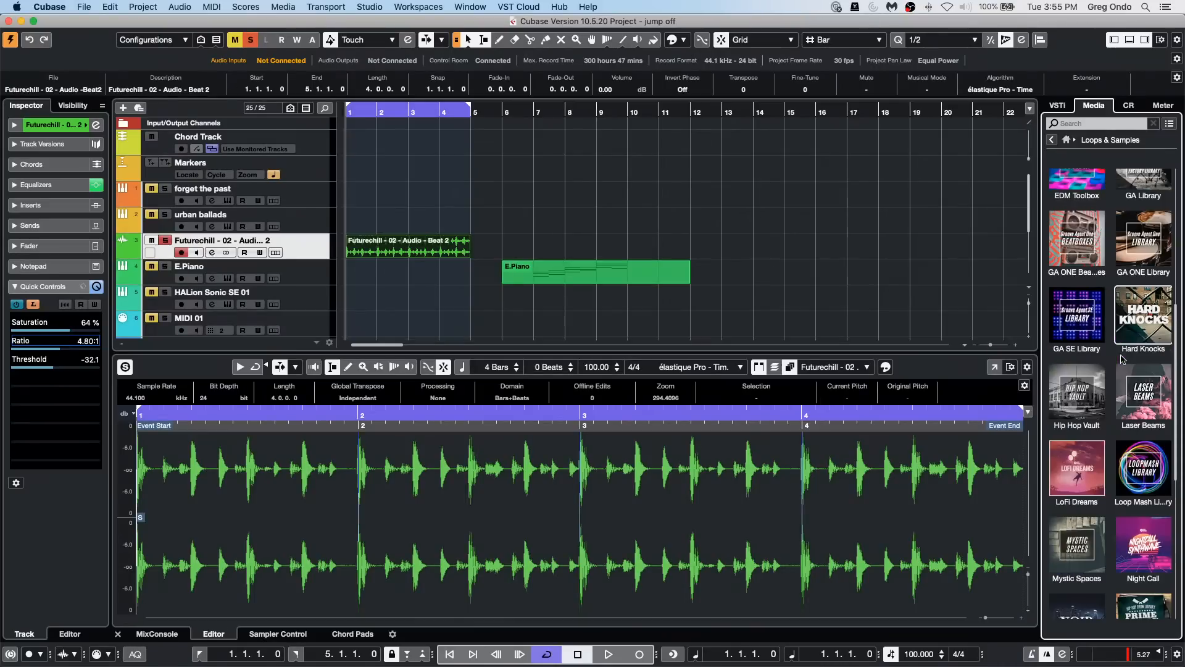
click(1147, 329)
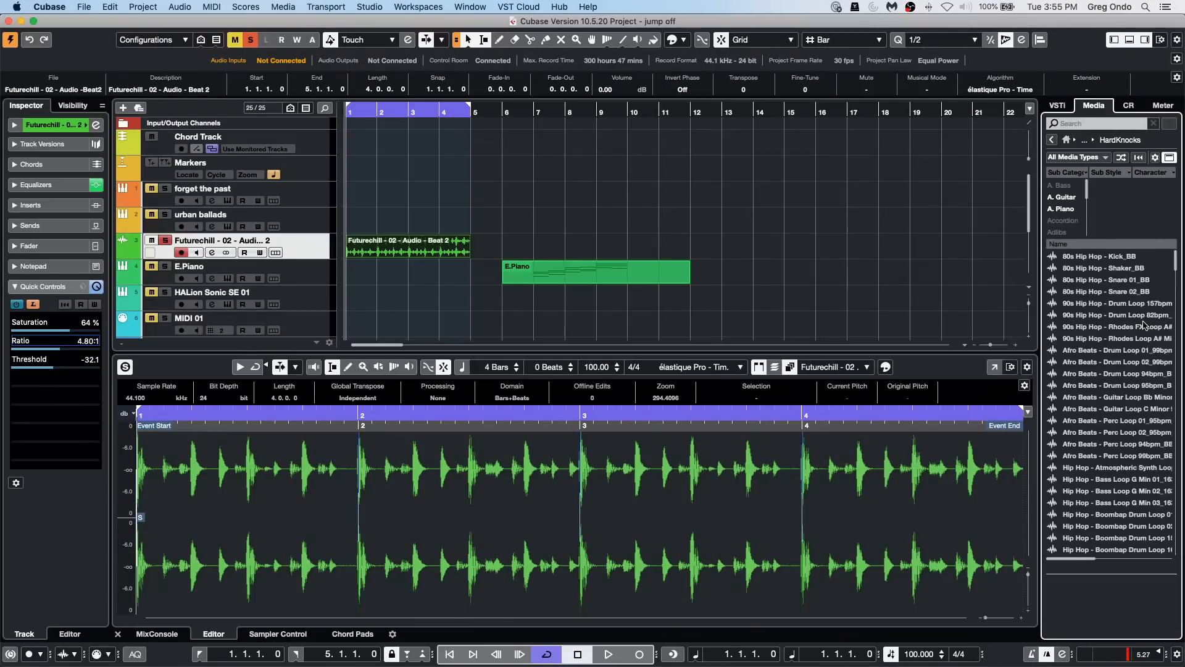
Step: Audition a 90s Hip Hop drum loop, Afro Beats Perc Loop 01_95bpm and a Hip Hop G minor bass loop, and stop the preview
click(1095, 317)
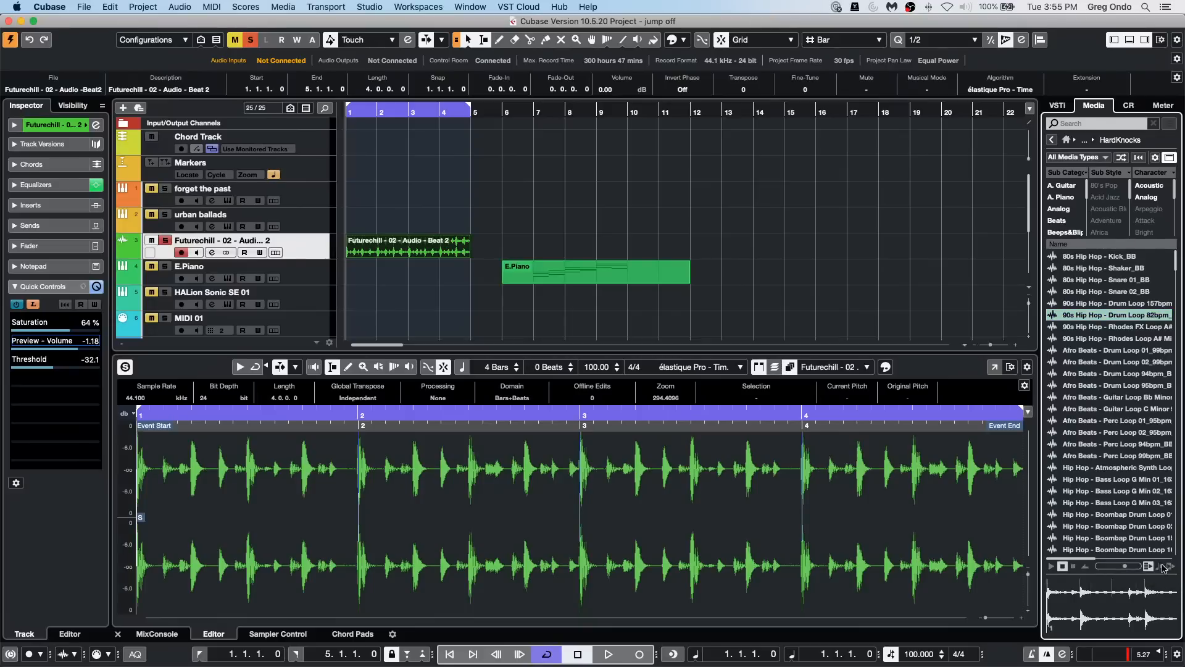
click(1099, 420)
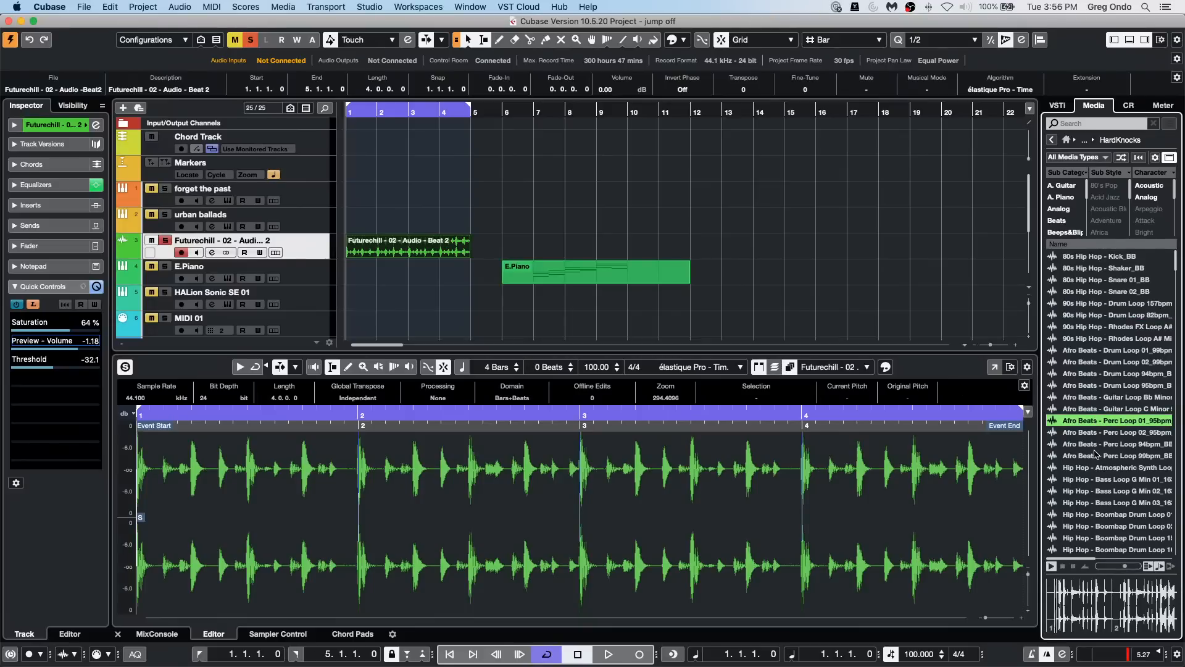
click(1096, 480)
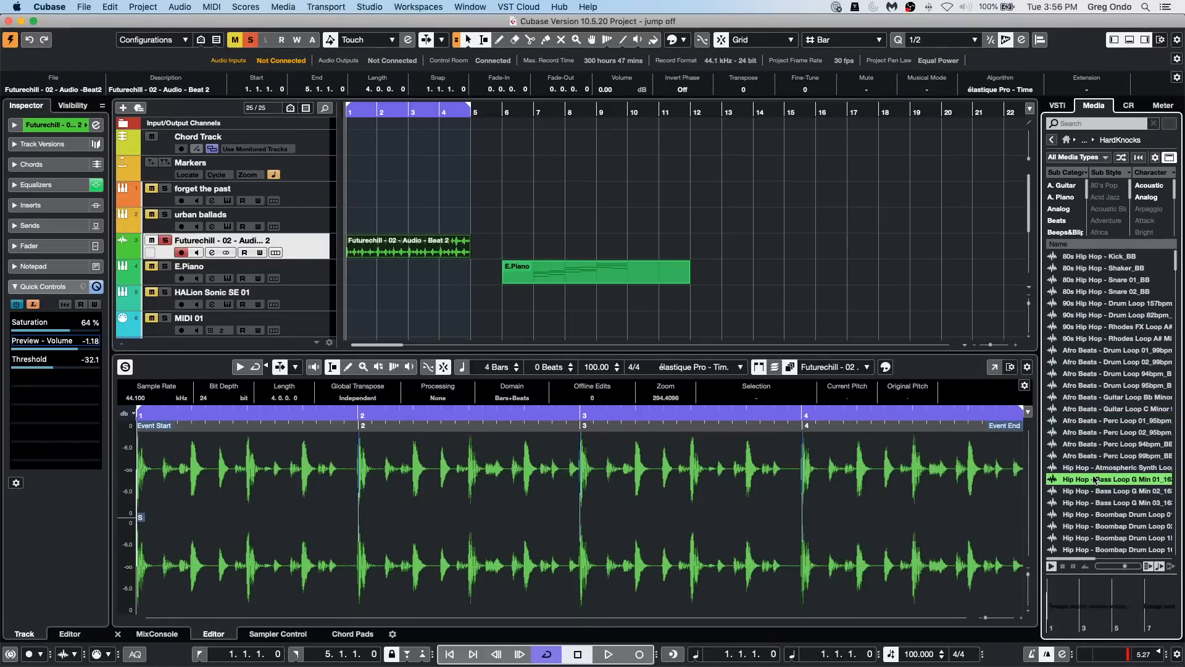
click(1105, 422)
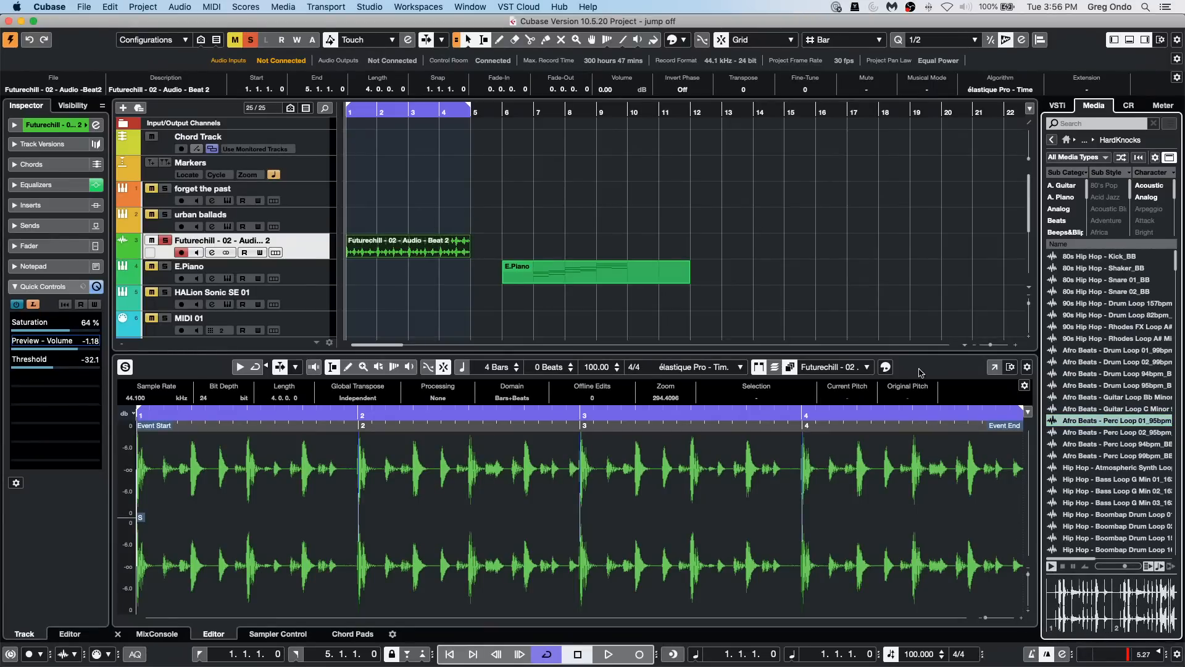
click(849, 297)
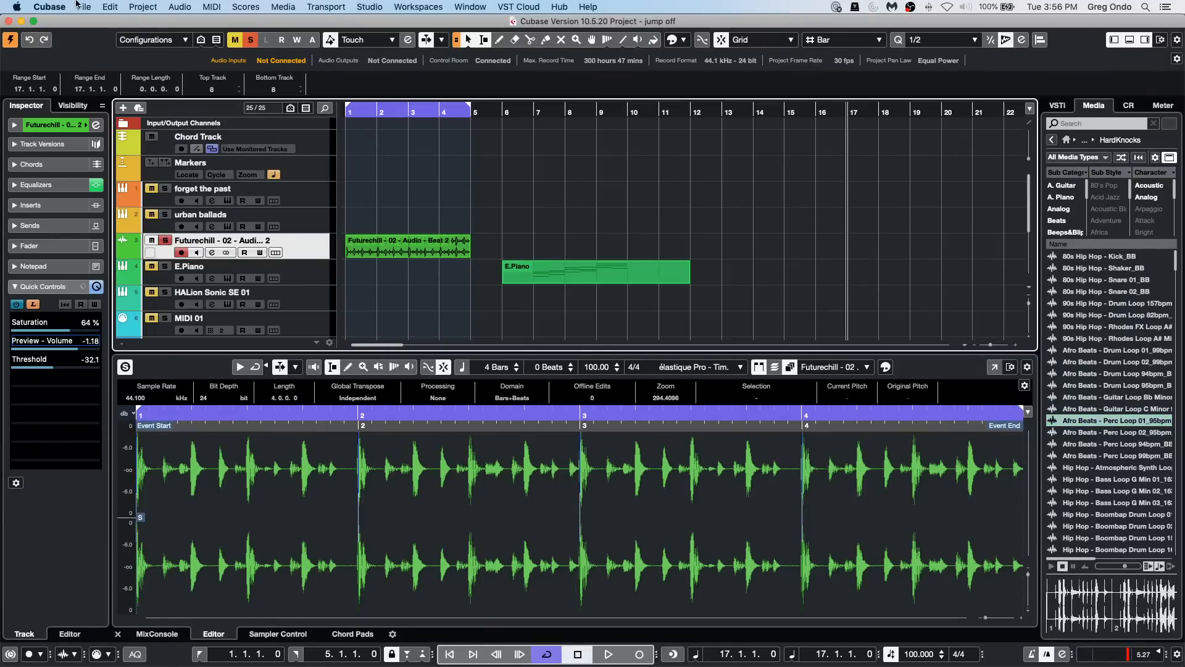
Step: Open the Project Logical Editor and set its function to Transform
click(110, 6)
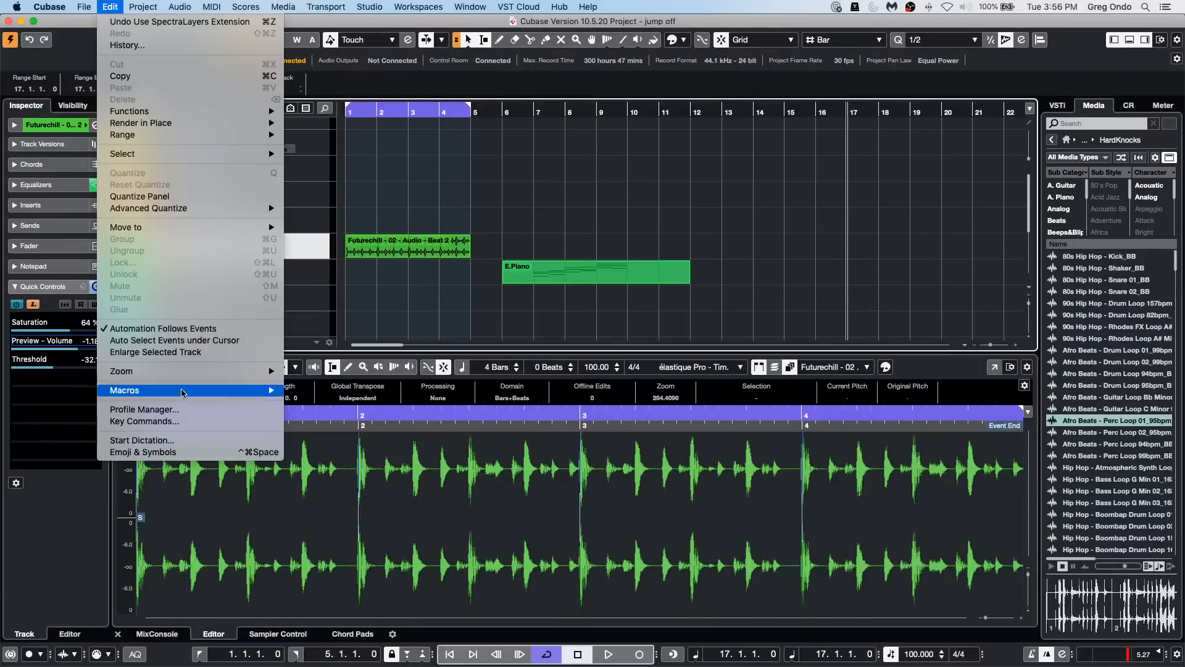
mouse_move(211, 375)
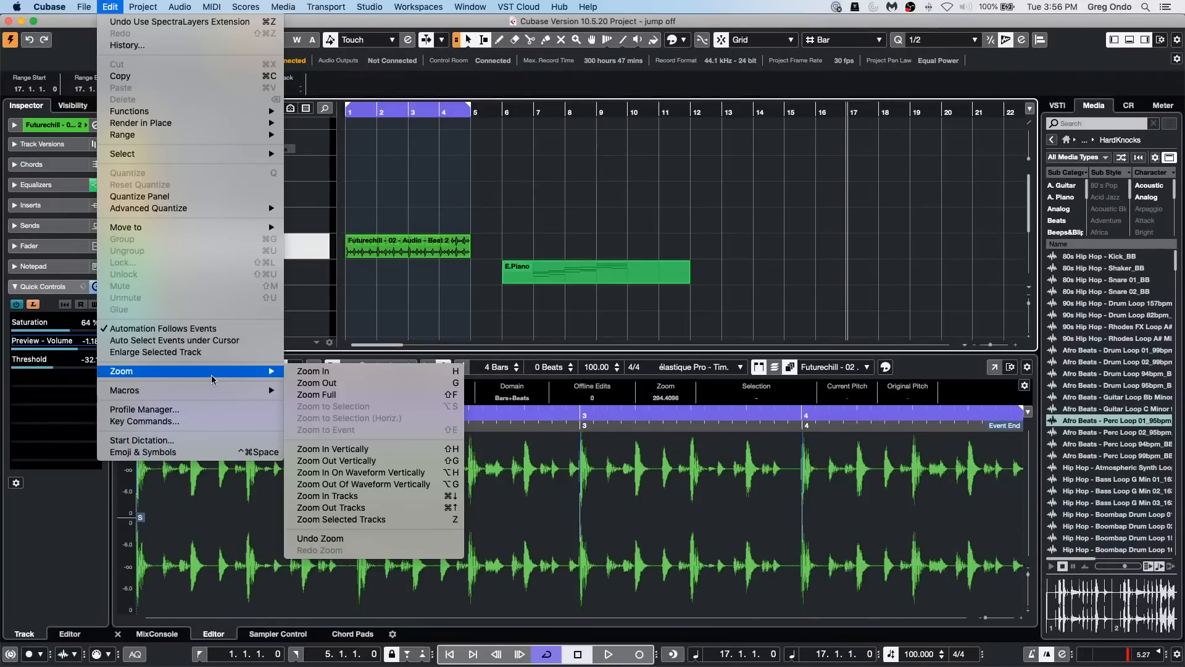
click(316, 394)
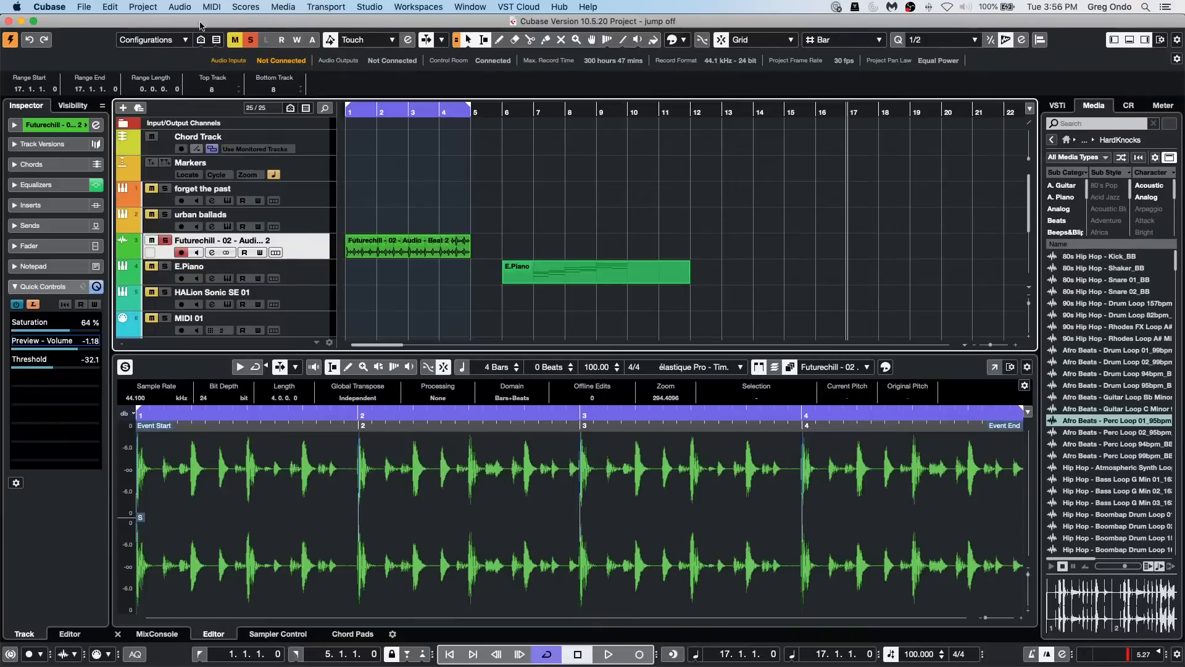
click(108, 8)
mouse_move(143, 6)
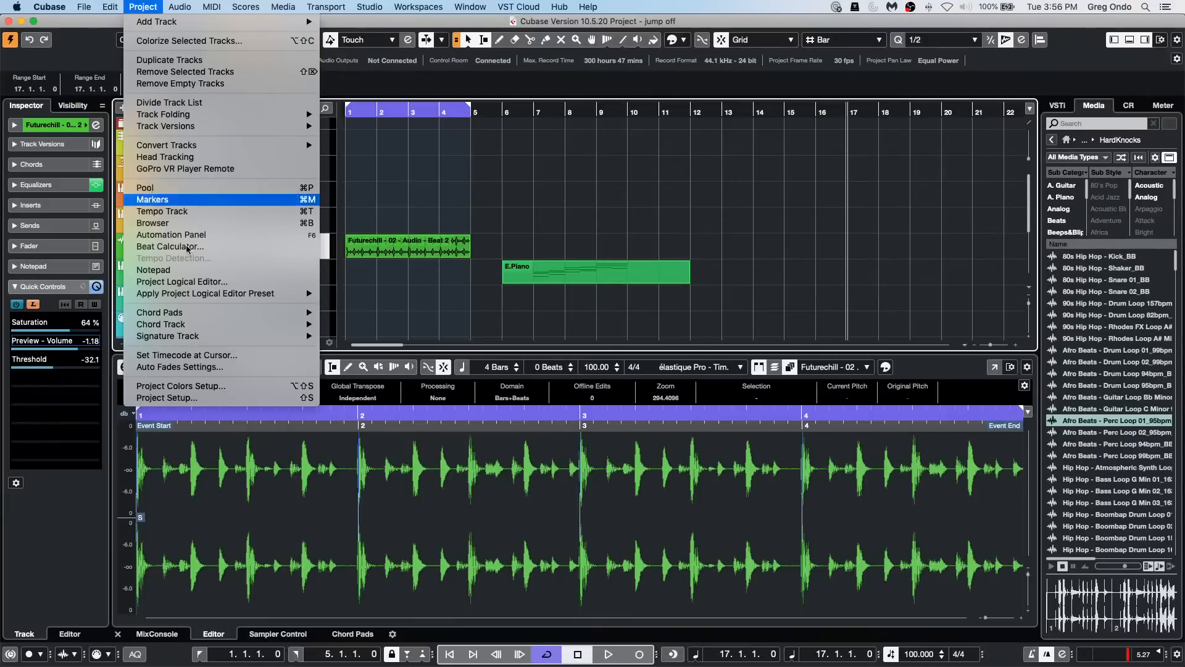
click(185, 281)
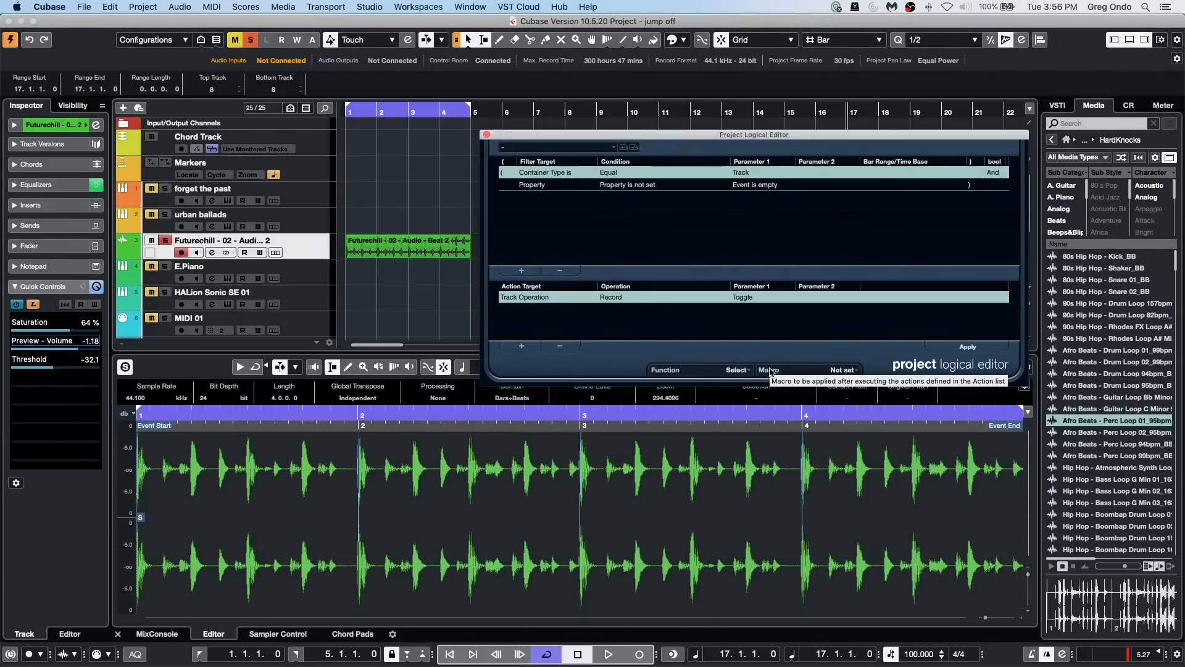
click(736, 370)
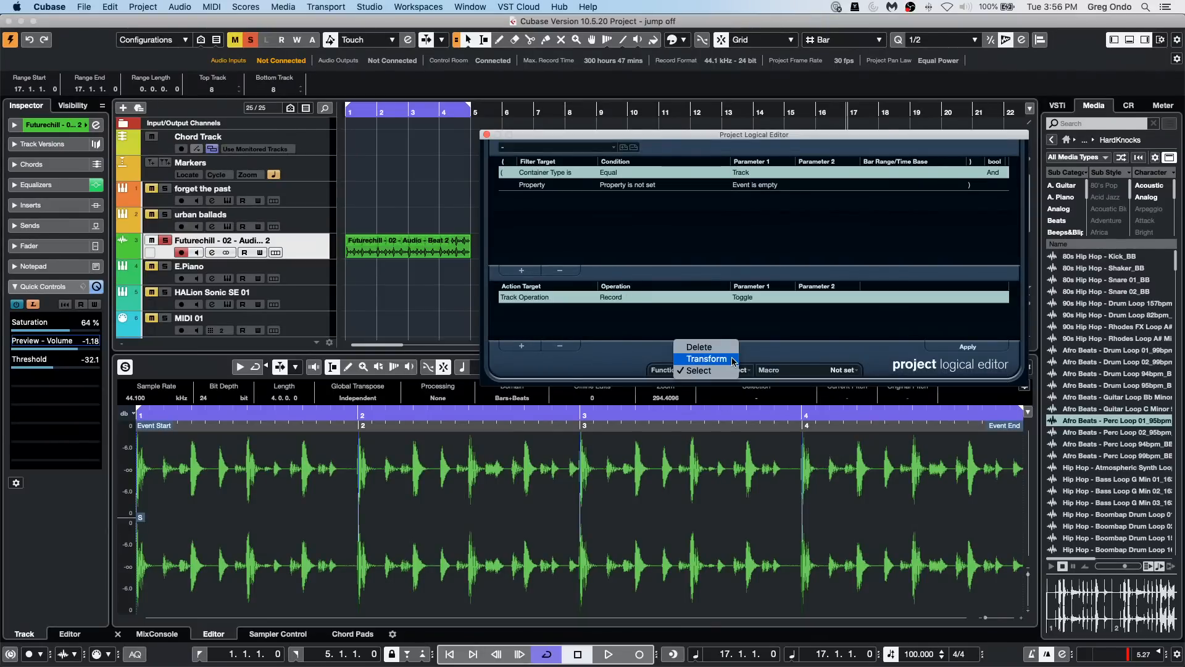
click(707, 359)
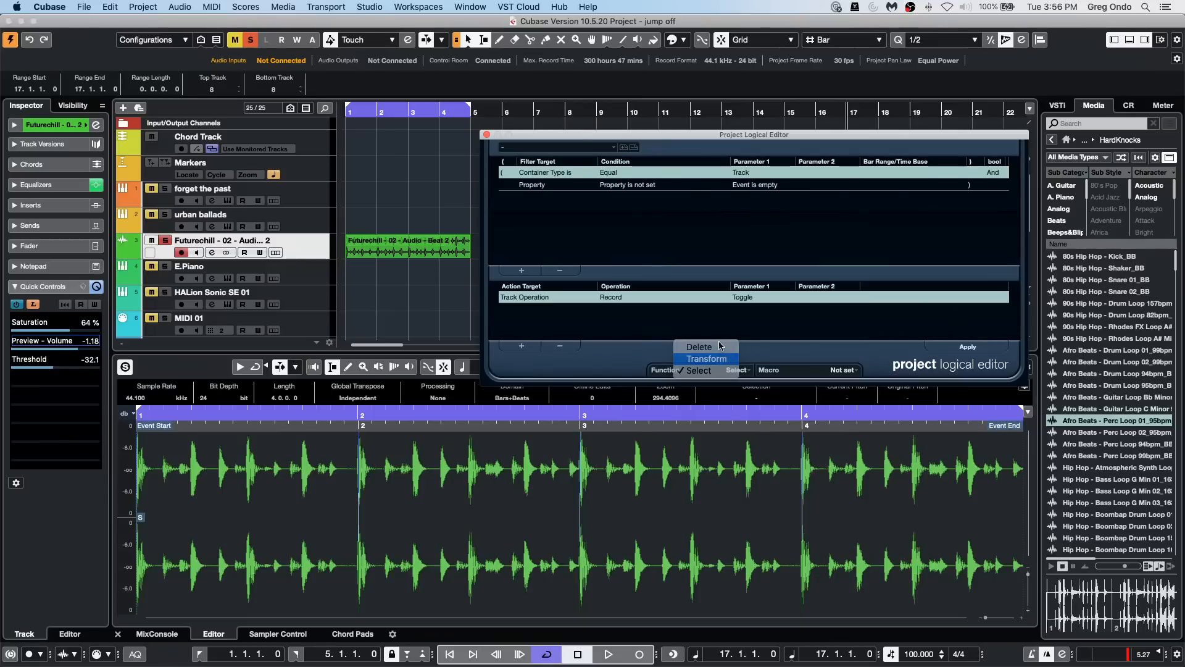
Step: Clear the Project Logical Editor's action row and both filter conditions, and check the list of available presets
click(559, 346)
click(560, 270)
click(560, 270)
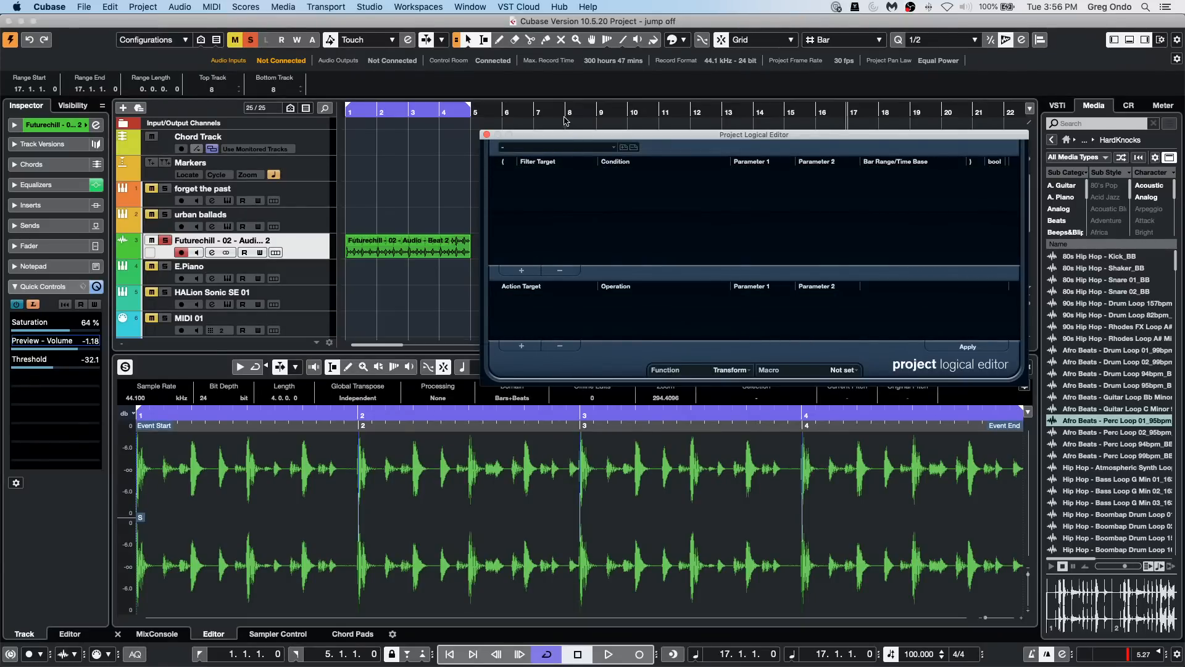
click(546, 148)
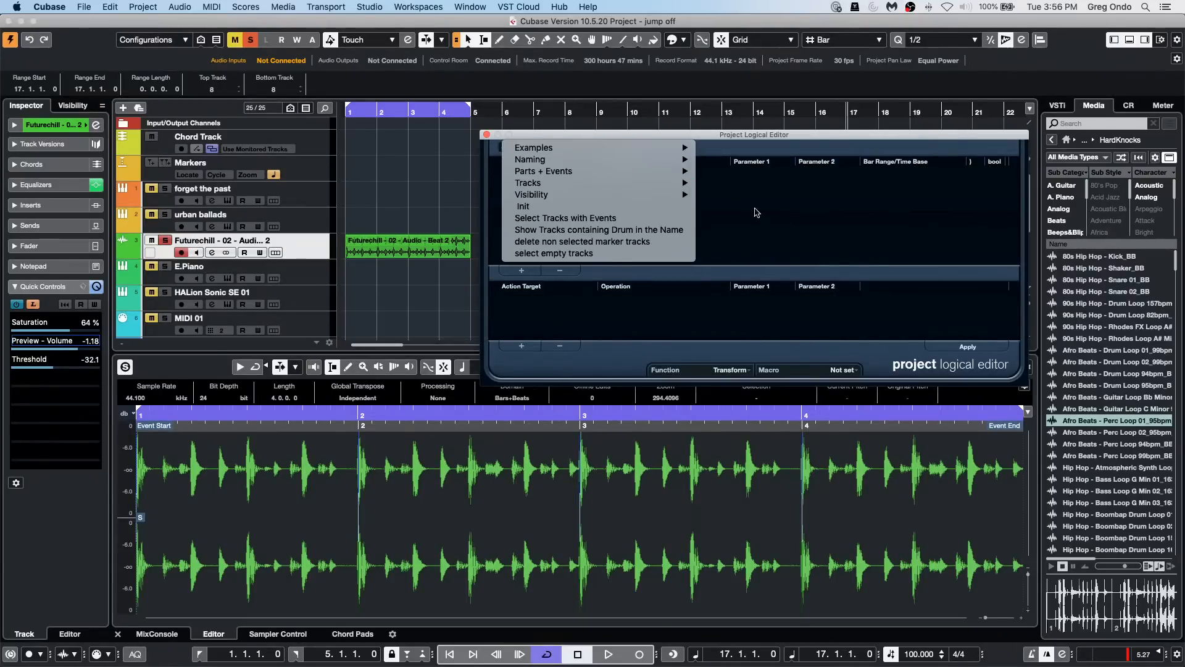
click(772, 216)
Step: Add a filter condition, set its target to Property, and review the choices for its condition and first parameter
click(516, 270)
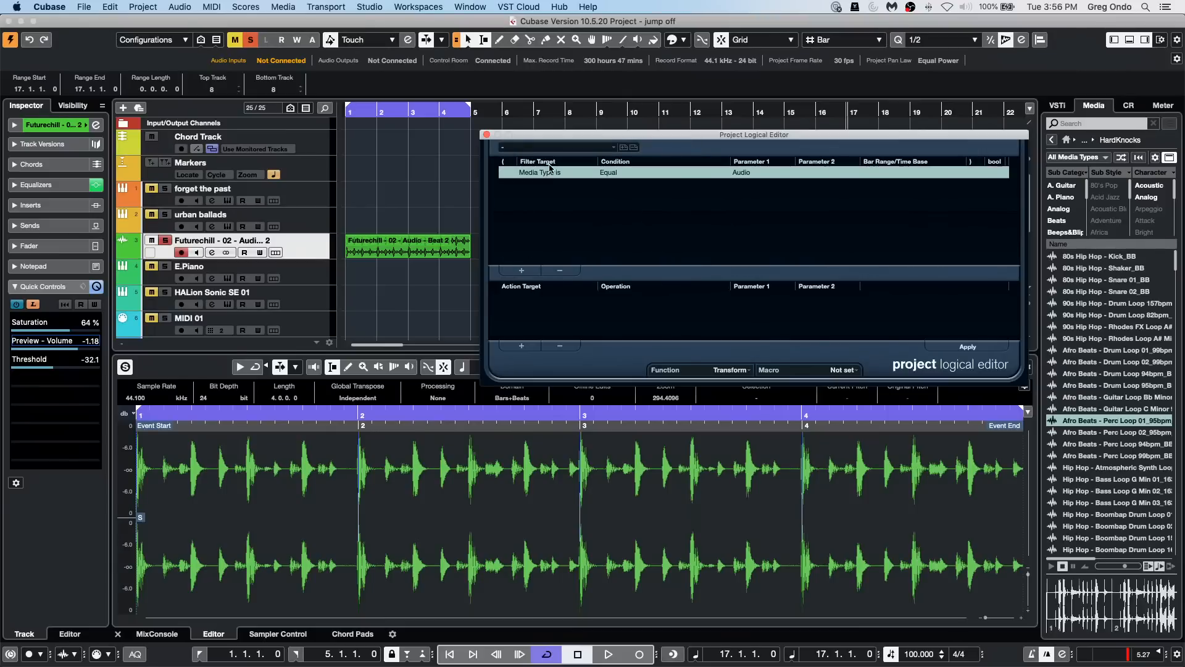
click(549, 174)
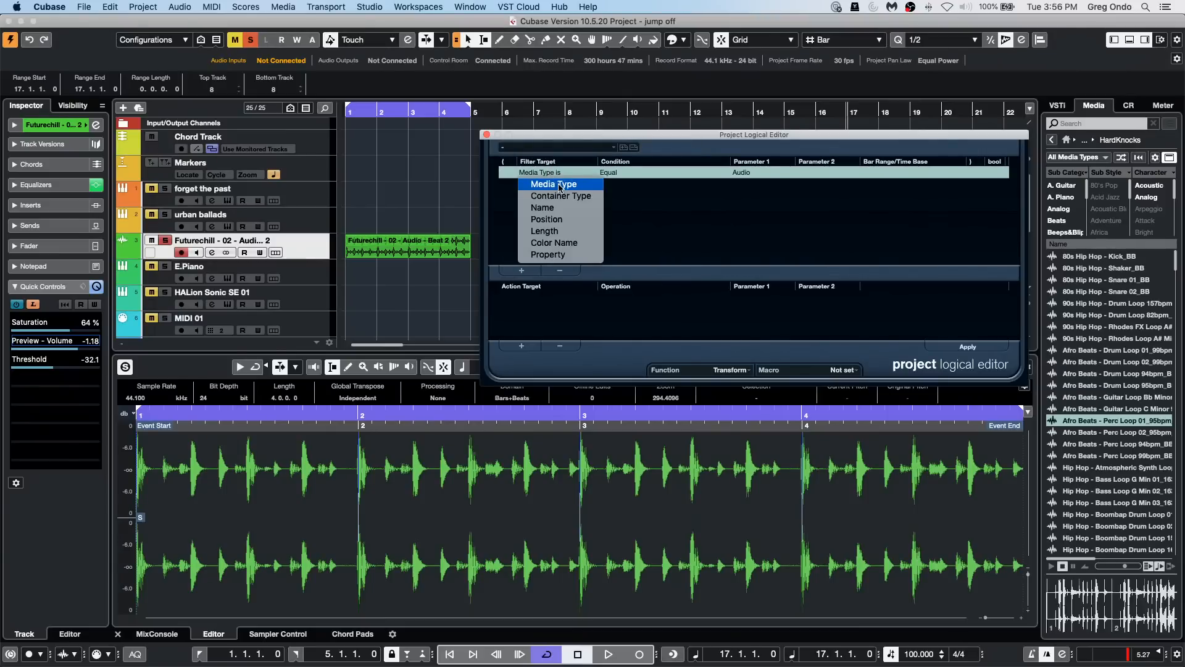
click(738, 176)
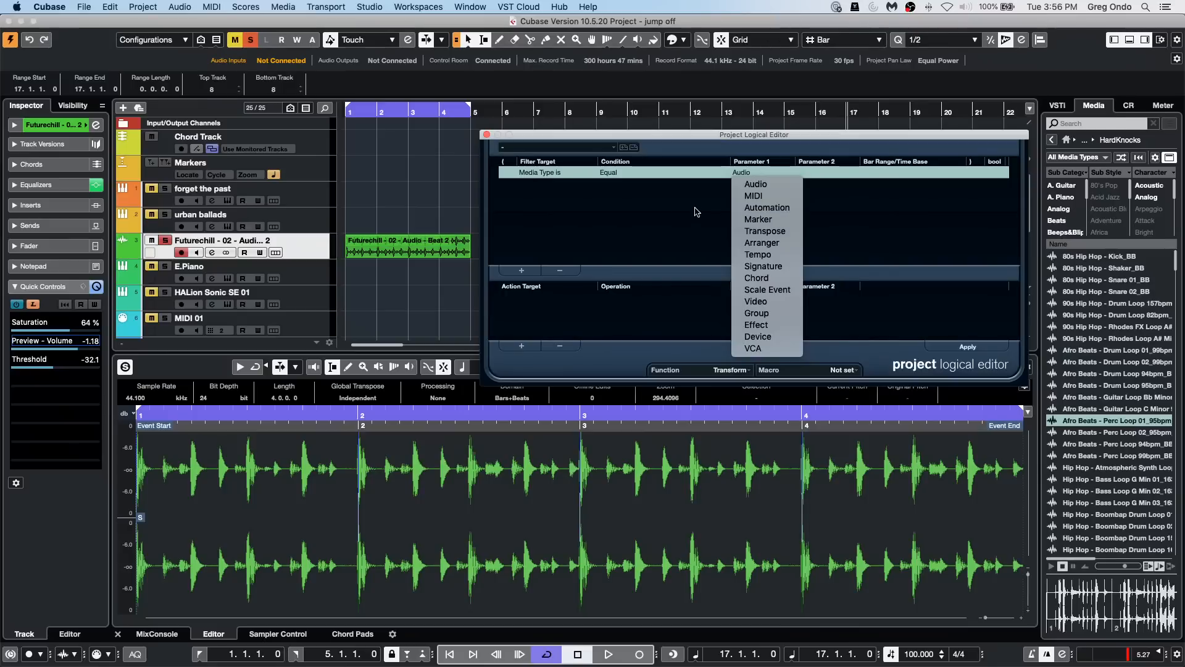
click(547, 173)
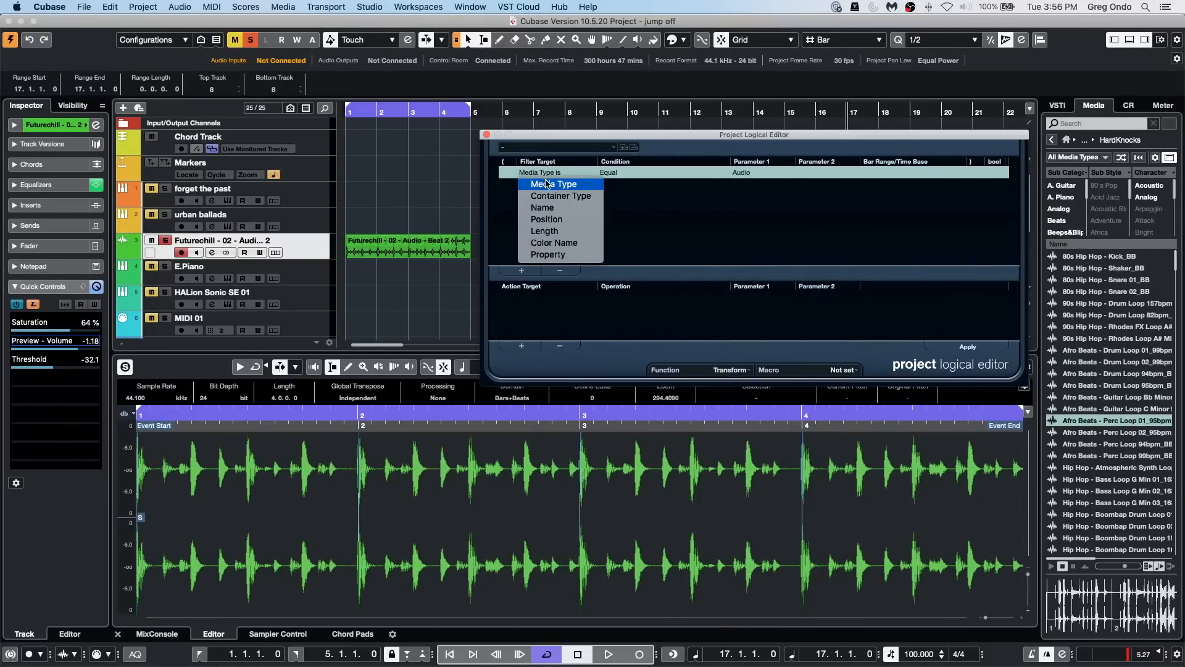
click(556, 255)
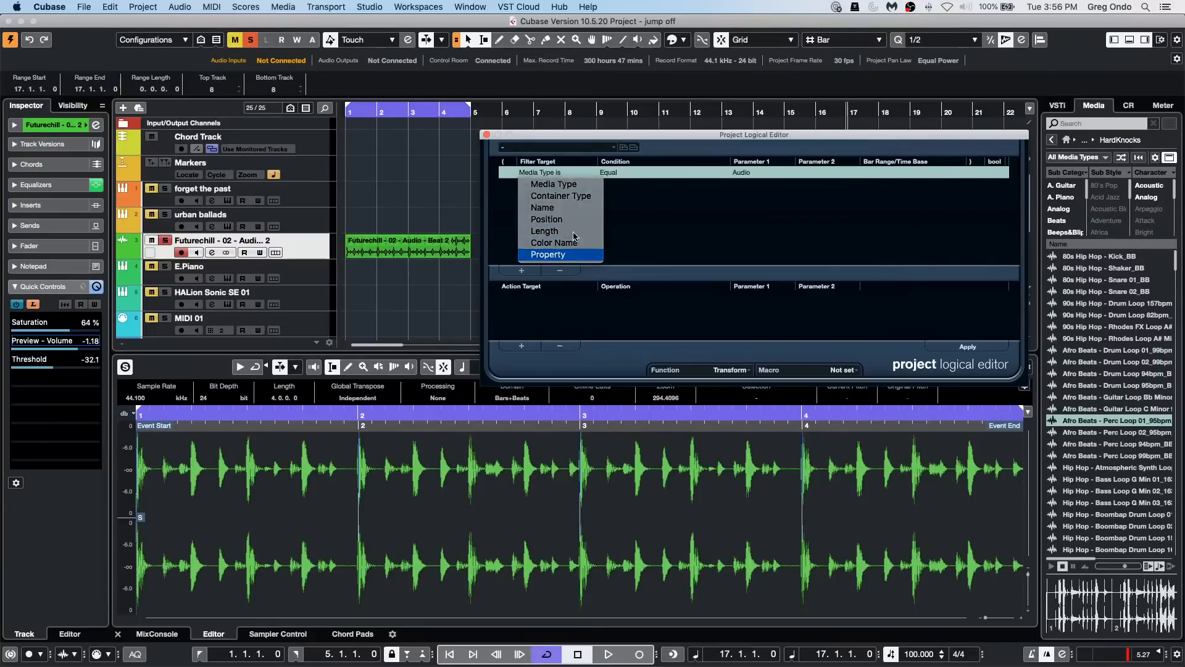
click(618, 175)
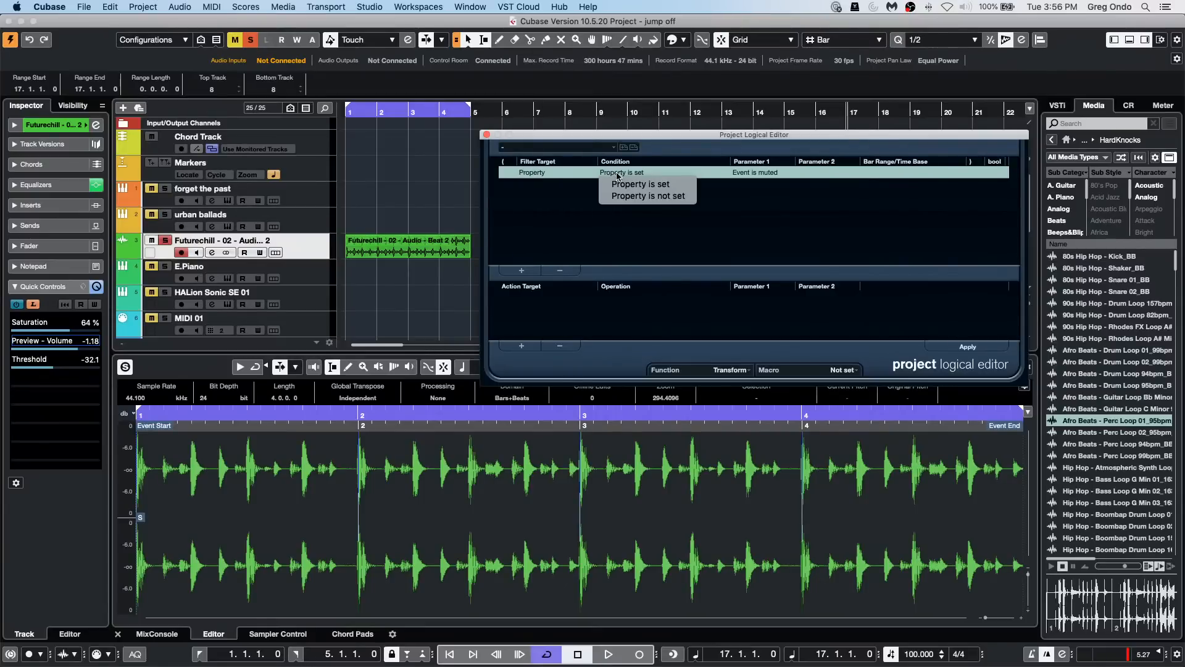
click(750, 173)
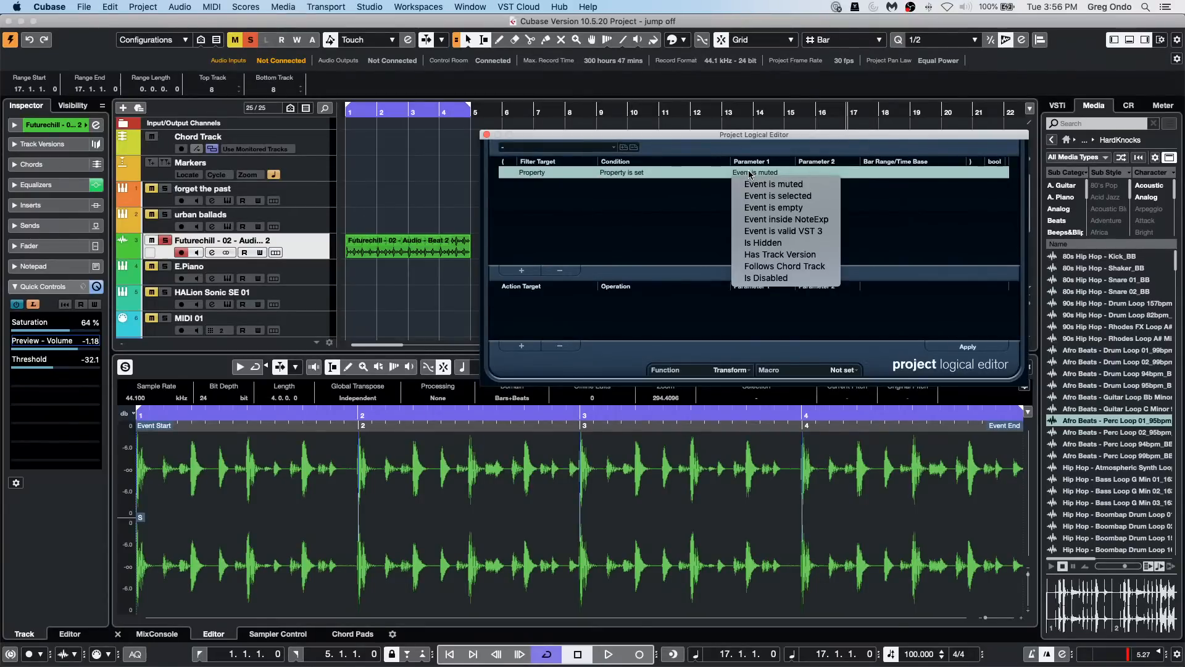
click(623, 198)
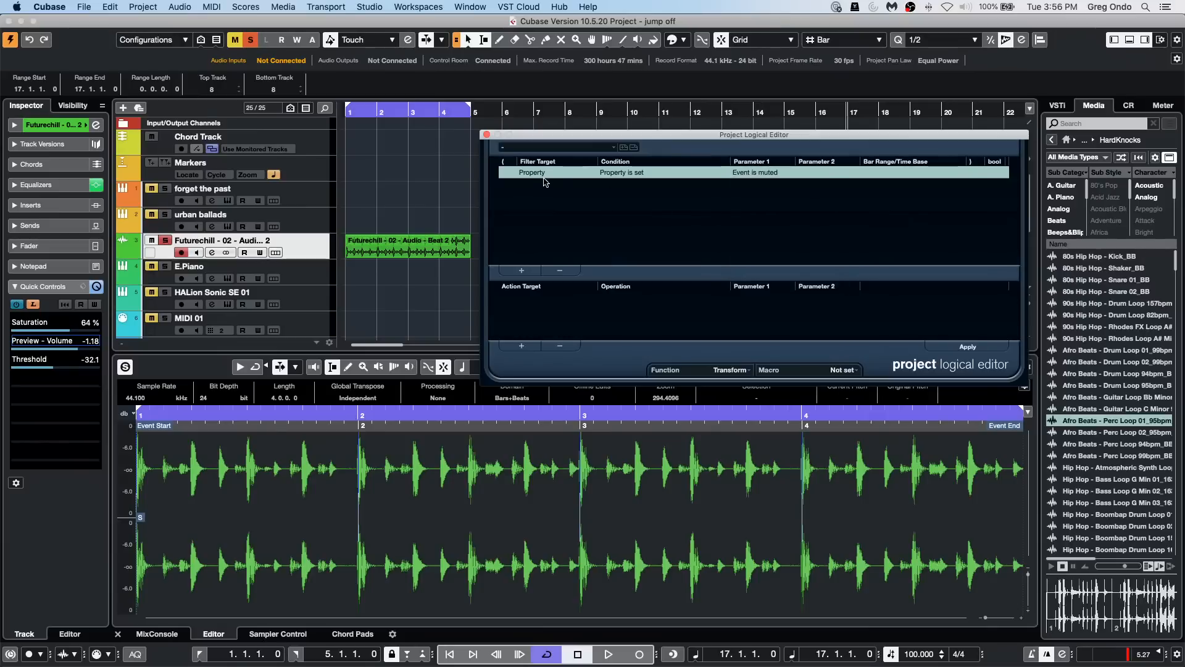
Step: Set the filter condition's target to Container Type and review the choices for its first parameter
click(535, 174)
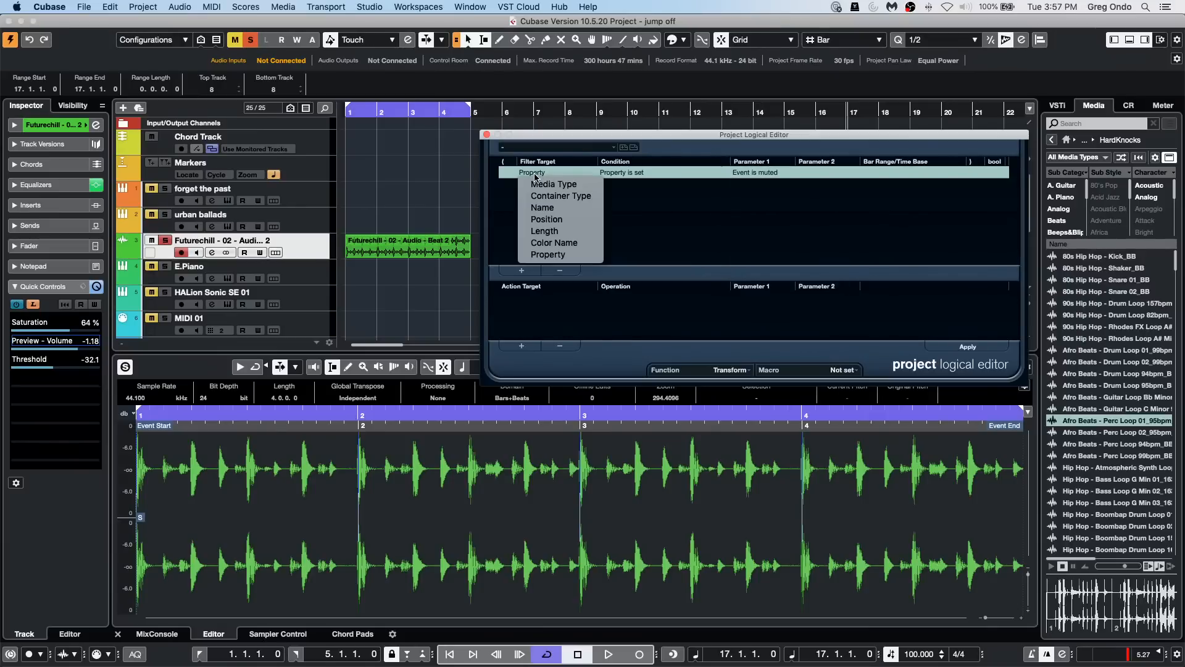
click(556, 196)
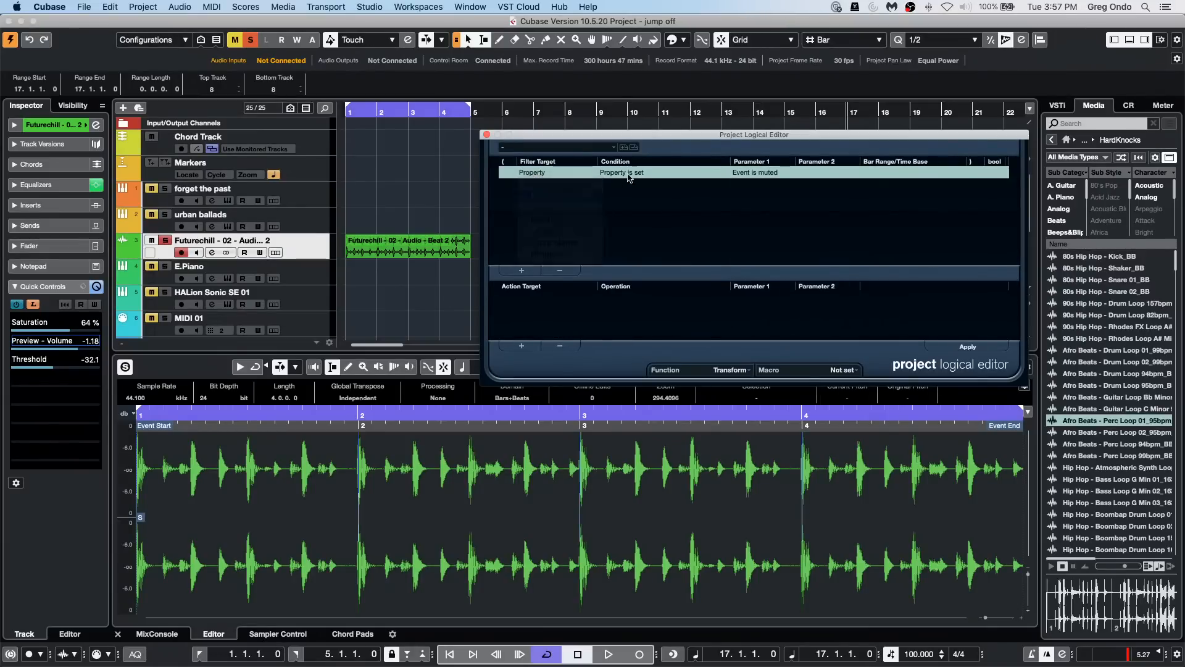
click(767, 174)
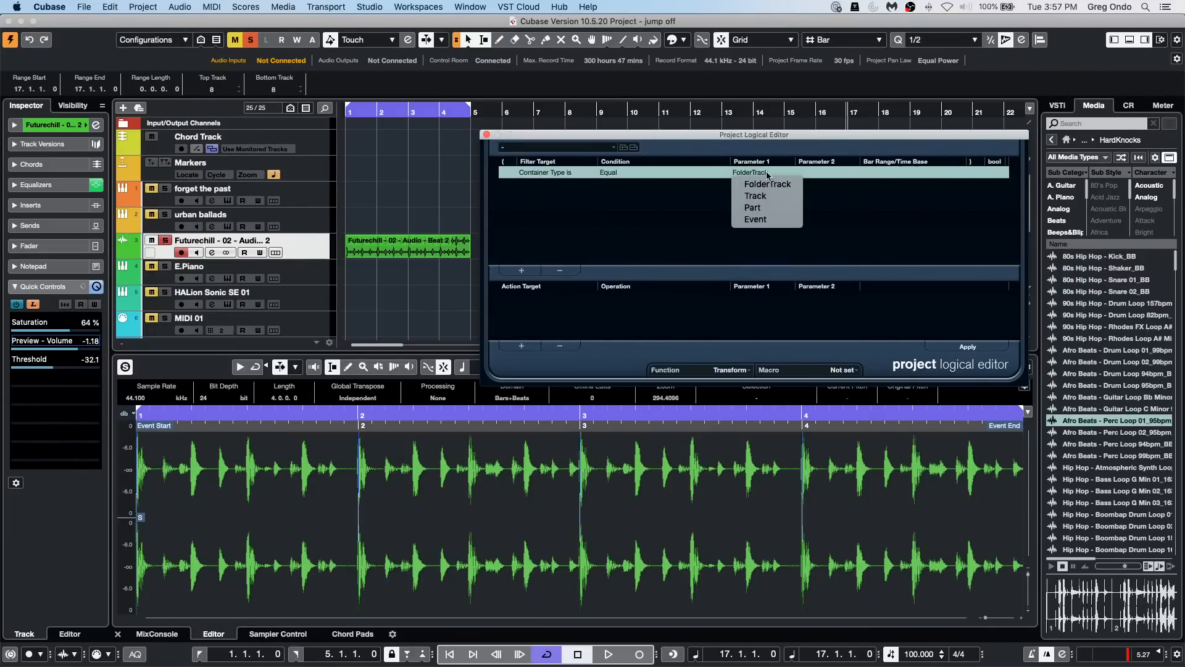
click(551, 177)
Step: Set the filter condition to match media type equal to Tempo
click(551, 177)
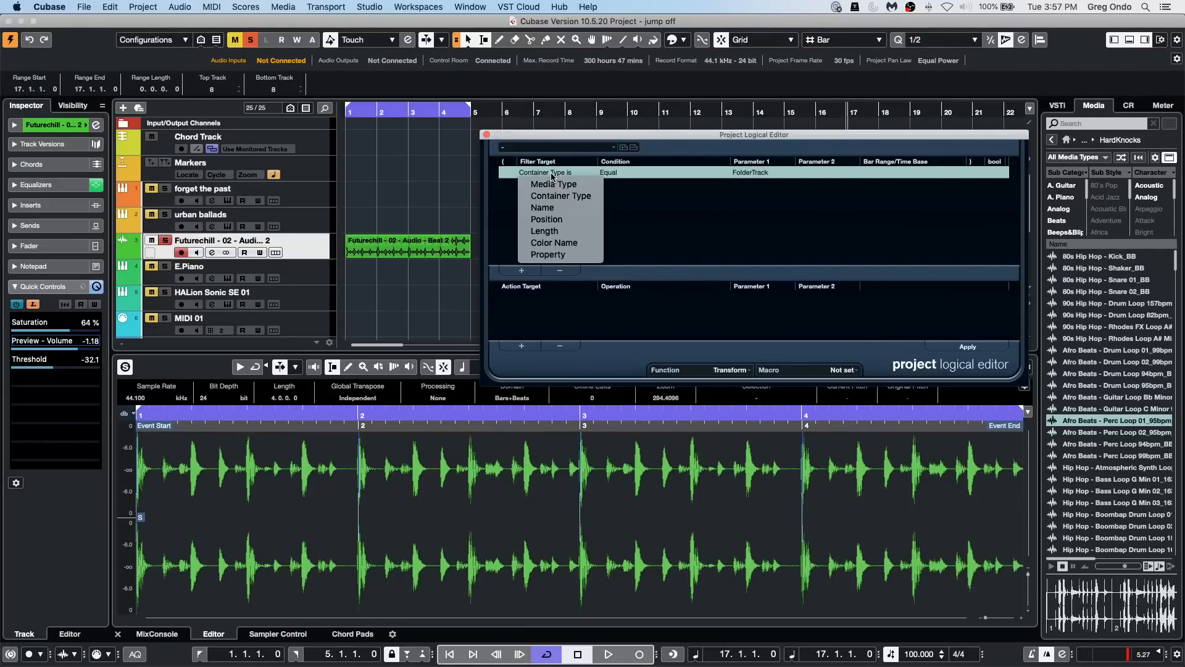
click(552, 185)
click(745, 174)
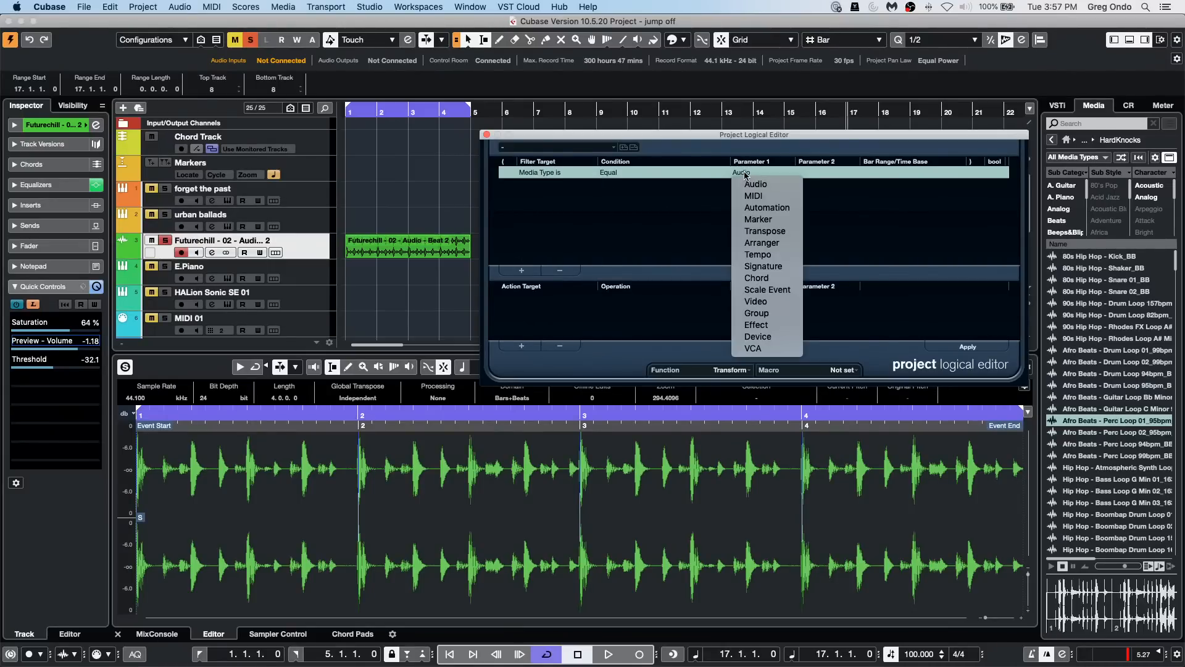
click(763, 255)
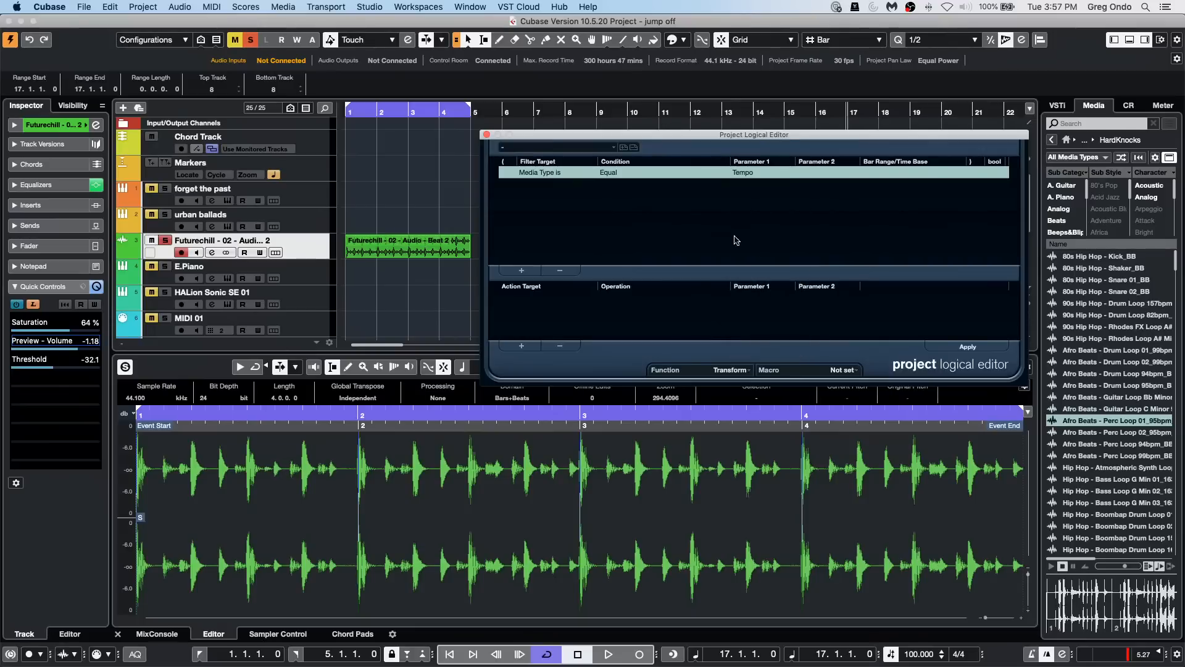
Step: Add an action that targets Trim with the operation Multiply by and a first parameter of 0.5
click(521, 346)
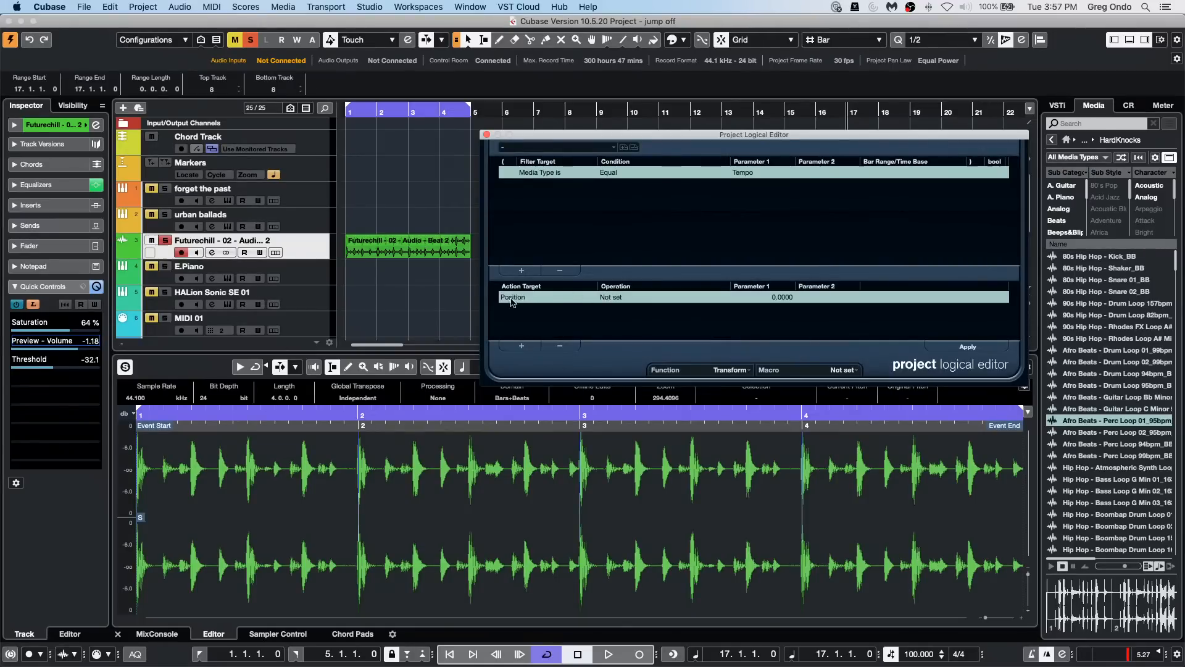
click(514, 298)
click(531, 356)
click(624, 298)
click(634, 309)
click(775, 296)
key(BackSpace)
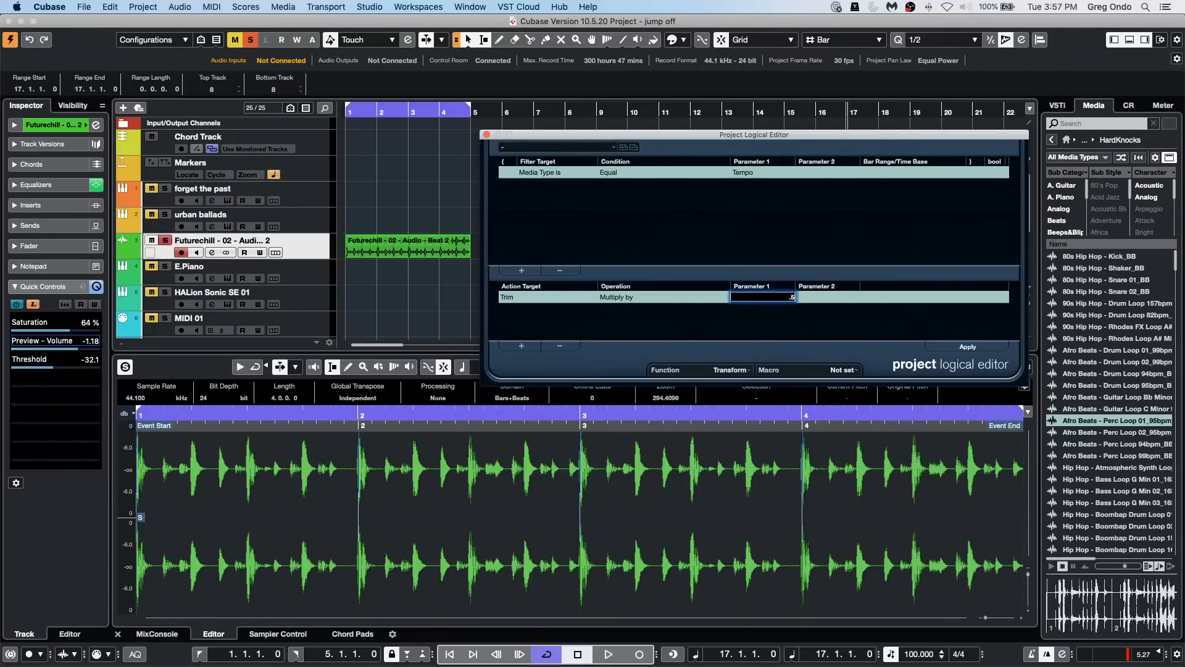
text(.5)
key(Return)
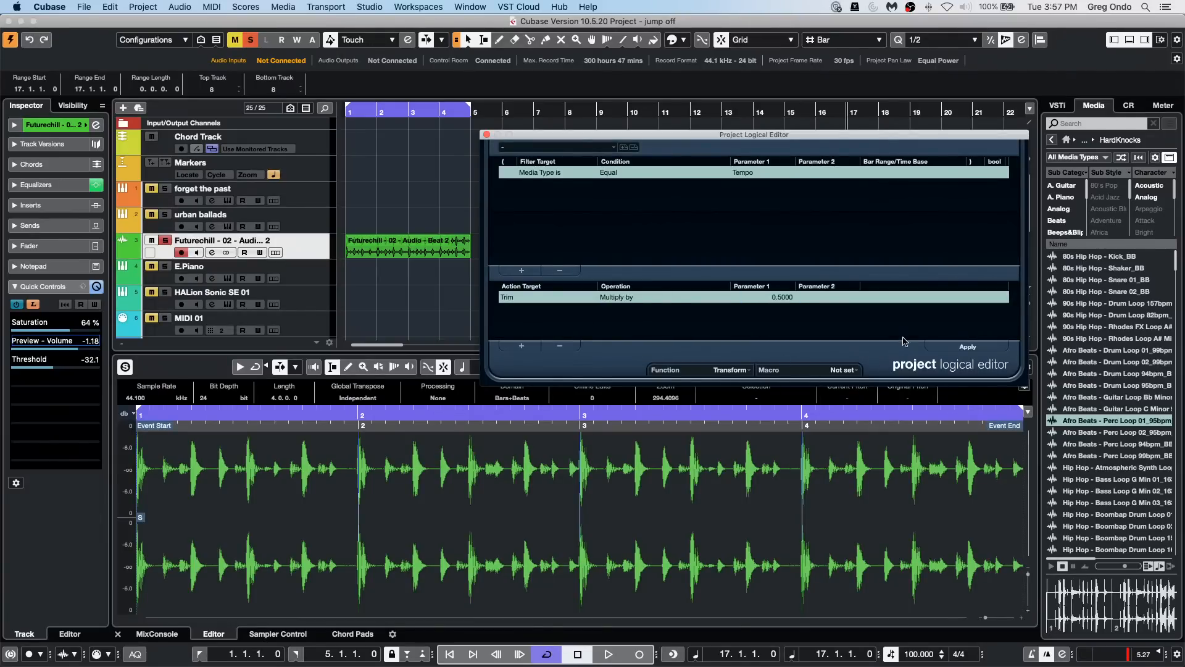
Step: Try applying the trim action in both tempo modes, toggling the tempo track activation and restoring it
click(974, 349)
click(969, 349)
click(891, 654)
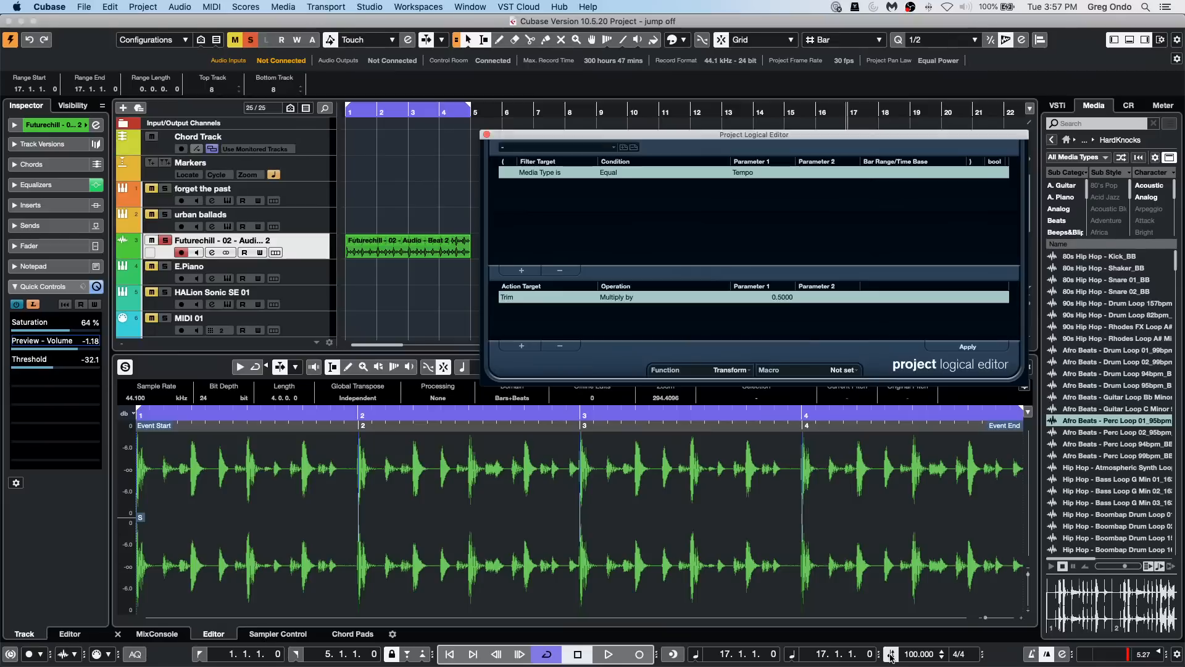
click(970, 348)
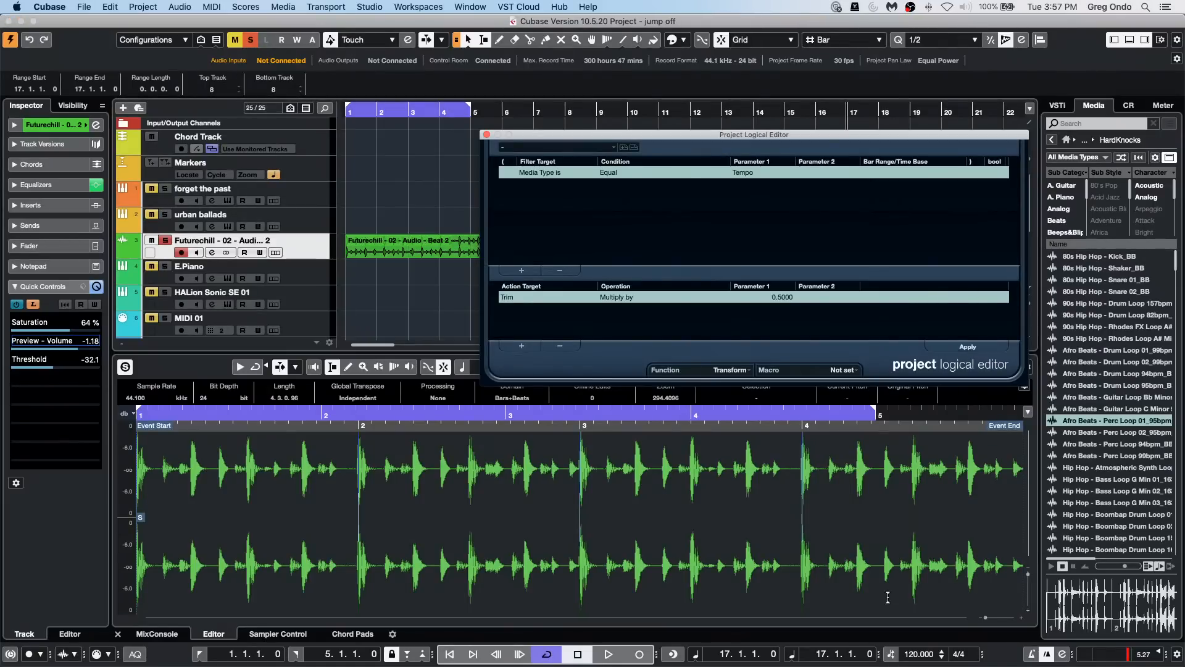
click(891, 654)
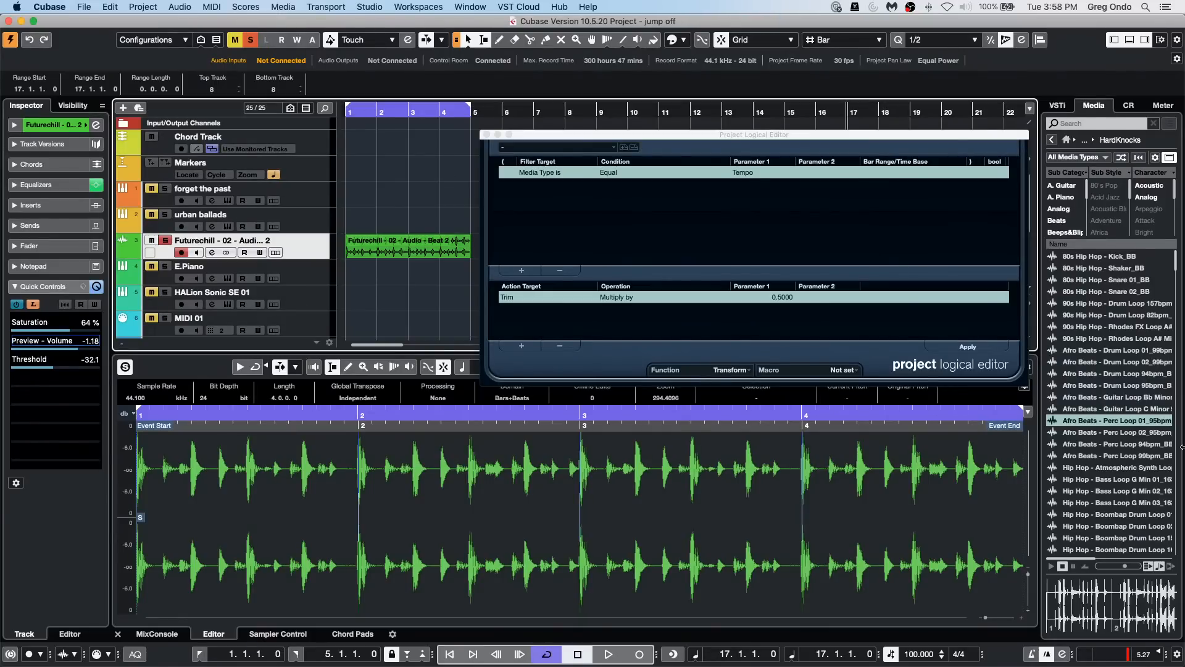
Step: Close the Project Logical Editor and lower the hitpoint threshold of the Futurechill beat event to 4
click(487, 135)
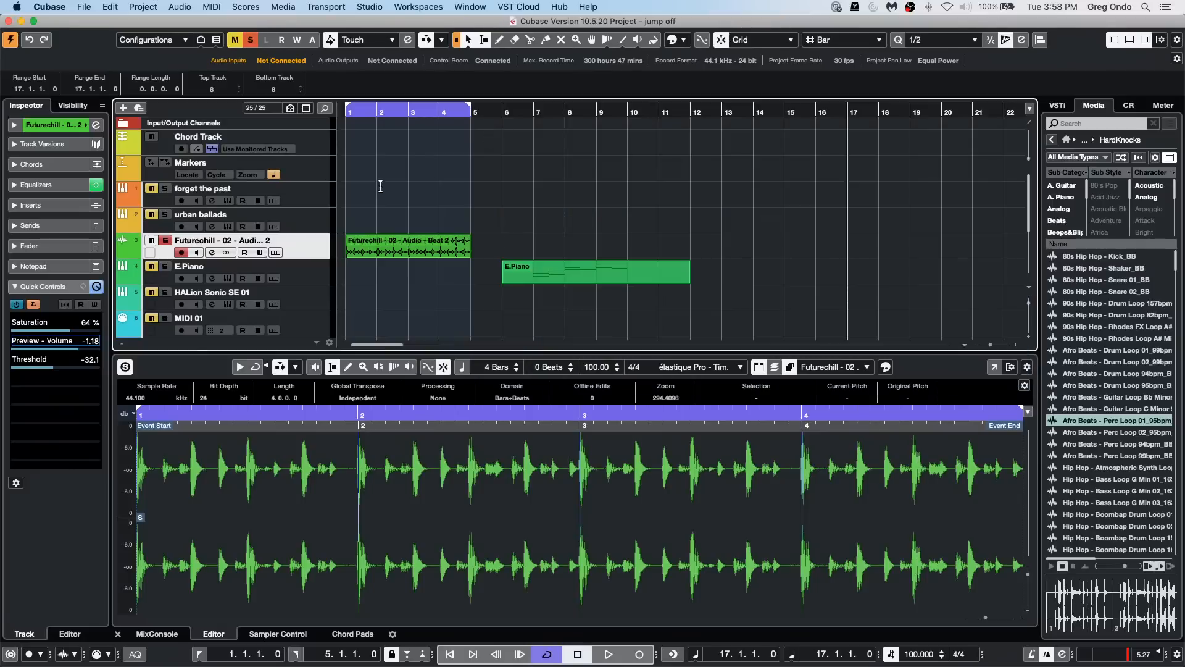
click(389, 252)
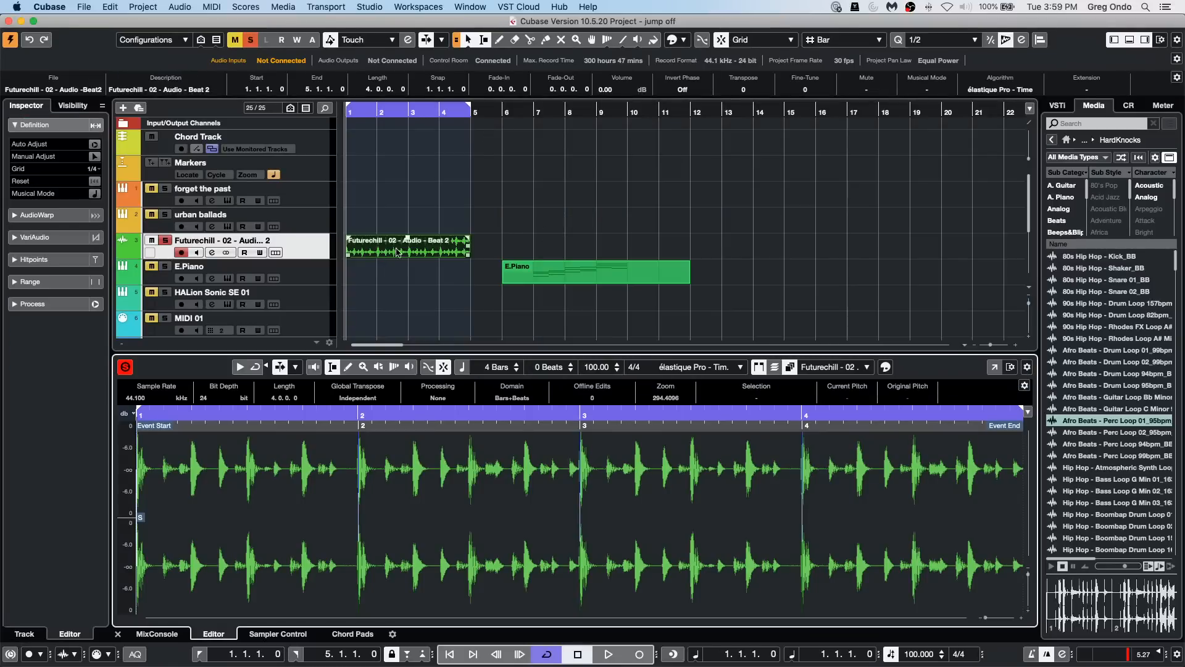
click(38, 259)
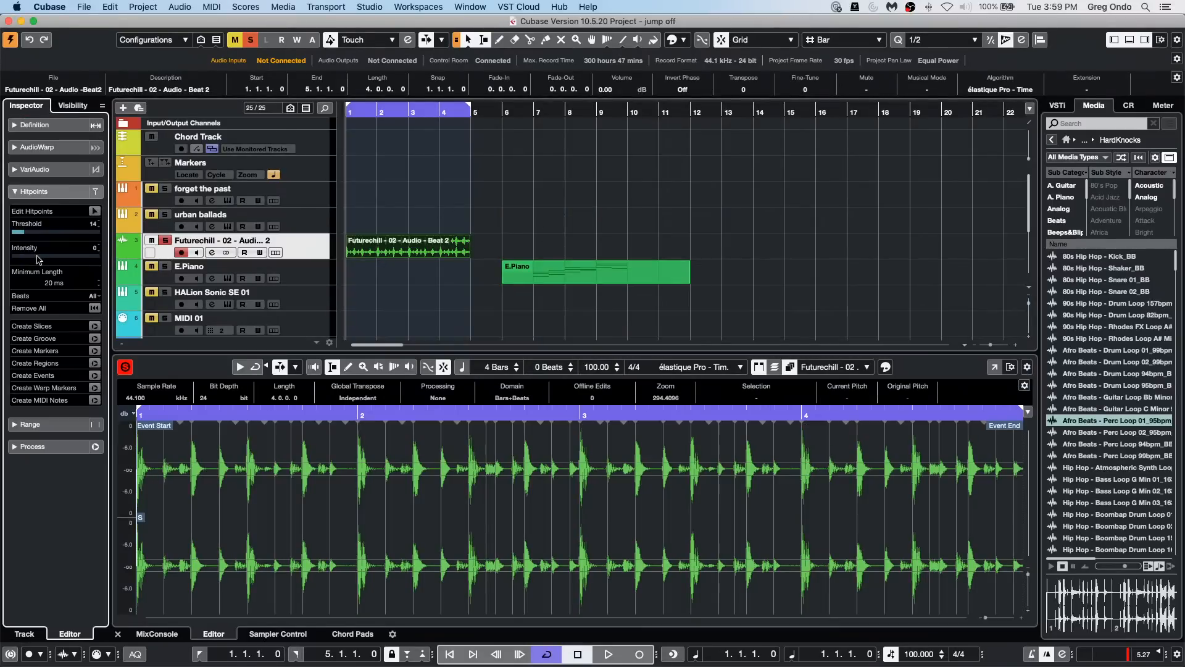
click(210, 149)
drag(25, 234, 20, 235)
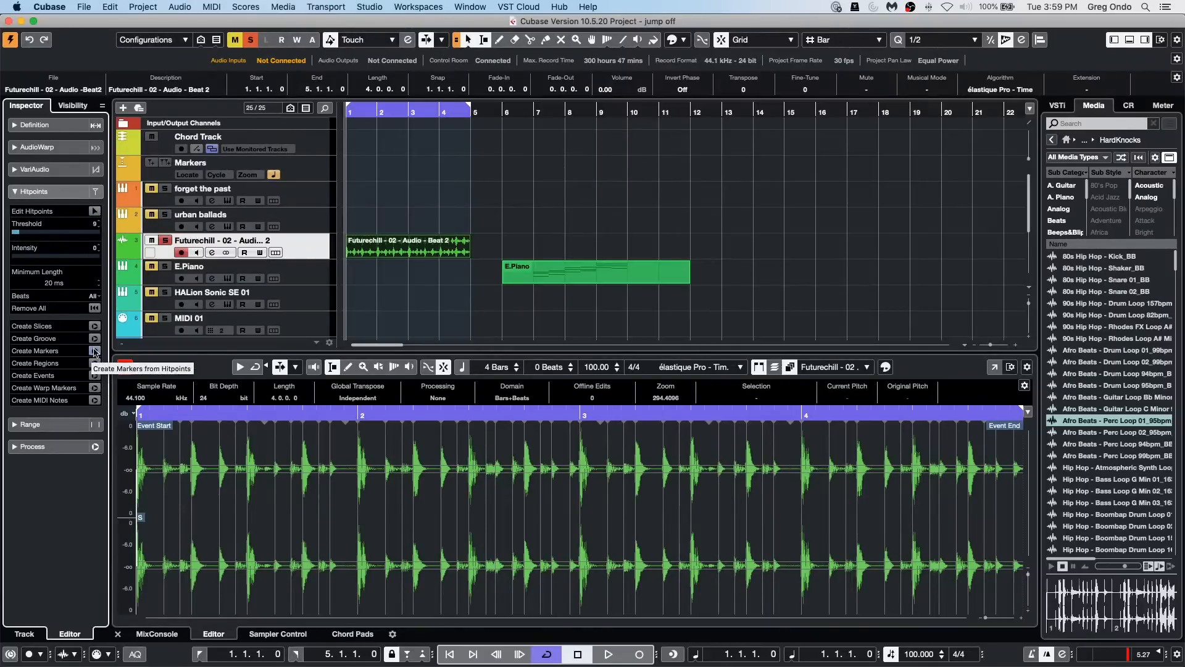
drag(21, 233, 16, 239)
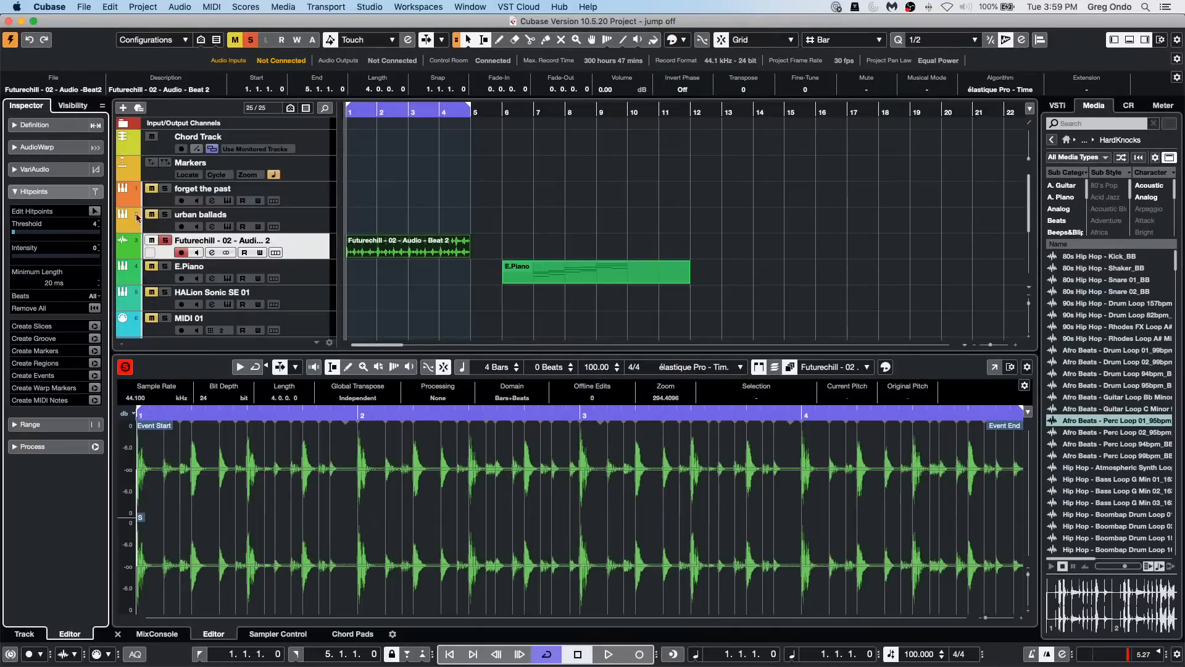
Step: Create slices from the beat's hitpoints and open the sliced part for editing at its start
click(95, 327)
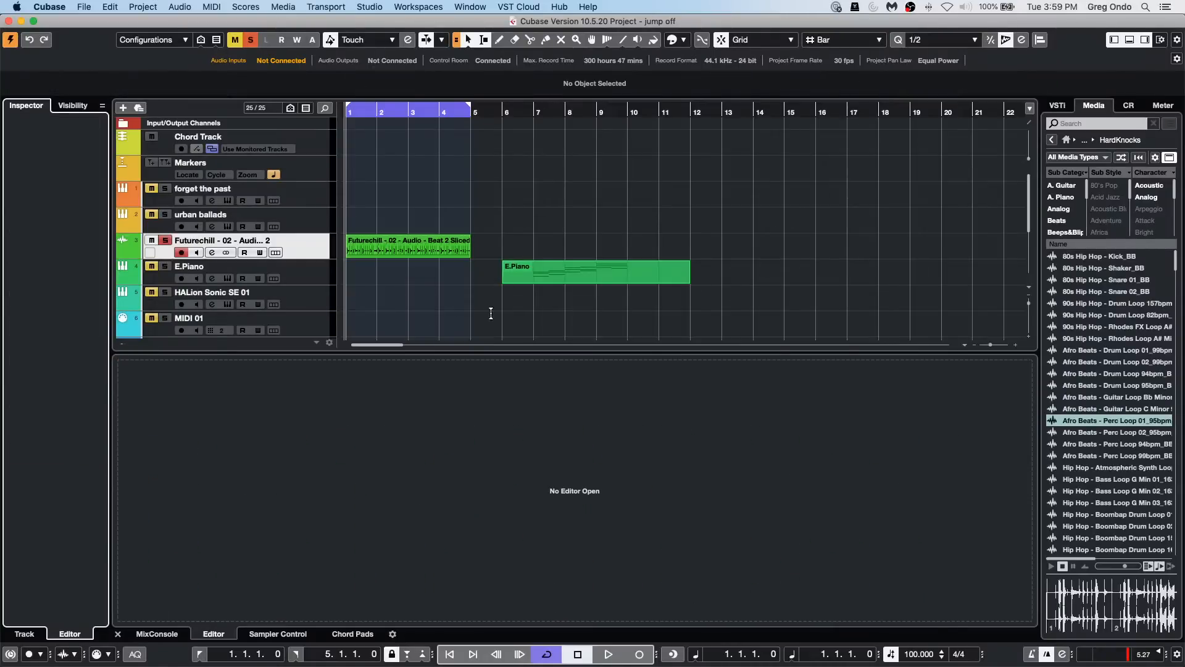
click(365, 241)
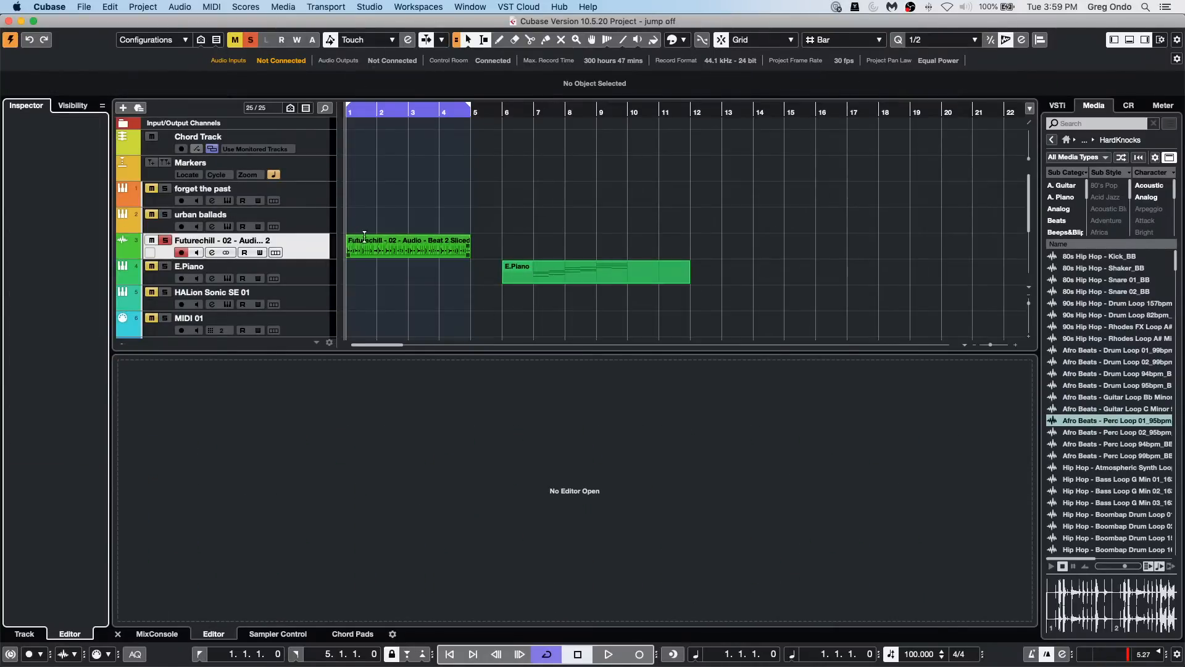
double_click(383, 253)
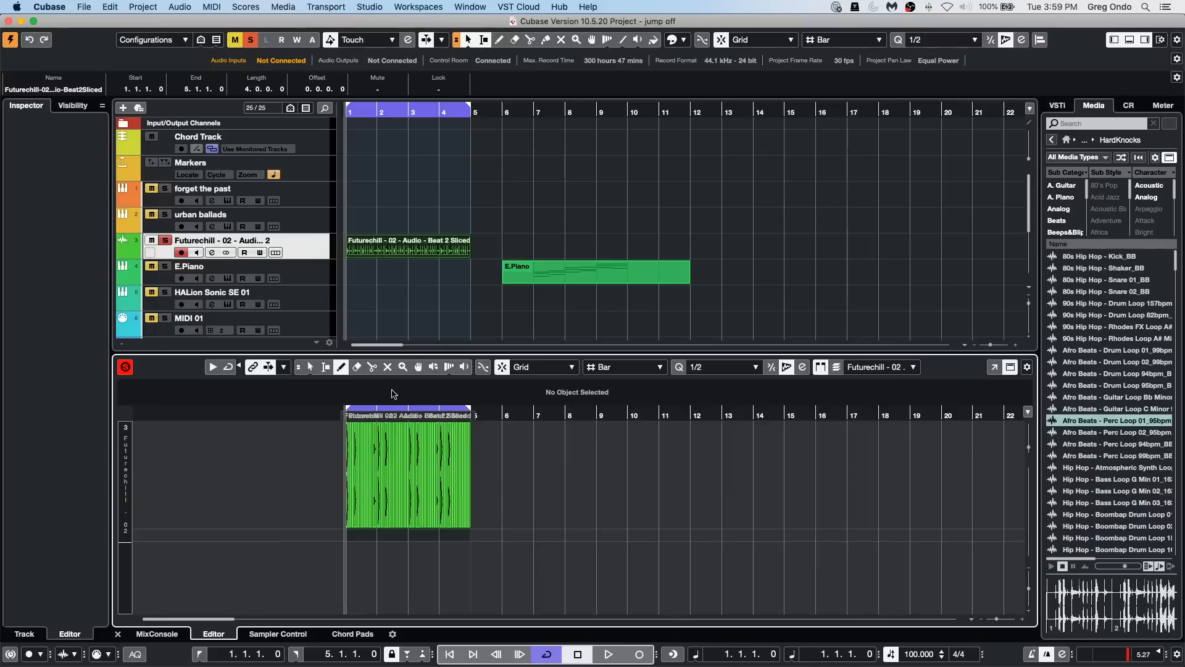
drag(339, 415, 355, 439)
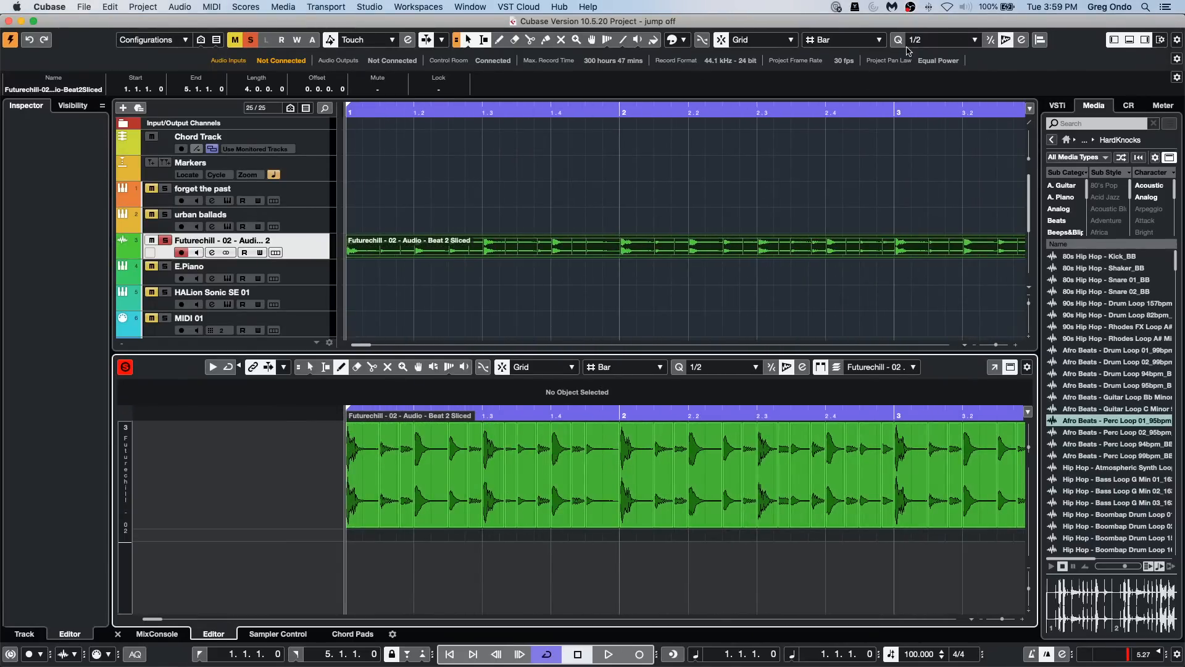
Step: Try the 1/8 quantize preset and restore it to 1/2
click(938, 41)
click(938, 79)
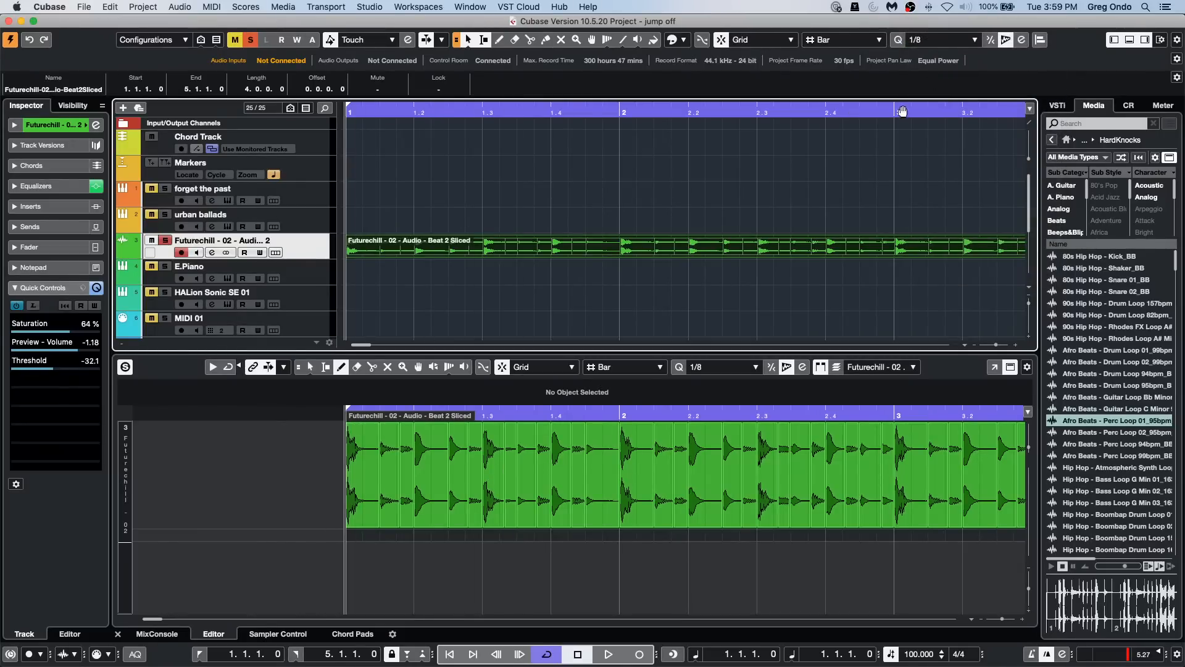
click(938, 40)
click(926, 29)
Step: Select the audio slices from bar 1 to just past bar 3 with the Object Selection tool
key(1)
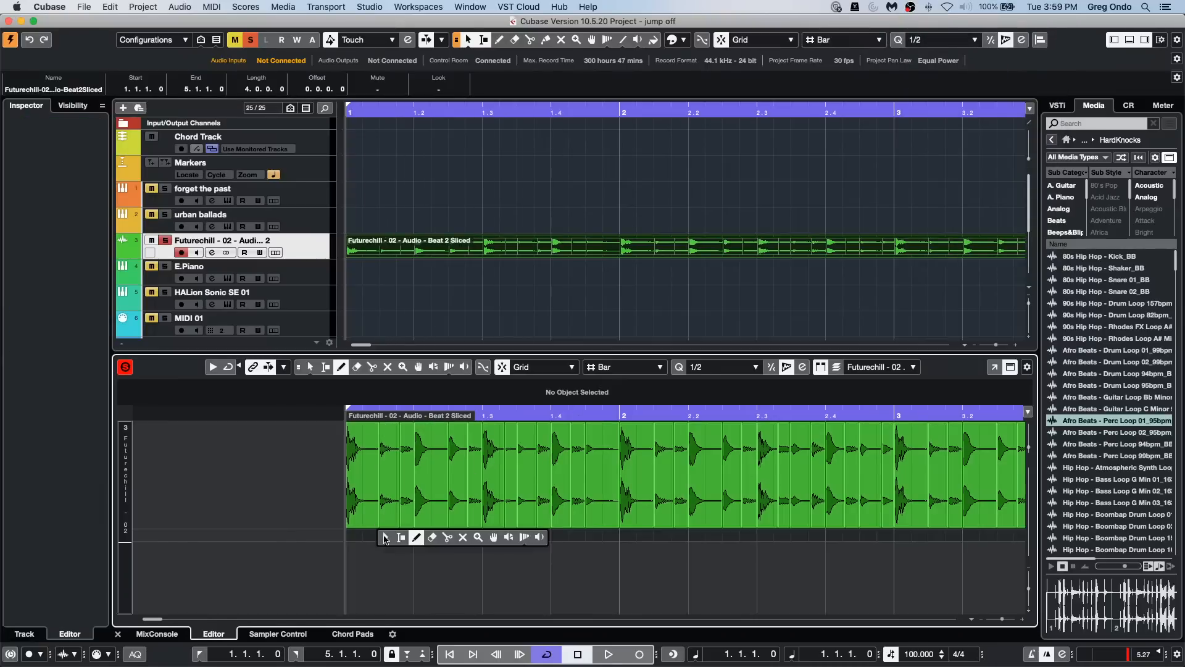
drag(362, 539, 951, 415)
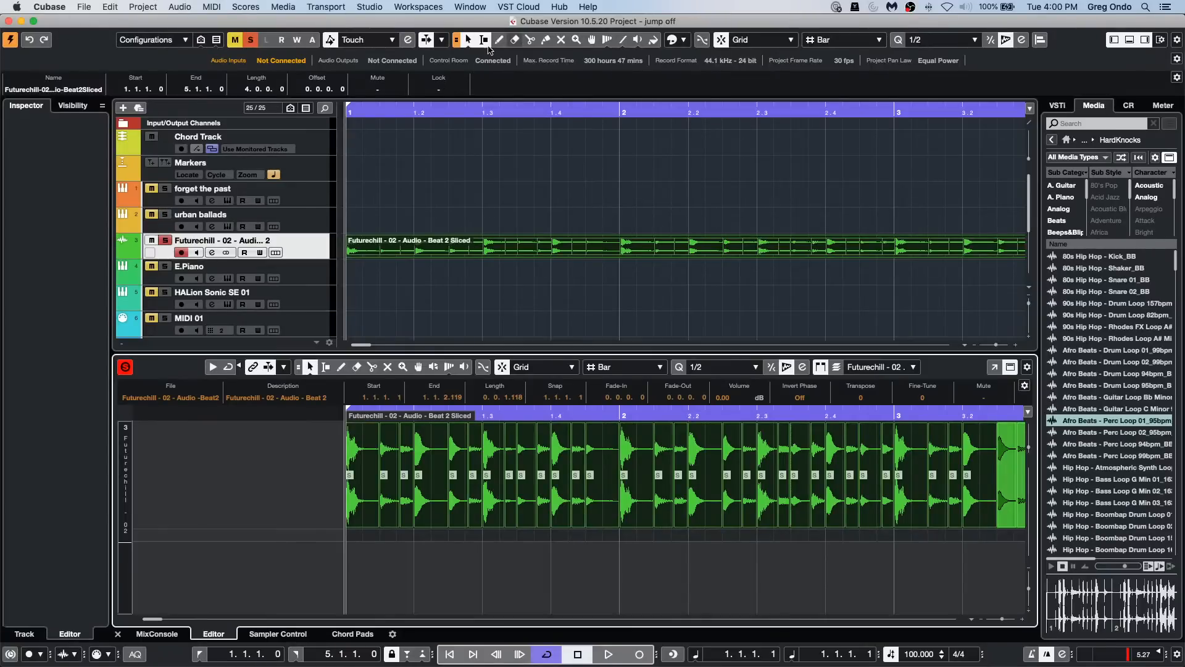
drag(477, 112, 478, 97)
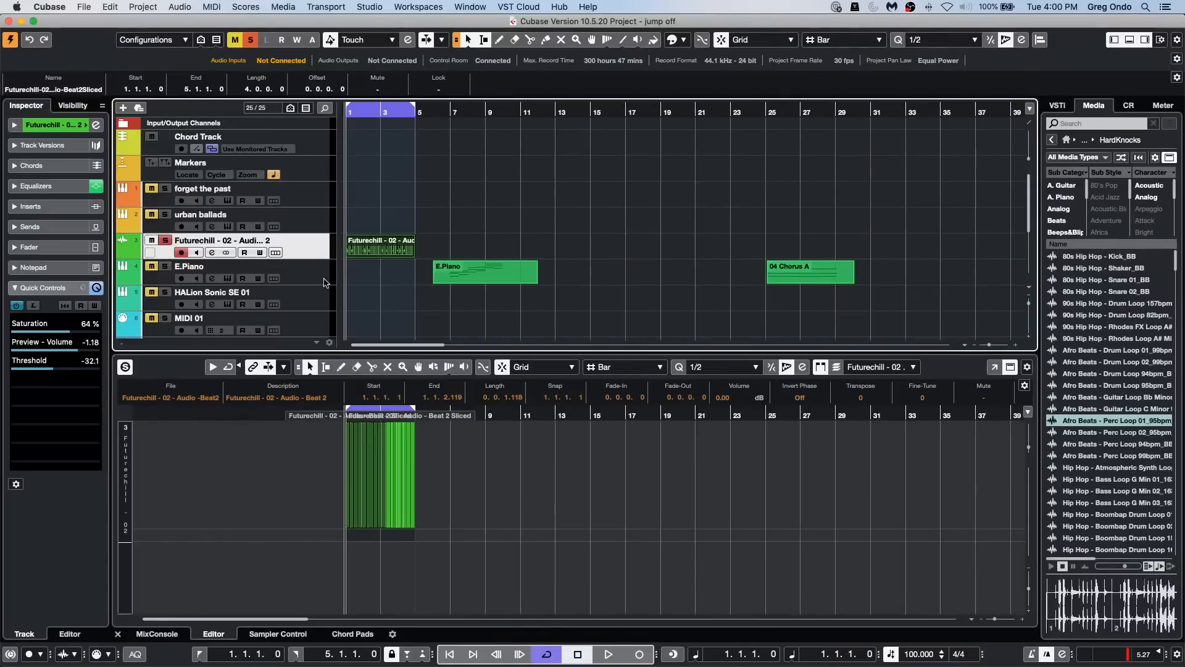
Step: Enlarge the height of the Futurechill audio track and undo the slicing of its beat event
drag(317, 256, 317, 306)
click(486, 263)
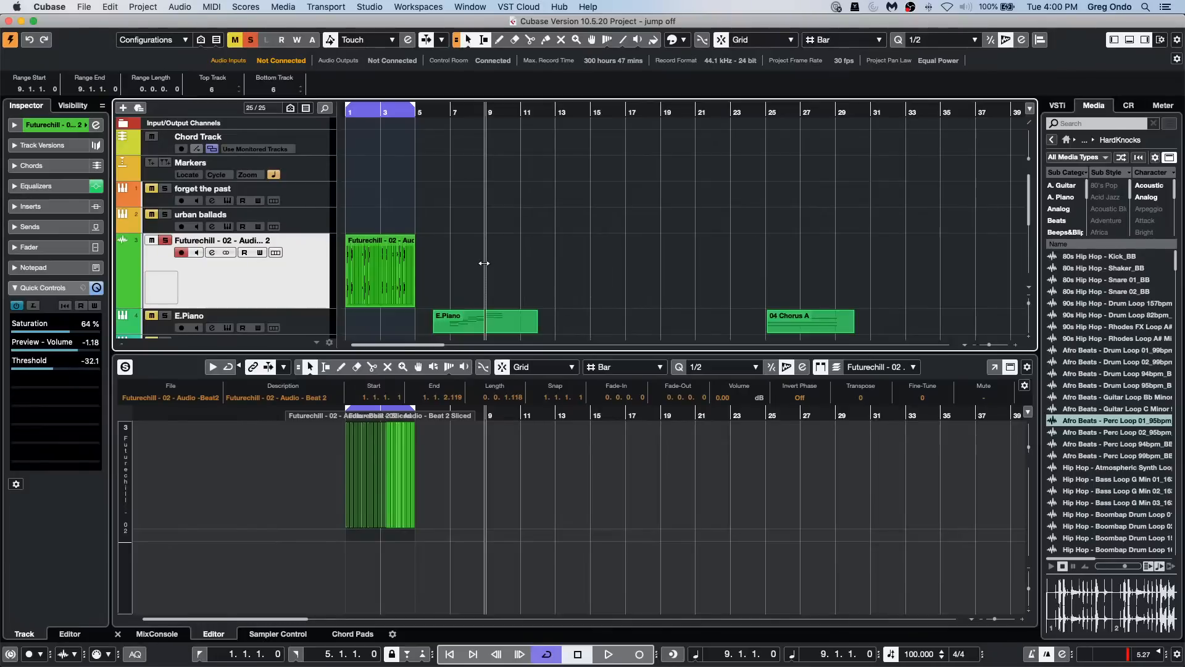
key(super+z)
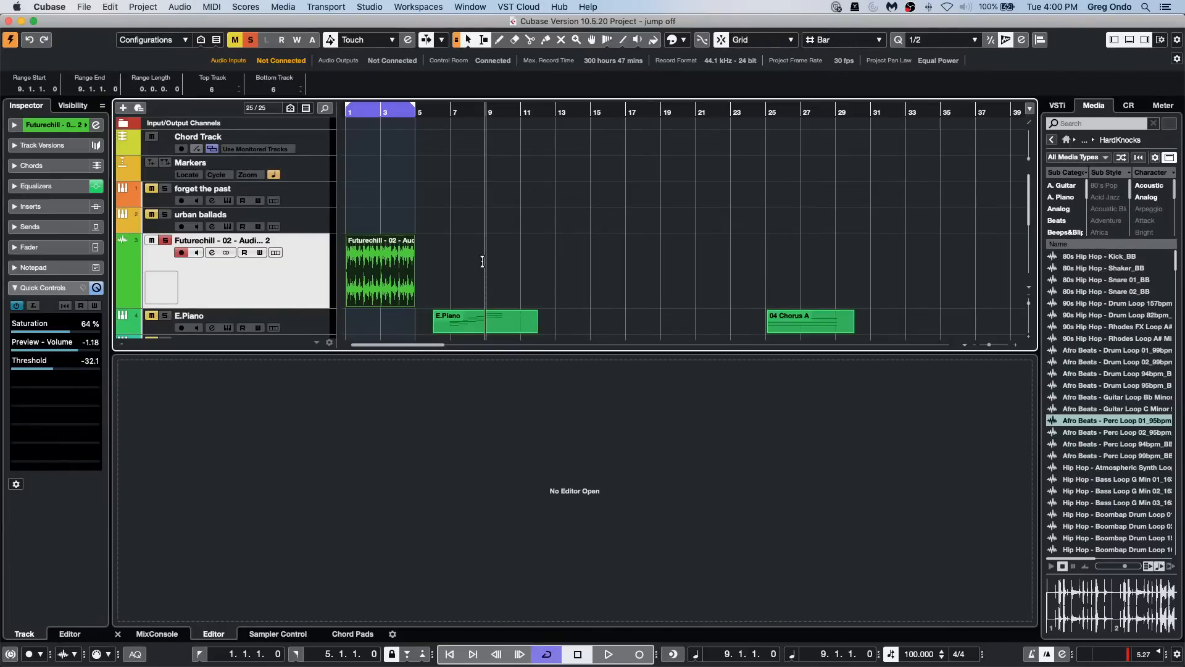
Step: Switch the selection tool to Sizing Applies Time Stretch, stretch the beat event's end to bar 11, and undo the stretch
click(399, 268)
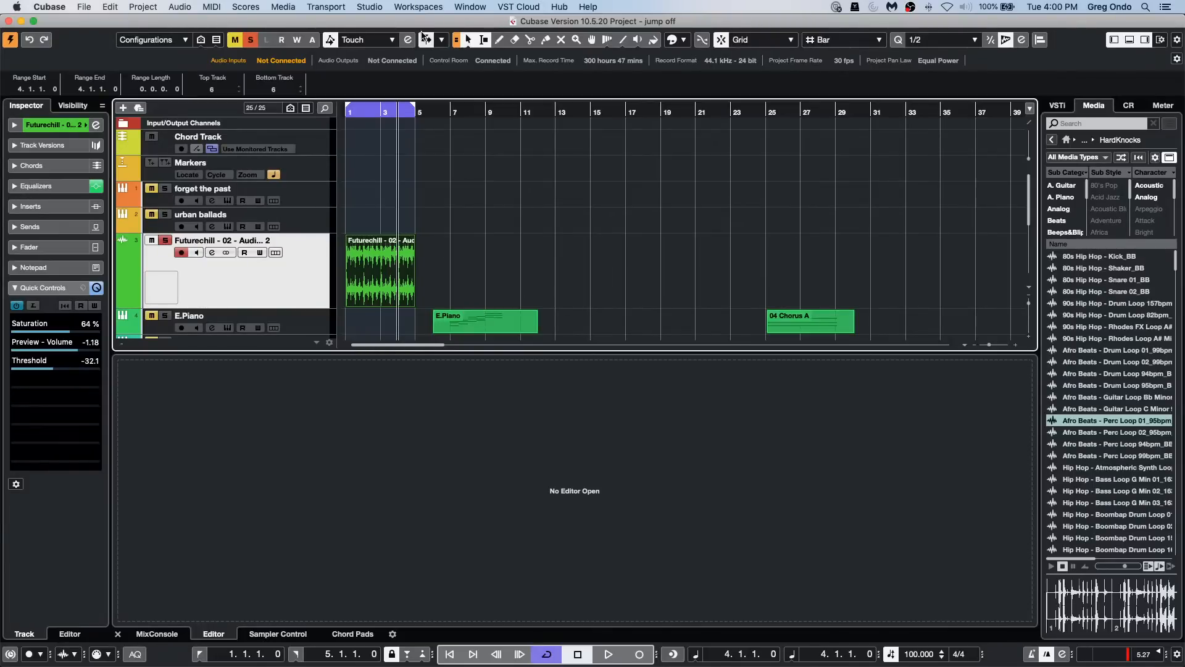
click(443, 41)
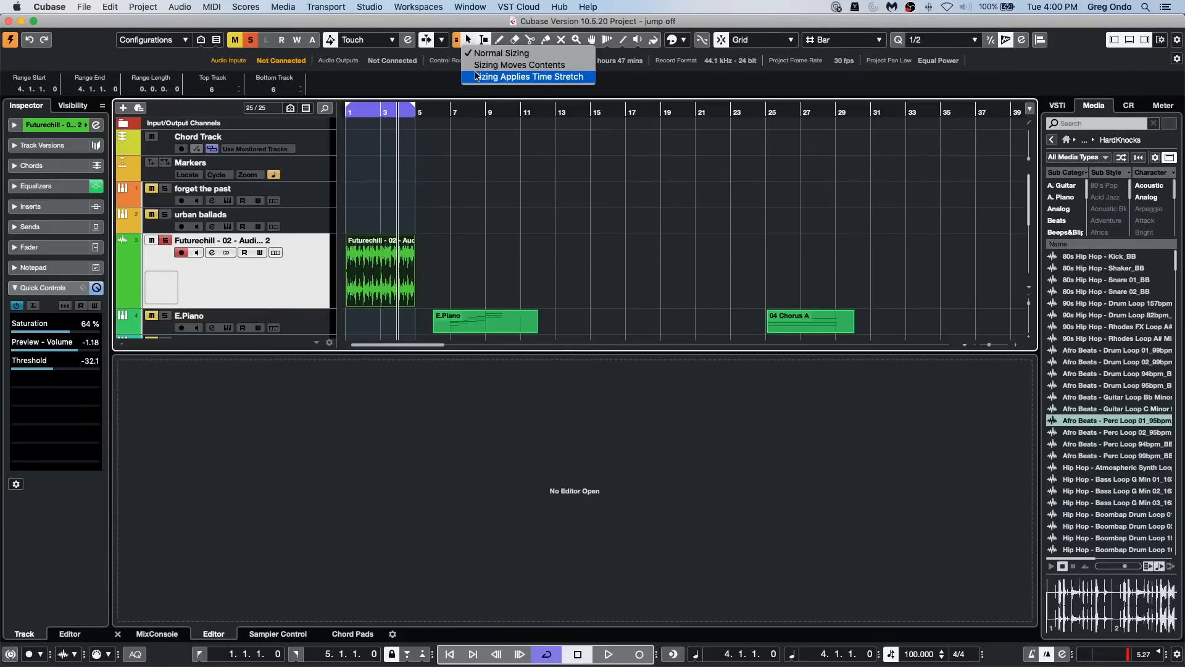
click(476, 76)
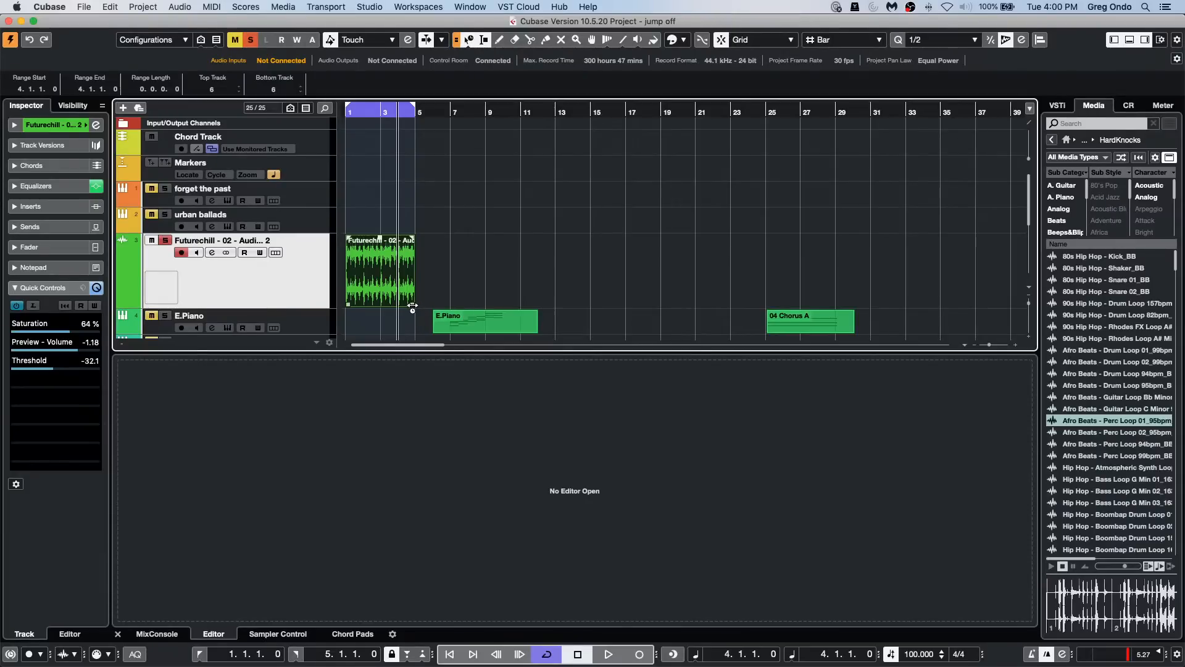
drag(412, 305, 518, 304)
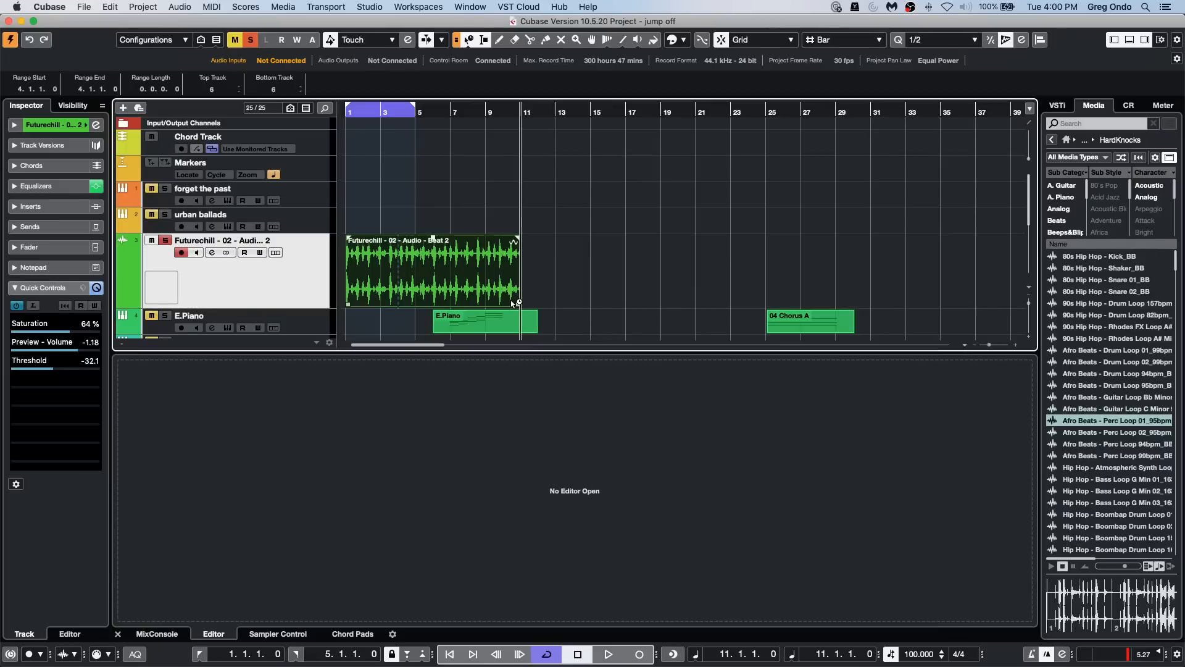
key(super+z)
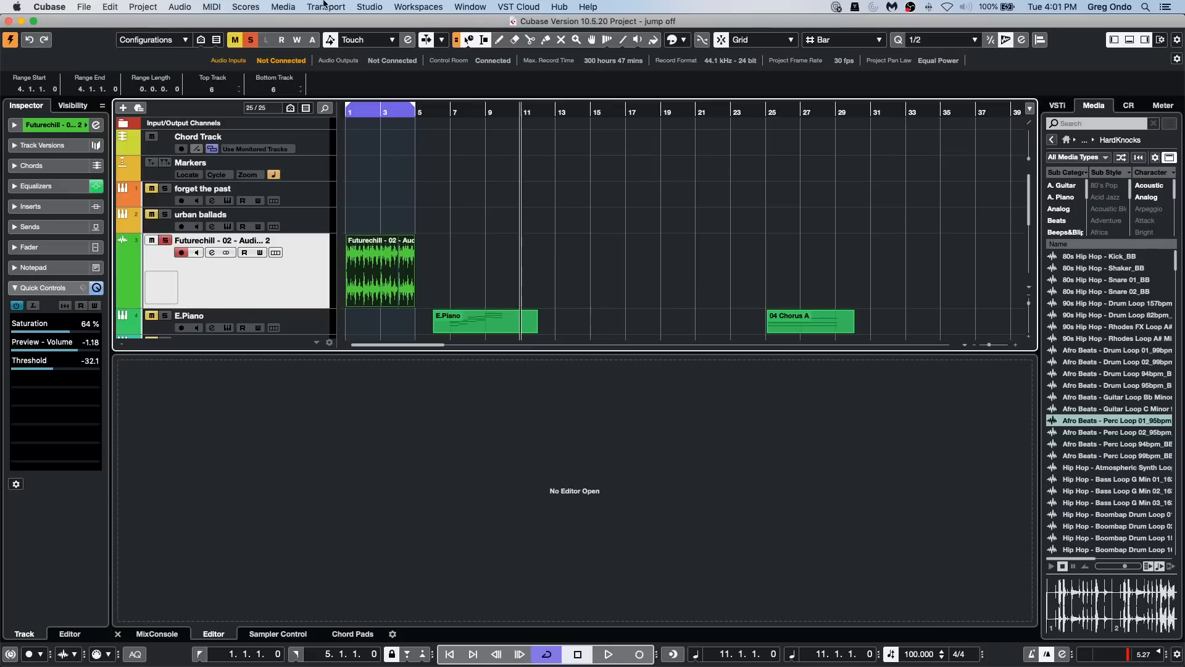
Step: Add the Time Stretch offline process to the Futurechill beat event
click(247, 6)
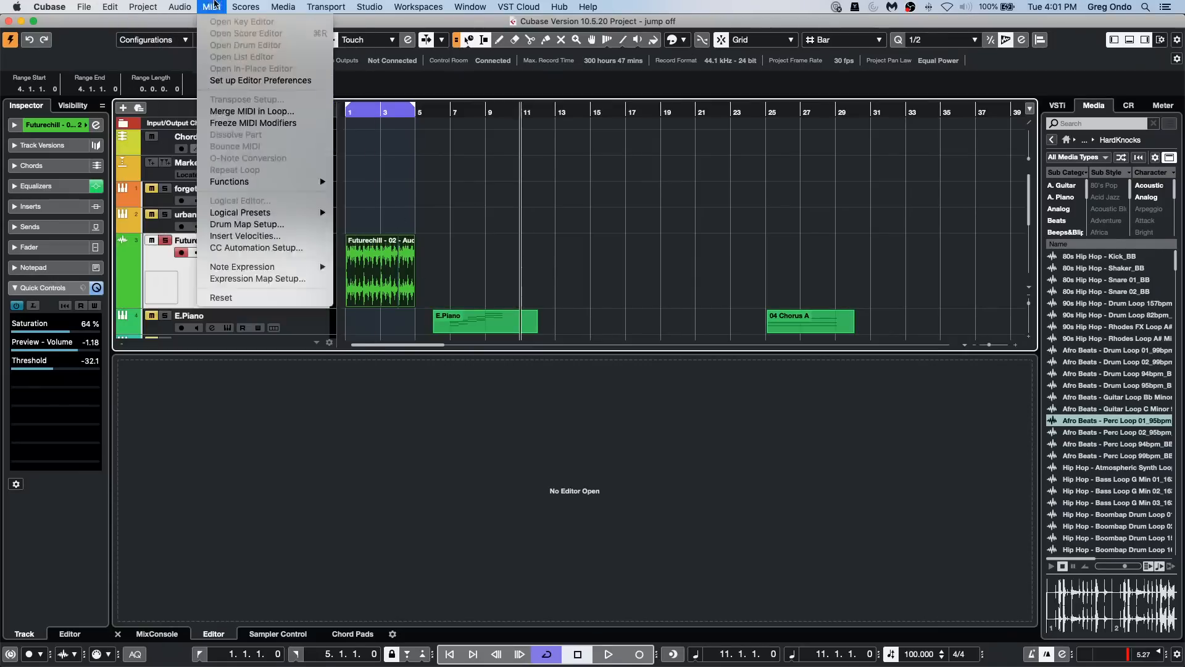
mouse_move(180, 6)
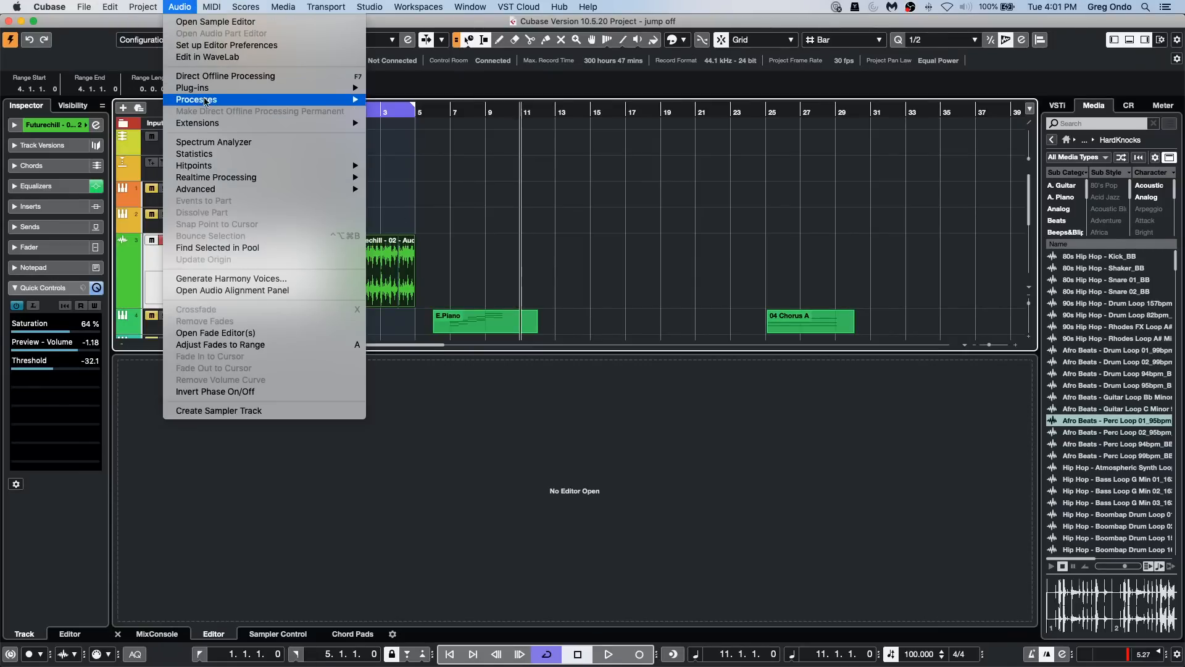
mouse_move(208, 100)
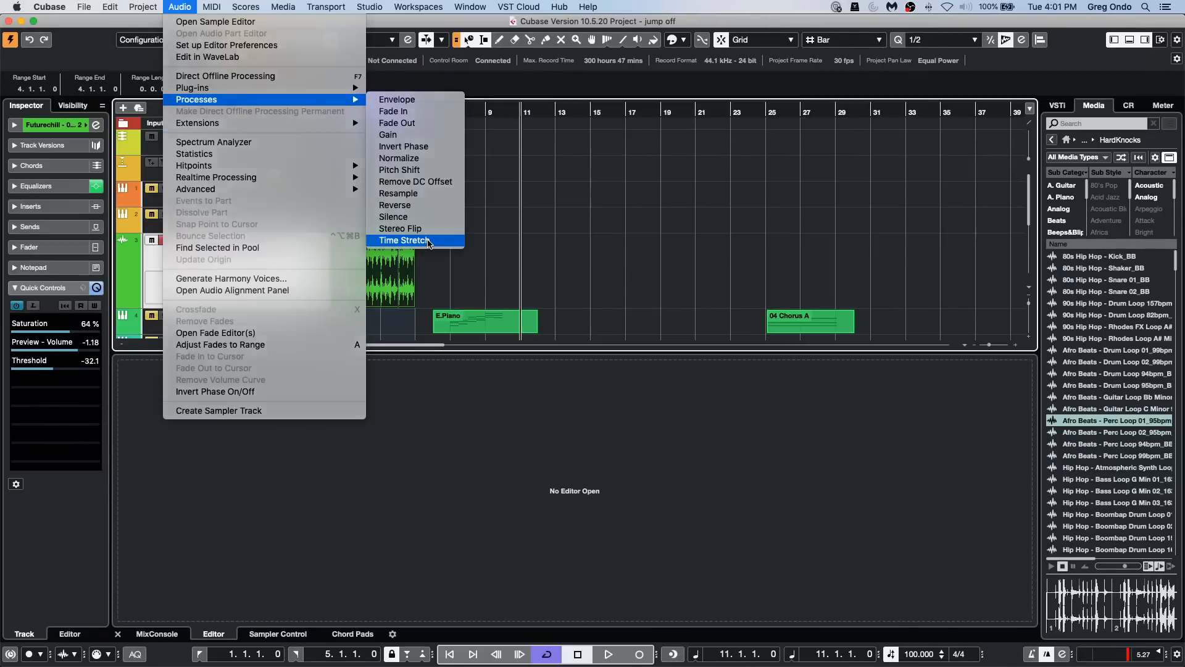
click(427, 240)
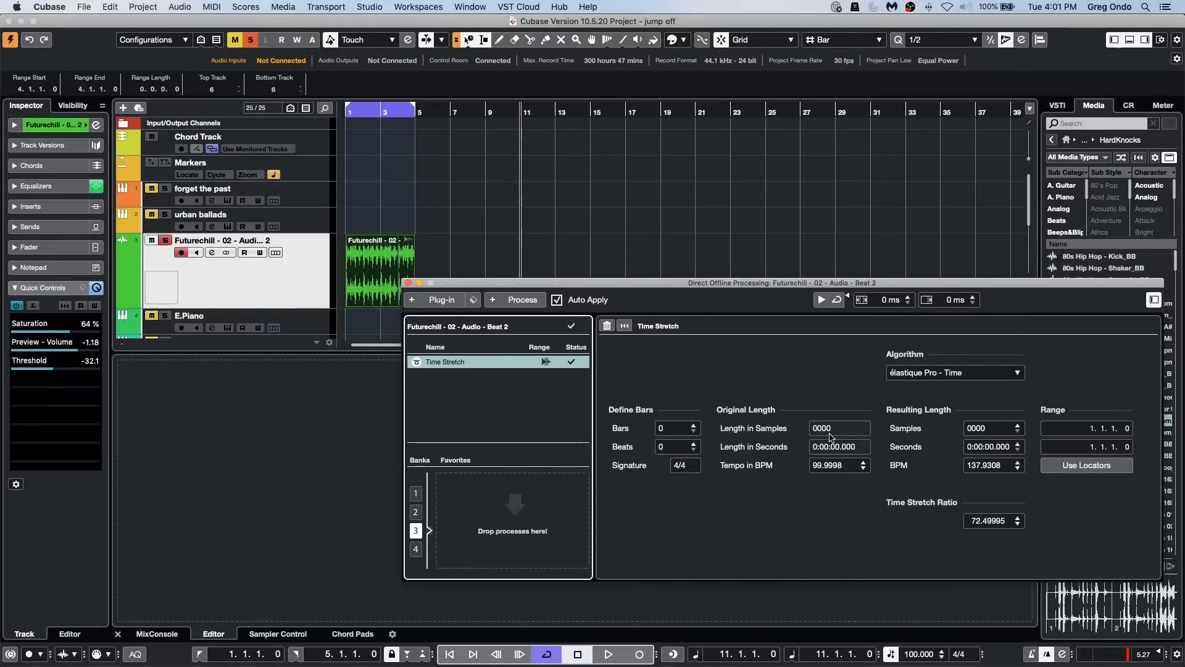
Step: Define the time stretch length as 4 bars and set the original tempo to 100 BPM
click(694, 426)
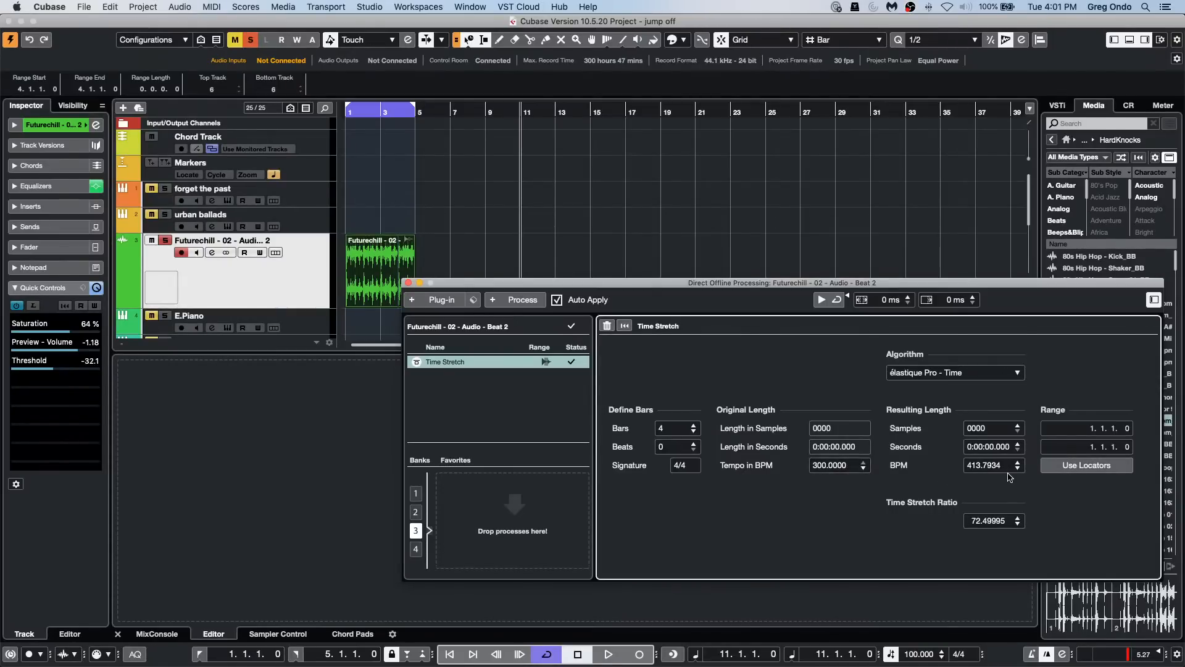
click(819, 464)
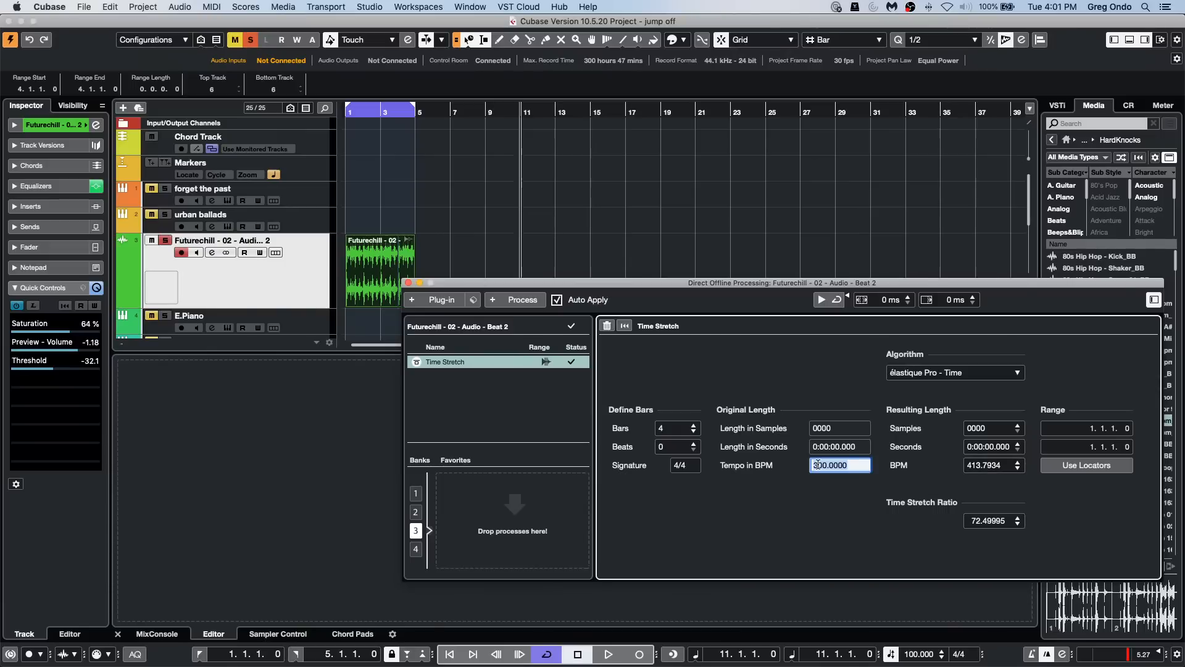
text(100)
key(Return)
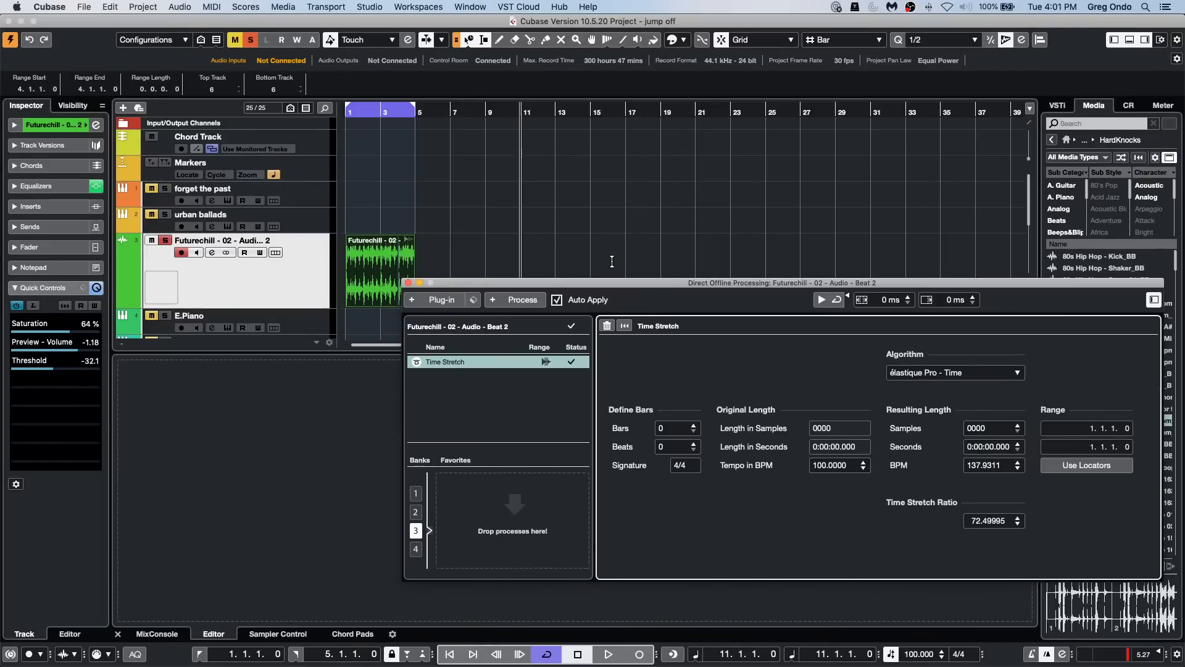
Step: Toggle Auto Apply off and back on, and remove the Time Stretch process from the beat event
click(556, 301)
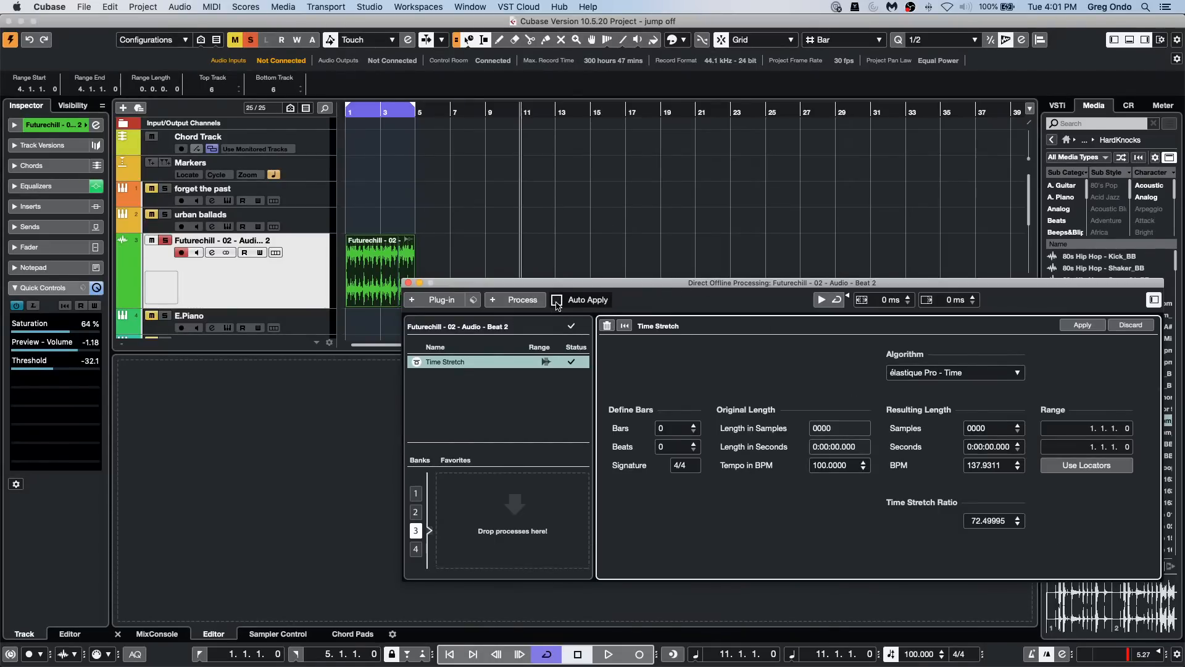
click(557, 301)
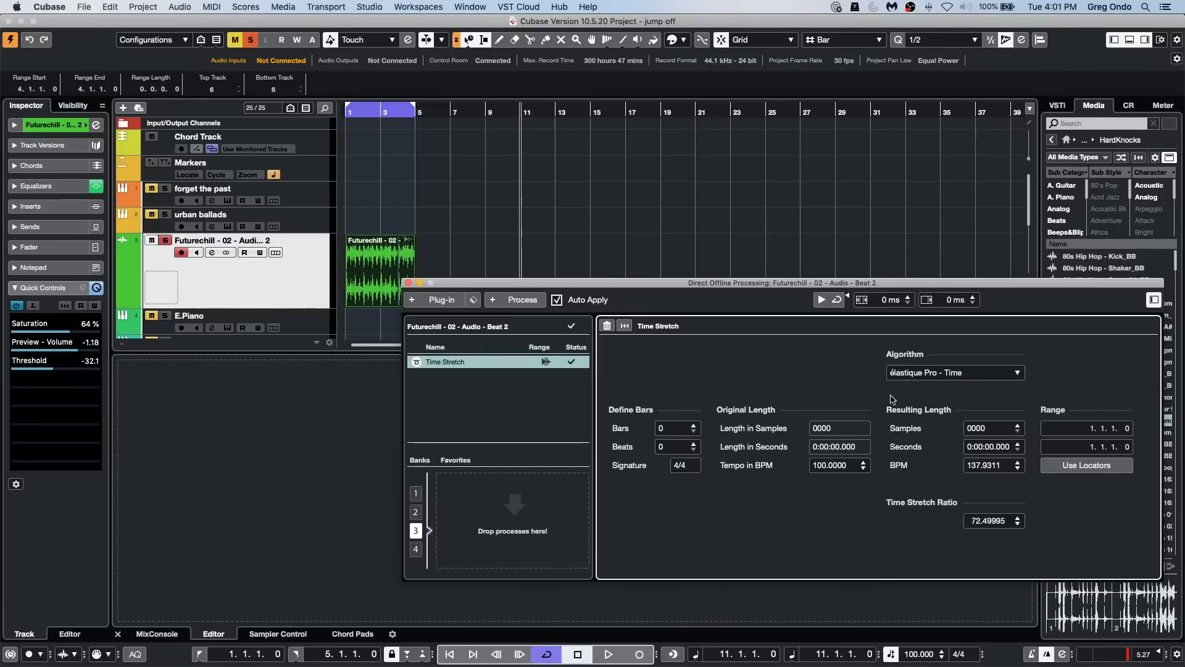
key(Delete)
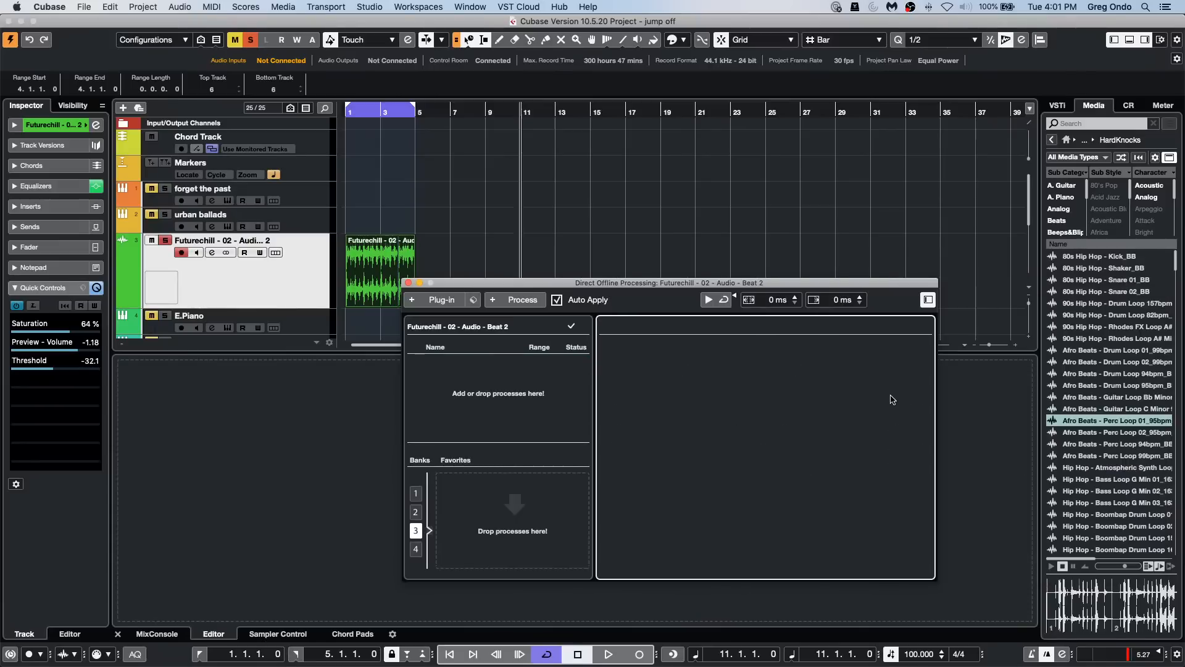
Step: Add the Time Stretch process to the beat event again and close Direct Offline Processing
click(518, 304)
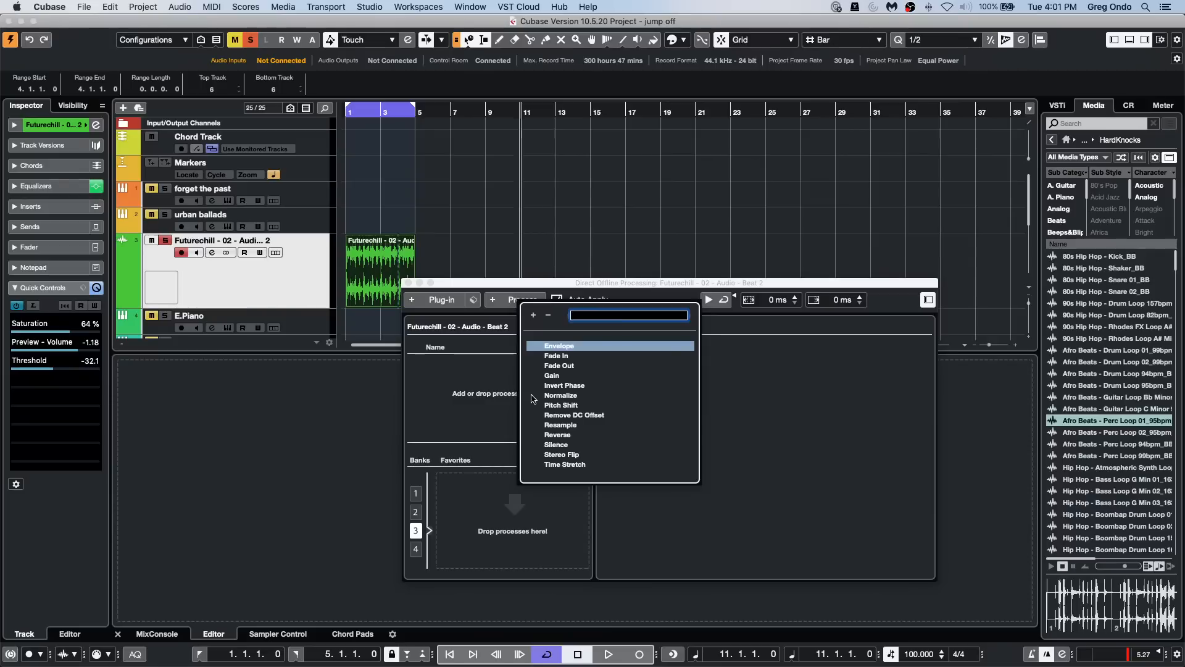
click(588, 469)
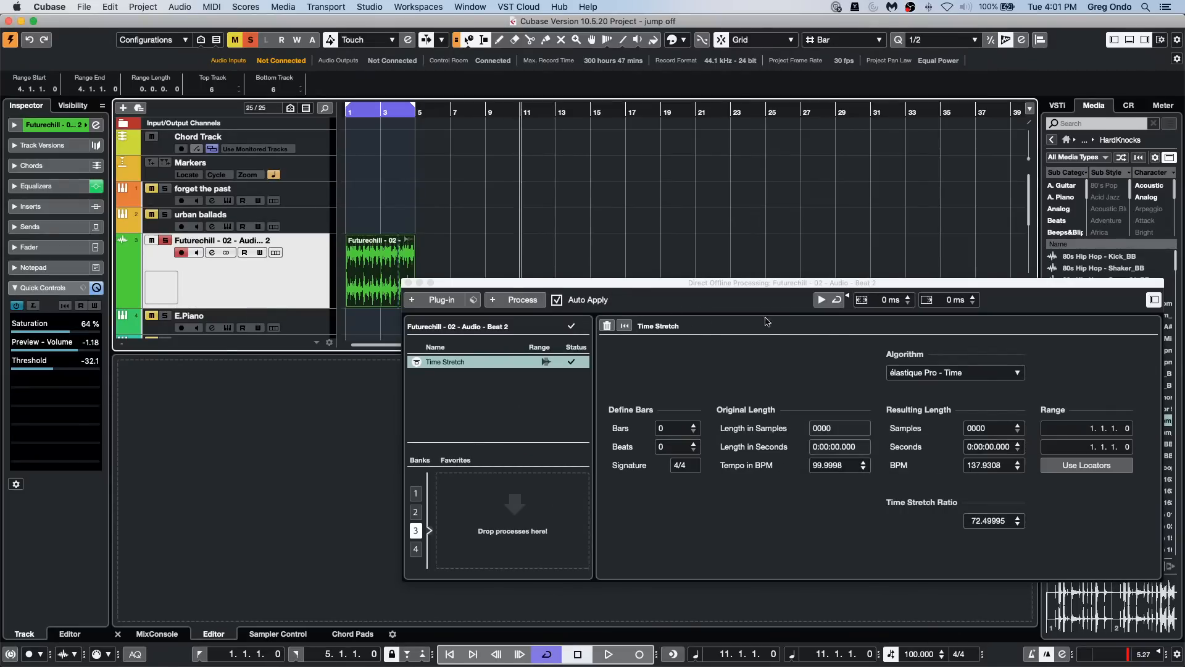
click(407, 283)
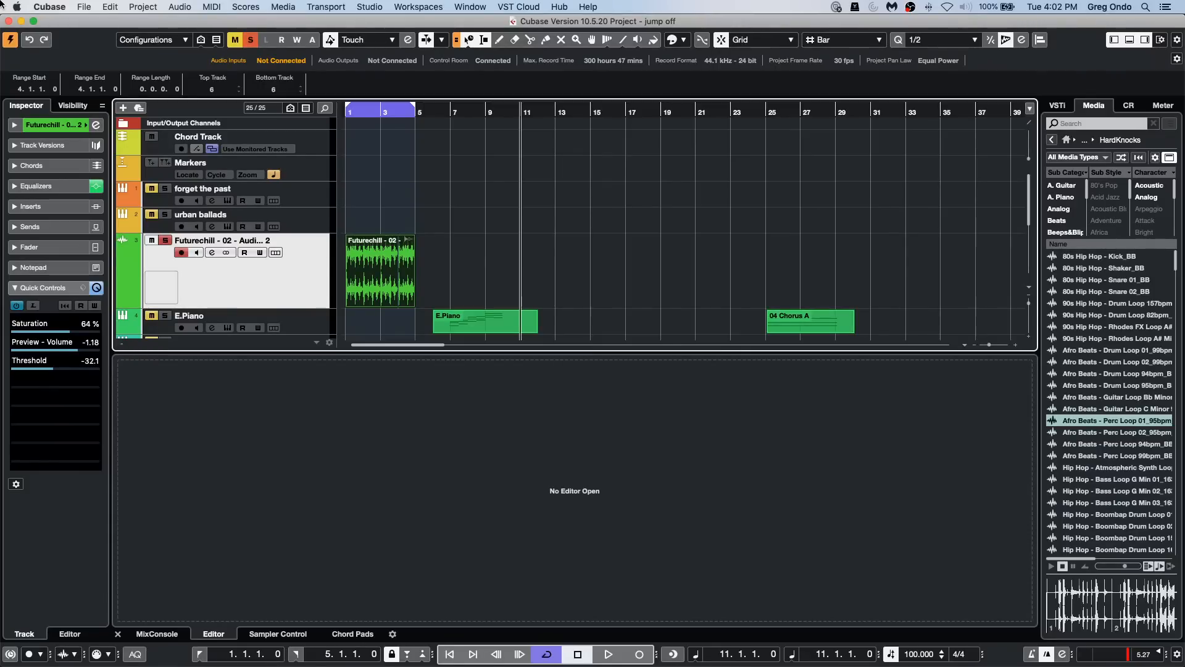
Step: Open the recent project One.cpr and activate it
click(85, 7)
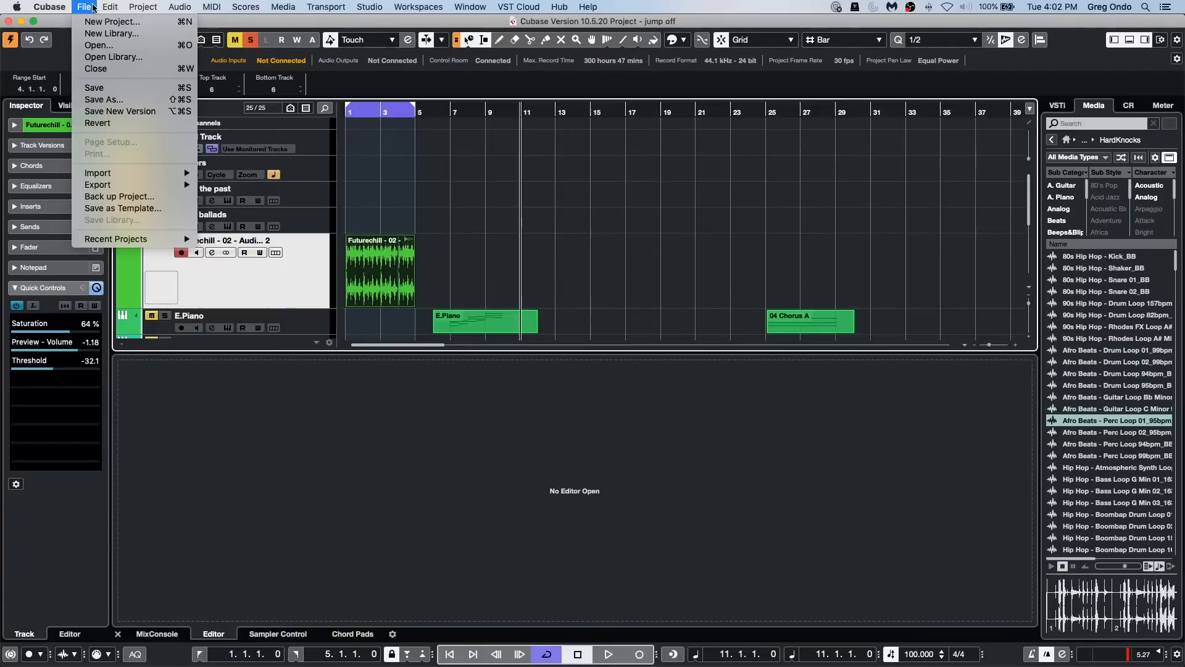
mouse_move(126, 240)
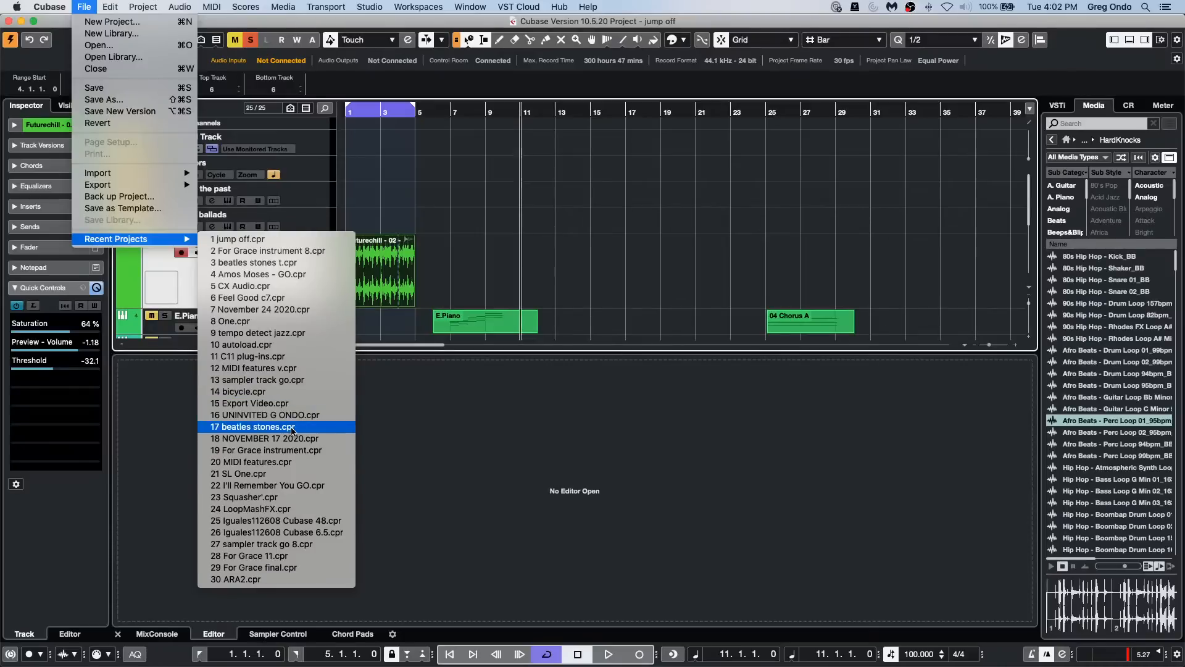
click(281, 321)
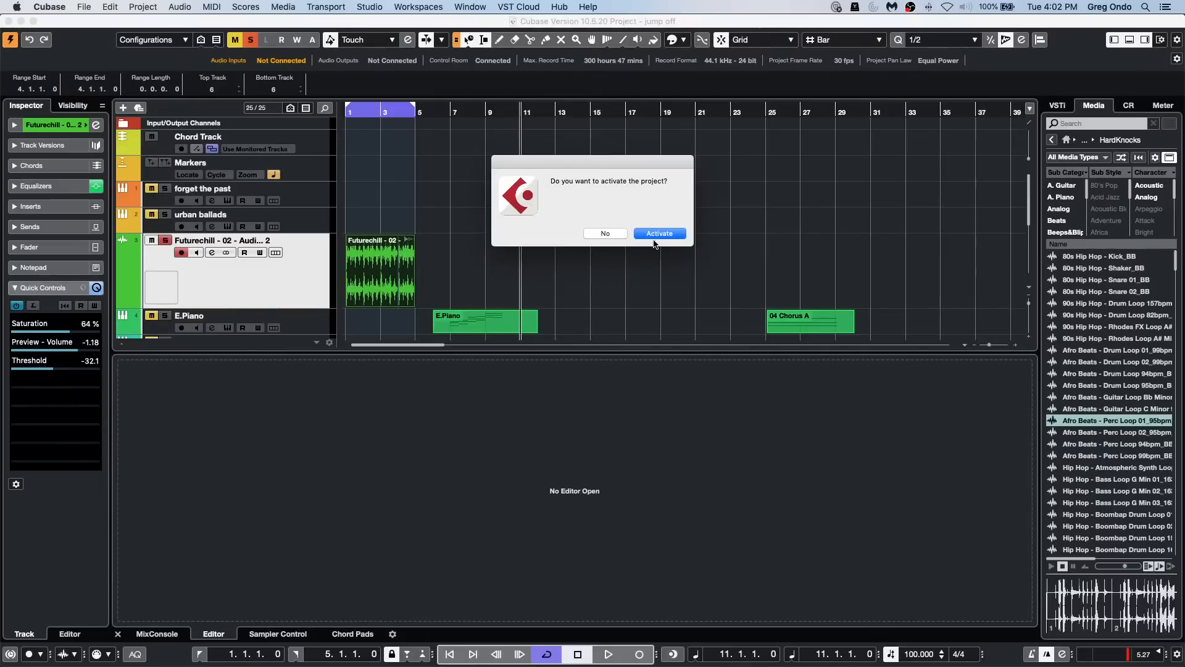
click(655, 235)
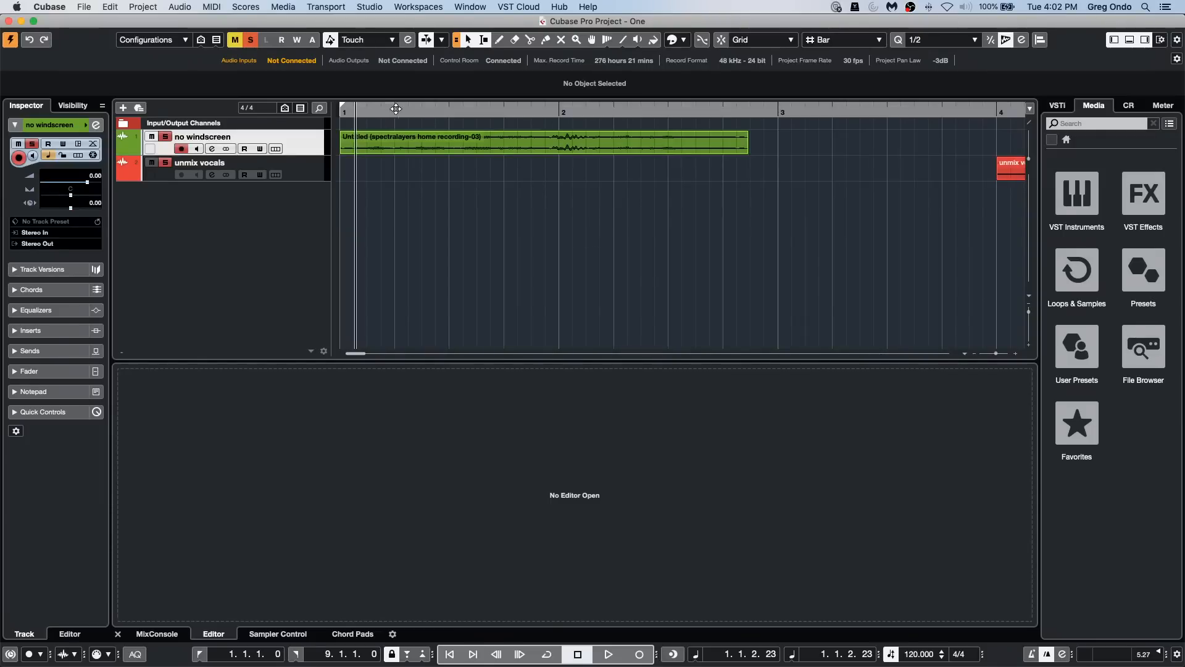
Step: Select the unmix vox event on the unmix vocals track and open Tempo Detection for it
drag(396, 109, 397, 73)
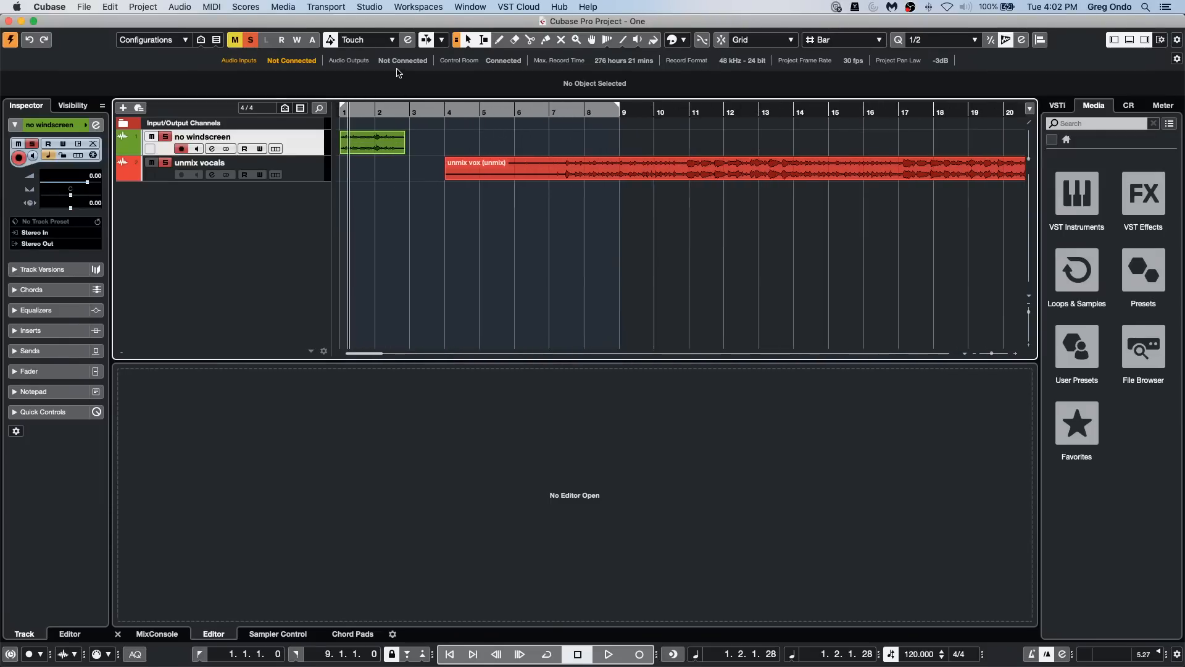
click(687, 158)
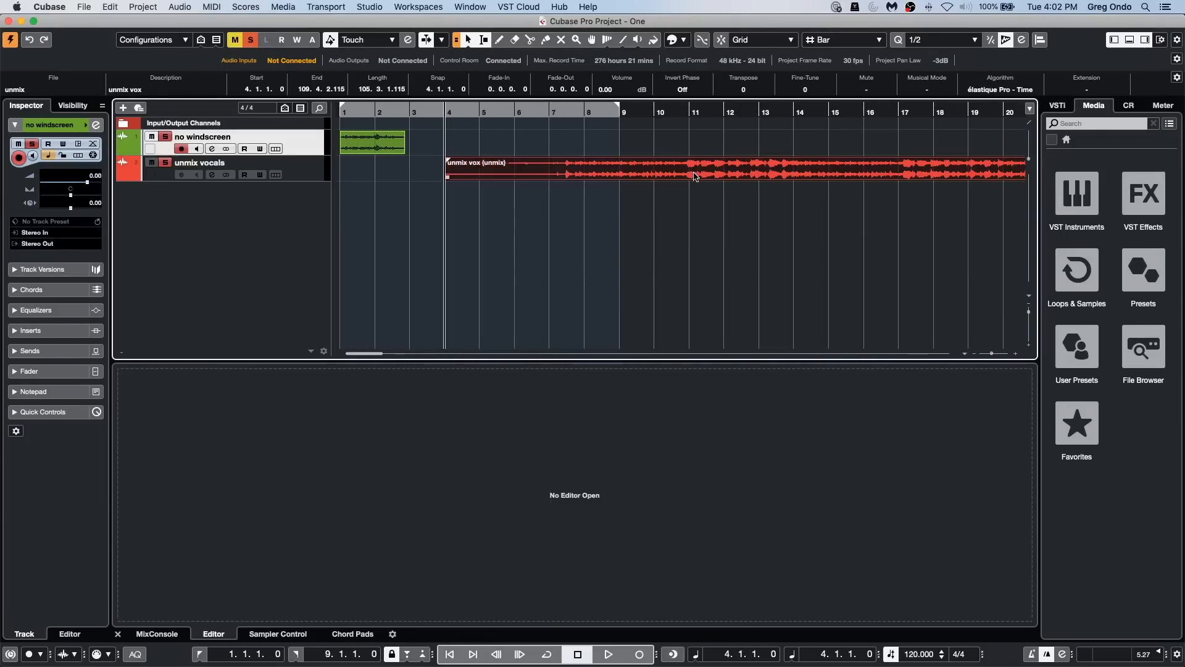
click(143, 9)
mouse_move(175, 7)
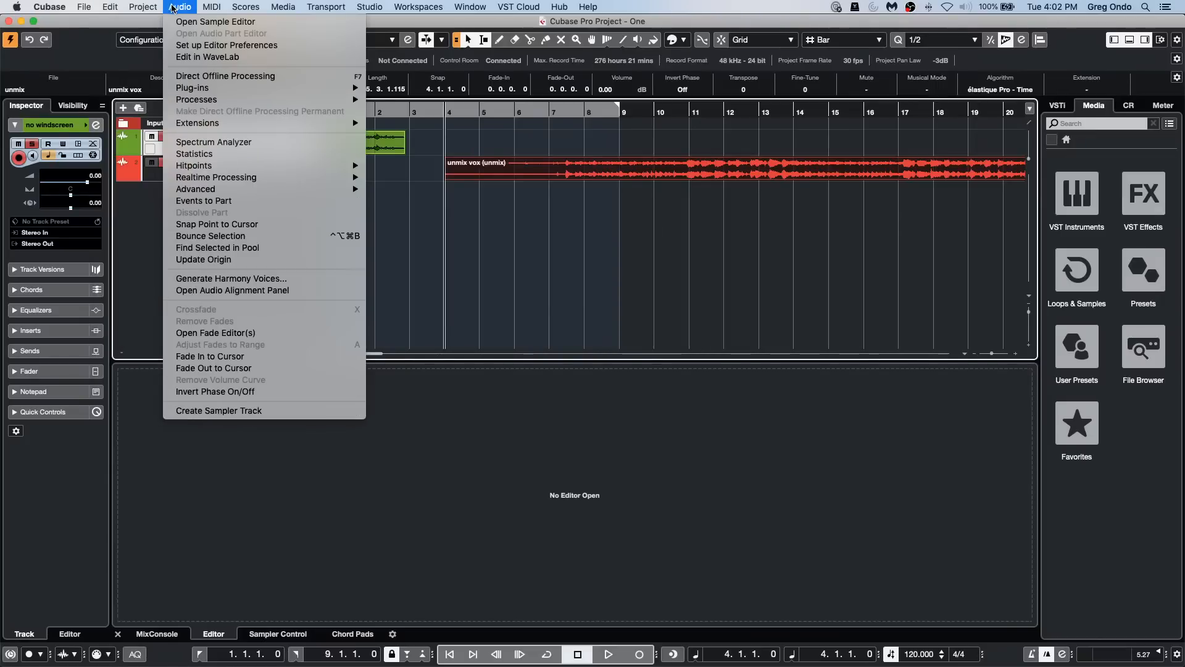
mouse_move(128, 7)
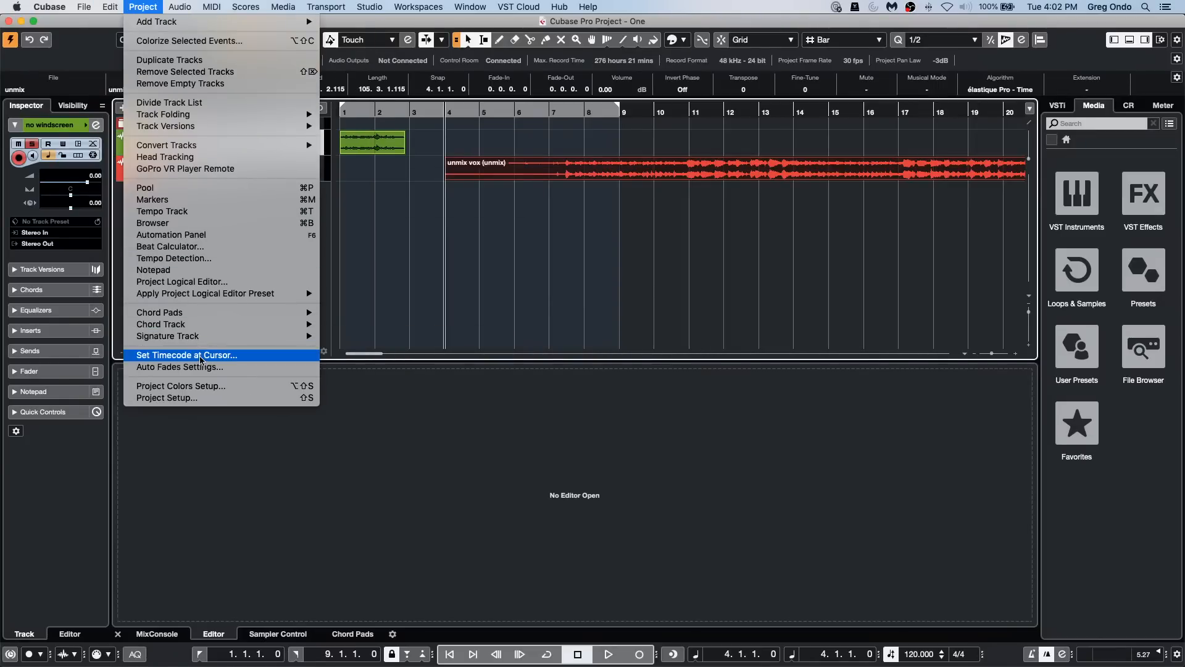
click(202, 258)
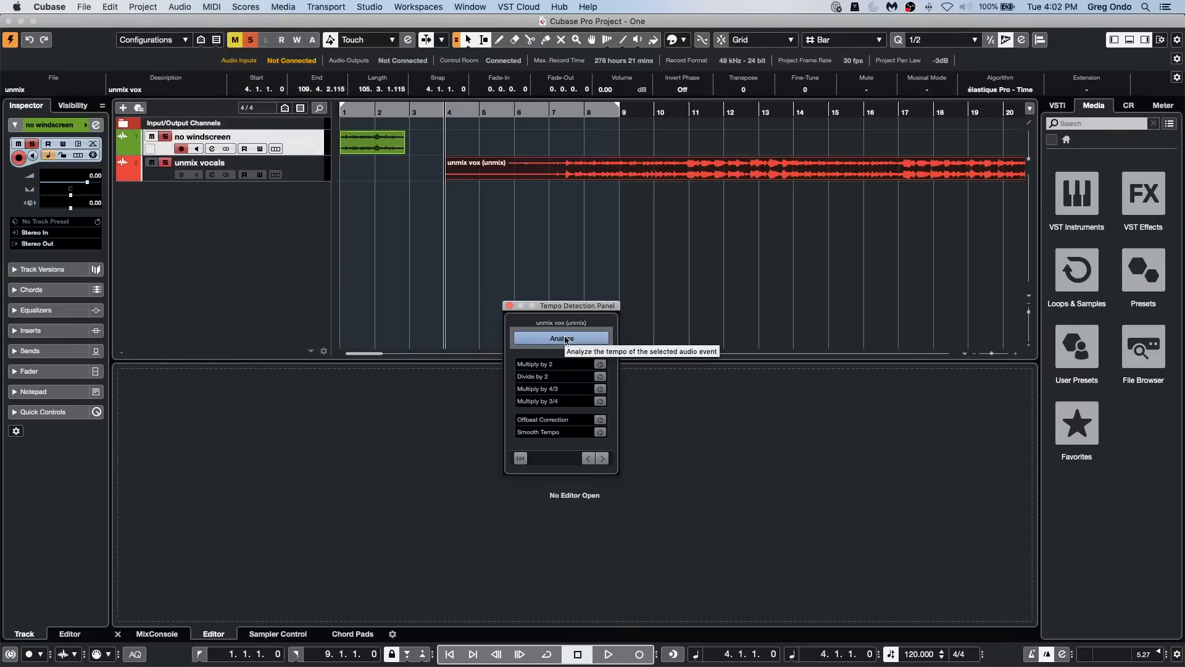
Step: Analyze the unmix vox event's tempo, enlarge the Tempo track to show its curve, and close the Tempo Detection Panel
click(565, 339)
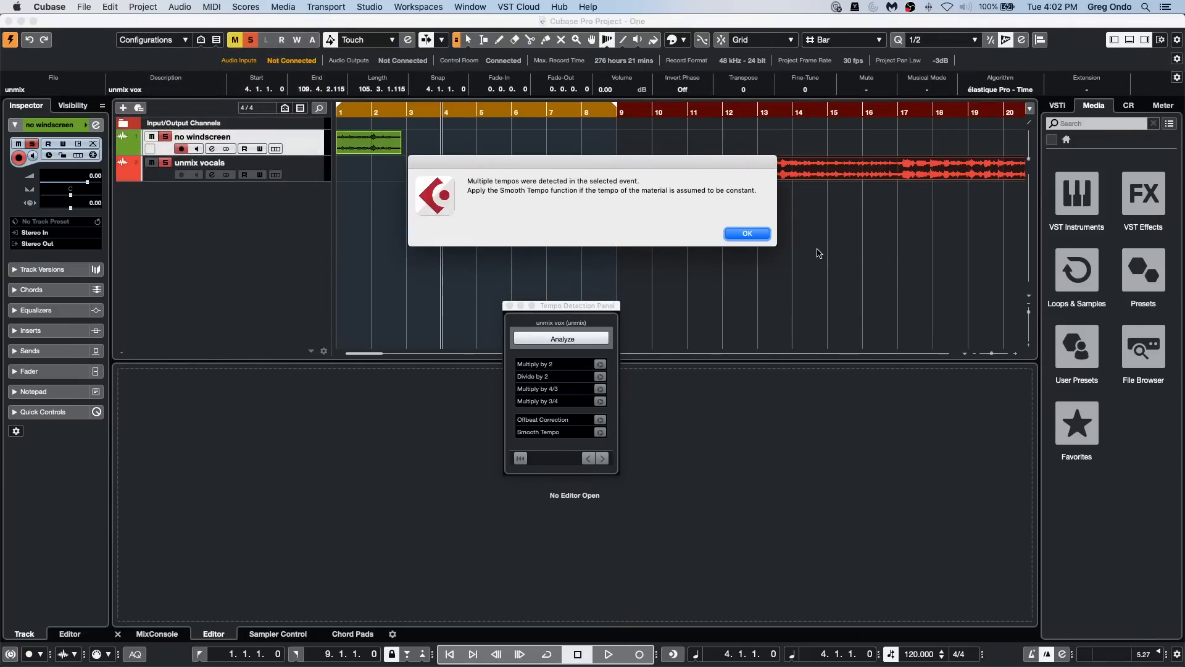
click(764, 237)
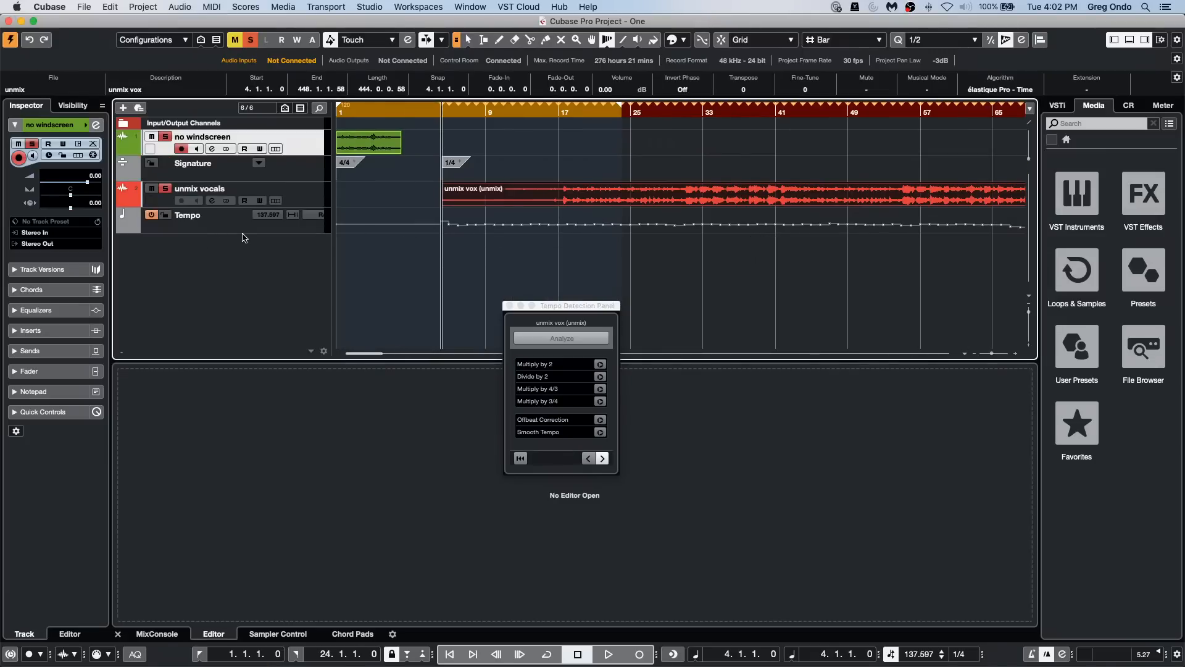
drag(243, 232, 238, 296)
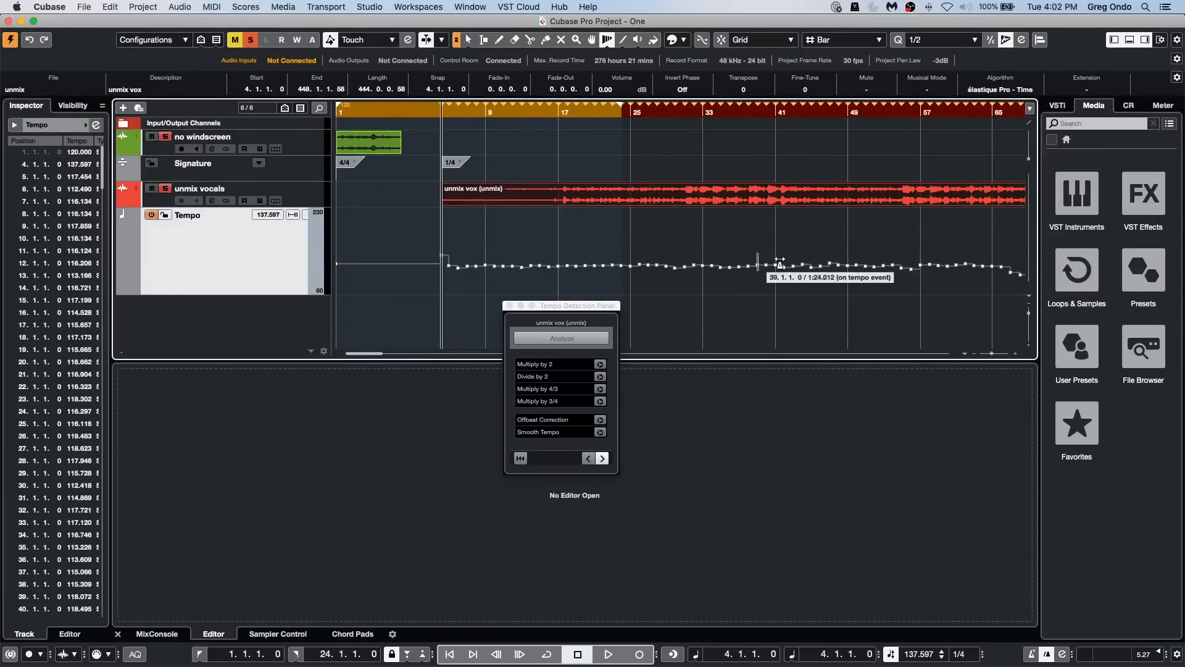
click(508, 306)
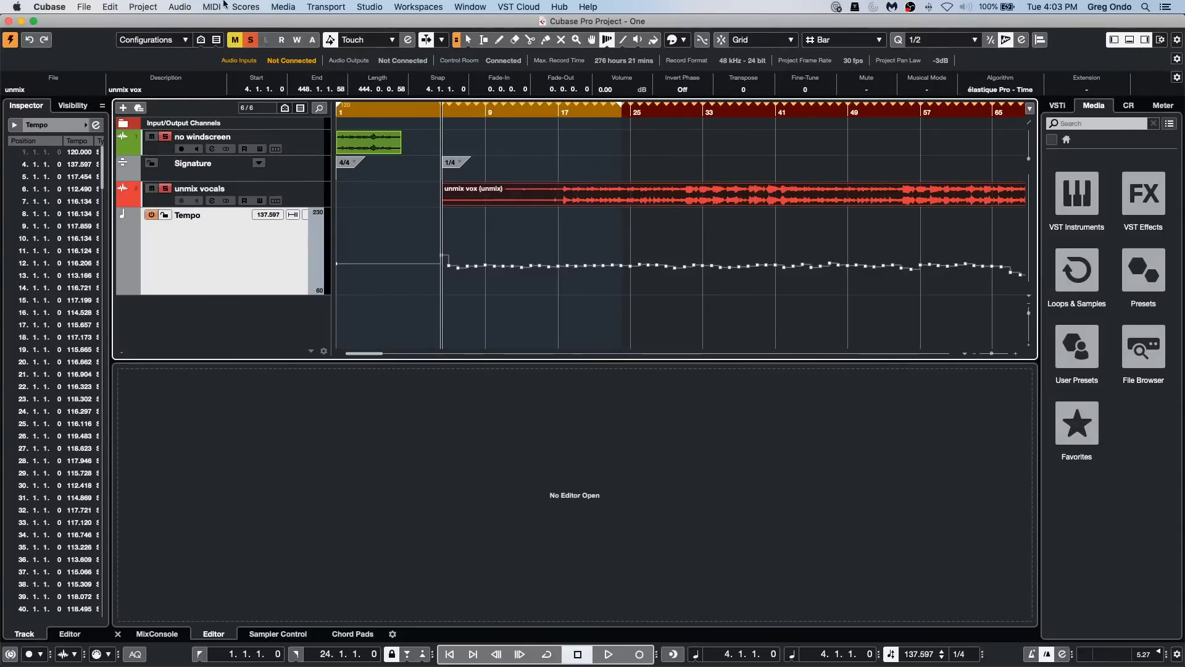
Step: Create a new empty project in the November 24 2020 folder under Hangouts
click(84, 8)
mouse_move(119, 243)
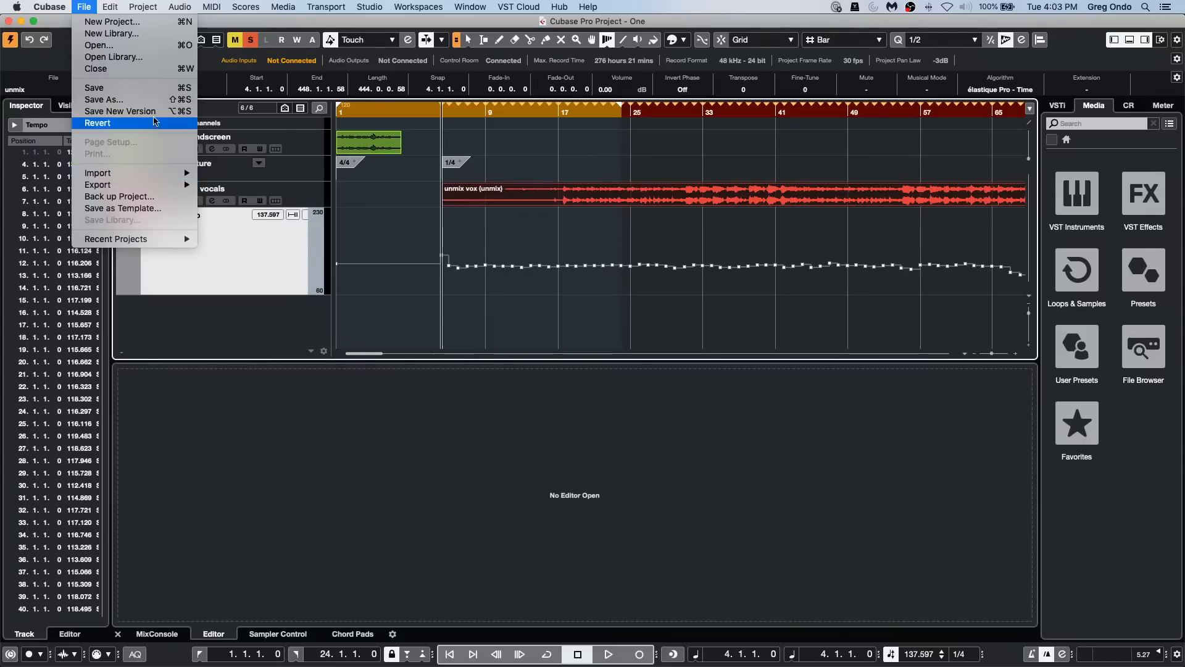
click(117, 22)
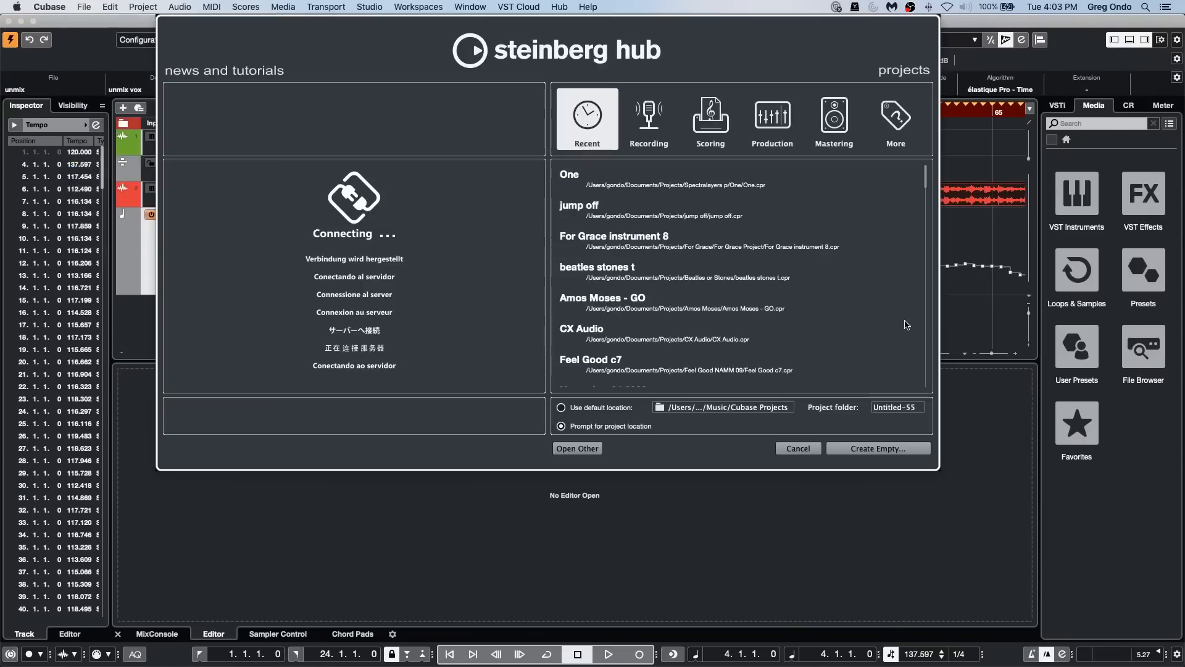
click(872, 449)
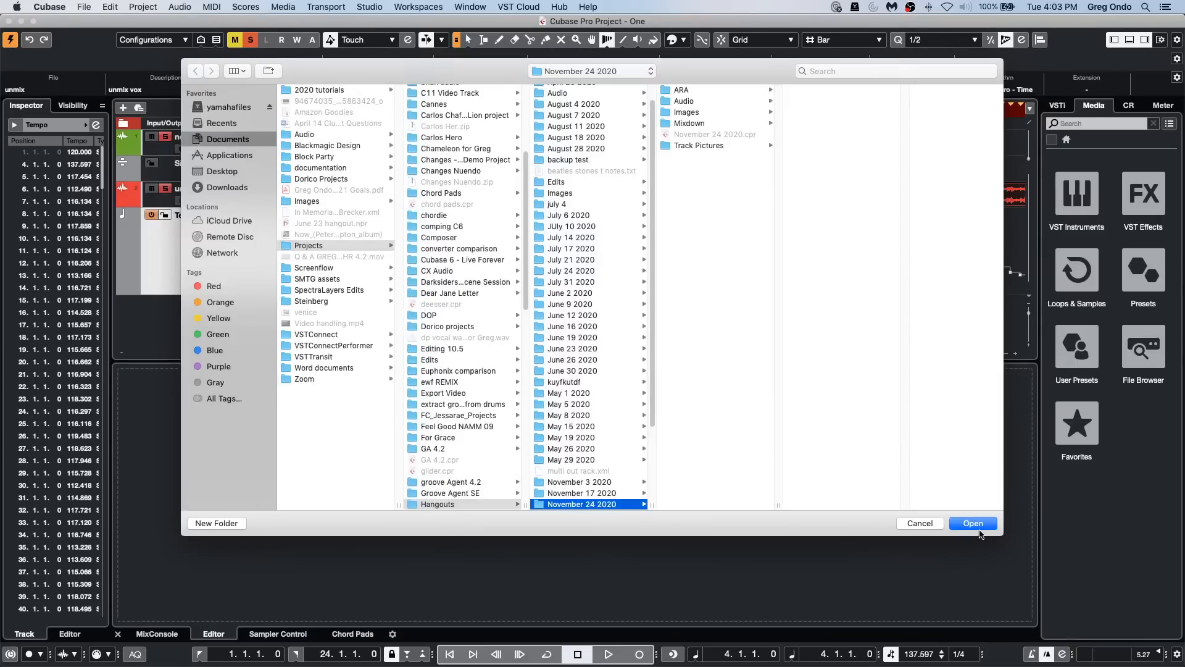
click(979, 525)
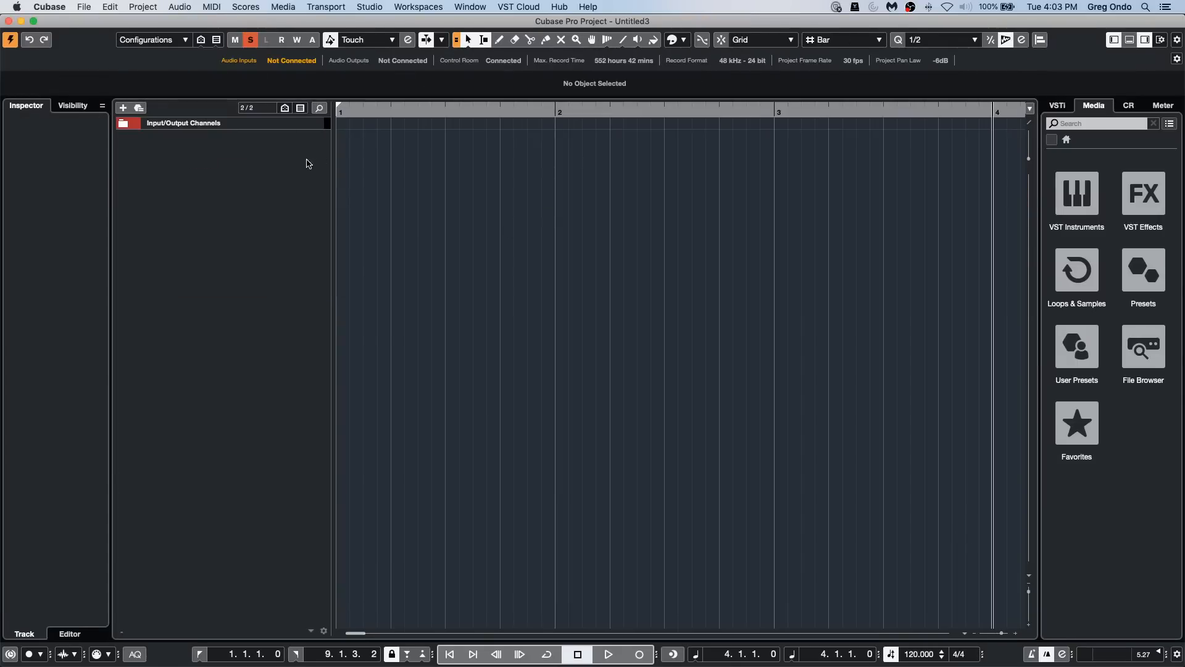
Step: Import sibilance.wav from the Spectralayers folder, copying it to the project folder without sample rate conversion
click(1130, 39)
right_click(253, 207)
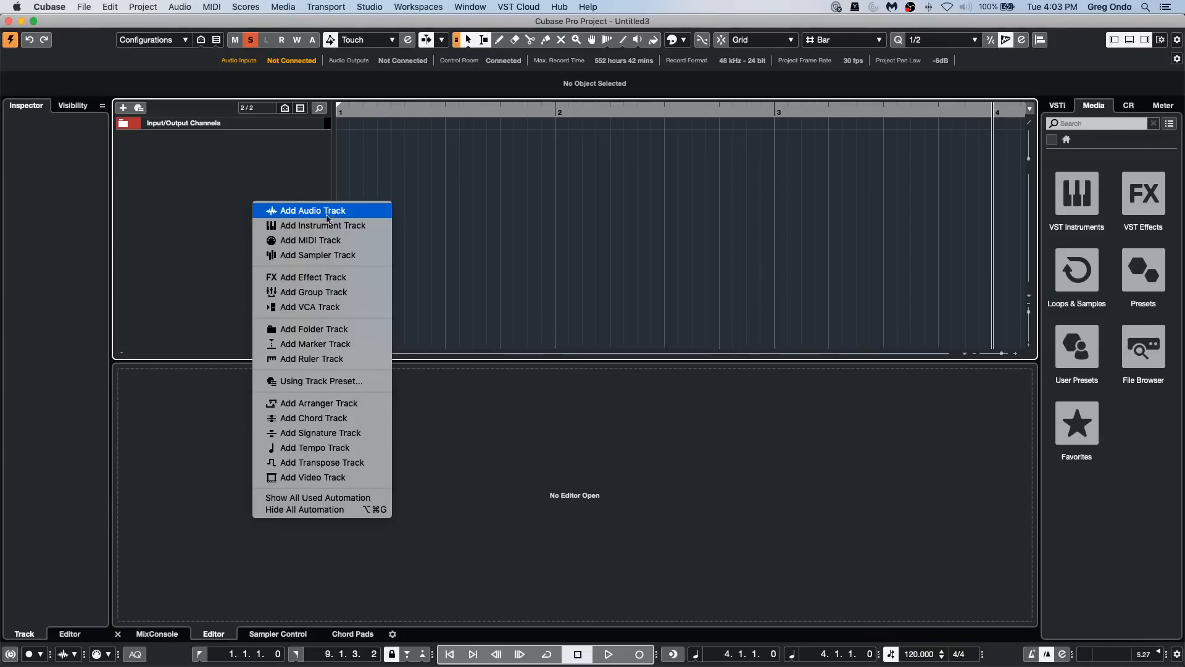
click(84, 7)
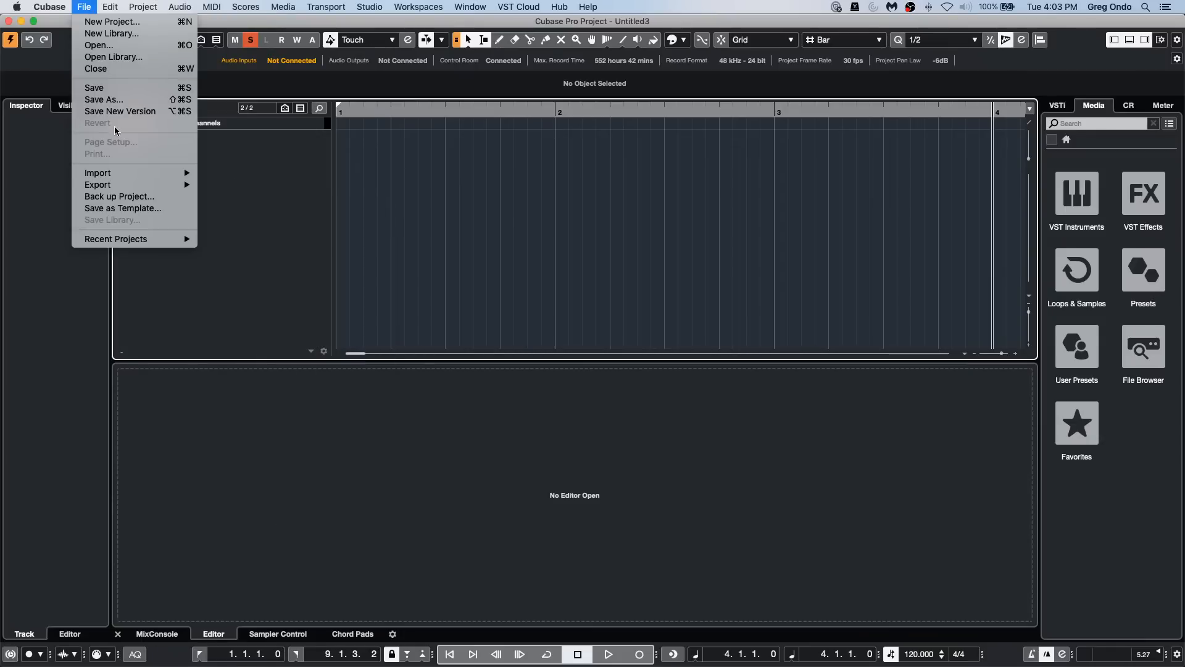
mouse_move(157, 178)
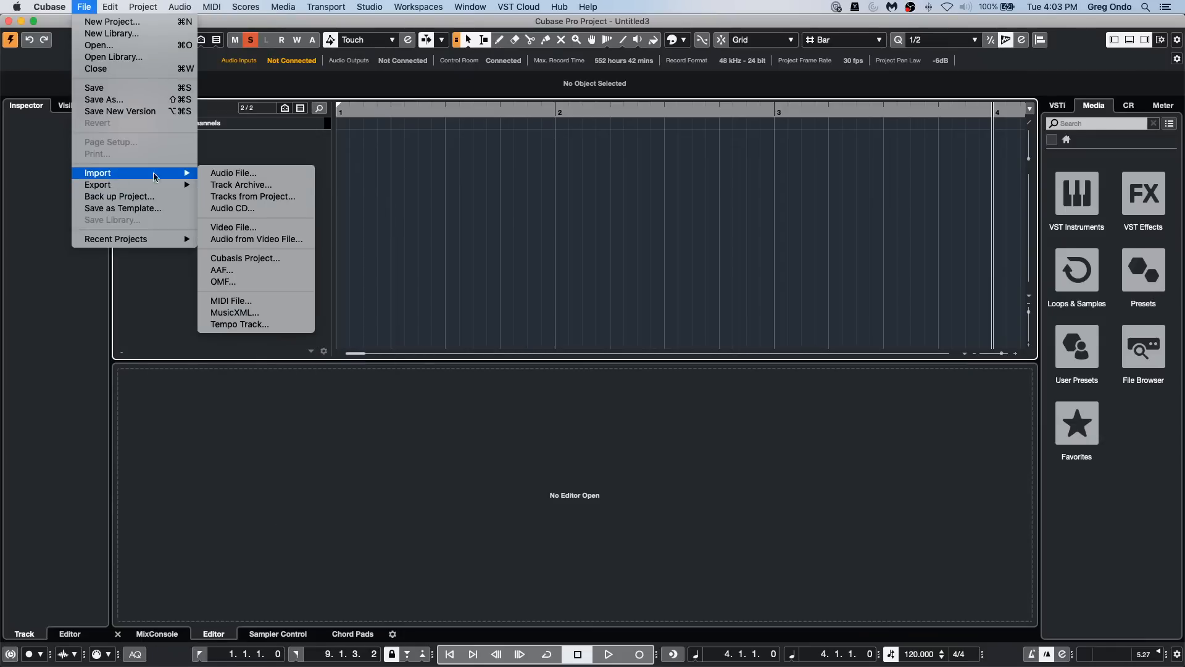
click(293, 176)
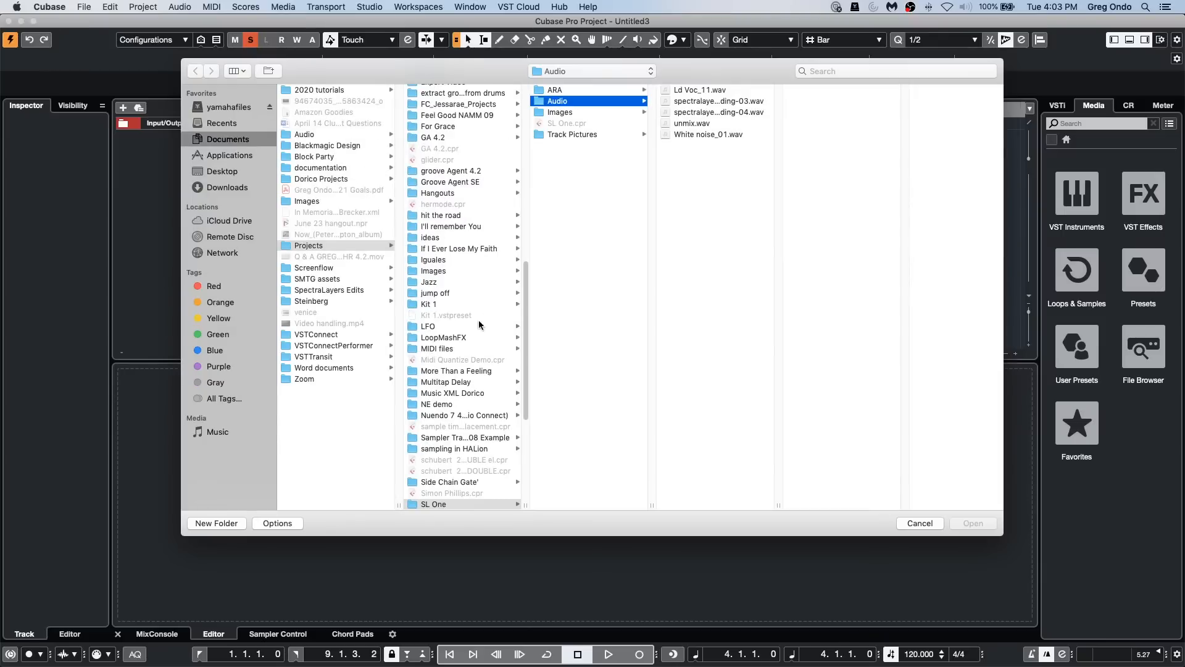
scroll(473, 365, up, 1)
scroll(470, 368, down, 5)
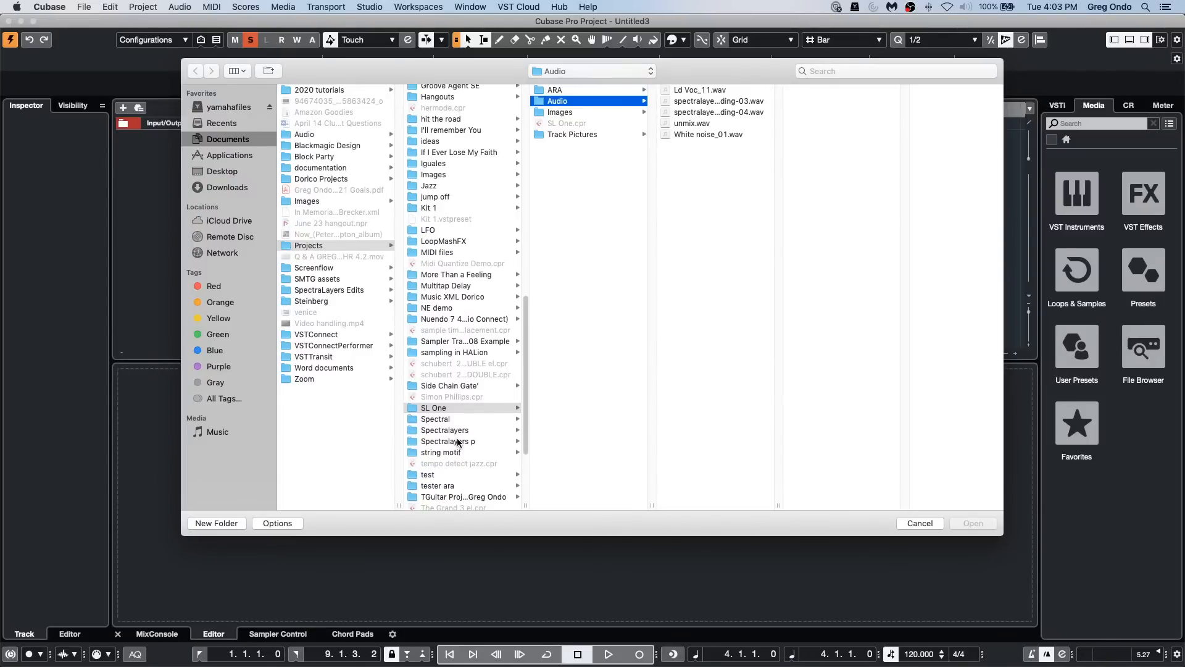
click(460, 440)
click(539, 91)
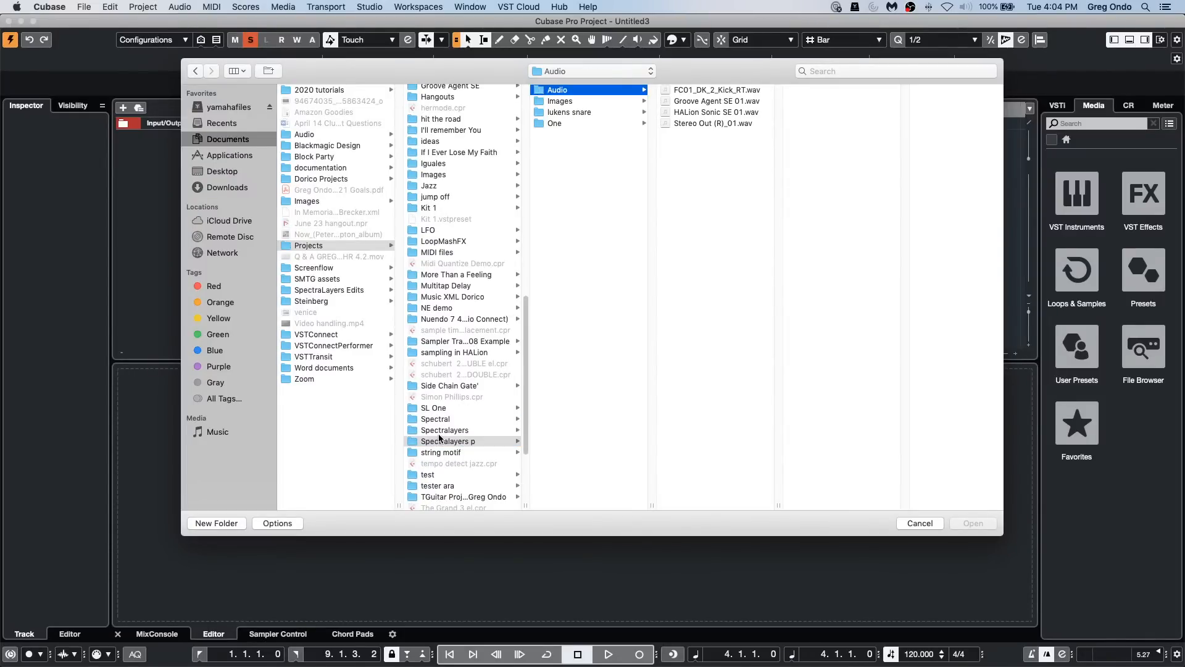
click(441, 431)
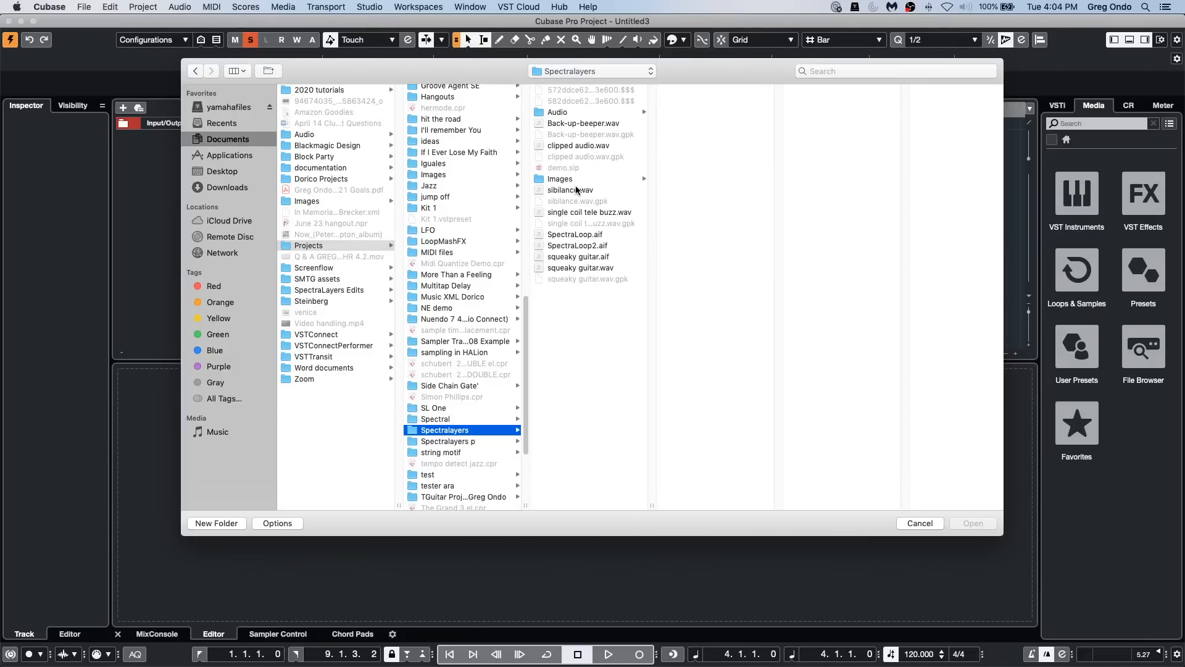
double_click(576, 190)
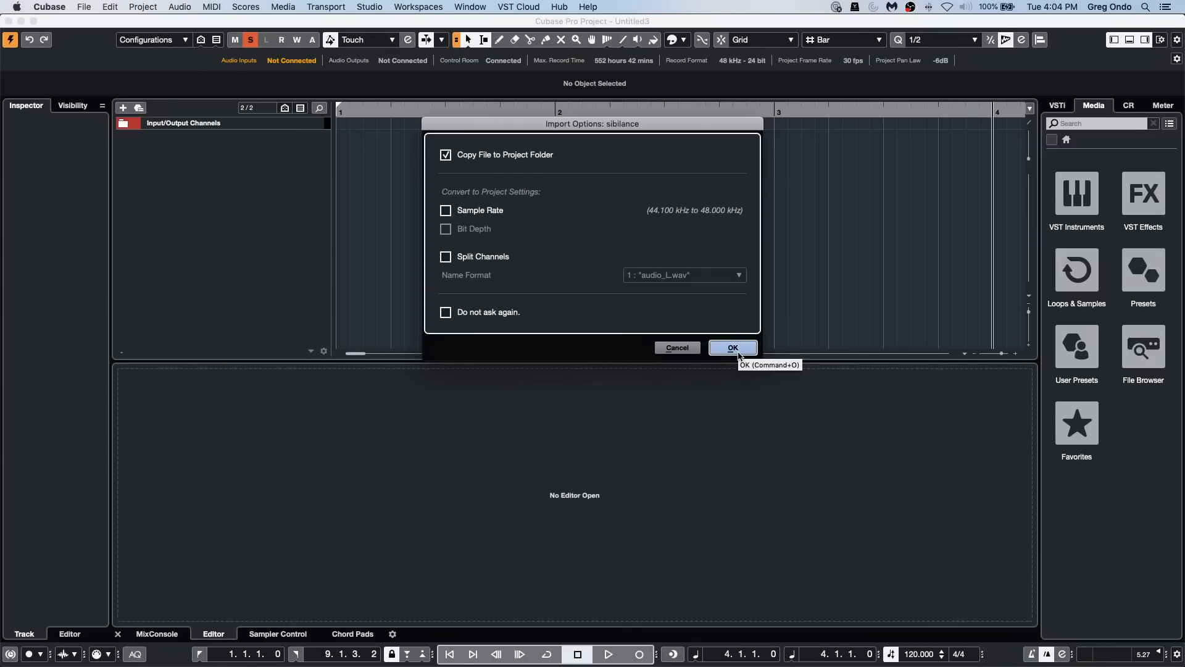
click(733, 348)
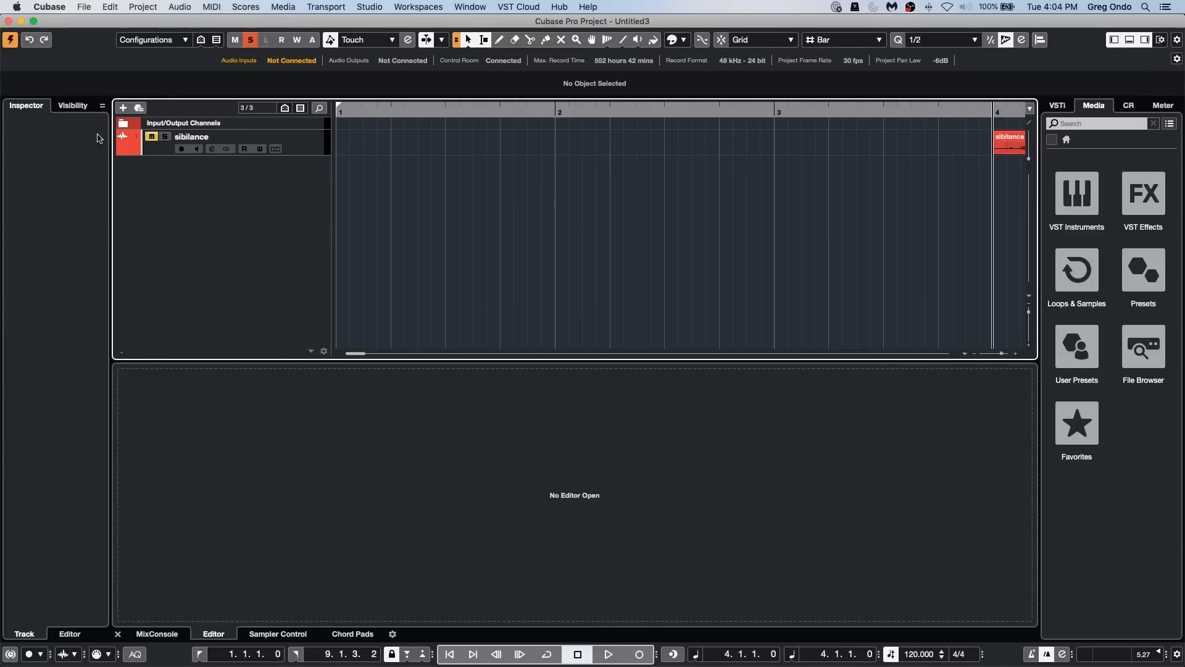
Step: Enlarge and solo the sibilance track, and play its audio event from just before bar 4
drag(305, 155, 298, 275)
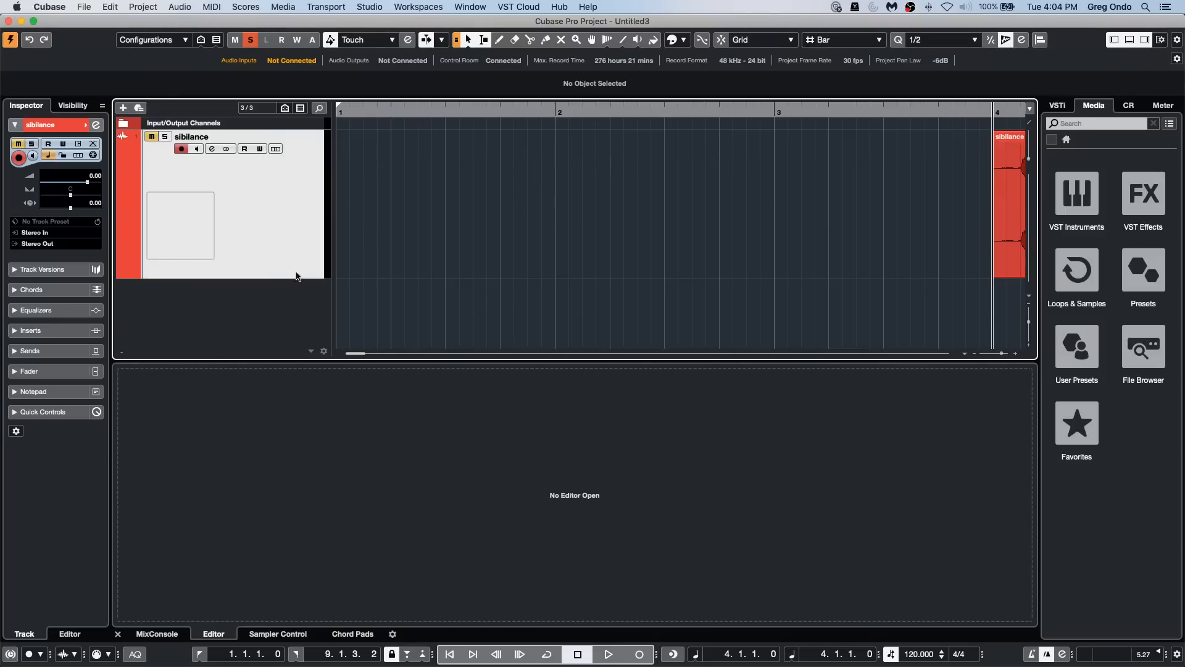
drag(359, 110, 413, 104)
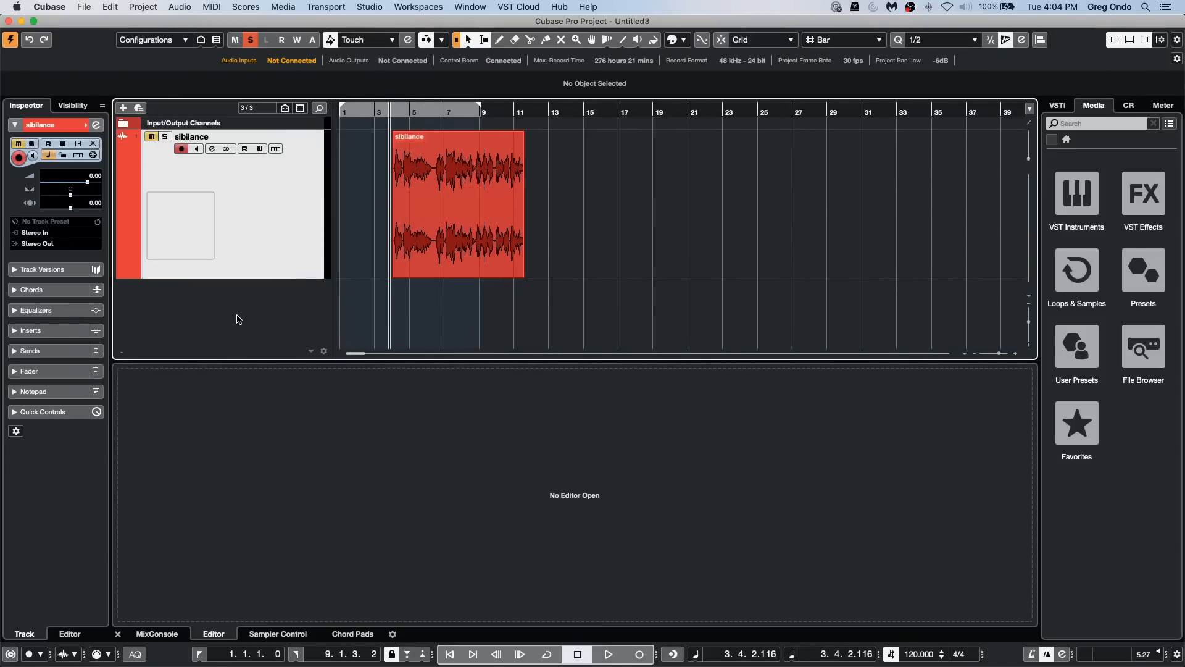
key(space)
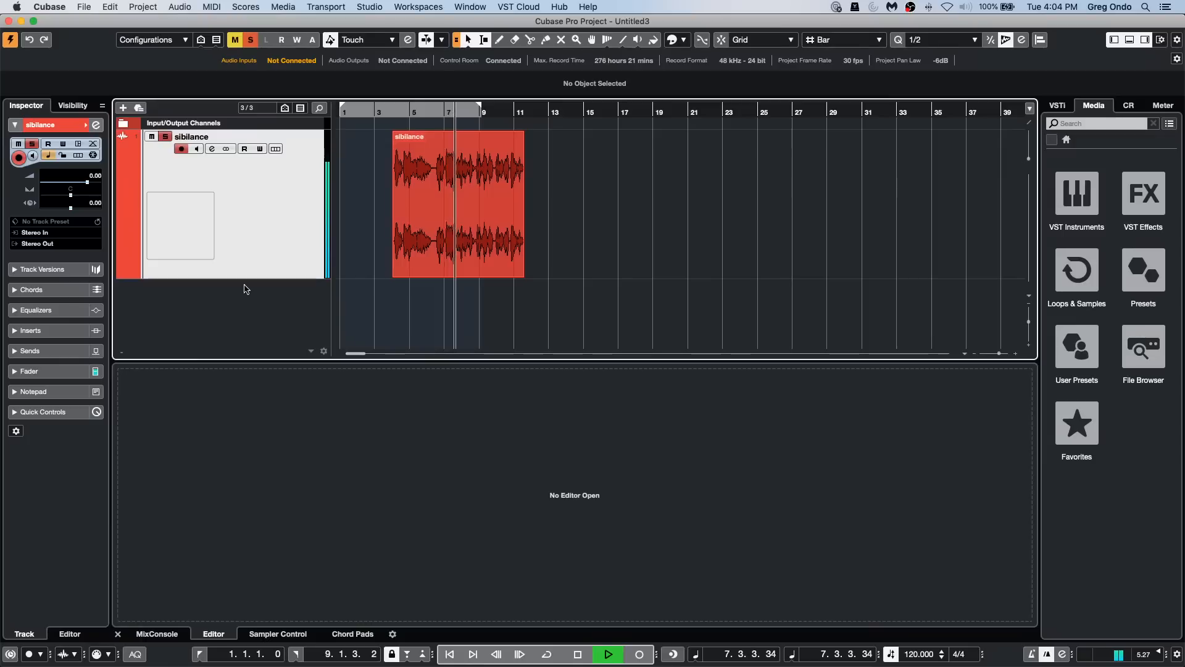
key(space)
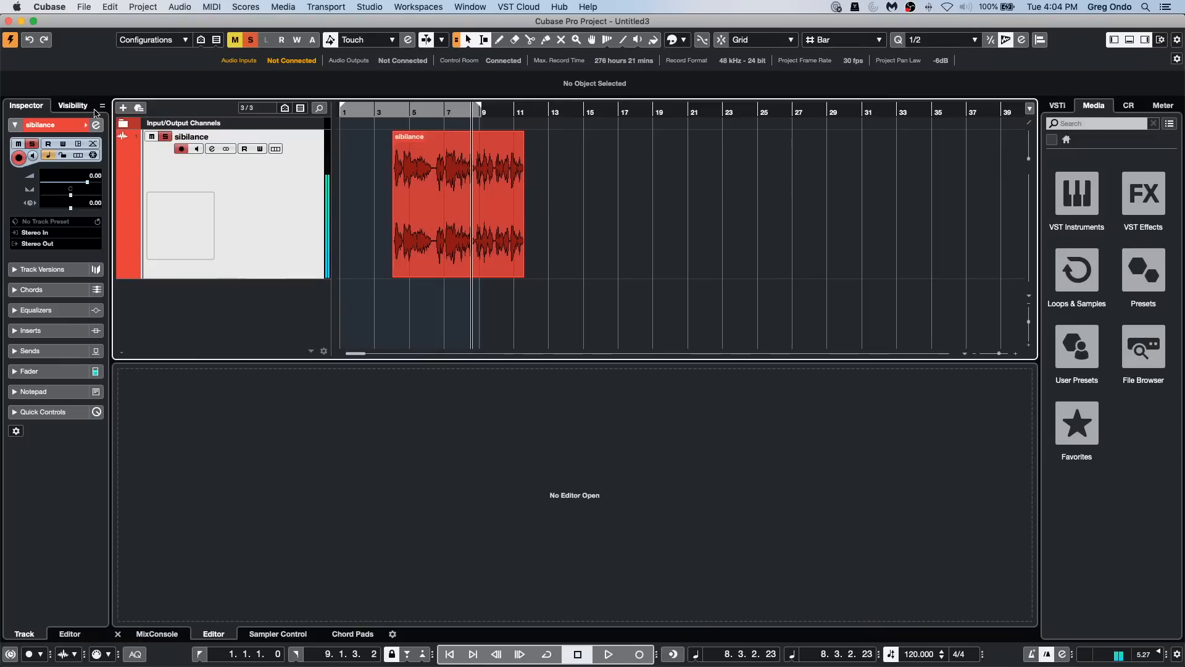
Step: Load the DeEsser into the Tools module of the sibilance channel strip and move the Channel Settings window clear of the event
click(95, 125)
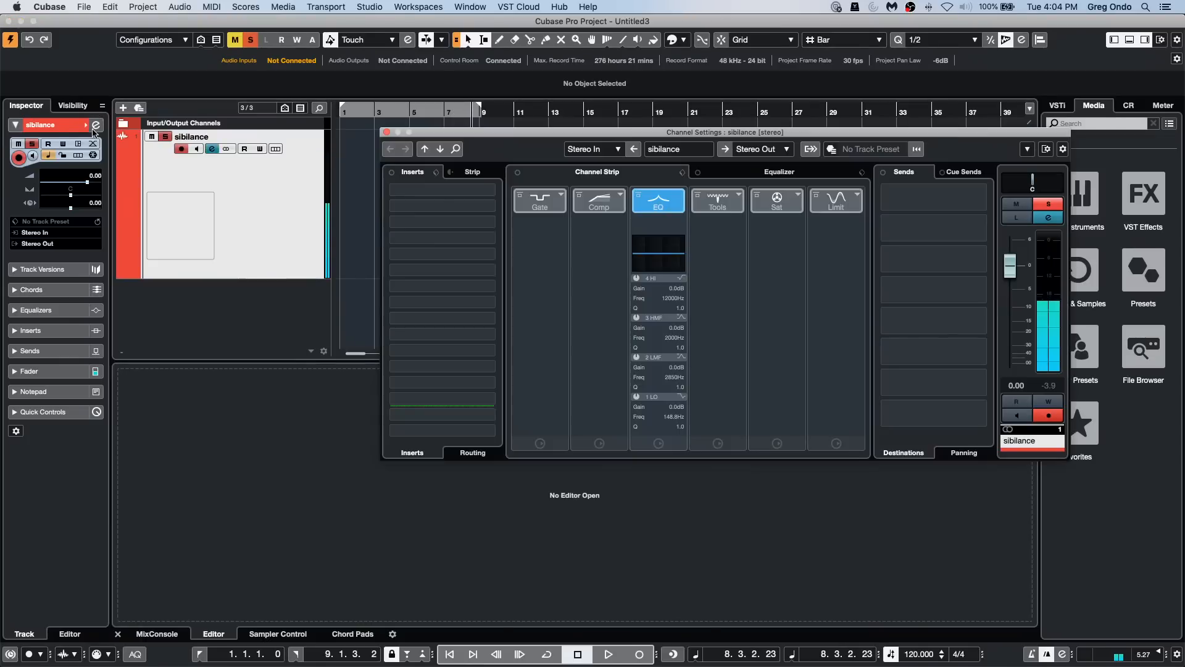
click(743, 207)
click(802, 246)
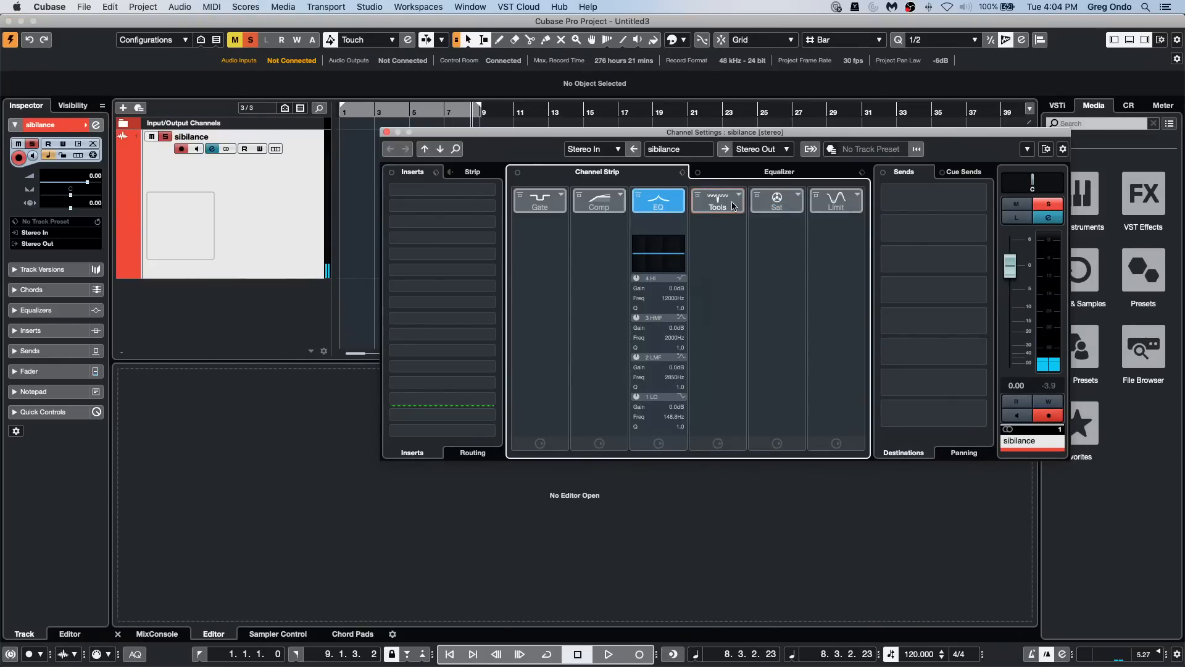
click(739, 196)
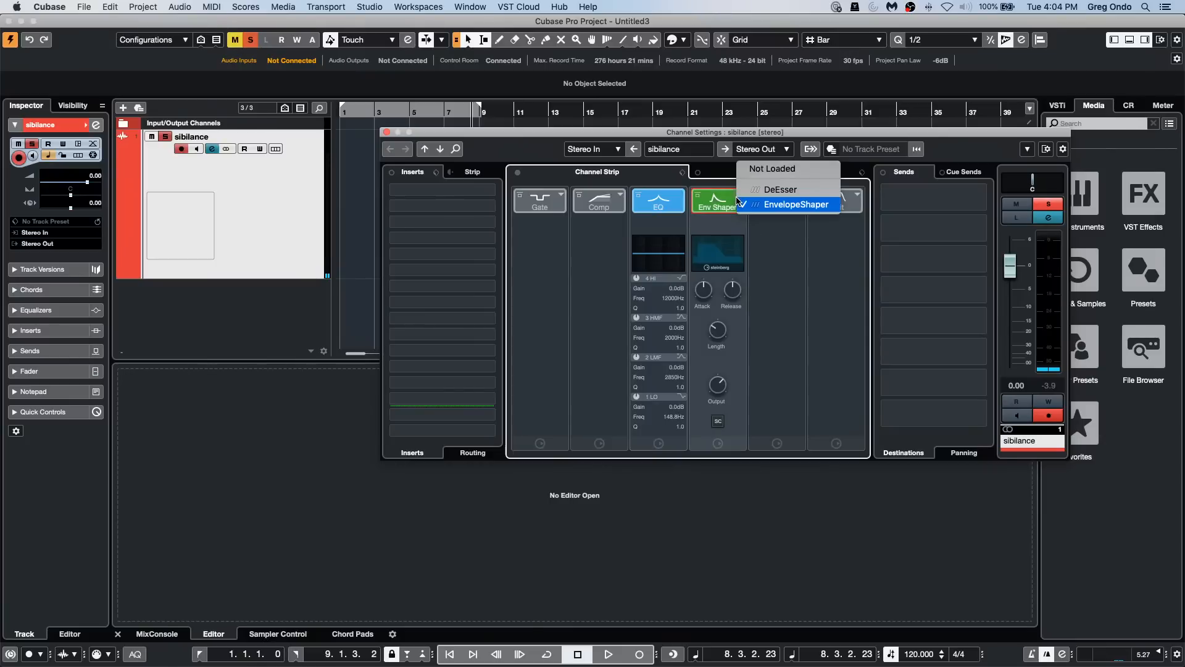
click(752, 190)
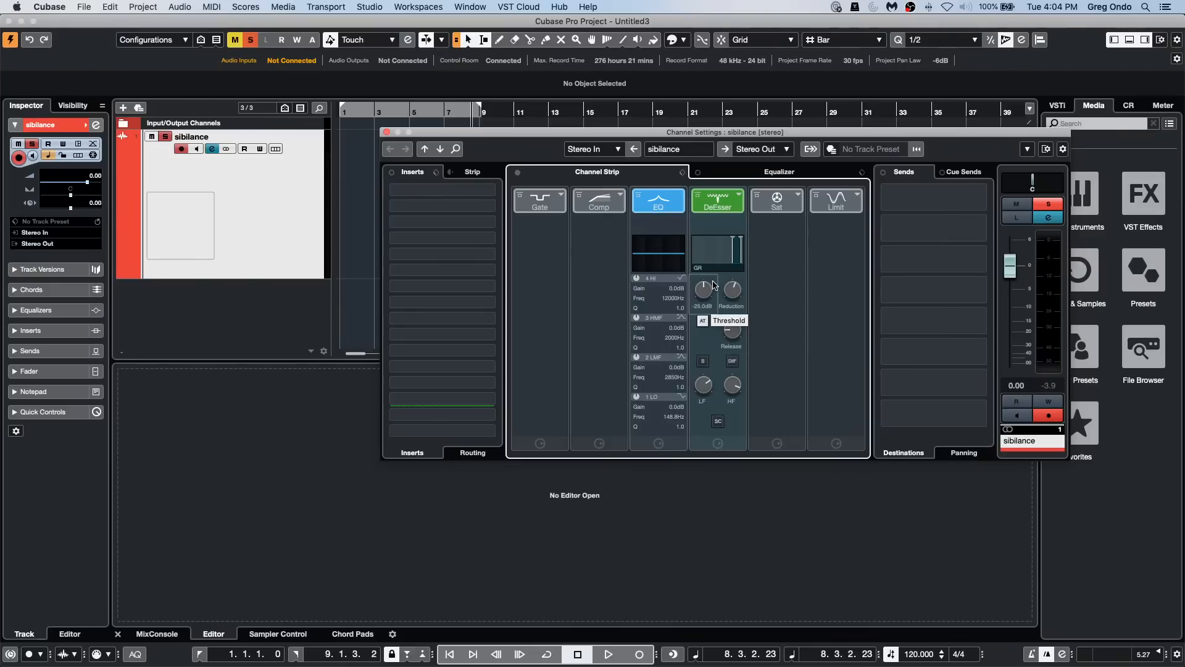
drag(507, 132, 482, 204)
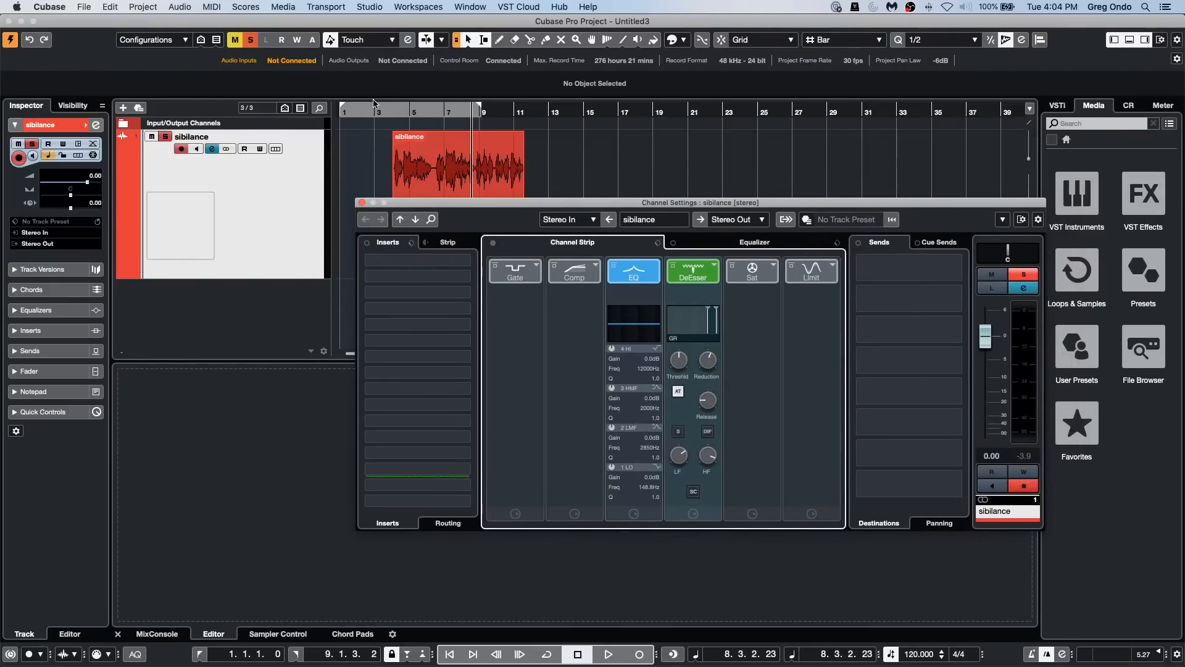
Step: Play the sibilance event from its start, comparing the channel strip DeEsser bypassed and active, and replay it from about bar 5
click(389, 110)
key(space)
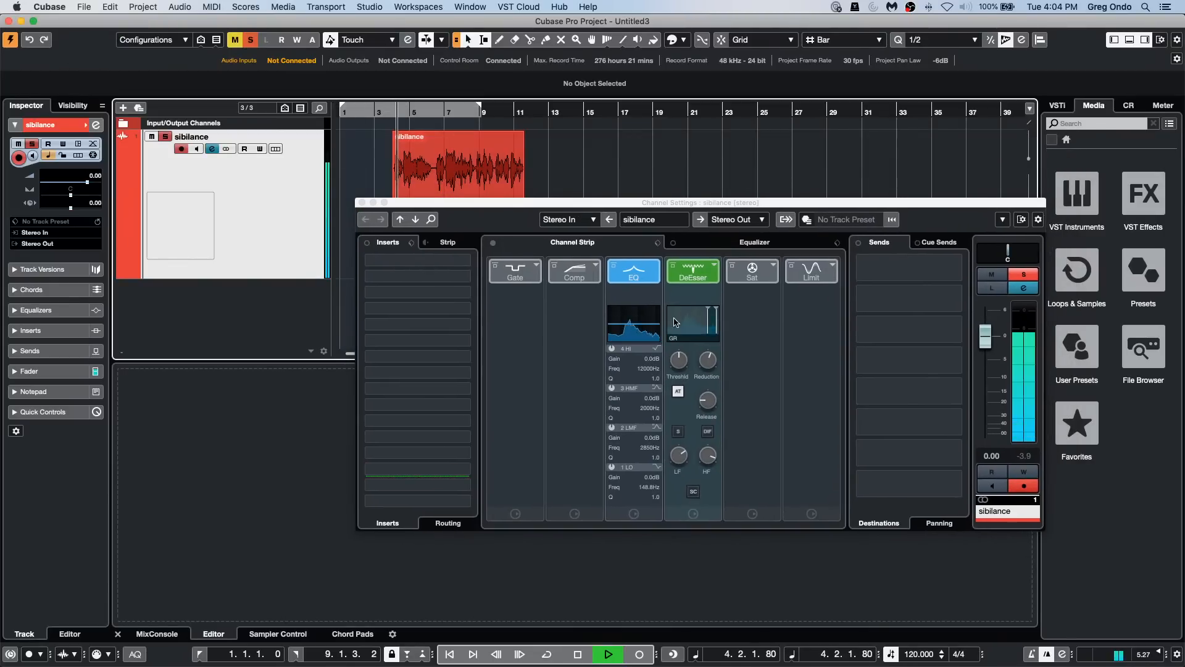
mouse_move(708, 355)
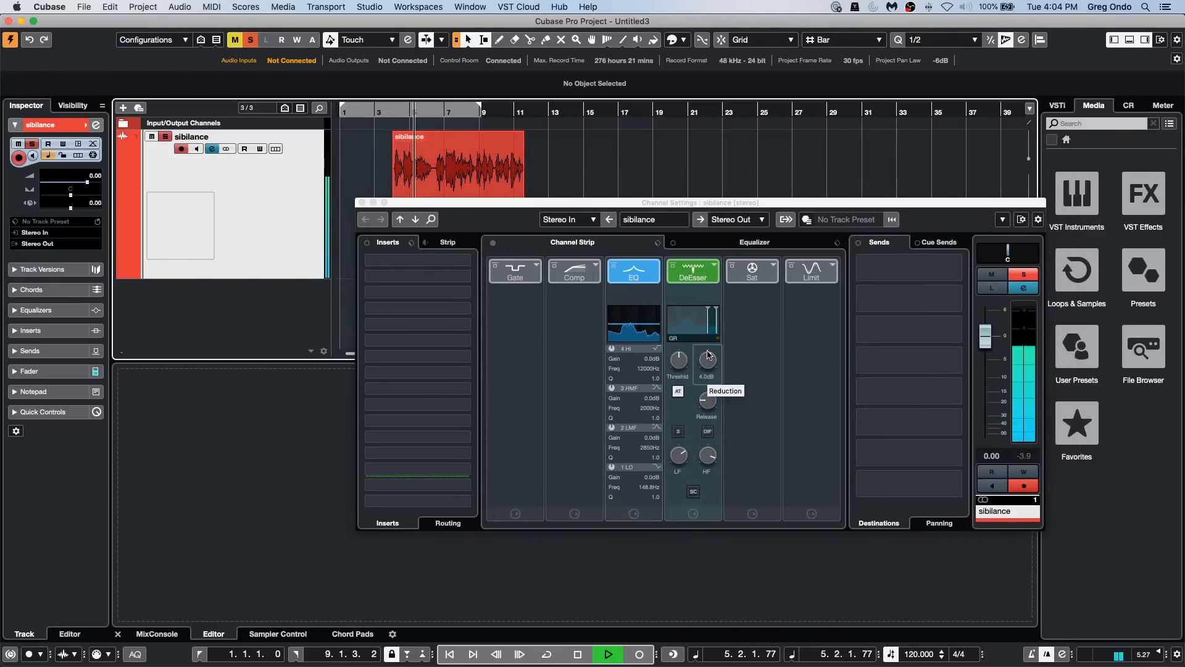
click(673, 265)
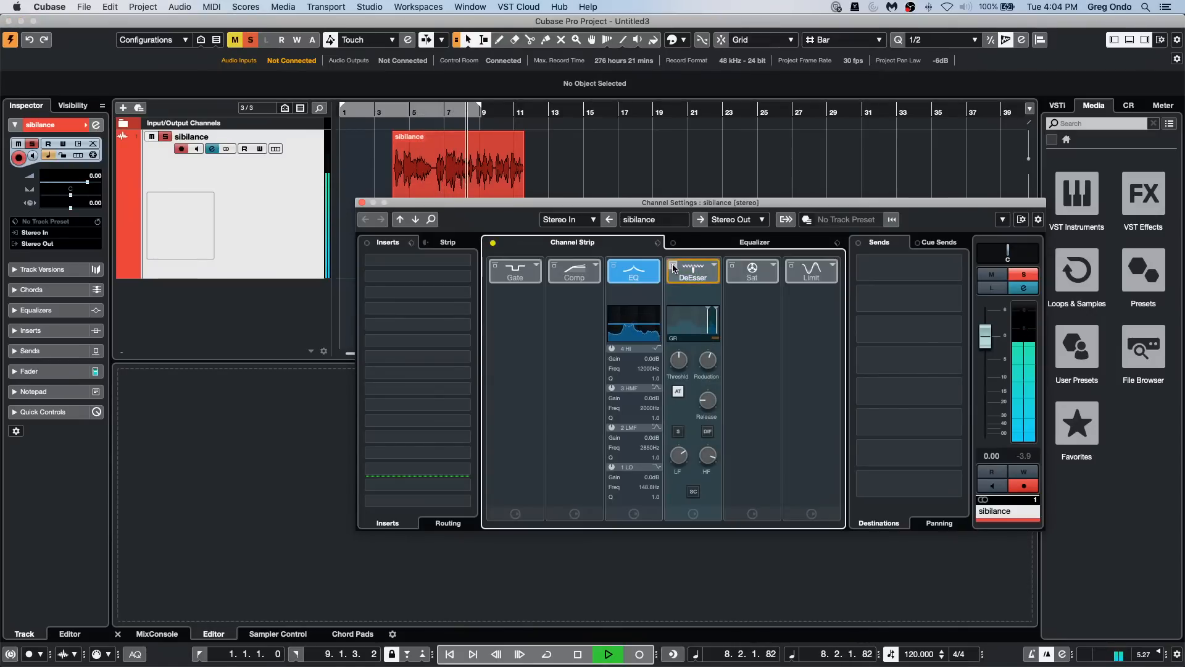
click(673, 265)
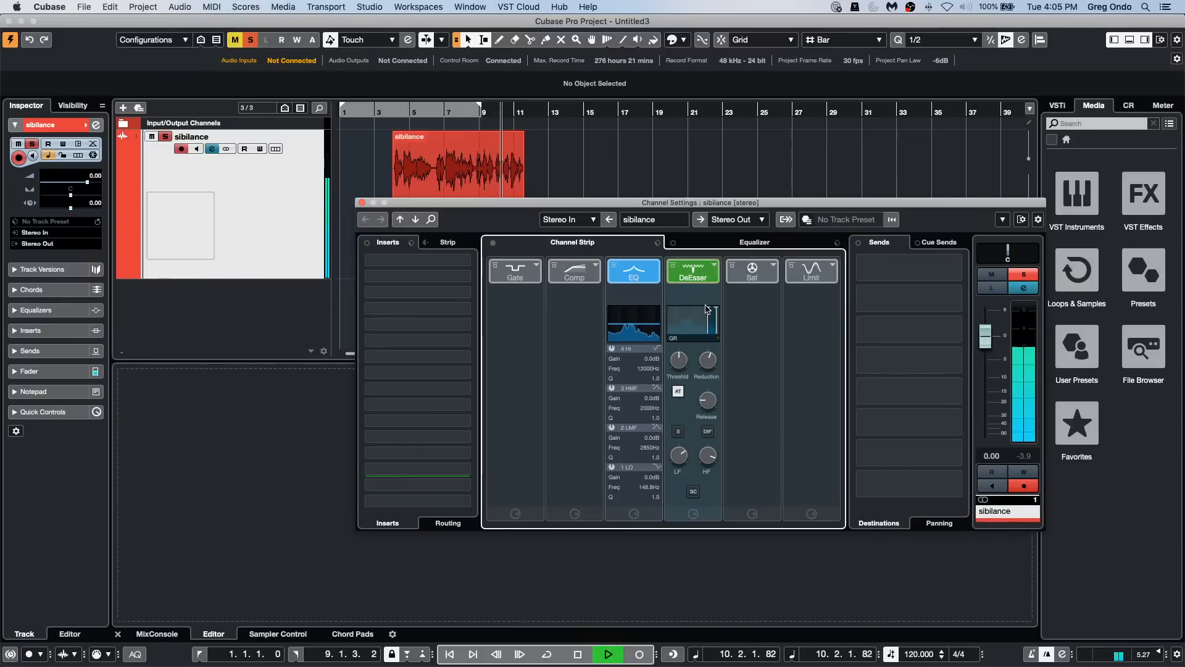
mouse_move(707, 350)
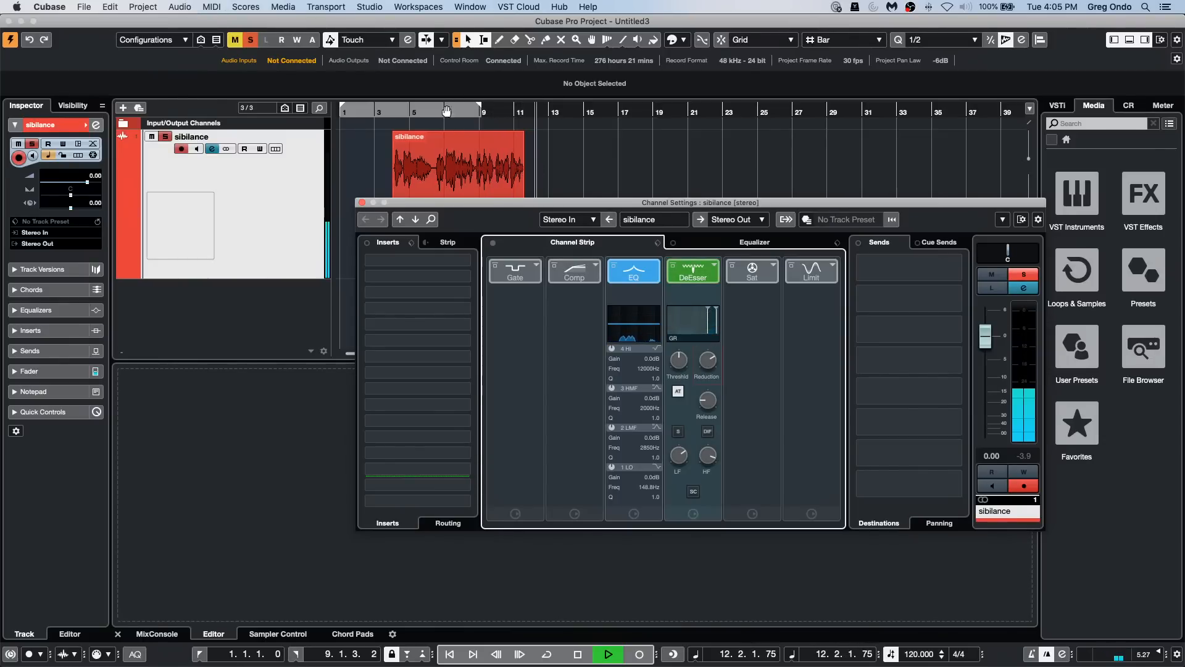
click(419, 113)
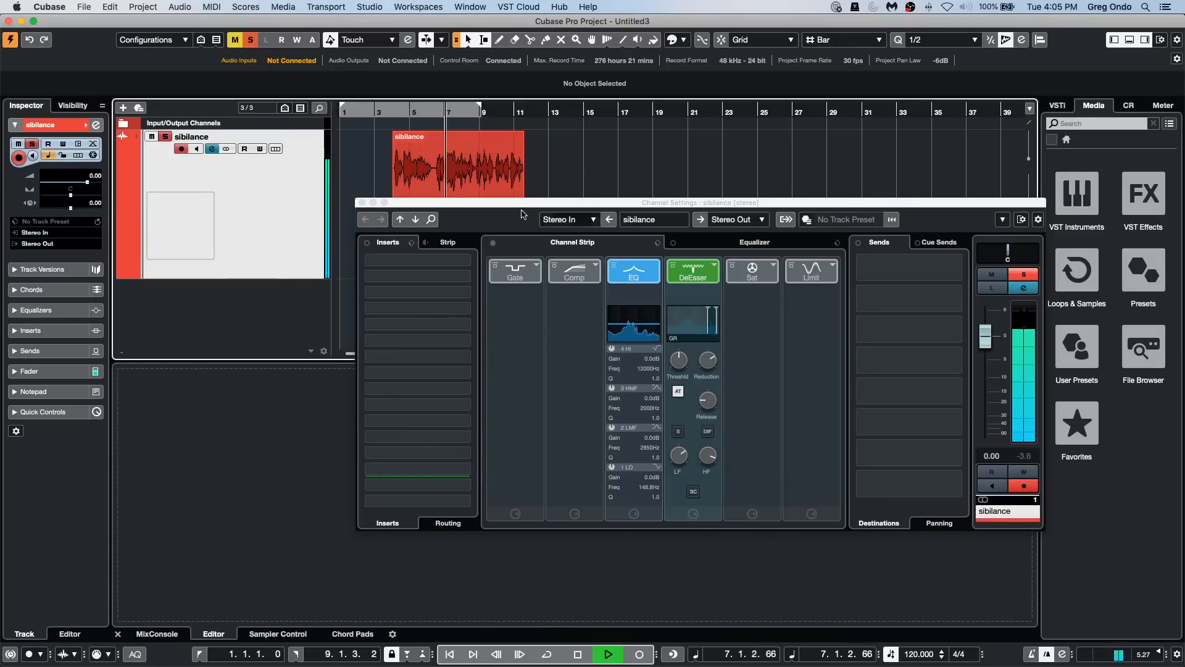
key(space)
Step: Insert the DeEsser plug-in in the first insert slot of the sibilance channel and load its Female Broad Ess Less preset
click(413, 260)
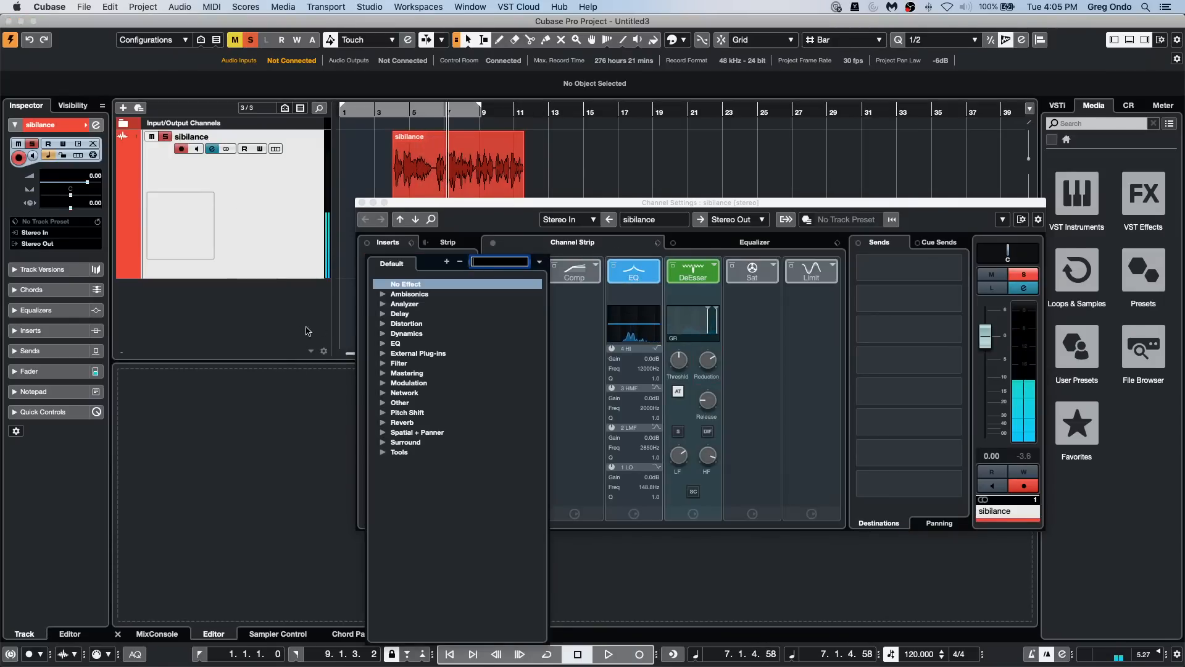
text(de)
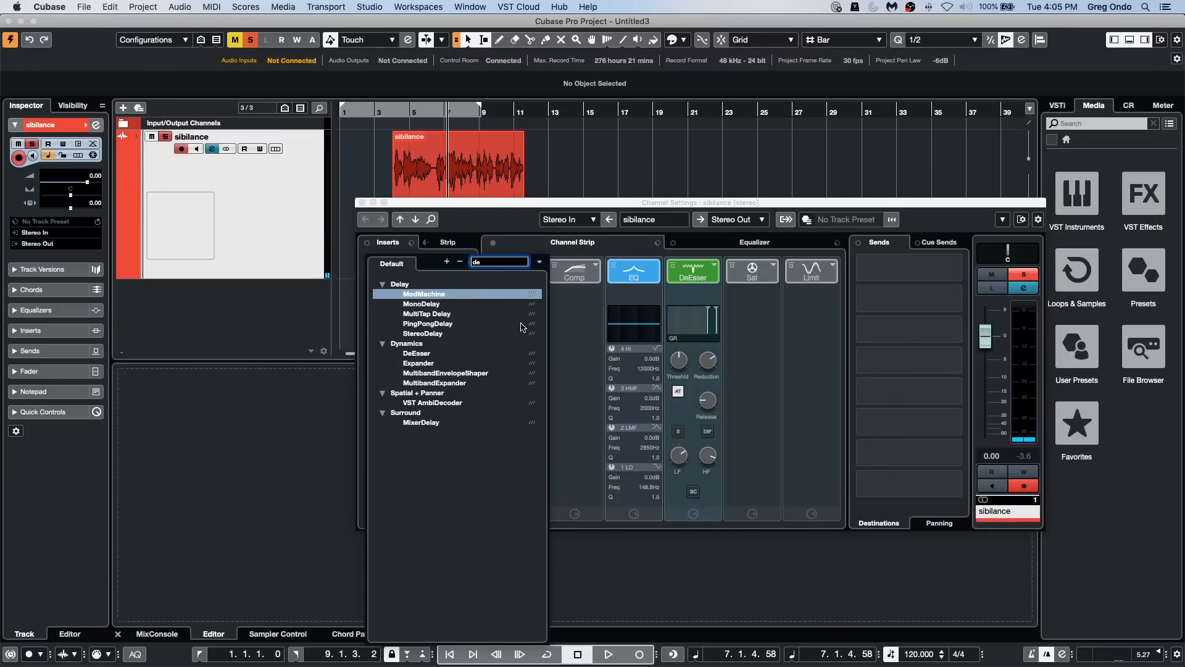
click(420, 353)
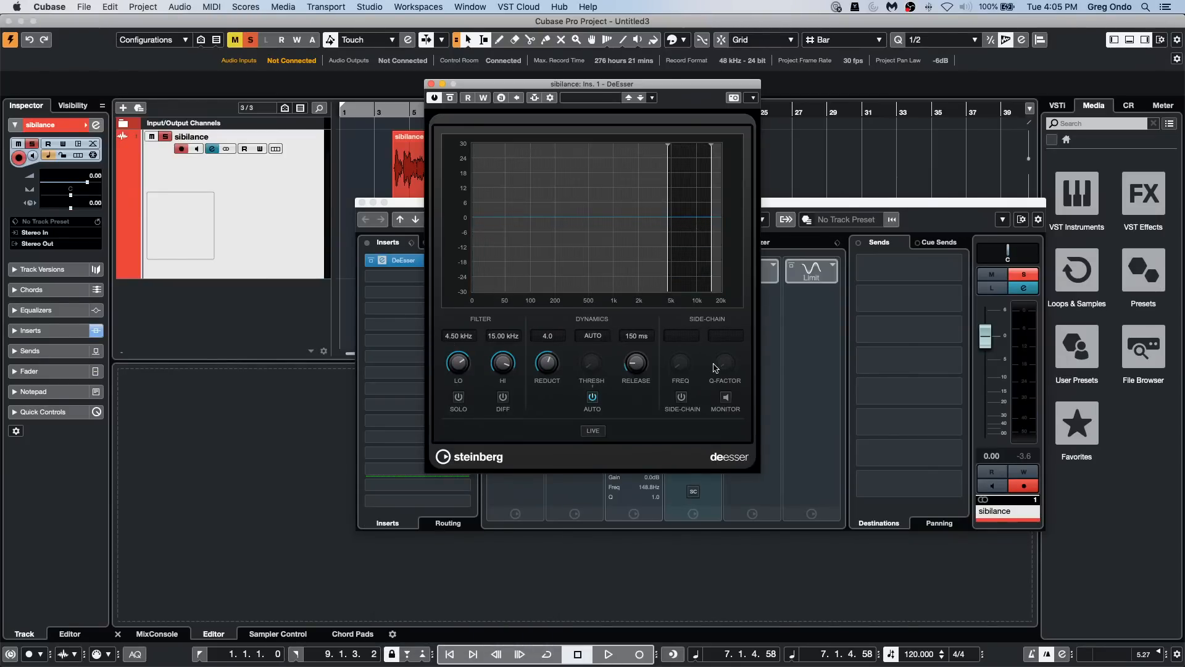
click(599, 99)
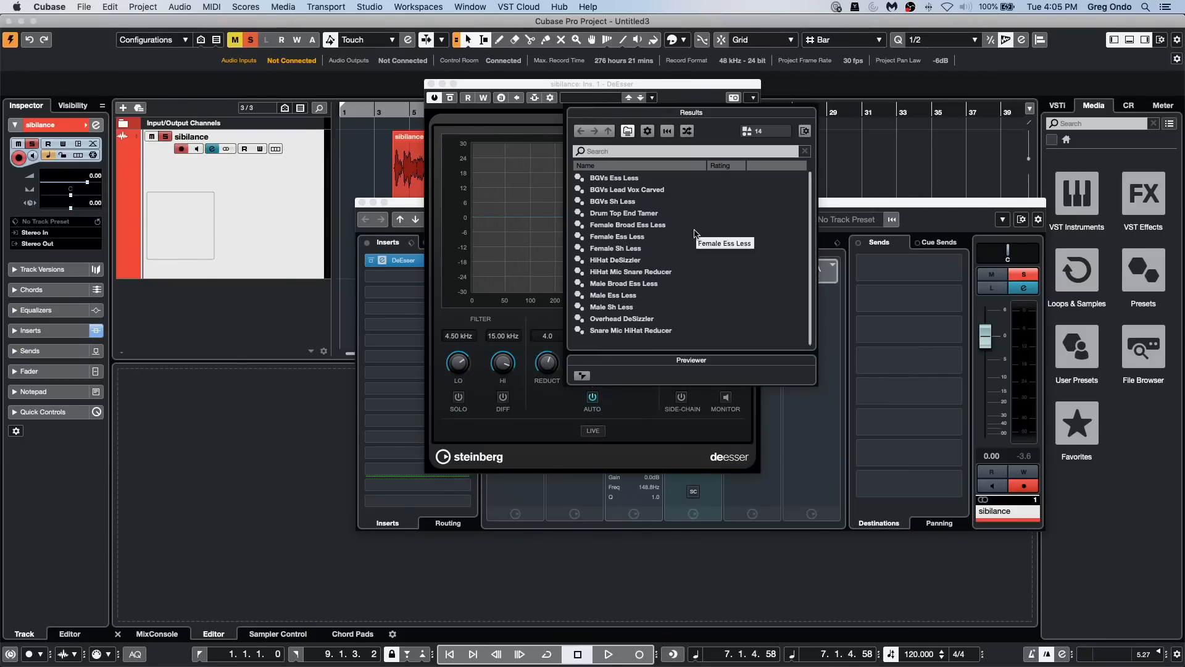
click(660, 227)
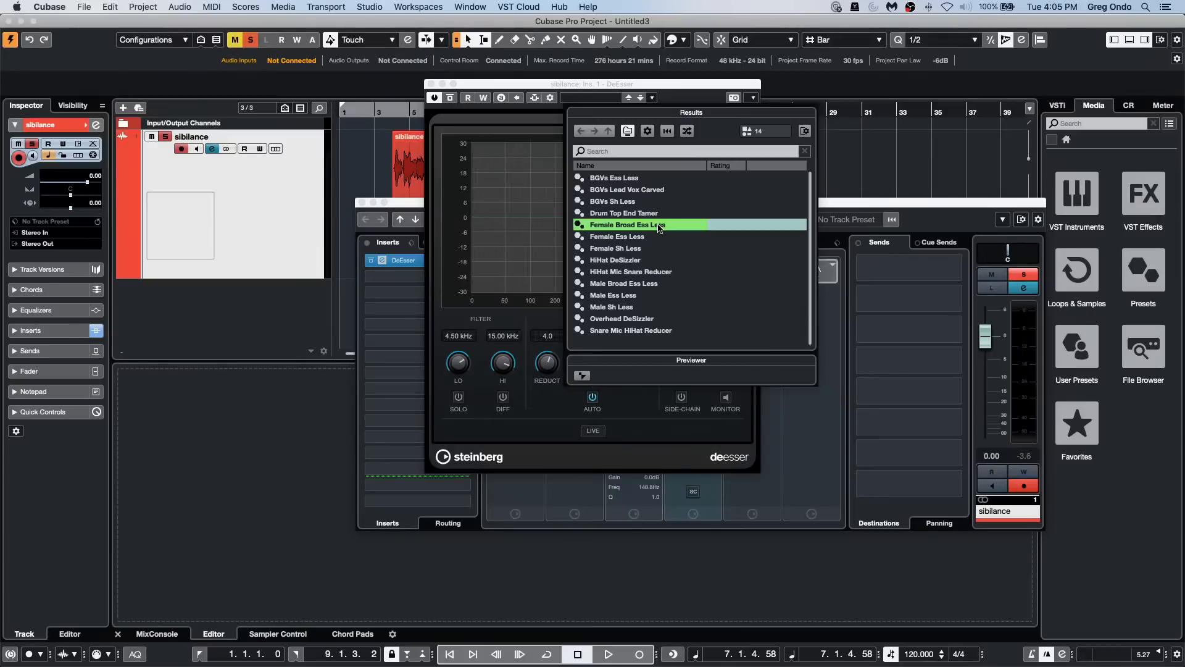
click(538, 207)
Step: Audition the inserted DeEsser bypassed and active, shift its filter band to 6.93–10.99 kHz, and close the plug-in and channel windows
key(space)
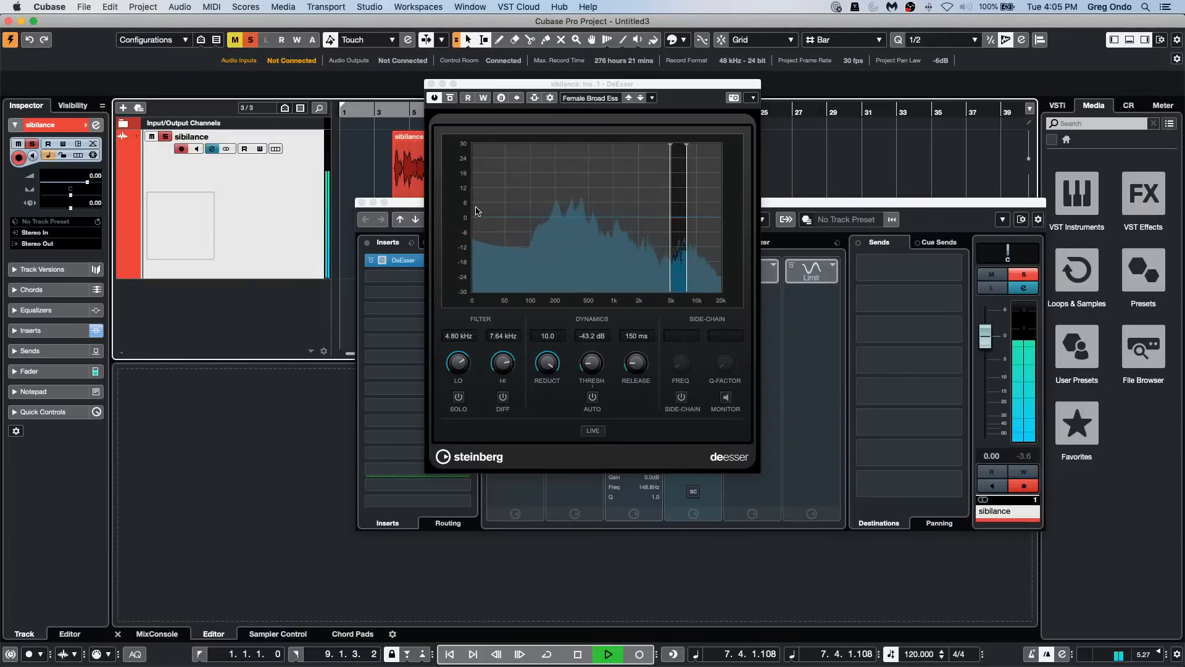
click(449, 99)
click(448, 98)
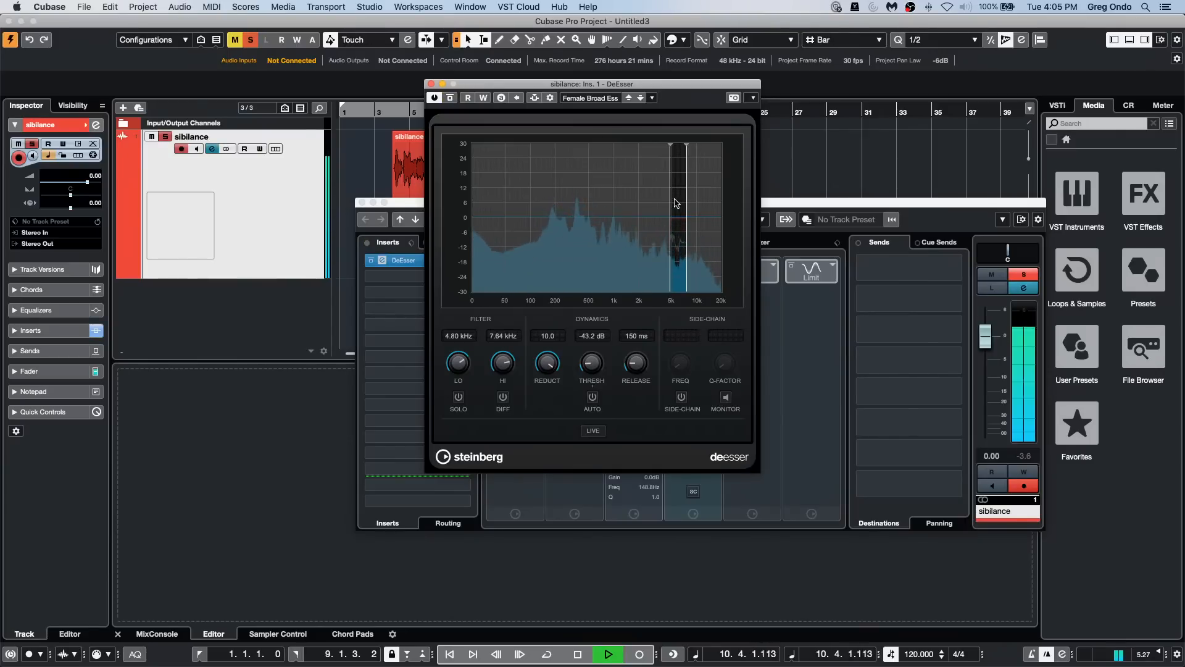
mouse_move(677, 204)
mouse_down()
mouse_move(658, 205)
mouse_move(691, 205)
mouse_up()
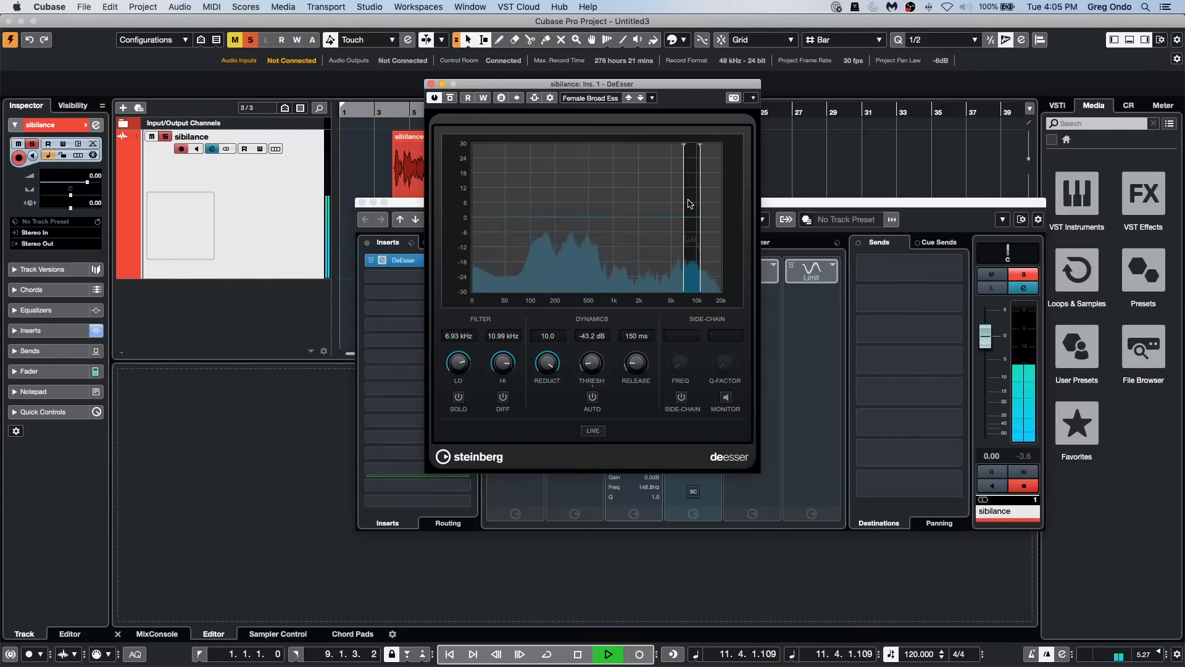
key(space)
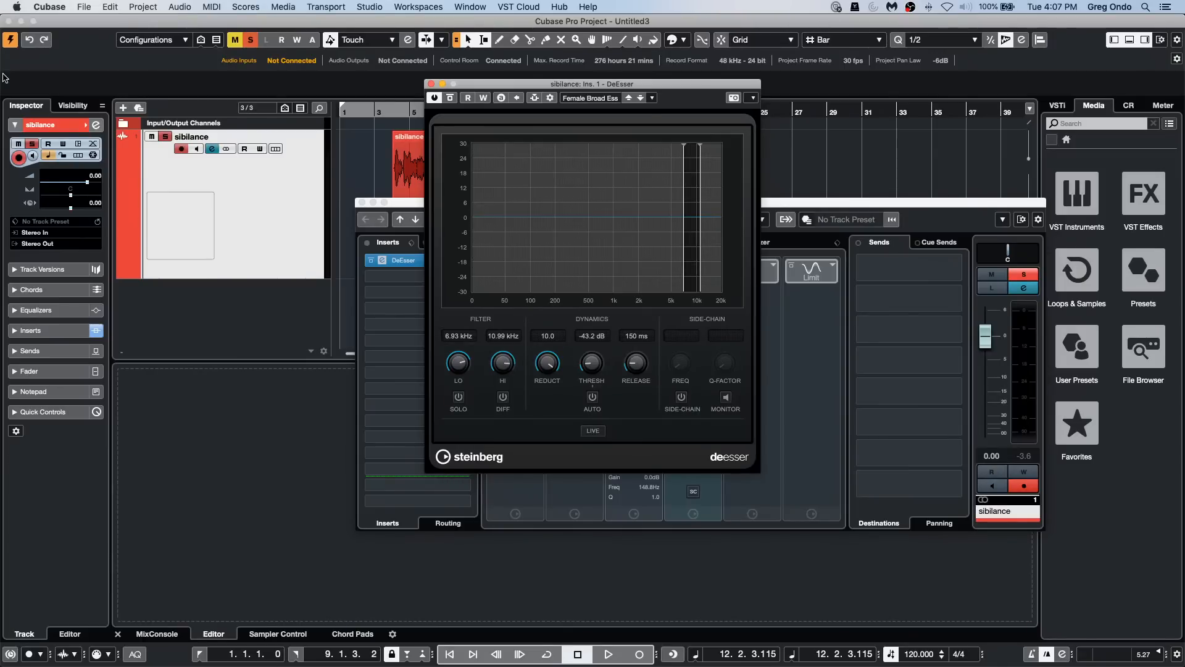
click(432, 84)
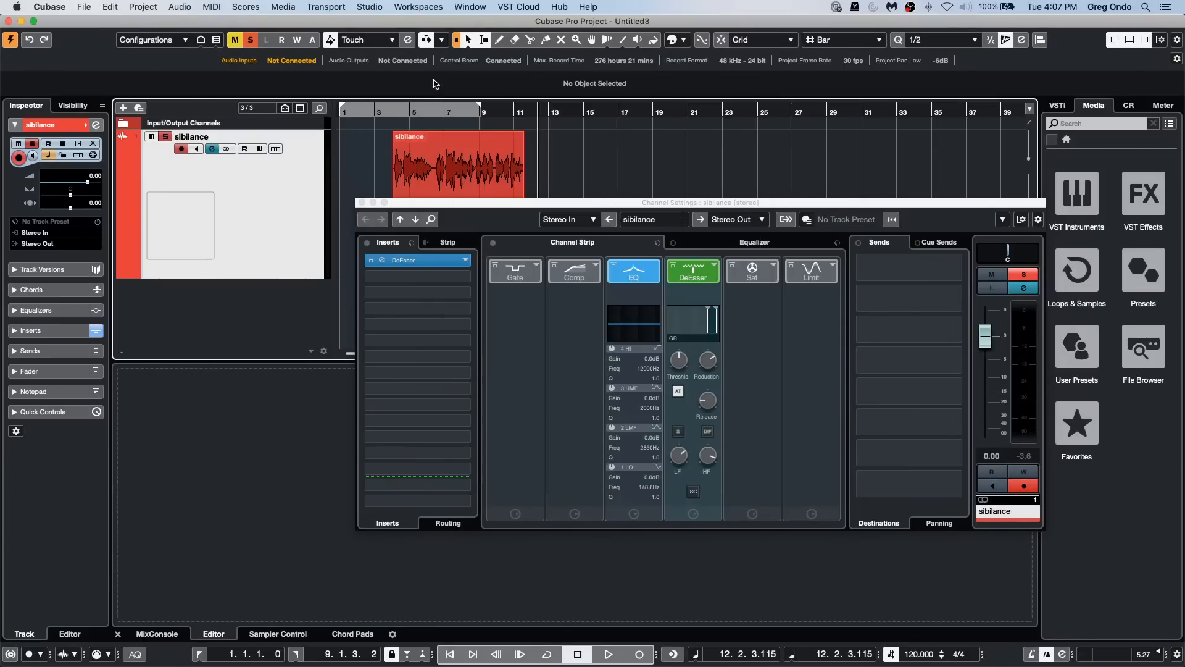
click(362, 203)
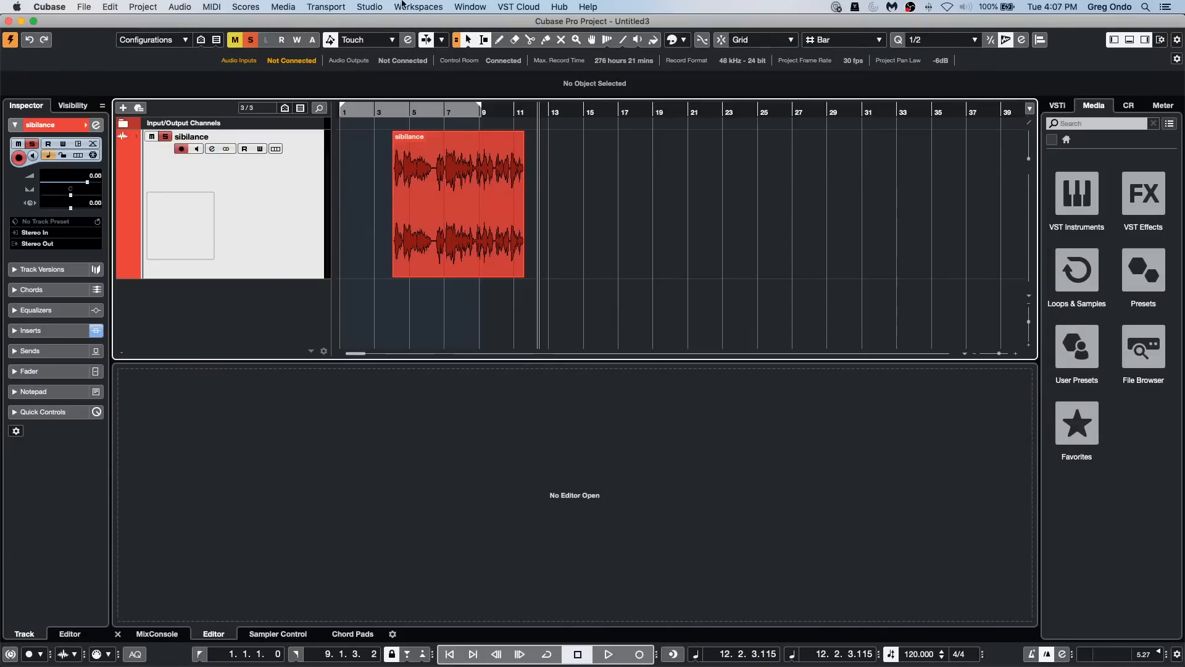
Step: Open the MediaBay and expand the Projects folder inside the user's Documents folder on Macintosh HD
click(370, 6)
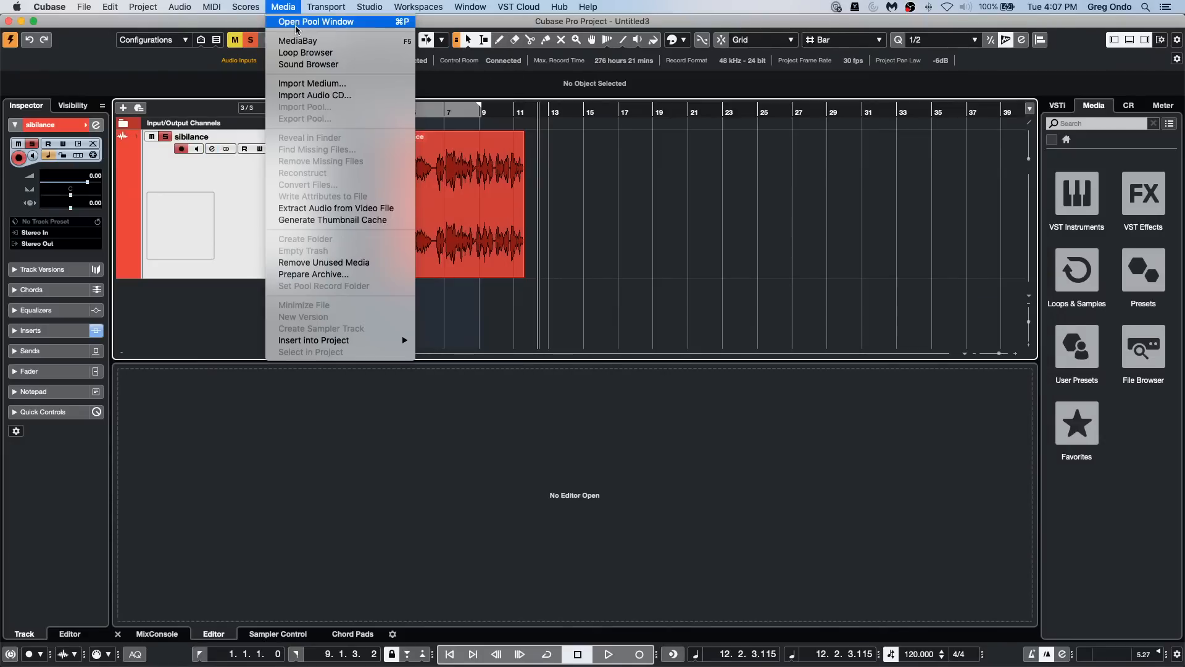
click(298, 41)
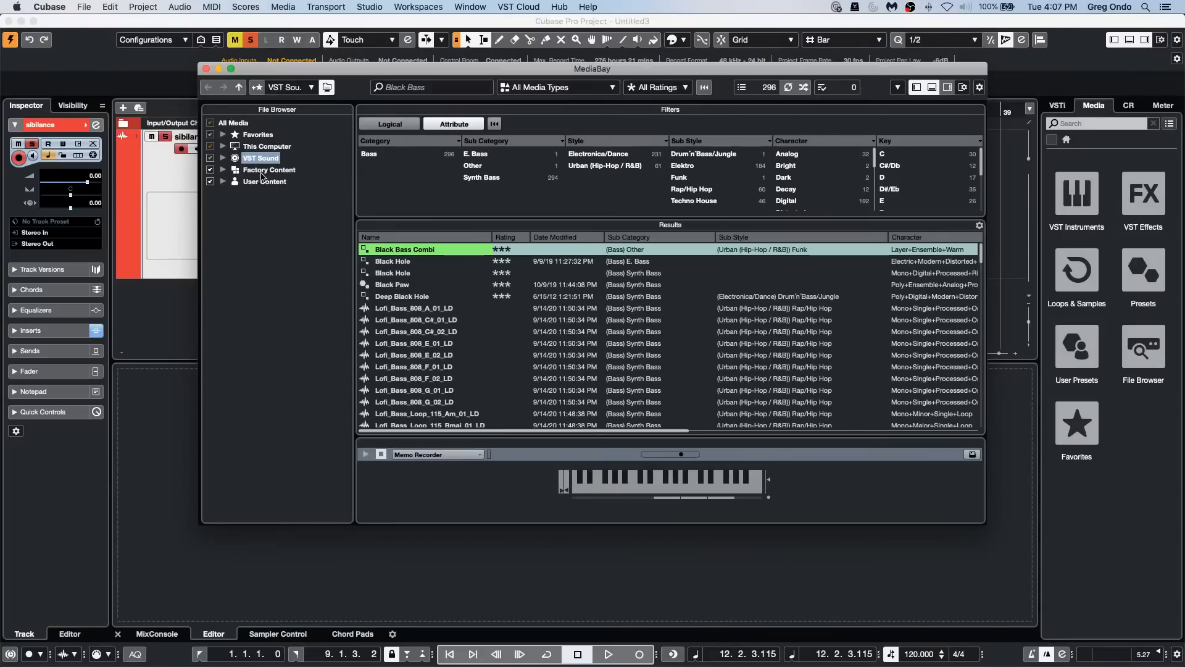
click(223, 147)
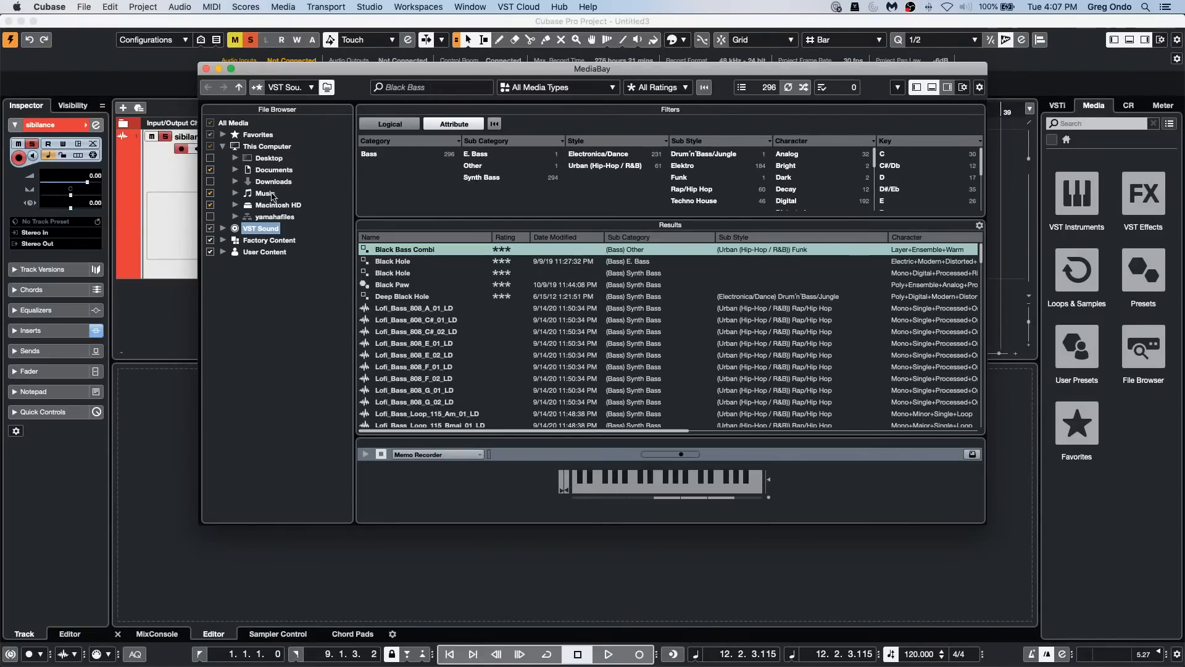
click(234, 205)
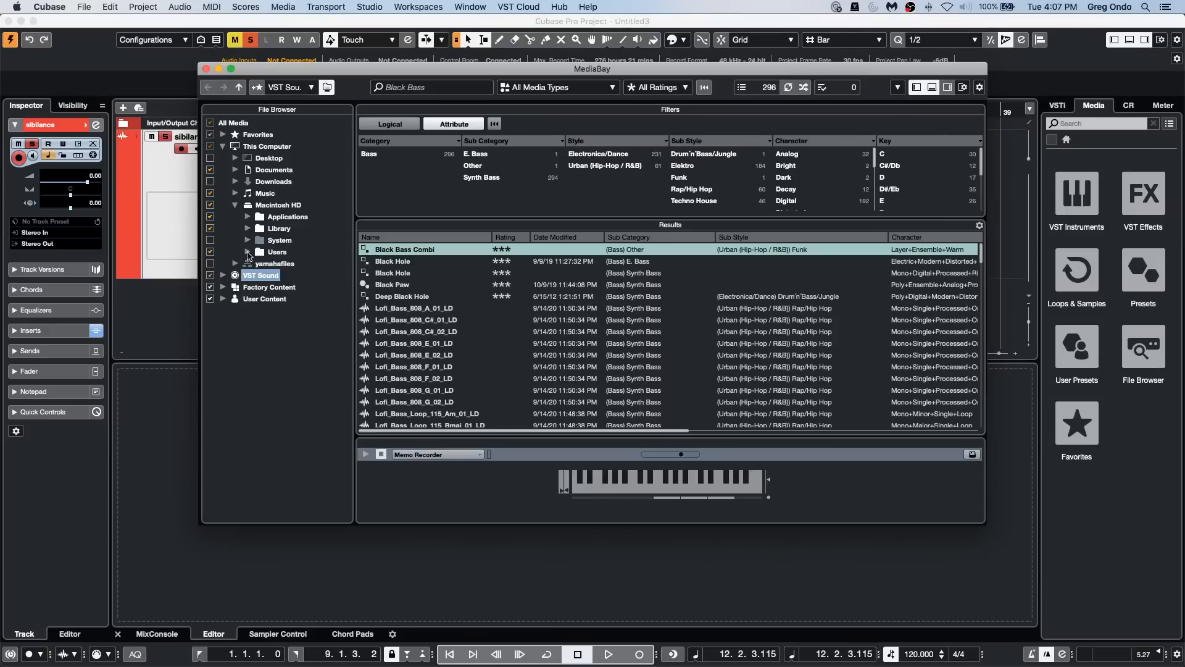
click(248, 253)
click(260, 276)
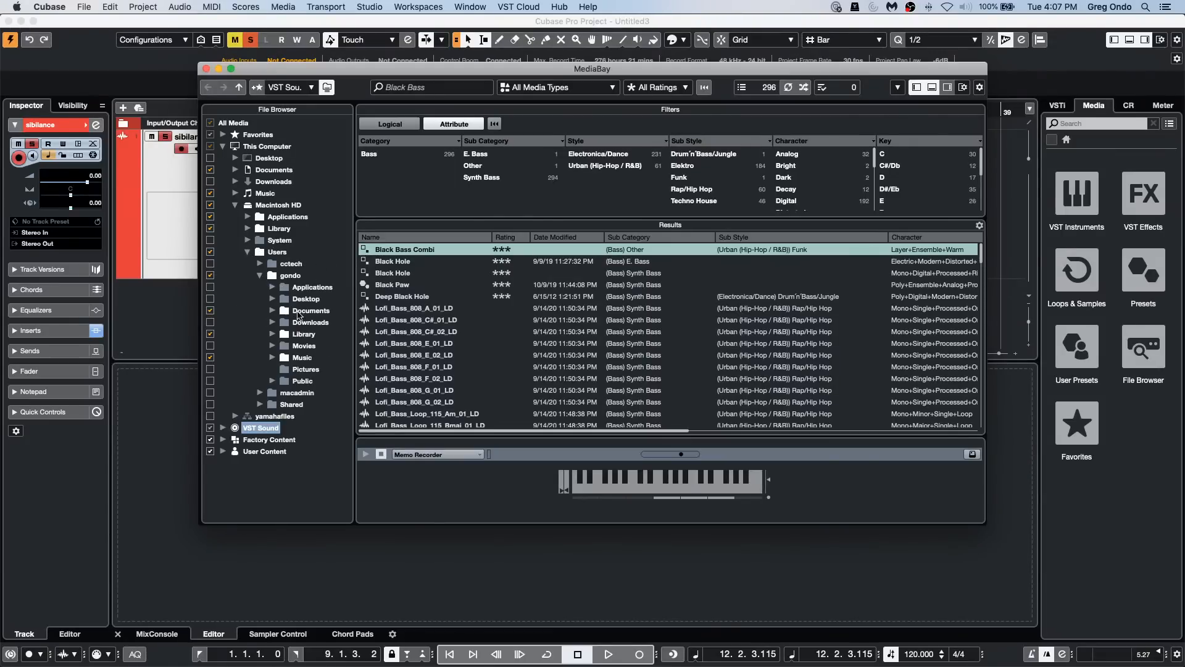
click(275, 312)
click(308, 405)
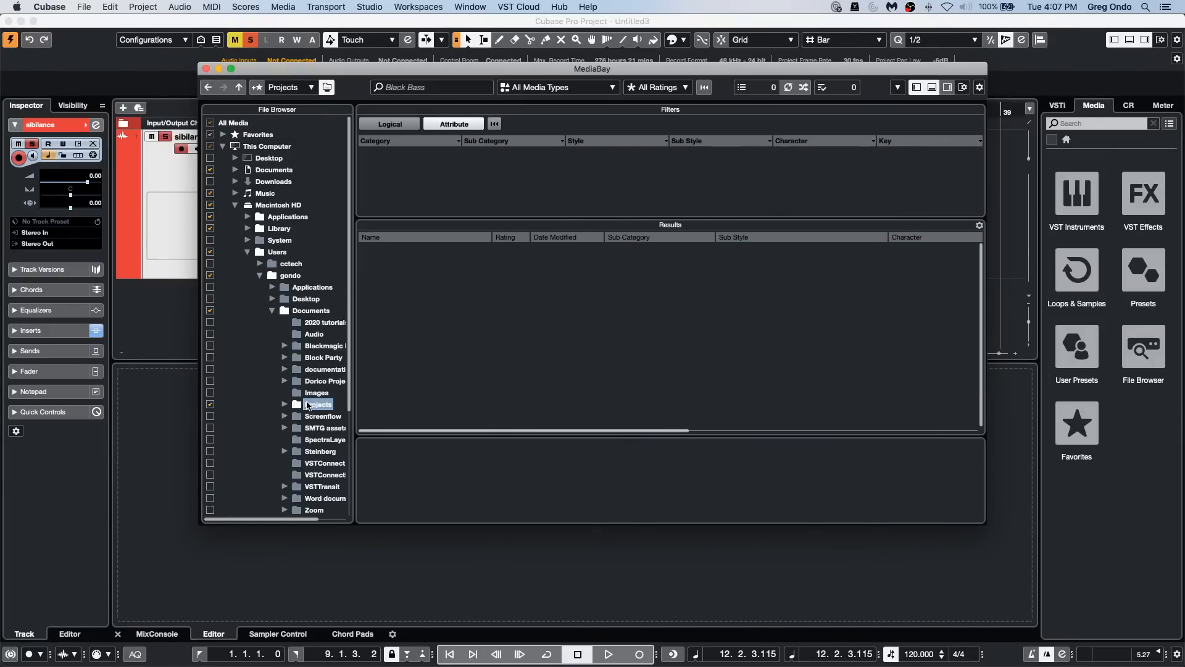
click(285, 405)
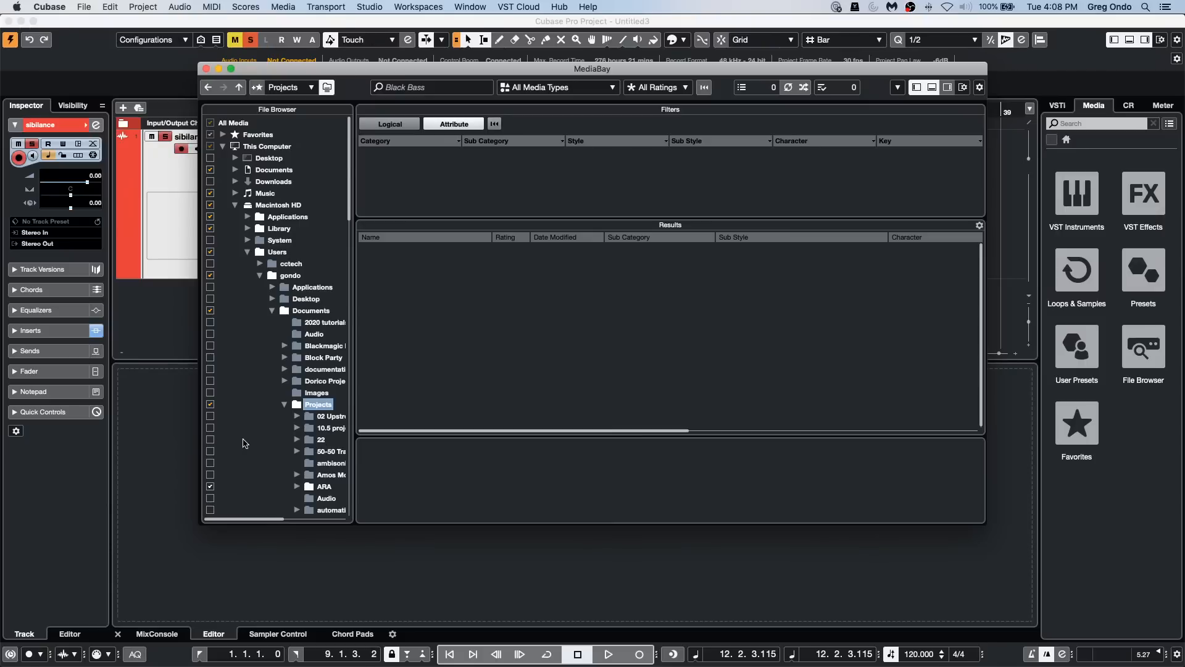
Step: Include the first six subfolders of Projects, down to the one just above ARA, in the MediaBay scan
click(210, 415)
click(210, 427)
click(210, 439)
click(210, 450)
click(210, 463)
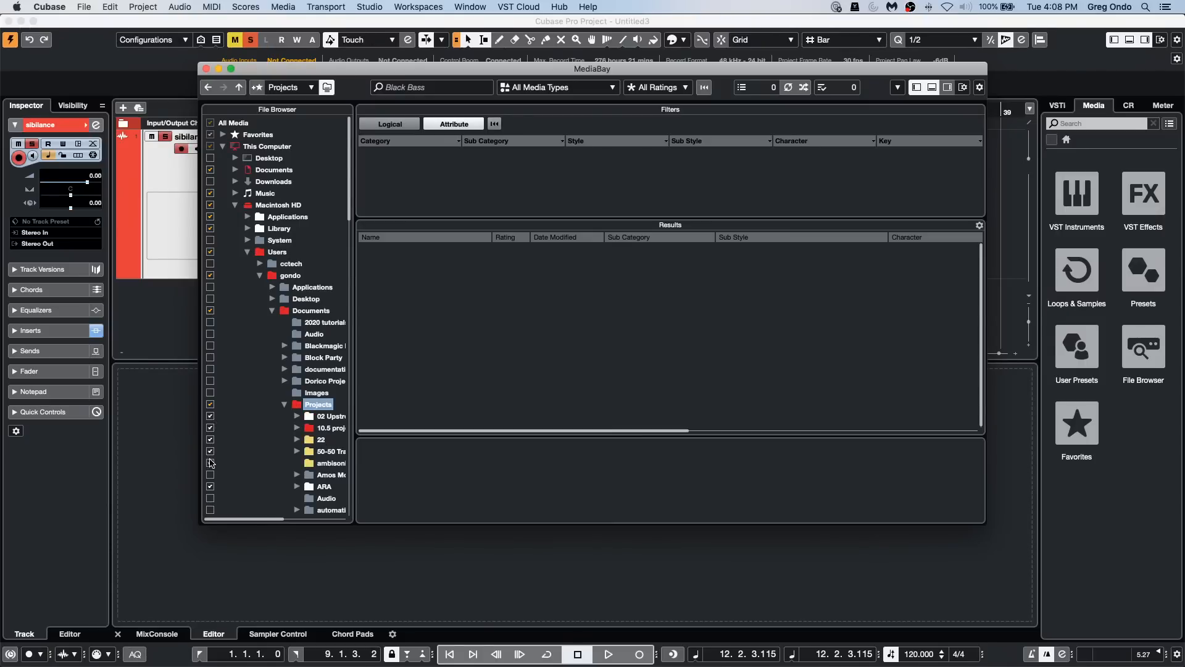
click(210, 475)
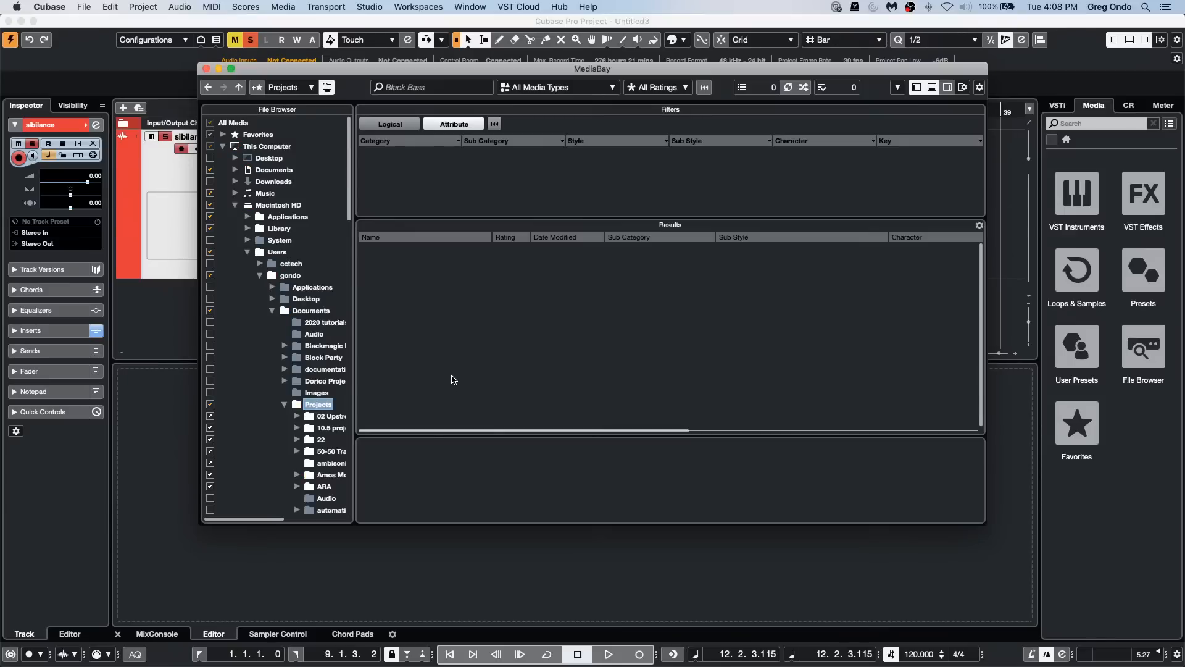
Step: Limit the MediaBay results to audio files and check several Projects subfolders, including ARA, for content
click(326, 452)
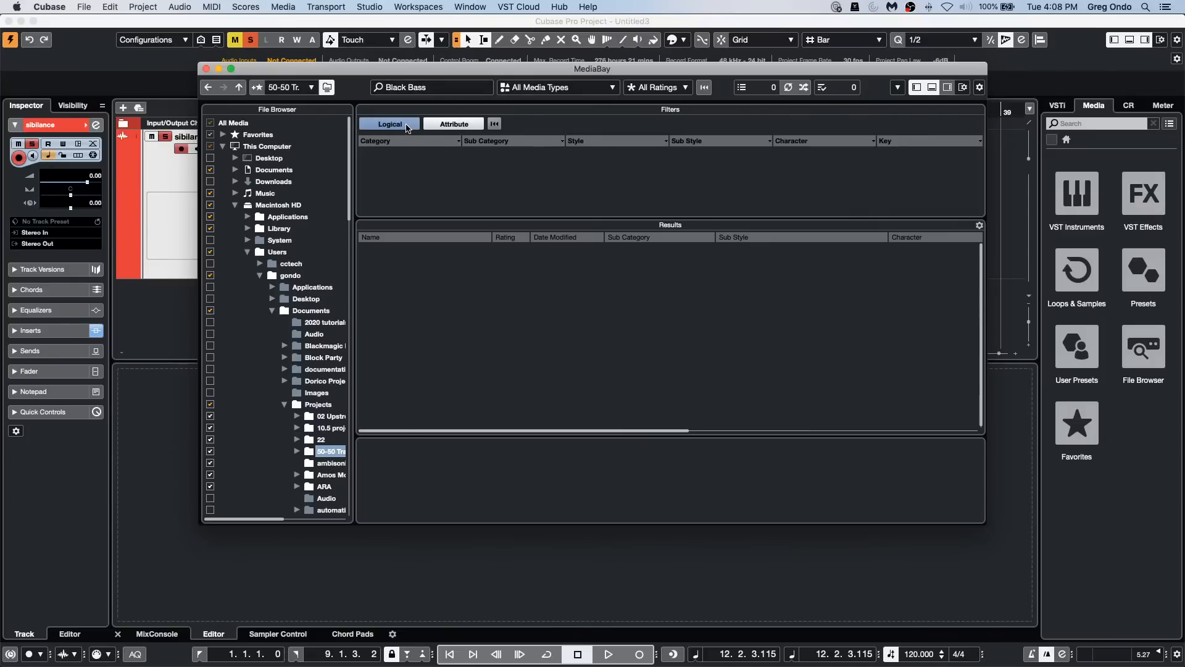
click(569, 88)
click(493, 141)
click(546, 91)
click(544, 138)
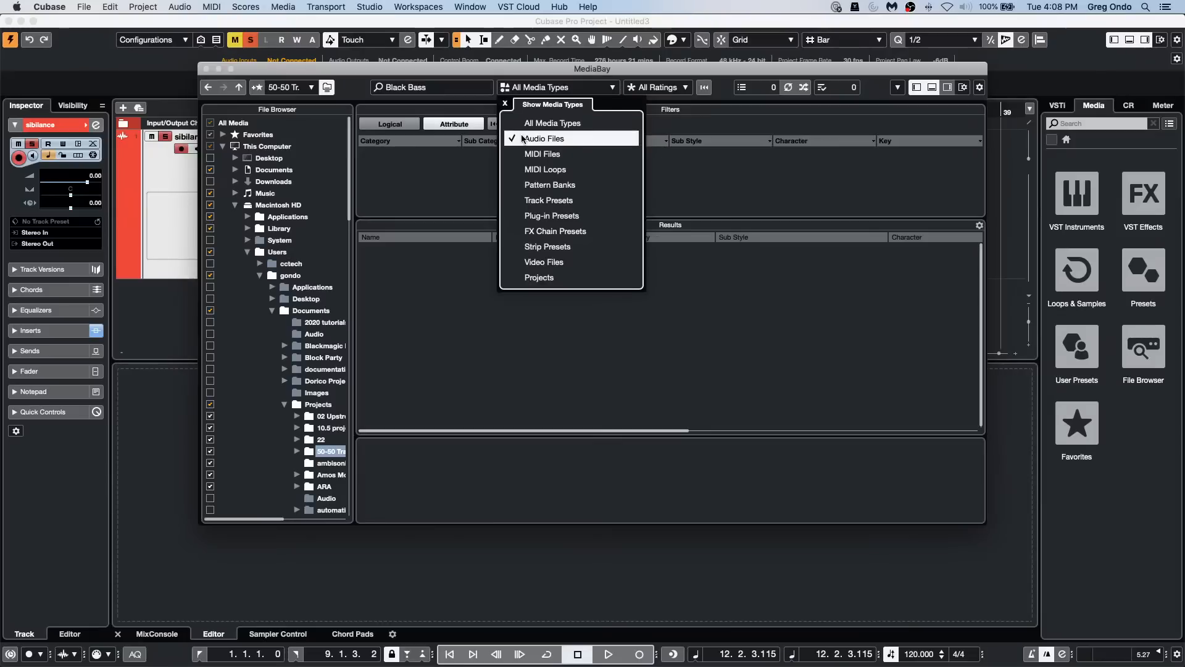
click(321, 432)
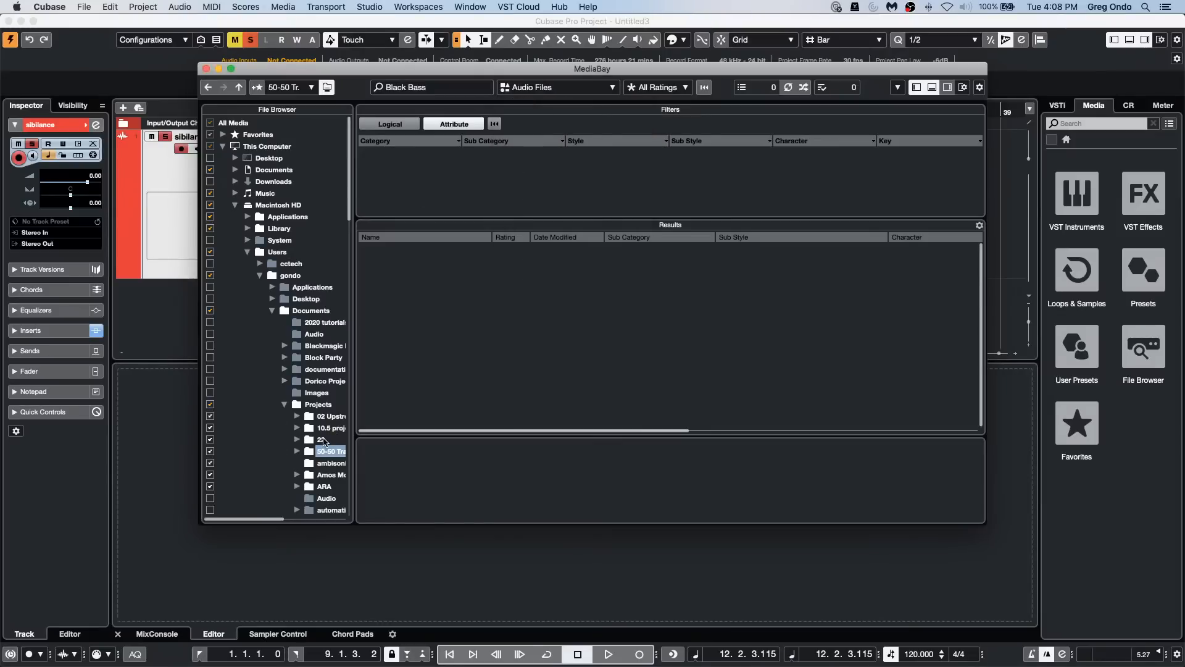
click(326, 463)
click(325, 486)
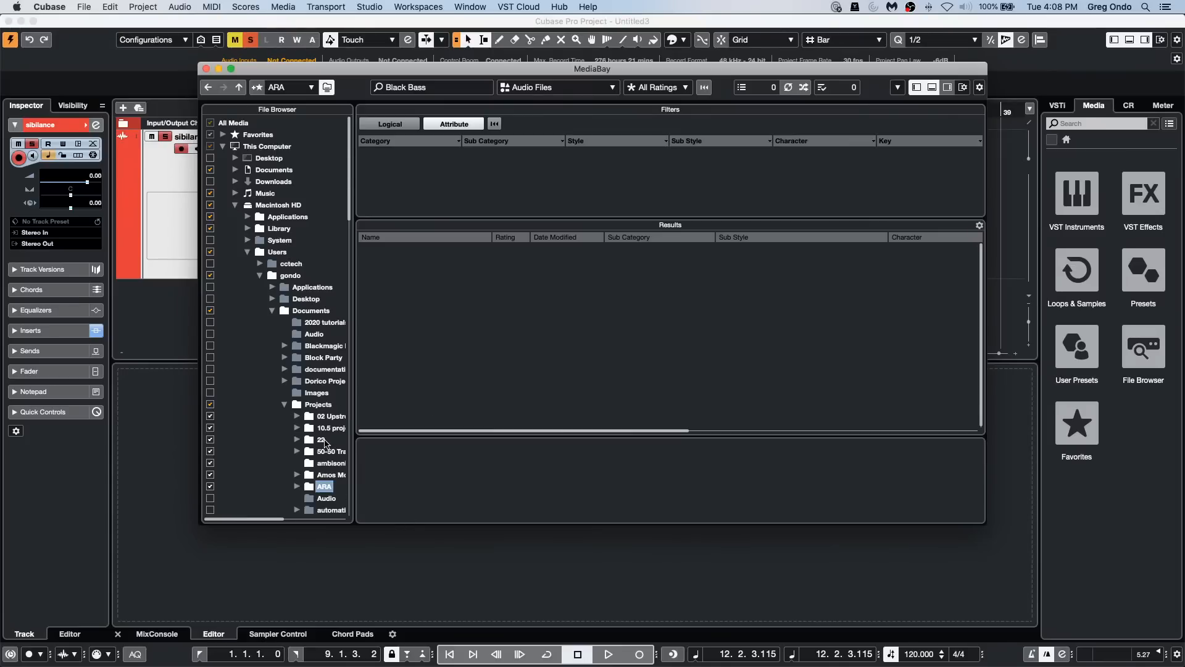
Step: Add the 22 folder inside Projects to the MediaBay favorites, naming the favorite with a person's first name
right_click(320, 441)
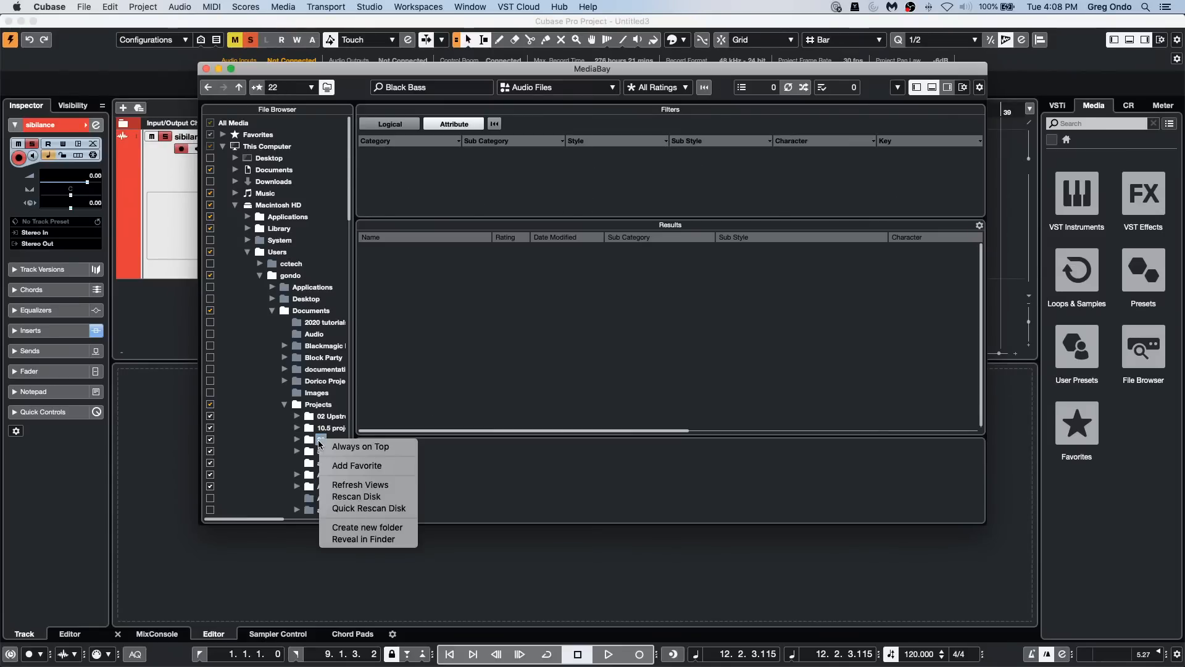
click(366, 466)
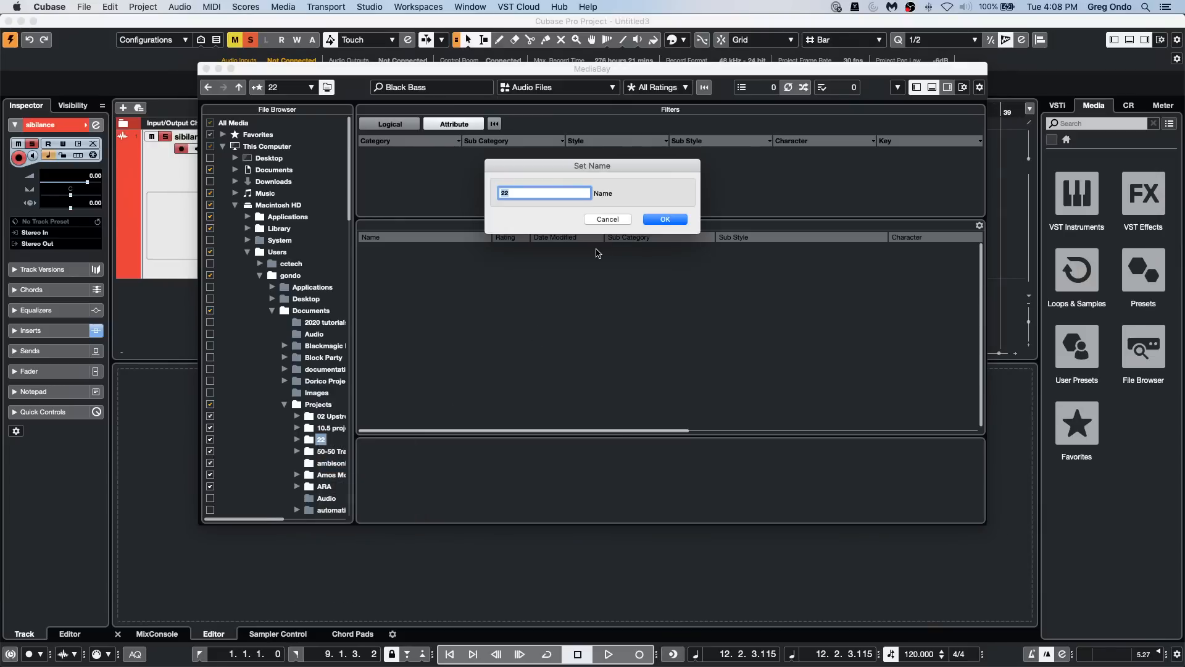
text(Rich)
click(666, 220)
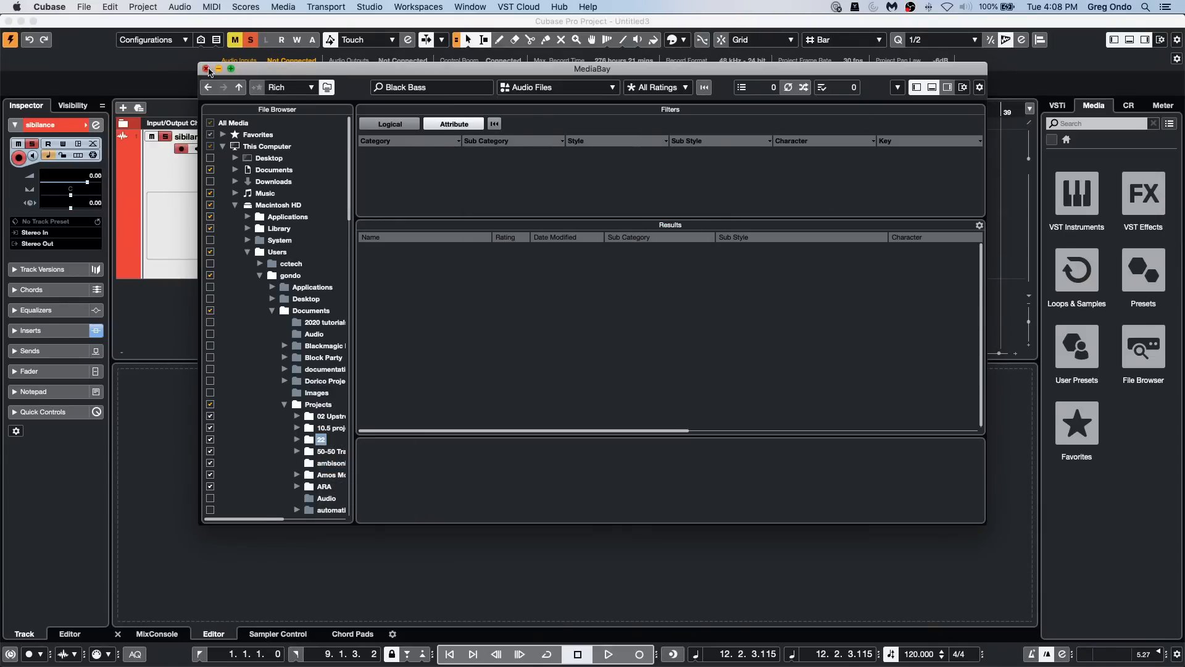
Step: Close the MediaBay, view the File Browser in the project window's media rack, and return to the rack's home page
click(206, 69)
click(1140, 369)
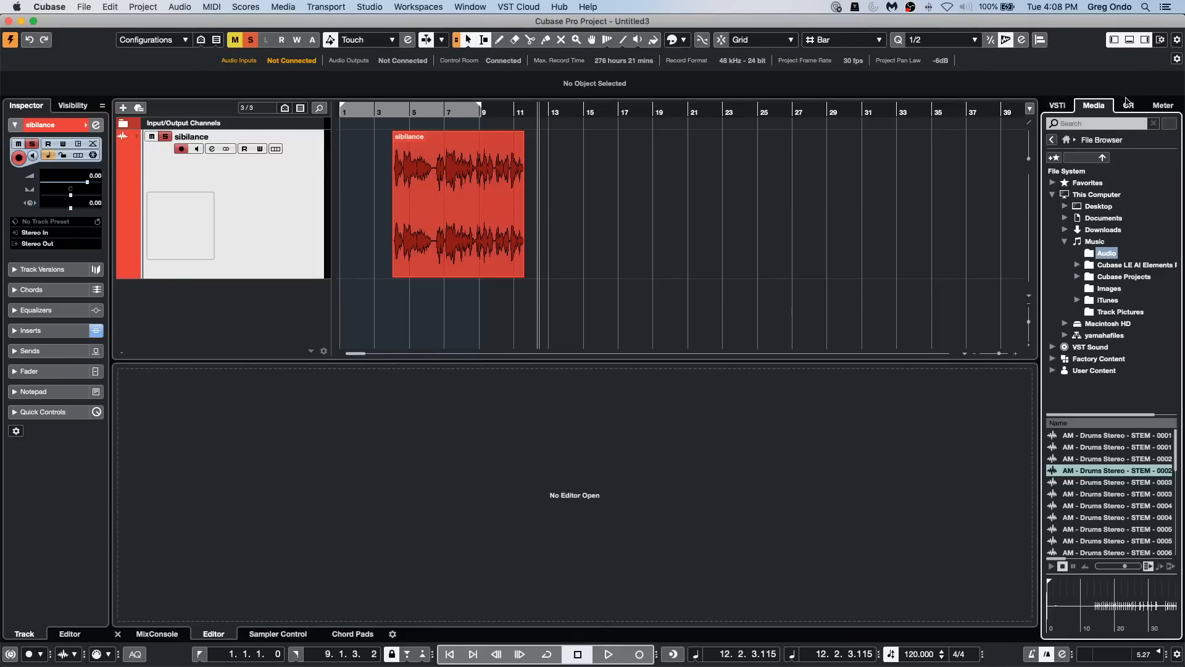
click(1068, 141)
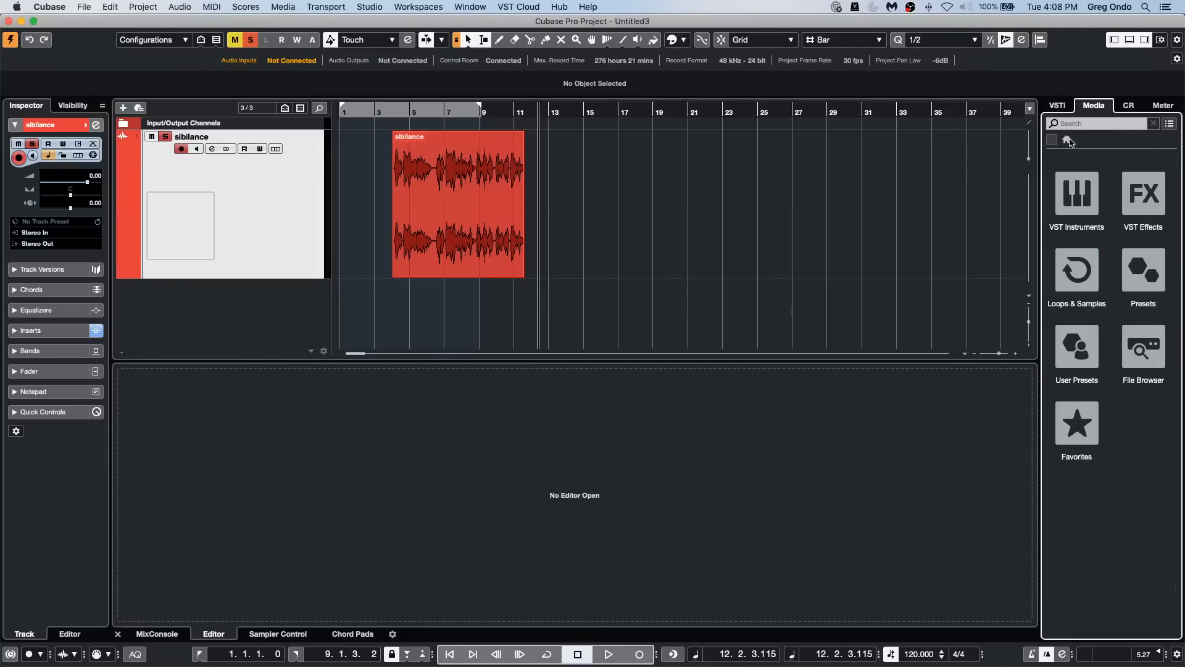
Step: Audition several loops in the favorite named 22, and return the media rack to its home page
click(1082, 424)
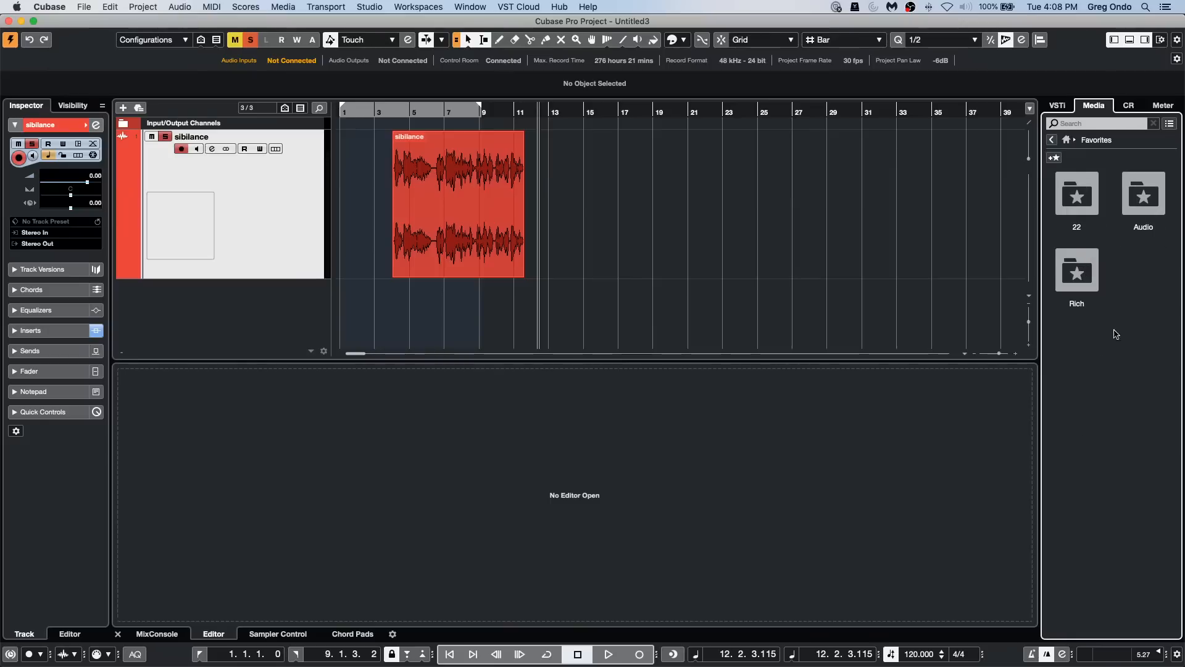
click(1086, 197)
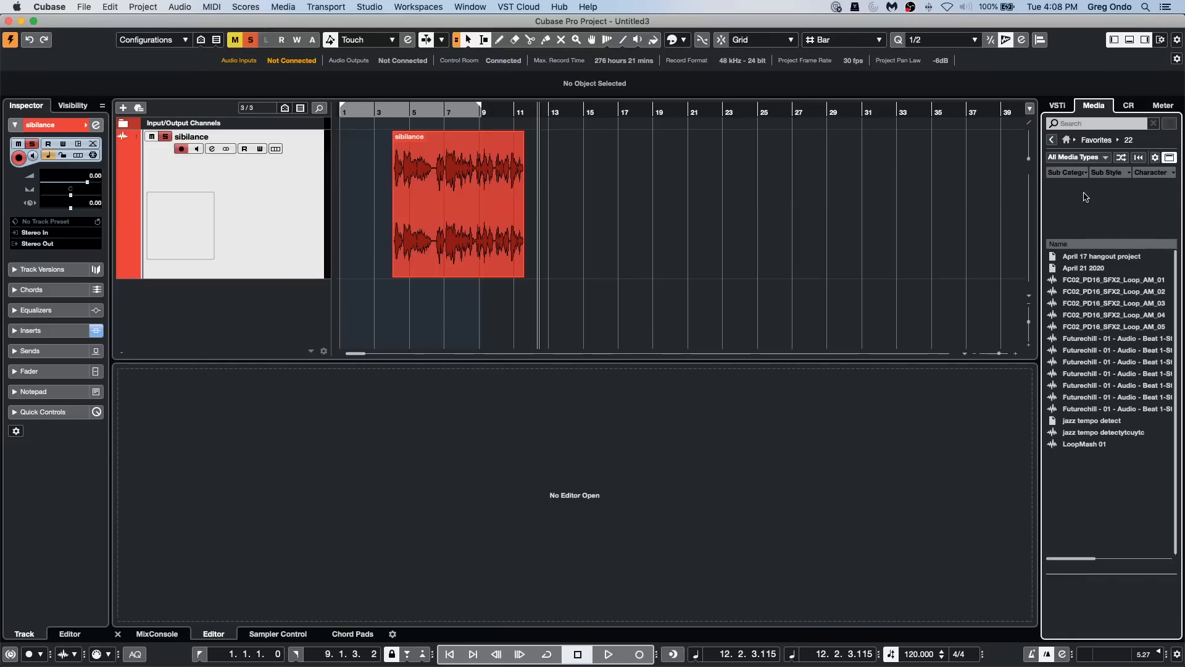
click(1116, 350)
click(1099, 375)
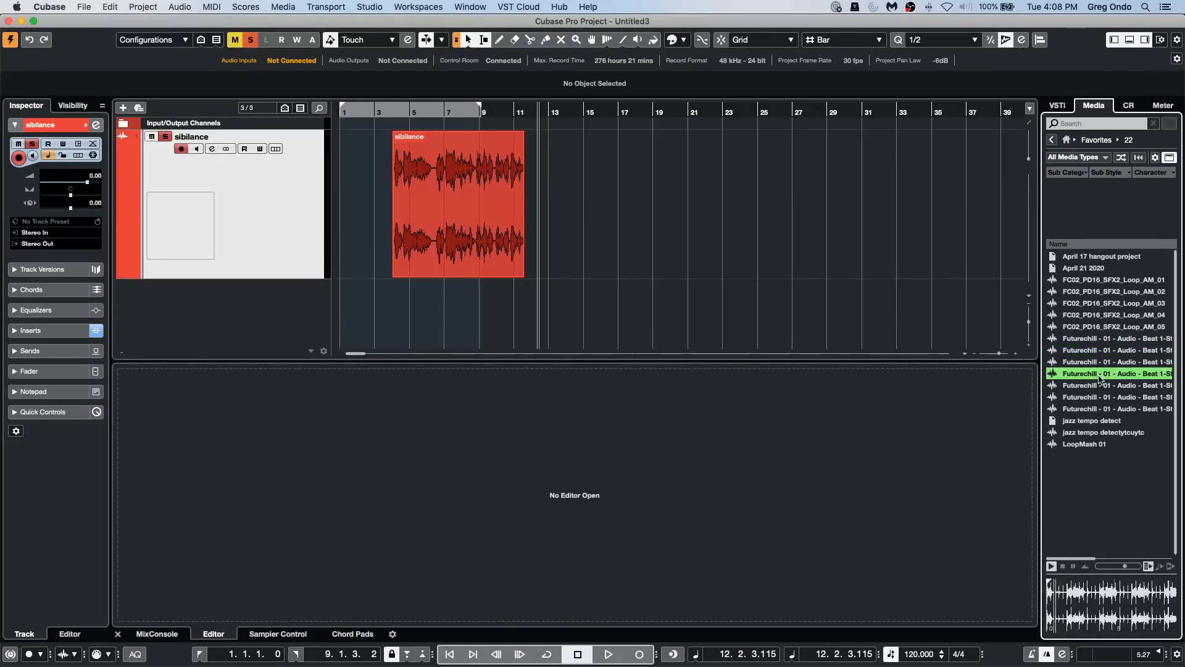
click(1099, 351)
click(1100, 327)
click(1098, 315)
click(1095, 292)
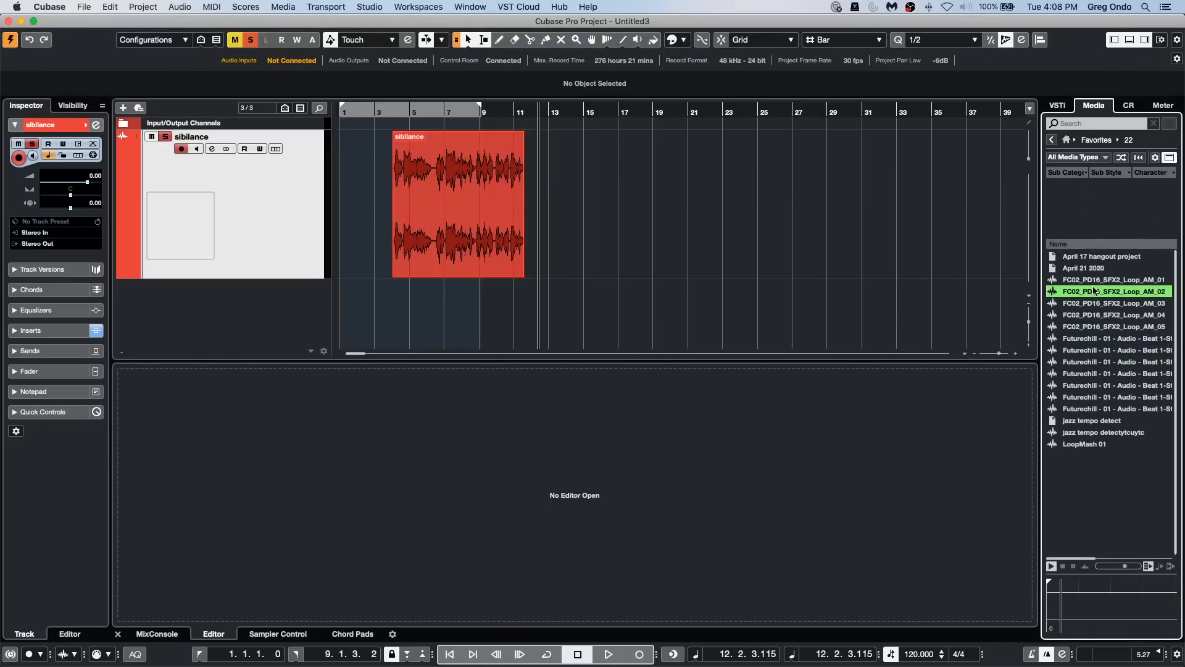
click(1086, 339)
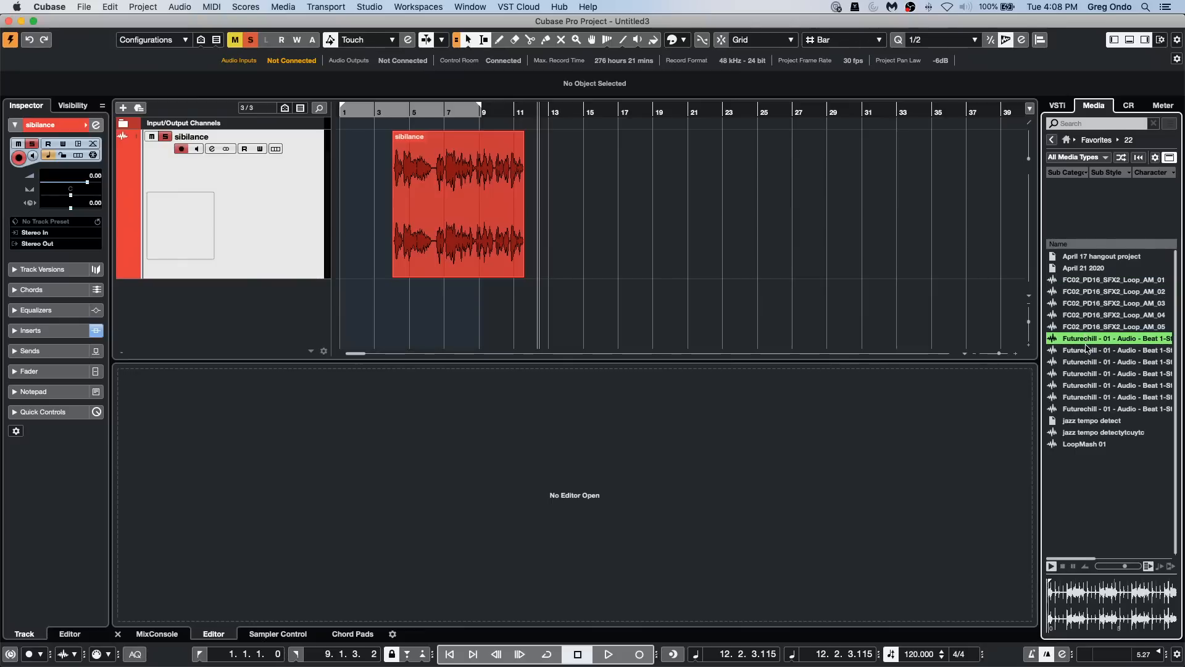
click(1052, 139)
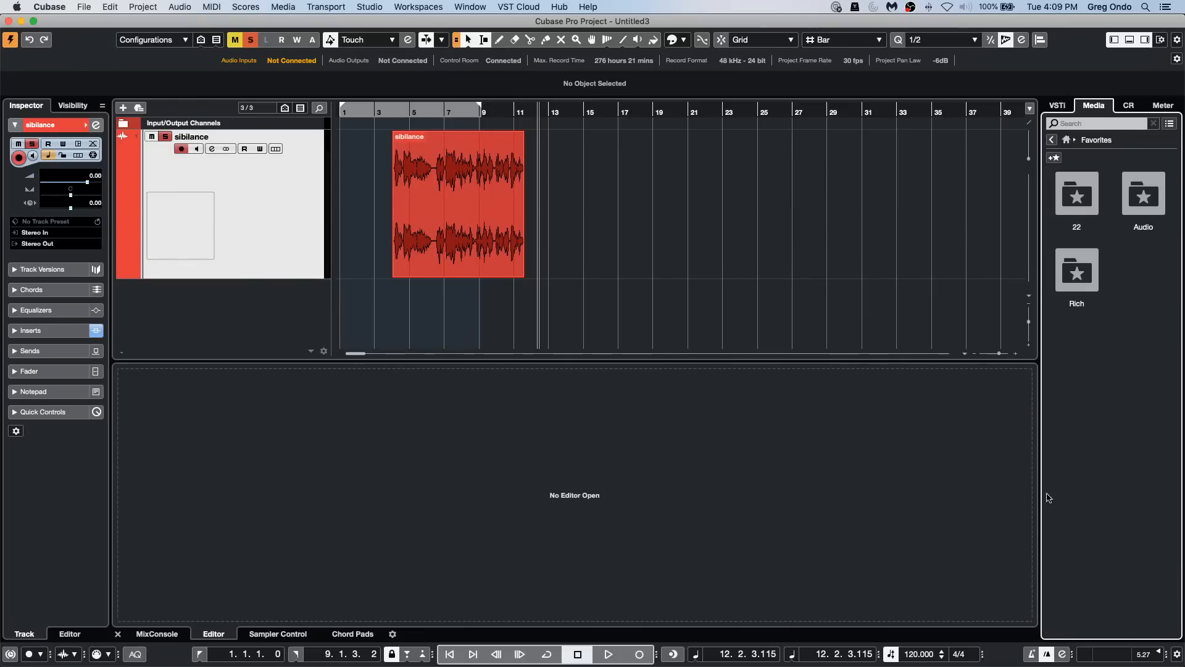
click(1052, 139)
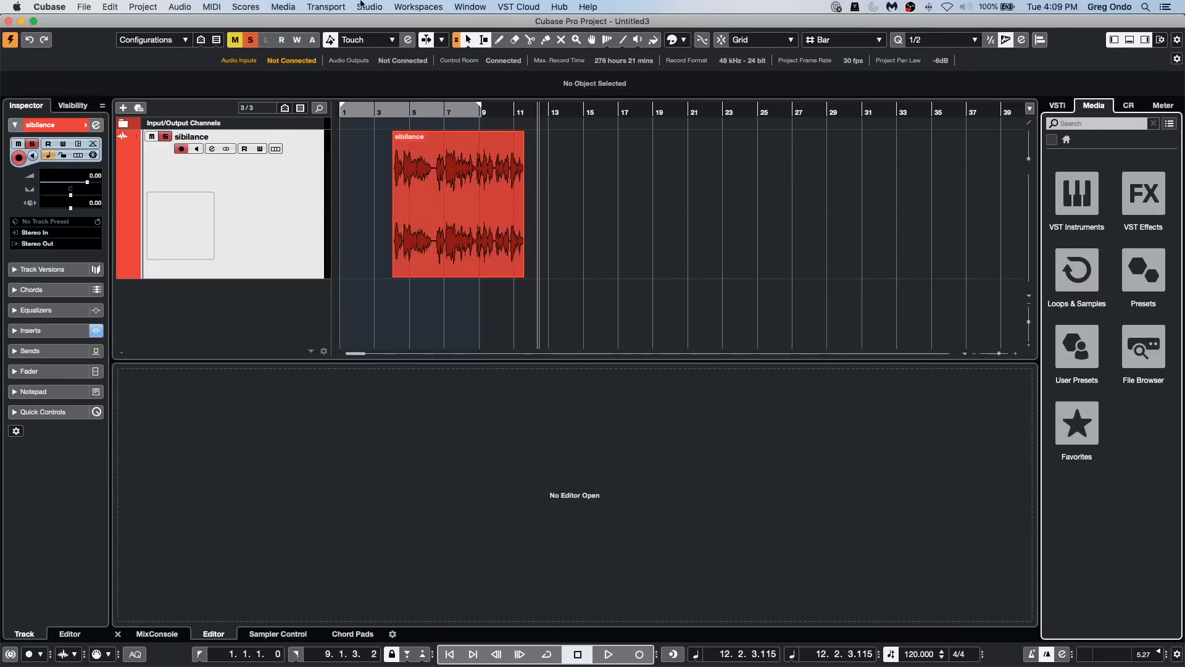
Step: Set the right locator to 2.4.3.77, just before bar 3, and move the project cursor to the project start
alt+click(372, 108)
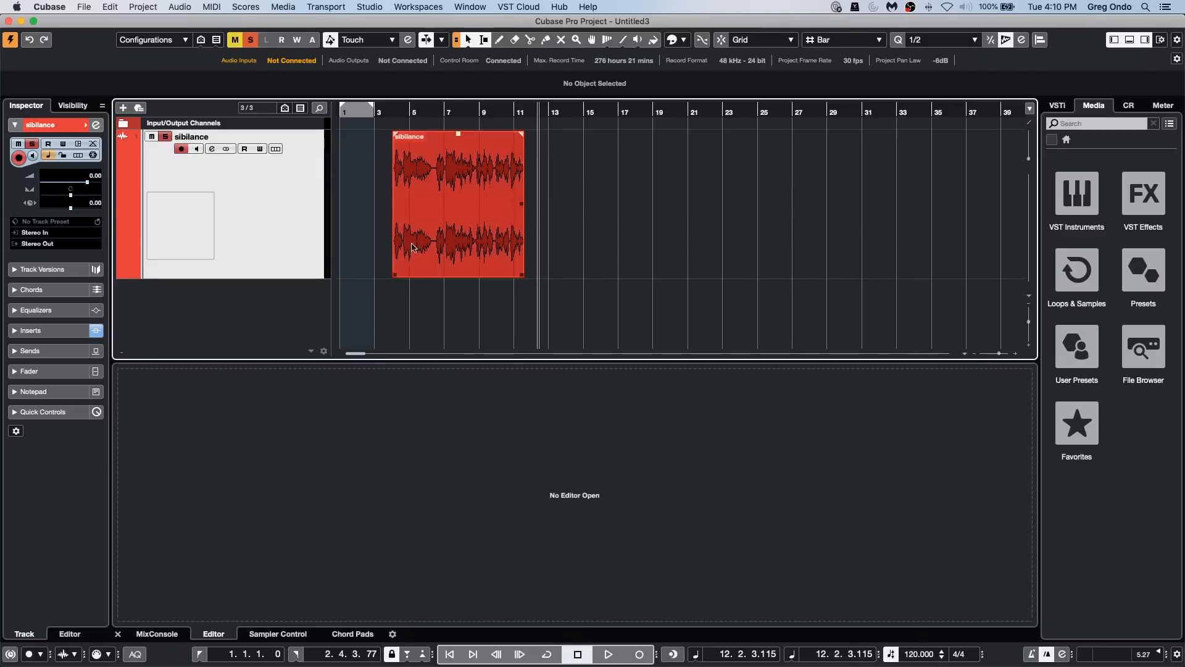
drag(355, 113, 237, 105)
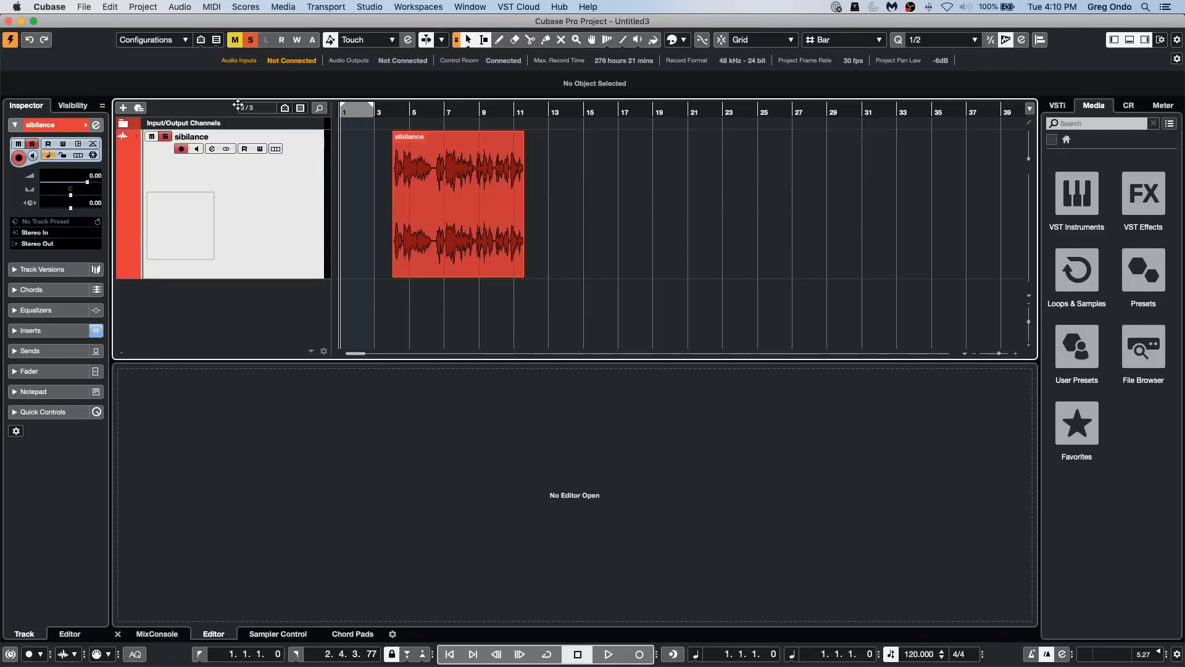
Step: Record a short test take on the sibilance track from the project start, and delete the recorded event
click(632, 655)
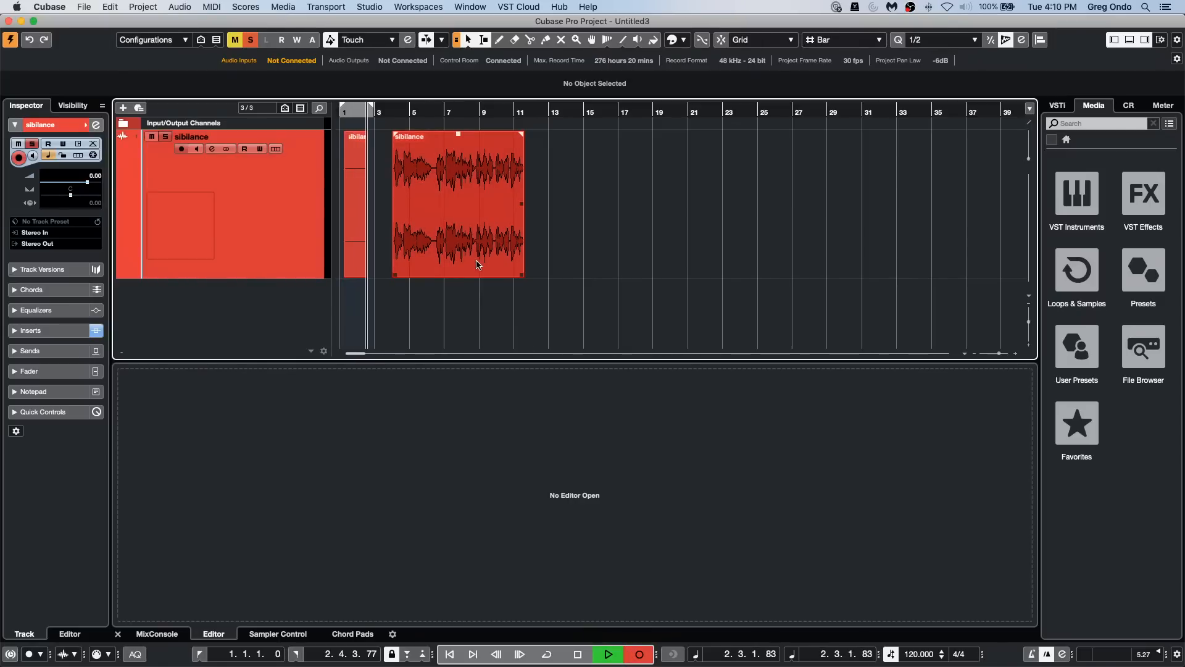
key(space)
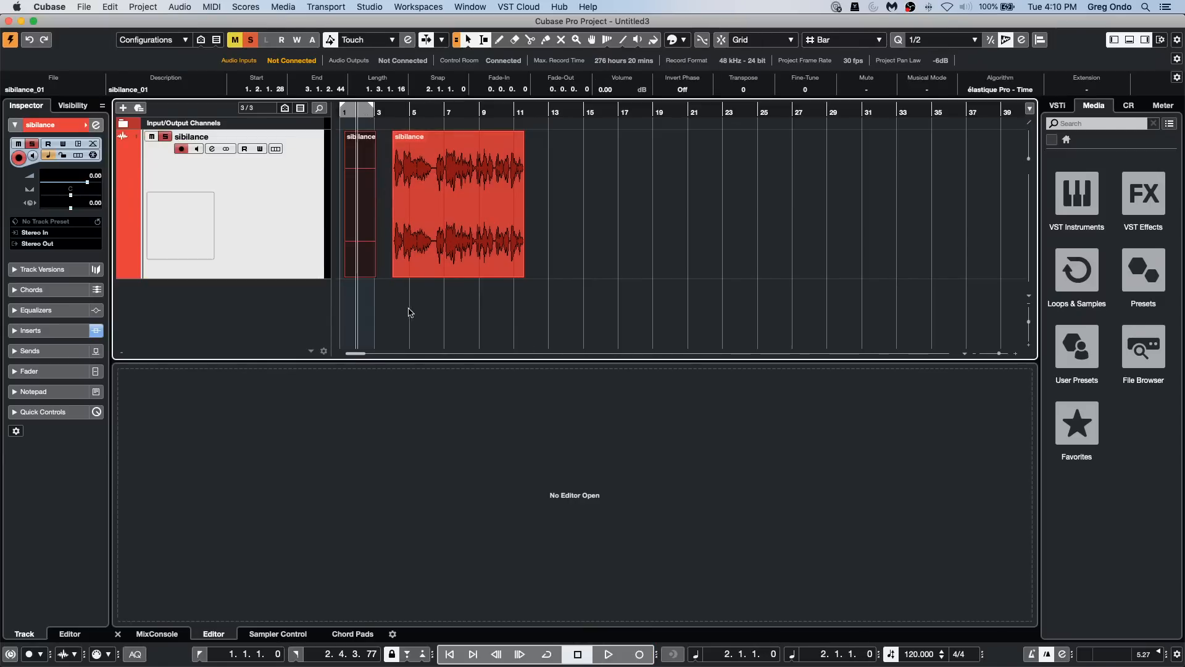
key(Delete)
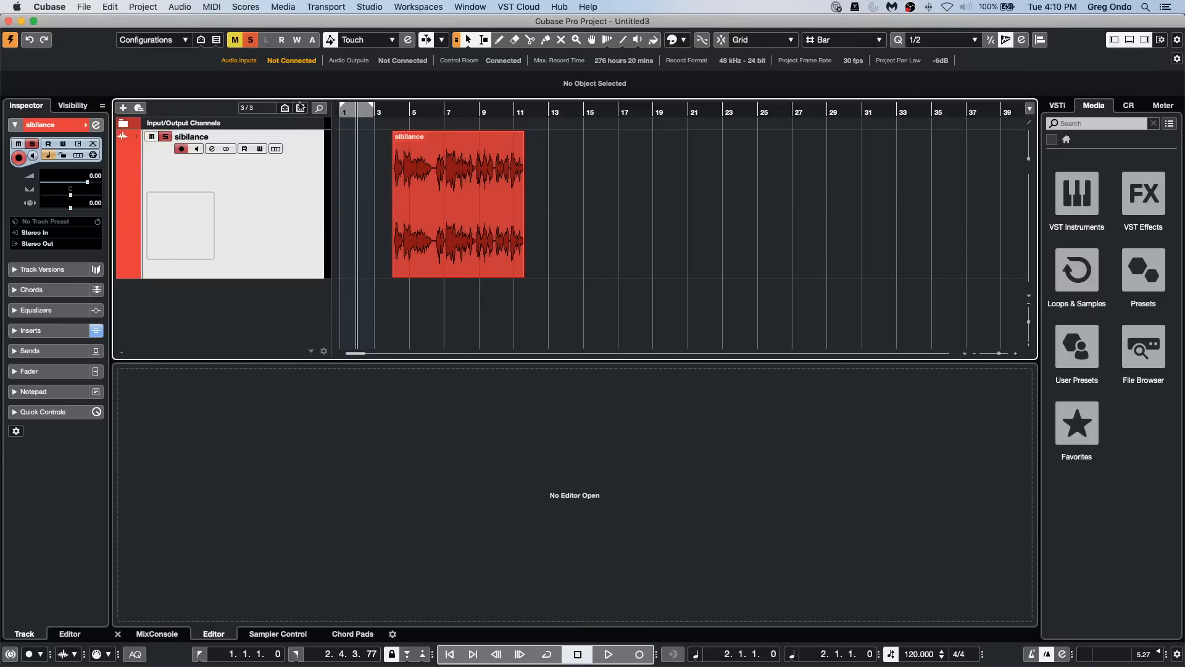
Step: Activate cycle playback for the locator range over the first two bars, and return the project cursor to the project start
click(355, 112)
click(362, 108)
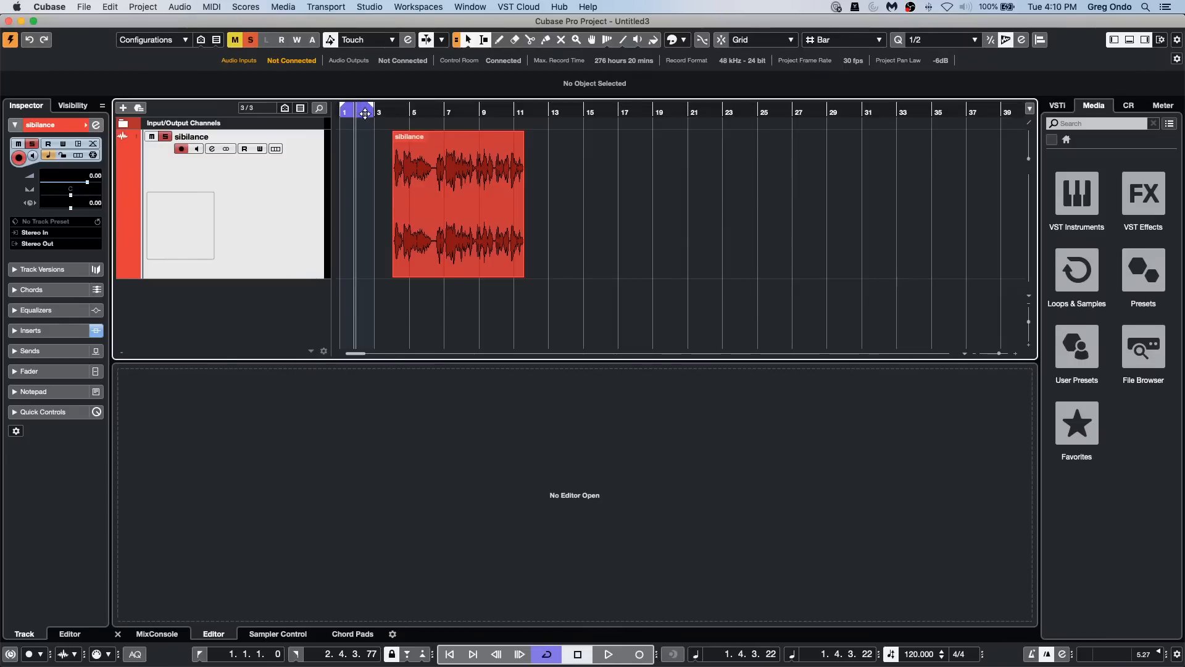
drag(364, 113, 295, 135)
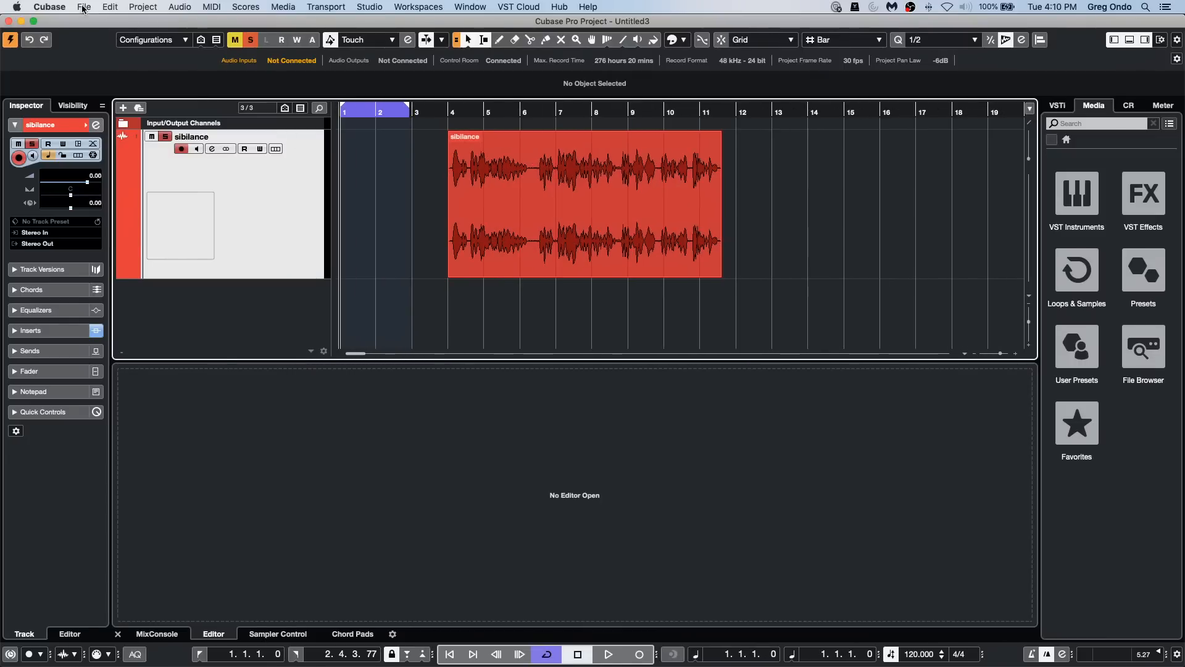
Step: Look through the Editing pages of the Preferences, from Audio to Tools, and the Editors page for an event color option
click(62, 8)
click(67, 40)
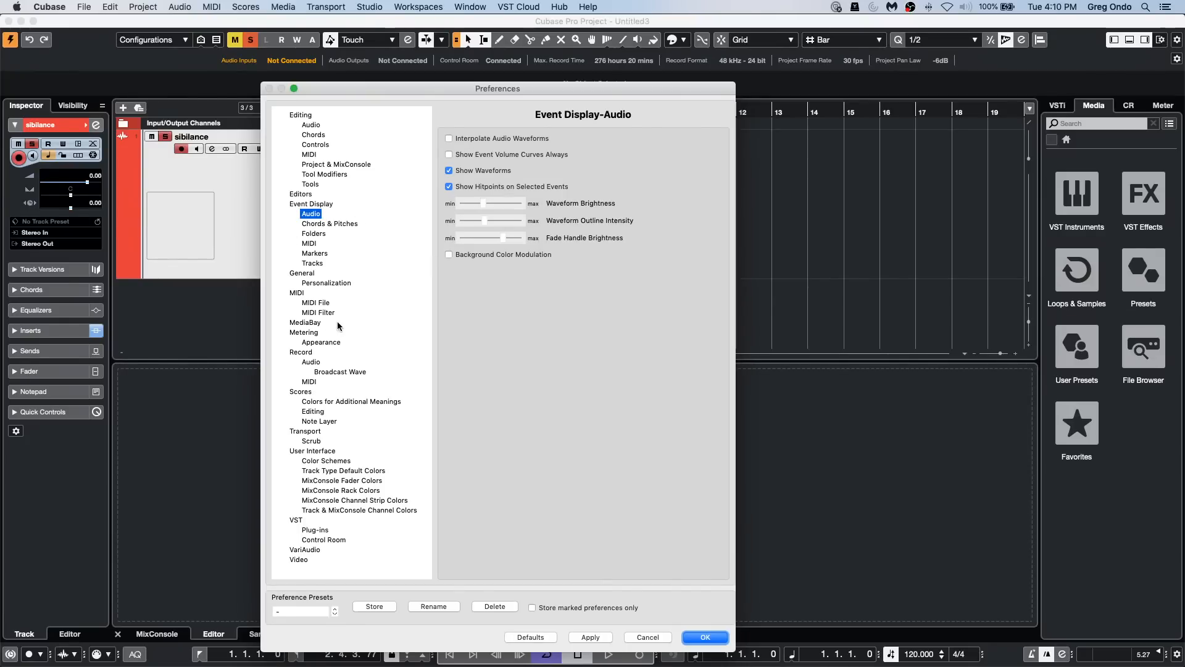
click(307, 117)
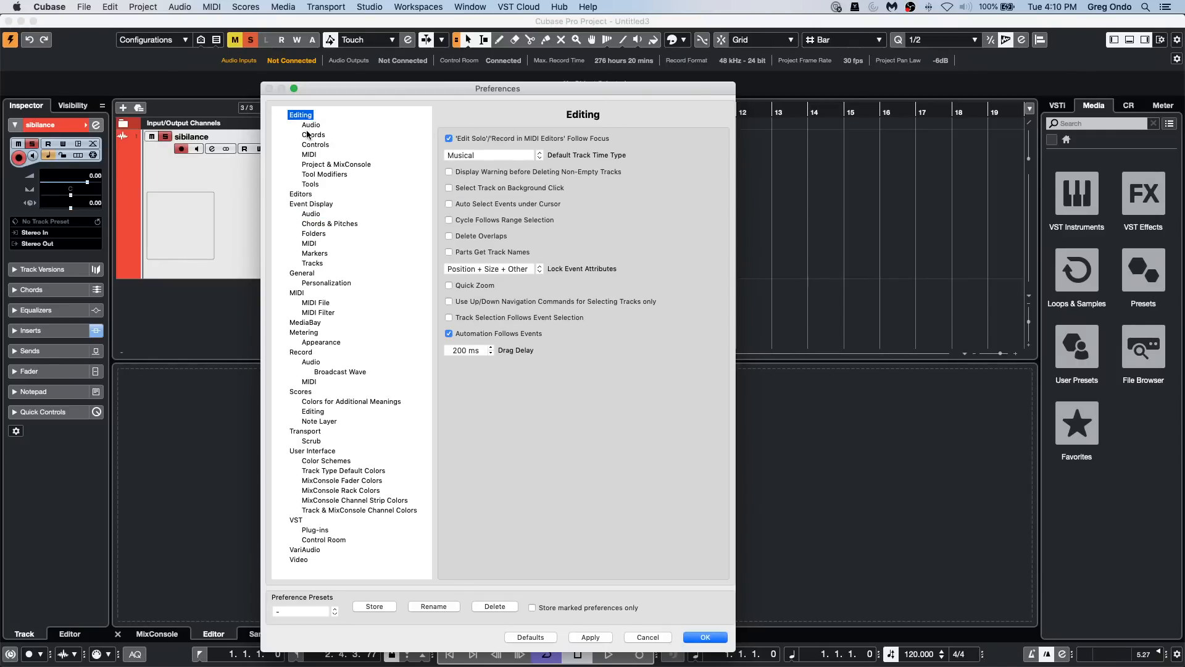
key(Down)
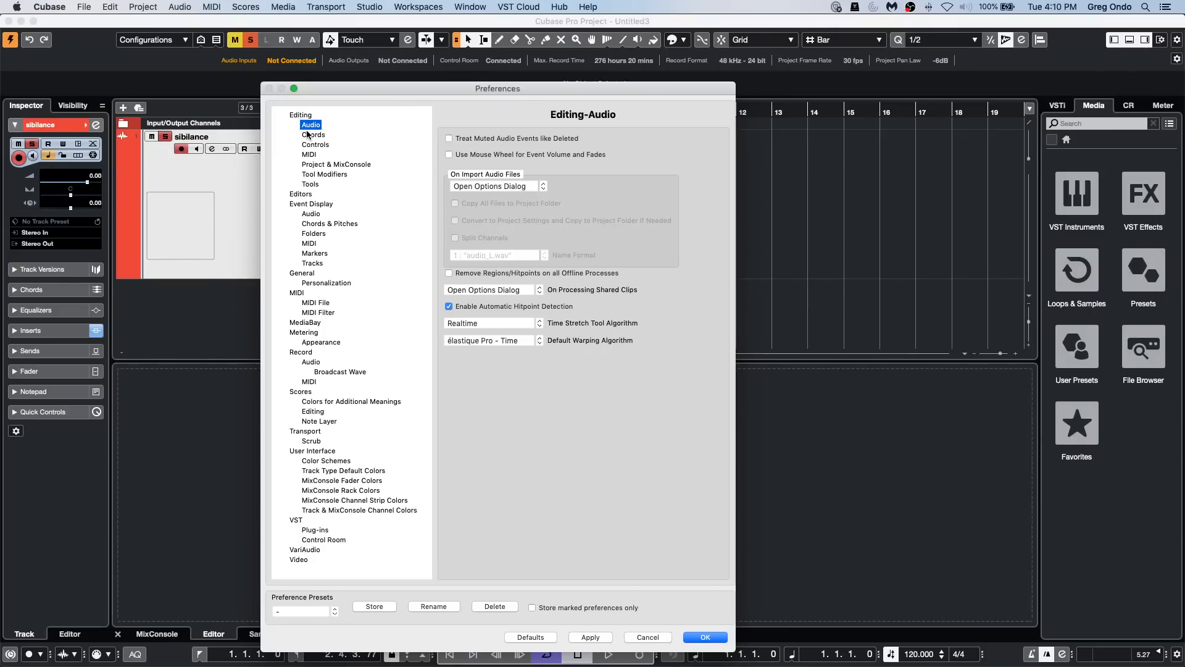
click(308, 135)
key(Down)
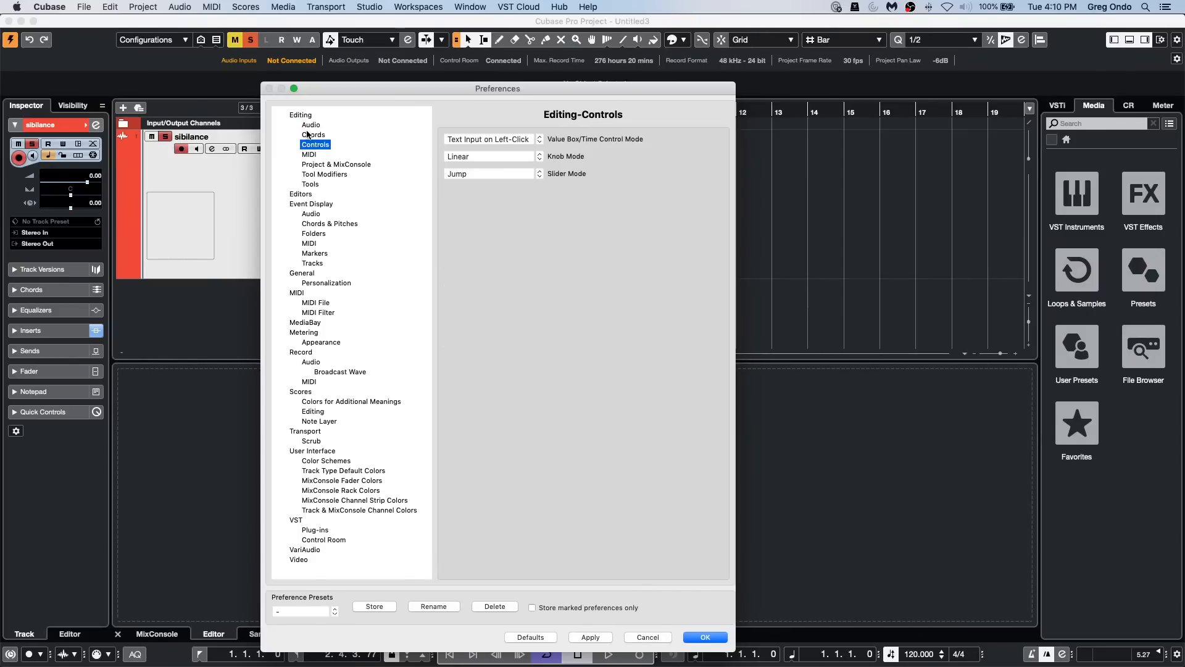
key(Down)
key(Down)
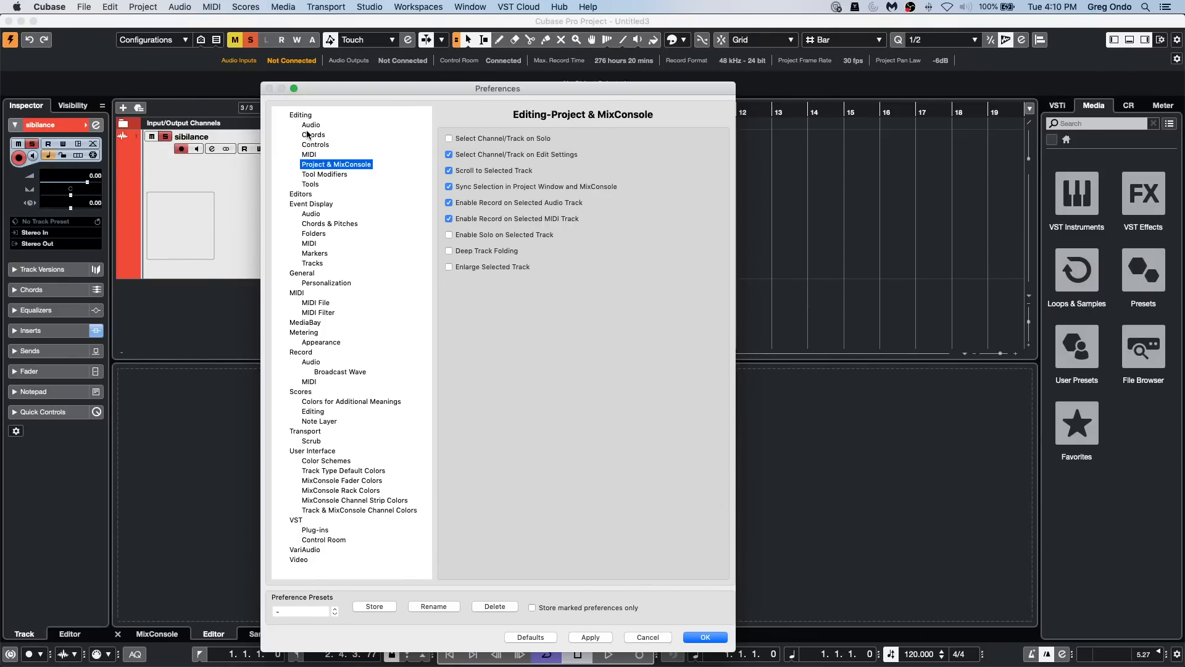
key(Down)
key(Down)
key(Down)
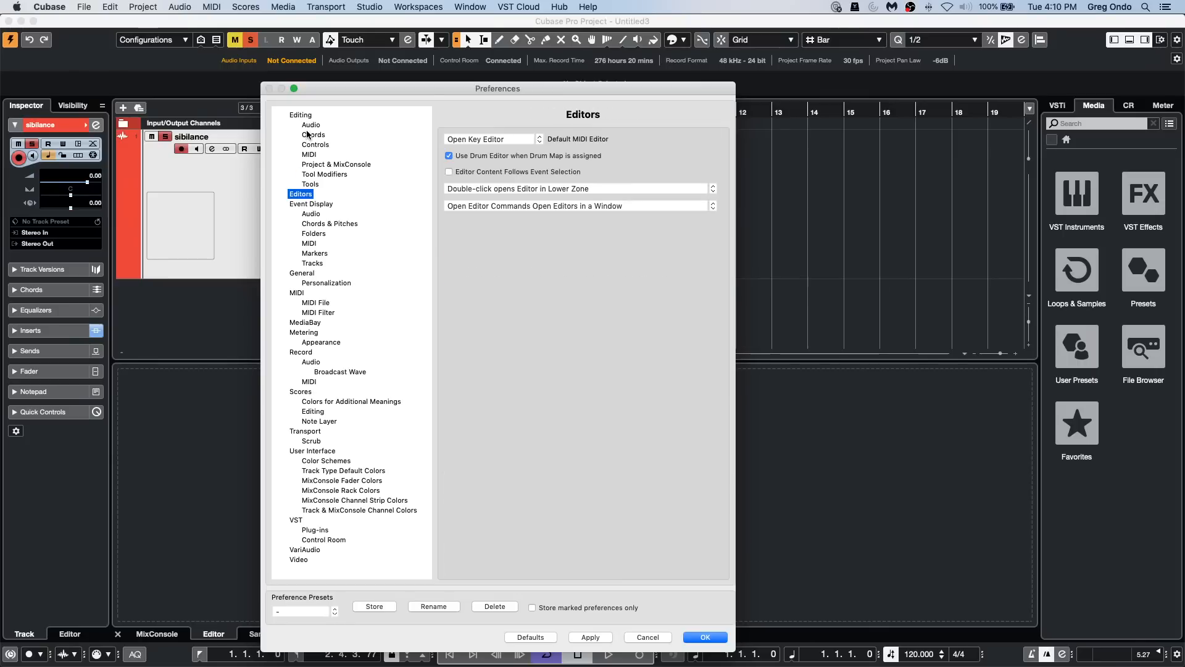
Step: Check the Event Display preferences, including the Audio, Markers and Tracks pages, and close the Preferences
click(304, 205)
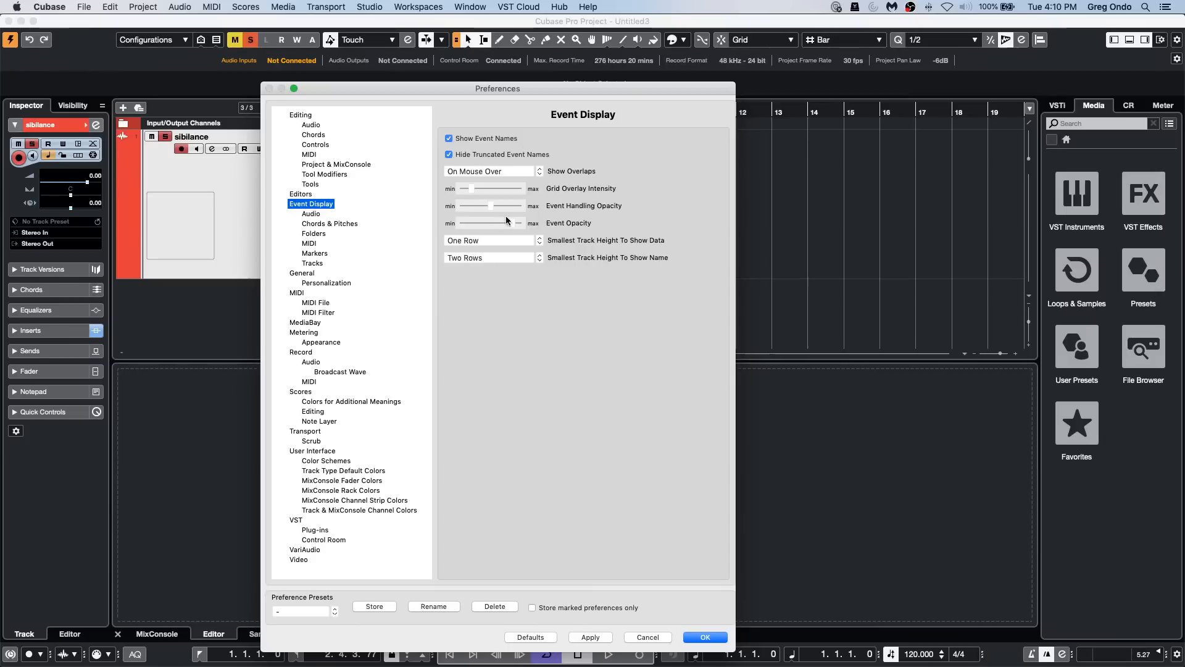
click(316, 214)
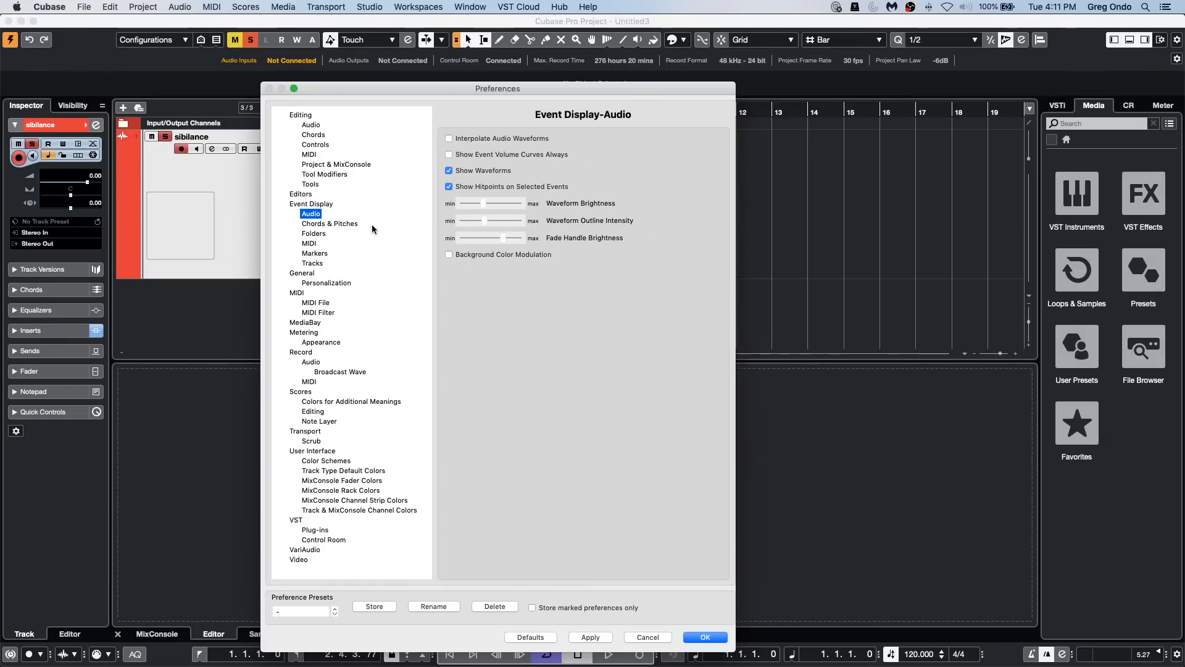
click(318, 263)
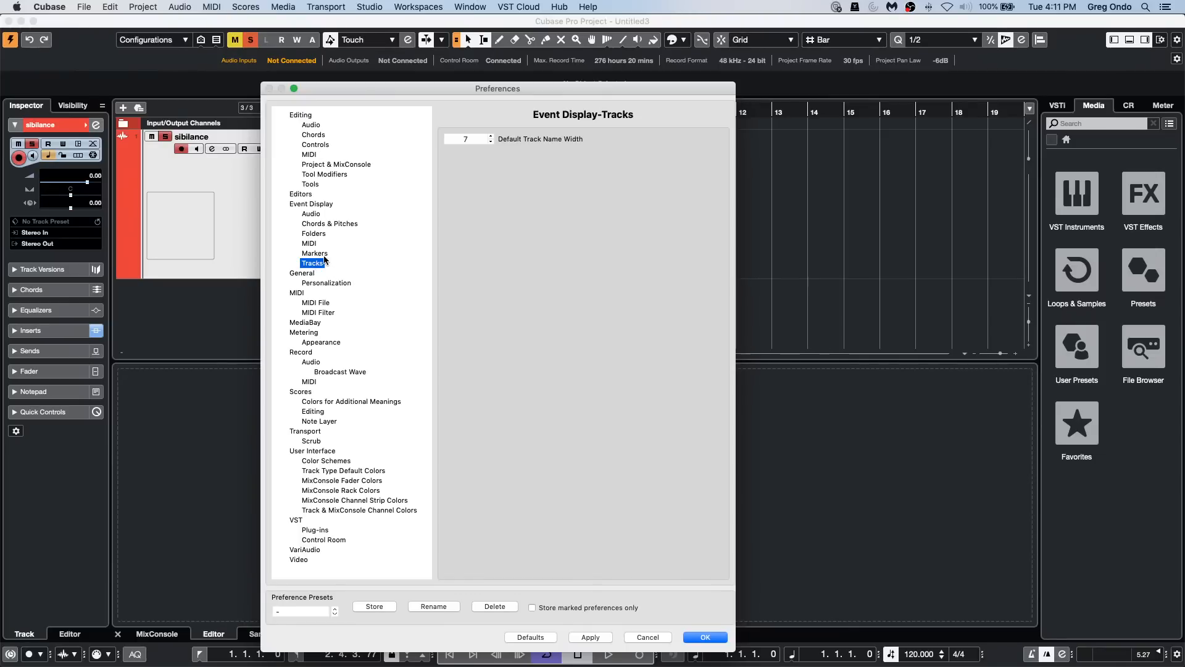
click(325, 254)
click(314, 204)
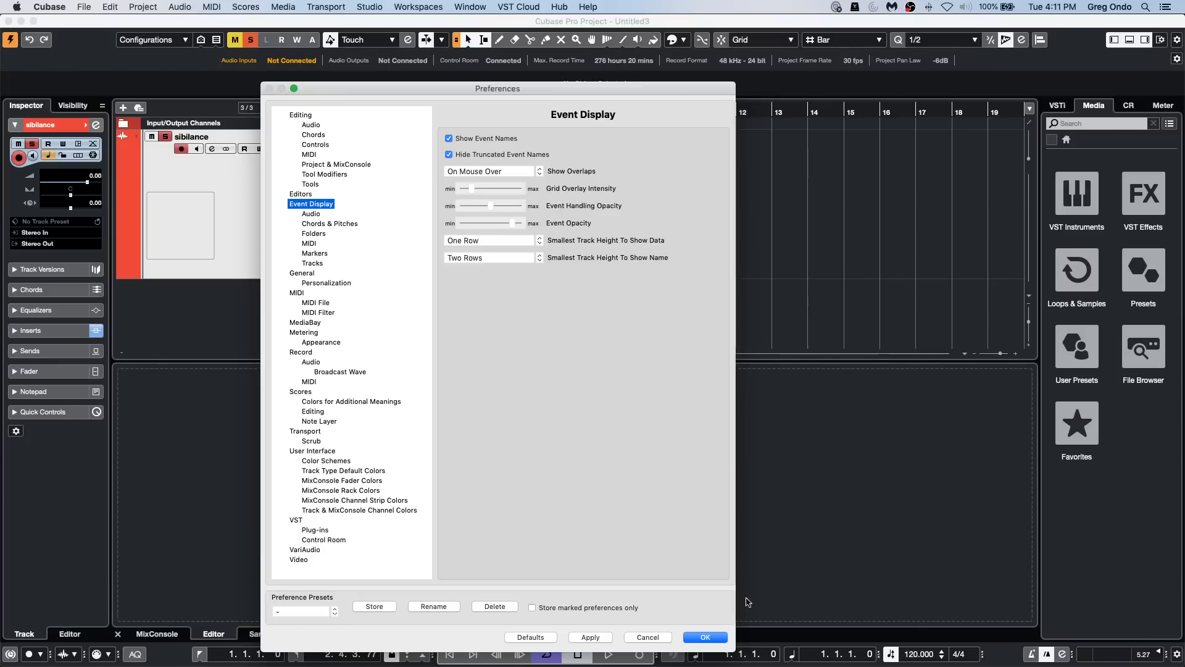
click(705, 637)
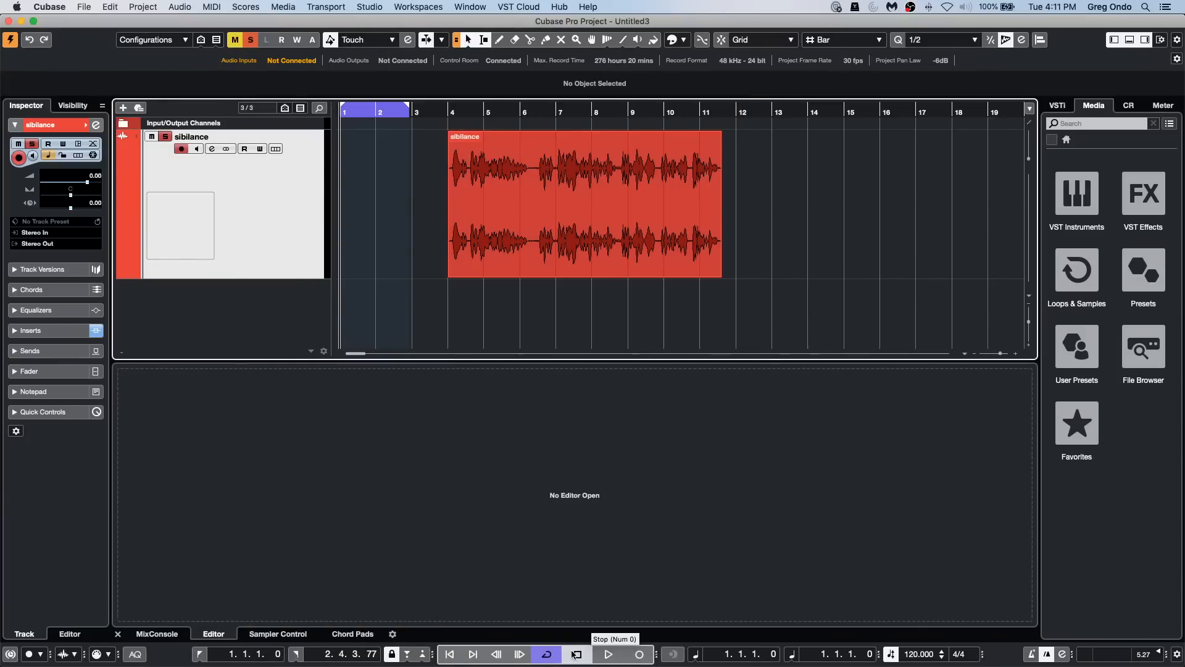
Step: Record four takes in cycle mode on the sibilance track over the first two bars
click(608, 655)
click(640, 654)
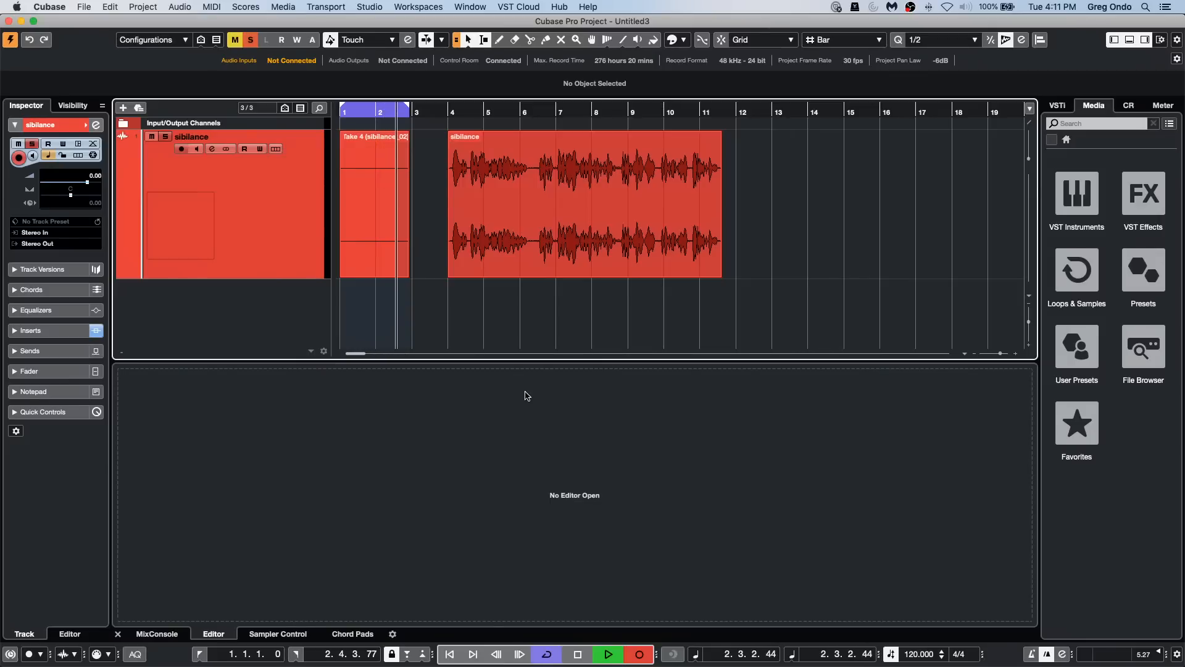
key(space)
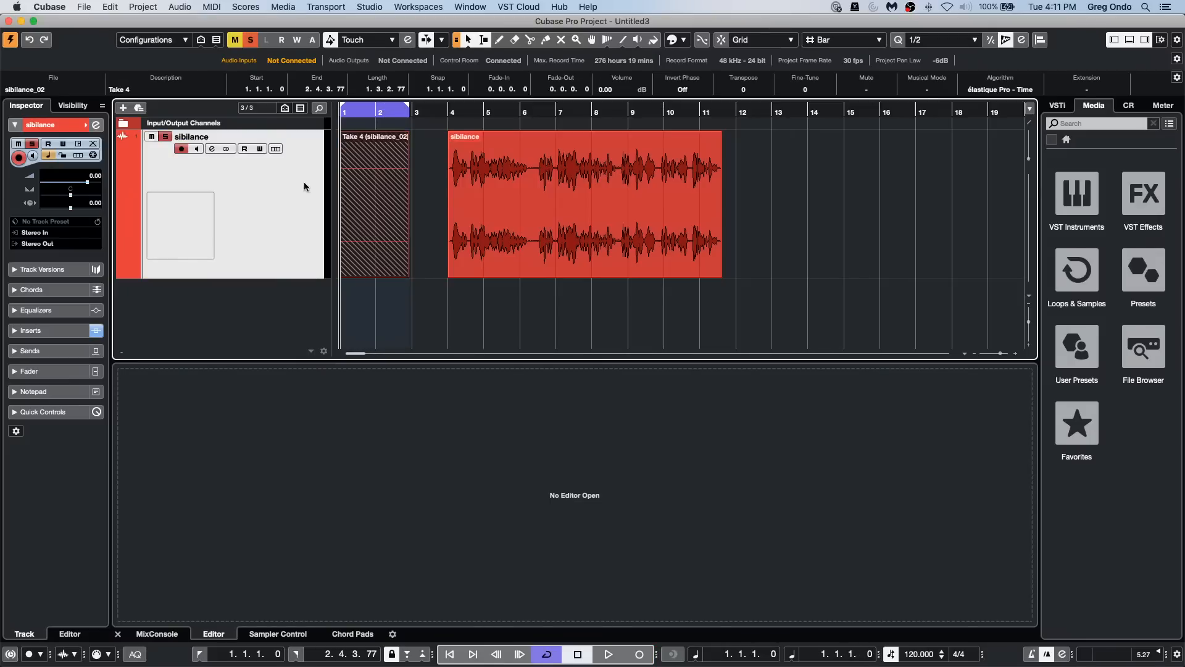
Step: Show the lanes of the sibilance track and hide the lower zone to make room for the recorded takes
click(275, 149)
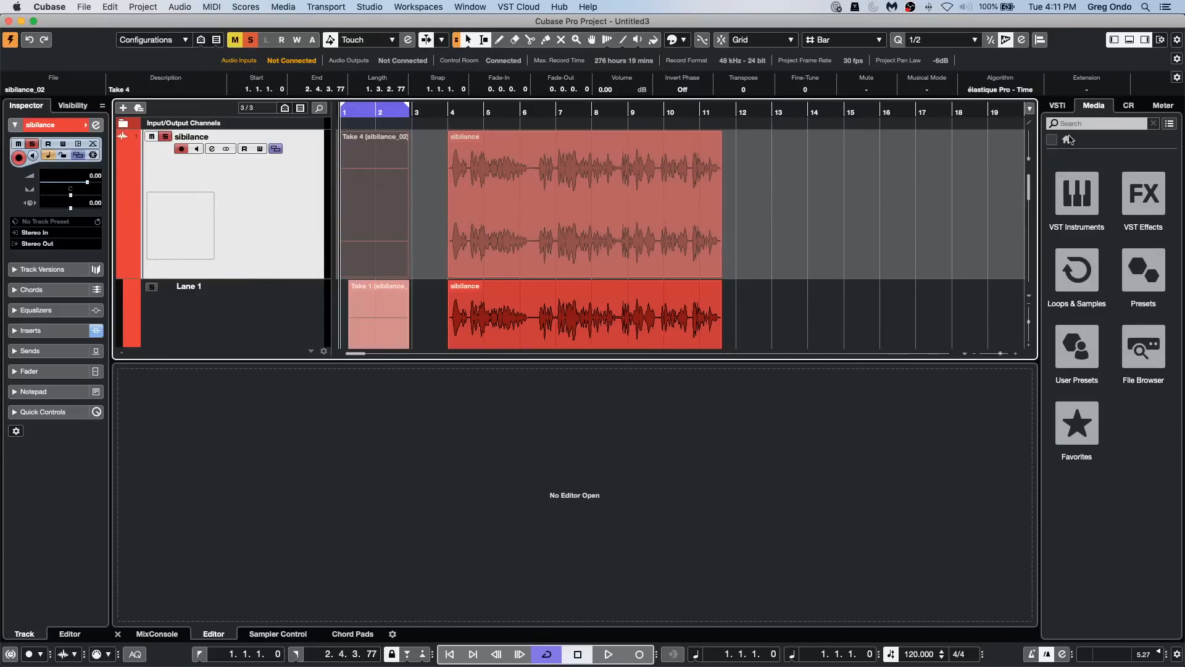
click(1130, 40)
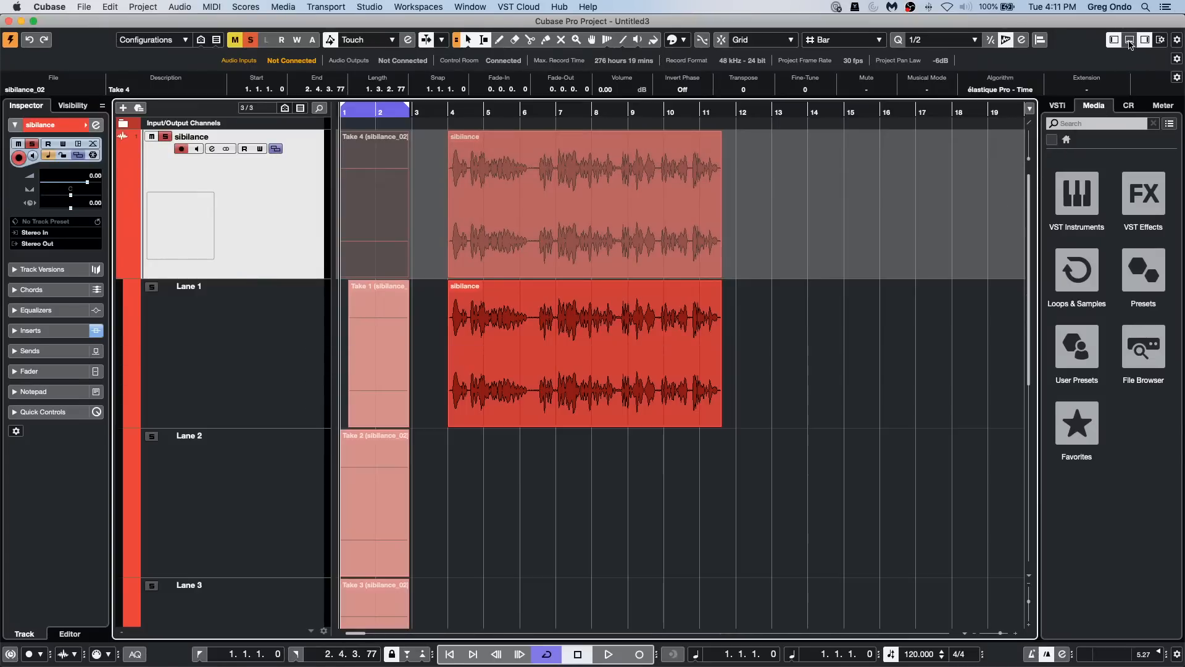
scroll(688, 346, down, 5)
click(616, 386)
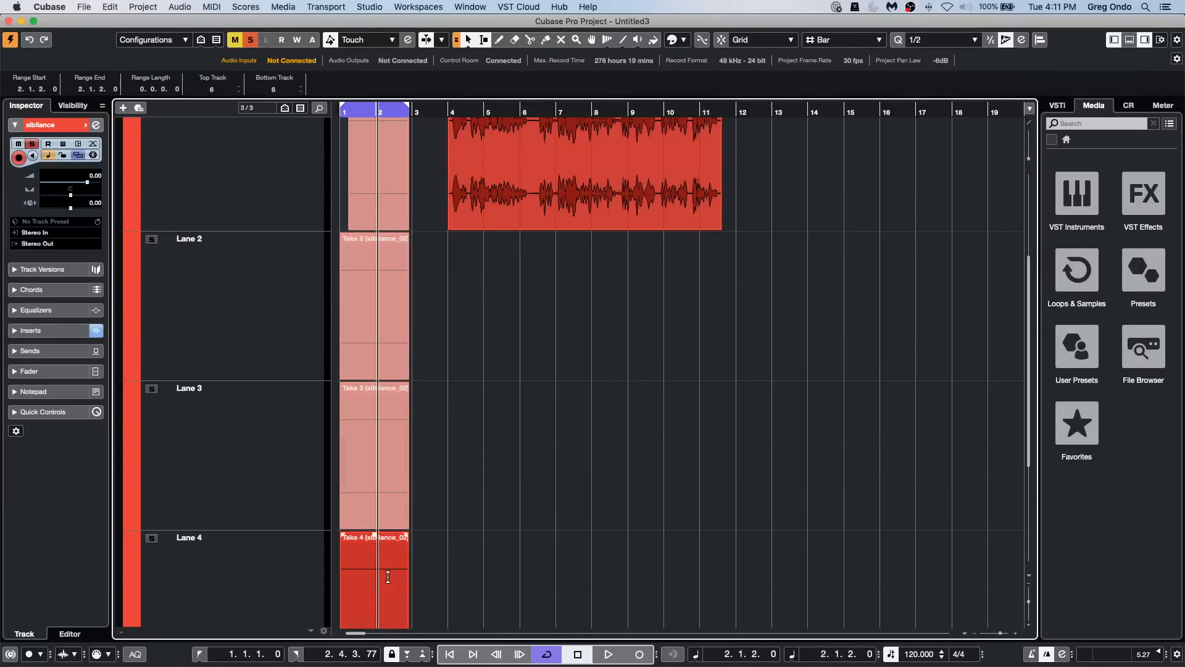
Step: Color the Take 3 event in Lane 3 dark yellow
click(377, 516)
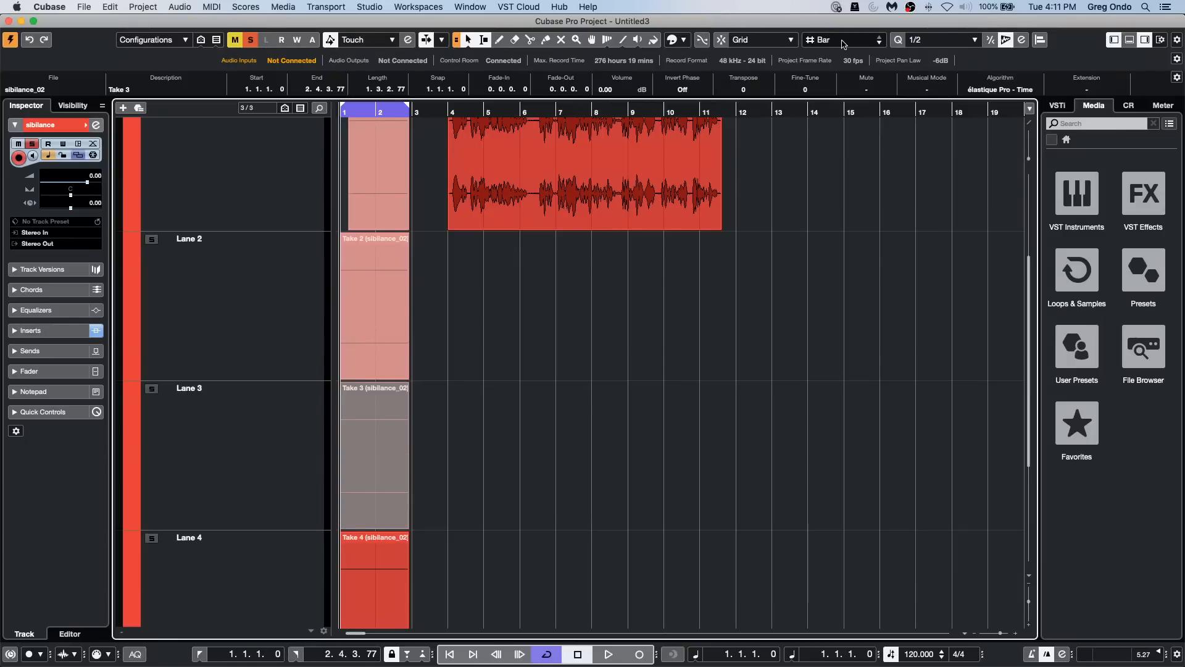
click(674, 40)
click(723, 75)
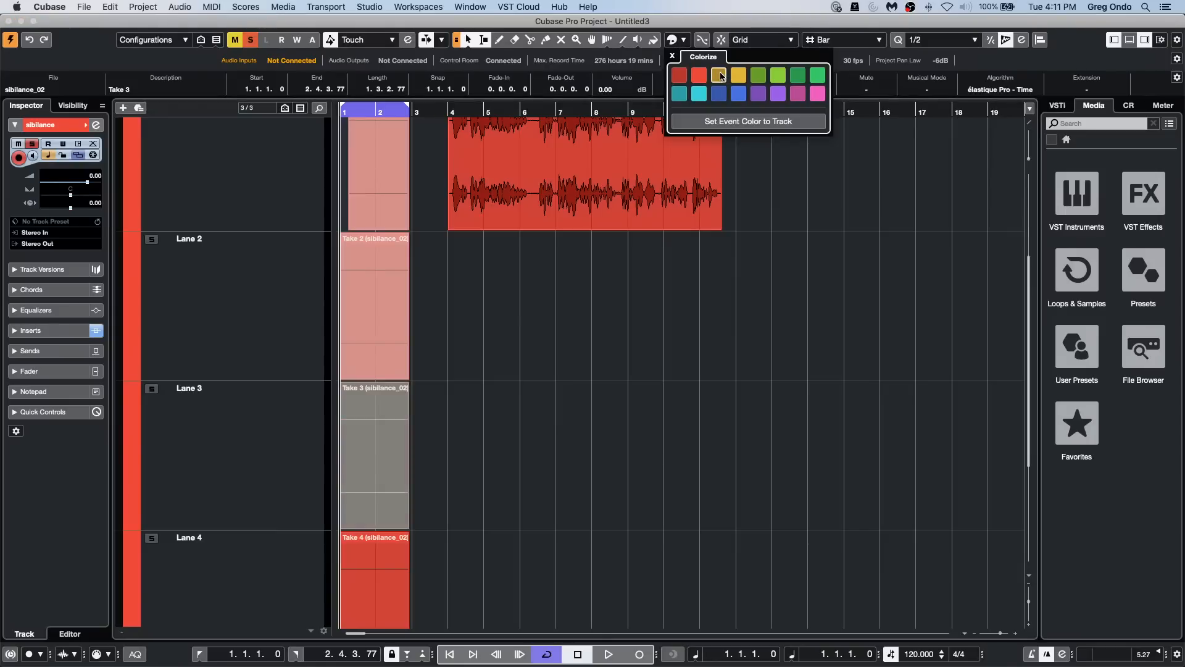
Step: Color the Take 2 event in Lane 2 dark green
click(380, 344)
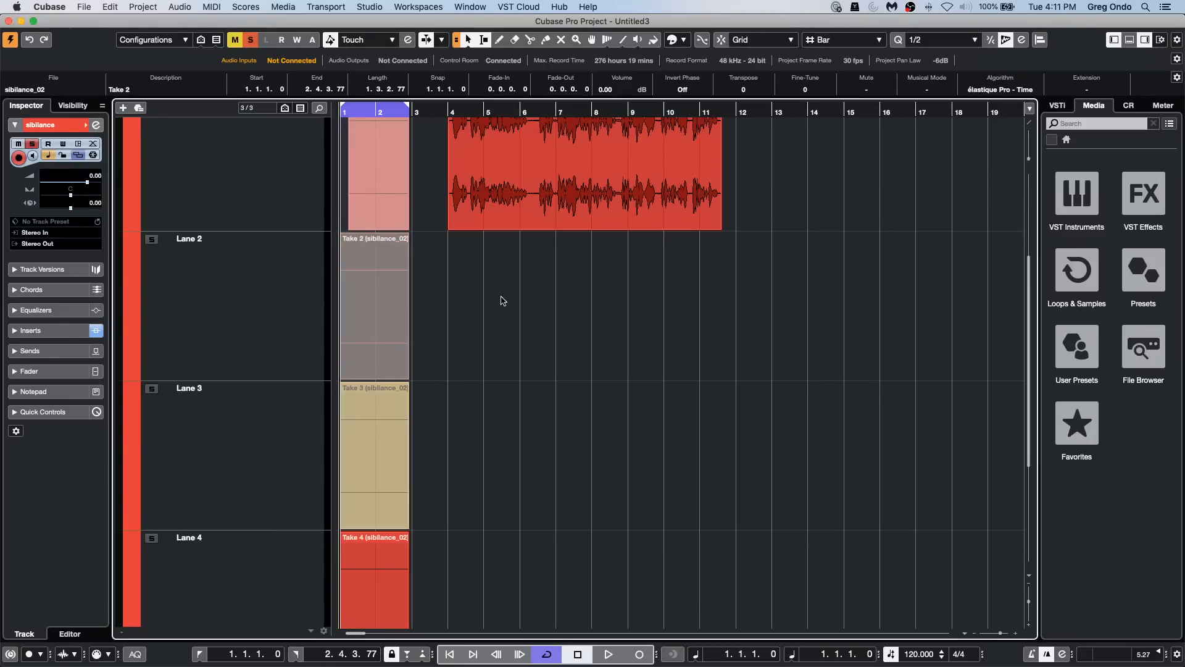
click(684, 40)
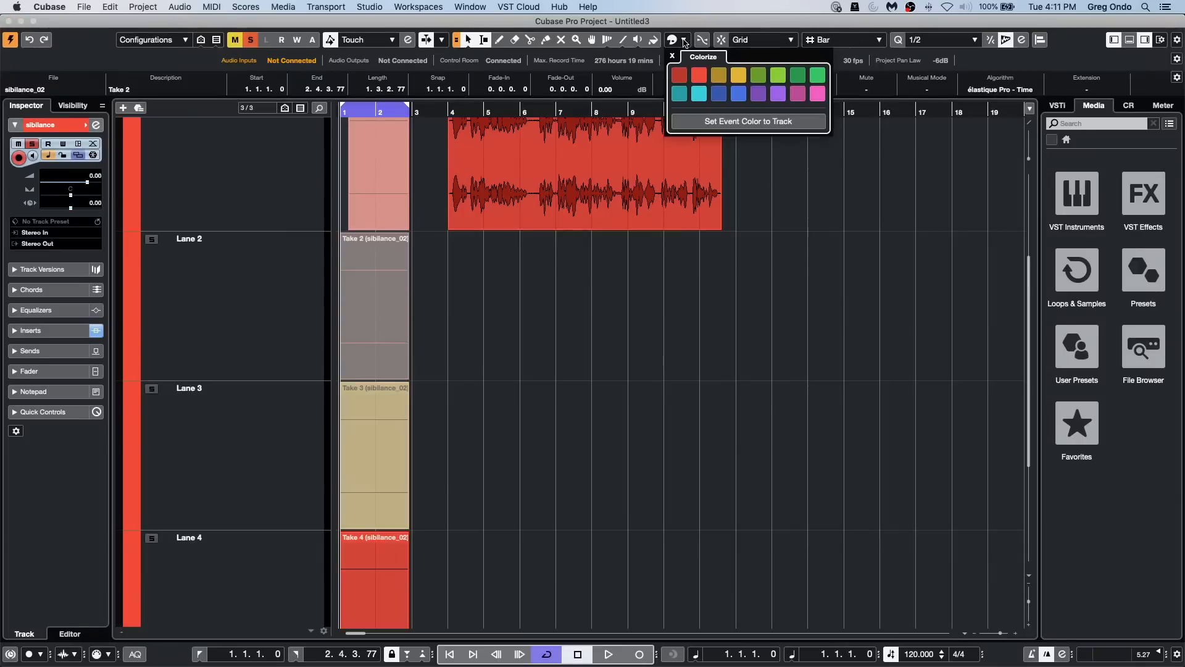
click(798, 75)
click(594, 383)
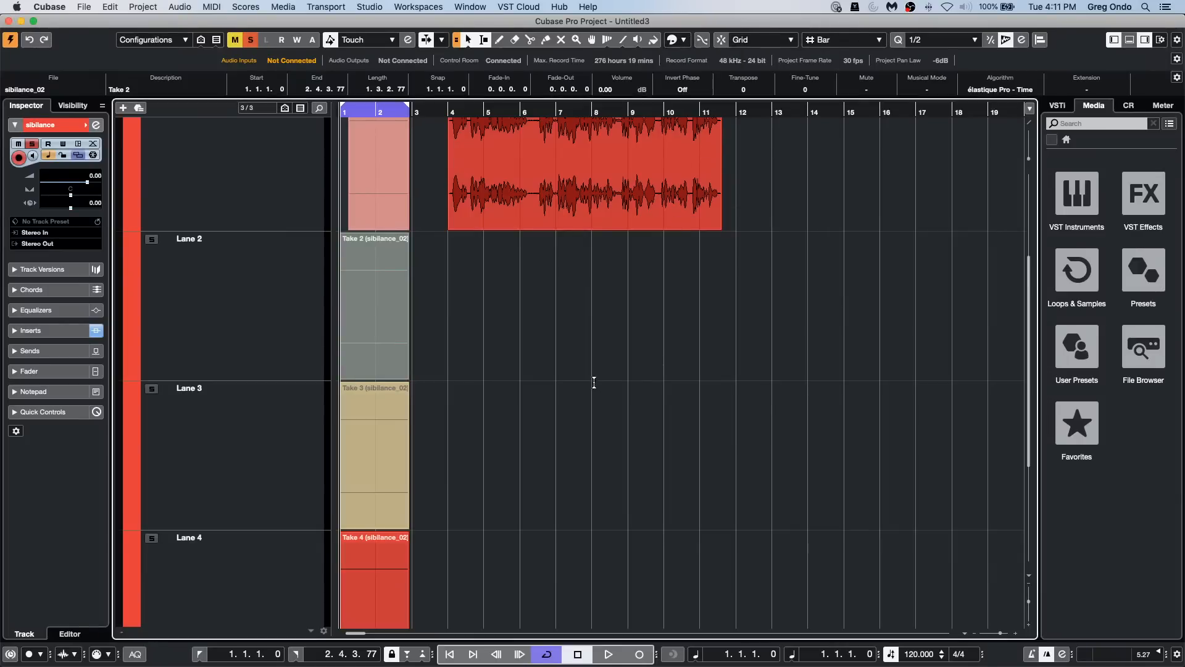
Step: Color the Take 1 event in Lane 1 blue and review the colored takes across the lanes
click(503, 367)
click(389, 200)
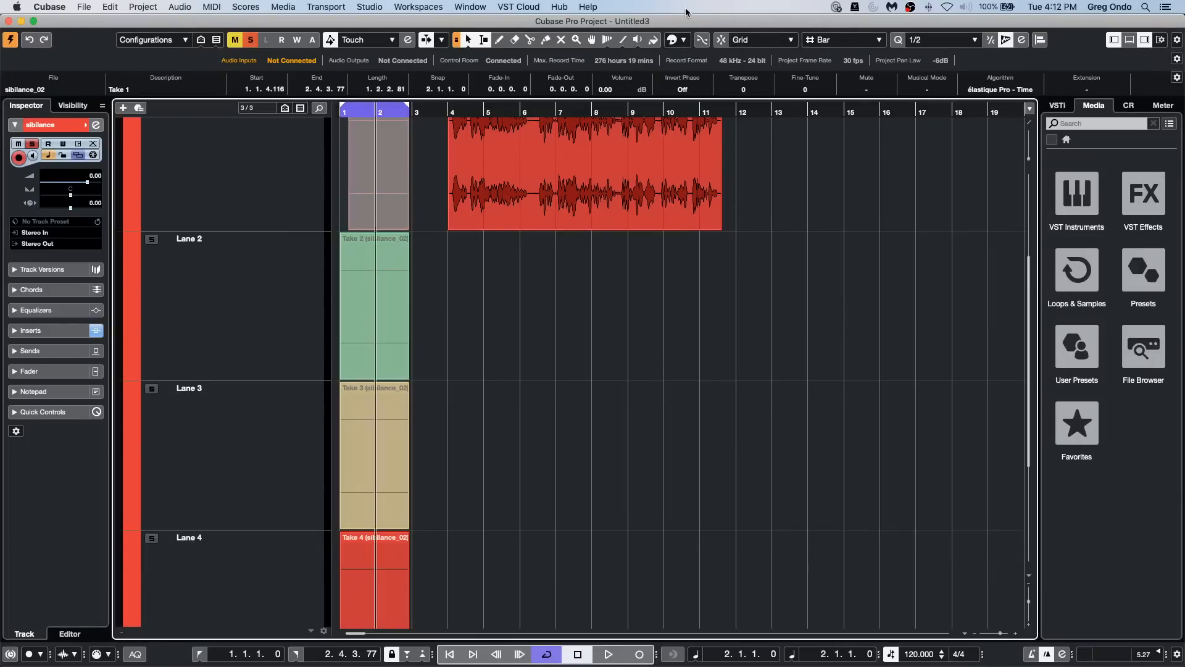
click(684, 39)
click(637, 392)
click(594, 382)
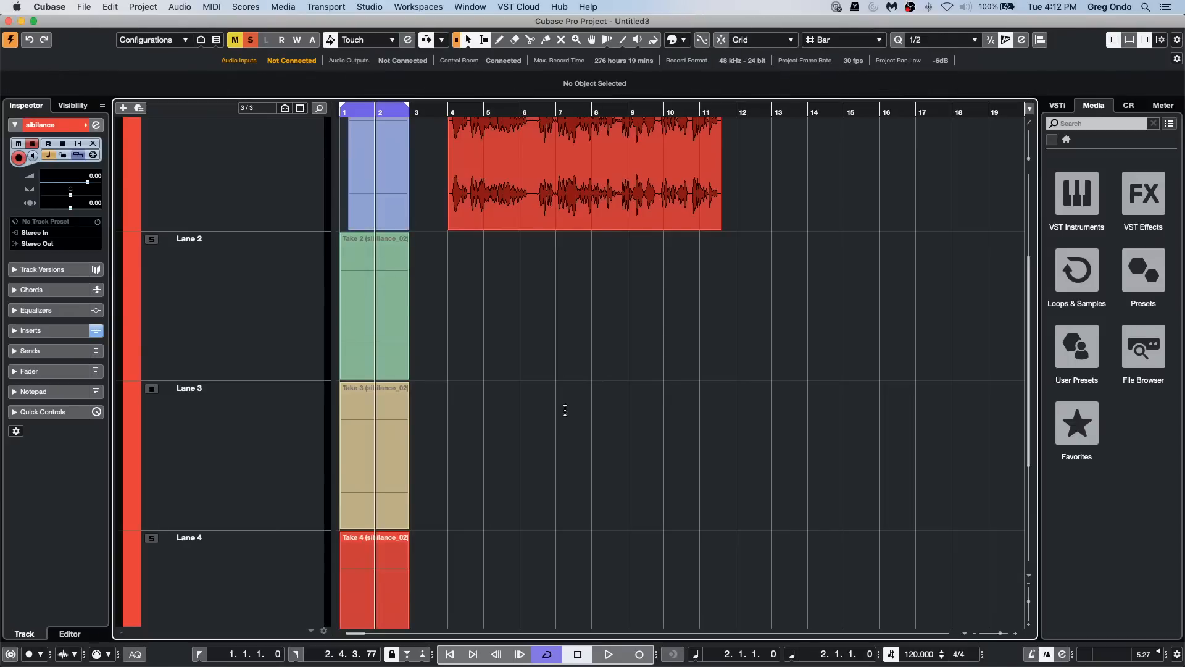
click(378, 581)
scroll(595, 407, down, 5)
scroll(595, 407, up, 10)
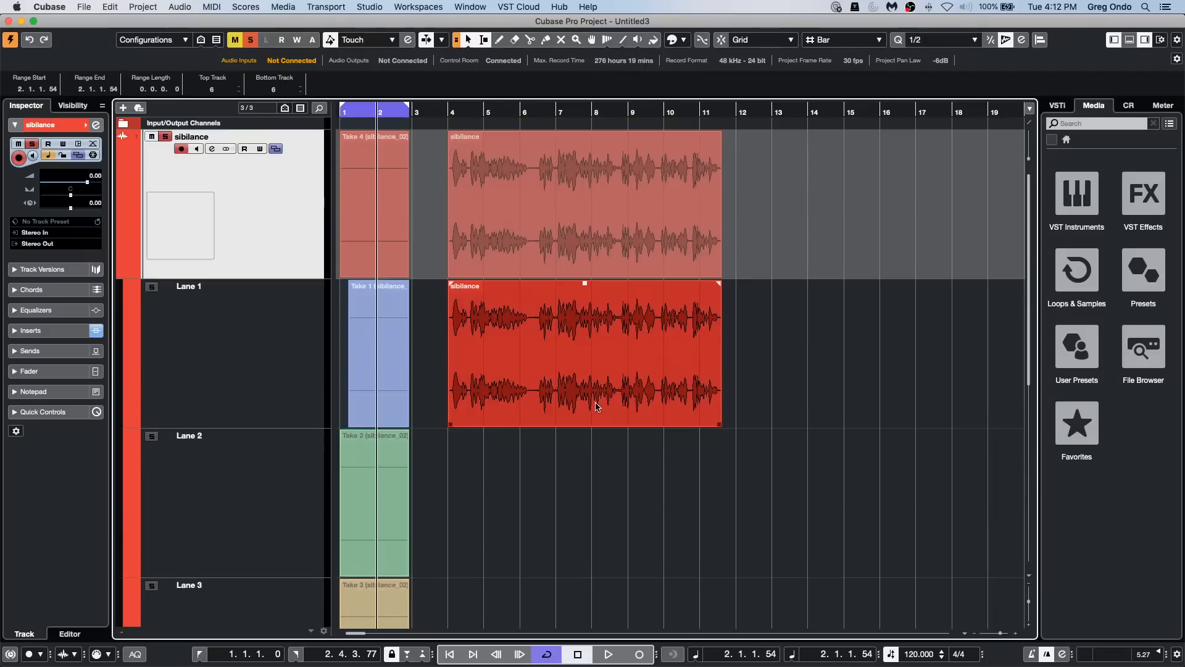
scroll(597, 404, down, 8)
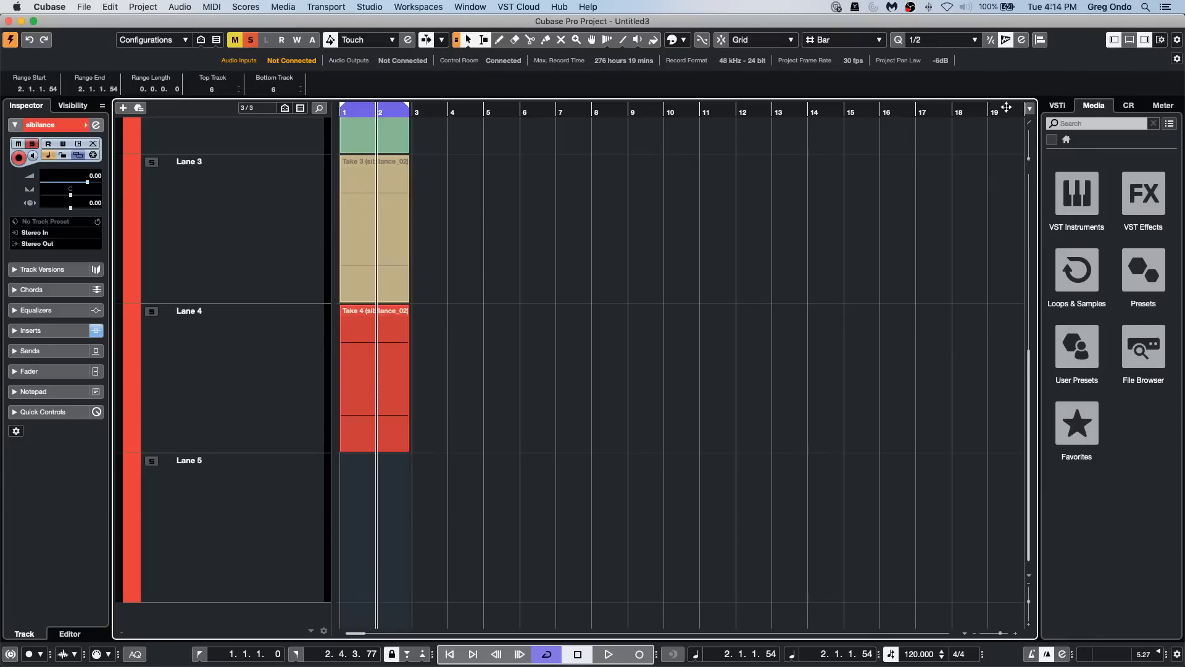
Step: Switch the project ruler to Seconds and set the grid resolution to 1000 ms
right_click(540, 108)
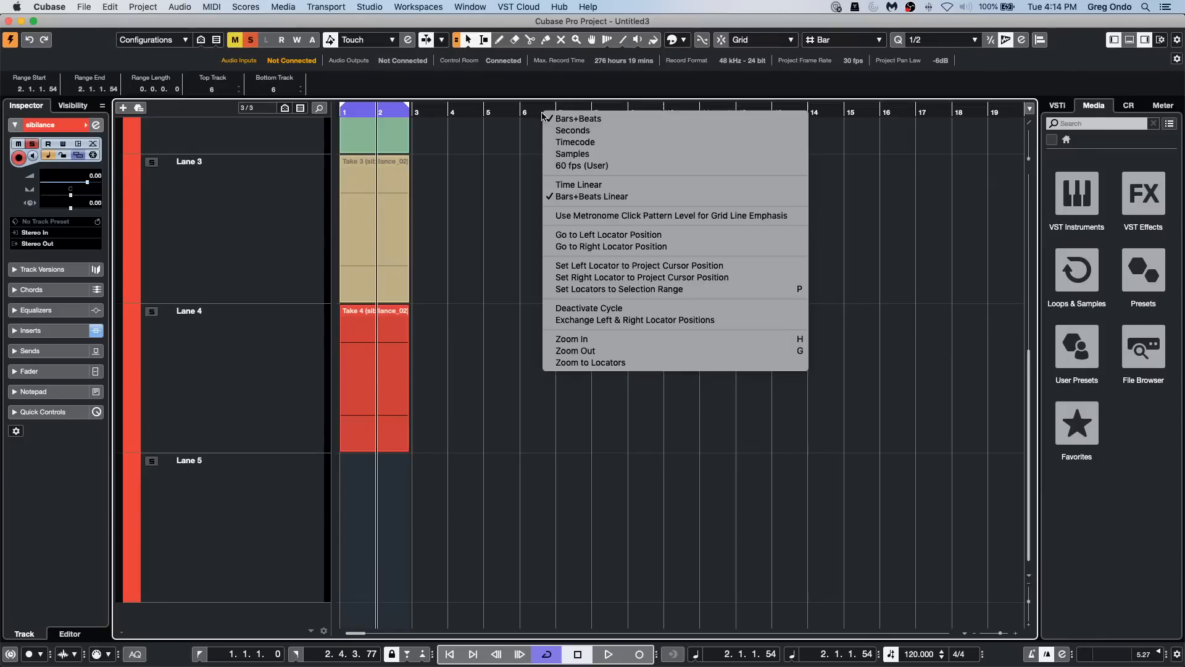
click(578, 130)
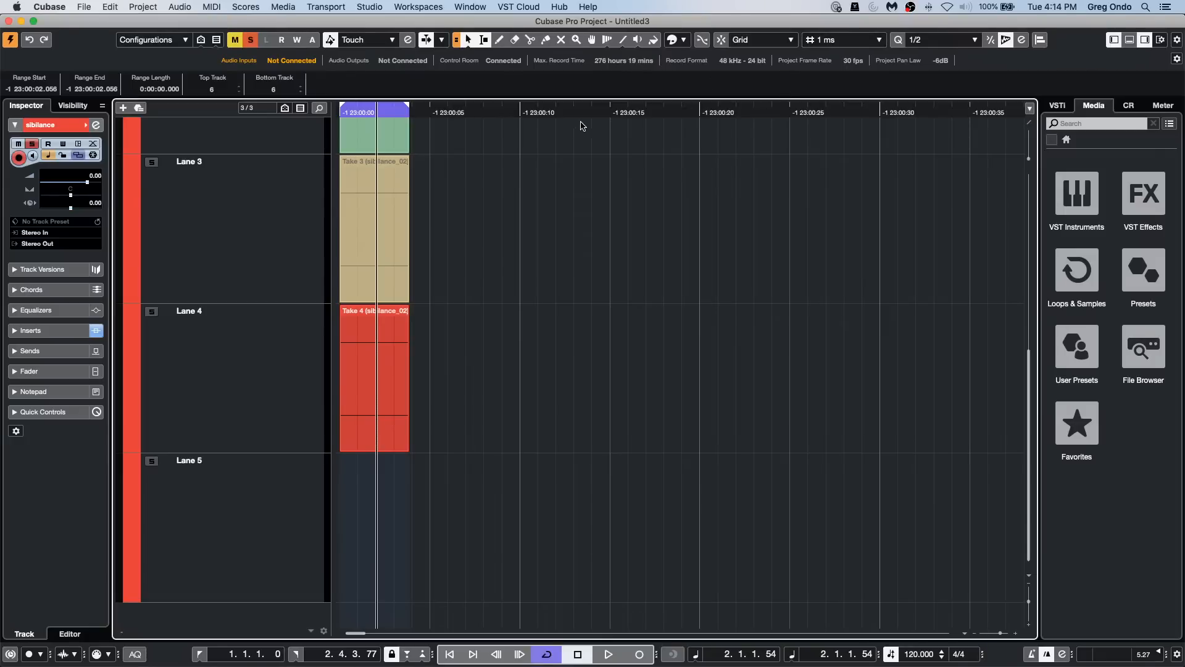
click(846, 41)
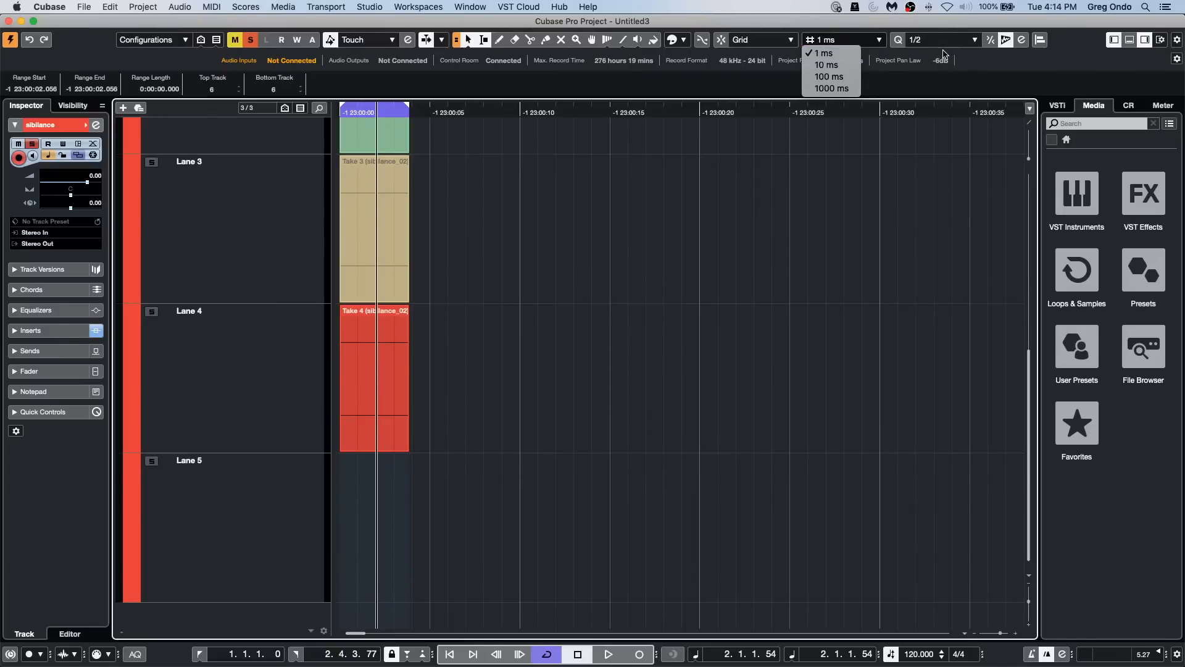
click(839, 57)
click(837, 41)
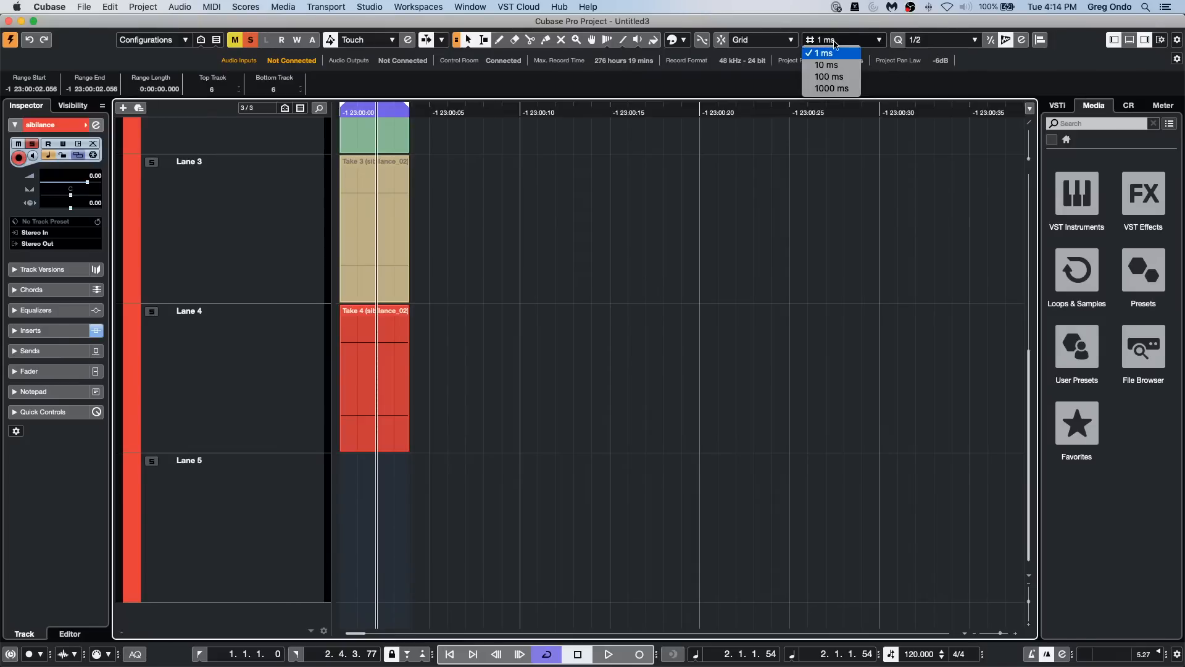
click(841, 78)
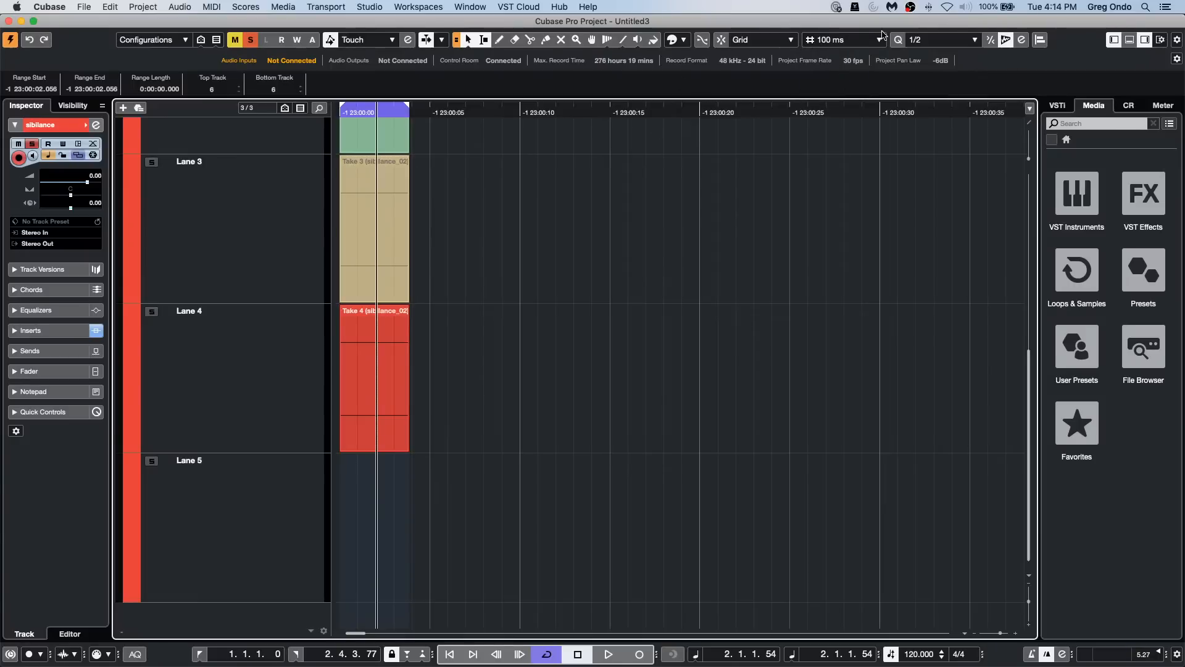
click(839, 42)
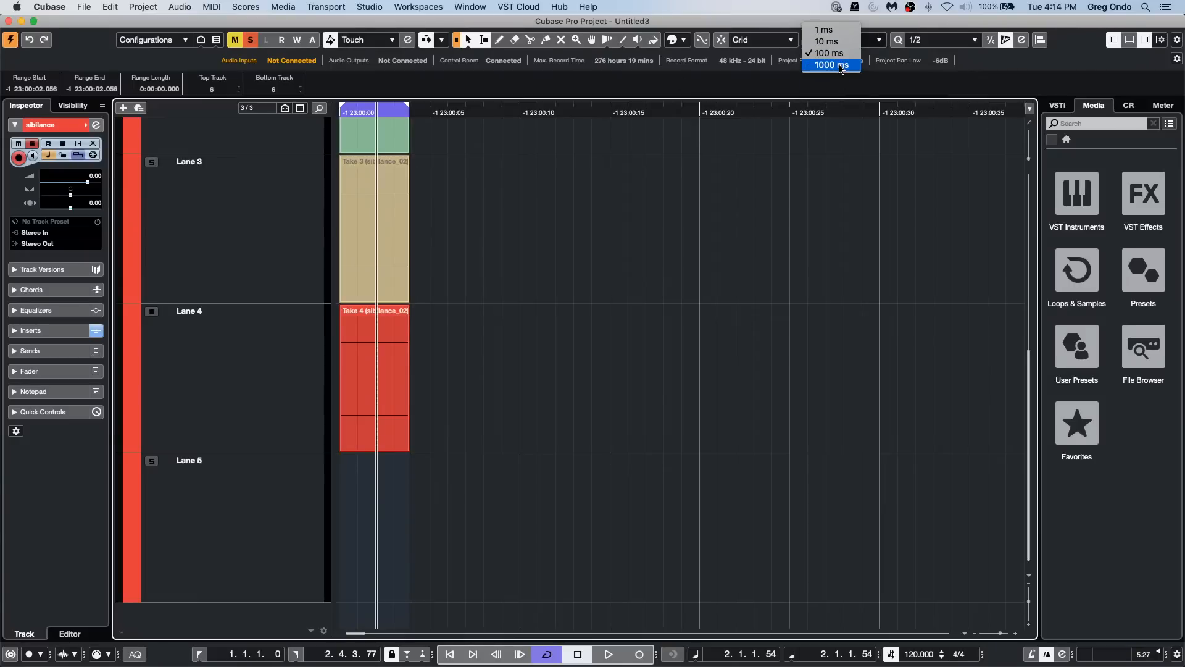
click(841, 66)
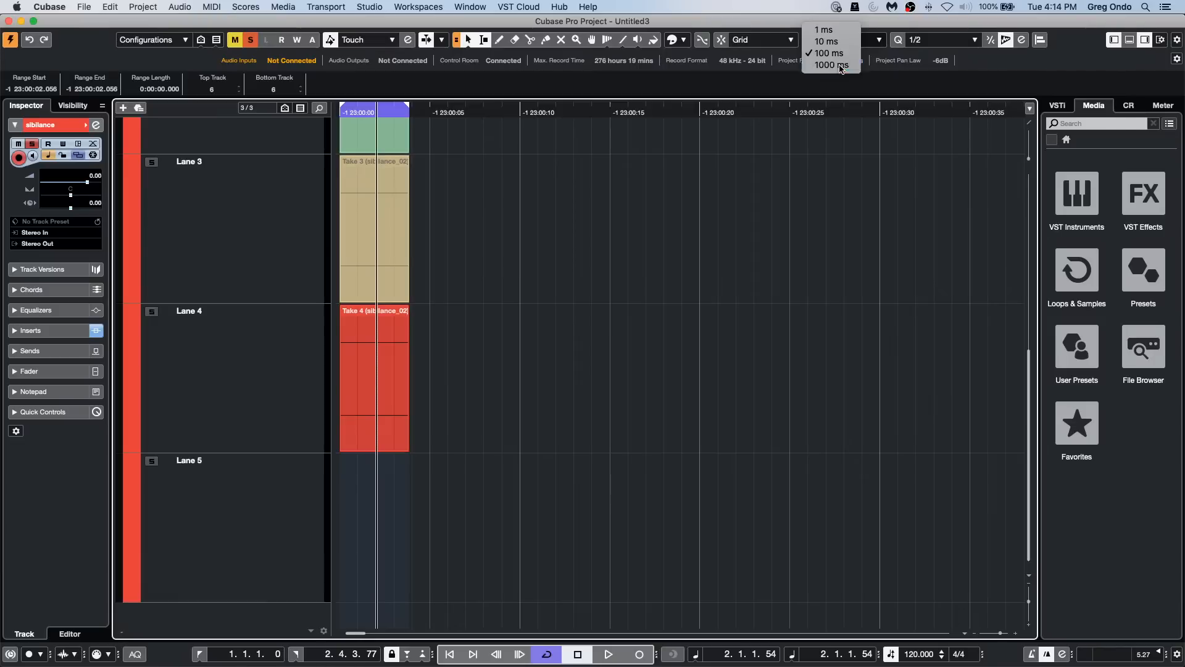
right_click(656, 112)
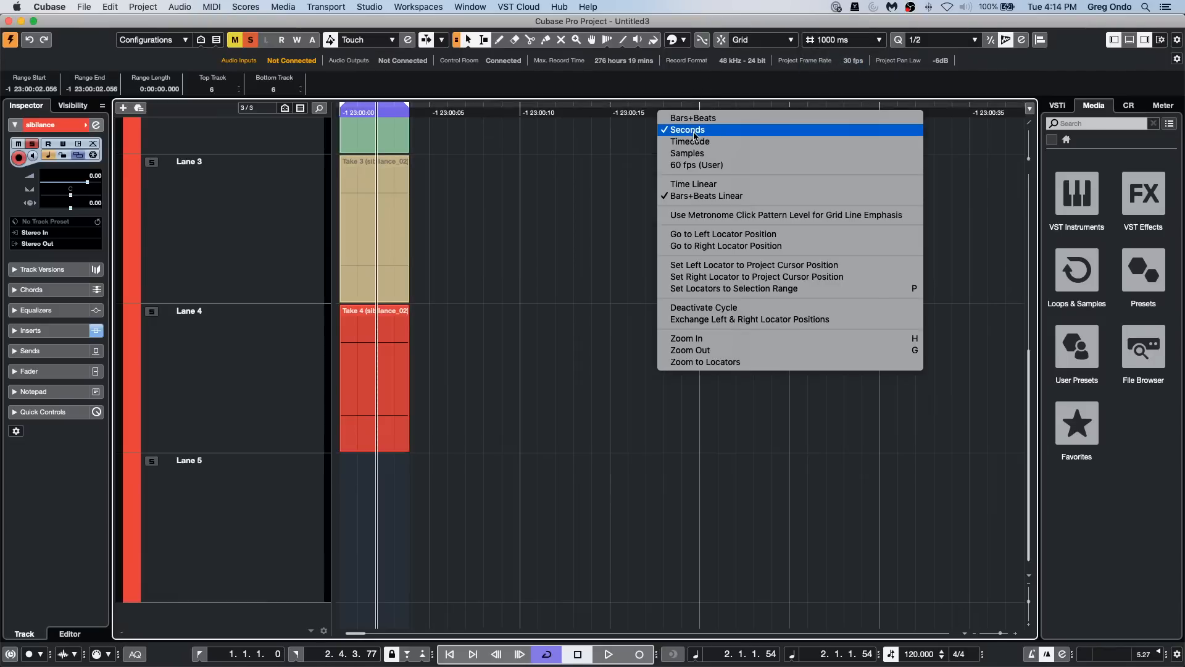
click(696, 130)
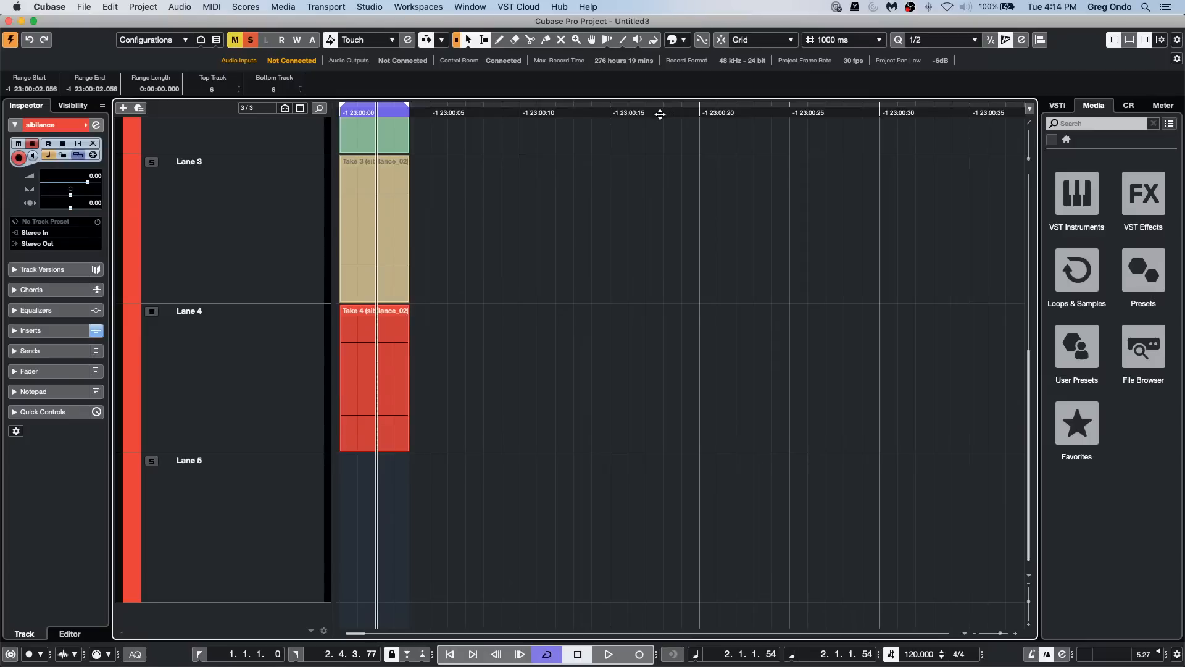
drag(662, 115, 658, 55)
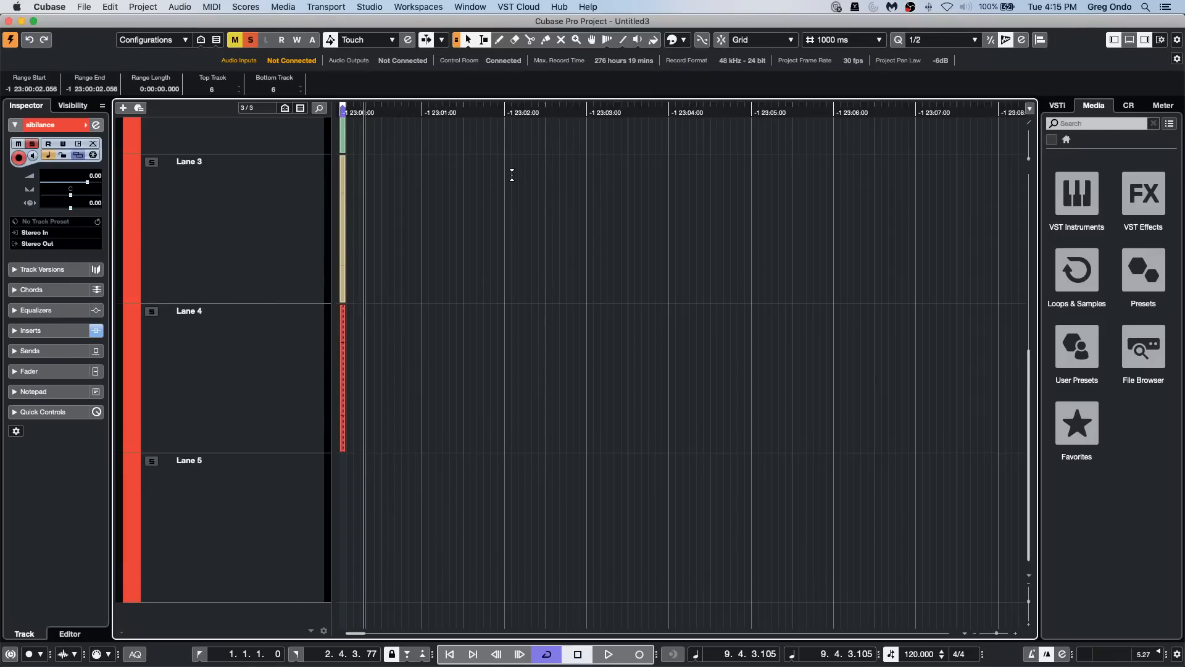
Step: Open the recent project jump off.cpr and switch its ruler to Seconds
click(84, 6)
mouse_move(146, 240)
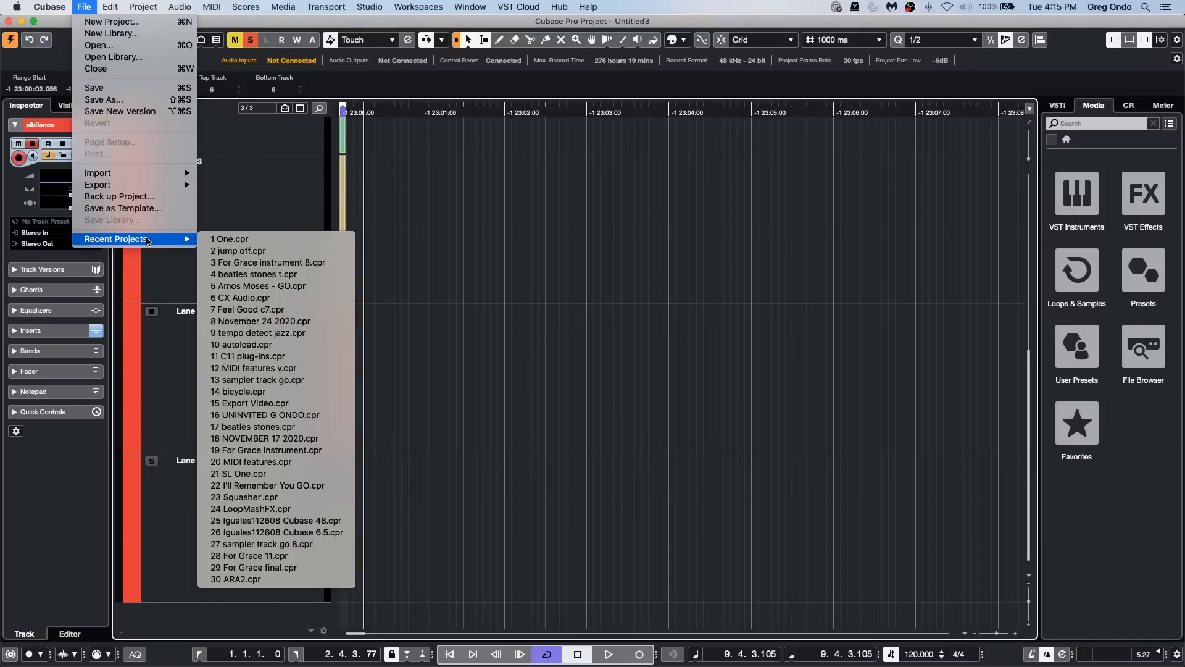
click(286, 252)
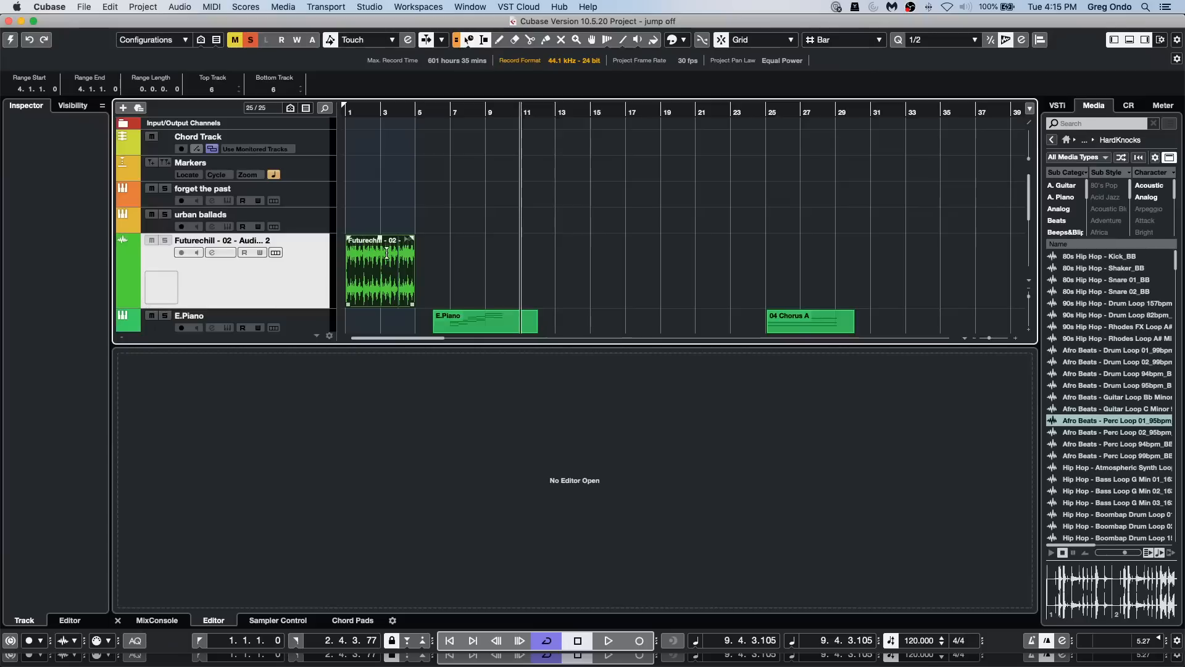
right_click(415, 110)
click(474, 125)
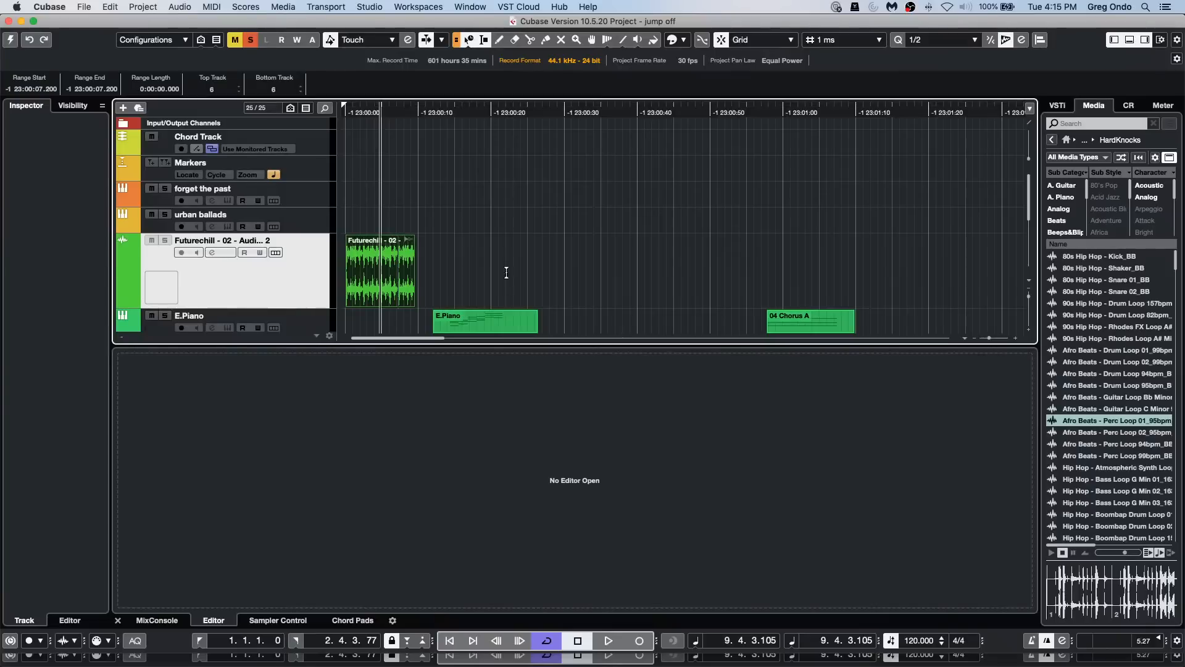
Step: Check the time display settings in Project Setup and set the ruler to Time Linear
key(shift+s)
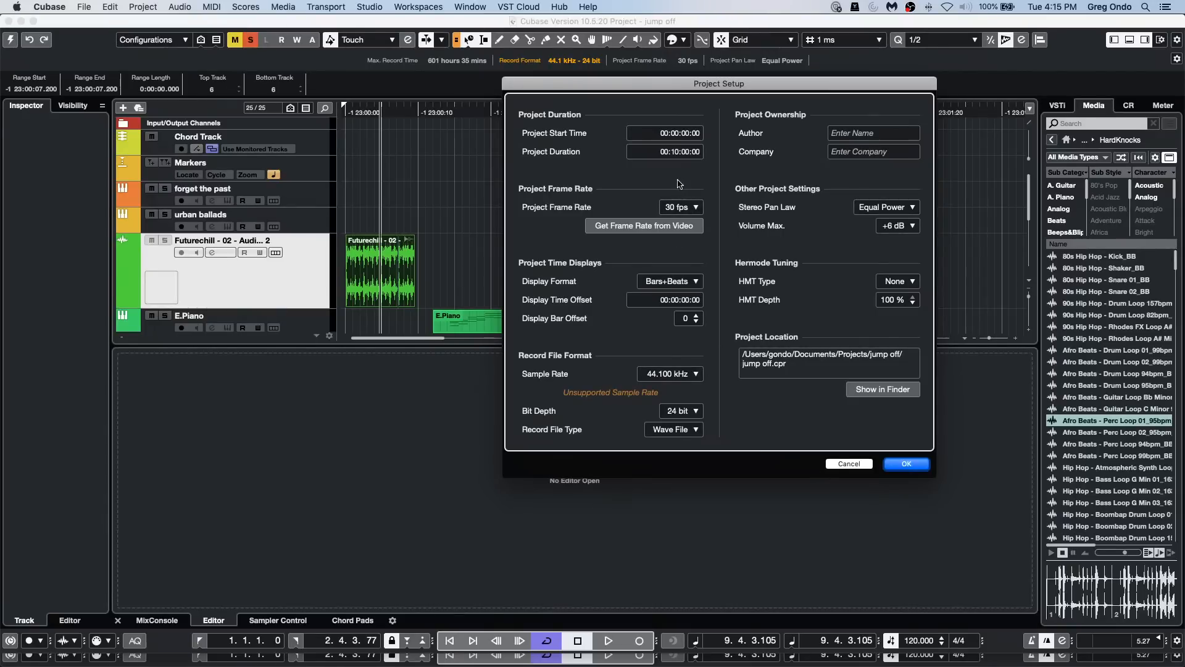
click(907, 464)
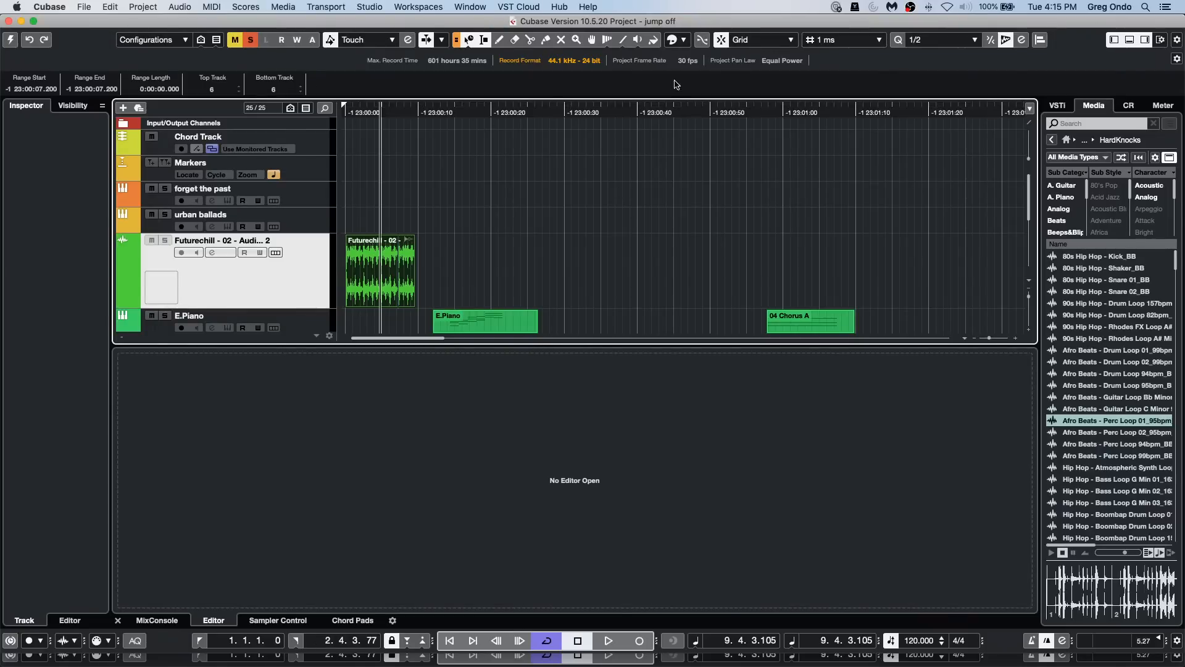
right_click(668, 108)
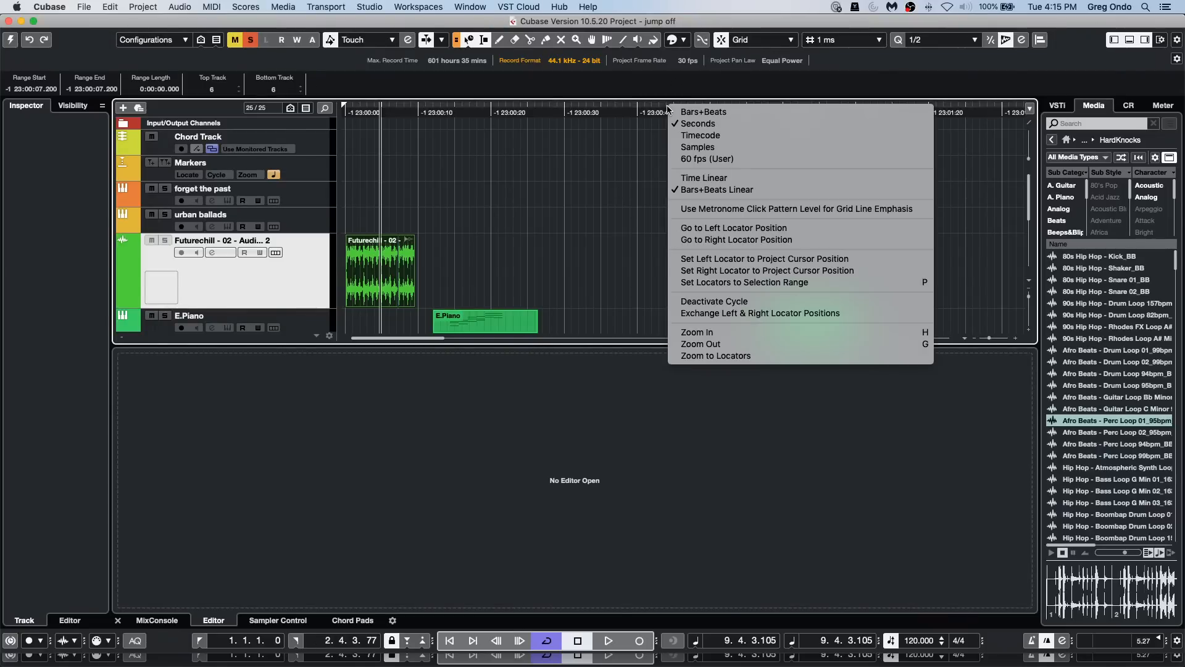
click(729, 178)
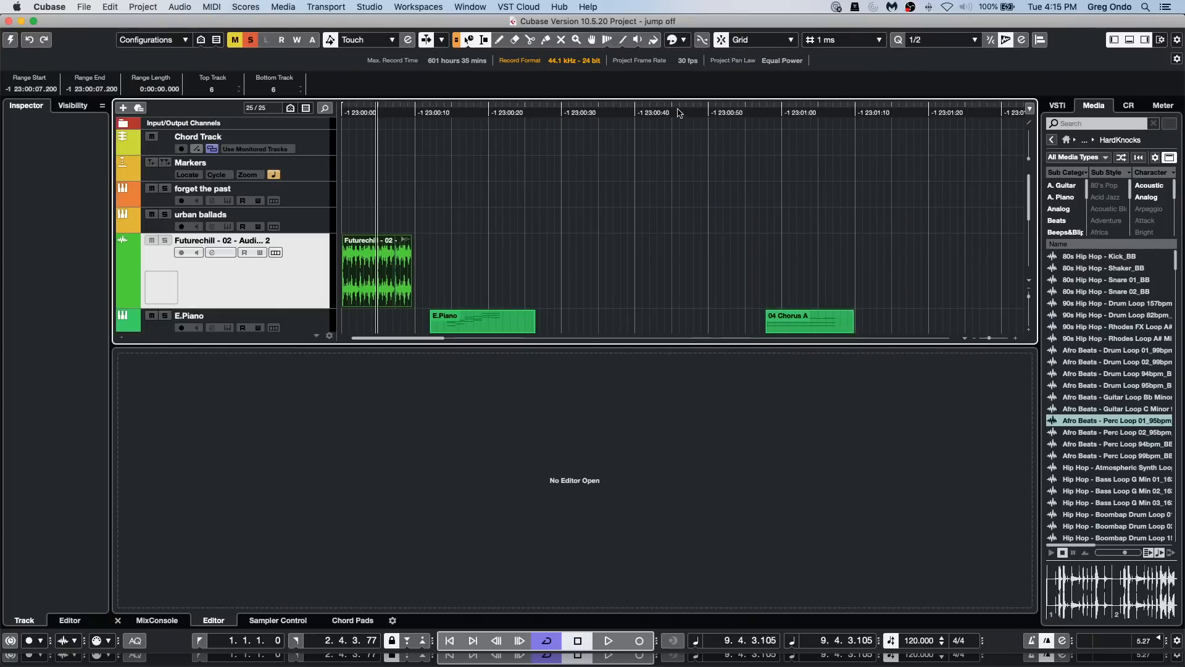
mouse_move(677, 126)
mouse_down()
mouse_move(678, 139)
mouse_move(677, 107)
mouse_up()
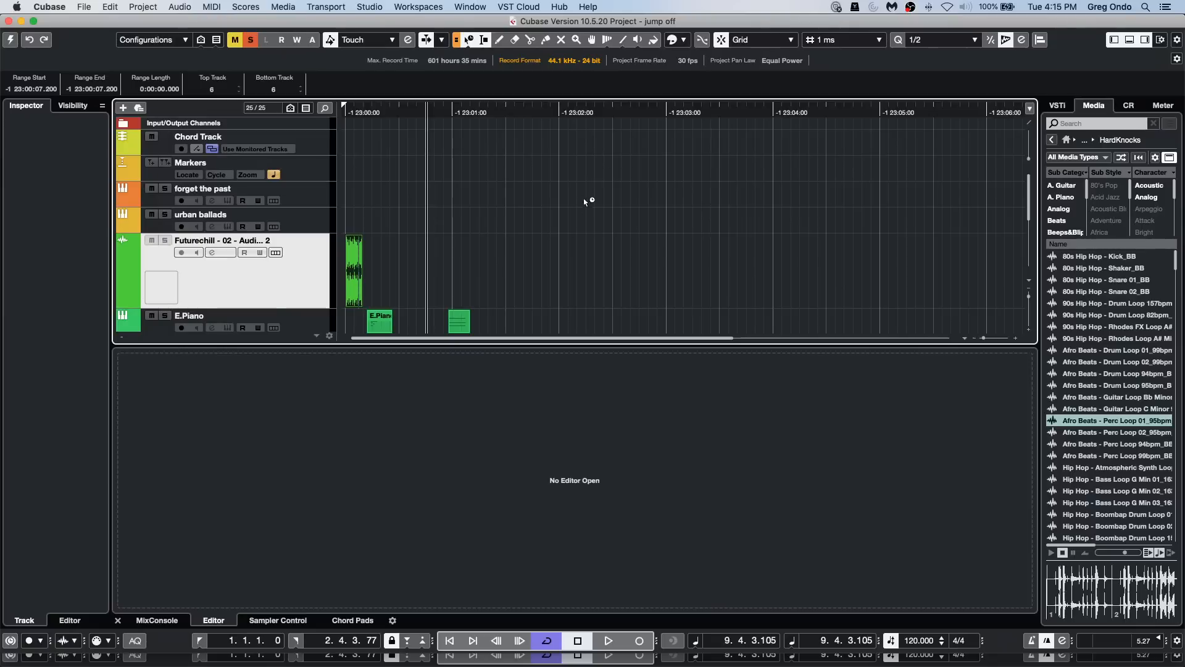
Step: Examine the User Interface color preferences, from Color Schemes with its Ruler Background entries through Track & MixConsole Channel Colors
click(90, 7)
mouse_move(49, 6)
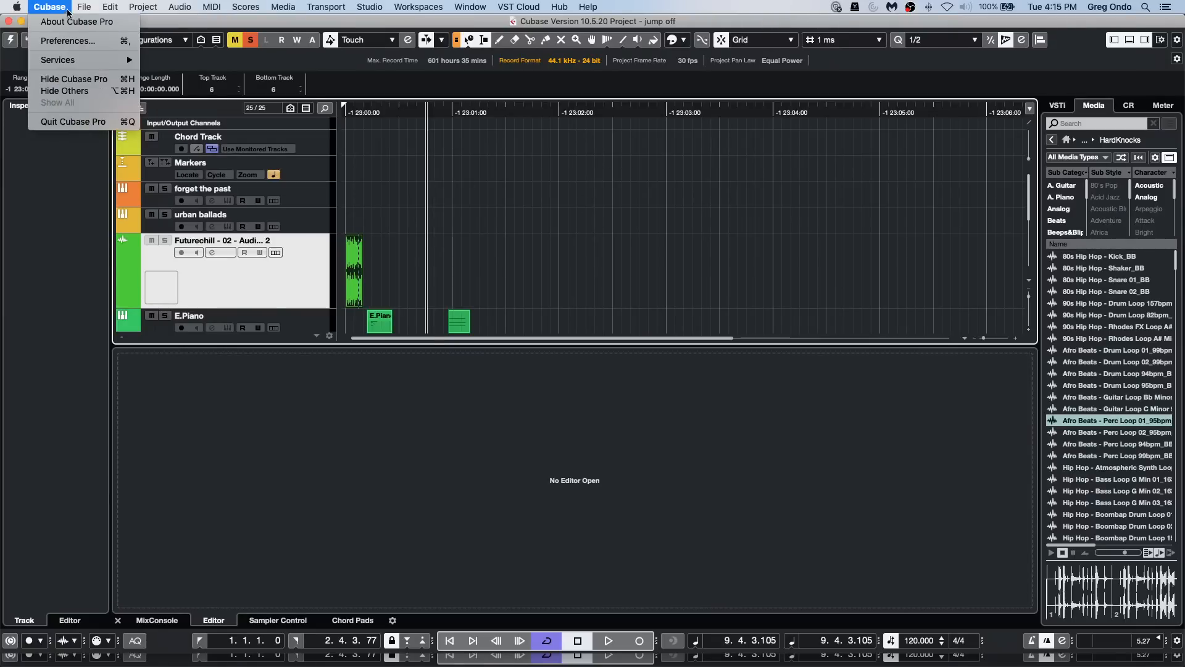
click(67, 41)
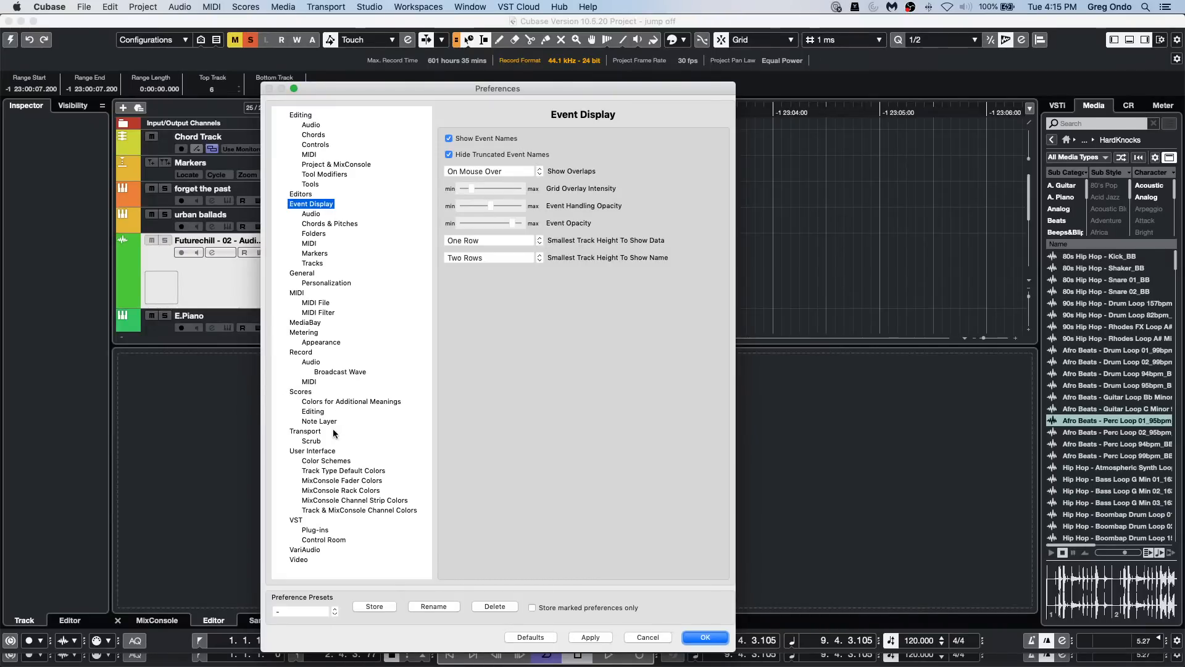
click(316, 451)
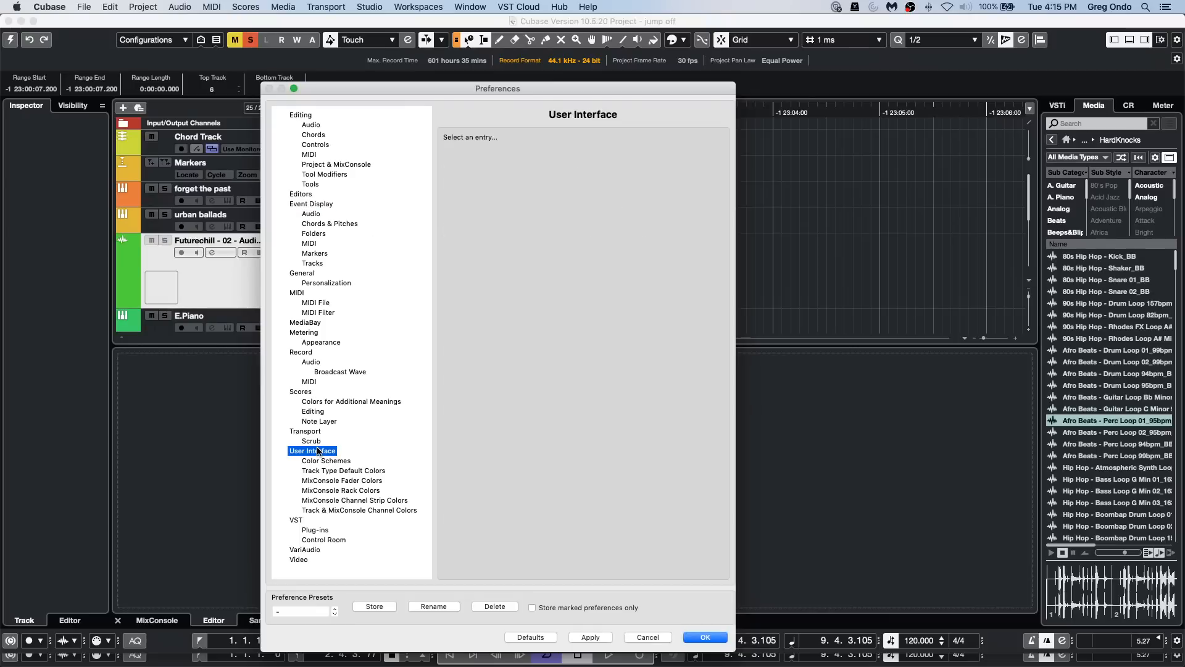
click(315, 461)
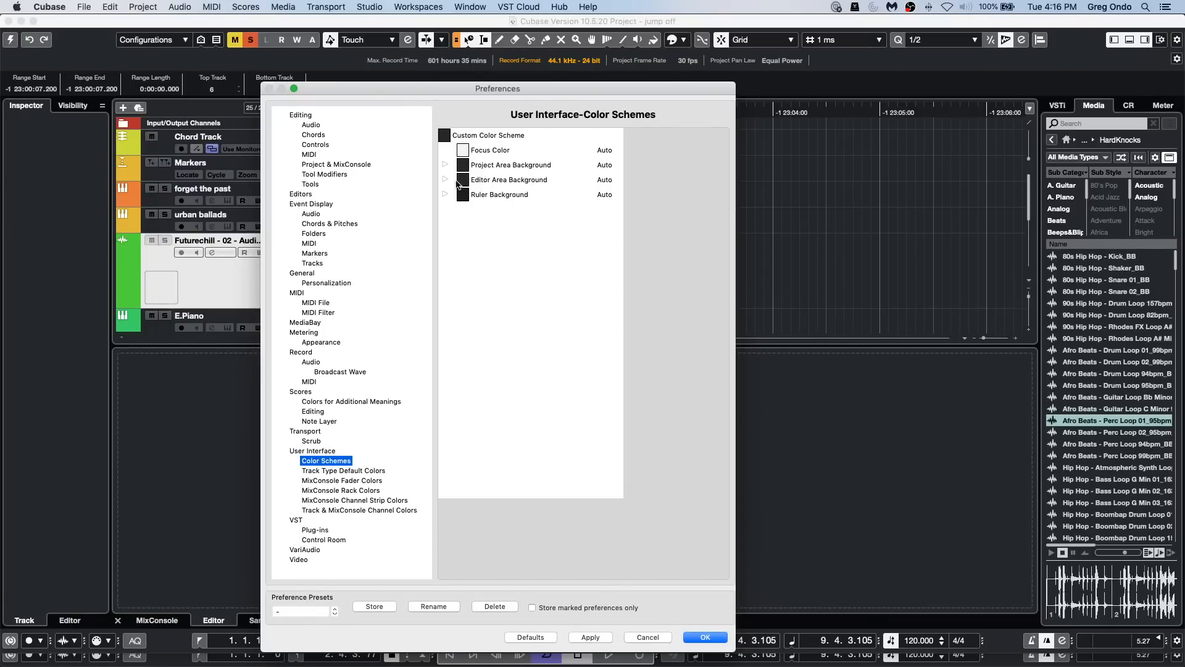
click(445, 194)
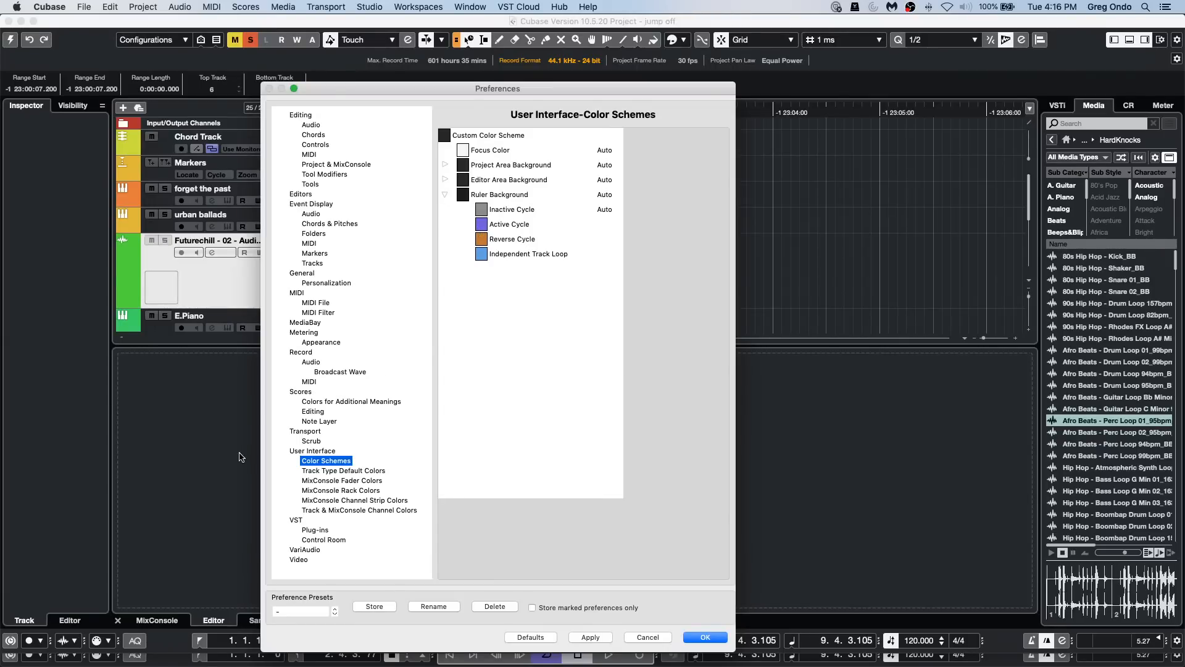
click(327, 471)
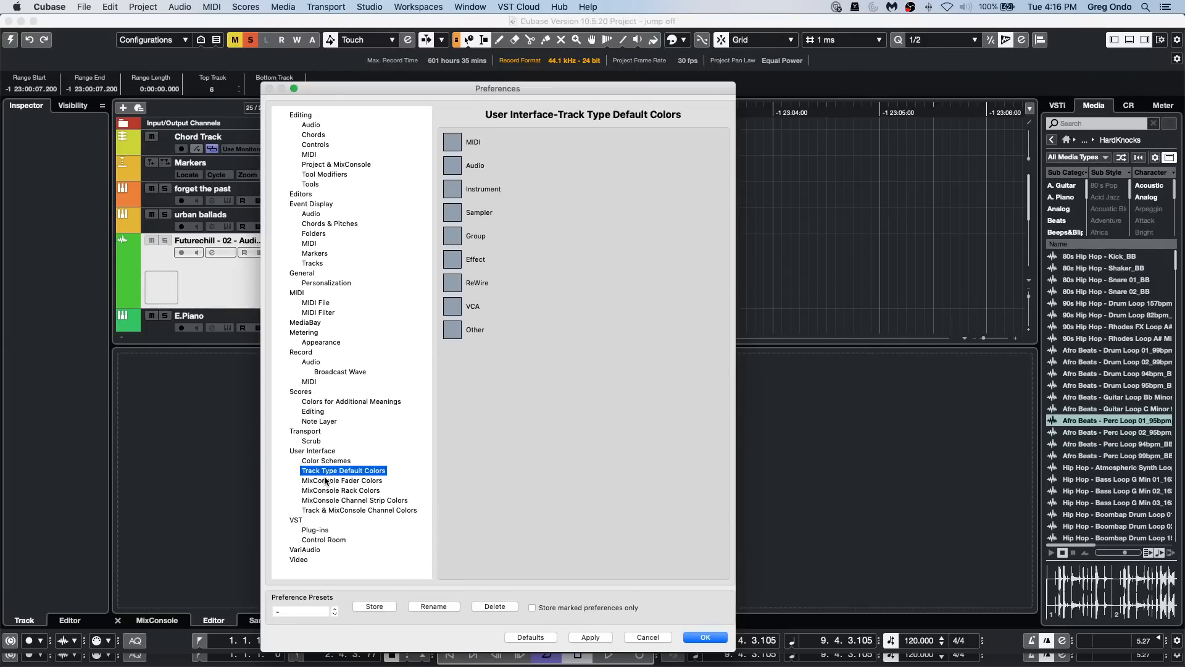
click(327, 480)
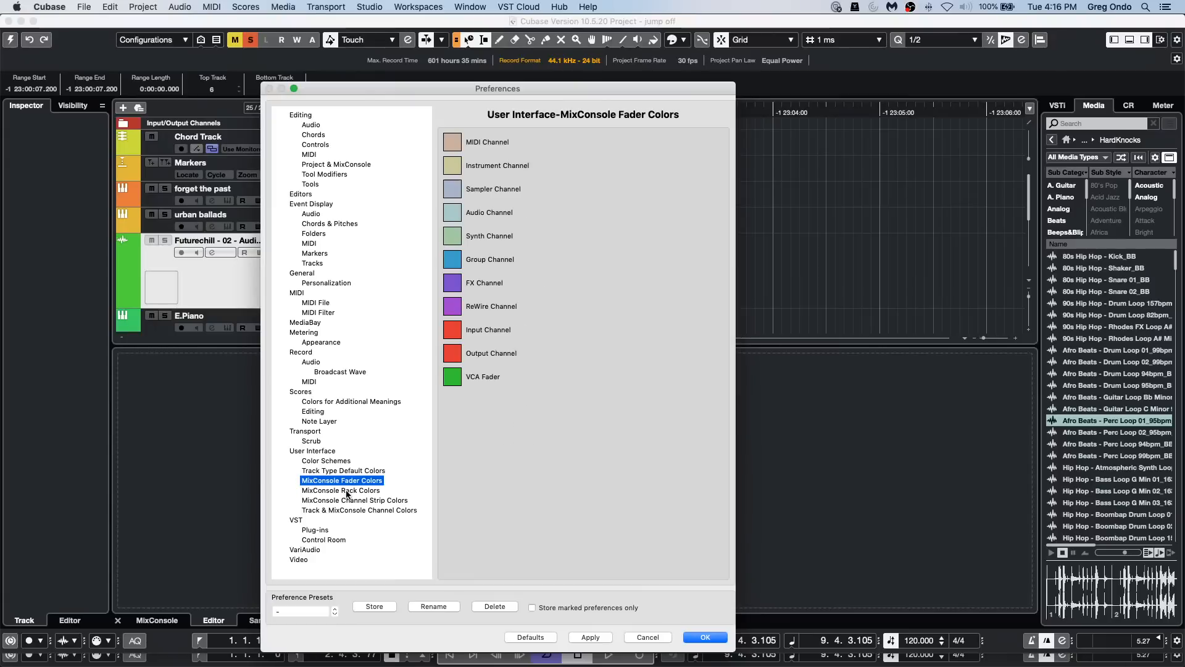
click(345, 490)
click(345, 501)
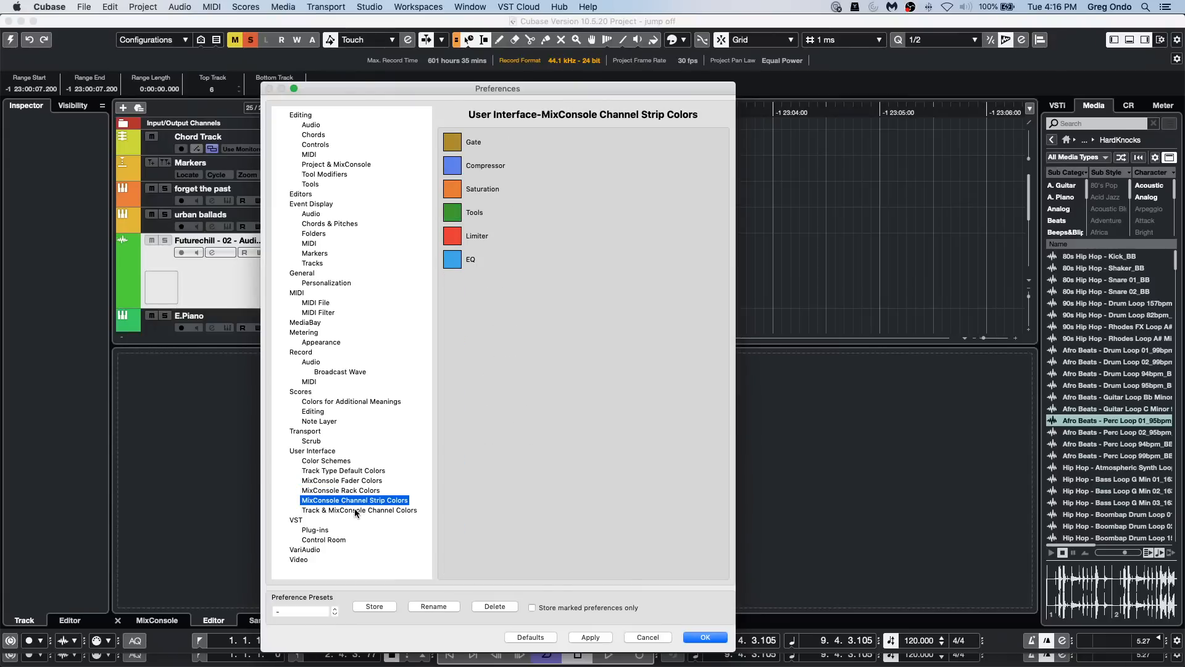
click(355, 510)
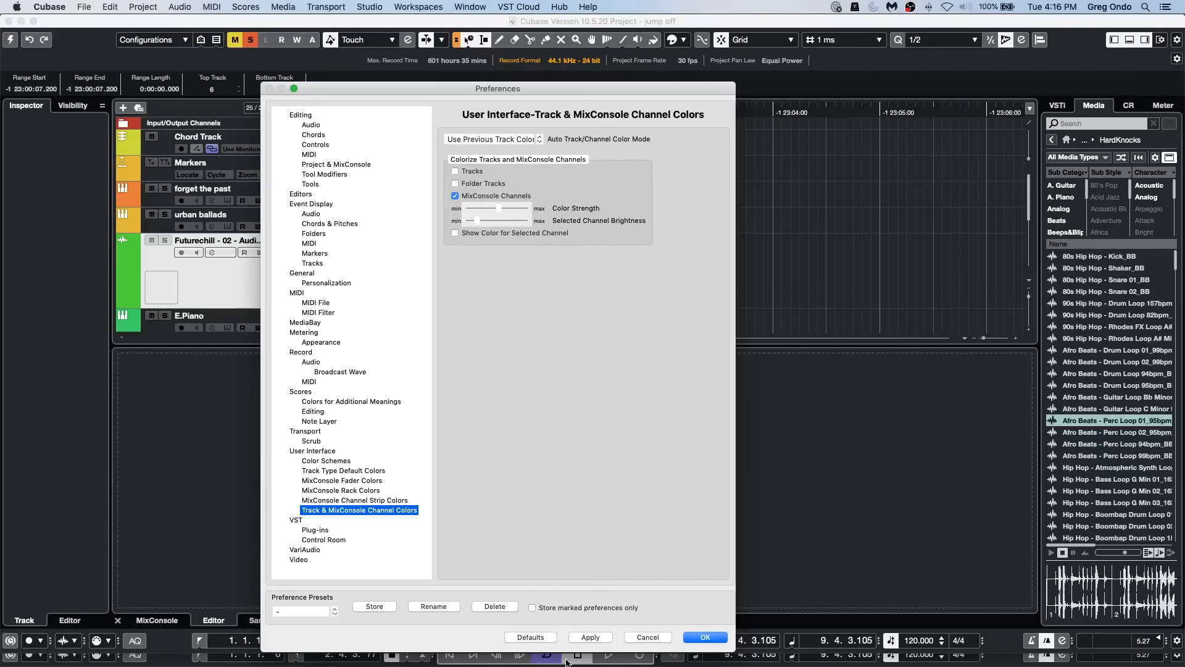
click(705, 637)
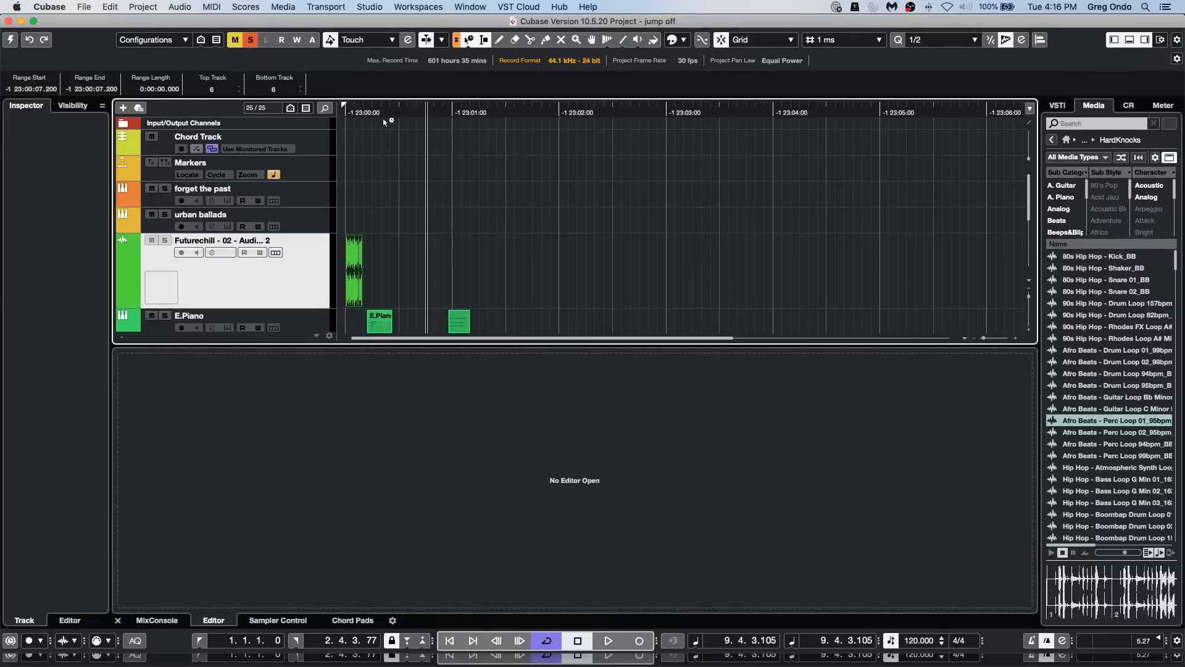
Step: Set the ruler of the jump off project to the Bars+Beats format
drag(475, 112, 475, 81)
drag(473, 94, 470, 109)
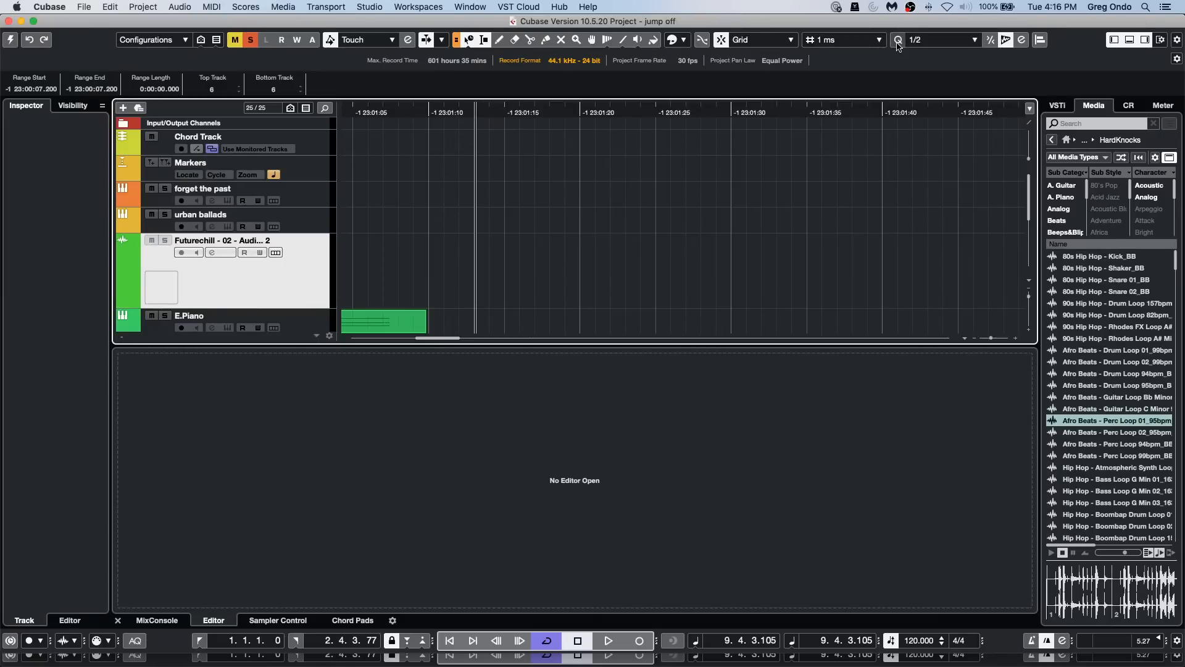
right_click(591, 115)
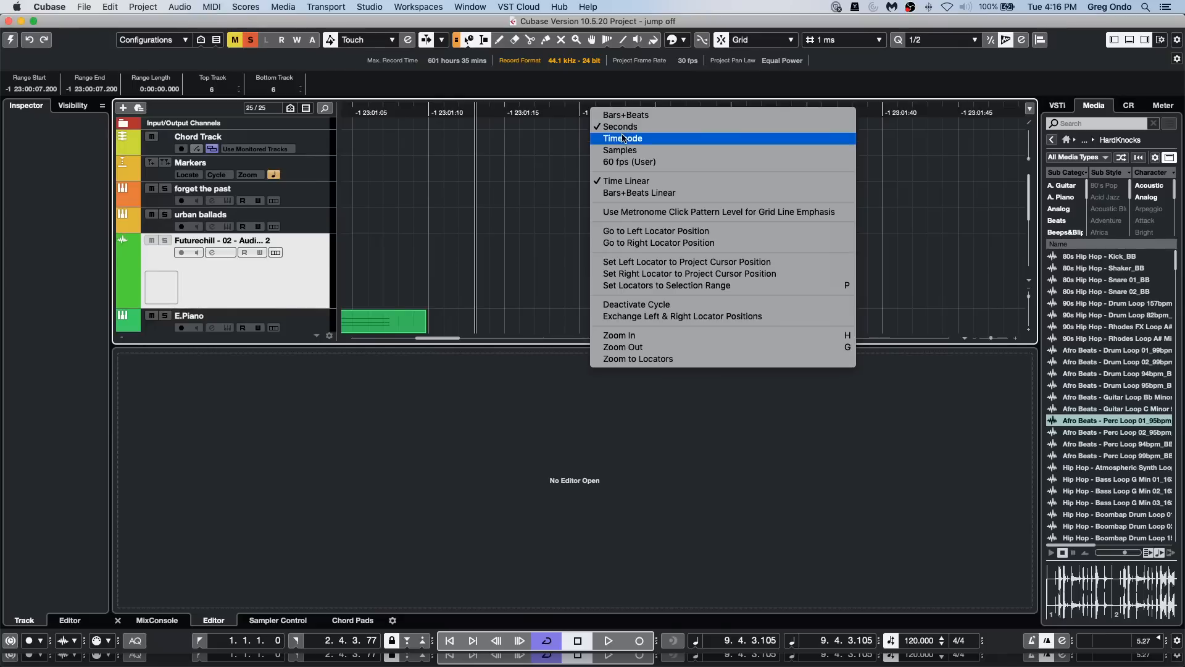
click(647, 116)
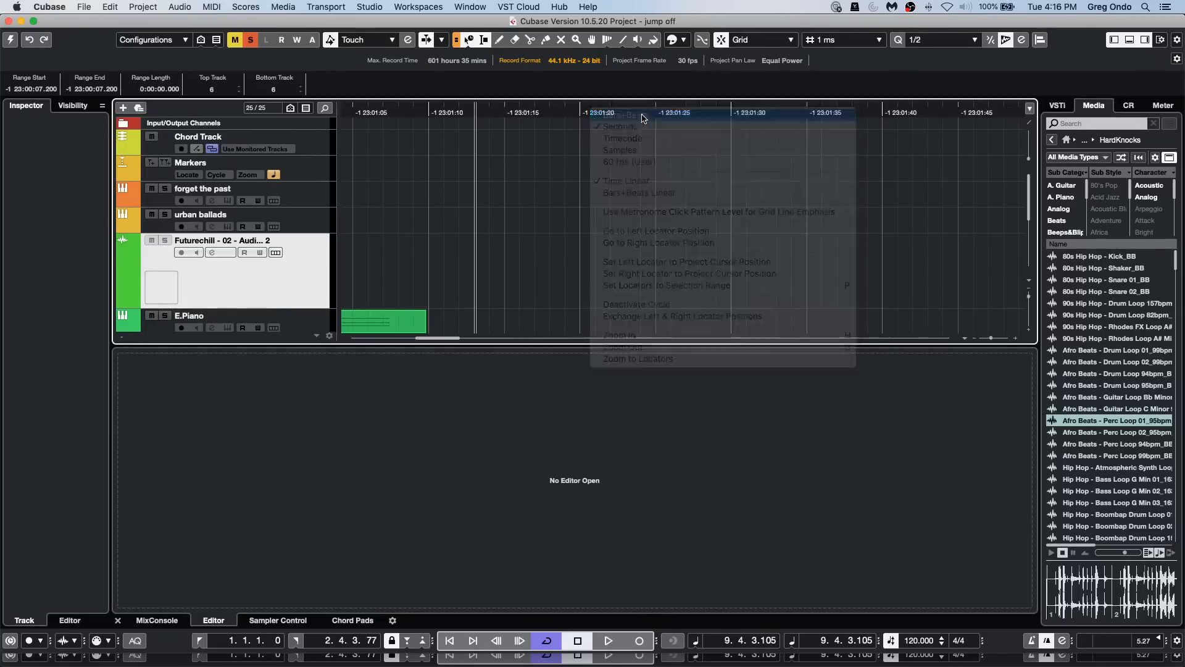
Step: Try the Timecode format on the jump off project's ruler and set it back to Seconds
right_click(613, 115)
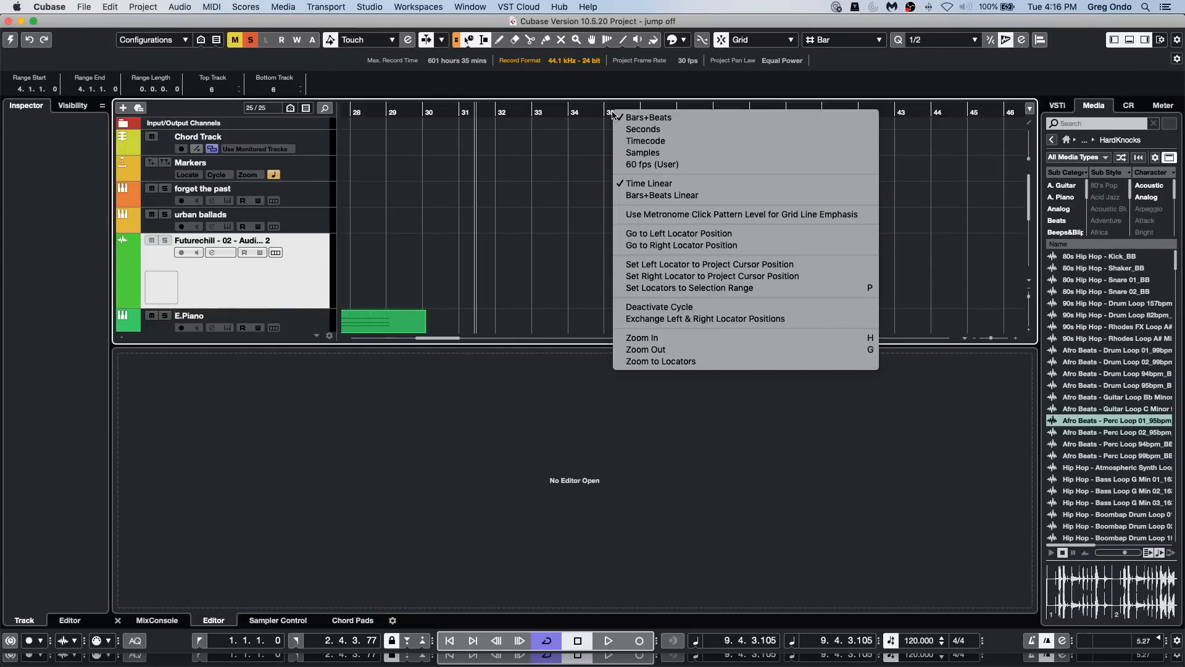
click(659, 142)
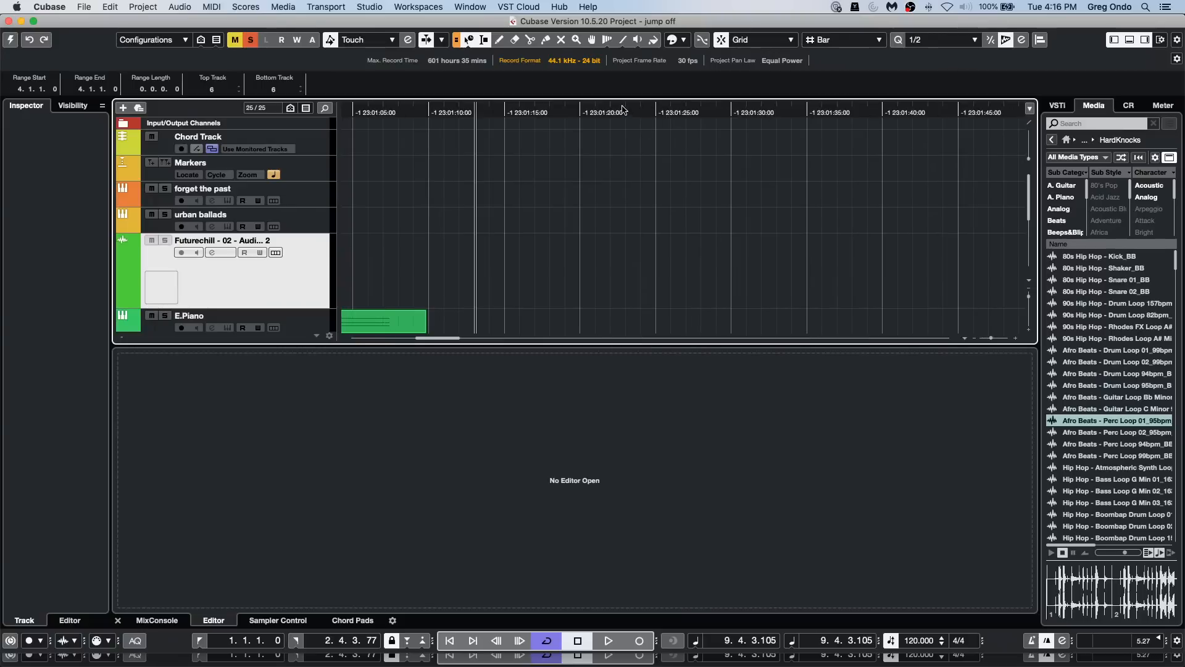
right_click(623, 109)
click(650, 124)
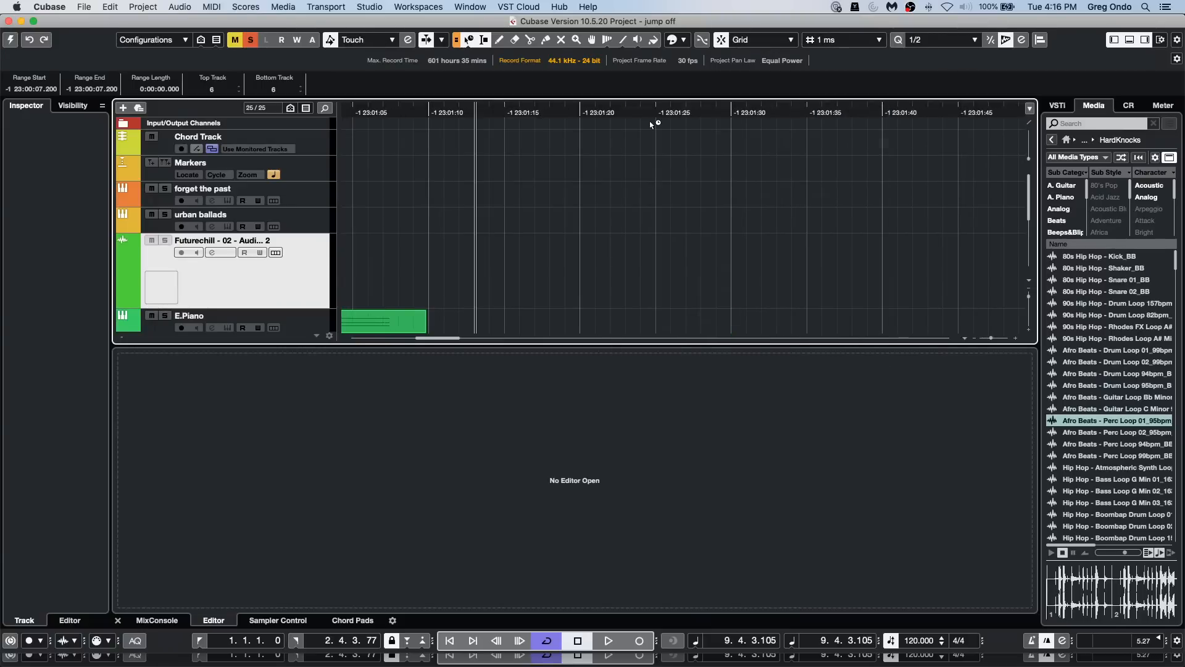
drag(620, 117, 608, 11)
drag(844, 117, 846, 139)
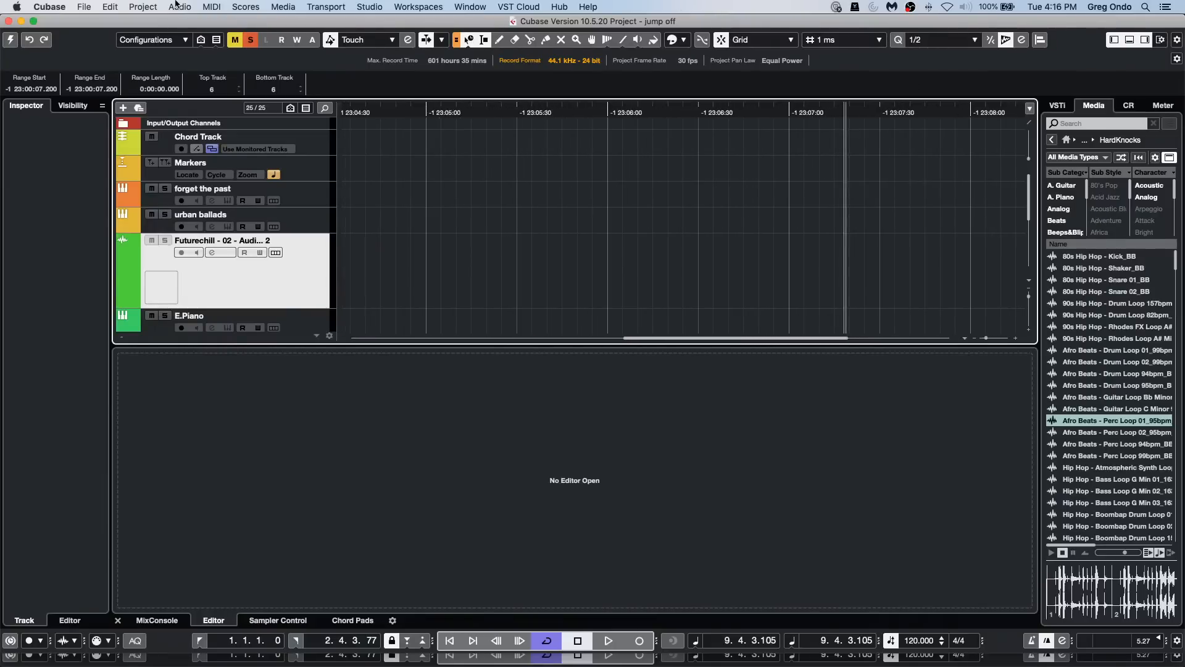
Step: Create a new empty project in the November 24 2020 folder
click(90, 7)
click(93, 21)
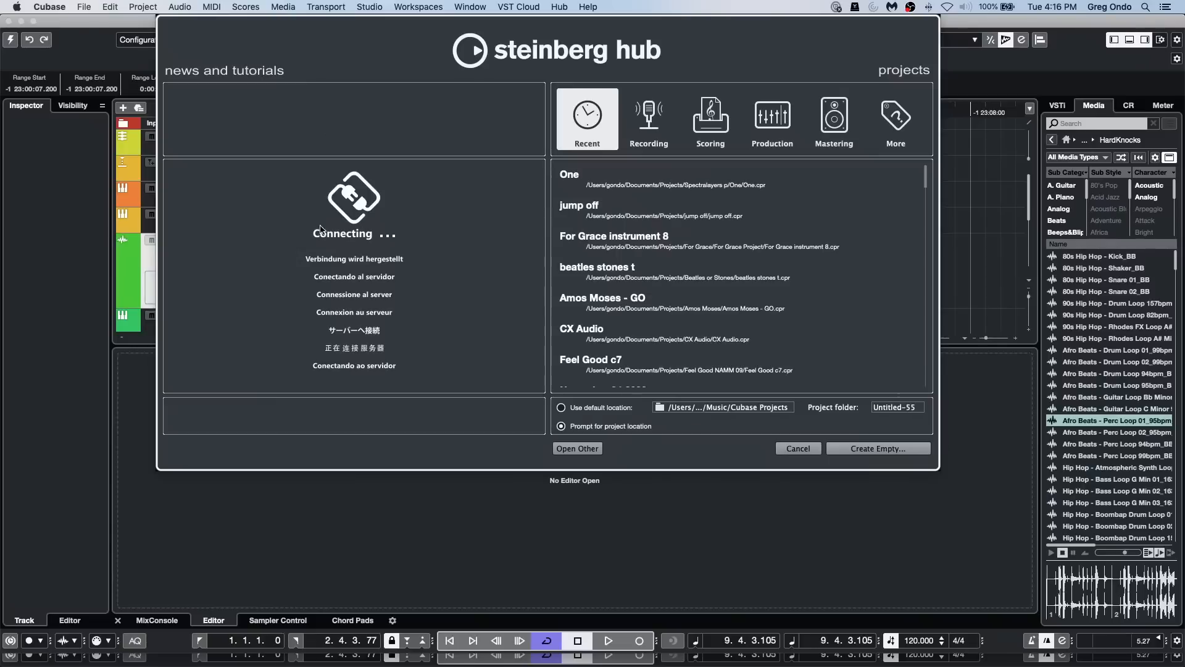
click(865, 450)
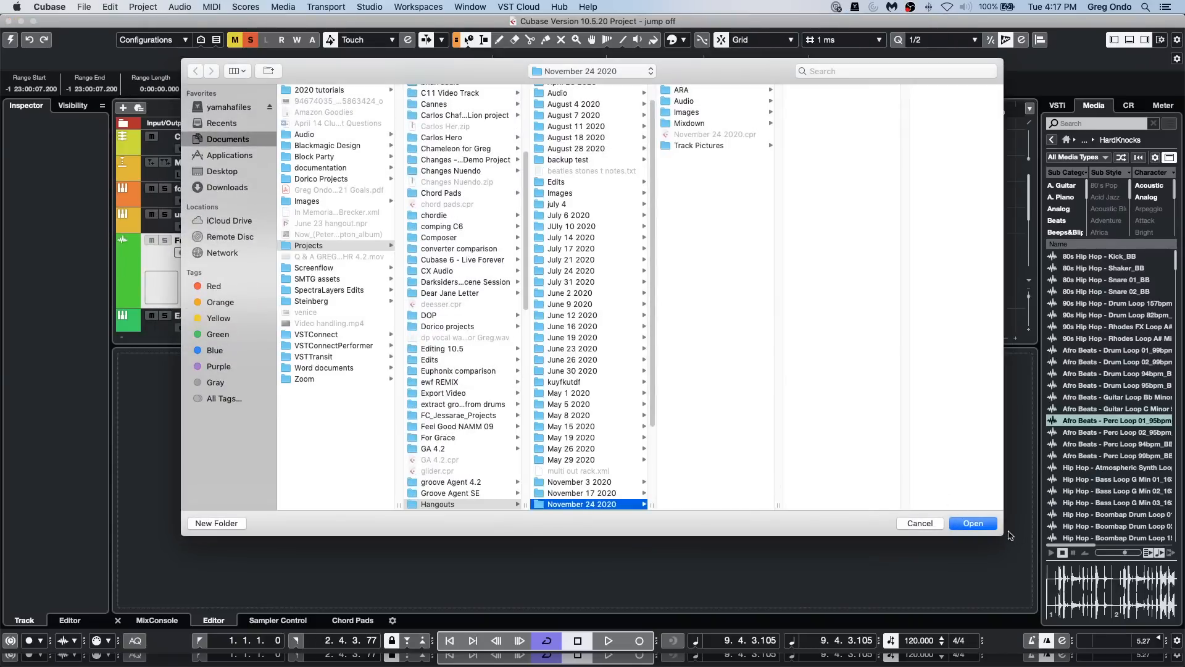
click(964, 523)
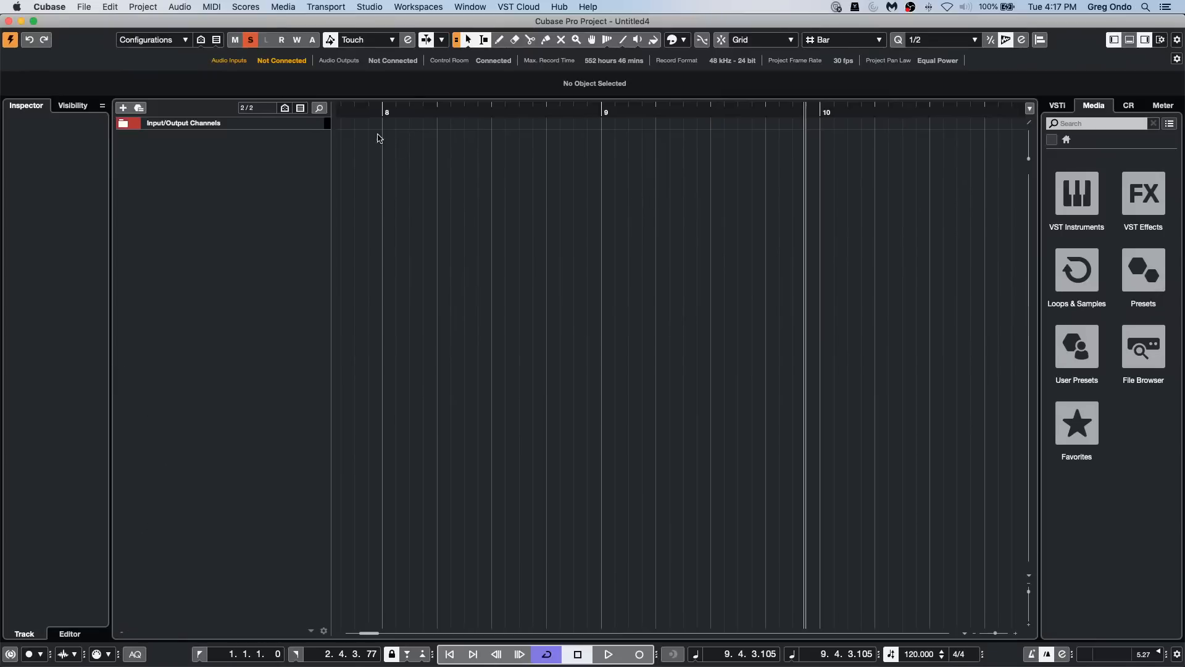
Step: Set the new project's ruler to the Seconds format
right_click(428, 104)
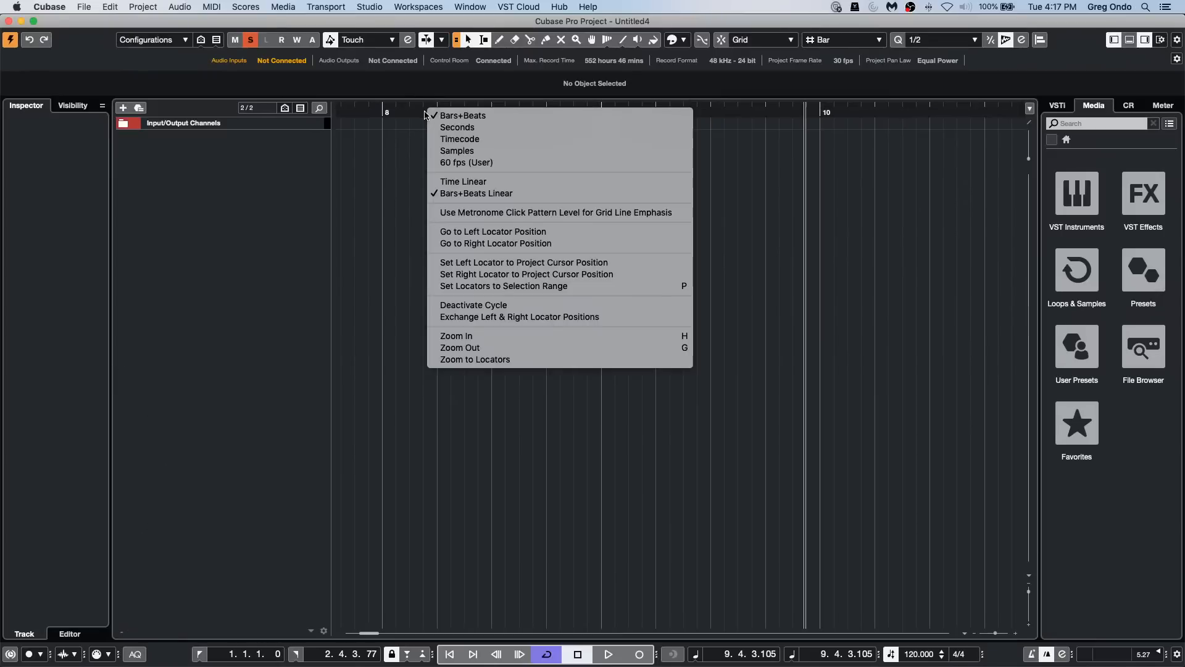
click(454, 128)
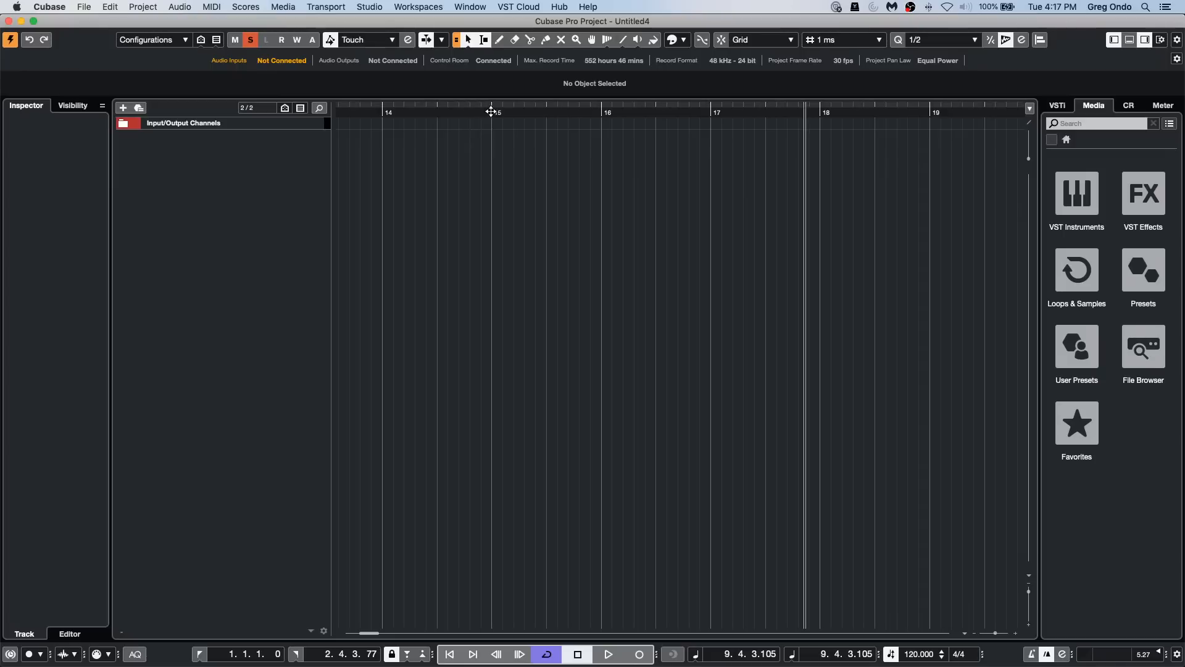
mouse_move(490, 109)
mouse_down()
mouse_move(491, 132)
mouse_move(491, 117)
mouse_up()
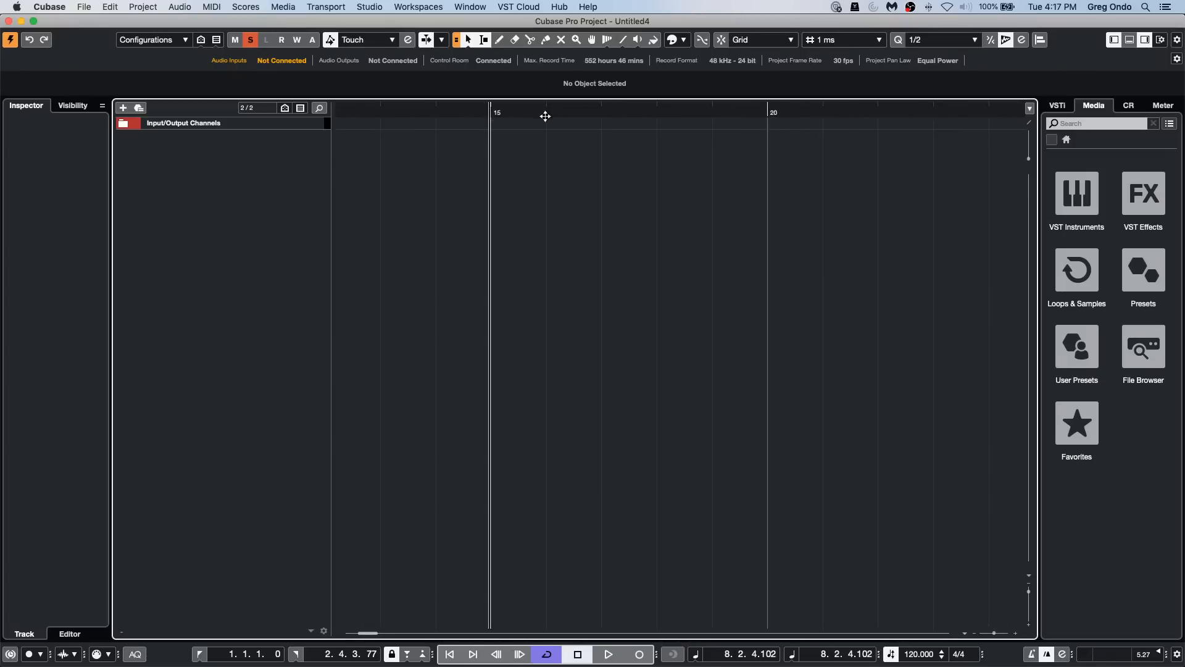
Step: Try Use Metronome Click Pattern Level for Grid Line Emphasis on the ruler and turn it off again
right_click(588, 109)
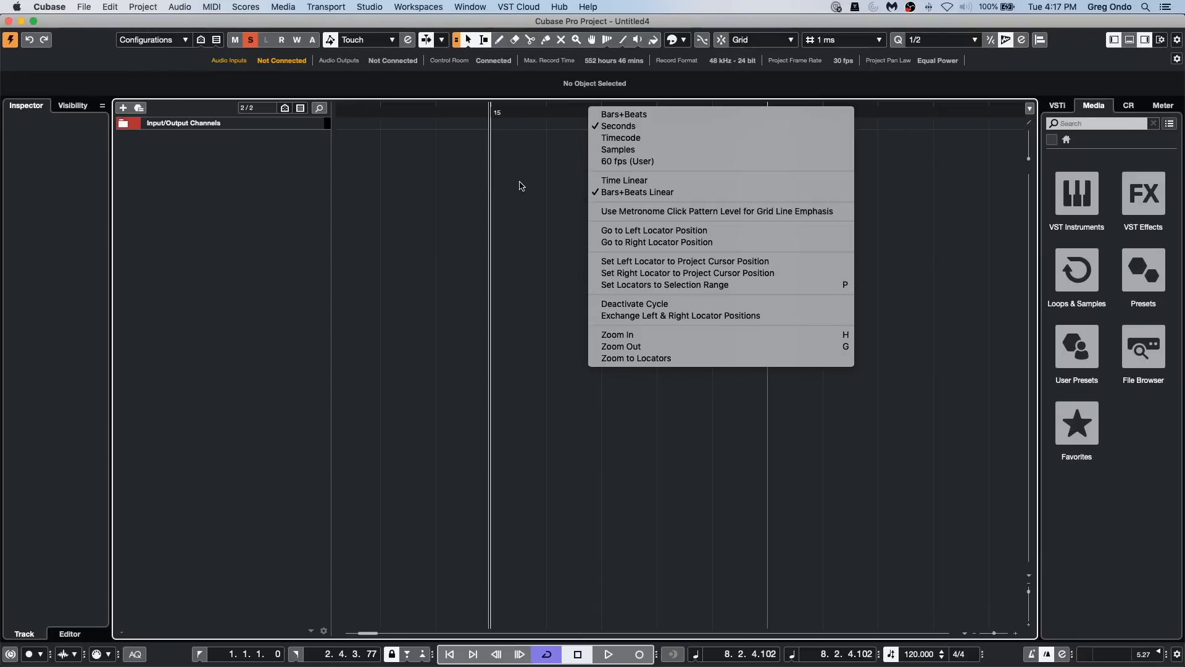
click(639, 211)
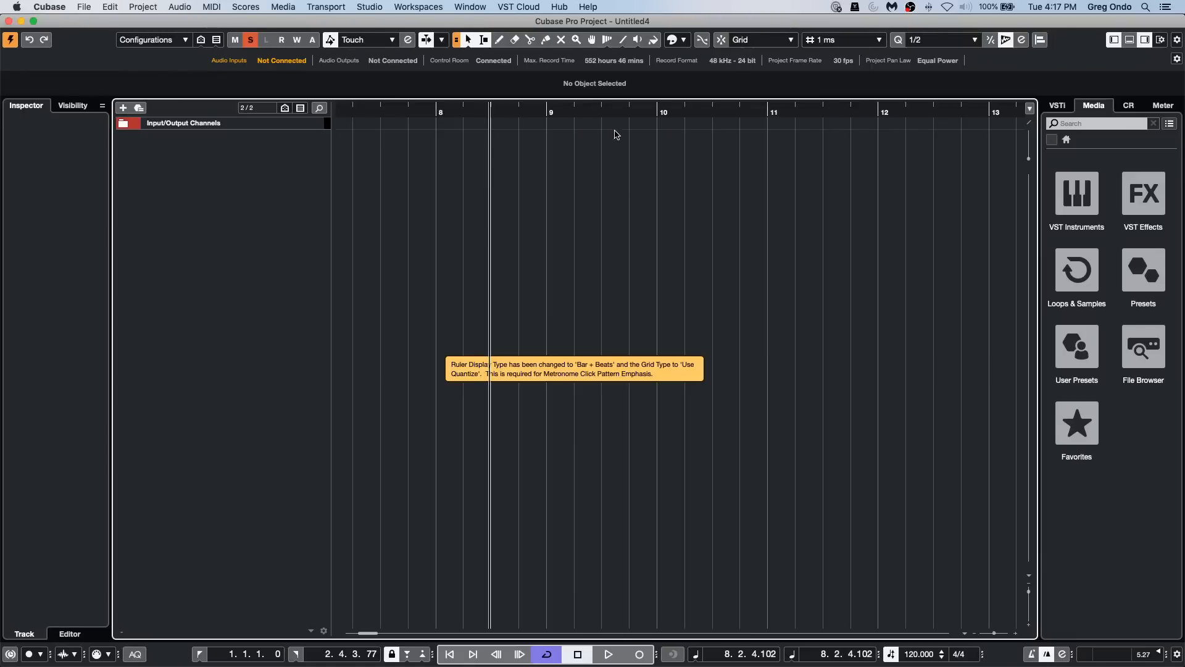
click(588, 112)
key(g)
key(g)
key(g)
key(g)
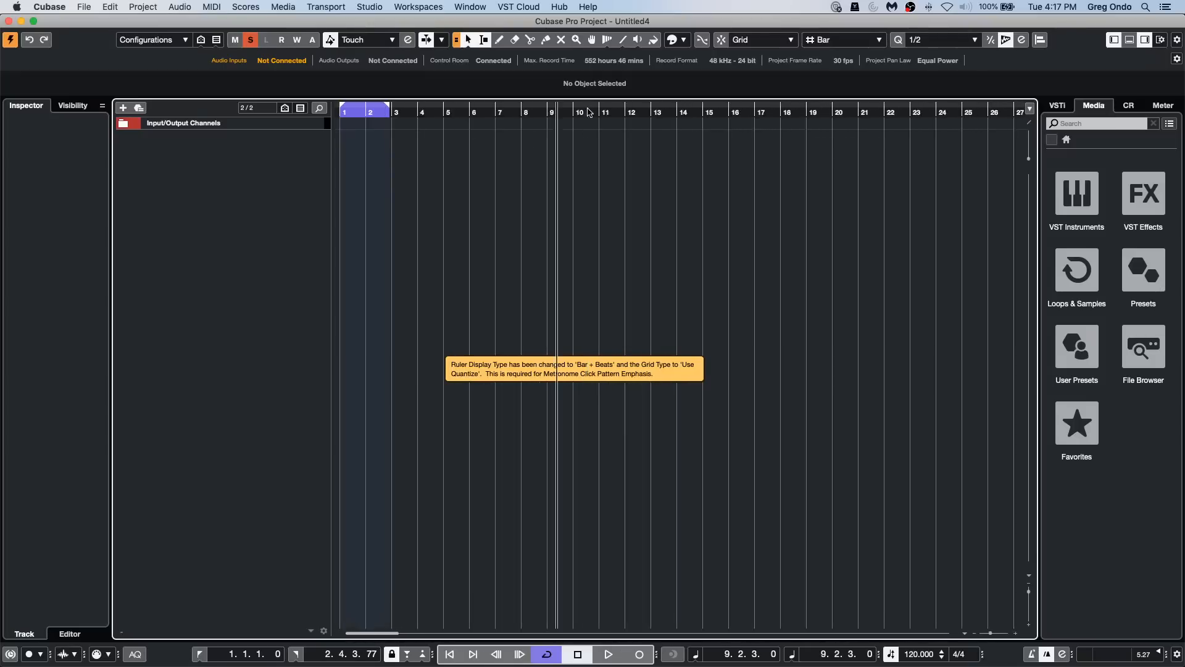
key(h)
key(h)
key(h)
key(h)
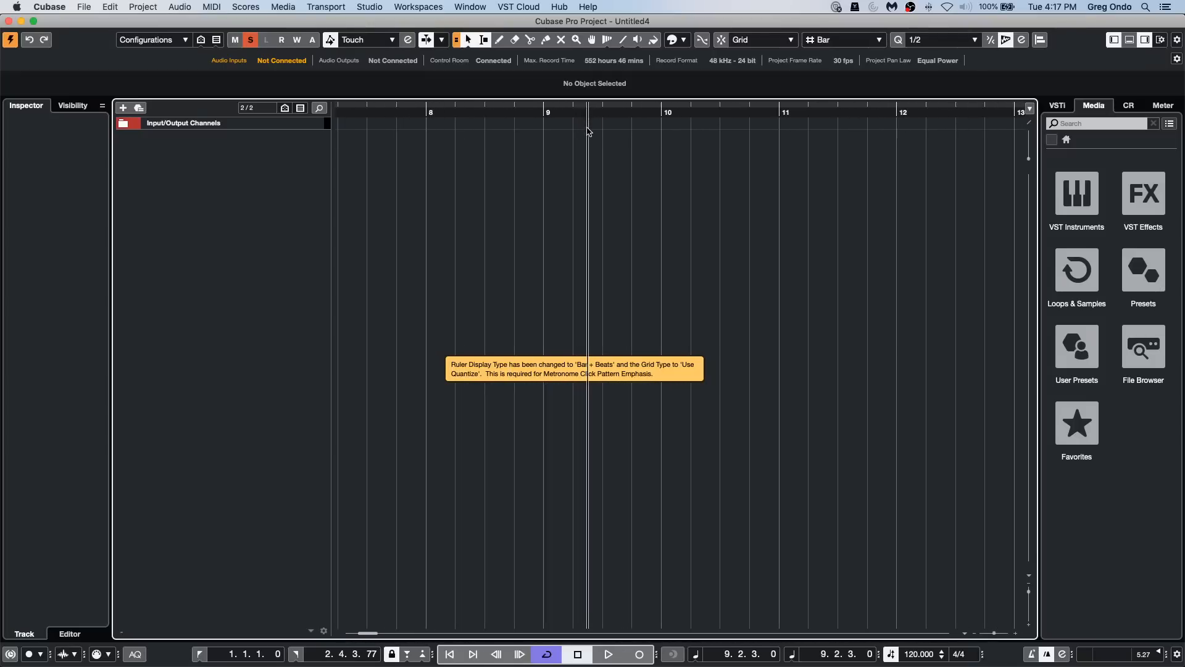
key(h)
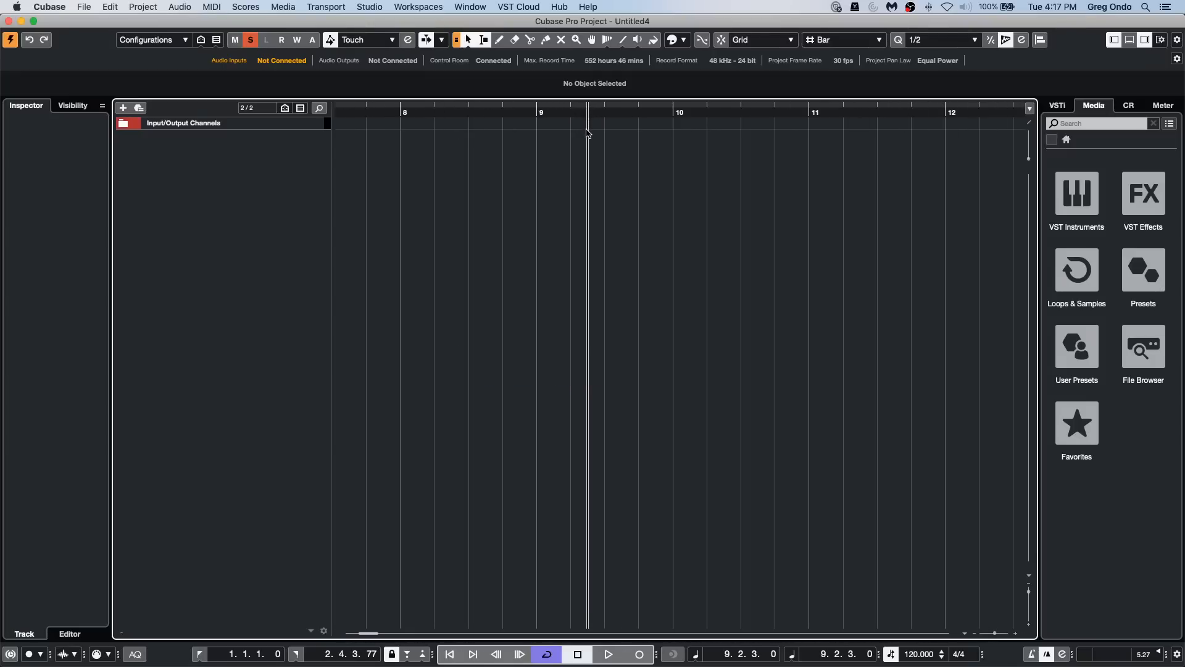
right_click(692, 111)
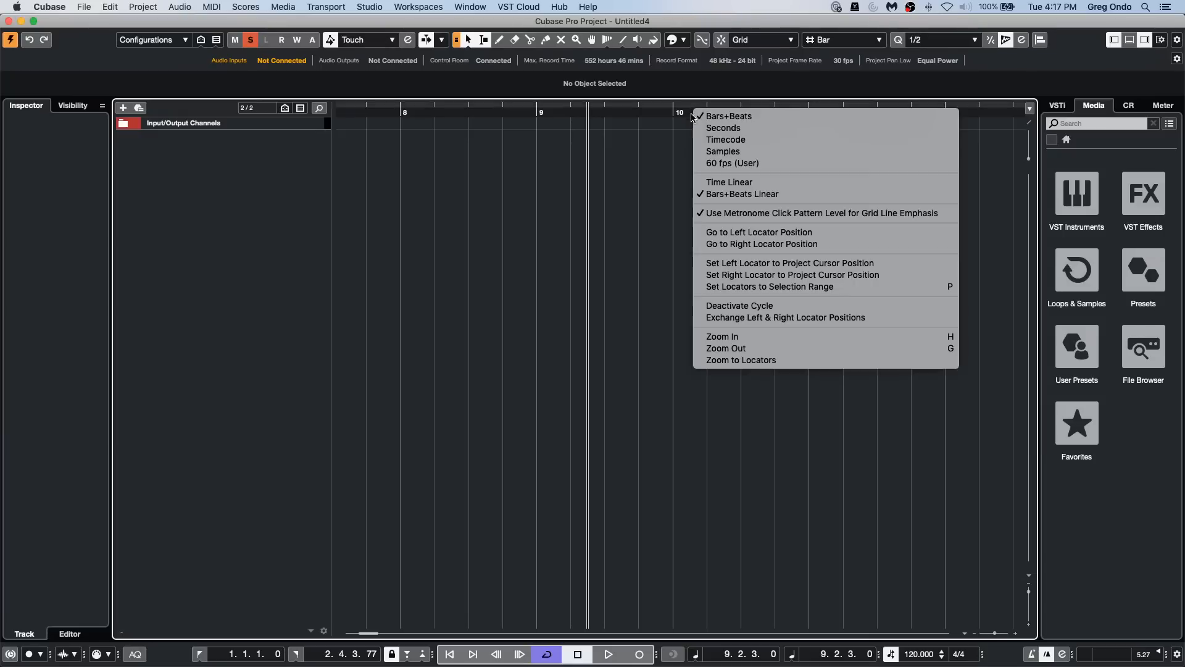
click(731, 213)
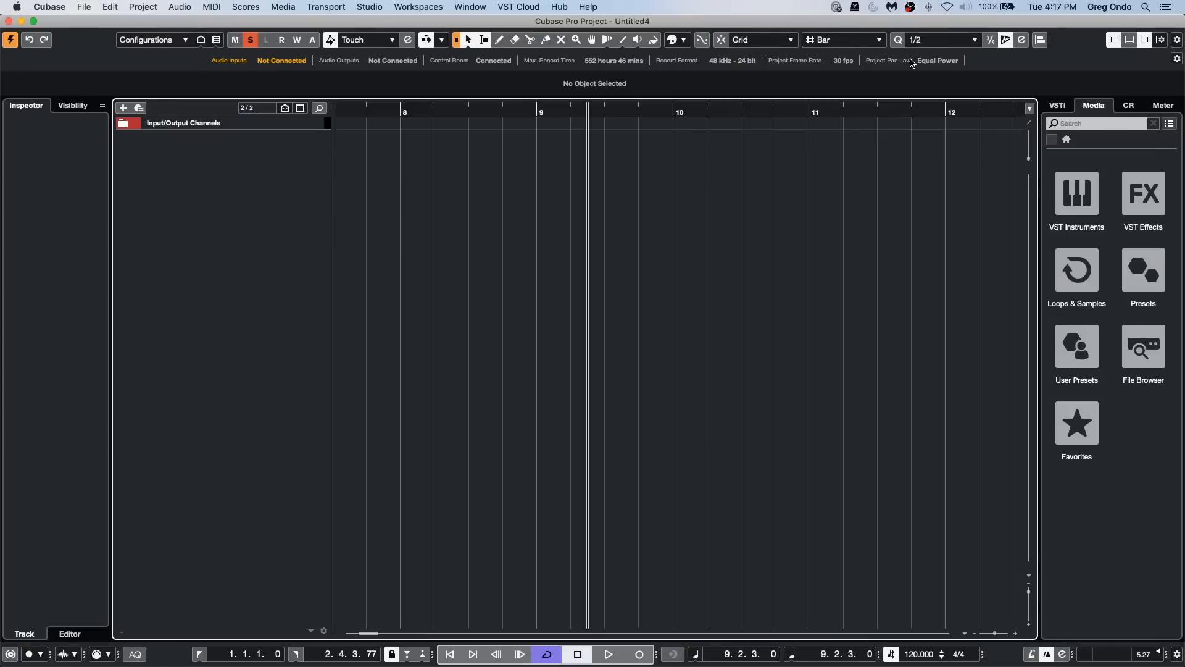
Step: Check the available quantize presets, grid types and snap types, keeping quantize at 1/2 and snap at Grid
click(945, 43)
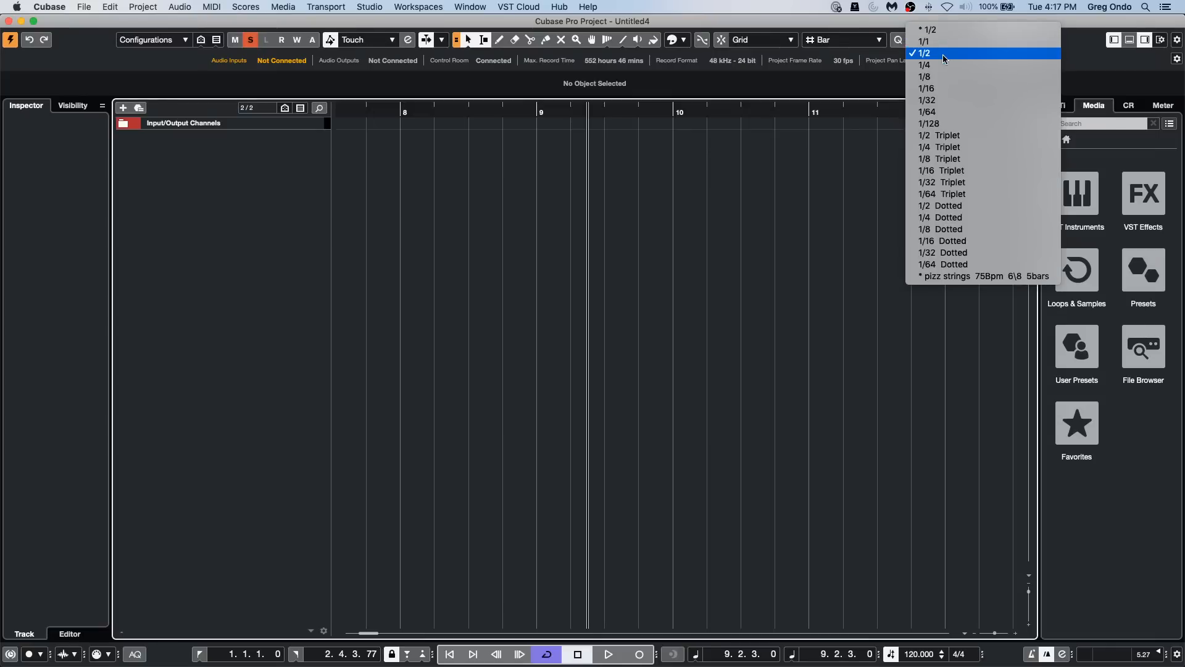
click(944, 54)
click(857, 41)
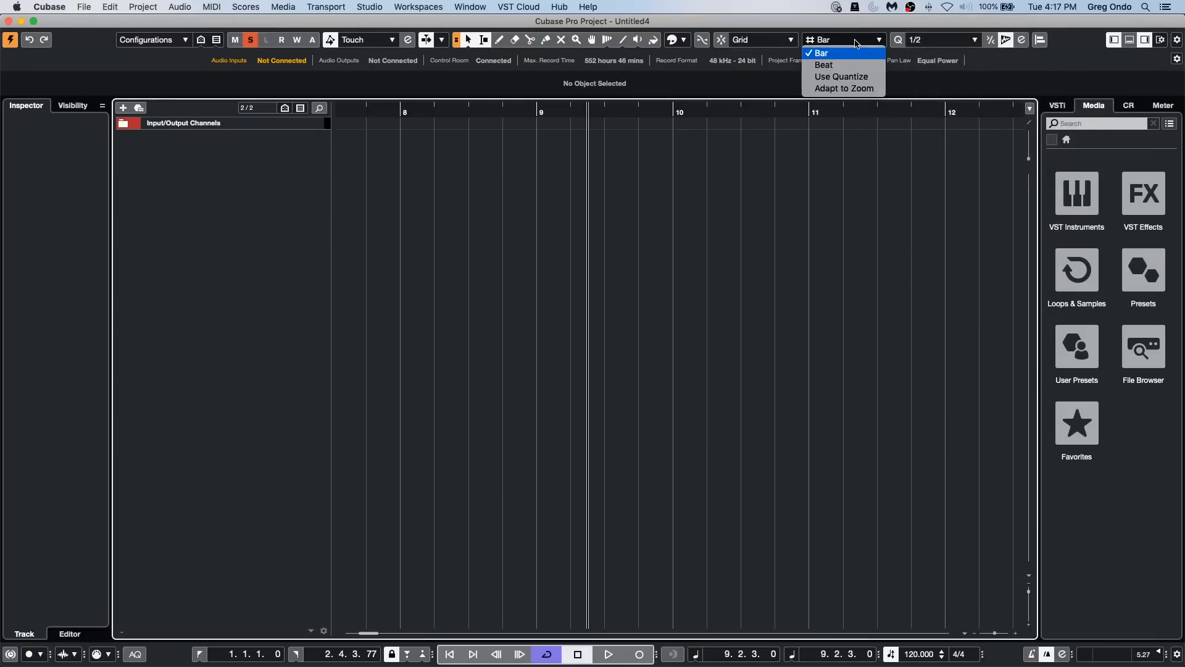
click(789, 42)
click(785, 42)
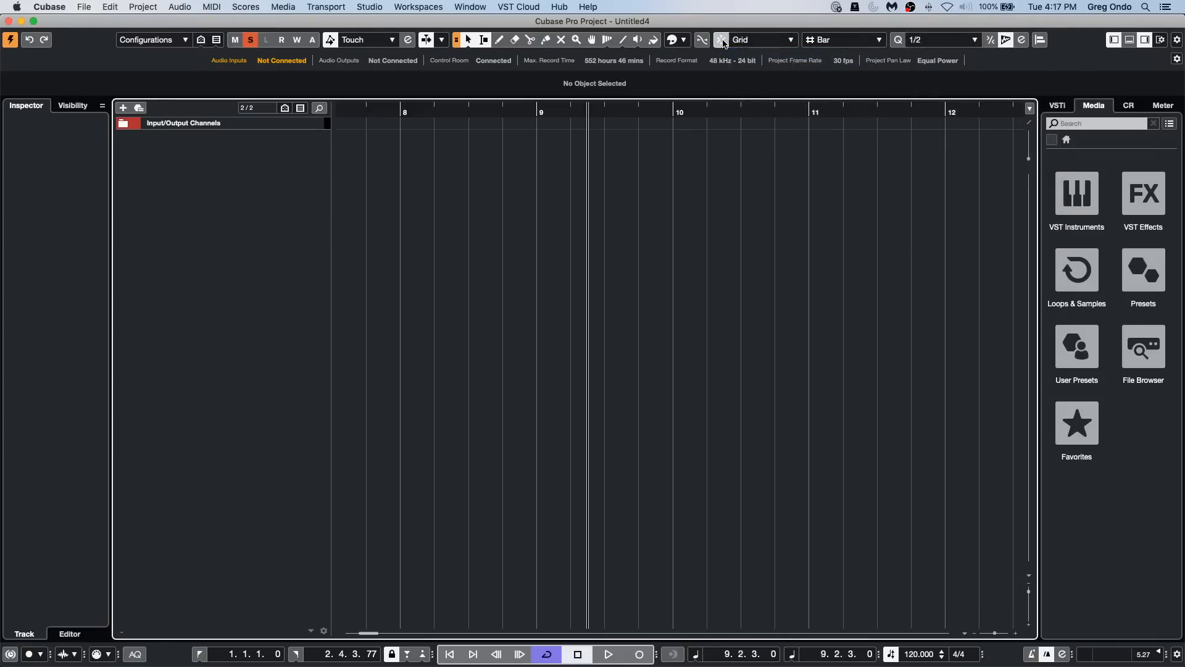
click(755, 42)
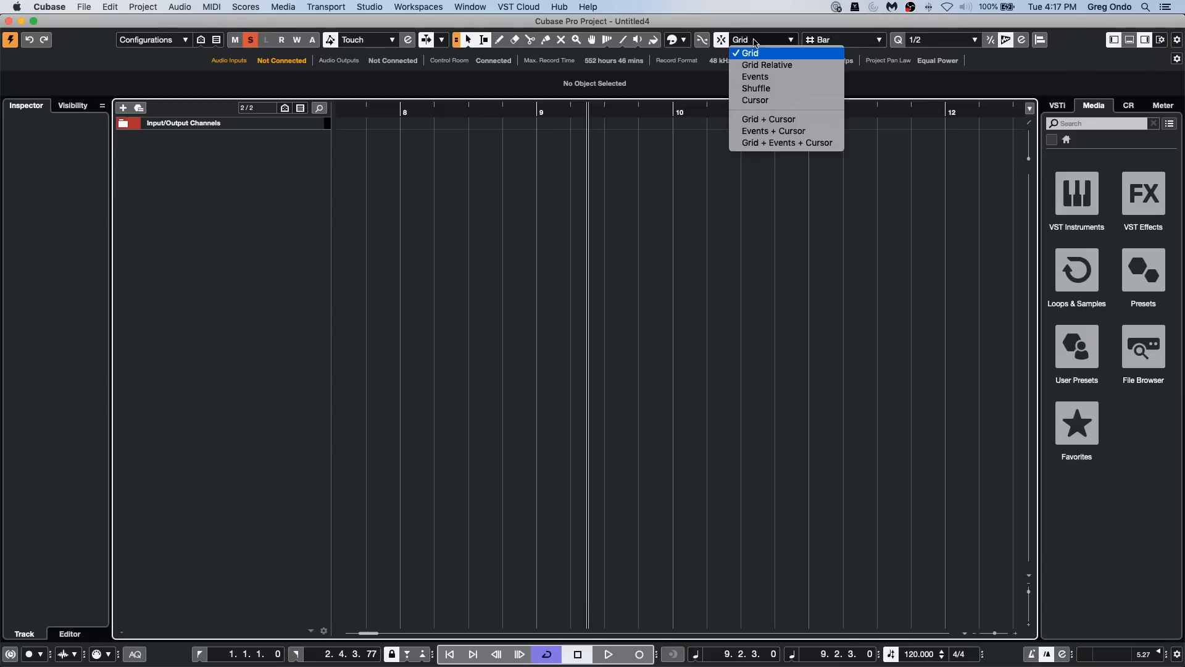
click(781, 54)
Step: Switch the new project's ruler from Bars+Beats to Seconds
mouse_move(620, 113)
mouse_down()
mouse_move(622, 90)
mouse_move(614, 129)
mouse_move(612, 105)
mouse_up()
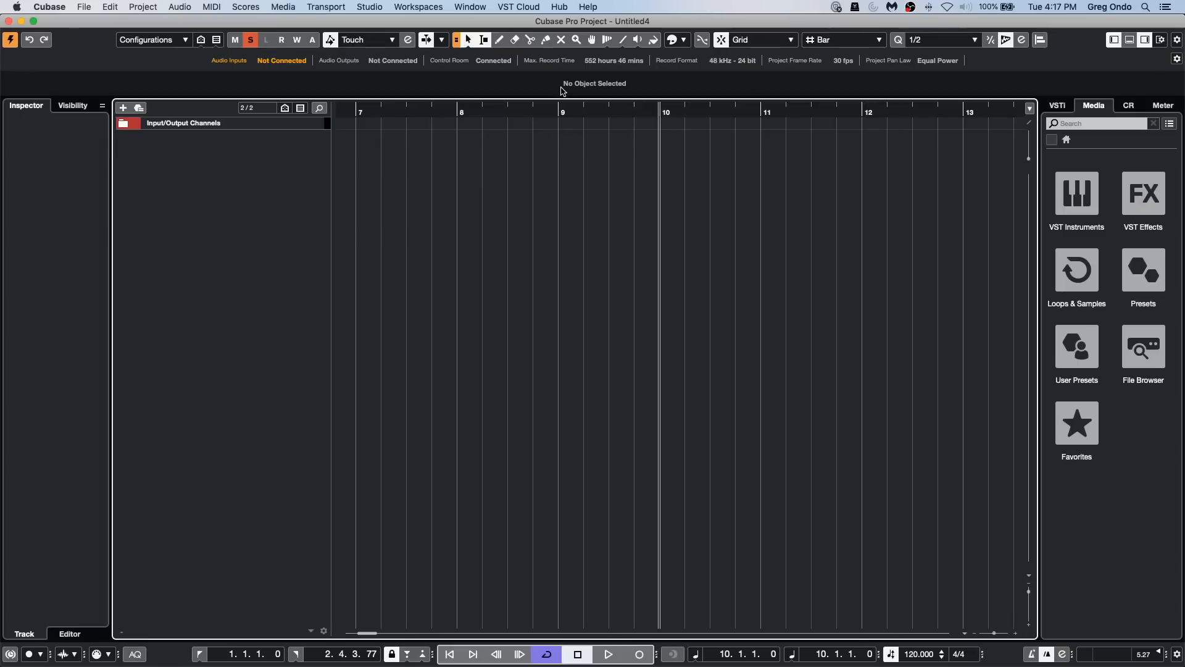
right_click(629, 111)
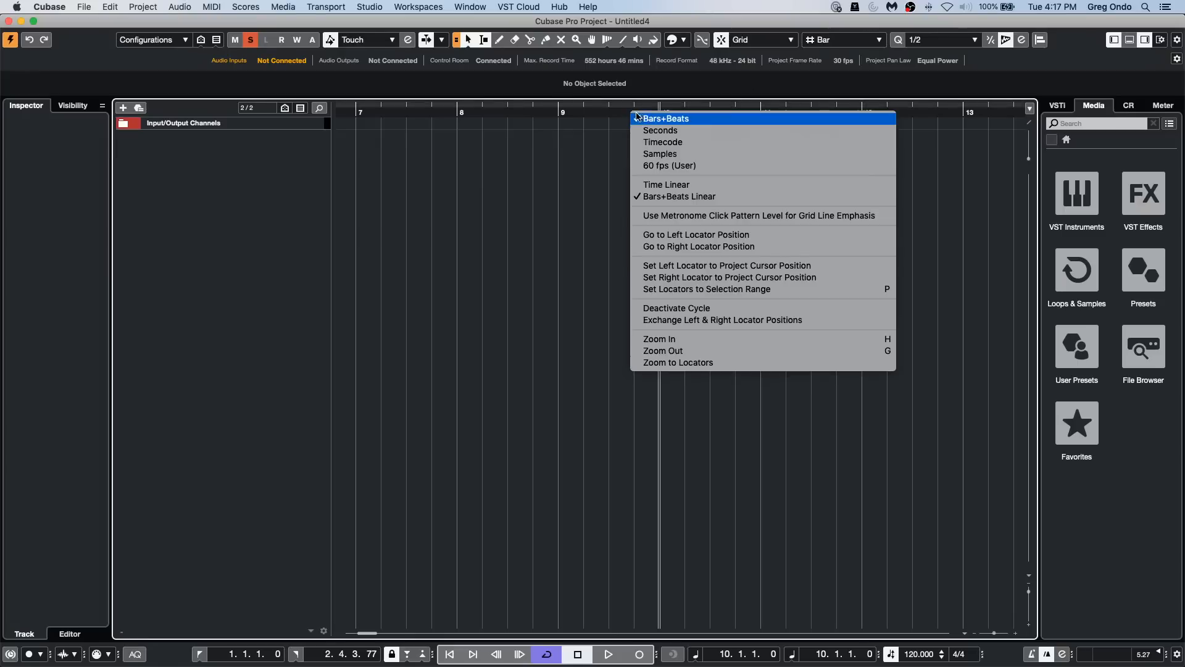
click(684, 139)
click(566, 108)
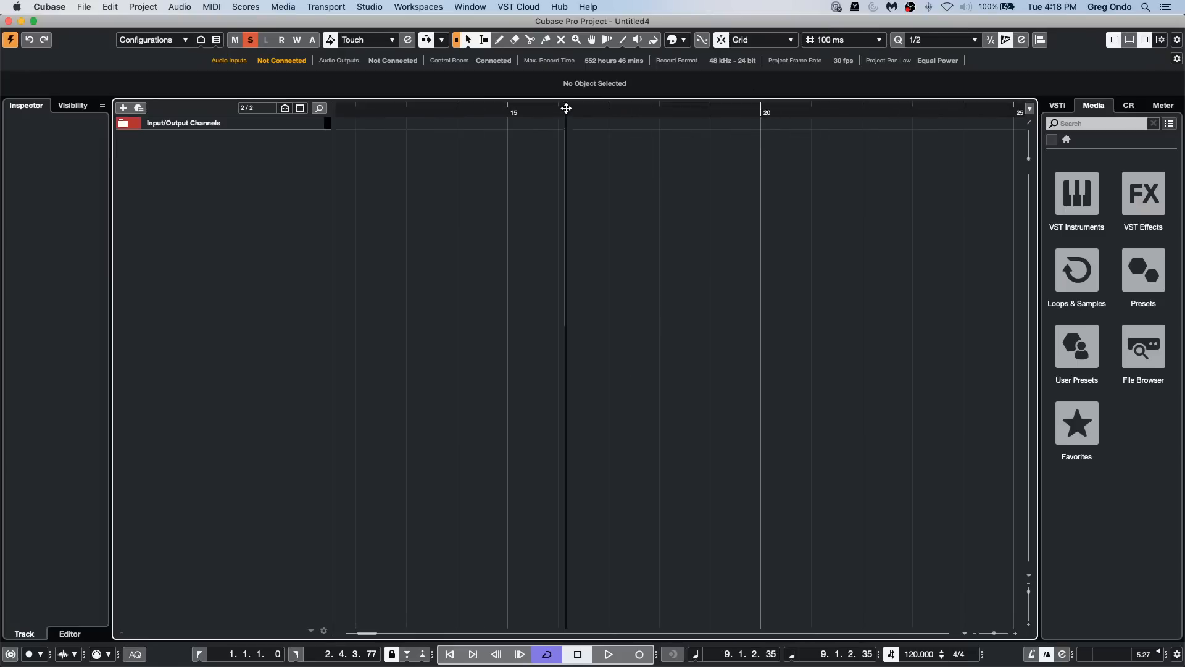
drag(566, 108, 572, 80)
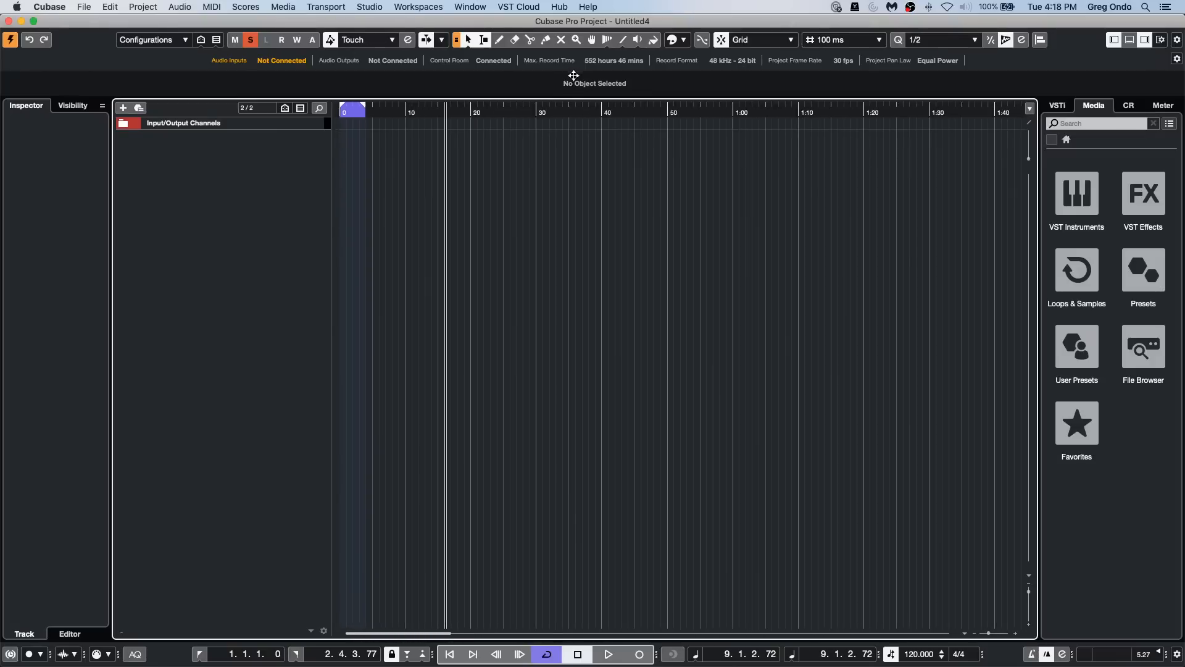
Step: Set the quantize preset to 1/16 and check its effect on the Seconds grid lines
click(952, 41)
click(955, 88)
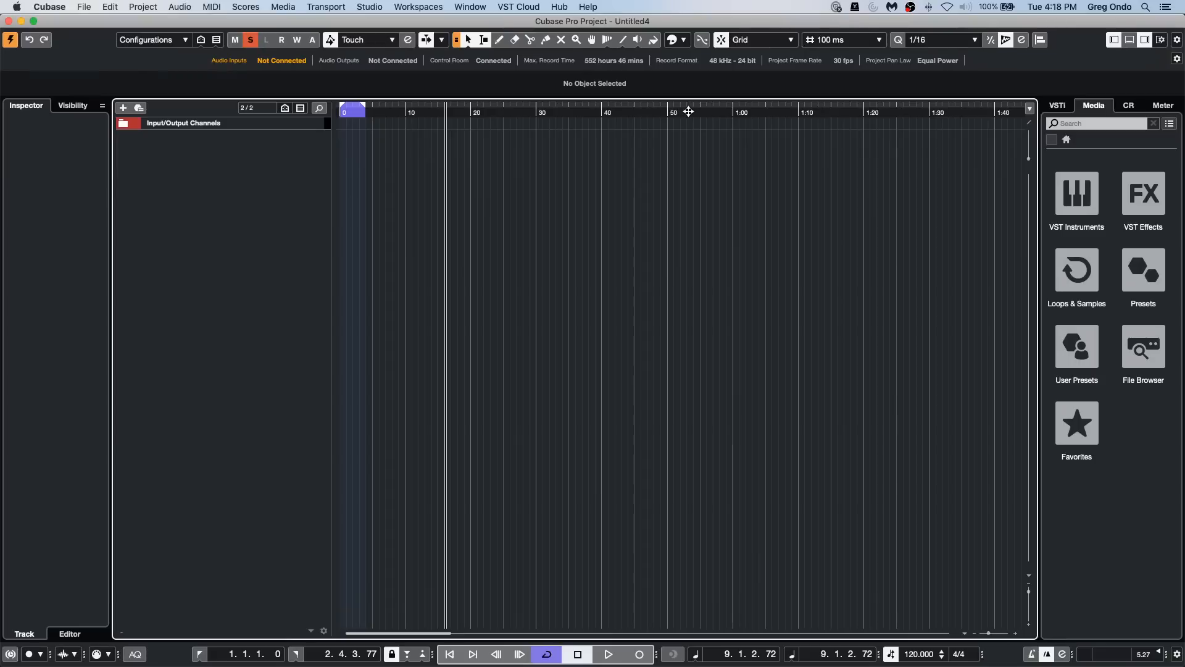
right_click(624, 109)
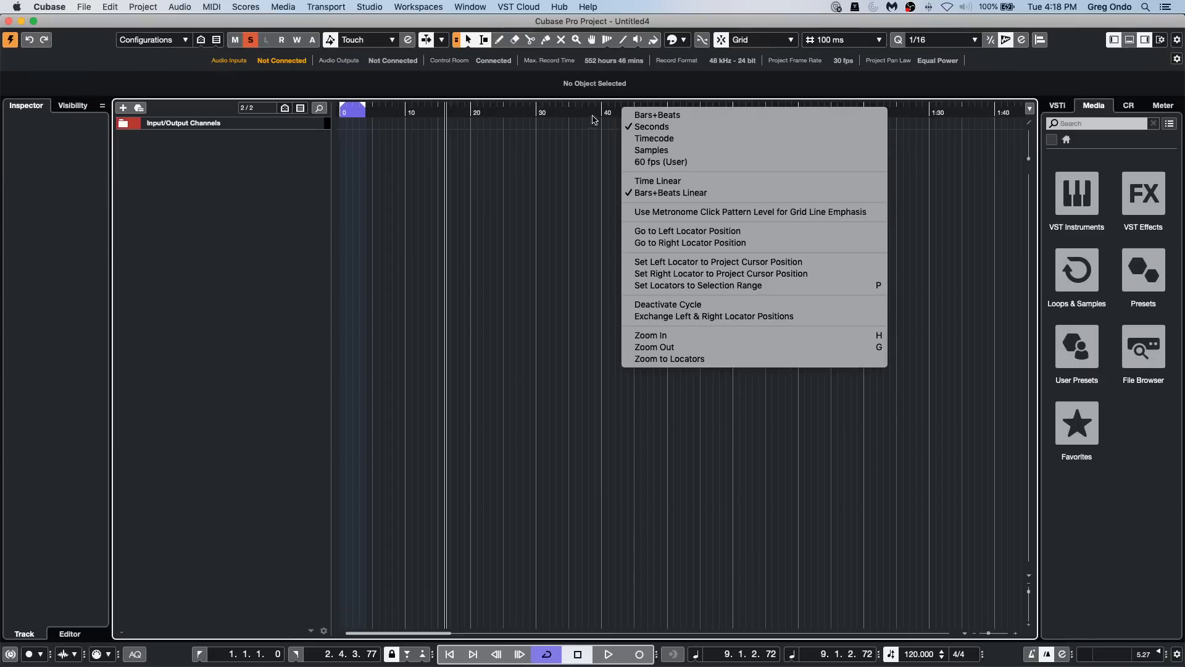
click(544, 150)
drag(512, 108, 642, 194)
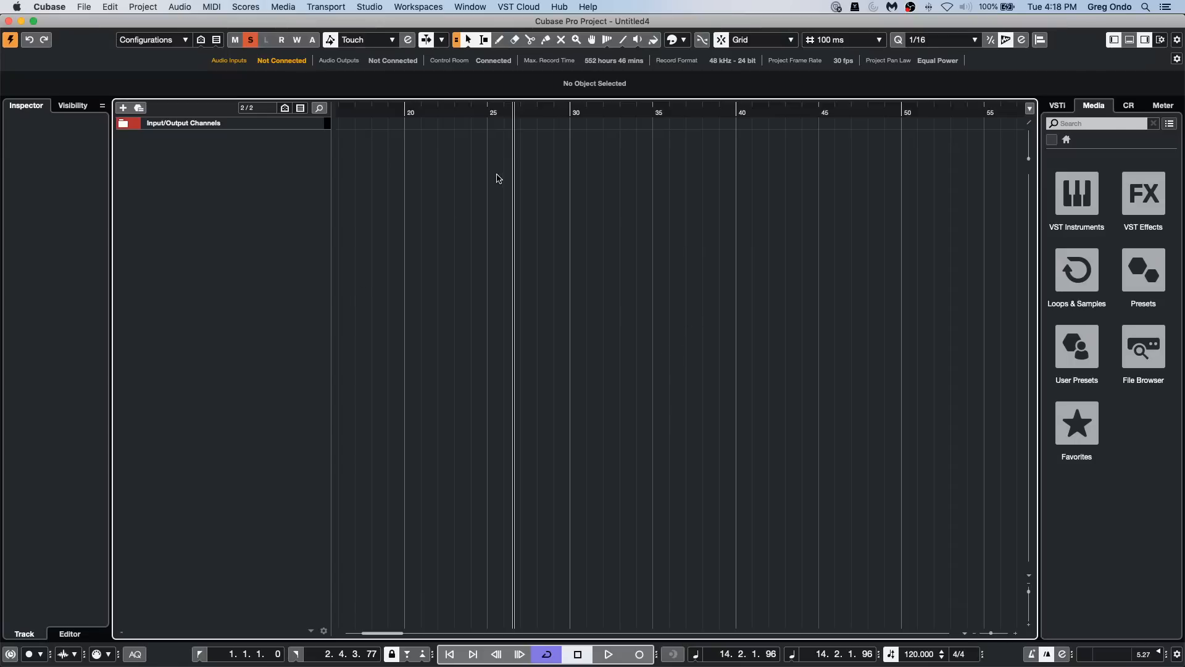
drag(513, 114, 516, 102)
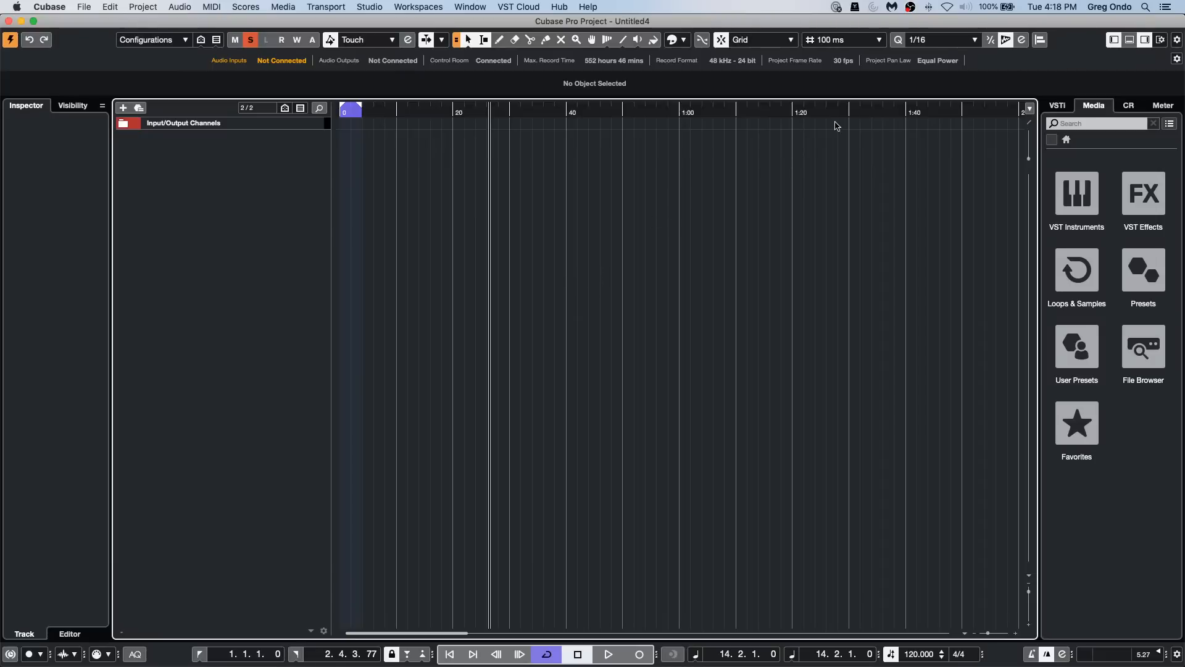
Step: Try the 1/8 quantize preset and settle on 1/16 Triplet
click(936, 39)
click(935, 45)
click(940, 41)
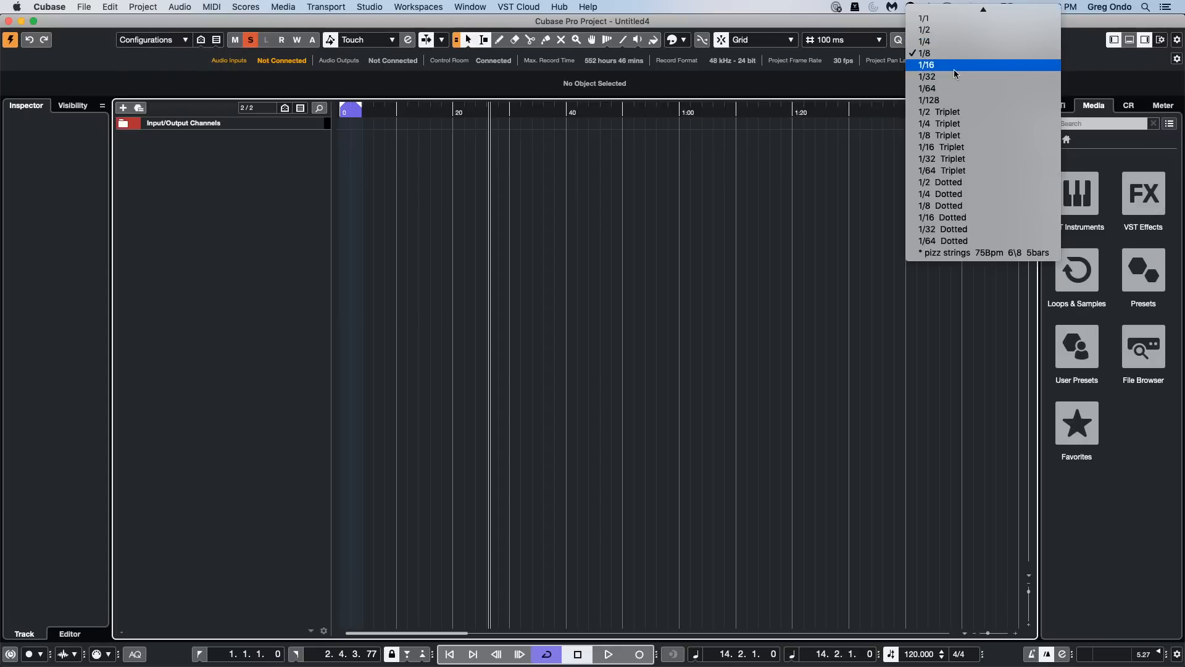
click(974, 150)
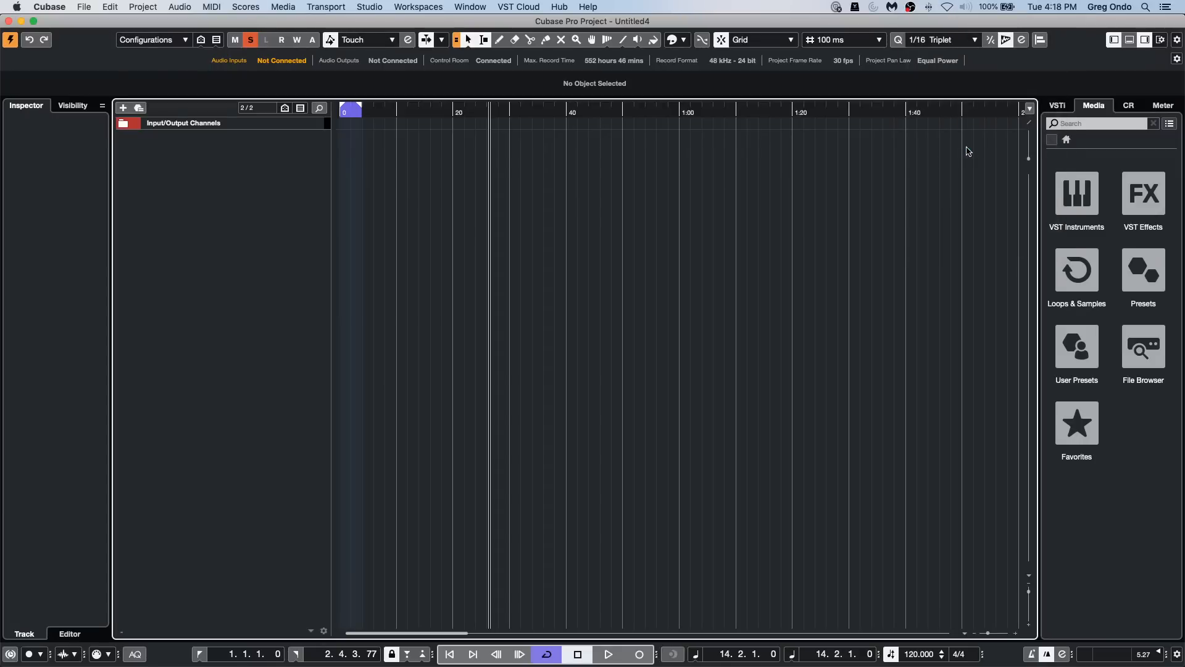
drag(625, 108, 627, 93)
Step: Turn on metronome click pattern emphasis for the grid lines again and return the ruler to Seconds
right_click(551, 113)
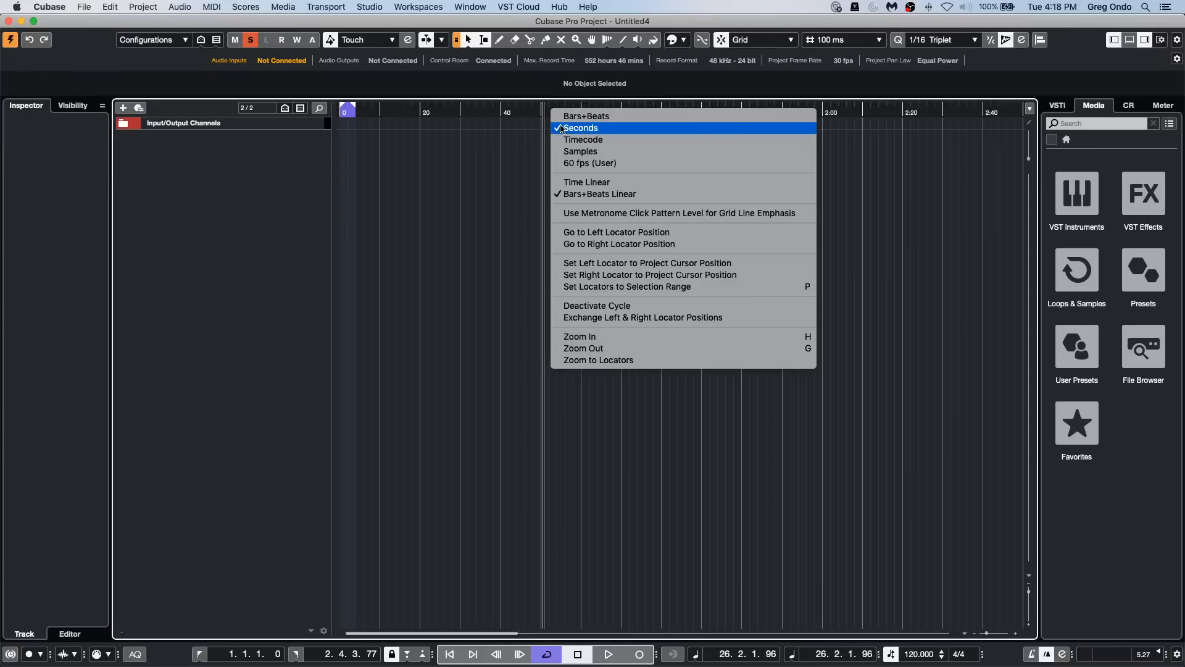
click(579, 214)
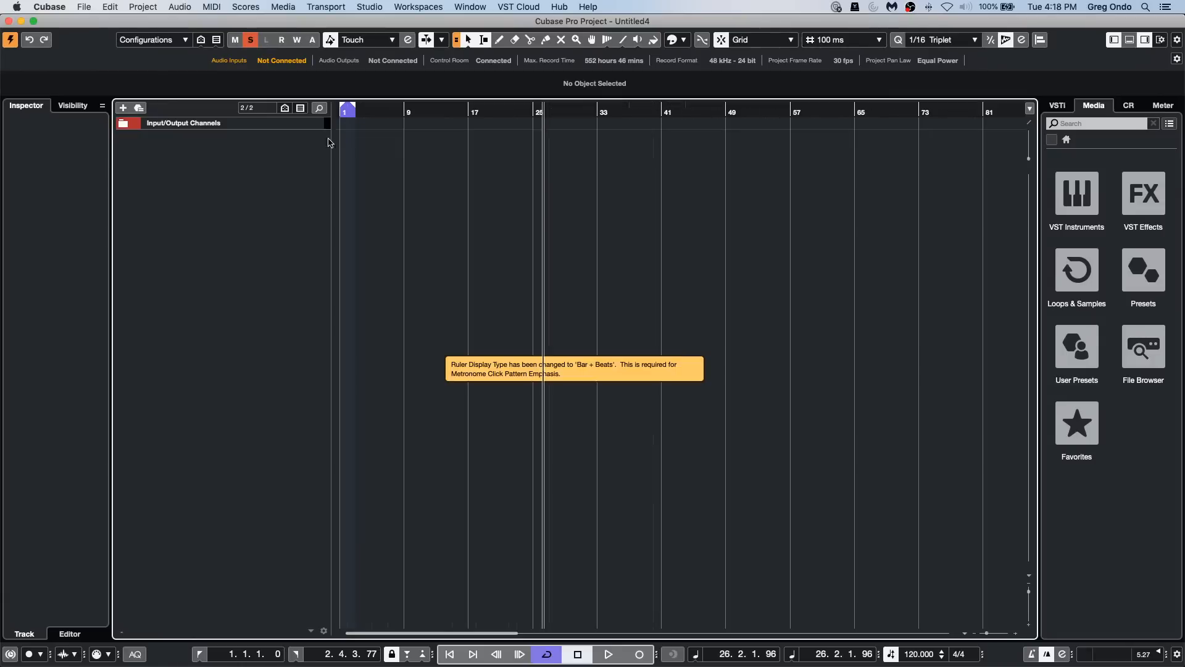
right_click(589, 112)
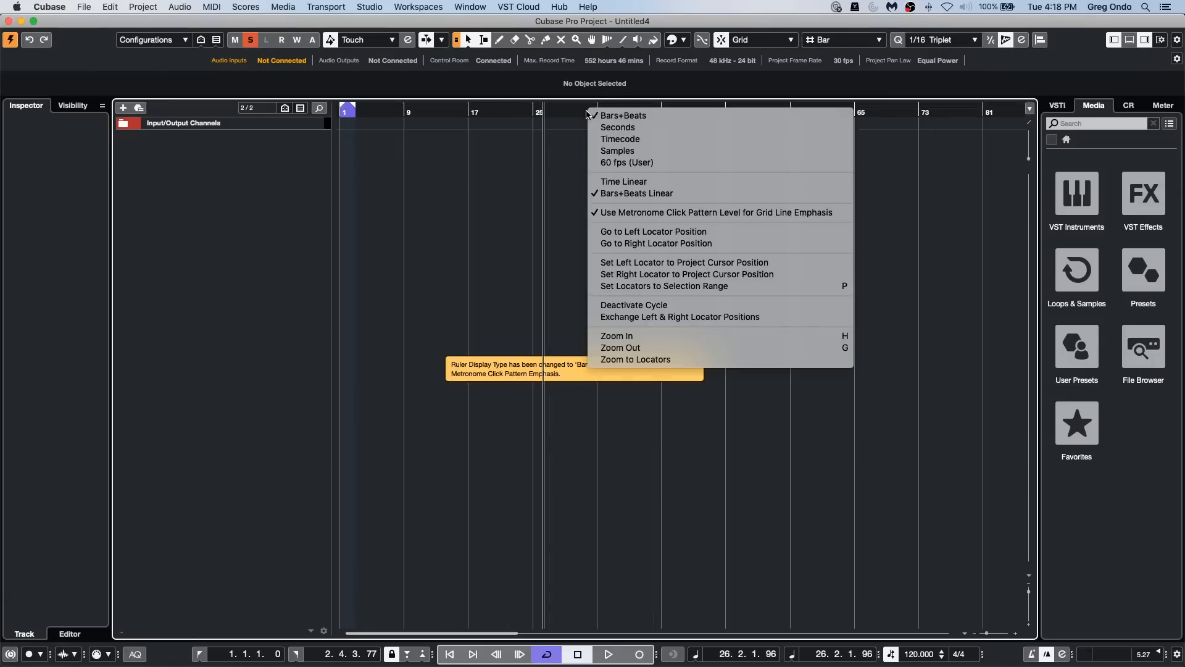
click(616, 128)
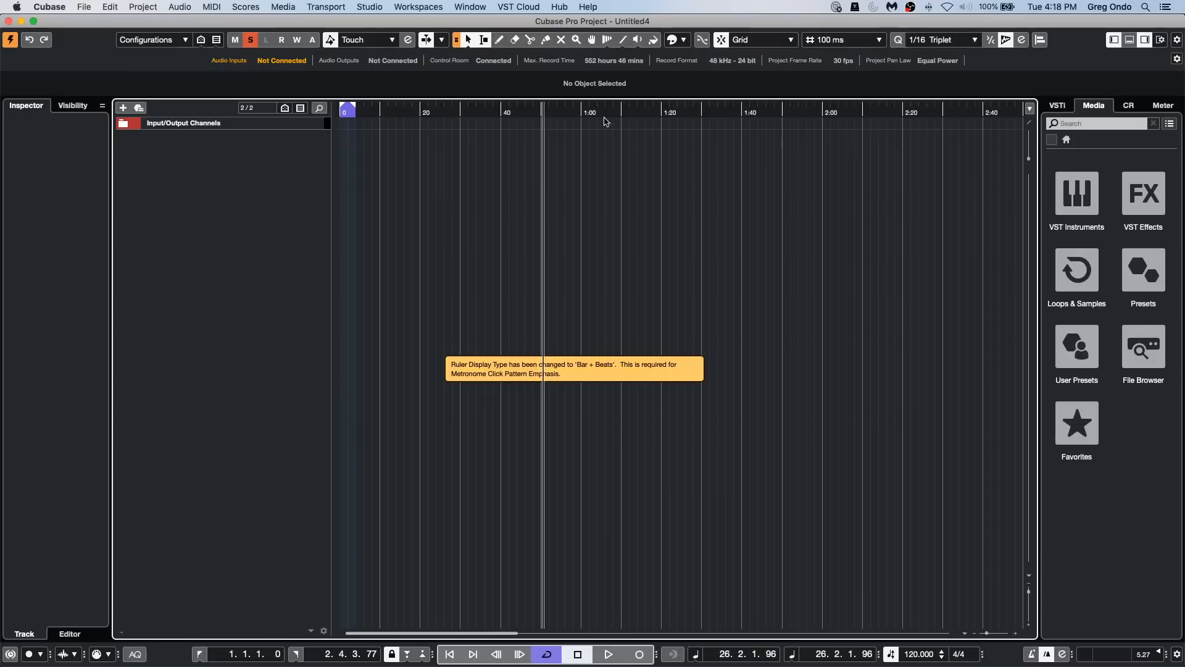
right_click(559, 116)
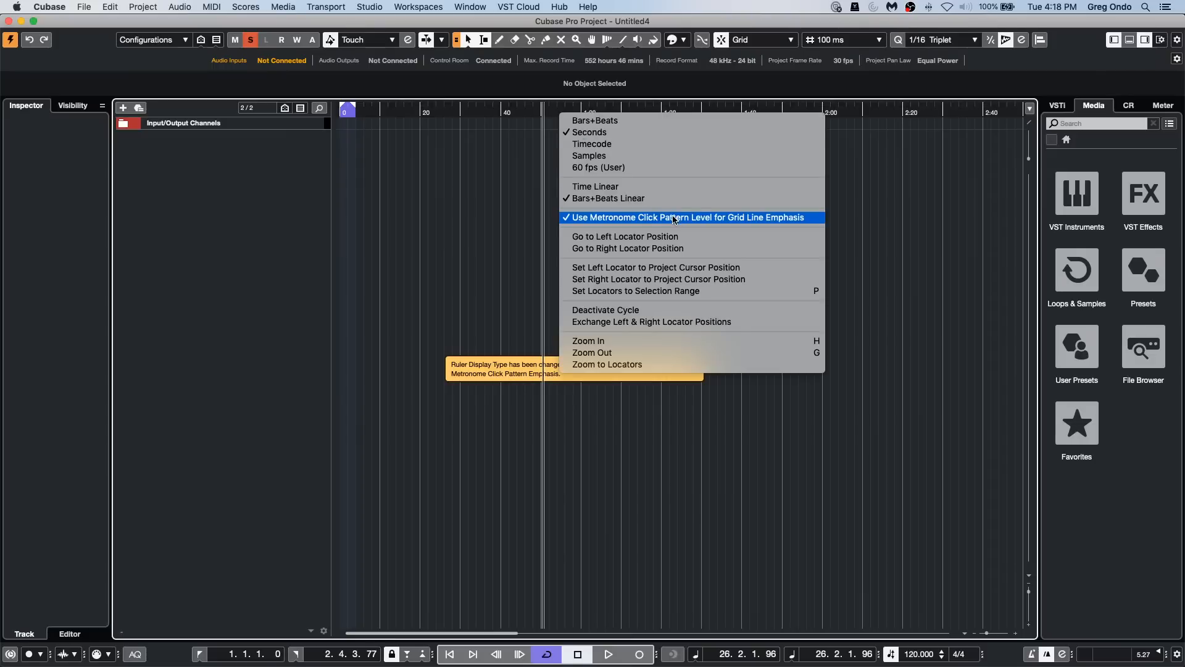
click(385, 173)
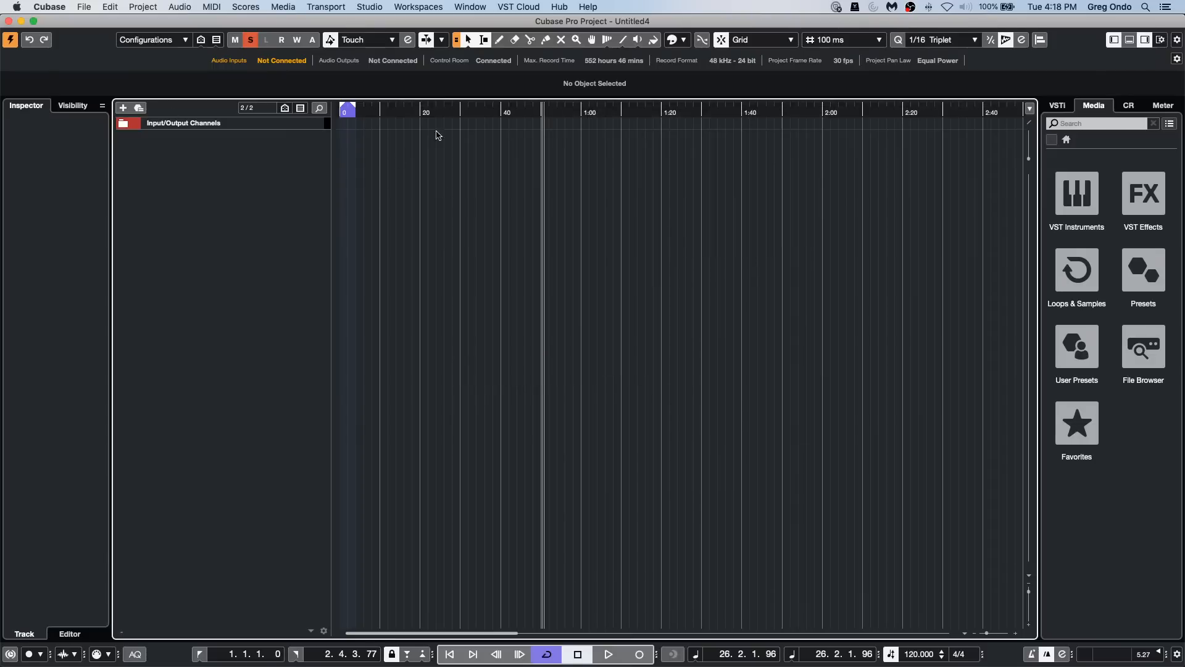
click(530, 115)
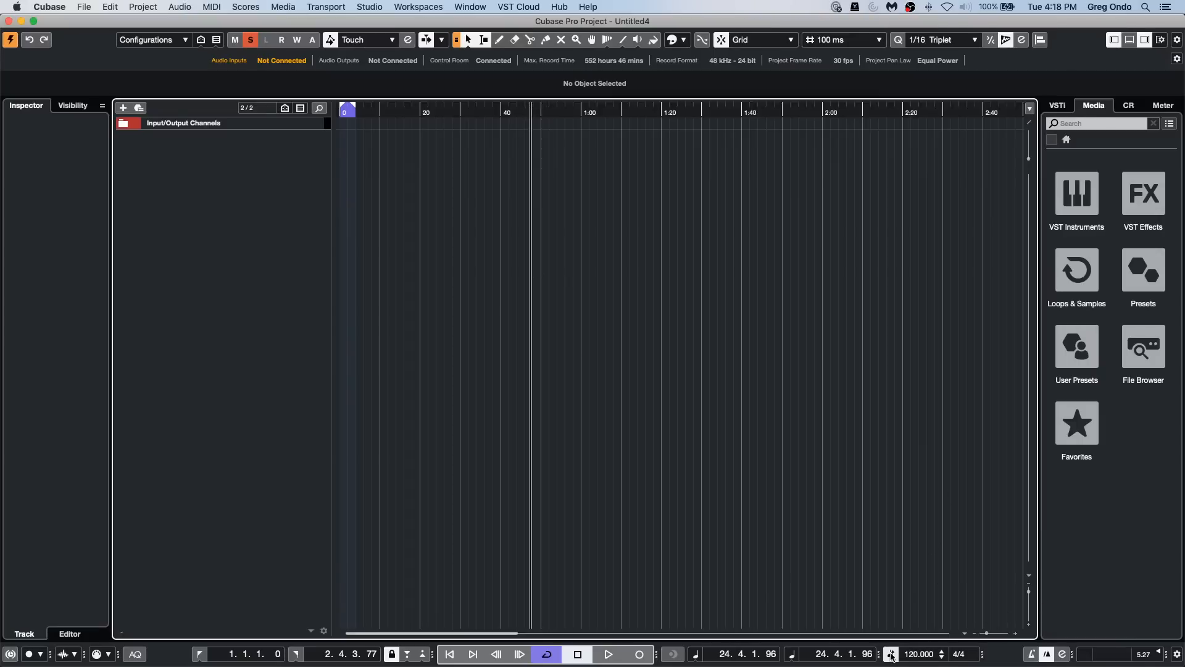
click(1063, 655)
click(677, 488)
Step: Add a Signature track and set the click pattern of its 4/4 event to Double Tempo
right_click(286, 174)
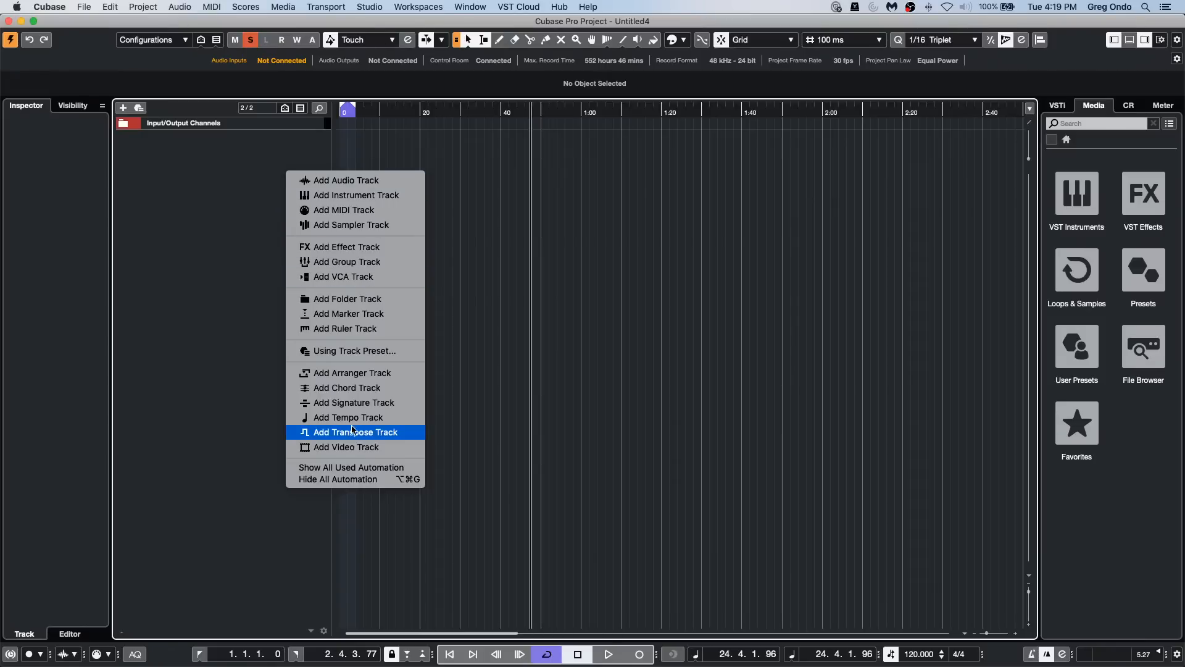
click(383, 402)
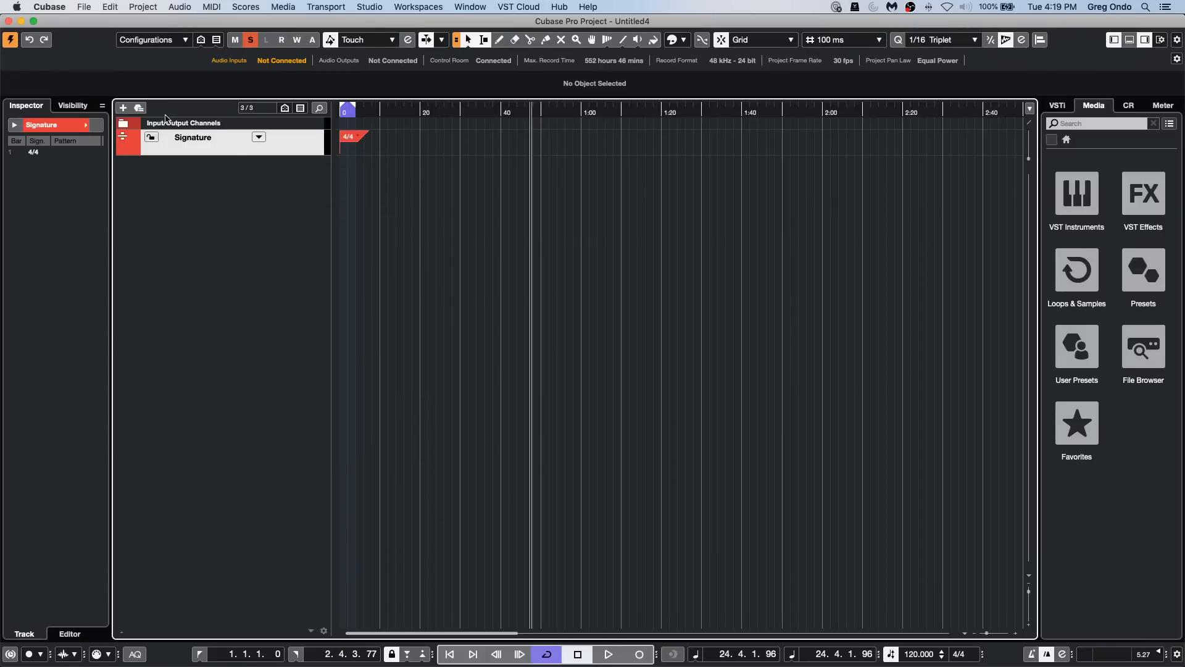
double_click(354, 136)
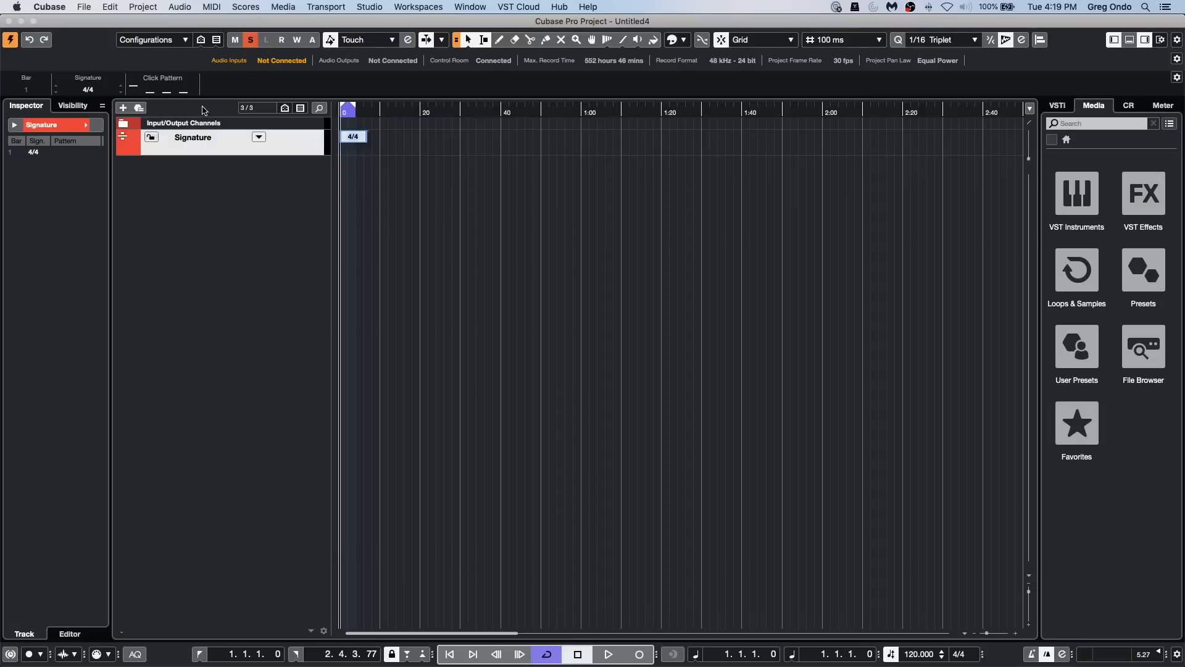
click(183, 94)
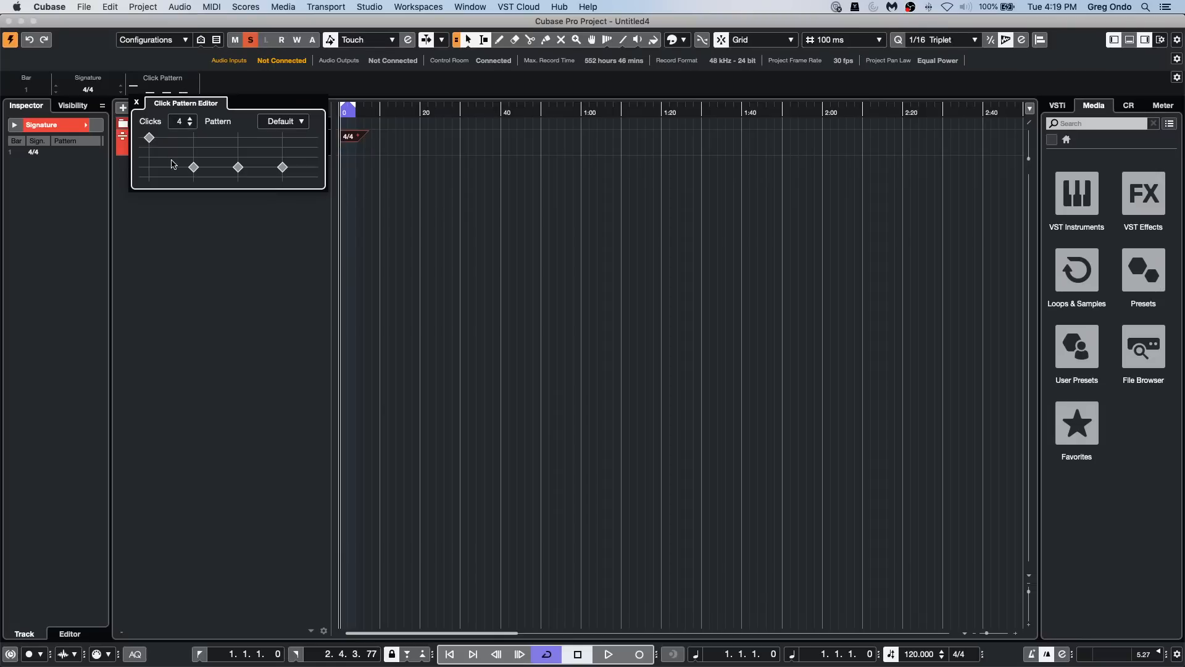
click(283, 123)
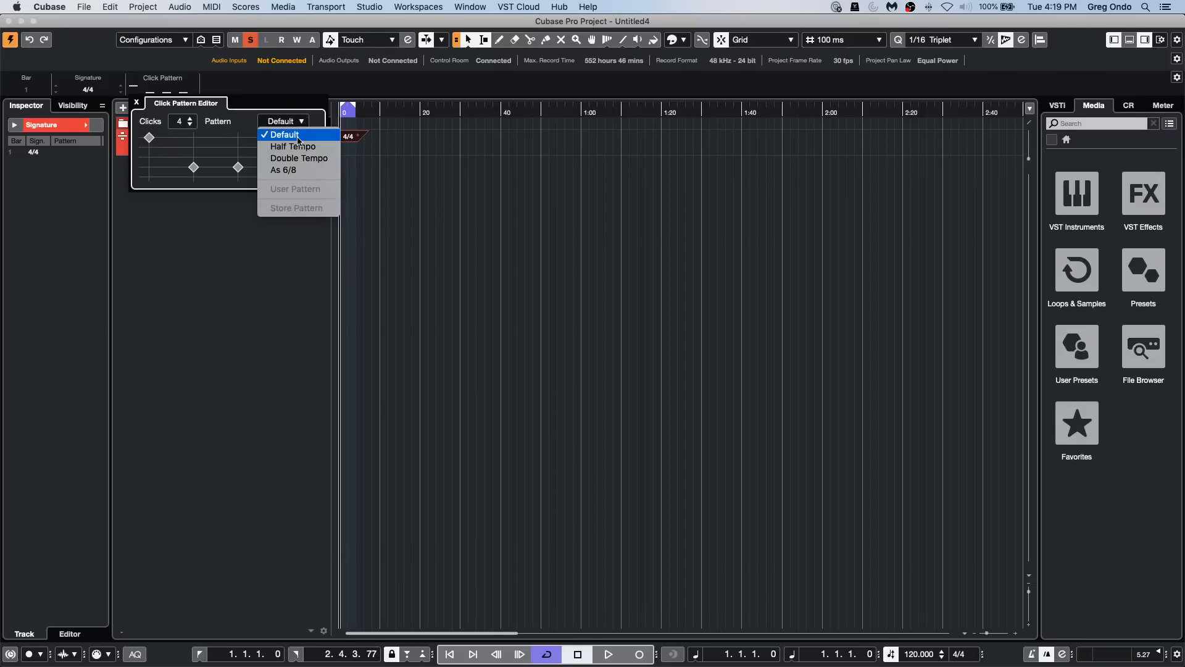
click(298, 158)
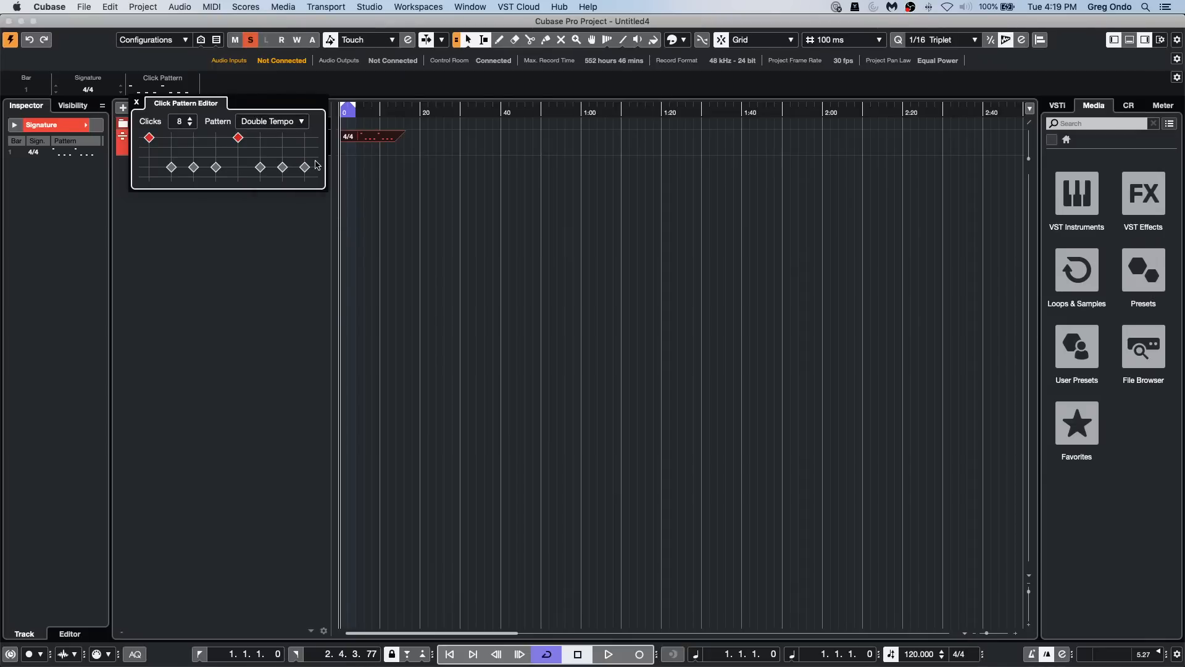
click(429, 216)
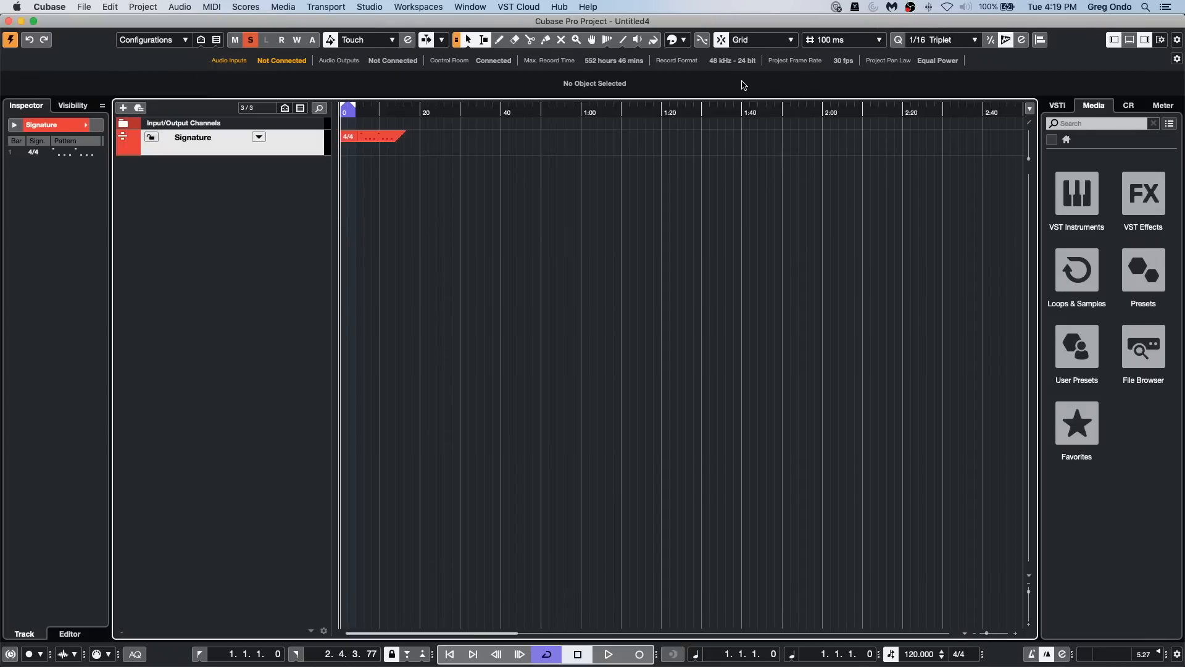
Step: Turn off the use of metronome click pattern level for grid line emphasis and inspect the grid lines under the Seconds ruler
right_click(688, 111)
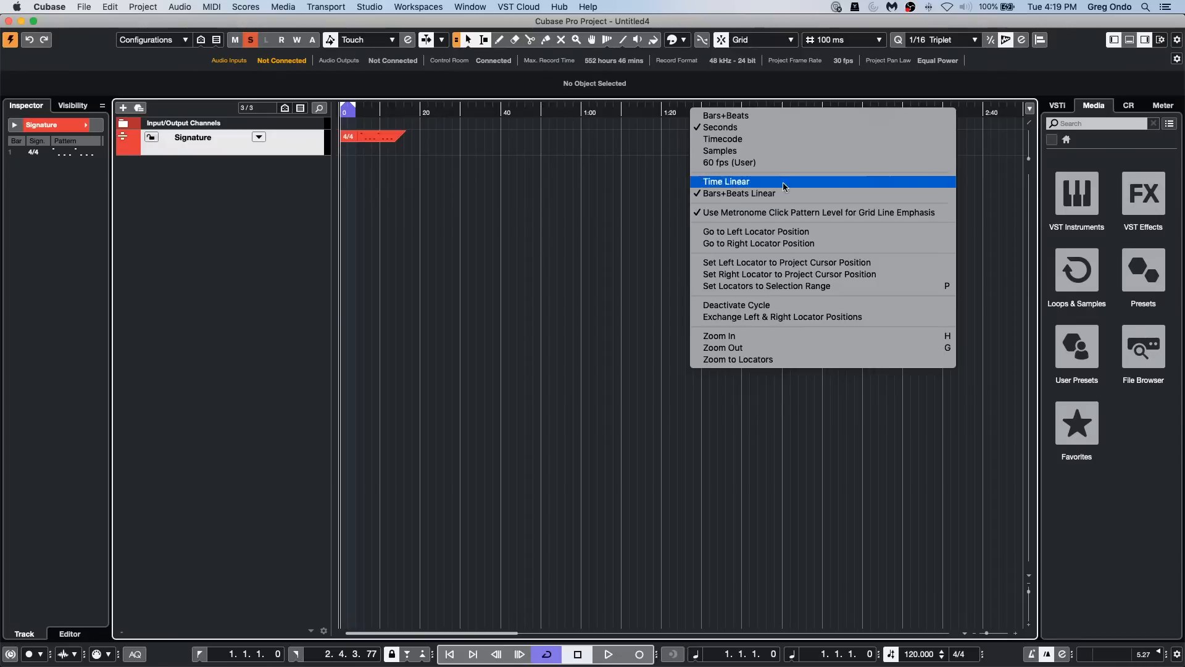
click(779, 212)
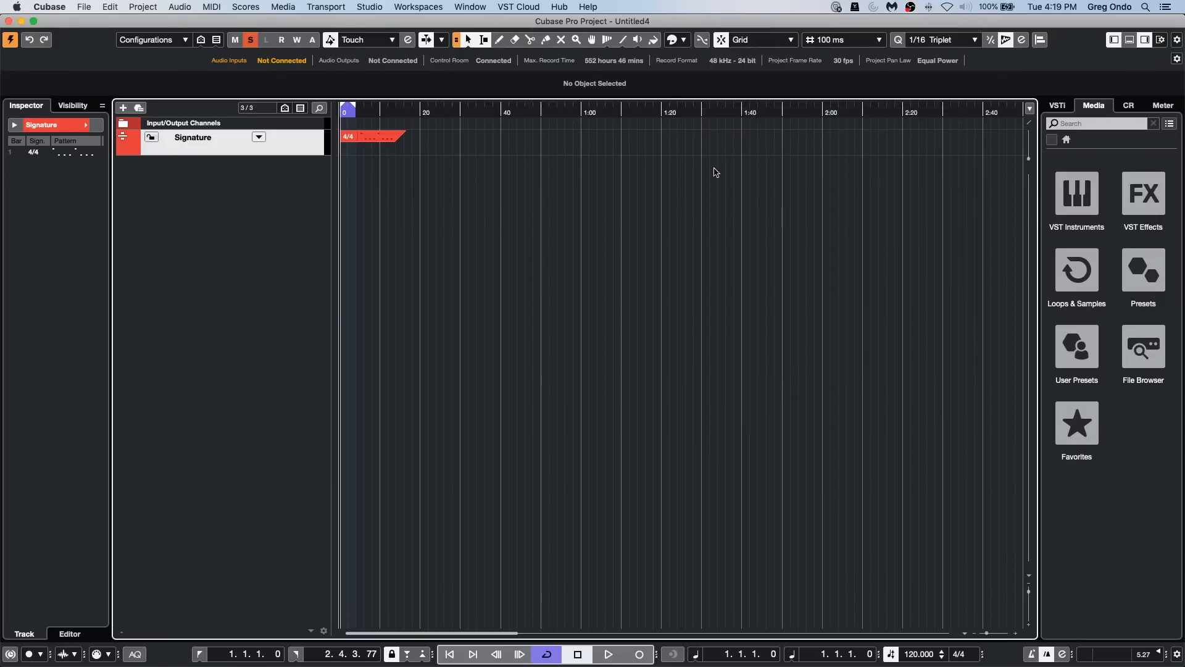
drag(639, 112, 546, 172)
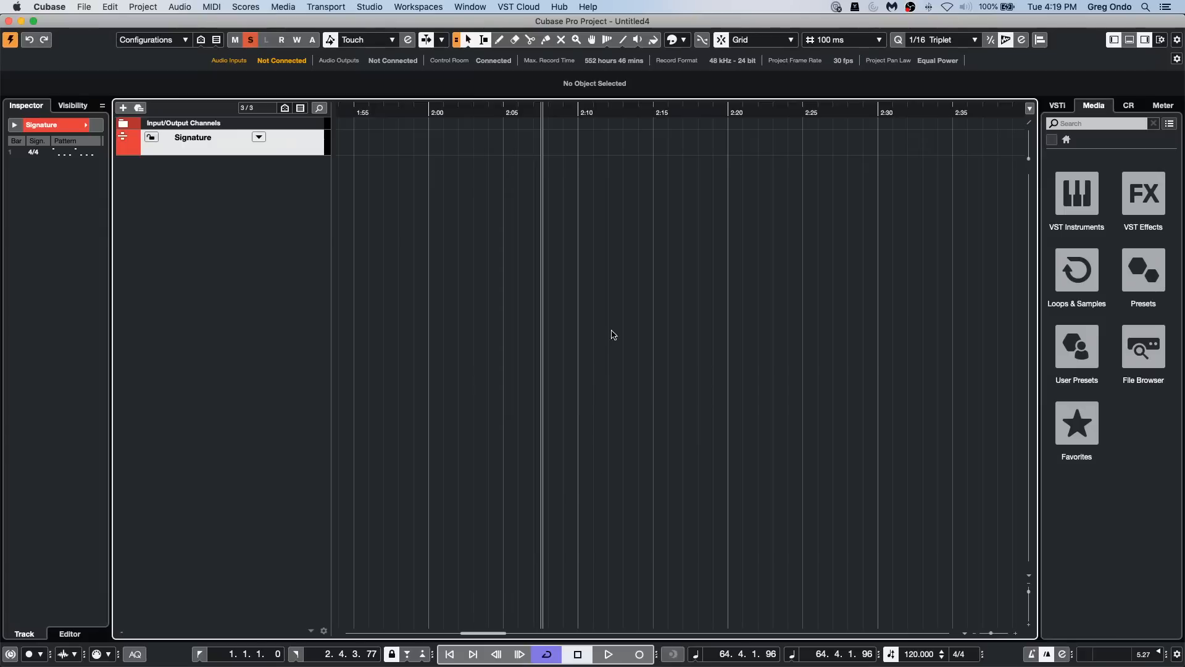
drag(616, 115, 603, 83)
right_click(591, 112)
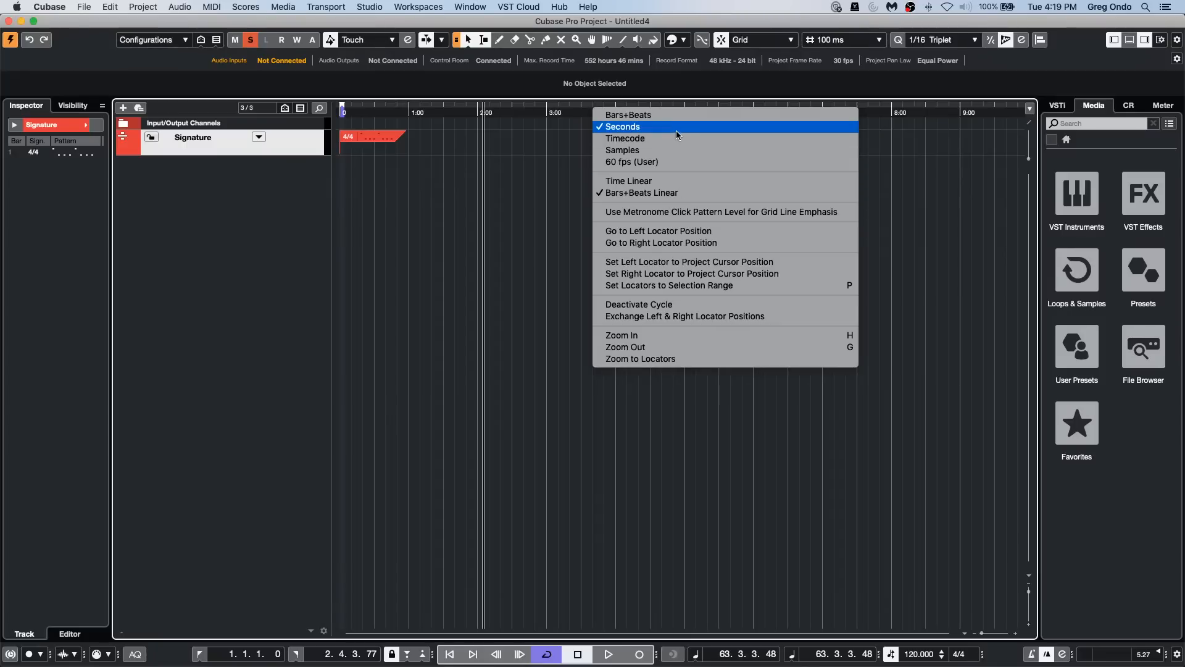
click(566, 170)
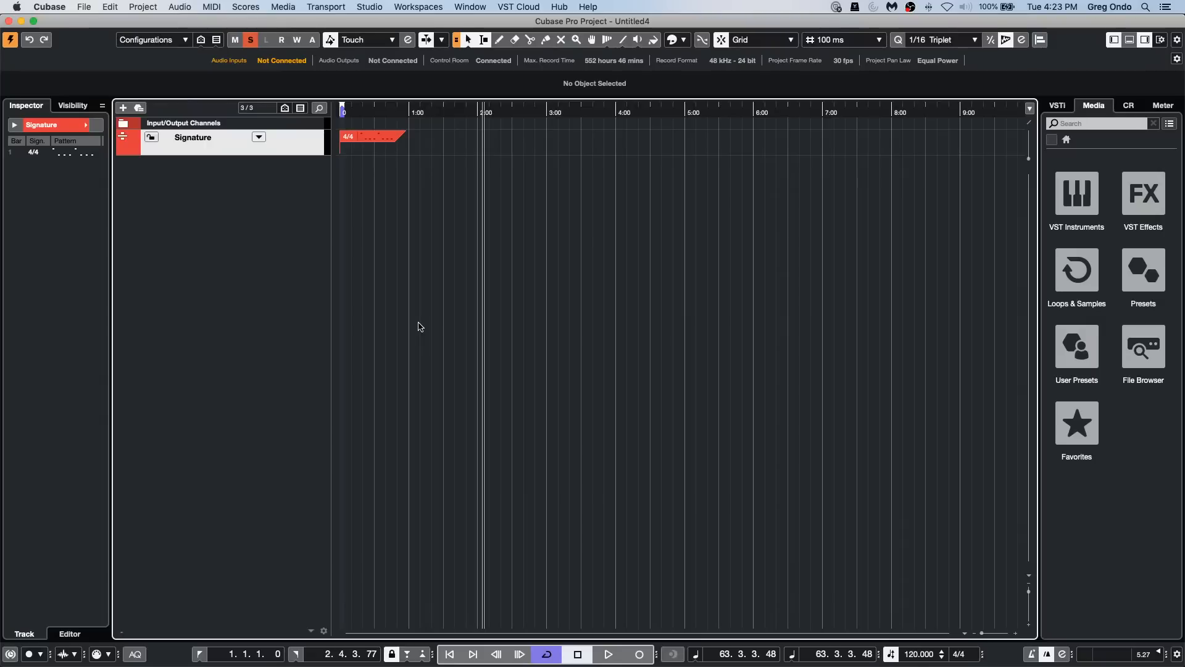
Step: Open the recent project November 24 2020.cpr and activate it
click(84, 7)
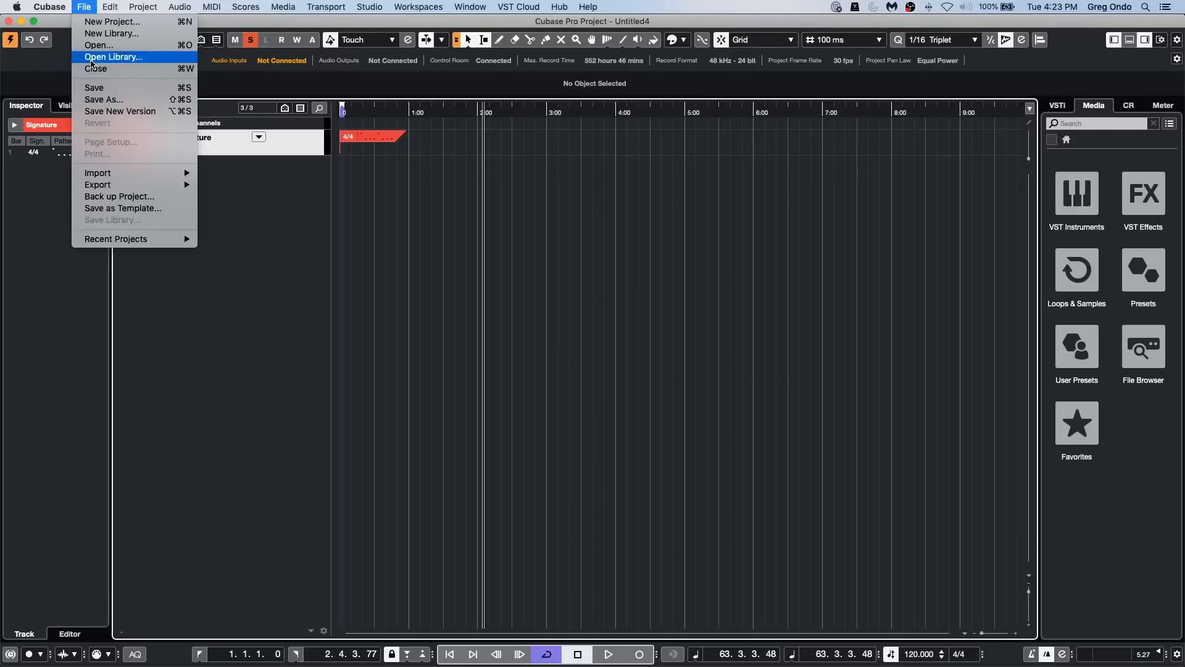
mouse_move(106, 242)
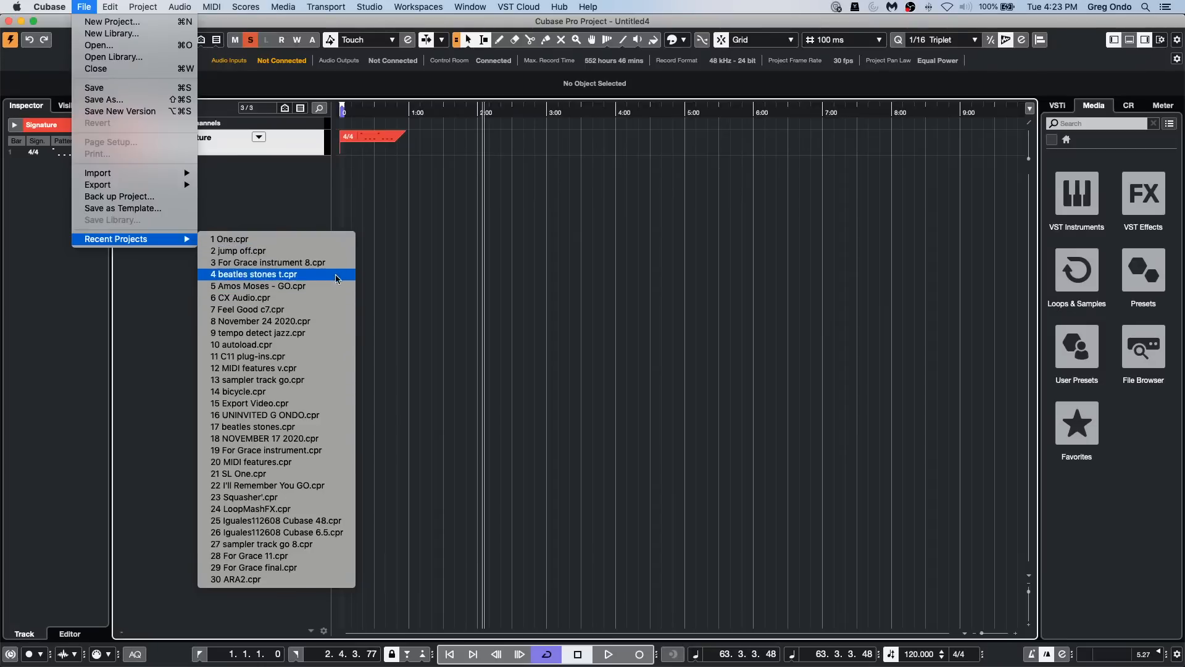
click(331, 323)
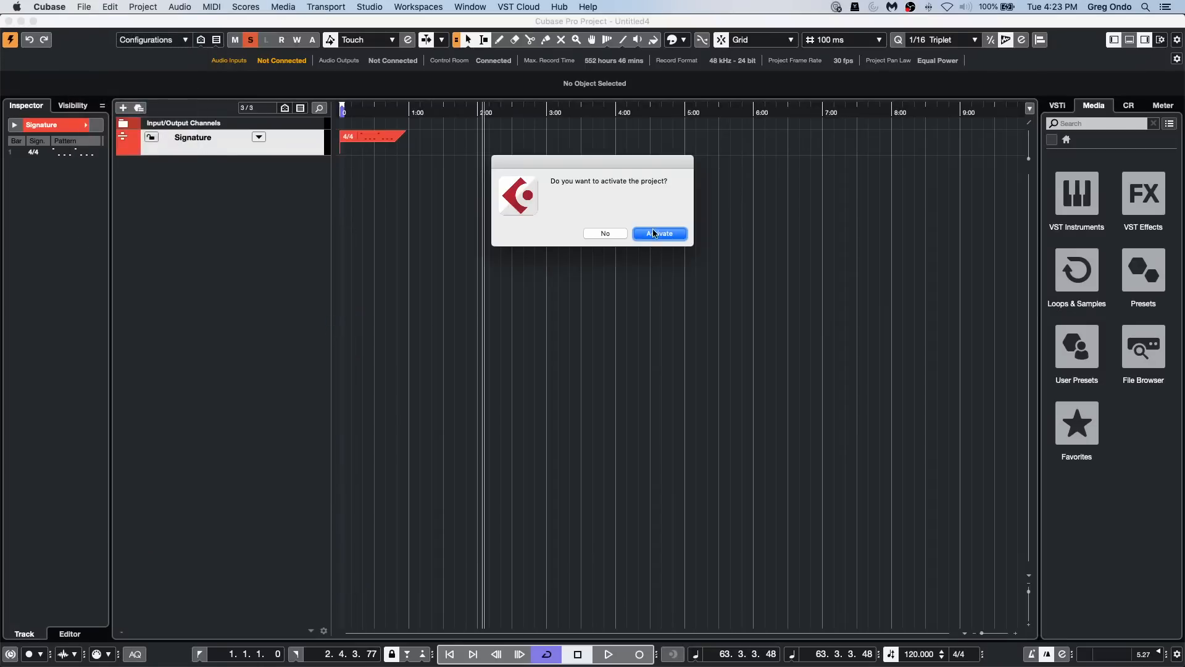
click(655, 233)
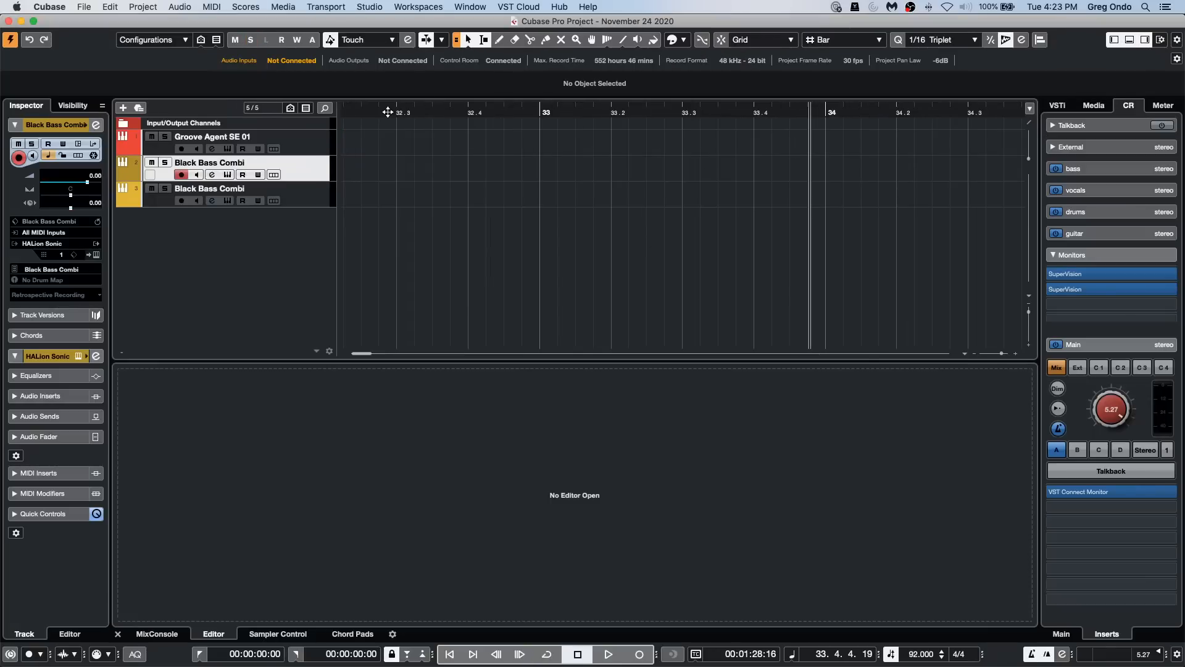
Step: Draw an empty MIDI part nearly two bars long on the upper Black Bass Combi track, starting at bar 0
drag(388, 112, 204, 100)
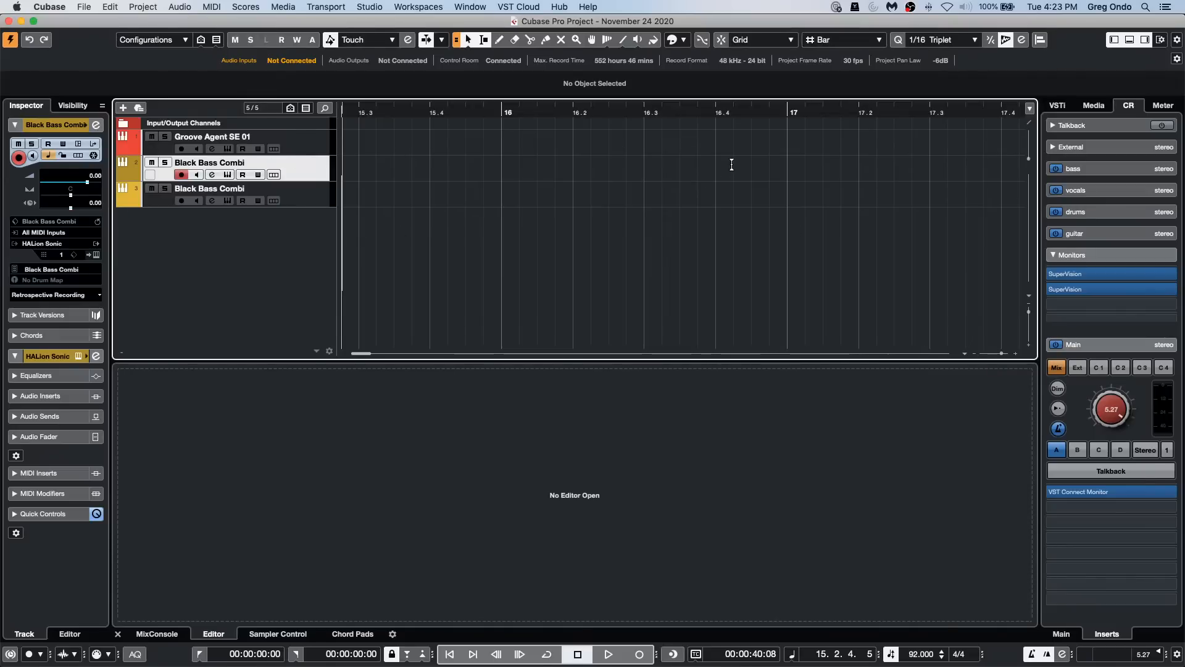
drag(378, 111, 173, 77)
right_click(358, 201)
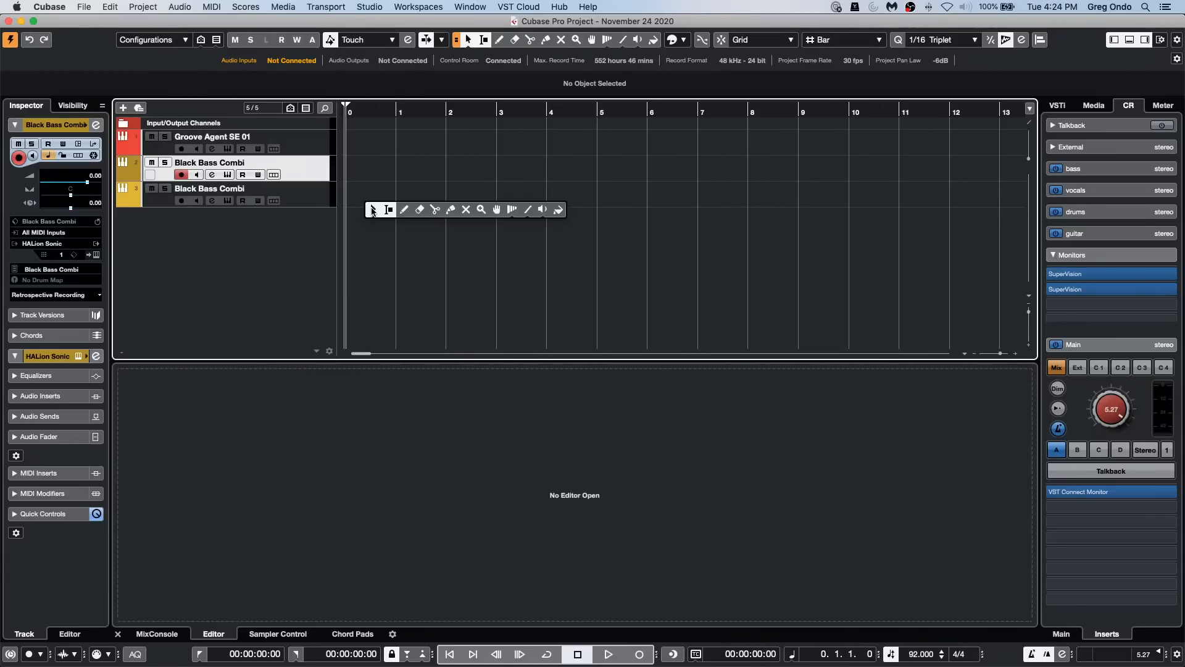
click(406, 210)
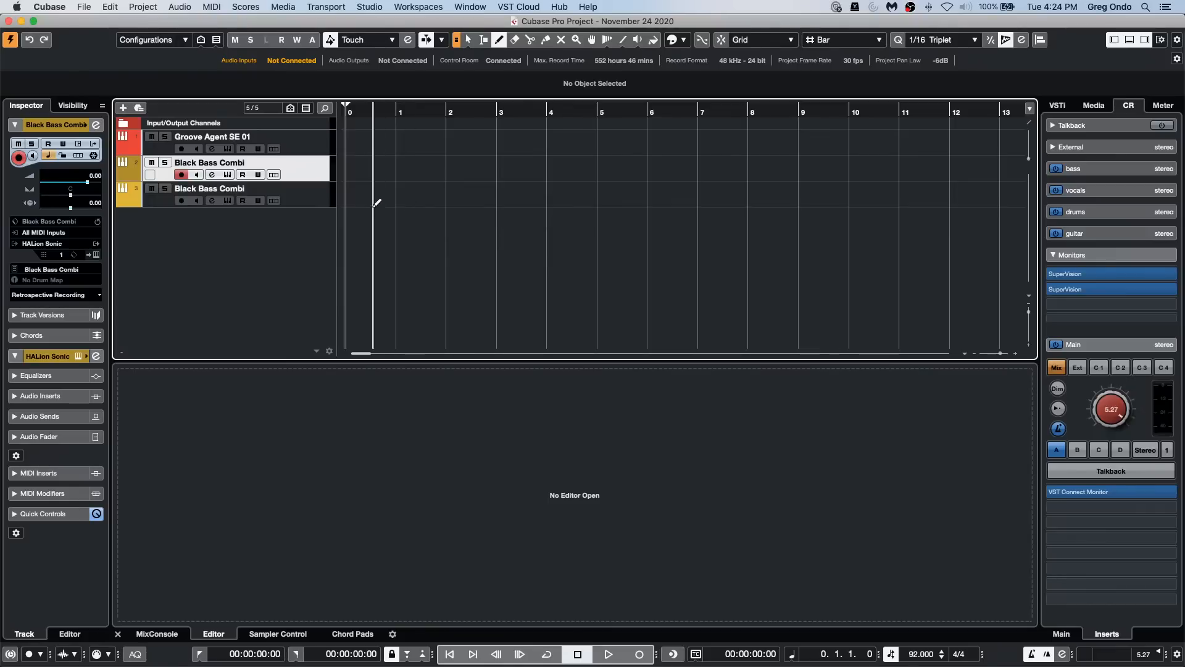
drag(349, 162, 448, 164)
right_click(435, 169)
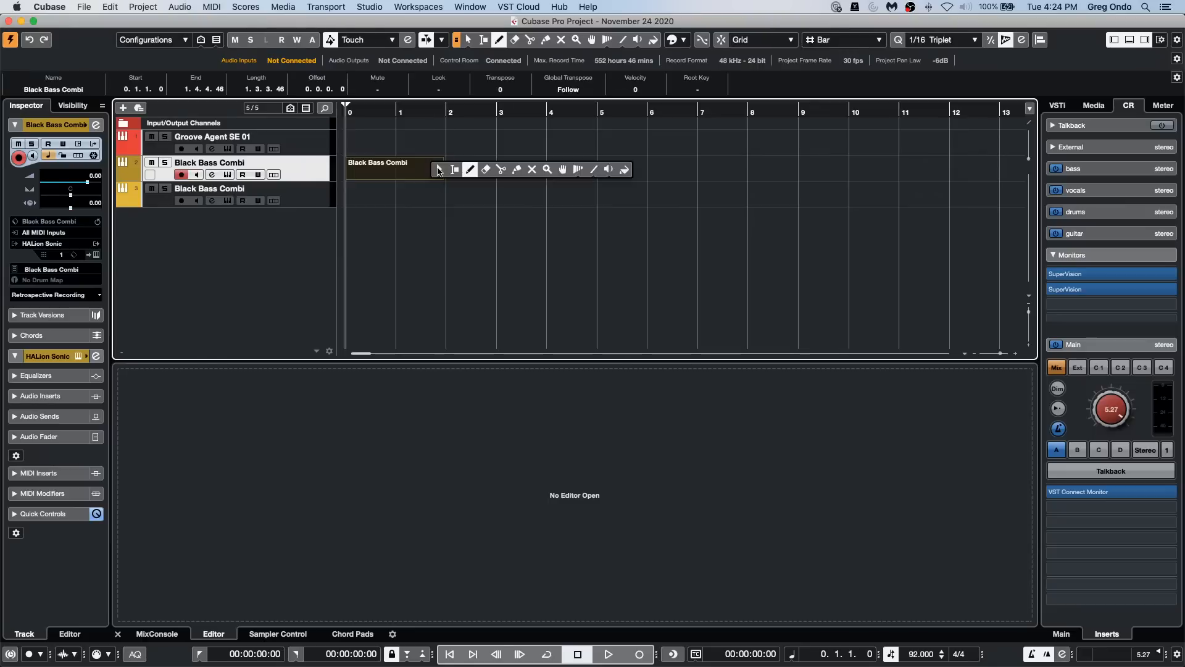
click(431, 173)
Step: Open the Black Bass Combi part for key editing and draw a C2 note two bars long from its start
double_click(400, 173)
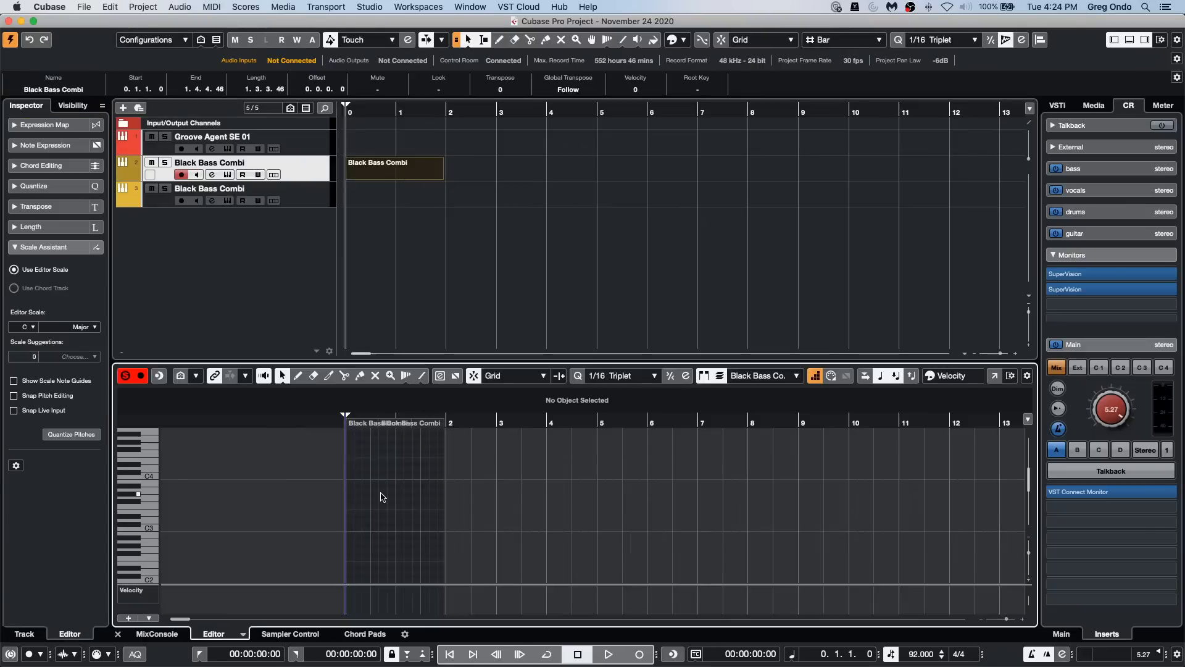
right_click(375, 505)
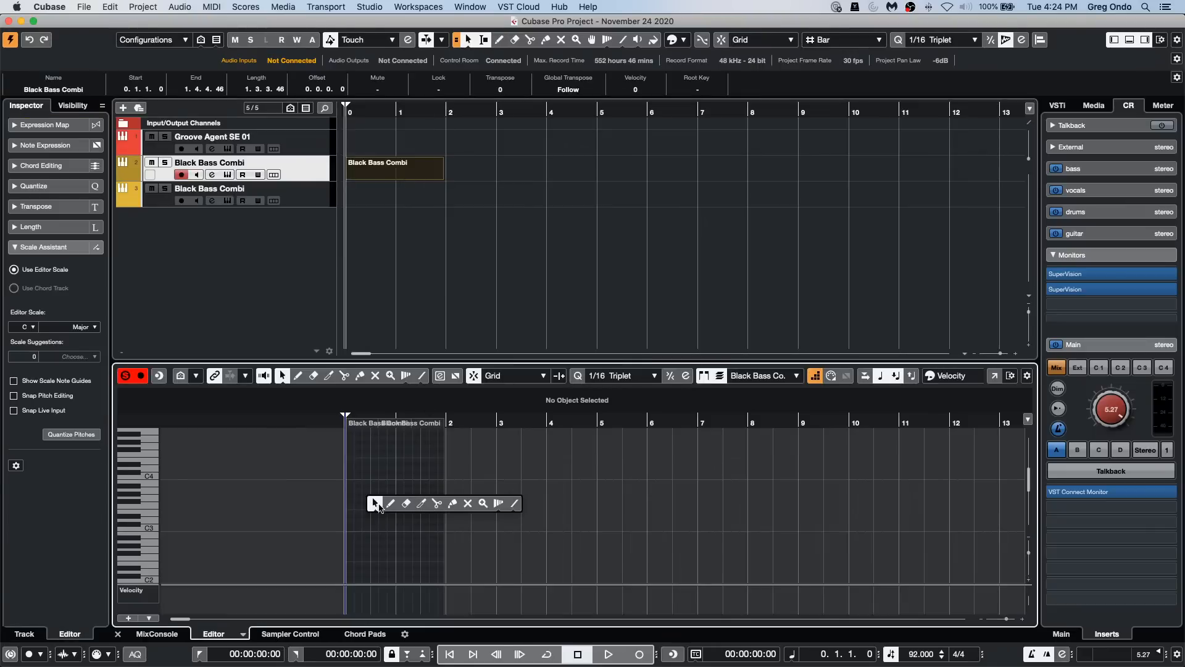
click(374, 504)
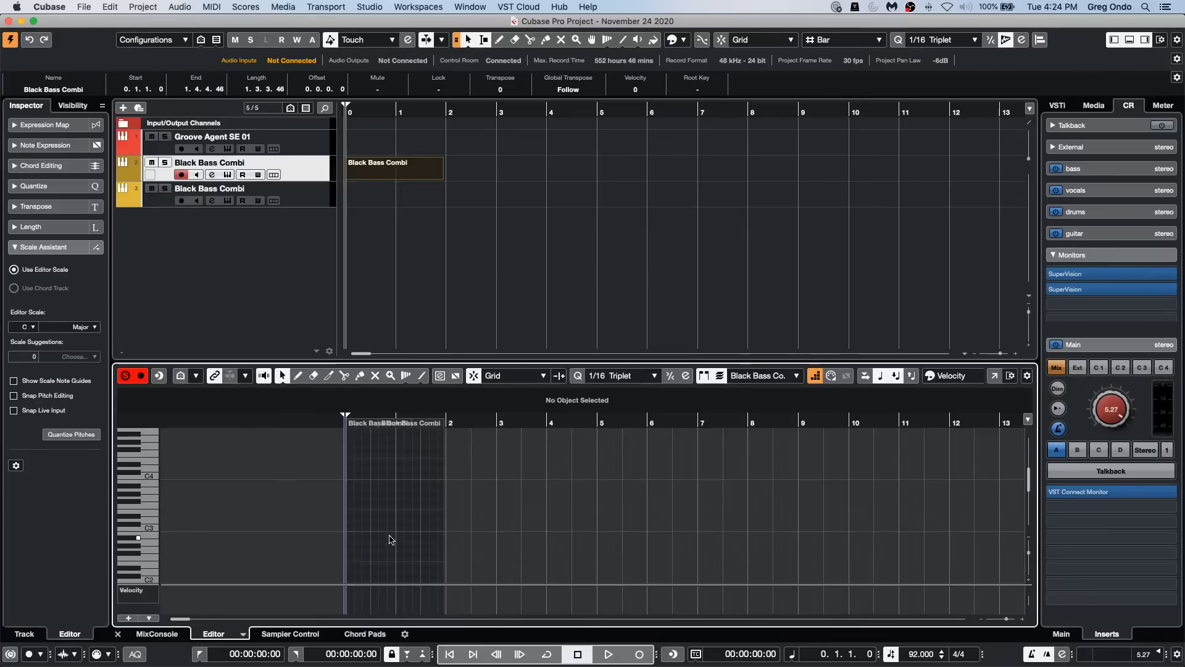
scroll(414, 517, down, 1)
scroll(415, 517, down, 5)
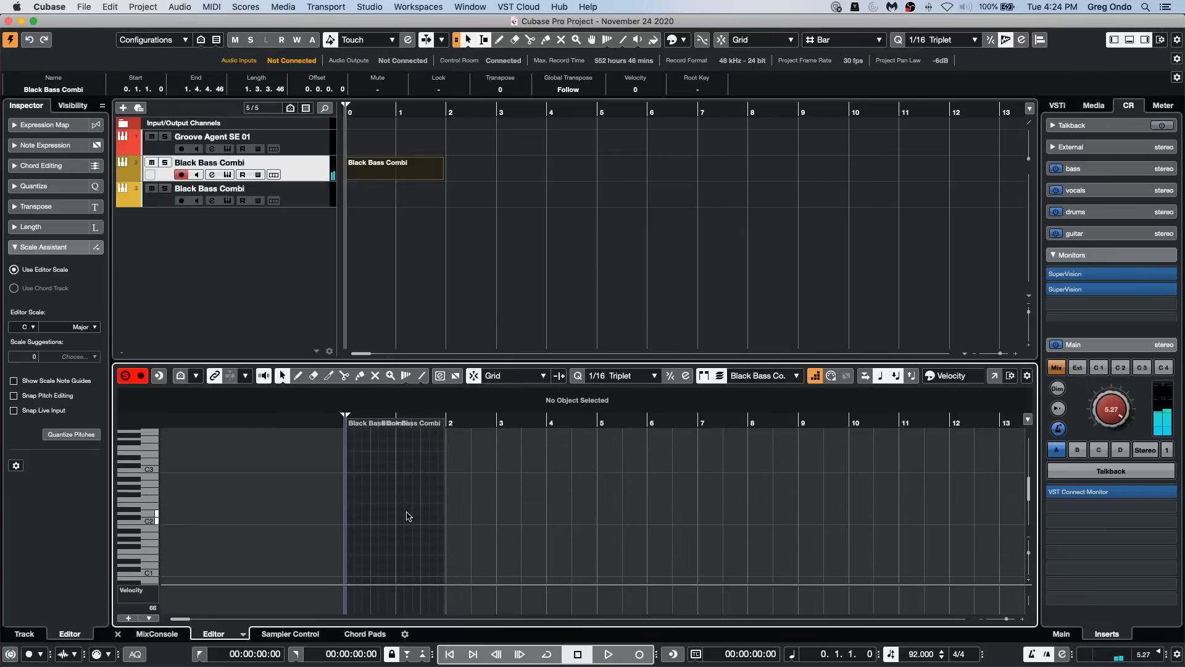
right_click(355, 541)
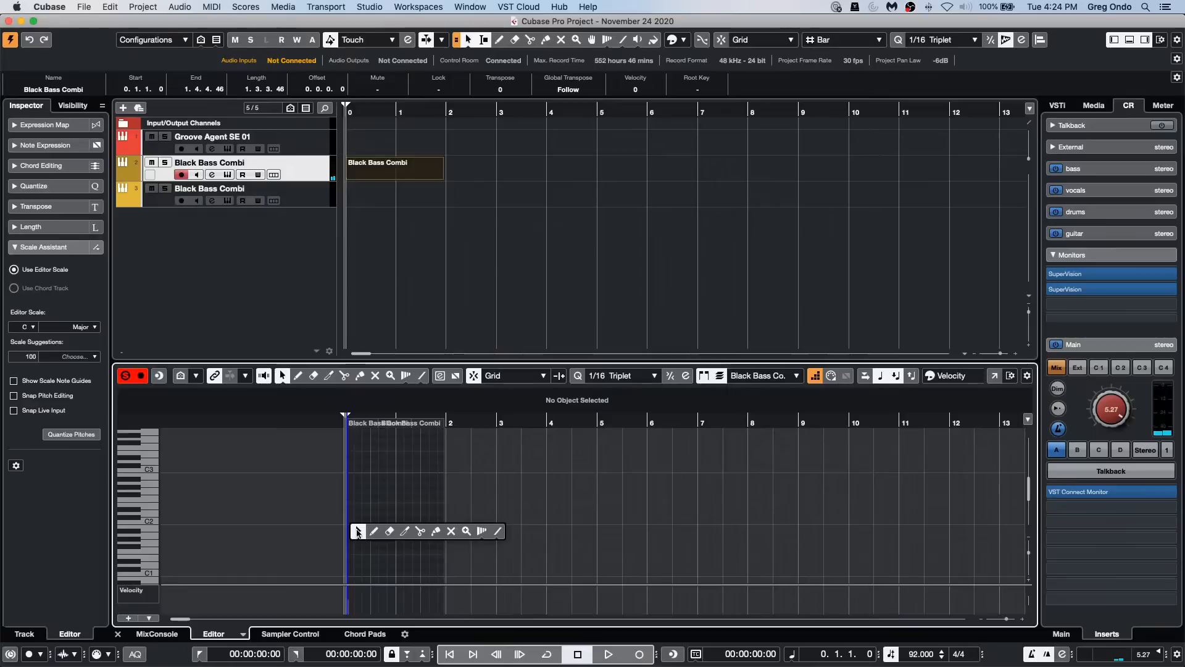
click(355, 525)
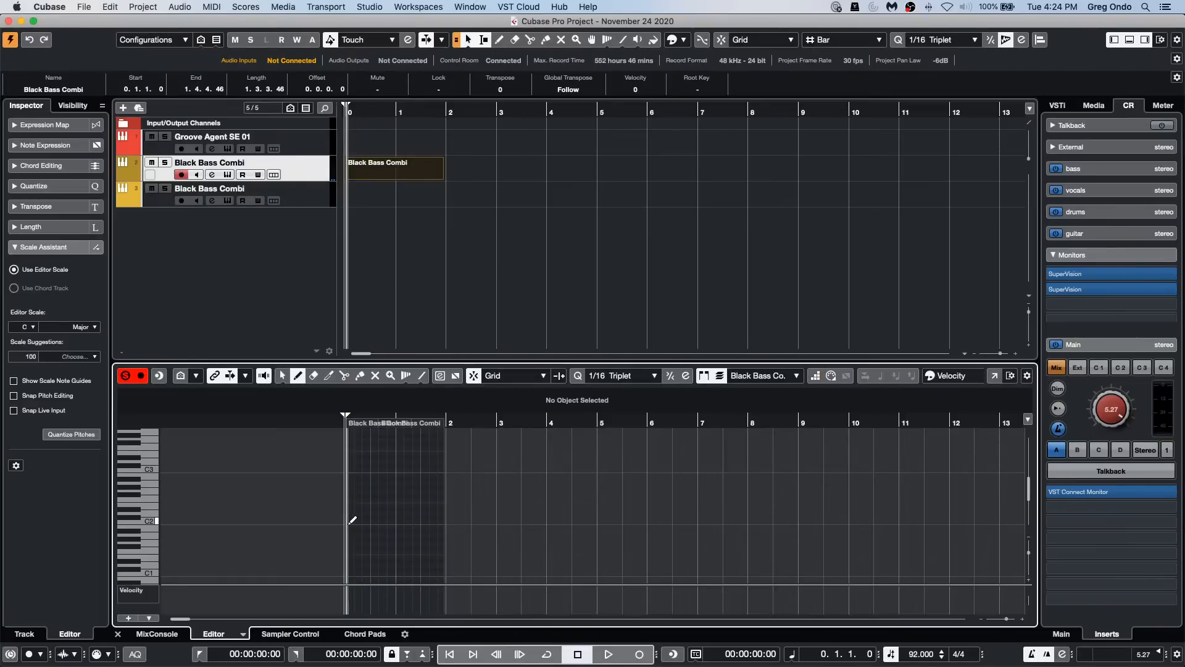
drag(348, 521, 447, 522)
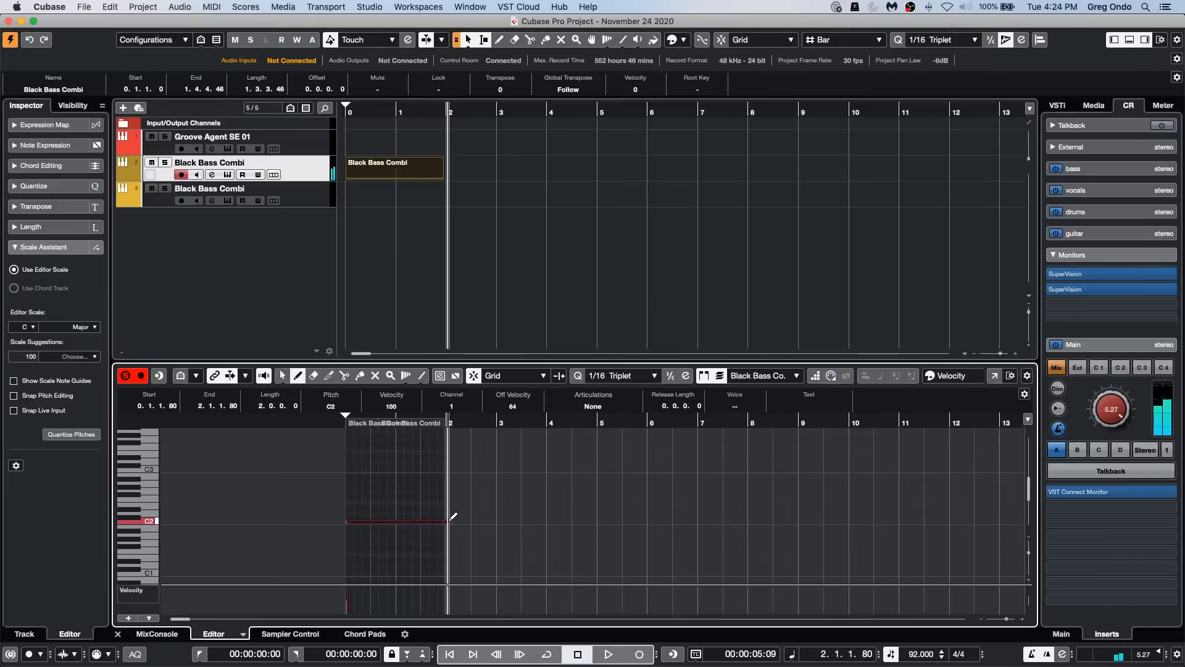
Step: Show the part in a separate Key Editor window and split the long C2 note into equal 1/16 triplet notes
click(994, 375)
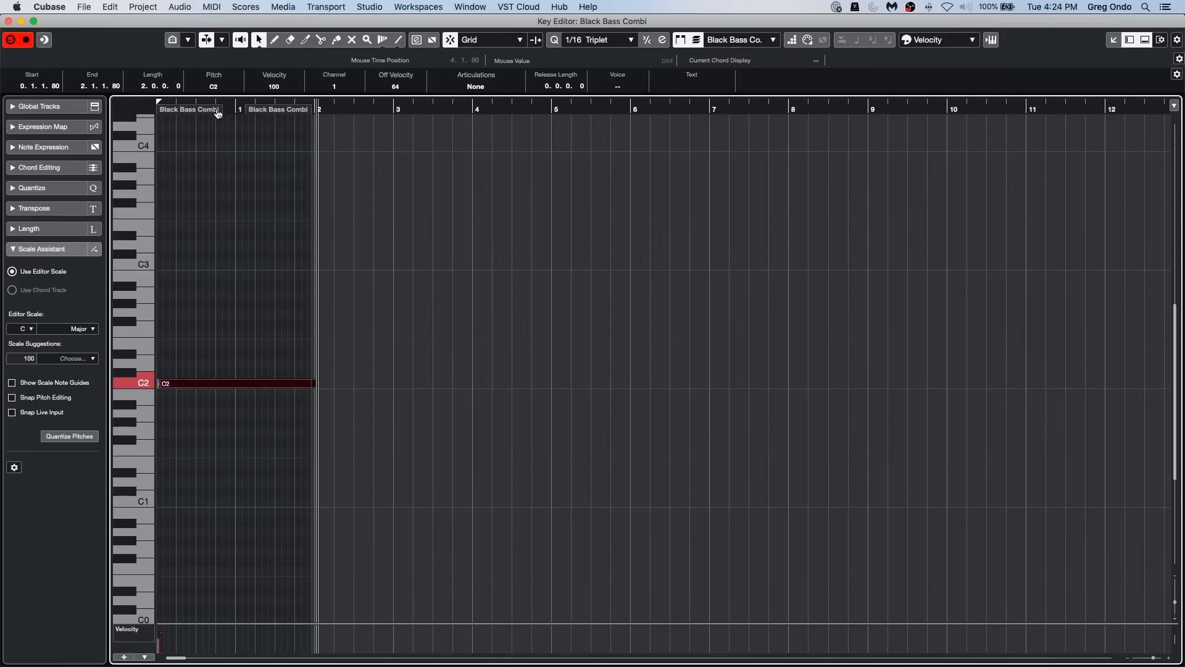
drag(223, 103, 94, 135)
right_click(204, 363)
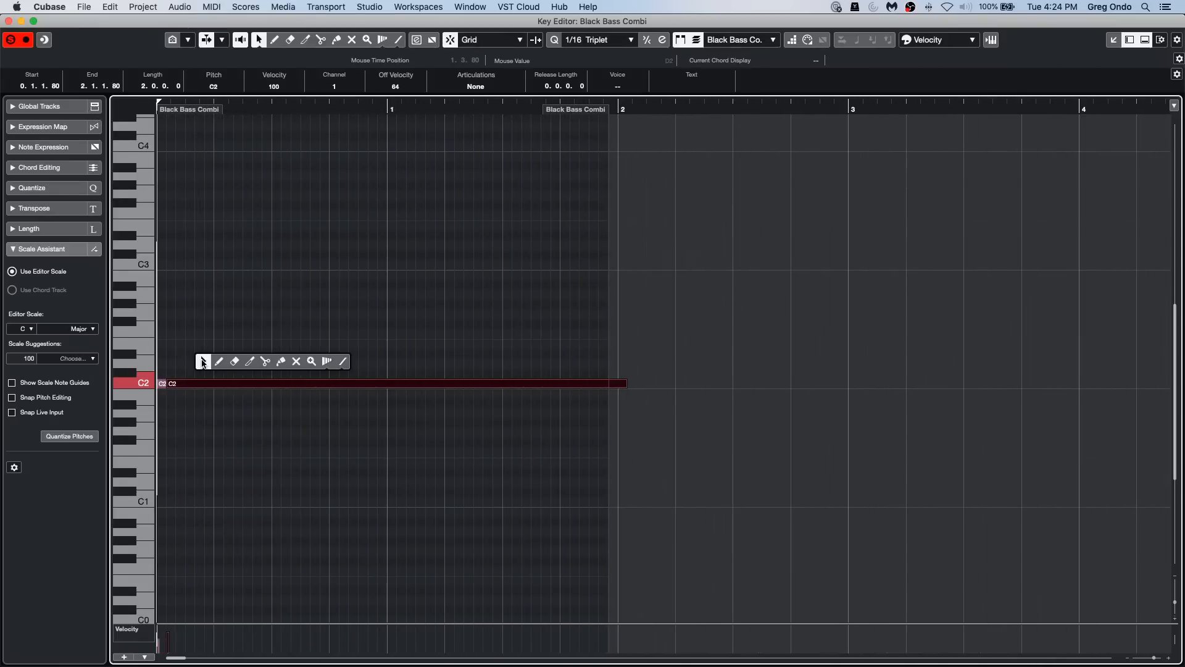
click(264, 362)
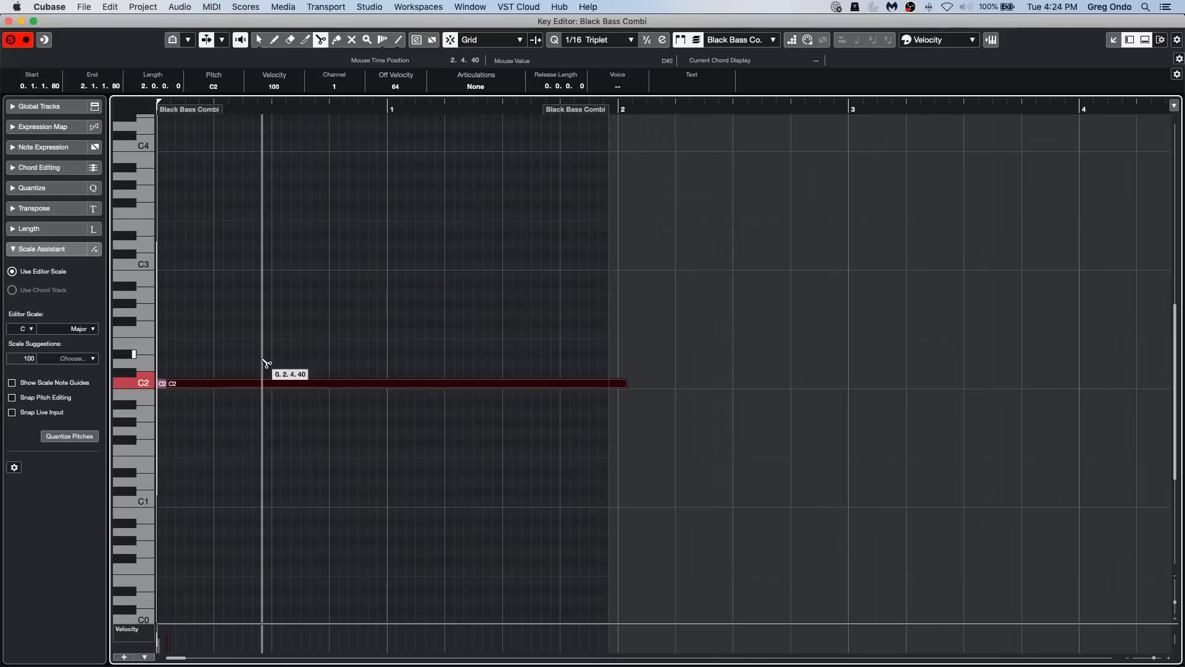
alt+click(176, 382)
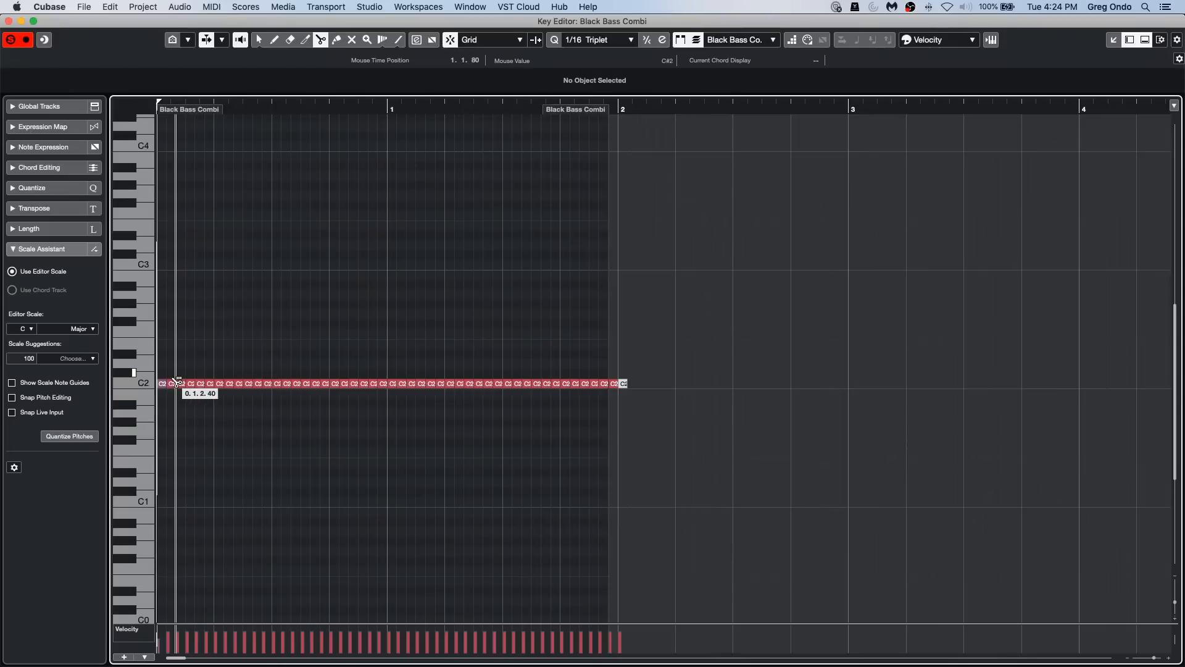
Step: Shift individual split notes up or down in semitones between A#1 and D2, working from bar 0 to beat 4 of bar 1
key(1)
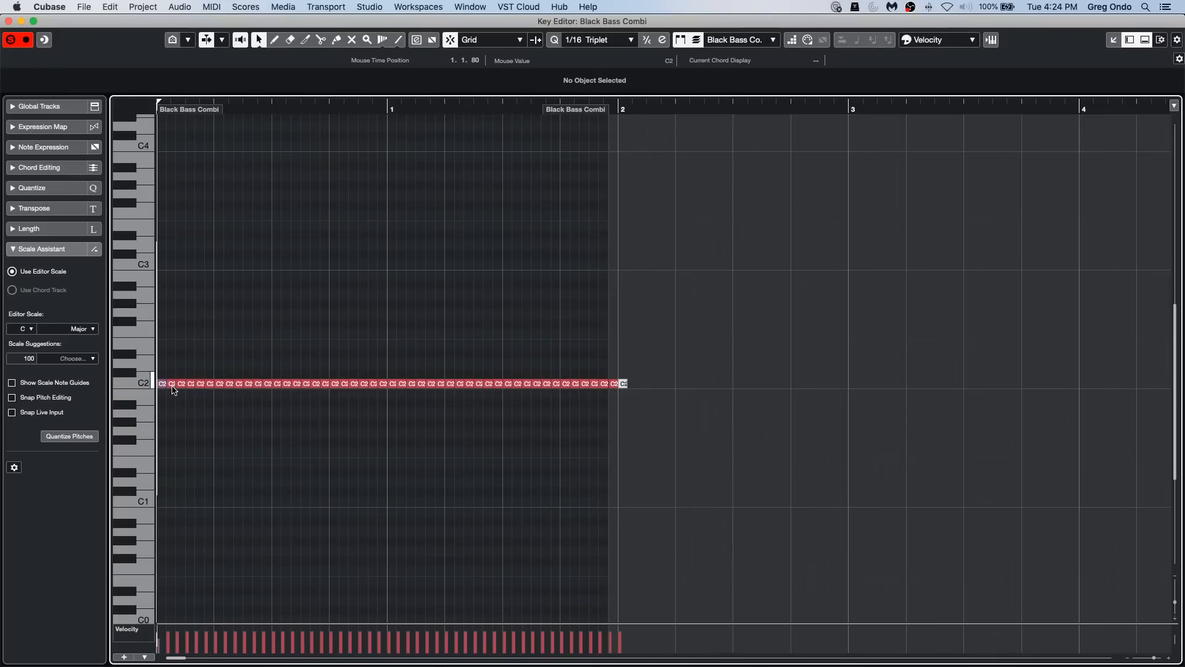
click(176, 382)
key(Down)
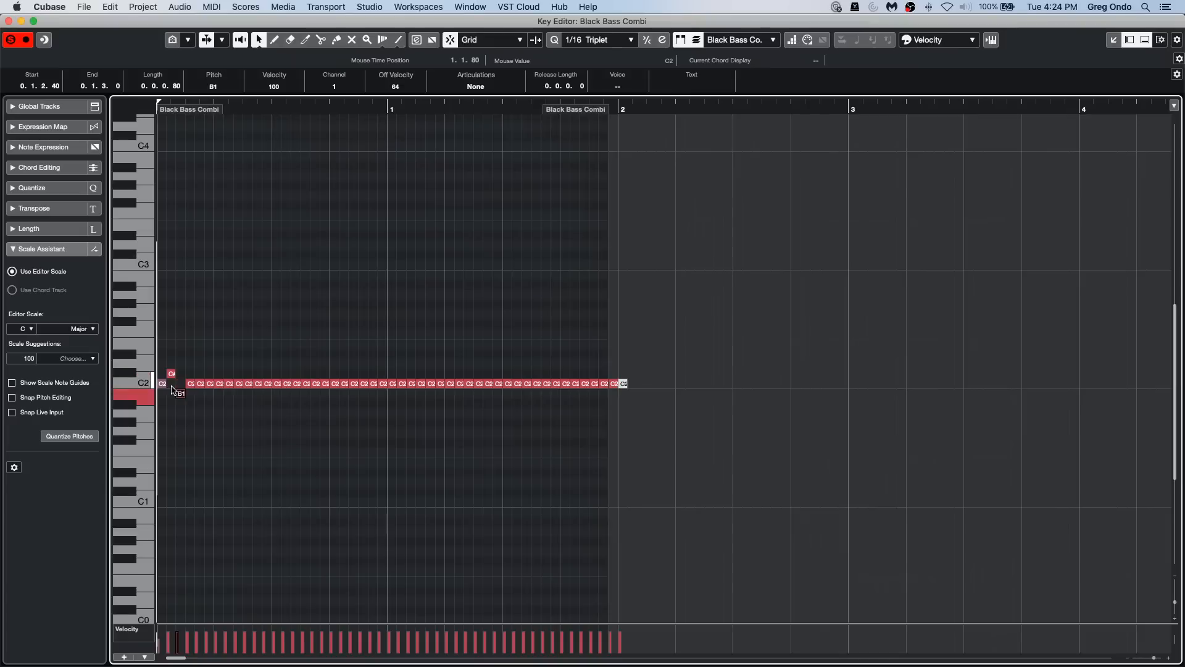
key(Right)
key(Up)
key(Right)
key(Down)
key(Right)
key(Up)
key(Right)
key(Right)
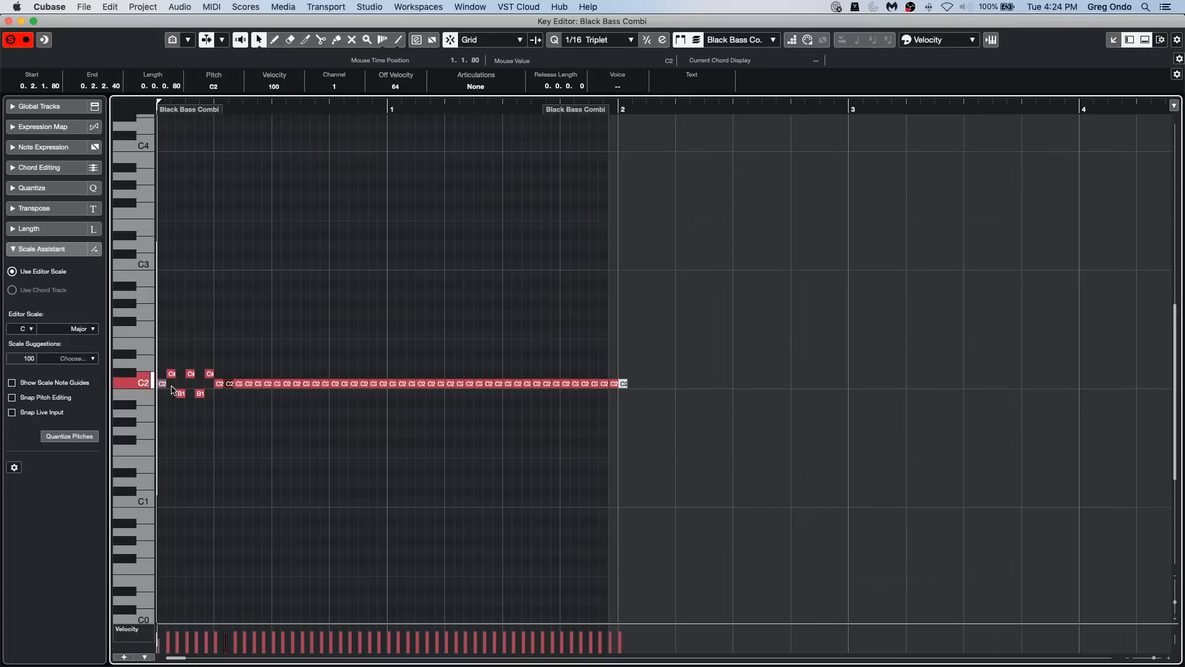
key(Right)
key(Down)
key(Right)
key(Up)
key(Up)
key(Right)
key(Down)
key(Down)
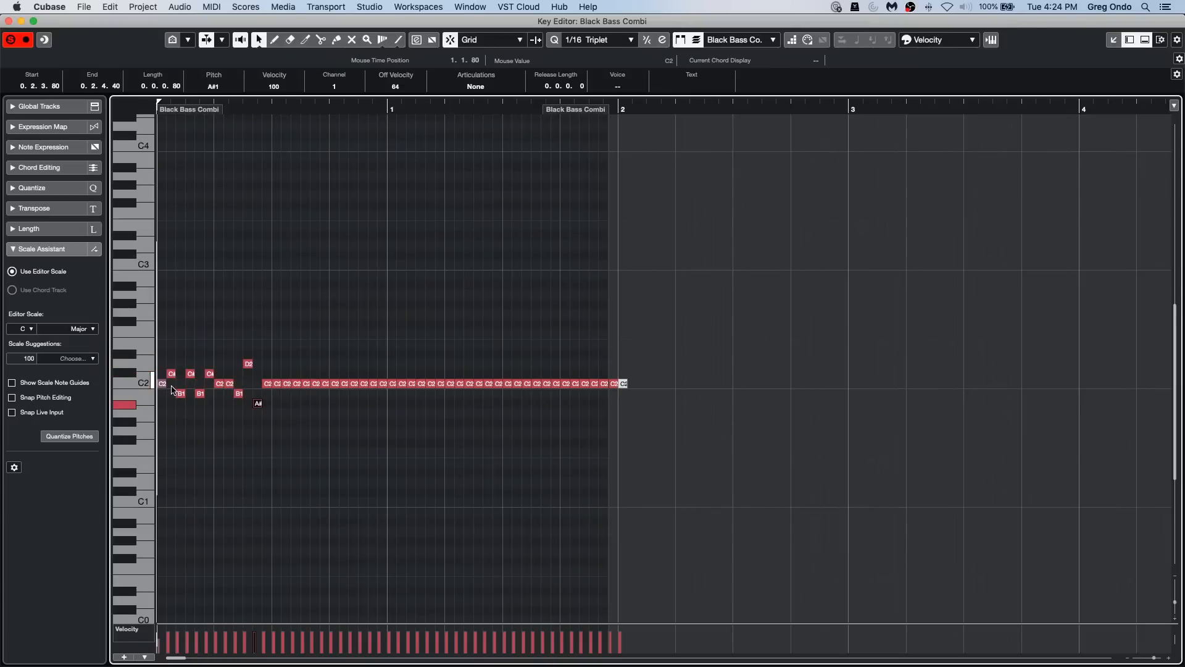
key(Right)
key(Right)
key(Right)
key(Right)
key(Right)
key(Up)
key(Up)
key(Right)
key(Right)
key(Down)
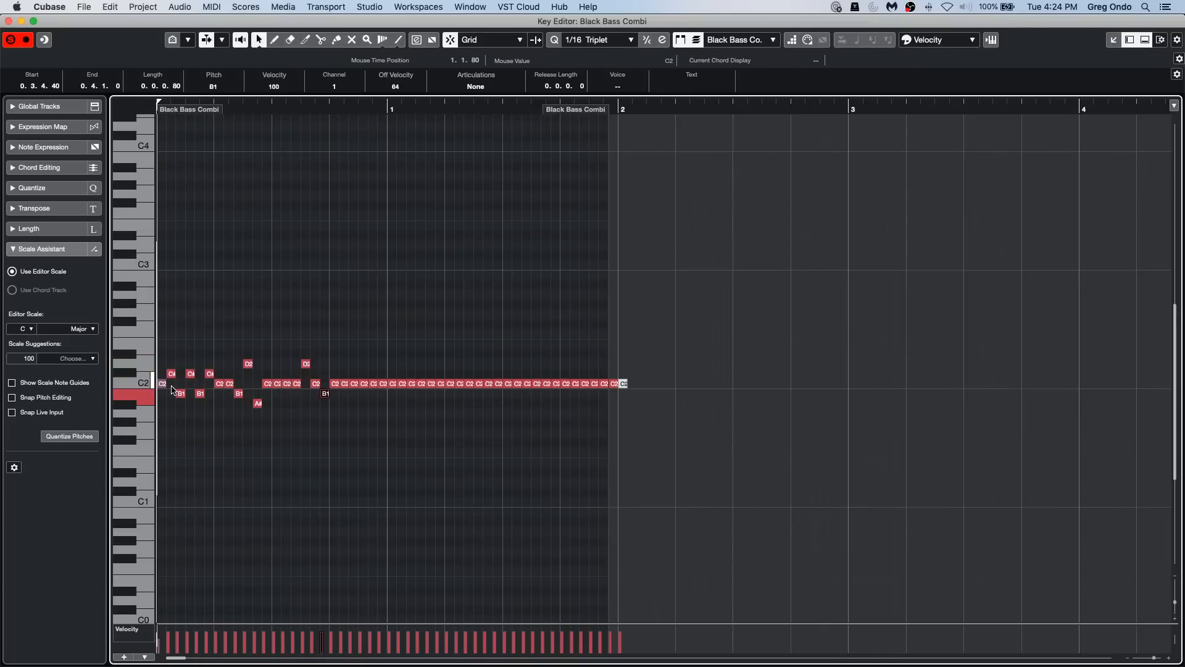
key(Right)
key(Up)
key(Up)
key(Right)
key(Right)
key(Down)
key(Down)
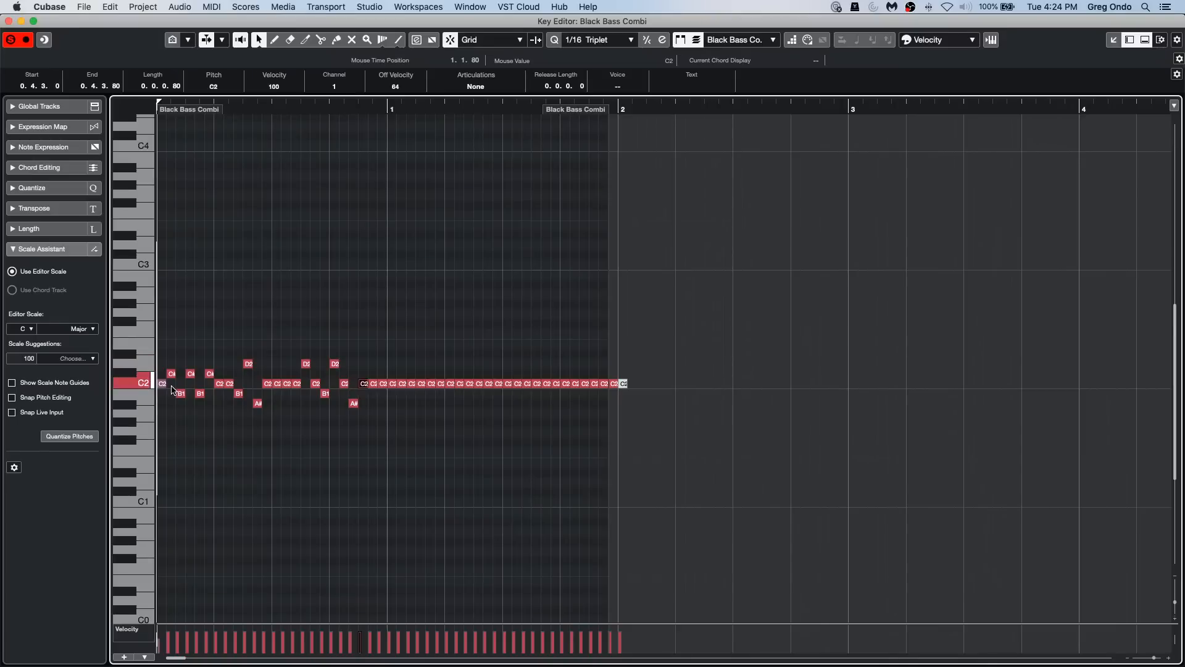
key(Right)
key(Up)
key(Right)
key(Right)
key(Up)
key(Up)
key(Right)
key(Down)
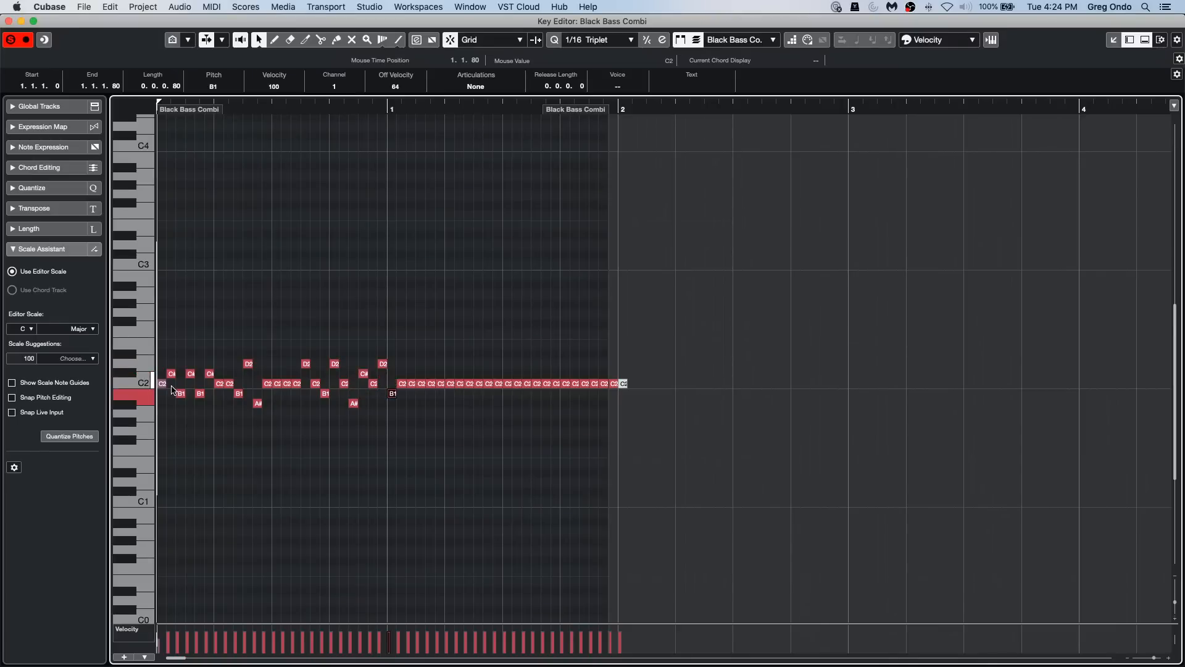
key(Right)
key(Up)
key(Right)
key(Up)
key(Right)
key(Down)
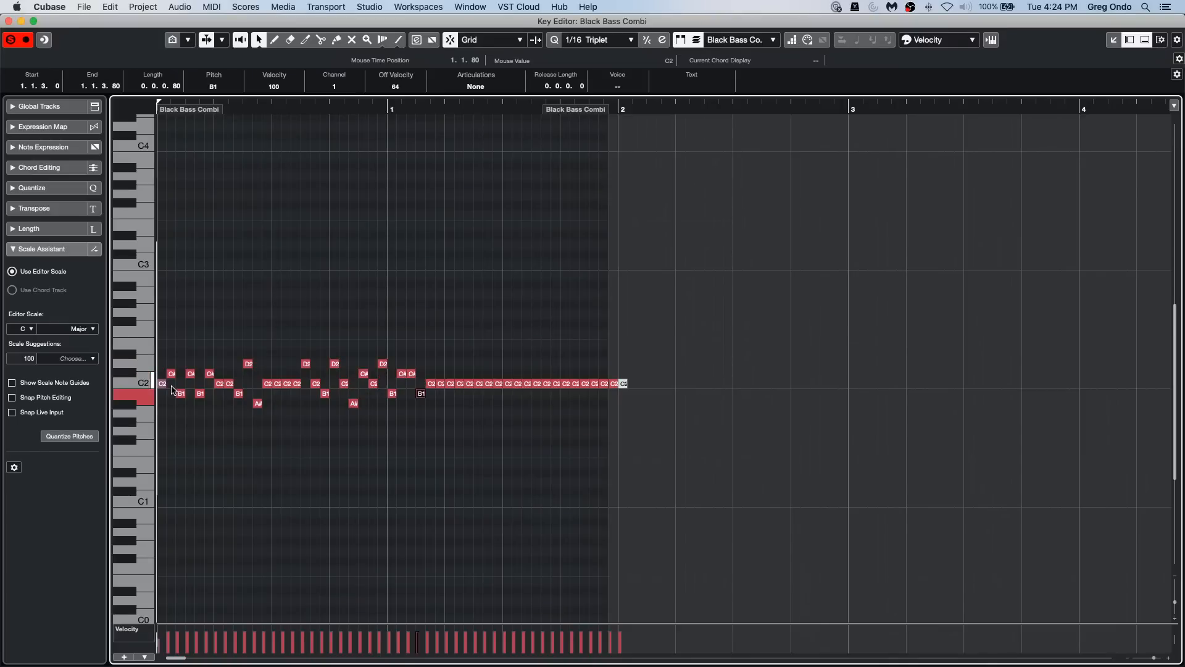
key(Right)
key(Up)
key(Right)
key(Right)
key(Right)
key(Down)
key(Down)
key(Right)
key(Down)
key(Right)
key(Up)
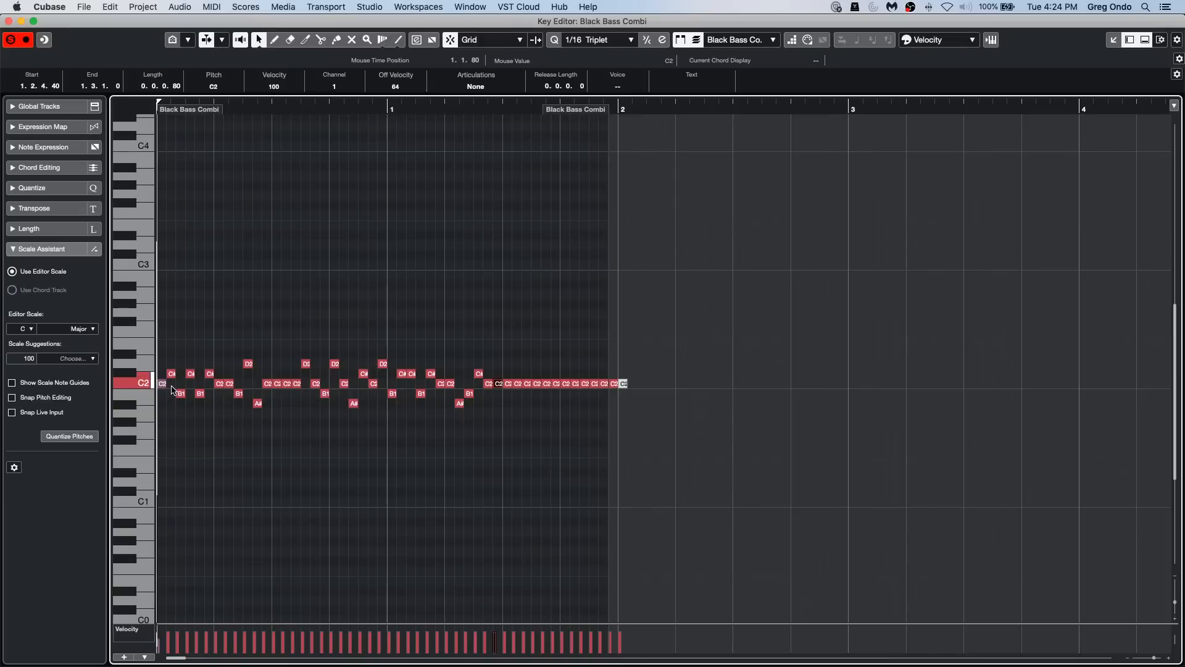
key(Right)
key(Right)
key(Up)
key(Right)
key(Down)
key(Right)
key(Right)
key(Up)
key(Right)
key(Up)
key(Right)
key(Down)
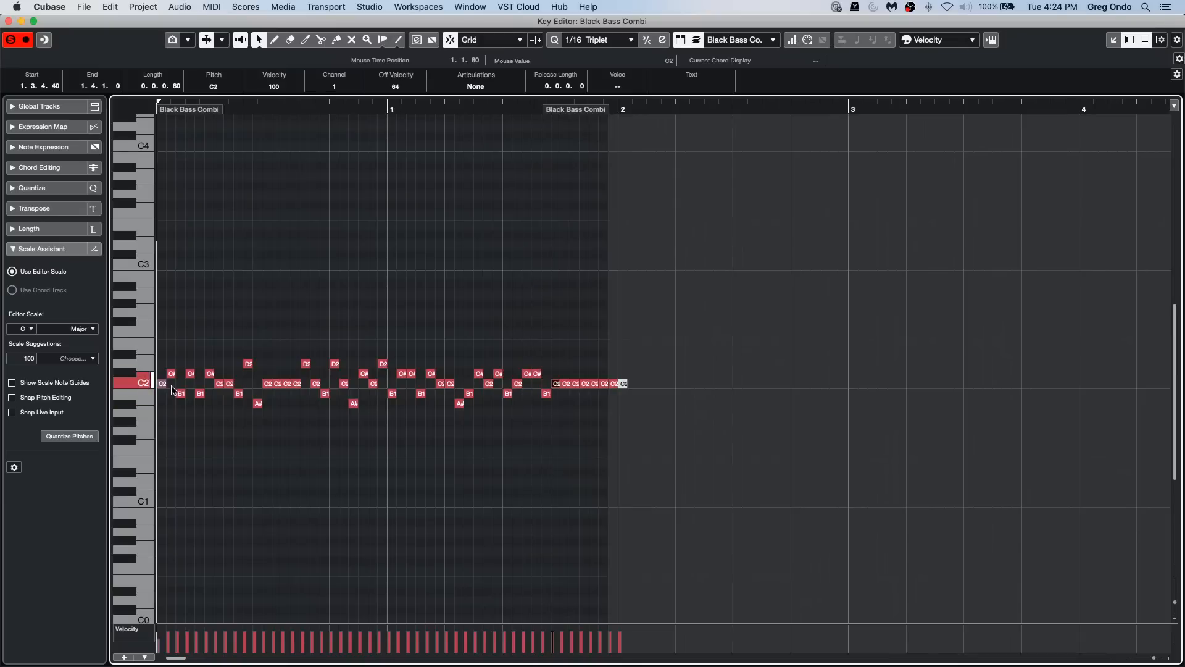
key(Right)
key(Up)
key(Right)
key(Down)
key(Right)
key(Up)
key(Up)
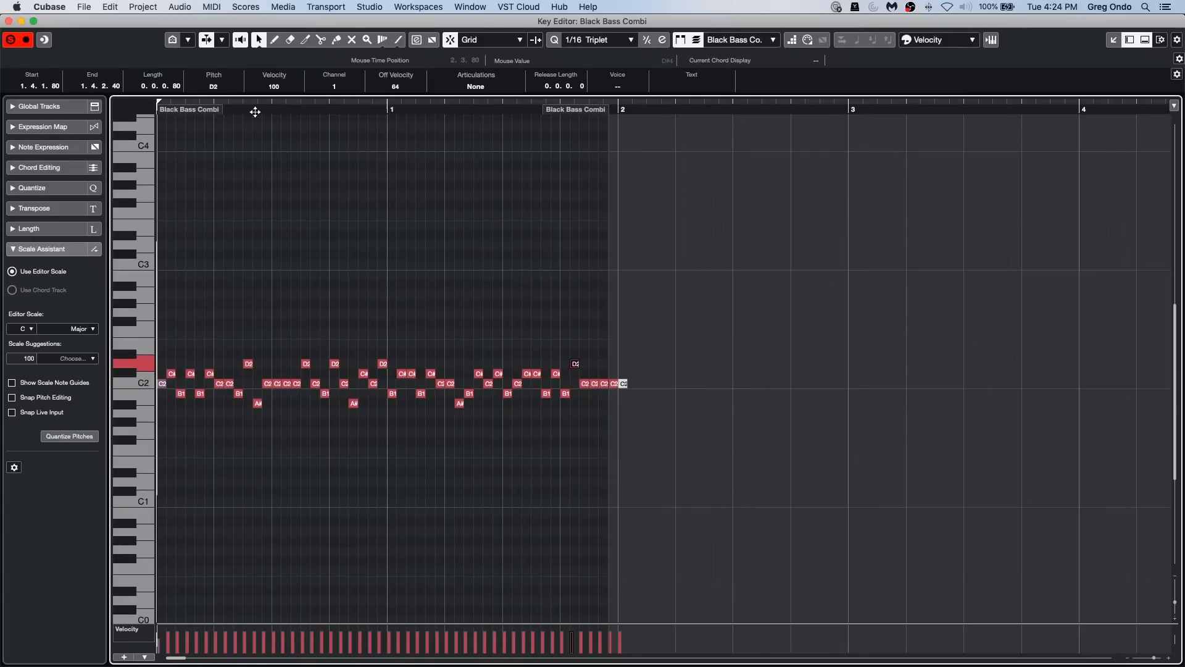
Step: Play back the varied bass notes and close the separate Key Editor window
key(space)
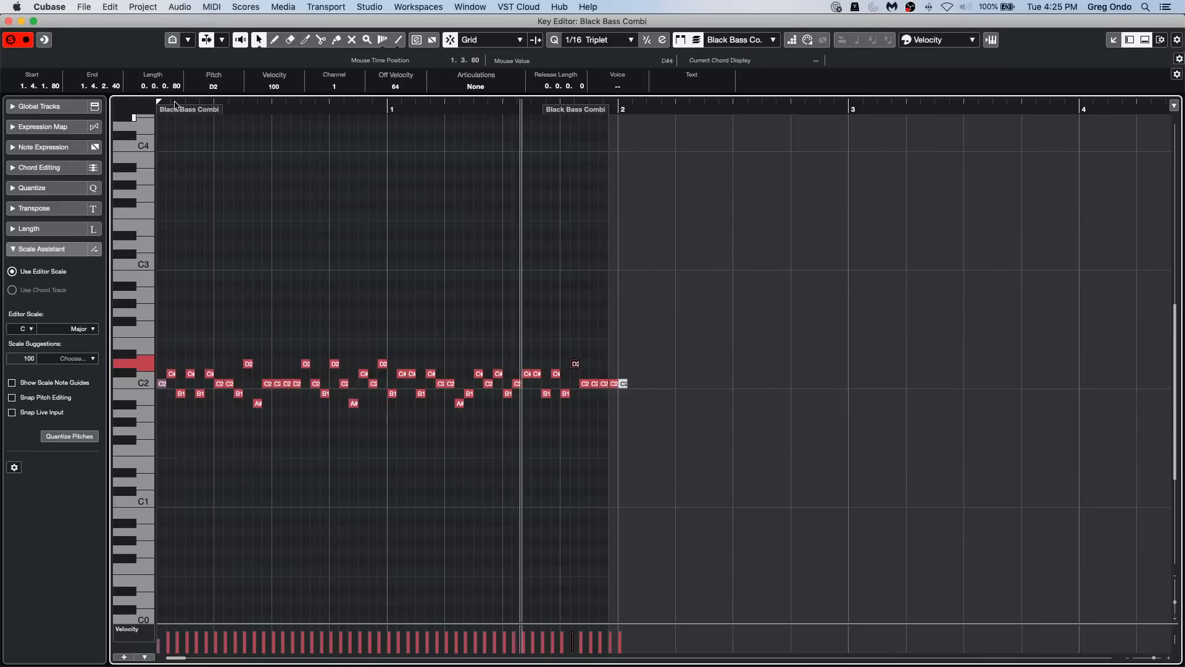
click(8, 21)
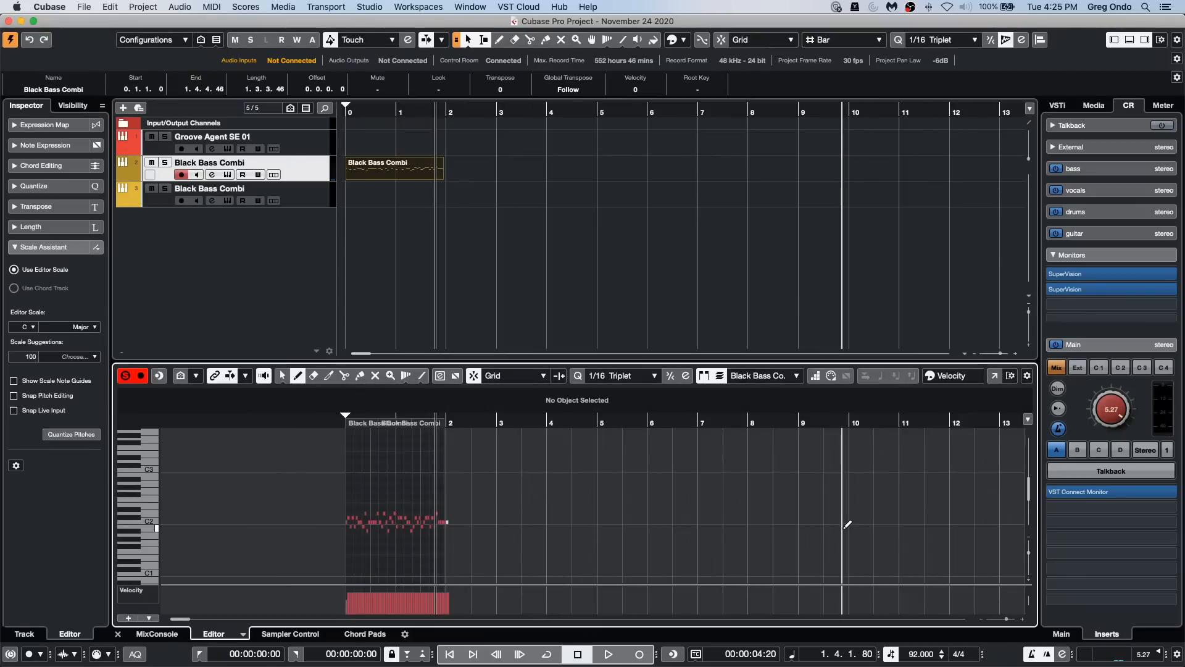
Step: View the SuperVision meters on the Control Room monitor insert and close the plug-in window
key(c)
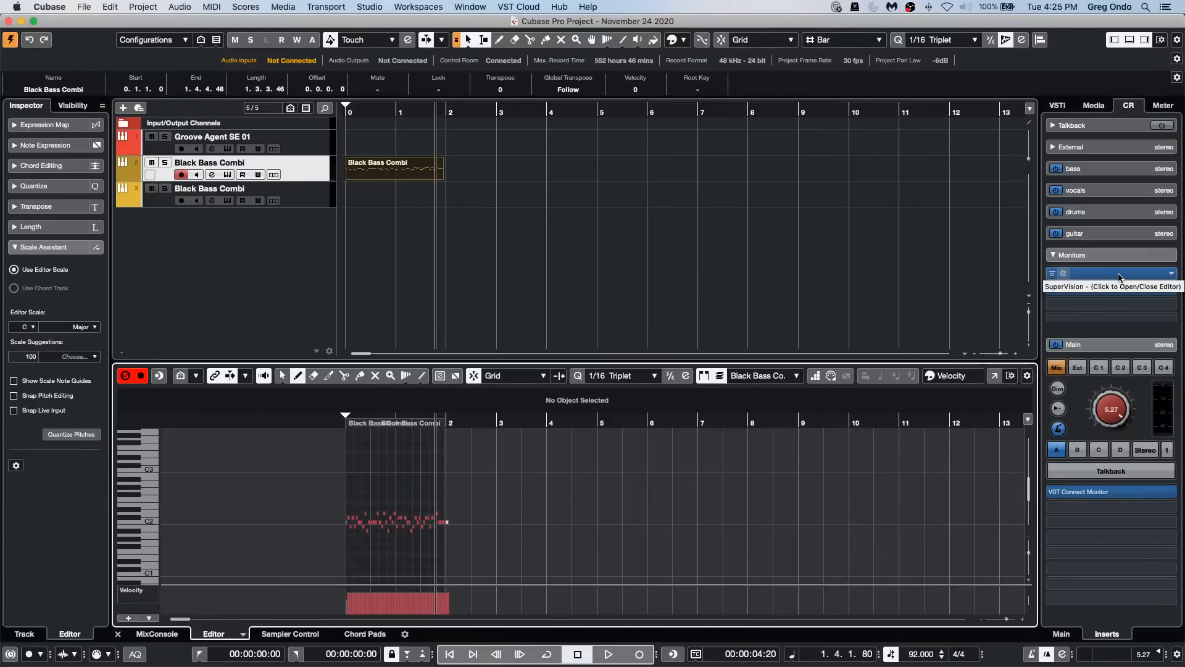
click(1120, 287)
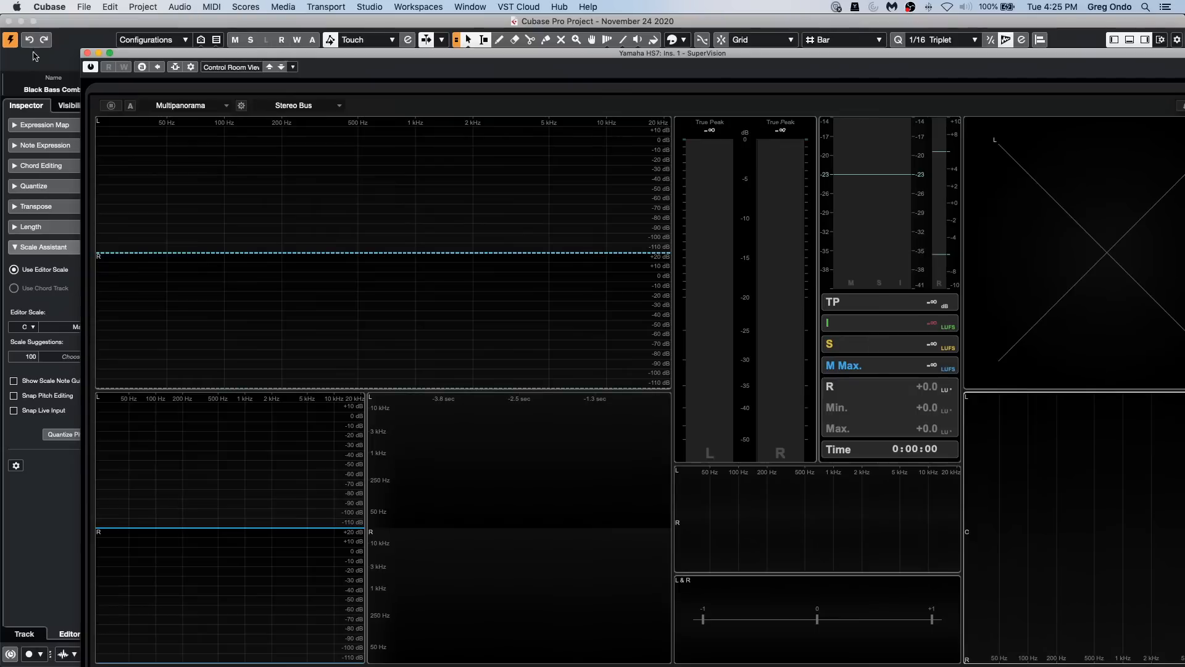
click(87, 53)
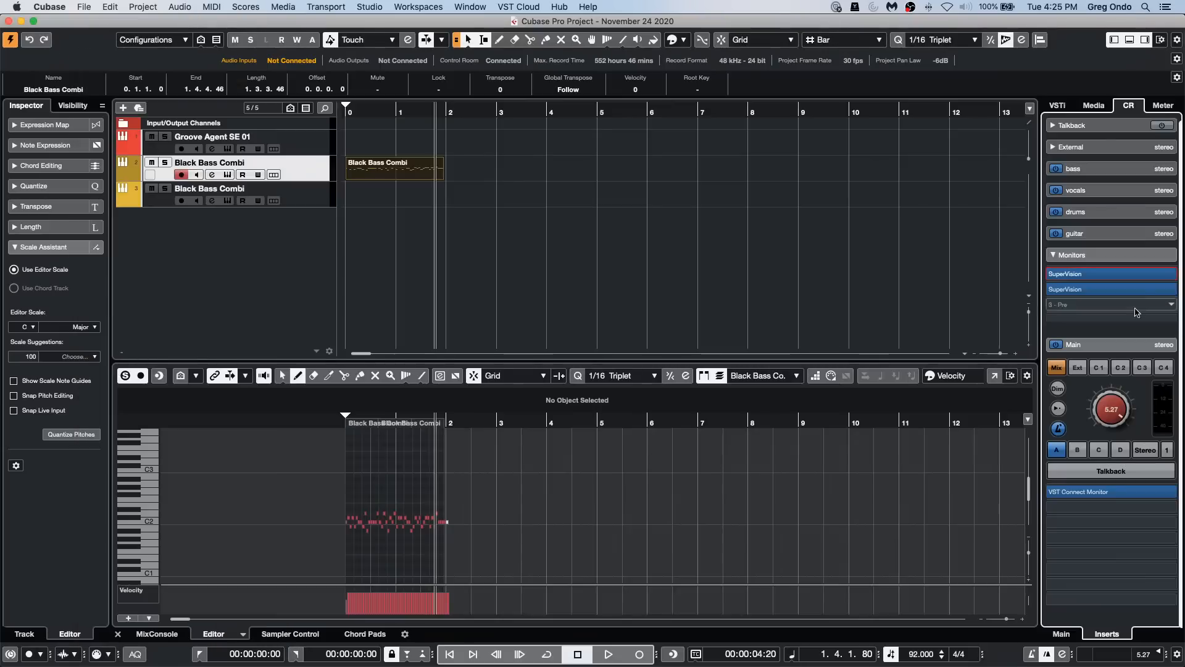
Step: Add a third SuperVision to the Control Room monitor inserts, set its module to Multicorrelation and move its window off the track list
click(1066, 304)
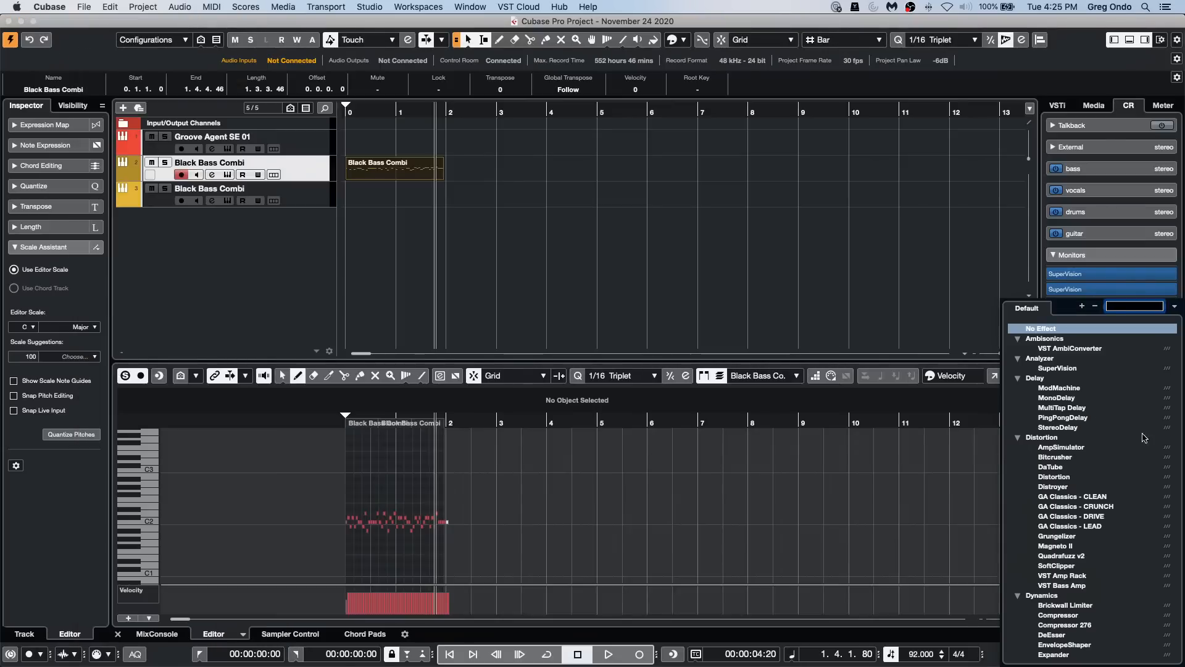
click(1084, 369)
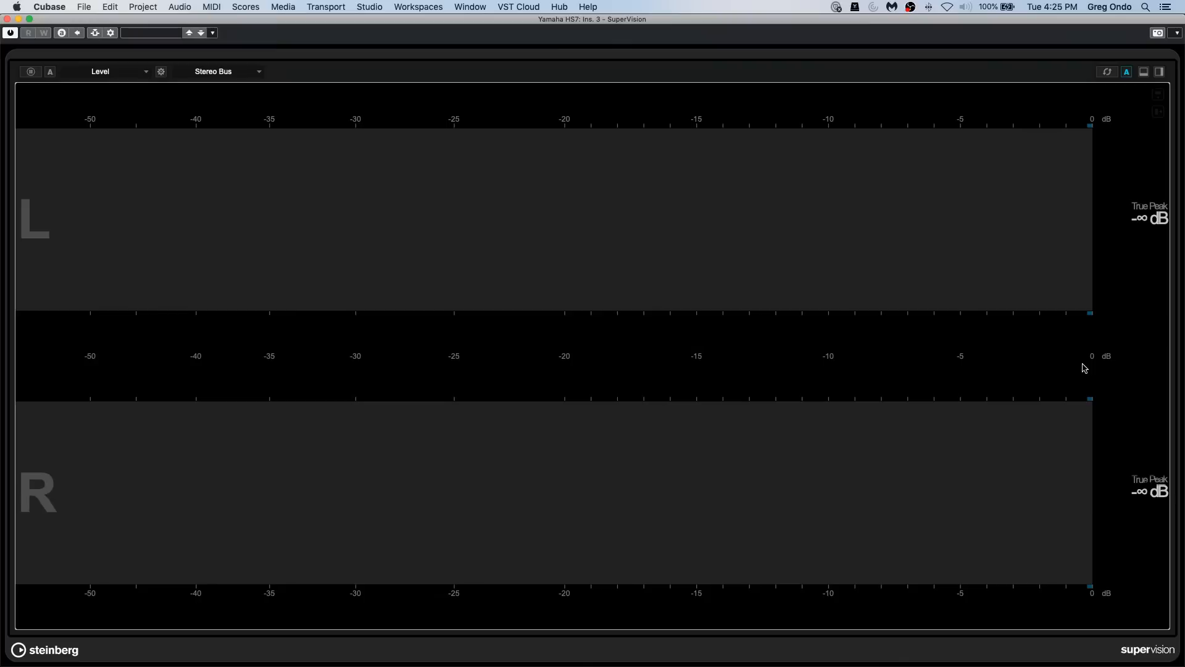
click(109, 72)
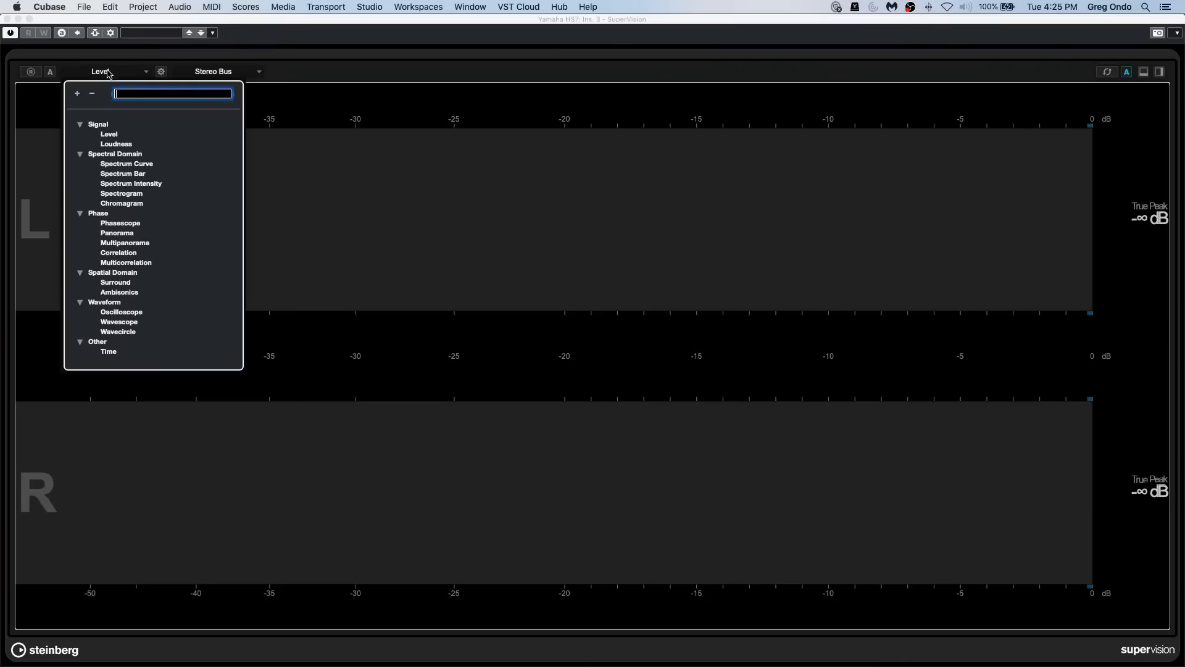
click(148, 262)
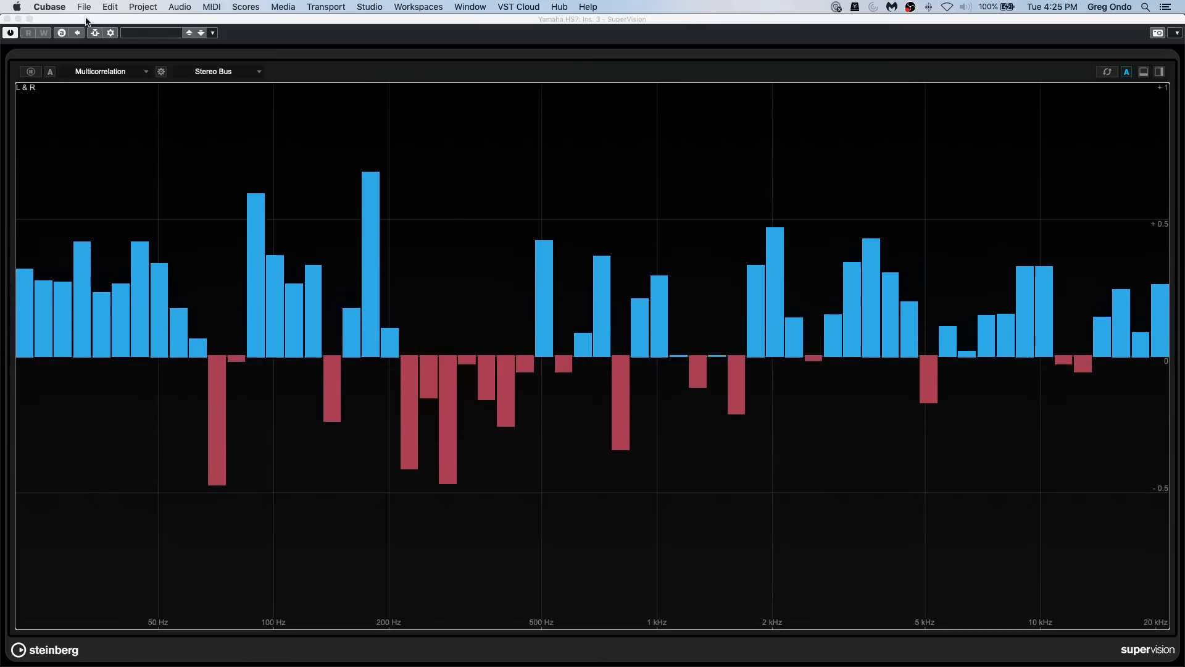
drag(86, 19, 640, 136)
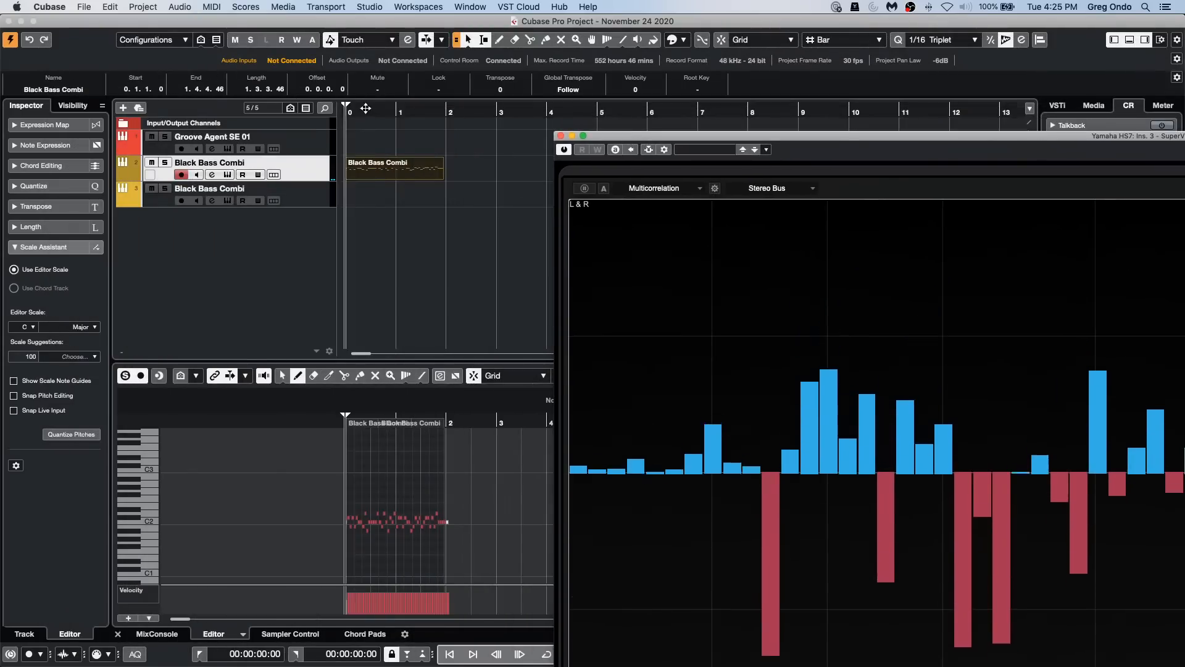
Step: Set the locators around the Black Bass Combi part, play the bass while viewing the Multicorrelation meter, and close SuperVision
click(337, 152)
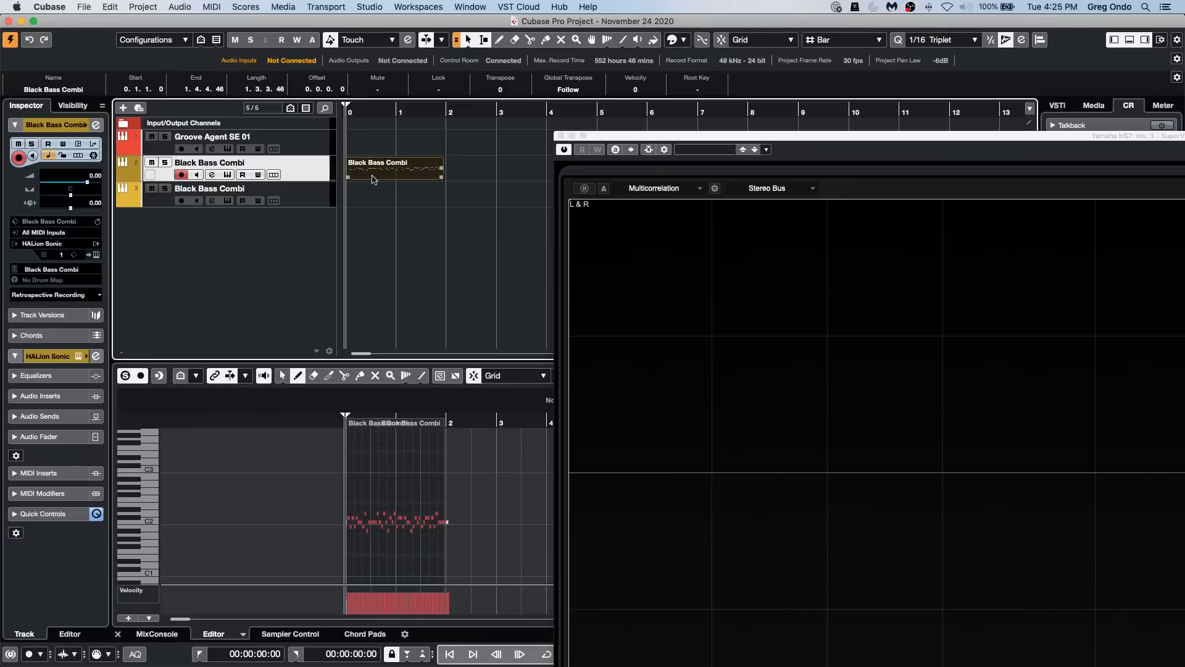
key(p)
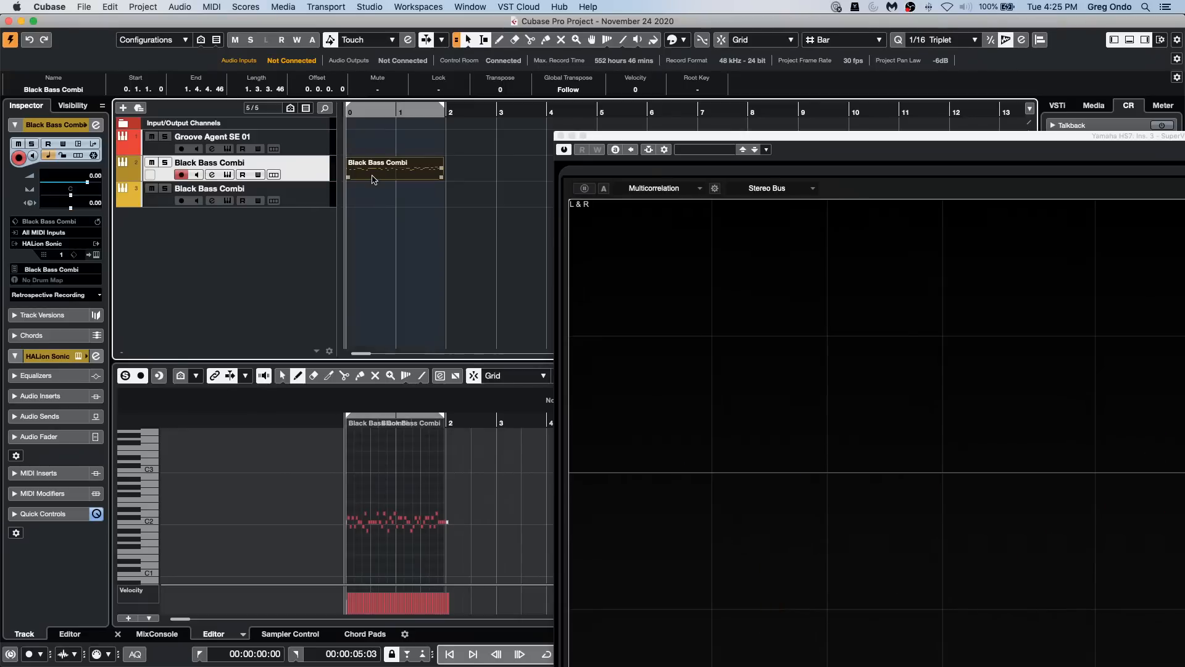
key(space)
double_click(629, 138)
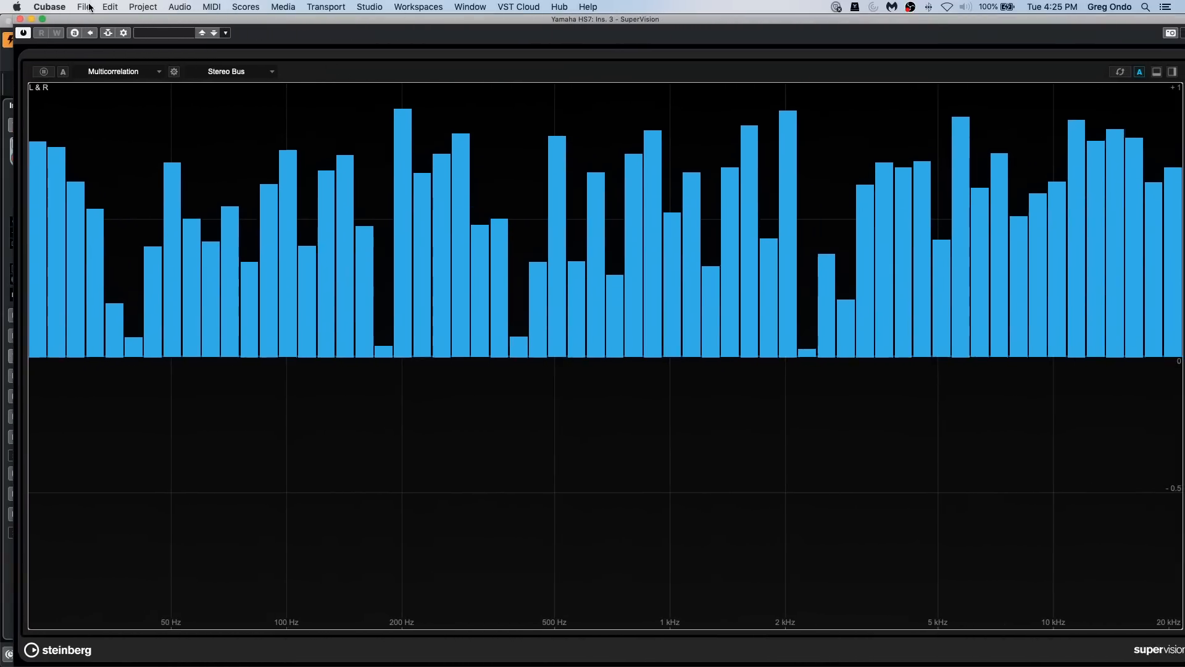
mouse_move(430, 305)
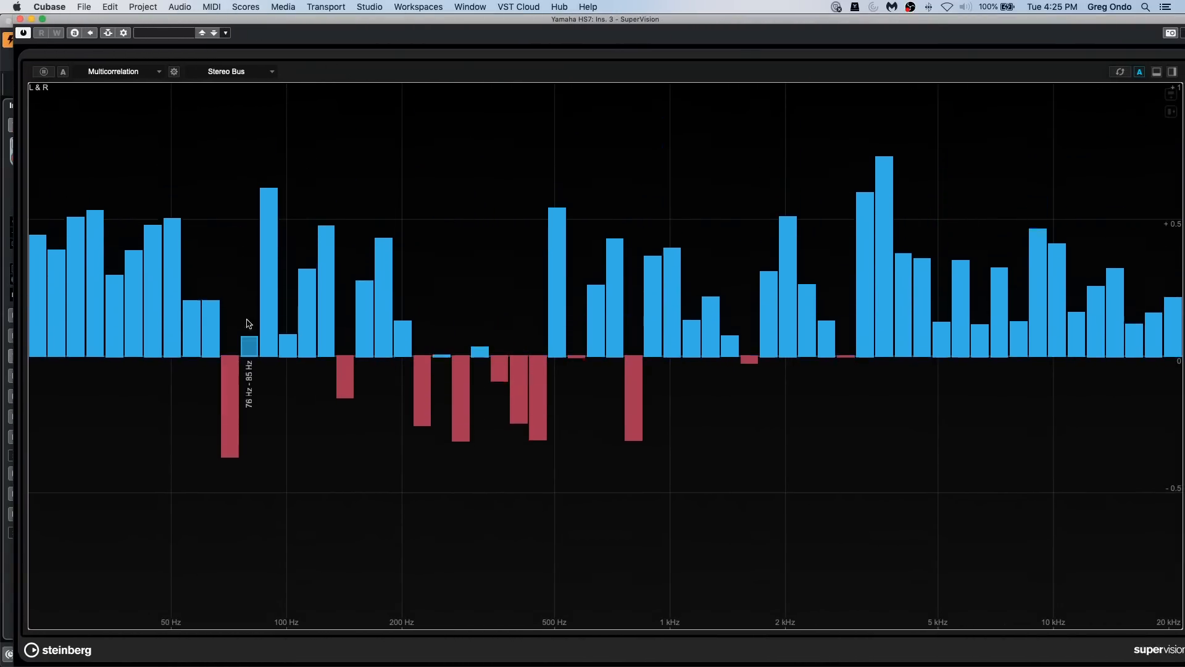
click(20, 20)
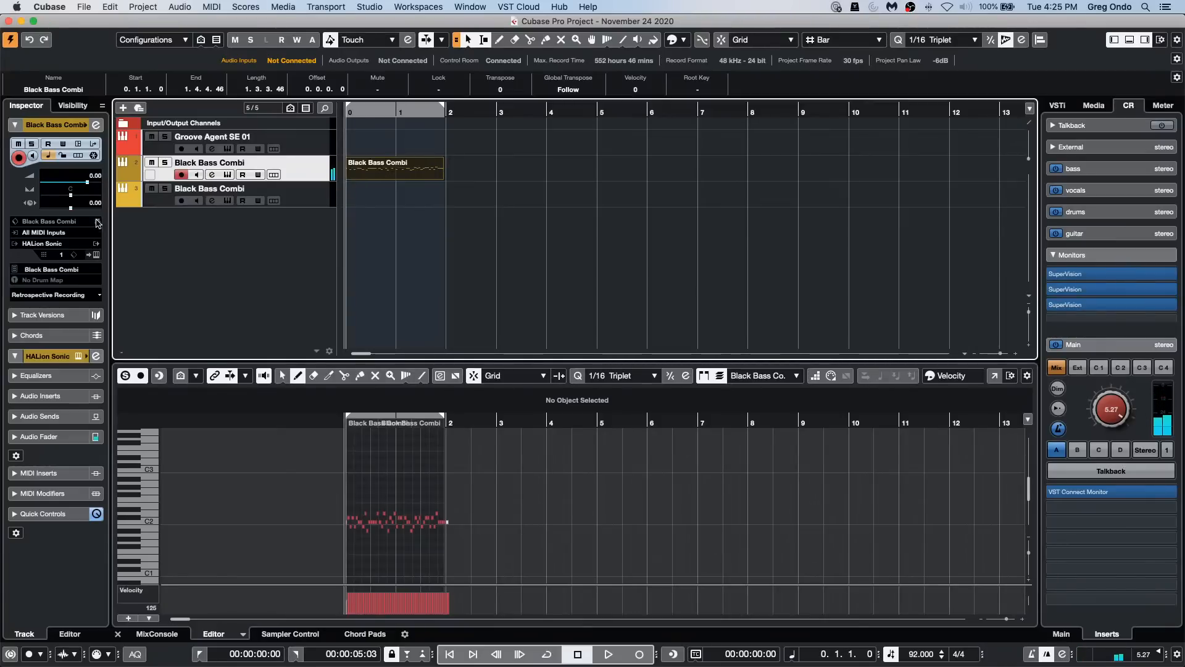
Step: Open the Black Bass Combi track's HALion Sonic editor and set layer 1's P1 LFO phase to 121°
click(96, 254)
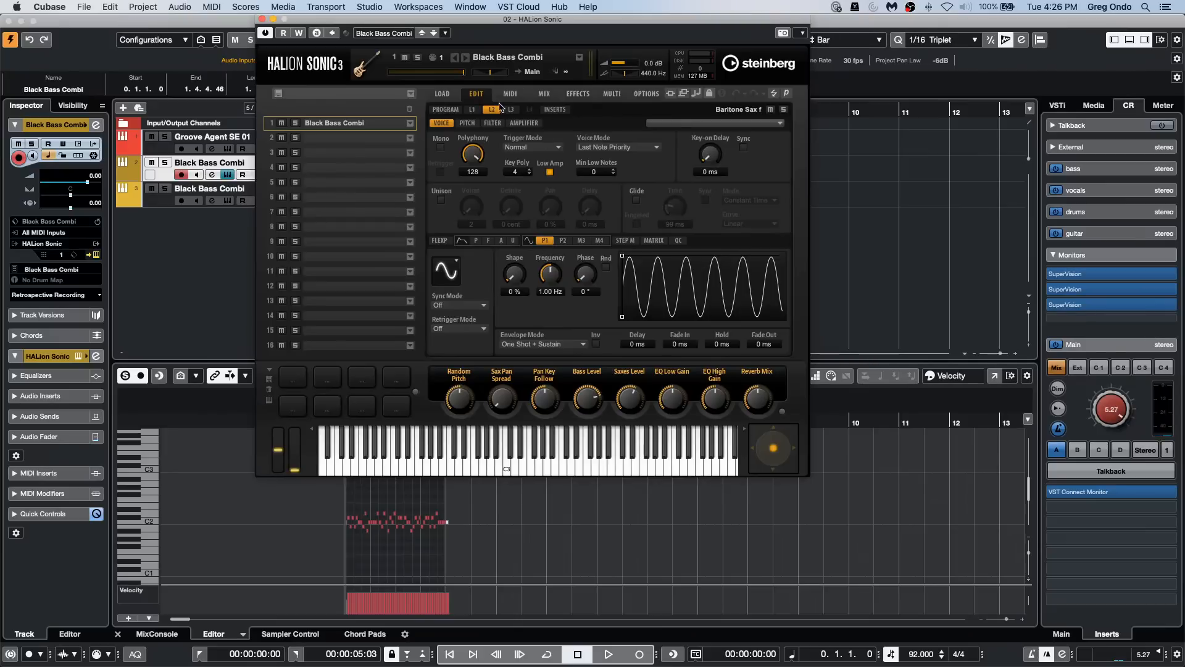
click(472, 110)
click(510, 110)
click(493, 110)
click(473, 110)
drag(589, 279, 582, 239)
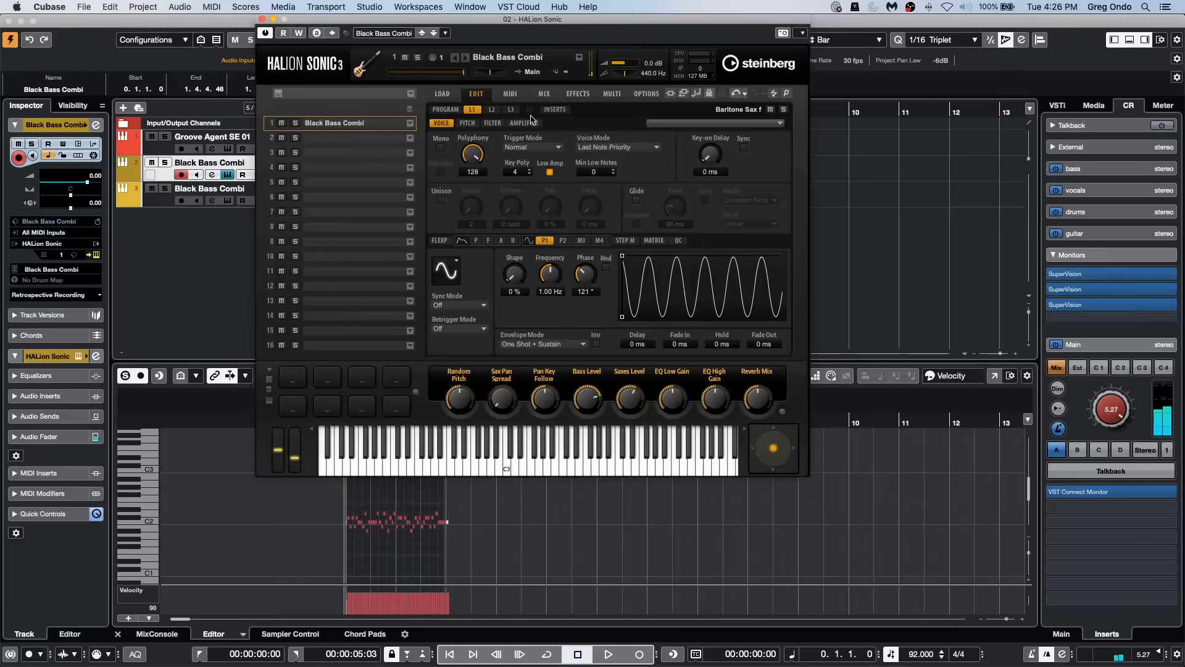
Step: Set layer 2's P1 LFO phase to 247° and compare the settings of the three layers
click(494, 109)
drag(583, 271, 581, 198)
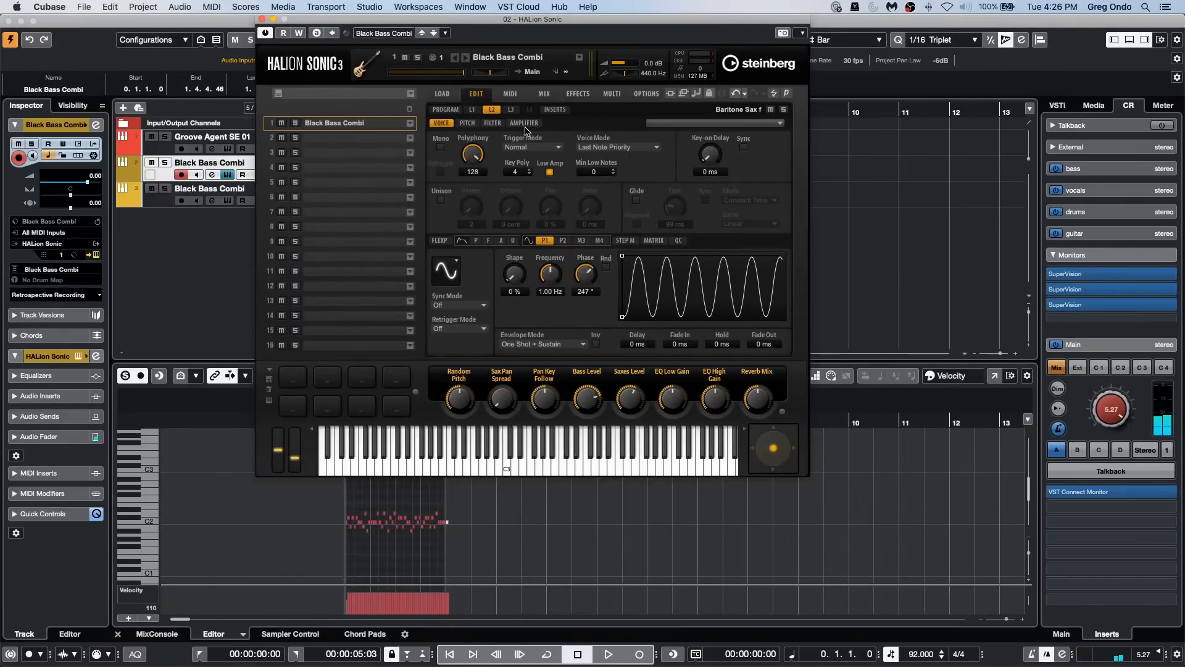
click(510, 110)
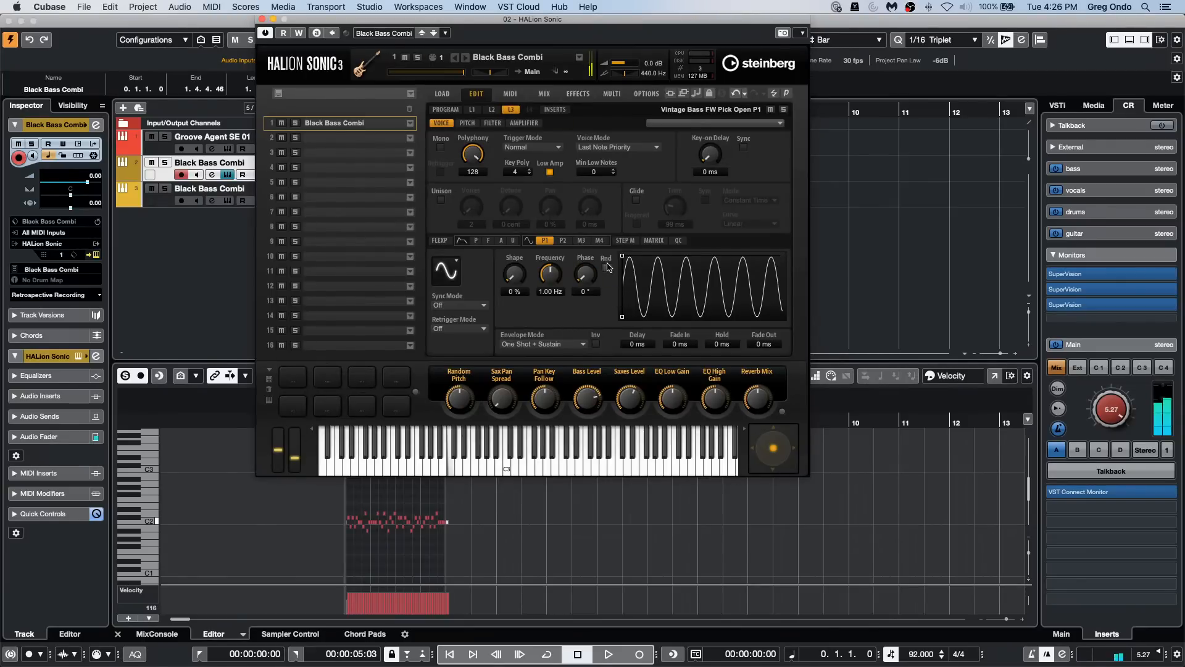
click(491, 110)
click(474, 110)
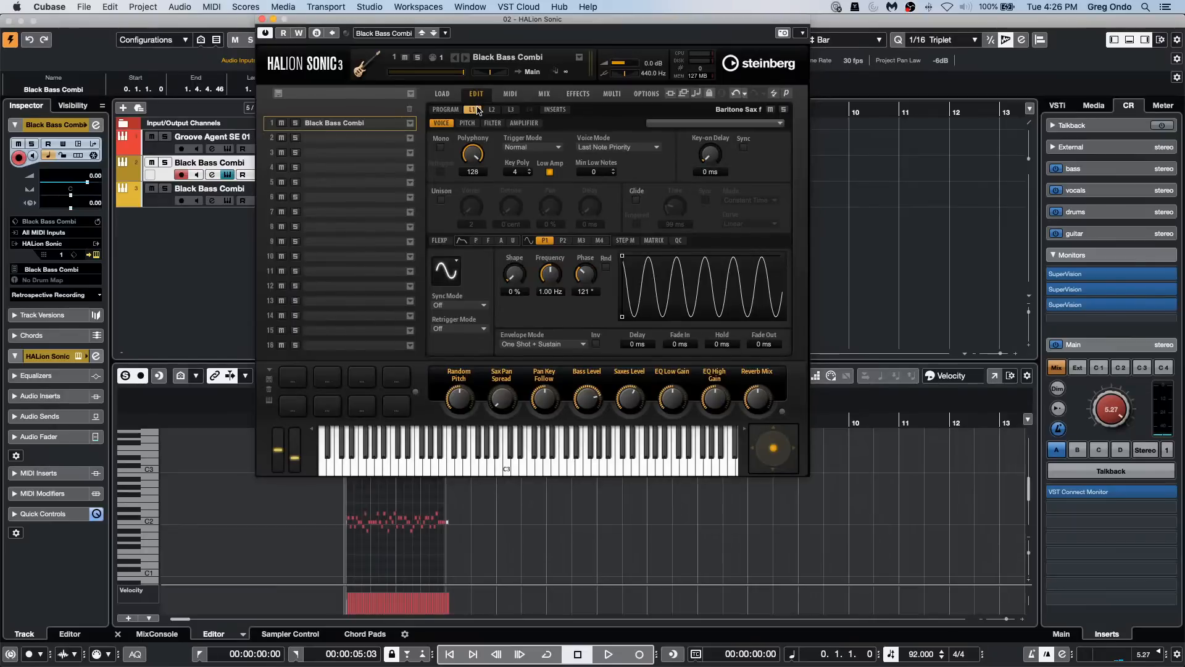
click(509, 111)
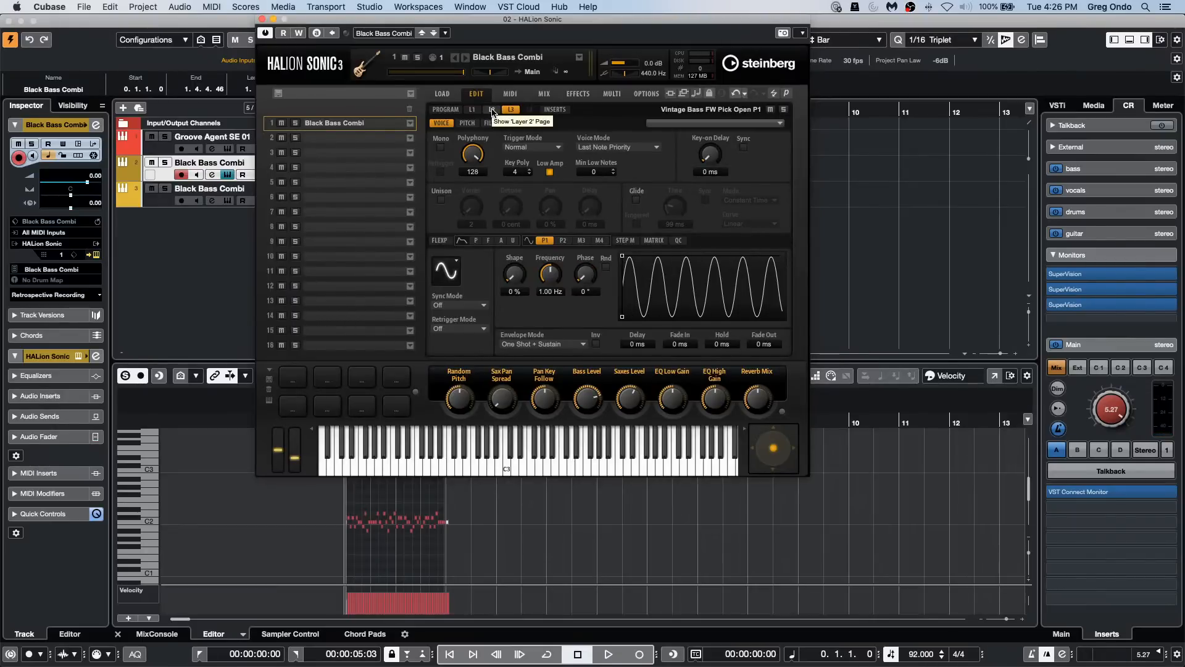
Step: Set layer 2's P1 LFO phase to 360°
click(492, 112)
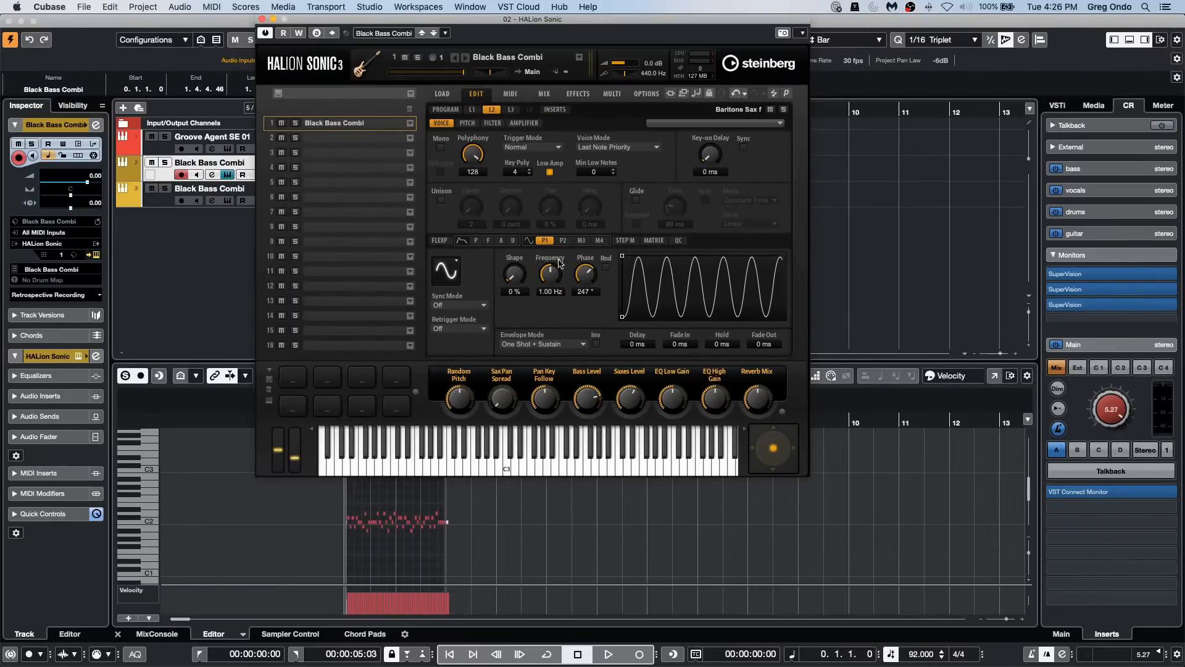
drag(587, 274, 581, 232)
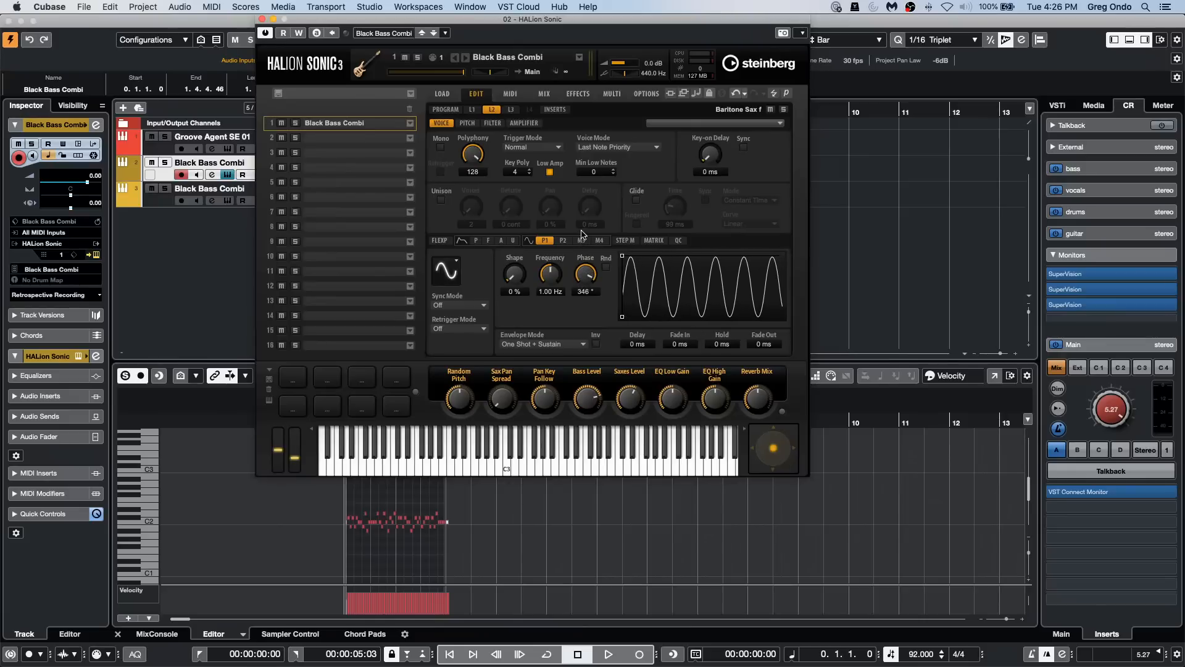
click(510, 110)
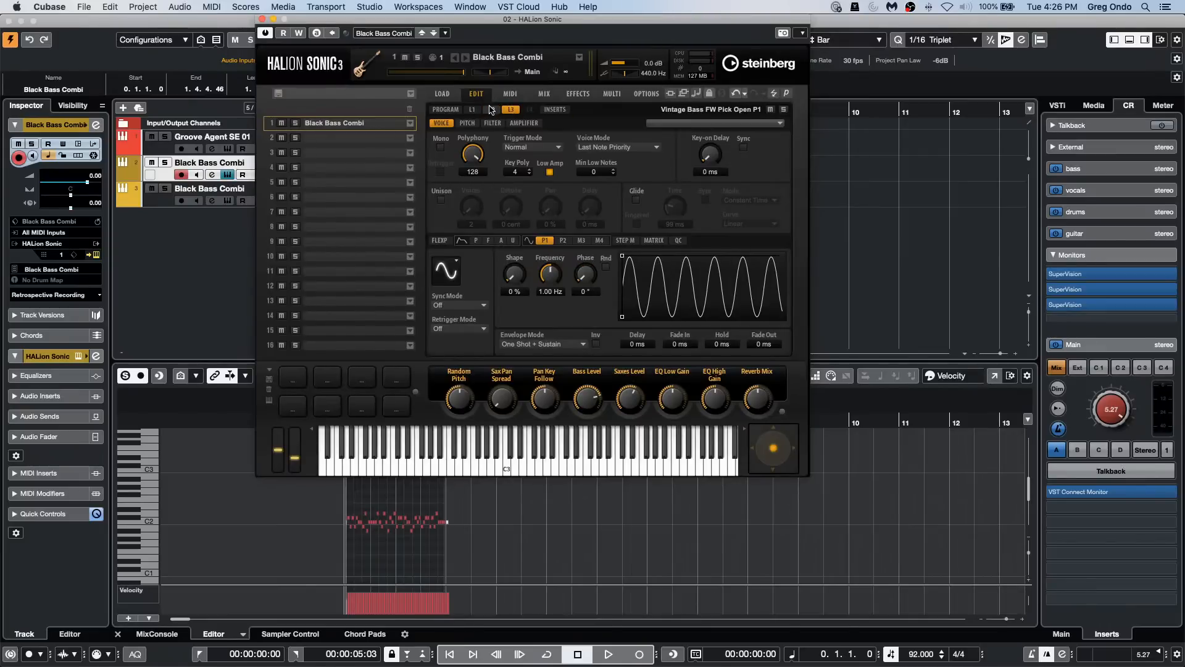
click(492, 111)
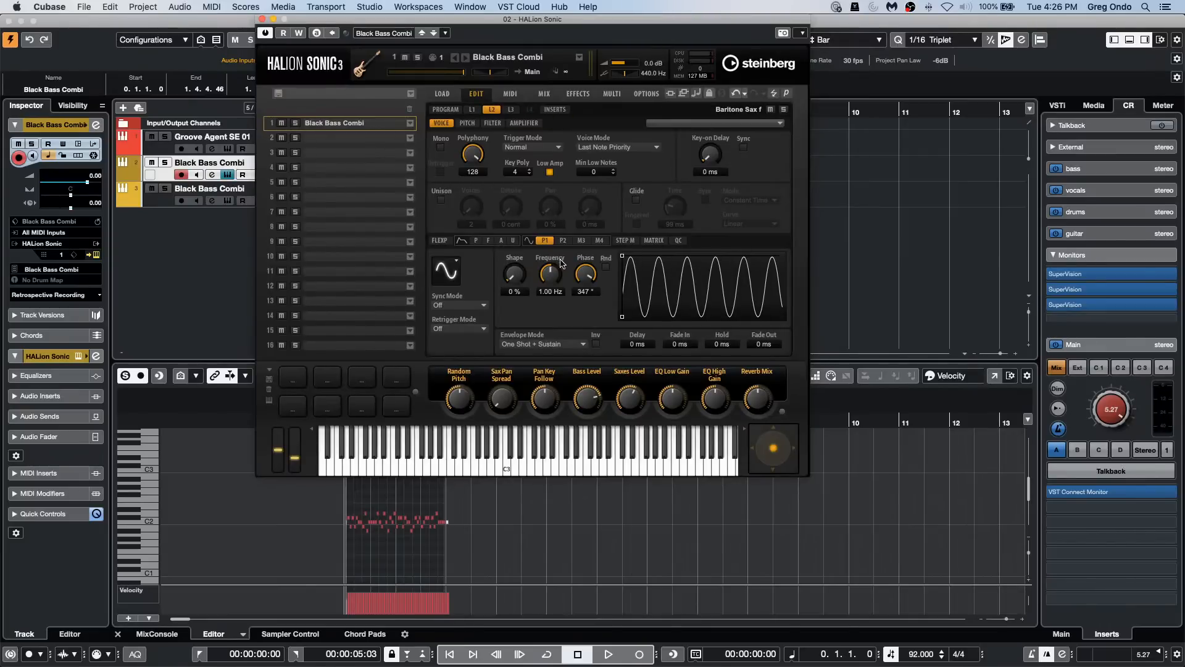
drag(584, 276, 585, 266)
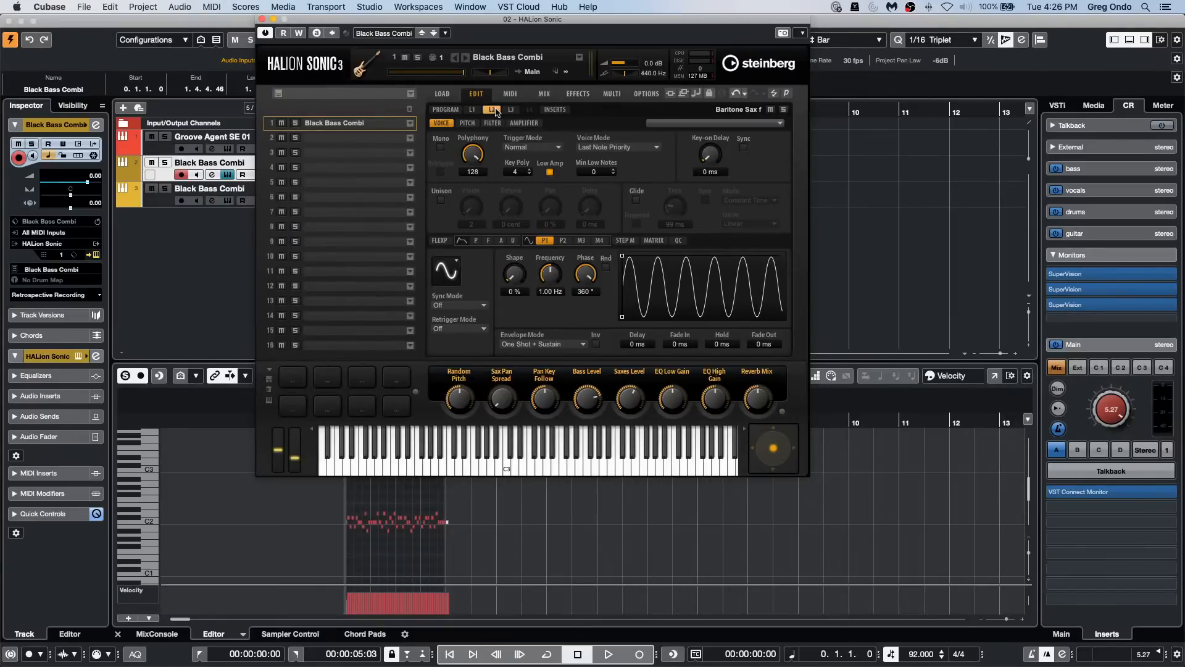
Step: Reset layer 1's P1 LFO phase to 0° and check the bass on the third SuperVision's Multicorrelation meter
click(474, 110)
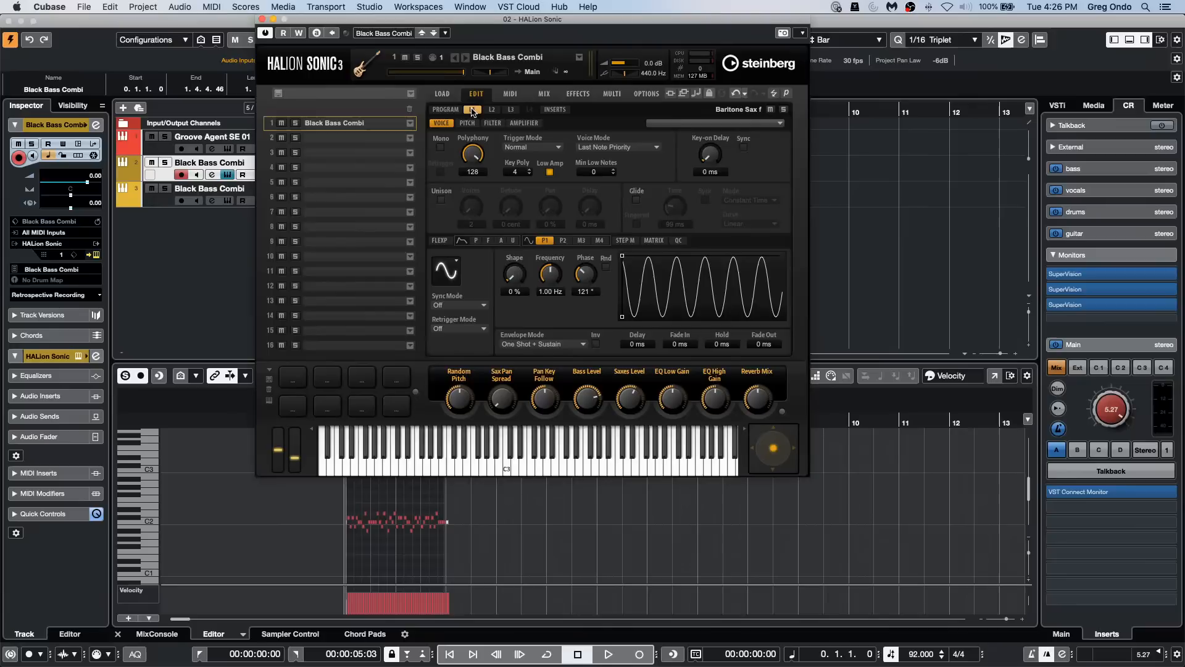
drag(585, 275, 582, 321)
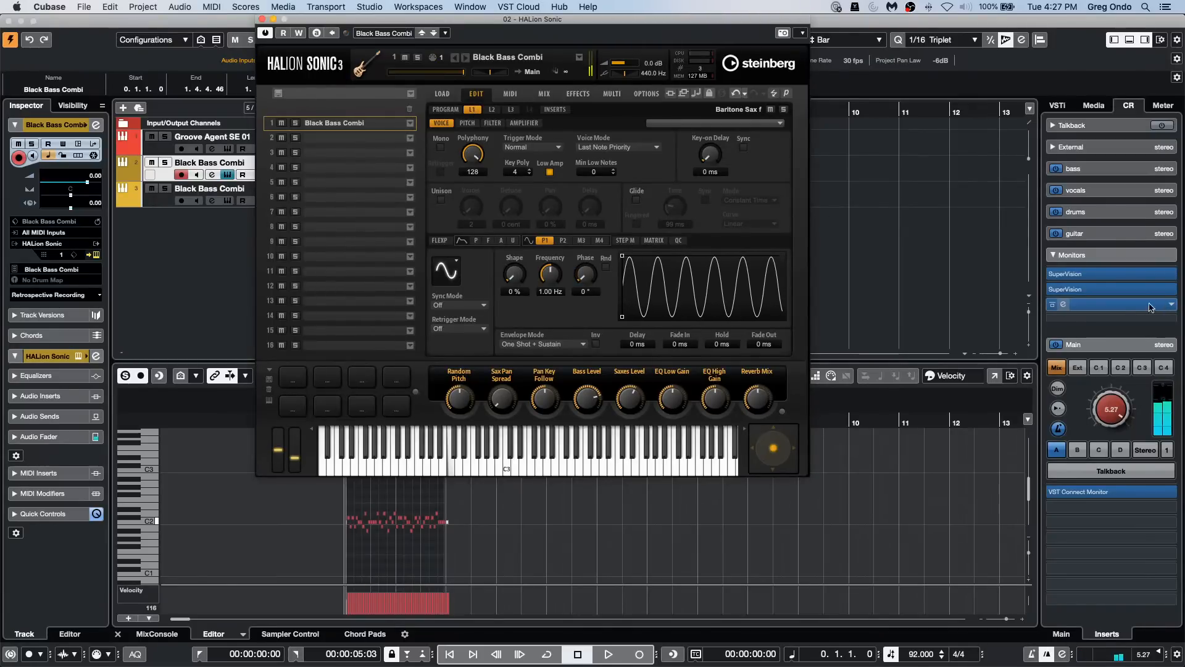
click(1122, 312)
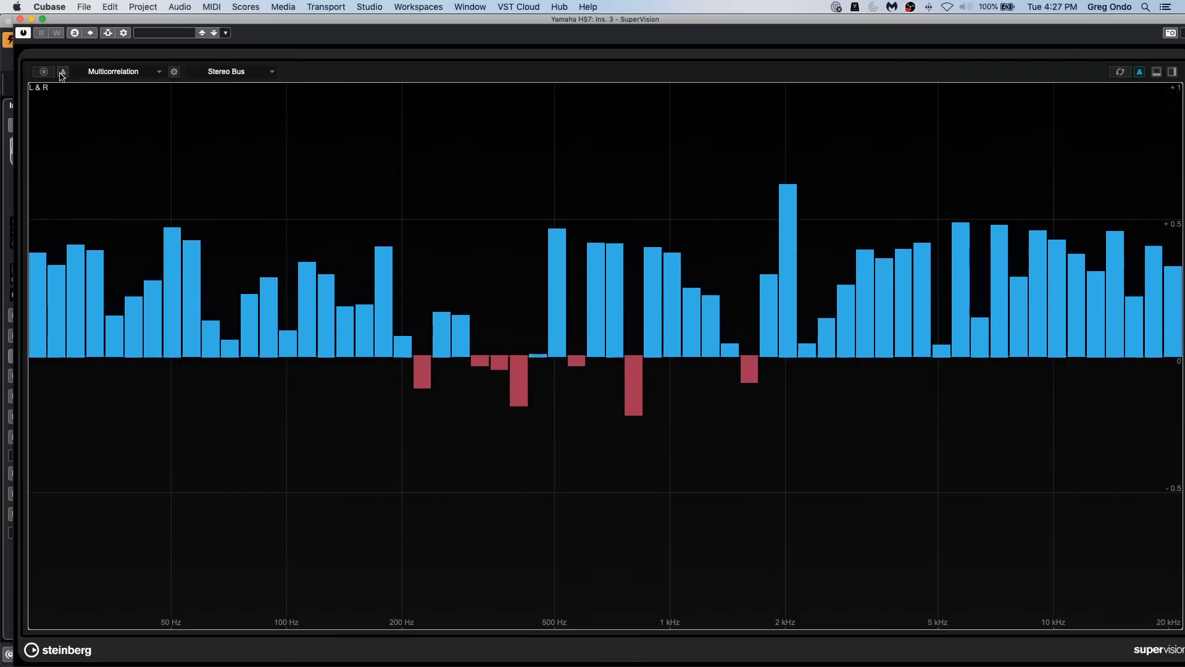
click(20, 19)
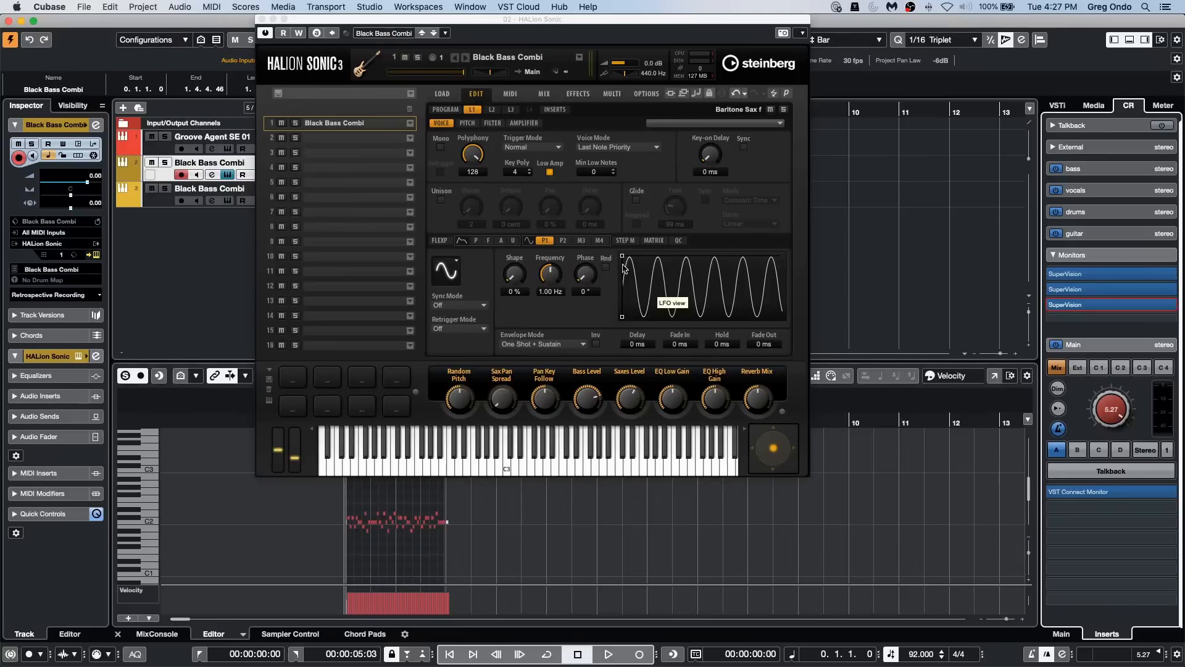
Step: View layer 1's P2, M3 and M4 LFO settings and close the HALion Sonic window
click(563, 240)
click(581, 240)
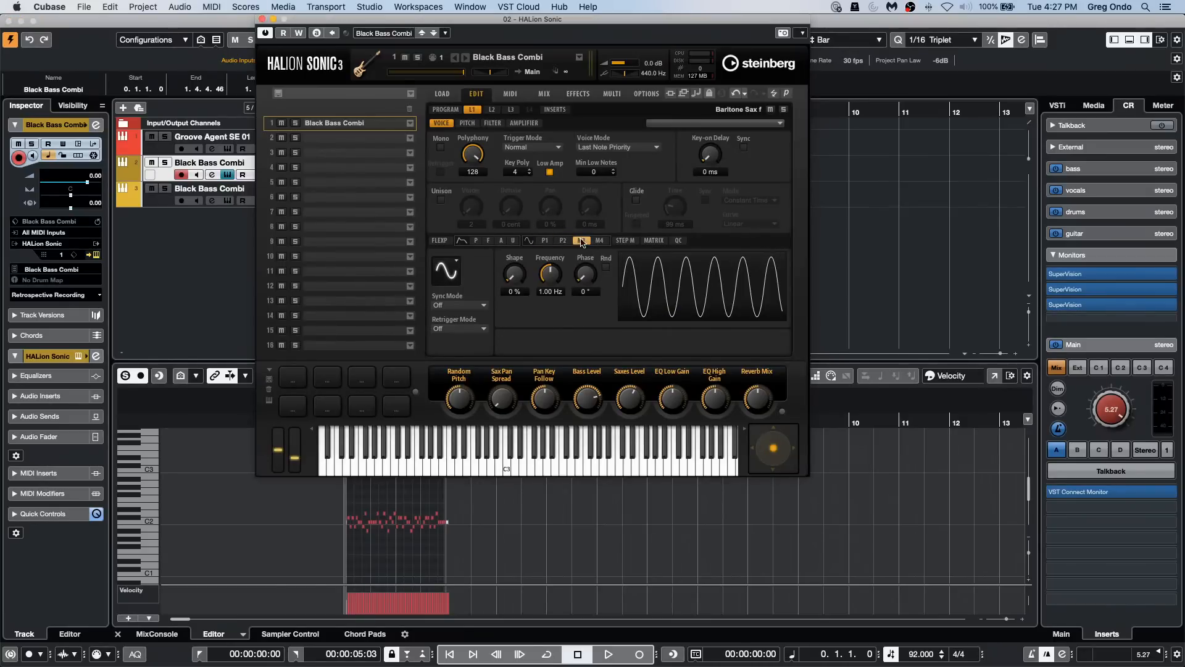
click(599, 240)
click(262, 20)
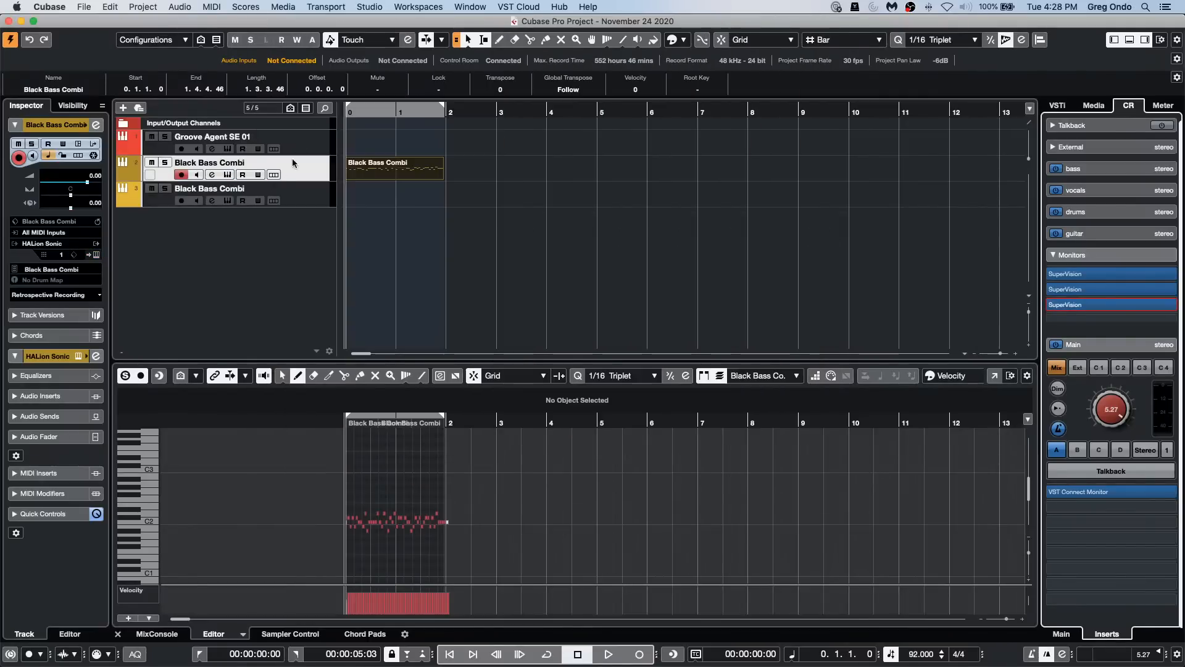
Step: Select the Groove Agent SE 01 track, open its instrument and trigger the Break and Groove 1 pattern pads
key(Up)
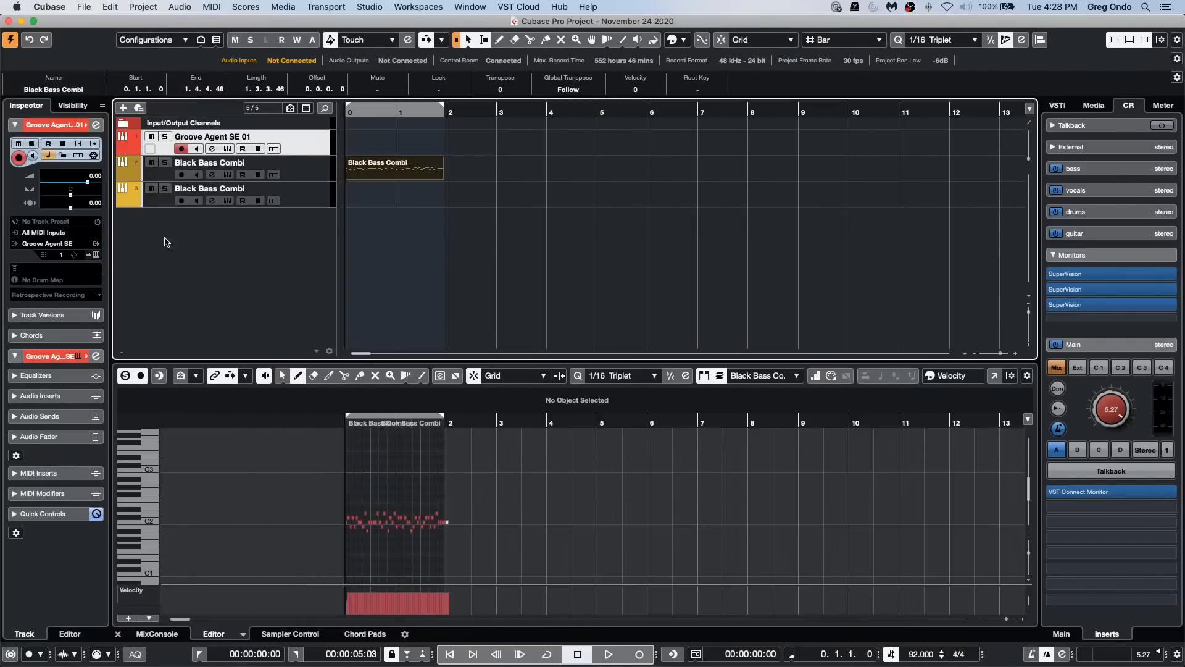
click(97, 254)
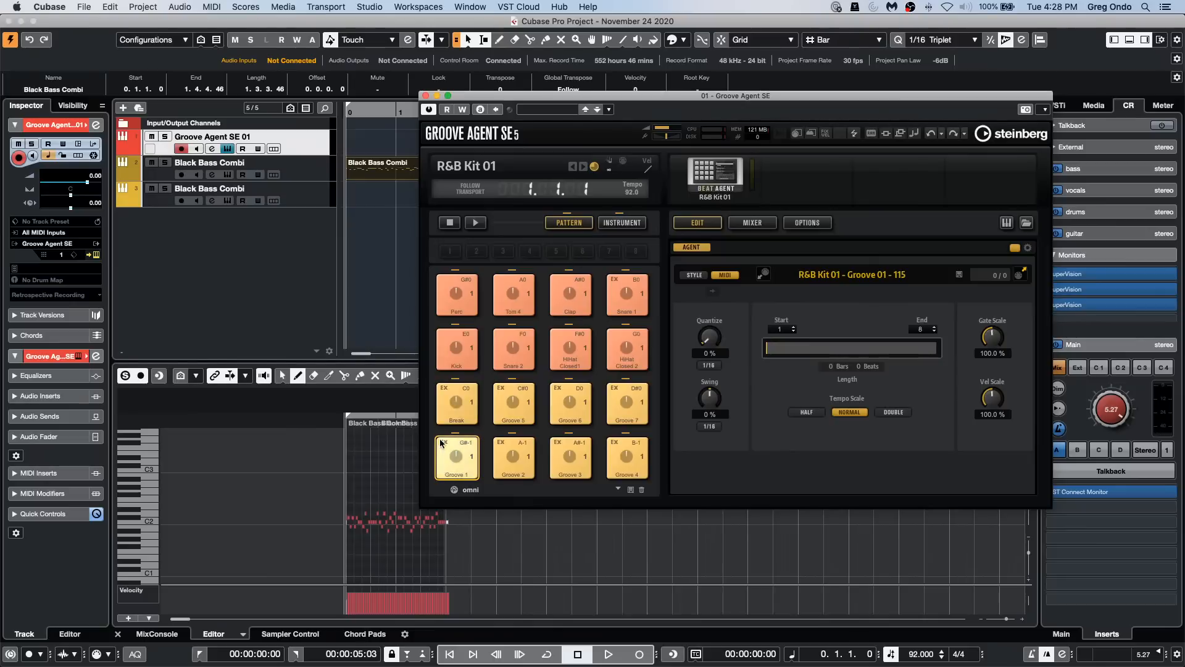
click(457, 406)
click(459, 462)
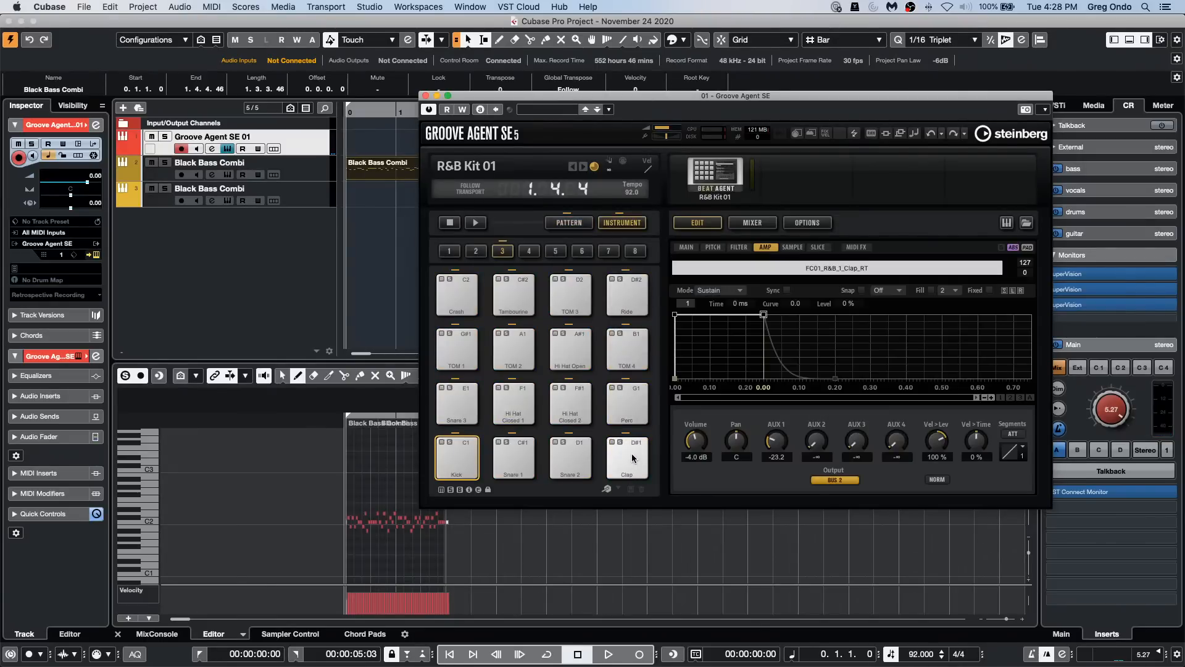
Step: Audition the Clap and Snare 2 instrument pads of R&B Kit 01
click(632, 457)
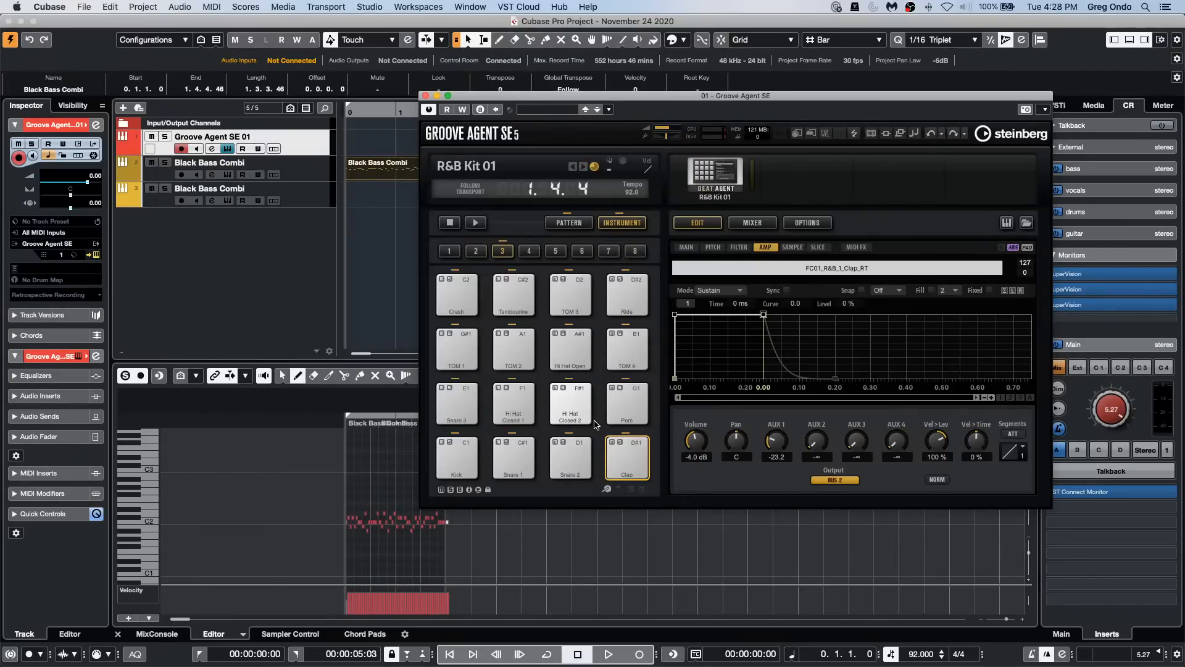
click(609, 463)
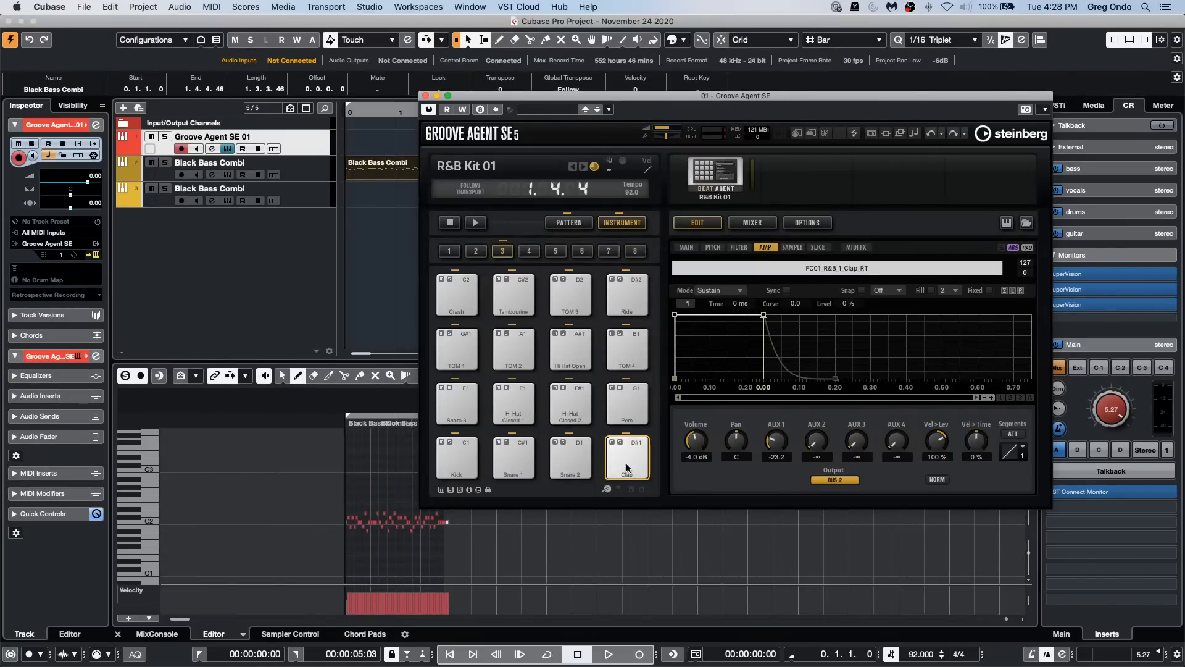
click(608, 464)
click(577, 462)
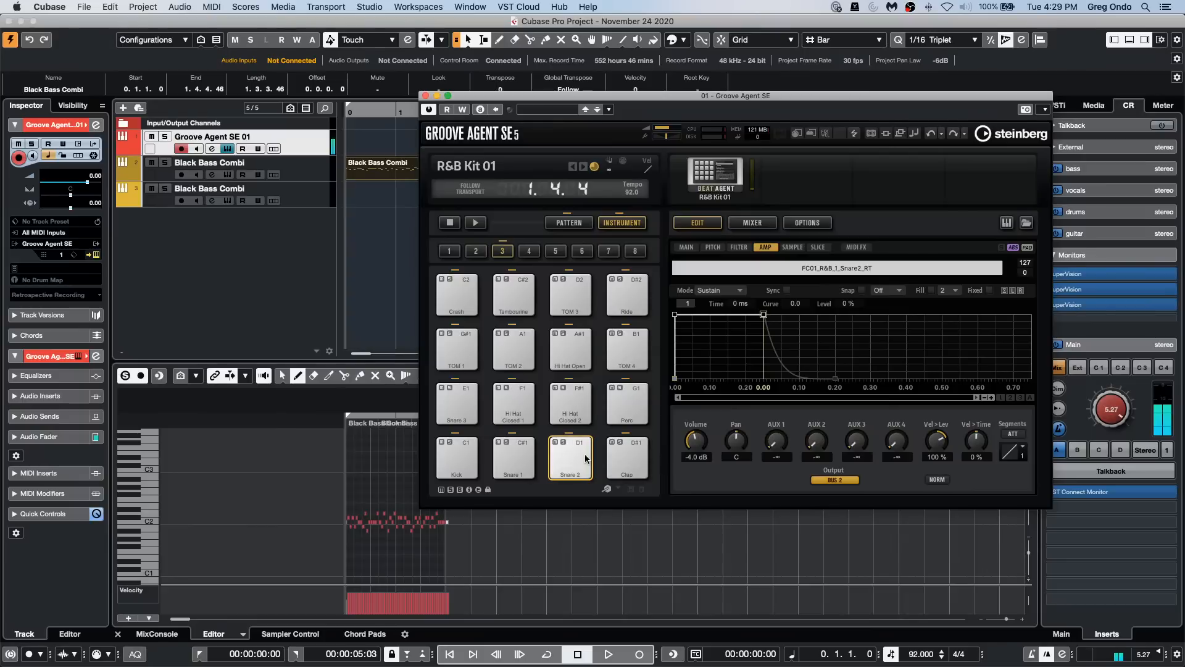
click(573, 460)
click(619, 458)
click(619, 460)
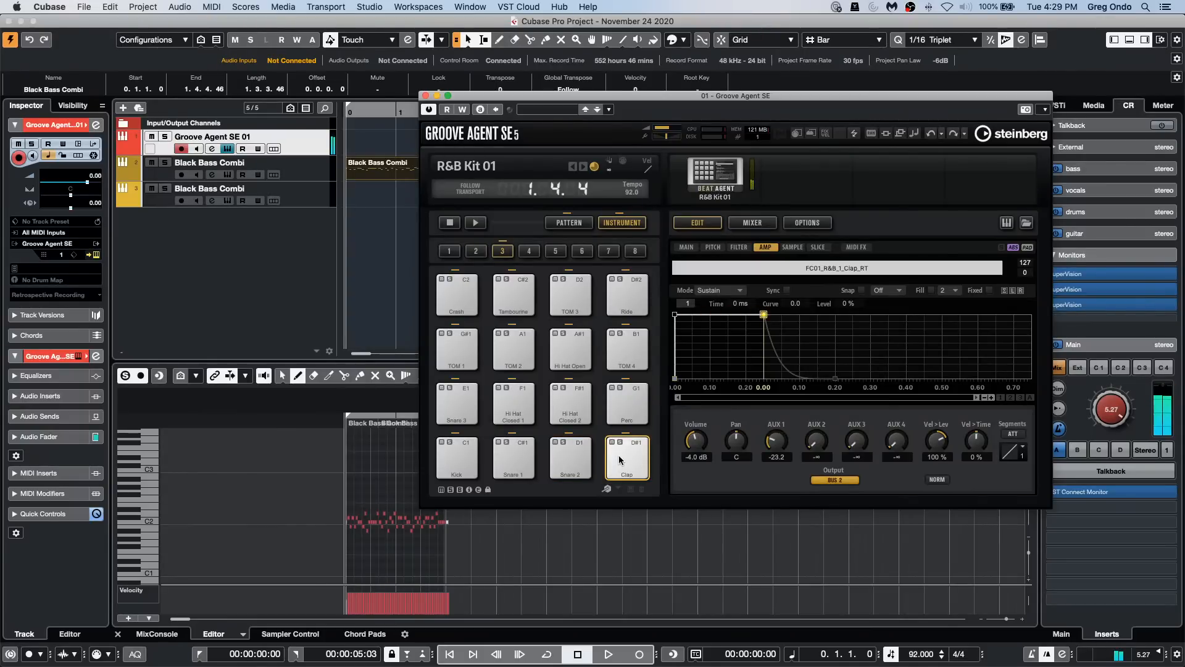
click(621, 463)
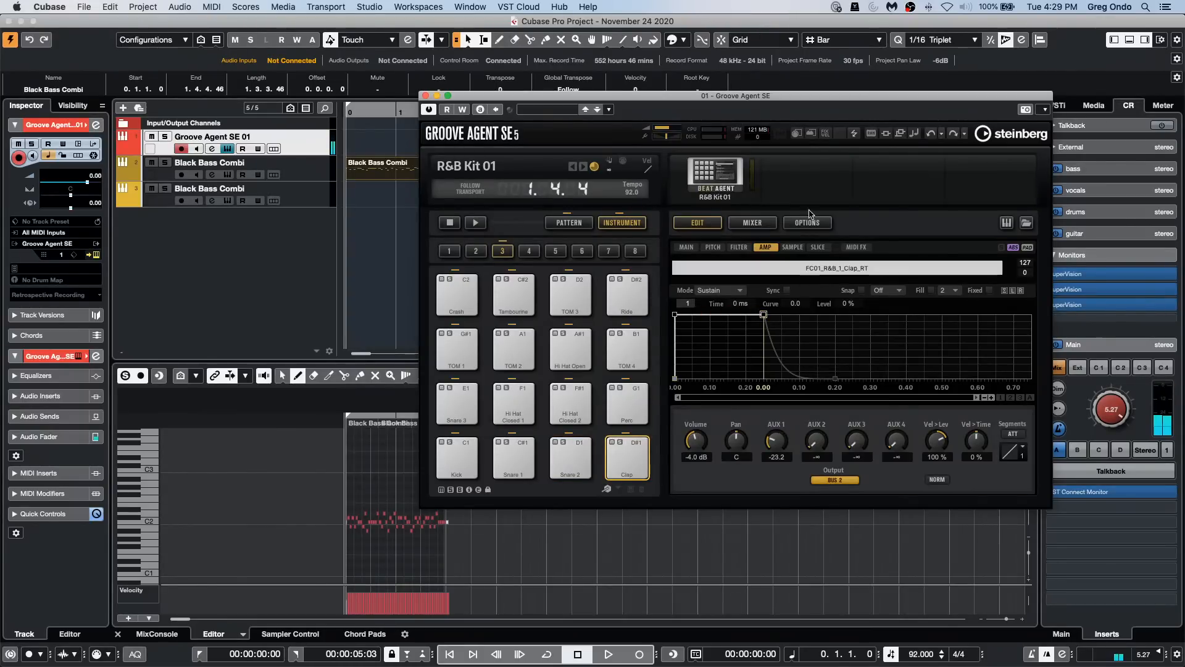
Step: Raise the Clap pad's AUX 1 send to -0.8 in its amplifier settings and audition the pad
click(686, 247)
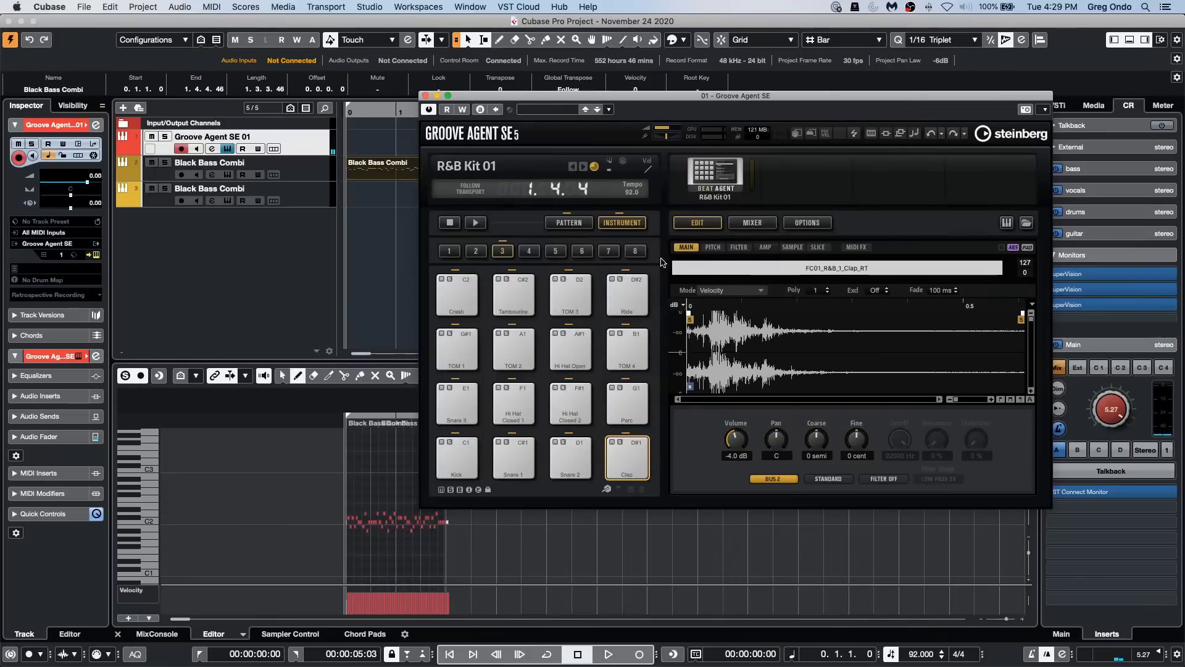
click(766, 247)
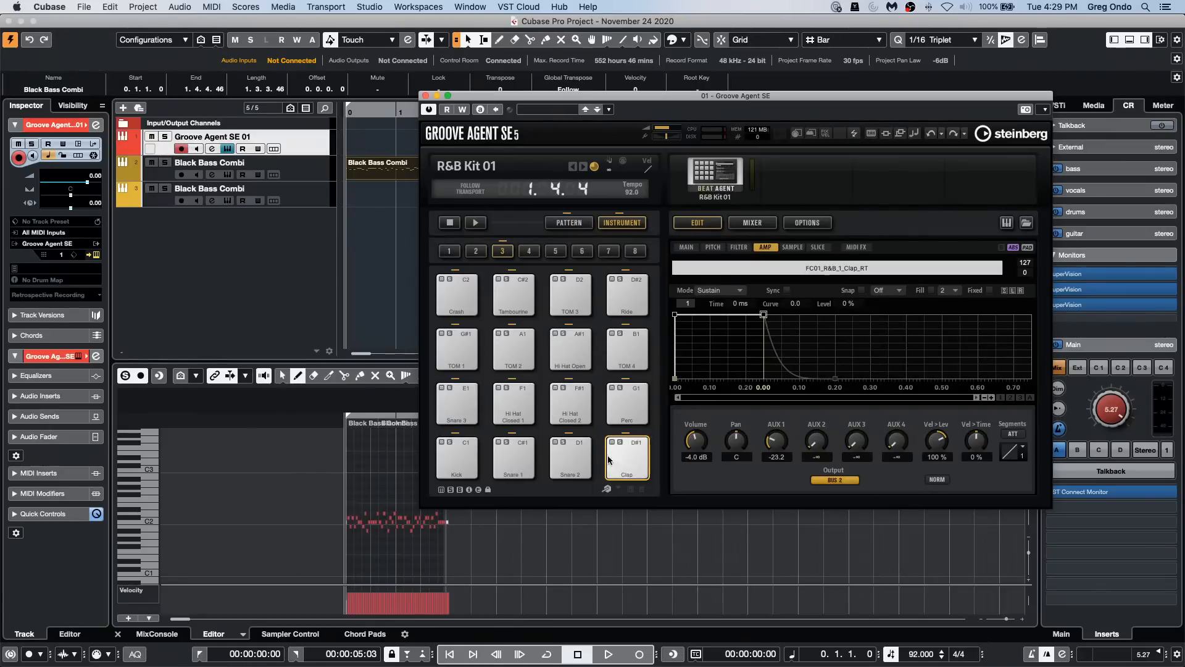
drag(776, 440, 779, 374)
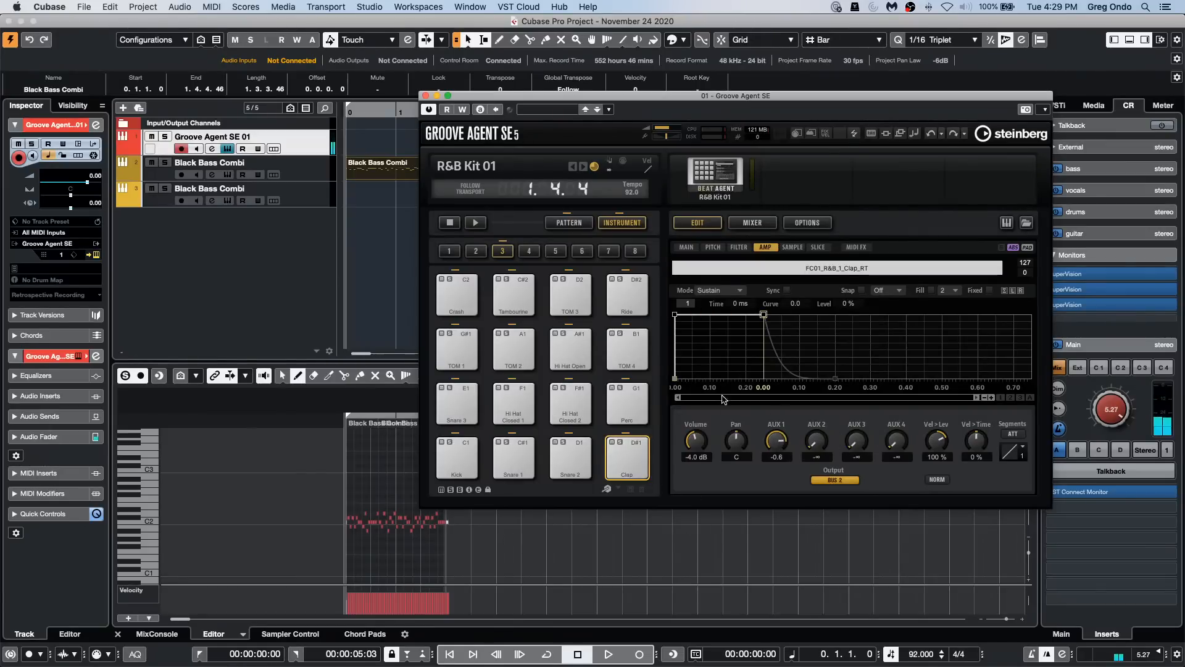
click(636, 469)
Step: Lower the Clap pad's AUX 1 send all the way to -∞ and audition the dry clap
drag(775, 442, 772, 518)
click(616, 452)
click(616, 454)
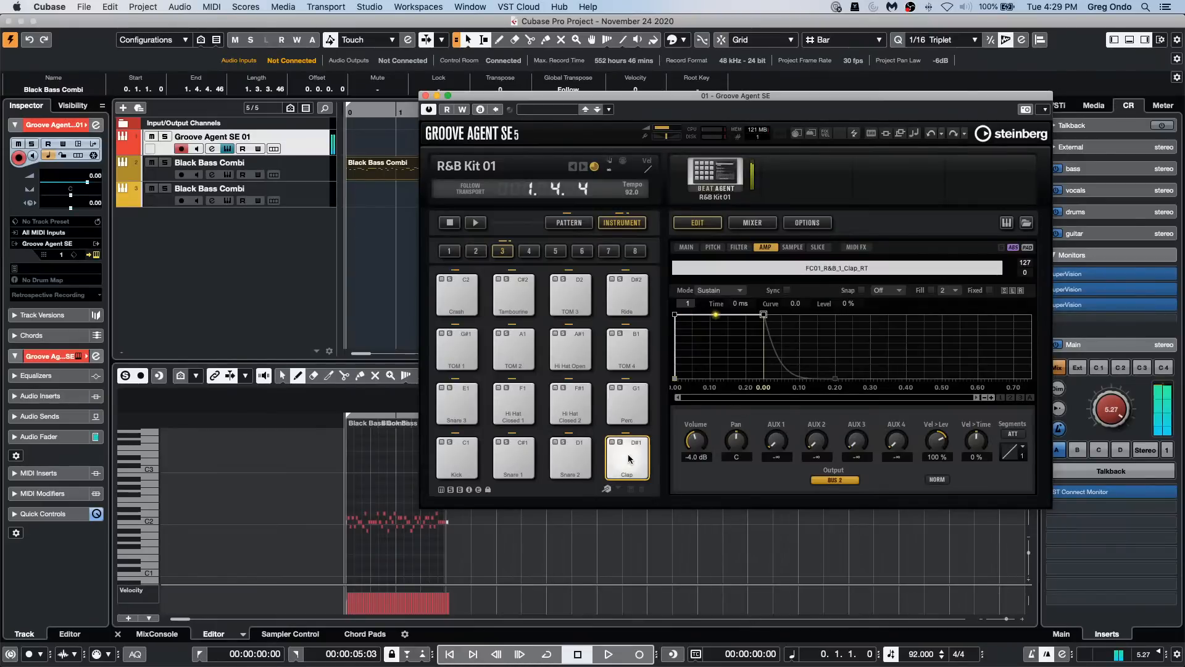
click(615, 453)
Step: Try raising the Snare 2 pad's AUX 1 send to -0.1, and return it to -∞
click(587, 462)
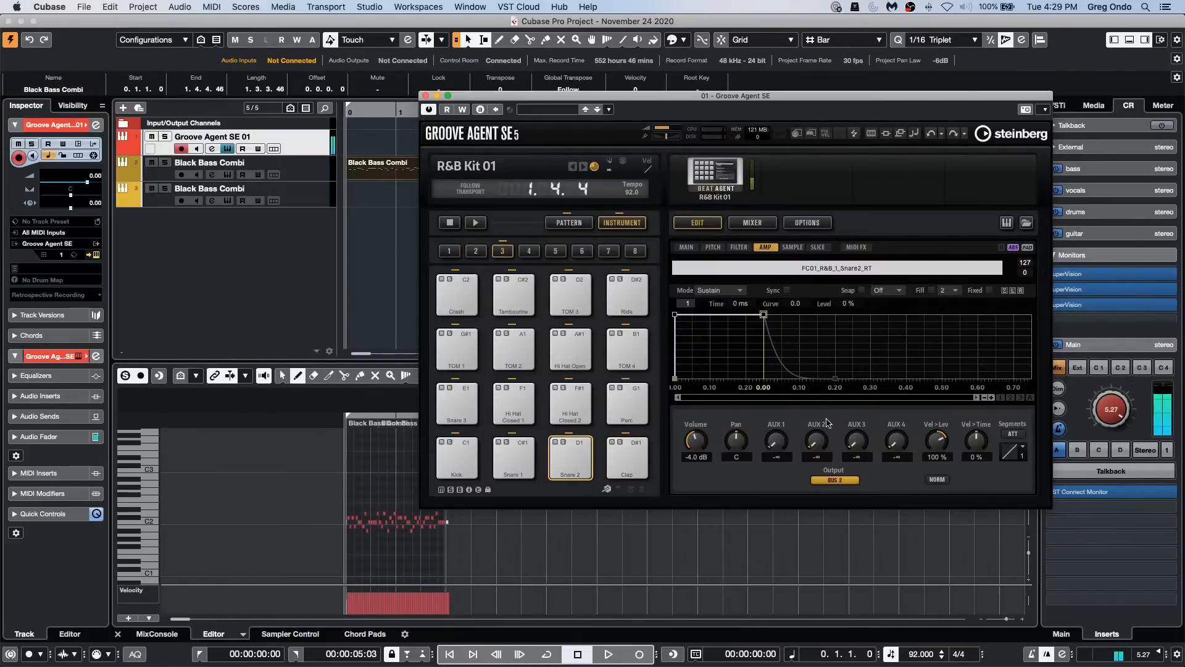
drag(776, 439, 788, 339)
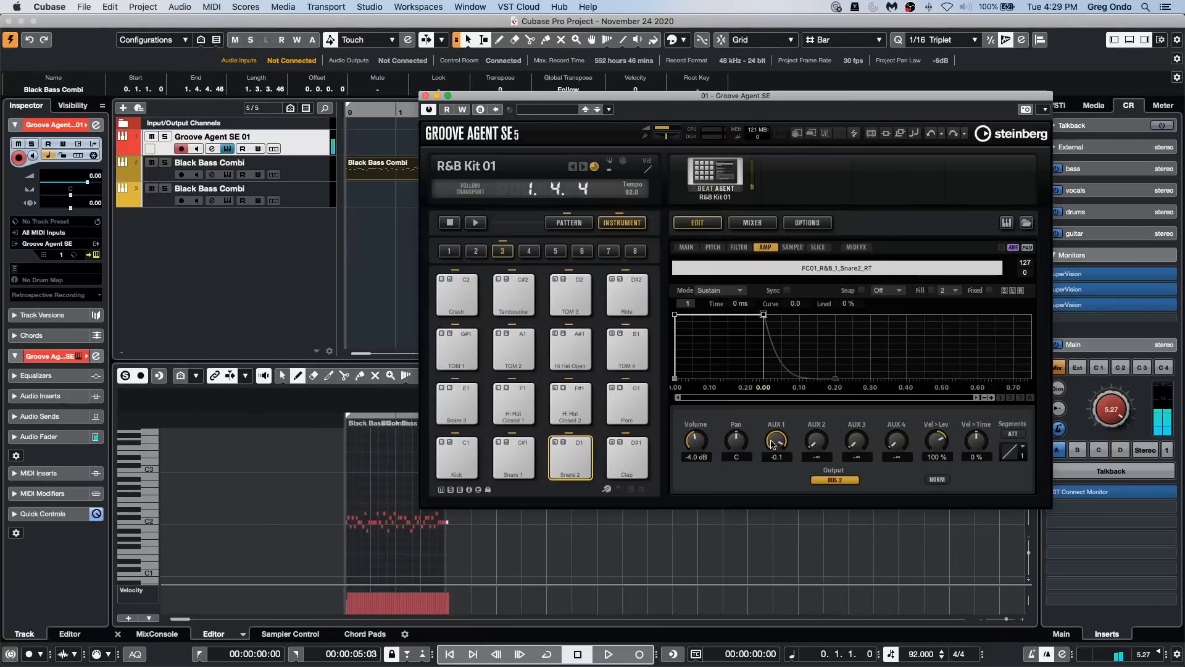
drag(771, 443, 776, 618)
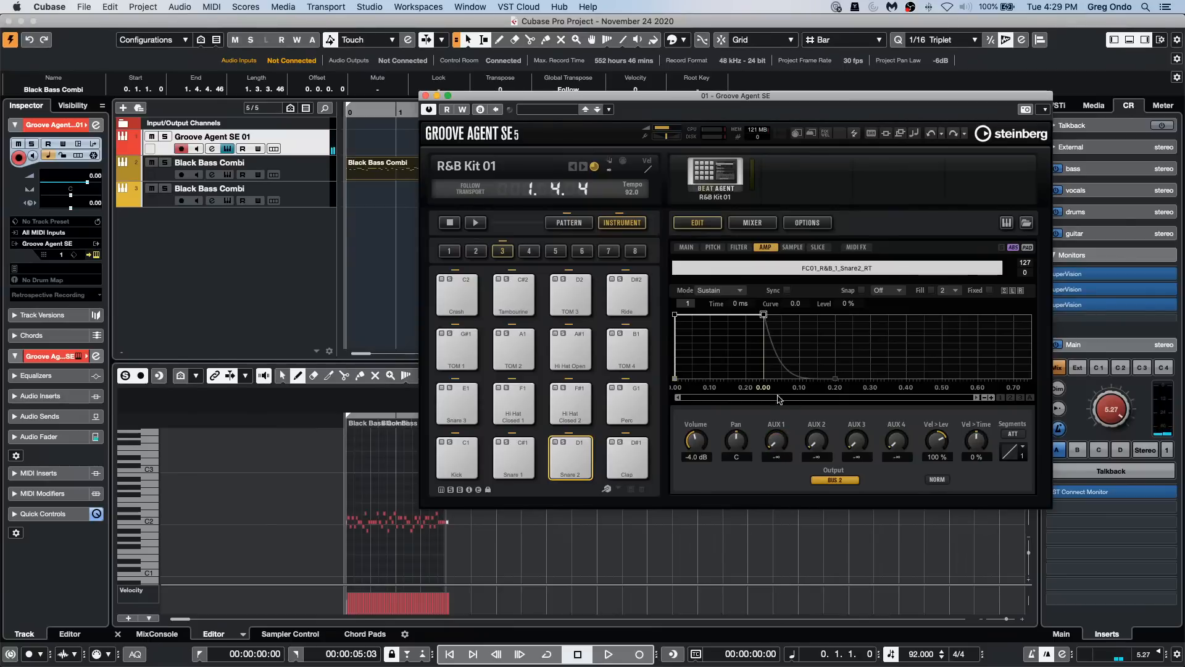
Step: Check which effects sit on the AUX buses in Groove Agent's mixer and audition Snare 2
click(752, 222)
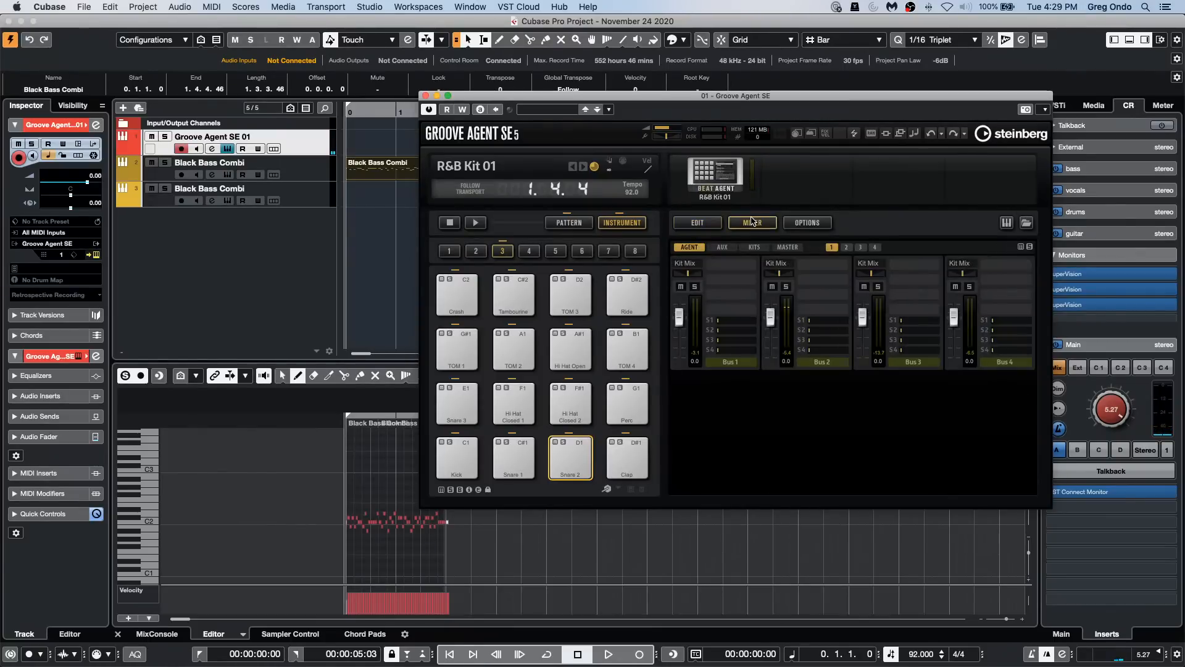
click(723, 248)
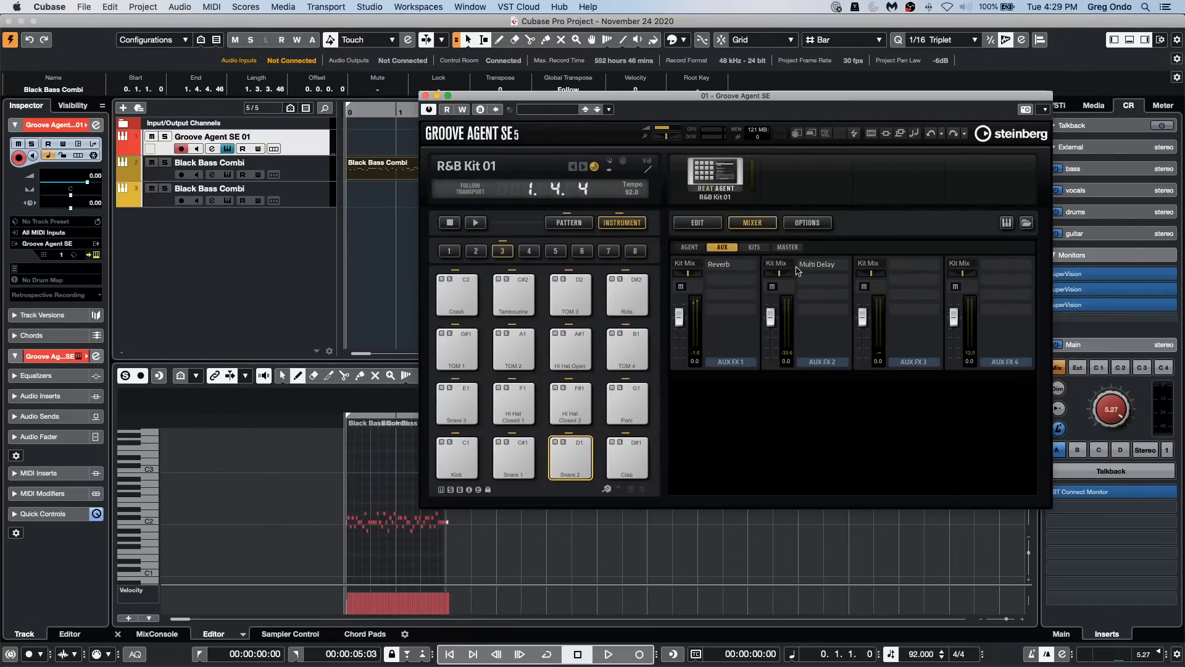
click(570, 459)
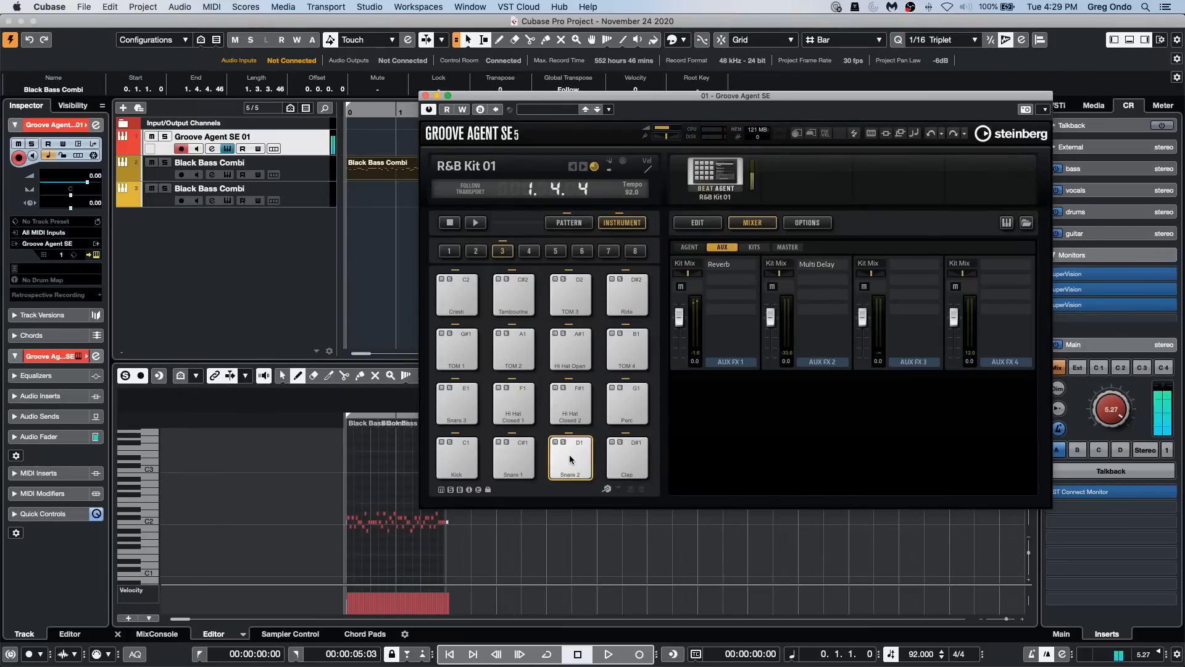
Step: Set the Snare 2 pad's AUX 2 send to -11.2 and AUX 1 send to -5.2, auditioning the pad
click(697, 222)
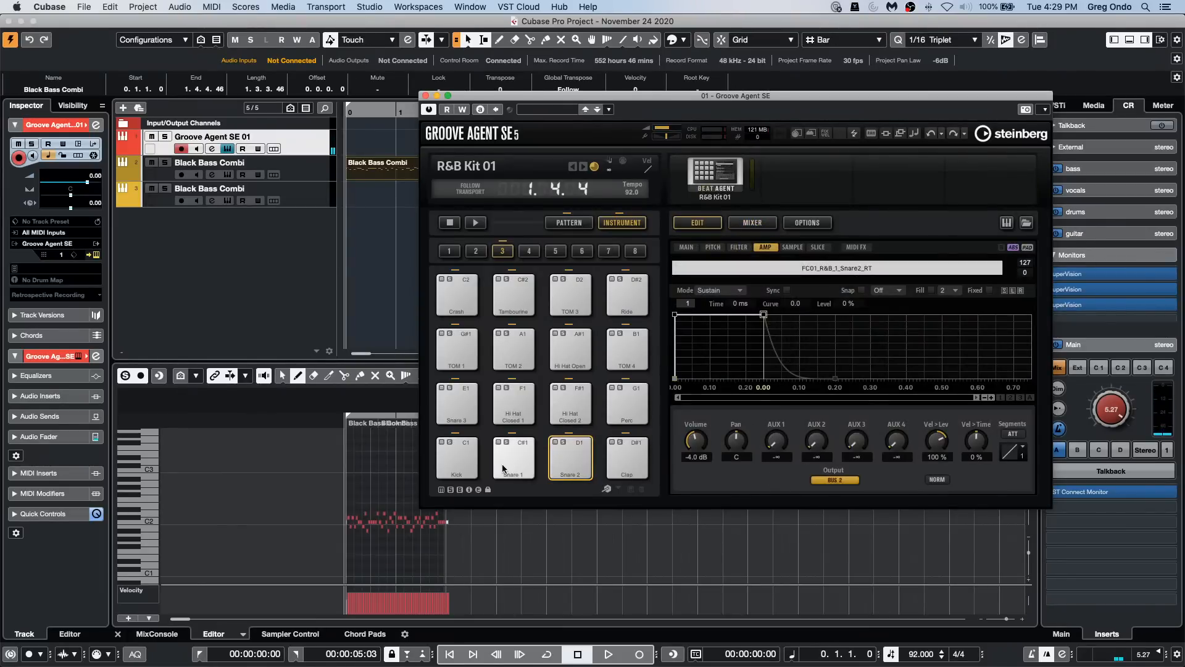
click(569, 459)
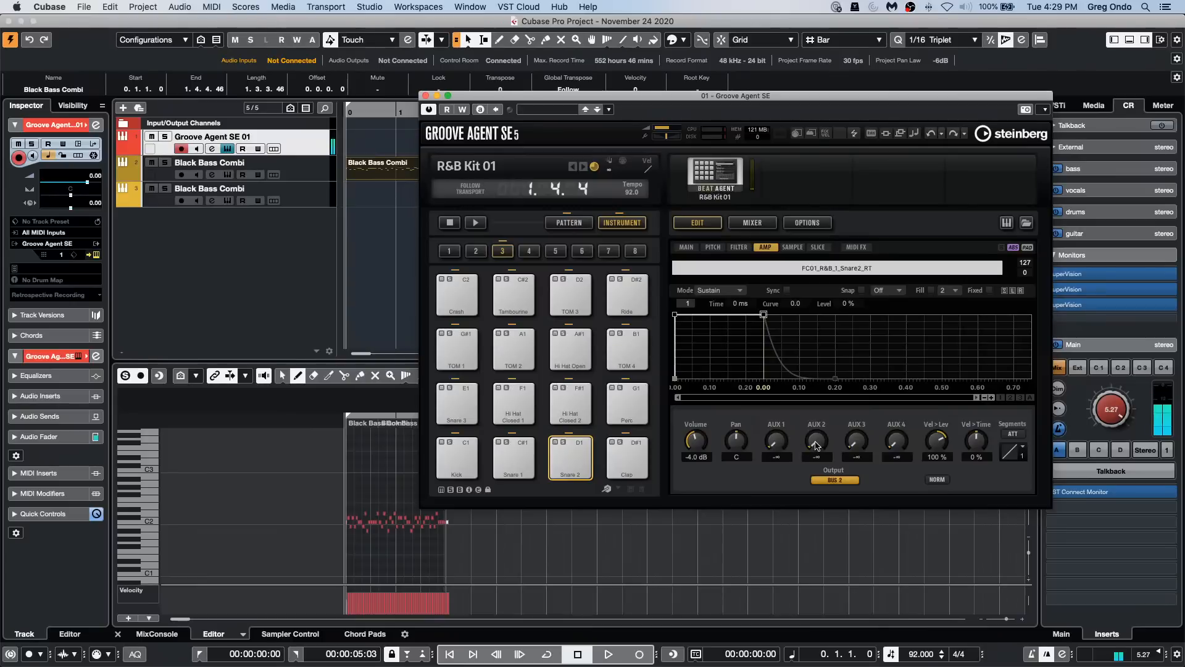
drag(817, 442, 820, 400)
click(587, 464)
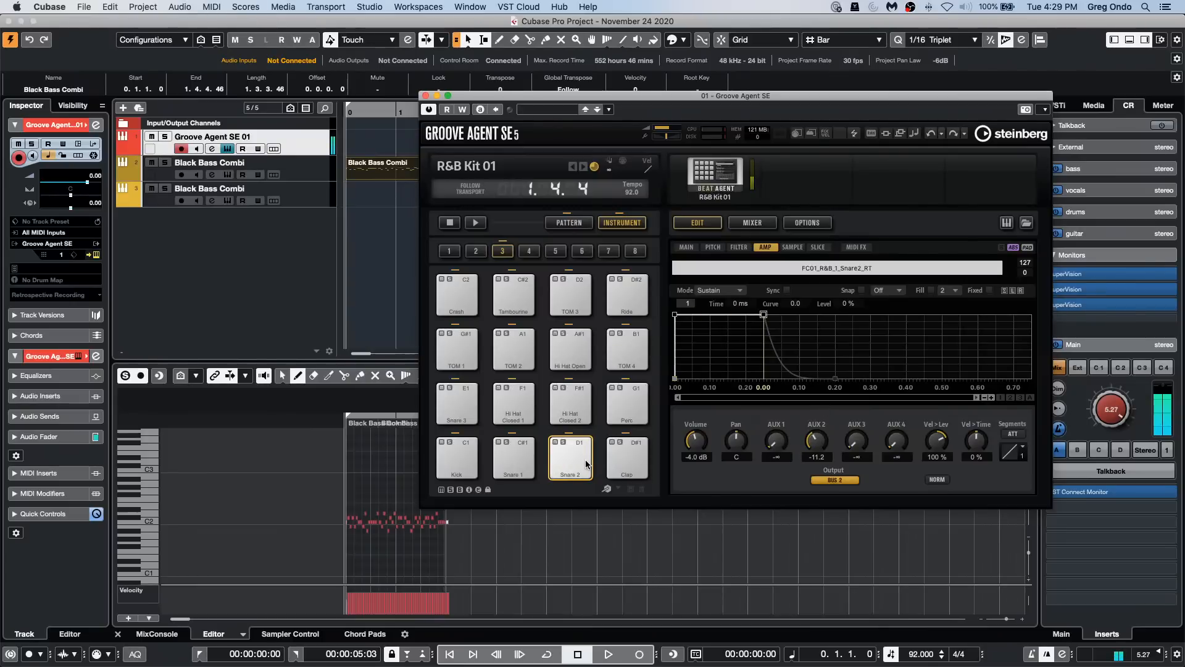
drag(777, 447, 778, 375)
click(586, 457)
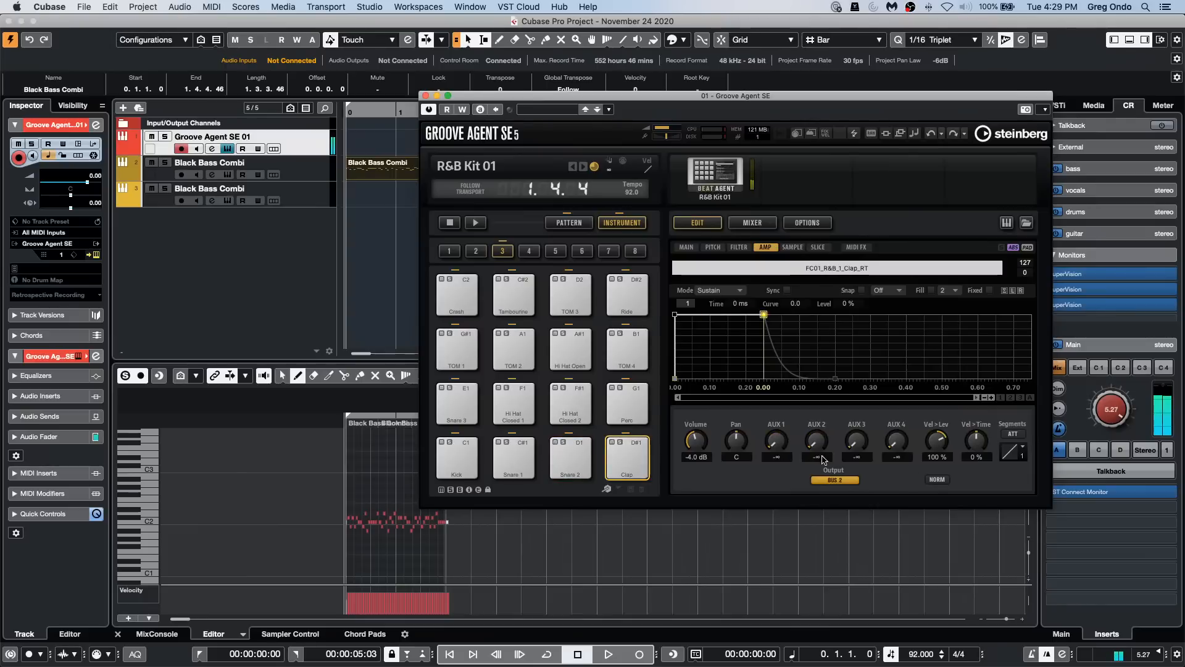
Step: Set the Clap pad's AUX 1 send to -3.0 and AUX 2 send to -4.5, and audition it
drag(786, 446, 784, 370)
click(646, 445)
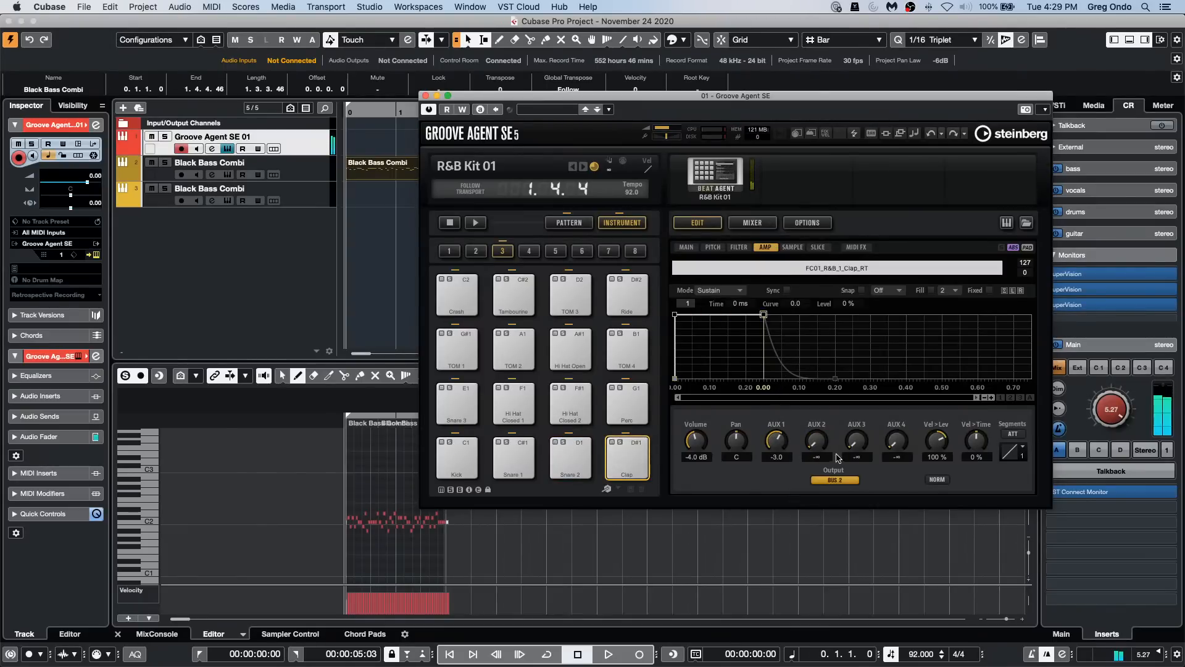
drag(813, 437, 817, 412)
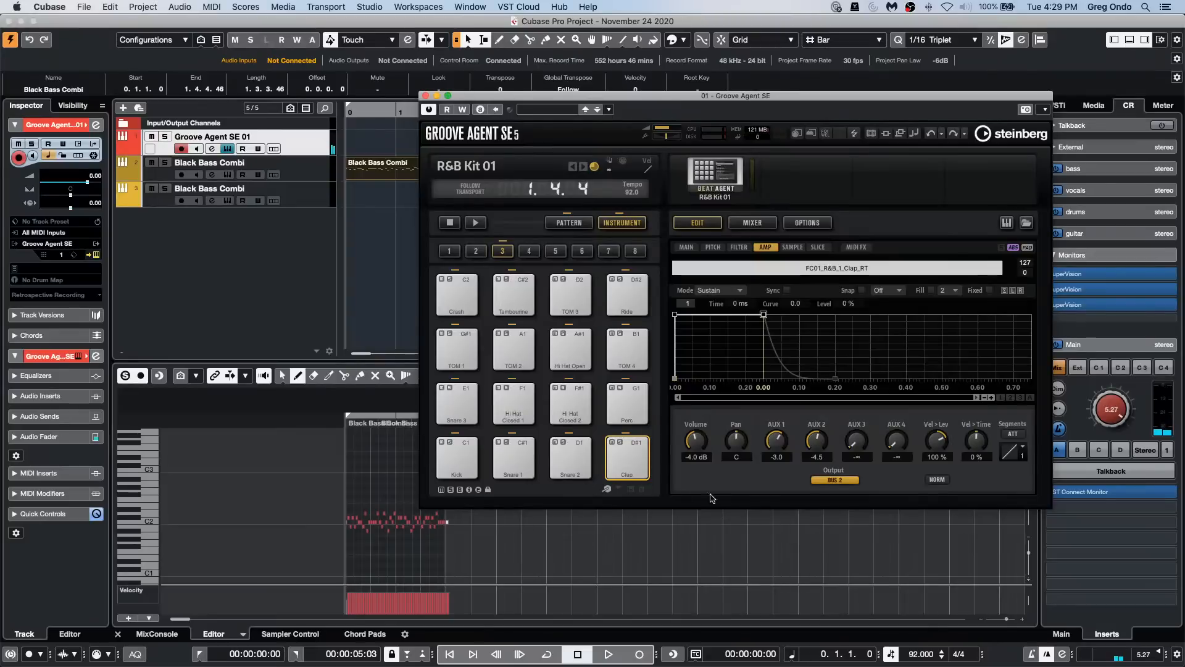
click(634, 457)
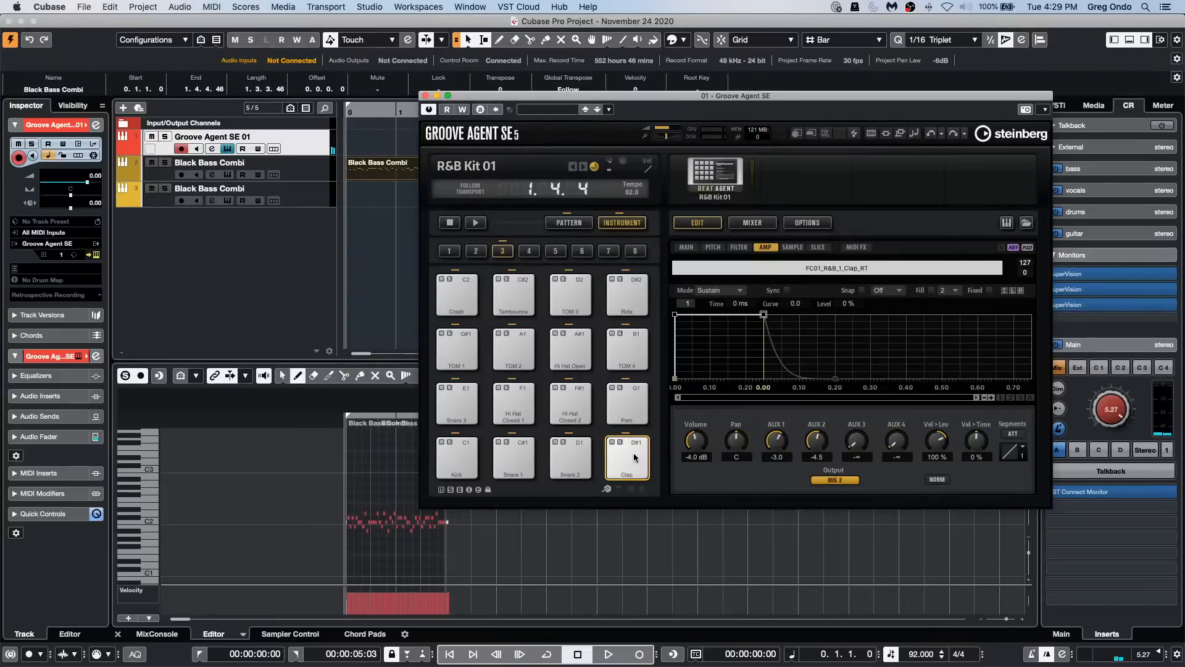
Step: Audition the Snare 2, Clap and Snare 1 pads to compare their aux effect amounts
click(554, 455)
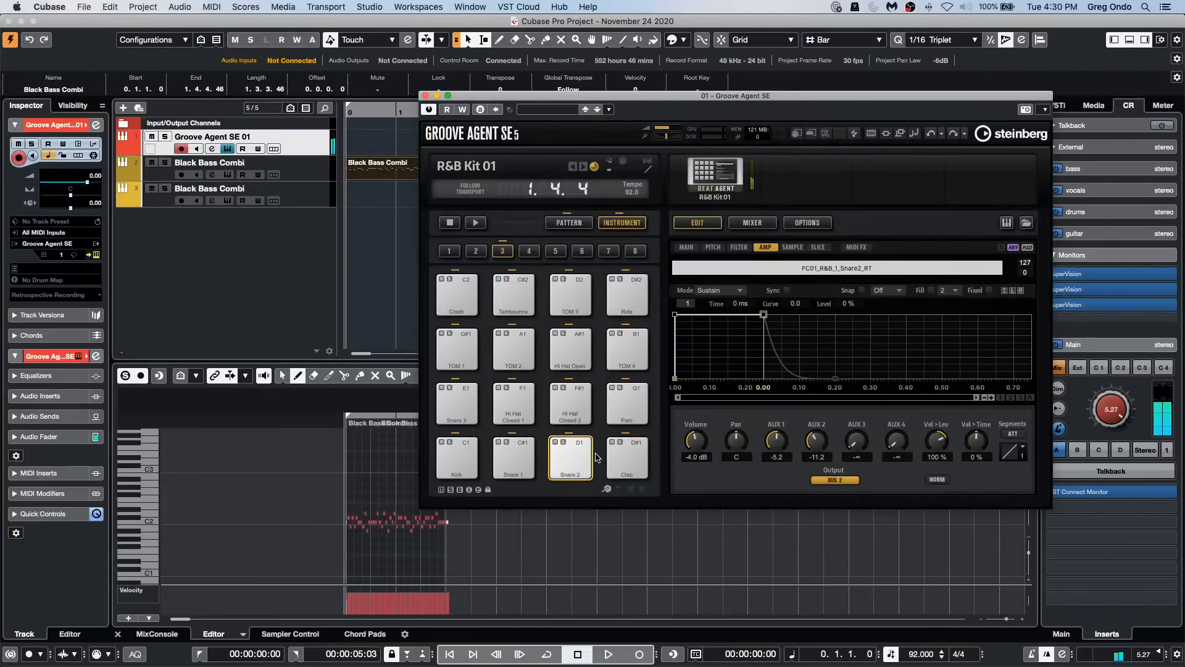
click(624, 460)
click(520, 463)
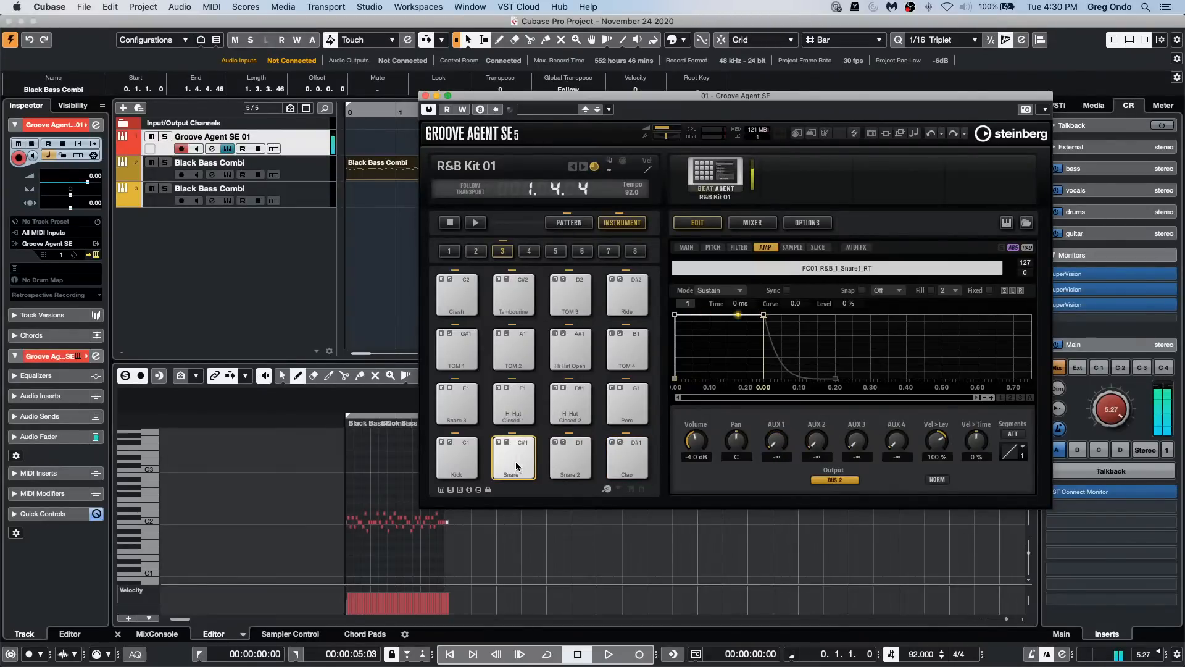
Step: Raise the Kick pad's AUX 2 send to 0.0 and audition the kick
click(465, 460)
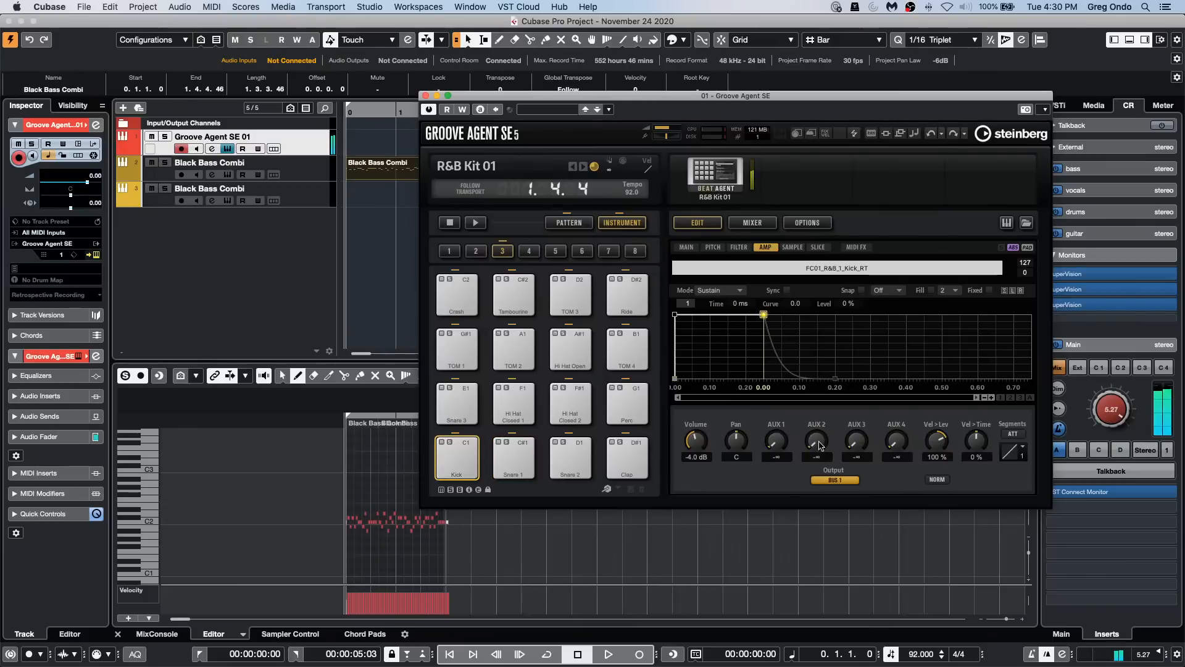
drag(817, 441, 819, 369)
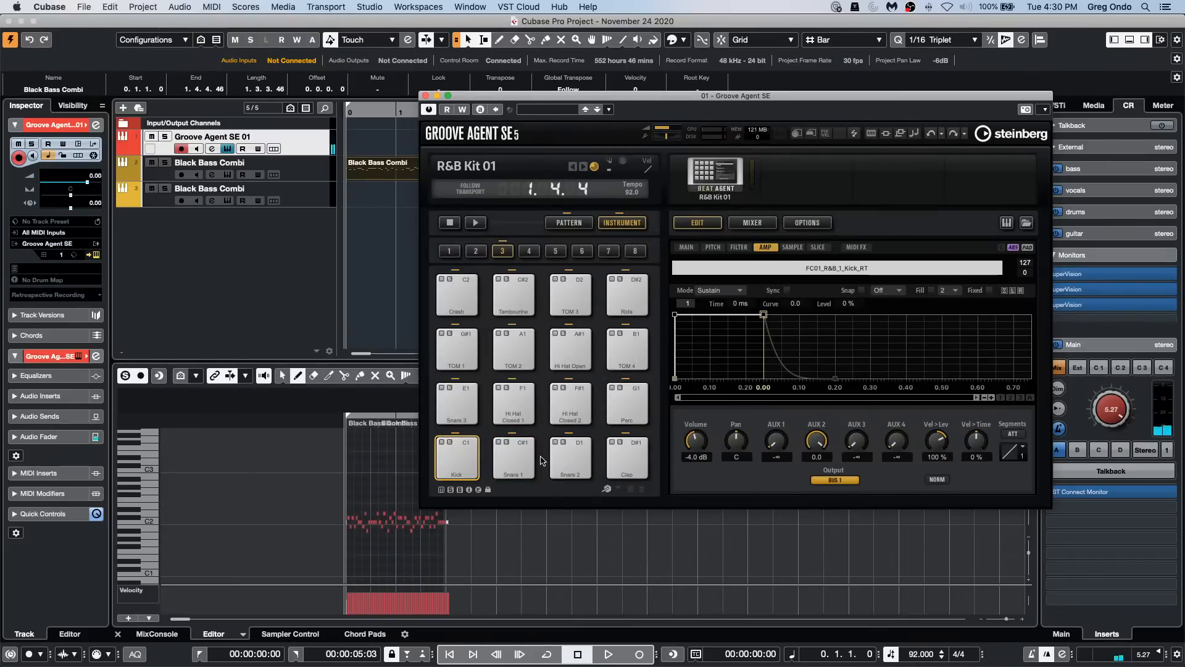
click(456, 457)
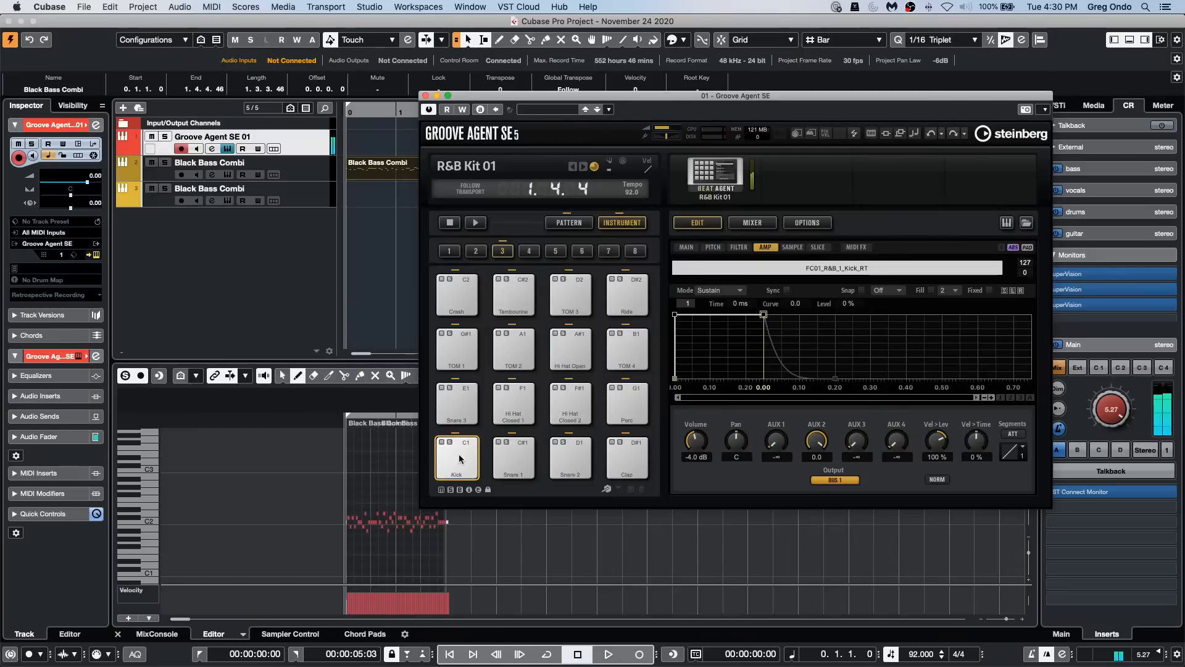
Step: Compare the effects on the Snare 2 and Kick pads by playing them alternately
click(583, 468)
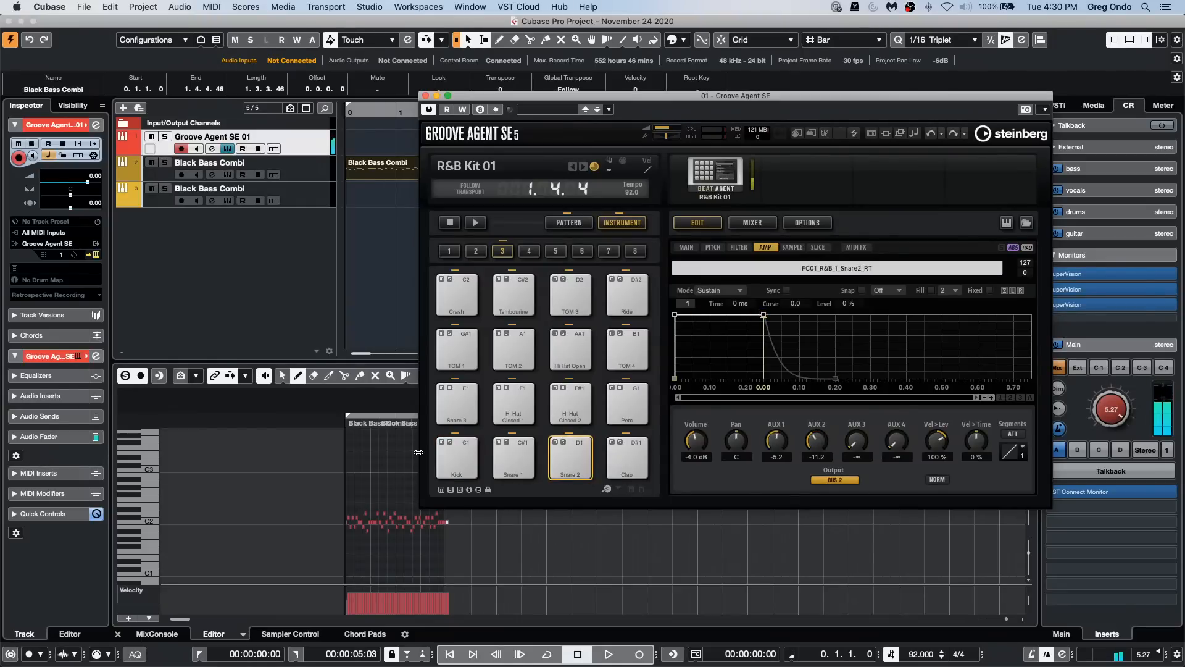
click(447, 458)
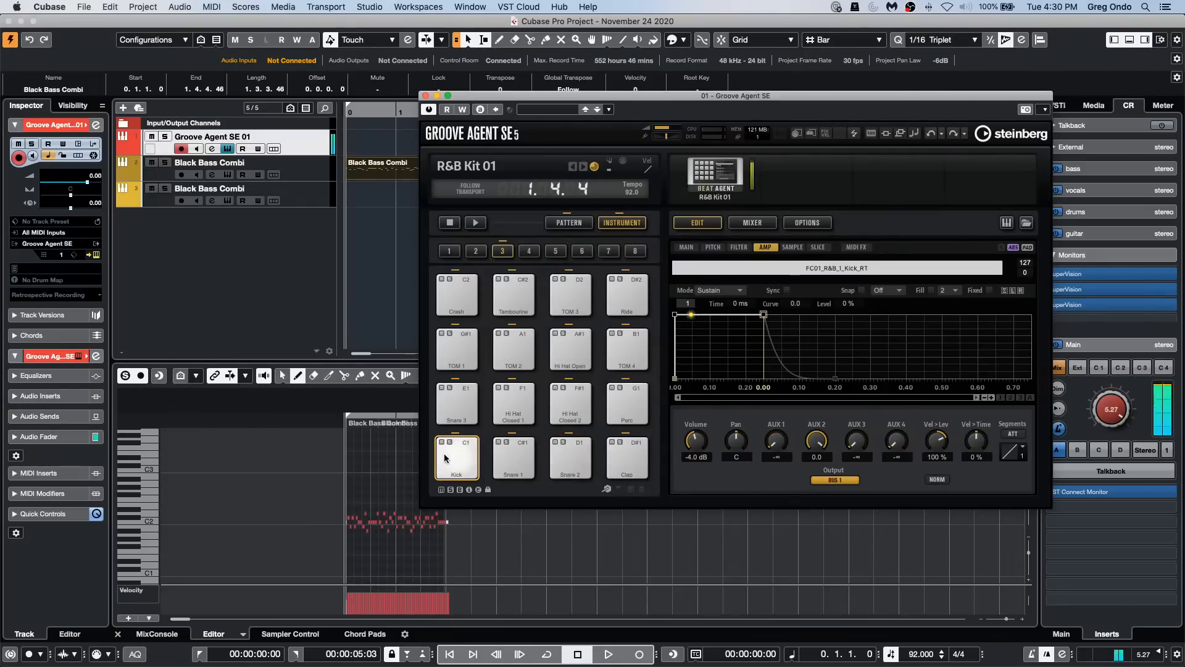
click(575, 458)
Step: Audition the Clap pad and lower its AUX 1 and AUX 2 sends to -∞
click(629, 457)
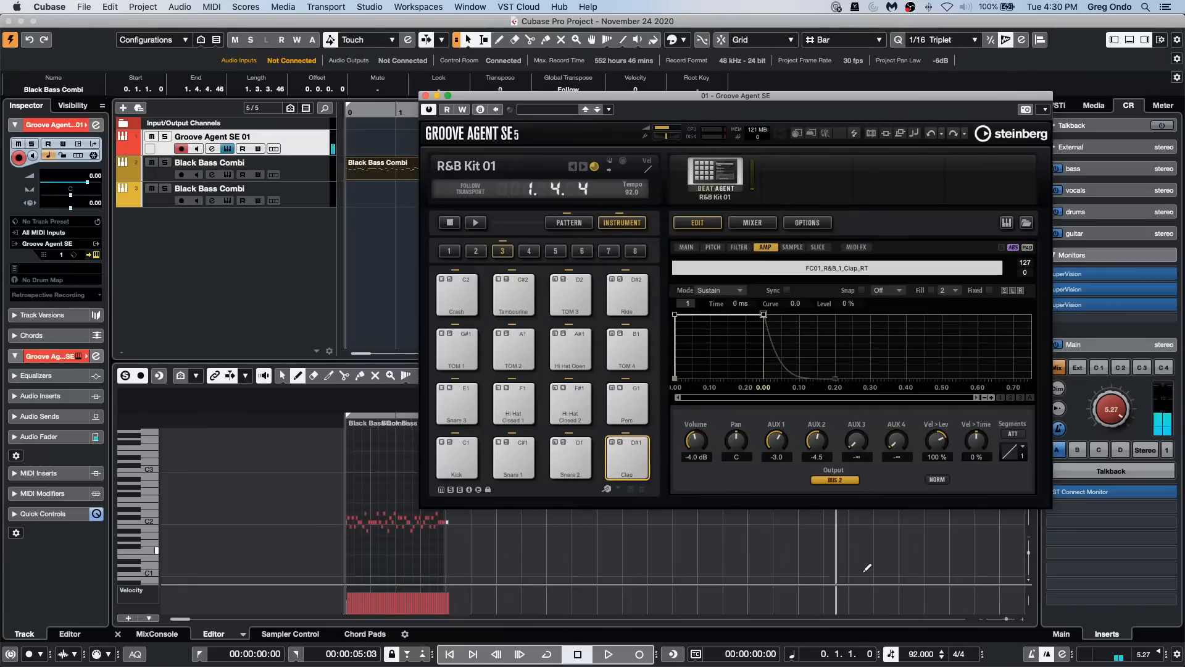
drag(780, 439, 760, 492)
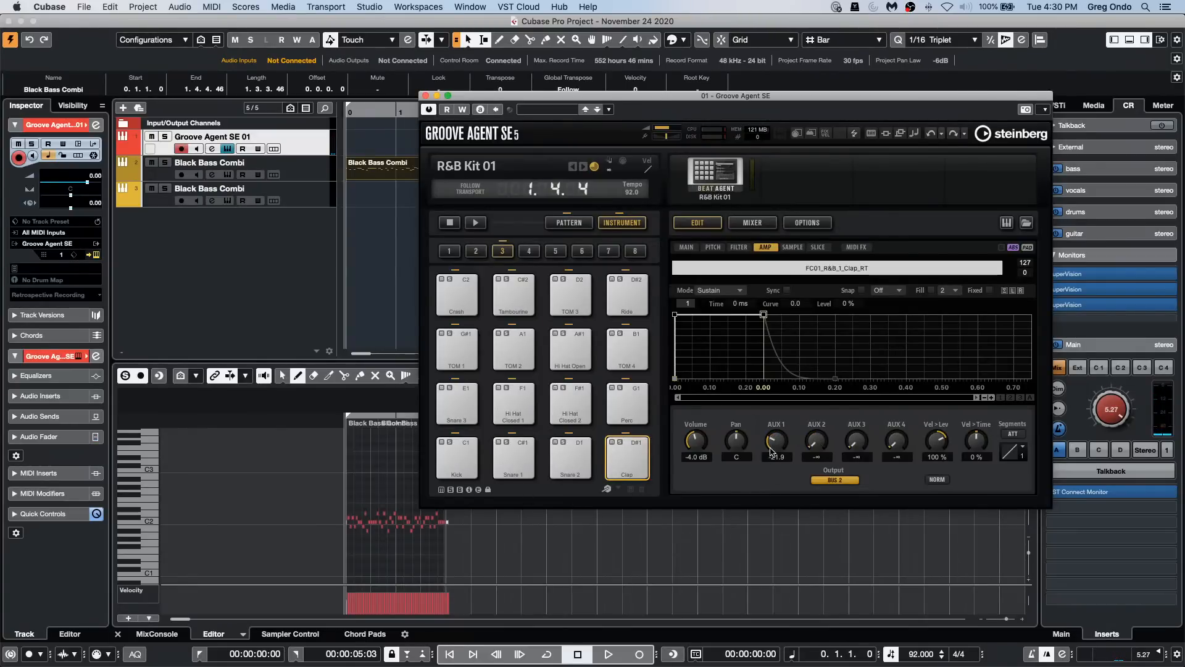
drag(775, 441, 768, 466)
Step: View the AUX and kit channels with their insert effects in Groove Agent's mixer
click(752, 222)
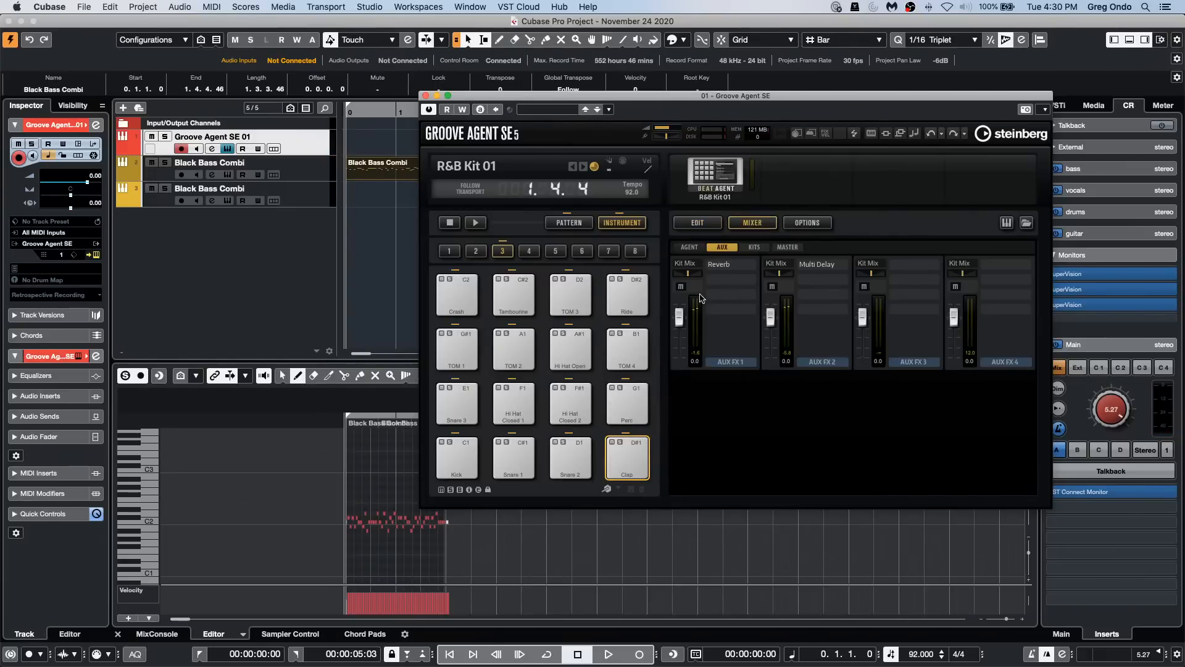
click(704, 246)
click(754, 247)
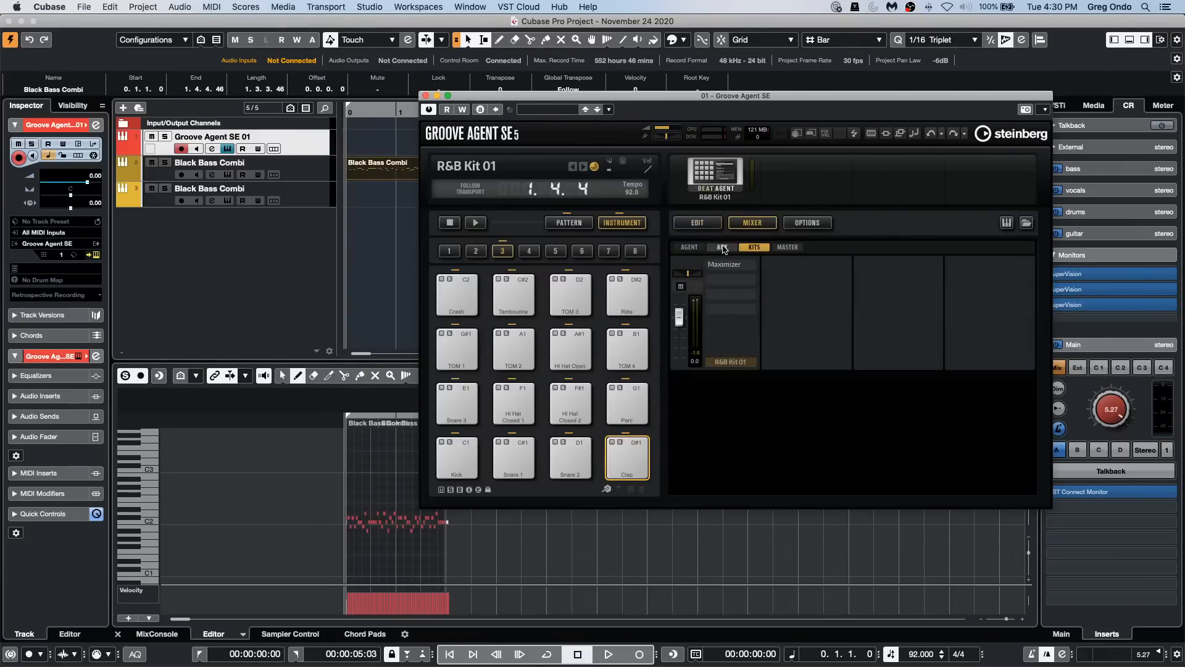
Step: Return to the pad's edit settings and audition the Clap without aux effects
click(697, 223)
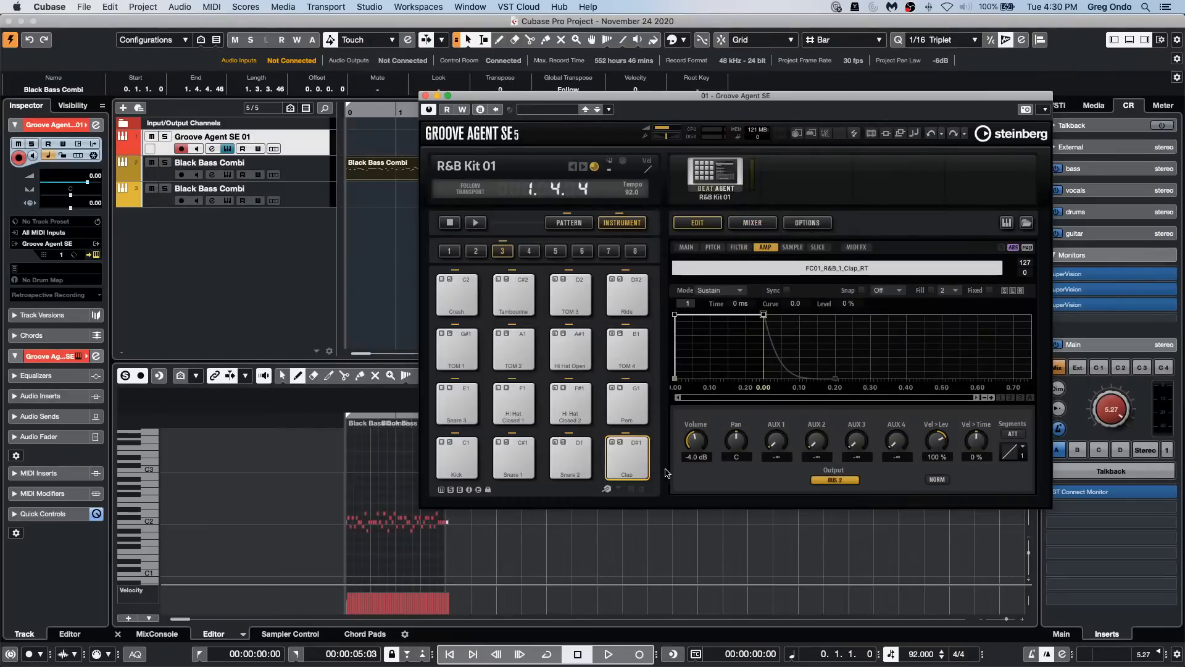
click(647, 463)
click(645, 468)
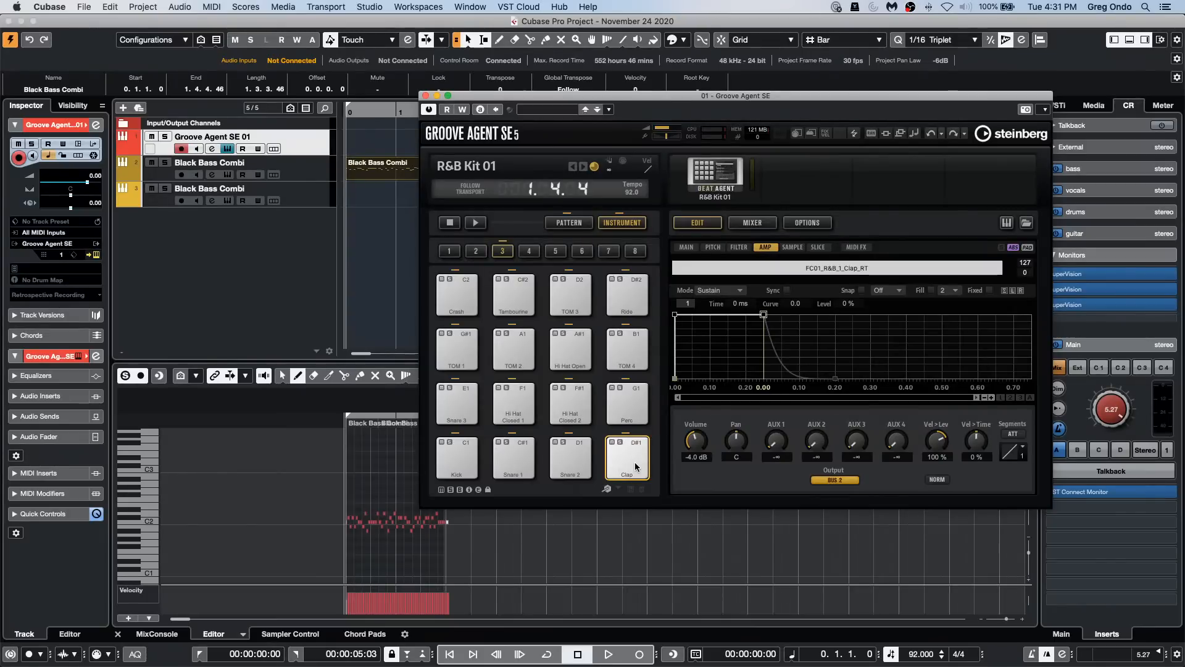
click(636, 467)
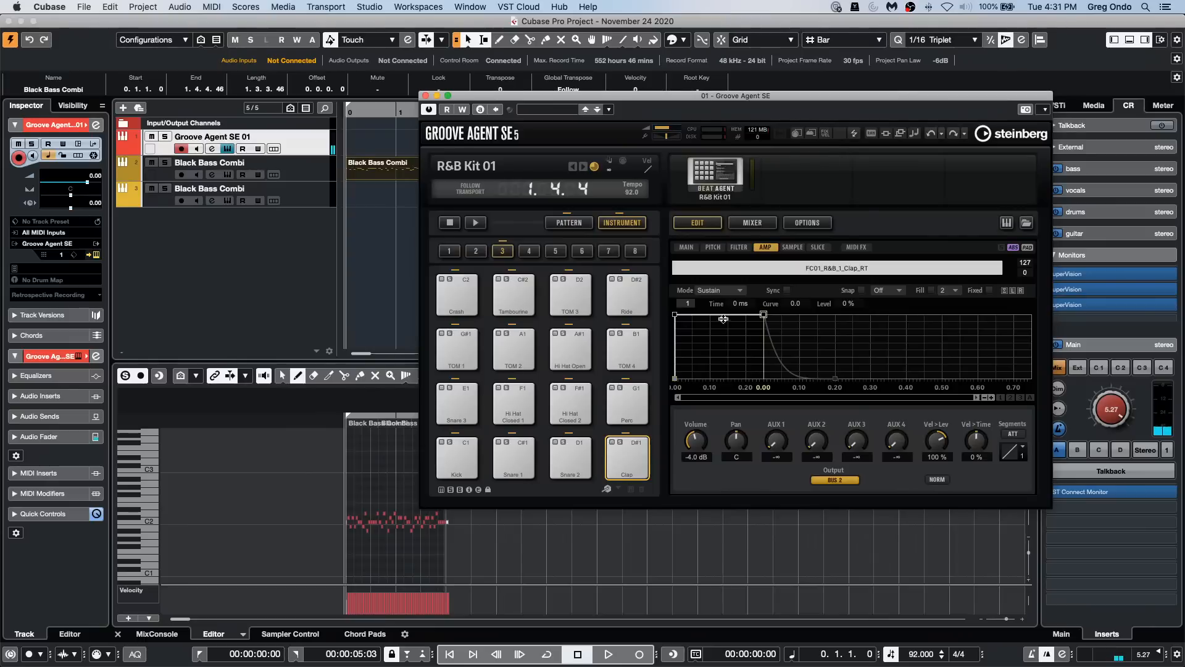
Step: Check the output bus assignments of the Clap and Snare 2 pads in their main settings
click(630, 457)
click(686, 247)
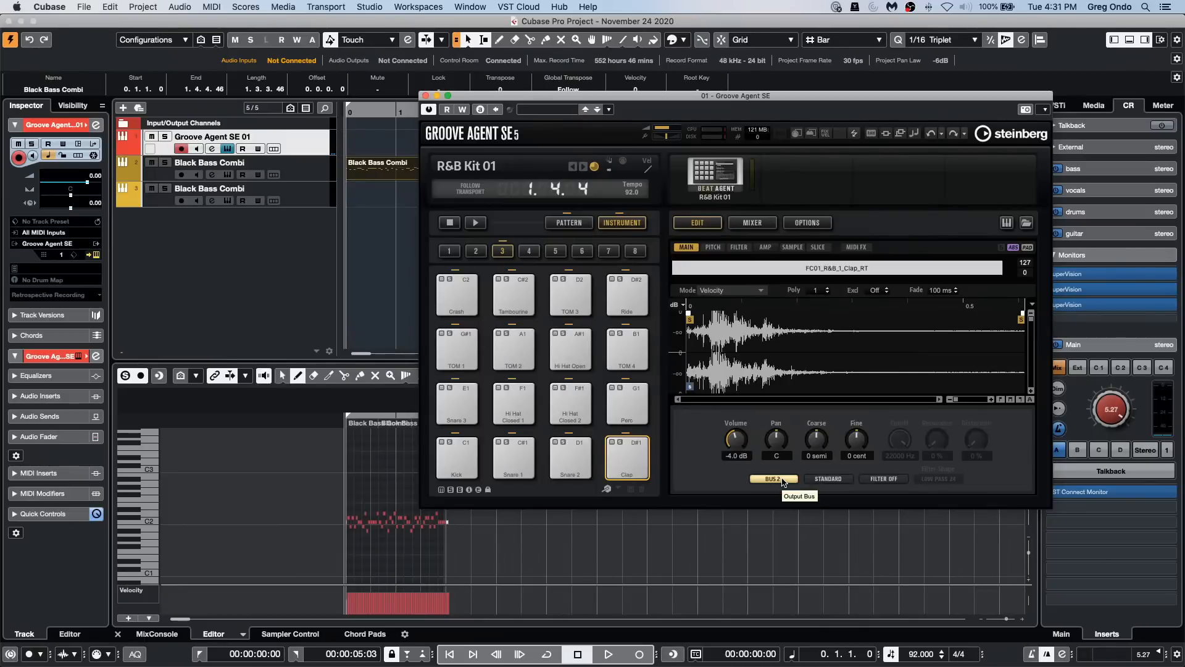
click(568, 464)
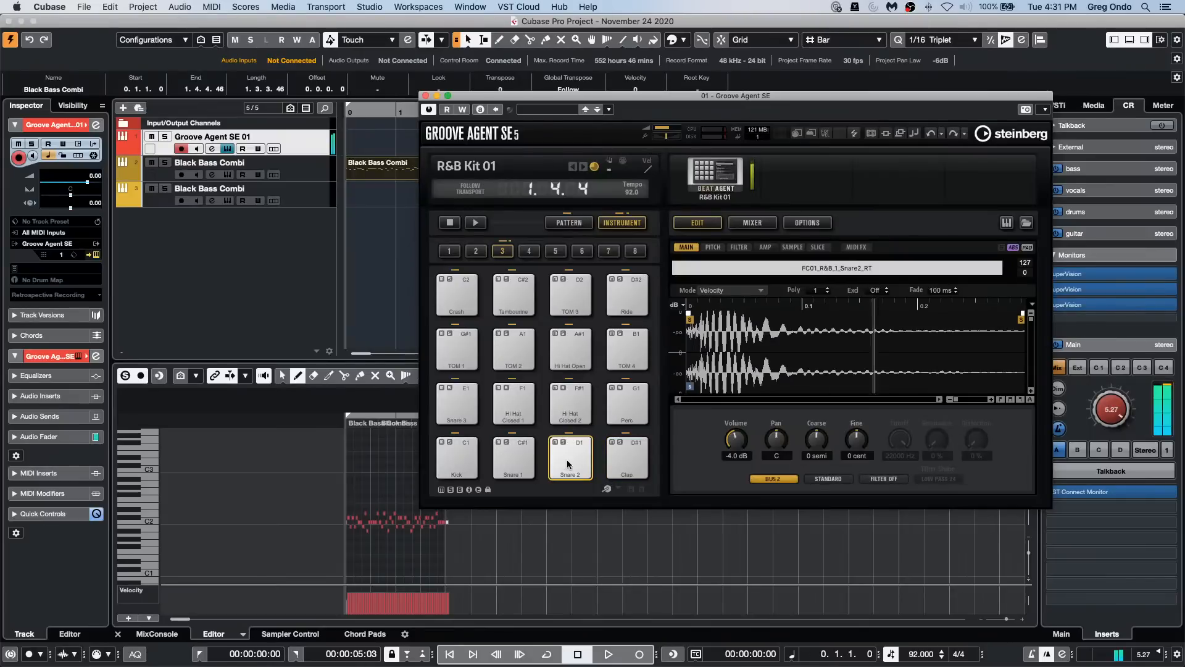
Step: Show the MixConsole in the lower zone and audition Snare 2 and Snare 1 while watching the Groove Agent channel meter
click(157, 635)
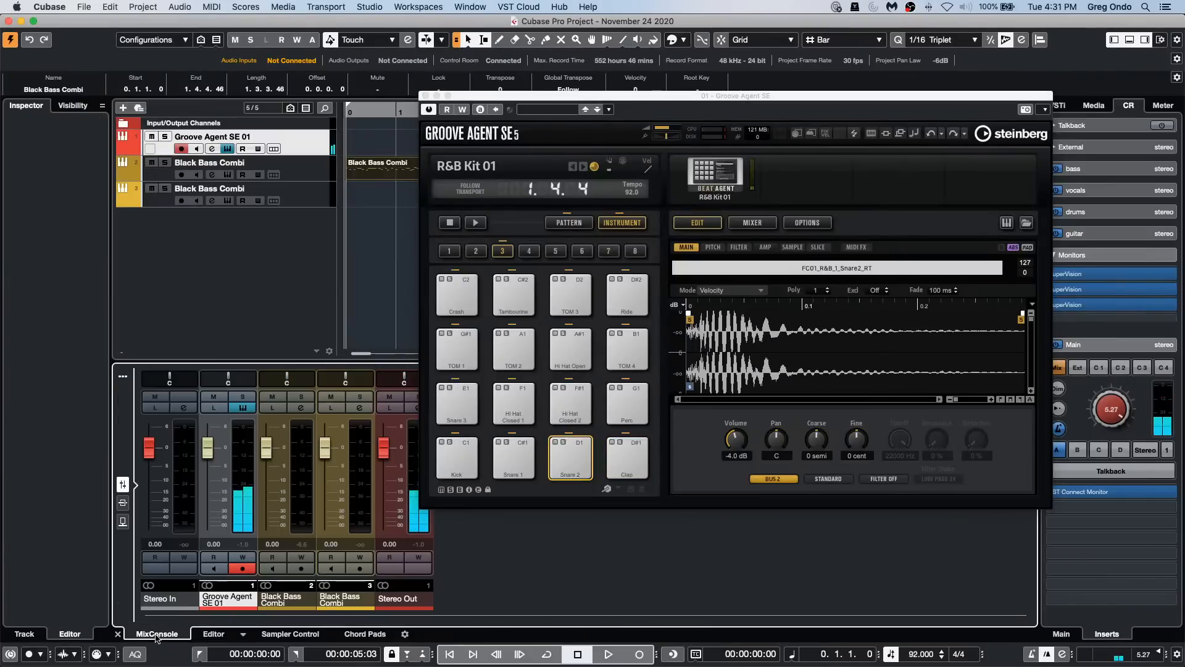
click(564, 458)
click(512, 455)
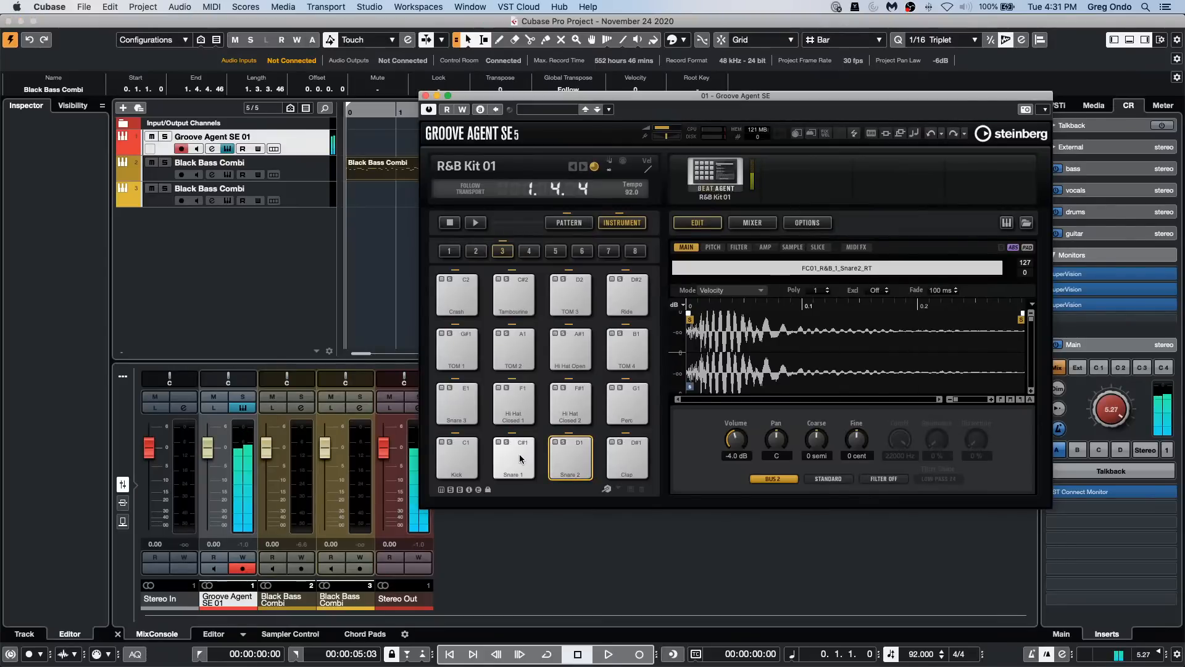
Step: Audition the Kick and Snare 1 pads in Groove Agent and check their output bus assignments
click(446, 457)
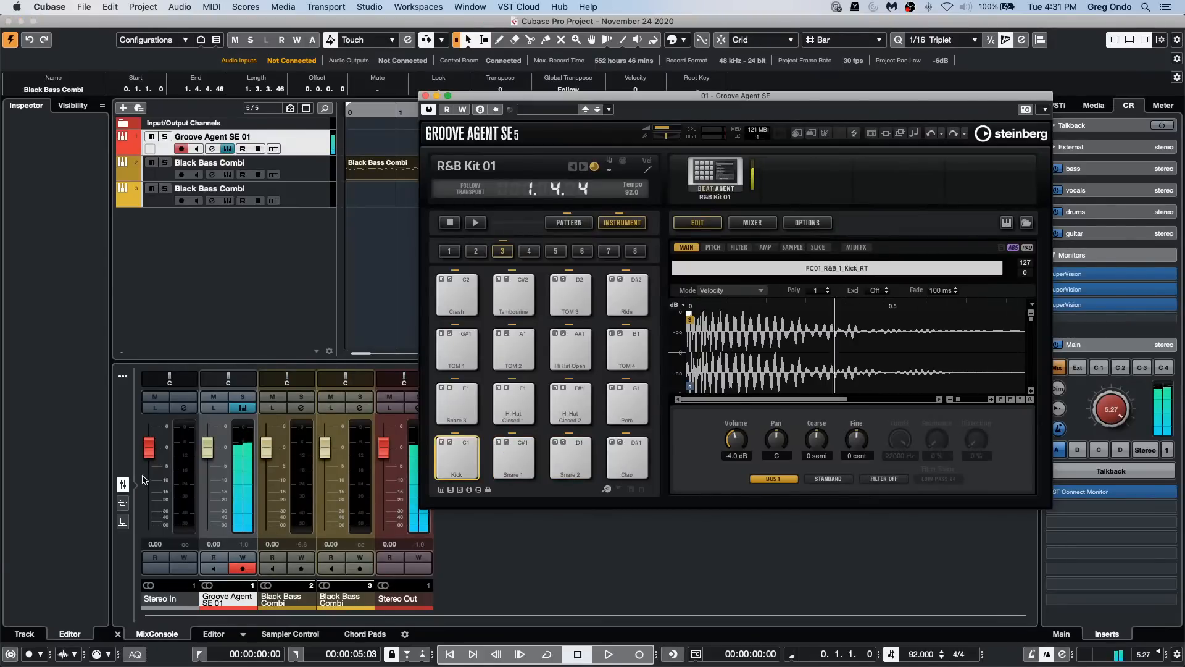
click(465, 451)
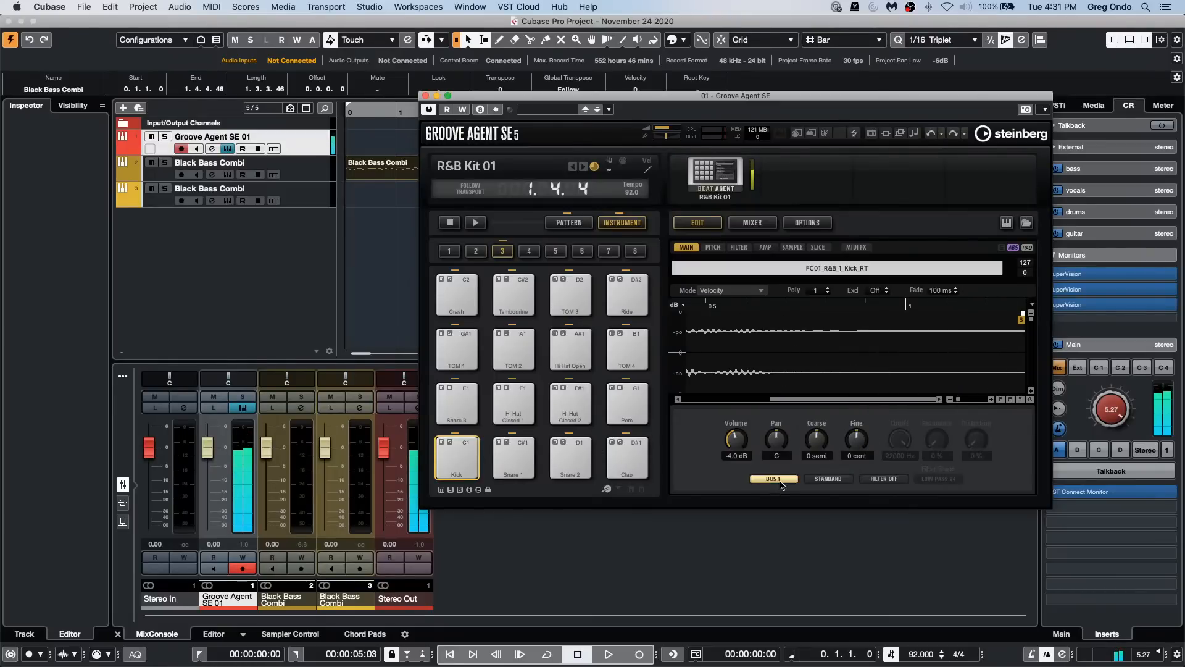
click(511, 458)
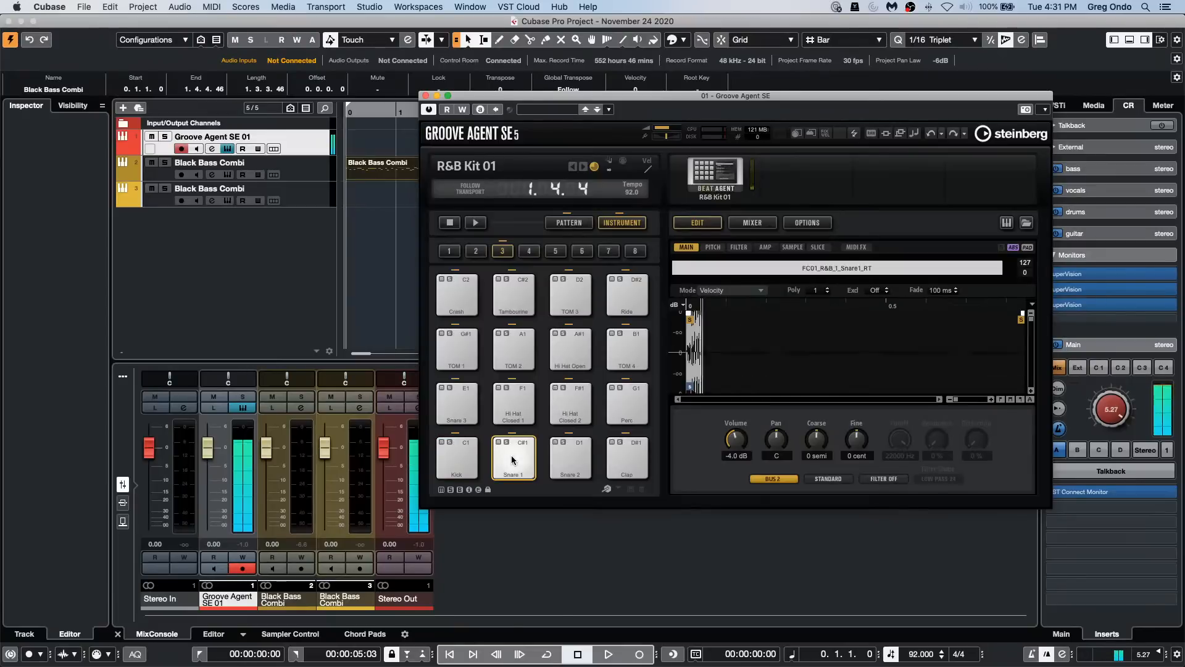
Step: Try Bus 3 as the Snare 1 pad's output bus and reassign the pad to Out 2
click(775, 480)
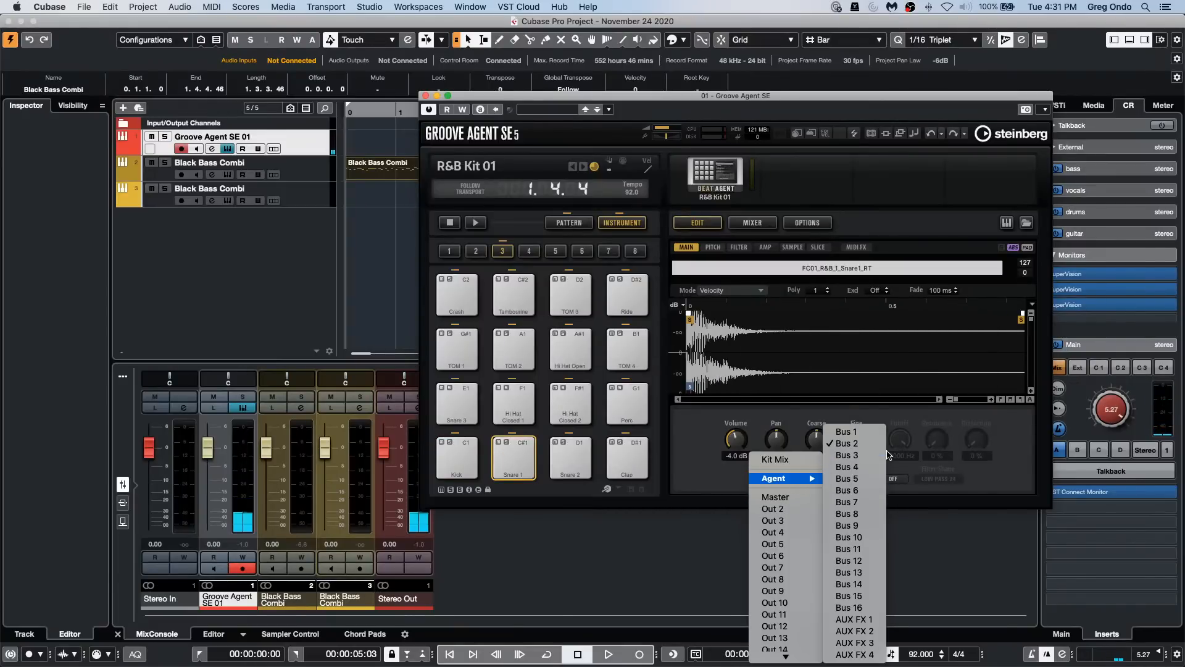
click(865, 457)
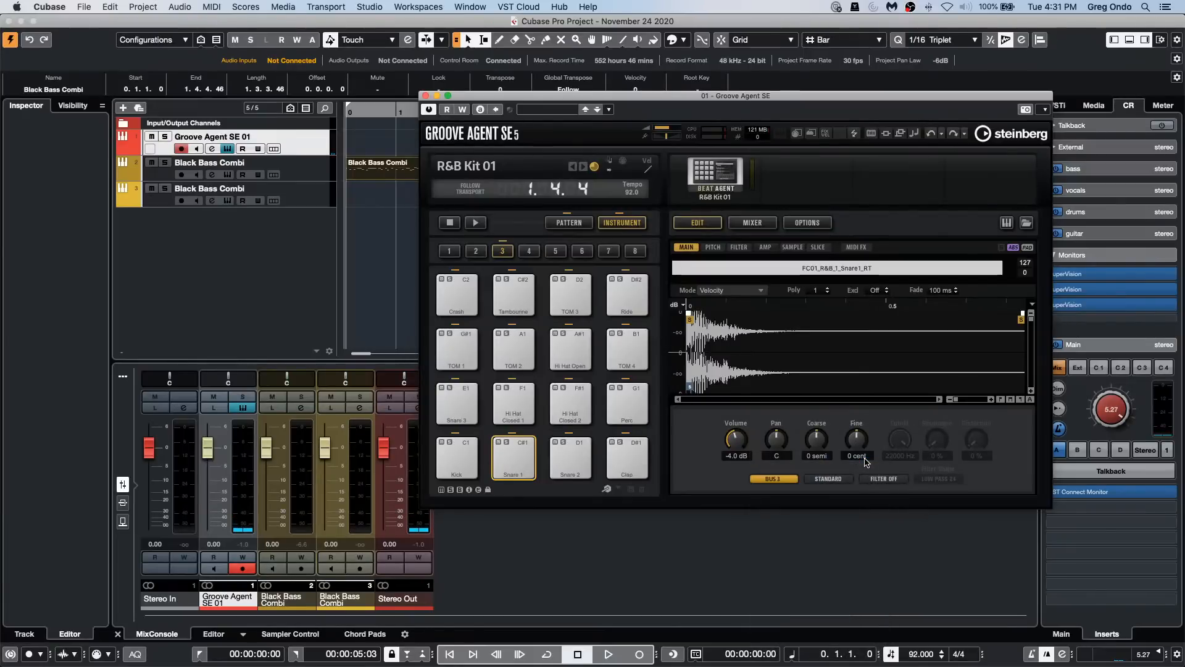
click(773, 478)
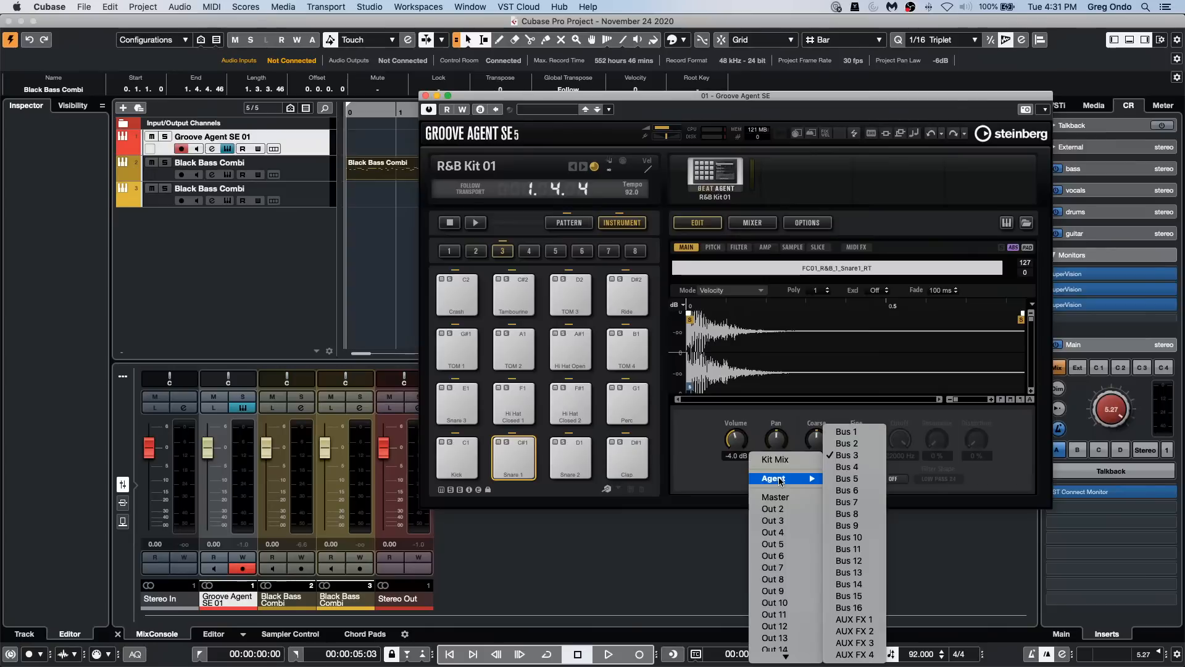
click(778, 515)
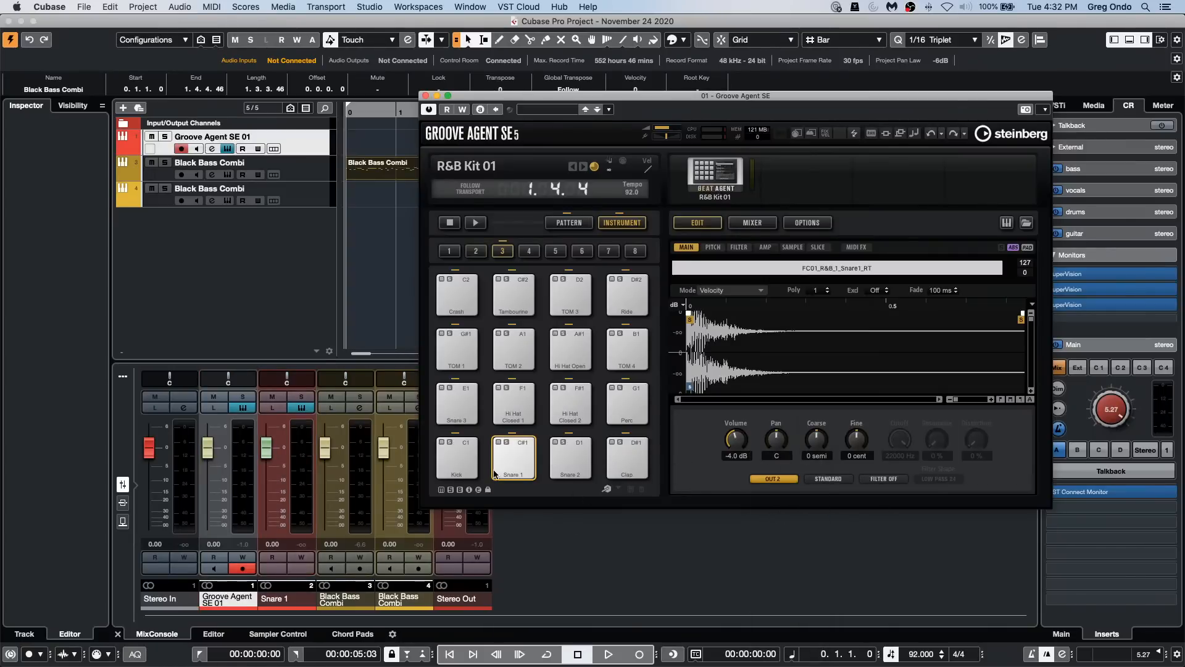
Step: Audition the Snare 1 and Kick pads while comparing their channel meters in the MixConsole
click(513, 465)
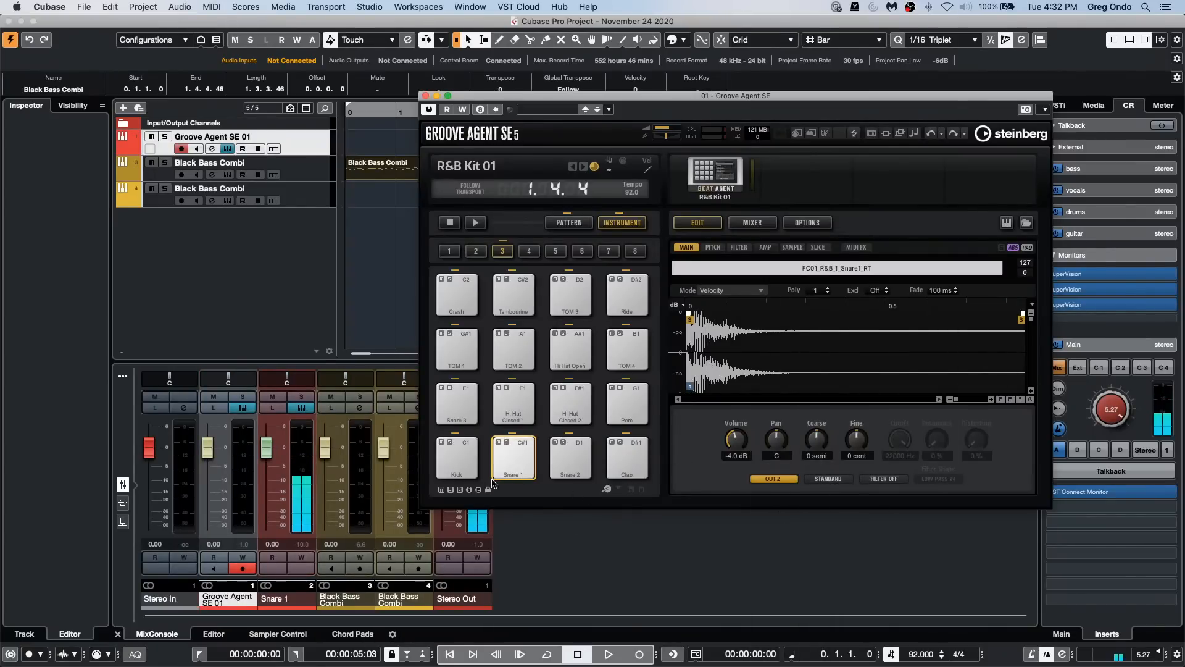
click(492, 471)
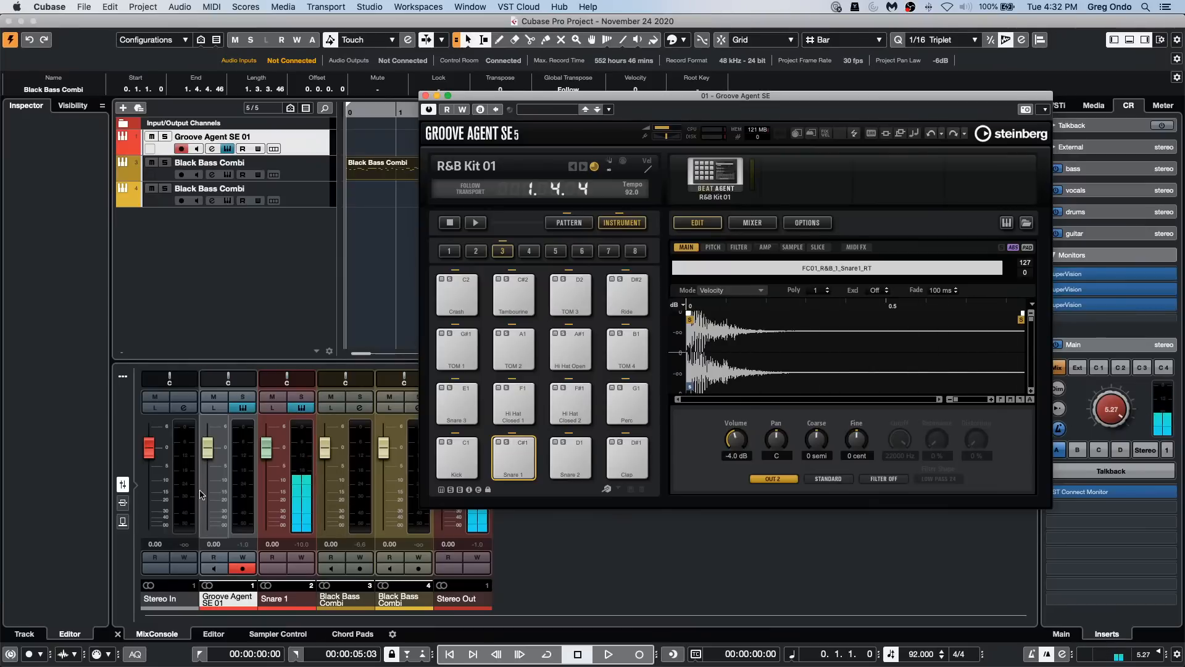
click(456, 469)
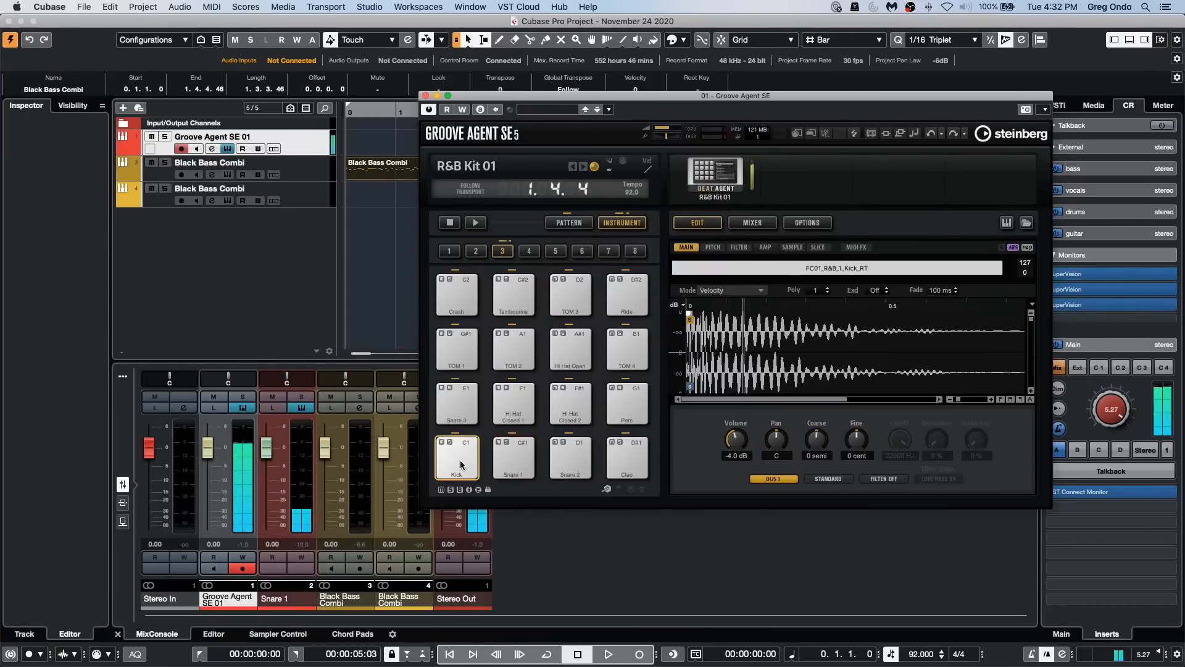
click(458, 464)
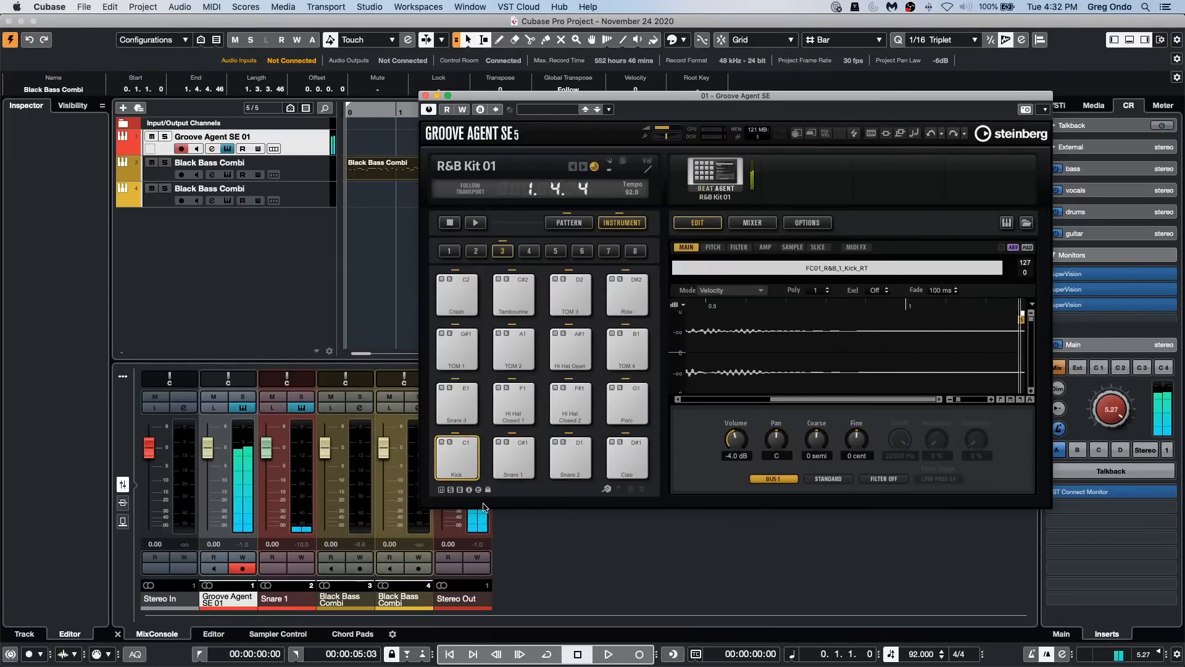
Step: Route the Snare 2 pad to Out 3 and the Clap pad to Out 4
click(574, 465)
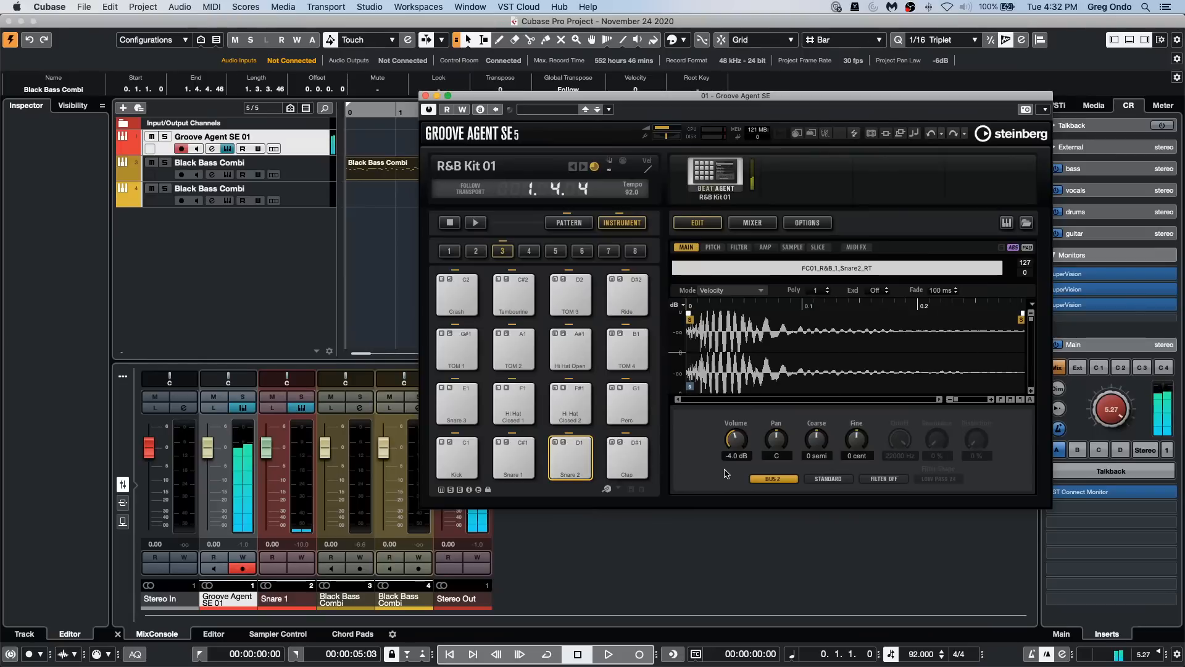
click(773, 478)
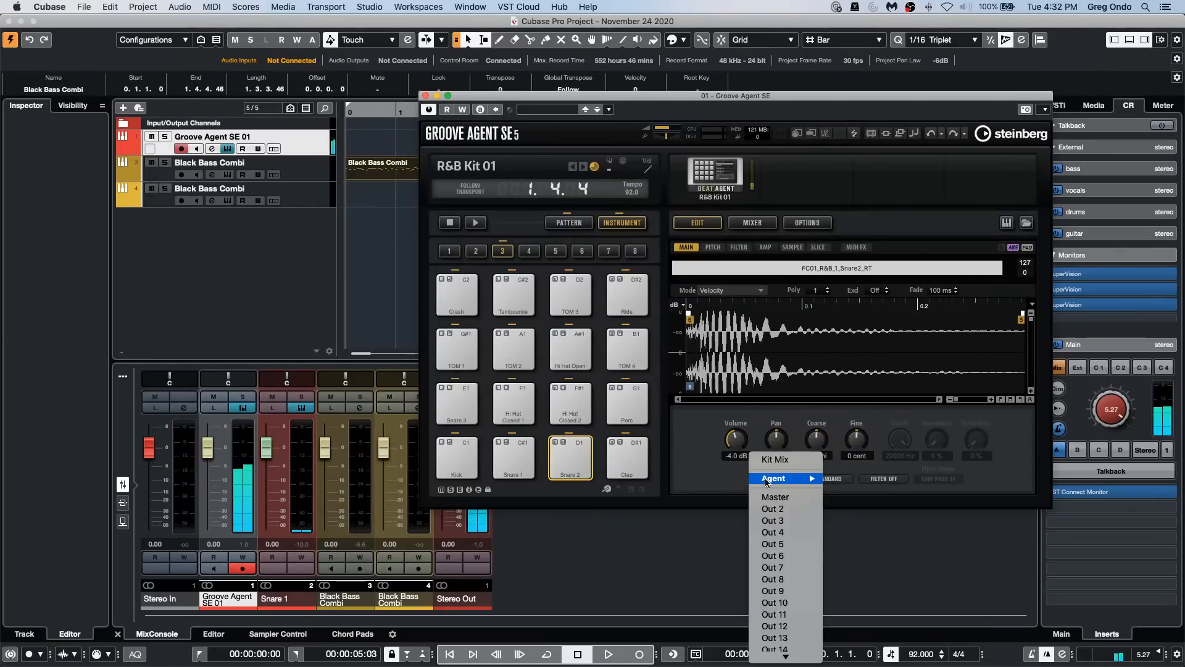
click(779, 525)
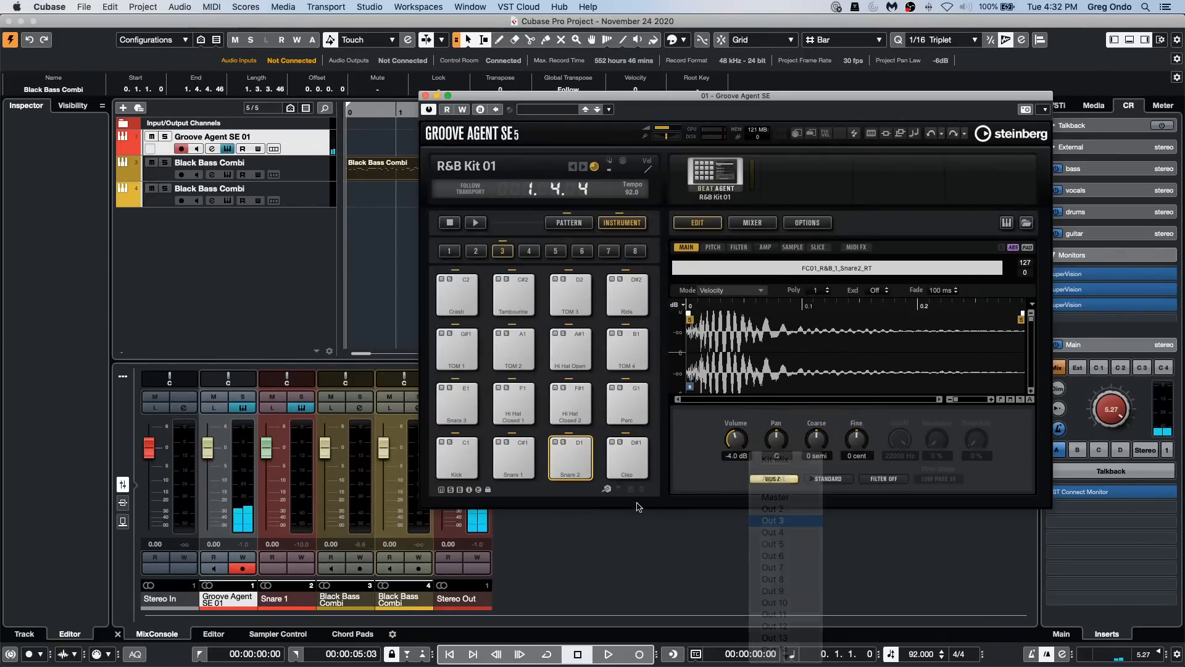
click(613, 447)
click(770, 480)
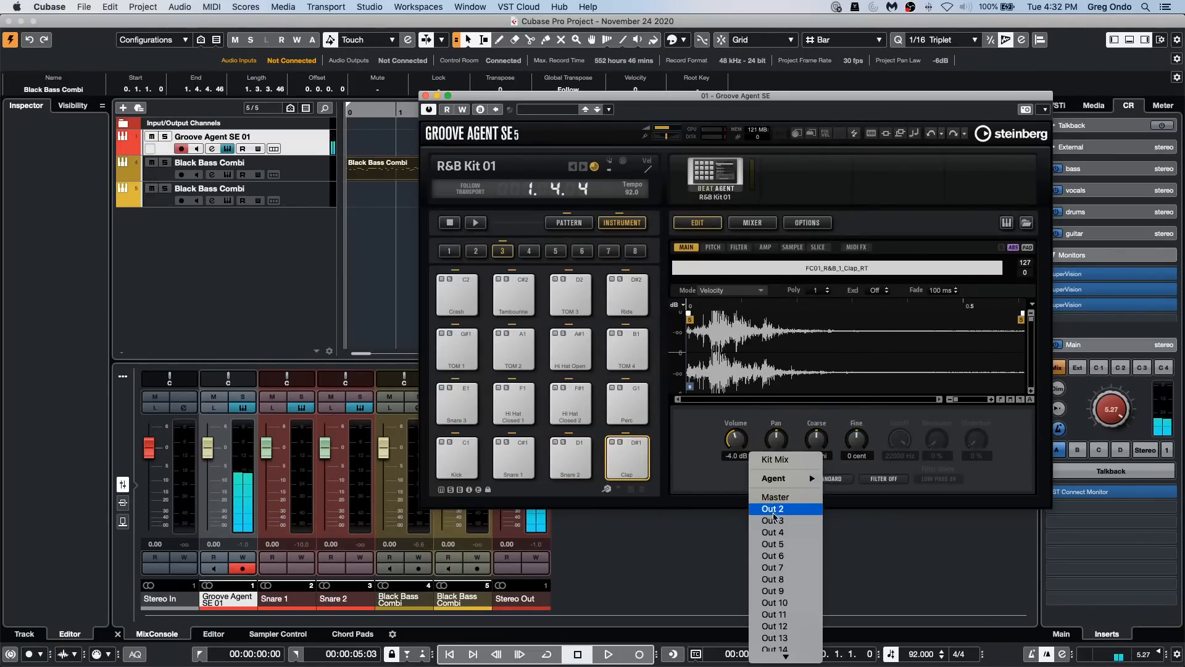
click(776, 533)
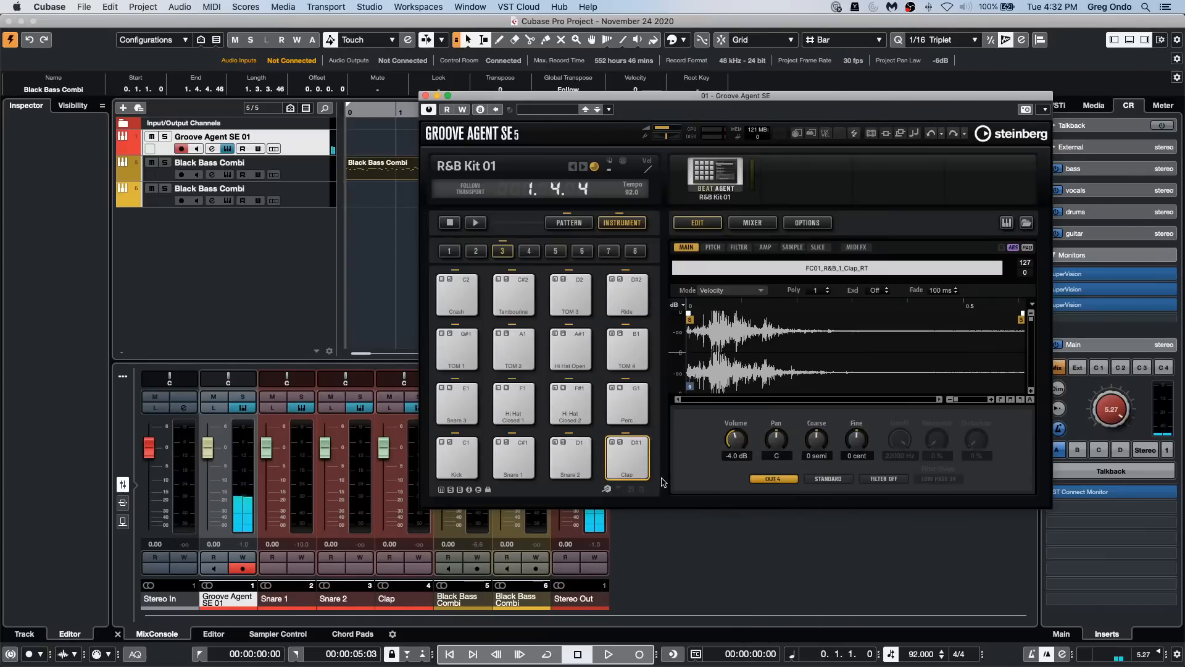
Step: Audition the Clap, Snare 2, Snare 1 and Kick pads on their separate channels and review the Kick's available output options
click(620, 458)
click(567, 465)
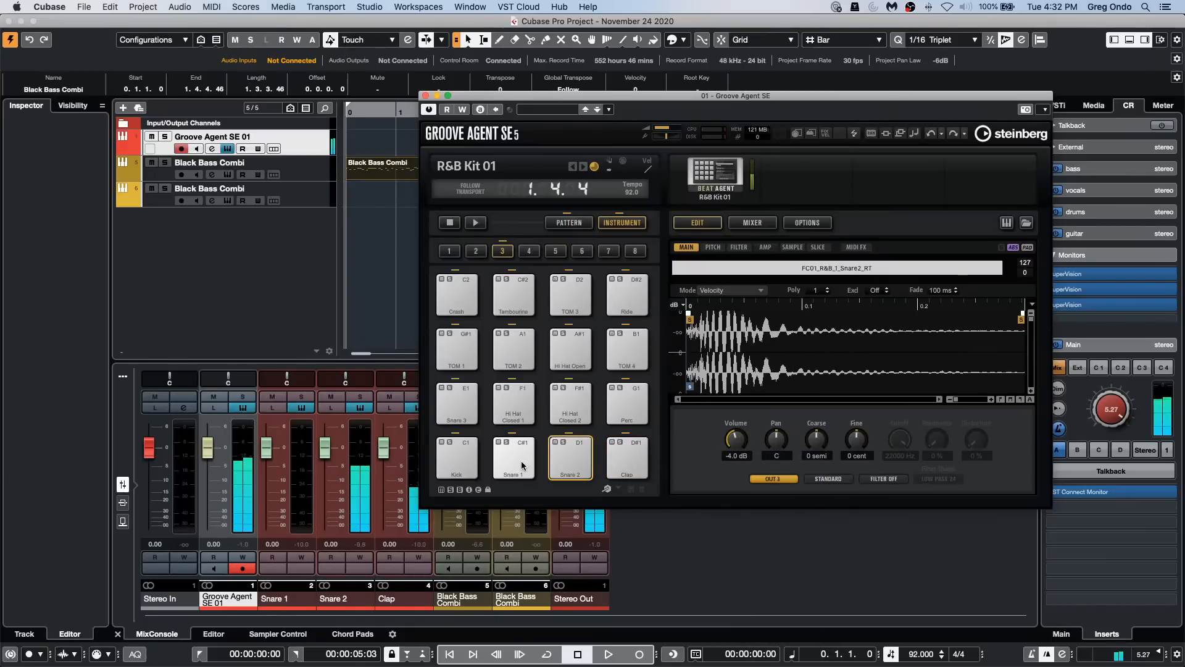
click(519, 460)
click(469, 464)
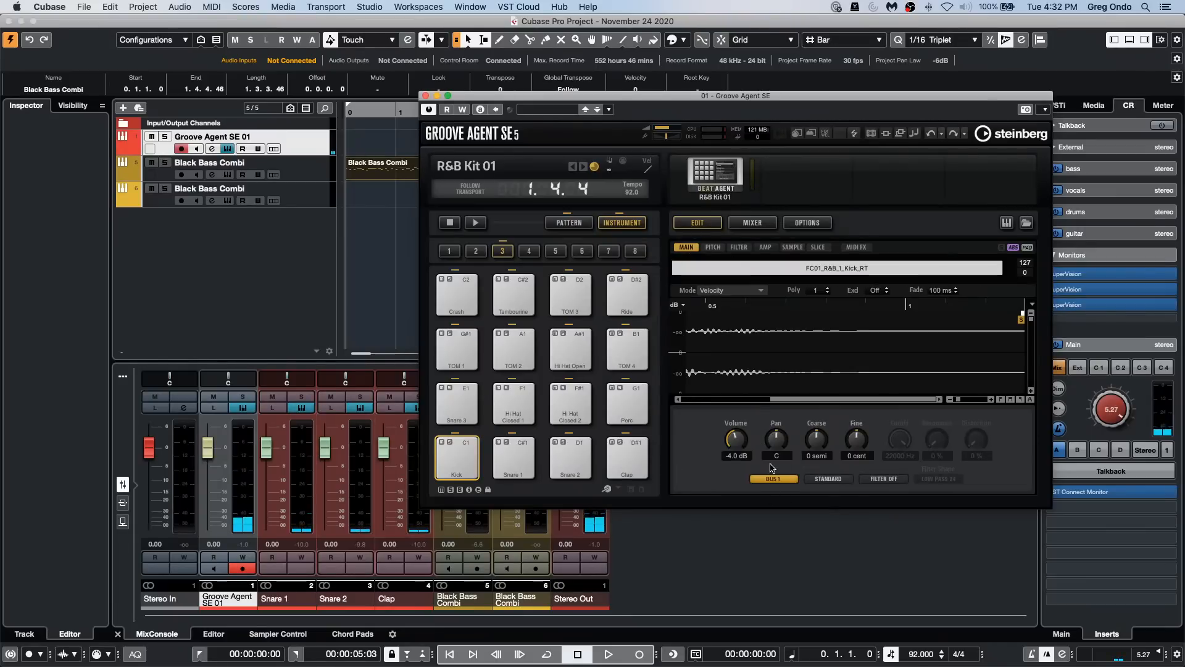
click(781, 479)
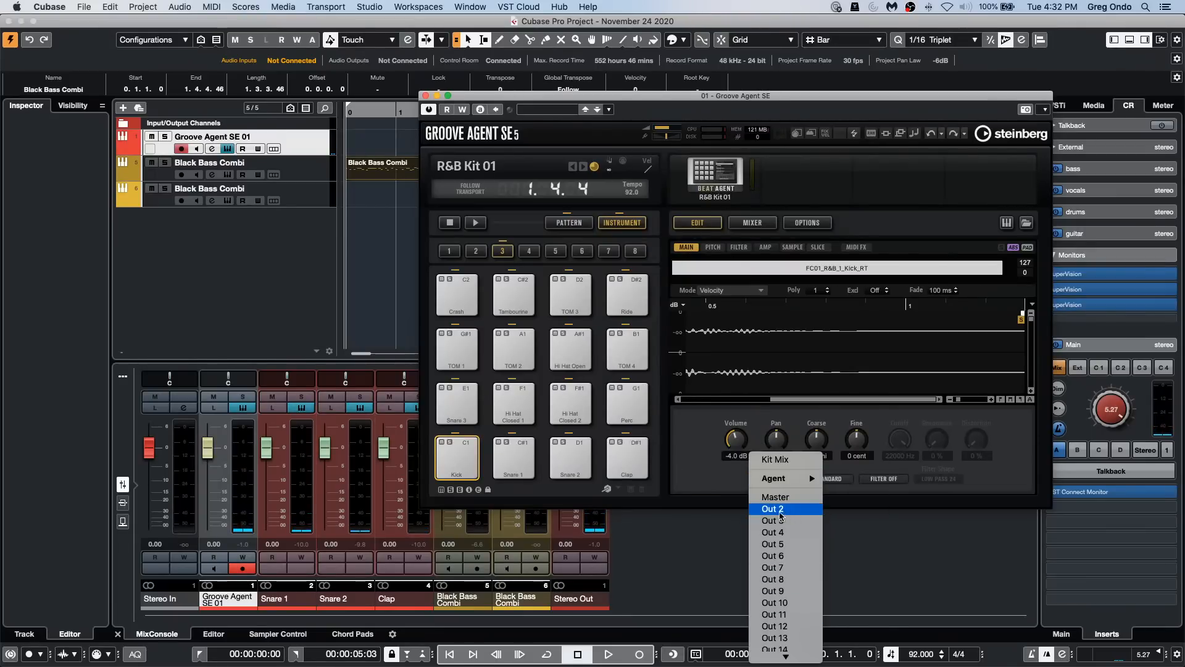
click(690, 464)
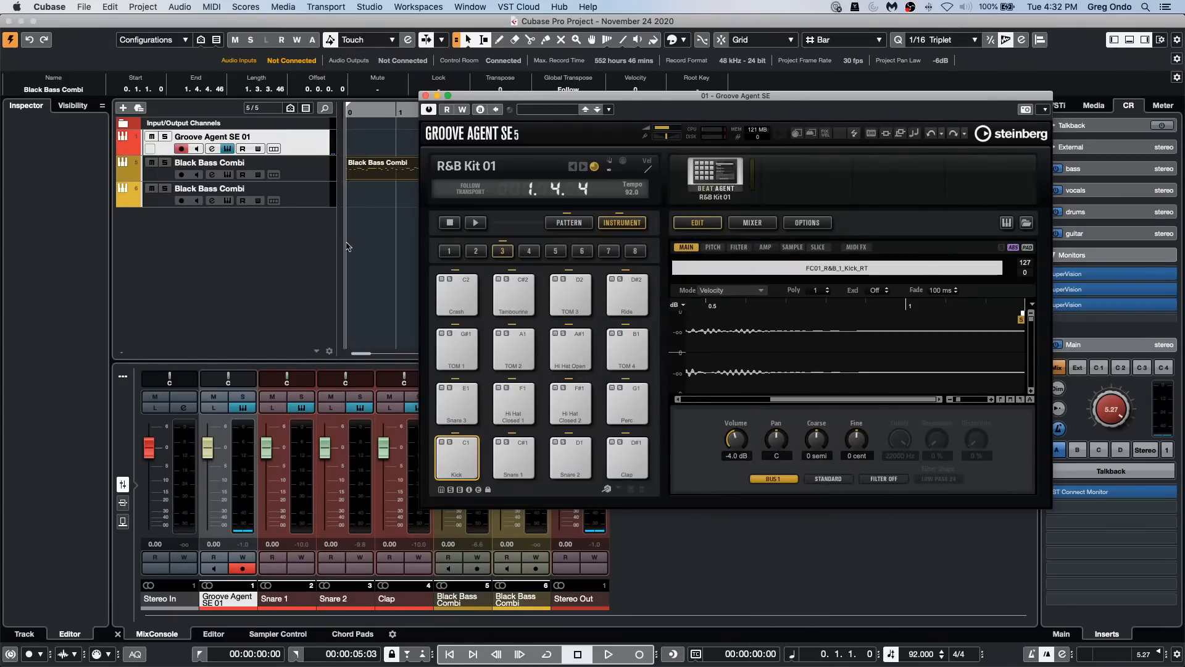
Step: Add a second instrument track using Groove Agent SE to the project
right_click(299, 144)
mouse_move(333, 151)
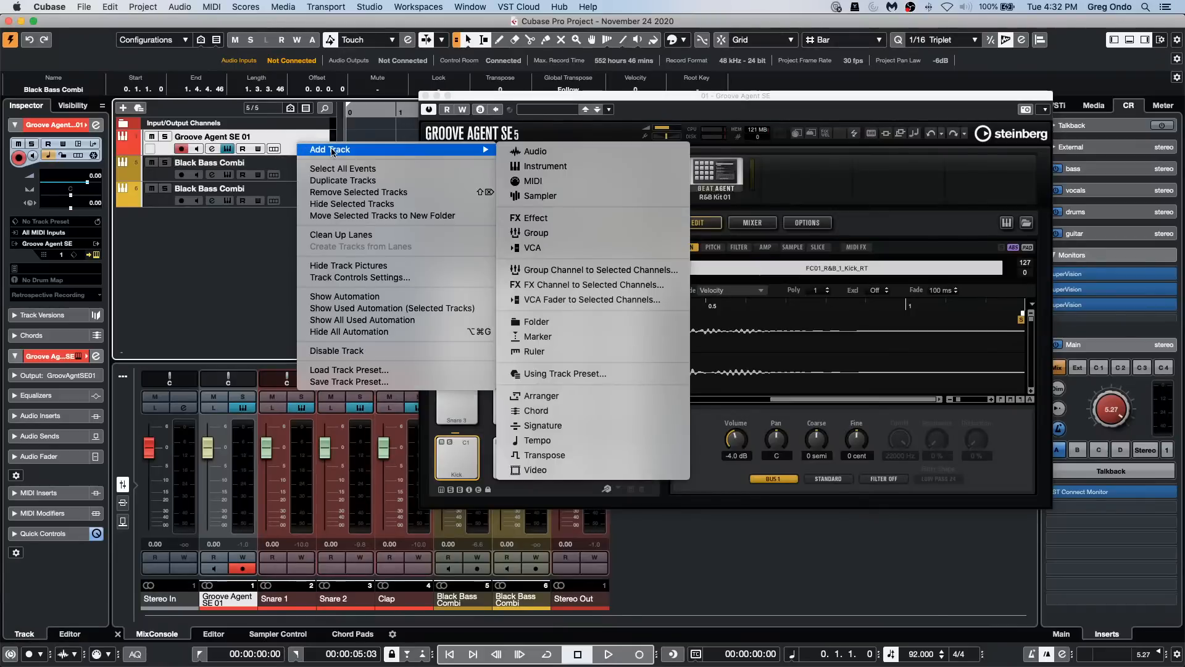
click(568, 168)
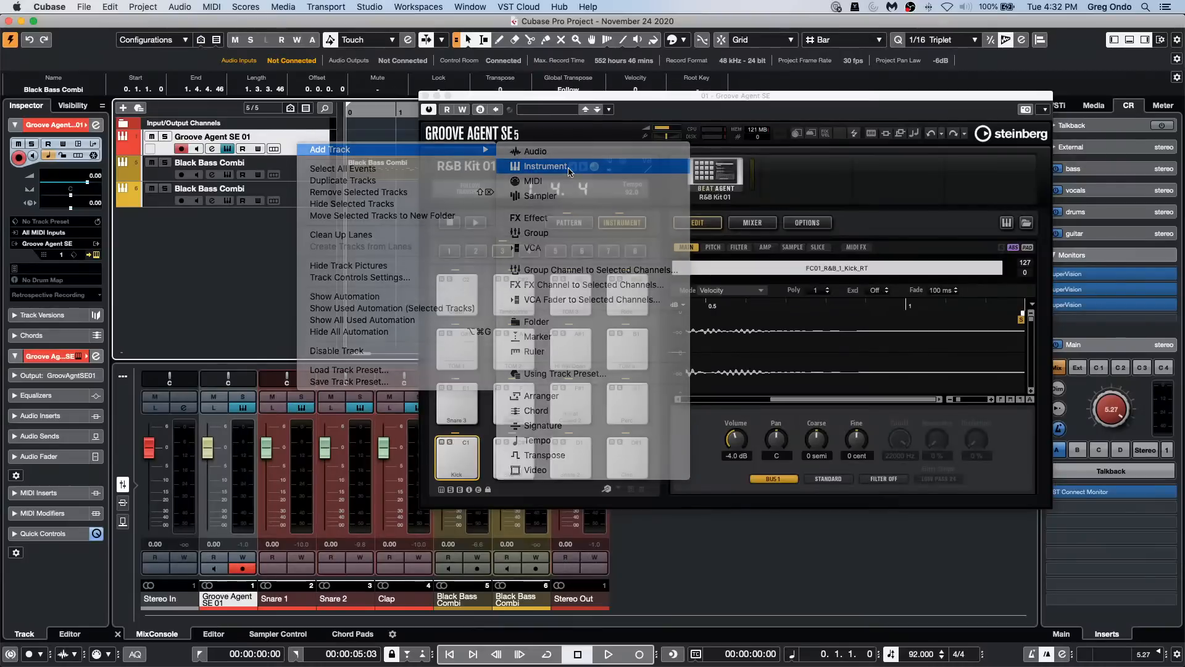
click(410, 257)
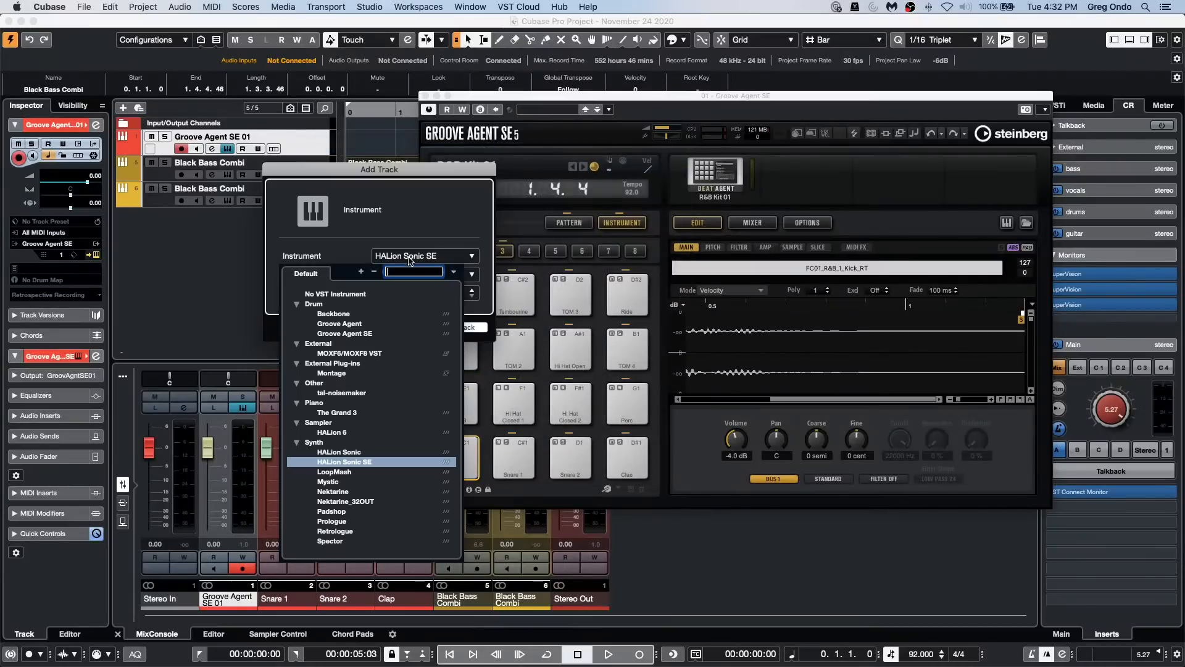
click(349, 334)
click(456, 328)
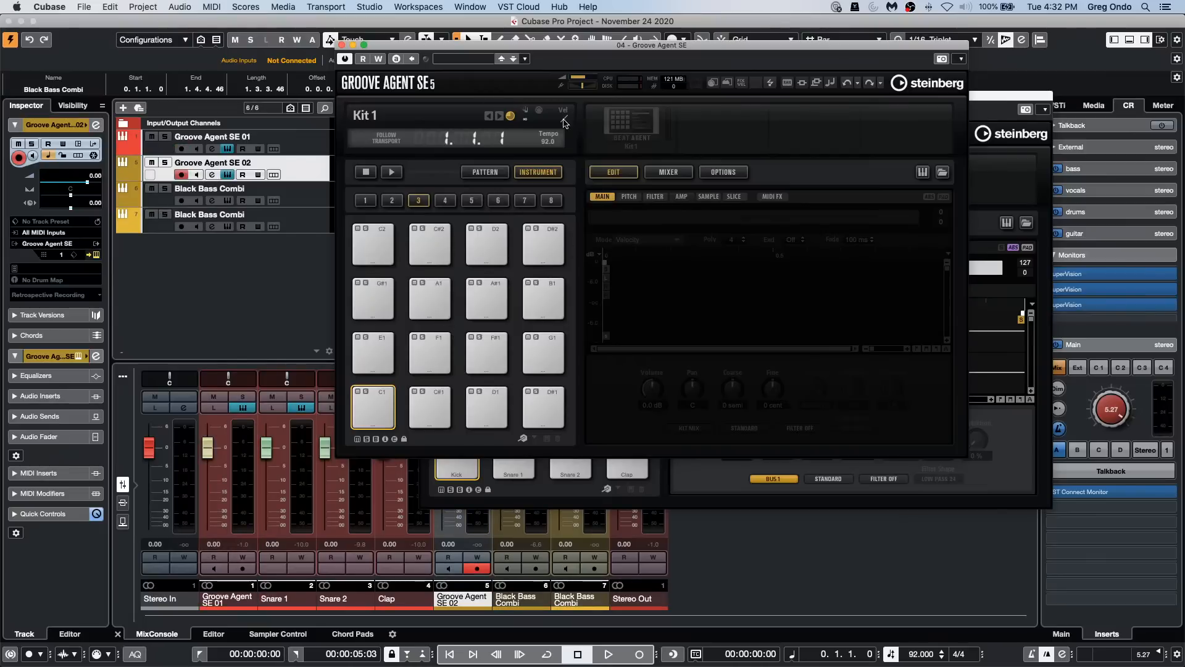
Step: Search the instrument sets for "forget" and load the Forget The Past kit into the new Groove Agent's slot
right_click(625, 117)
click(636, 140)
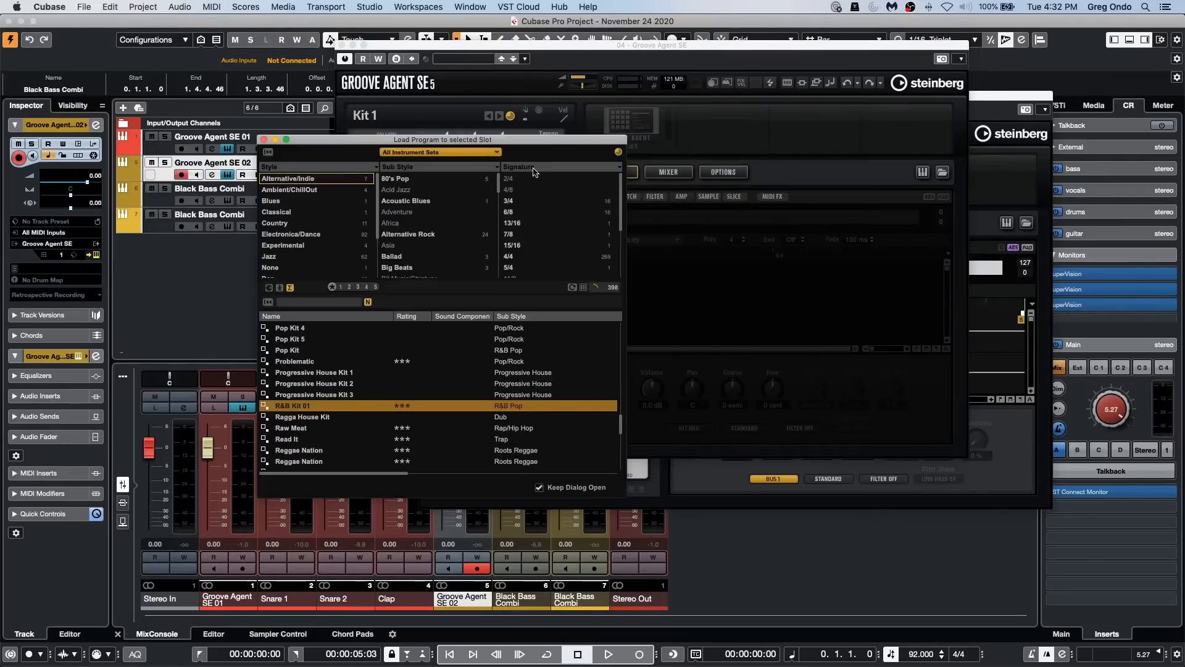
click(330, 303)
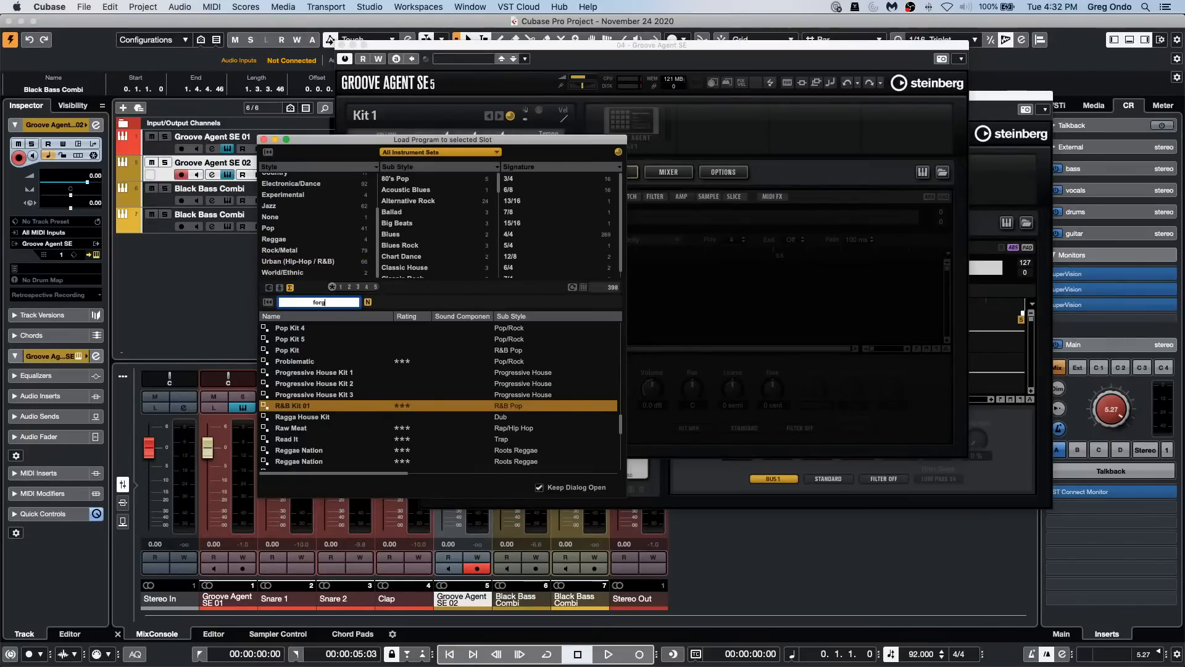
key(Return)
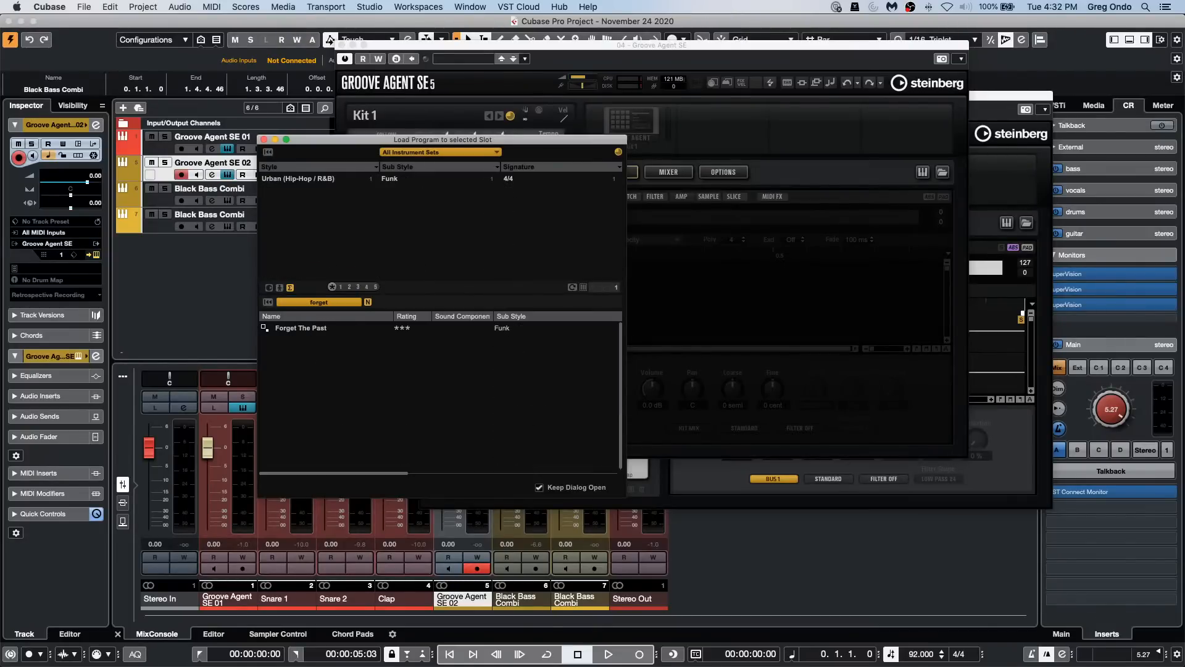
double_click(310, 330)
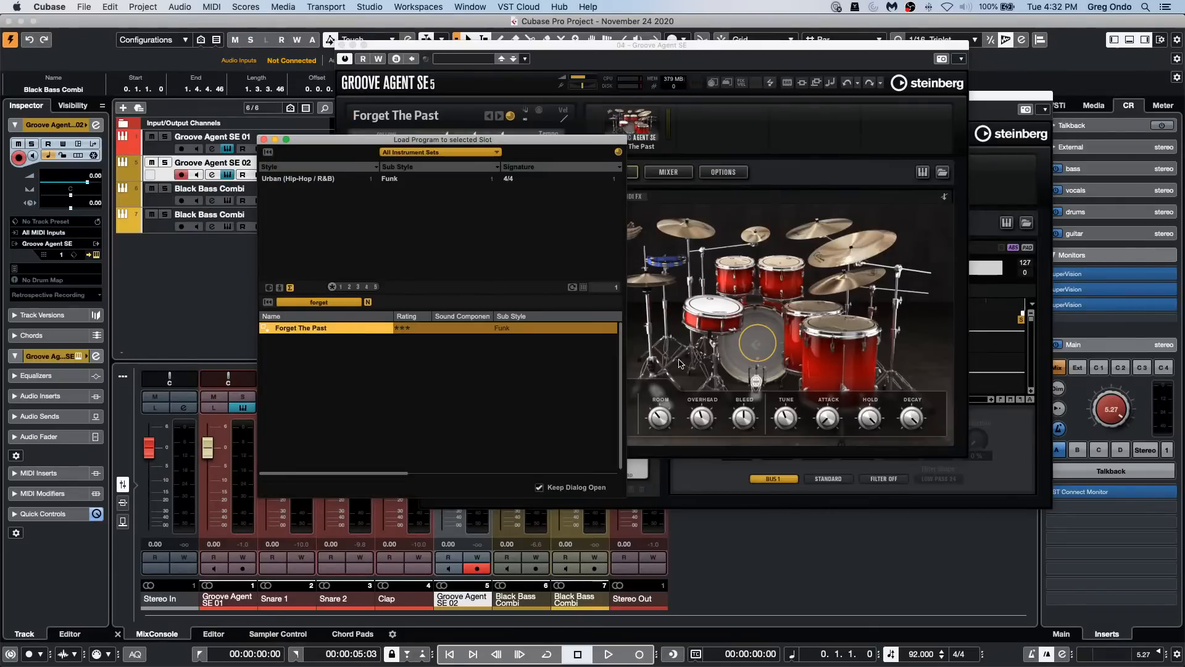
click(265, 139)
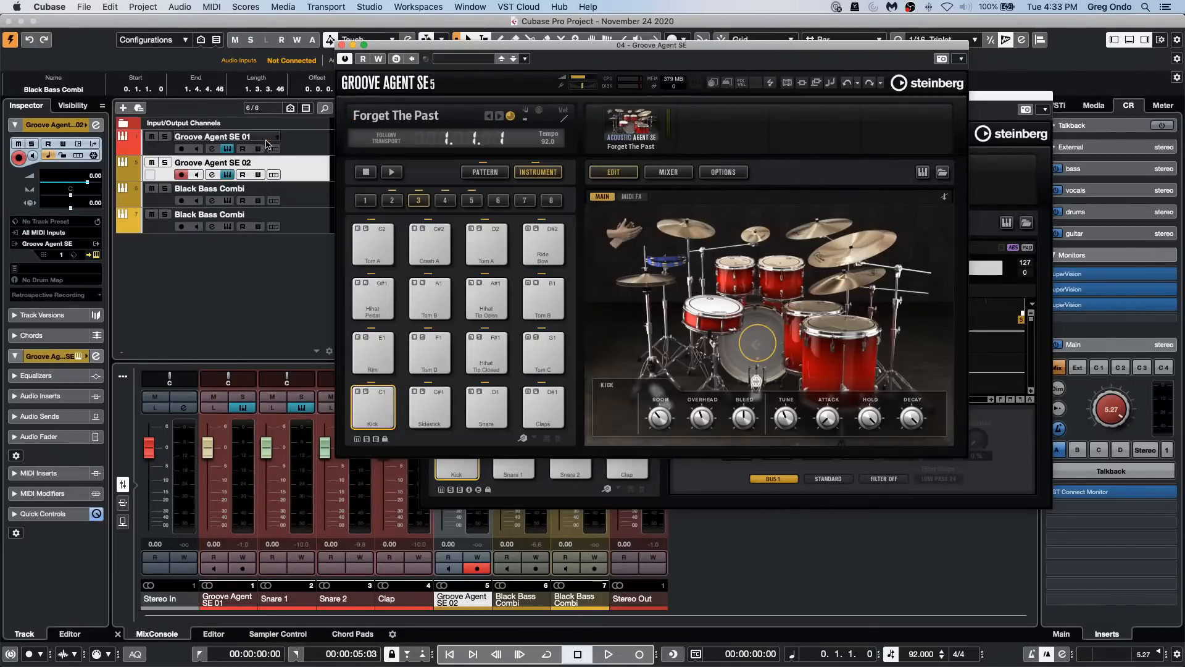
Step: Audition the acoustic kit's kick drum and examine the output options of its Kick channel in Groove Agent's mixer
click(758, 342)
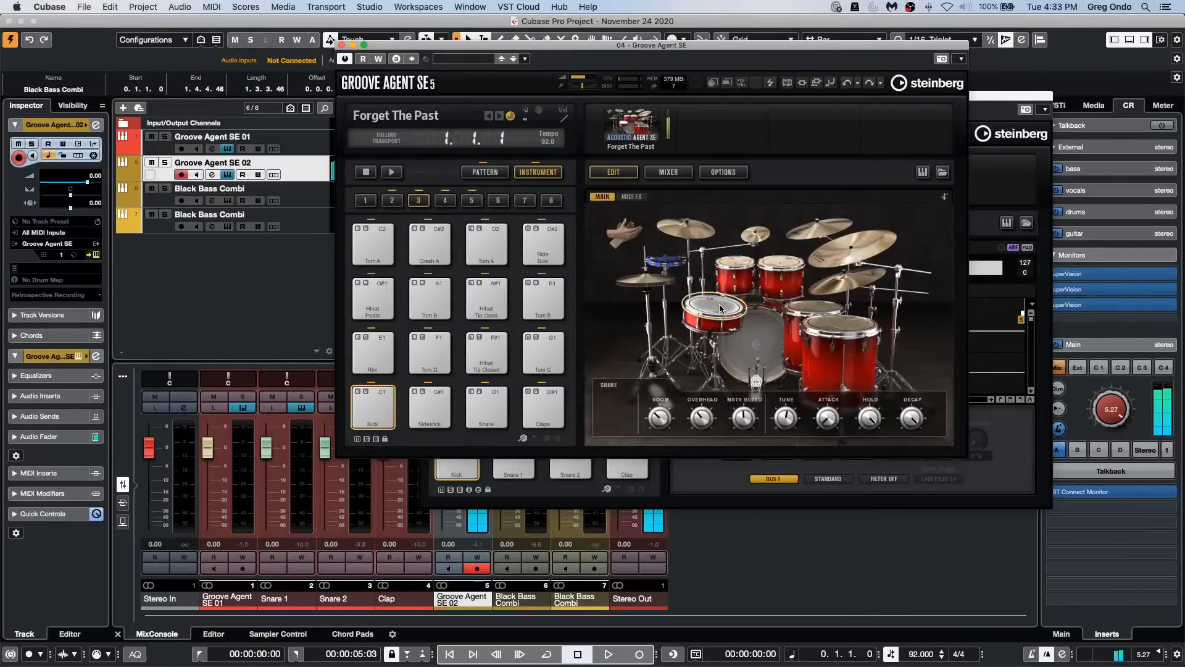
click(668, 171)
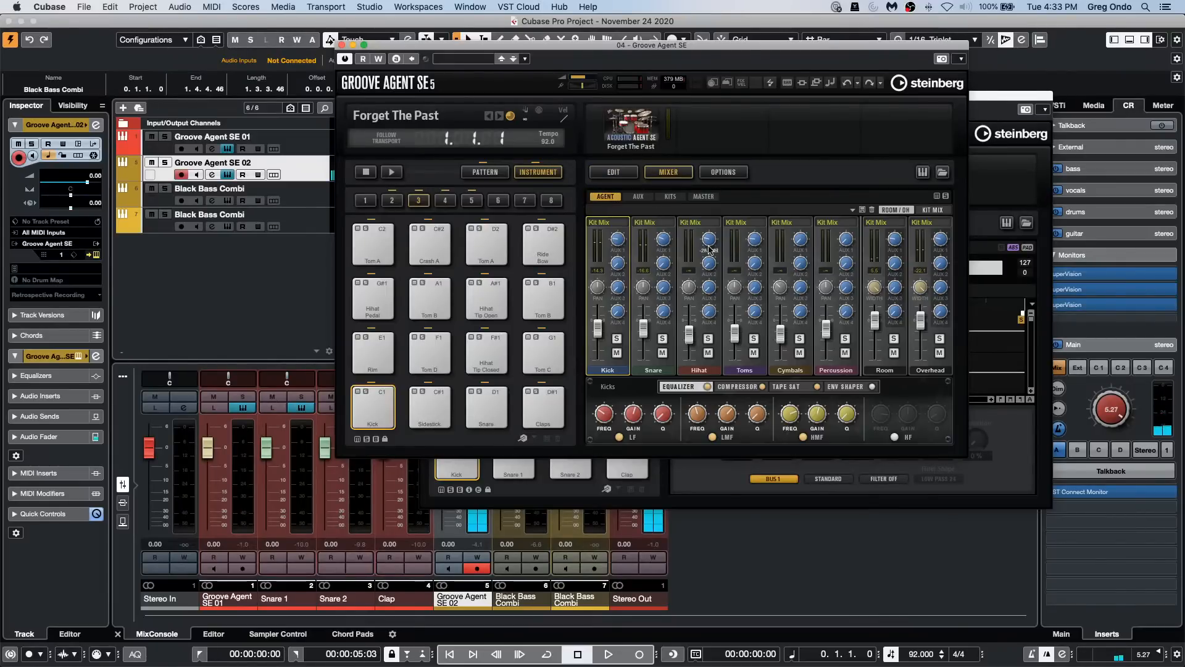
click(598, 222)
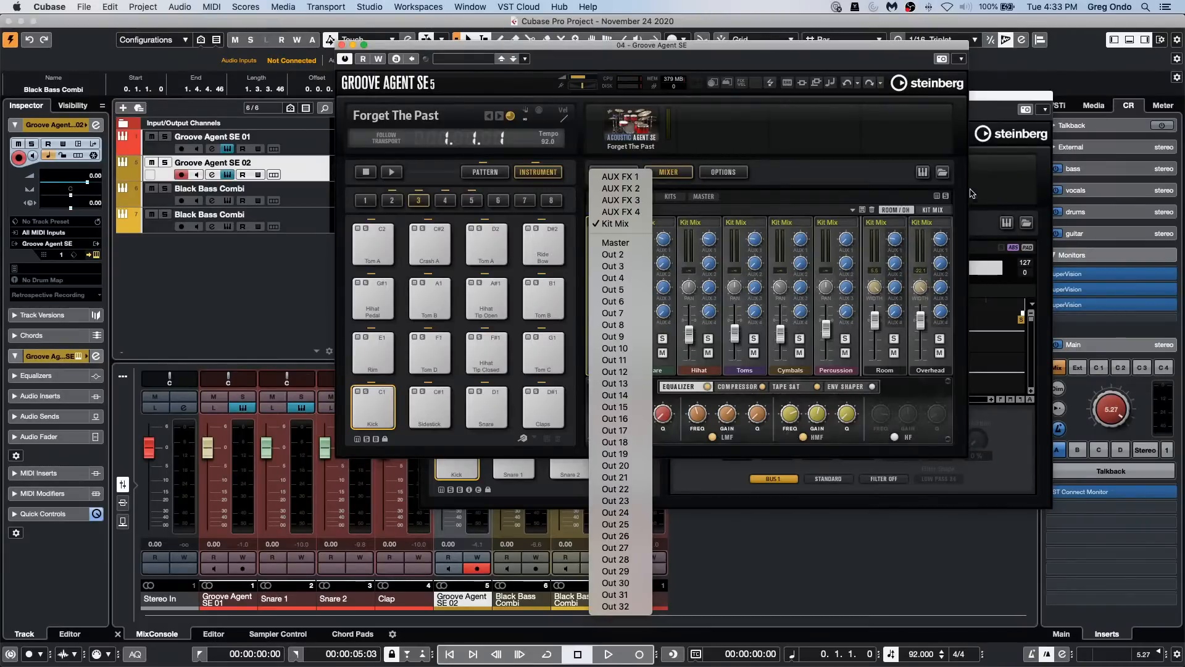
click(989, 176)
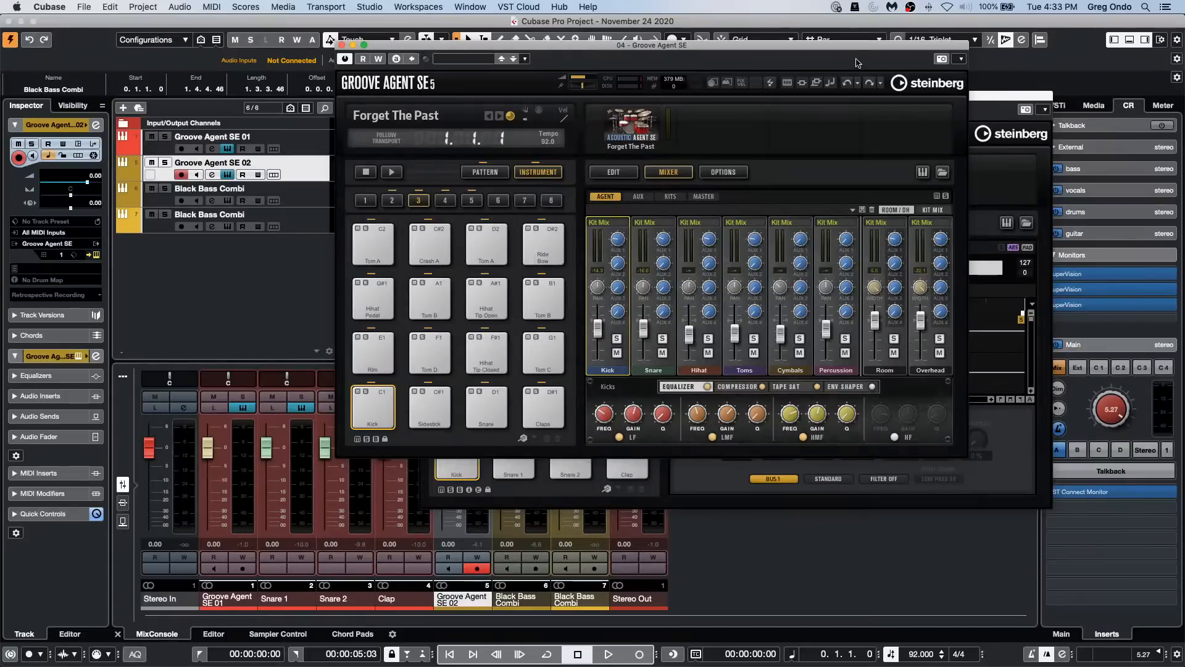
Step: Arrange the Forget The Past and R&B Kit 01 Groove Agent windows side by side for comparison
drag(851, 50, 408, 86)
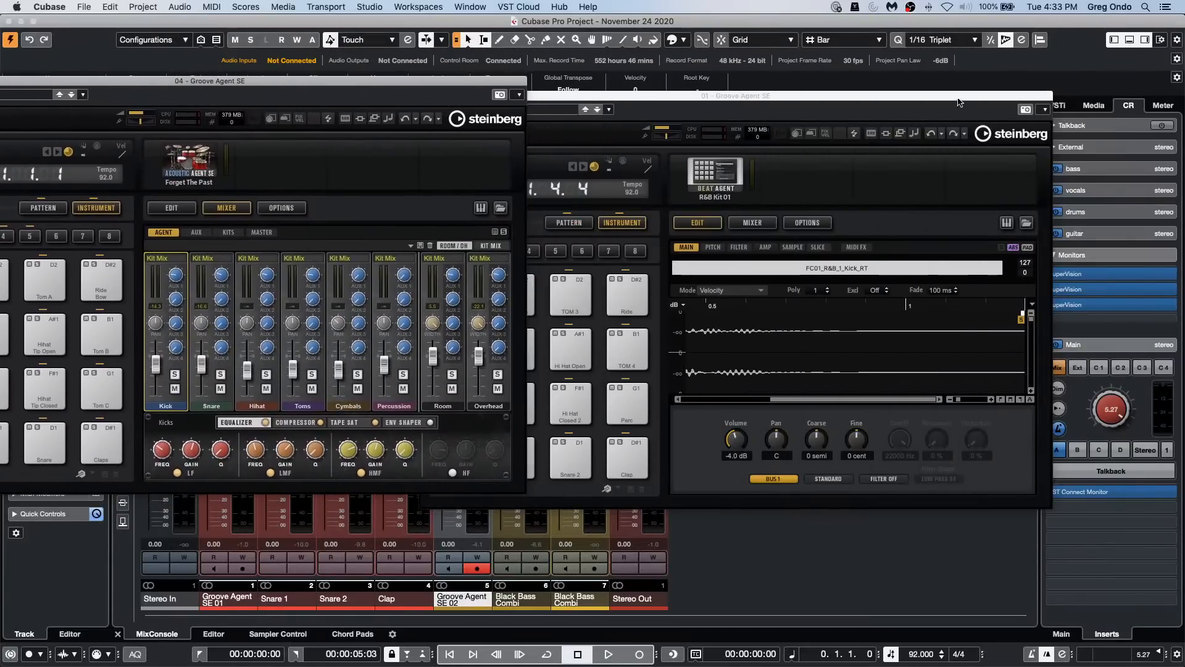
drag(831, 96, 952, 85)
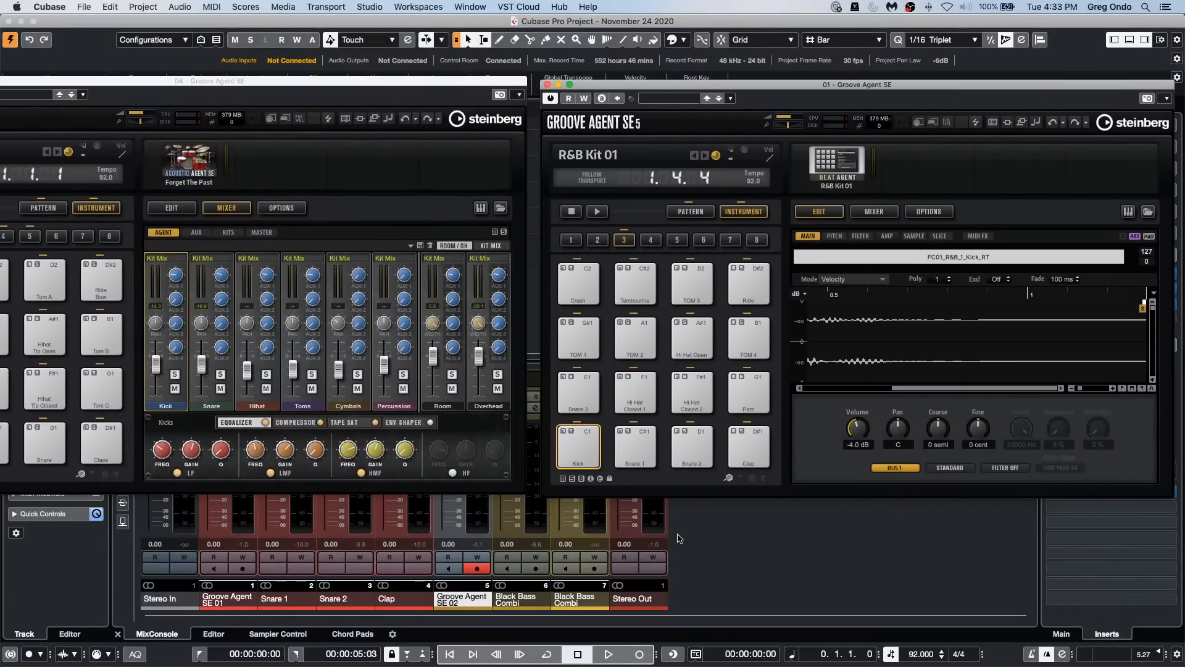
Step: Audition the Kick and Snare 1 pads of R&B Kit 01, then close the Forget The Past Groove Agent window
click(579, 447)
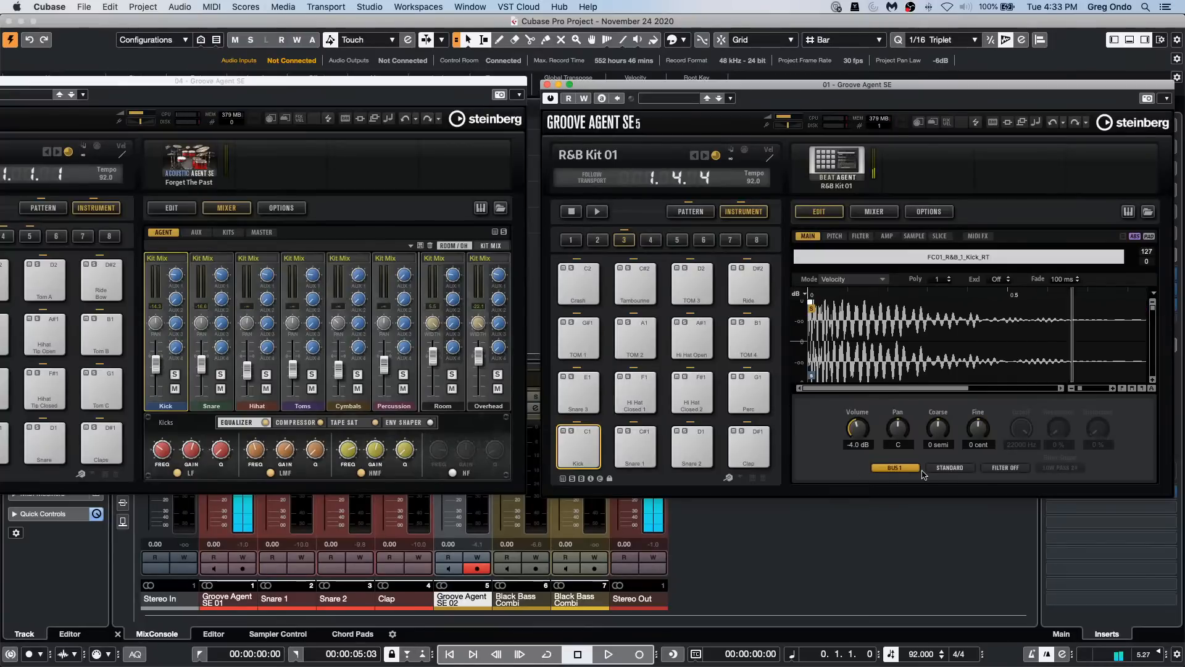
click(643, 446)
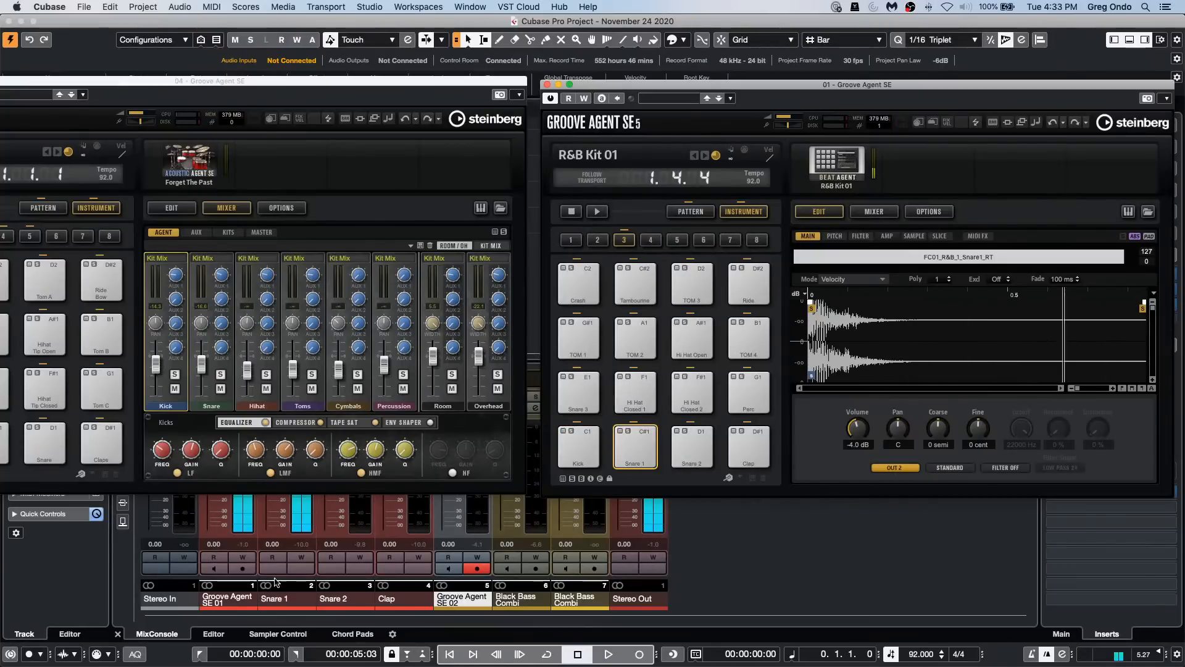
click(339, 111)
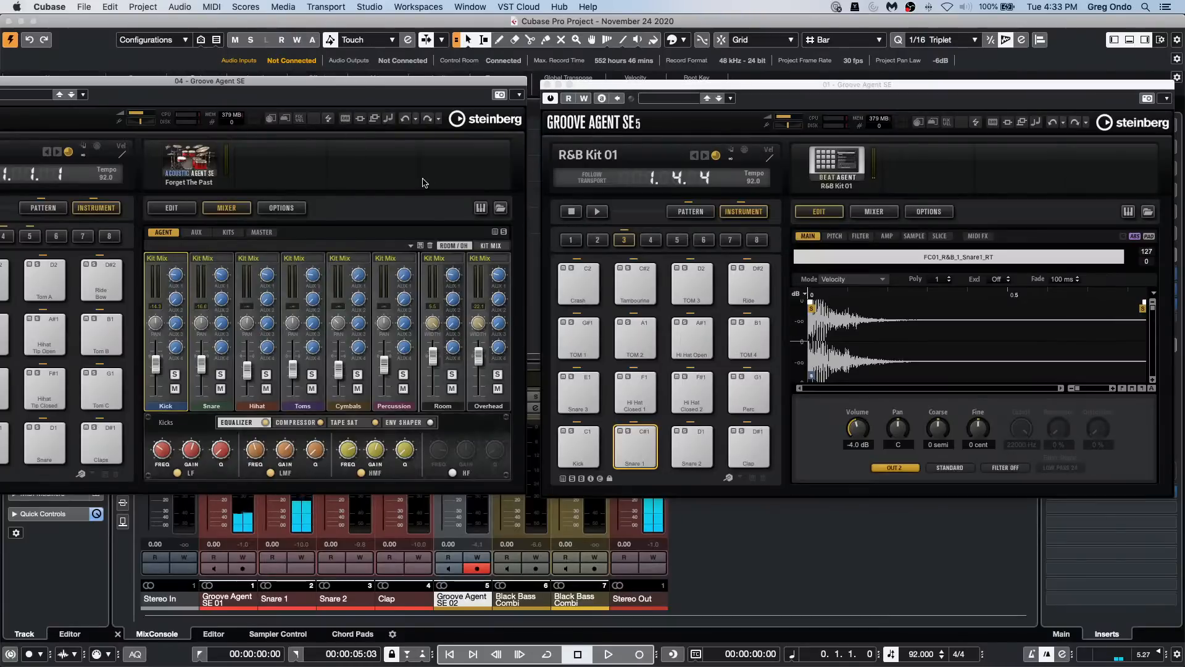
drag(342, 84, 879, 260)
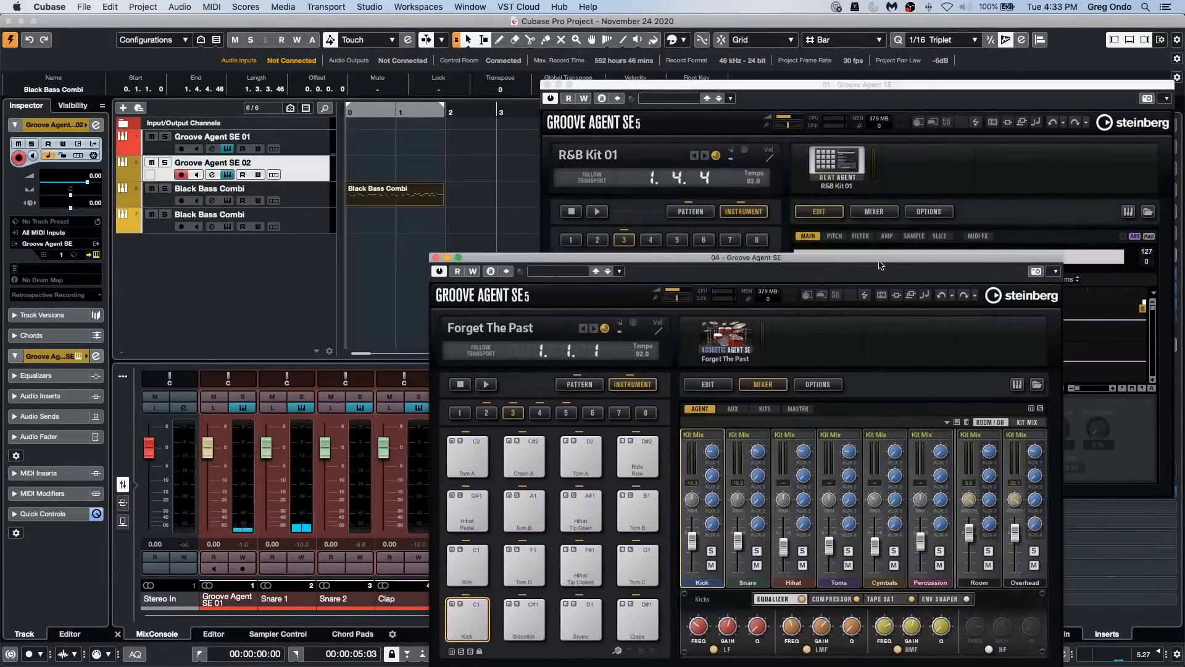
click(437, 258)
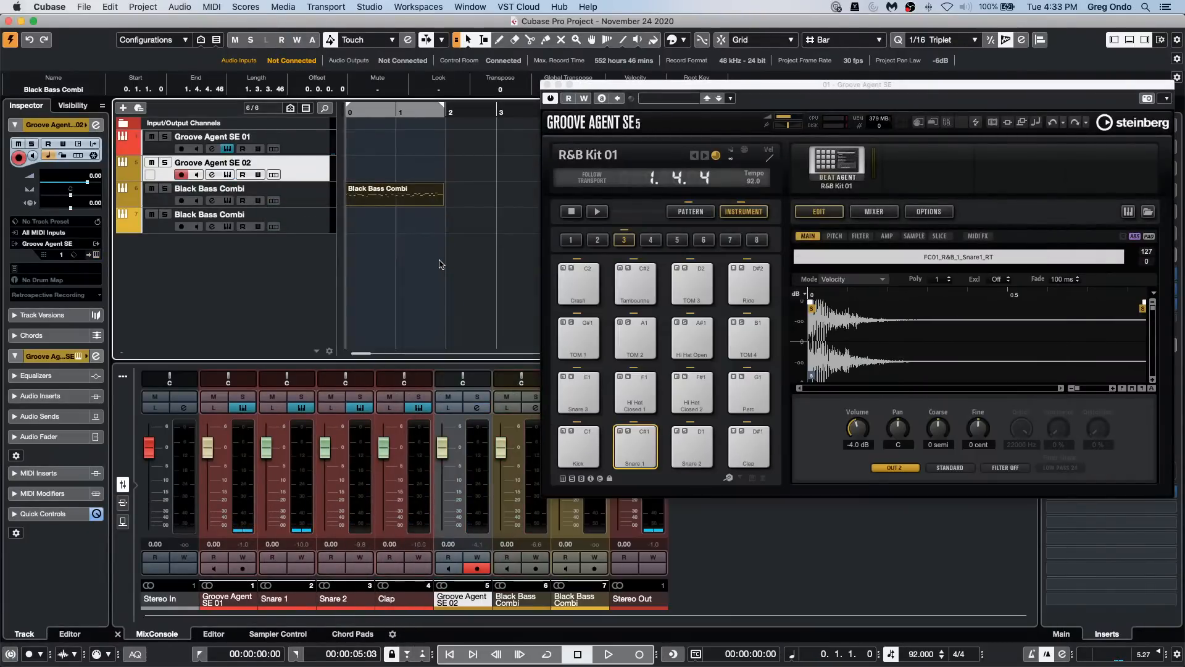
Step: Route the Snare 3 pad of R&B Kit 01 to Out 5 and audition it on its own mixer channel
click(579, 407)
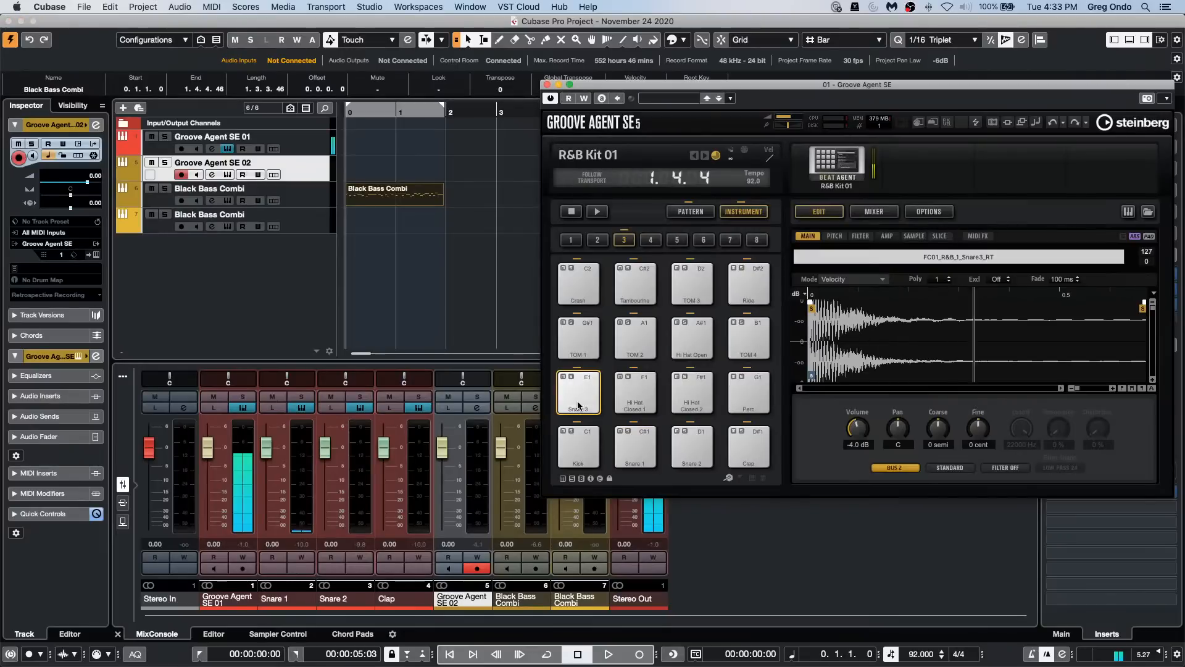
click(949, 468)
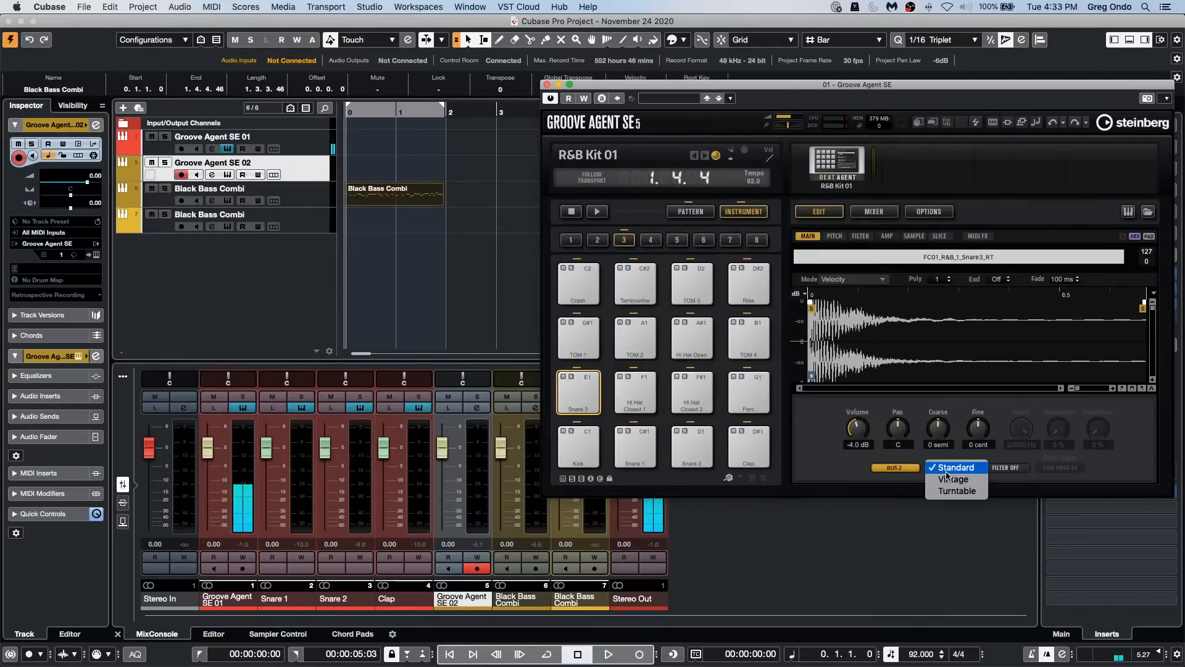
click(886, 469)
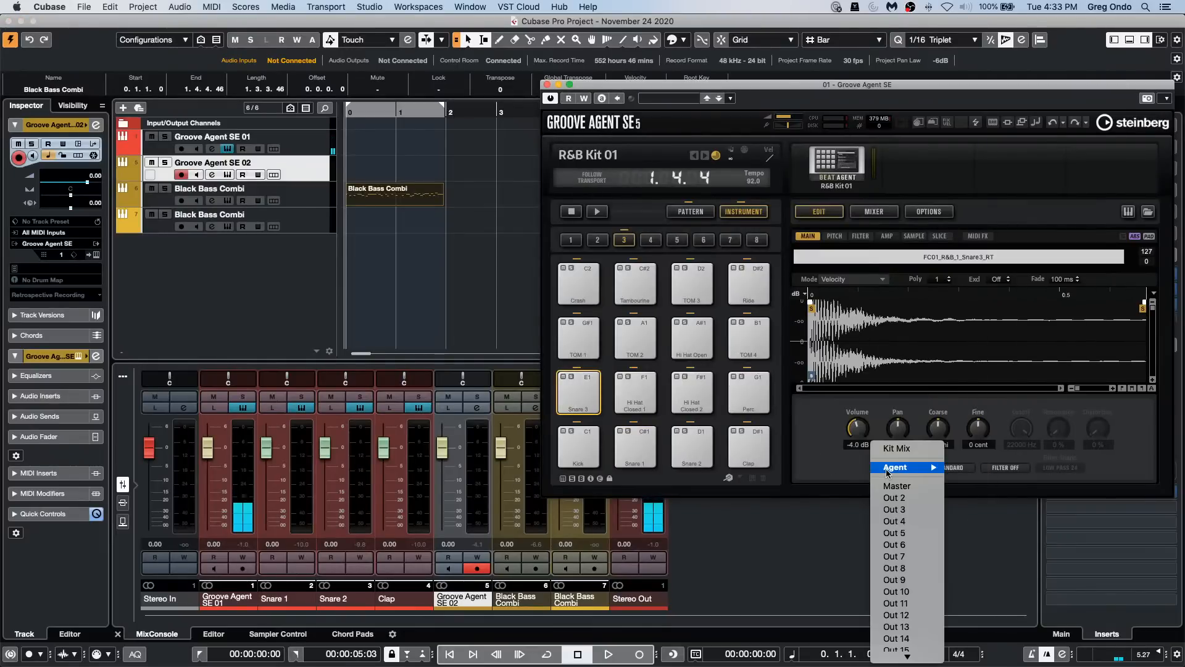
click(909, 535)
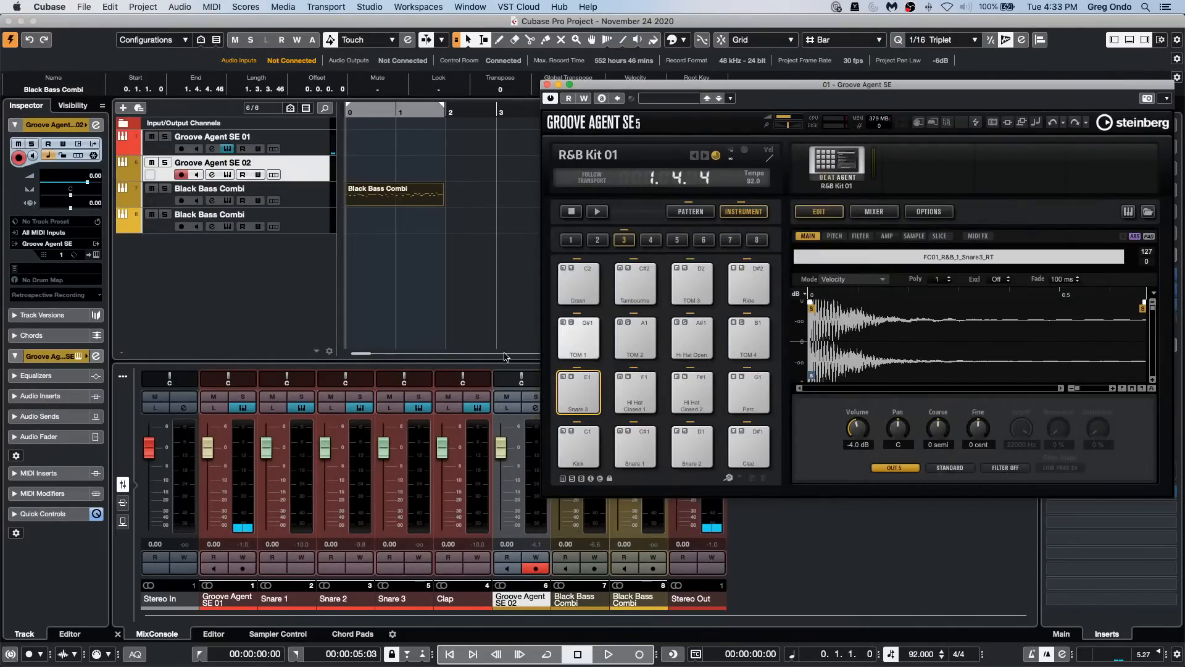
click(583, 400)
click(583, 402)
click(584, 401)
Step: Audition the Clap, Snare 2, Snare 1 and Kick pads to check their separate mixer channels
click(762, 454)
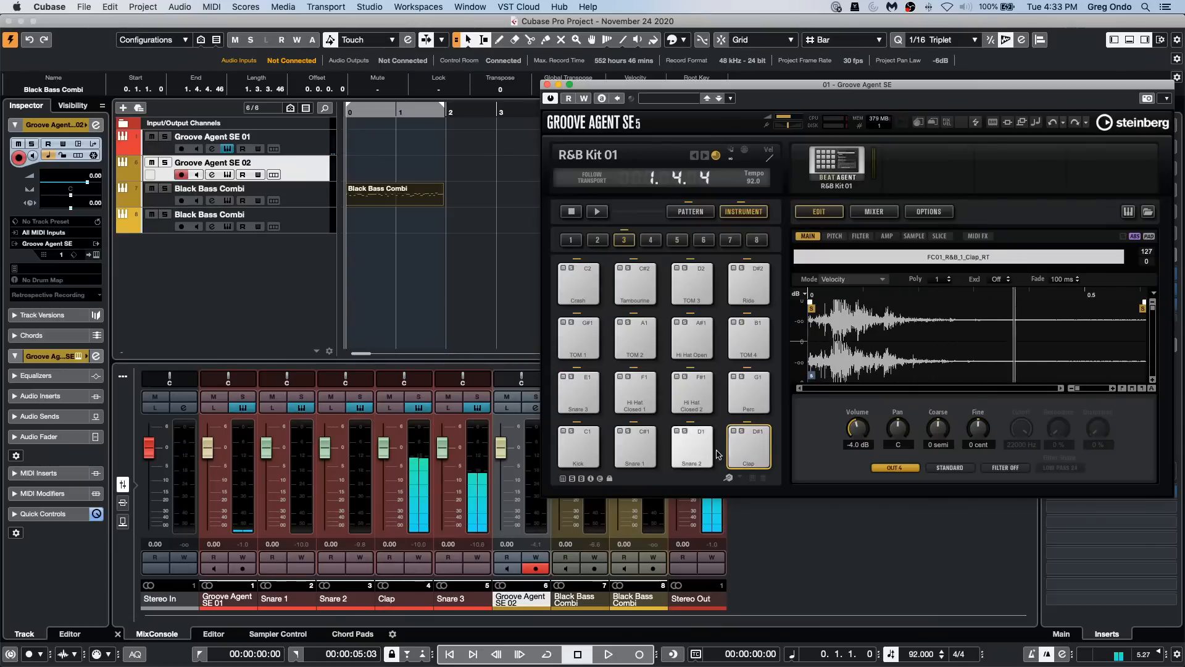
click(695, 450)
click(630, 450)
click(579, 448)
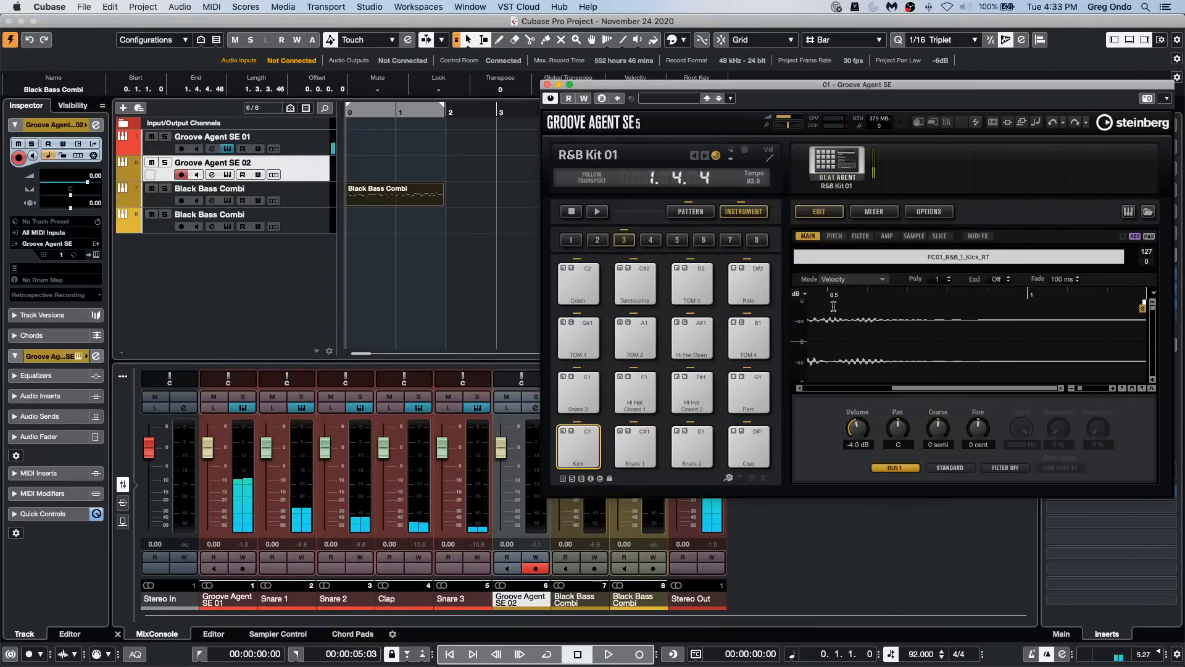
click(579, 447)
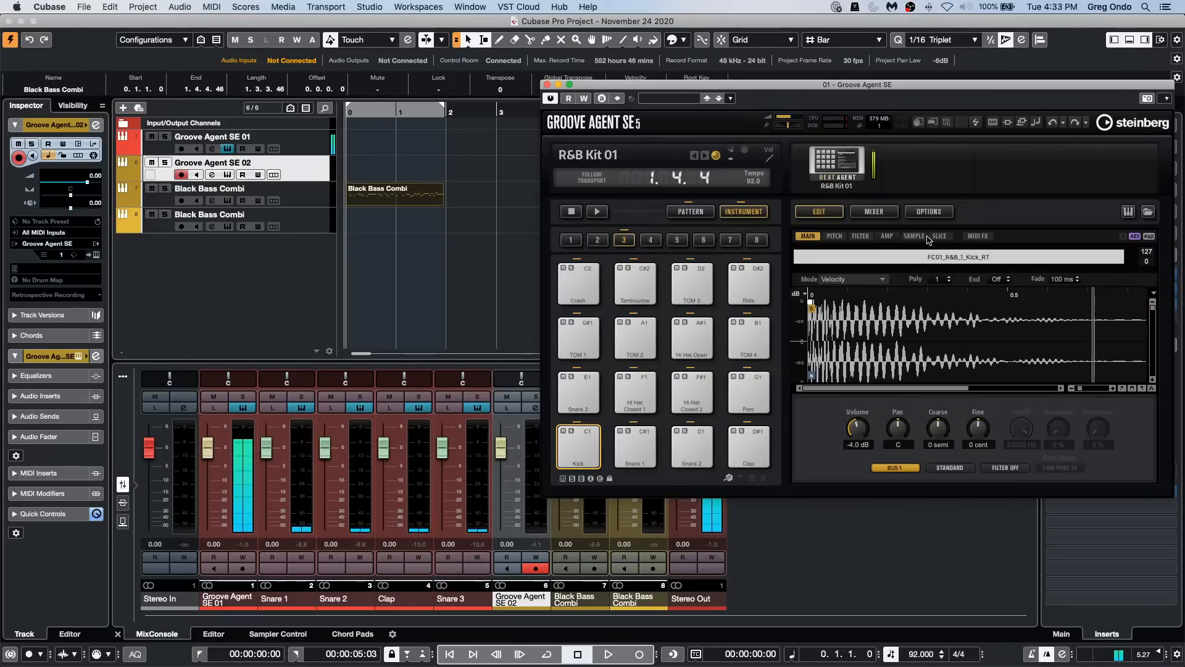
Step: Turn down the AUX 2 send of the Kick pad in its amp settings
click(887, 236)
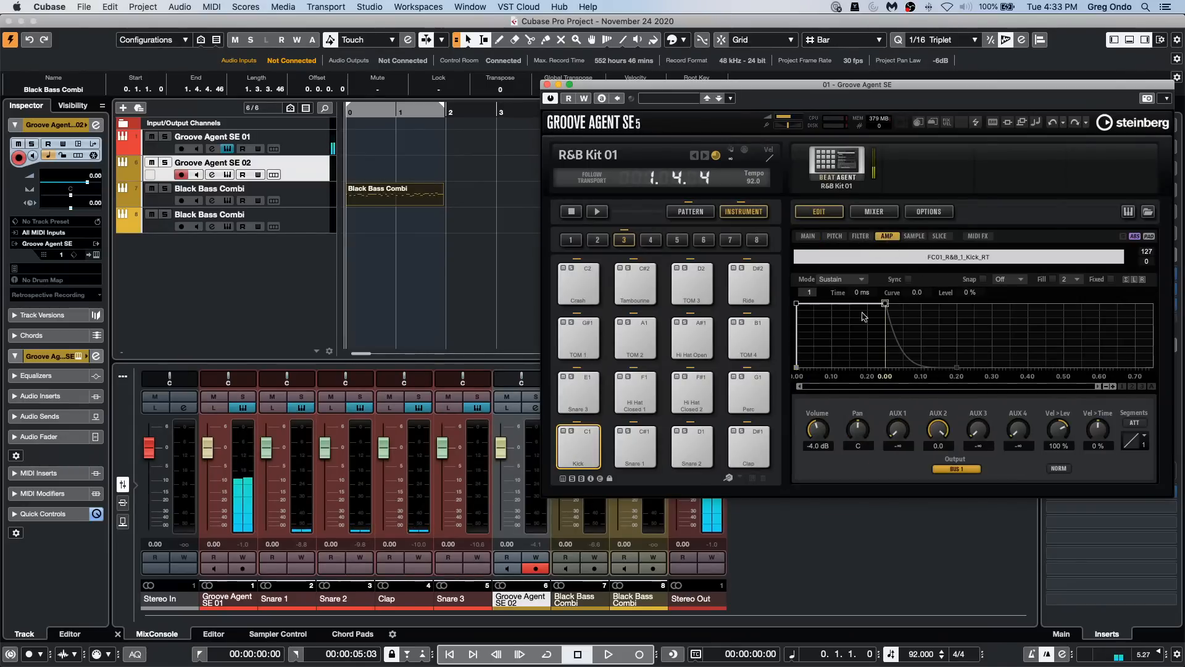
click(585, 453)
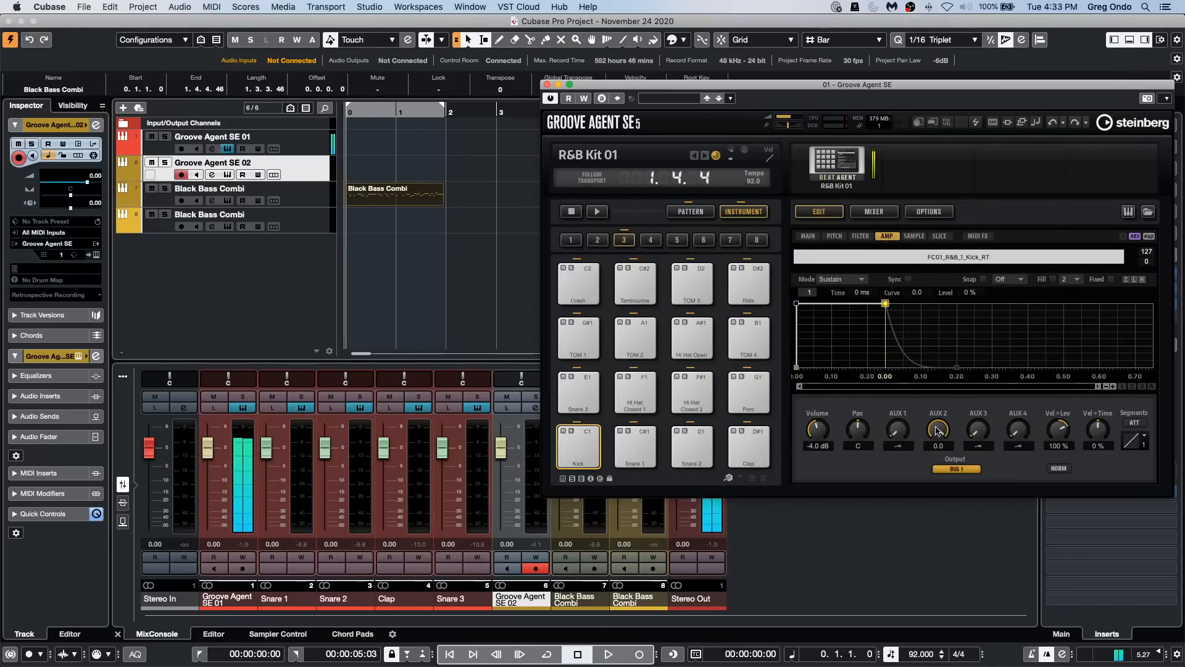
drag(935, 431, 917, 566)
Step: Go through the Snare 1, Snare 2, Clap and Snare 3 pads, turning down their AUX sends, and close the R&B Kit 01 window
click(636, 448)
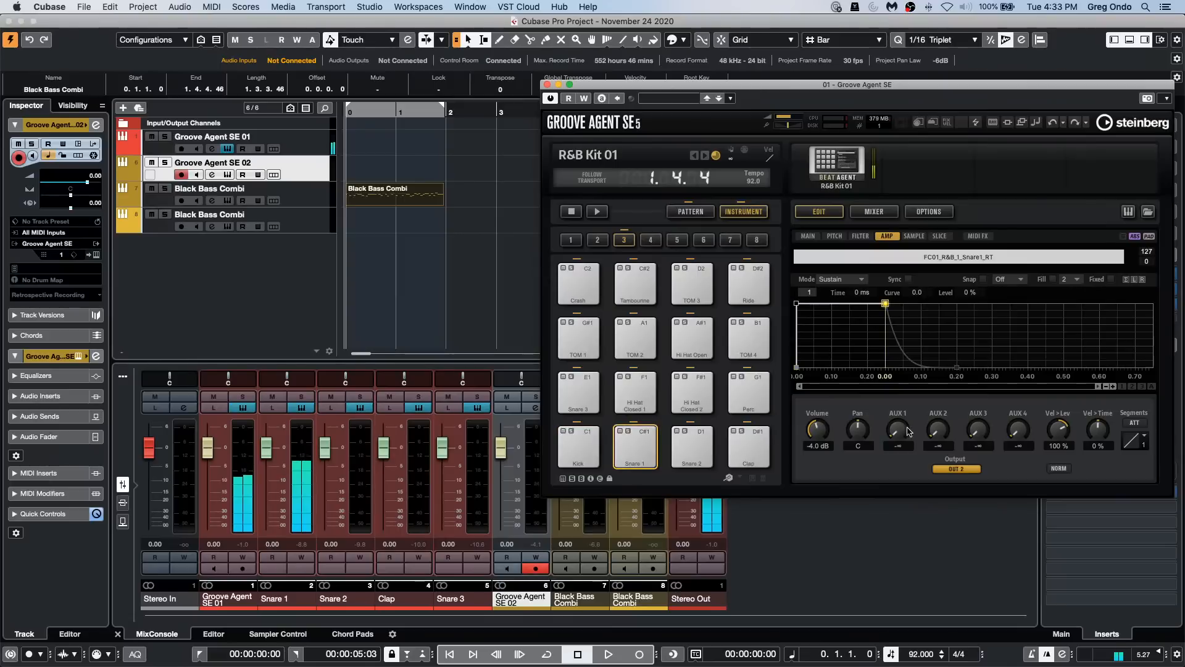
click(691, 447)
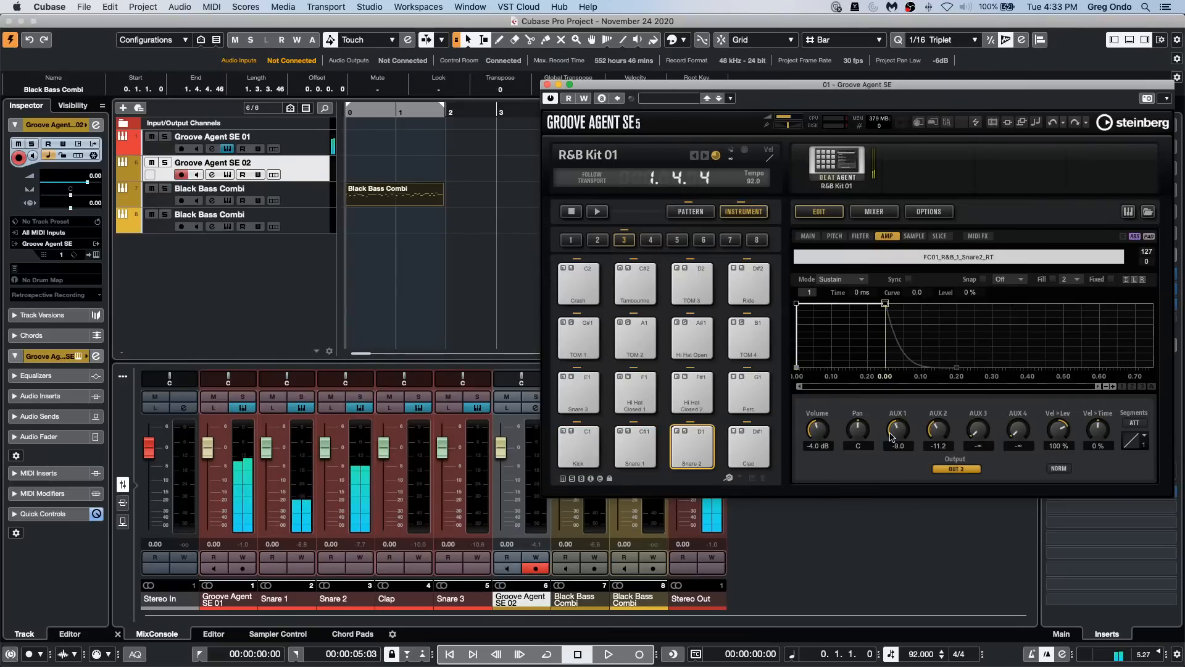
drag(938, 429, 918, 466)
click(764, 446)
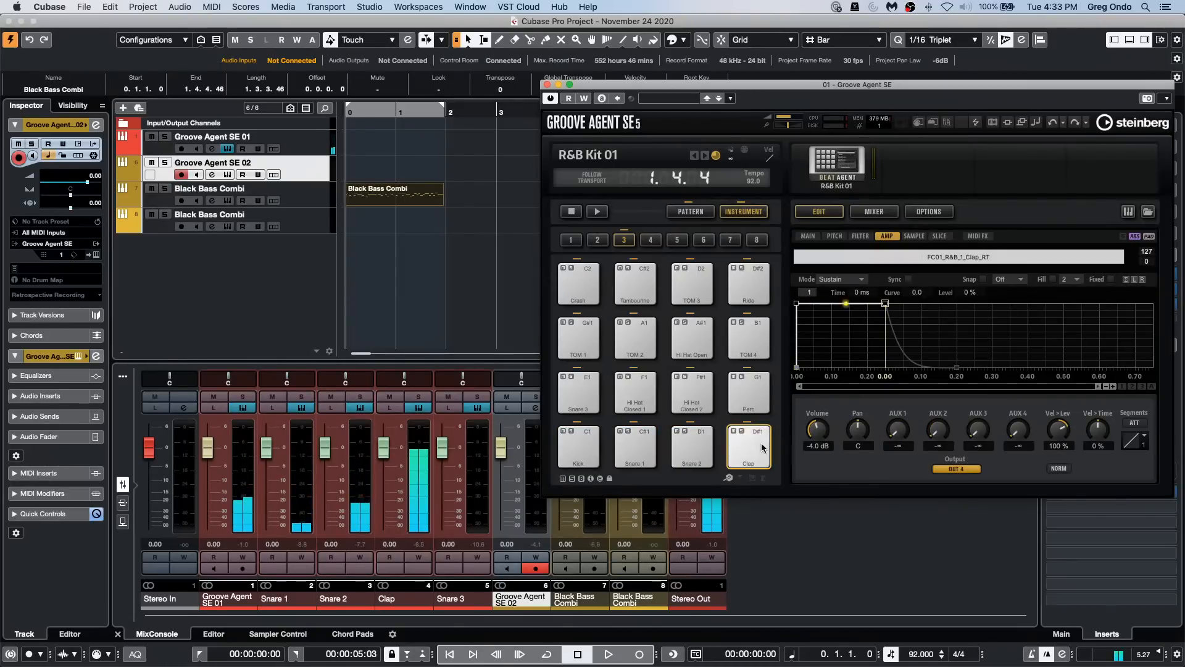
click(579, 392)
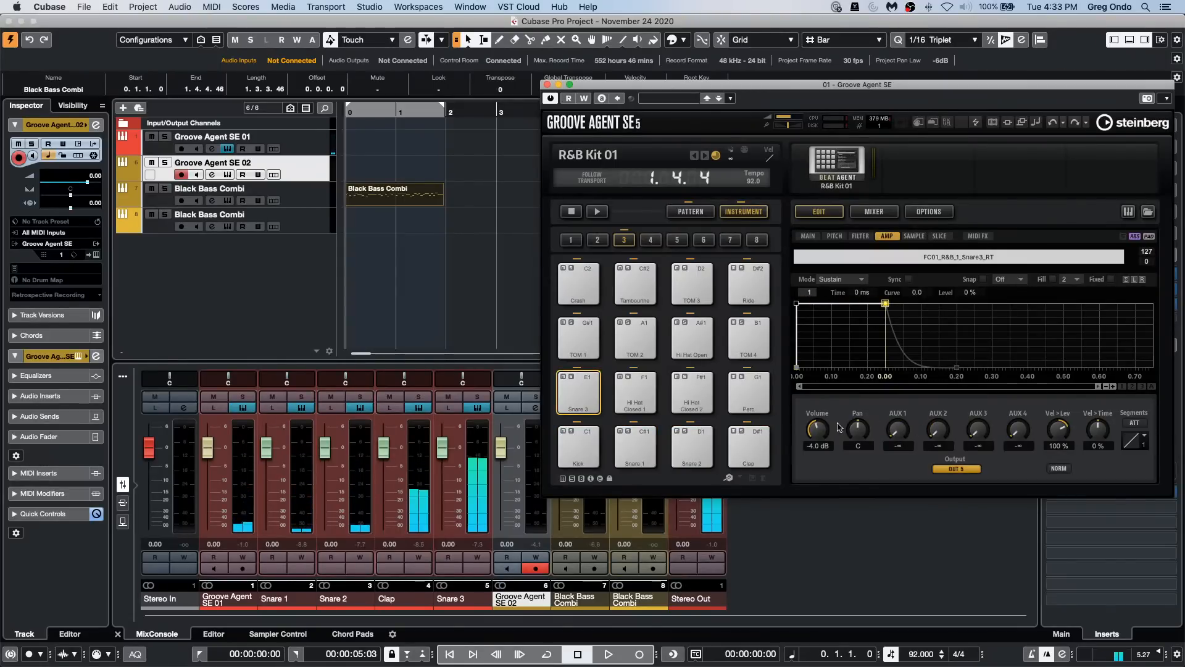
drag(896, 430, 855, 562)
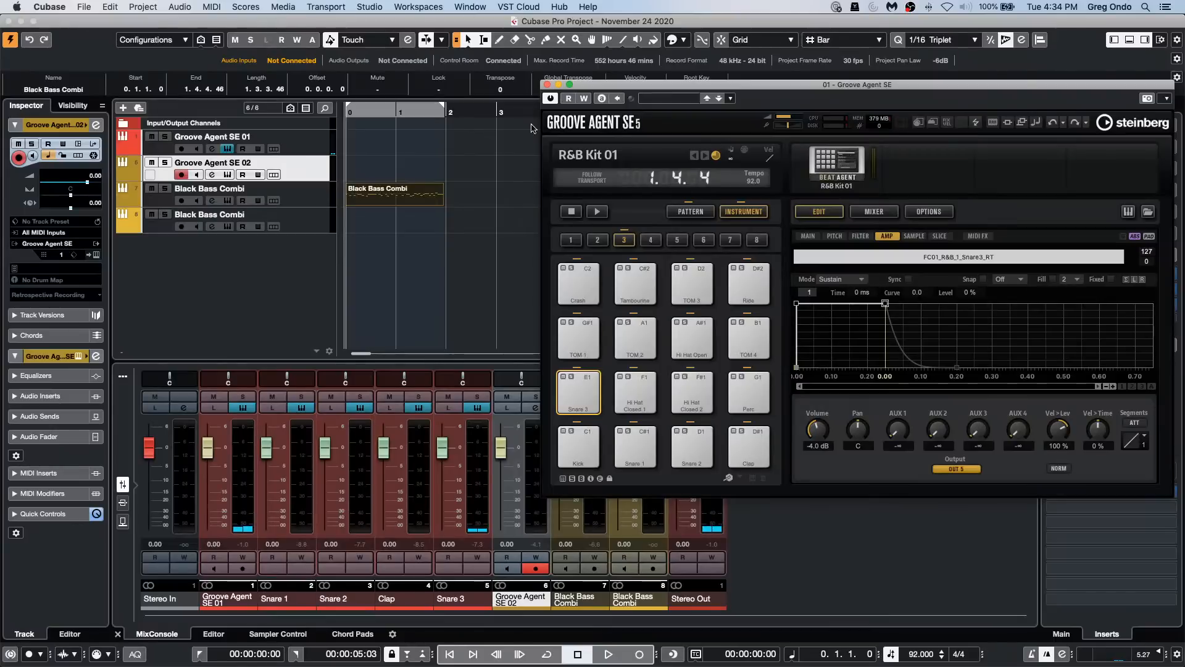
click(547, 85)
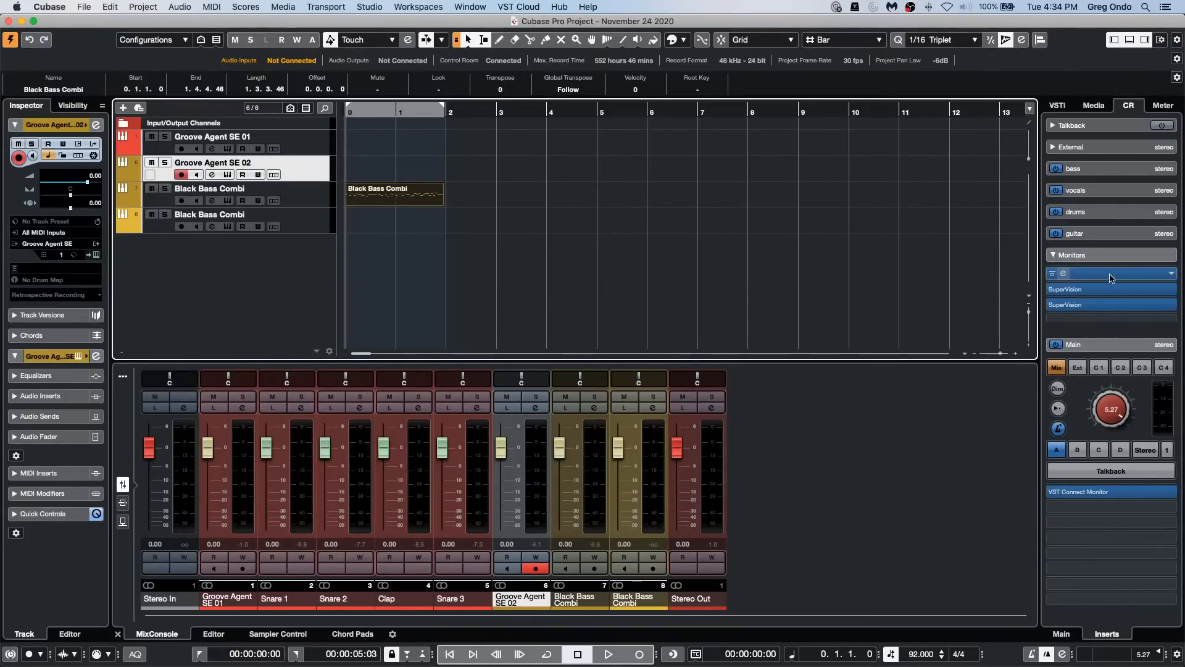
Step: View the Control Room's first SuperVision insert at full-screen size, select its Phasescope module, and close it
click(1107, 288)
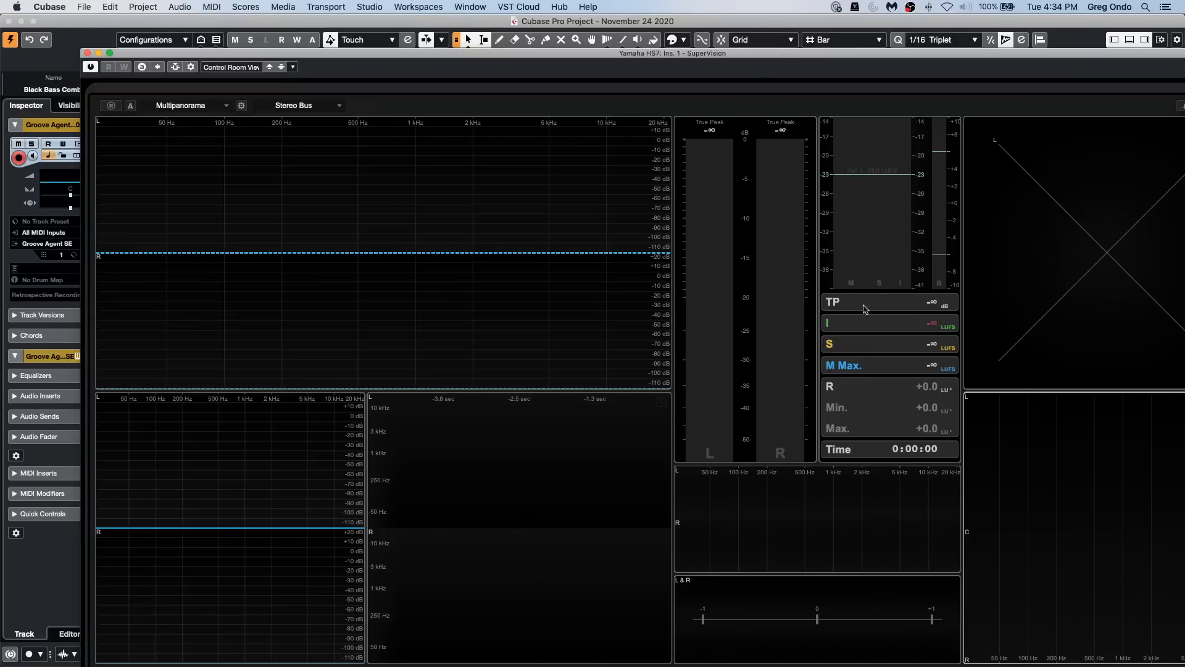
click(110, 53)
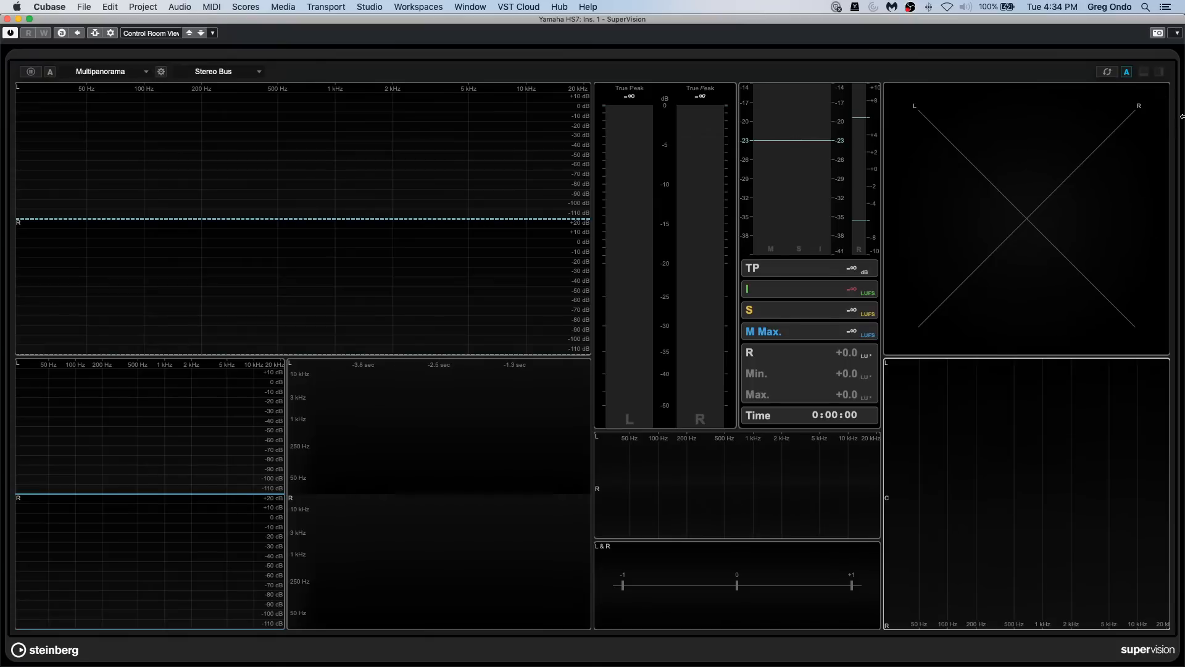
click(1052, 179)
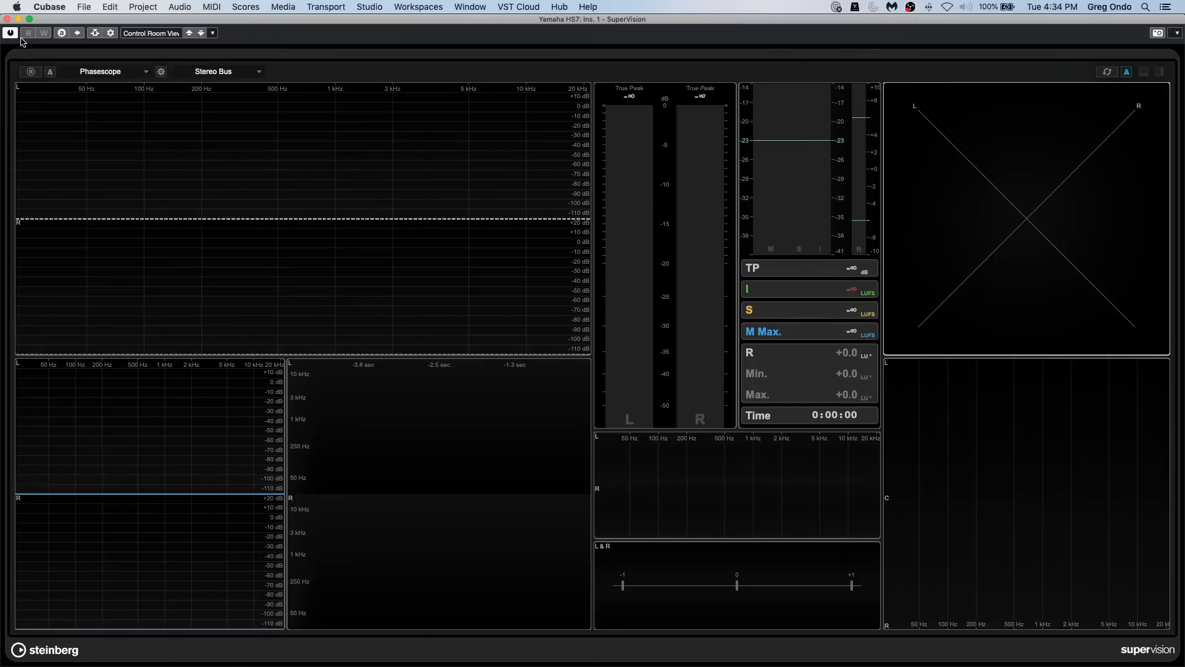
click(7, 19)
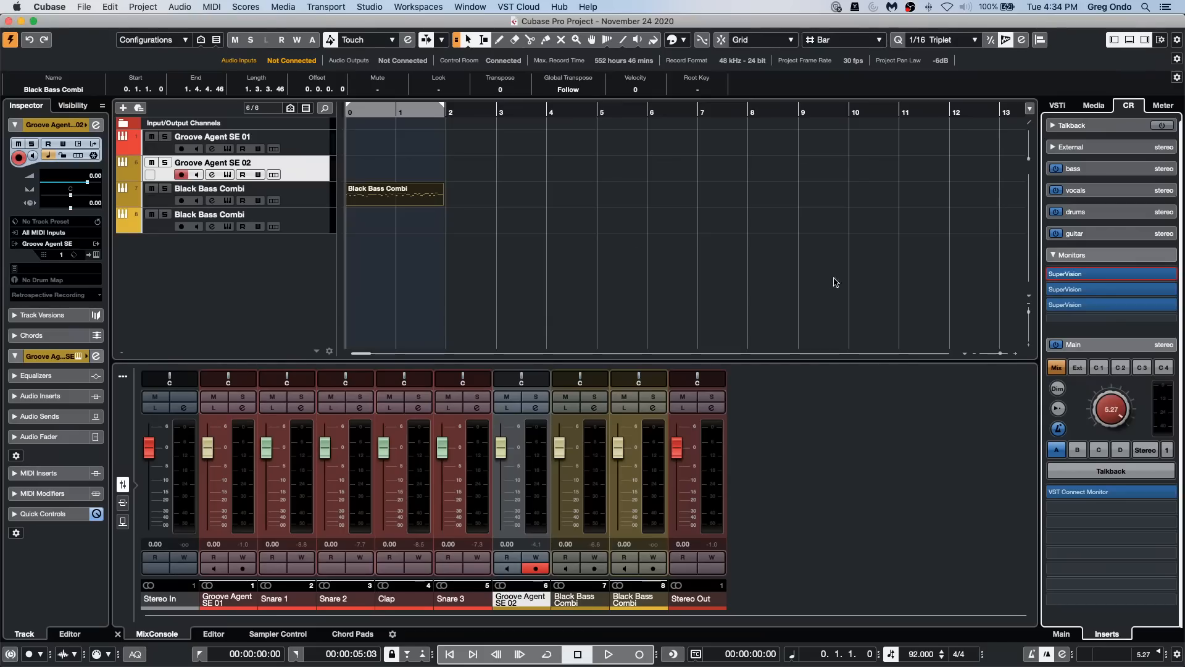
Step: Remove the Spectrum Bar, Phasescope, correlation and Spectrum Intensity modules from the first SuperVision insert, postponing the Flash Player reminder
click(1112, 274)
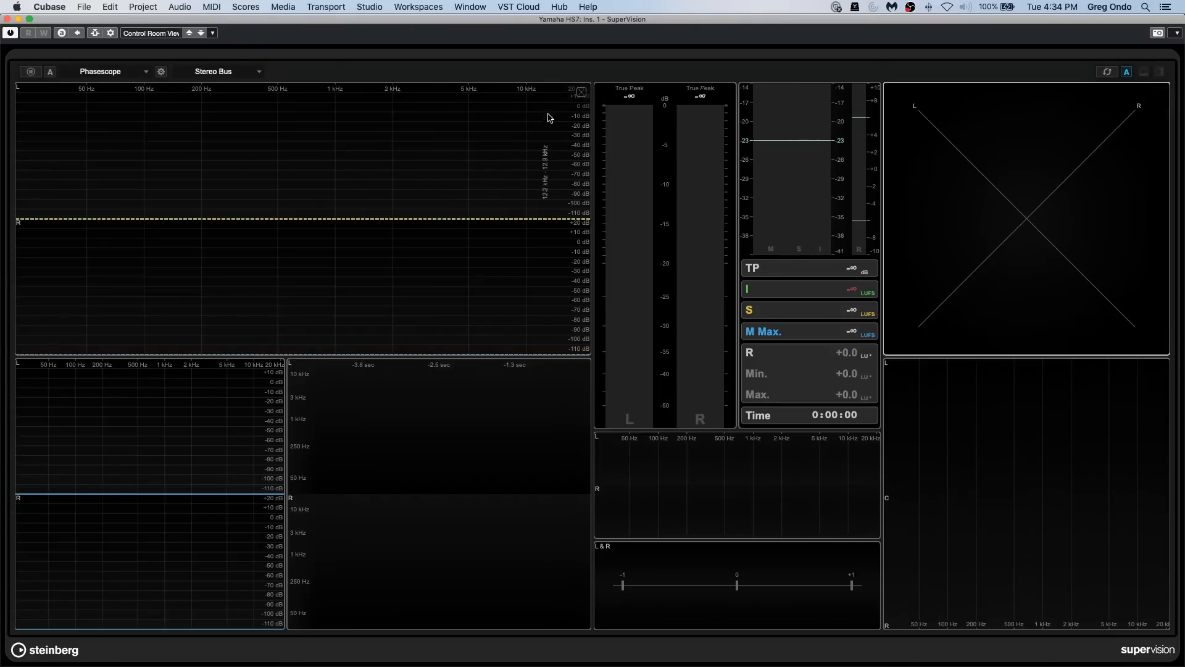
click(582, 96)
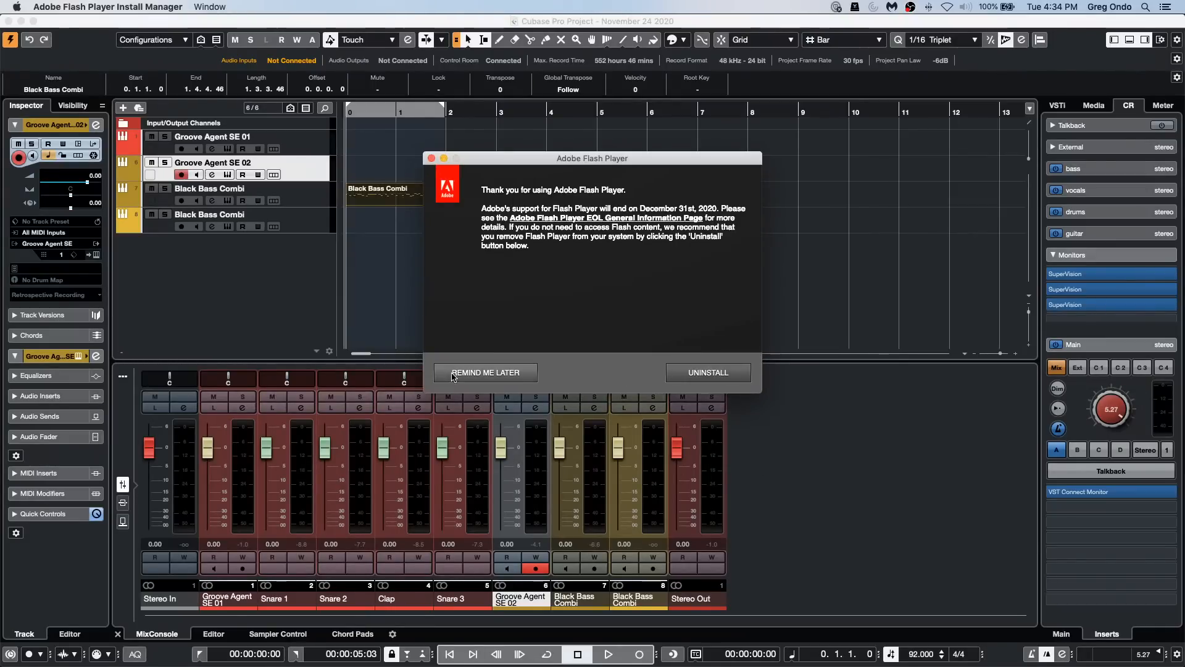
click(480, 374)
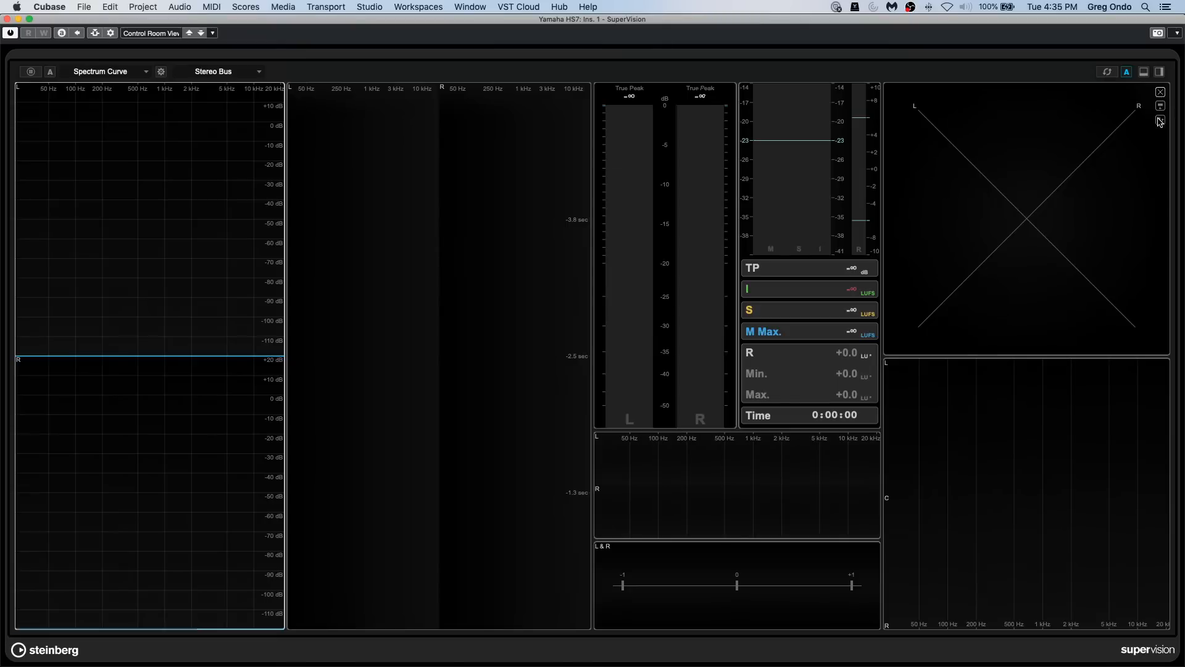
click(1162, 94)
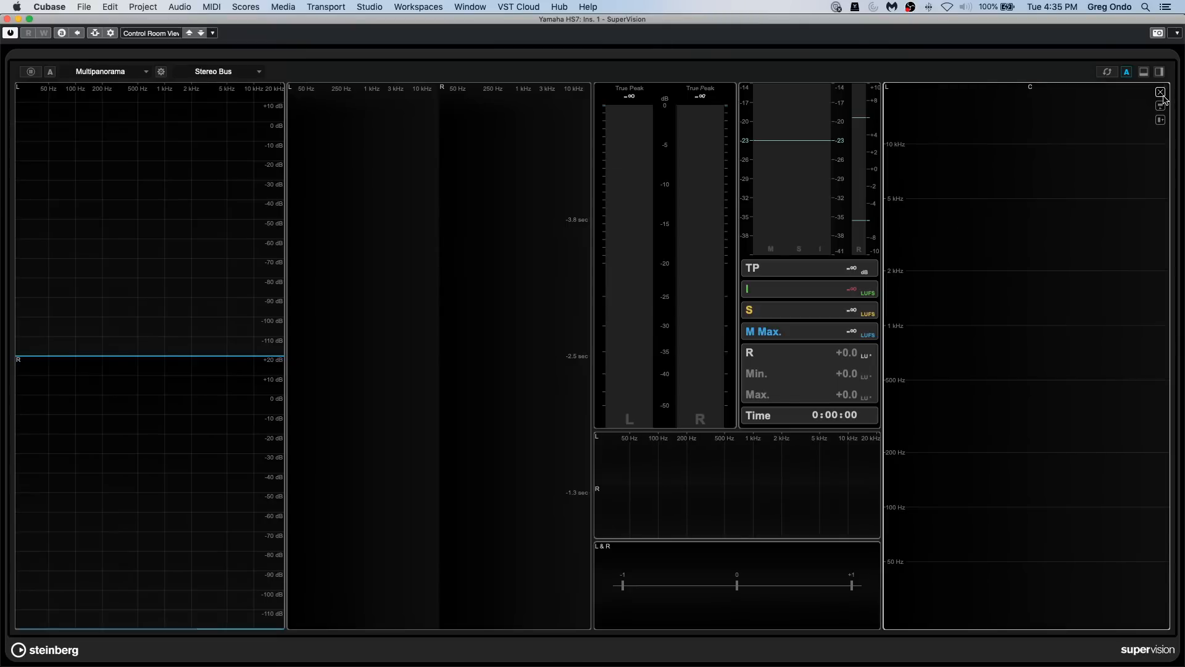
mouse_move(725, 97)
mouse_move(275, 96)
click(870, 552)
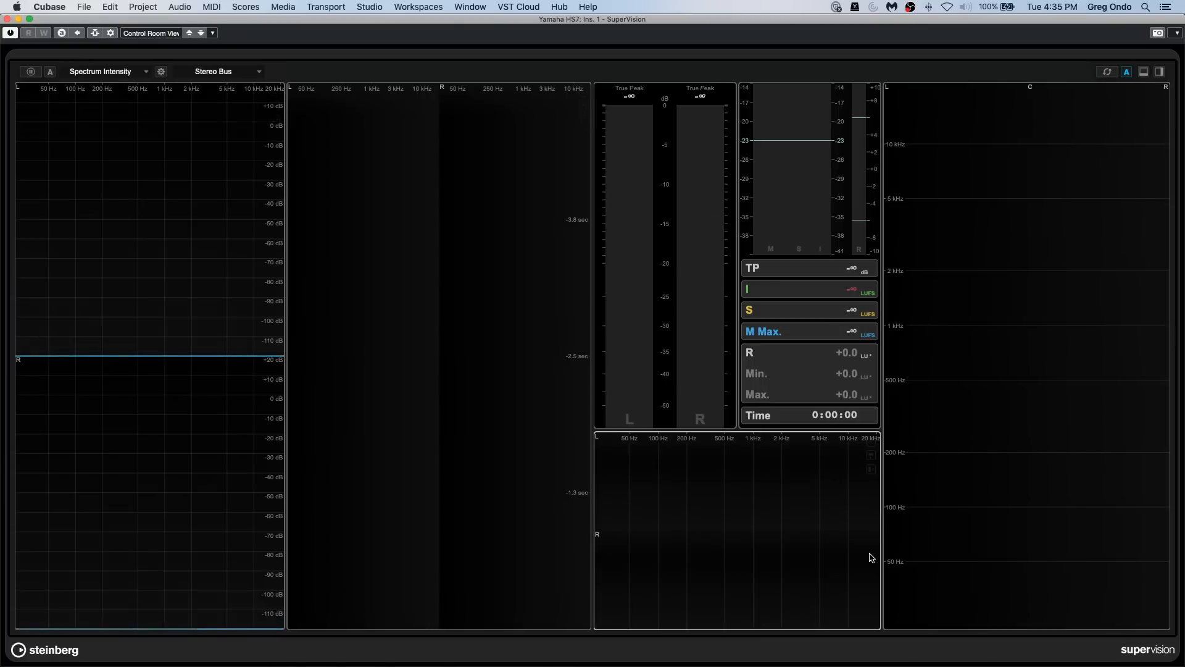
click(871, 442)
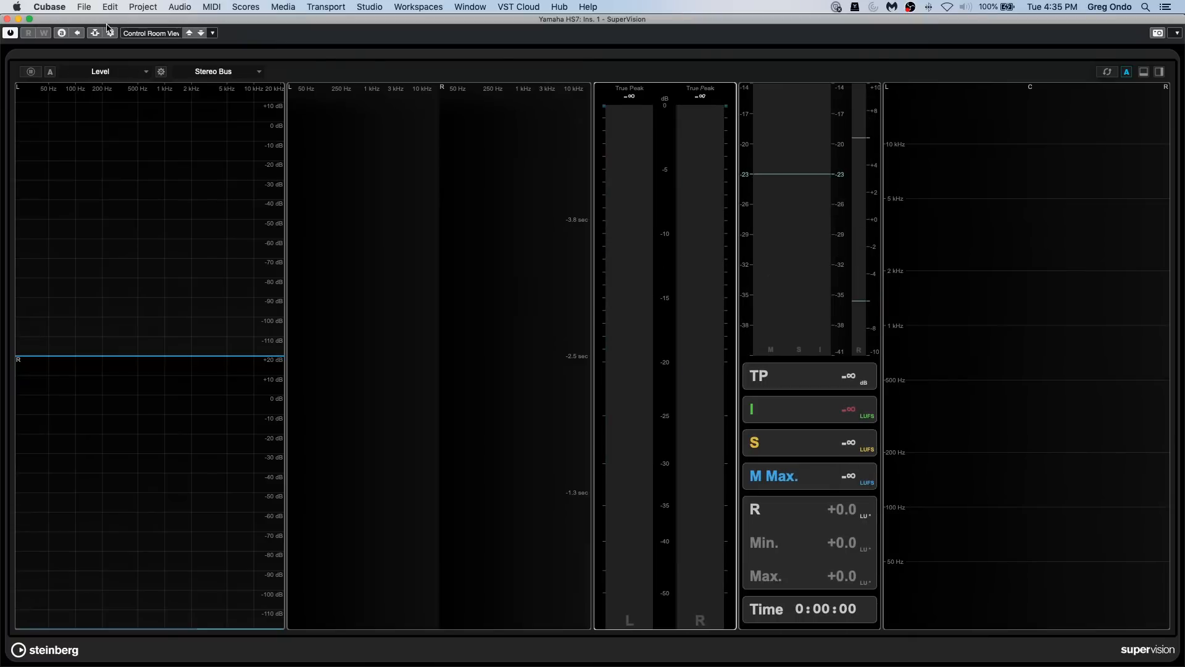
Step: Reload the Control Room View preset in SuperVision and close its window
click(141, 35)
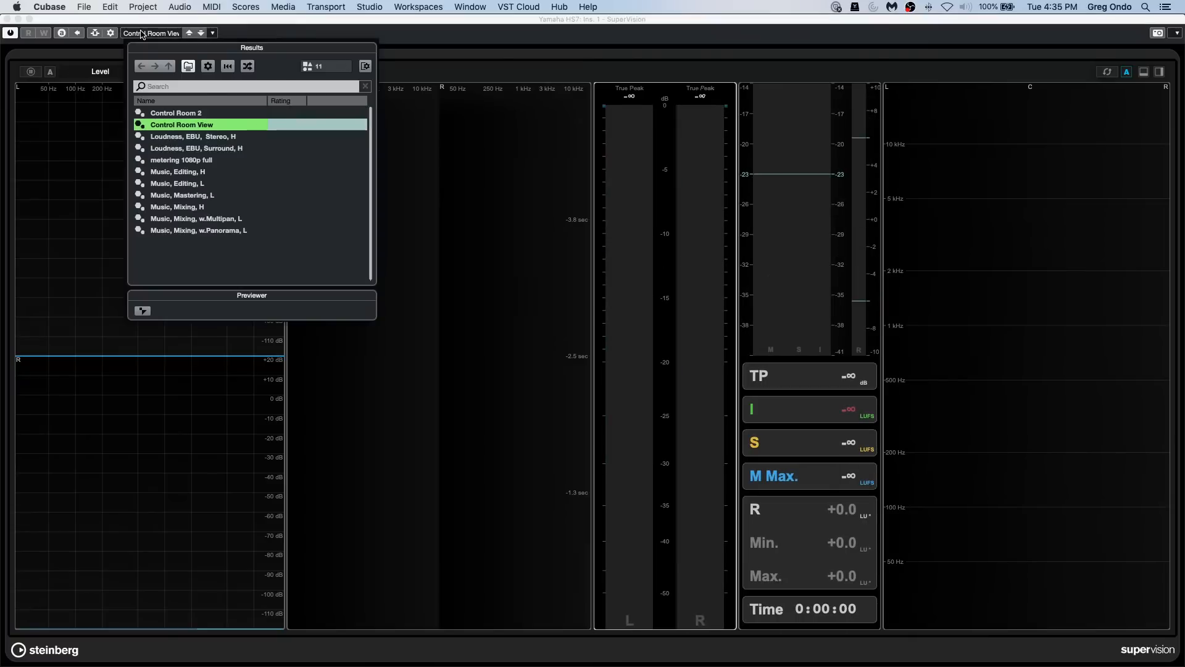
double_click(190, 125)
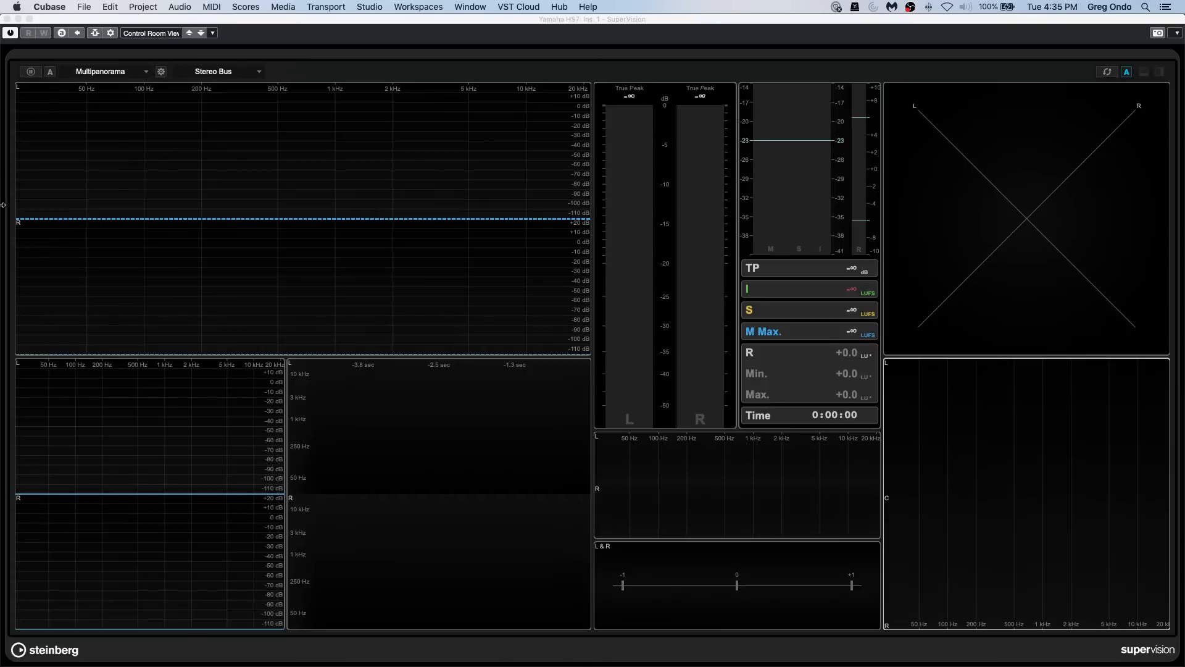
click(8, 19)
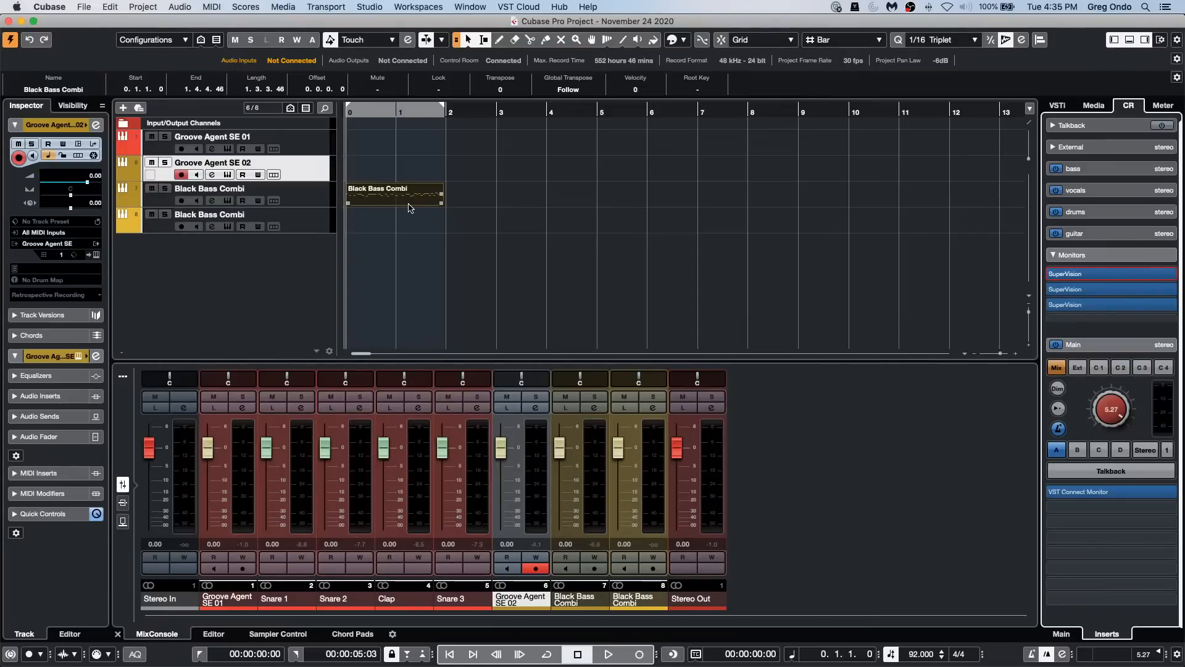
Step: Open the Black Bass Combi part in a separate Key Editor window
double_click(408, 208)
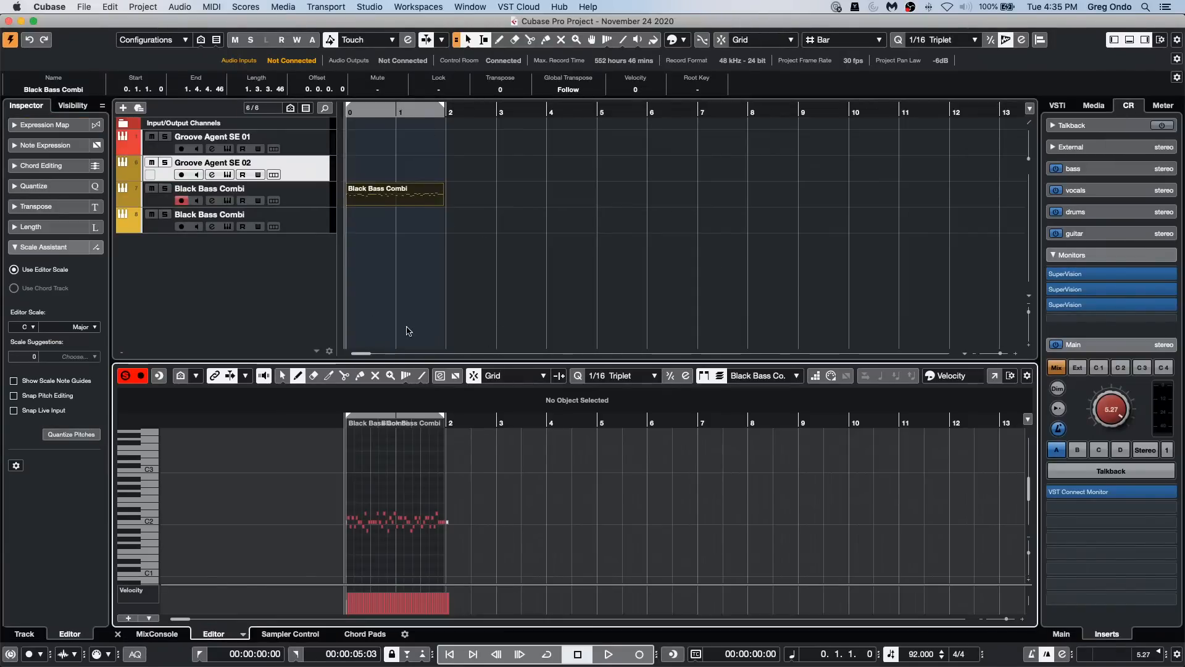
click(994, 375)
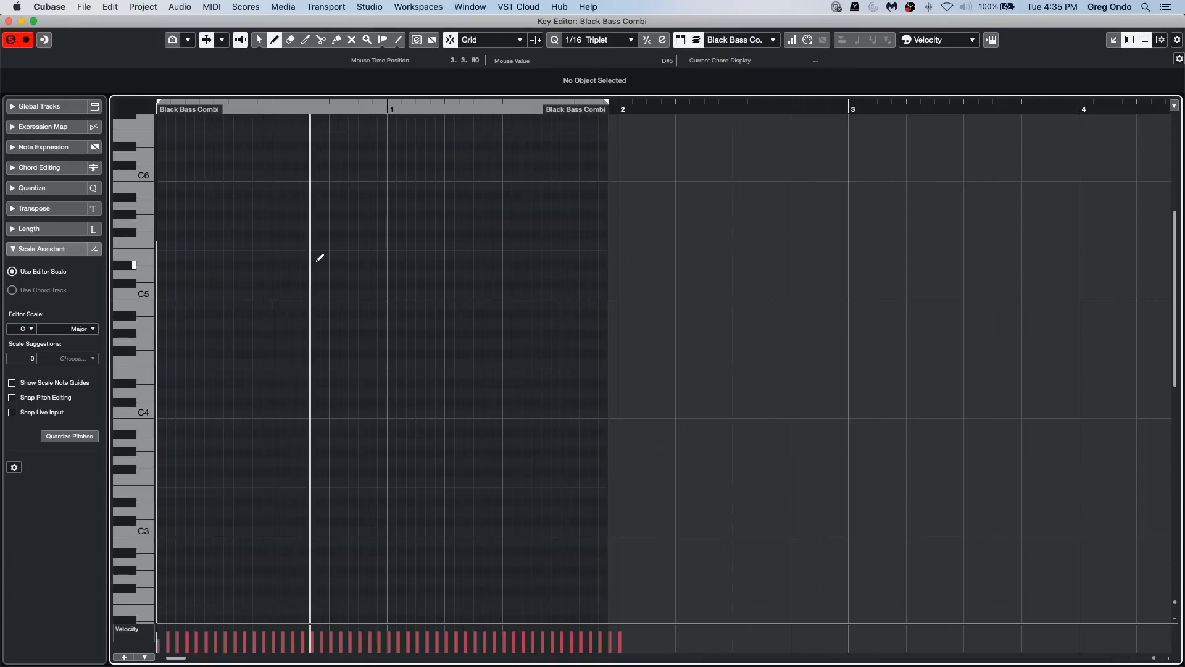
Step: Transpose all notes in the Black Bass Combi part down two octaves and deselect them
scroll(471, 257, down, 10)
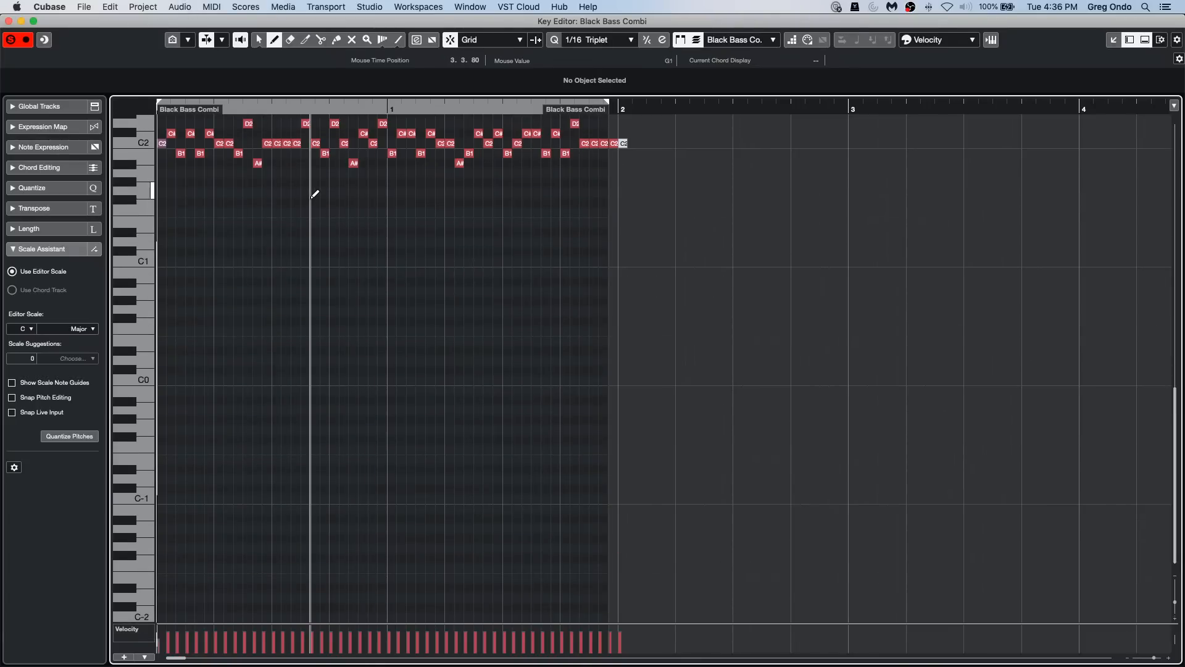
key(super+a)
key(shift+Down)
key(shift+Down)
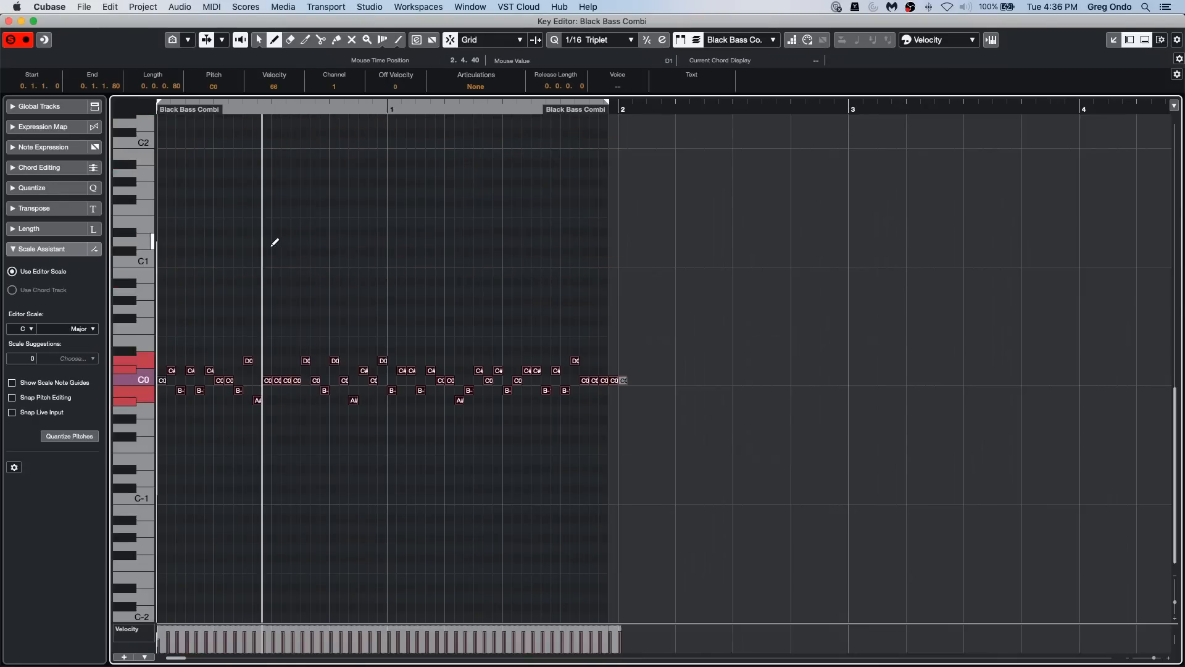
key(1)
click(240, 305)
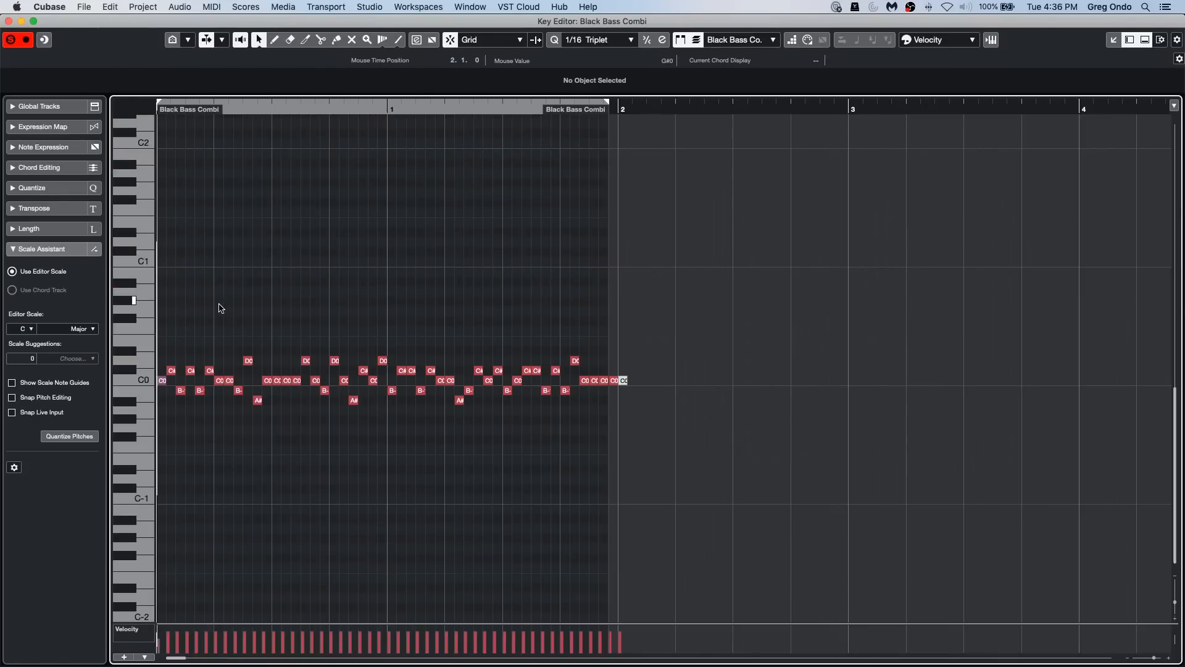
Step: Enlarge the transposed bass notes until their pitch names are readable, and close the Key Editor window
drag(190, 302, 608, 466)
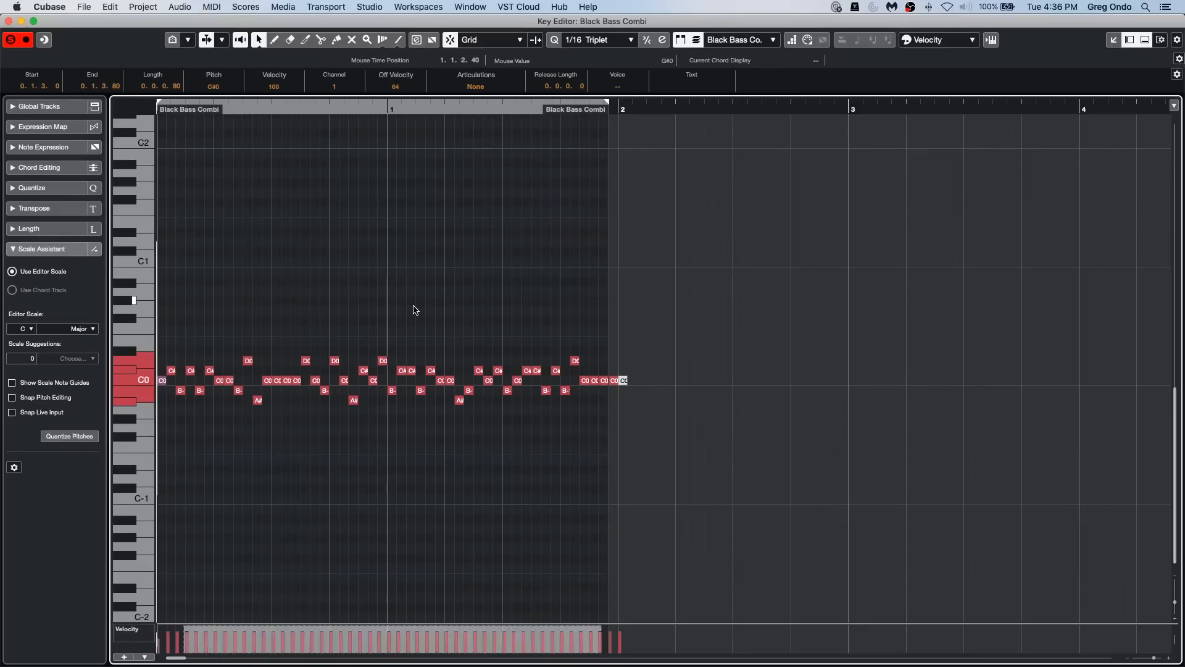
click(414, 310)
key(shift+g)
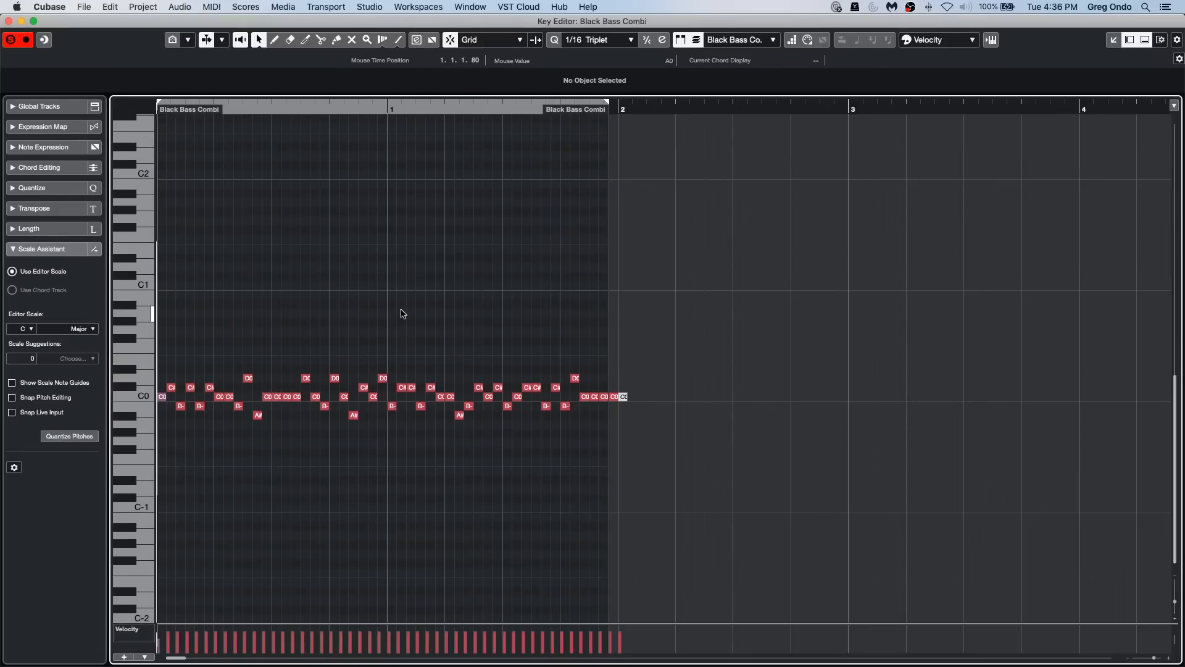
key(shift+h)
key(shift+h)
key(shift+h)
key(shift+h)
key(shift+h)
key(shift+h)
key(shift+h)
key(shift+h)
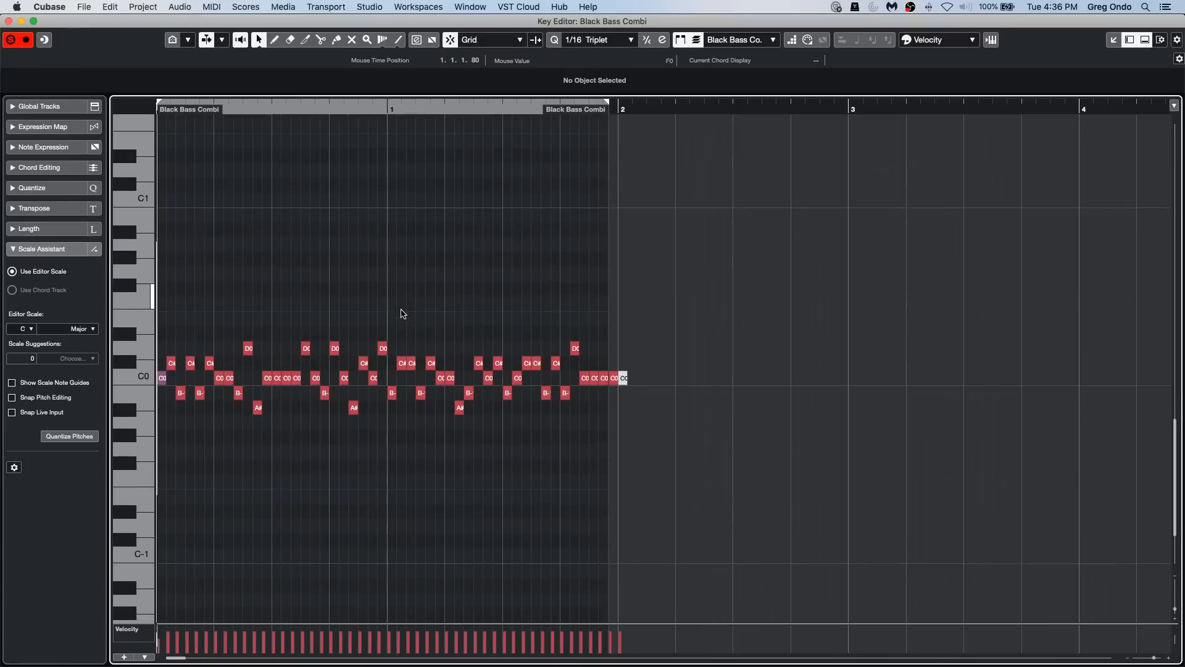
key(h)
key(h)
key(shift+h)
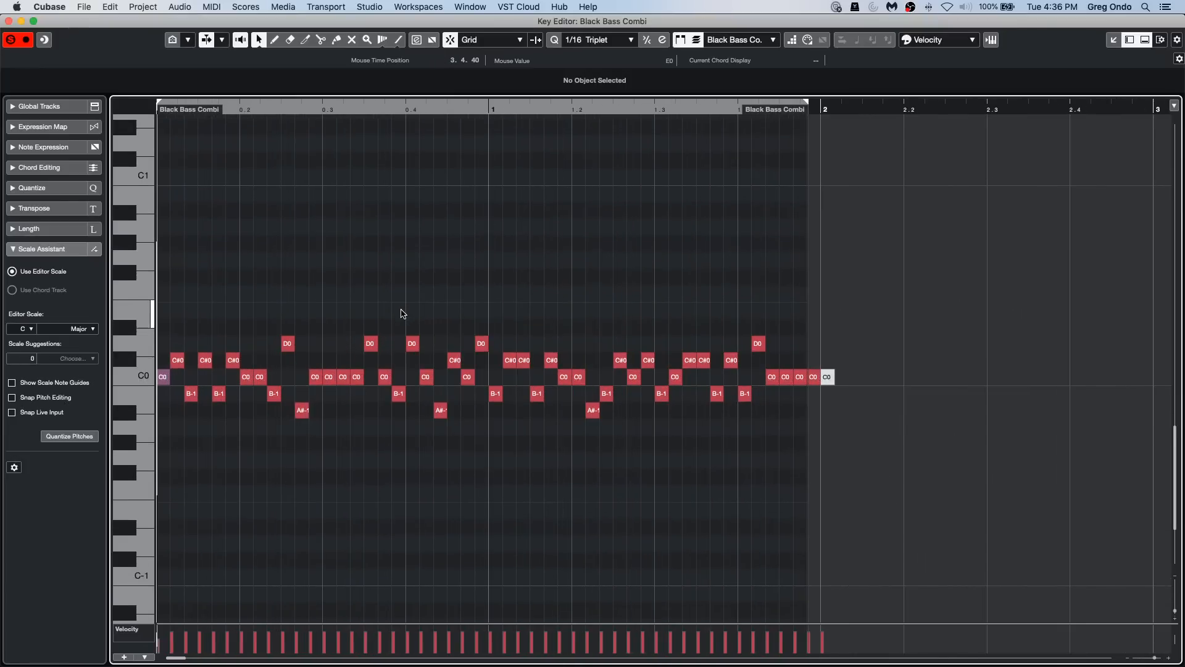
key(h)
key(shift+h)
key(h)
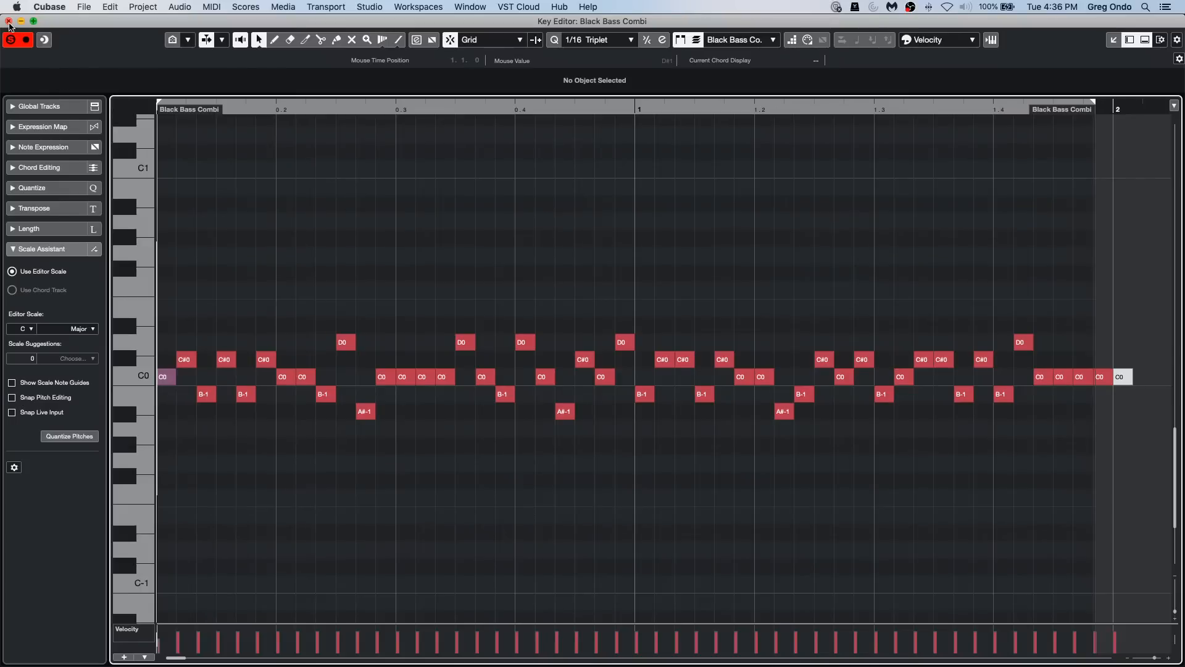
click(9, 21)
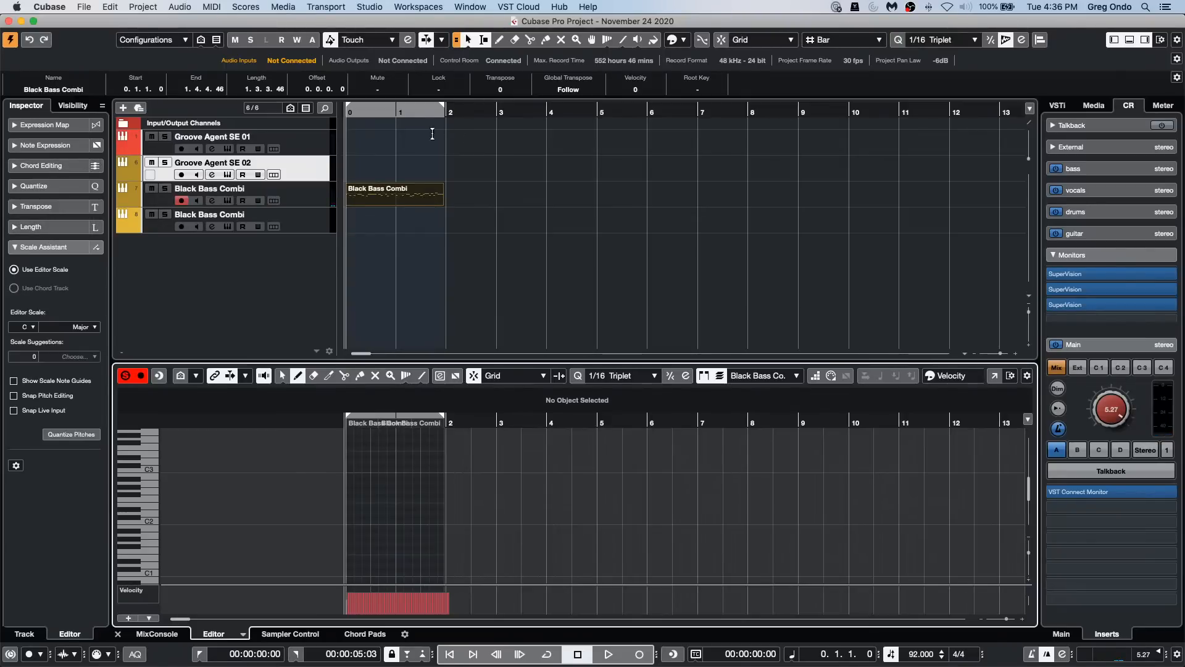
Step: Try to access the Project Logical Editor from the separate Key Editor with all Black Bass Combi notes selected
click(375, 202)
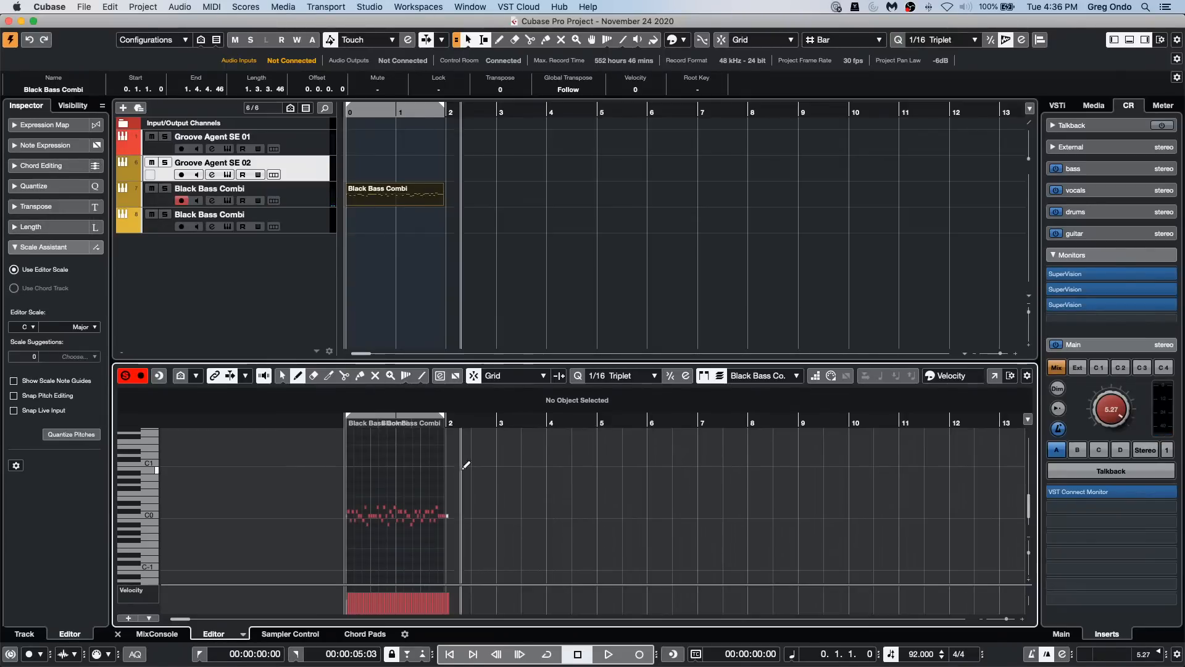
click(994, 374)
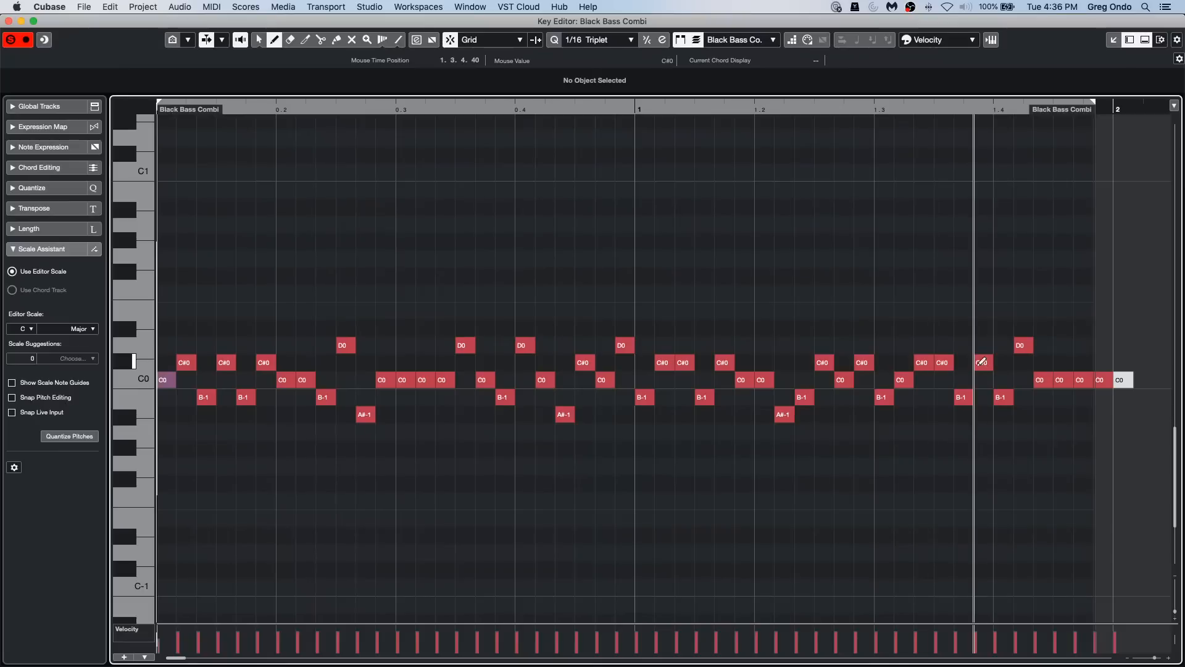
click(150, 6)
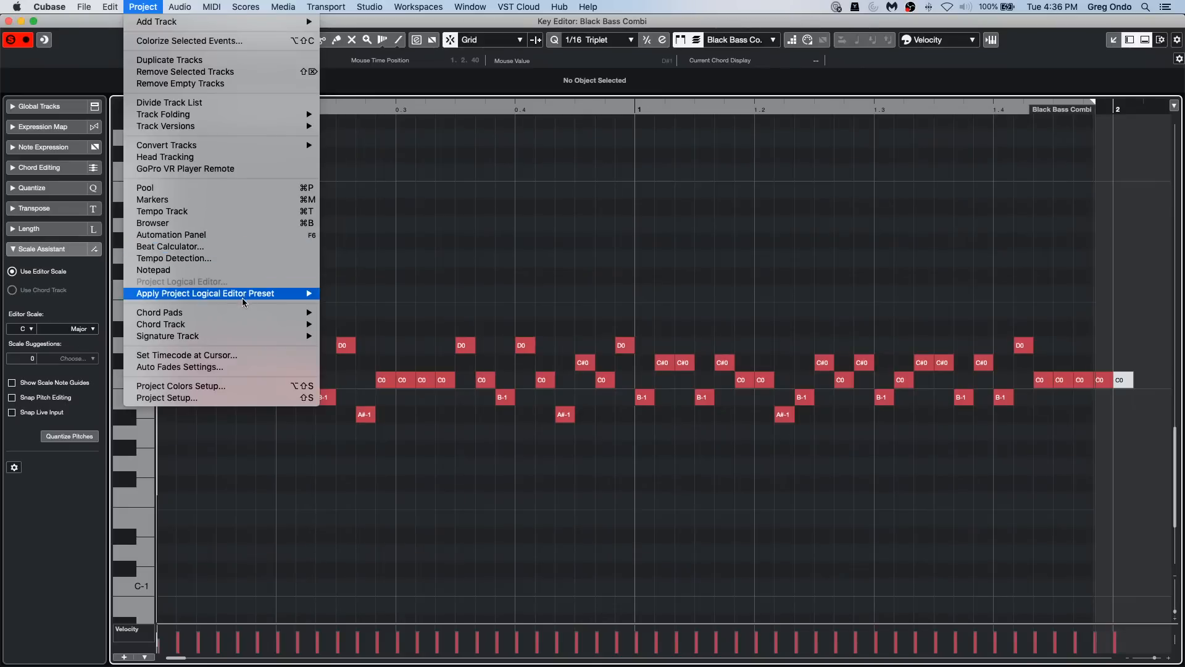
mouse_move(245, 294)
click(658, 308)
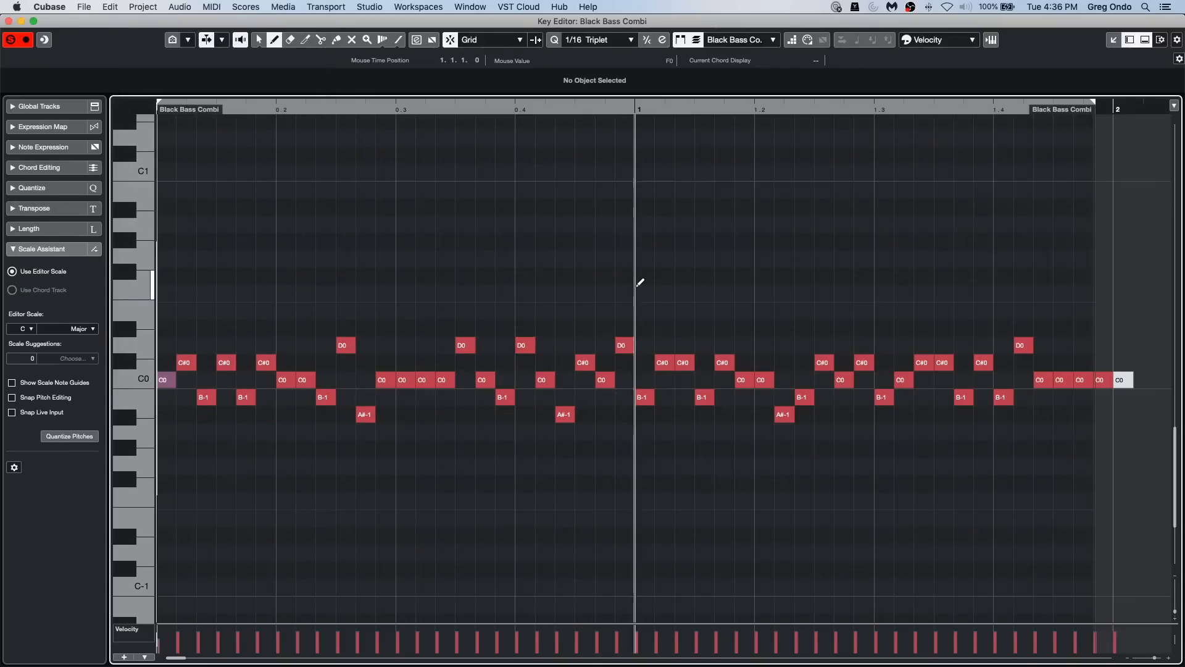
key(1)
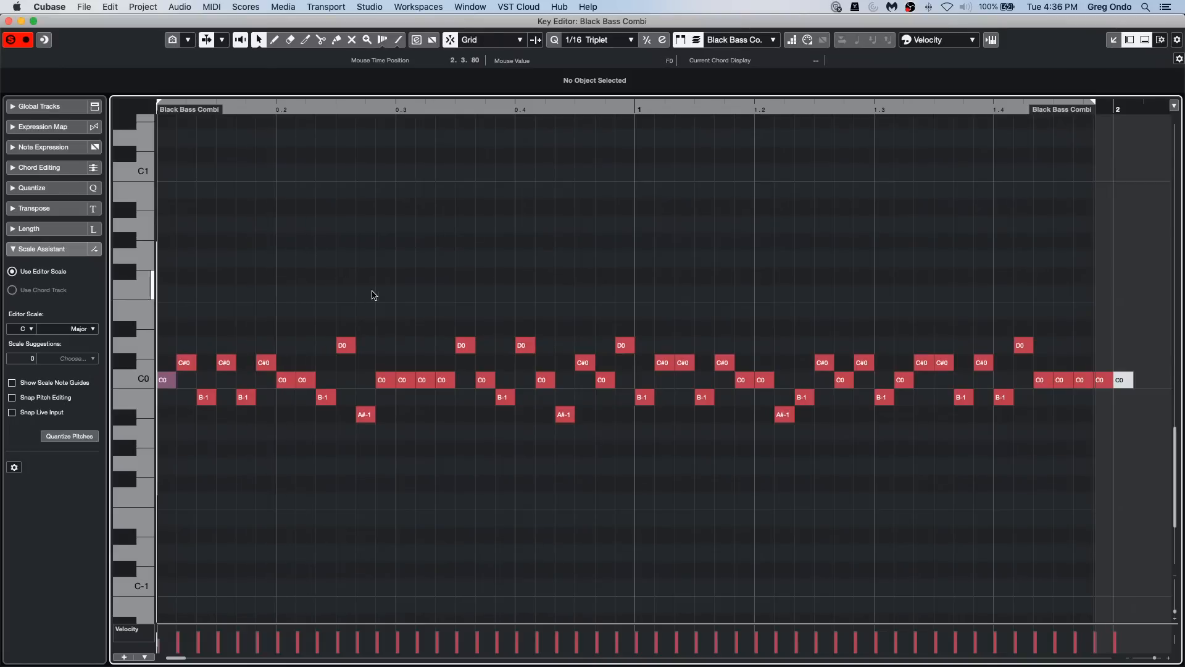
key(super+a)
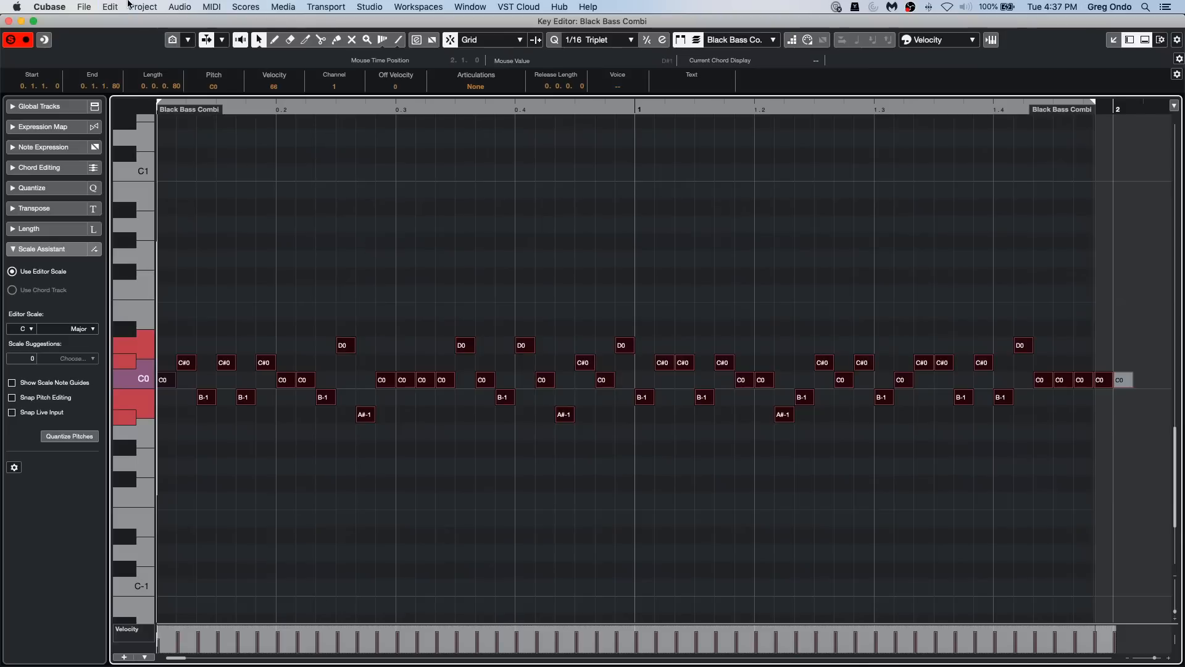
click(143, 7)
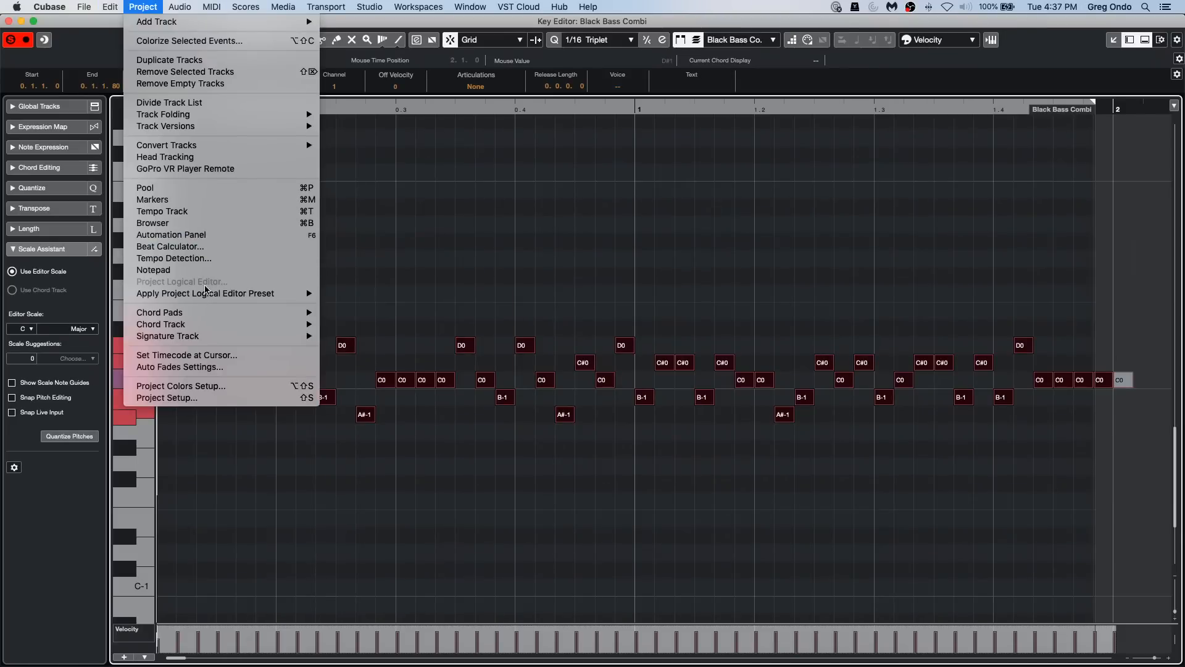
click(479, 265)
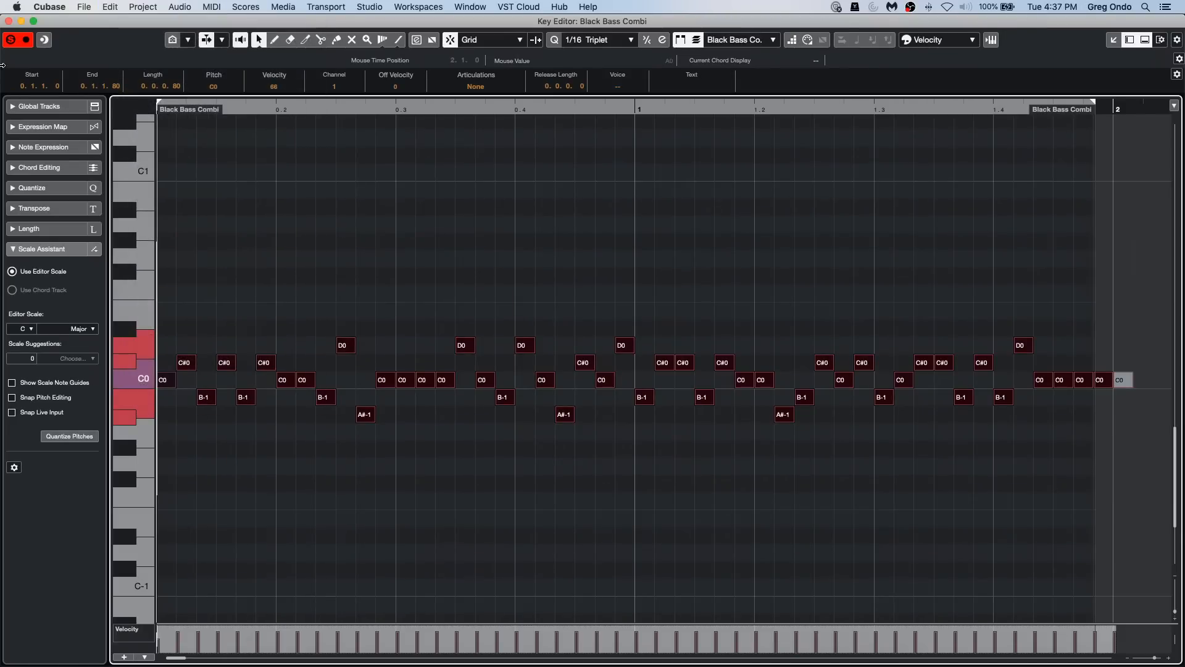
click(8, 22)
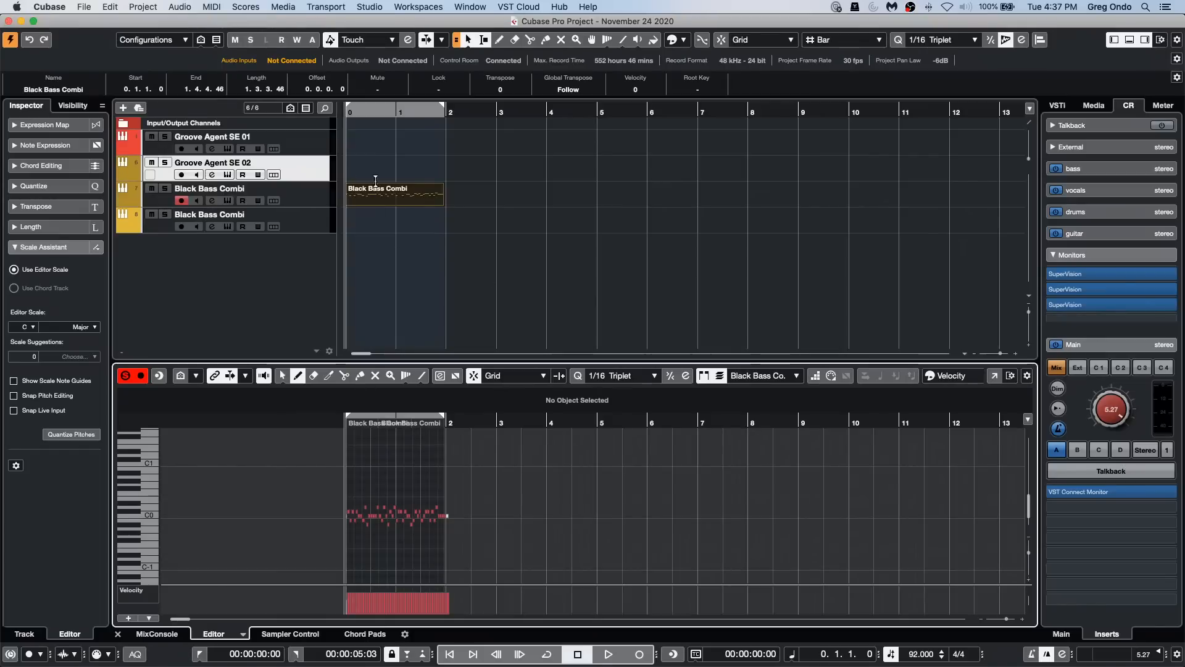
Step: Open the Project Logical Editor from the project window and set its filter to Media Type is Equal MIDI
click(153, 6)
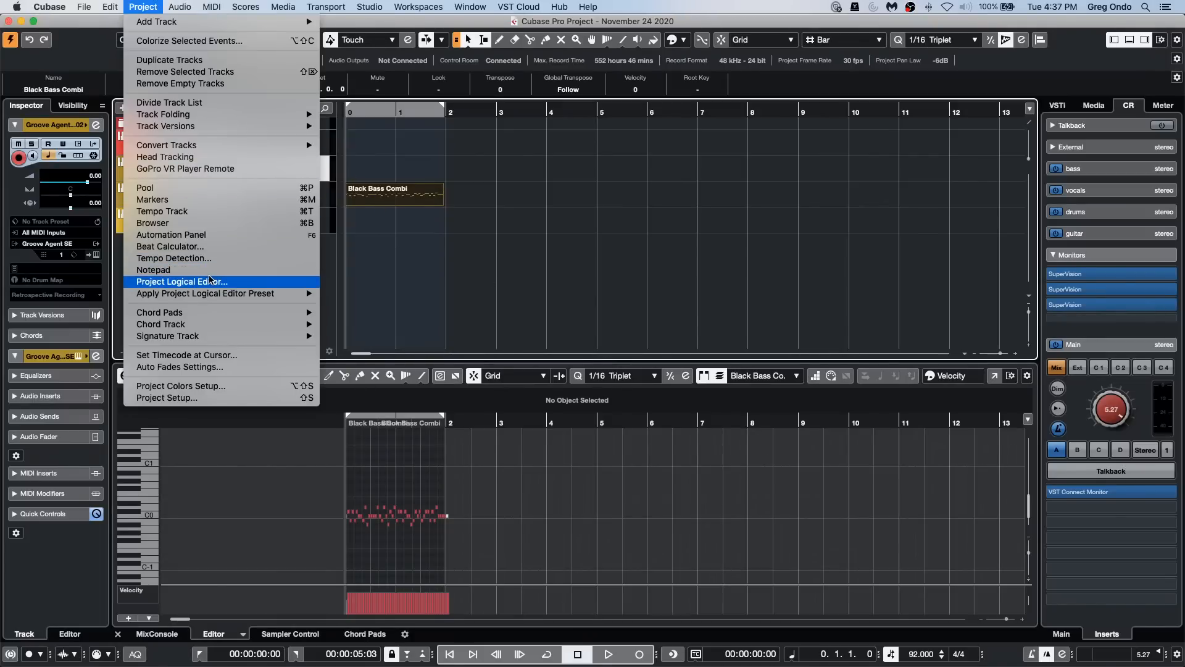
click(183, 282)
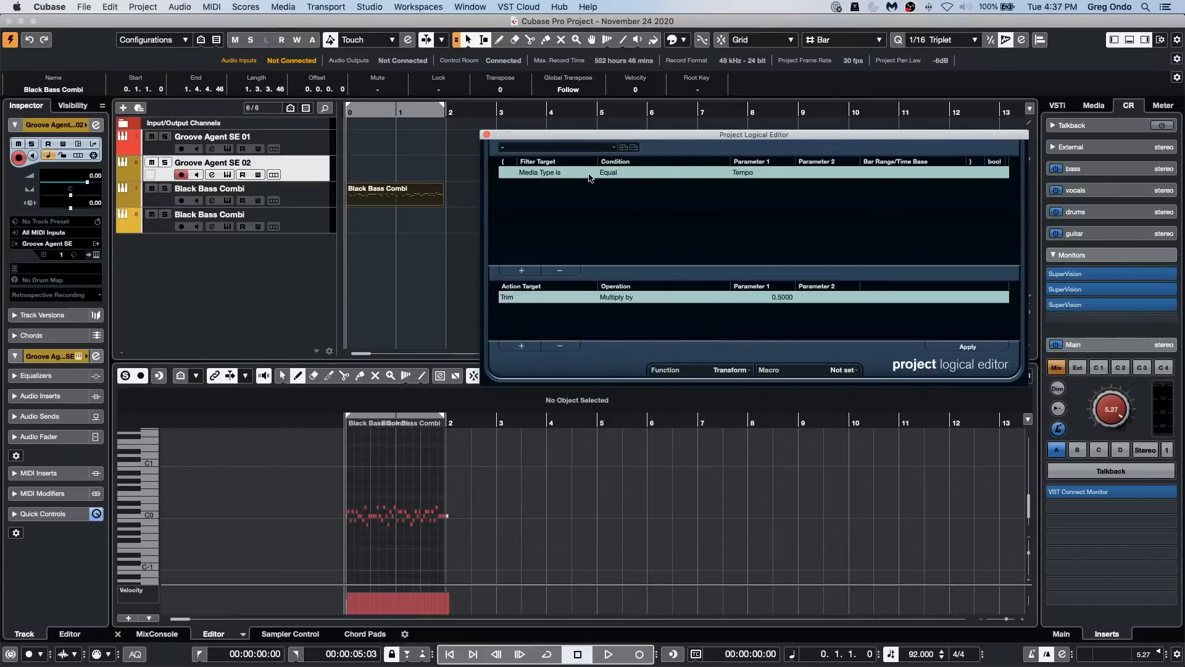
click(565, 171)
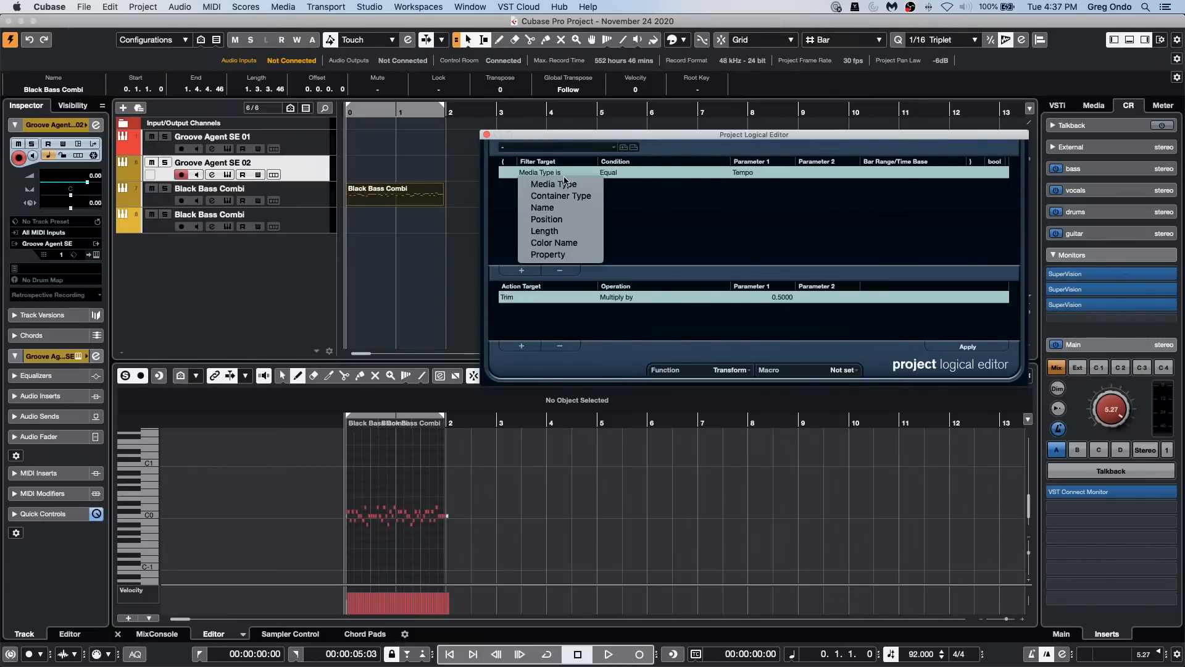
click(567, 183)
click(782, 176)
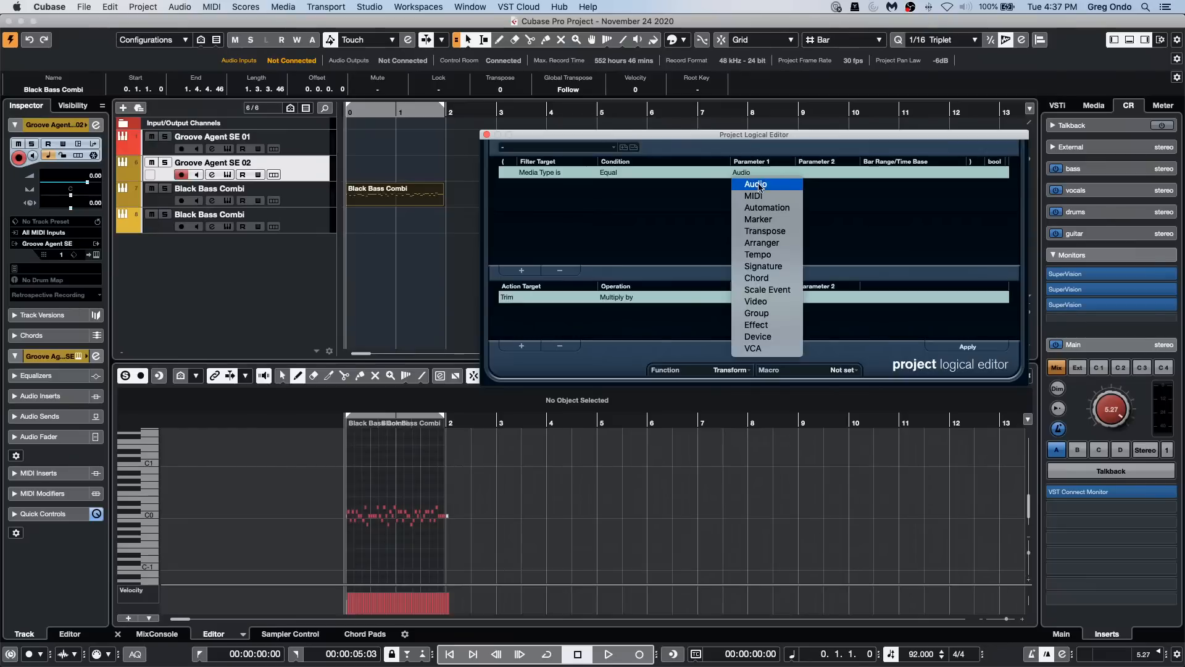
click(757, 193)
Step: Set the Project Logical Editor action to Position, Subtract, 0.0.1.0 PPQ
click(516, 297)
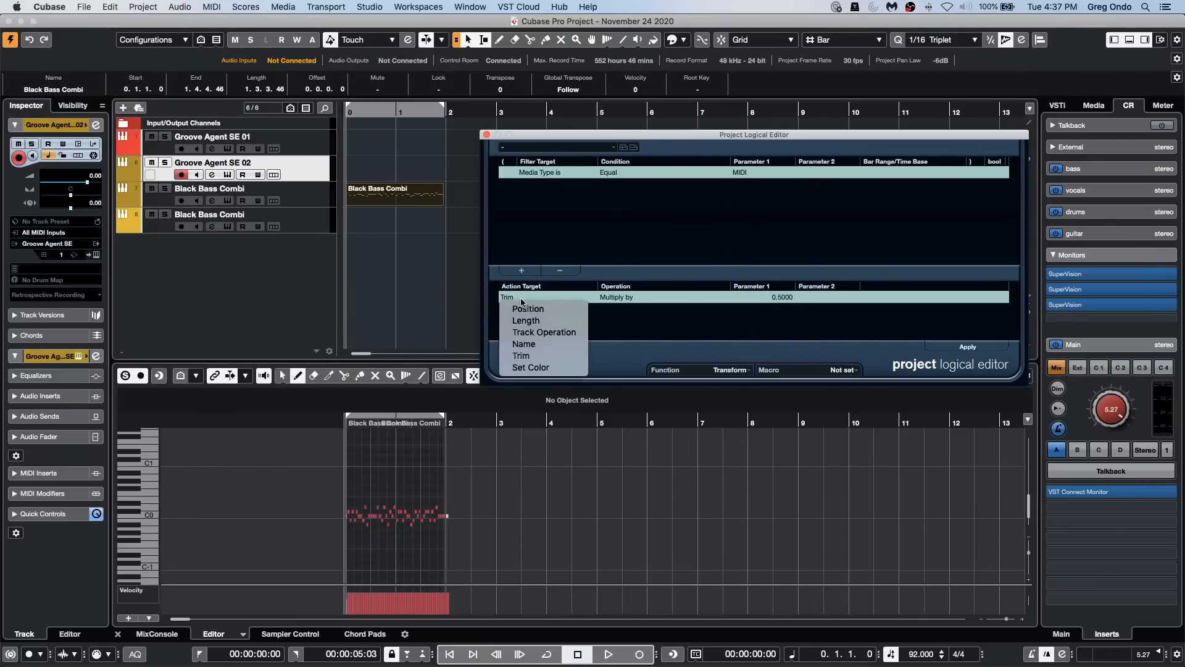
click(532, 309)
click(617, 298)
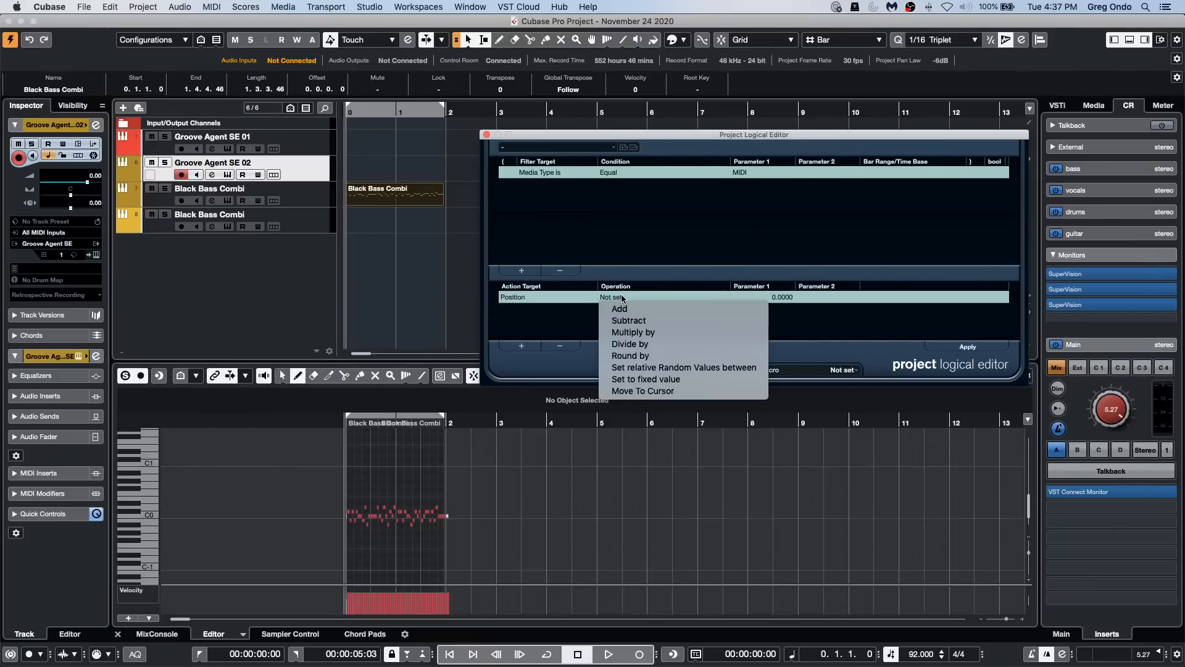
click(654, 320)
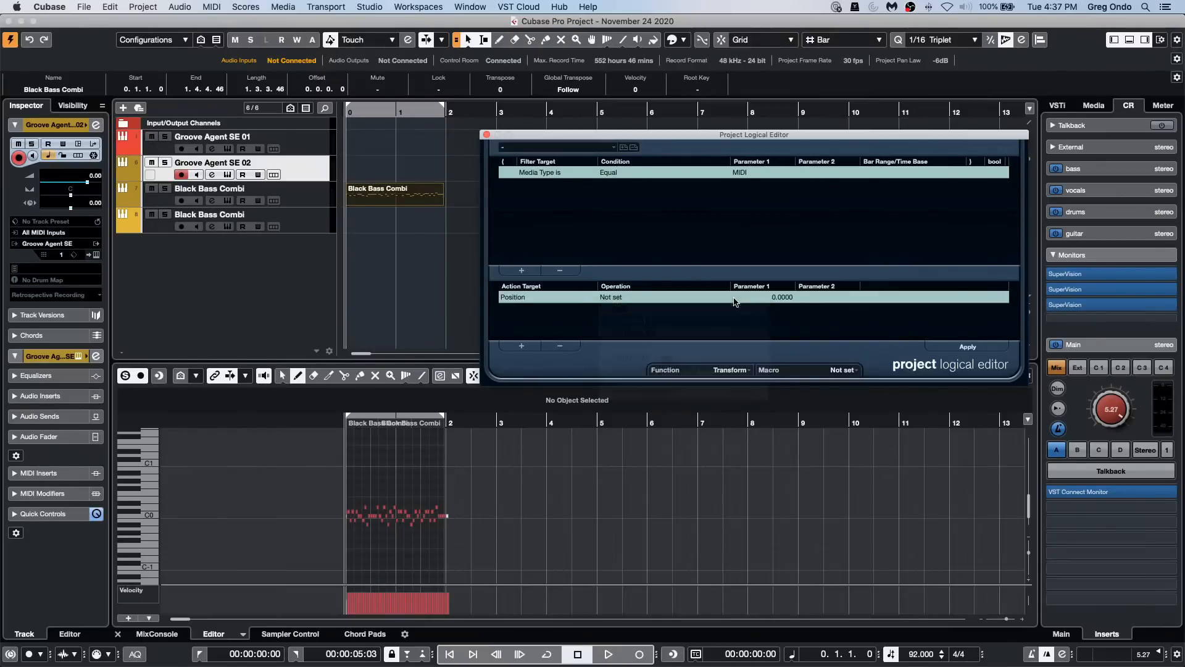
click(785, 302)
click(776, 298)
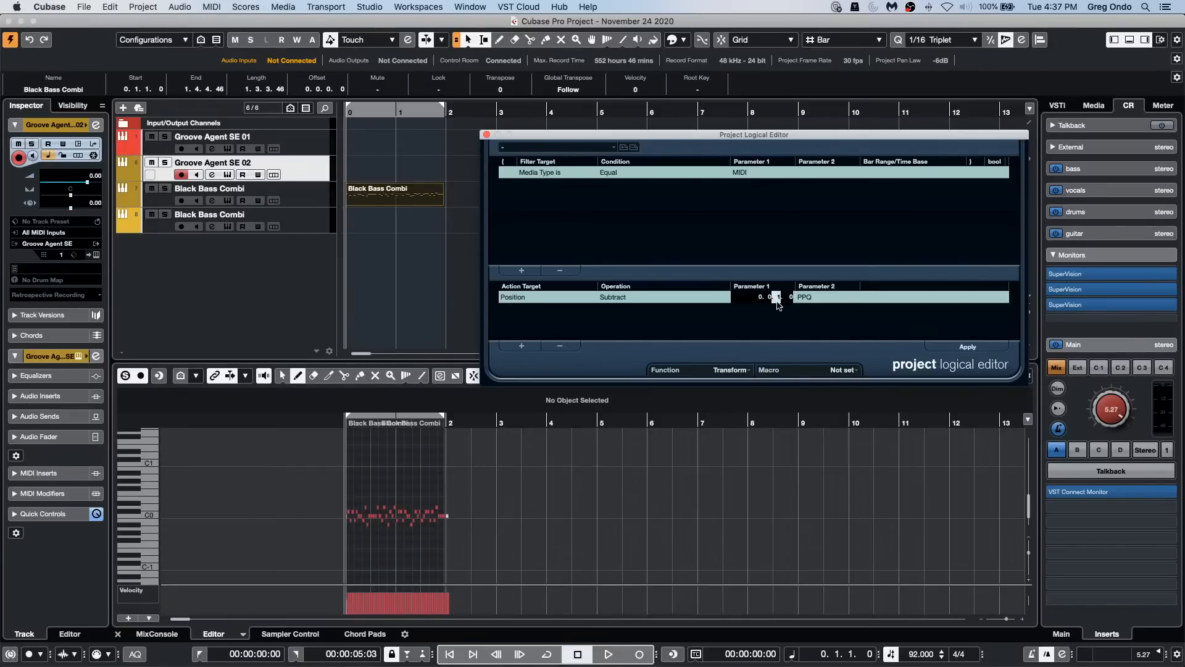
key(Return)
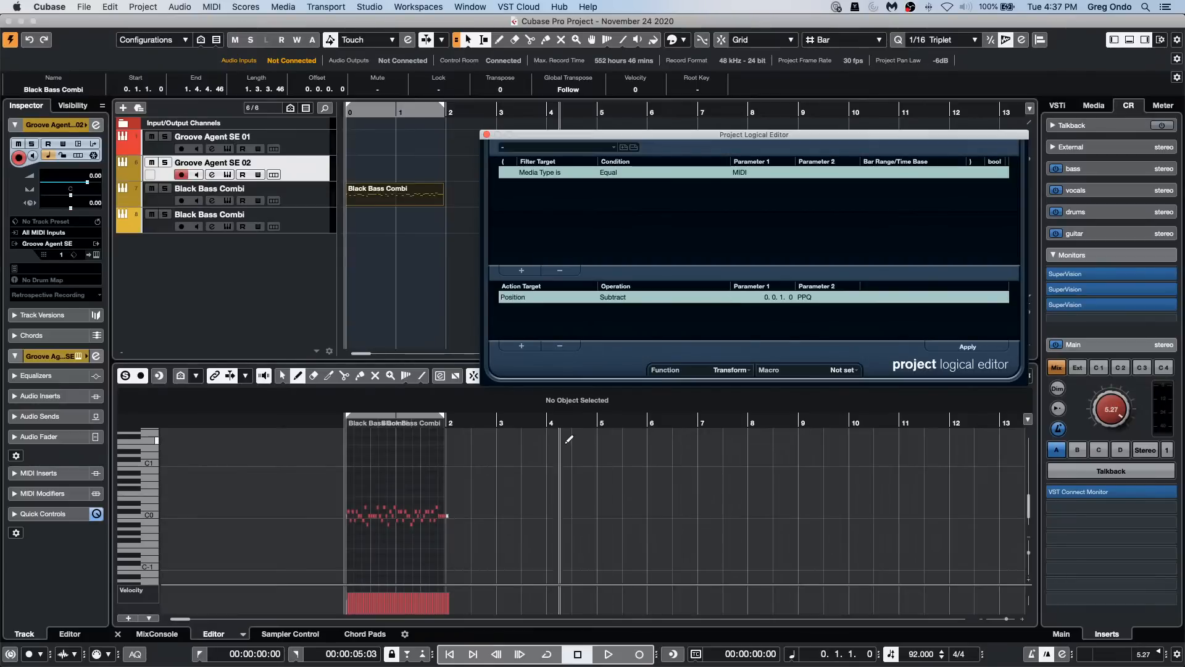
Step: Try to shift the bass notes earlier by repeatedly applying the Project Logical Editor's position subtraction
mouse_move(933, 138)
mouse_down()
mouse_move(748, 139)
mouse_move(934, 116)
mouse_up()
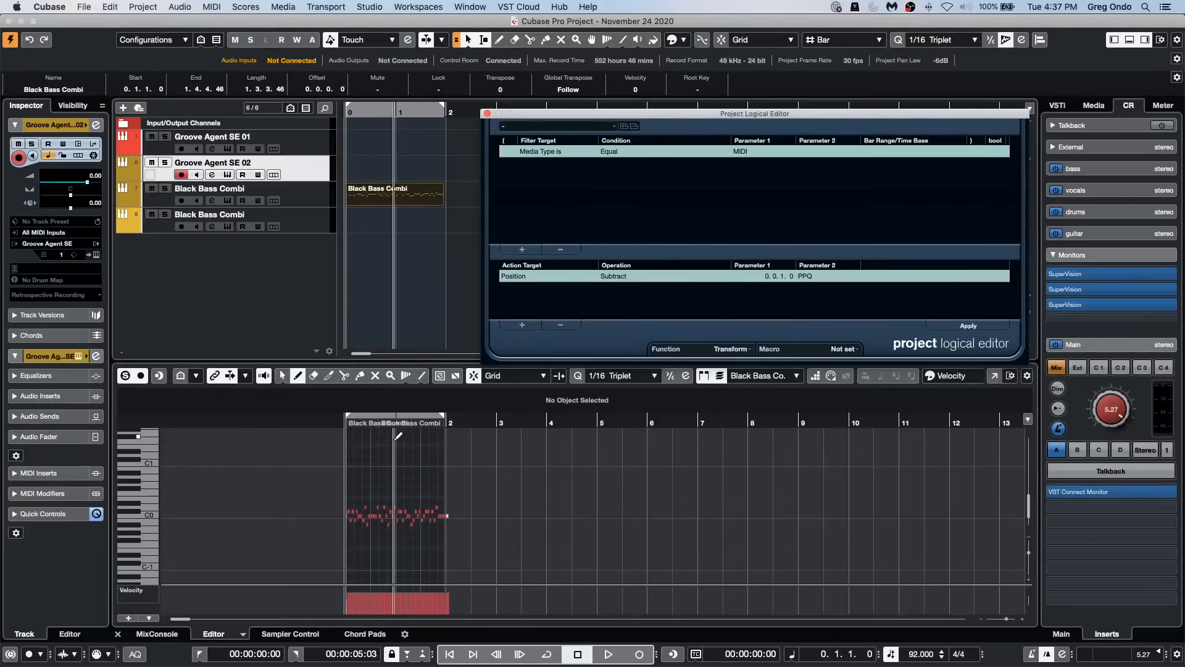
drag(457, 418, 307, 469)
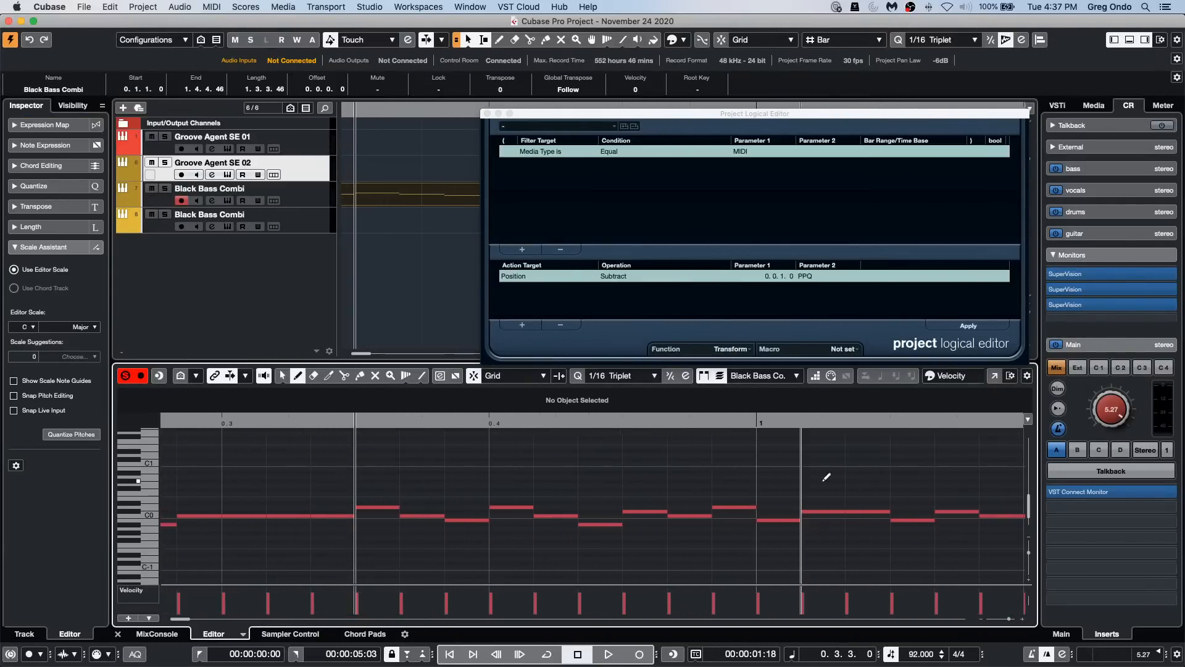
click(978, 330)
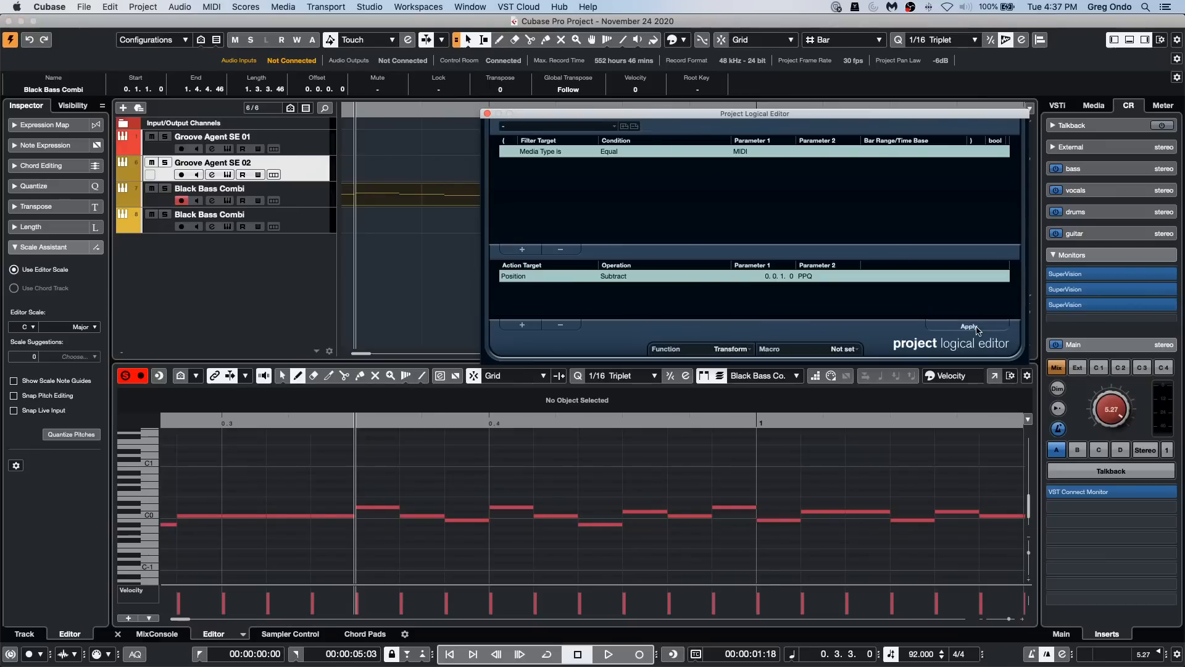
click(978, 327)
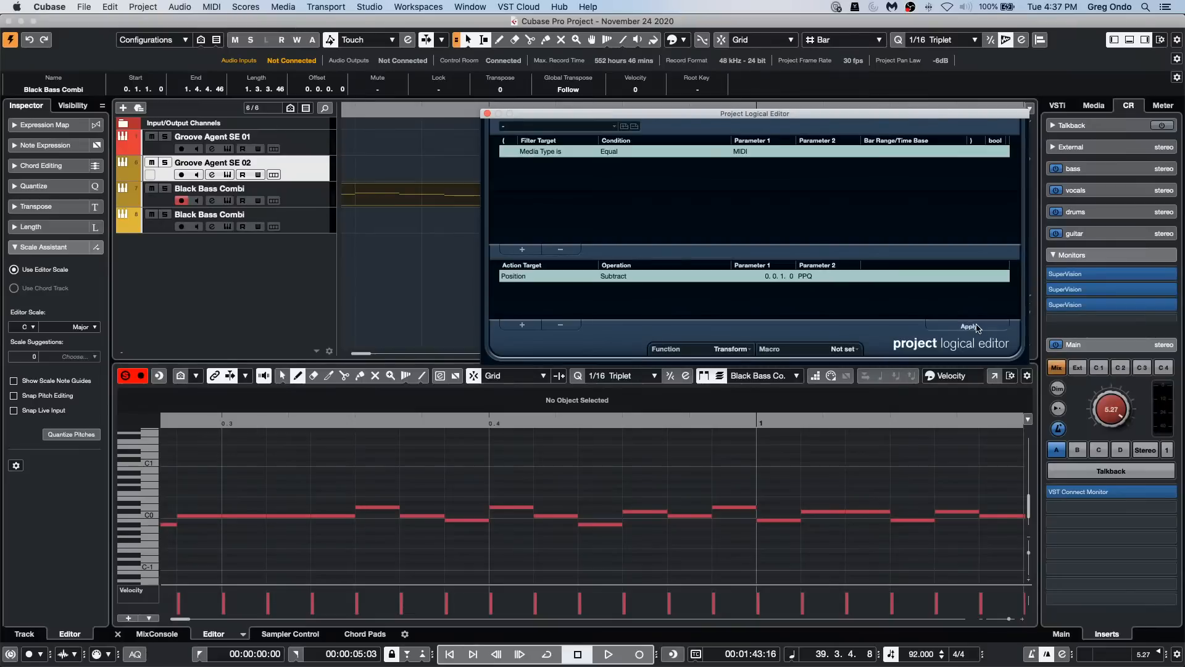
click(978, 328)
click(970, 327)
click(970, 328)
right_click(556, 462)
click(556, 465)
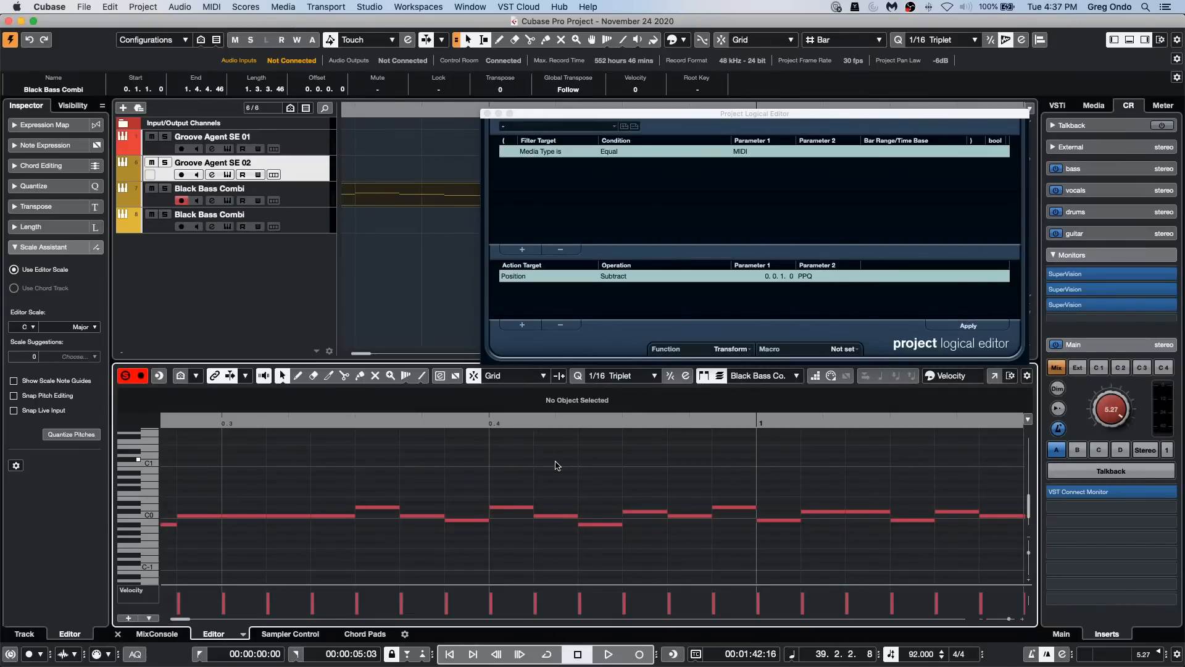
click(970, 326)
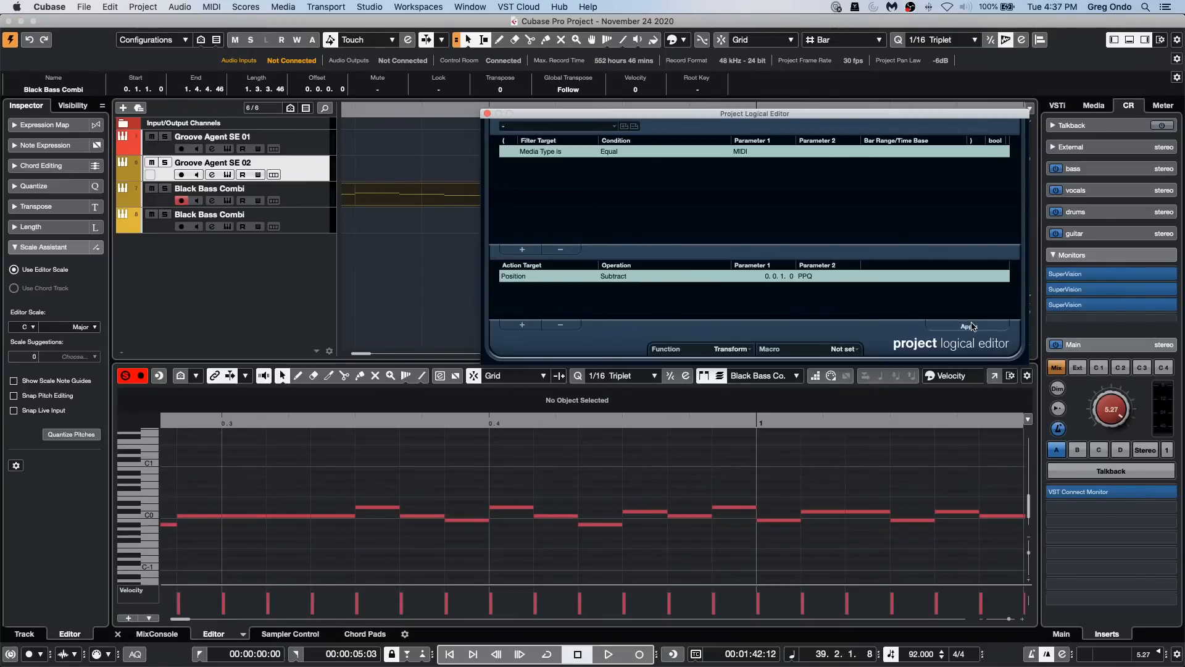
Step: Remove the MIDI media type condition from the Project Logical Editor's filter list
click(388, 108)
drag(388, 109, 398, 2)
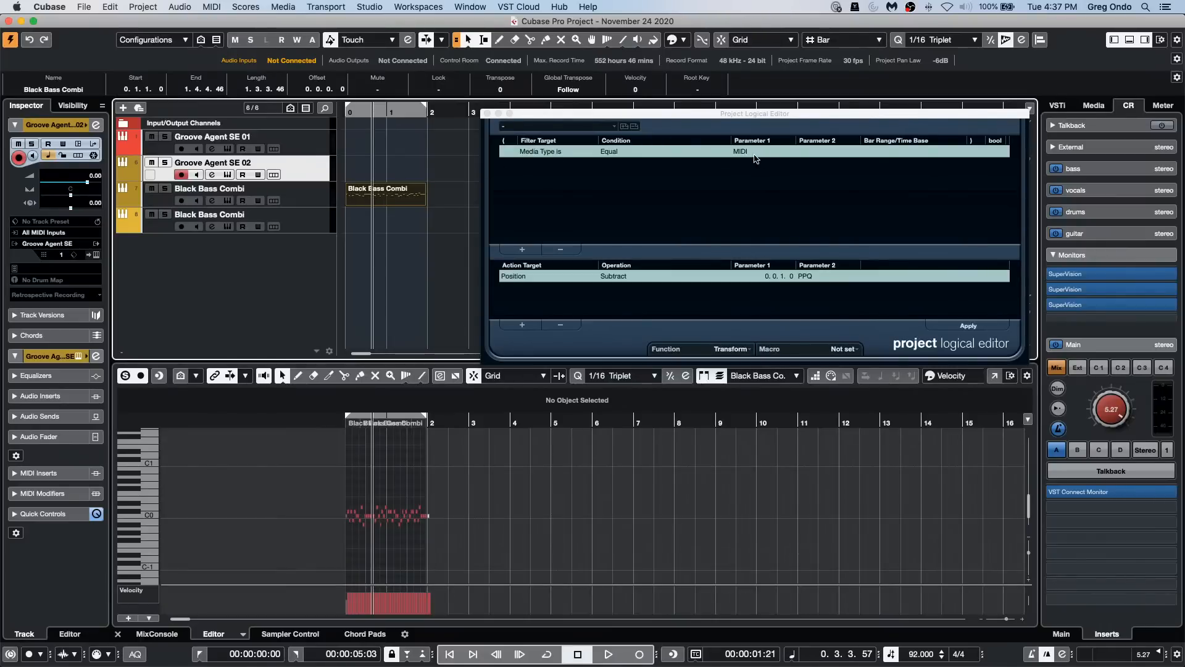
click(547, 152)
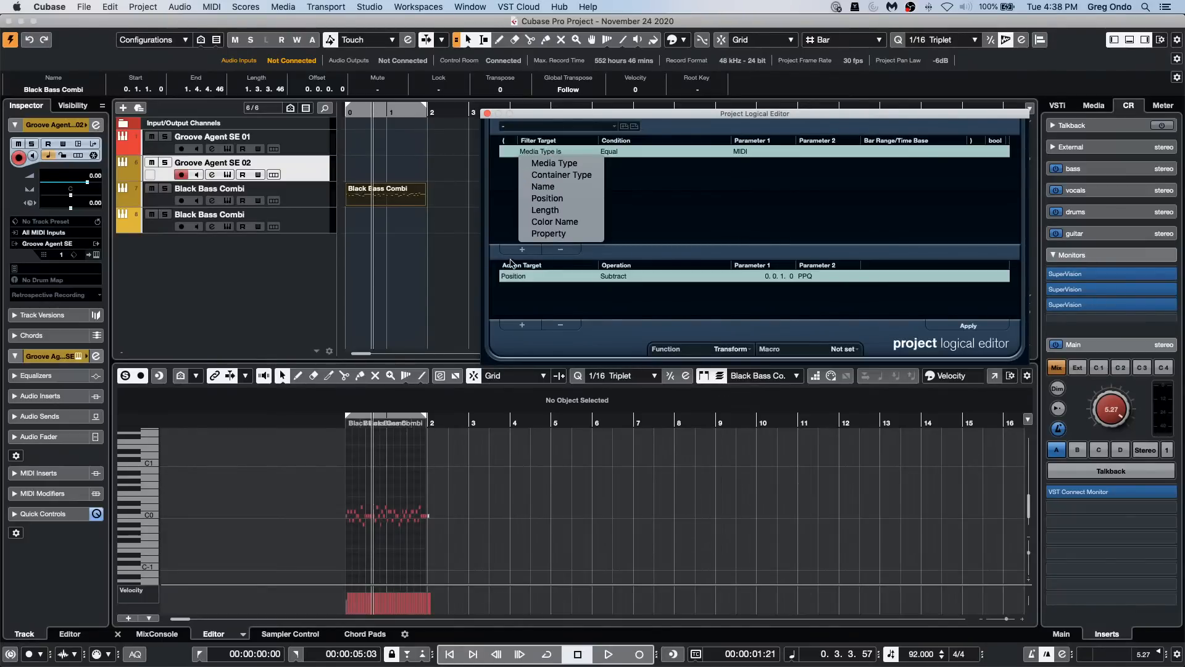
click(556, 249)
click(560, 250)
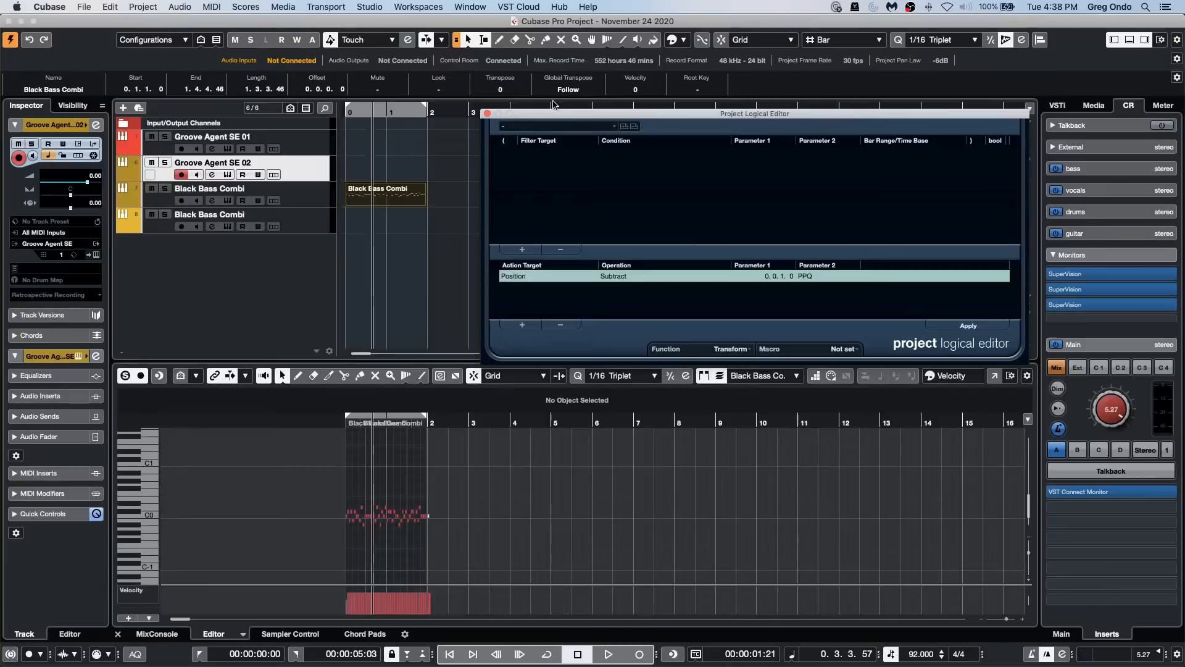
Step: Add a filter condition to the Project Logical Editor: Container Type is Equal Track
click(522, 250)
click(585, 152)
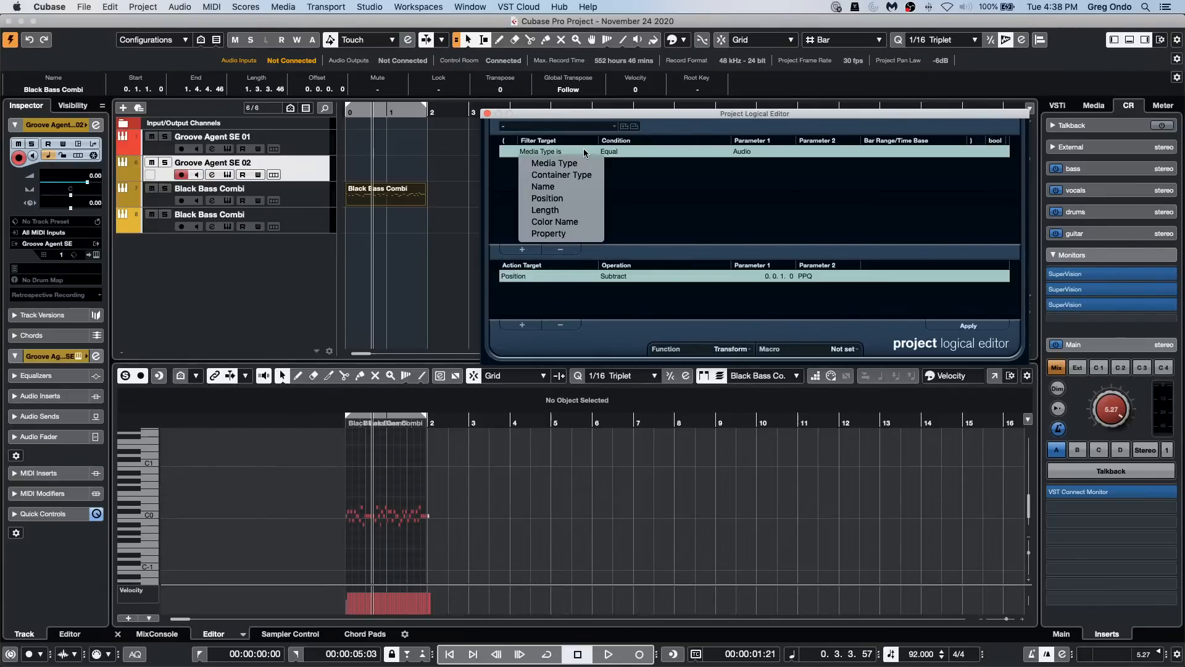
click(561, 174)
click(752, 152)
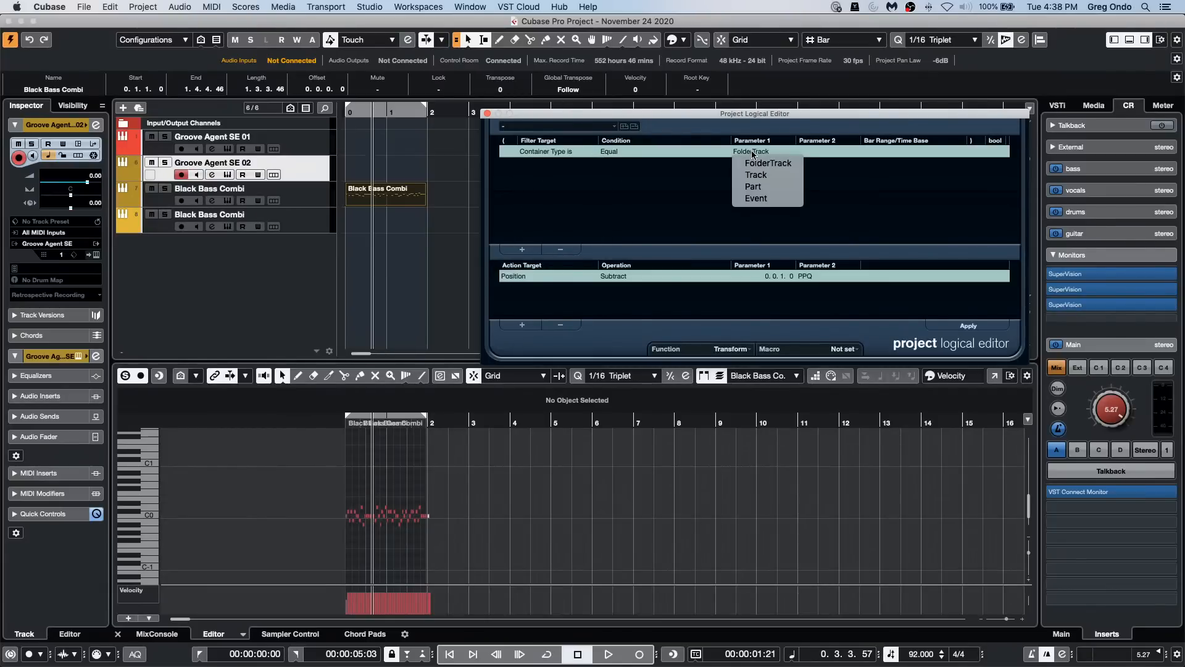
click(756, 175)
Step: Add a second filter condition, Media Type is Equal MIDI, and try applying the position subtraction to the bass part
click(521, 250)
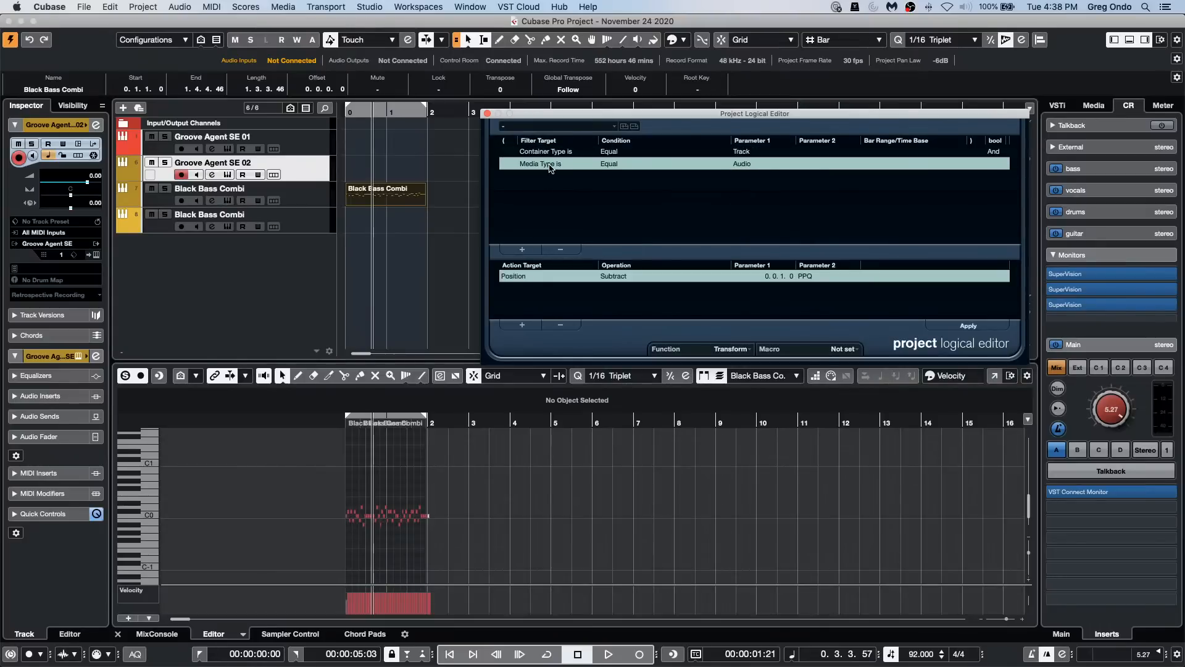
click(551, 166)
click(552, 170)
click(739, 162)
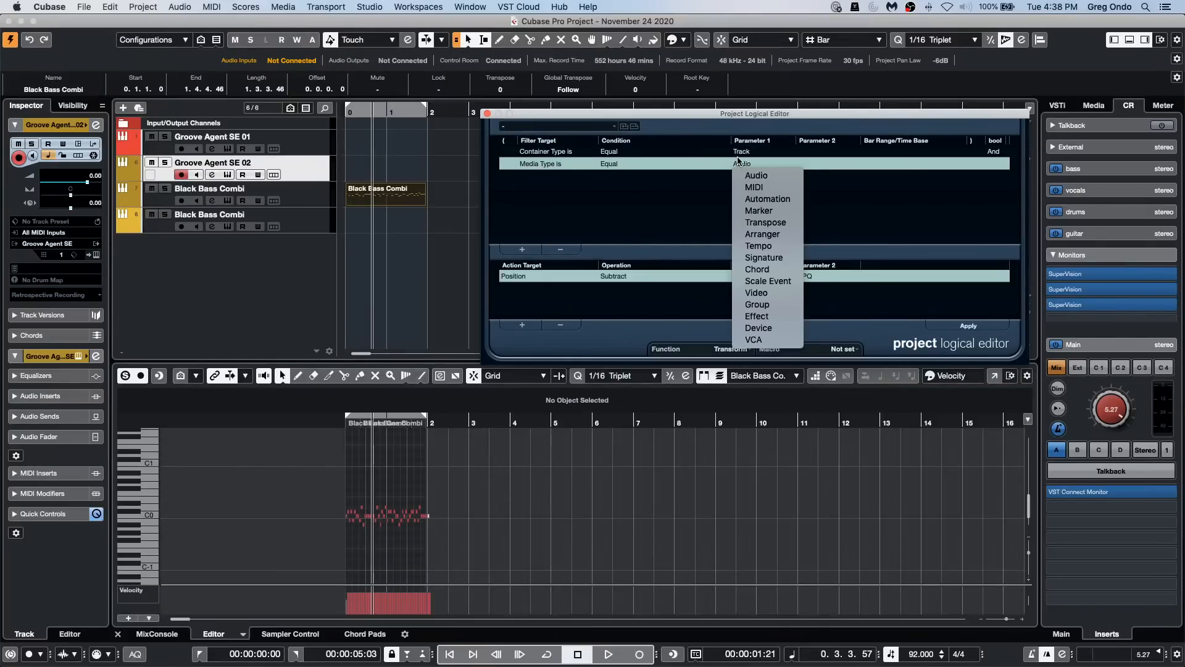
click(758, 188)
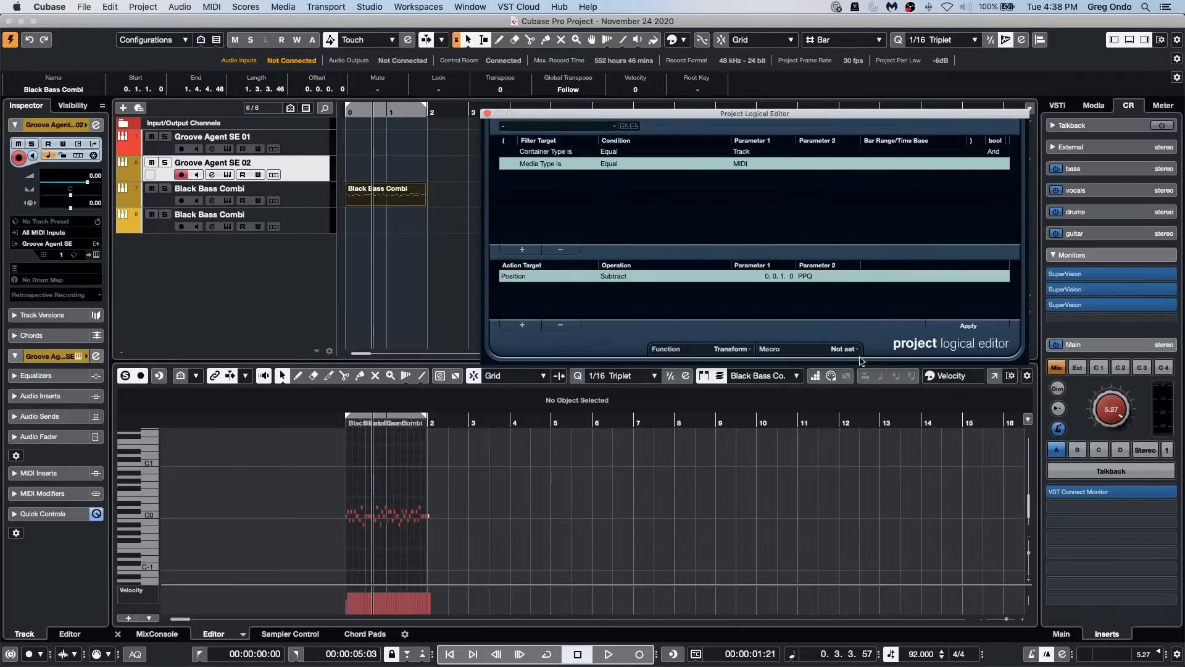
click(969, 326)
click(395, 205)
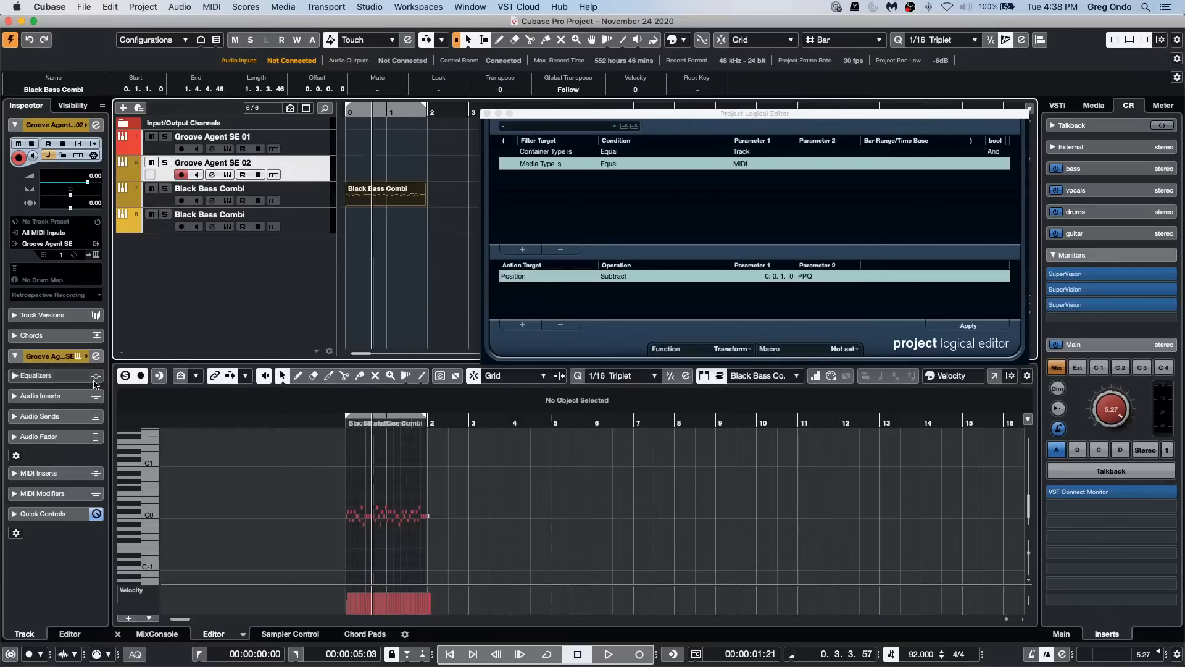
Step: Load the MIDI Echo effect into the first MIDI insert slot of the Groove Agent SE 02 track
click(60, 473)
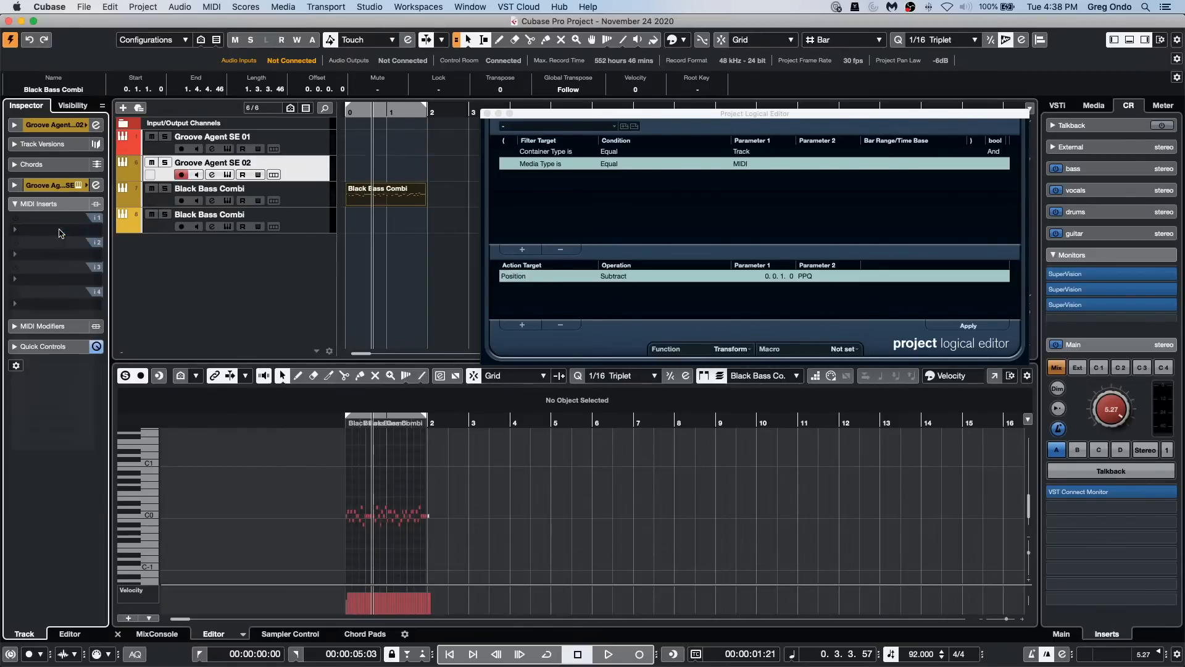
click(52, 226)
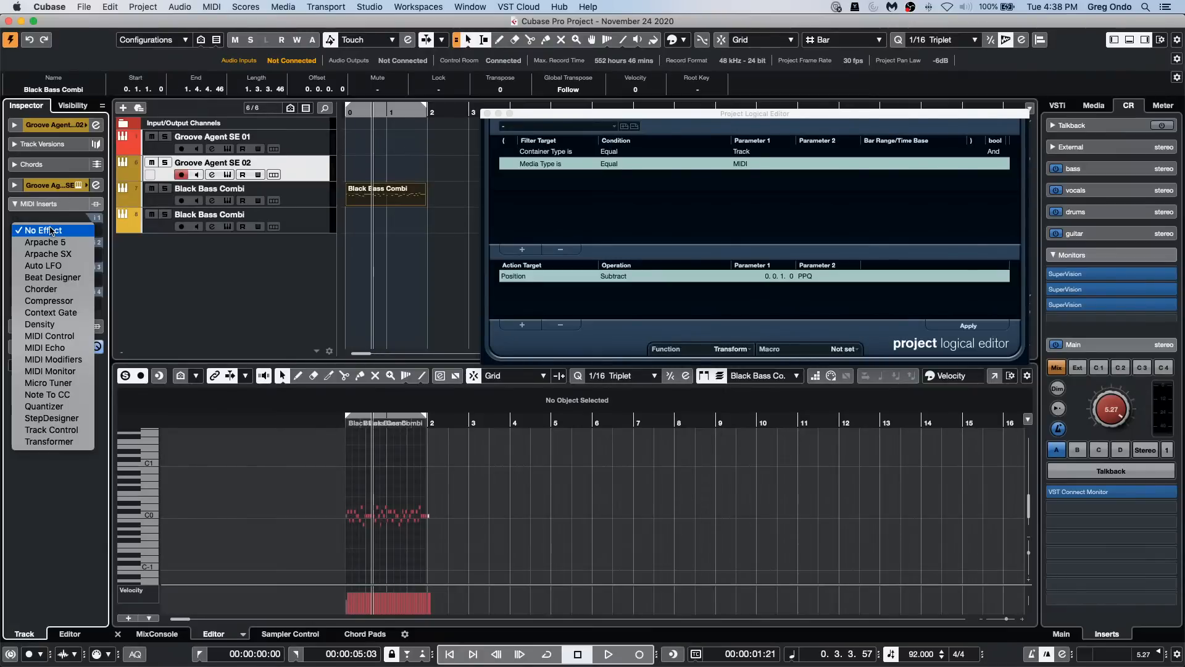
click(73, 350)
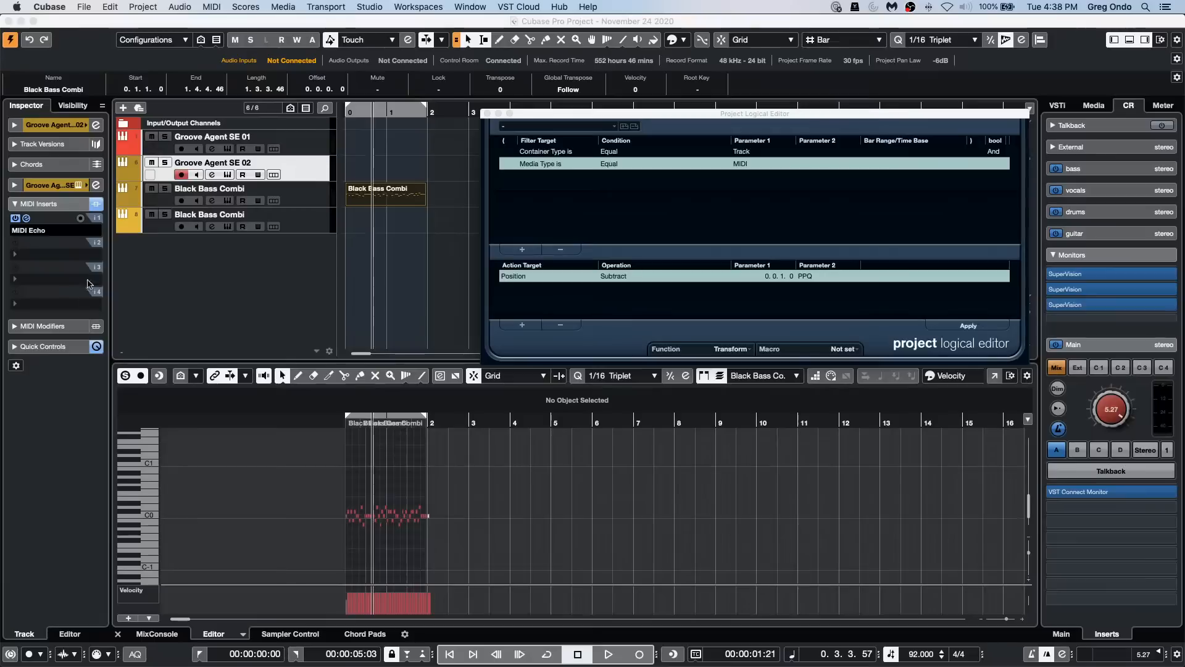
Step: Close the Project Logical Editor and review the MIDI Echo insert's delay, repeat and offset settings in its own window
click(26, 218)
click(28, 218)
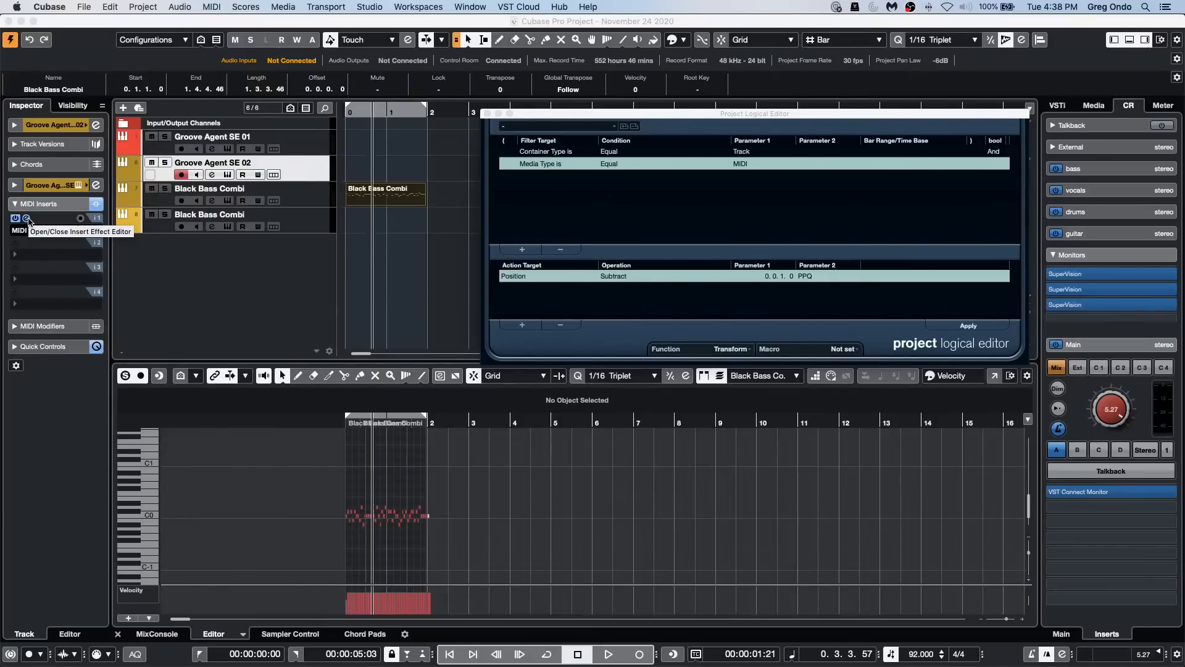
click(487, 114)
click(27, 219)
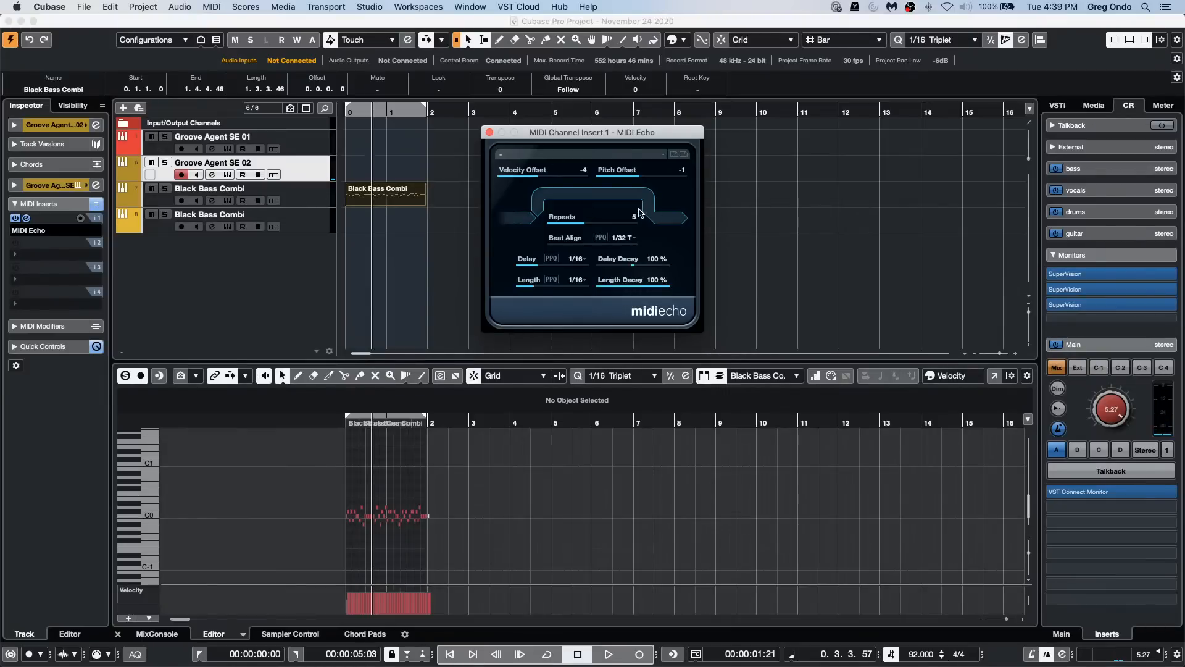
click(489, 132)
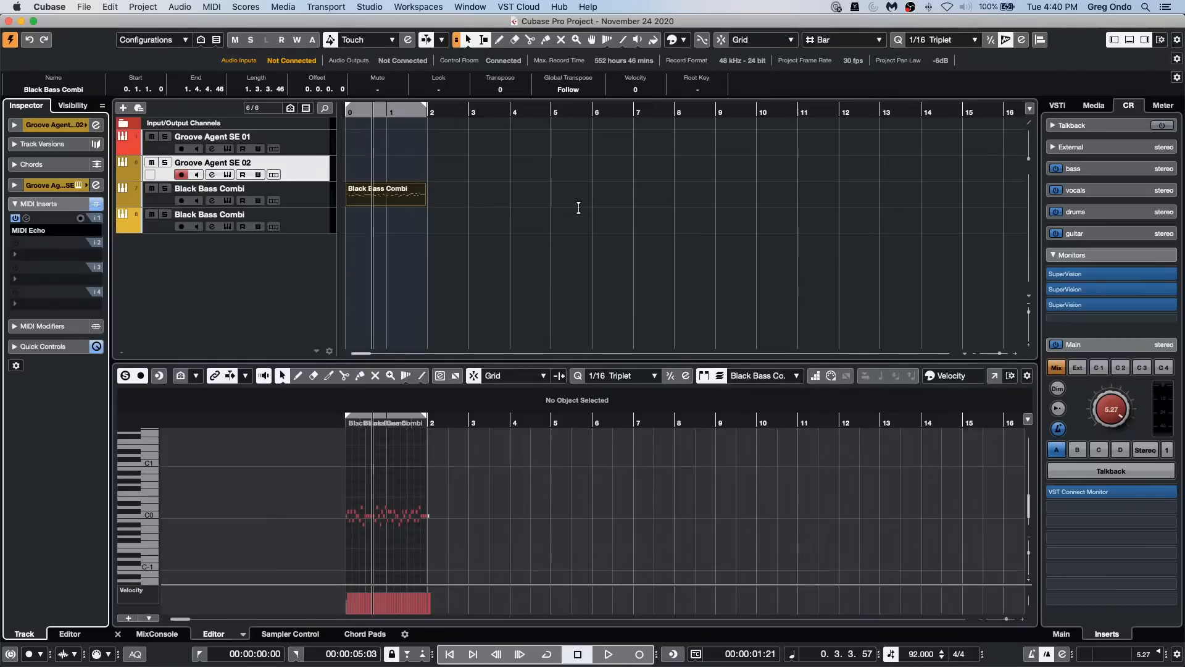
Step: Set the locator range to bars 6 through 8 and unlock the punch points from the locators
click(592, 115)
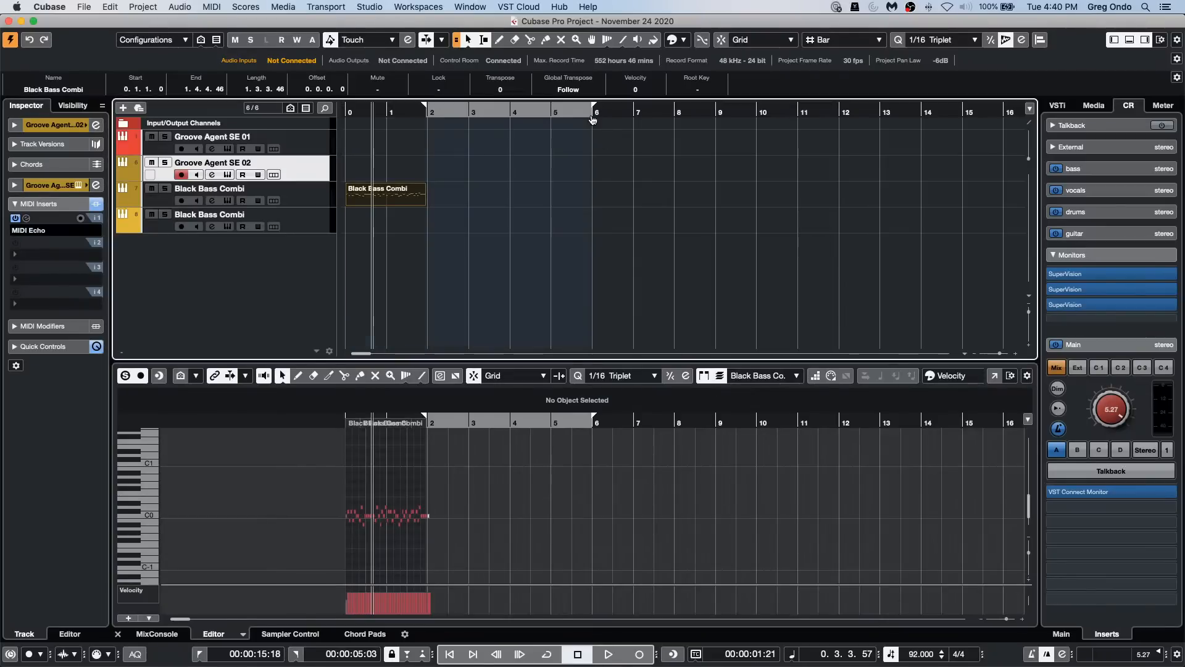
alt+click(674, 116)
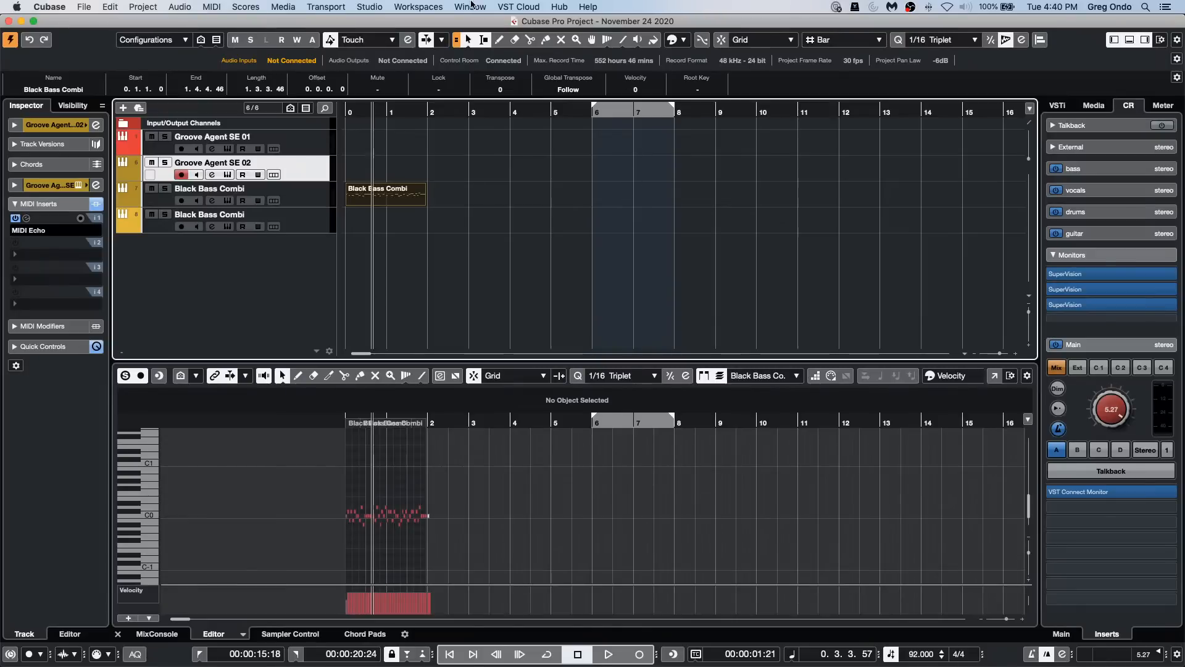
click(382, 6)
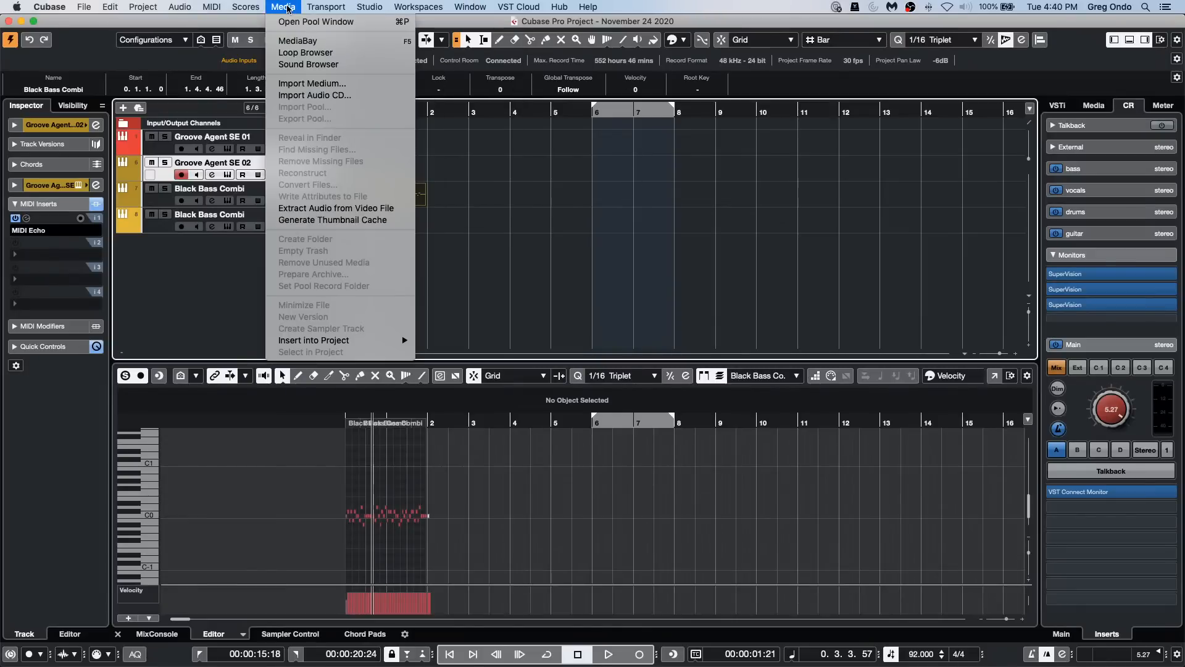
mouse_move(326, 7)
mouse_move(412, 74)
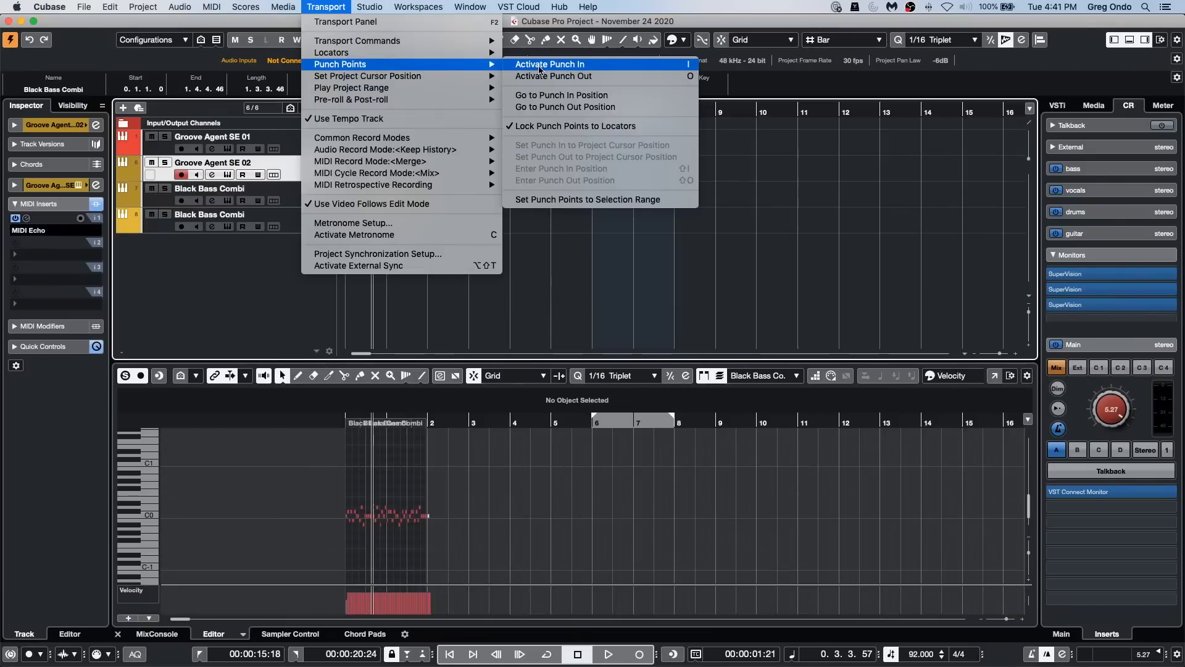
click(555, 127)
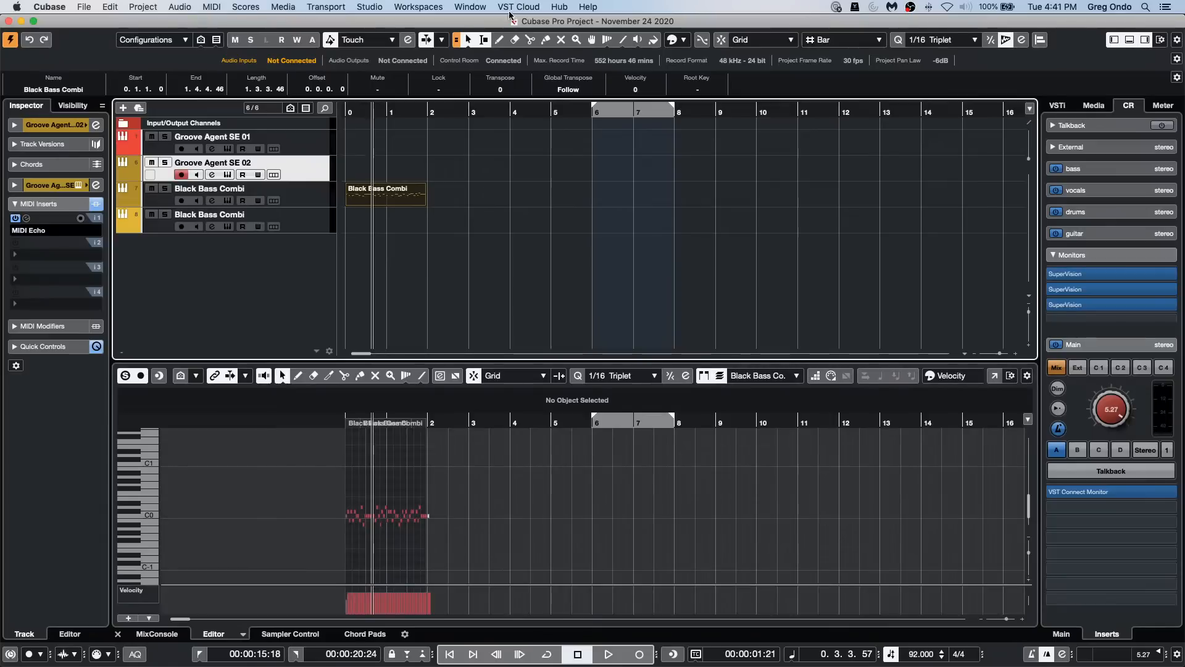
Step: Set the punch-in point at the current project cursor position and the punch-out point just after bar 3
click(377, 7)
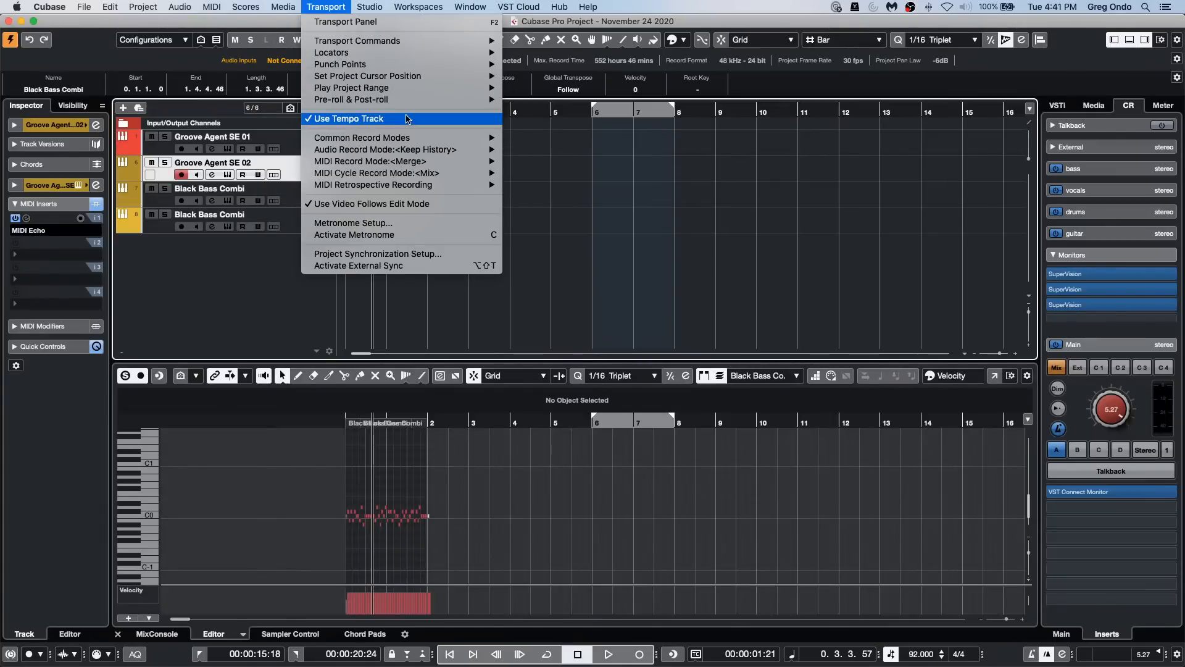
mouse_move(403, 74)
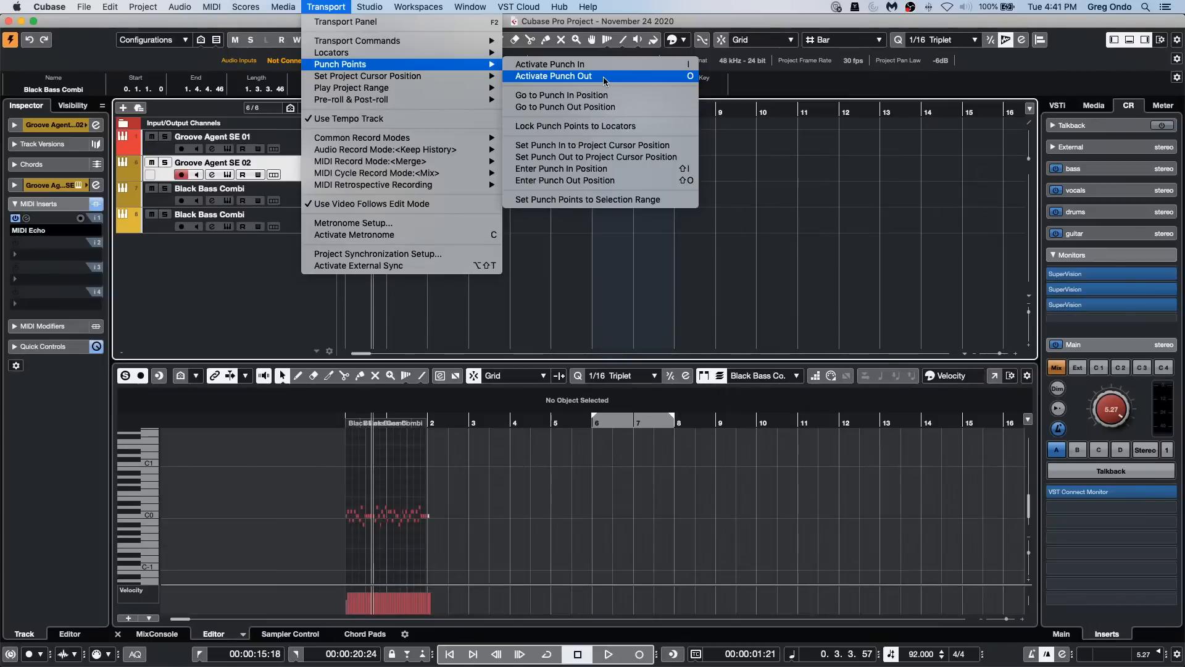
click(624, 150)
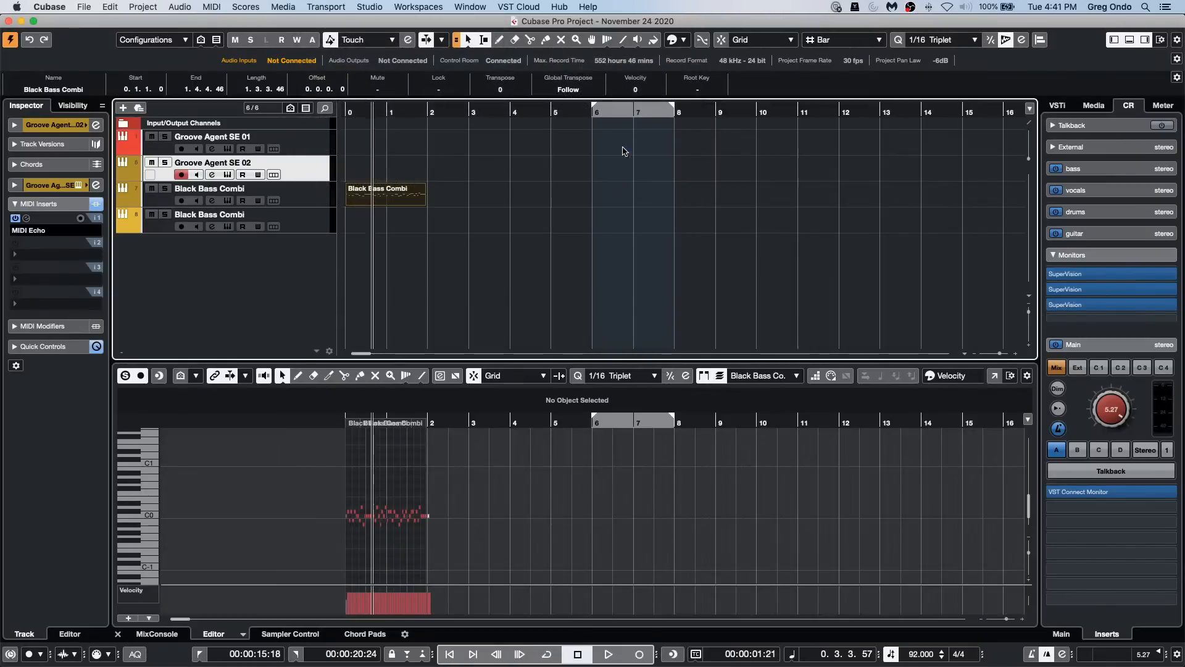
click(473, 112)
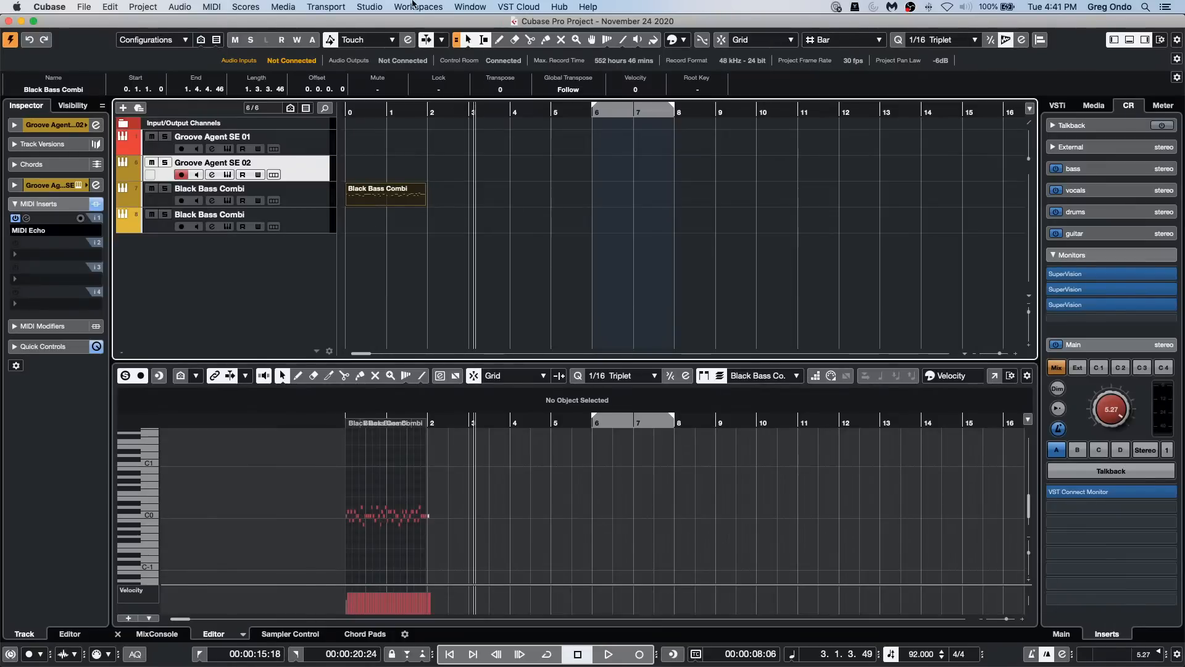
click(370, 7)
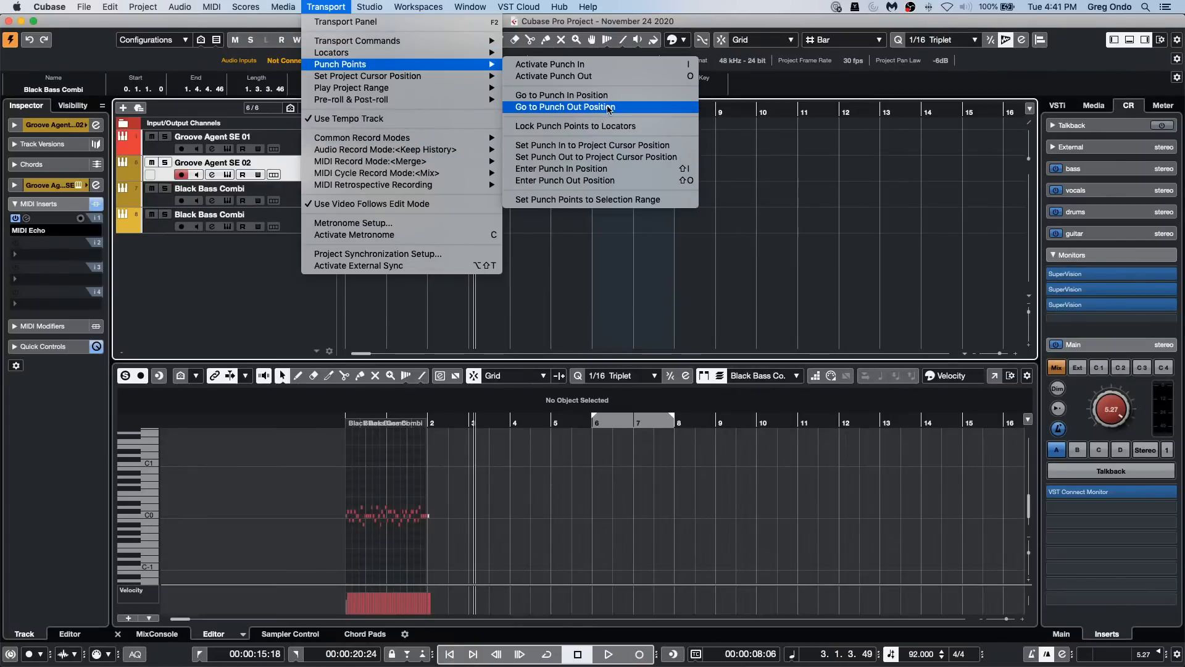
click(610, 156)
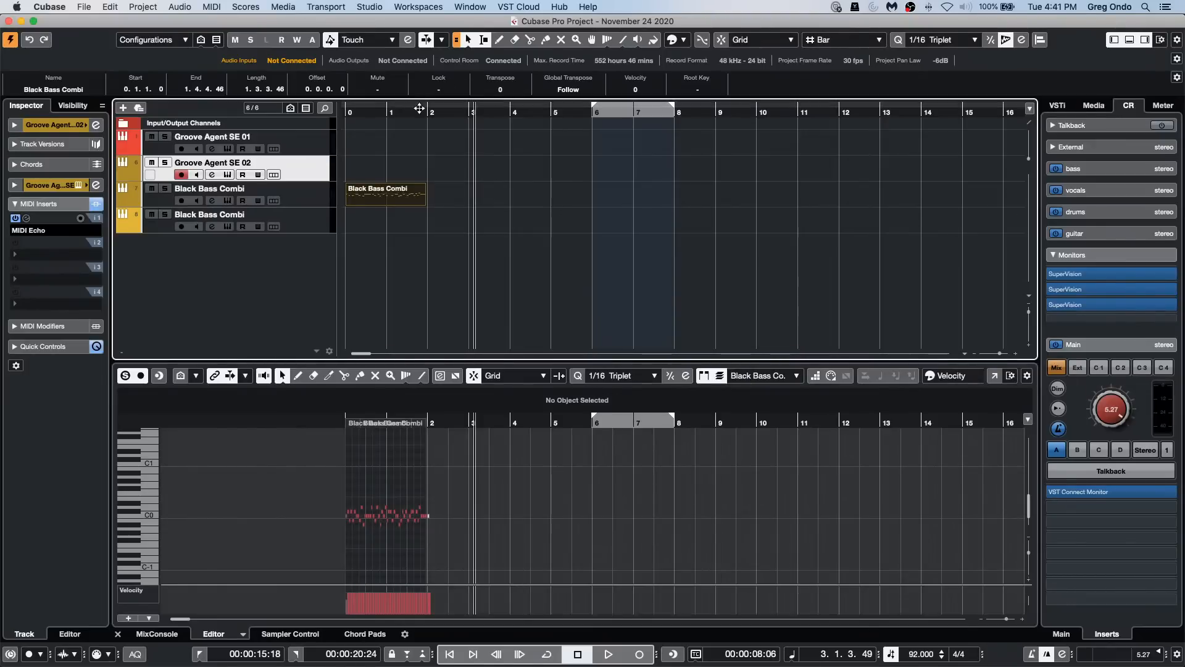
click(86, 6)
click(112, 21)
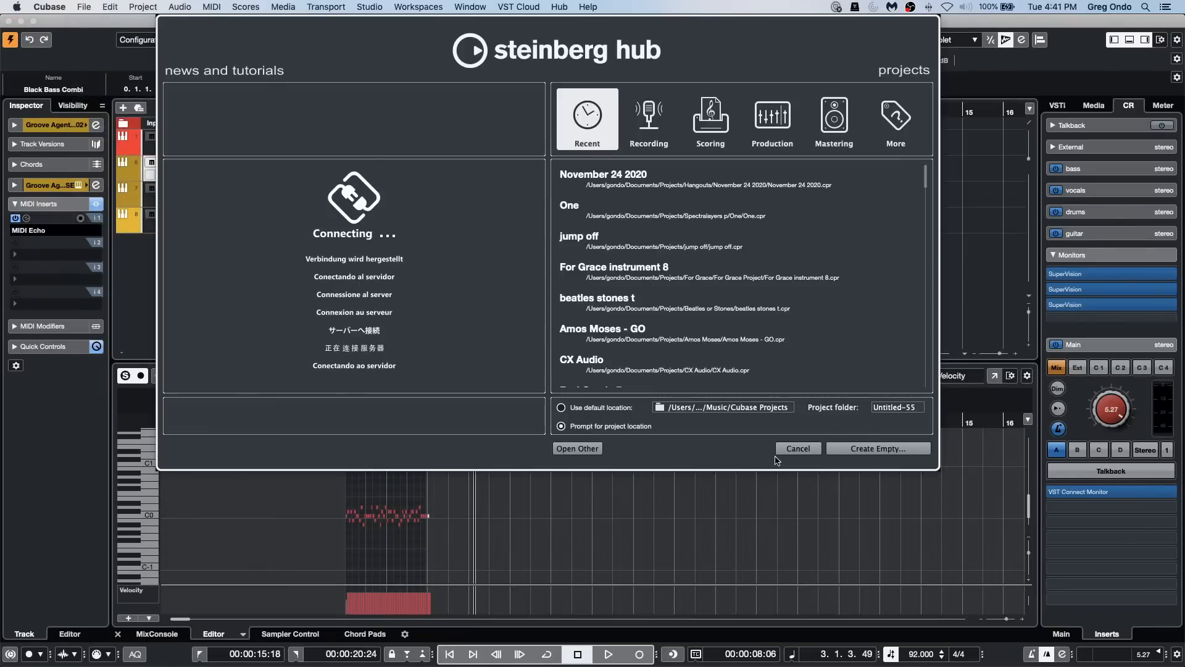
click(797, 449)
Step: Remove all four Groove Agent SE and Black Bass Combi tracks from the project
click(288, 226)
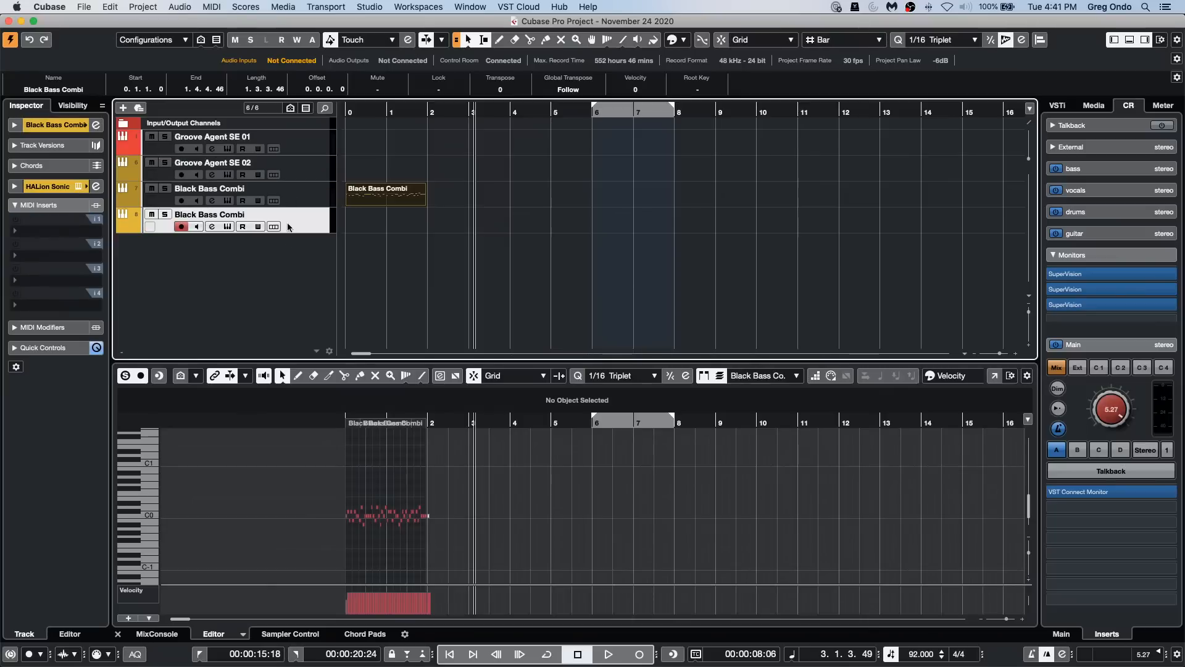
shift+click(290, 148)
right_click(288, 150)
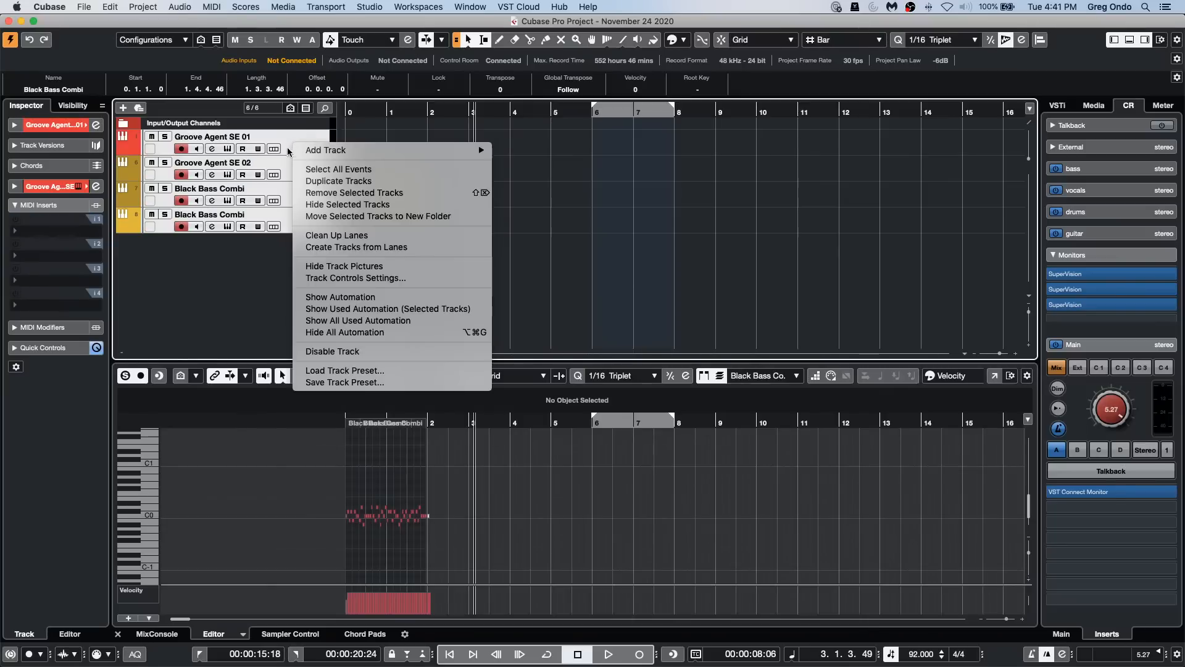
click(330, 193)
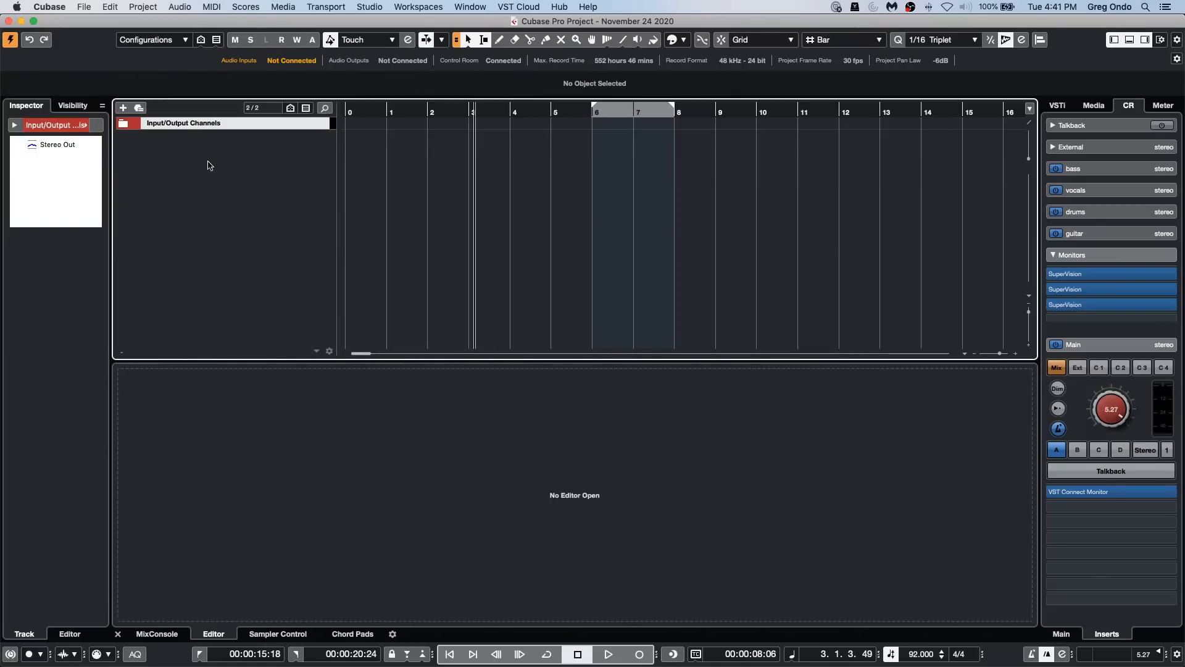
Step: Add one stereo audio track routed to Stereo Out
right_click(208, 160)
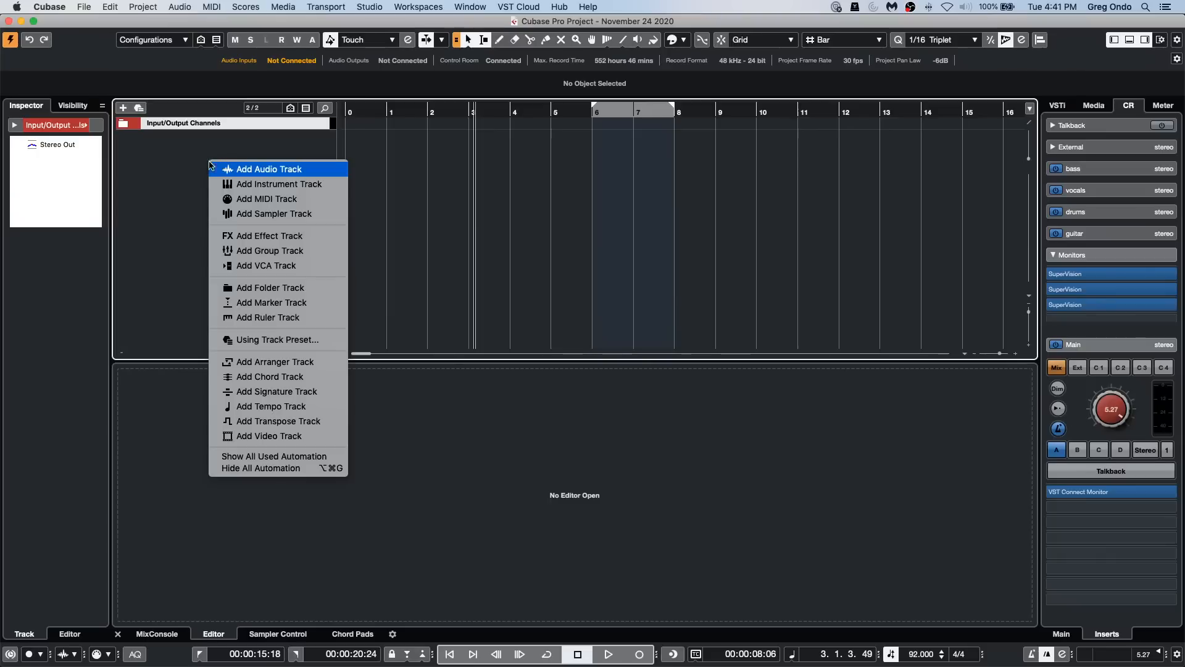
click(277, 171)
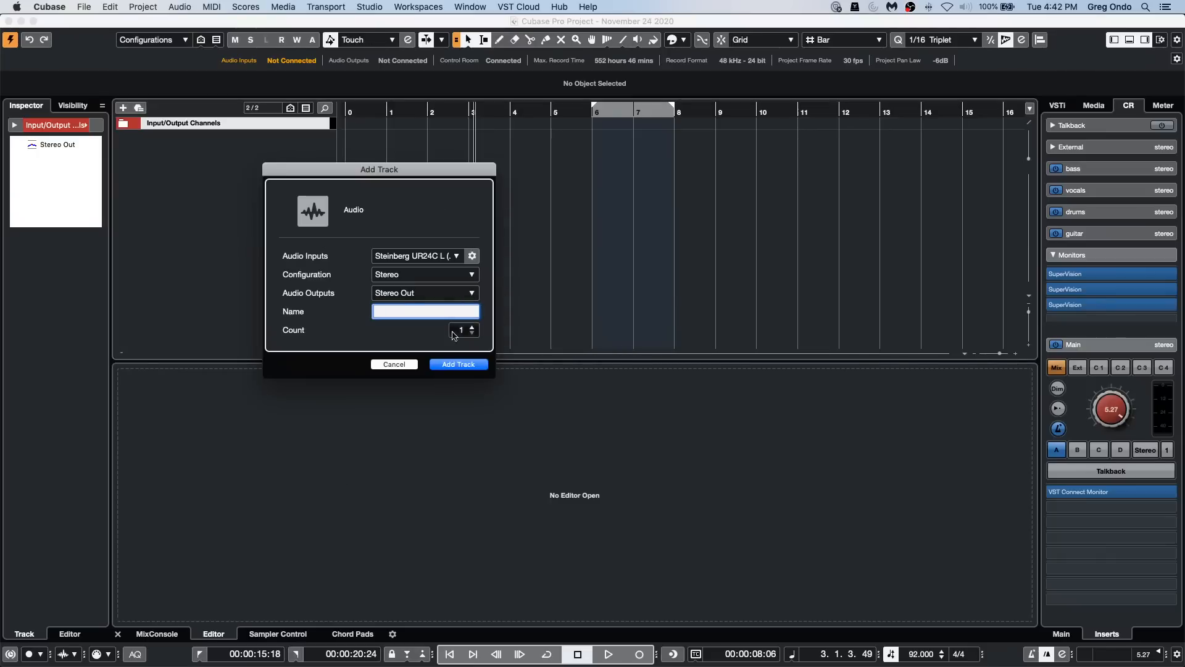
click(459, 365)
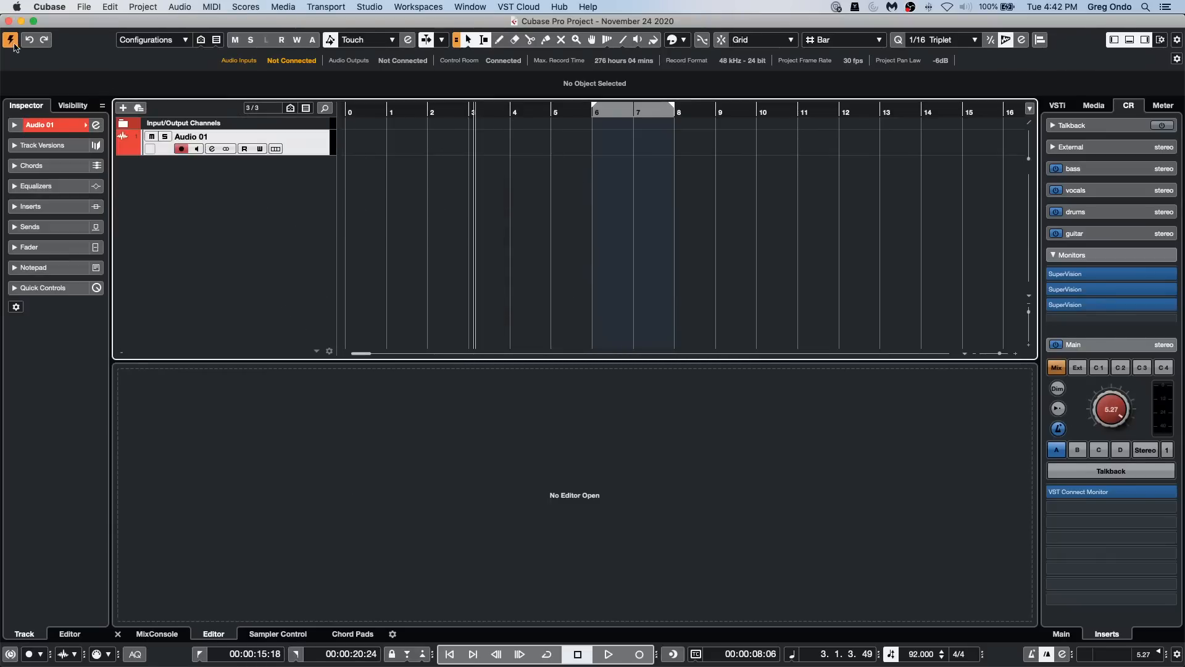
Step: Activate punch in and punch out, and move the punch-in point to shortly after bar 1
click(481, 111)
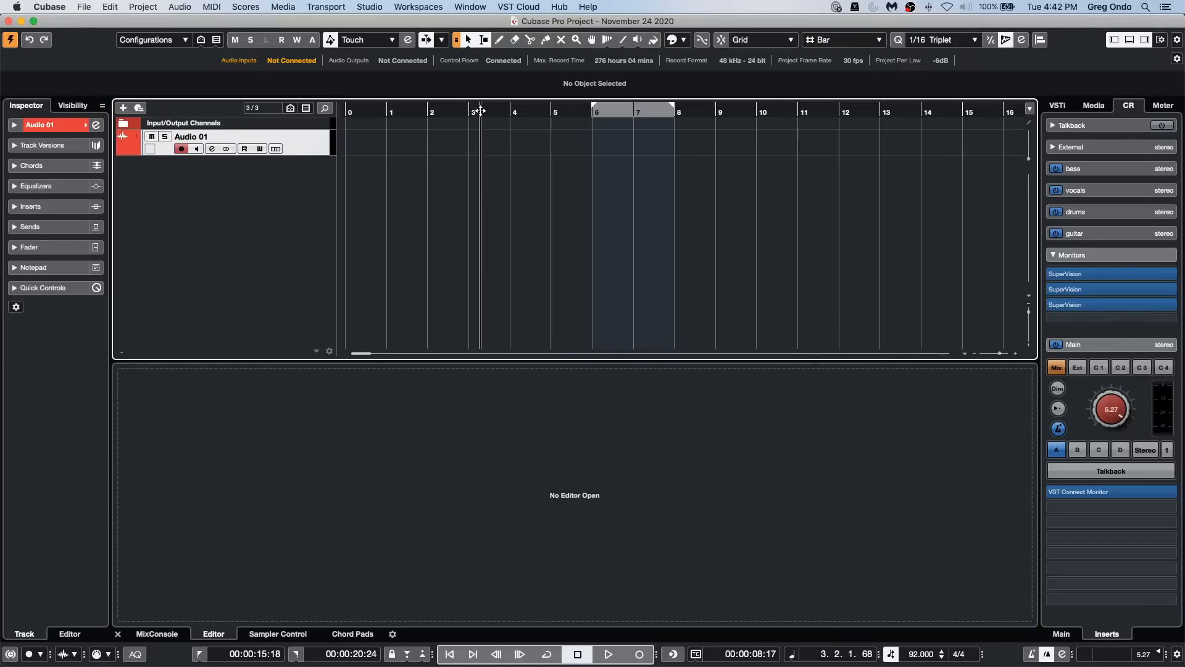
drag(481, 111, 418, 124)
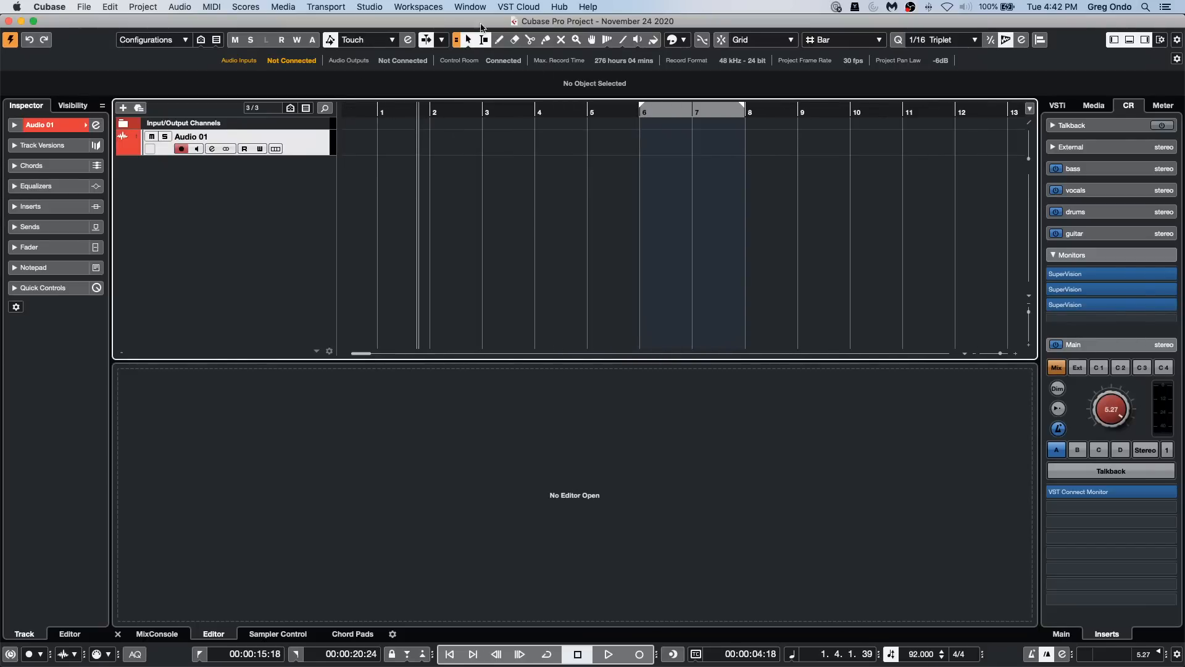
click(370, 7)
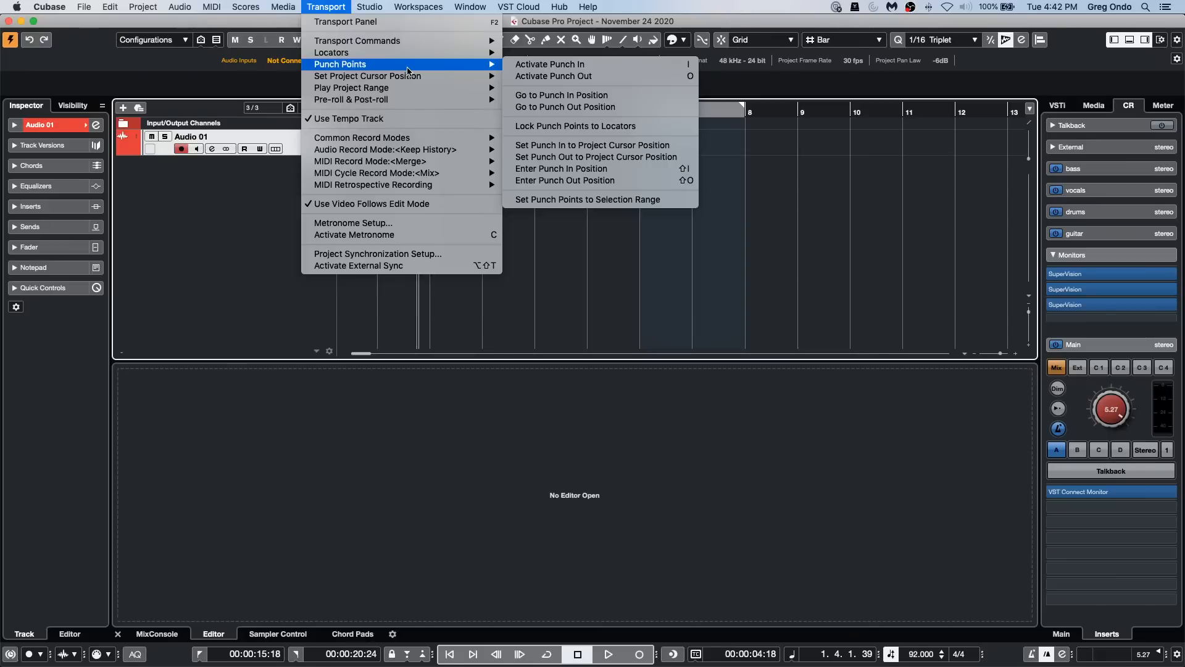
click(614, 333)
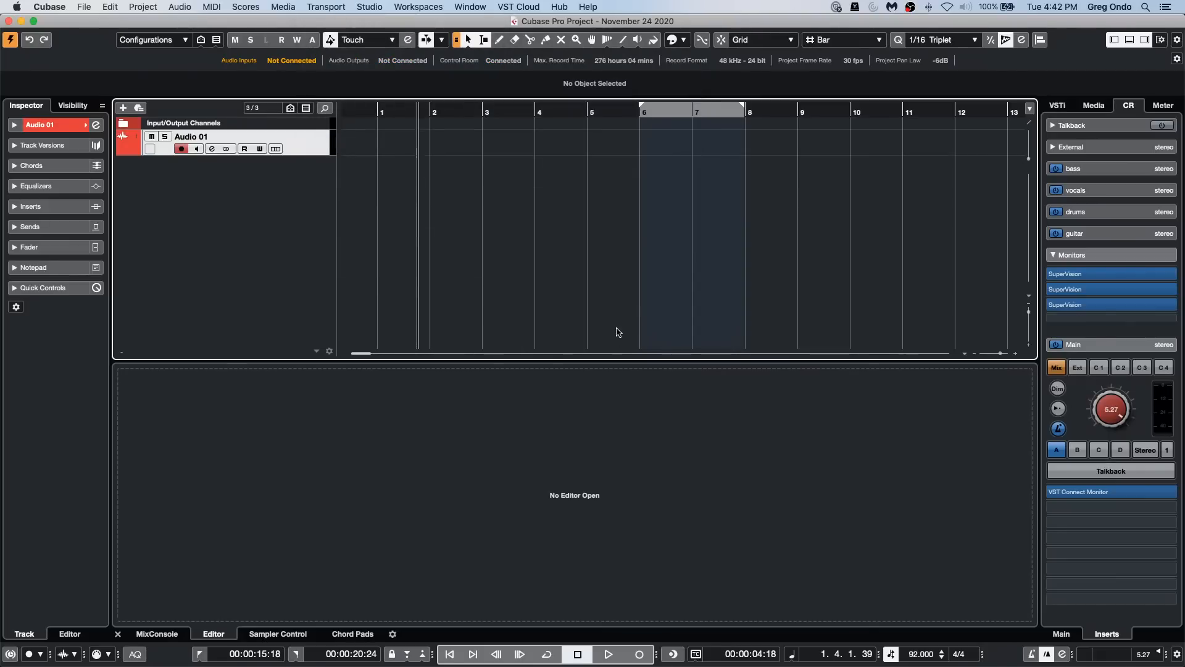
key(i)
key(o)
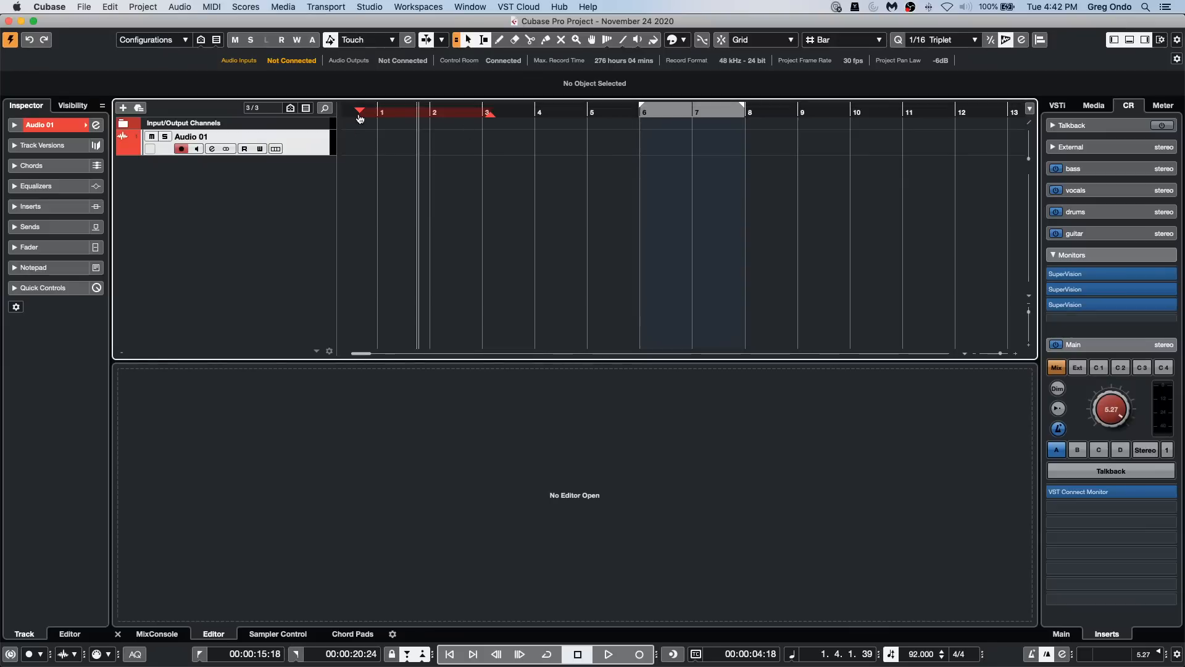
drag(360, 117, 392, 117)
Step: Run the transport from before bar 1 past the punch-out point to record a punched take on Audio 01
click(343, 112)
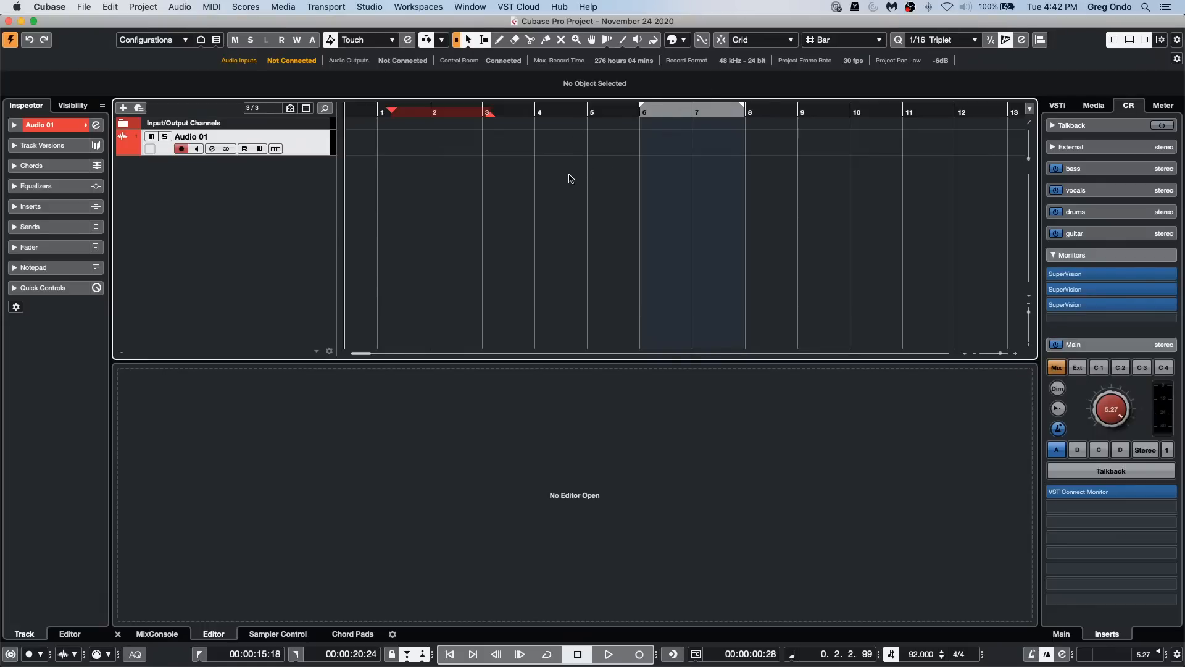
key(space)
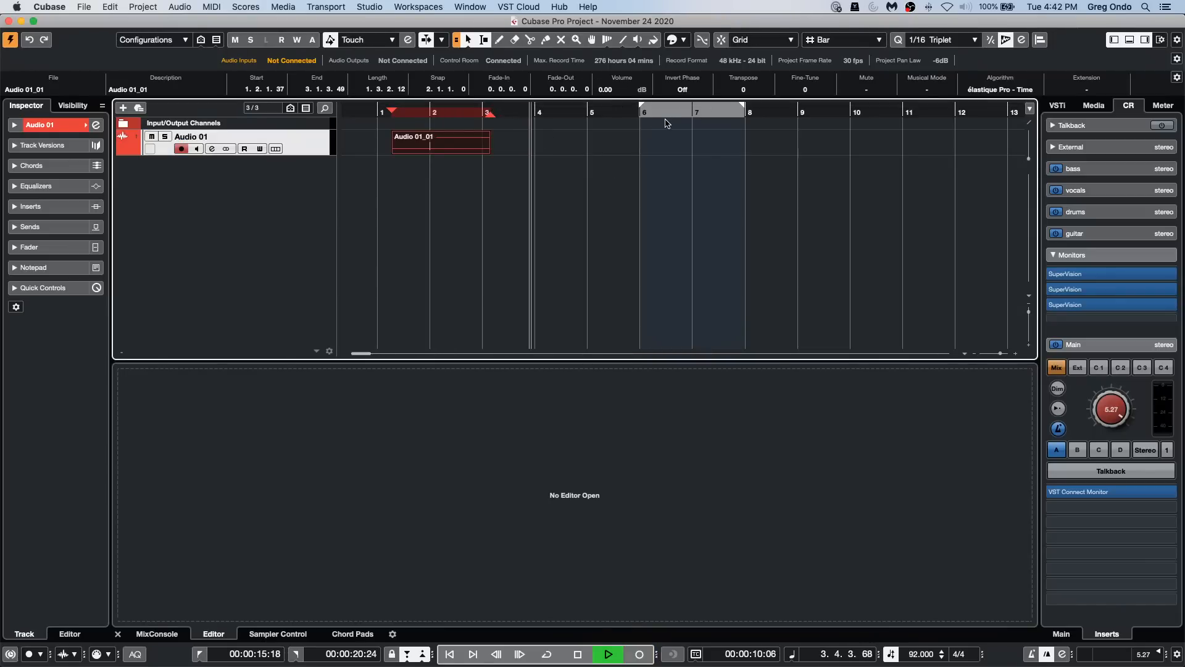
key(space)
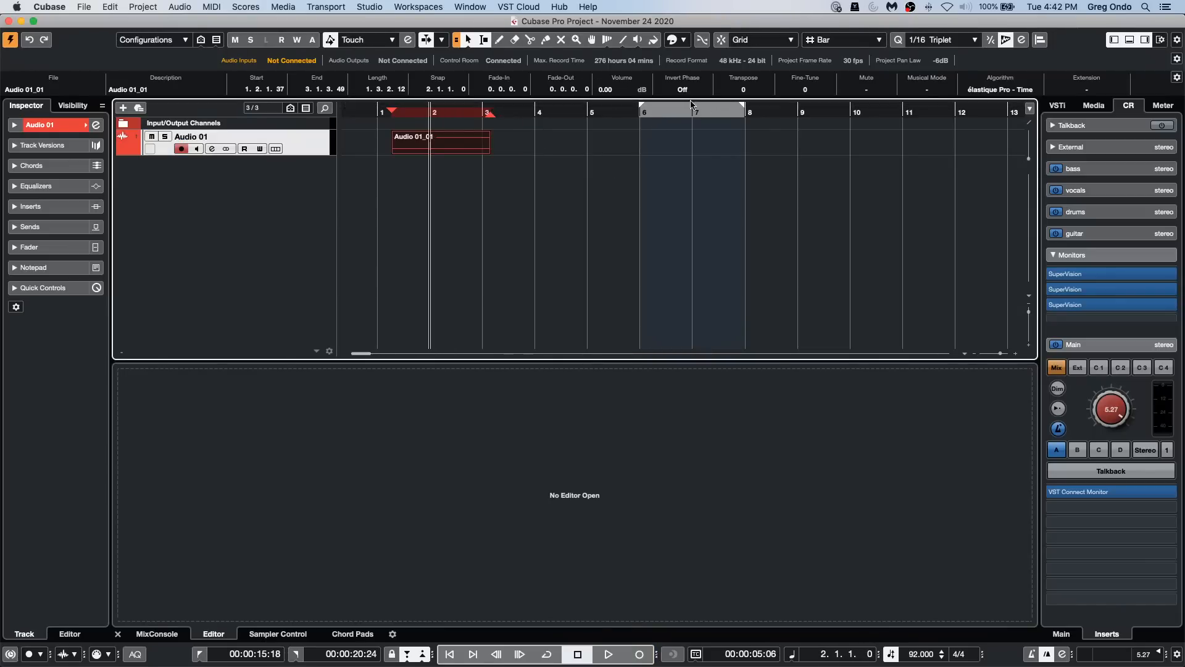
click(345, 9)
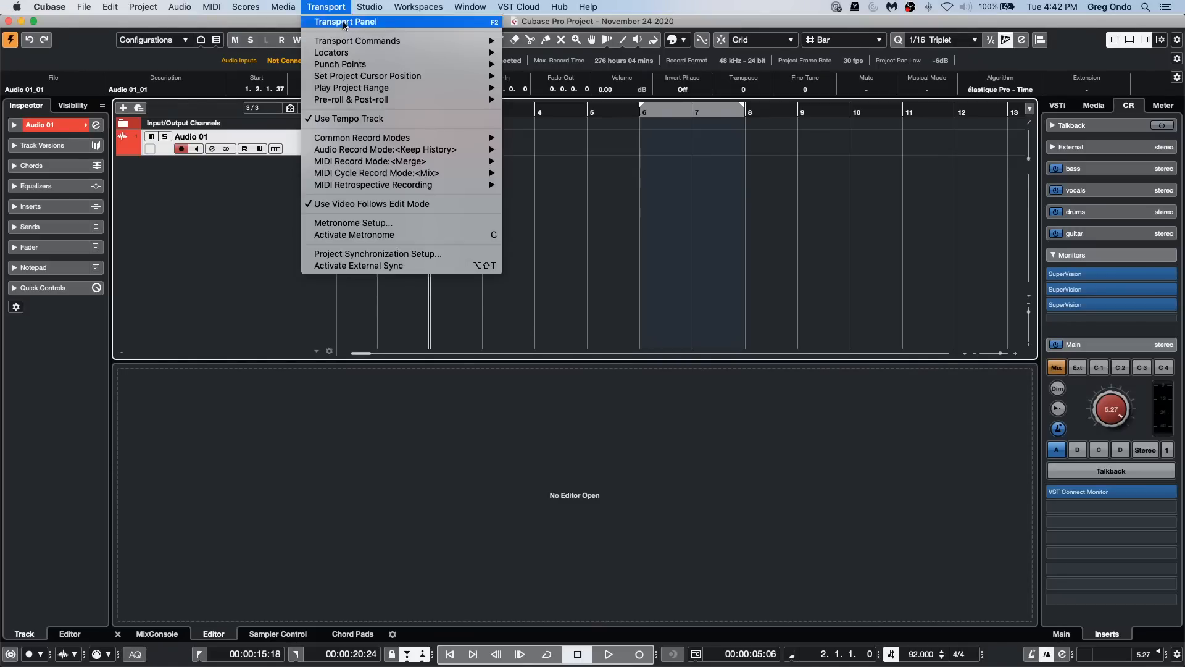
mouse_move(363, 64)
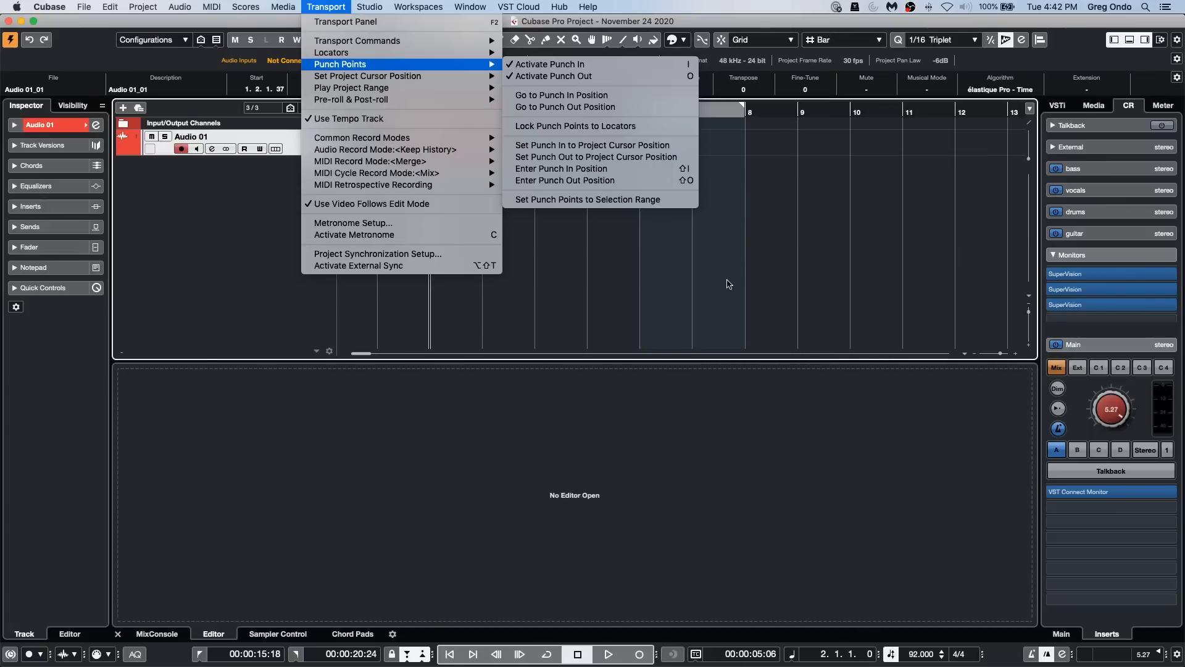
click(661, 158)
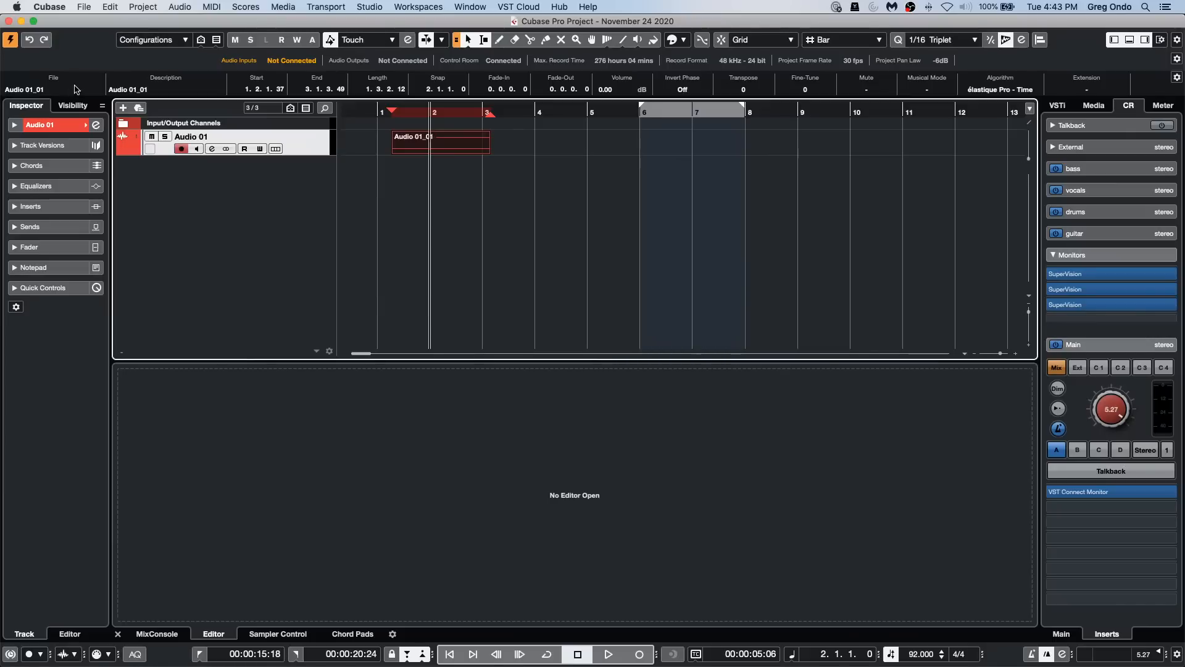
Step: Add one Padshop instrument track routed to Stereo Out and bring its whole plug-in window into view
right_click(293, 185)
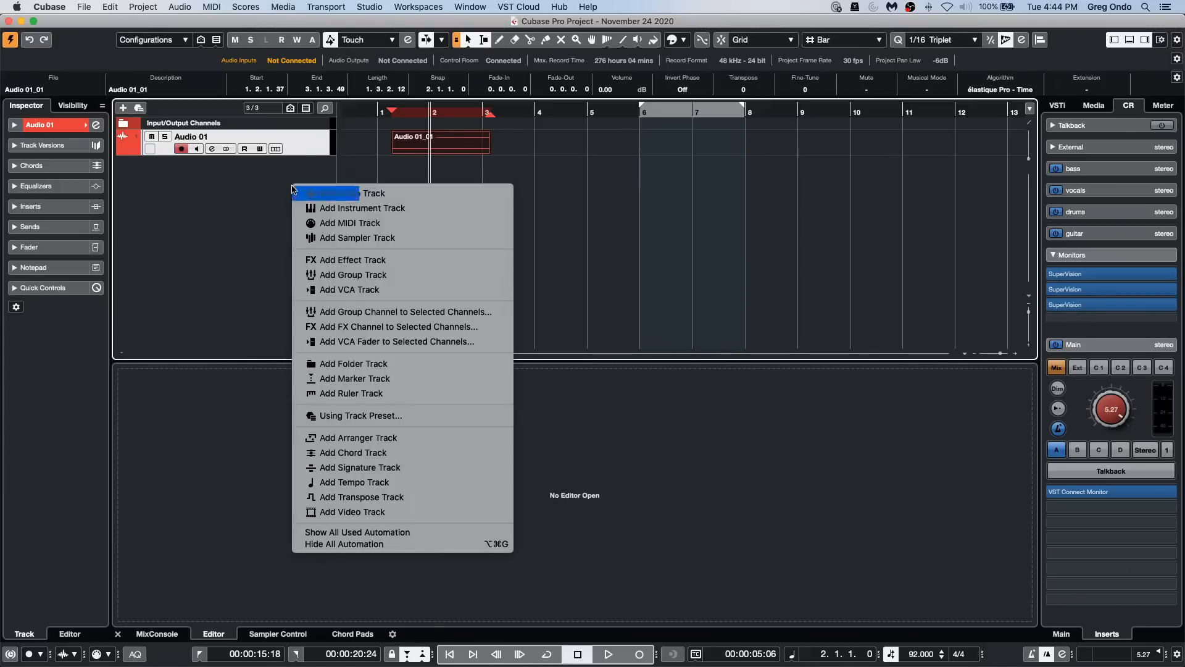
click(424, 208)
click(425, 254)
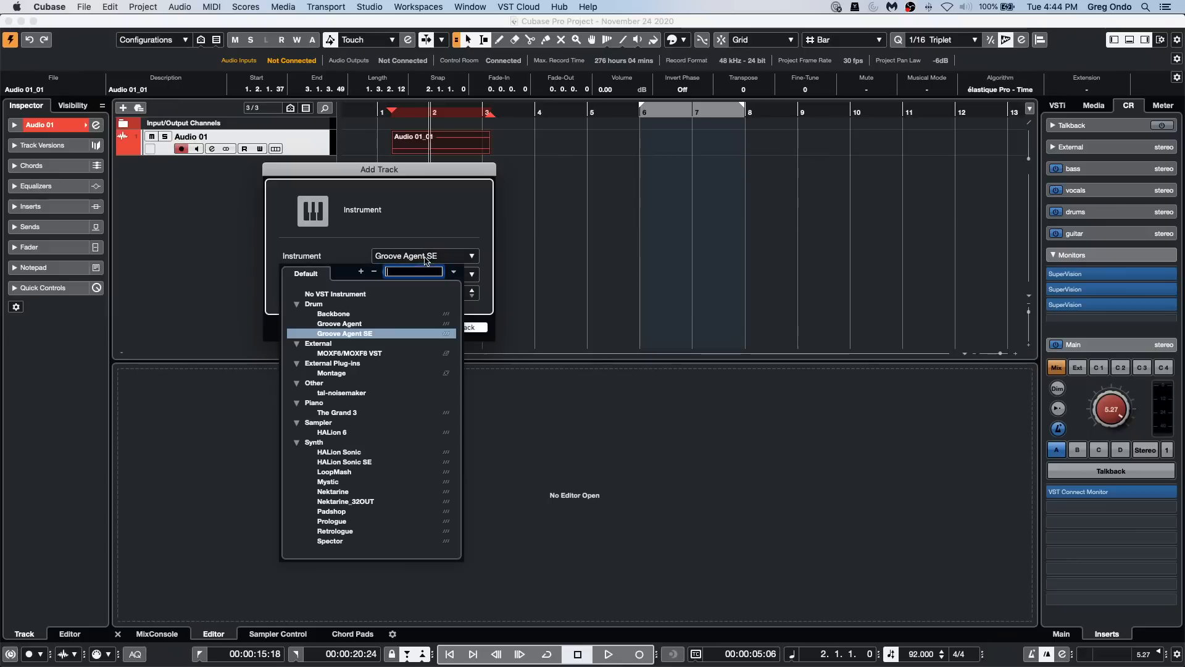
click(349, 513)
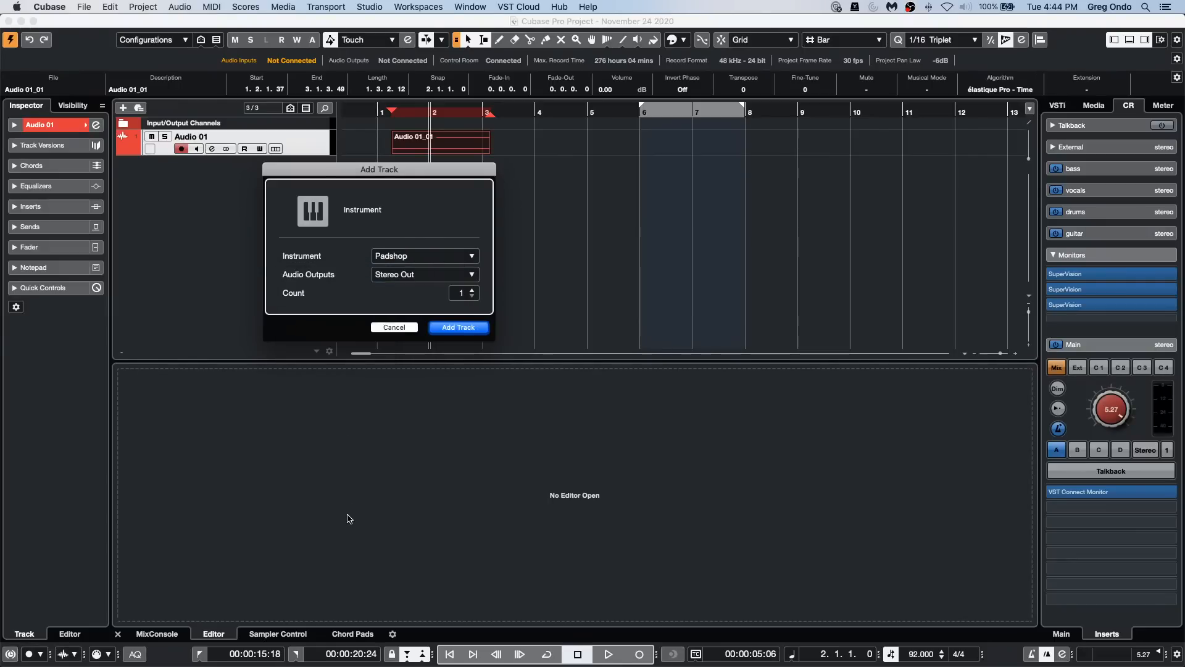
click(461, 327)
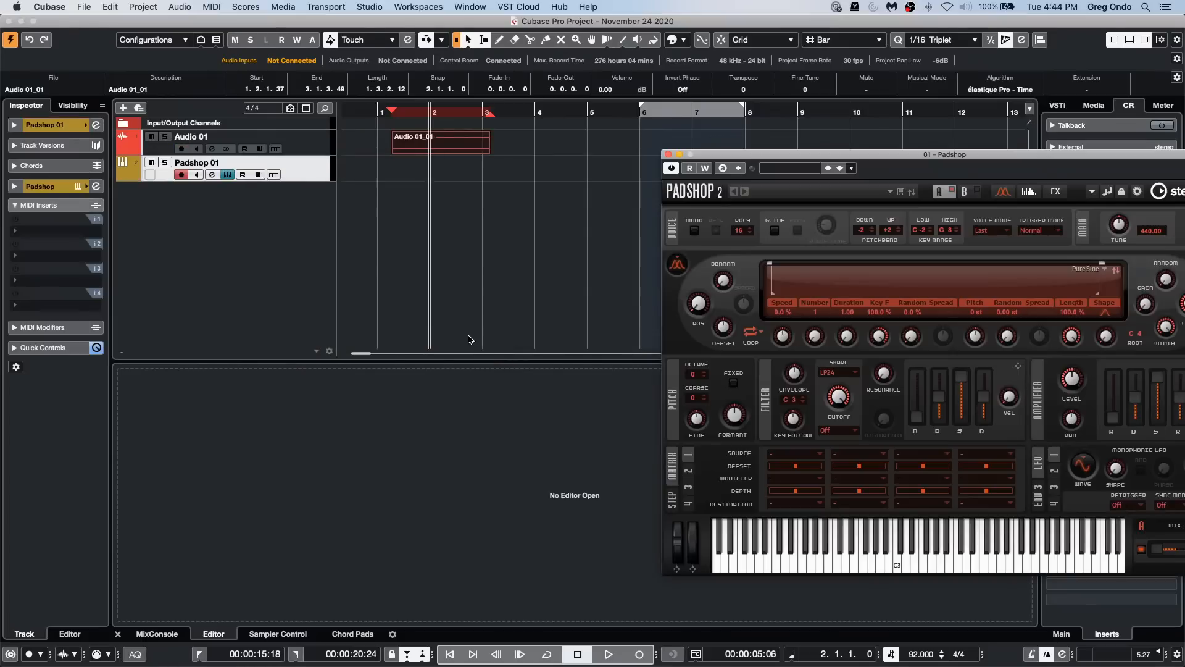
click(776, 169)
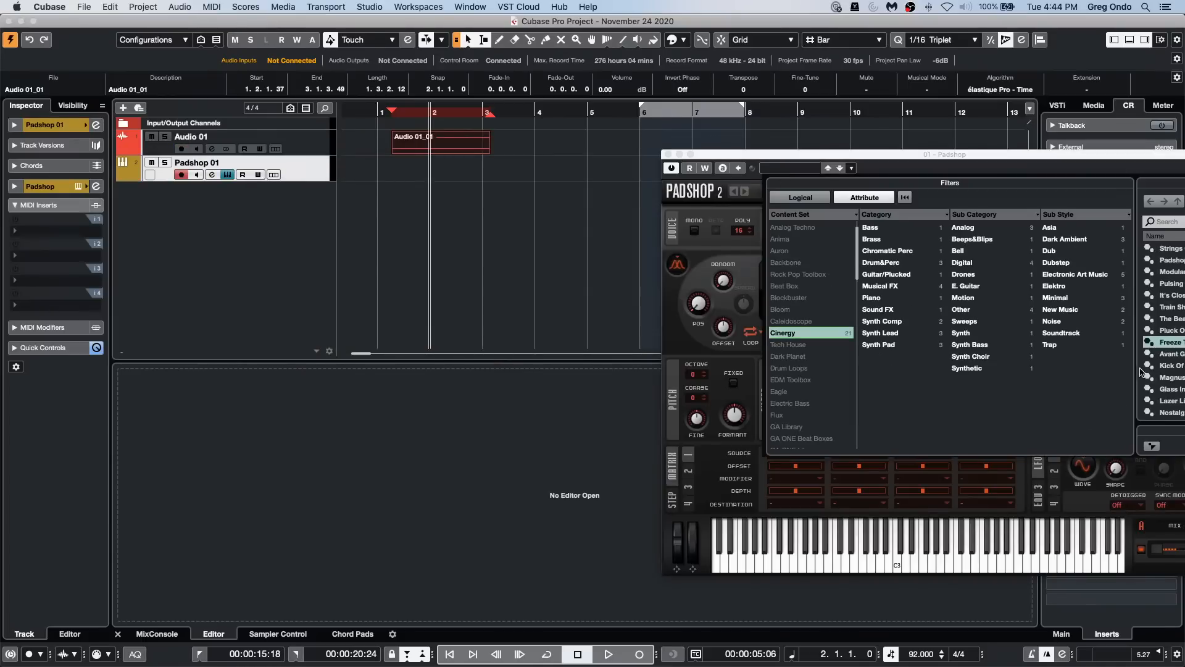
drag(992, 155, 692, 155)
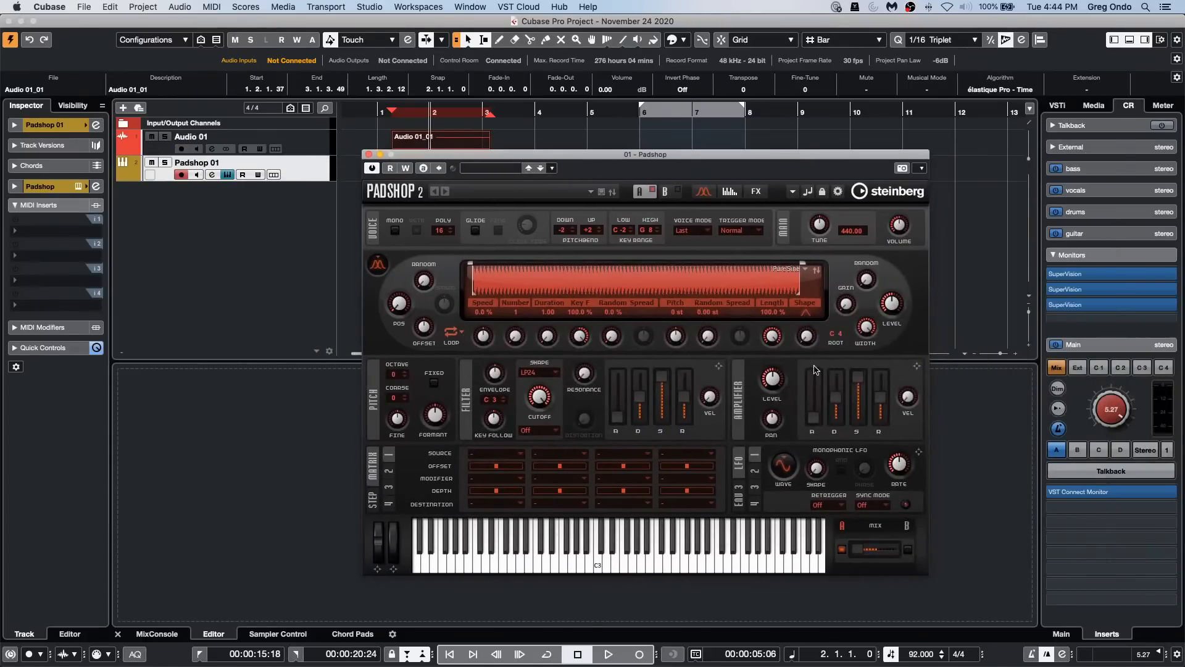
Step: Audition Glass Inflections and Ivory Echoes from the Cinergy content set, and load the Brass Of Doom preset into Padshop
click(485, 171)
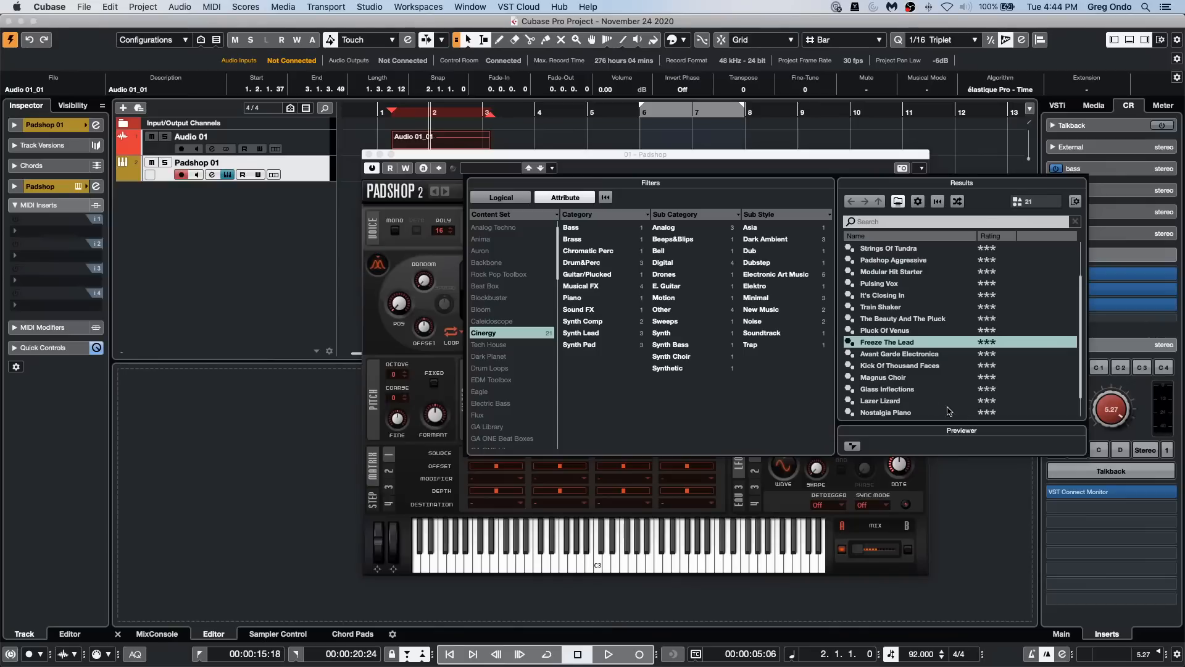
double_click(907, 389)
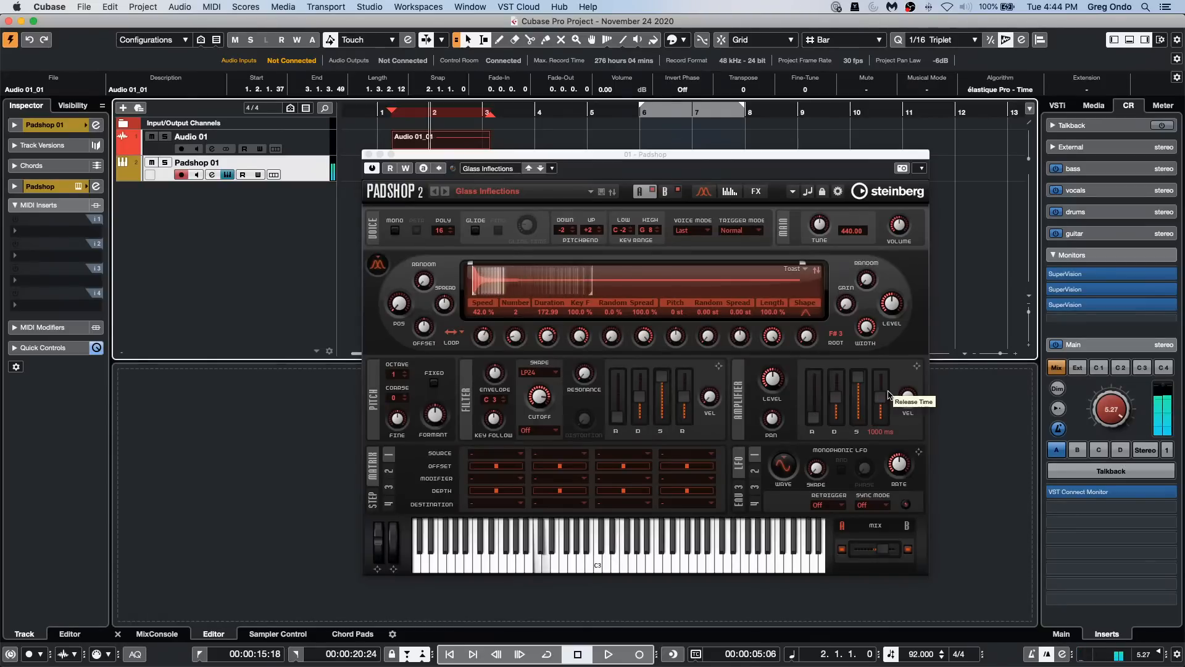
click(477, 169)
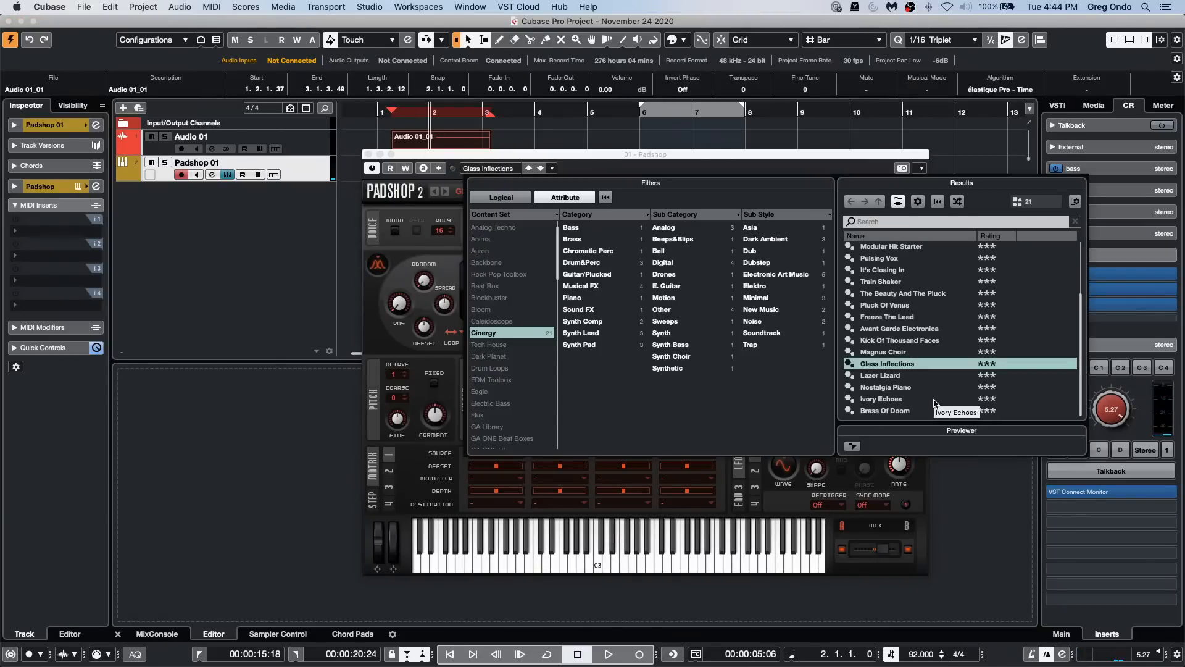
click(935, 400)
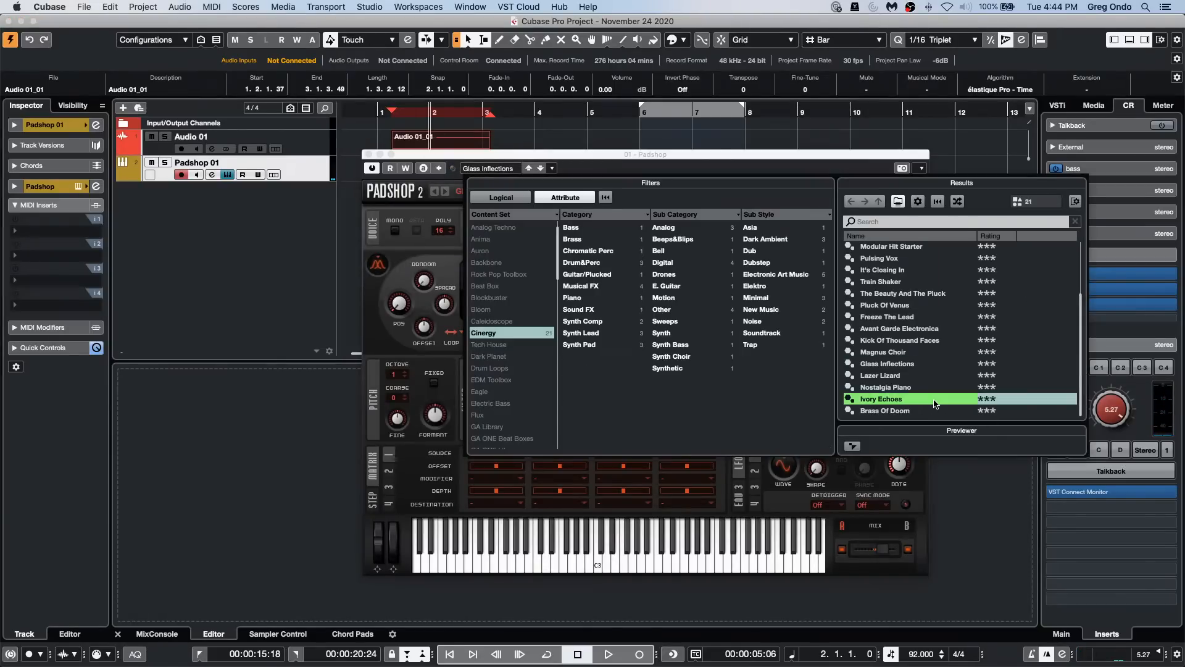
double_click(900, 411)
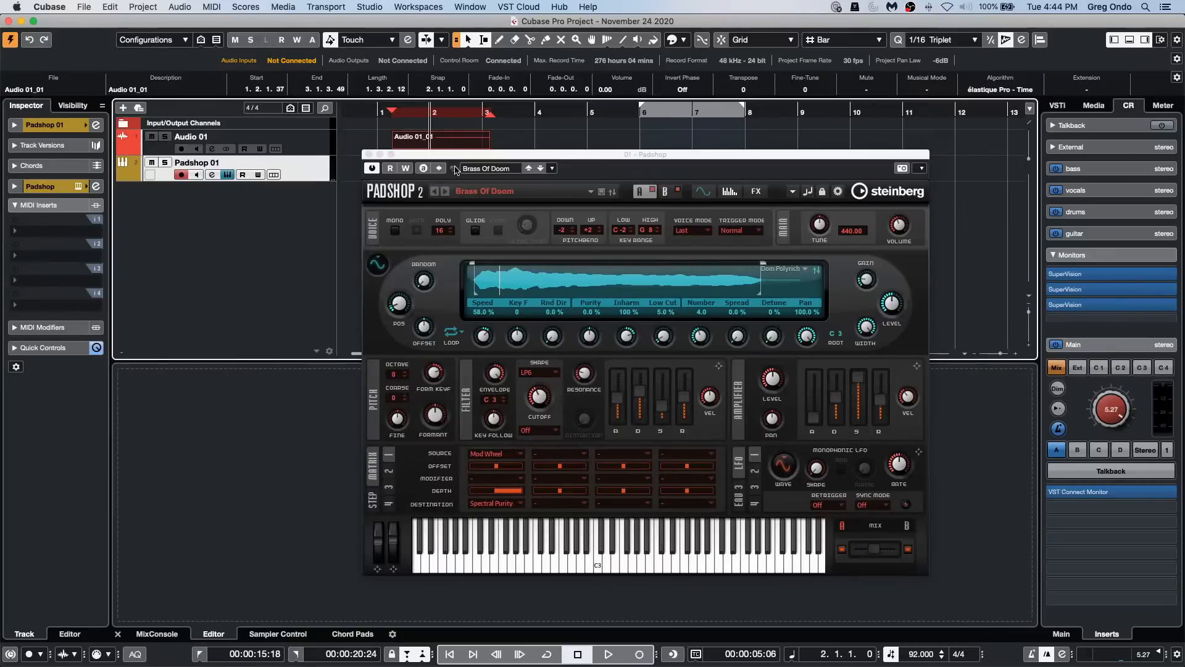
Step: Turn off punch in and punch out, and record a part with modulation moves on Padshop 01 from bar 2 to bar 7
drag(467, 160, 639, 218)
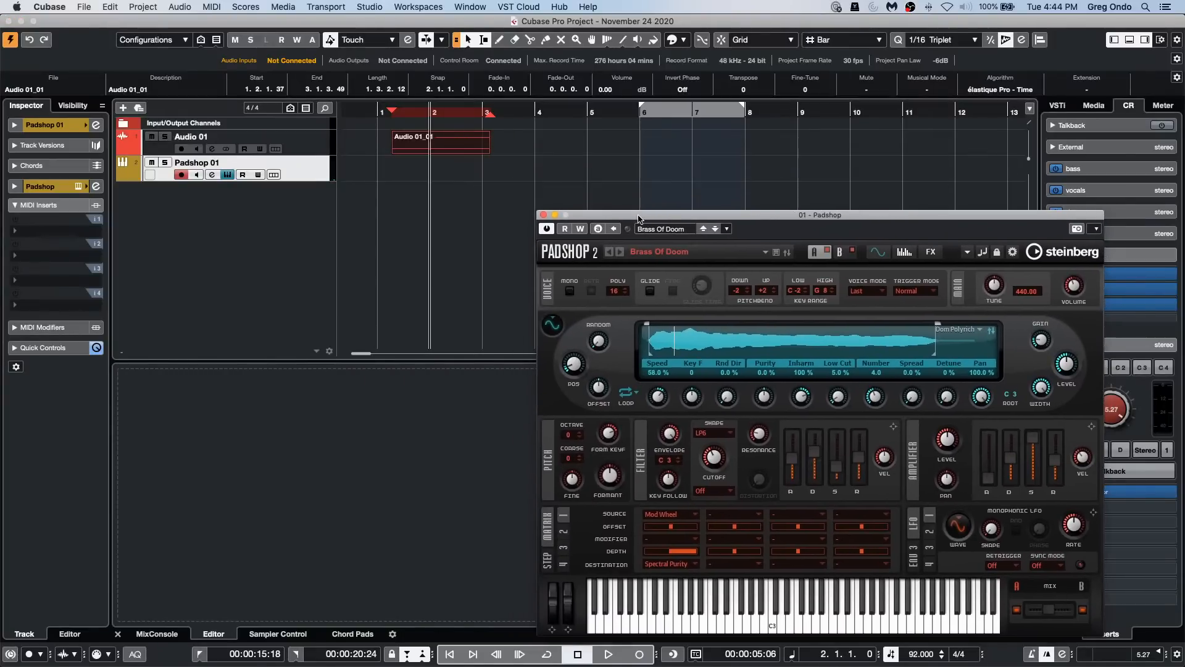
key(i)
key(o)
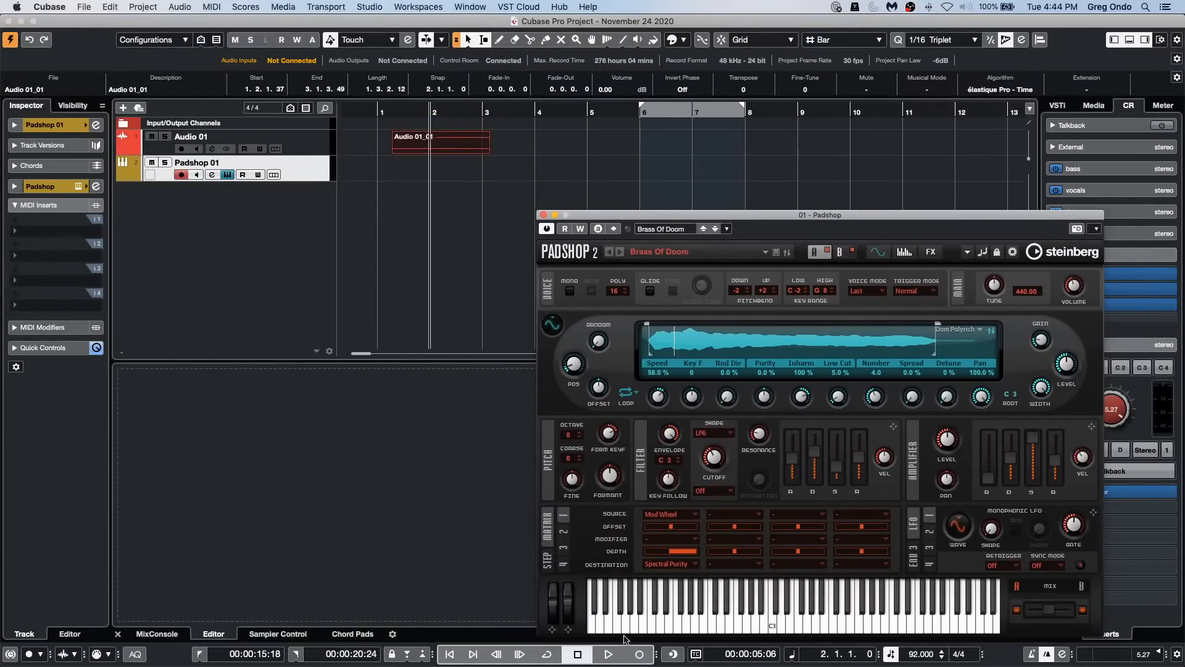
click(610, 653)
click(642, 649)
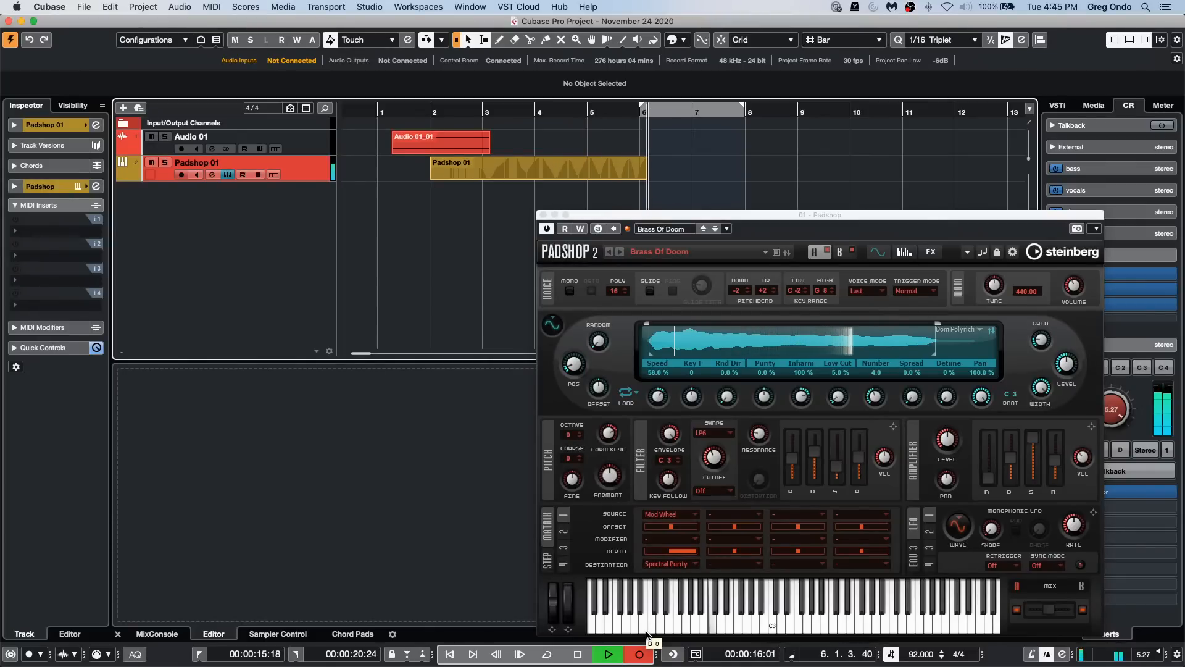
key(space)
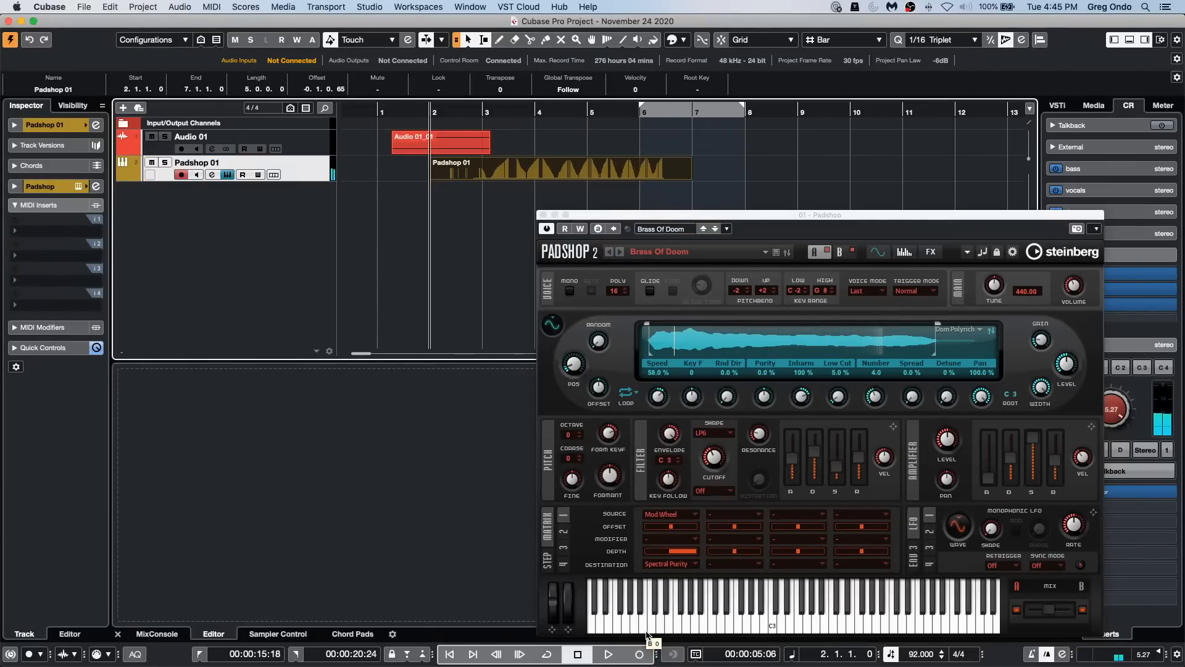
Step: Show the recorded part's CC 1 (Modulation) controller lane in the Key Editor, with the Padshop window closed and the editor area enlarged
double_click(513, 173)
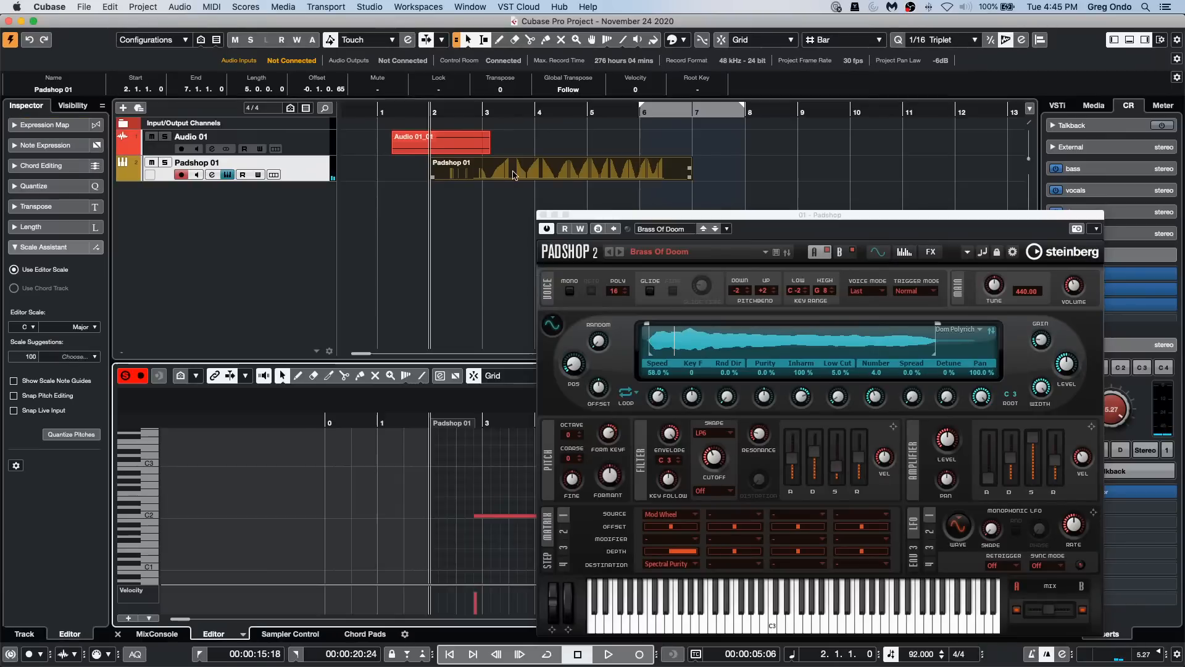
click(147, 618)
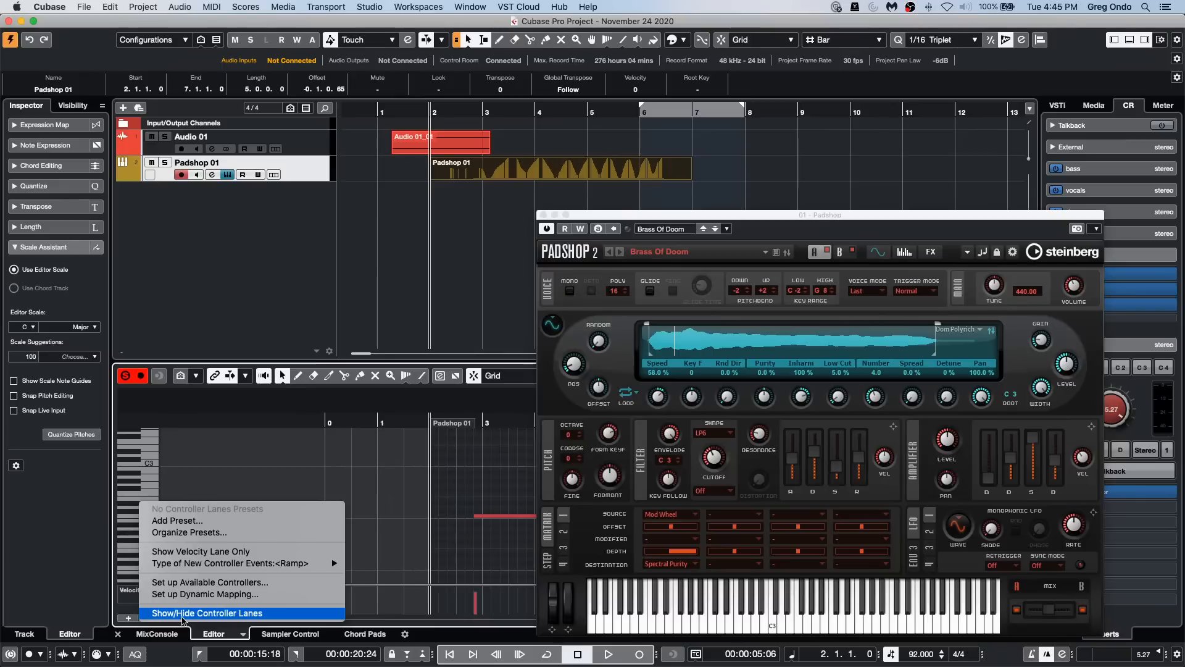
click(136, 609)
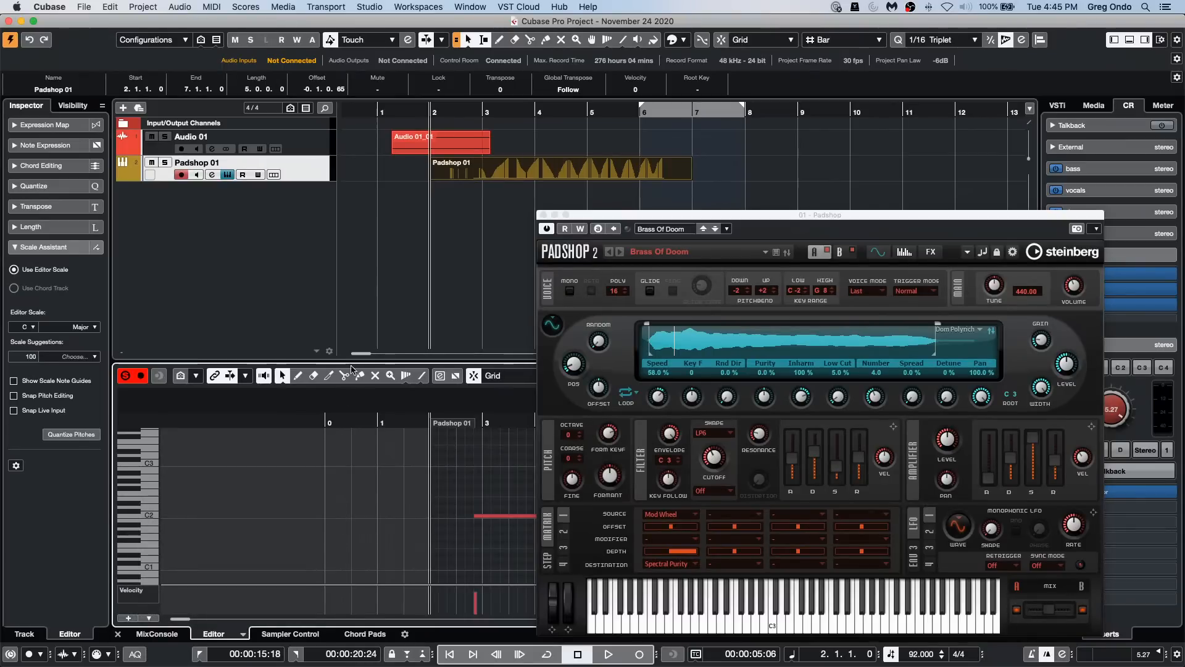
click(149, 618)
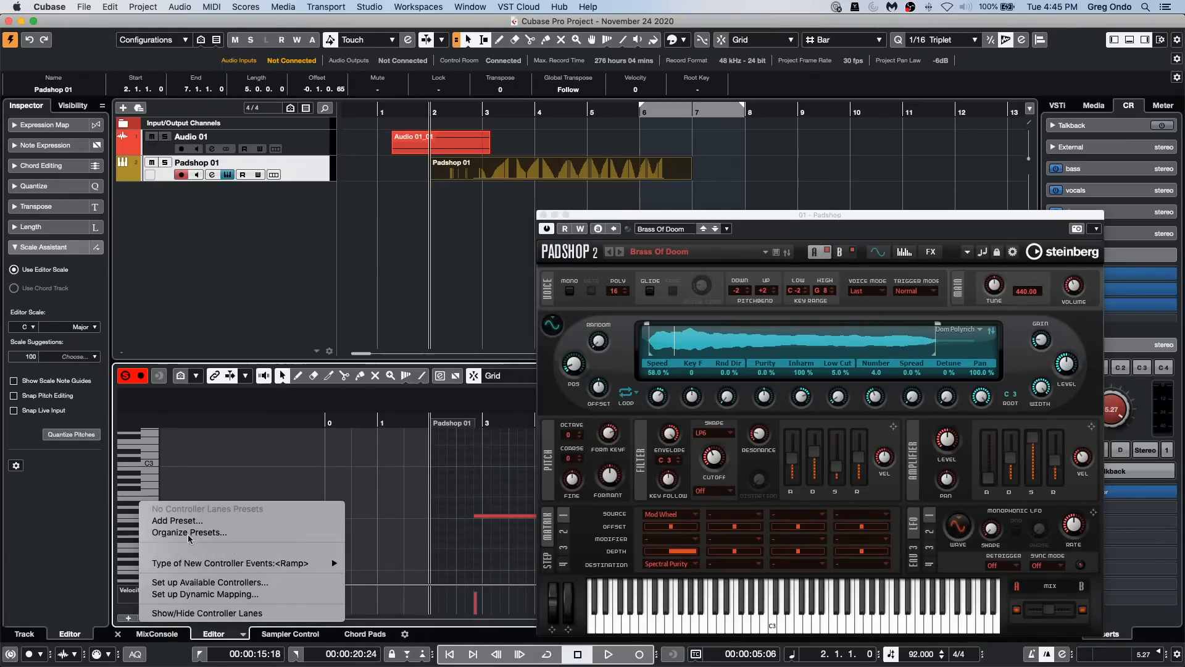
click(138, 601)
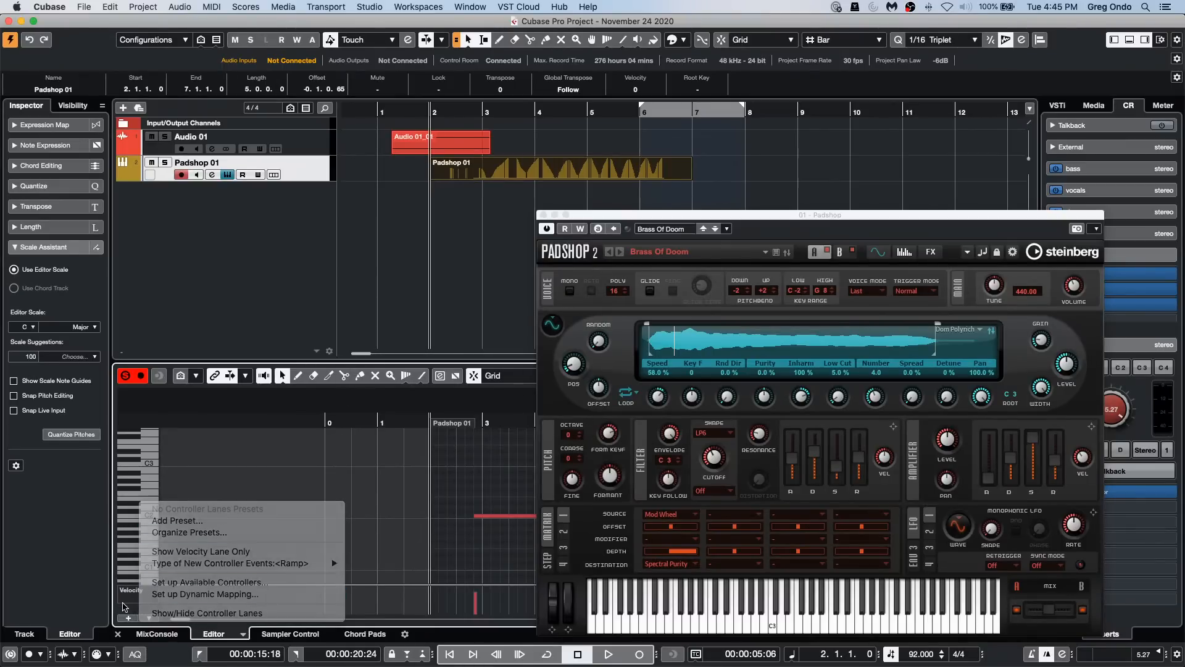
click(131, 591)
scroll(148, 646, down, 3)
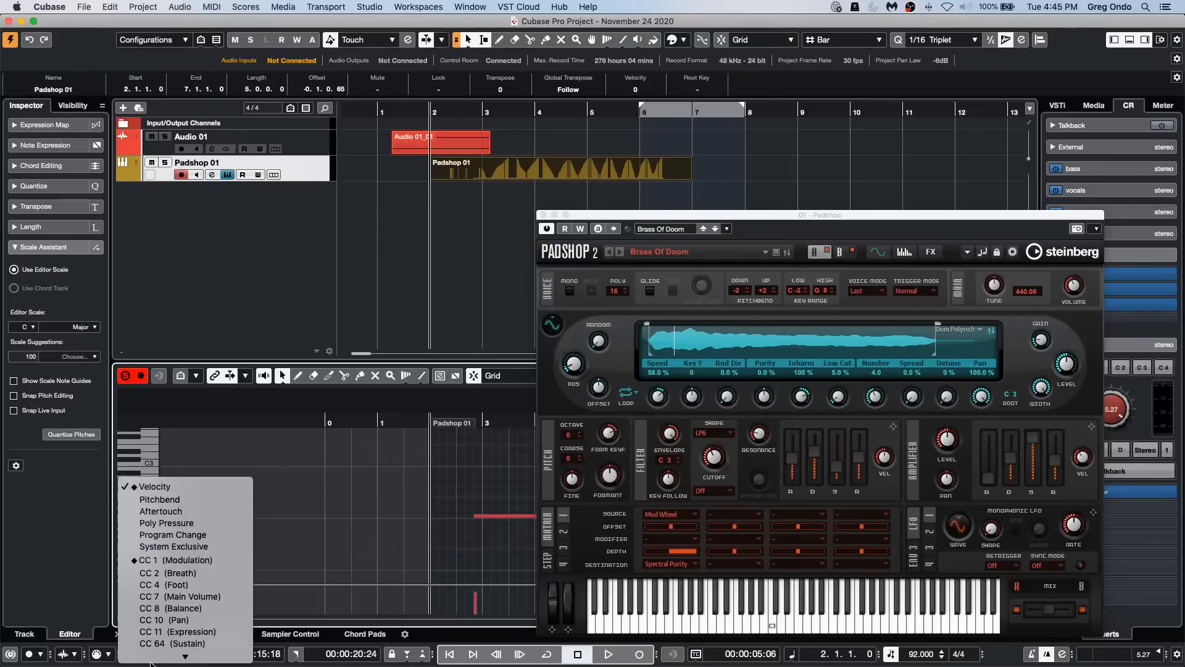
click(207, 485)
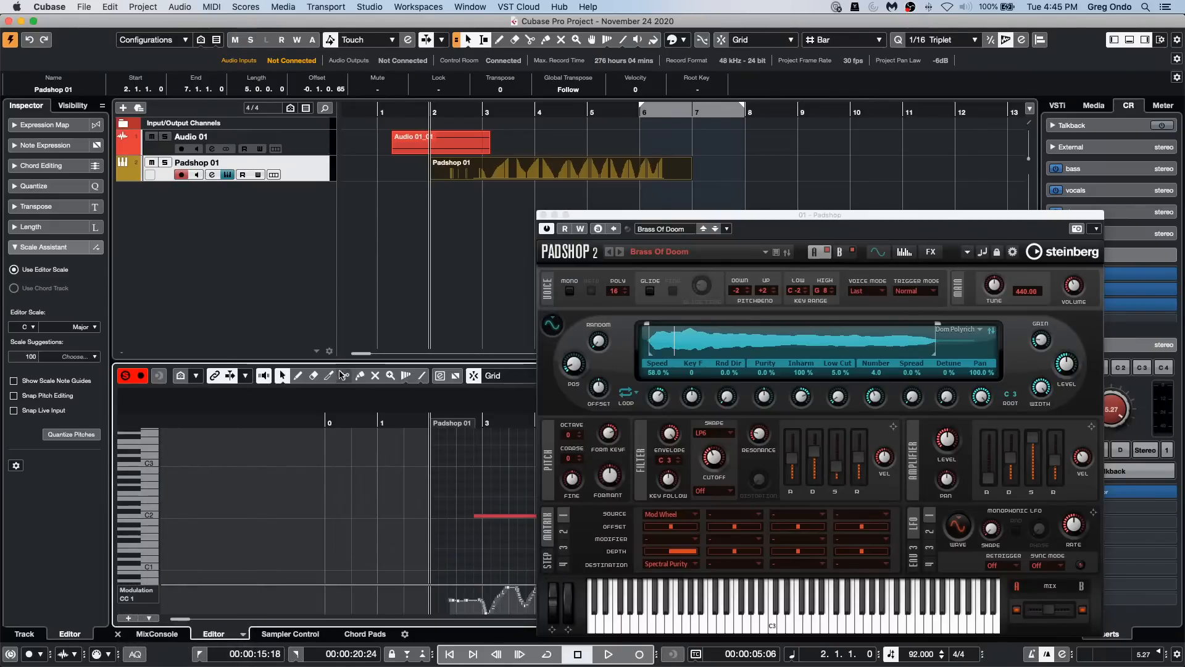
click(543, 215)
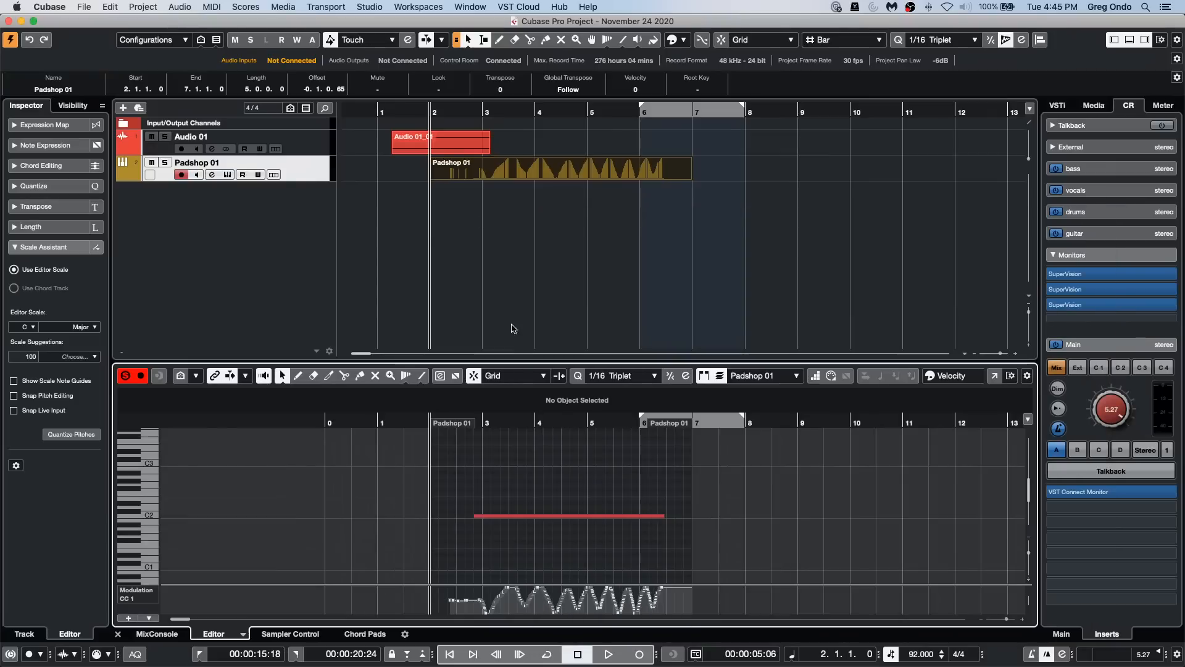
drag(538, 362, 538, 290)
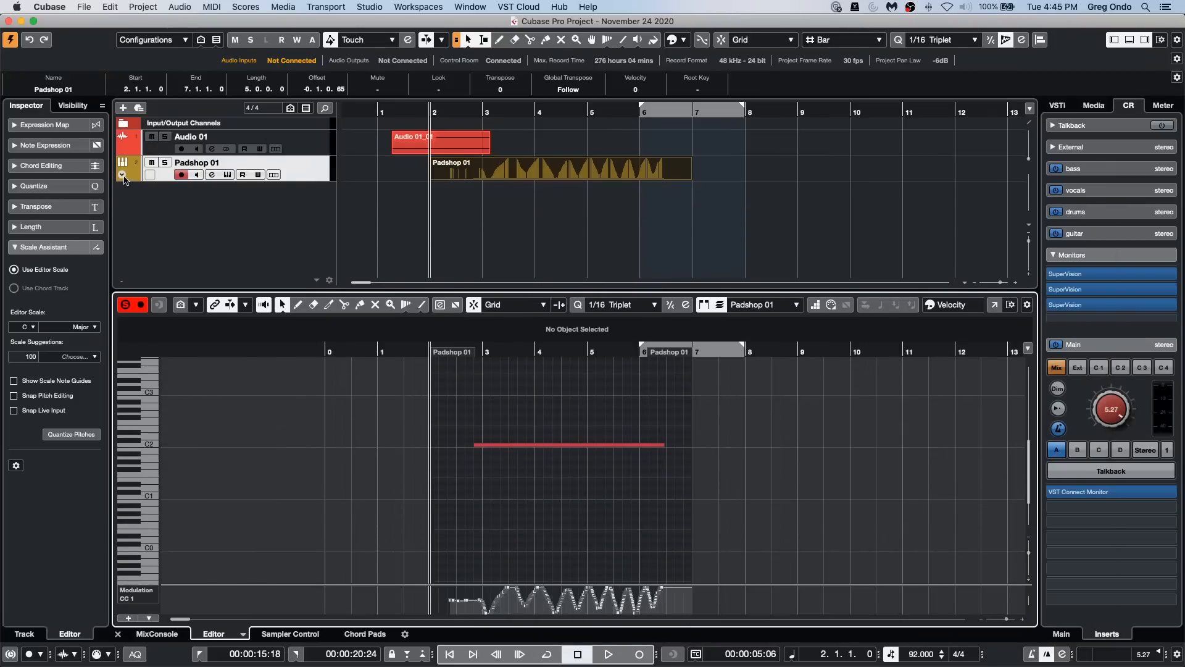
Step: Show the CC 1 (Modulation) automation lane under Padshop 01 and enable automation read and write on the track
click(128, 181)
click(208, 190)
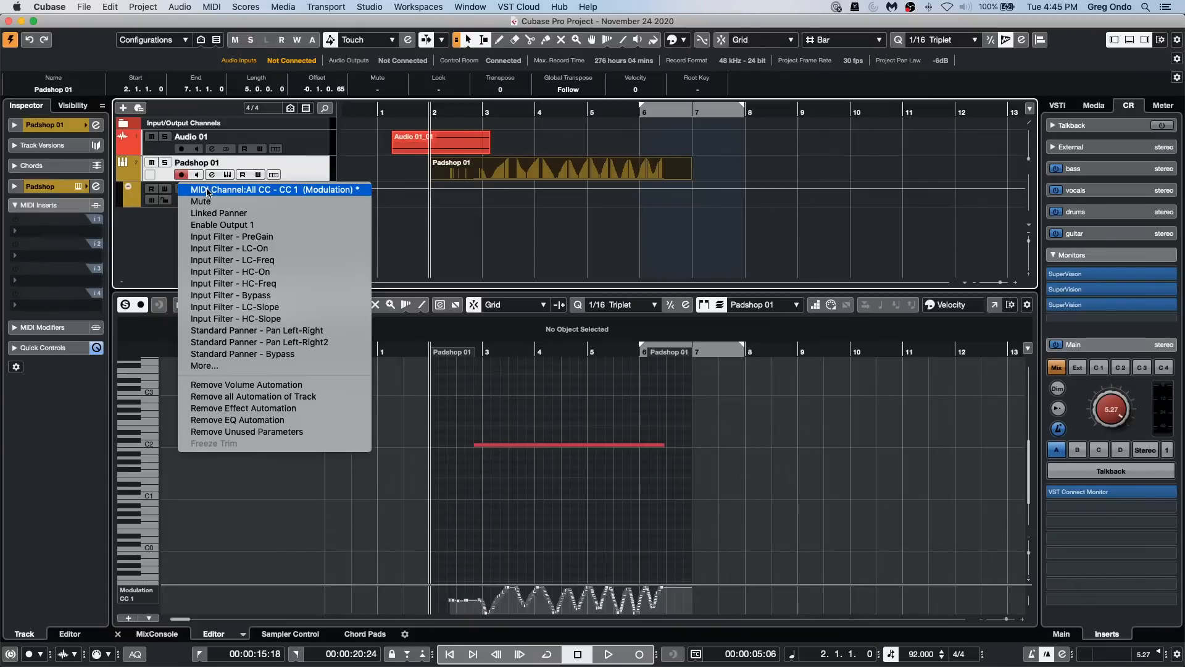
click(306, 190)
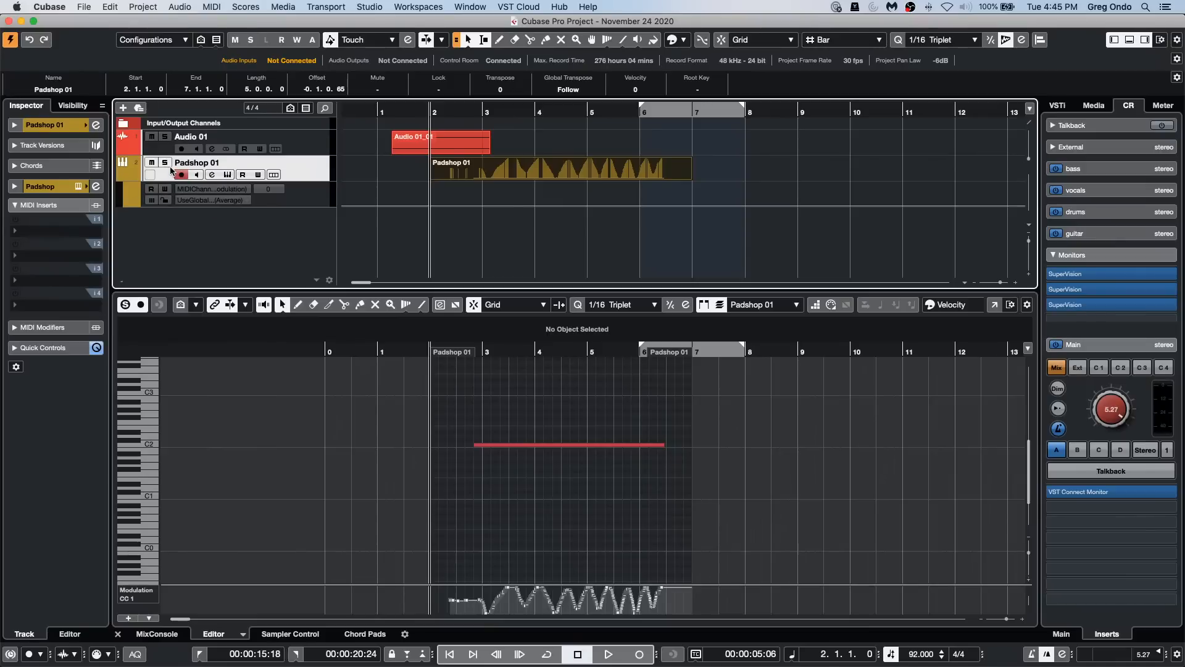
click(244, 176)
click(259, 176)
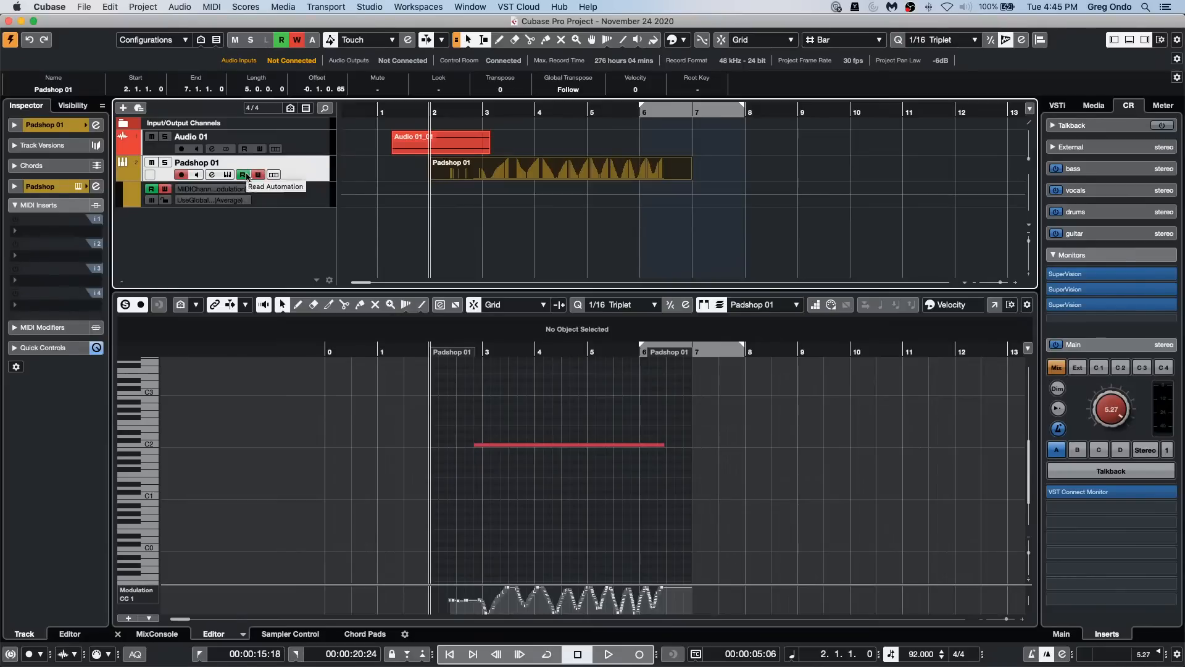
click(225, 189)
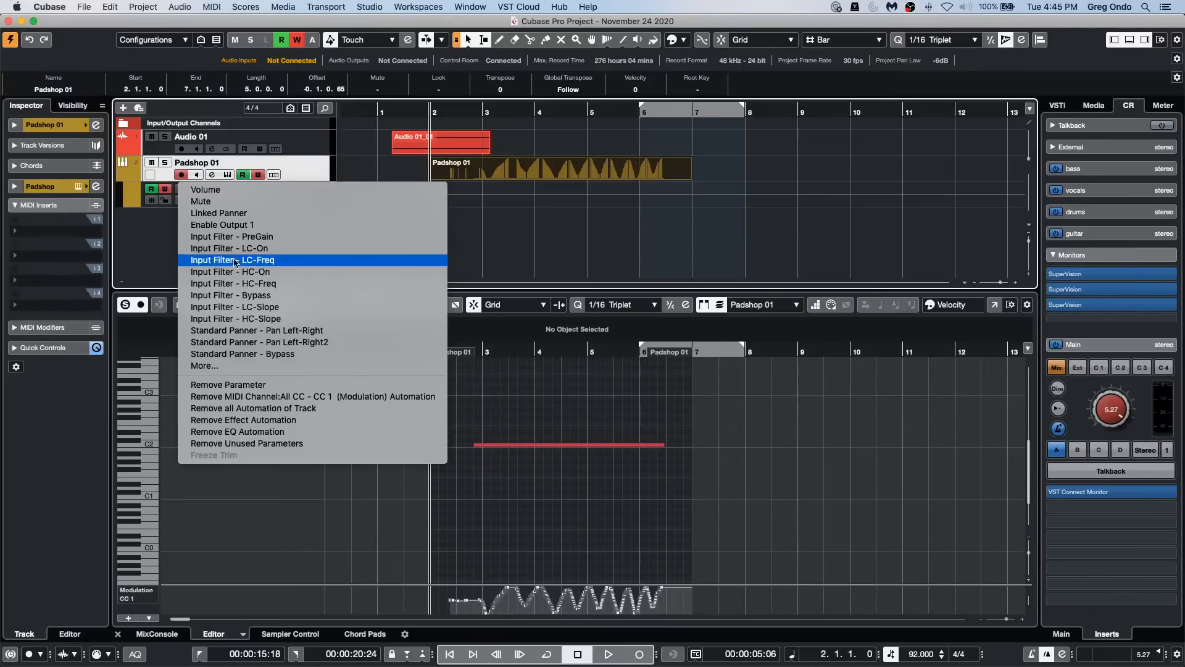
click(302, 396)
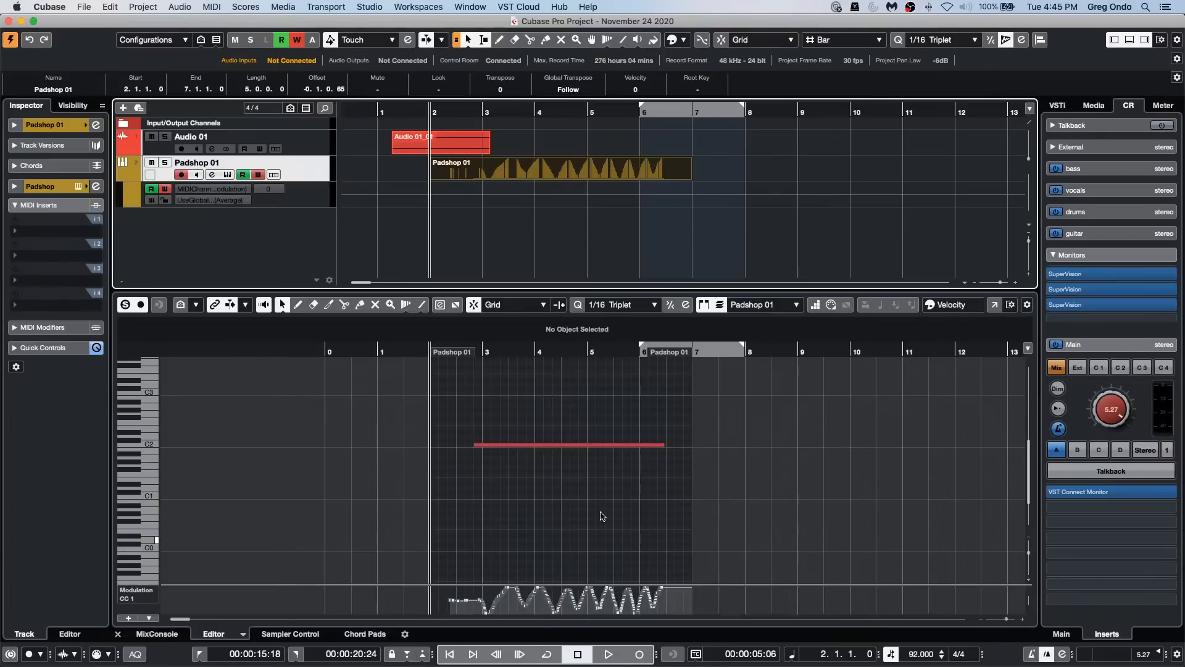
click(189, 6)
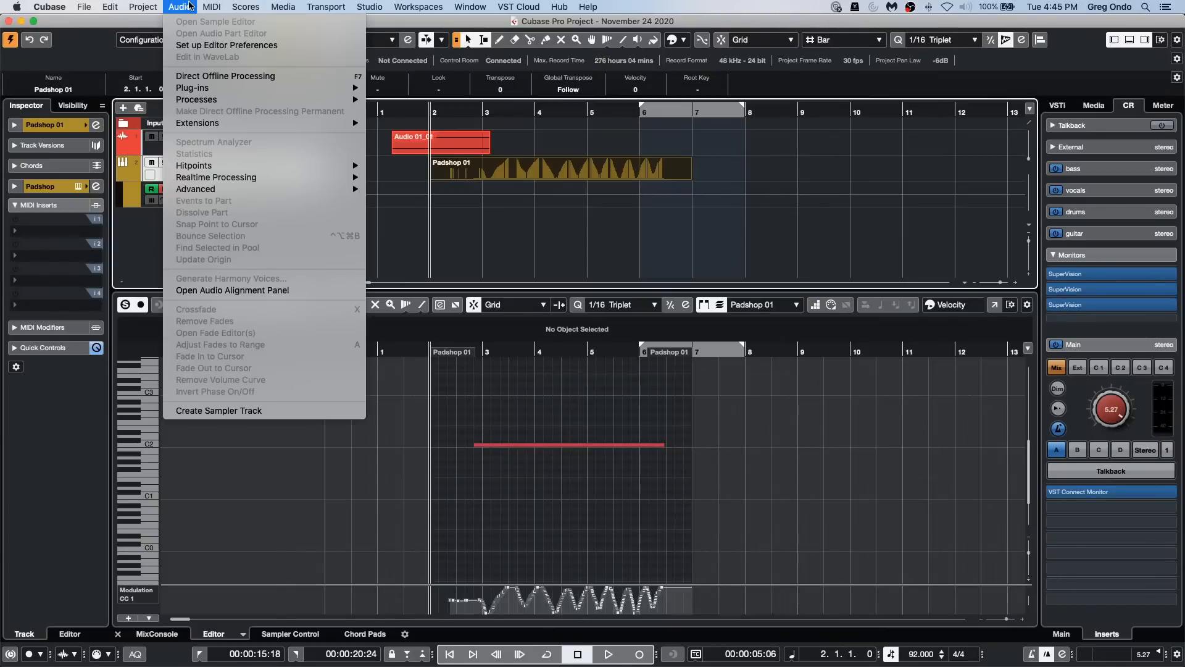
click(519, 461)
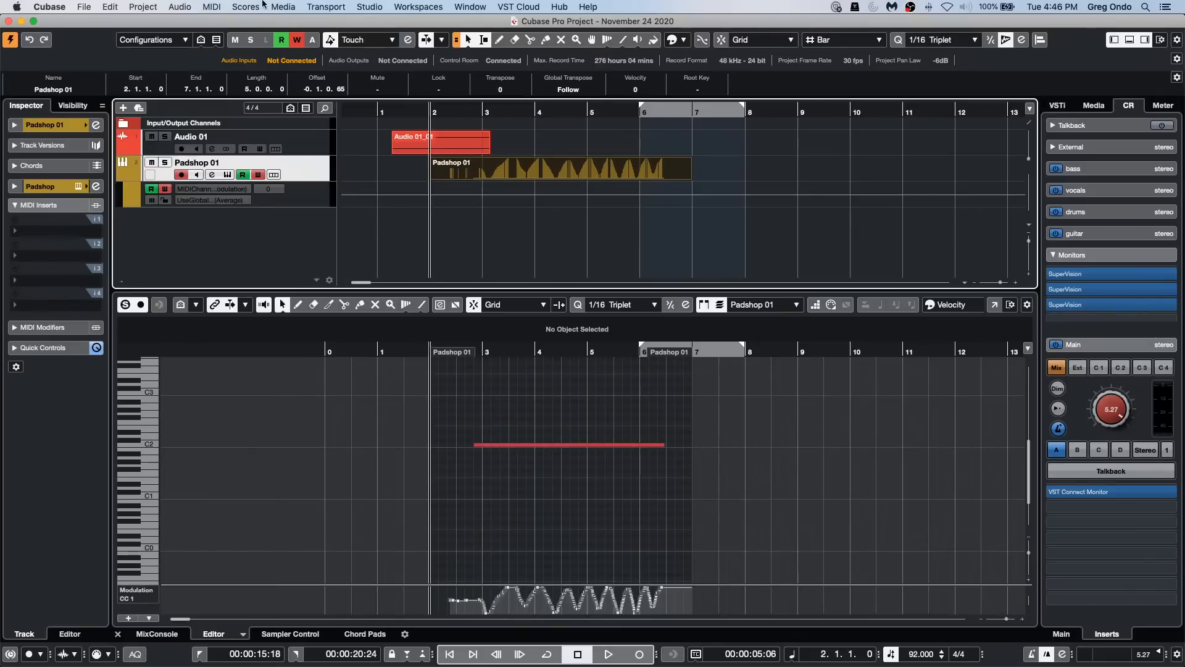
Step: Set the record destination of CC 1 (Modulation) to Automation Track in the MIDI controller automation setup
click(217, 7)
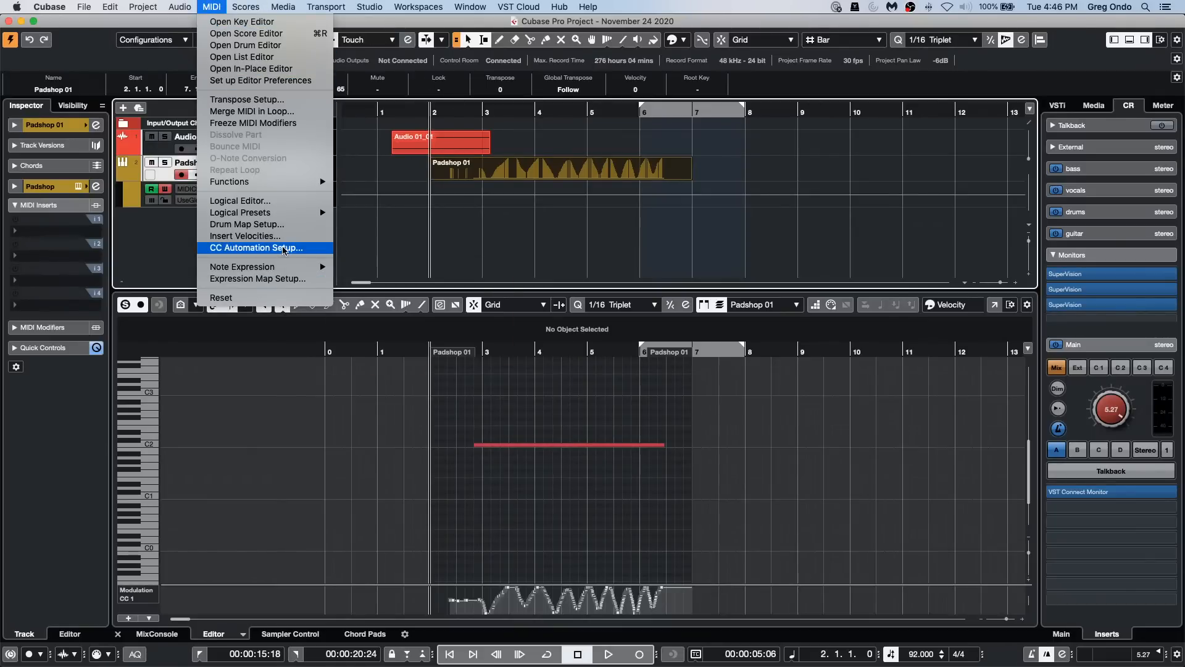
click(265, 247)
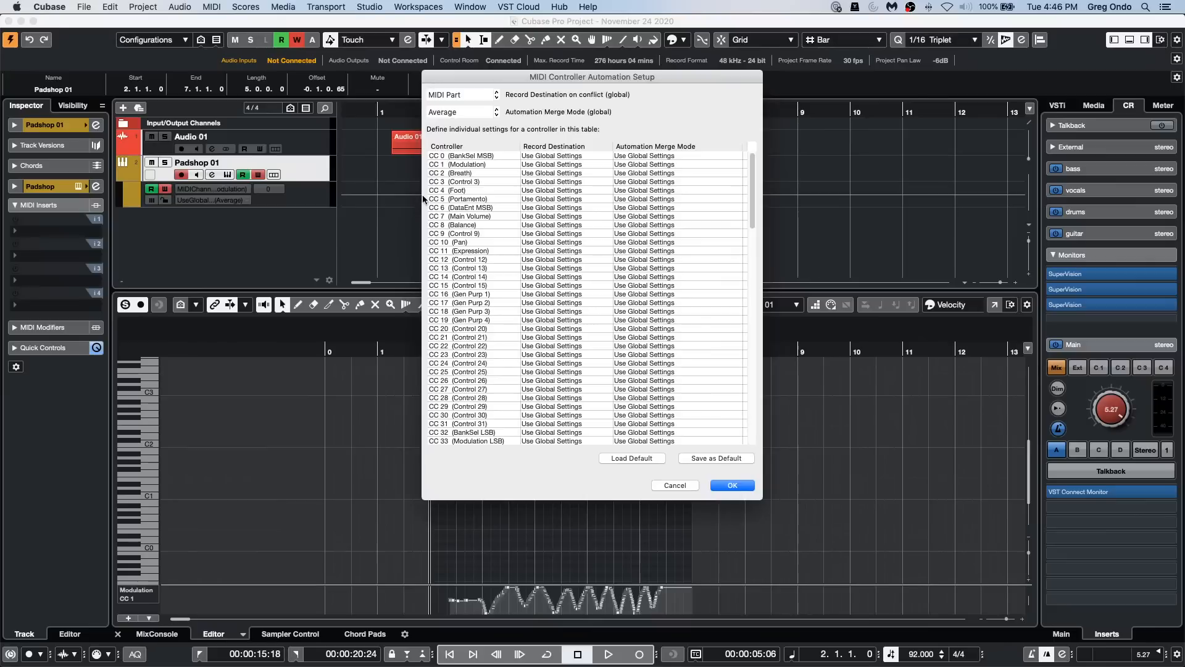
click(559, 164)
click(559, 164)
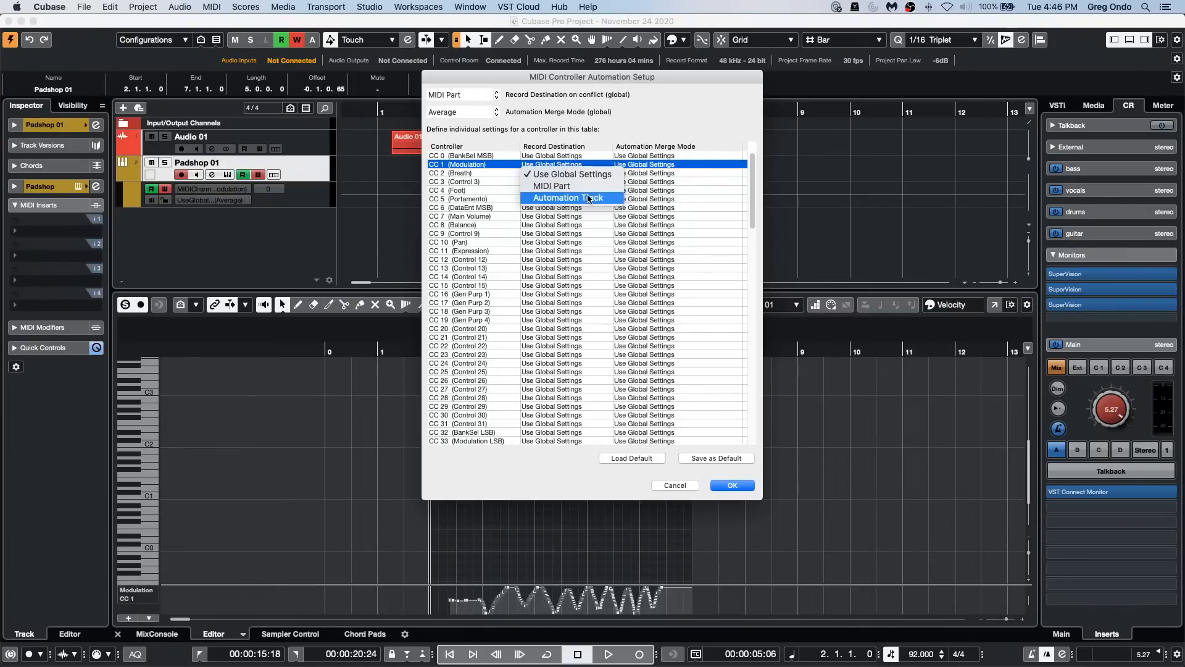
click(586, 193)
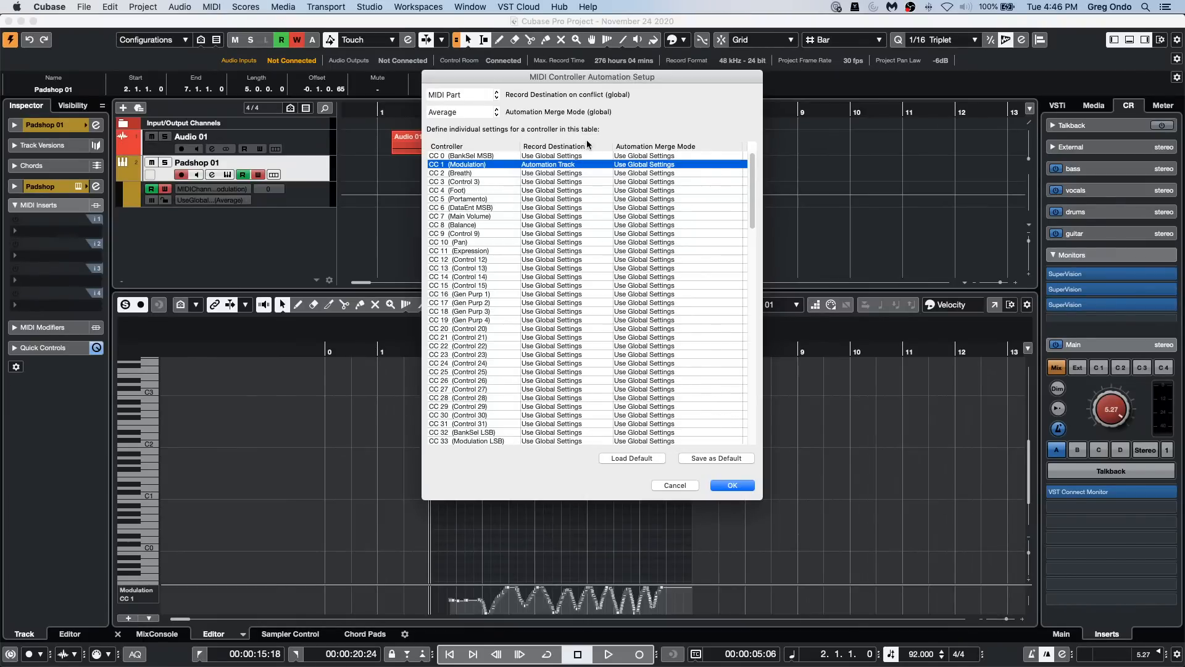
click(729, 486)
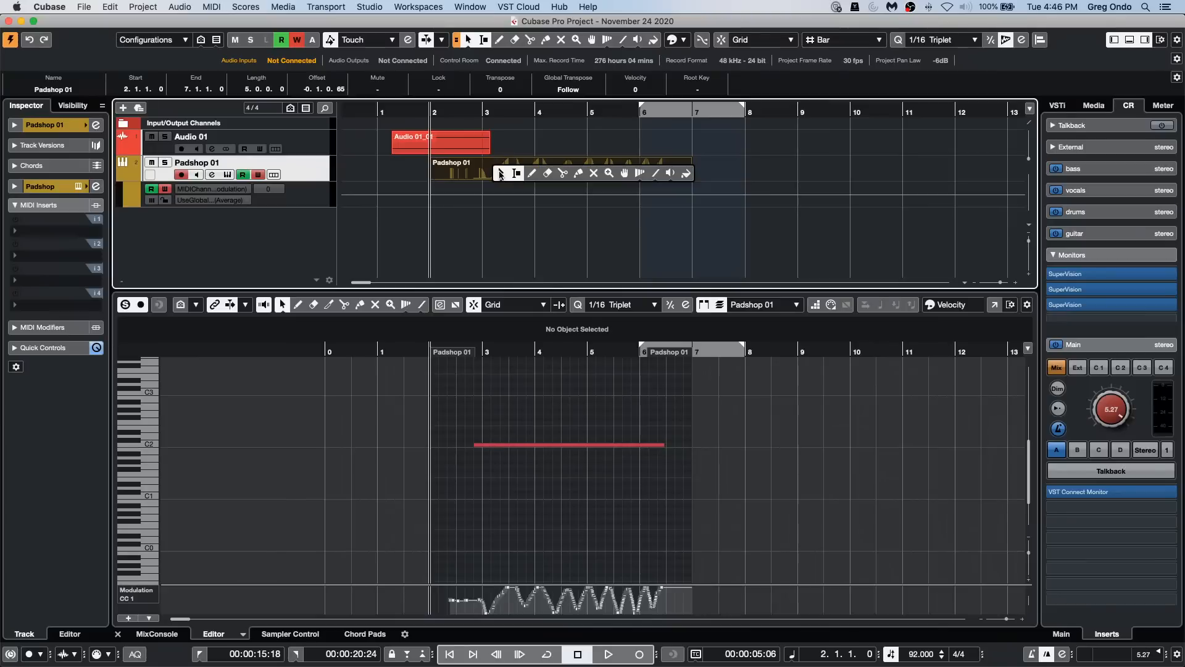
Step: Erase the Padshop 01 part and record a new take with modulation moves from bar 2 to bar 8
key(5)
click(537, 169)
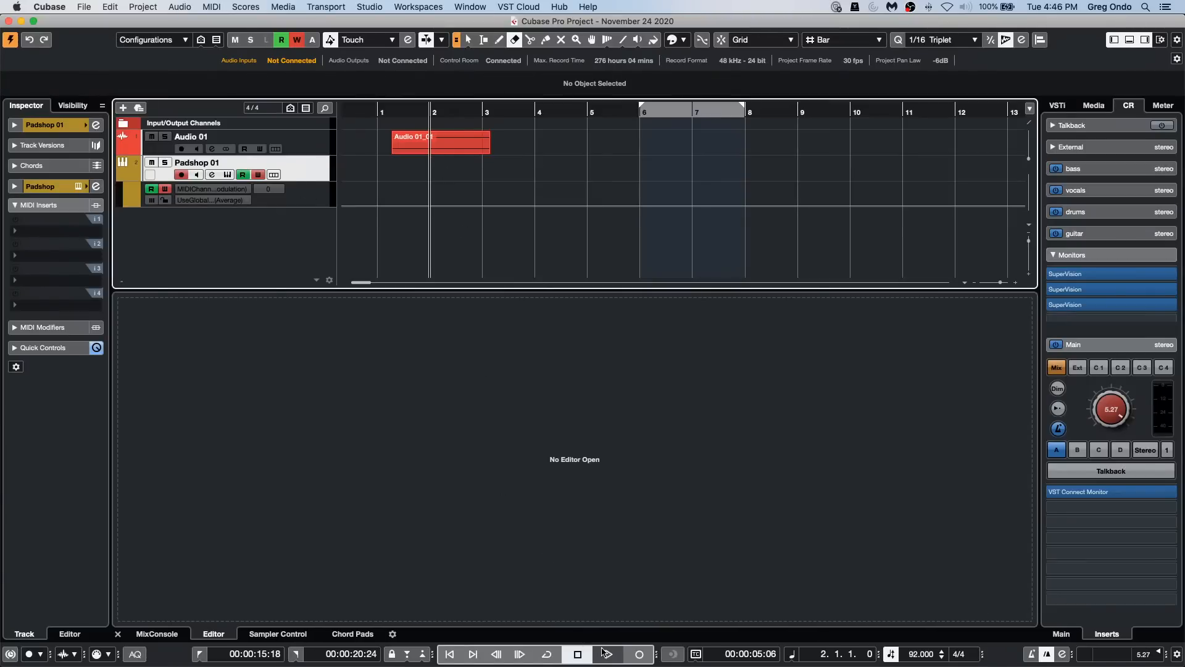
click(639, 655)
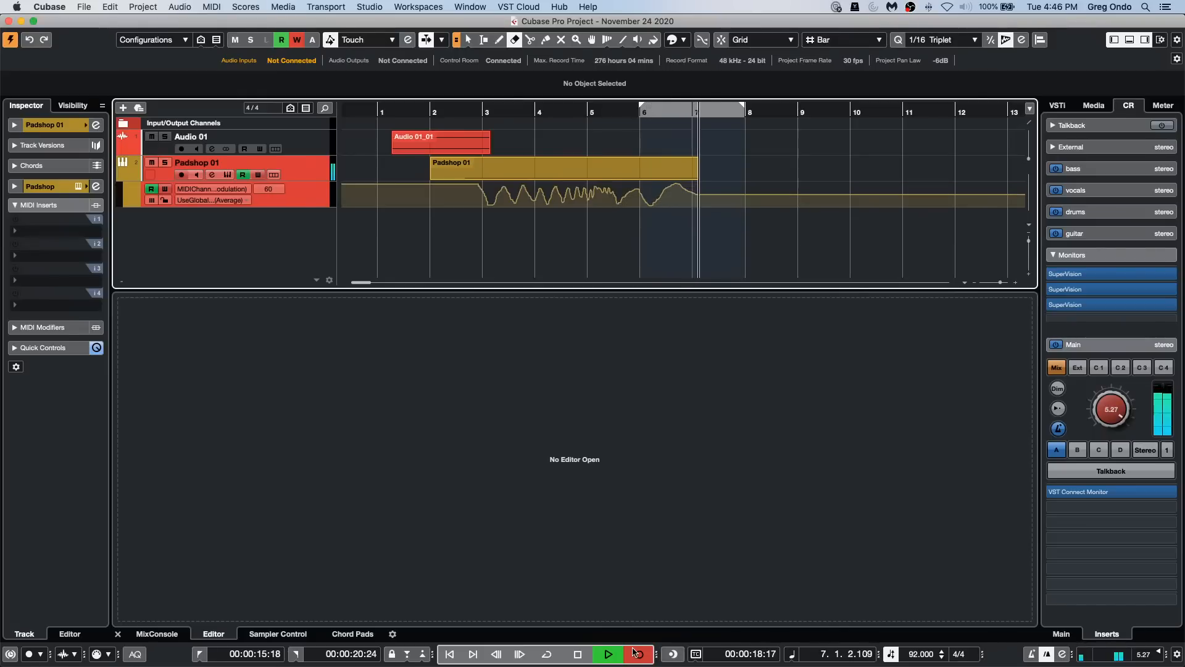
key(space)
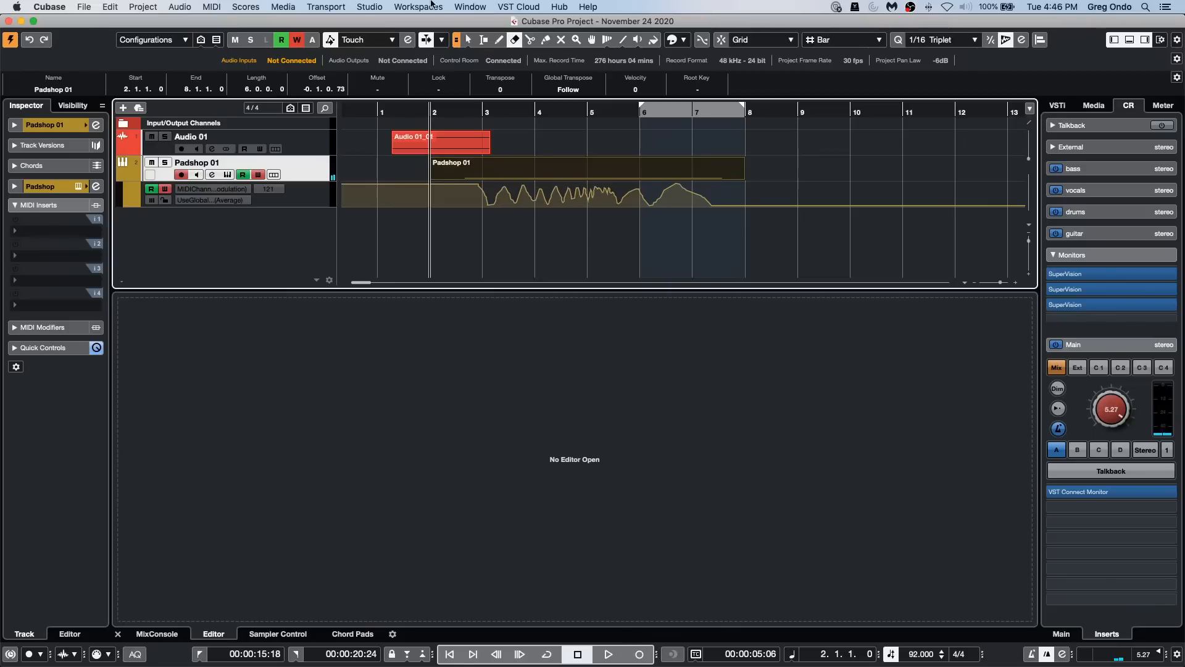
Step: Review the record destination options for CC 0 (BankSel MSB) in the MIDI controller automation setup and dismiss the dialog without saving
click(206, 6)
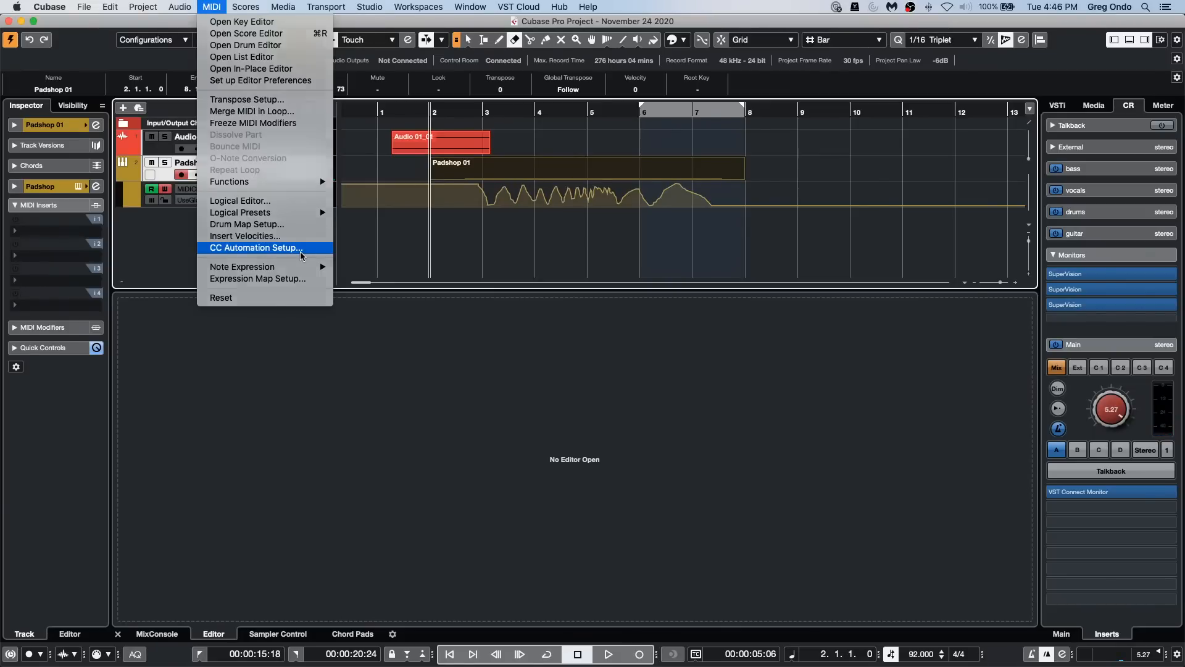
click(300, 250)
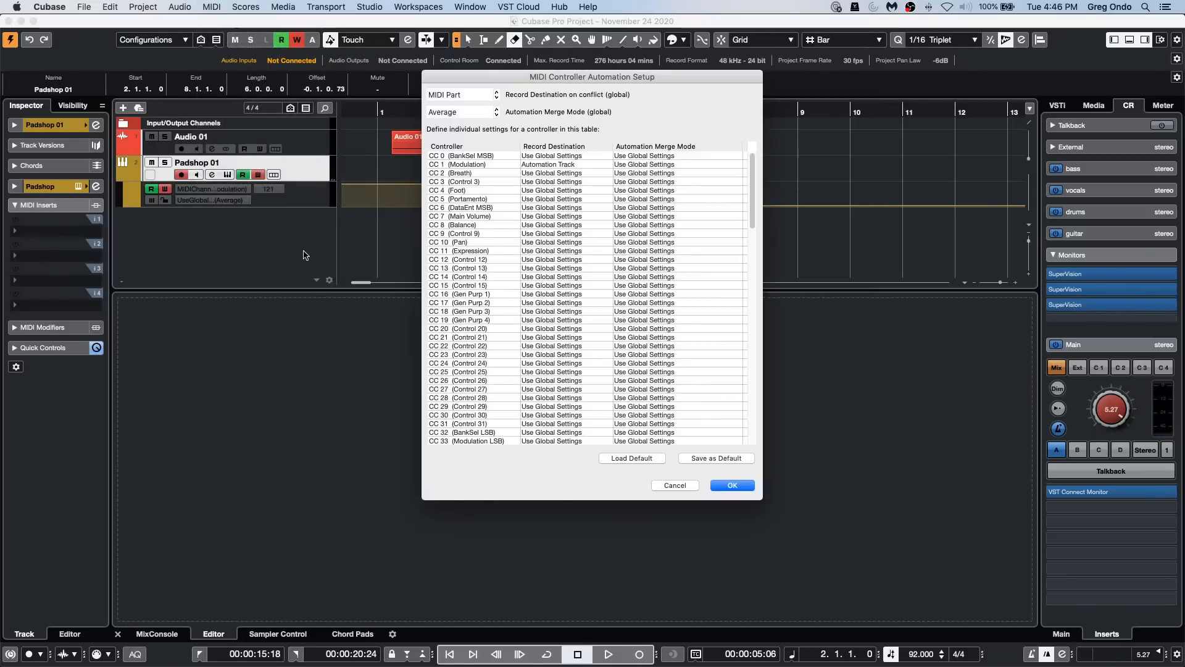
click(557, 156)
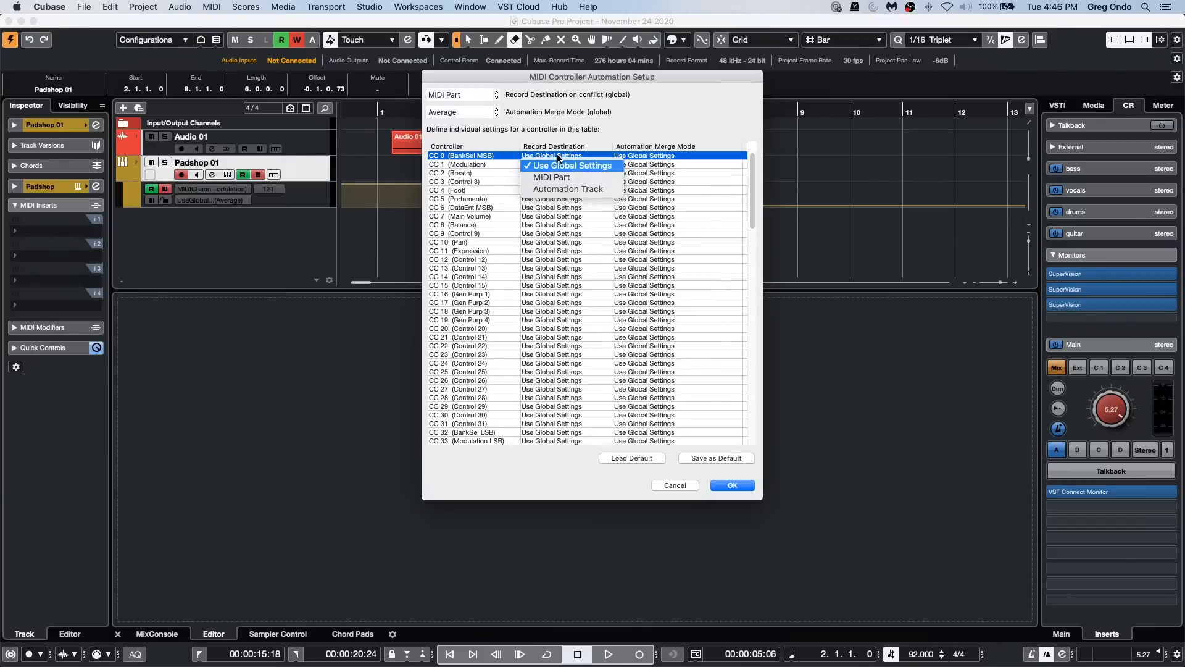
click(566, 189)
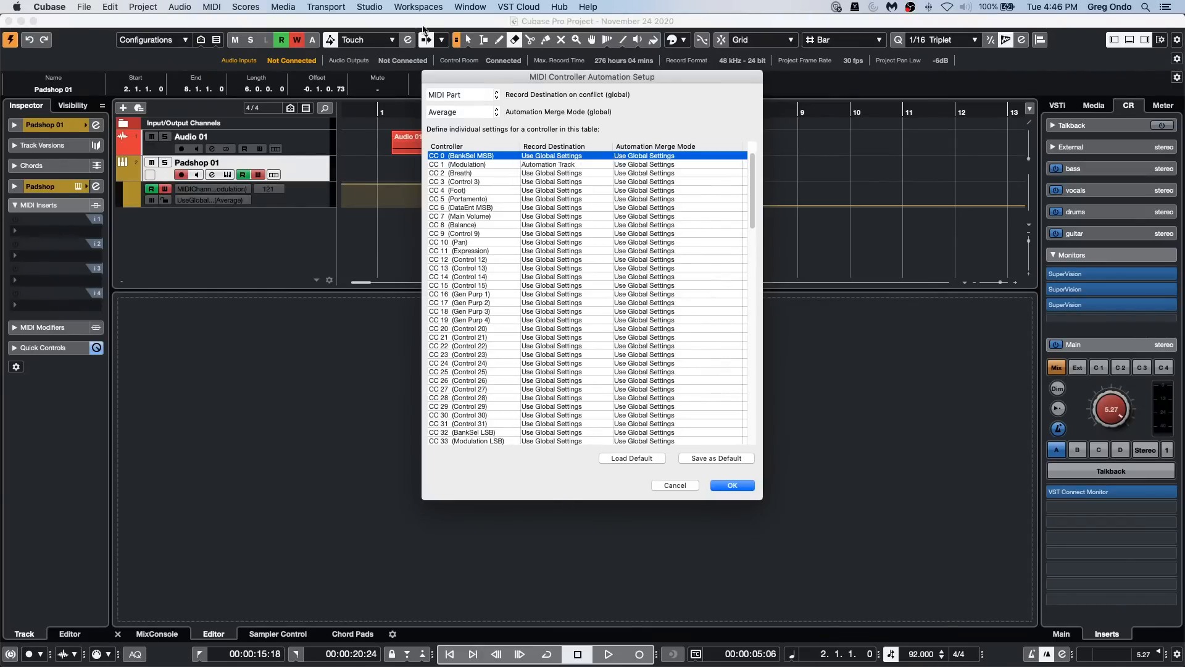
click(675, 488)
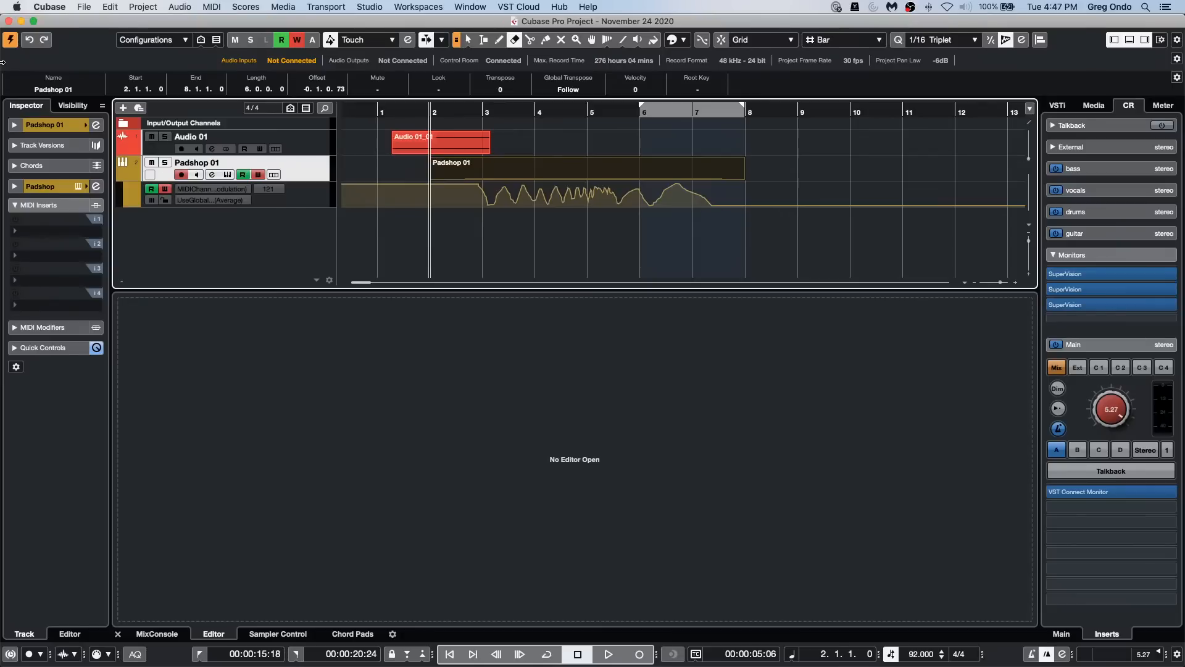
Step: View the available profiles and profile options in the Profile Manager and close it
click(115, 6)
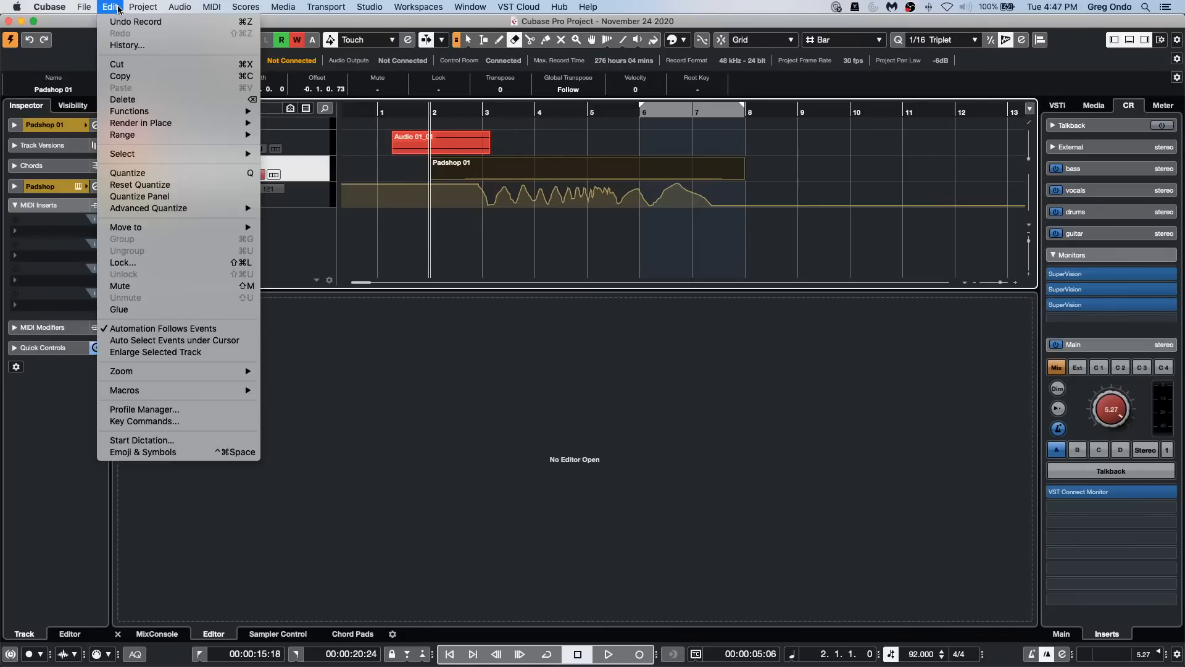
click(191, 412)
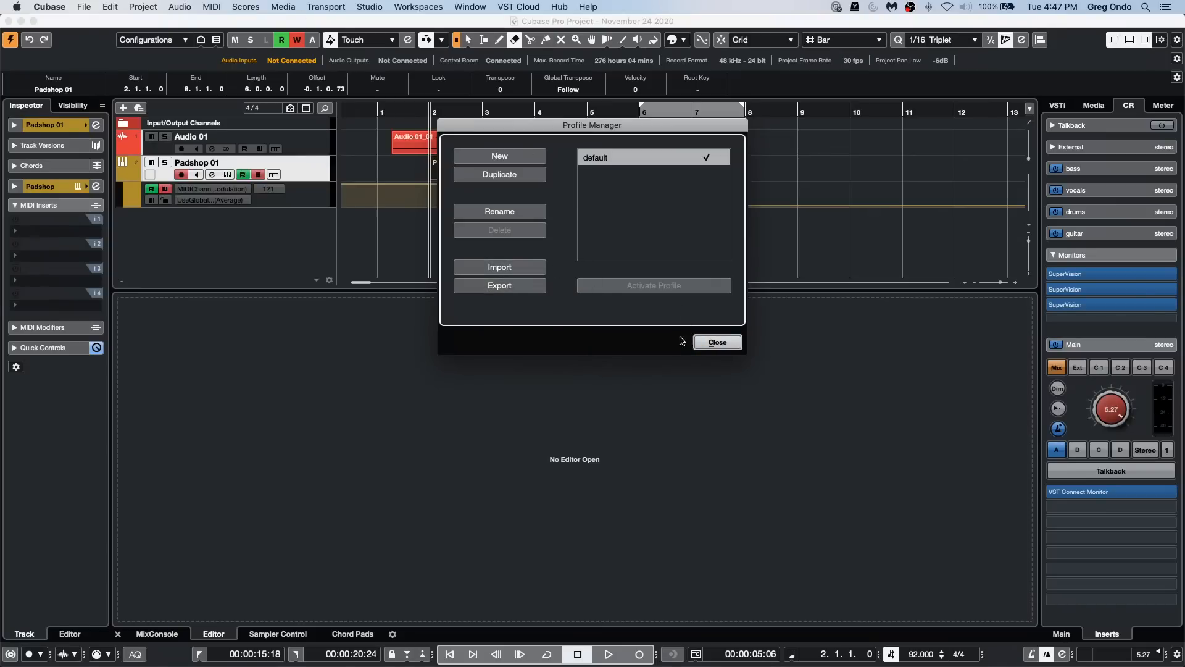
click(718, 343)
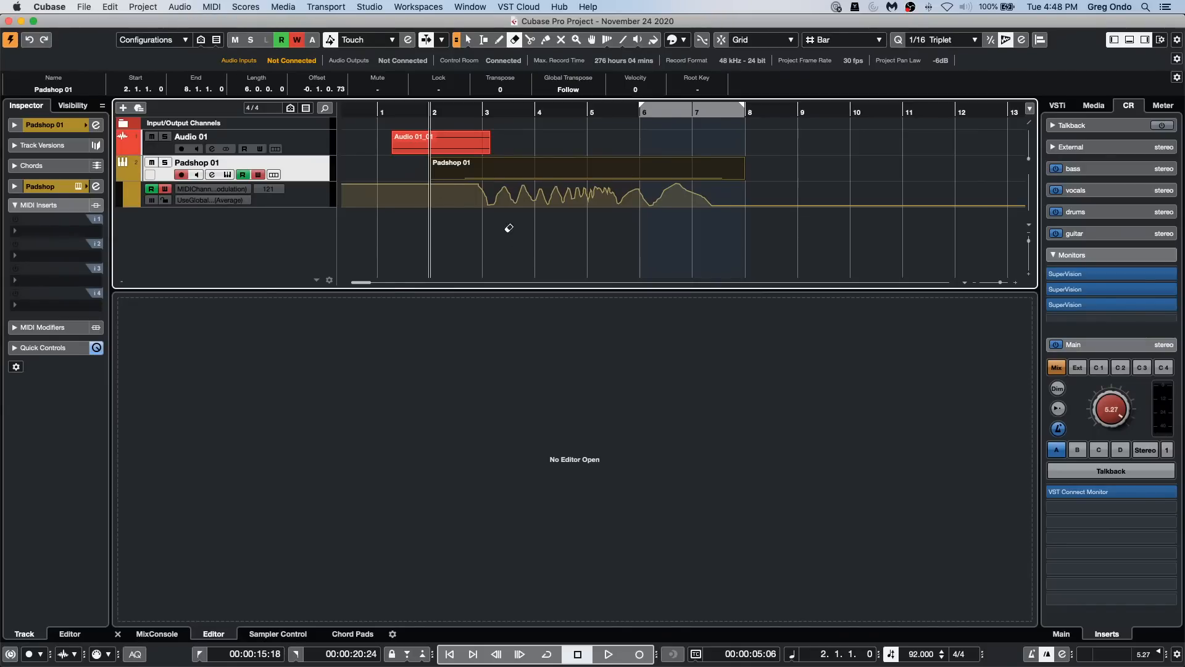
Step: Load the ModMachine delay into the first insert slot of the Padshop 01 channel and close the plug-in window
click(95, 125)
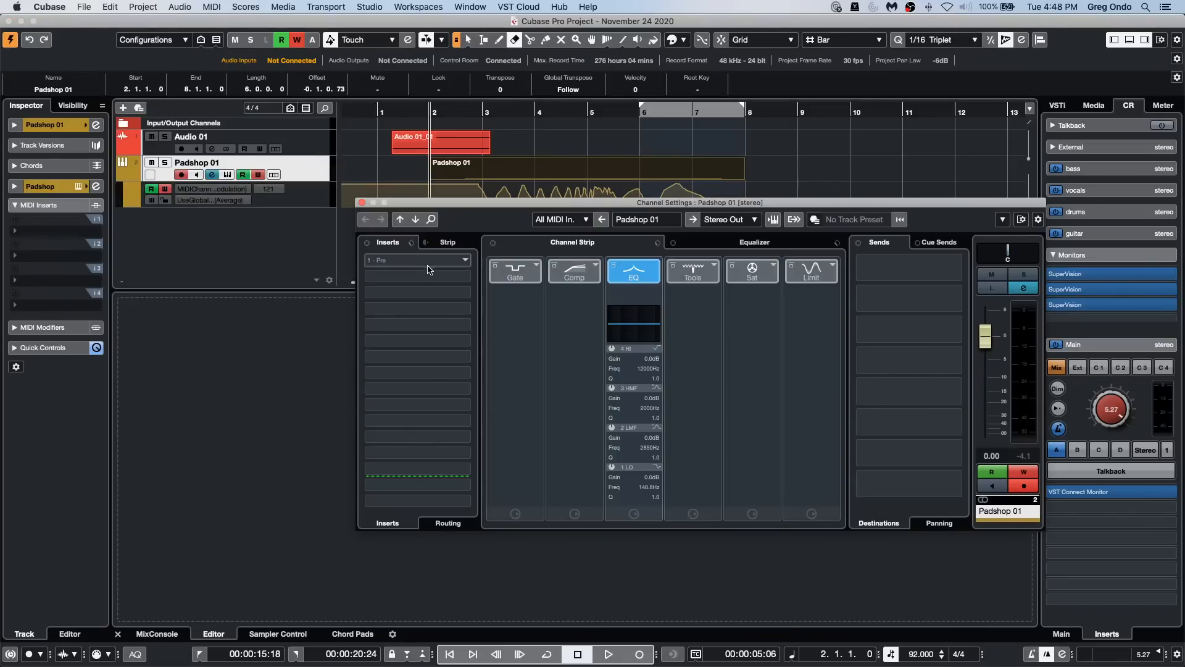
click(456, 261)
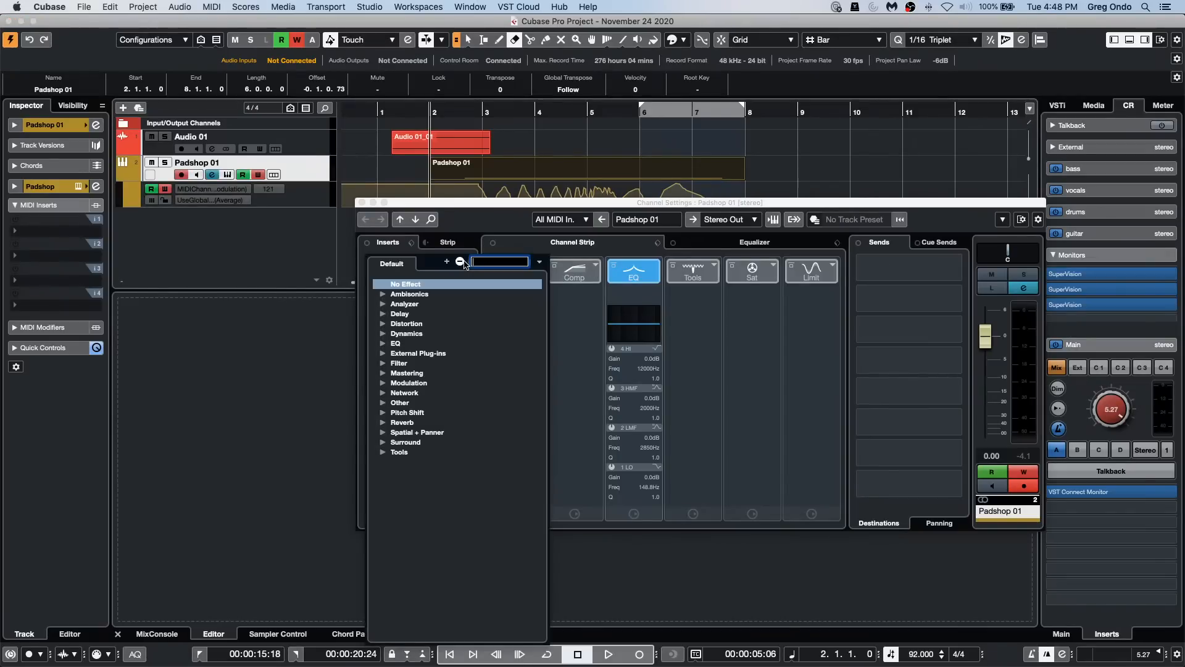
click(387, 315)
click(444, 329)
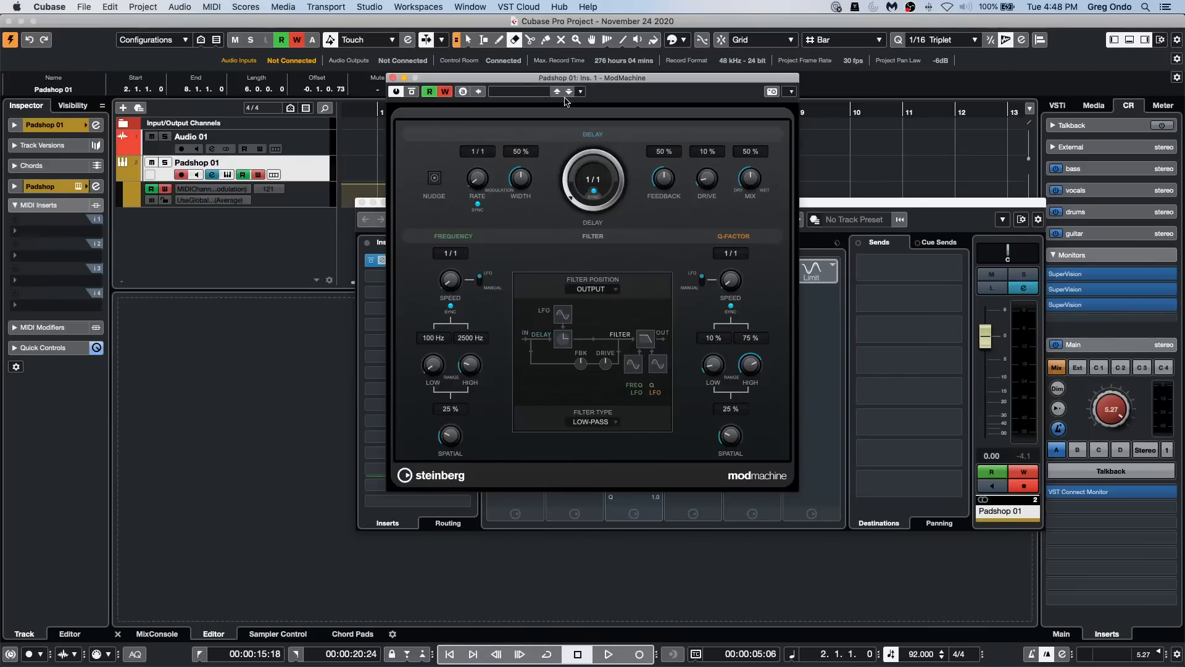
click(393, 77)
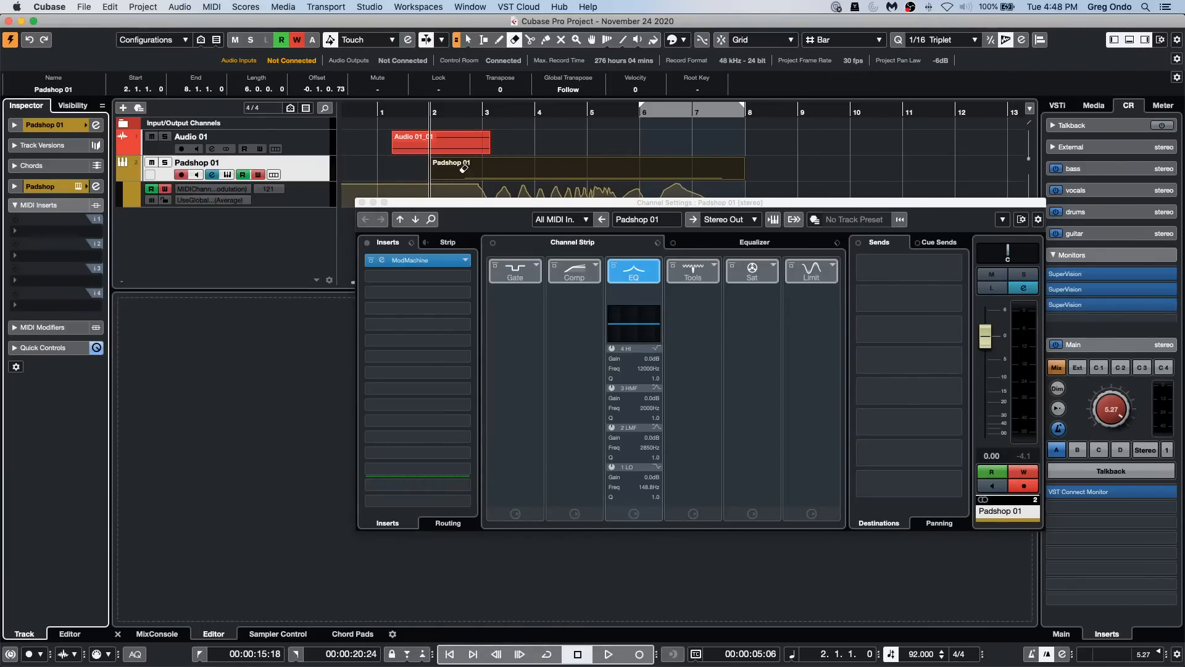
Step: Shape the Padshop 01 equalizer with a low-mid cut, a boost of about 6.5 dB at 2.45 kHz and a high-band boost
drag(481, 210, 450, 274)
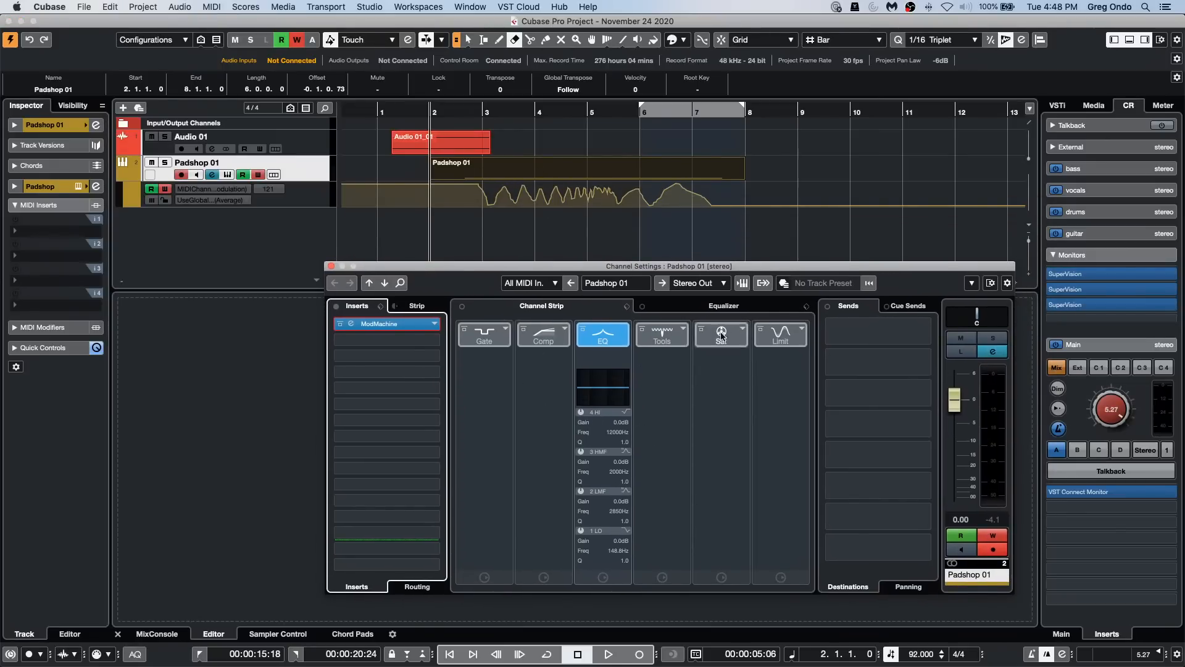
click(731, 309)
click(610, 424)
click(697, 389)
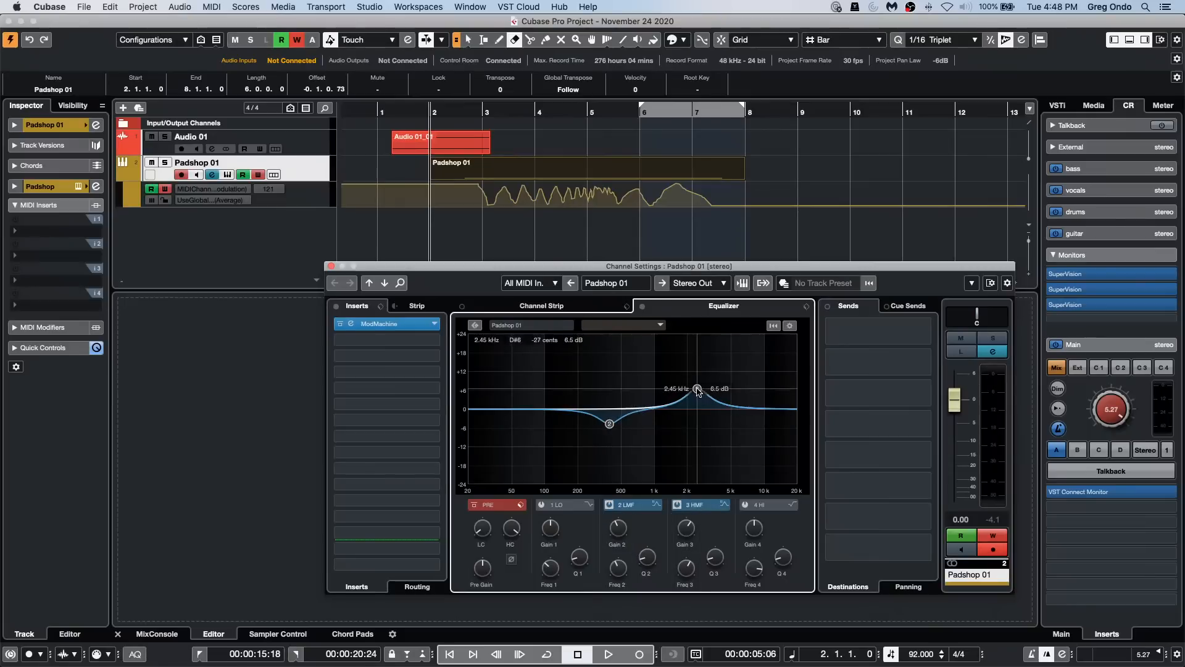
click(739, 395)
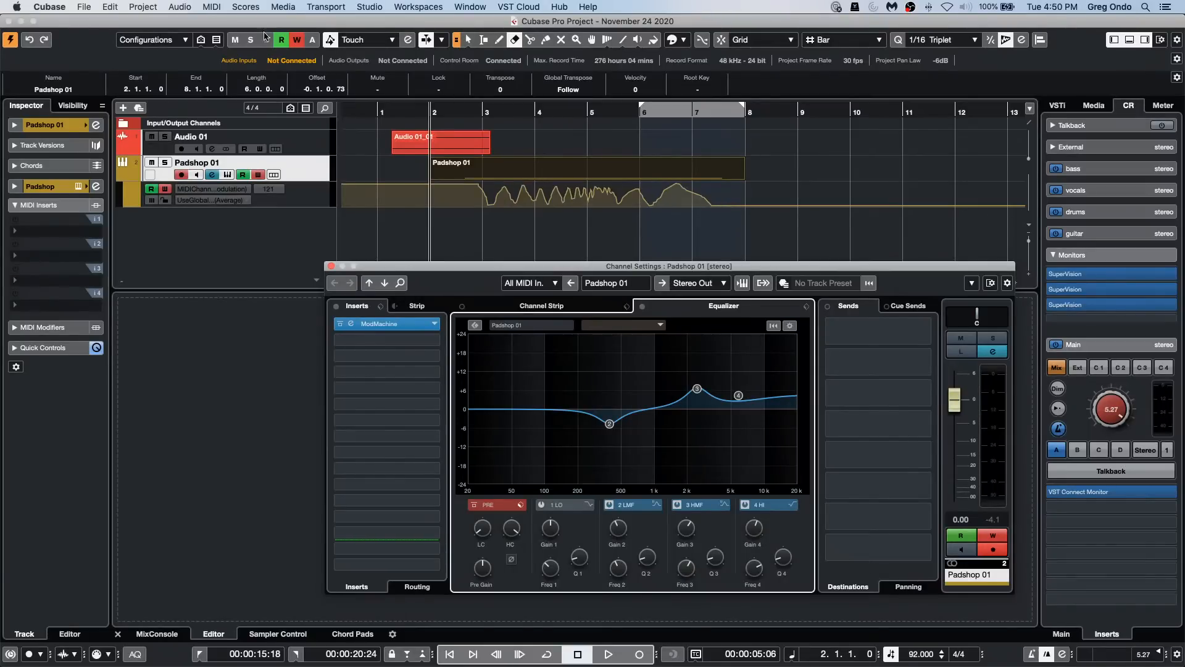
Step: Enlarge the project area and add four stereo audio tracks below Padshop 01
click(195, 270)
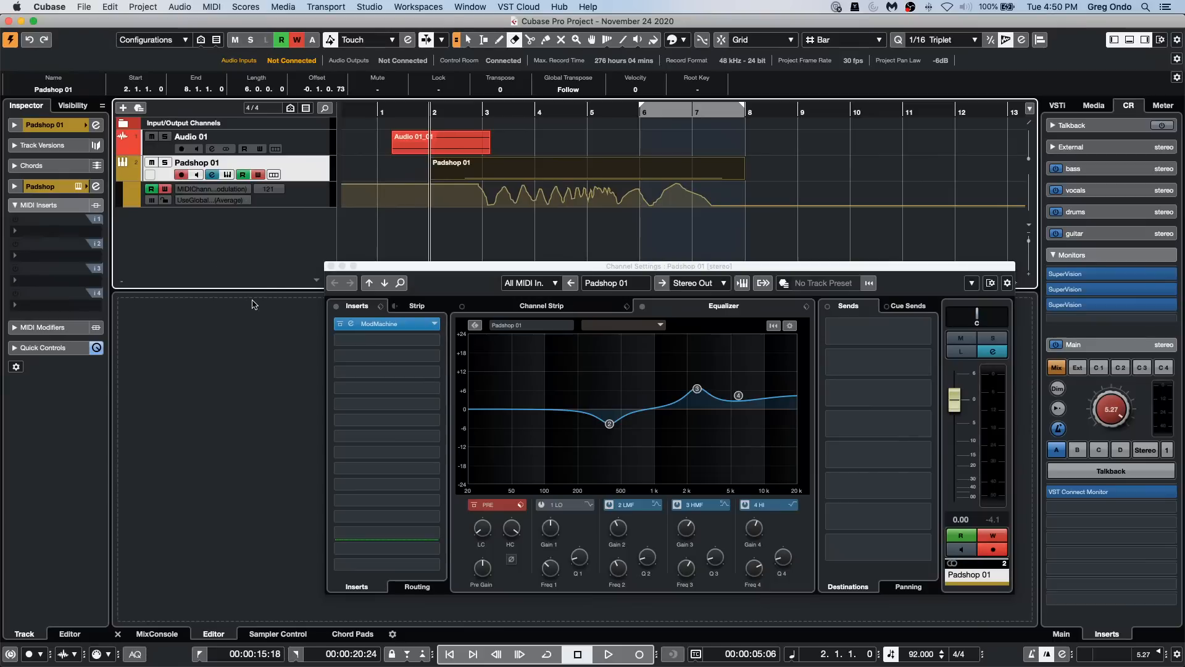
drag(262, 289, 232, 516)
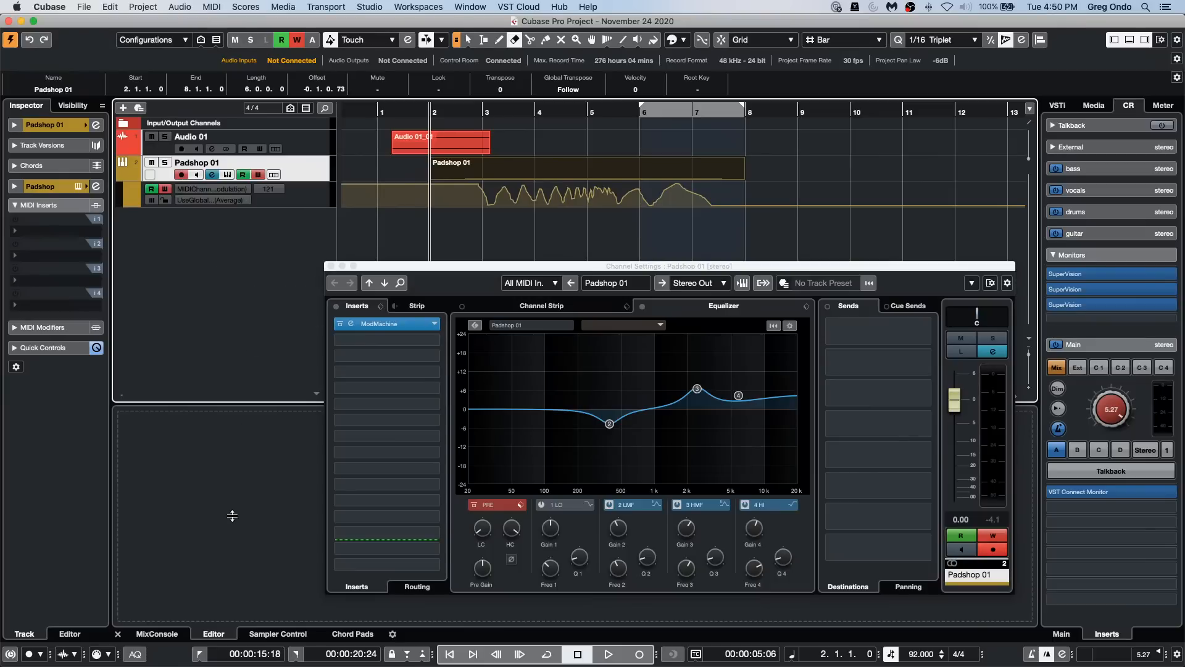
right_click(220, 239)
click(266, 246)
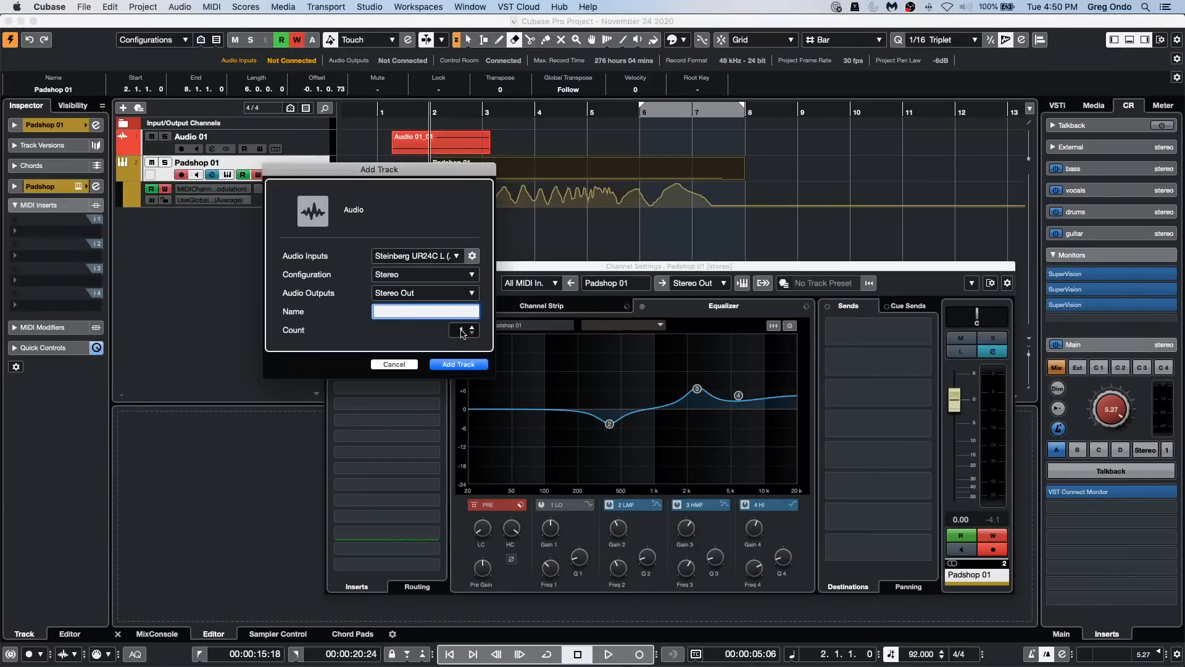
scroll(463, 331, up, 3)
click(458, 364)
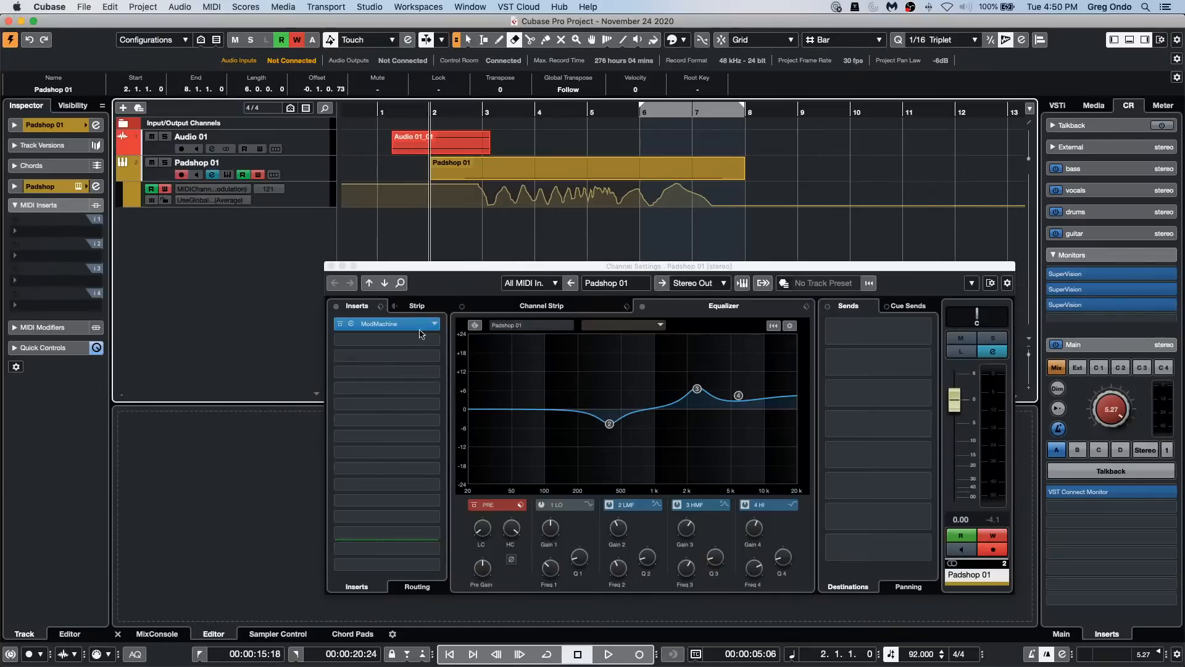
Step: Add three instrument tracks with No VST Instrument below the audio tracks and close the Channel Settings window
right_click(253, 346)
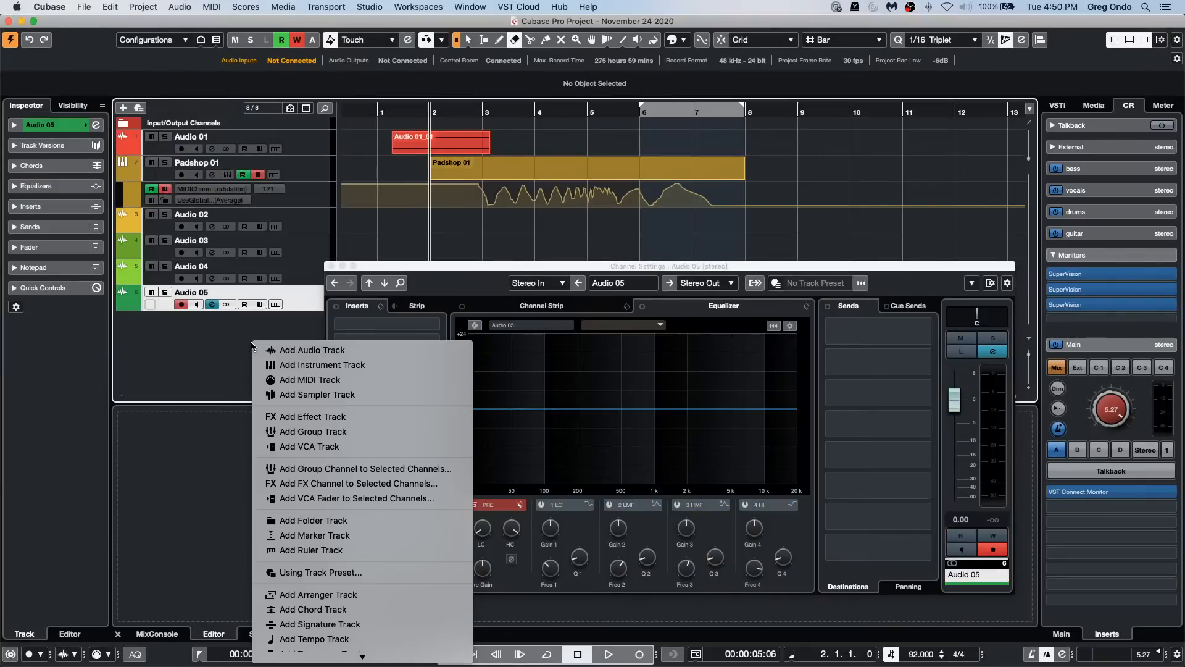
click(324, 364)
click(422, 255)
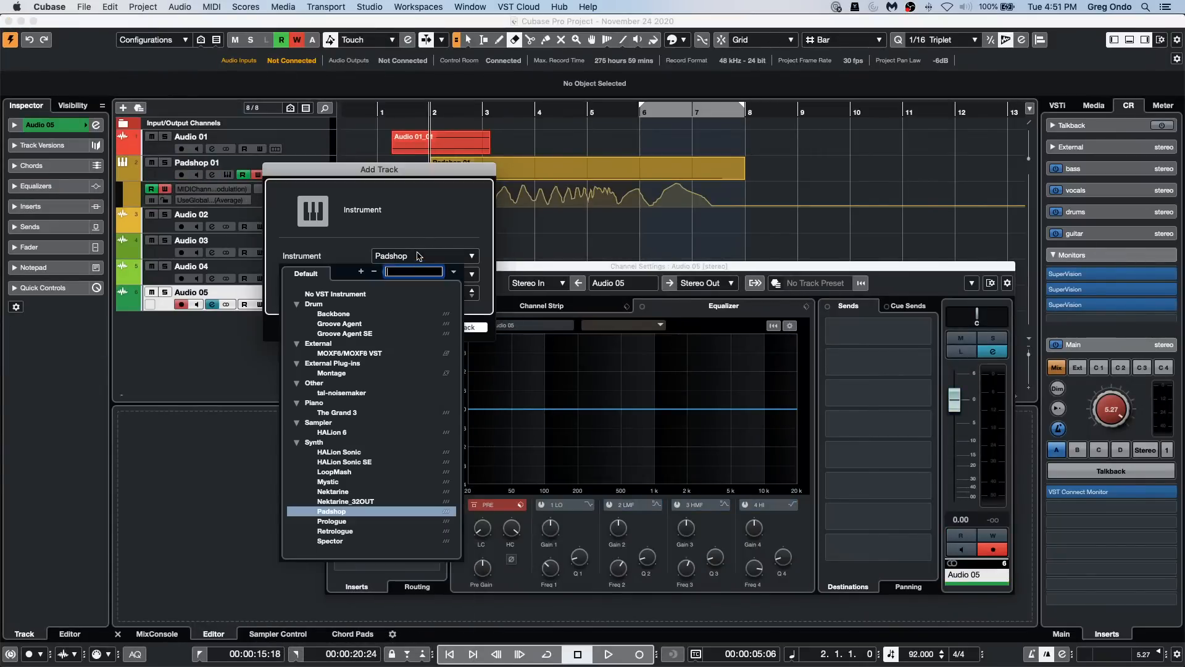
click(342, 294)
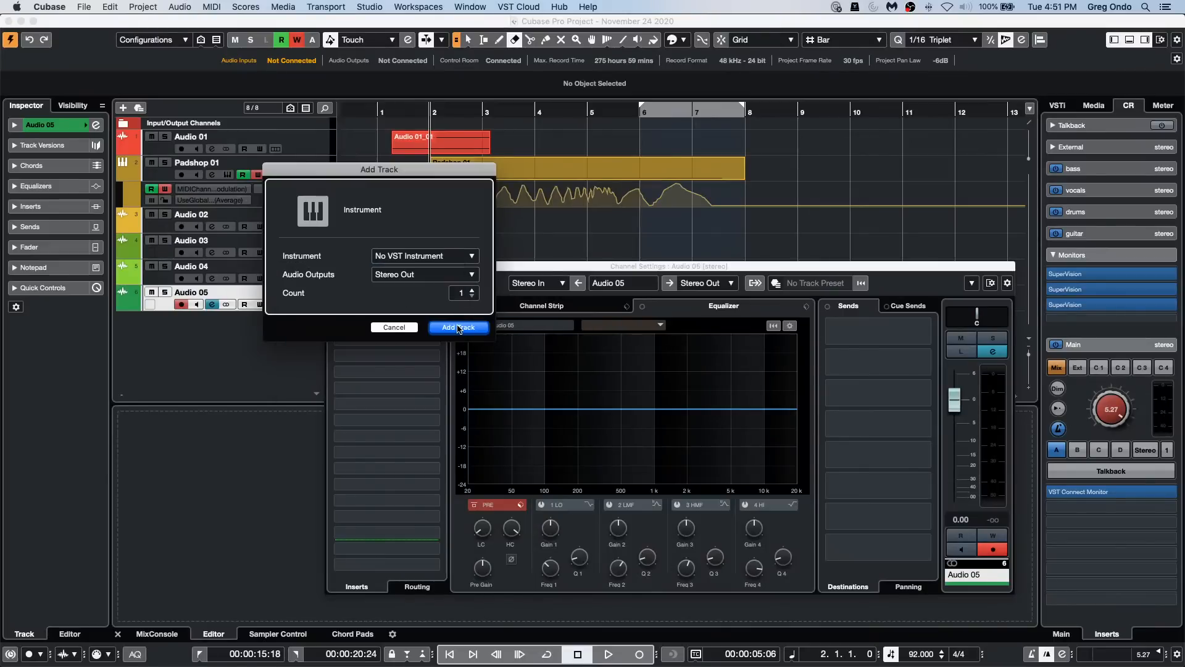
click(471, 289)
click(471, 289)
click(458, 327)
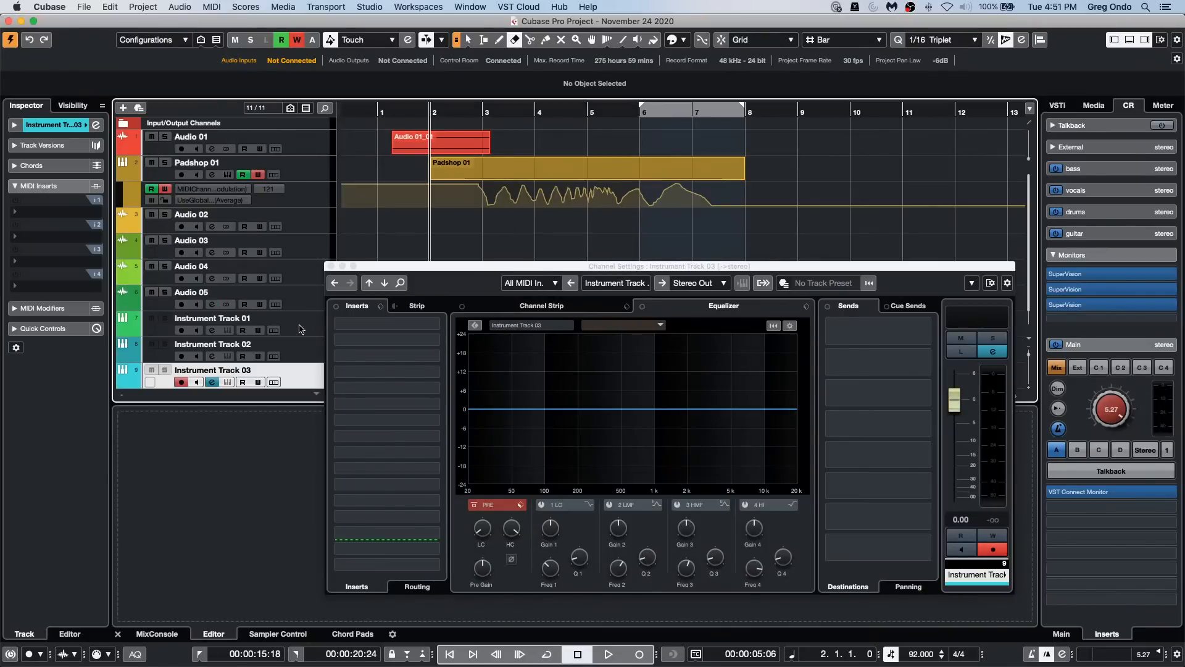
click(331, 266)
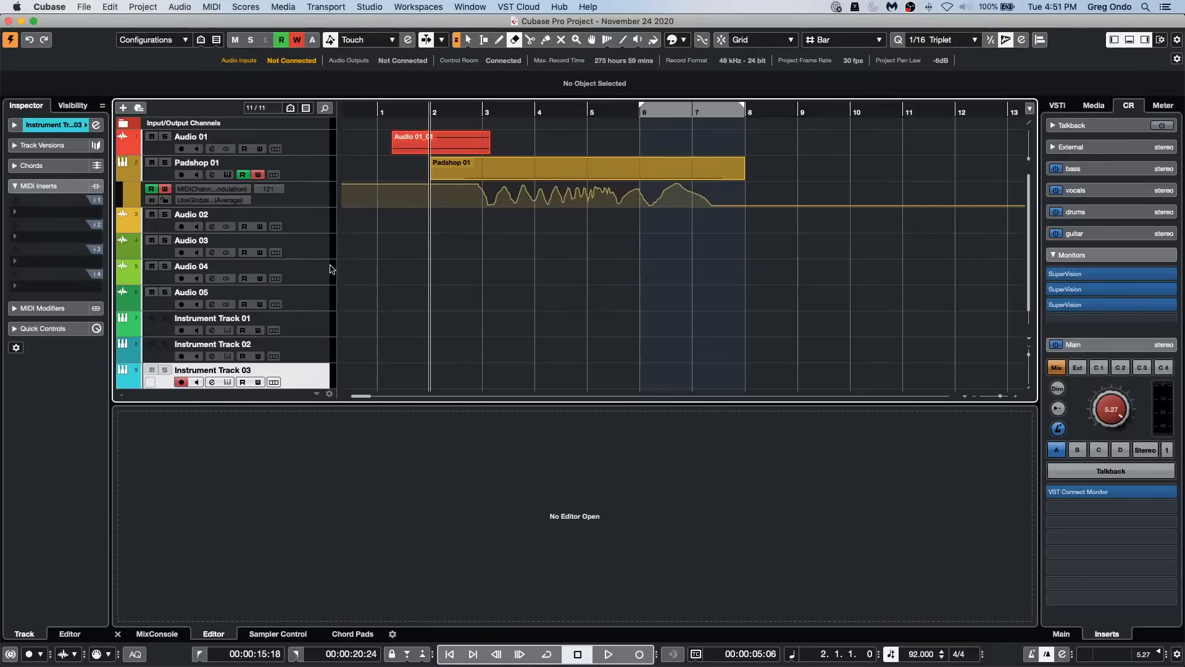
Step: Show the basic track settings in the Inspector and select all tracks from Audio 02 through Instrument Track 03
click(14, 125)
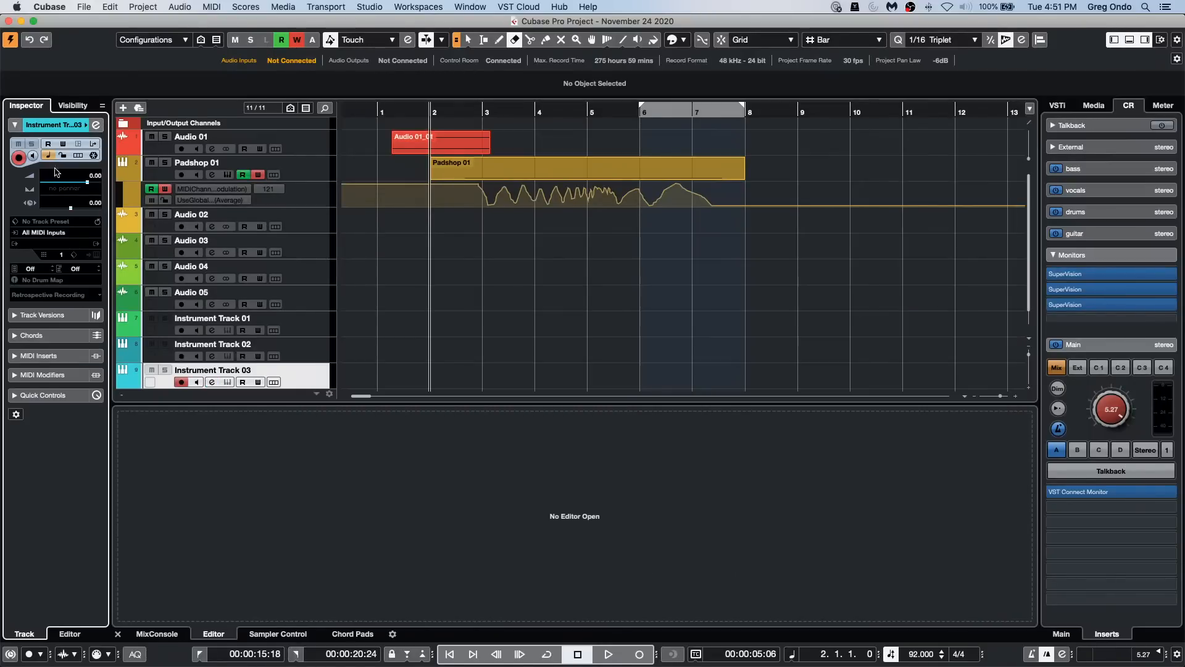
click(300, 222)
click(14, 125)
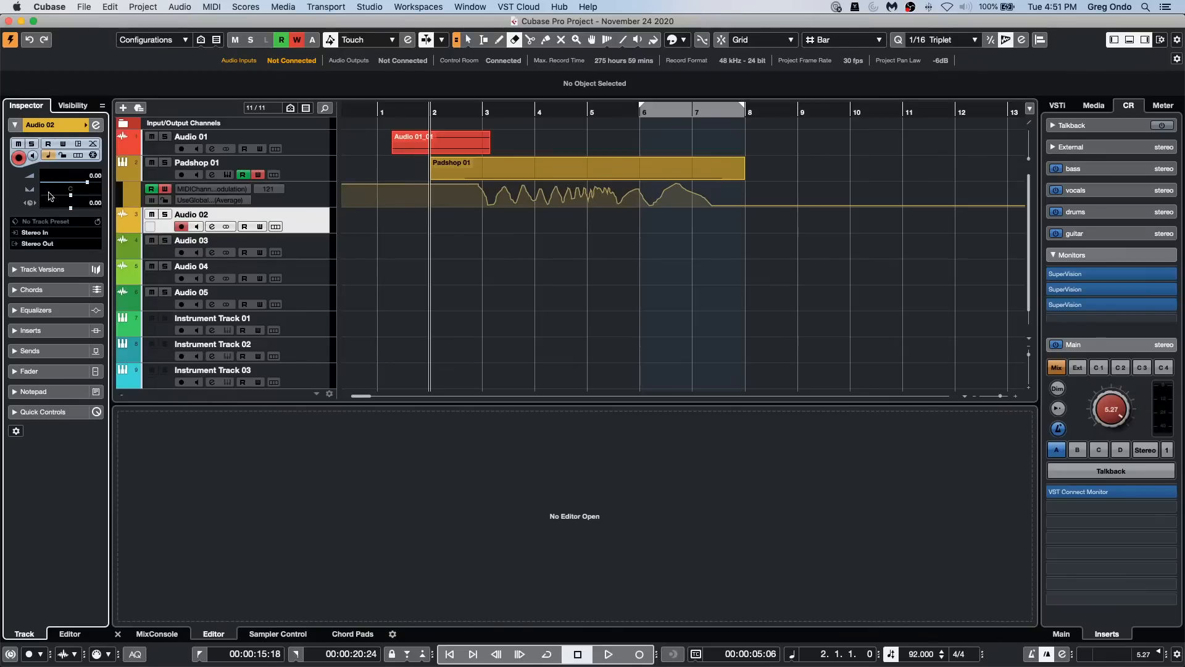
scroll(272, 368, down, 1)
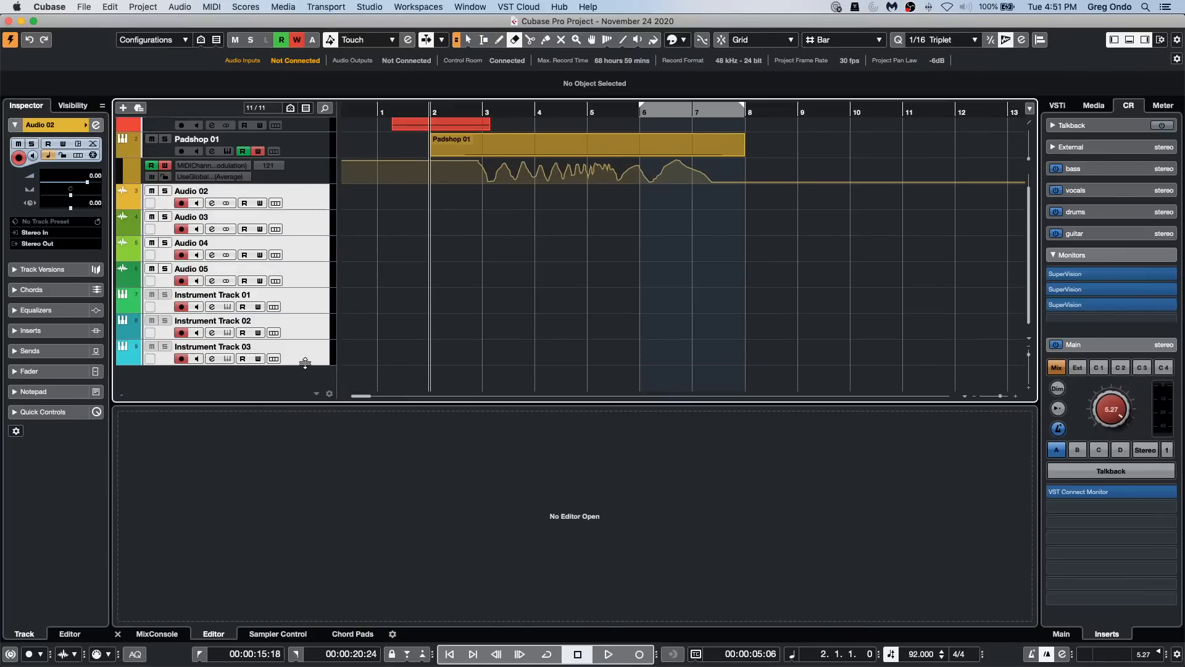
shift+click(299, 361)
Step: Switch the time base of the selected tracks with the Project Logical Editor preset Toggle Time Domain for selected Tracks
click(180, 7)
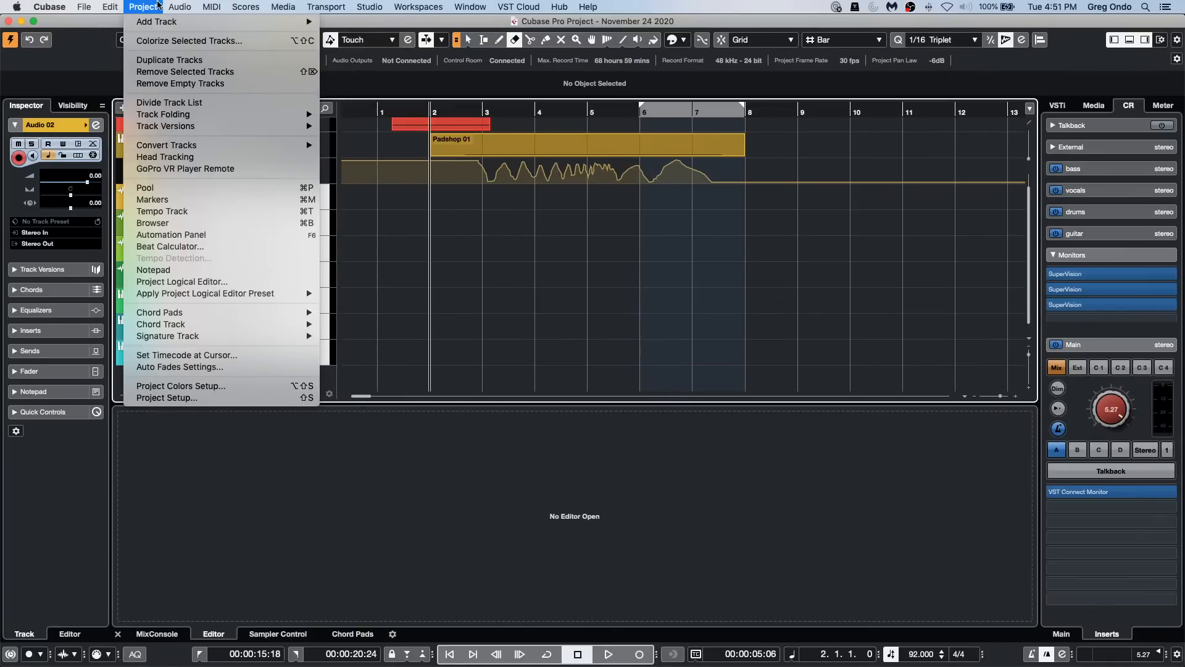
mouse_move(143, 7)
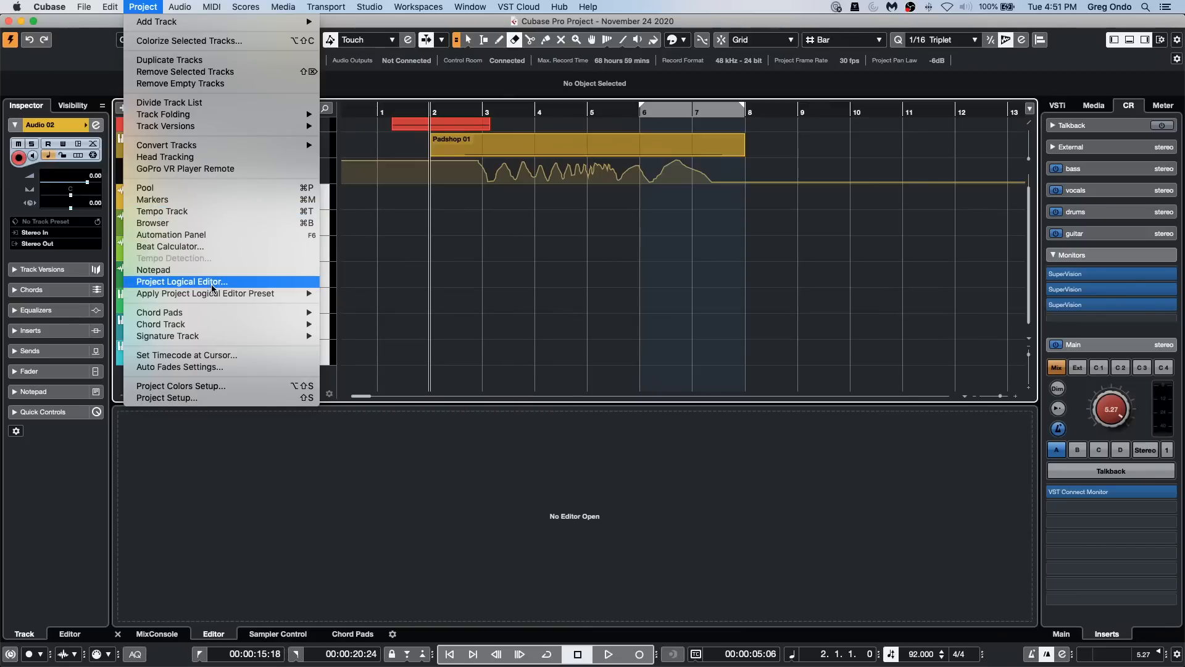
mouse_move(213, 294)
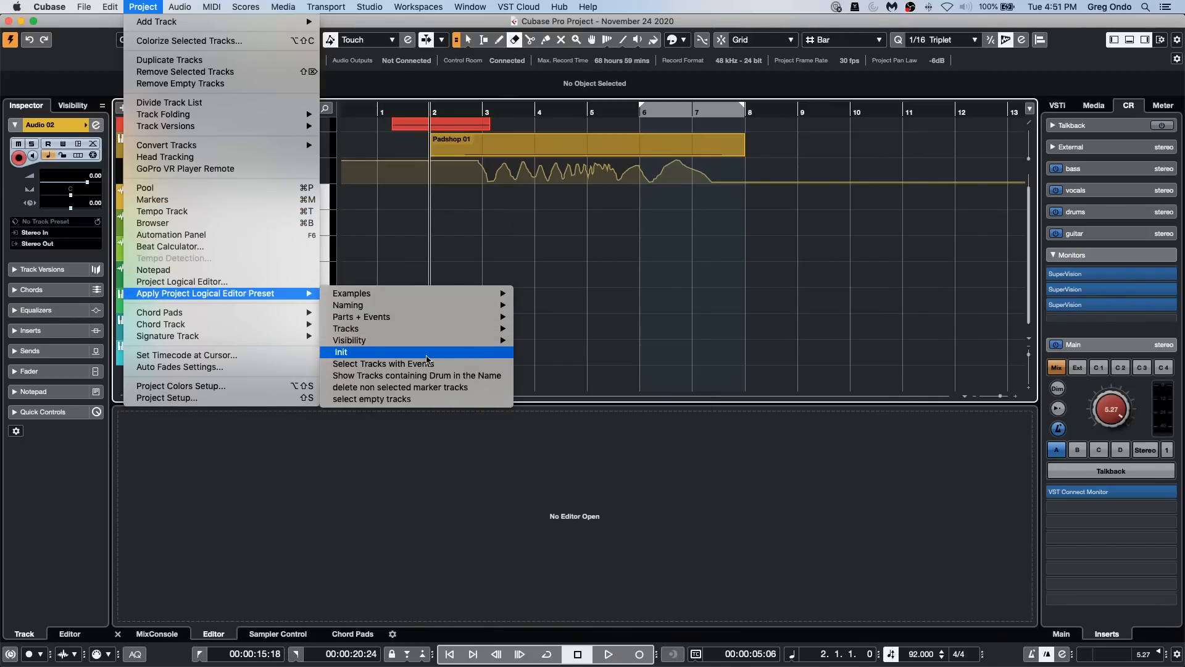
mouse_move(426, 333)
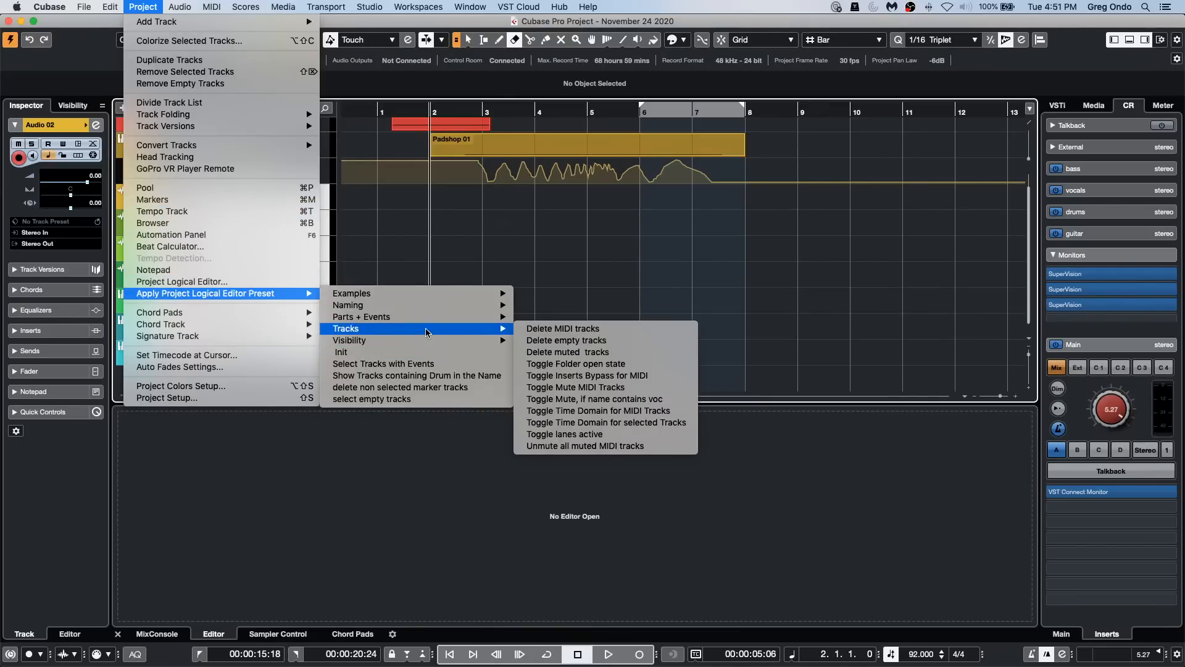
click(654, 429)
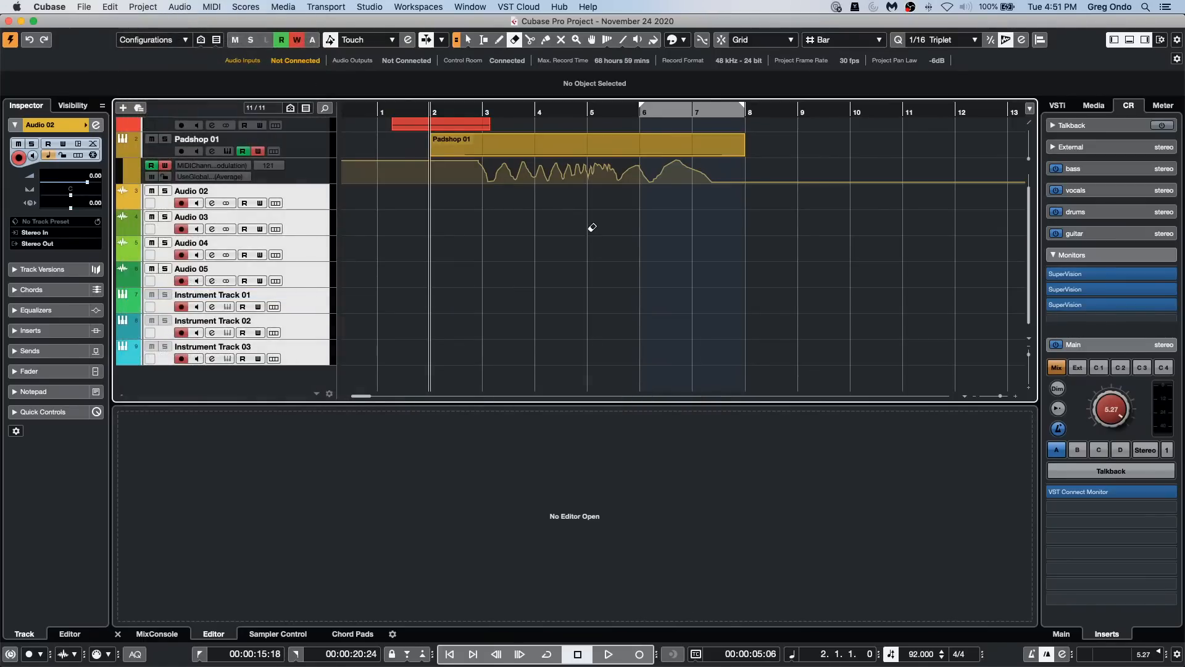
click(143, 7)
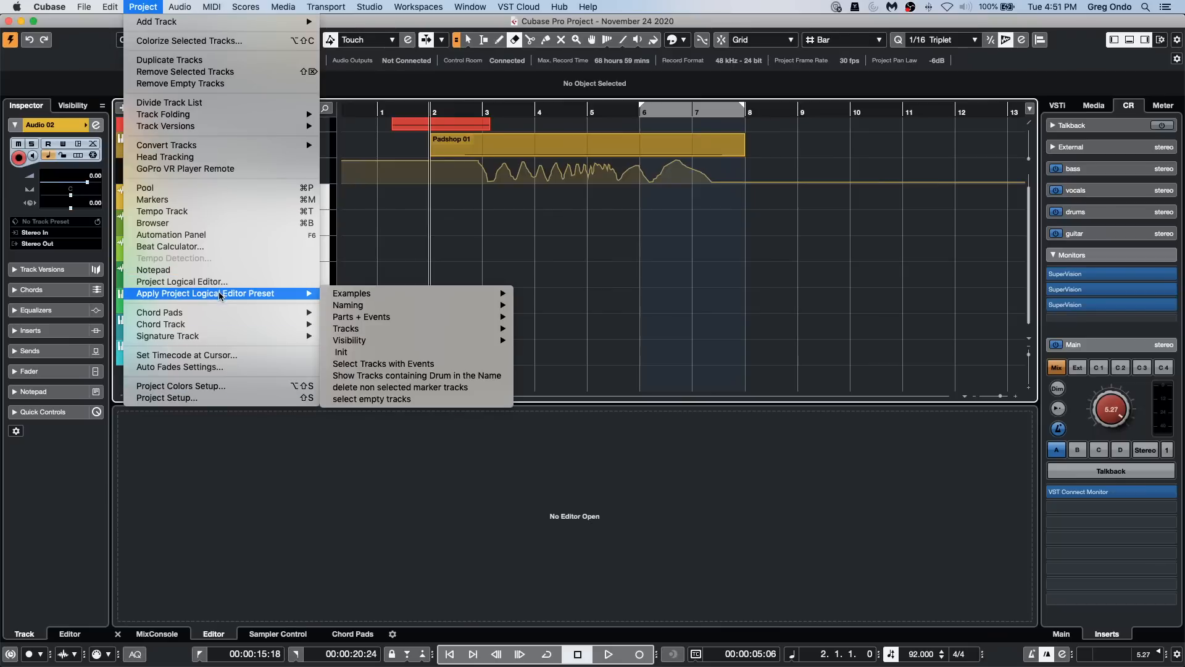
mouse_move(306, 322)
mouse_move(293, 295)
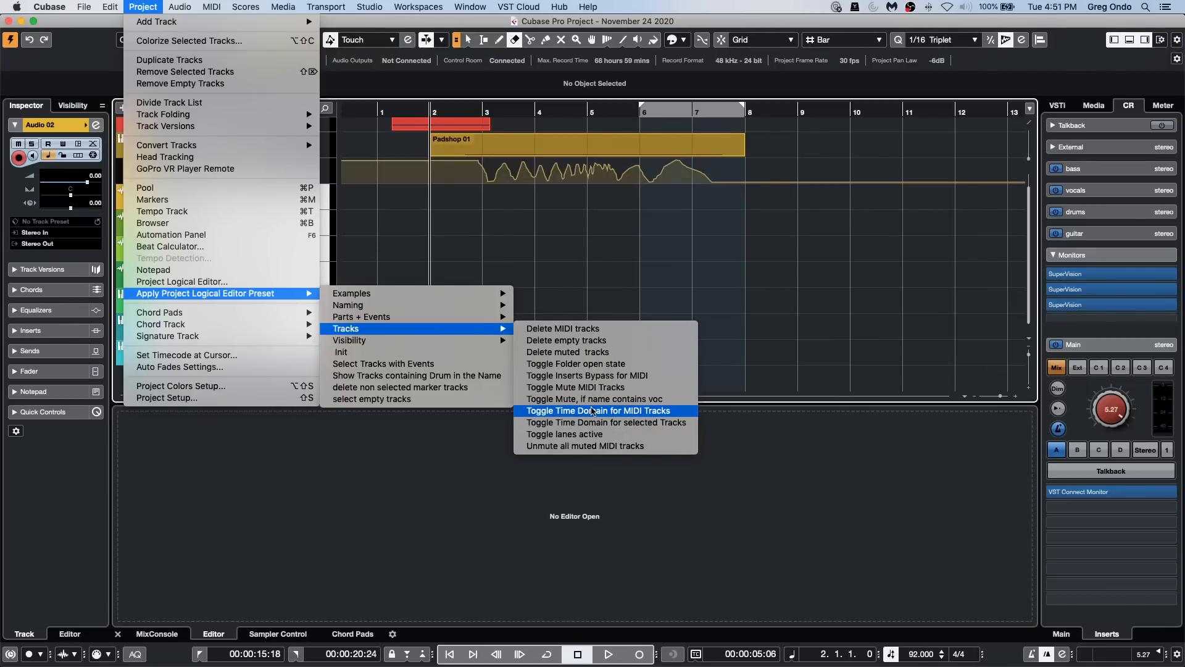
click(662, 424)
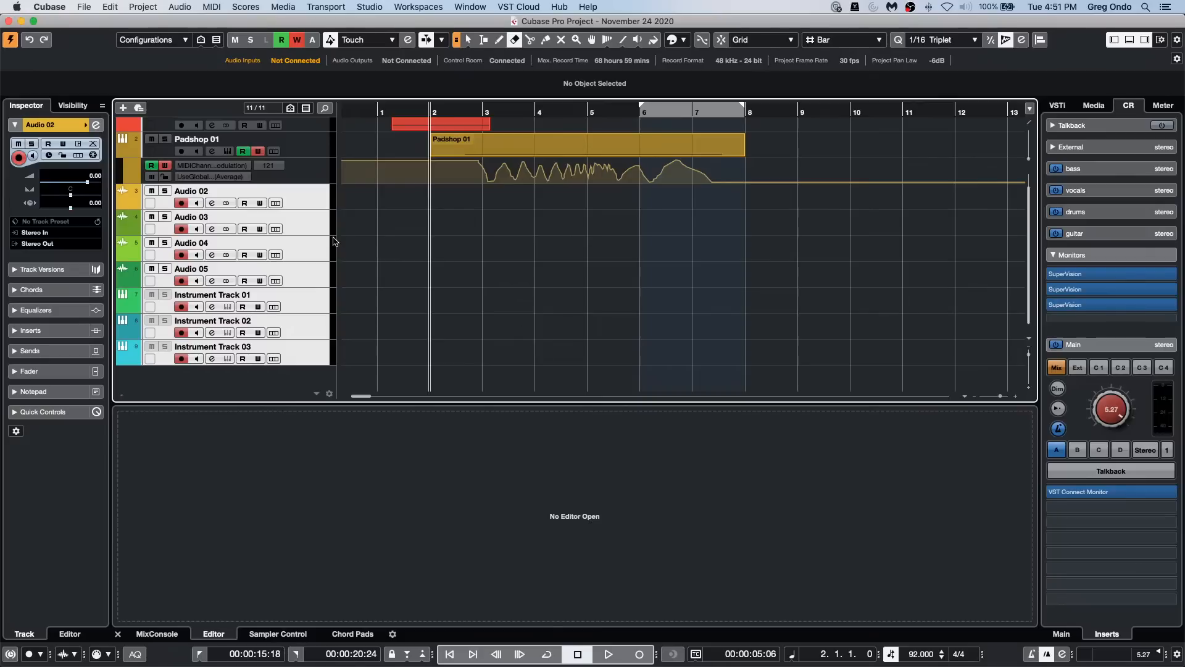
Step: Check the time base of the individual tracks from Audio 03 through Instrument Track 03
click(304, 227)
click(308, 252)
click(308, 276)
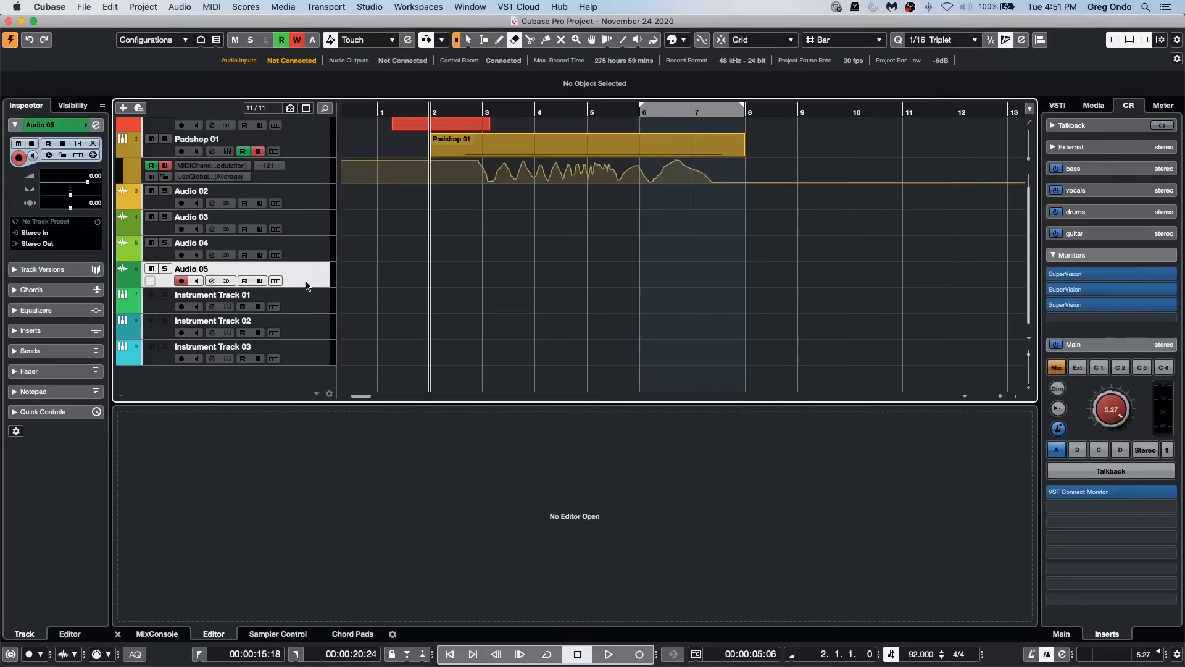
click(312, 306)
click(312, 336)
click(313, 360)
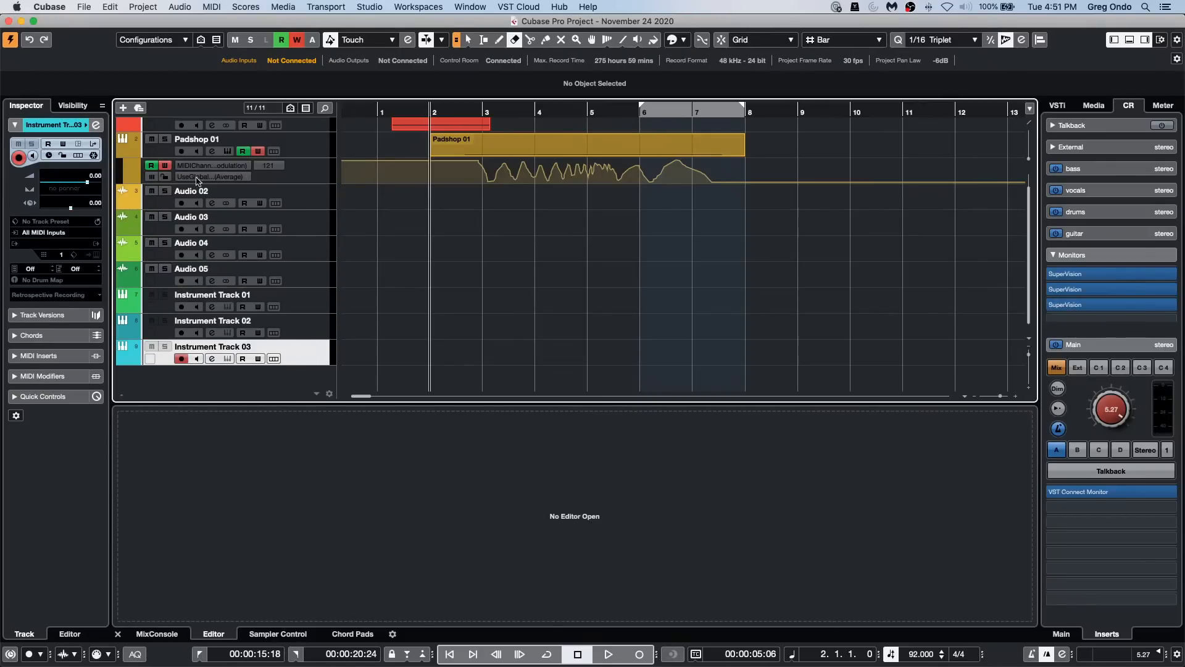
Step: View the Project Logical Editor presets available for Tracks without applying one
click(132, 8)
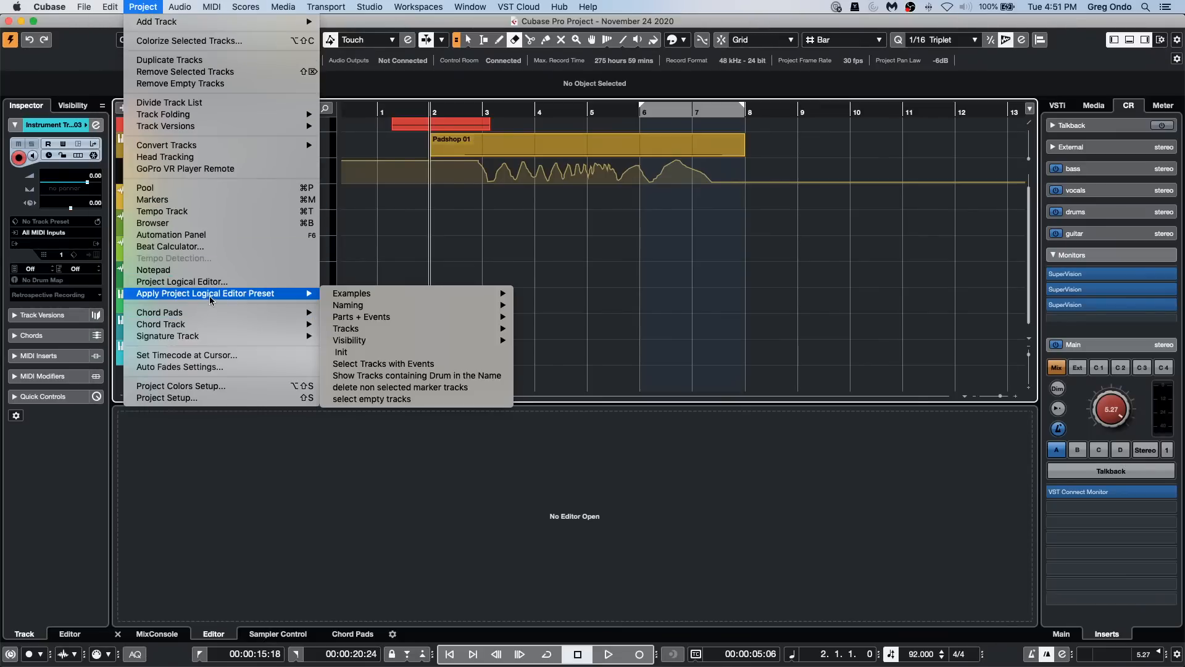
mouse_move(370, 329)
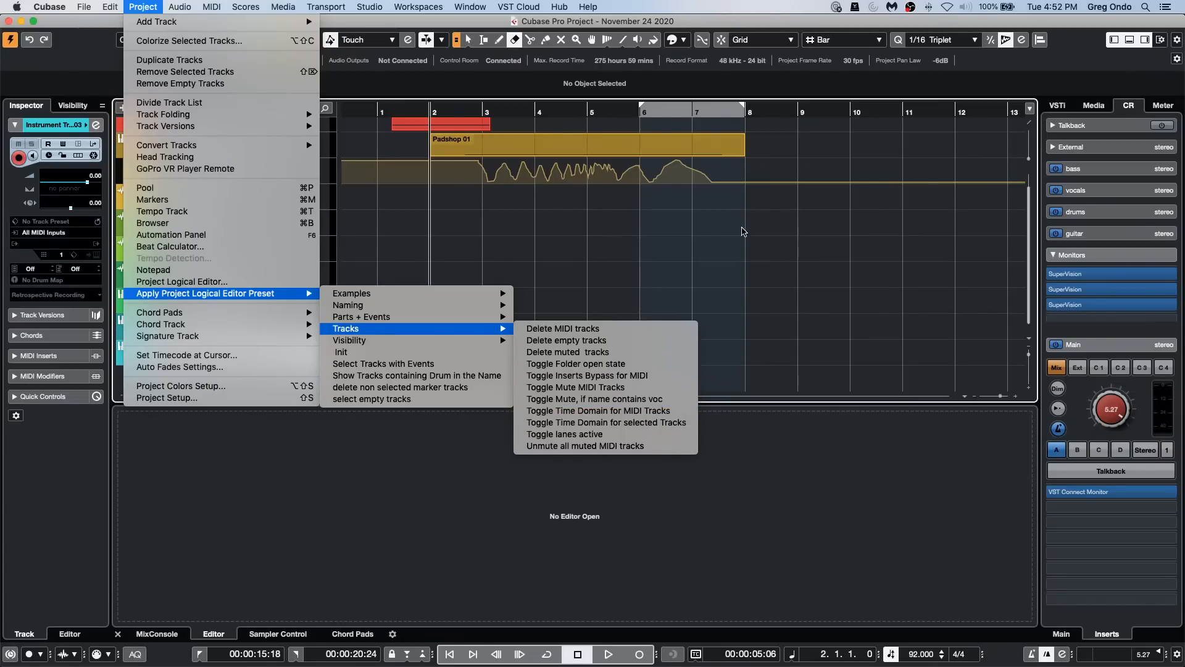
click(764, 165)
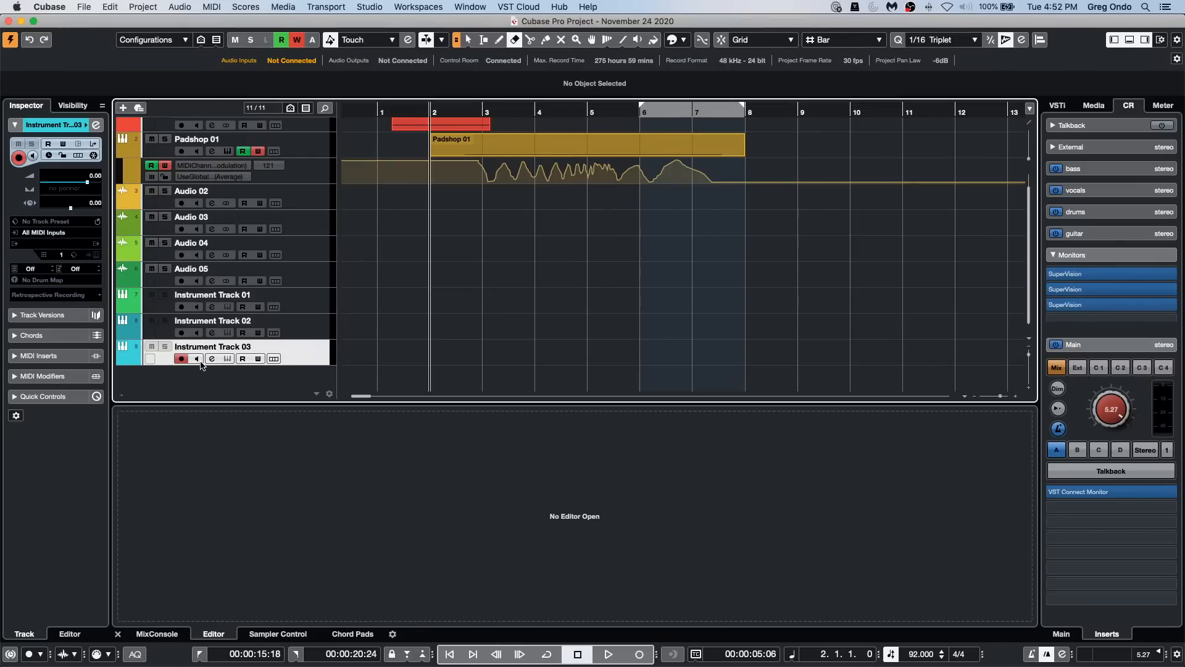
click(257, 8)
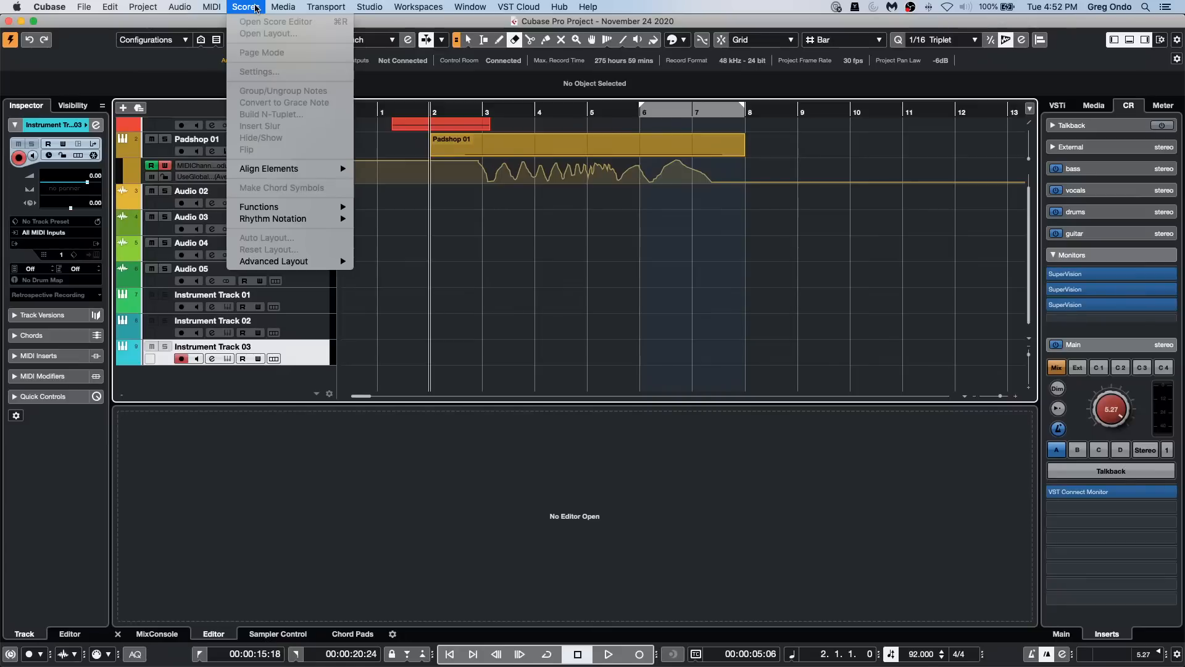
click(552, 279)
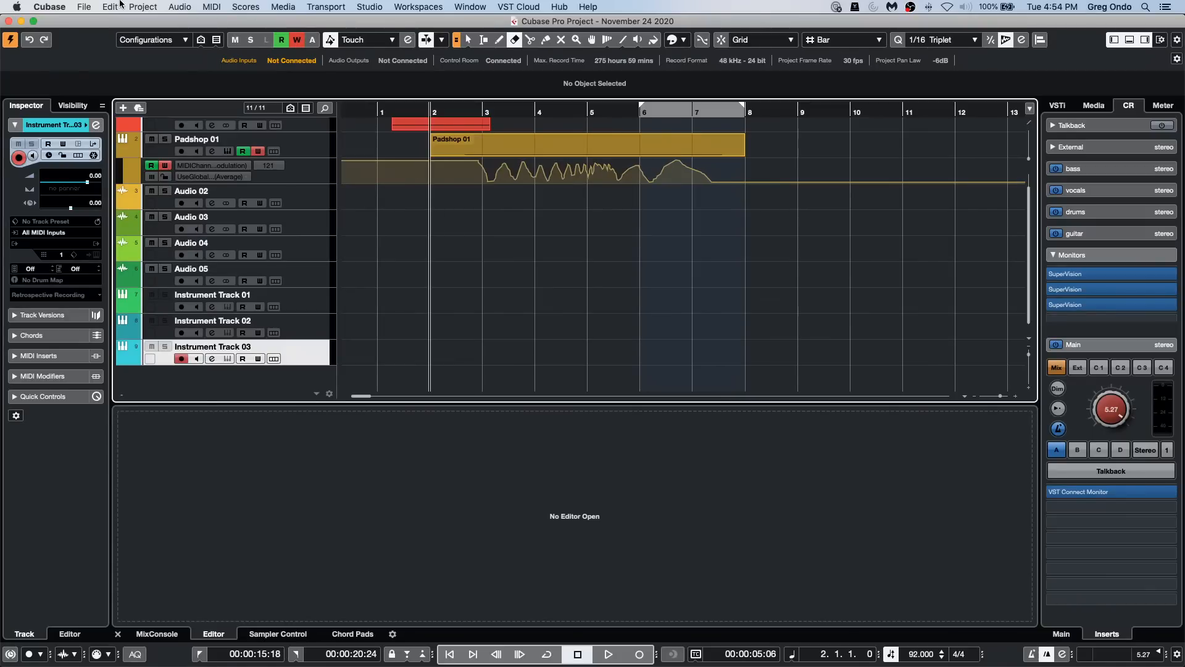
Step: Open the recent project sampler track go.cpr
click(85, 8)
mouse_move(110, 238)
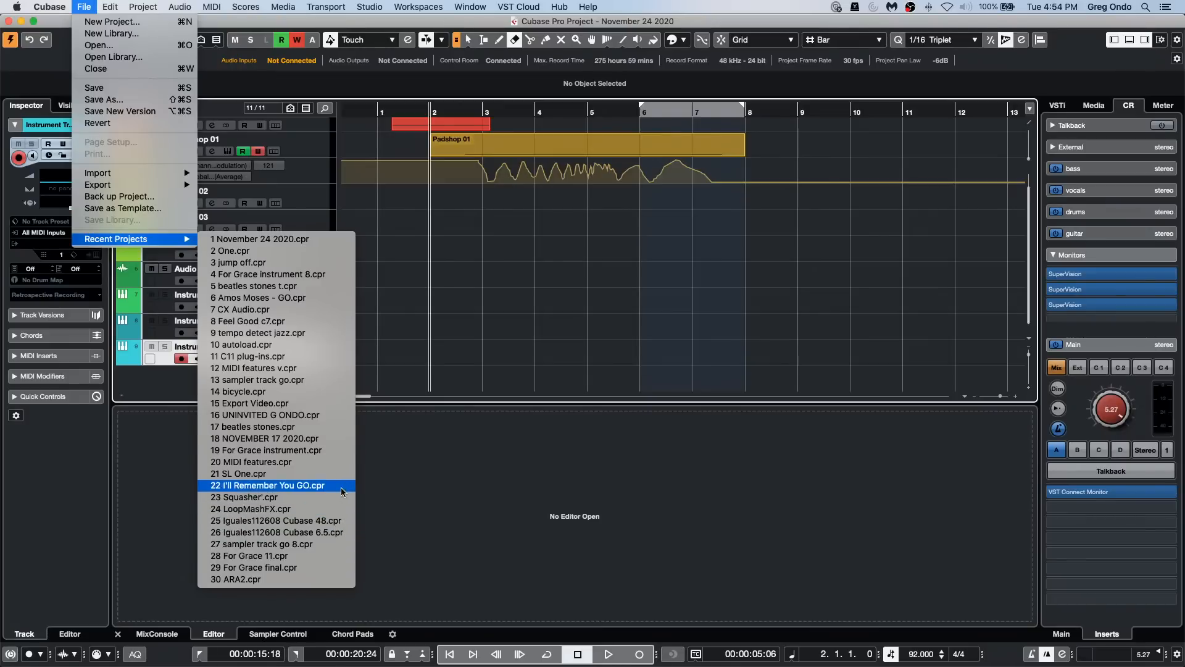
click(344, 380)
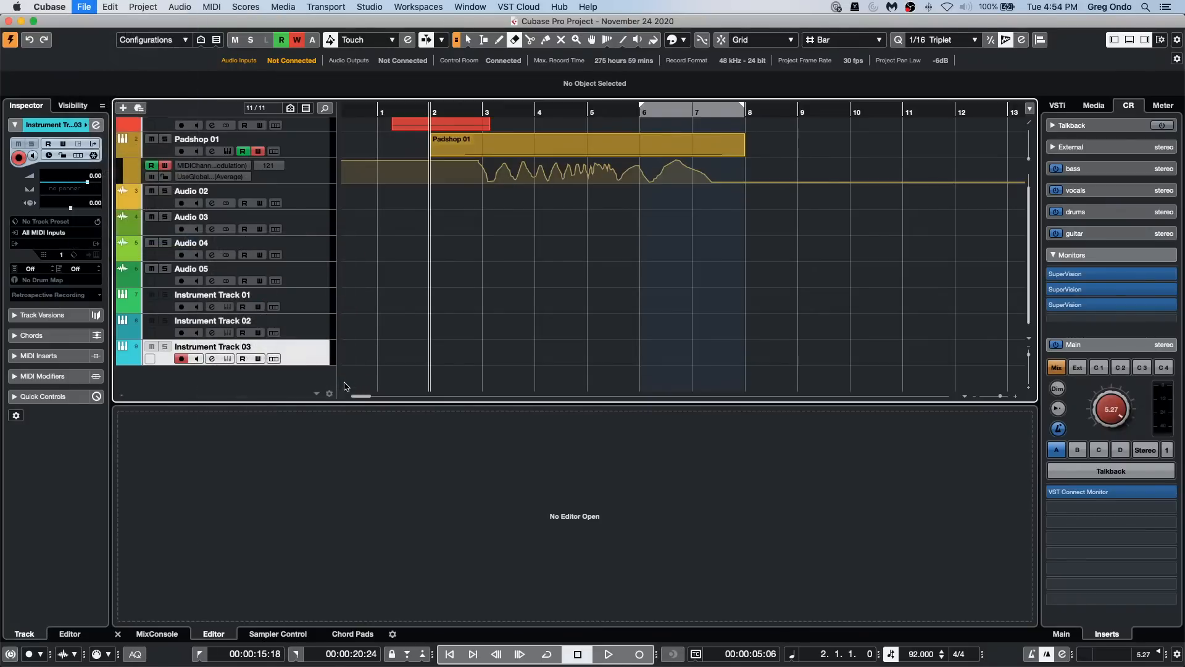
click(654, 234)
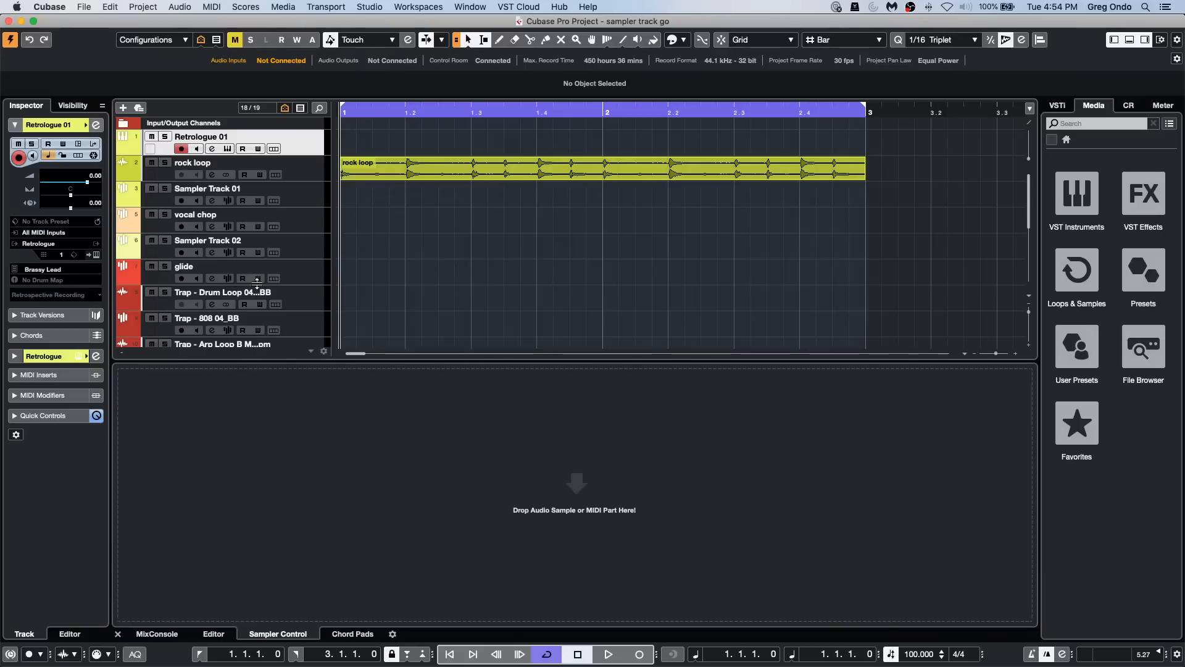
Step: Show the glide track in Sampler Control and enable monophonic playback with Legato Mode for its sample
click(300, 273)
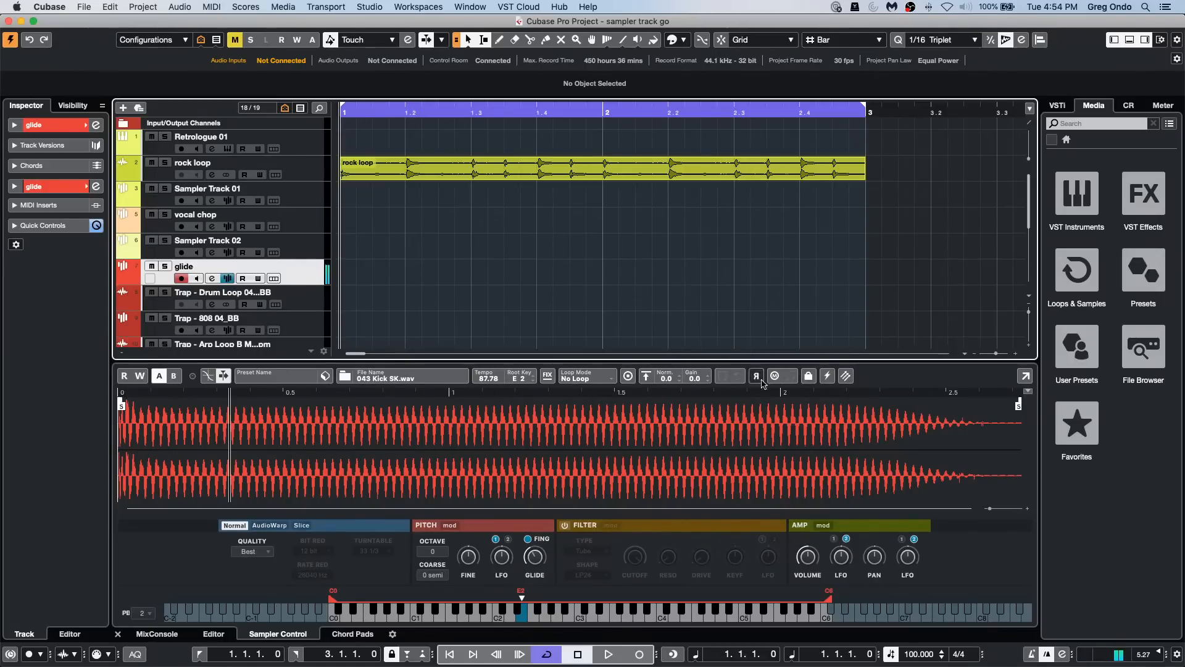
click(776, 378)
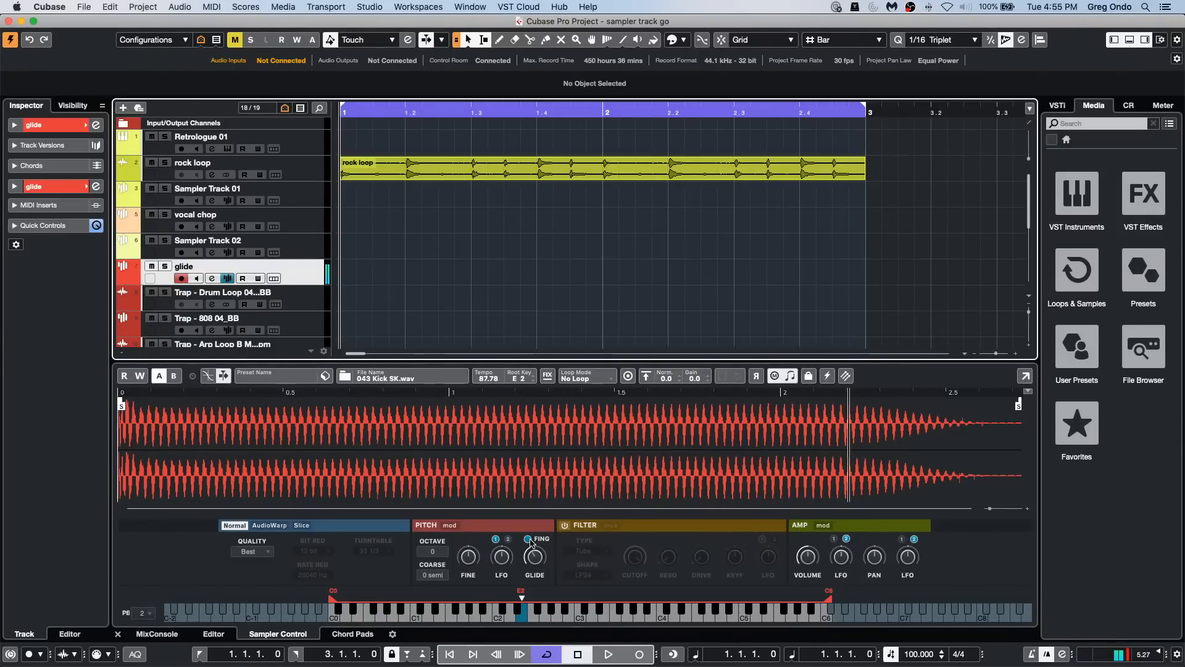
mouse_move(535, 558)
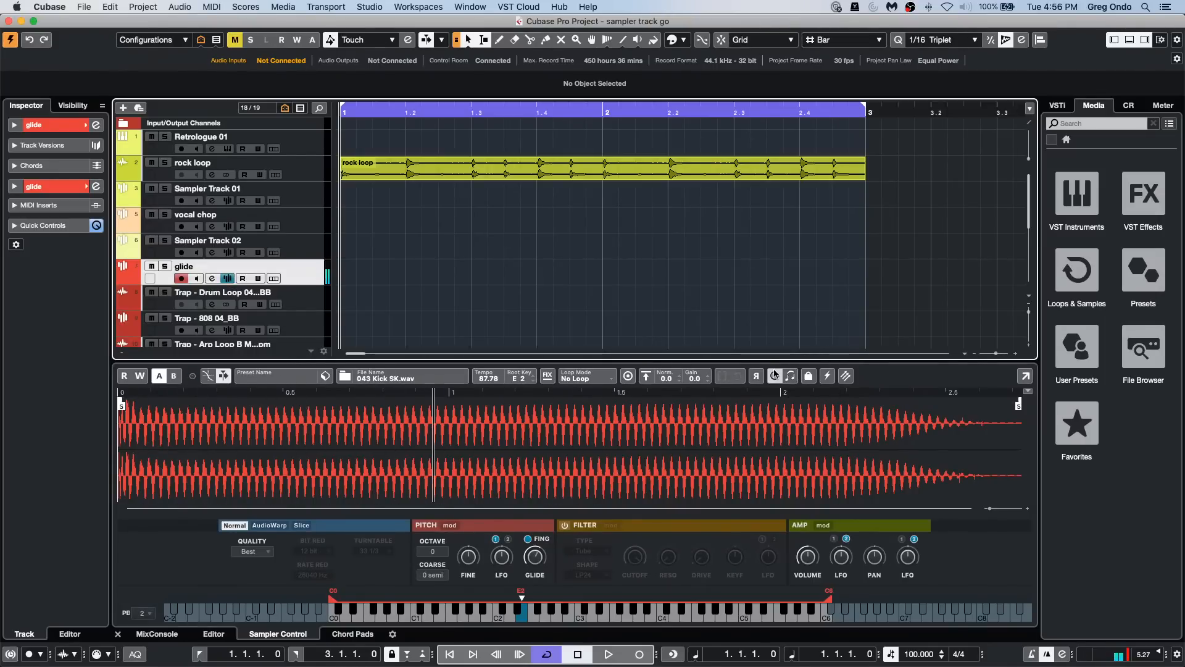
click(790, 378)
click(791, 378)
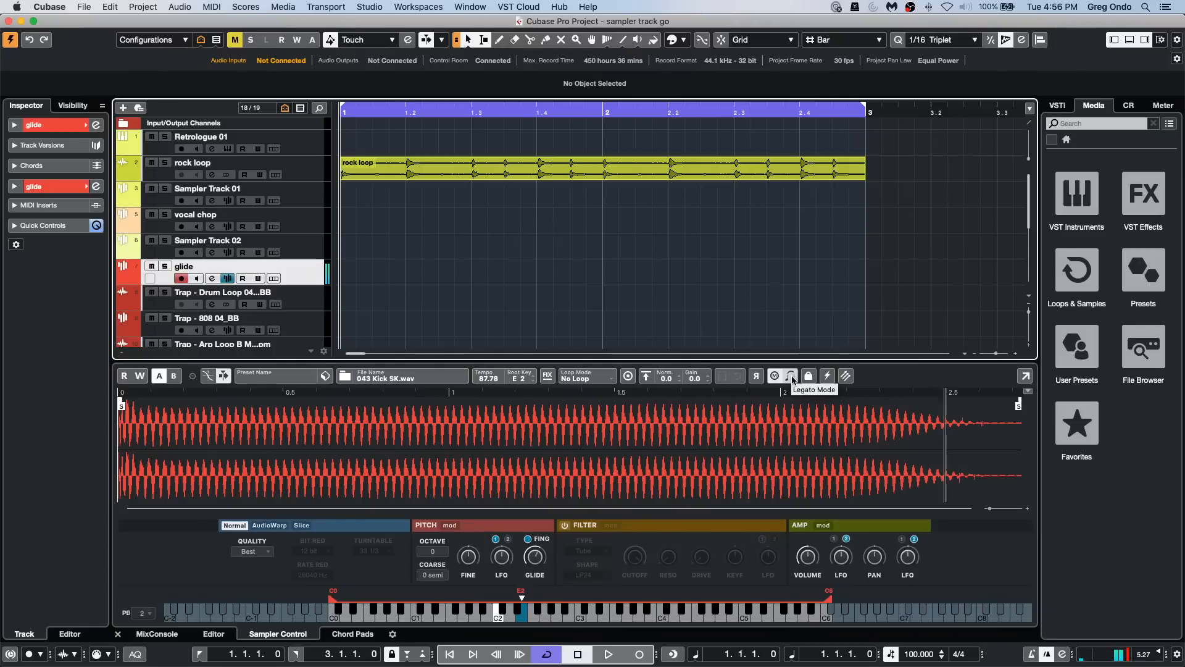
click(791, 376)
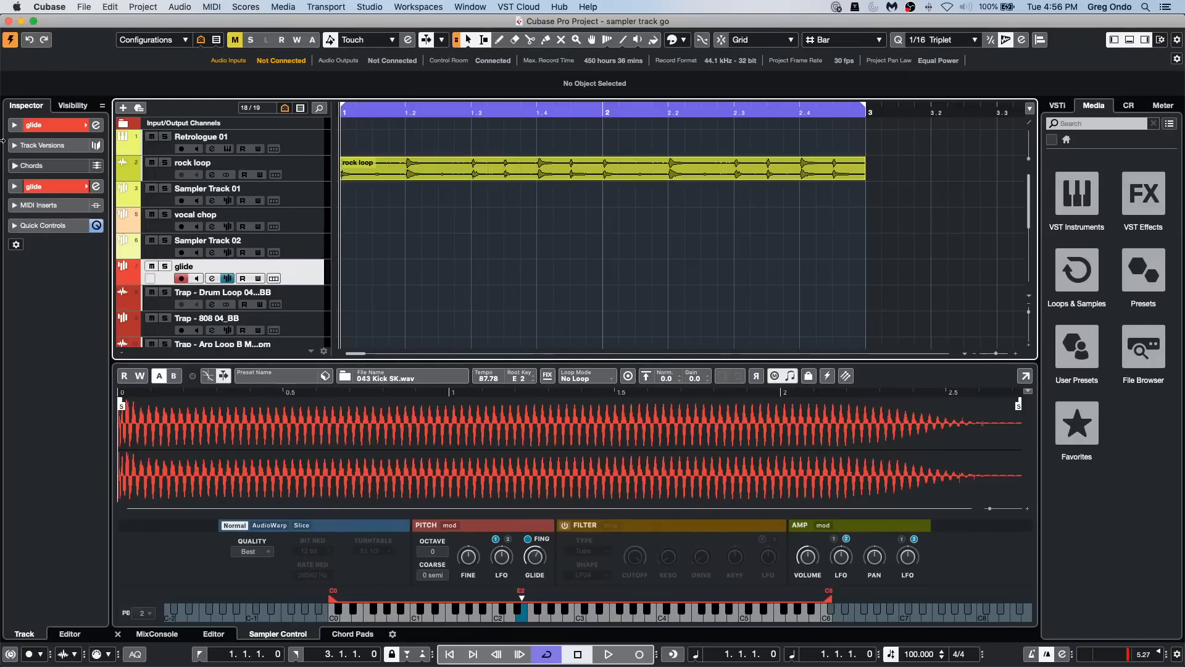
Step: Examine the Editing-Audio preferences, including the options for On Processing Shared Clips, and cancel the Preferences dialog
click(84, 6)
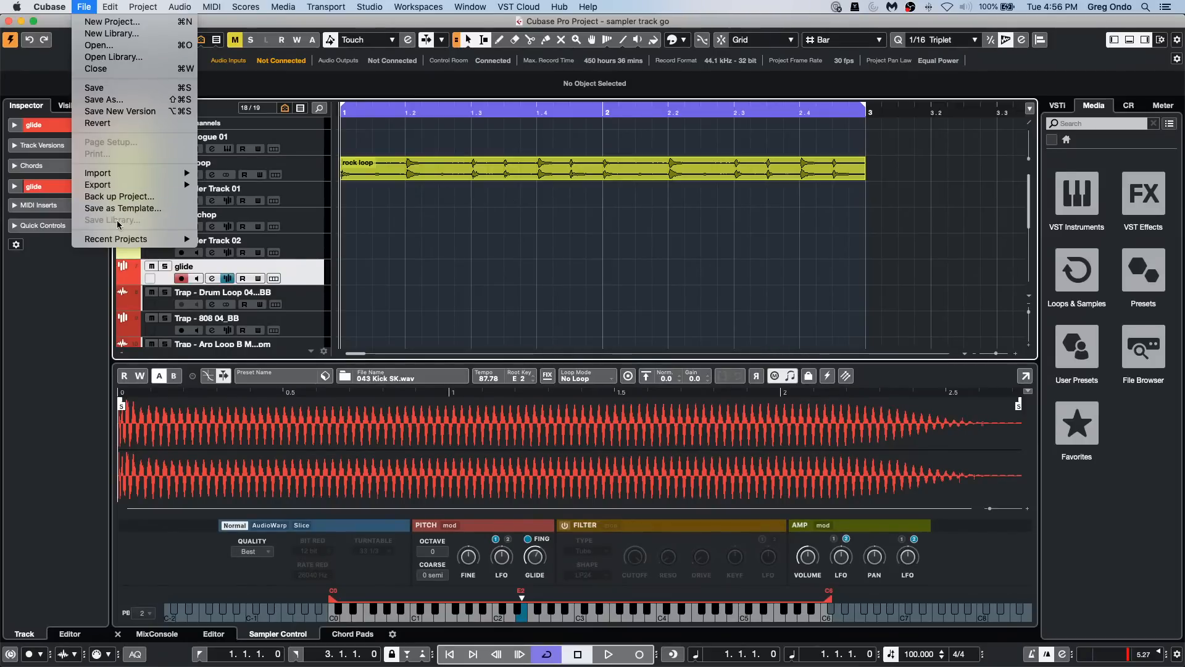
mouse_move(49, 6)
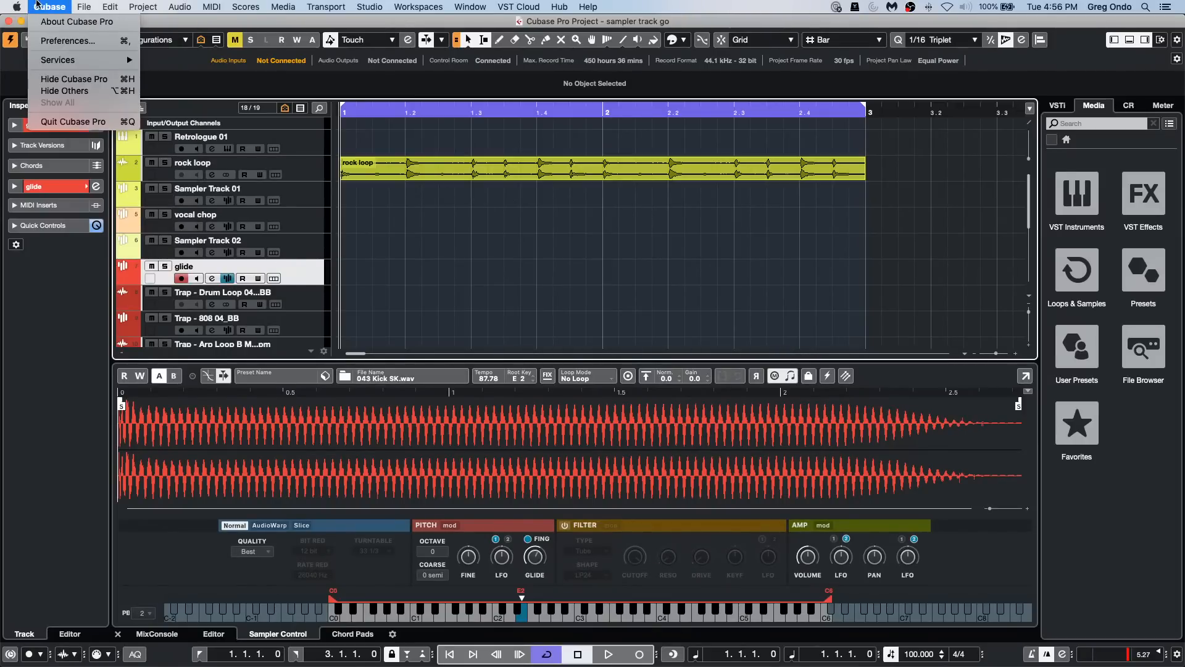
click(56, 40)
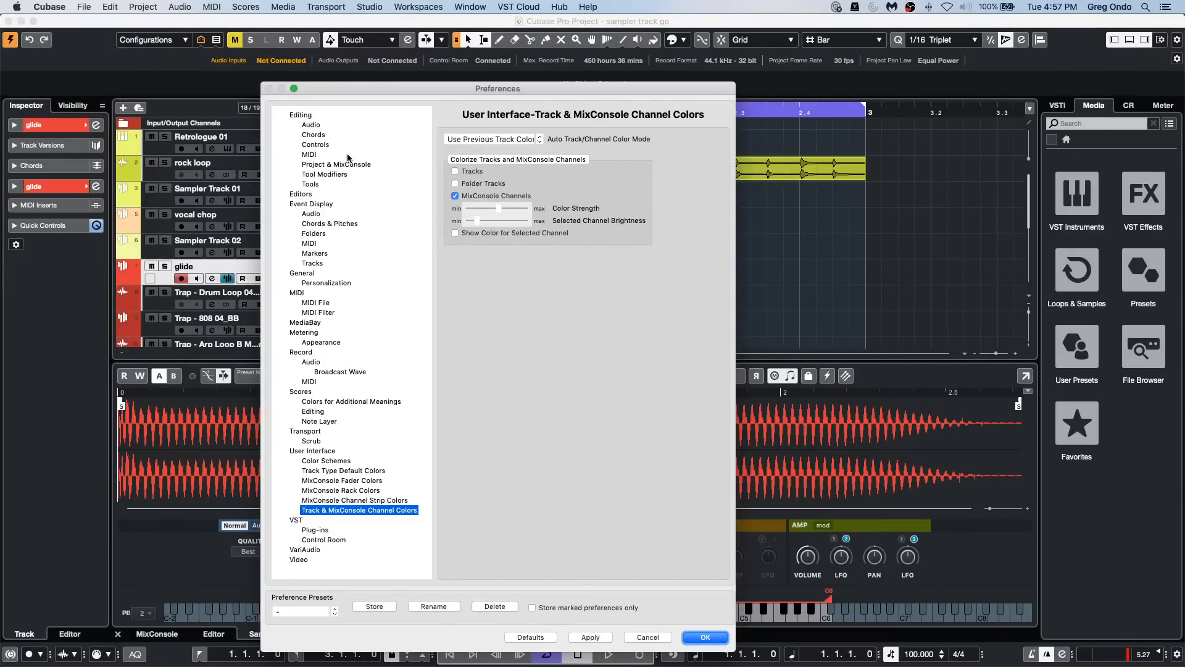
click(314, 127)
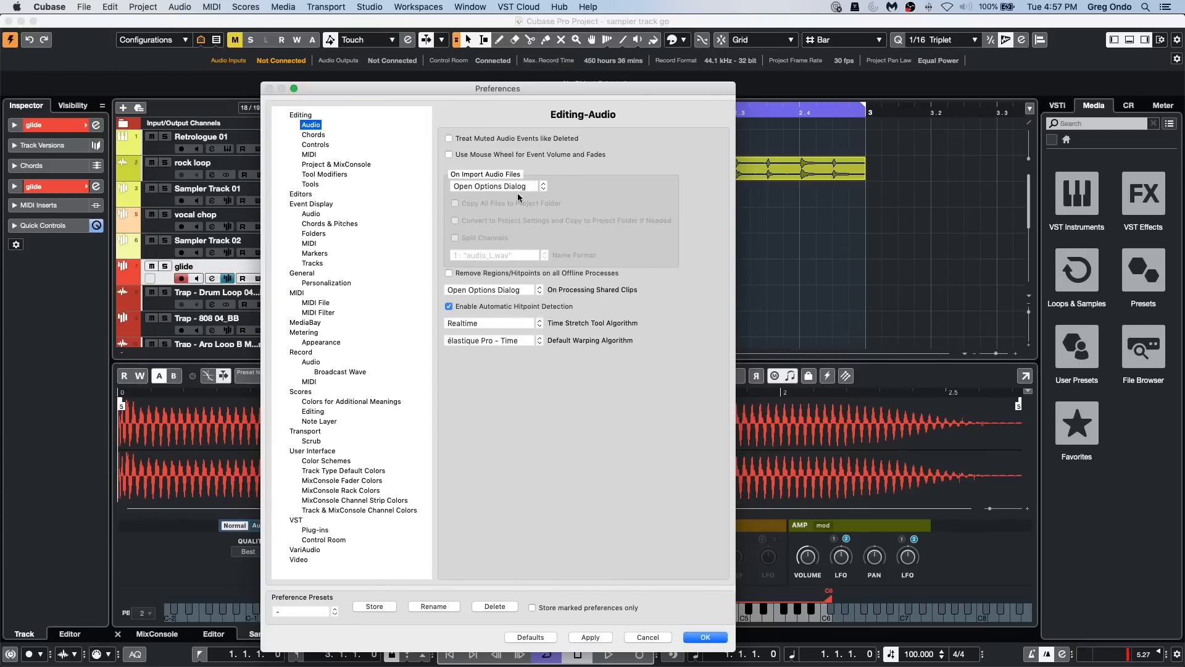
click(503, 291)
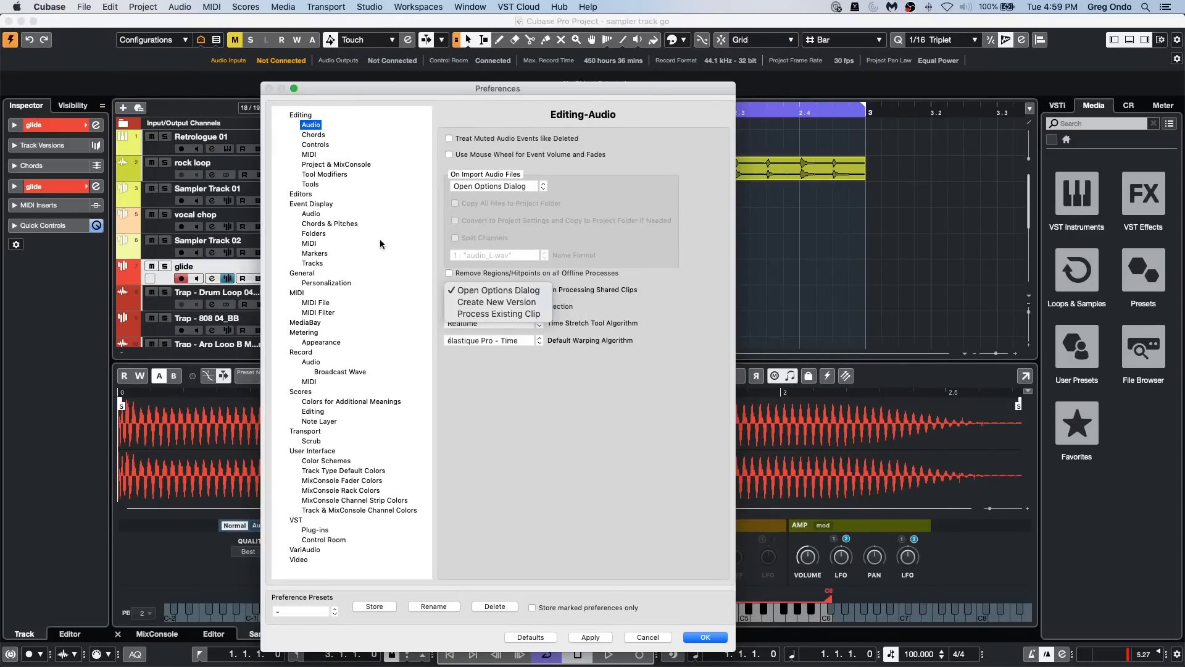
click(653, 637)
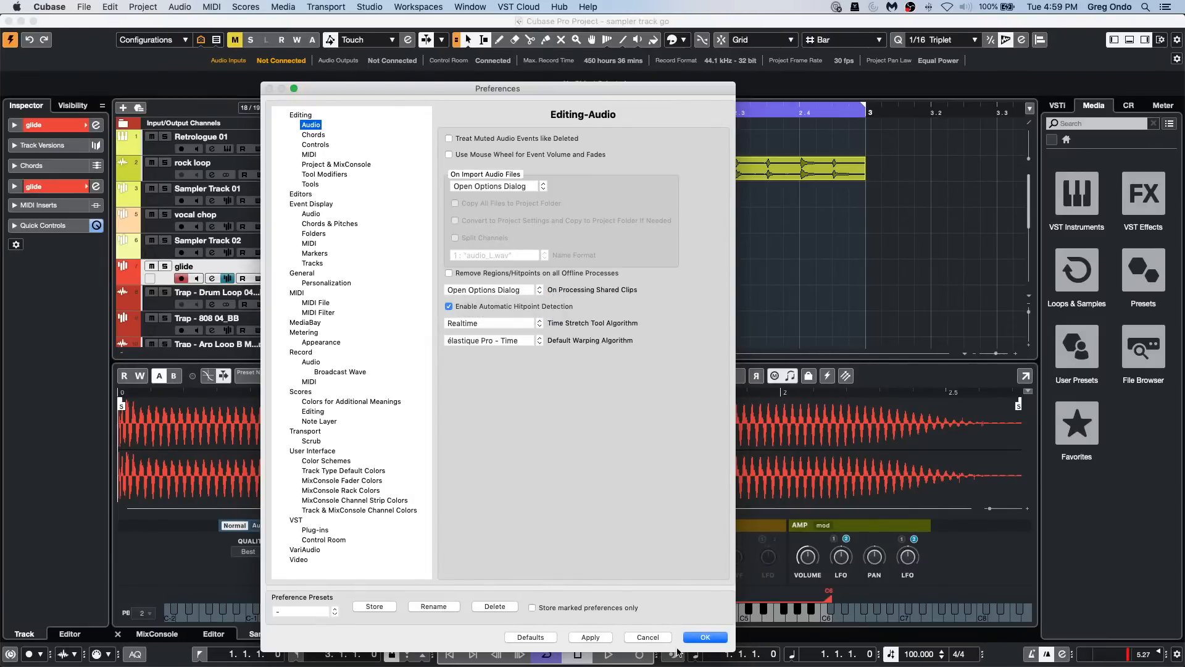
click(651, 638)
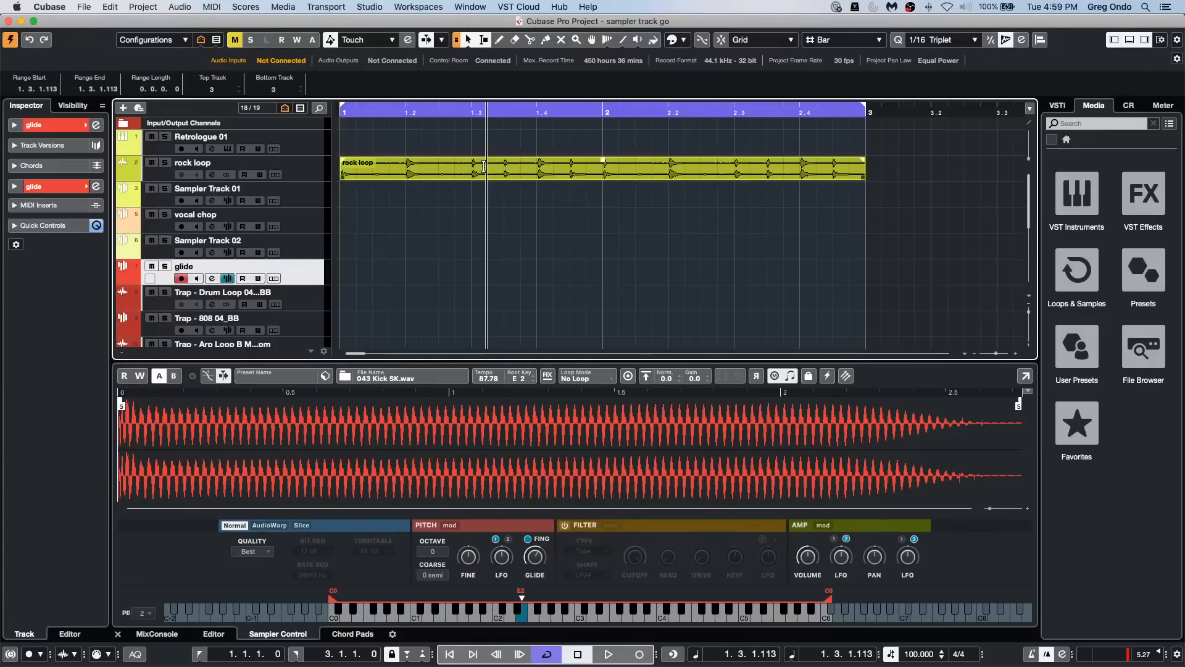
Step: Select the rock loop event, then open MediaBay with its Attribute Inspector shown
click(484, 176)
click(326, 7)
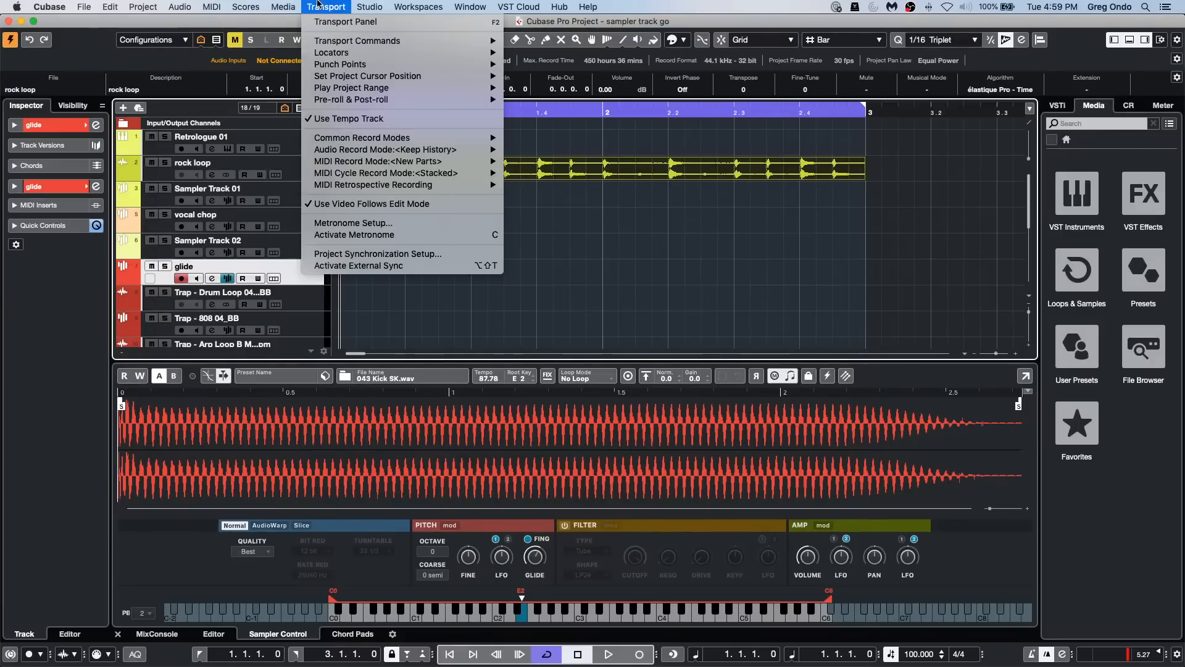
mouse_move(284, 7)
click(298, 41)
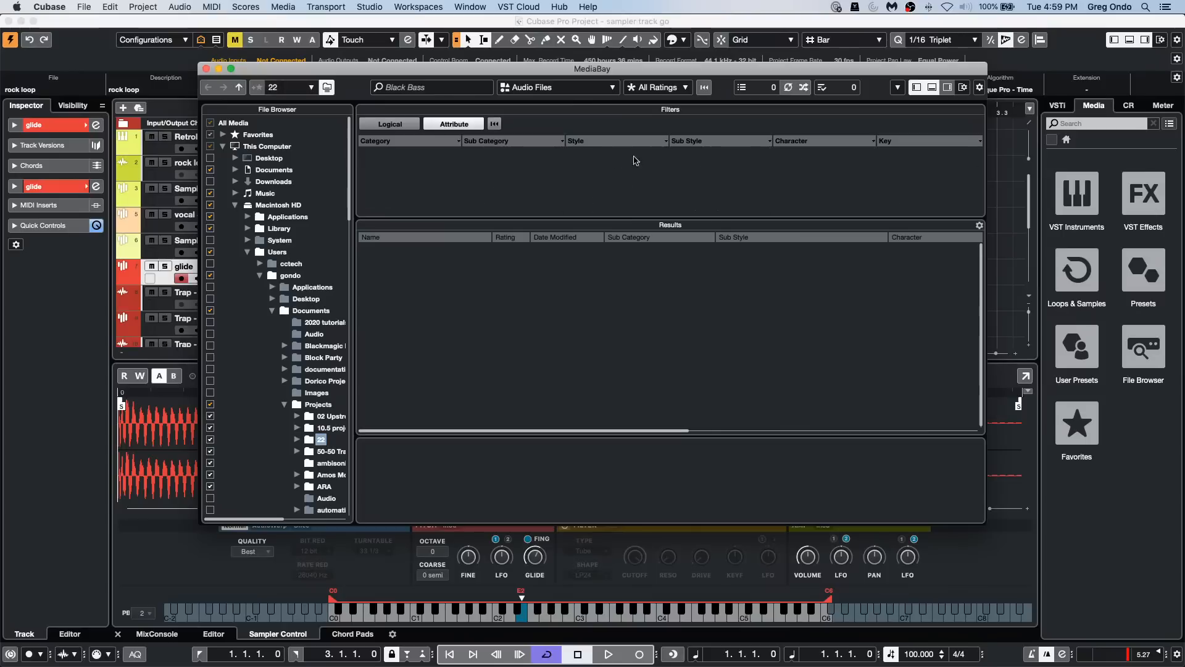
click(947, 87)
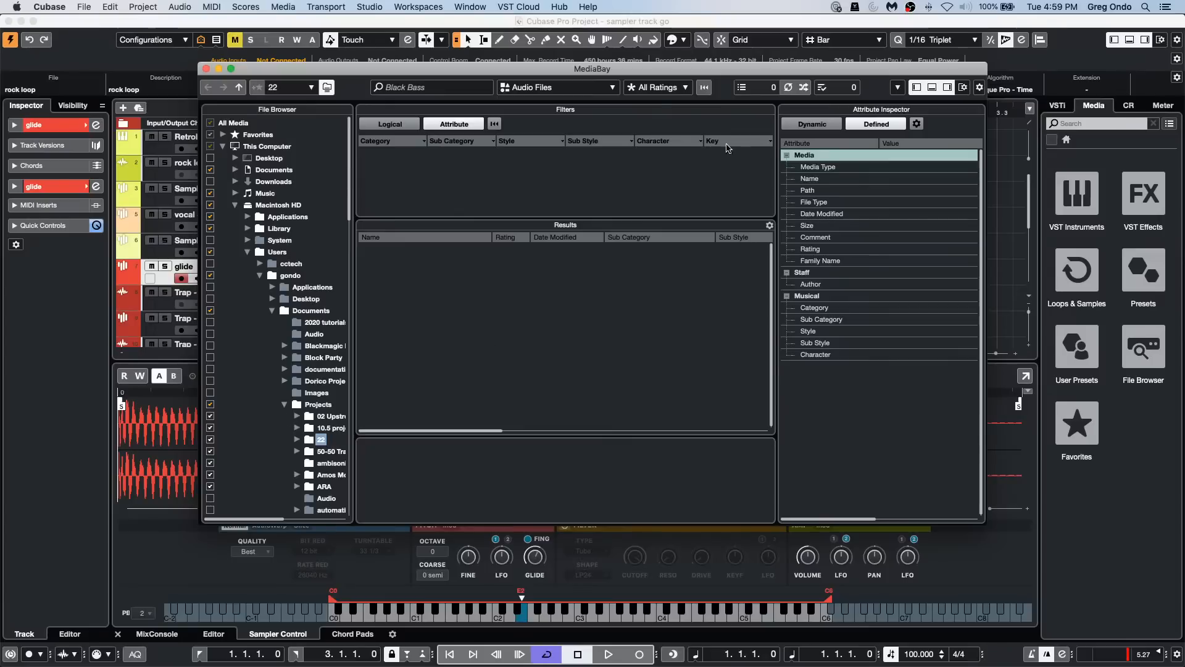
Step: Select the Audio folder inside Projects in the MediaBay File Browser and include it in the scan
click(337, 417)
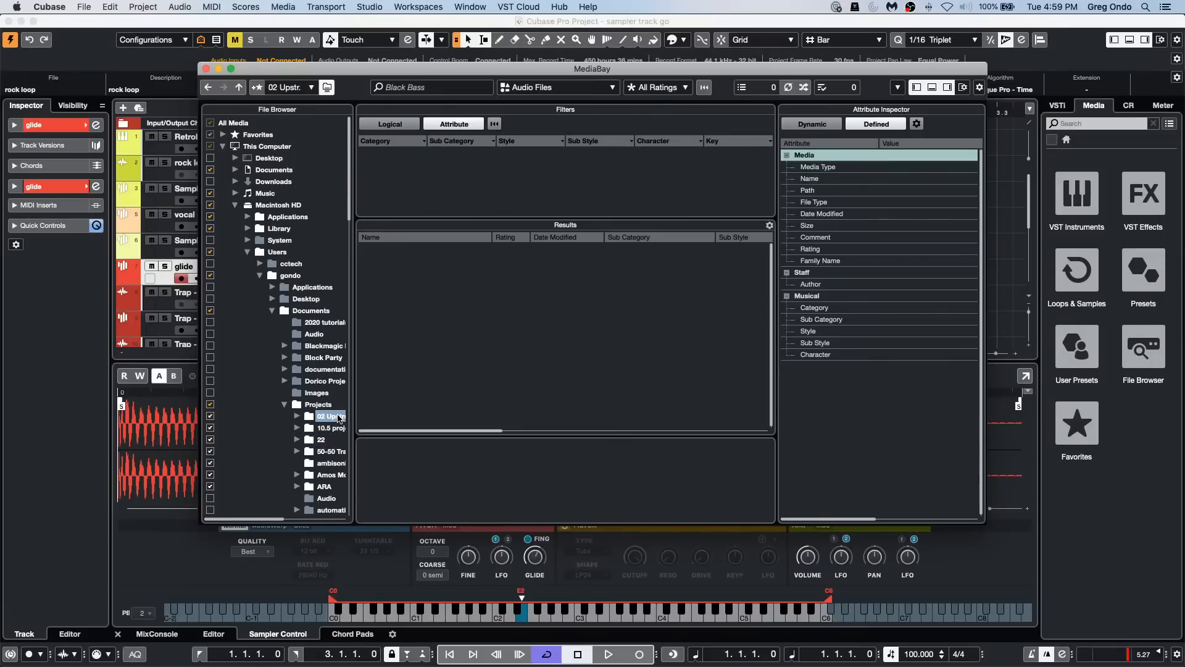
click(309, 500)
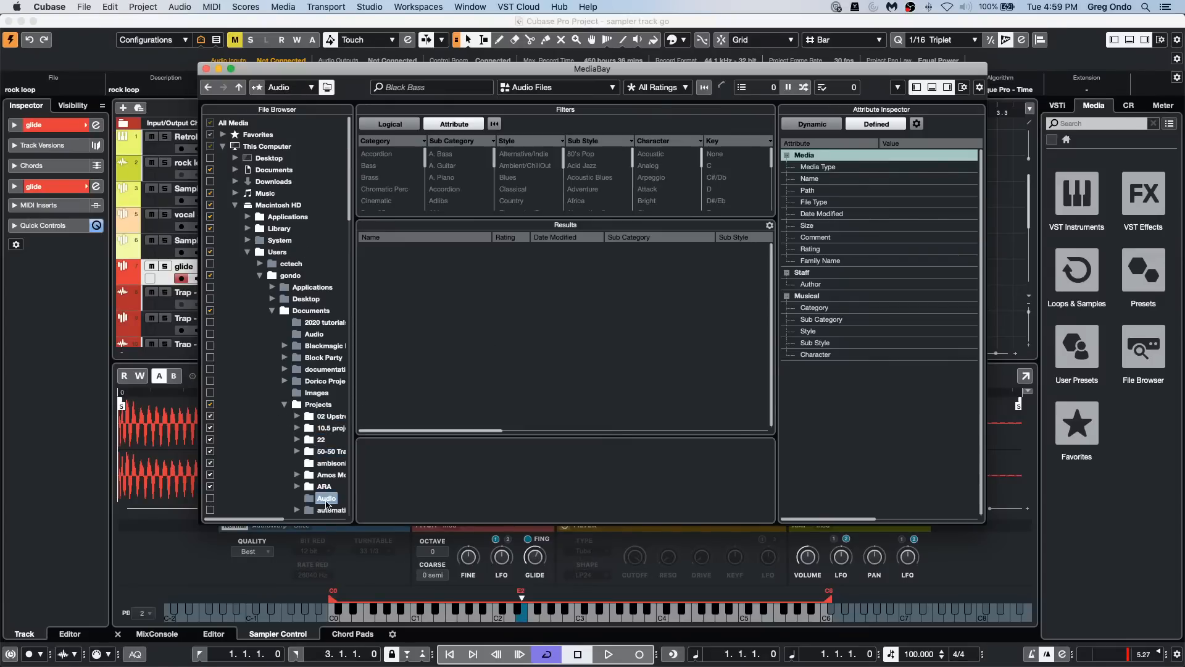
click(211, 498)
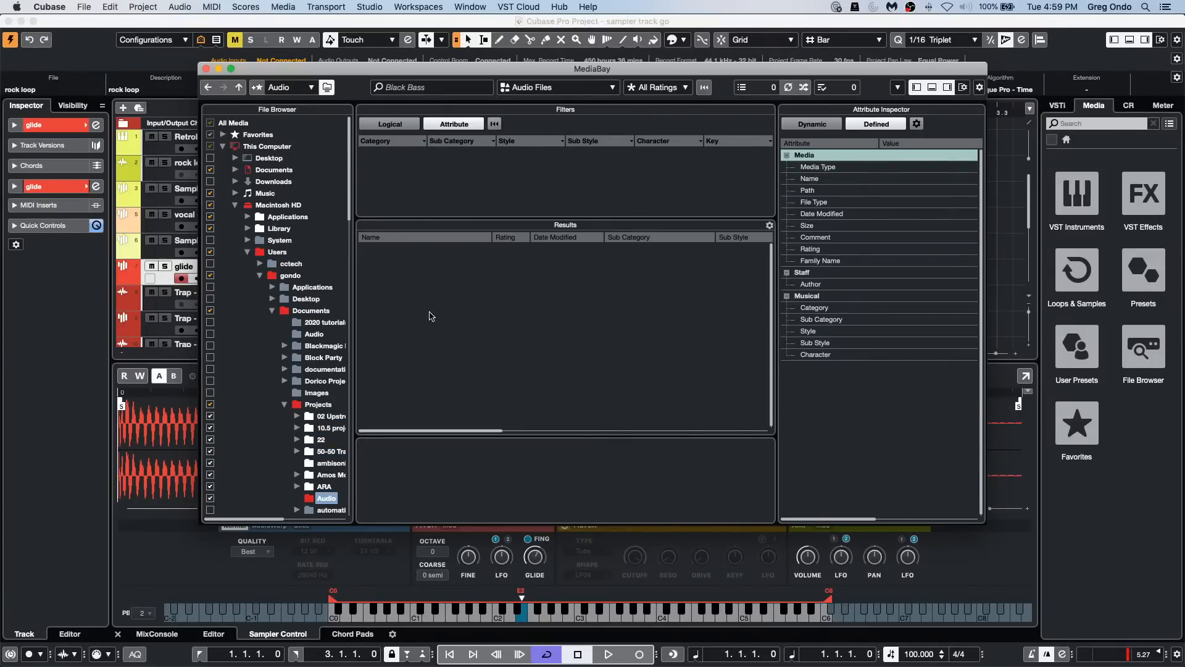
Step: Open the defined attribute configuration for Mixed Media Types and look through the available attributes
click(855, 180)
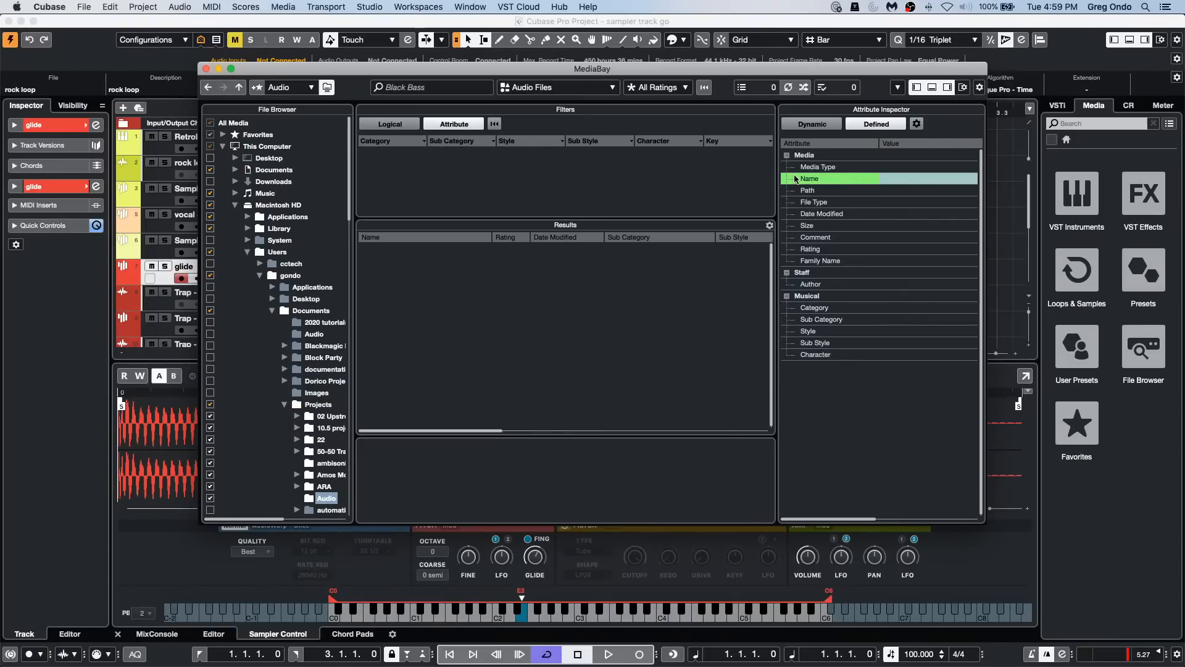
click(916, 124)
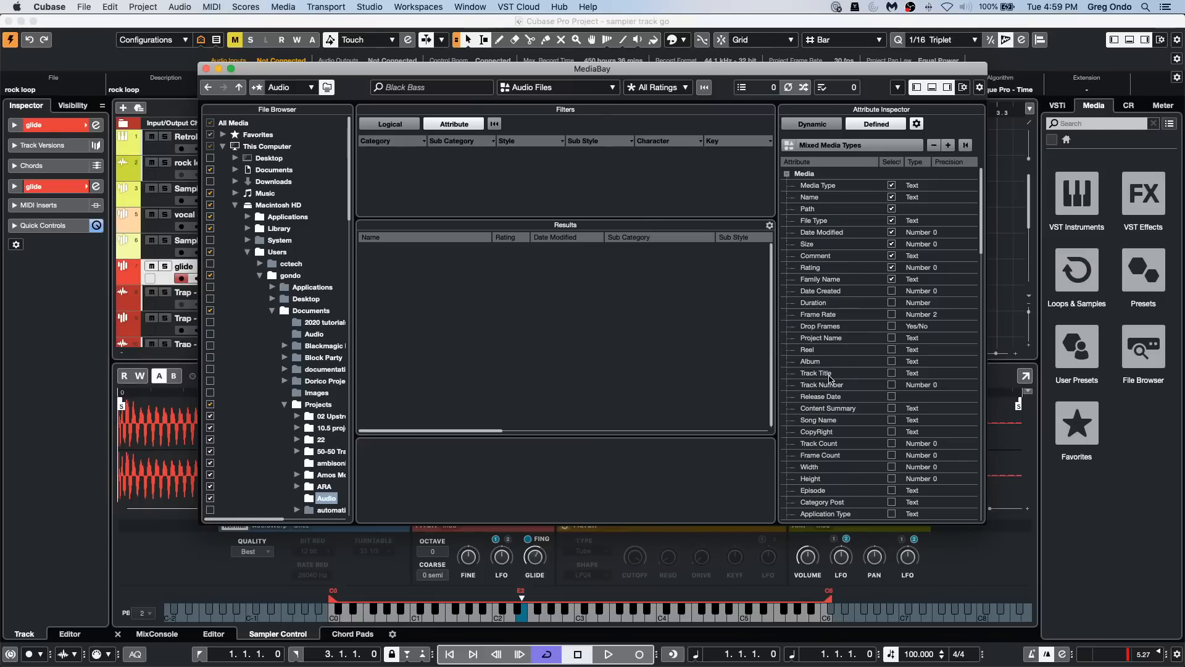
scroll(830, 375, down, 10)
scroll(831, 375, up, 5)
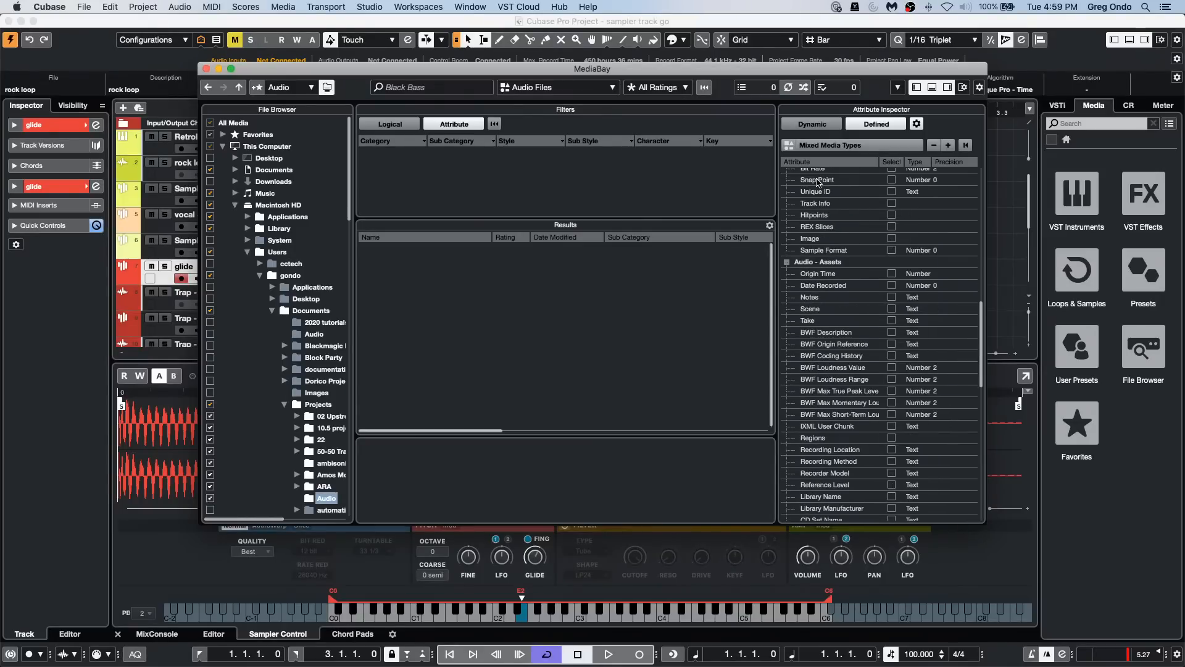